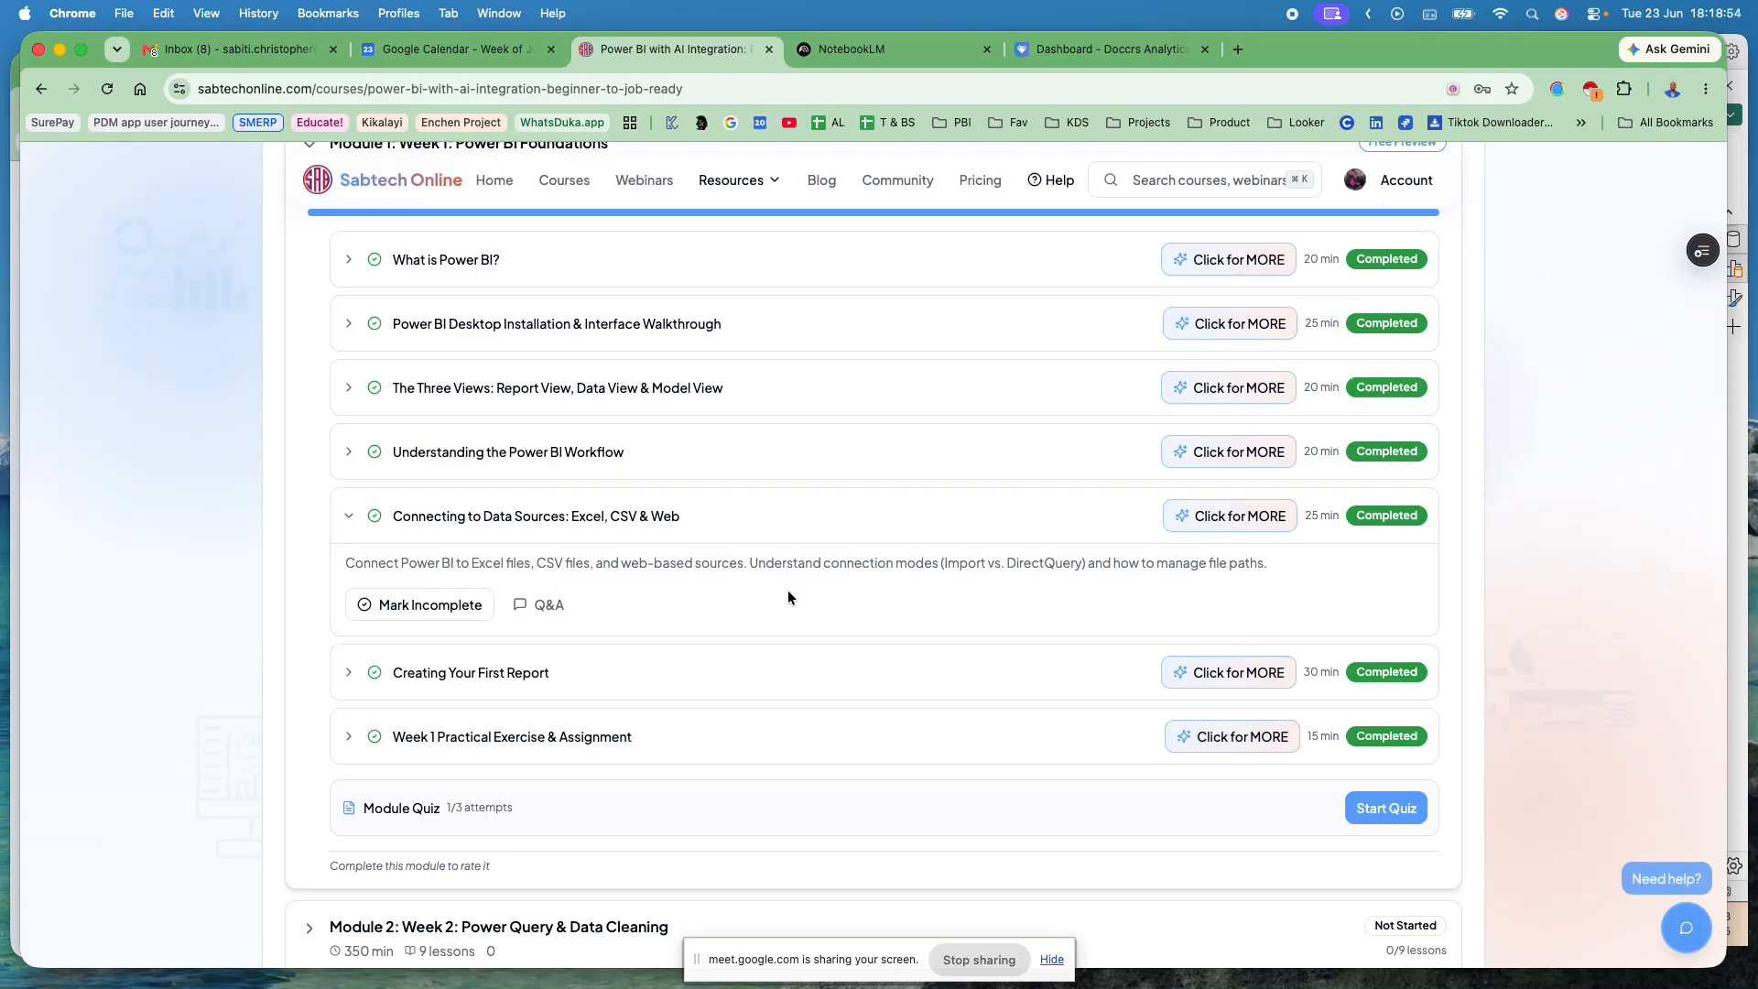
Step: Expand the "Creating Your First Report" lesson in the Week 1 module and read its description
left_click(416, 675)
scroll(455, 682, "down", 1)
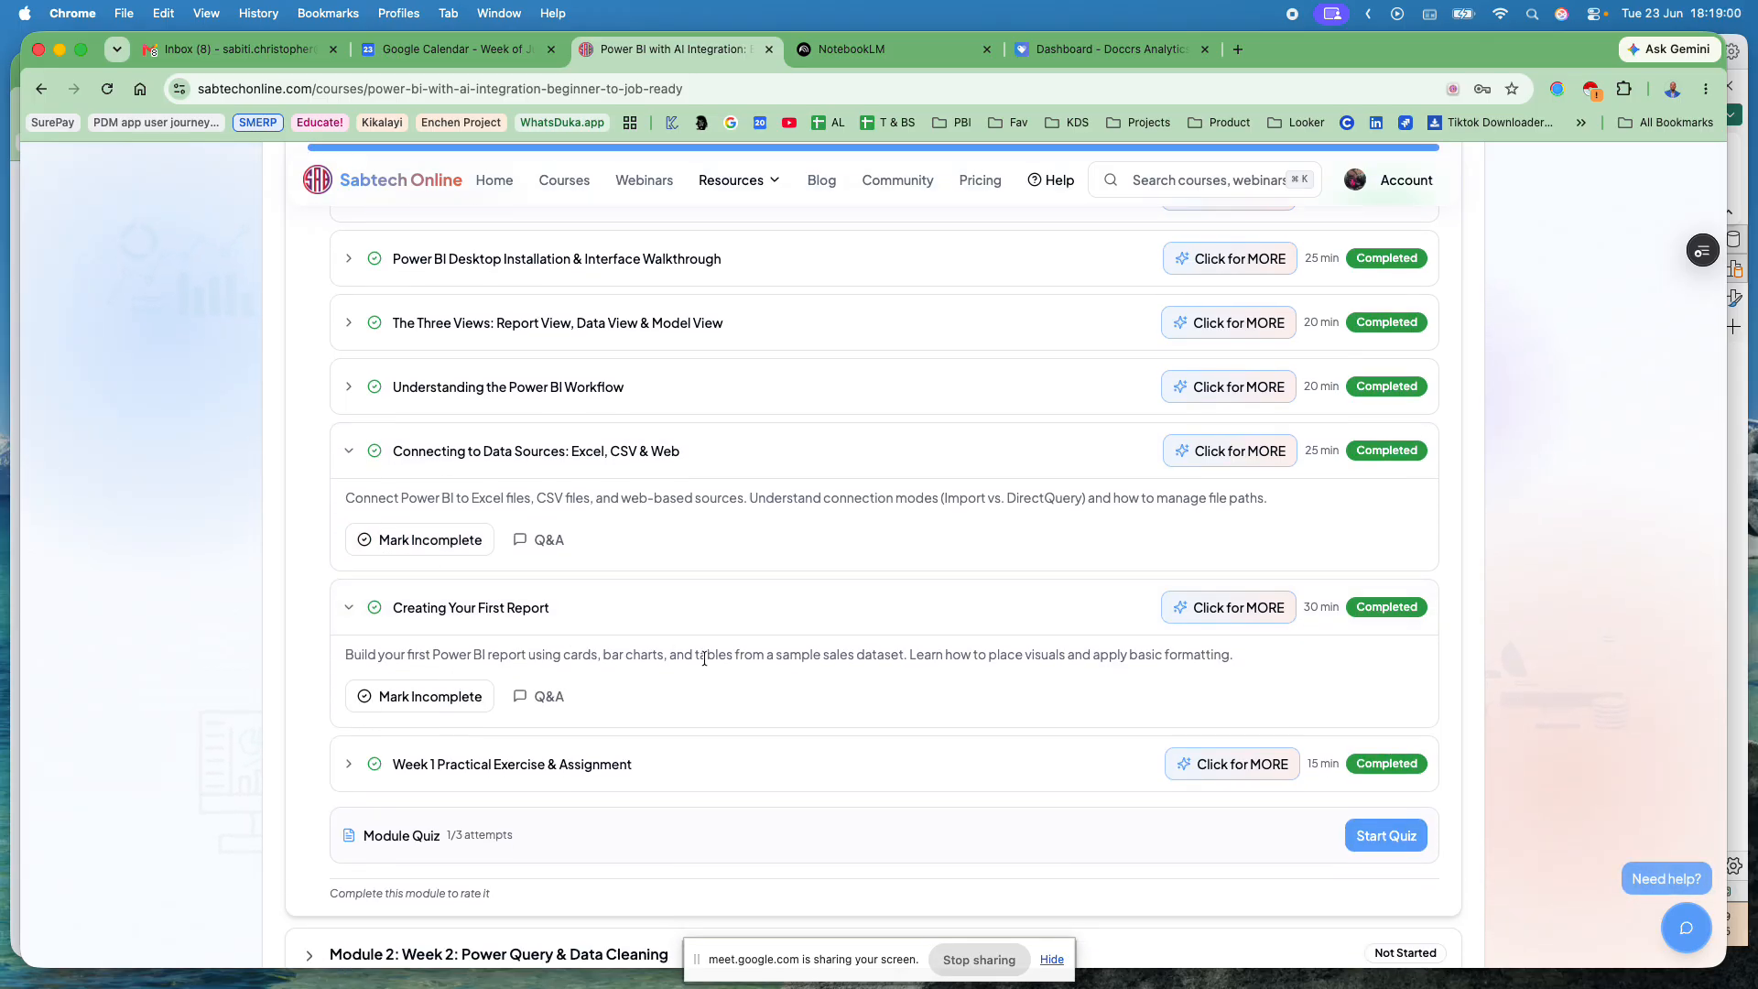
scroll(705, 656, "down", 1)
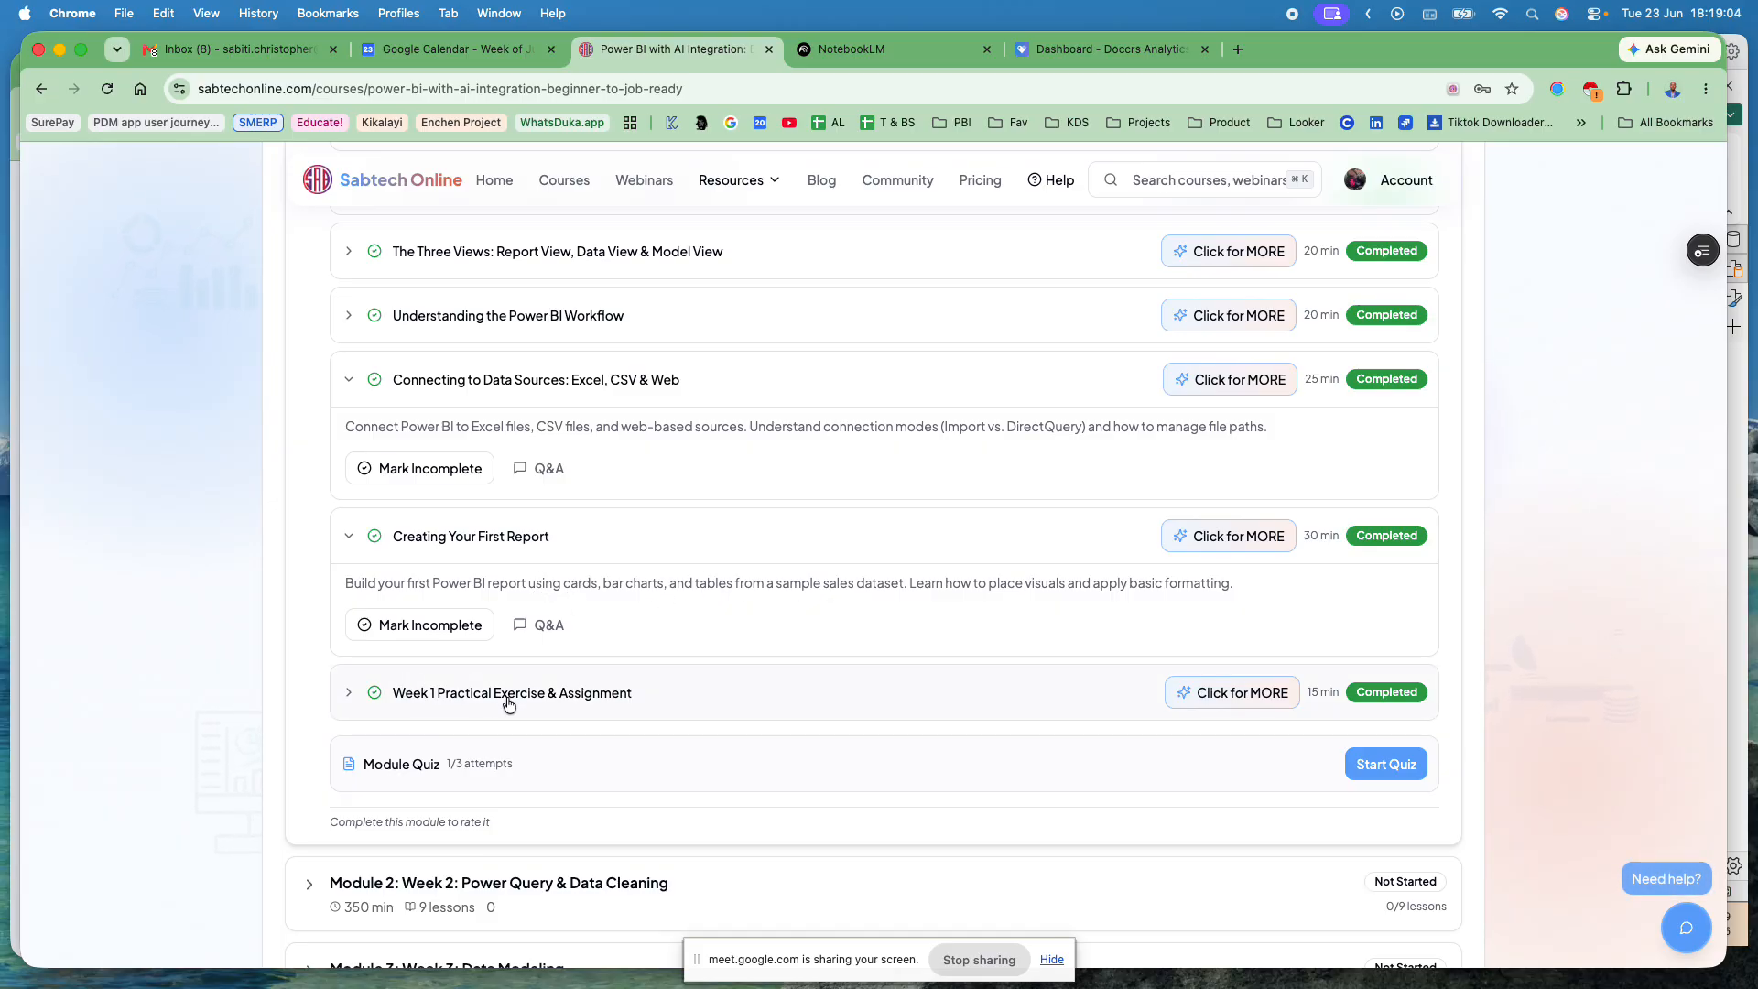
scroll(465, 714, "down", 3)
scroll(469, 715, "down", 3)
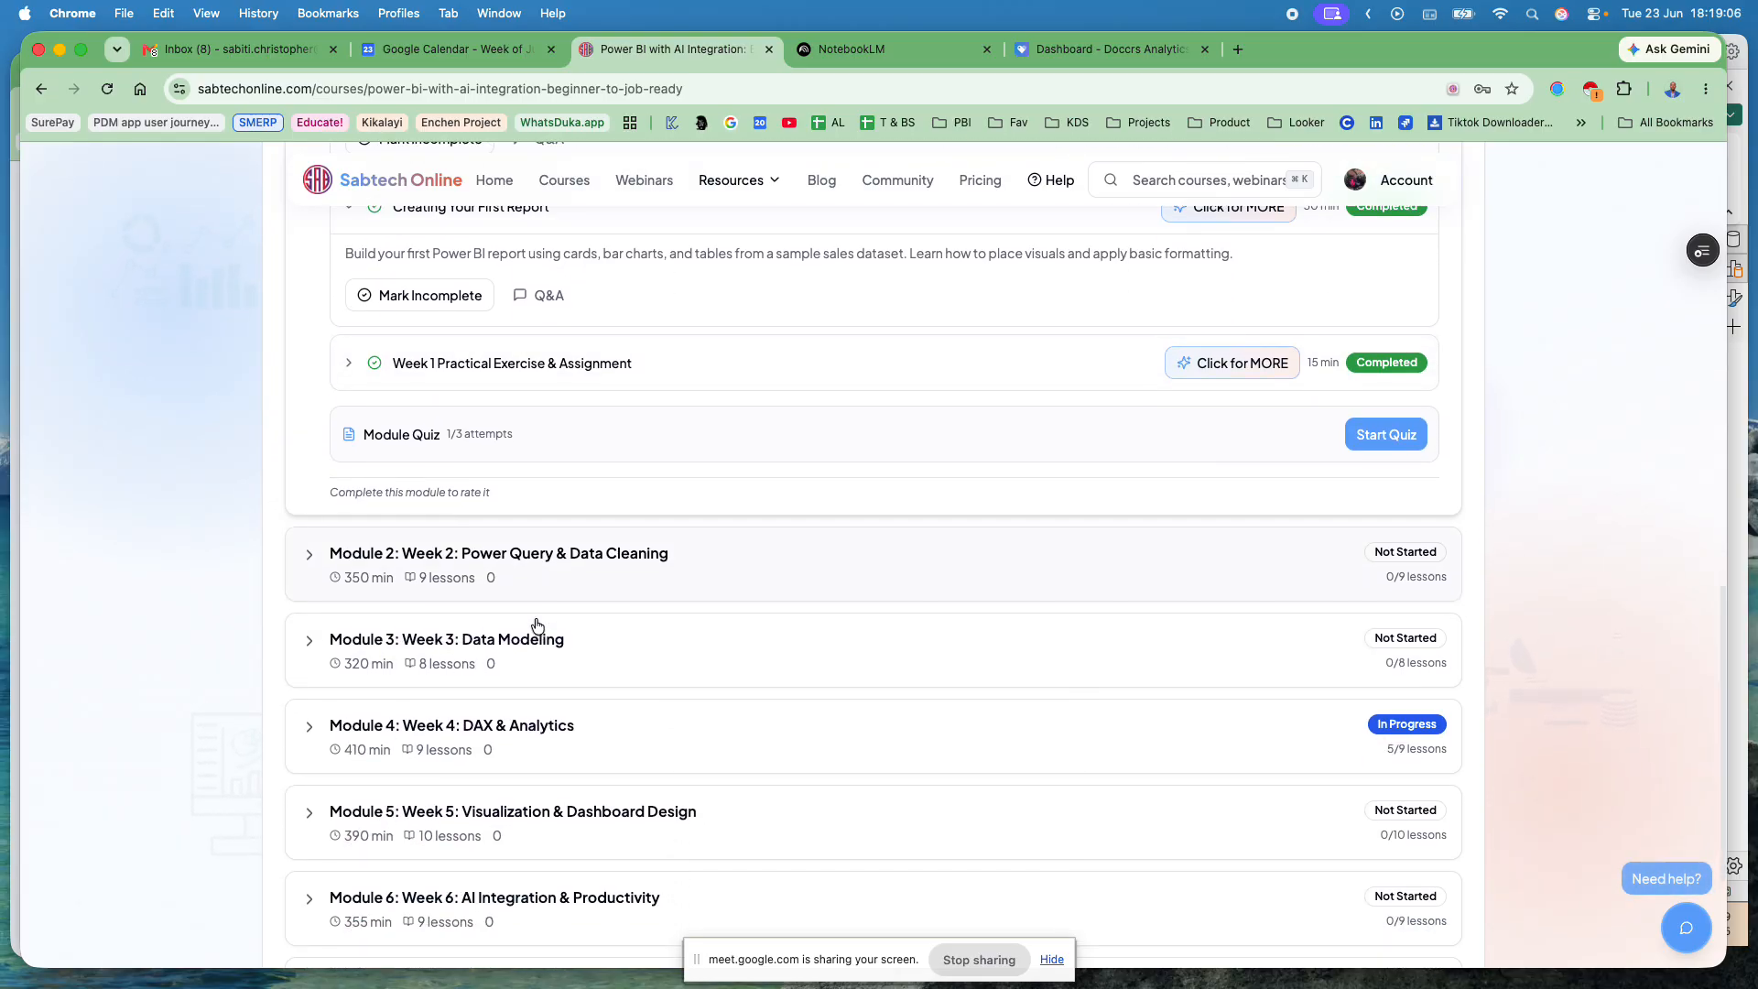
Step: Expand "Module 2: Week 2: Power Query & Data Cleaning" and review its lessons against the Week 1 ones
left_click(405, 429)
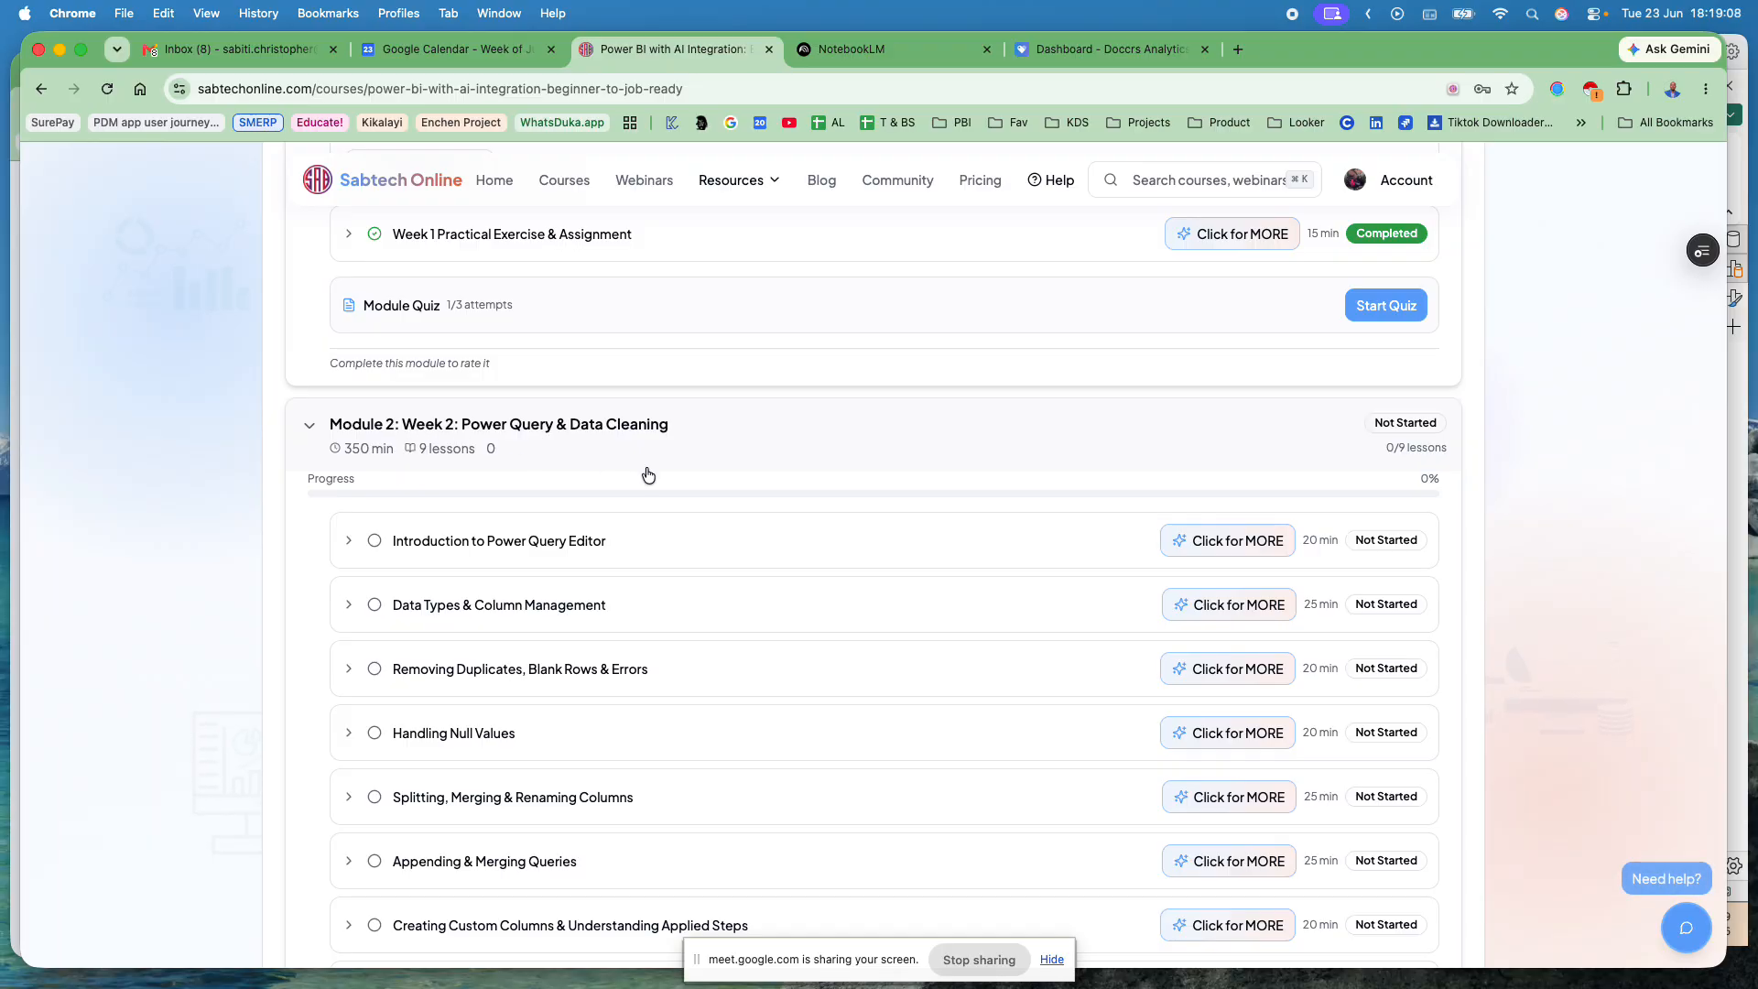
scroll(724, 554, "down", 1)
scroll(724, 554, "down", 2)
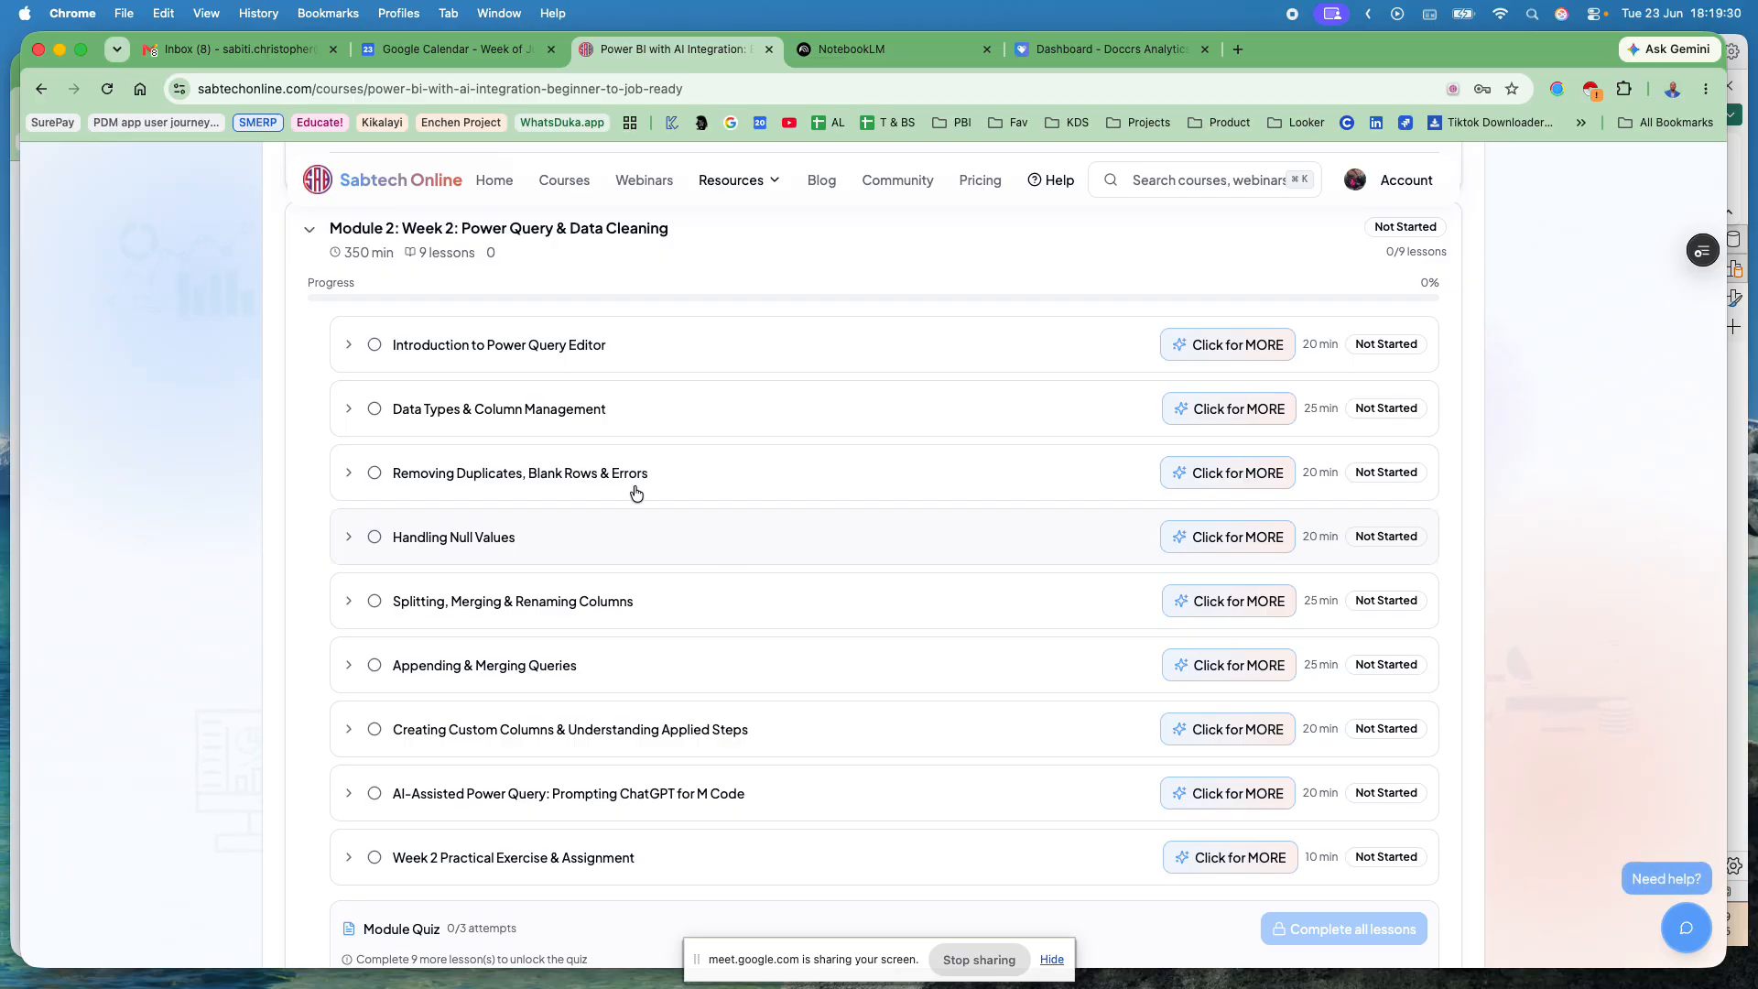
scroll(748, 393, "up", 5)
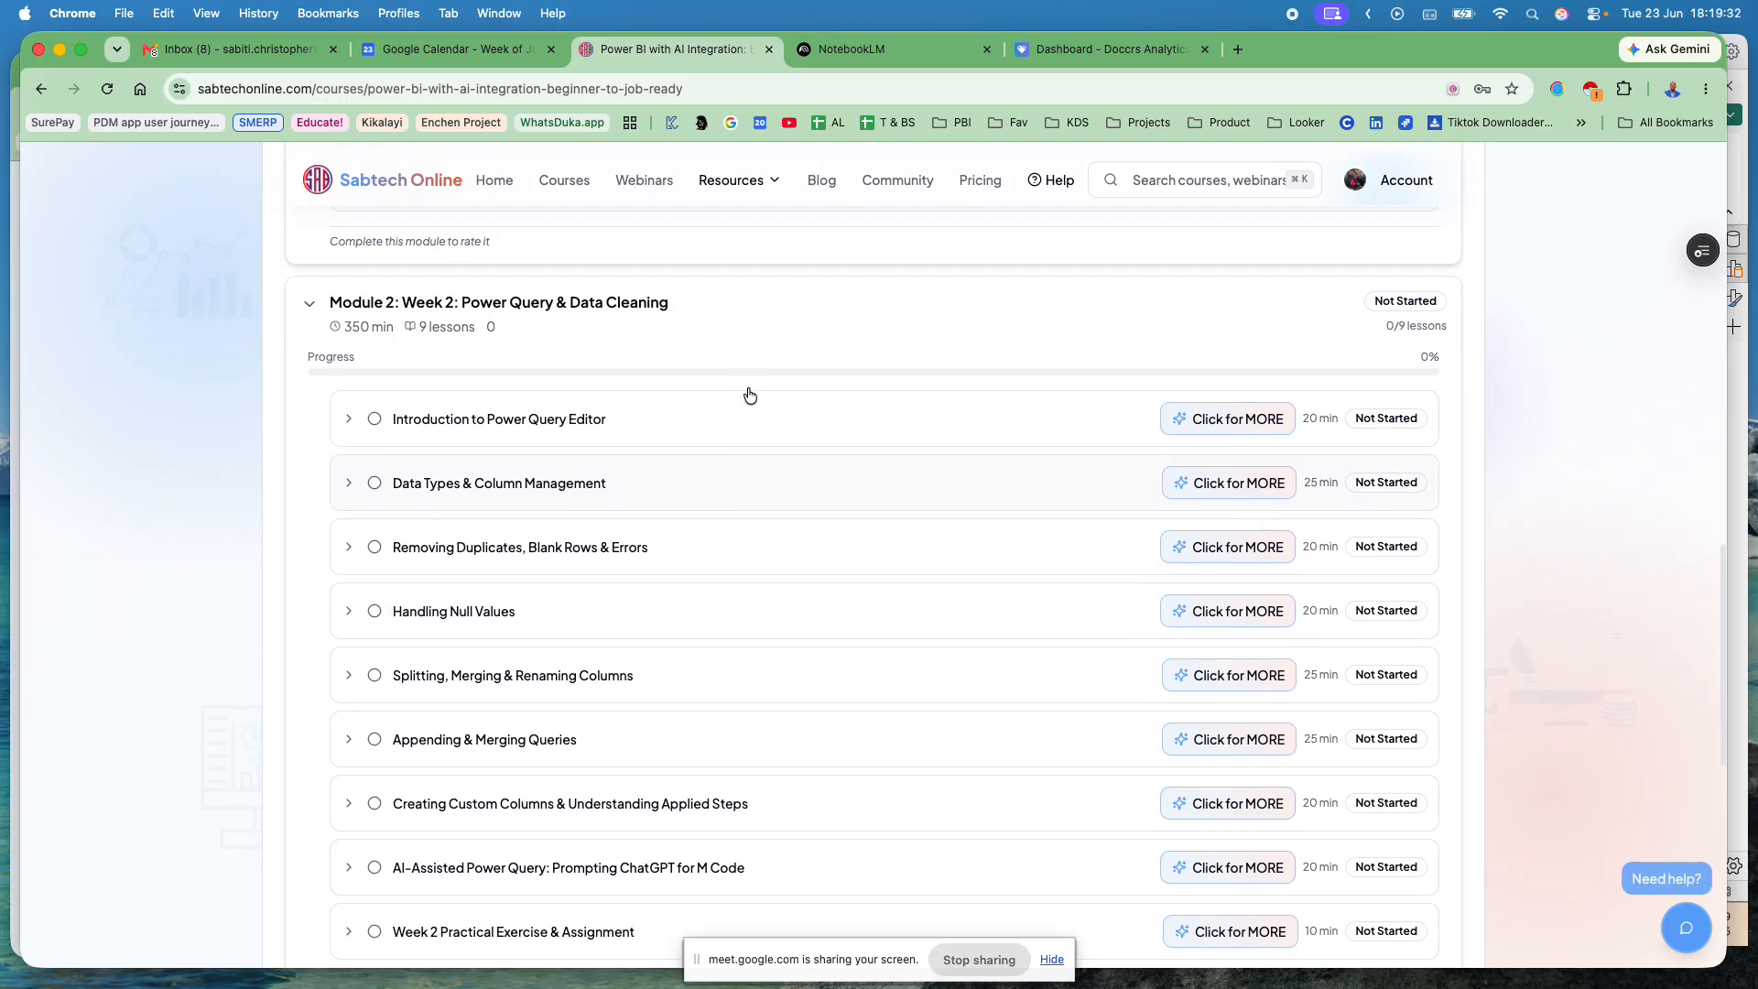
scroll(561, 365, "up", 1)
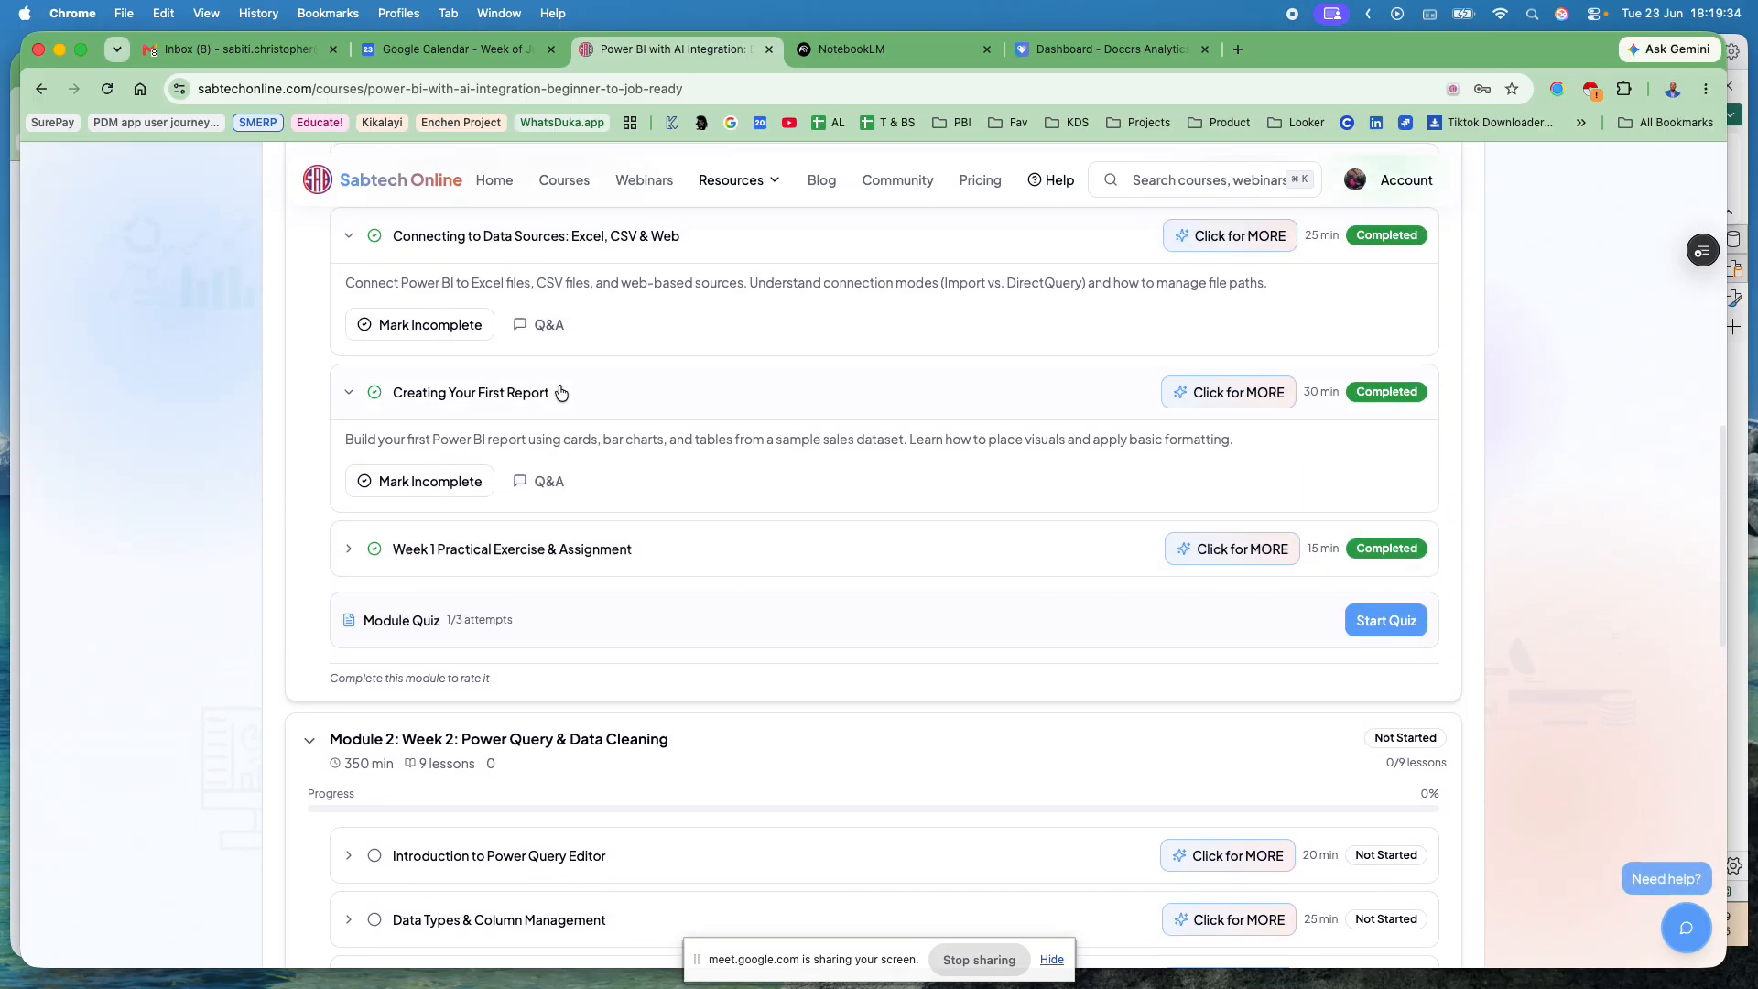
scroll(513, 386, "up", 1)
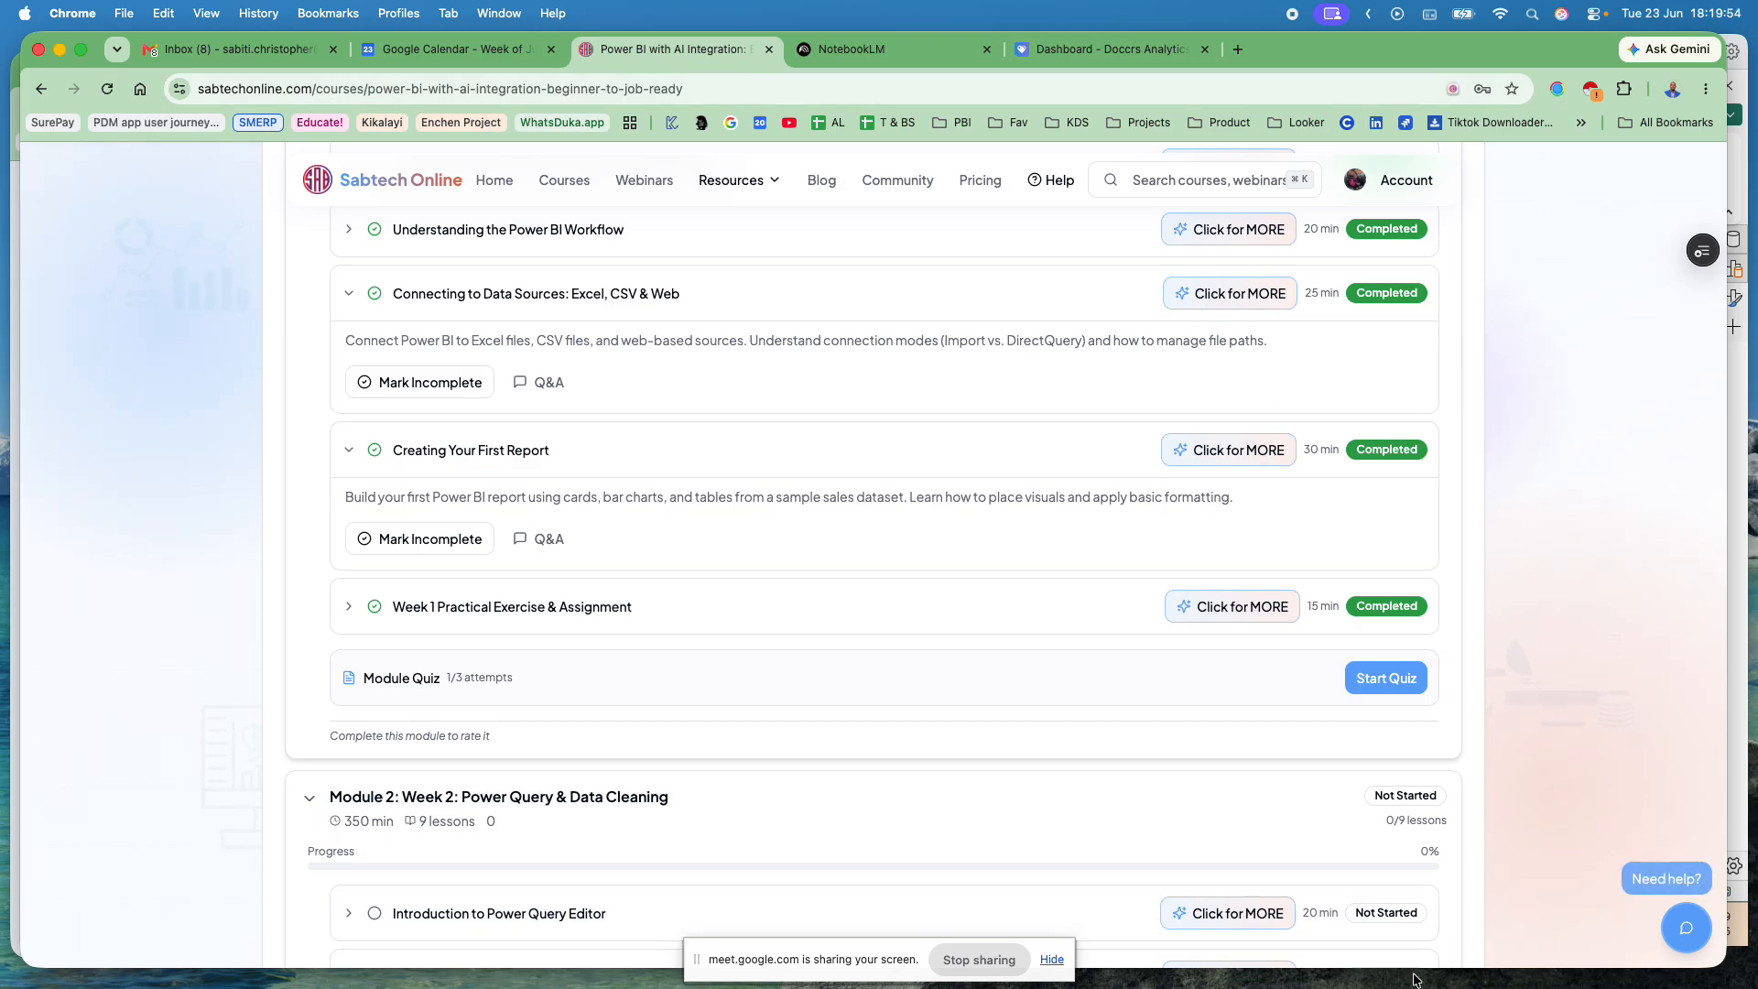
Step: Switch to the Windows 11 virtual machine and close the Power BI Dax and PMIU_Membership Report files without saving changes
key("super+Tab")
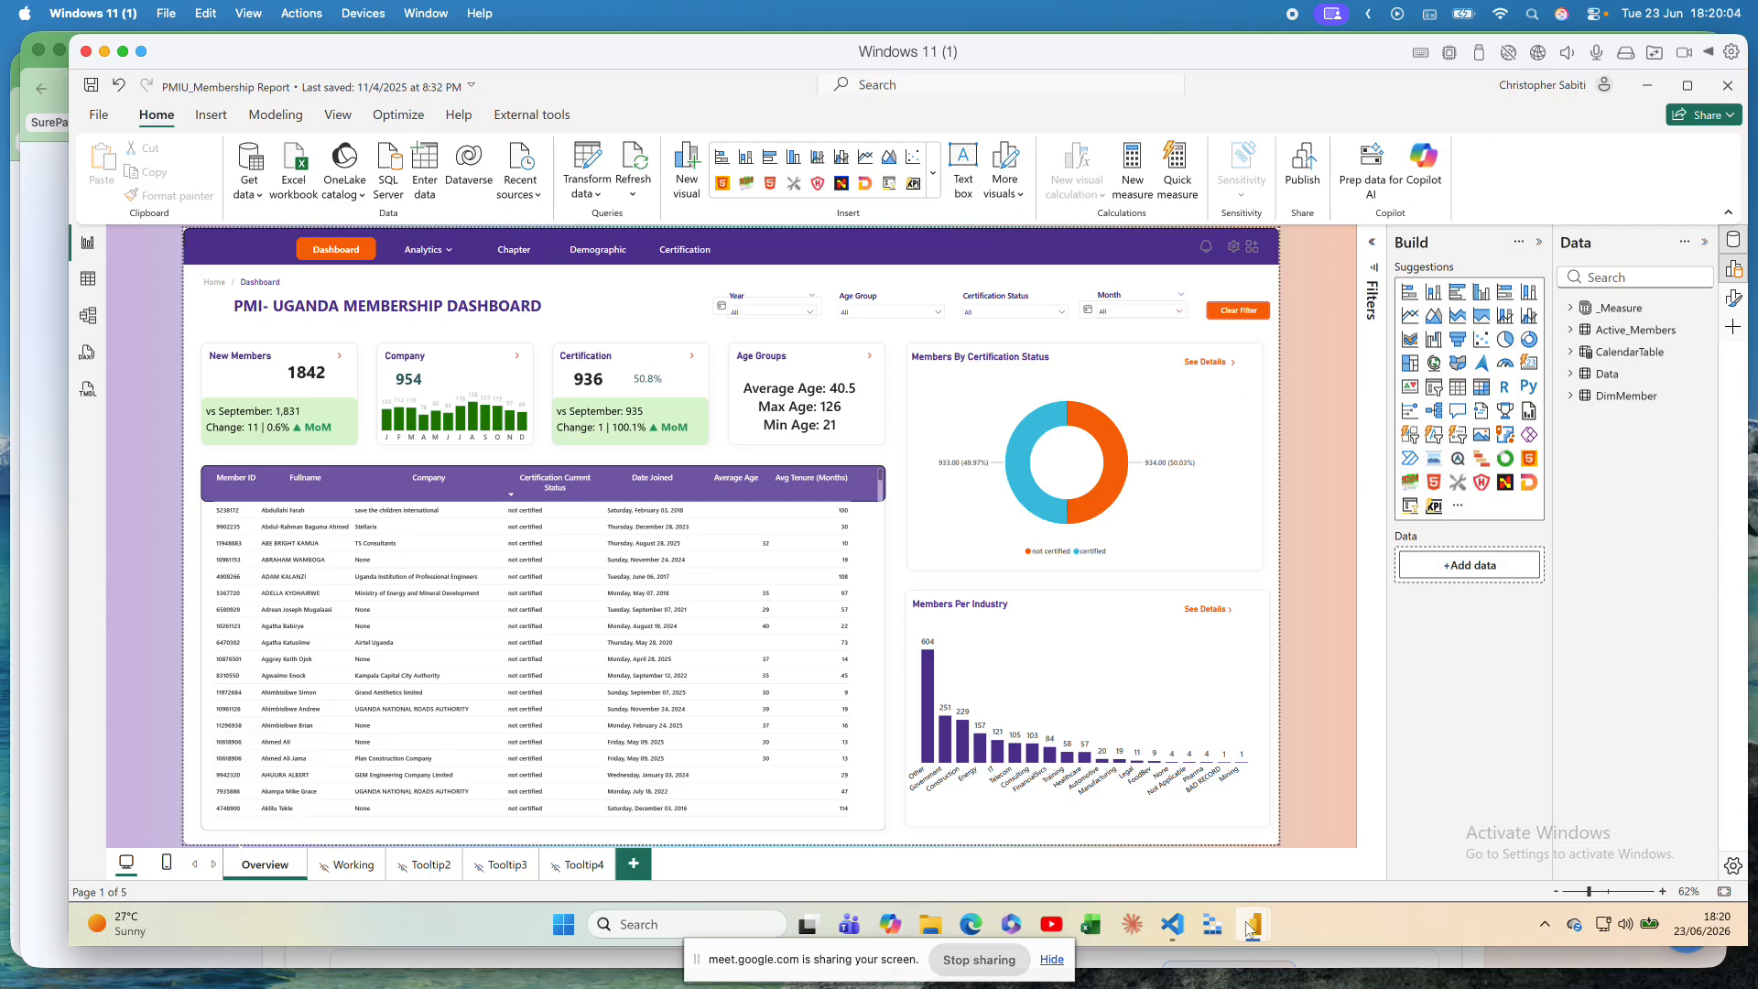
mouse_move(1251, 926)
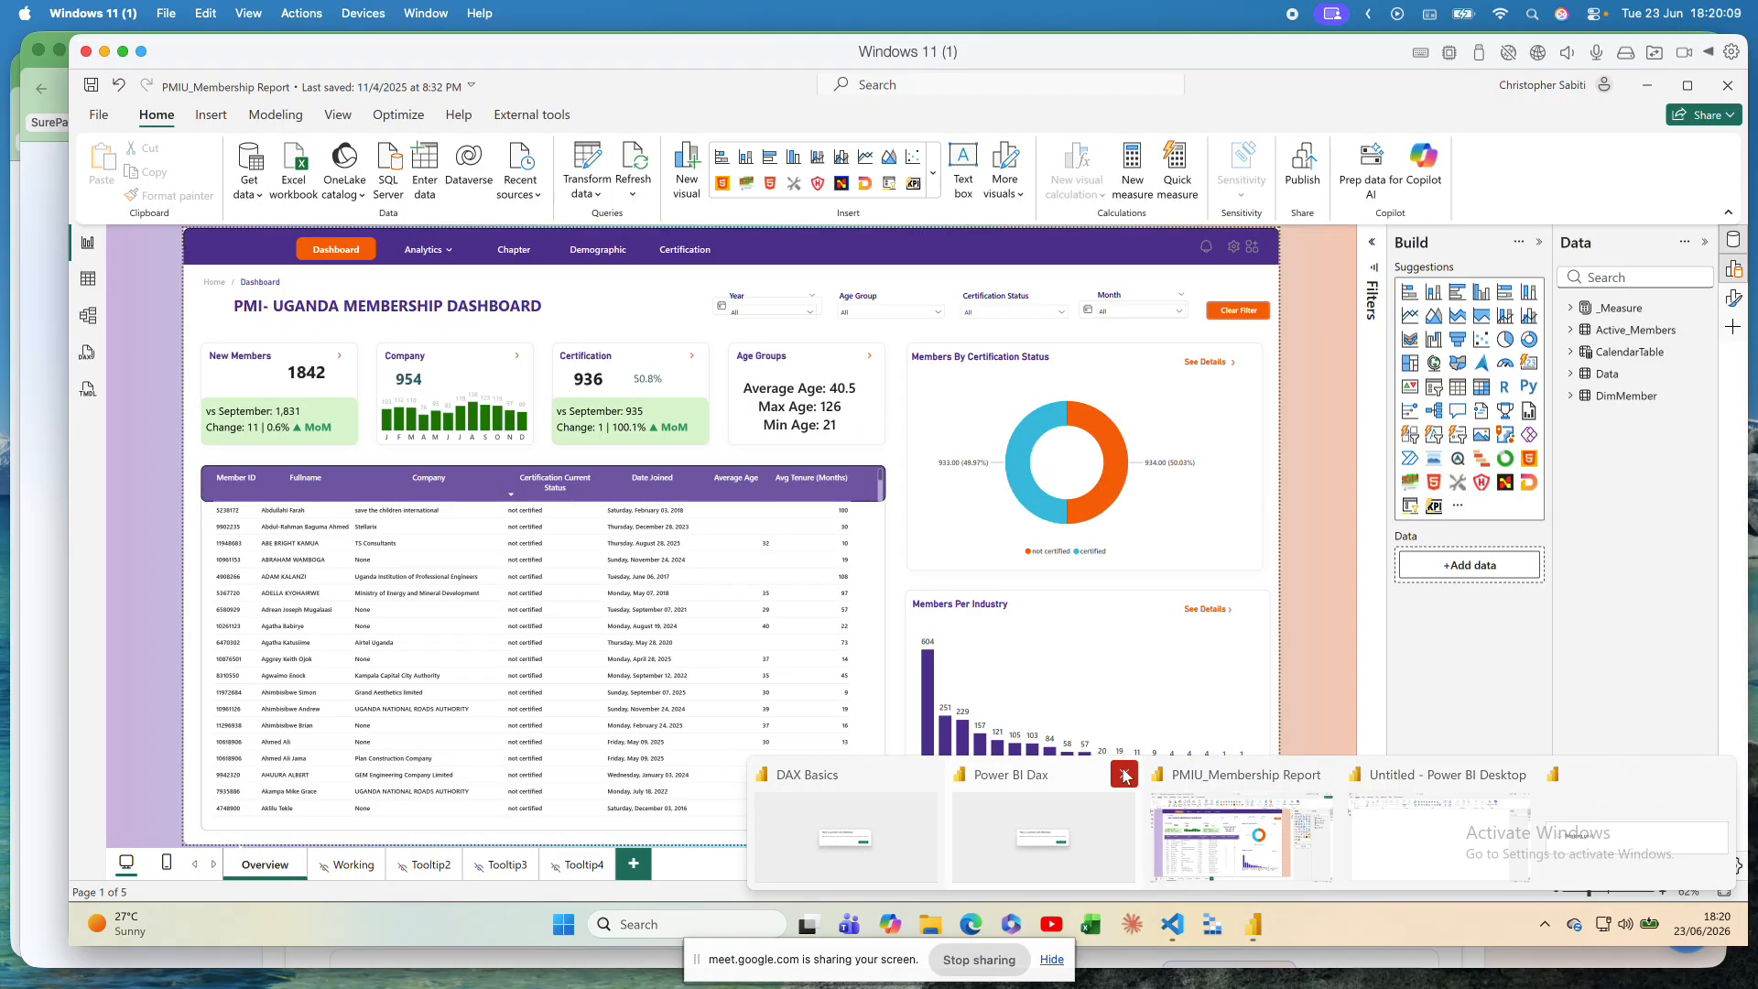
left_click(963, 810)
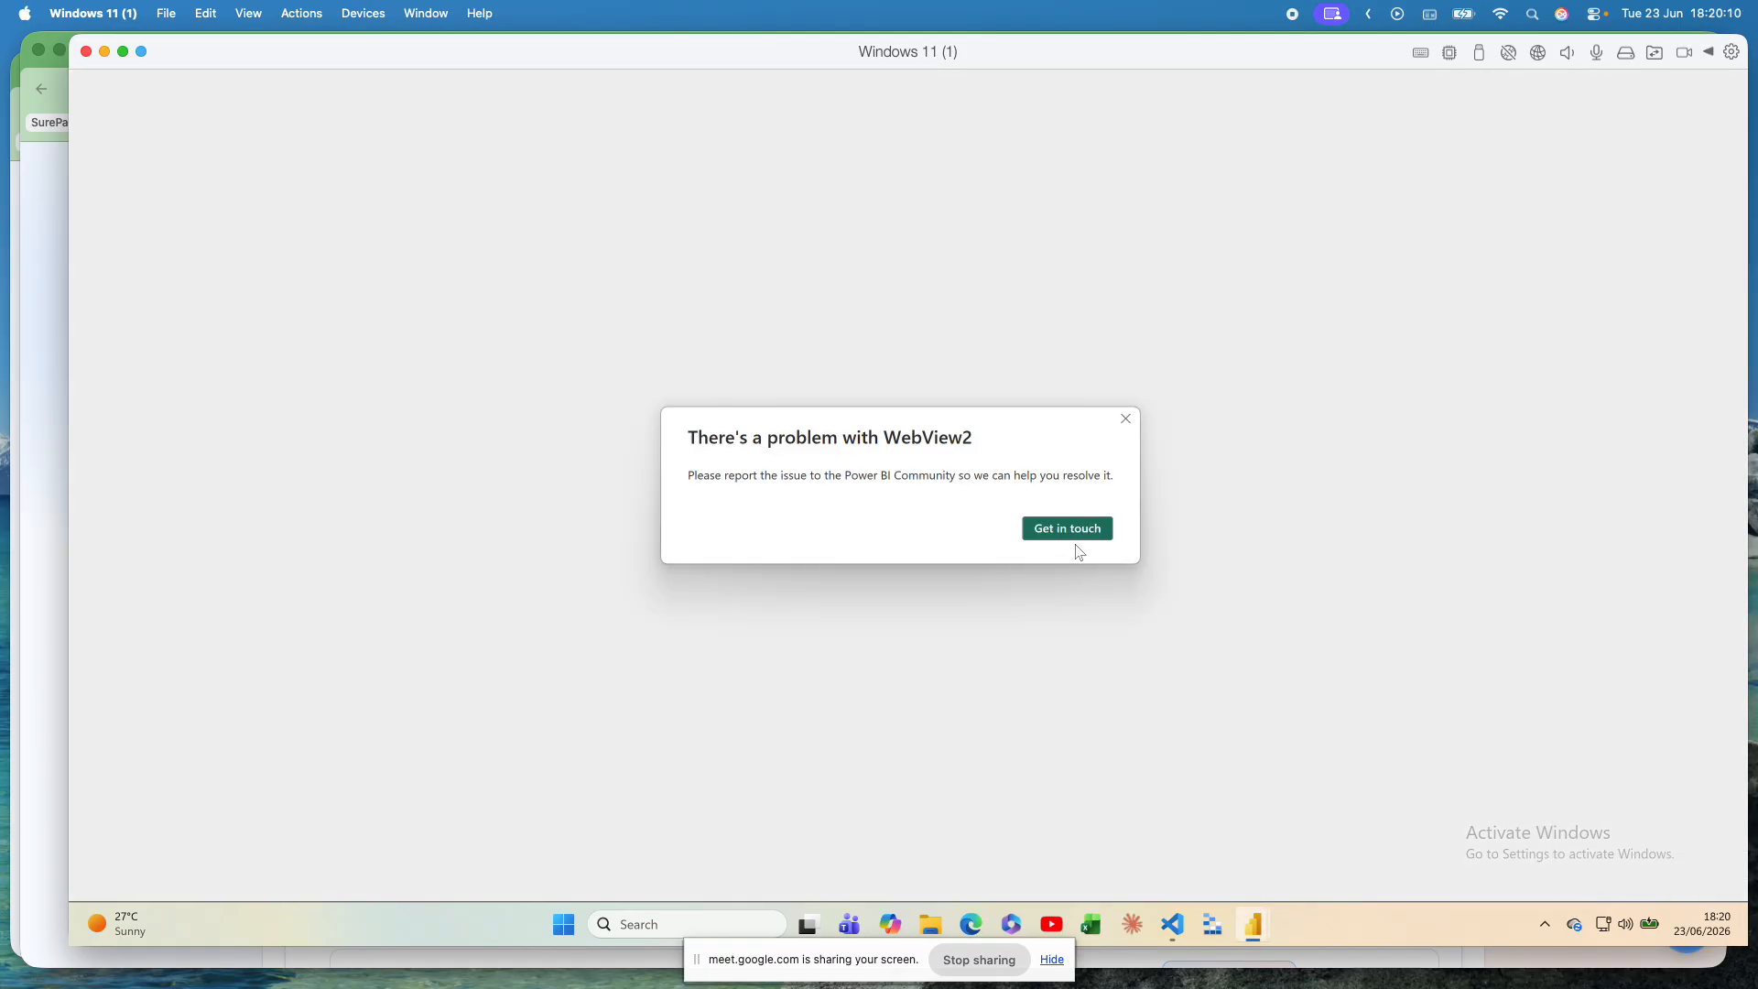
left_click(1126, 421)
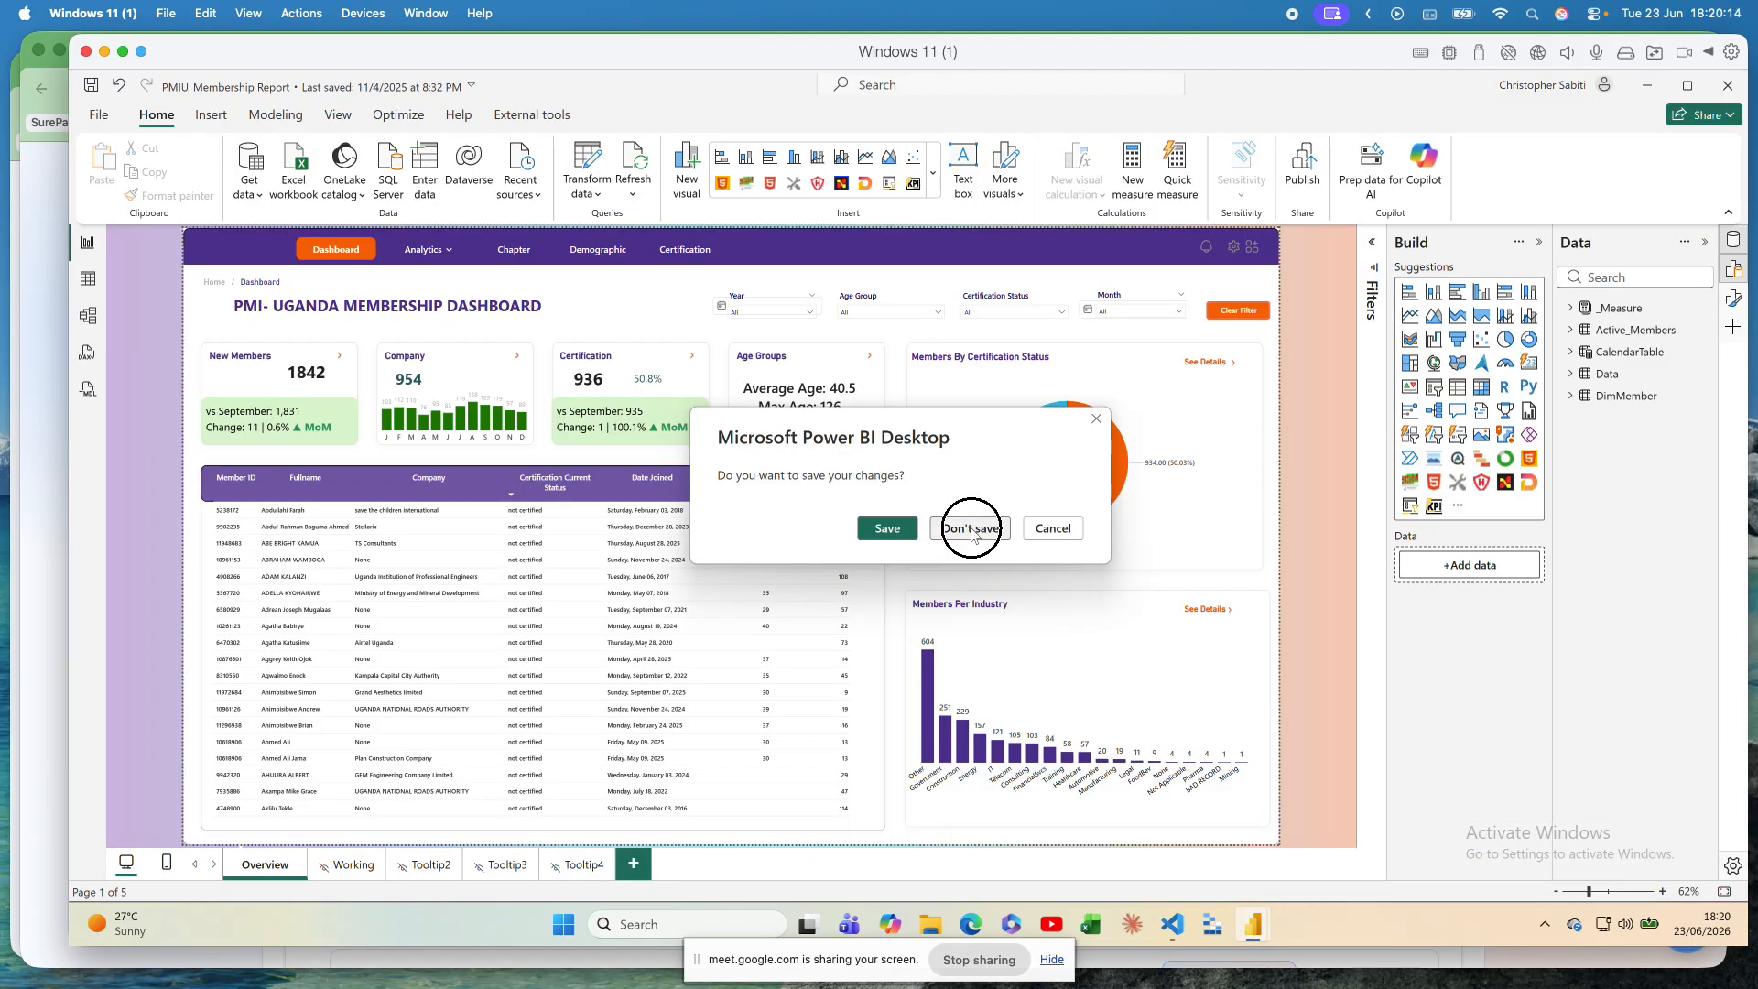
left_click(969, 528)
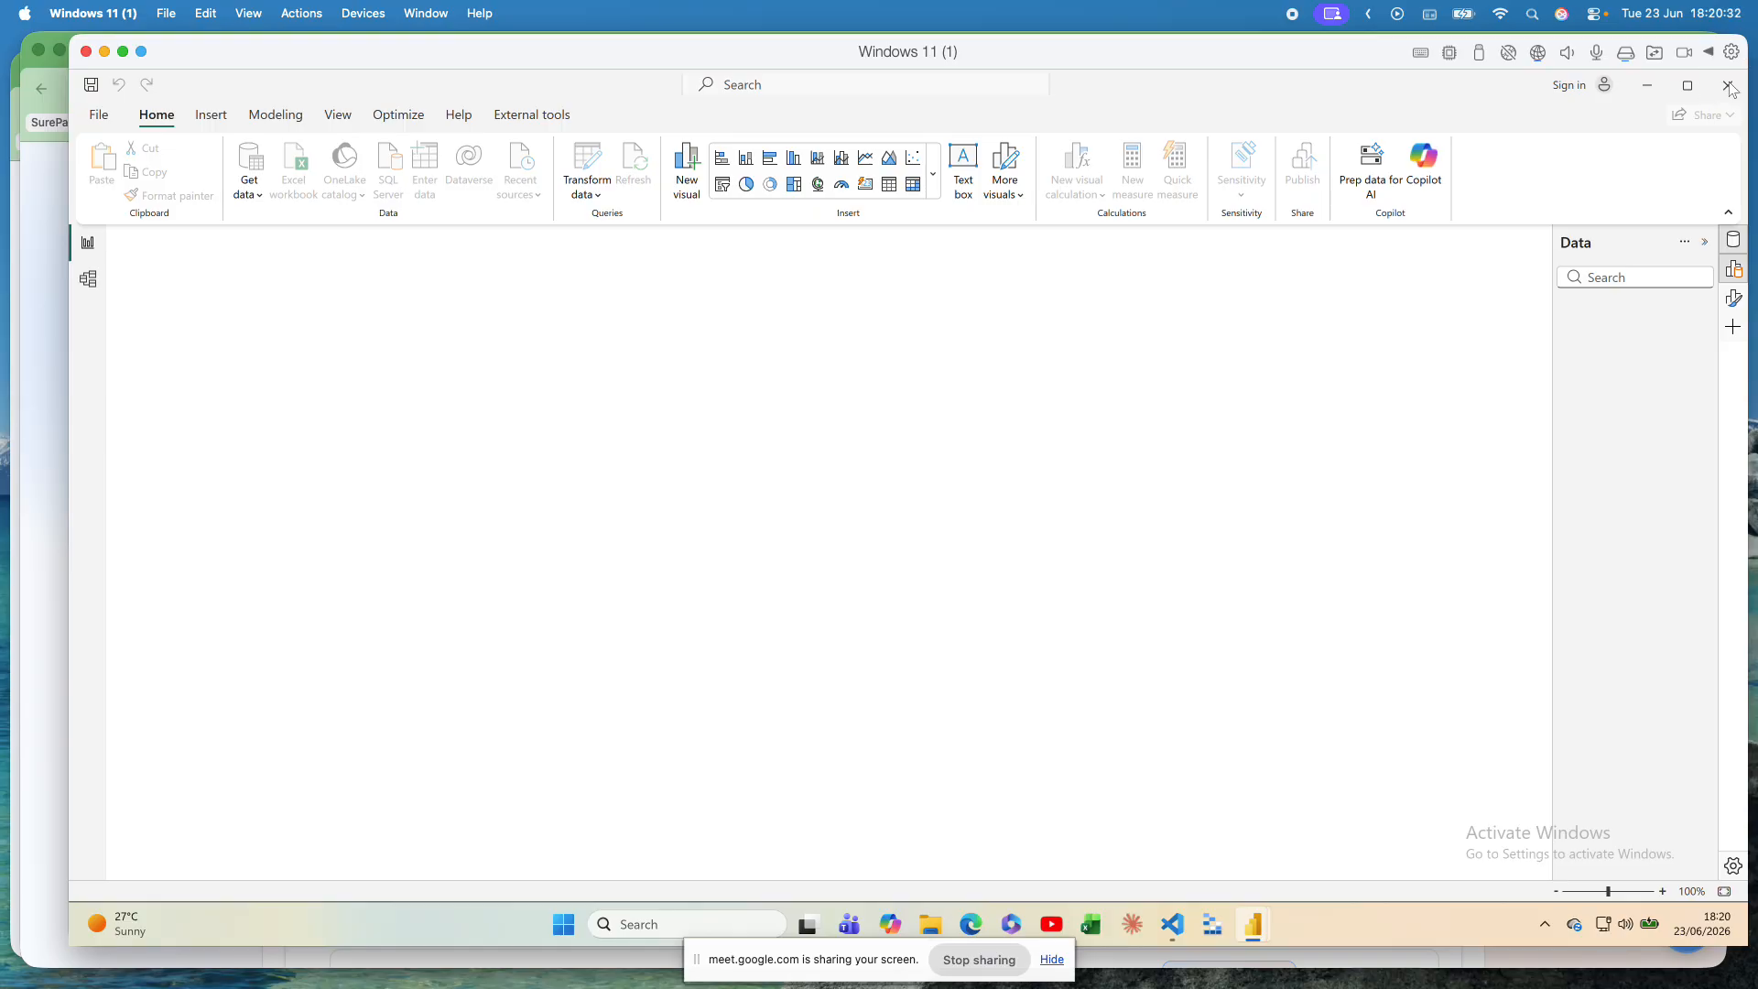
Step: Bring up the DAX Basics report and close it by dismissing its WebView2 error
mouse_move(1253, 925)
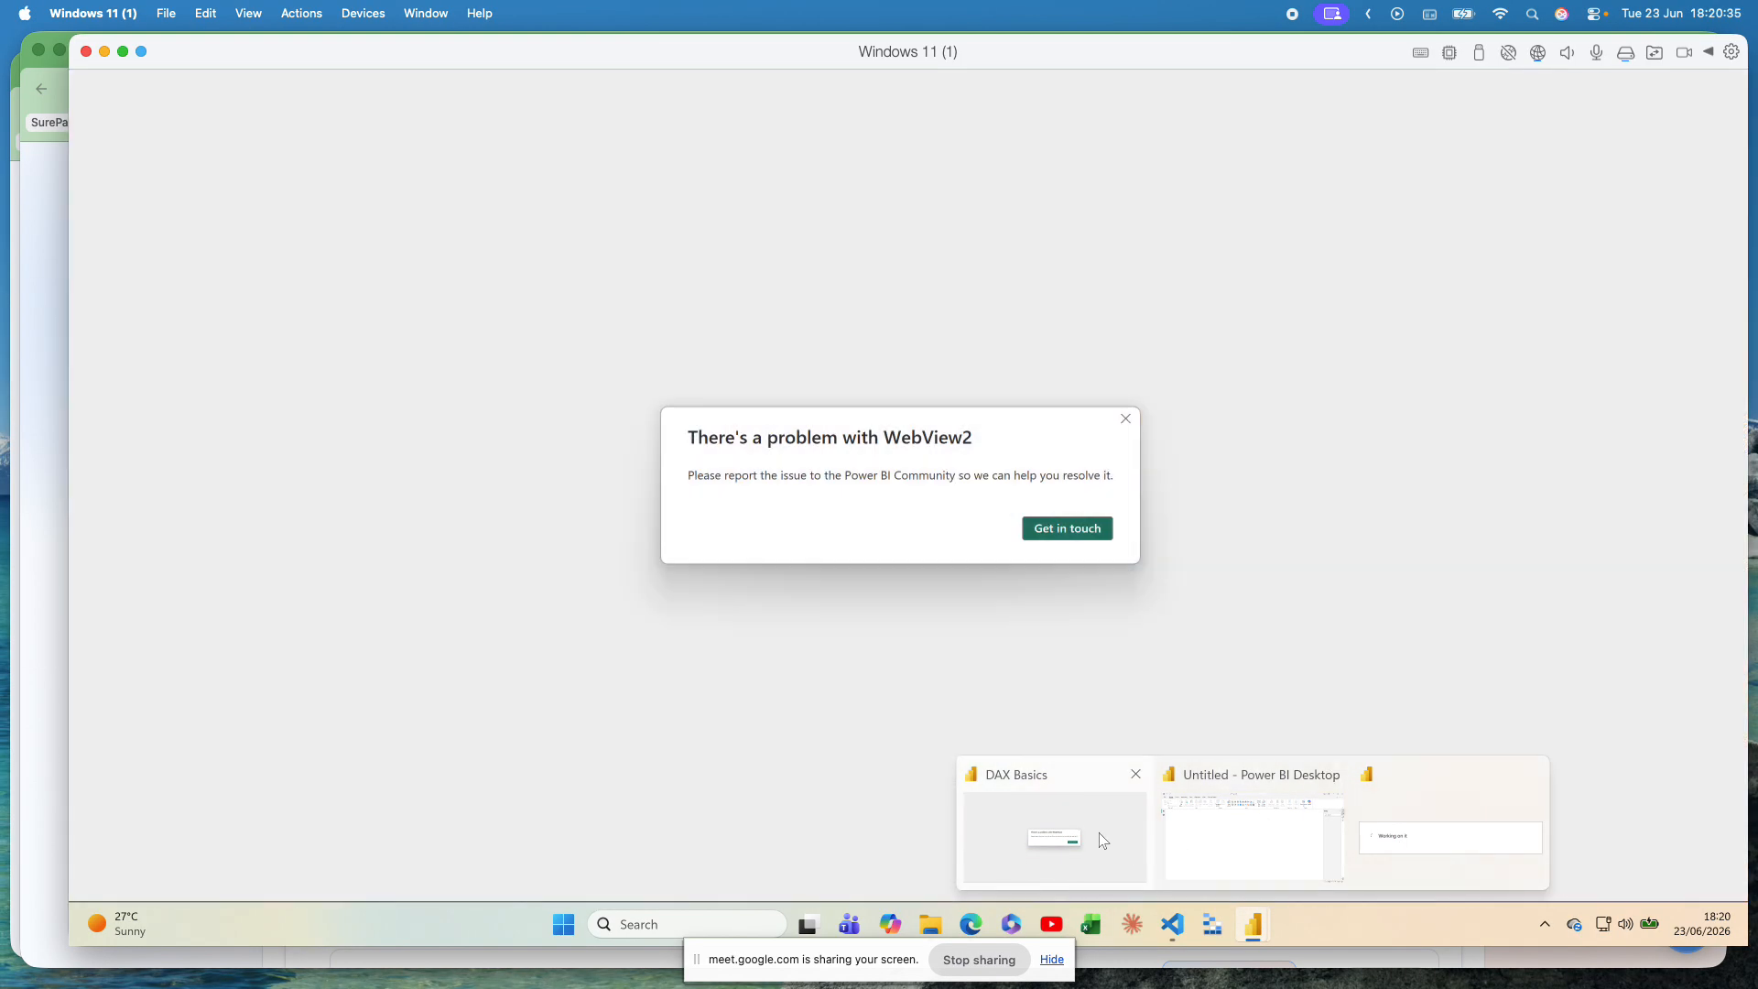
left_click(1101, 824)
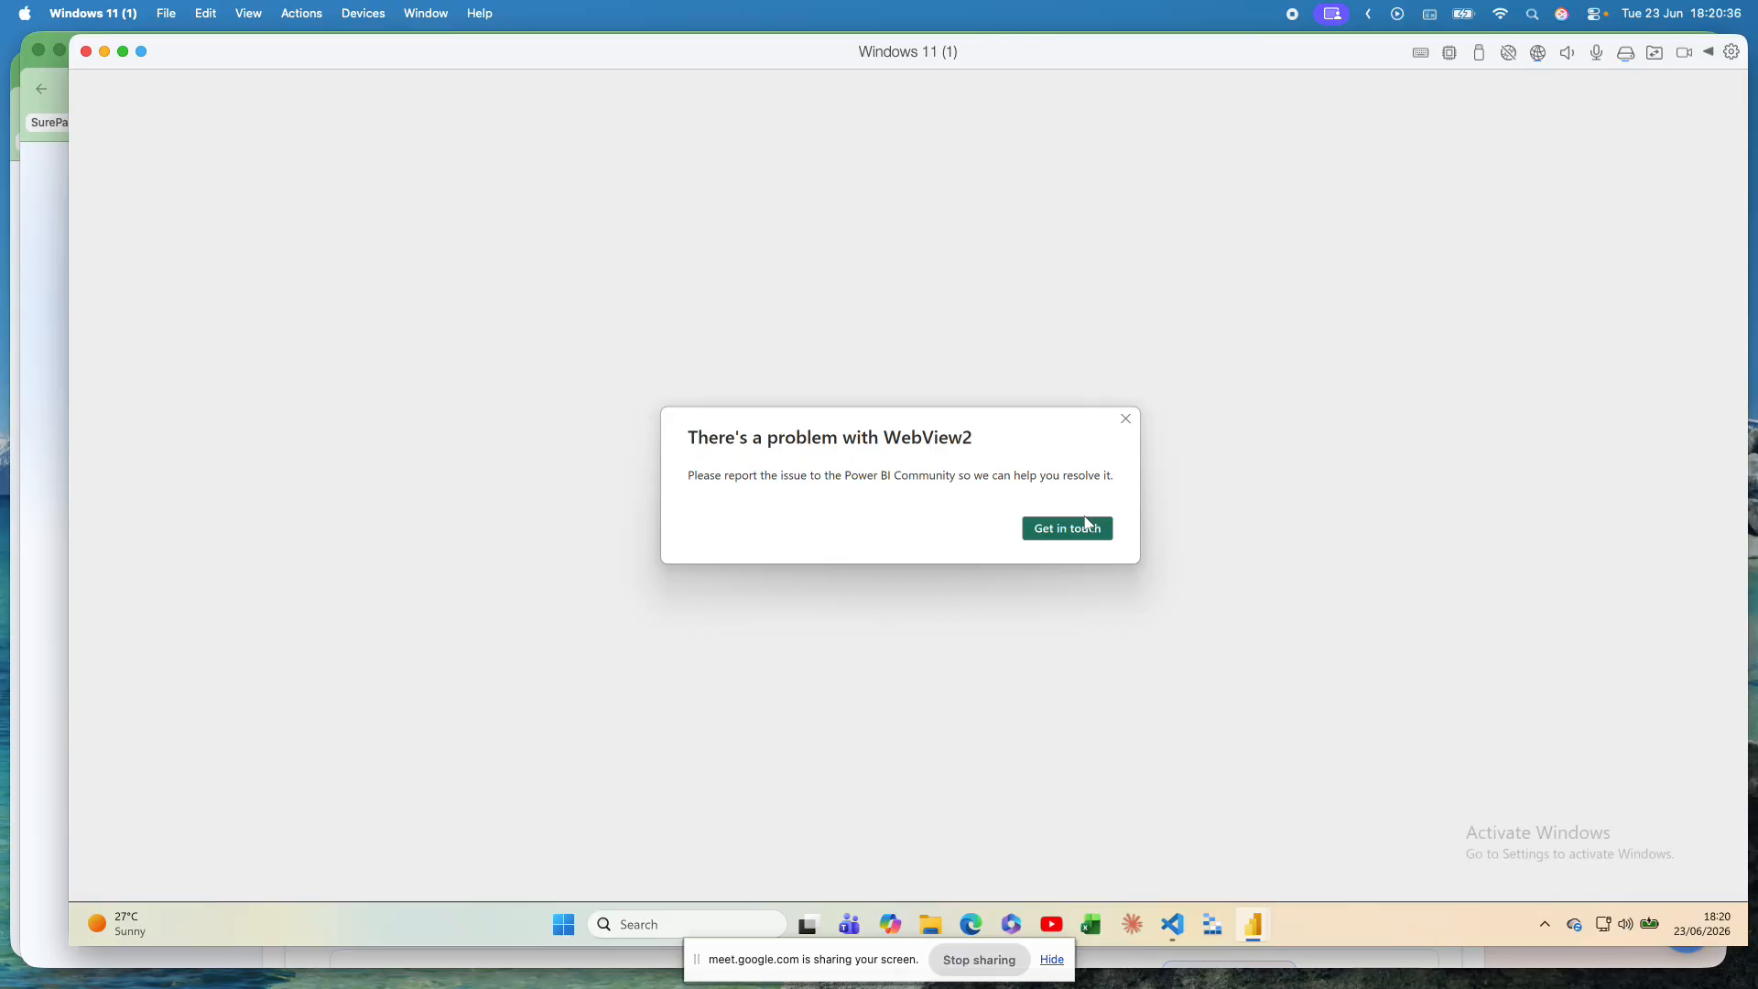
left_click(1125, 418)
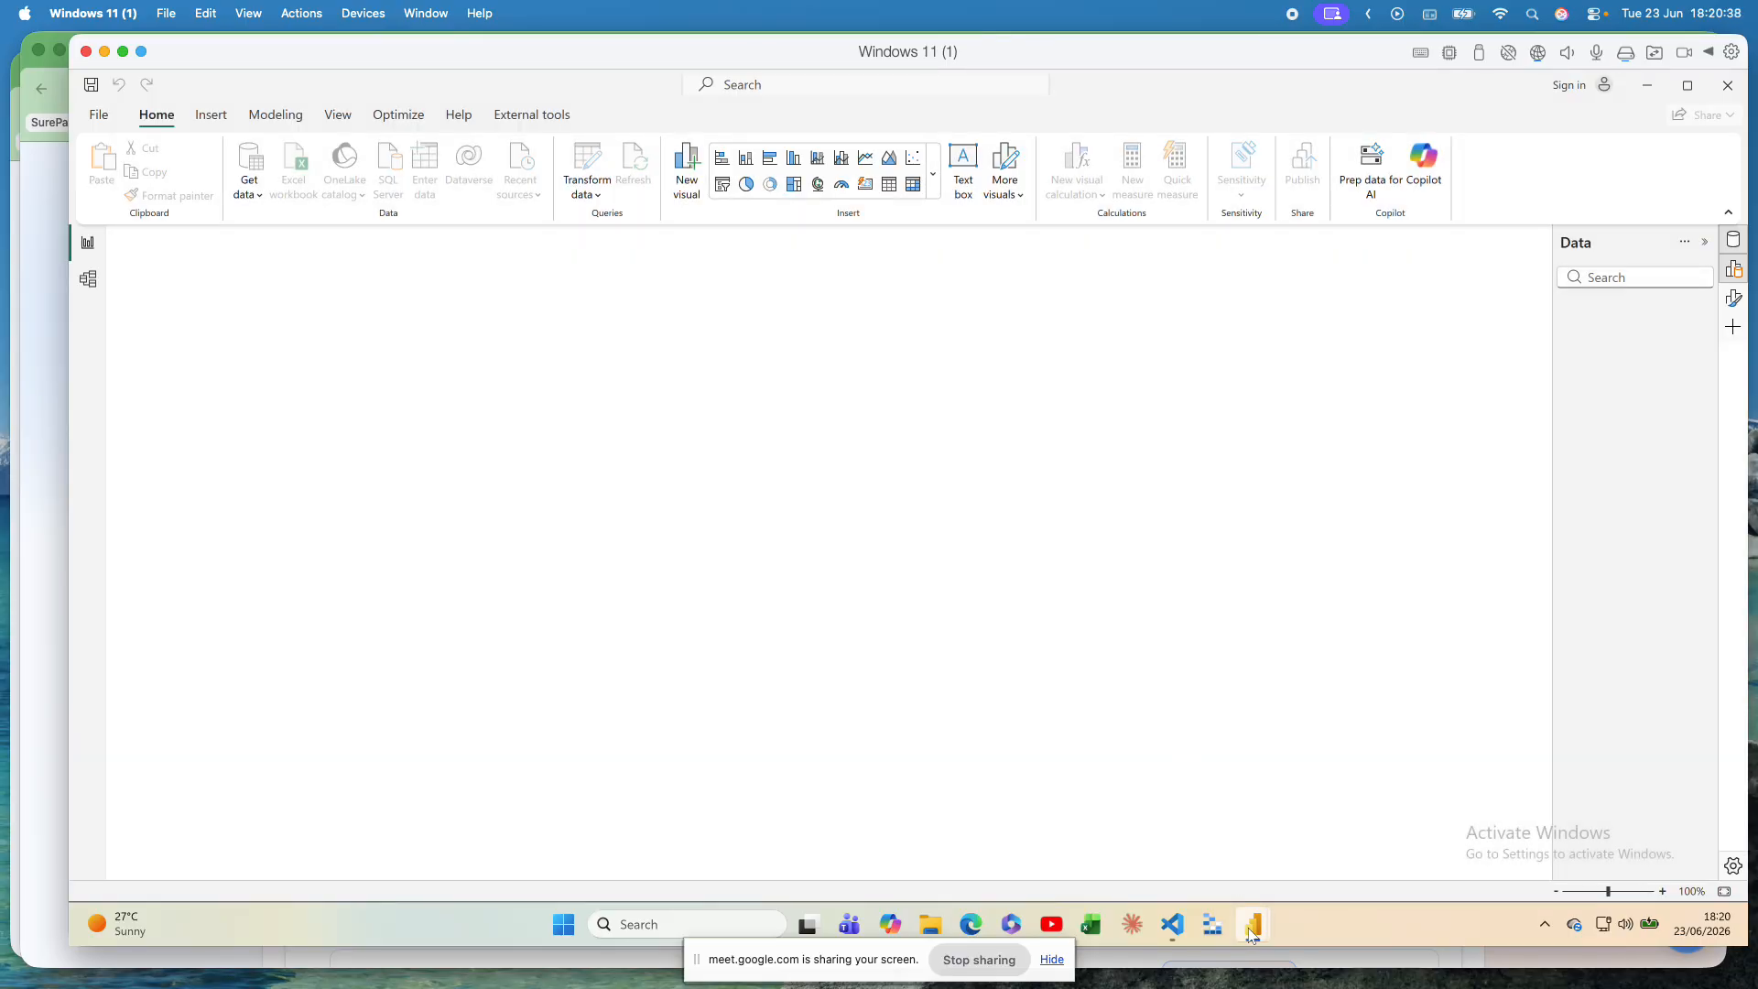
Step: Launch a new Power BI Desktop instance
mouse_move(1252, 934)
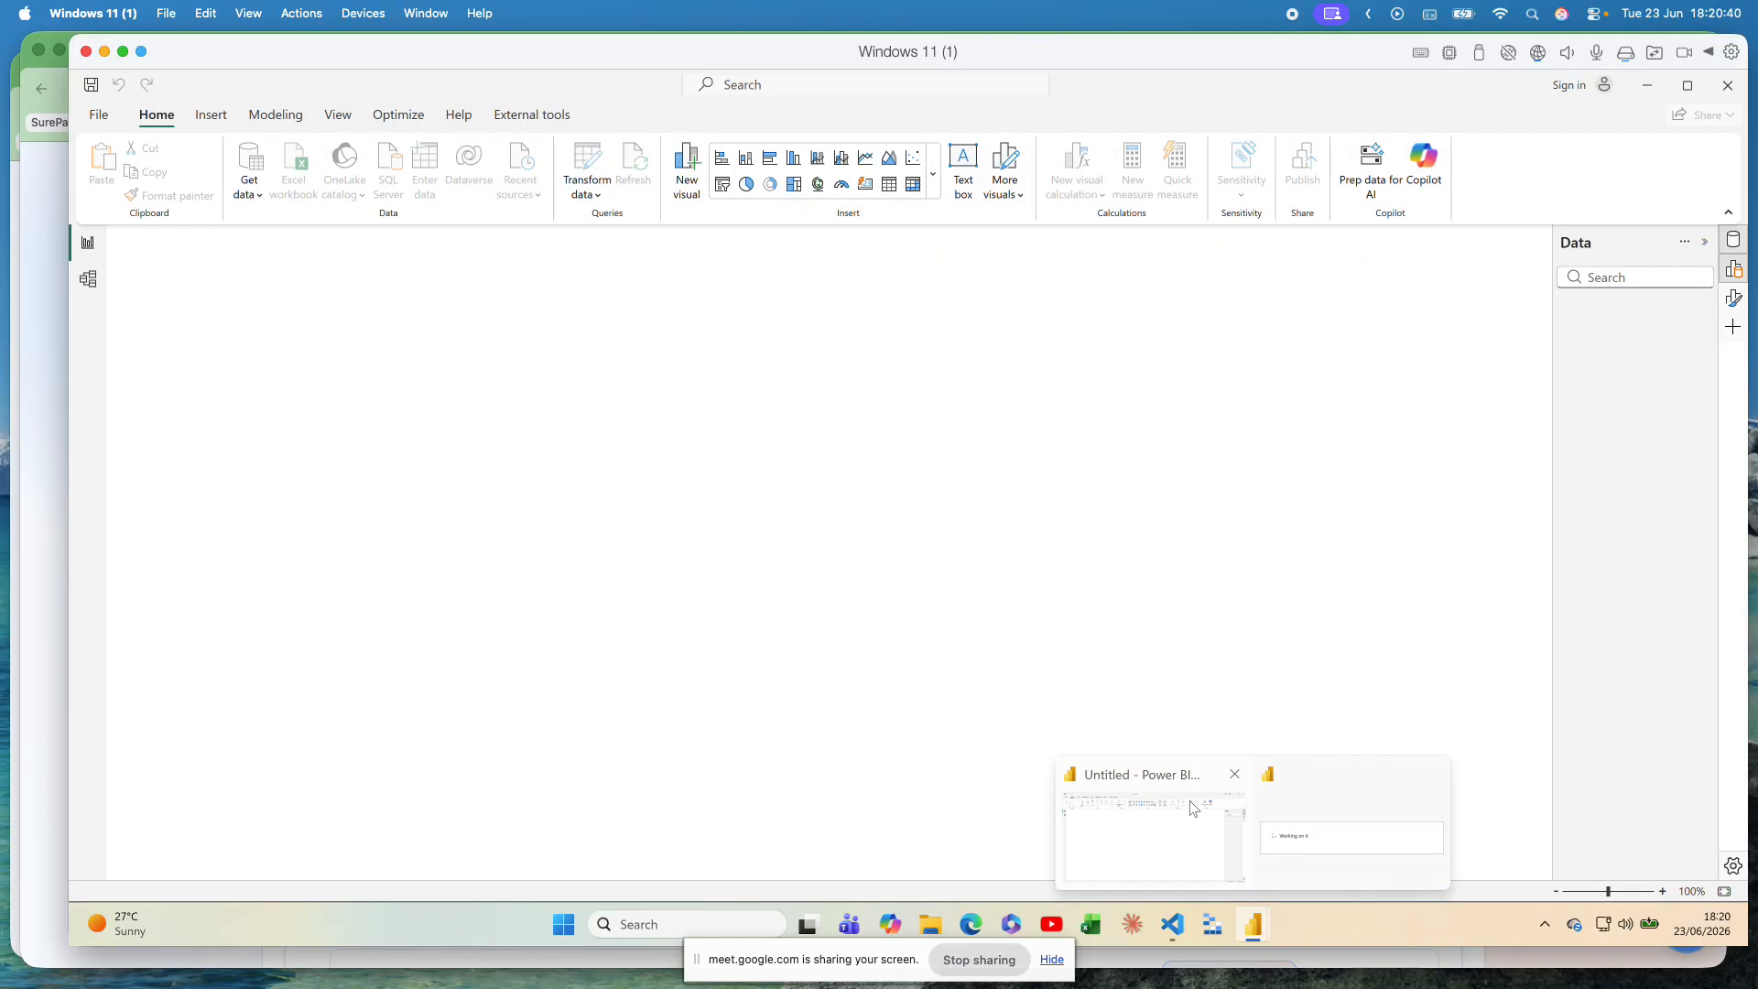
right_click(1251, 929)
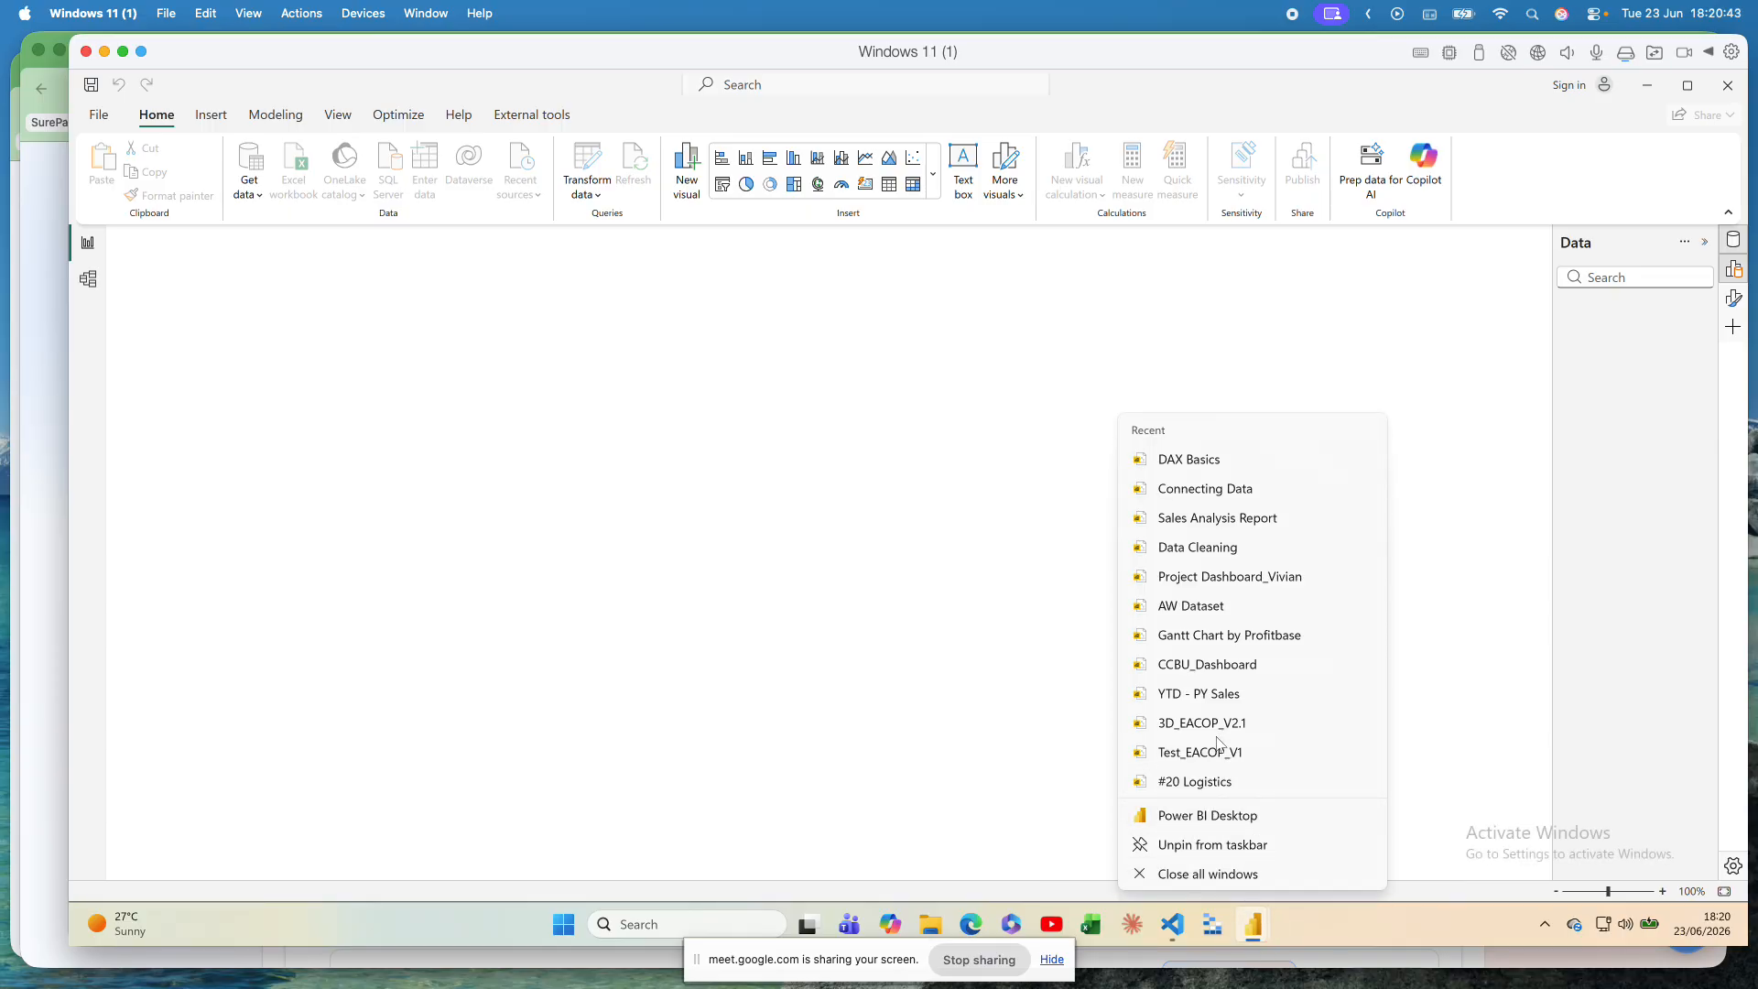
left_click(1222, 816)
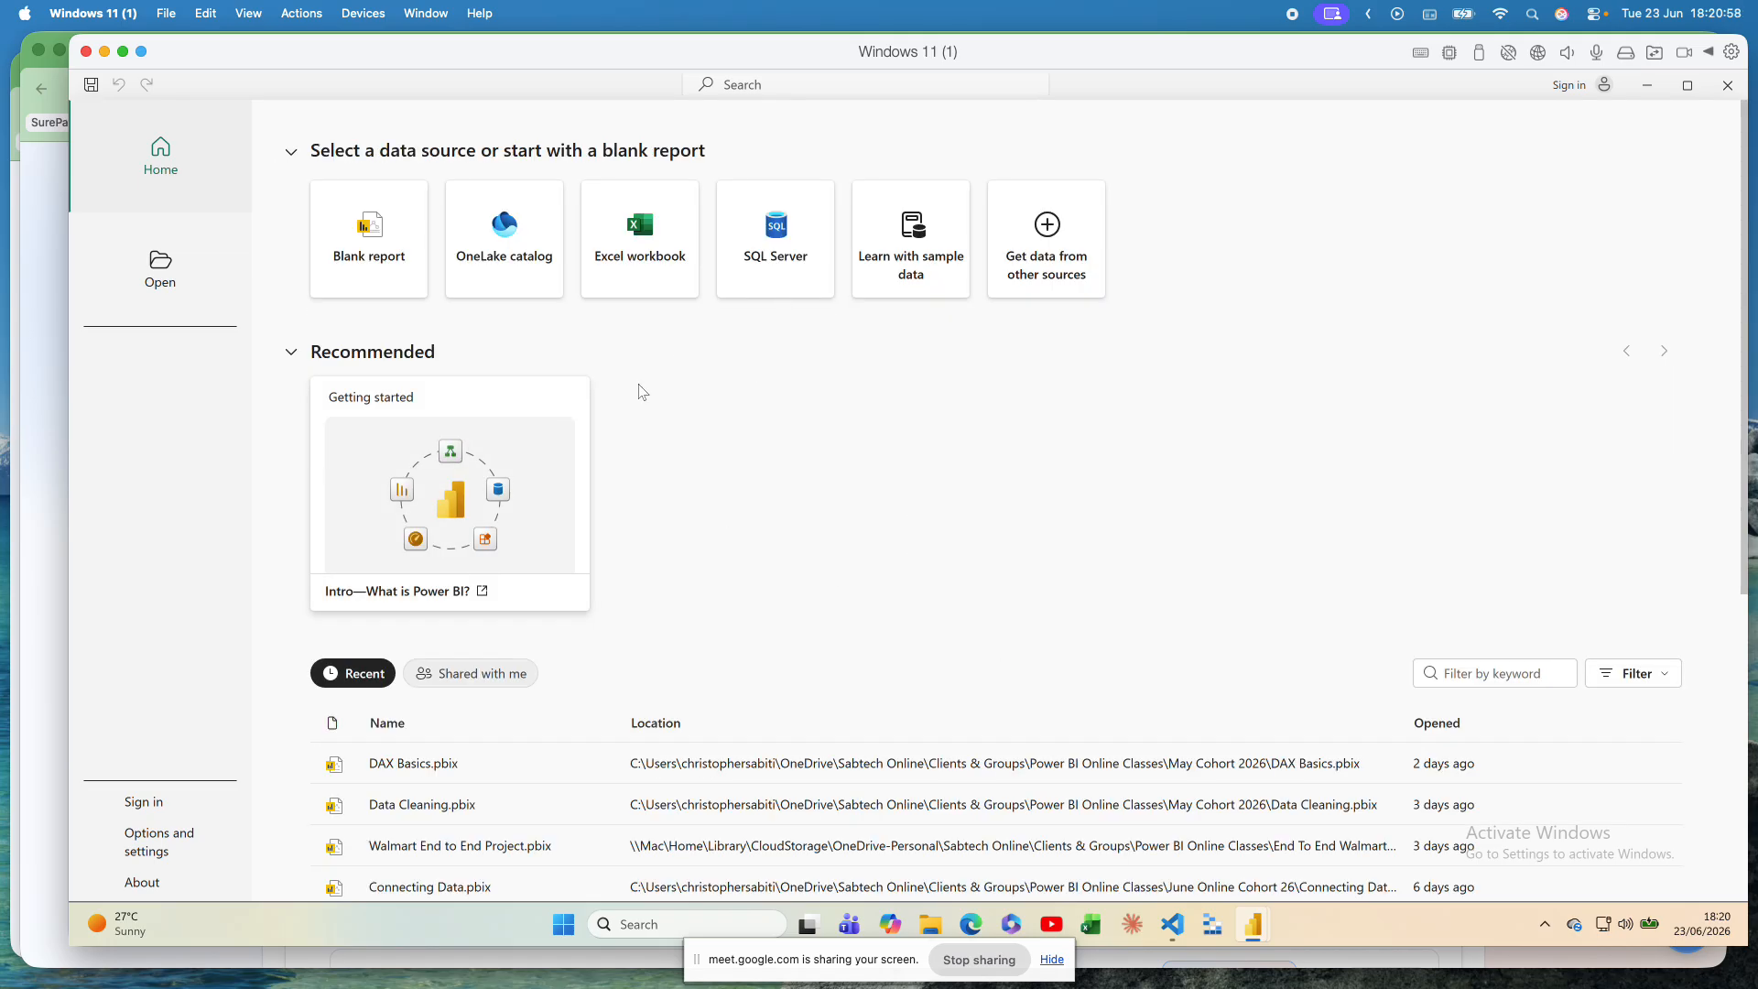
Step: Look over the start screen's data sources and recent reports, and create a blank report
scroll(732, 596, "down", 3)
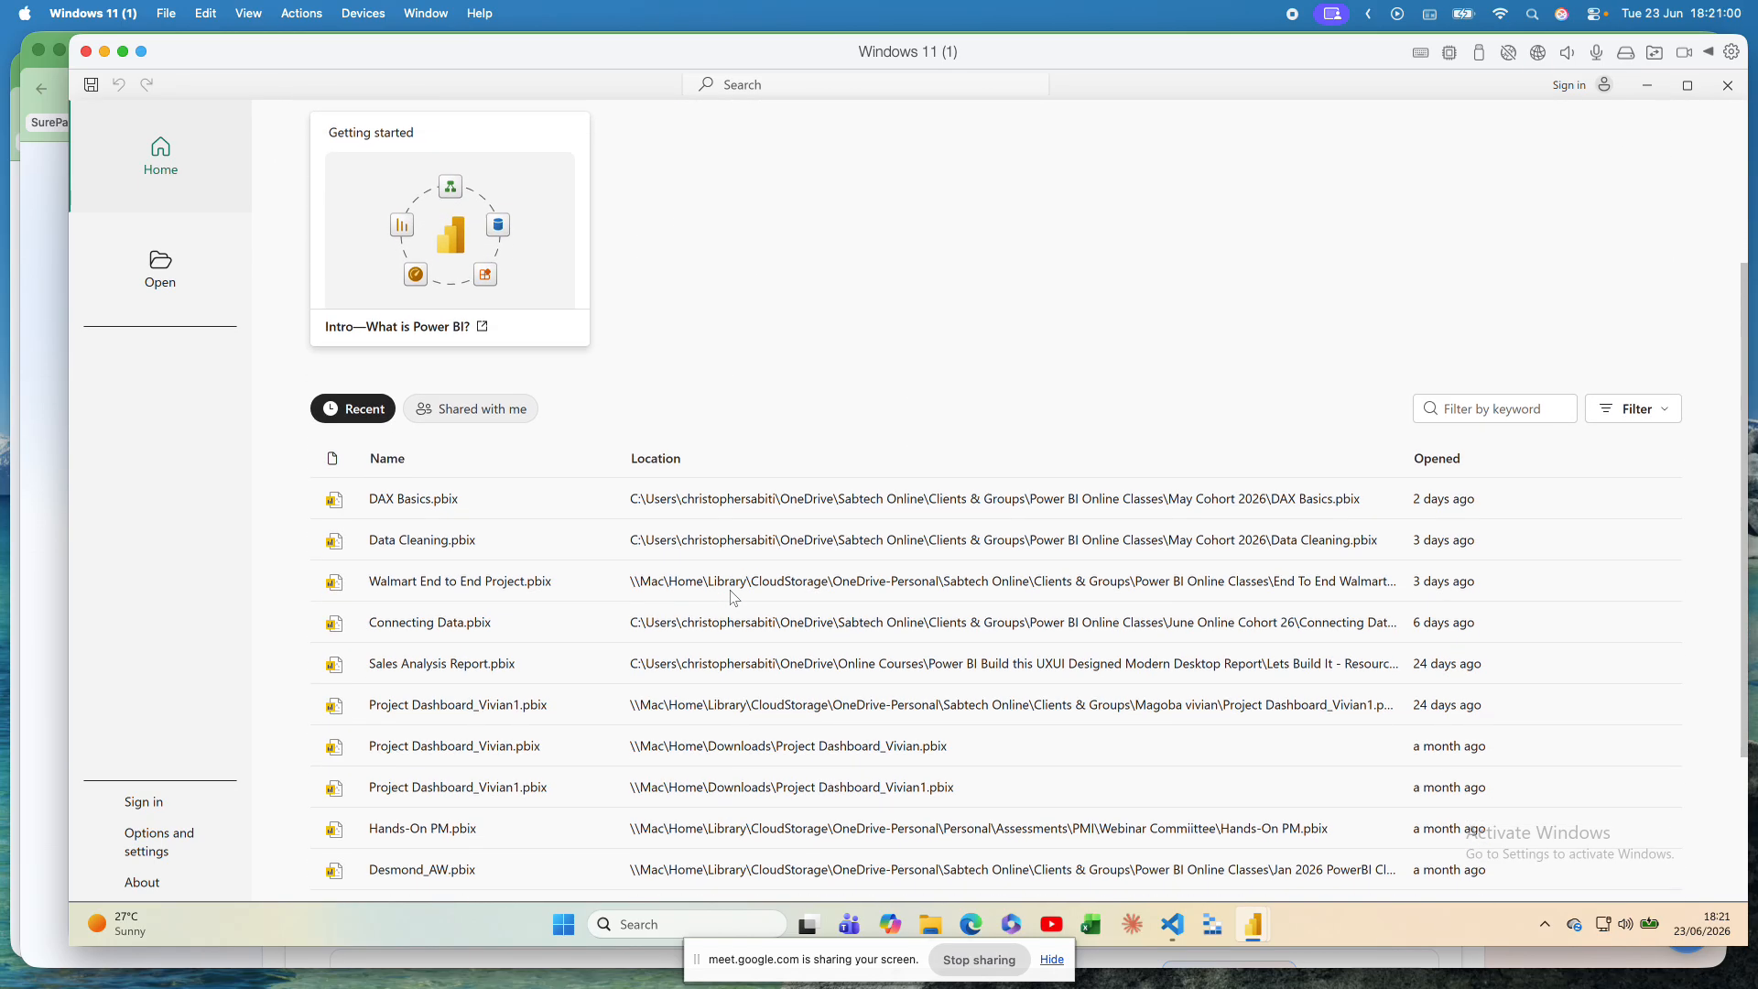
scroll(732, 597, "up", 2)
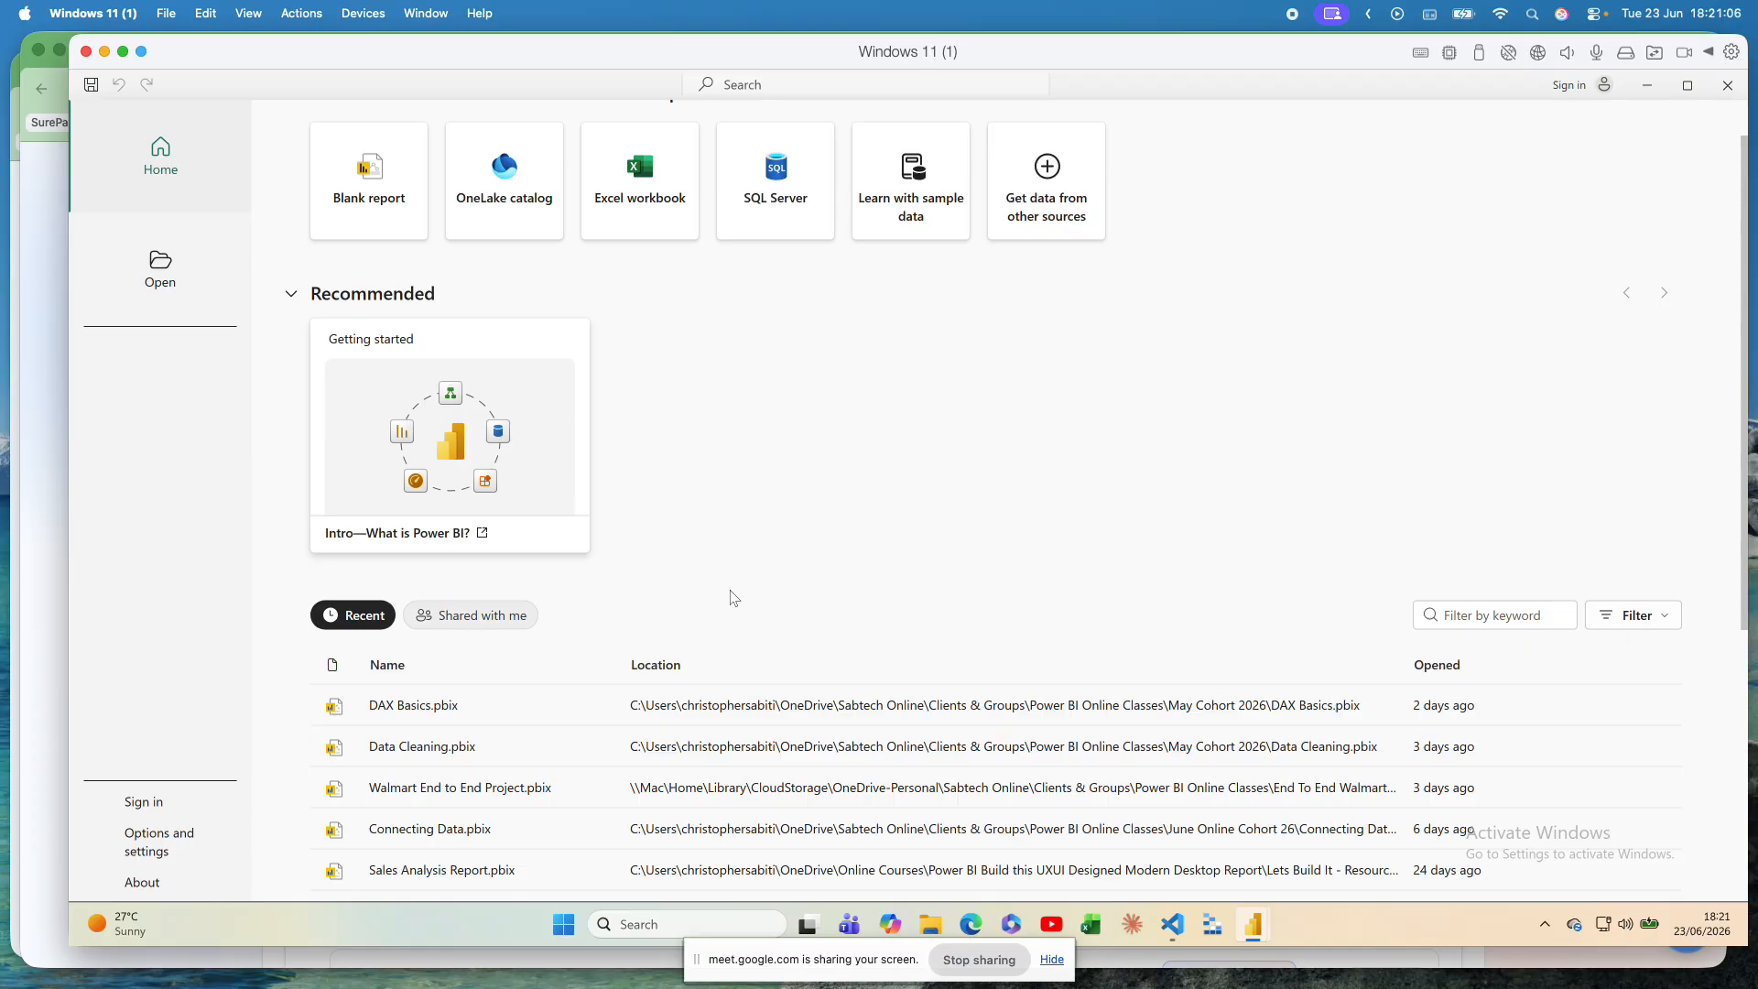
scroll(733, 596, "up", 1)
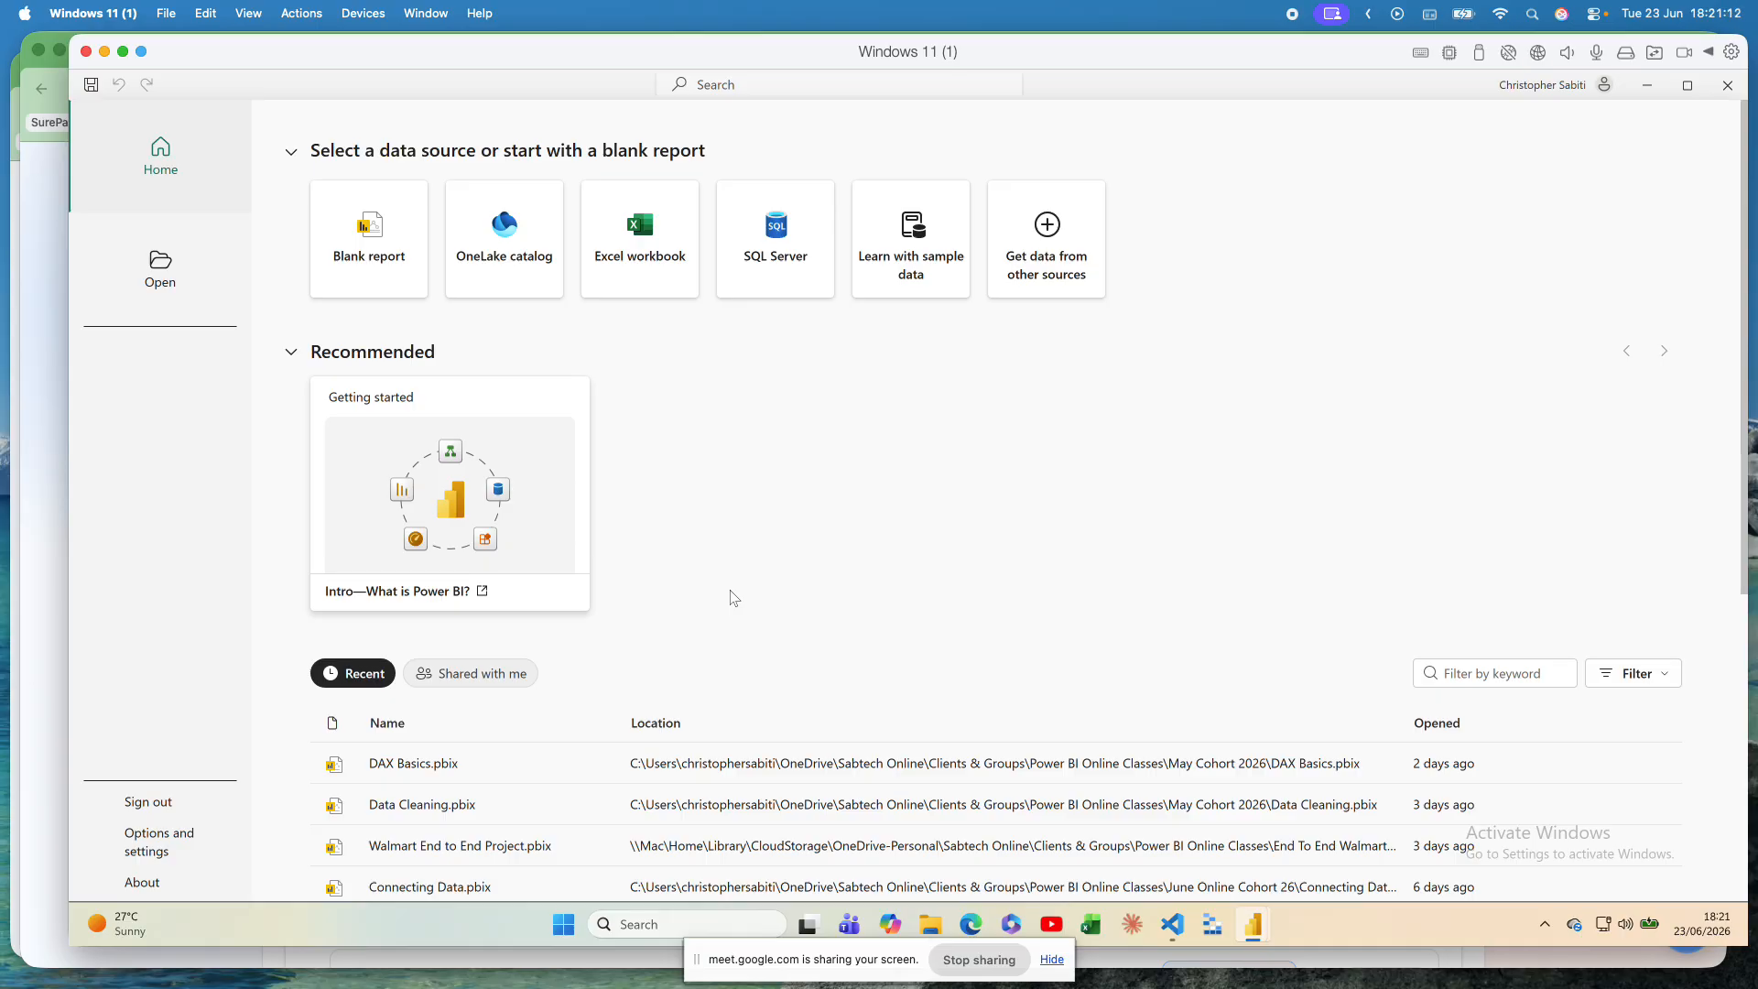
scroll(656, 376, "down", 3)
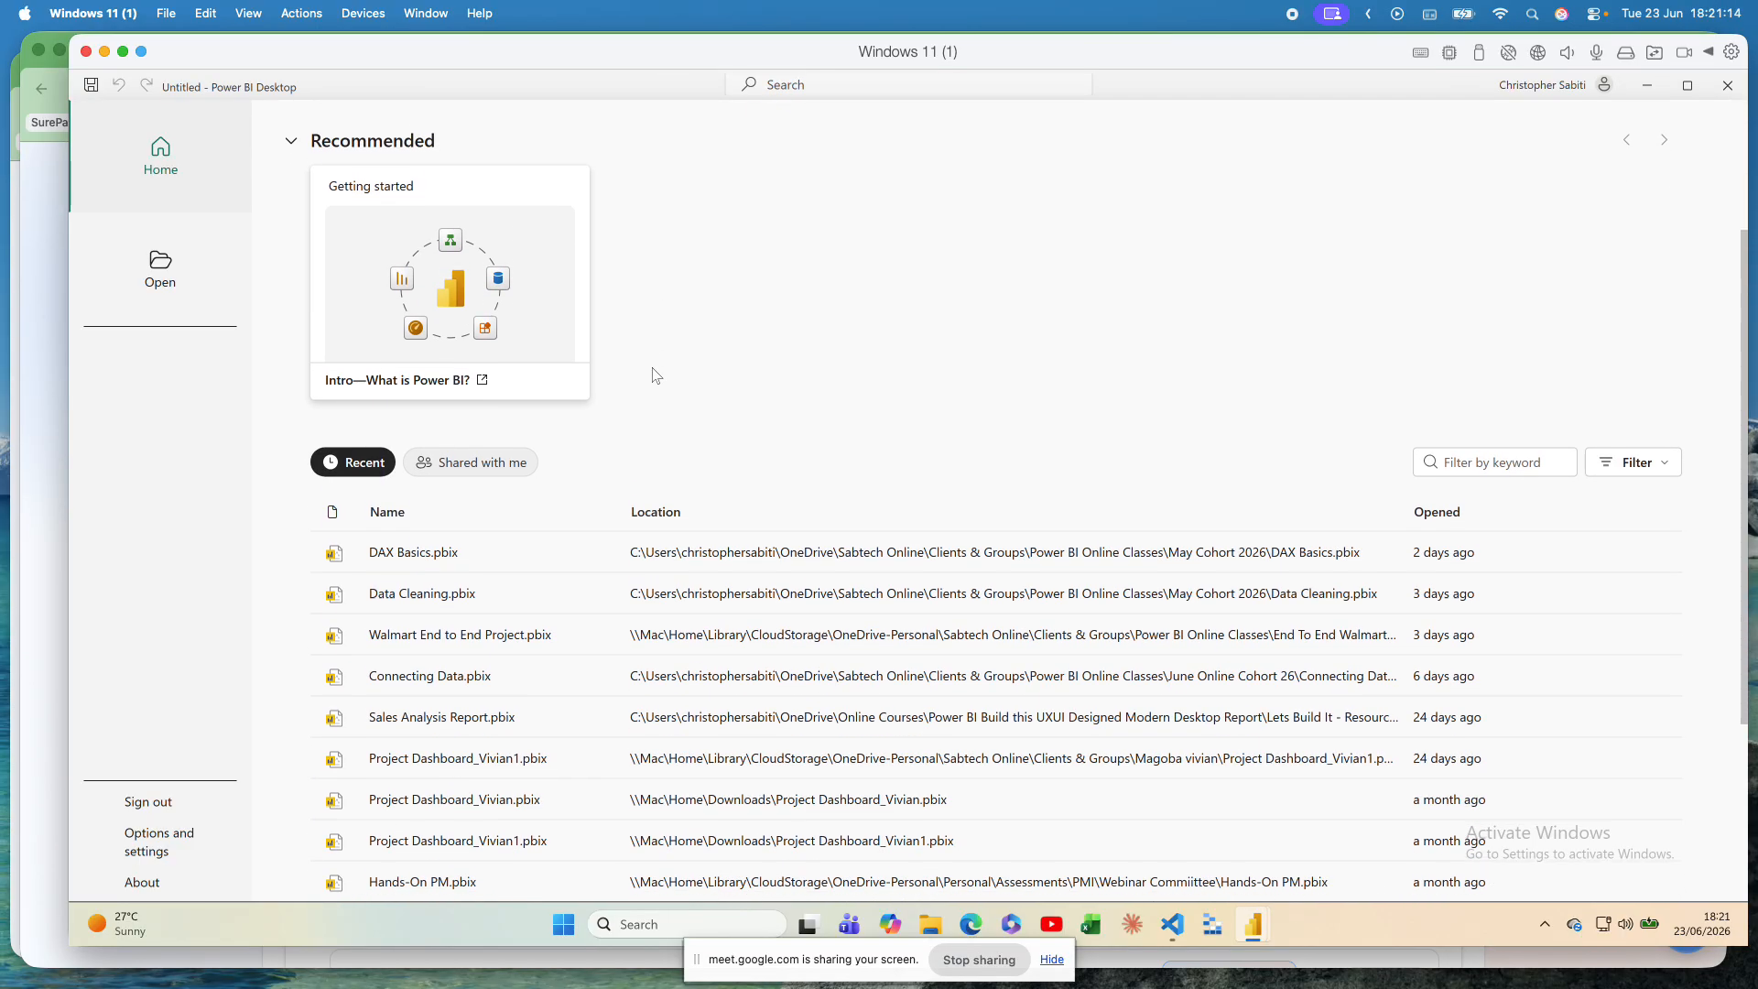
scroll(657, 375, "up", 4)
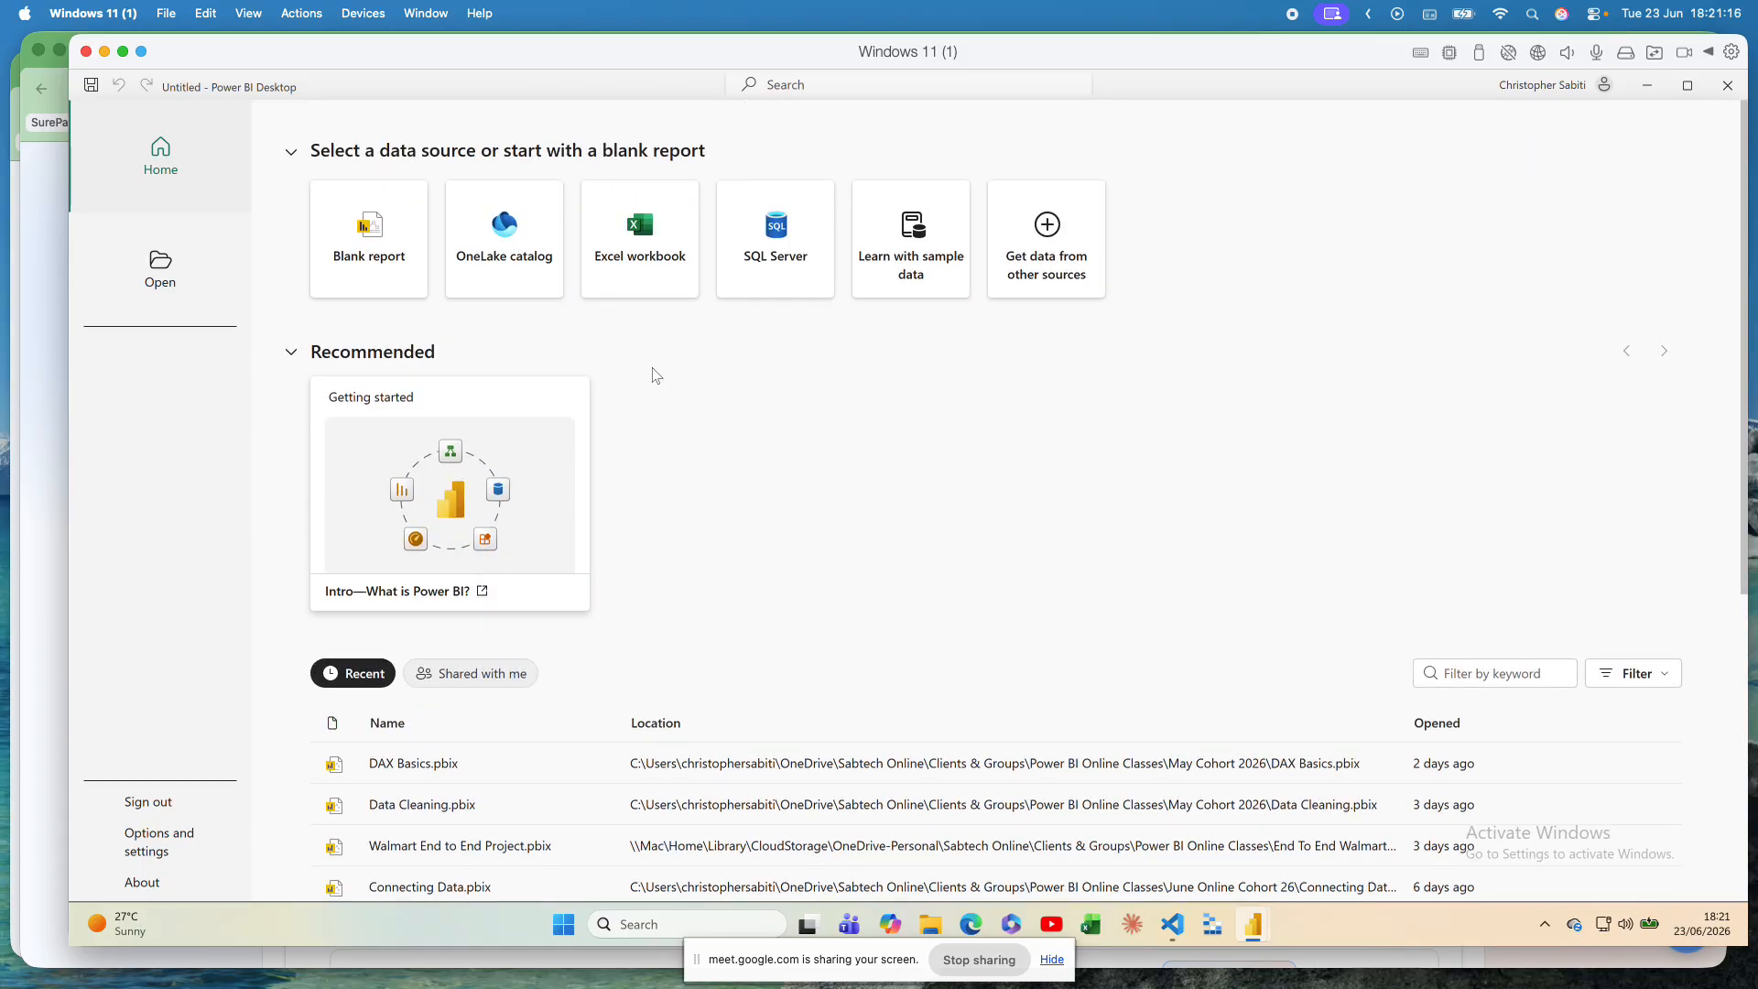
scroll(654, 374, "down", 4)
scroll(651, 372, "up", 4)
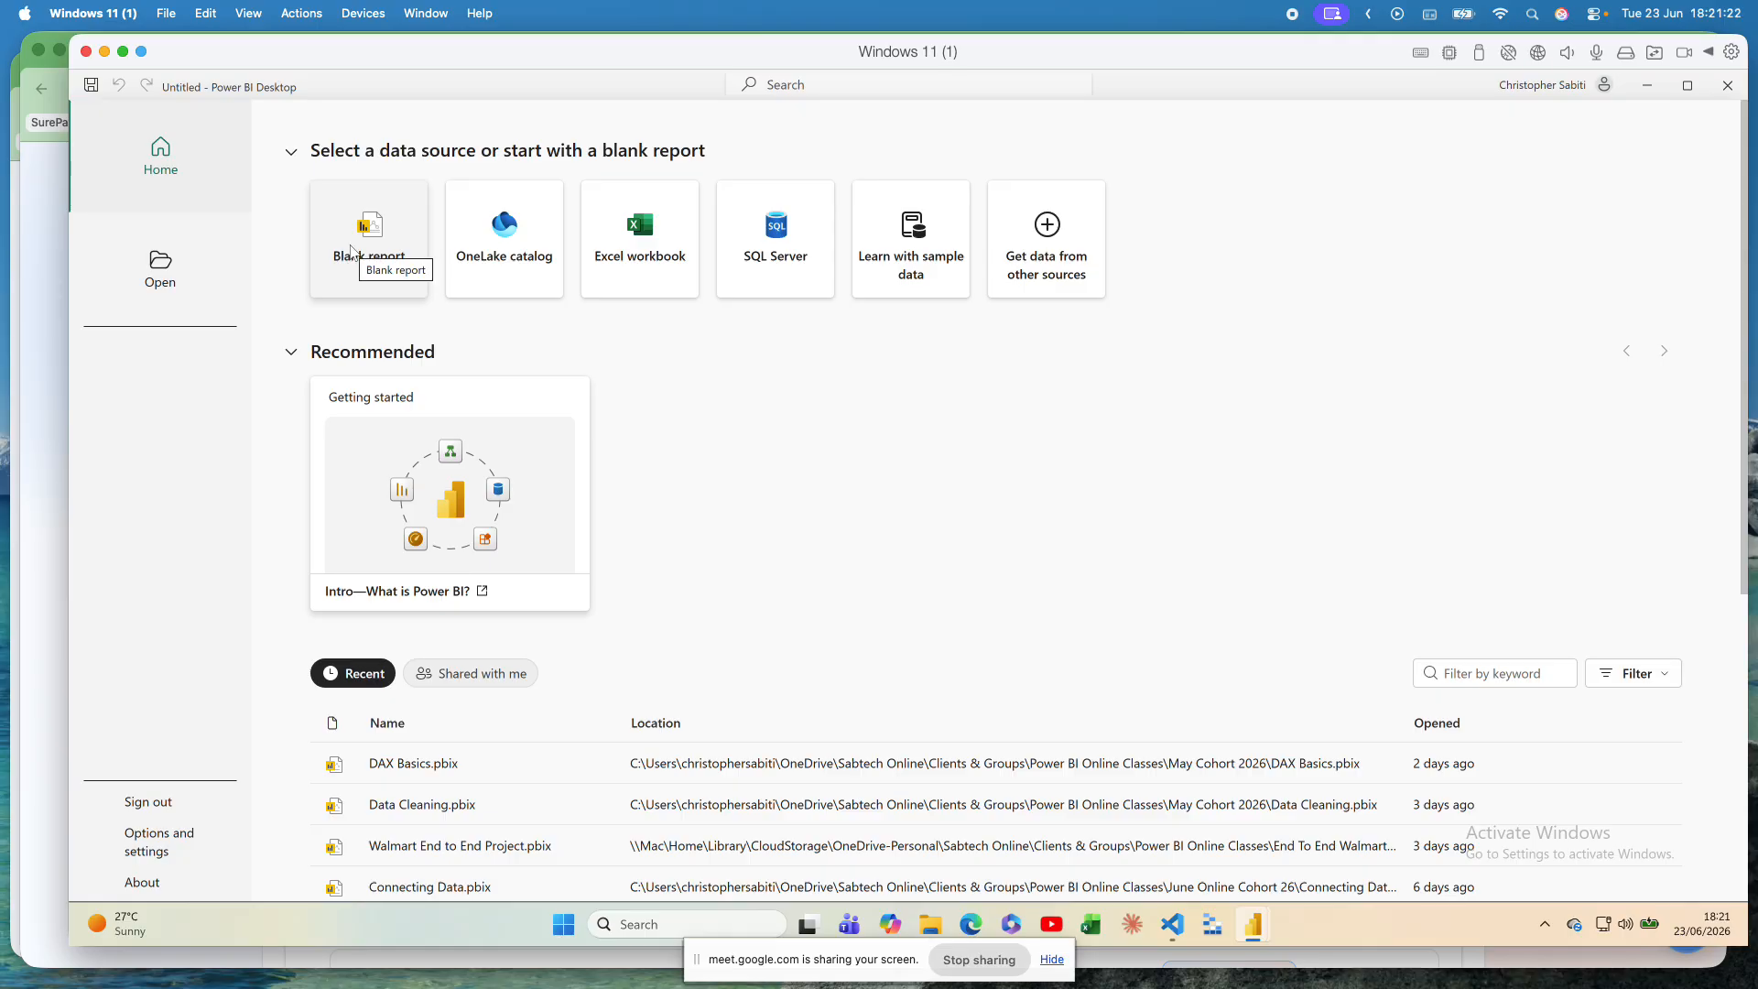
scroll(357, 266, "down", 5)
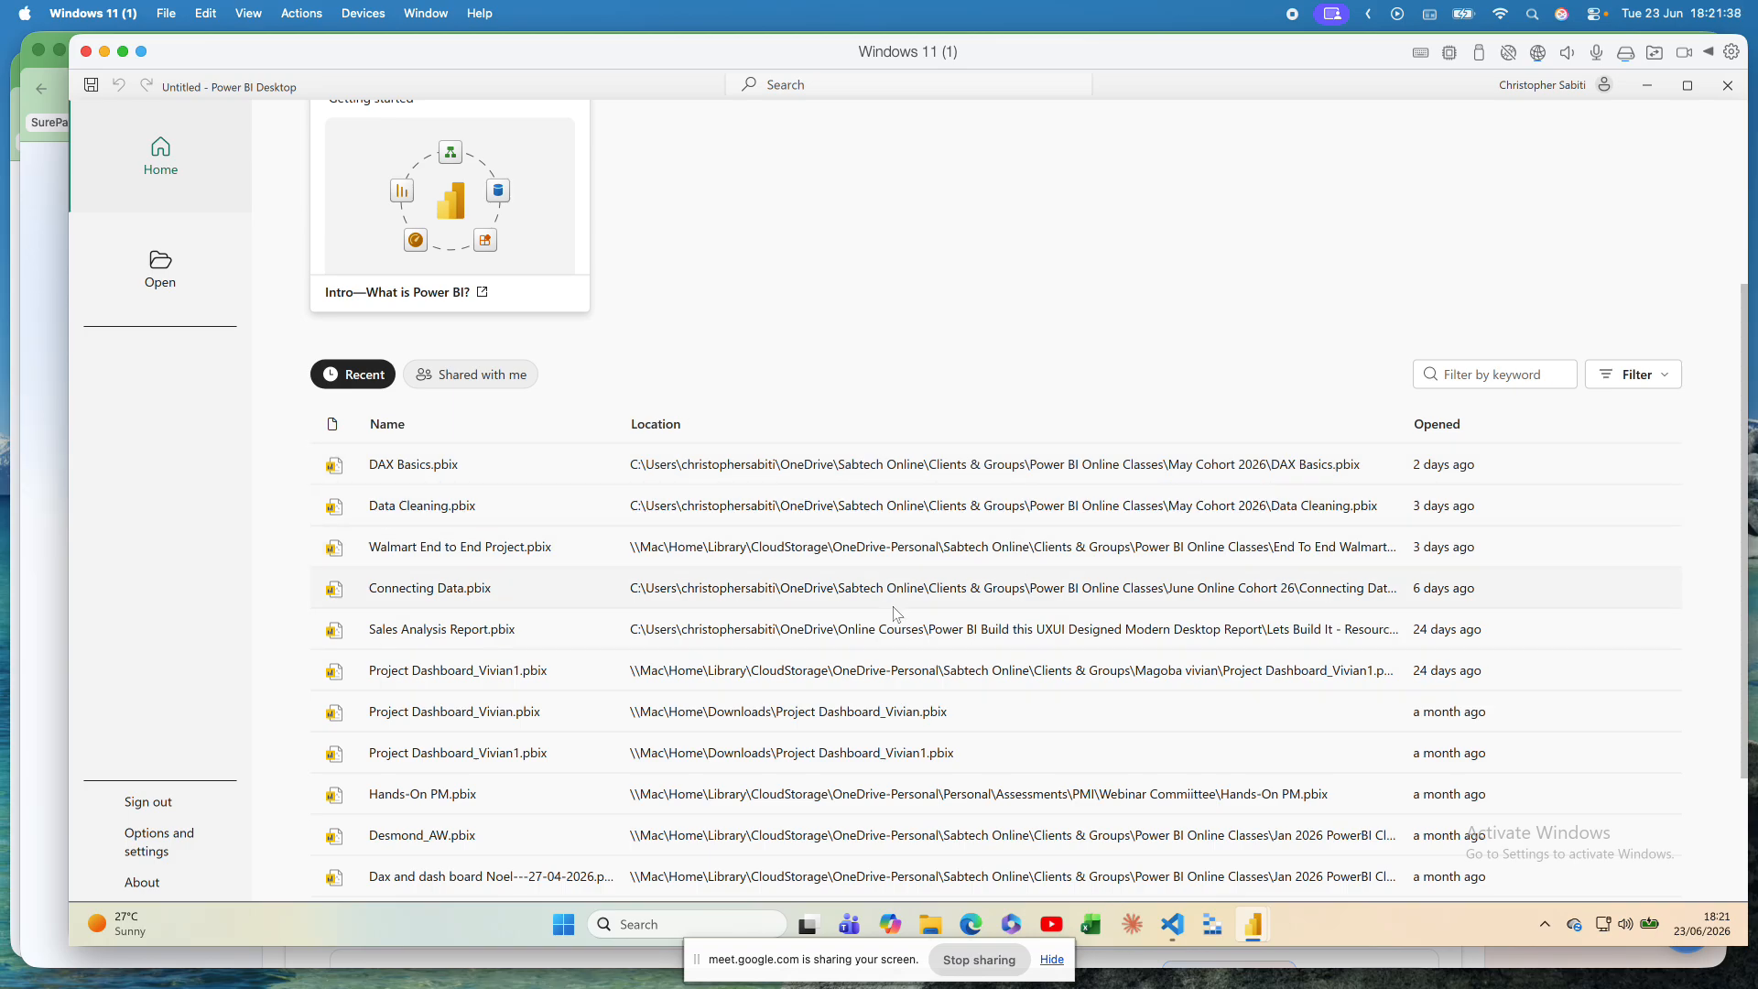
scroll(677, 453, "up", 5)
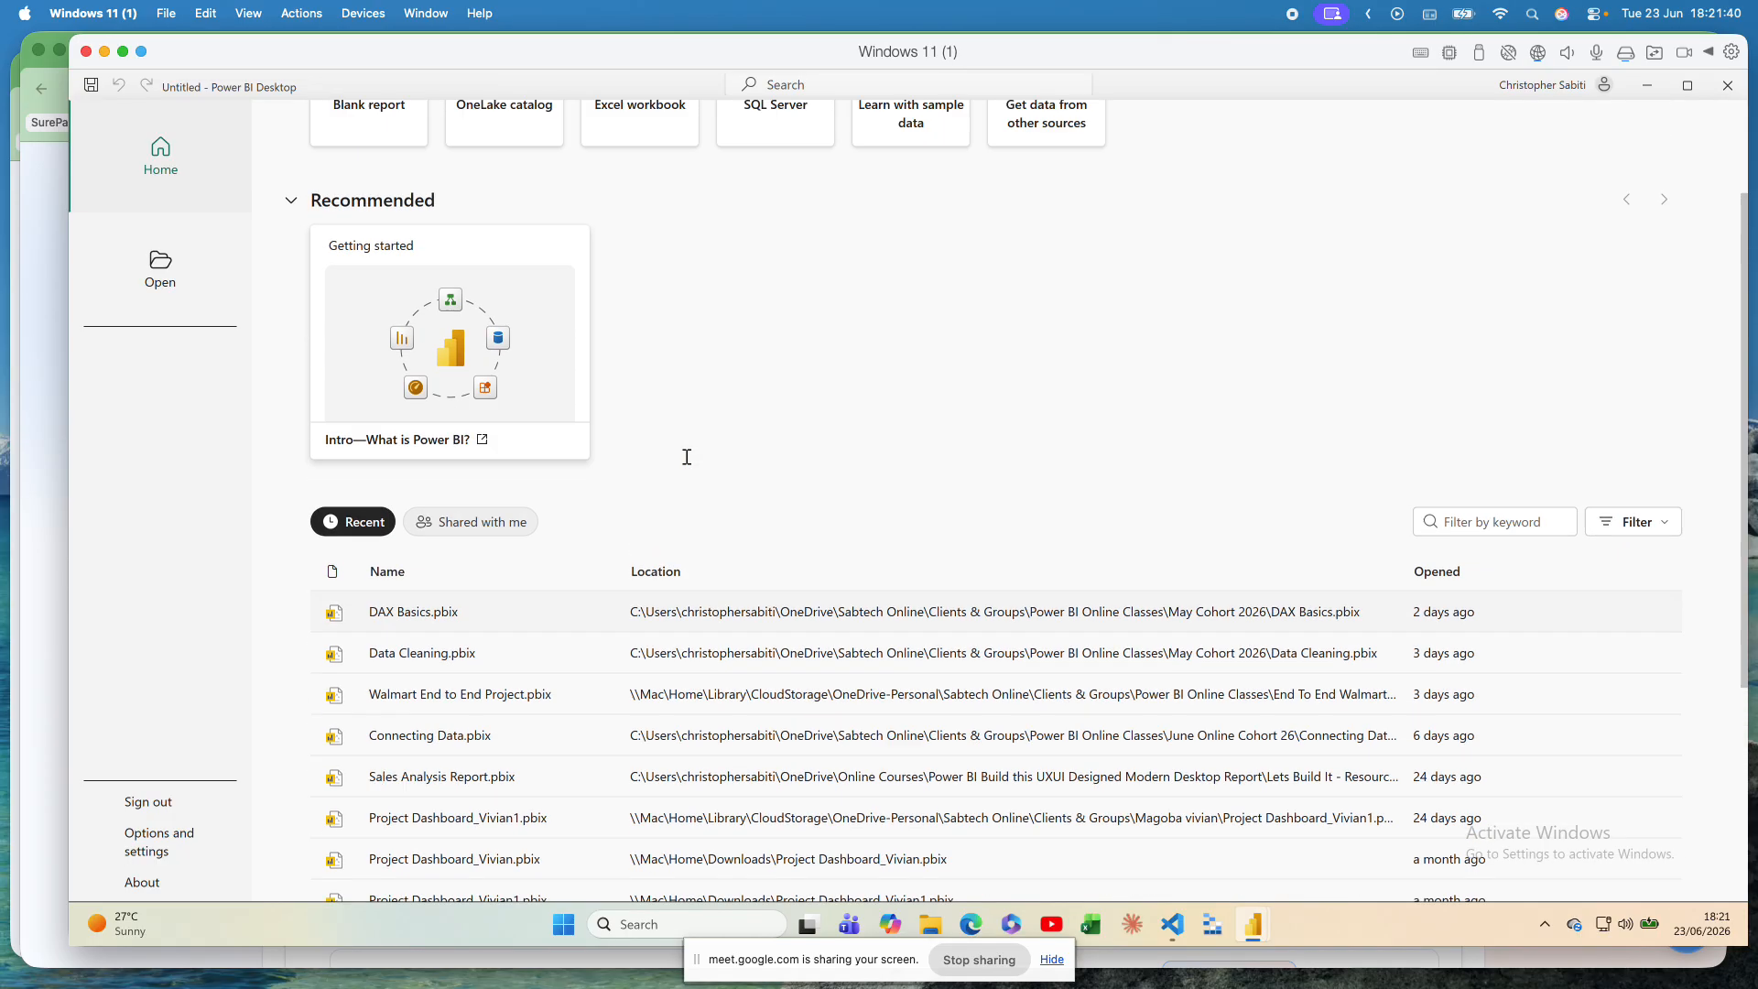
left_click(386, 250)
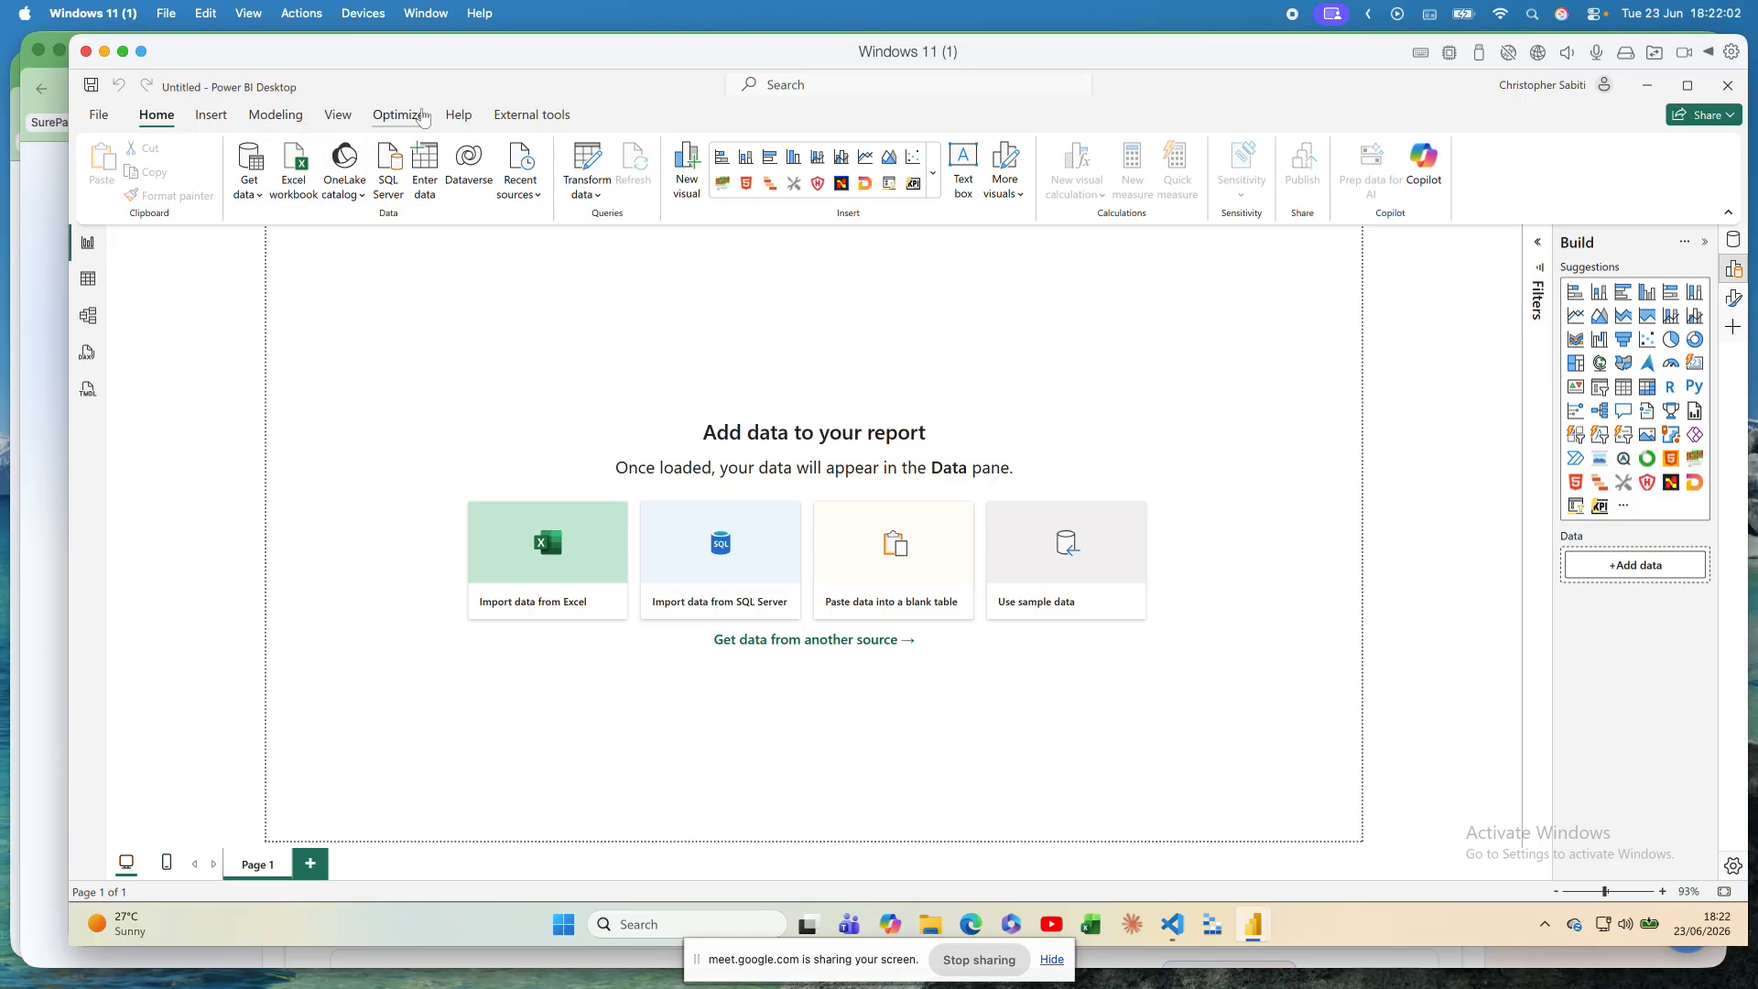
Step: Look through the Insert, Modeling, View and Optimize command sets, and return to the Home commands
left_click(211, 114)
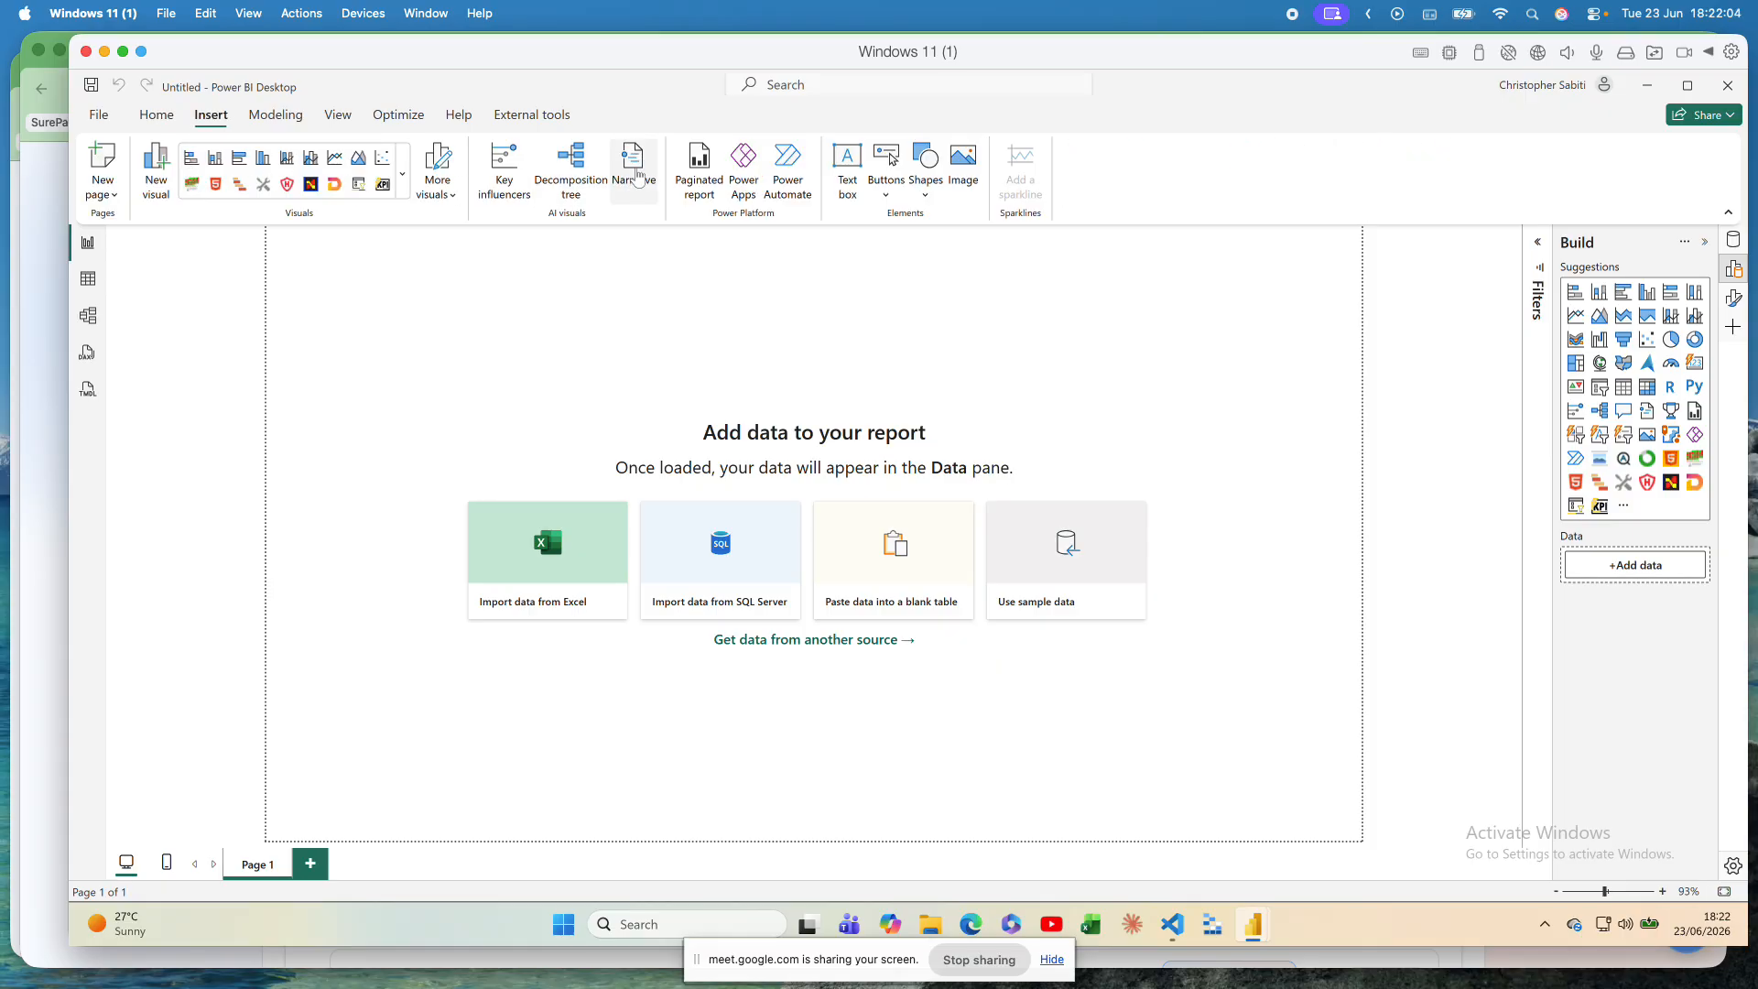
left_click(274, 117)
left_click(338, 116)
left_click(412, 119)
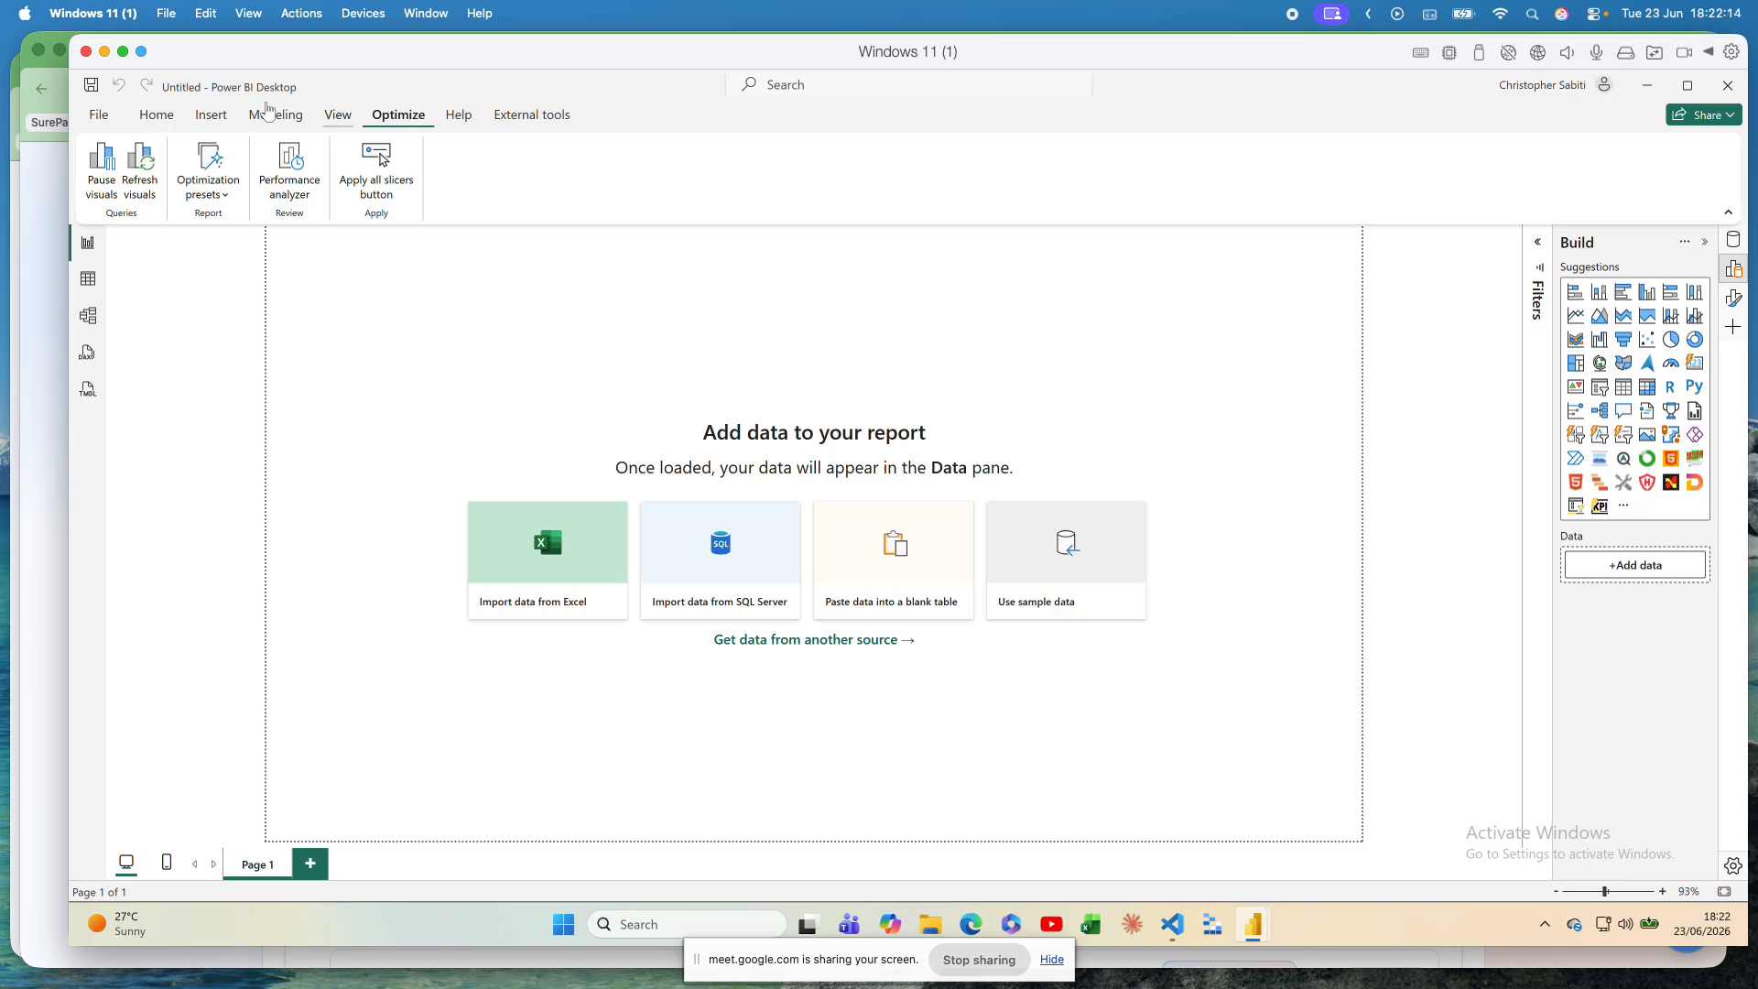
left_click(156, 115)
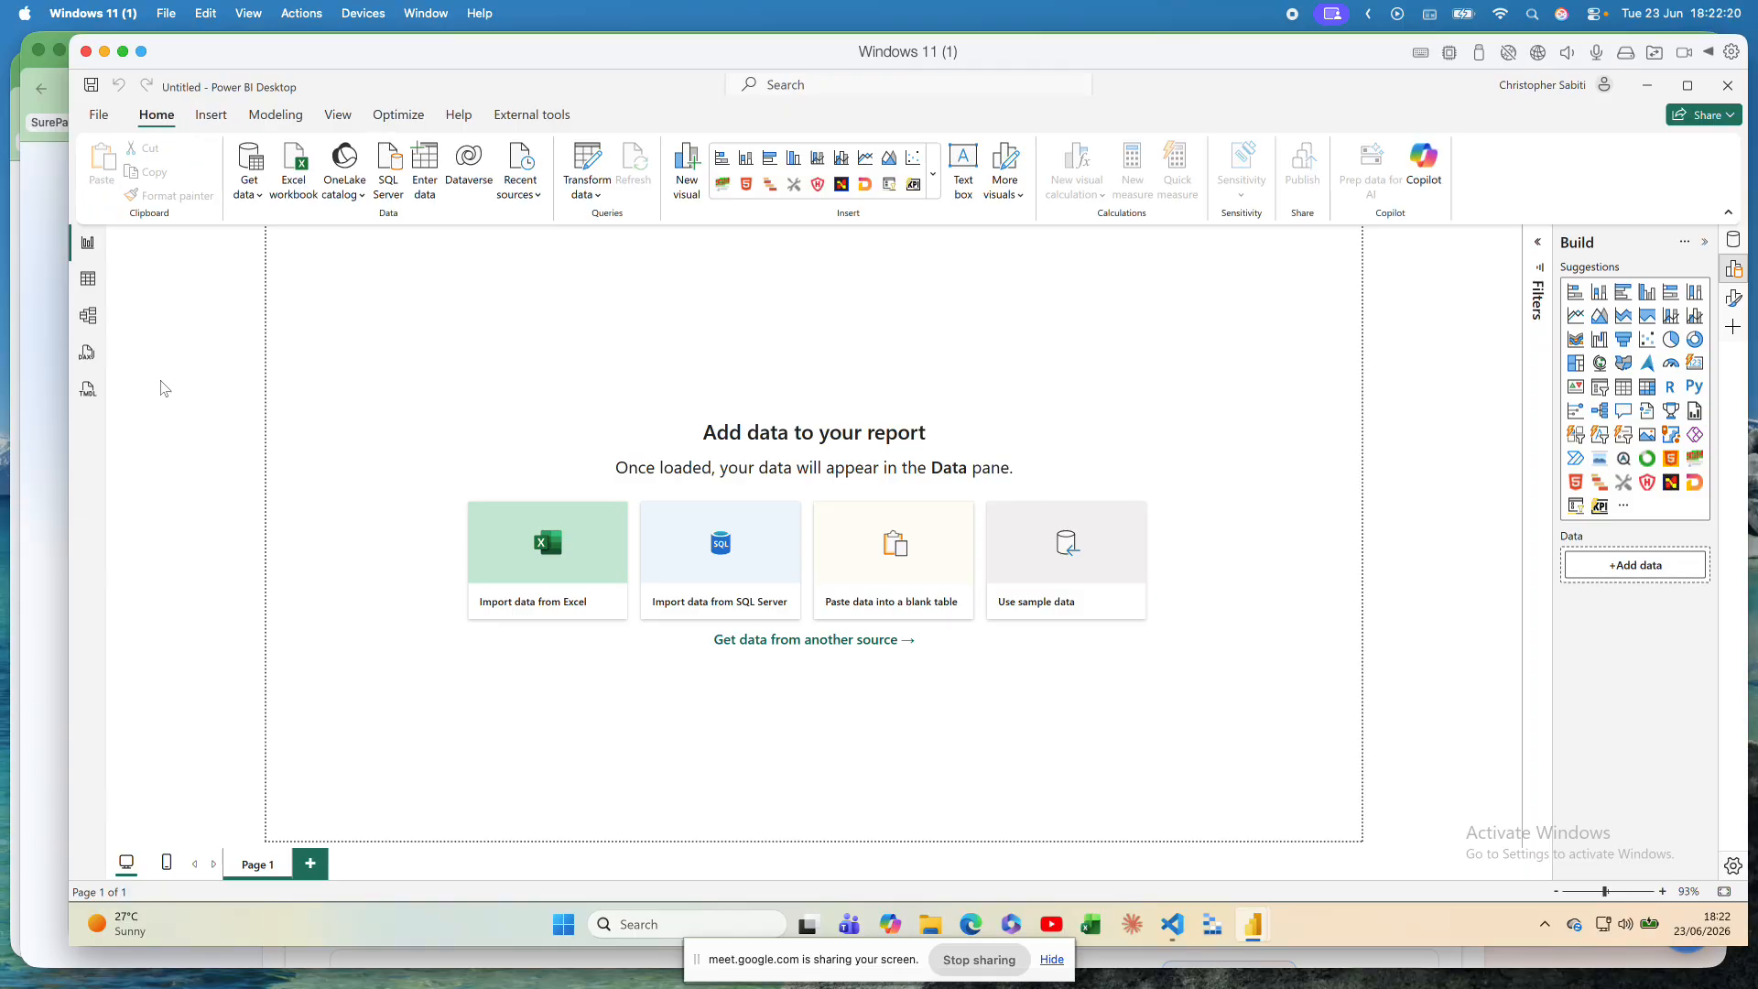
left_click(282, 403)
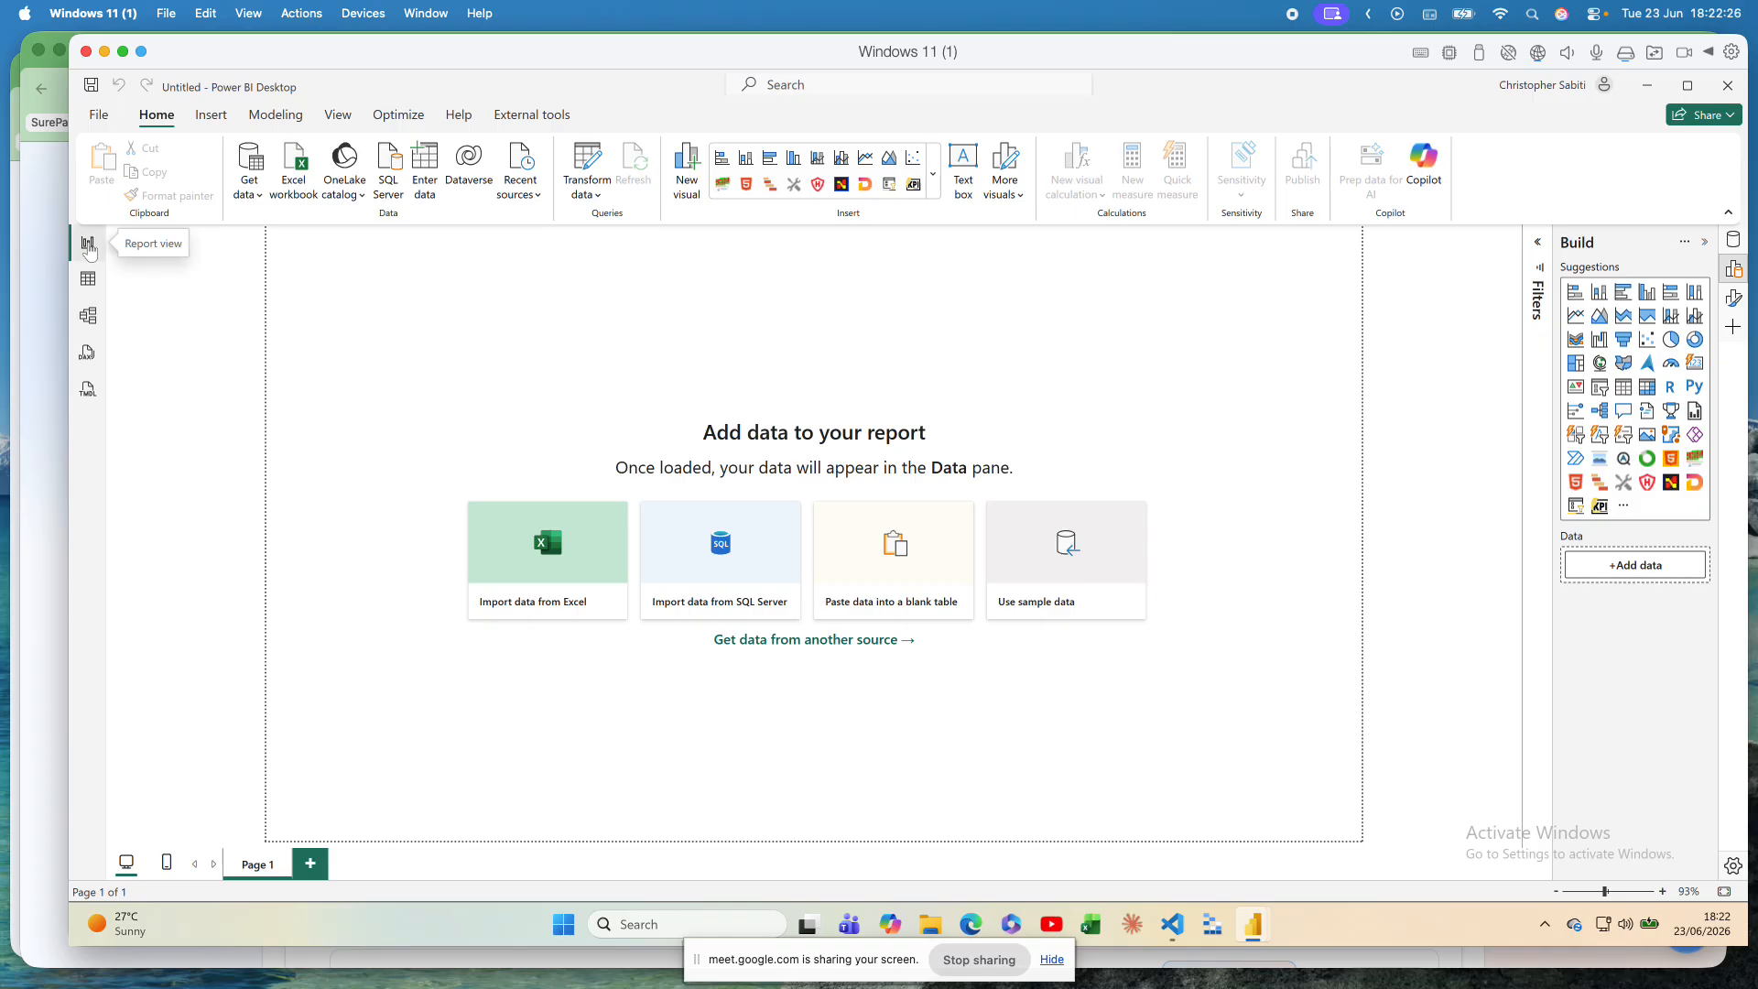
Step: Inspect the blank report in Table view and Model view, and return to Report view
left_click(88, 284)
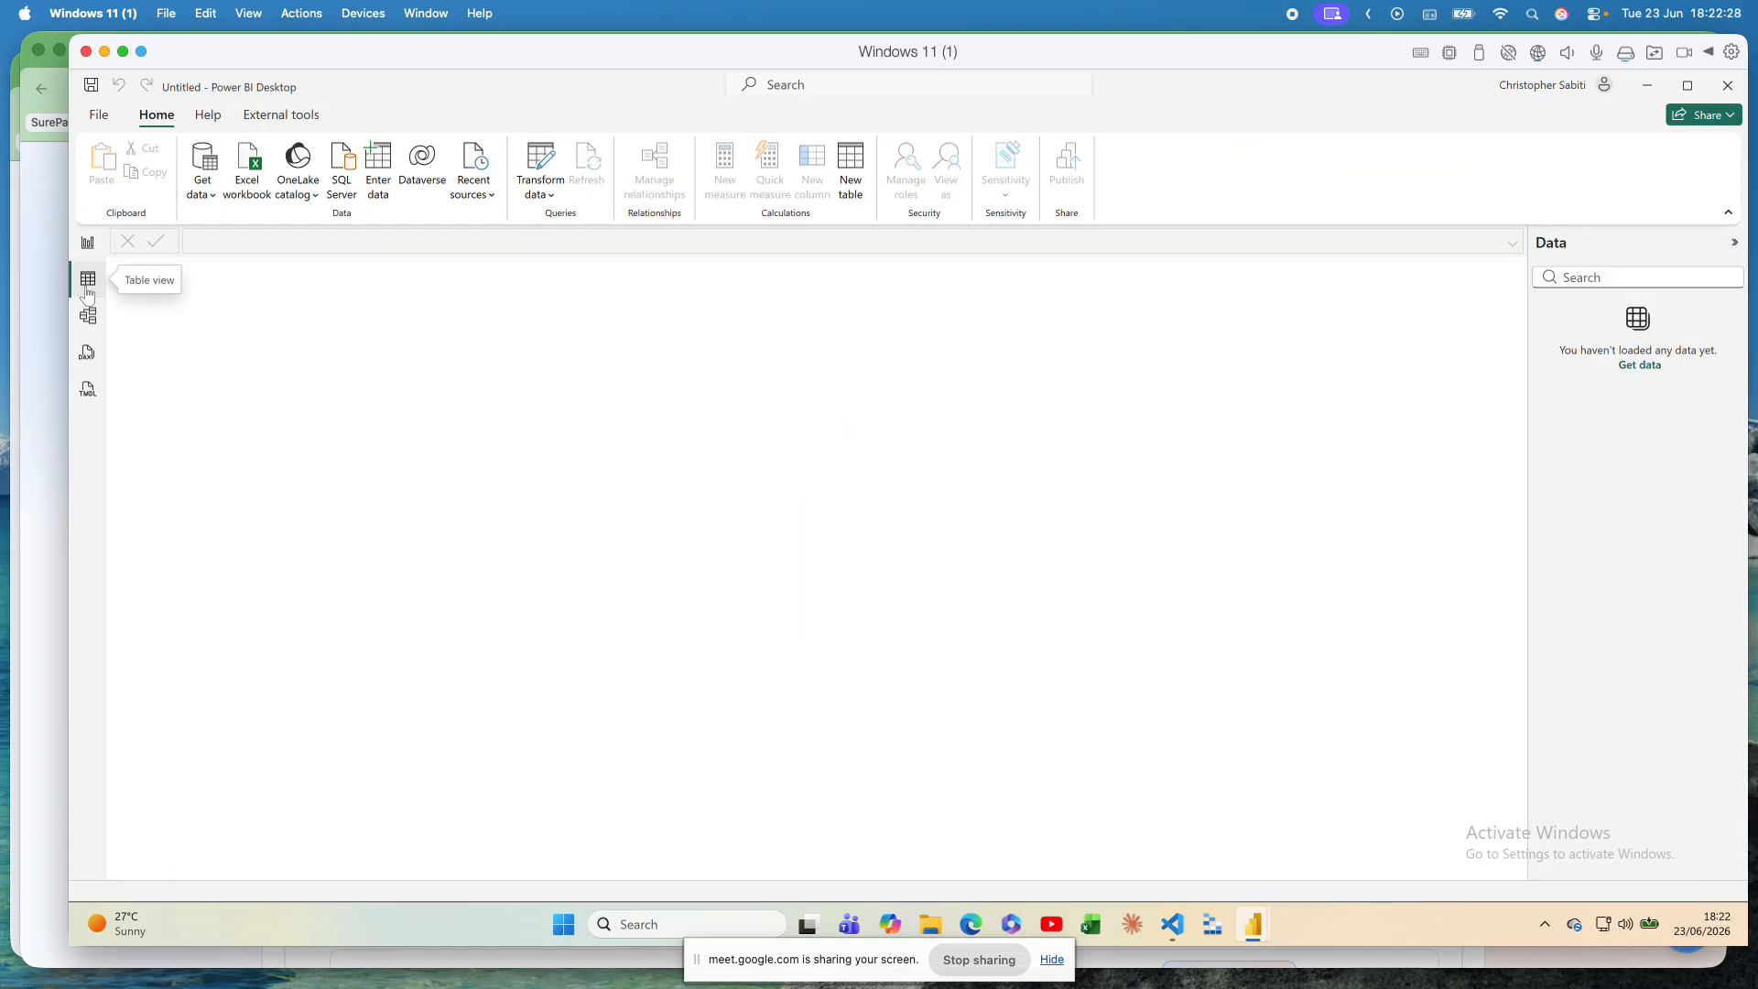
left_click(88, 318)
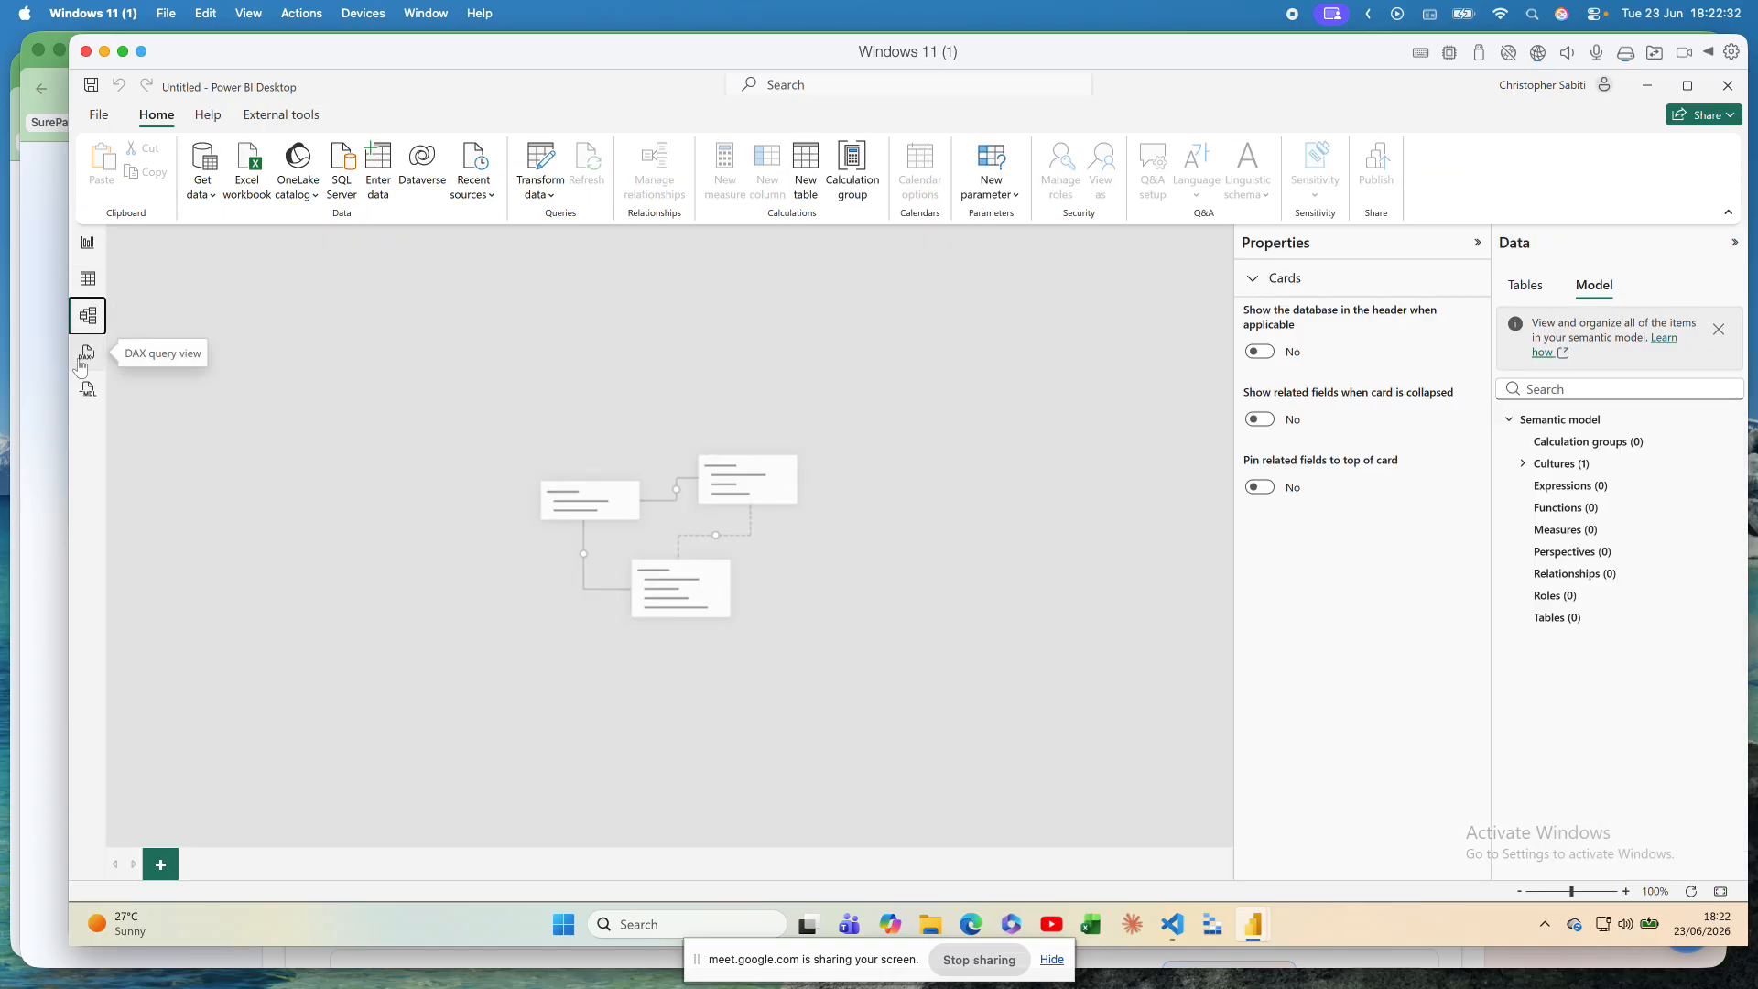
left_click(88, 253)
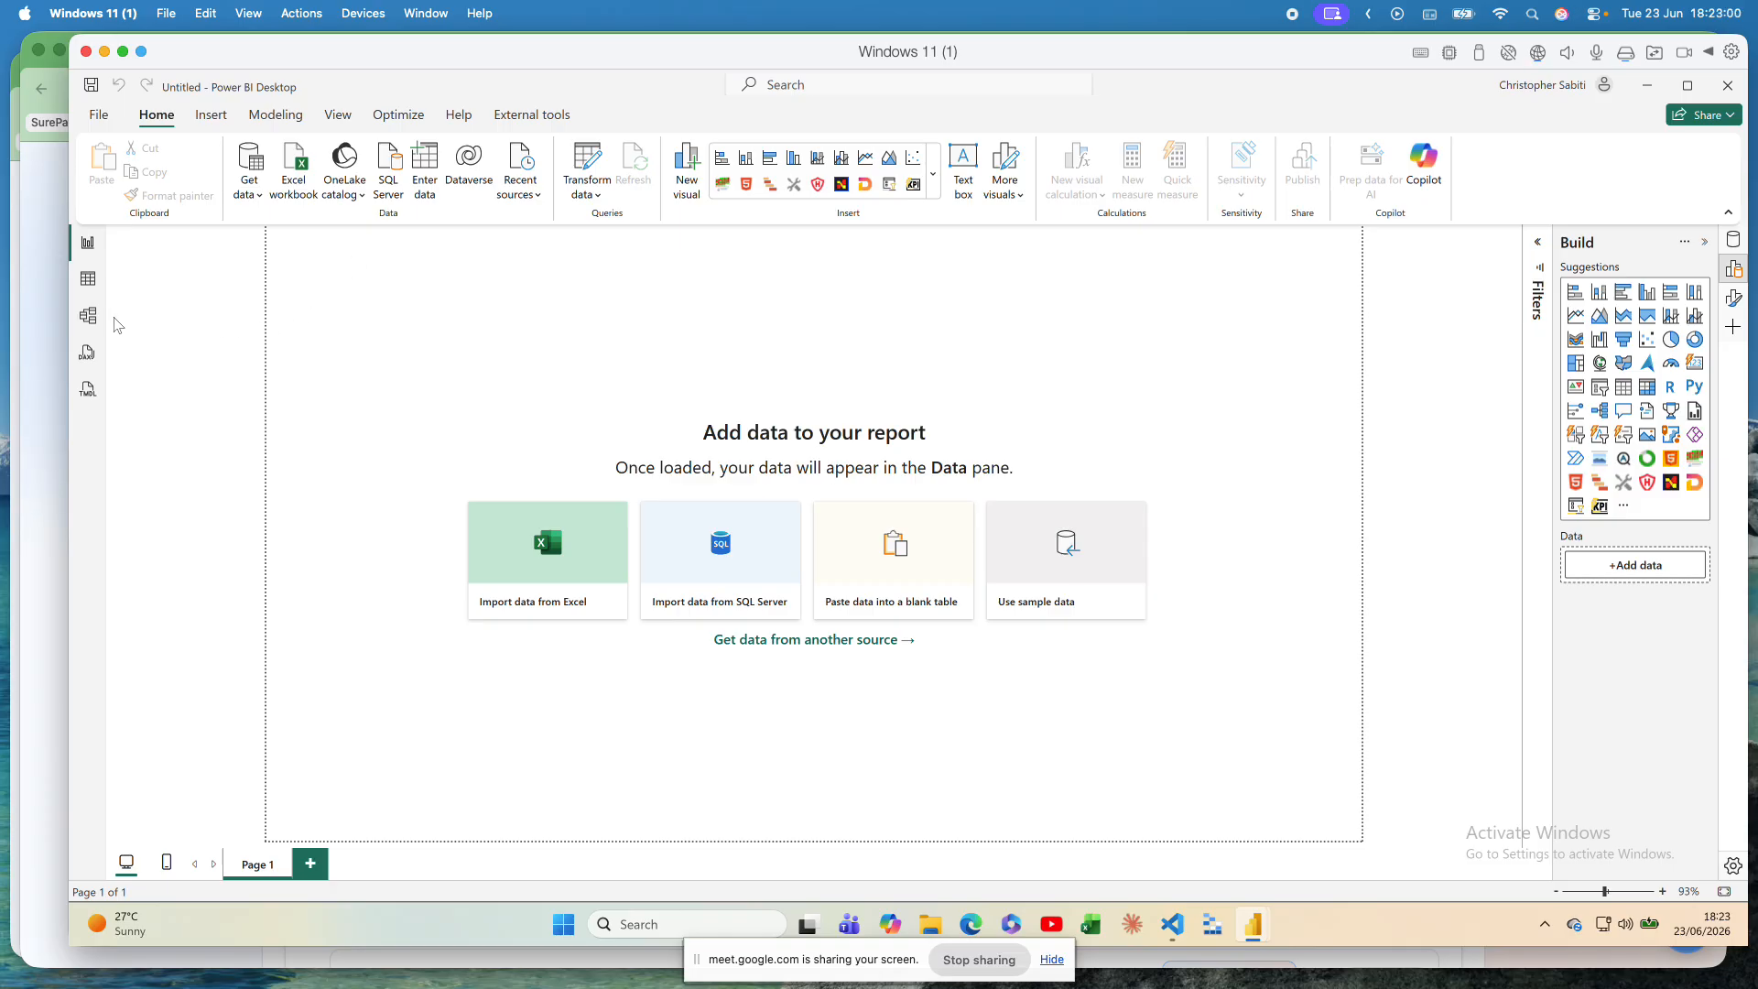
Step: Revisit the empty Table view and Model view, and bring up the list of common data sources
left_click(87, 279)
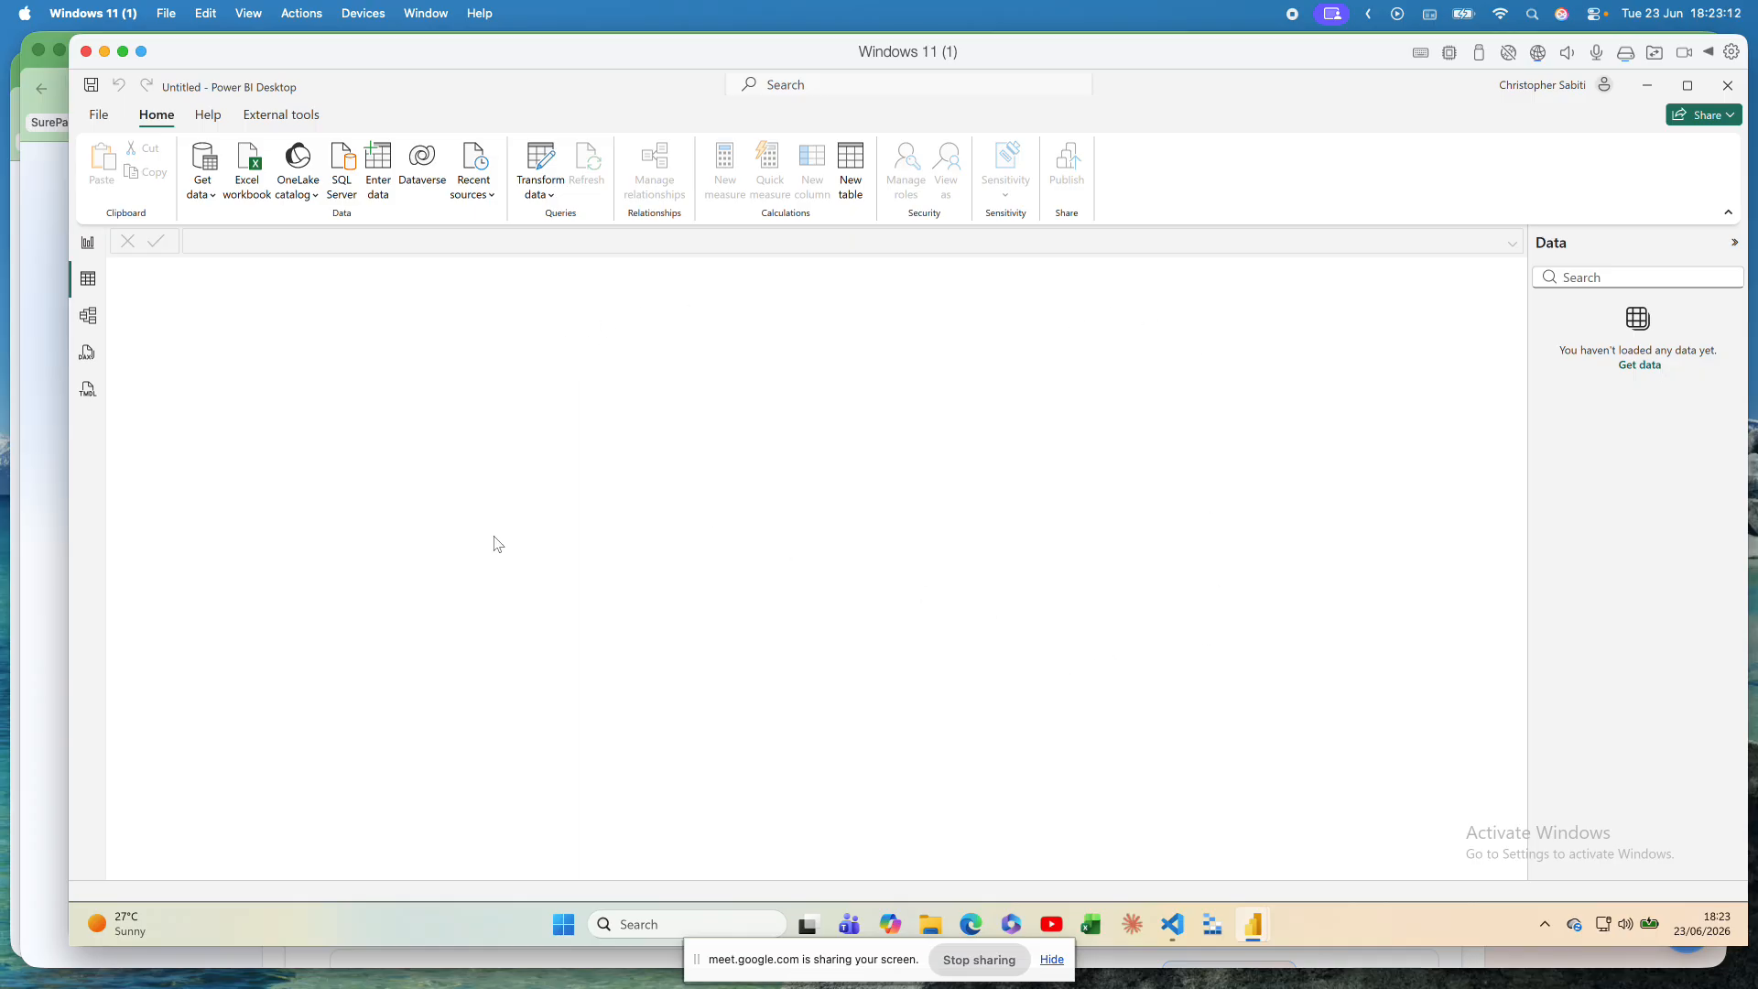
left_click(95, 320)
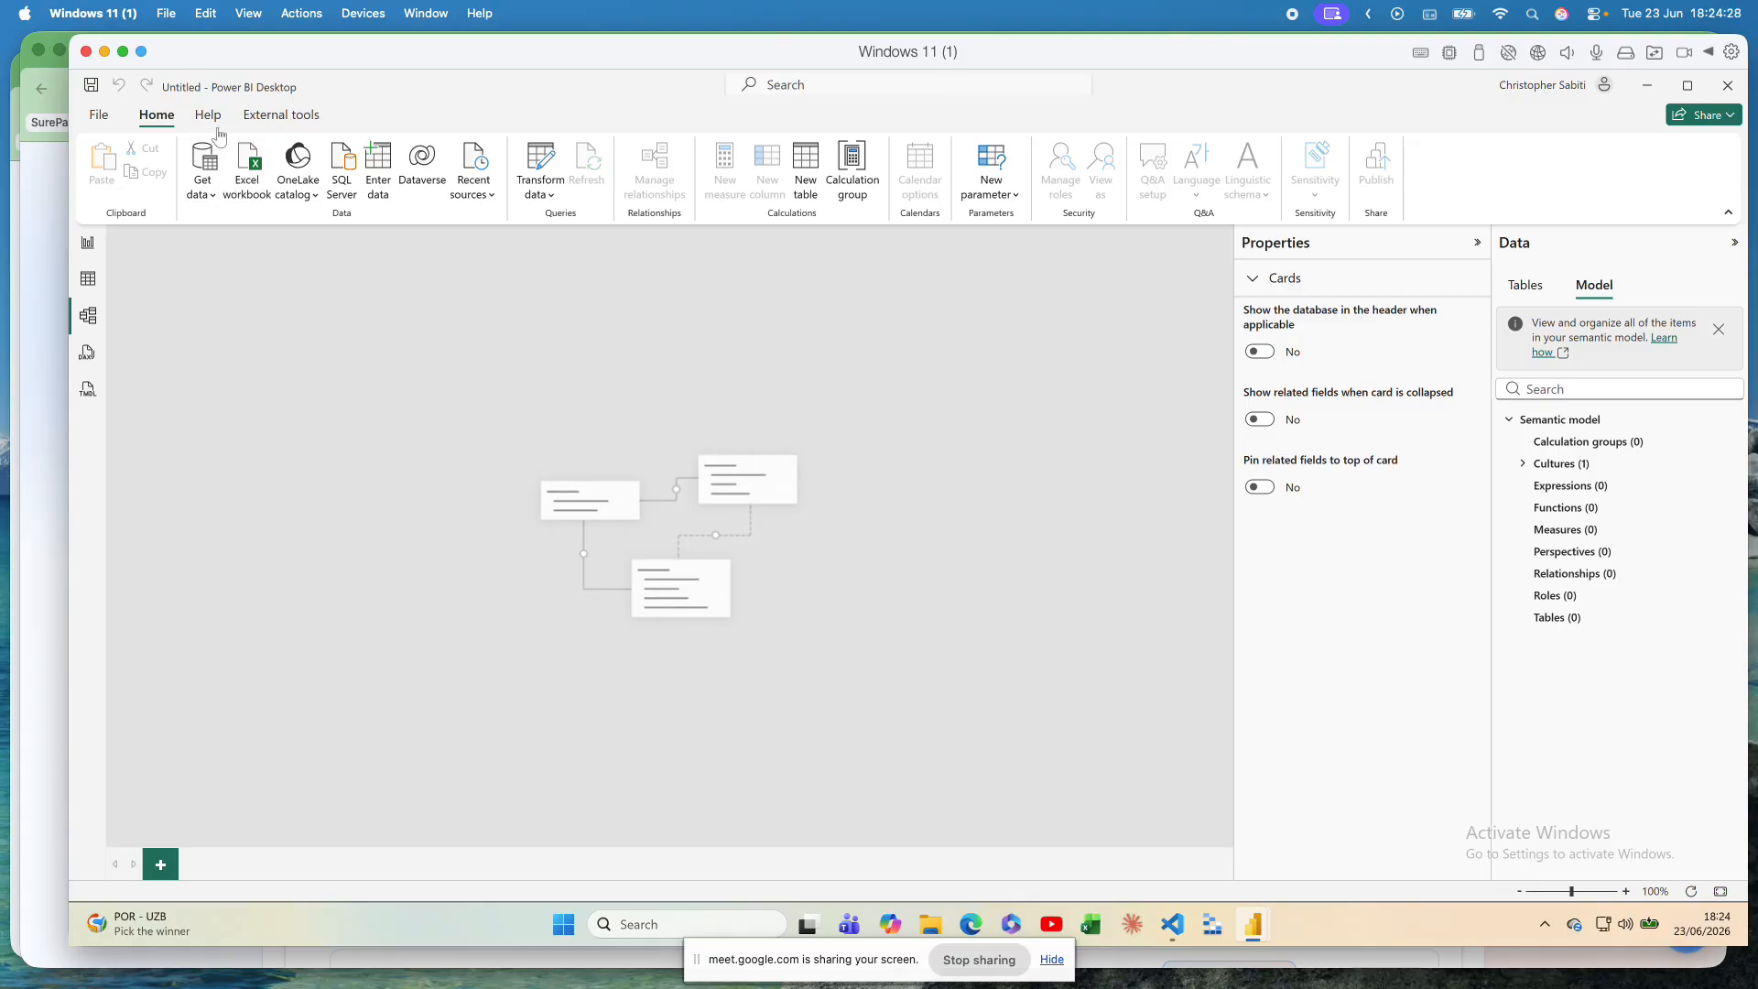
left_click(212, 201)
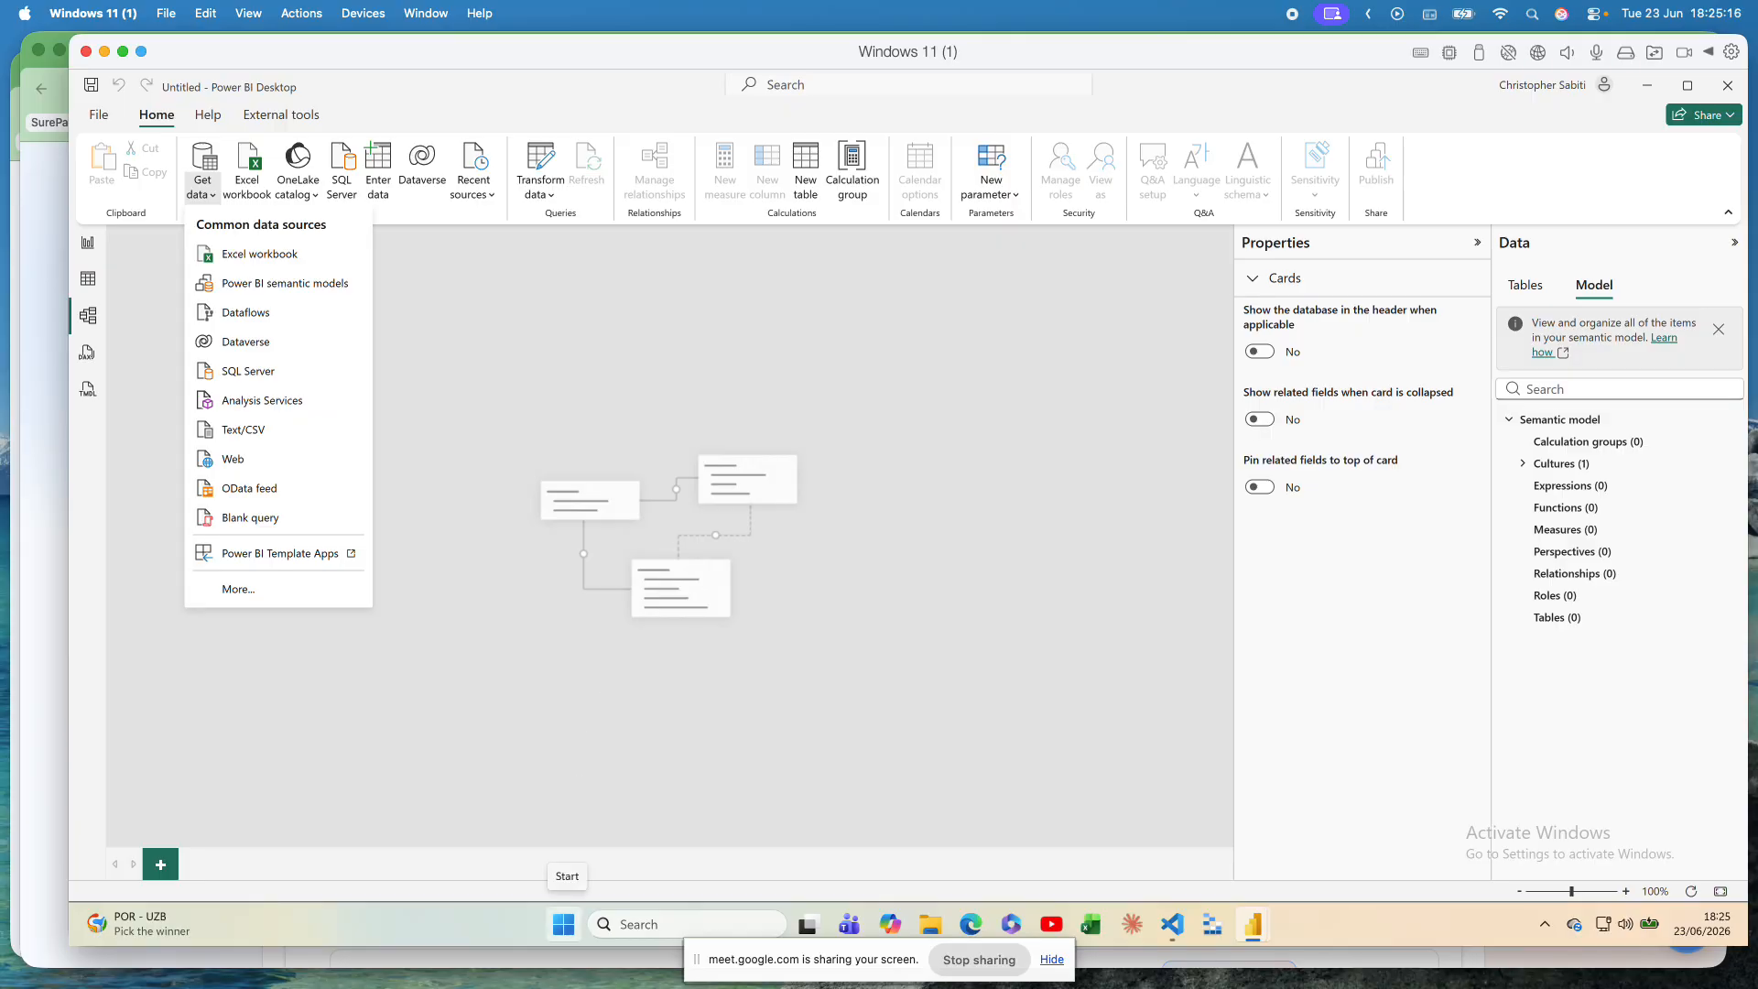
Step: Switch to Chrome and search Google in a new tab for "wikipedia World population data by country"
left_click(495, 957)
left_click(1235, 55)
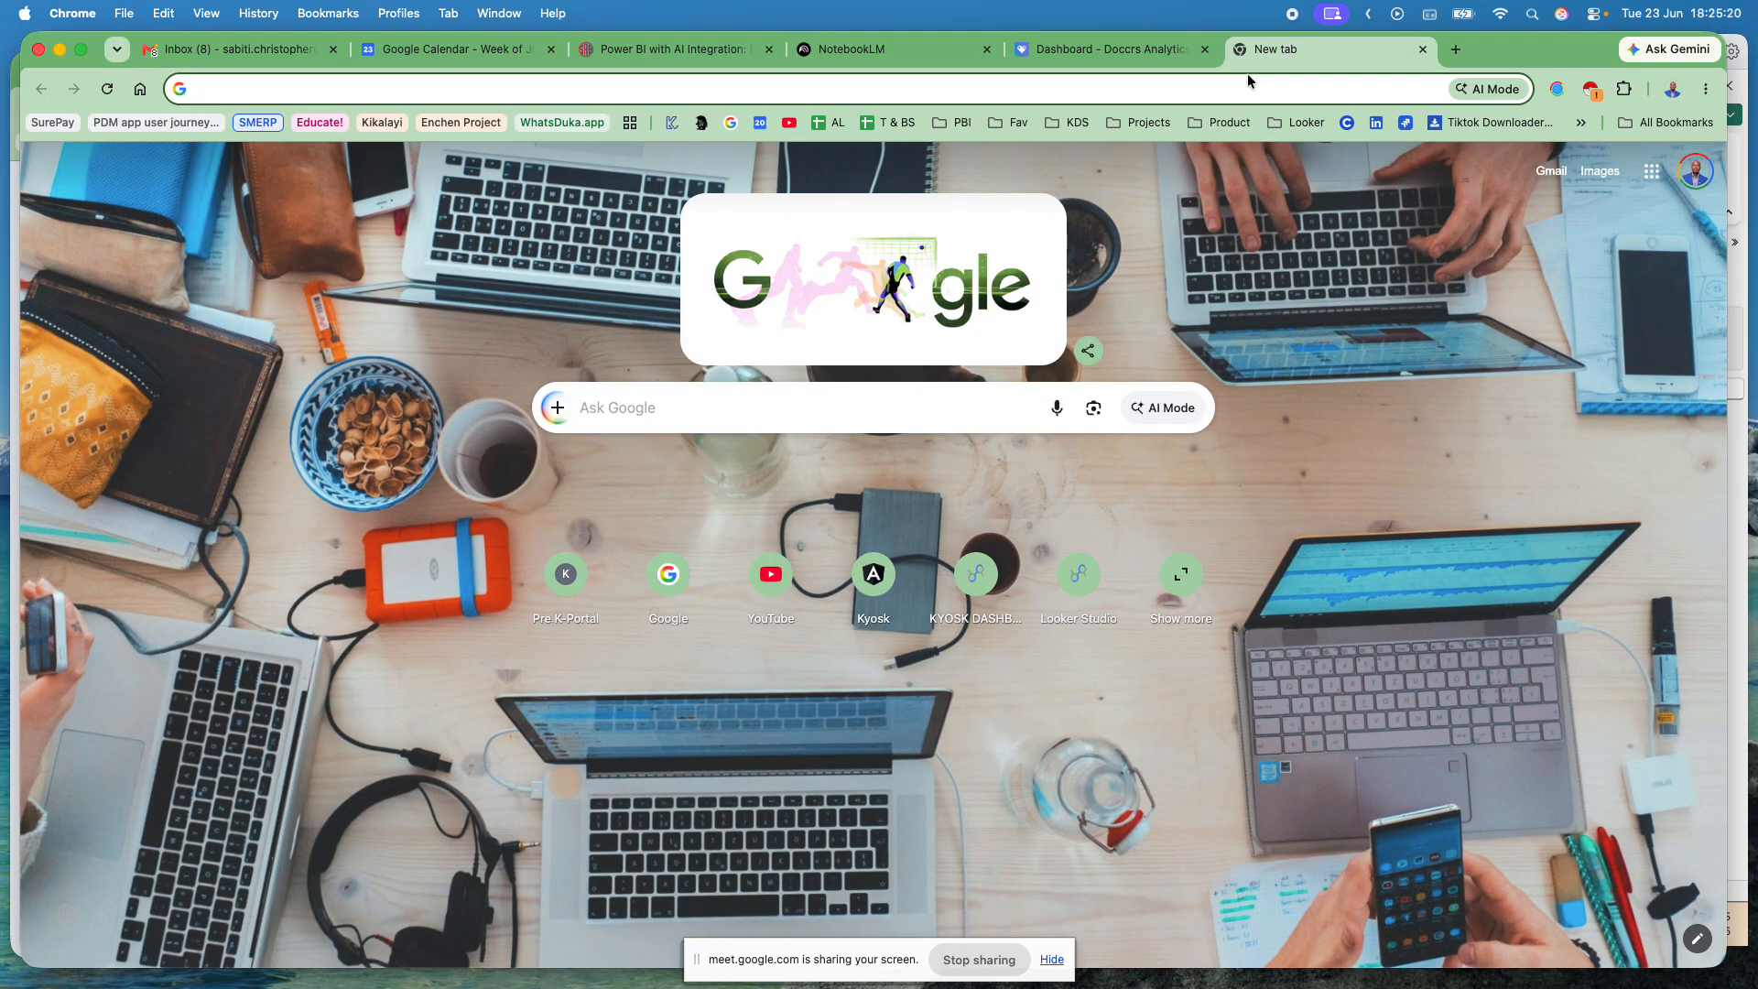
type("wiki")
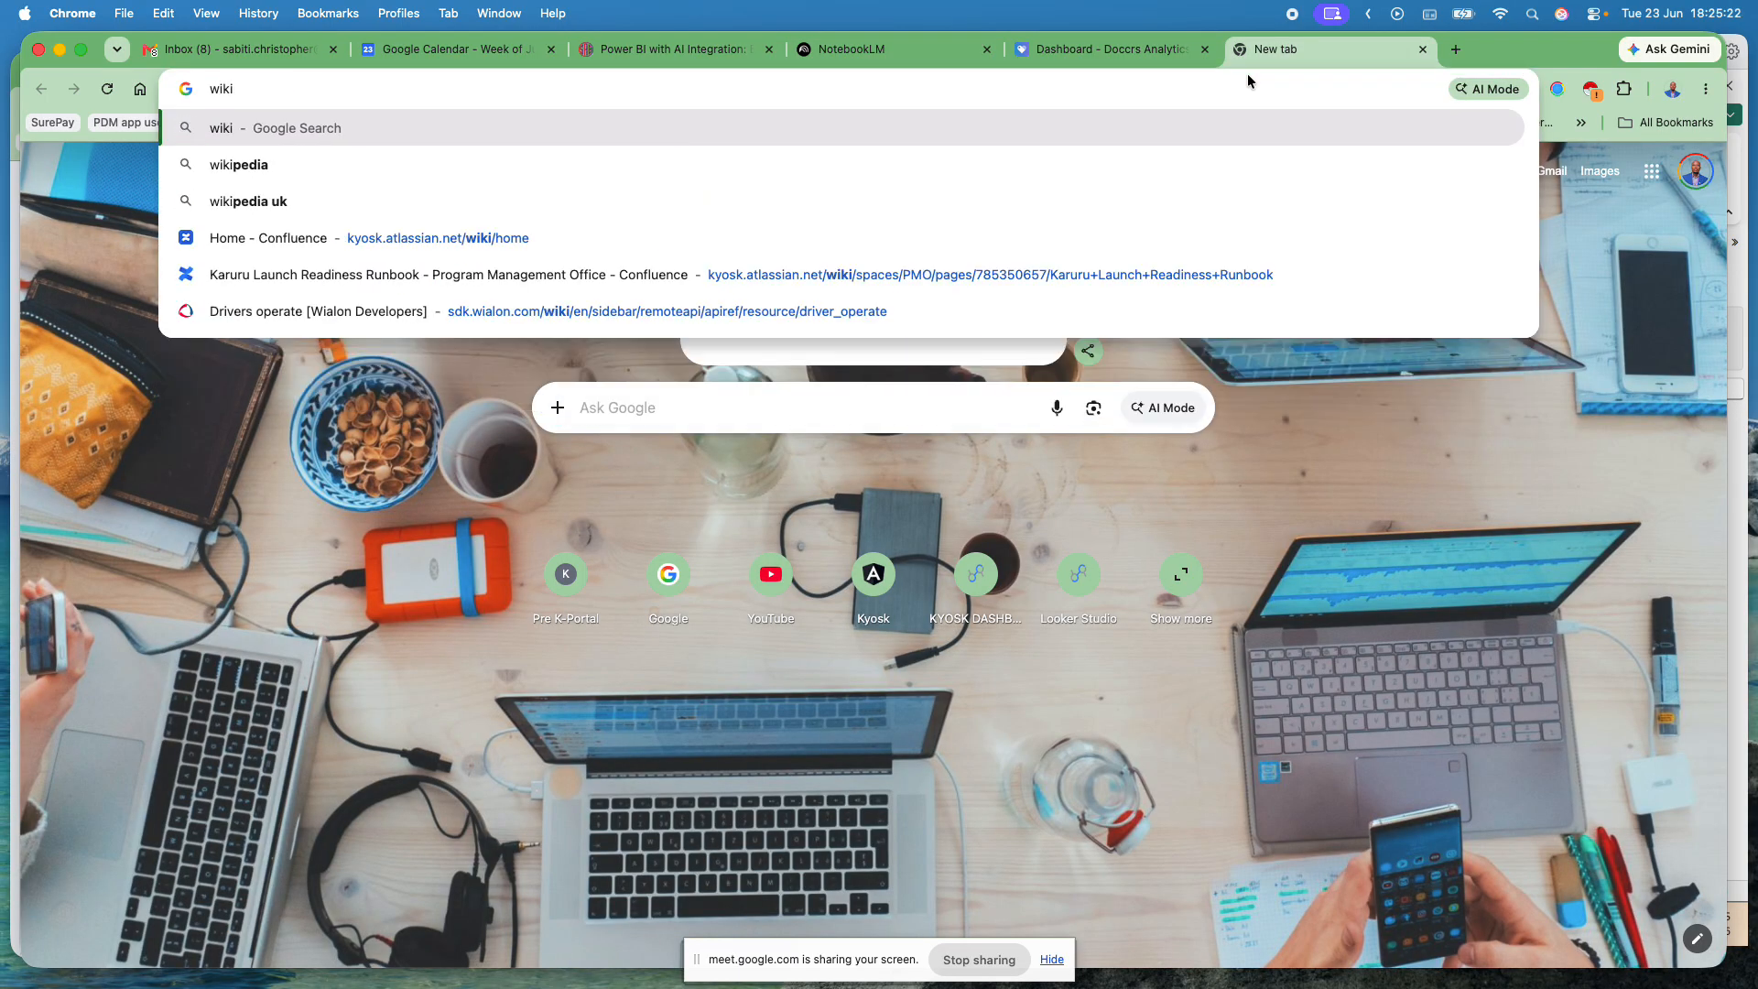
key("Down")
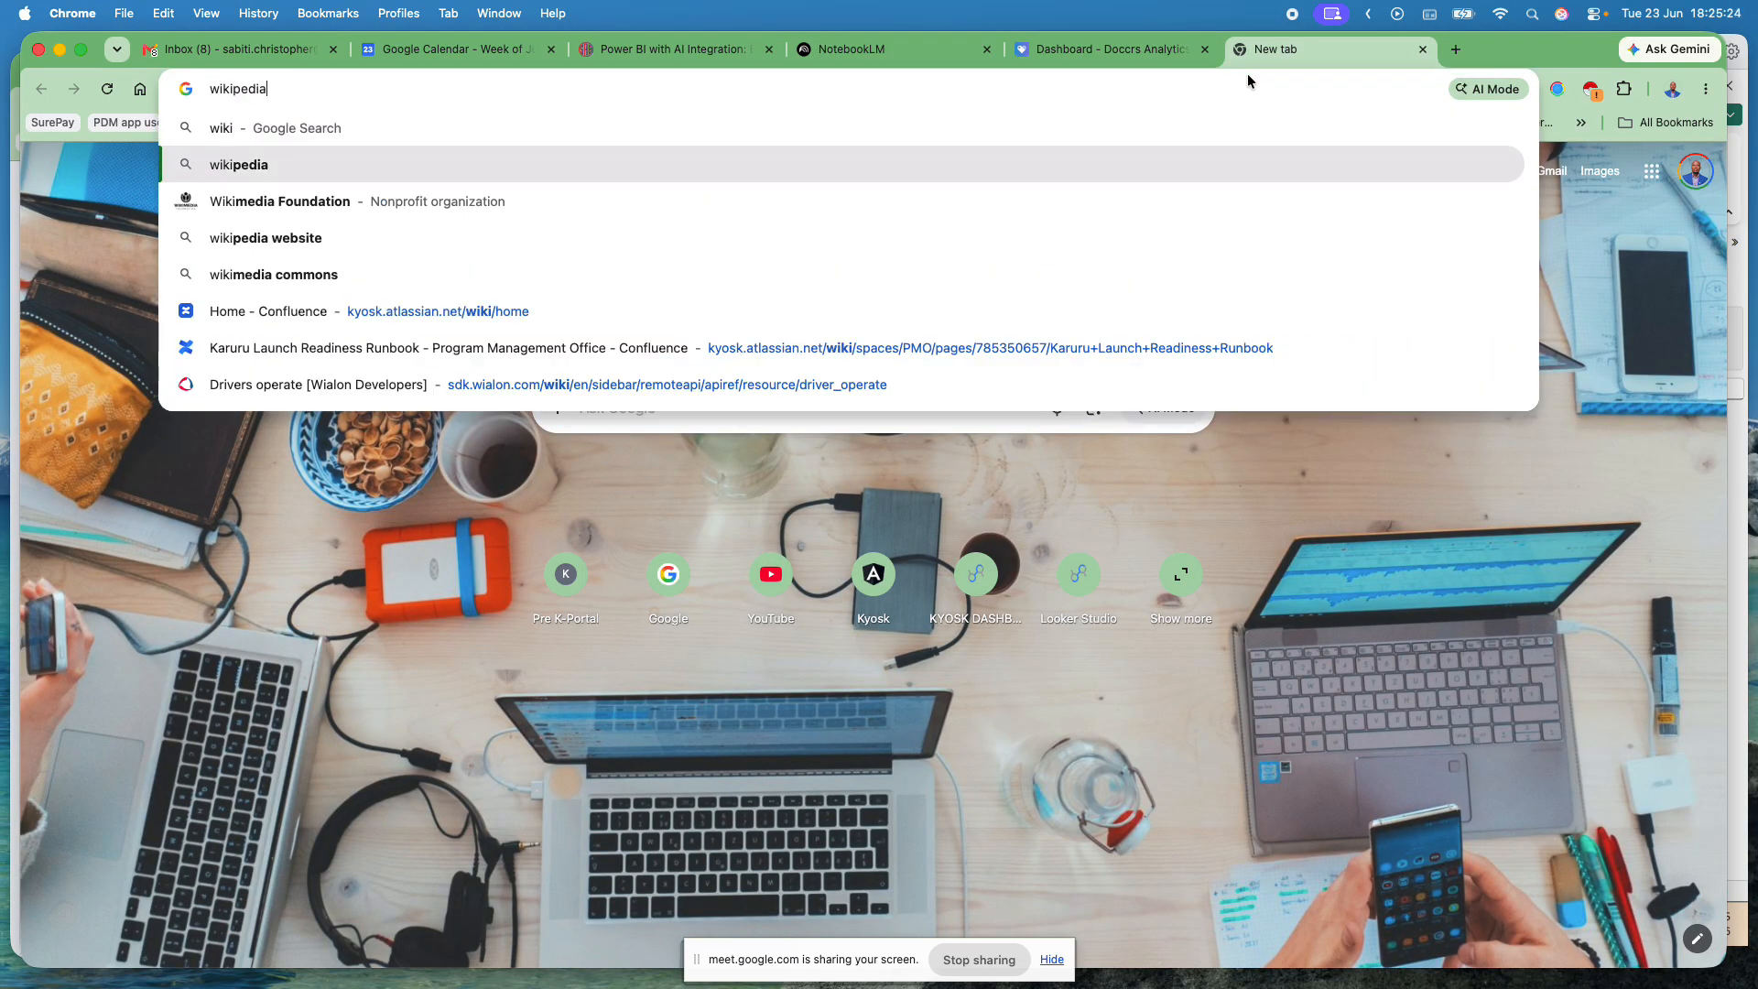
key("Down")
key("Up")
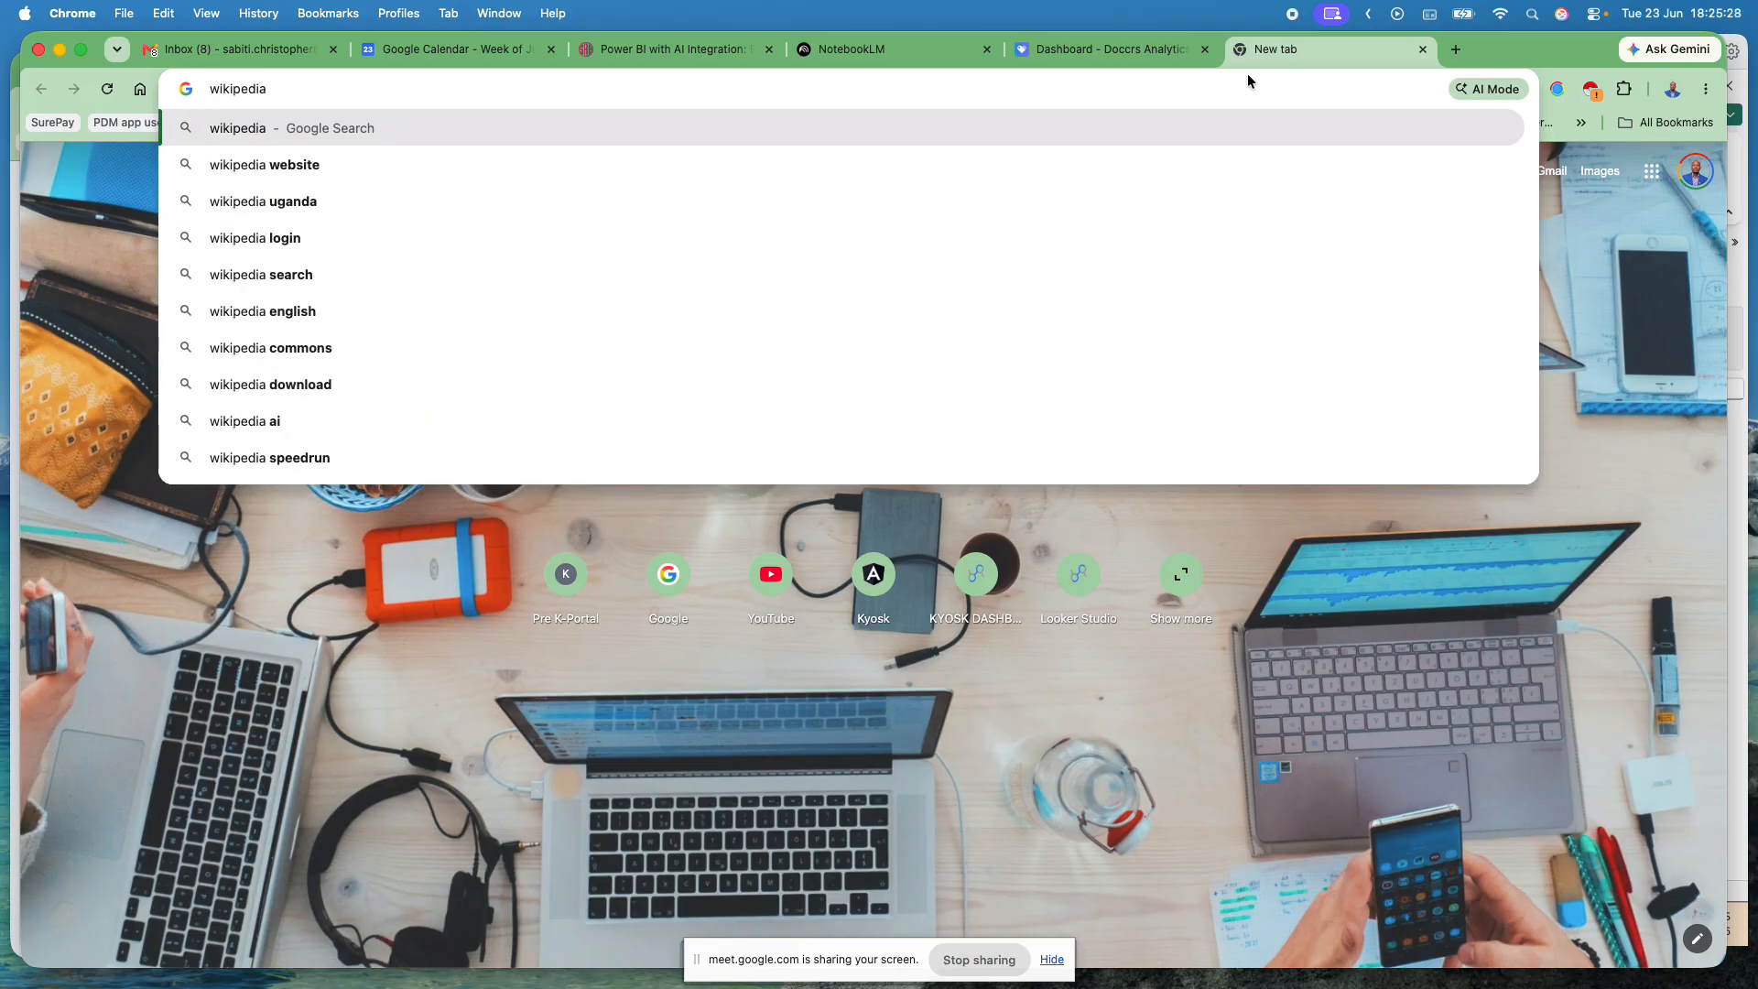
type("World")
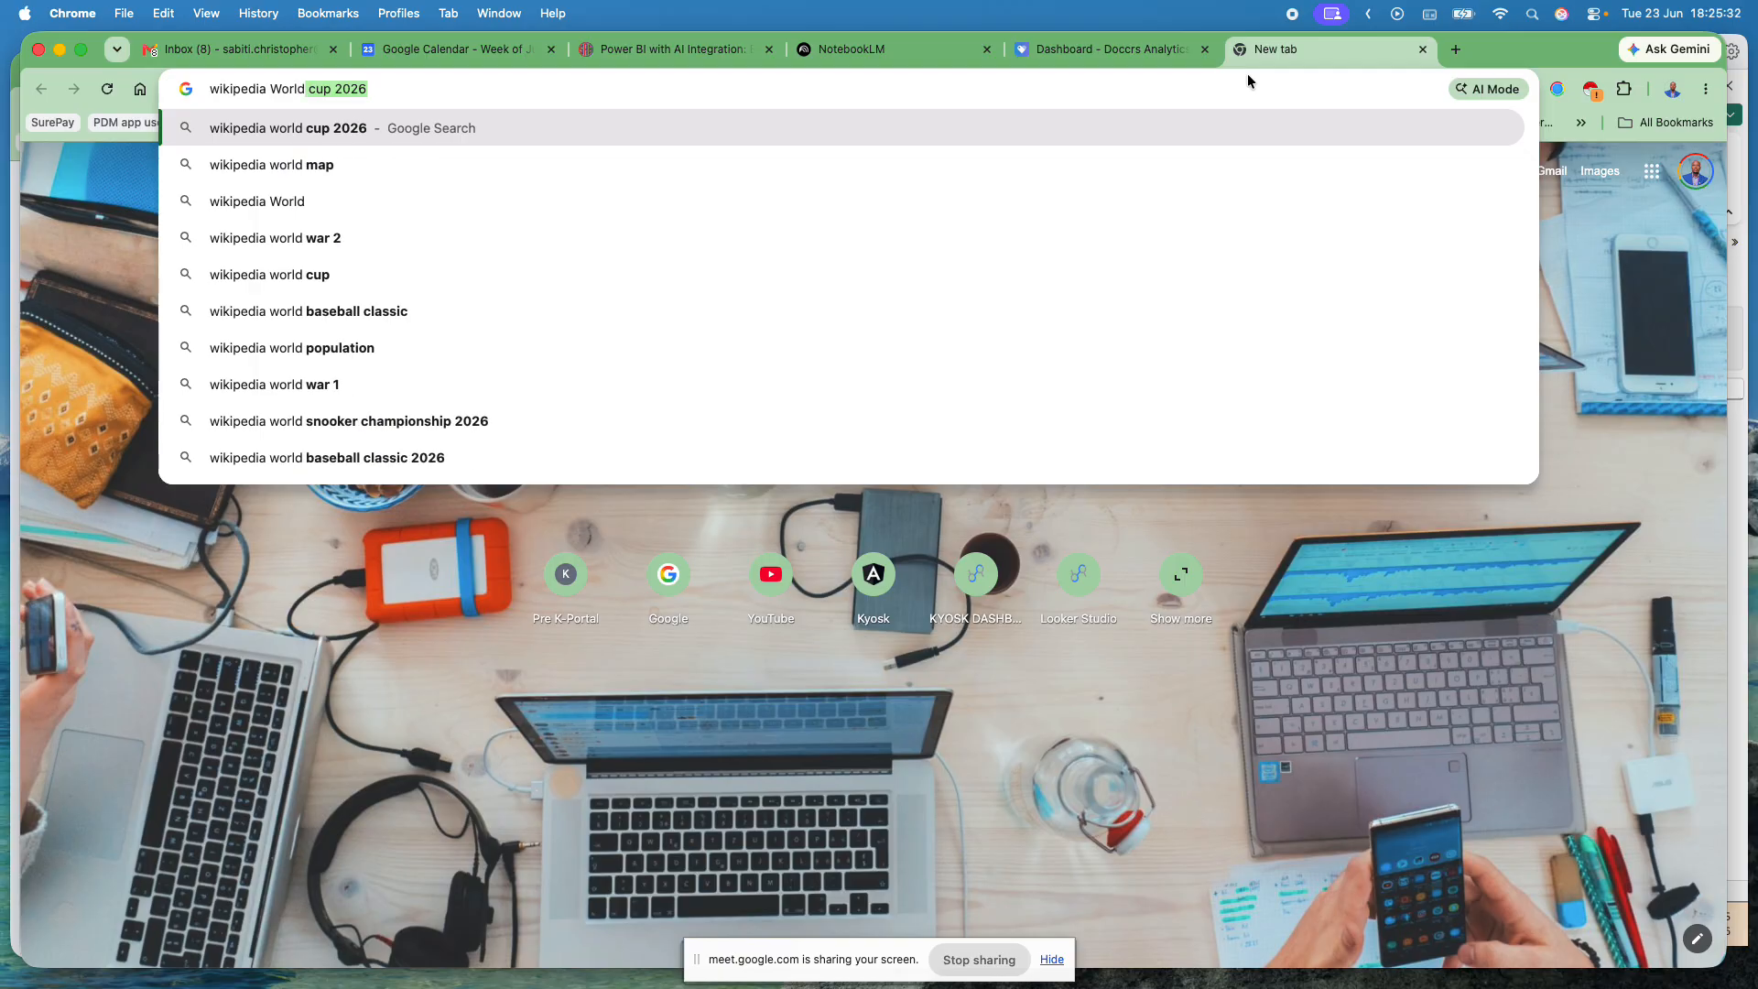
type(" pop")
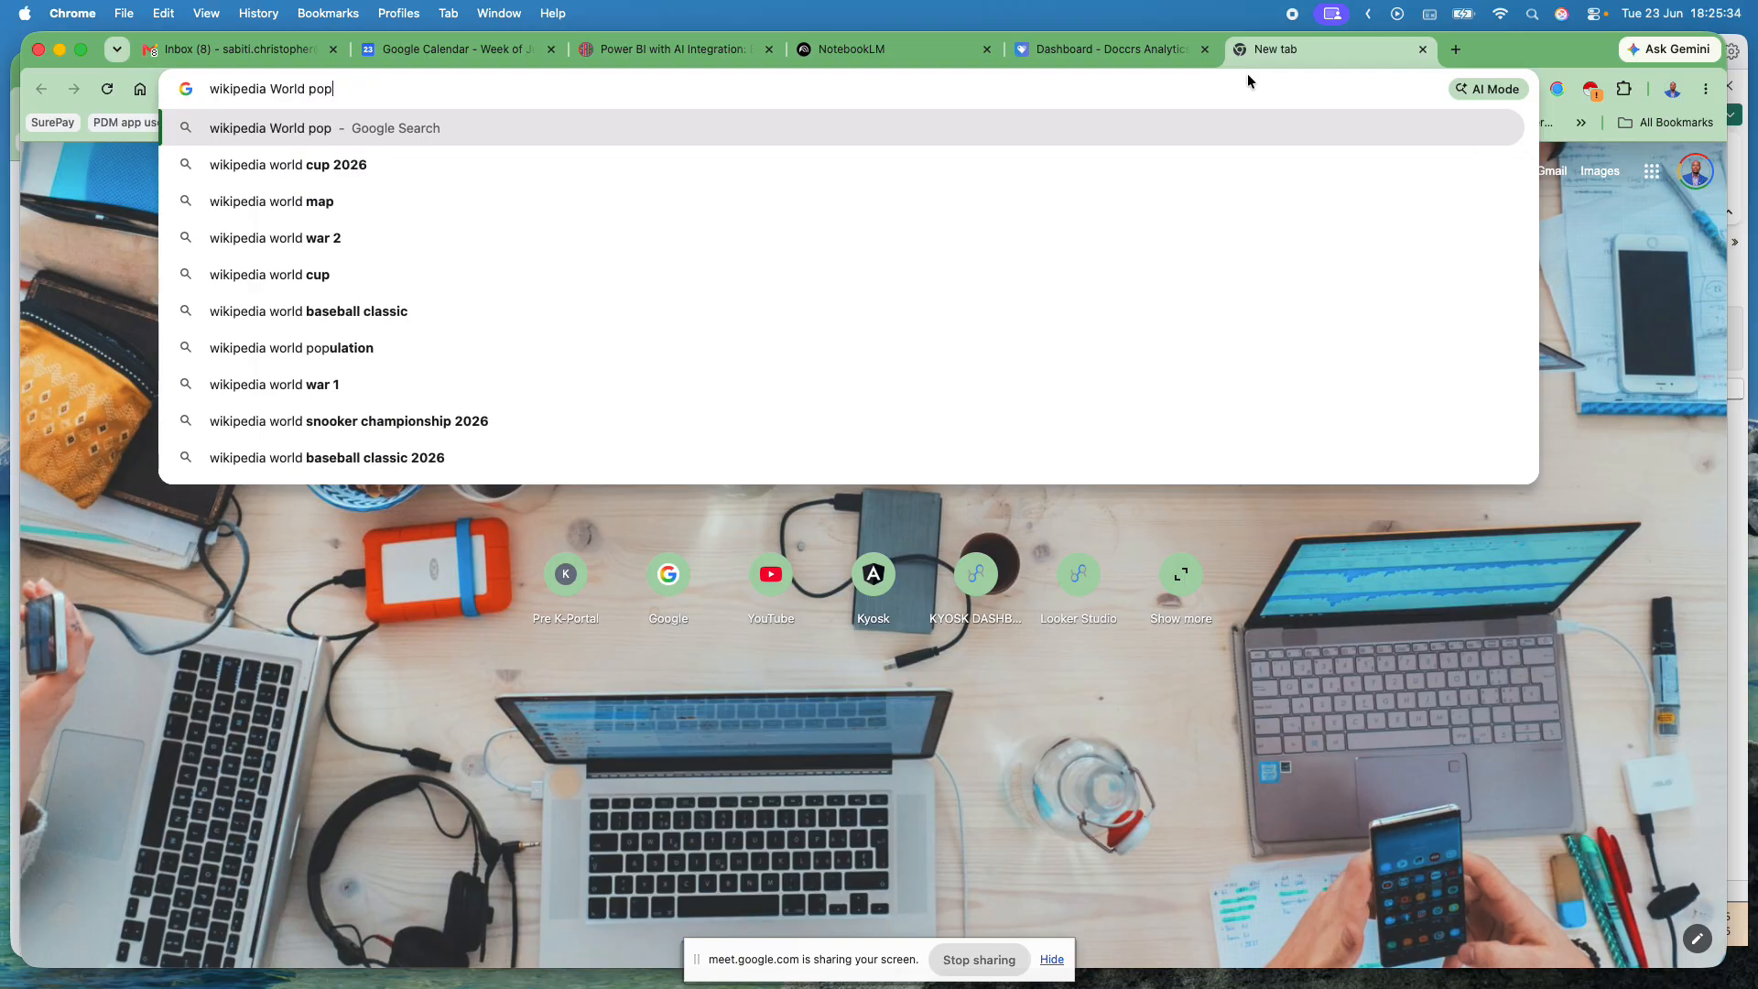
type("ulation")
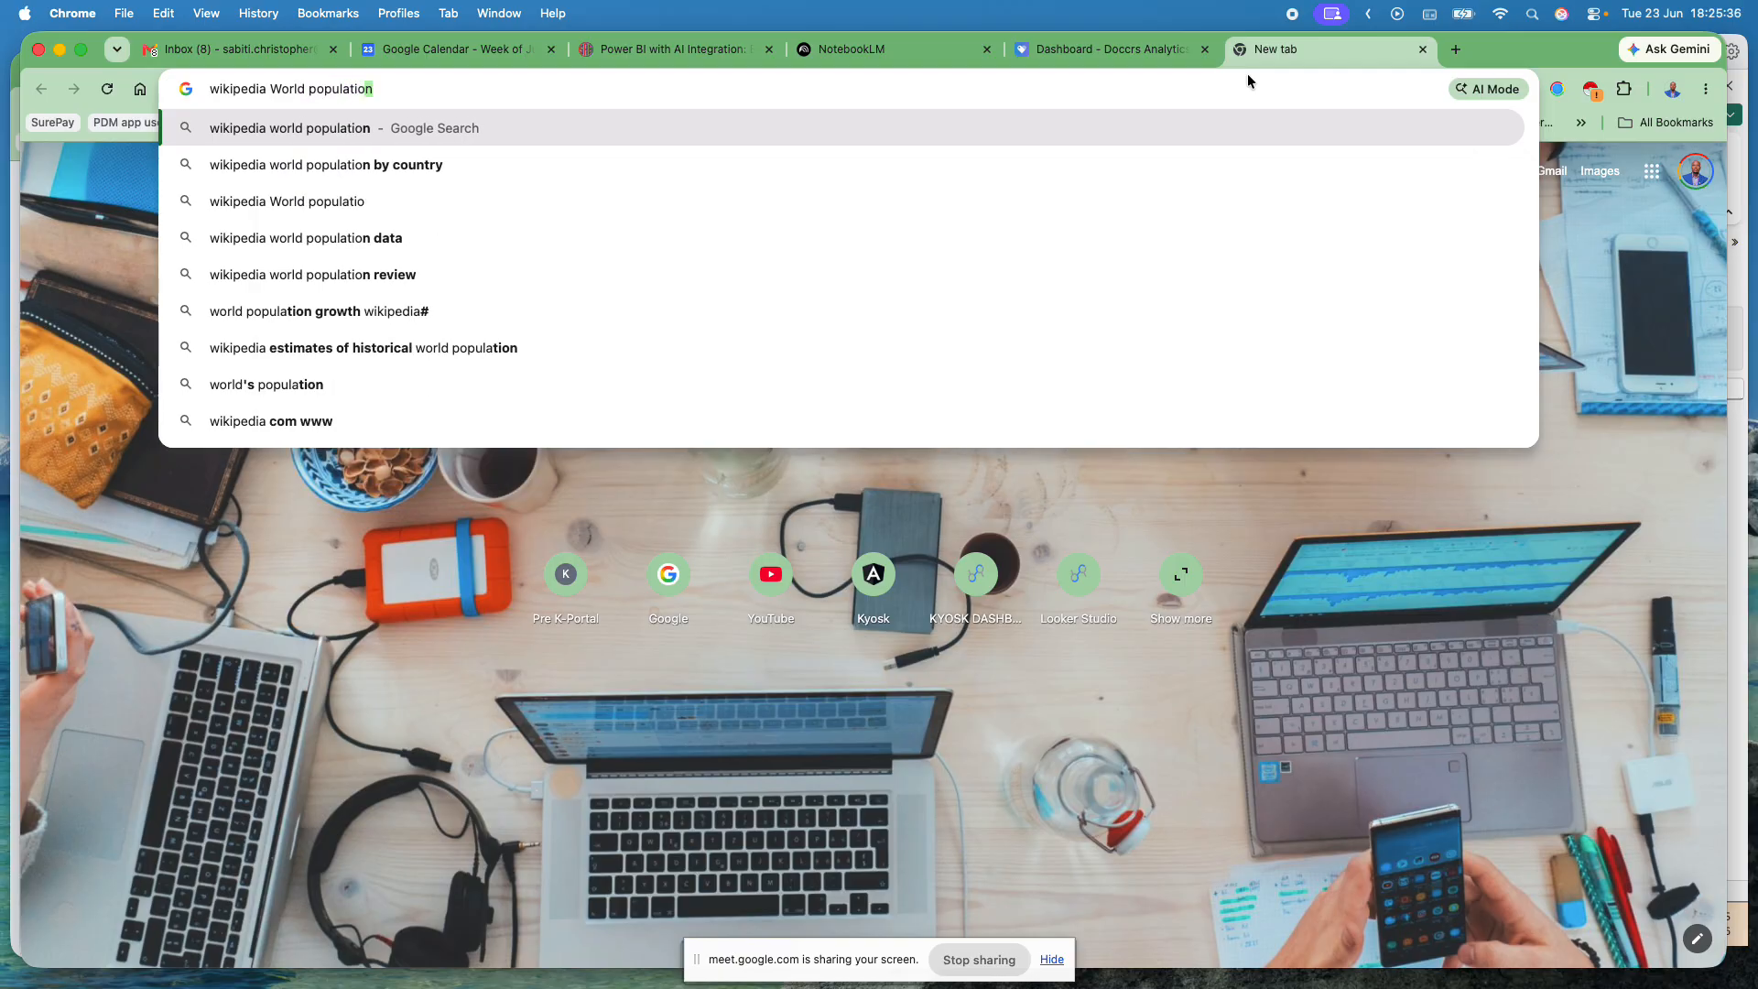
type(" data")
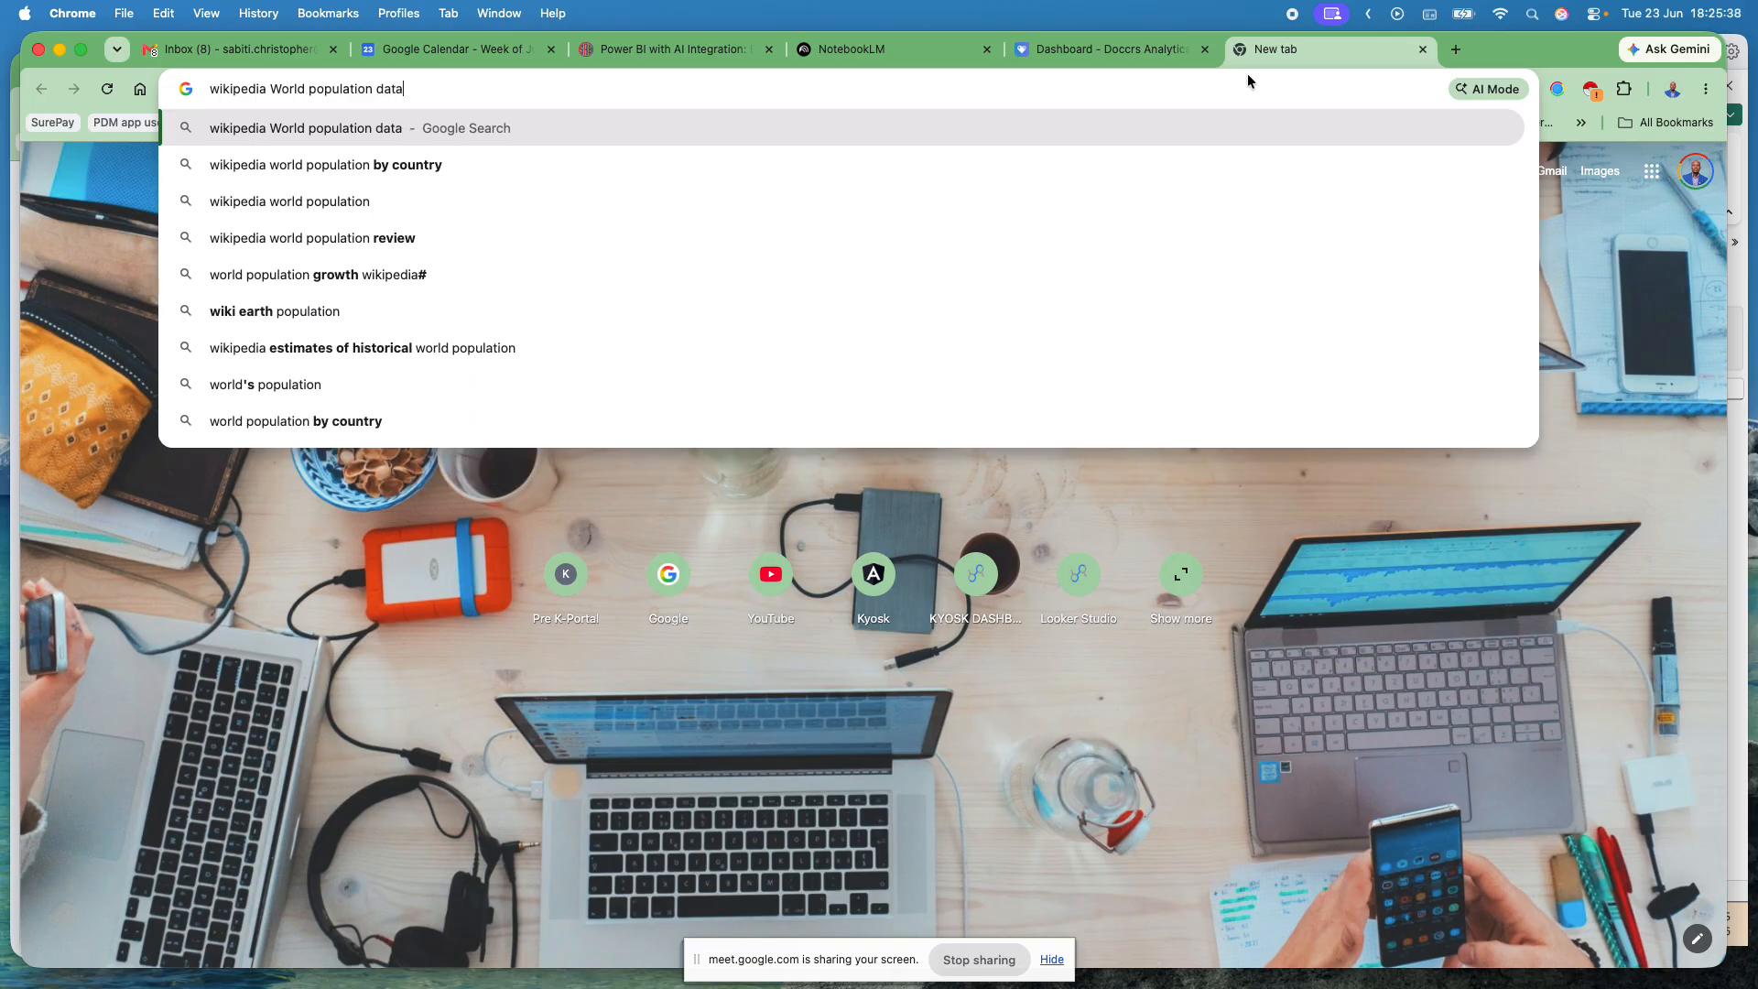
type(" by ")
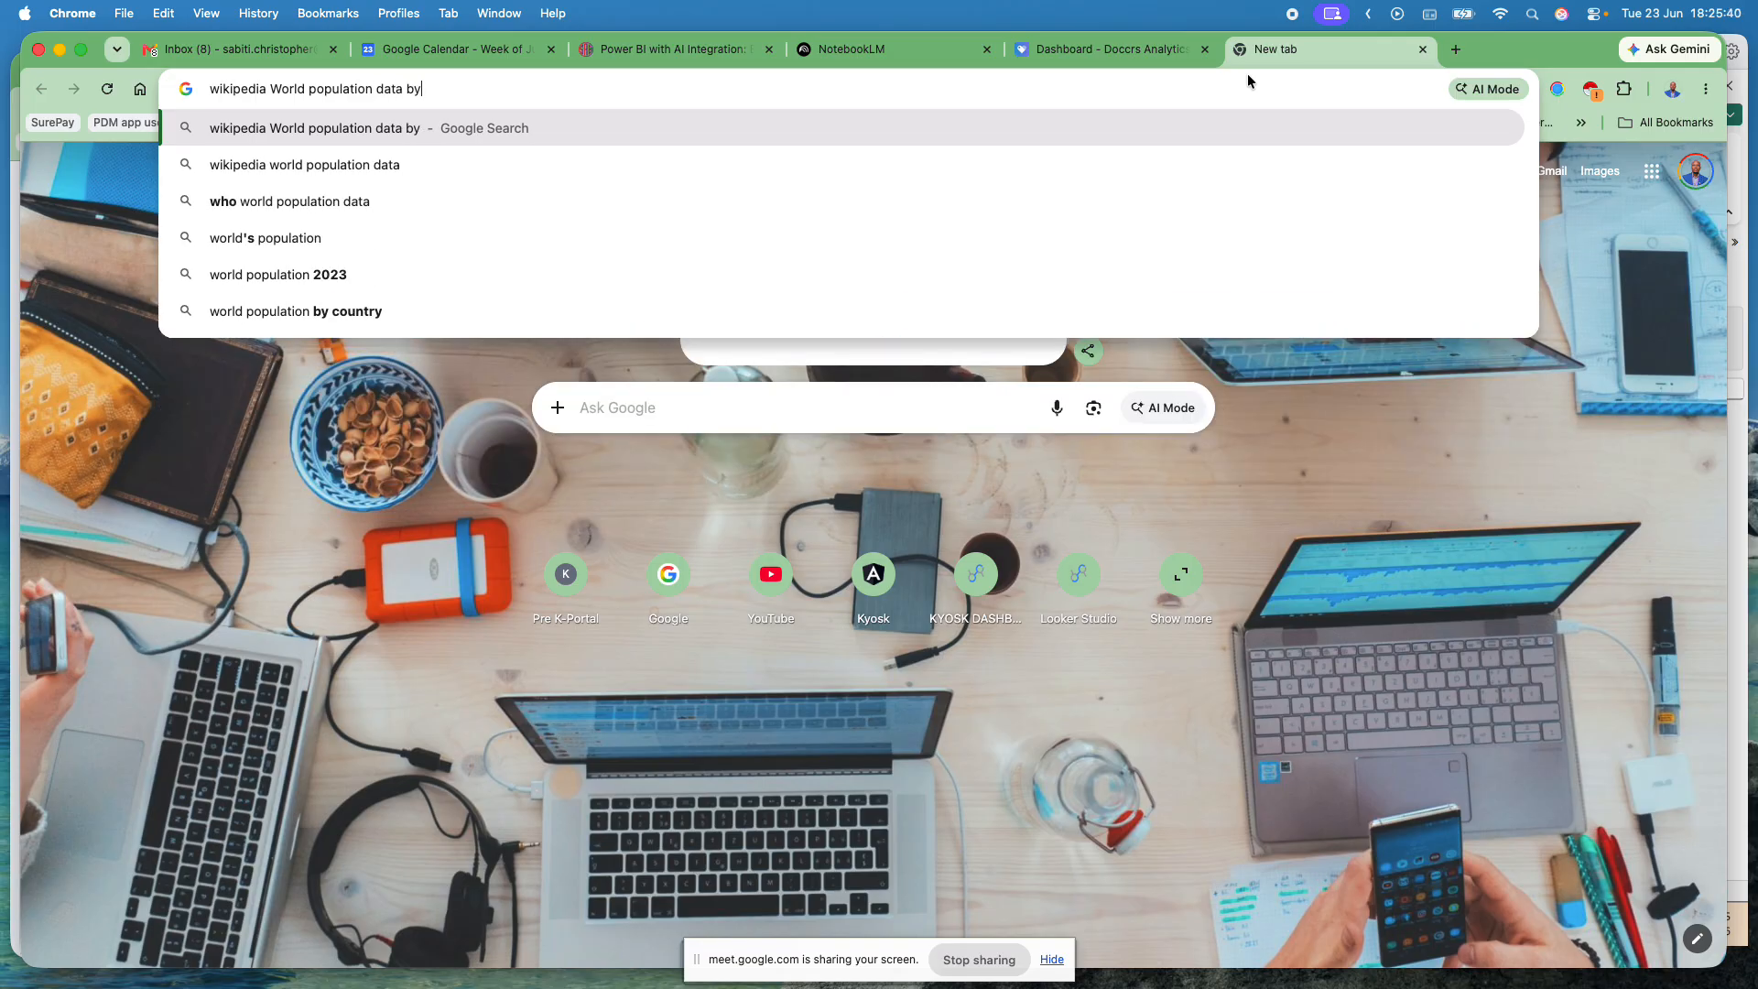
type("countru")
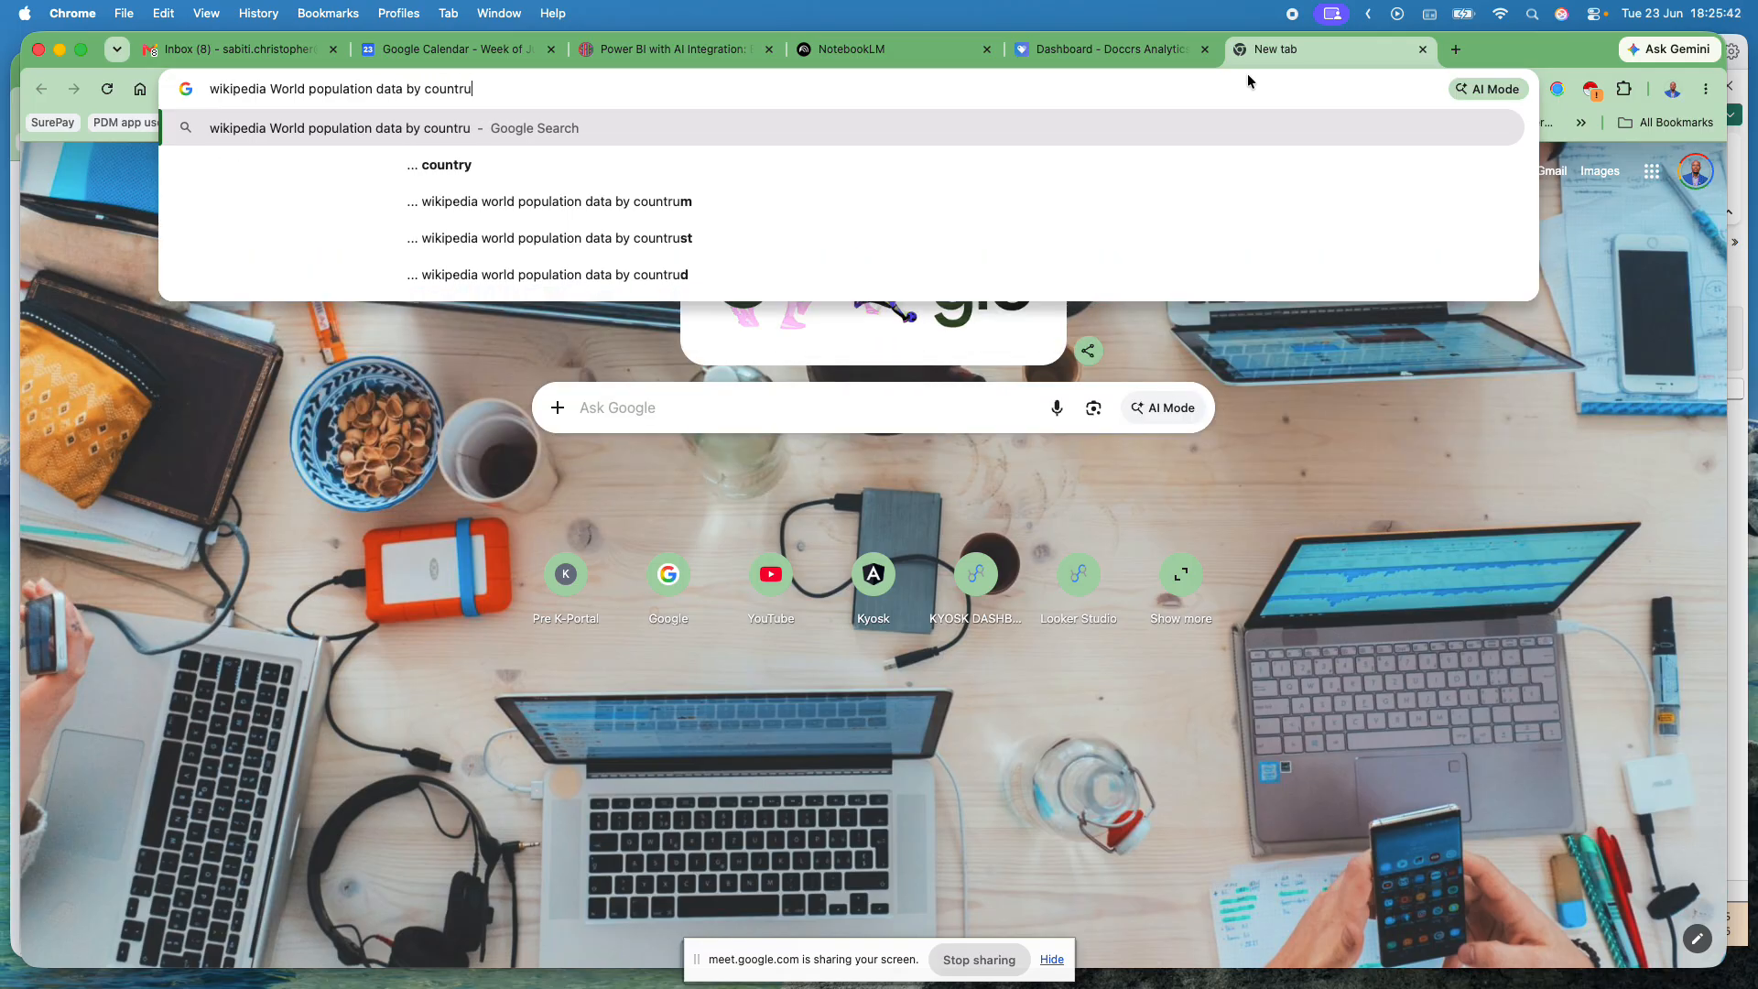
key("BackSpace")
type("y")
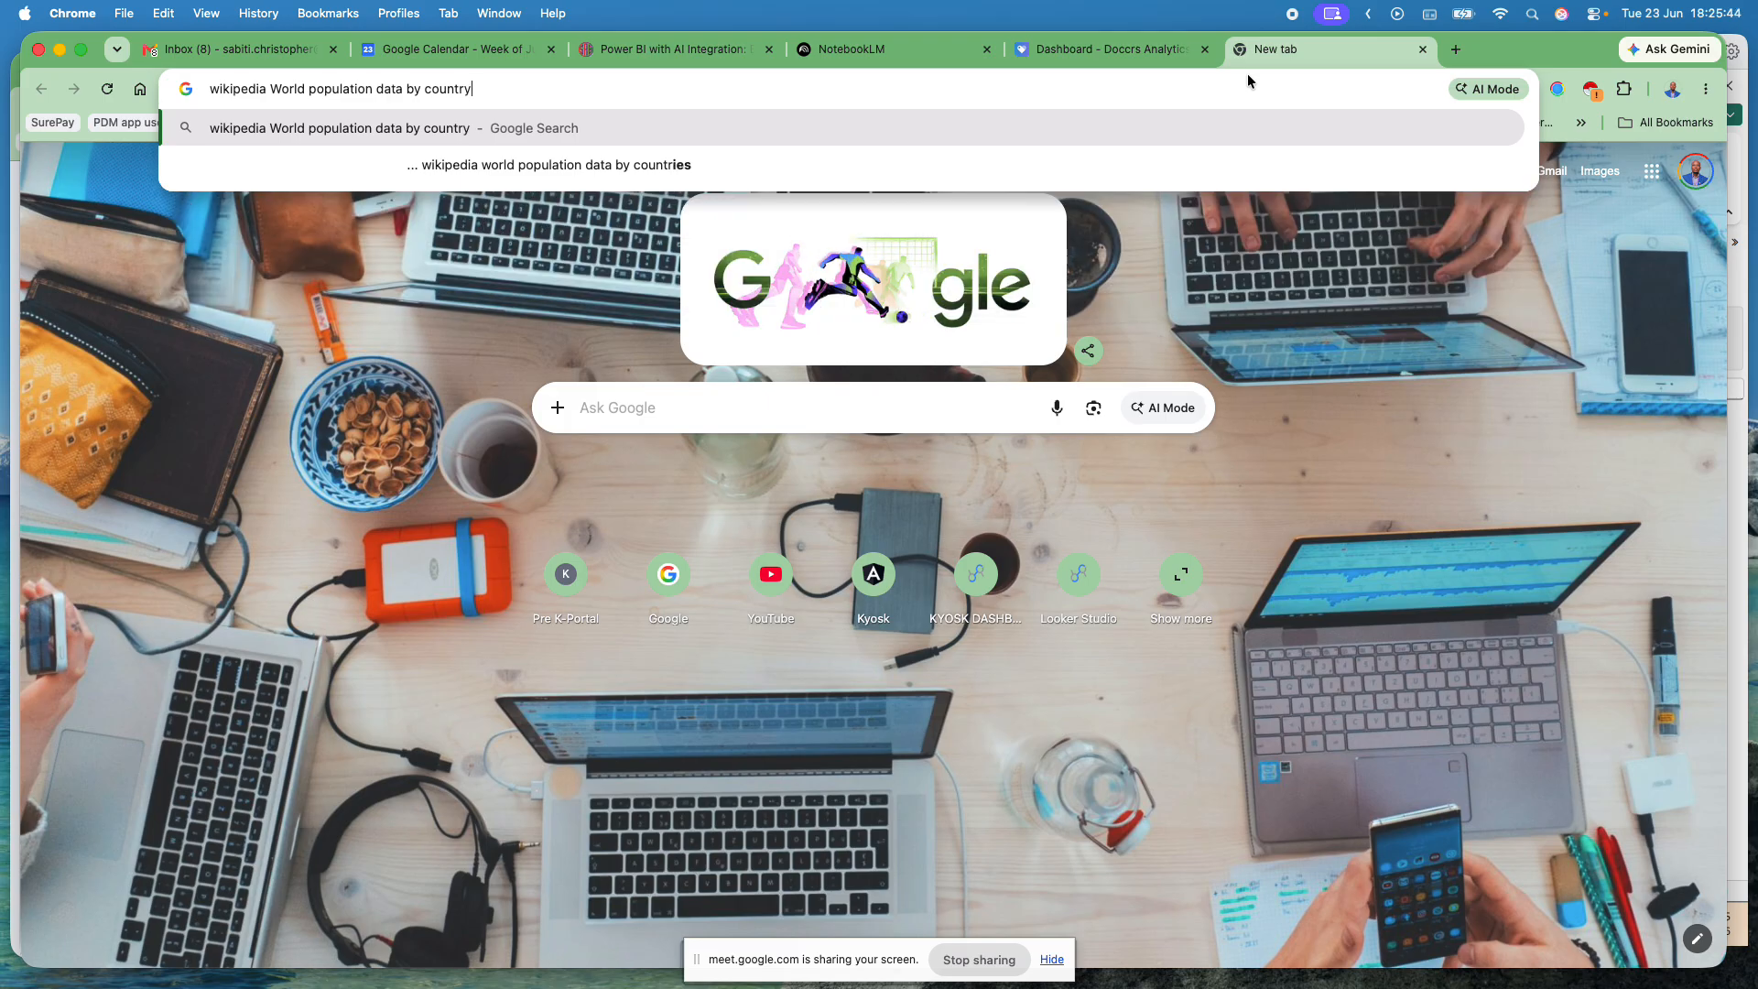
left_click(406, 130)
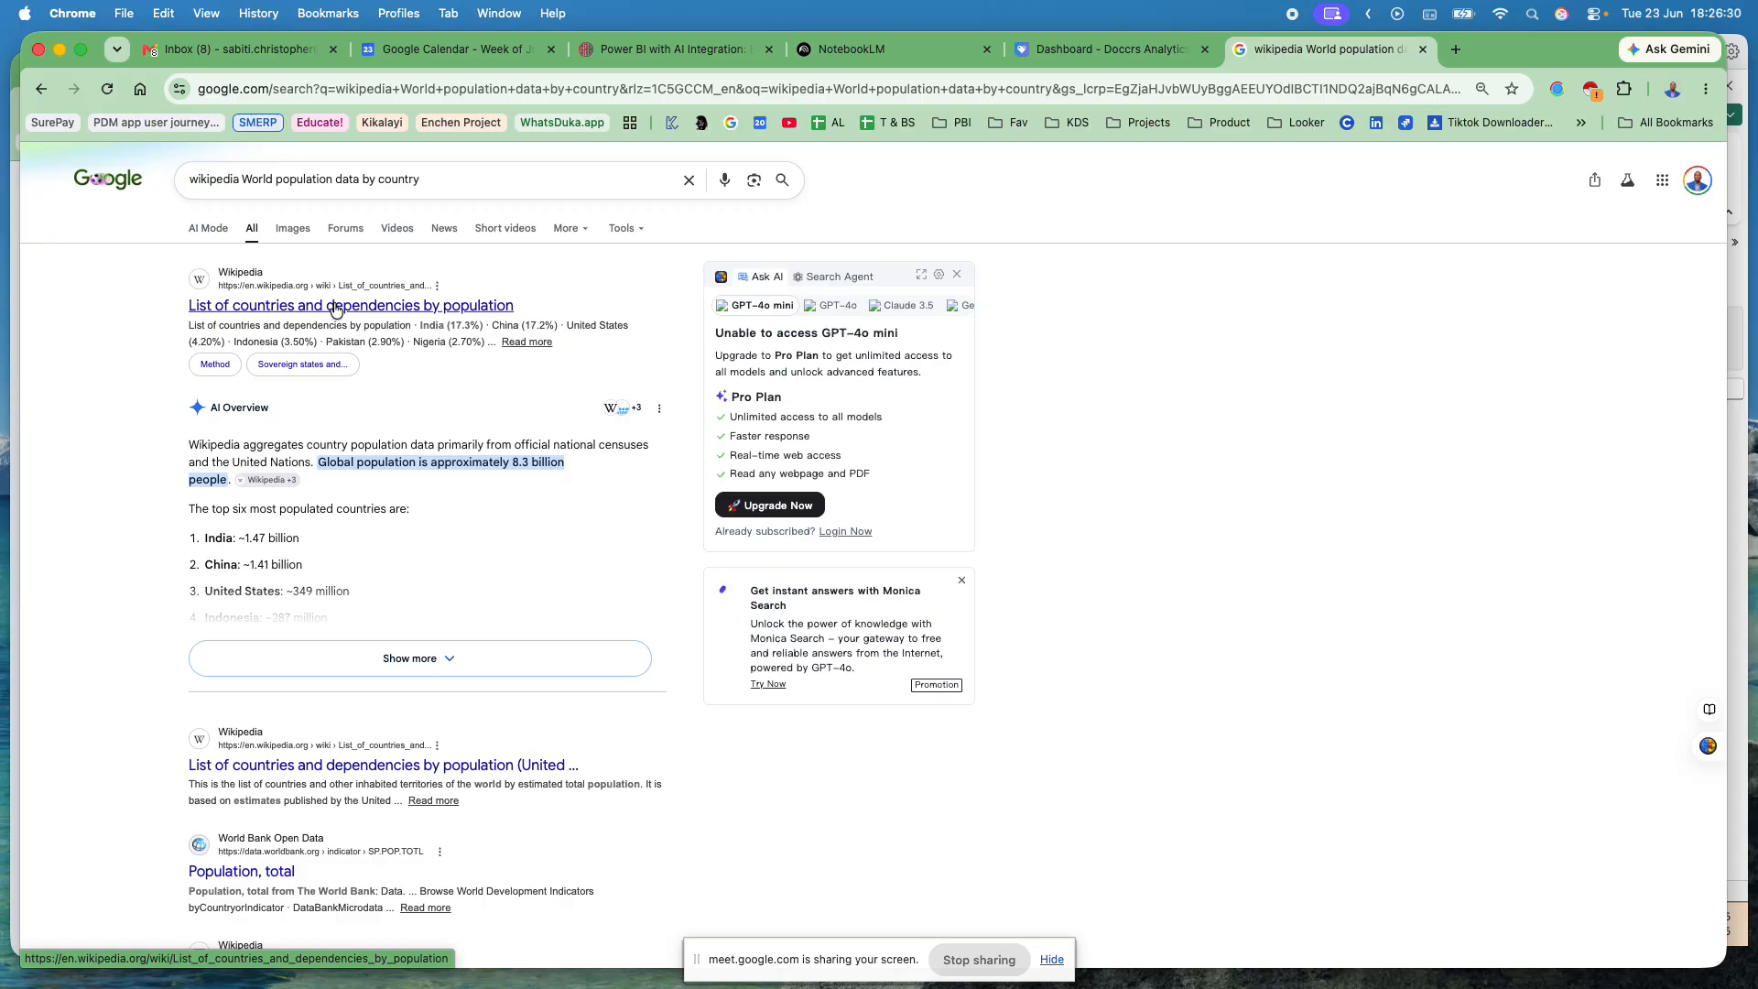
Step: Look through the search results and open Wikipedia's "List of countries and dependencies by population" article
scroll(291, 753, "down", 2)
scroll(291, 754, "down", 1)
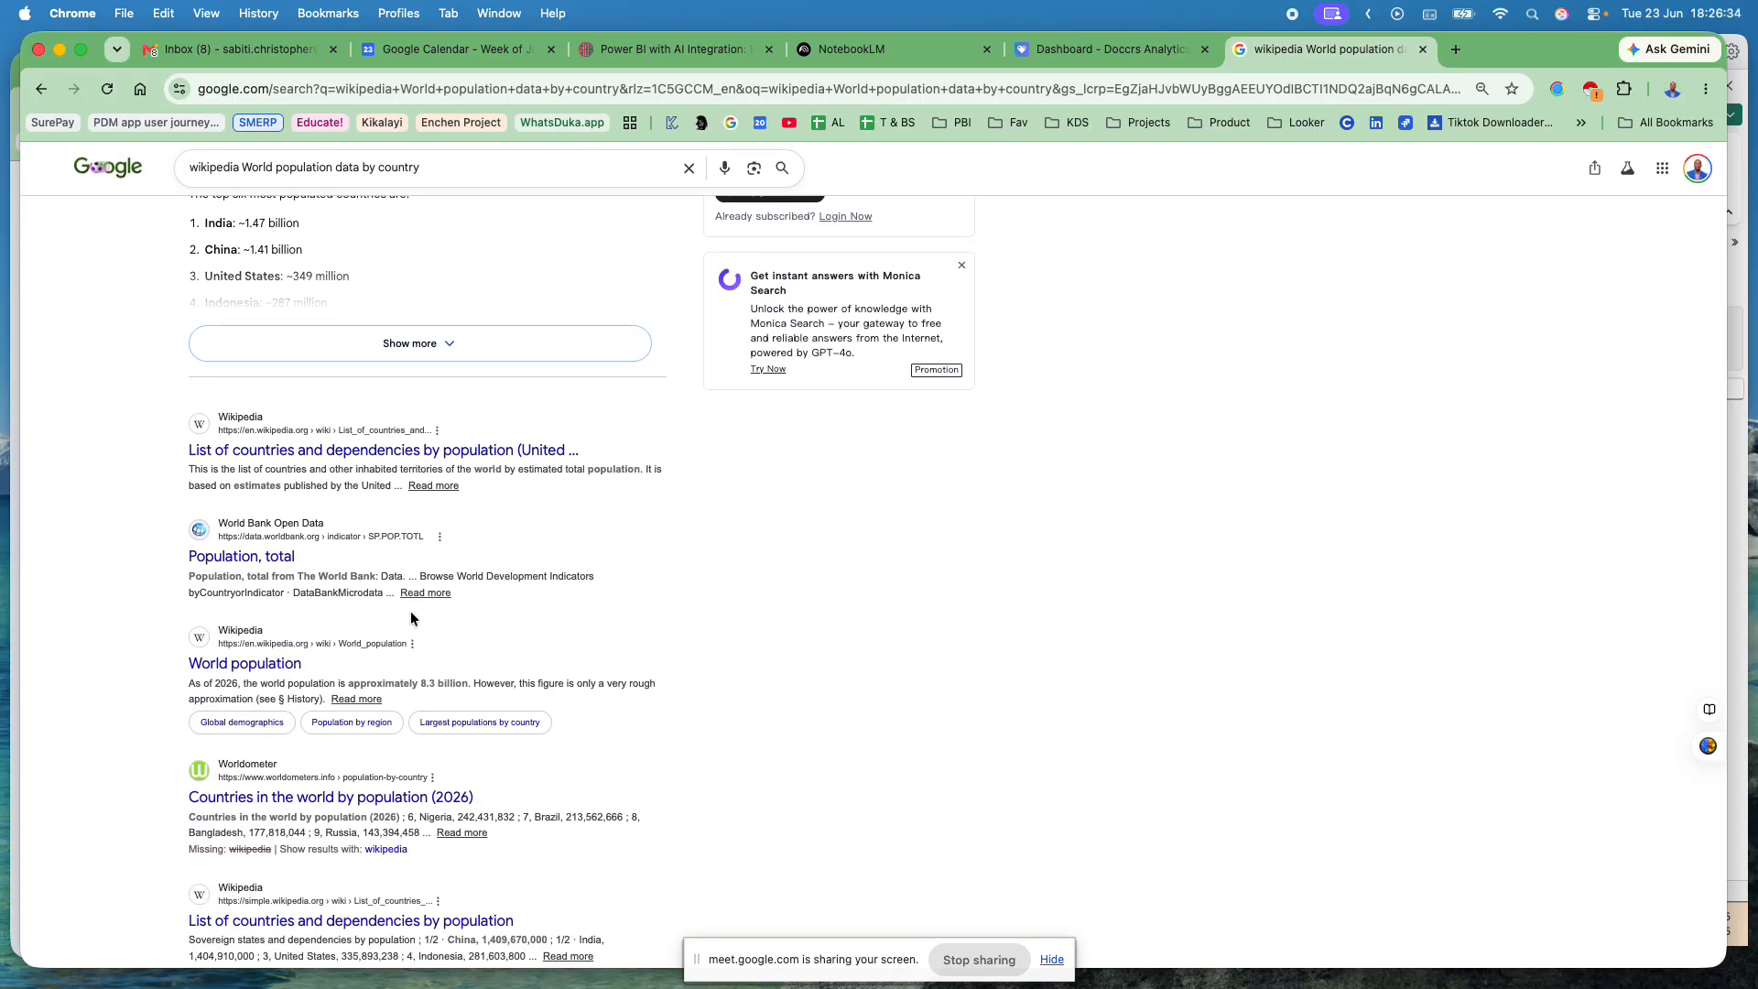
scroll(280, 723, "down", 3)
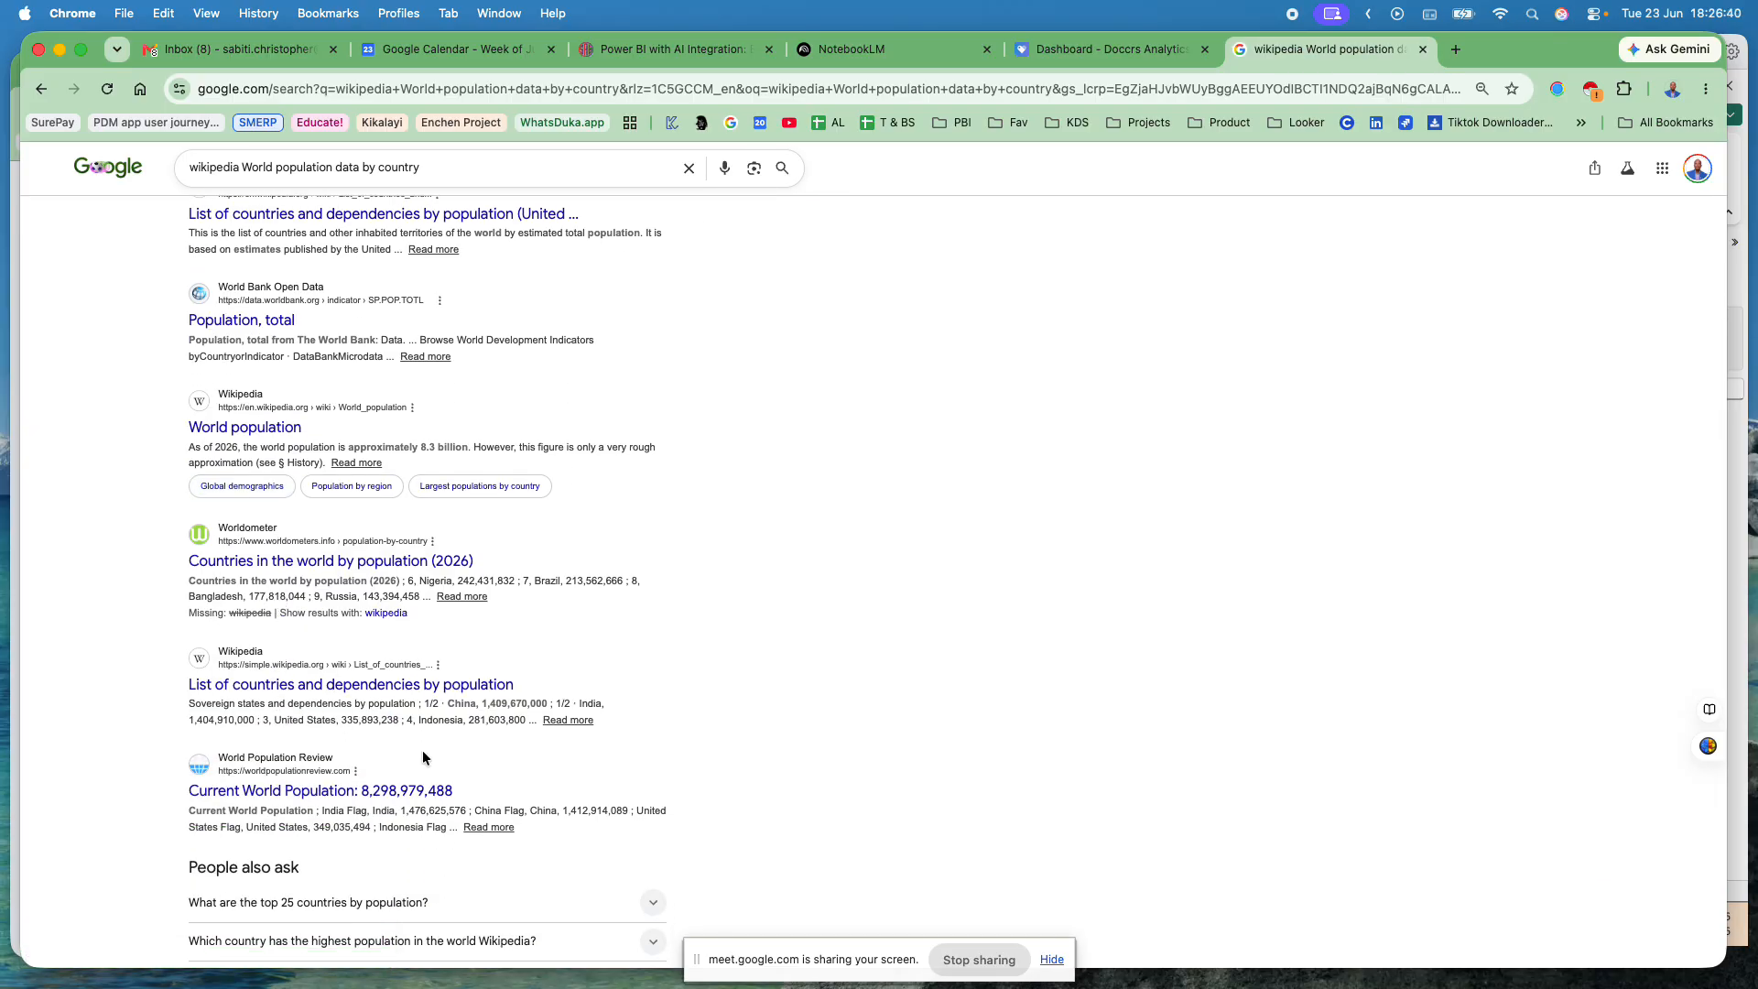
scroll(421, 750, "down", 5)
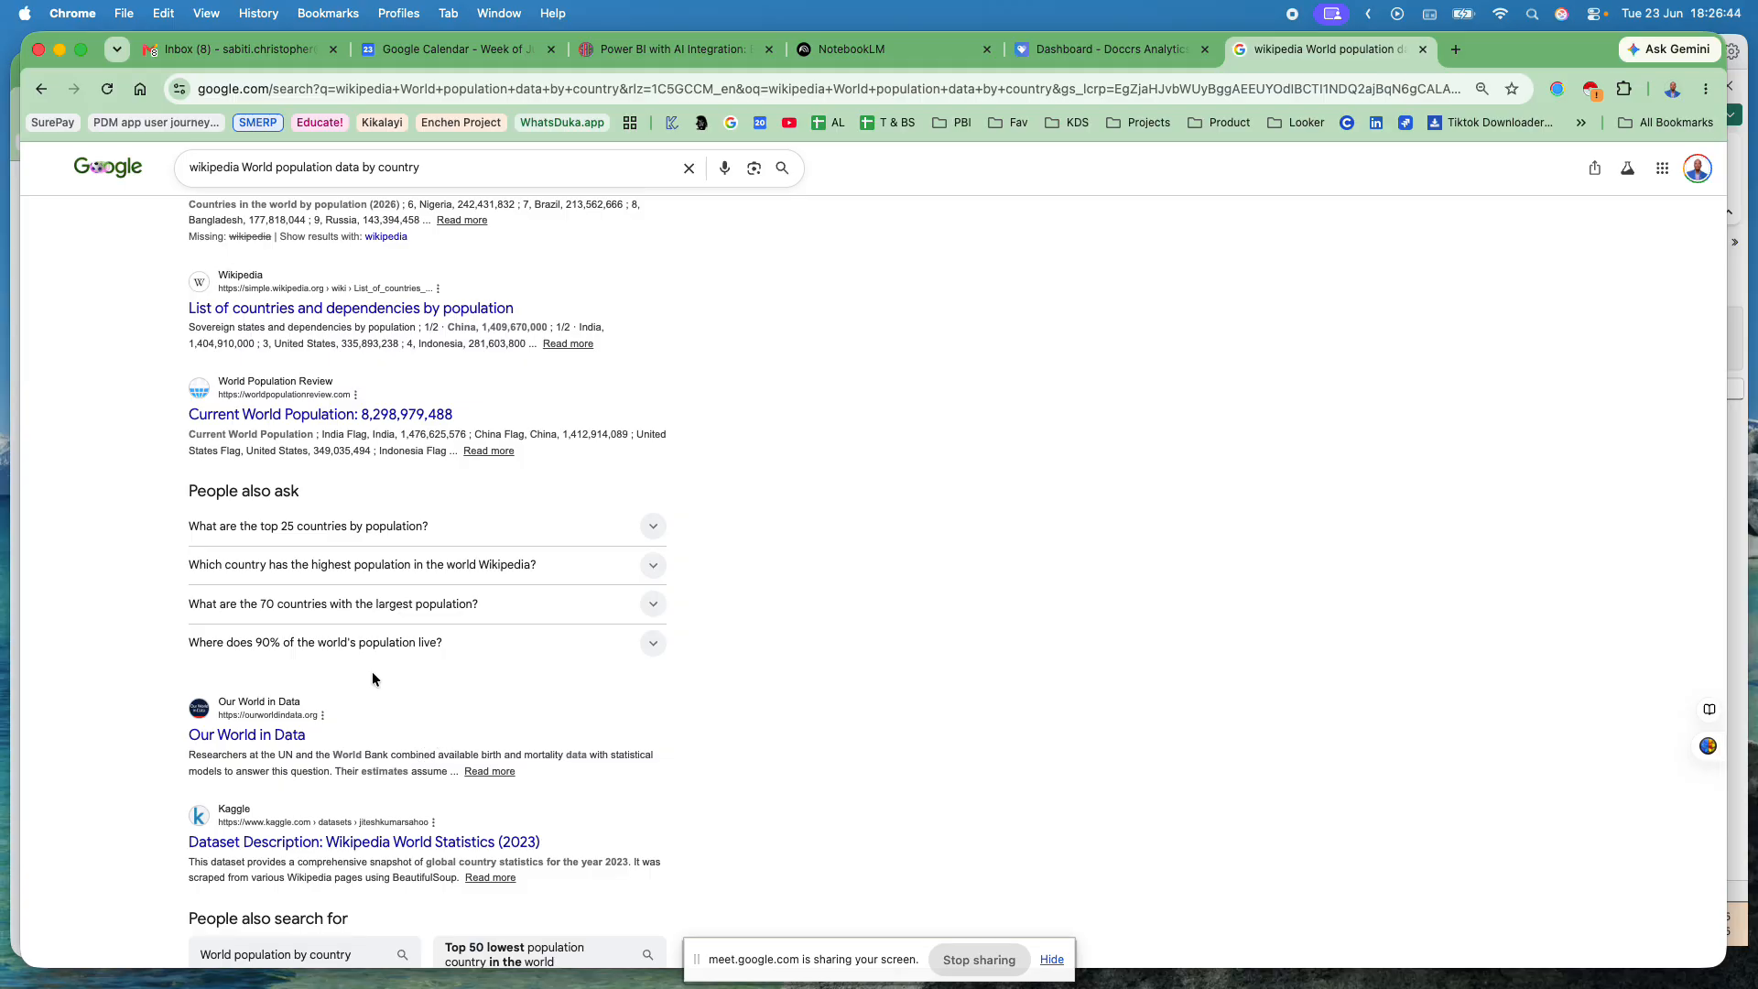
scroll(373, 678, "down", 3)
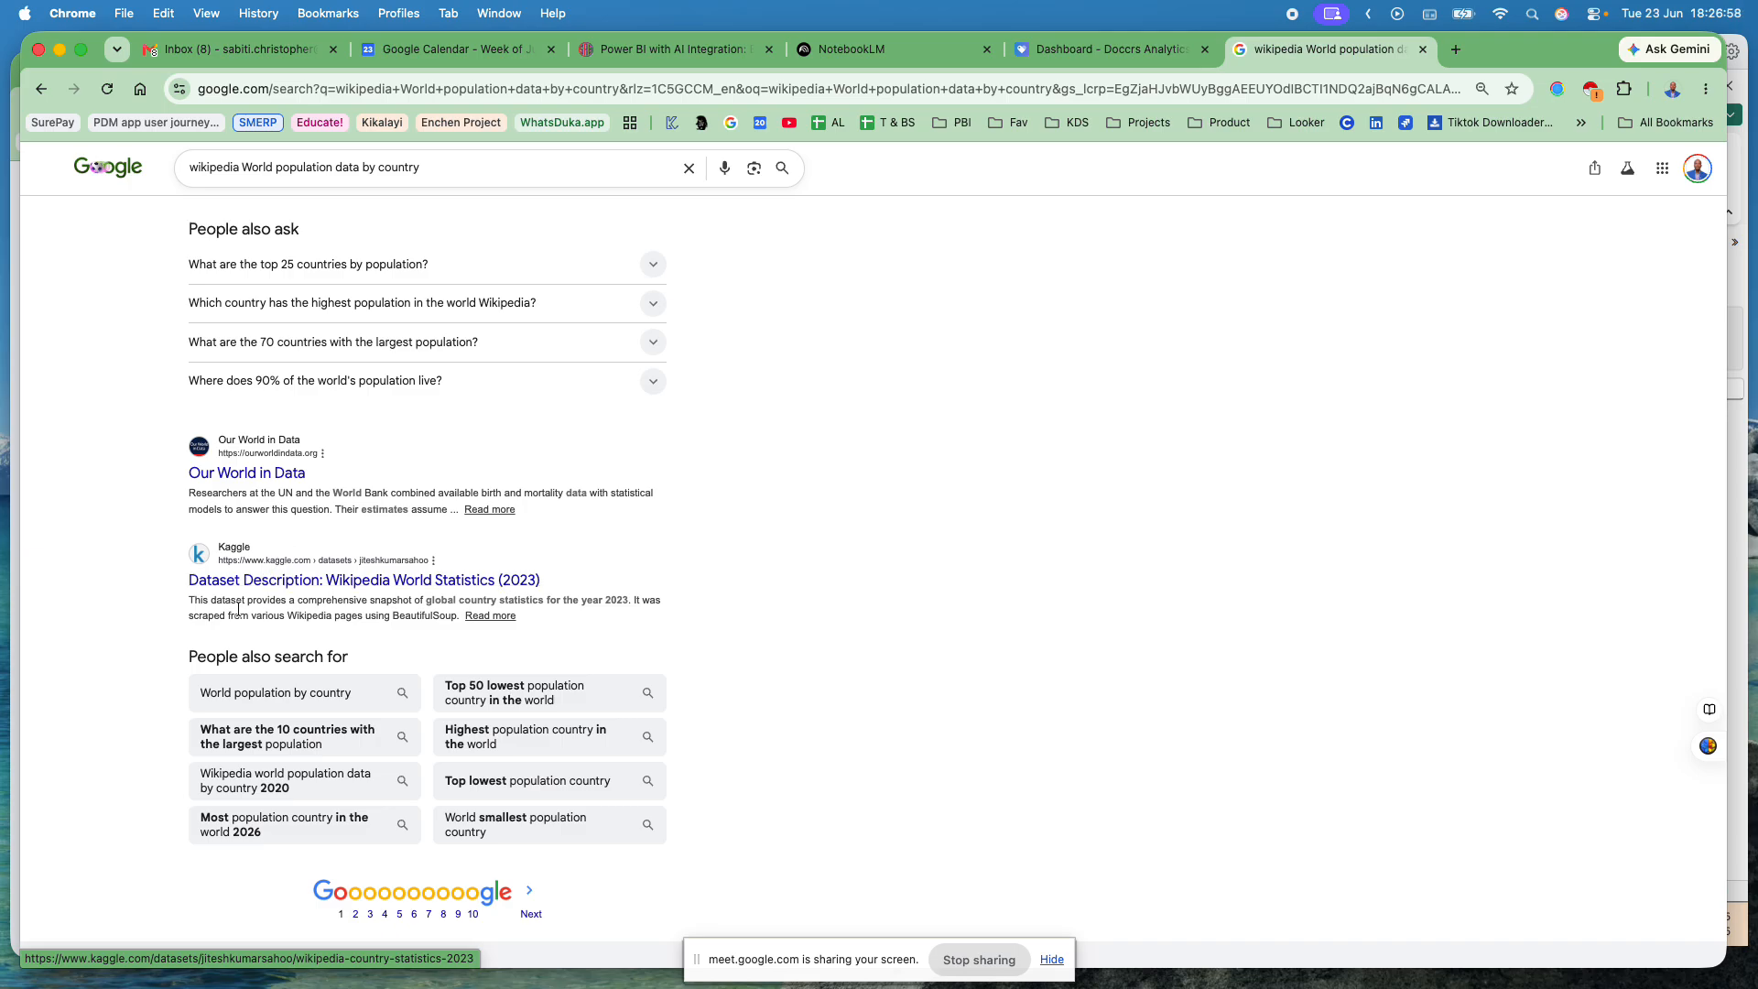
scroll(293, 560, "up", 3)
scroll(293, 559, "up", 10)
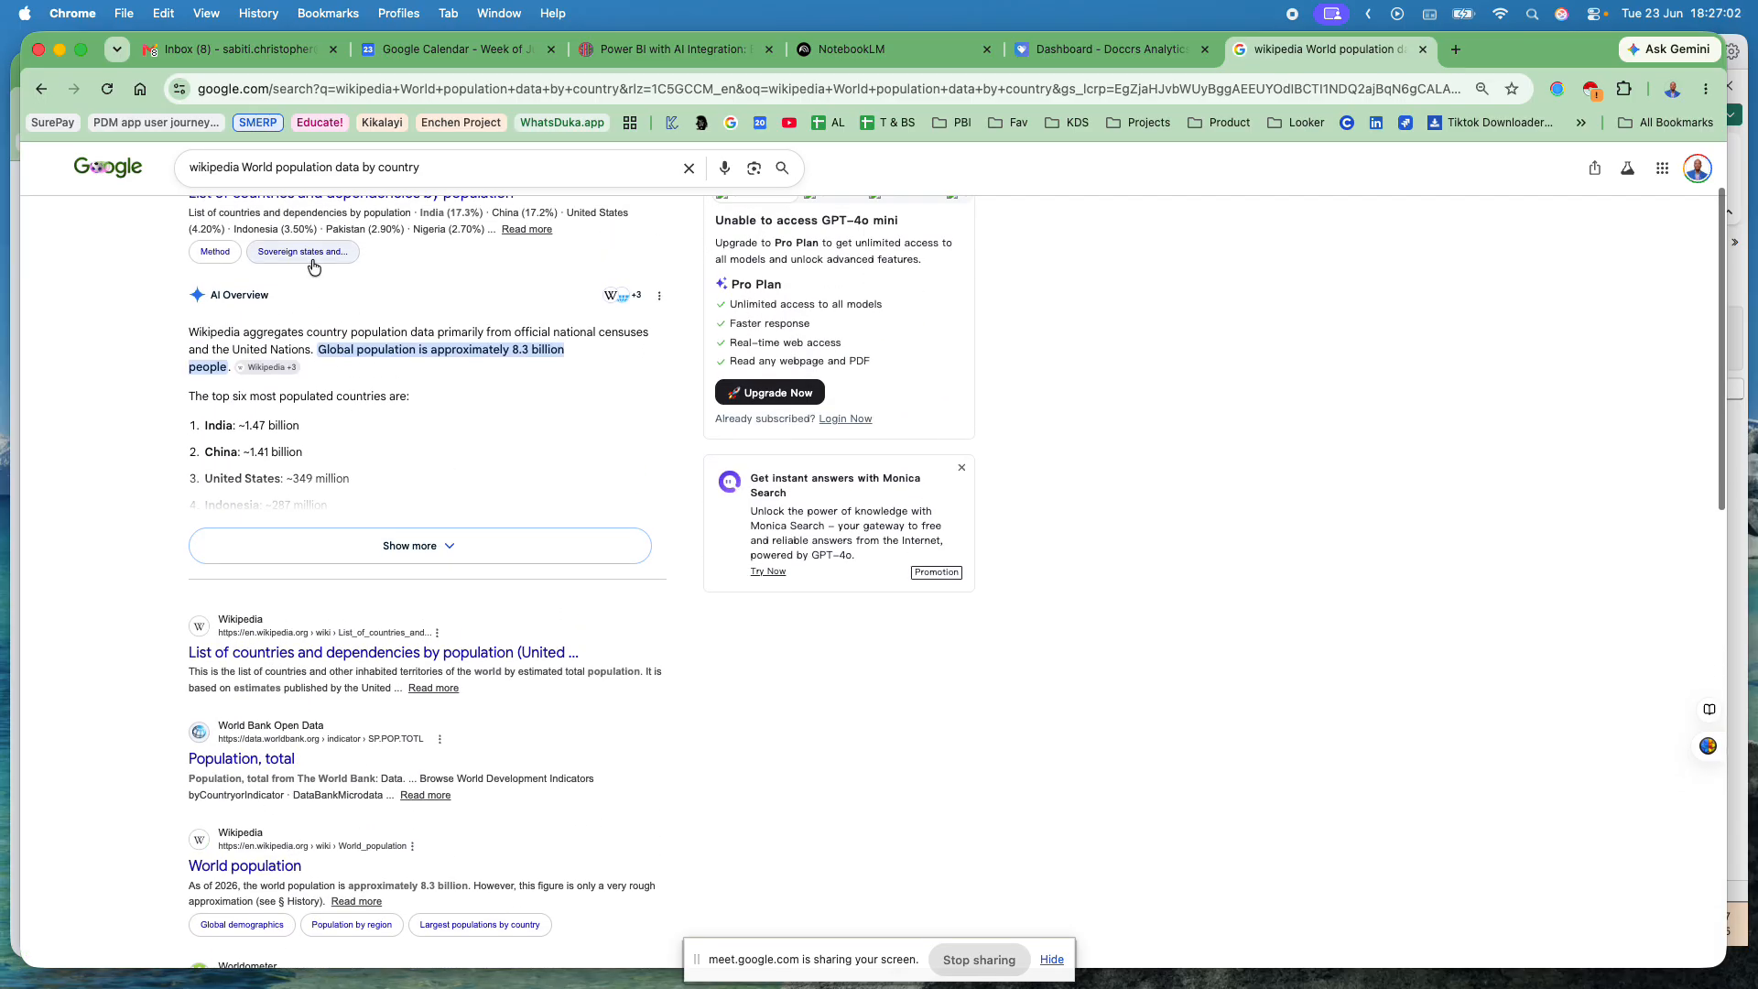
scroll(310, 307, "up", 2)
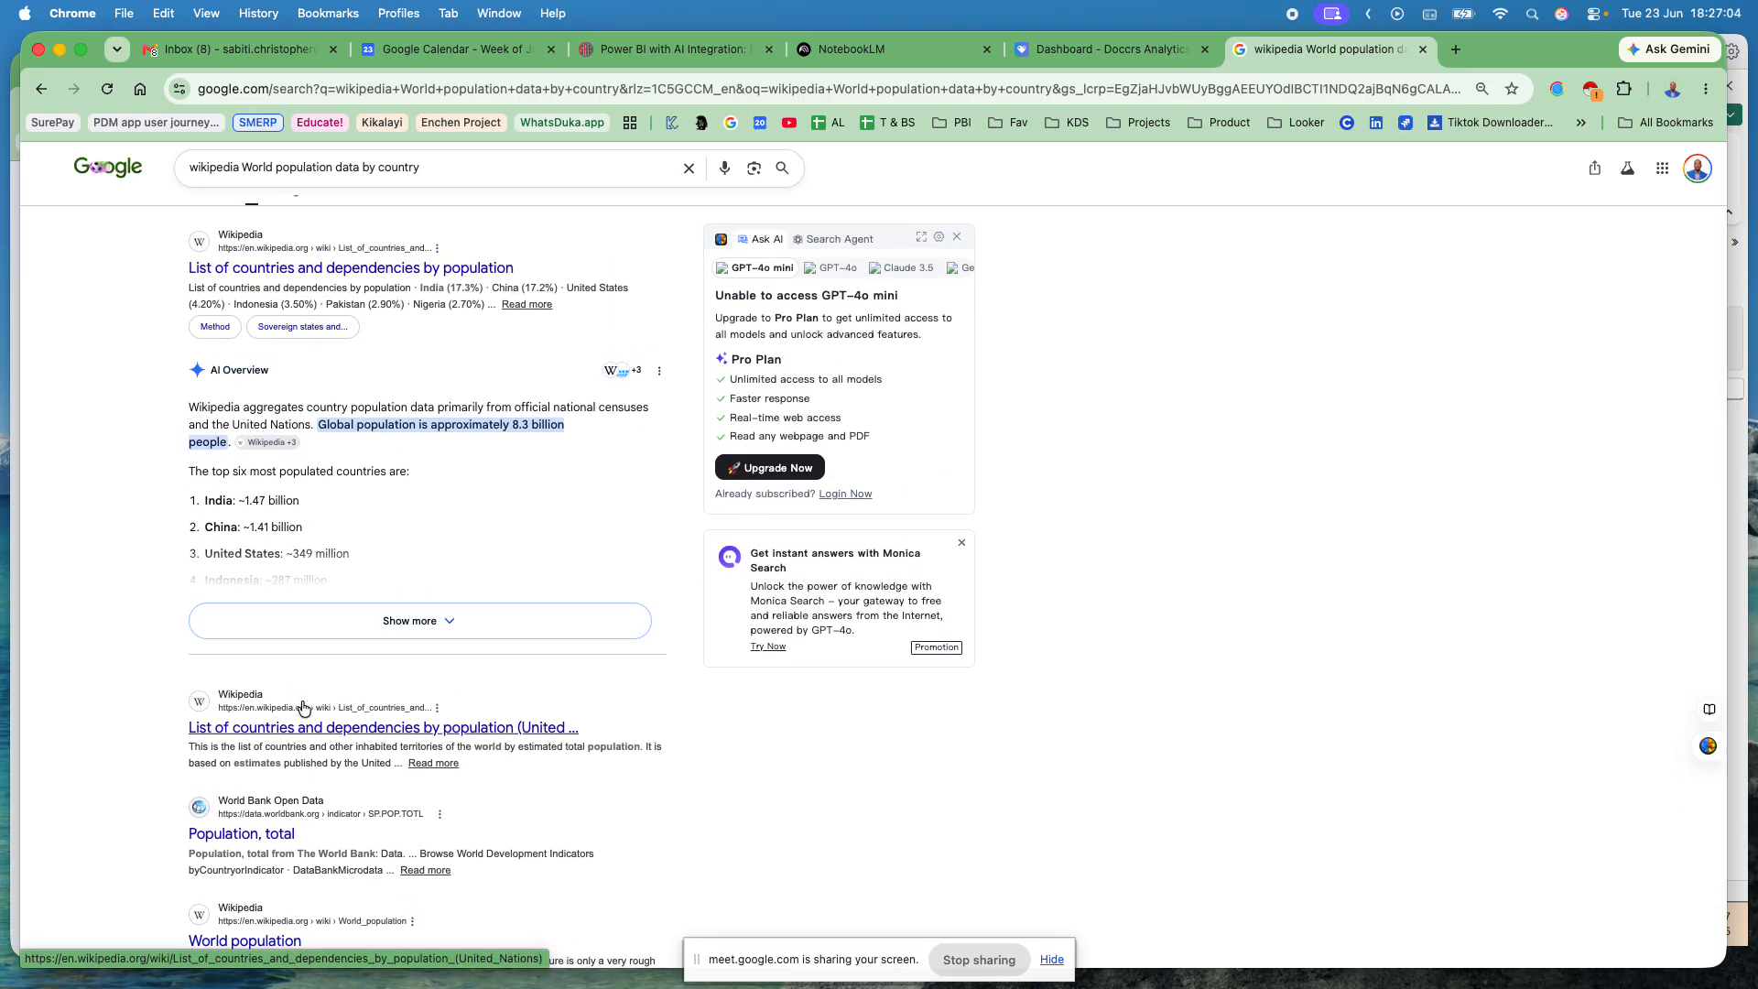
left_click(330, 271)
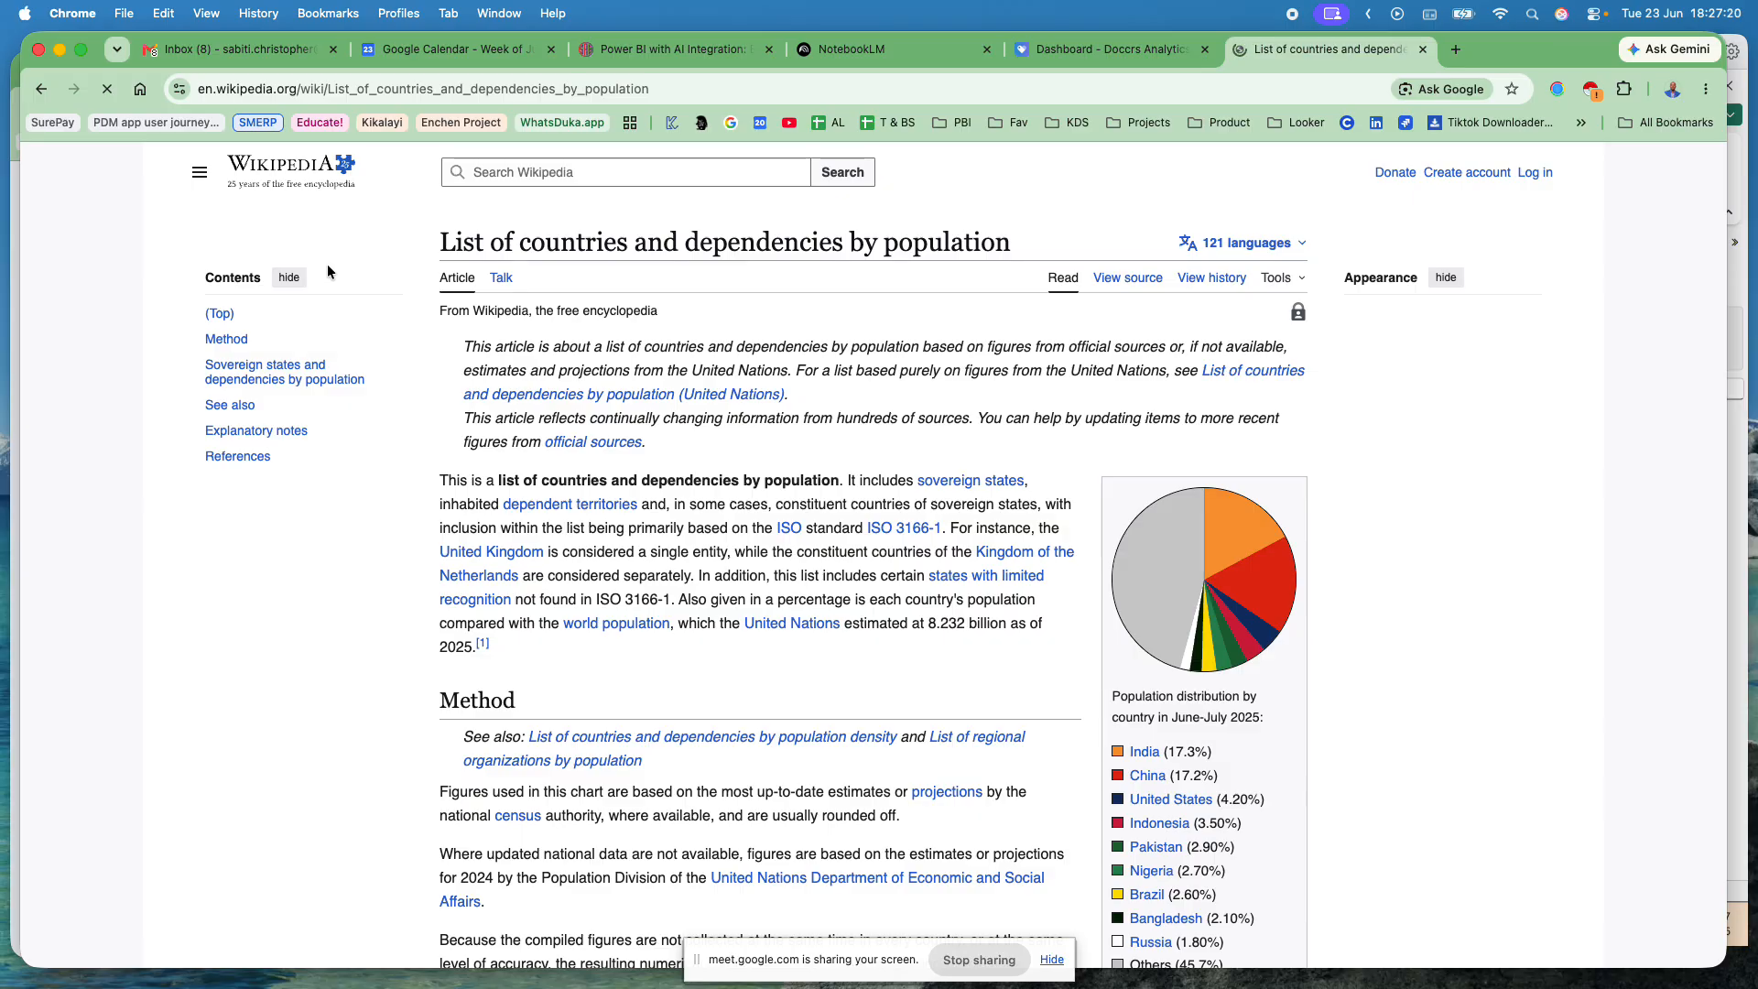
Step: Examine the article's table of countries and territories by total population, from its column headings to the last row
scroll(659, 455, "down", 1)
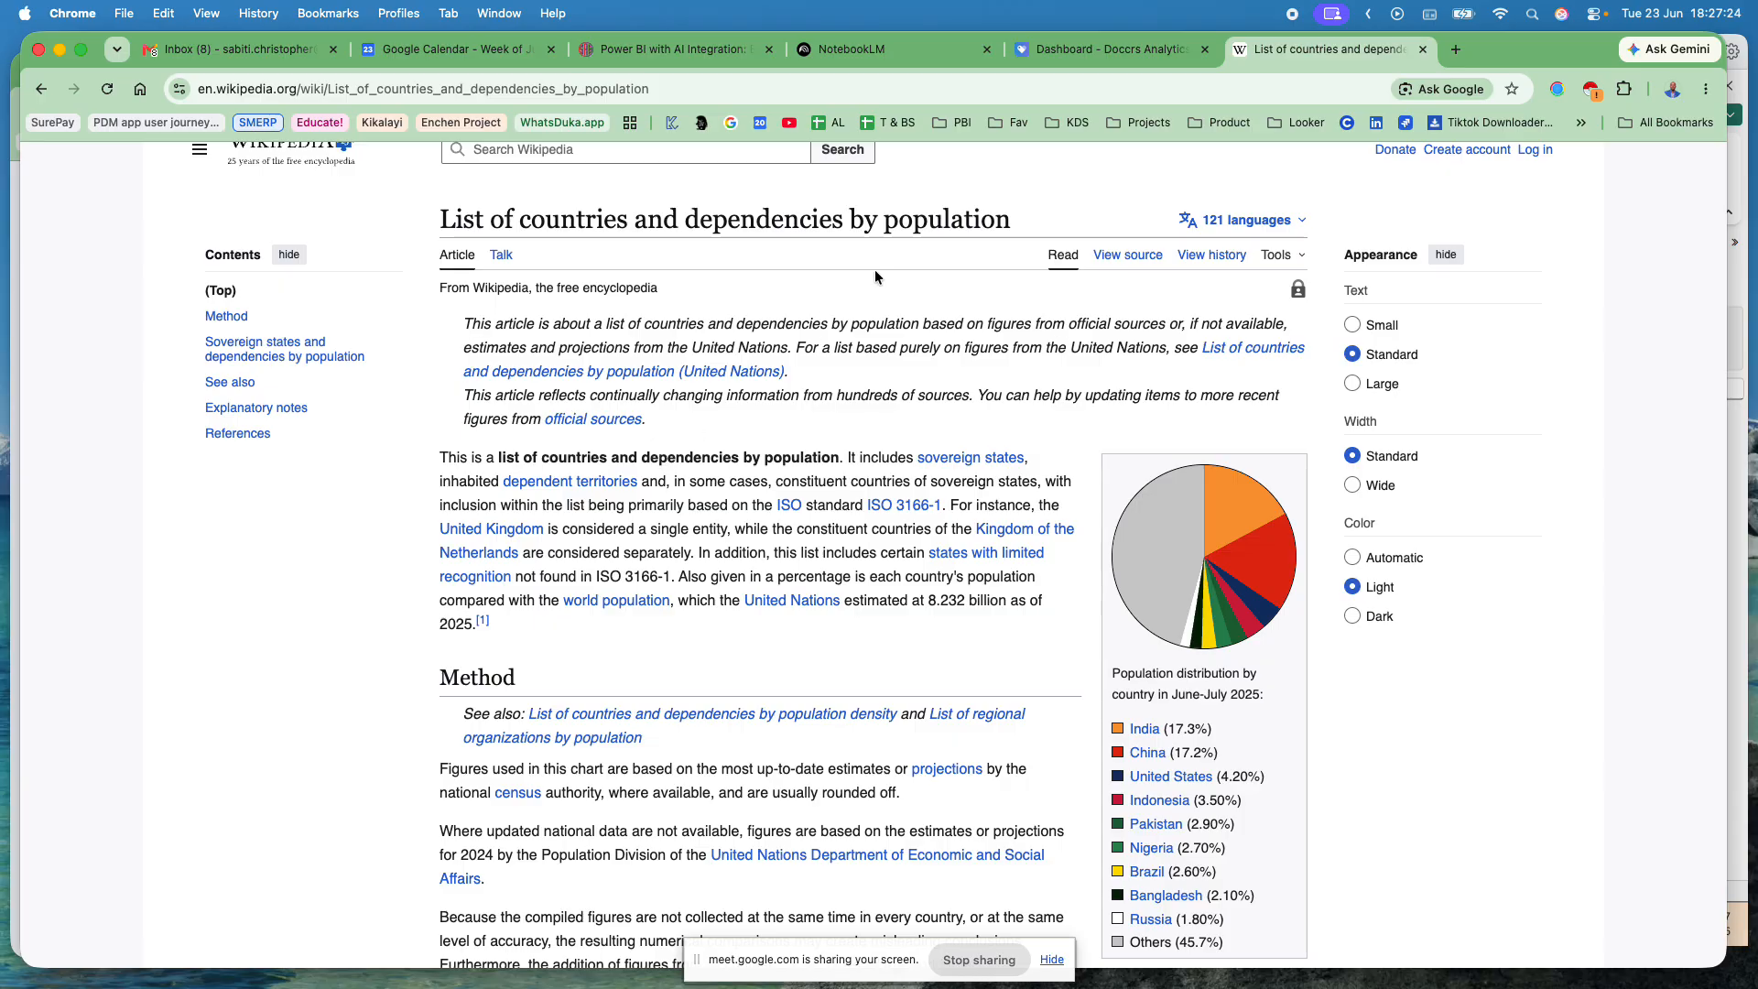
scroll(875, 272, "down", 10)
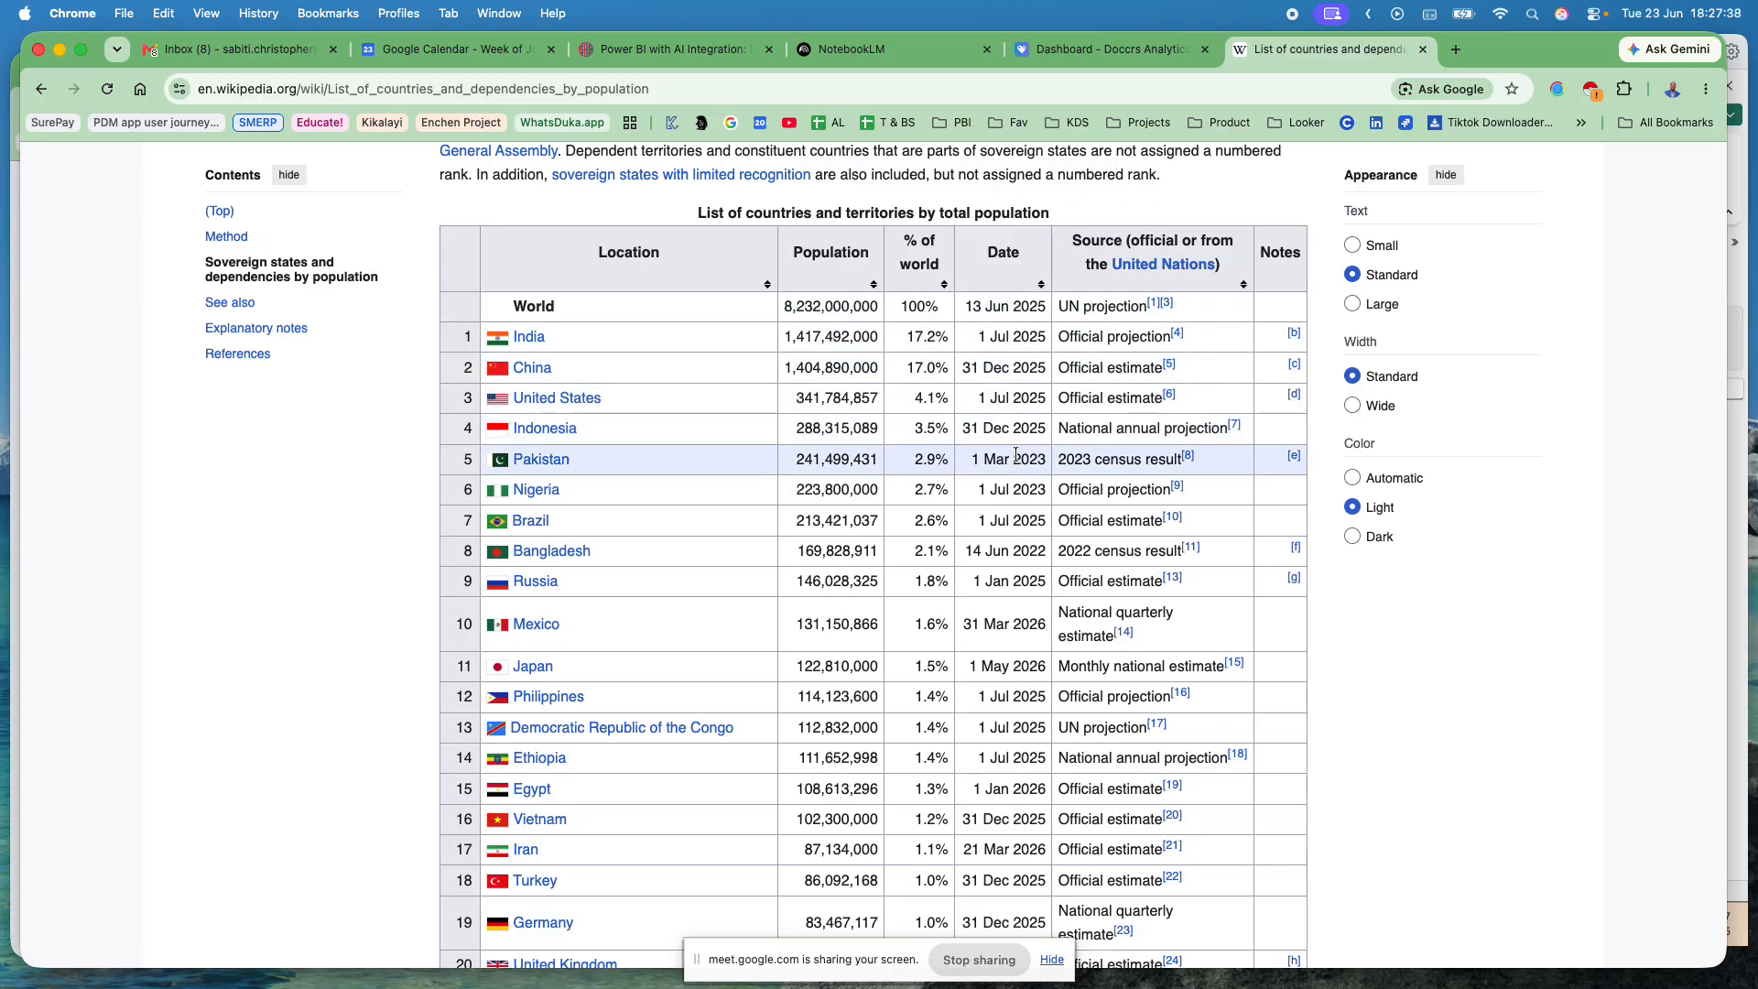
scroll(1084, 306, "right", 1)
scroll(1084, 305, "left", 1)
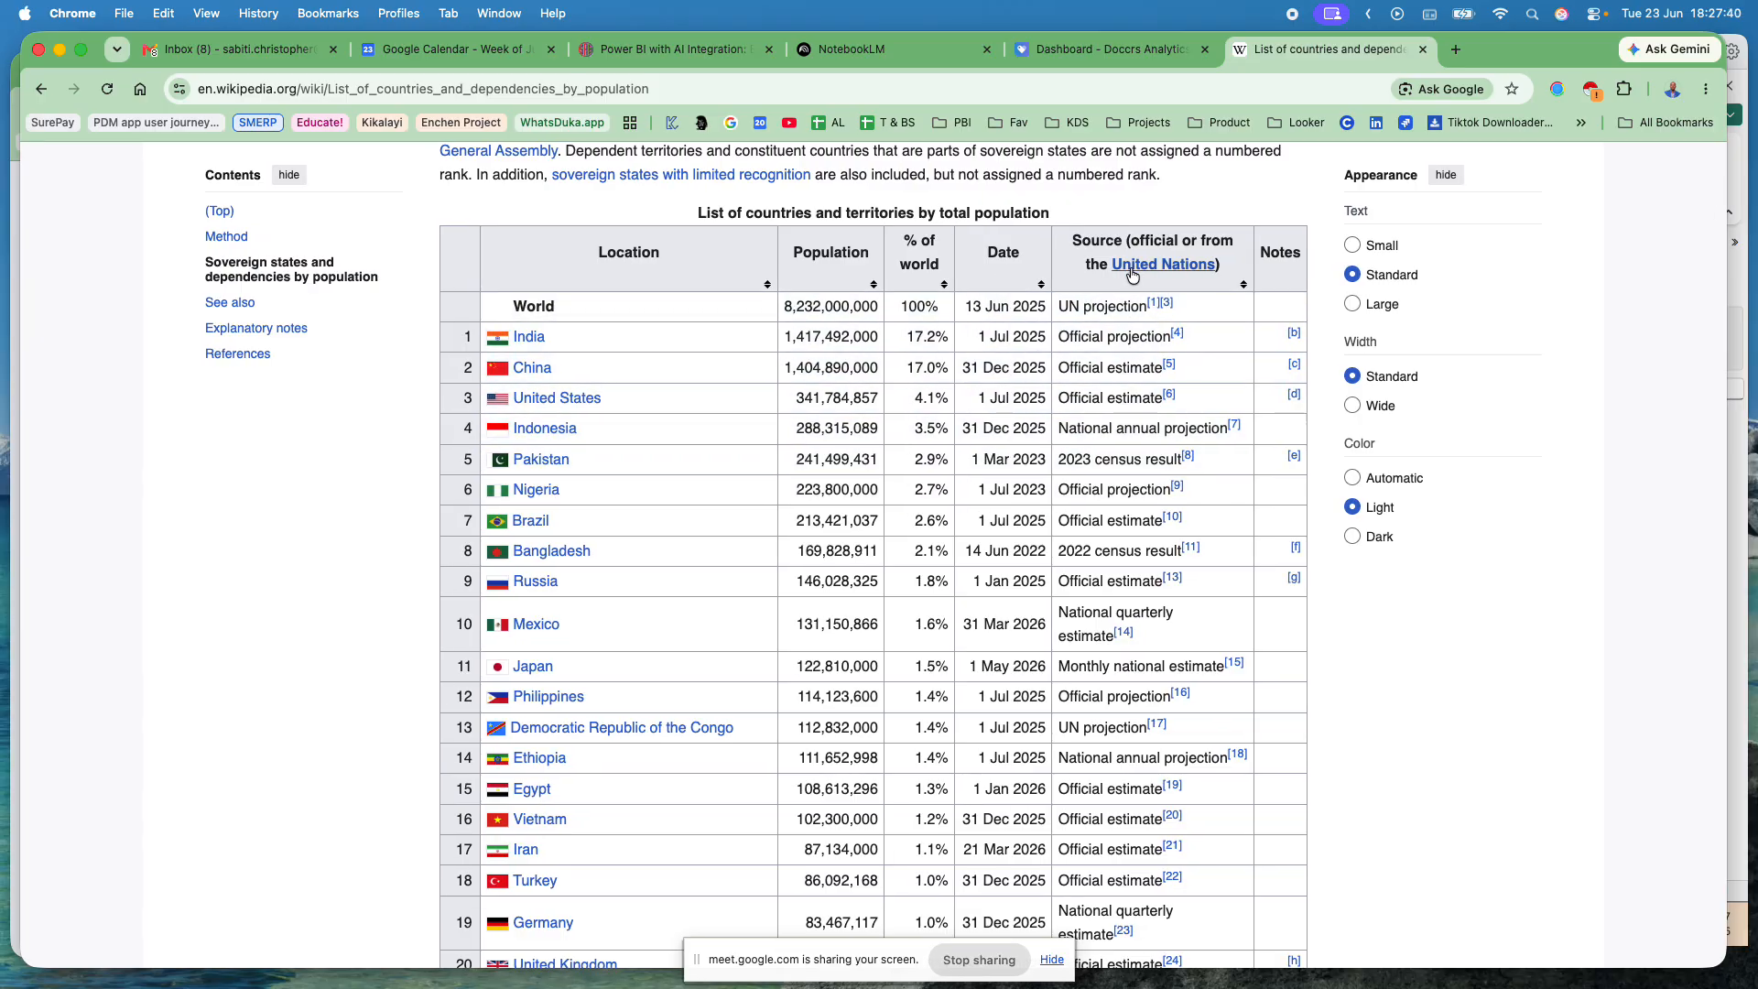
mouse_move(1158, 306)
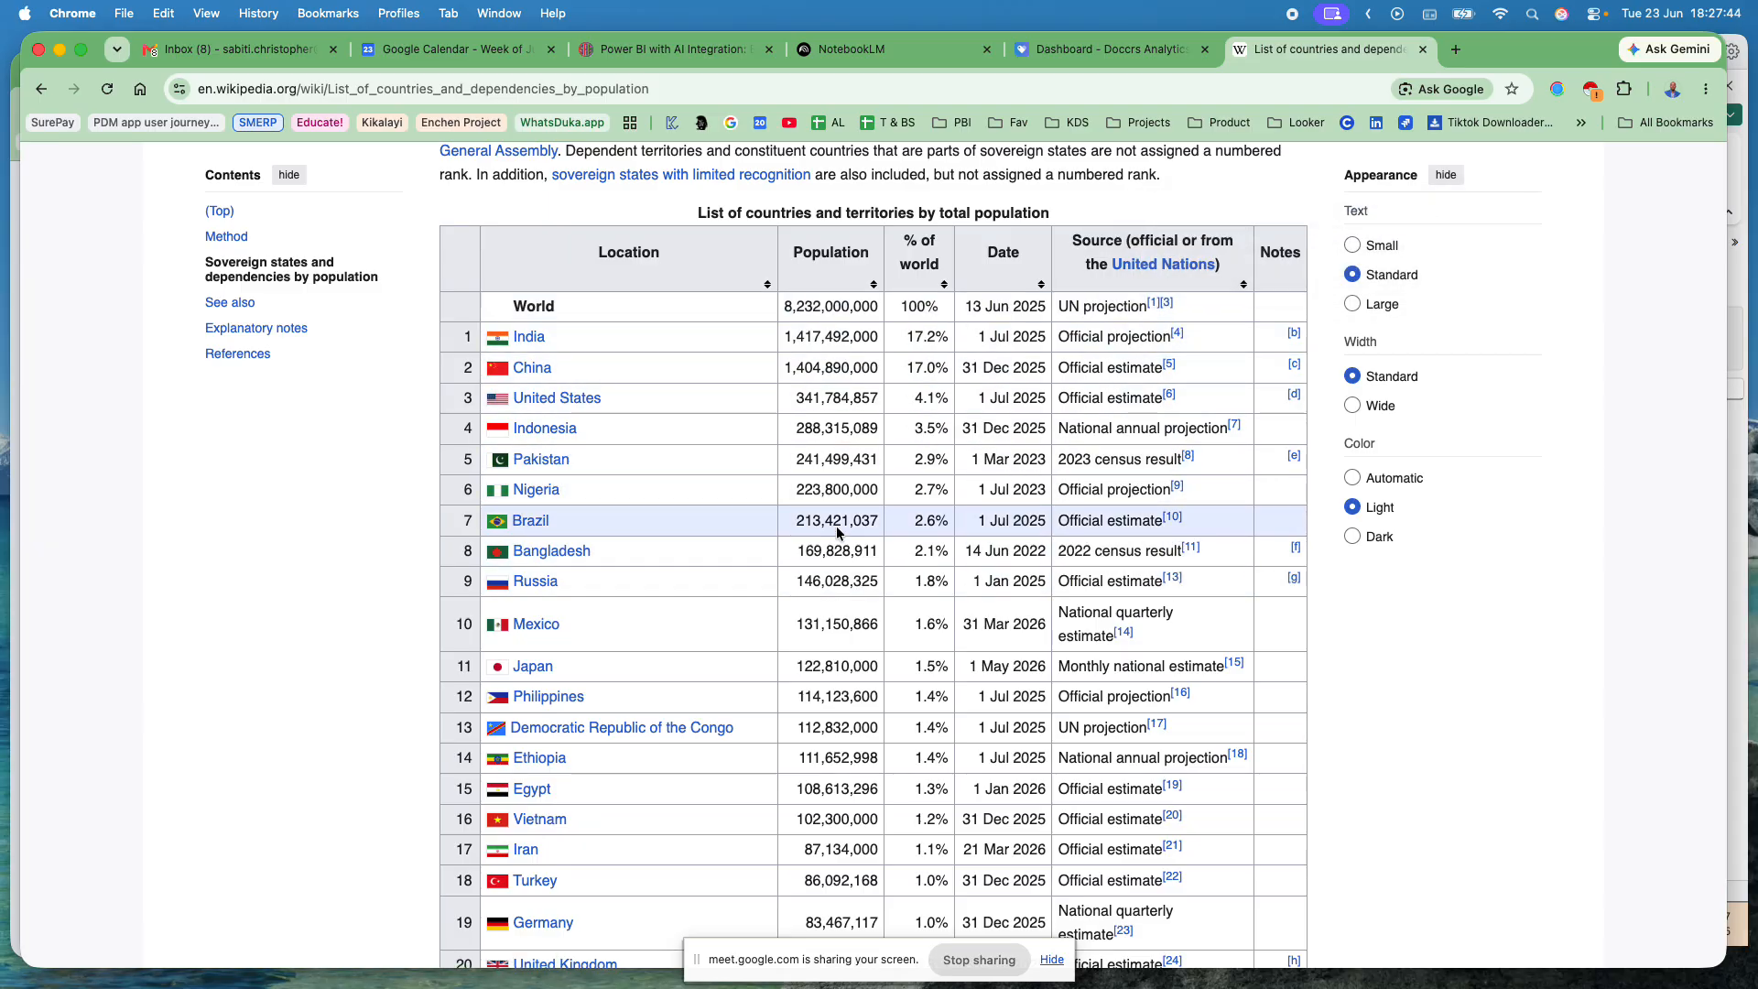
scroll(1008, 466, "down", 20)
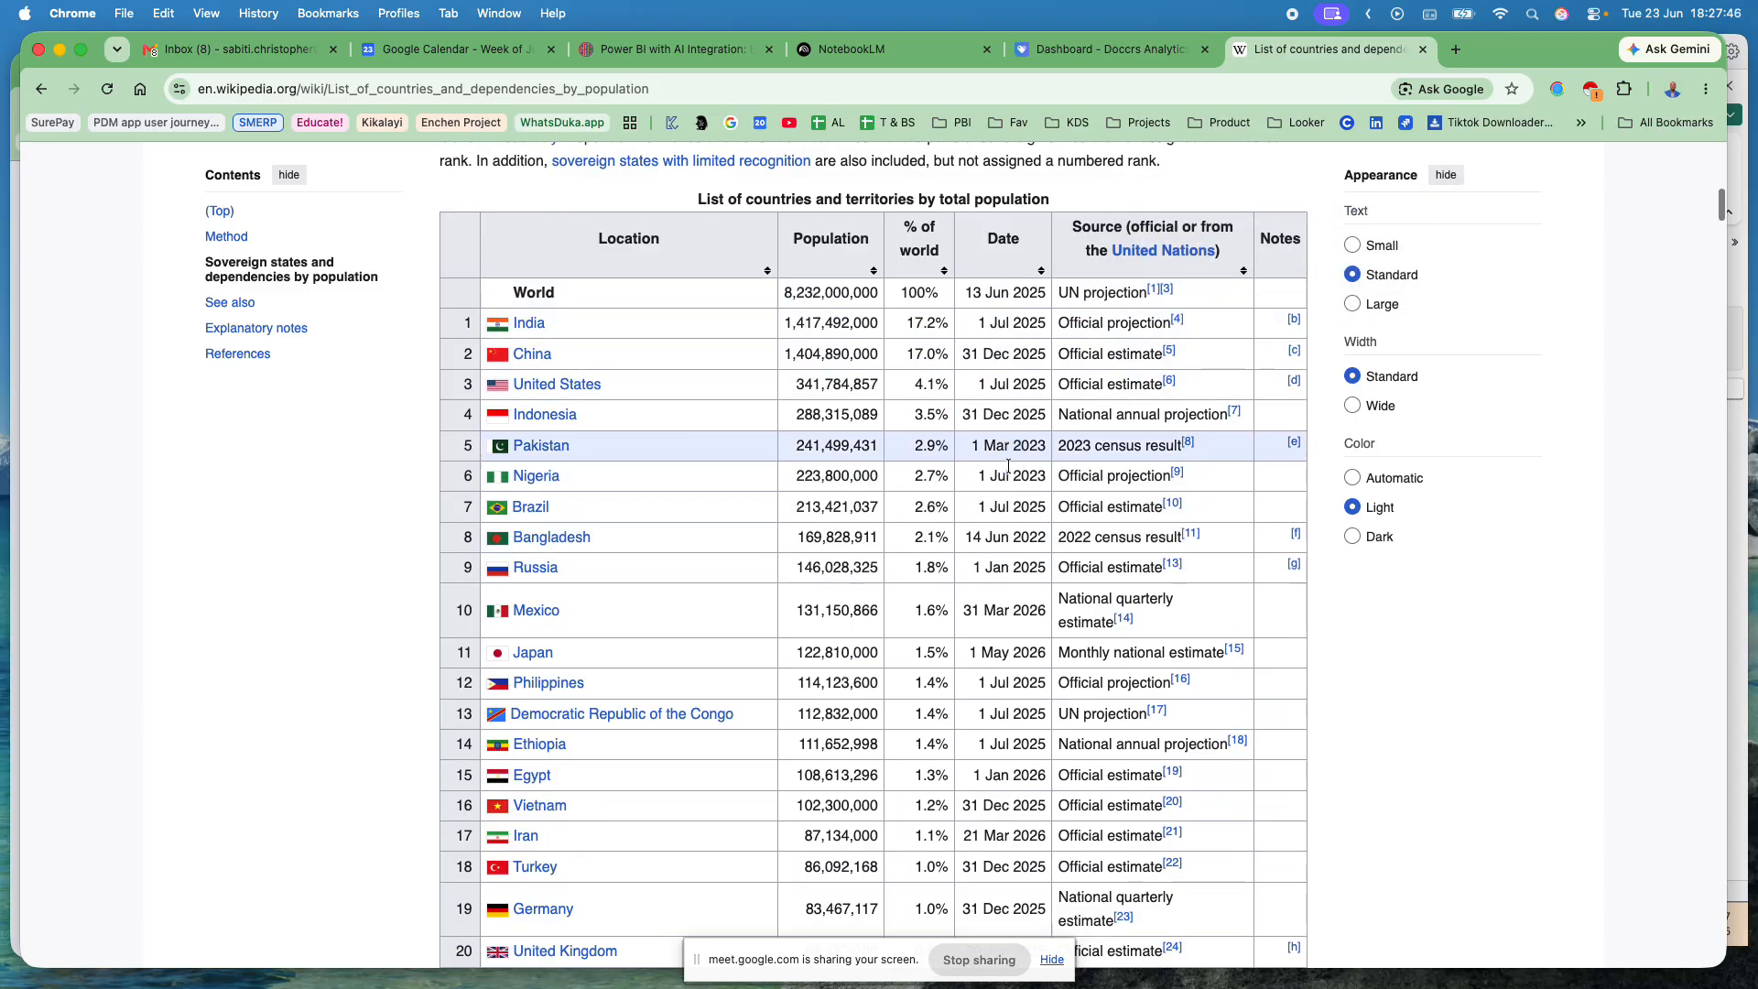
scroll(1007, 466, "down", 20)
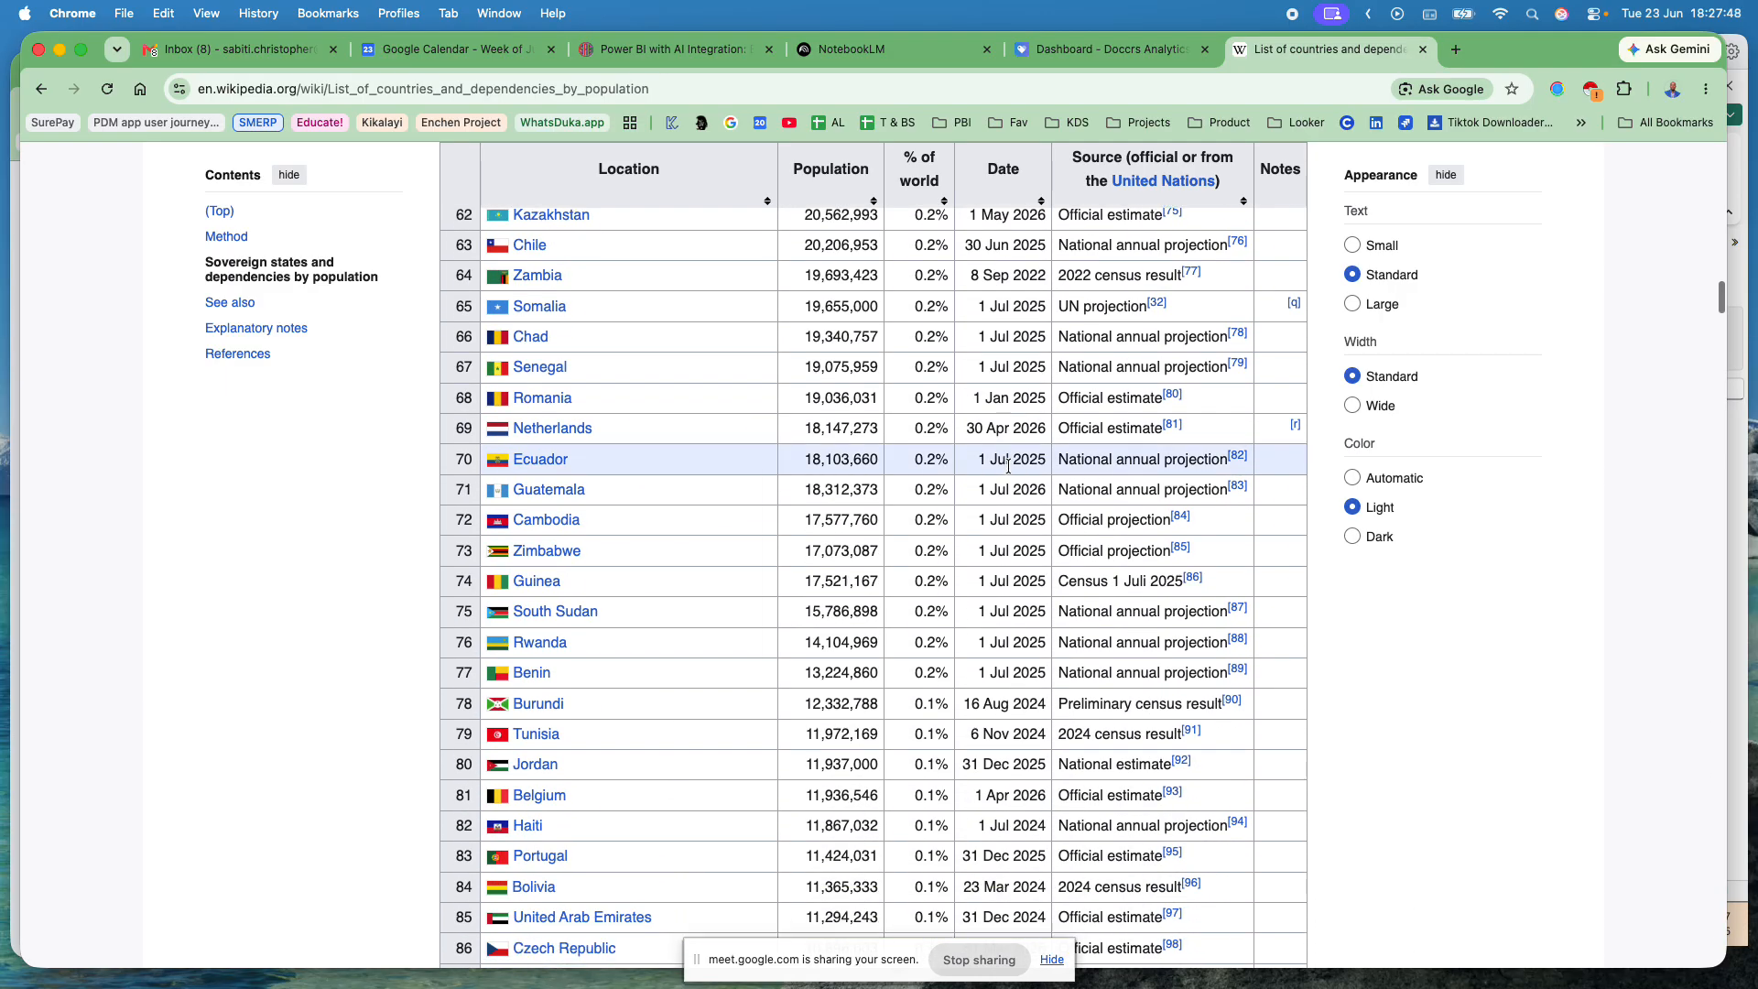
scroll(1008, 471, "down", 20)
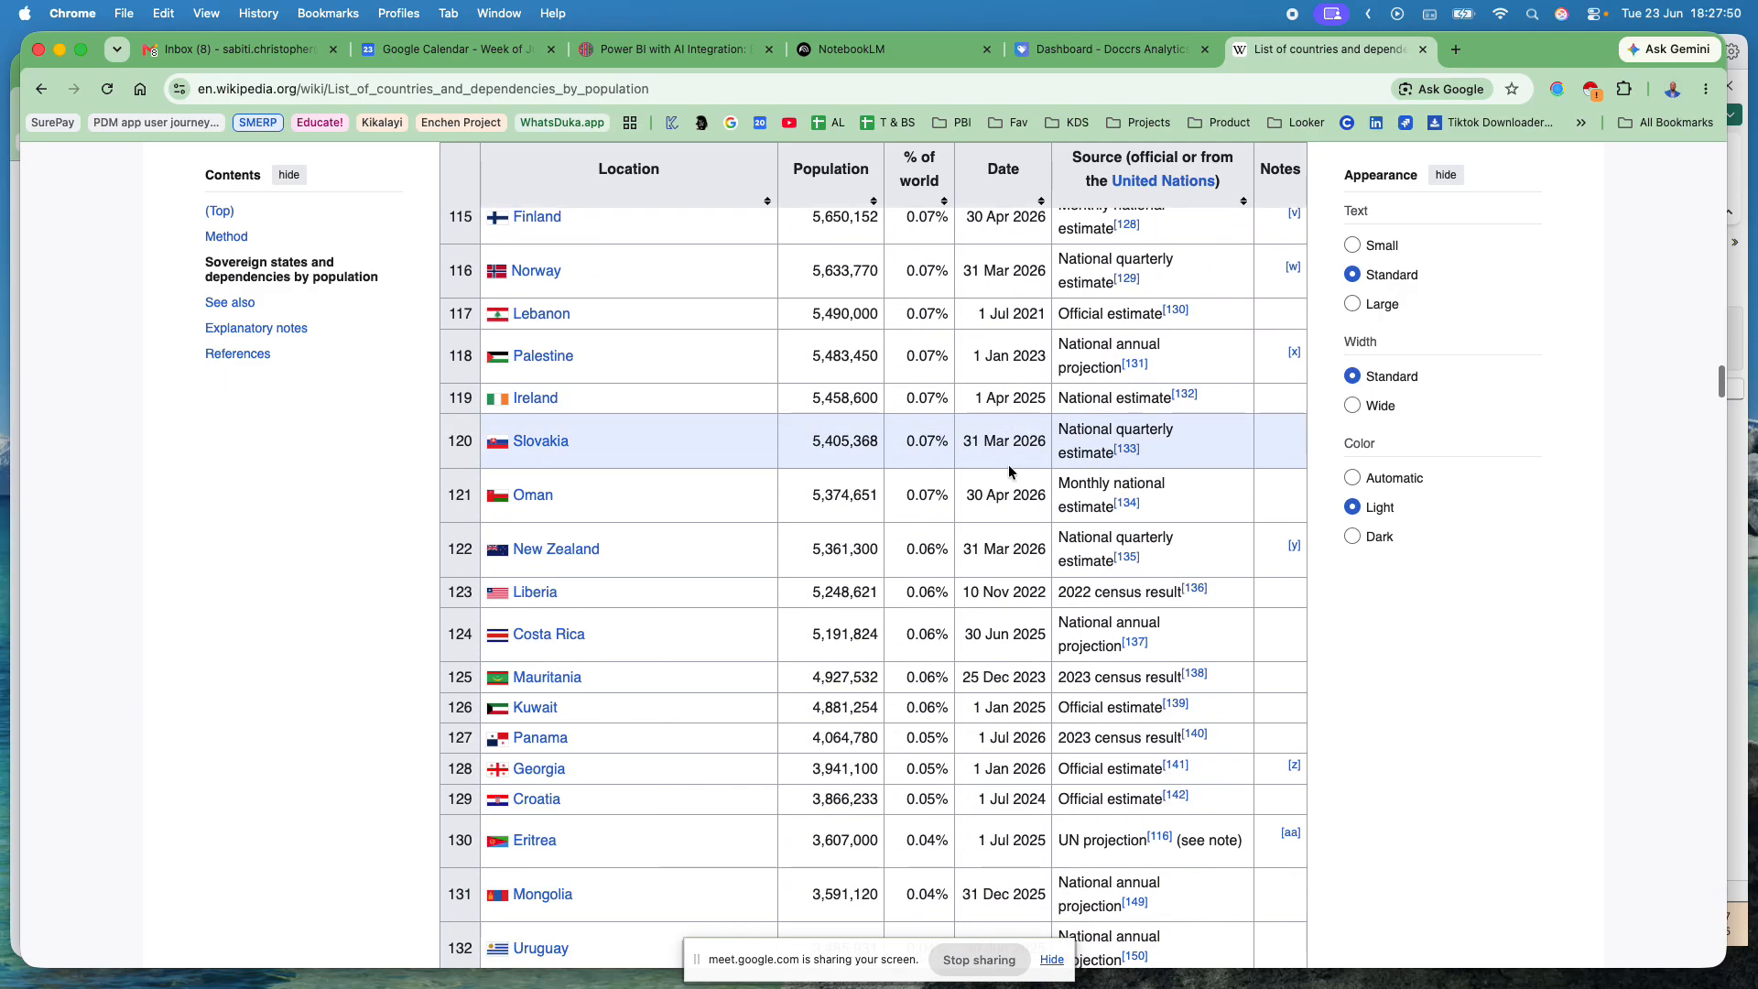
scroll(1008, 468, "down", 20)
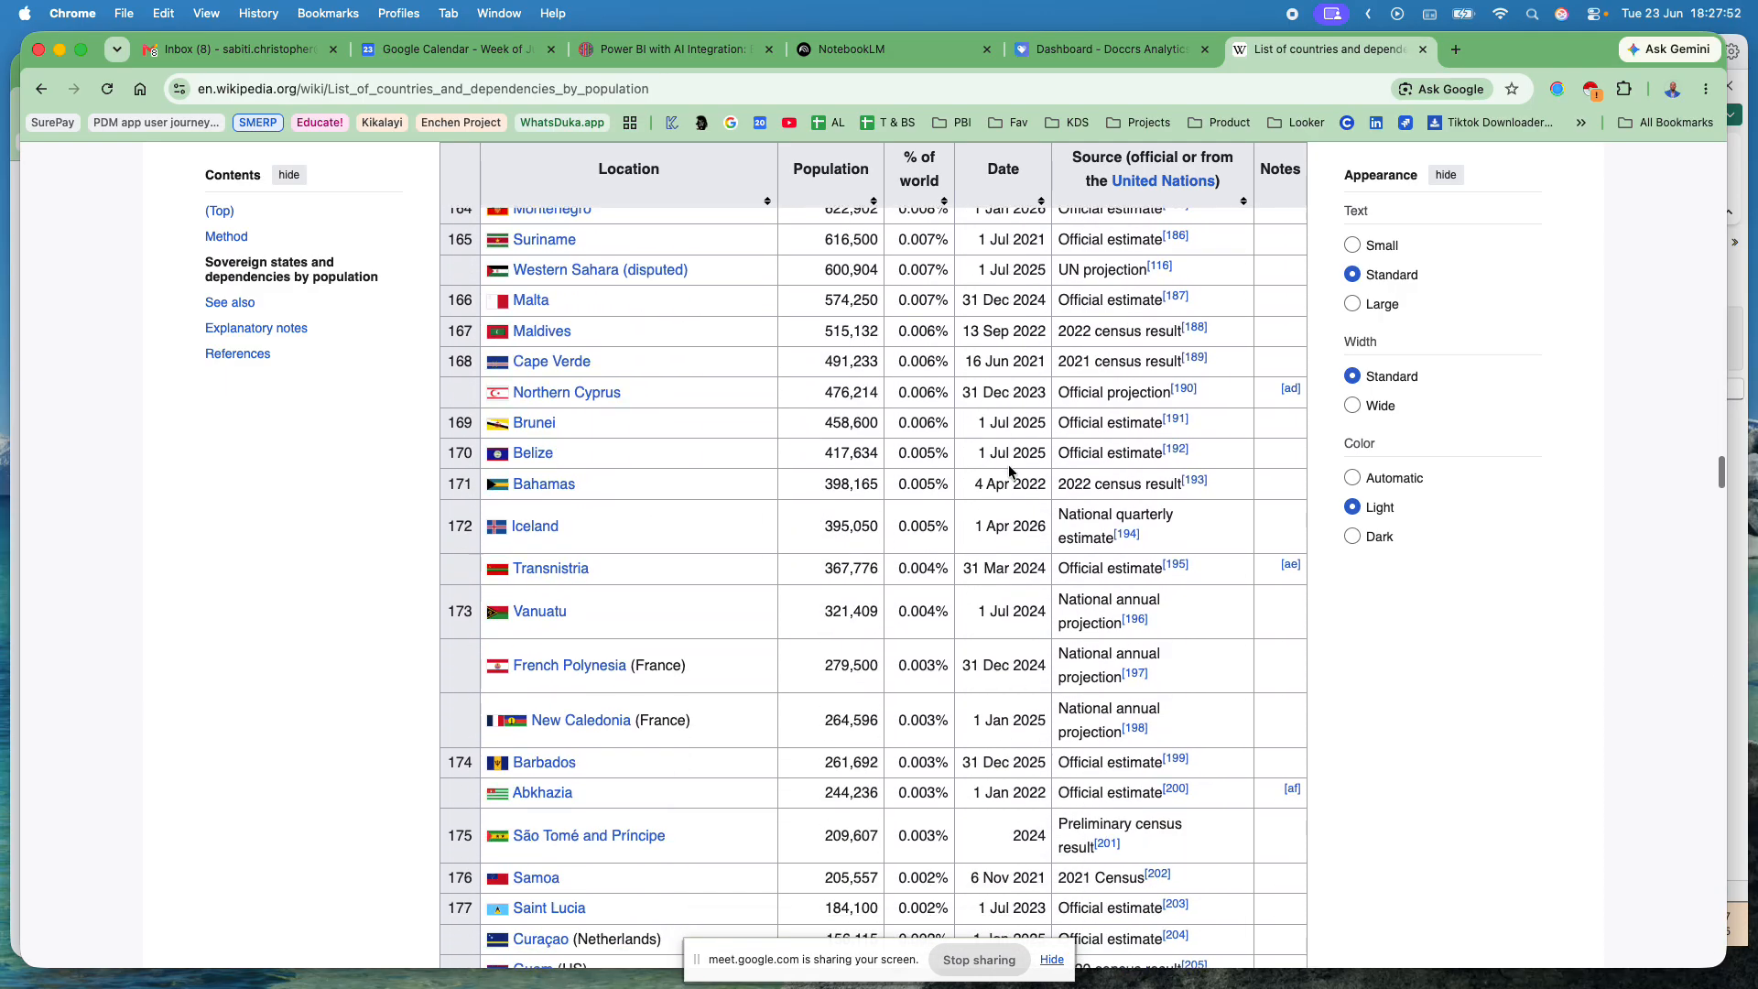
scroll(1007, 466, "down", 12)
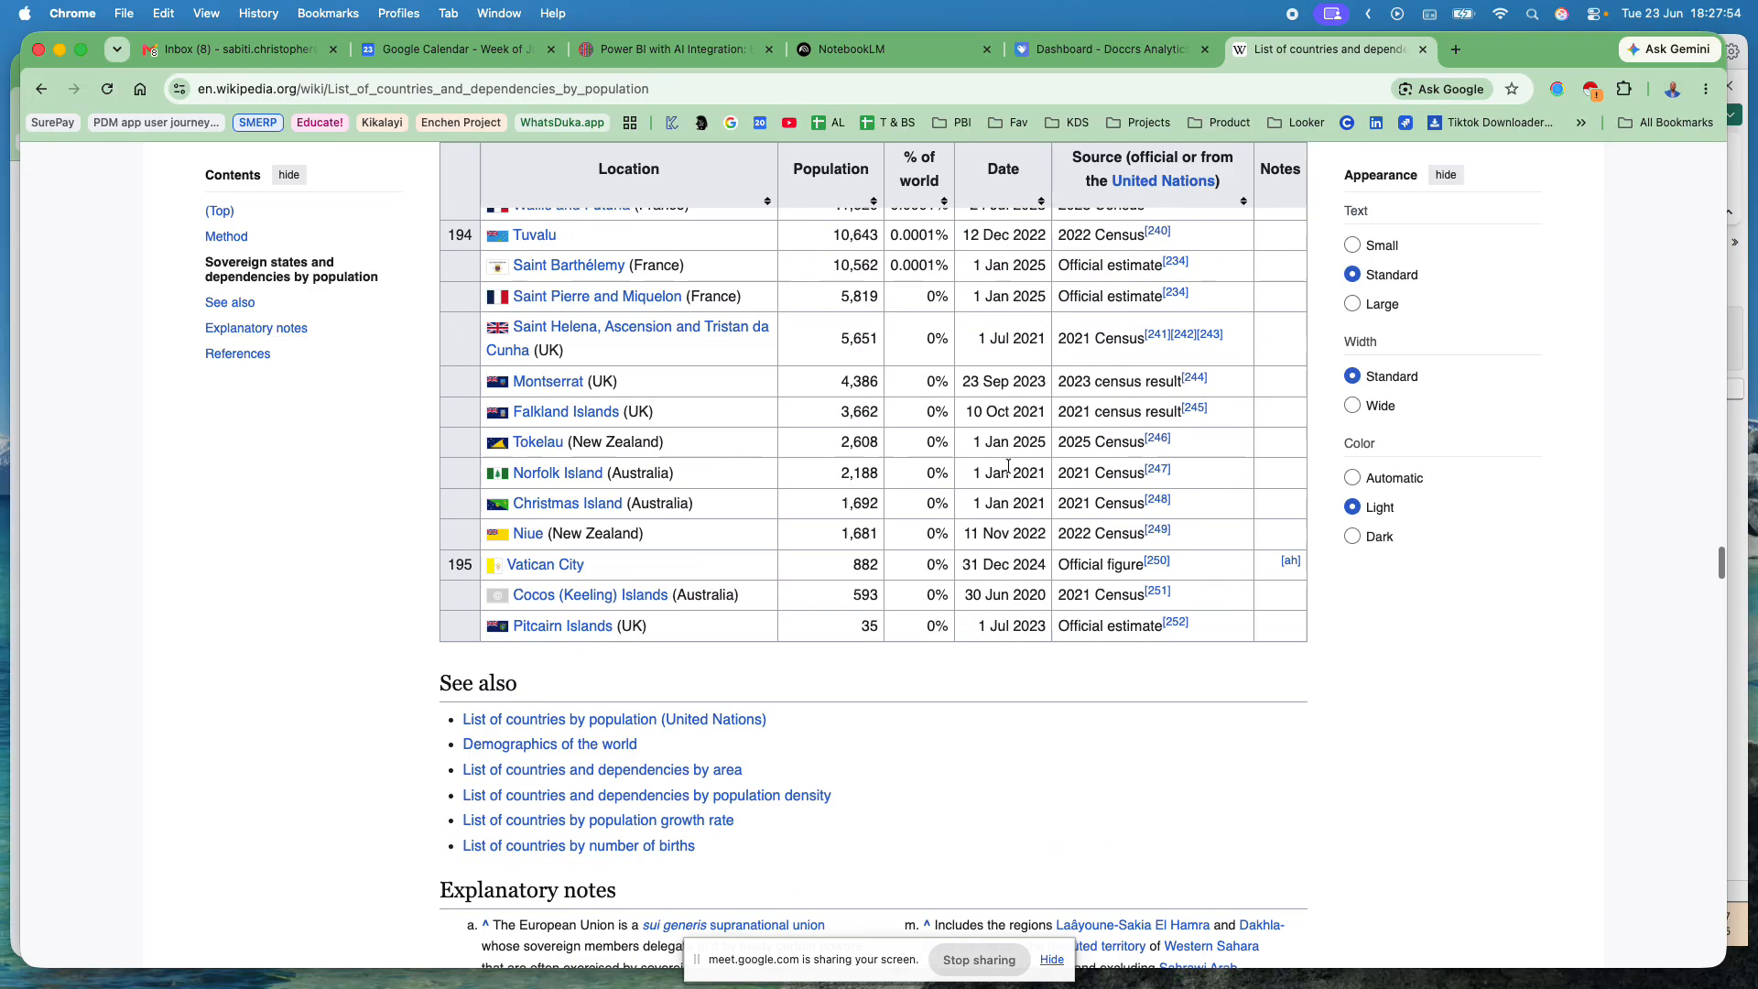
Step: Review the related population lists under the article's See also section, including the population growth rate list
scroll(1008, 464, "up", 6)
scroll(1007, 464, "up", 3)
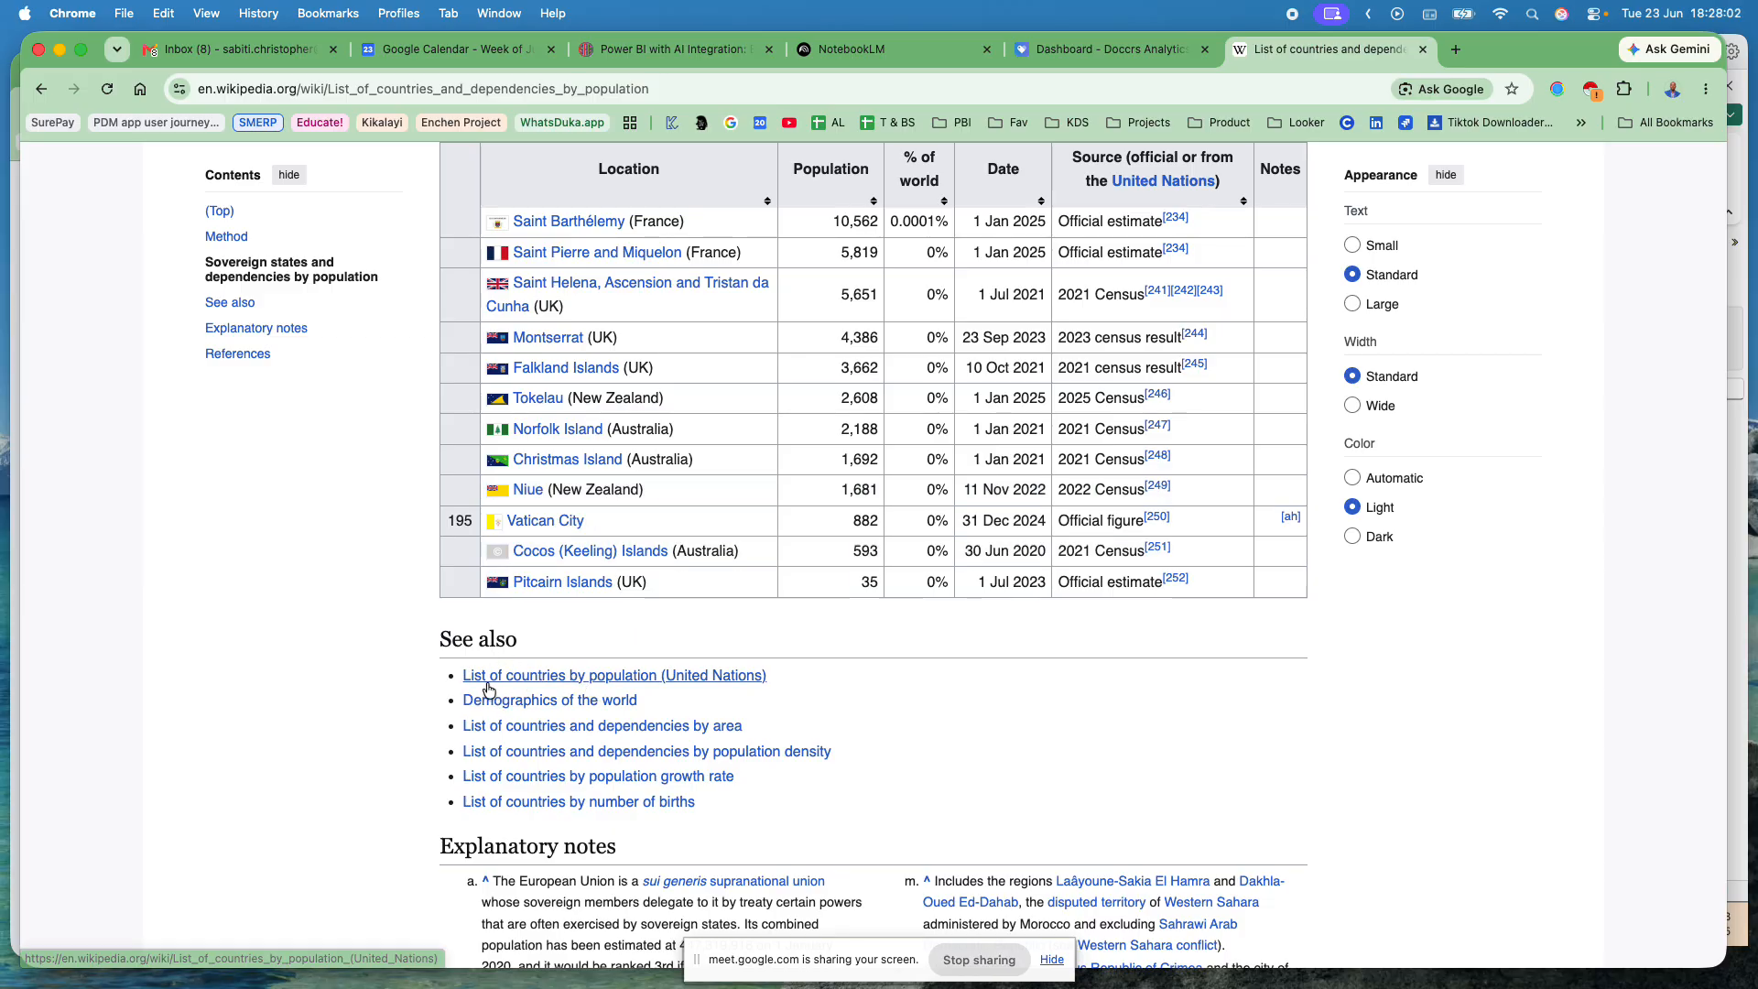
mouse_move(595, 678)
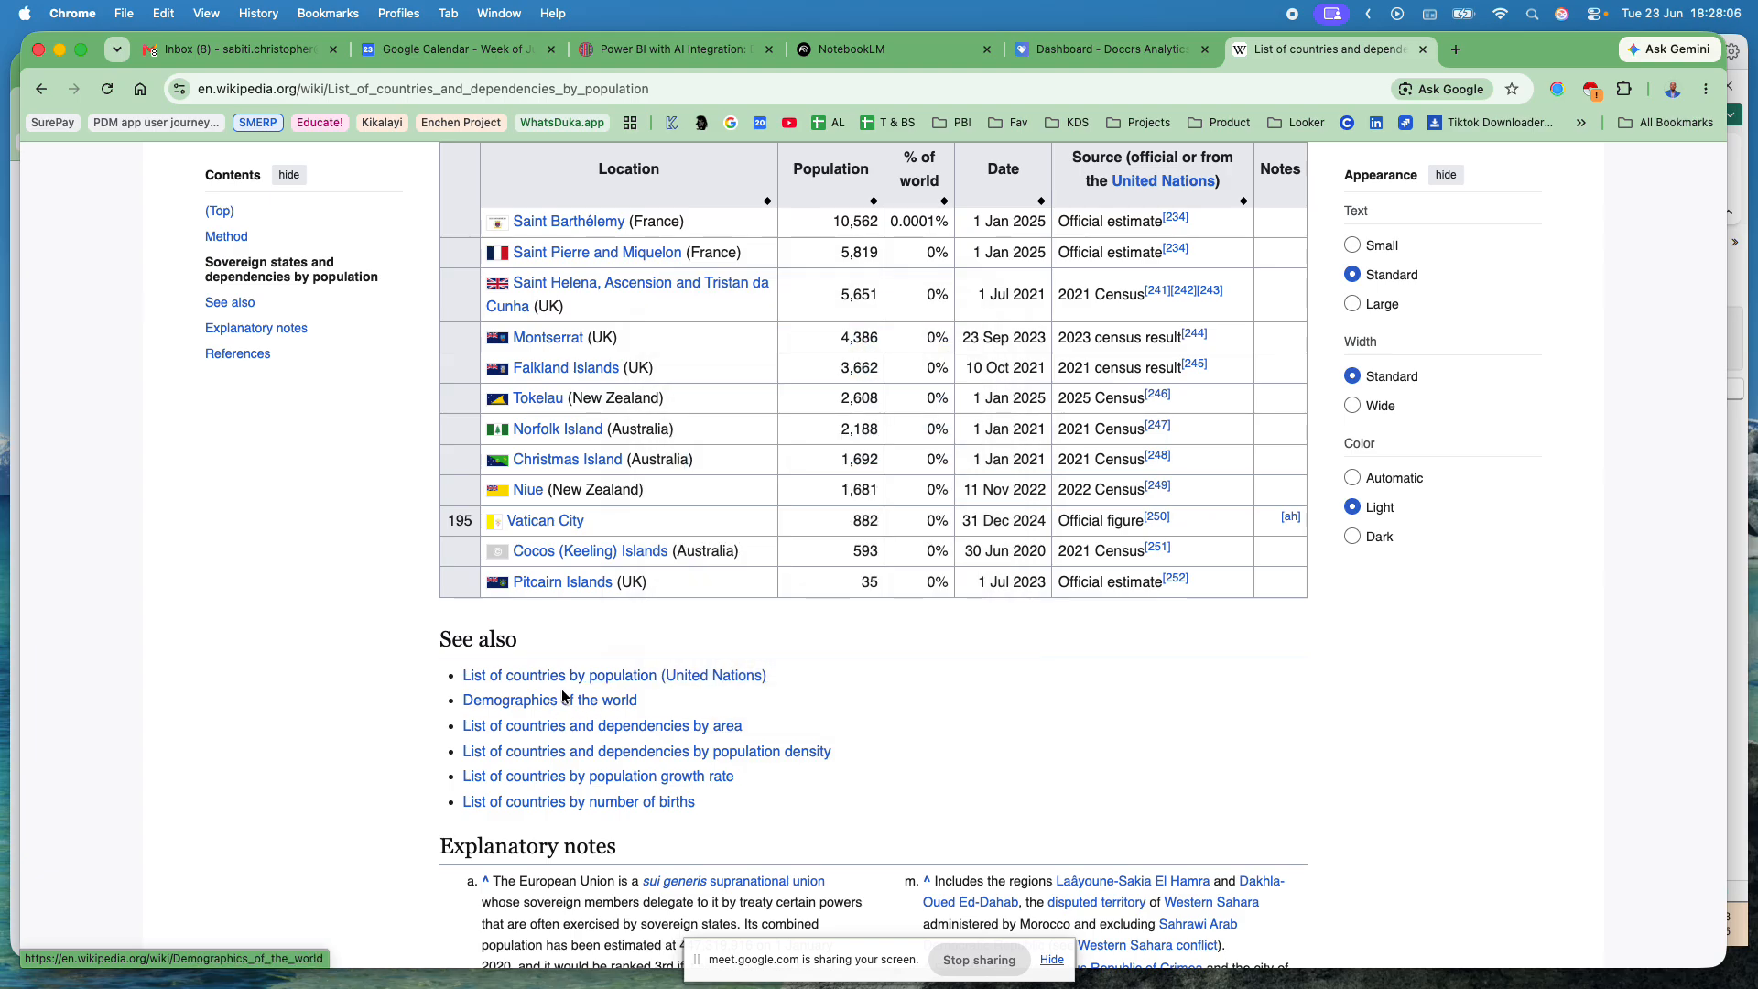
mouse_move(572, 728)
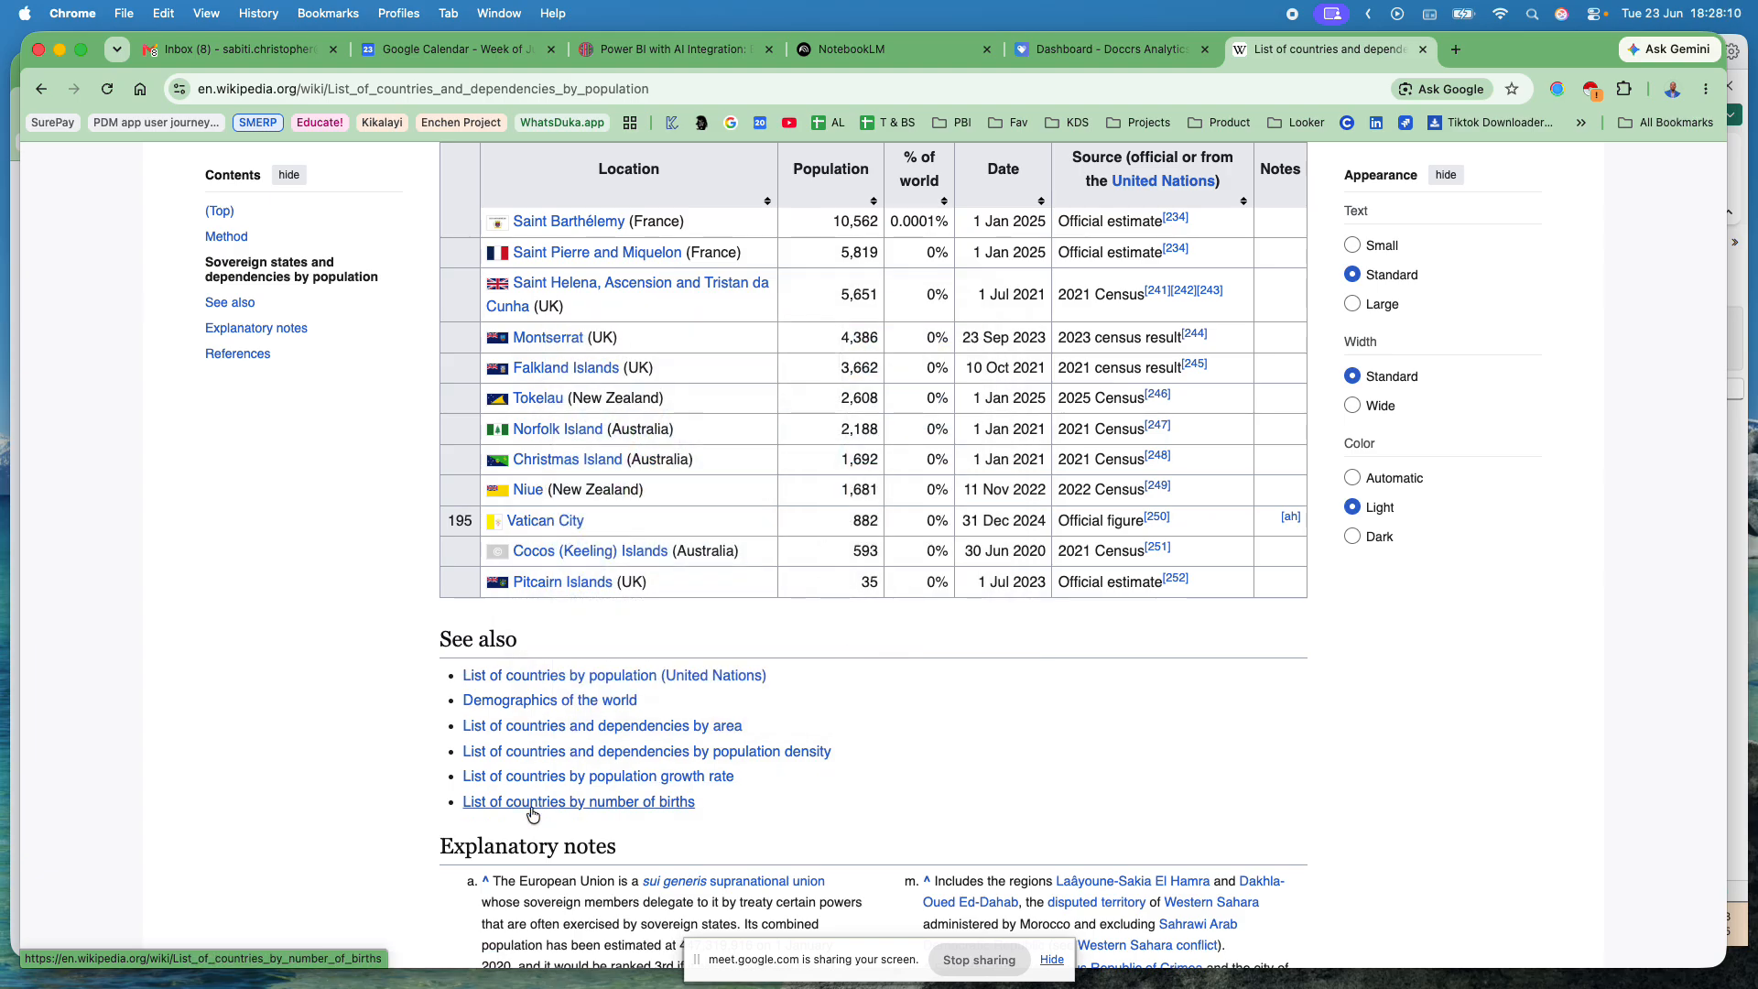
mouse_move(539, 761)
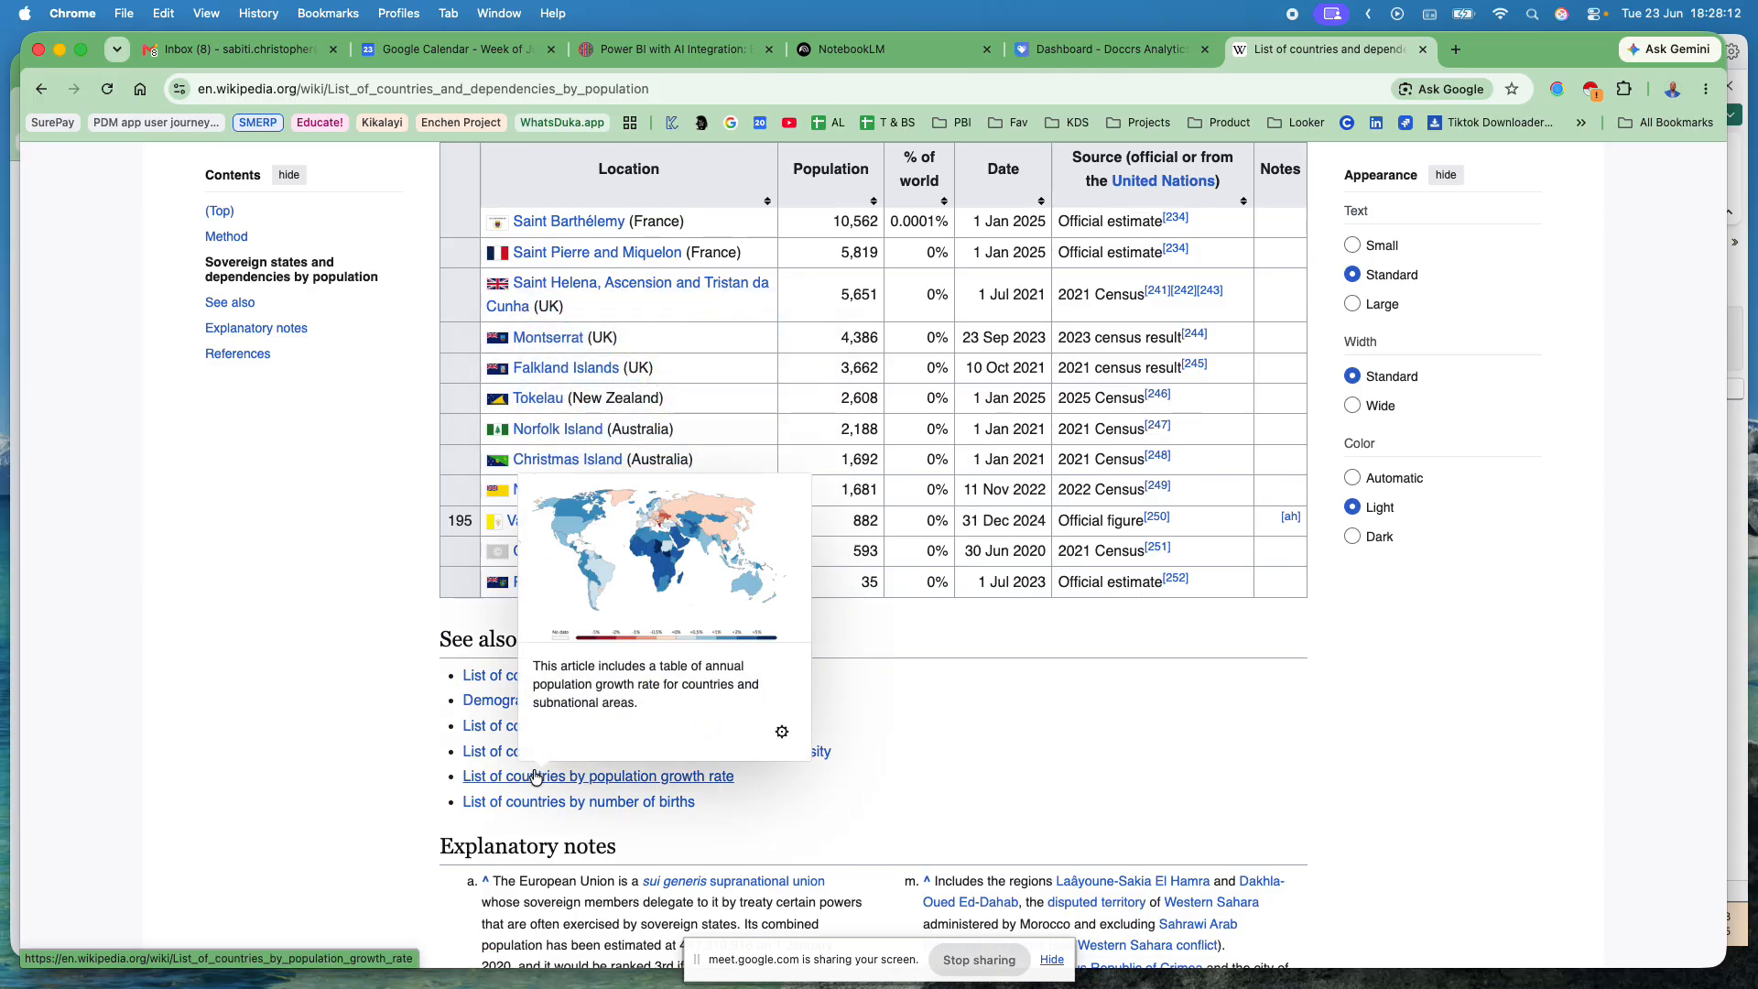
Step: Return to the start of the population table and copy the Wikipedia article's URL
mouse_move(663, 804)
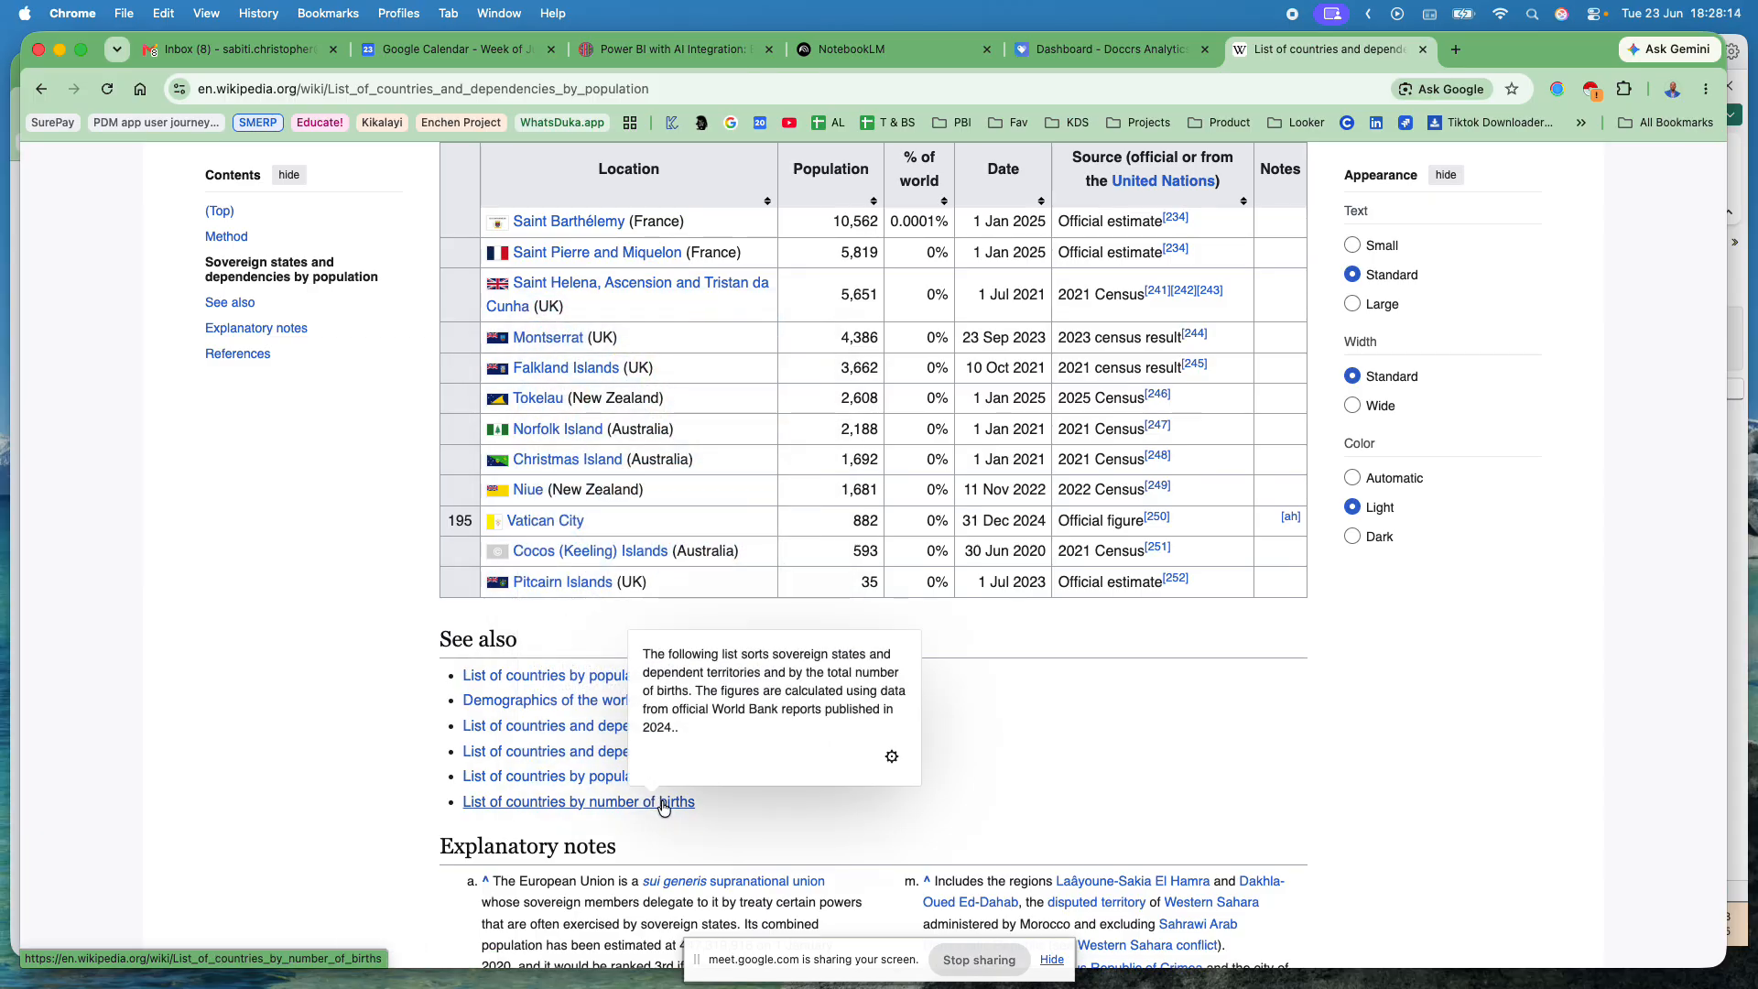
scroll(764, 199, "up", 10)
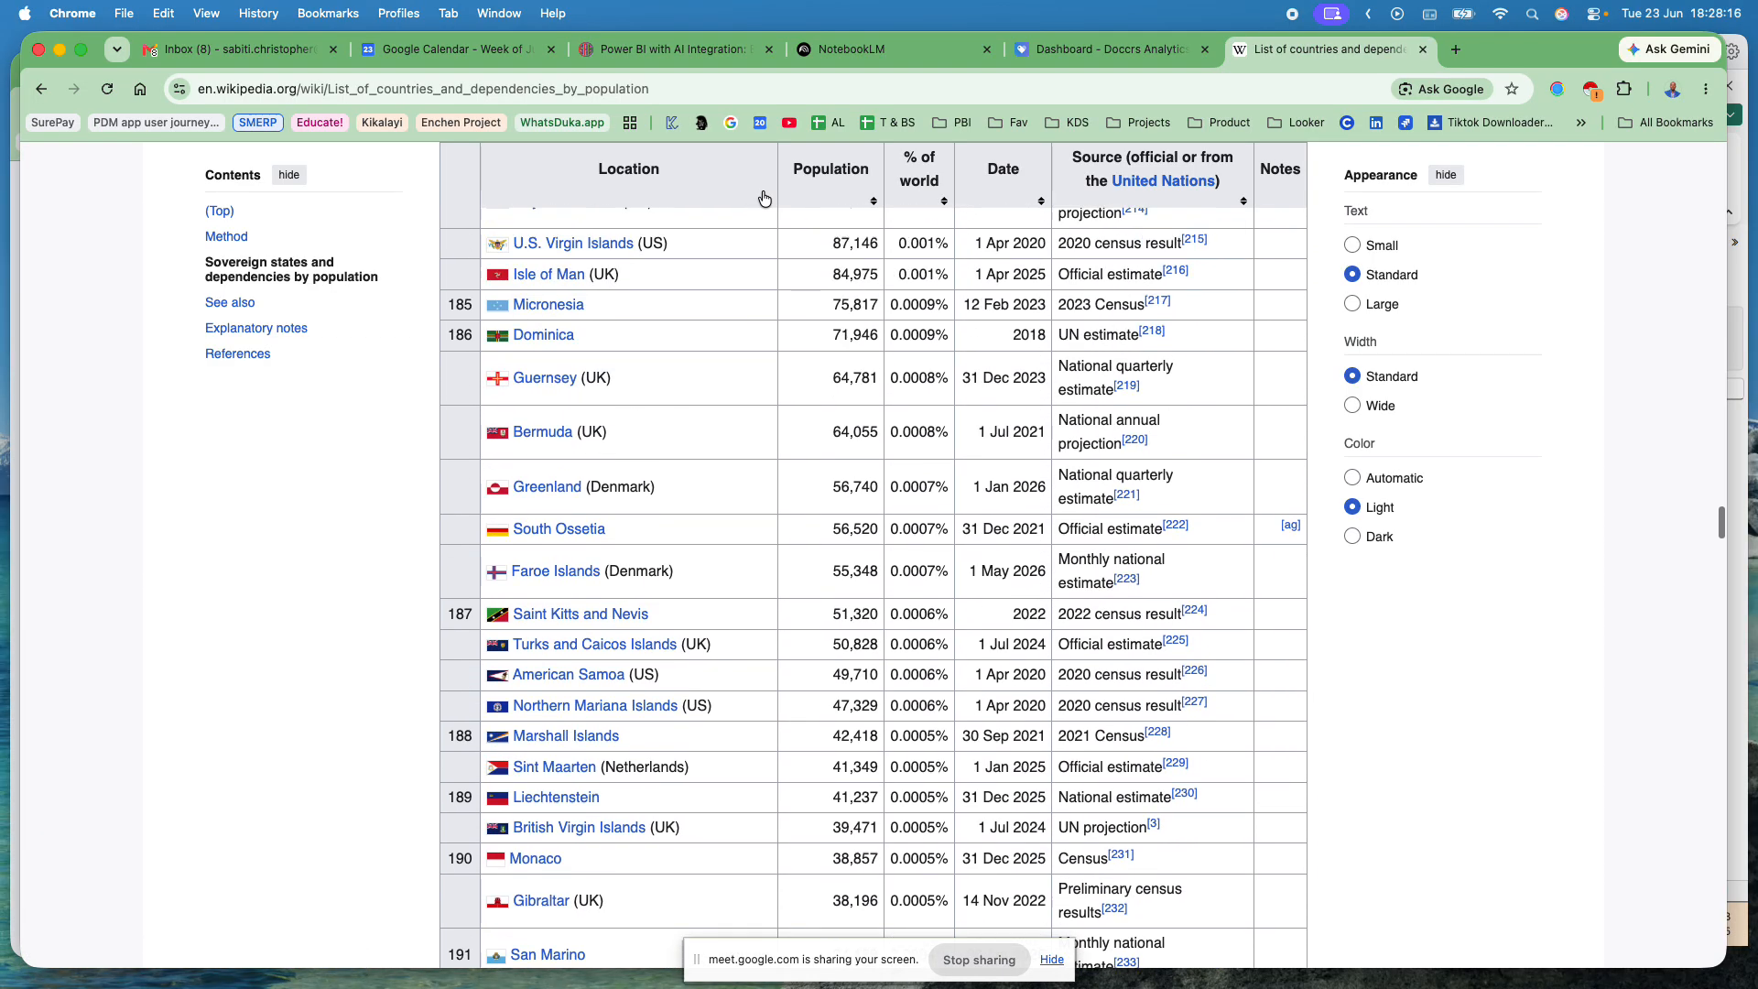
scroll(764, 198, "up", 20)
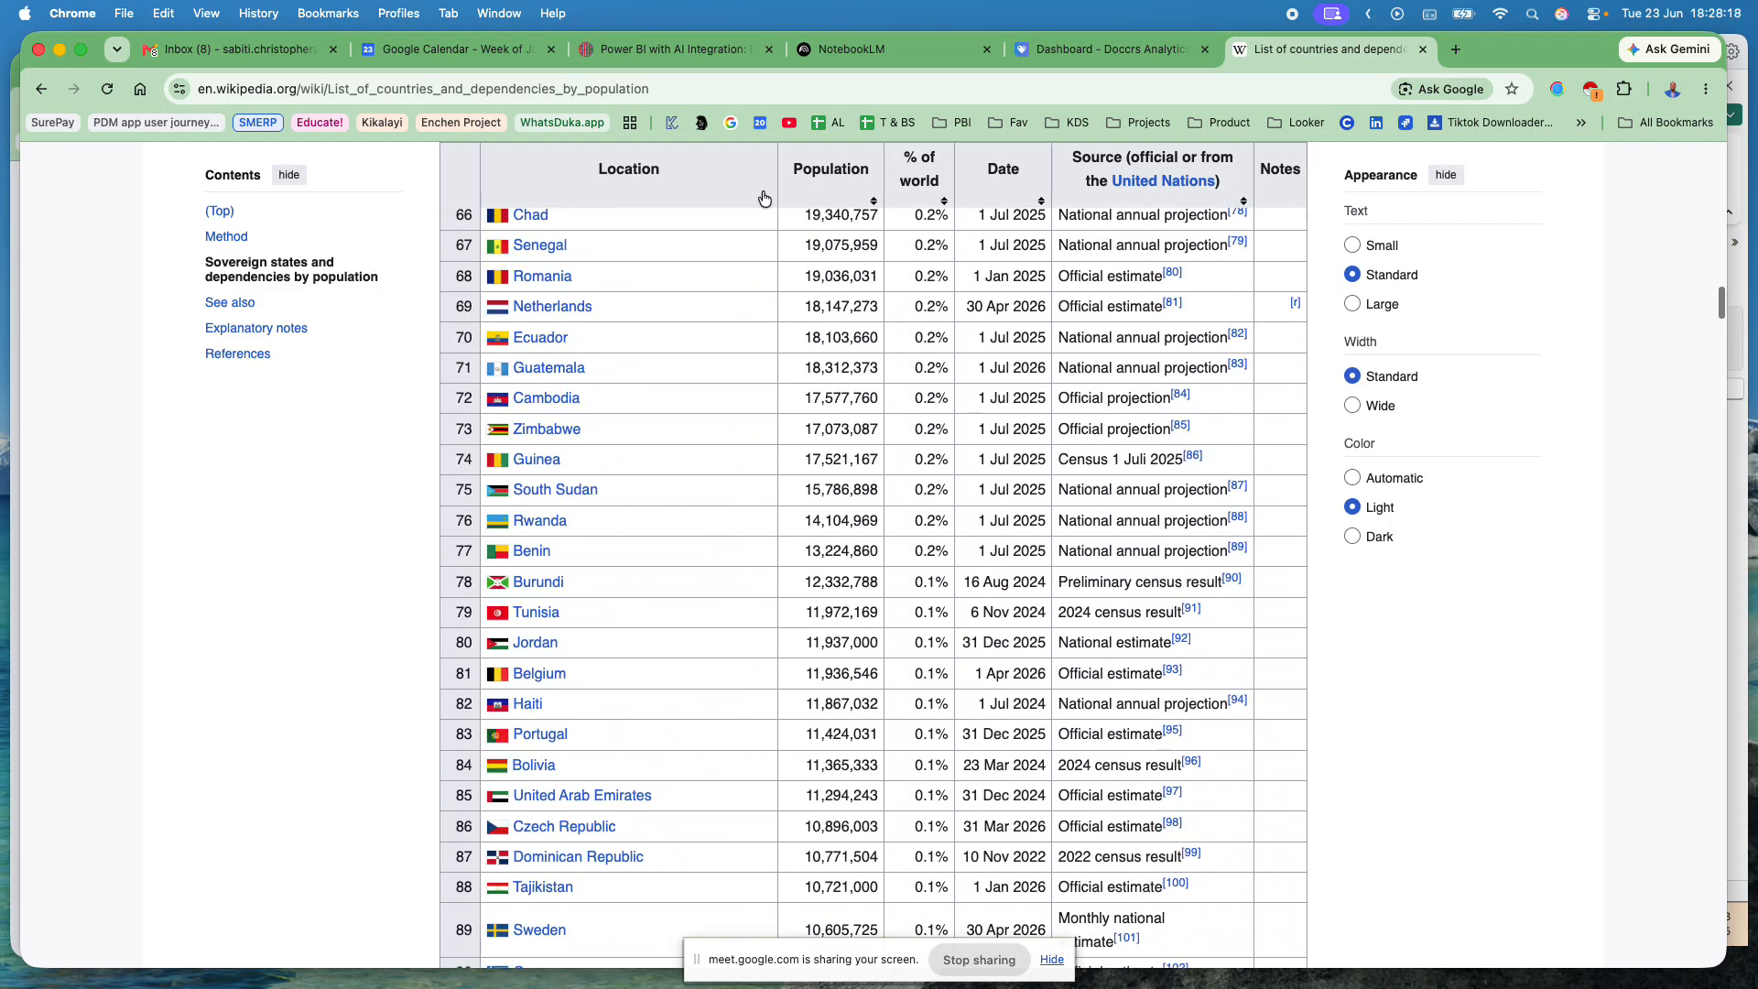
scroll(764, 199, "up", 15)
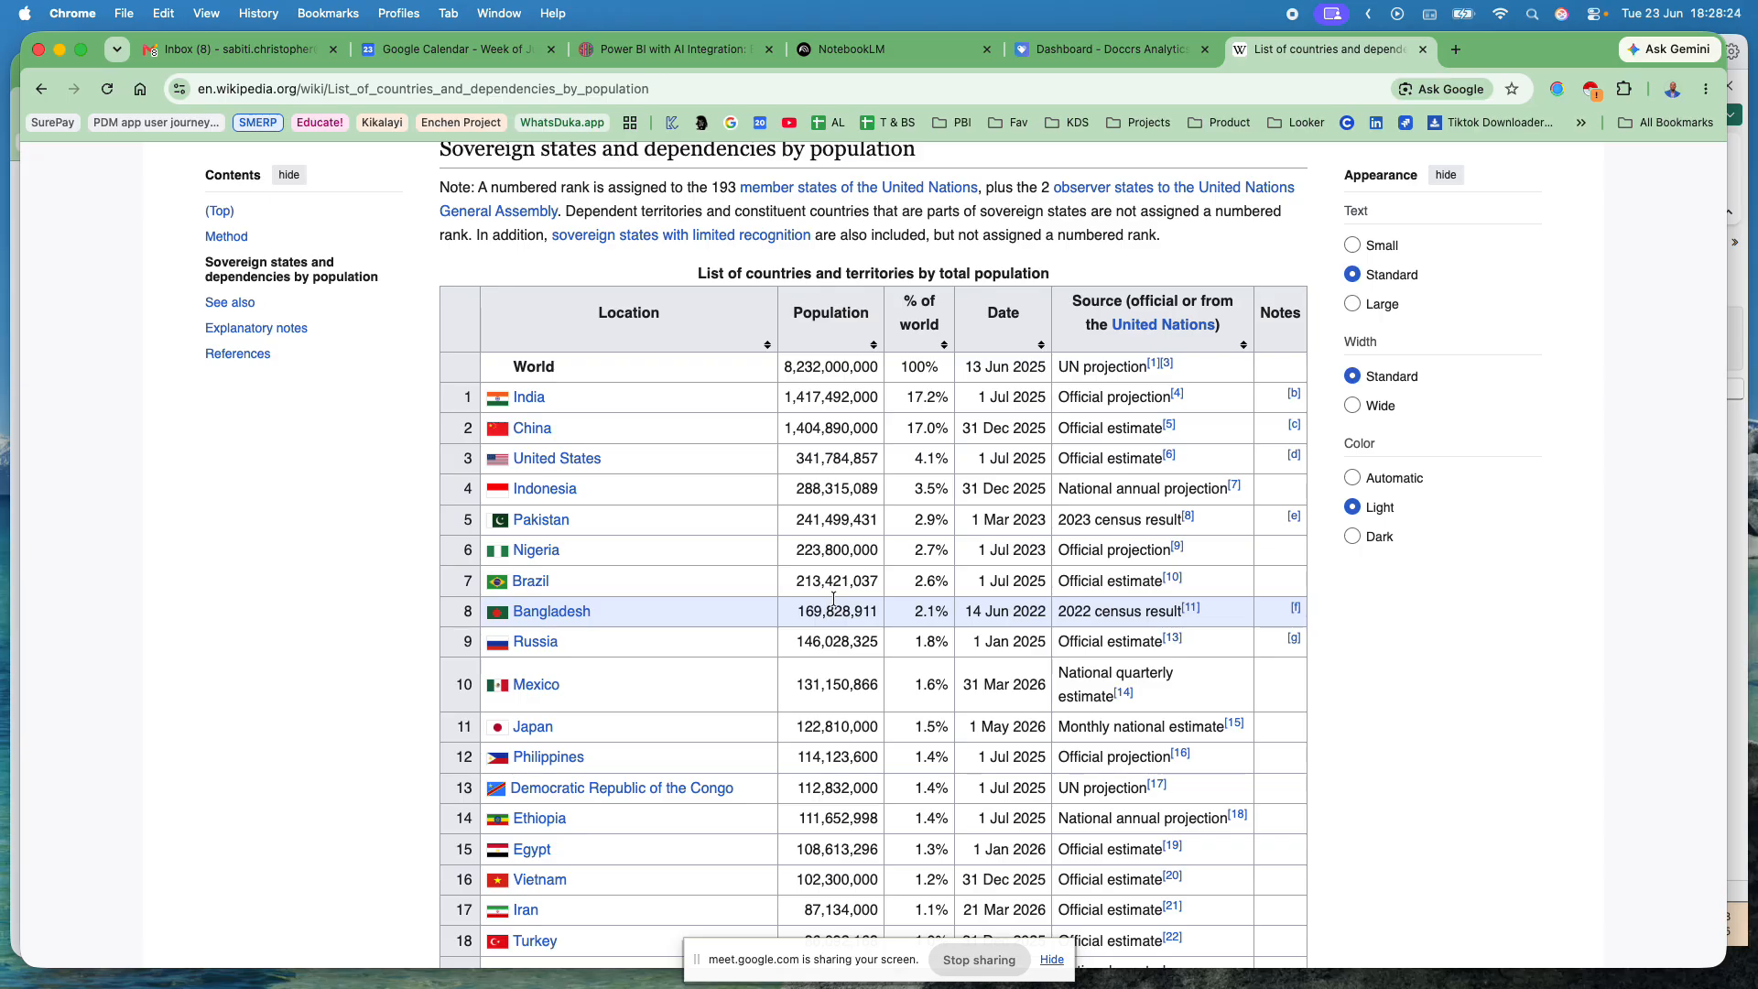
left_click(689, 89)
key("ctrl+c")
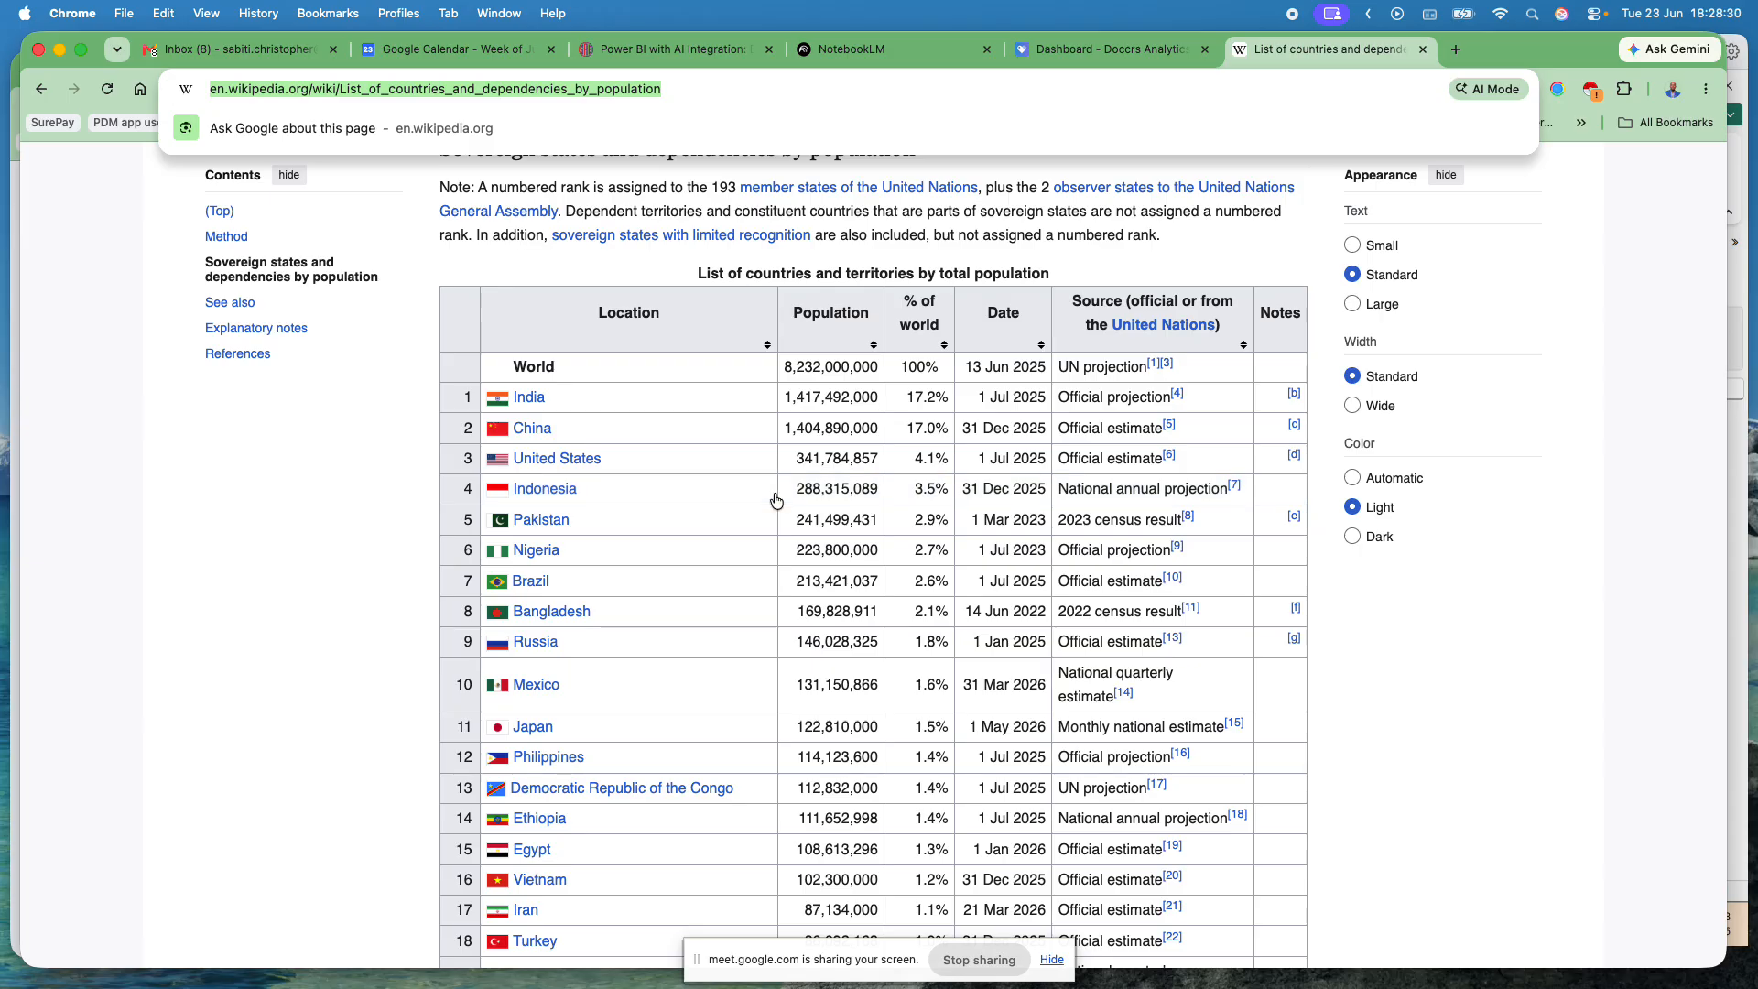
Step: Switch to Power BI Desktop and connect to a Web data source using the copied Wikipedia article URL
key("super+Tab")
left_click(591, 304)
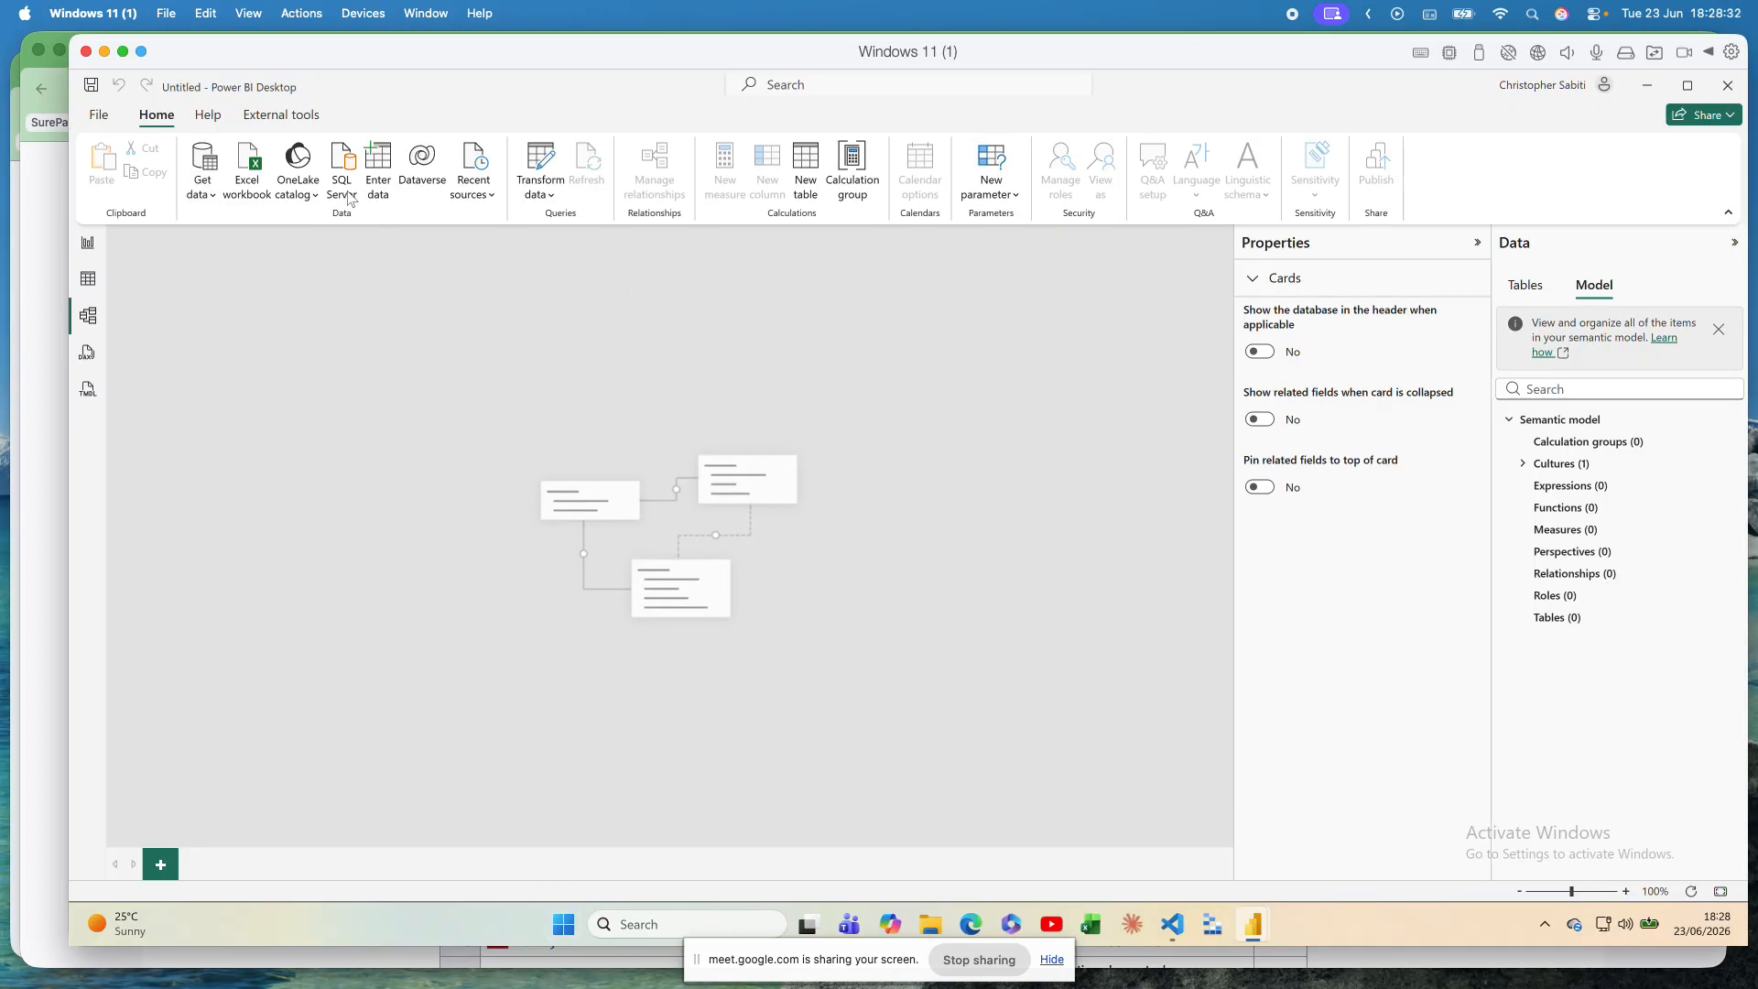
left_click(208, 201)
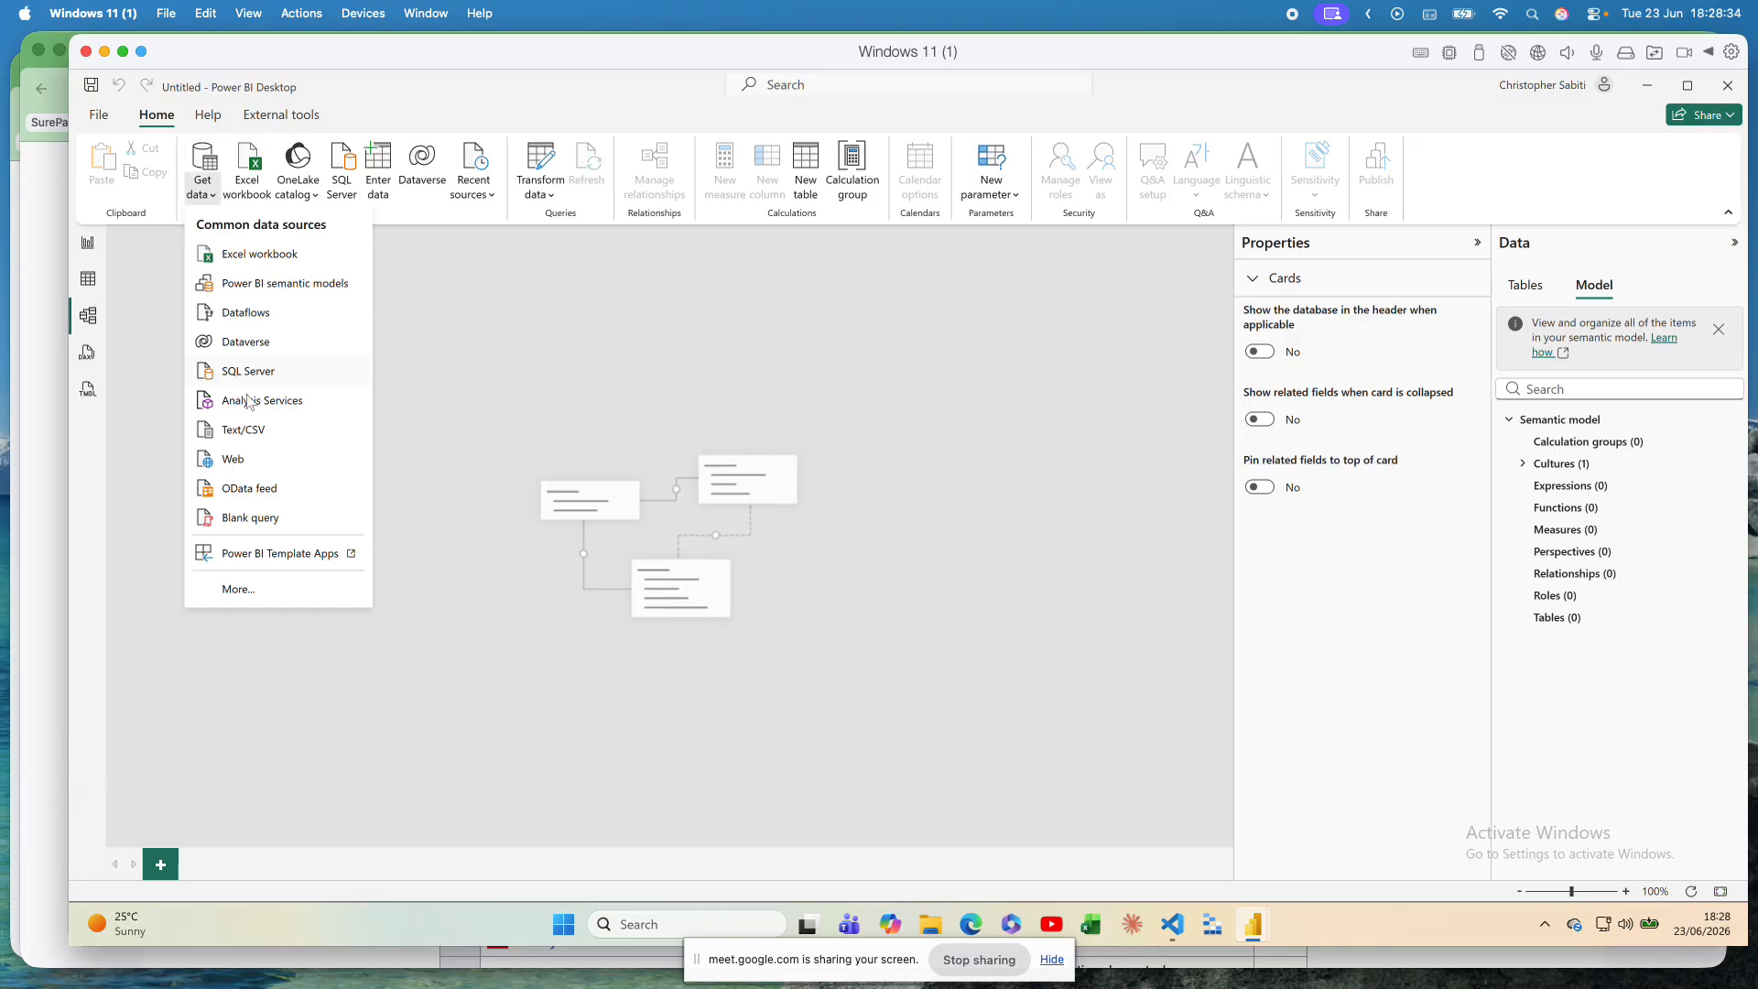
left_click(234, 460)
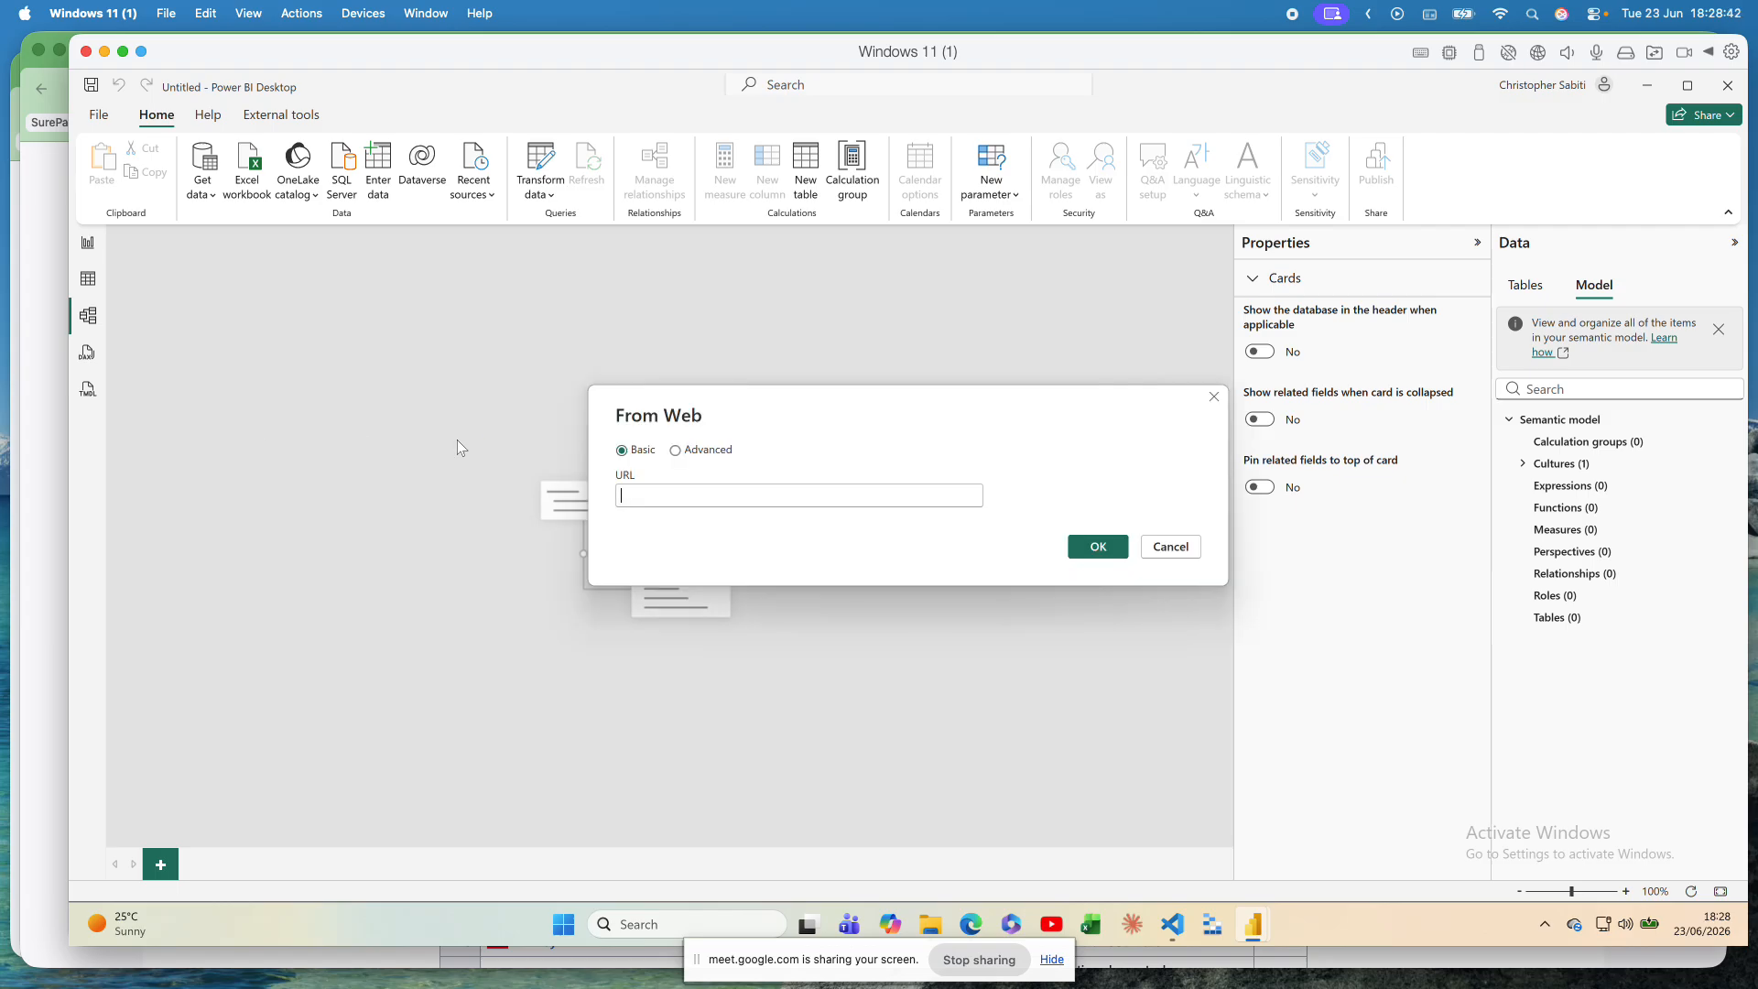
left_click_drag(740, 396, 599, 315)
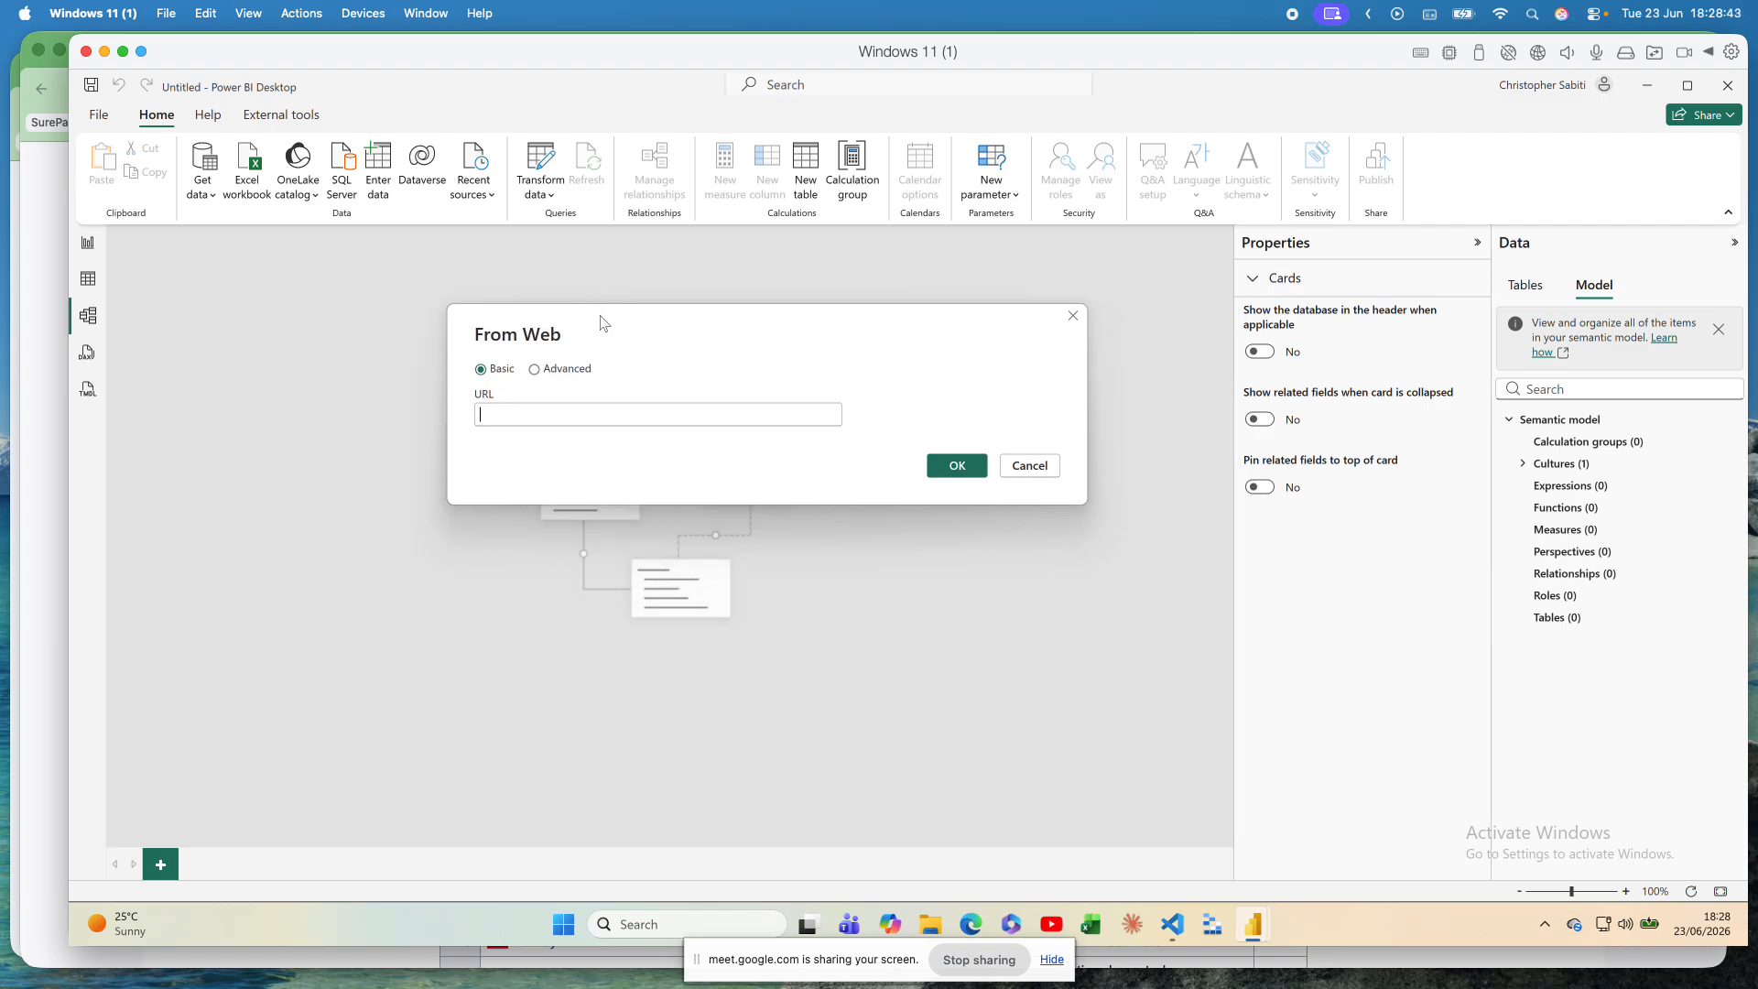
left_click(478, 405)
key("ctrl+v")
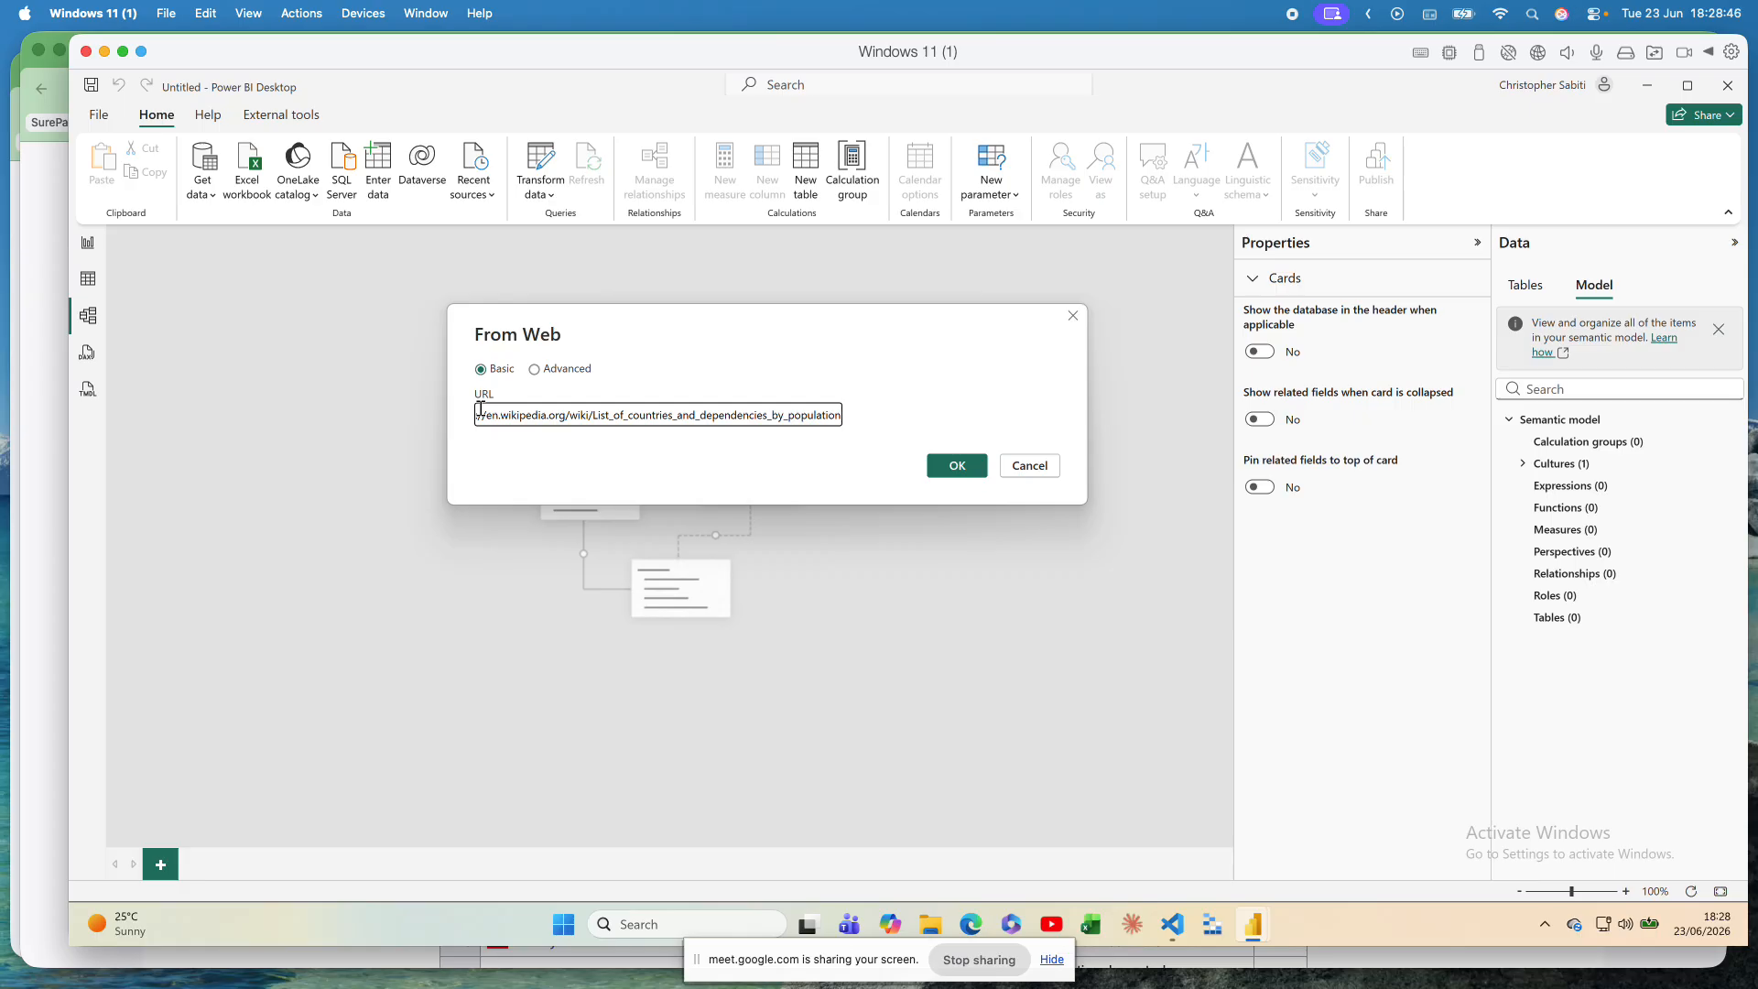
left_click(961, 478)
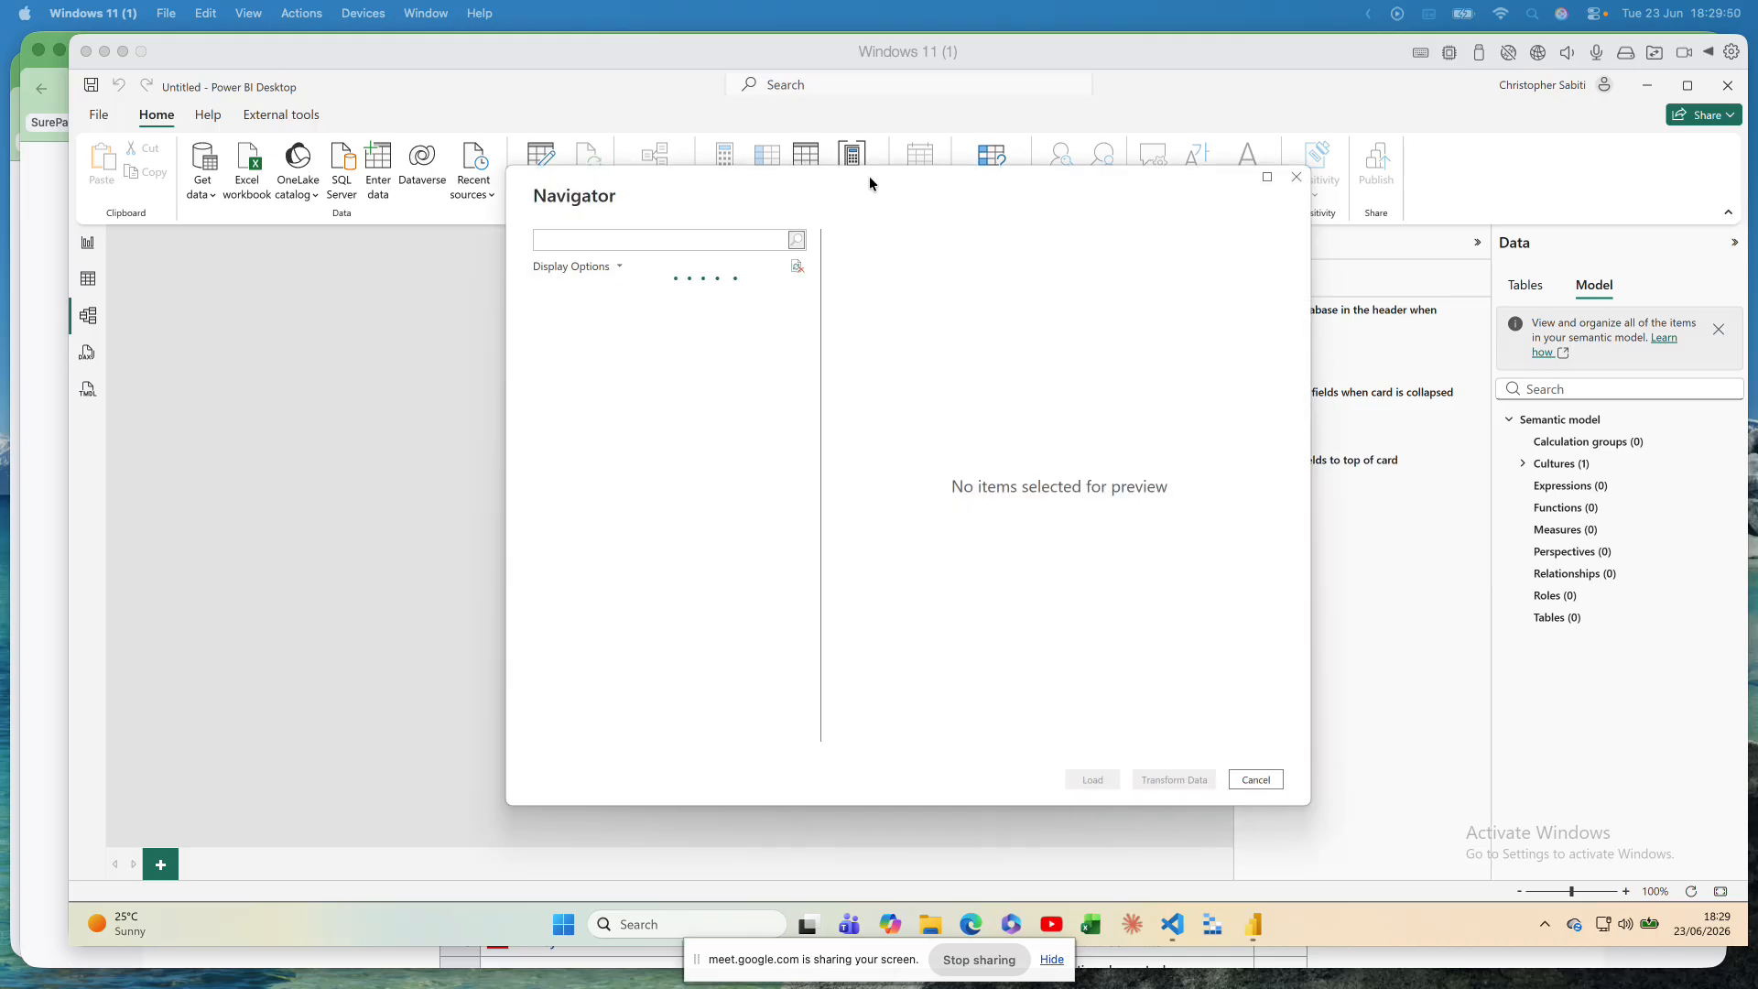
Step: Move the Navigator window aside and connect the USB Composite Device to the Mac
left_click_drag(869, 182, 644, 147)
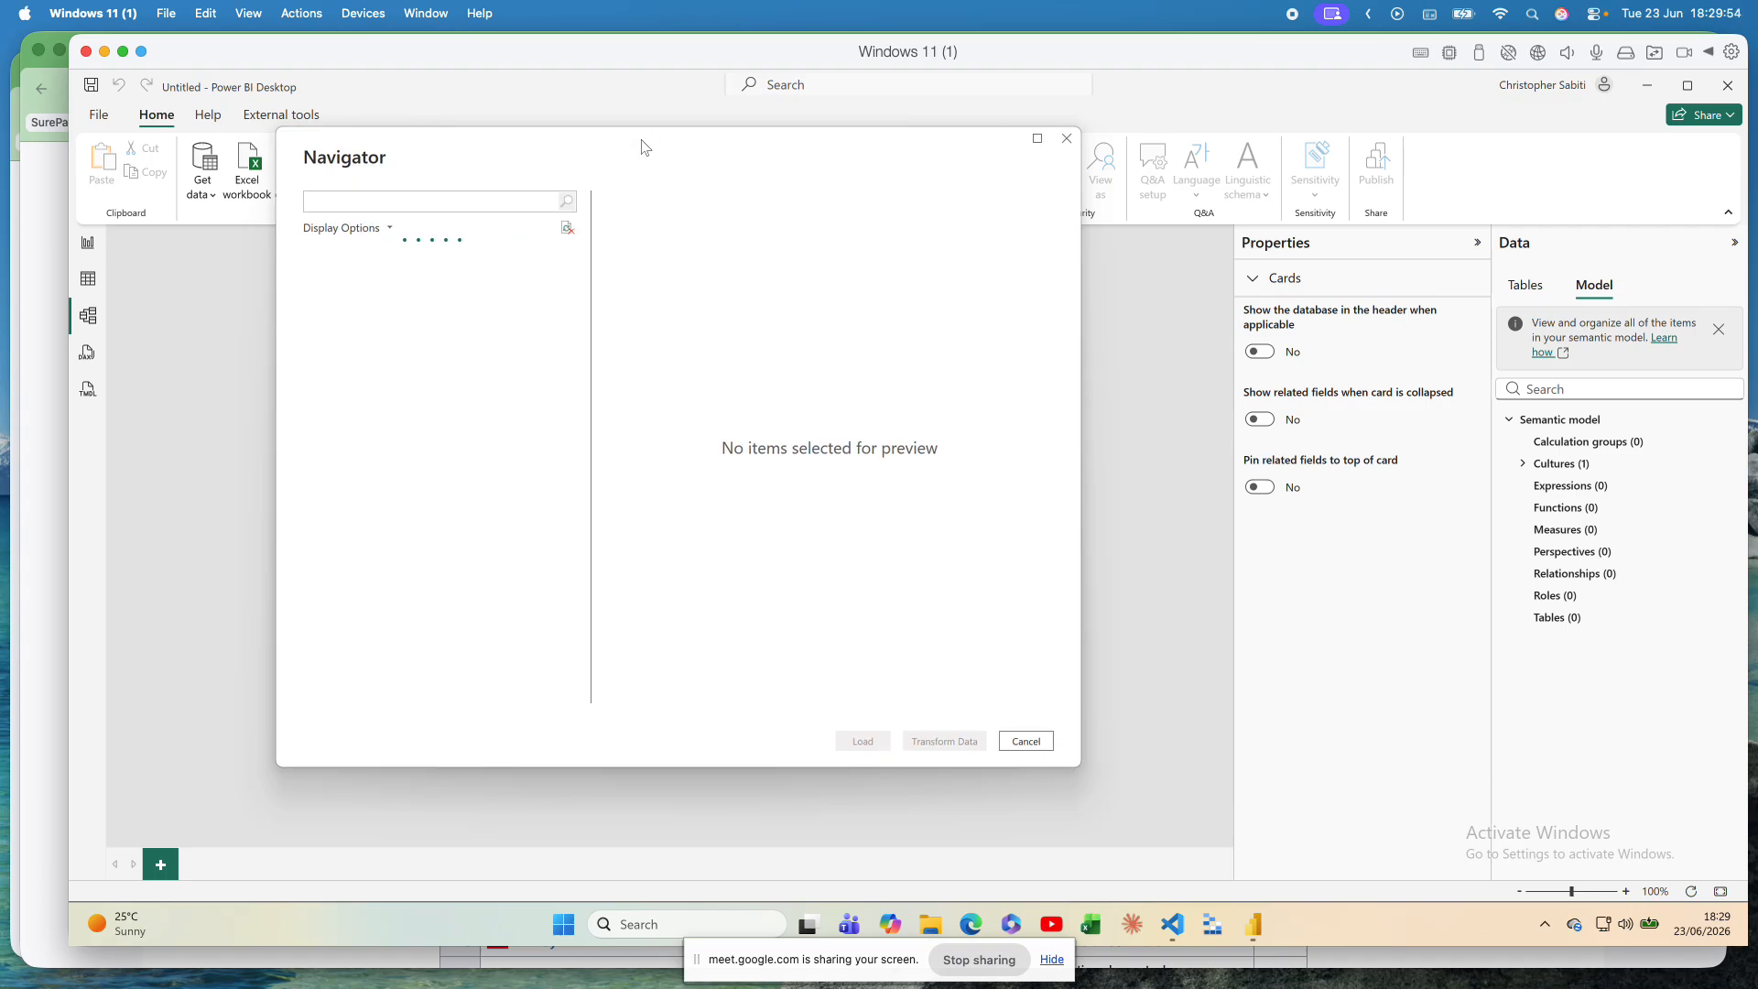
key("XF86AudioRaiseVolume")
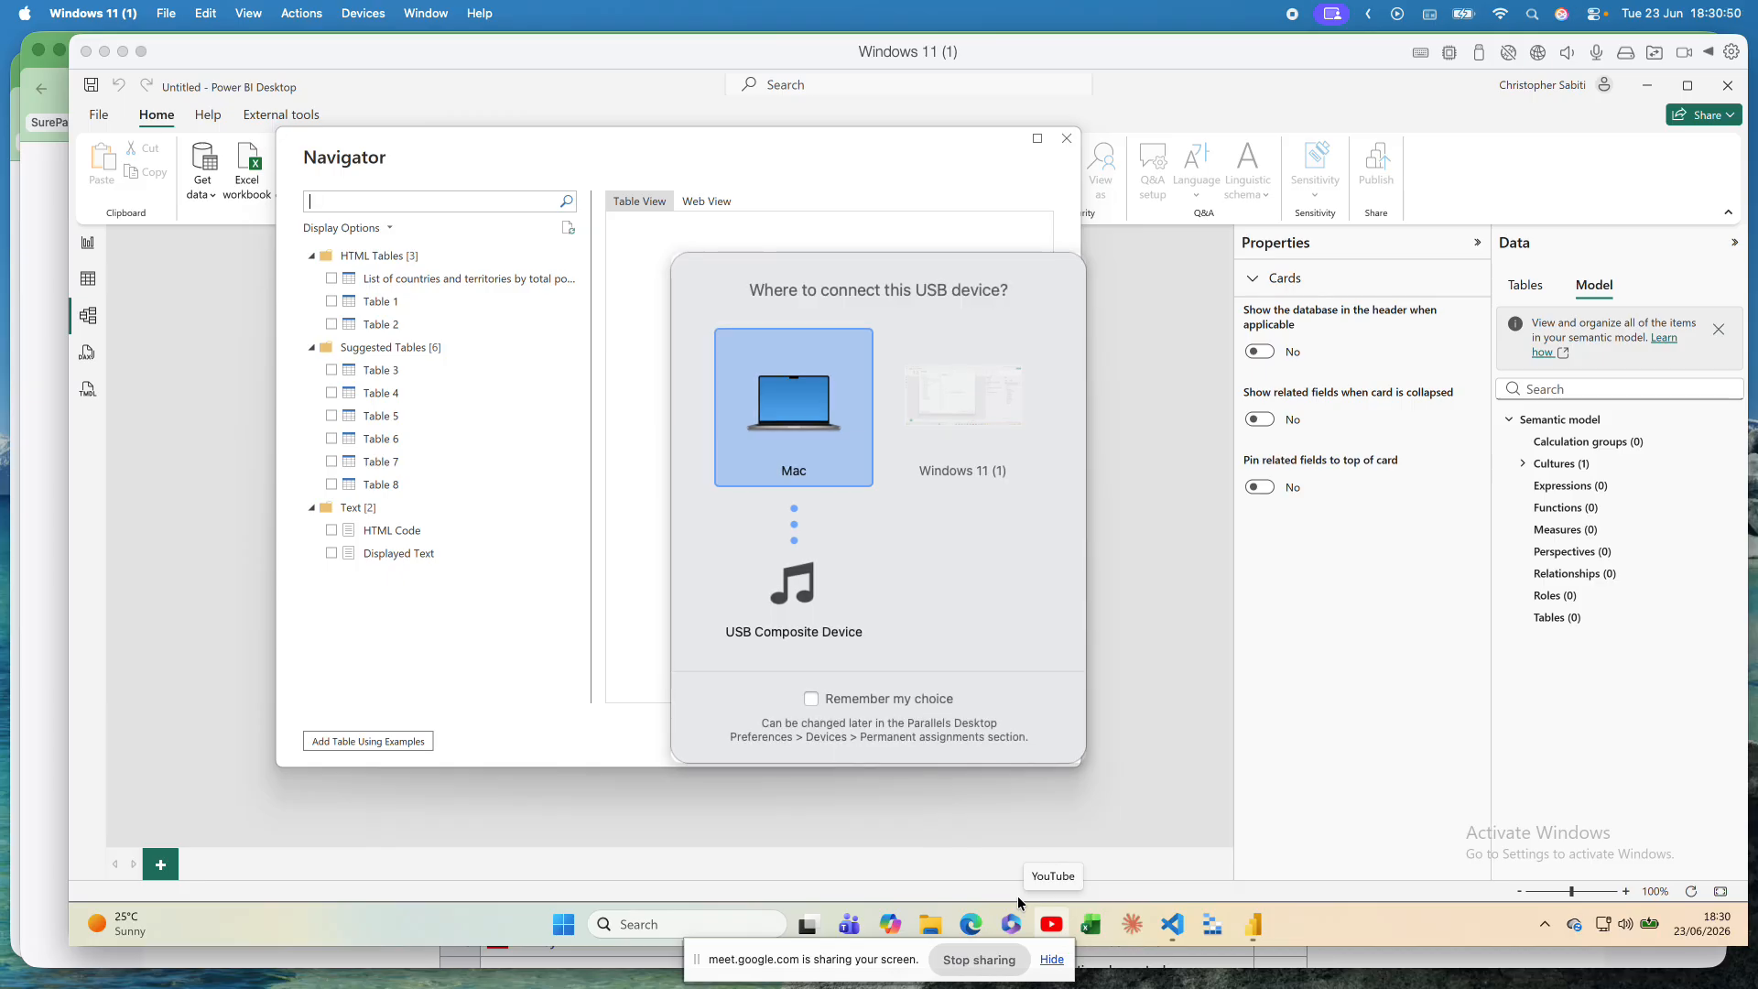
left_click(806, 397)
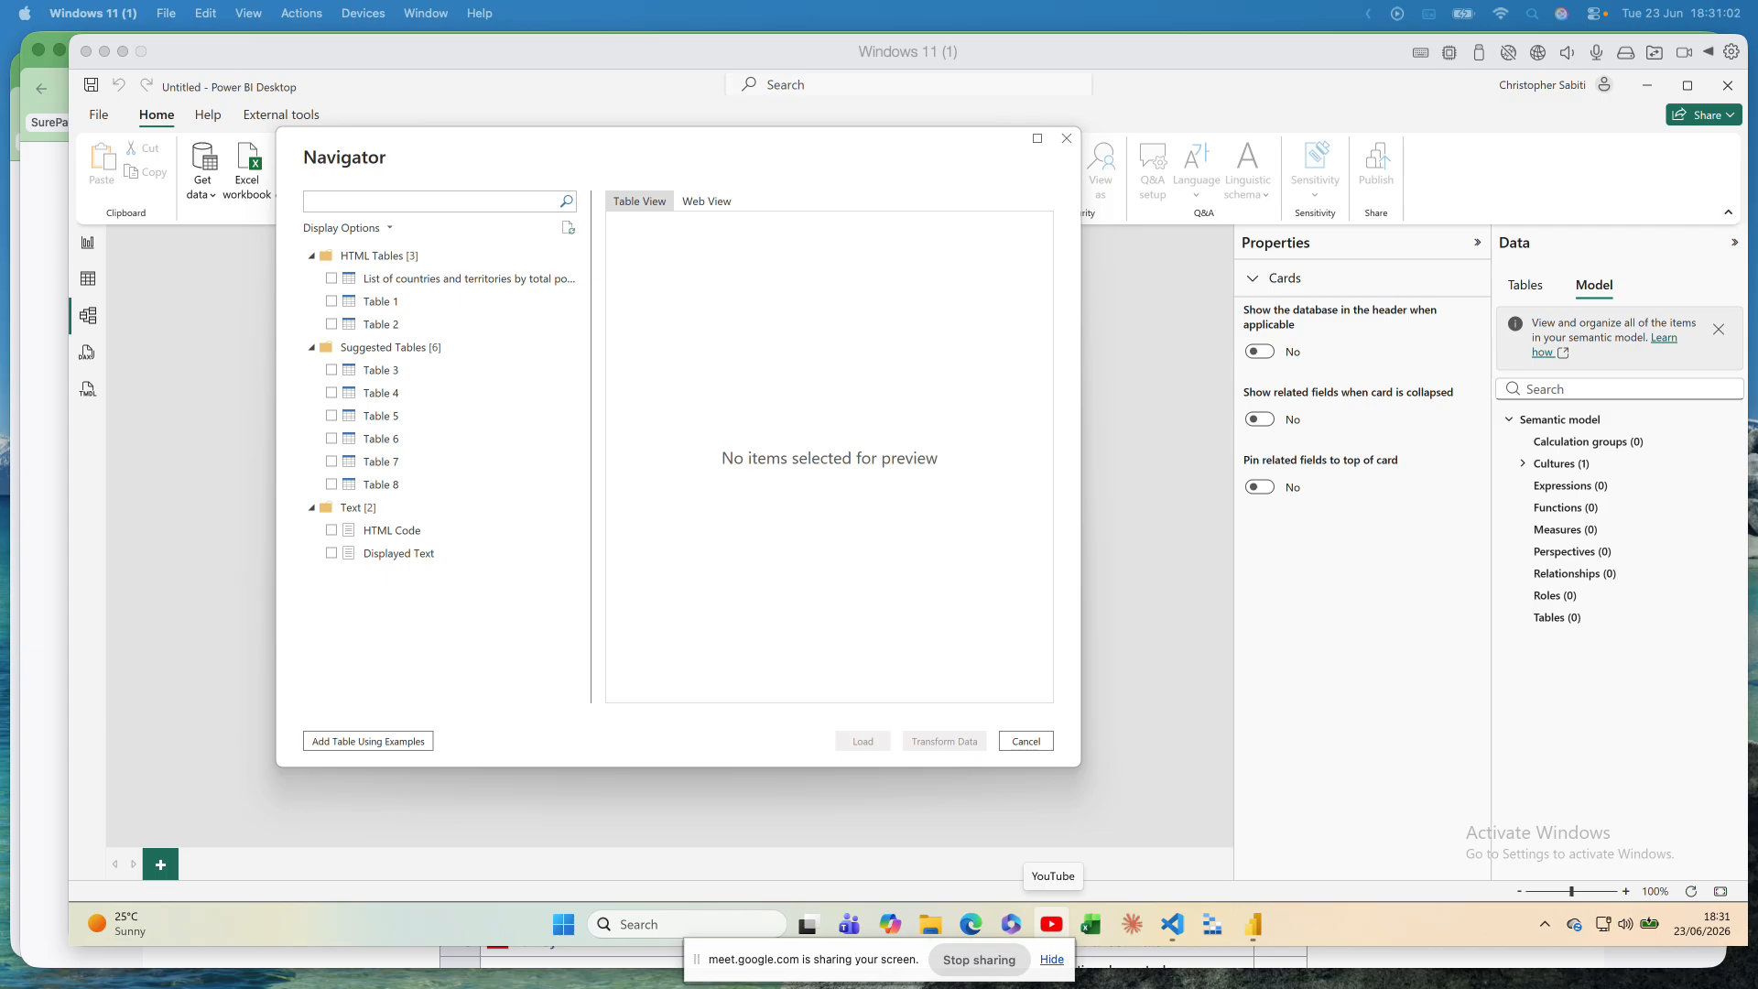
Step: Switch to Chrome and examine the Wikipedia article for tabular content, from the population table through the explanatory notes and references to the page's end
key("super+Tab")
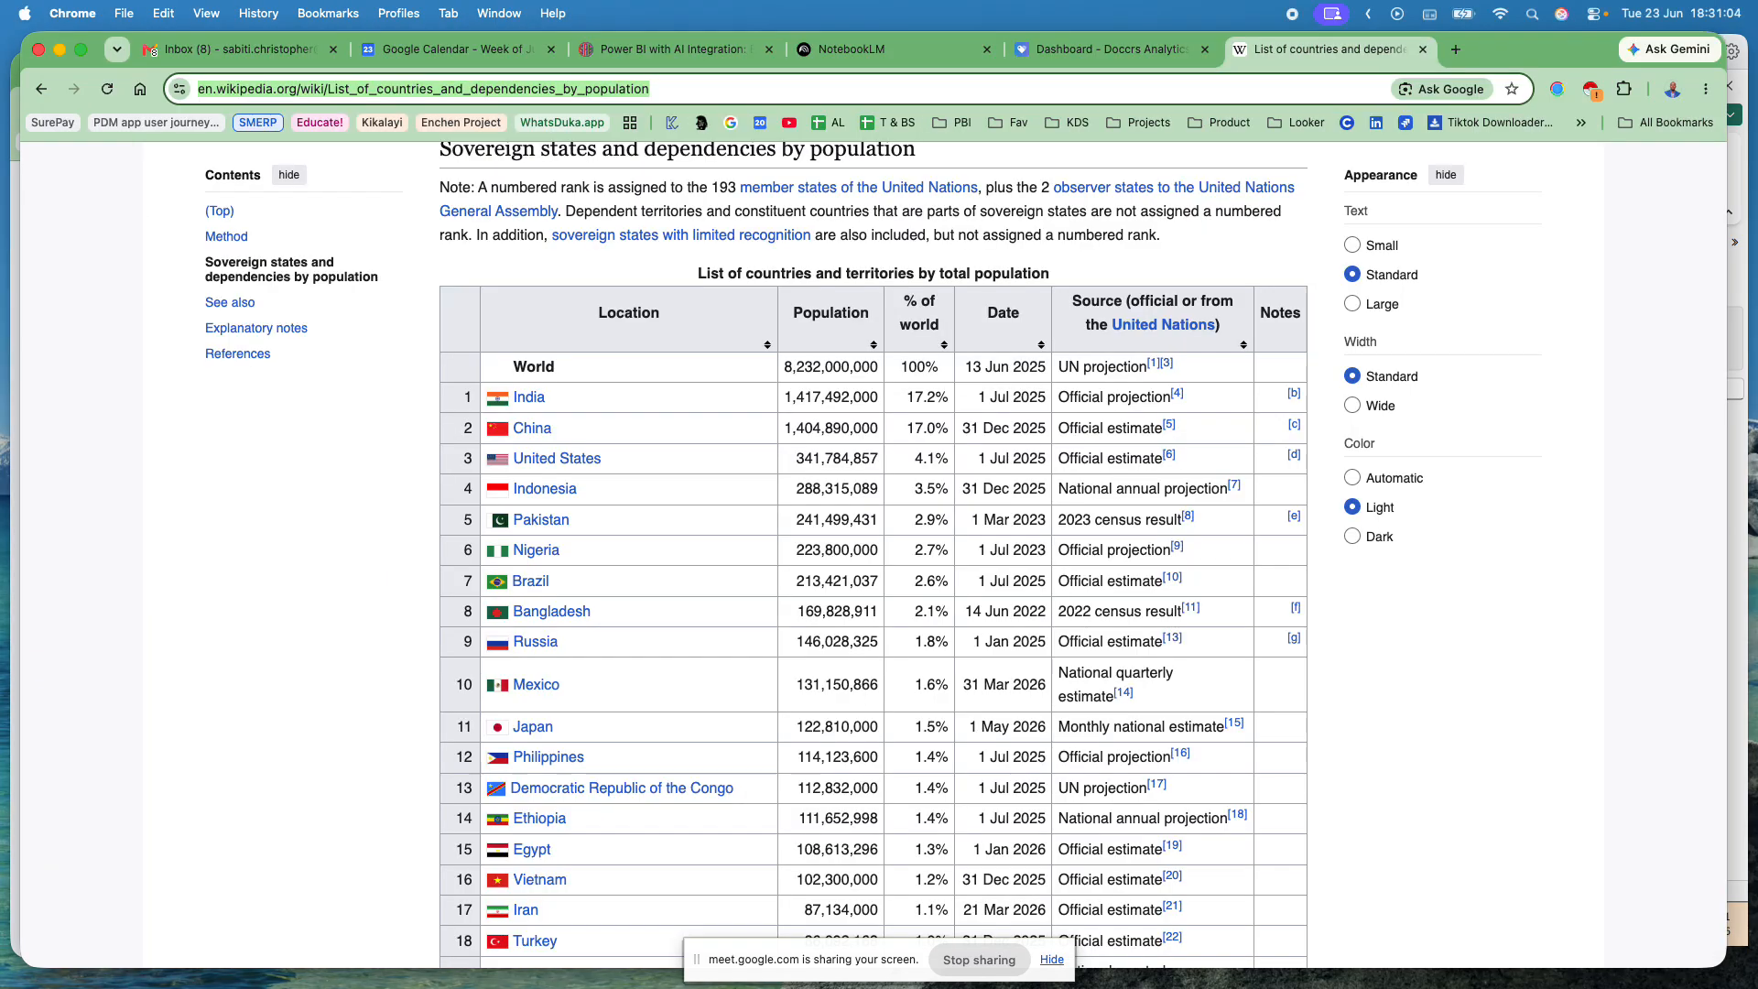
scroll(507, 652, "down", 10)
scroll(507, 652, "down", 15)
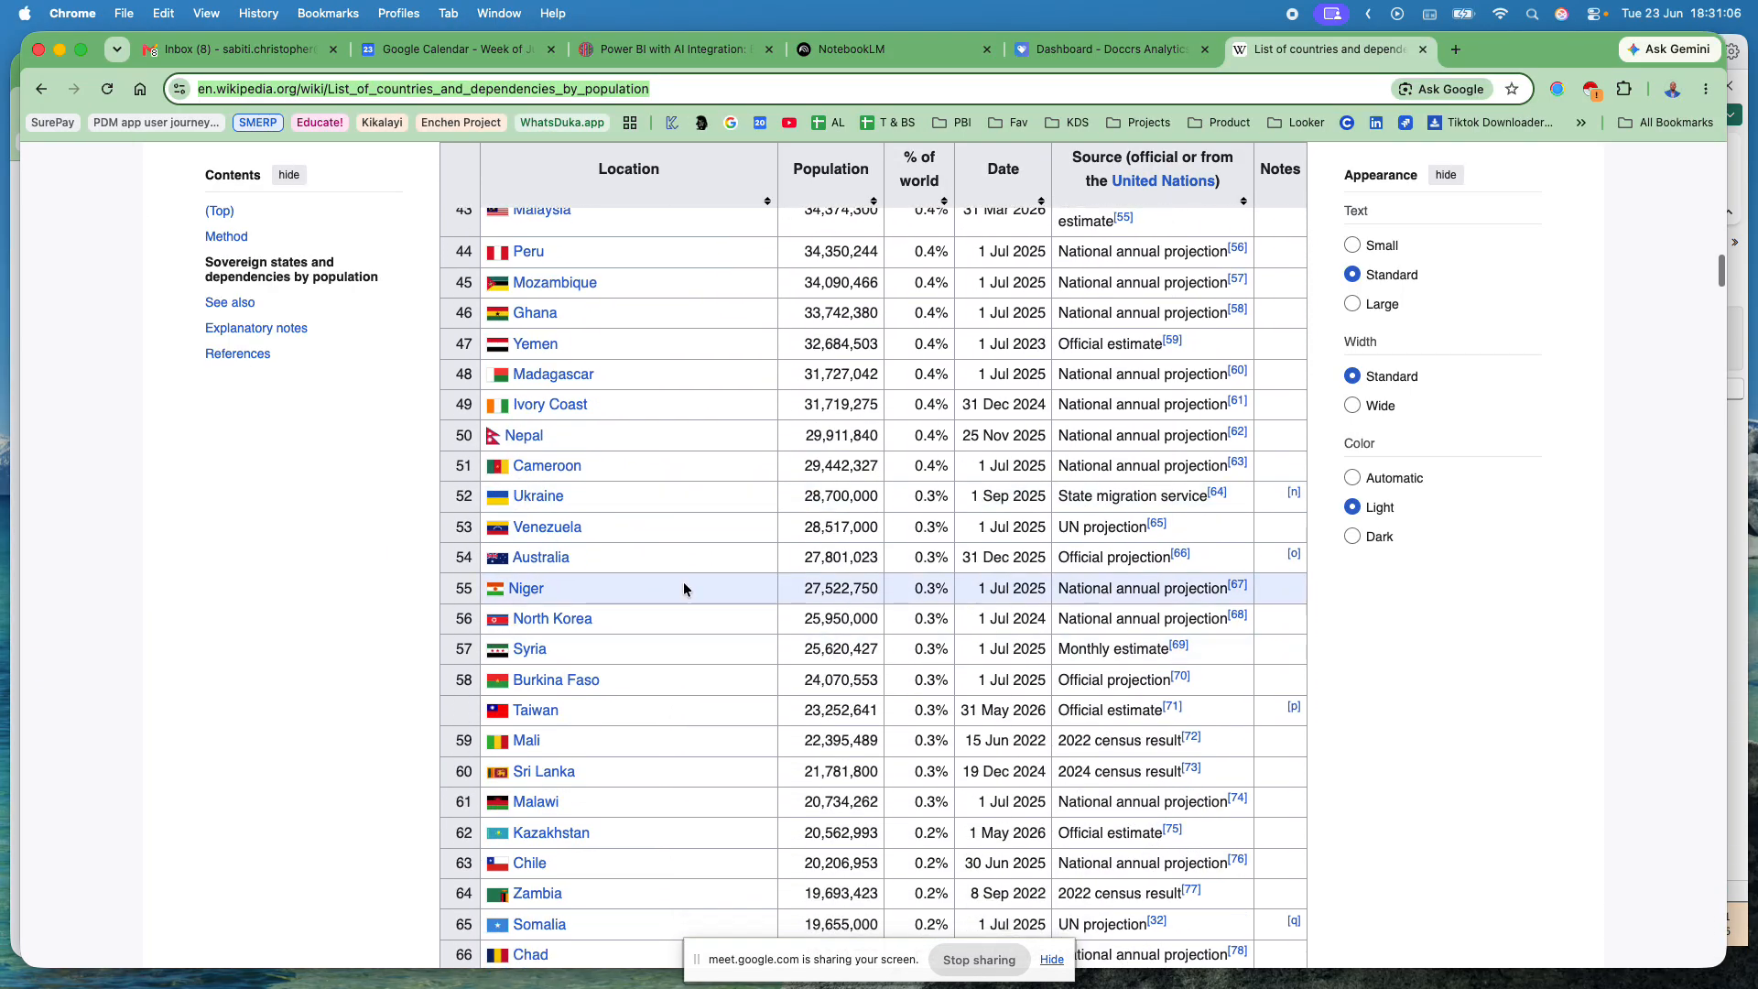
scroll(721, 504, "down", 12)
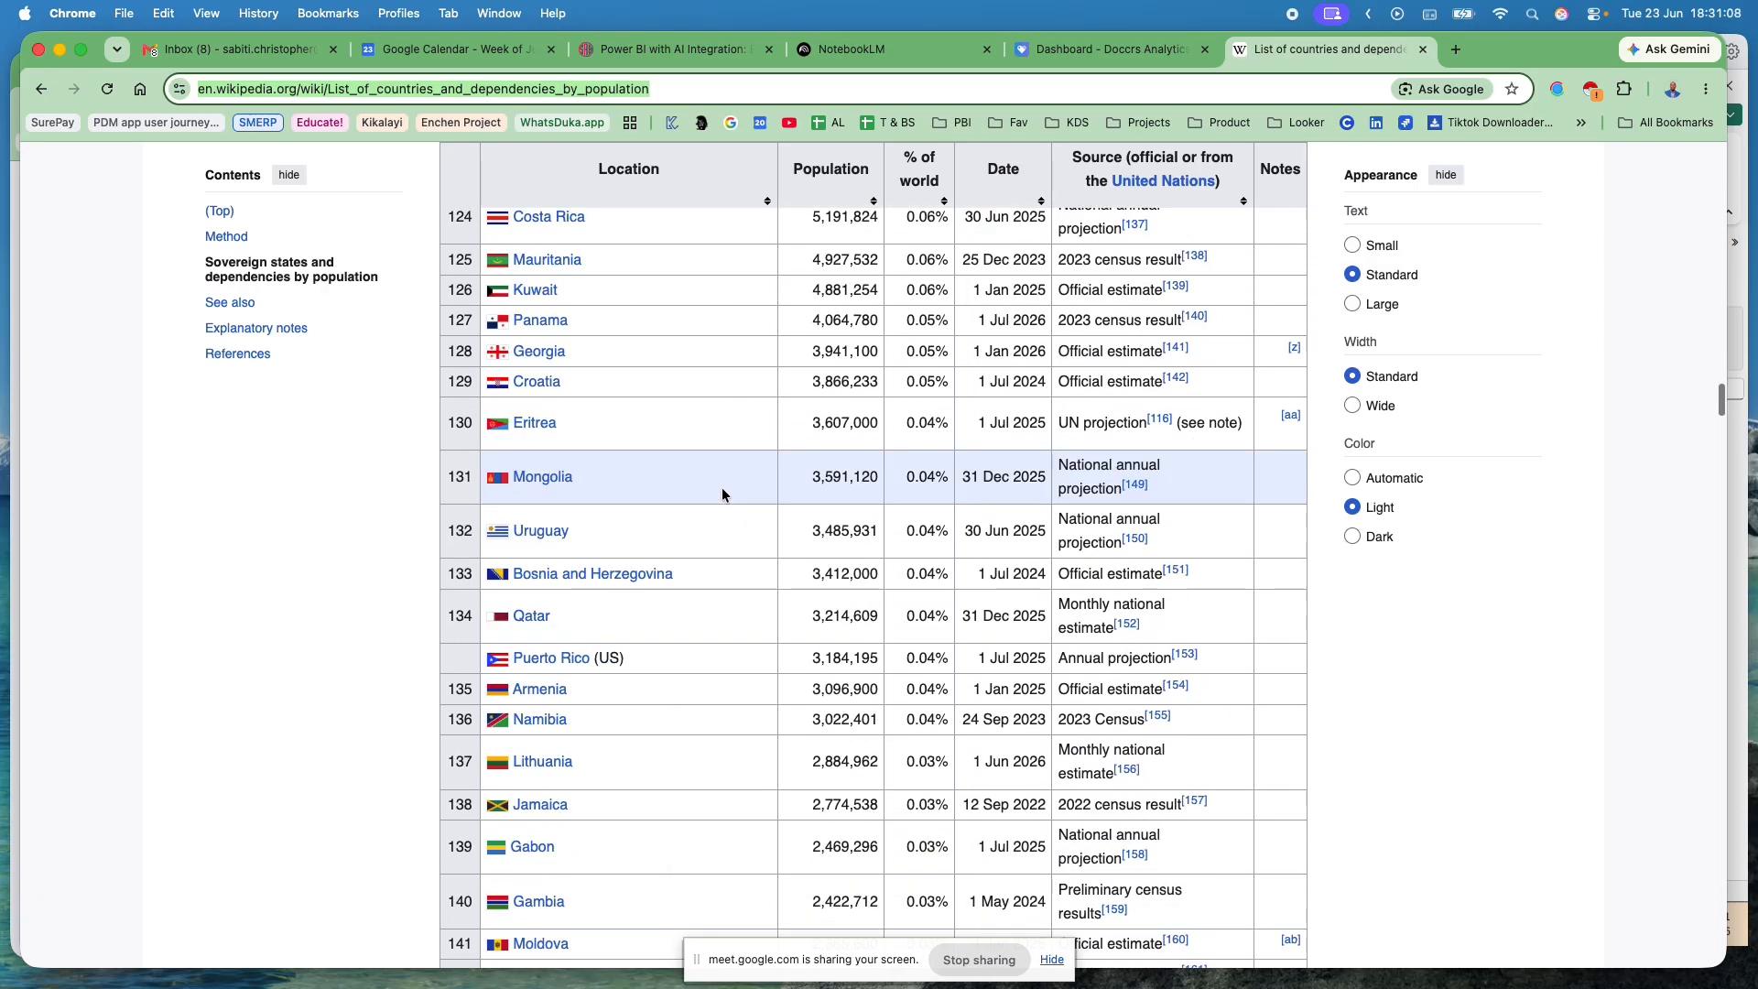
scroll(732, 510, "down", 15)
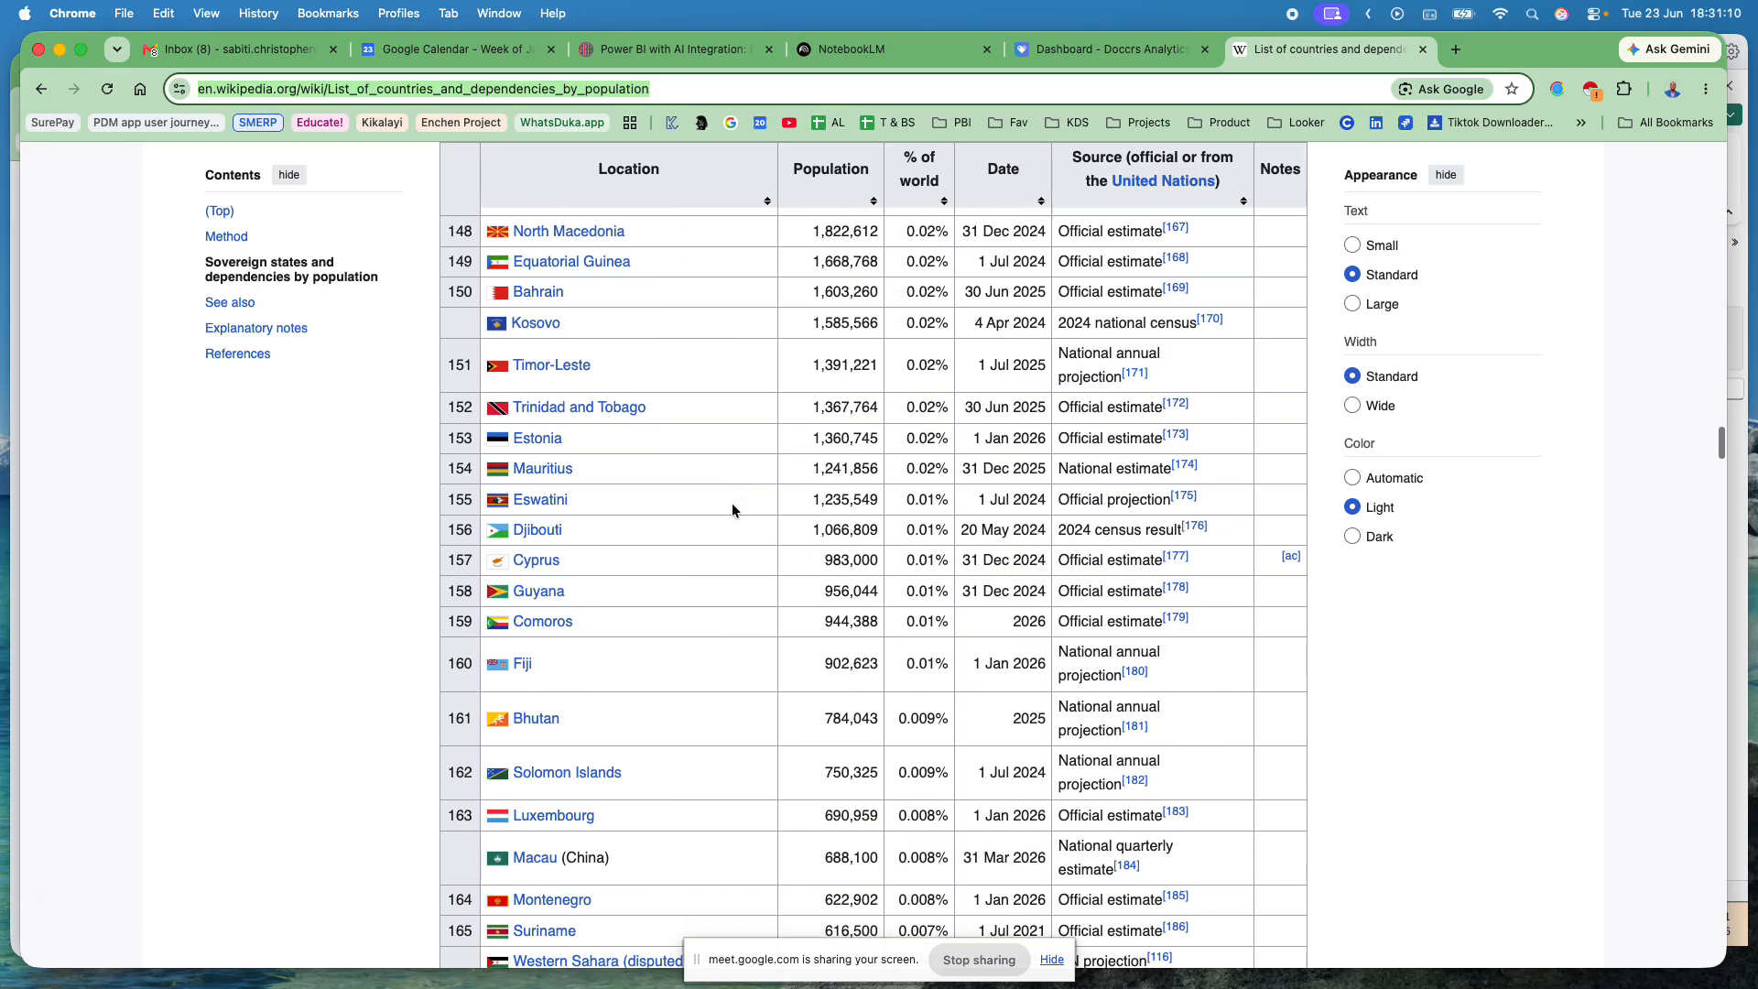
scroll(732, 509, "down", 20)
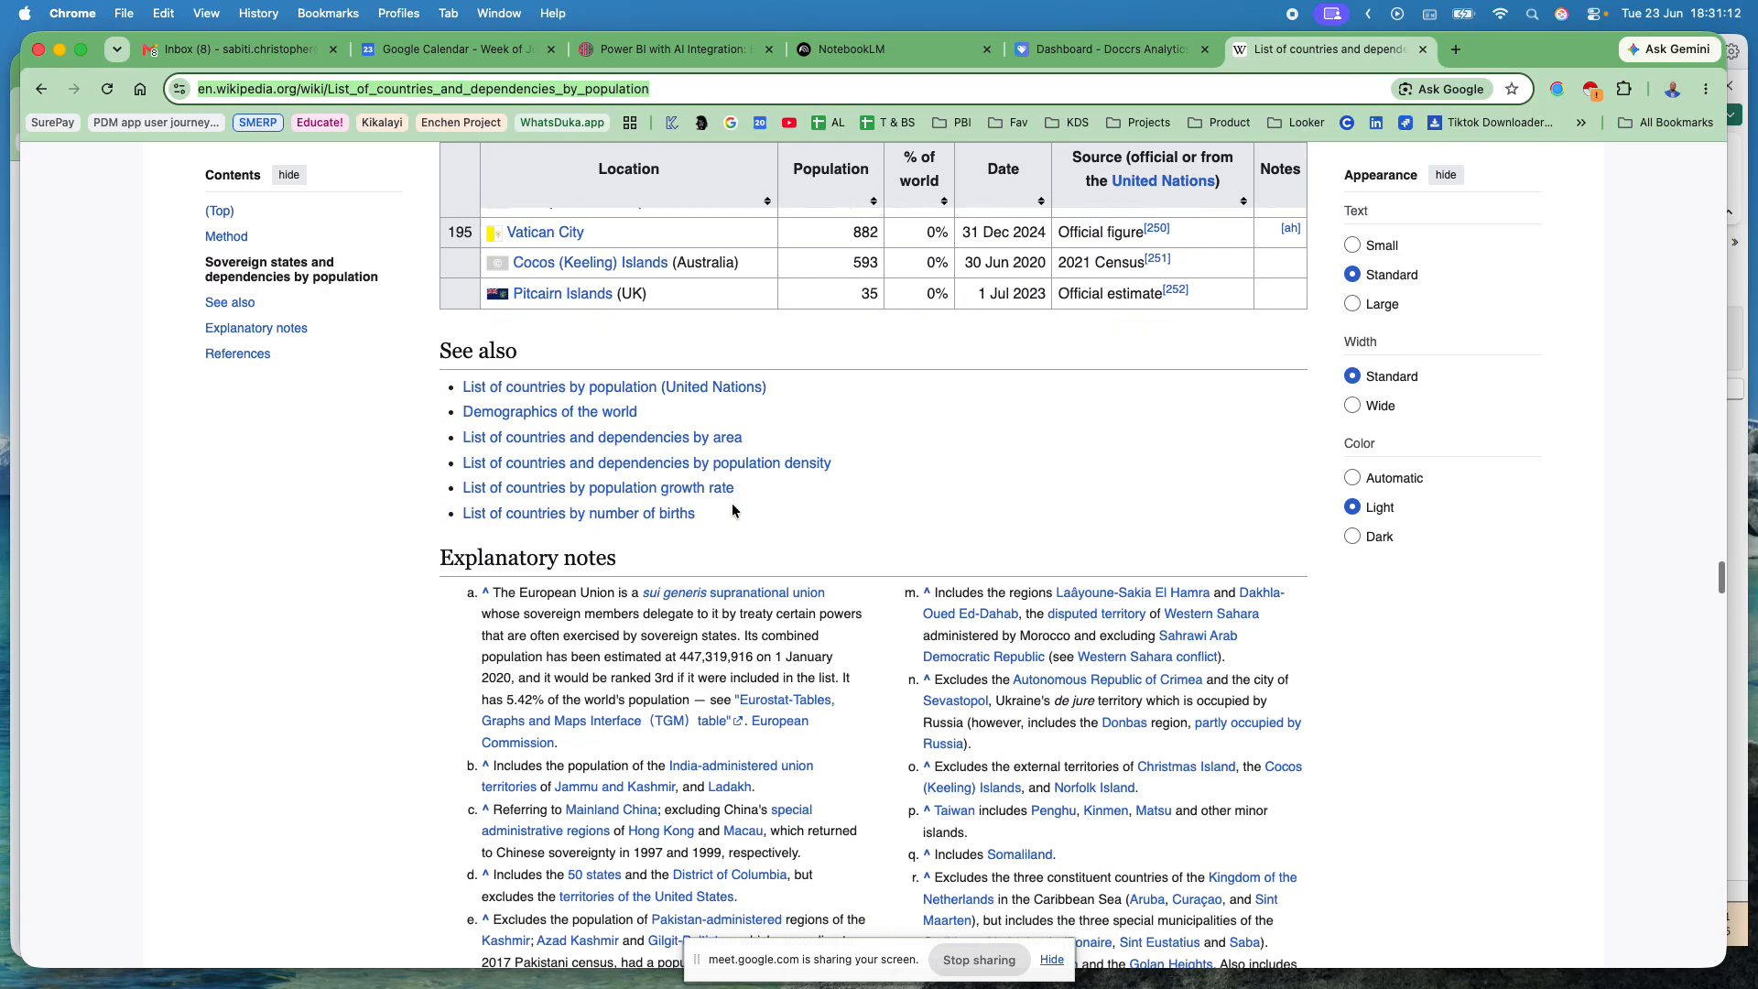
scroll(733, 510, "down", 20)
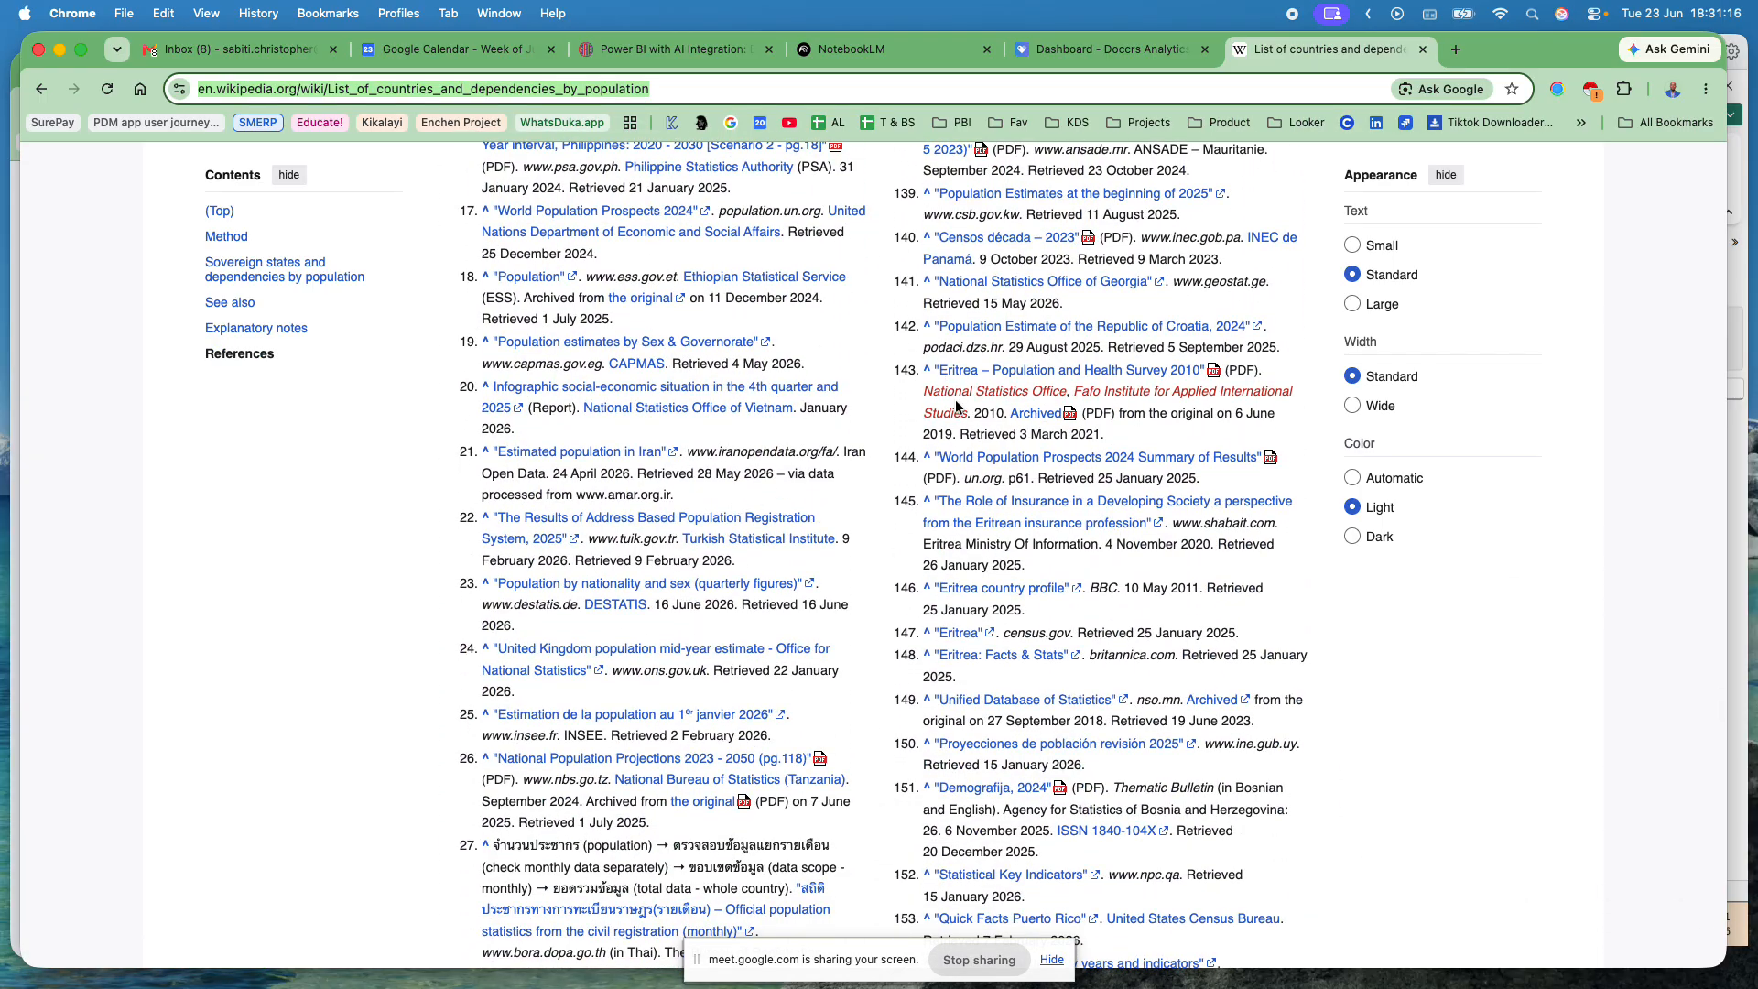
scroll(1007, 417, "up", 6)
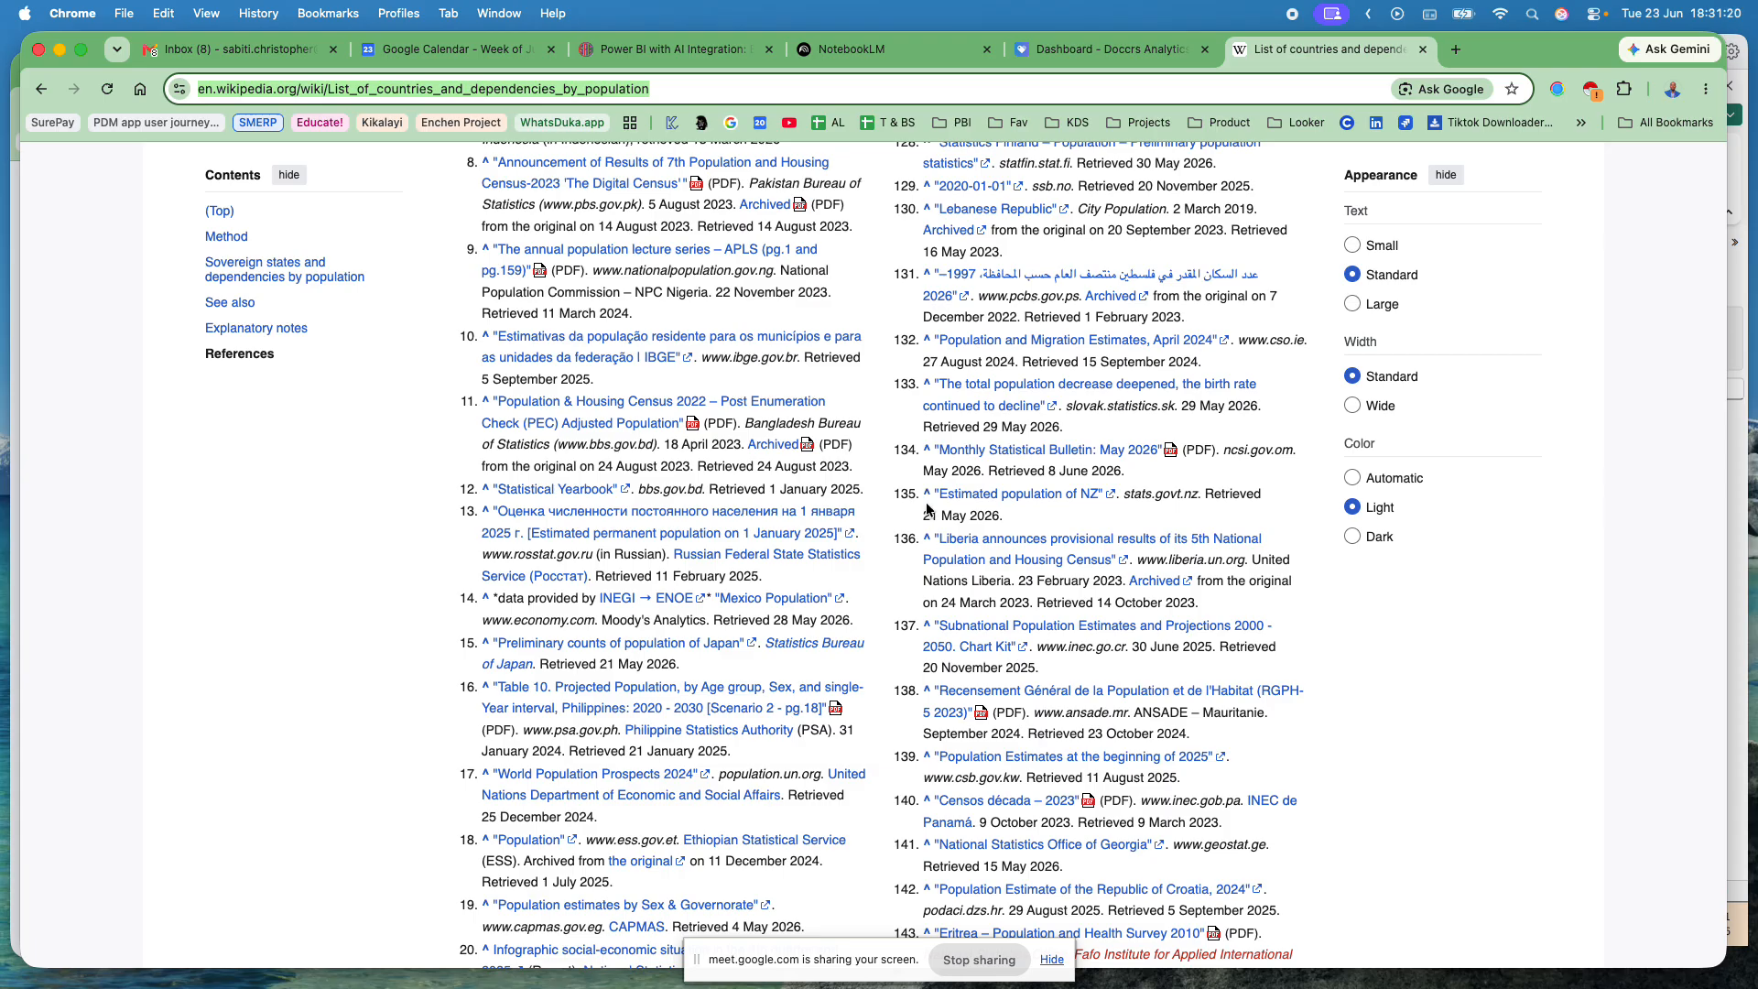
scroll(925, 504, "up", 3)
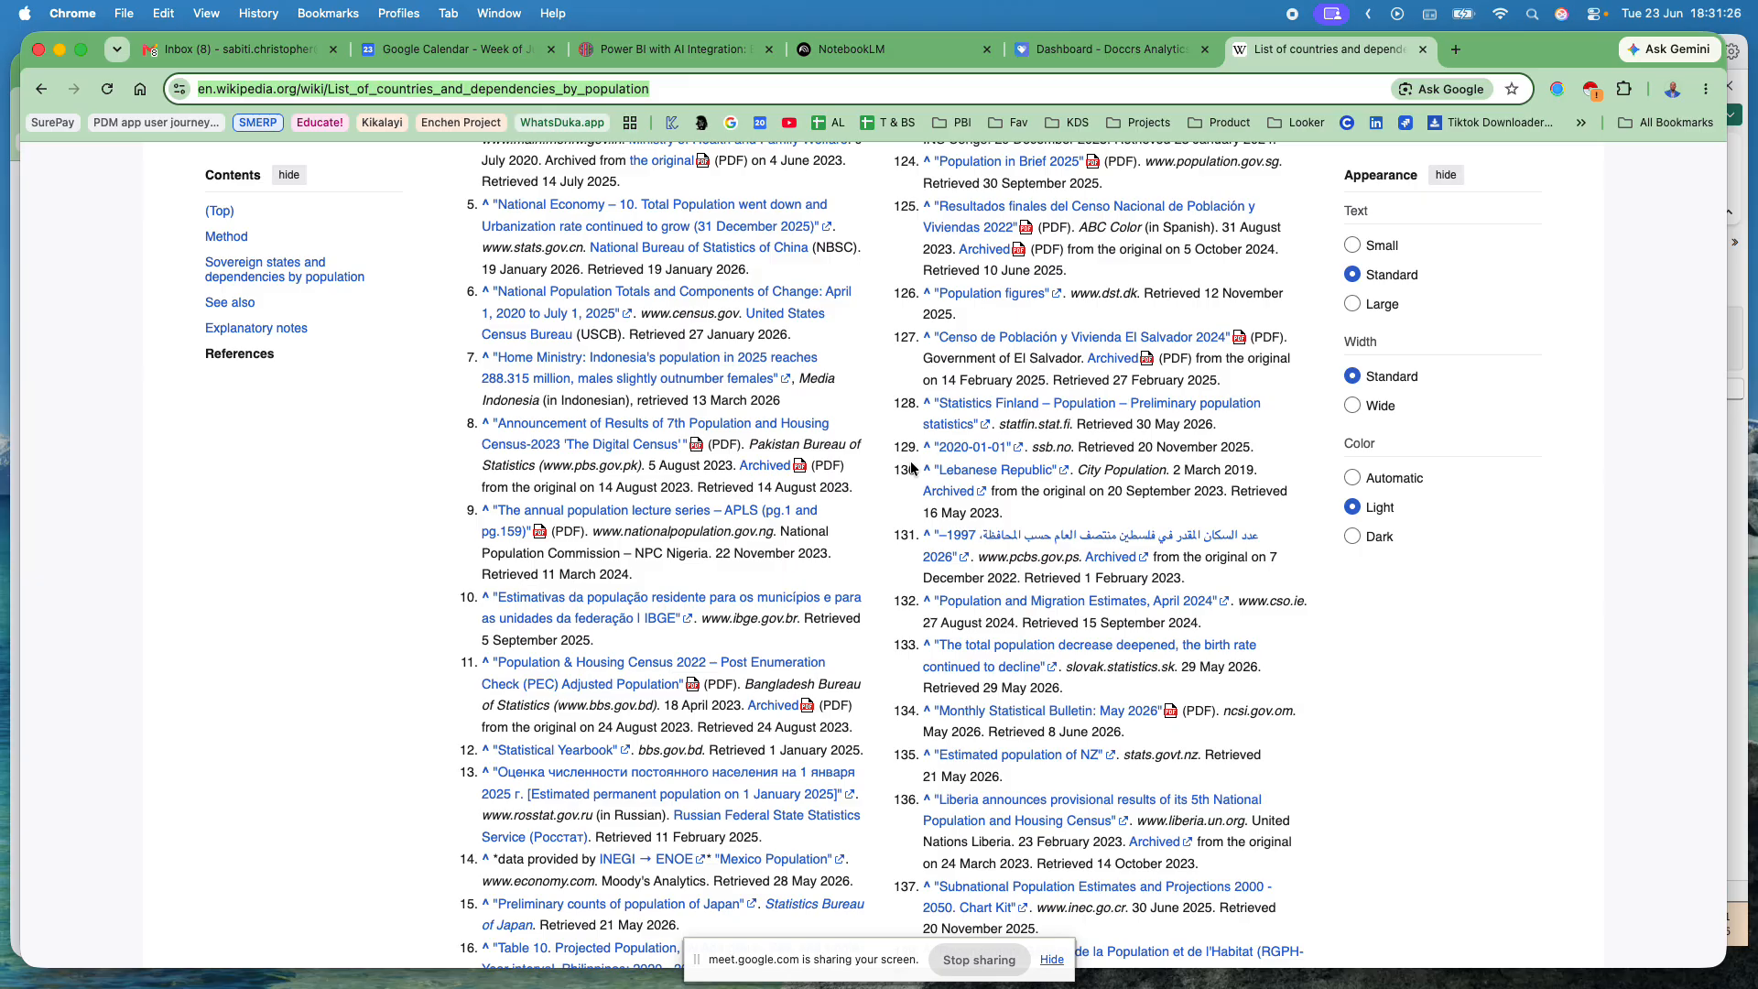
scroll(910, 467, "up", 10)
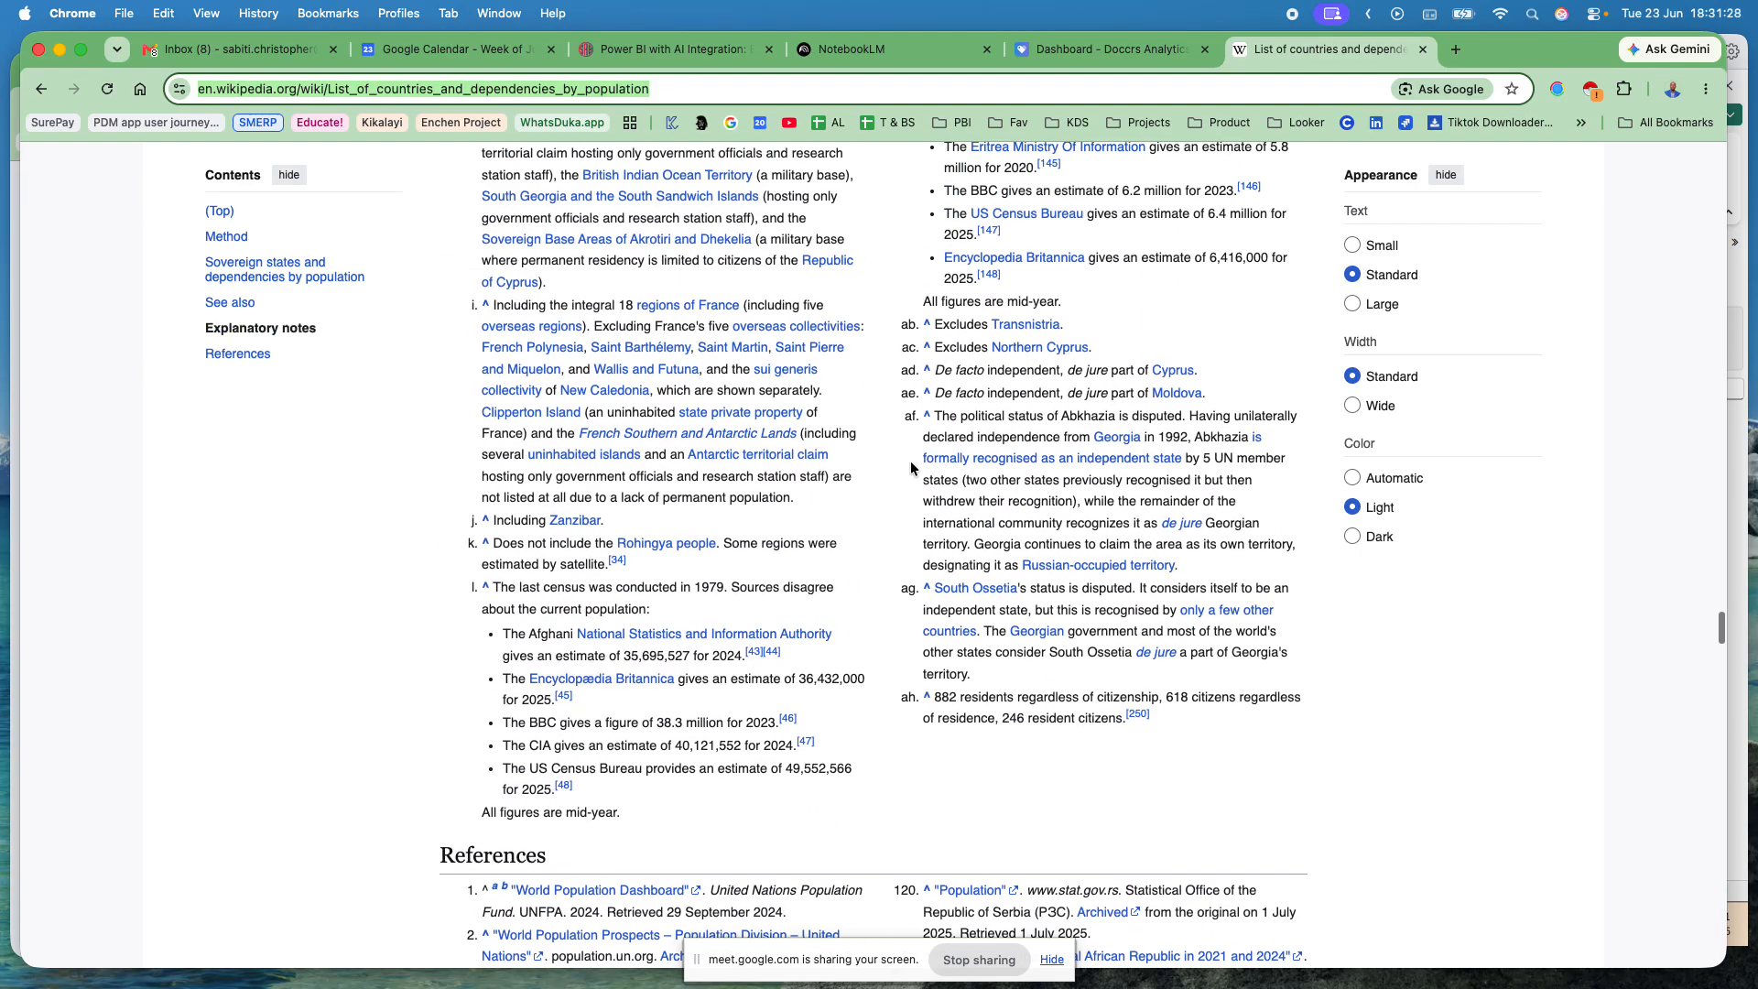
scroll(910, 467, "down", 6)
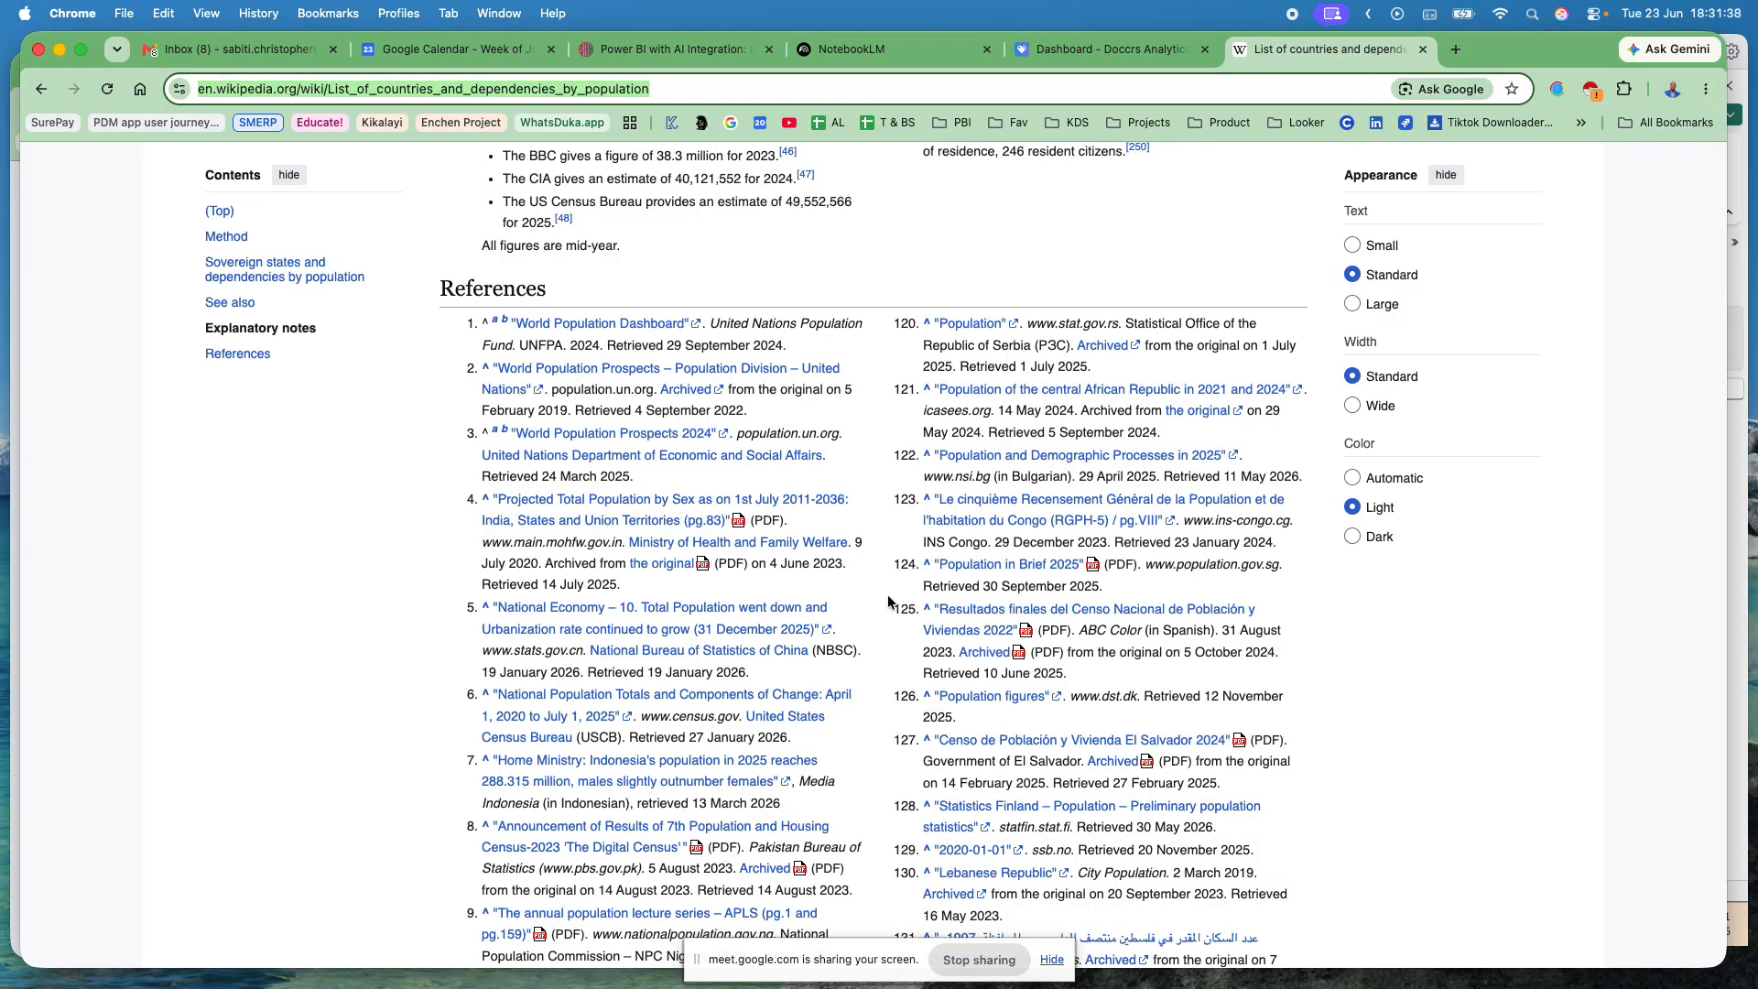
scroll(903, 614, "down", 20)
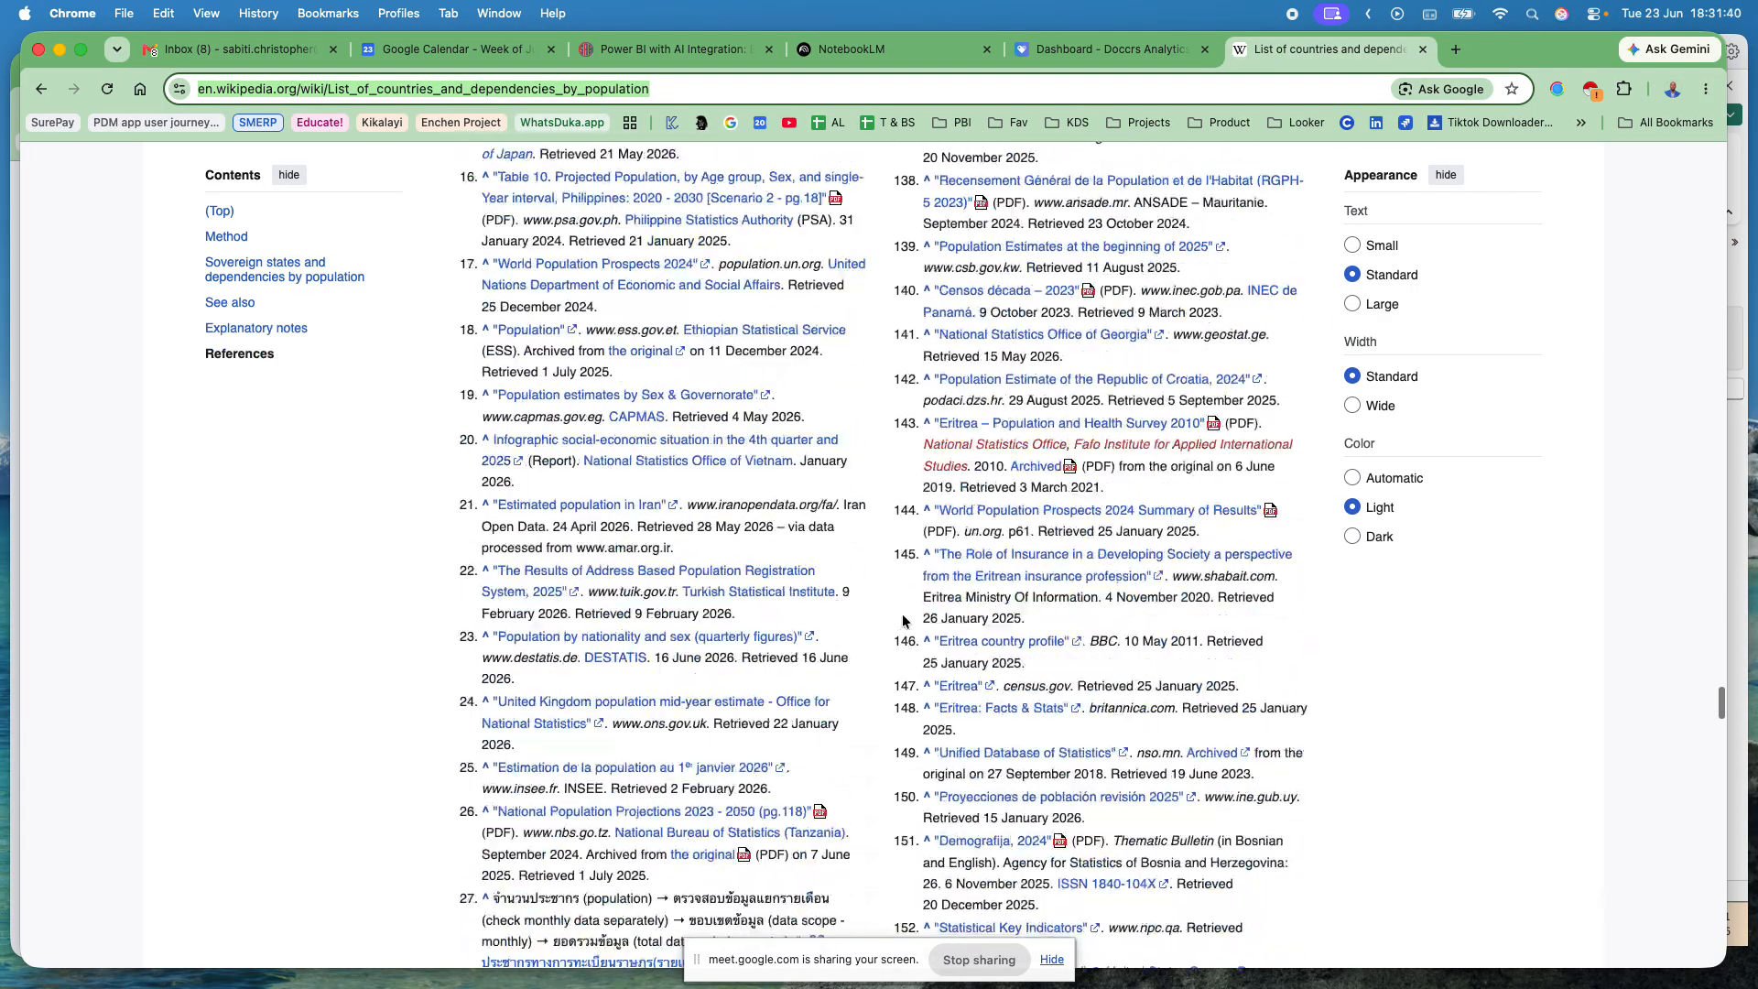
scroll(903, 621, "down", 15)
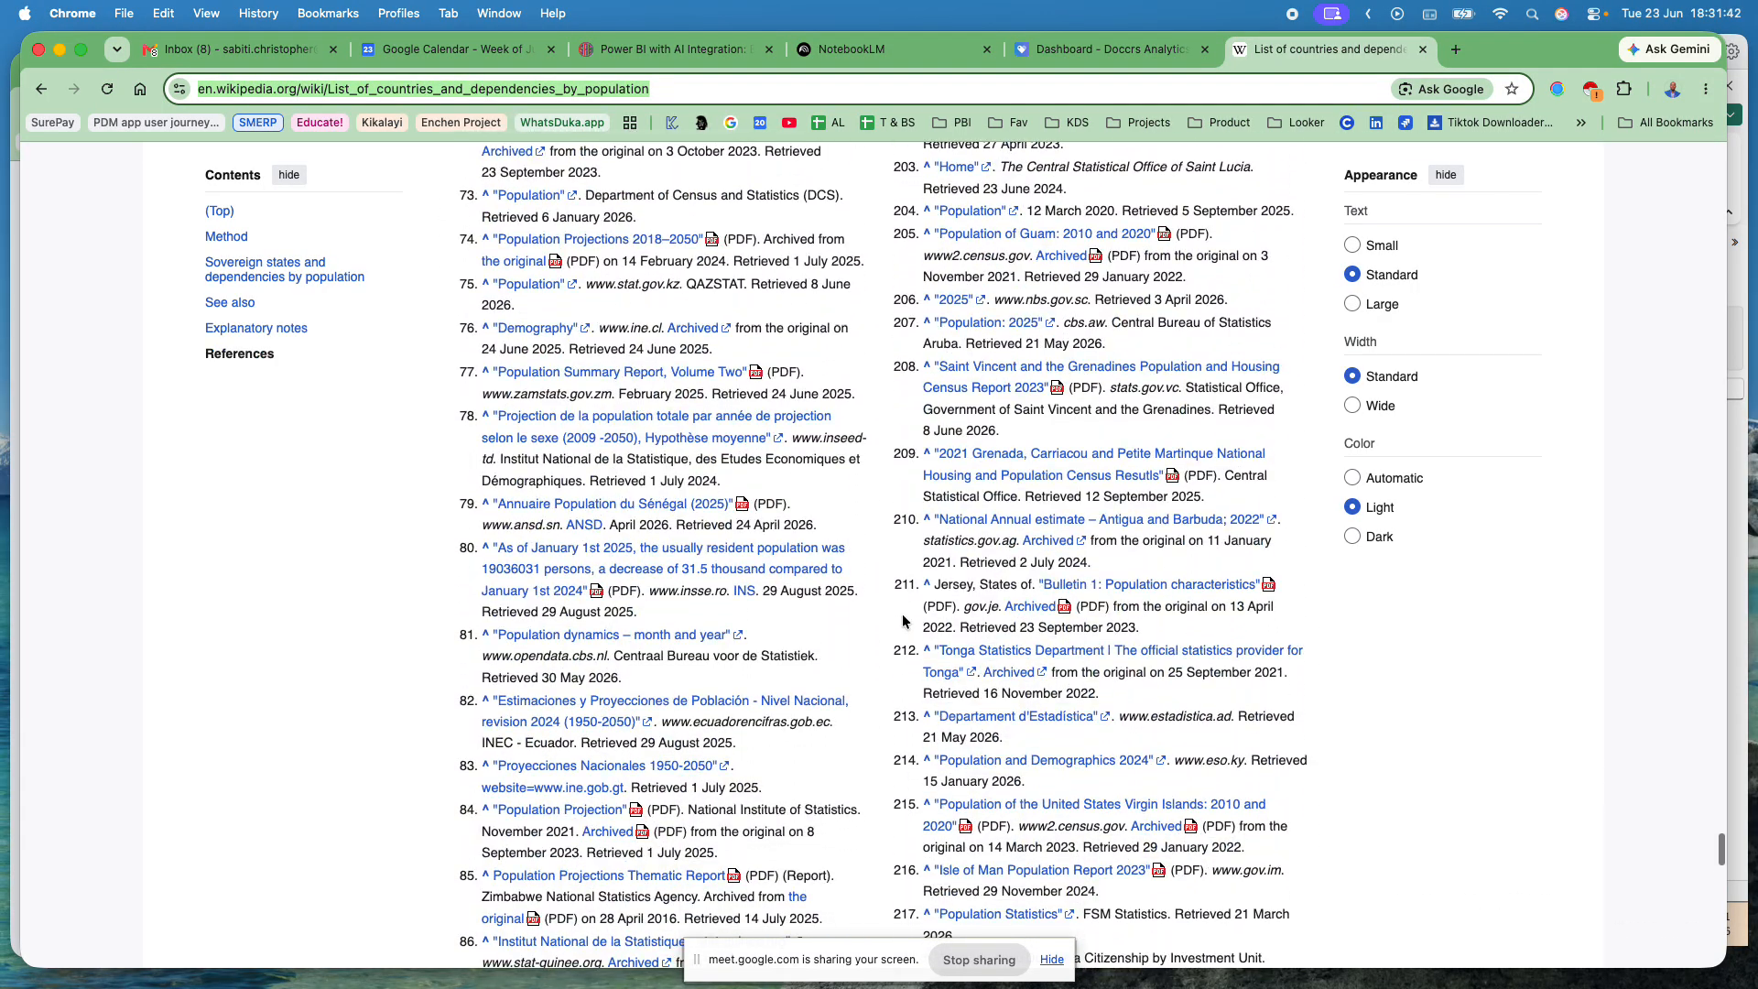
scroll(903, 621, "down", 10)
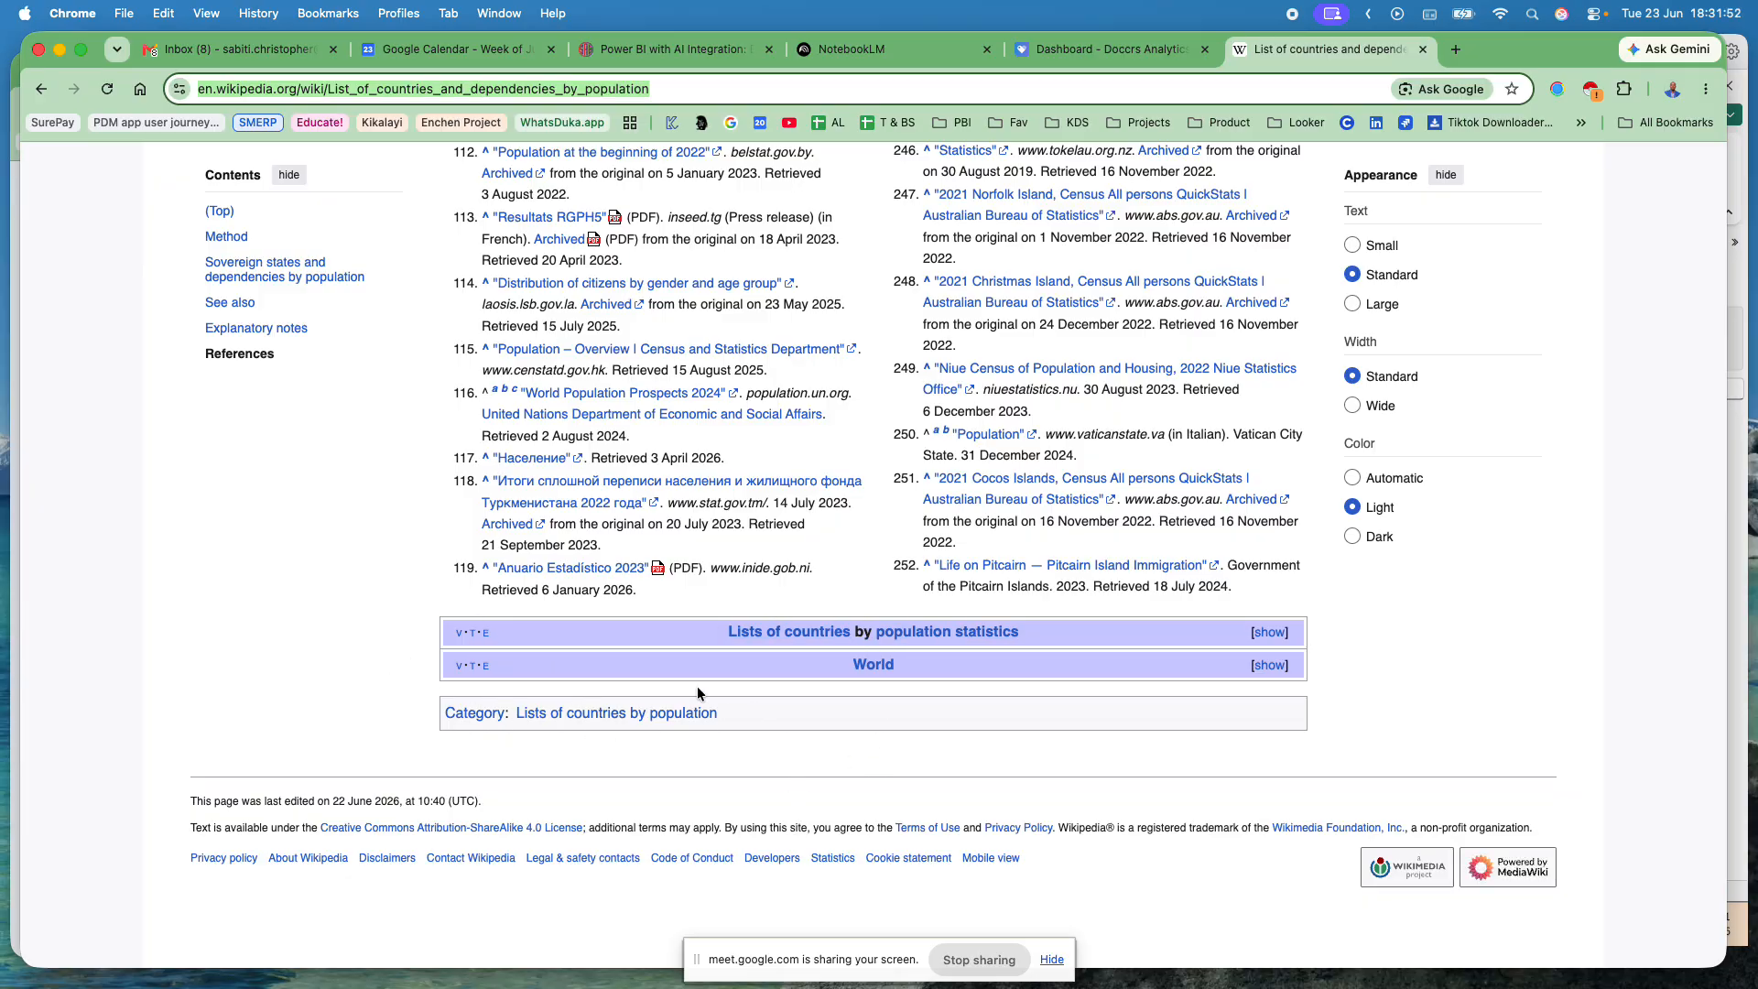
Step: Go back up to the Wikipedia article's population table and review its section introduction and country rows
scroll(866, 518, "up", 20)
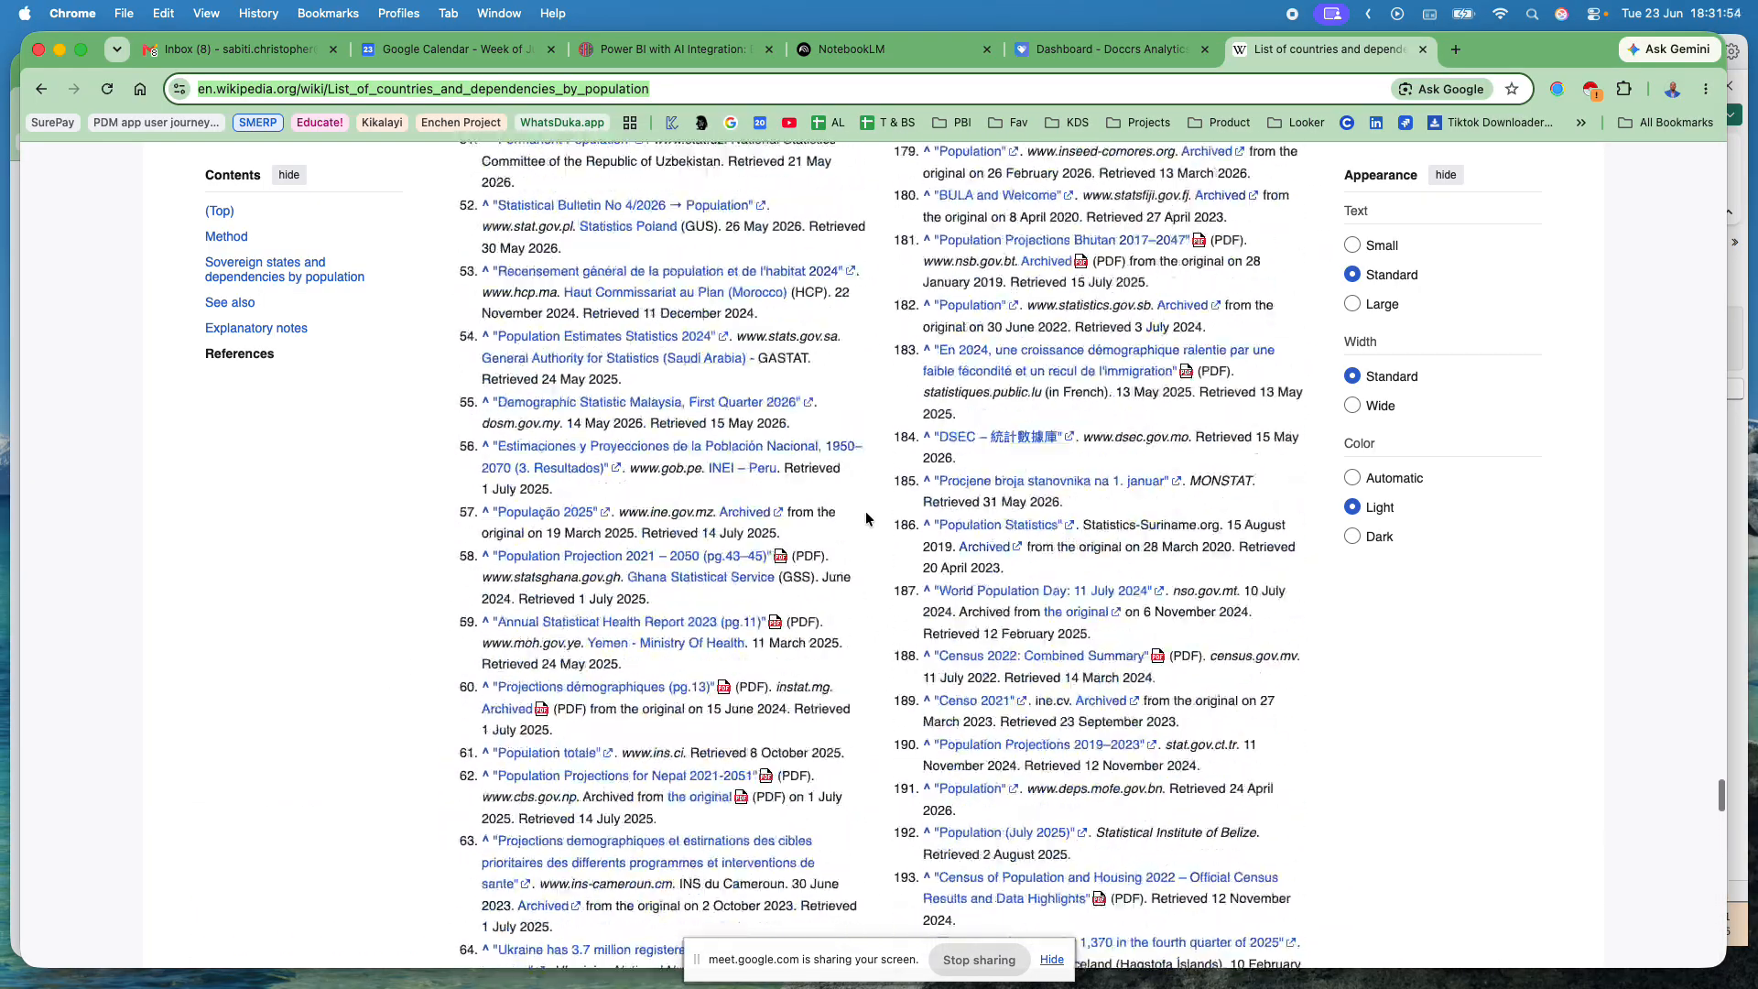
scroll(866, 518, "up", 20)
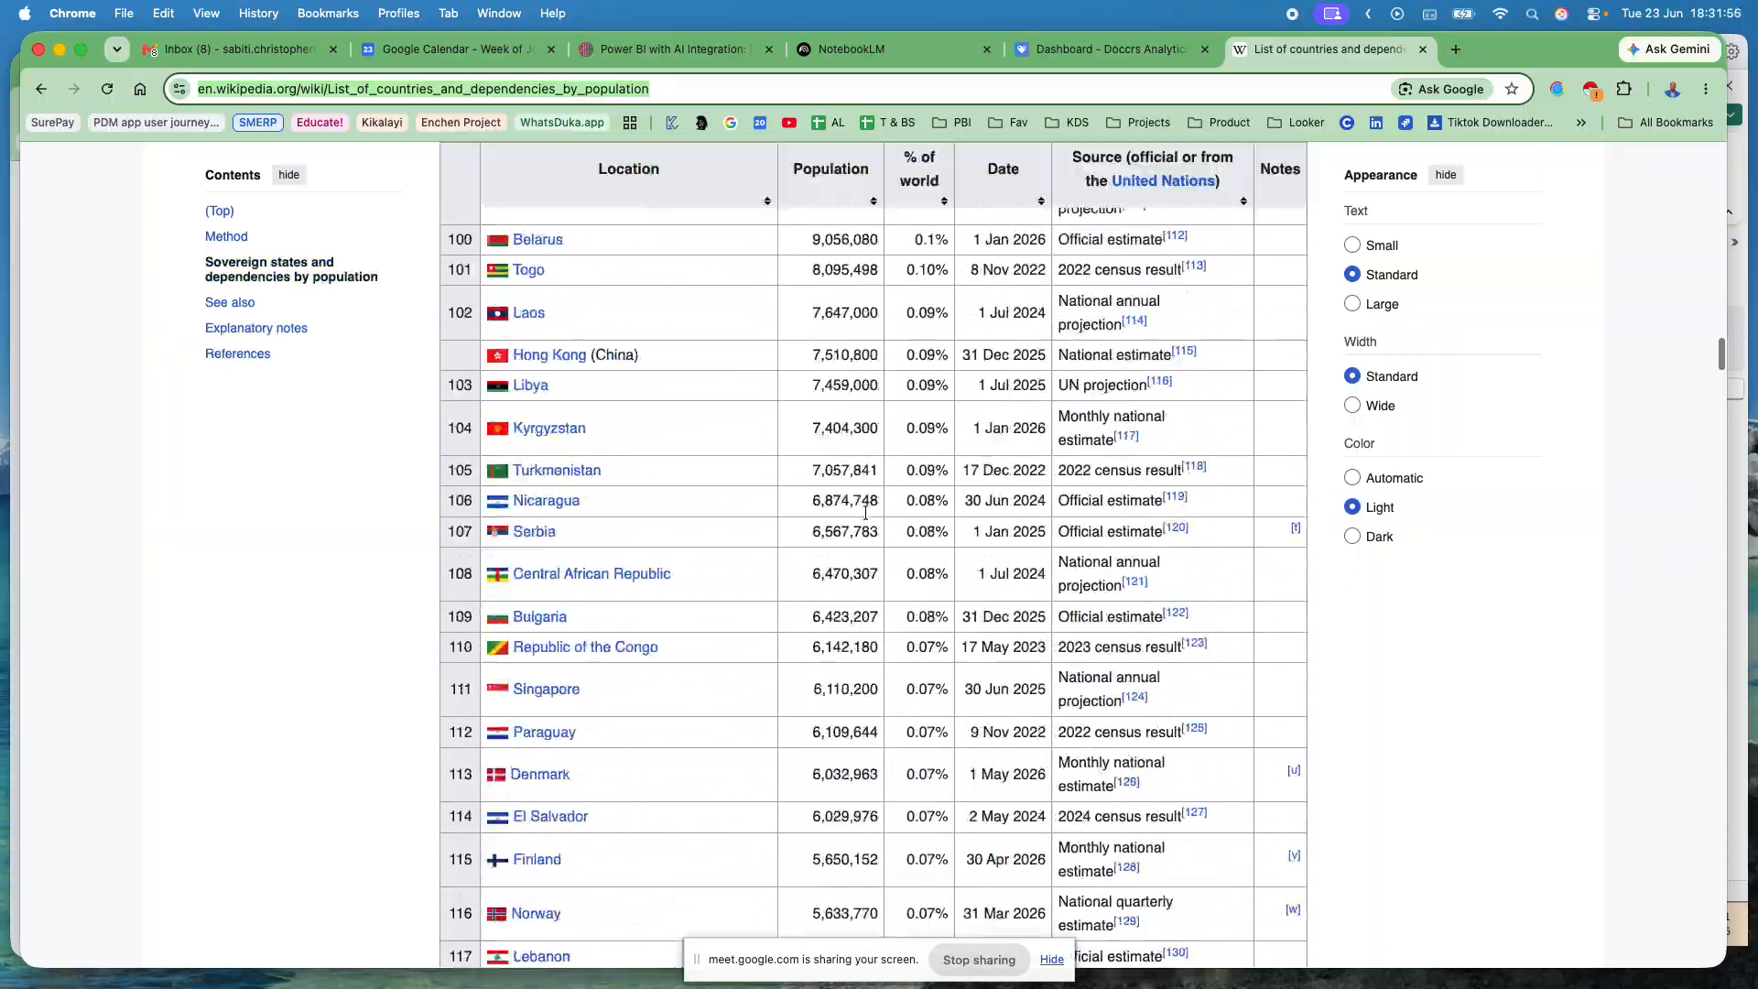
scroll(867, 518, "up", 15)
scroll(865, 510, "down", 12)
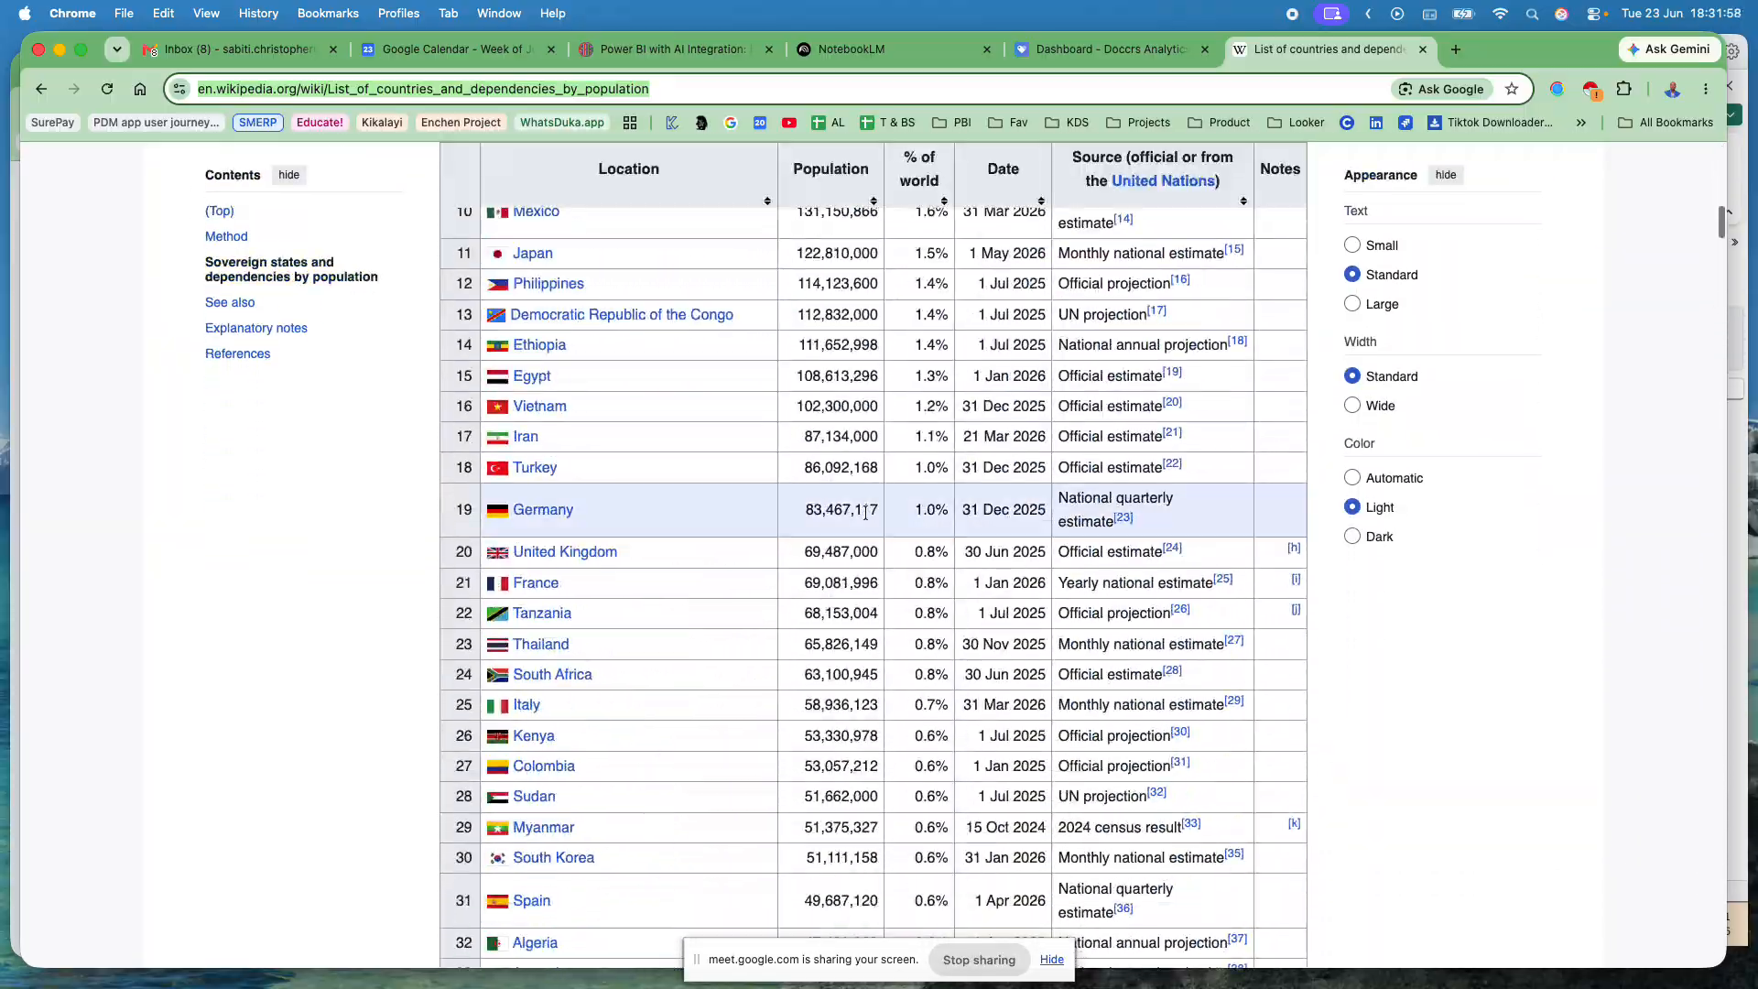
scroll(866, 513, "up", 7)
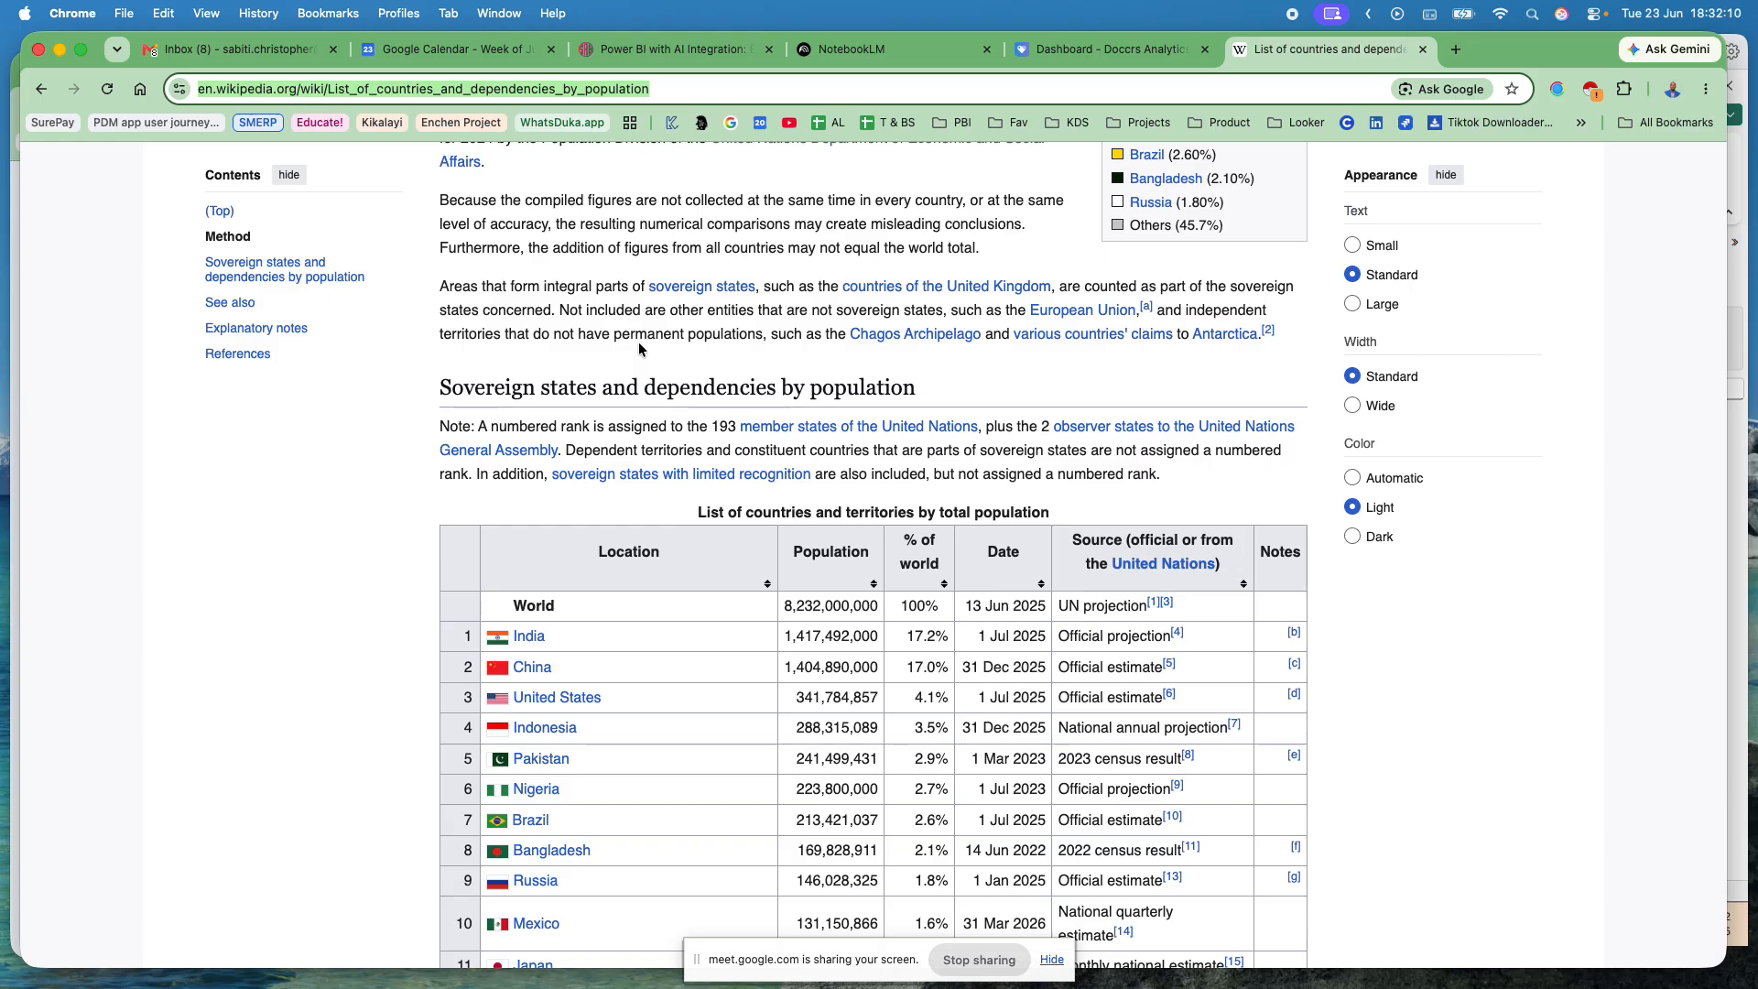
scroll(638, 348, "down", 12)
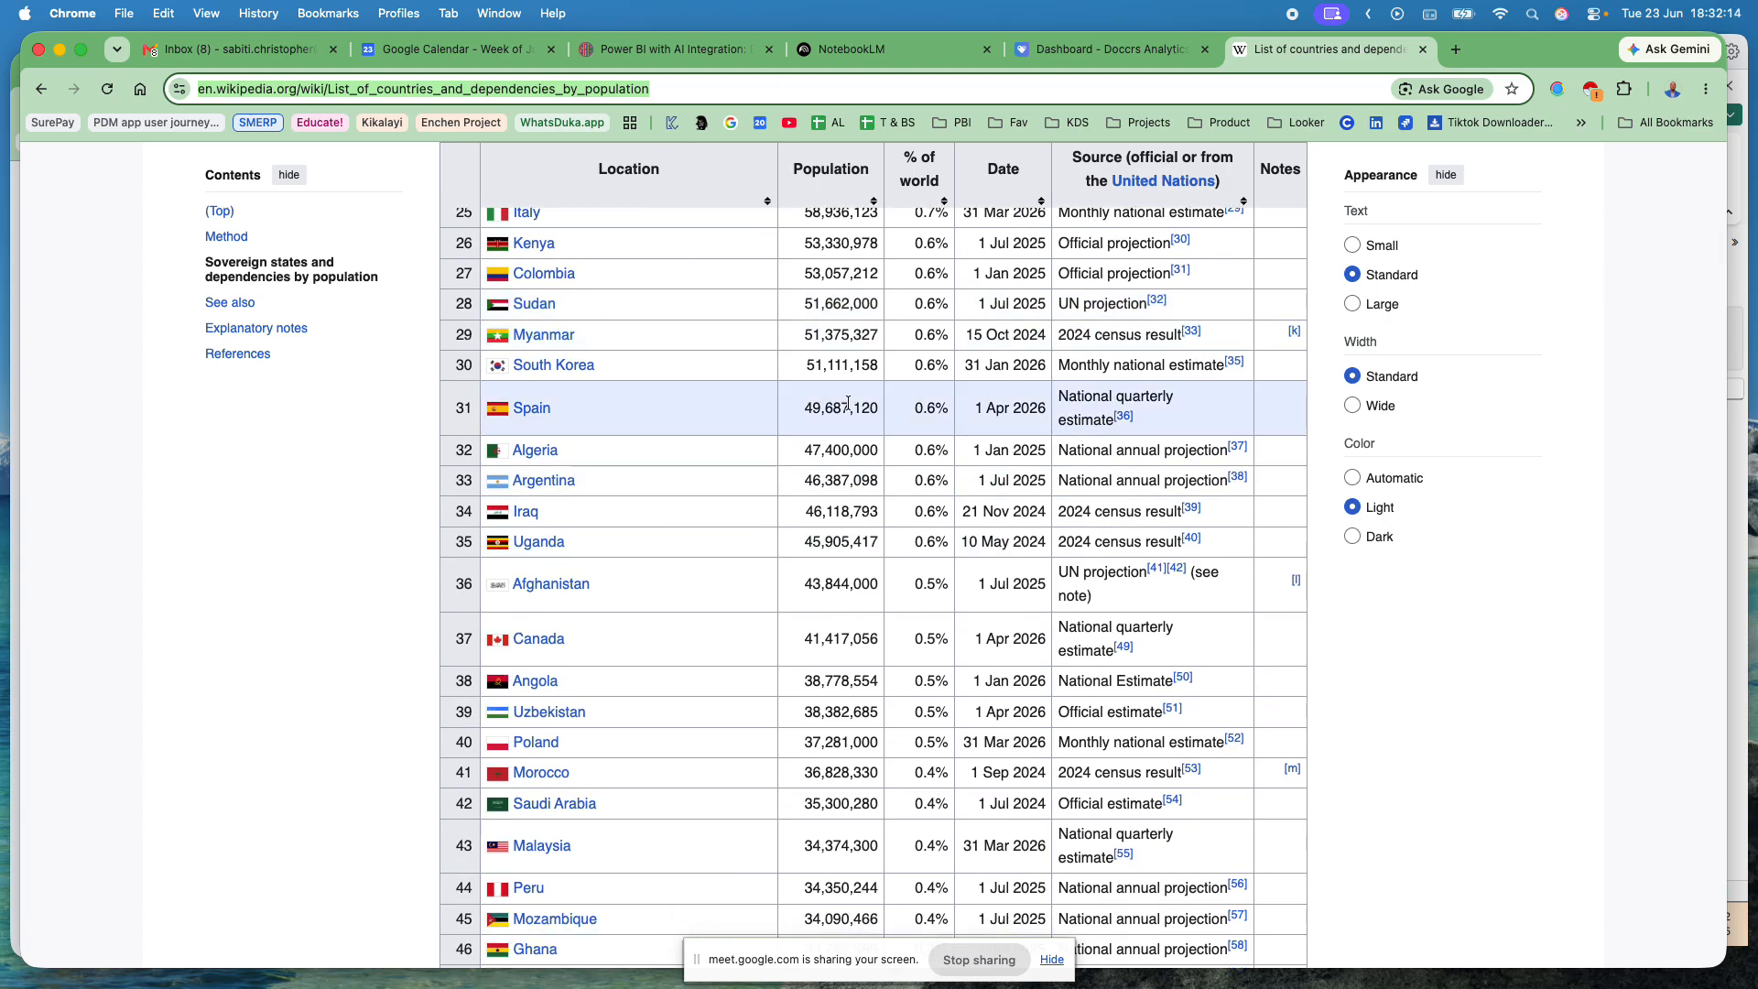
Step: Search Google in a new tab for "premier league"
left_click(1450, 53)
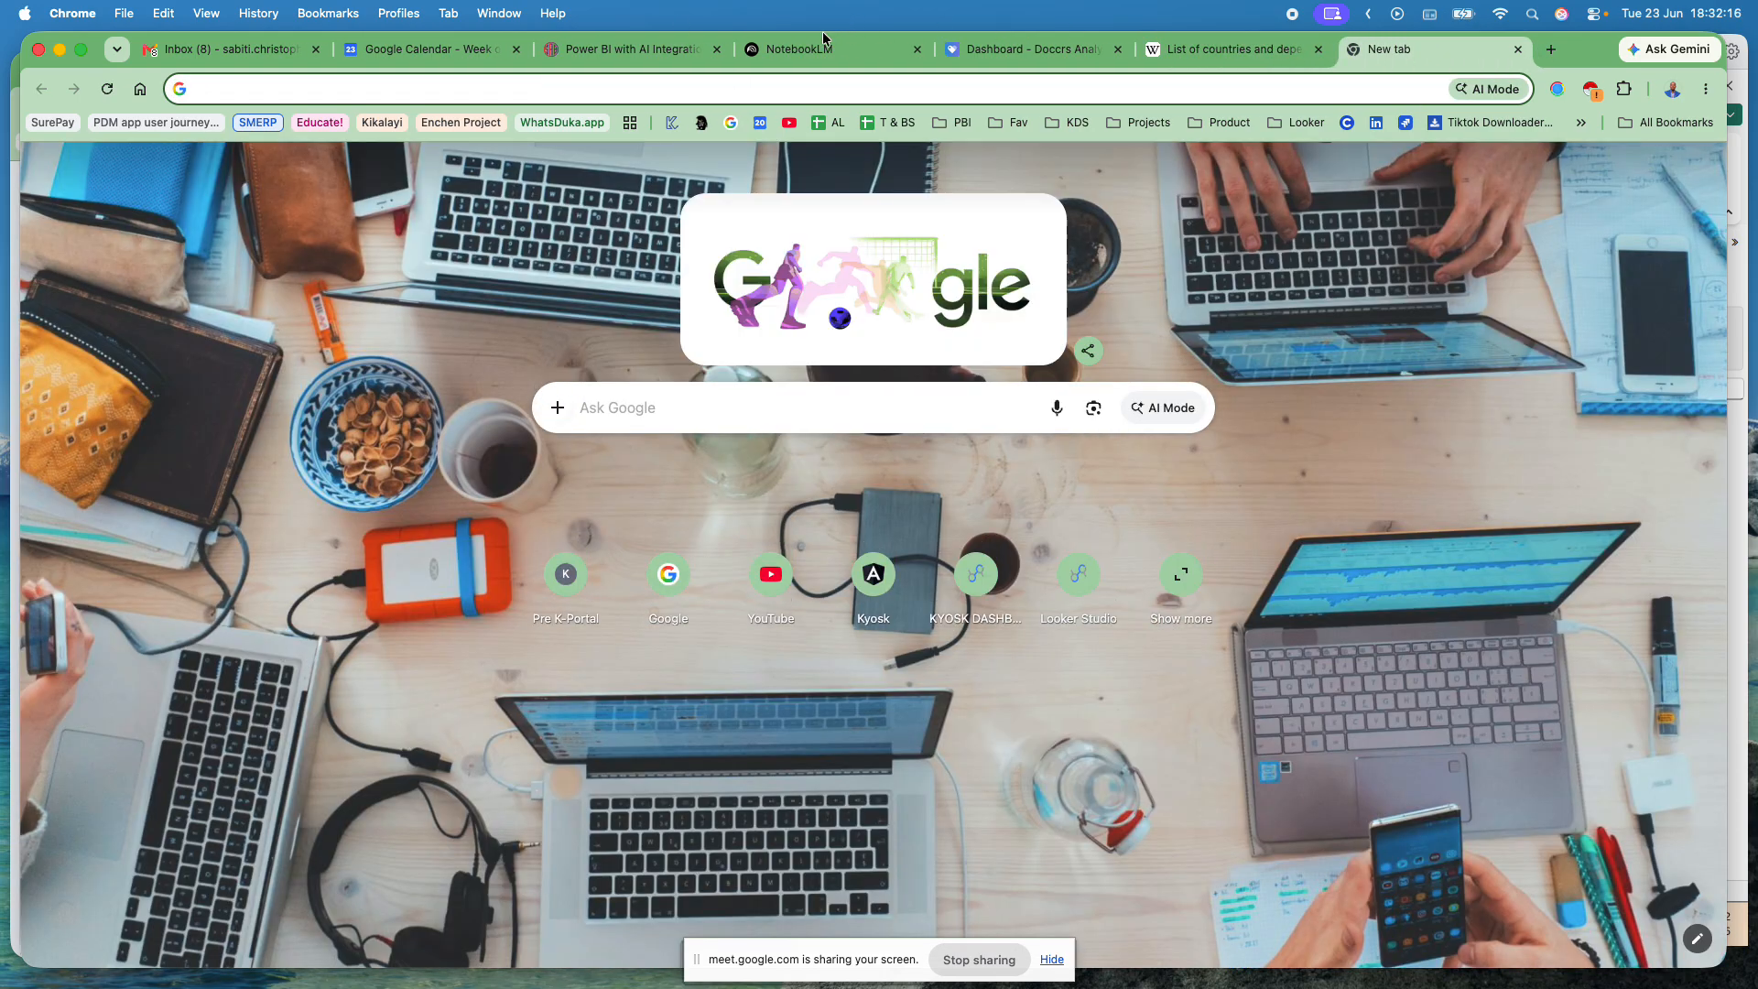
left_click(791, 86)
type("premier")
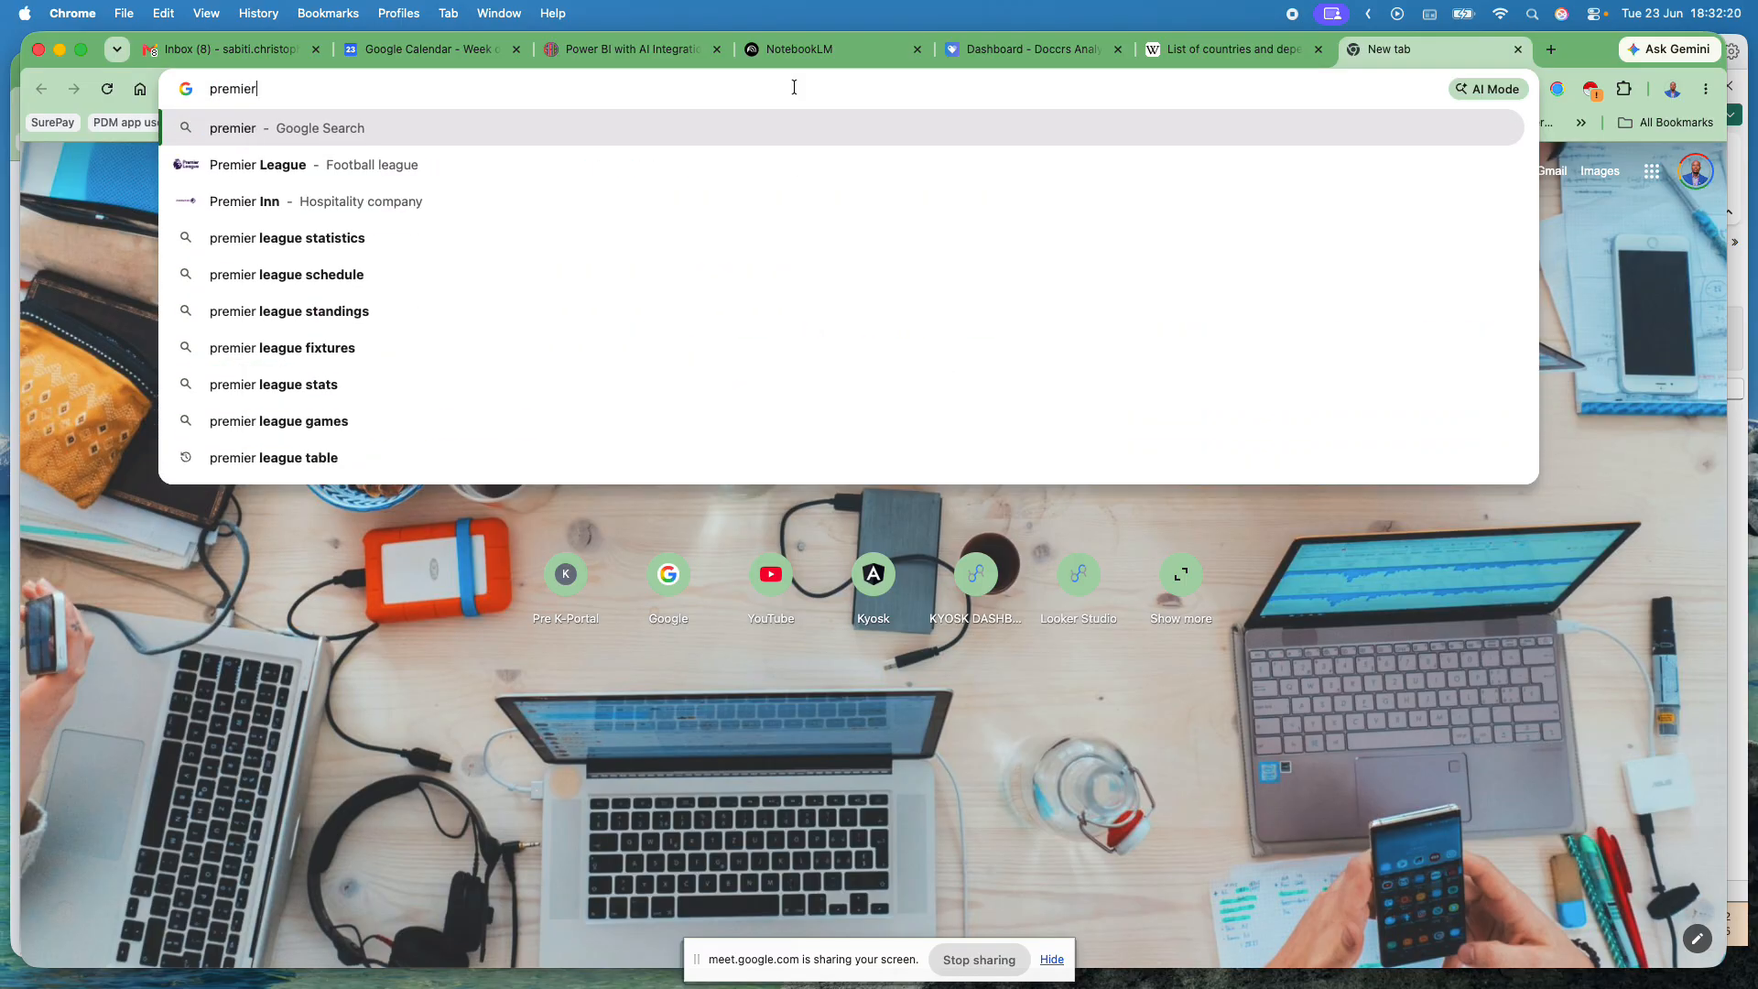
type(" league")
key("Return")
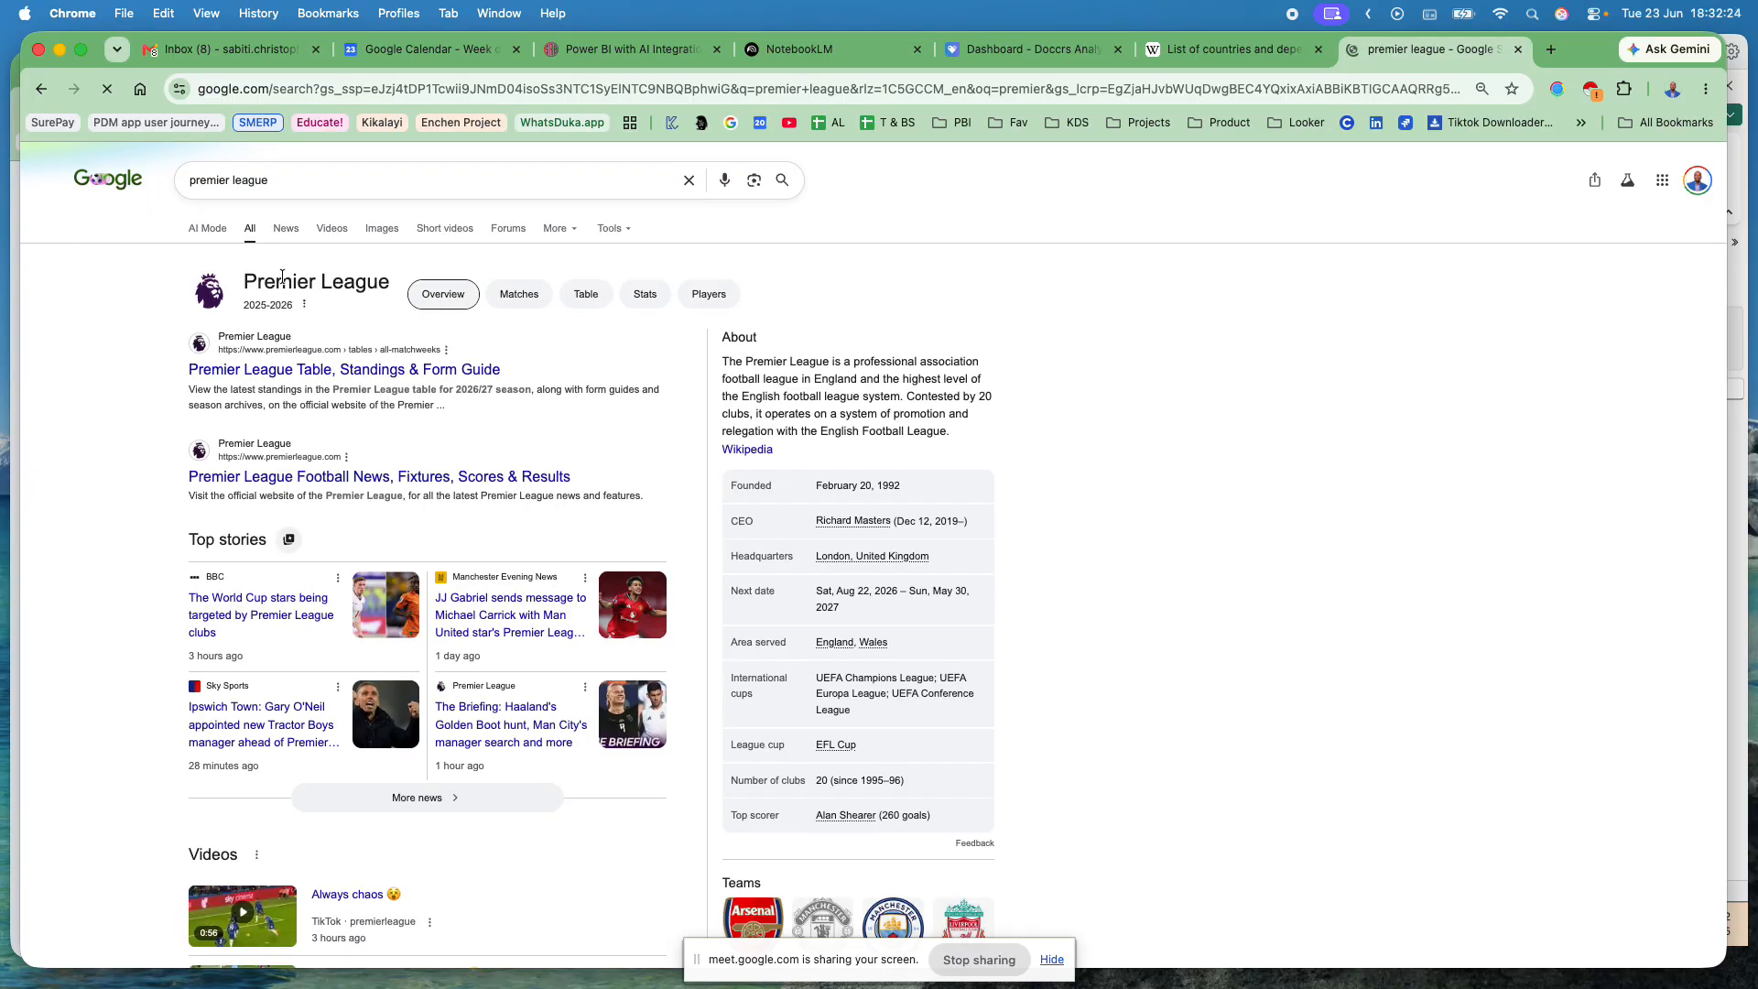
Step: Open the official Premier League Table, Standings & Form Guide page from the search results and look through it
left_click(318, 371)
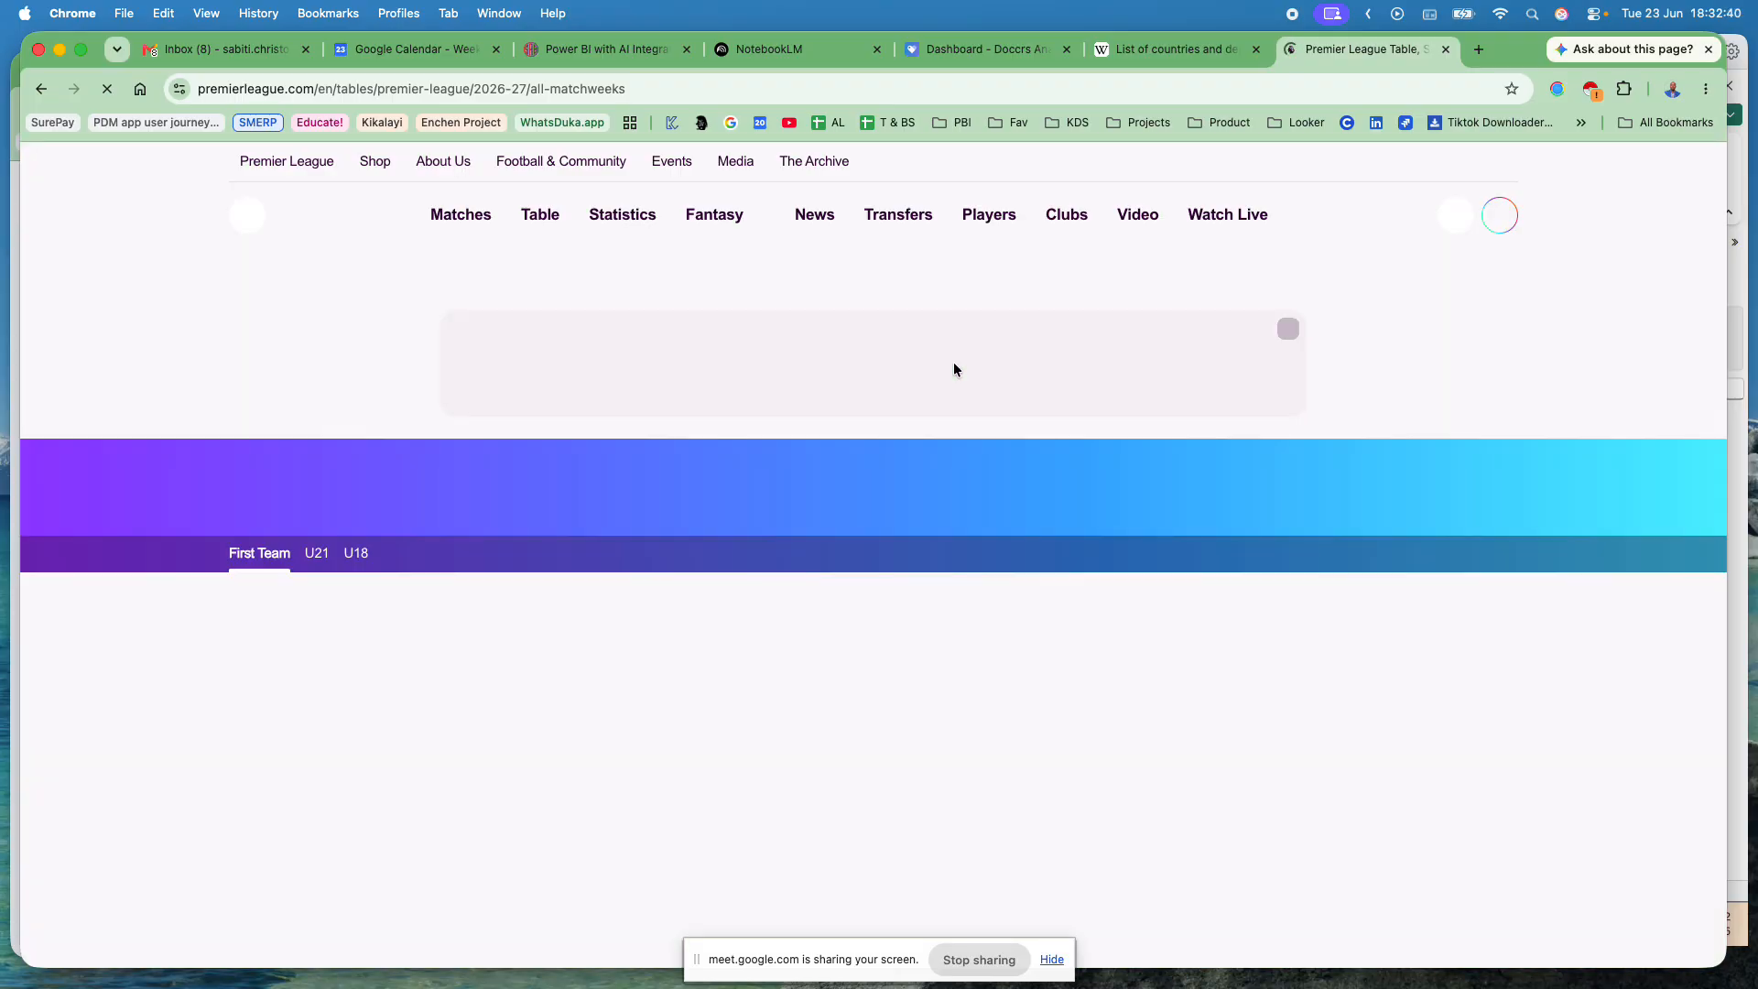
scroll(953, 363, "down", 3)
Step: Switch back to Power BI Desktop and preview the HTML Code item of the Wikipedia page in the Navigator
key("super+Tab")
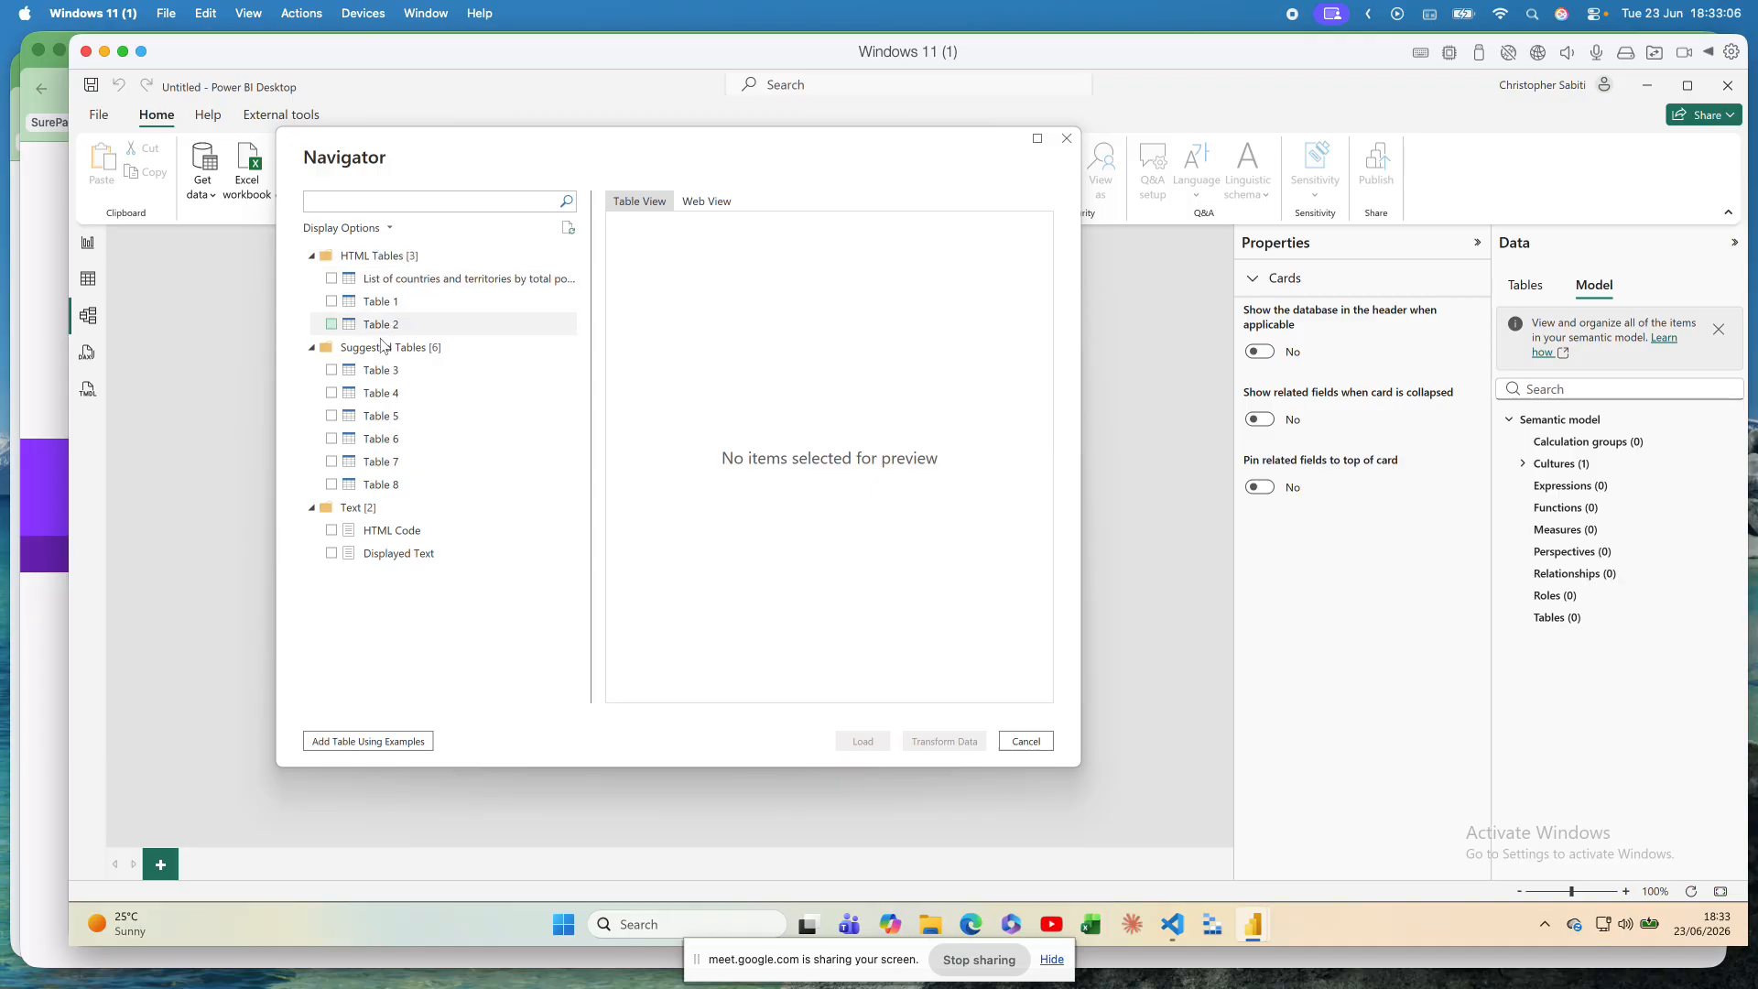
left_click(376, 534)
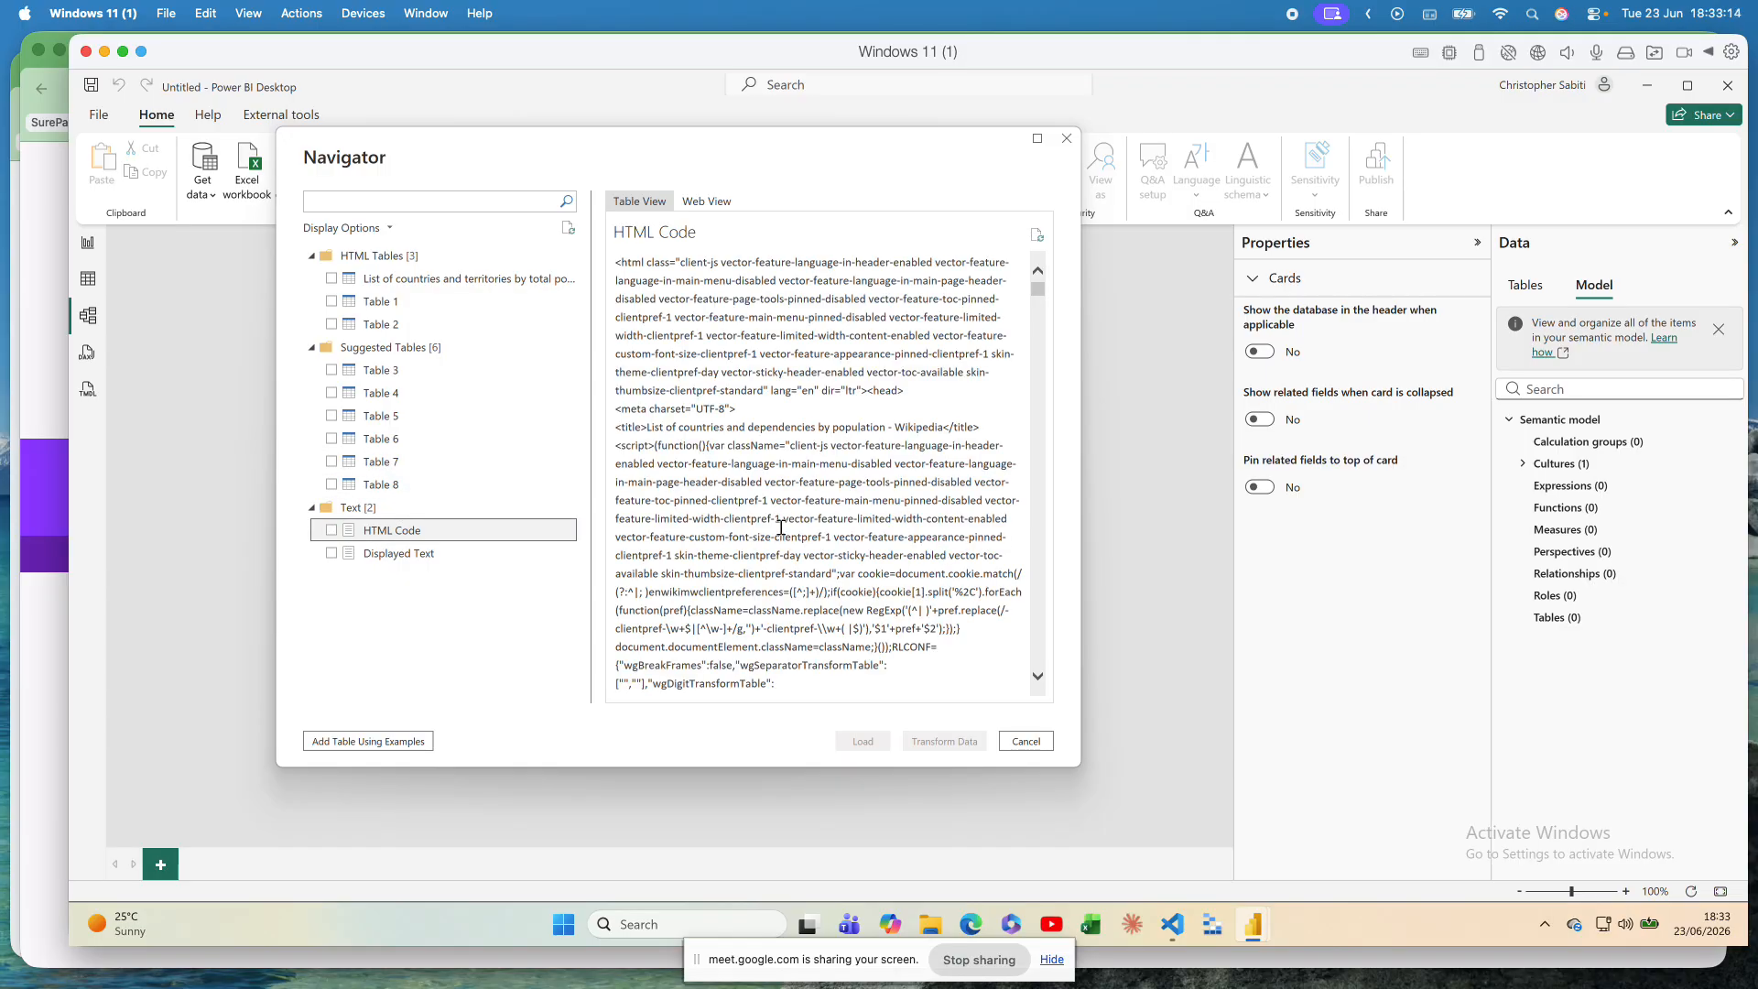
scroll(775, 540, "down", 8)
scroll(776, 540, "up", 10)
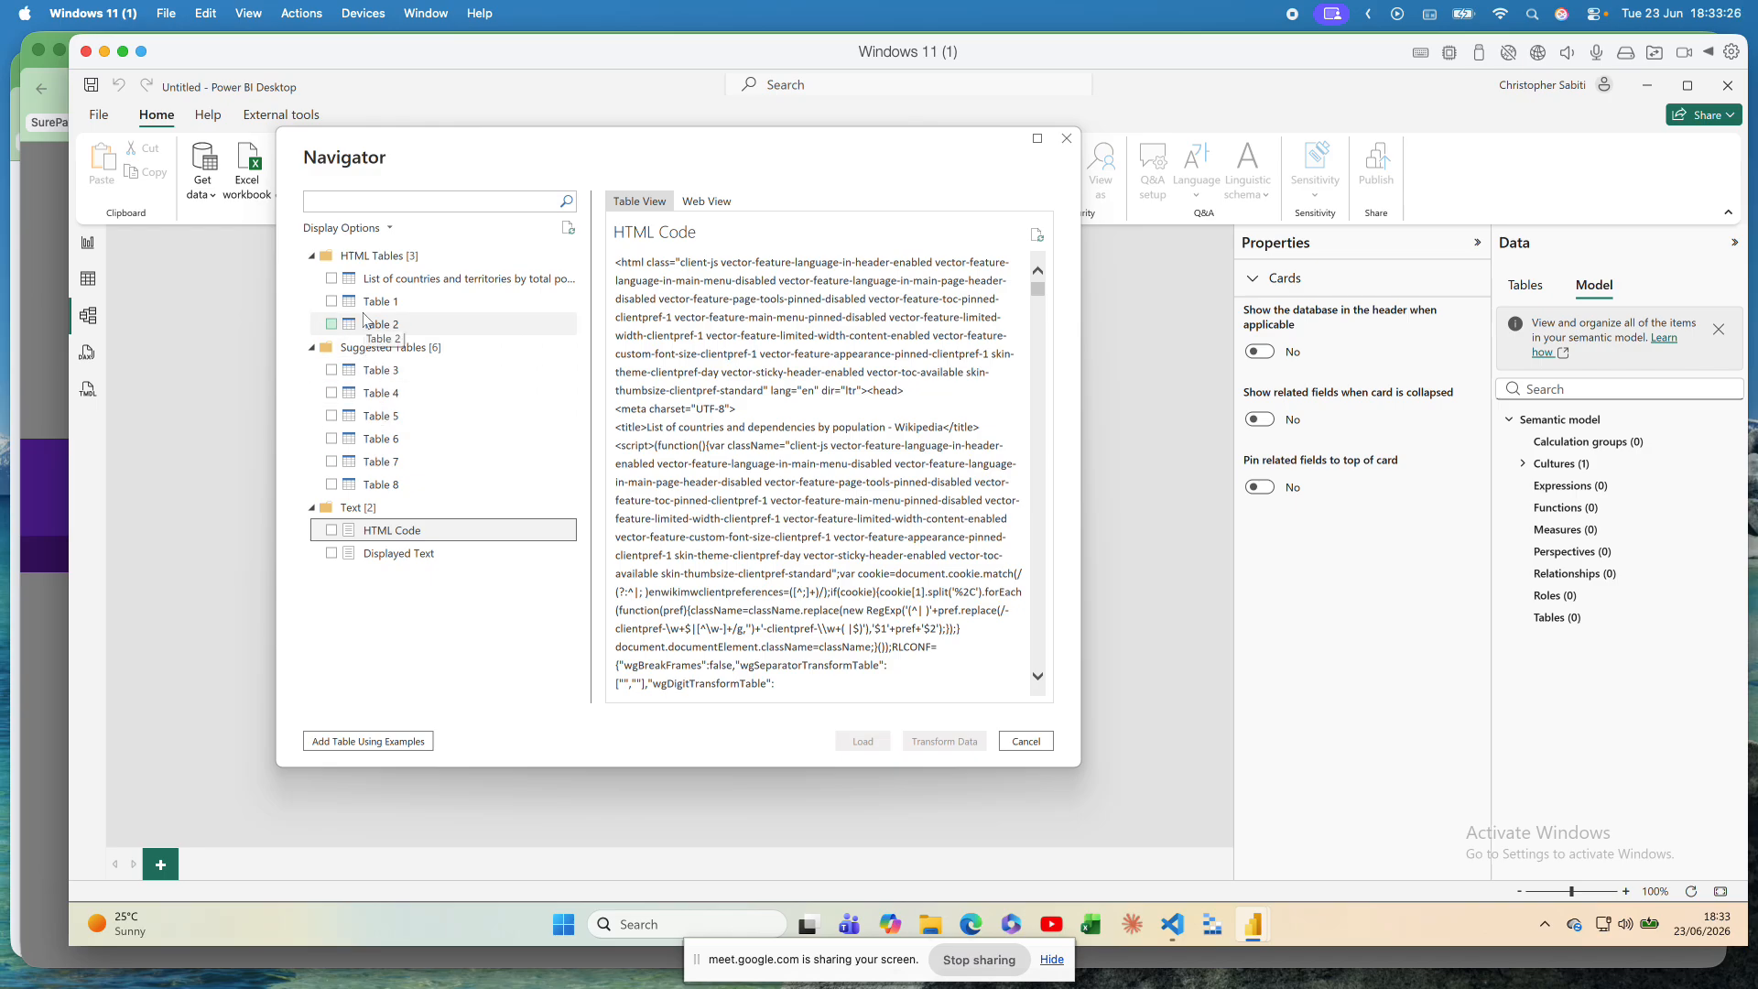
Step: Preview the "List of countries and territories by total population" table and review all its columns from Location to Notes
left_click(473, 280)
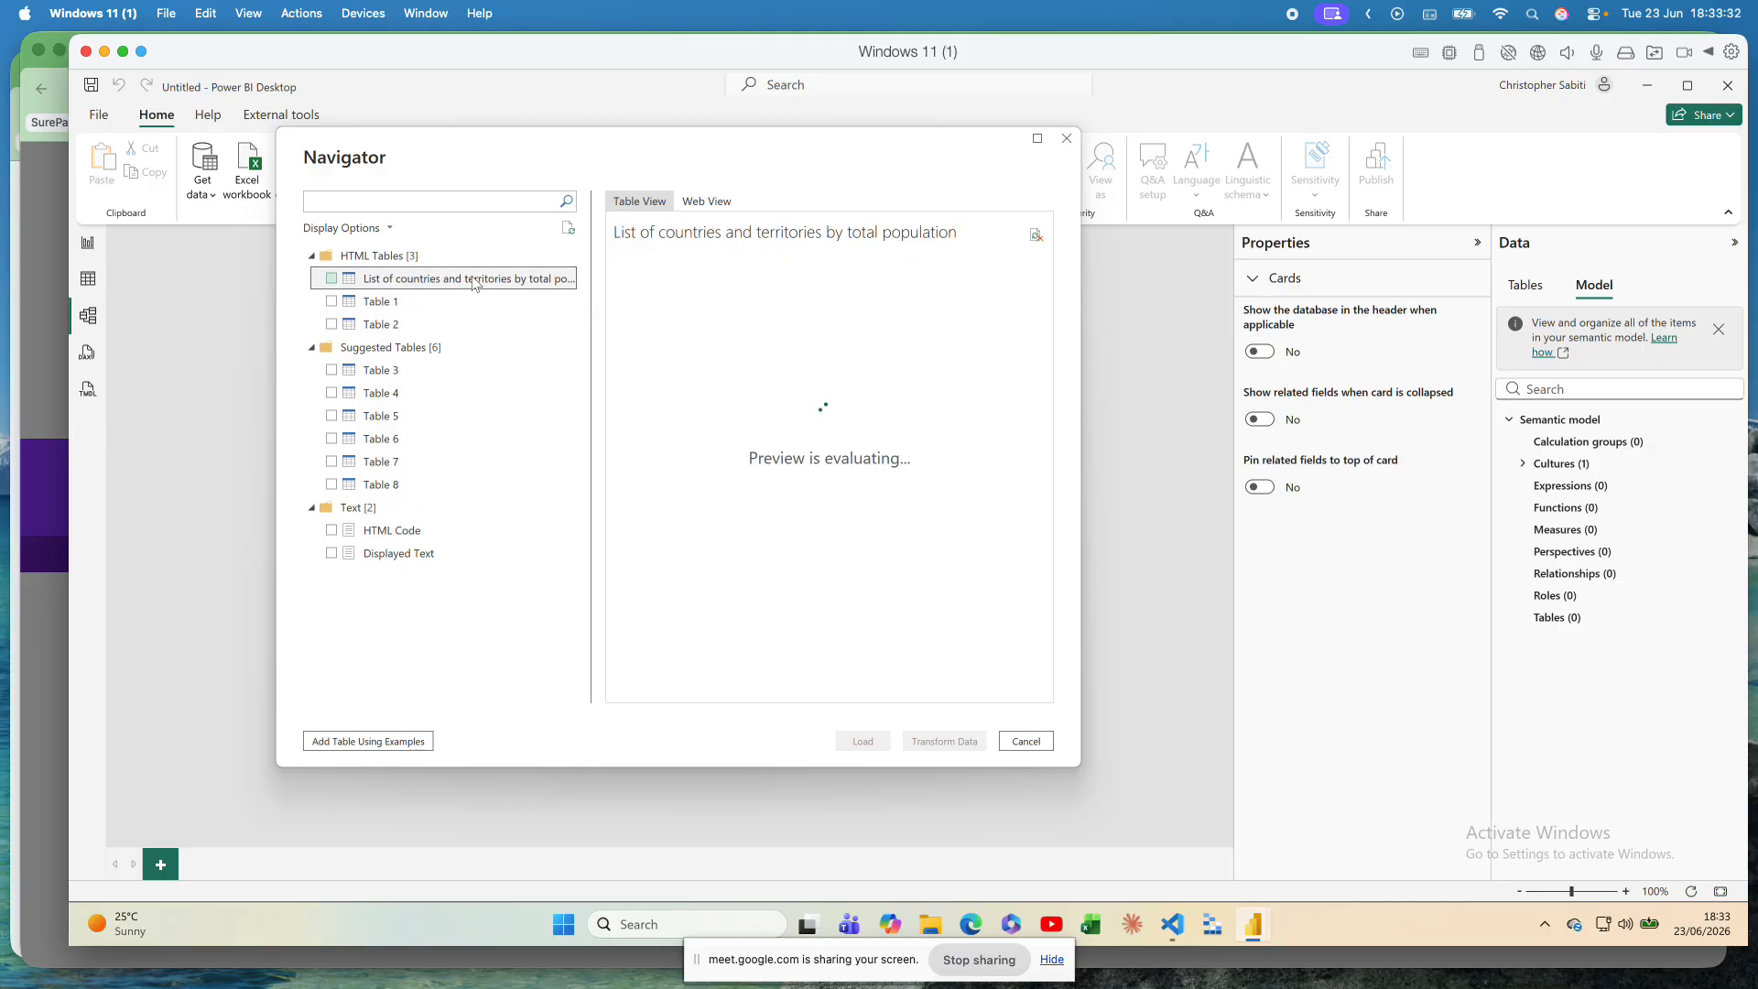
scroll(940, 384, "right", 3)
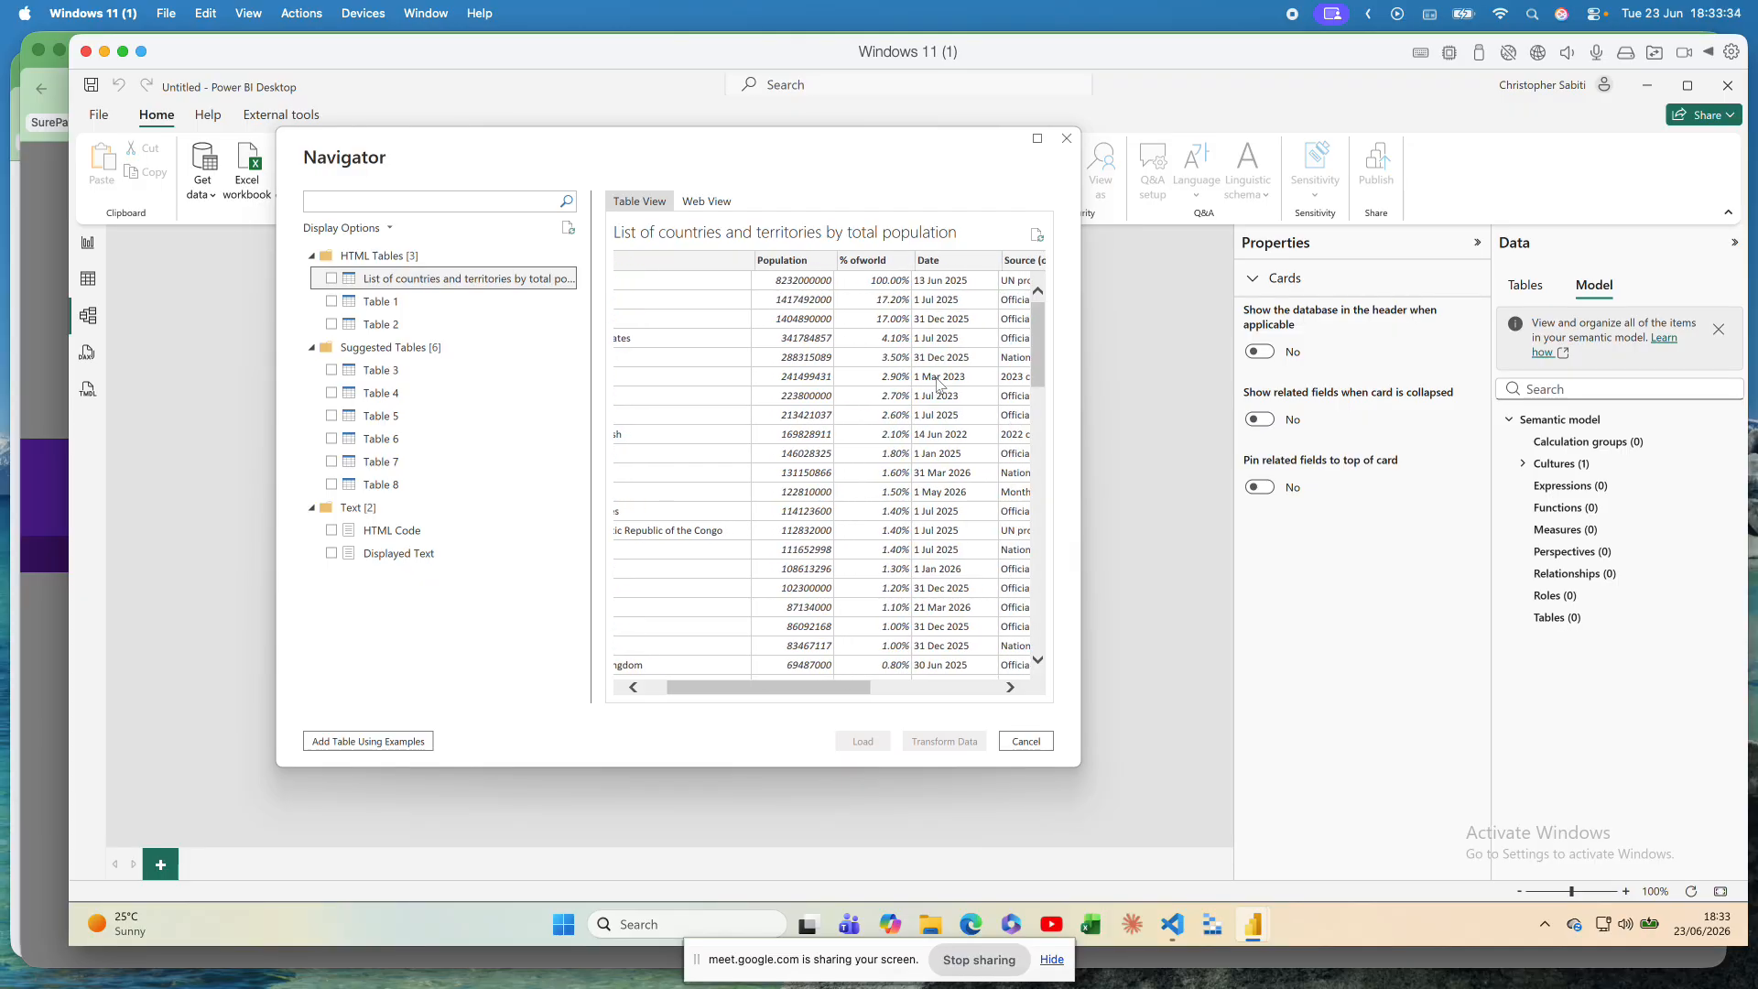
scroll(940, 385, "right", 5)
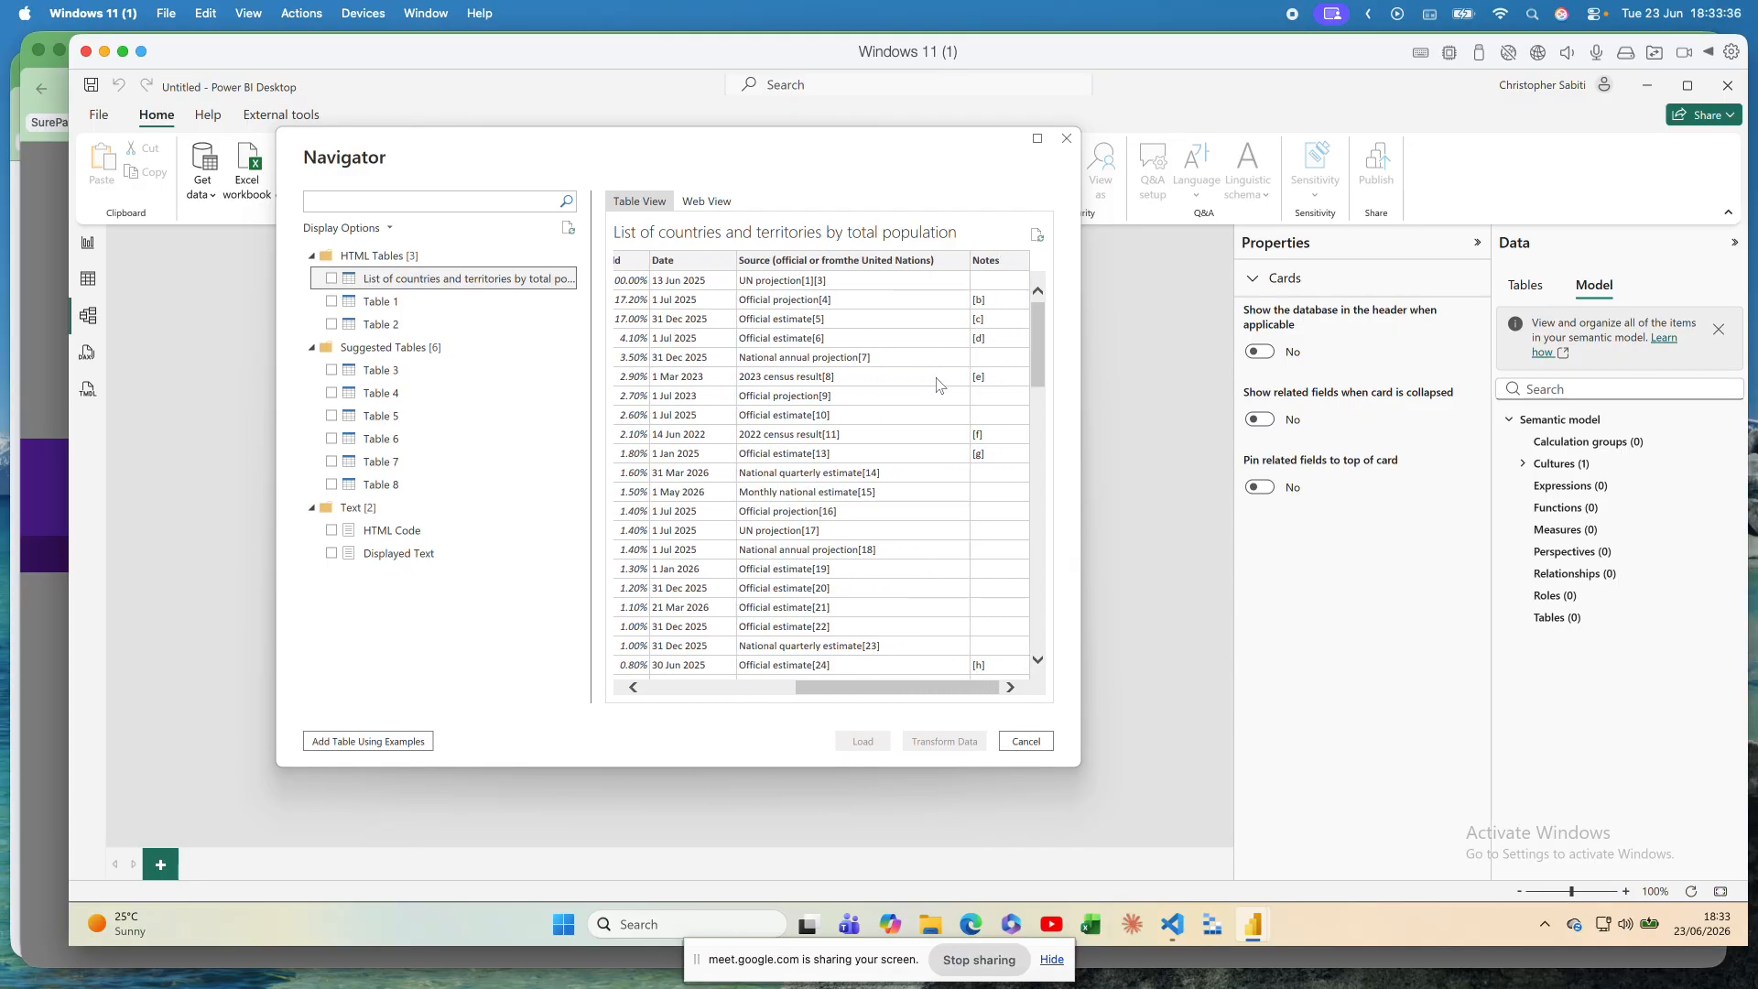
scroll(940, 385, "left", 8)
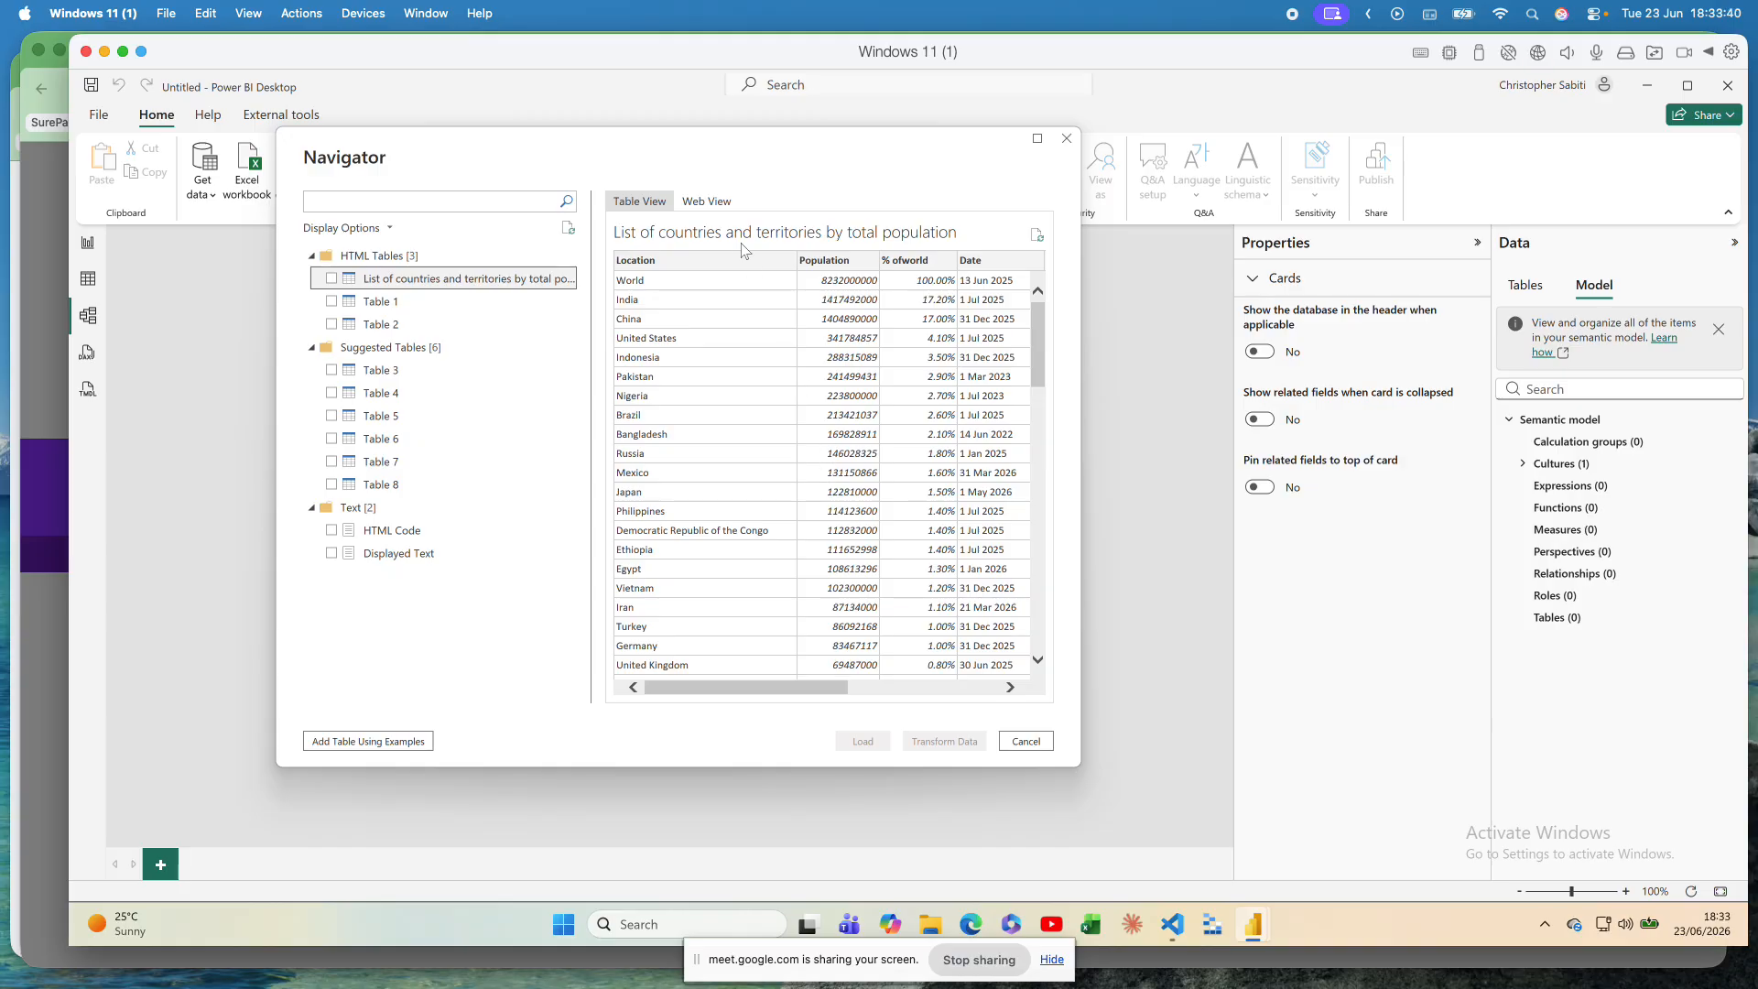
Step: Show the Wikipedia page in Web View and examine its introduction, Method section and population table
left_click(716, 202)
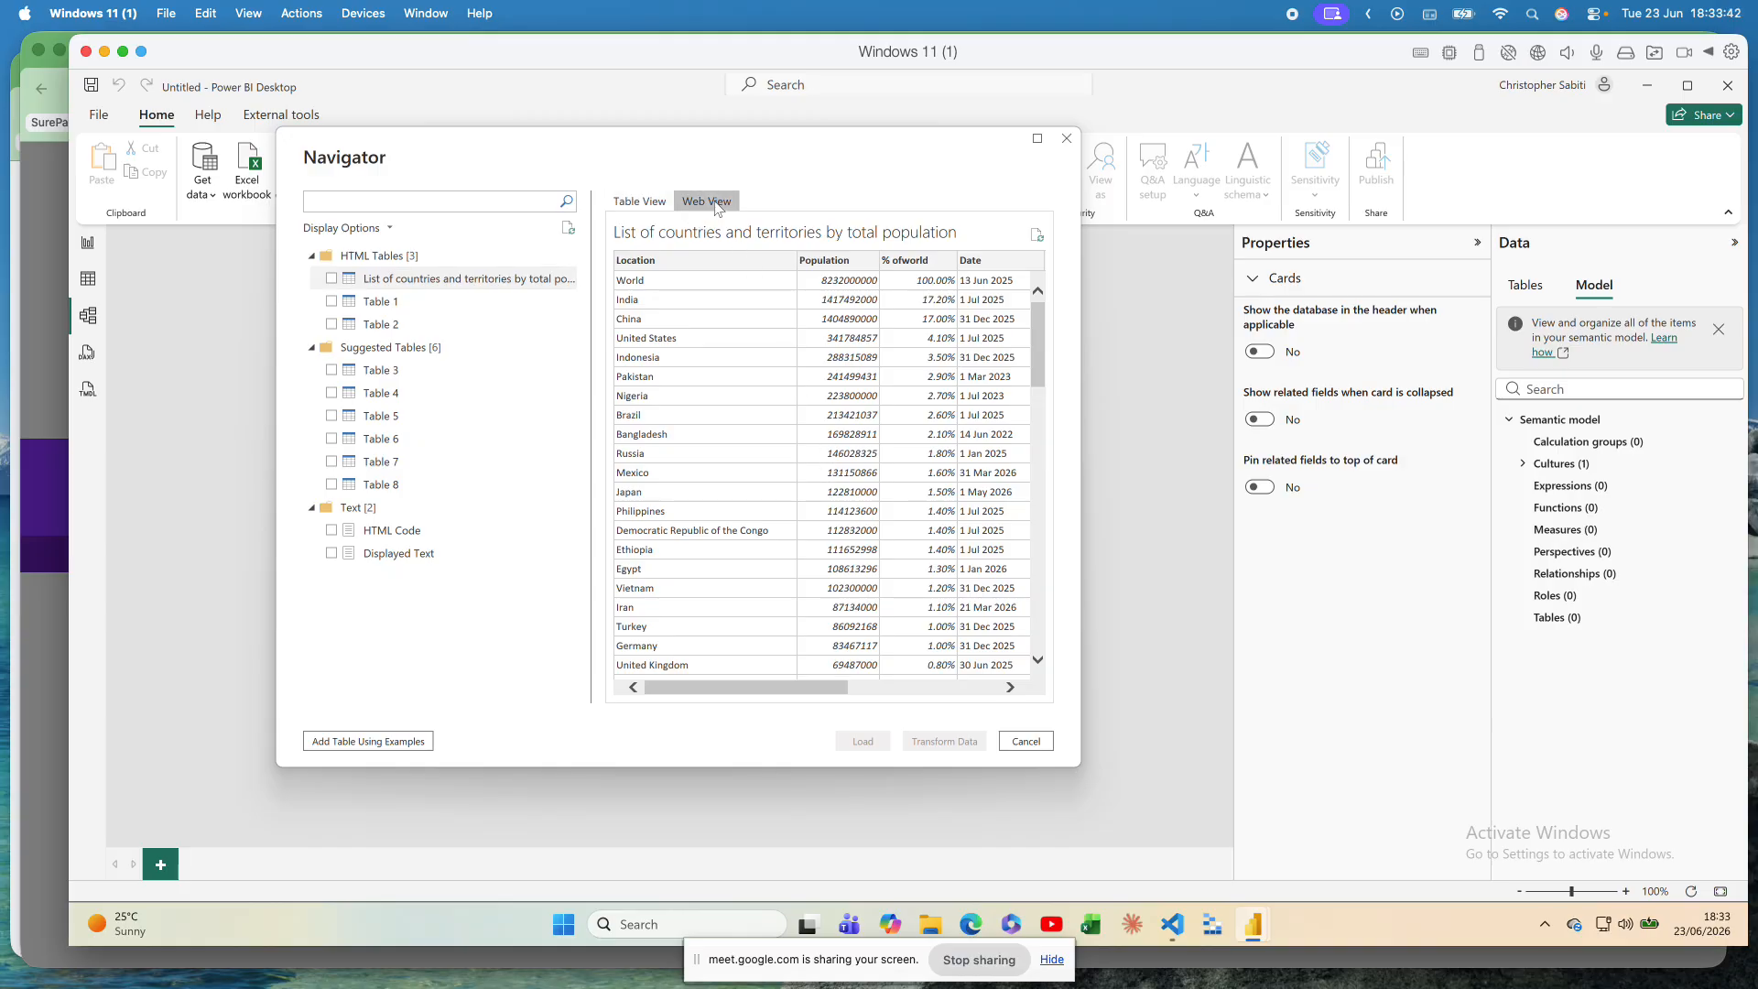
scroll(819, 449, "down", 2)
scroll(819, 447, "down", 4)
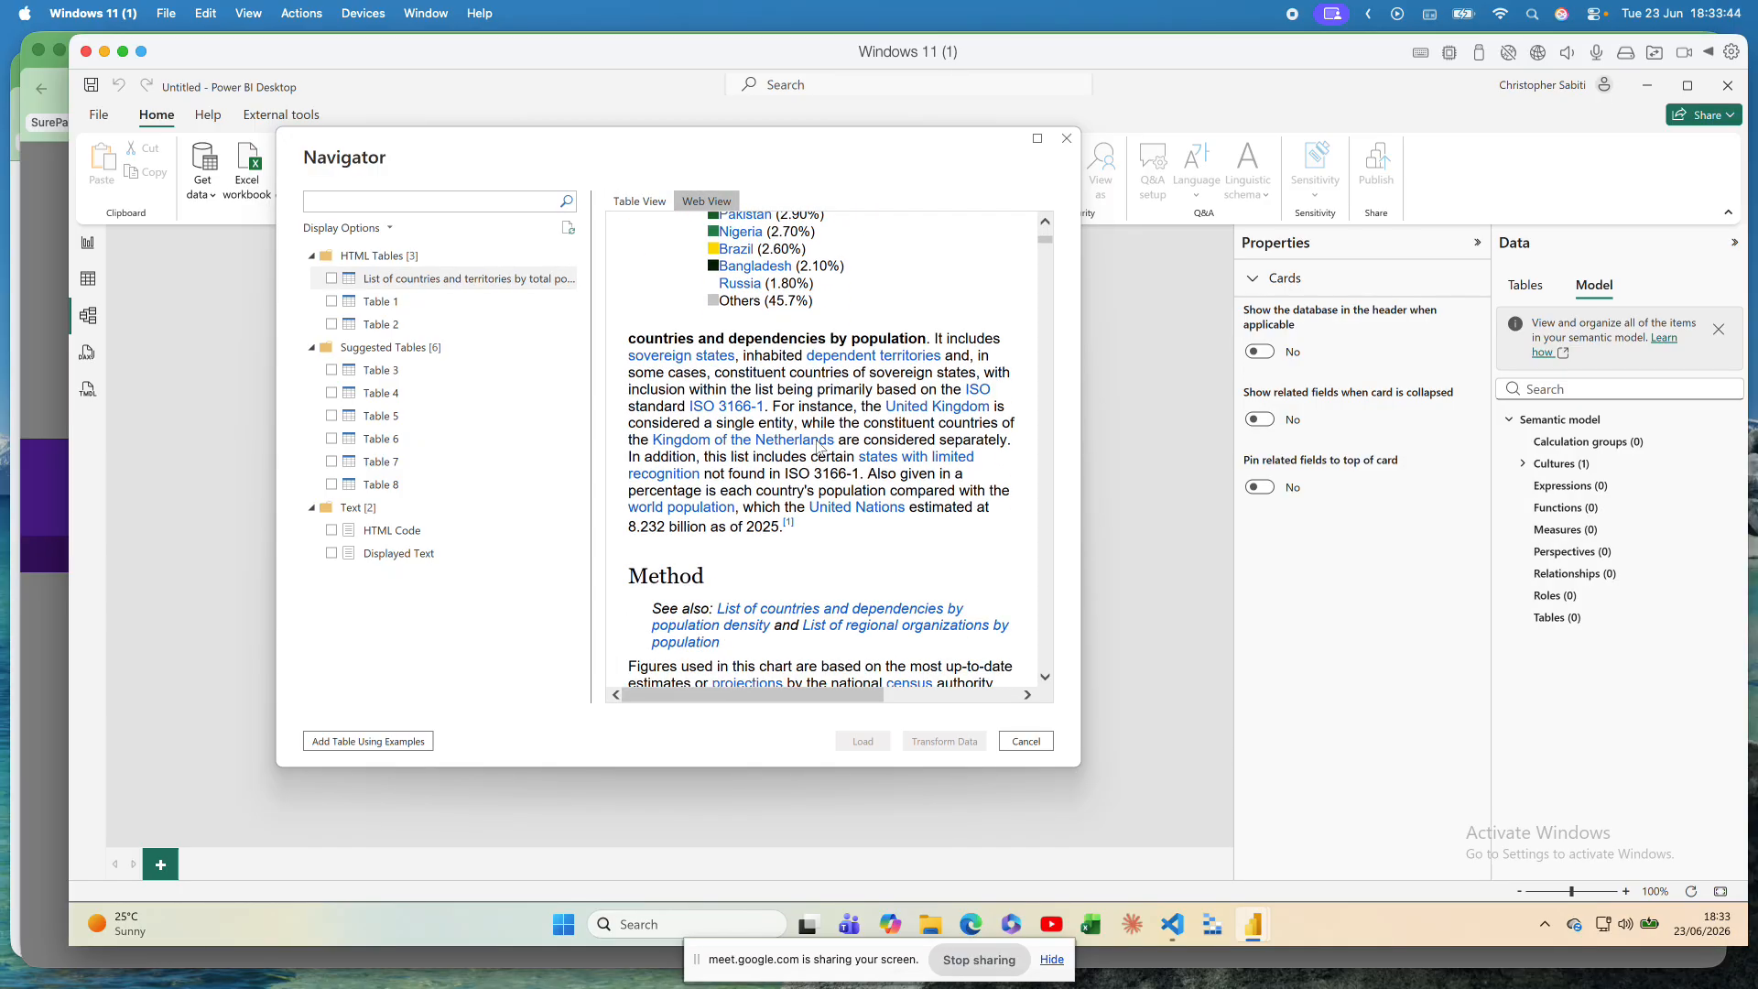
scroll(819, 447, "up", 6)
scroll(819, 446, "down", 10)
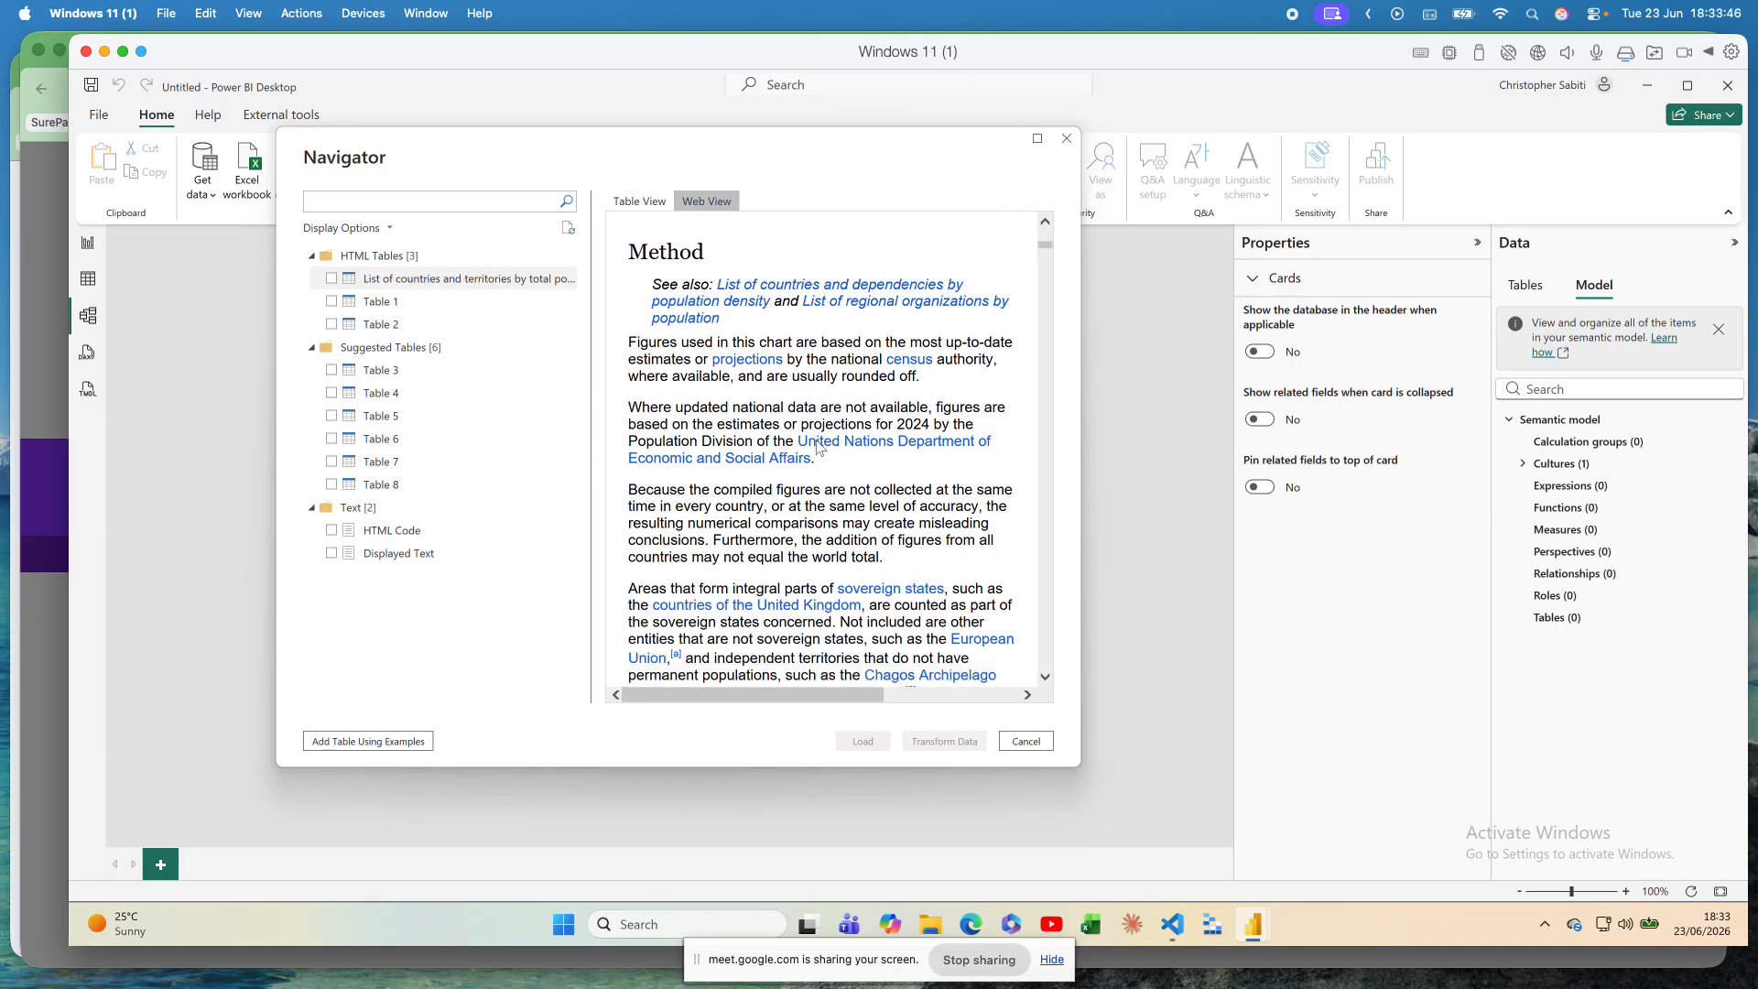
scroll(819, 447, "down", 3)
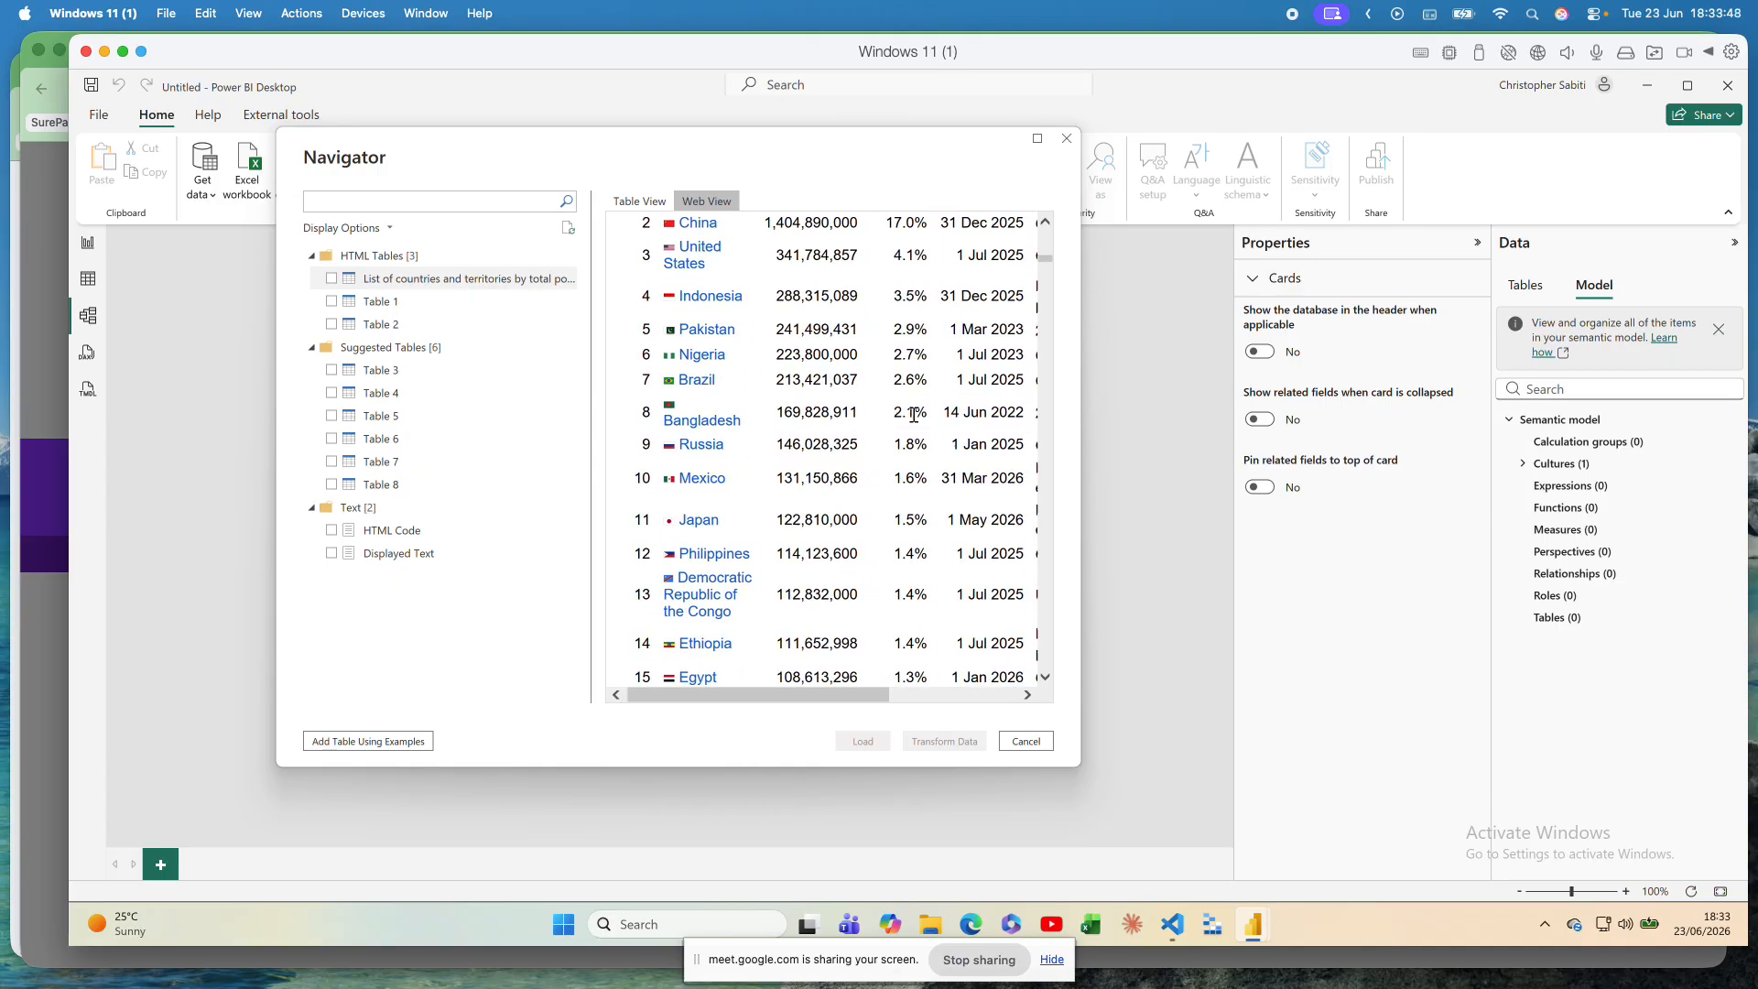
scroll(907, 422, "right", 3)
scroll(914, 414, "left", 2)
scroll(913, 415, "up", 10)
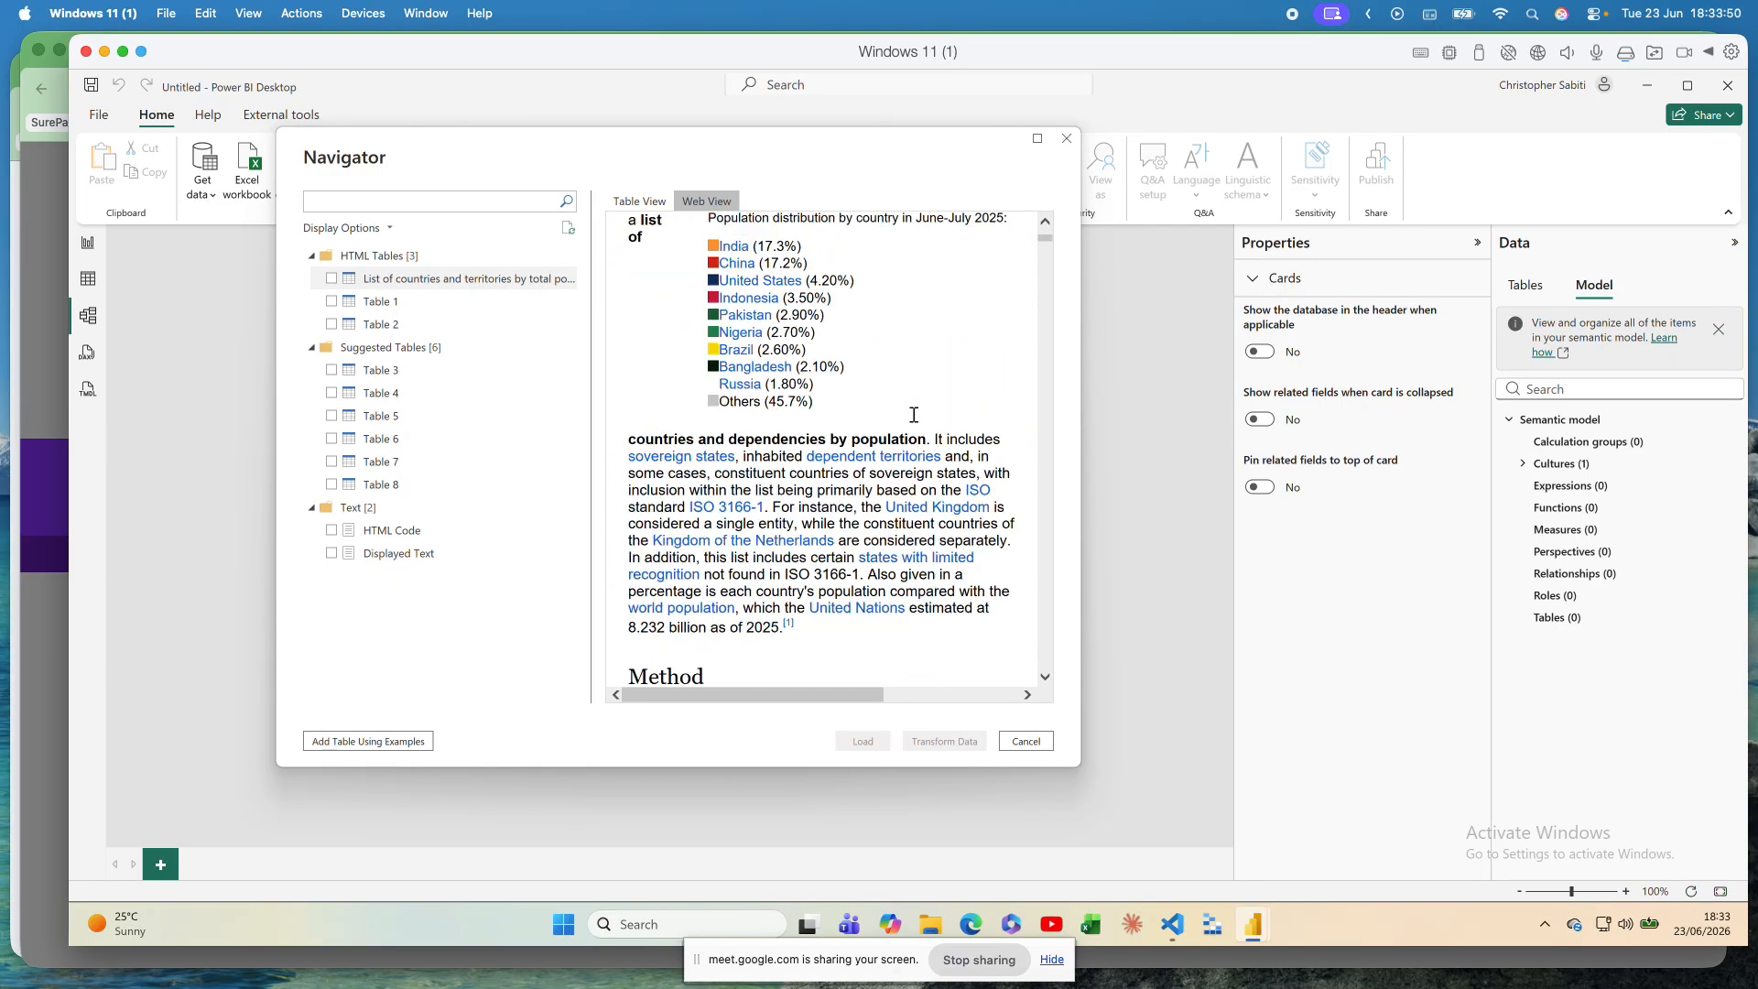
Step: Preview Table 1, Table 2 and Table 3 in Table View to compare their contents
left_click(383, 312)
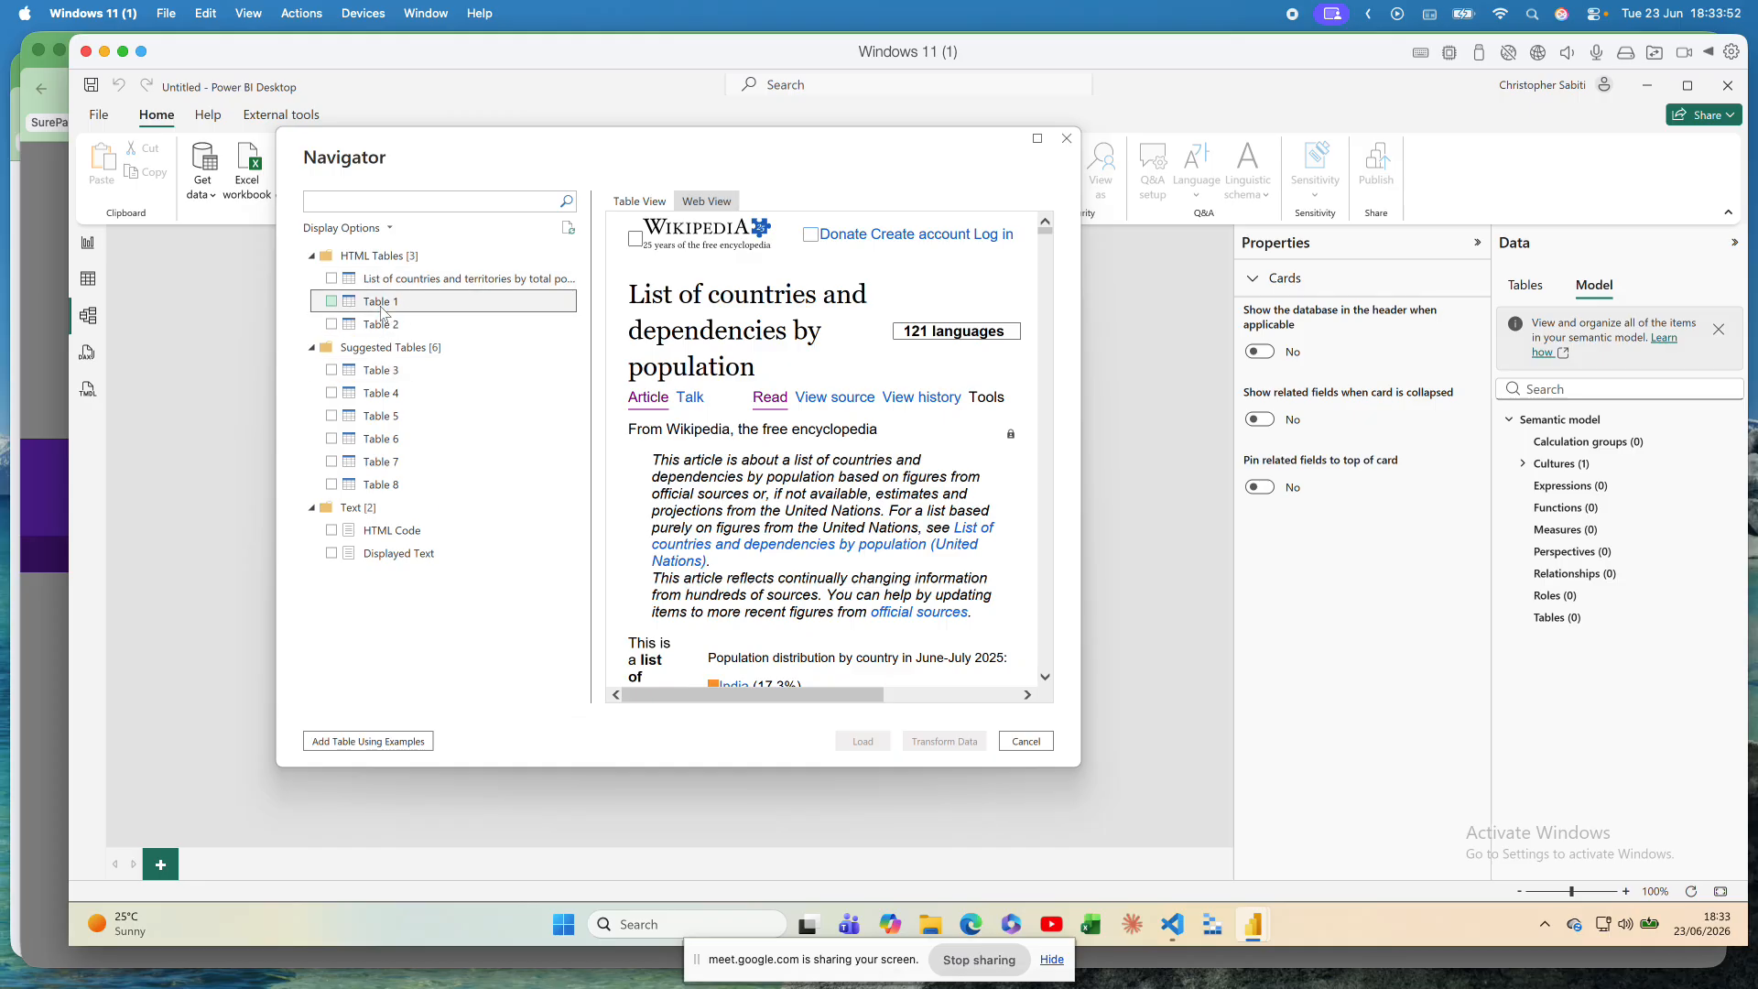
left_click(640, 201)
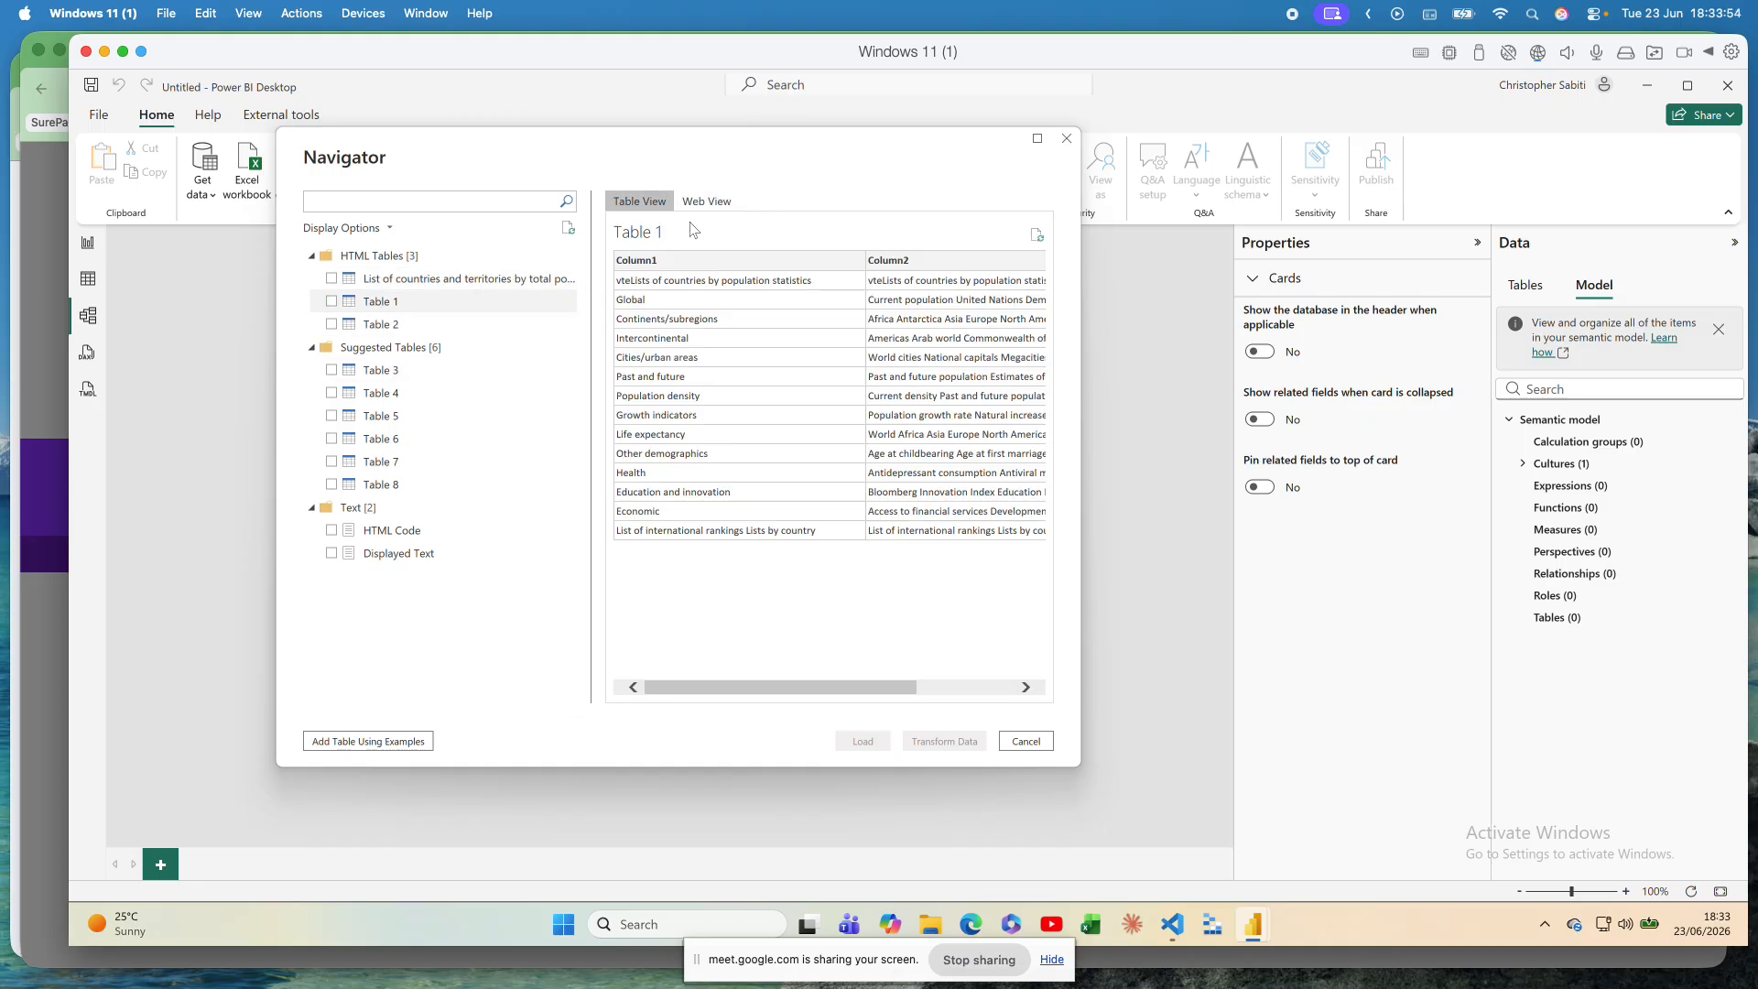
scroll(899, 362, "right", 3)
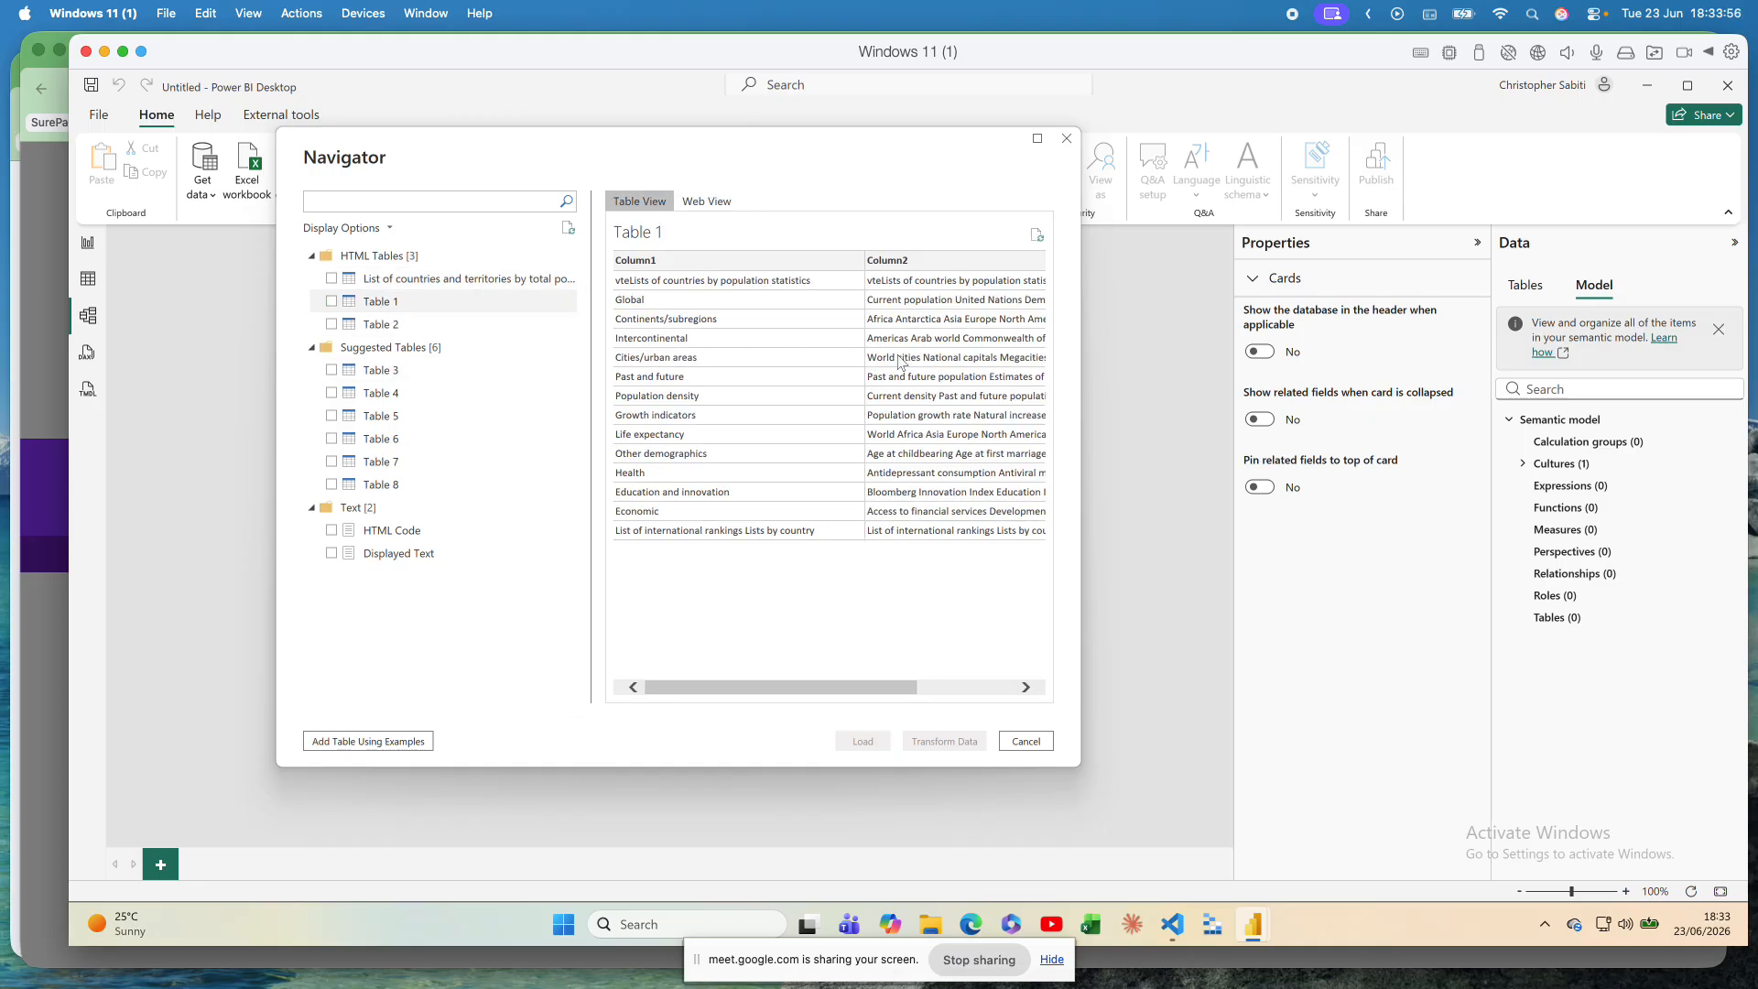
scroll(899, 362, "right", 3)
scroll(902, 362, "left", 5)
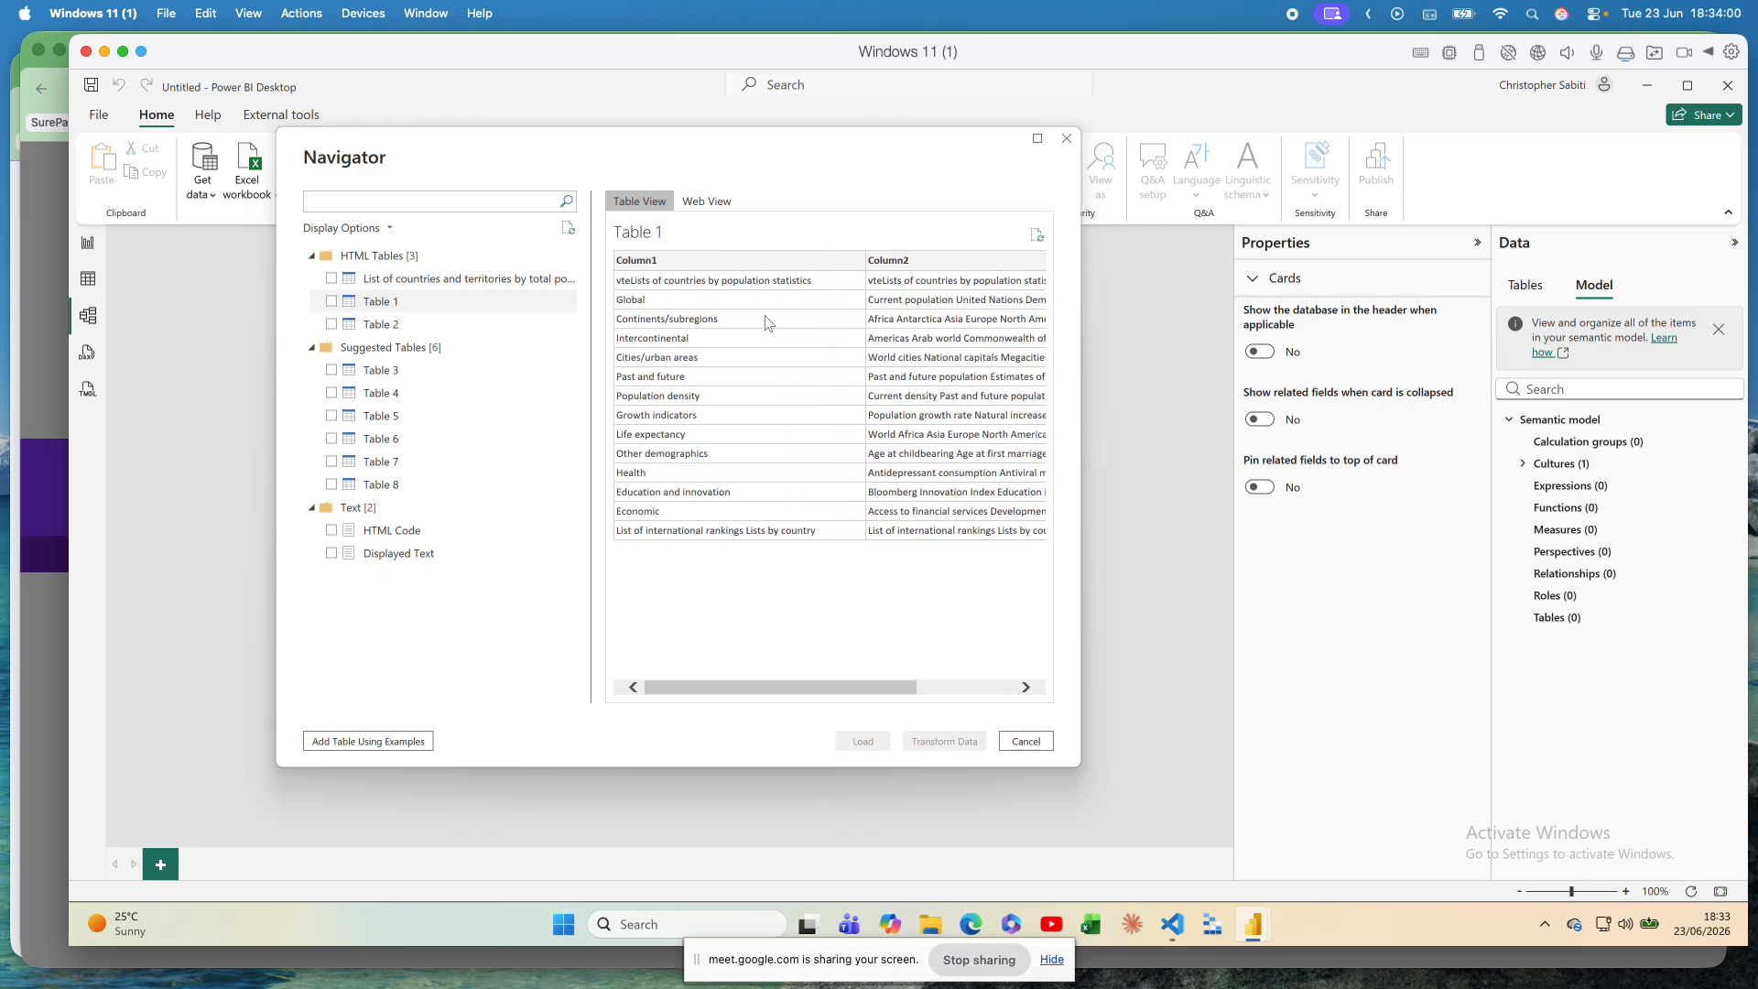
left_click(372, 323)
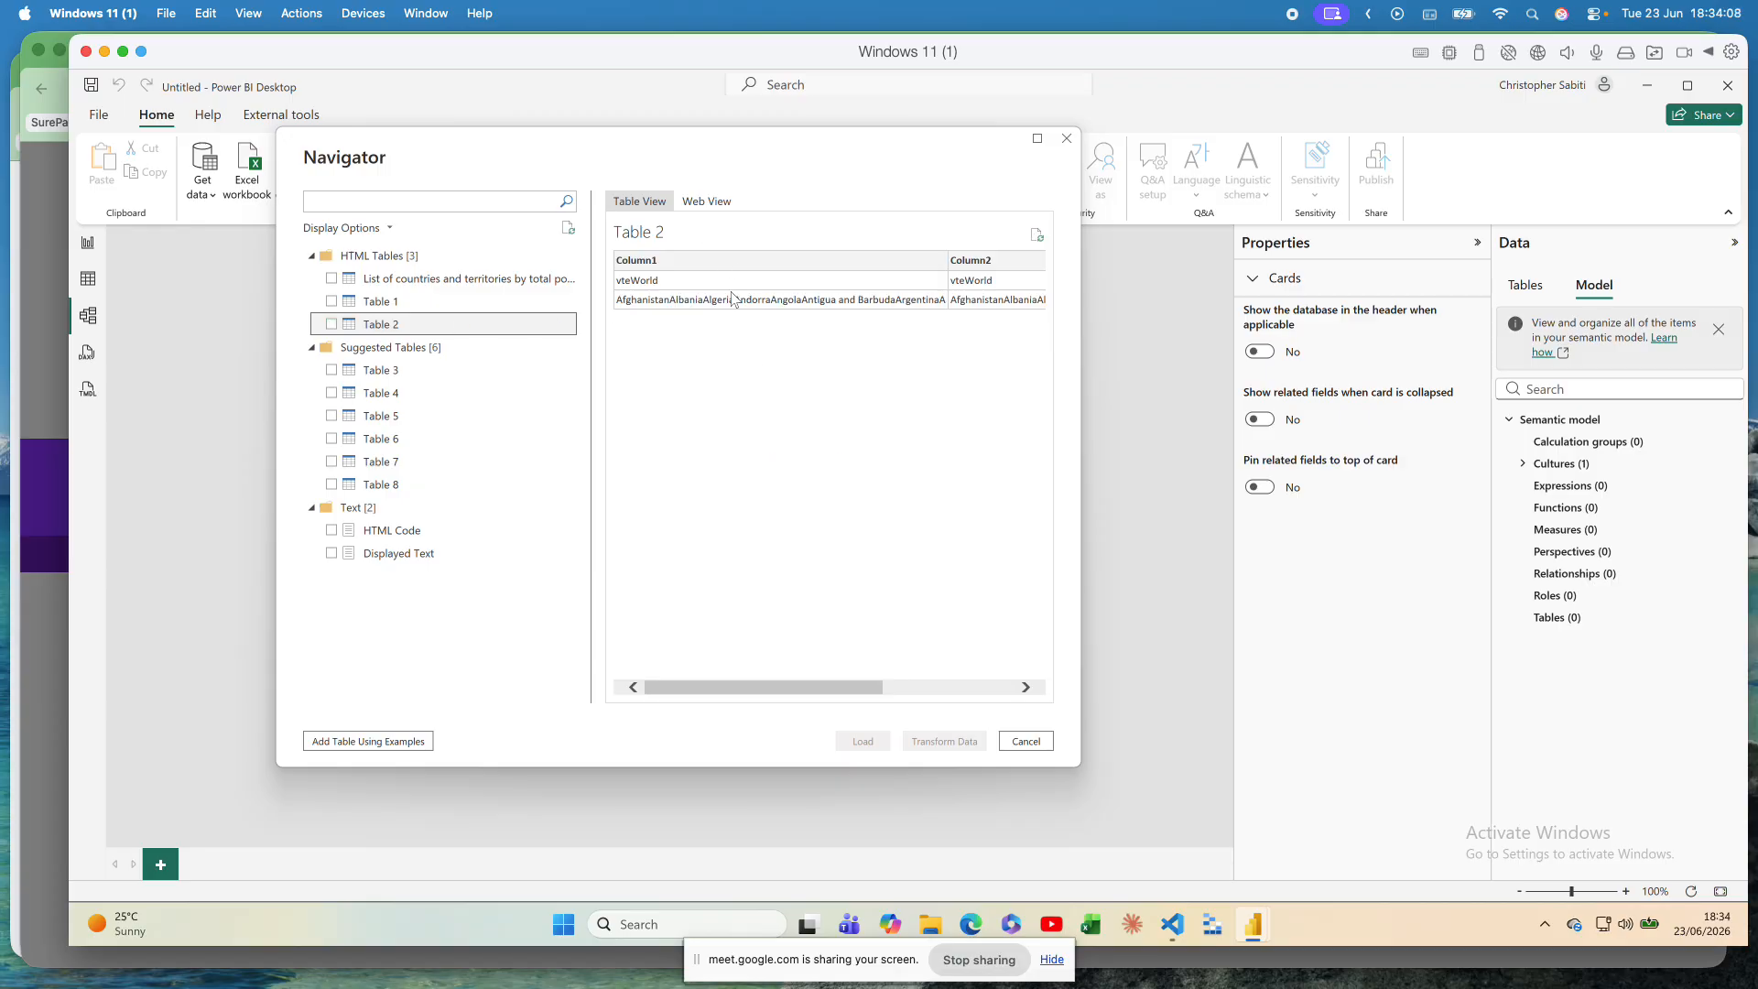
left_click(379, 371)
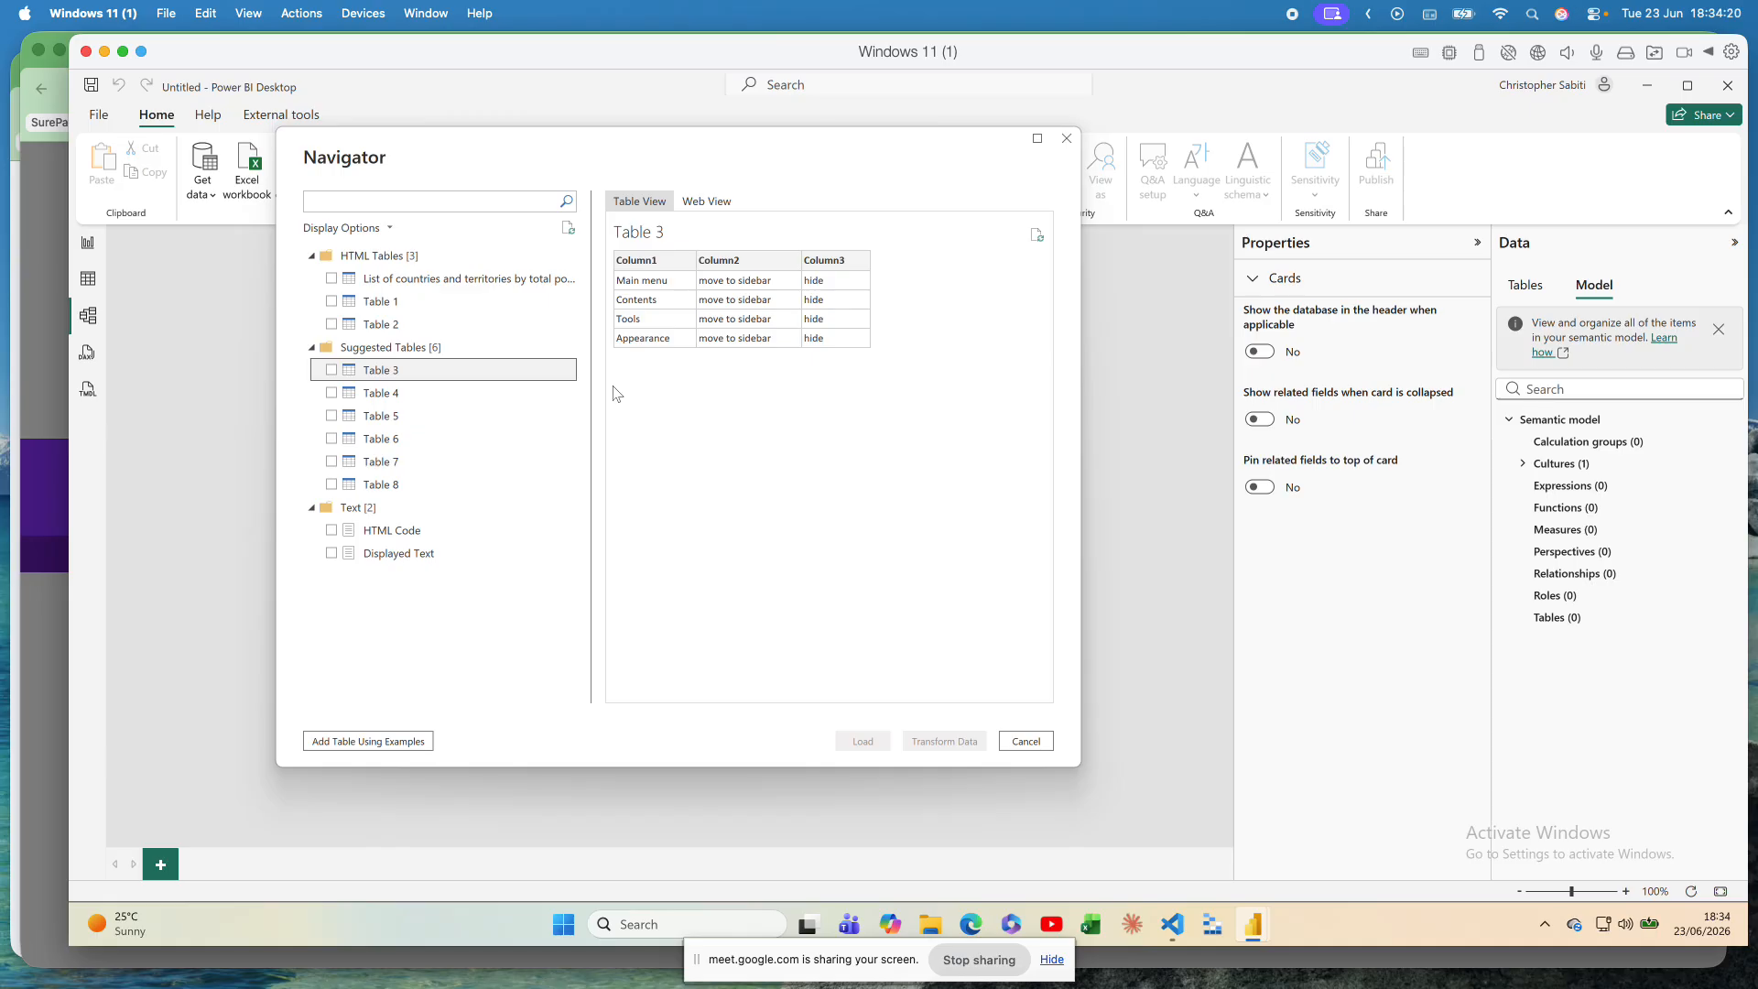
Step: Mark the "List of countries and territories by total population" table for import
left_click(411, 280)
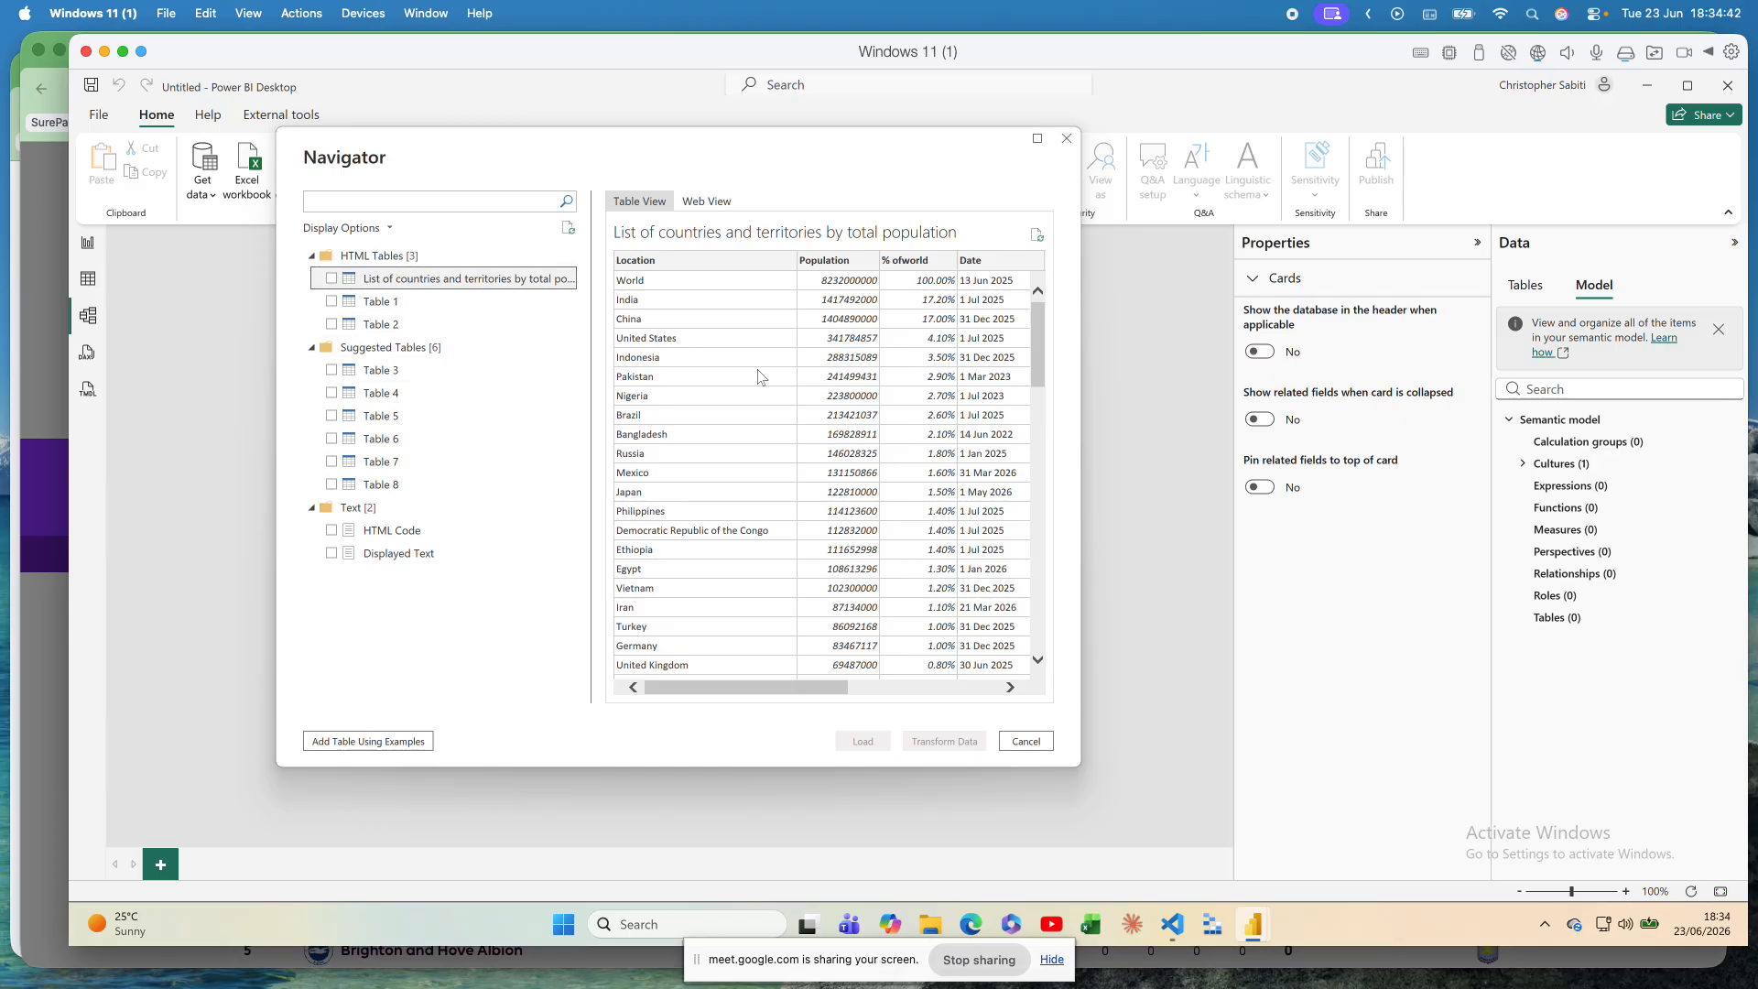
left_click(332, 279)
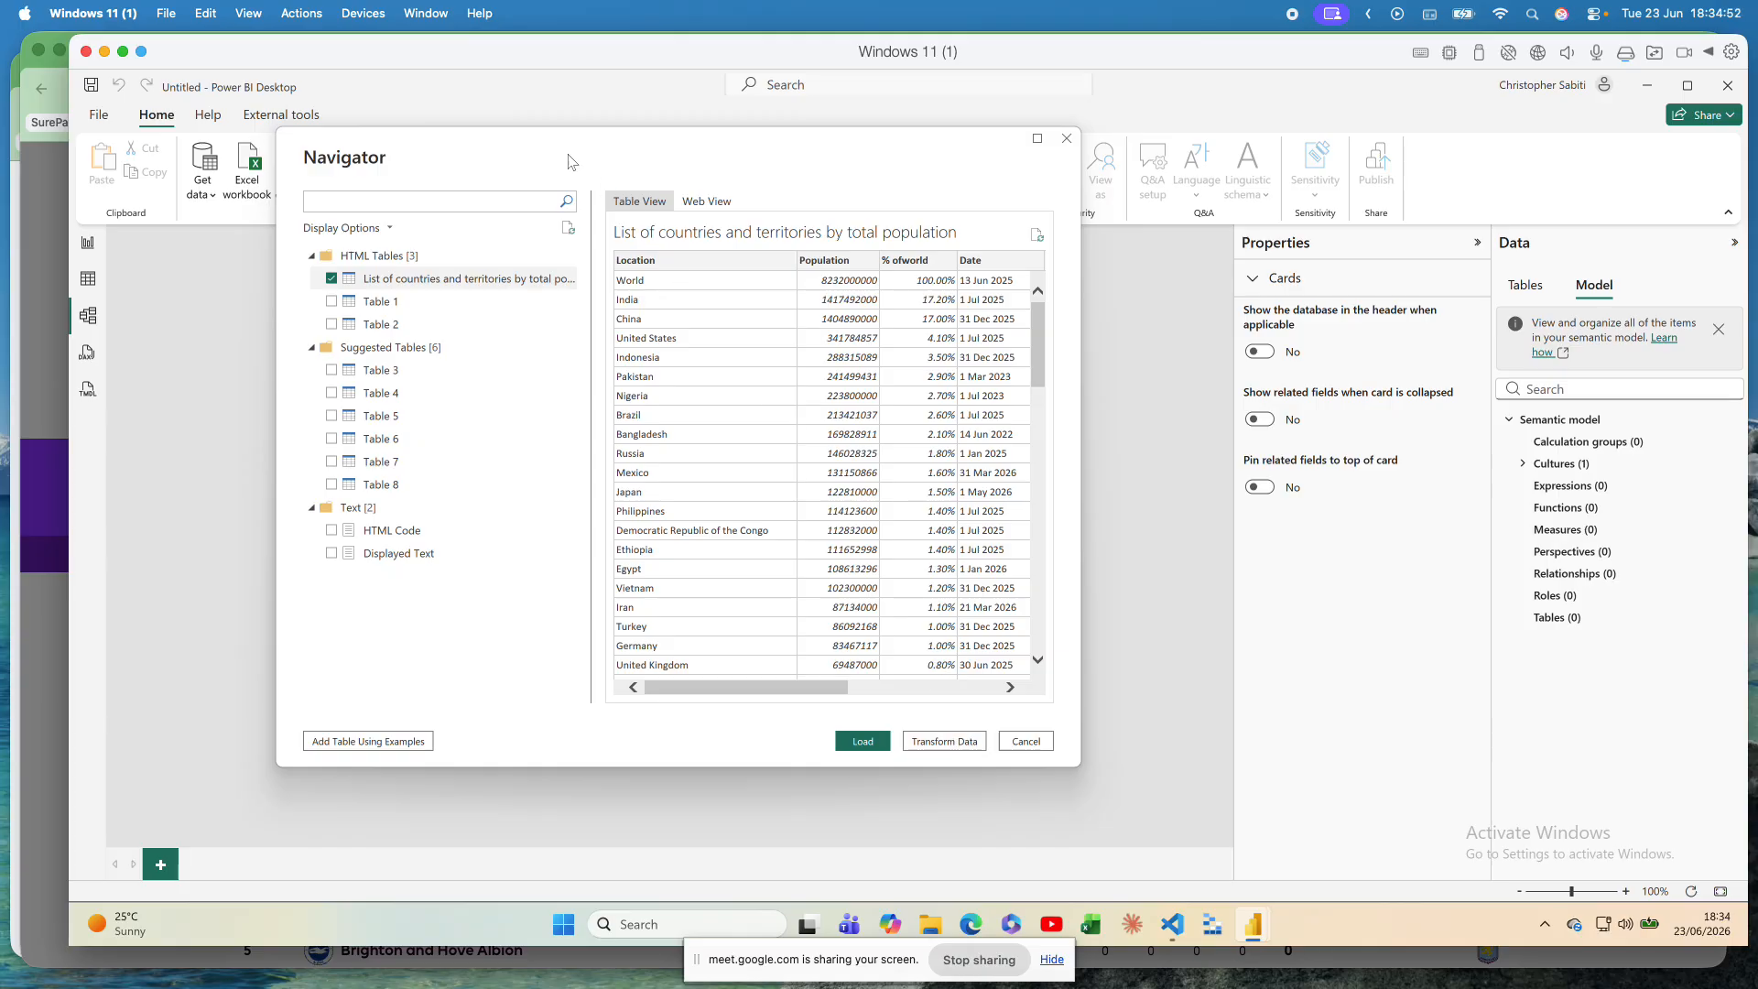
Step: Disable data previews in the Navigator, try viewing Table 2 and the population table, and re-enable the previews
left_click(389, 228)
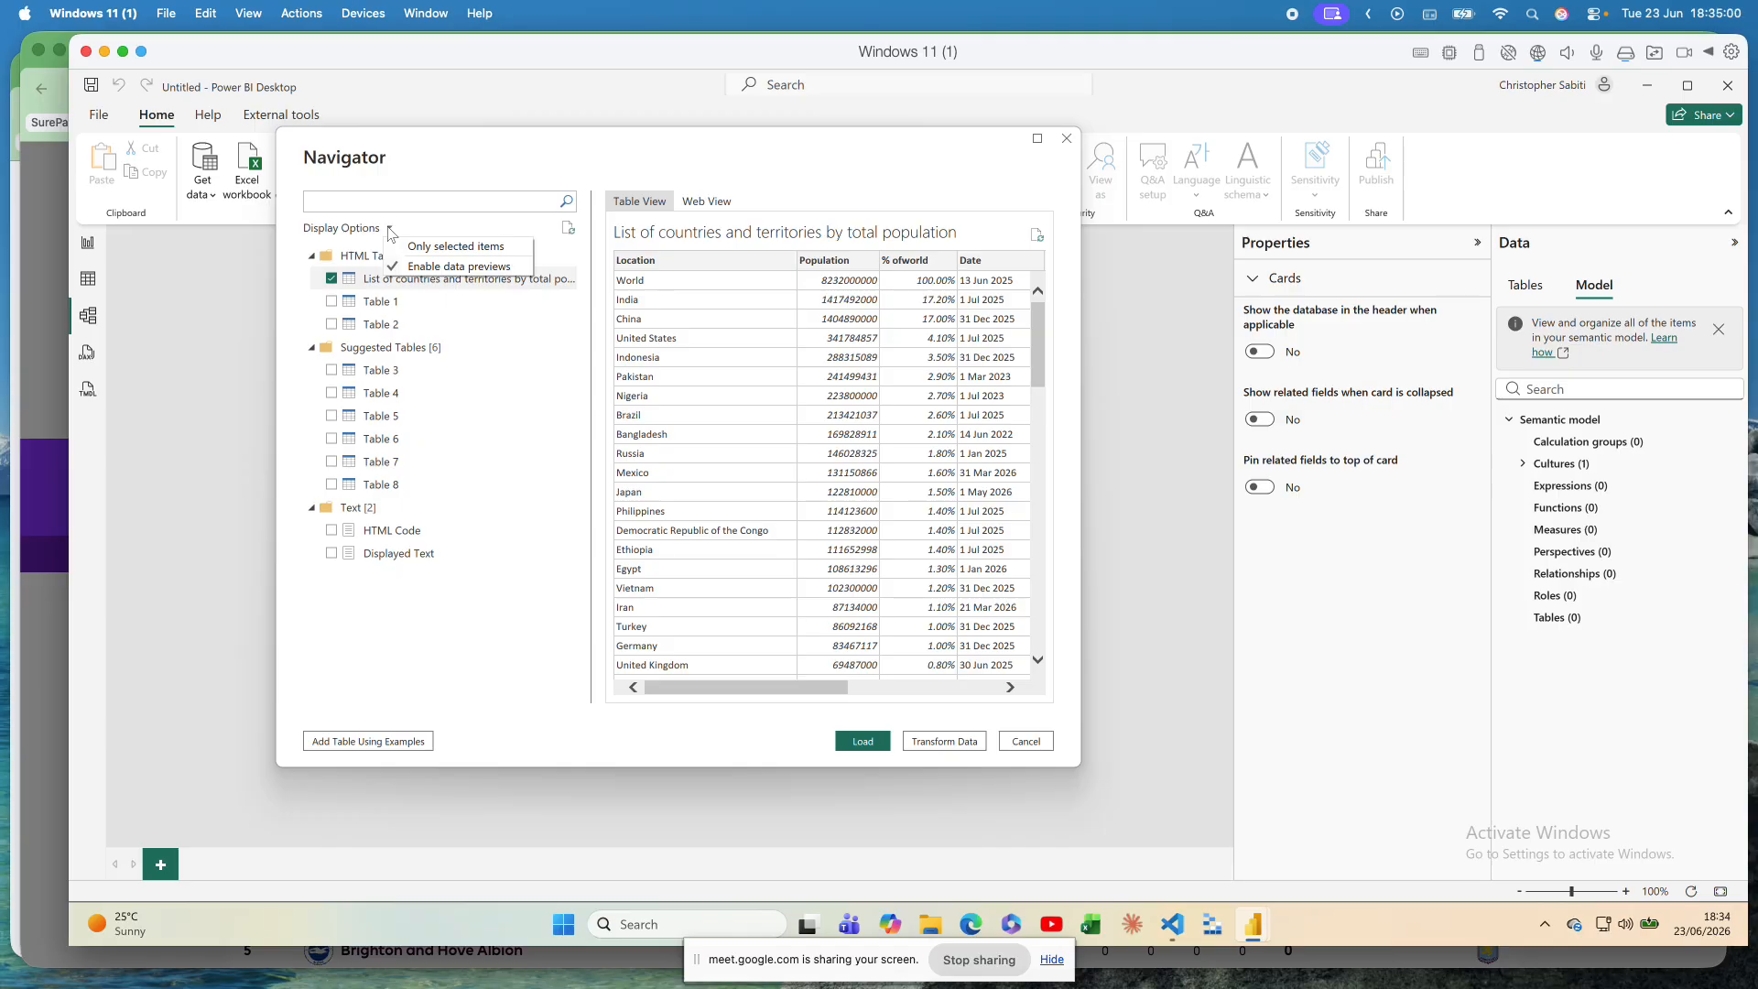
left_click(413, 267)
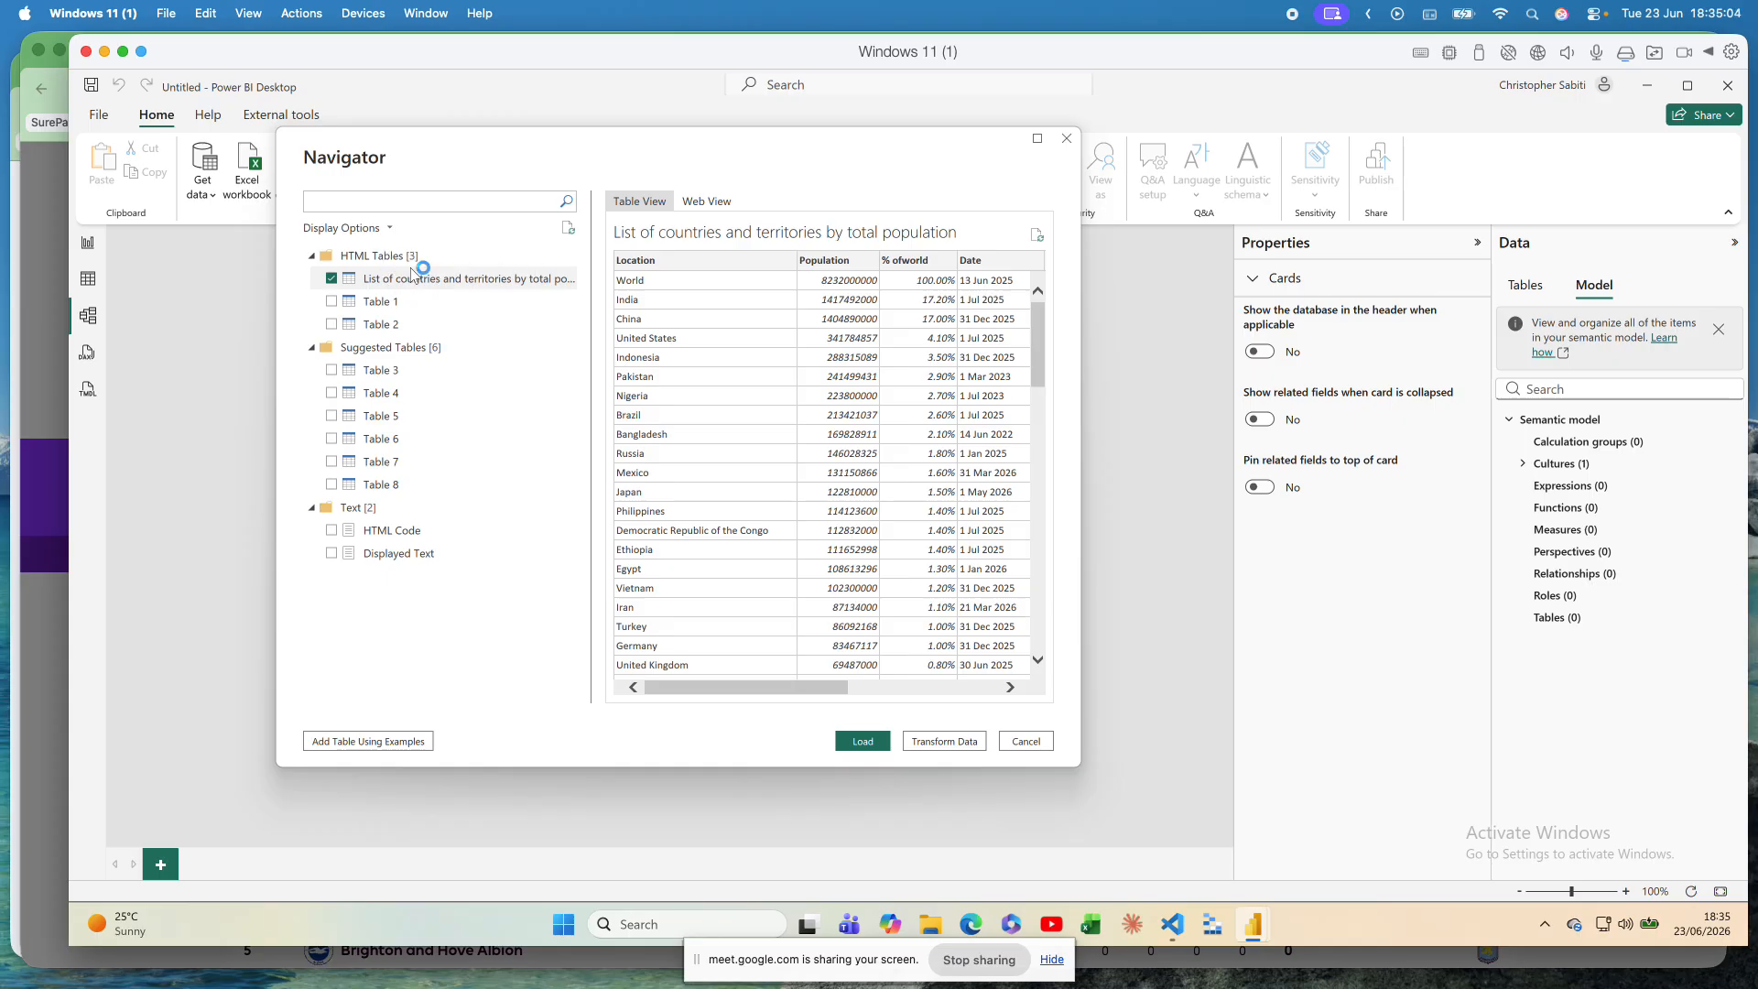
left_click(399, 325)
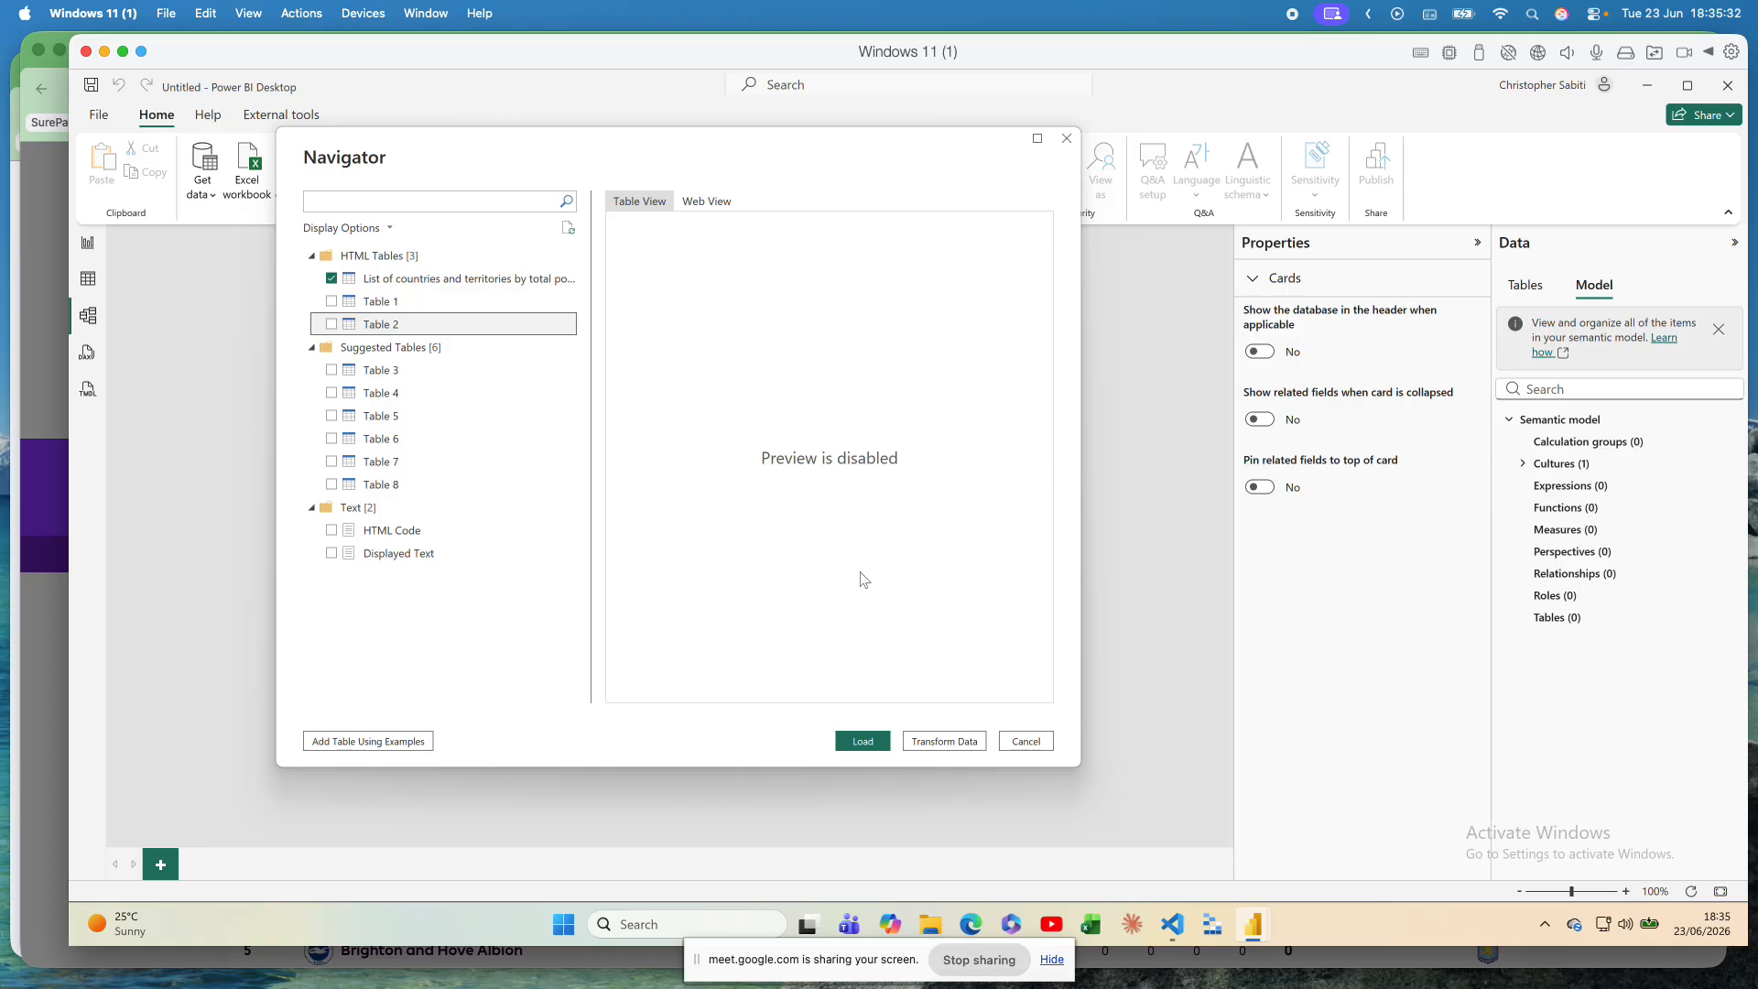
left_click(491, 283)
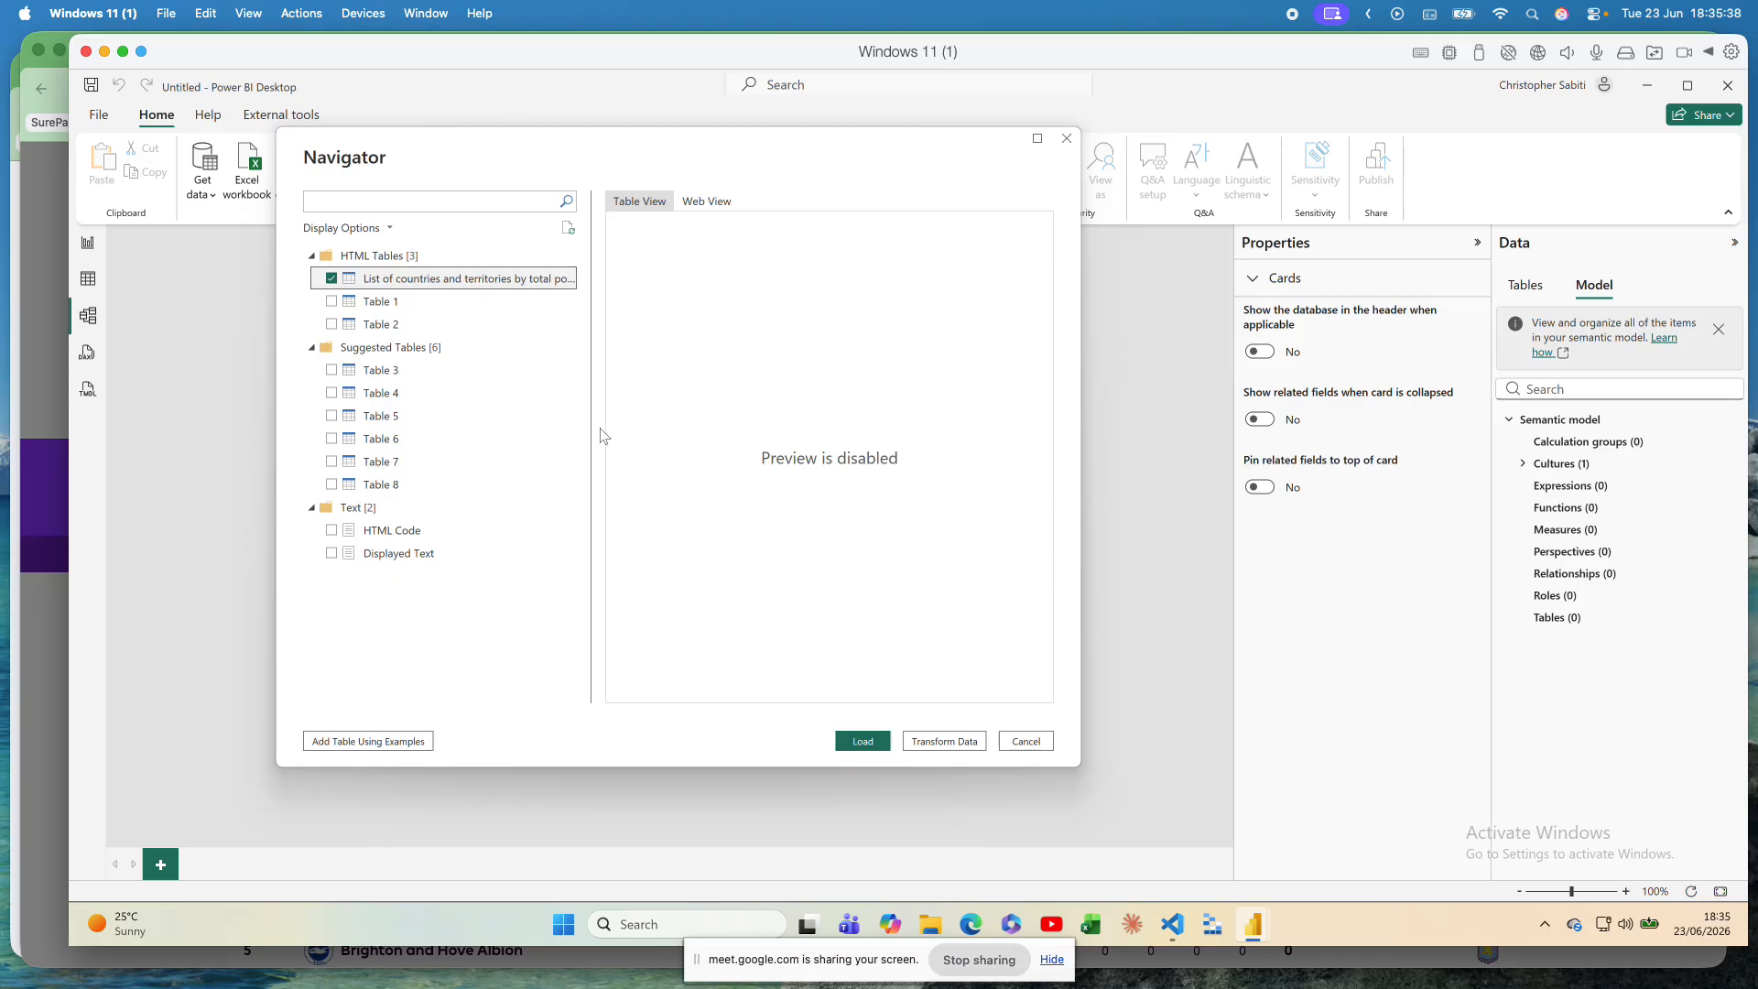
left_click(392, 229)
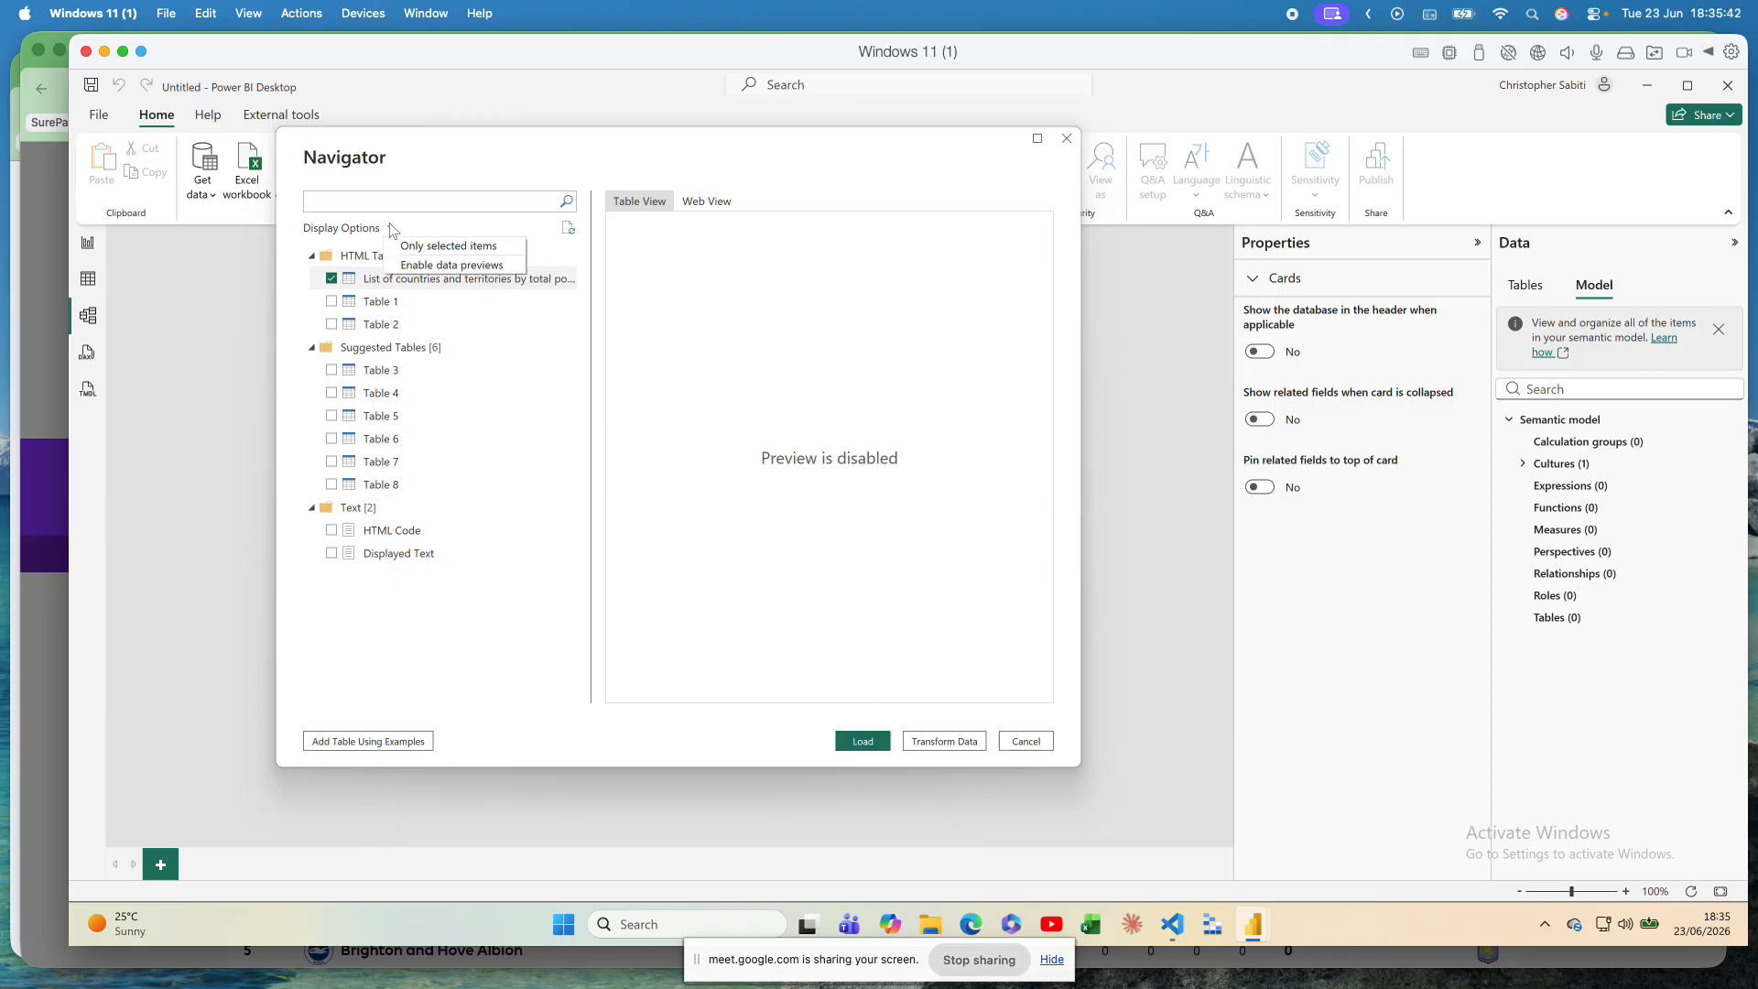
left_click(428, 266)
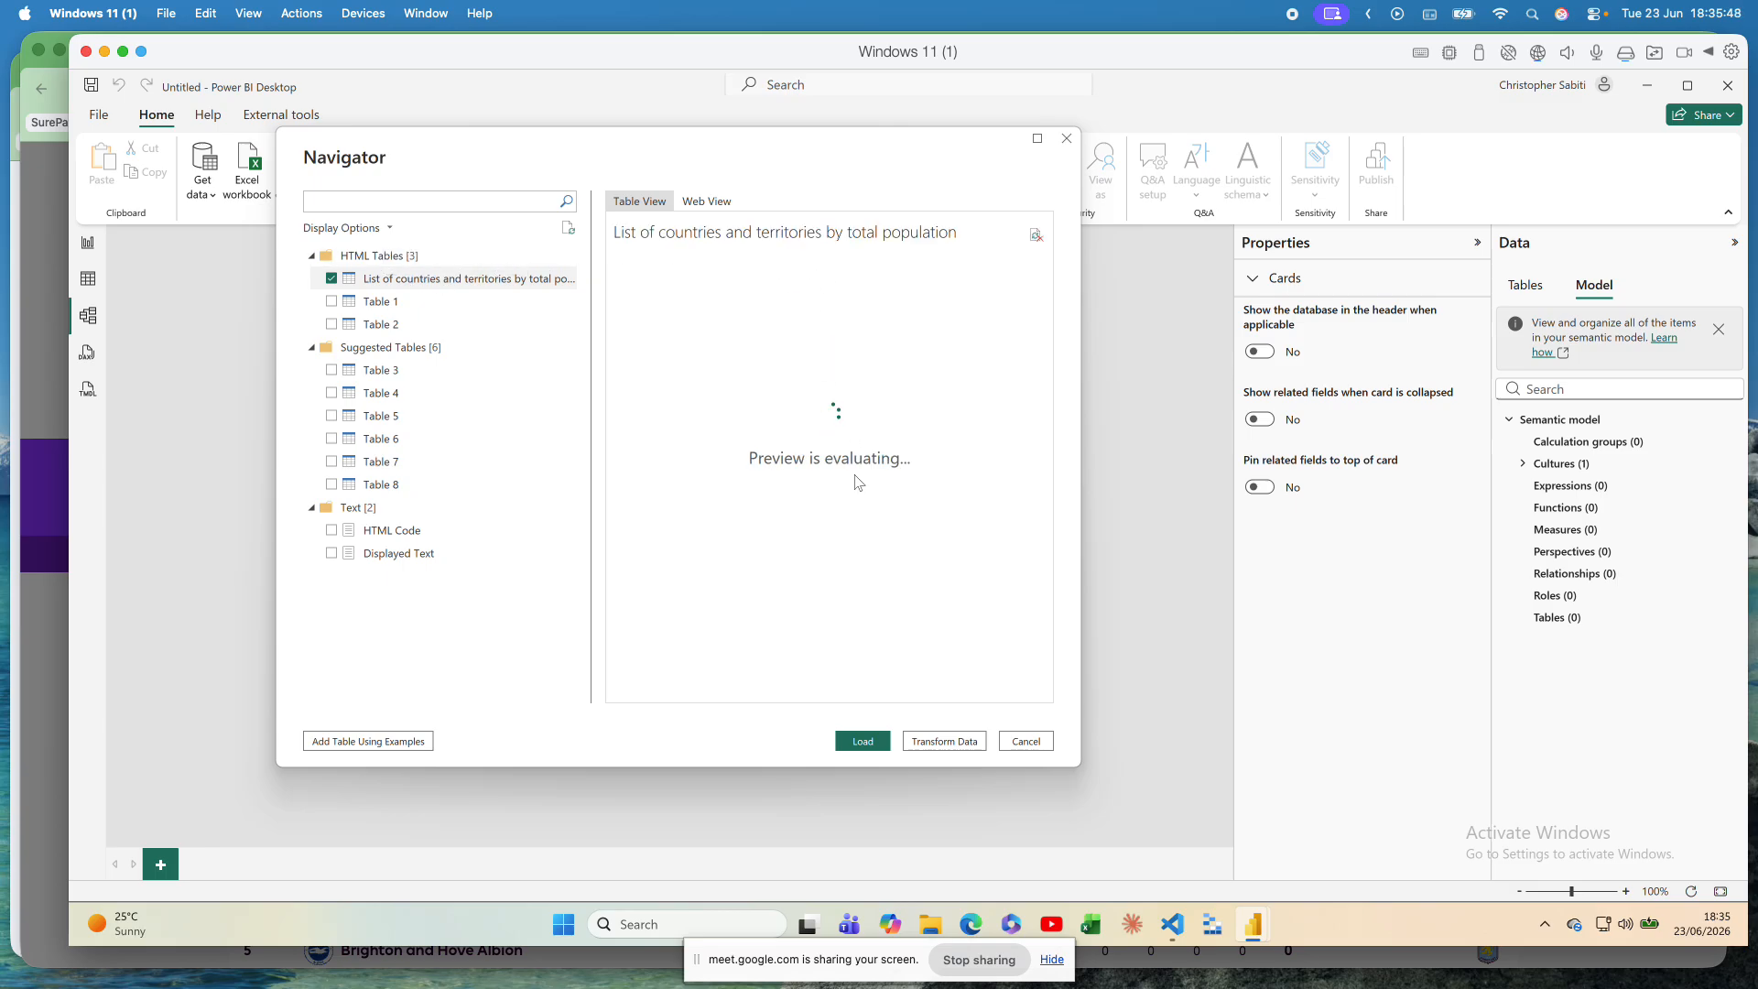
Step: Restrict the Navigator to only selected items, unmark and re-mark the population table, and restore the full item list
left_click(391, 226)
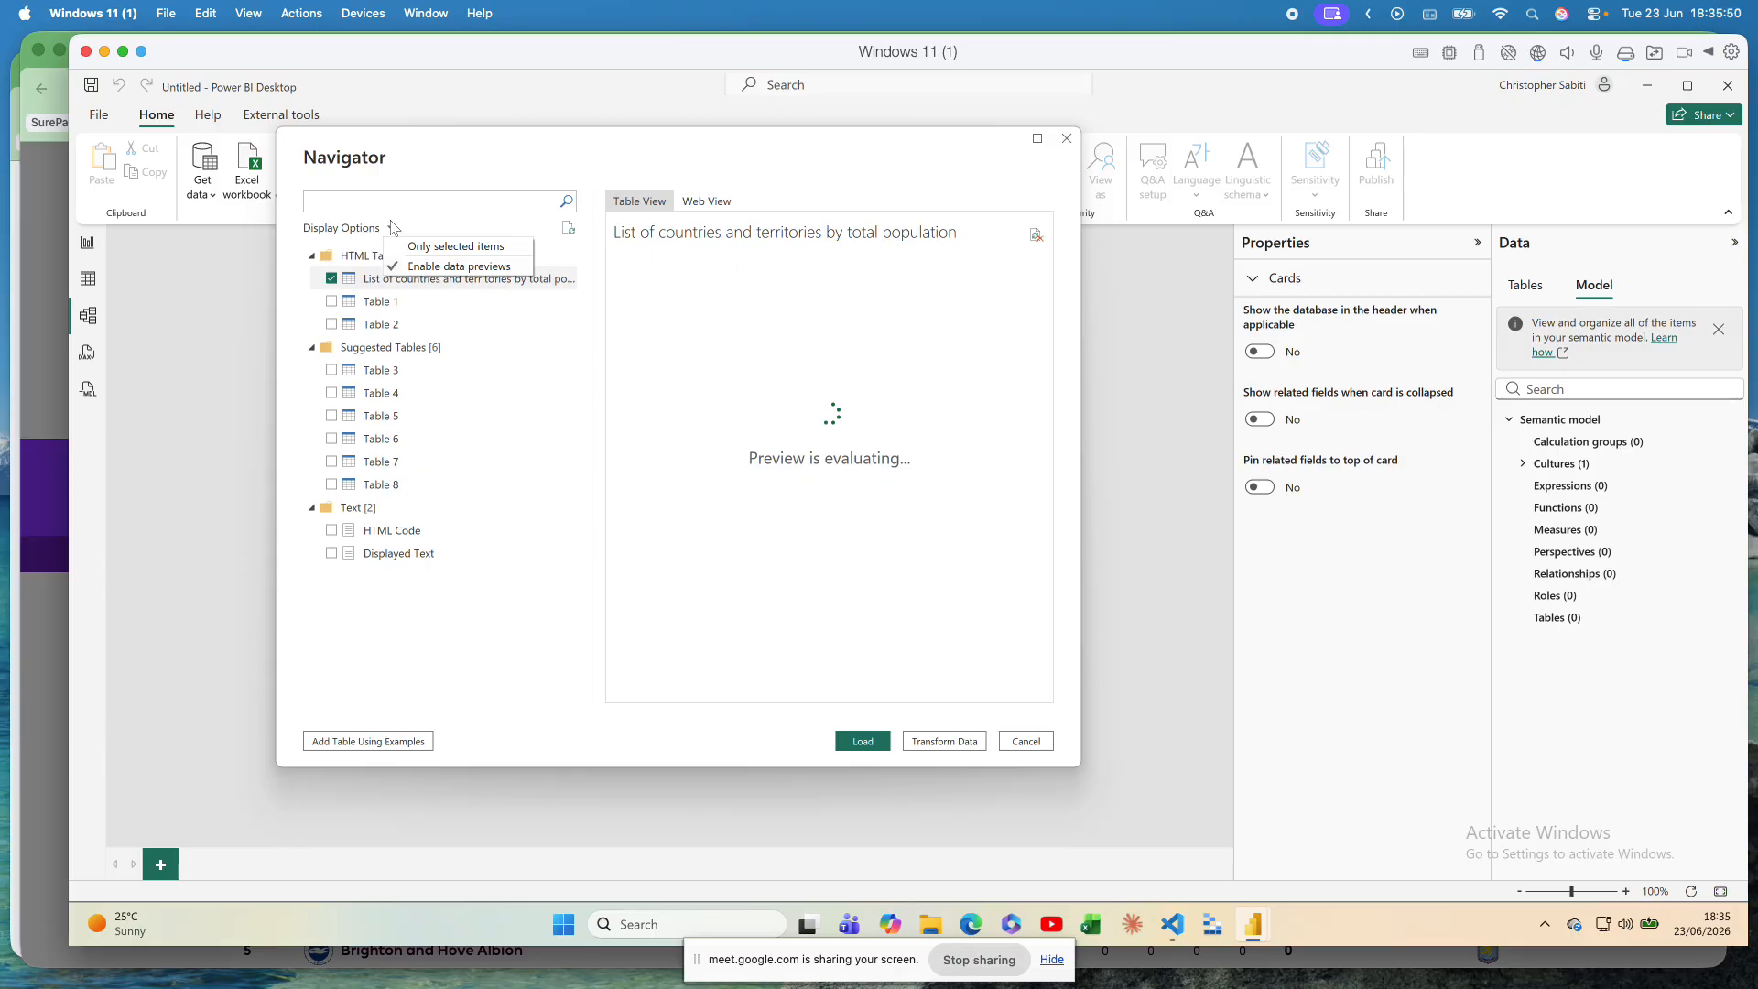
left_click(480, 248)
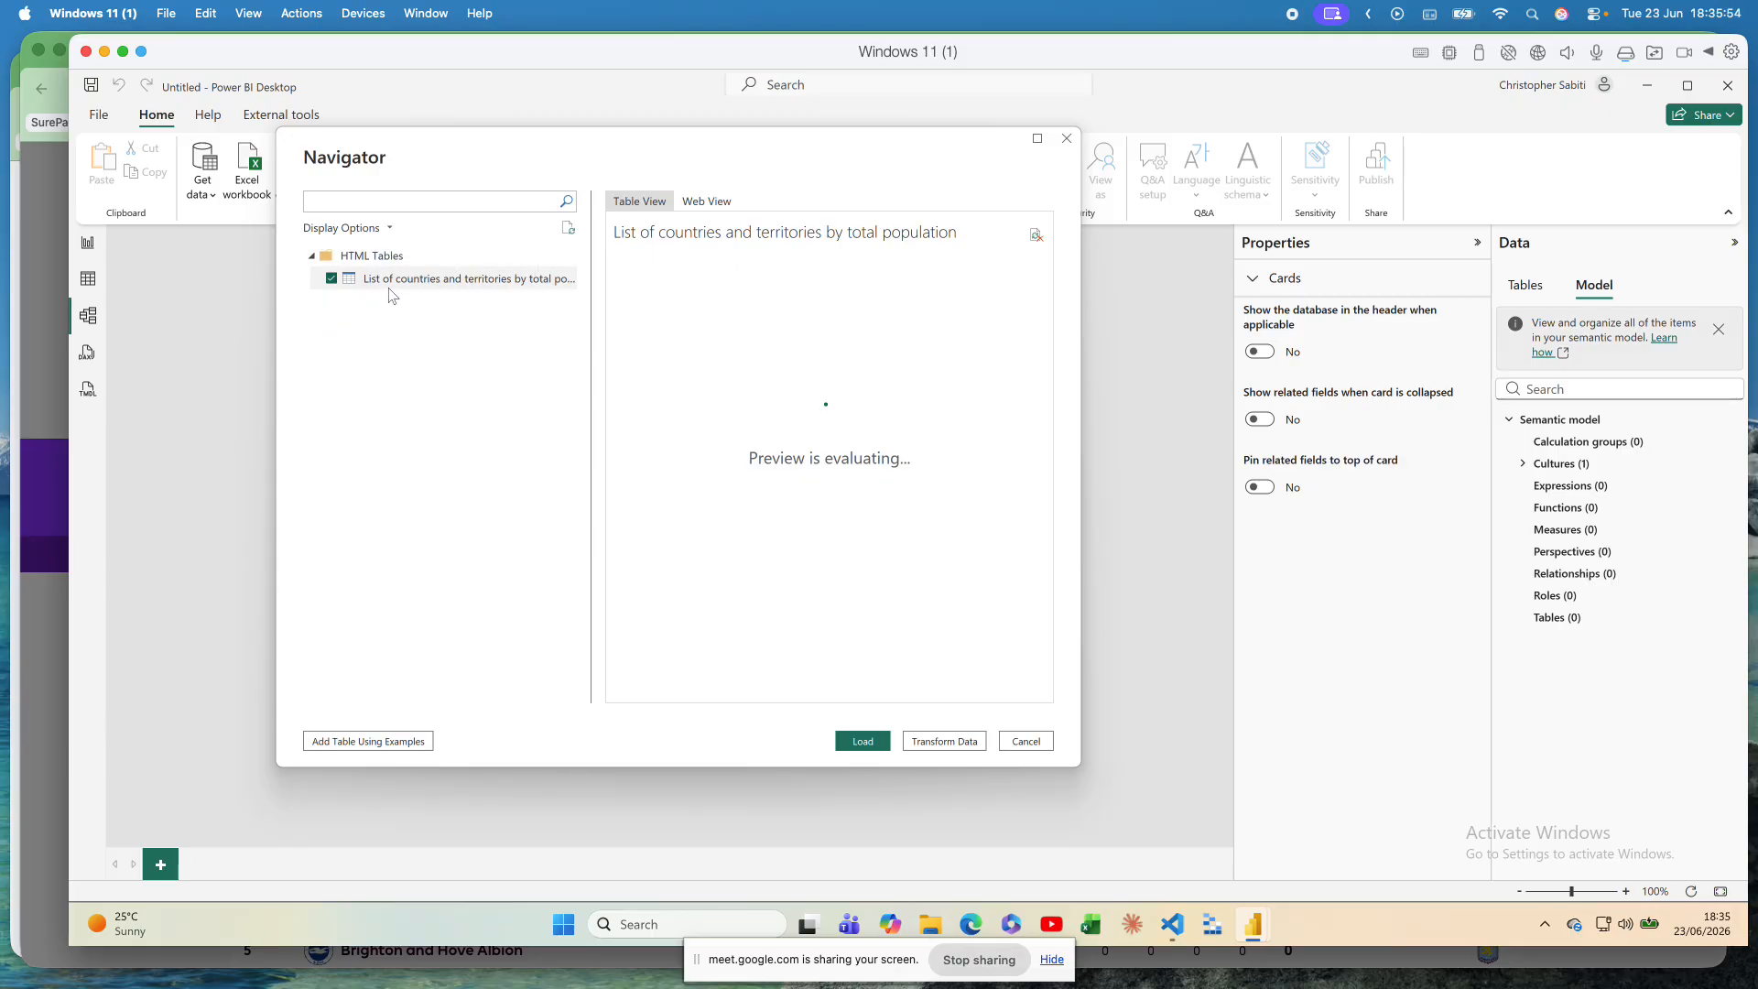
left_click(331, 278)
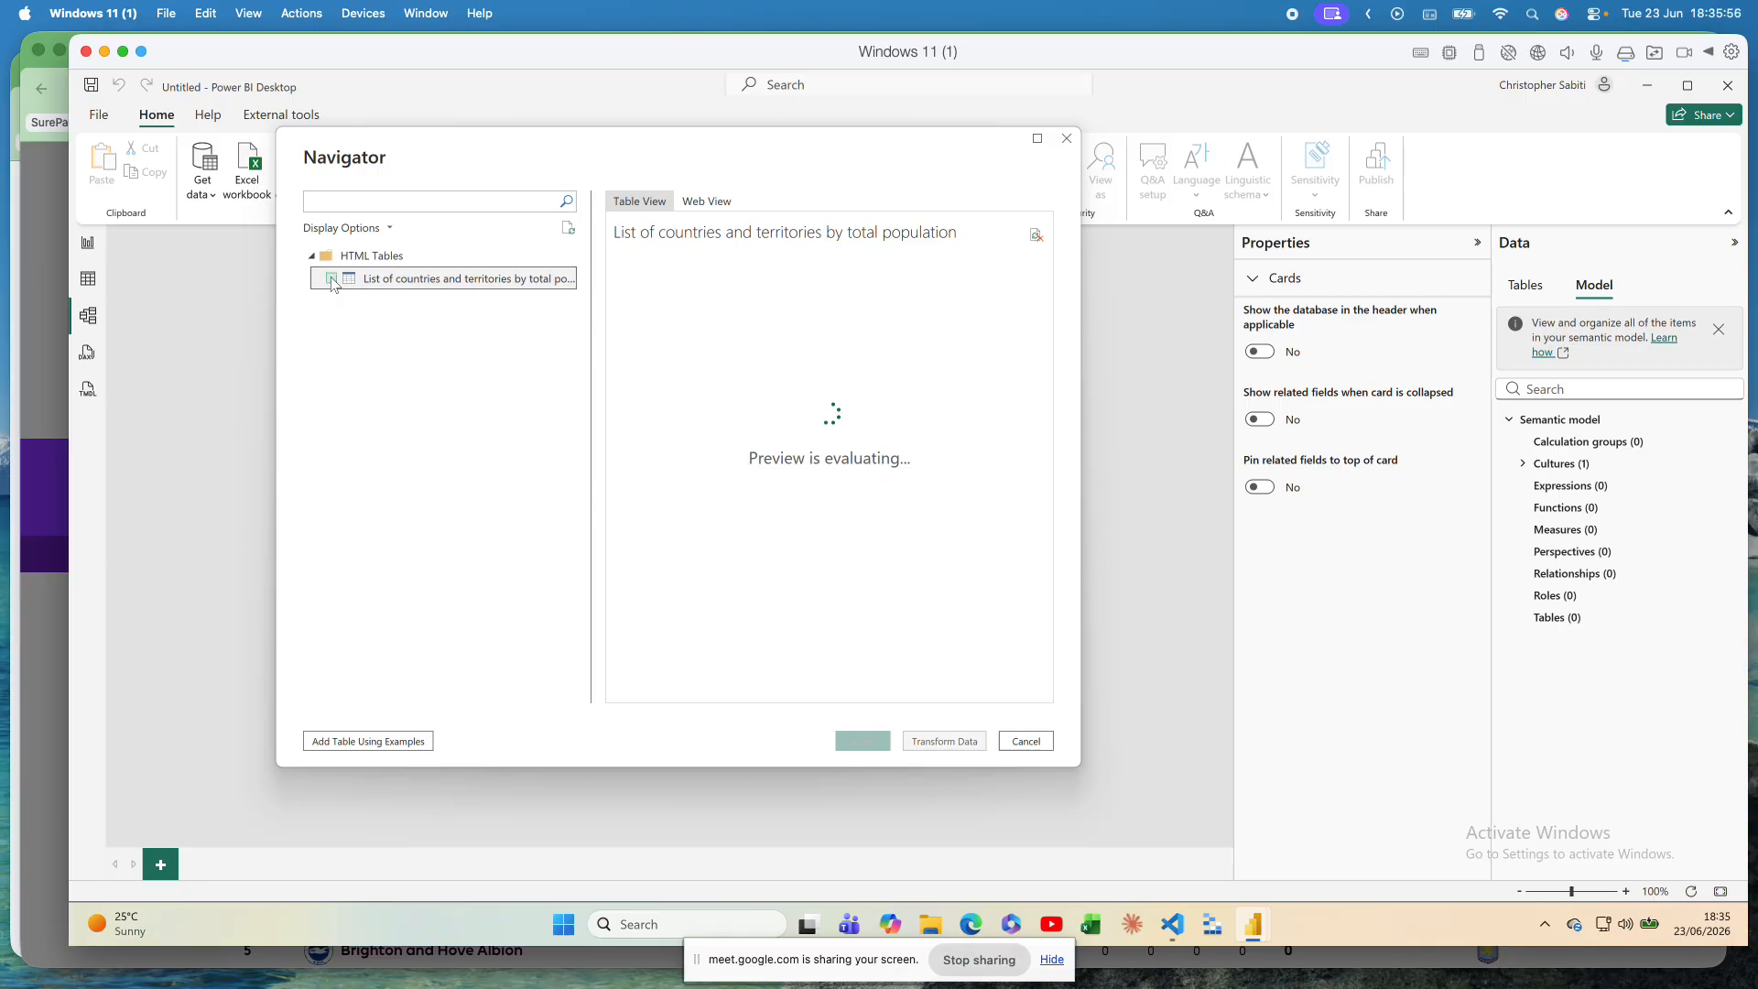
left_click(332, 278)
left_click(388, 228)
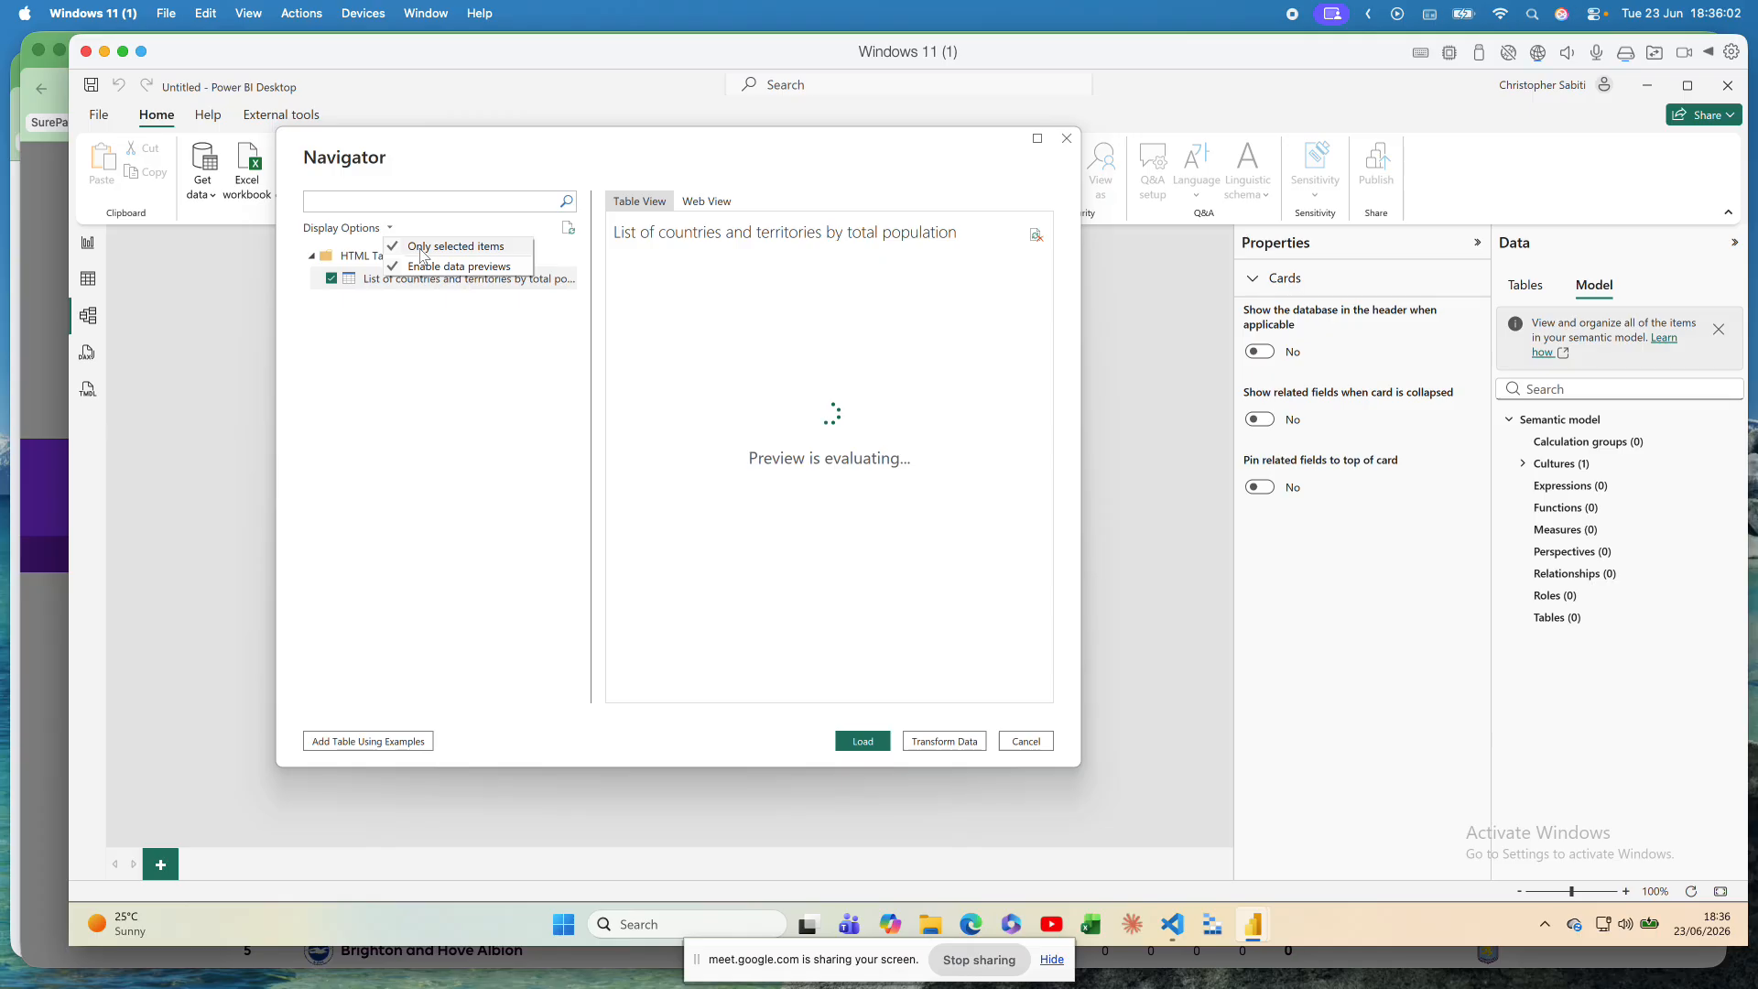
left_click(423, 248)
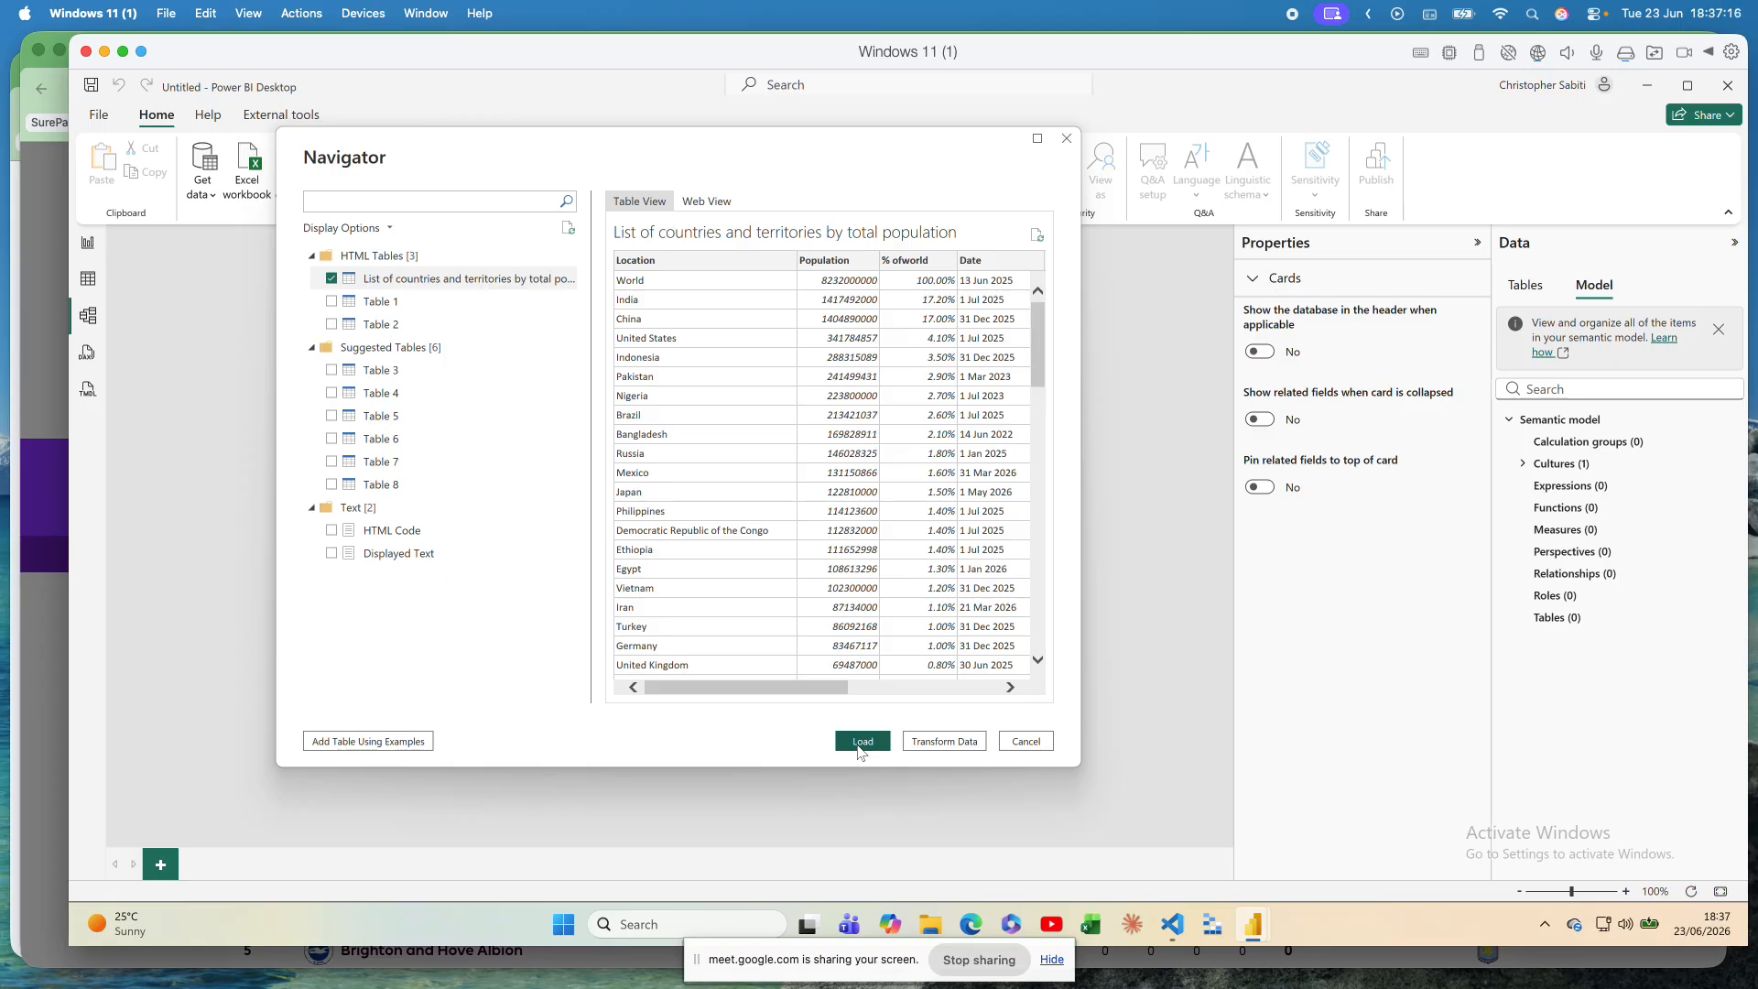
Step: Open the population table in Power Query Editor for transformation and restore the editor to a smaller floating window over Power BI Desktop
left_click(944, 741)
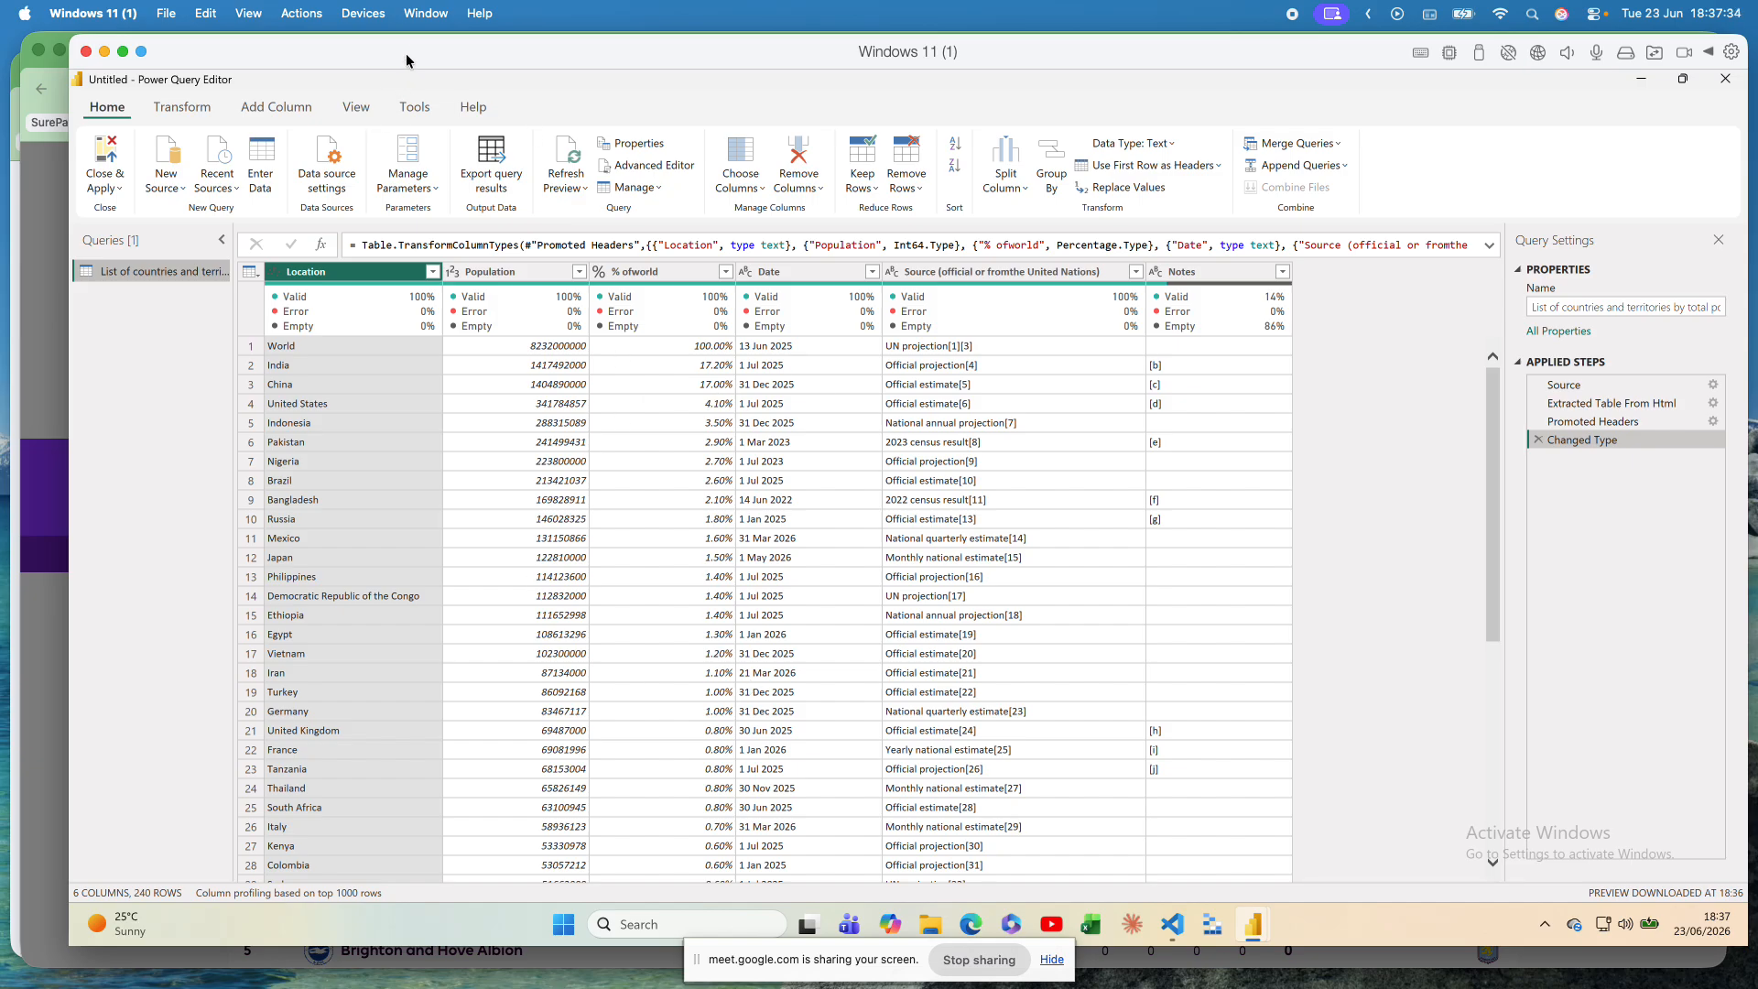
left_click_drag(406, 57, 455, 106)
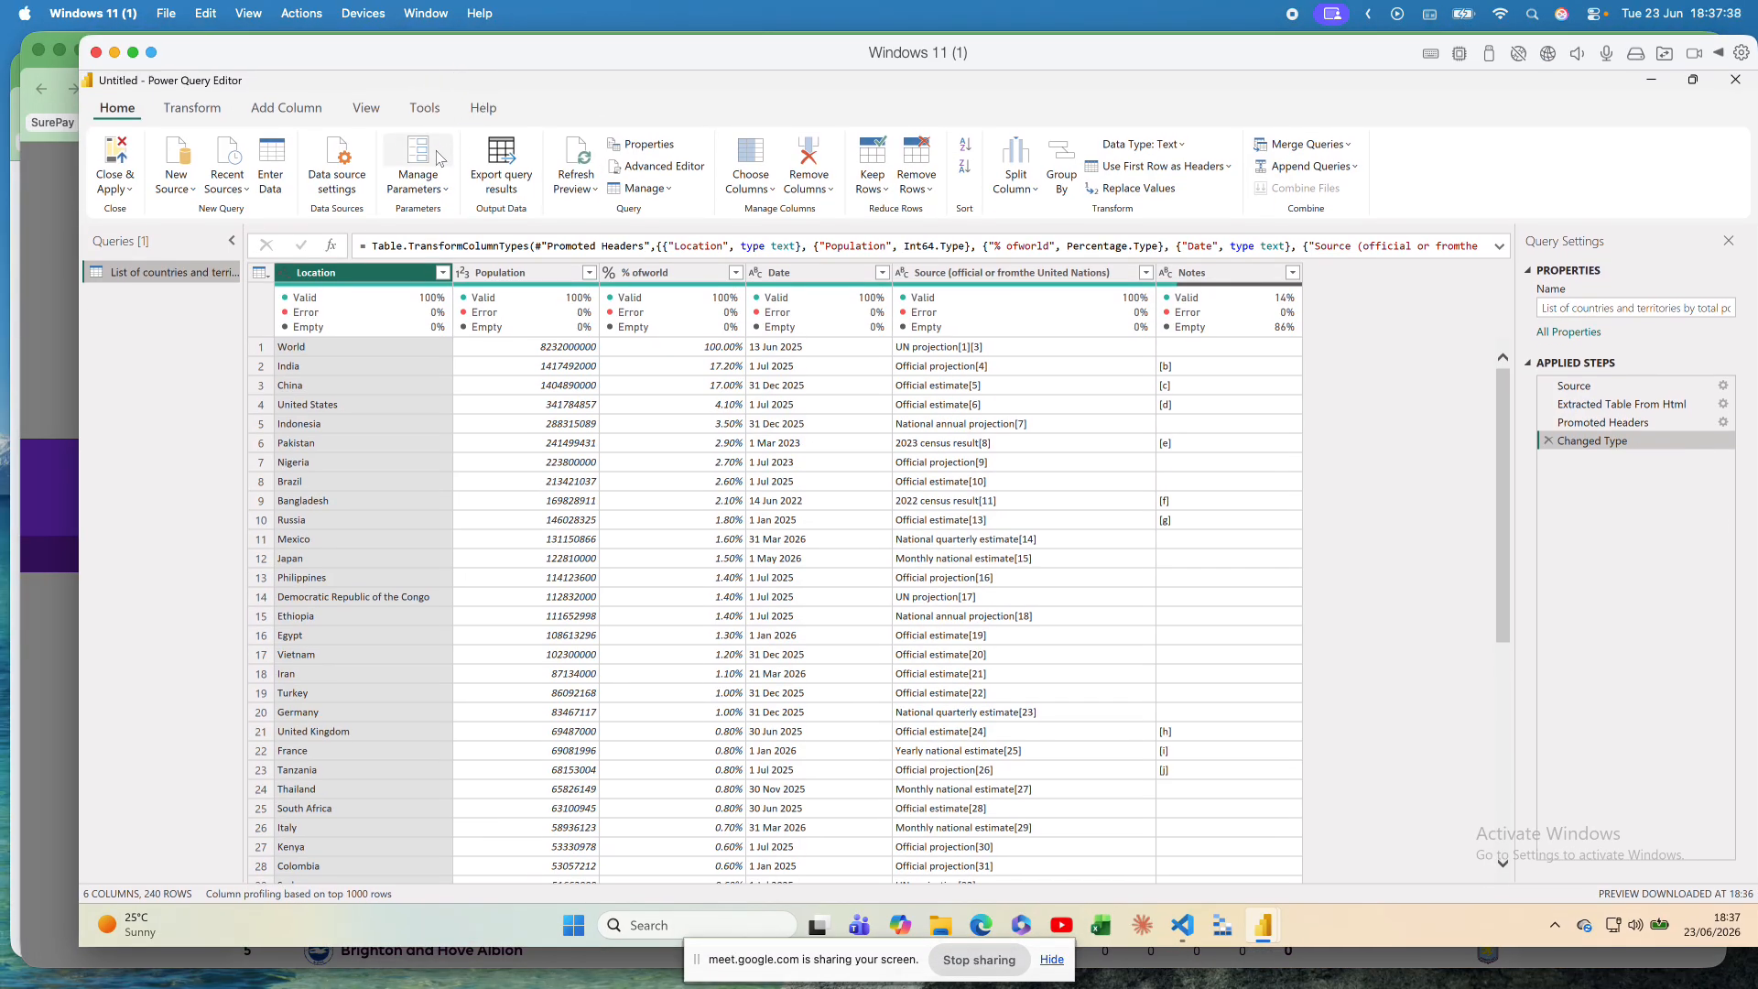
left_click(1692, 80)
left_click_drag(1286, 84, 1334, 136)
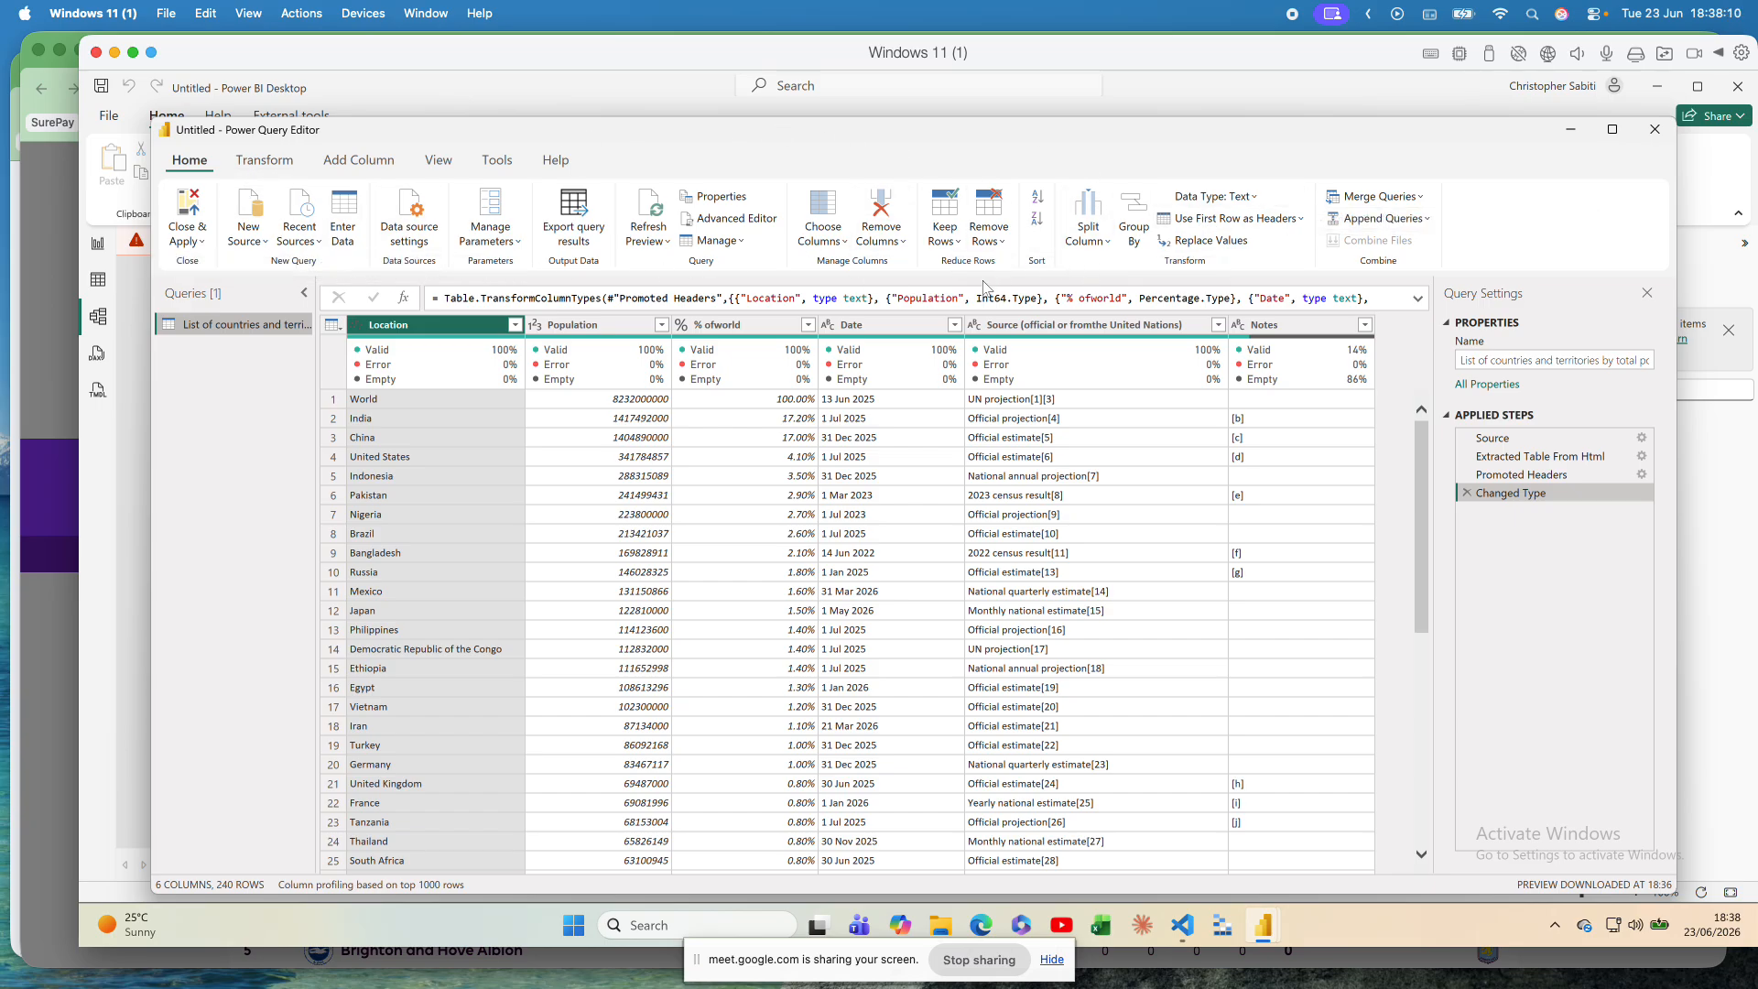
Step: Review the Transform commands and the data type choices available for the Location column
left_click(285, 165)
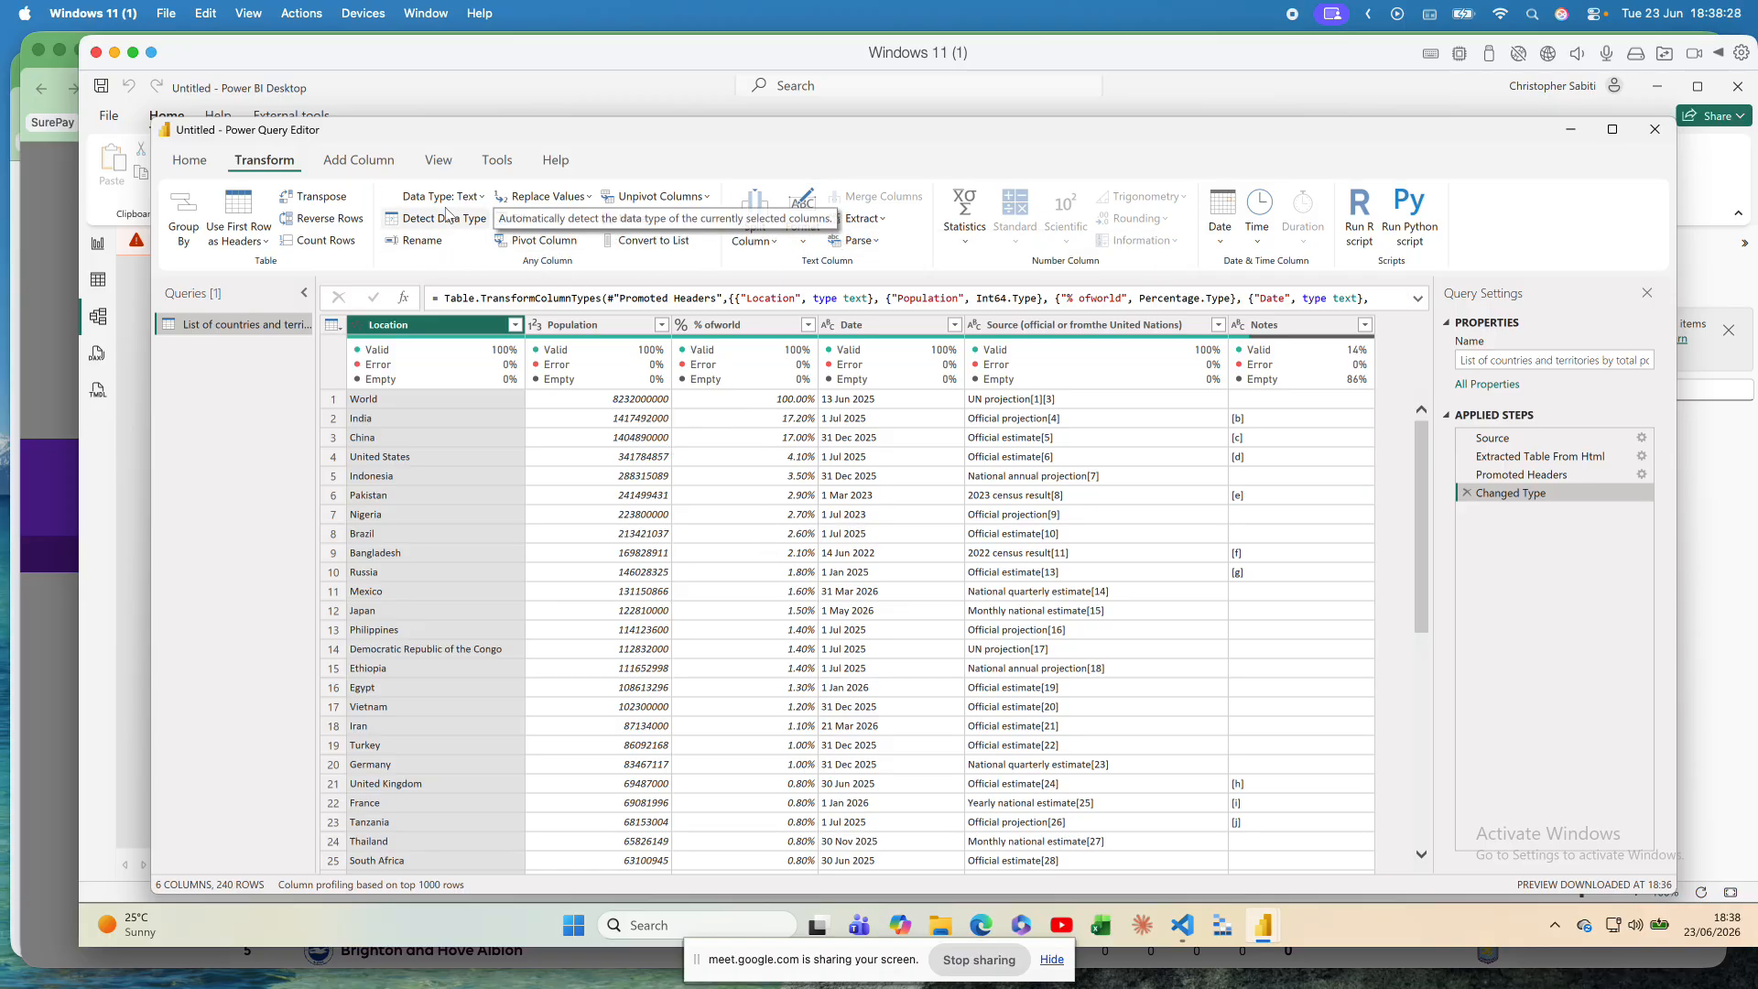
left_click(477, 198)
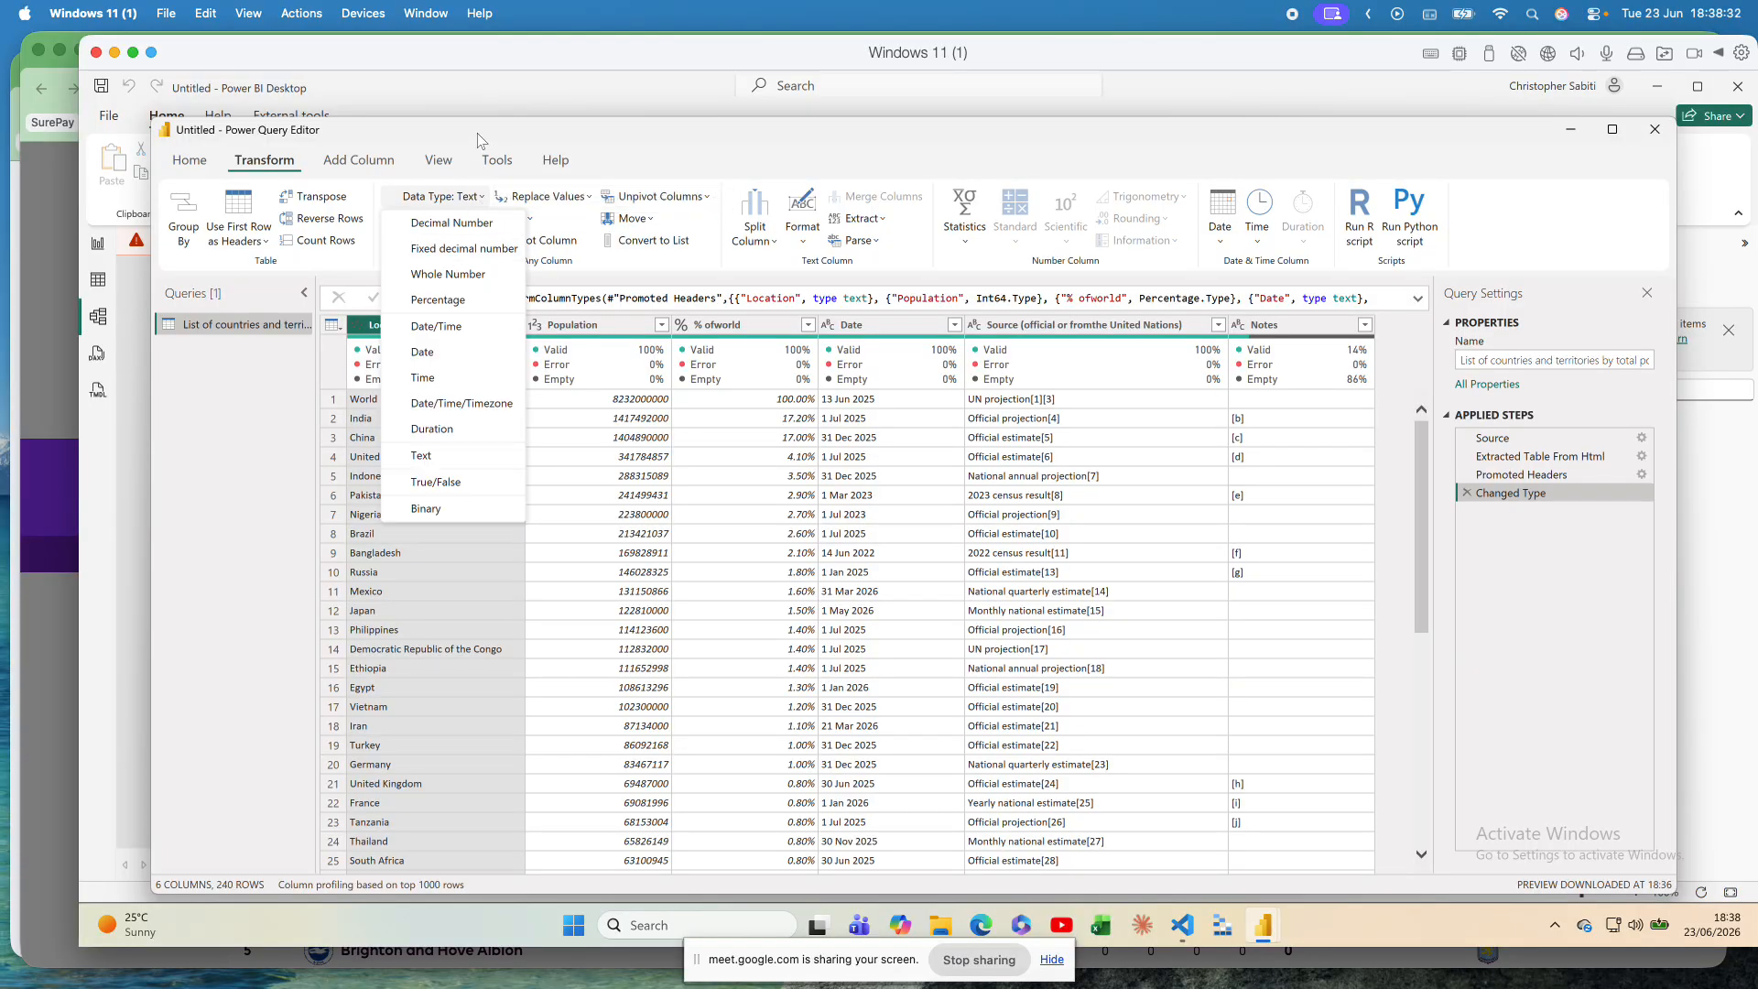
left_click(632, 156)
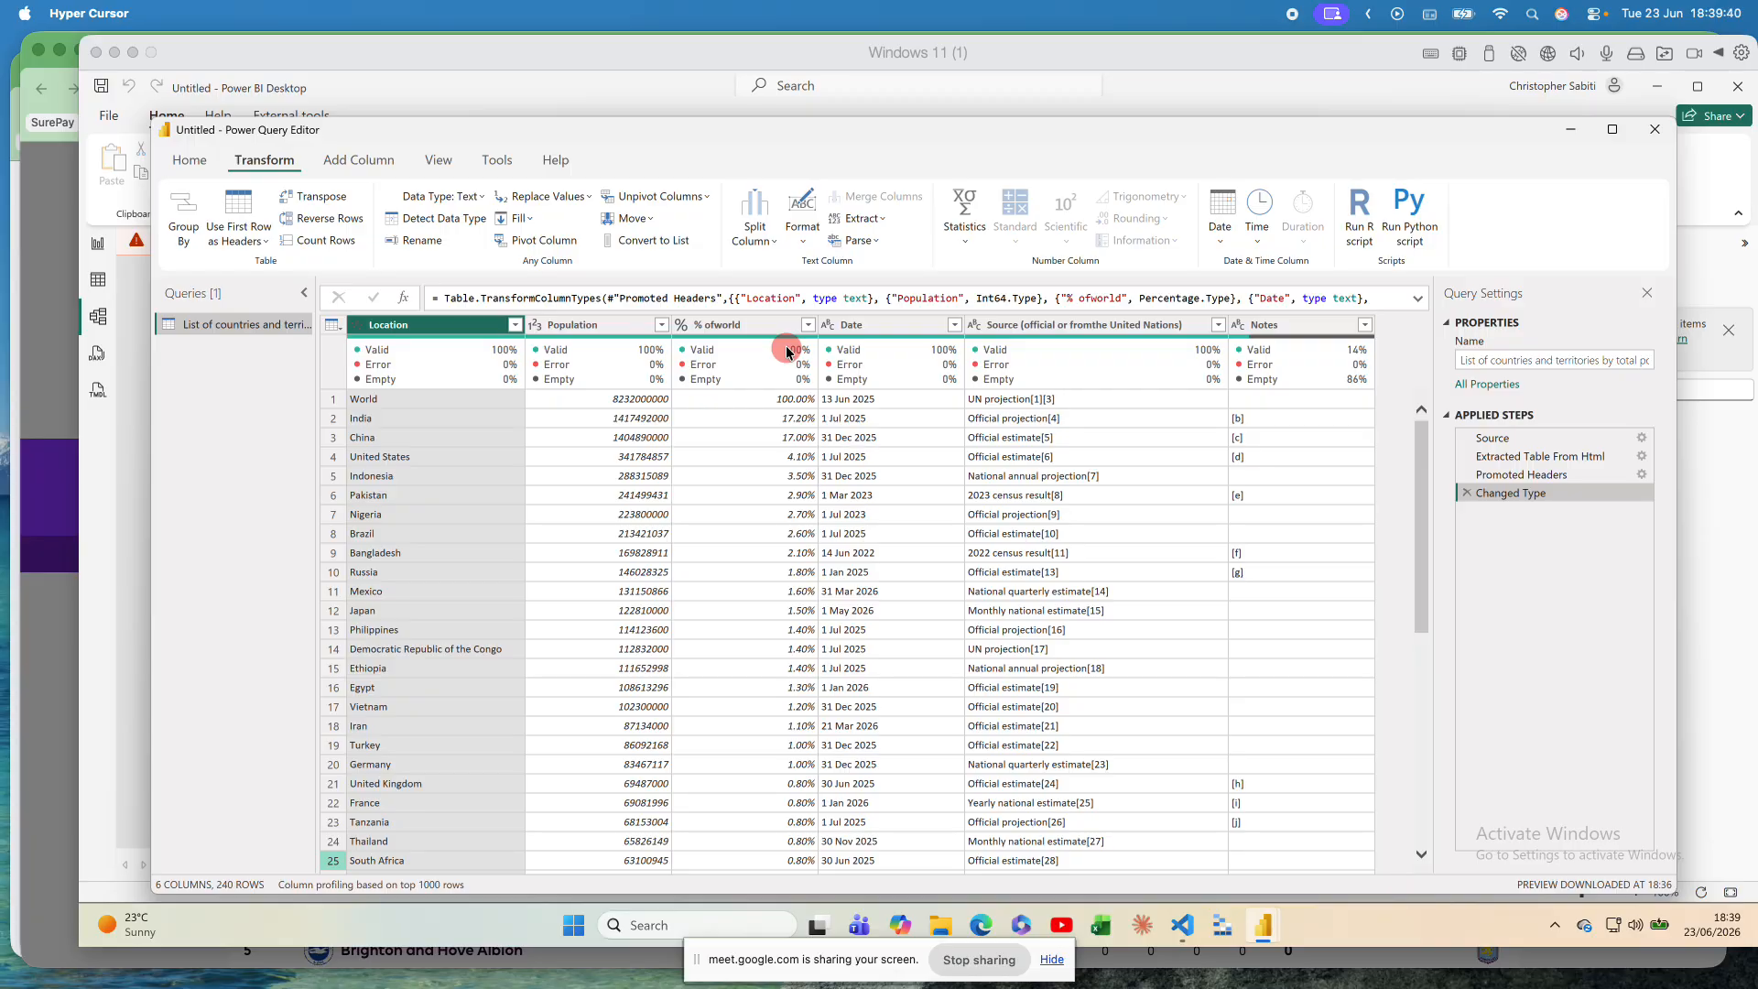
Step: Start a screen capture of the Power BI window and frame the ribbon tabs, ribbon commands, Queries pane, Properties and Applied Steps in red
key("super+shift+x")
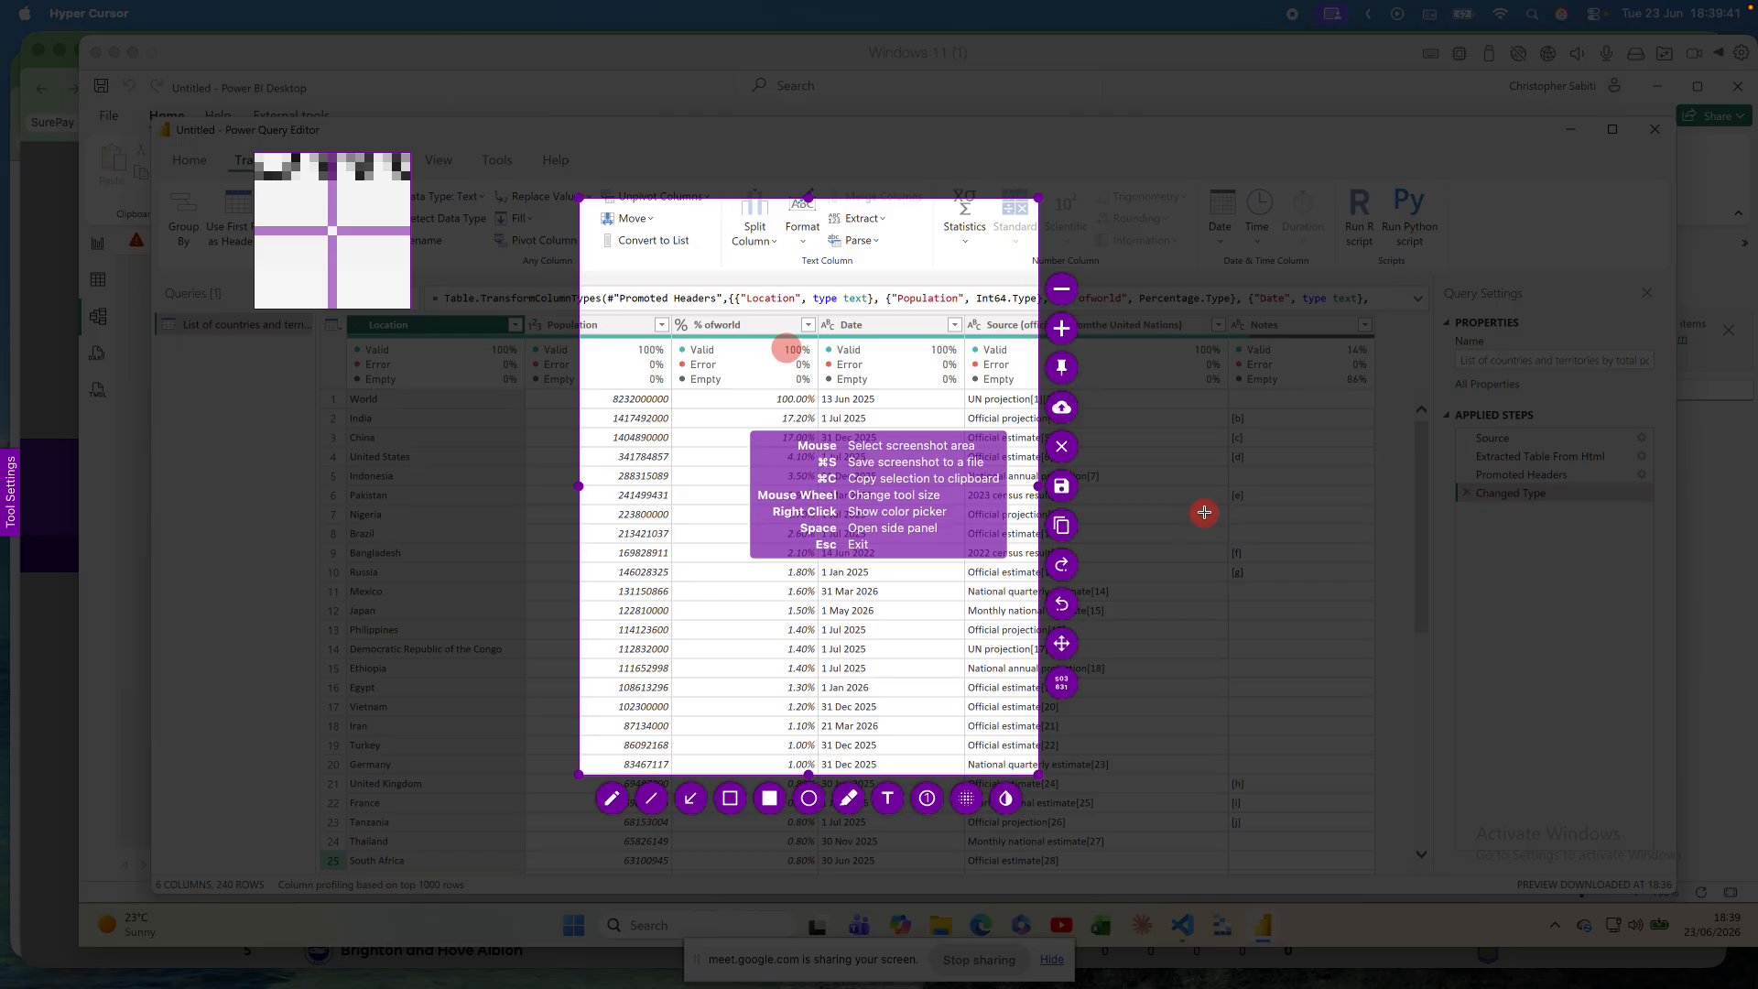
mouse_move(78, 63)
left_mouse_down()
mouse_move(1157, 581)
mouse_move(1432, 934)
mouse_move(1699, 904)
left_mouse_up()
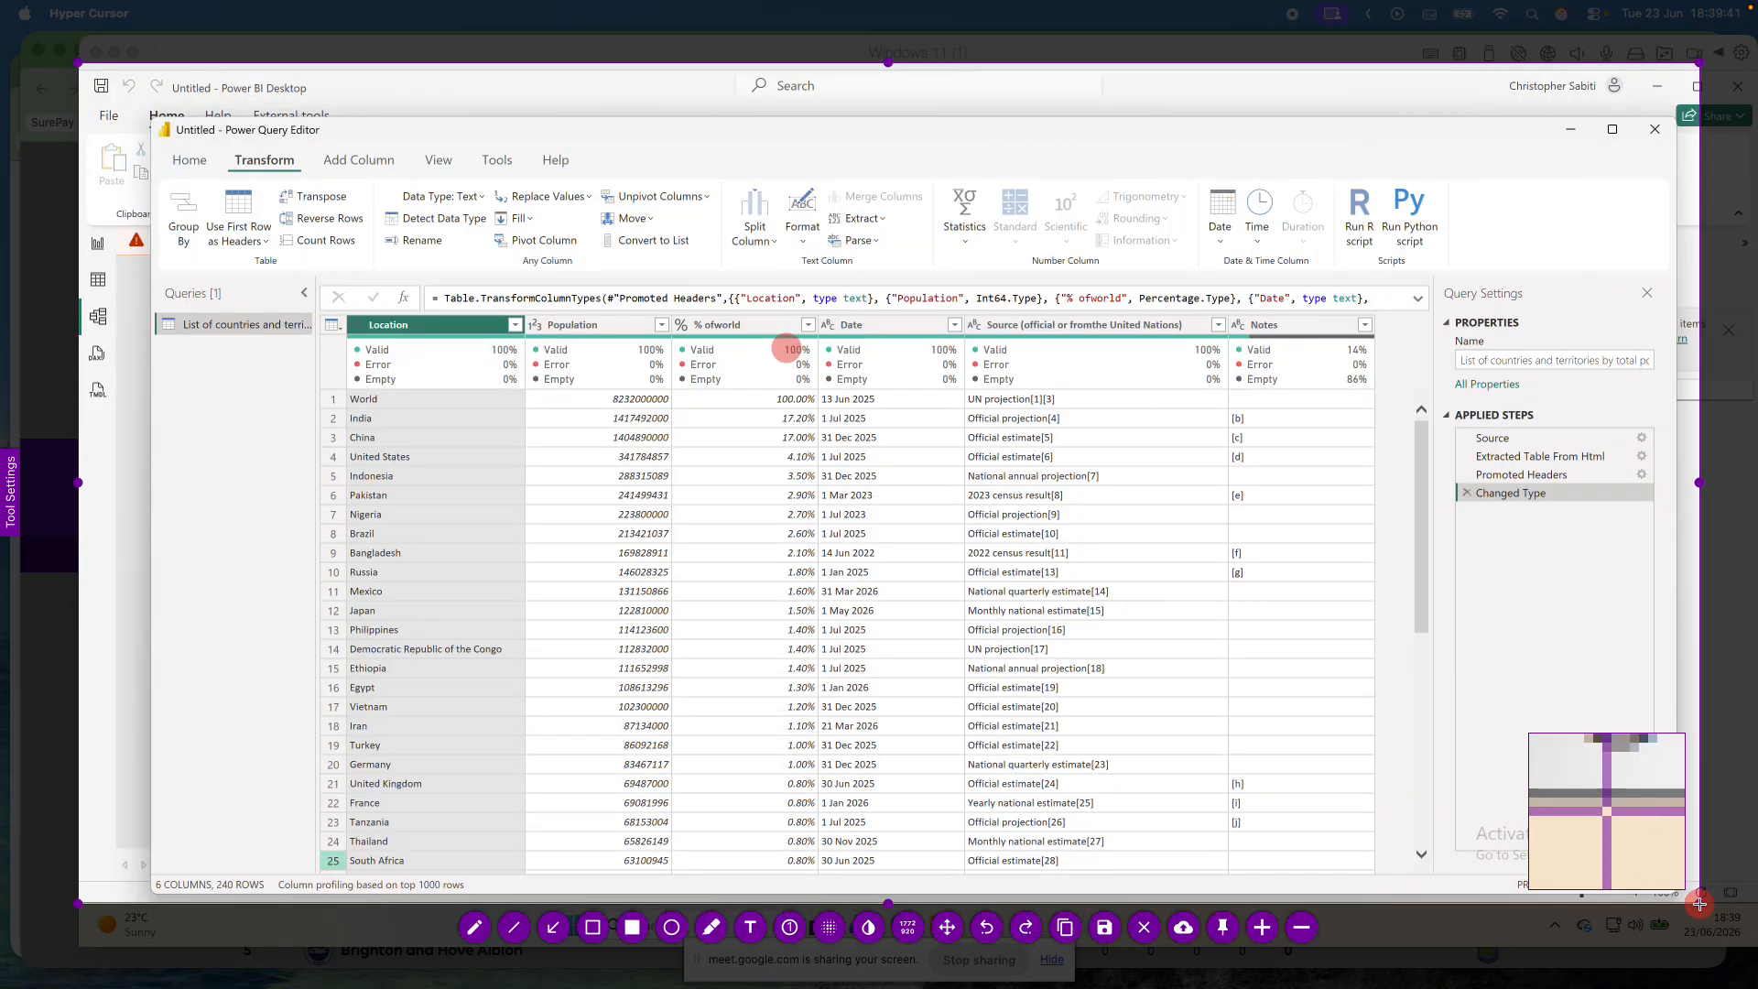
left_click(597, 928)
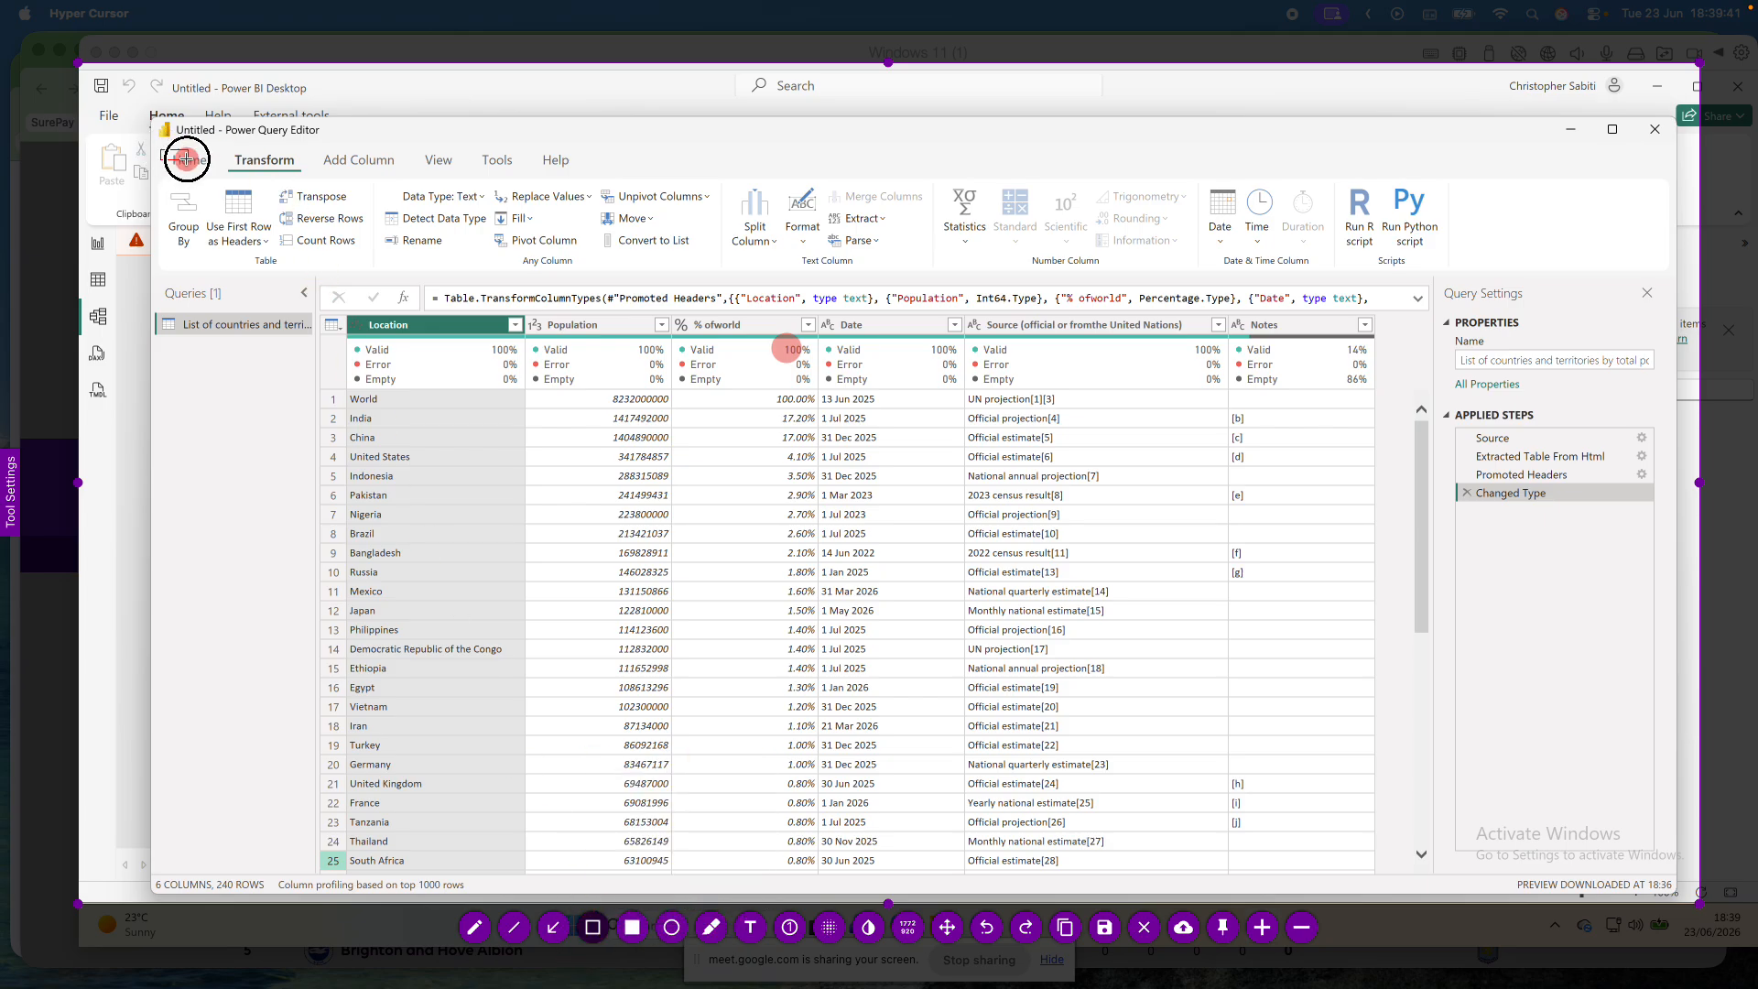
mouse_move(161, 150)
left_mouse_down()
mouse_move(573, 158)
mouse_move(599, 175)
left_mouse_up()
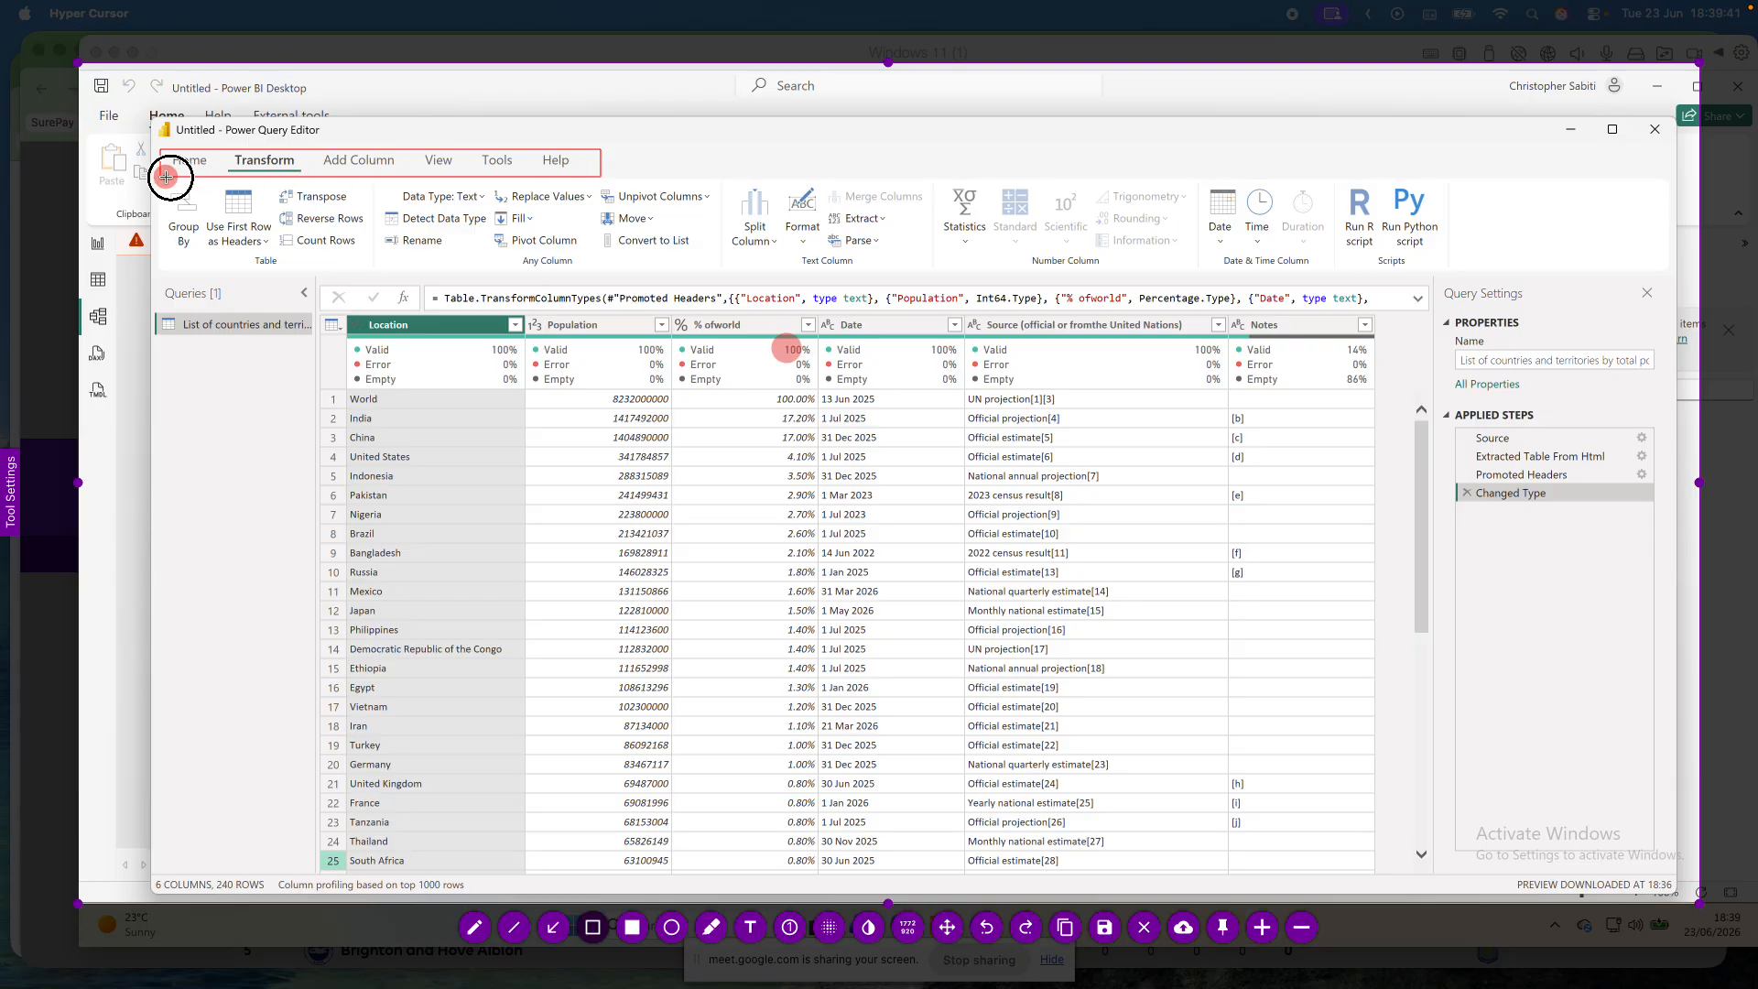
mouse_move(165, 177)
left_mouse_down()
mouse_move(554, 293)
mouse_move(909, 260)
mouse_move(1653, 263)
left_mouse_up()
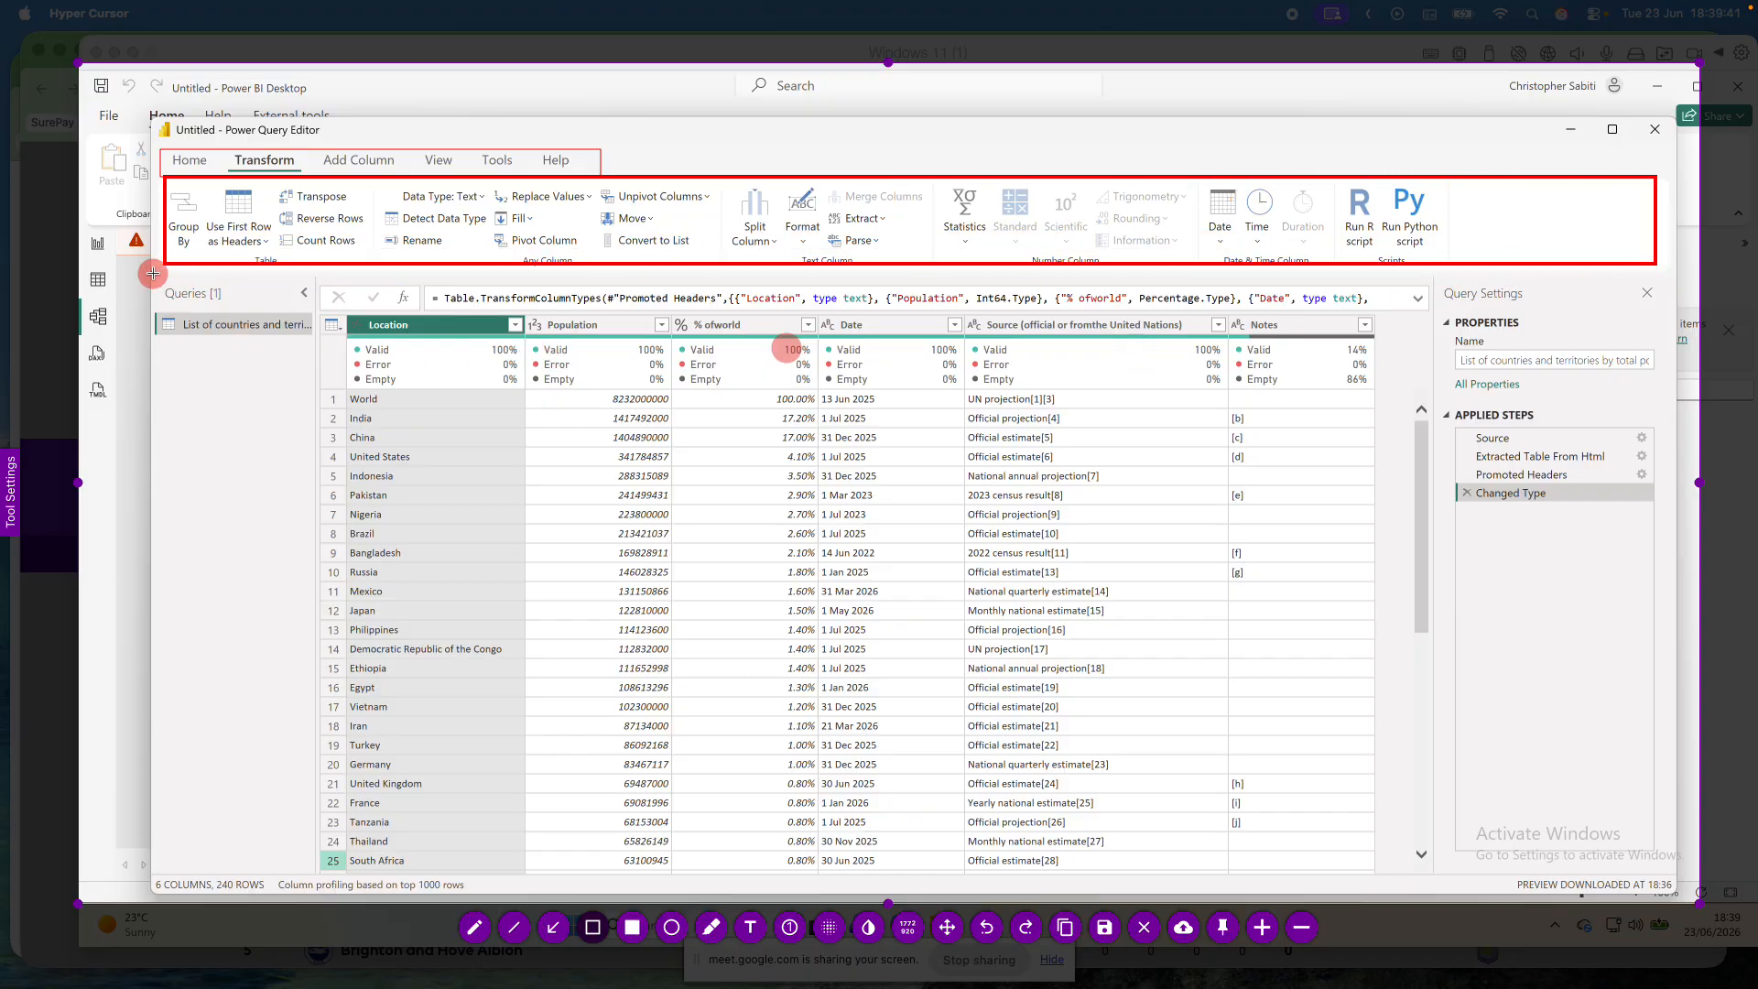
mouse_move(153, 272)
left_mouse_down()
mouse_move(314, 538)
mouse_move(315, 810)
left_mouse_up()
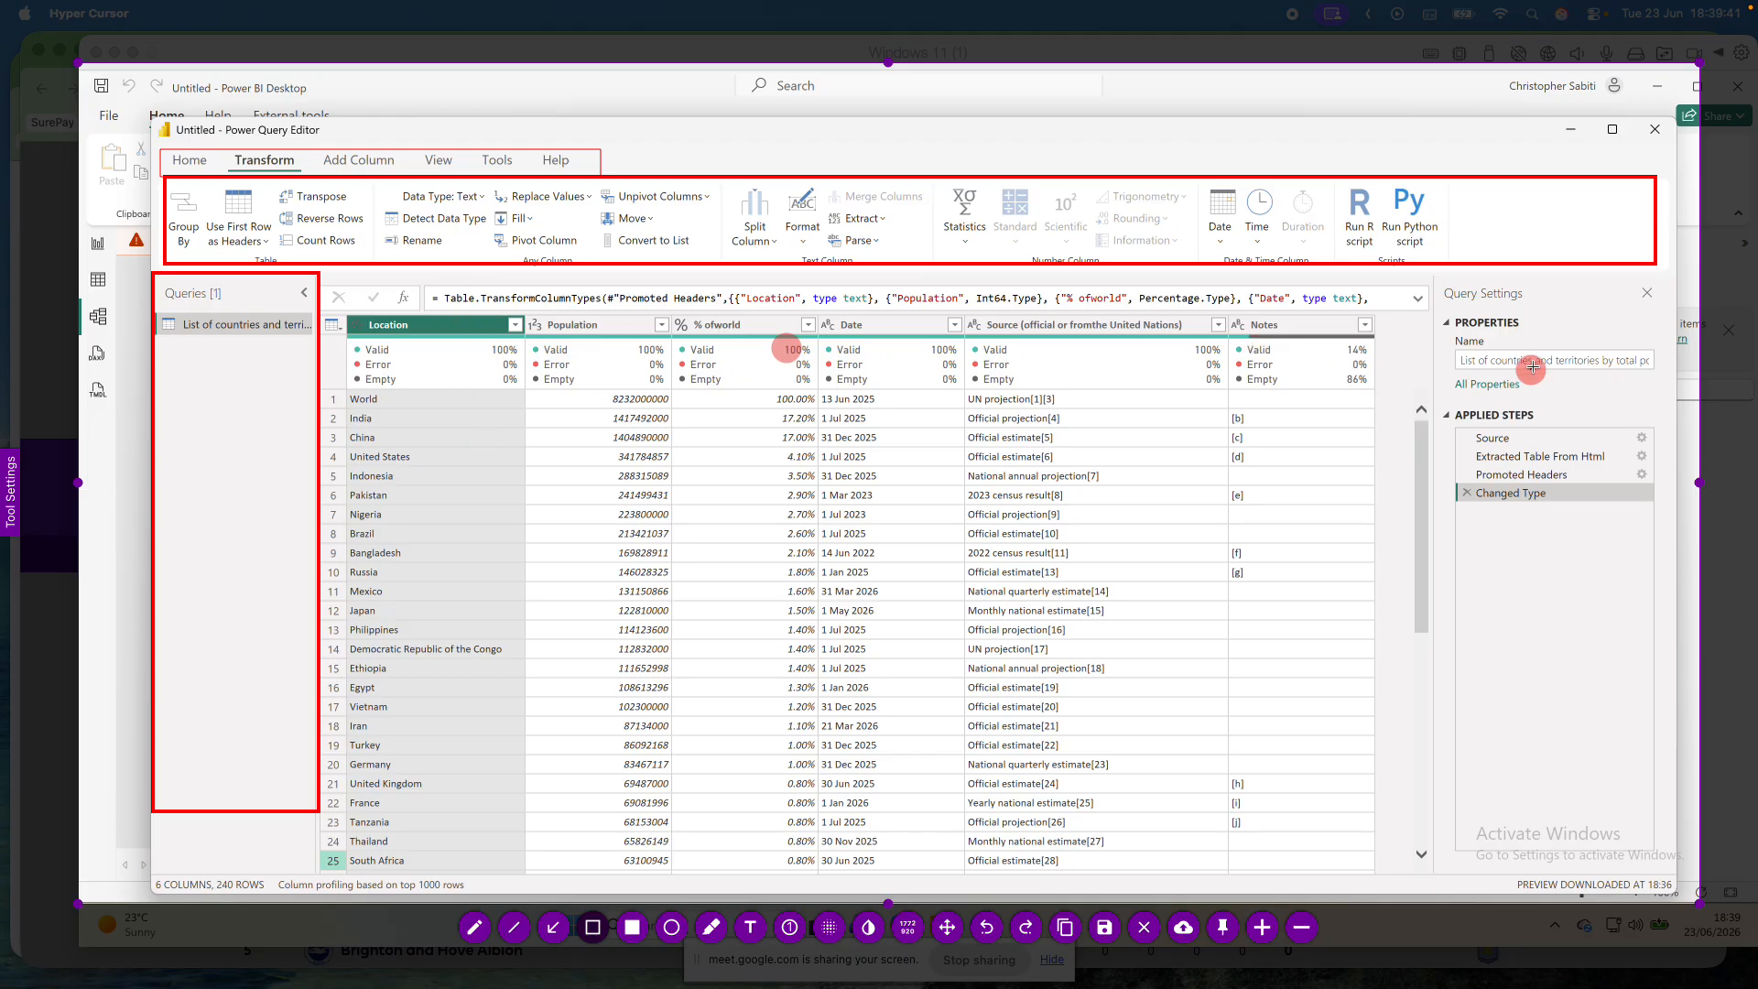
mouse_move(1435, 277)
left_mouse_down()
mouse_move(1618, 396)
mouse_move(1674, 377)
left_mouse_up()
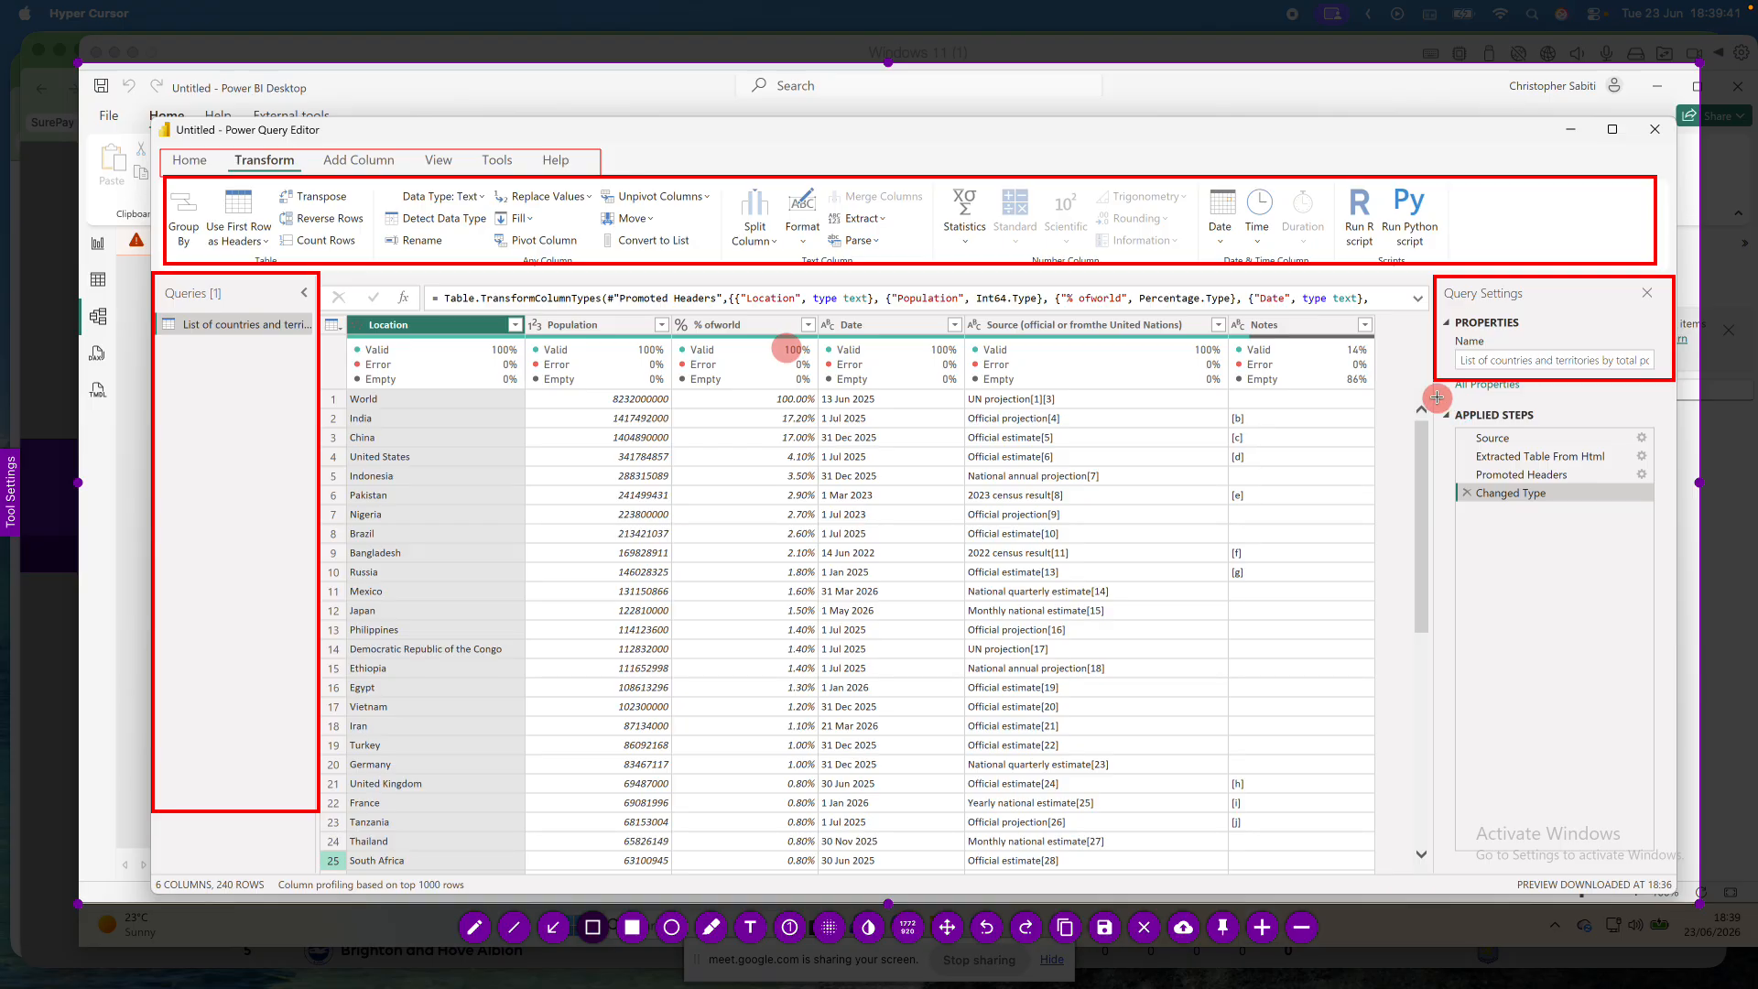
mouse_move(1436, 397)
left_mouse_down()
mouse_move(1589, 552)
mouse_move(1663, 675)
mouse_move(1666, 864)
left_mouse_up()
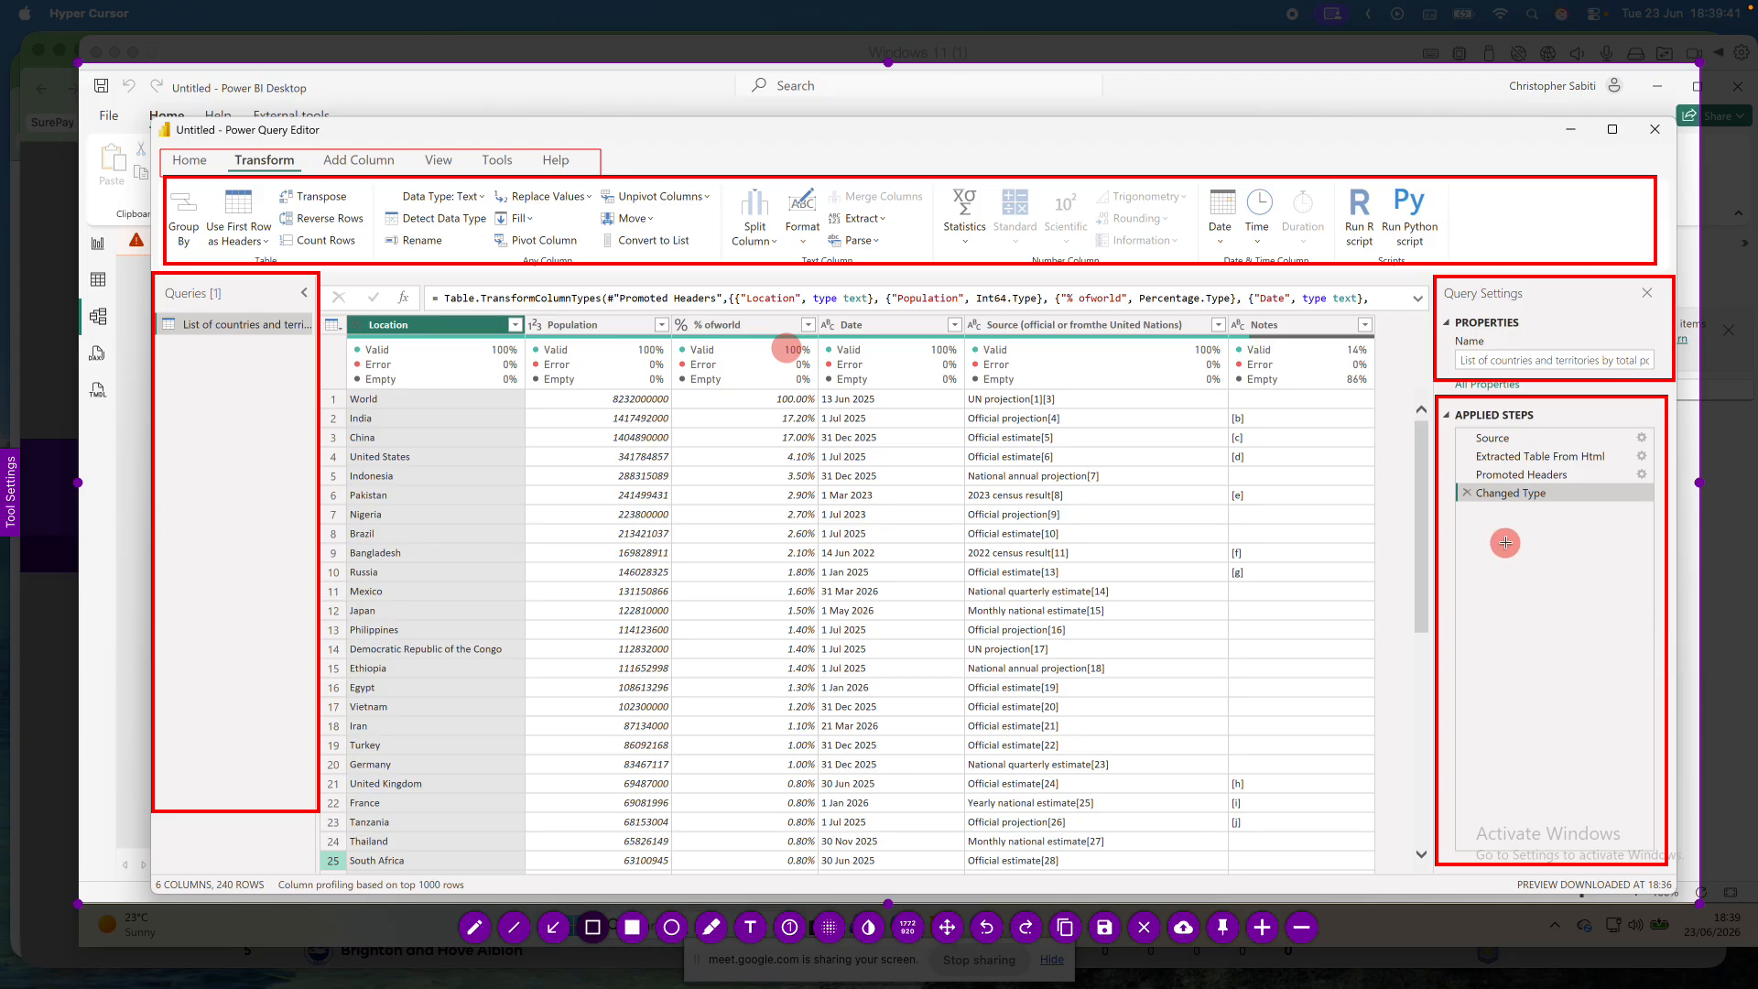
Step: Draw six freehand red lines beneath Changed Type in Applied Steps and circle that step's delete mark
left_click(474, 926)
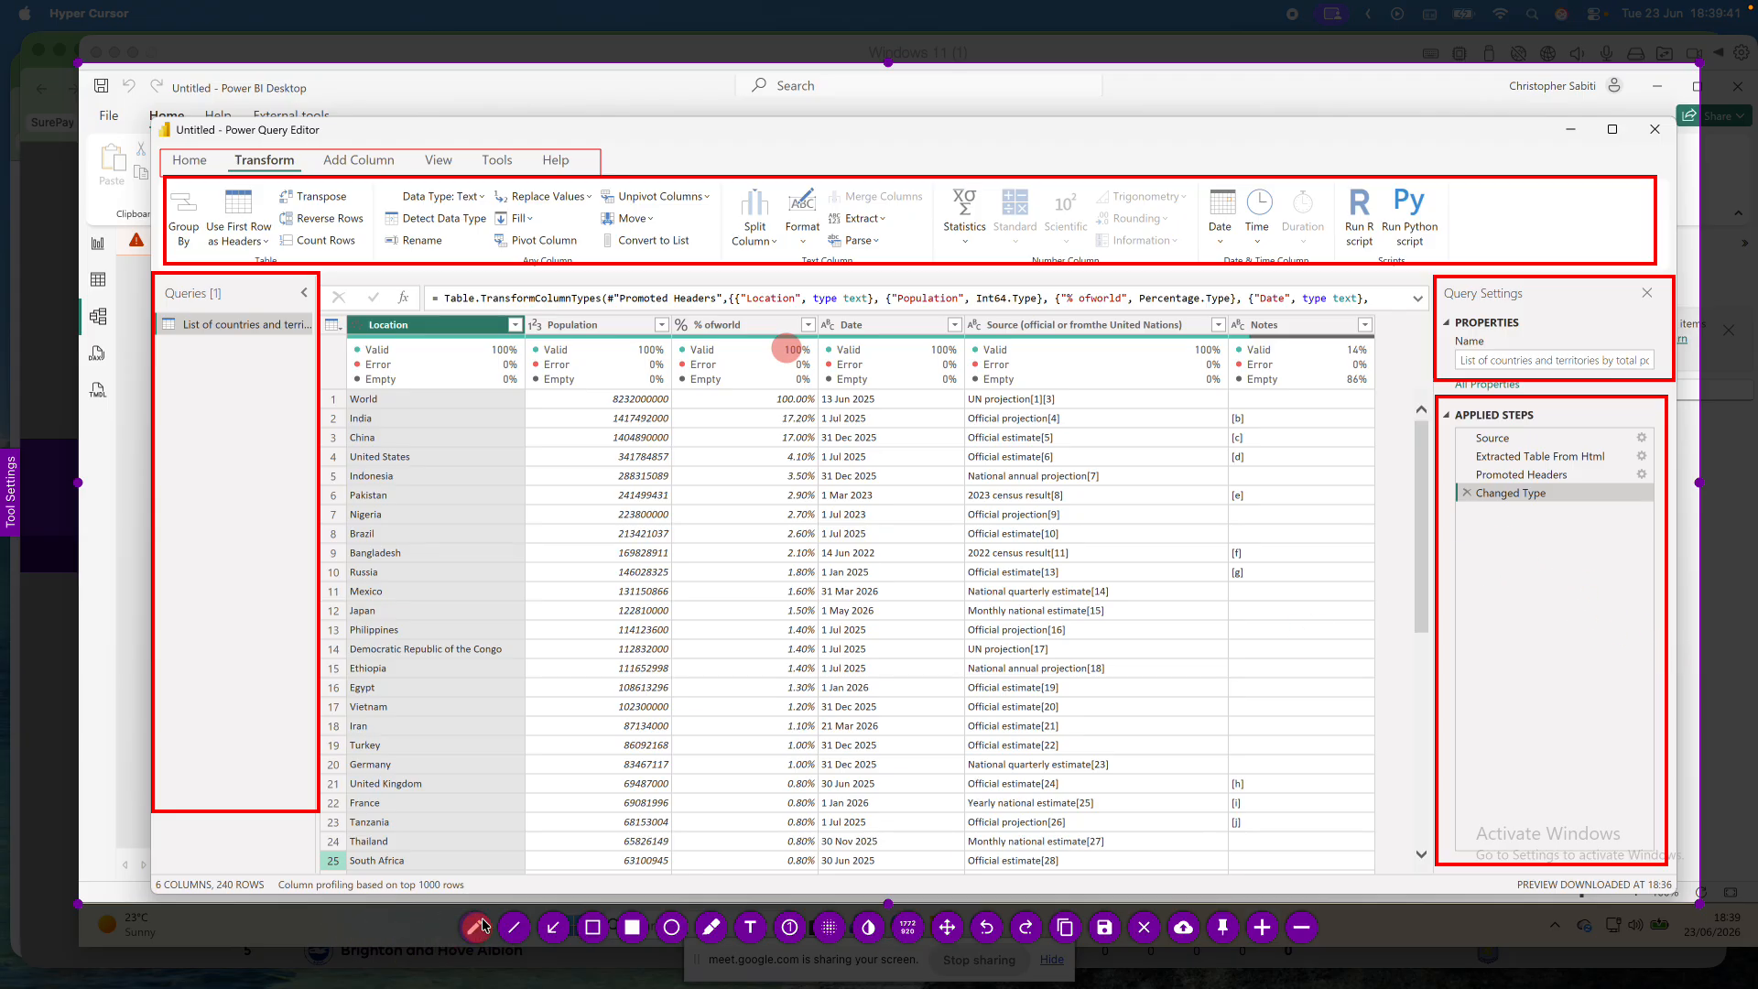
mouse_move(1475, 514)
left_mouse_down()
mouse_move(1543, 513)
mouse_move(1549, 558)
mouse_move(1572, 559)
mouse_move(1581, 591)
left_mouse_up()
mouse_move(1469, 622)
left_mouse_down()
mouse_move(1557, 623)
mouse_move(1555, 653)
left_mouse_up()
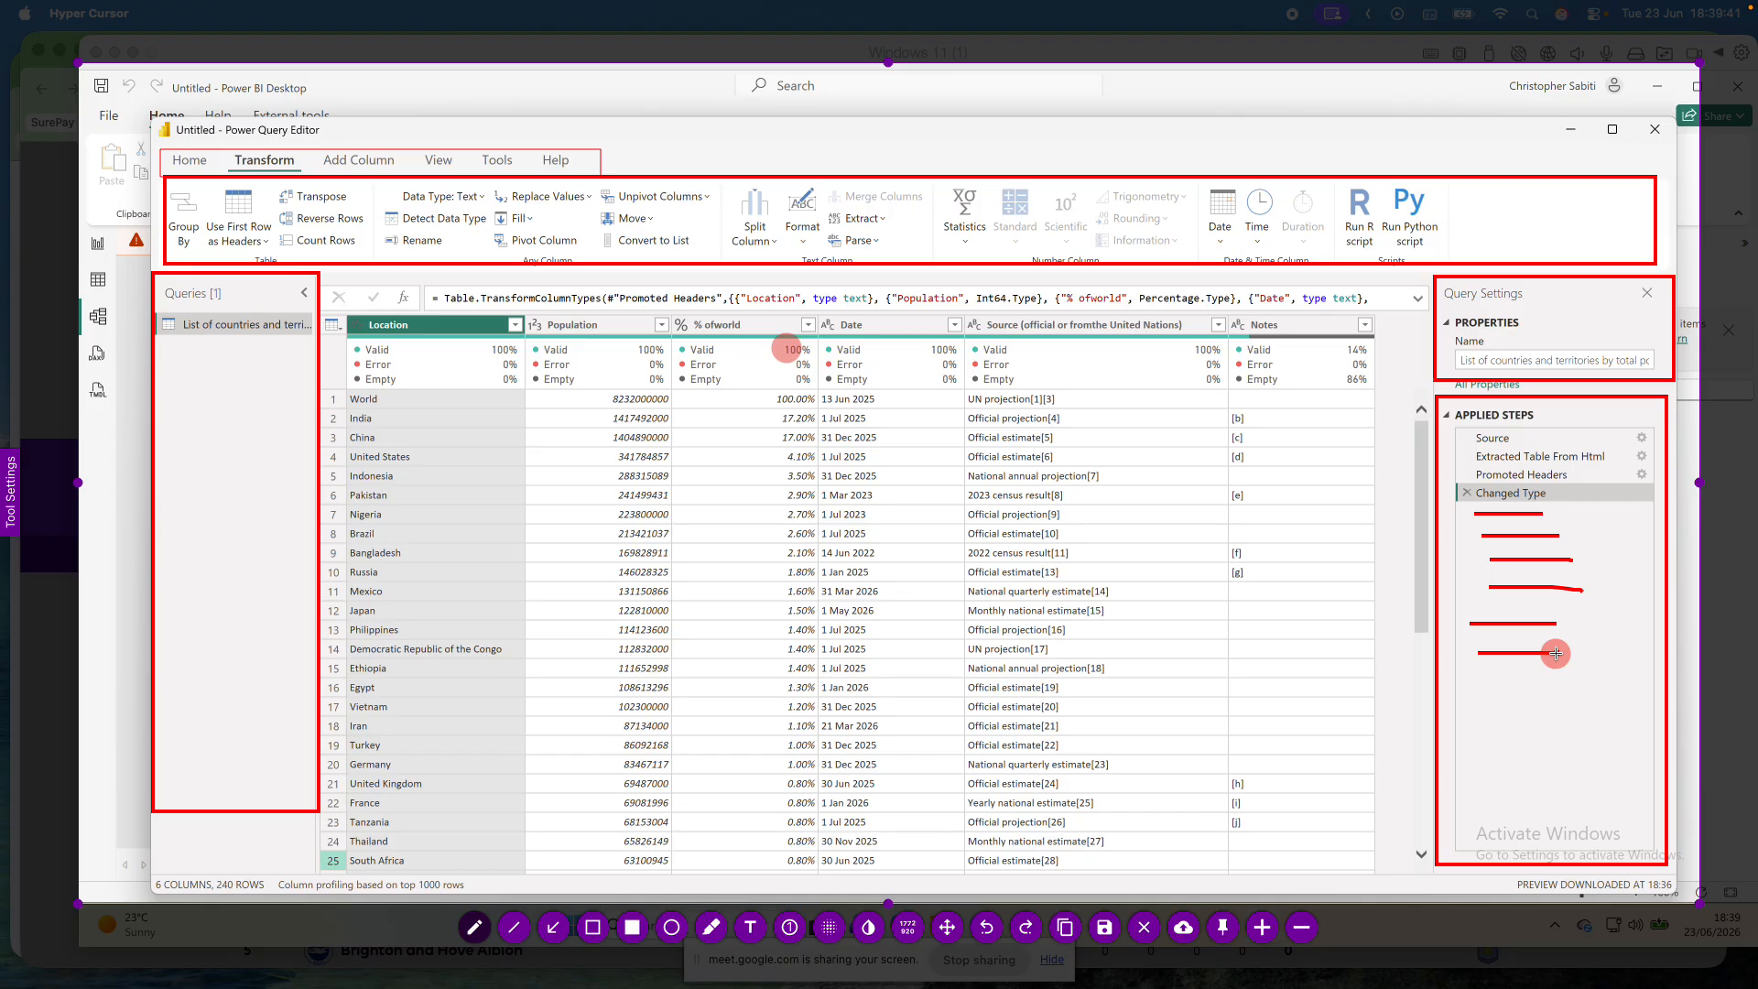
mouse_move(1465, 485)
left_mouse_down()
mouse_move(1464, 509)
mouse_move(1468, 483)
left_mouse_up()
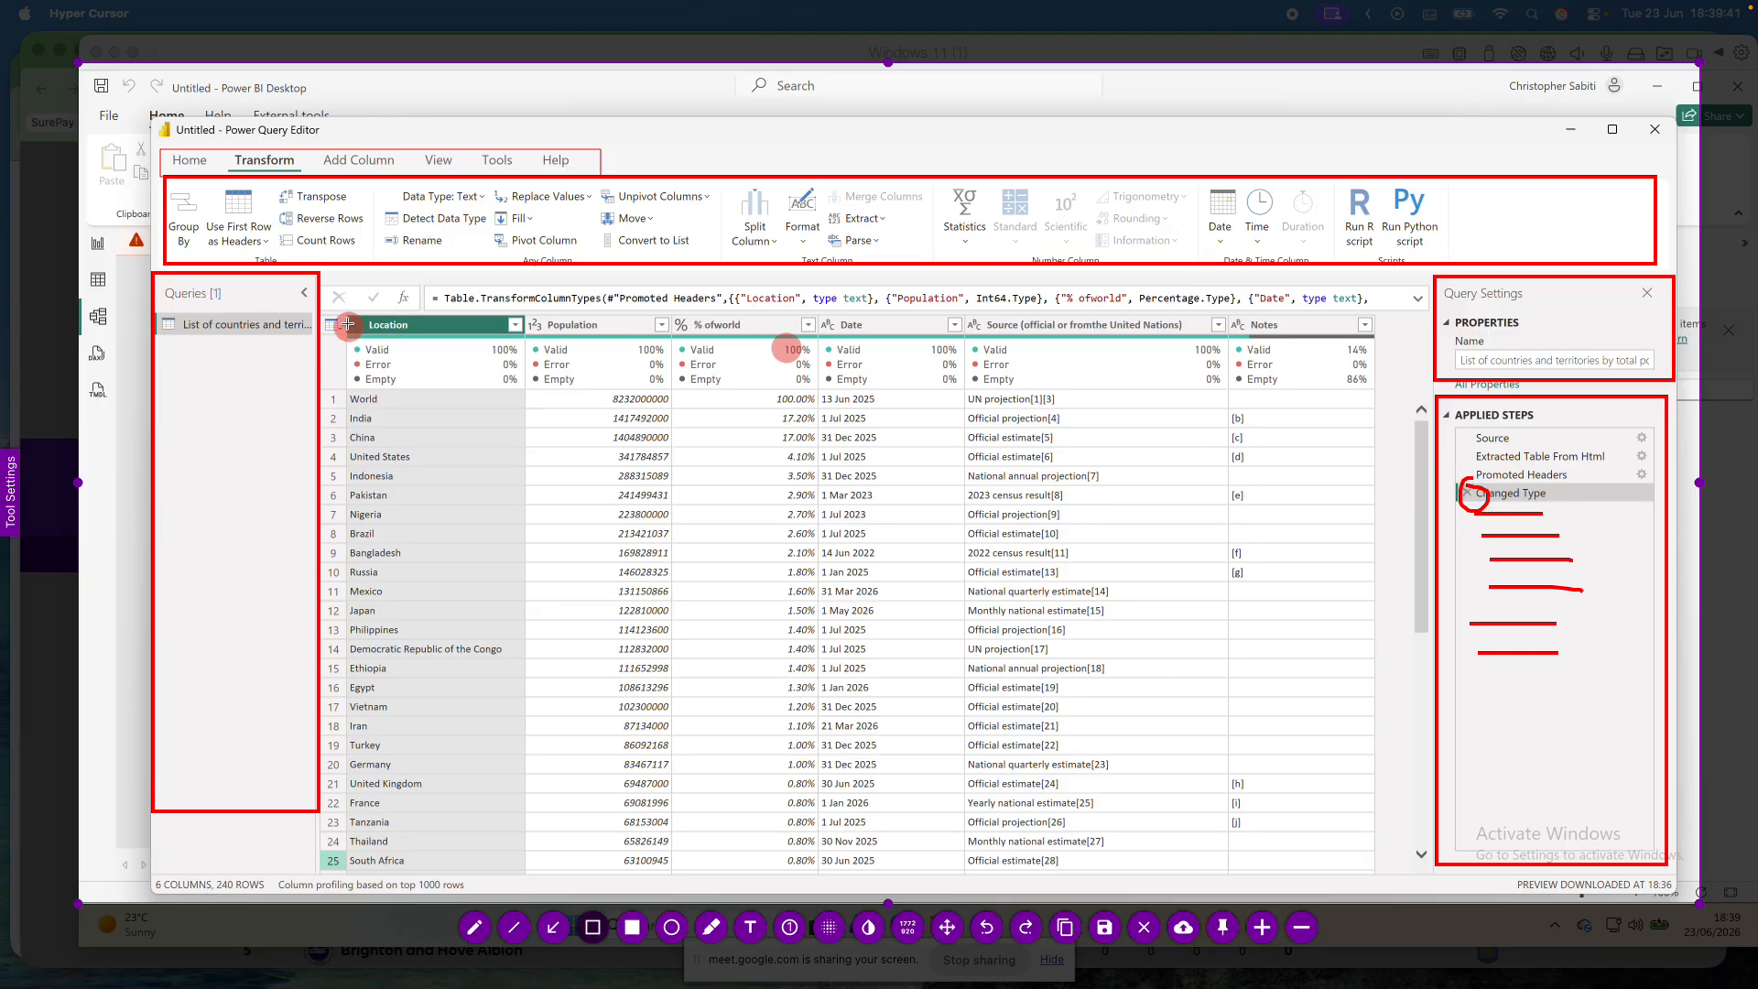
Step: Frame the table area in red and the formula bar in blue, and mark the Extracted Table From Html step with a blue line
key("r")
mouse_move(324, 282)
left_mouse_down()
mouse_move(796, 738)
mouse_move(1240, 758)
mouse_move(1386, 874)
left_mouse_up()
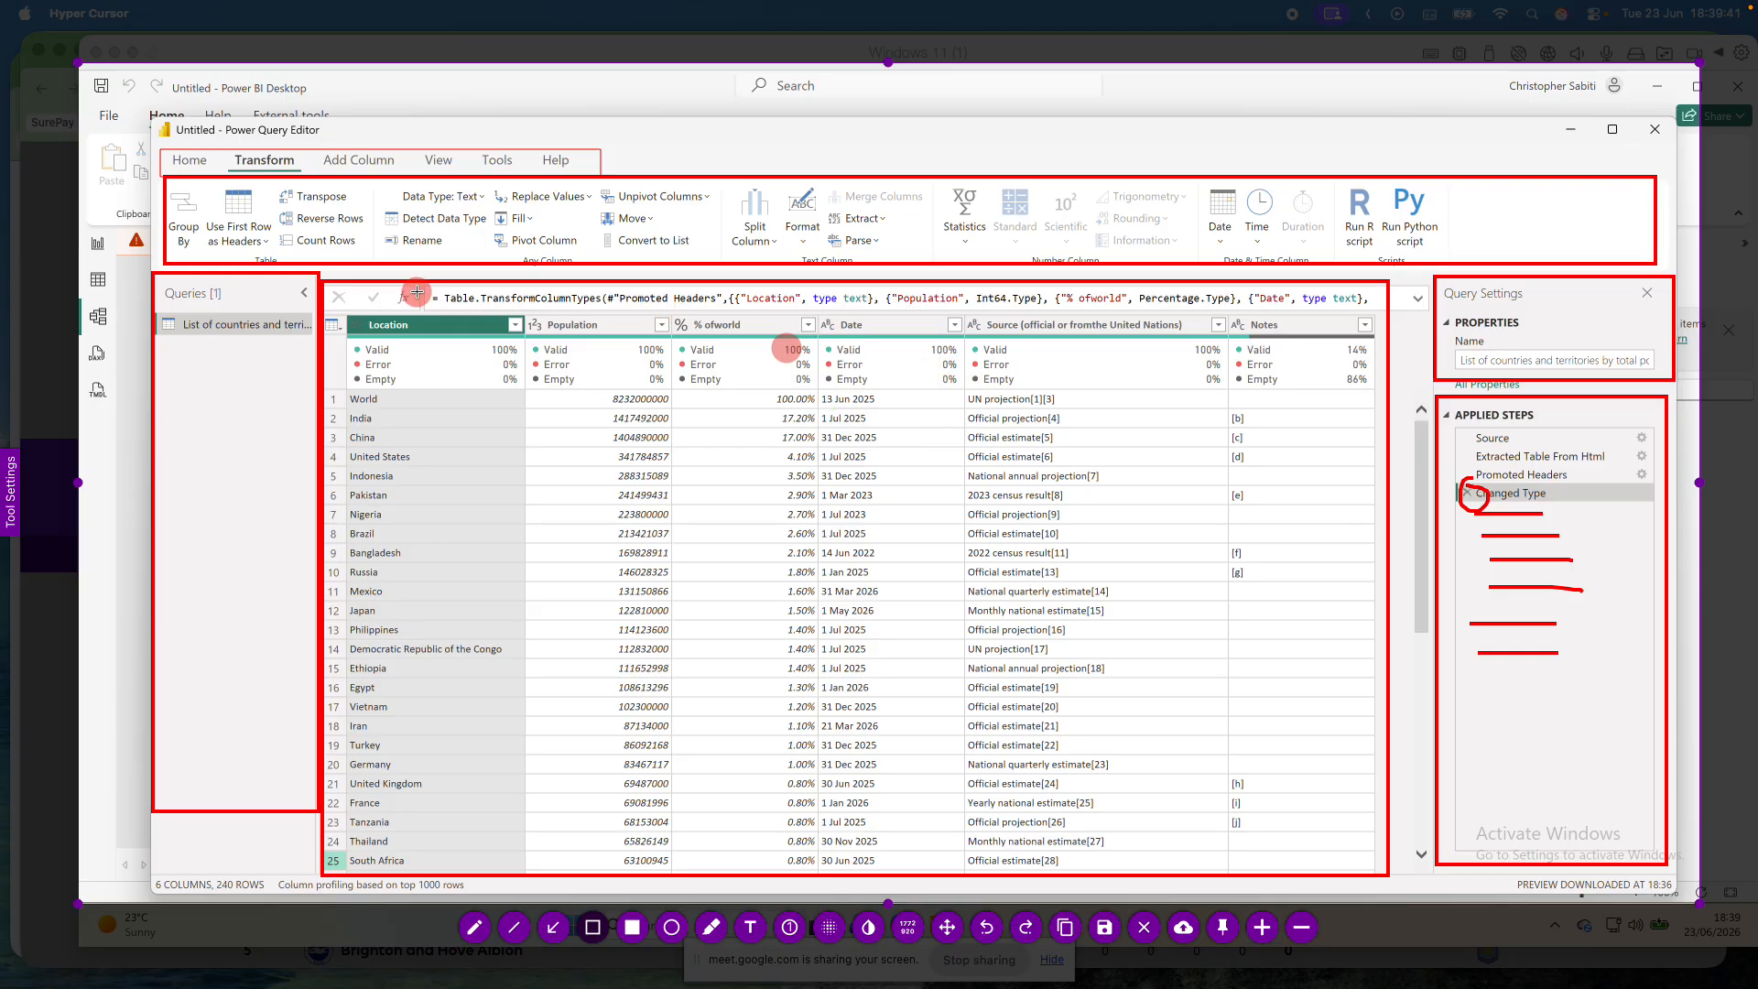
left_click_drag(419, 281, 1386, 316)
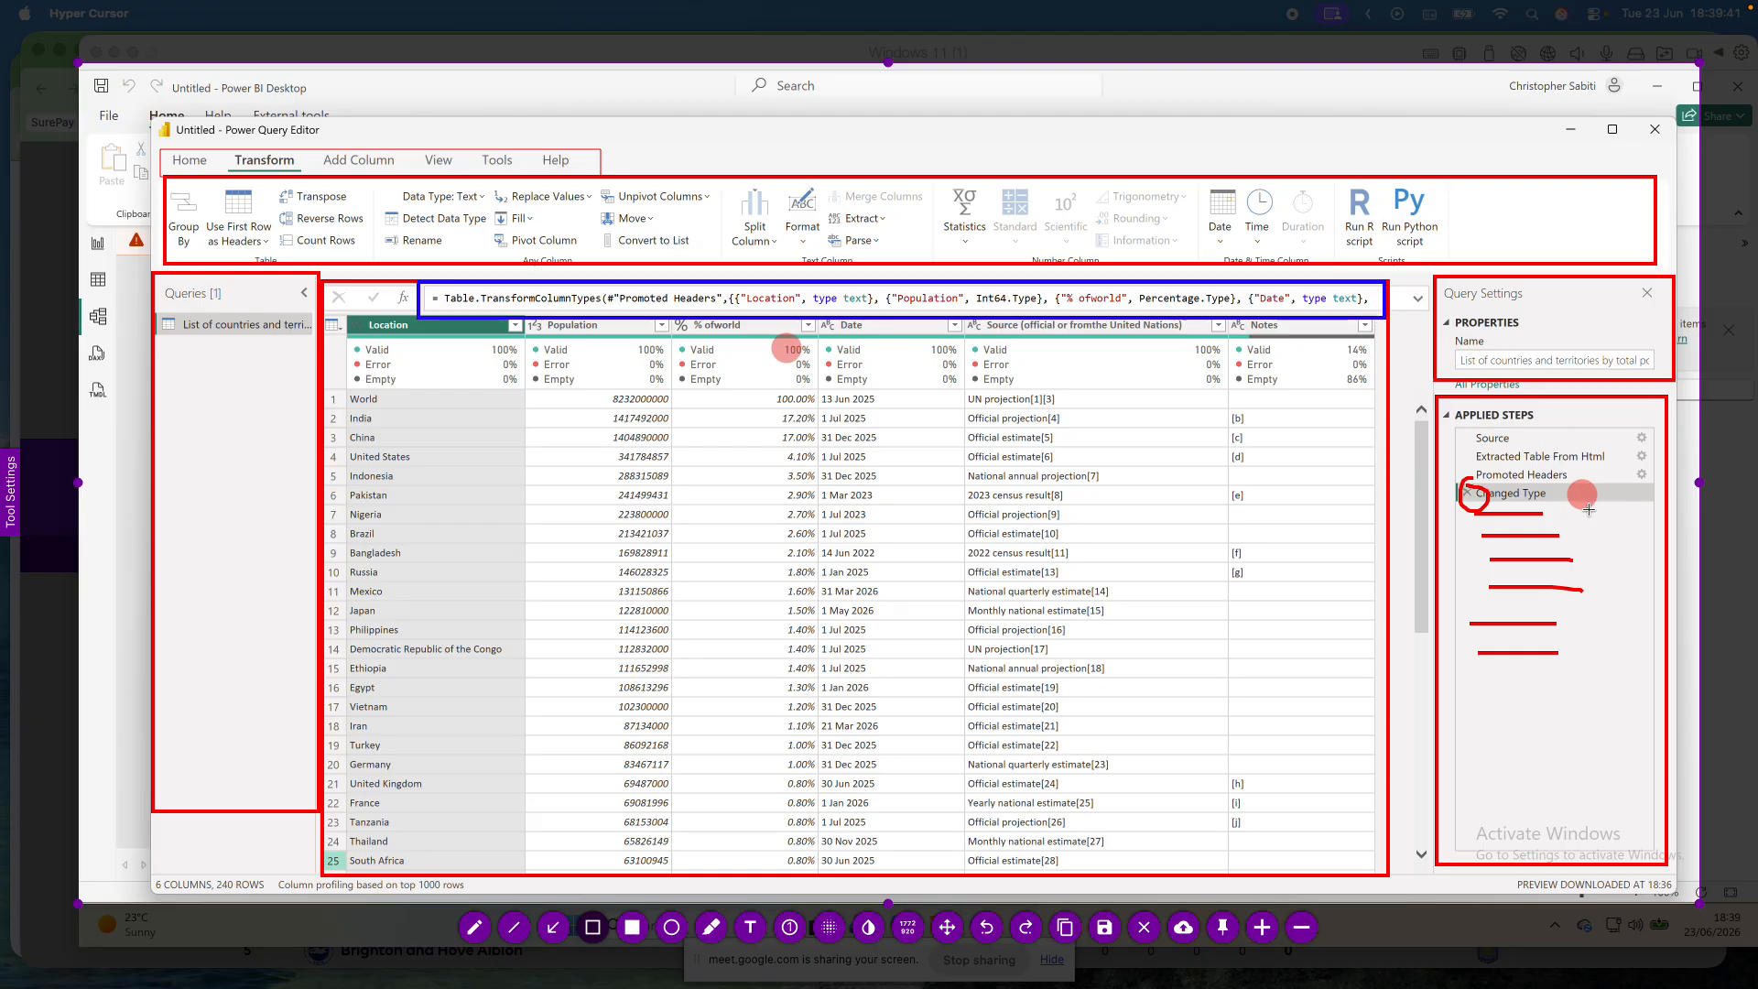
left_click_drag(1593, 469, 1559, 470)
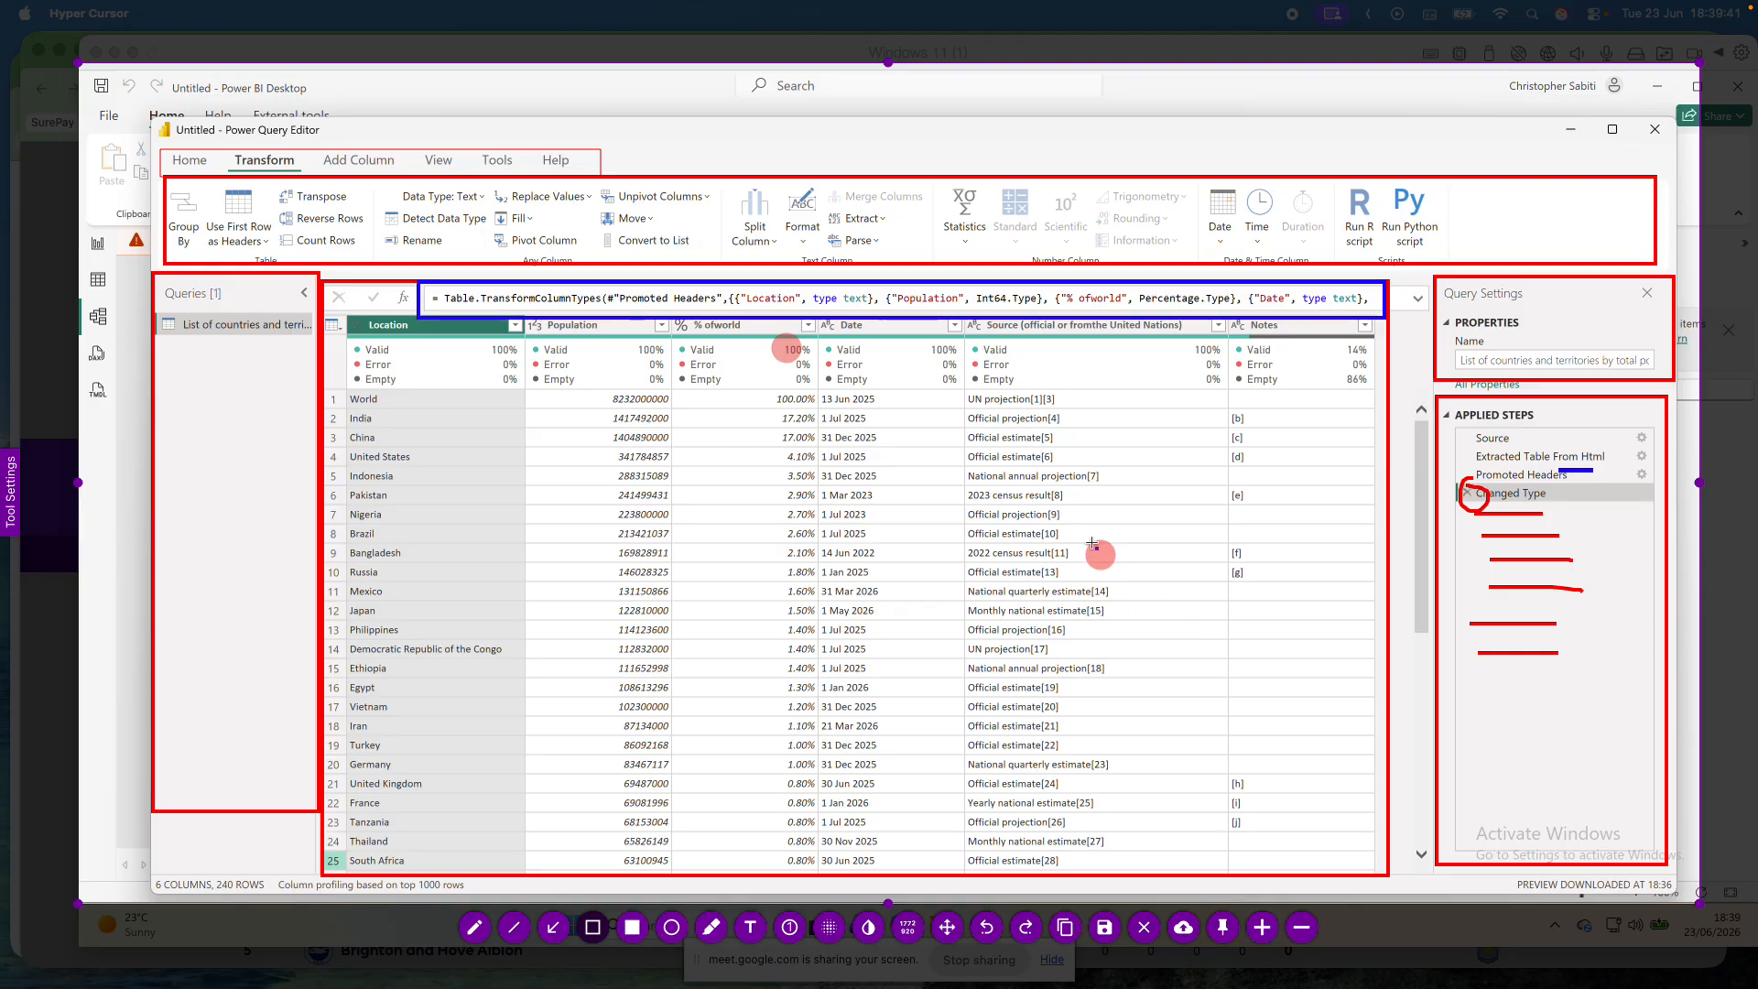
Step: Draw blue arrows pointing to "Population" and "% ofworld" in the formula, and undo both arrows
key("a")
left_click_drag(897, 449, 905, 302)
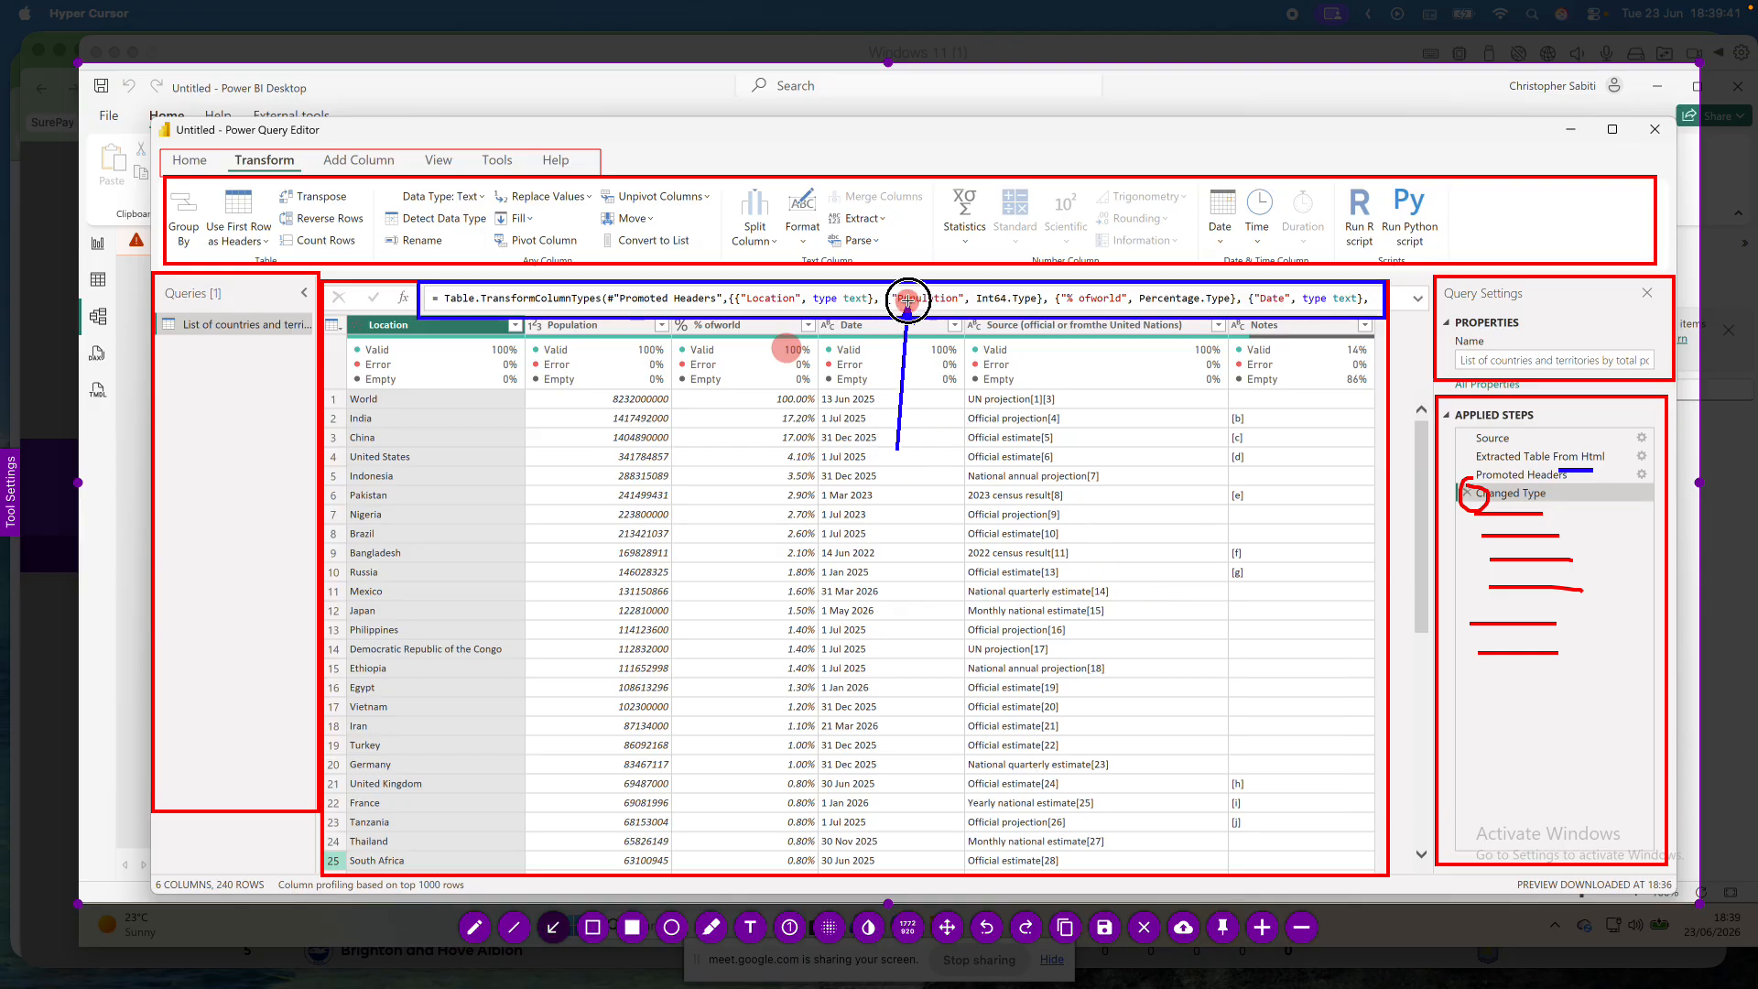
left_click_drag(1085, 362, 1085, 293)
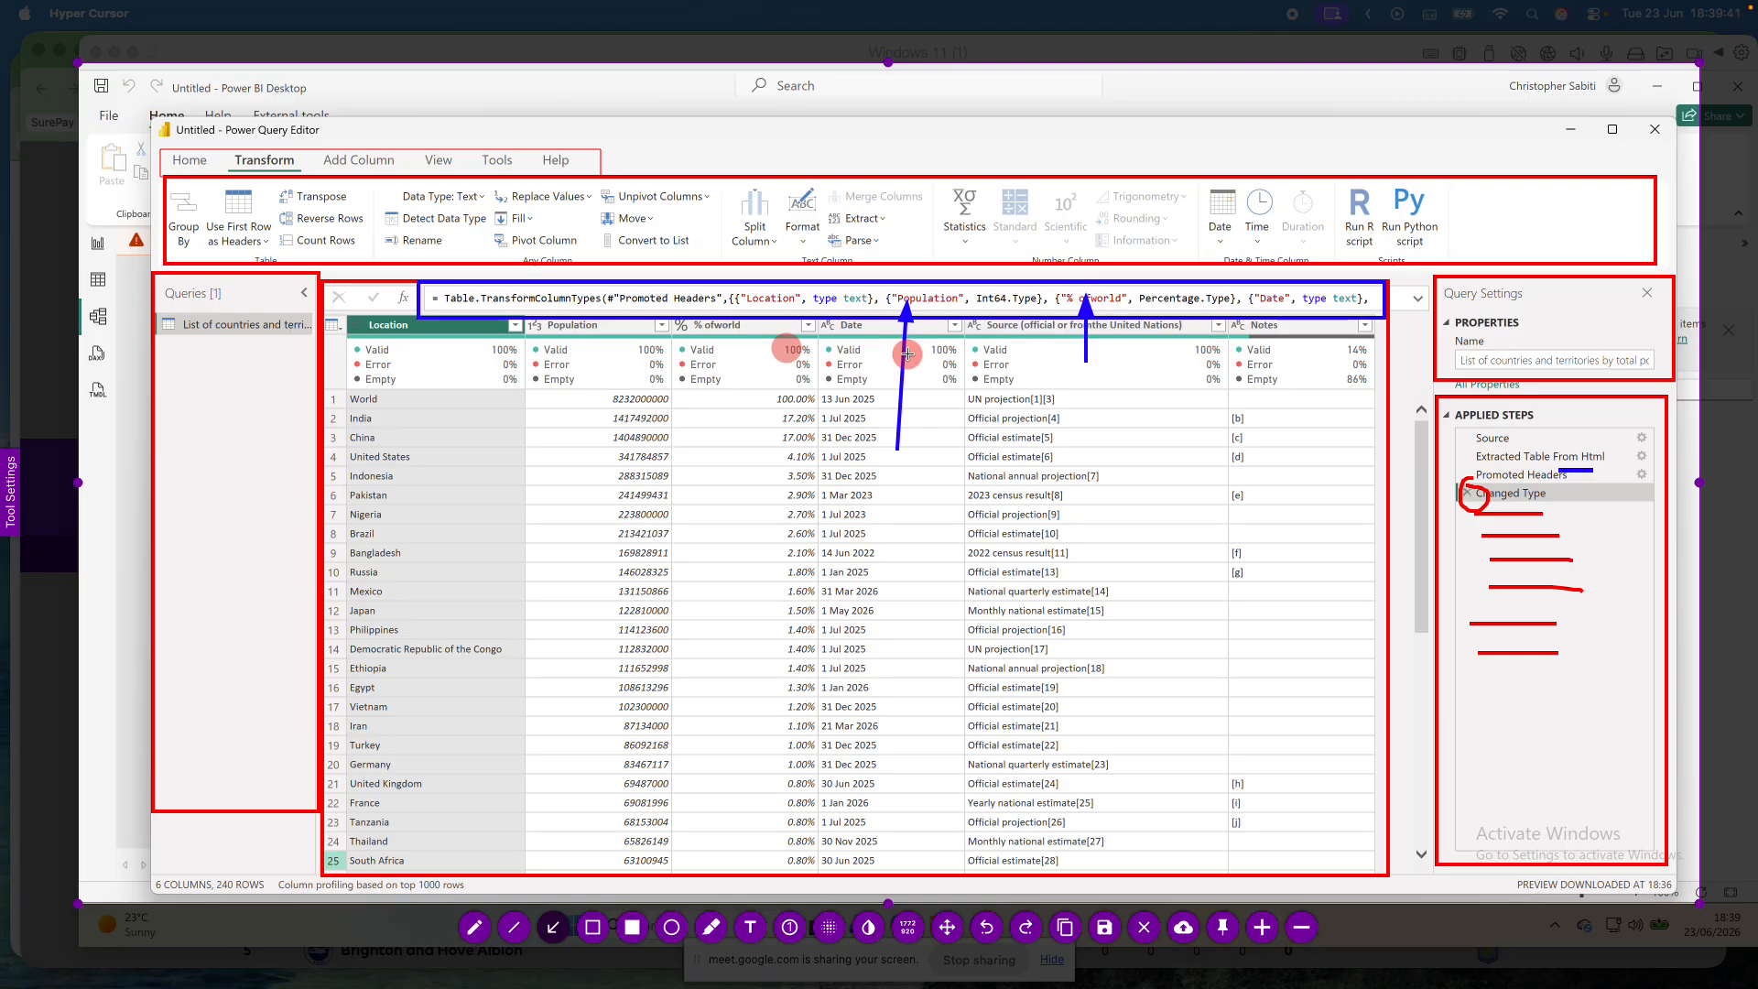
key("ctrl+z")
key("ctrl+z")
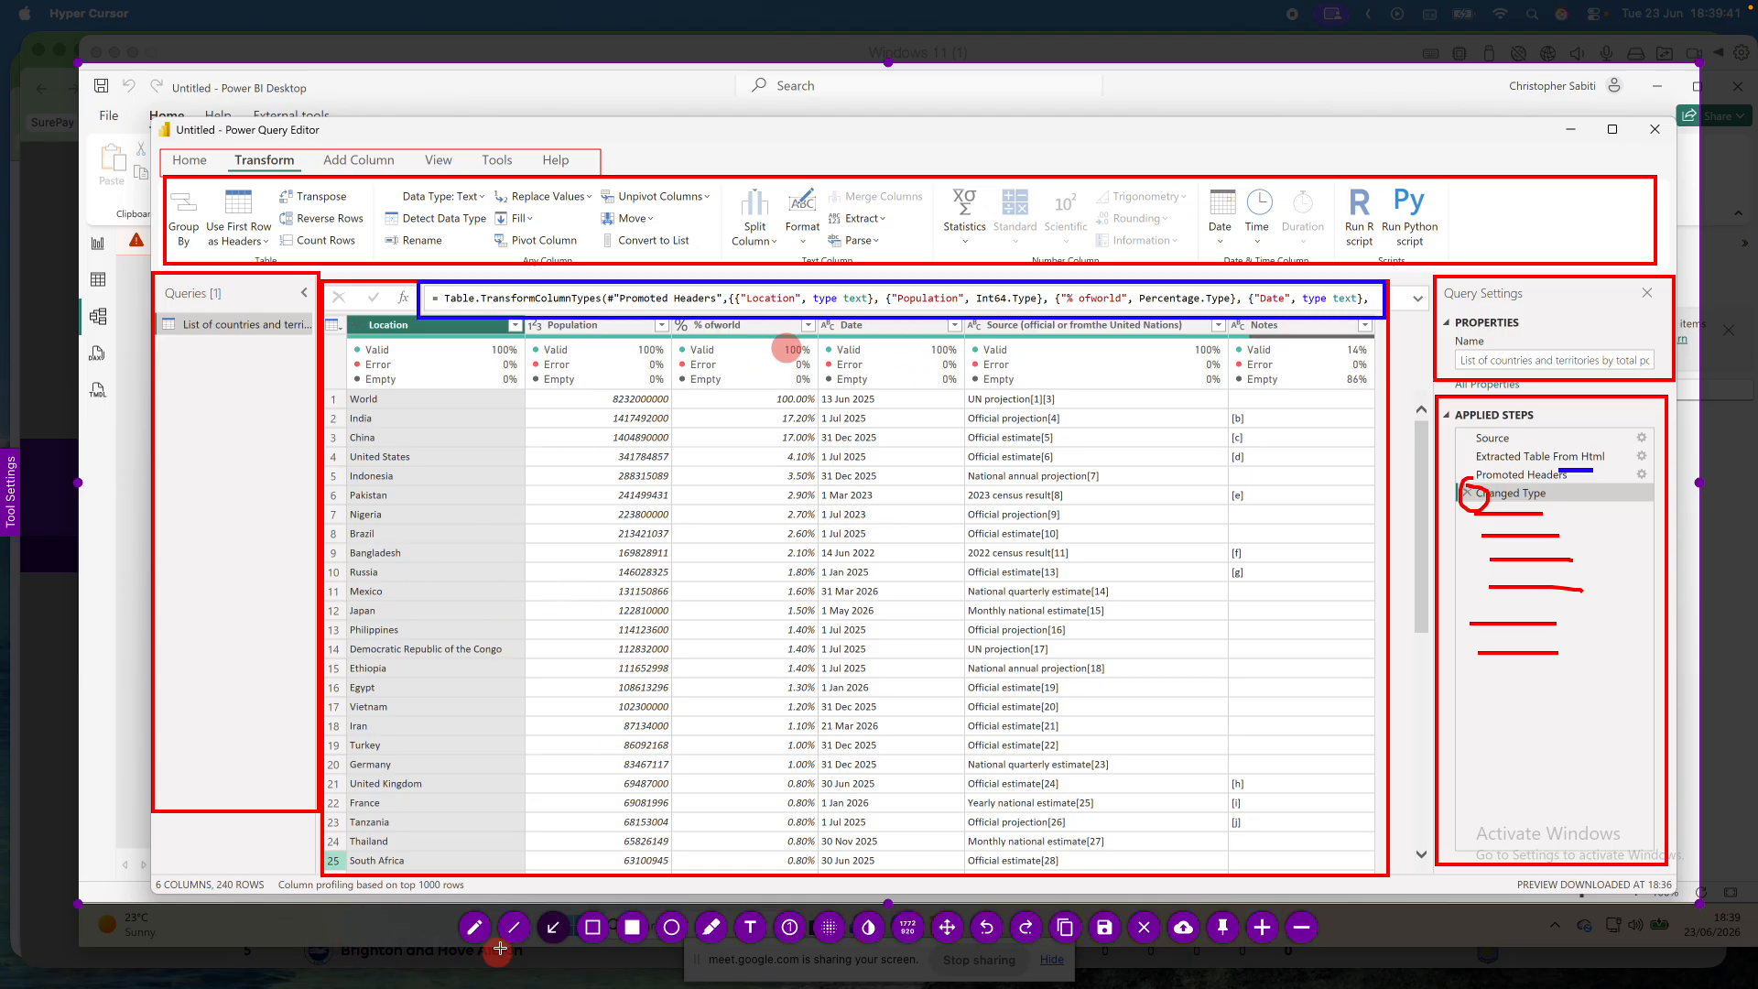
Step: Handwrite the notes "Marshup" and "M code" in blue freehand above the ribbon commands
left_click(474, 927)
mouse_move(742, 169)
left_mouse_down()
mouse_move(774, 132)
mouse_move(784, 170)
left_mouse_up()
mouse_move(801, 151)
left_mouse_down()
mouse_move(828, 166)
mouse_move(854, 131)
left_mouse_up()
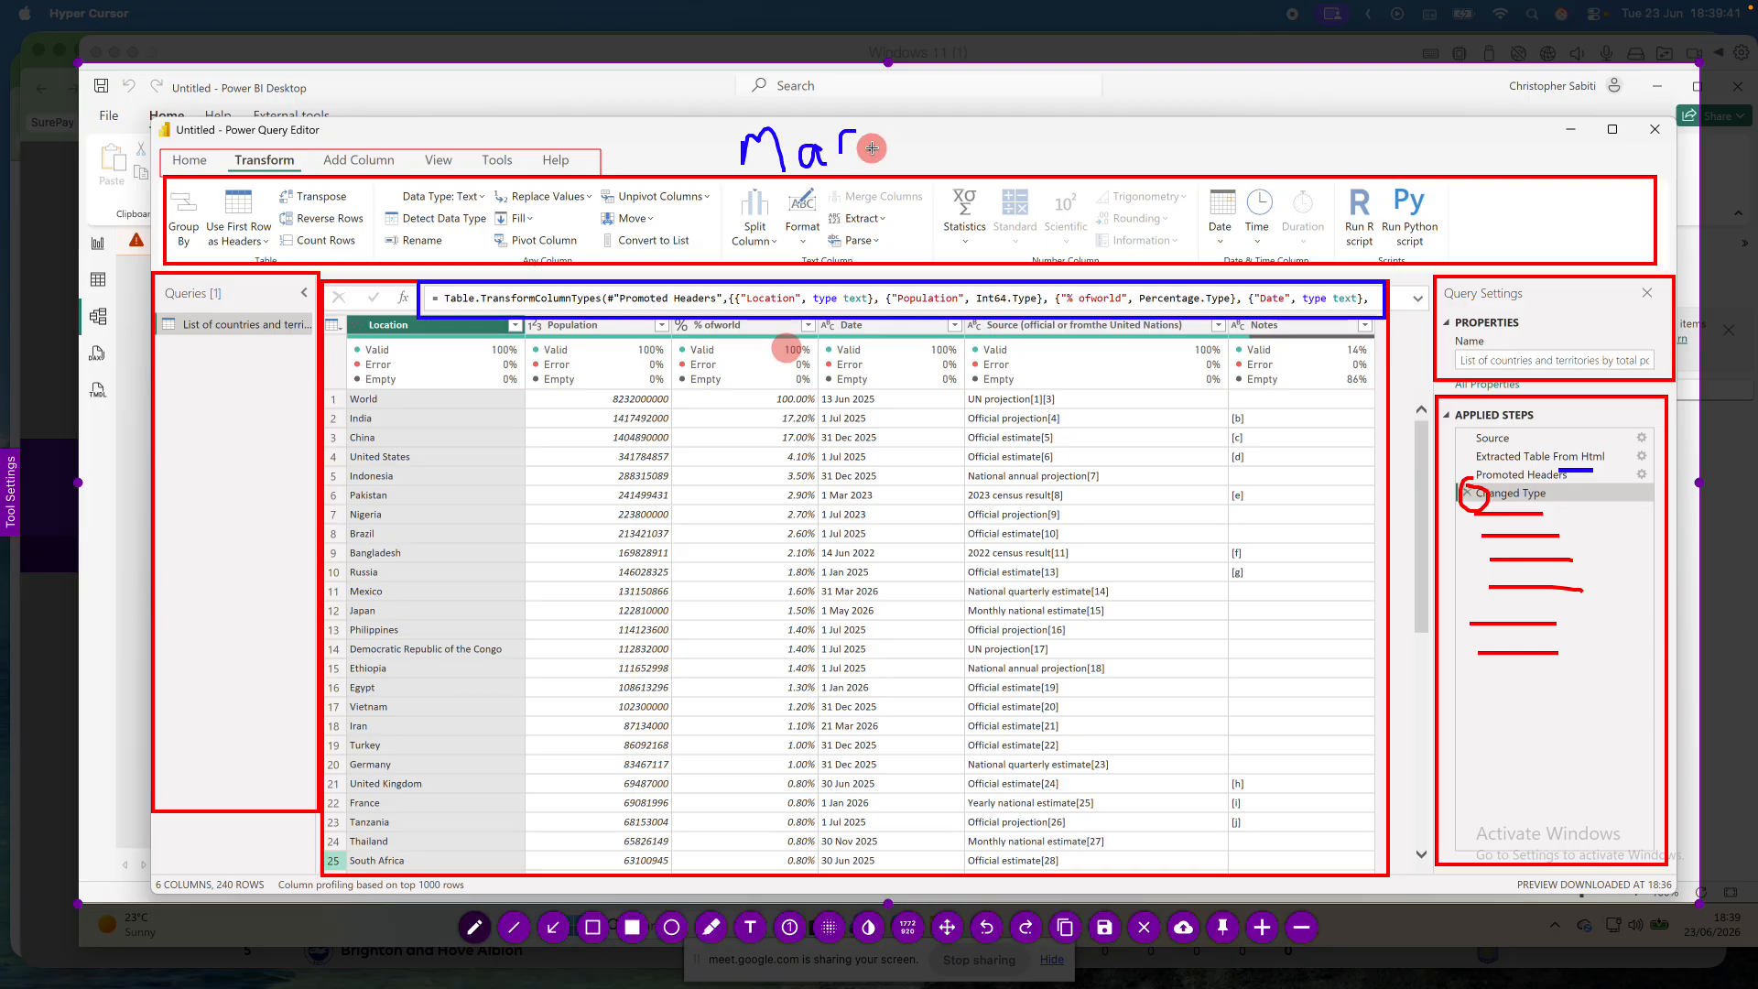
left_click(893, 129)
mouse_move(893, 130)
left_mouse_down()
mouse_move(876, 168)
mouse_move(926, 148)
mouse_move(990, 180)
mouse_move(996, 129)
mouse_move(989, 147)
left_mouse_up()
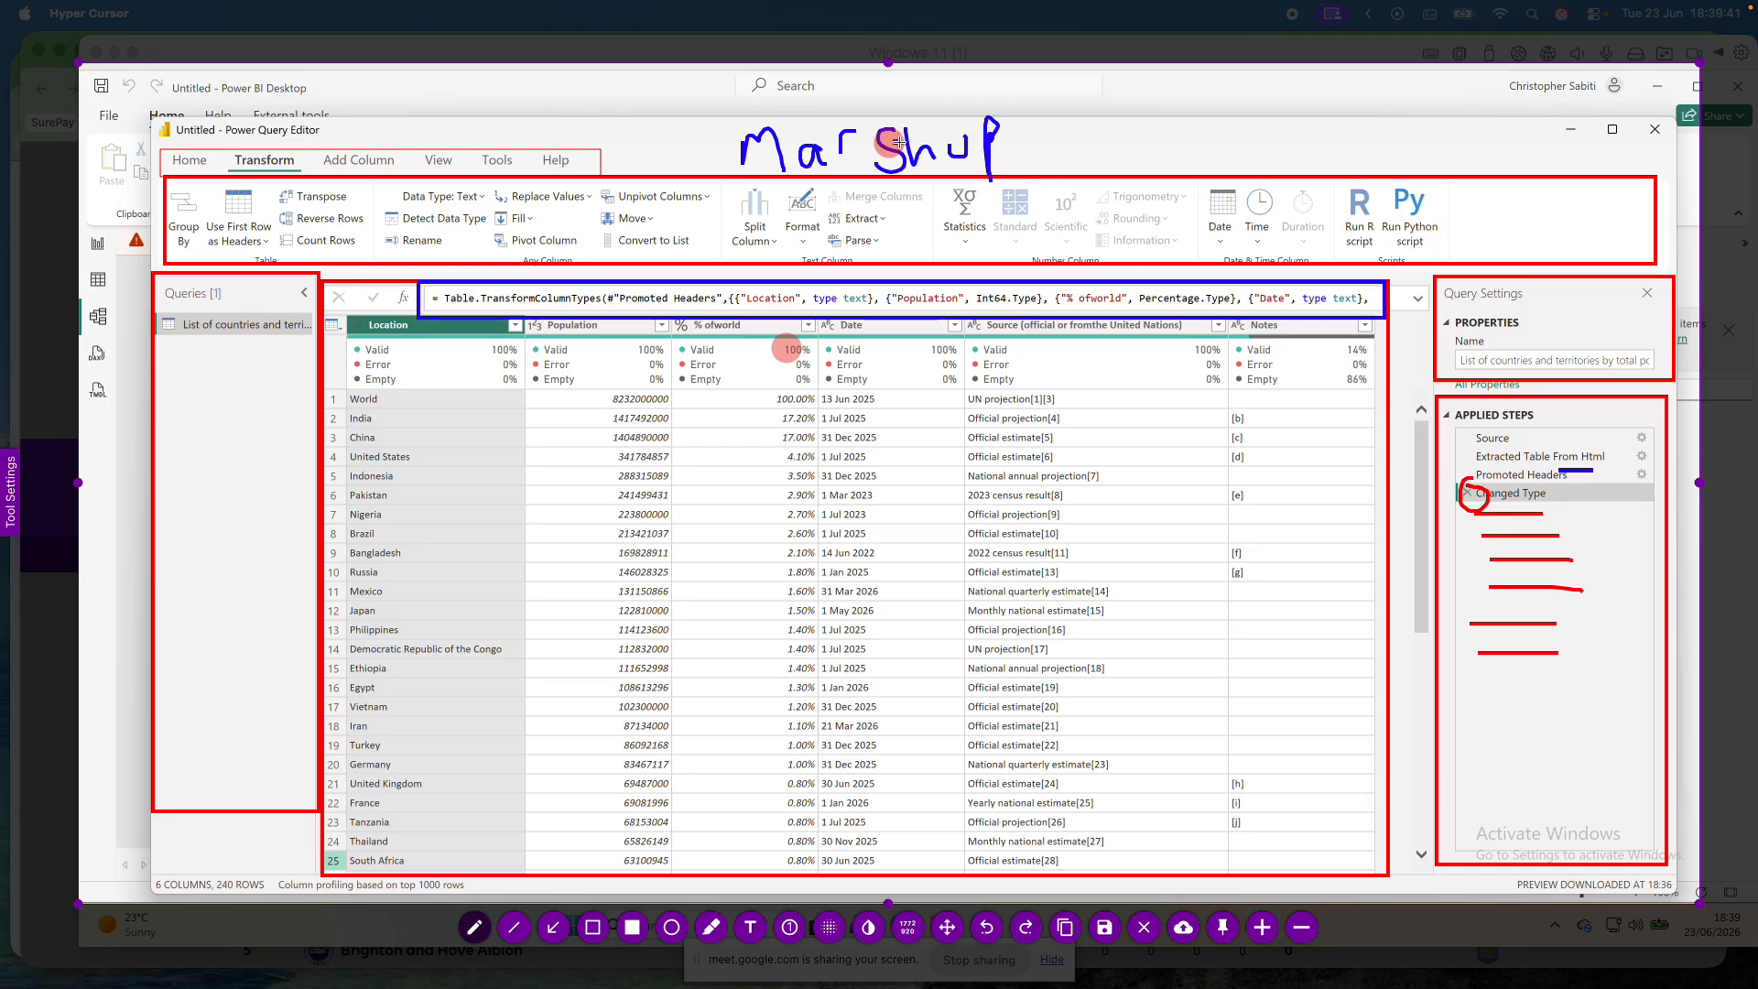
mouse_move(1107, 156)
left_mouse_down()
mouse_move(1126, 121)
mouse_move(1151, 154)
mouse_move(1212, 139)
mouse_move(1200, 160)
mouse_move(1222, 124)
mouse_move(1256, 166)
left_mouse_up()
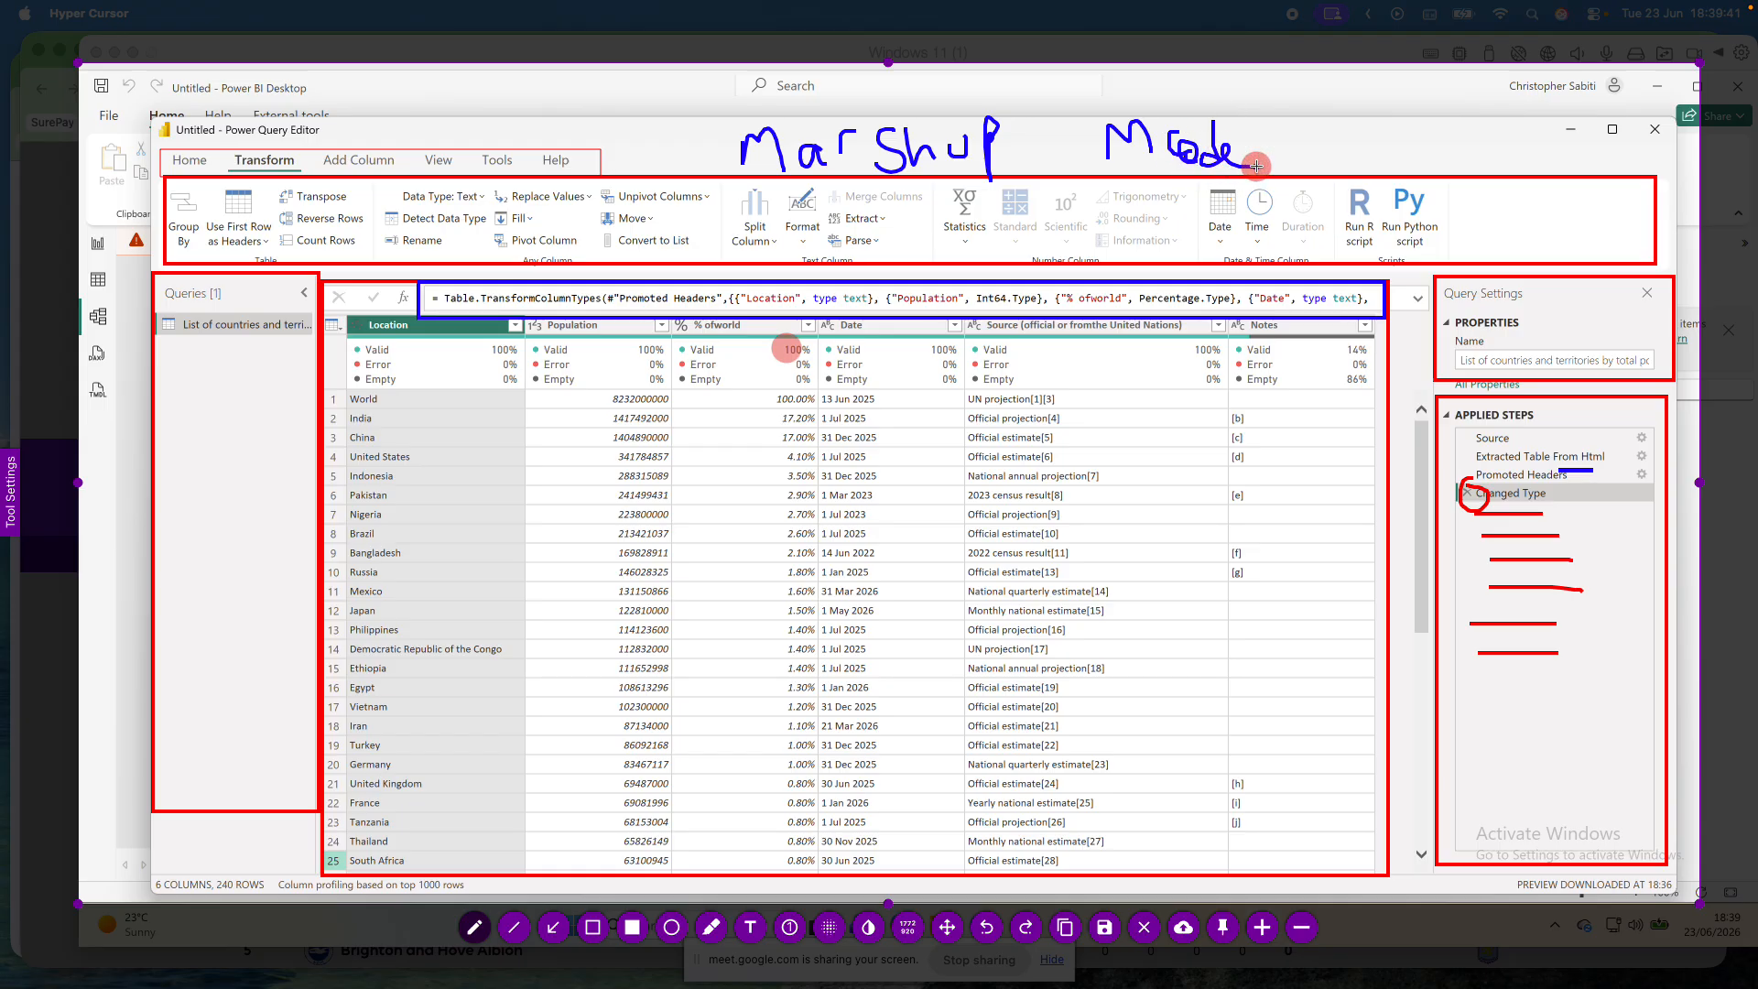
Step: Undo all the handwritten blue notes above the ribbon, keeping the earlier frames and marks
key("super+z")
key("super+z")
key("super+z")
key("super+z")
key("super+z")
key("super+z")
key("super+z")
key("super+z")
key("super+z")
key("super+z")
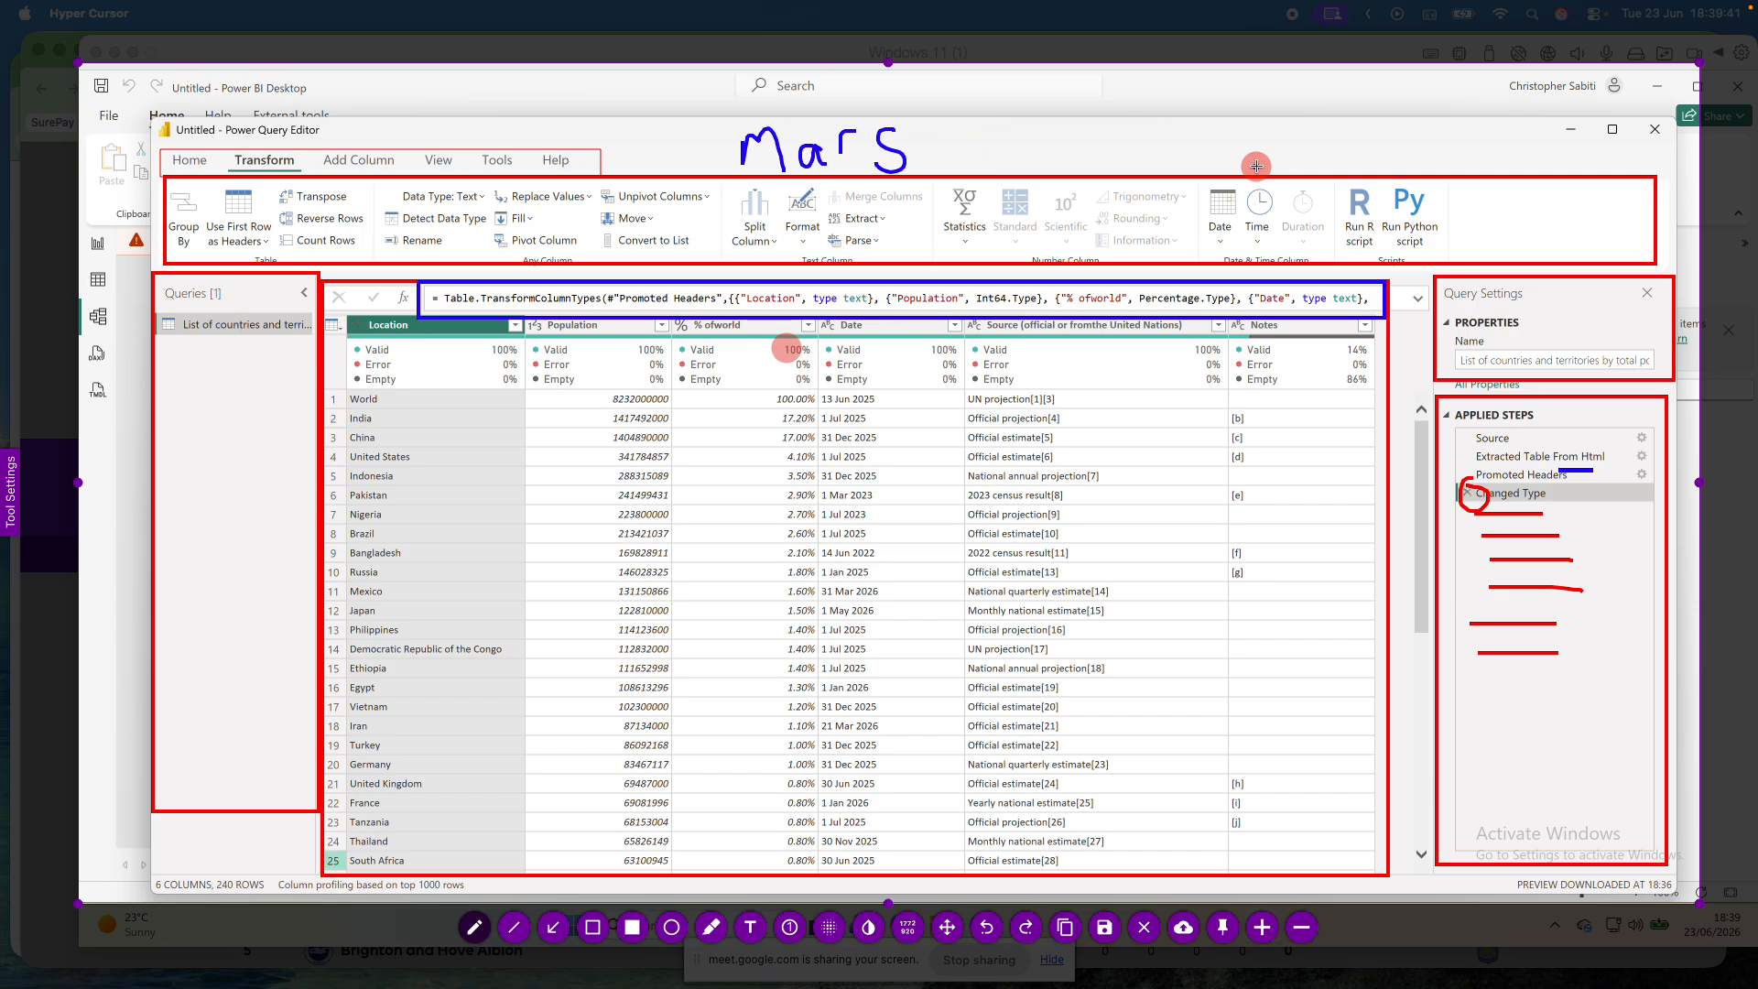
key("super+z")
key("super+z")
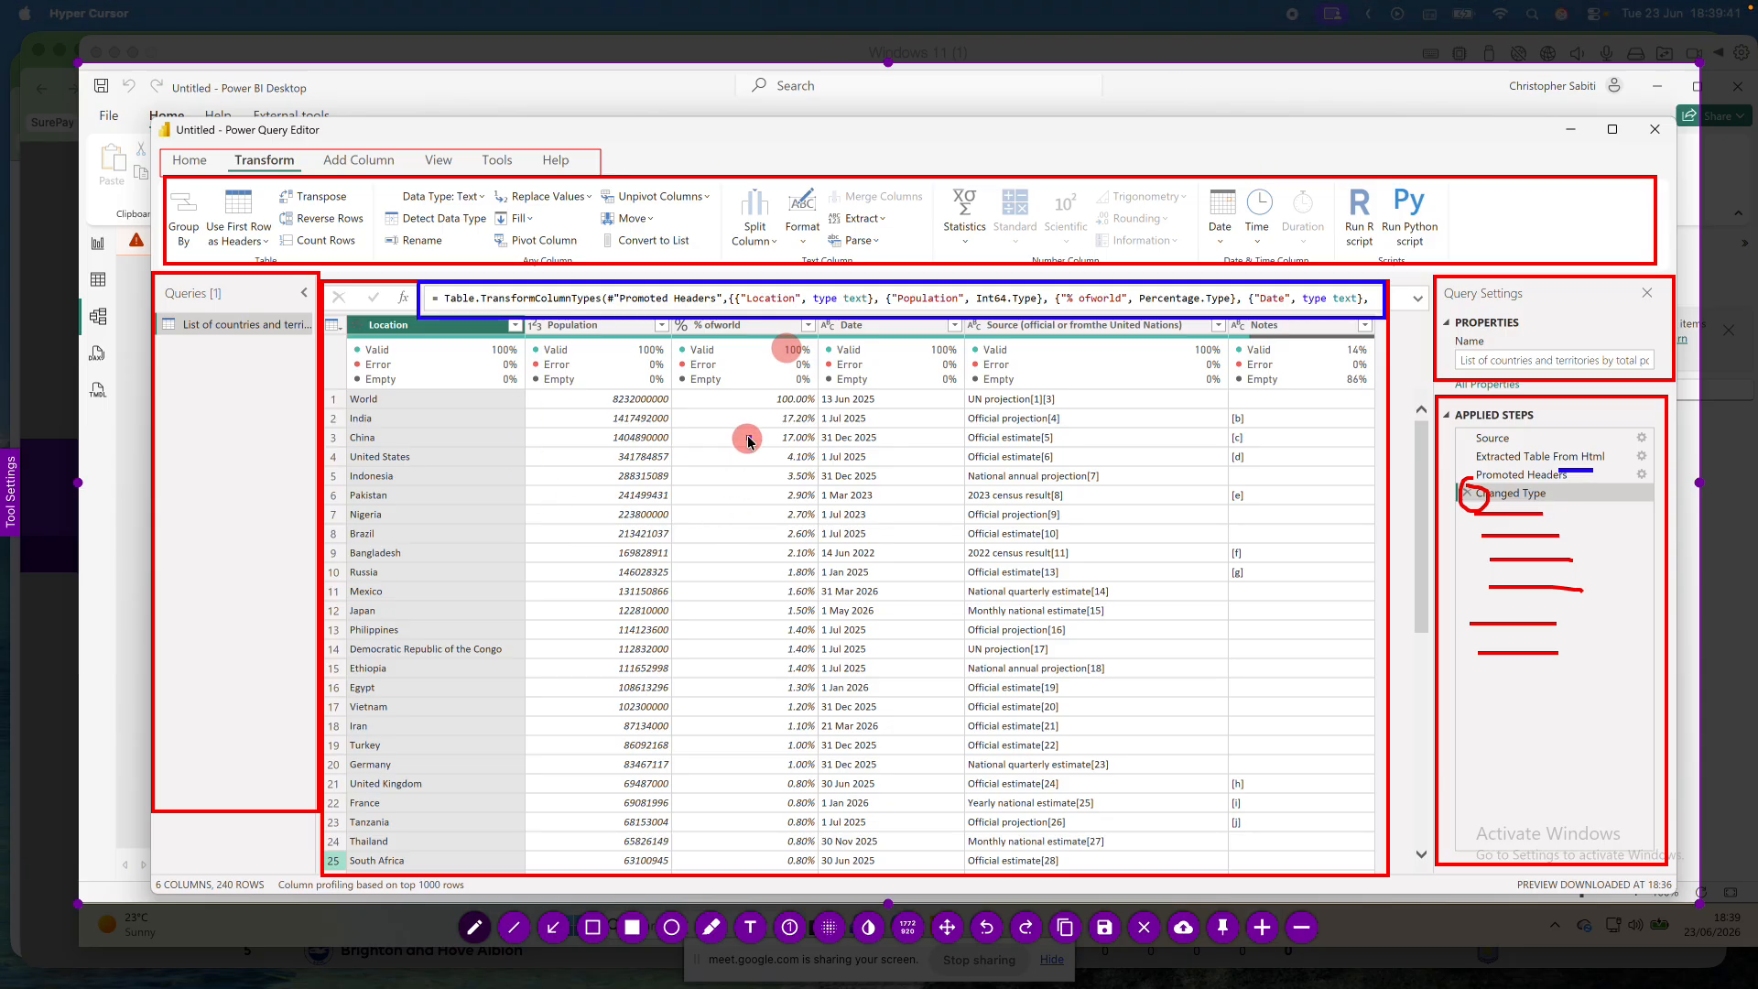
Step: Frame the column headers, column quality statistics, data rows, row and column count, and profiling status in red, and close the screen capture
key("r")
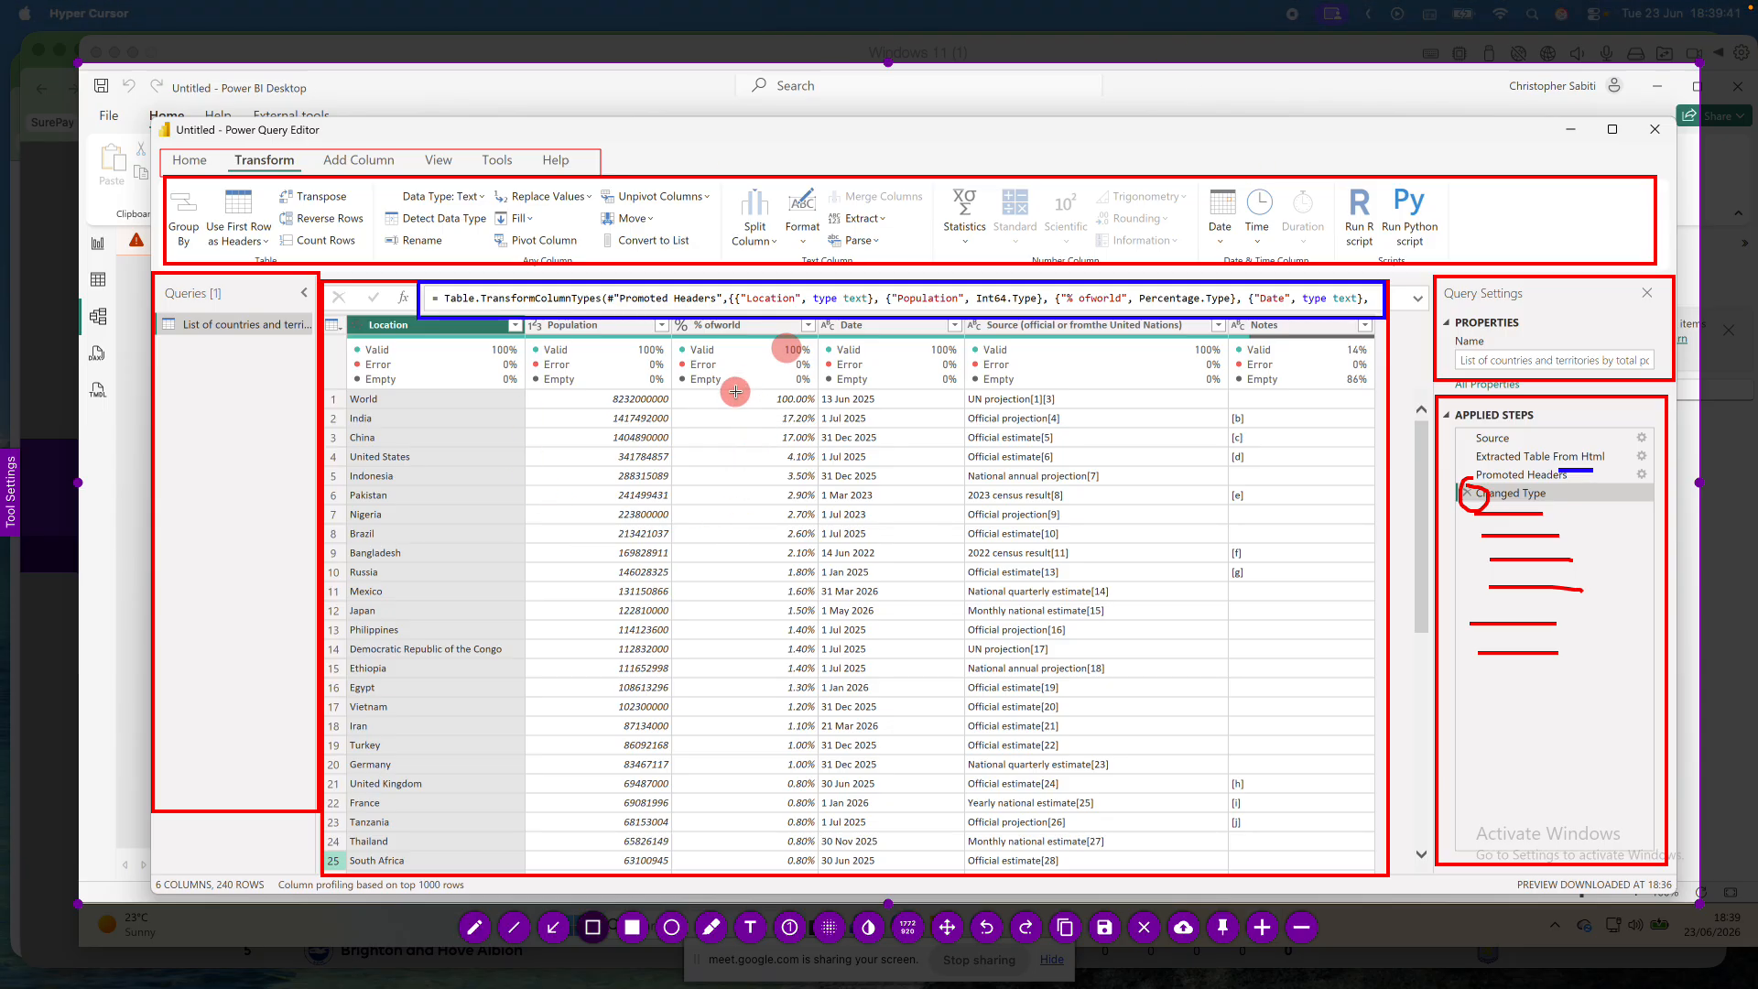
right_click(735, 391)
left_click(681, 373)
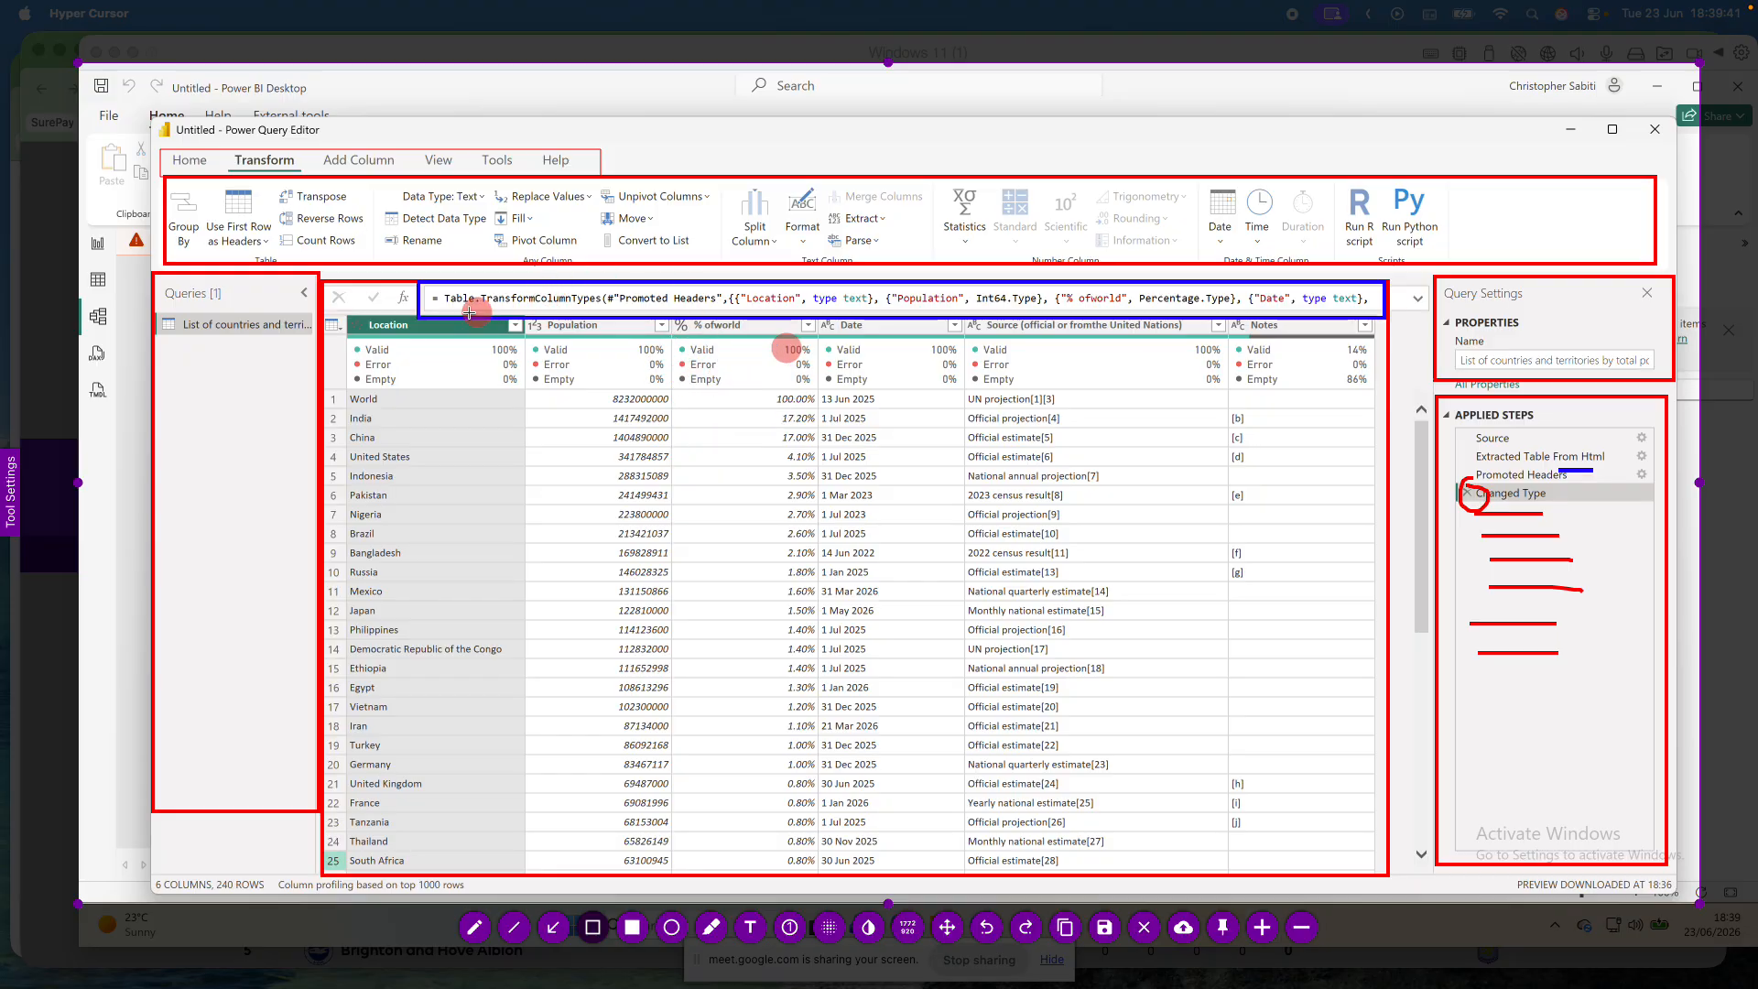
left_click_drag(346, 313, 1395, 339)
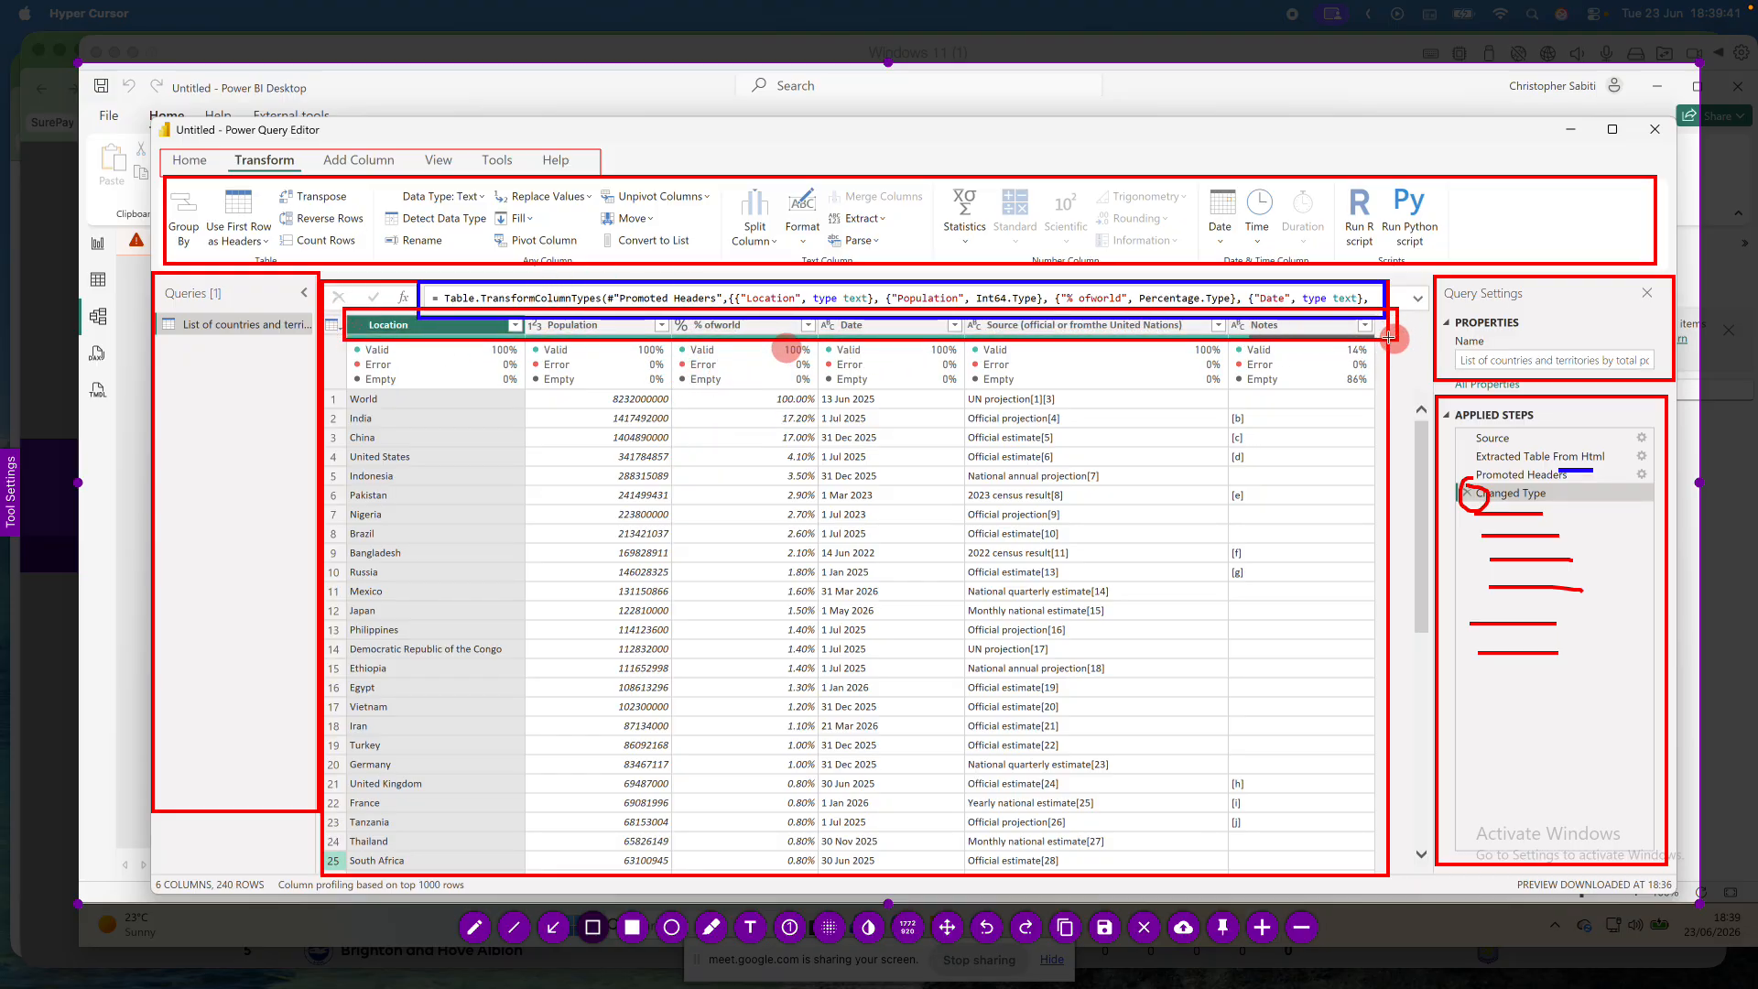
mouse_move(339, 337)
left_mouse_down()
mouse_move(808, 396)
mouse_move(1414, 391)
left_mouse_up()
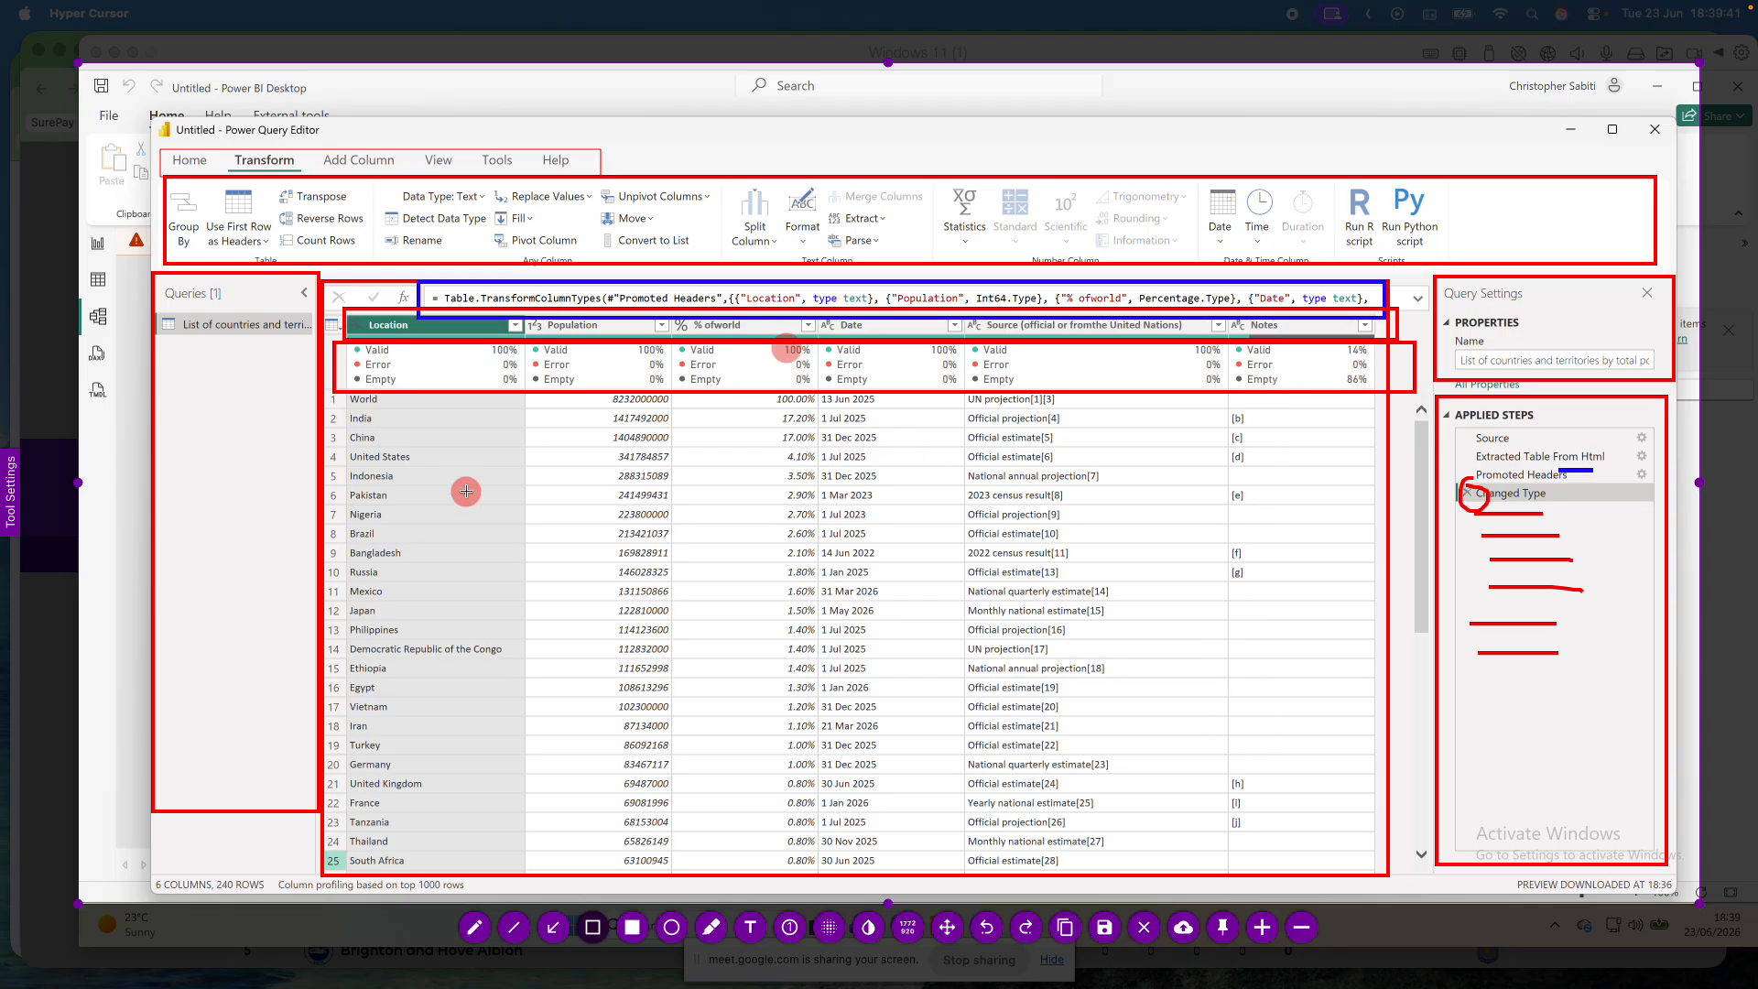
mouse_move(345, 395)
left_mouse_down()
mouse_move(1276, 733)
mouse_move(1345, 812)
mouse_move(1356, 867)
left_mouse_up()
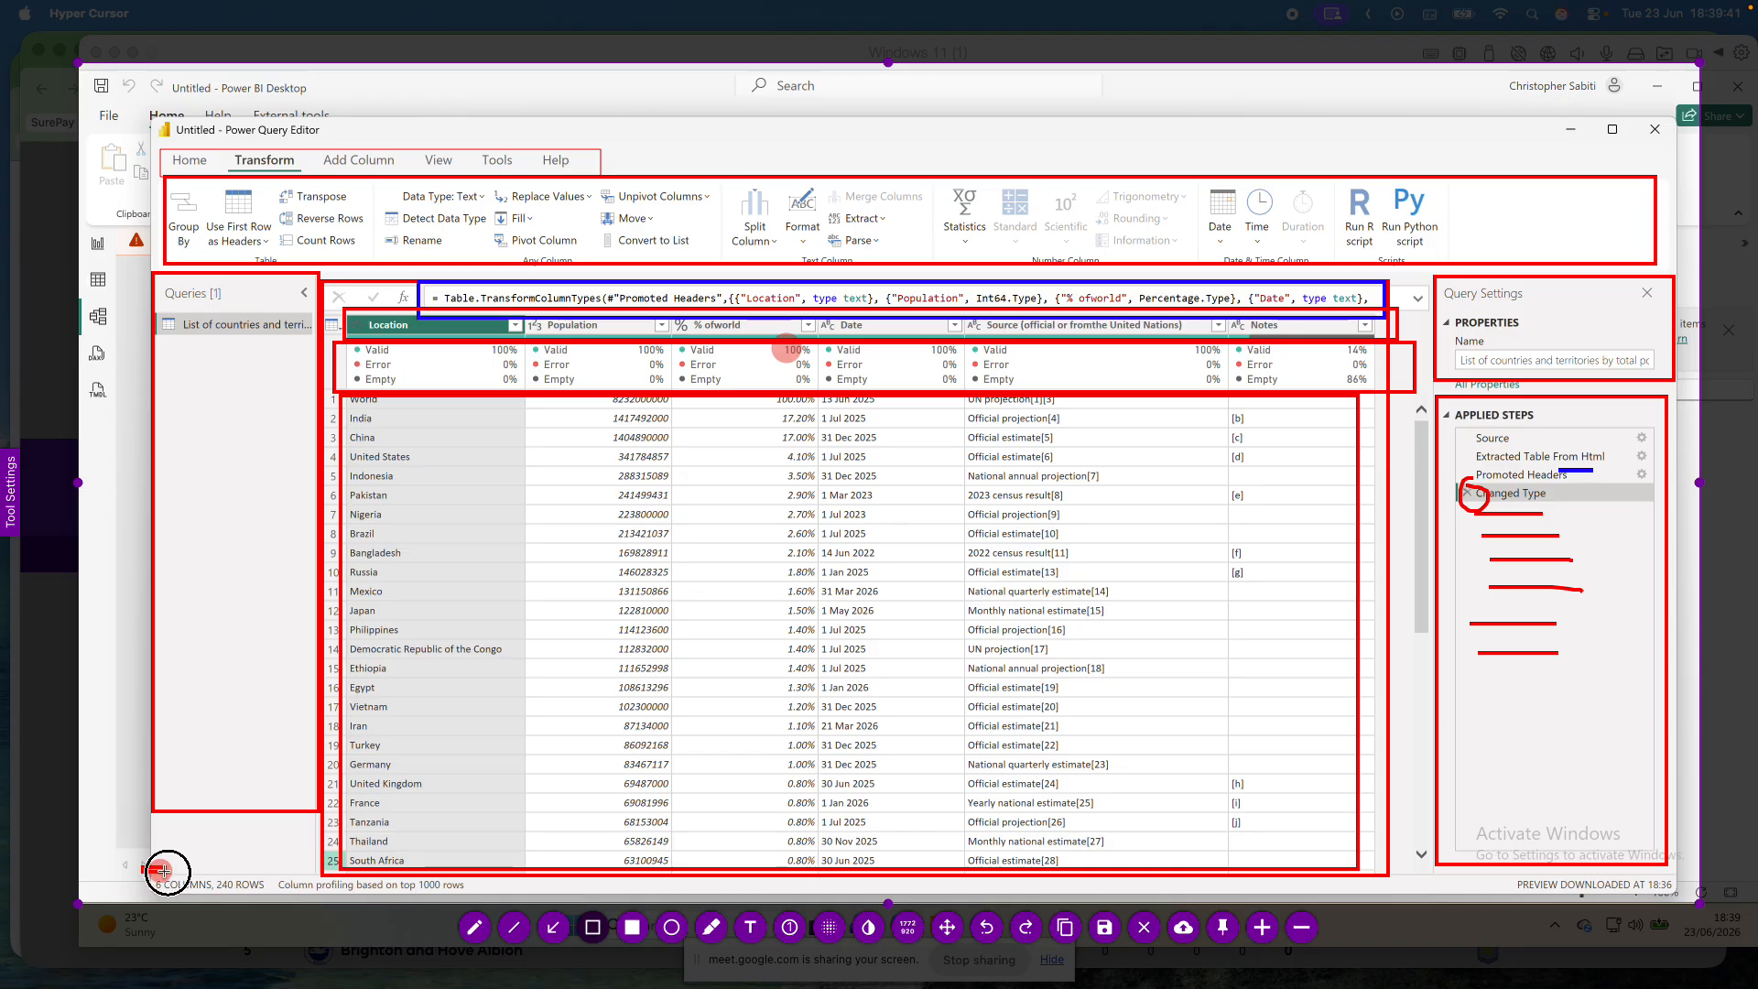
left_click_drag(142, 867, 270, 897)
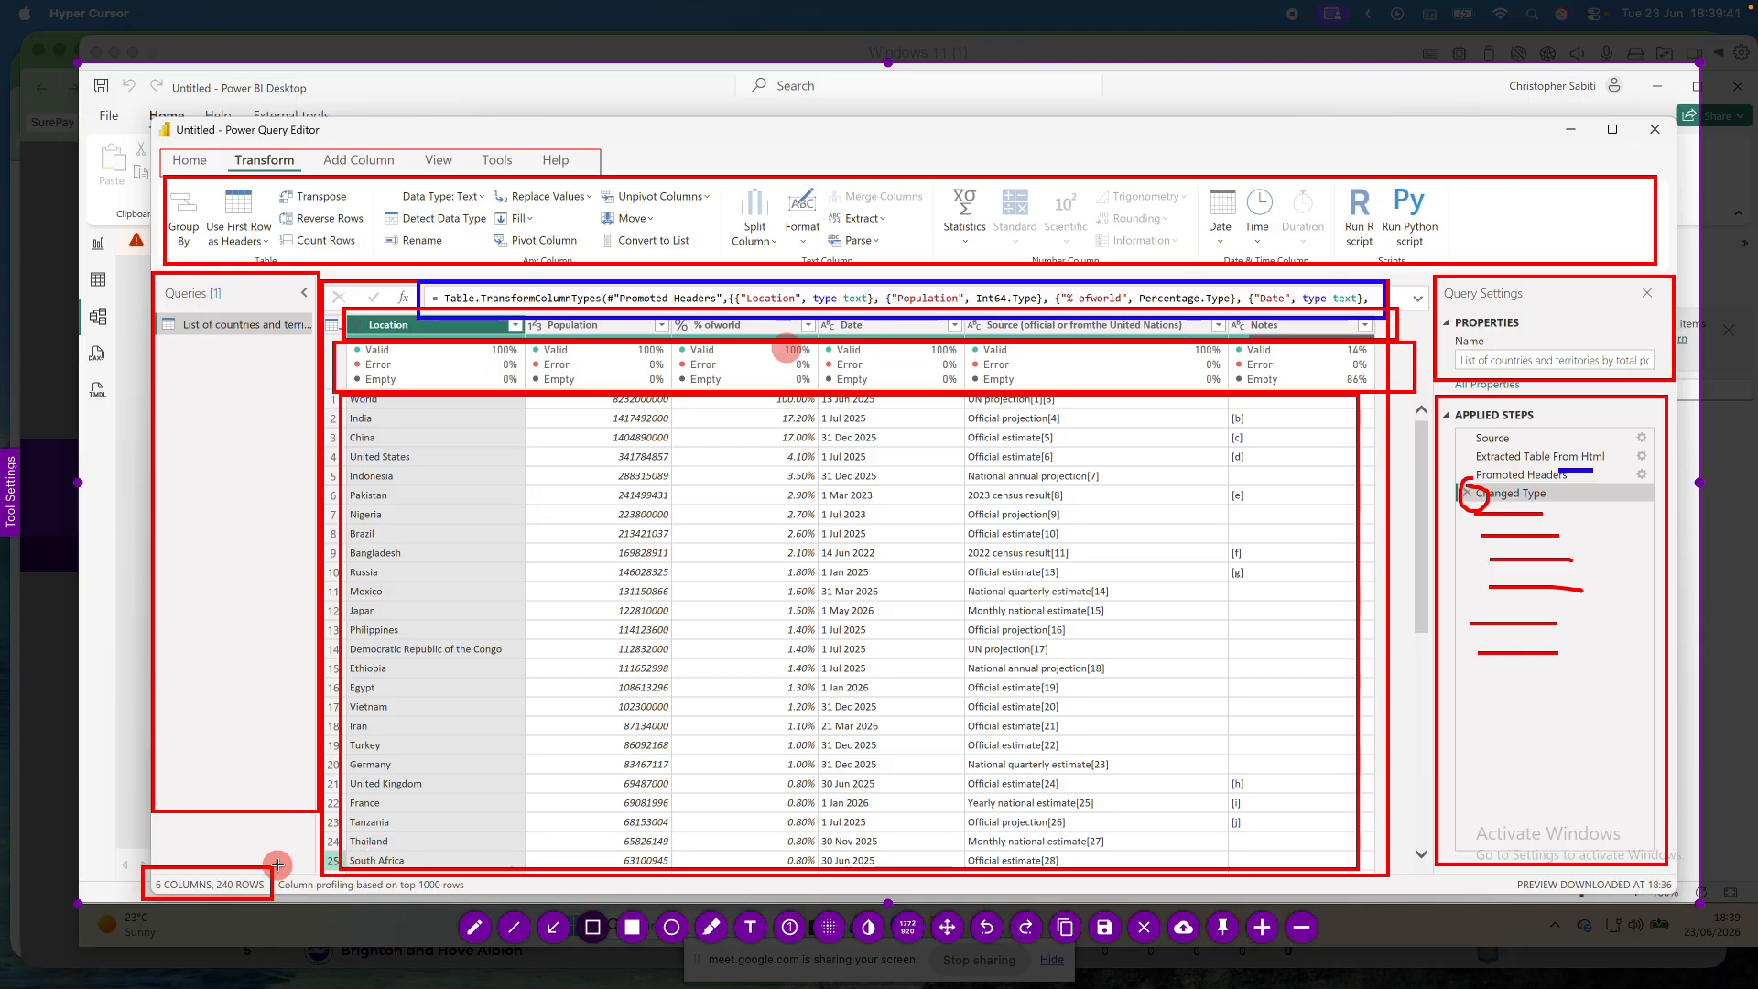
mouse_move(275, 866)
left_mouse_down()
mouse_move(321, 906)
mouse_move(482, 896)
left_mouse_up()
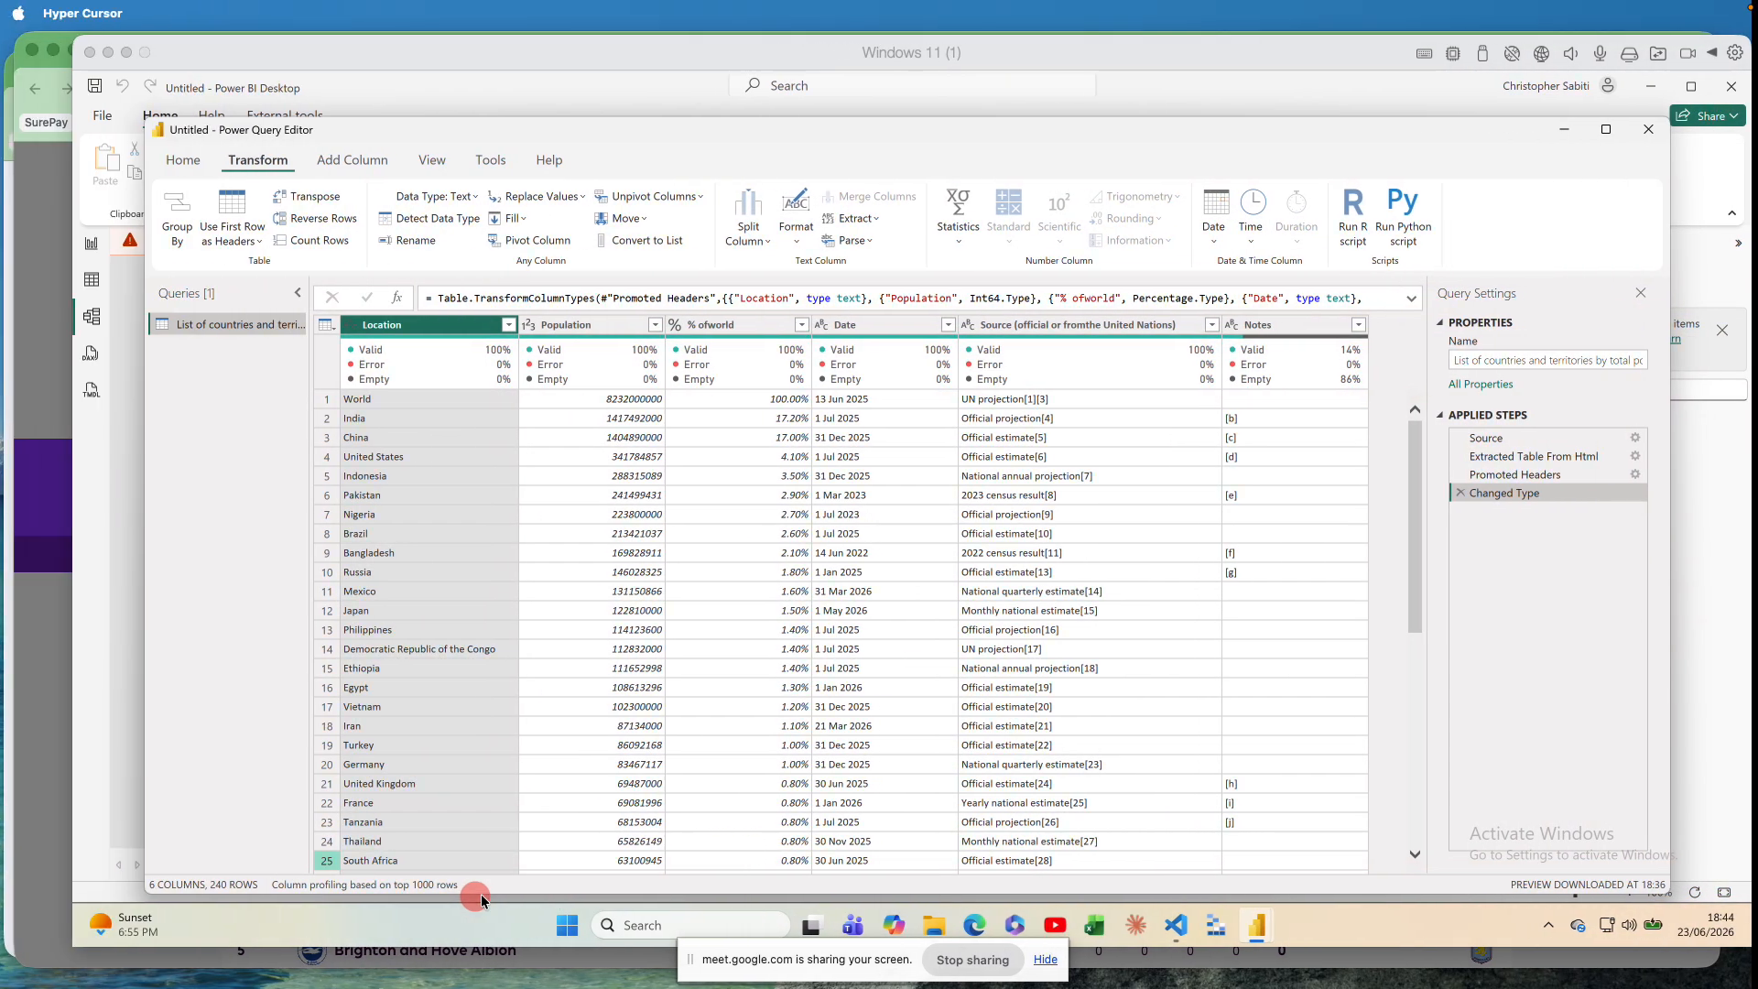
Step: Review the column profiling scope choices for the query and dismiss them without changing the selection
left_click(414, 886)
left_click(417, 886)
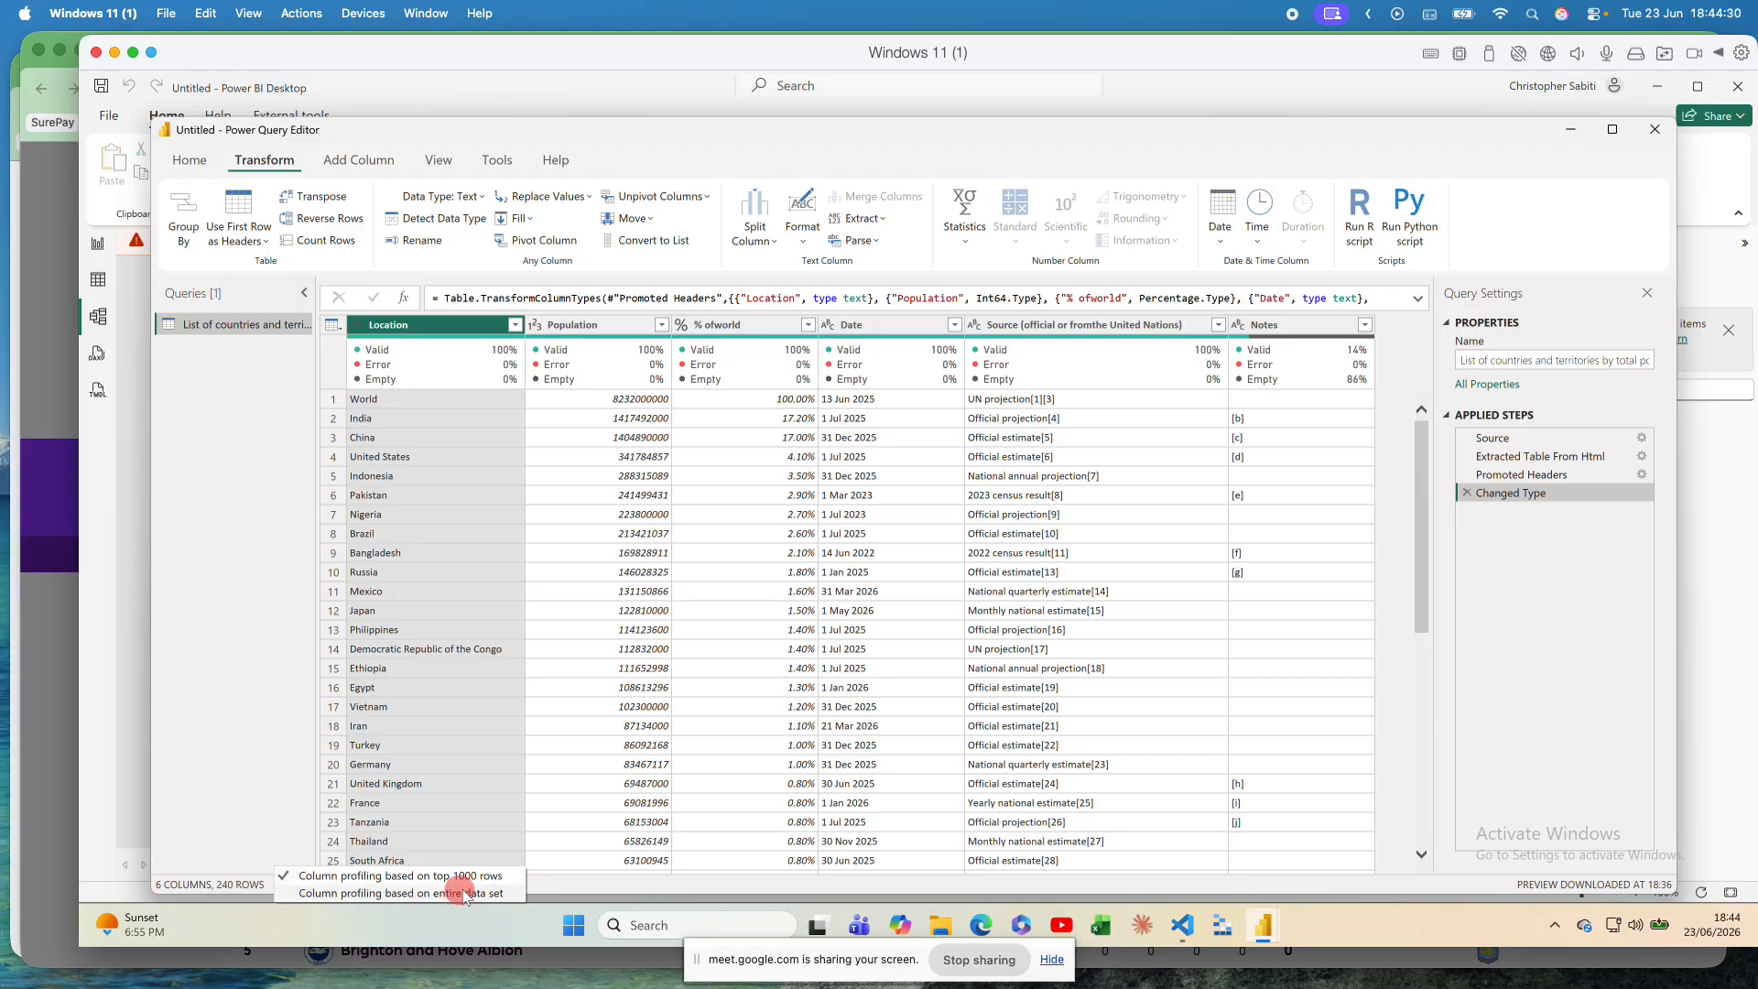
left_click(220, 805)
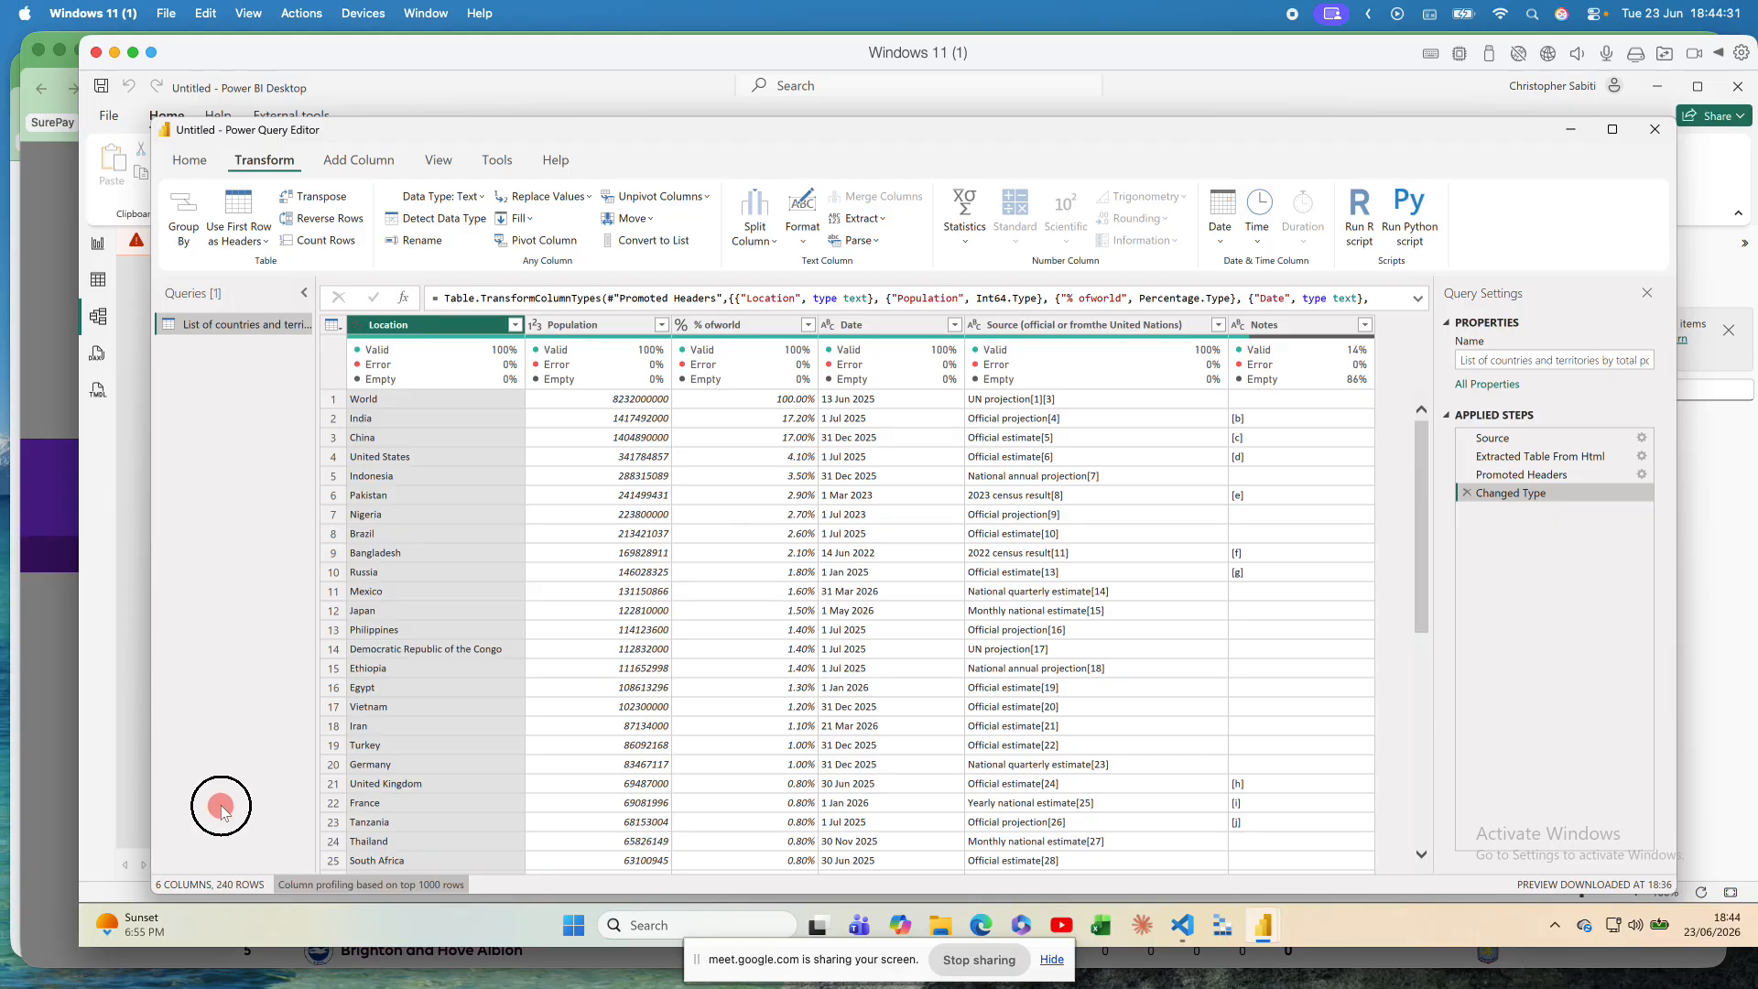
left_click(226, 883)
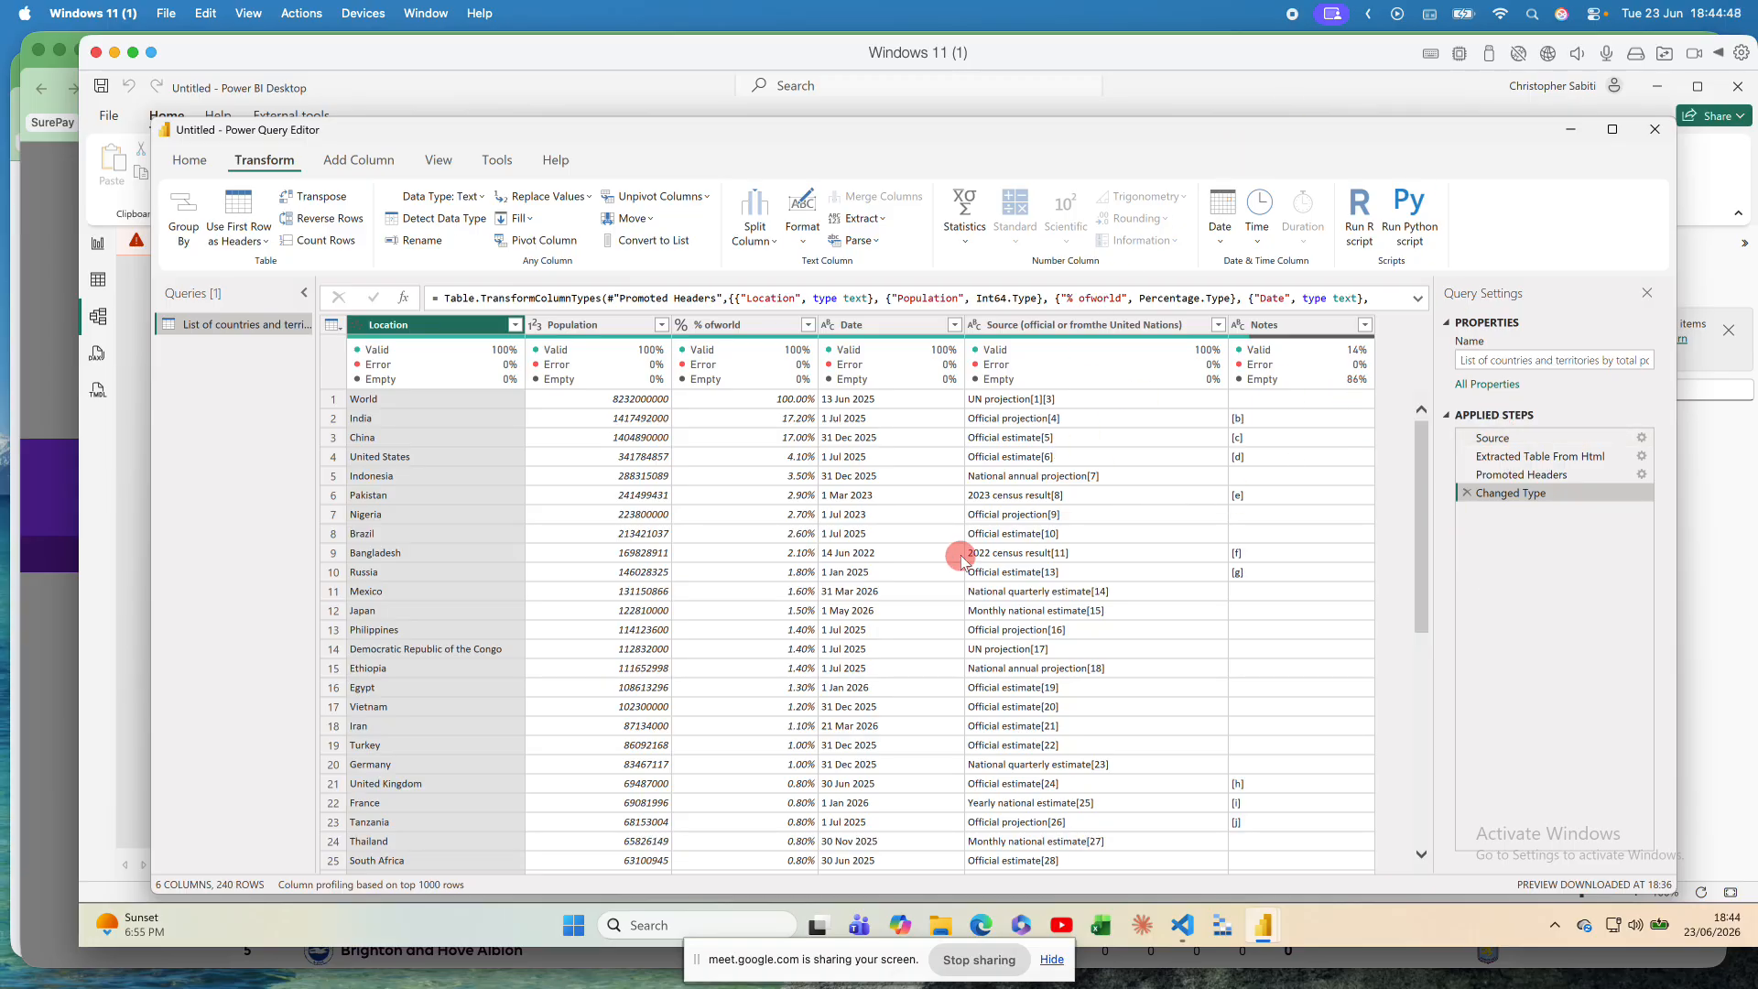
Step: Mark the column count, row count and column profiling status with red arrows in a new screen capture, and close the capture
scroll(960, 561, "down", 20)
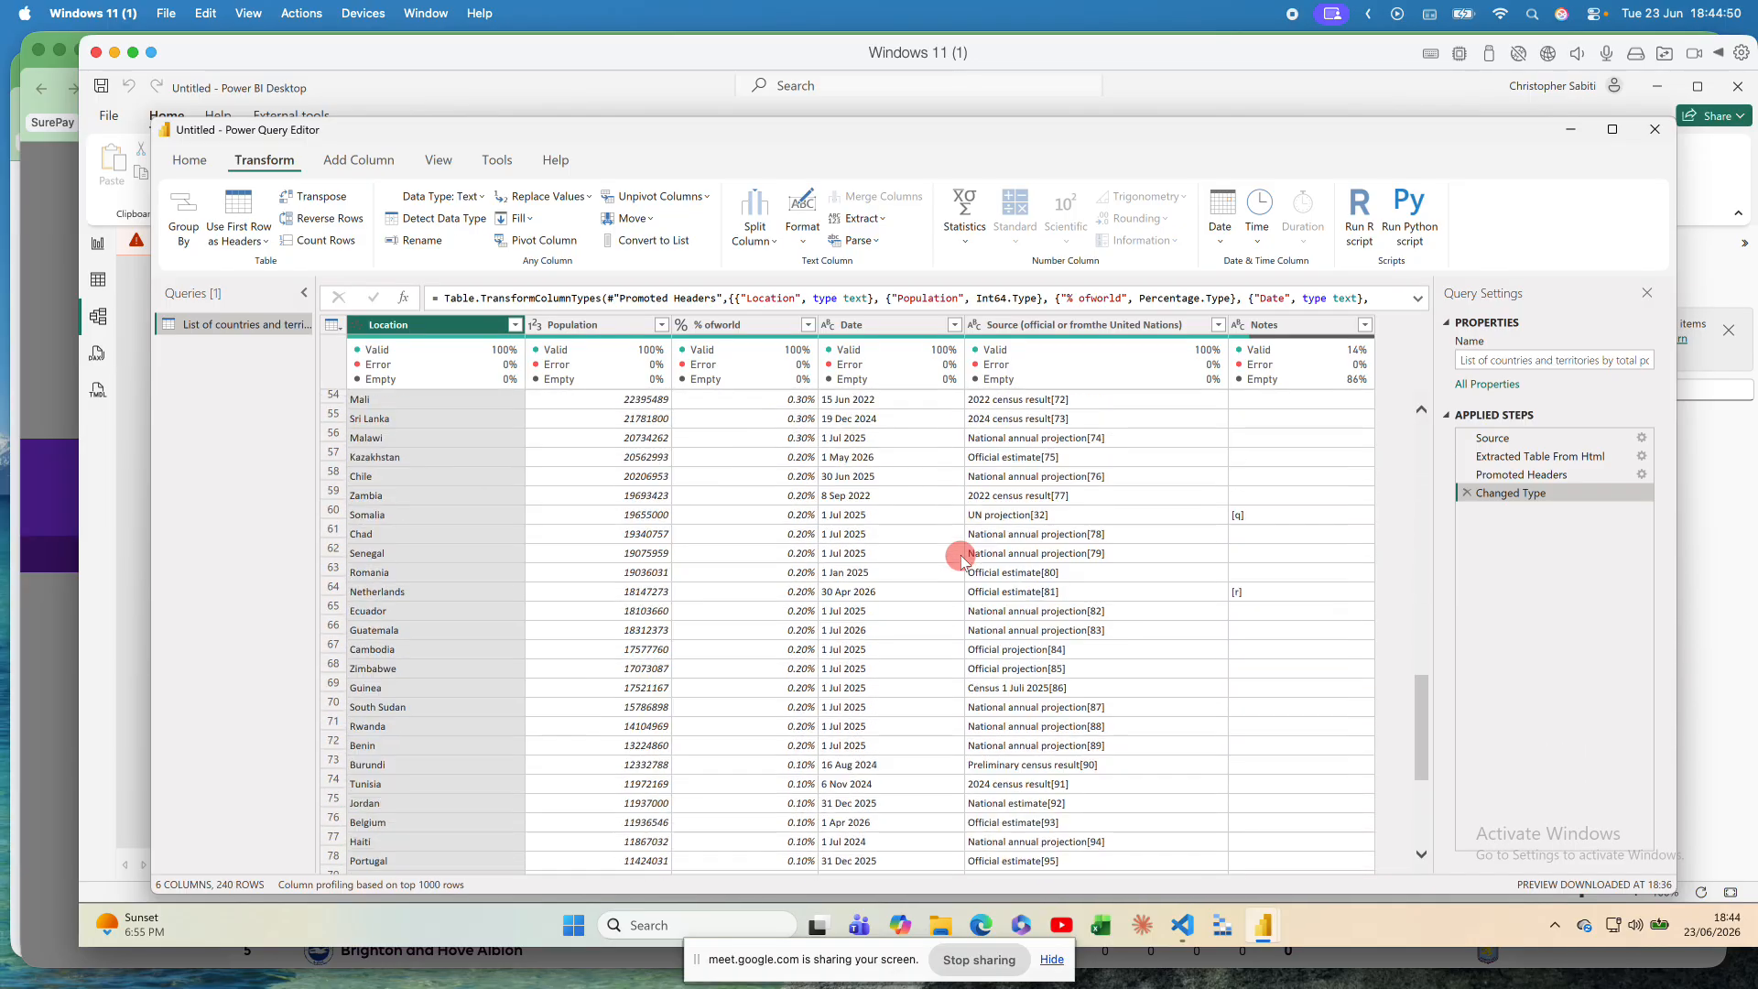
scroll(960, 560, "down", 5)
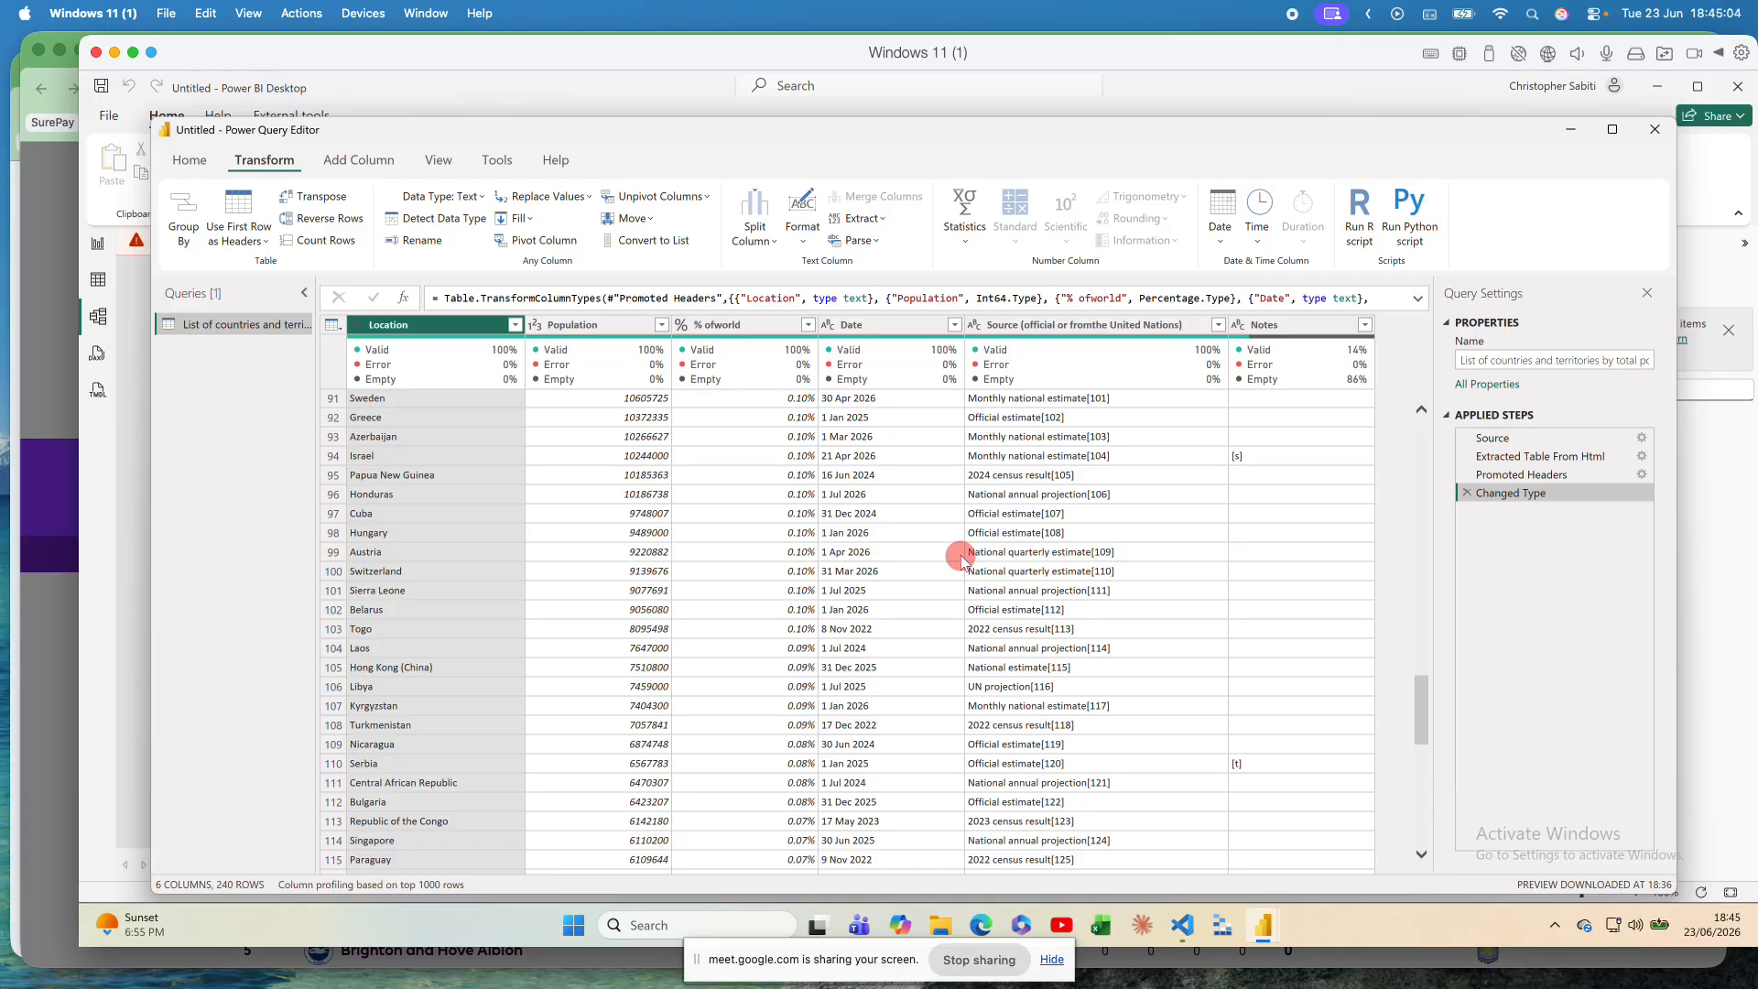
key("XF86AudioRaiseVolume")
scroll(581, 604, "up", 1)
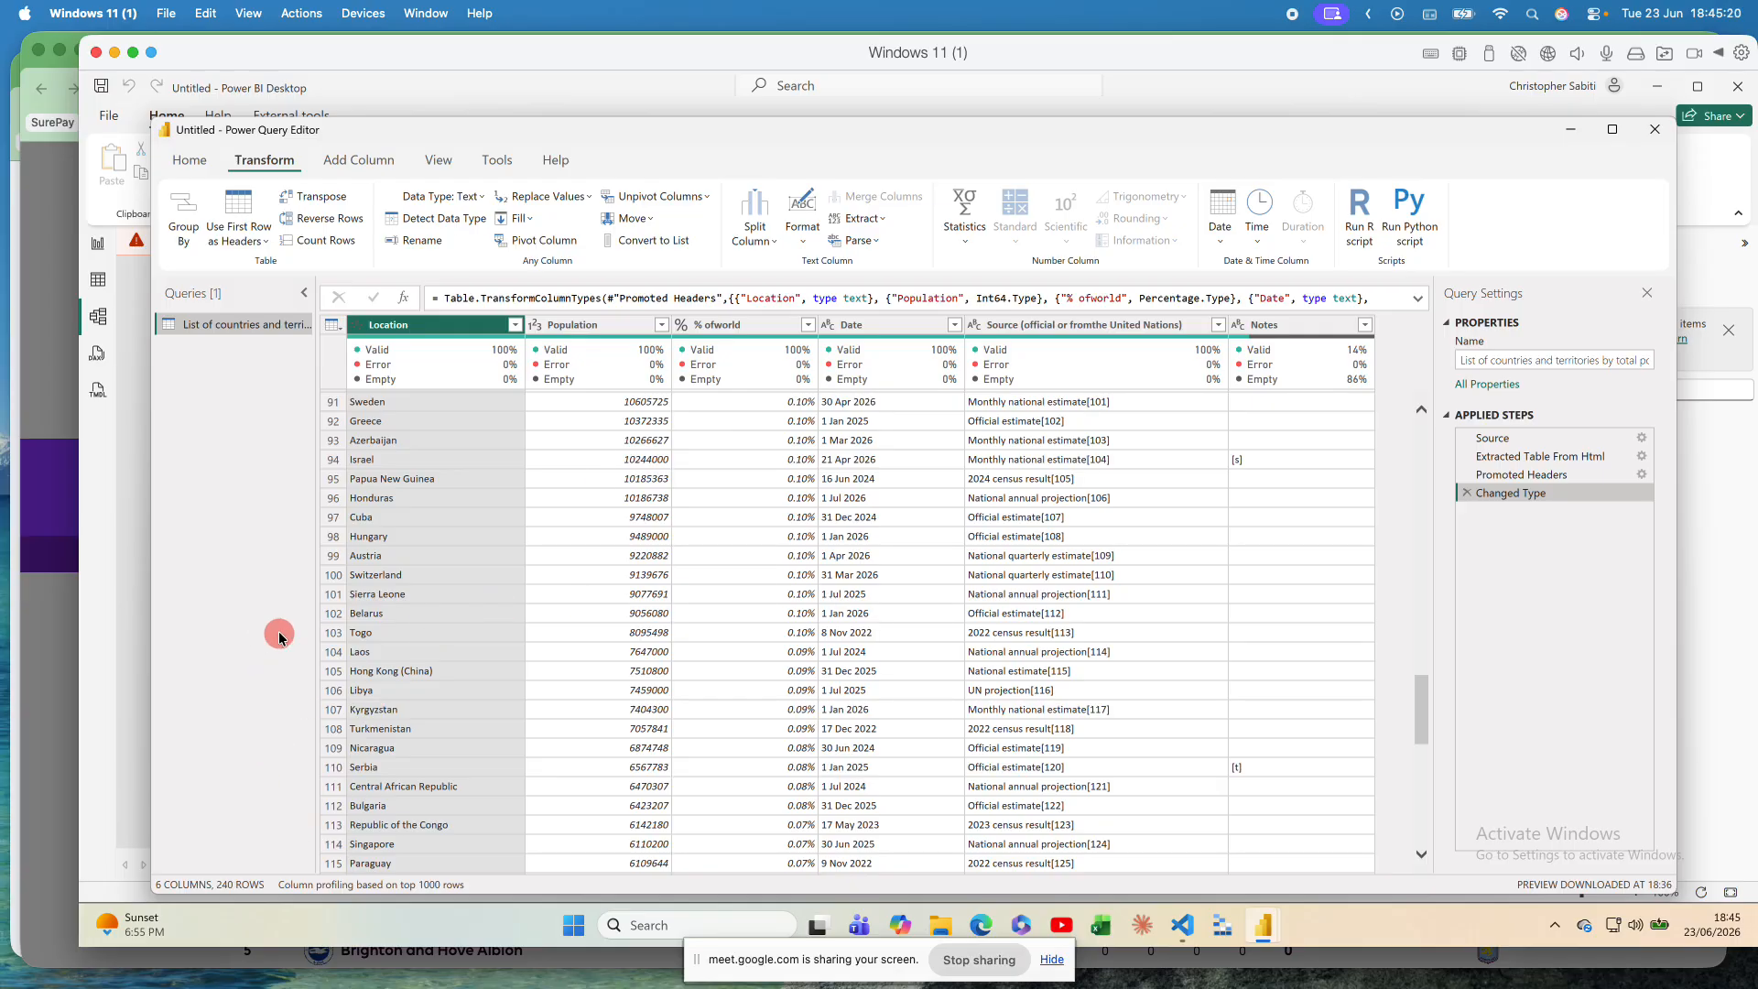
key("super+shift+x")
left_click_drag(29, 40, 1607, 948)
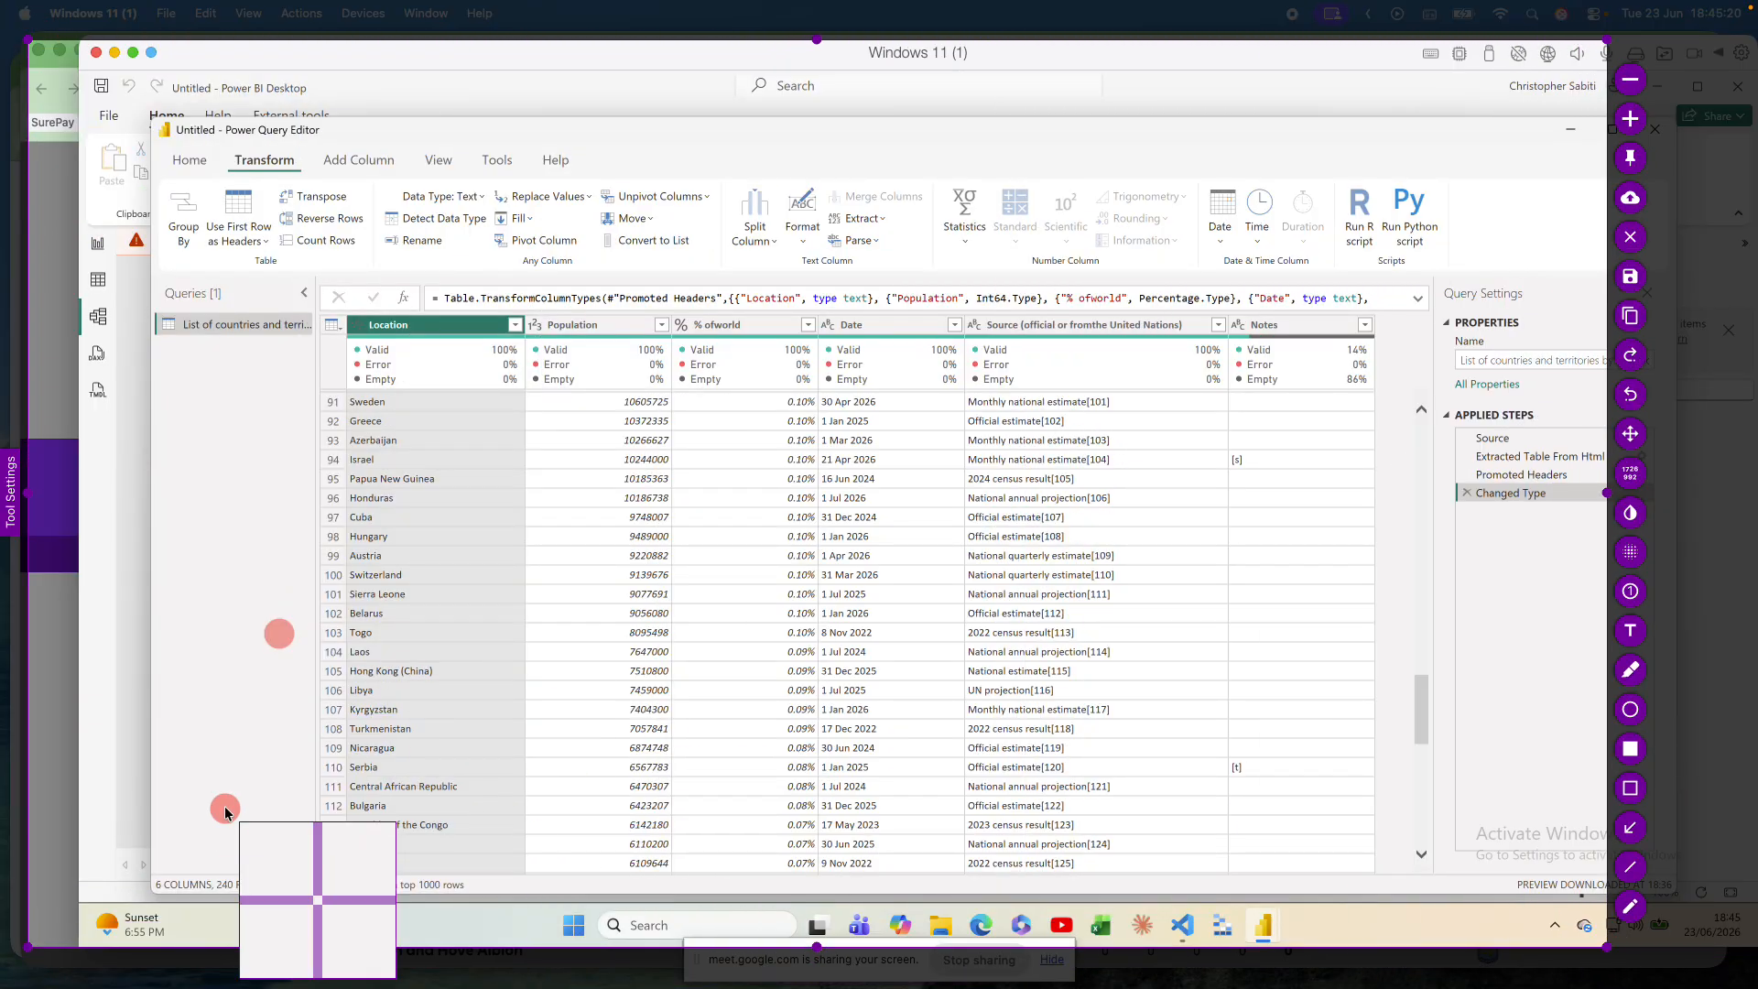
left_click_drag(243, 566, 180, 874)
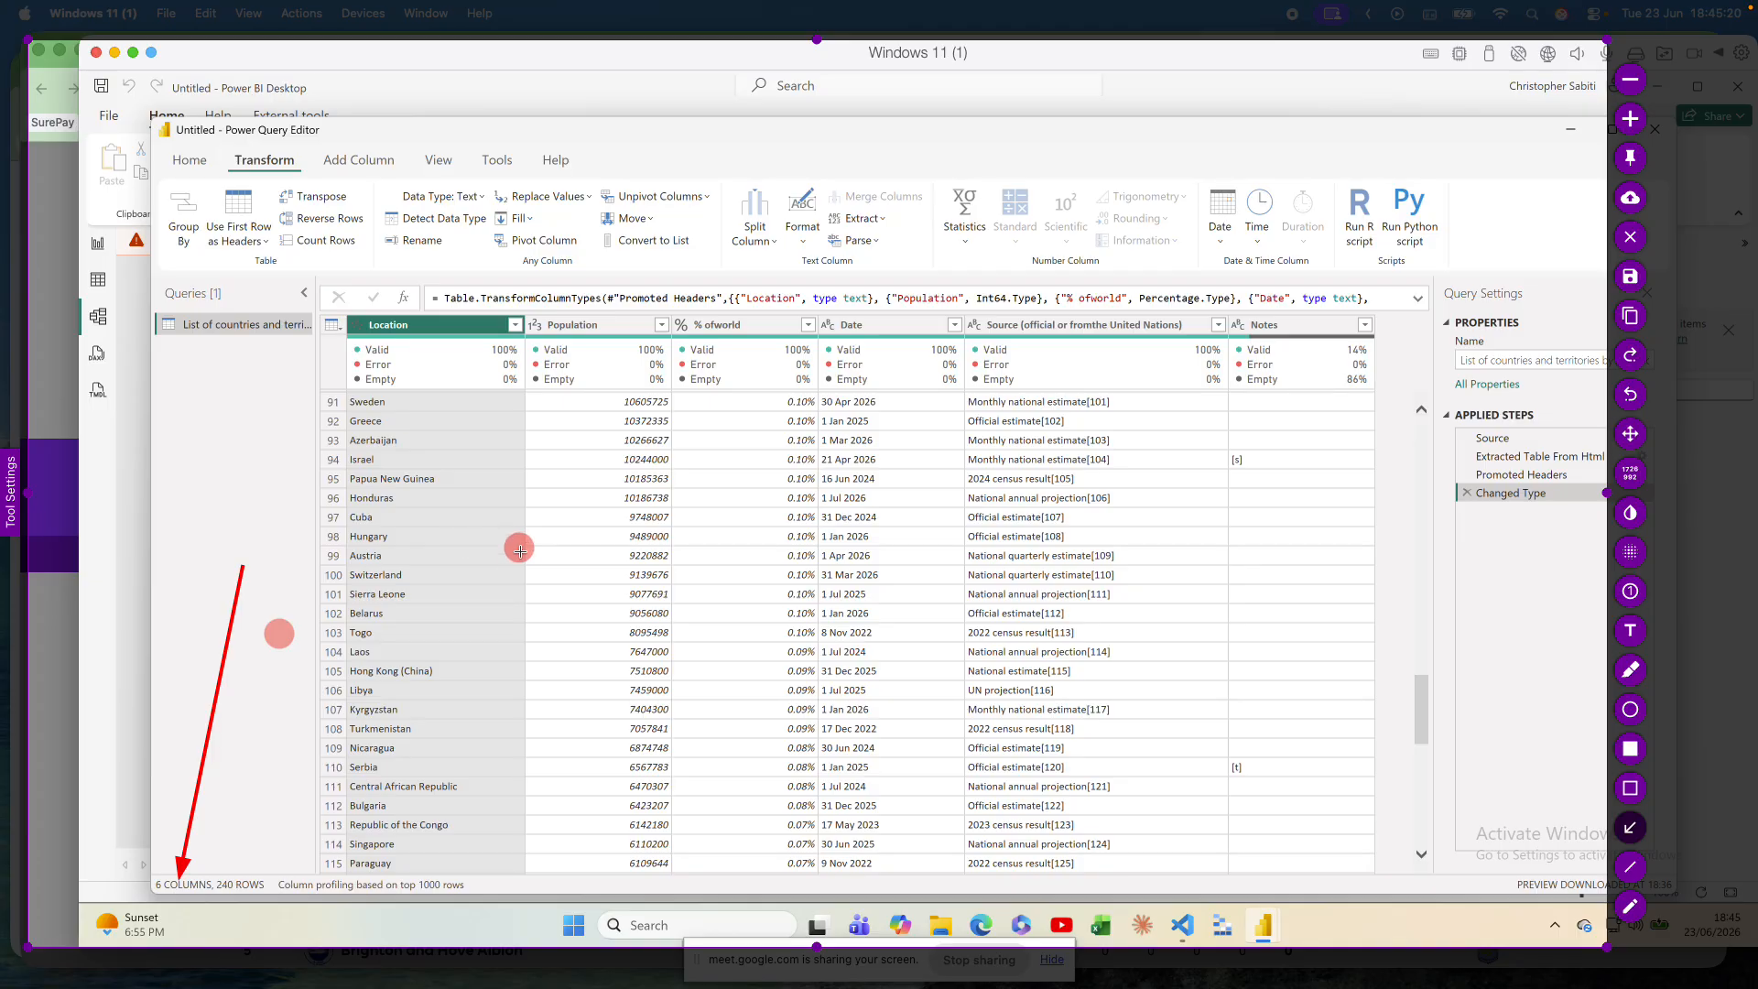
mouse_move(245, 696)
left_mouse_down()
mouse_move(244, 857)
mouse_move(227, 880)
left_mouse_up()
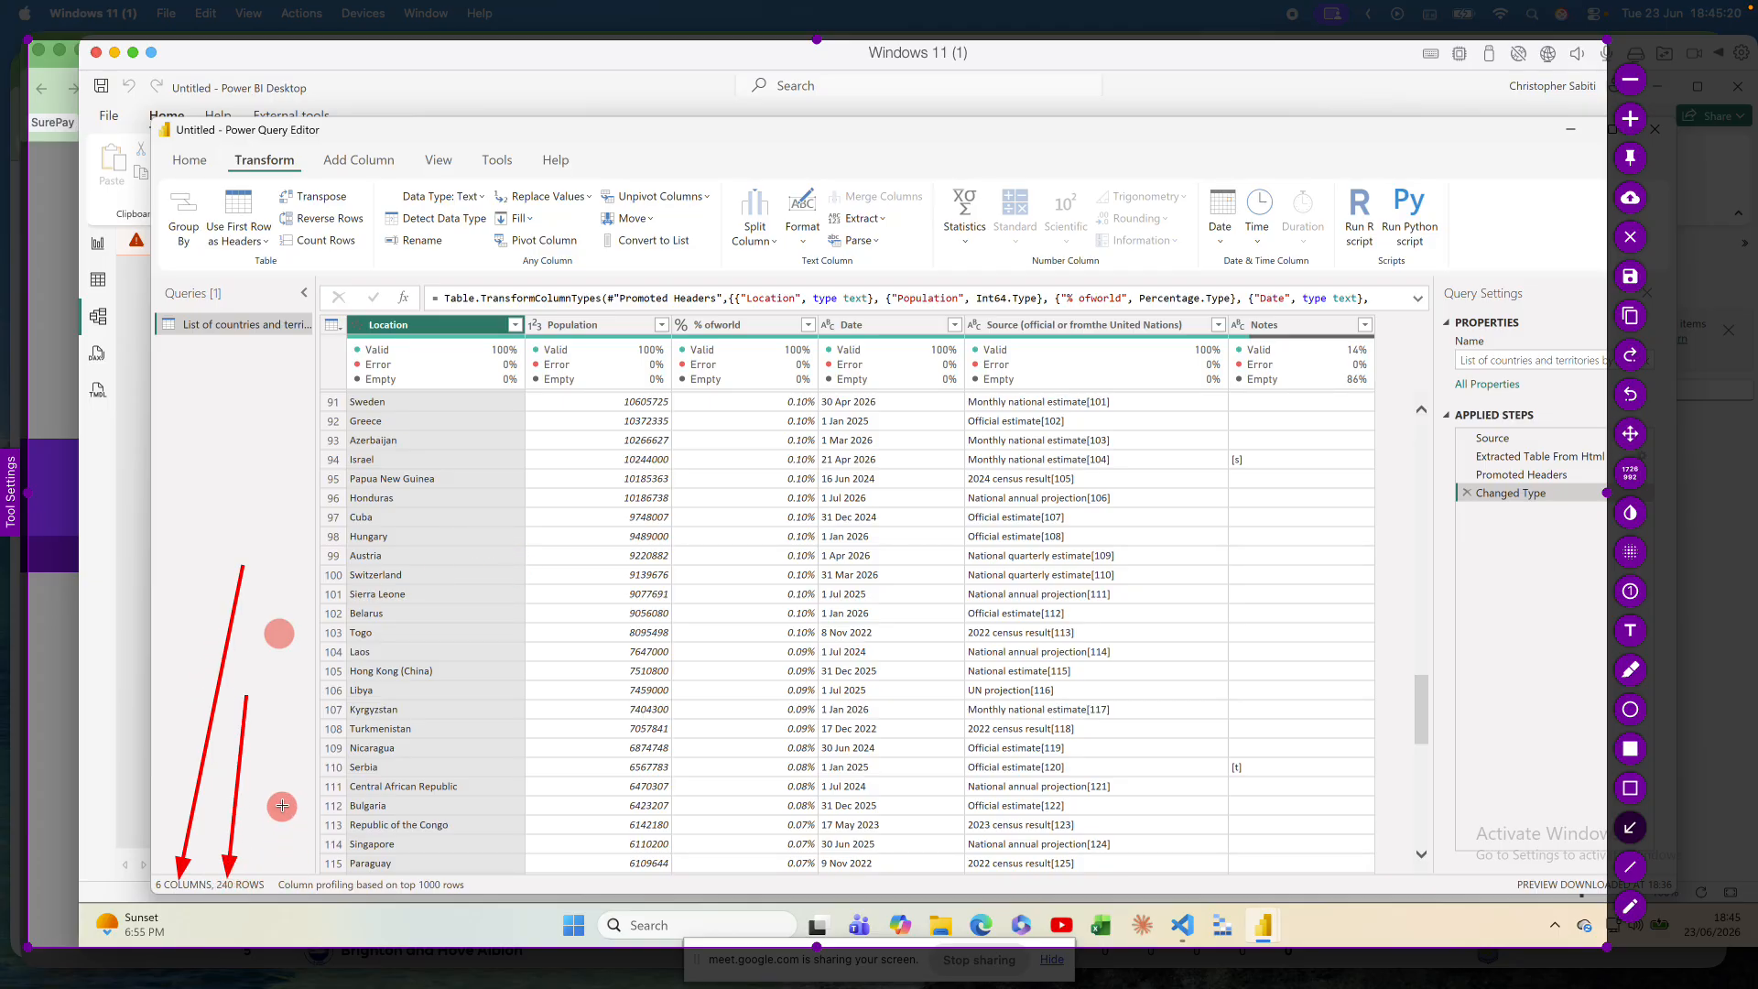
mouse_move(279, 801)
left_mouse_down()
mouse_move(352, 862)
mouse_move(417, 880)
left_mouse_up()
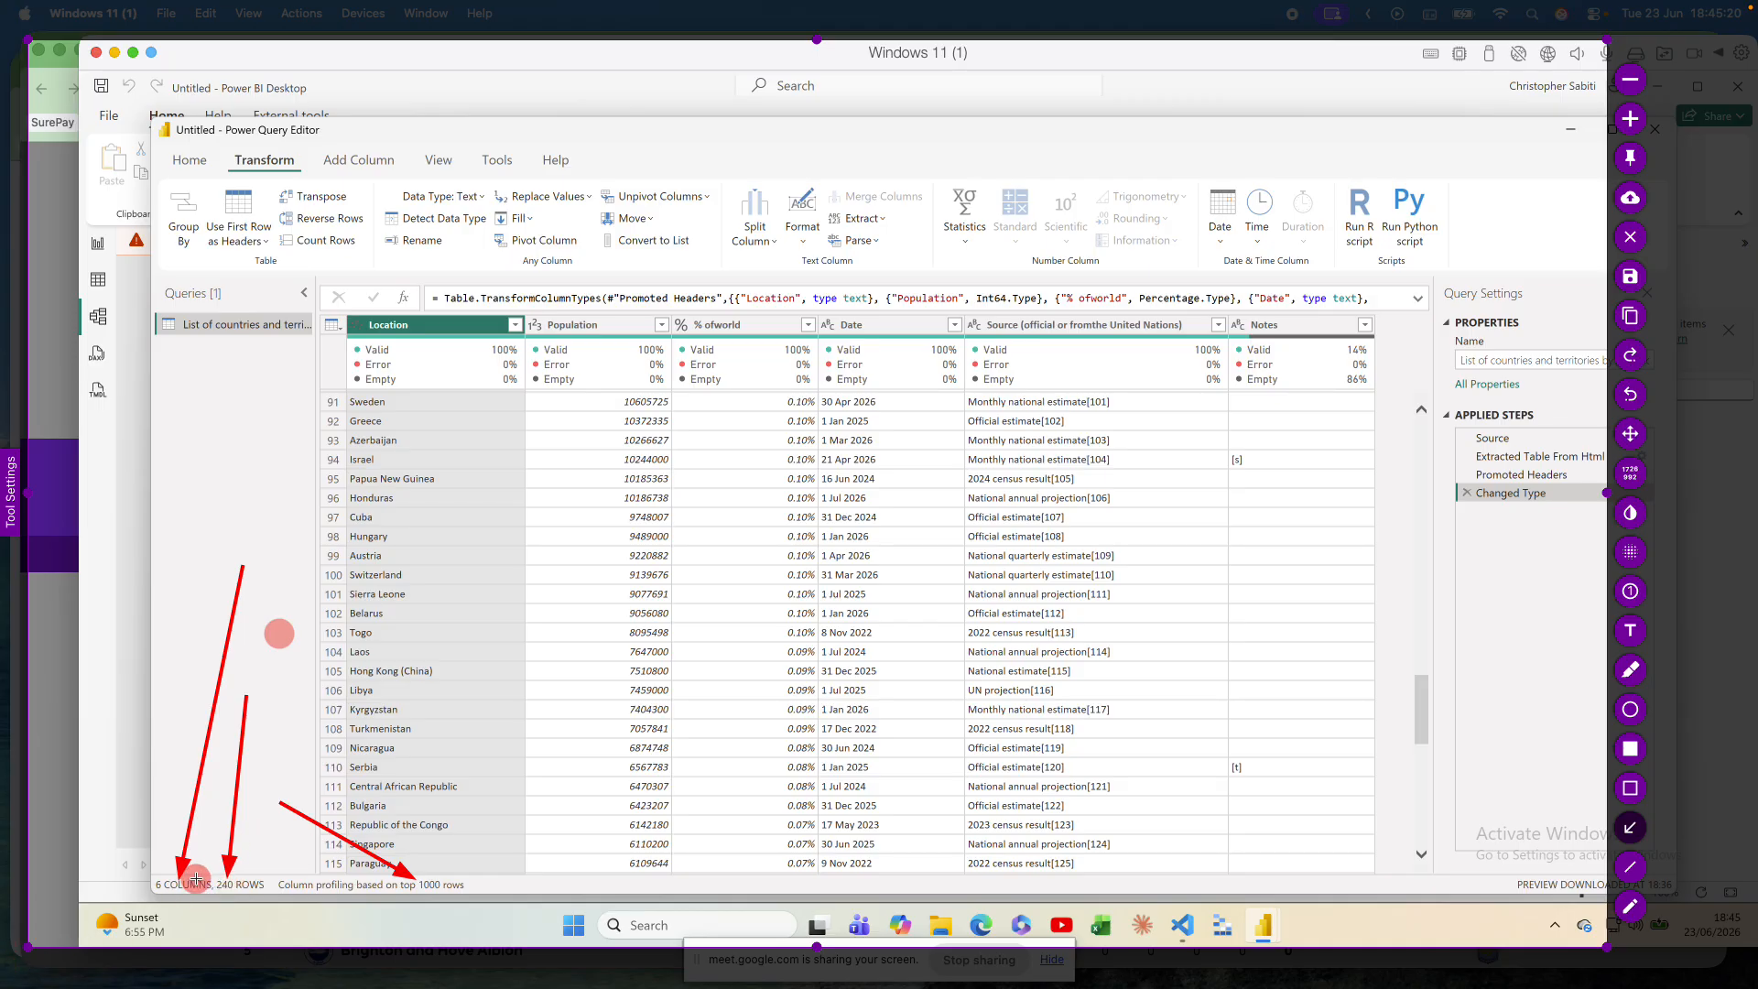
key("Escape")
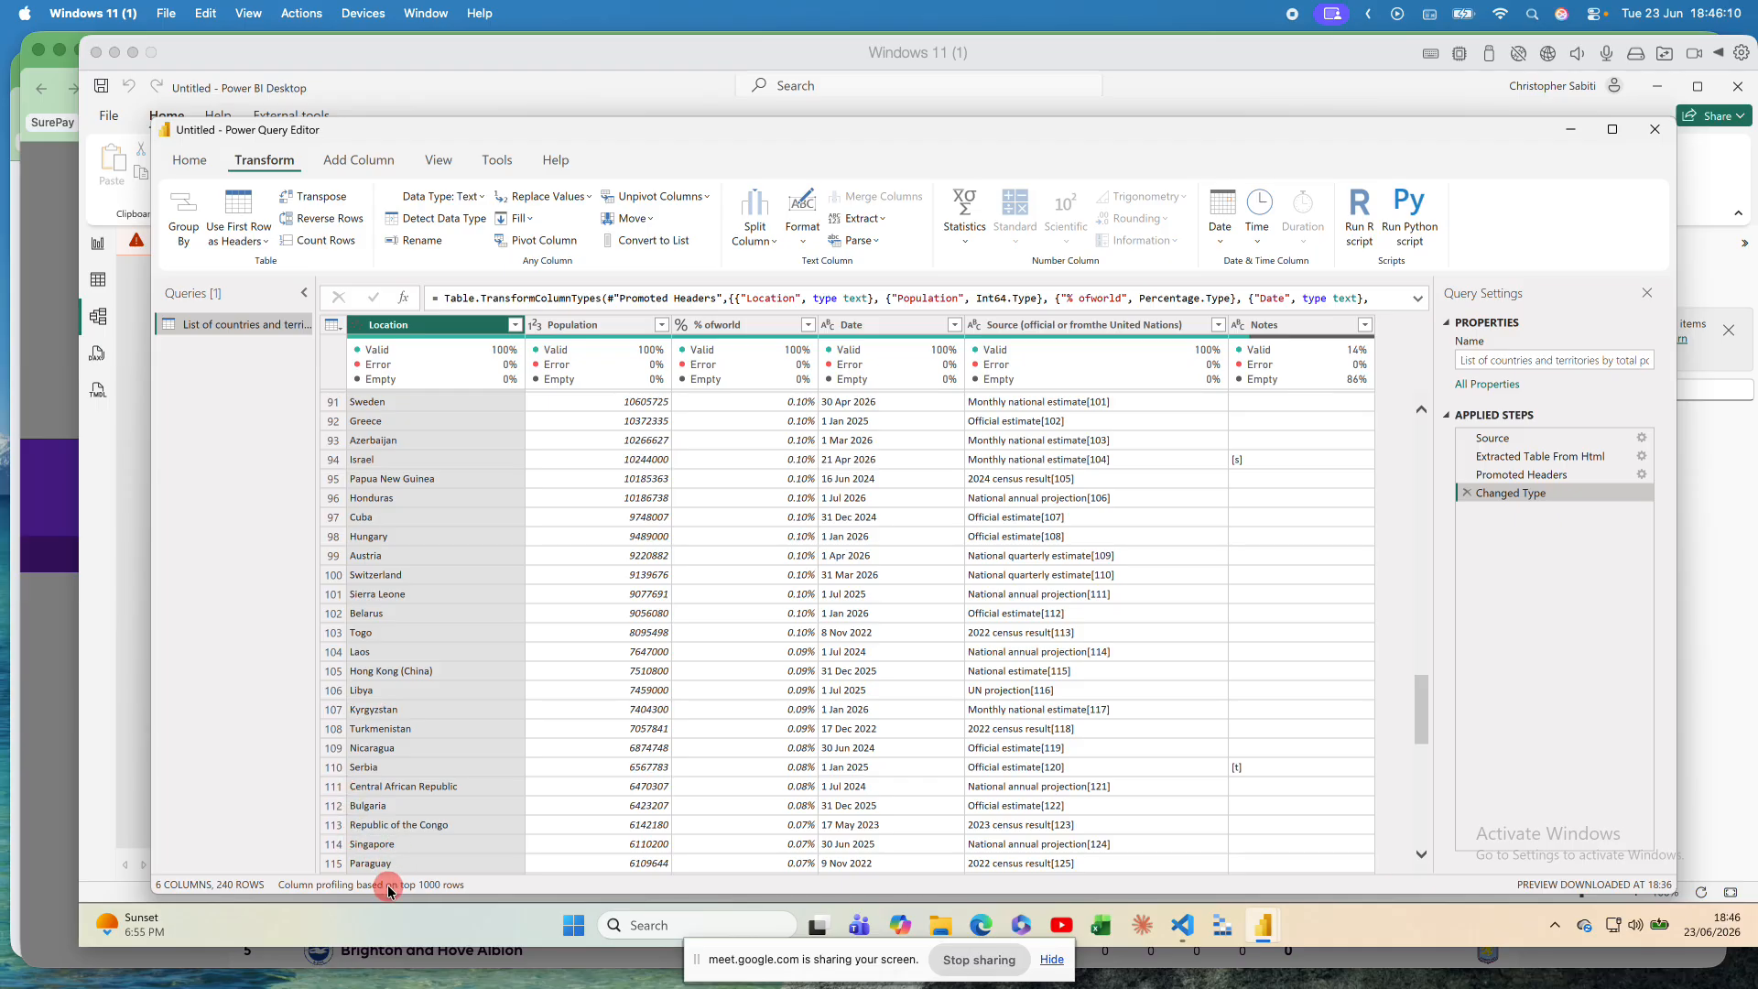
Step: Base the column profiling on the entire data set and look through the table's rows to the last one and back
left_click(390, 888)
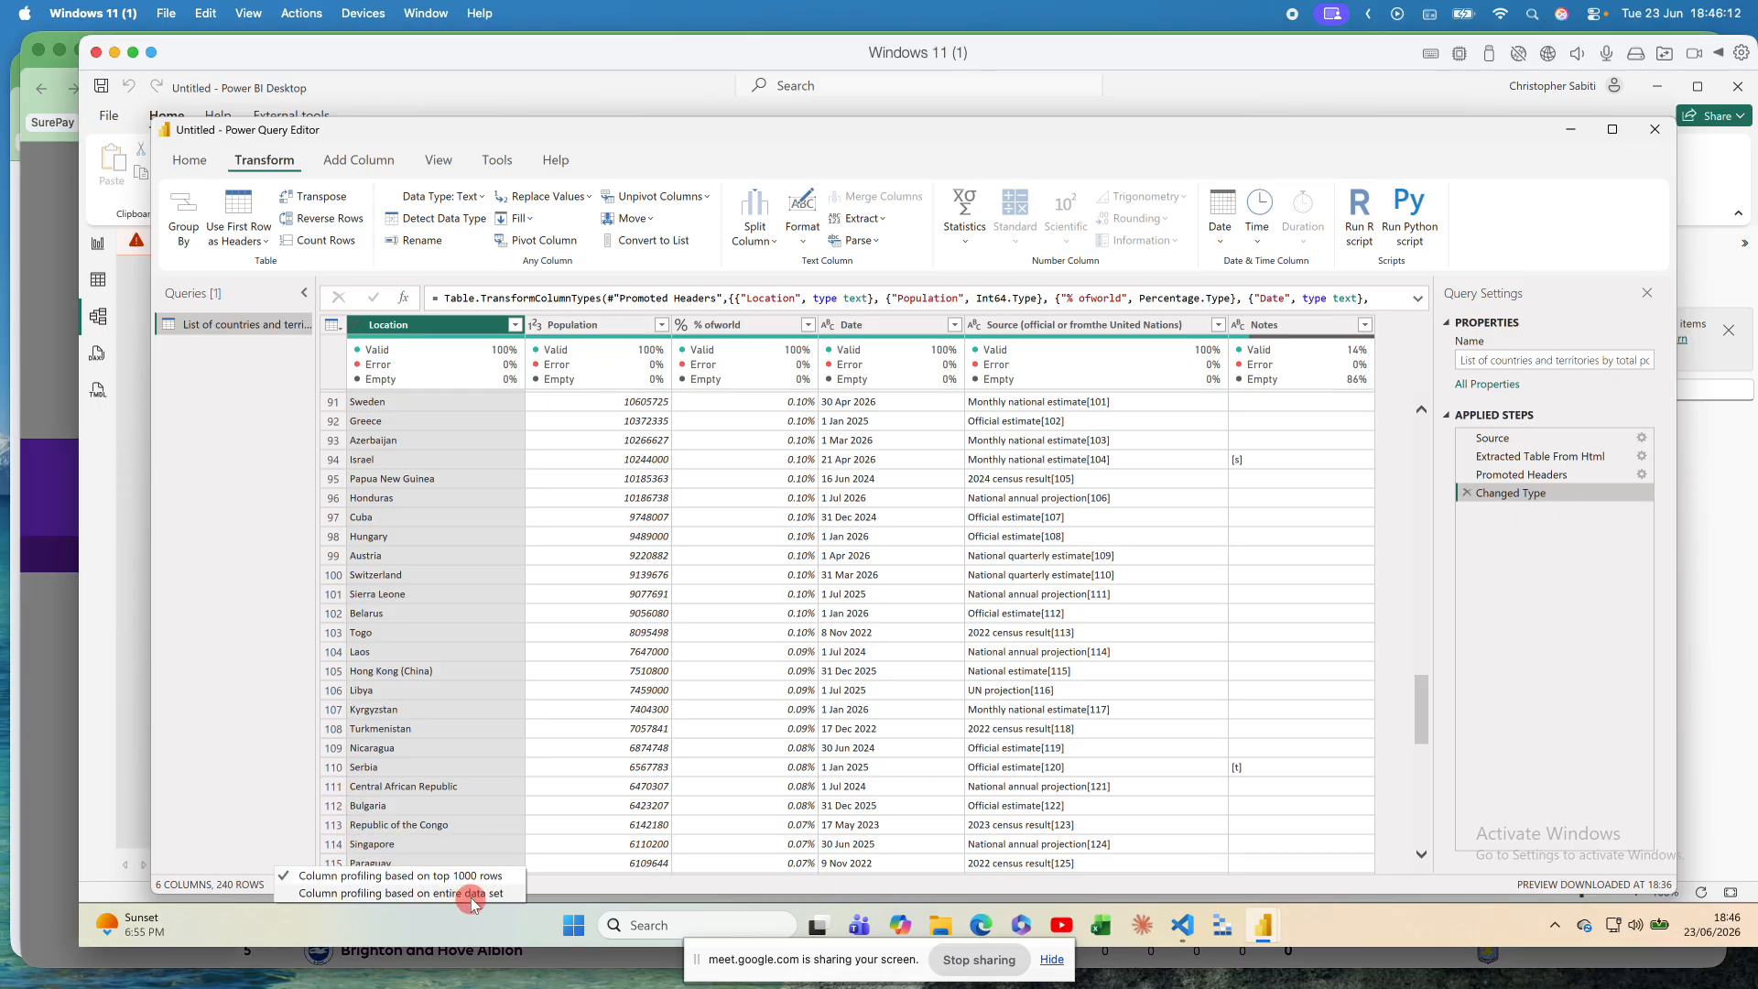
left_click(465, 895)
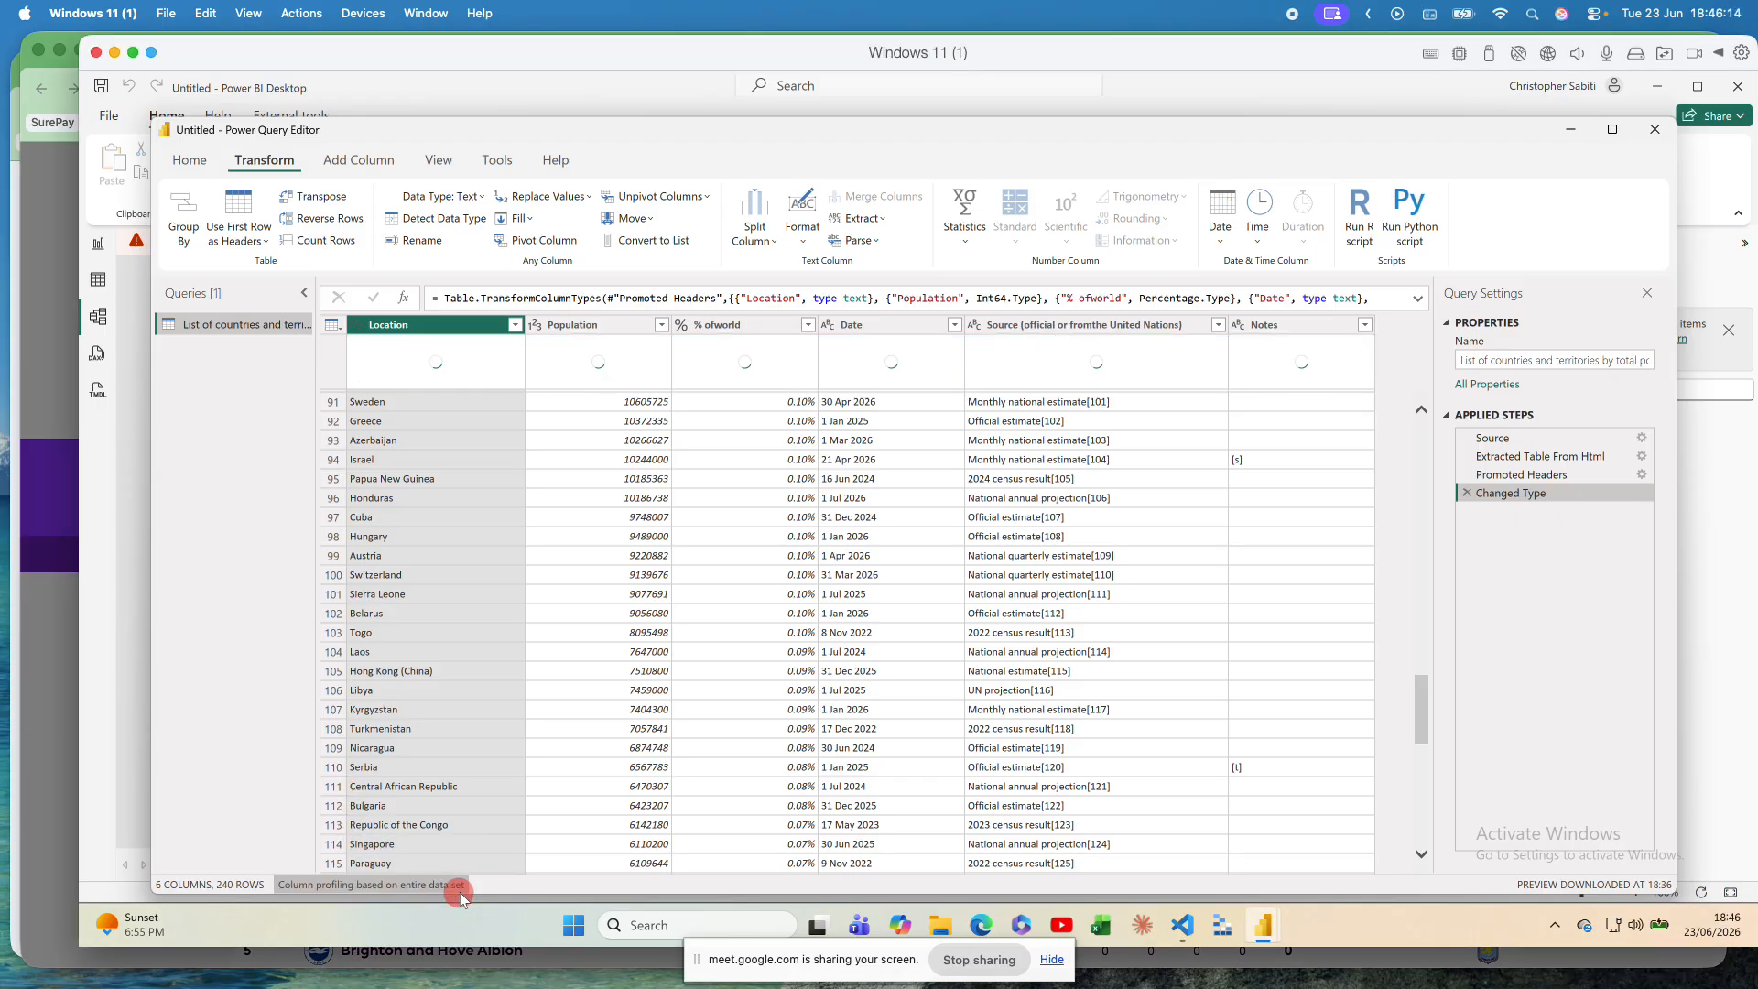
scroll(557, 737, "down", 10)
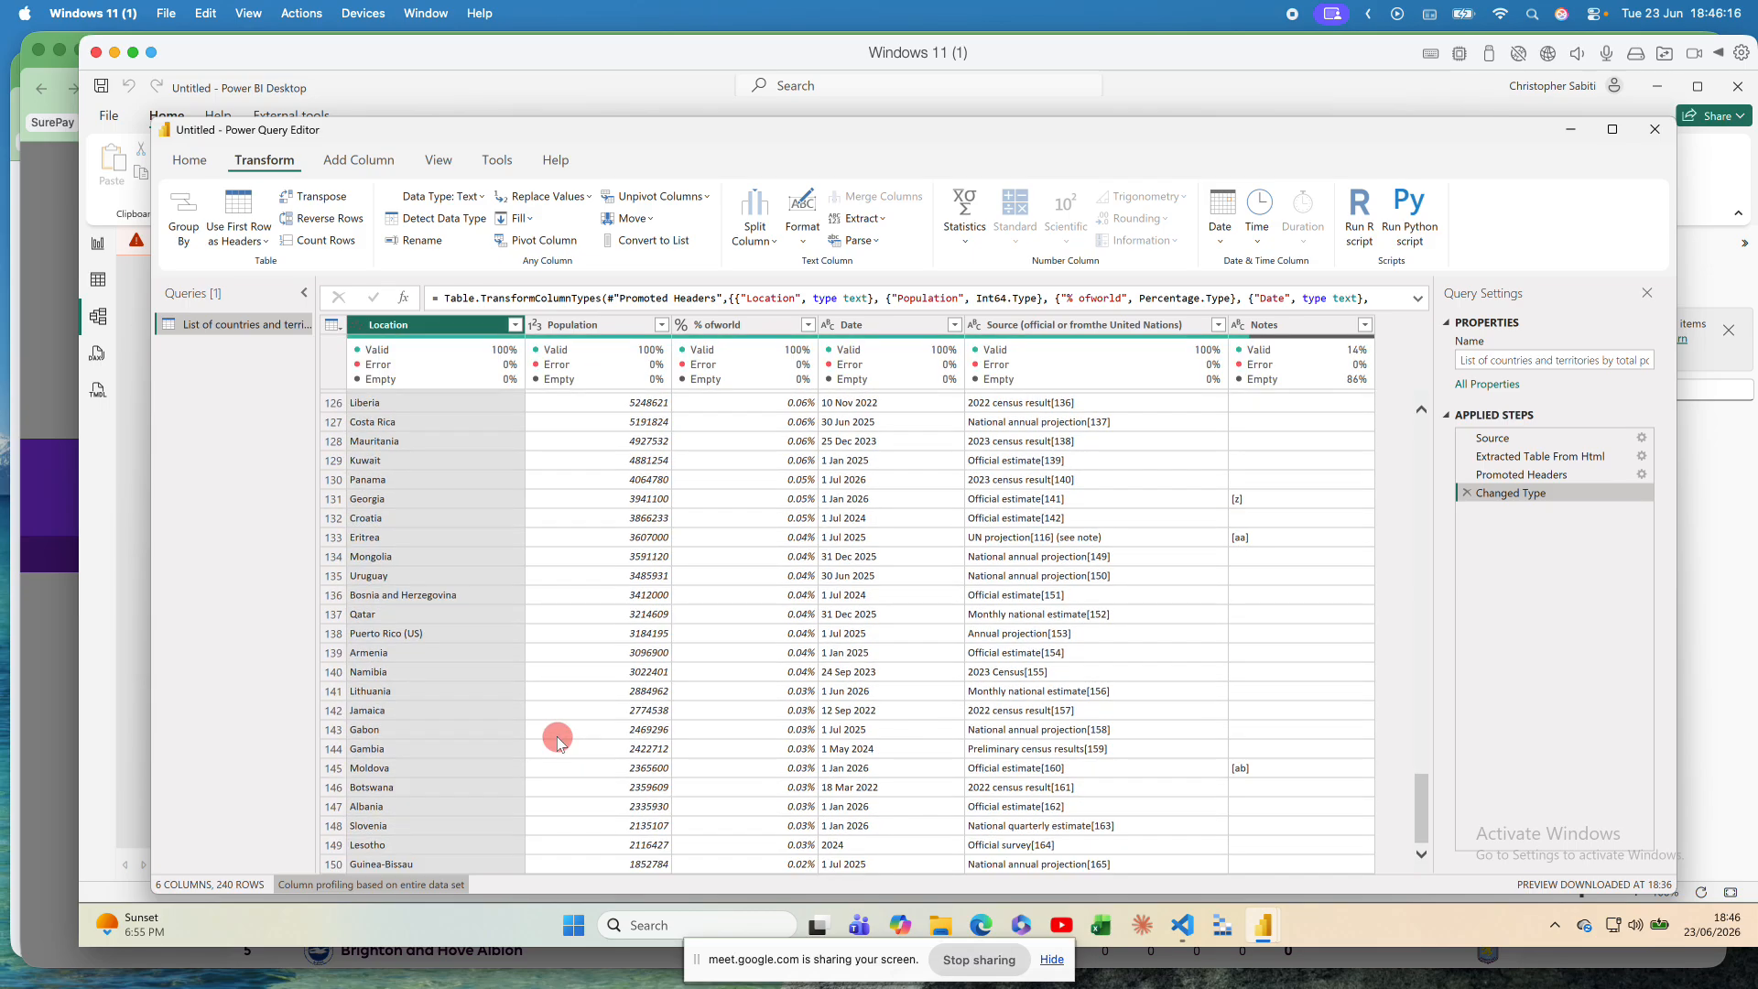
scroll(556, 736, "down", 20)
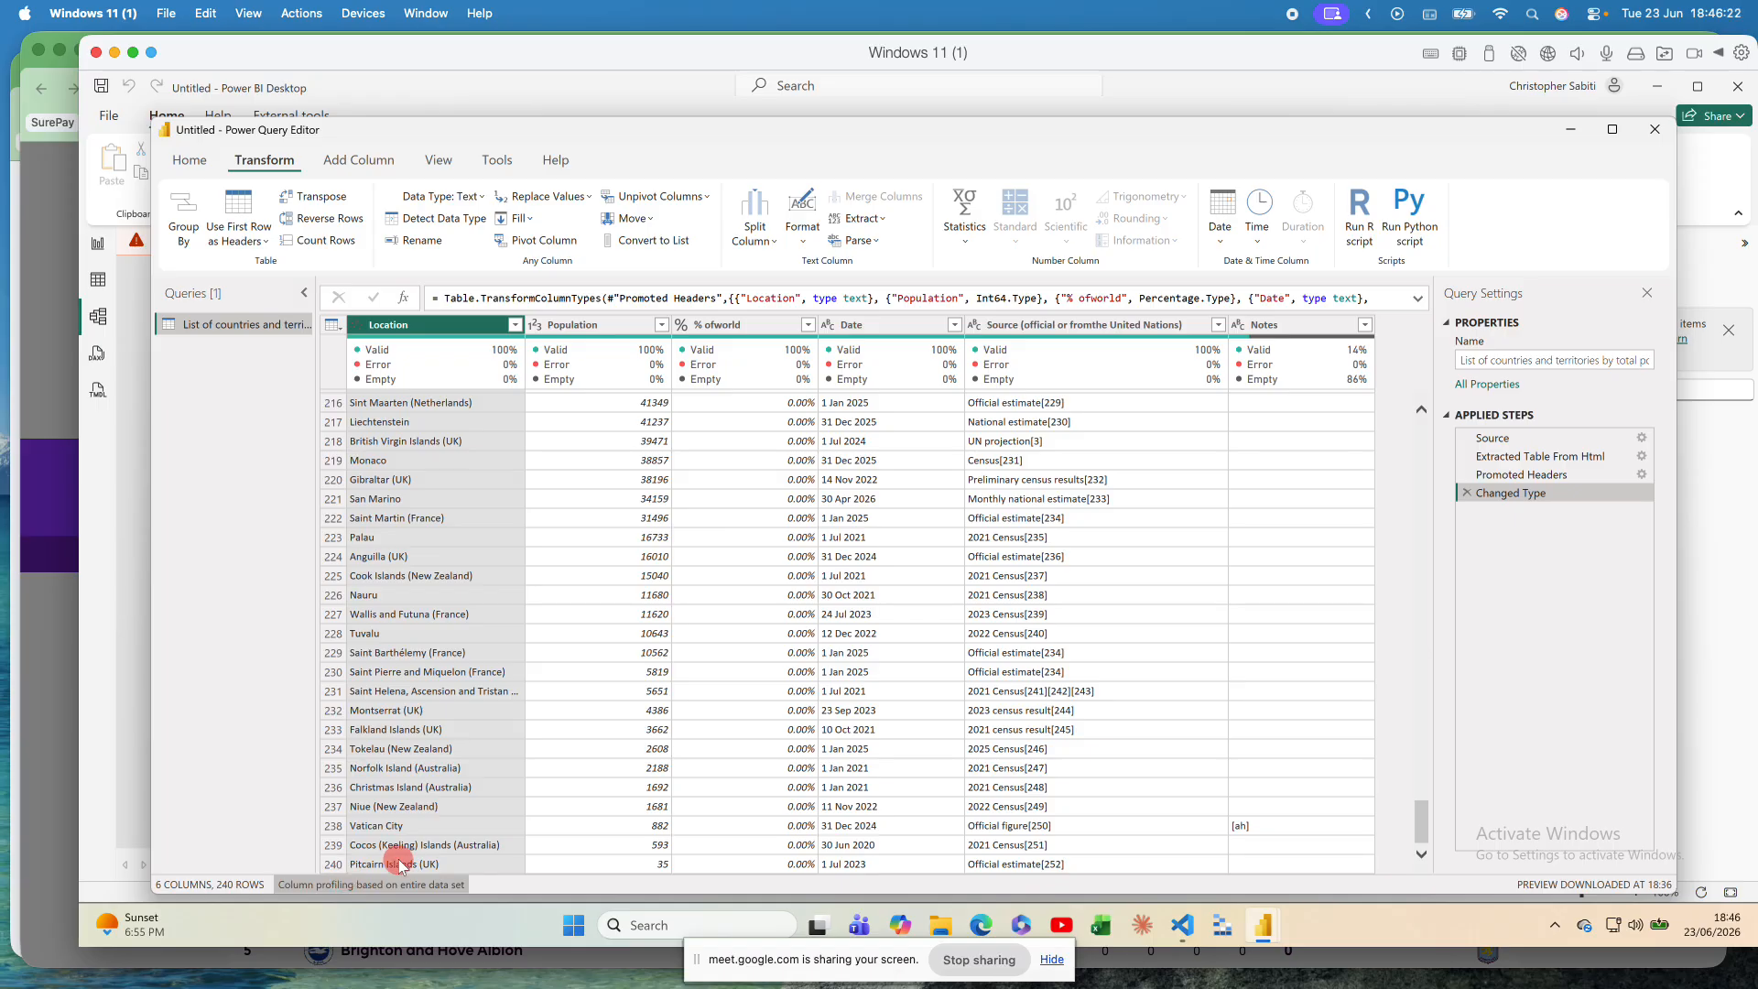
scroll(400, 864, "up", 20)
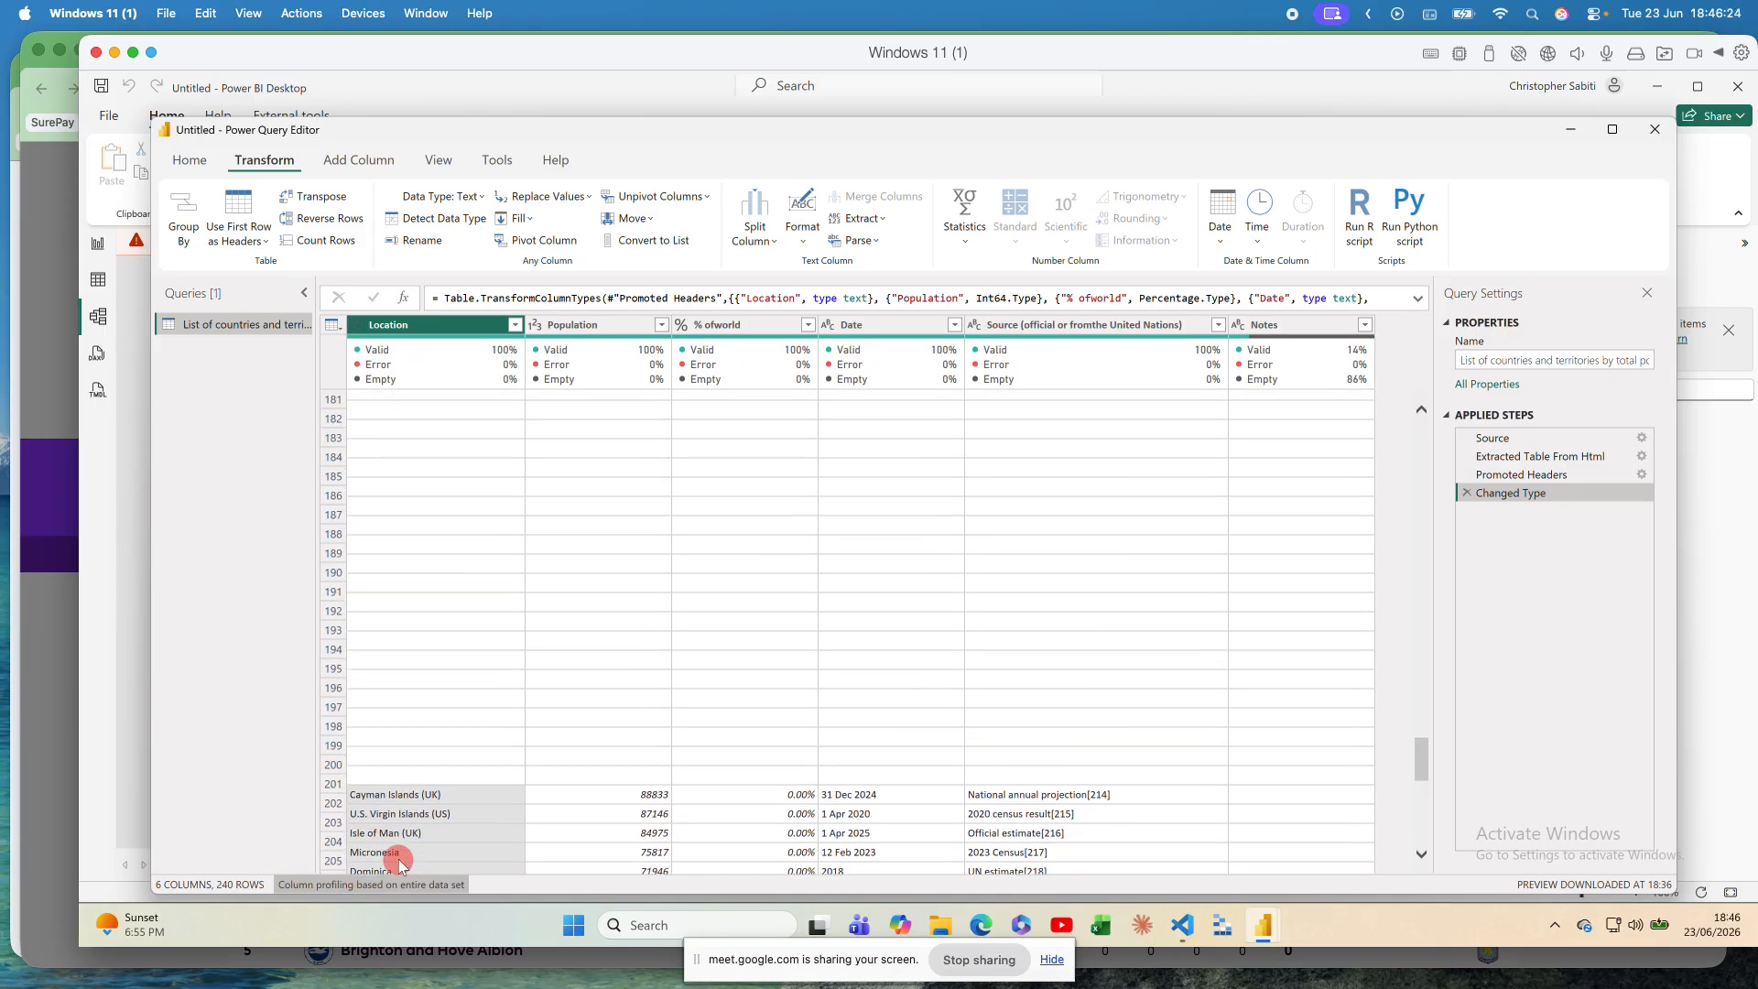
scroll(400, 864, "up", 20)
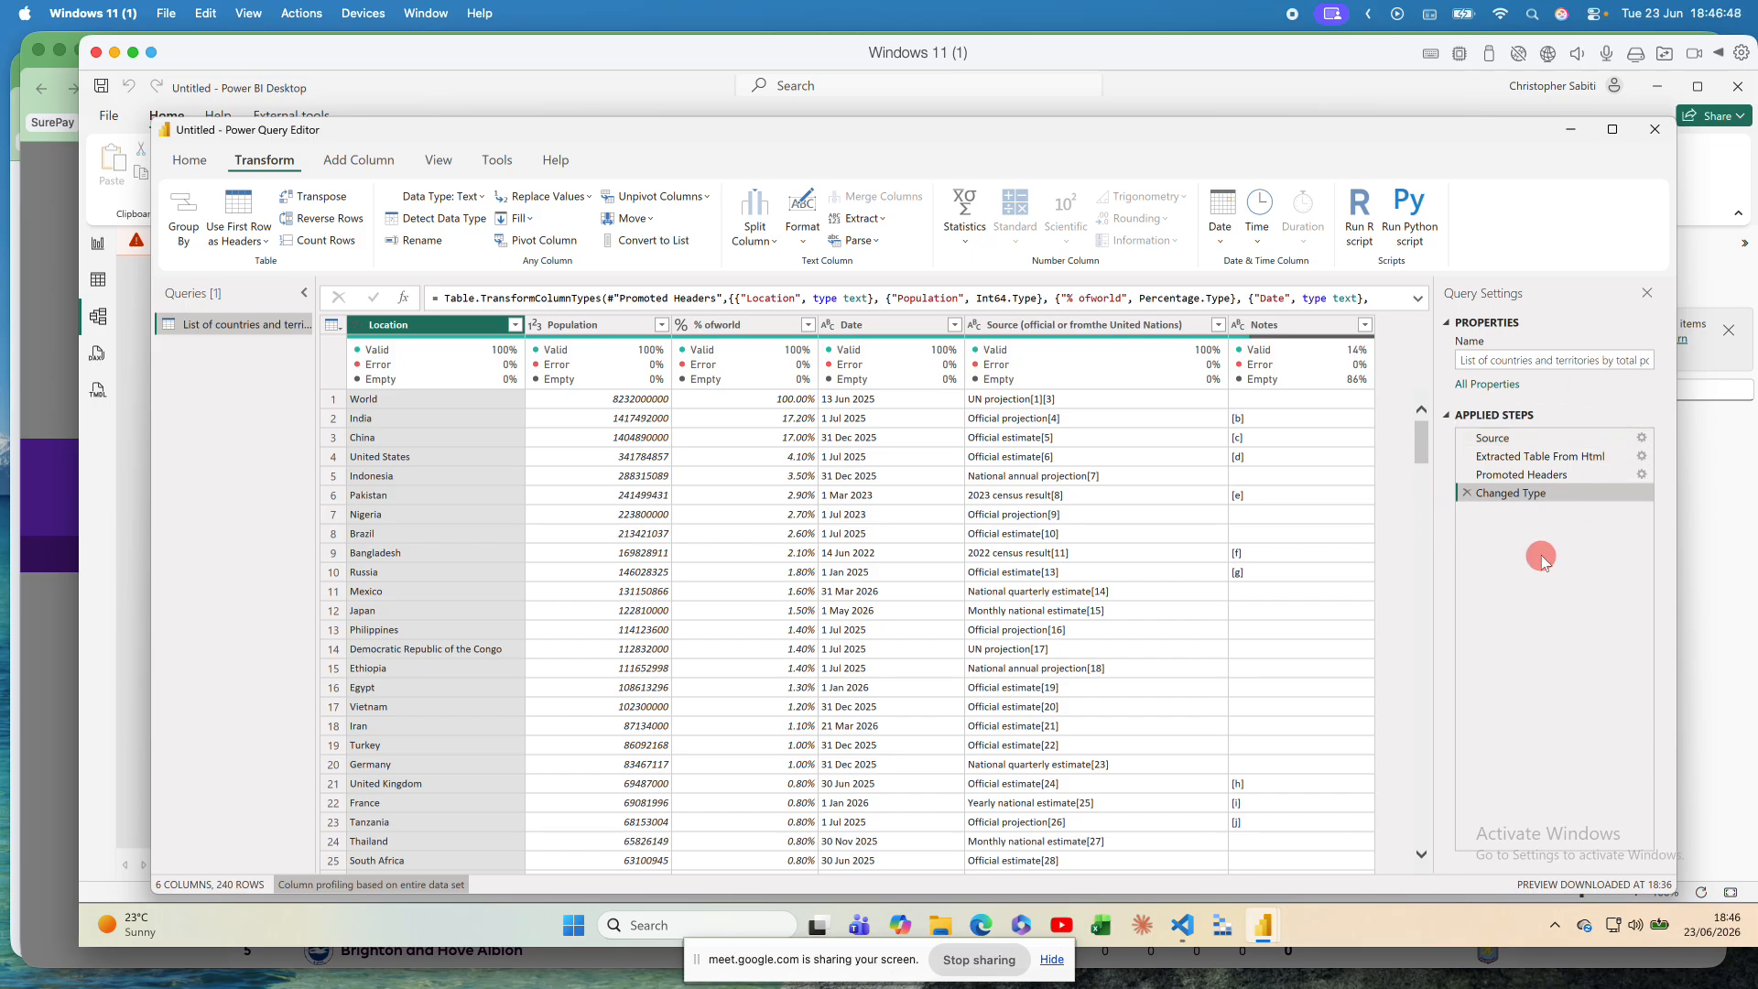
Step: Review the query's result at each applied step in order: Source, Extracted Table From Html, Promoted Headers and Changed Type
left_click(1501, 437)
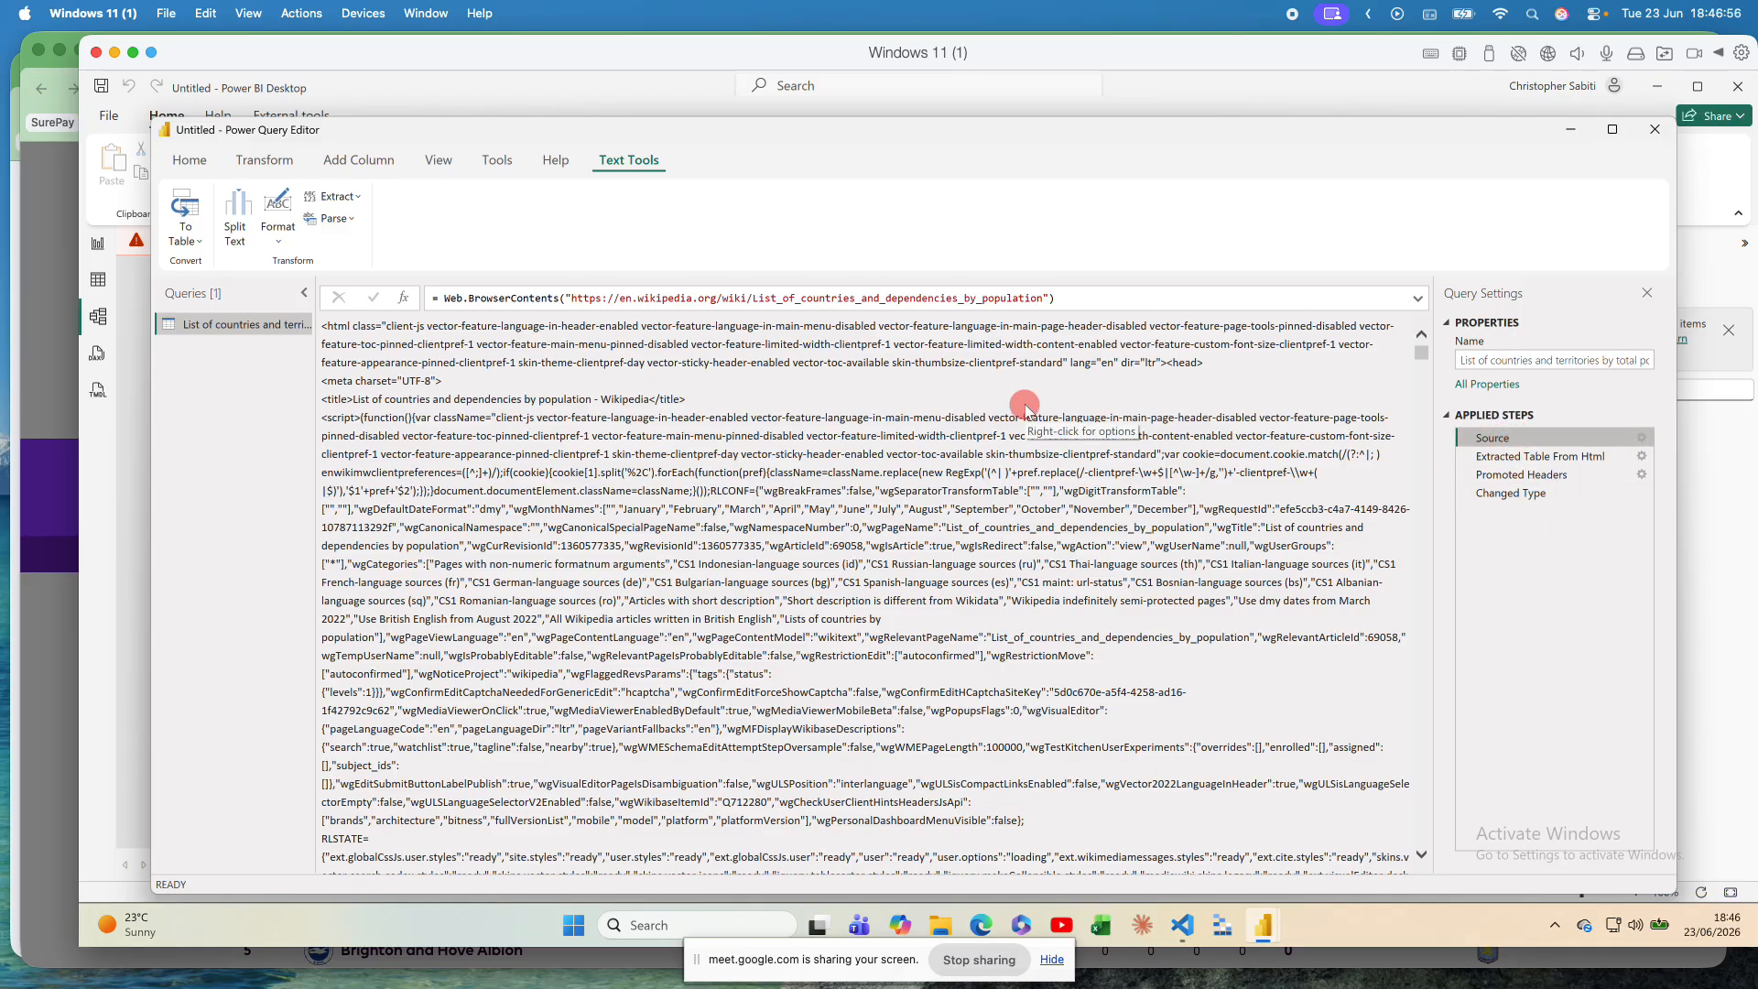
scroll(1024, 409, "down", 15)
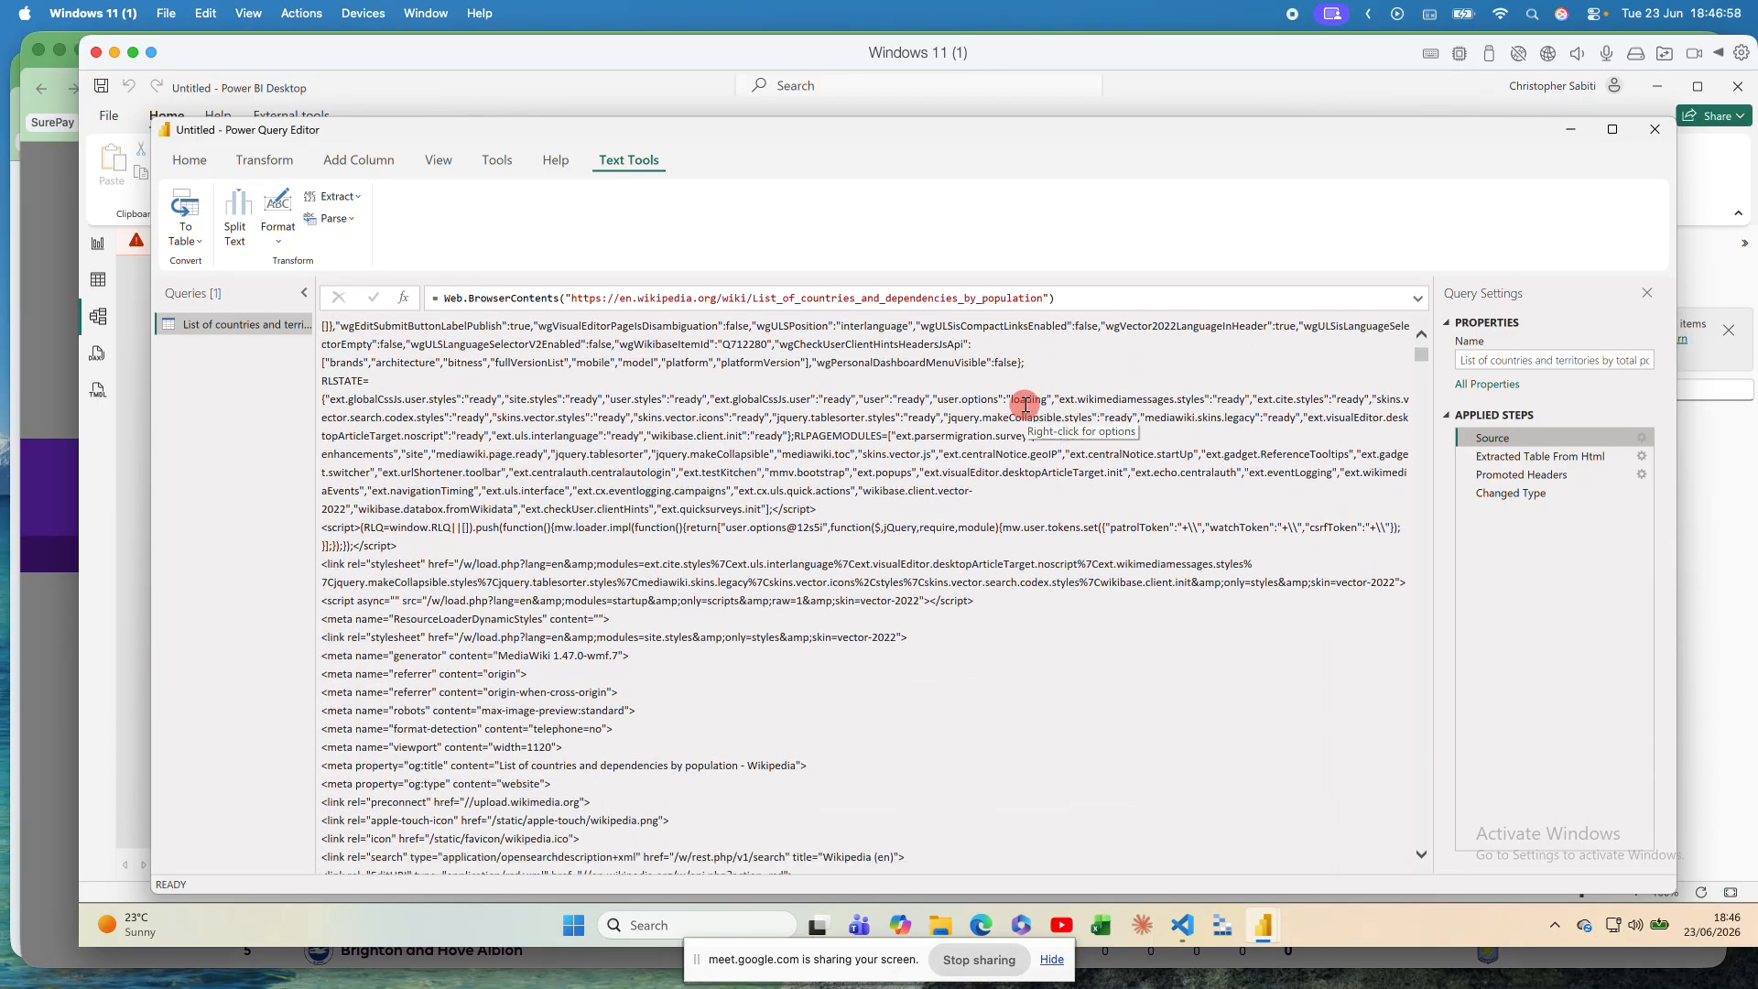
scroll(1024, 409, "down", 10)
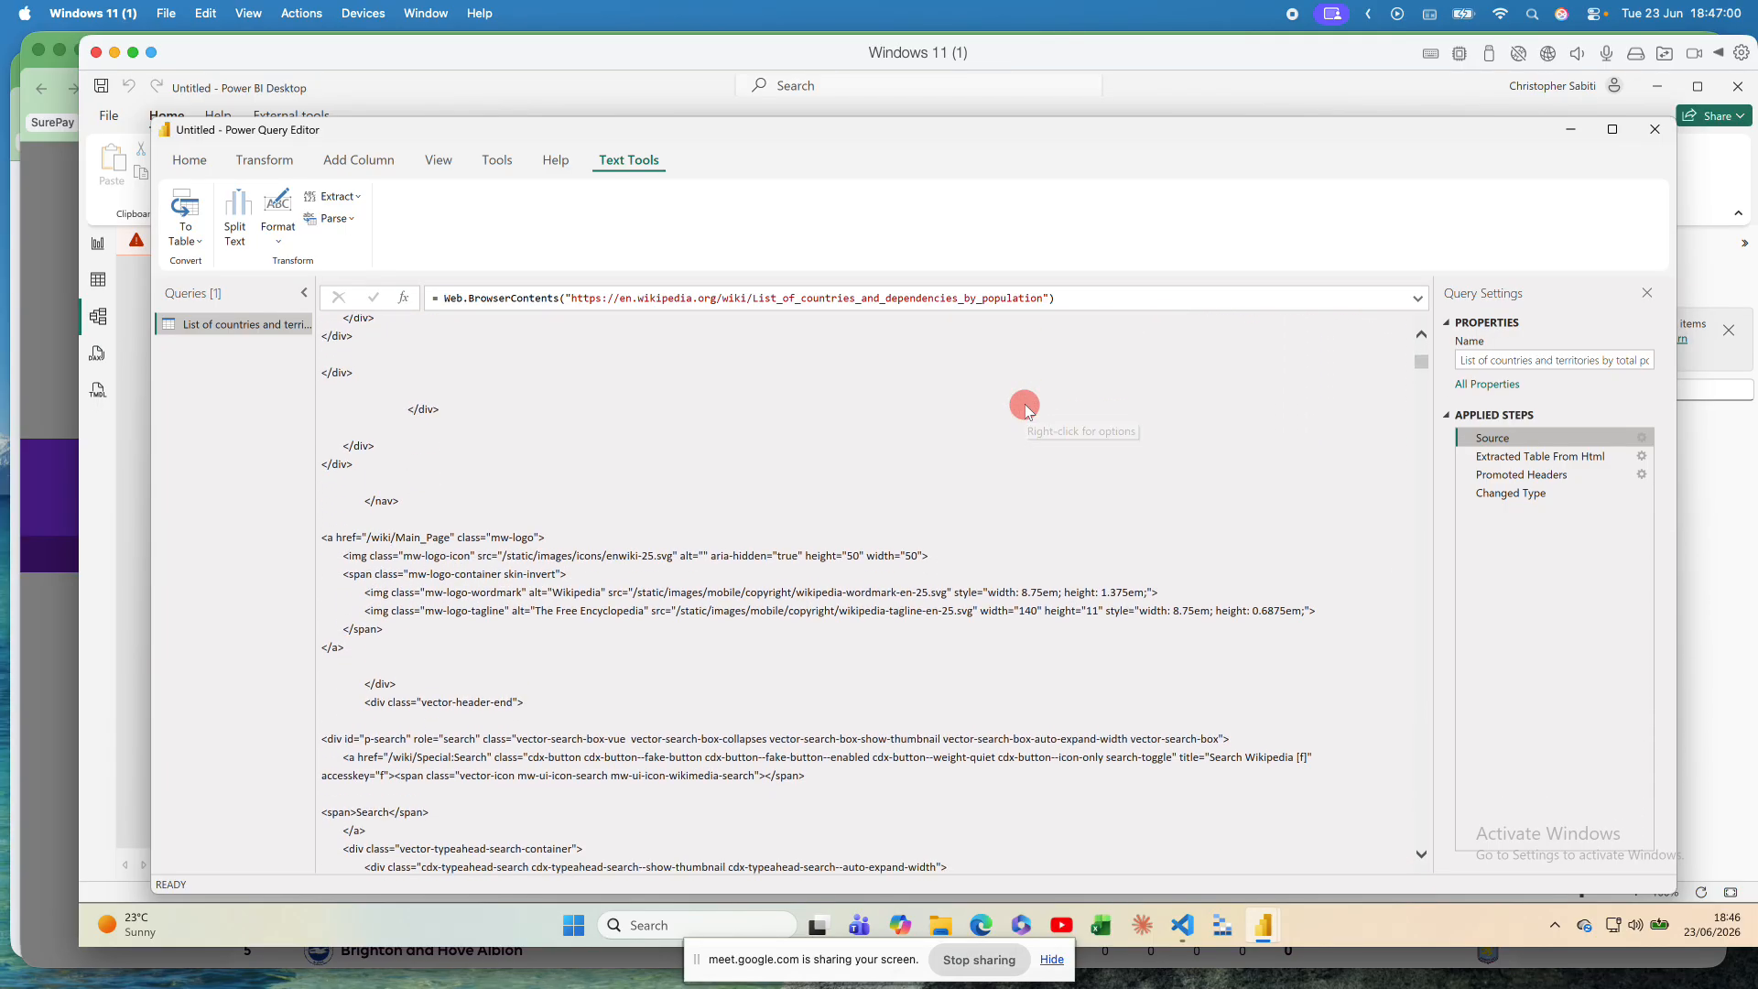
left_click(1525, 458)
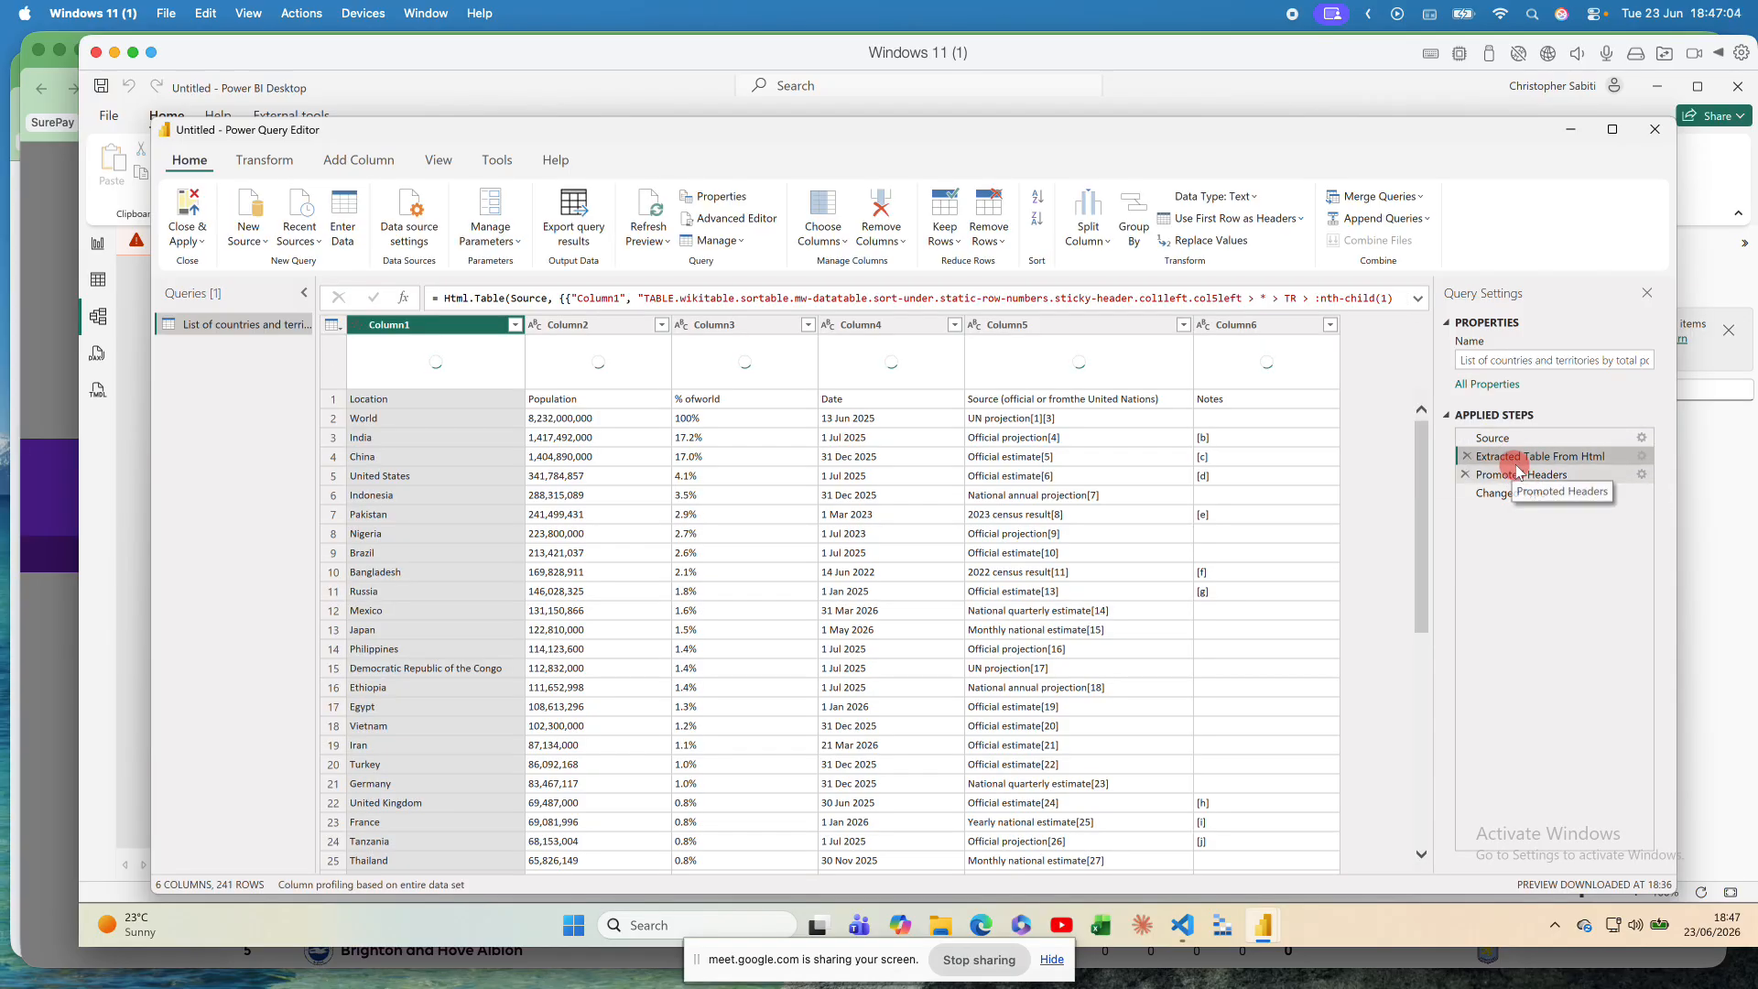
left_click(1582, 473)
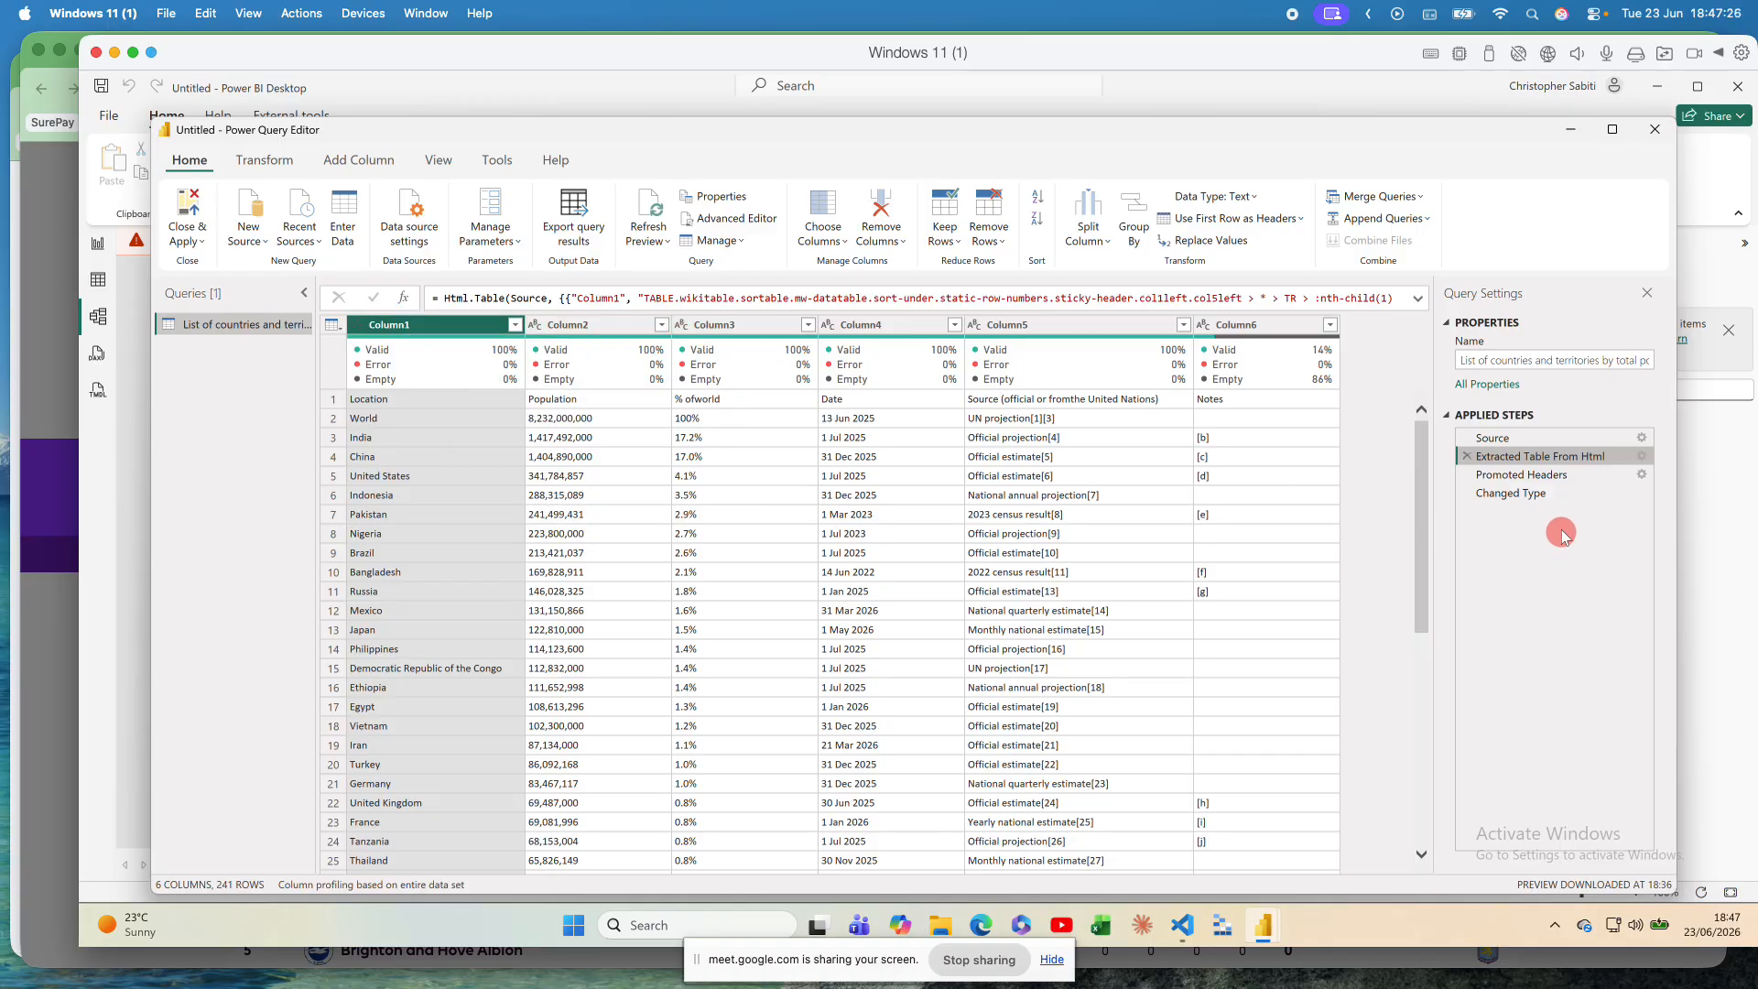
left_click(1571, 483)
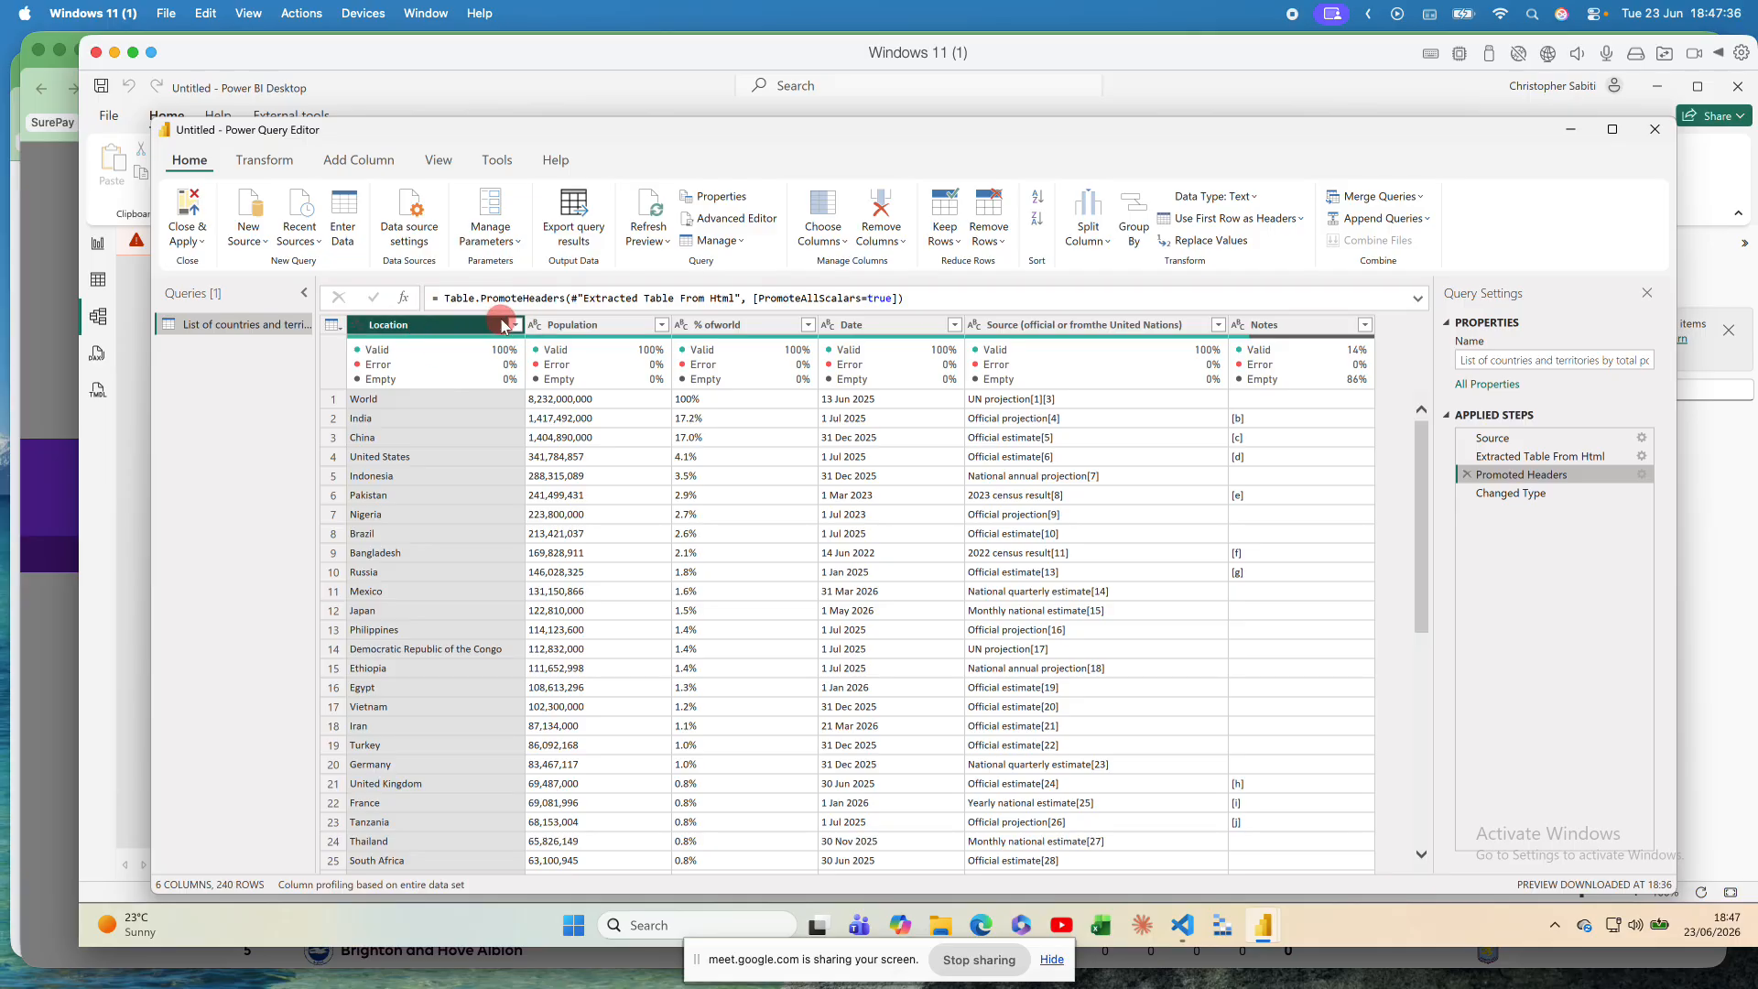
left_click(1545, 499)
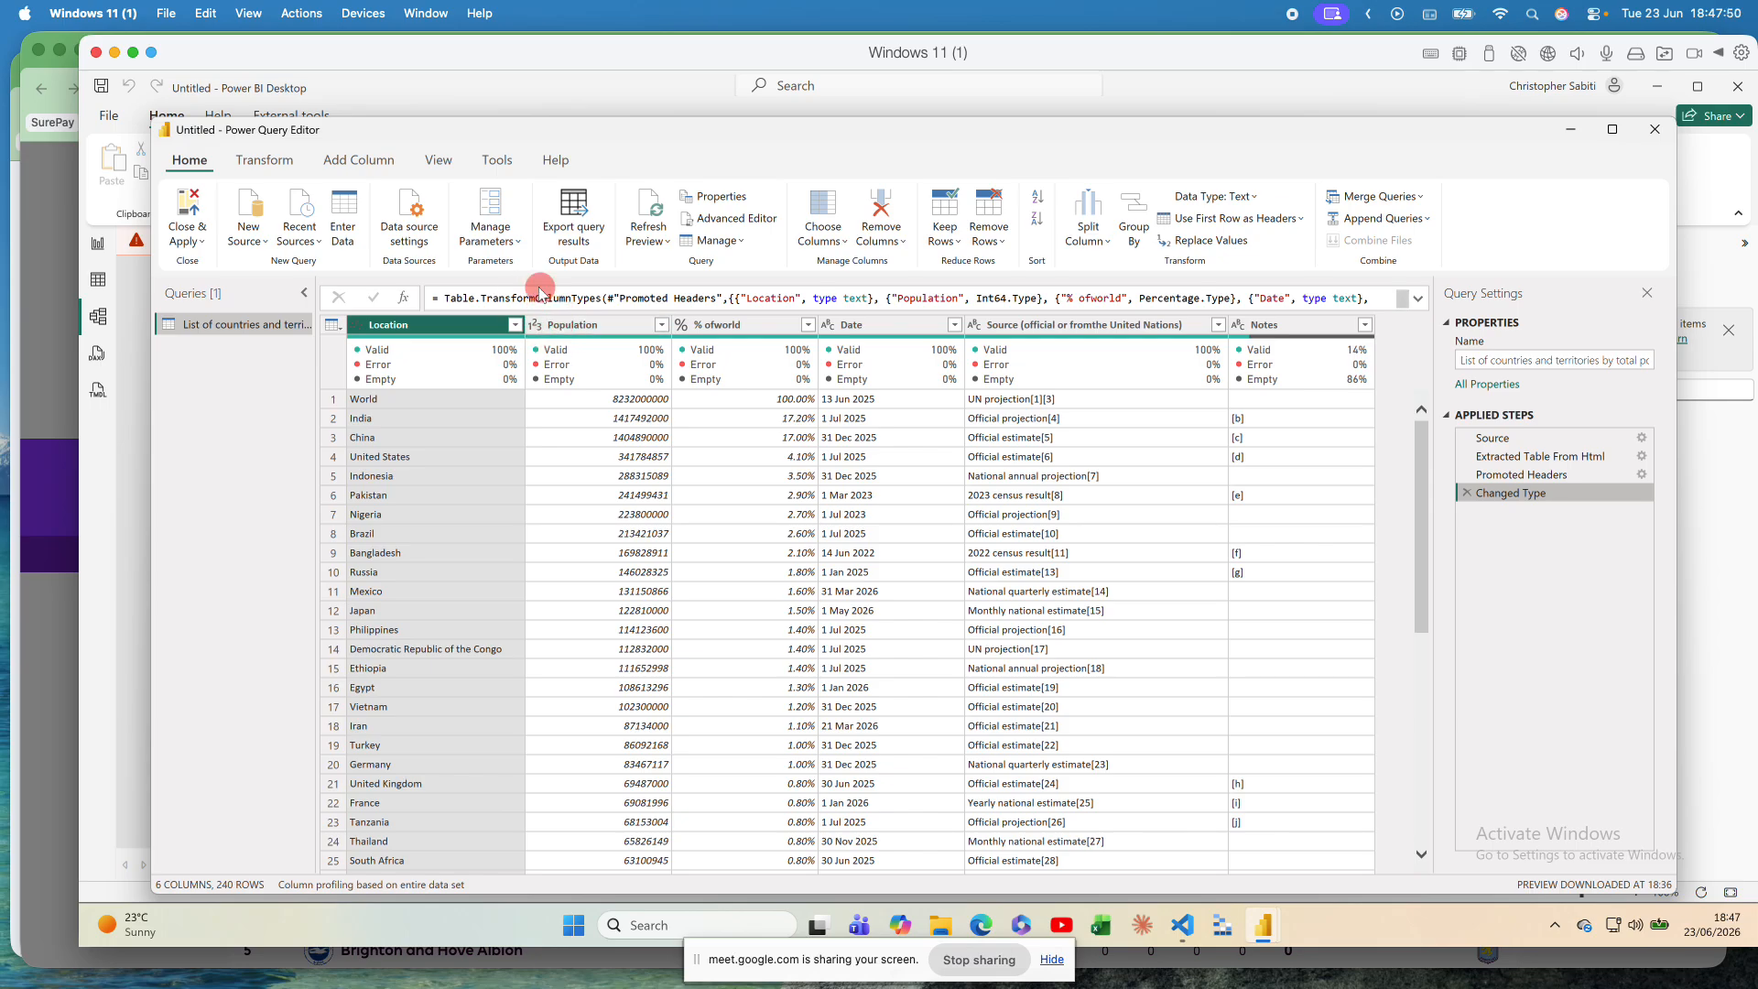
Step: Review the data type choices for the % ofworld and Location columns and dismiss them without changing either type
left_click(680, 325)
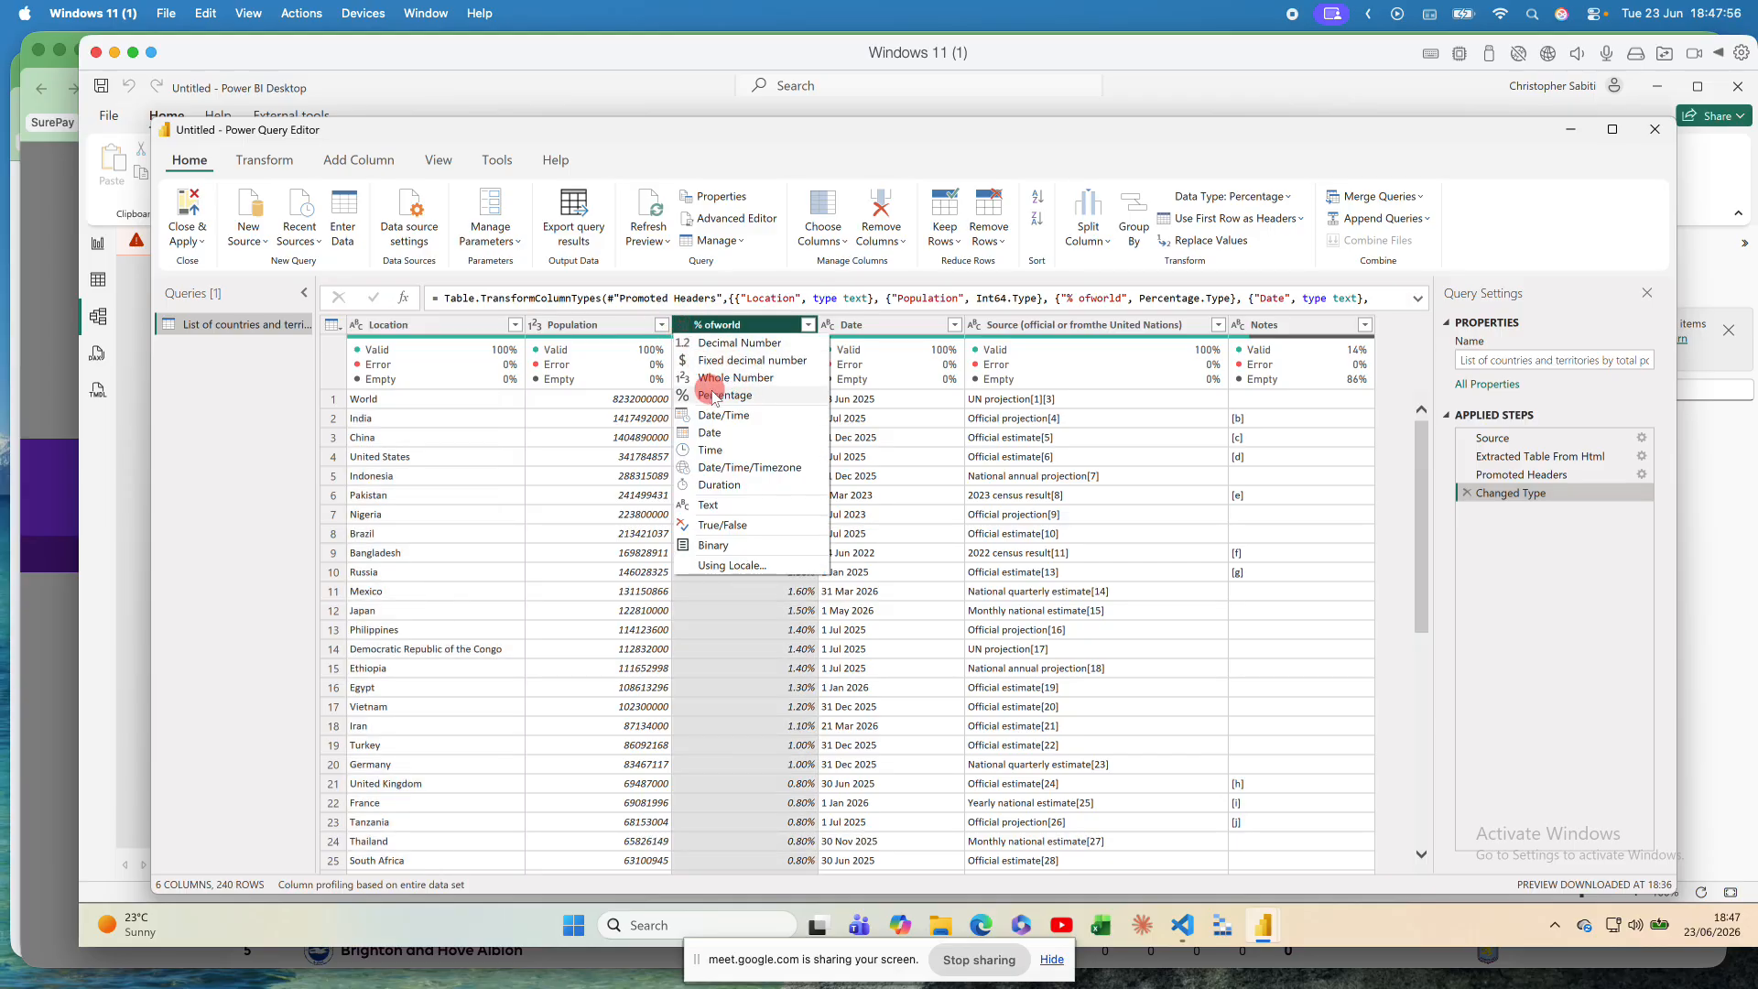
left_click(728, 614)
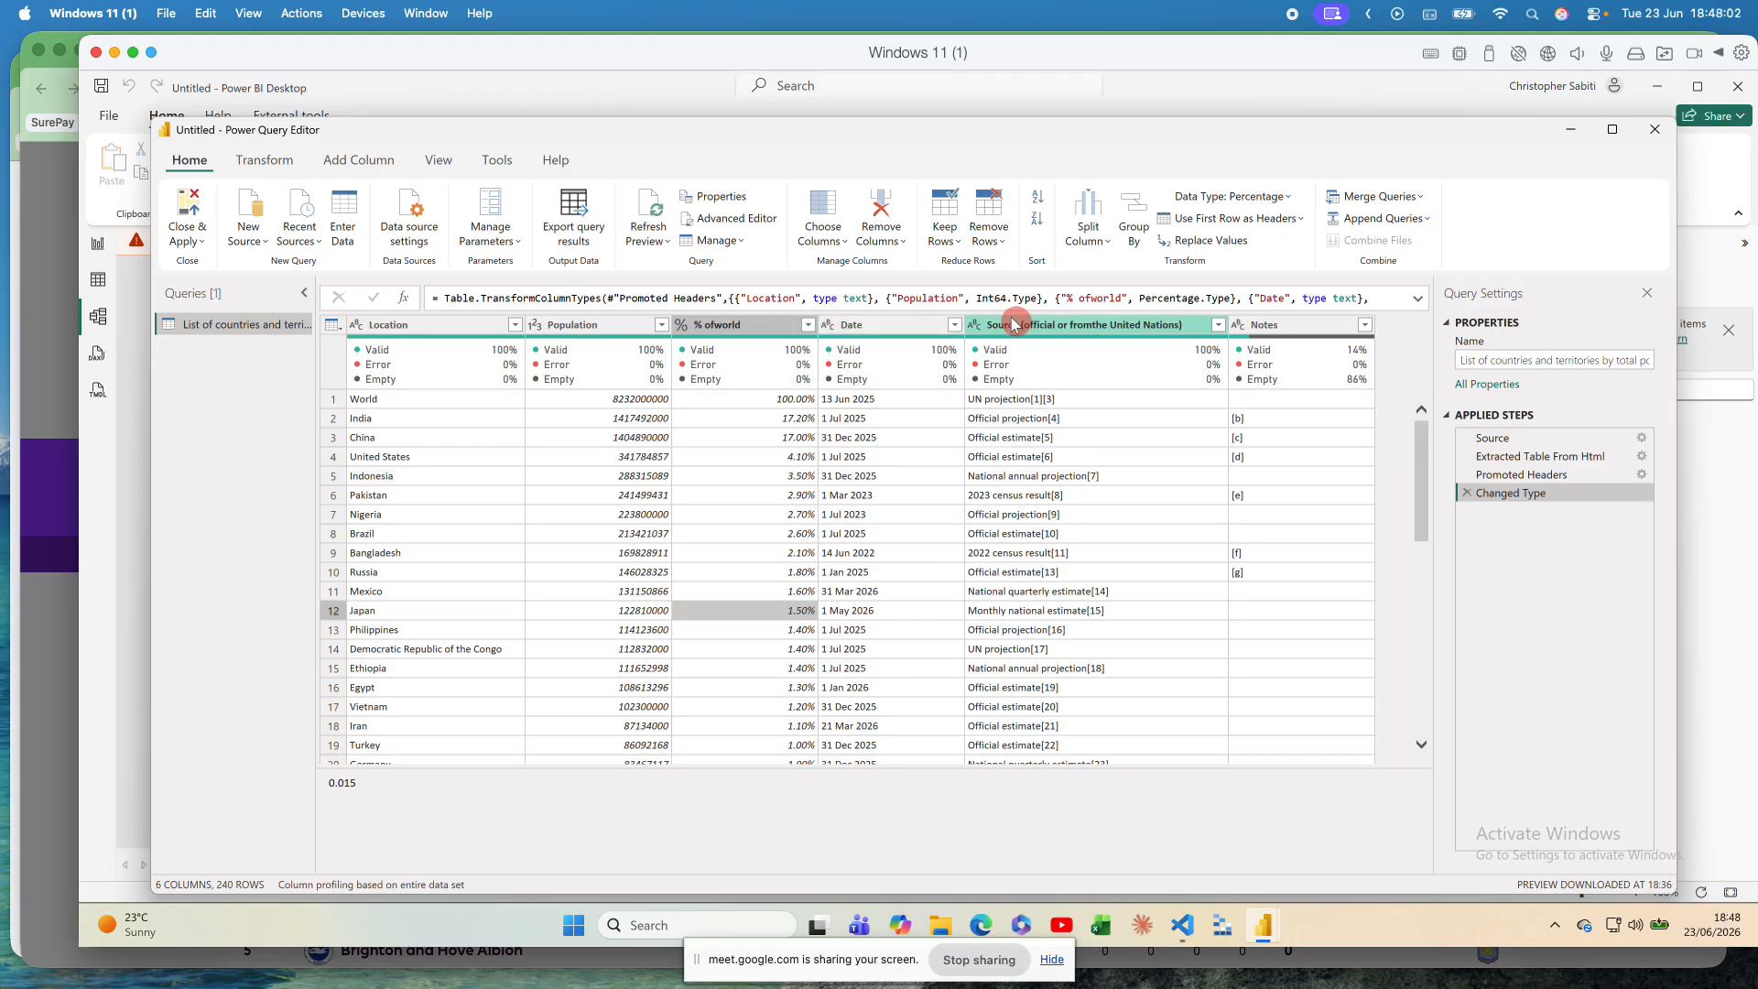
left_click(358, 327)
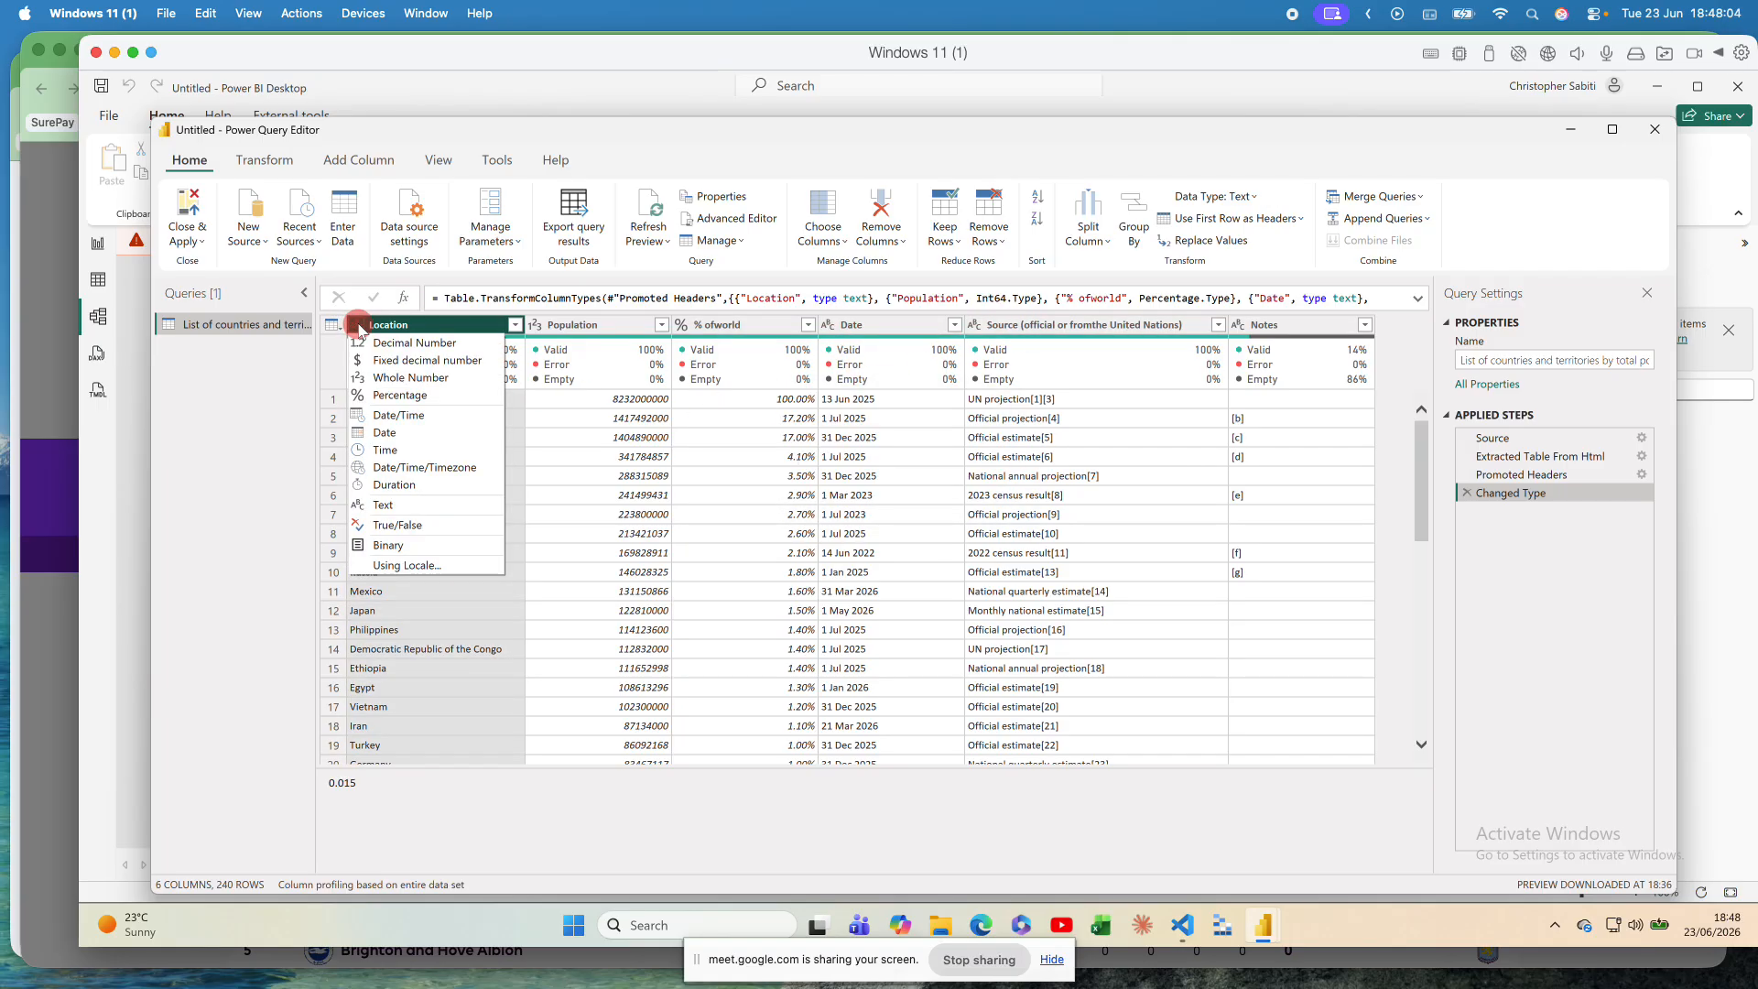
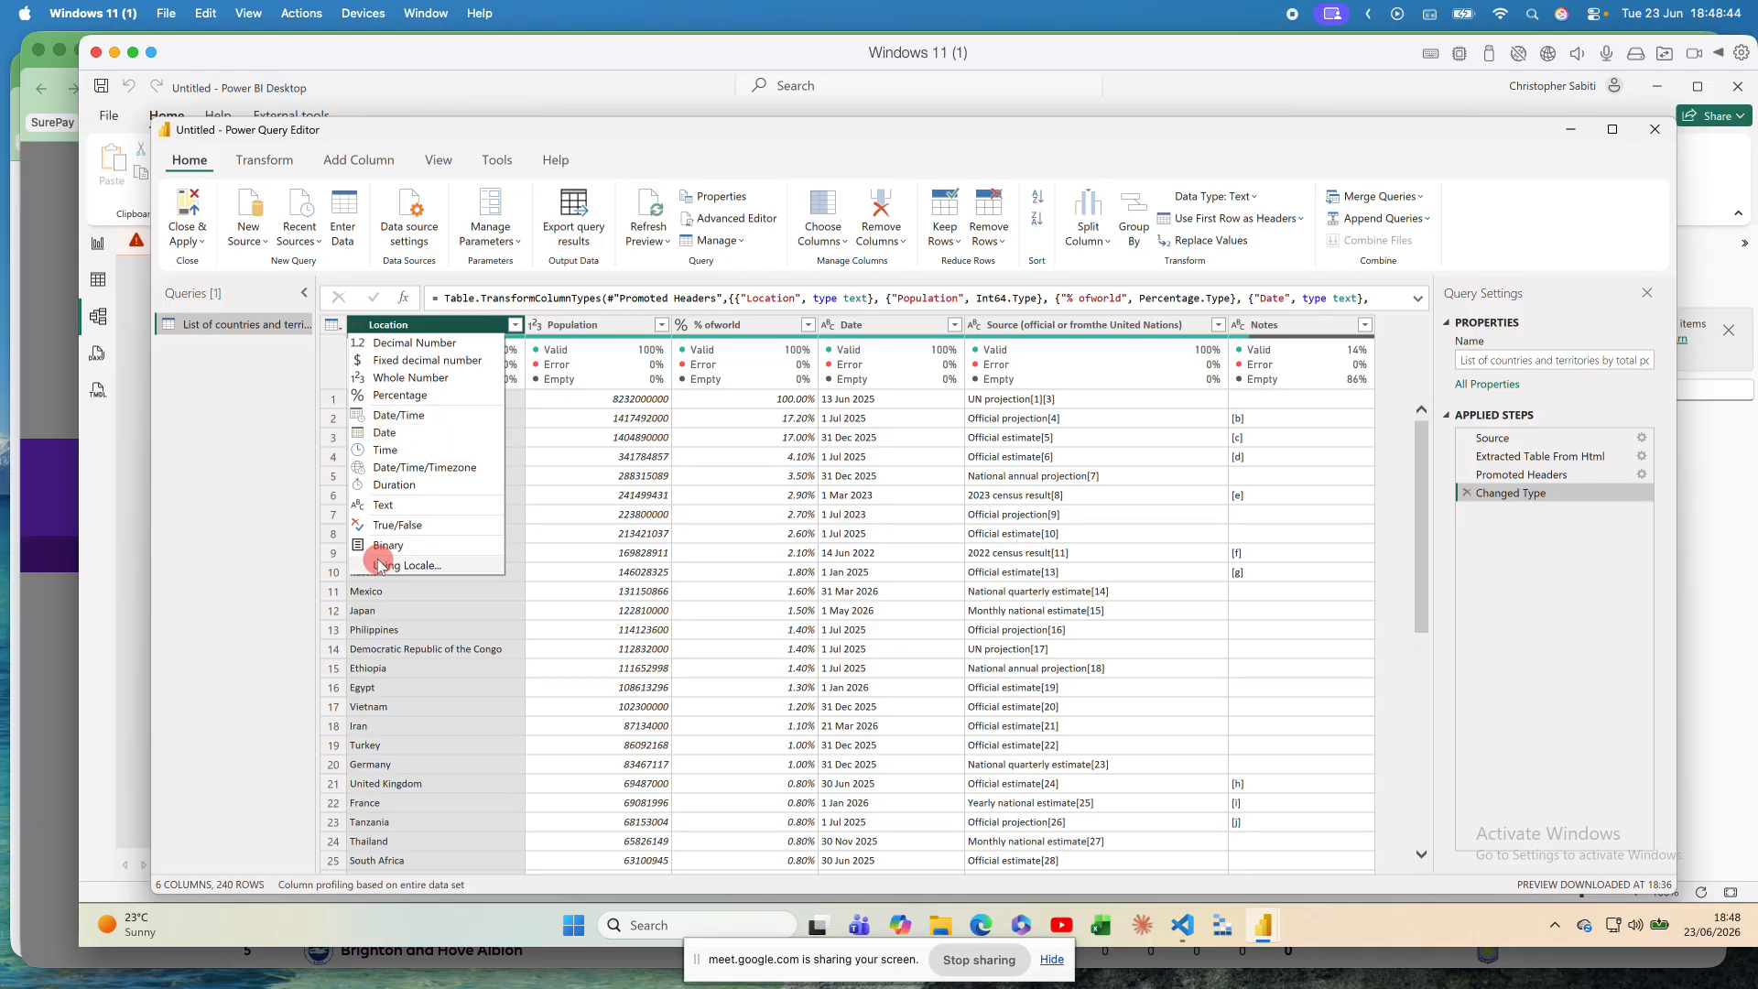
left_click(581, 532)
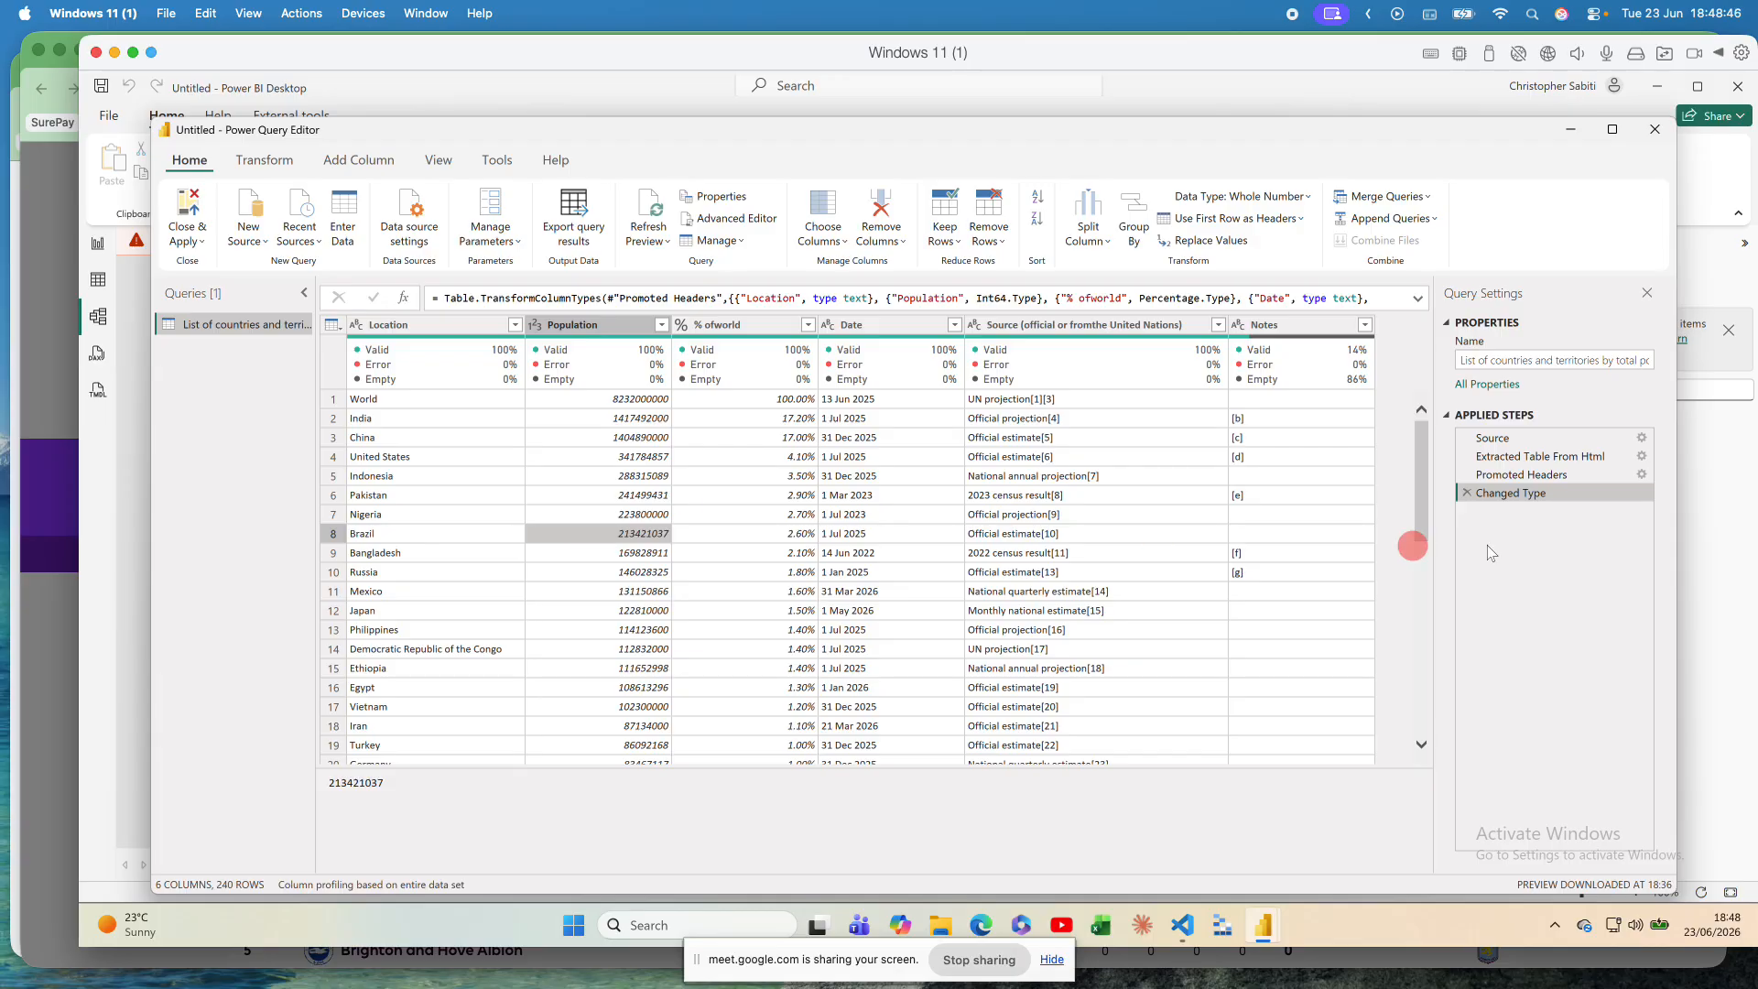
Step: At the Promoted Headers step, try to change the % ofworld column's data type to Percentage, and decline inserting the intermediate step
left_click(1524, 474)
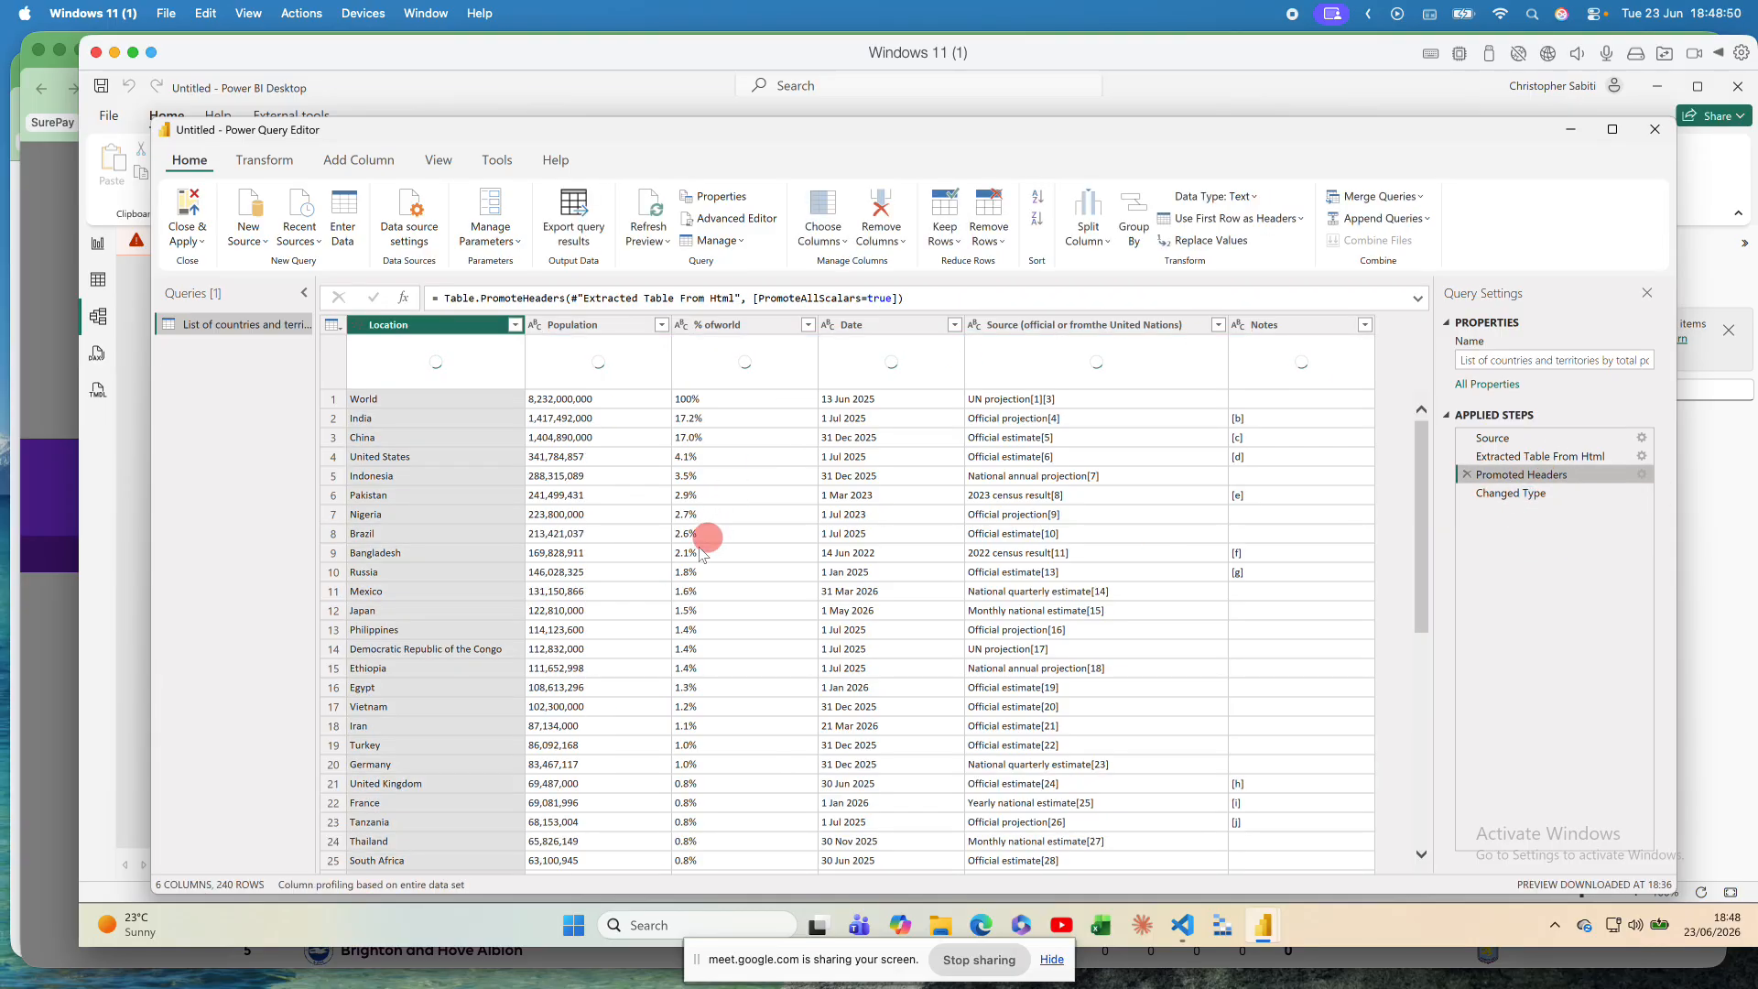
left_click(535, 325)
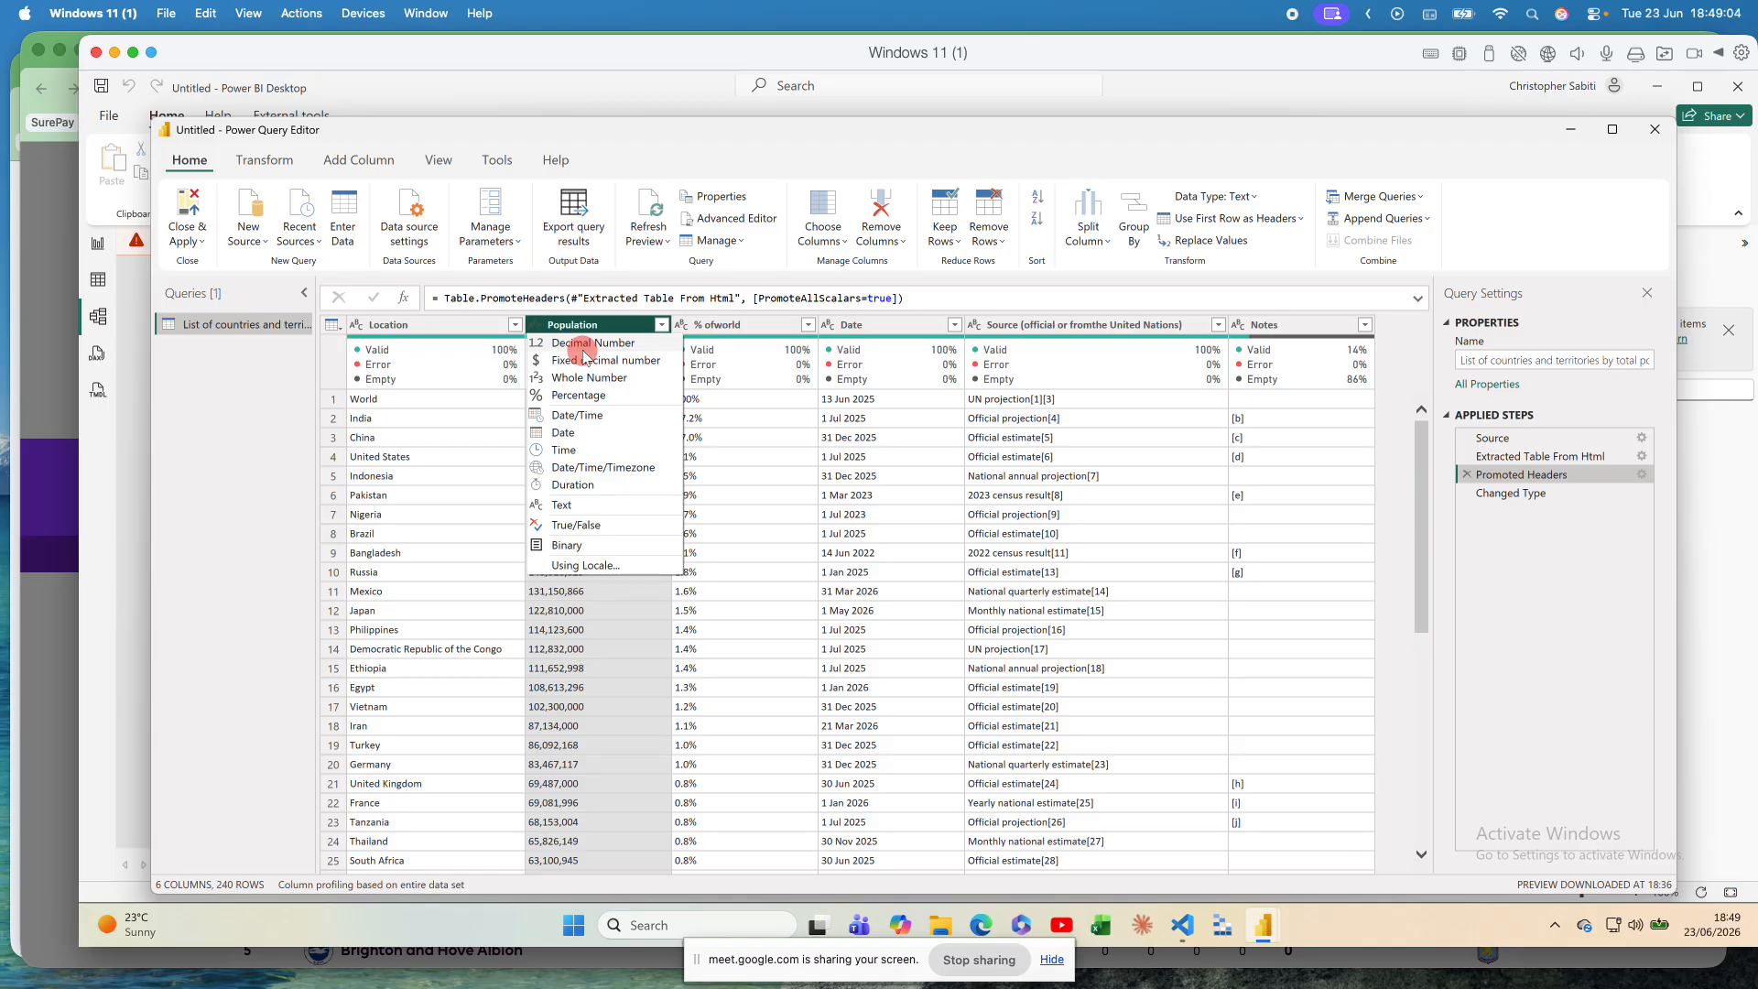
left_click(778, 362)
left_click(682, 325)
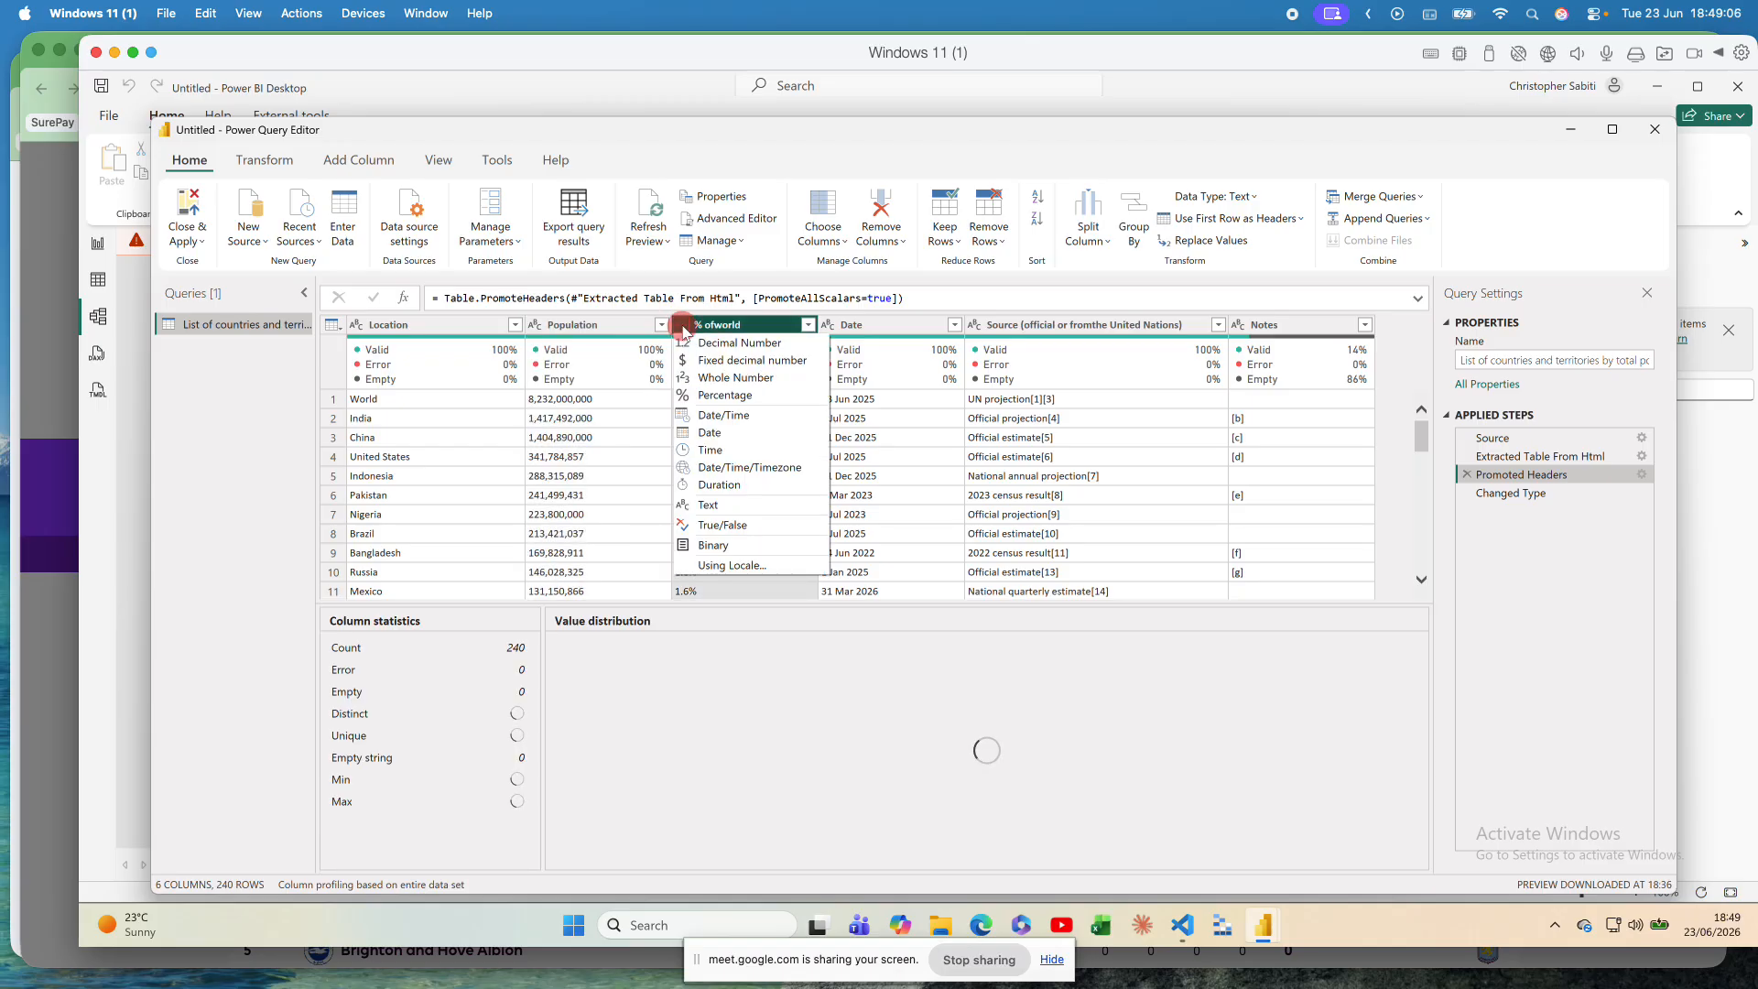
left_click(706, 395)
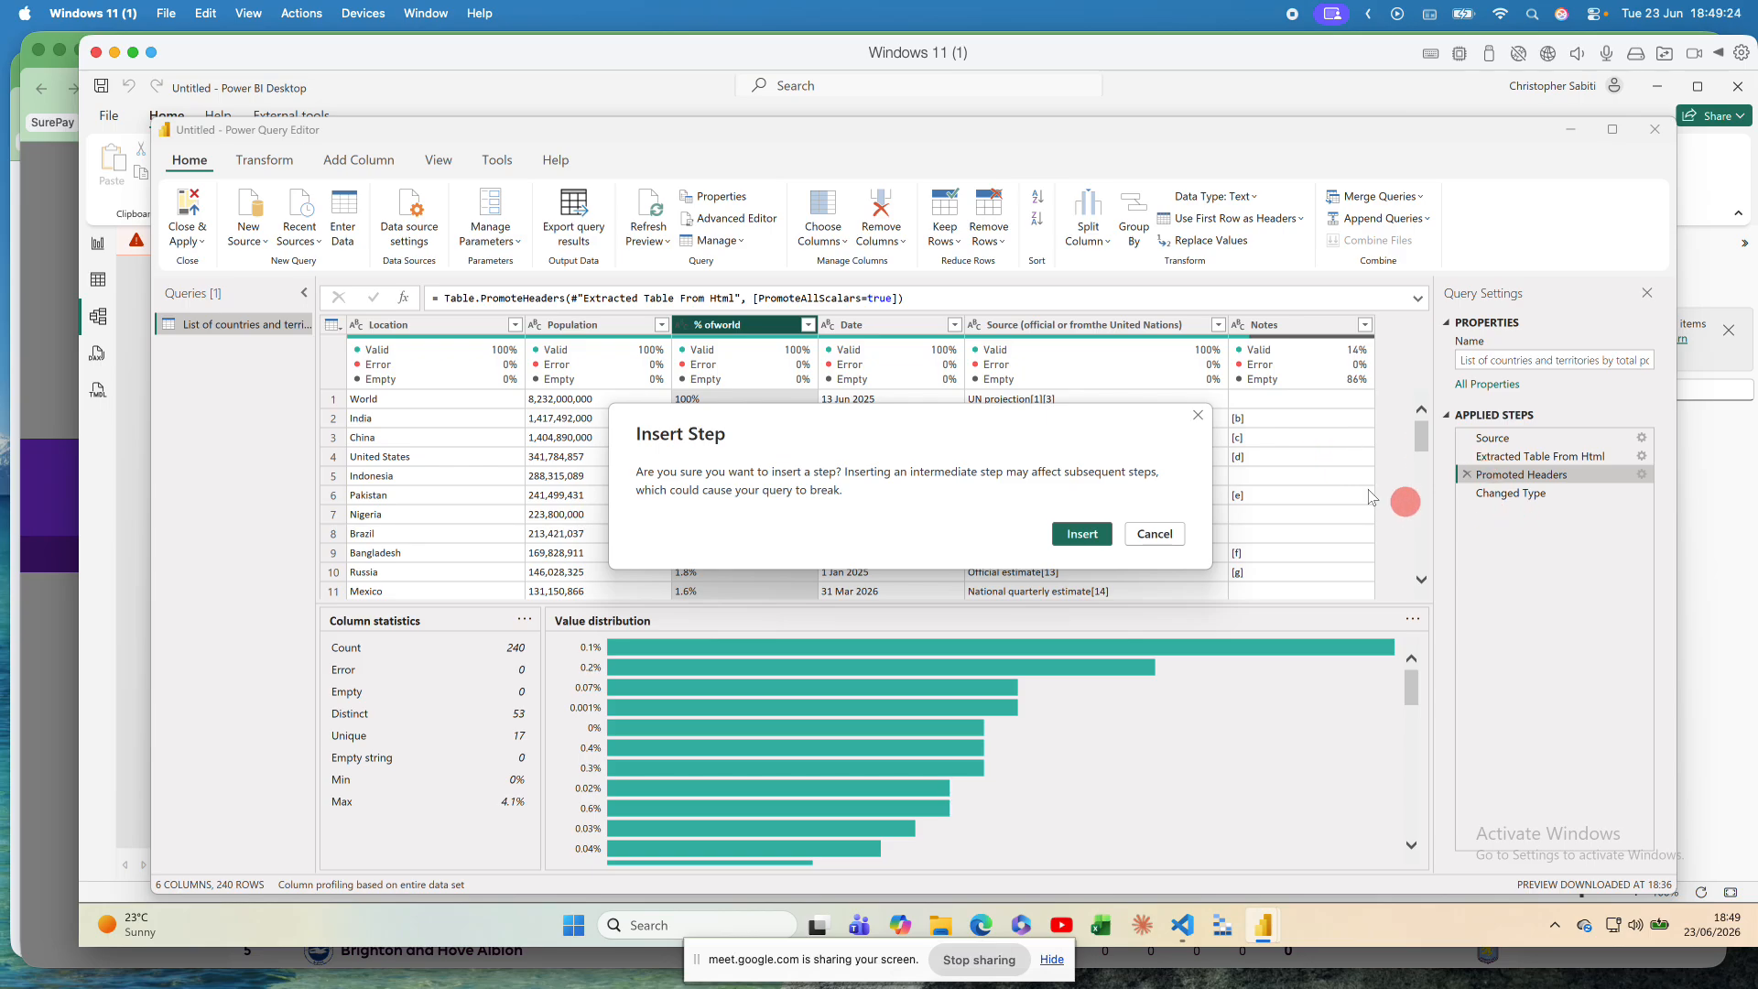
left_click(1198, 416)
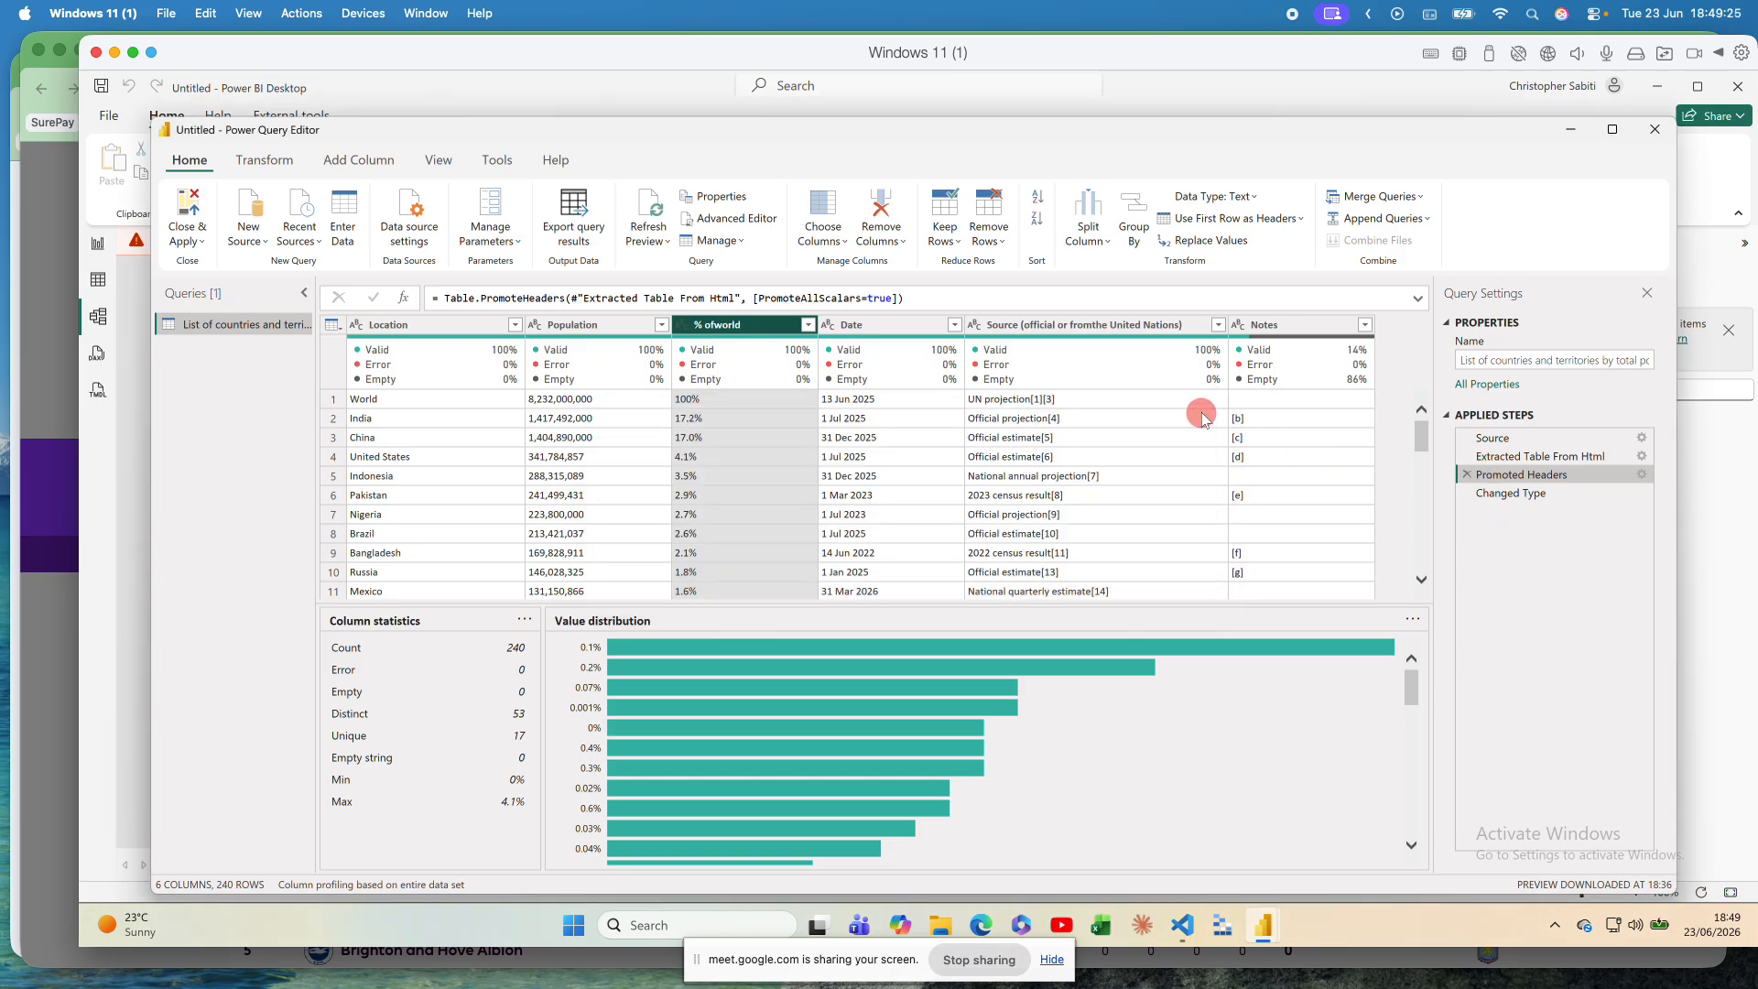
left_click(1108, 512)
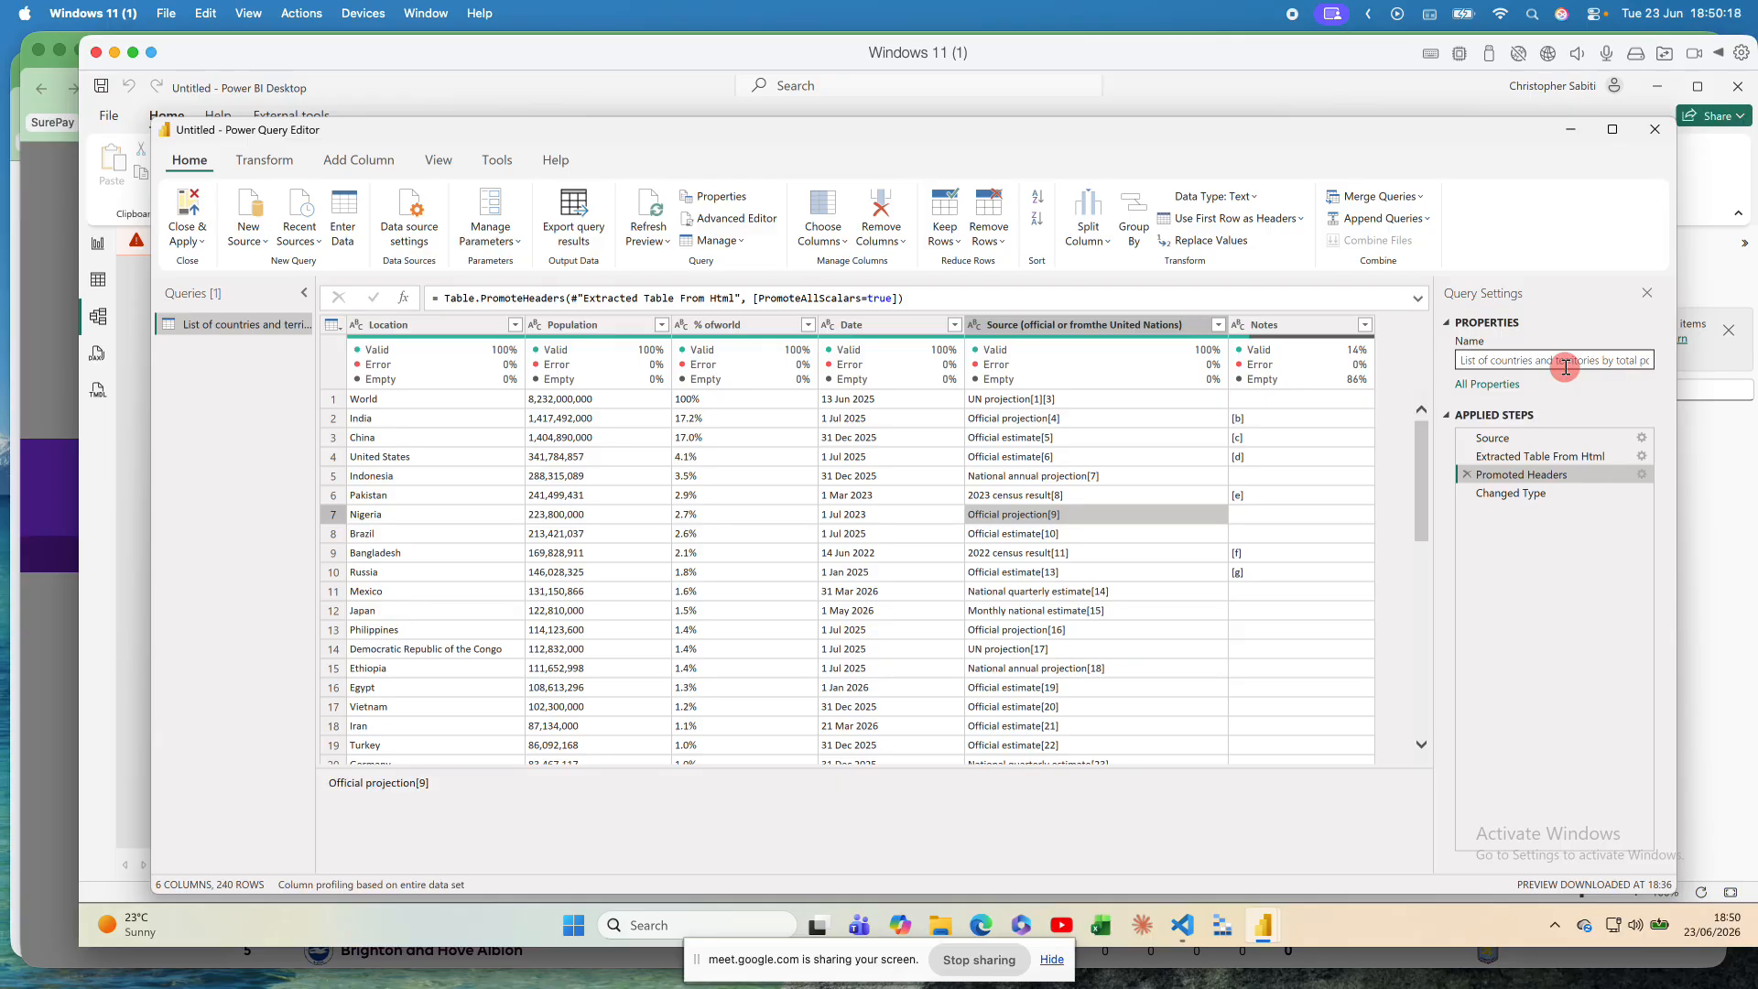
Step: Rename the query as Popln_world and select it in the list of queries
left_click(1565, 358)
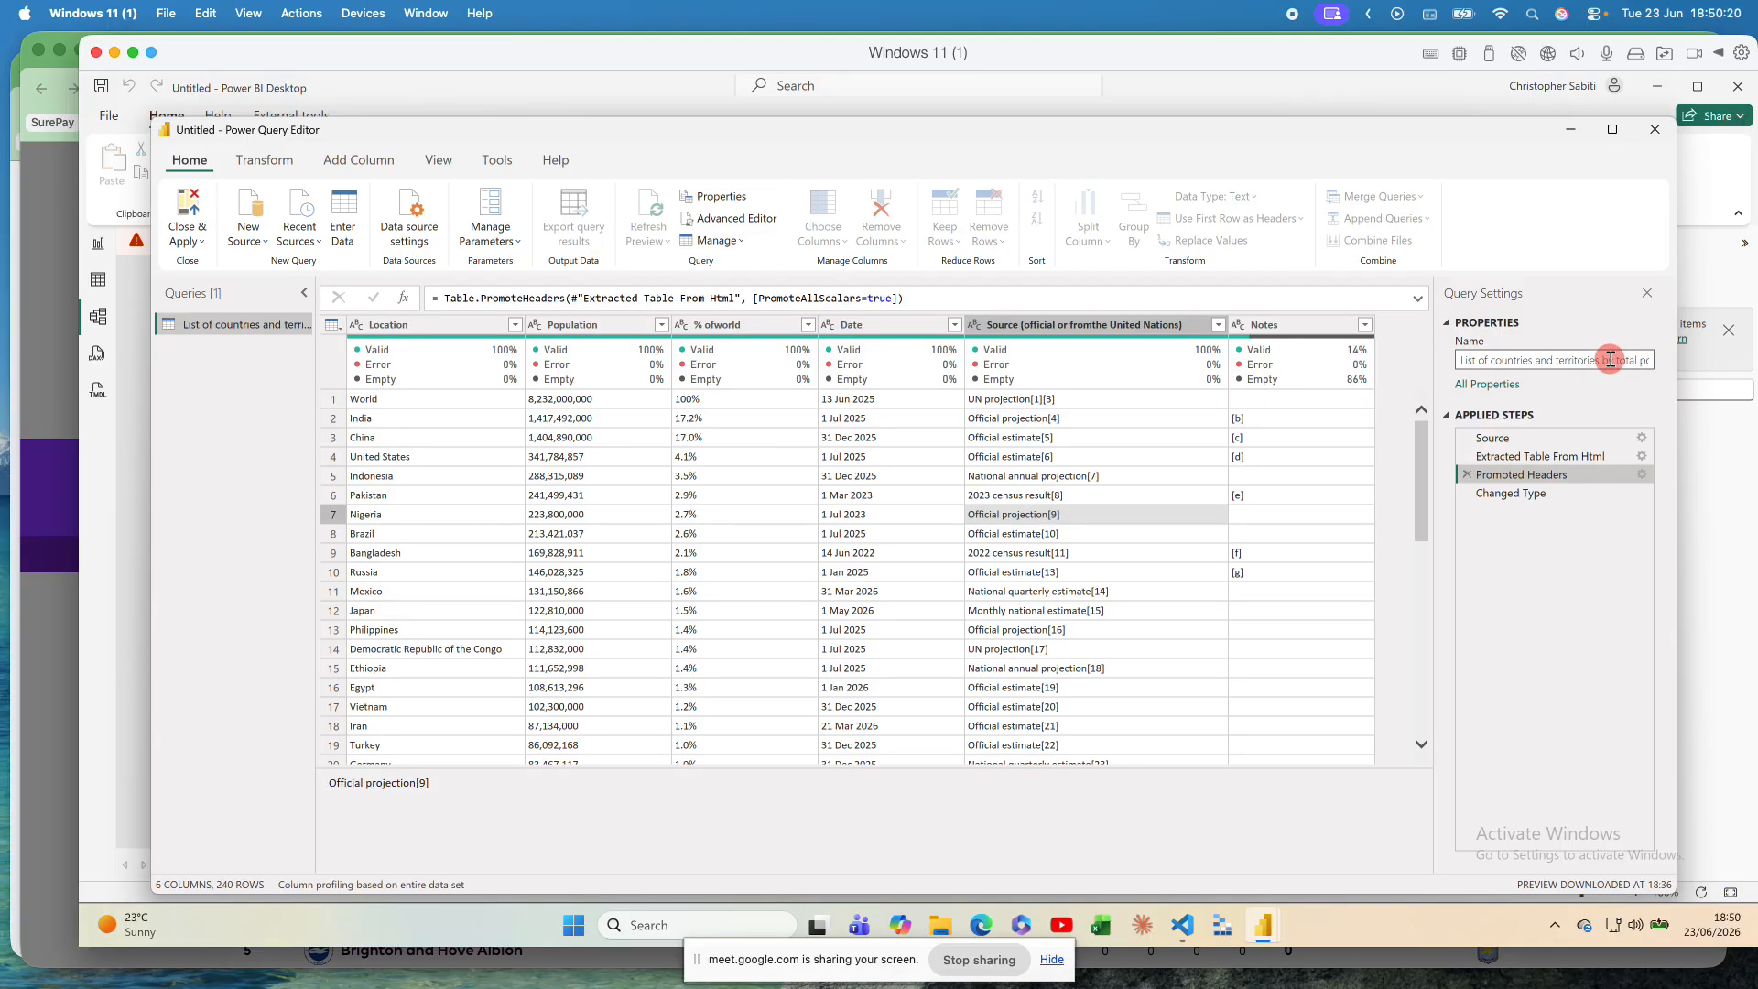
key("ctrl+a")
type("Popln_W")
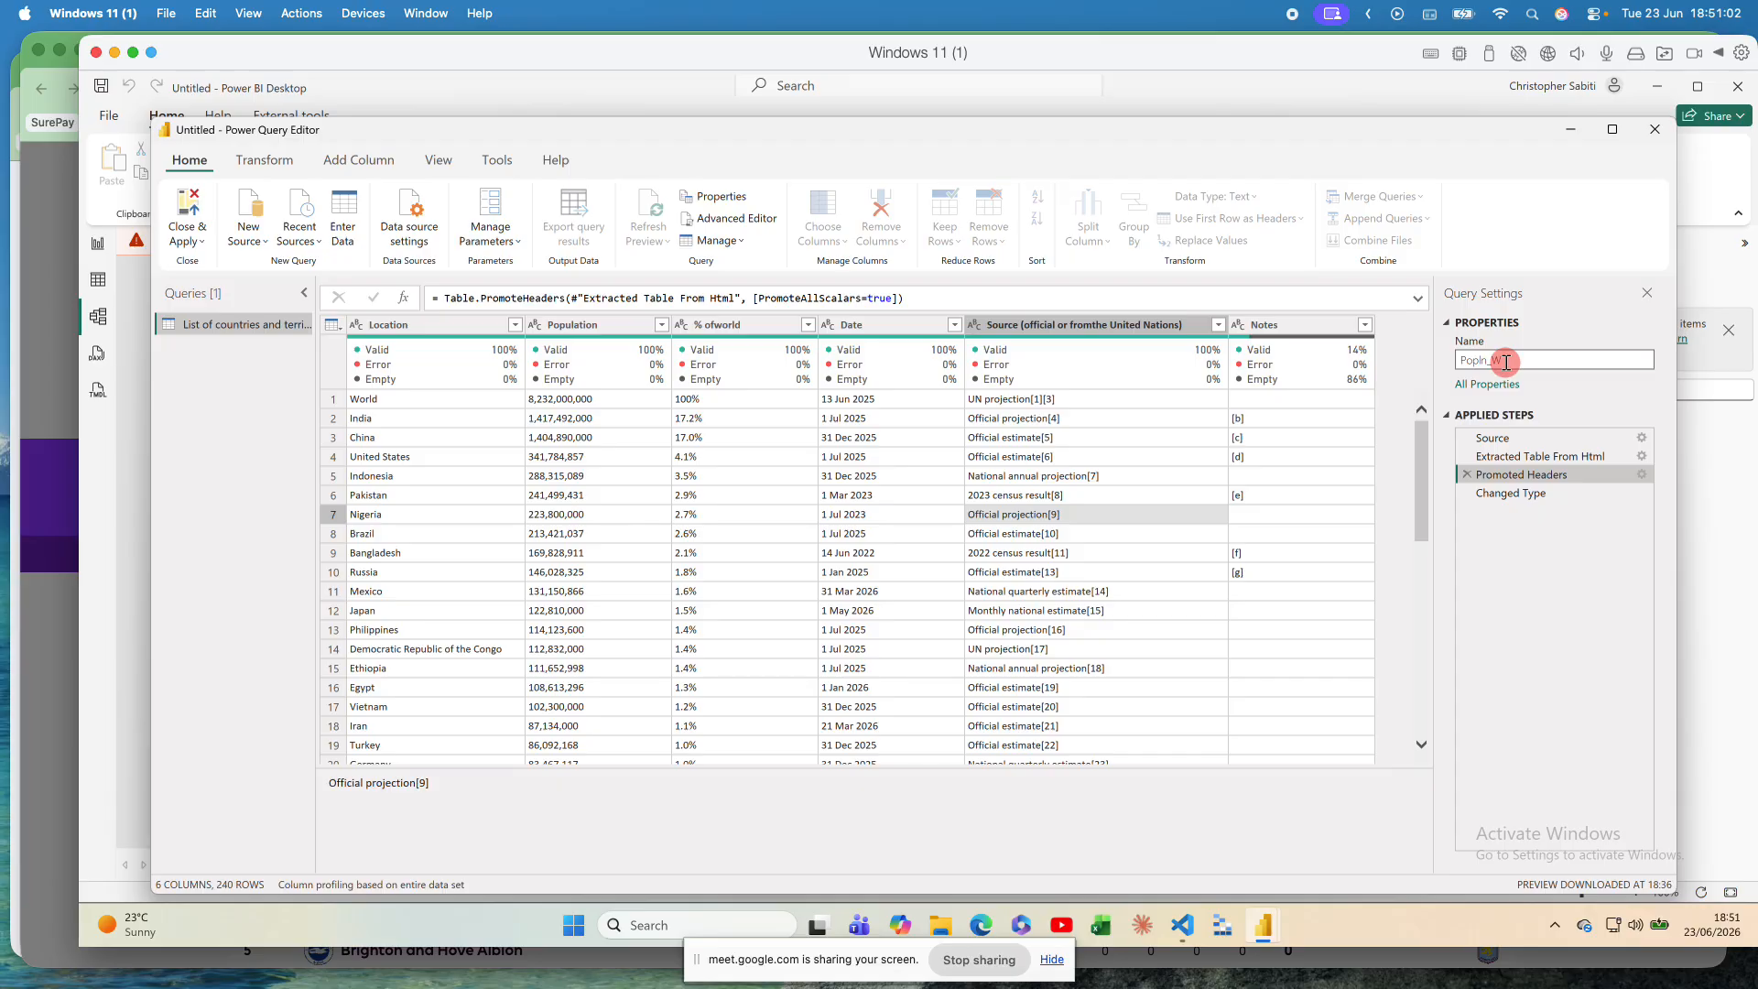
key("BackSpace")
key("BackSpace")
key("BackSpace")
type("n_world")
left_click_drag(1519, 358, 1455, 359)
left_click(1502, 362)
left_click(1458, 361)
key("BackSpace")
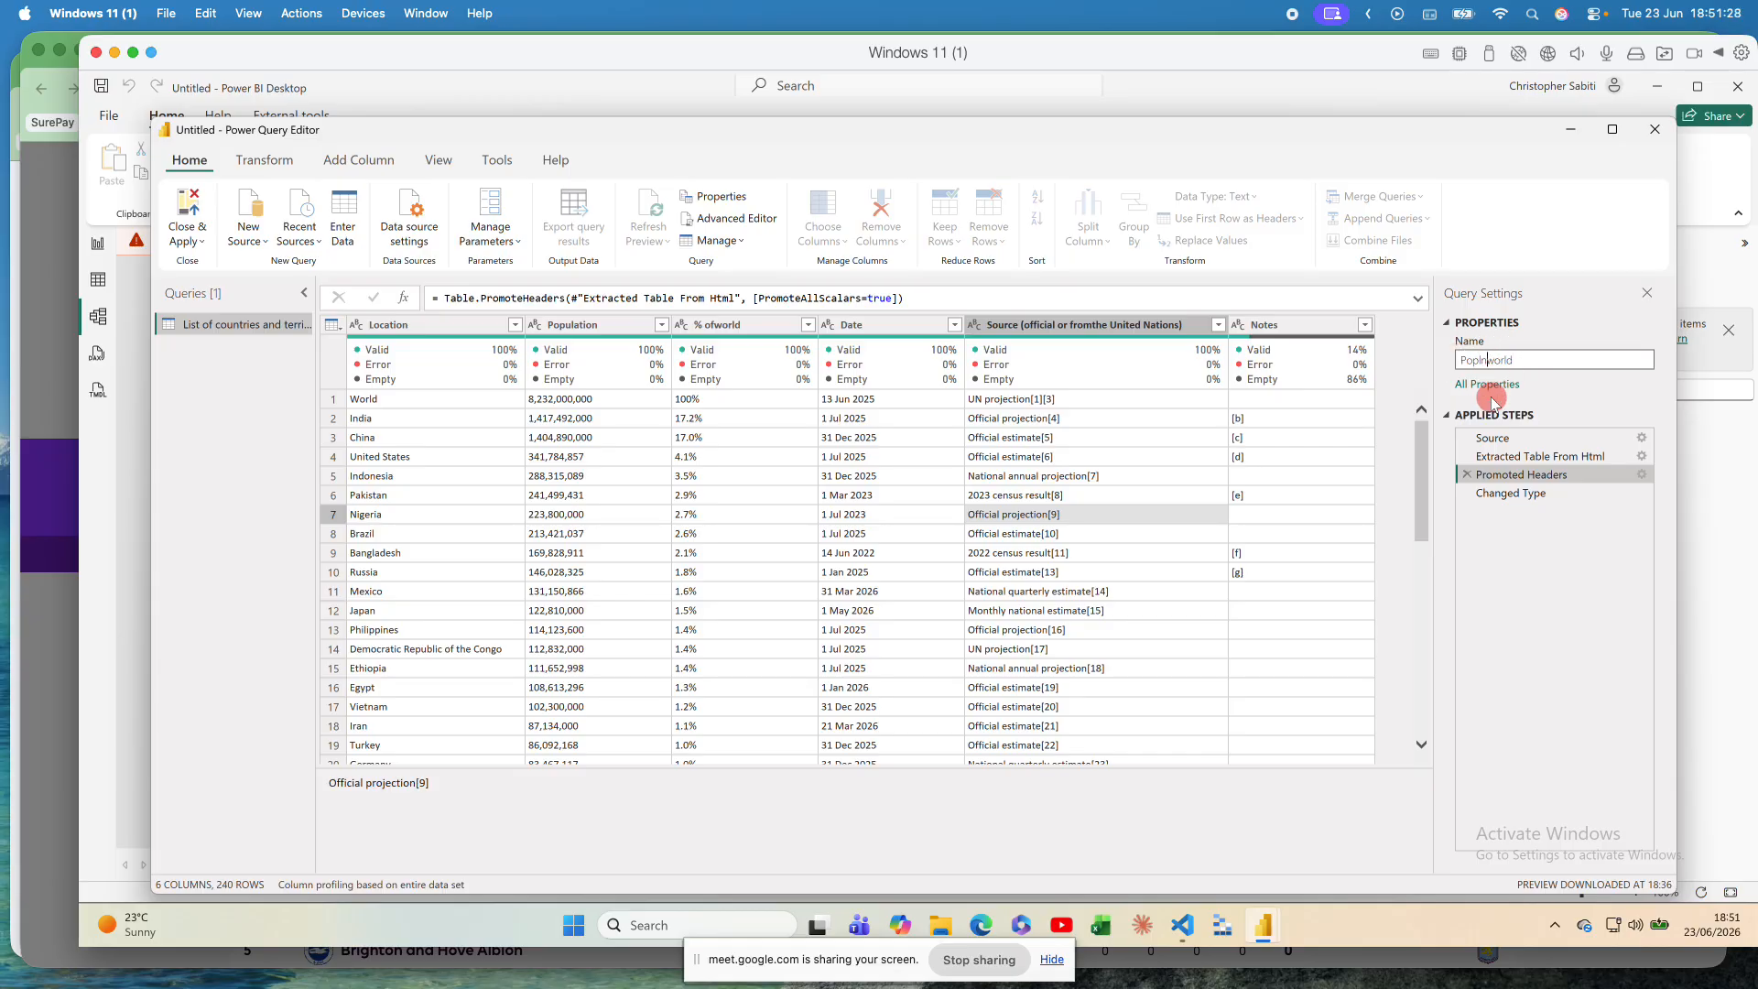
type("_")
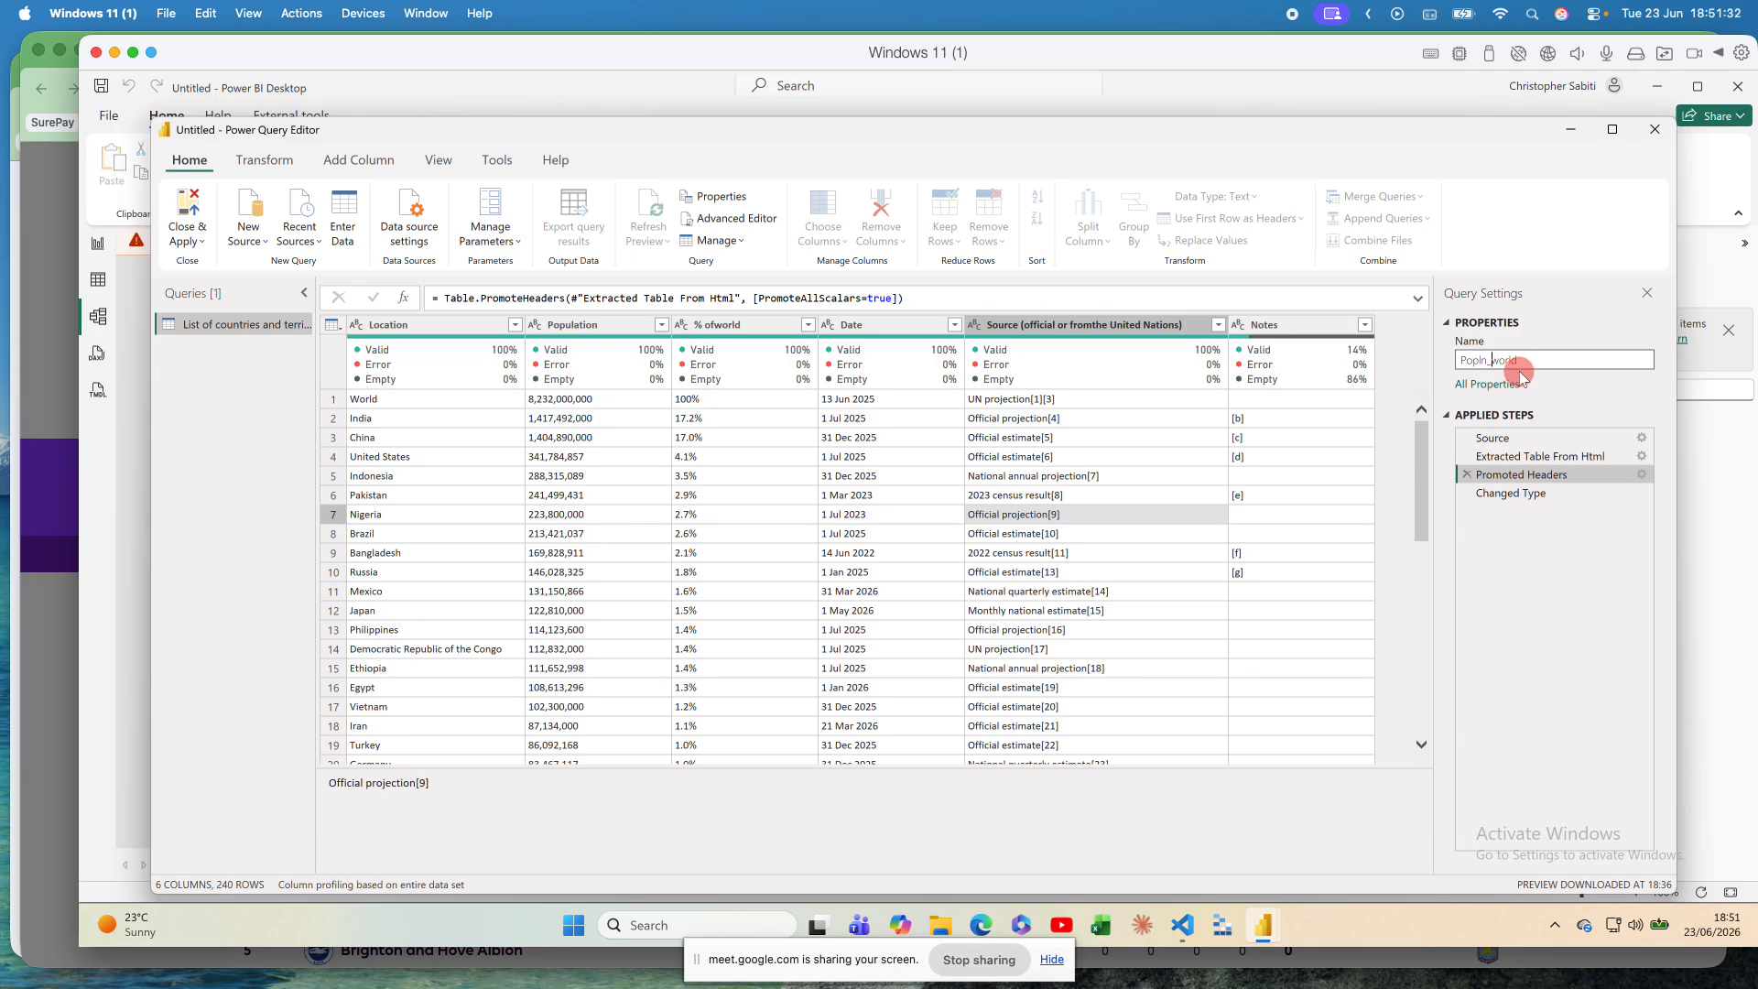
left_click(1586, 313)
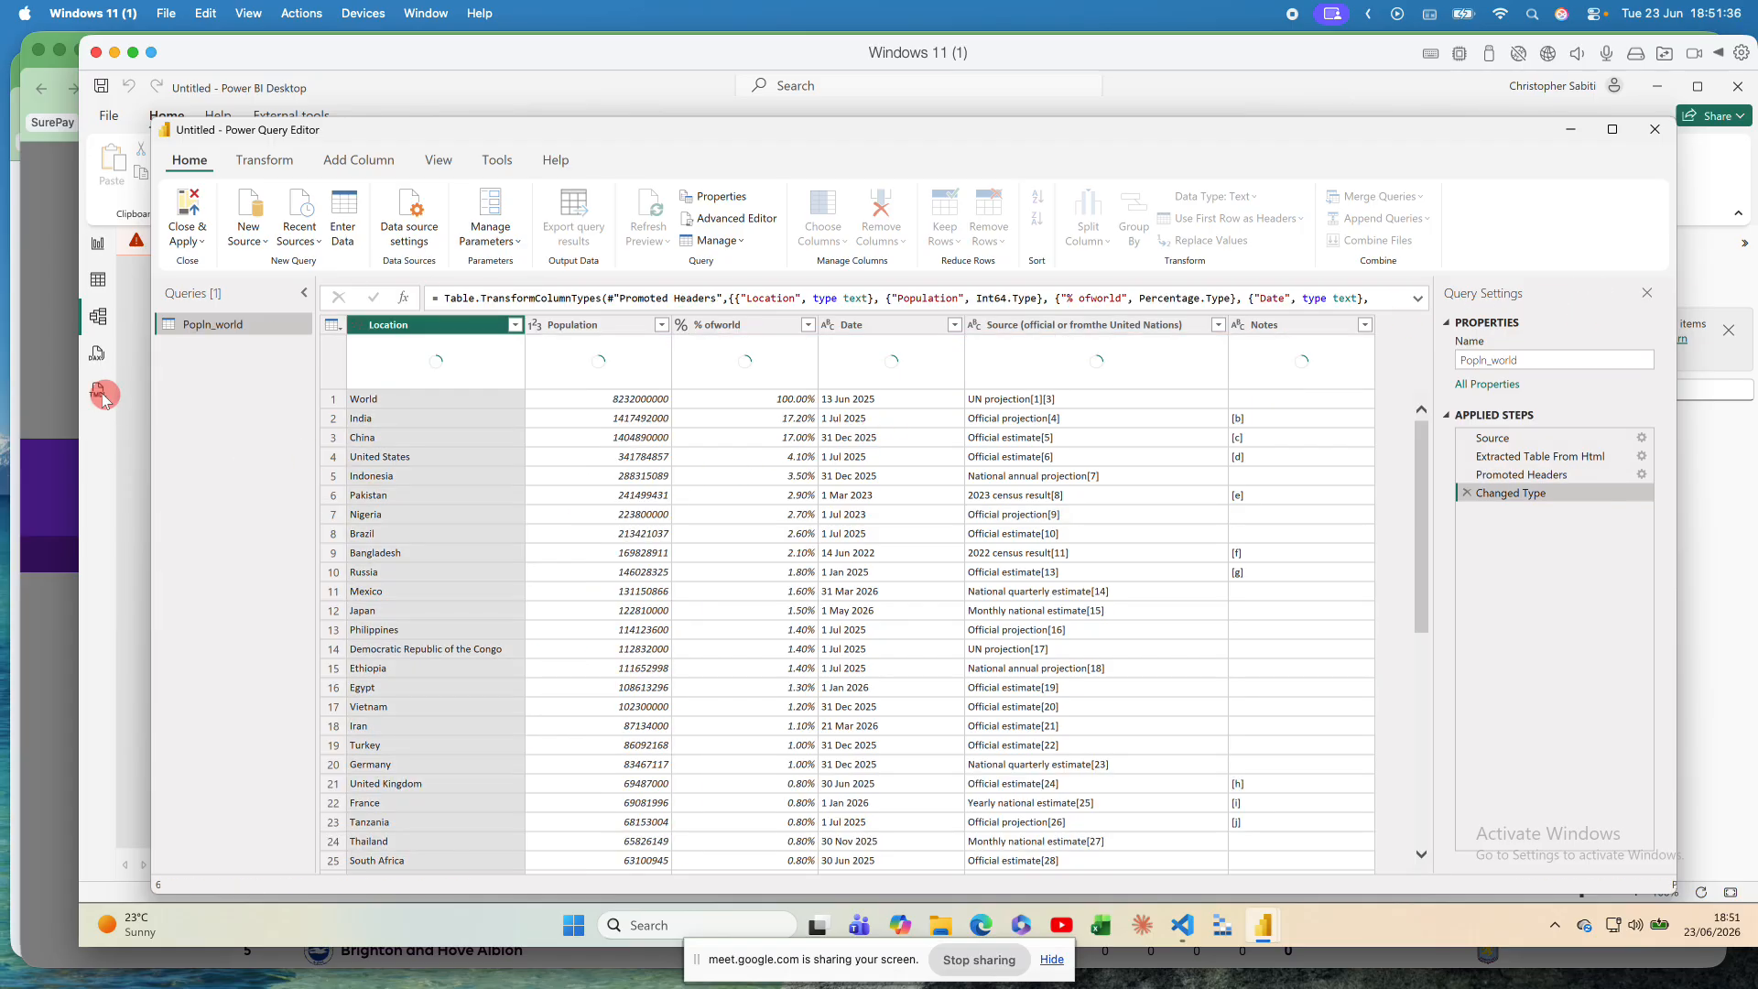
left_click(202, 330)
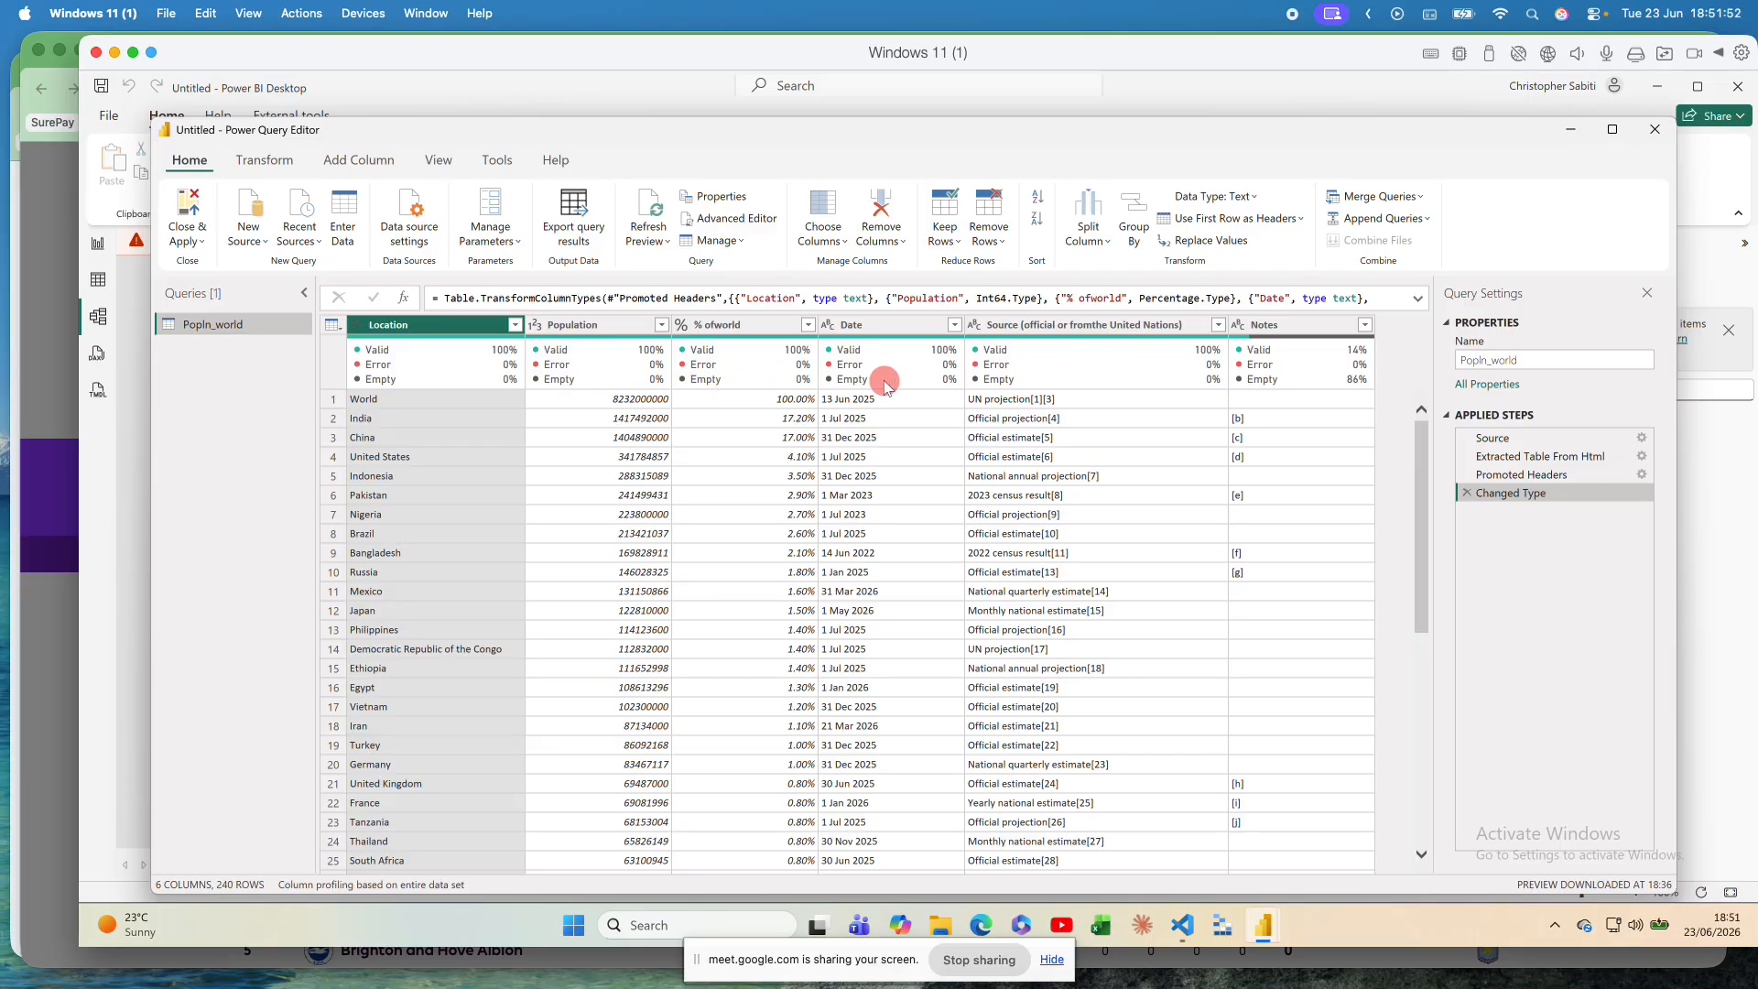
Step: Review the renamed query's result at each applied step in order, from Source through Changed Type
mouse_move(884, 384)
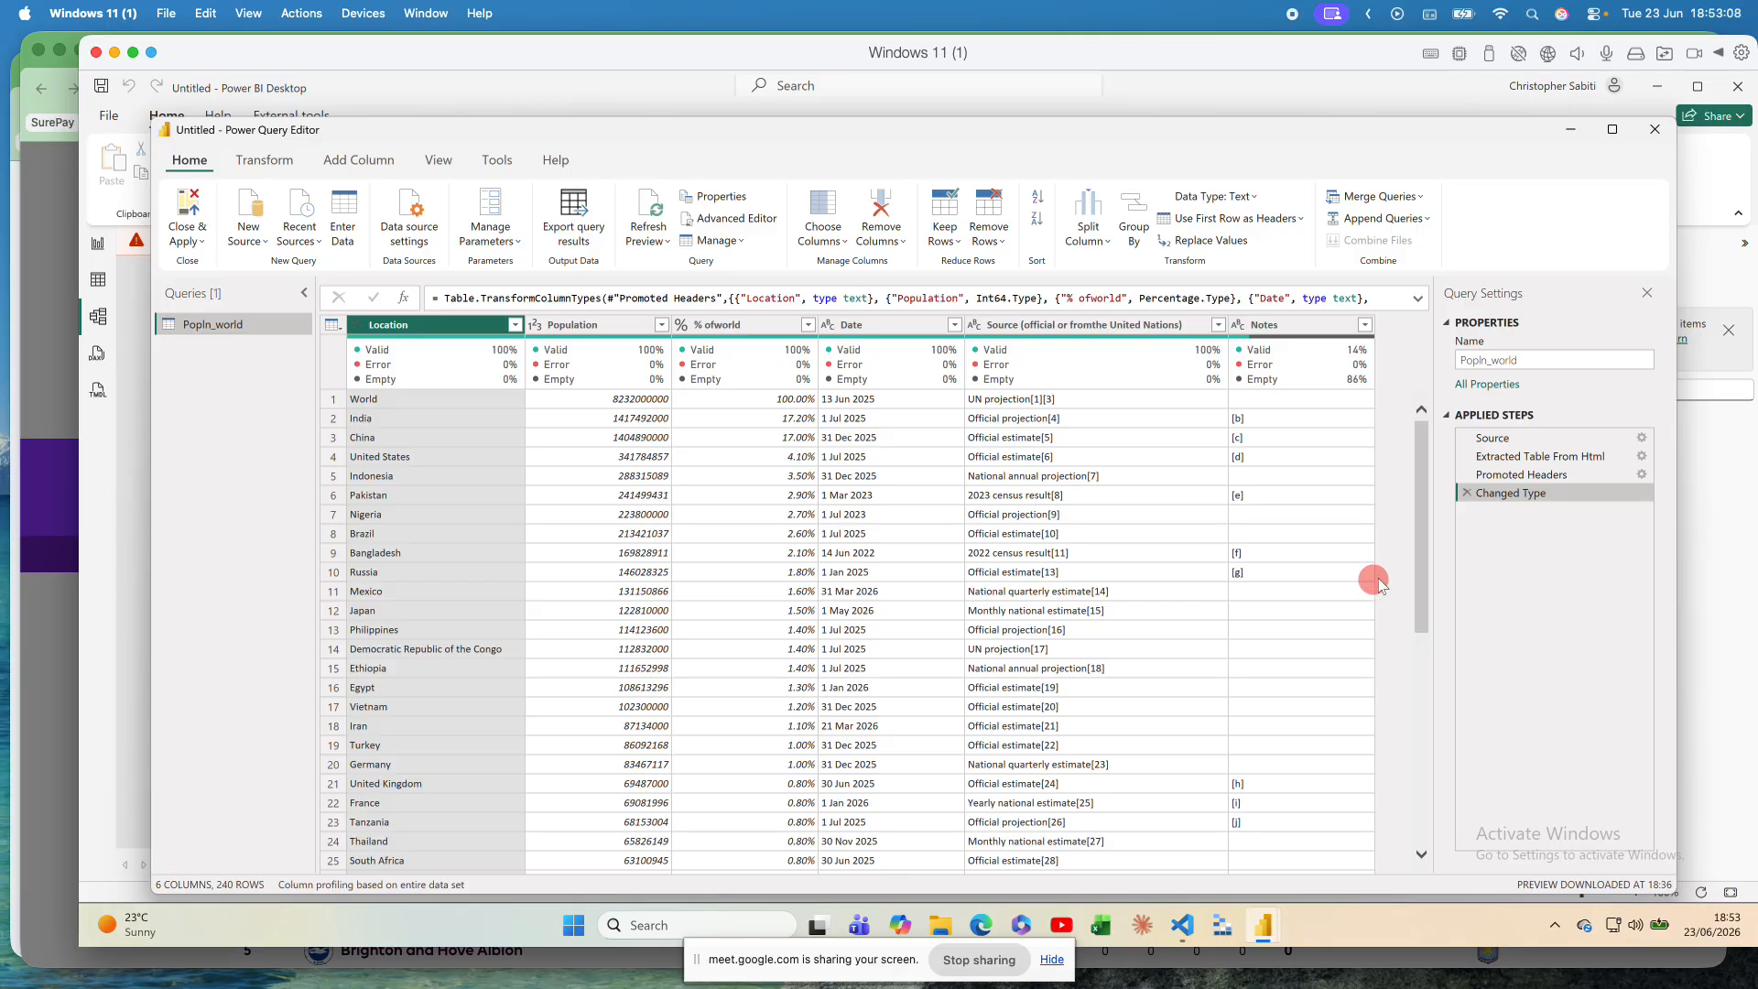
left_click(1513, 439)
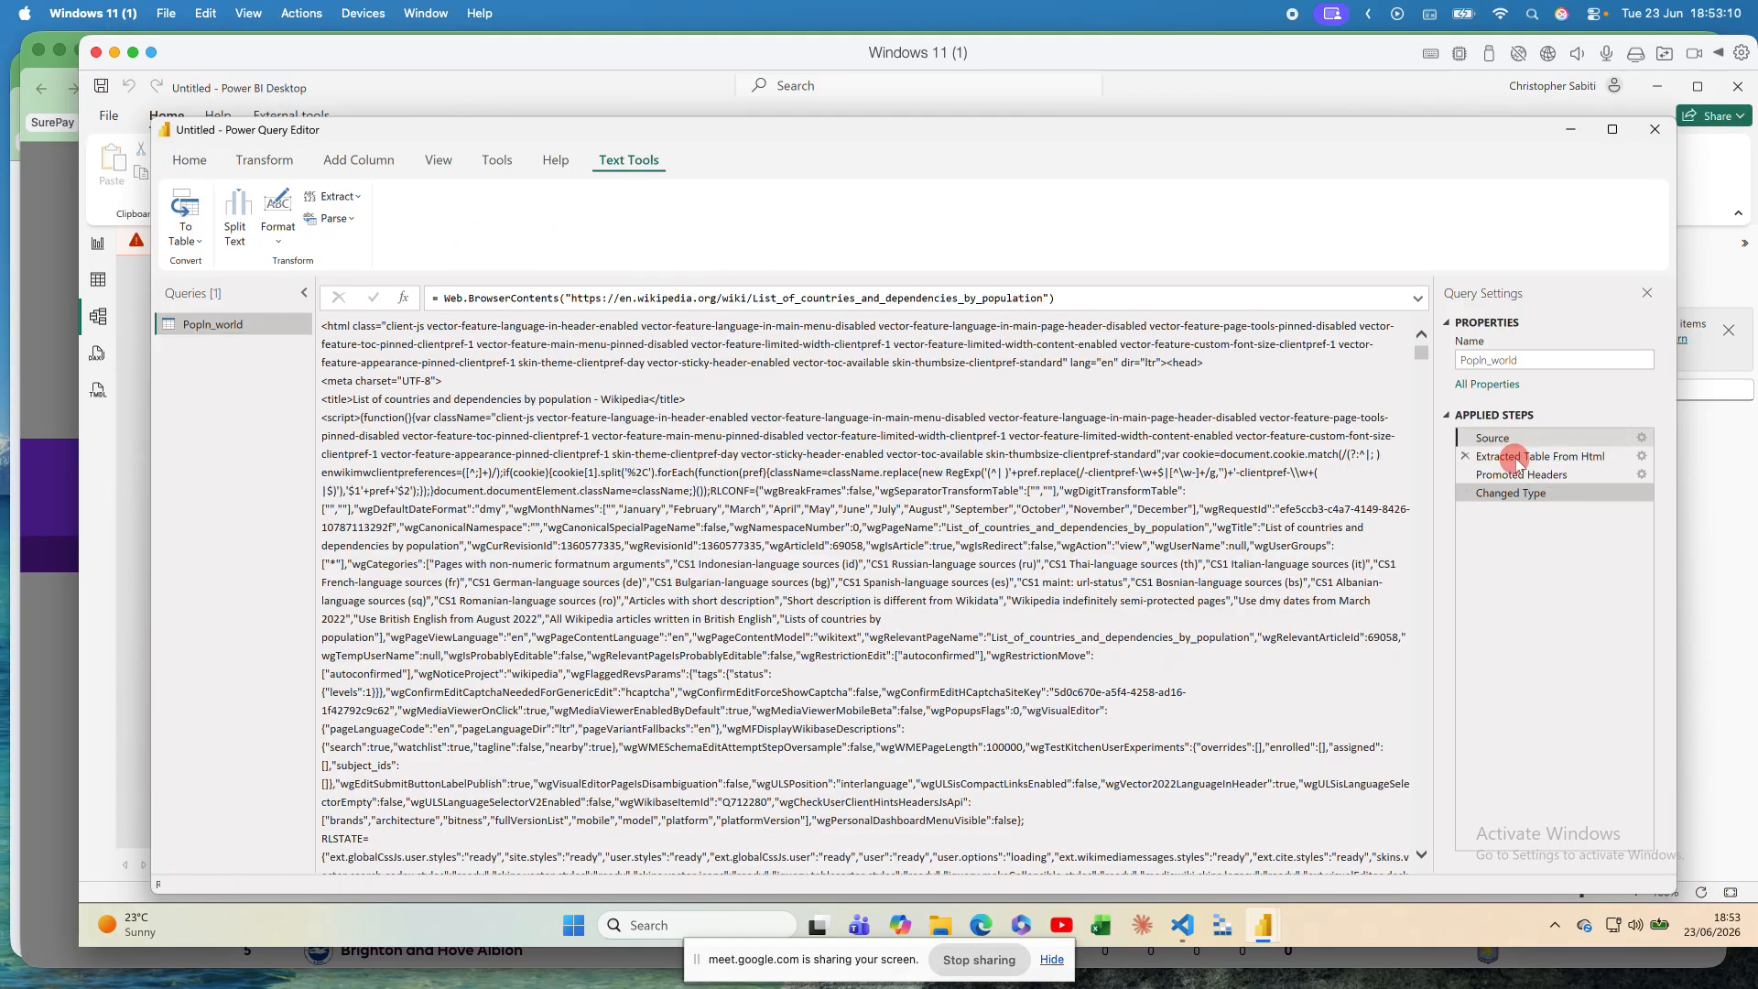
left_click(1520, 457)
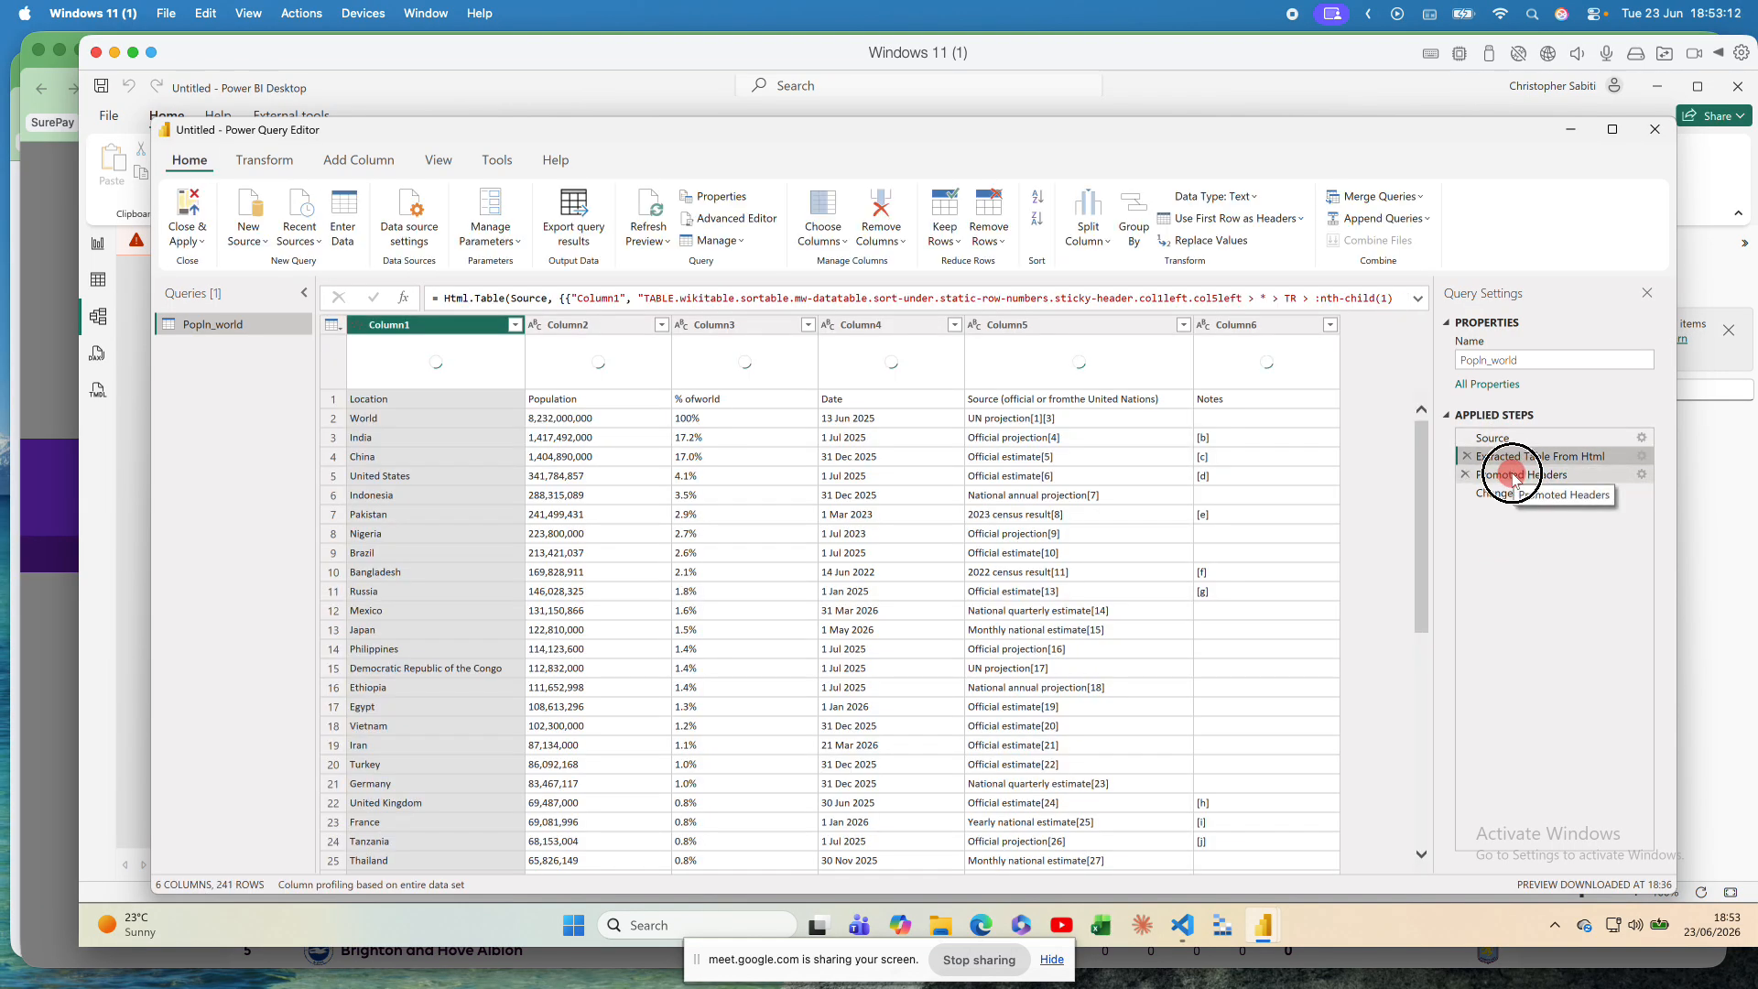
left_click(1517, 474)
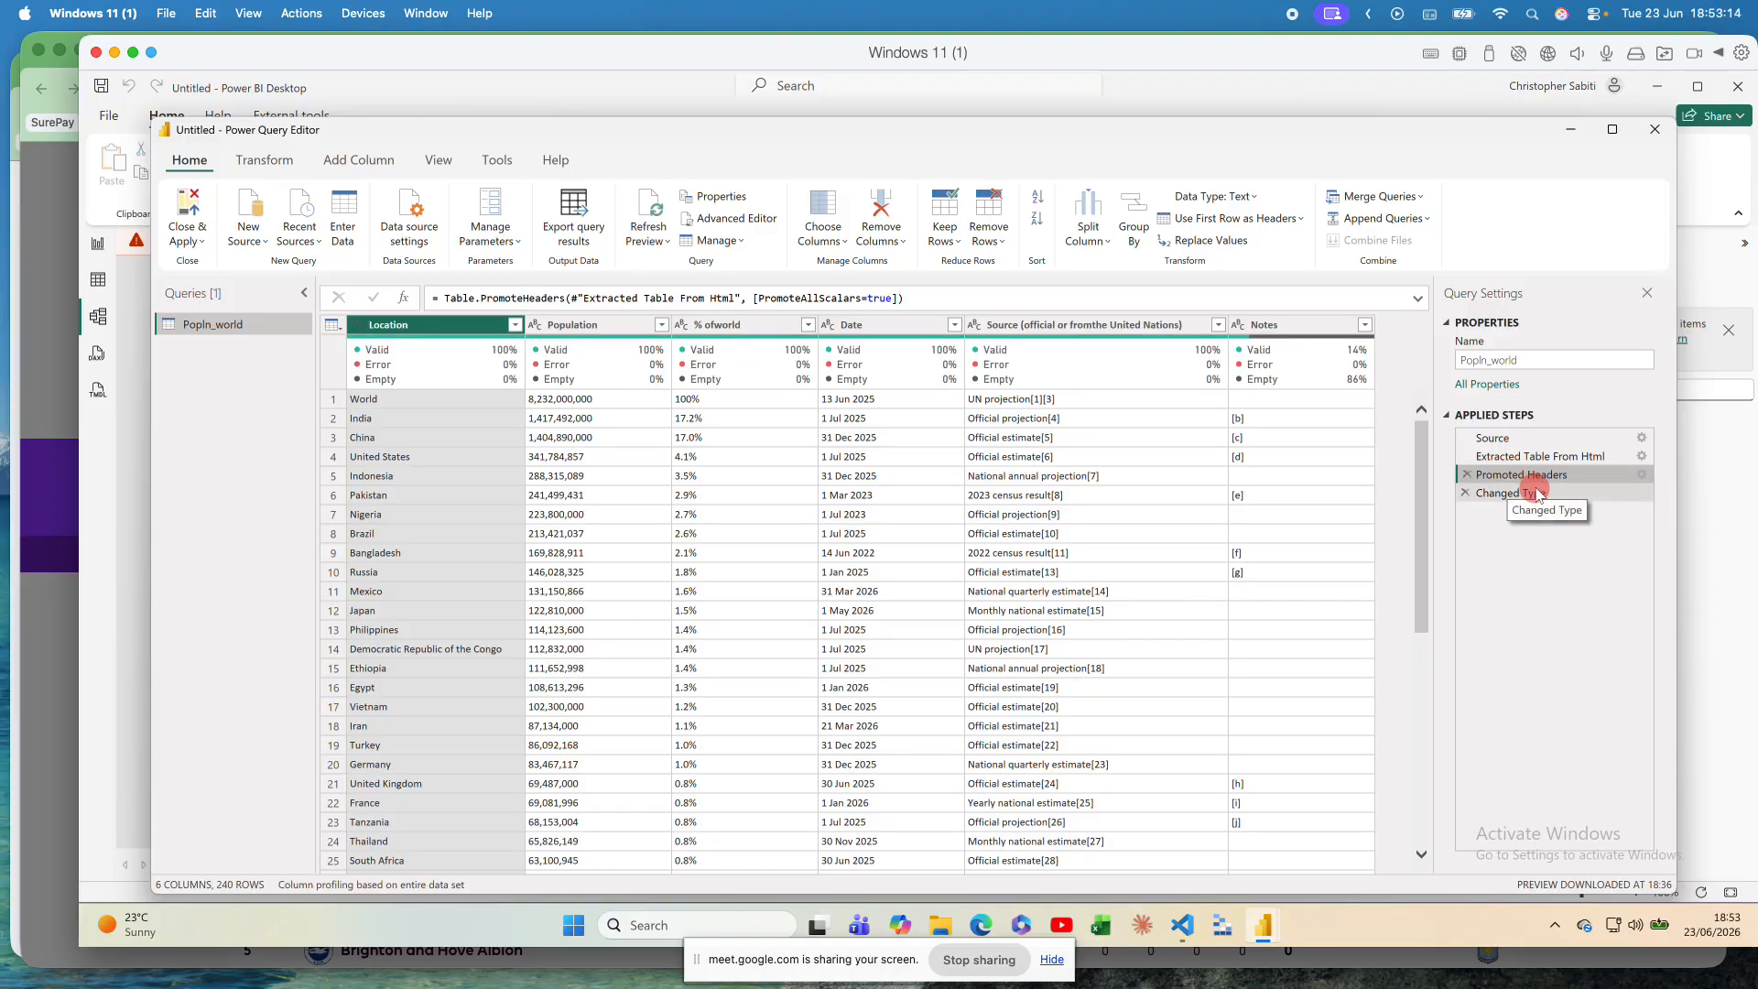
left_click(1536, 493)
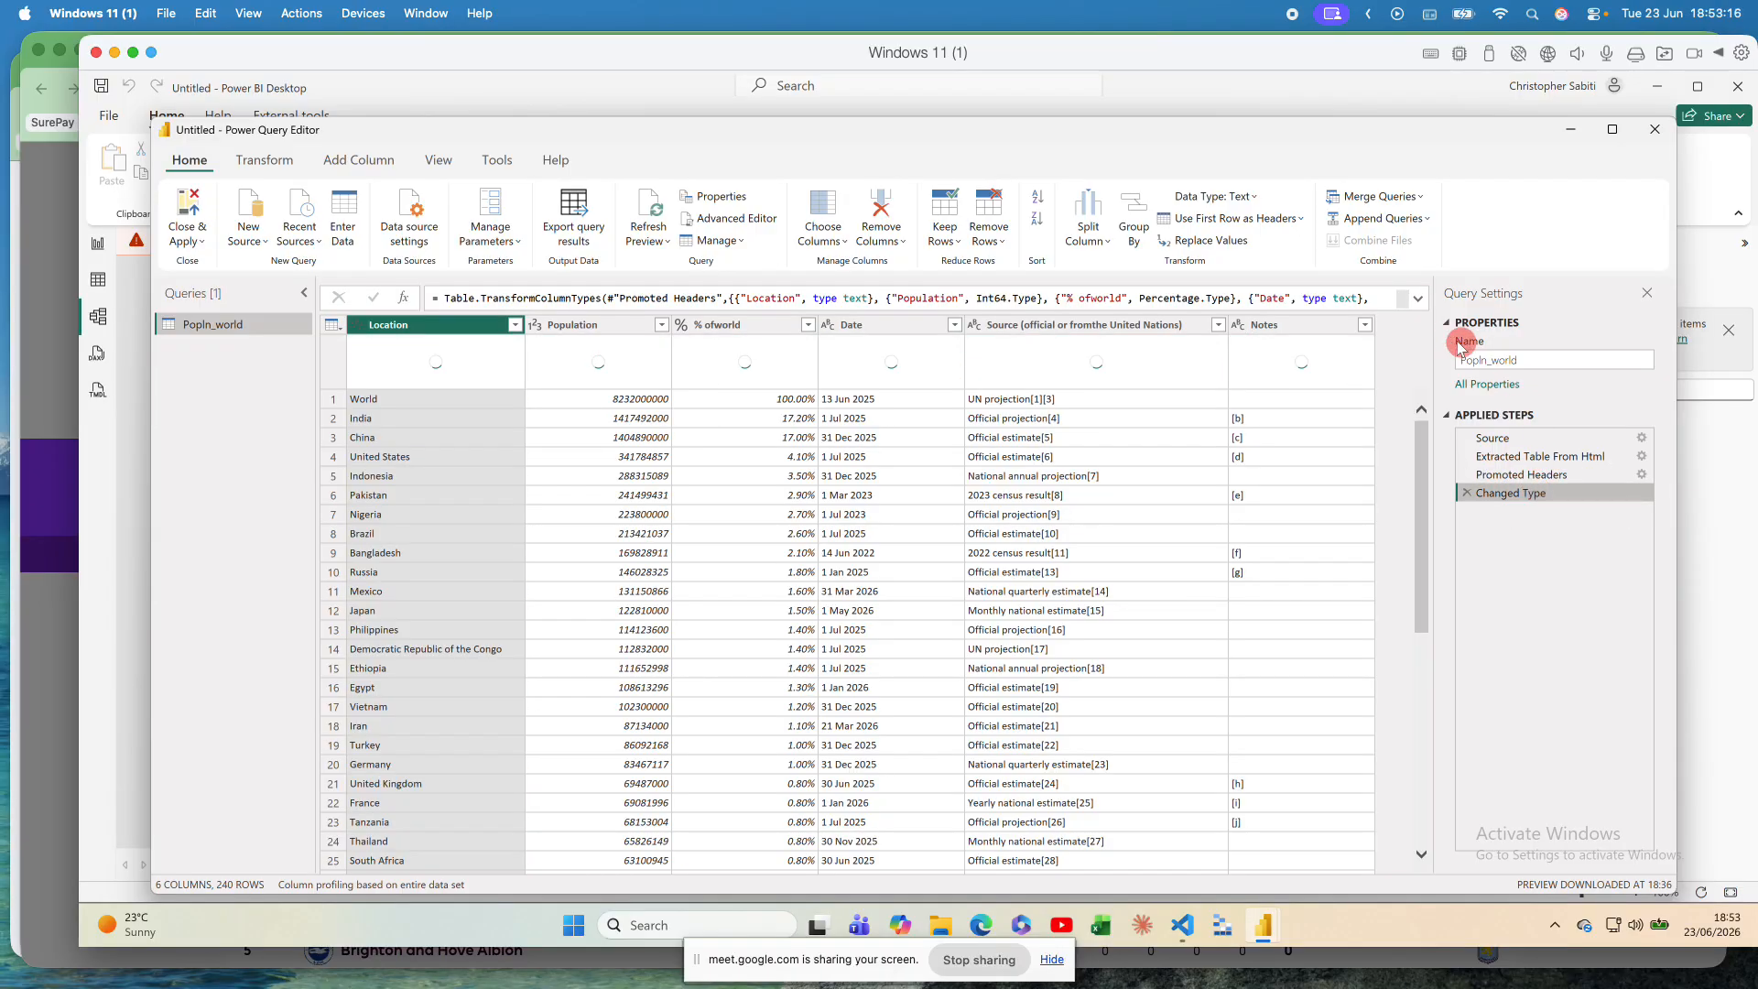
Step: Expand the Changed Type step's formula, examine the type assigned to each column including the Source column, and collapse the formula again
left_click(1417, 300)
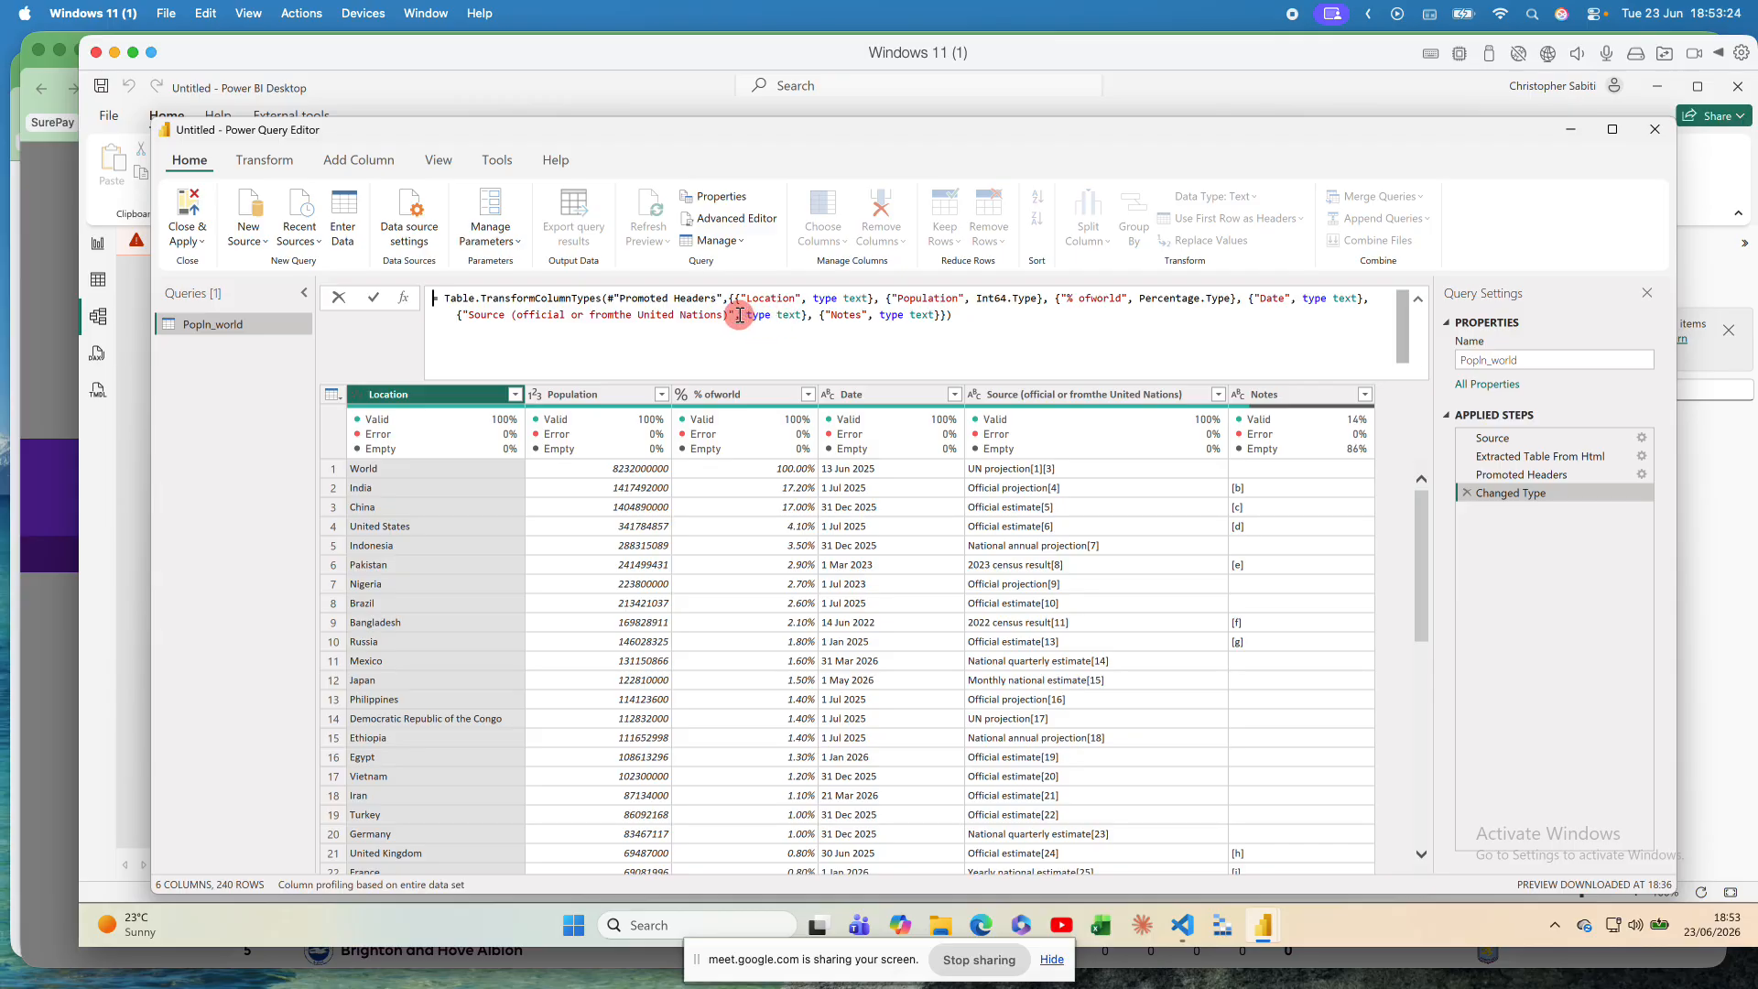
left_click_drag(736, 314, 447, 314)
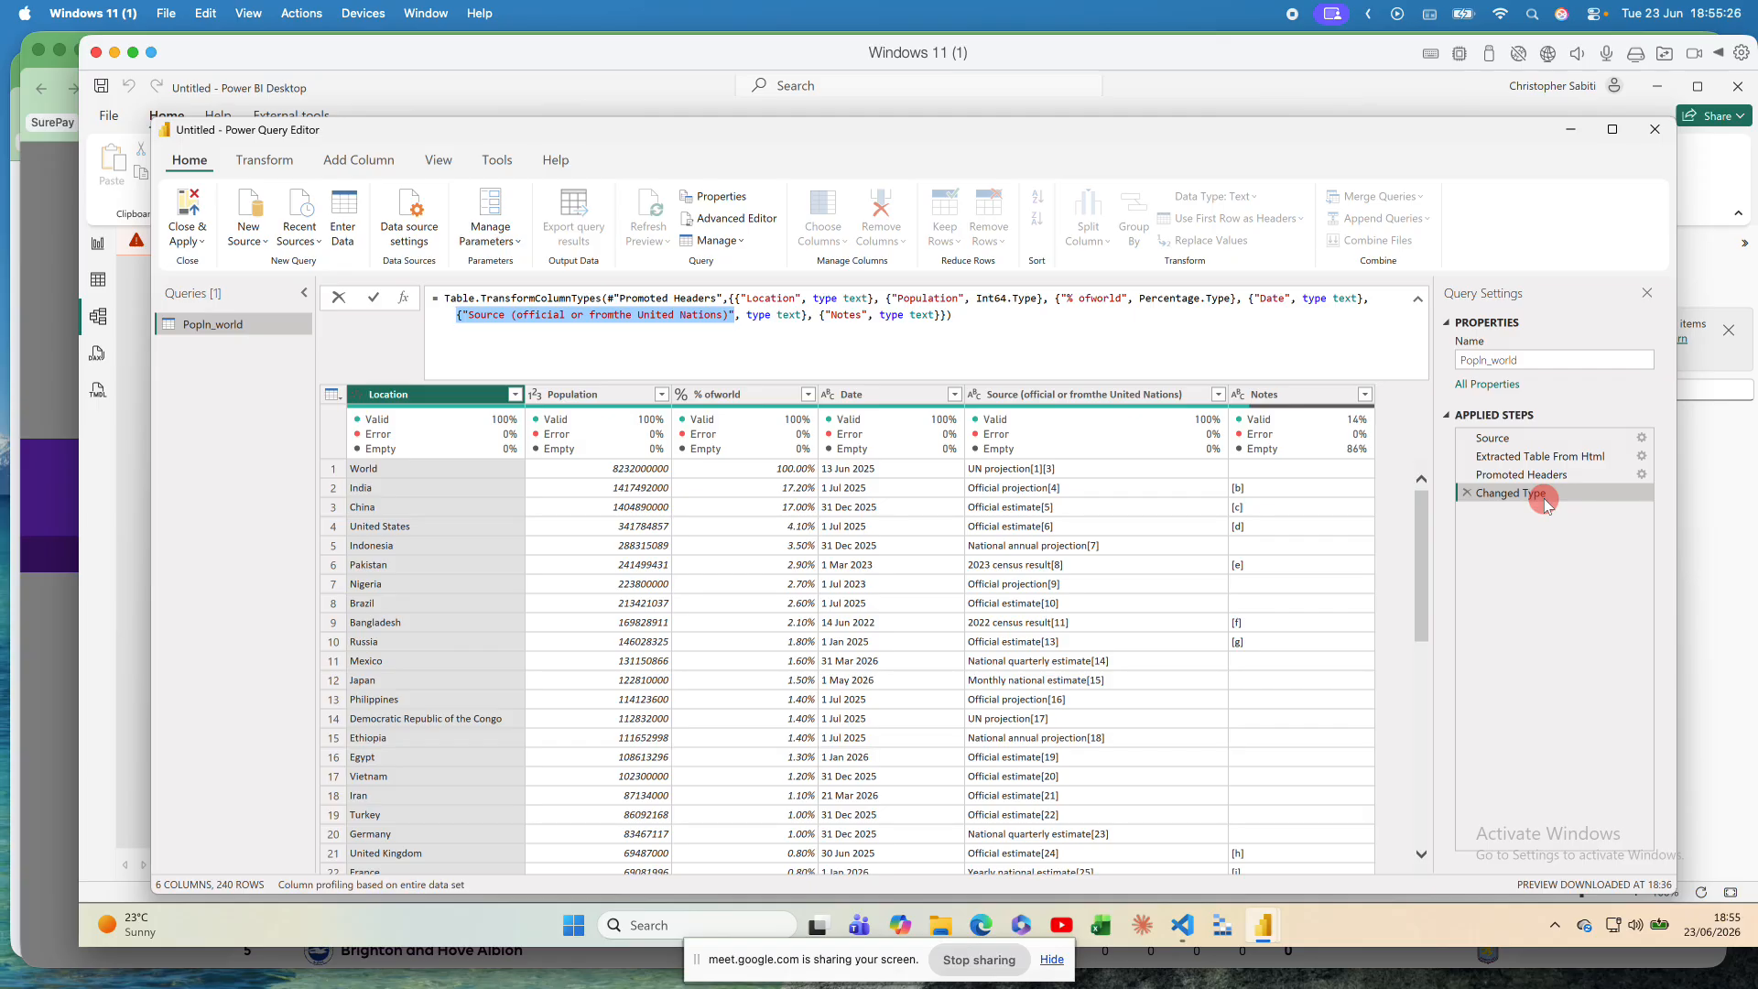
left_click(781, 463)
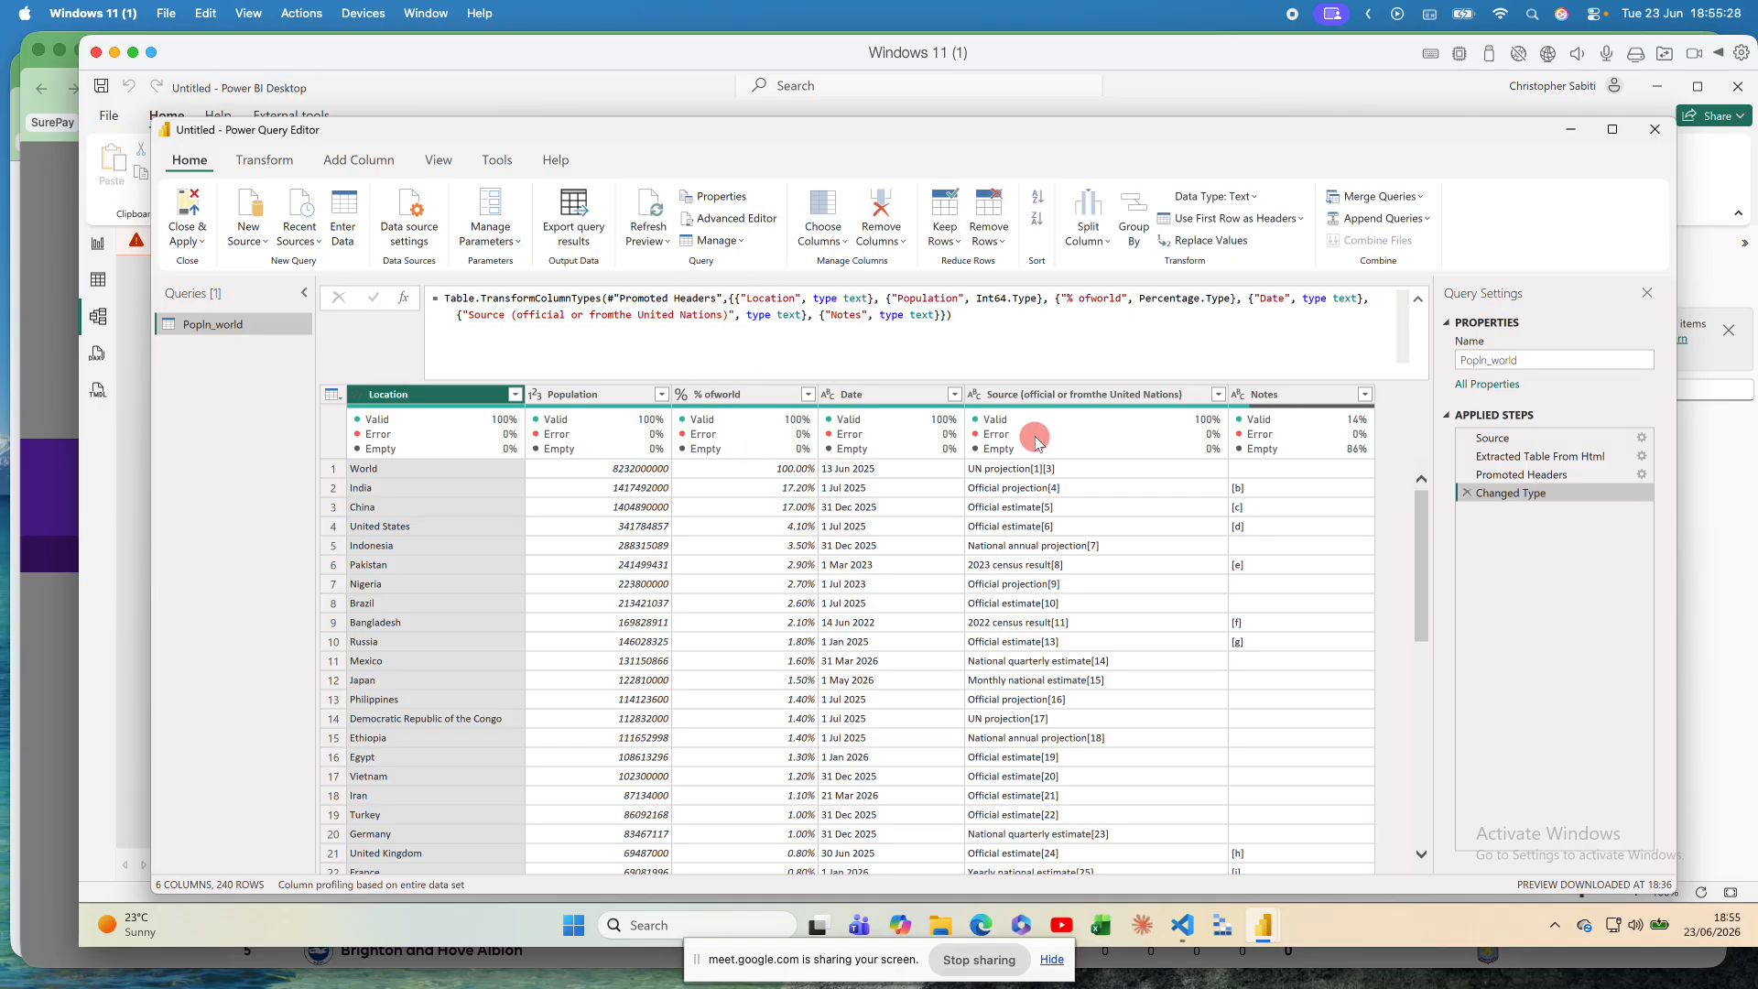
left_click(1418, 299)
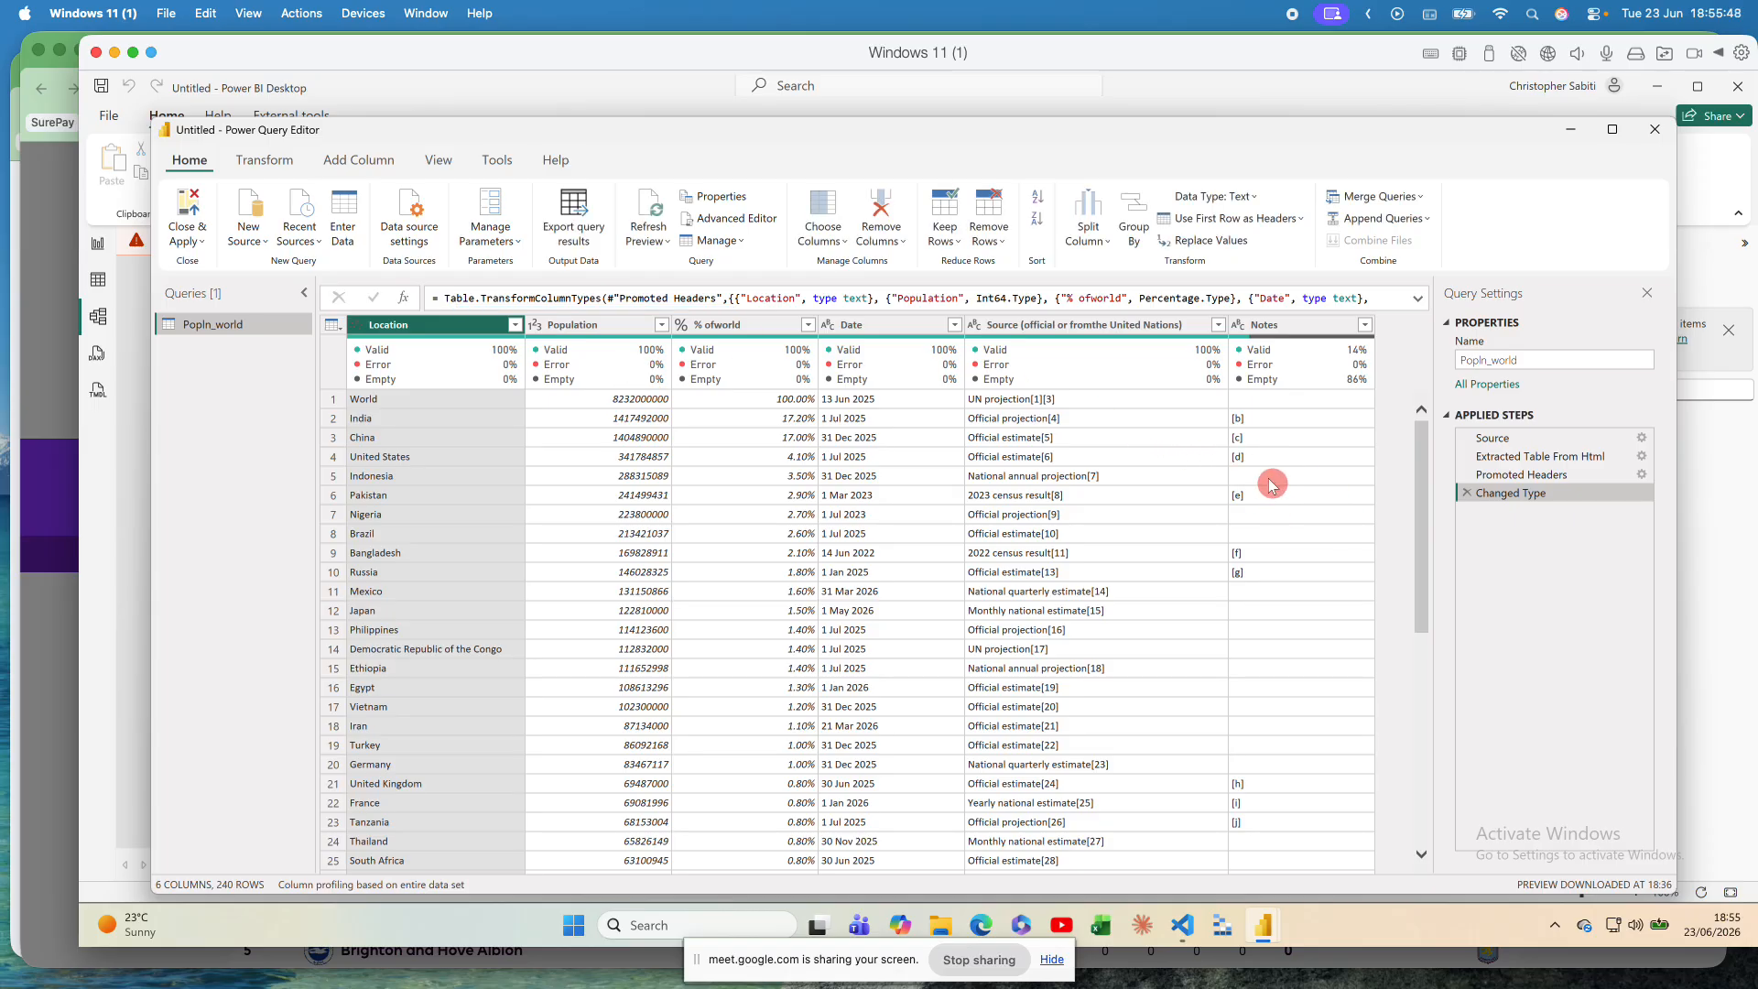
Step: Use Choose Columns to remove the Notes column and keep all the other columns
left_click(1273, 481)
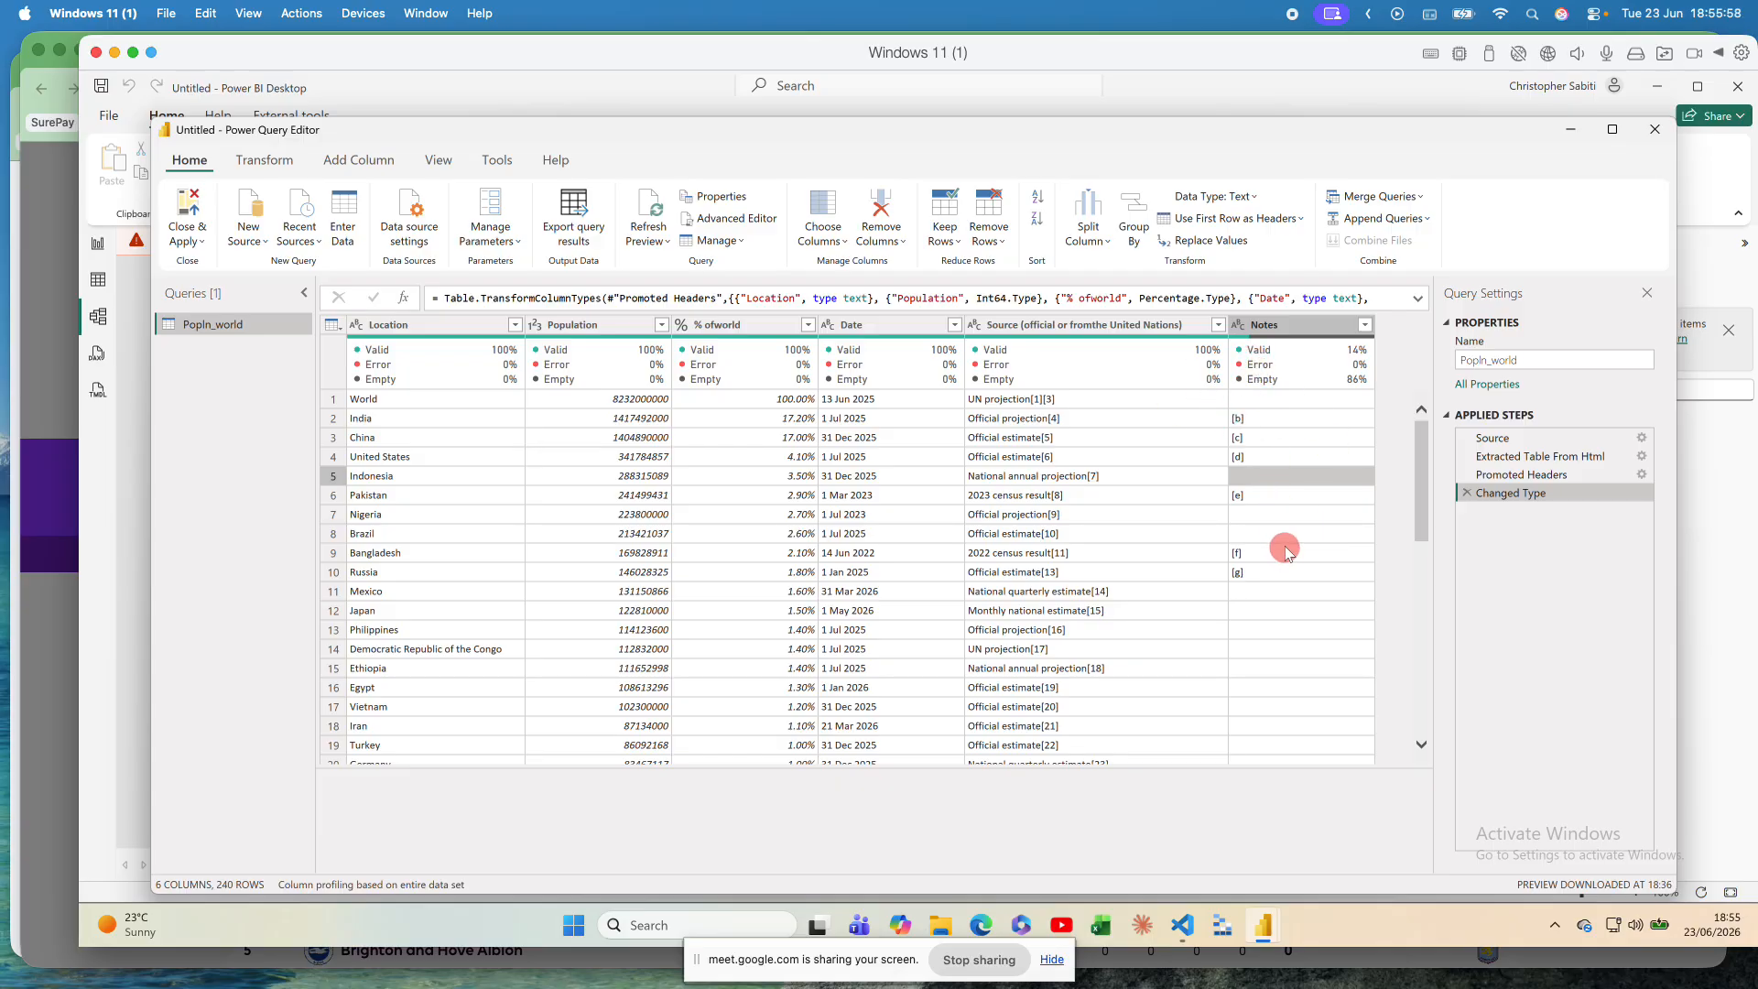
mouse_move(1247, 346)
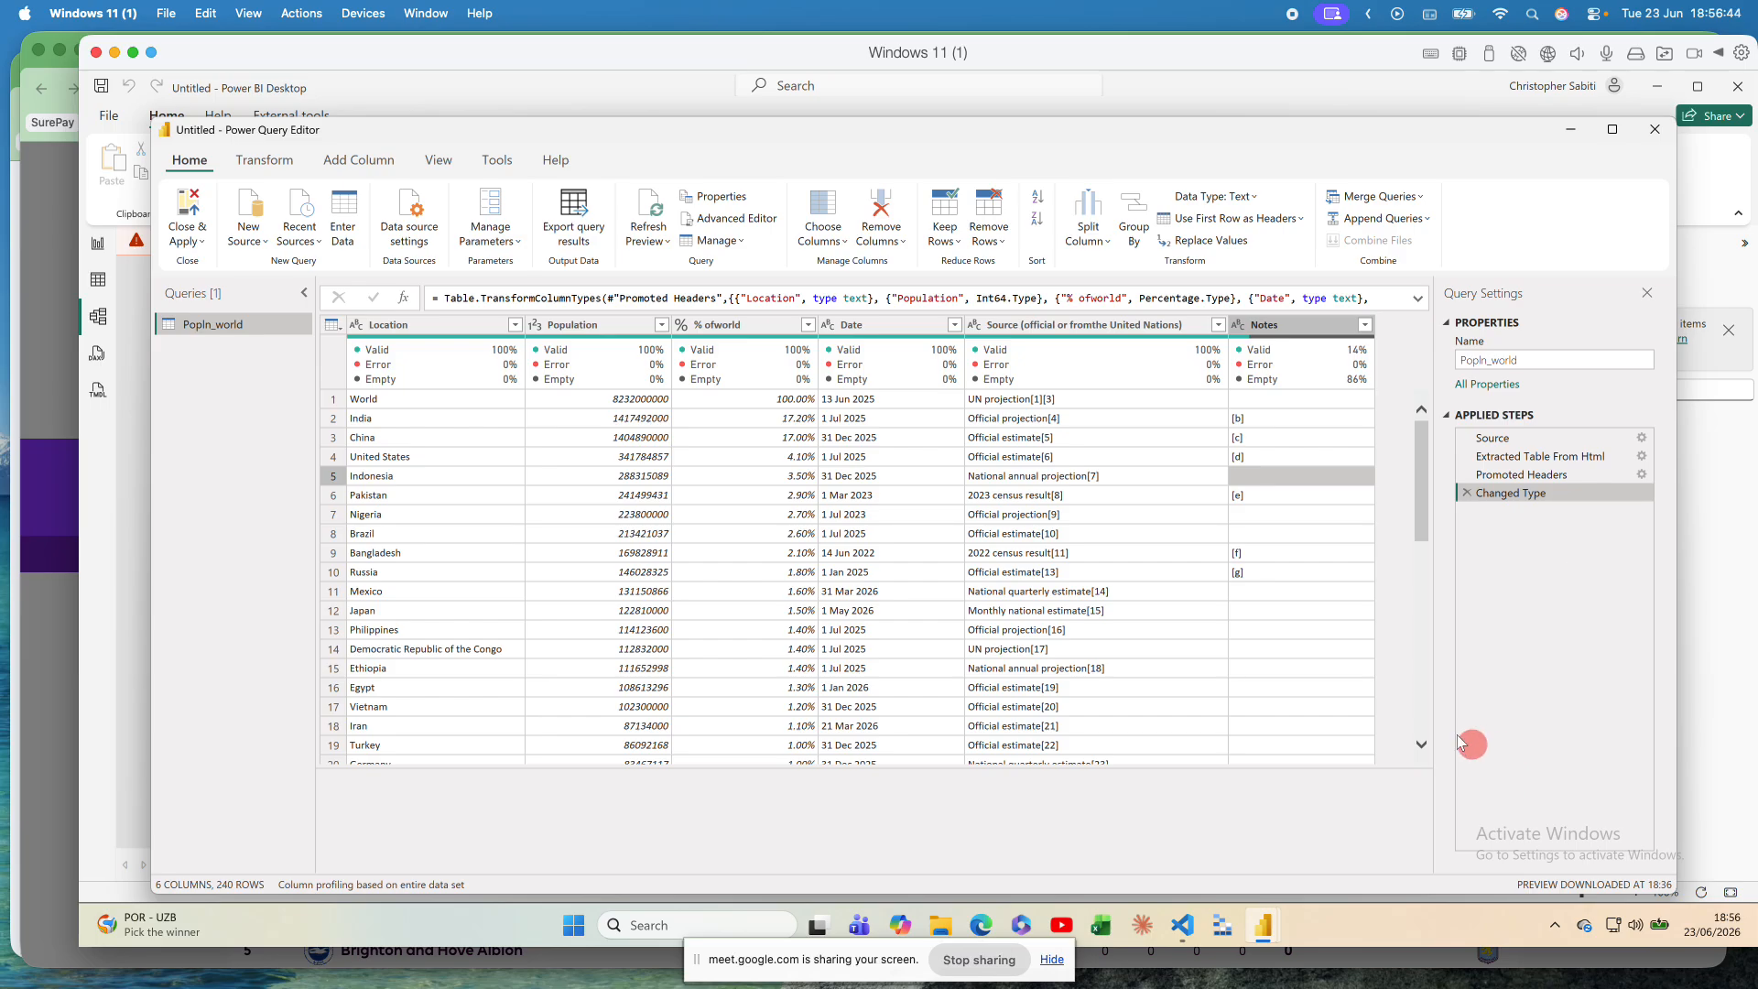
left_click(1305, 326)
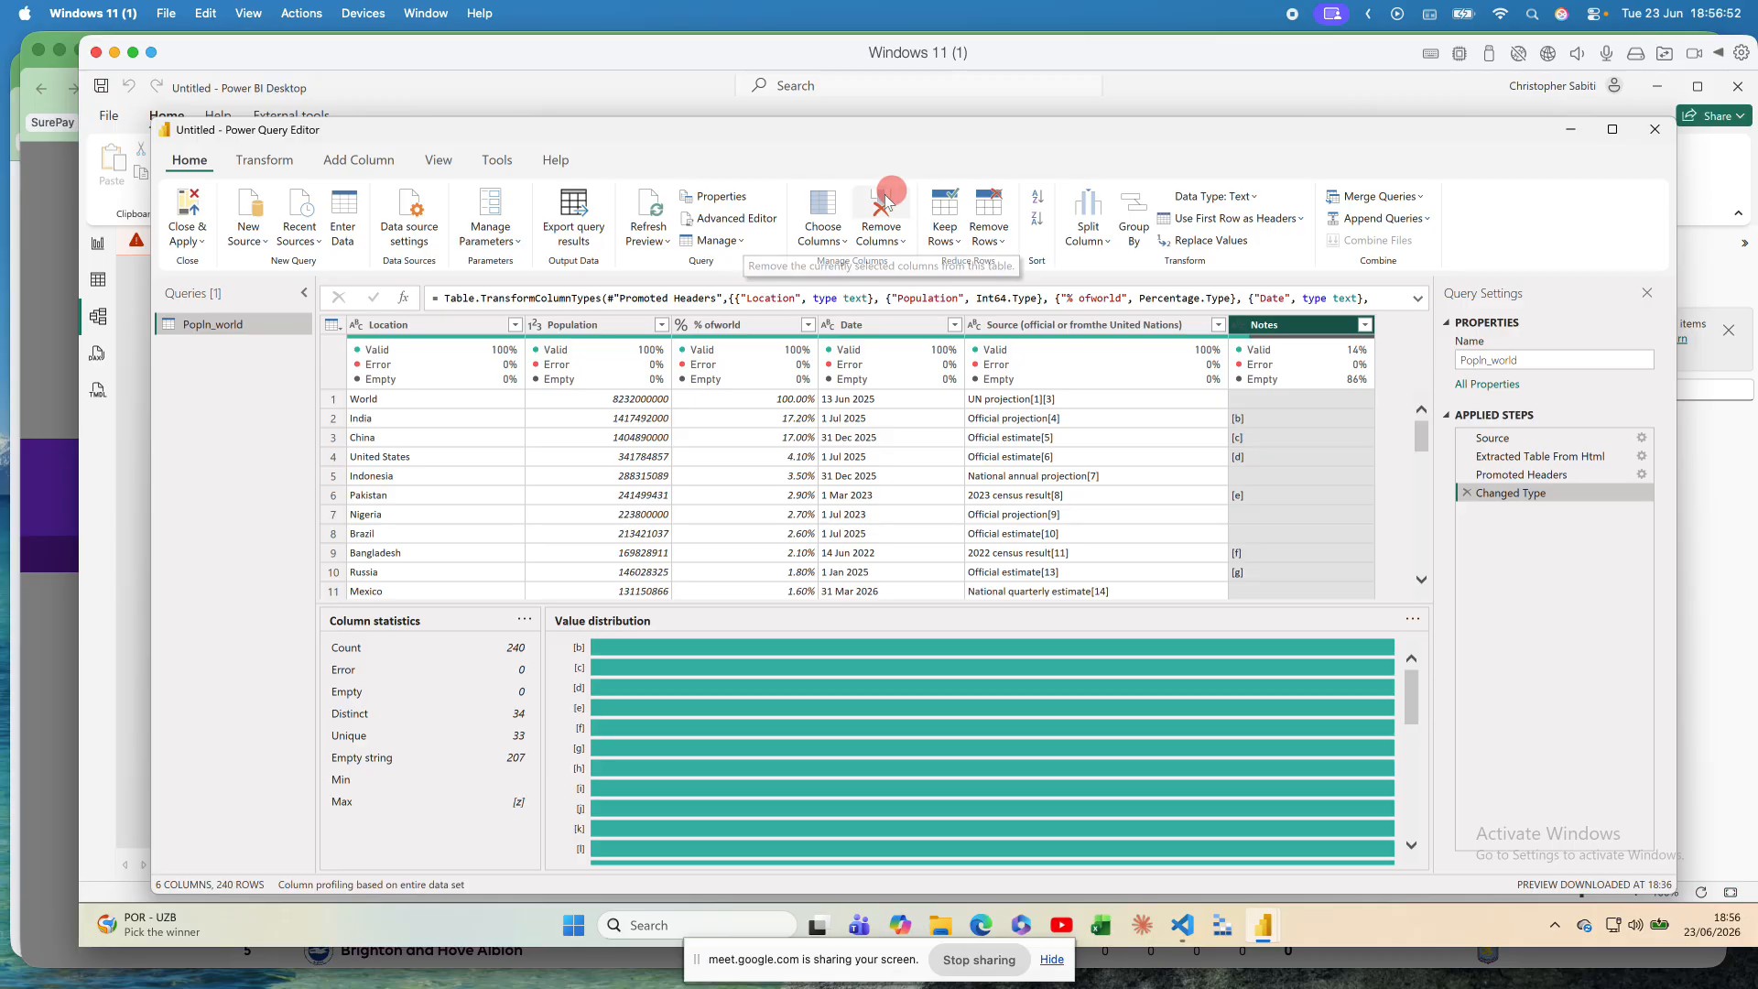
left_click(827, 242)
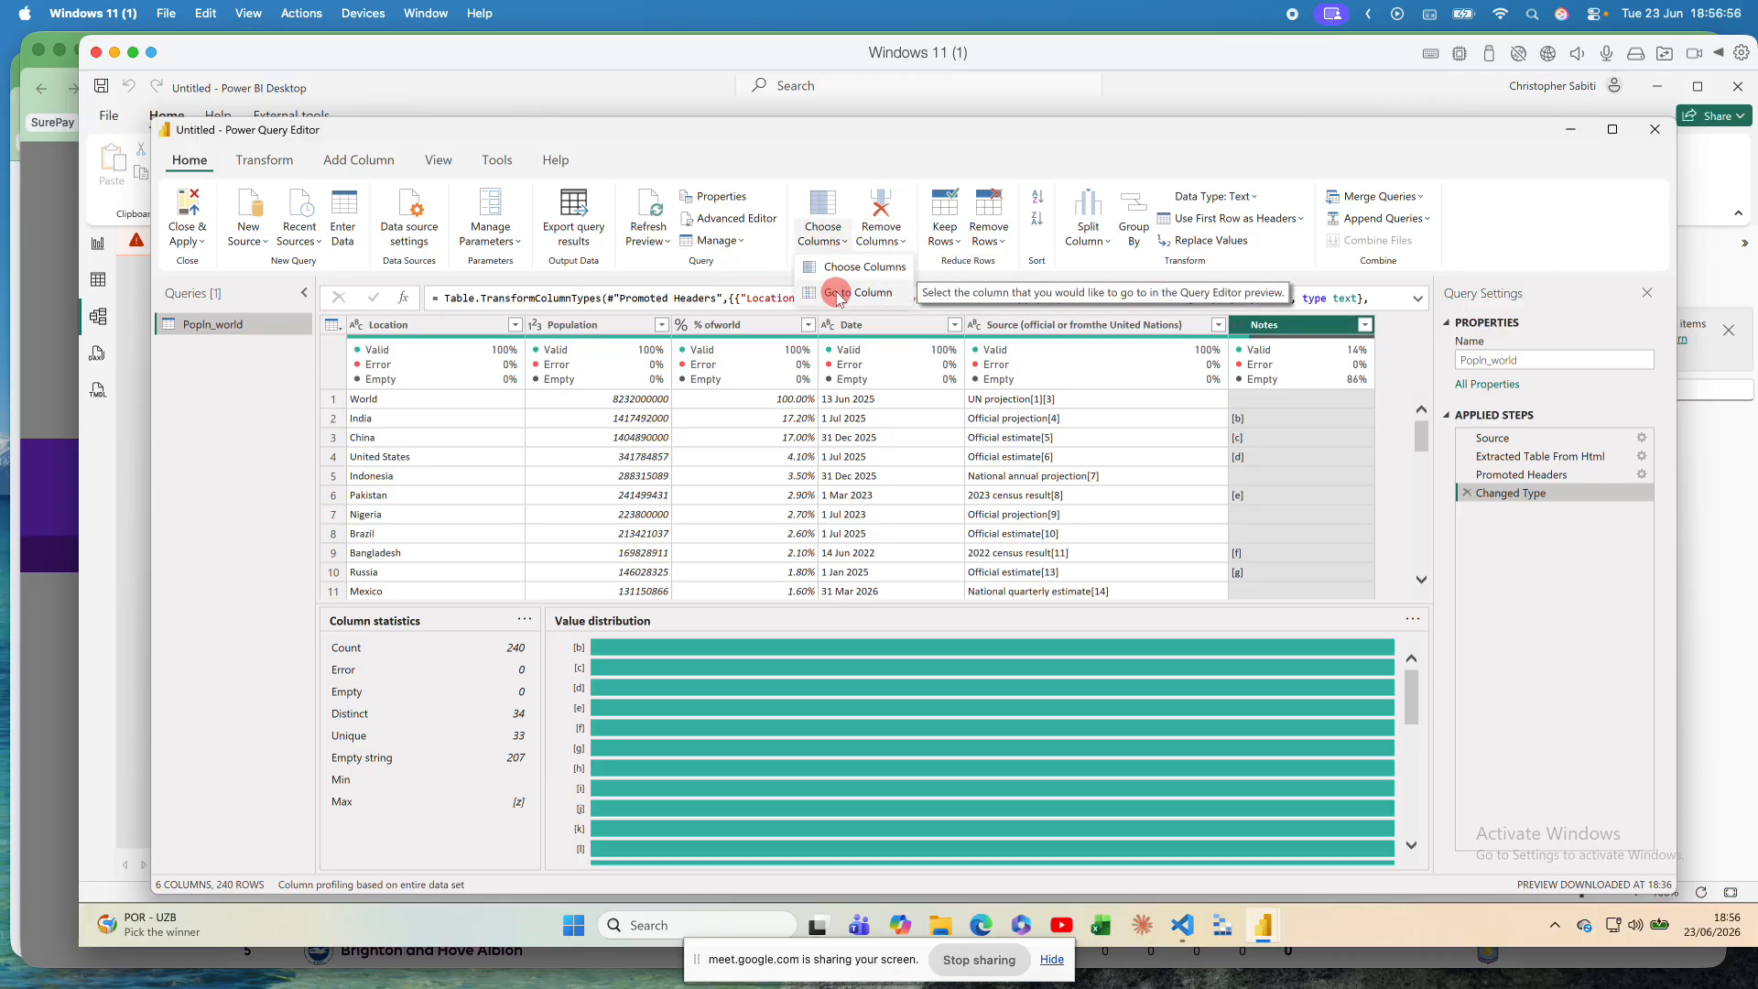
left_click(850, 267)
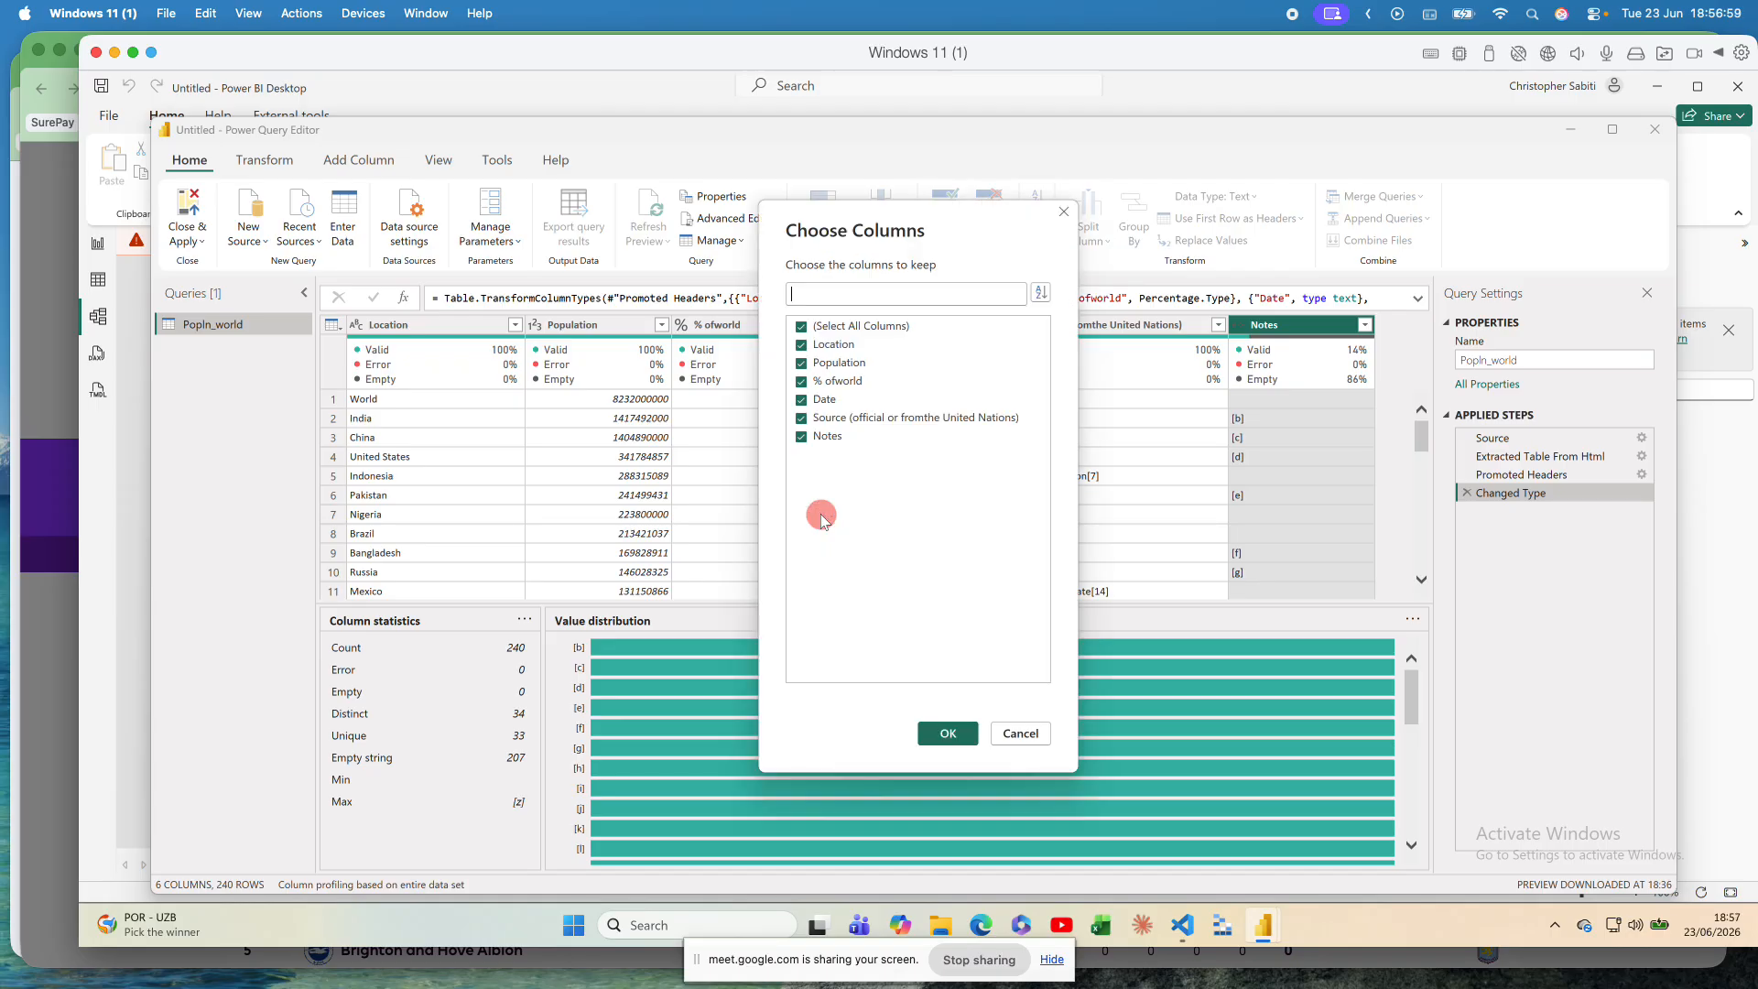
left_click(800, 439)
left_click(937, 744)
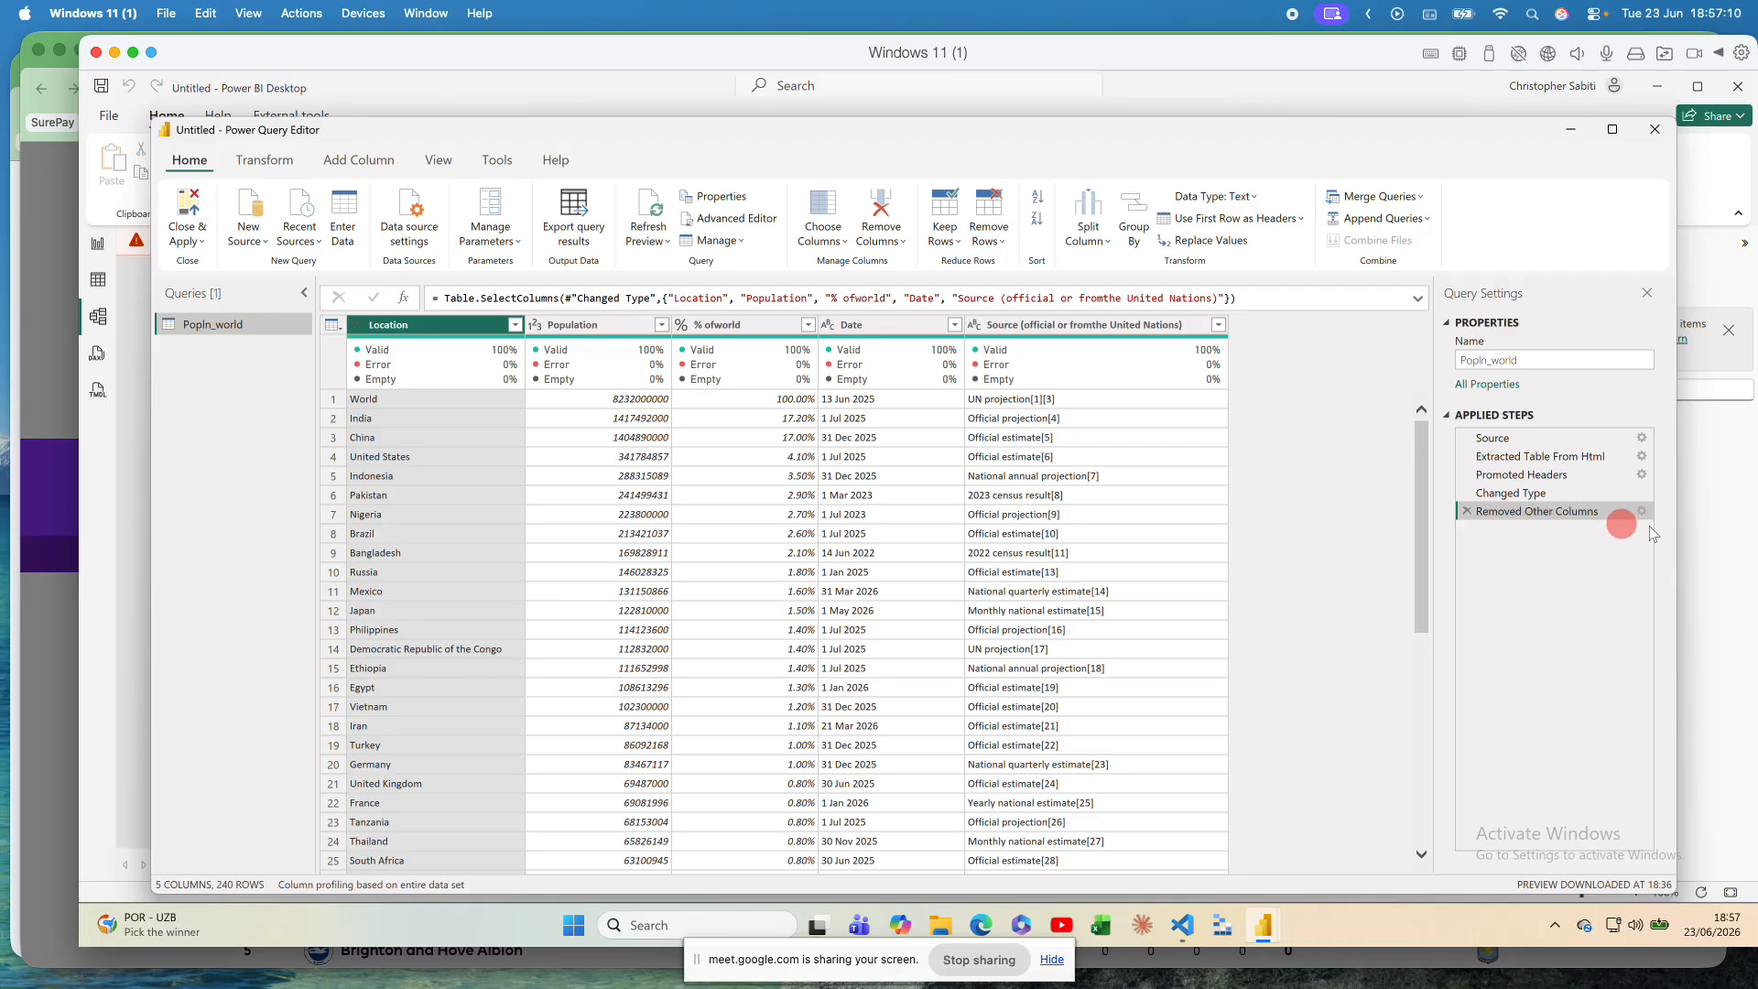
Step: Check the column selection in the Removed Other Columns step's settings without changing it, and rename the step as Removed Notes
left_click(1642, 512)
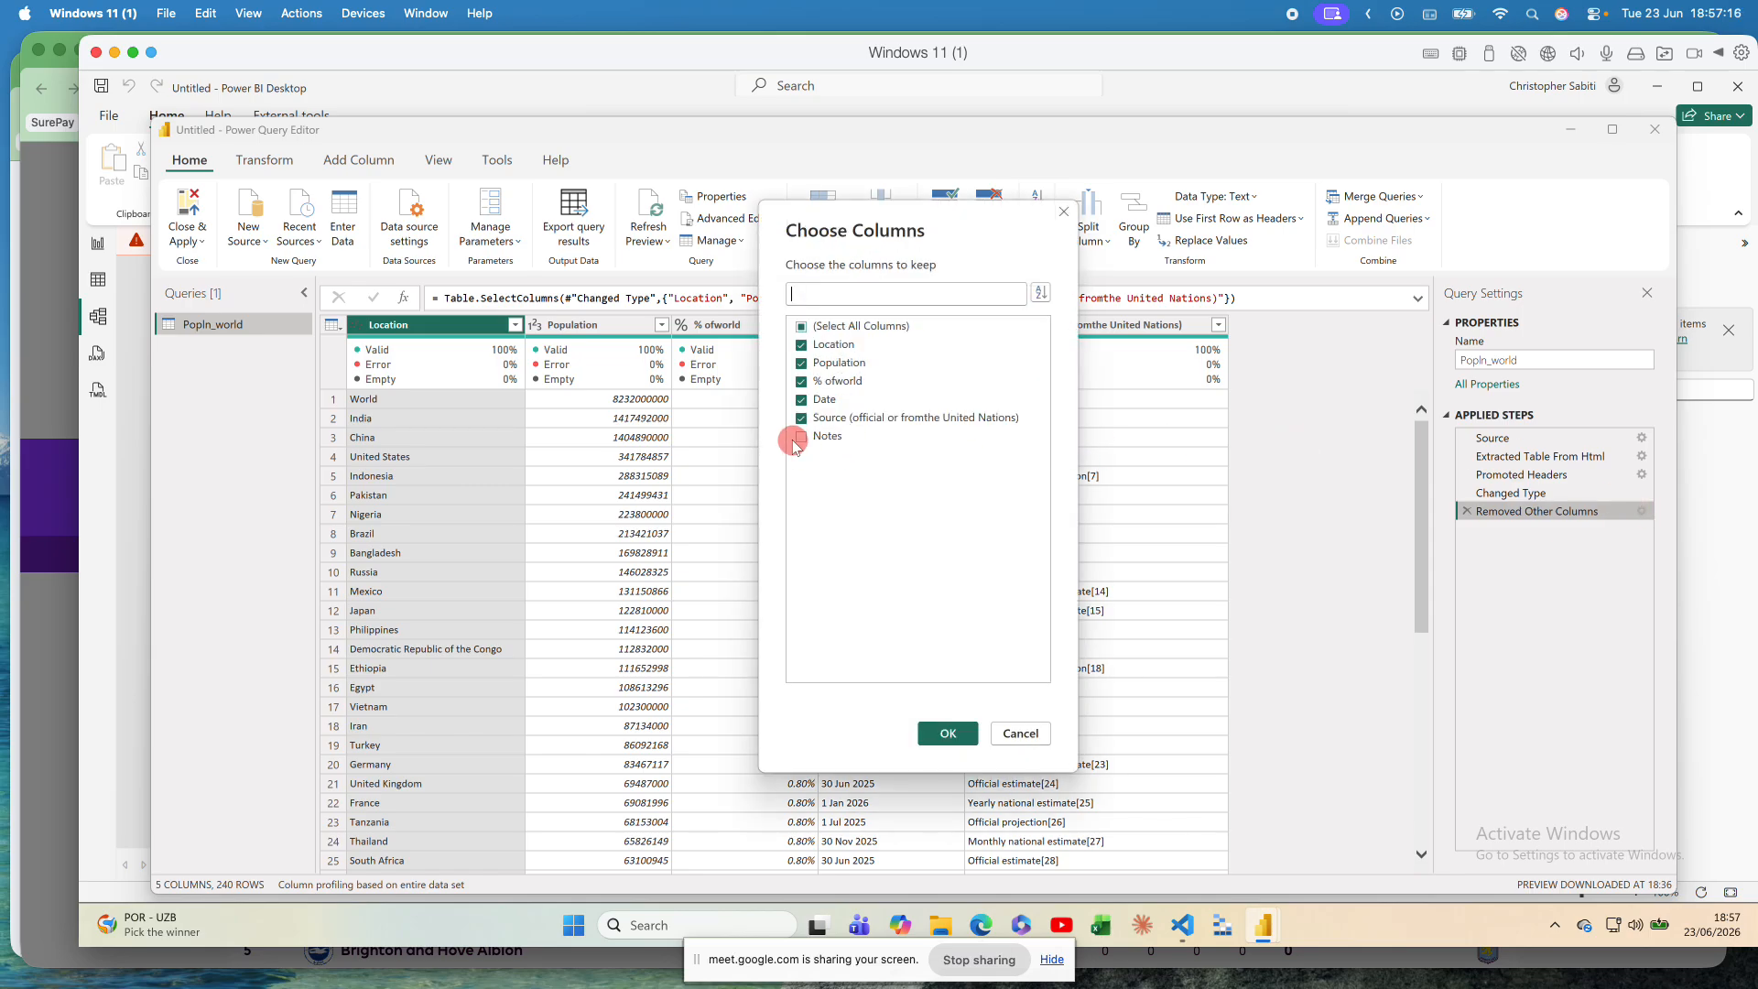
left_click(1067, 211)
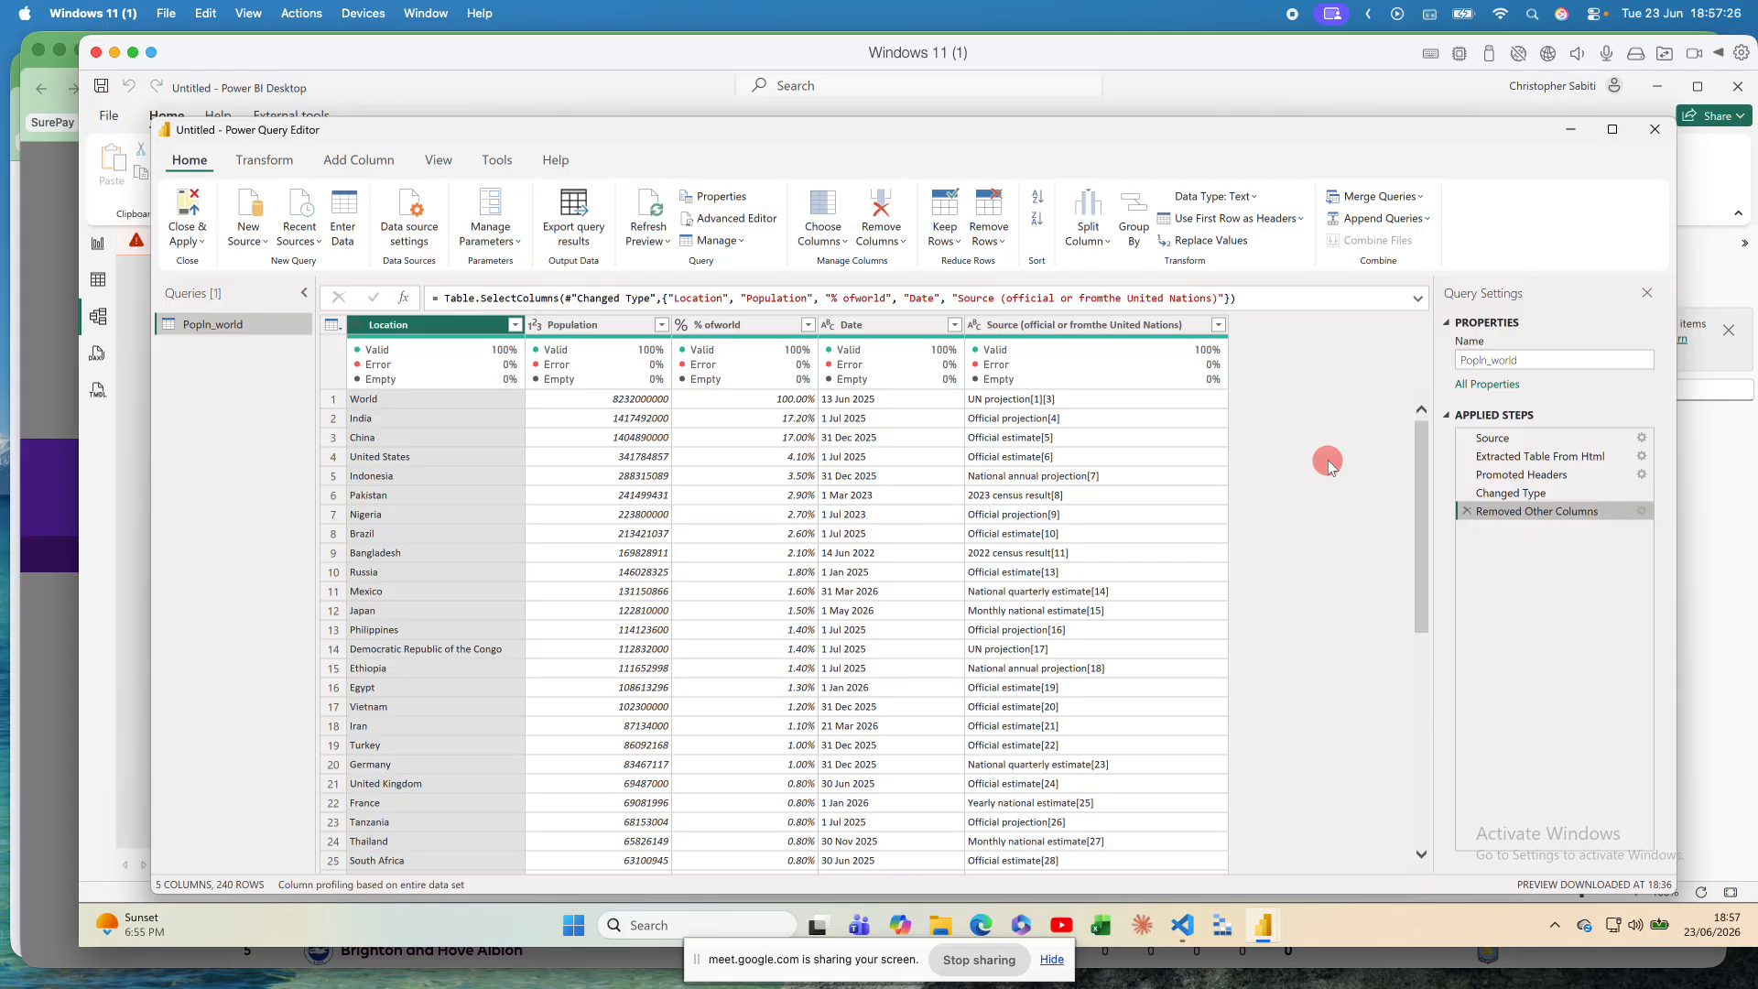
right_click(1502, 514)
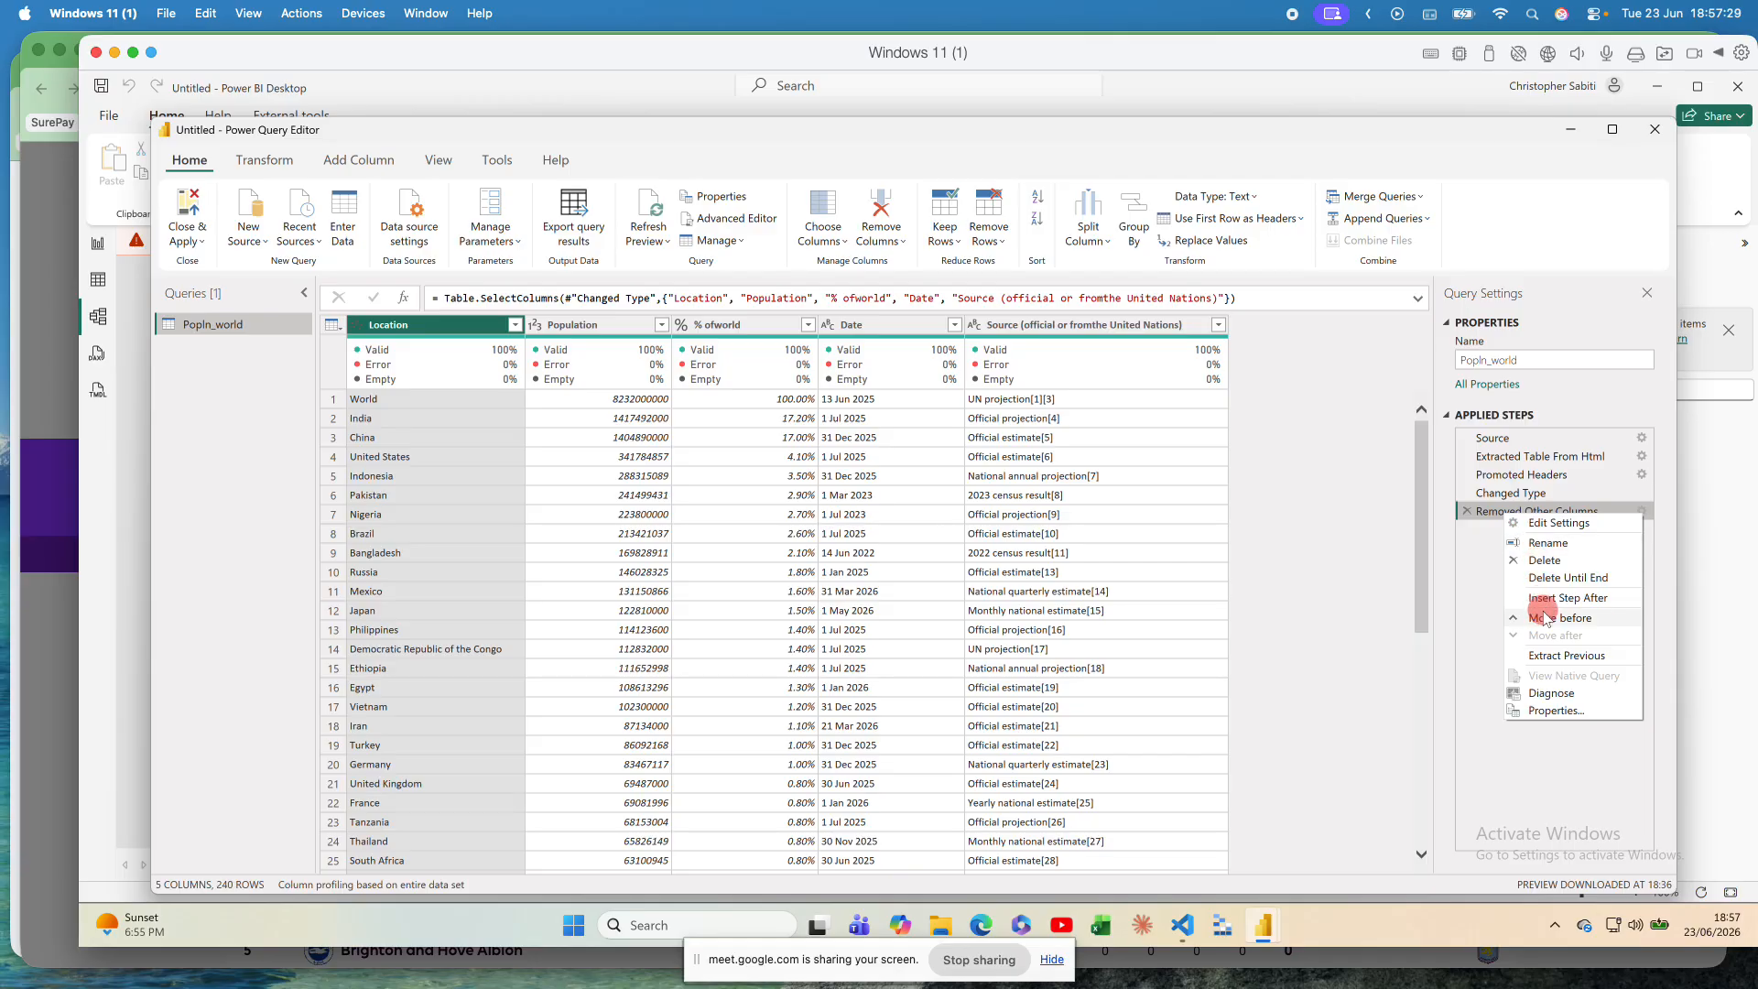
left_click(1547, 542)
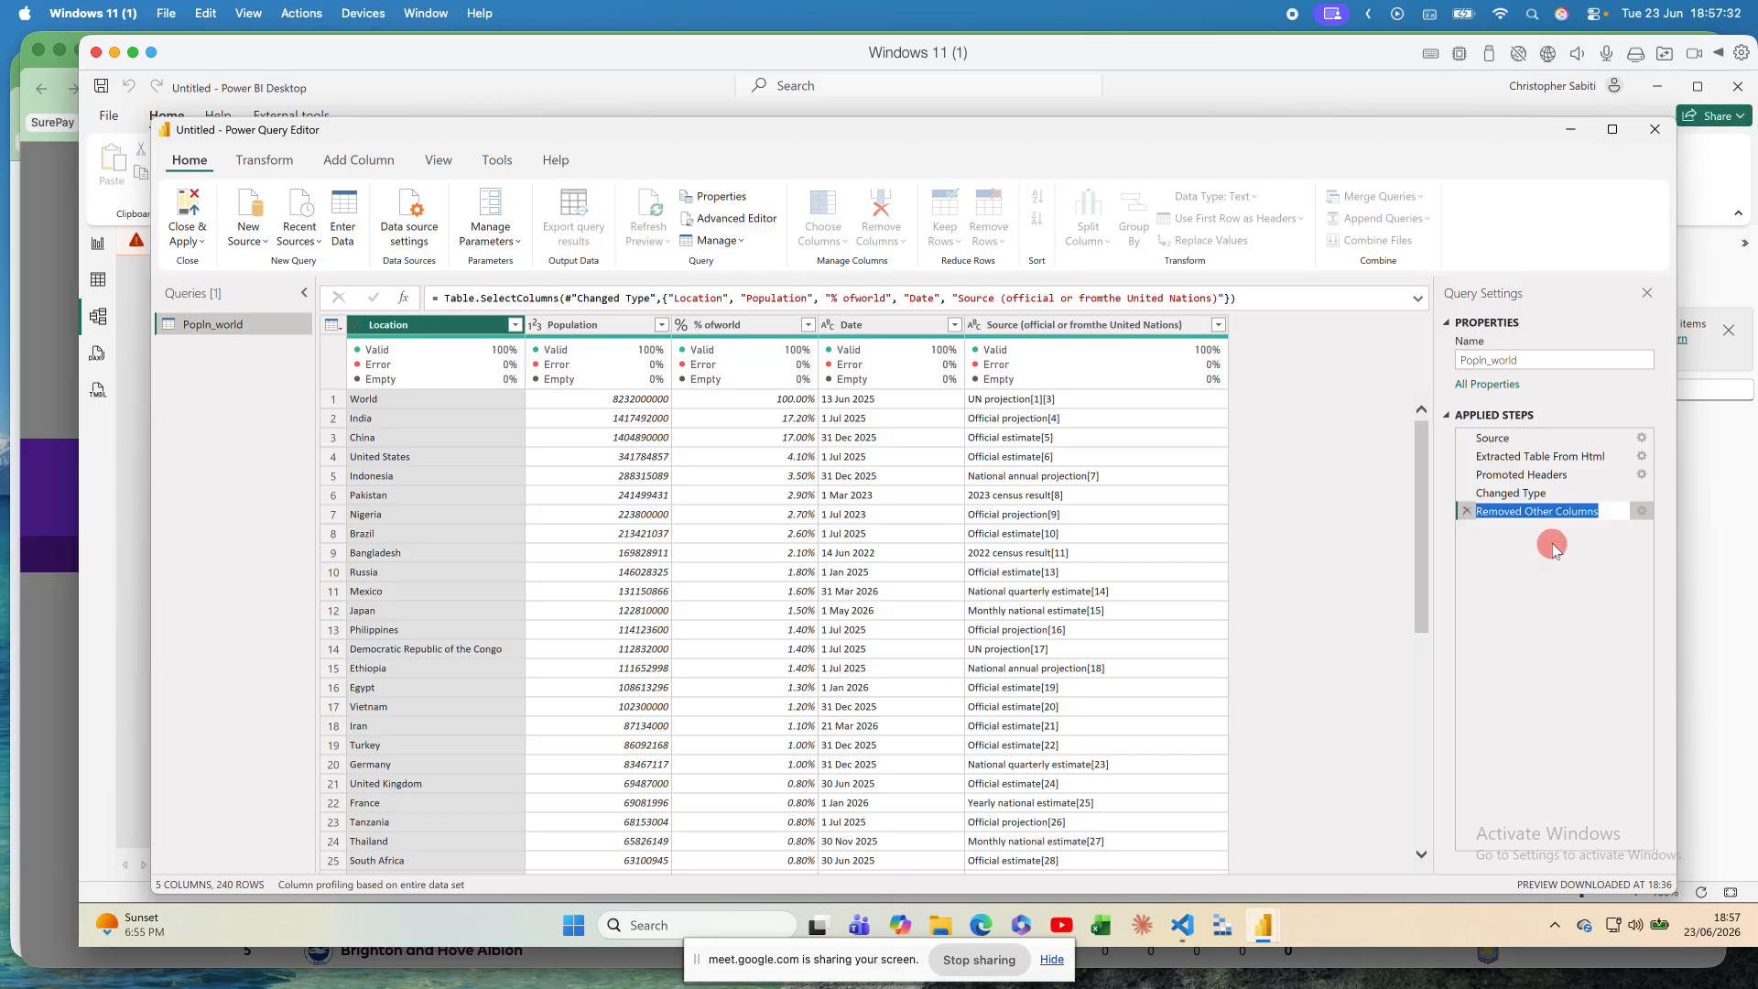
type("Removed")
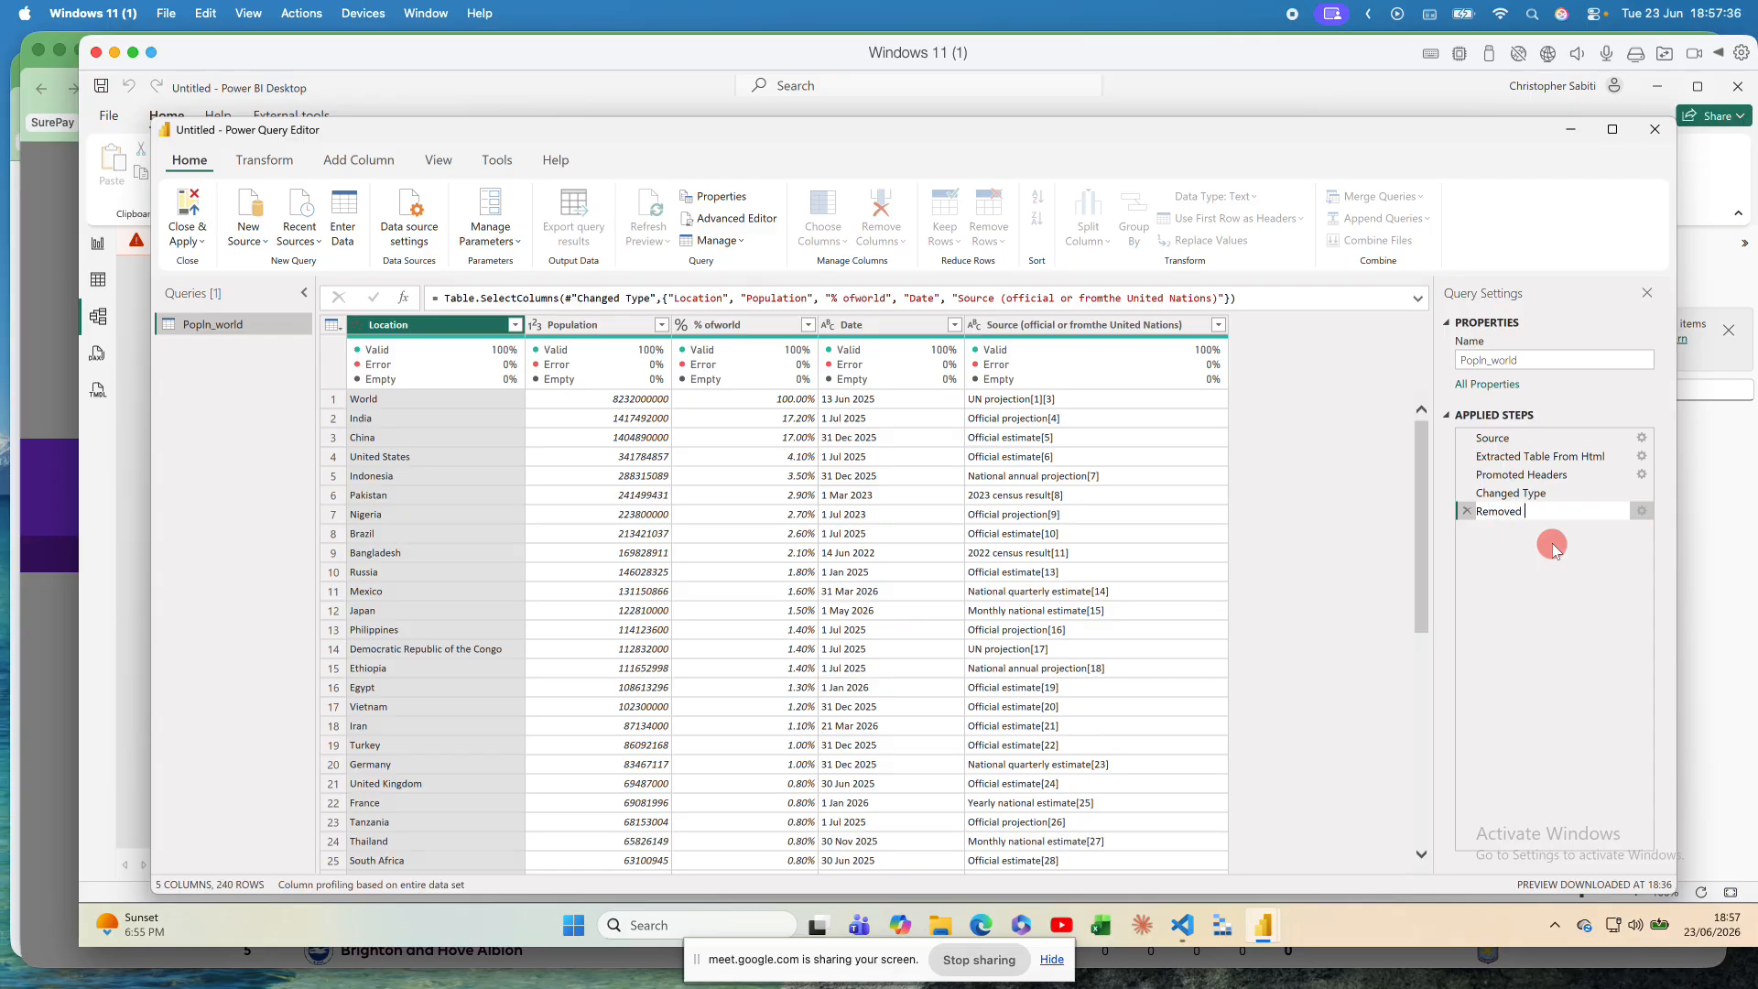
type(" Notes")
key("Return")
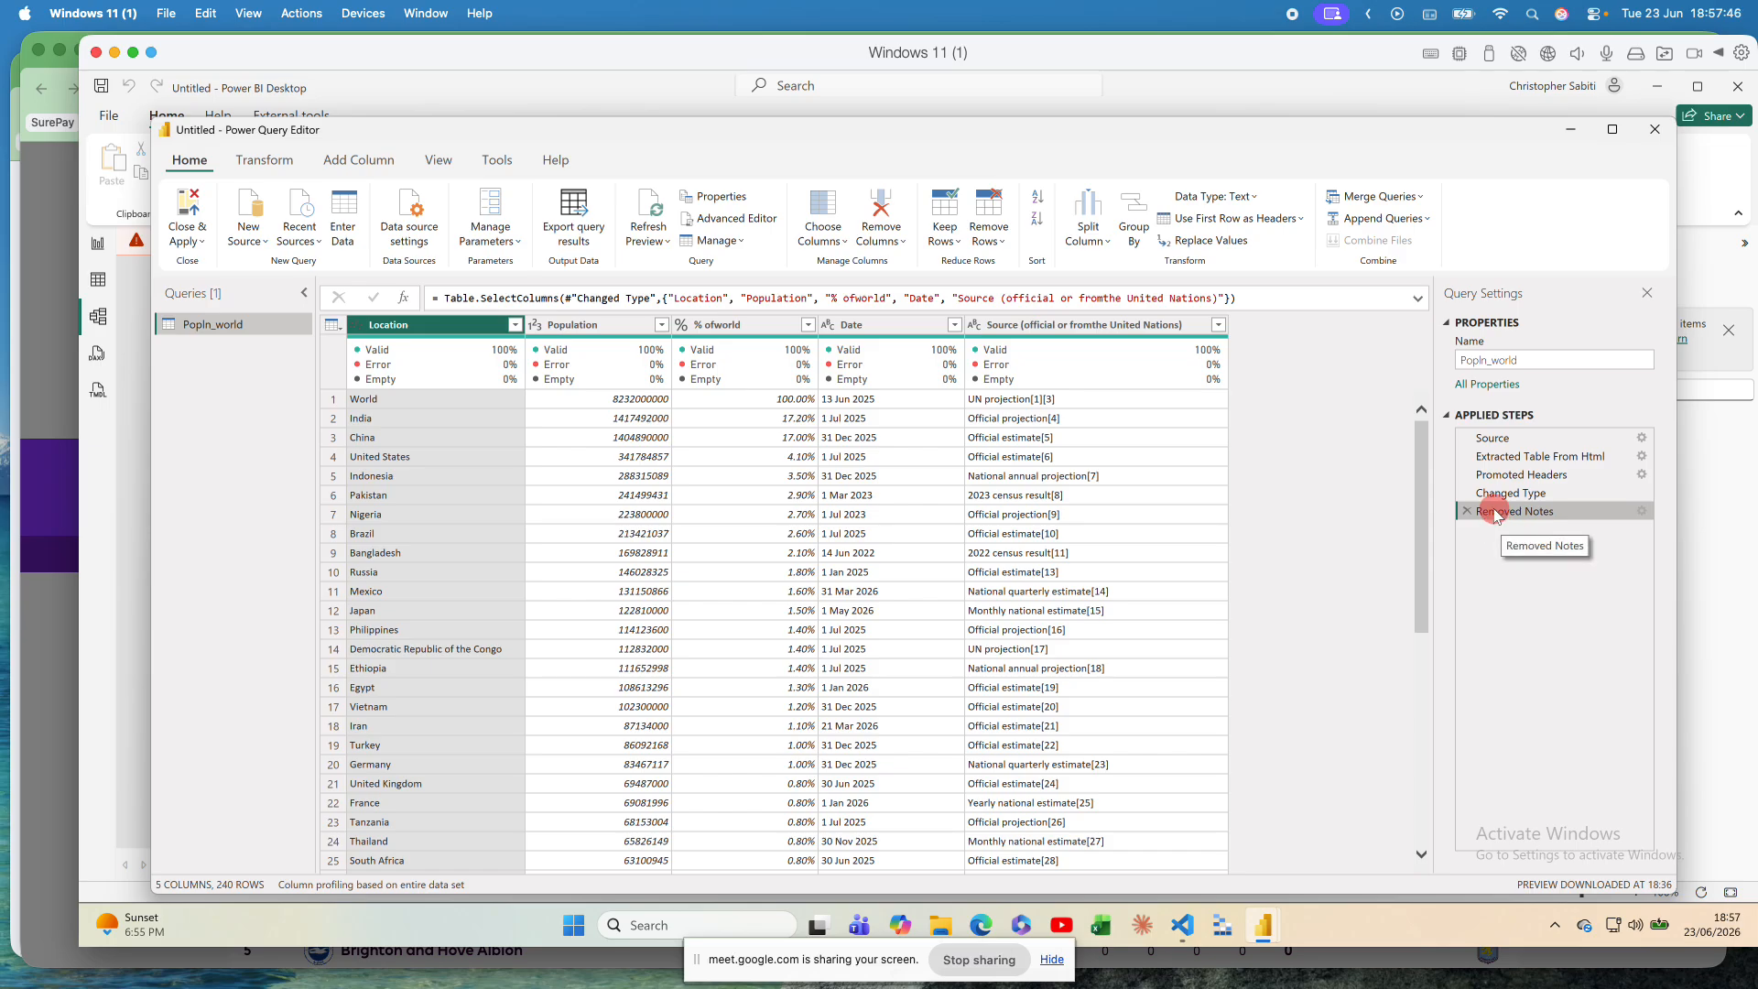
Step: Add the description "I removed this column bse i never needed it" to the Removed Notes step's properties
right_click(1495, 511)
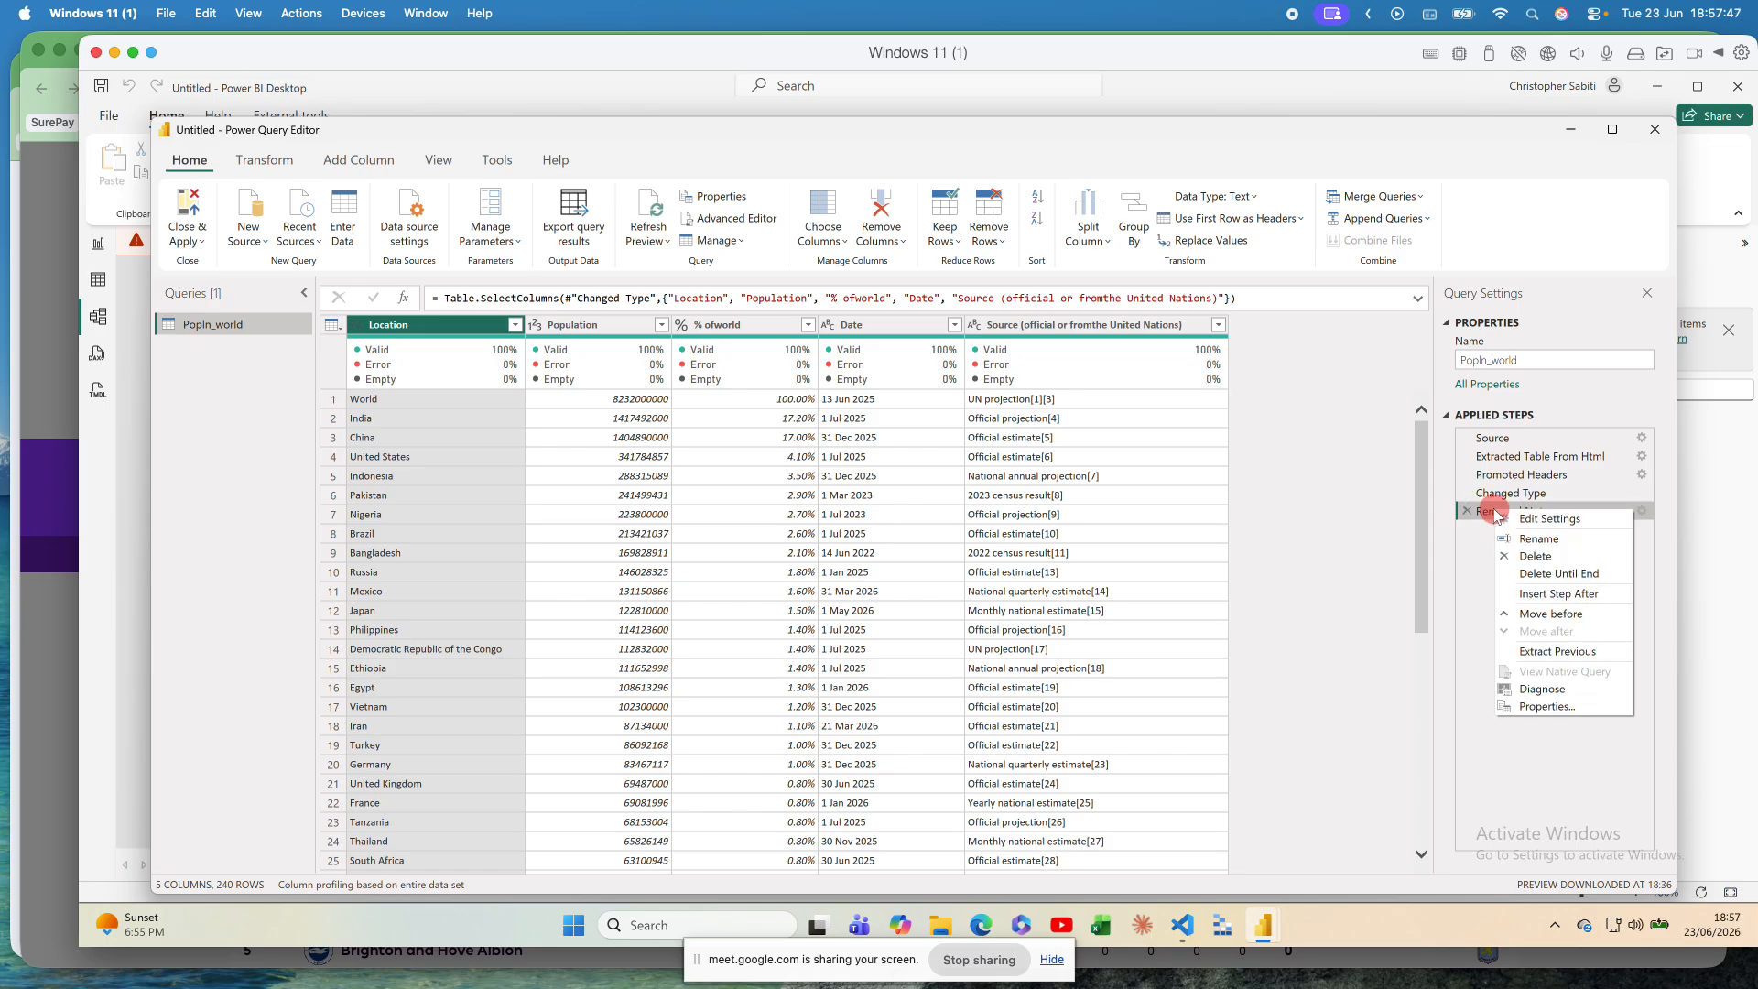
left_click(1525, 706)
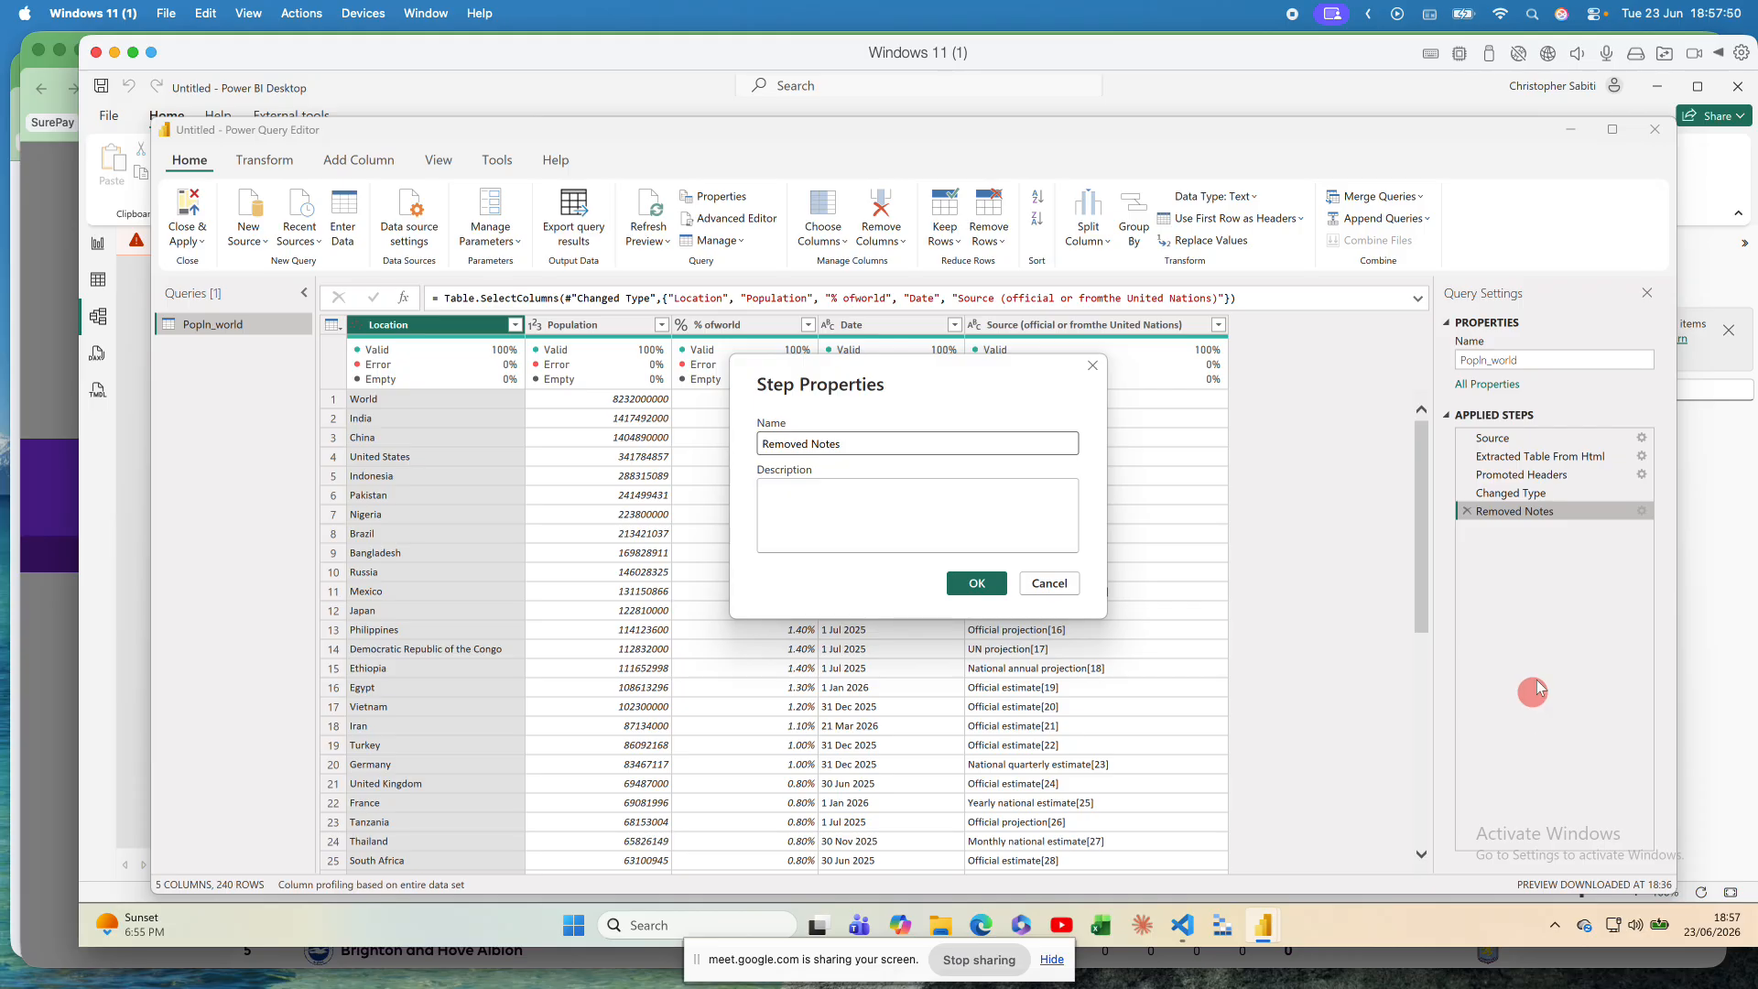
left_click(892, 503)
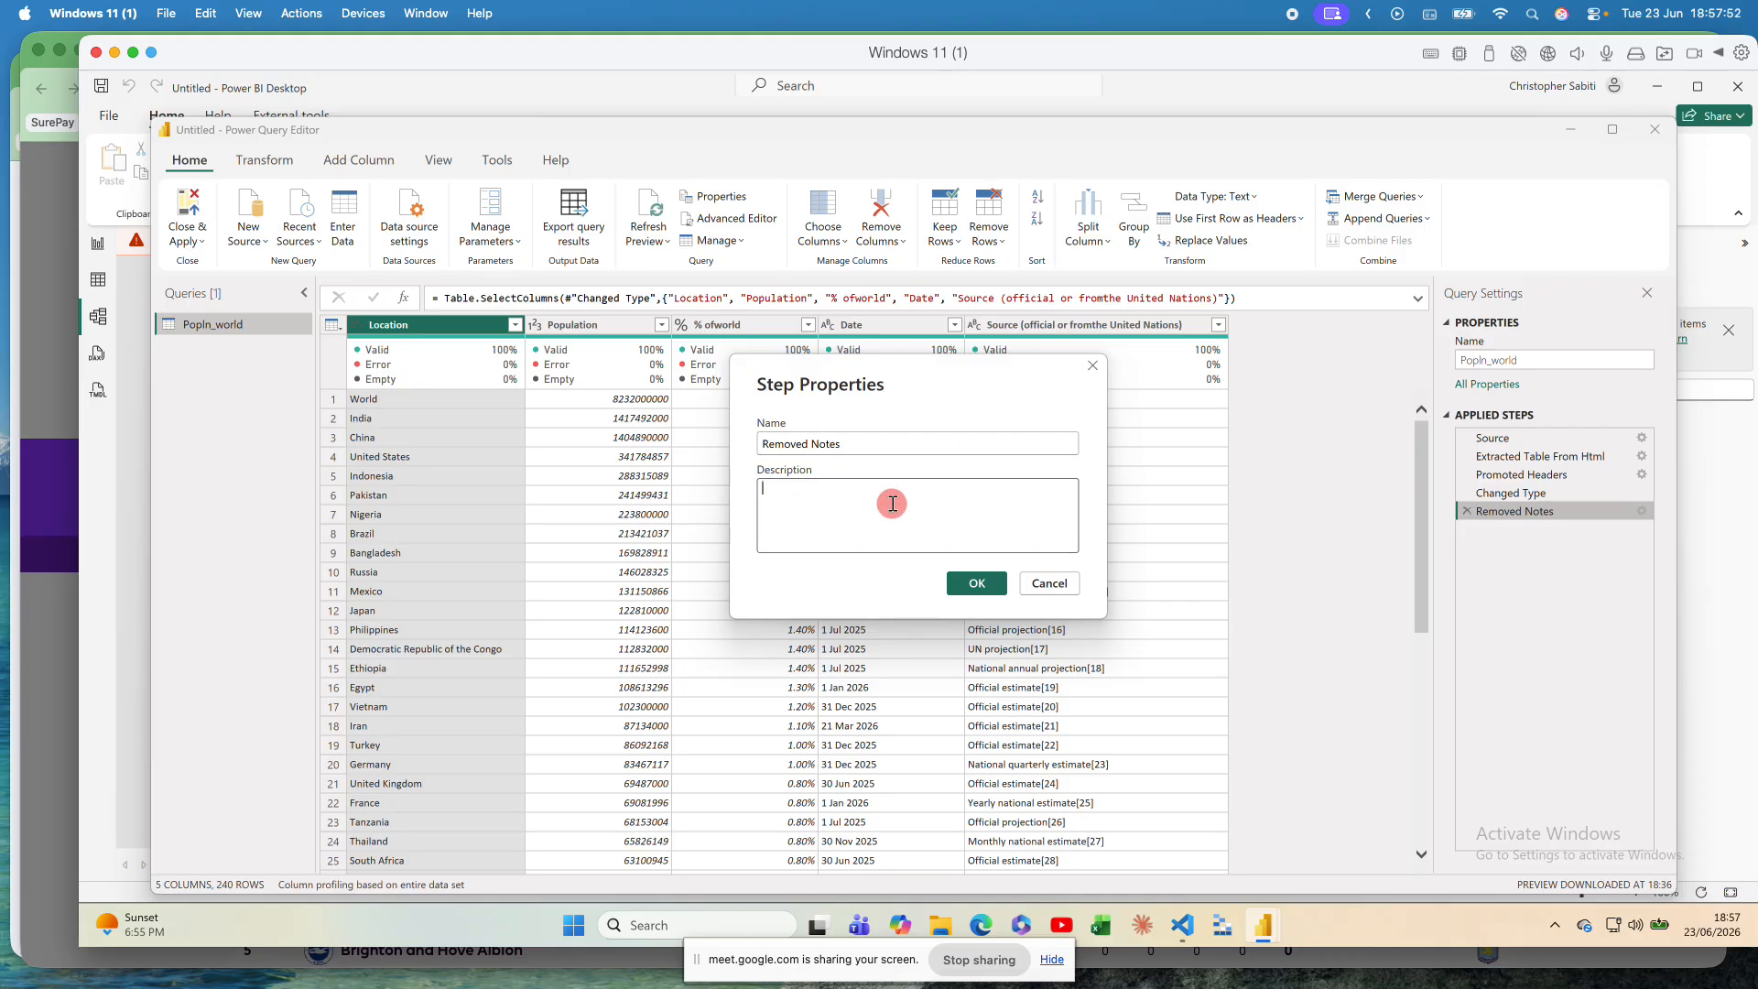
type("I rem")
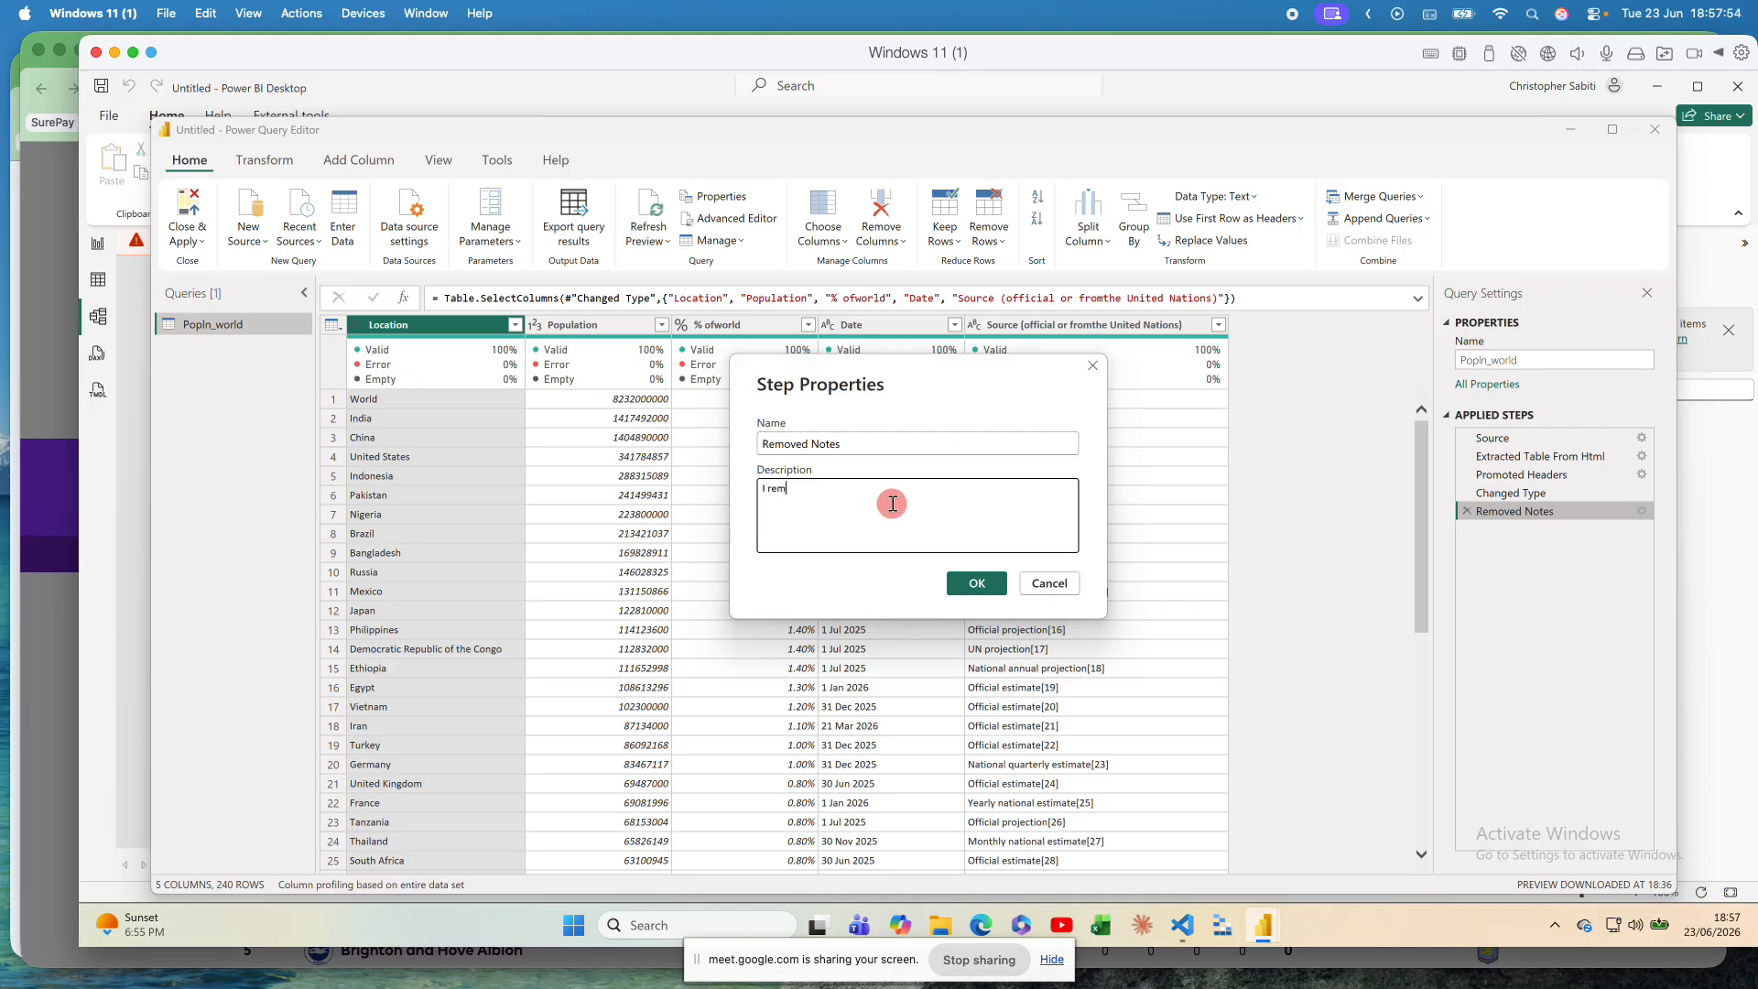
type("oved this cp")
type("lumn bse i never needed it")
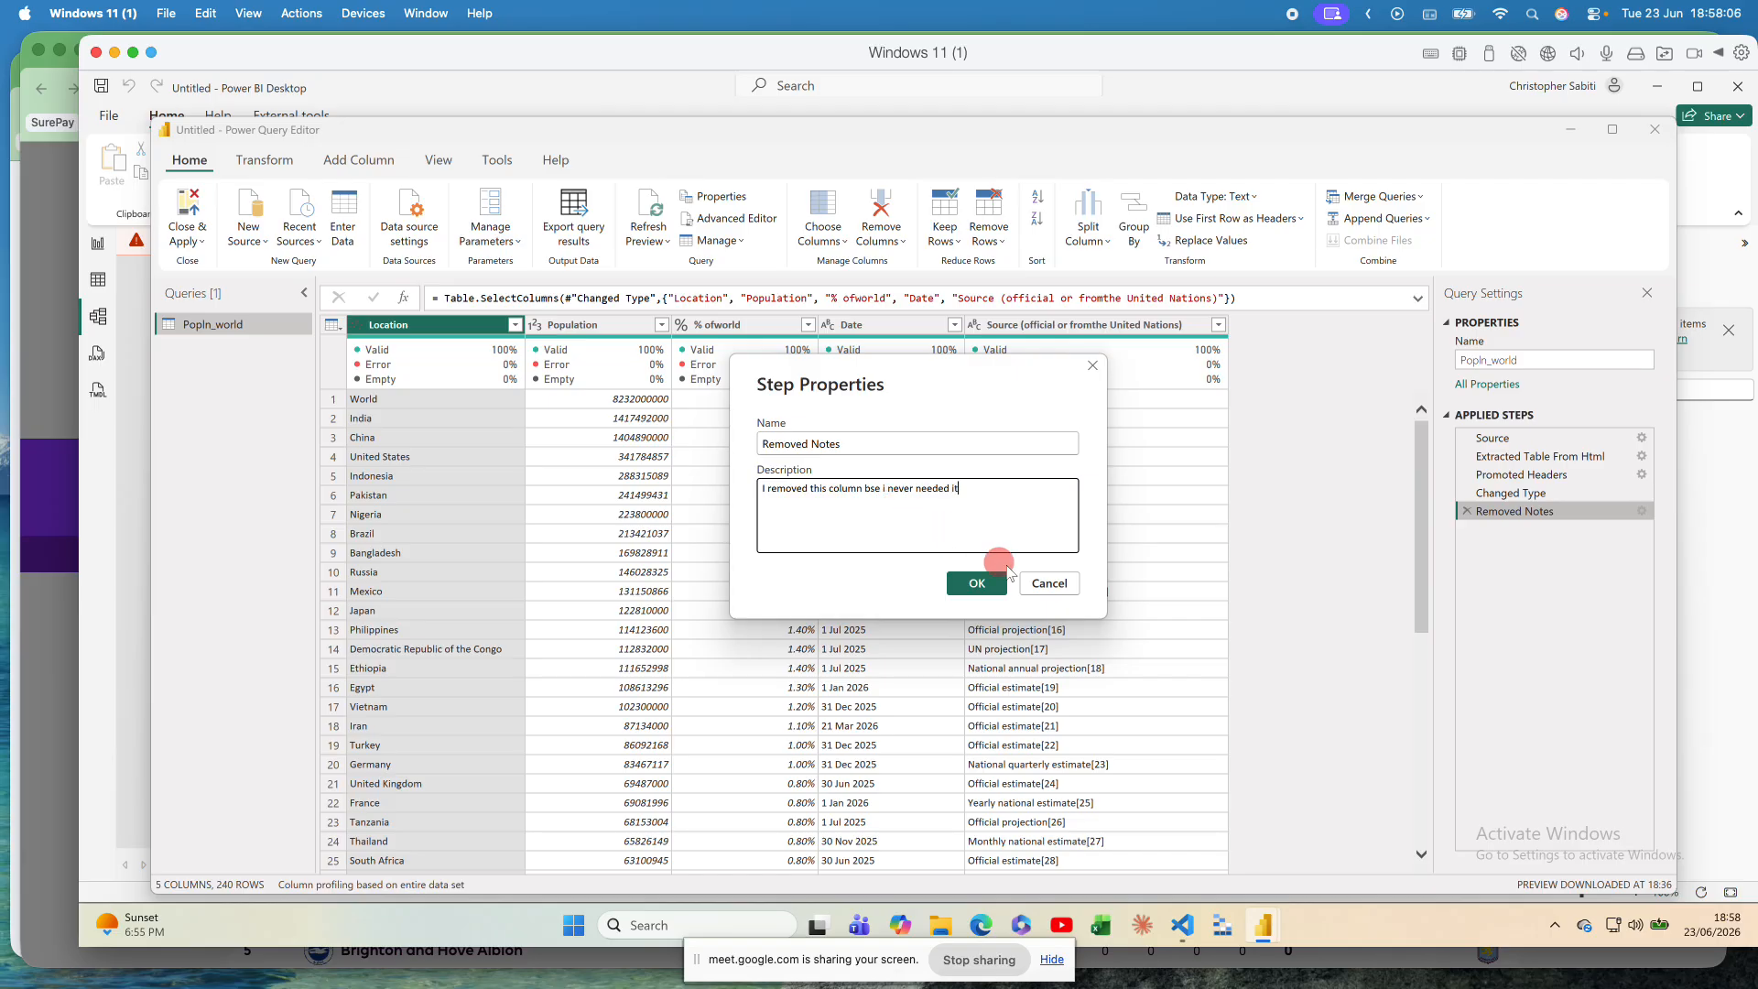
left_click(984, 586)
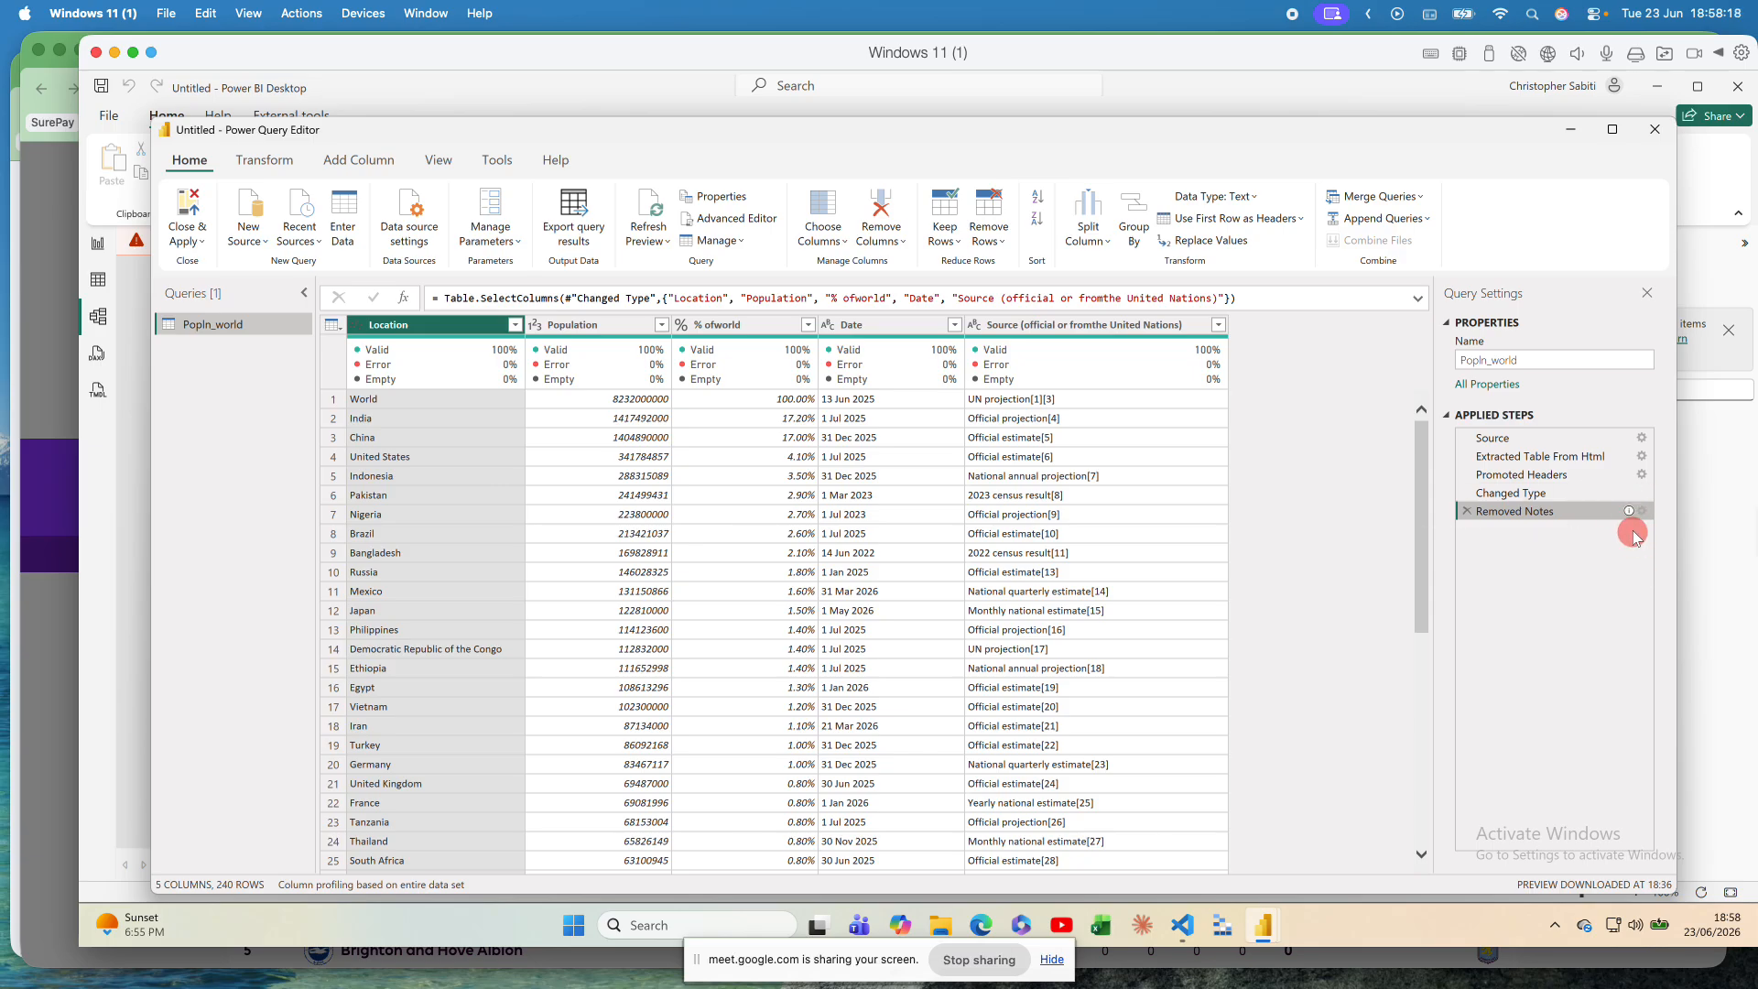
mouse_move(1630, 512)
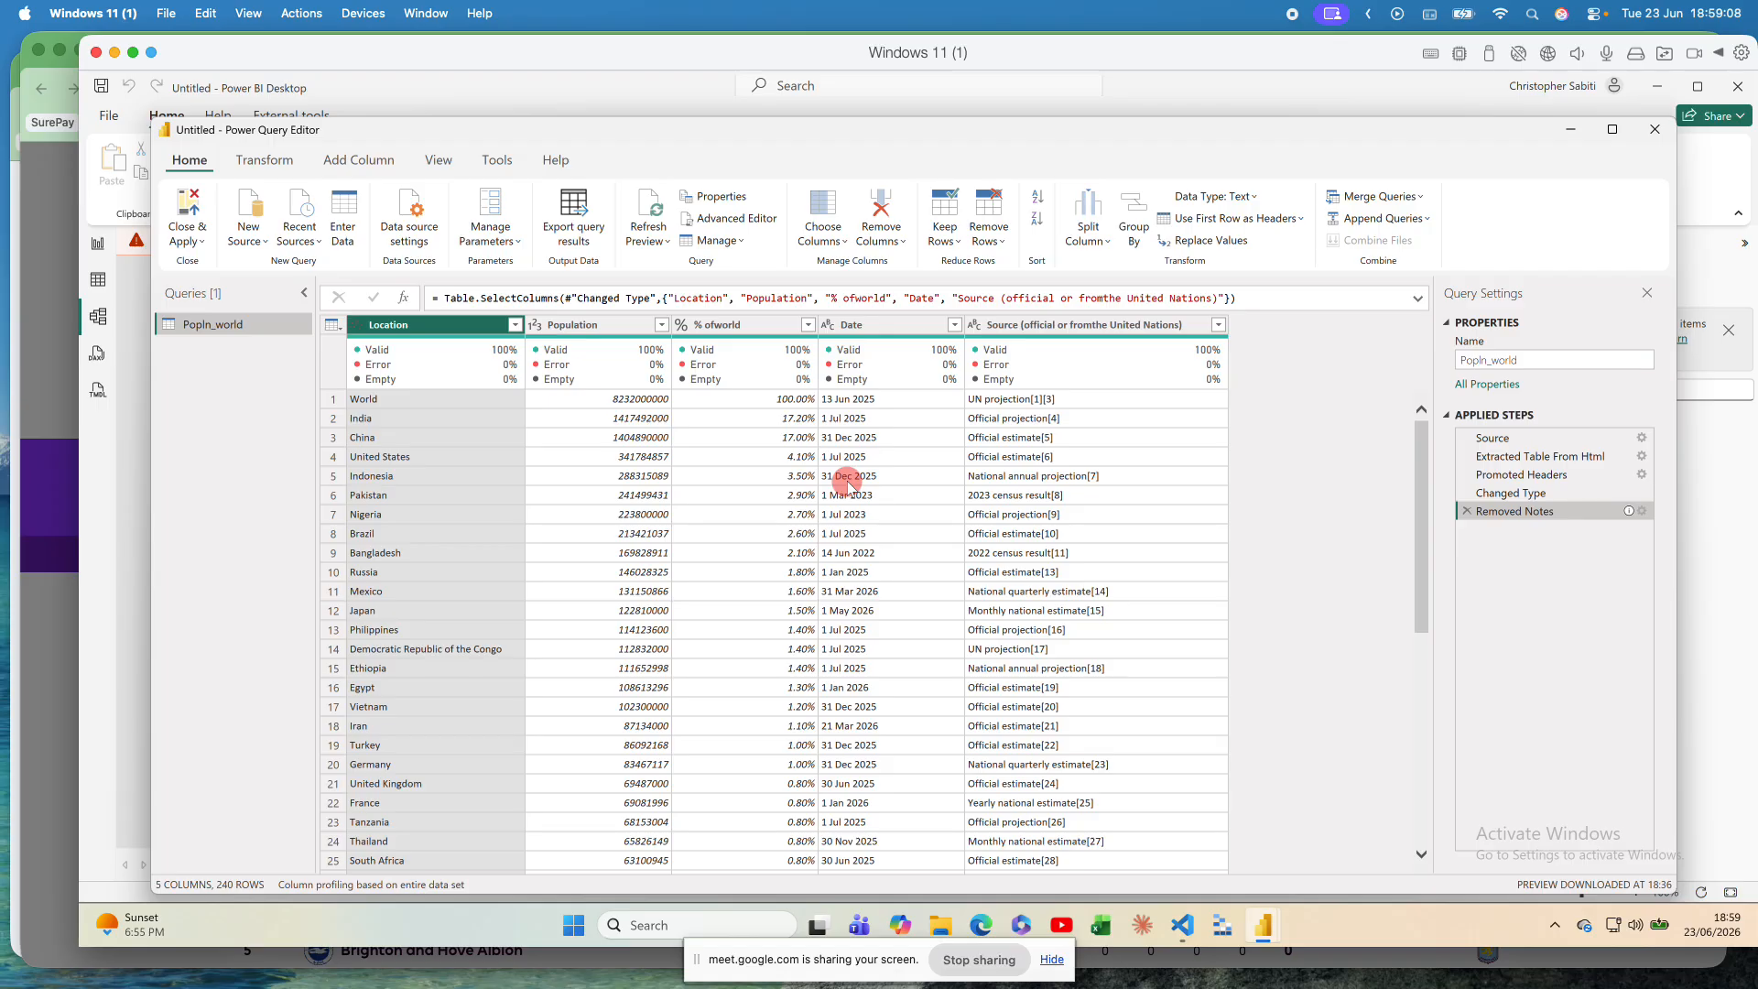
Step: Examine the text entries in the Date column down through the country rows to check how consistently the dates are written
left_click(883, 532)
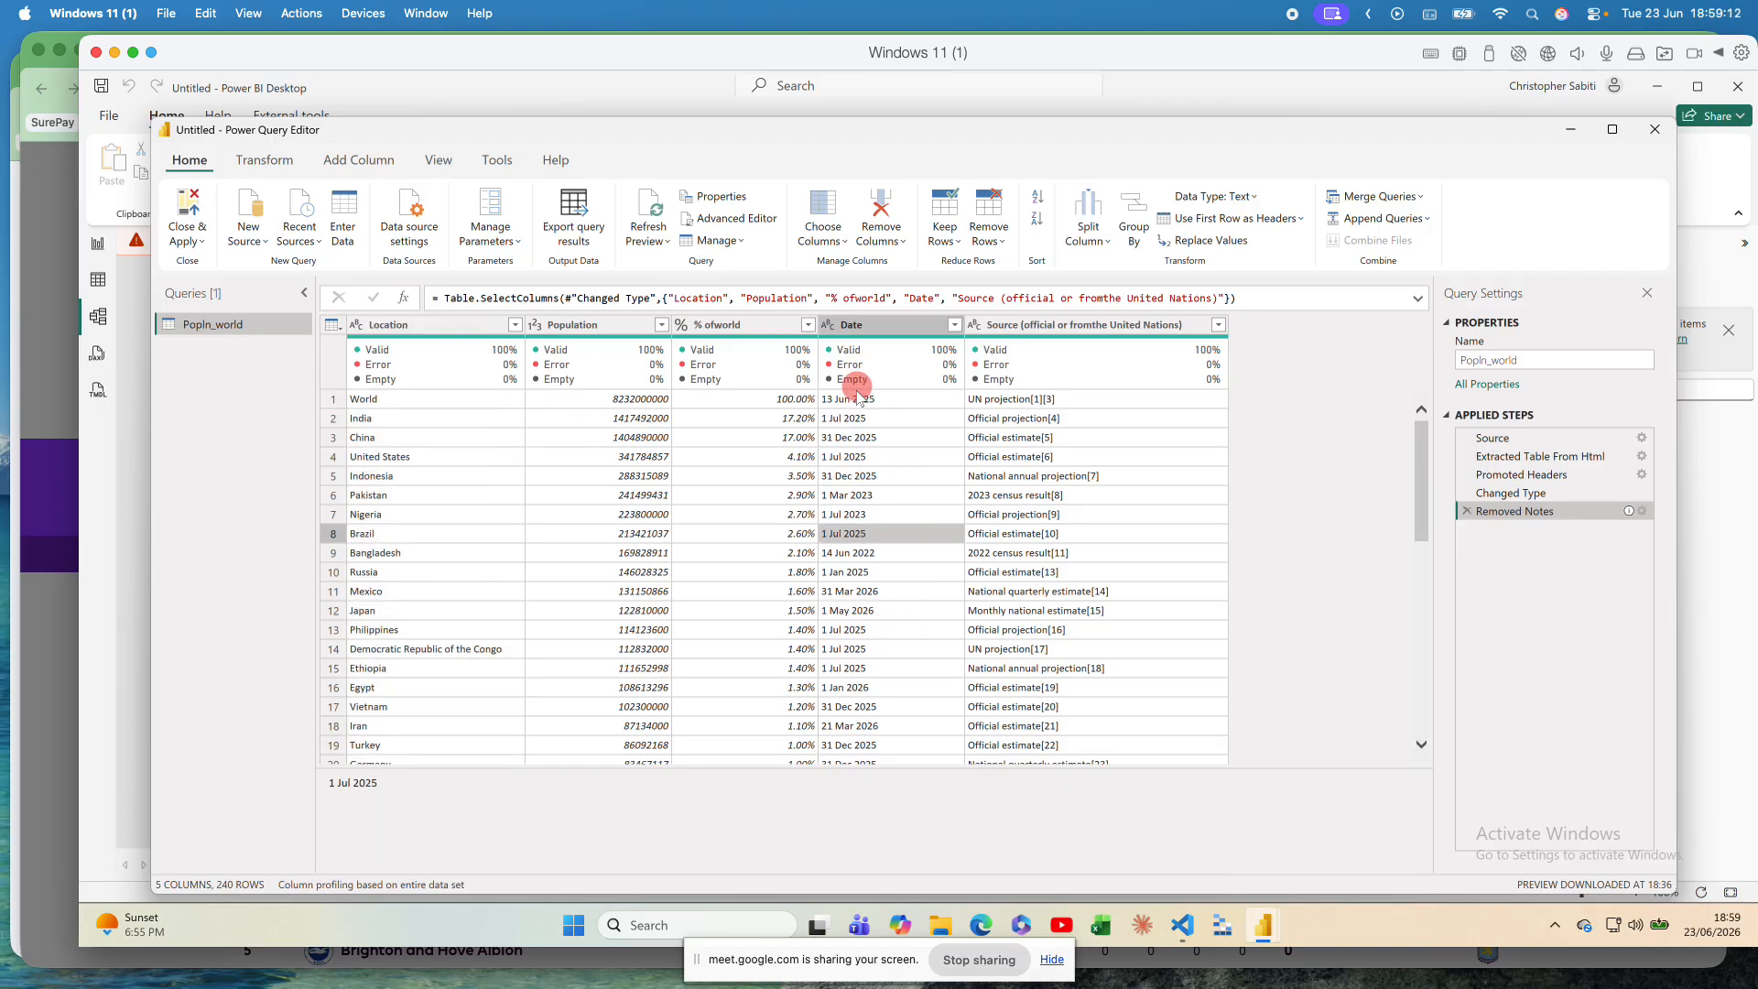
scroll(866, 562, "down", 2)
scroll(865, 563, "up", 2)
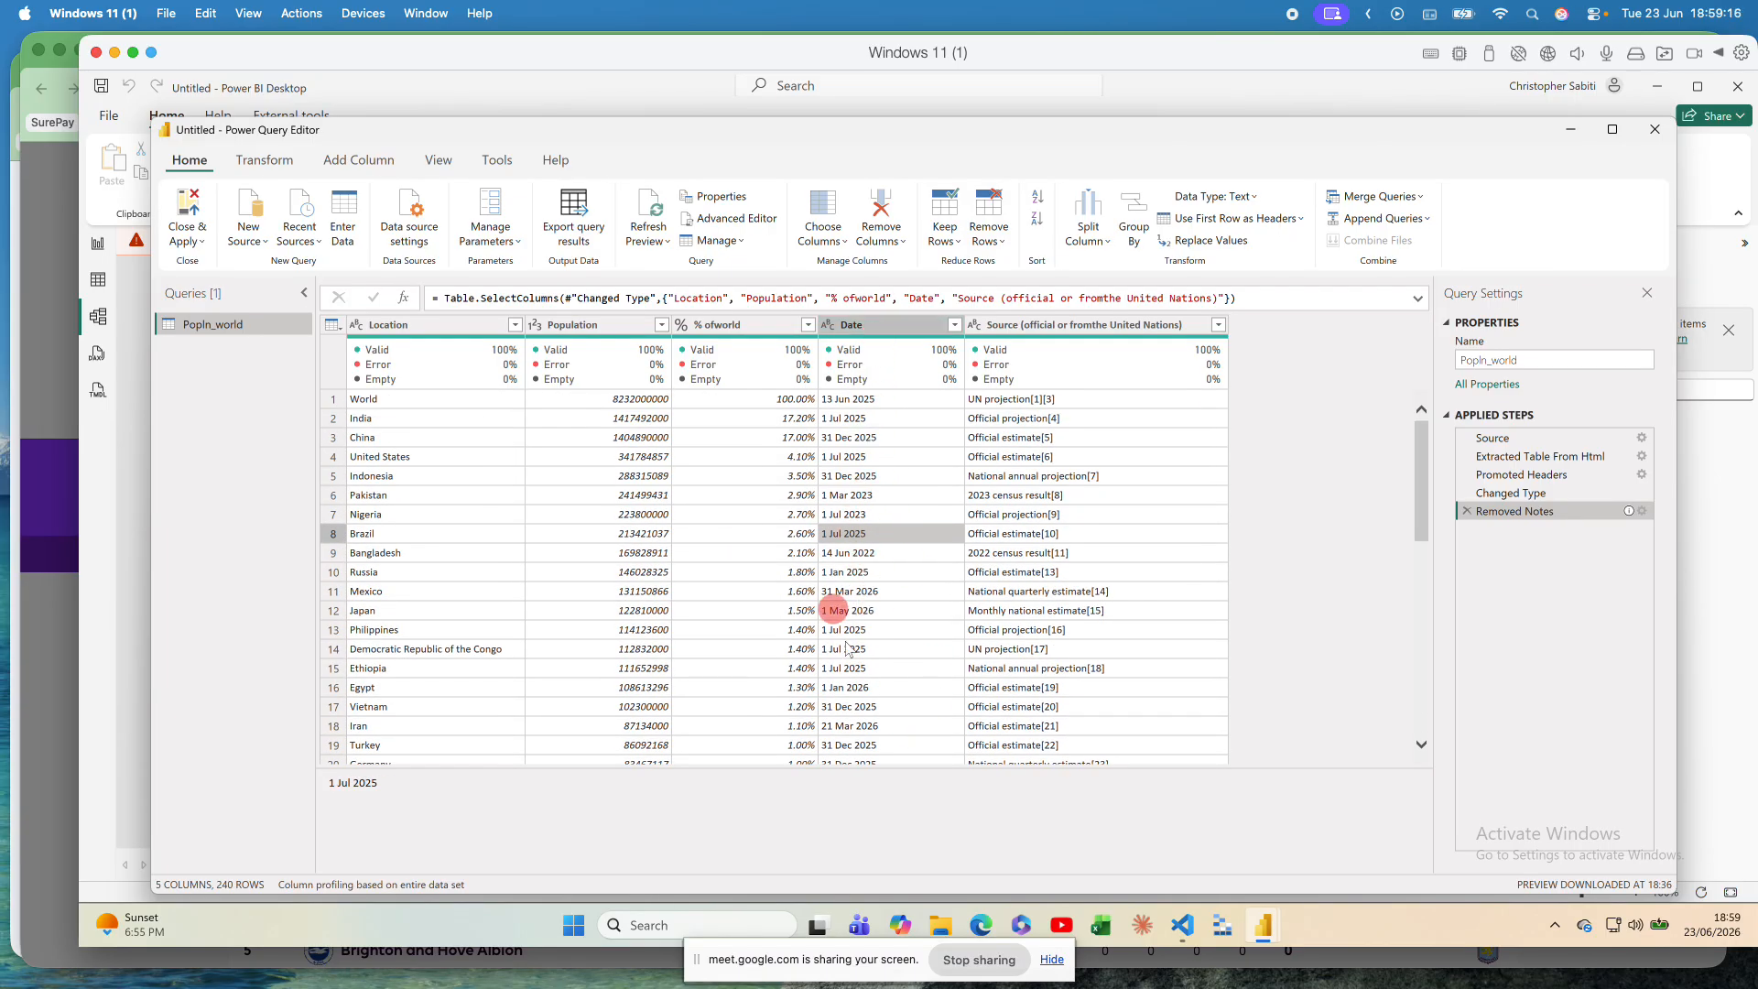
left_click(840, 330)
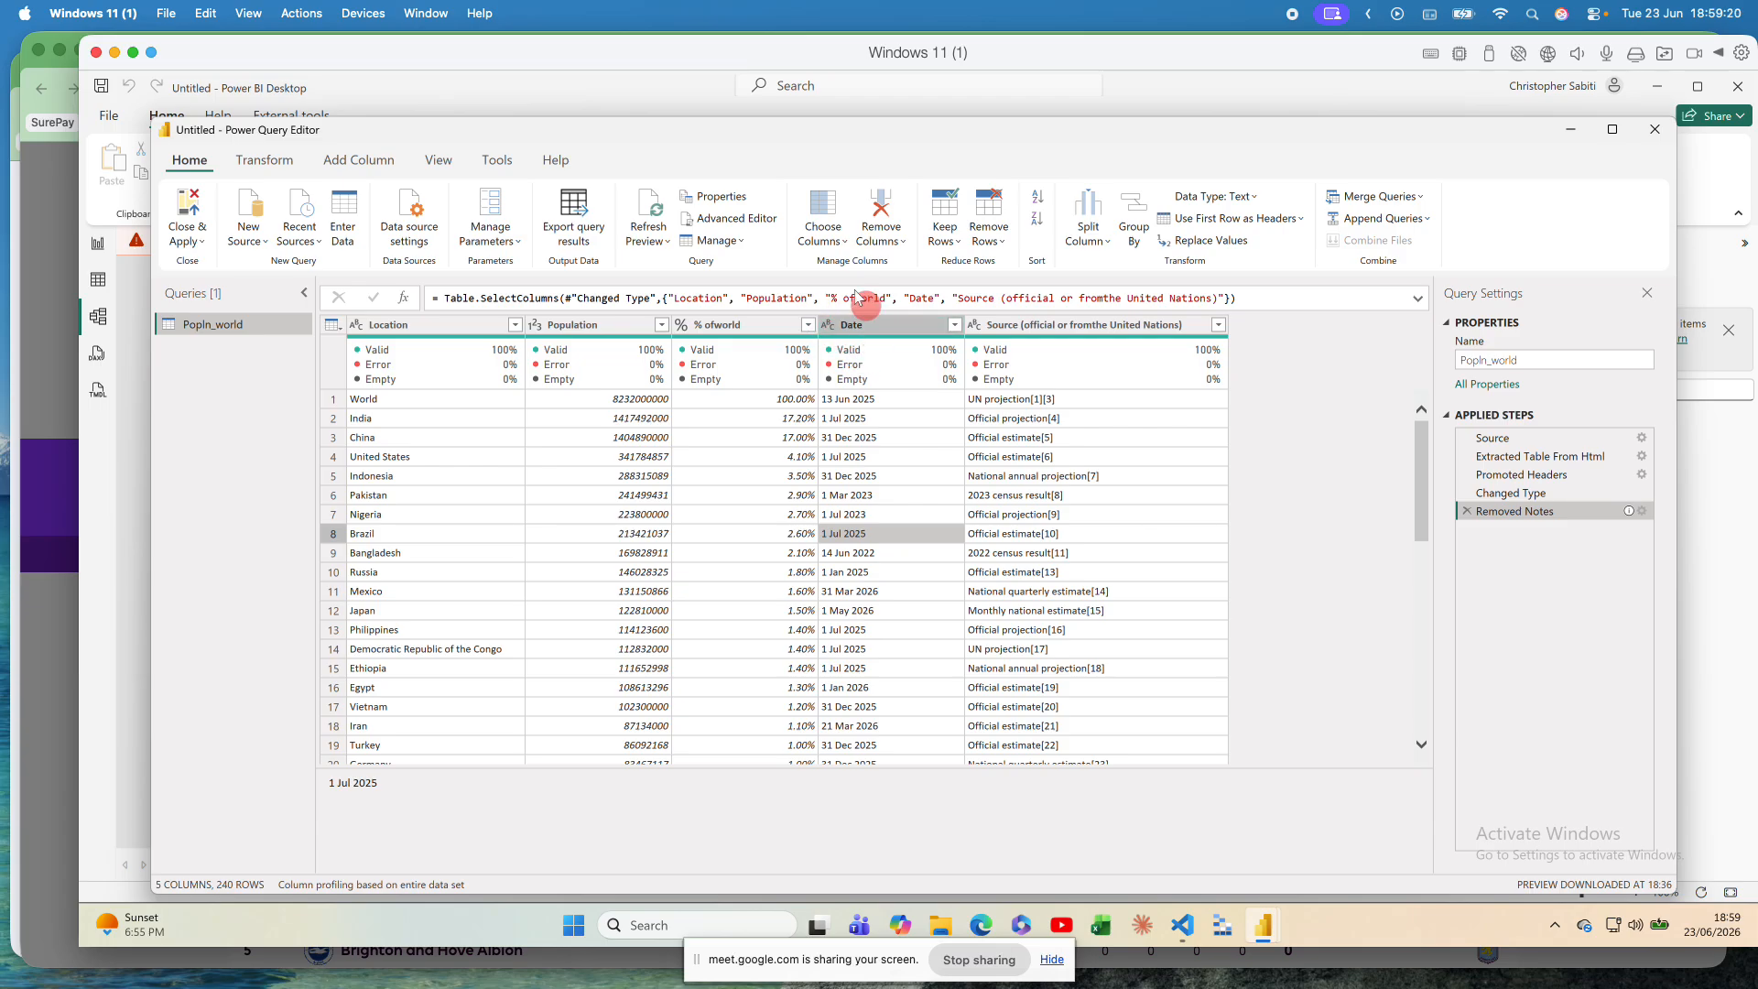
mouse_move(849, 380)
scroll(890, 489, "down", 4)
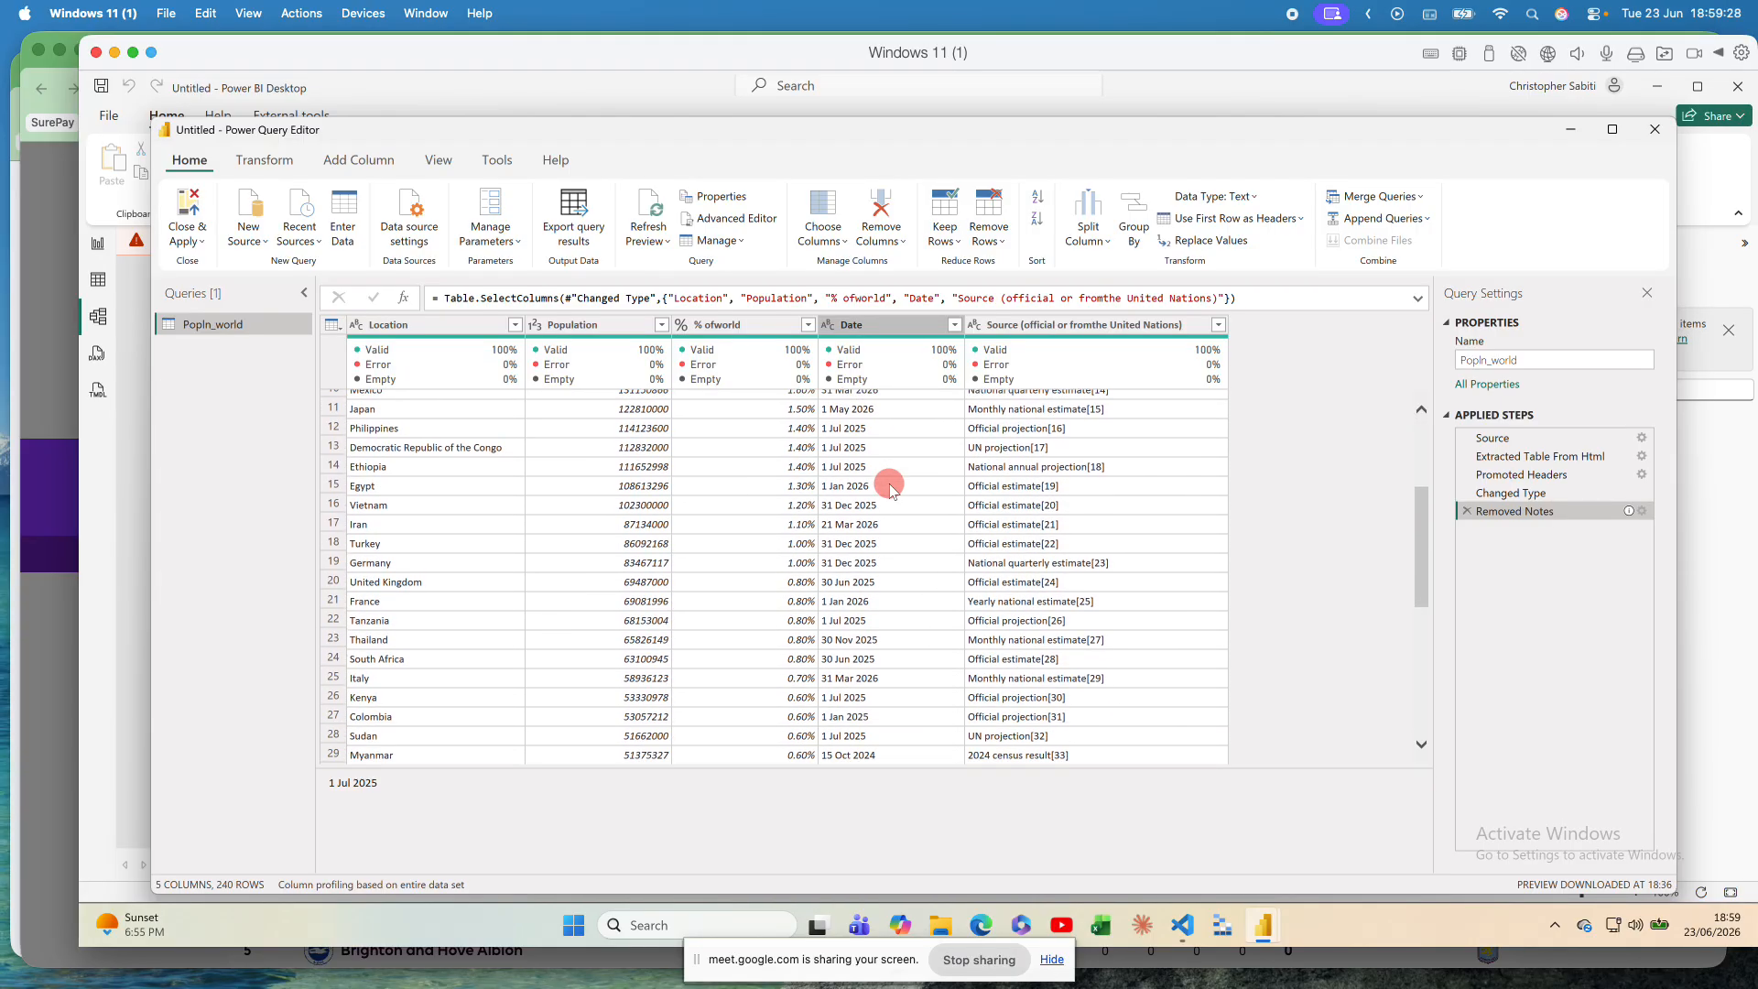
scroll(890, 489, "down", 8)
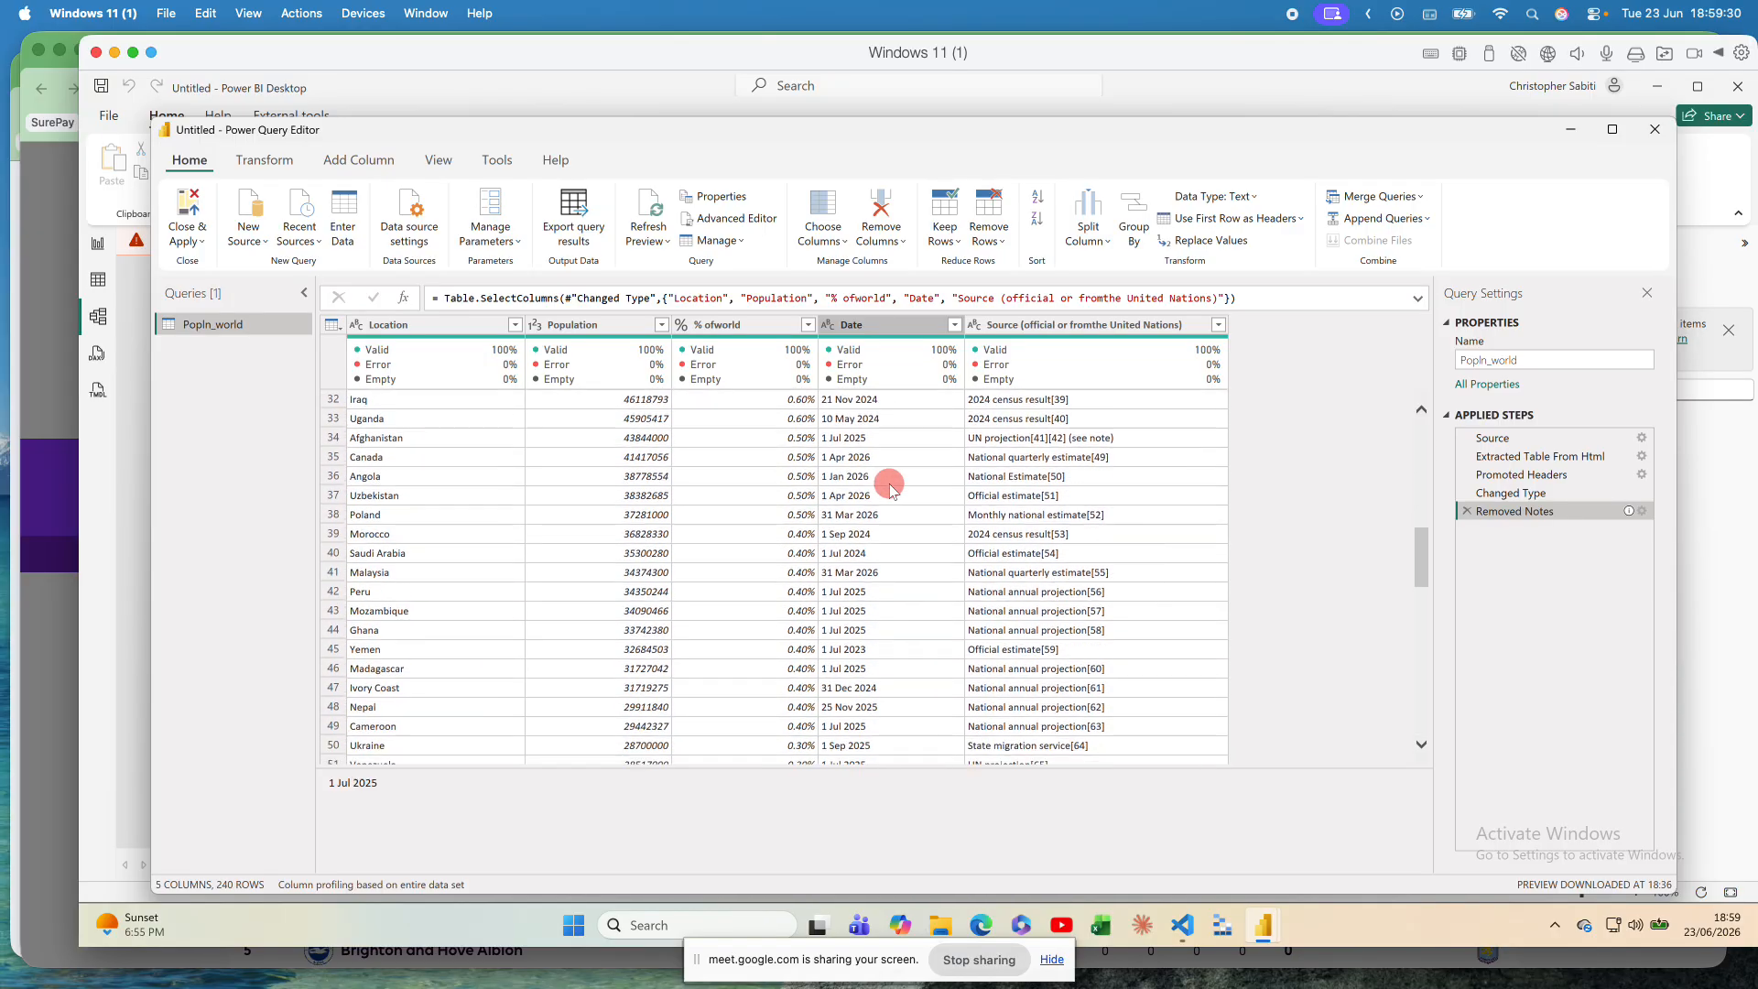
scroll(890, 488, "down", 16)
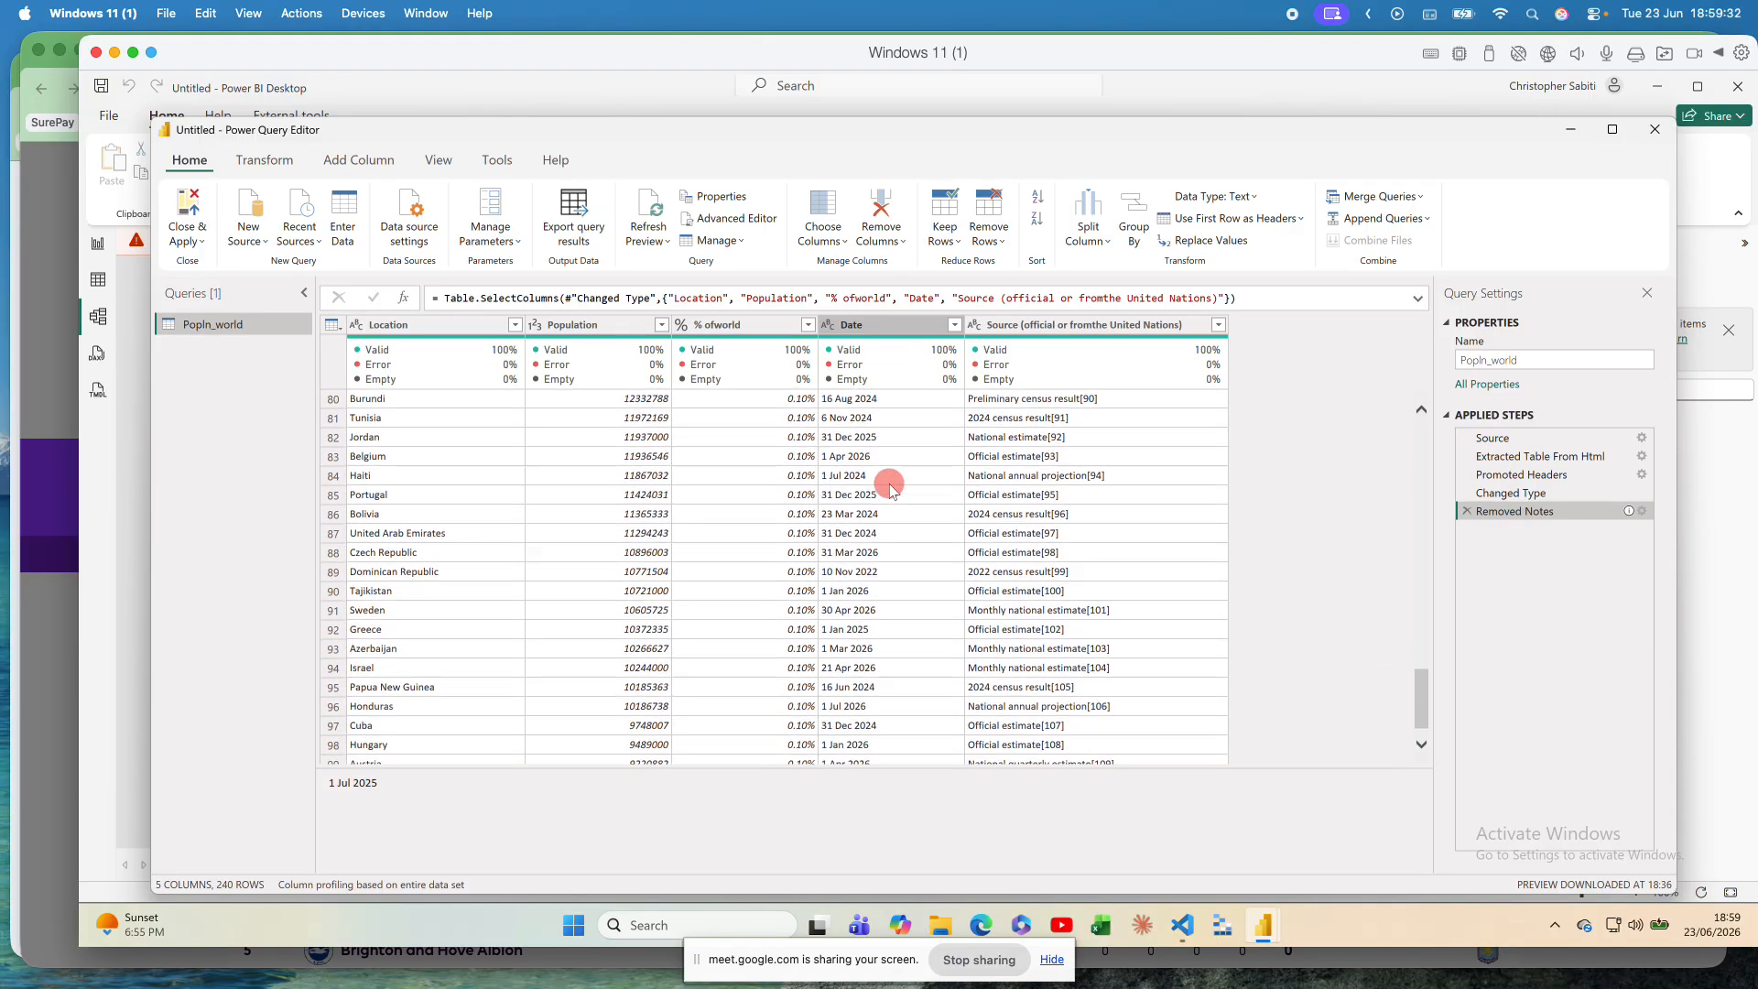
scroll(890, 488, "down", 7)
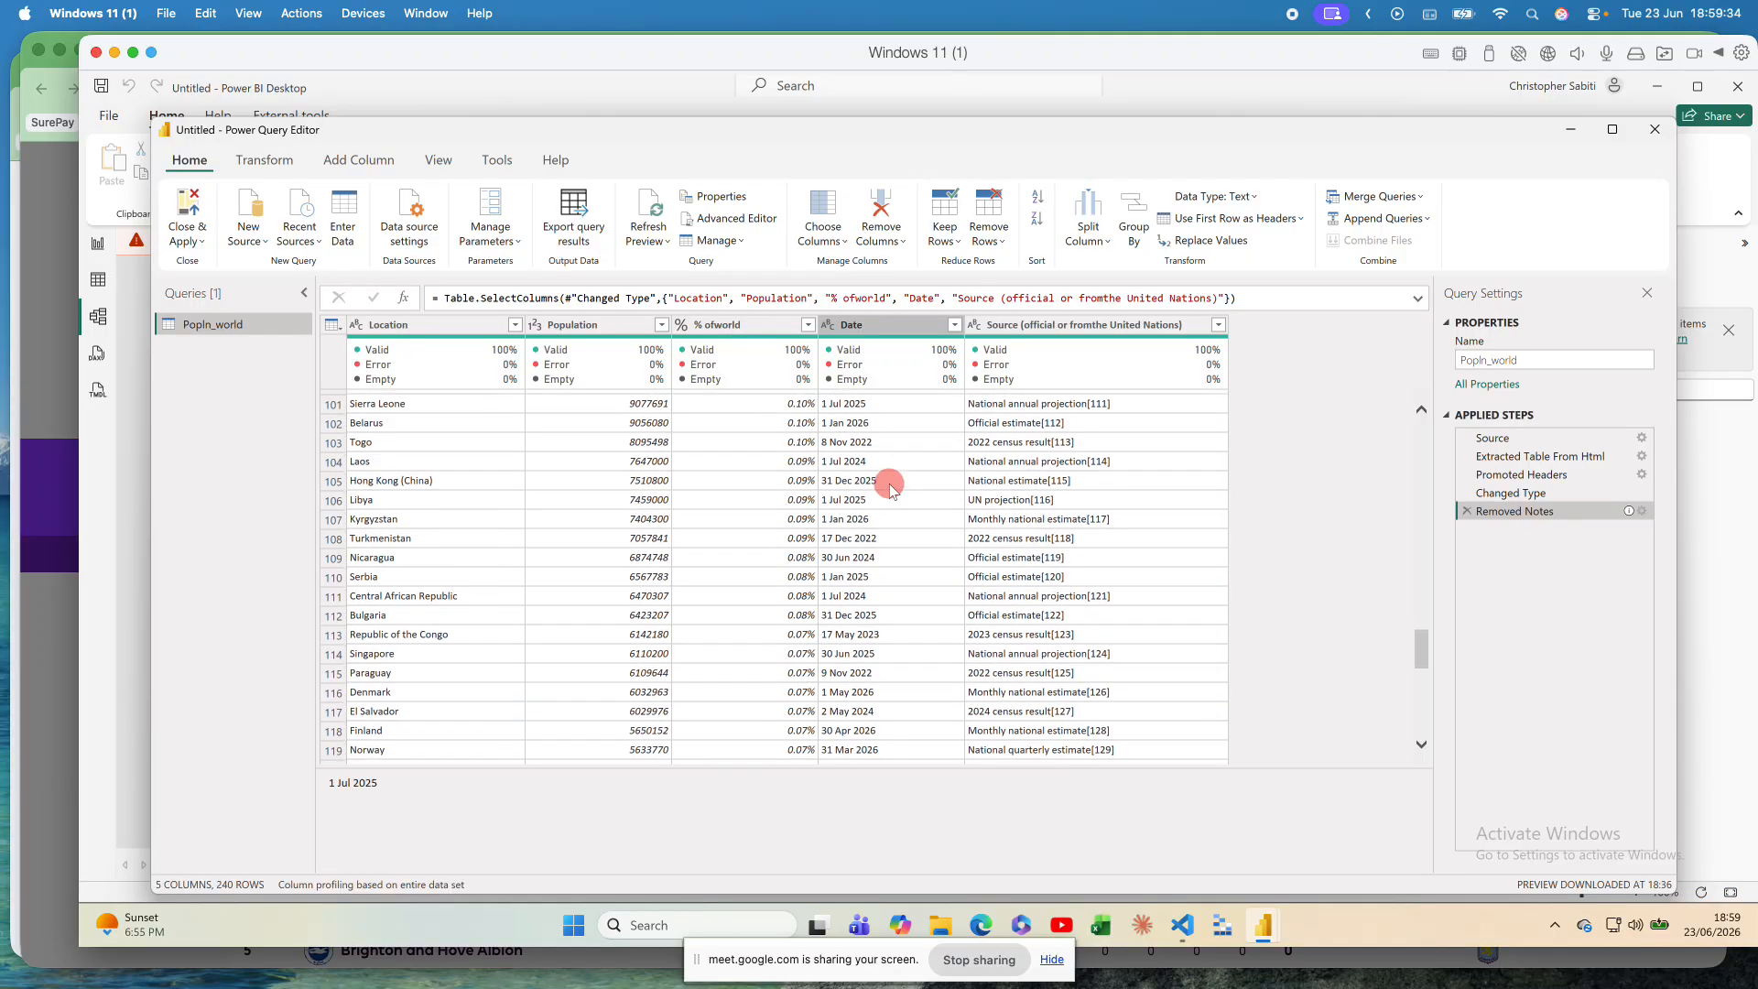
scroll(889, 488, "down", 3)
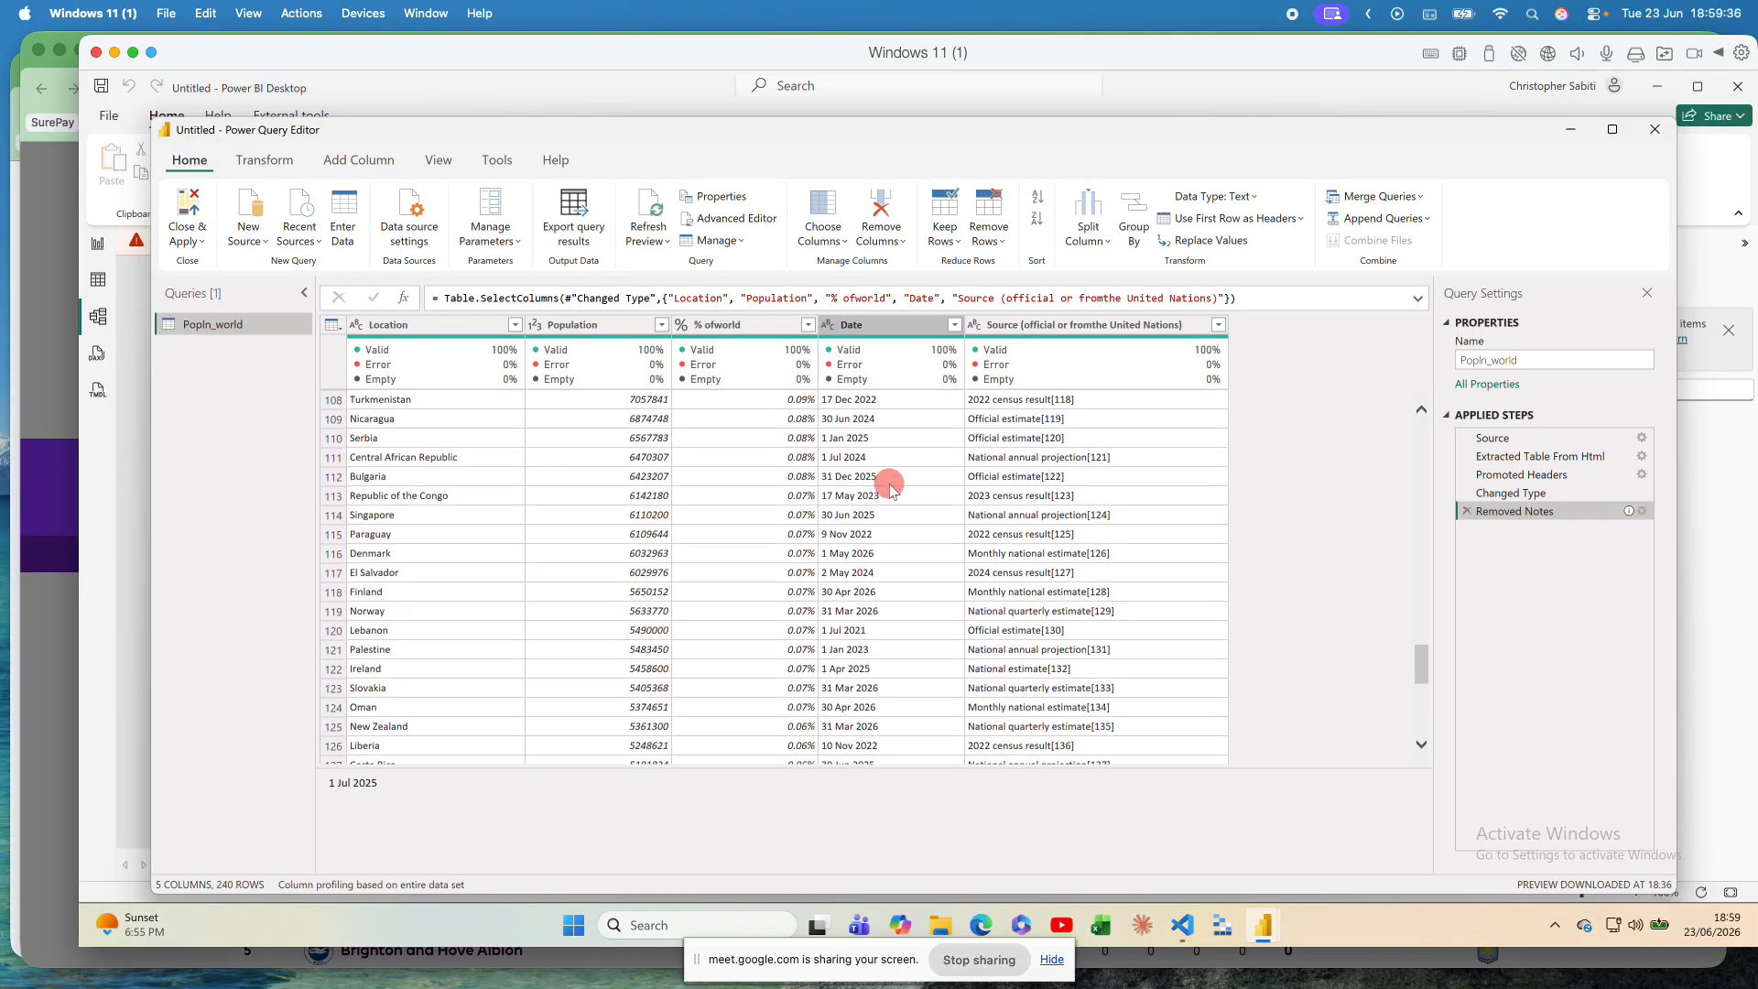
scroll(890, 488, "down", 8)
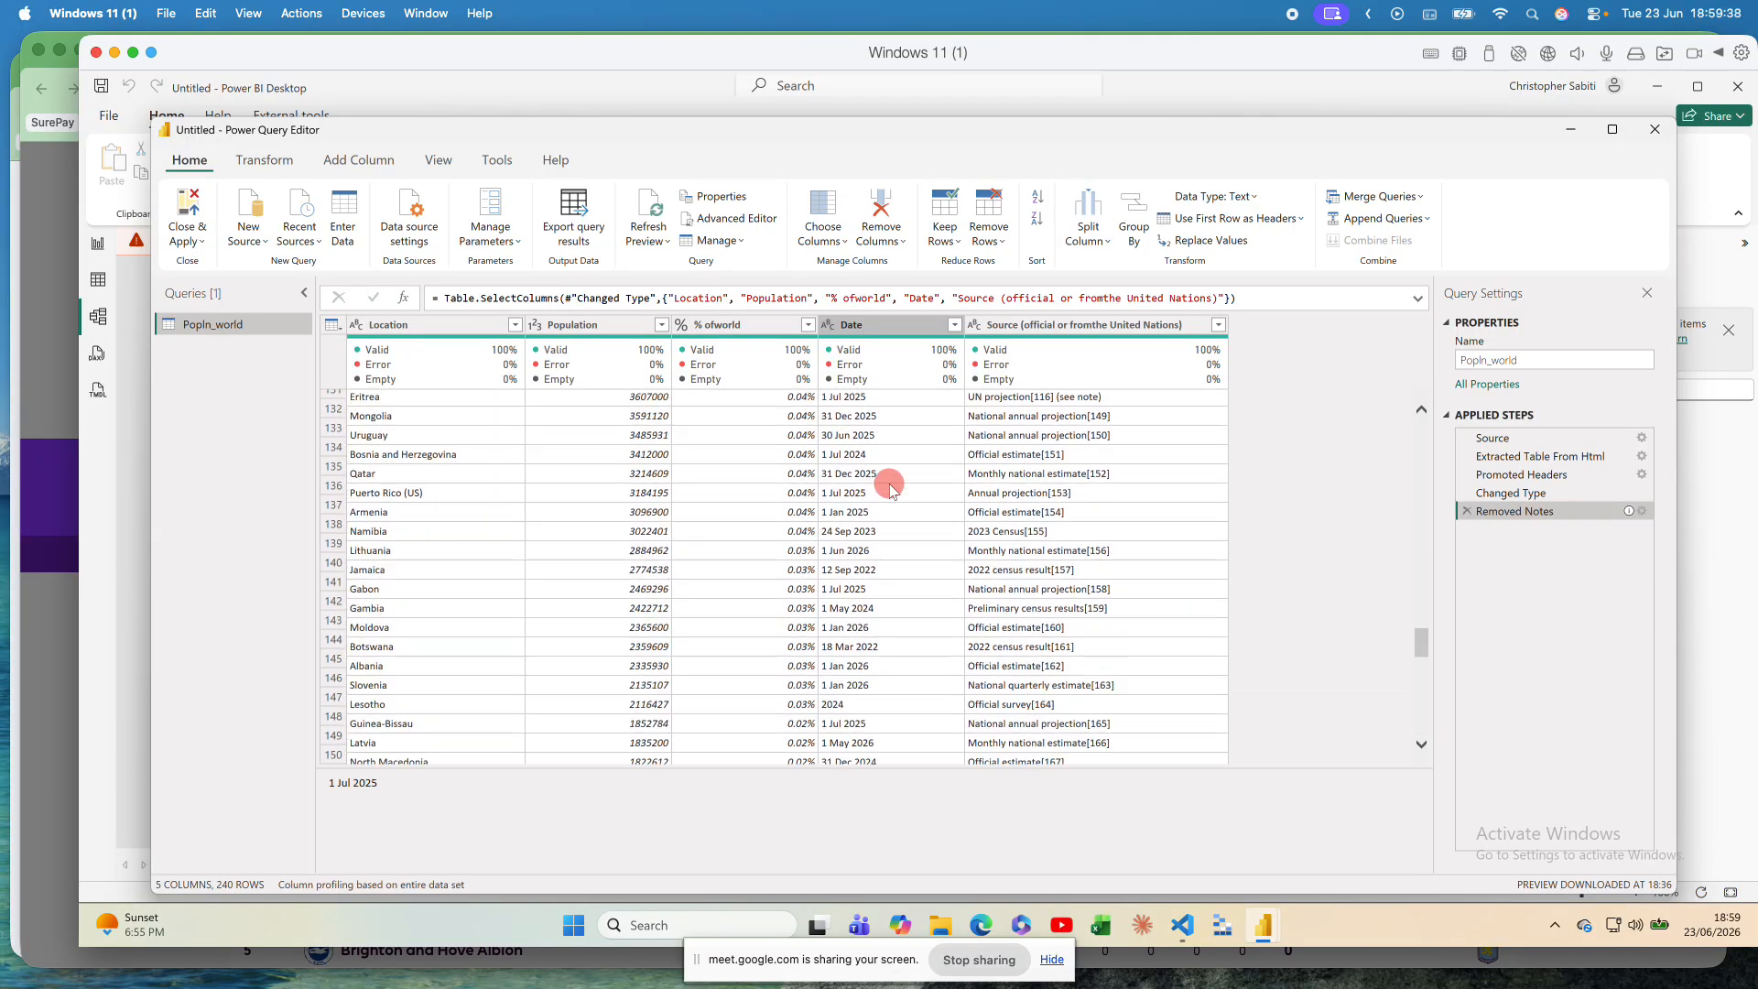
scroll(890, 488, "down", 5)
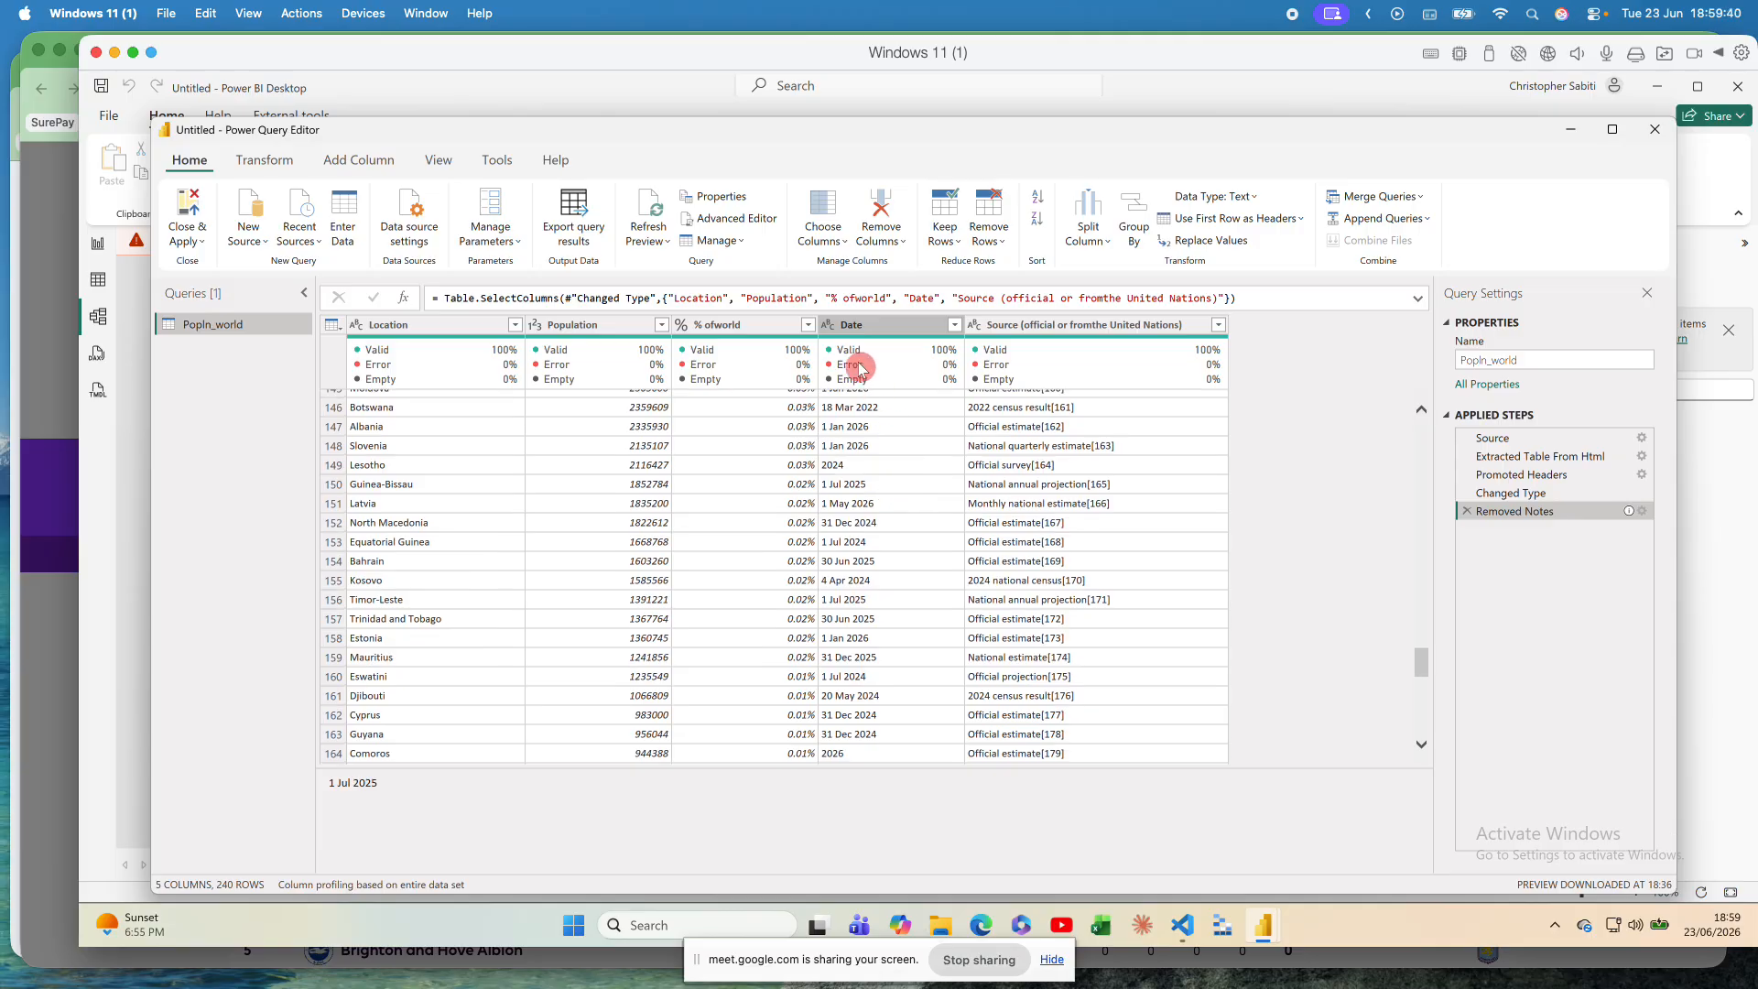
Step: Inspect the full Date values recorded for Lesotho, Comoros and Bhutan
left_click(840, 467)
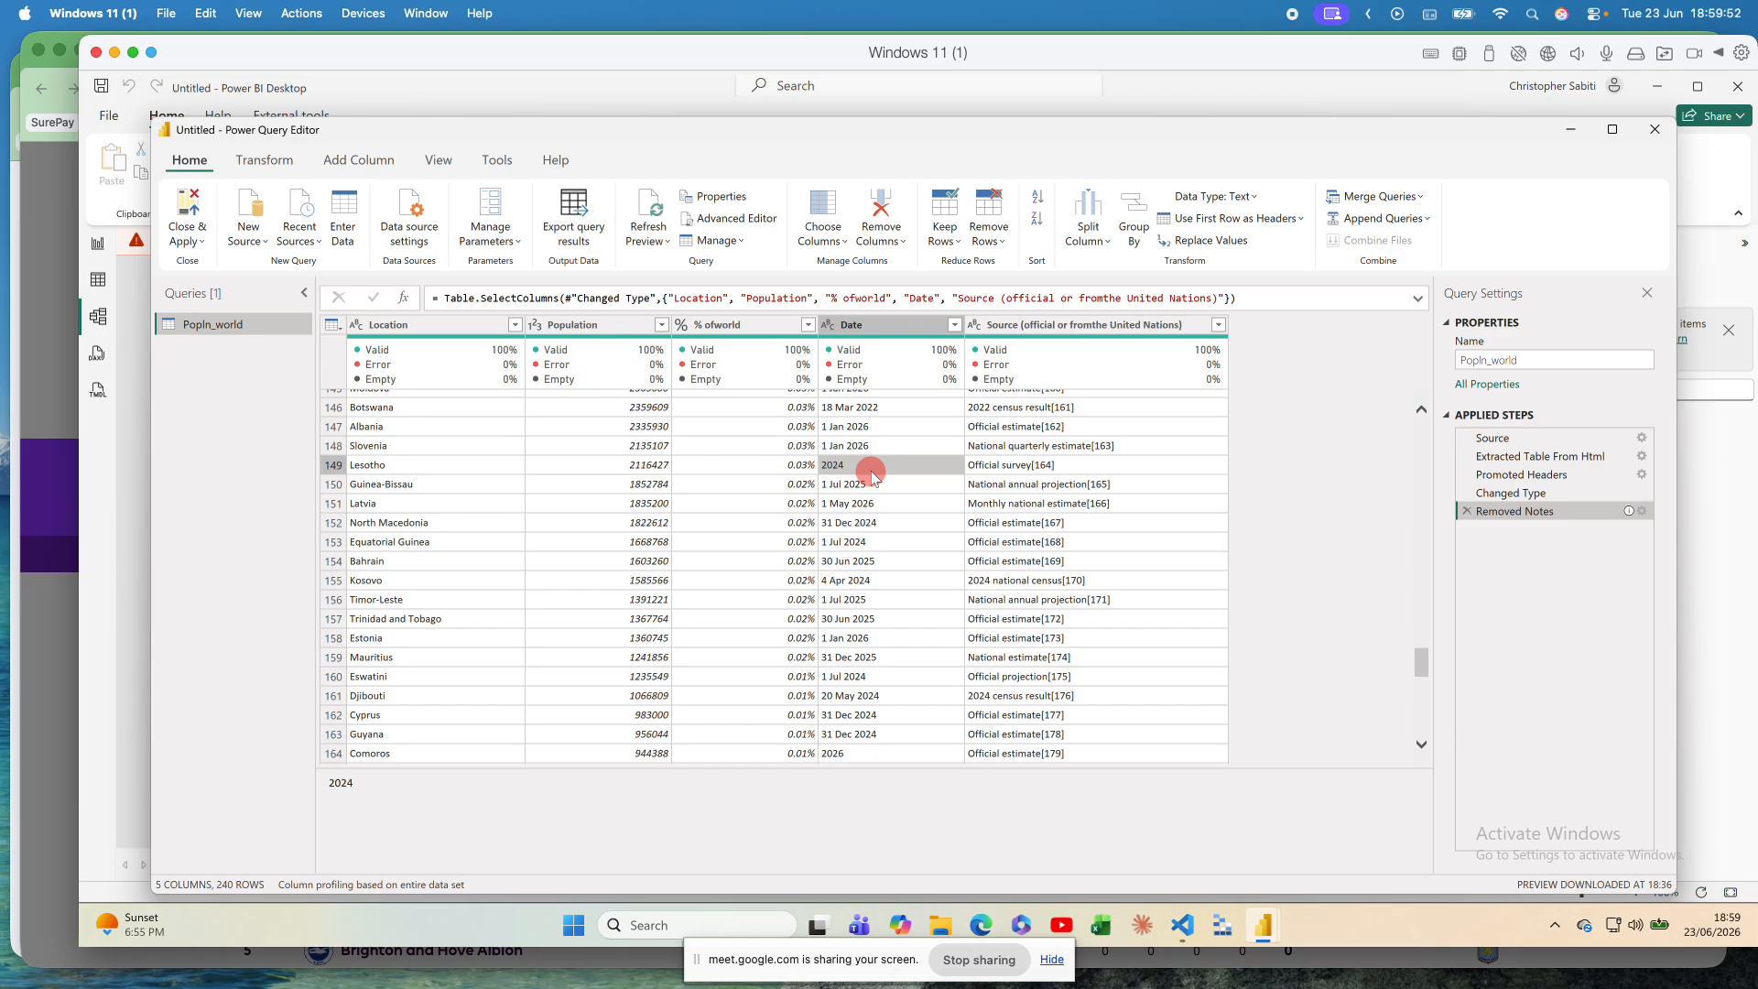
scroll(870, 473, "down", 2)
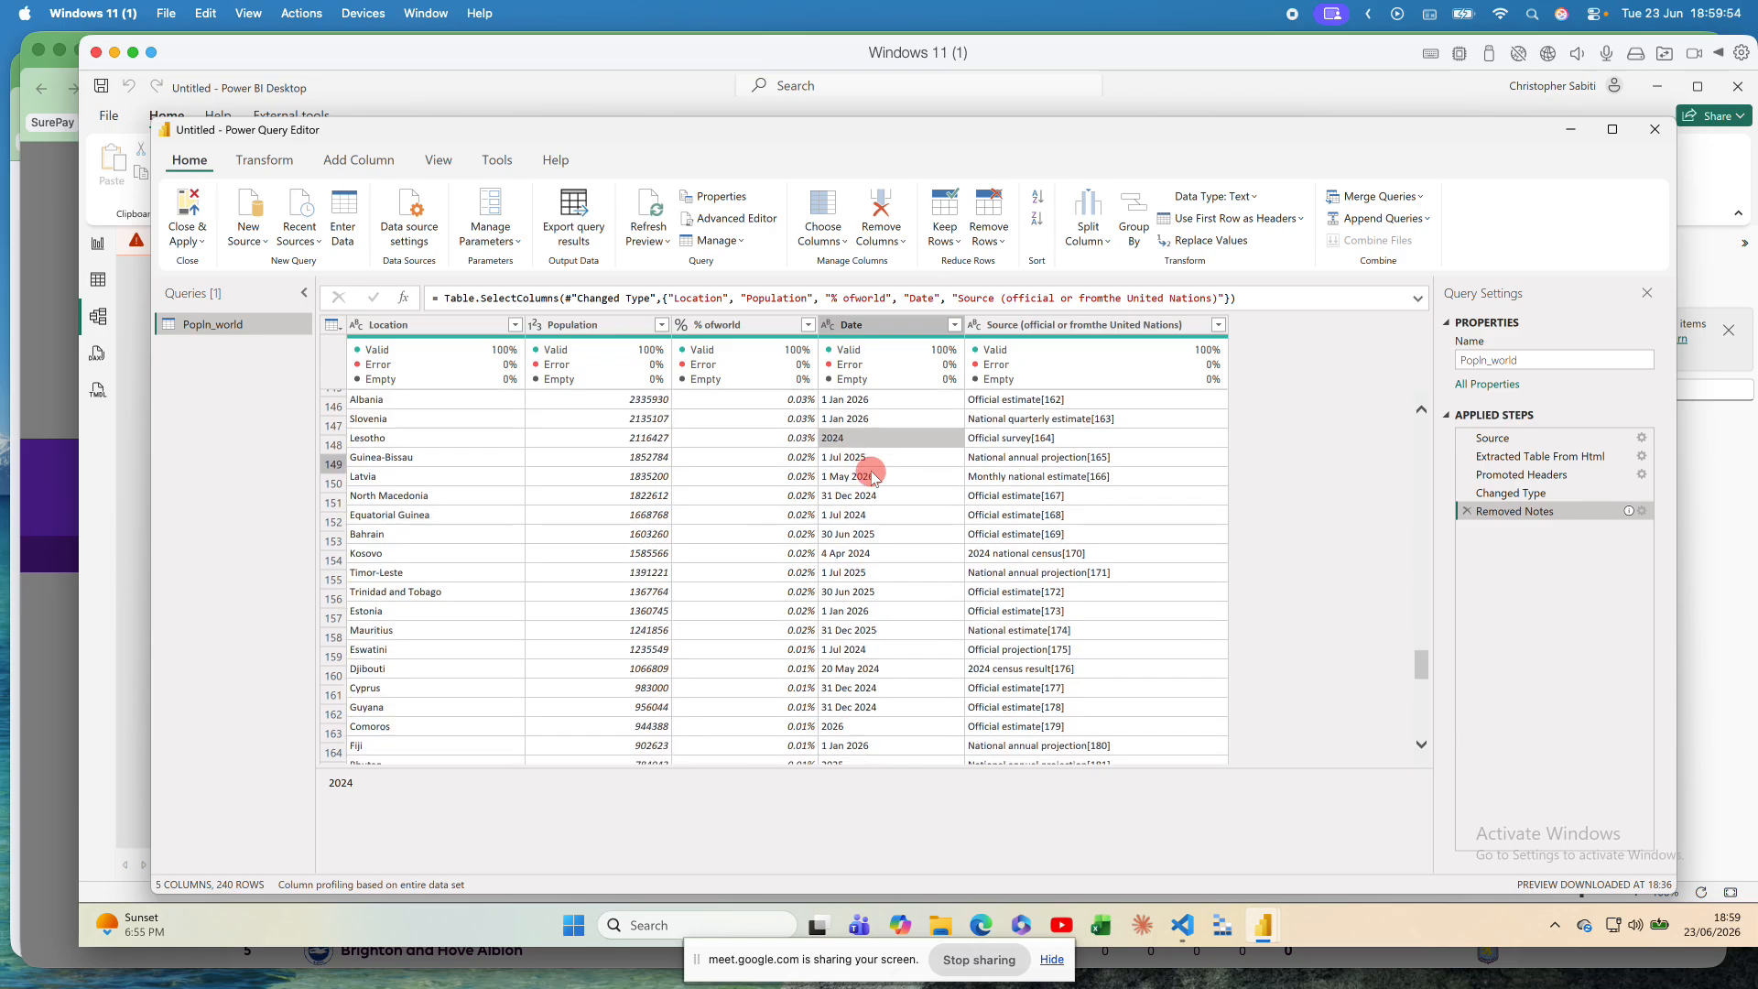
left_click(853, 638)
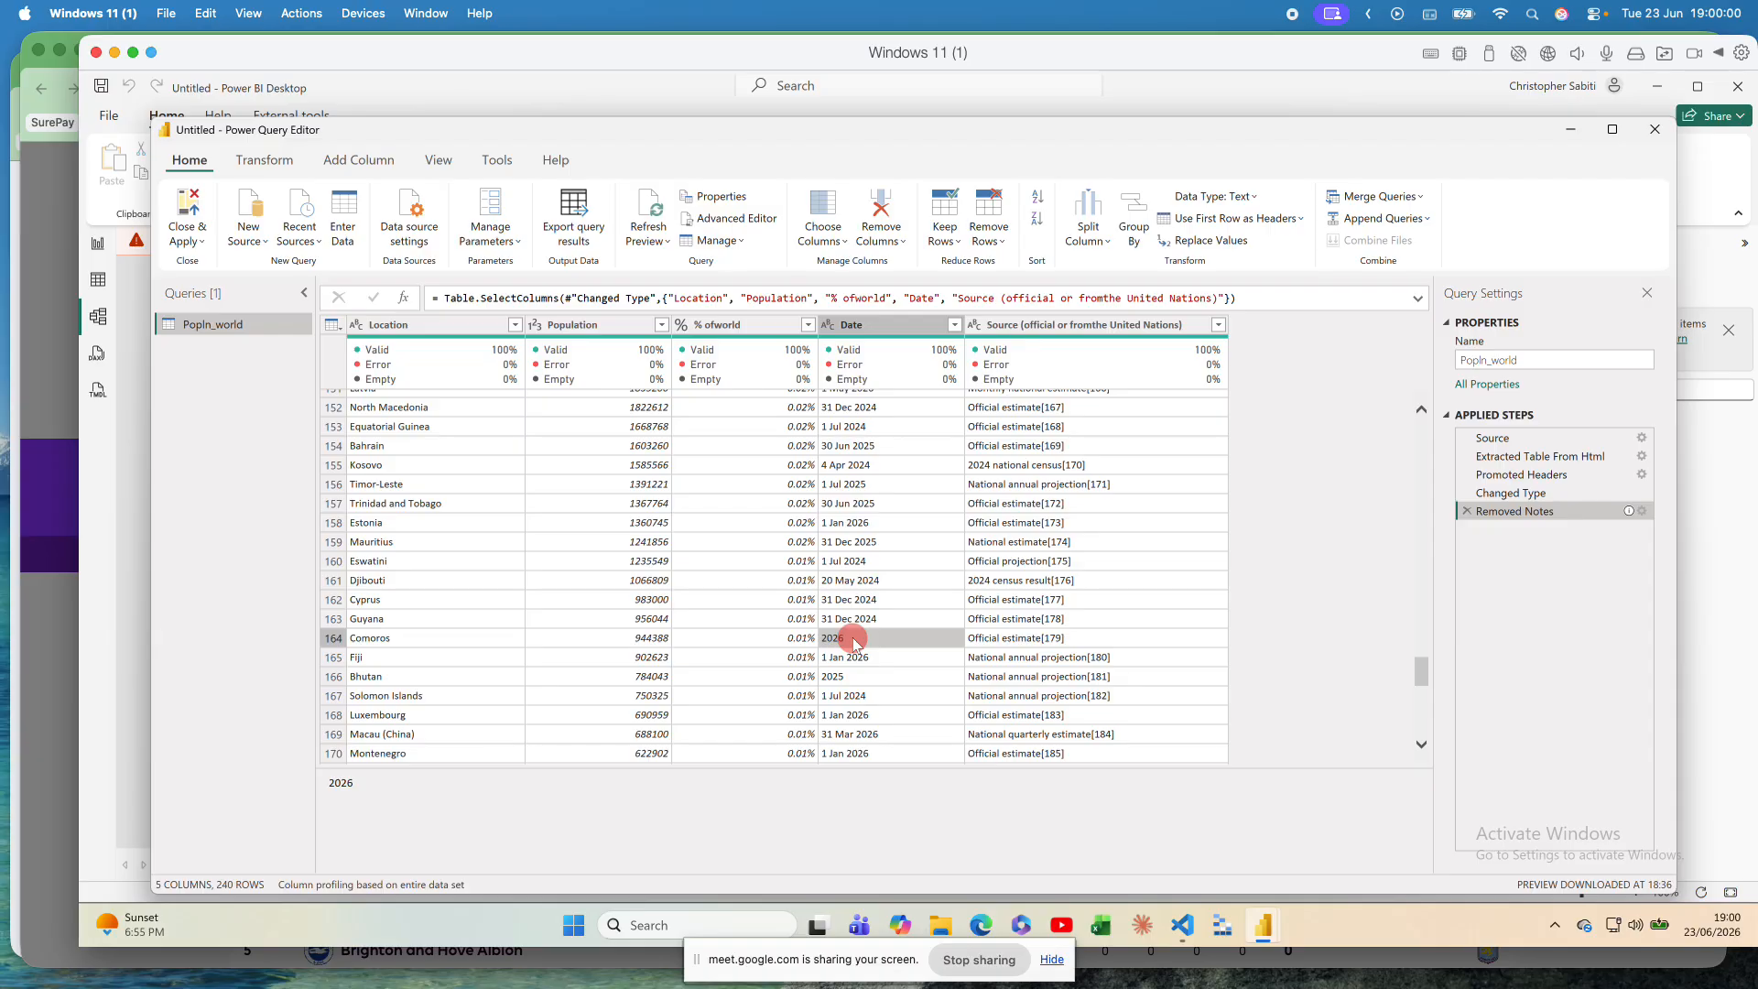
left_click(842, 677)
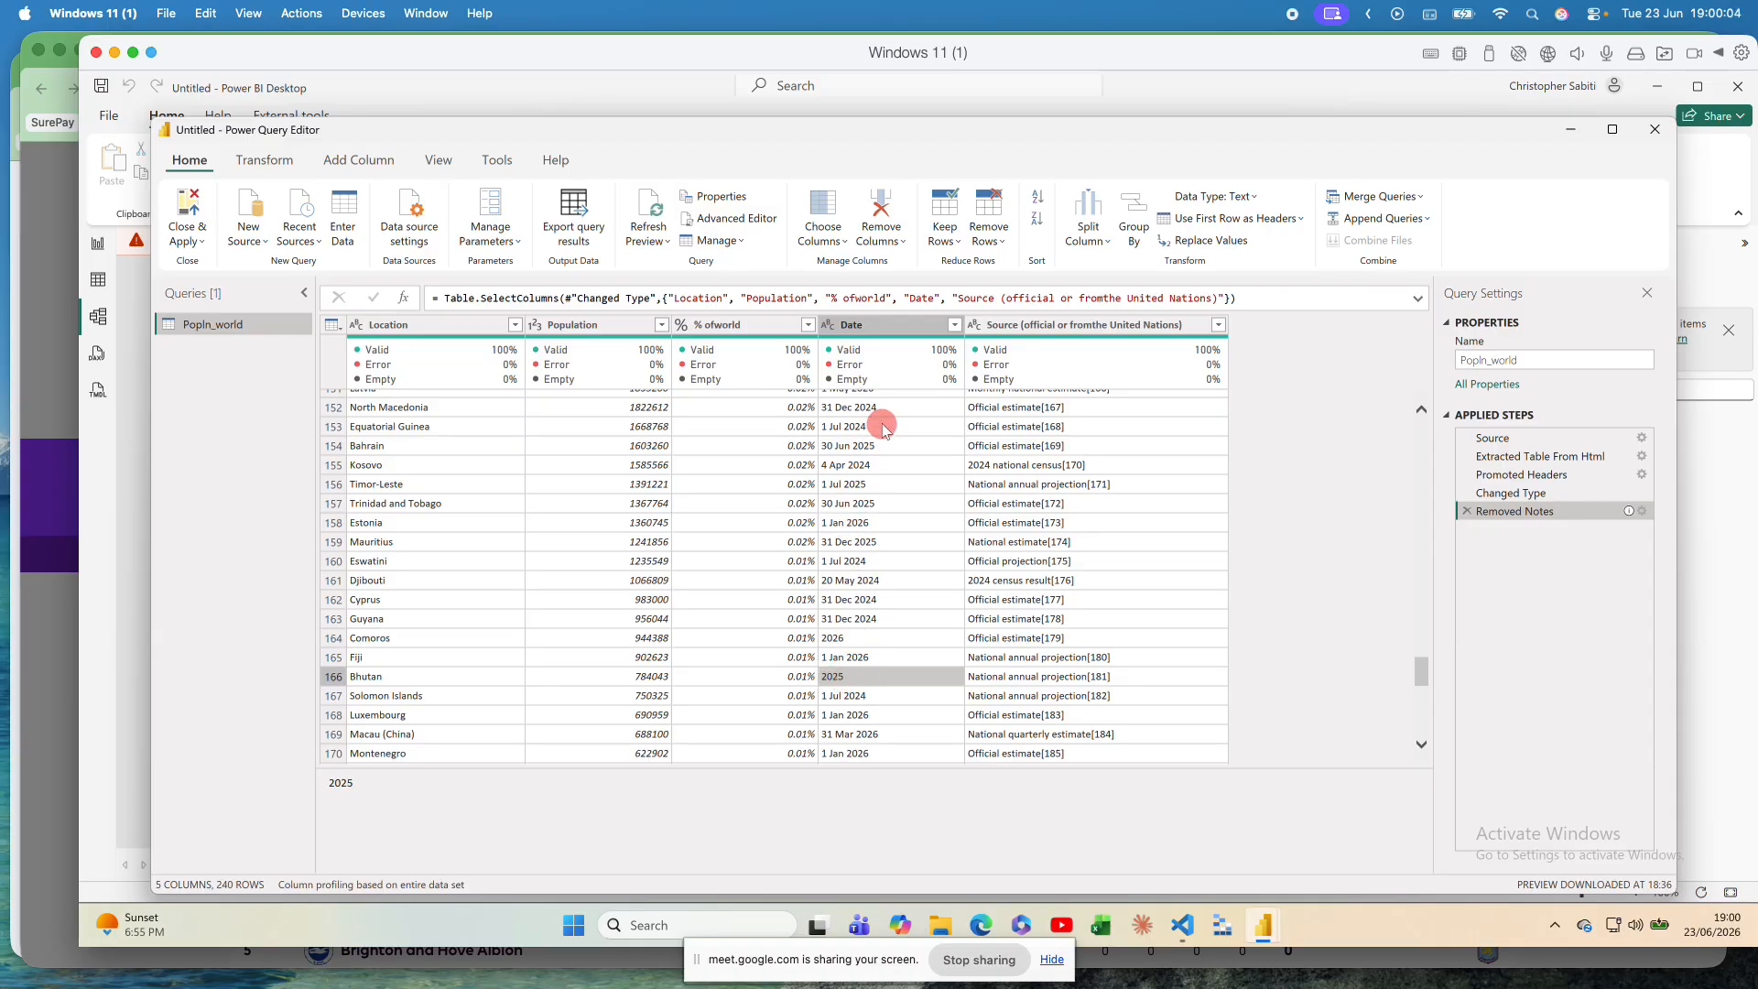
Step: Change the Date column's data type from Text to Date
scroll(858, 682, "up", 2)
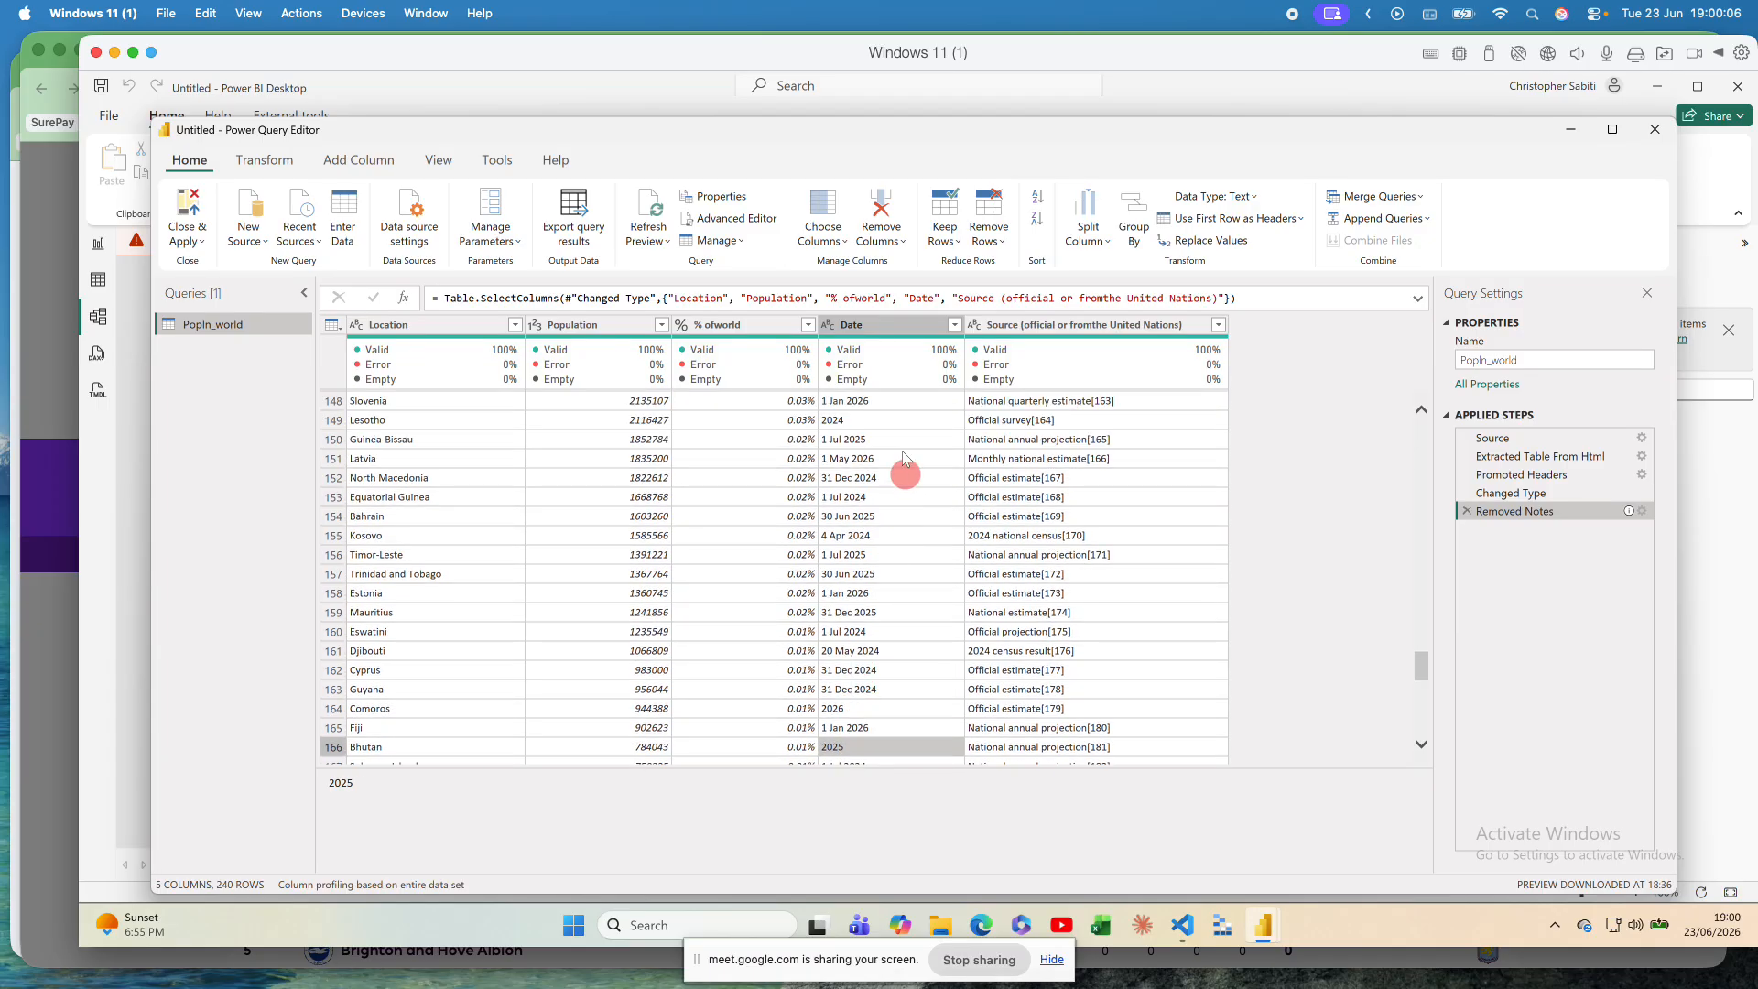
left_click(830, 327)
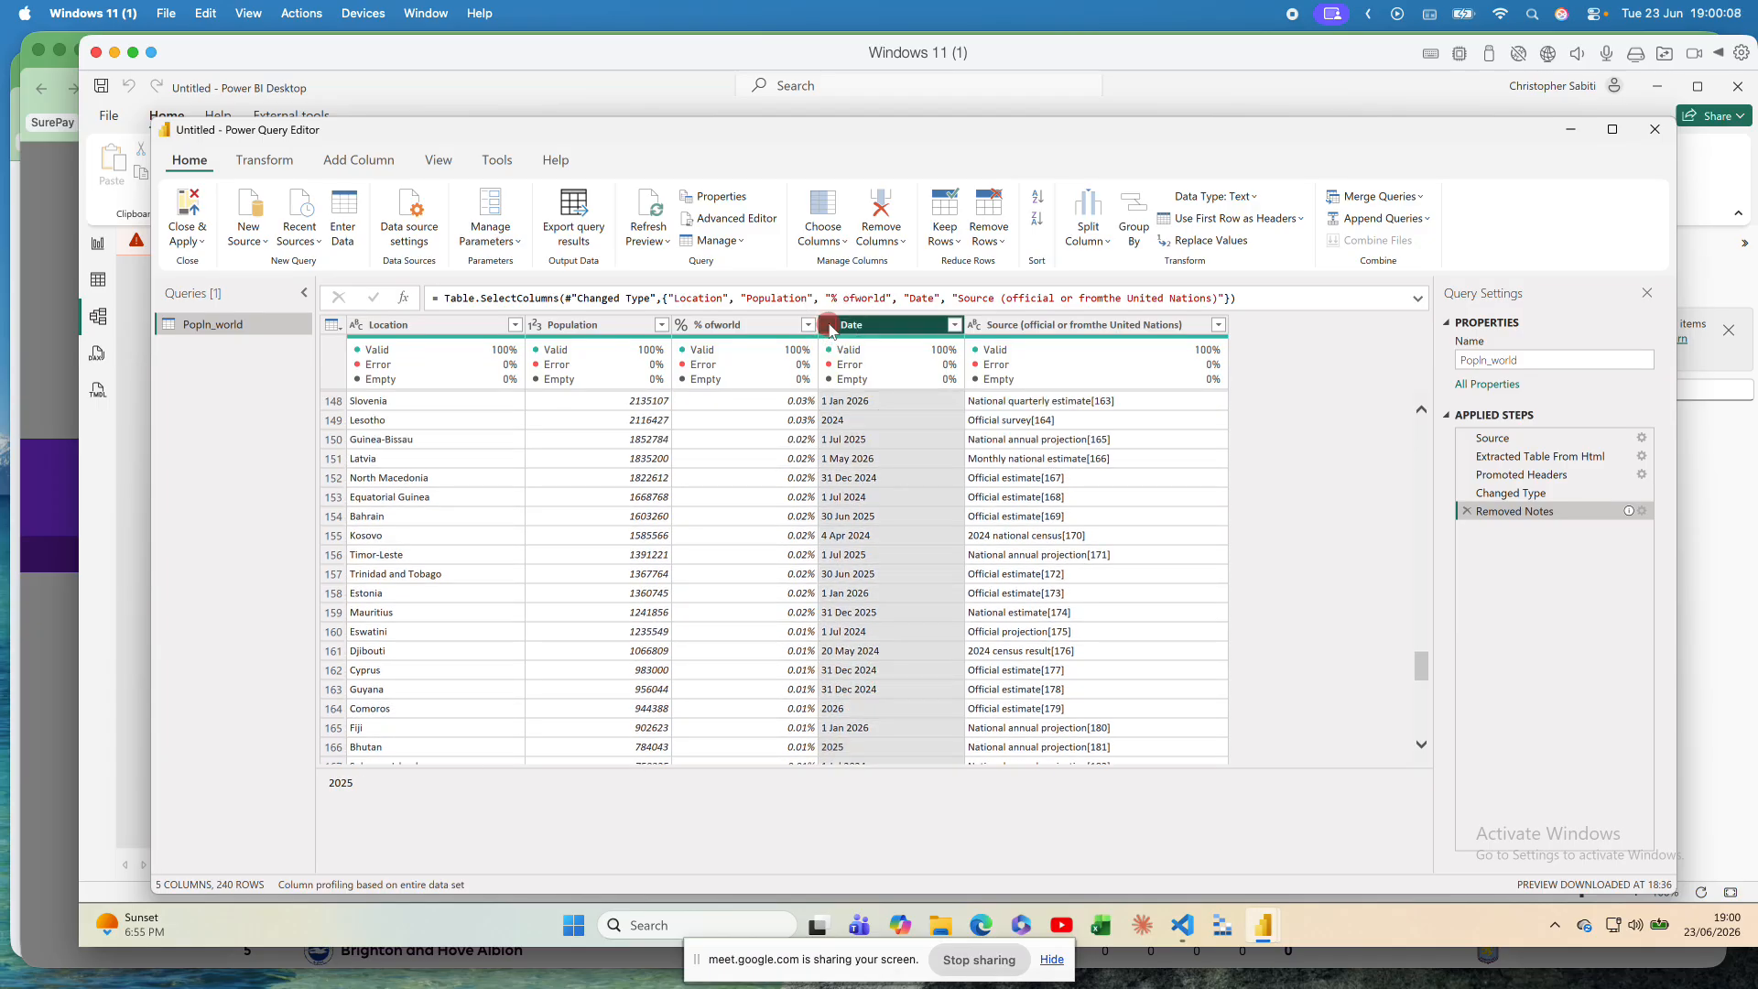
left_click(858, 433)
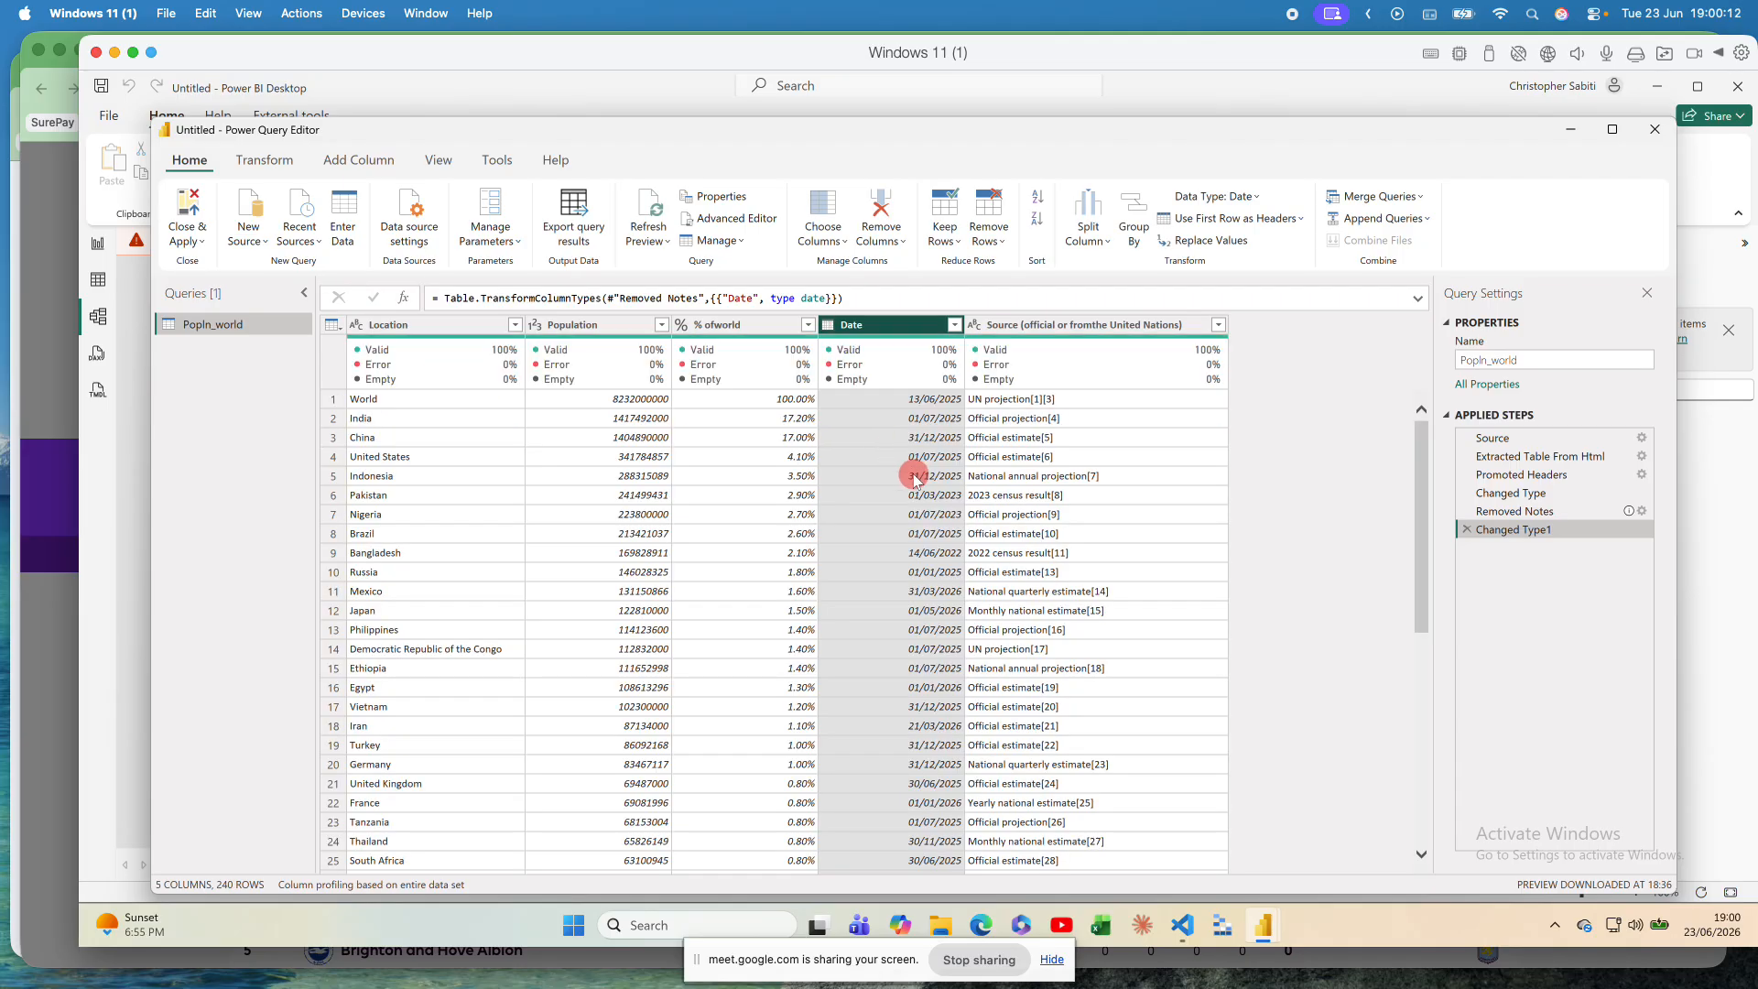
Step: Review the converted Date column through the country rows, checking how the former text entries were turned into dates
scroll(913, 565, "down", 8)
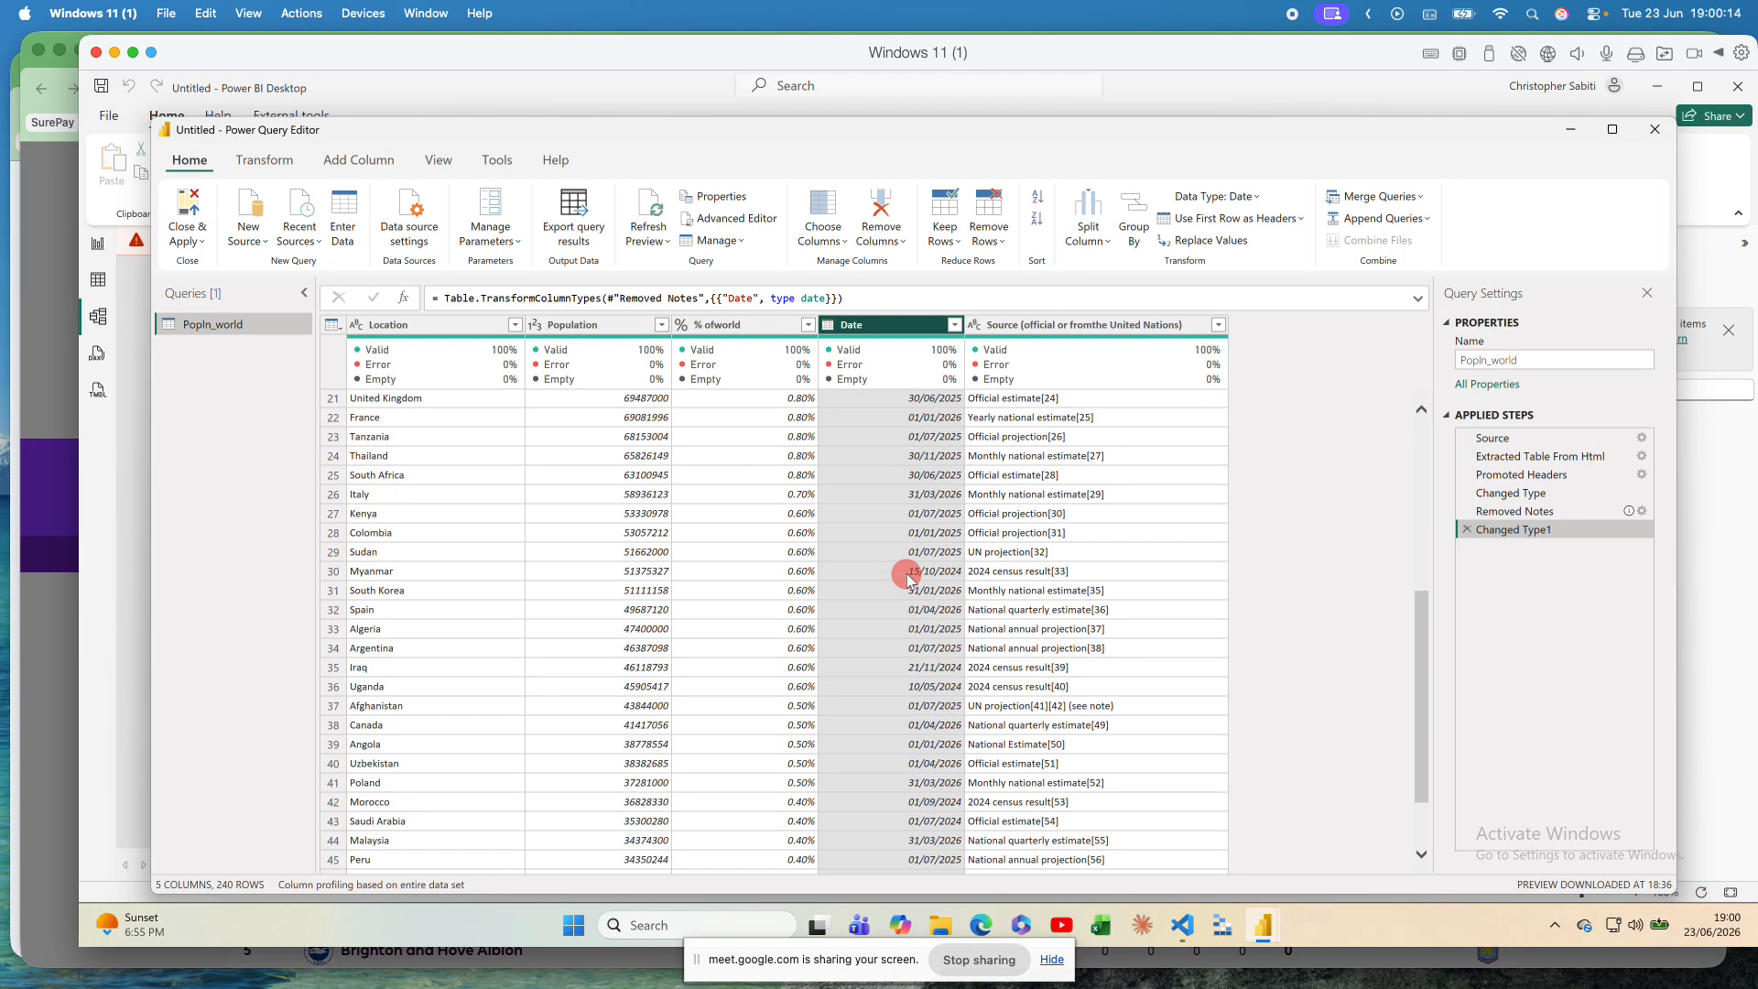
scroll(909, 577, "down", 16)
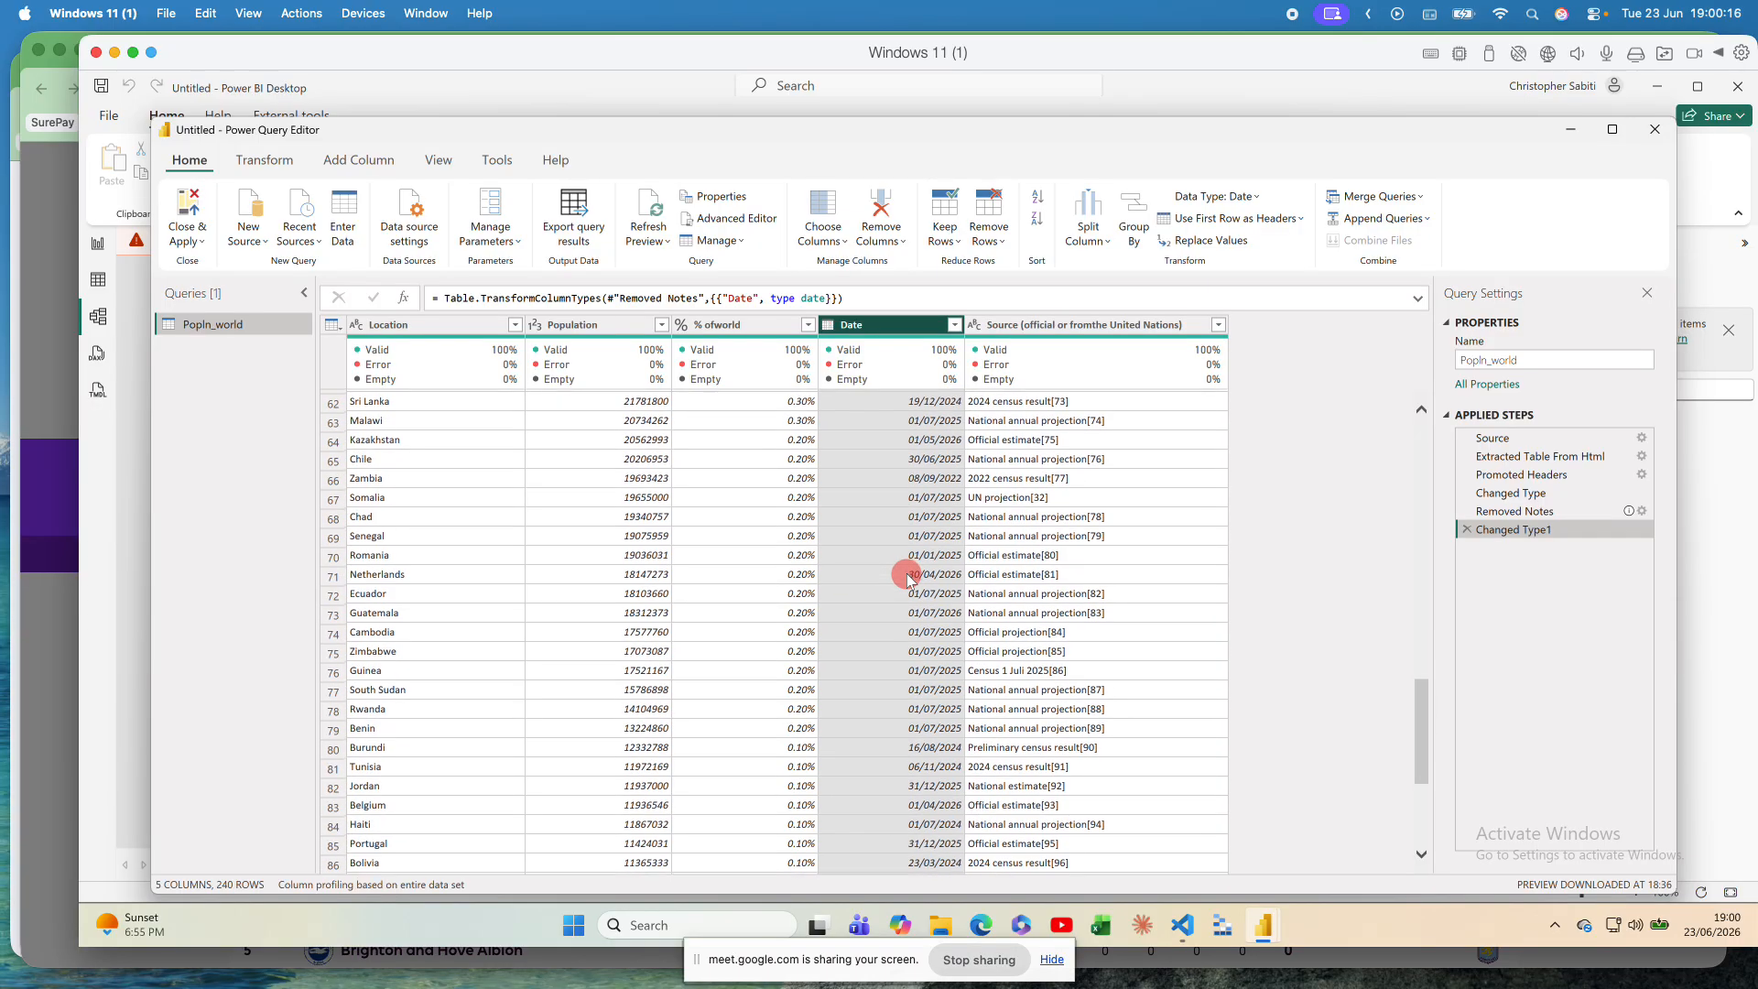
scroll(909, 577, "down", 8)
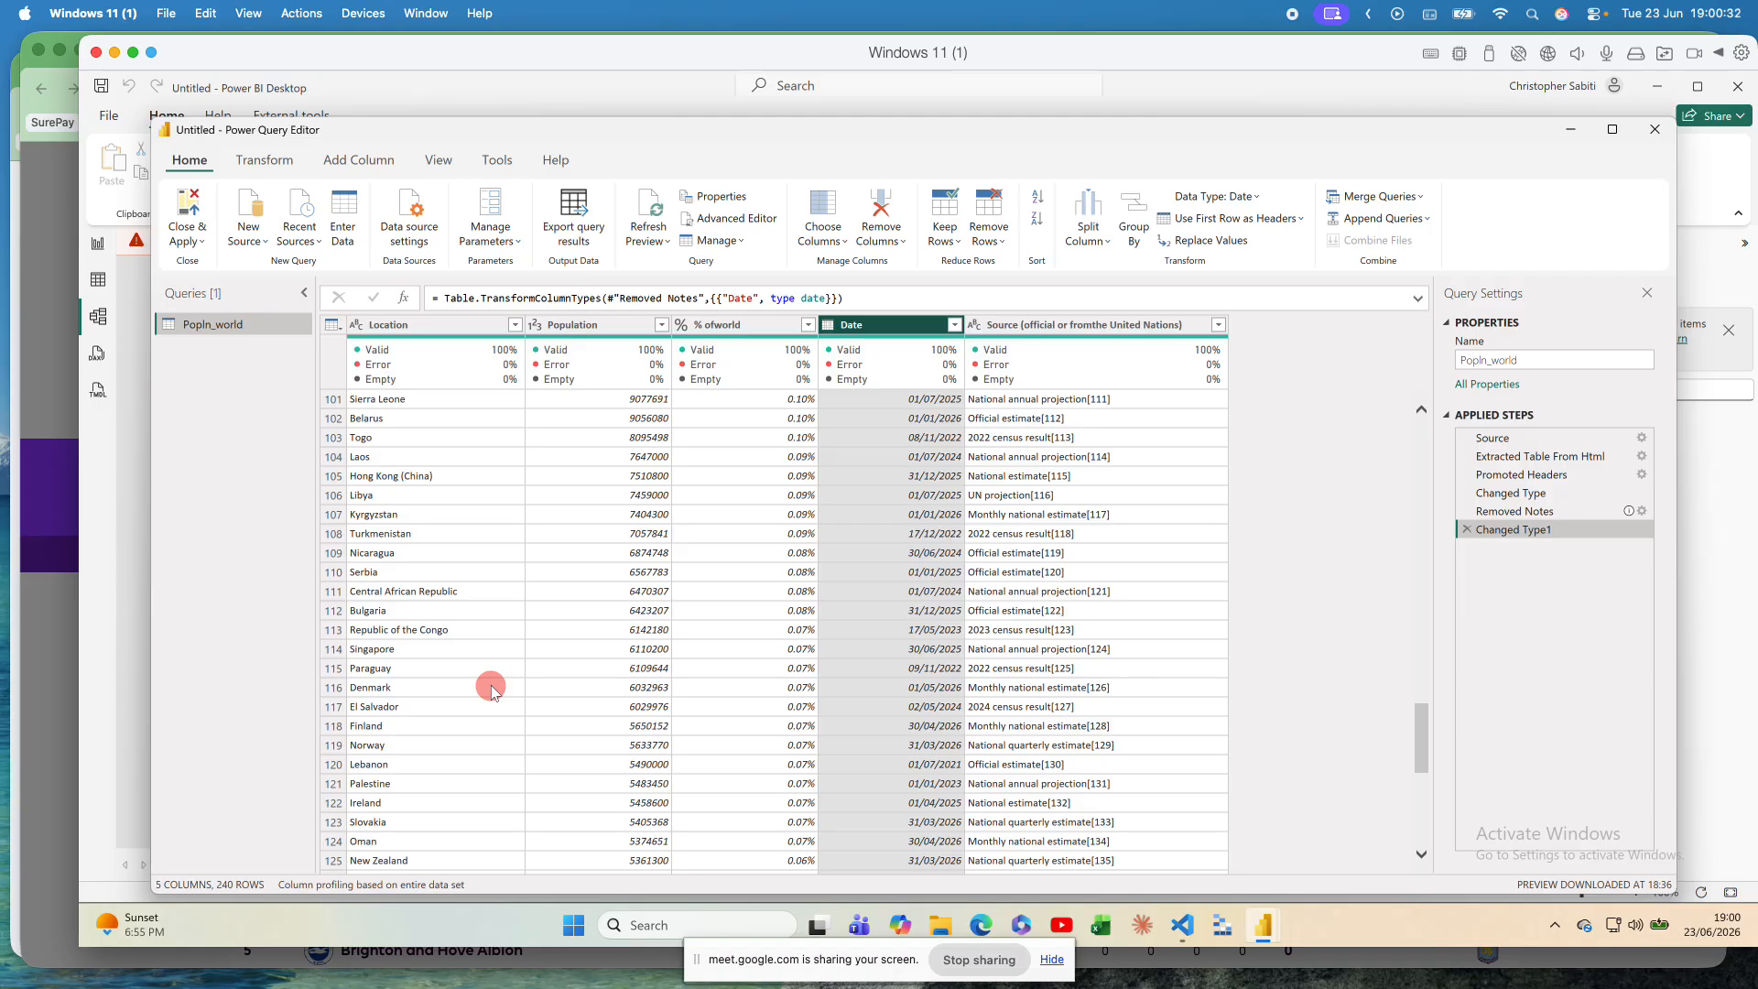
scroll(491, 687, "down", 5)
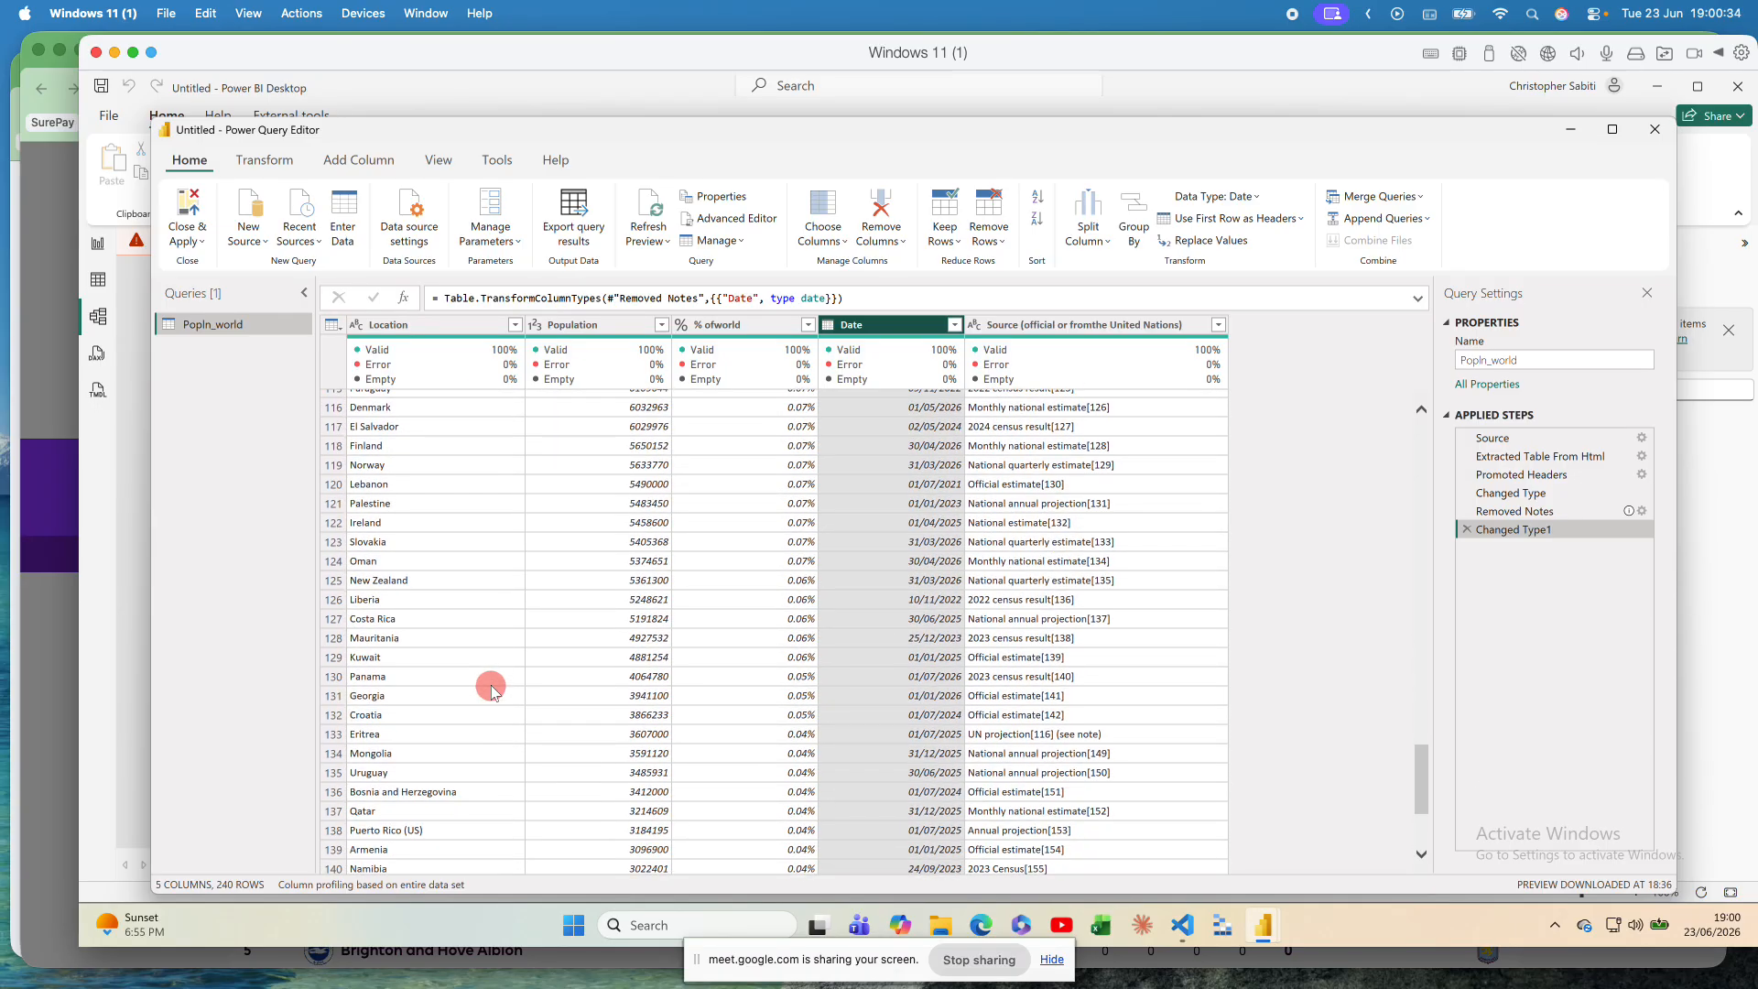
scroll(490, 686, "down", 4)
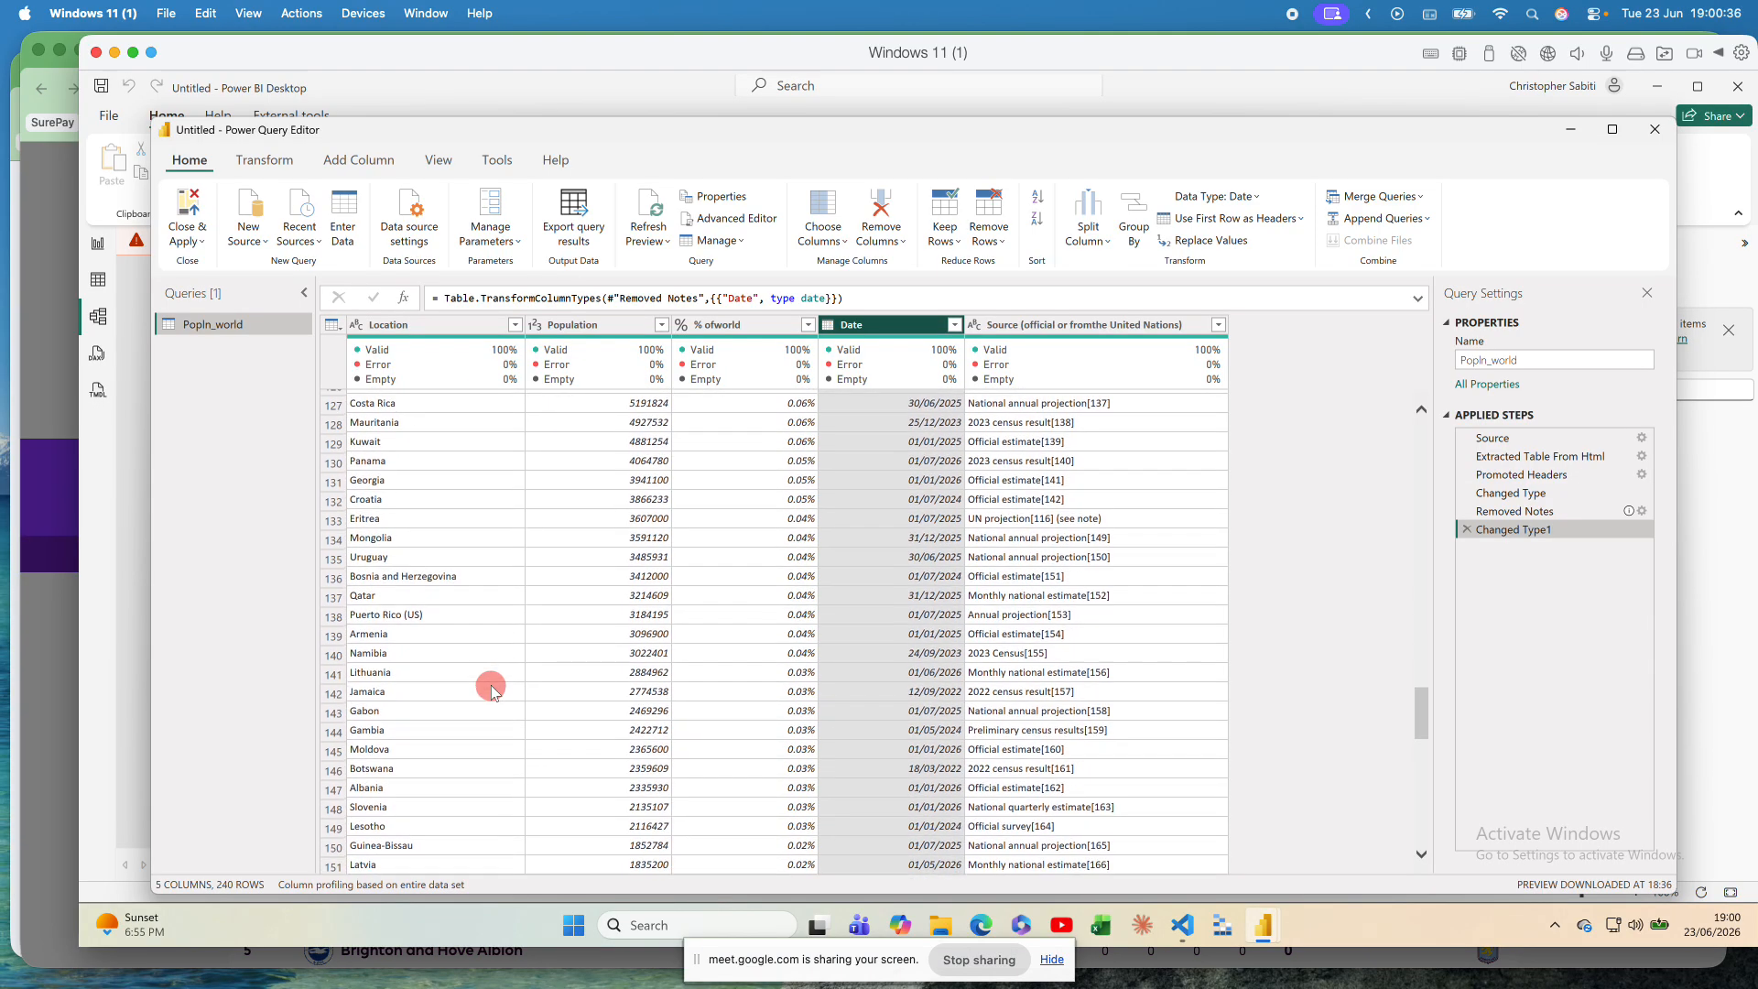
scroll(459, 590, "up", 6)
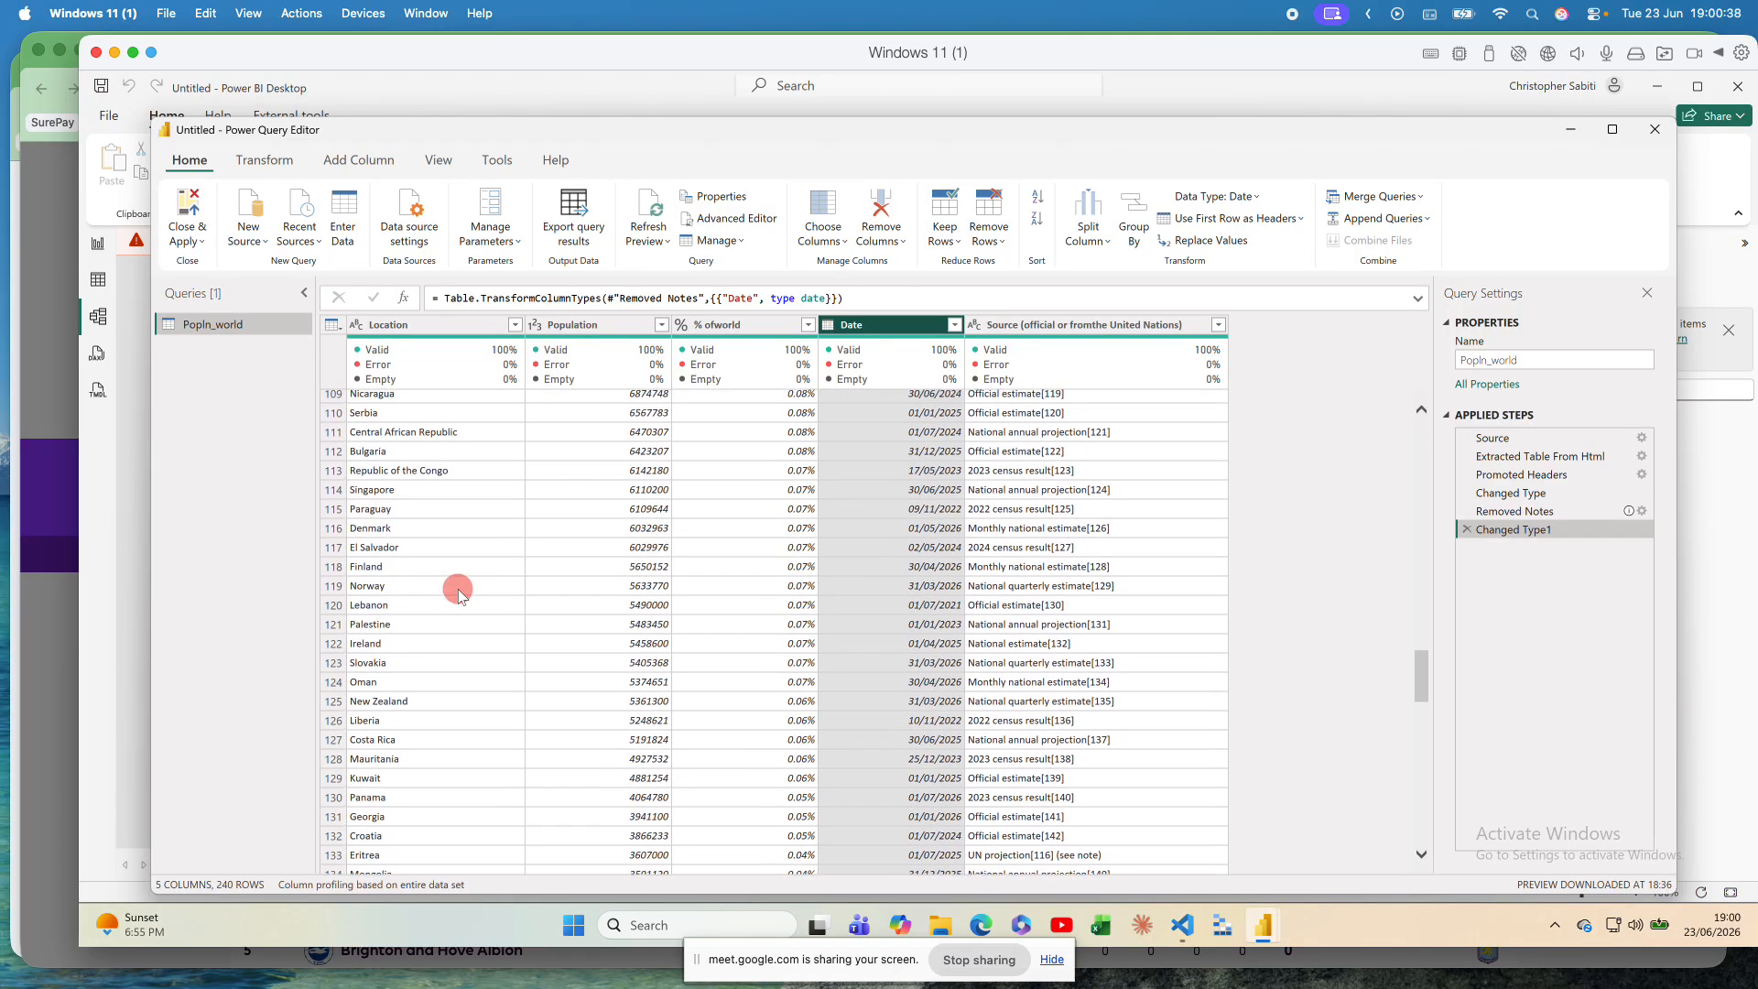
scroll(459, 590, "up", 4)
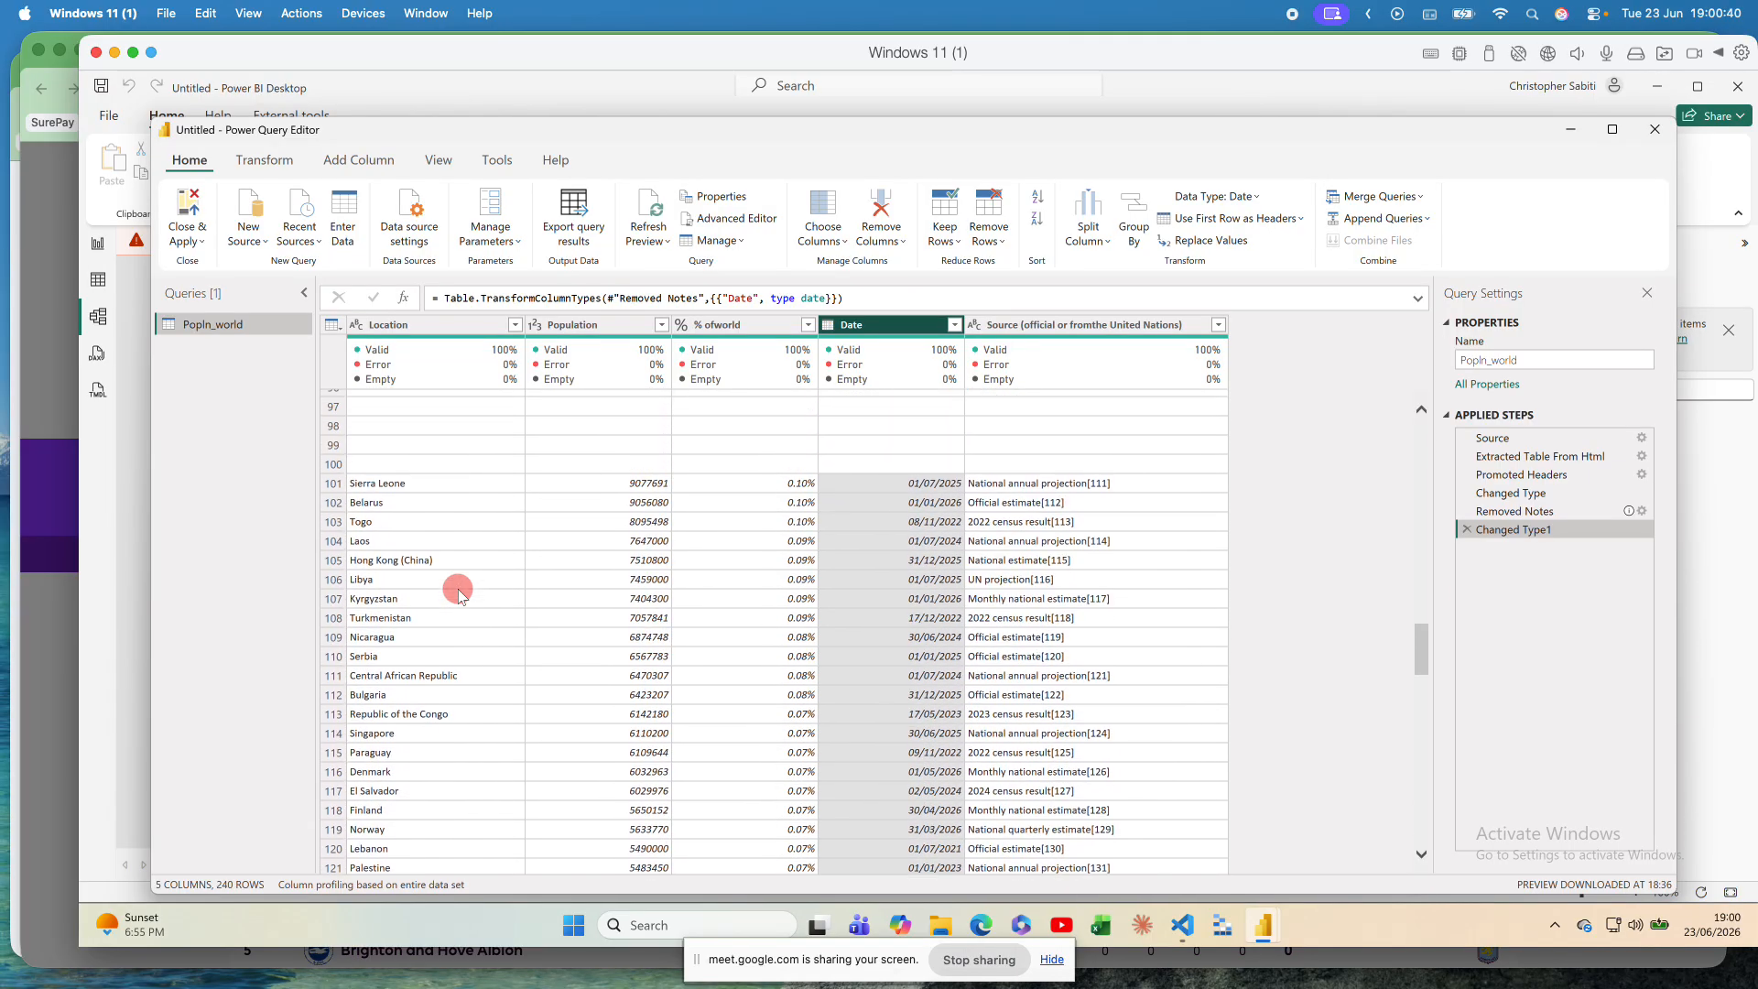
scroll(459, 591, "down", 2)
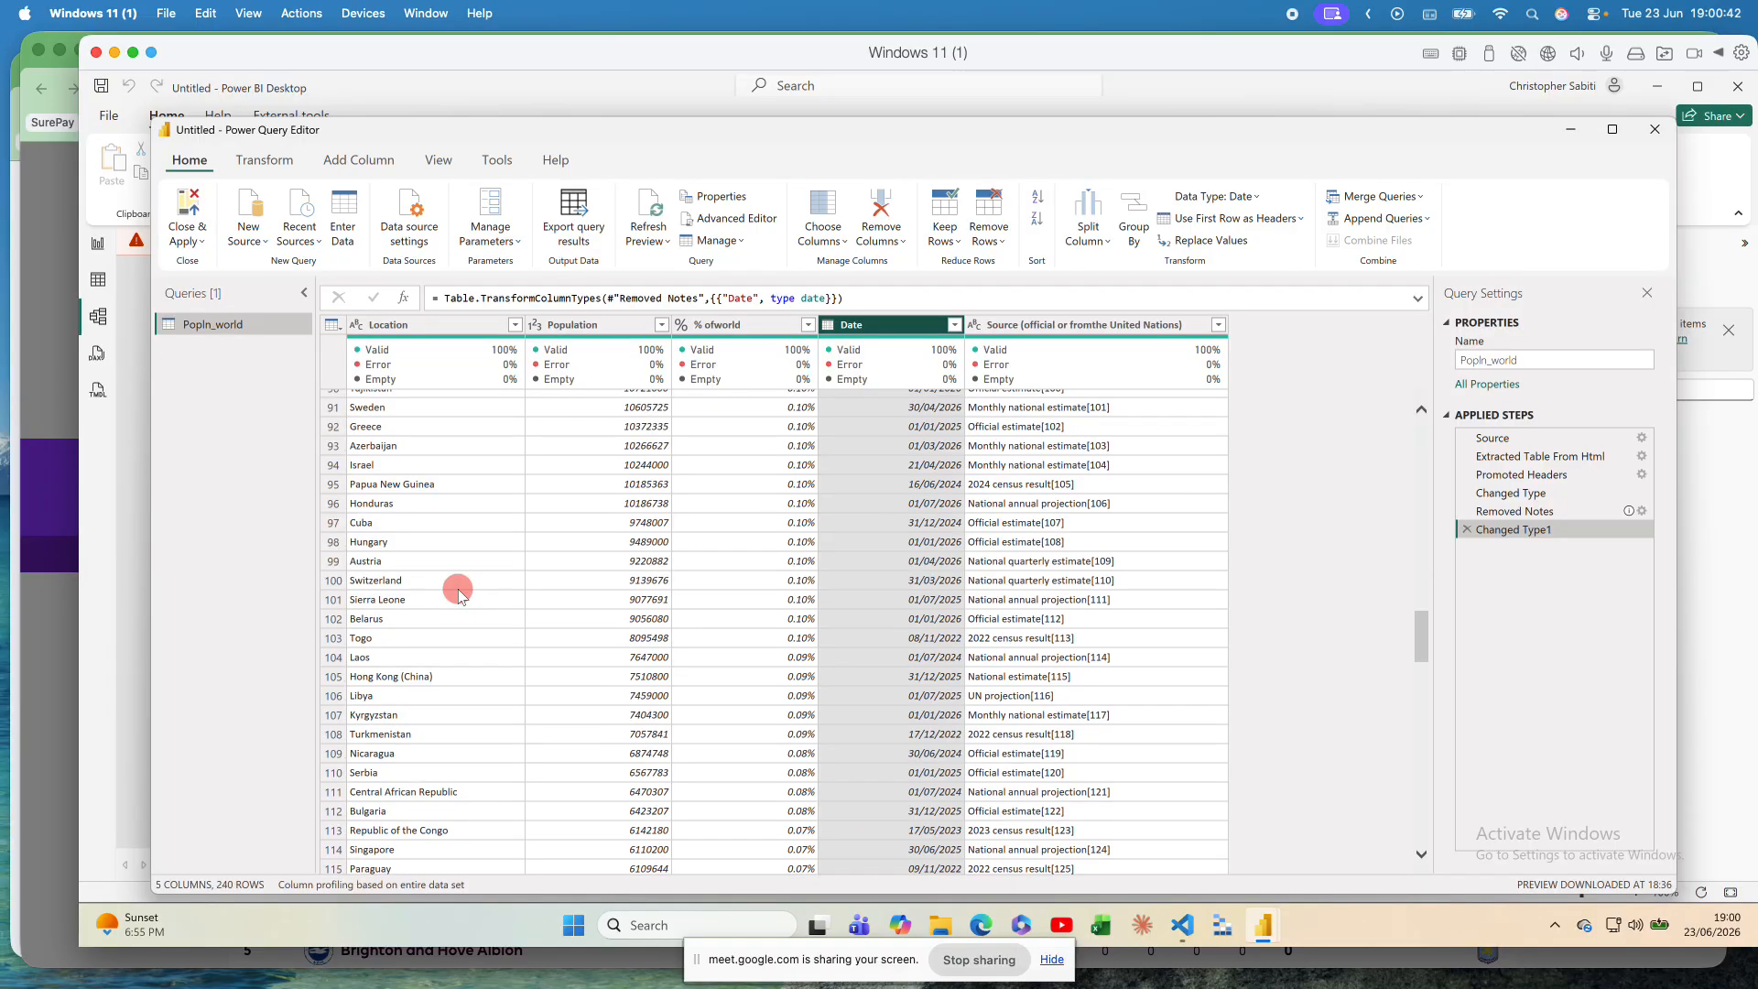
scroll(459, 590, "down", 4)
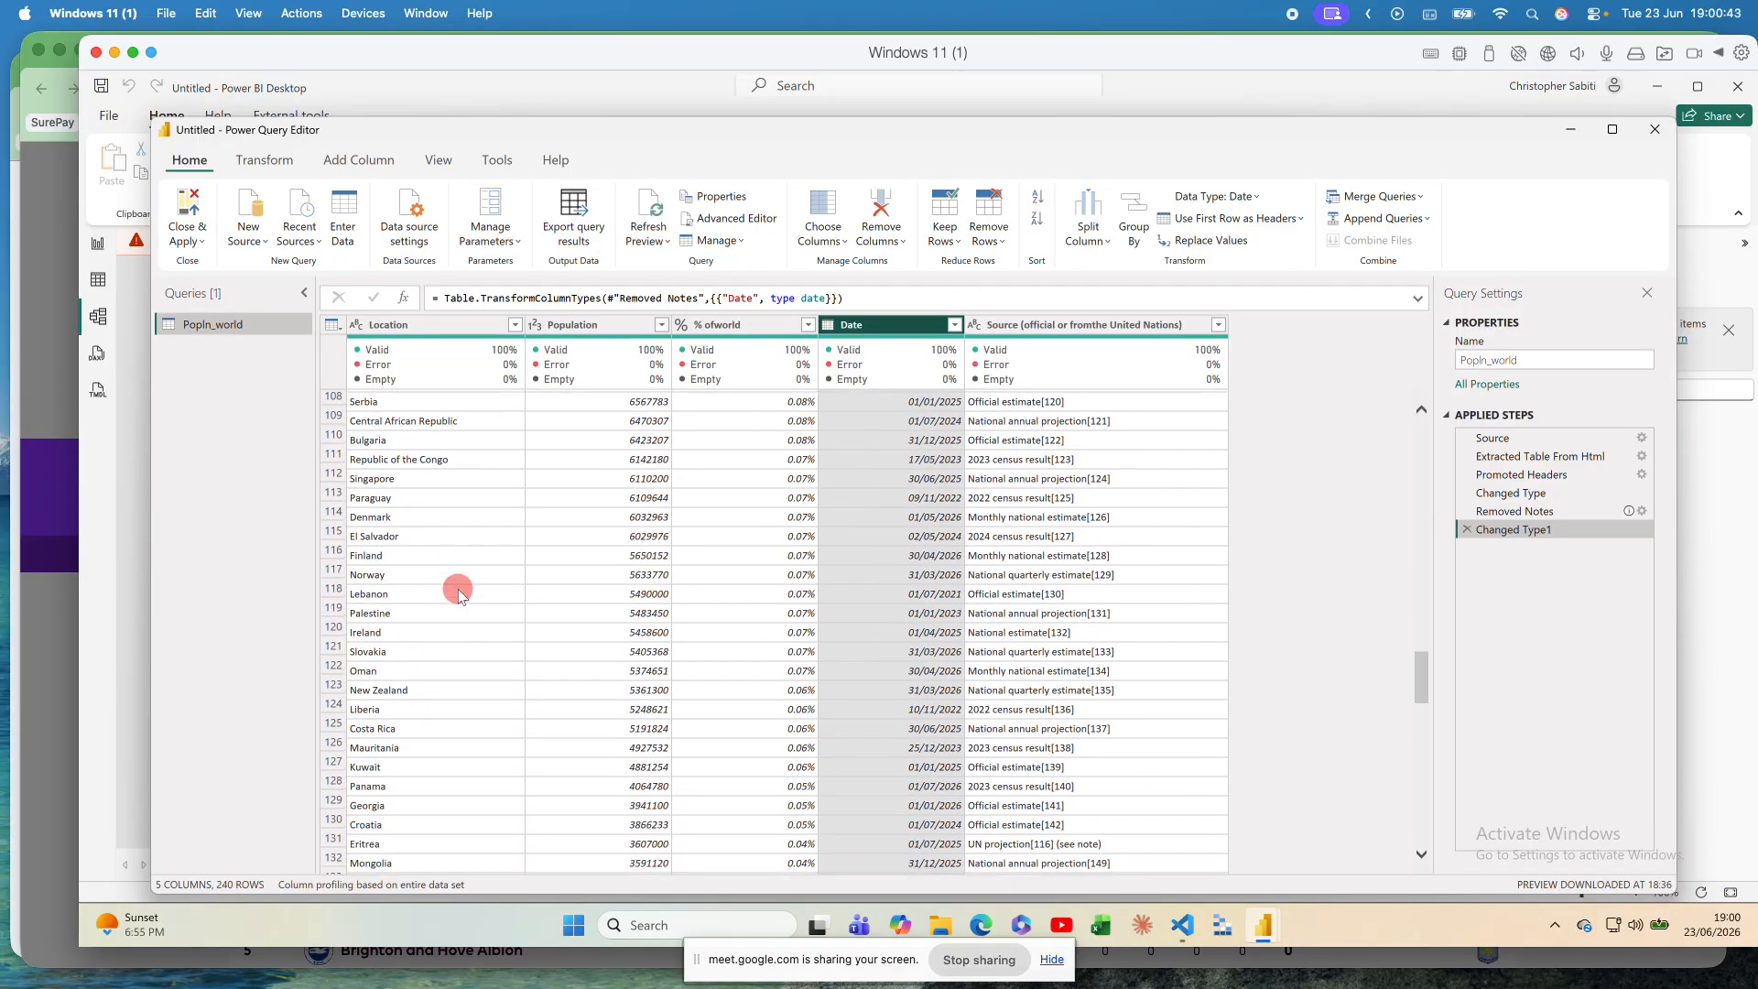
Step: Examine the Date column as it stood at the Removed Notes step, down to the Lesotho row
left_click(1529, 513)
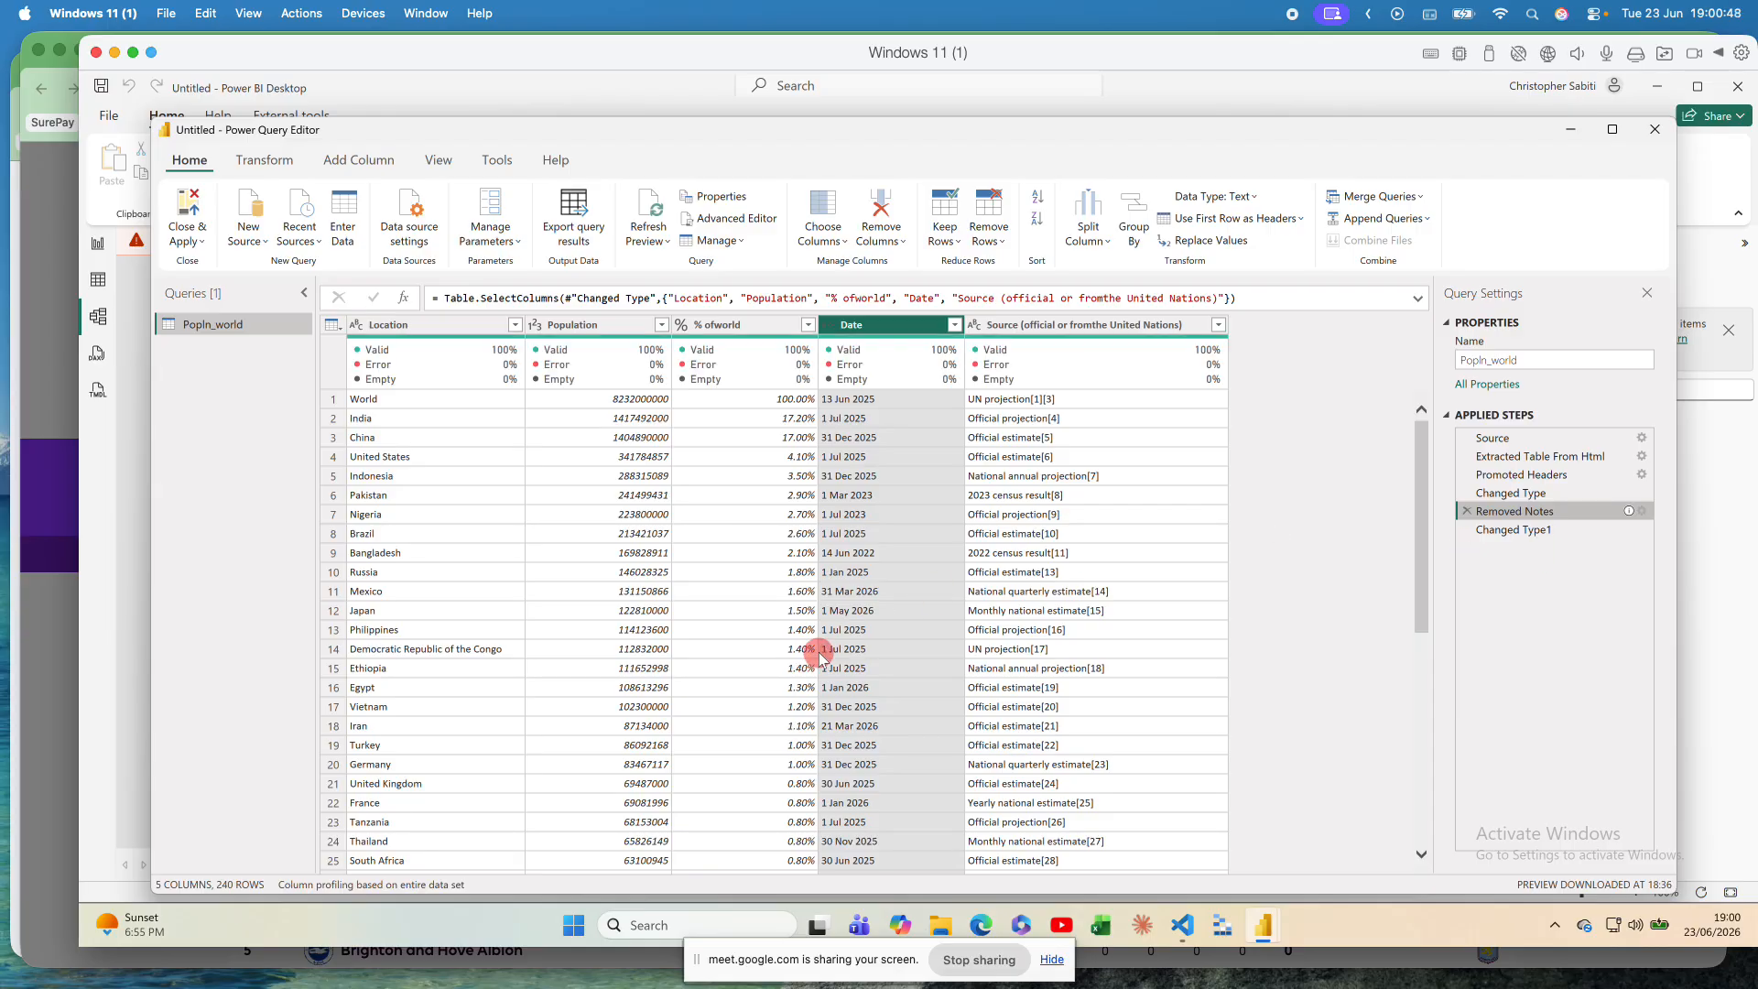
scroll(821, 656, "down", 3)
scroll(821, 657, "down", 10)
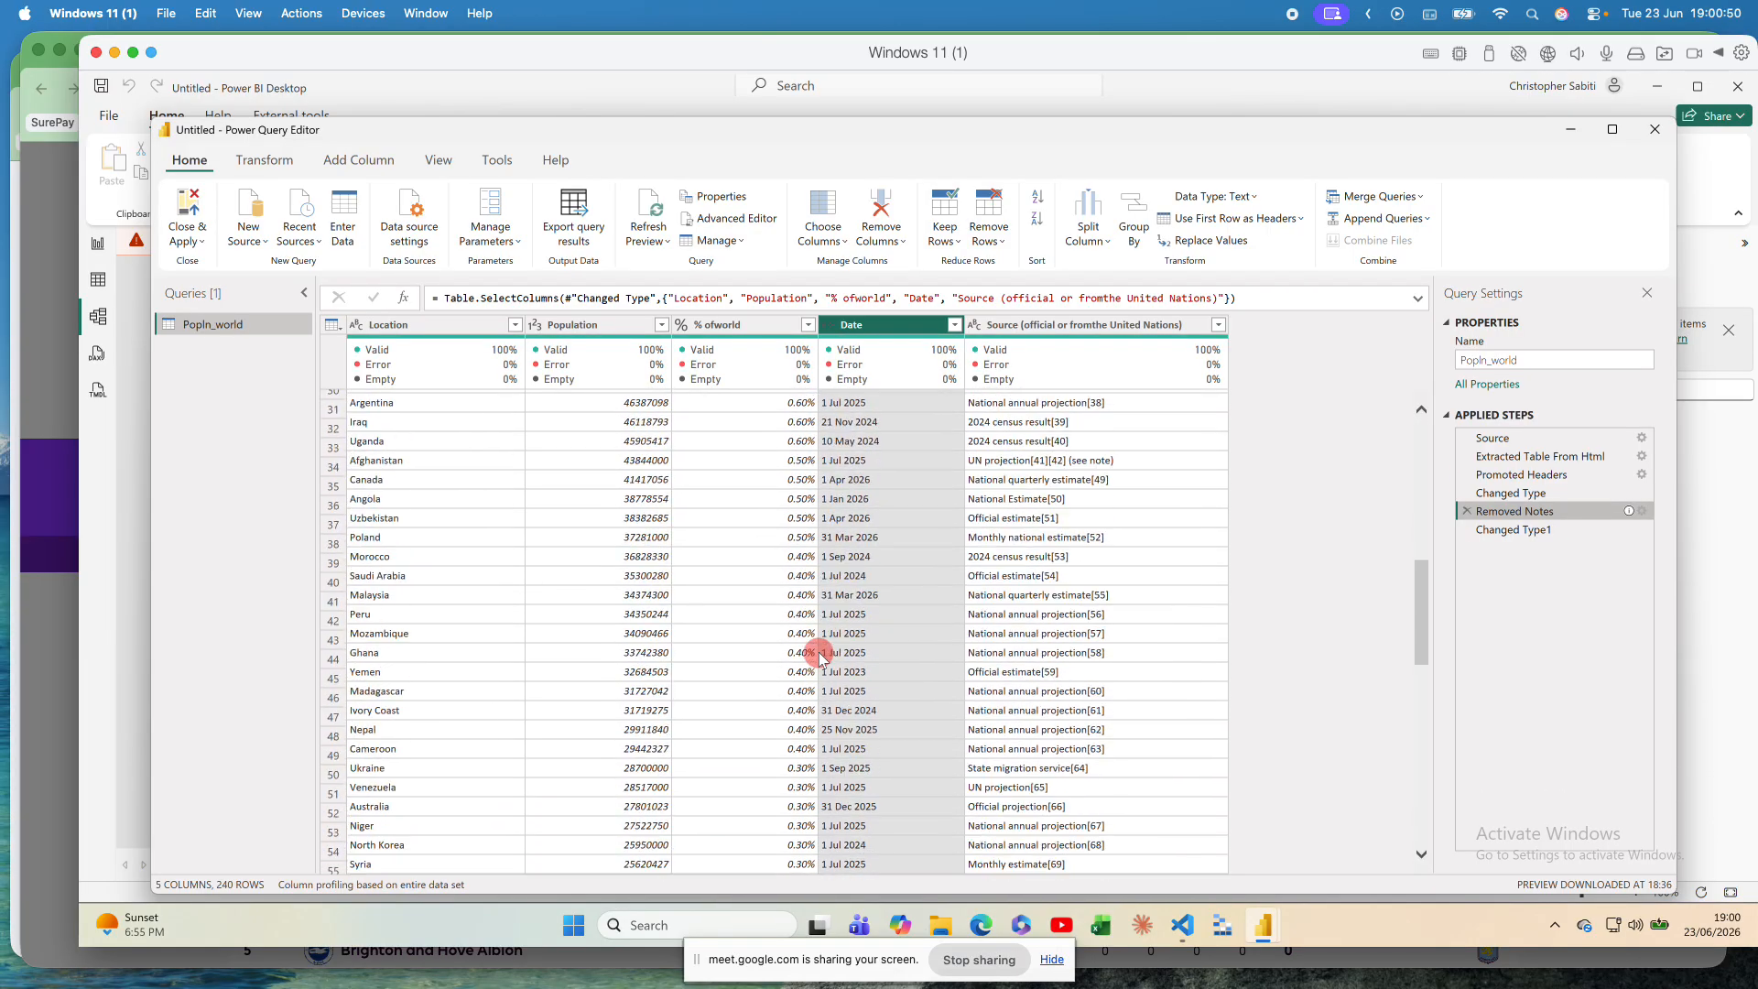
scroll(885, 748, "down", 3)
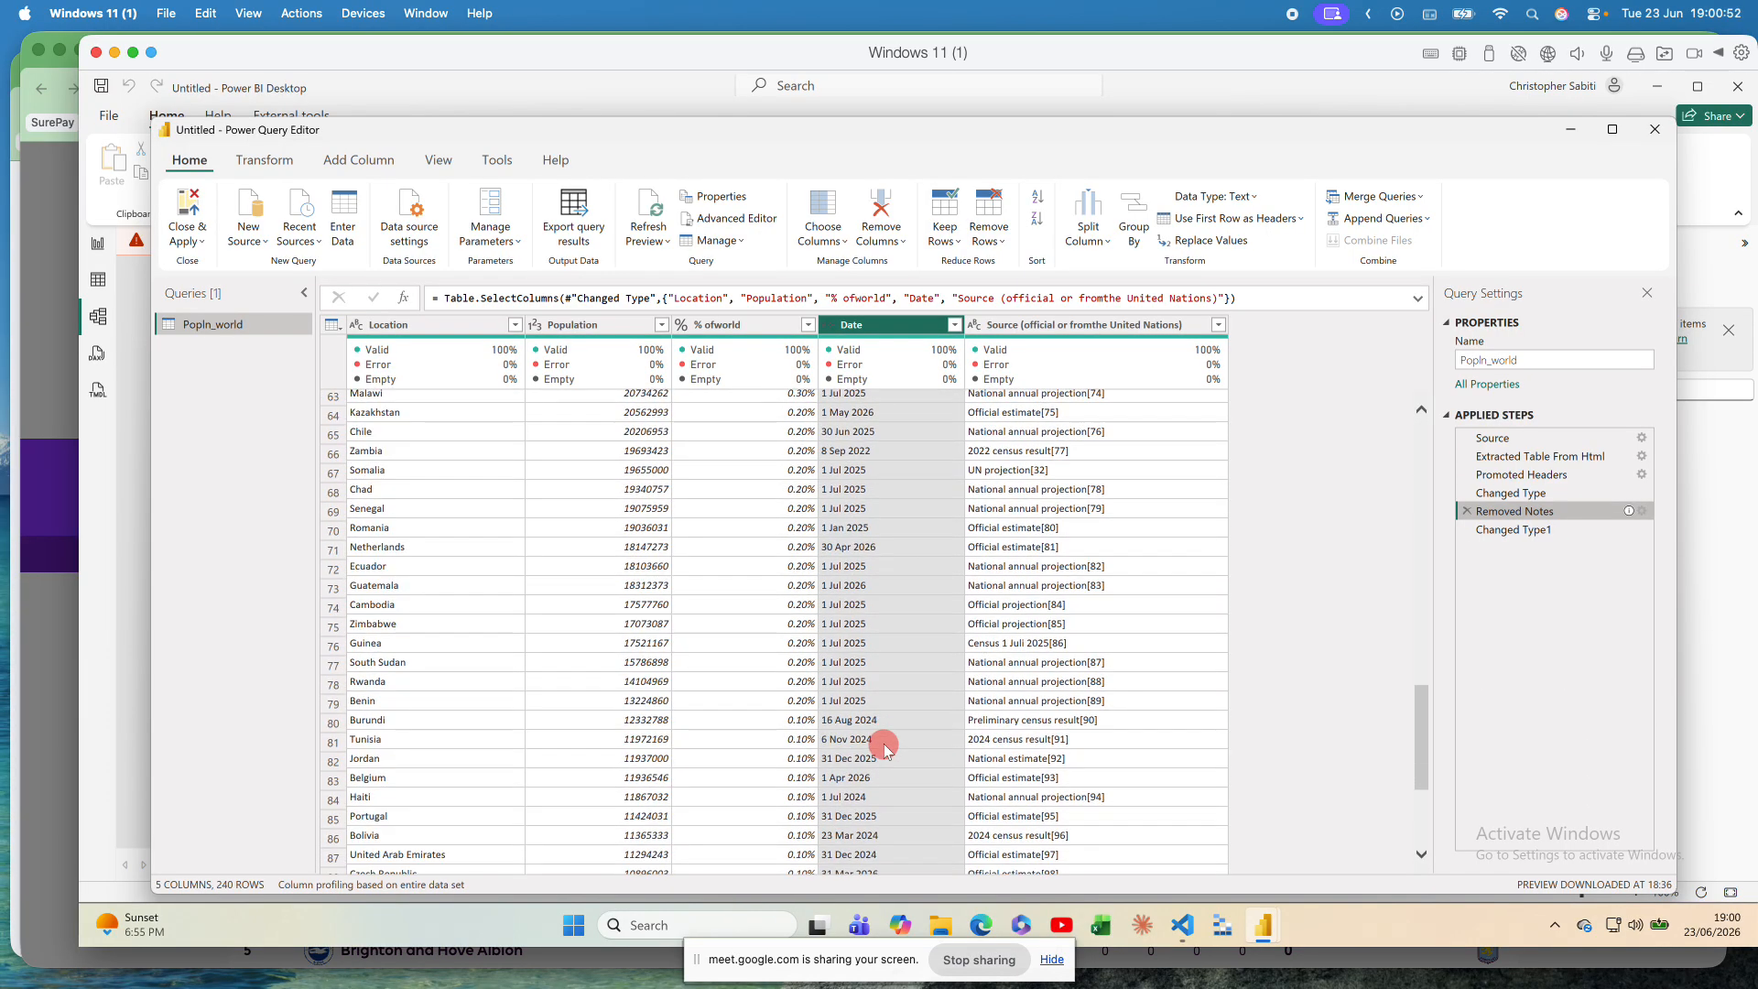
scroll(902, 714, "down", 9)
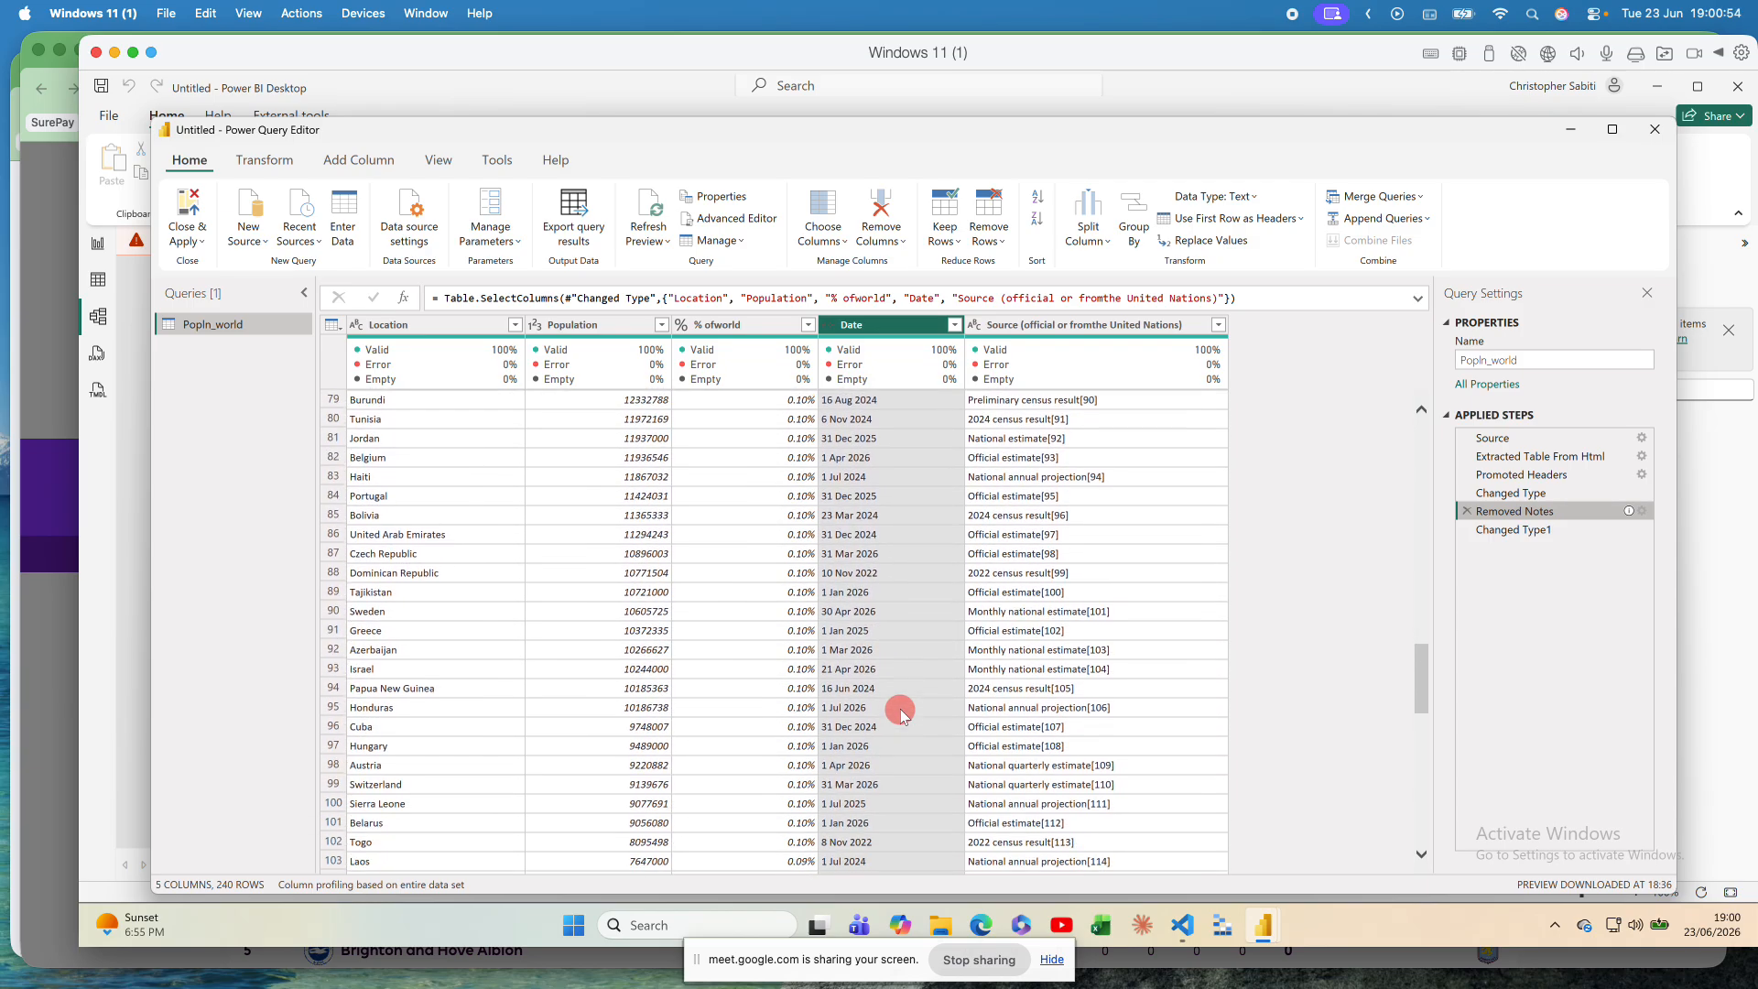
scroll(902, 714, "down", 10)
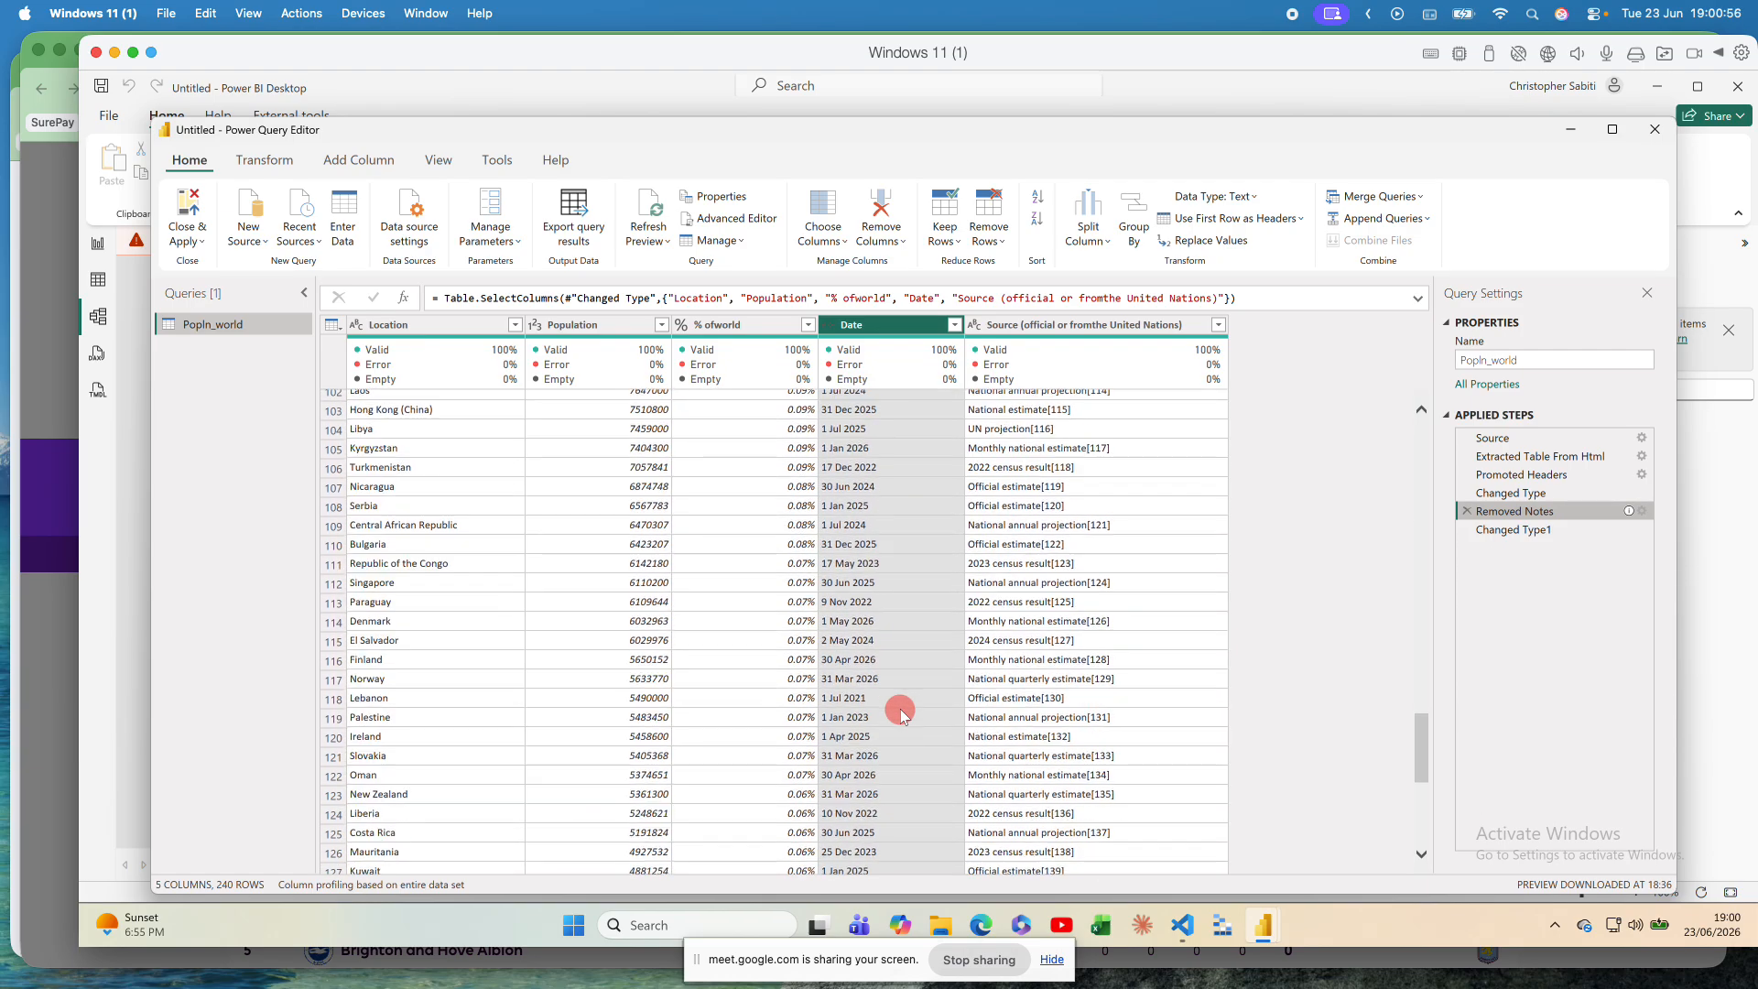
scroll(902, 714, "down", 4)
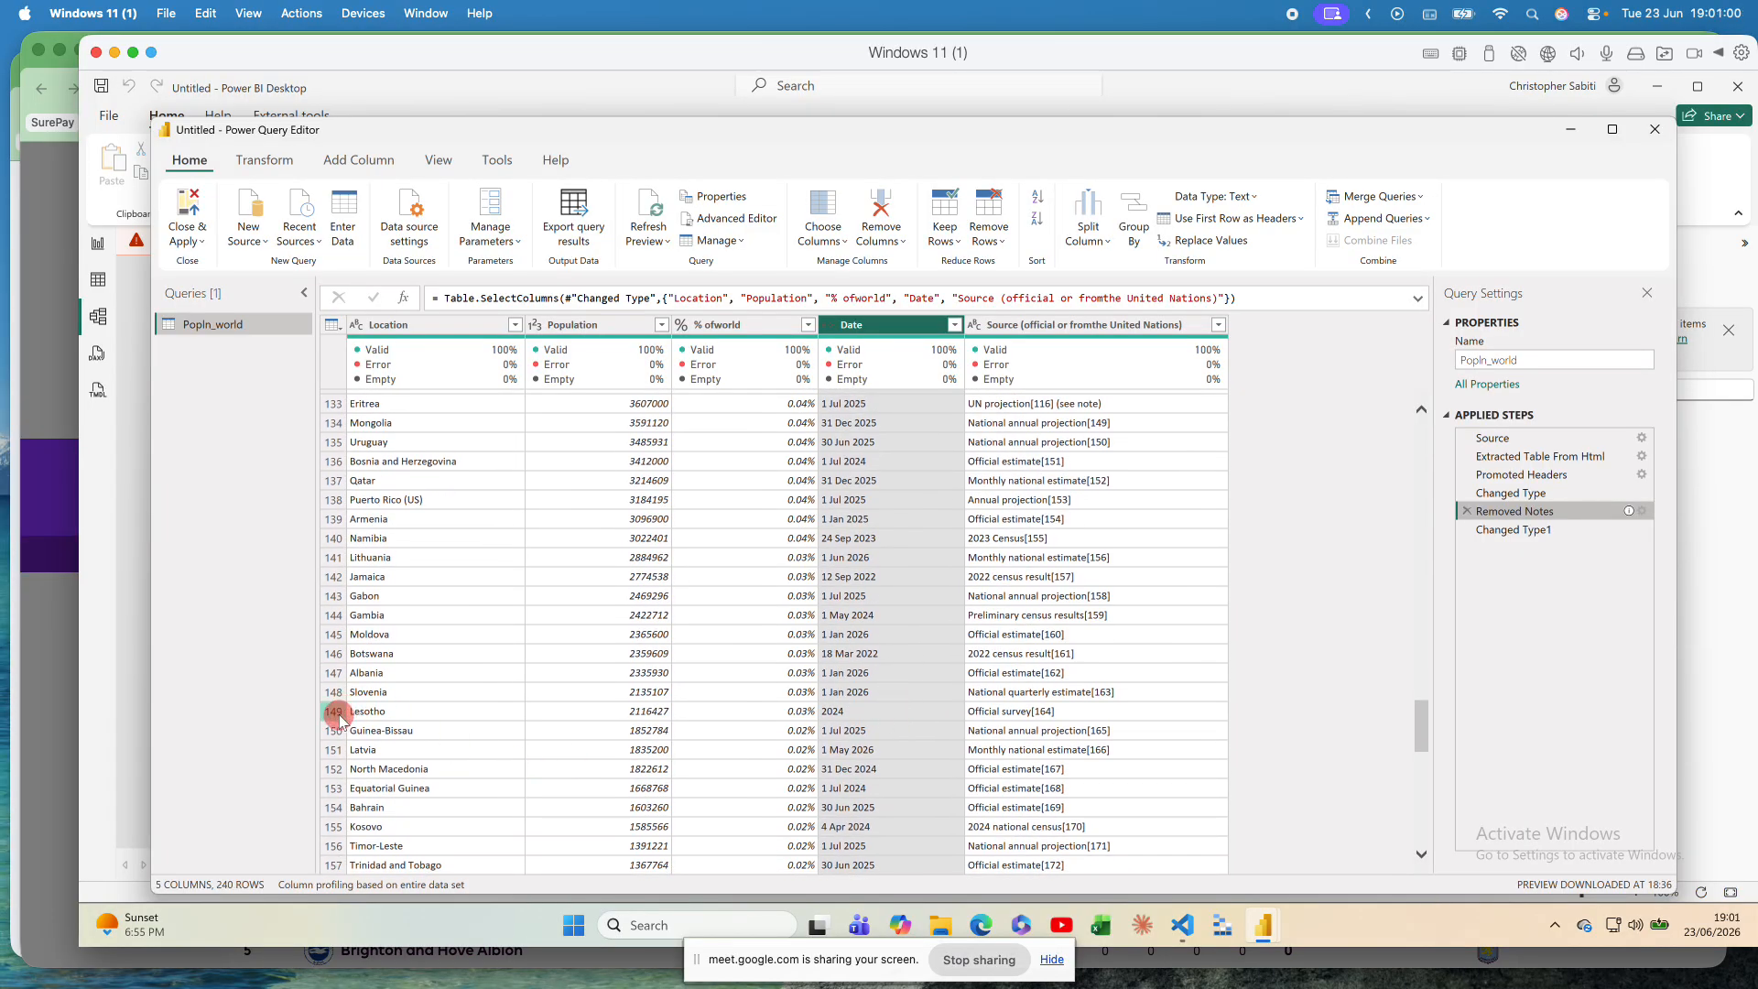
Step: Return to the Changed Type1 step and inspect the Lesotho record's converted date in row 149
left_click(1547, 531)
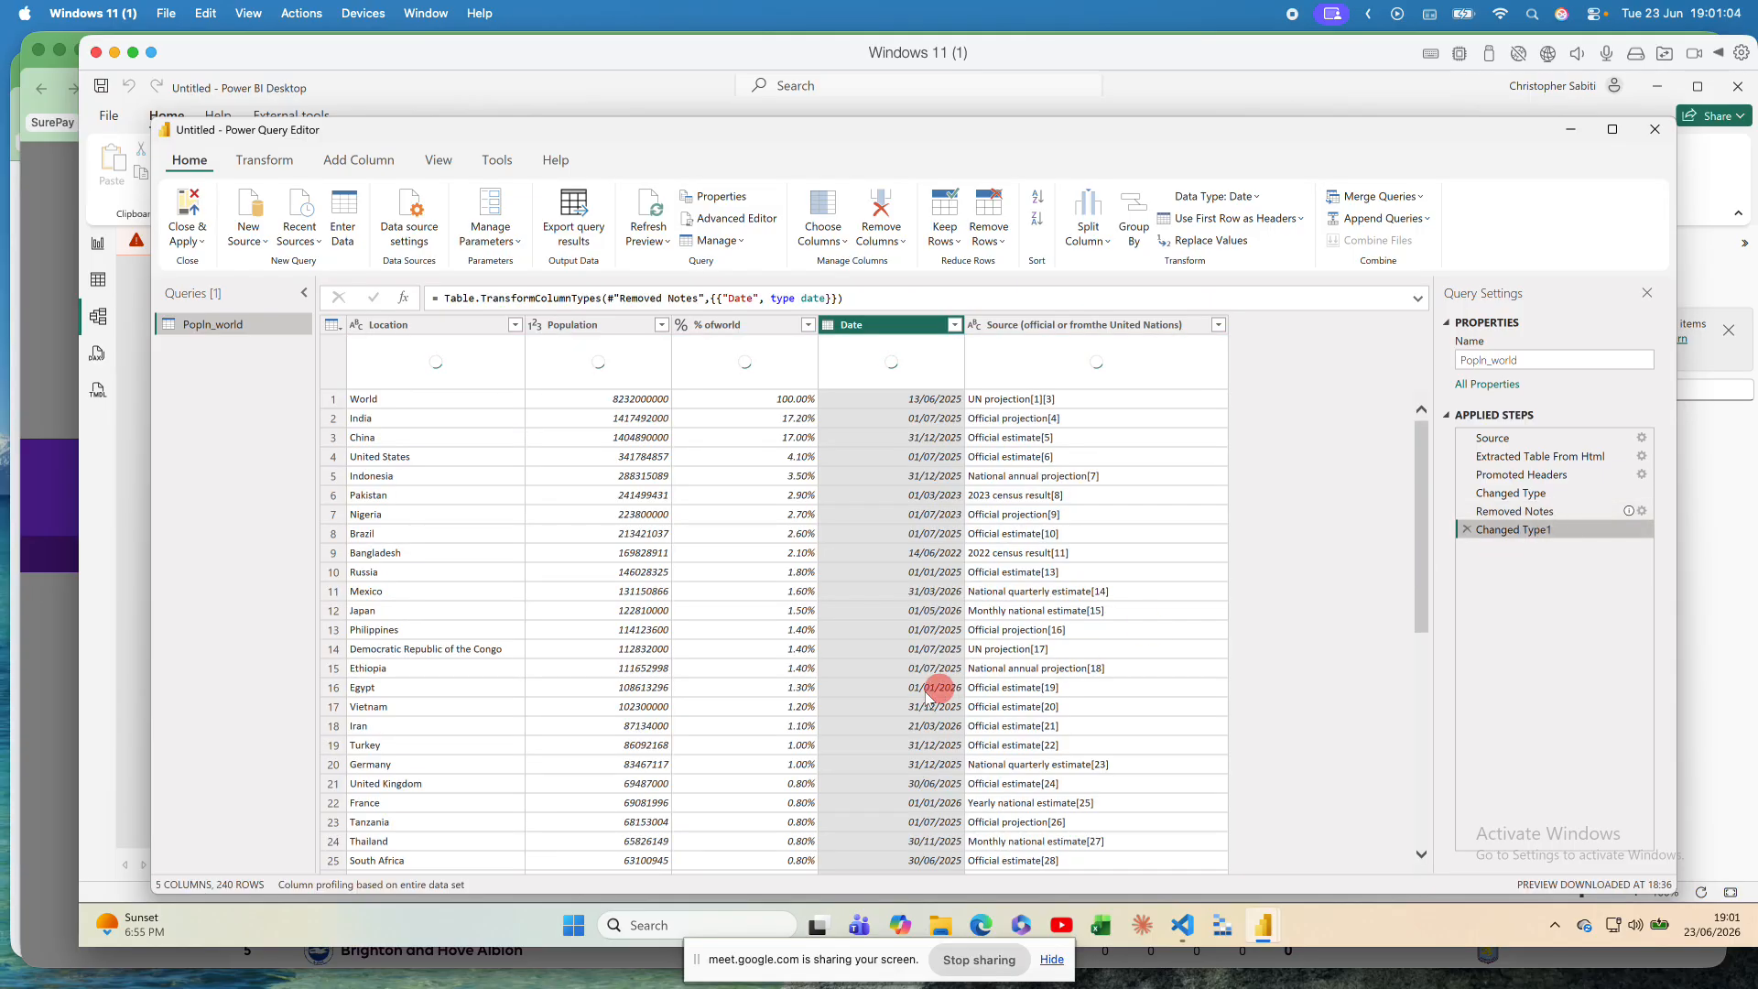
scroll(781, 699, "down", 20)
scroll(780, 699, "down", 6)
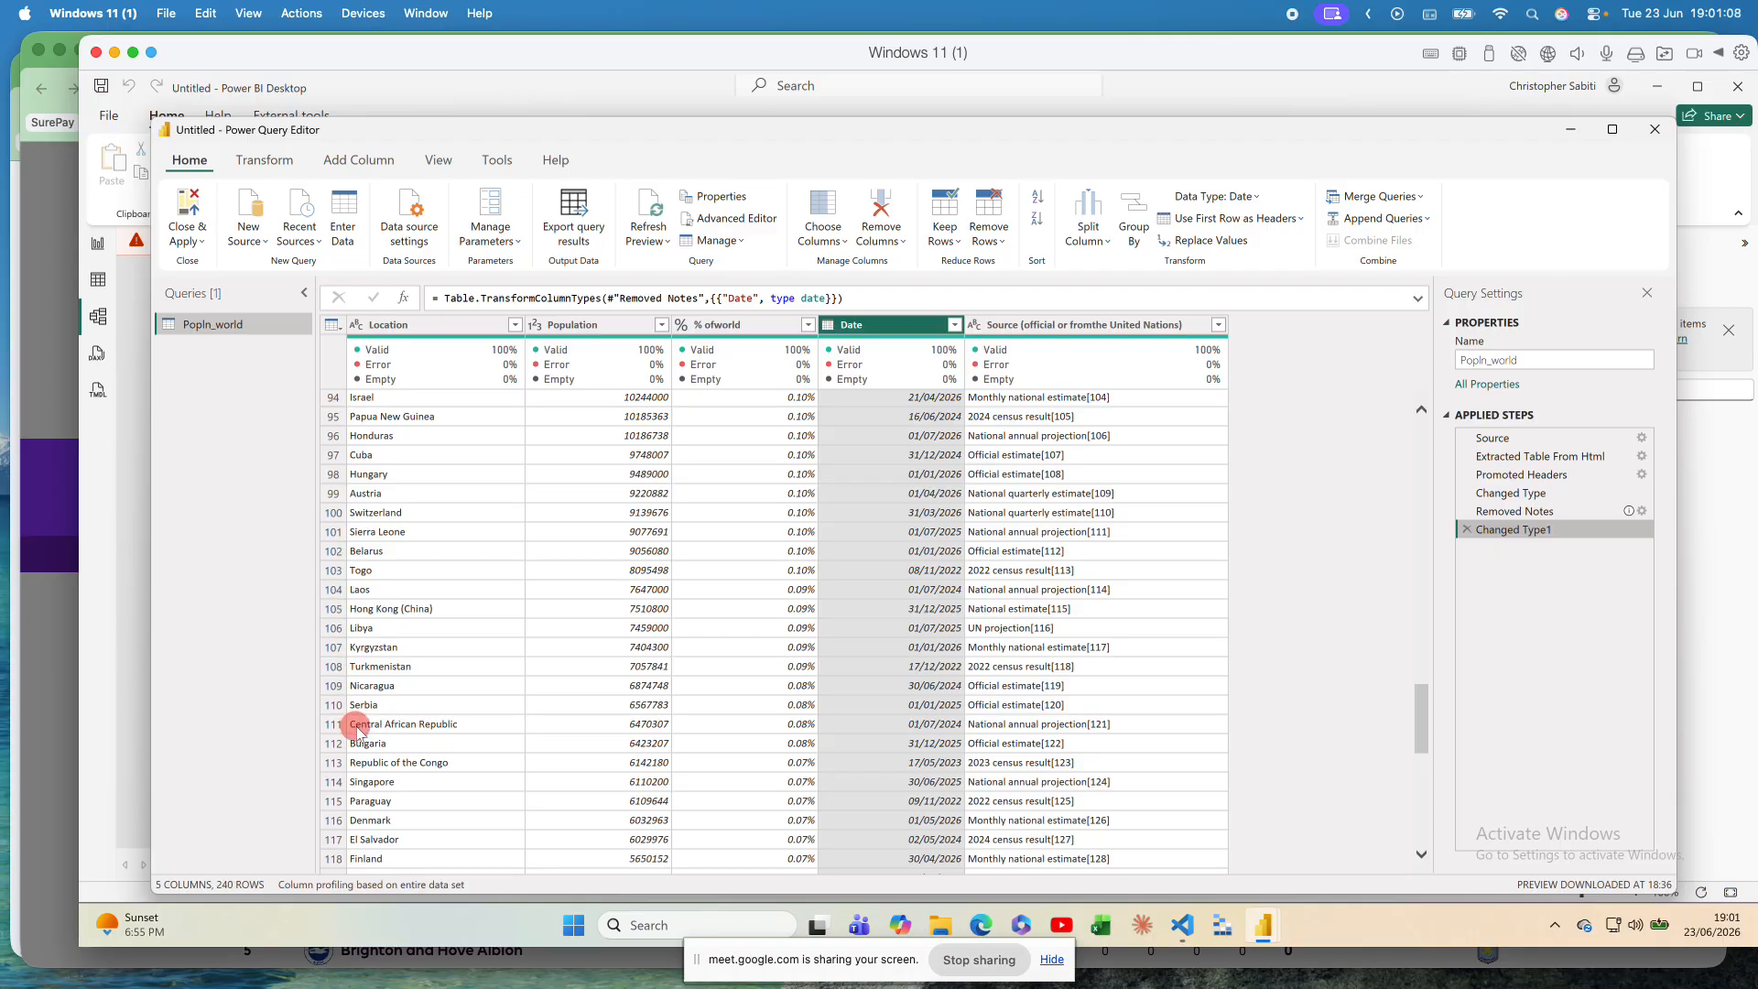
scroll(541, 701, "down", 11)
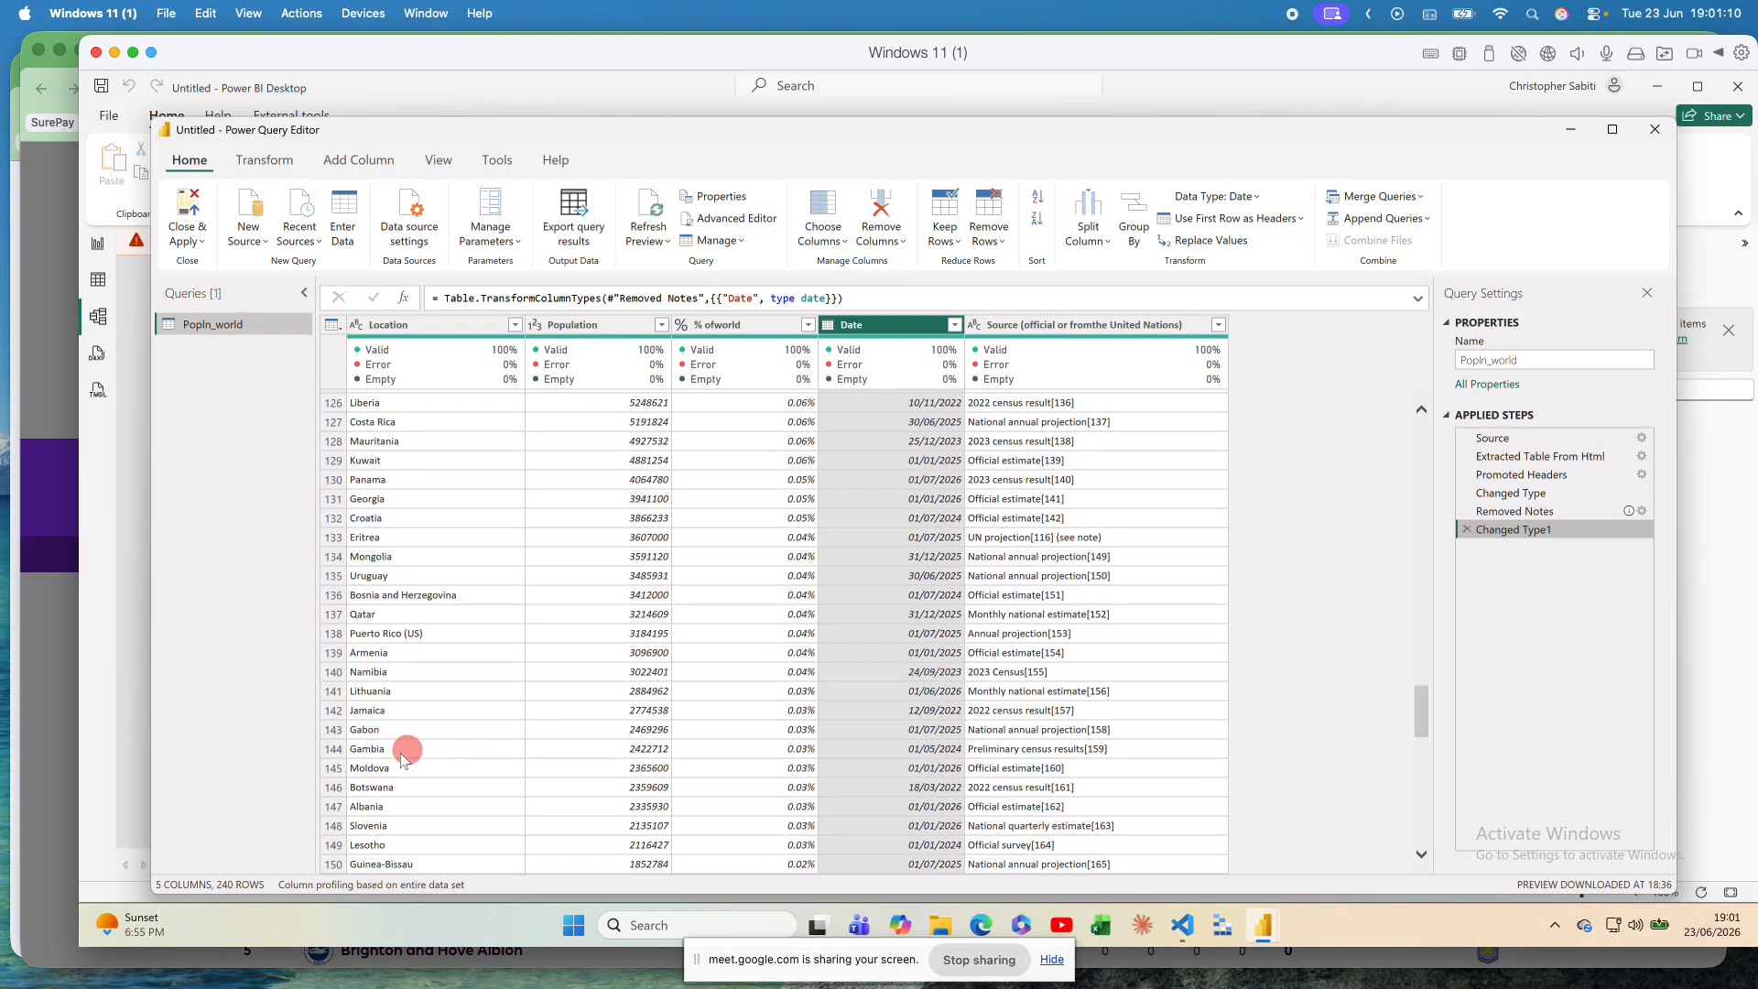
scroll(551, 740, "down", 3)
scroll(550, 740, "down", 4)
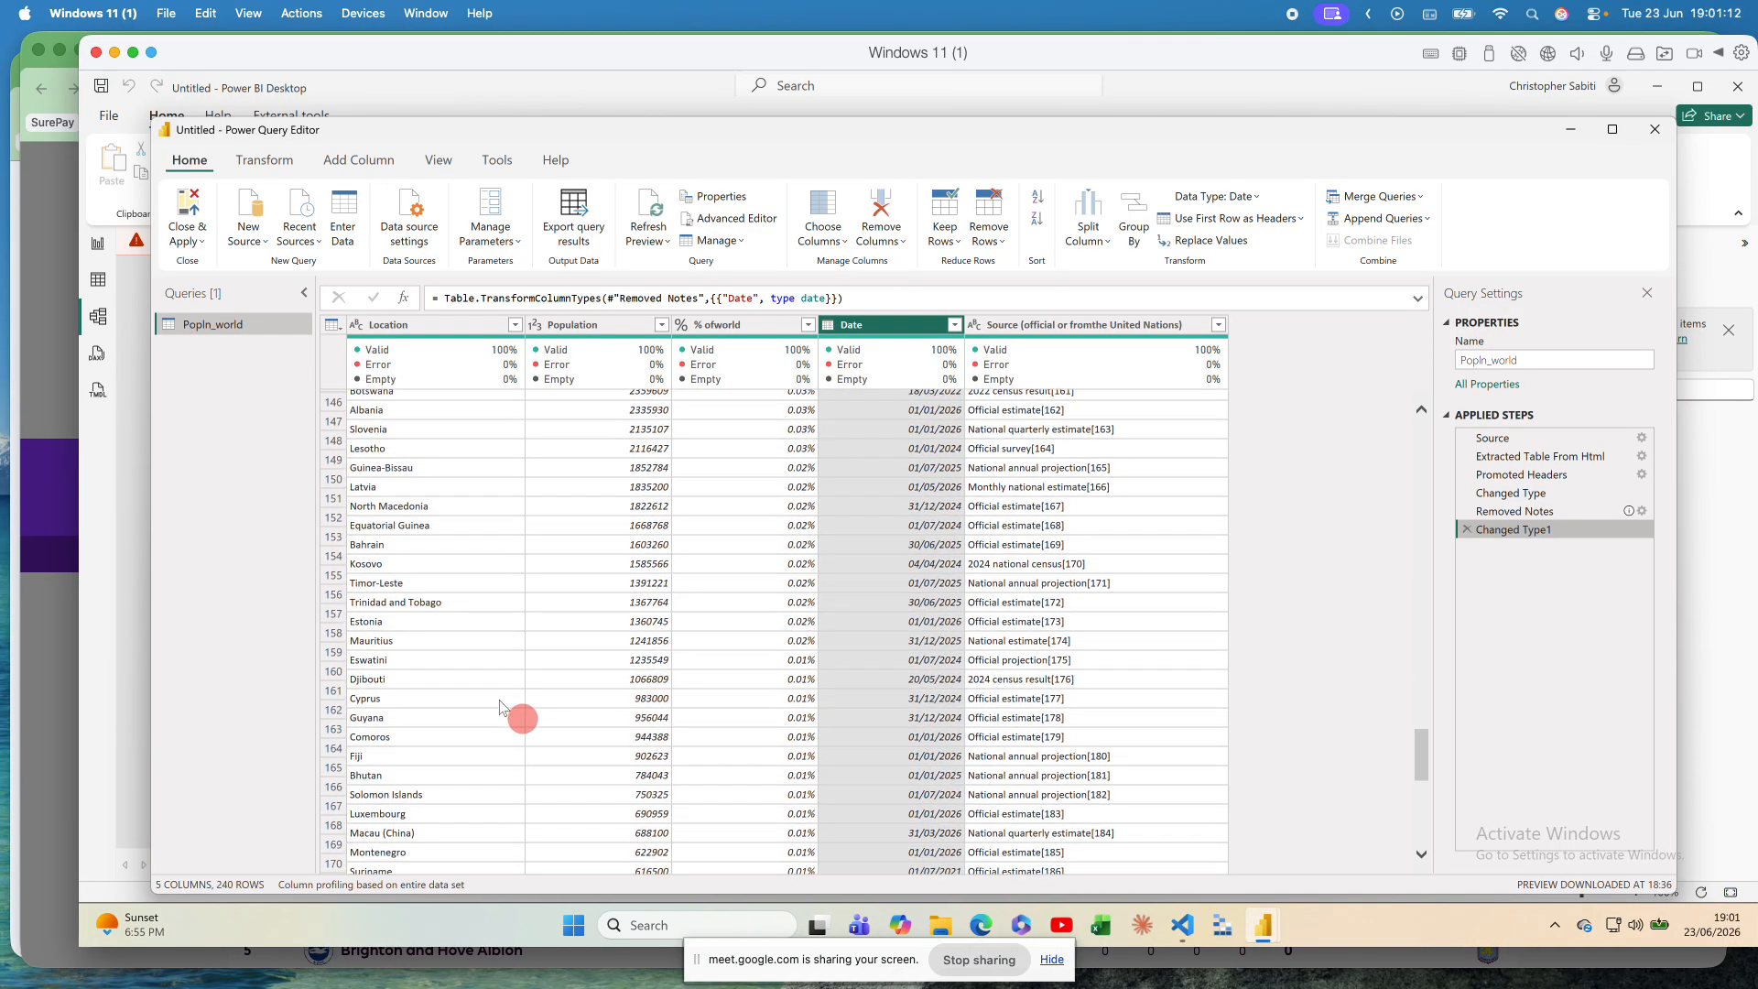
left_click(333, 447)
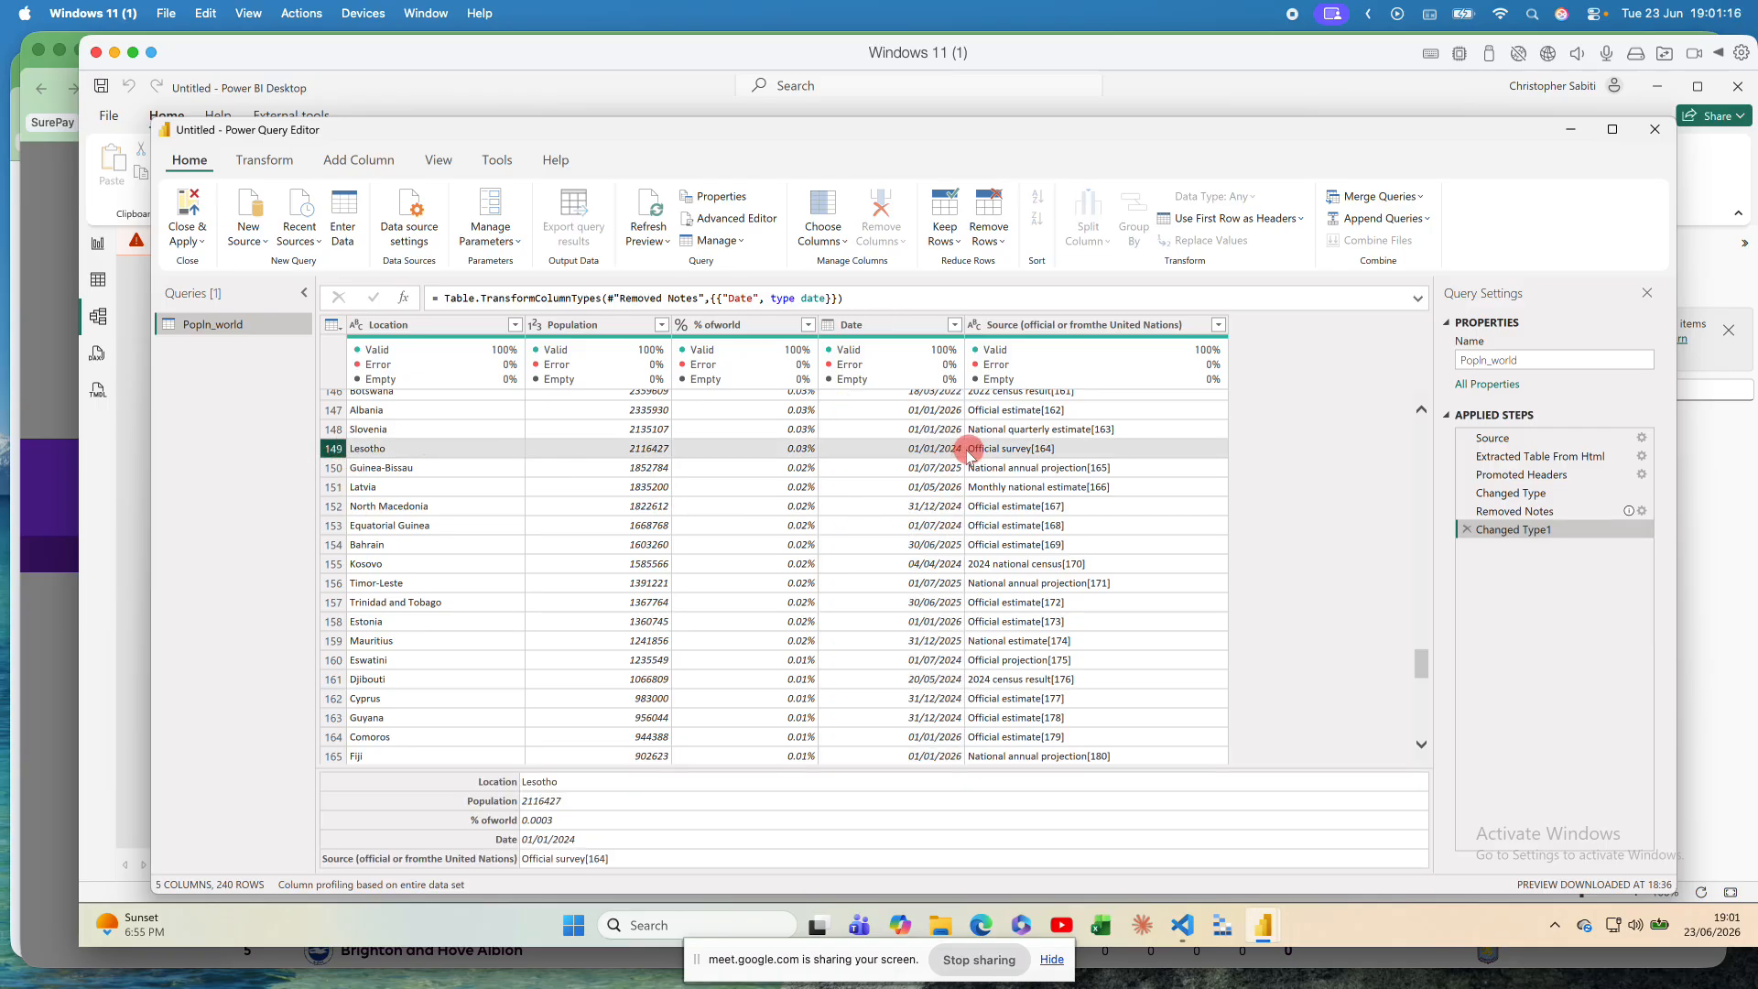
scroll(952, 449, "up", 5)
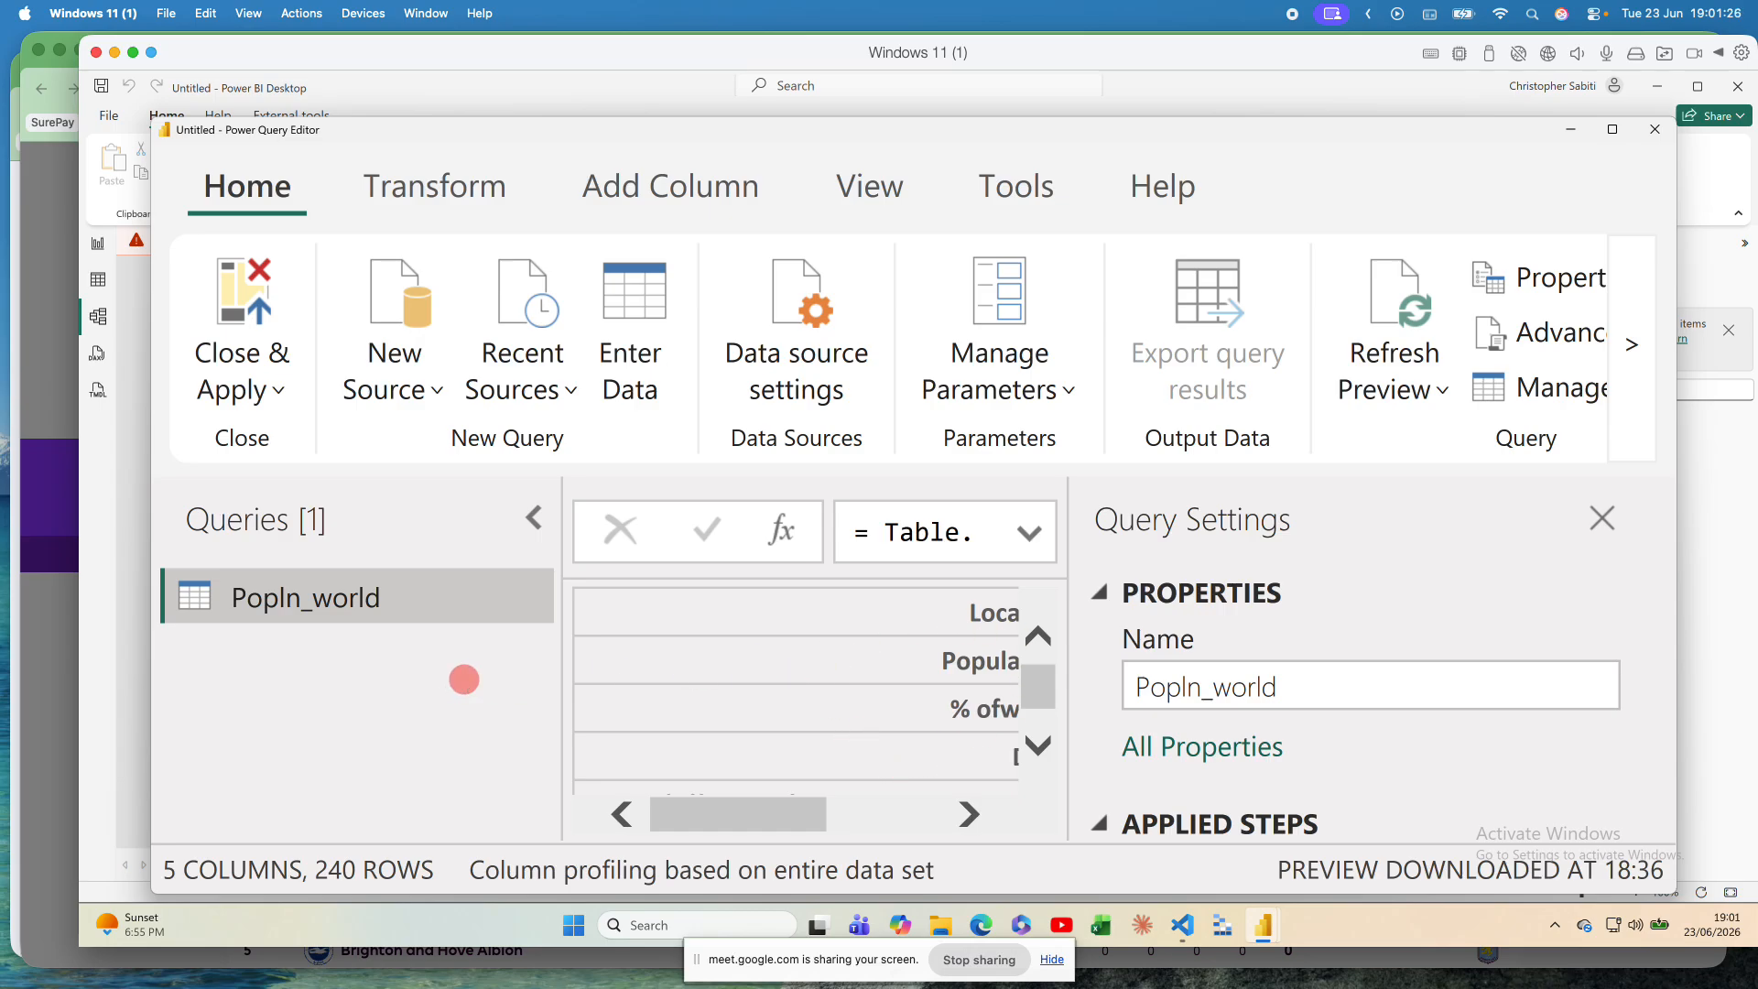
scroll(770, 674, "down", 1)
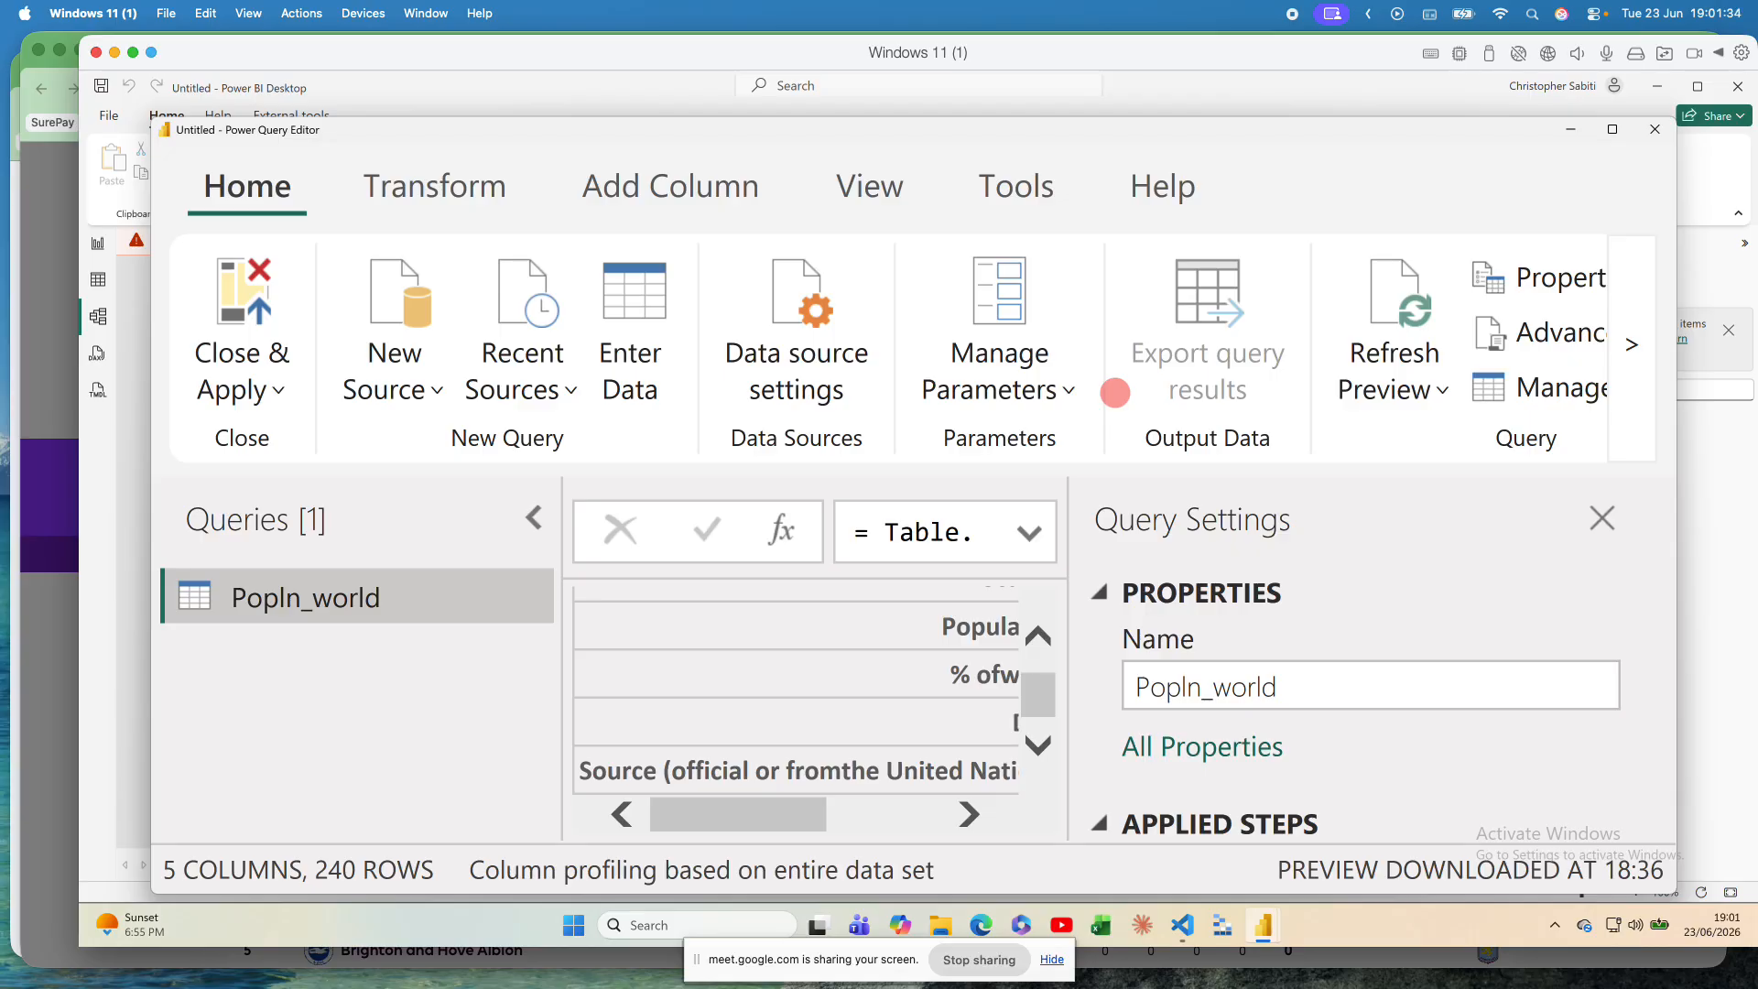
left_click_drag(880, 416, 794, 601)
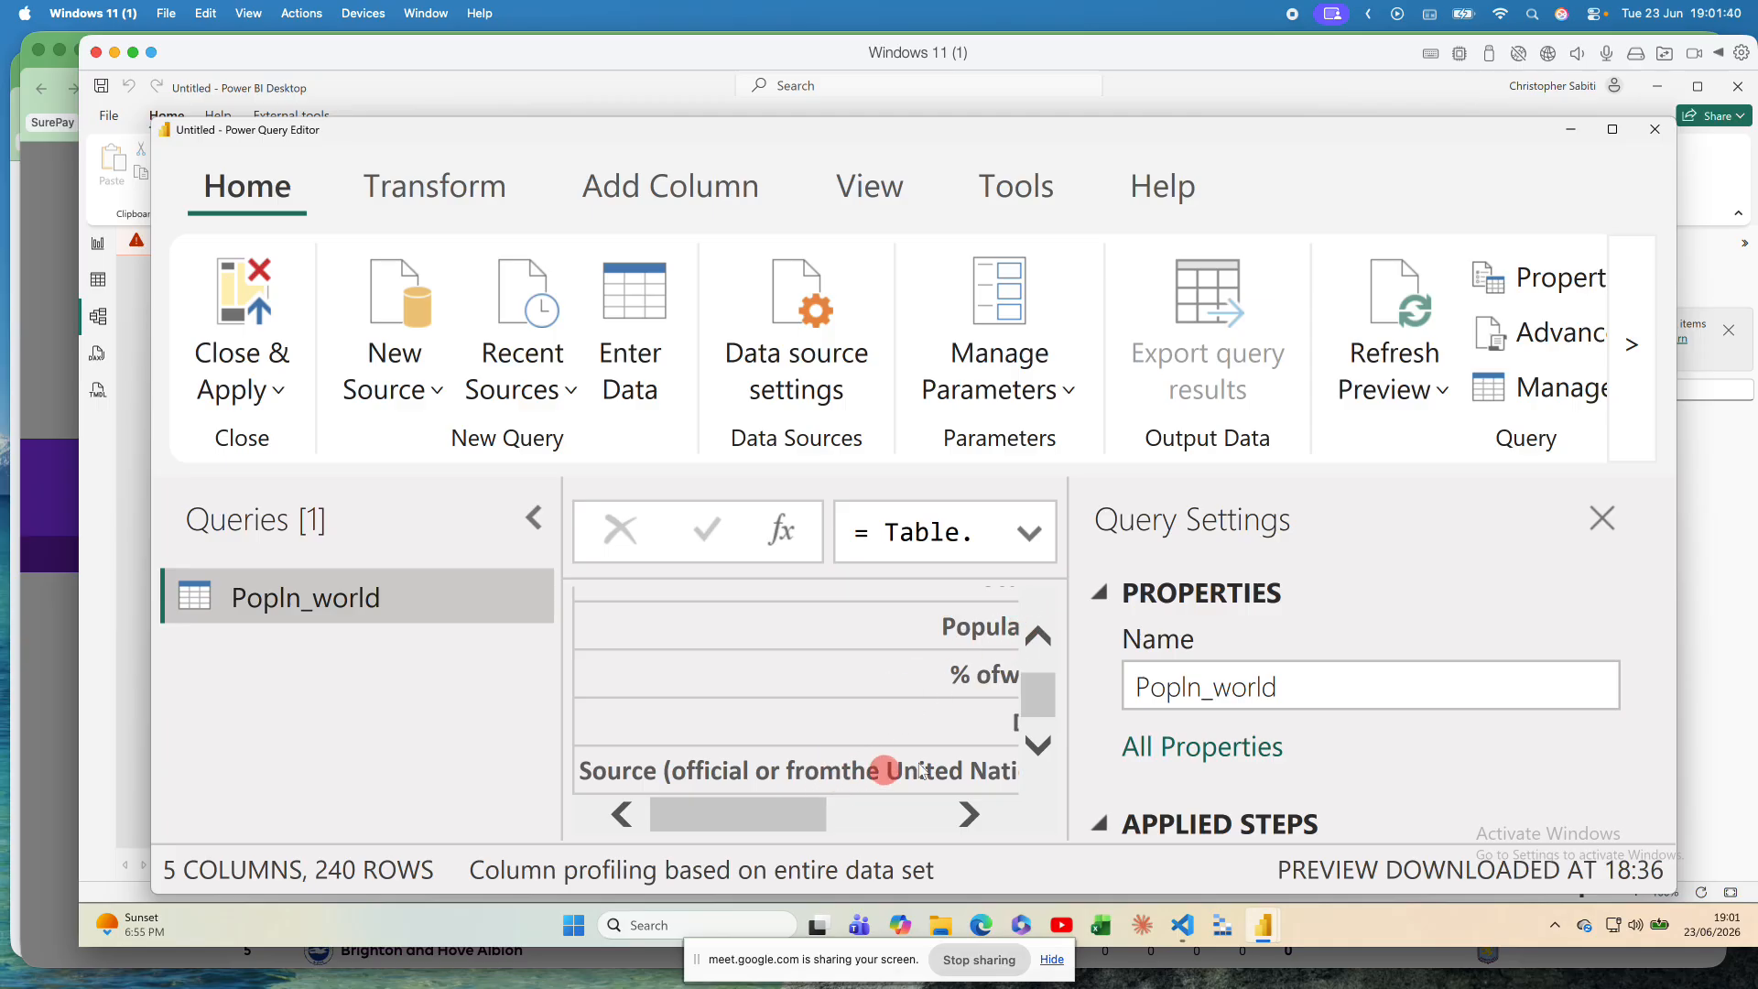
scroll(1435, 469, "down", 5)
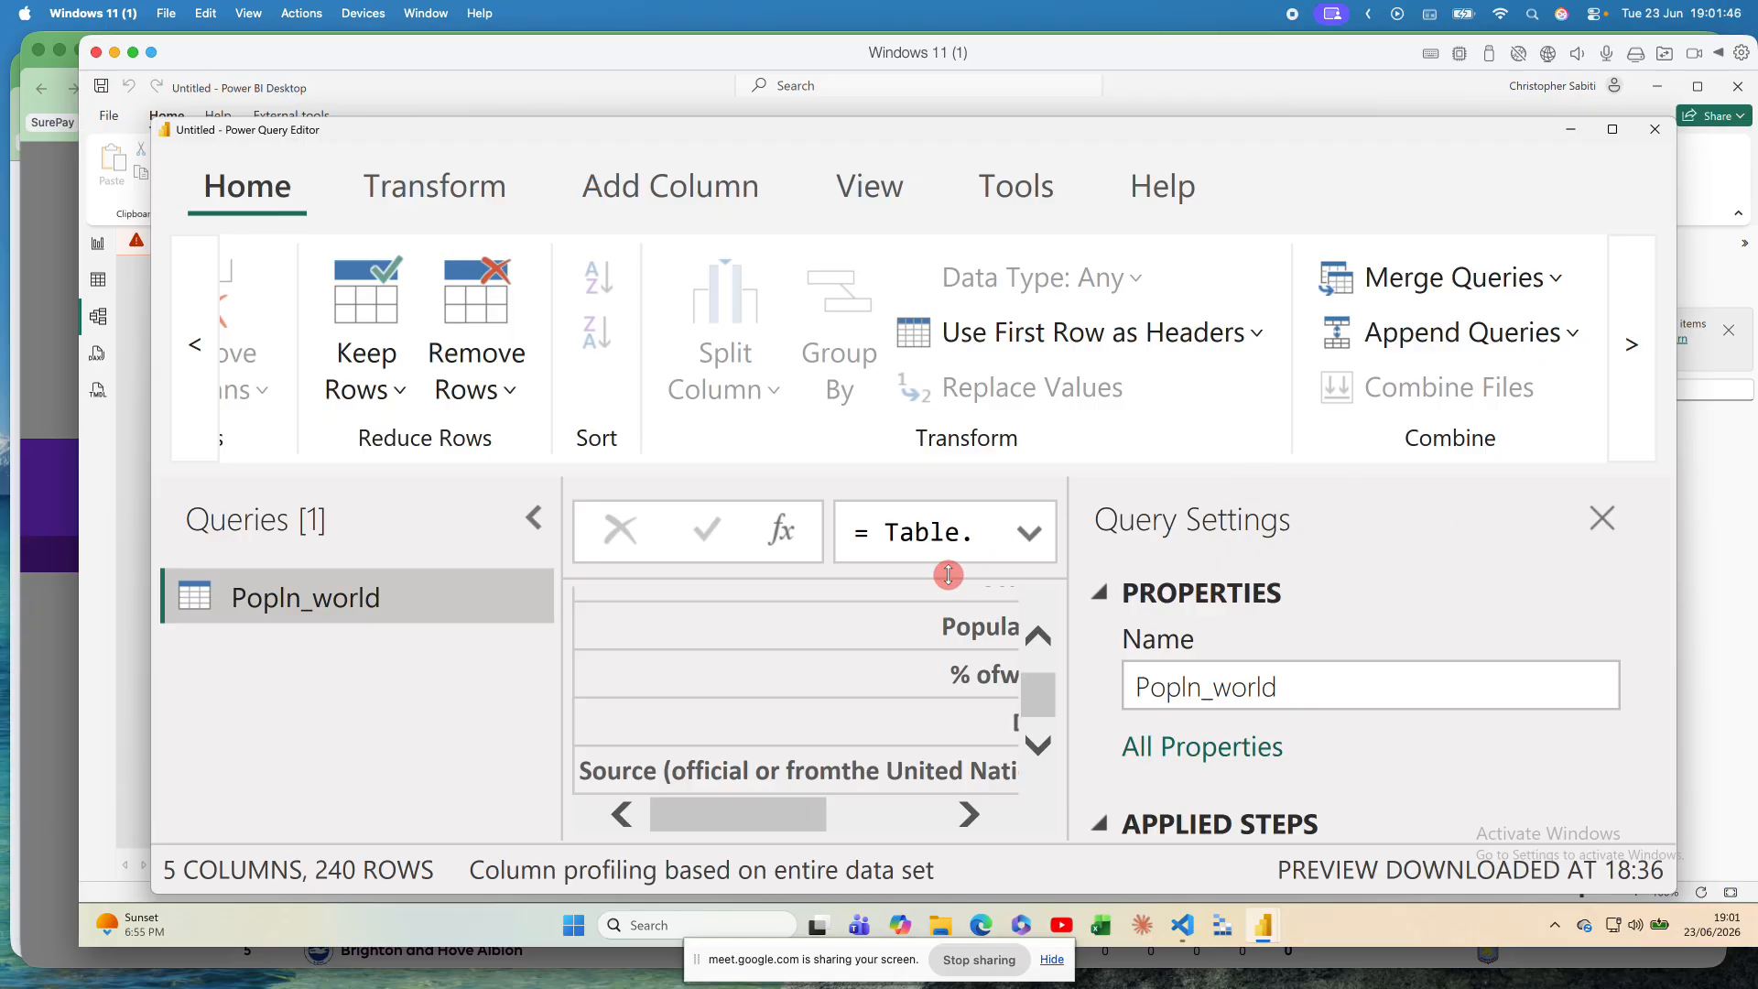
key("ctrl+Up")
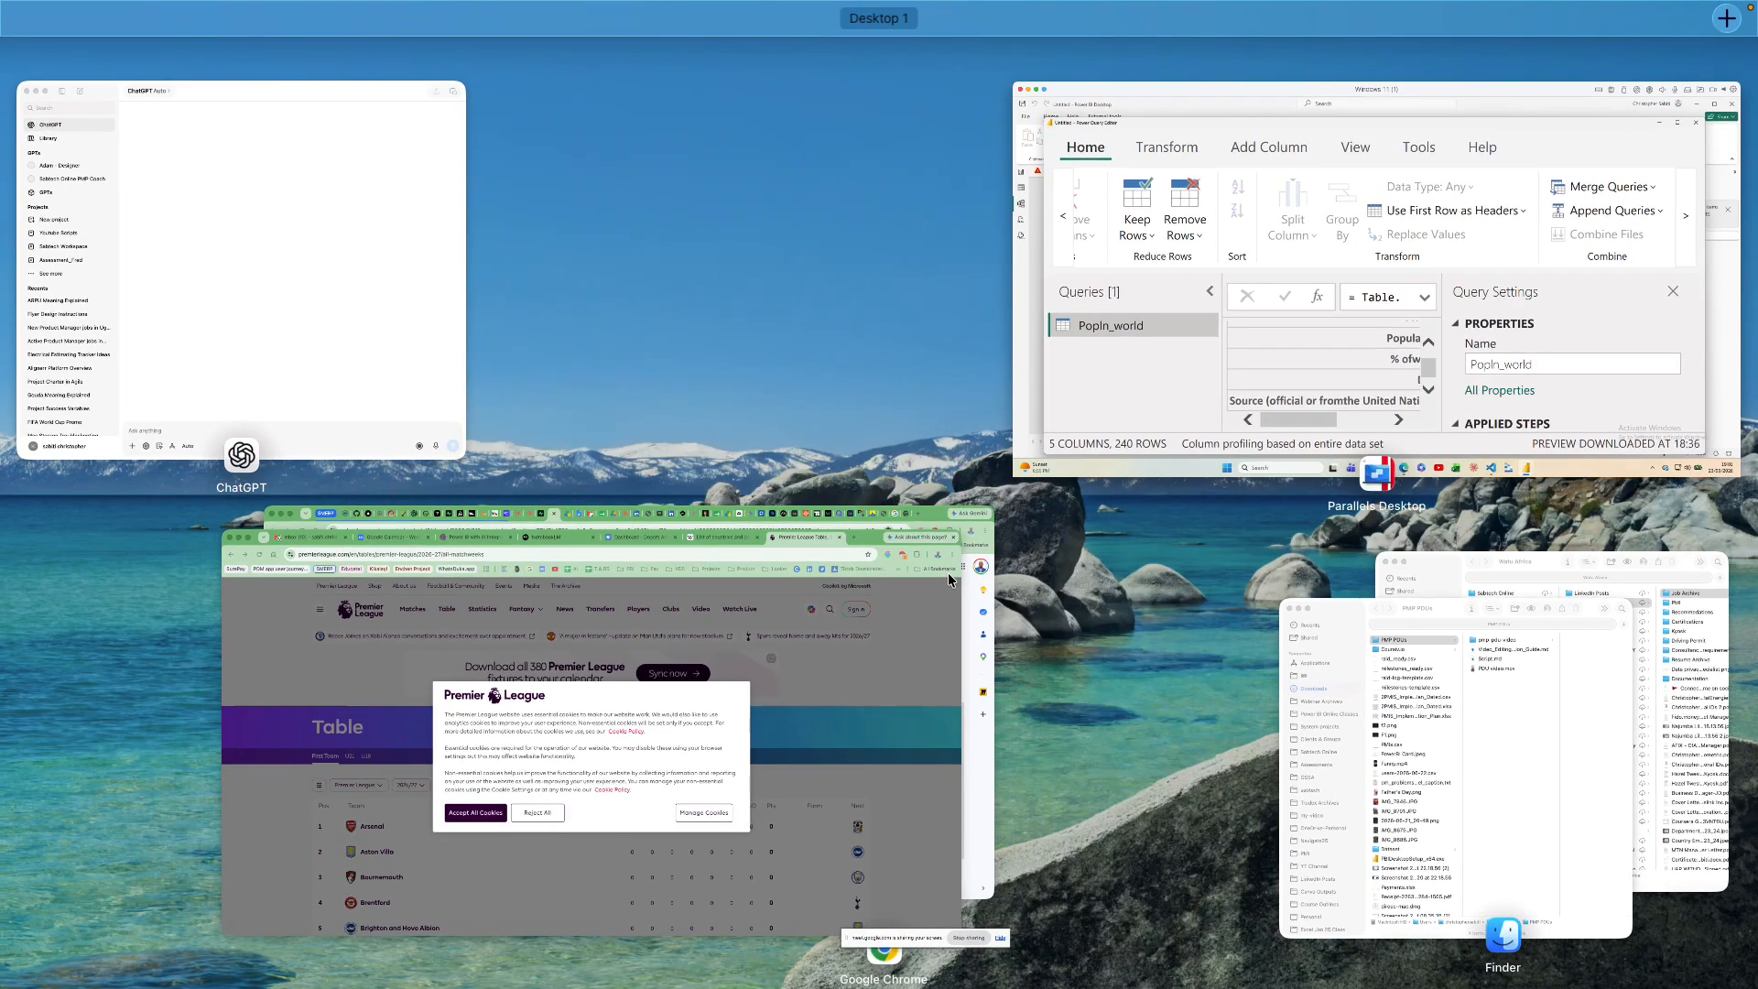
left_click(1320, 346)
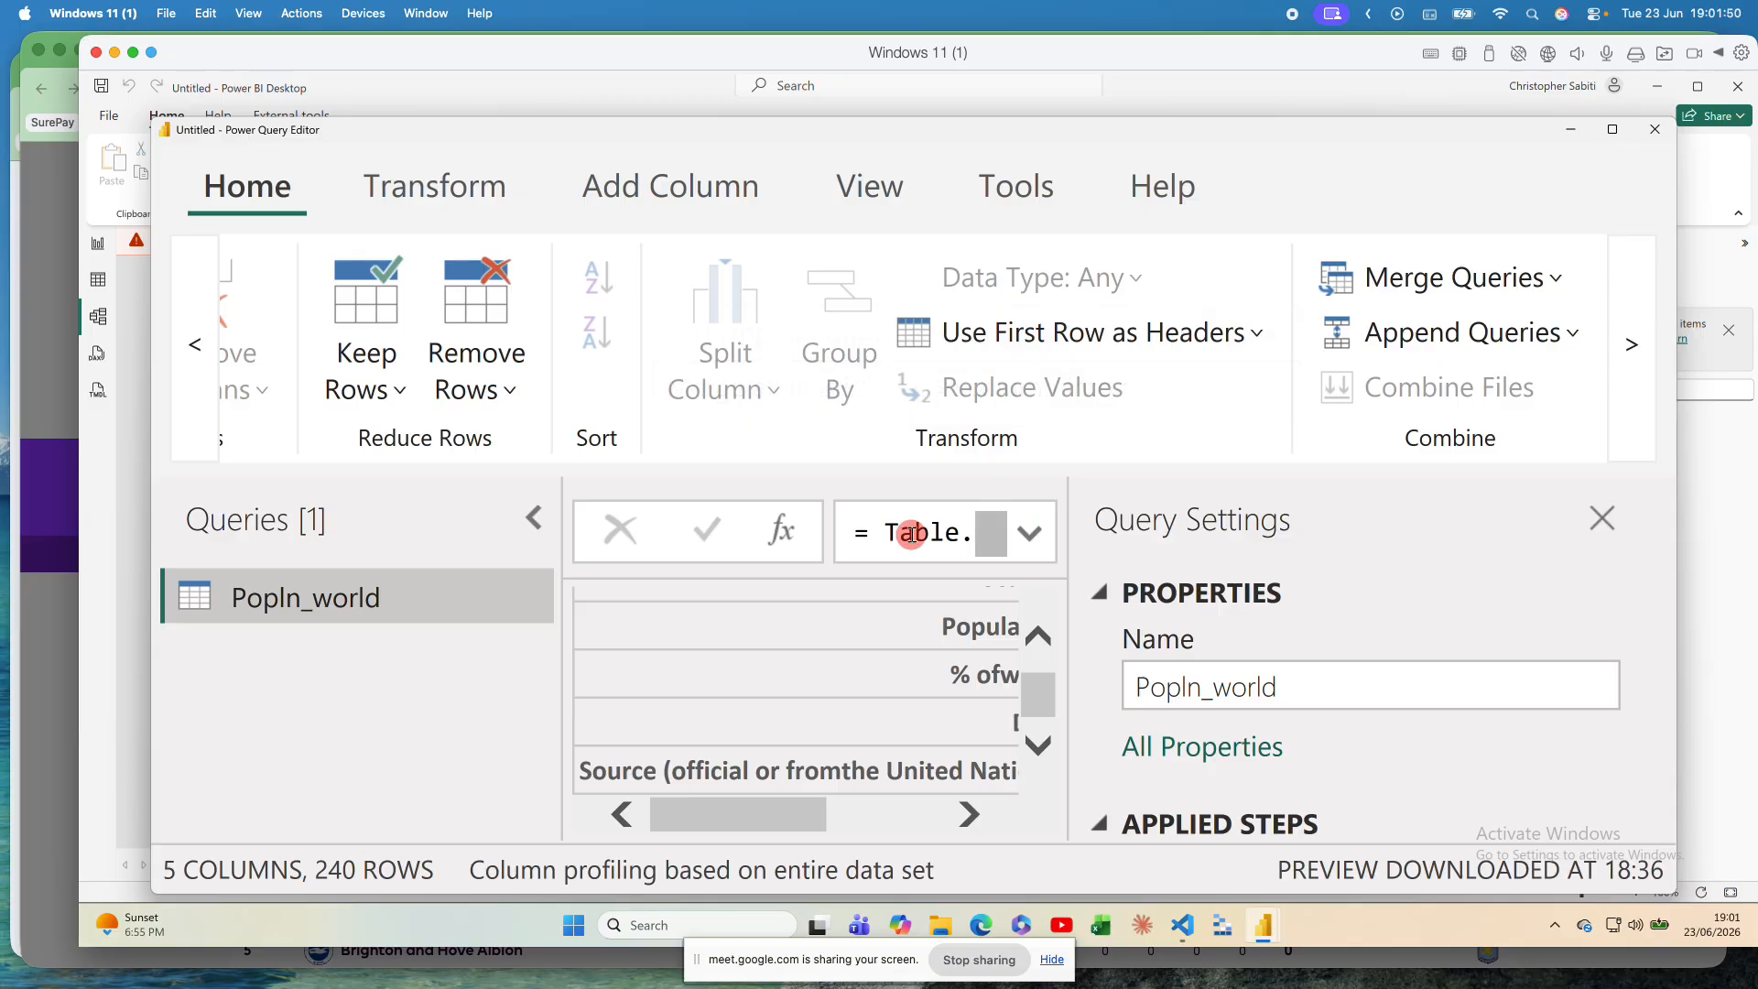
scroll(910, 534, "down", 2)
left_click(462, 209)
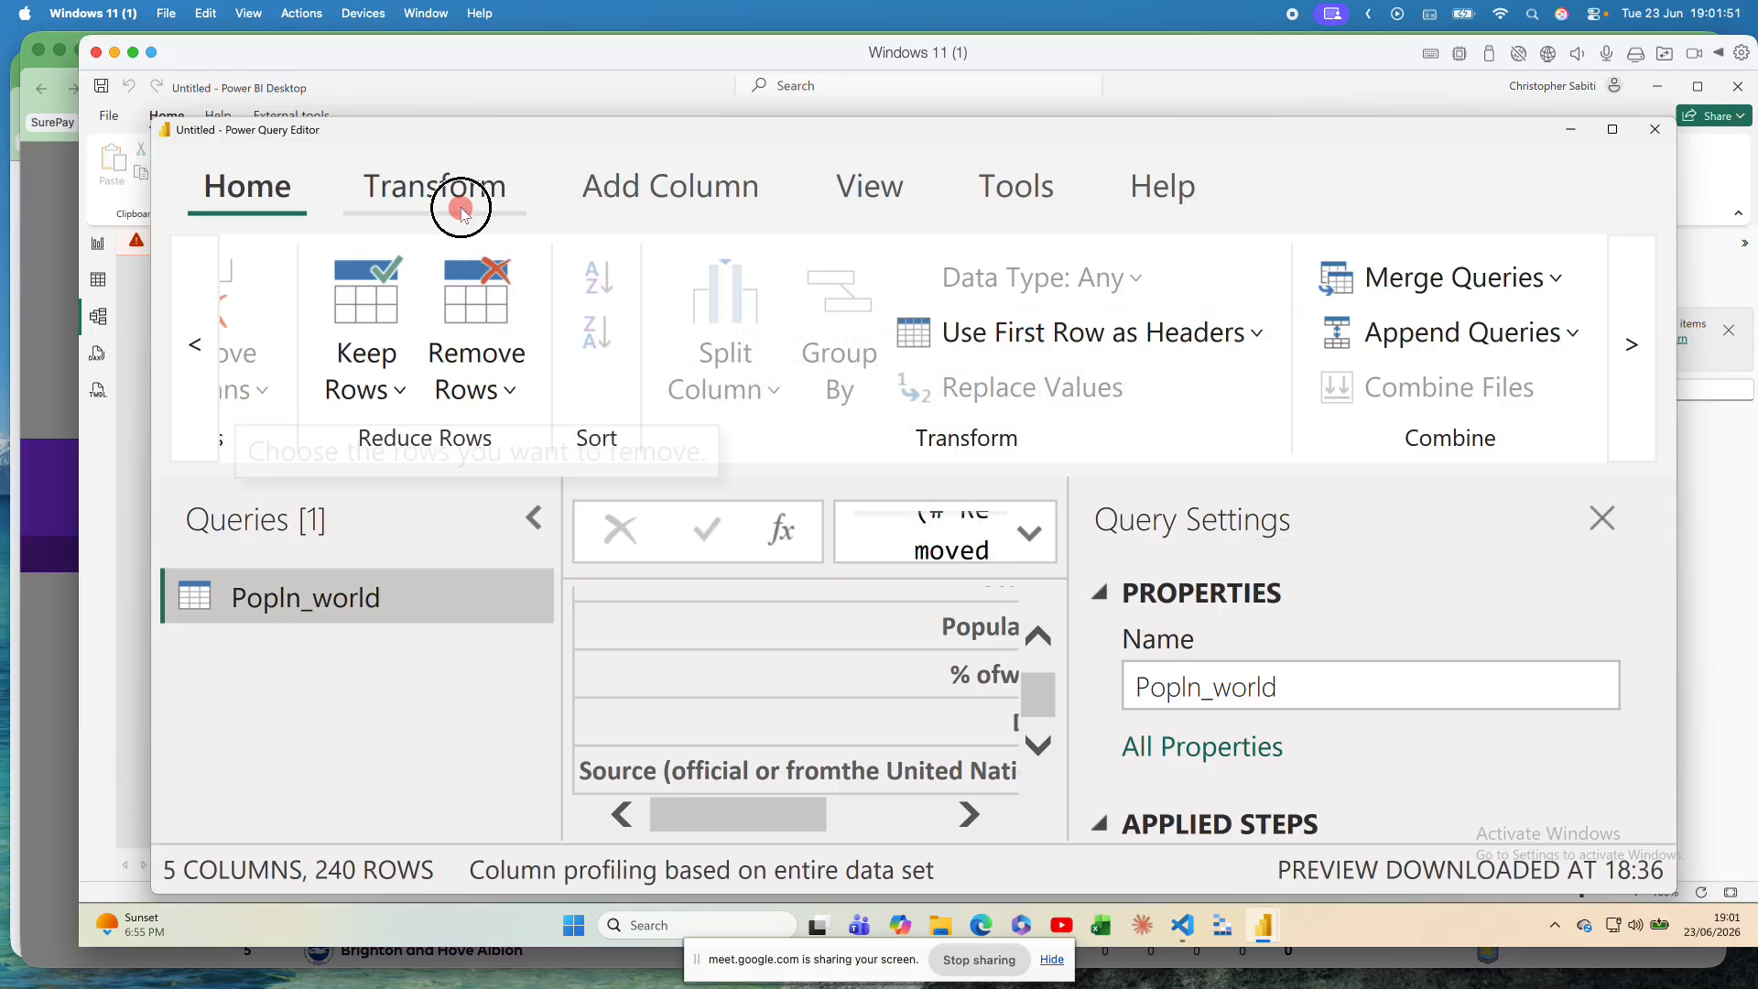
left_click(287, 196)
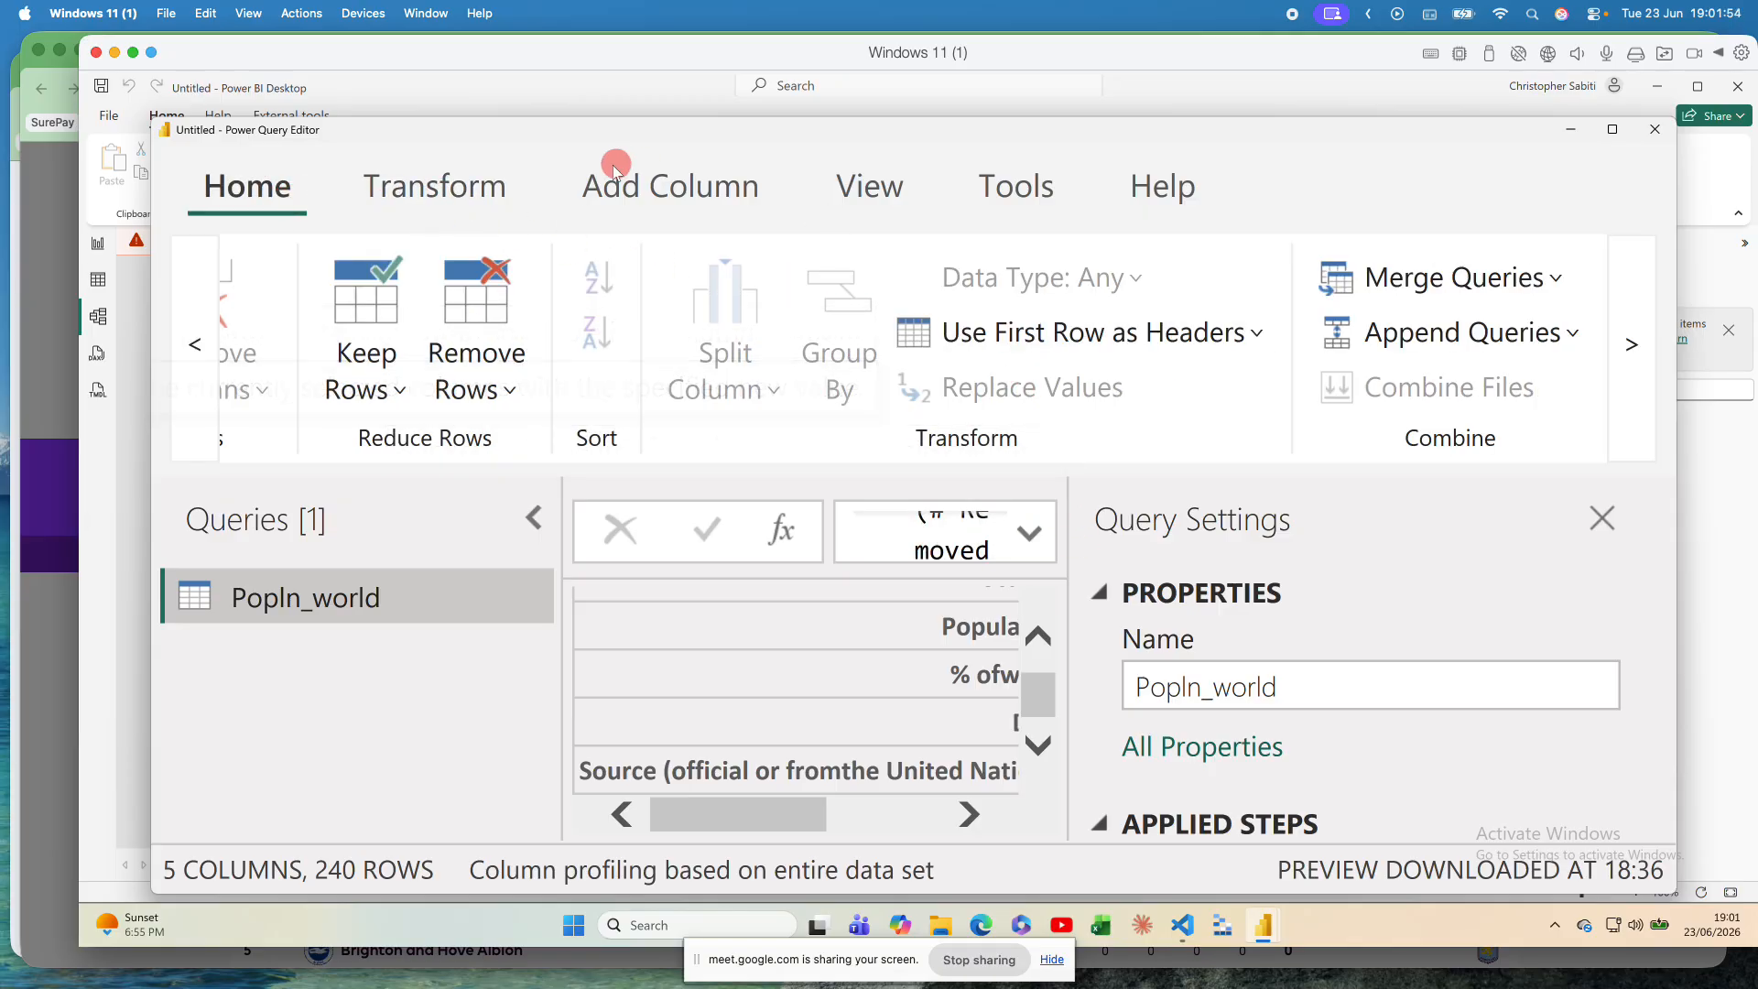
key("ctrl+minus")
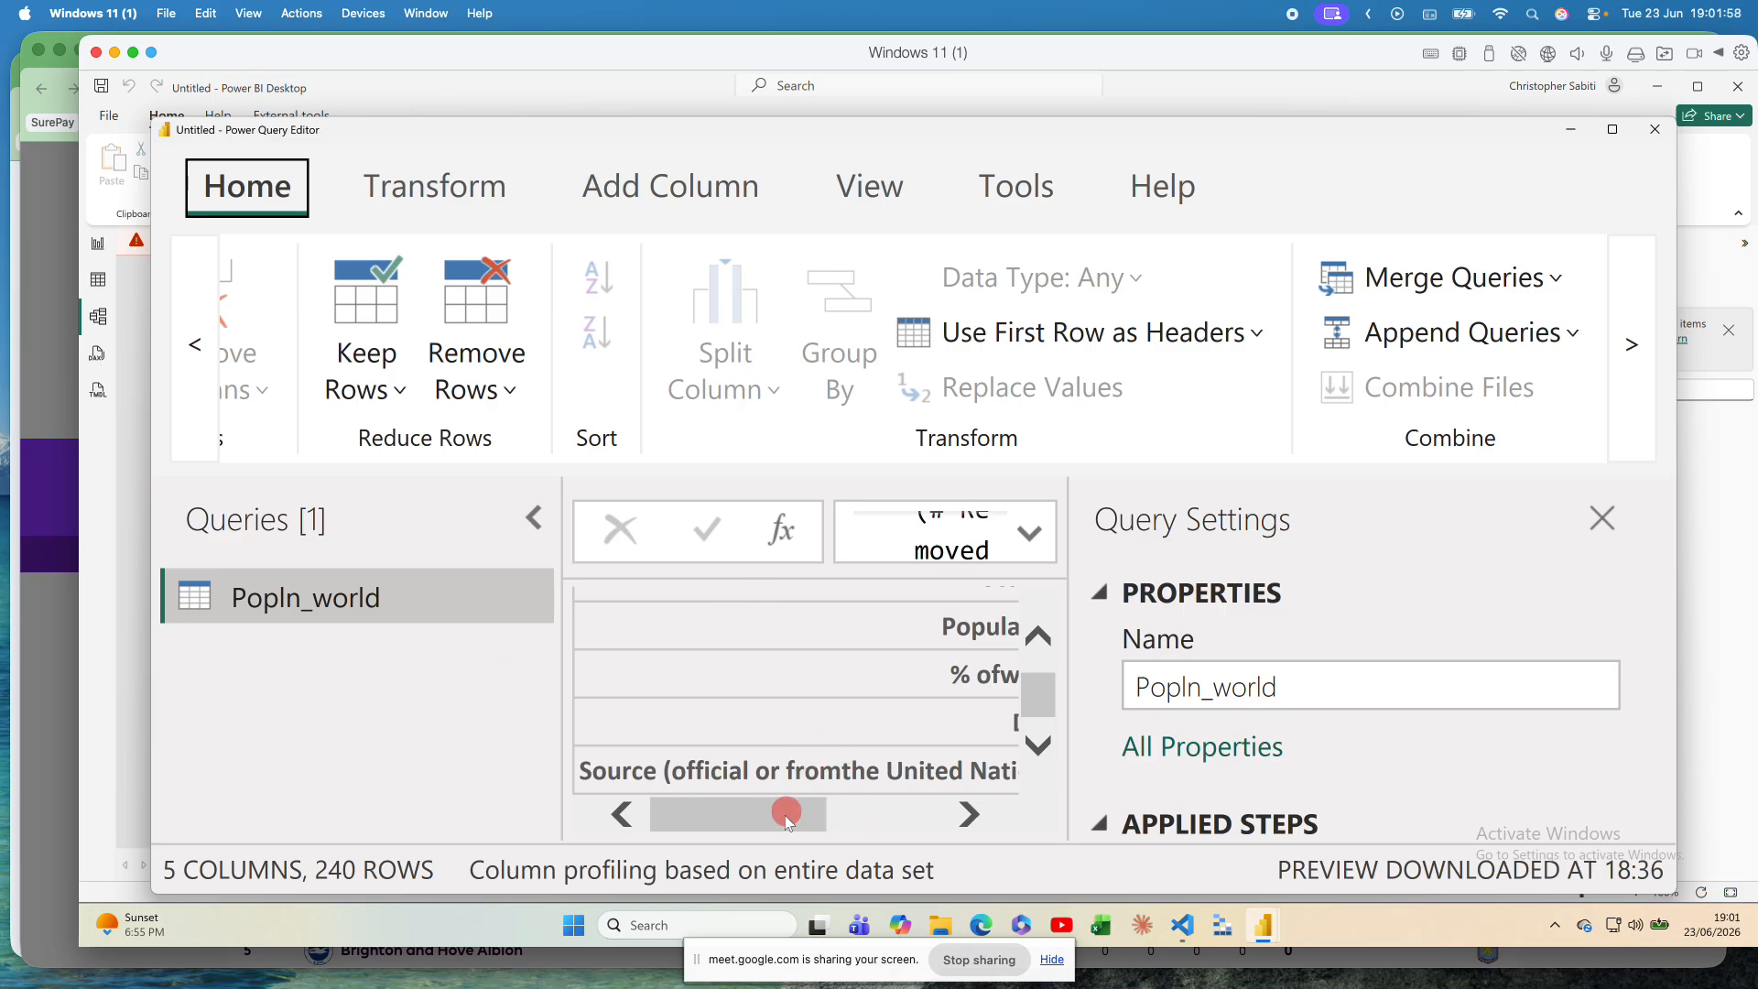
Step: Examine the Location, Population, % ofworld and Date values in the selected Lesotho record's details
left_click_drag(785, 812, 934, 812)
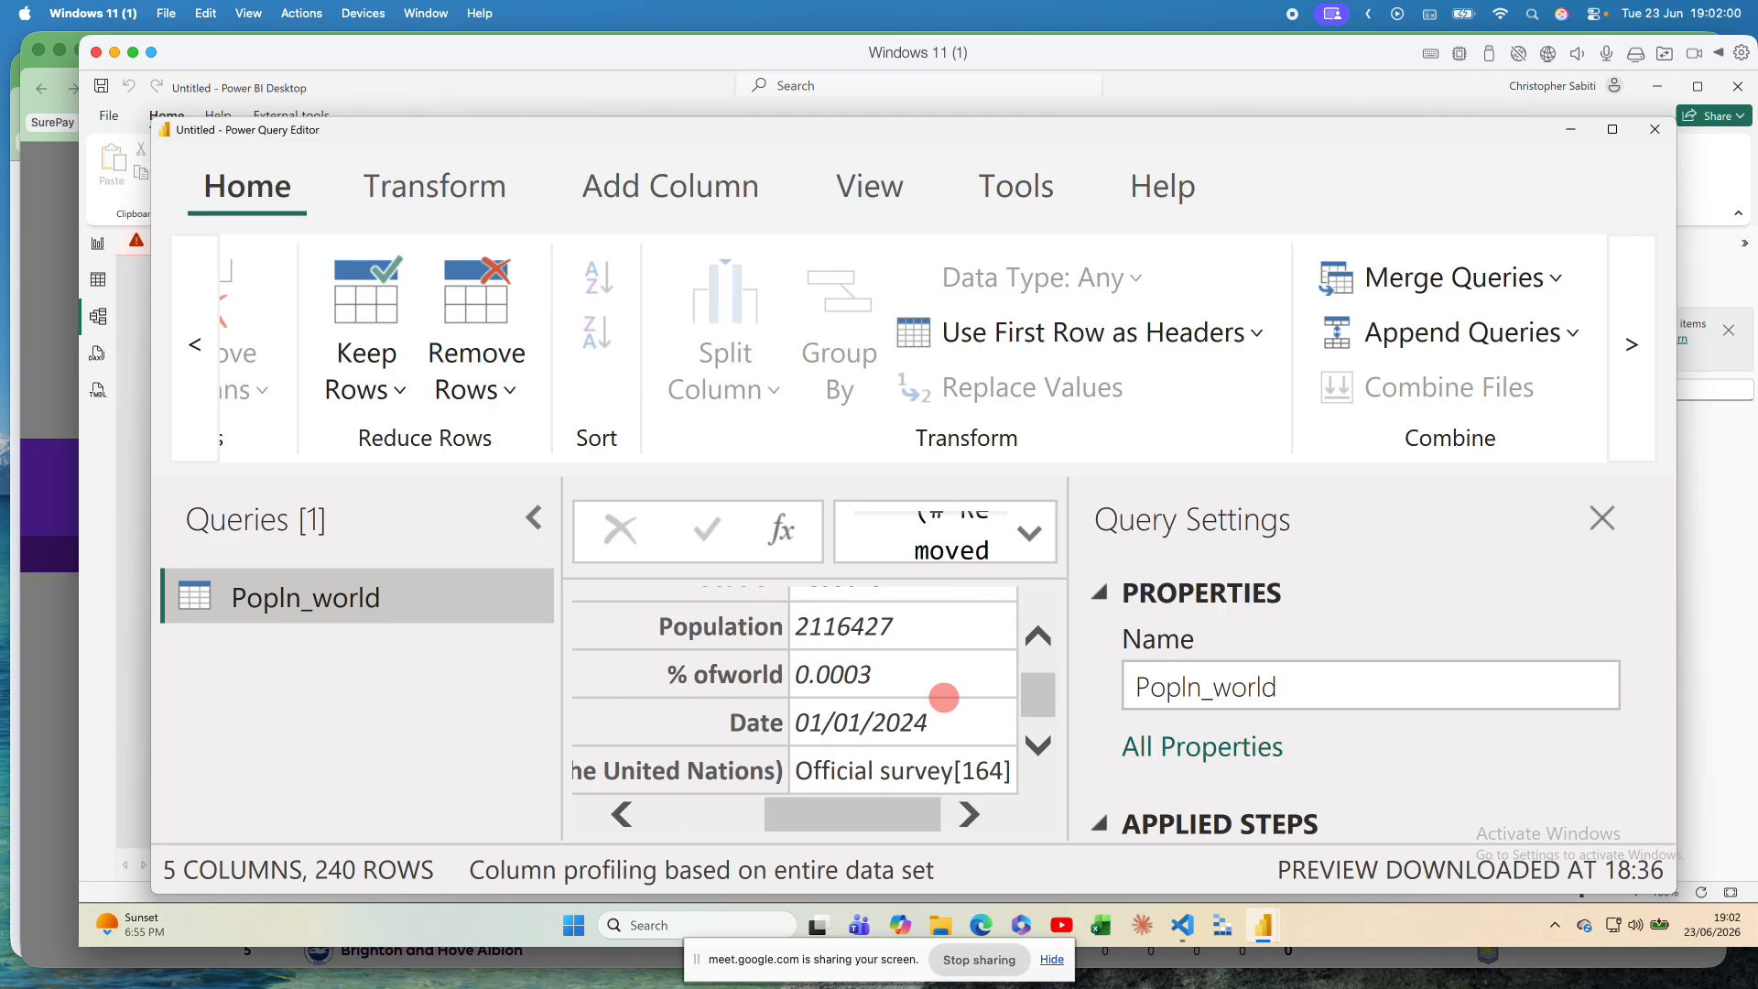
scroll(965, 701, "up", 1)
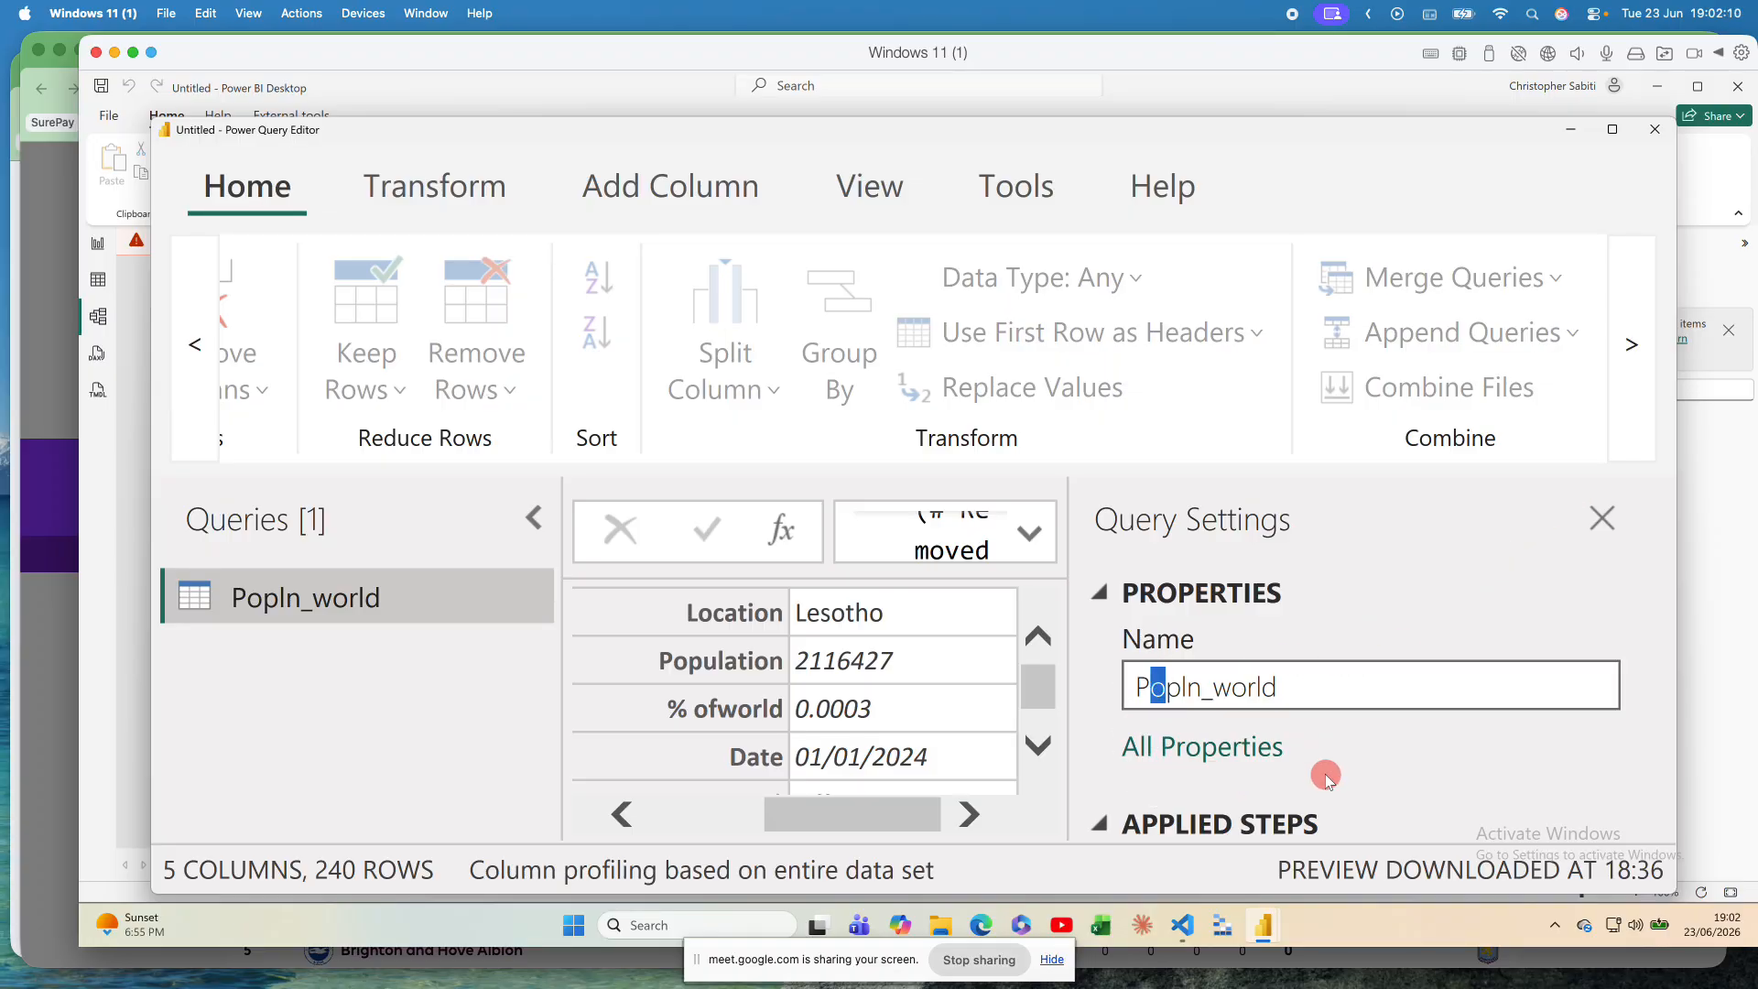
left_click(1346, 822)
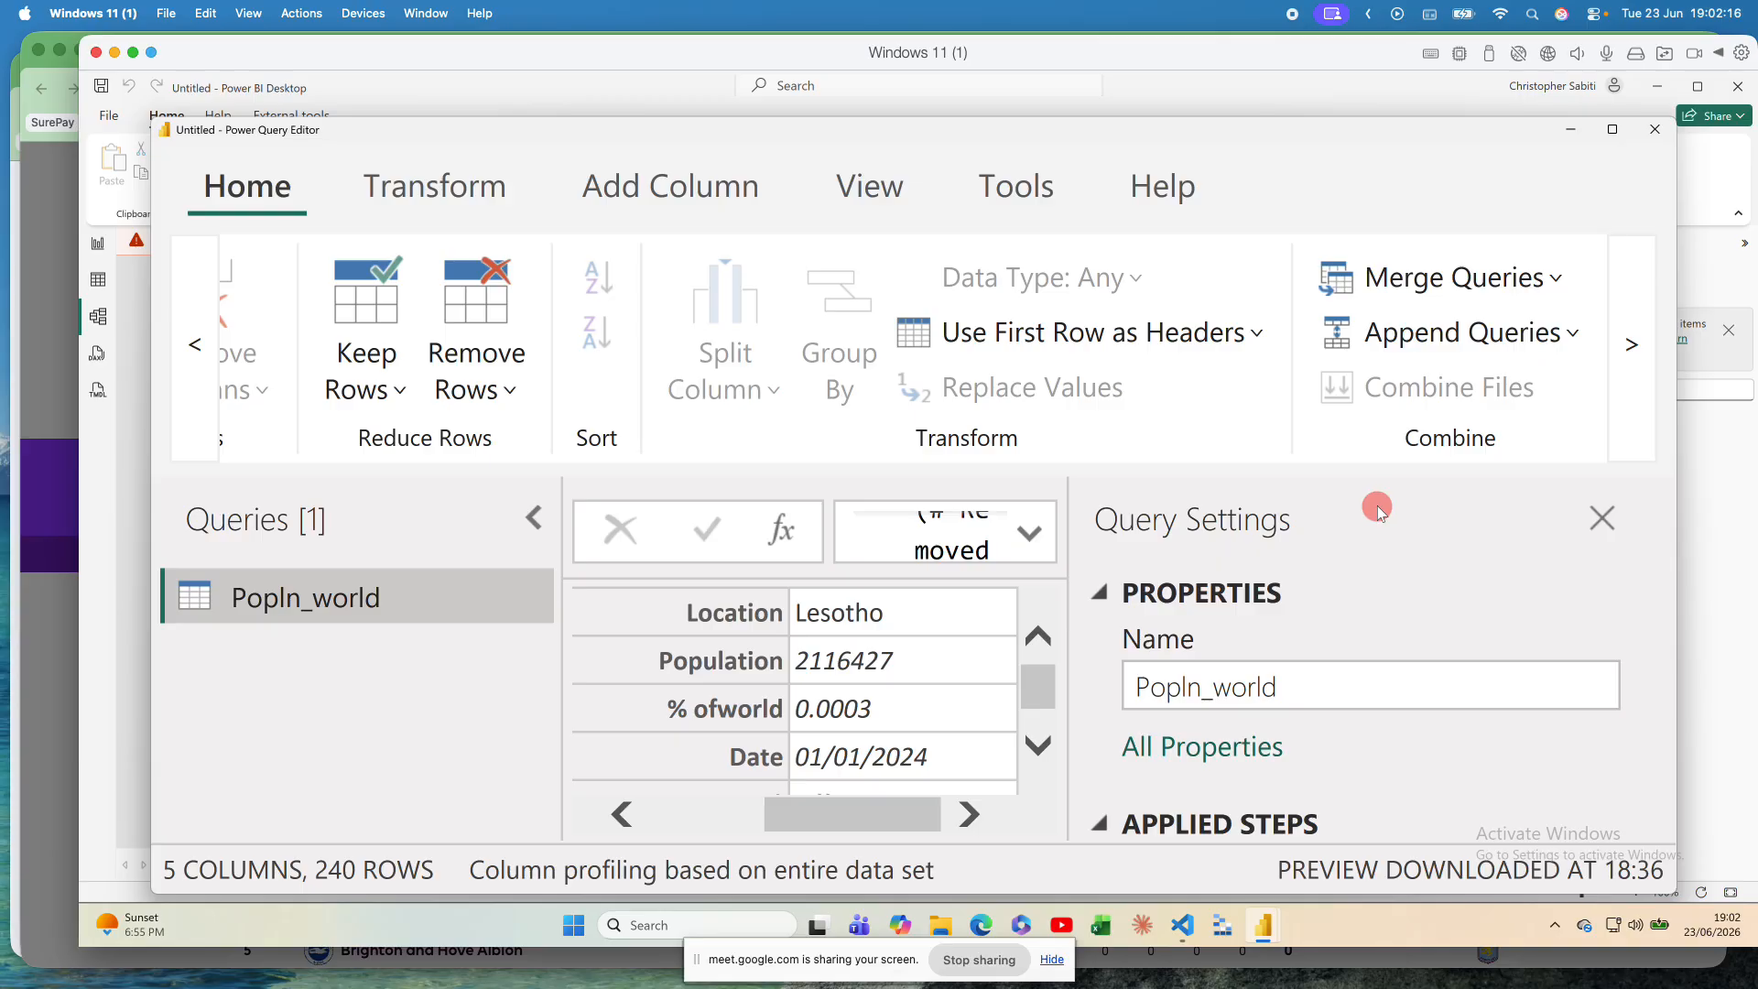
left_click(1280, 938)
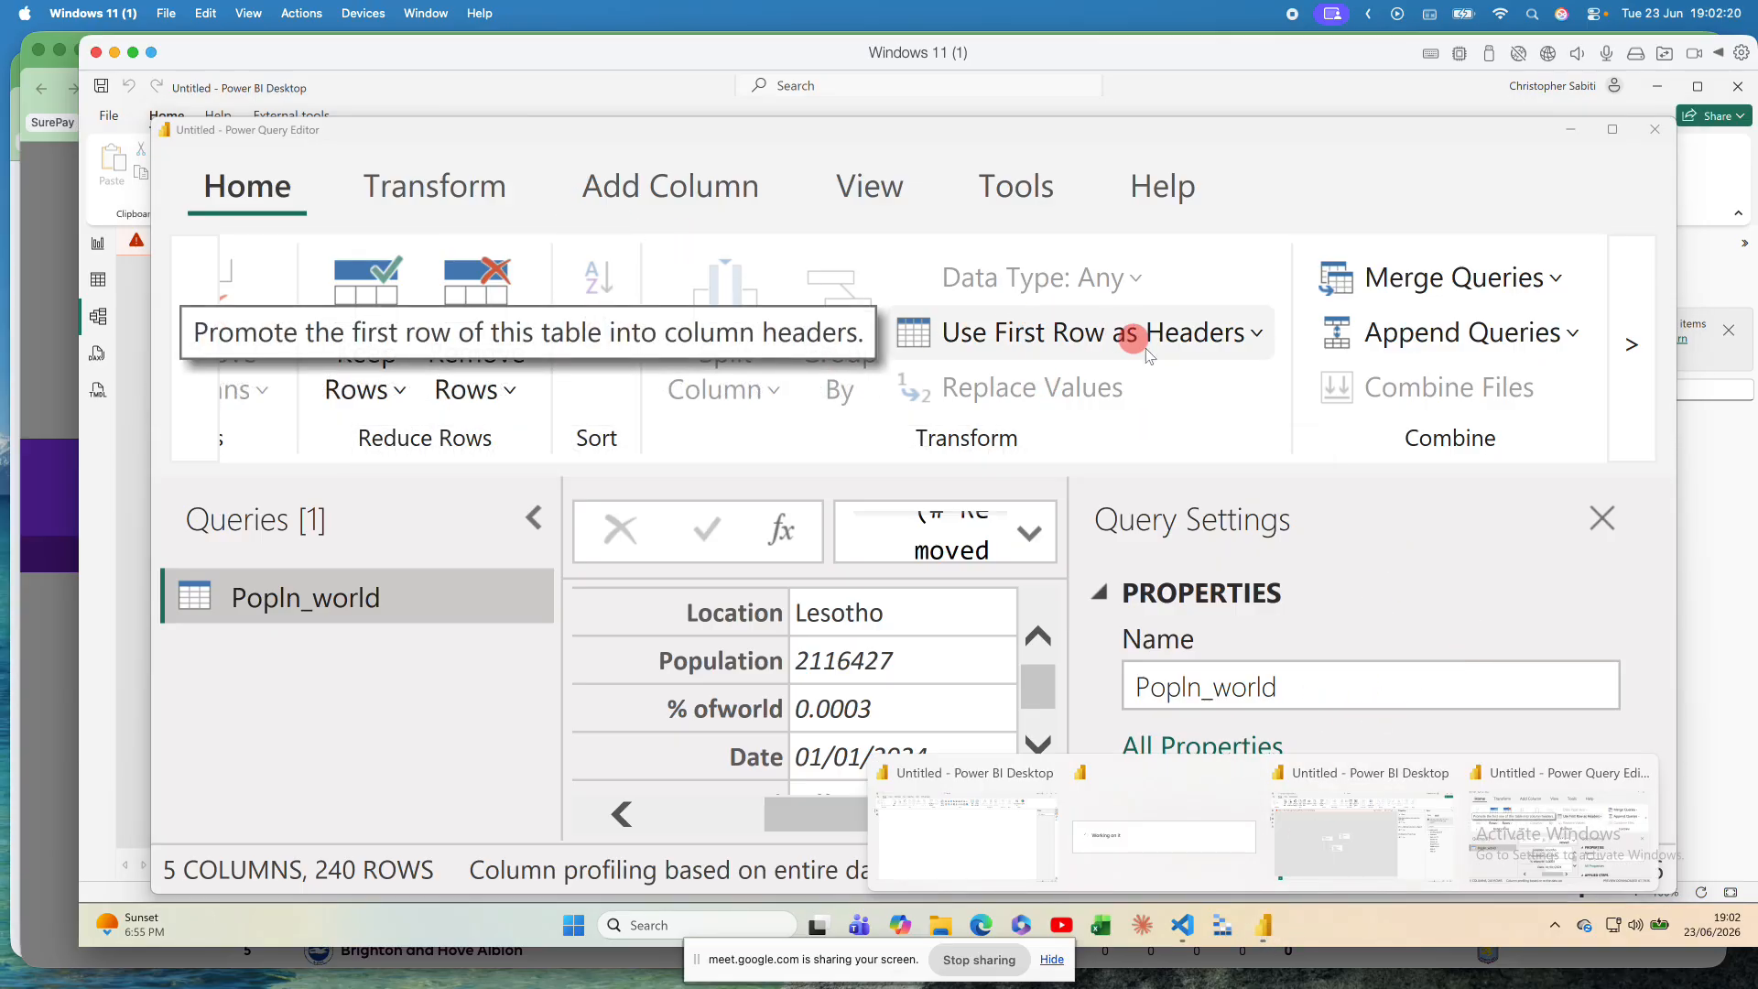
left_click(945, 151)
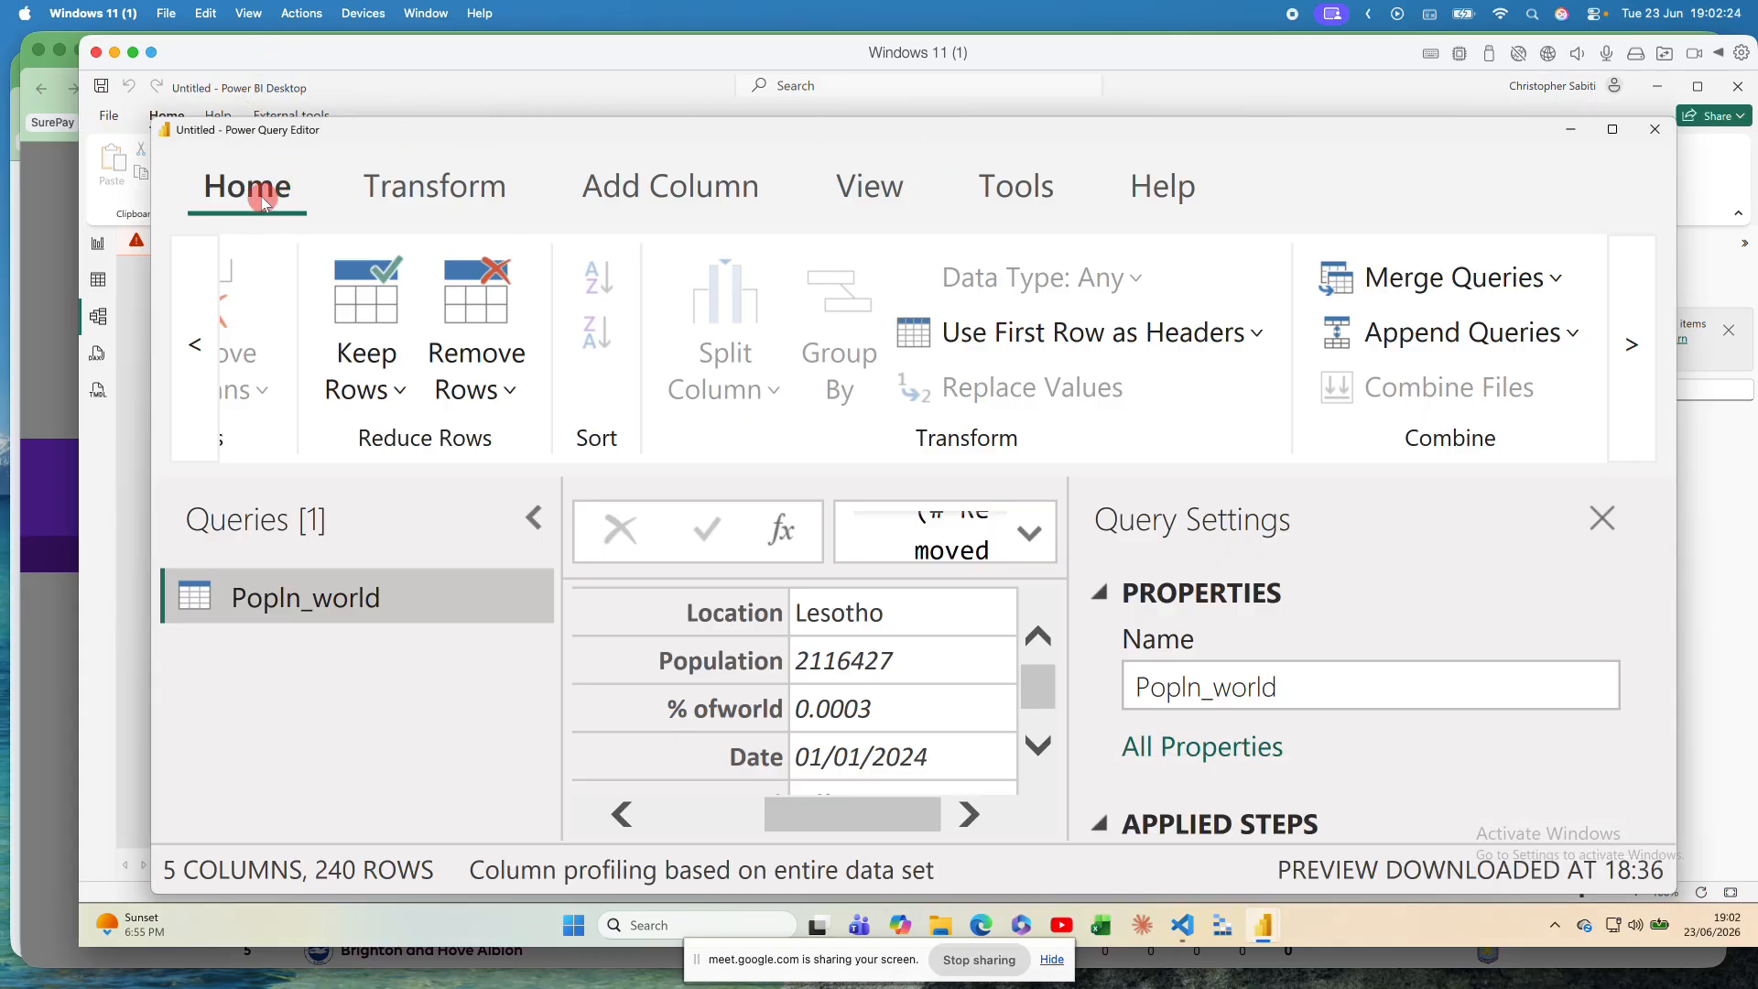
Step: Close the query editor with its pending changes applied, and lengthen the Popln_world card in the model diagram
scroll(302, 267, "up", 5)
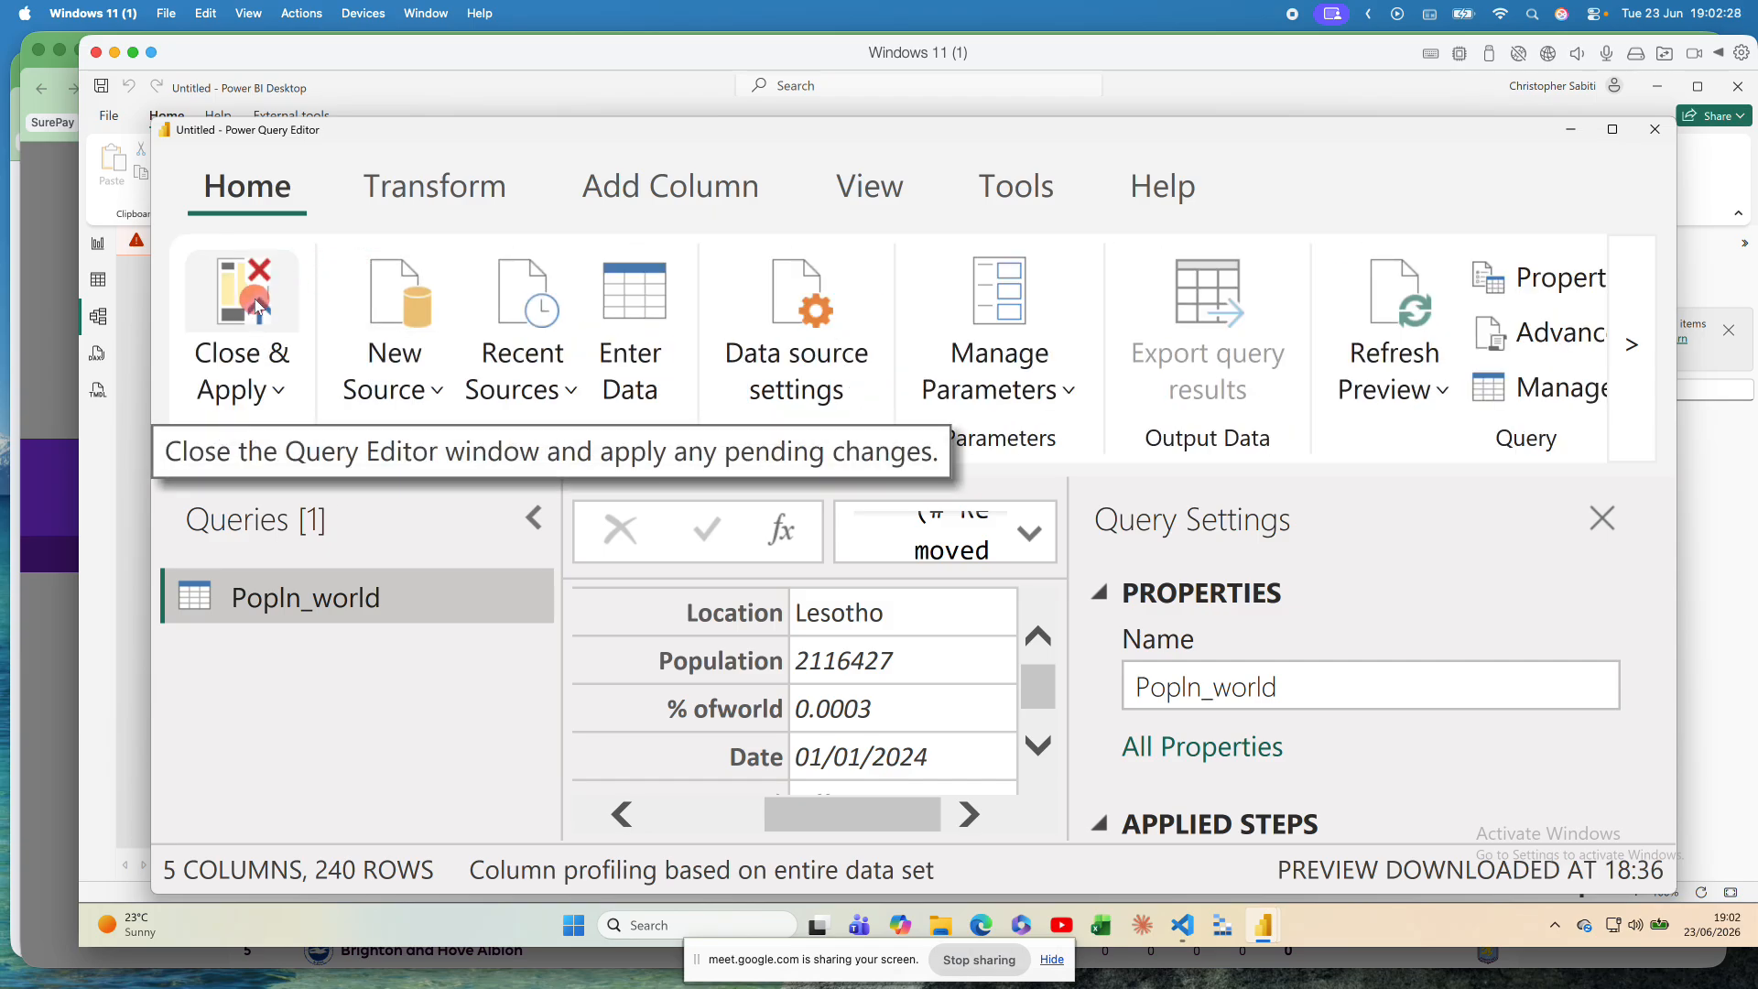
left_click(236, 318)
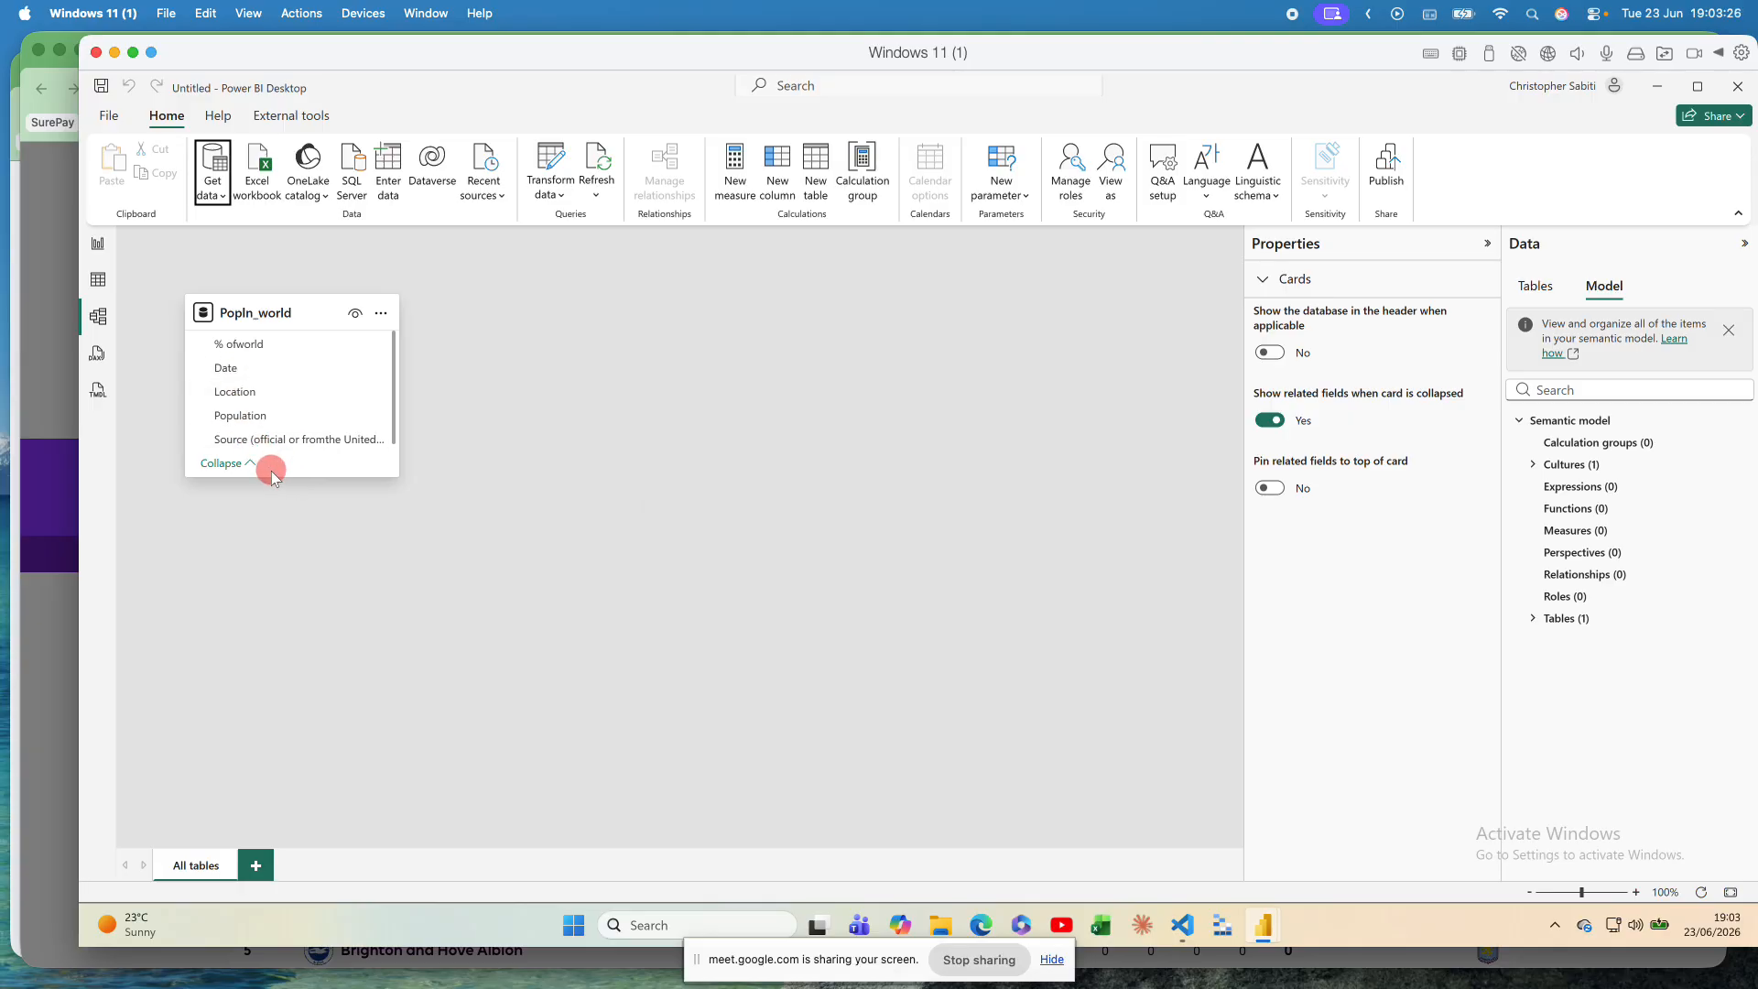
left_click_drag(271, 477, 282, 661)
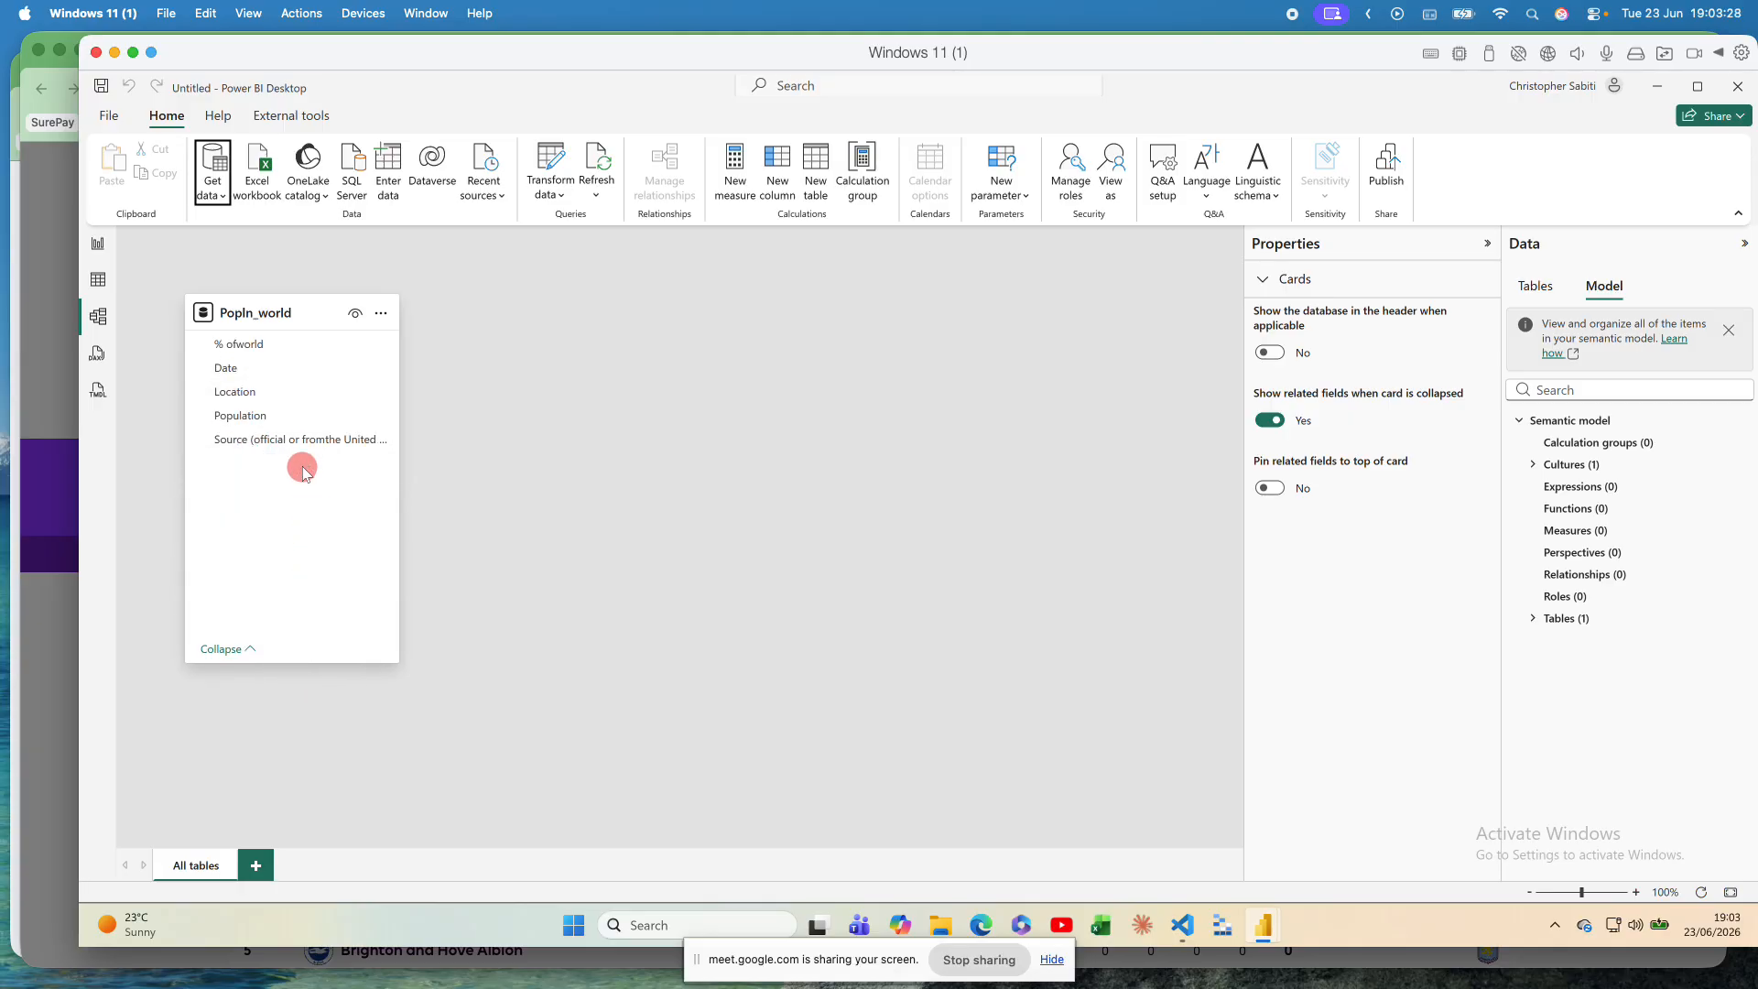
Step: Review the loaded Popln_world rows in Table view
left_click(98, 279)
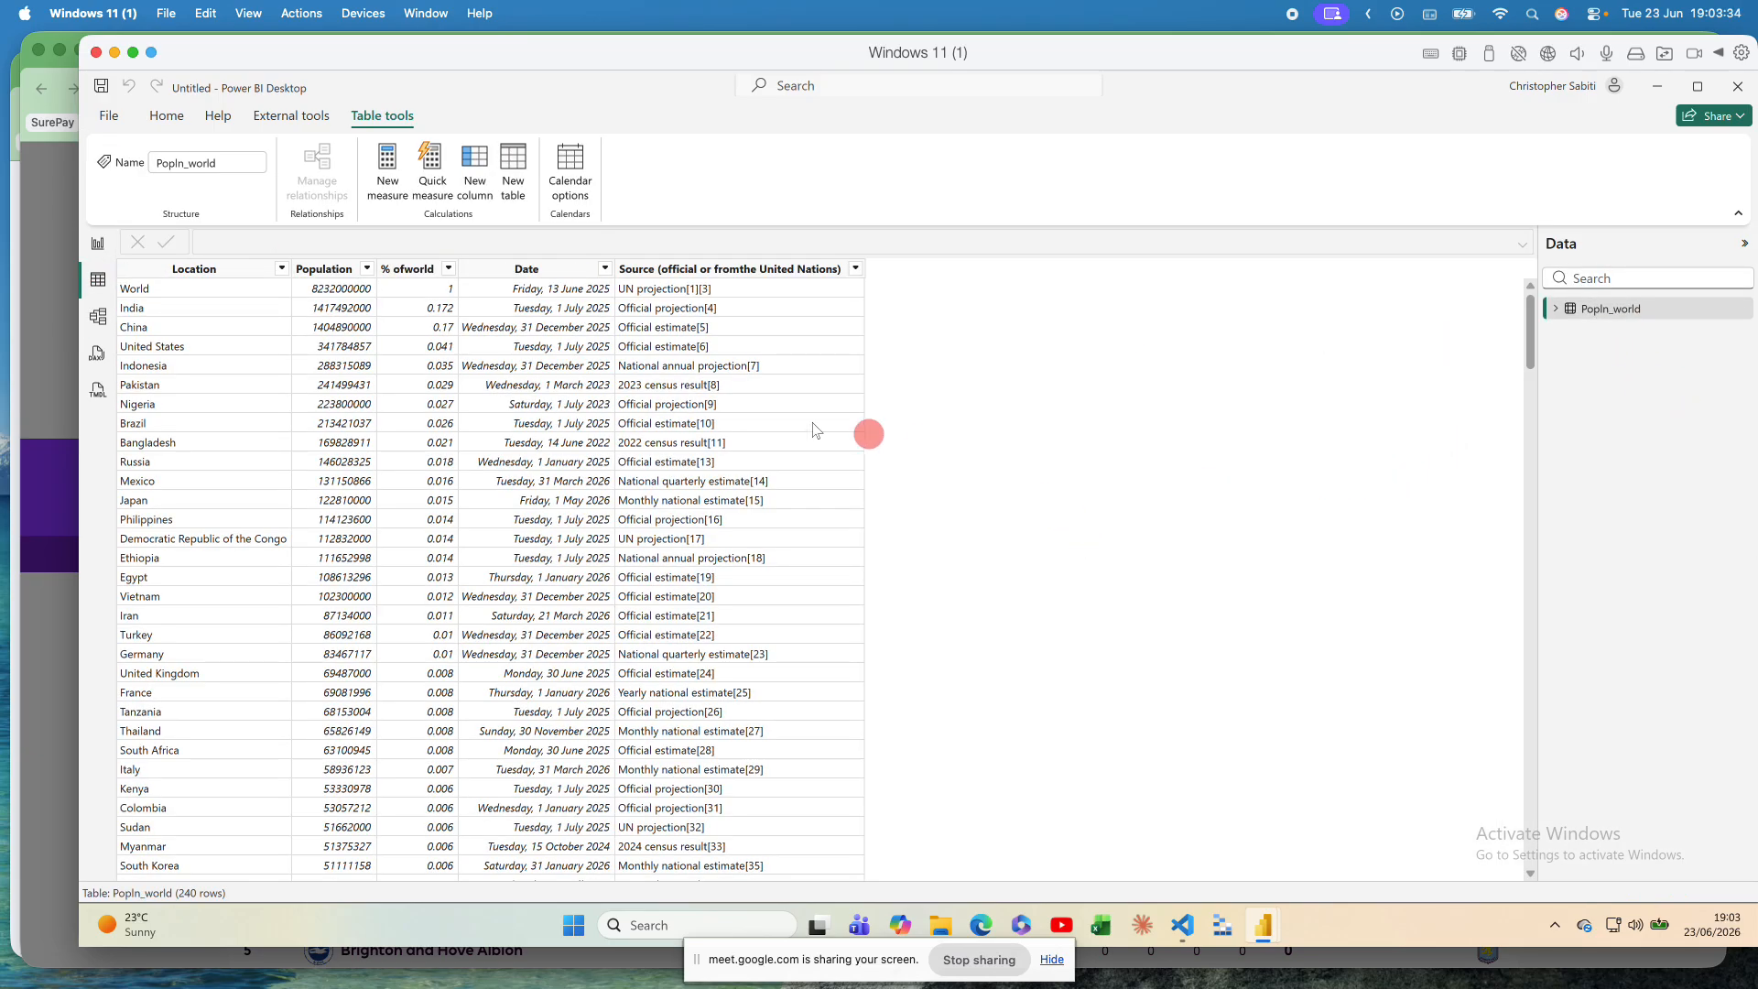
scroll(510, 504, "down", 20)
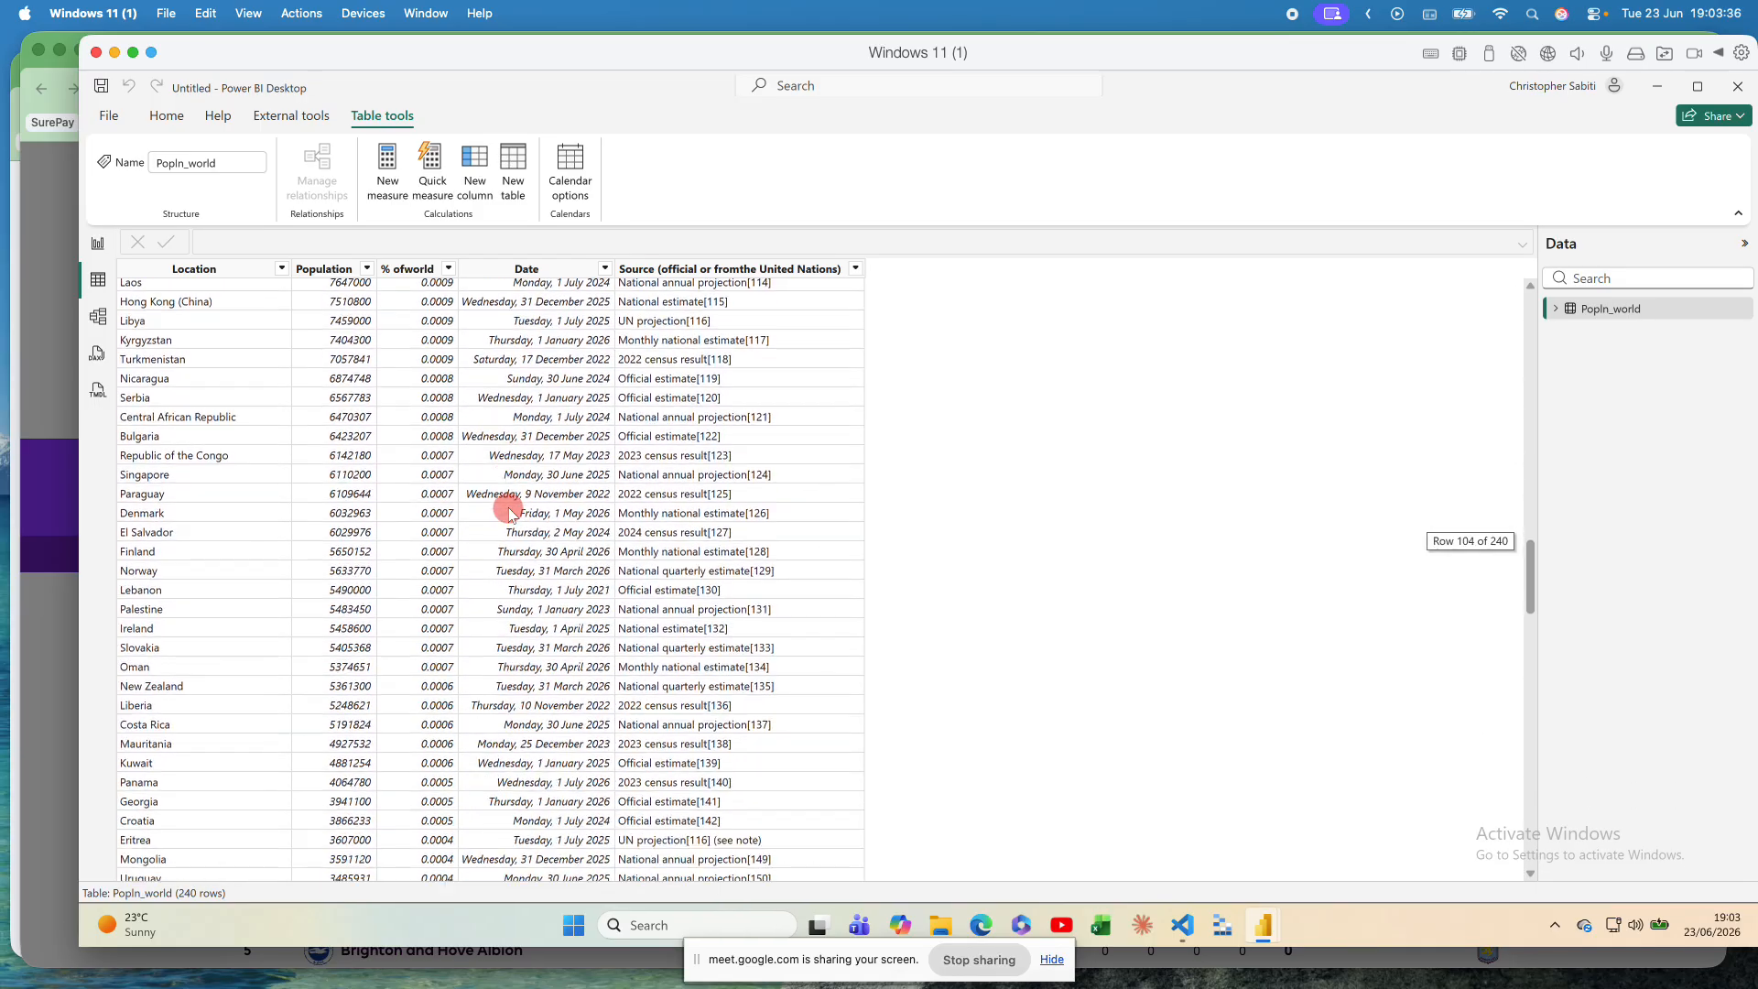
scroll(510, 509, "up", 20)
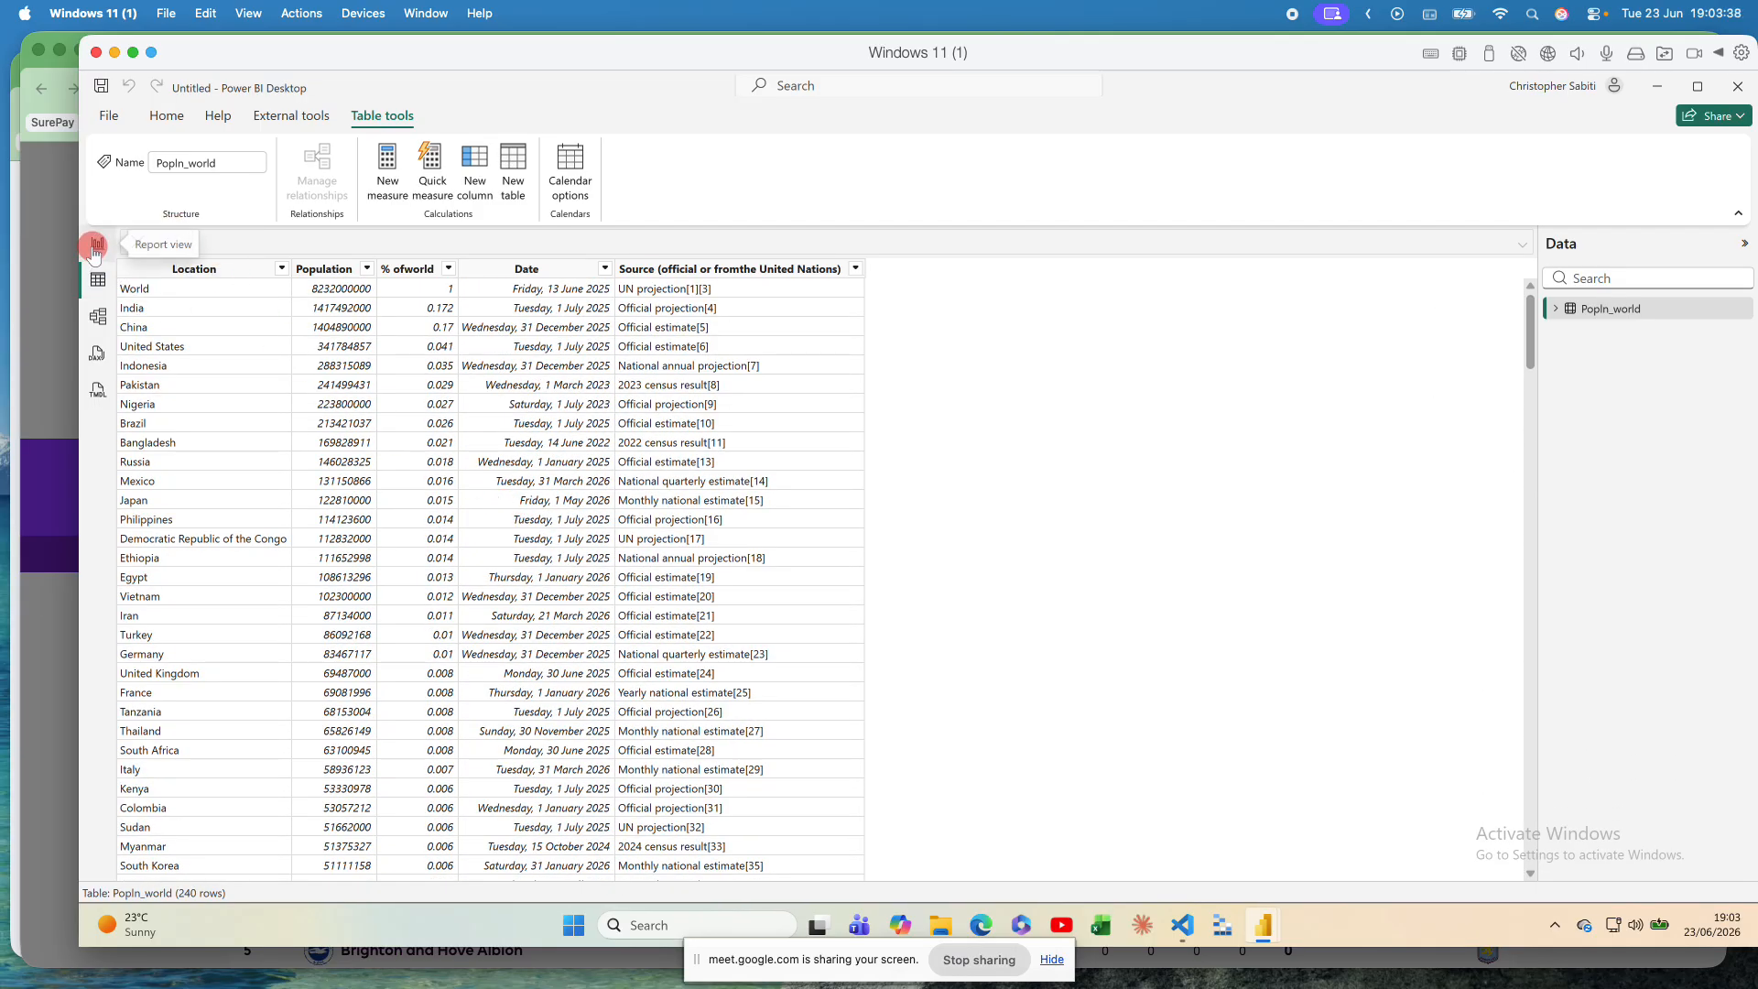
Step: Switch to Report view and reopen the Popln_world query in Power Query Editor, checking the options for closing and applying
left_click(96, 245)
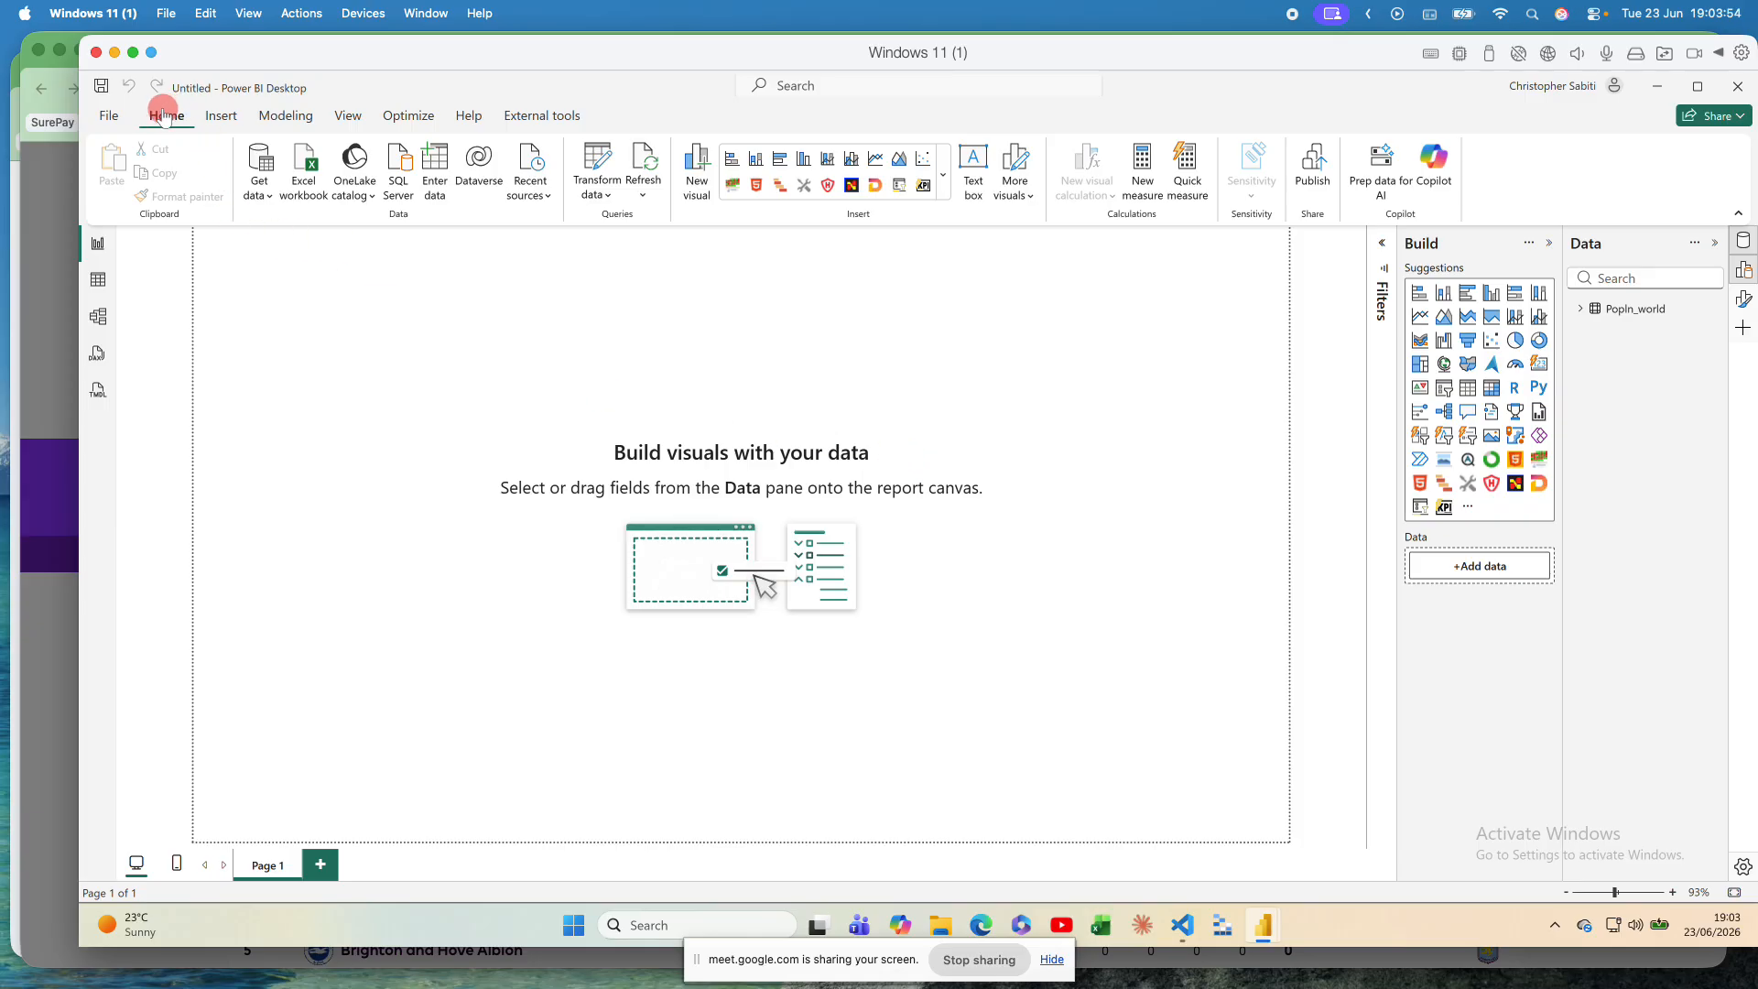
left_click(598, 158)
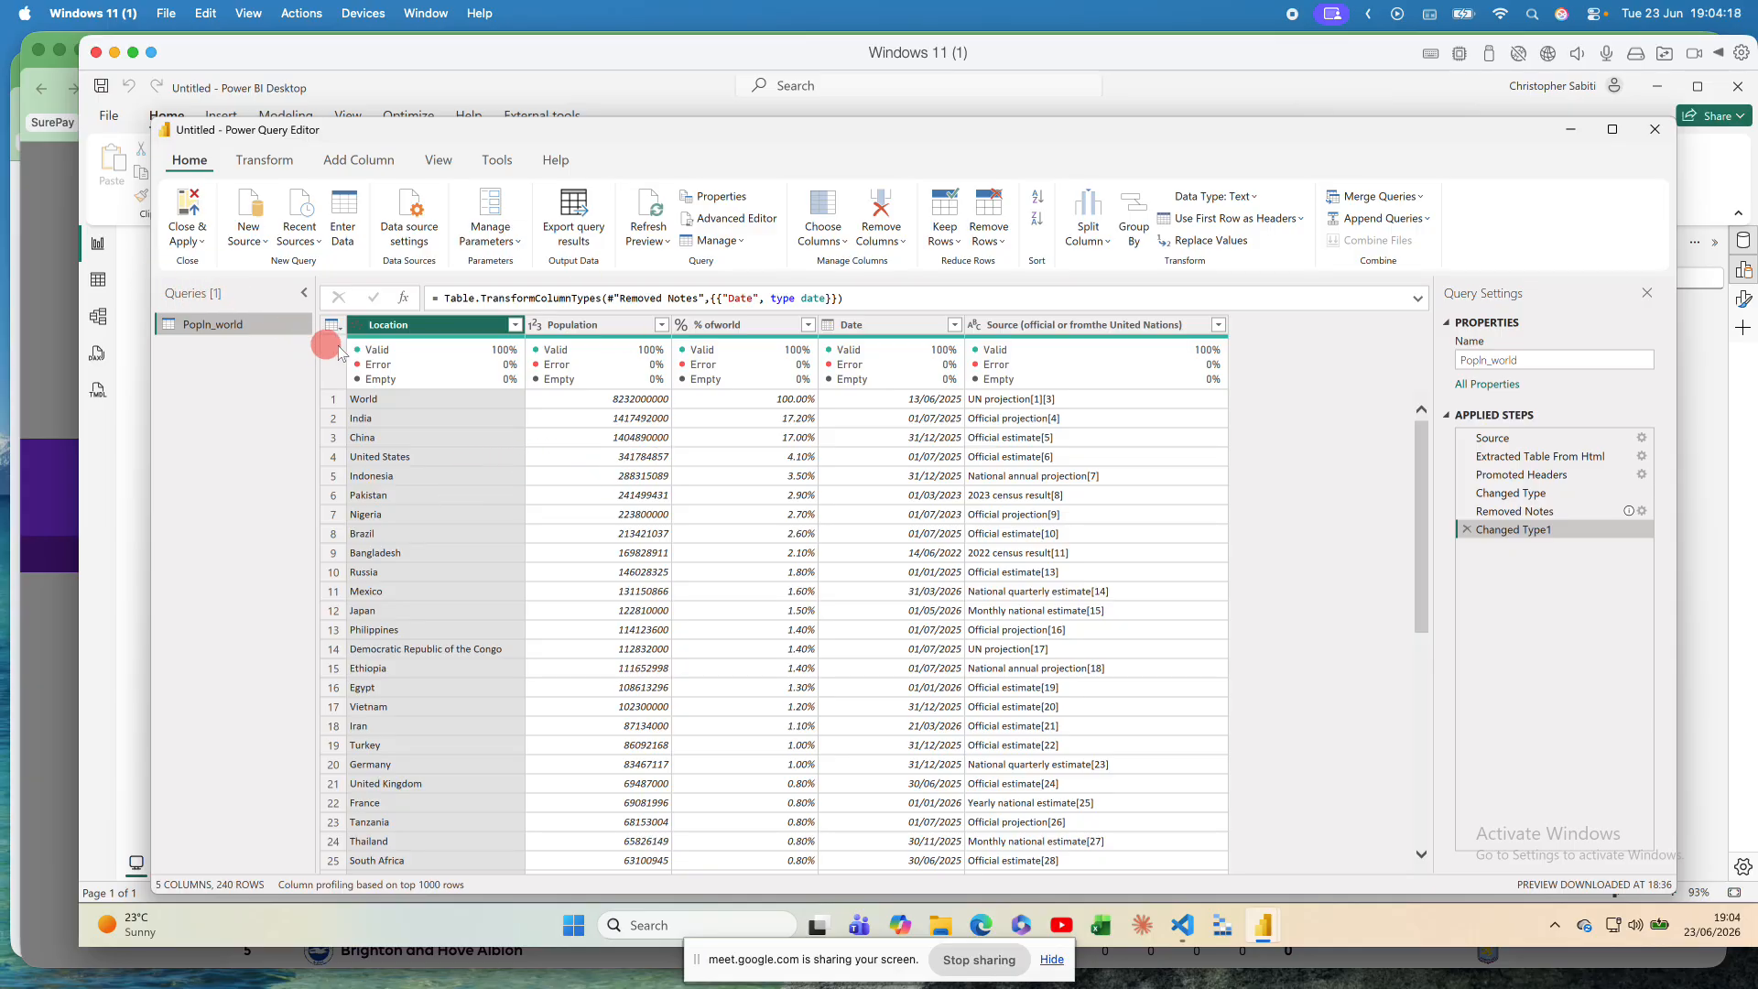
left_click(187, 236)
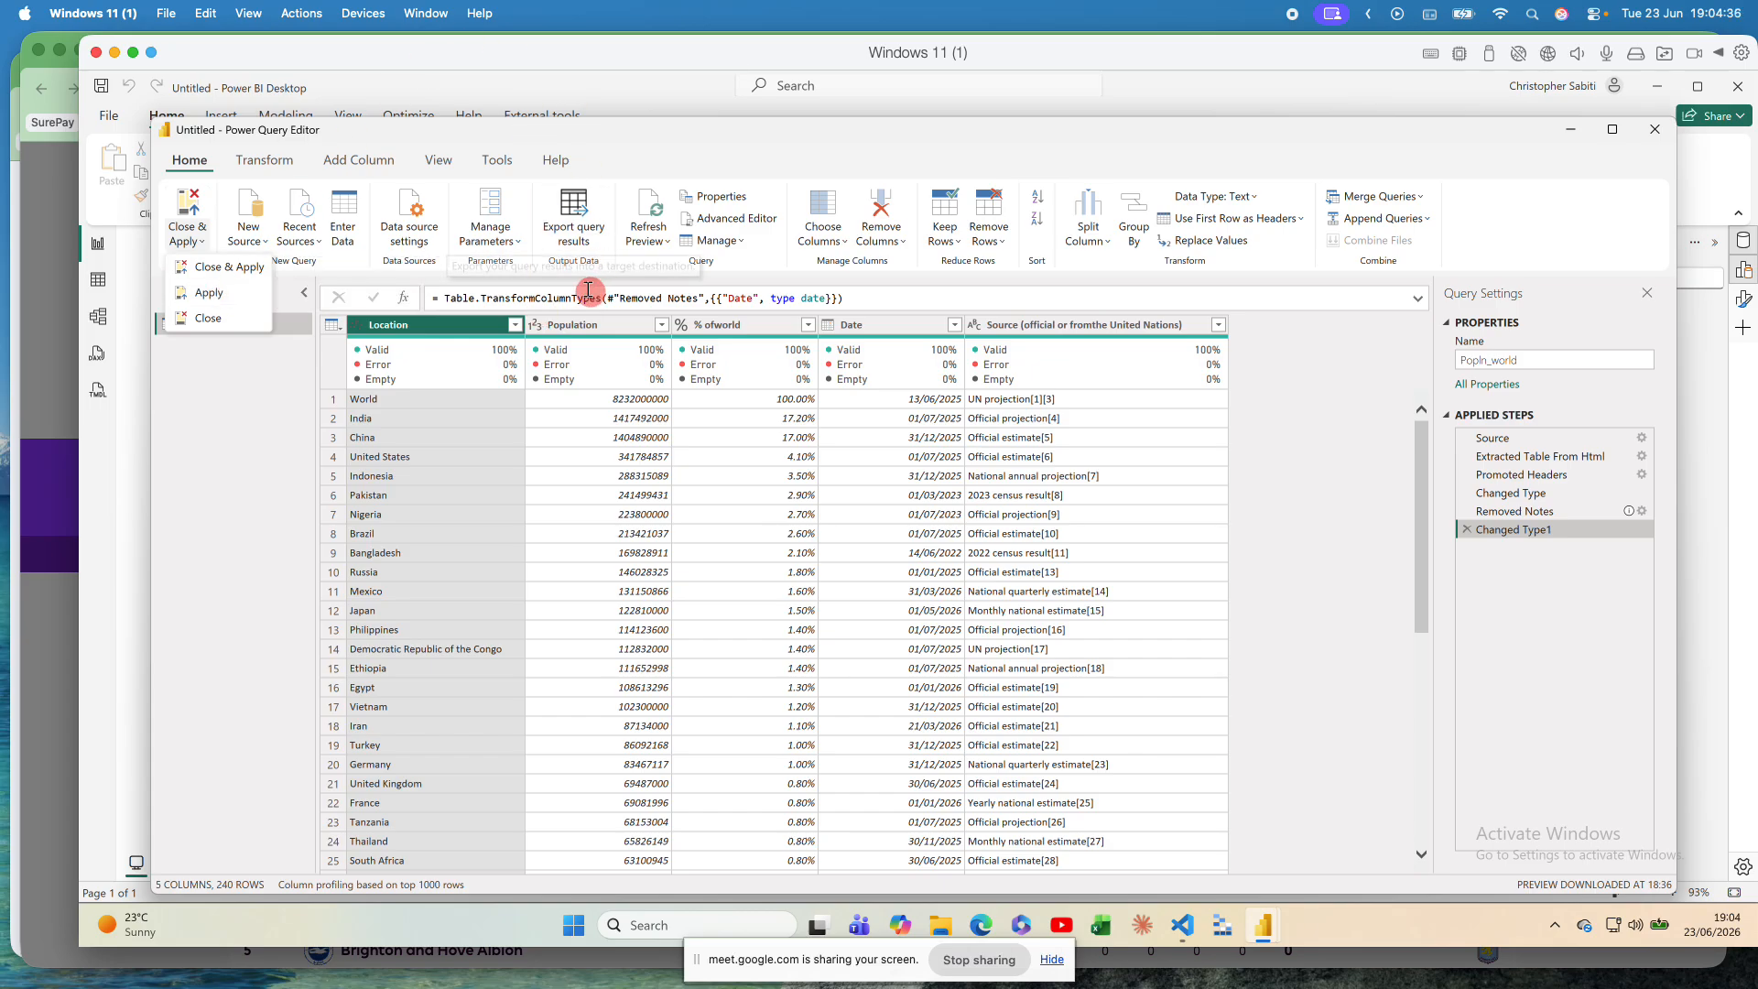
left_click(900, 364)
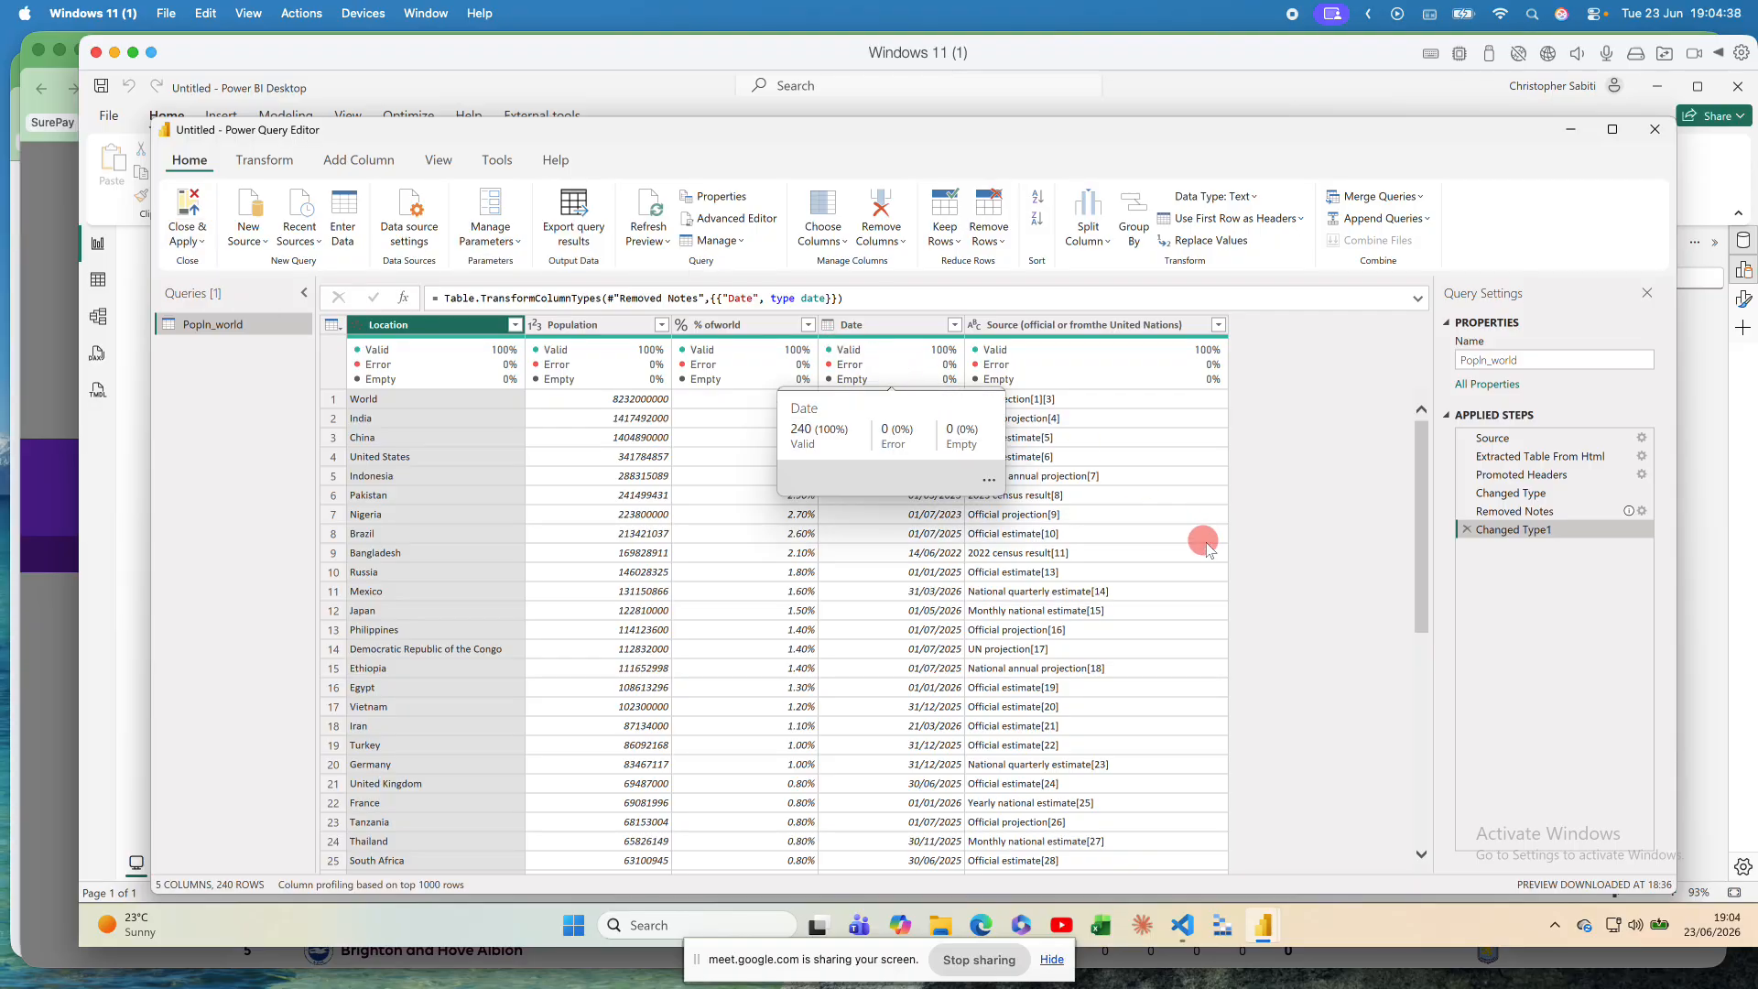
Step: Examine the Source (official or fromthe United Nations) column's values down the rows, along with its column statistics and value distribution
left_click(1002, 456)
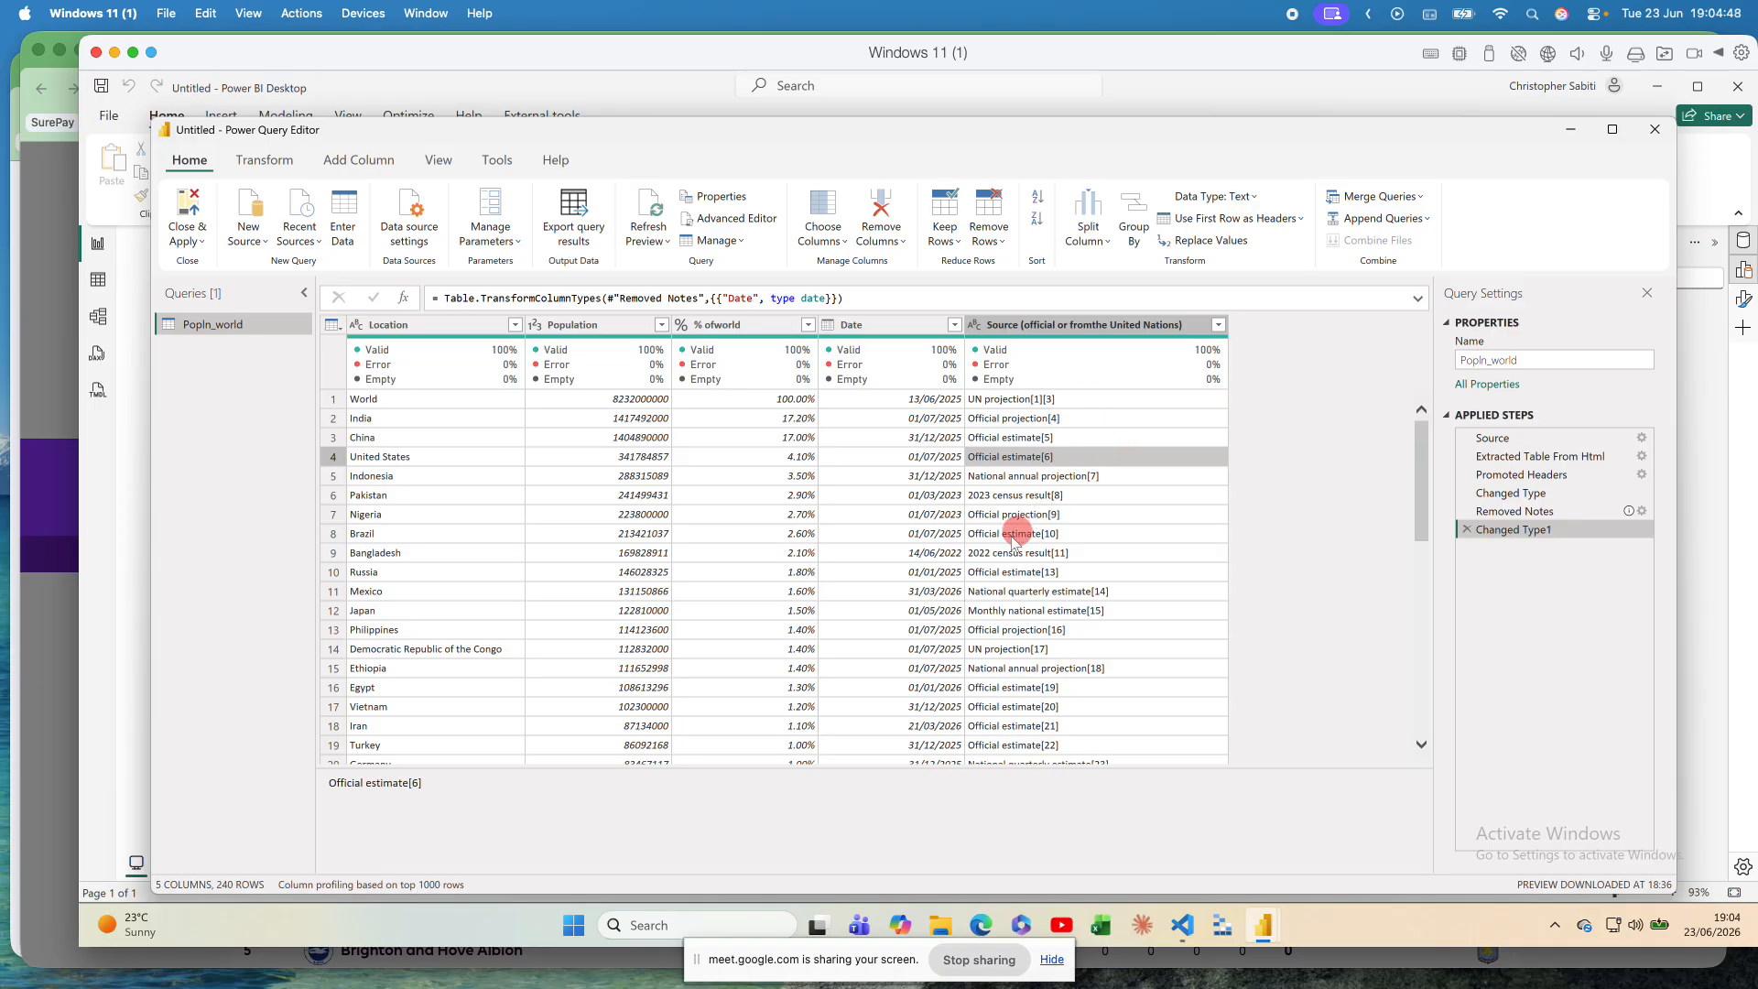
scroll(1073, 611, "down", 10)
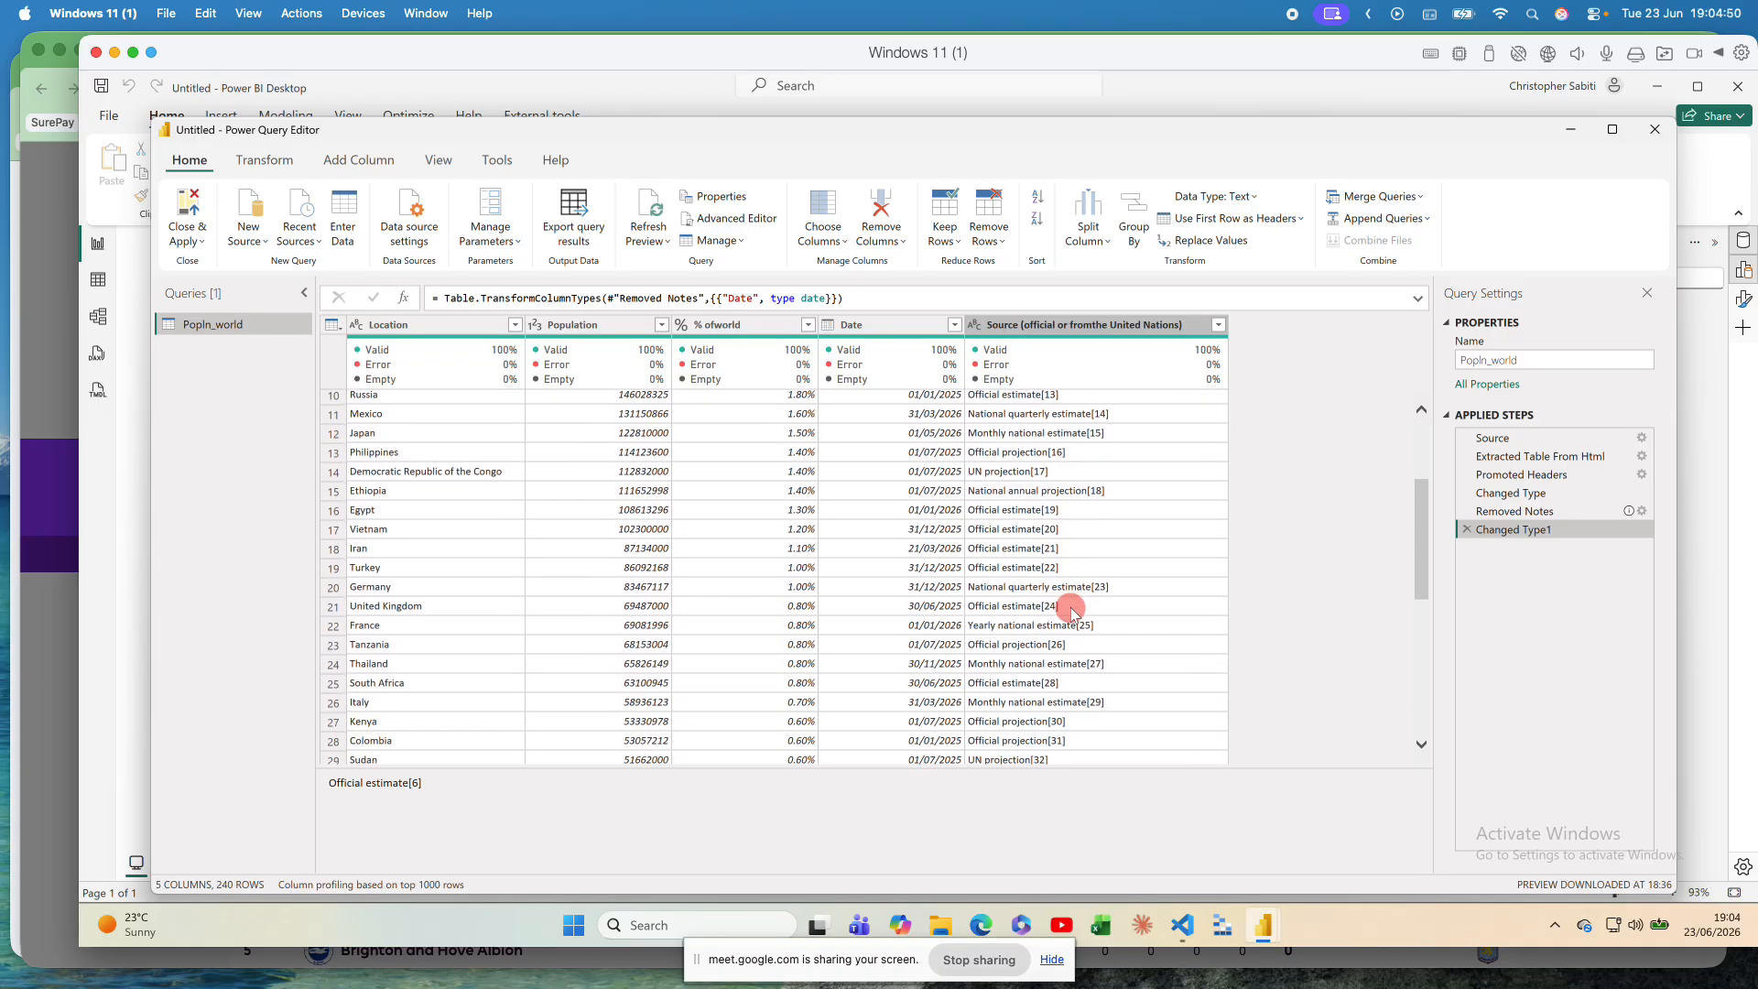
scroll(1073, 611, "up", 10)
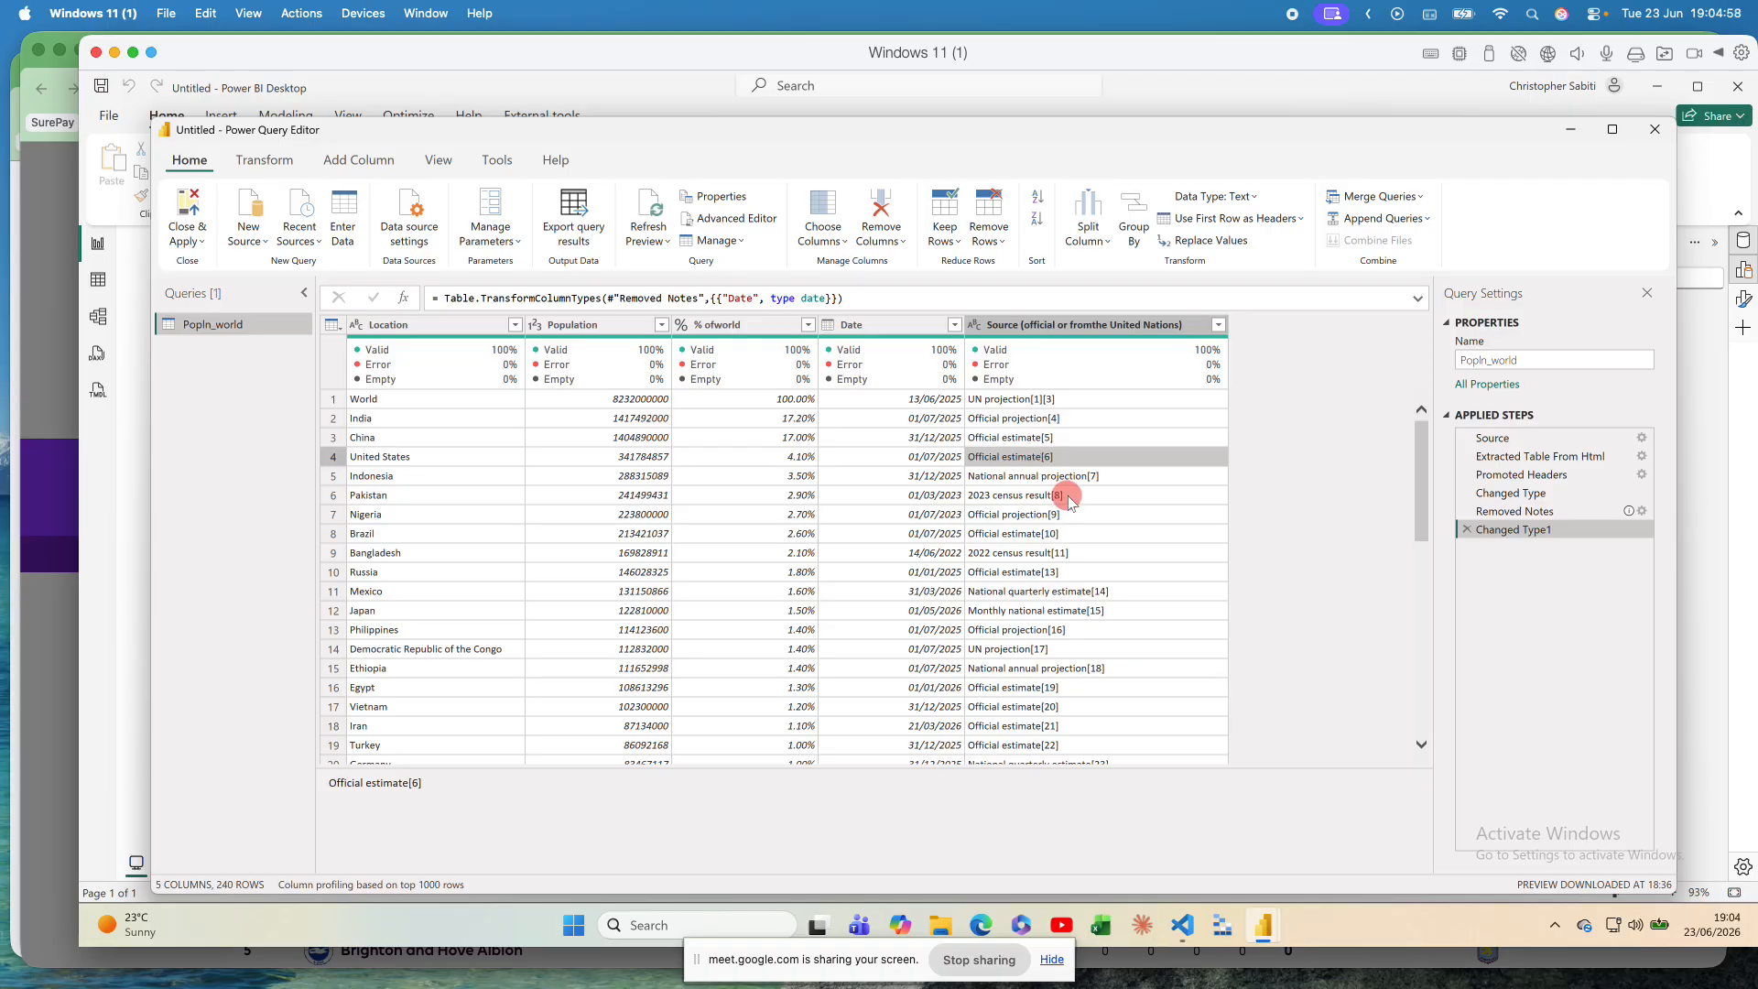
scroll(993, 554, "down", 5)
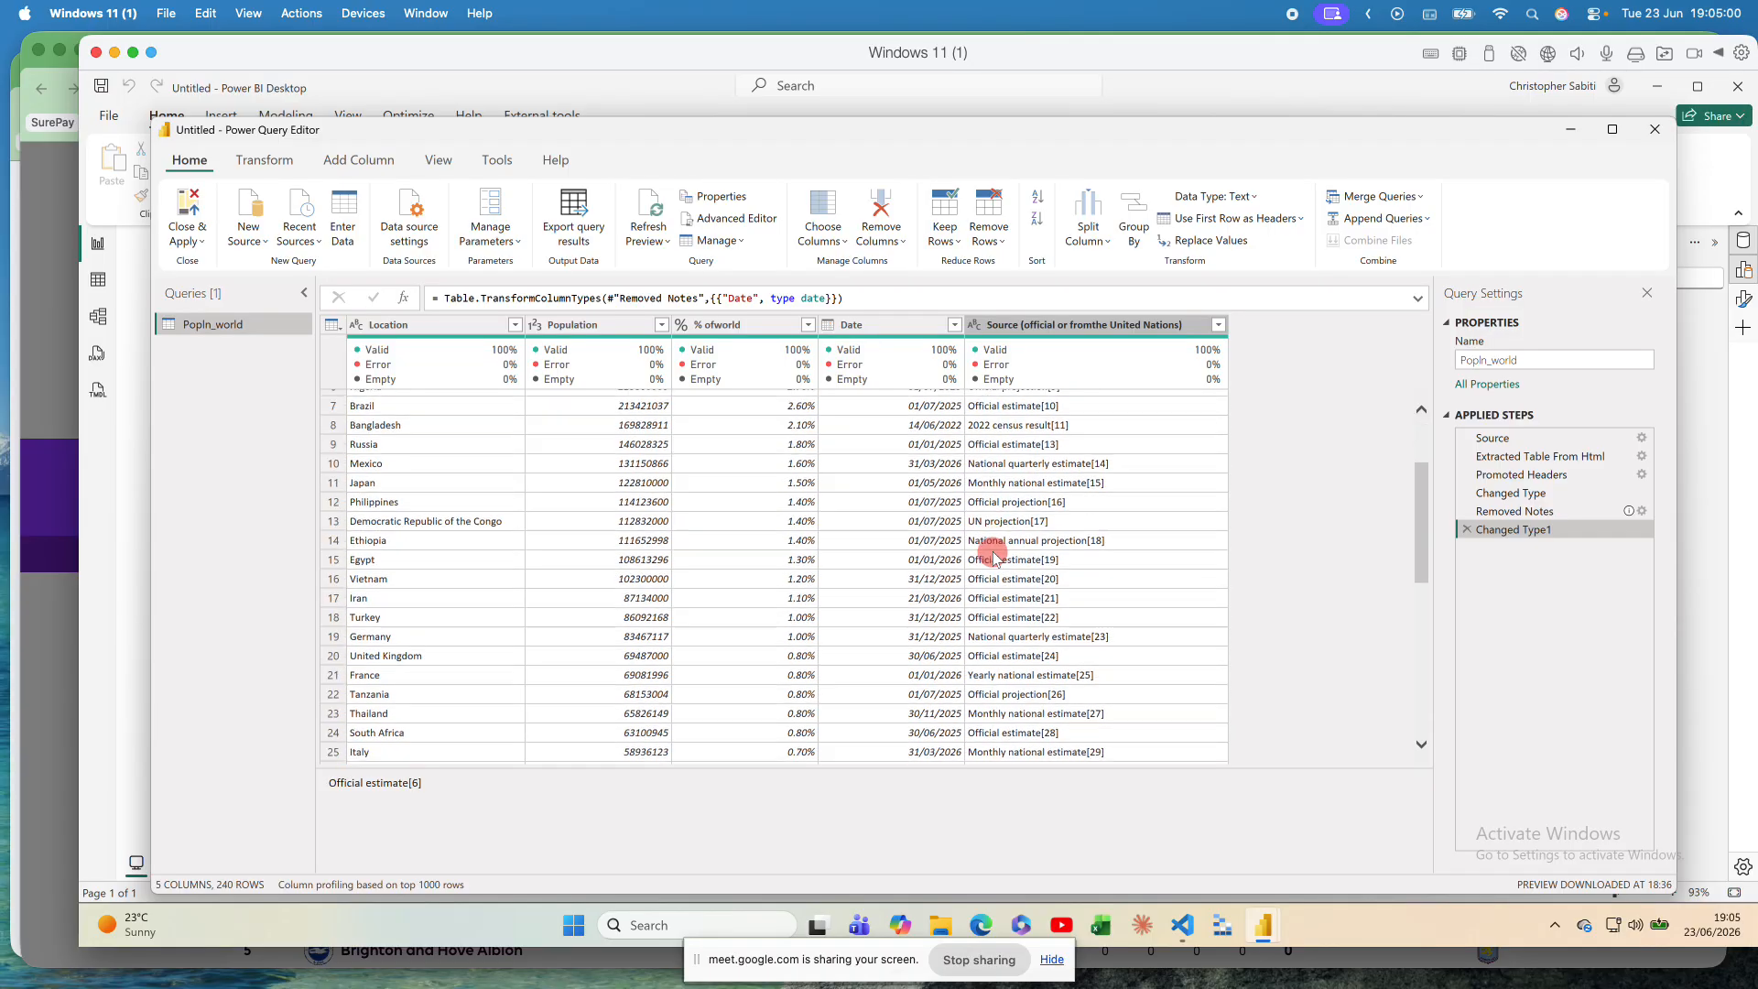
scroll(993, 557, "down", 1)
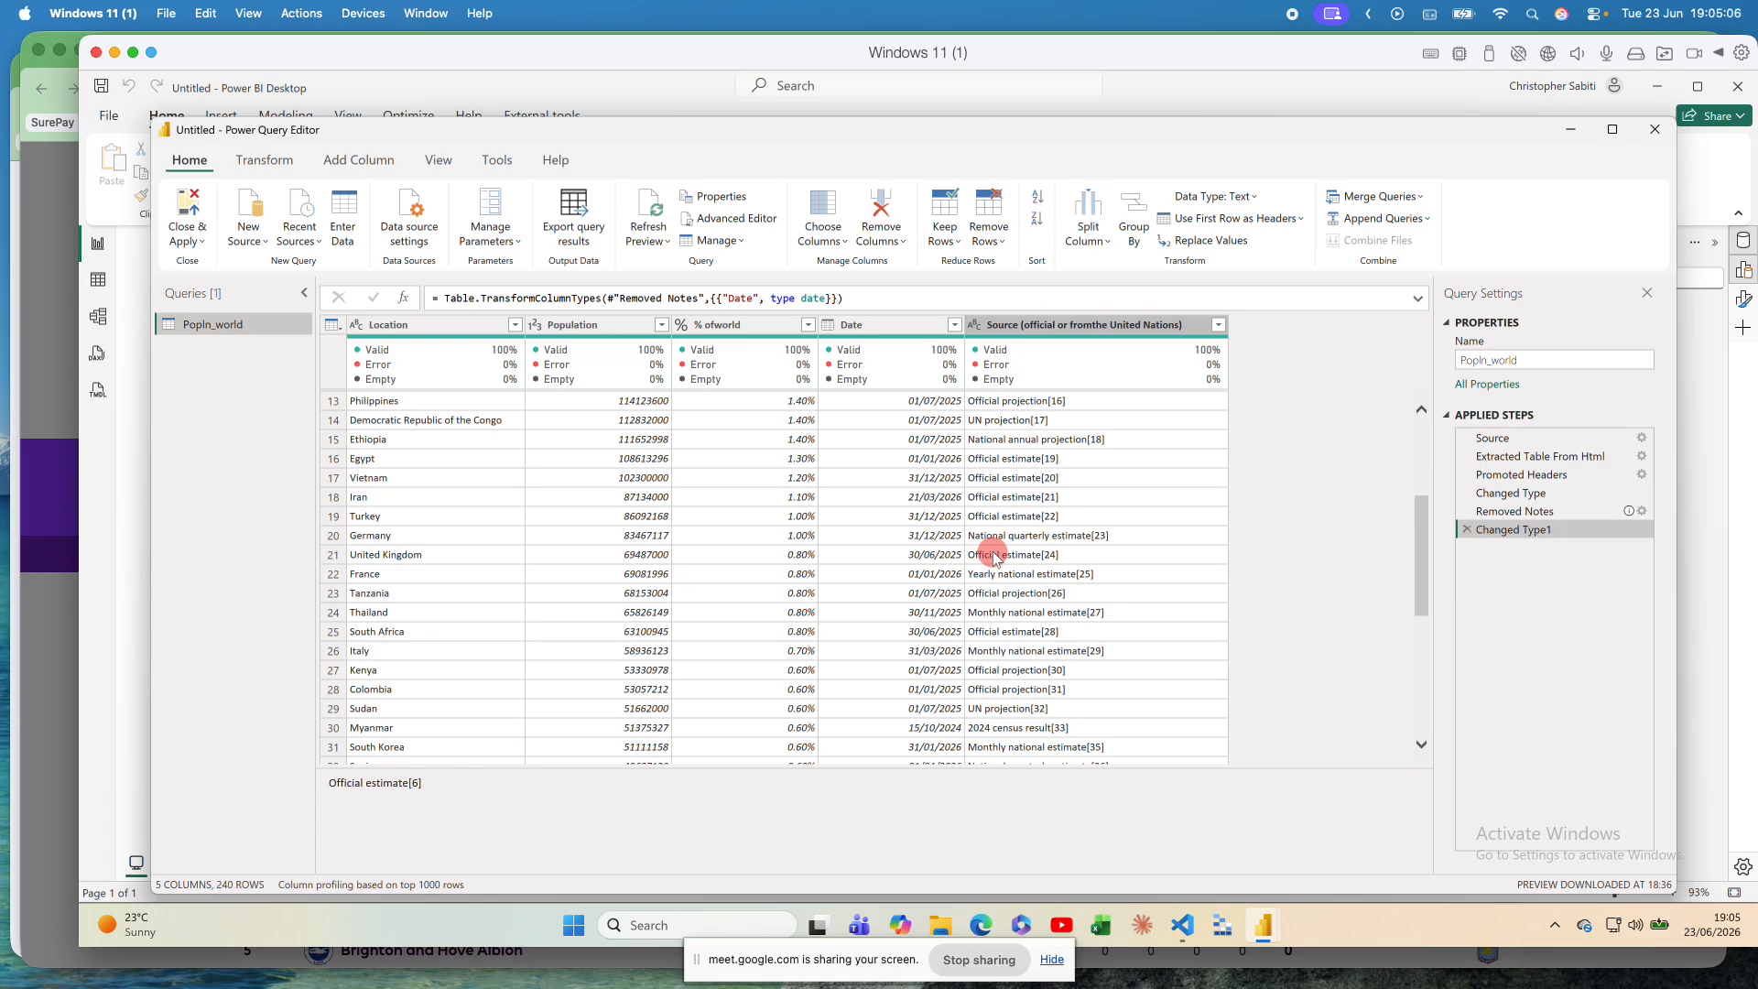
left_click(1007, 324)
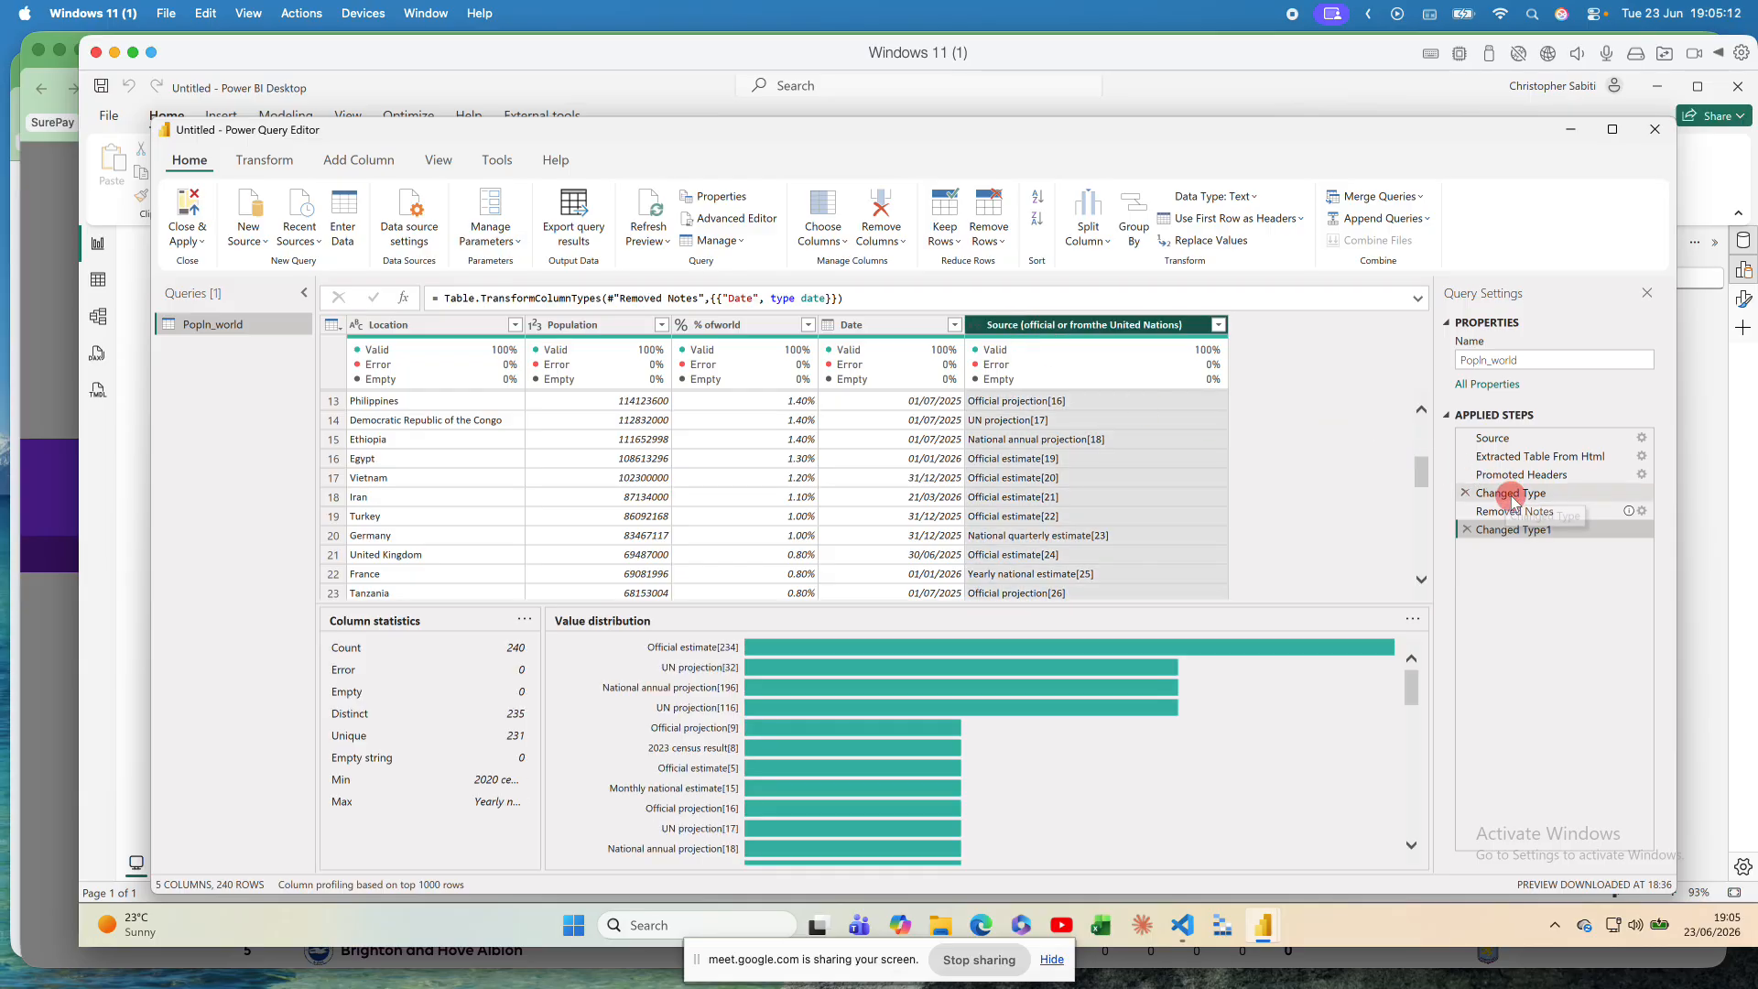
Step: Edit the Removed Notes step to also exclude the Source (official or fromthe United Nations) column, and return to the Changed Type1 step
left_click(1547, 513)
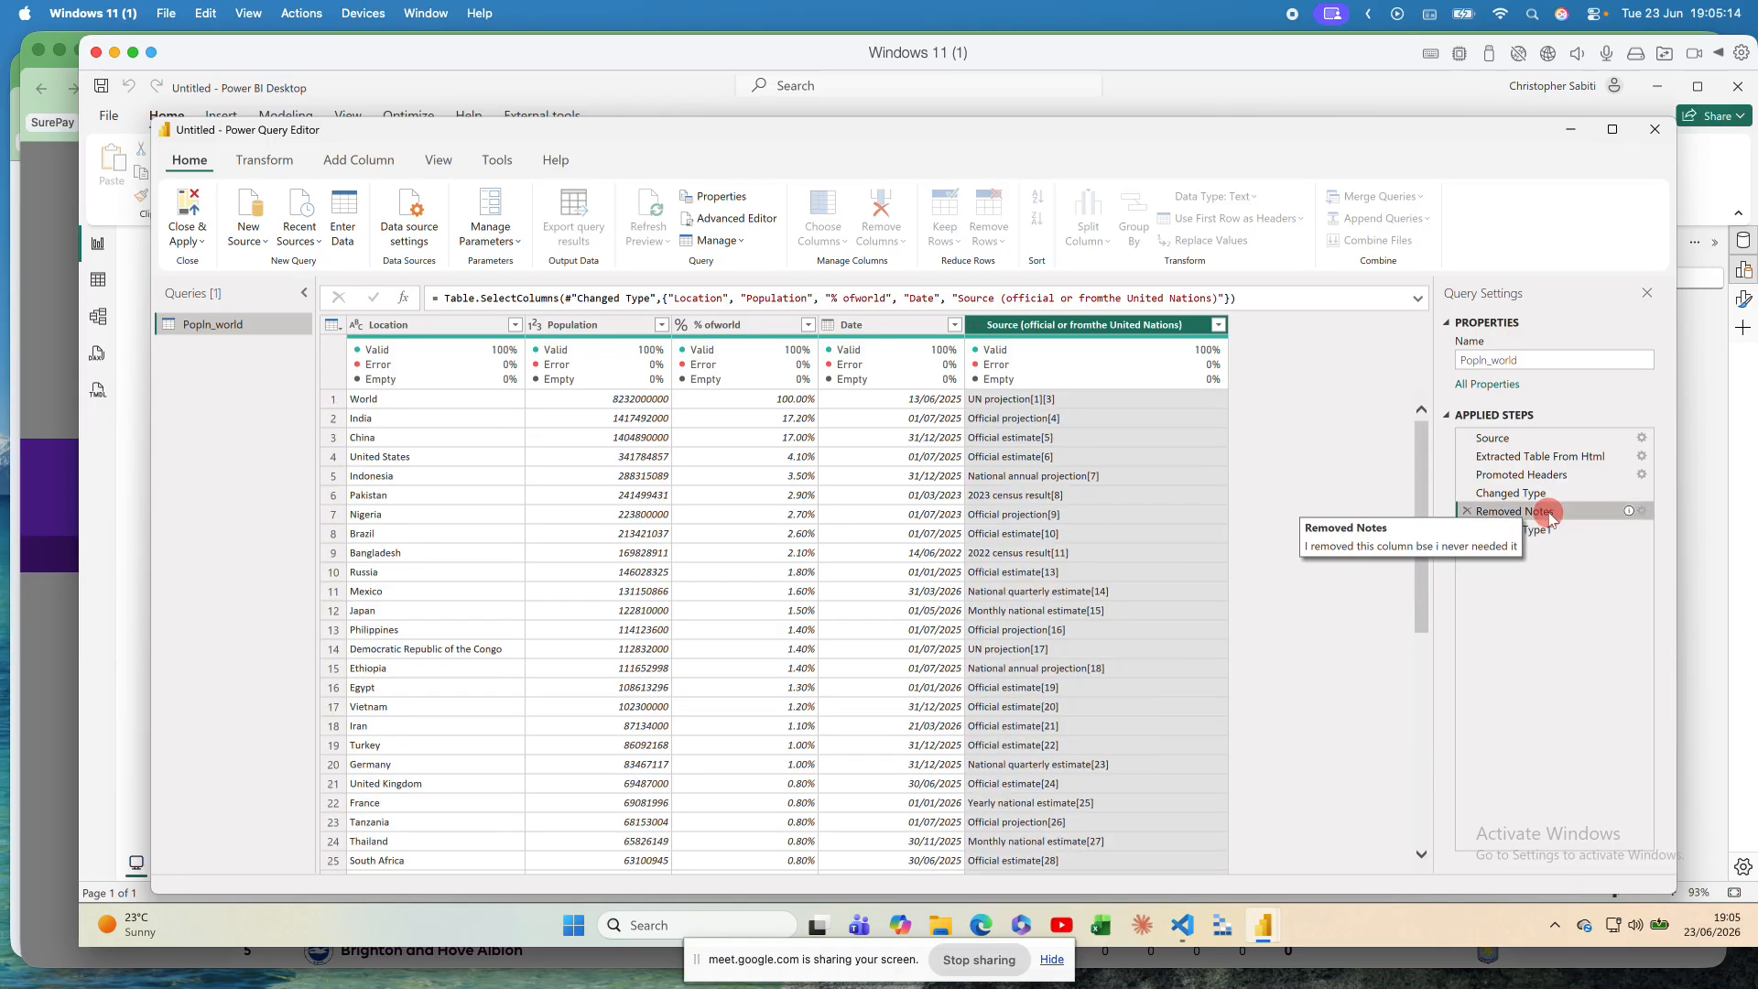
left_click(1641, 512)
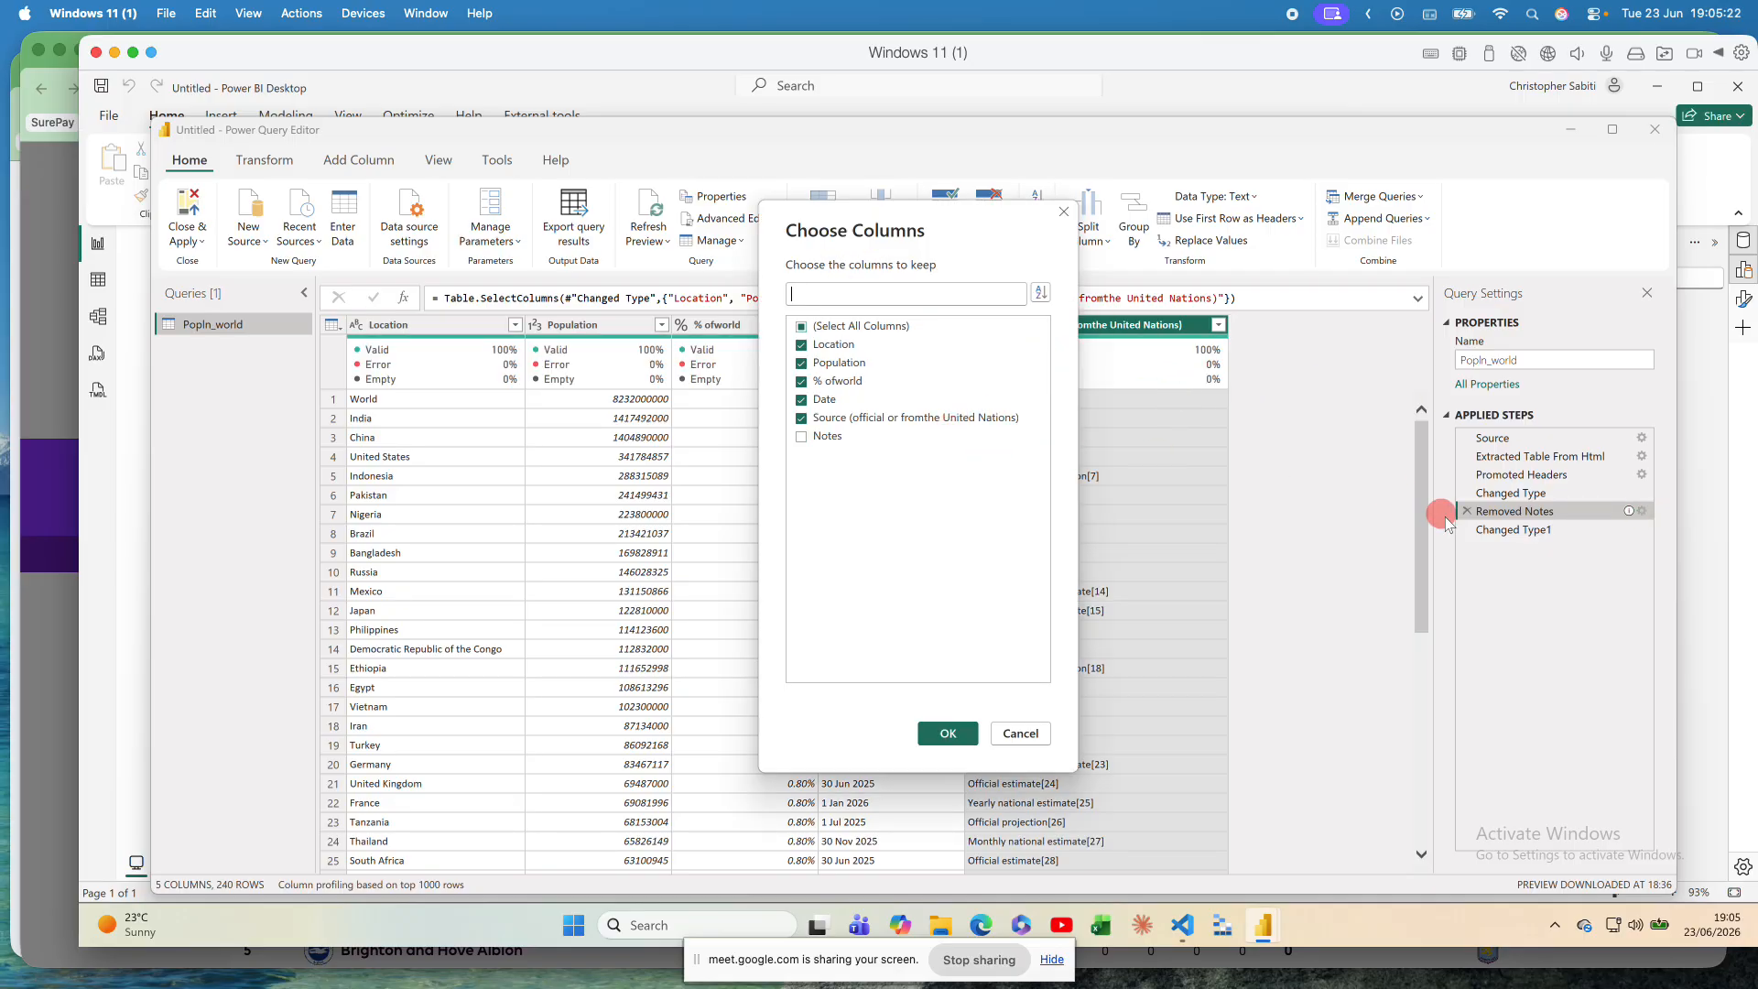
left_click(801, 417)
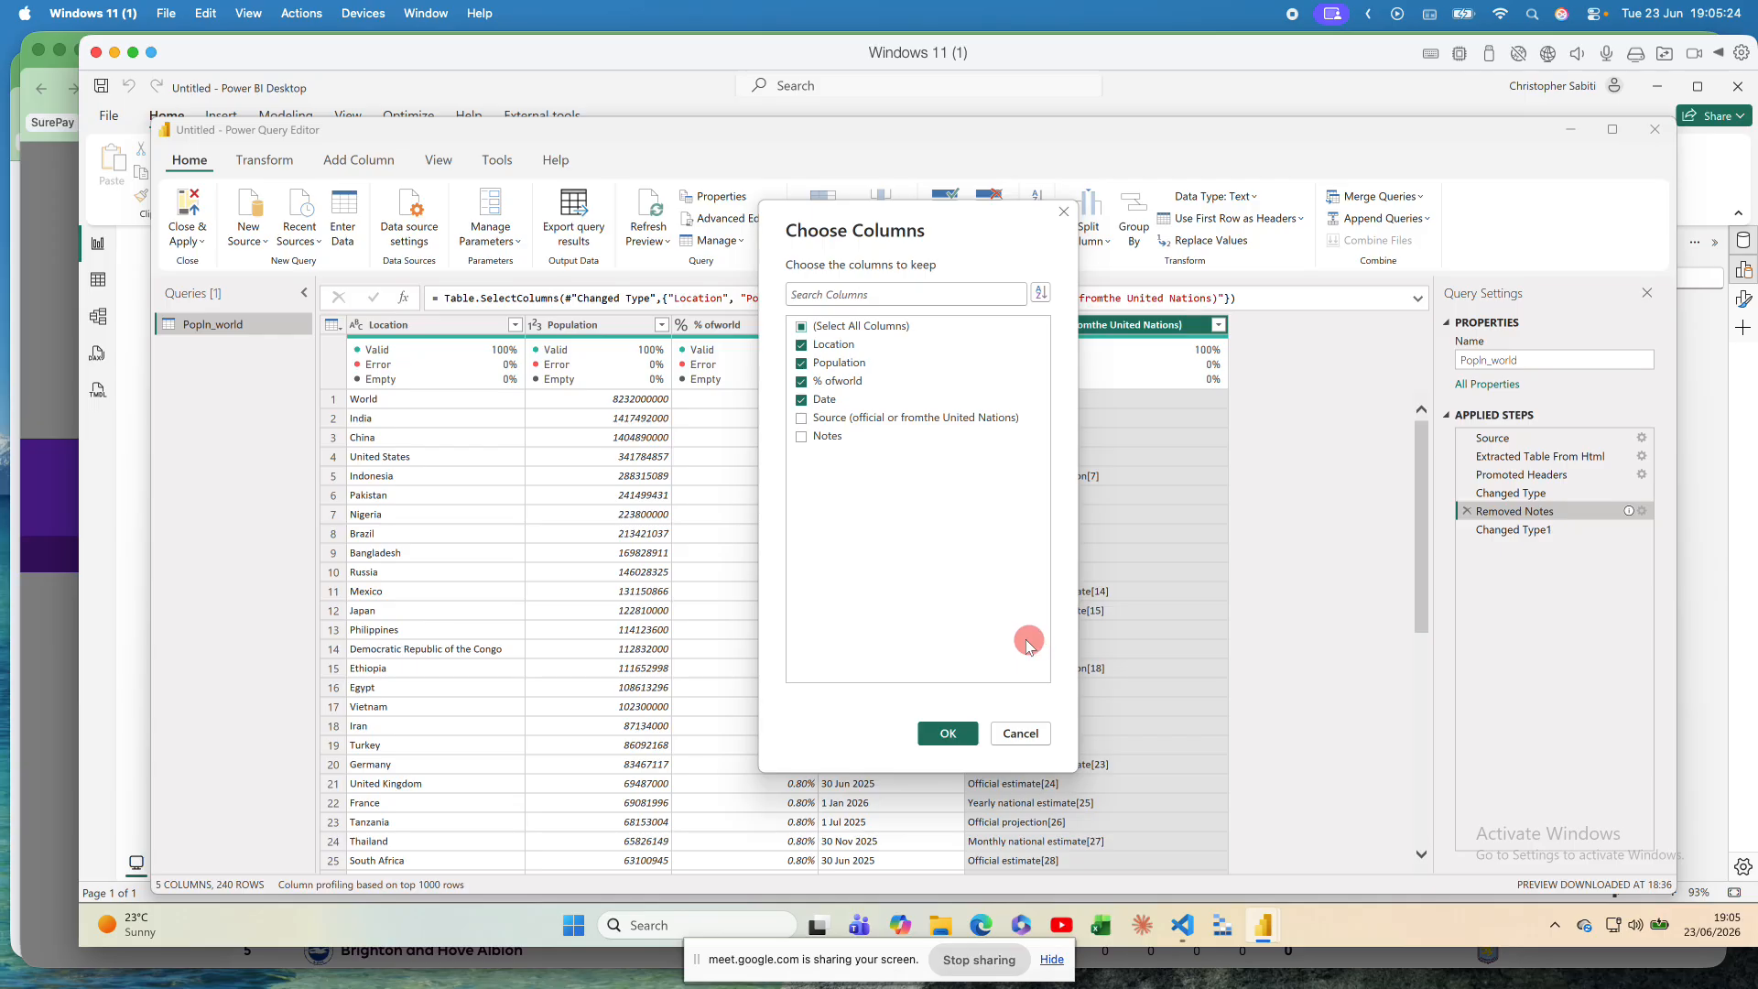
left_click(969, 731)
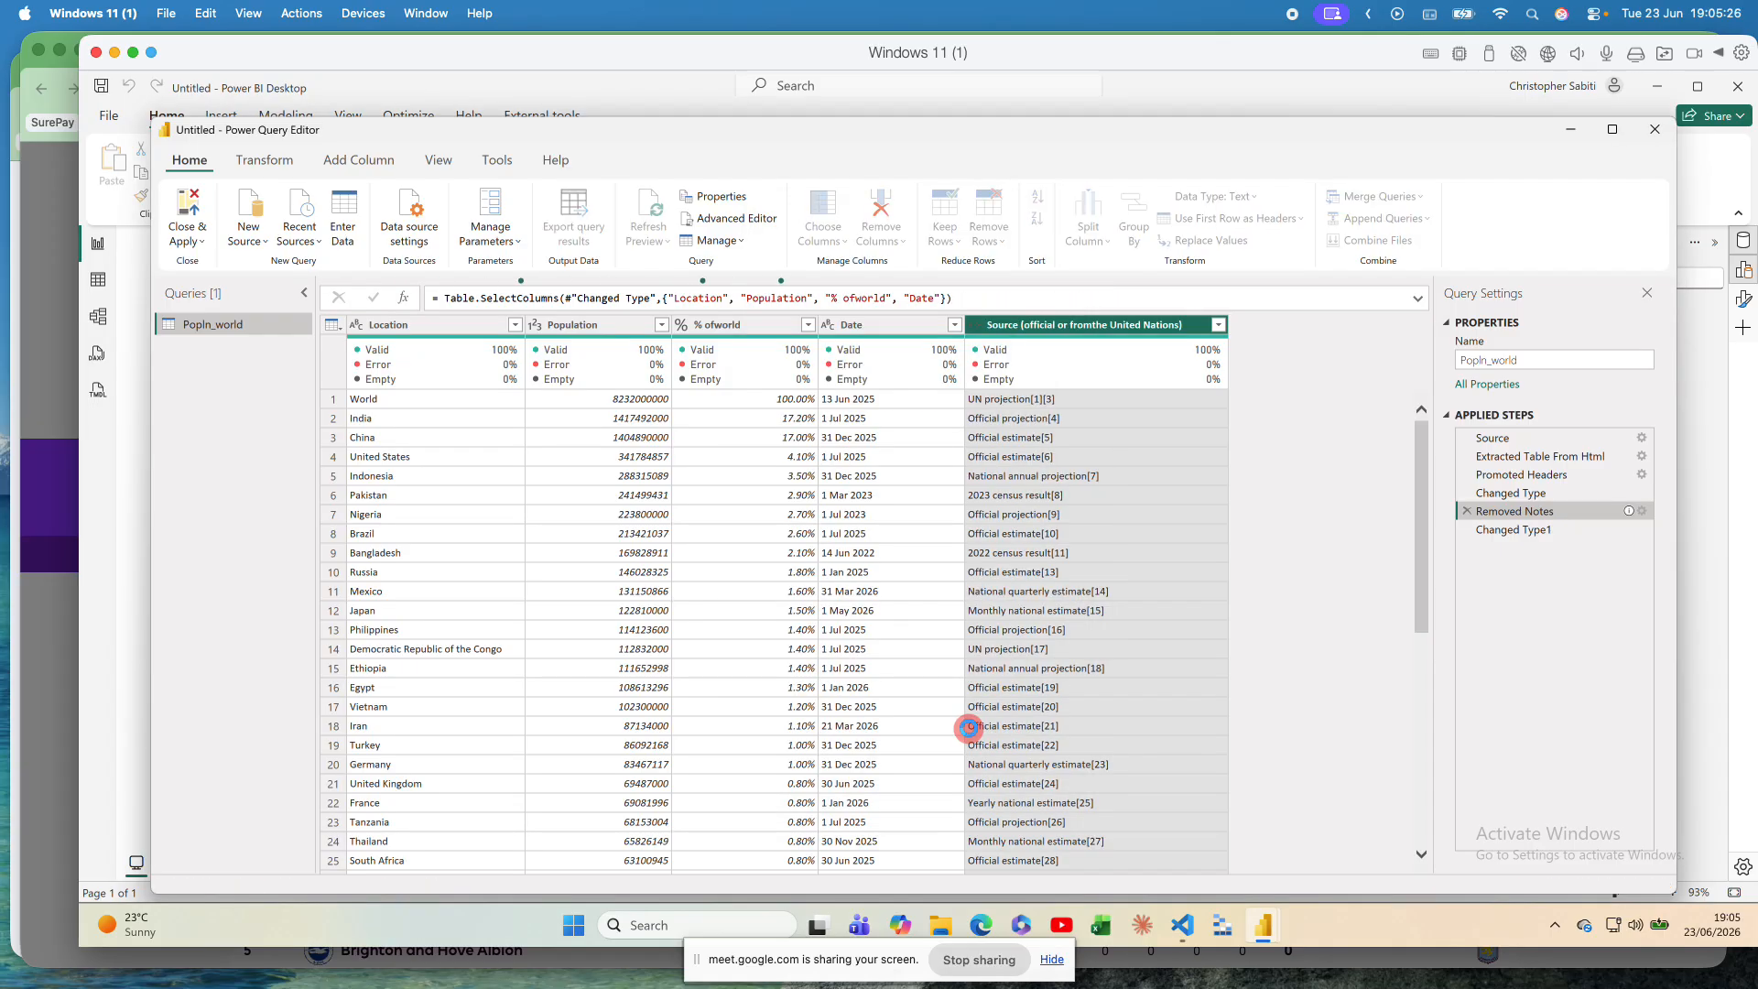
left_click(1499, 535)
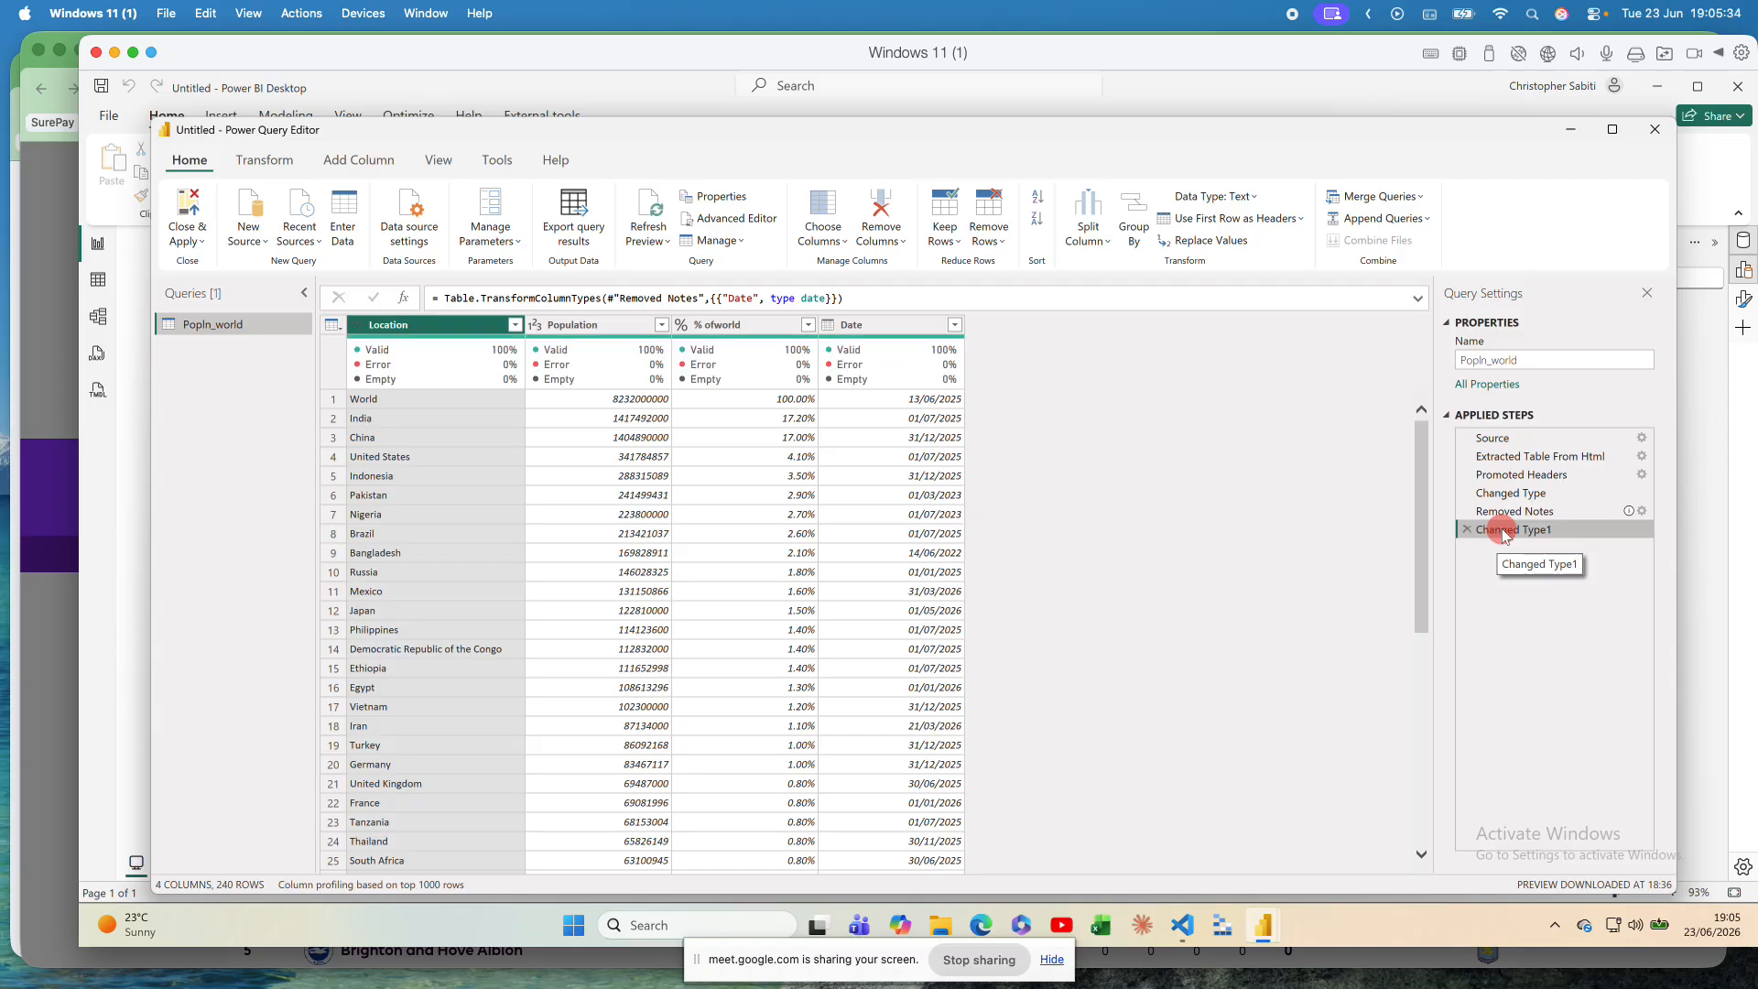
mouse_move(1524, 513)
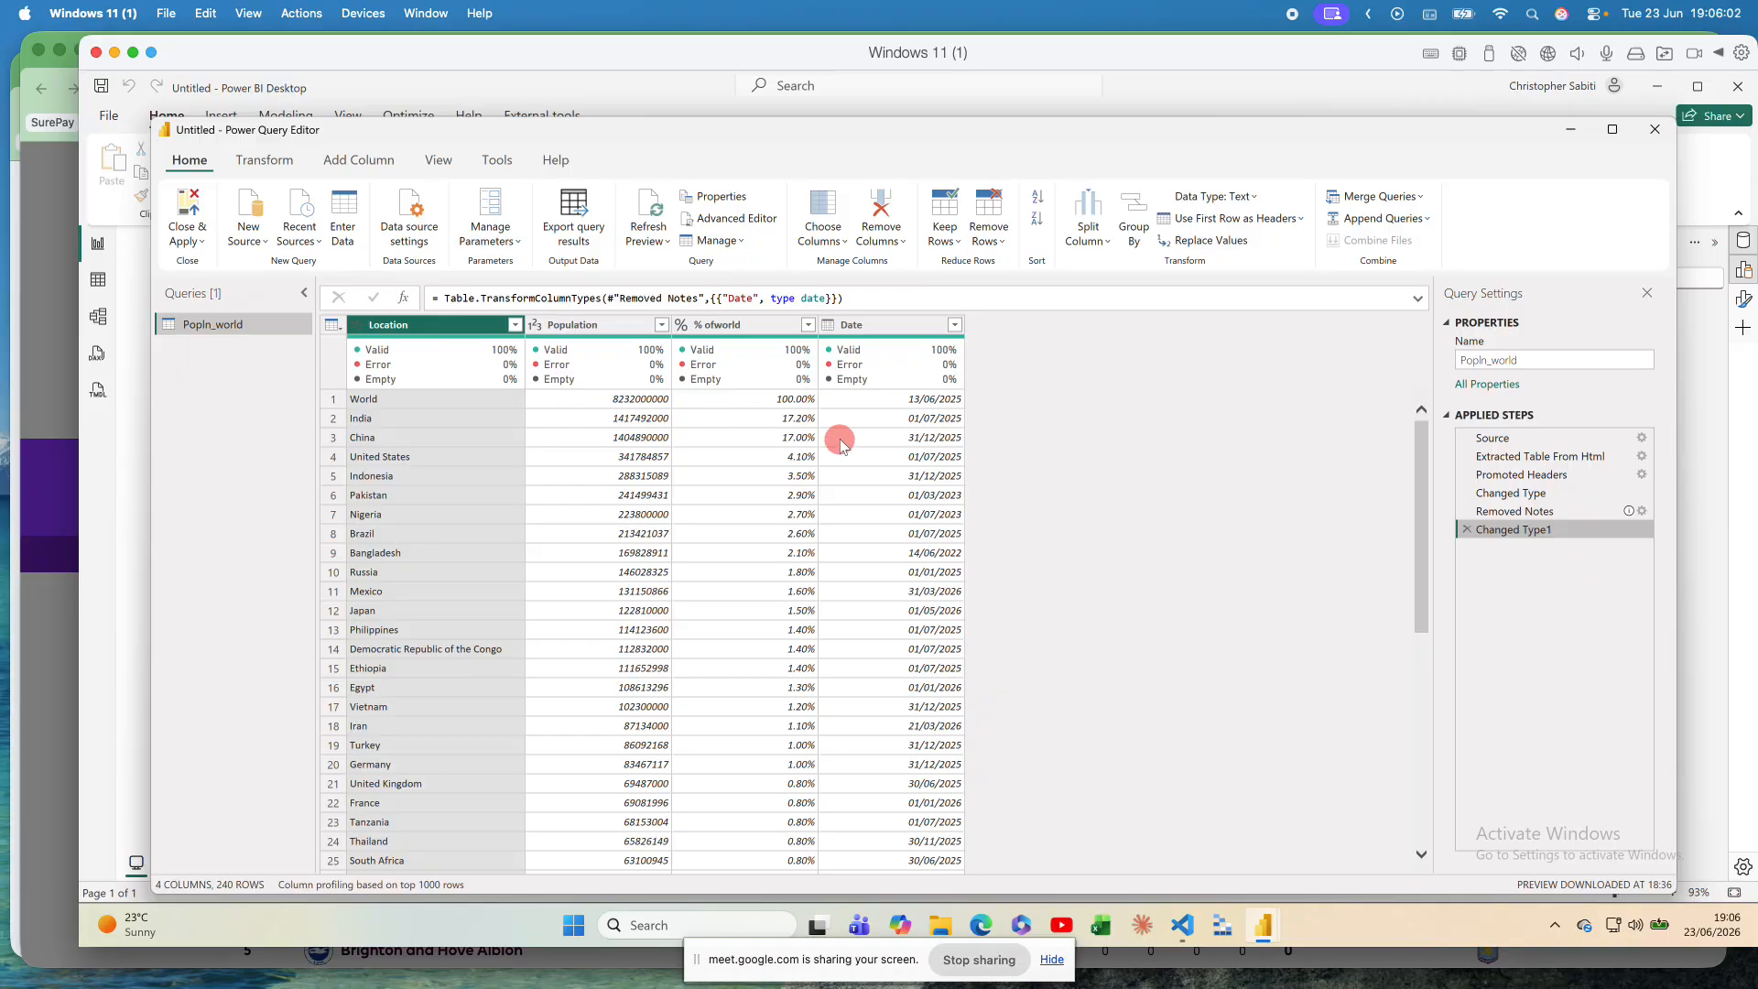
Step: Filter the Location column to exclude the World row
left_click(614, 403)
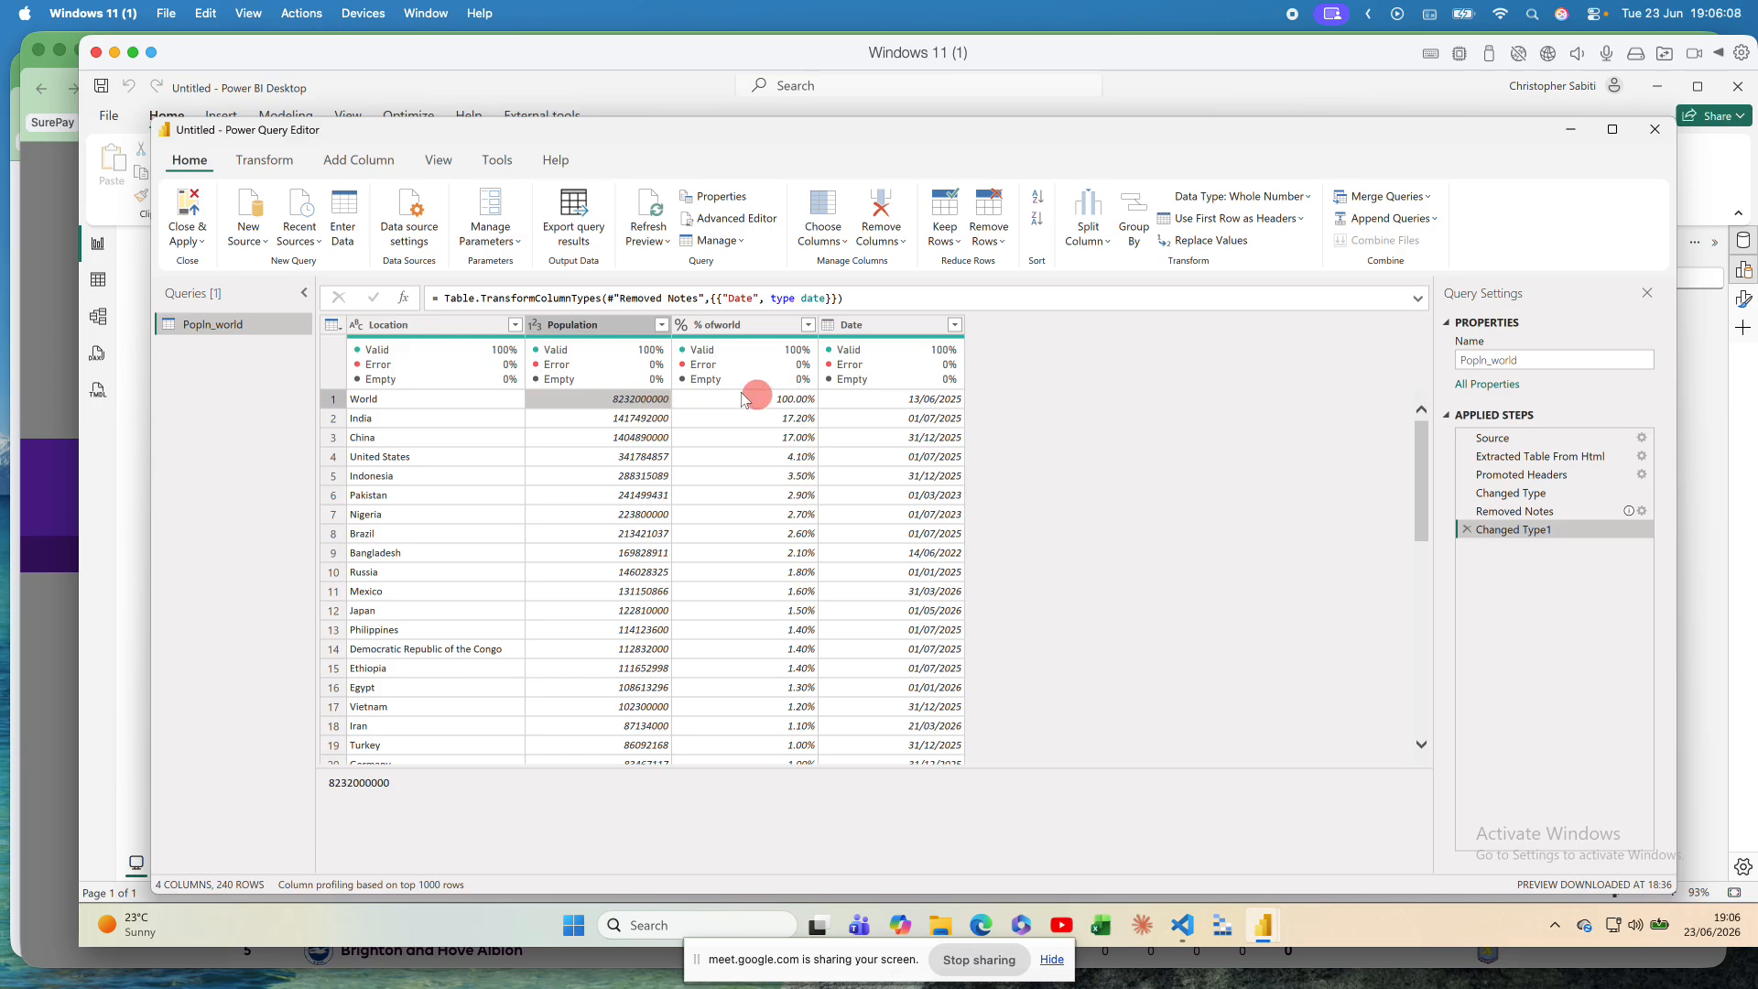
left_click(414, 400)
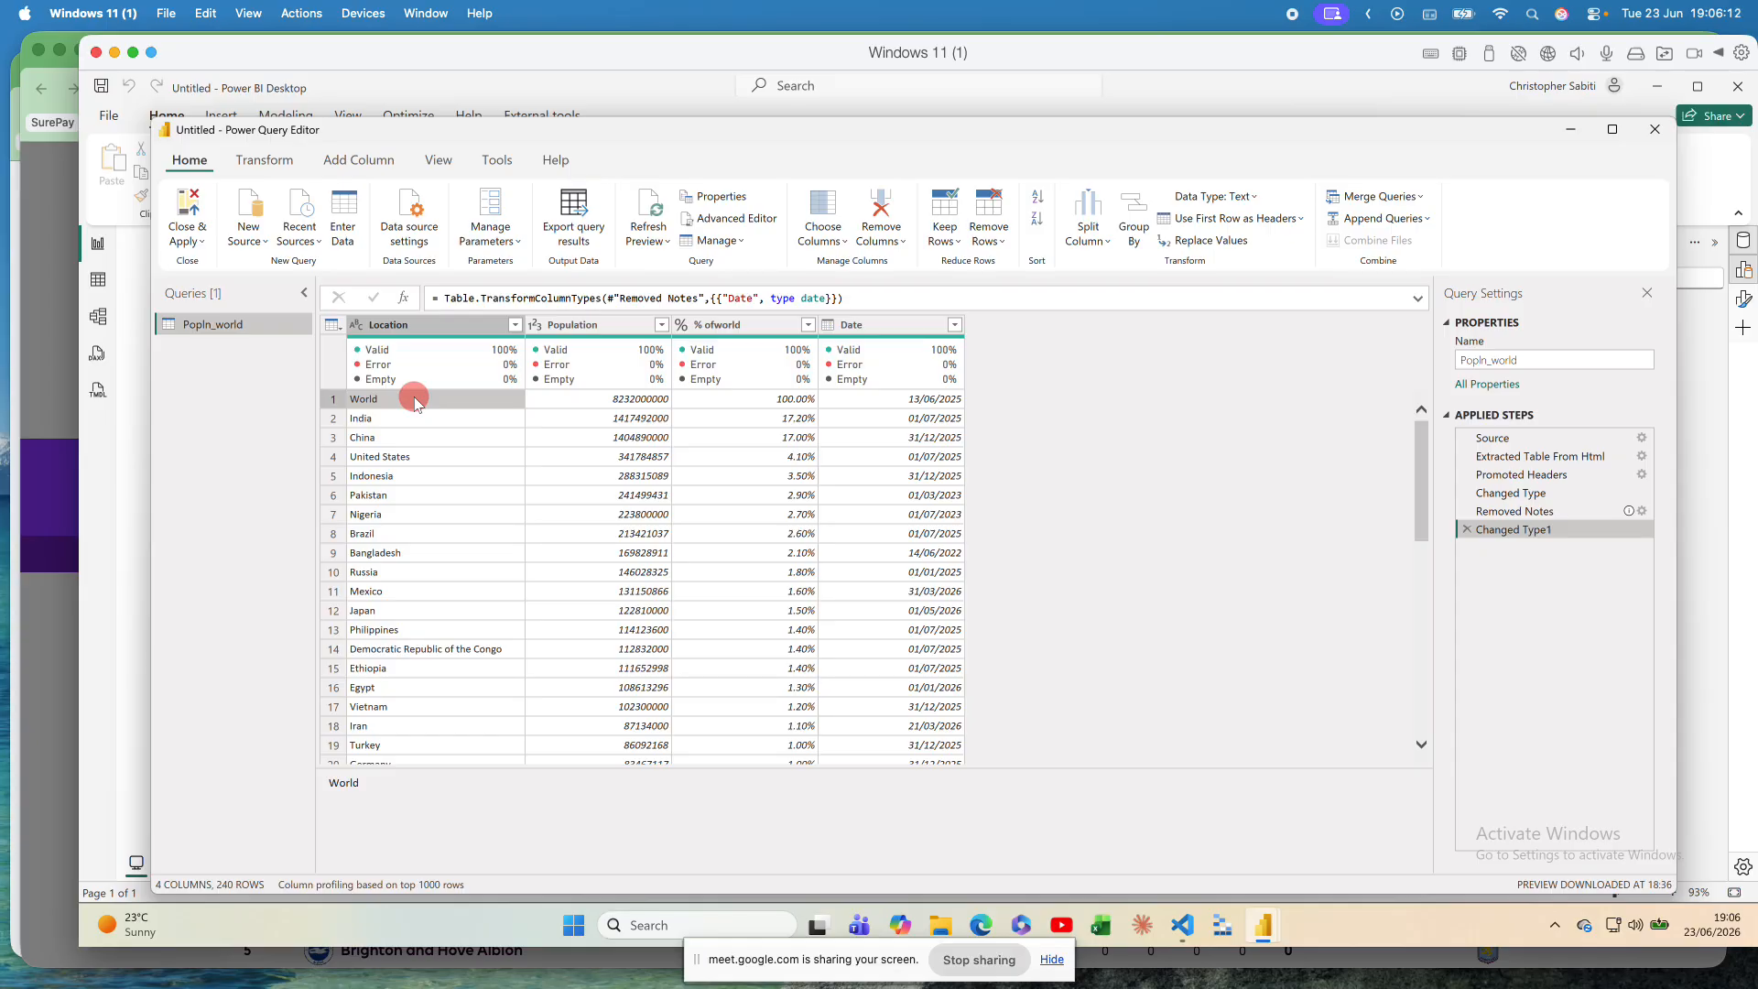
left_click(509, 327)
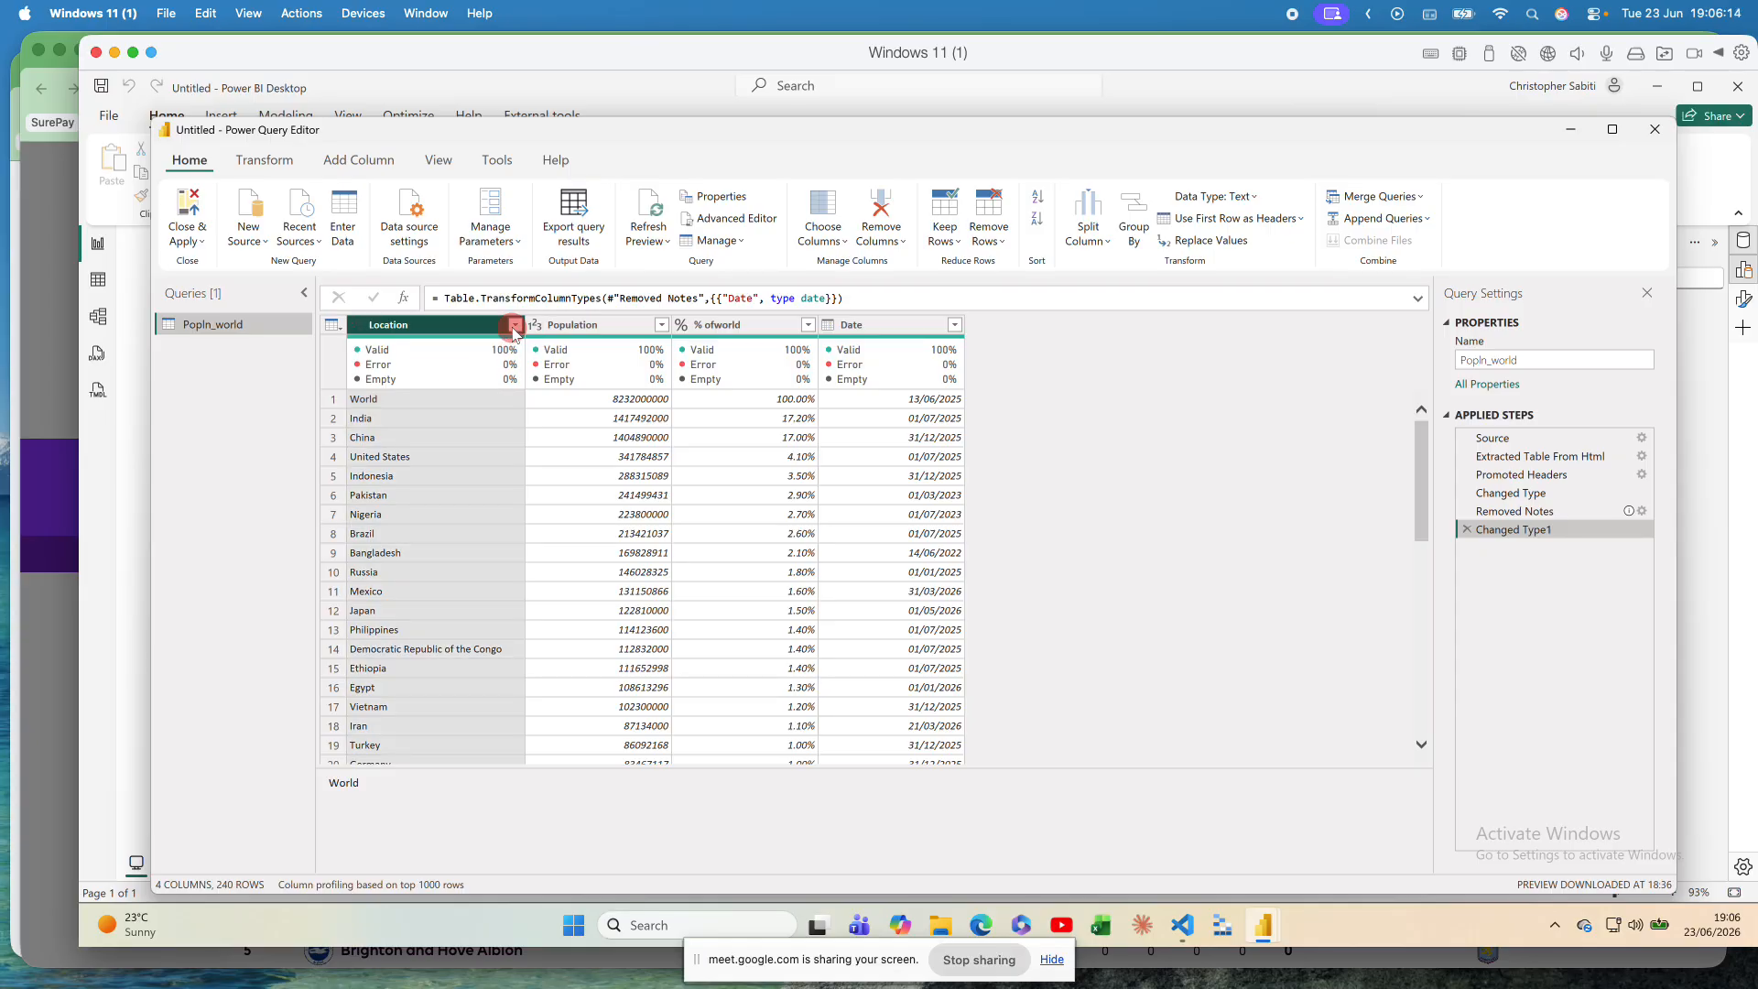
left_click(513, 326)
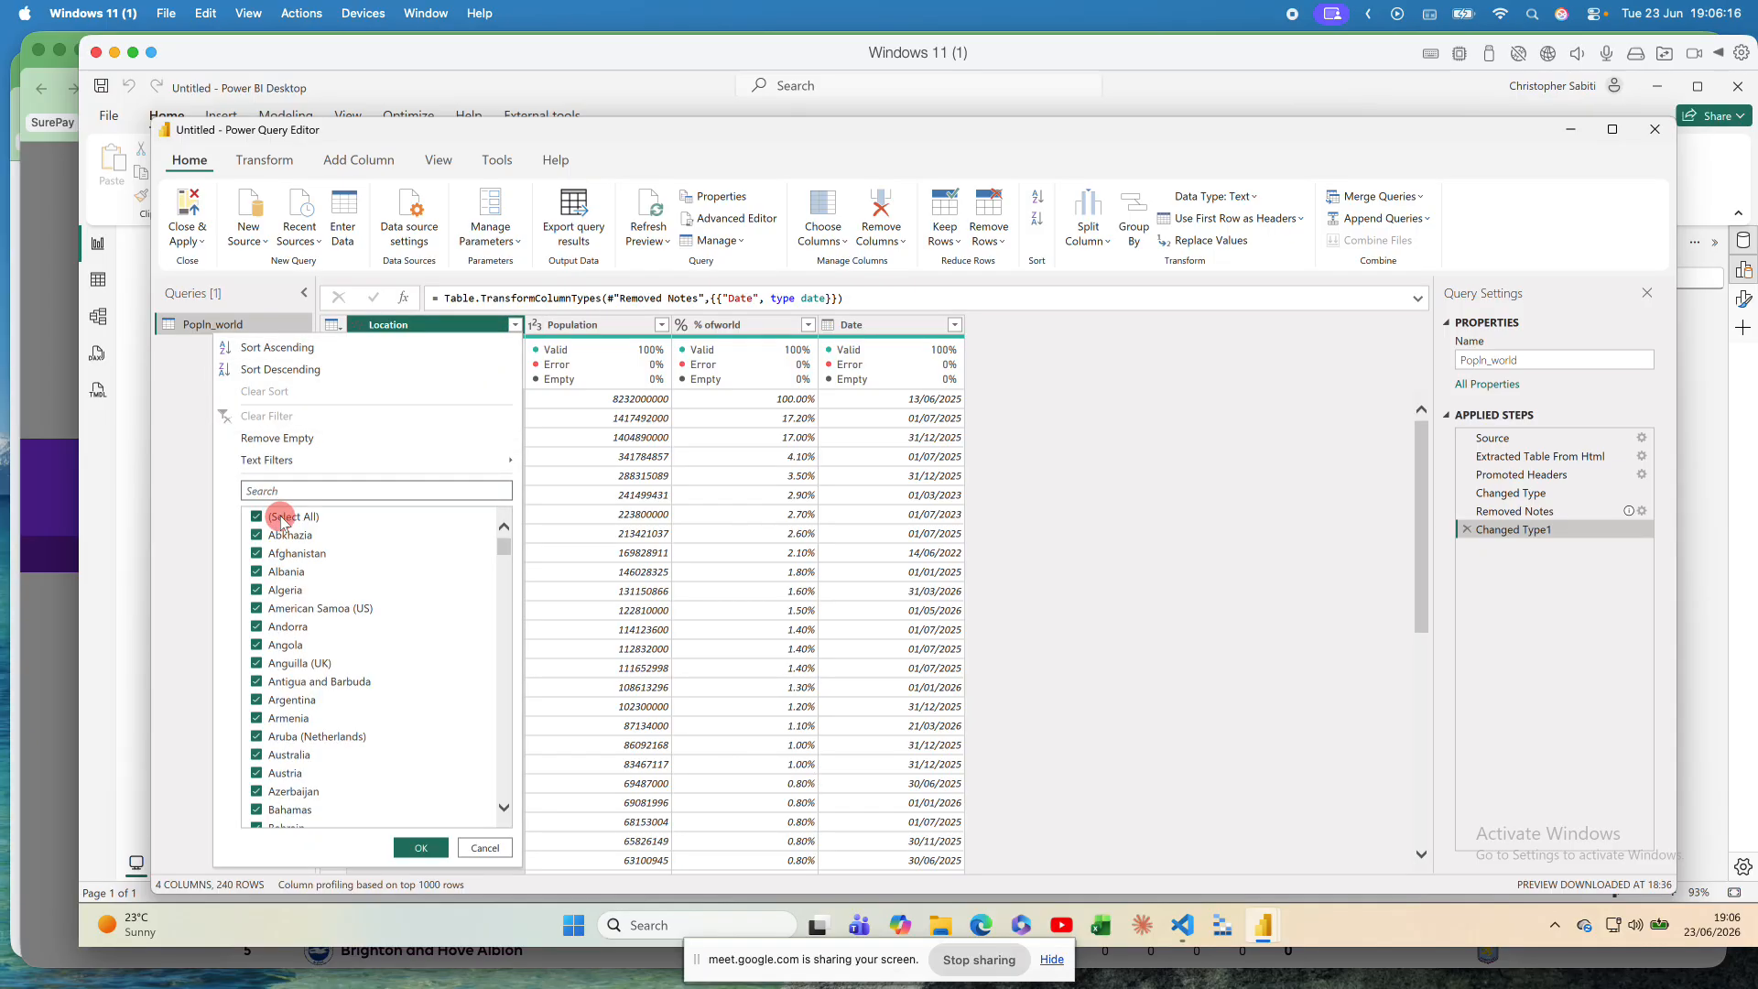
left_click(261, 519)
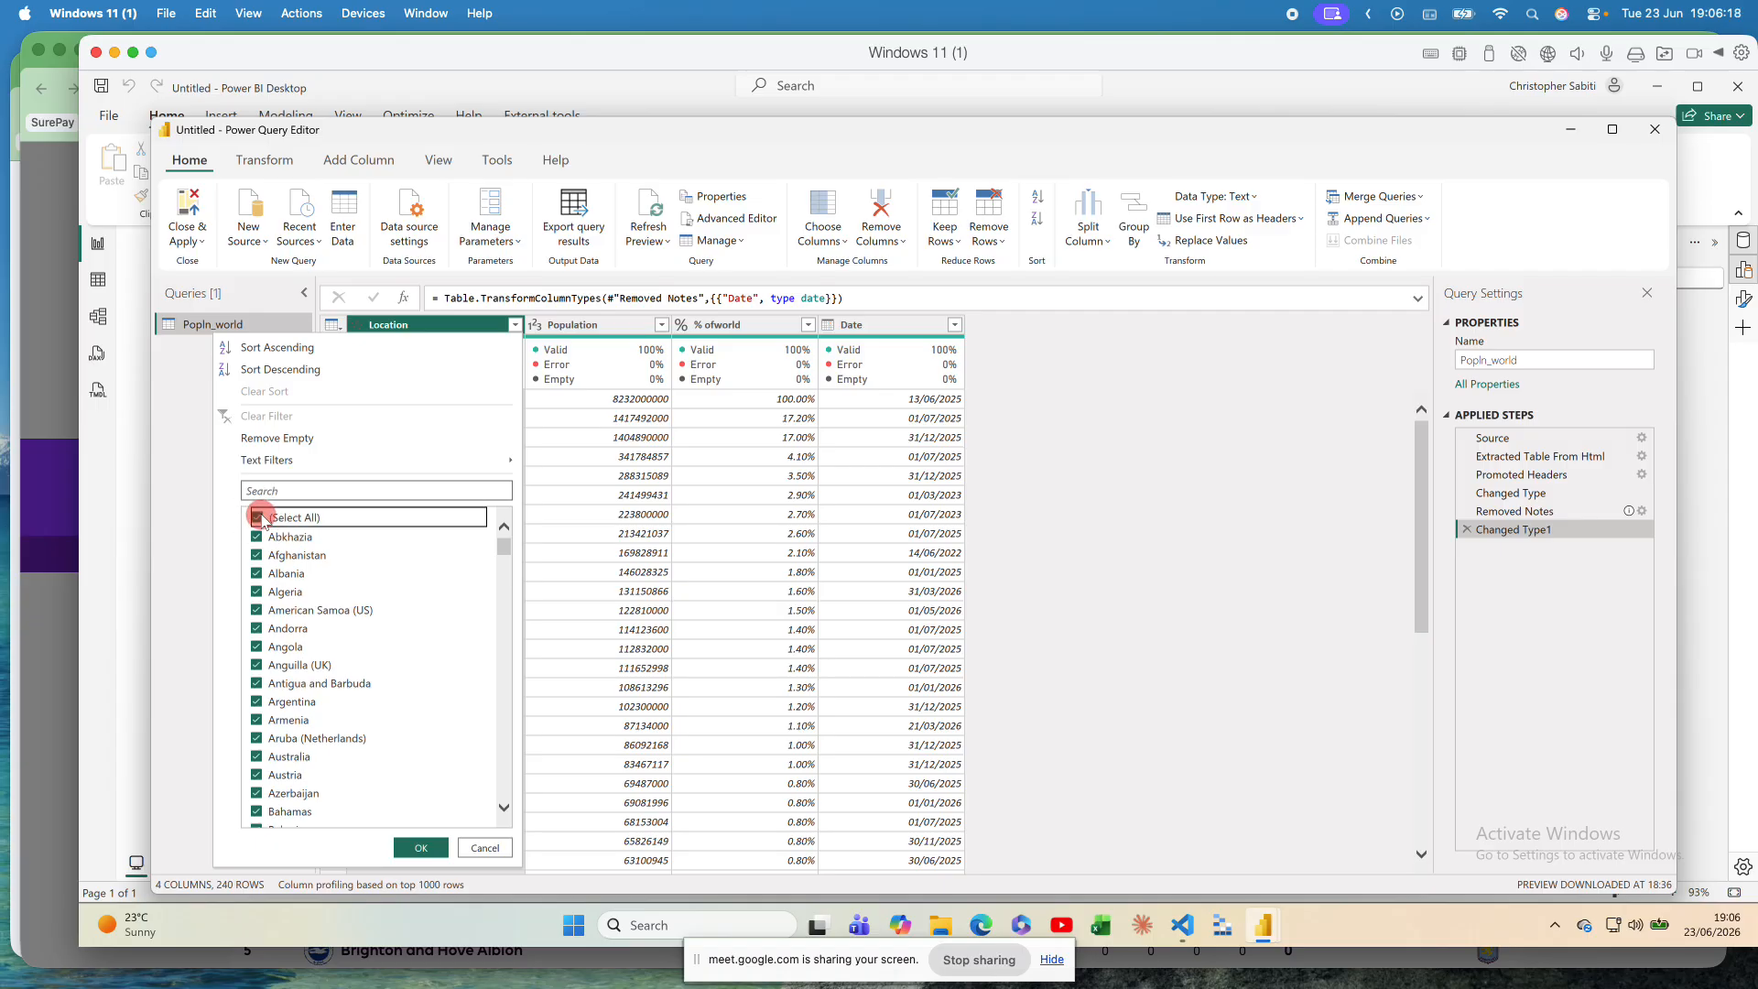
left_click(275, 488)
type("worl")
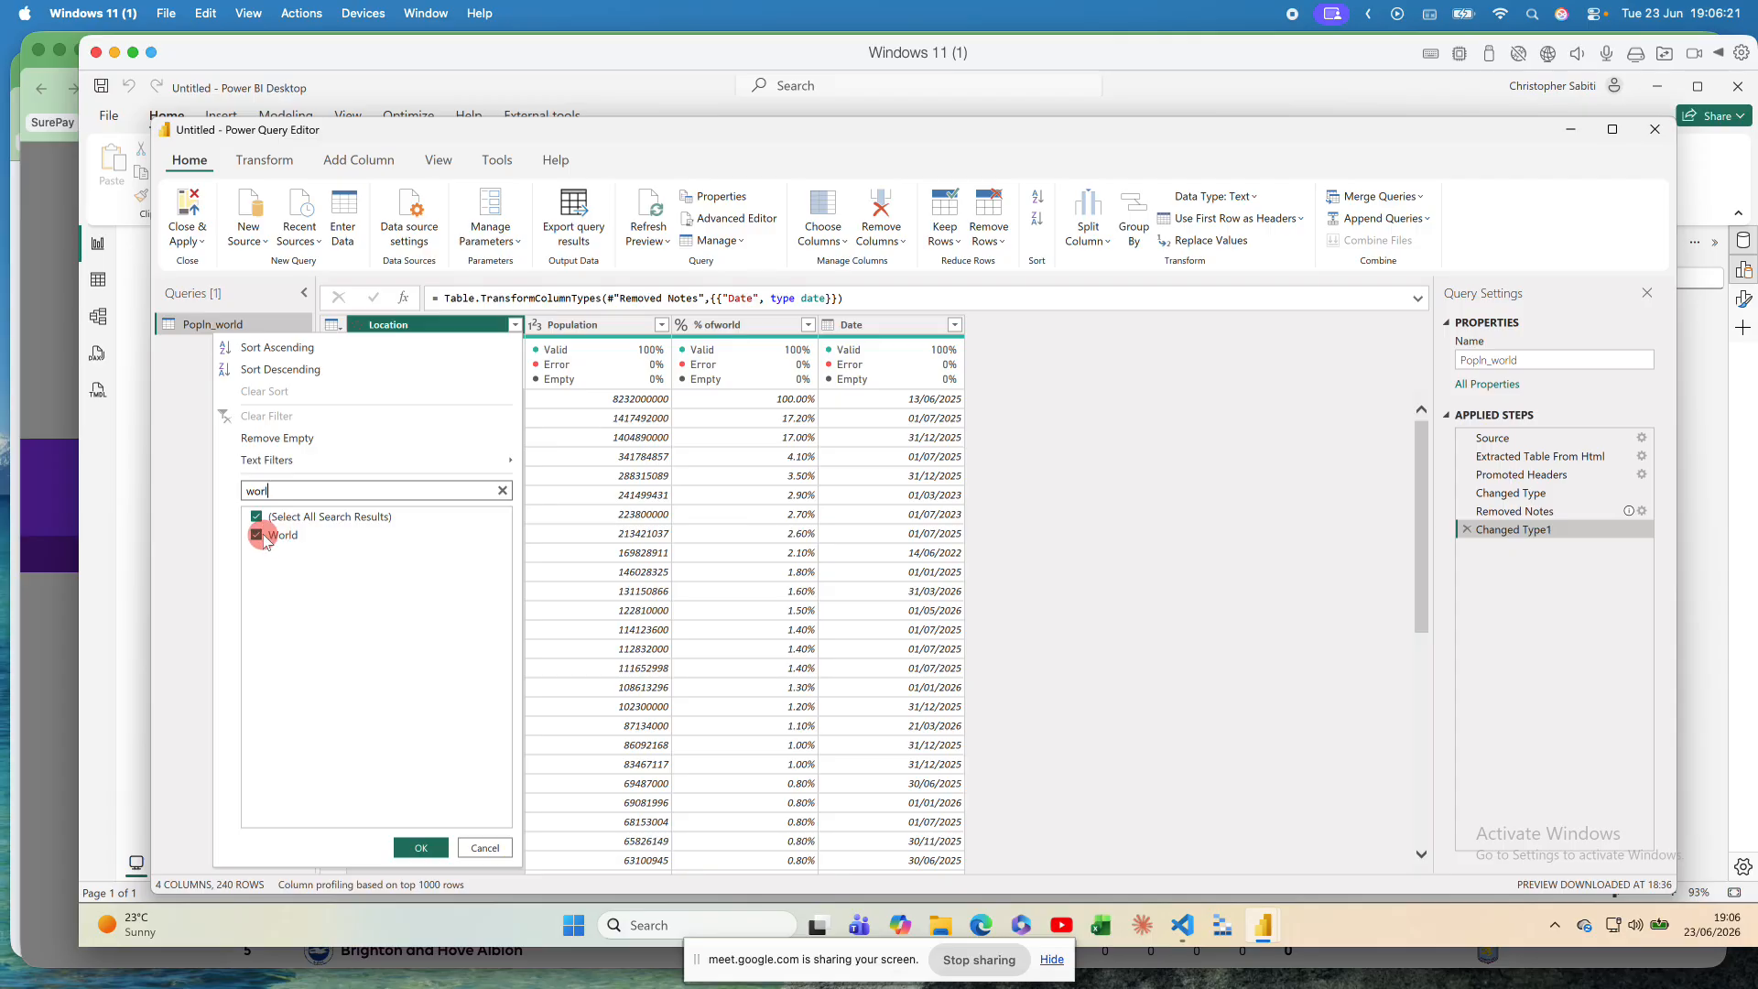
left_click(263, 536)
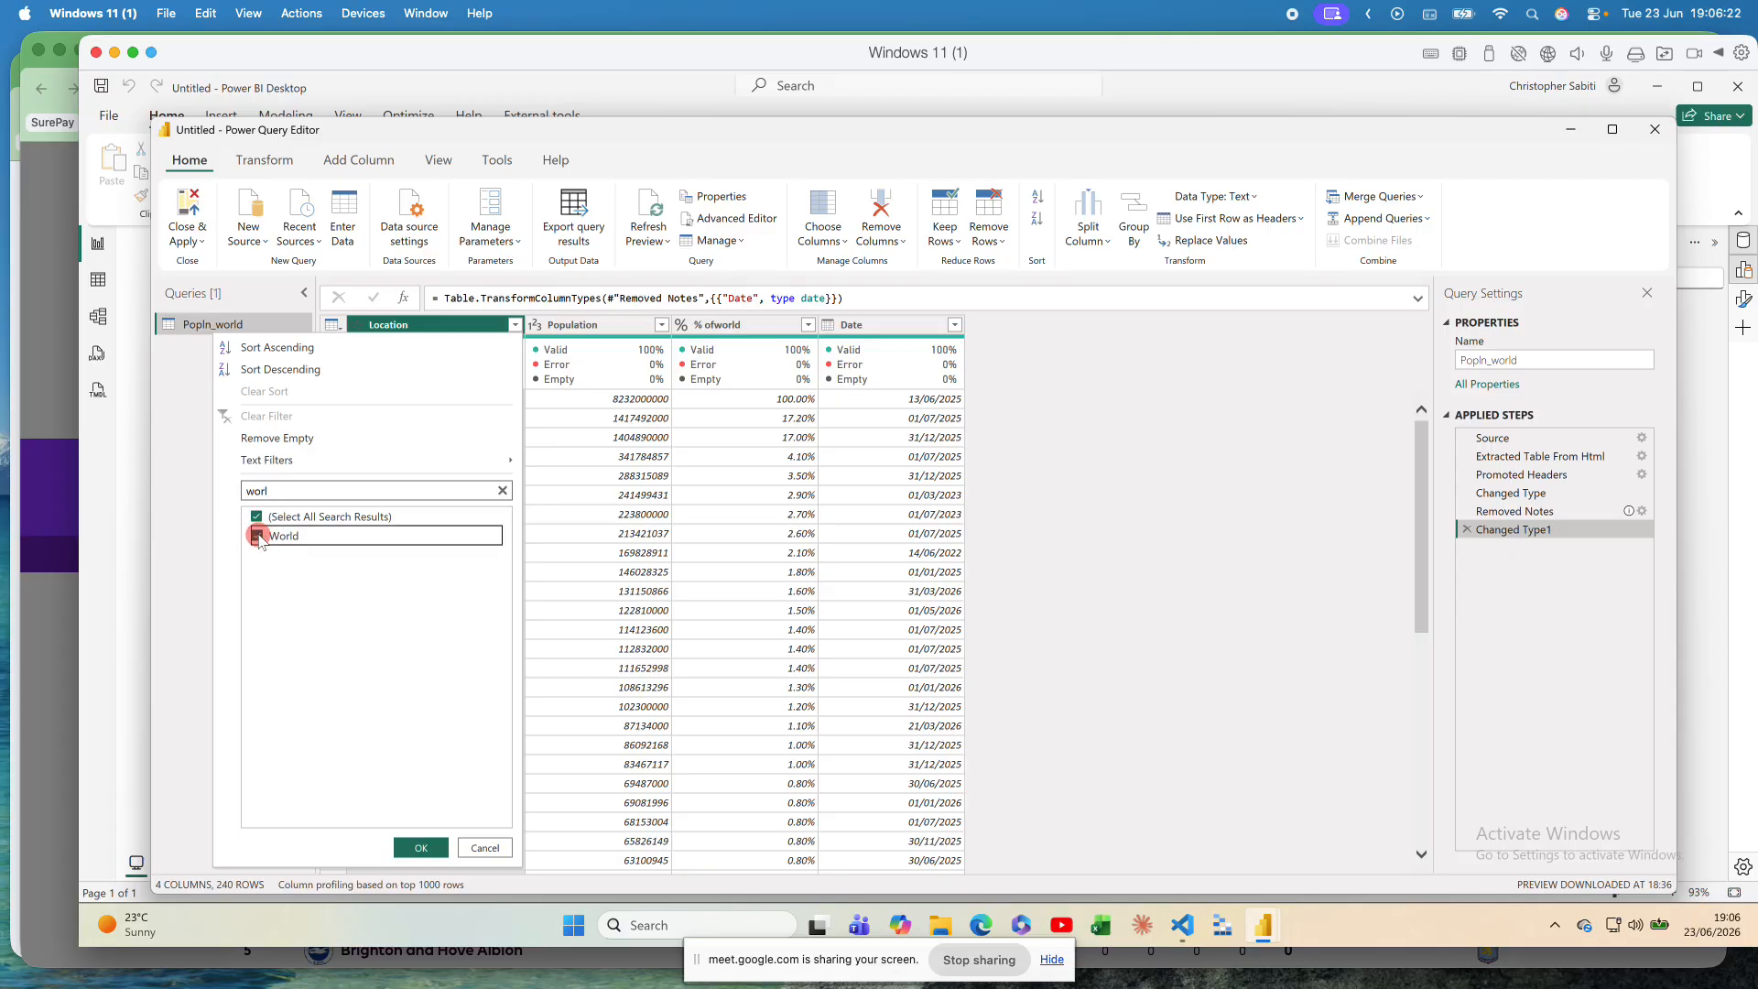
left_click(420, 847)
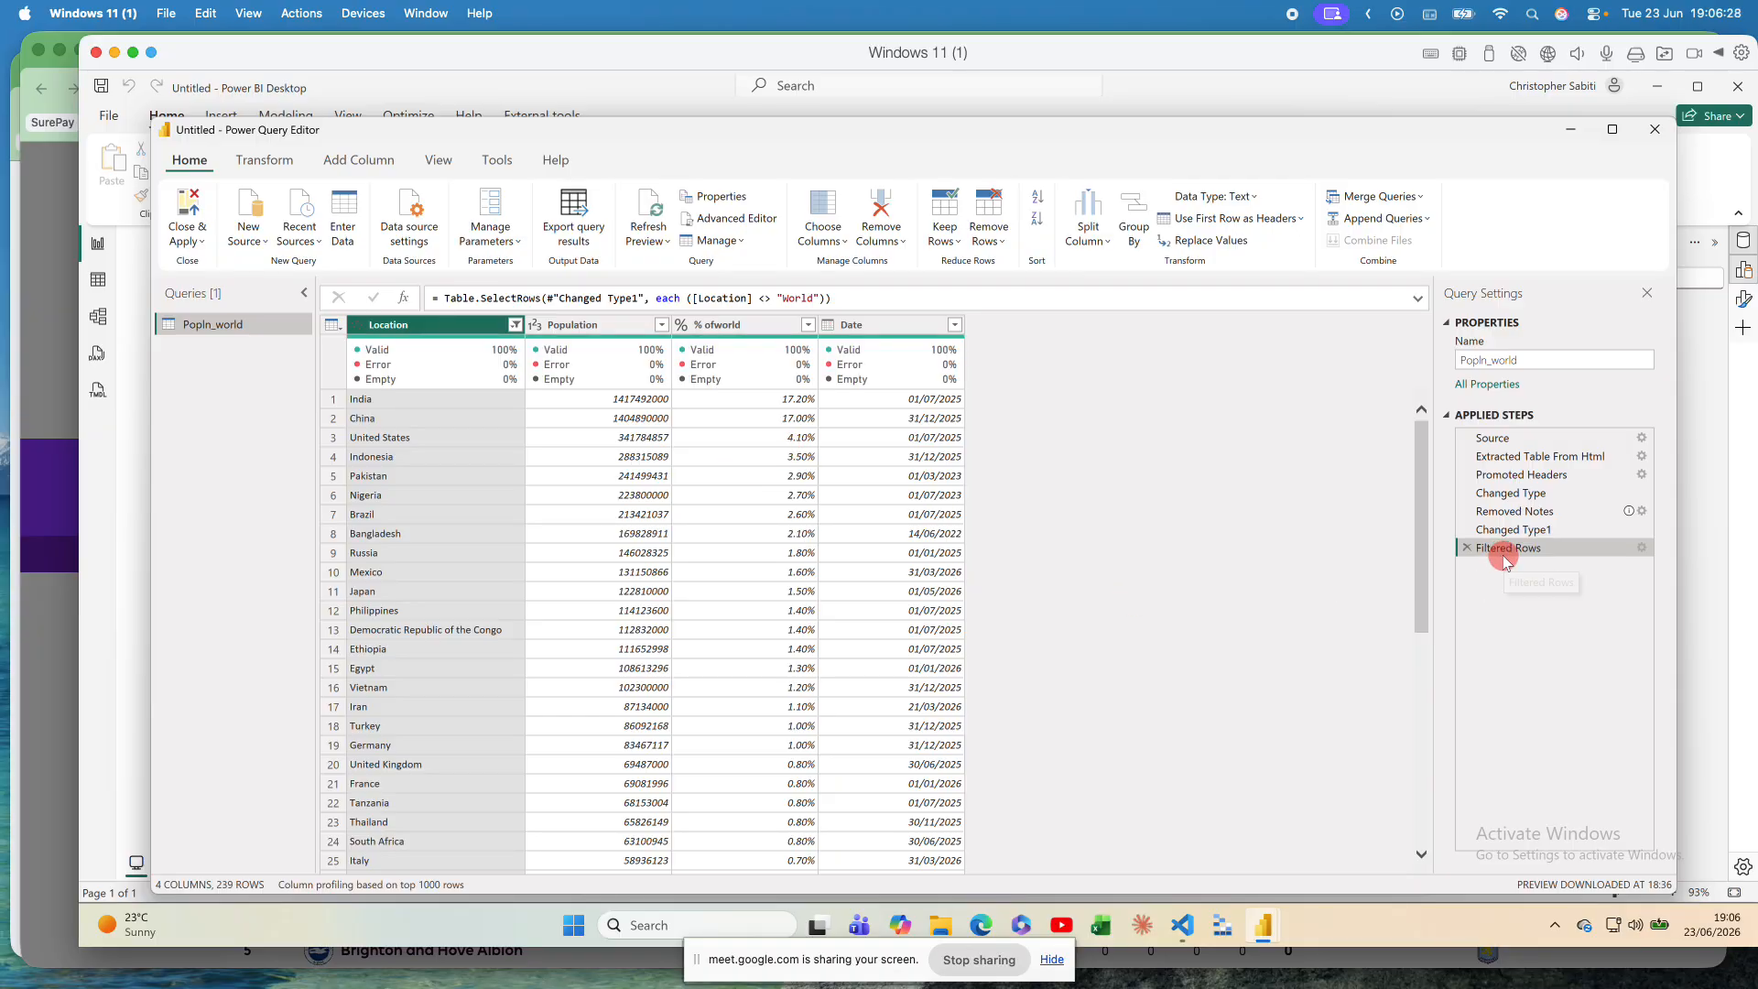
Step: Check the condition behind the Filtered Rows step without changing it
left_click(1644, 549)
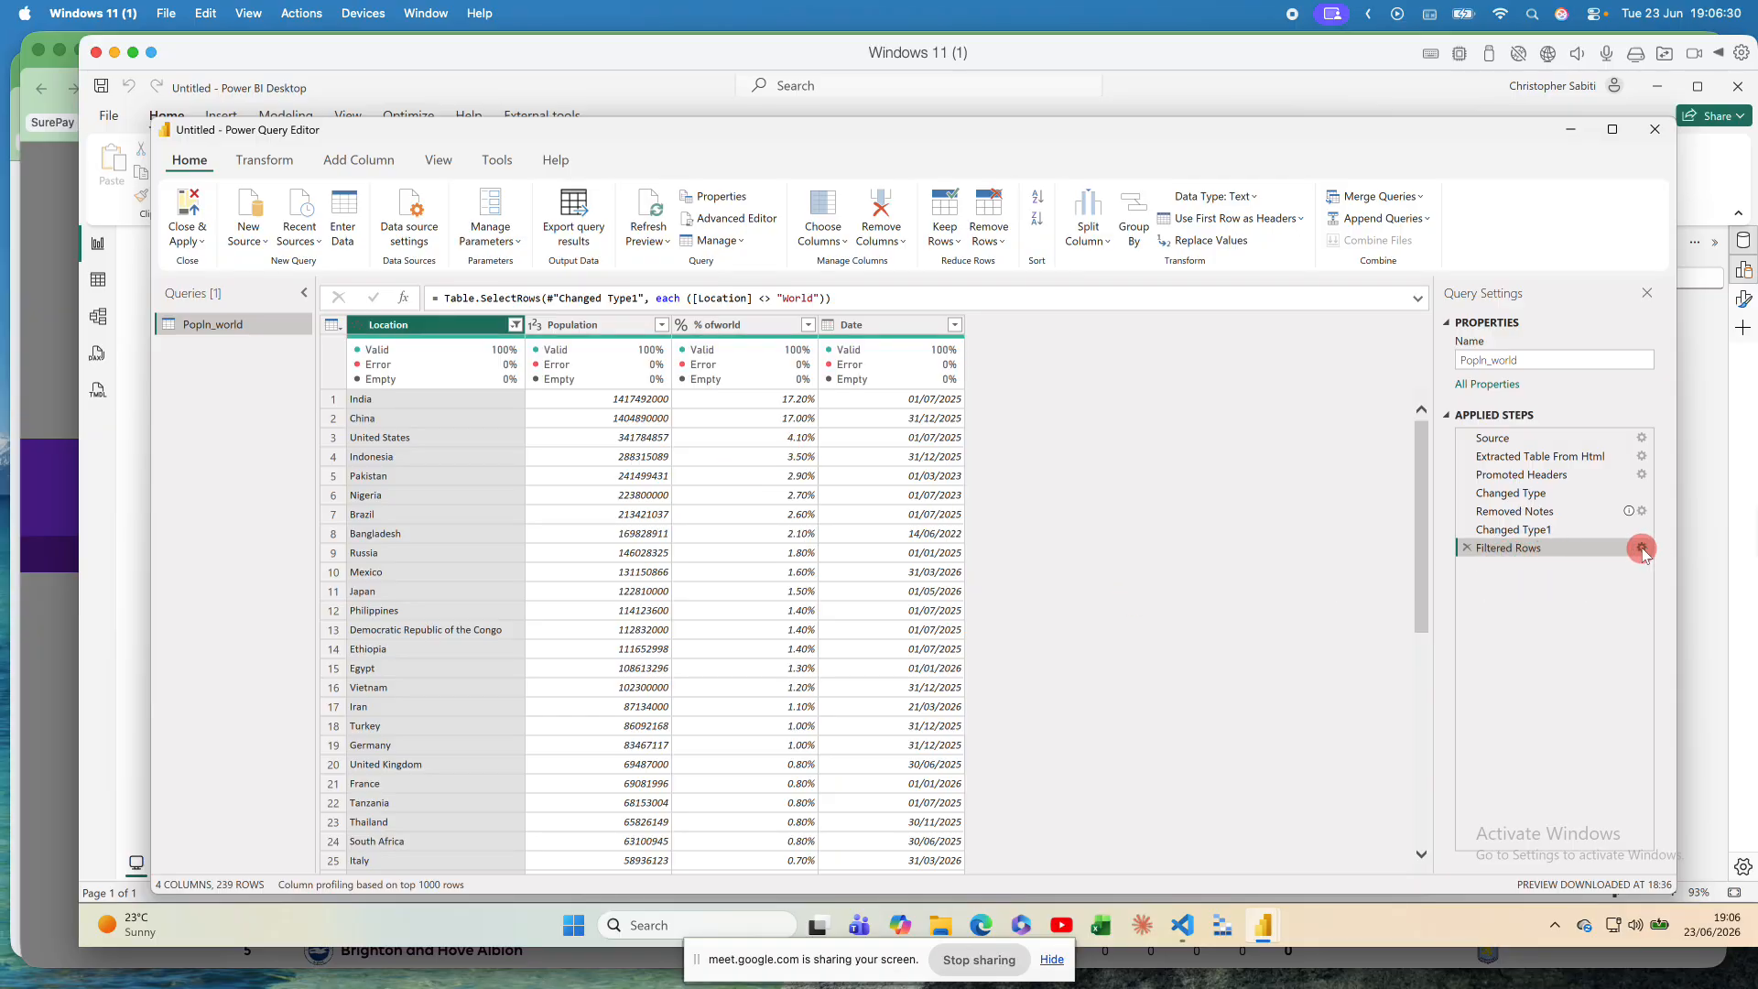
left_click(1642, 549)
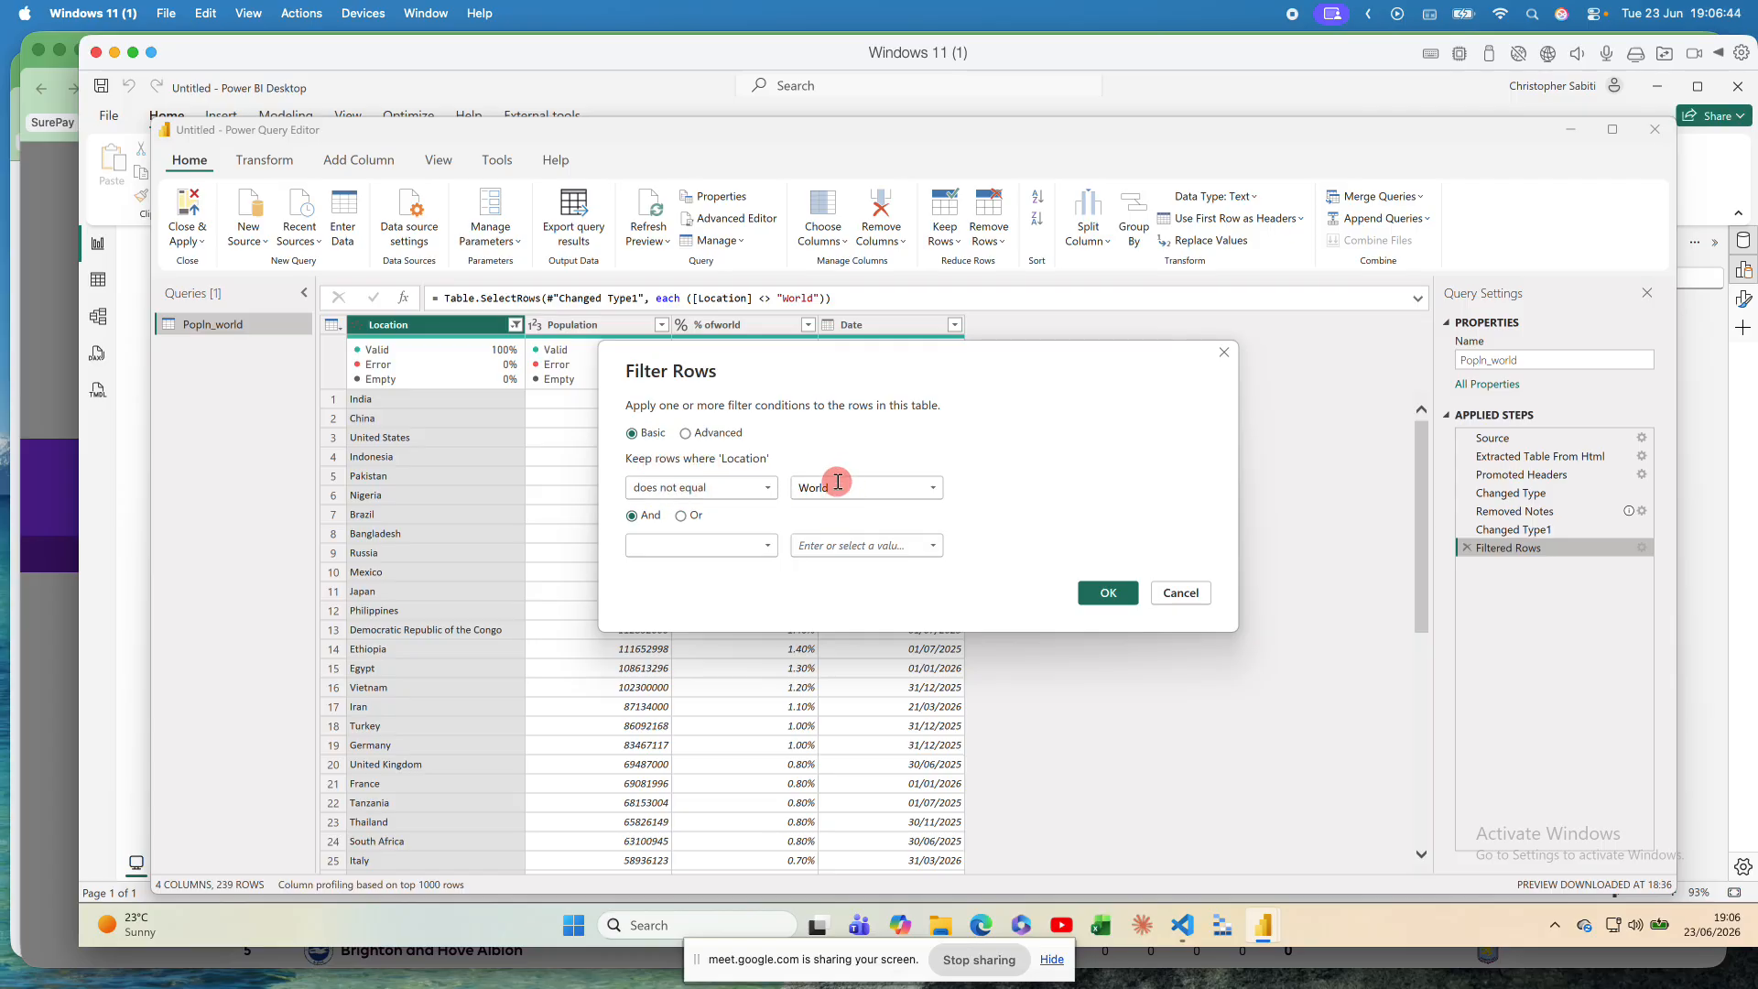
left_click(1181, 593)
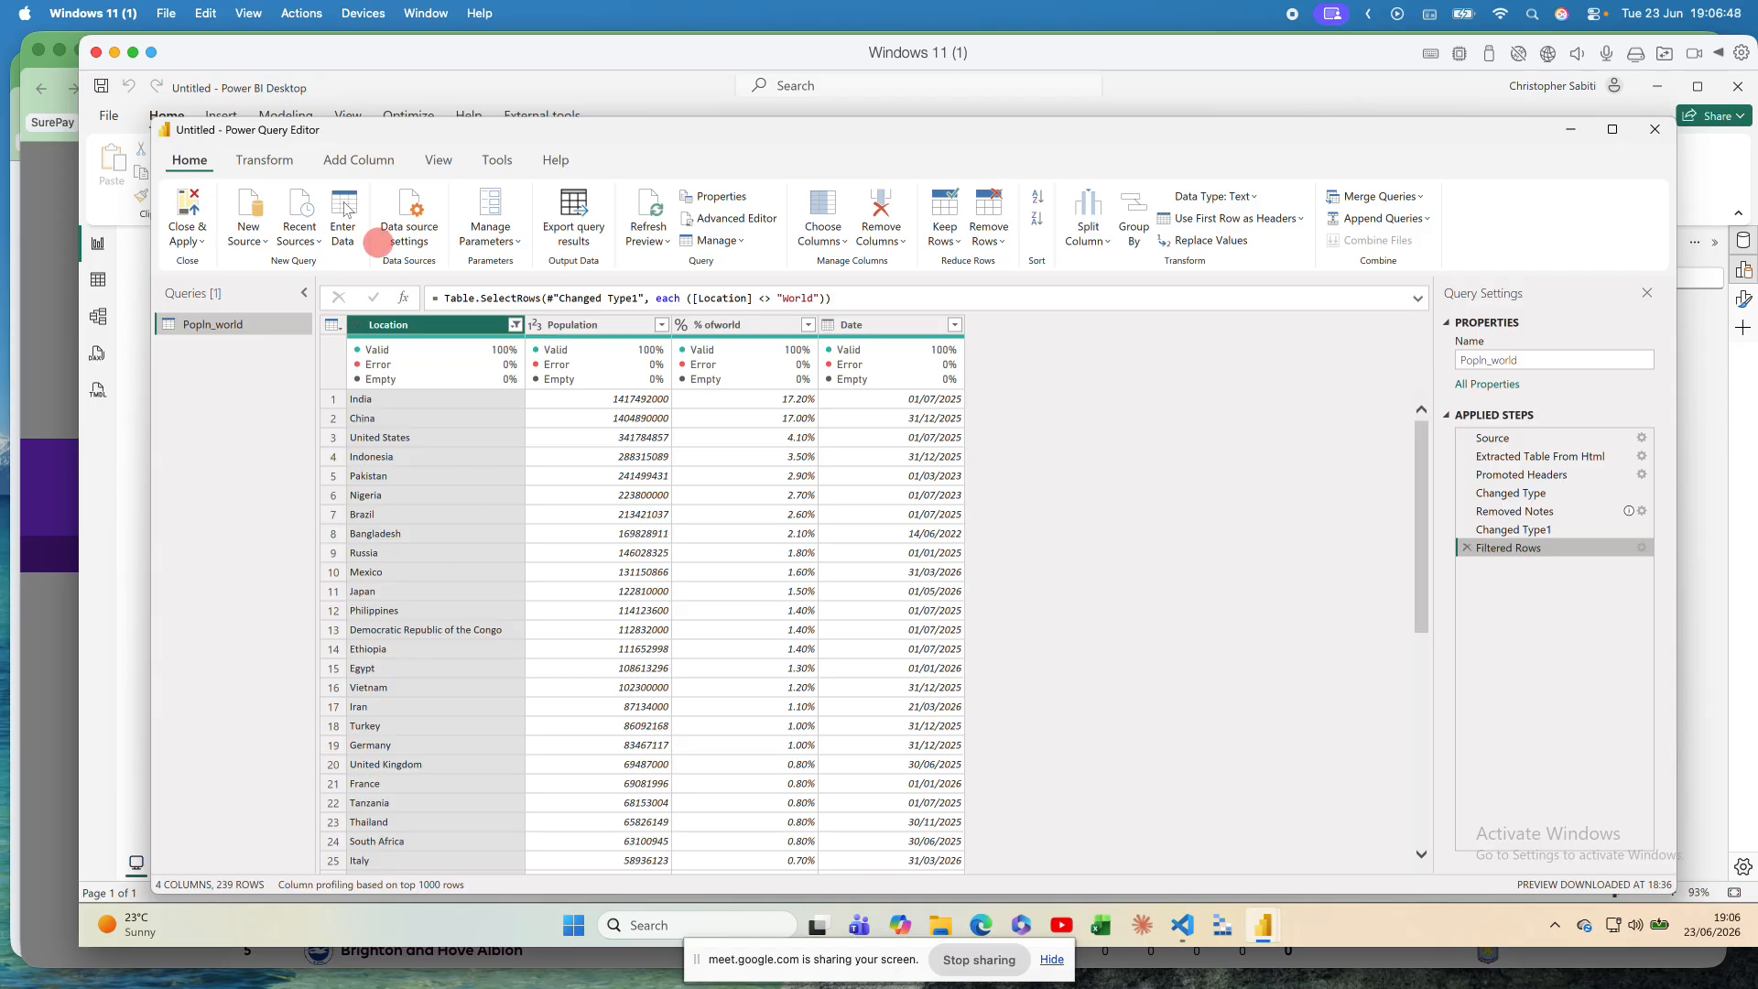
Step: Try to close the query editor and apply the Popln_world changes, retry applying them from Report view, and cancel the load
left_click(186, 209)
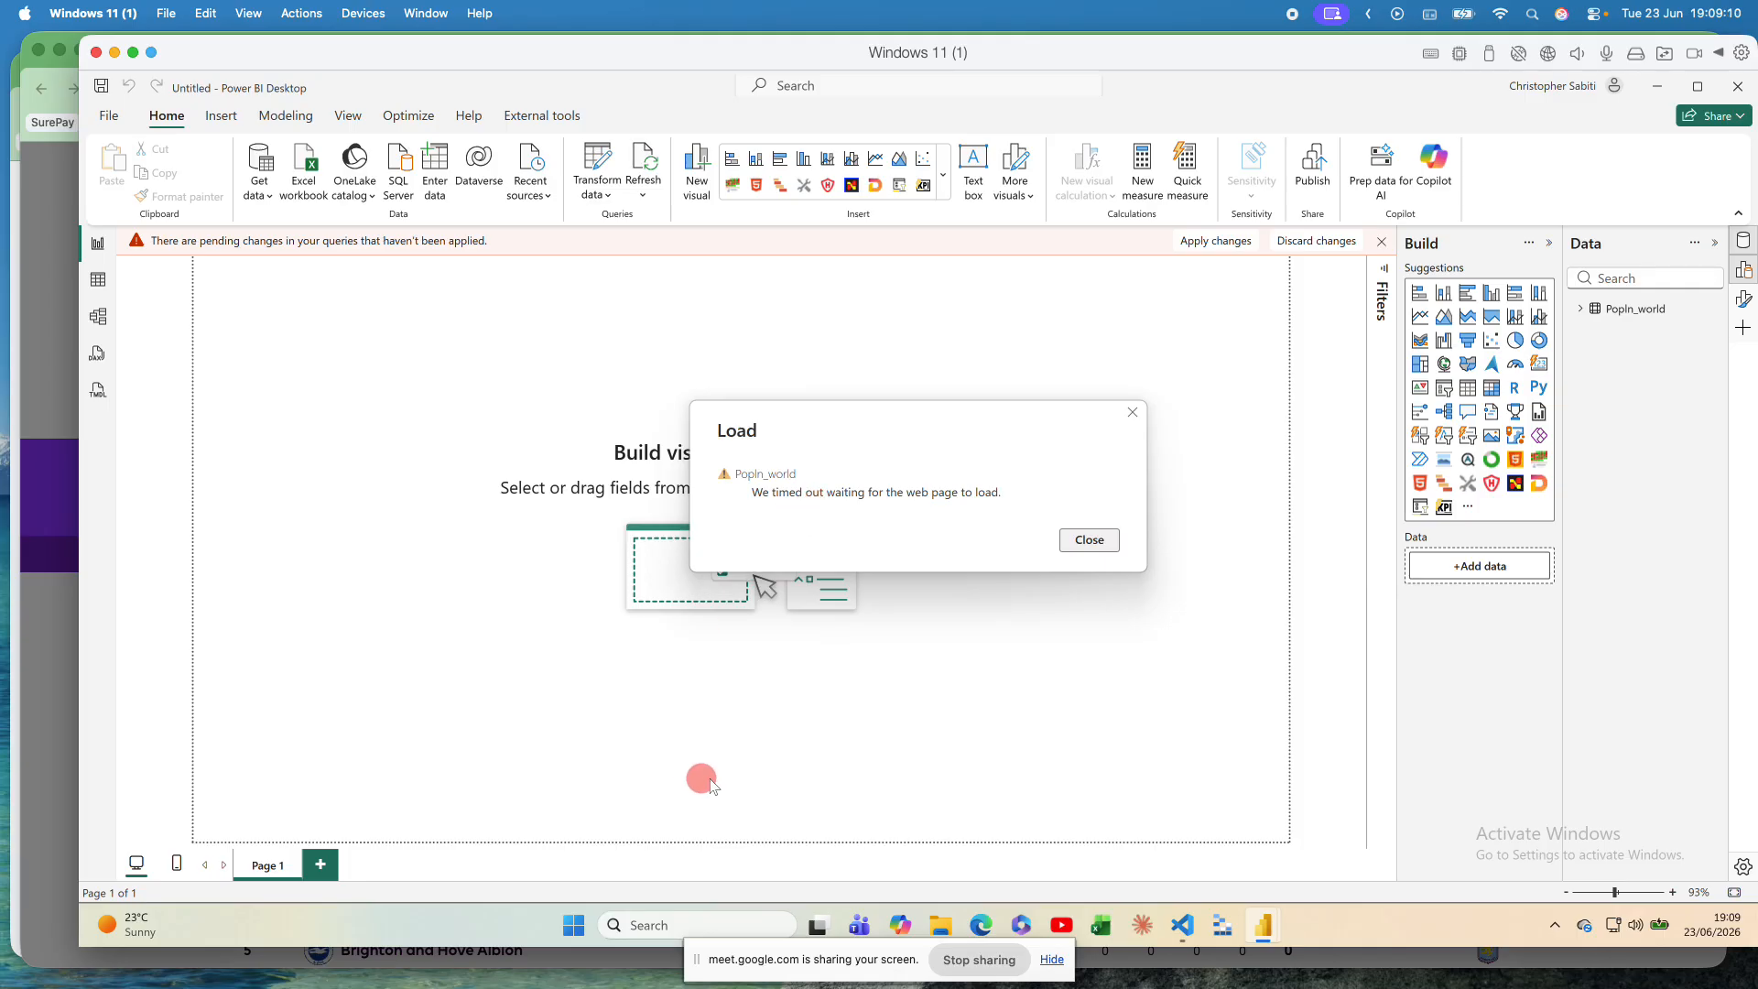
left_click(1089, 540)
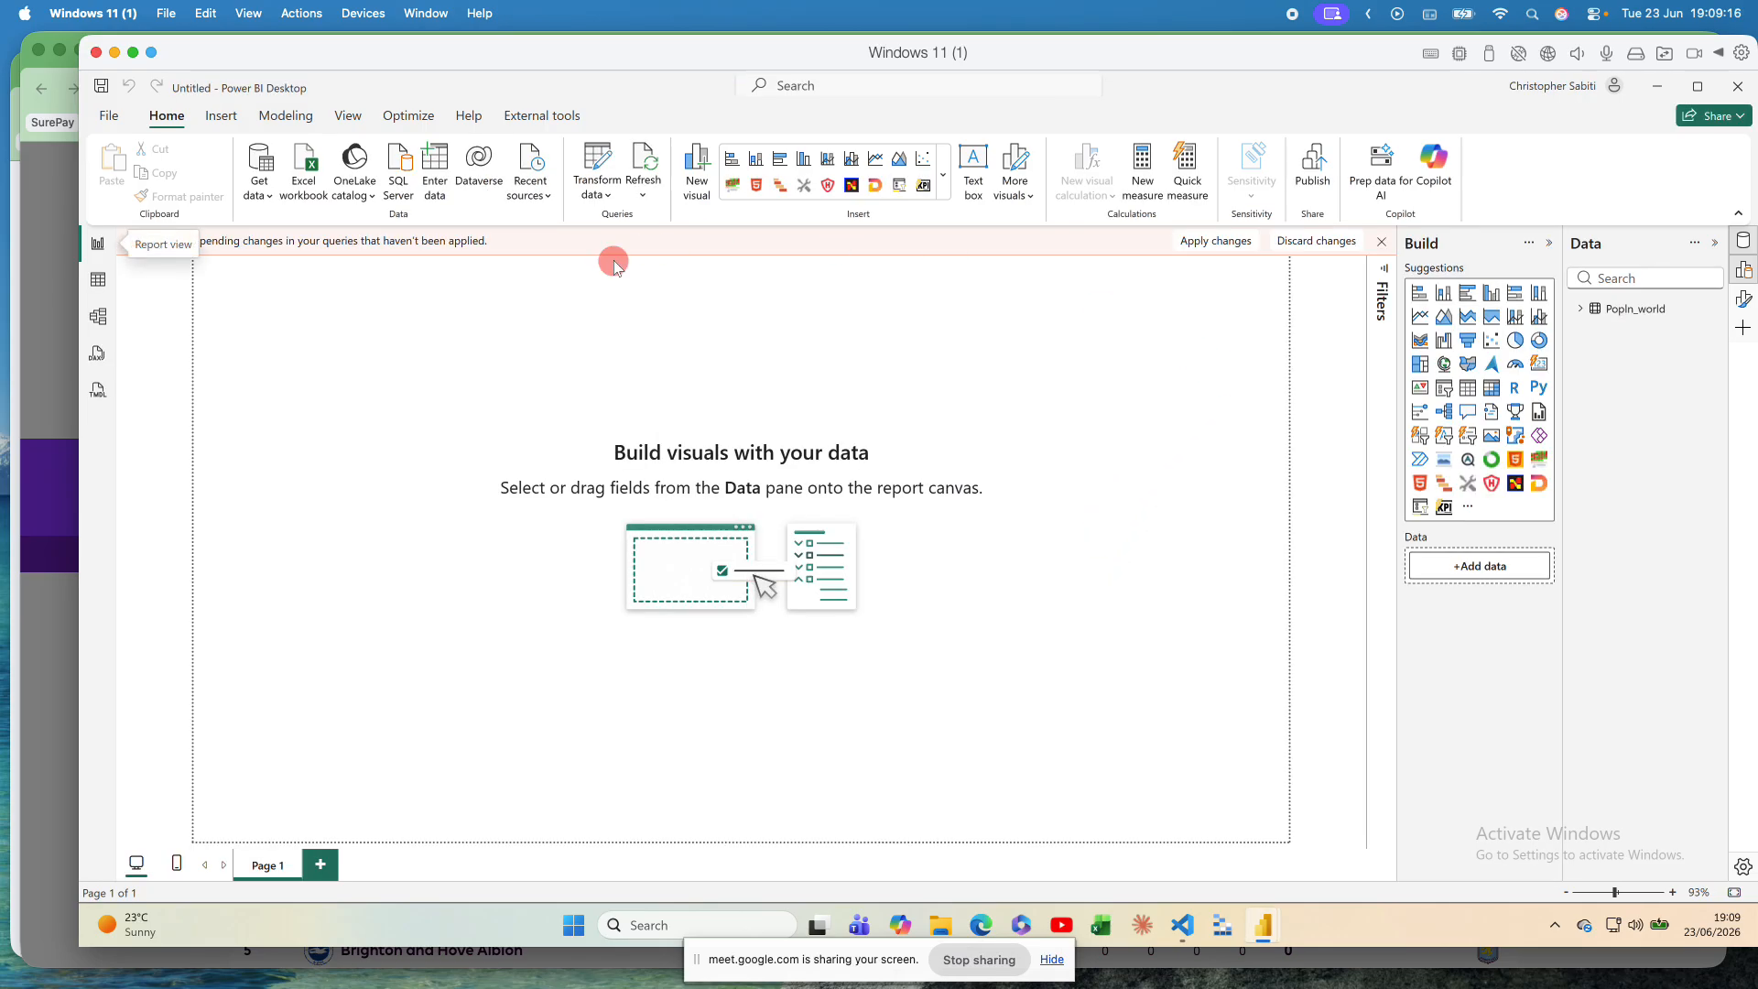
left_click(1217, 240)
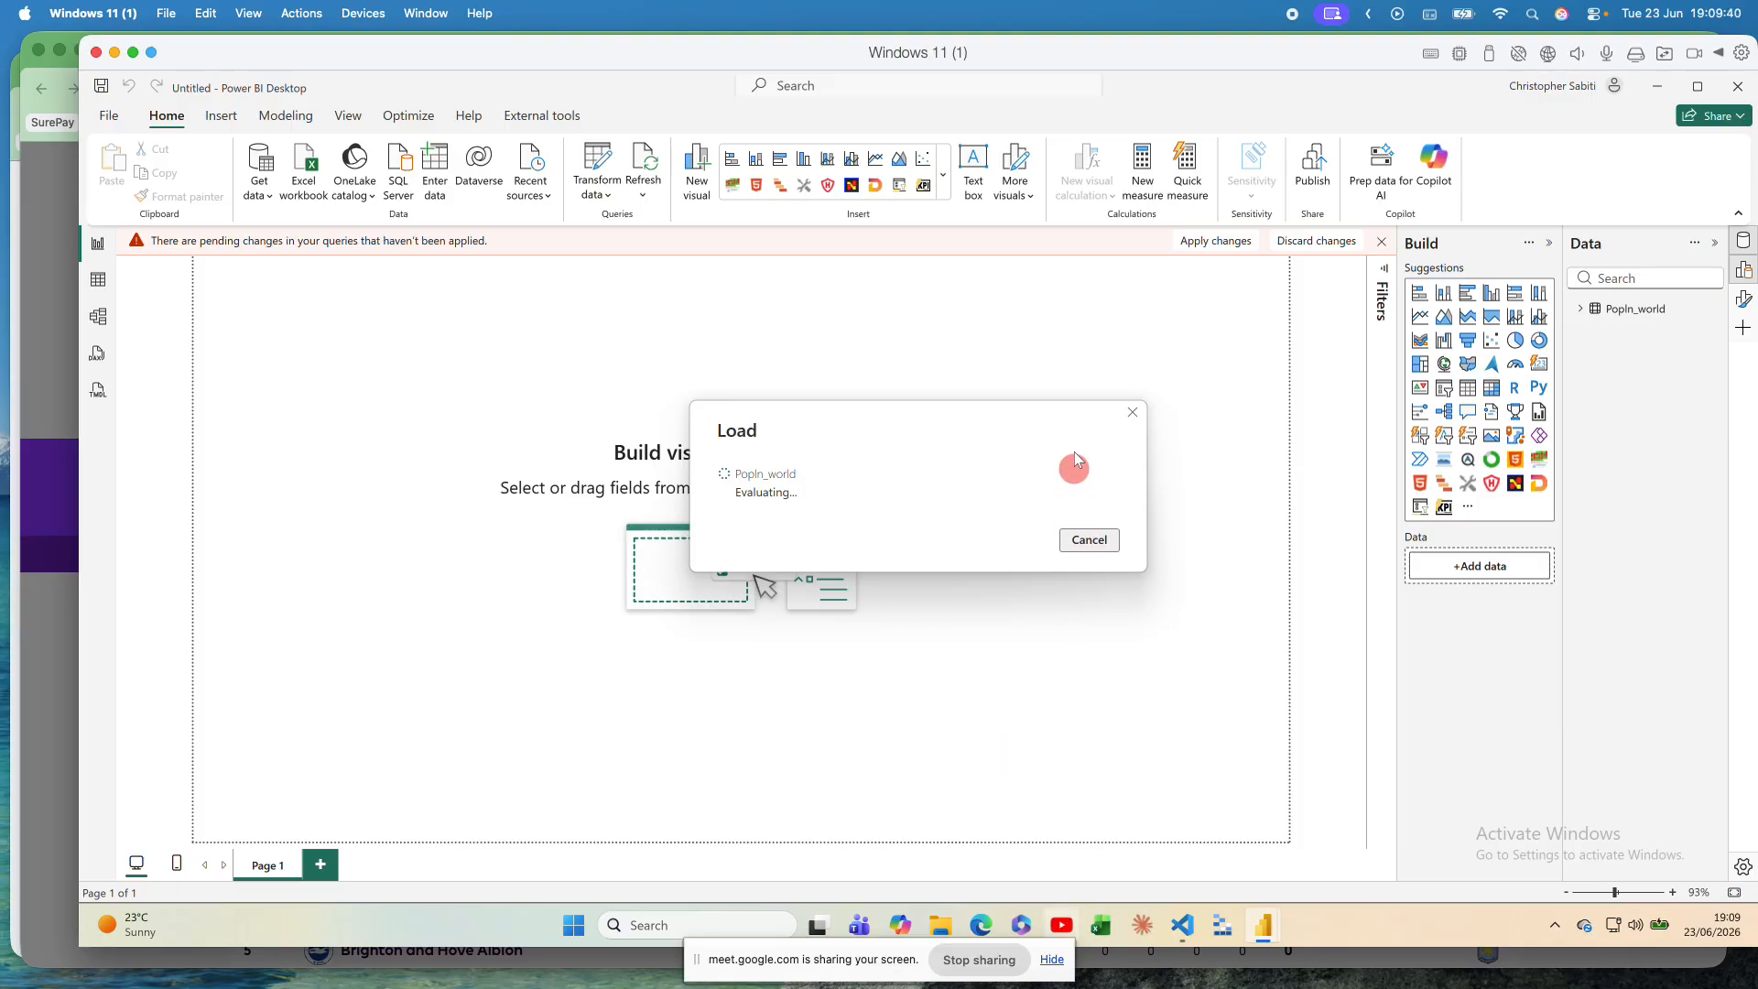
left_click(1134, 414)
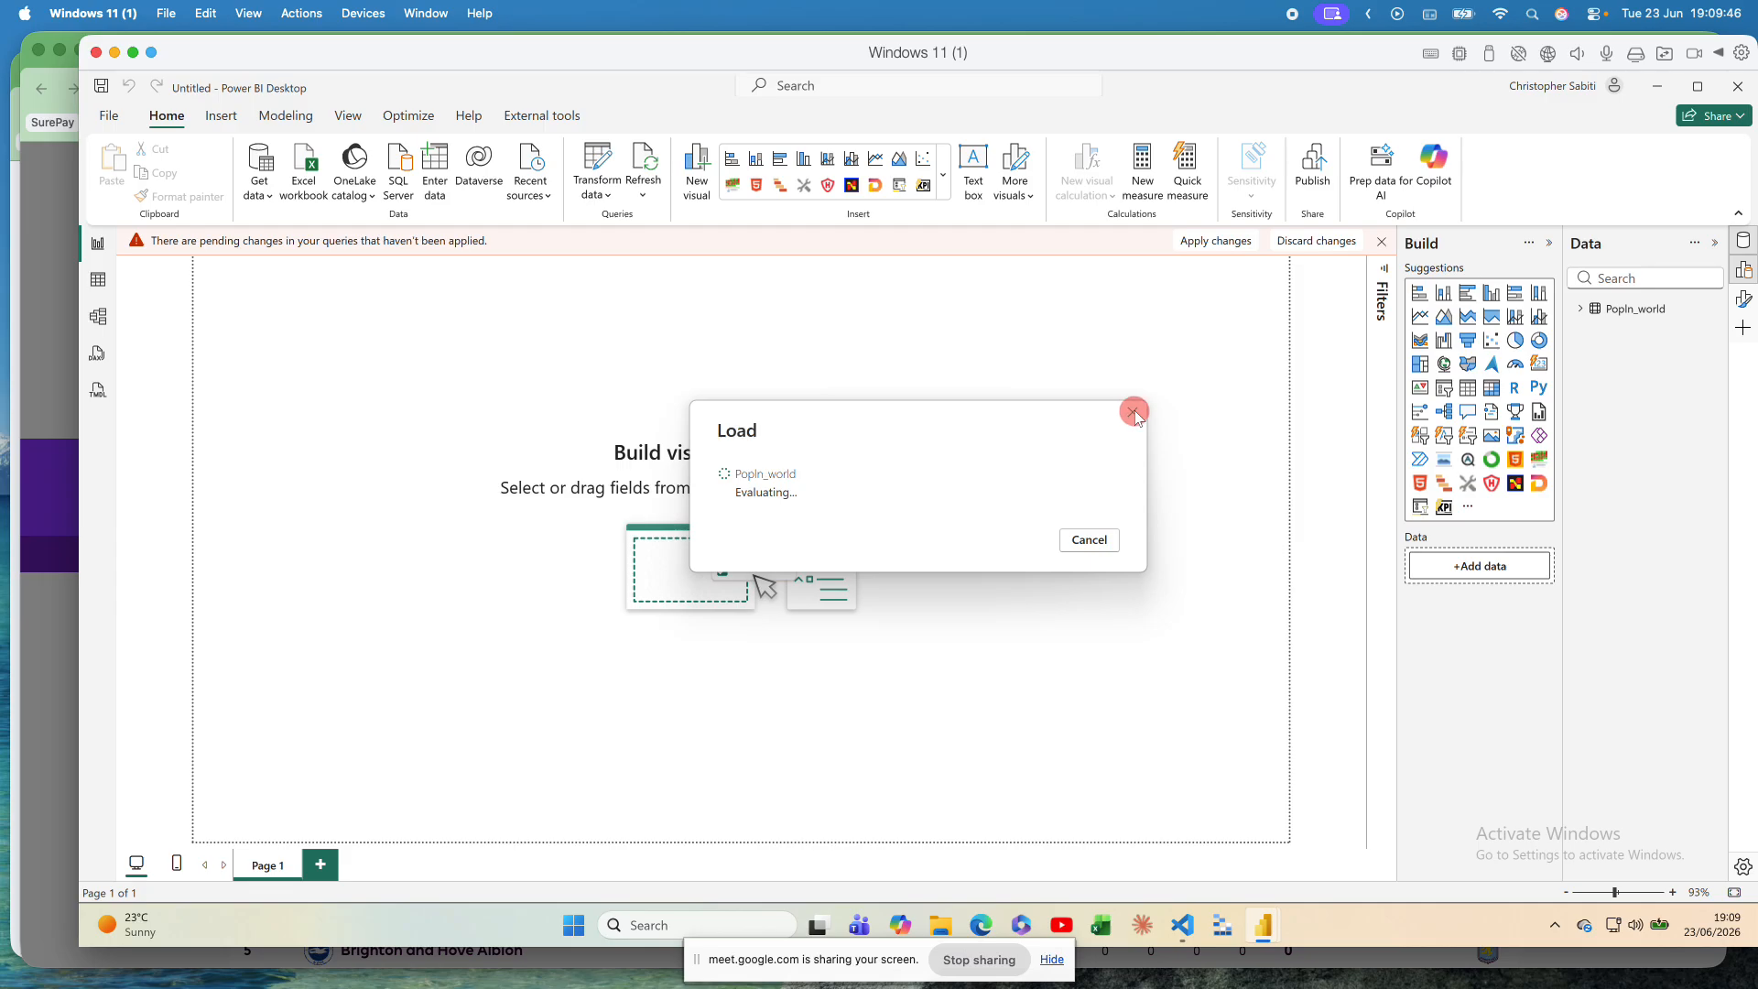
Step: Discard the pending changes to the Popln_world query
left_click(1336, 246)
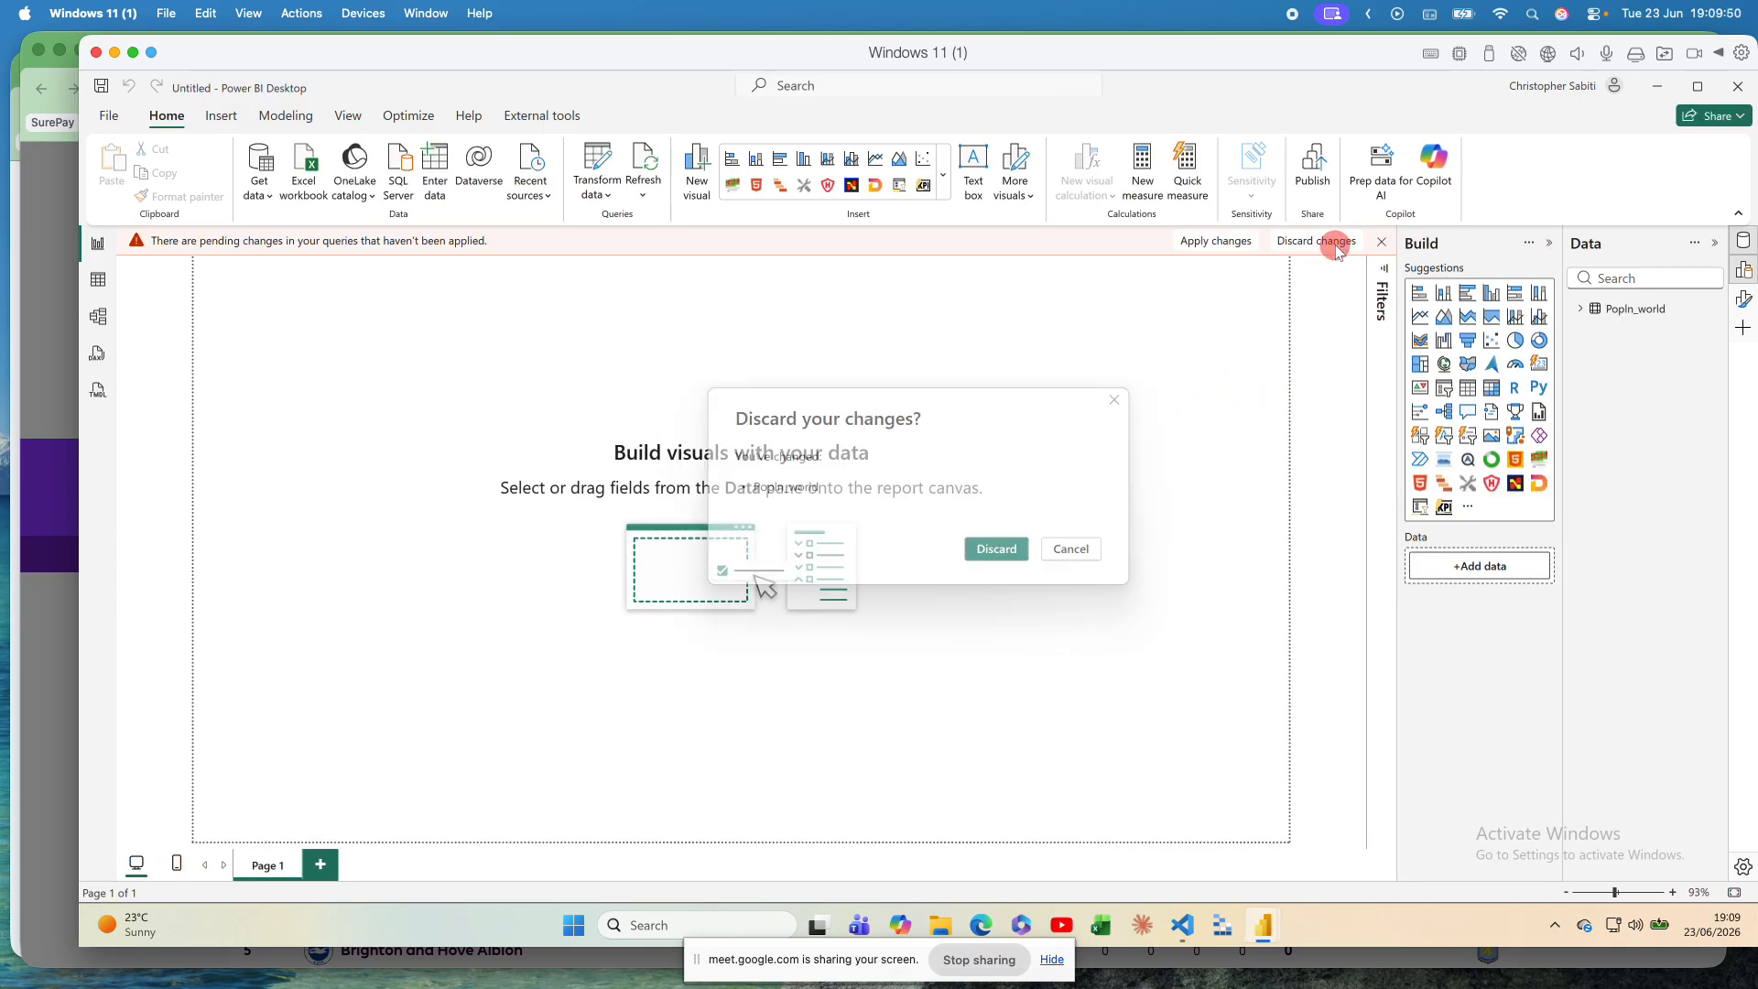
left_click(978, 559)
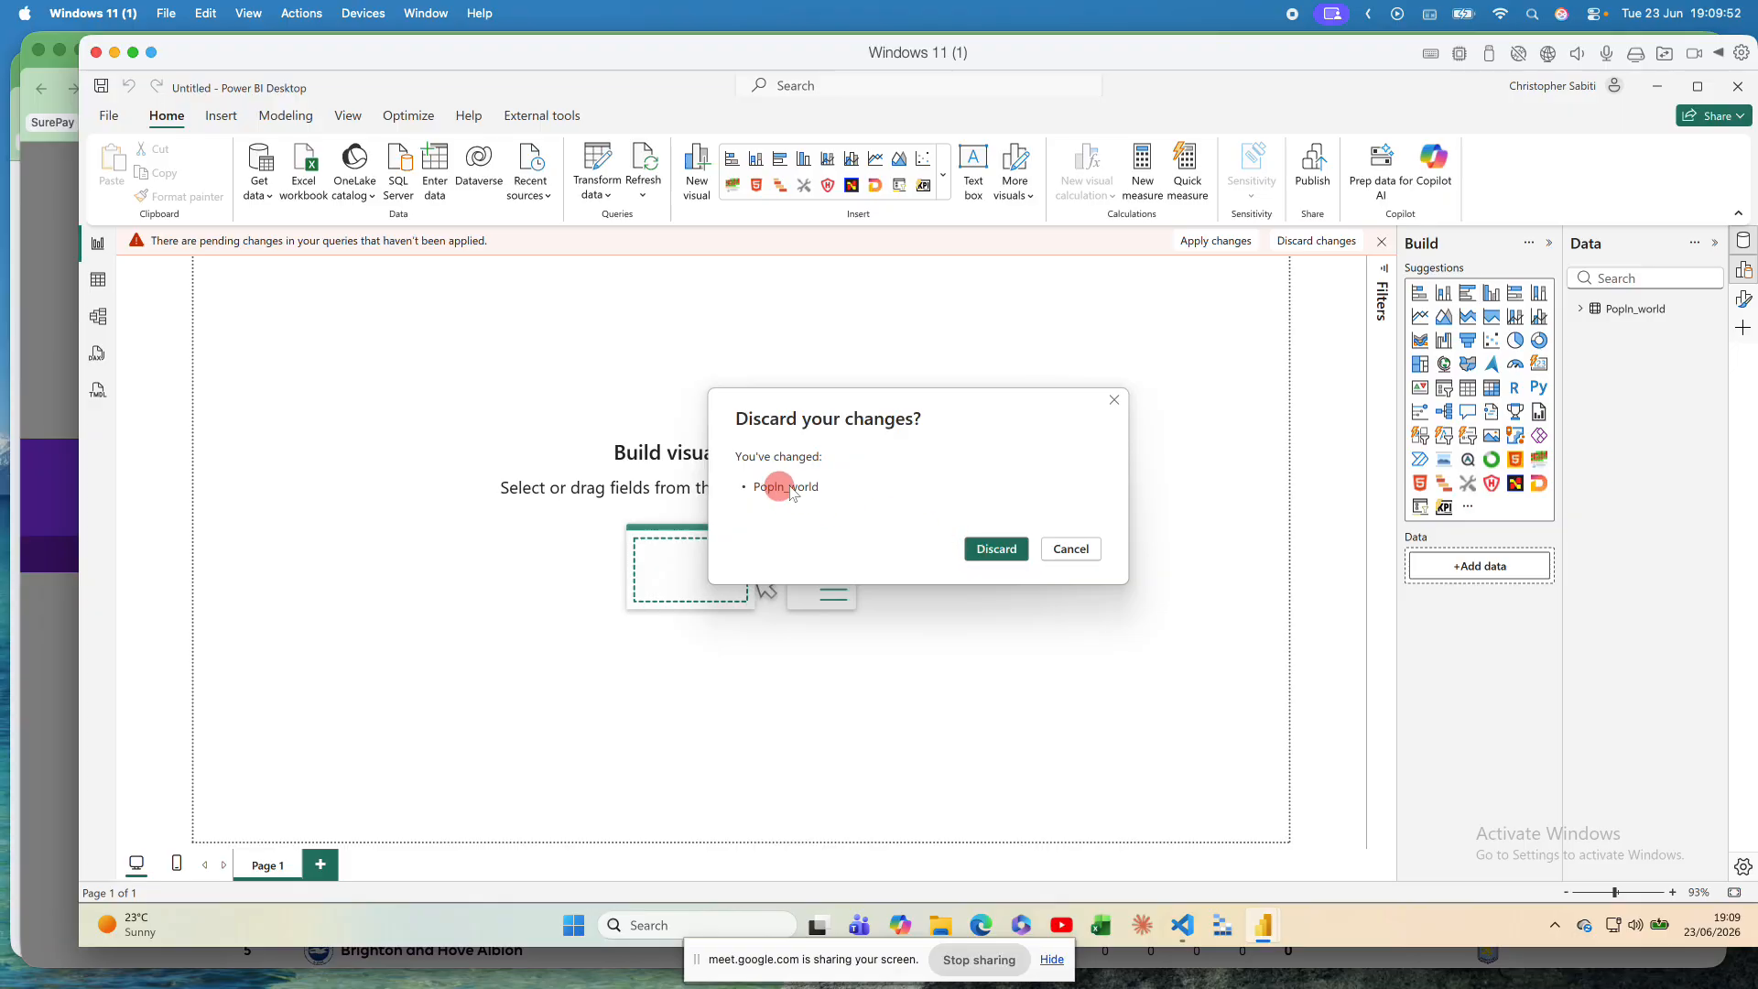
left_click(980, 552)
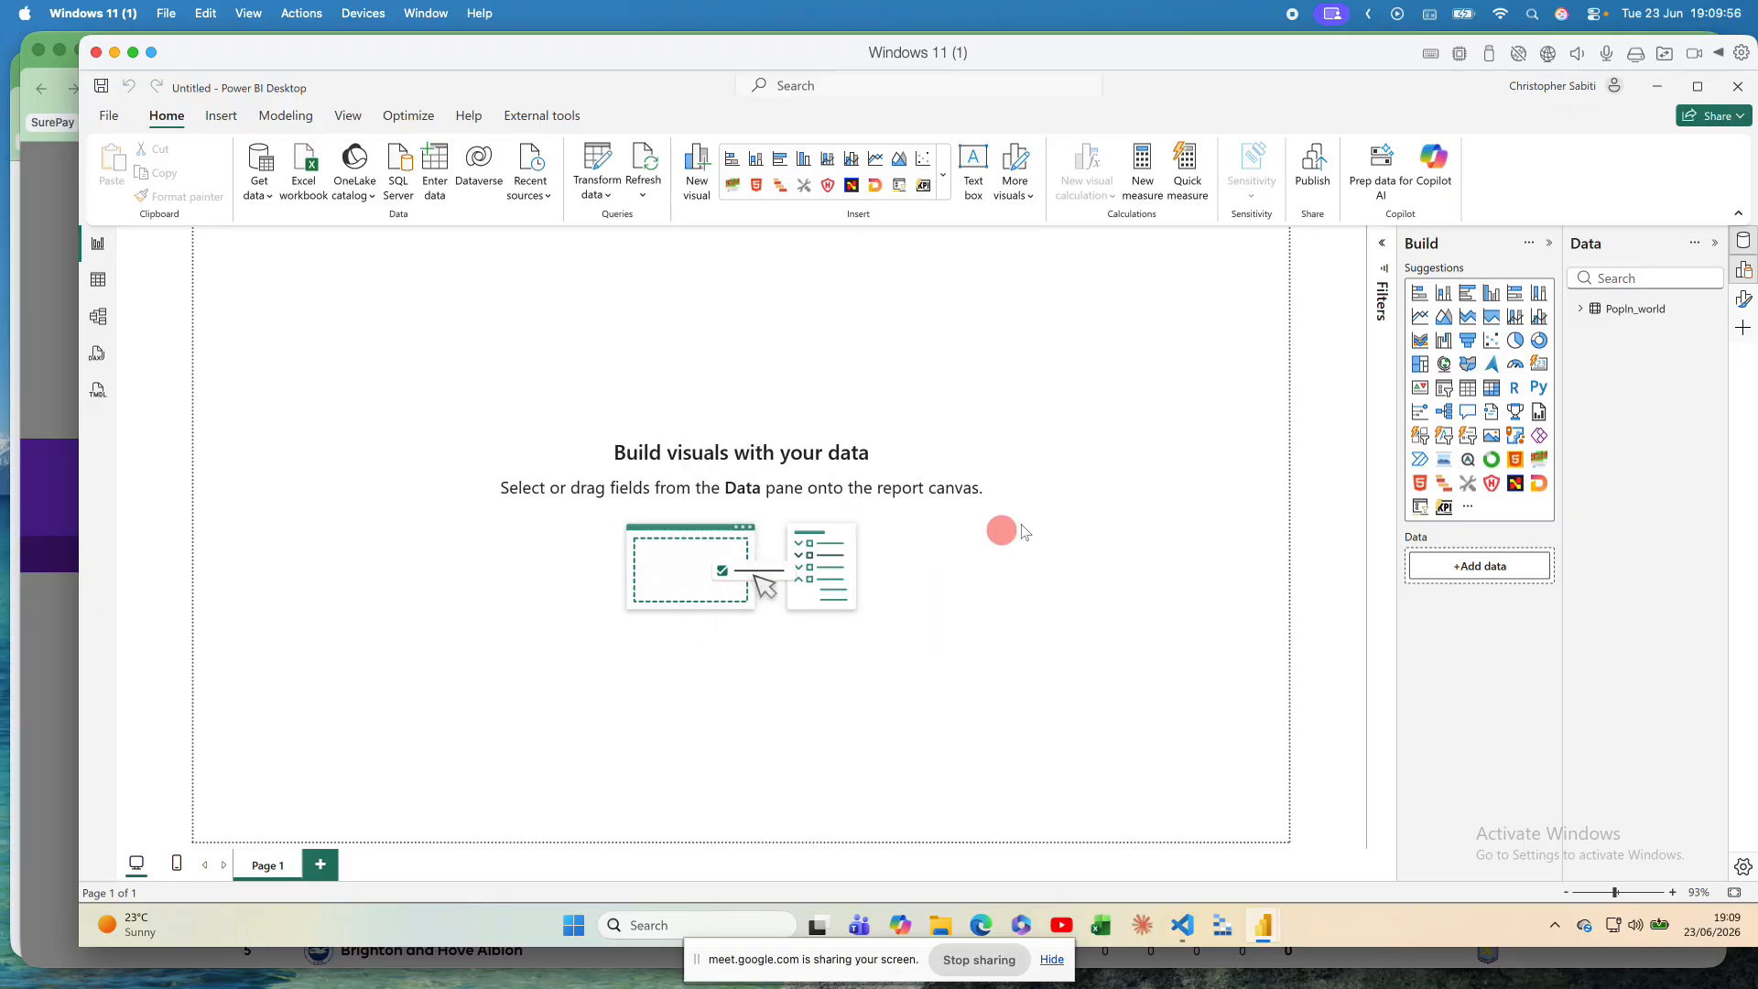
Step: List Popln_world's fields, reopen the query in Power Query Editor, and remove the Source (official or fromthe United Nations) column
left_click(1579, 310)
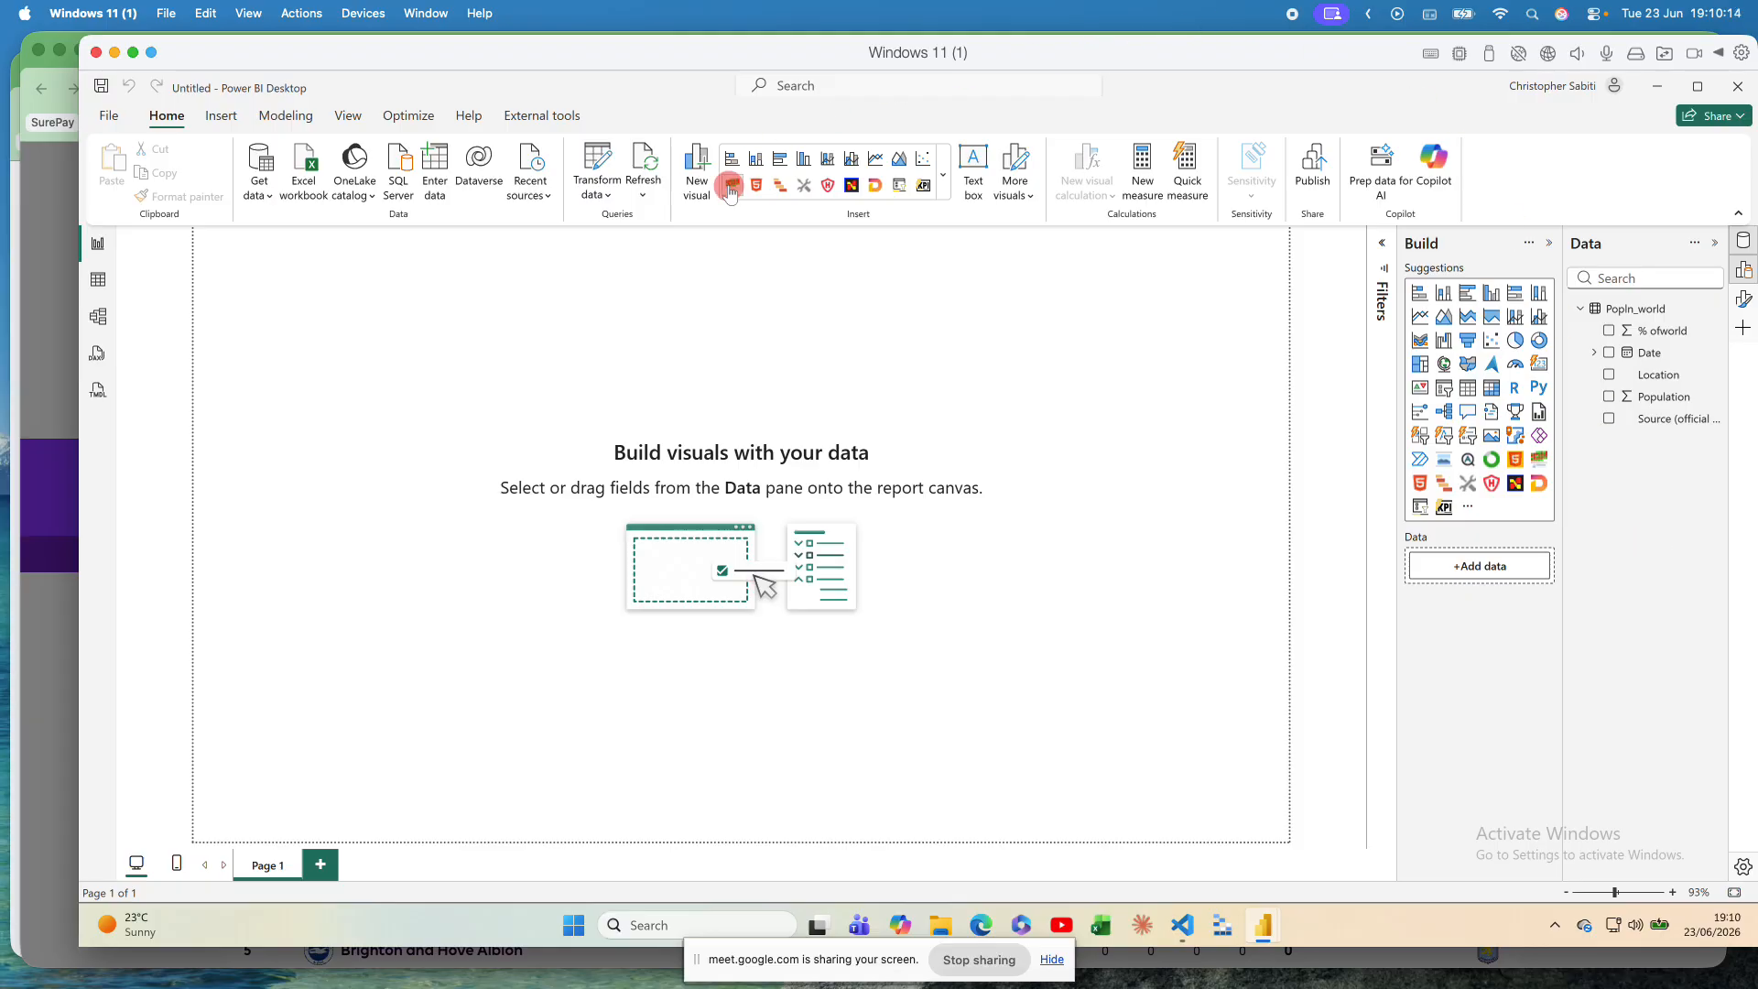
left_click(593, 165)
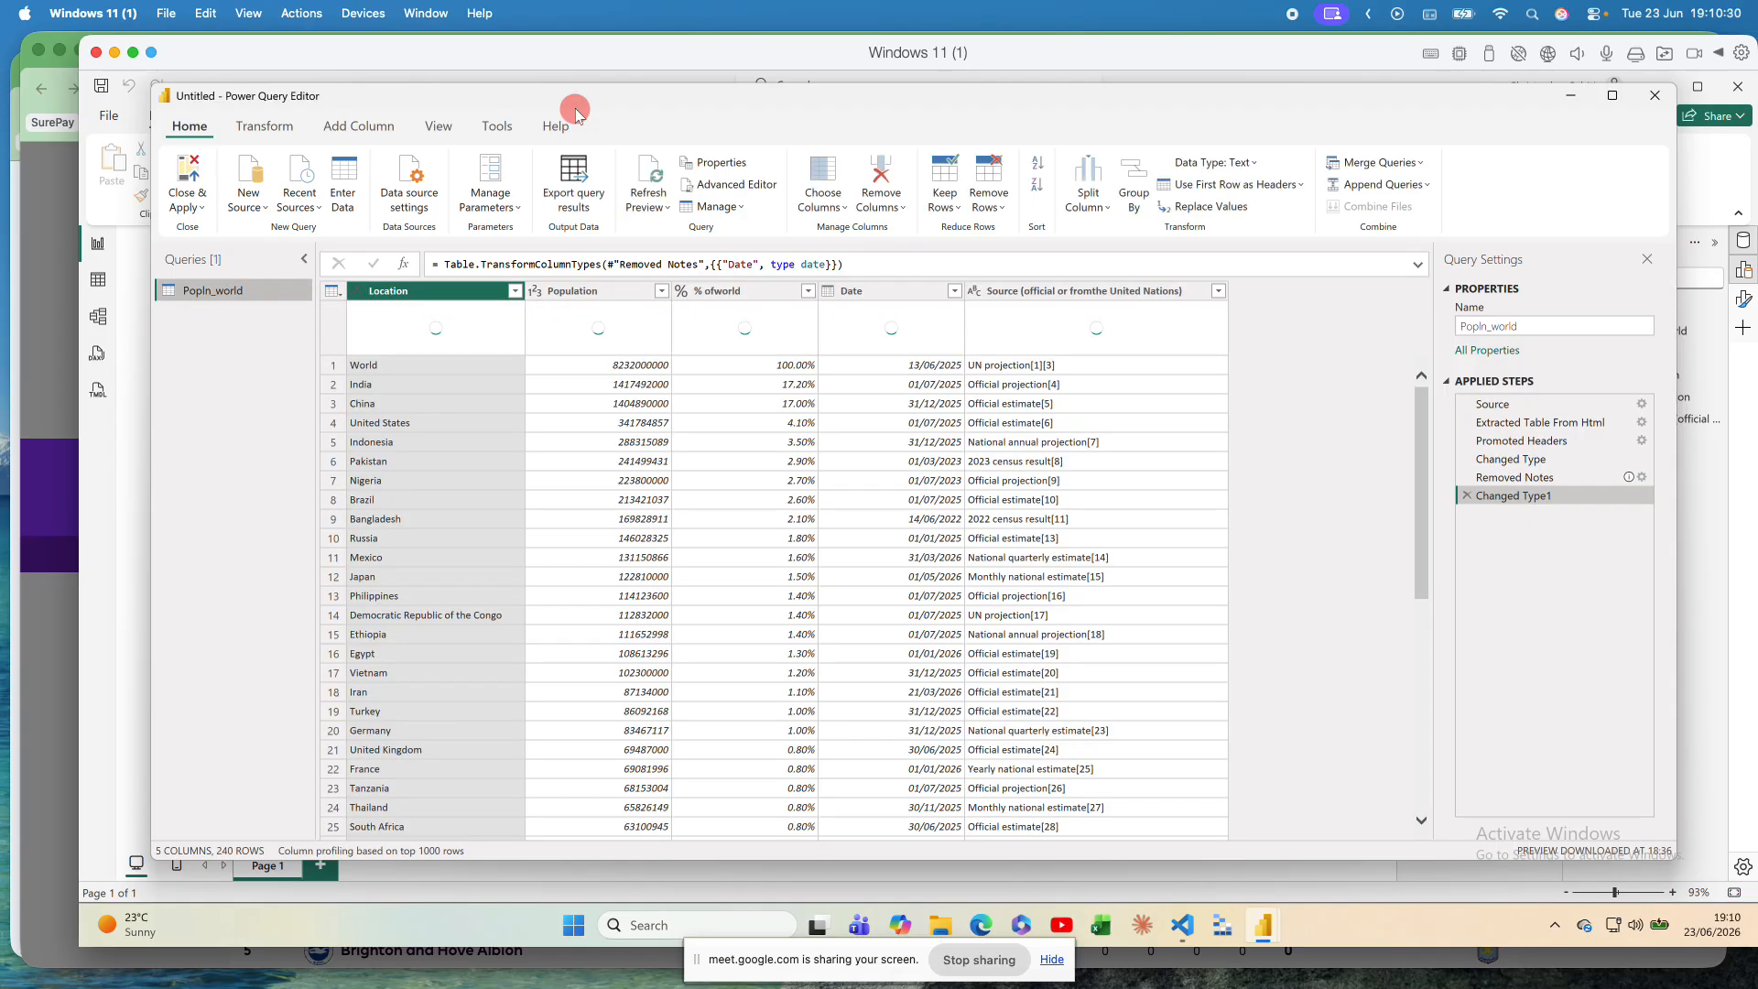
left_click(197, 210)
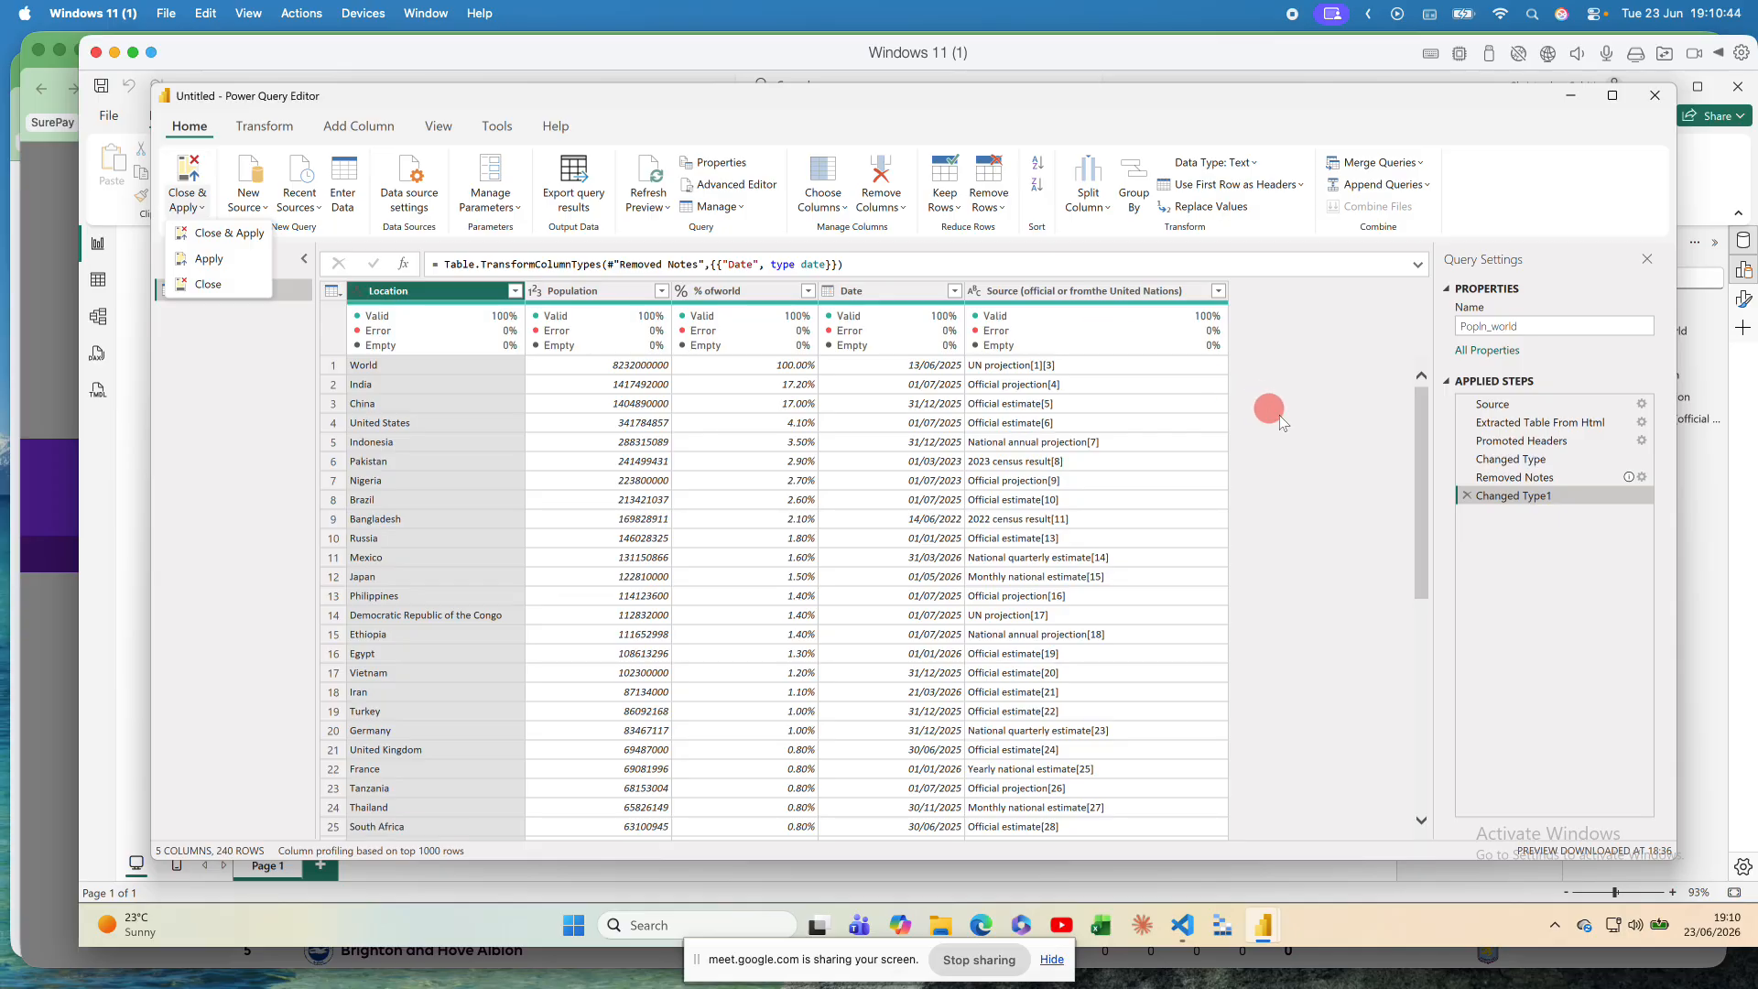
left_click(1034, 290)
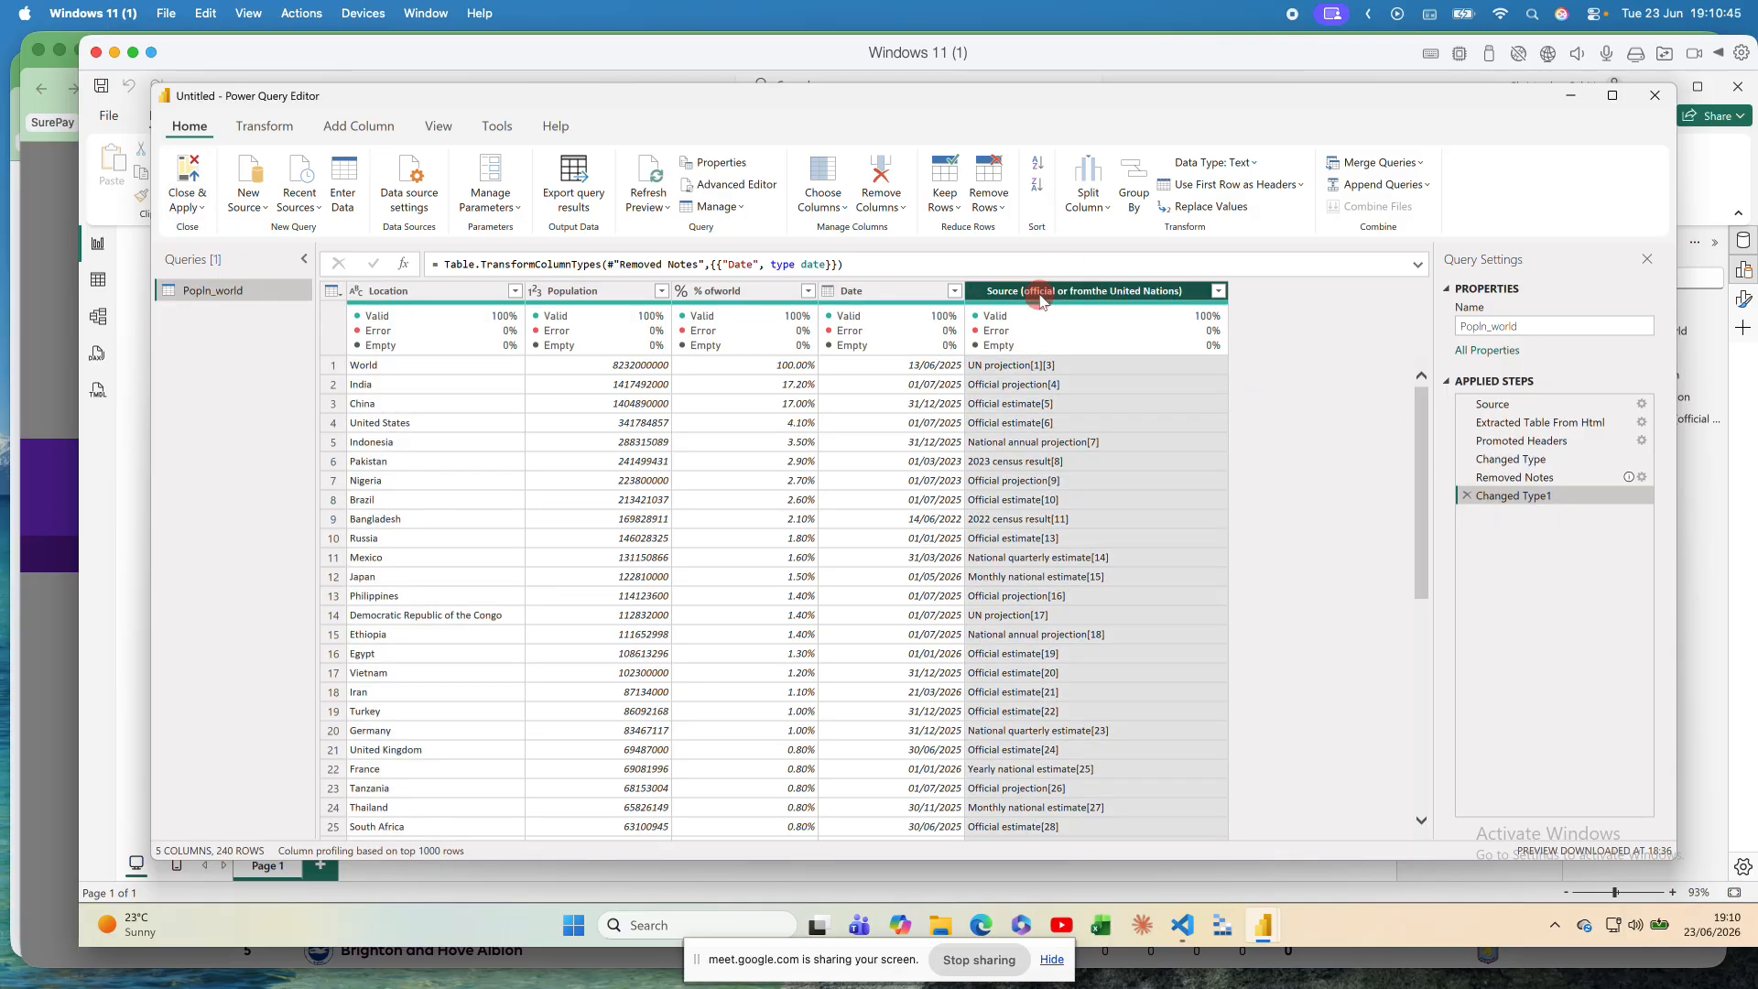
left_click(890, 174)
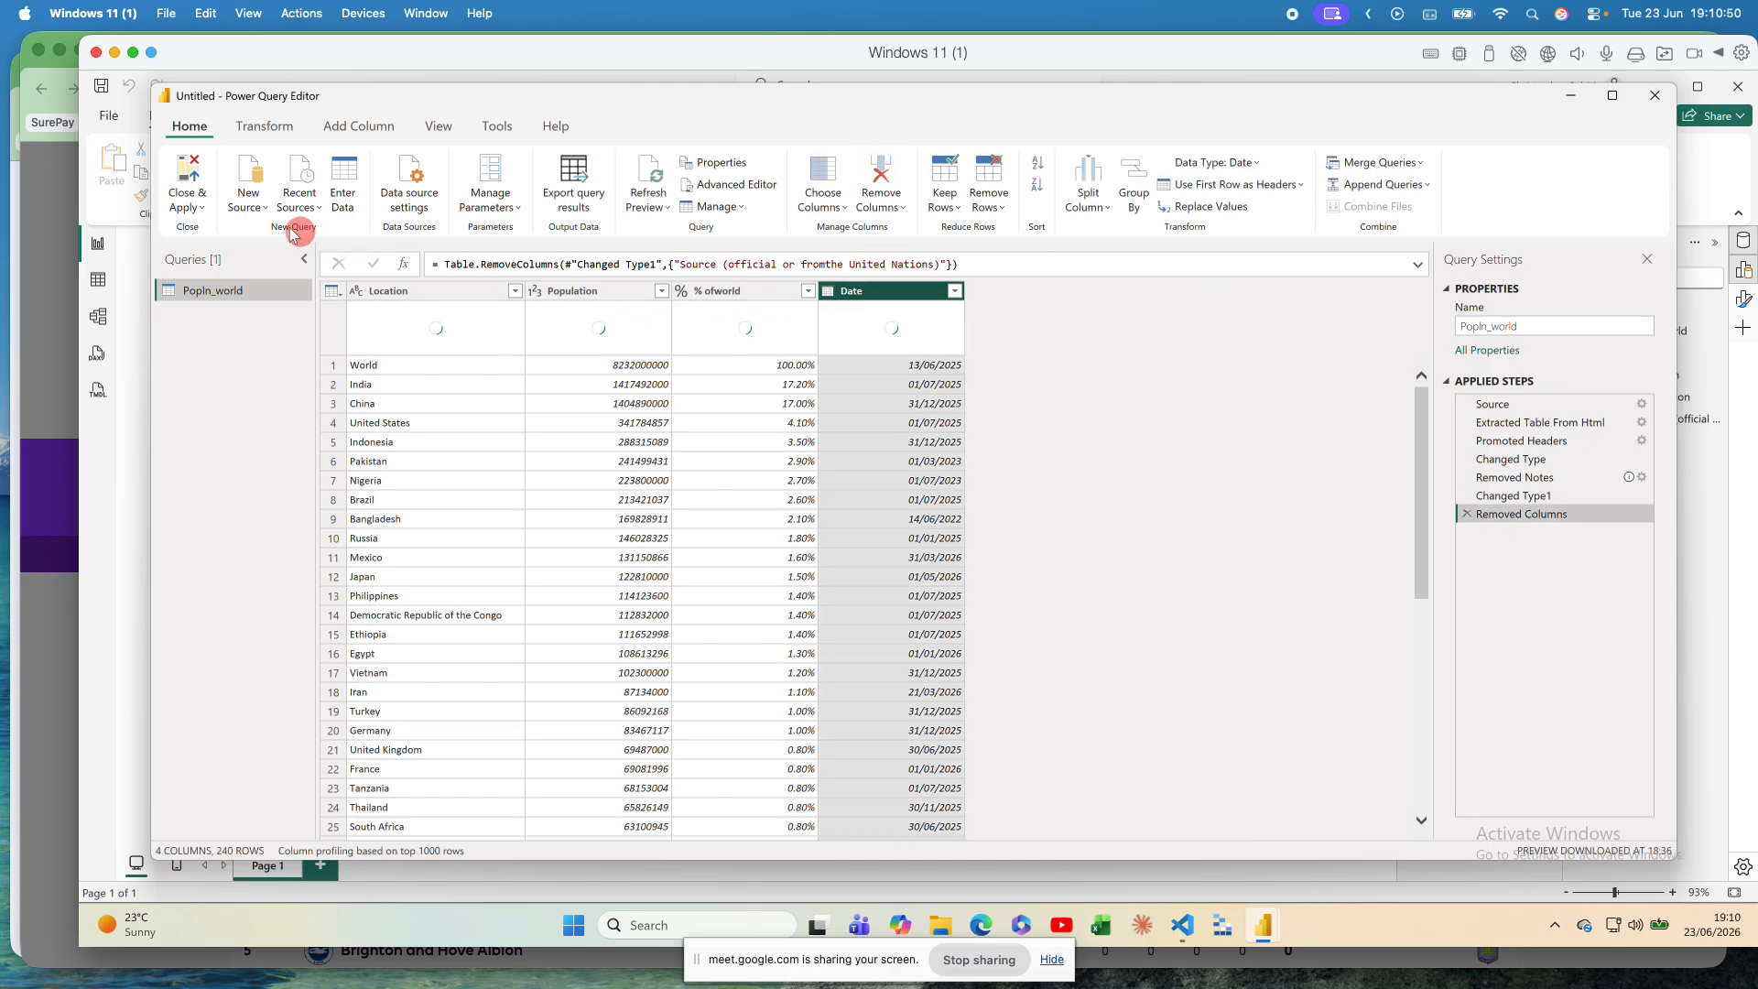
Step: Try to apply the Popln_world changes from within the query editor, cancel the load, and close the editor
left_click(203, 208)
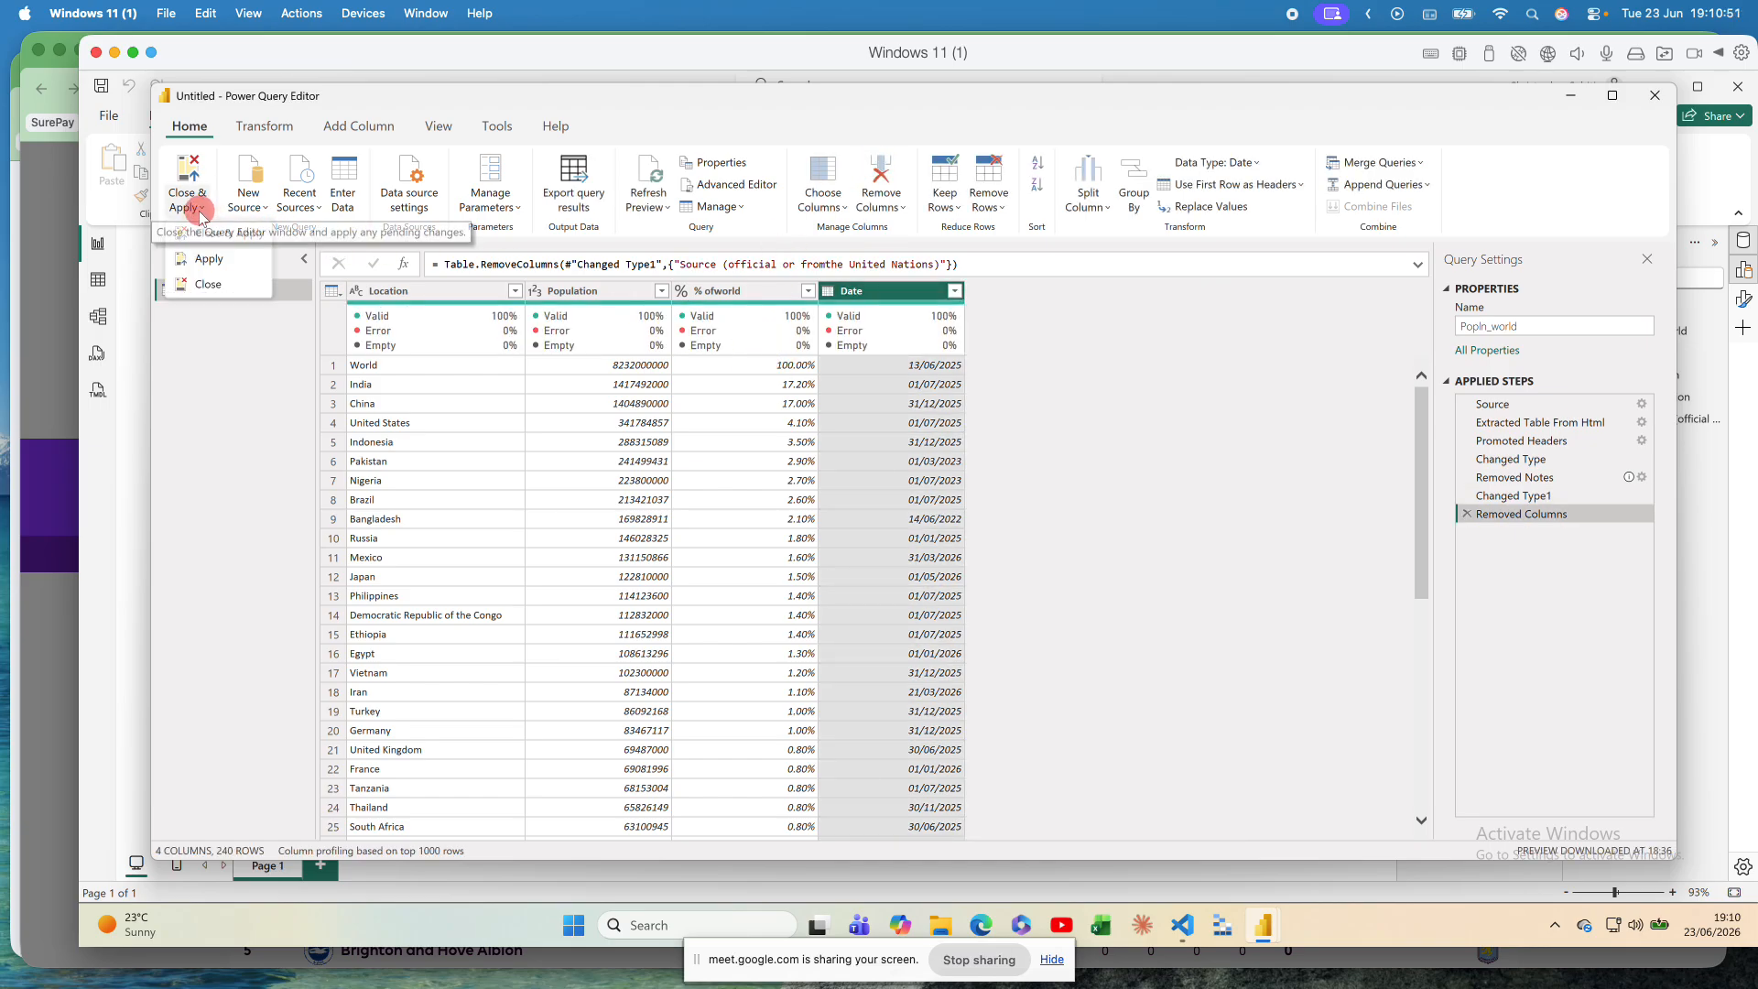
left_click(207, 259)
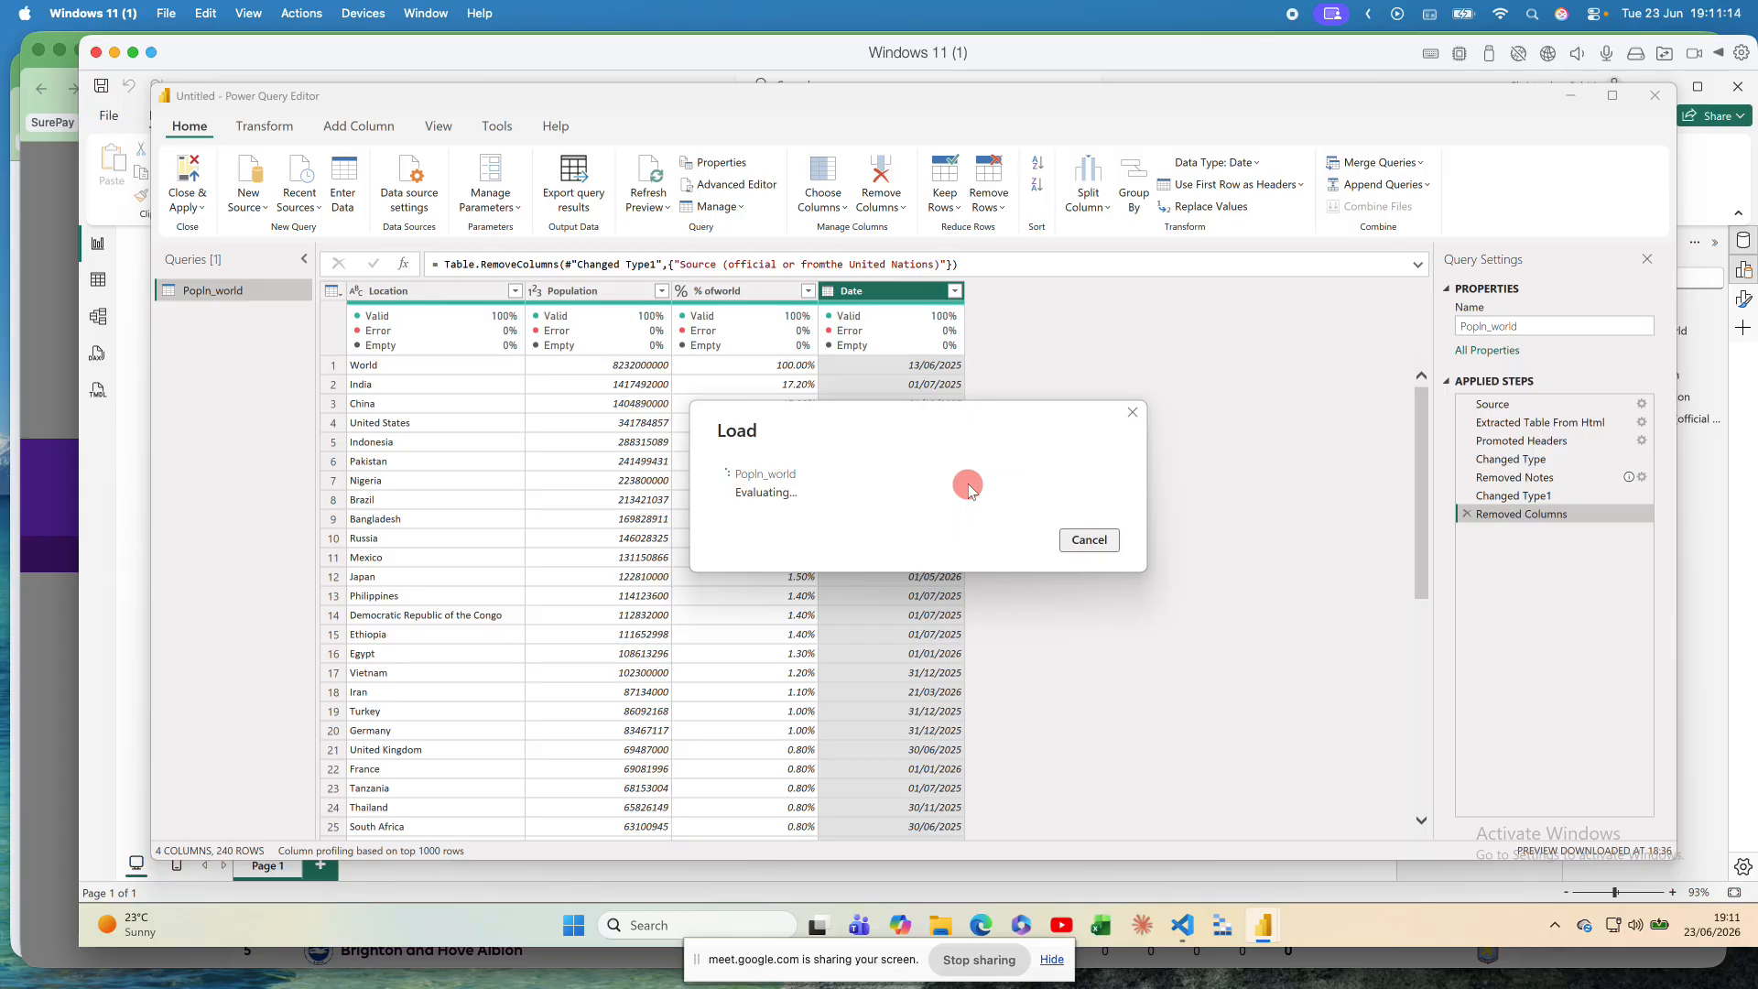
left_click(1089, 540)
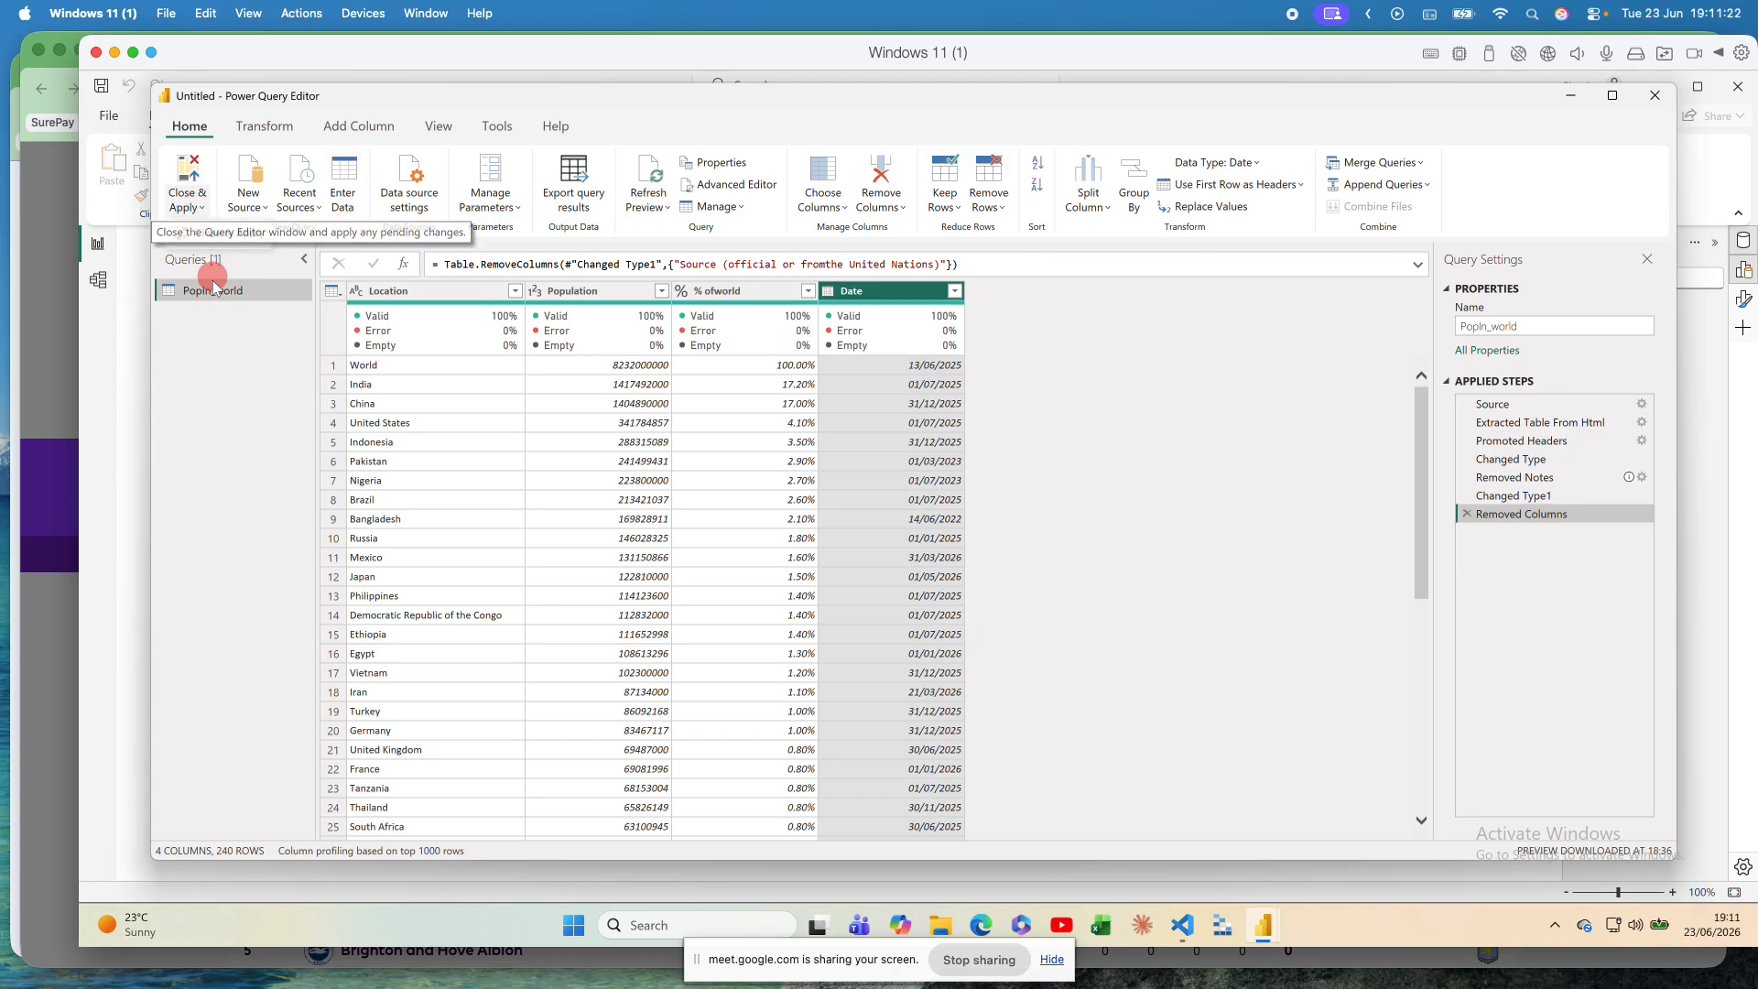
left_click(188, 203)
left_click(221, 285)
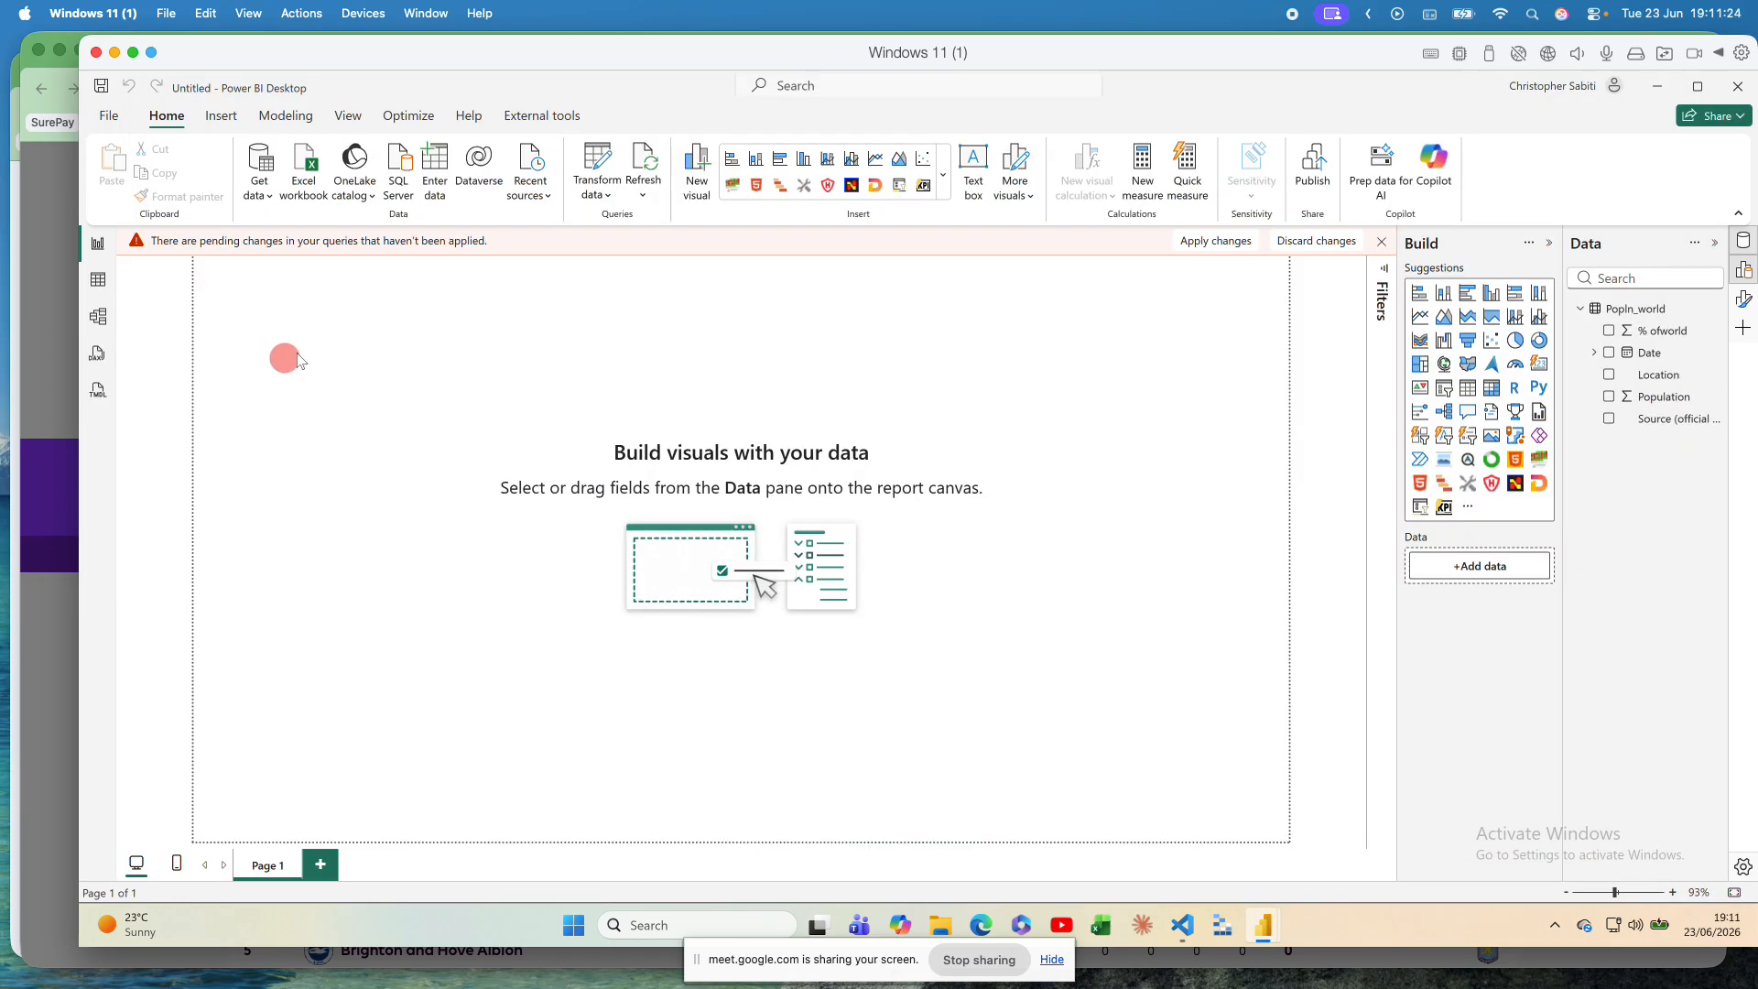
Step: Discard the pending column-removal changes to the Popln_world query from Report view
left_click(1329, 245)
left_click(1330, 245)
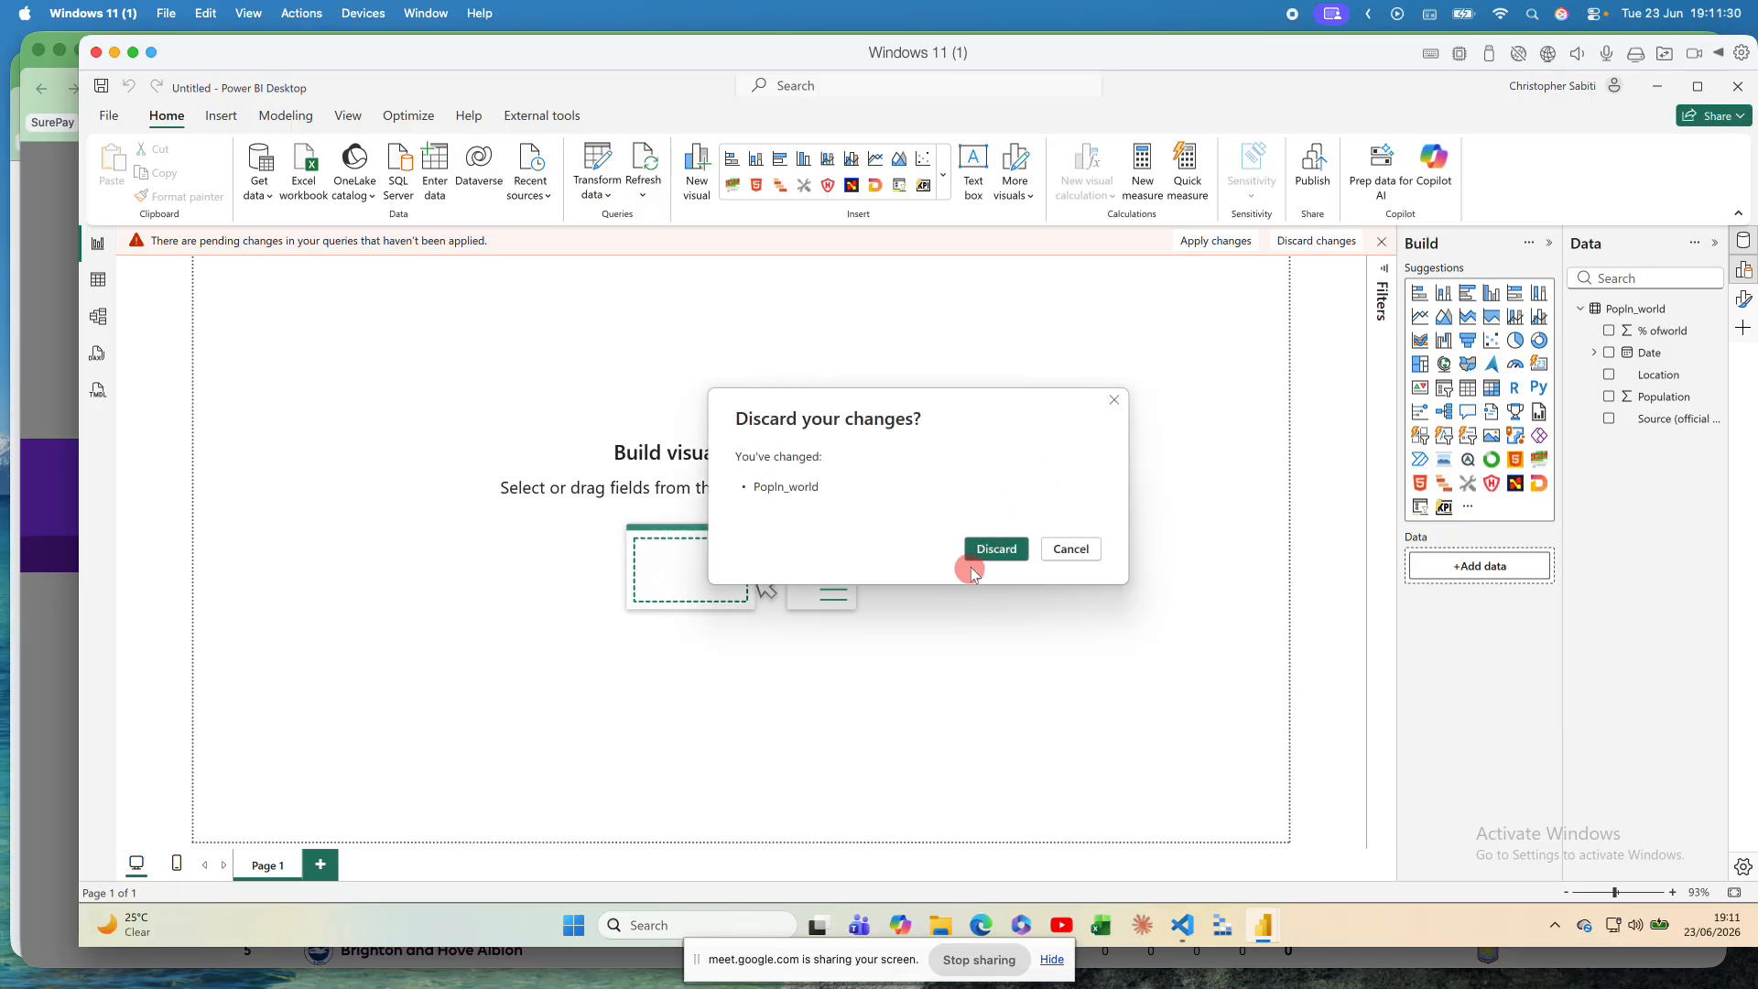
left_click(977, 554)
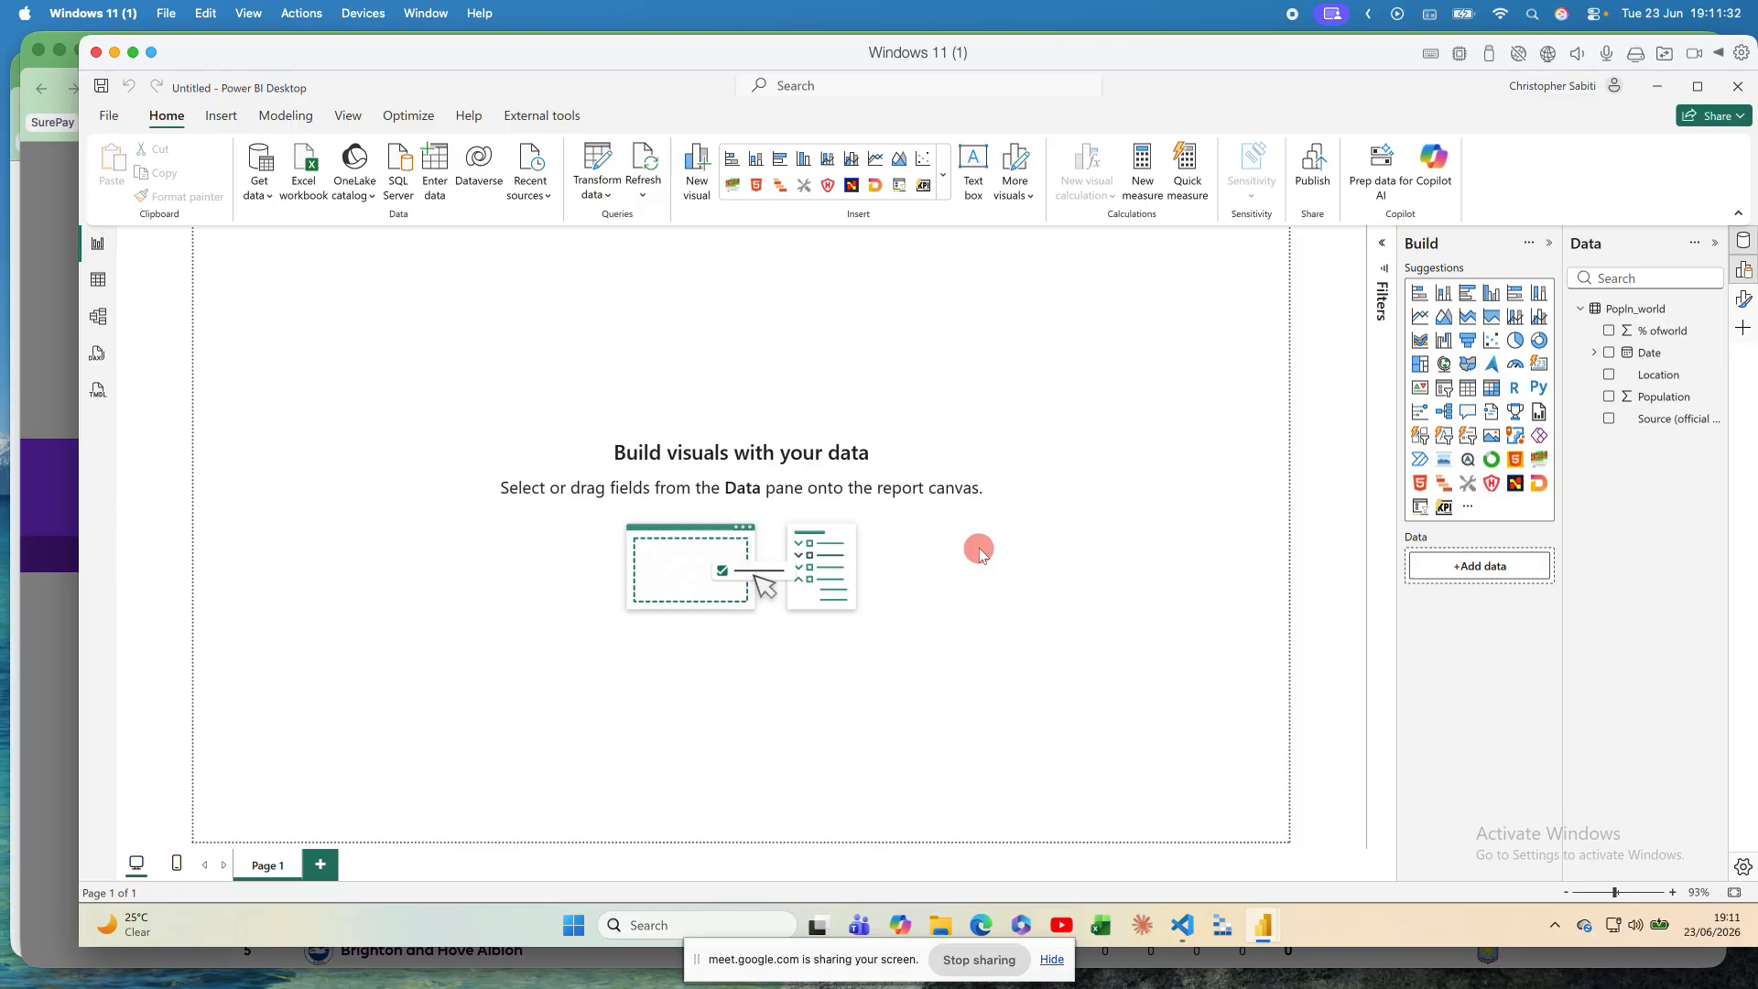
left_click(643, 187)
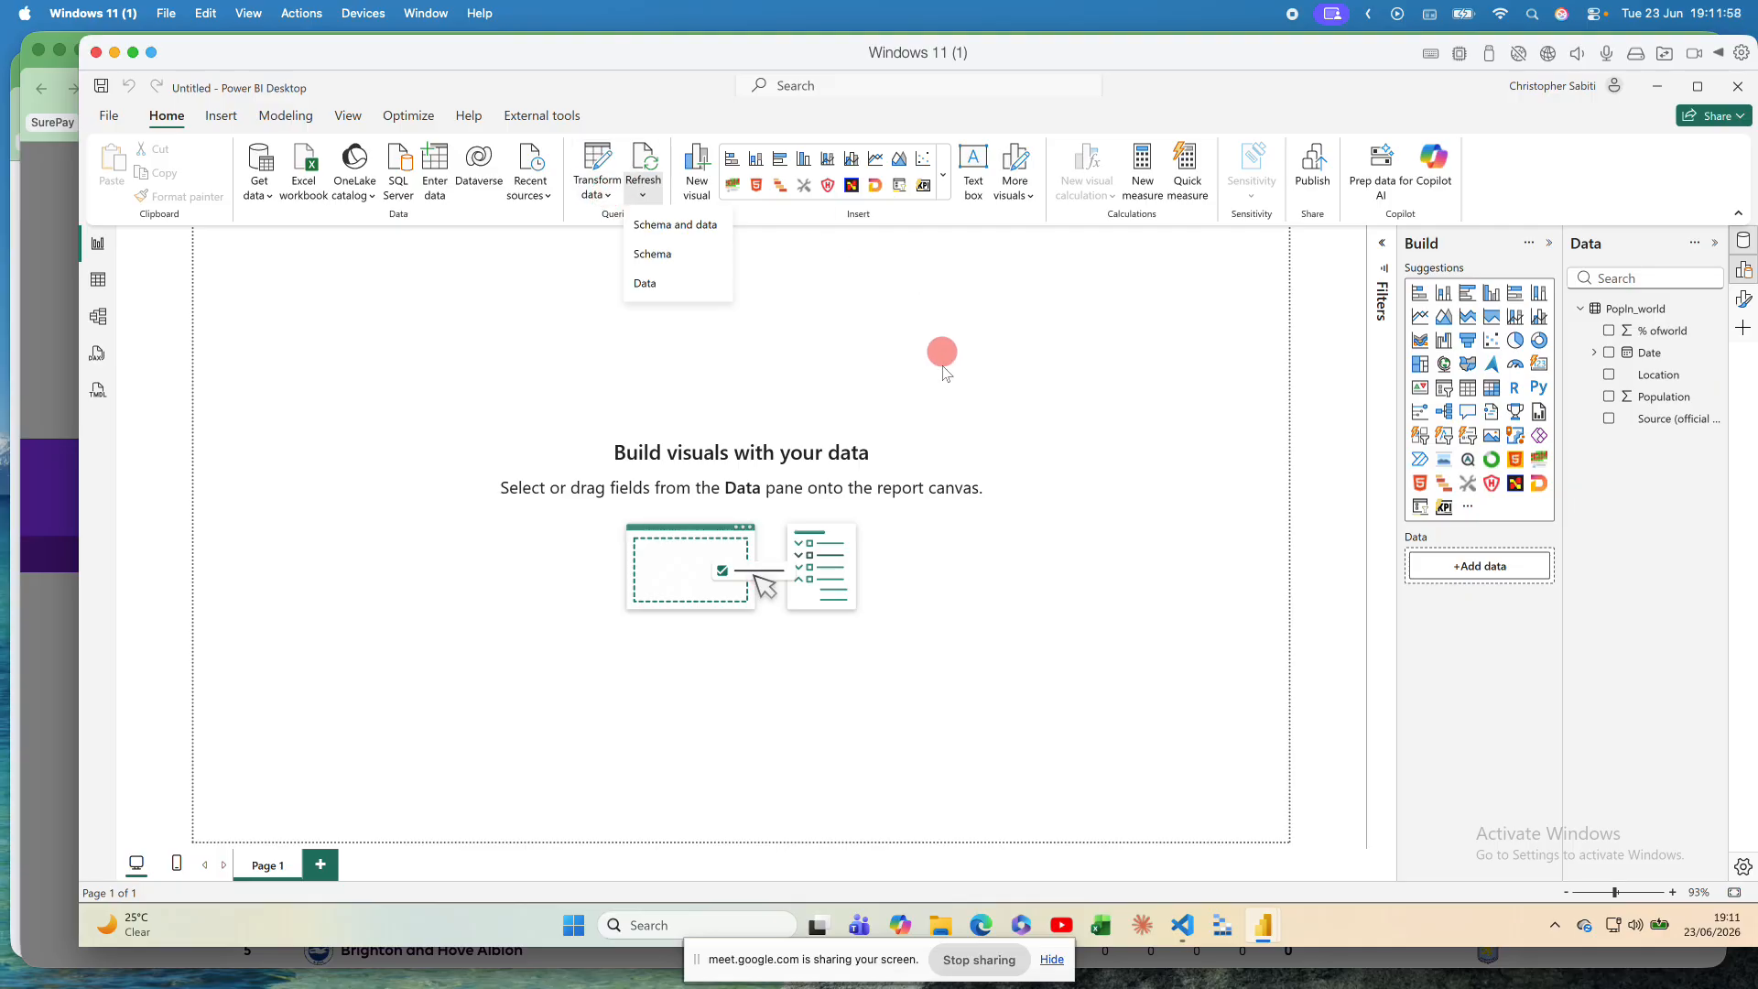
left_click(946, 392)
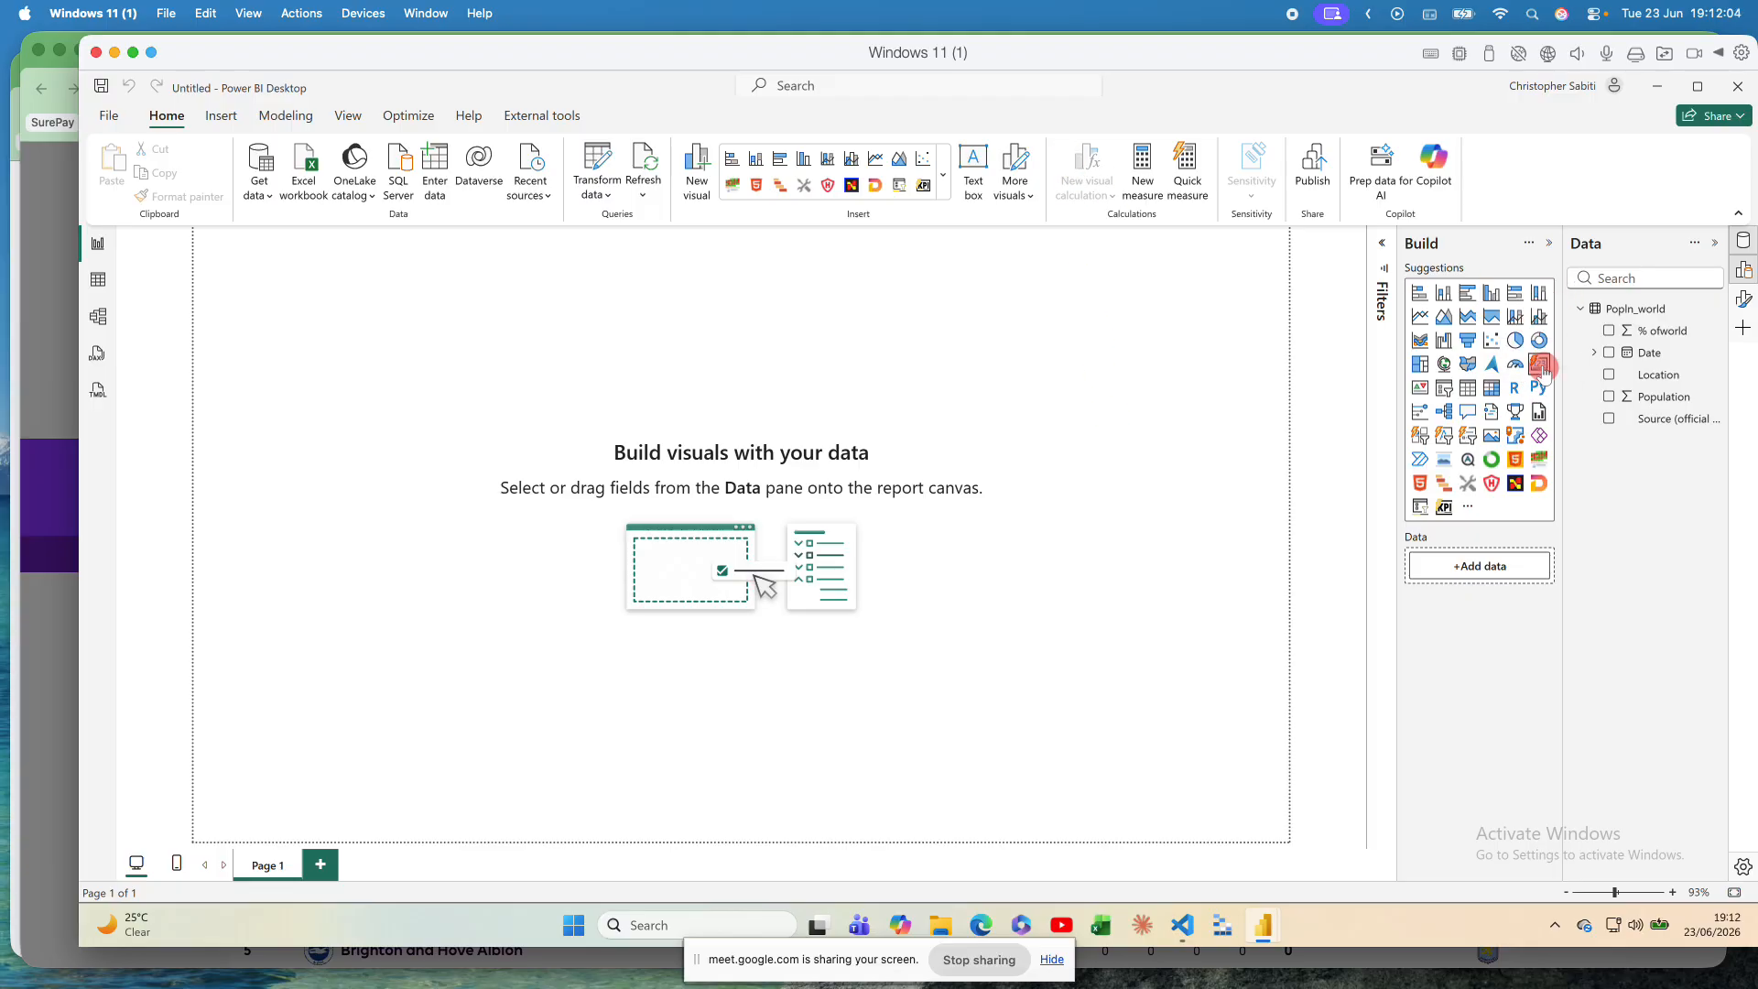
Step: Add a card visual near the upper-left corner of the report page, resize it, and use Population as its value
left_click(1541, 365)
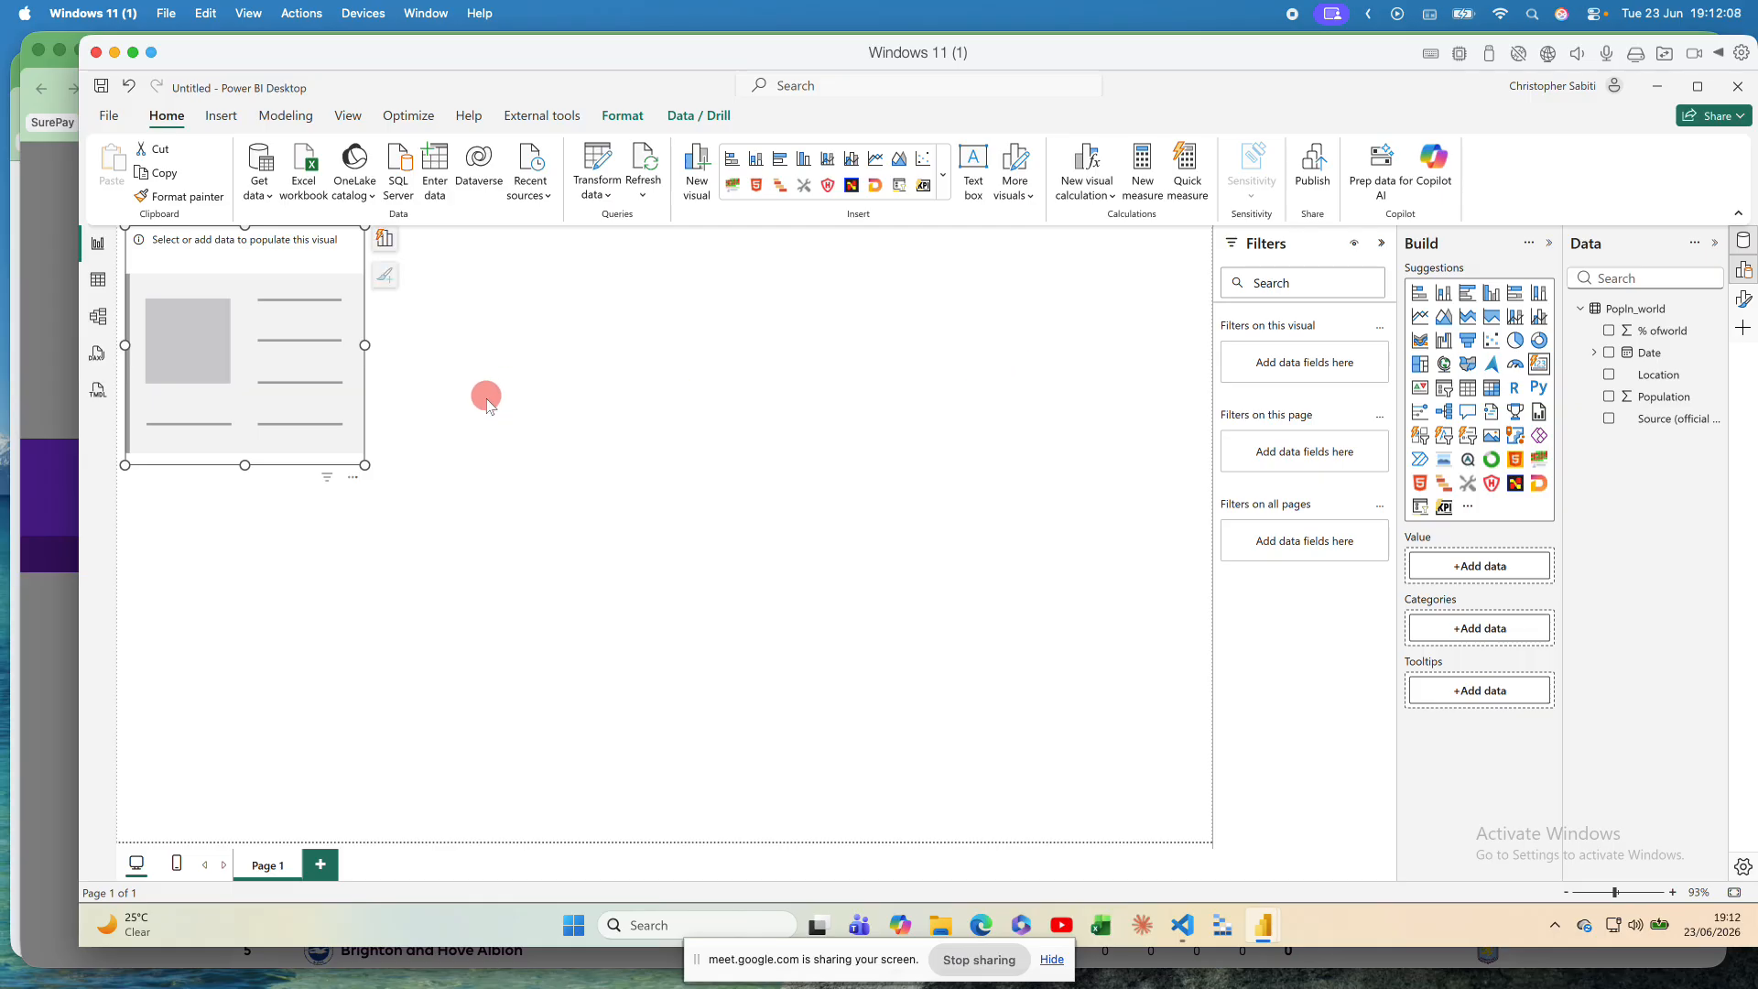
left_click_drag(294, 275, 322, 325)
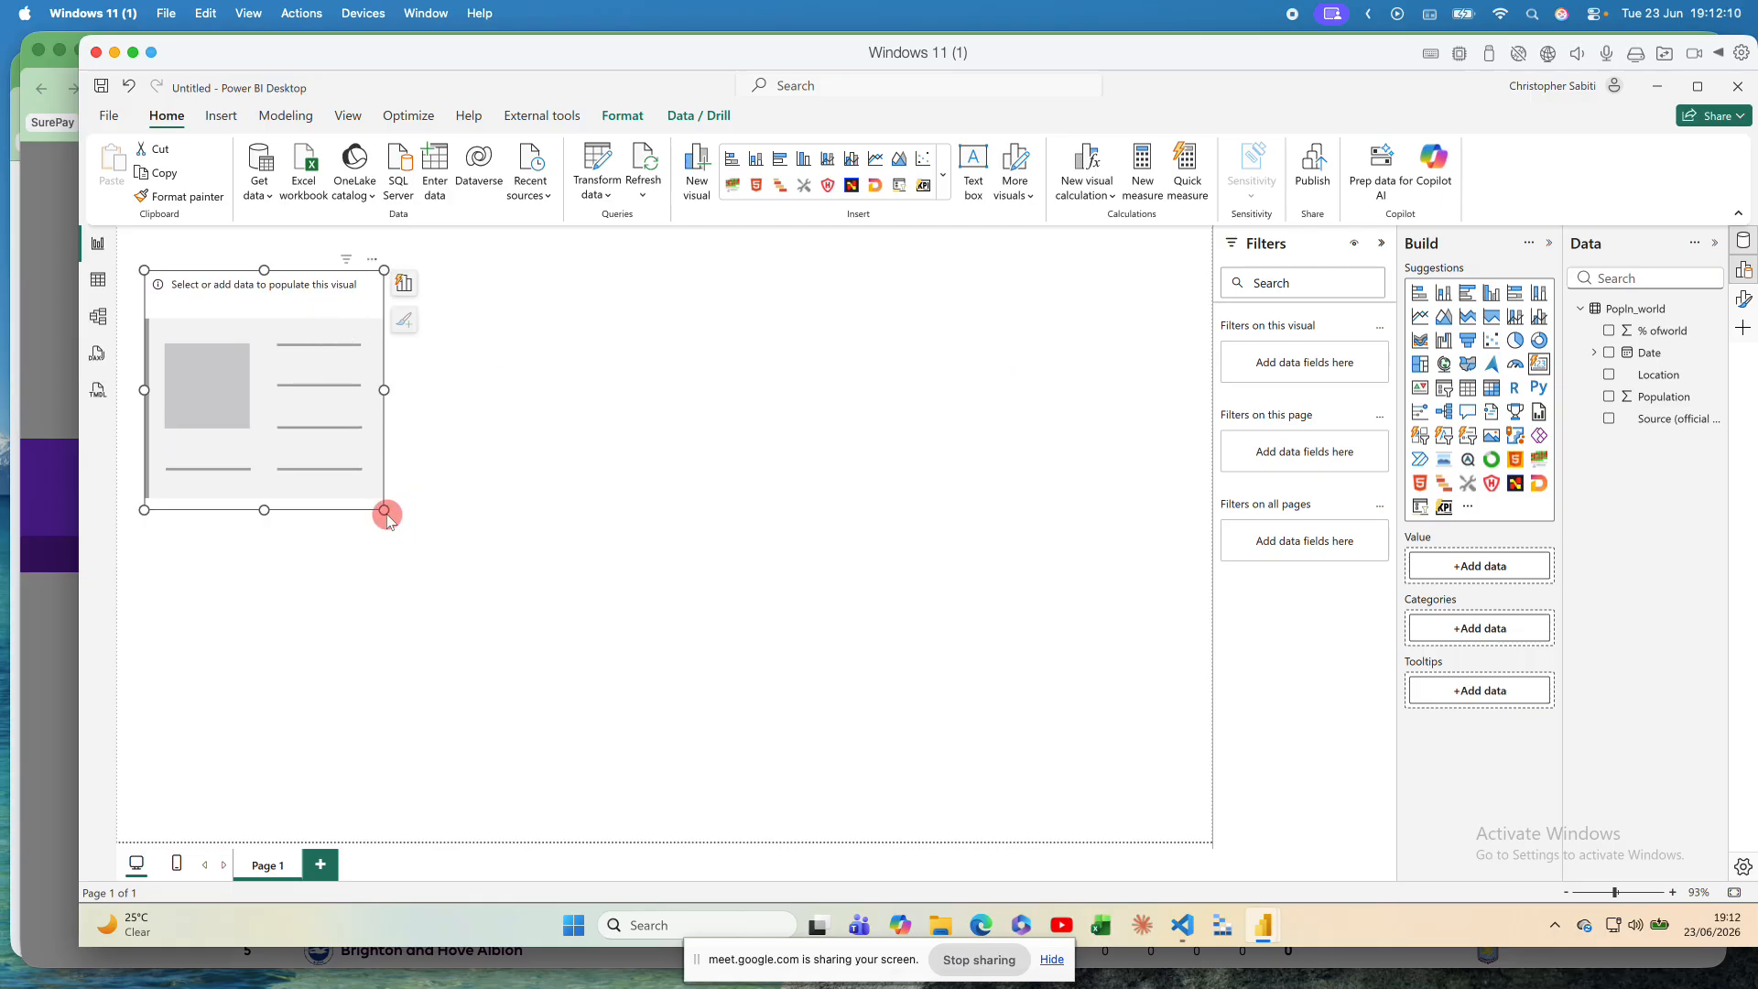
left_click_drag(391, 517, 503, 440)
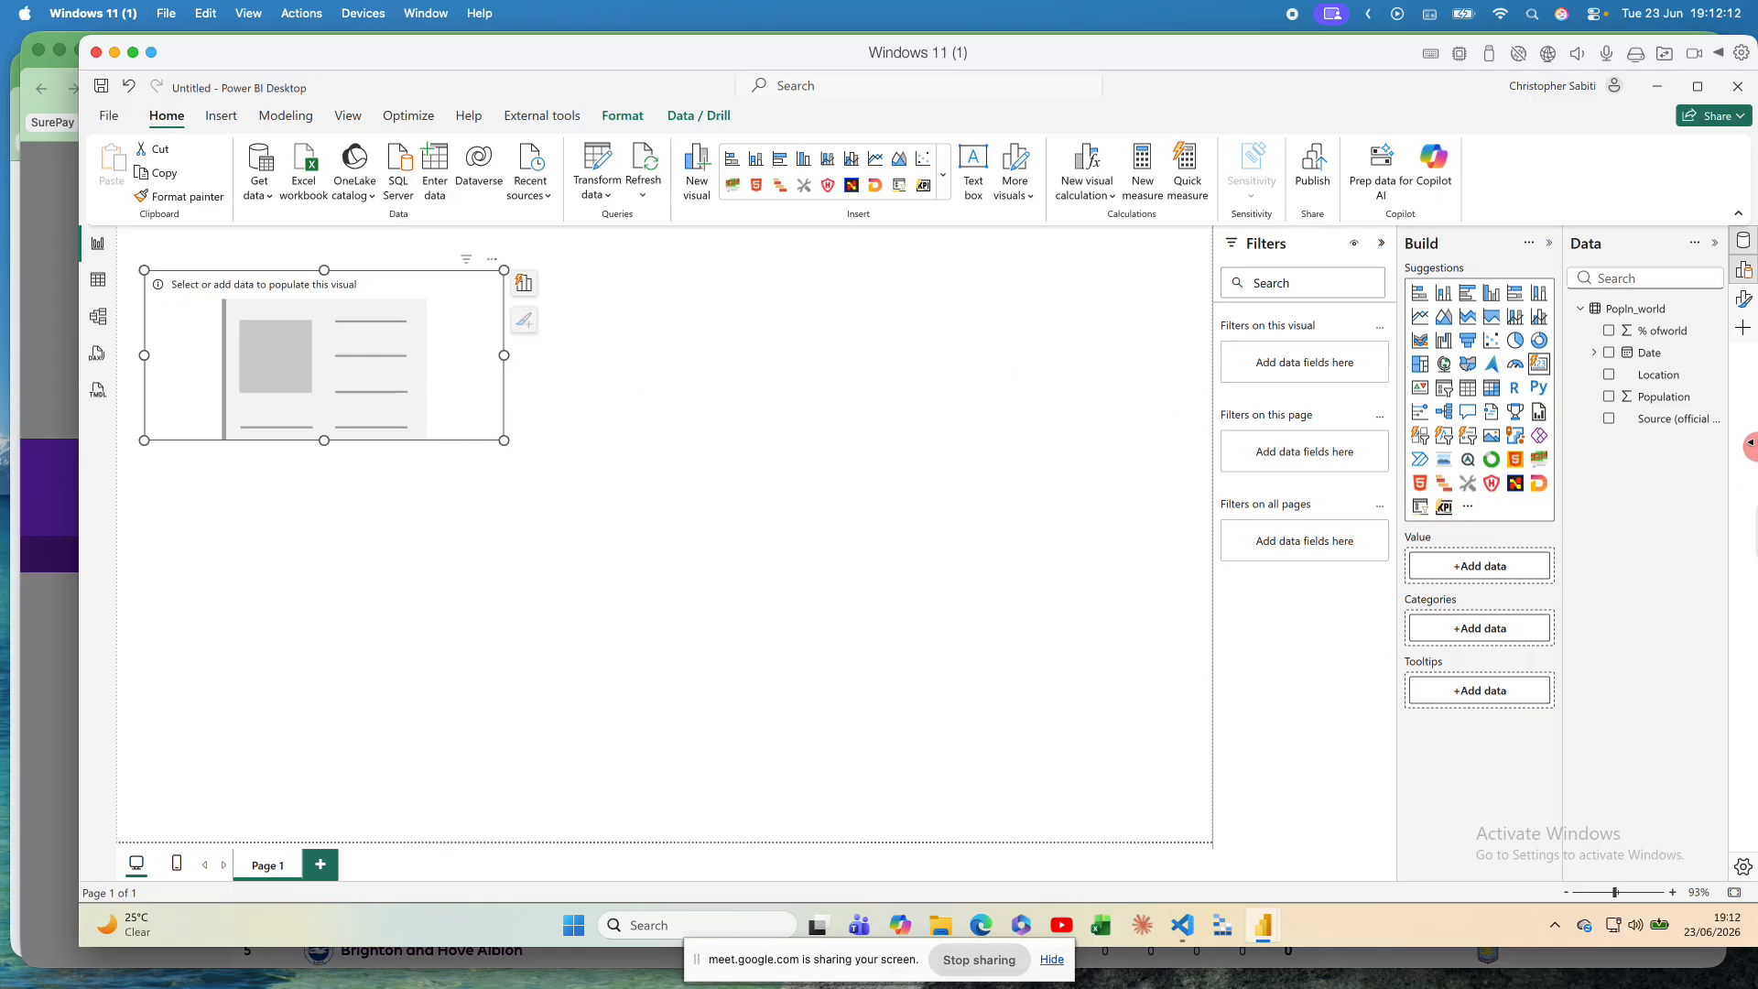
left_click_drag(1655, 400, 1469, 572)
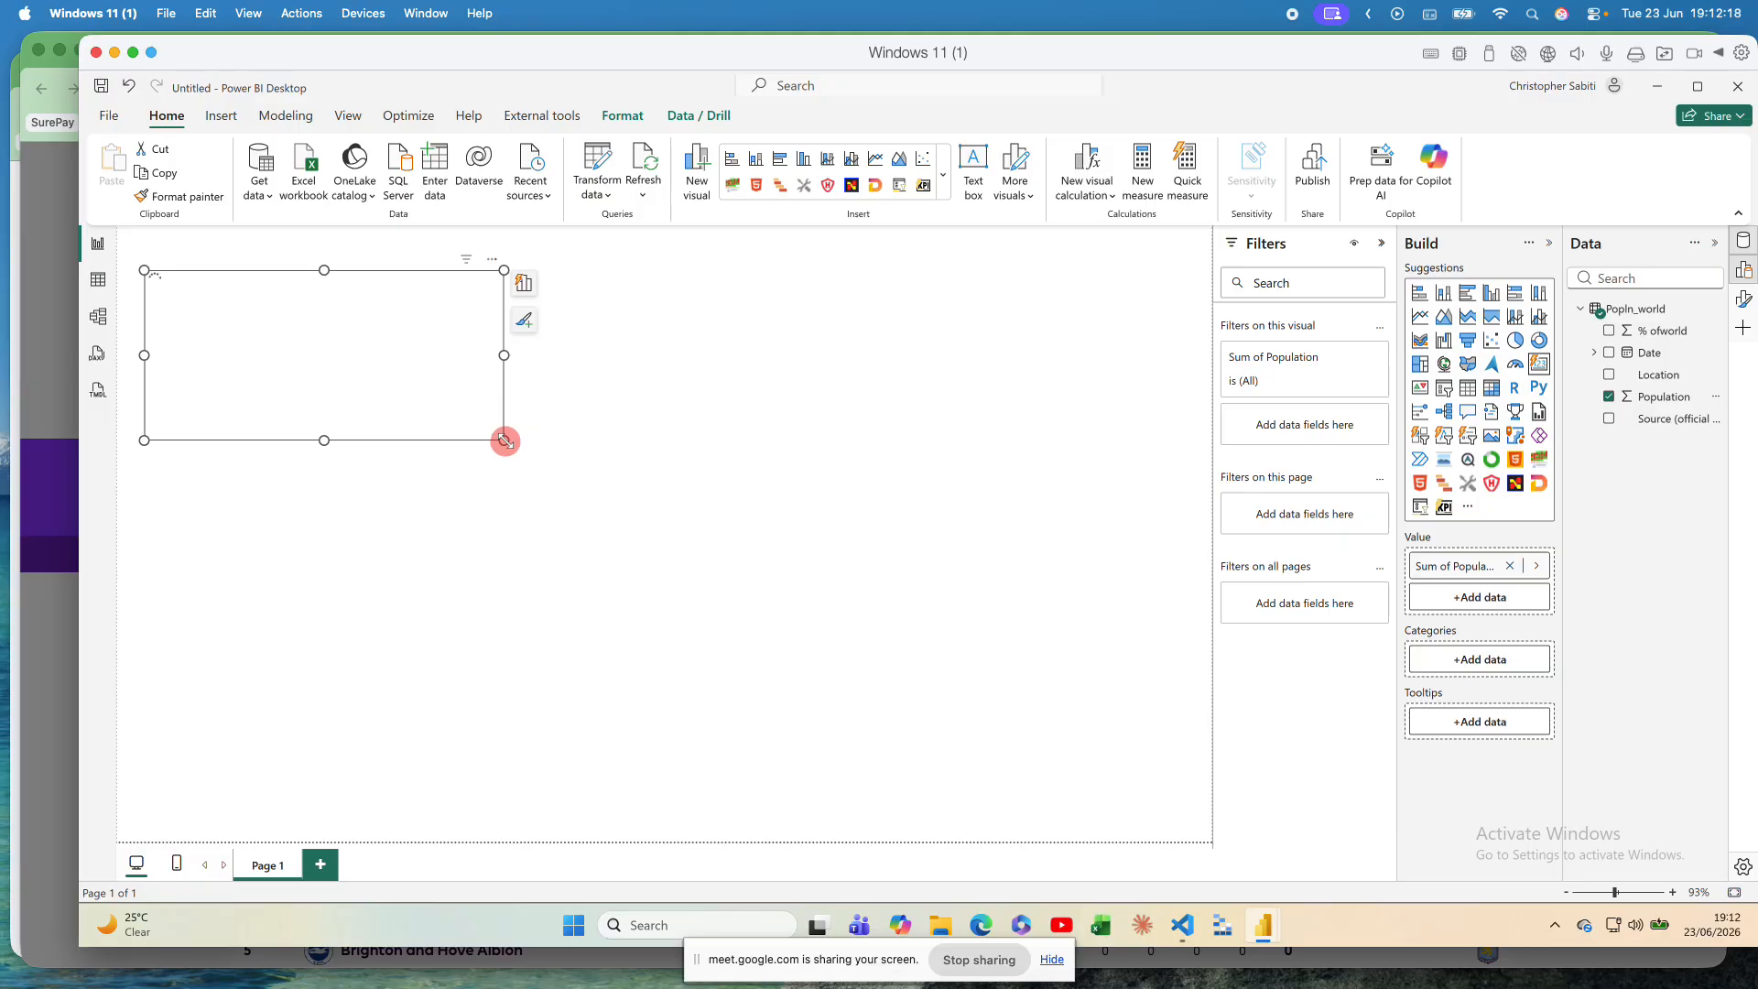
left_click_drag(504, 440, 432, 447)
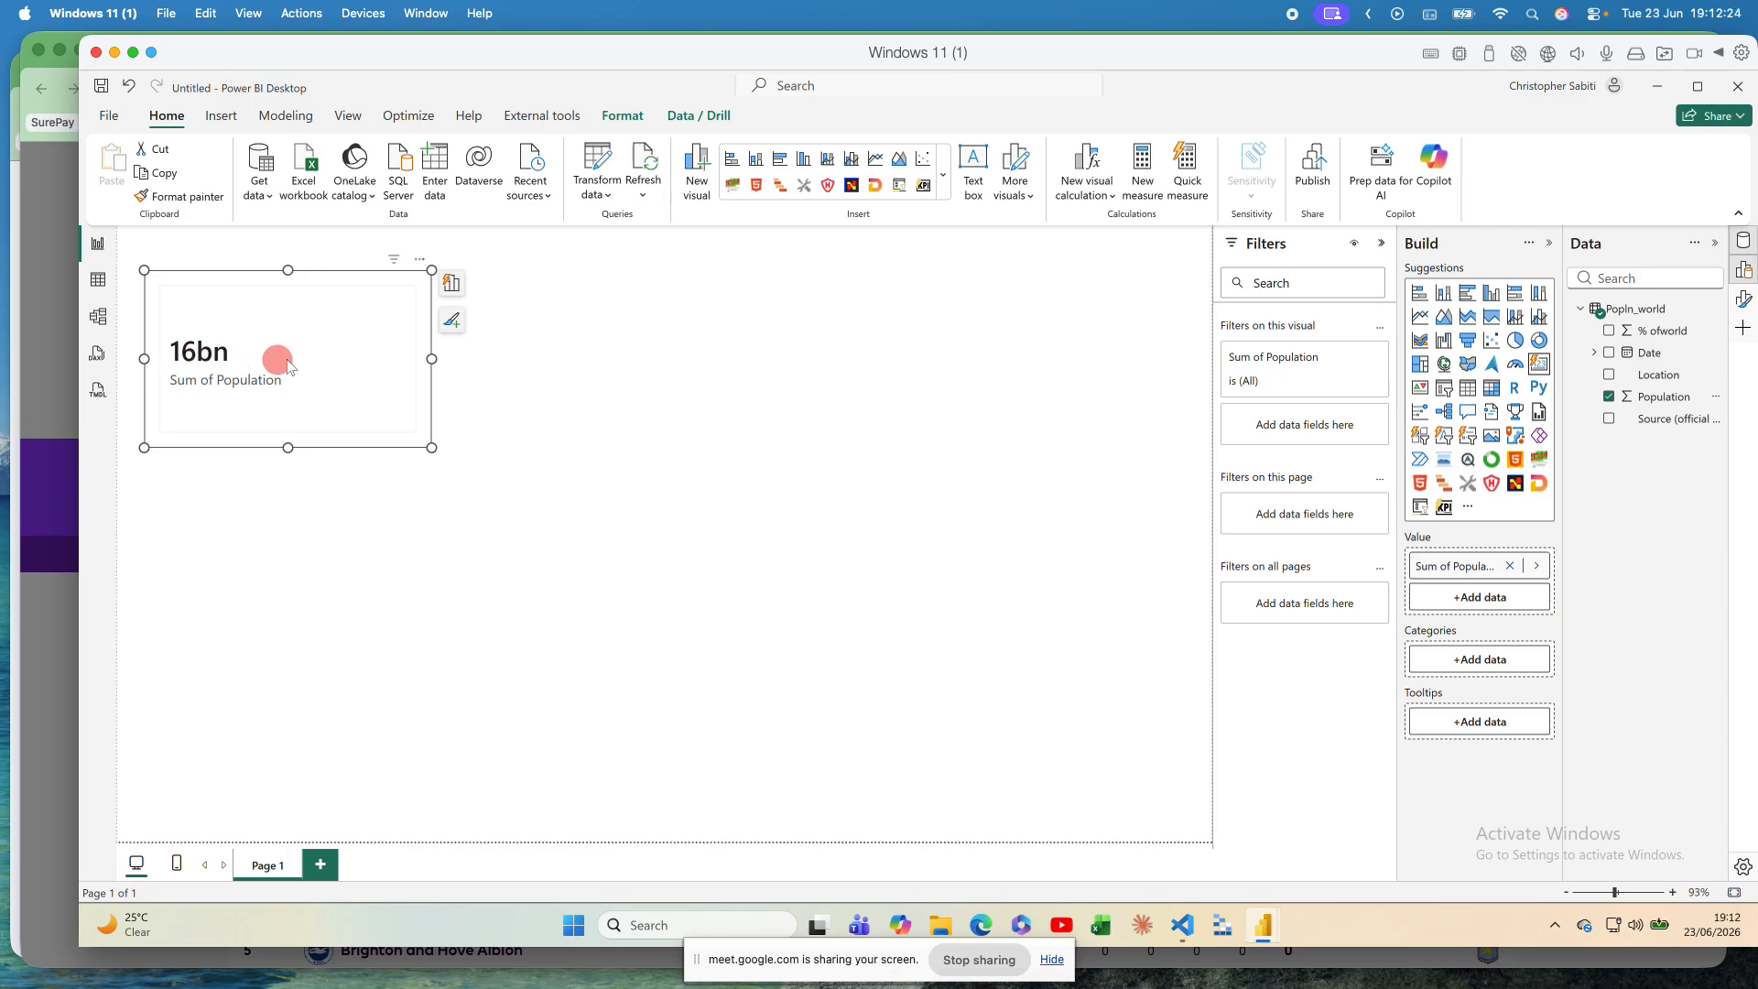
Step: Set the display units of the card's Sum of Population callout value to None
left_click(1743, 271)
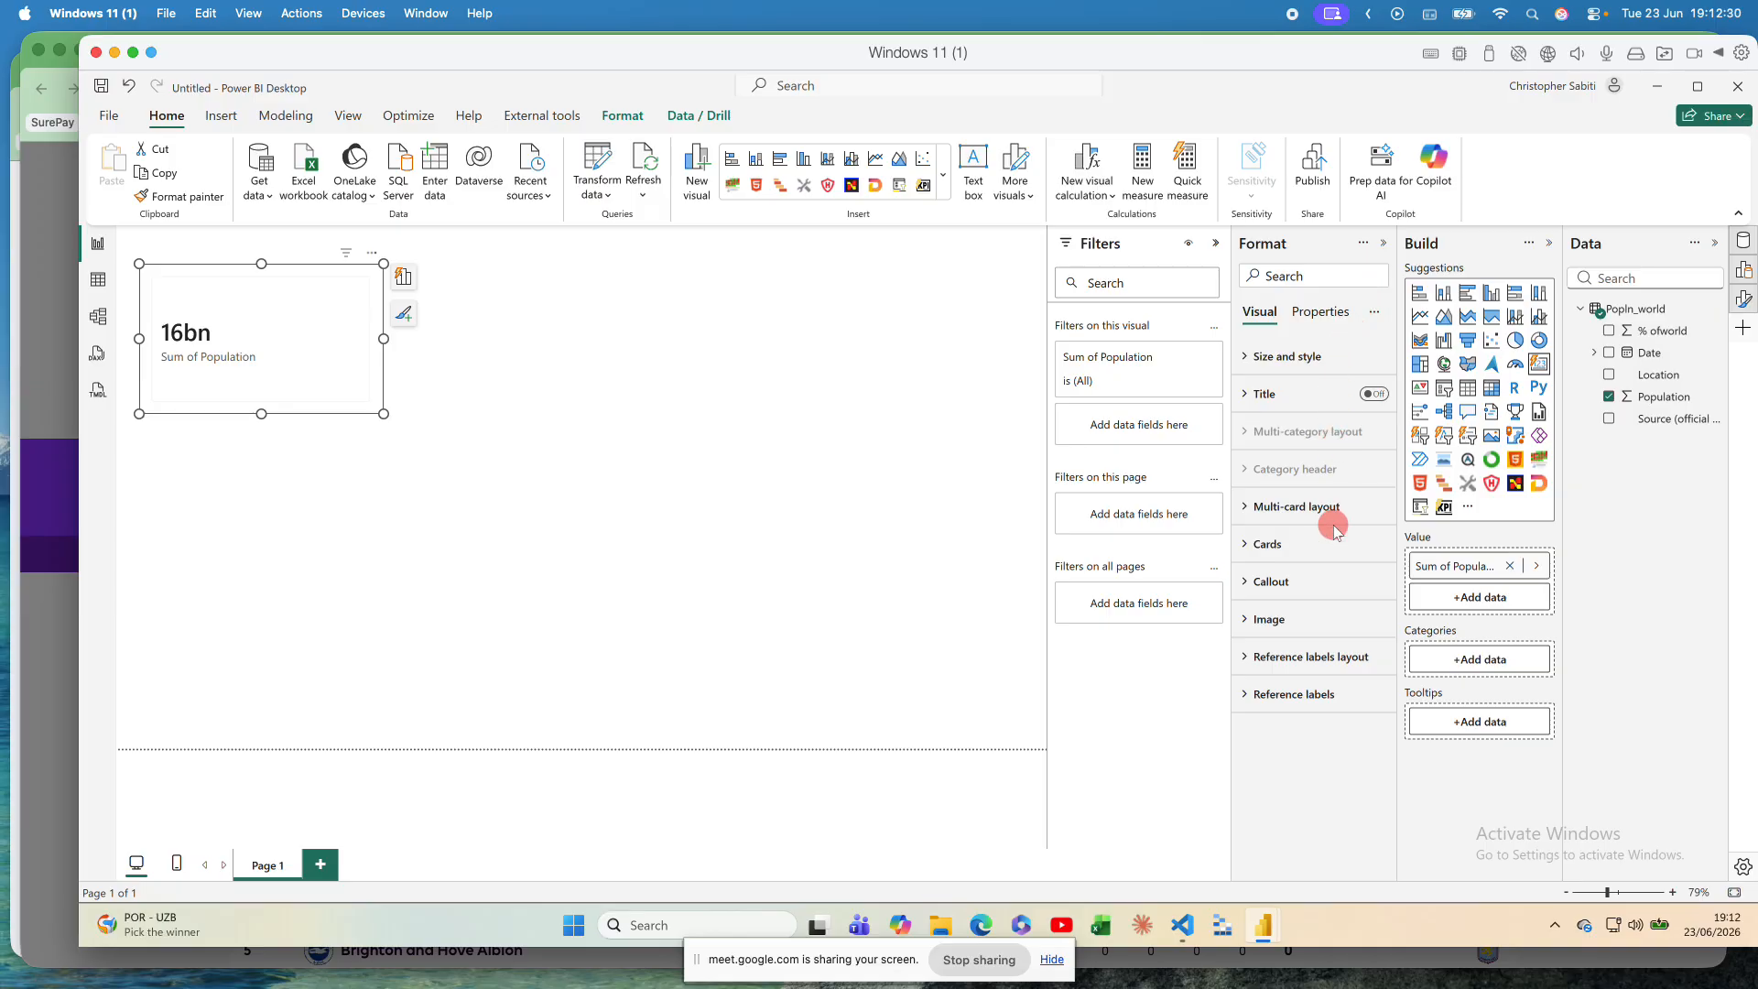
left_click(1269, 582)
scroll(1287, 611, "down", 1)
scroll(1289, 609, "down", 2)
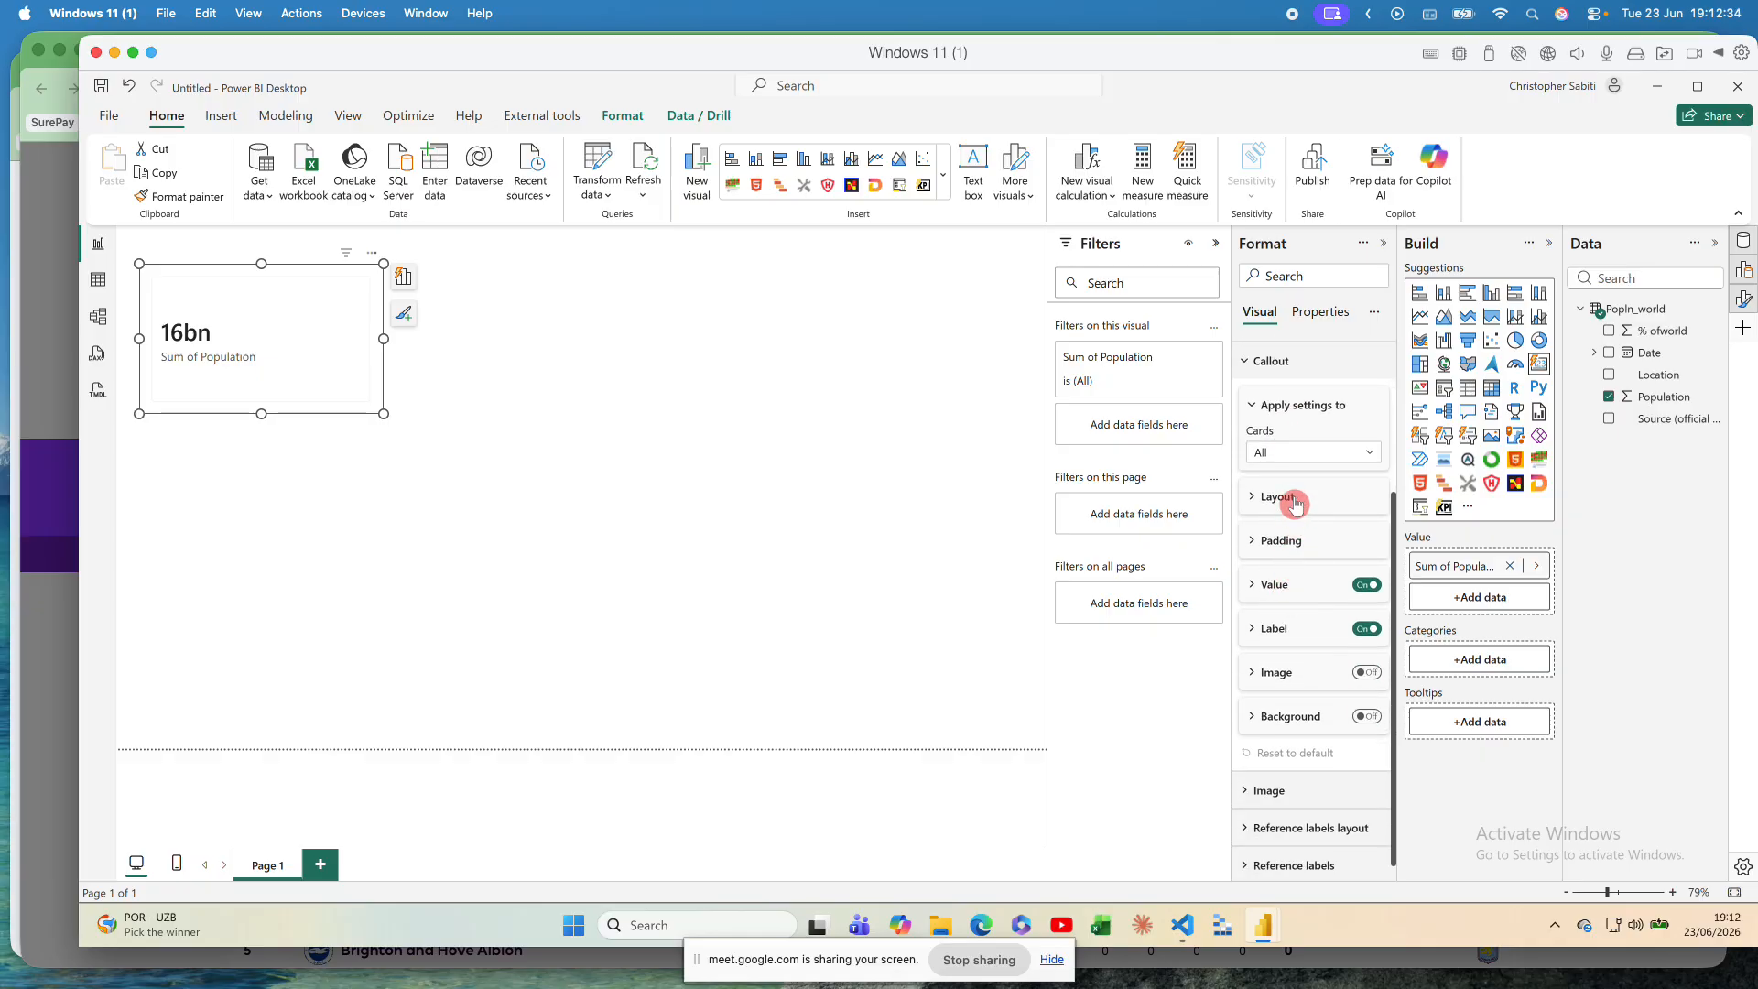
left_click(1291, 452)
left_click(1286, 496)
scroll(1304, 516, "down", 1)
left_click(1276, 576)
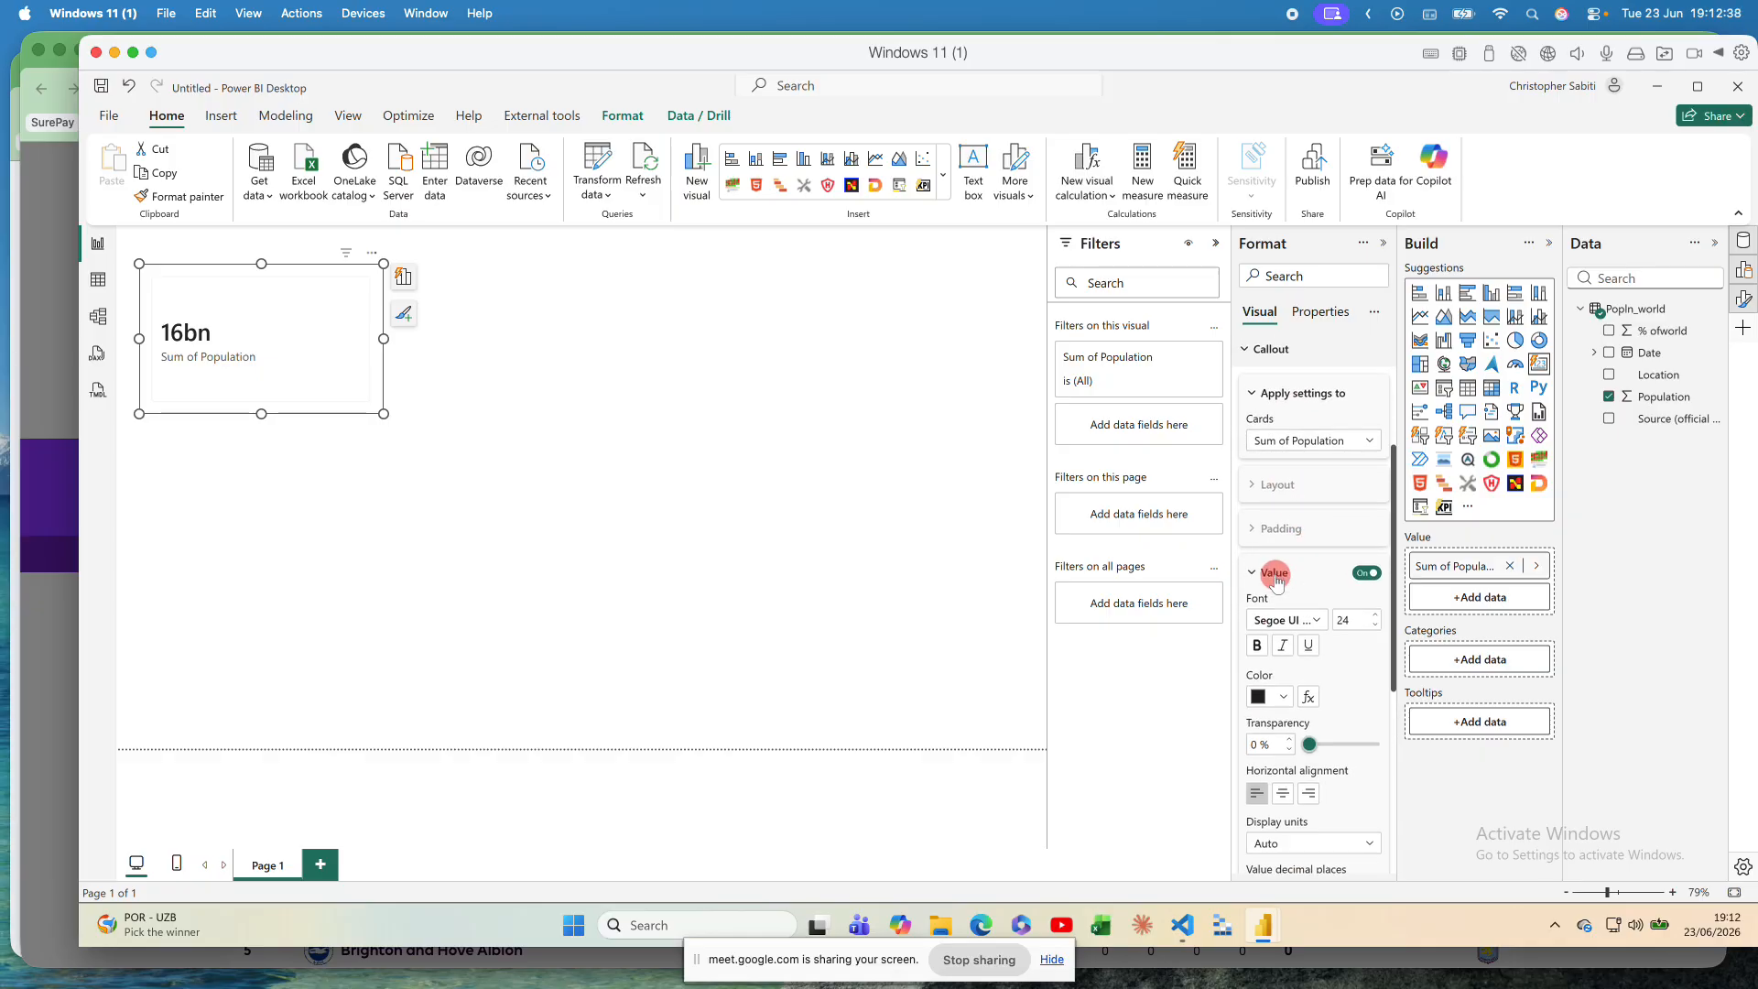
scroll(1295, 558, "down", 5)
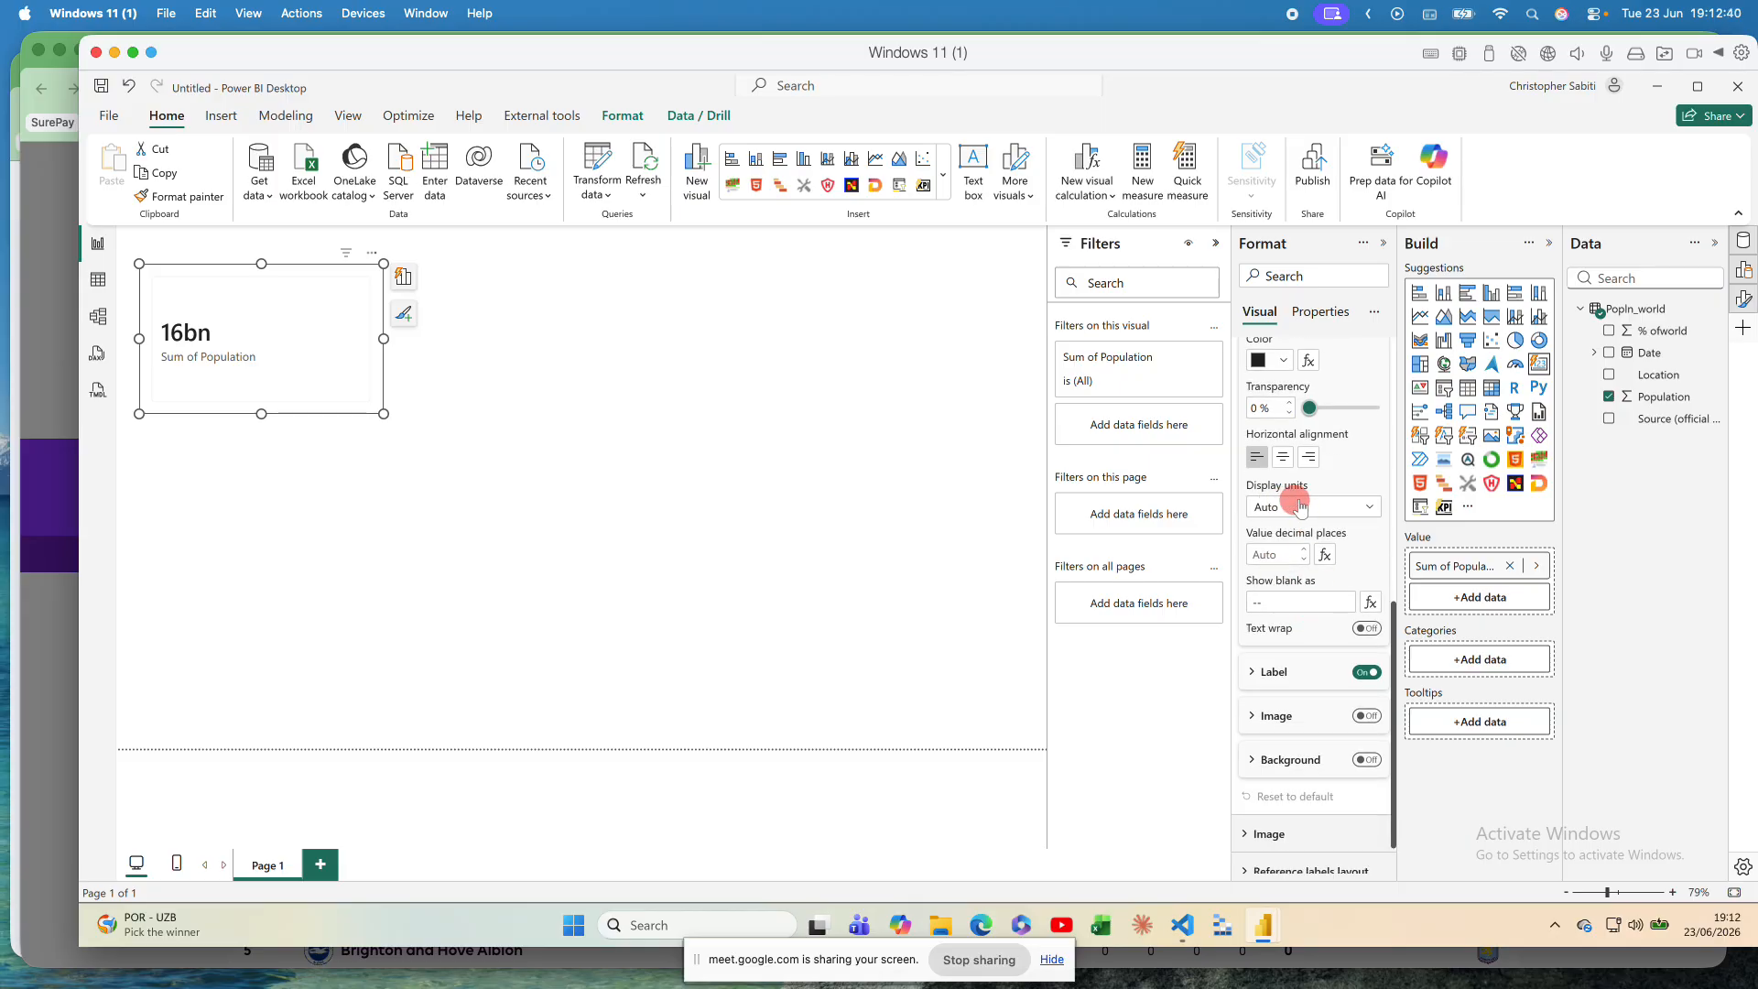
left_click(1294, 511)
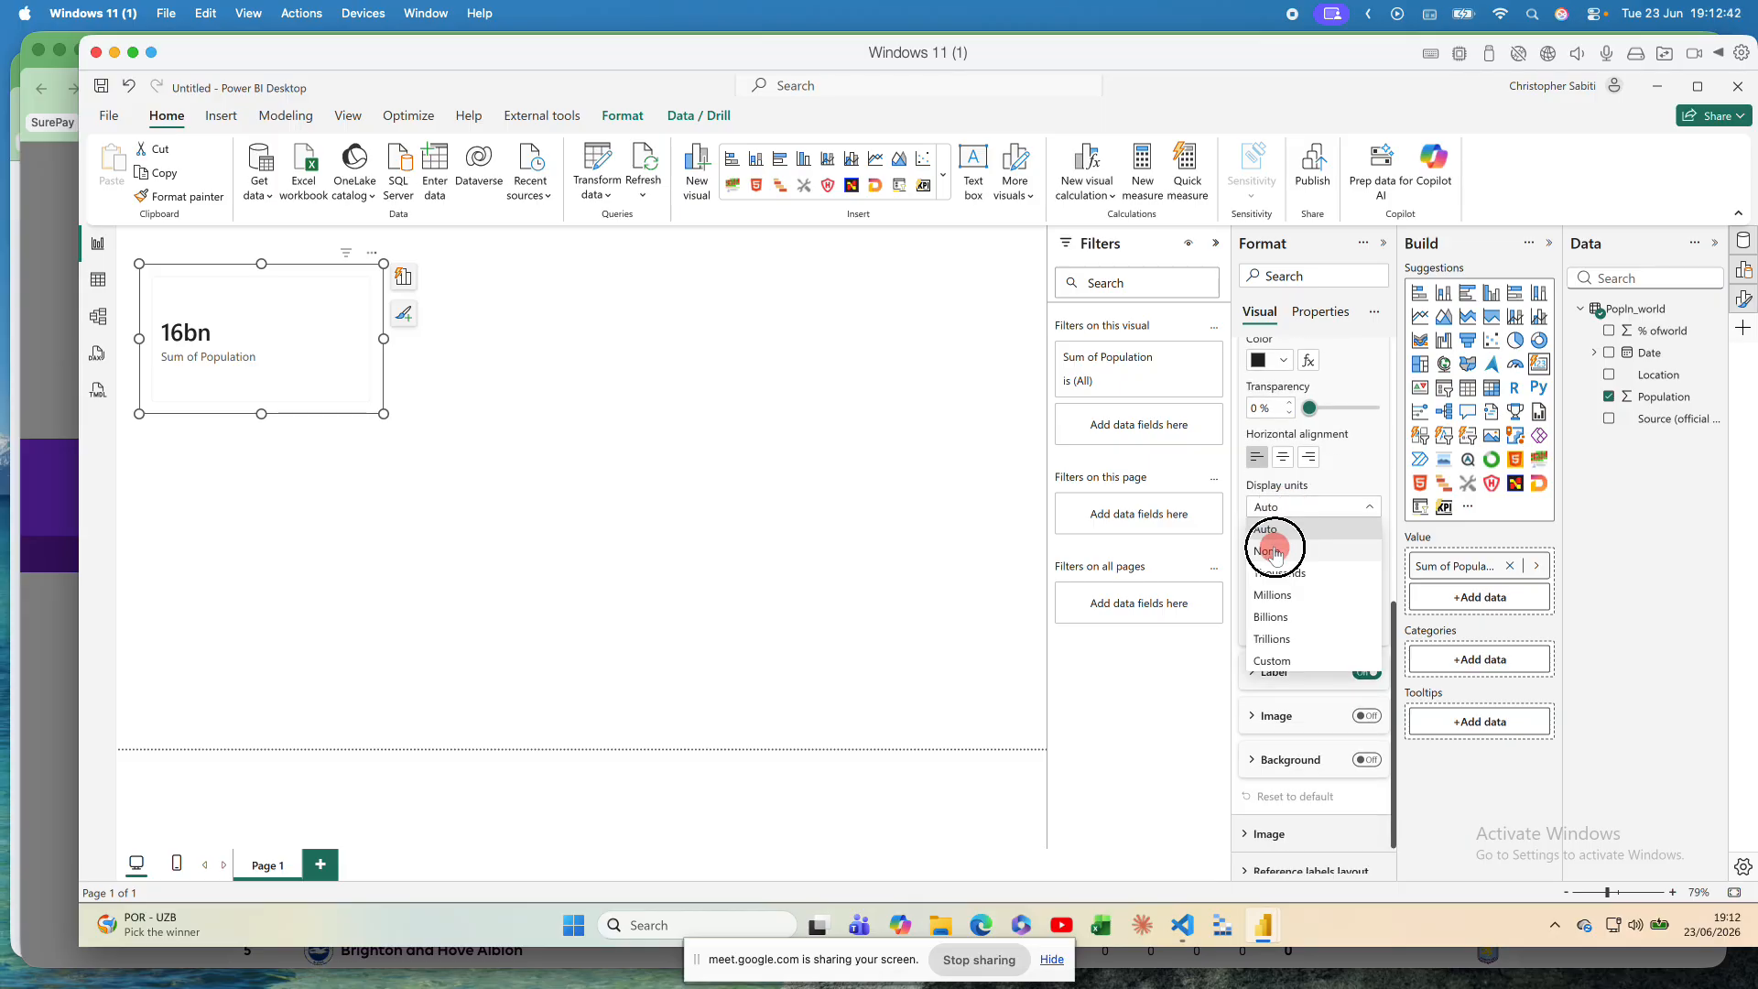
left_click(1272, 550)
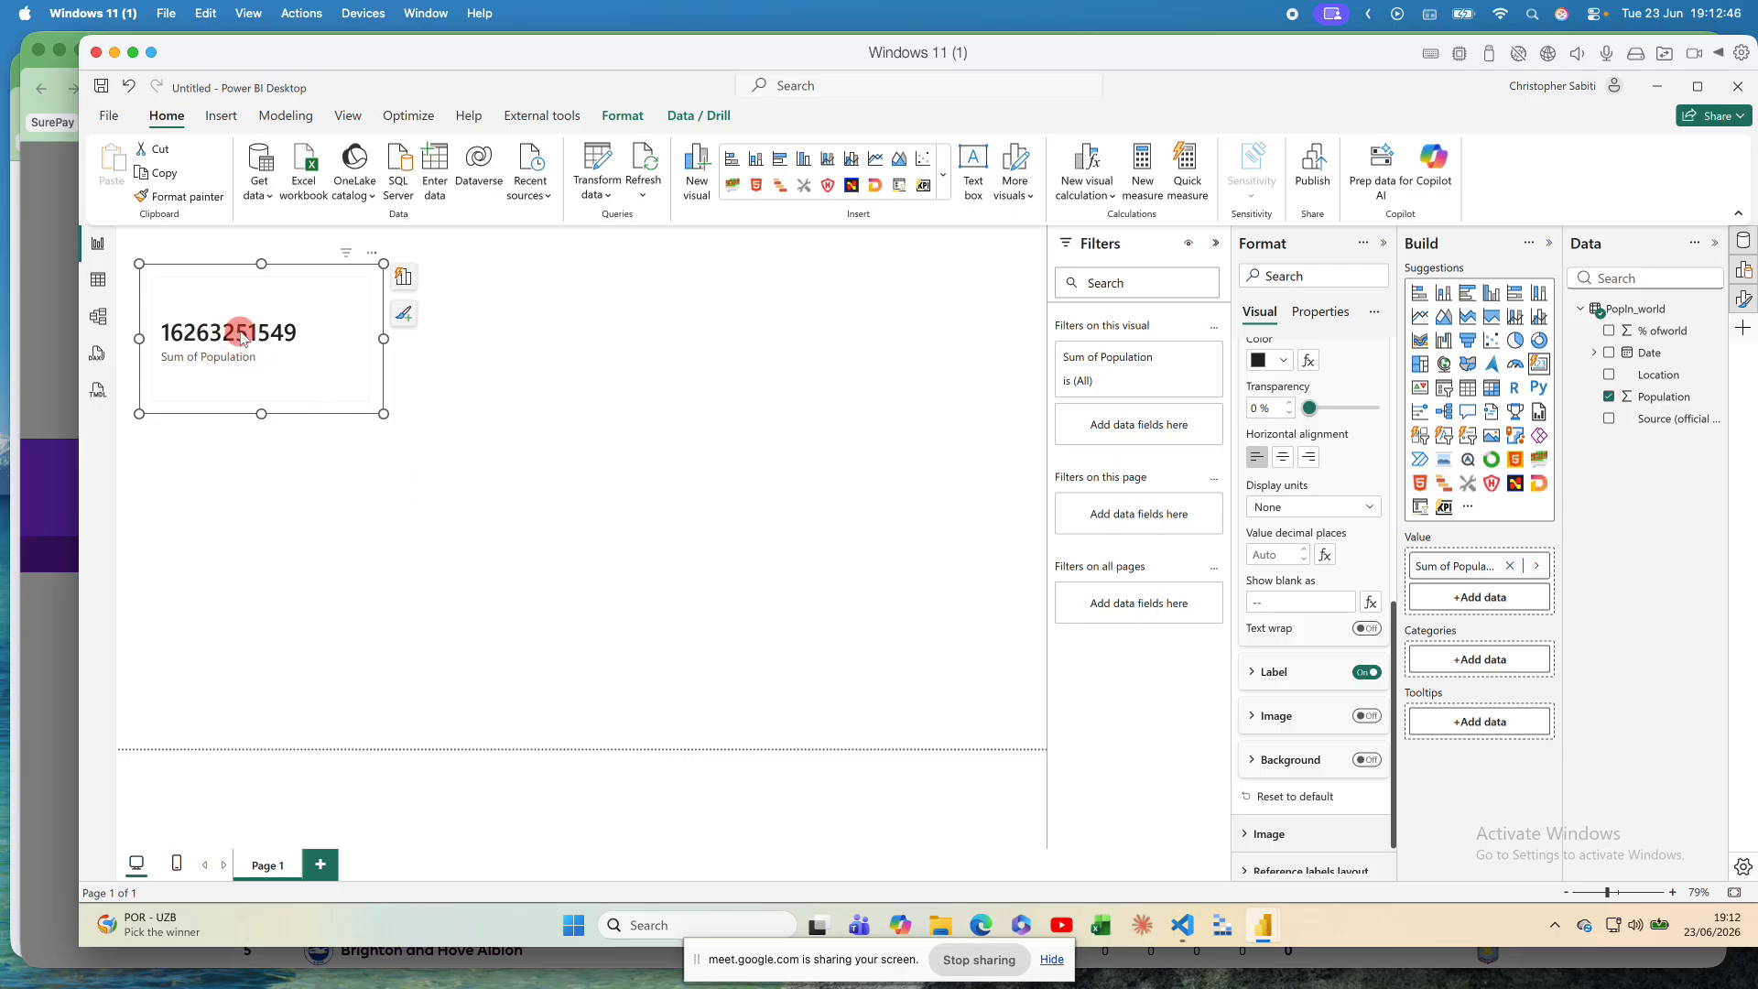
Step: Format the Population column with a thousands separator and deselect the card
left_click(1669, 398)
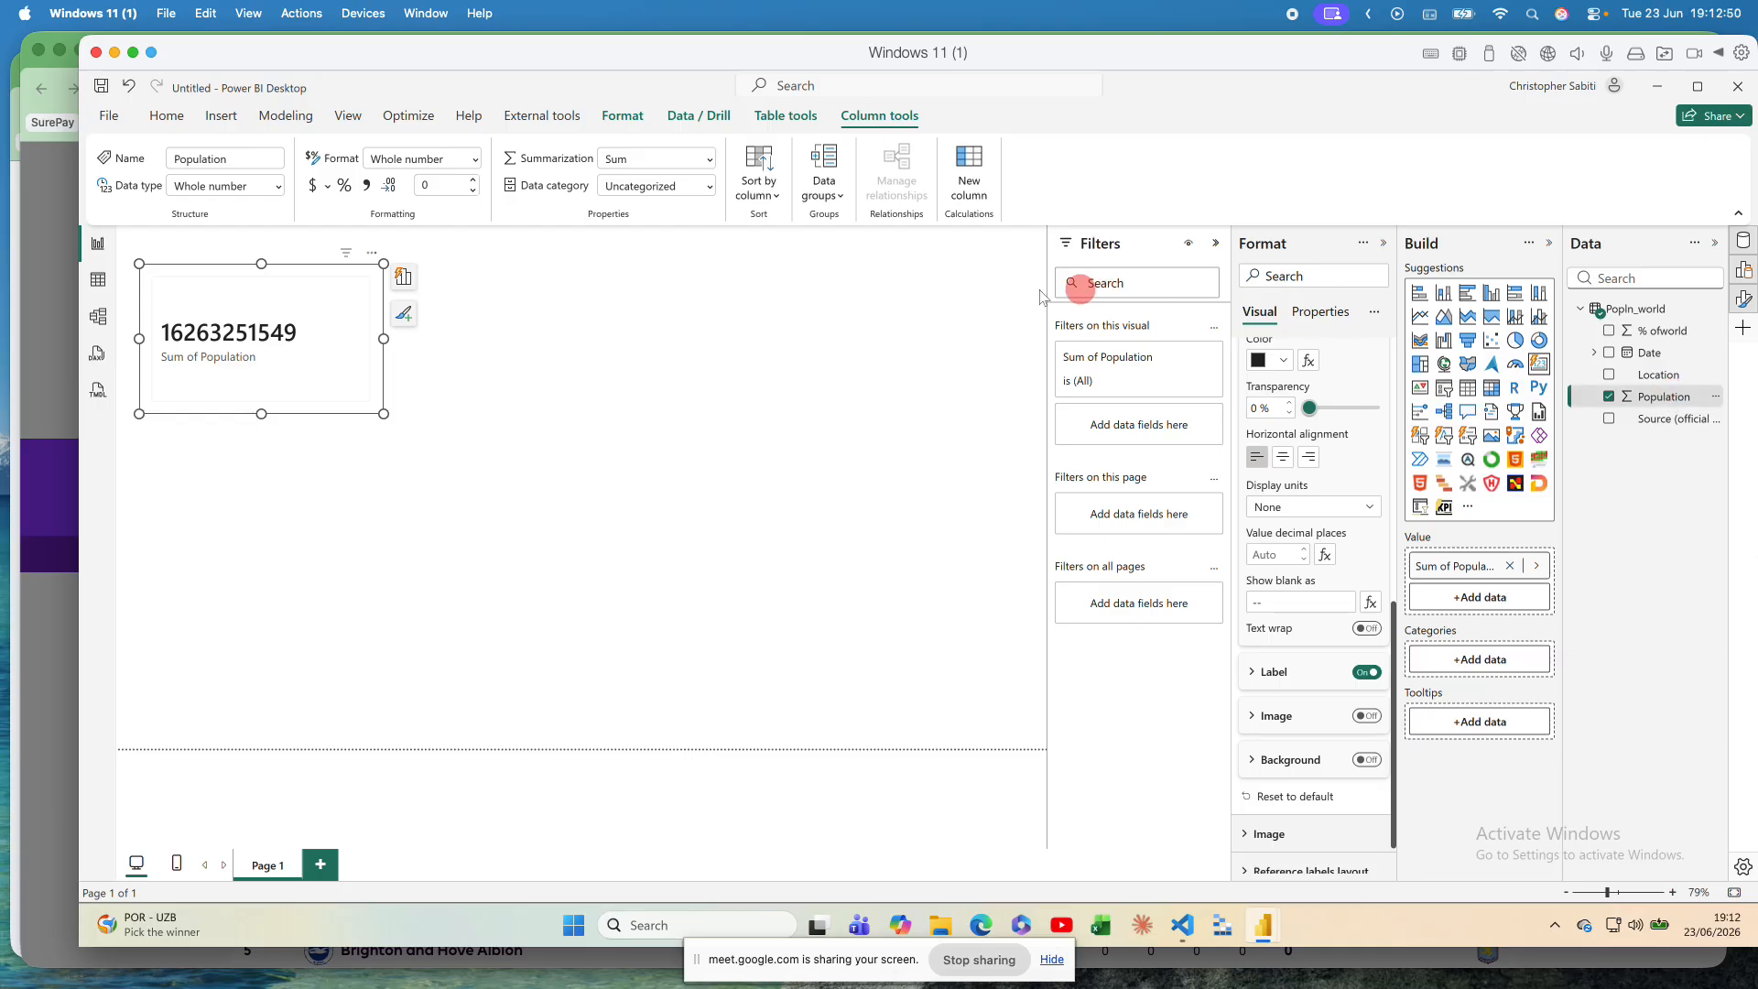
left_click(368, 187)
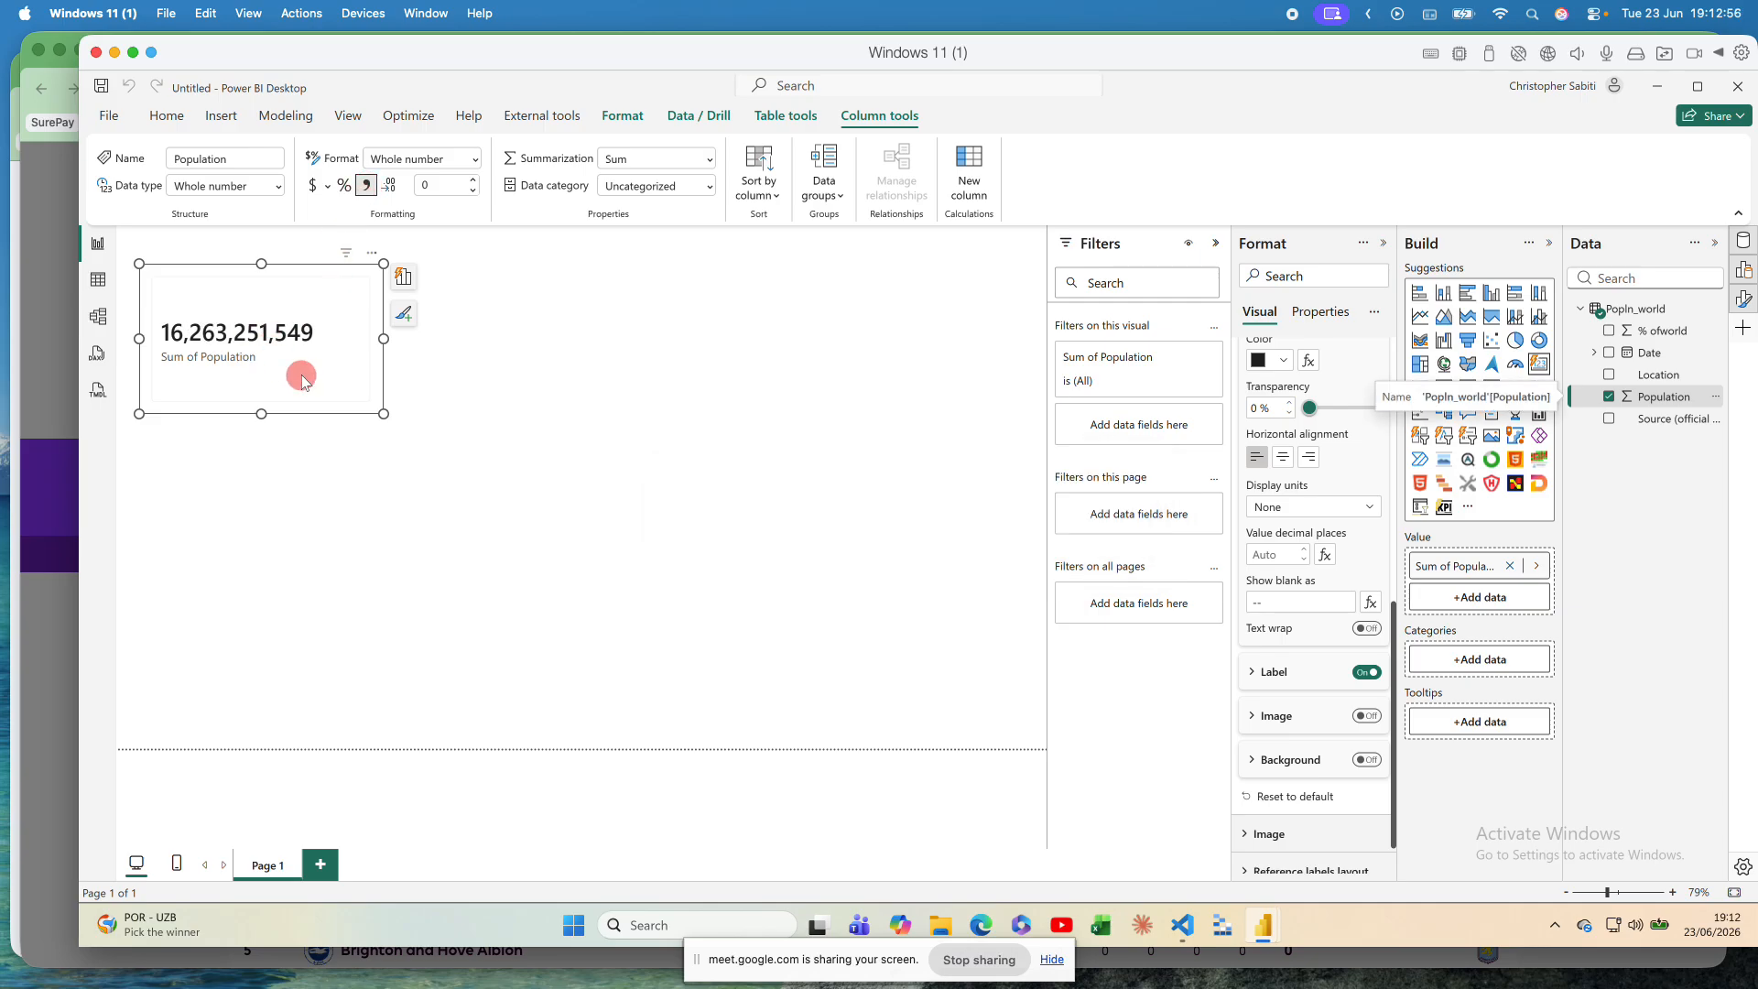
left_click(423, 478)
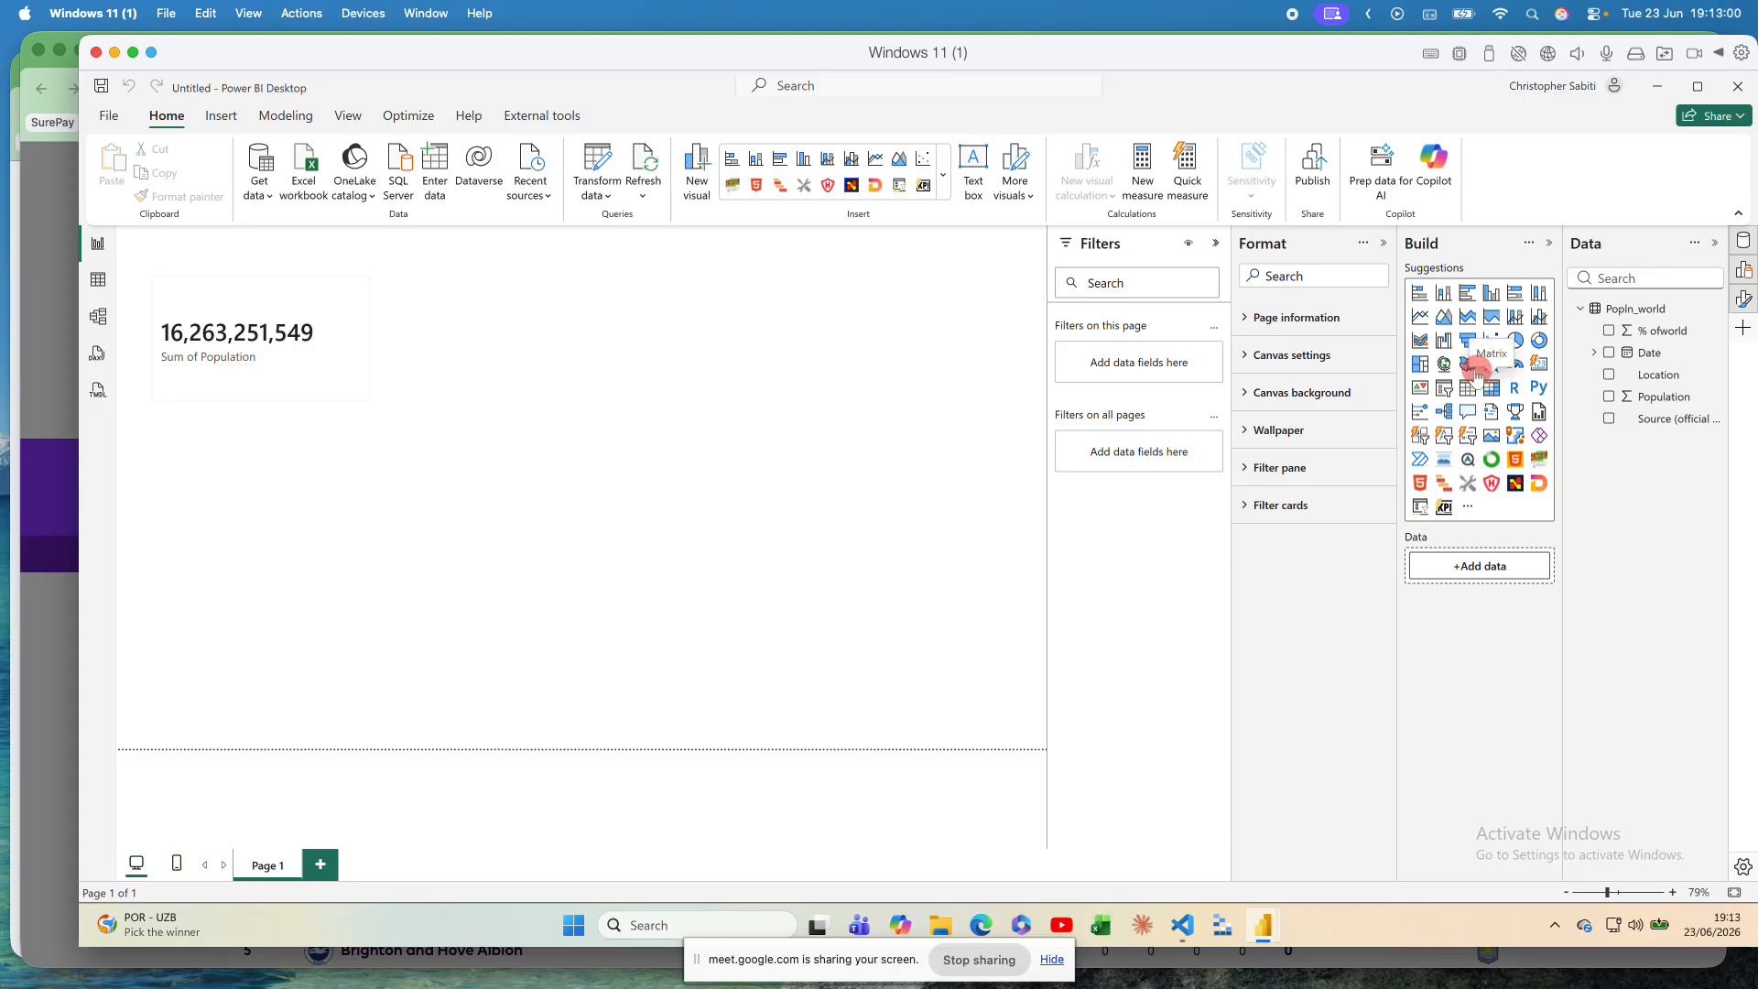
Step: Add a clustered bar chart below the card with Location on the Y-axis and Population on the X-axis, and enlarge it
left_click(1466, 292)
left_click_drag(278, 509, 365, 509)
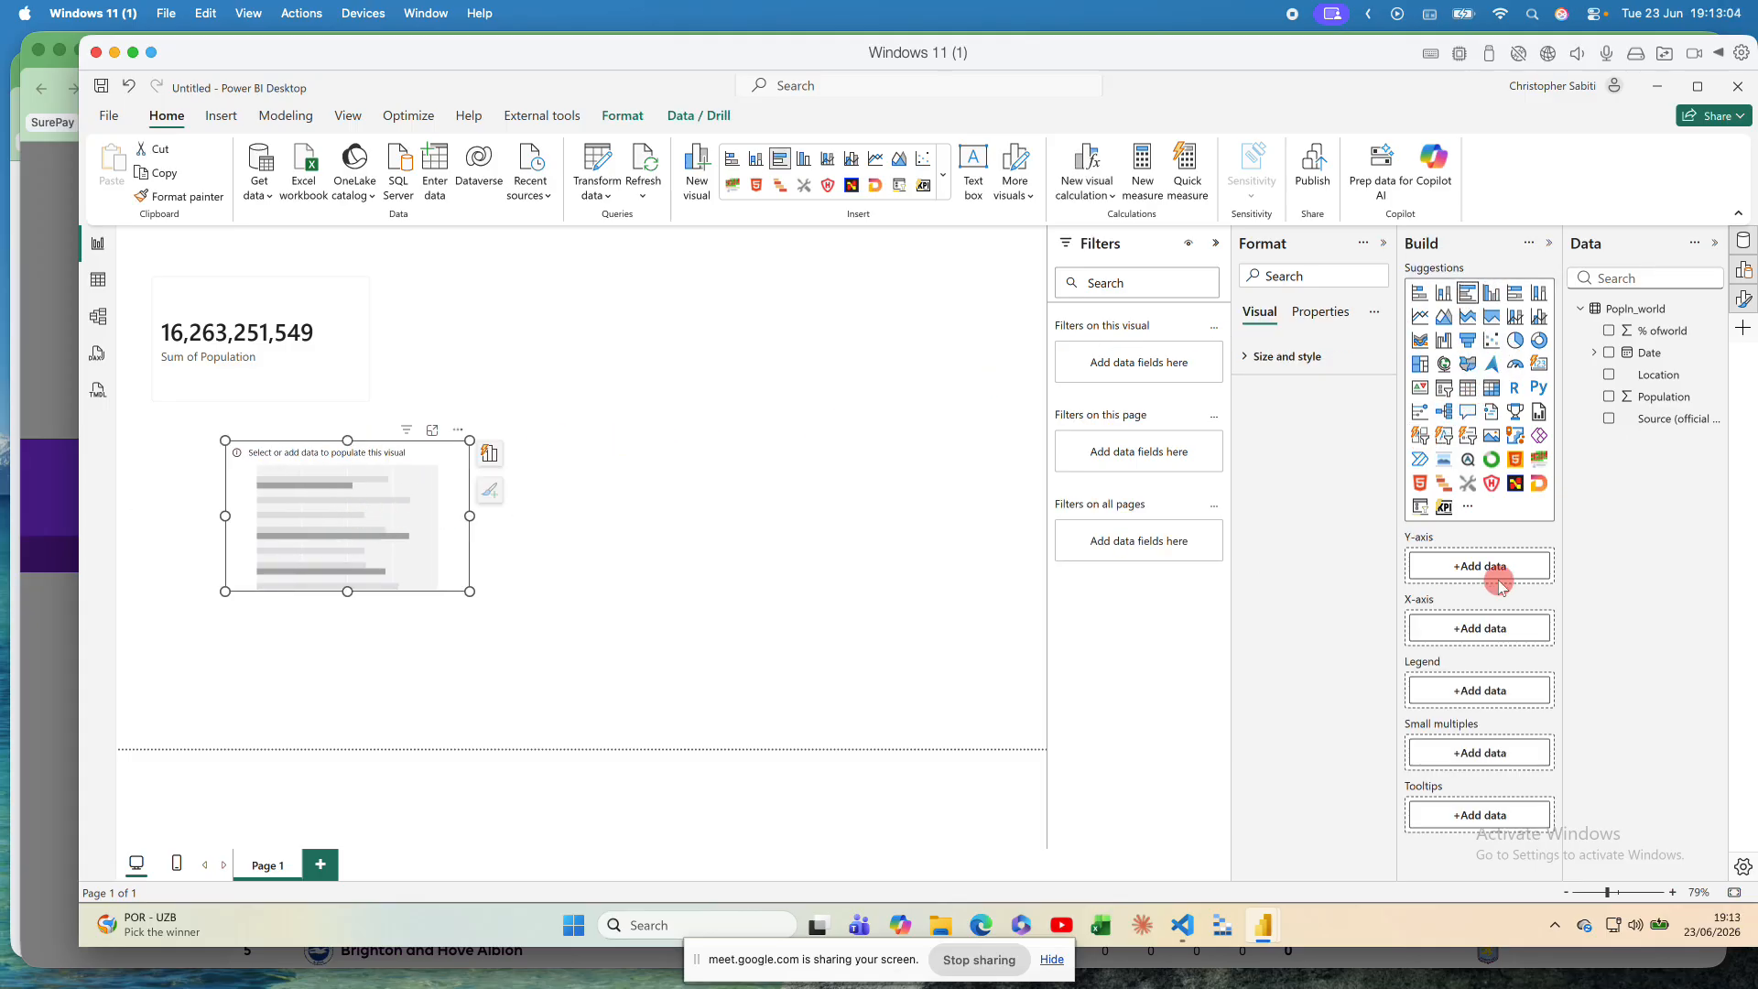
left_click_drag(1710, 400, 1477, 632)
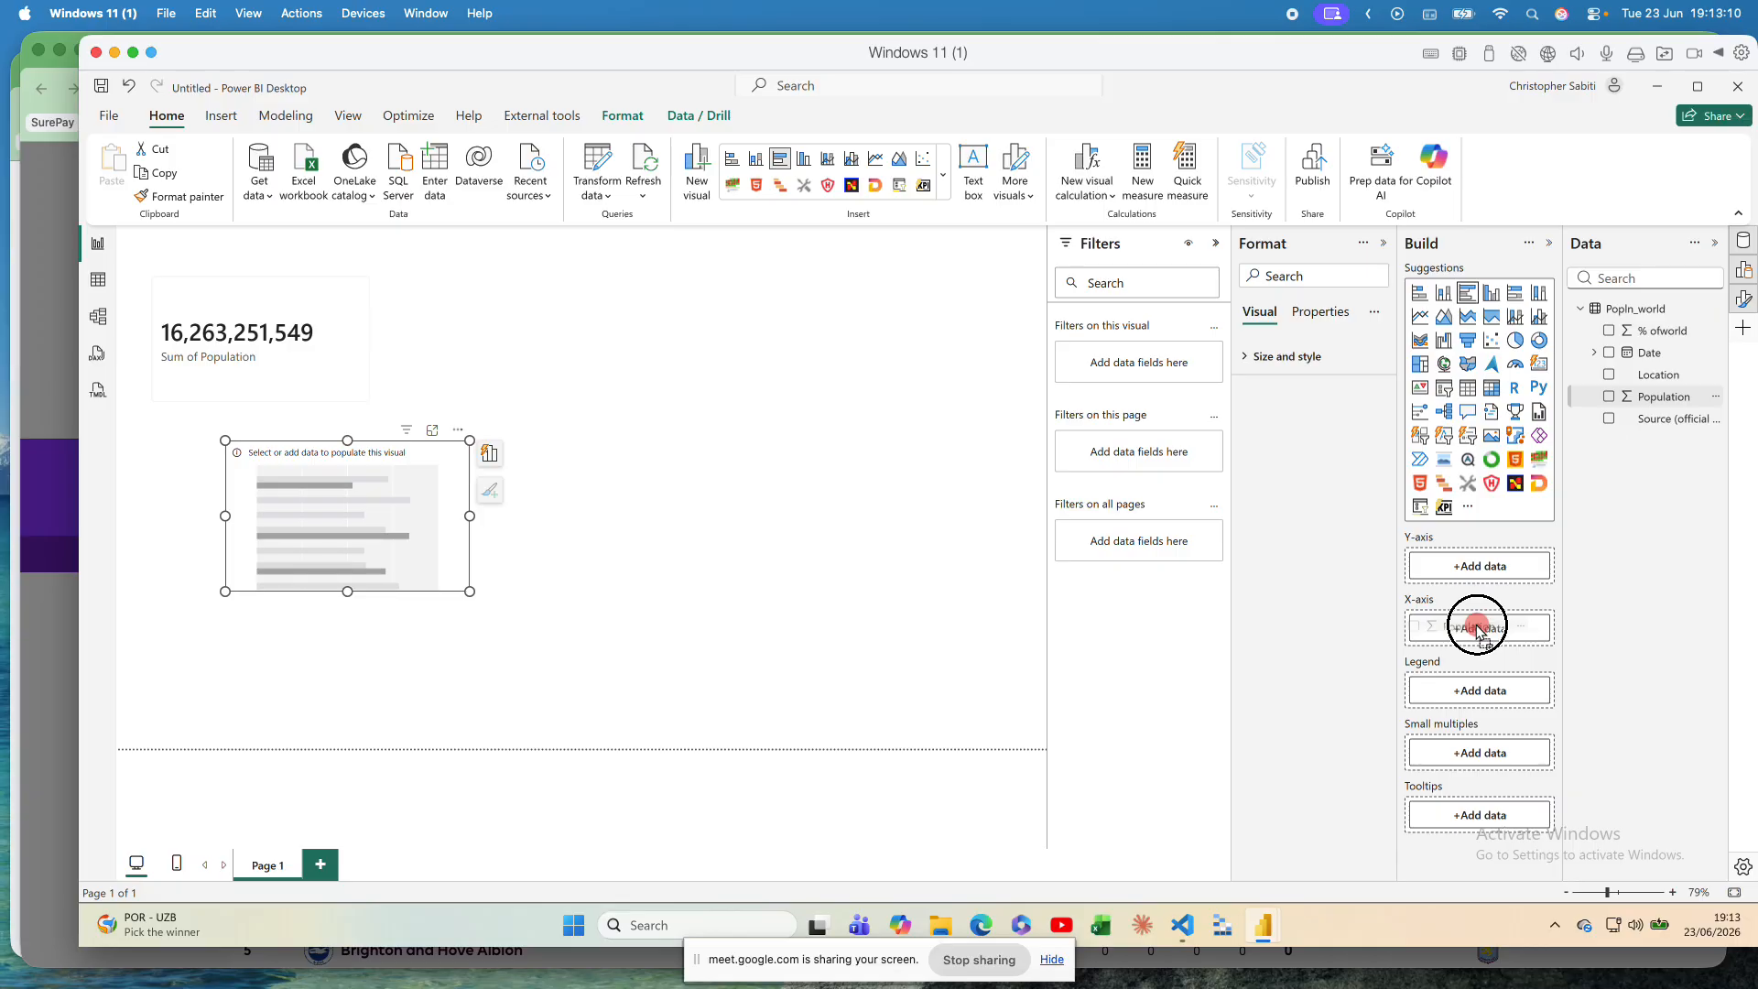
left_click_drag(1476, 631, 1477, 631)
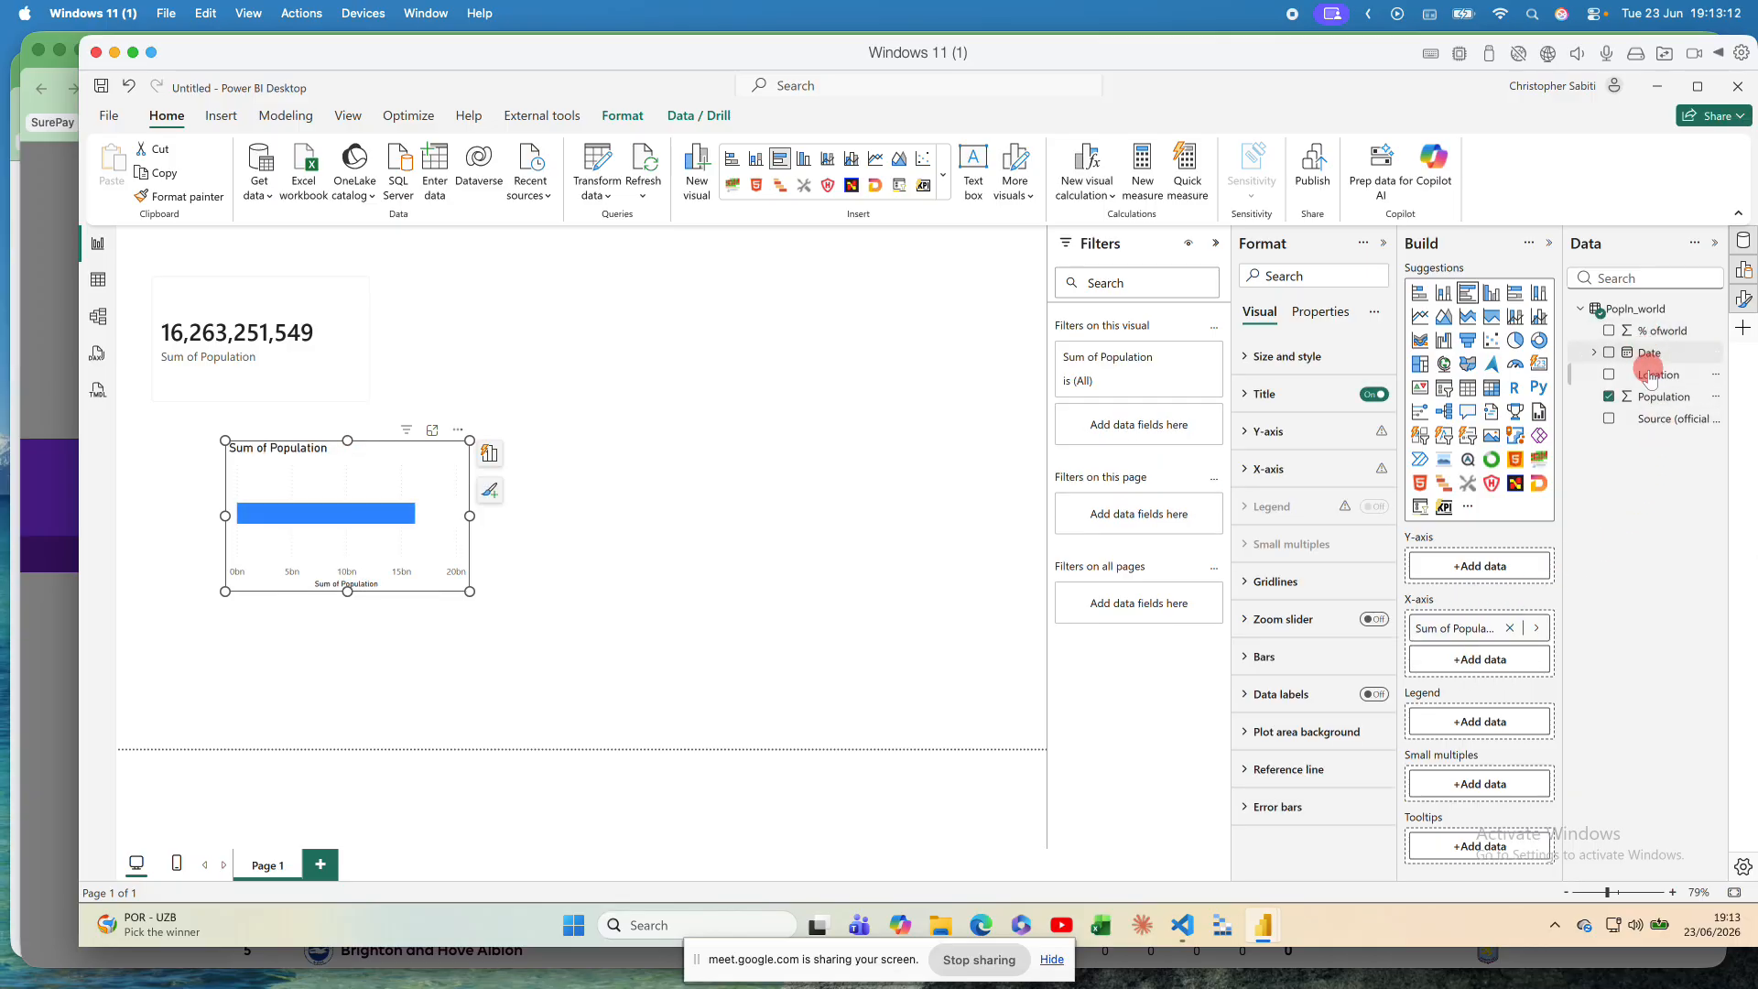
left_click_drag(1650, 379, 1489, 570)
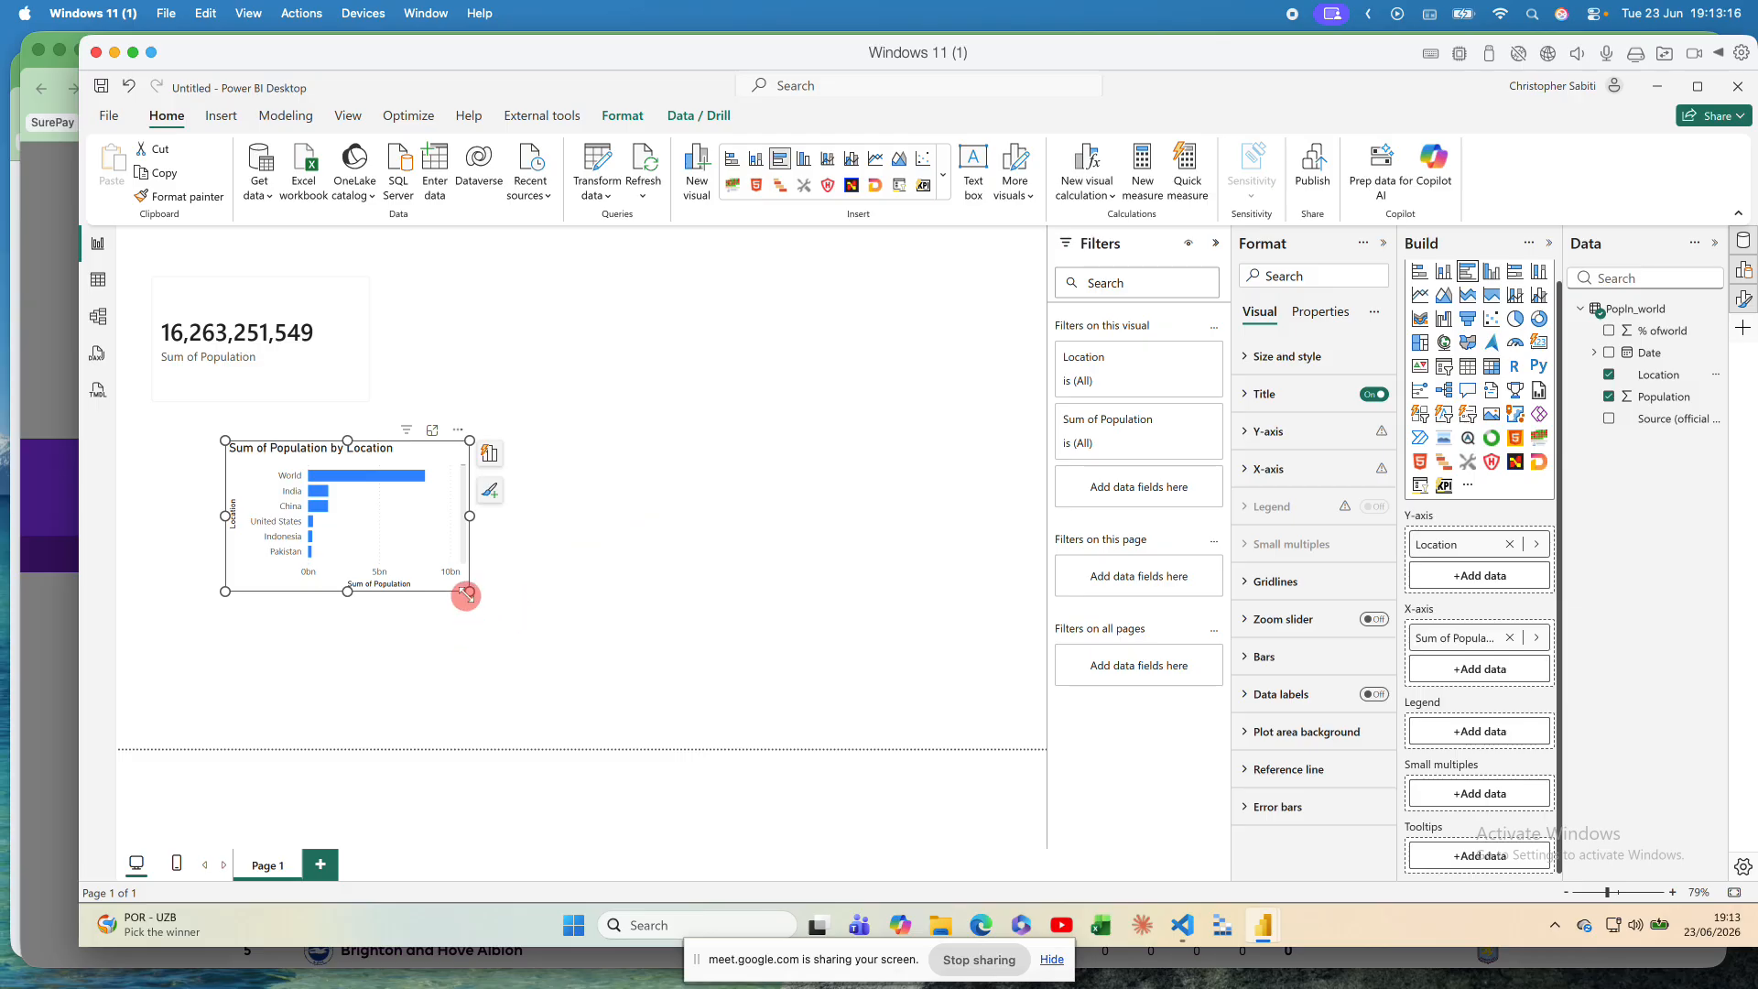
left_click_drag(466, 591, 766, 675)
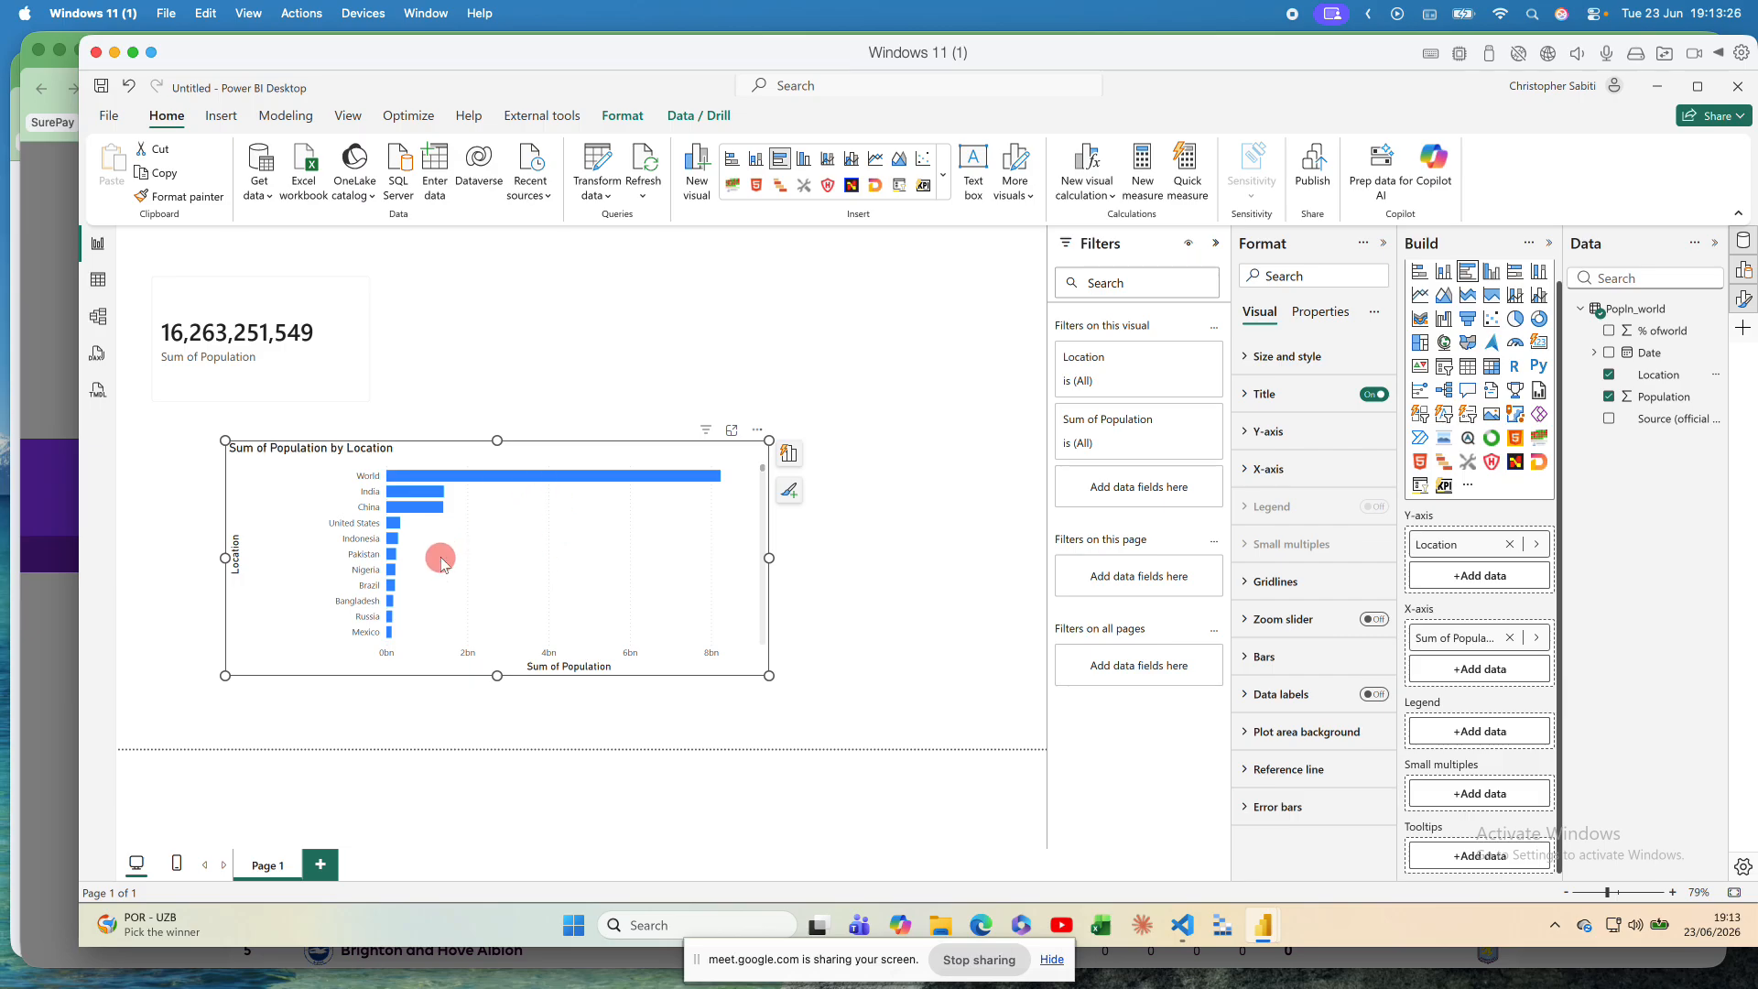
Step: Move the bar chart up and left beneath the card and make it taller
left_click(497, 438)
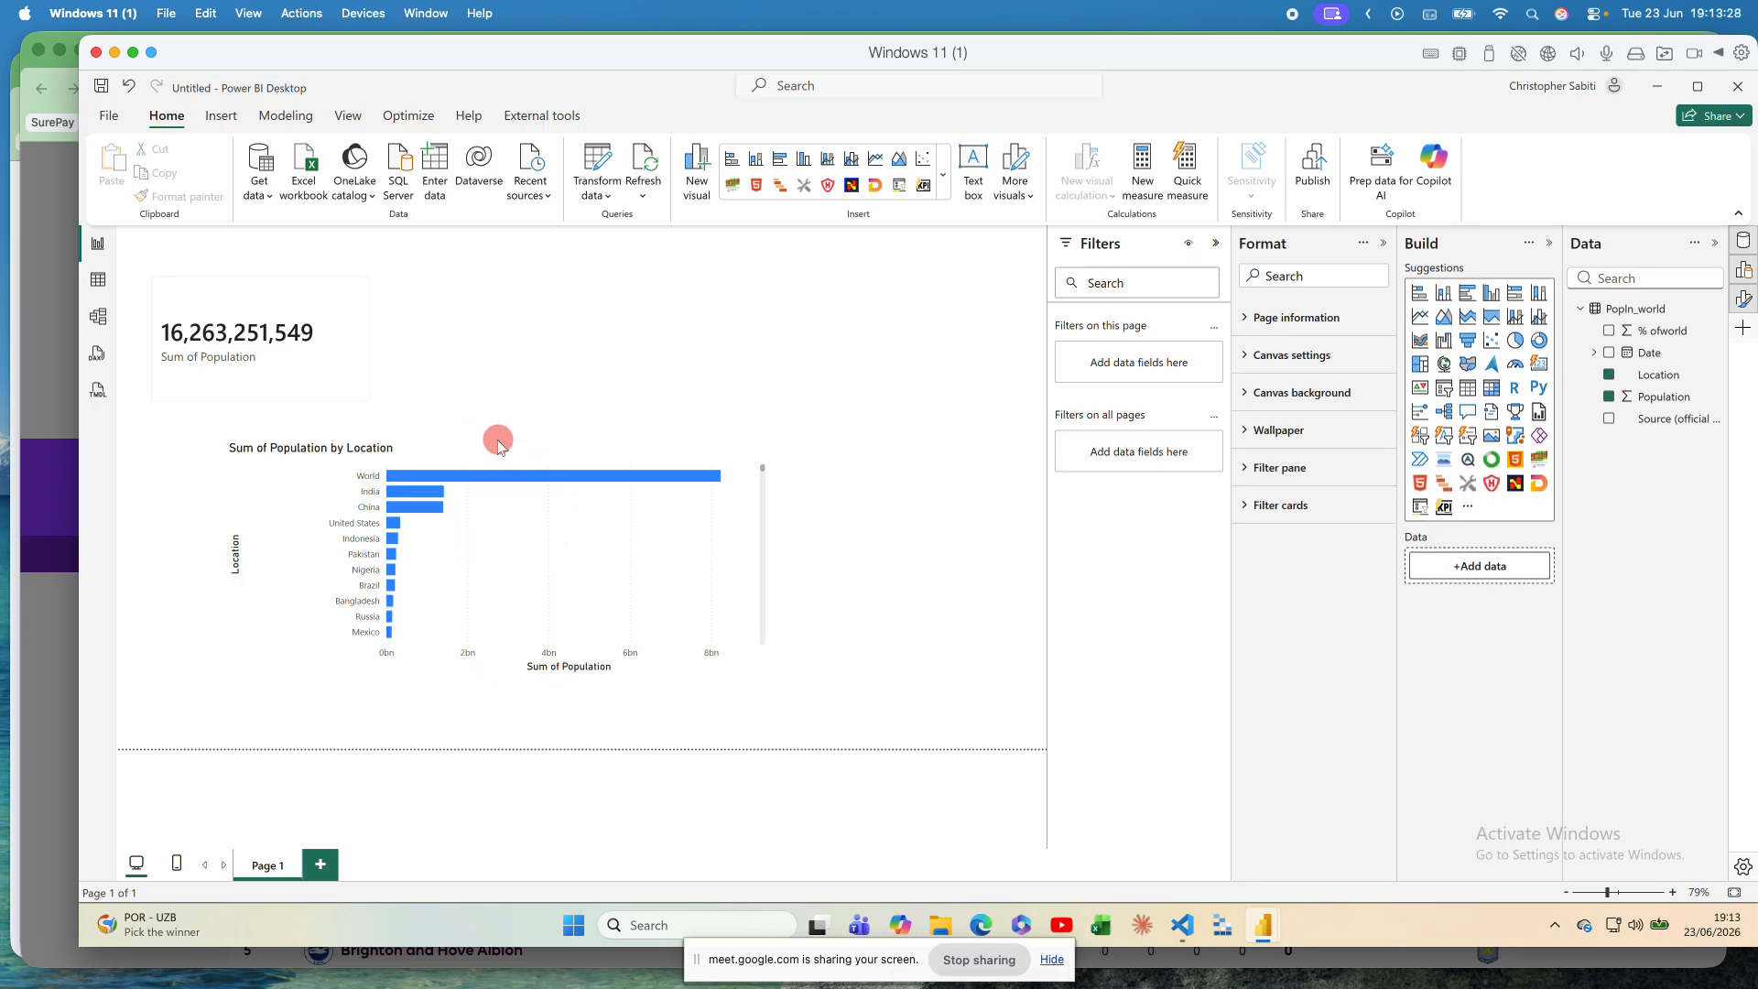
left_click(497, 443)
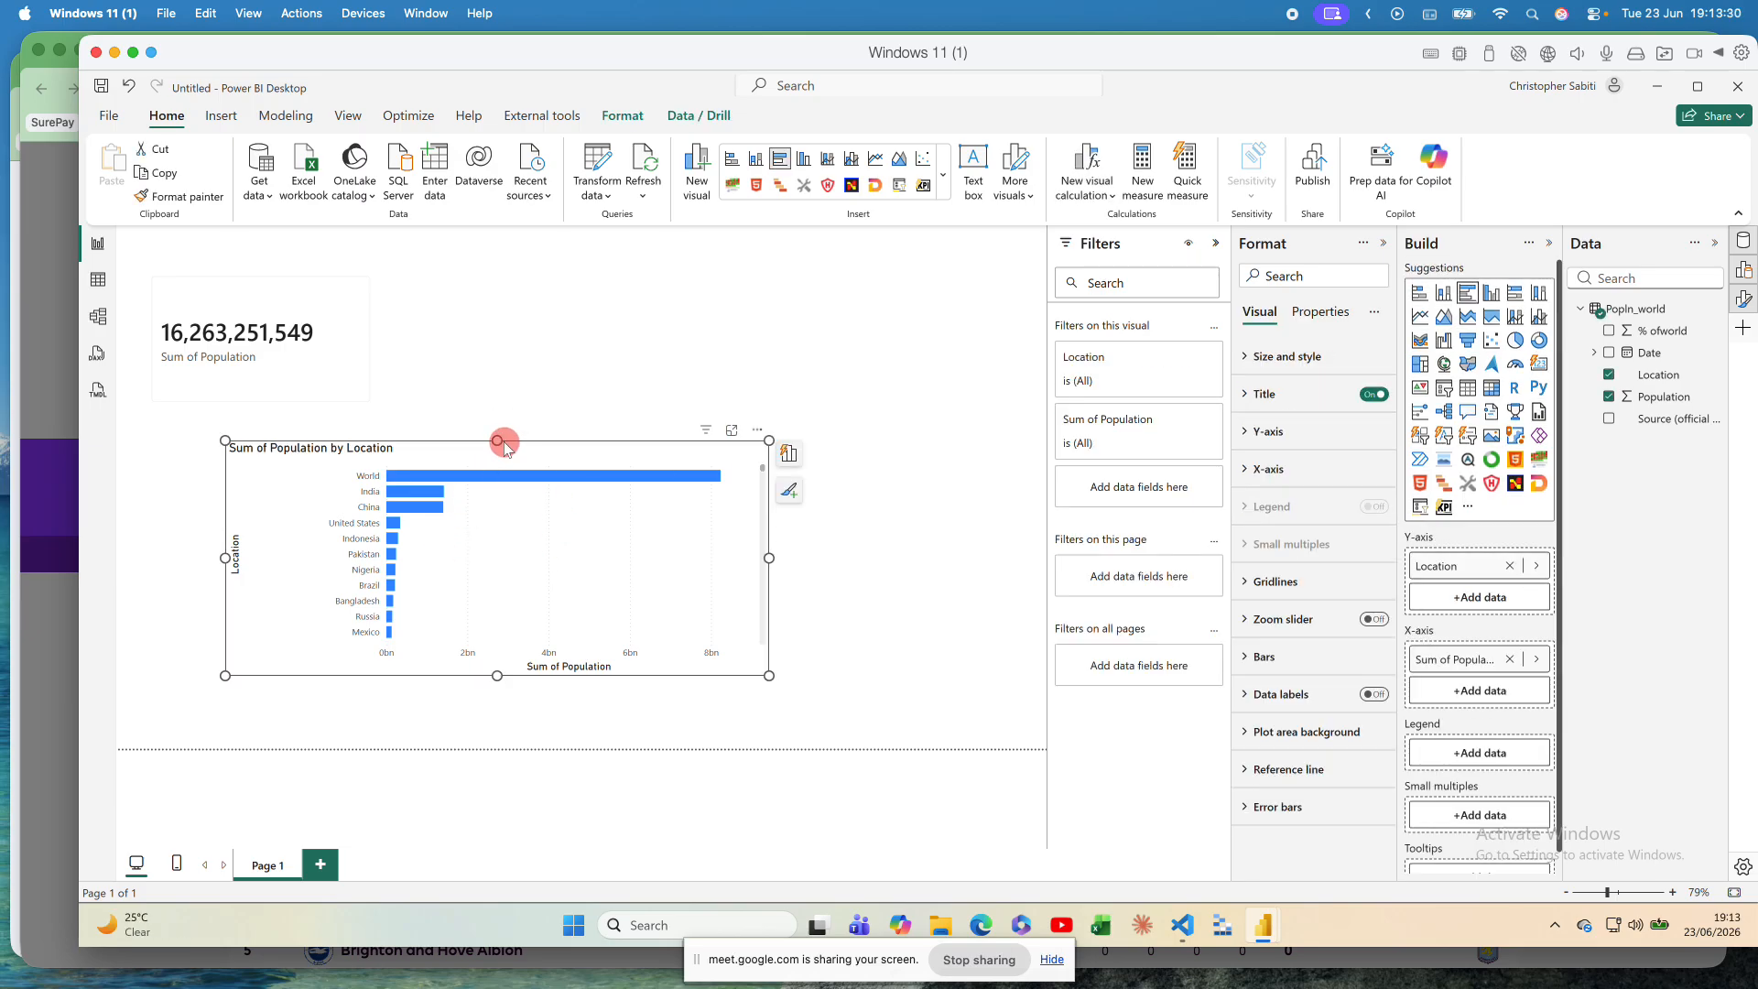
left_click_drag(499, 424, 450, 411)
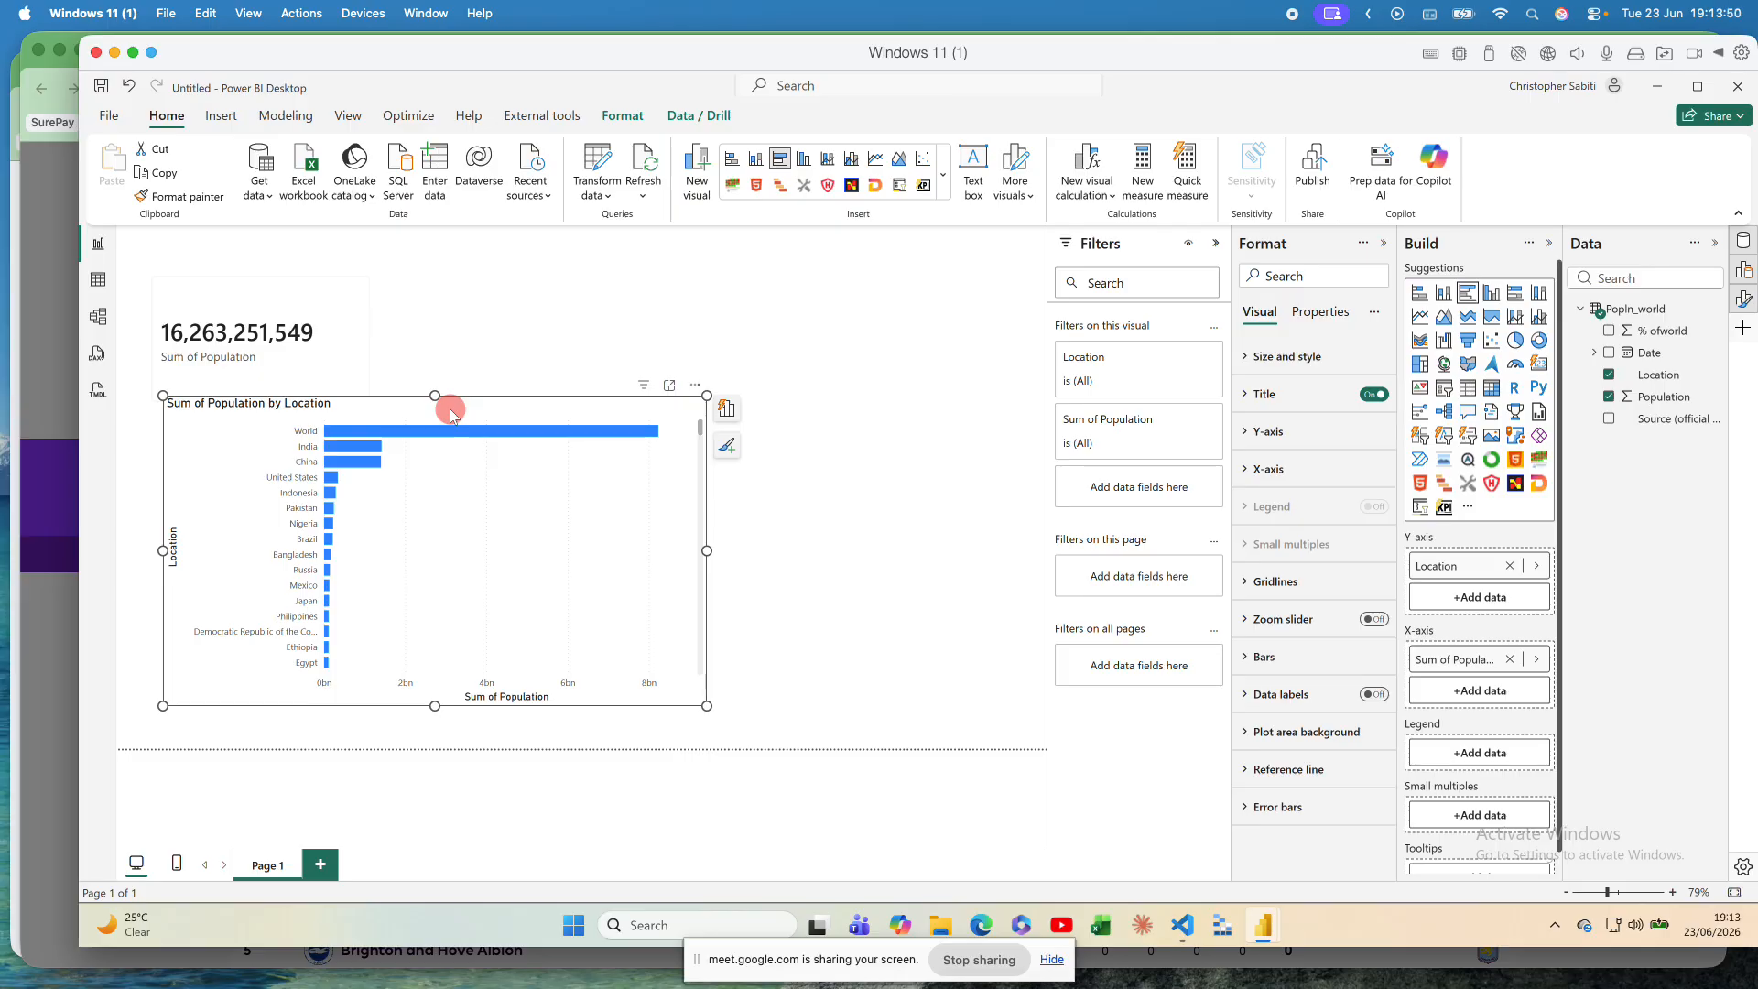
Step: Switch to Finder and open the Dataset folder inside May Cohort 2026 under Power BI Online Classes
key("super+Tab")
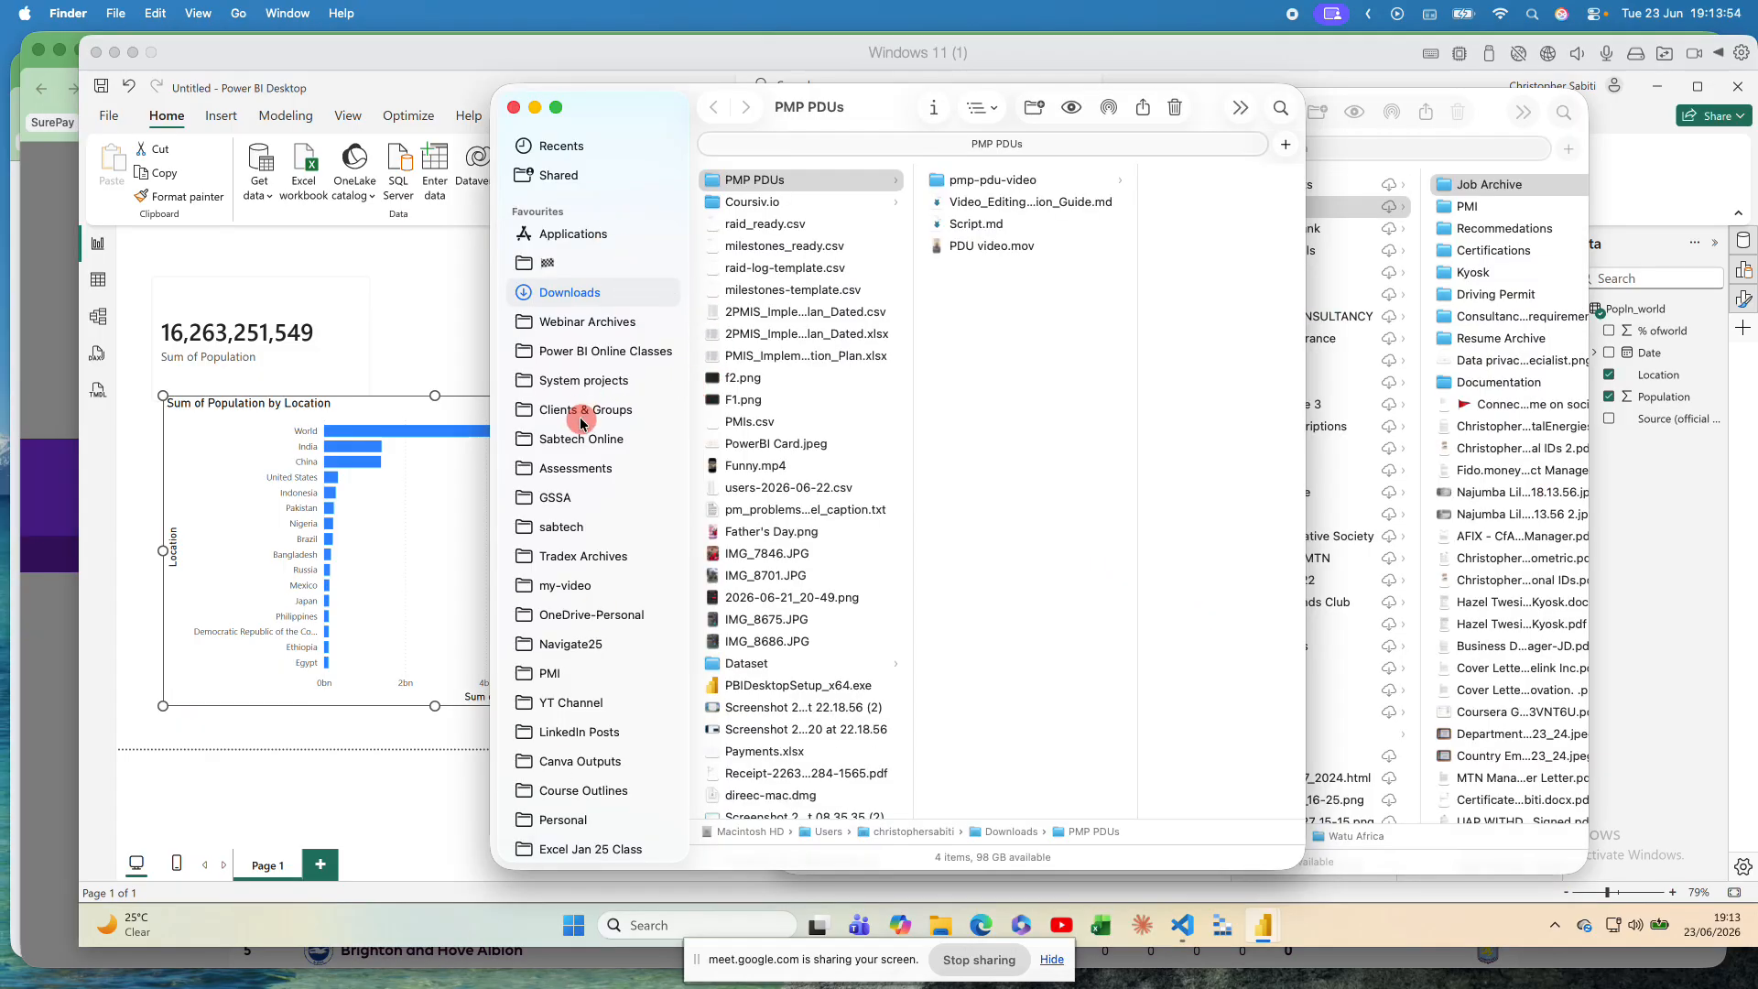
left_click_drag(581, 410, 580, 380)
left_click(586, 351)
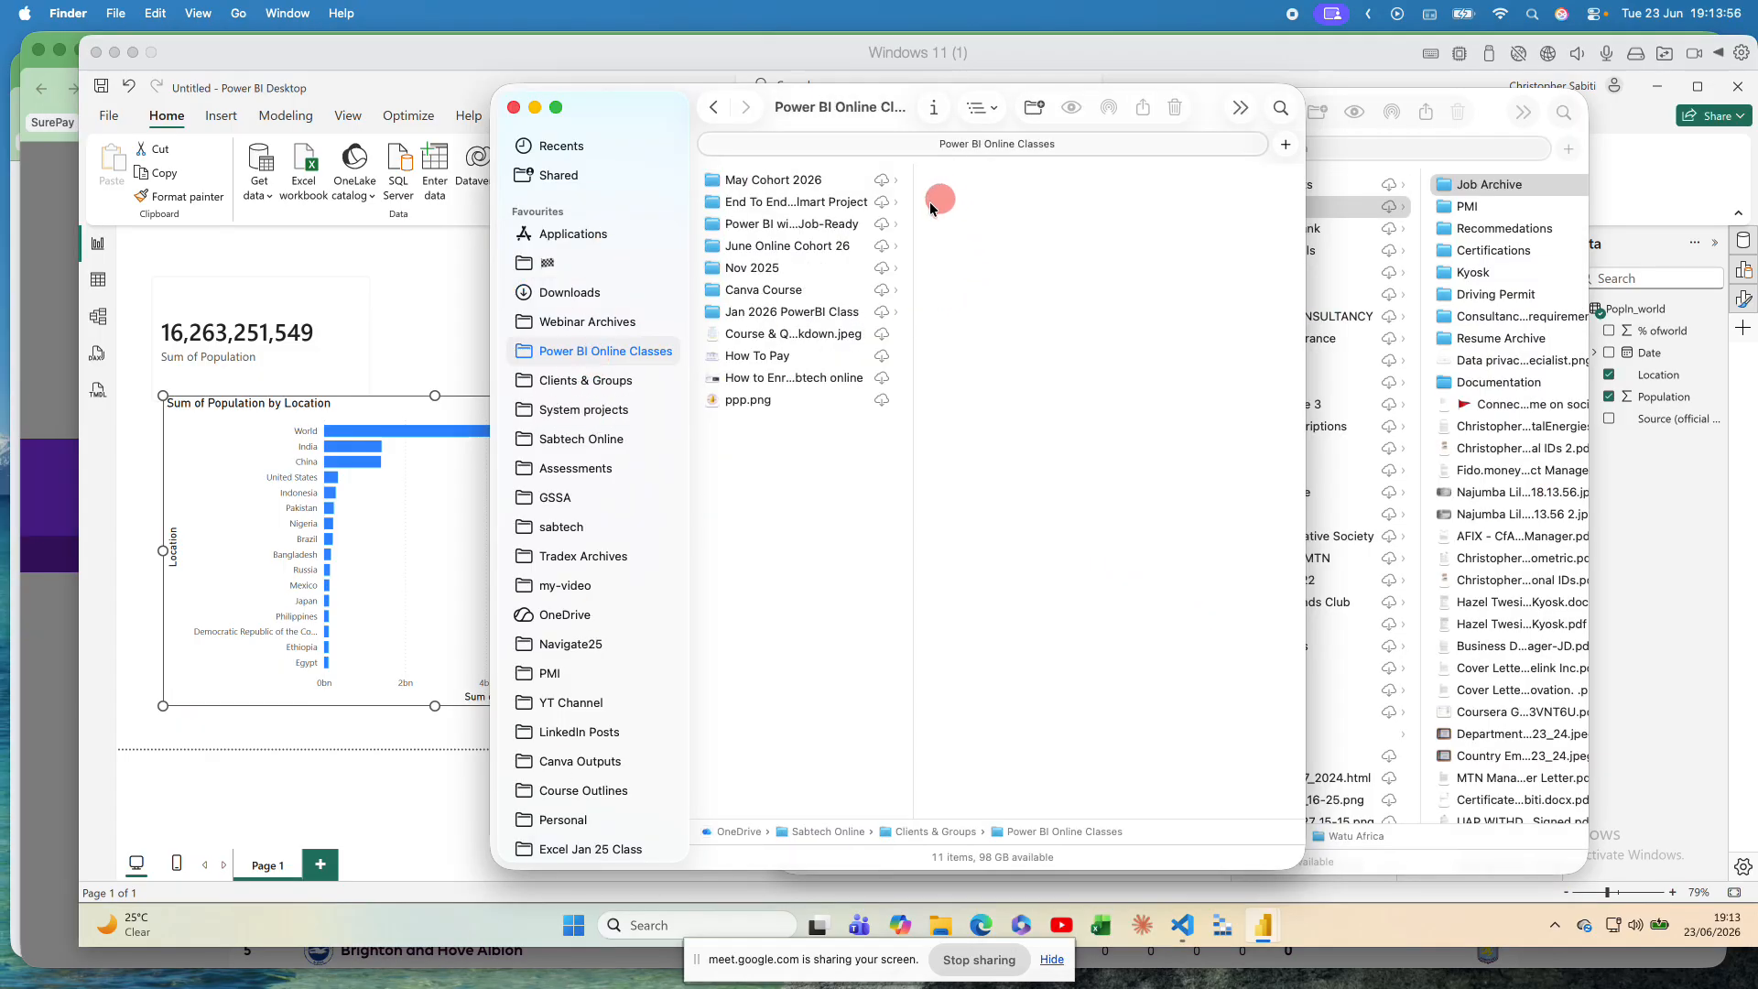
left_click(793, 181)
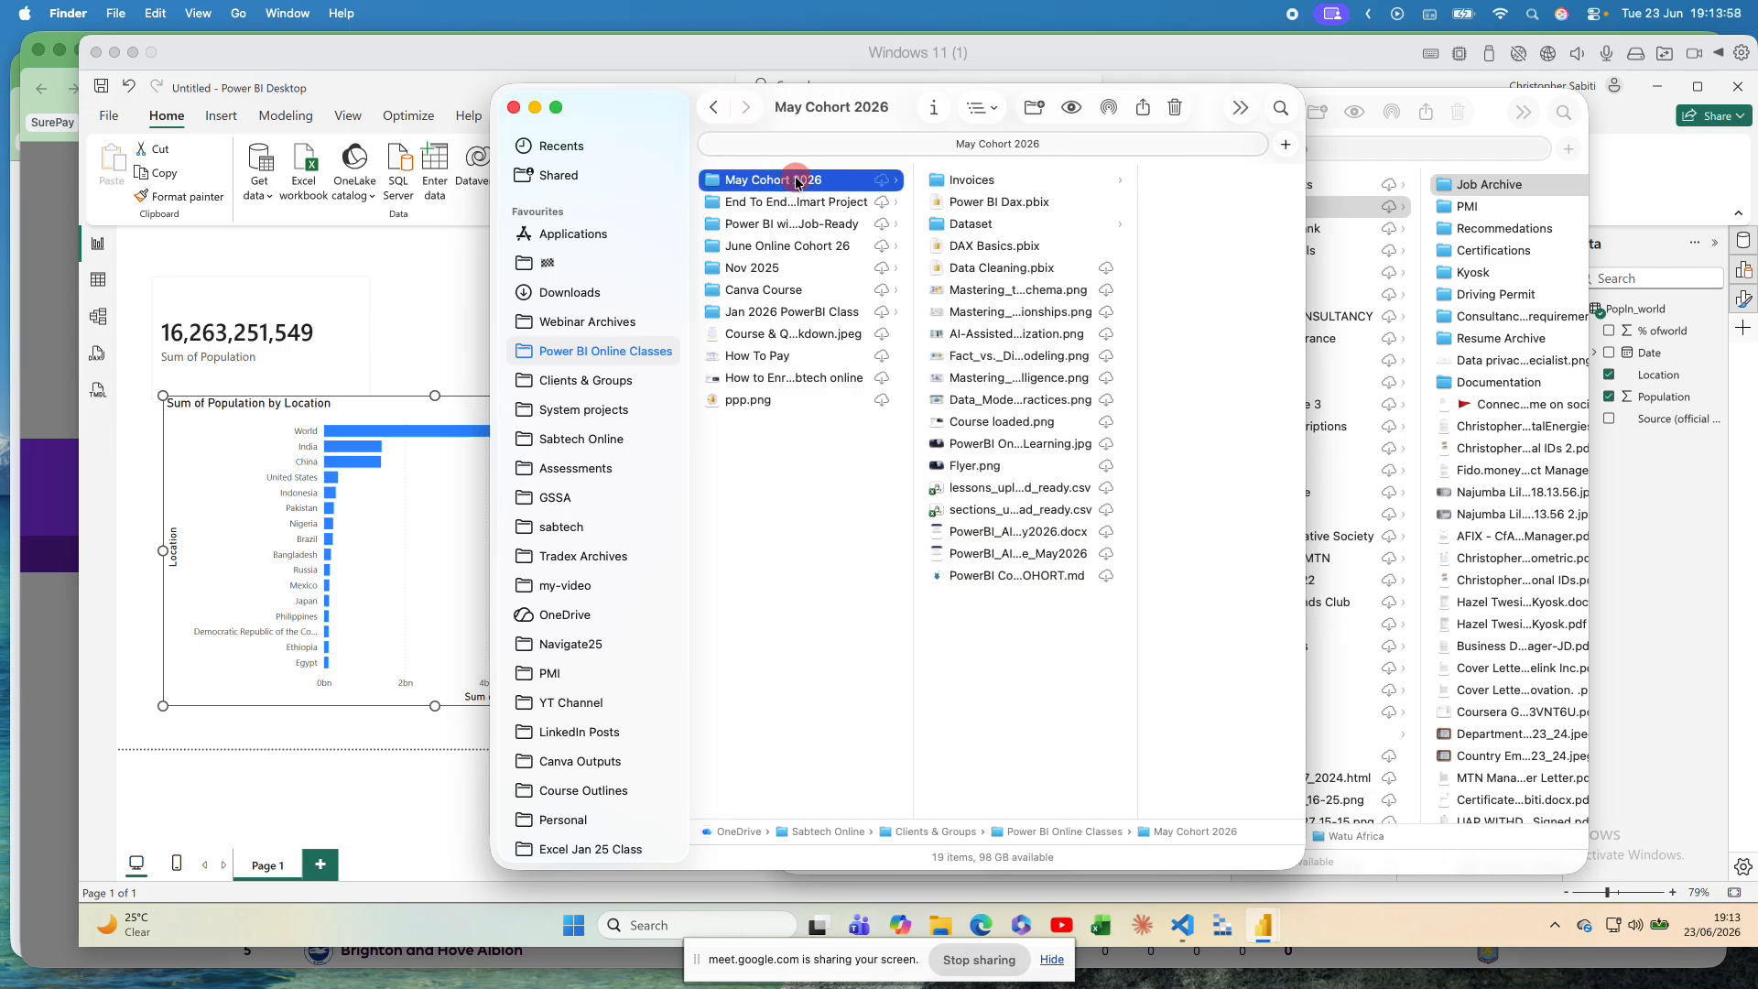
left_click(980, 227)
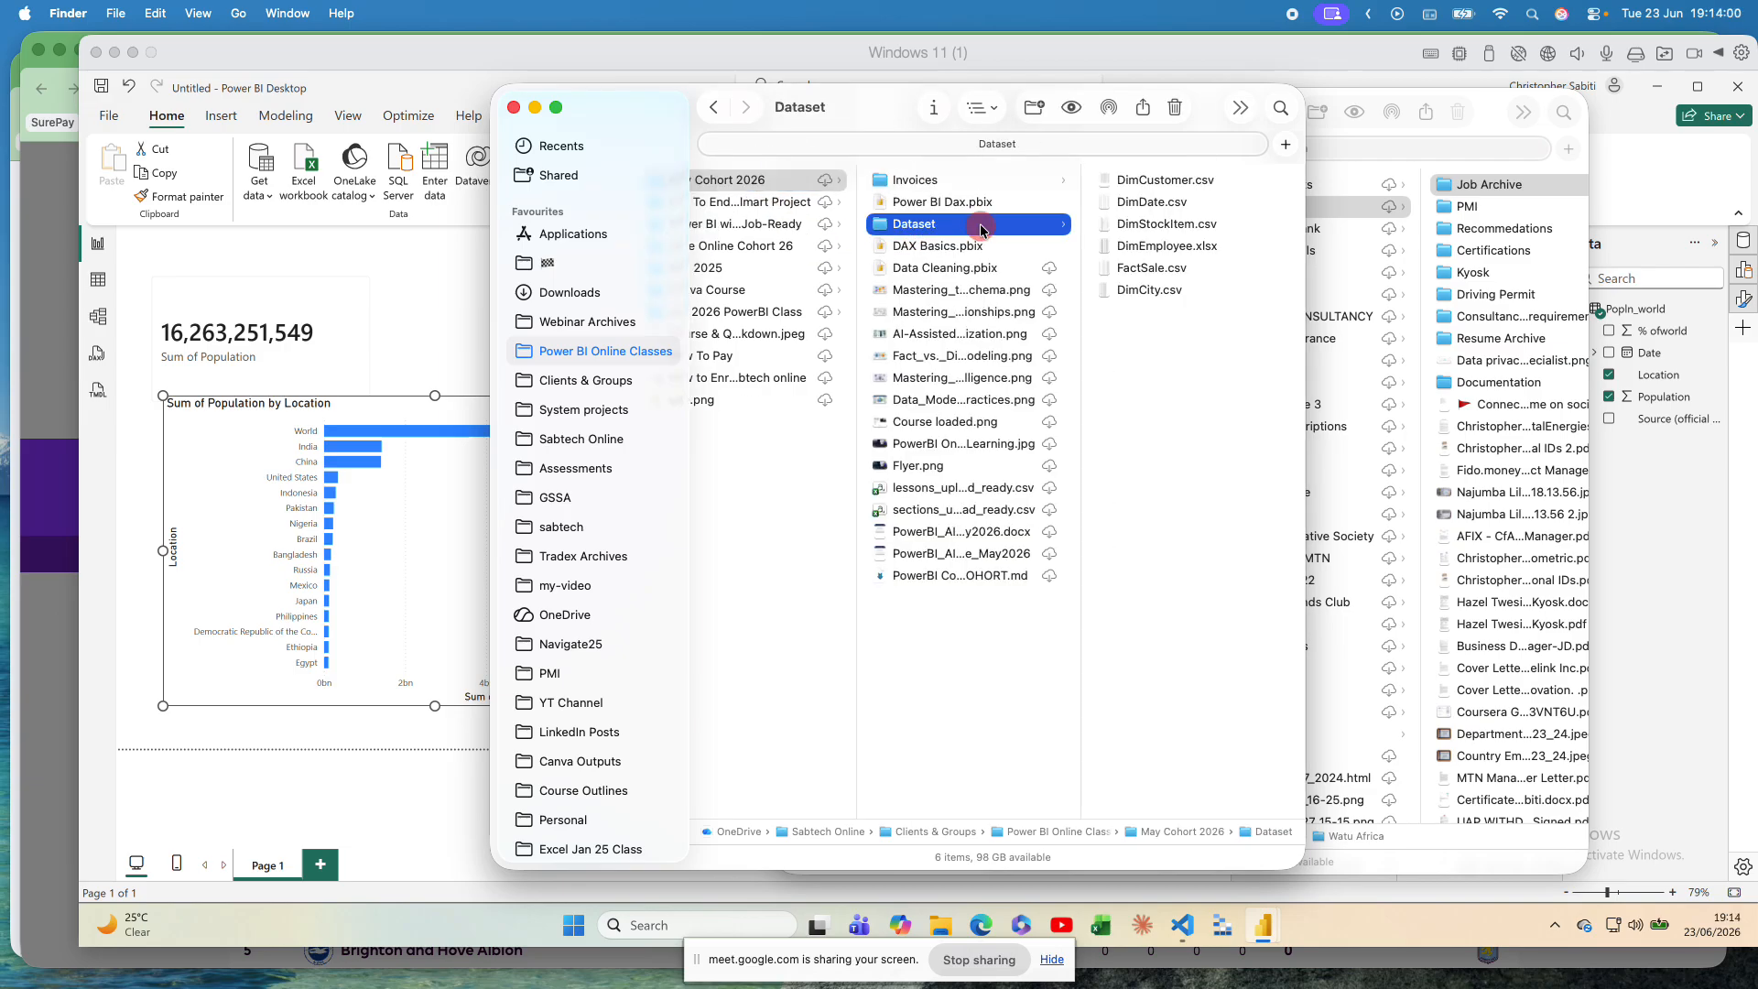
scroll(1076, 314, "left", 2)
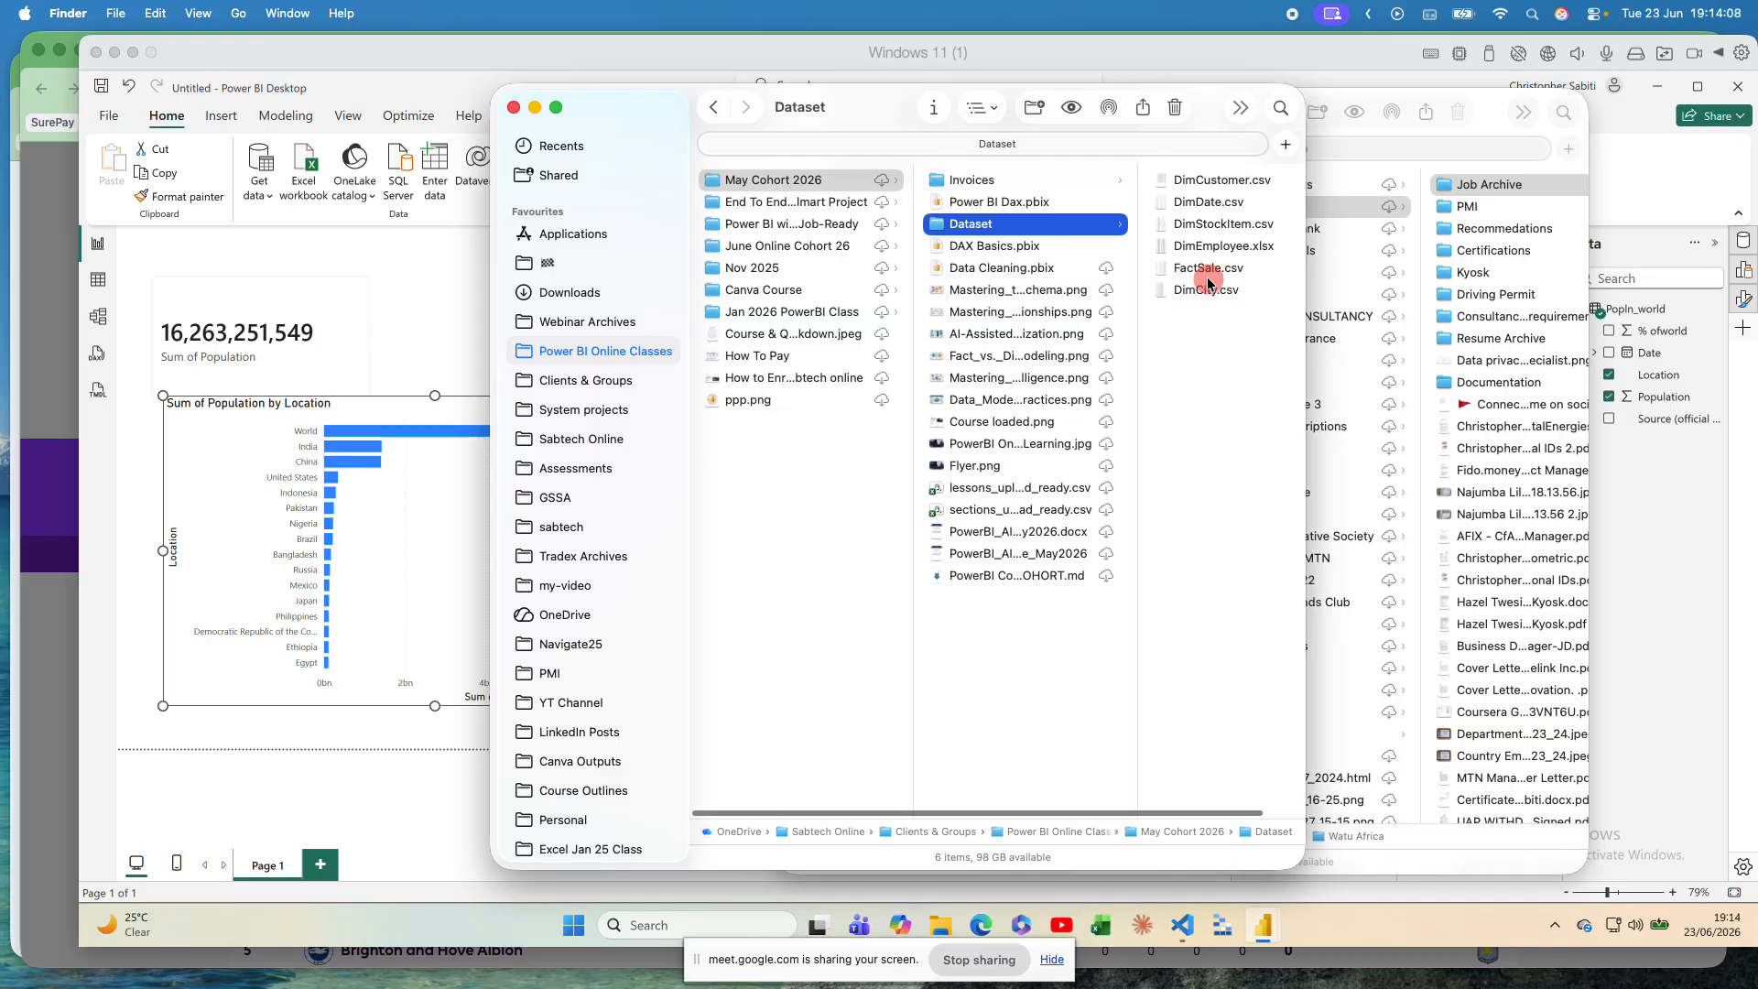
Step: Widen the Finder window and examine the six files in the Dataset folder, selecting them all and clearing the selection
left_click_drag(1304, 288, 1365, 289)
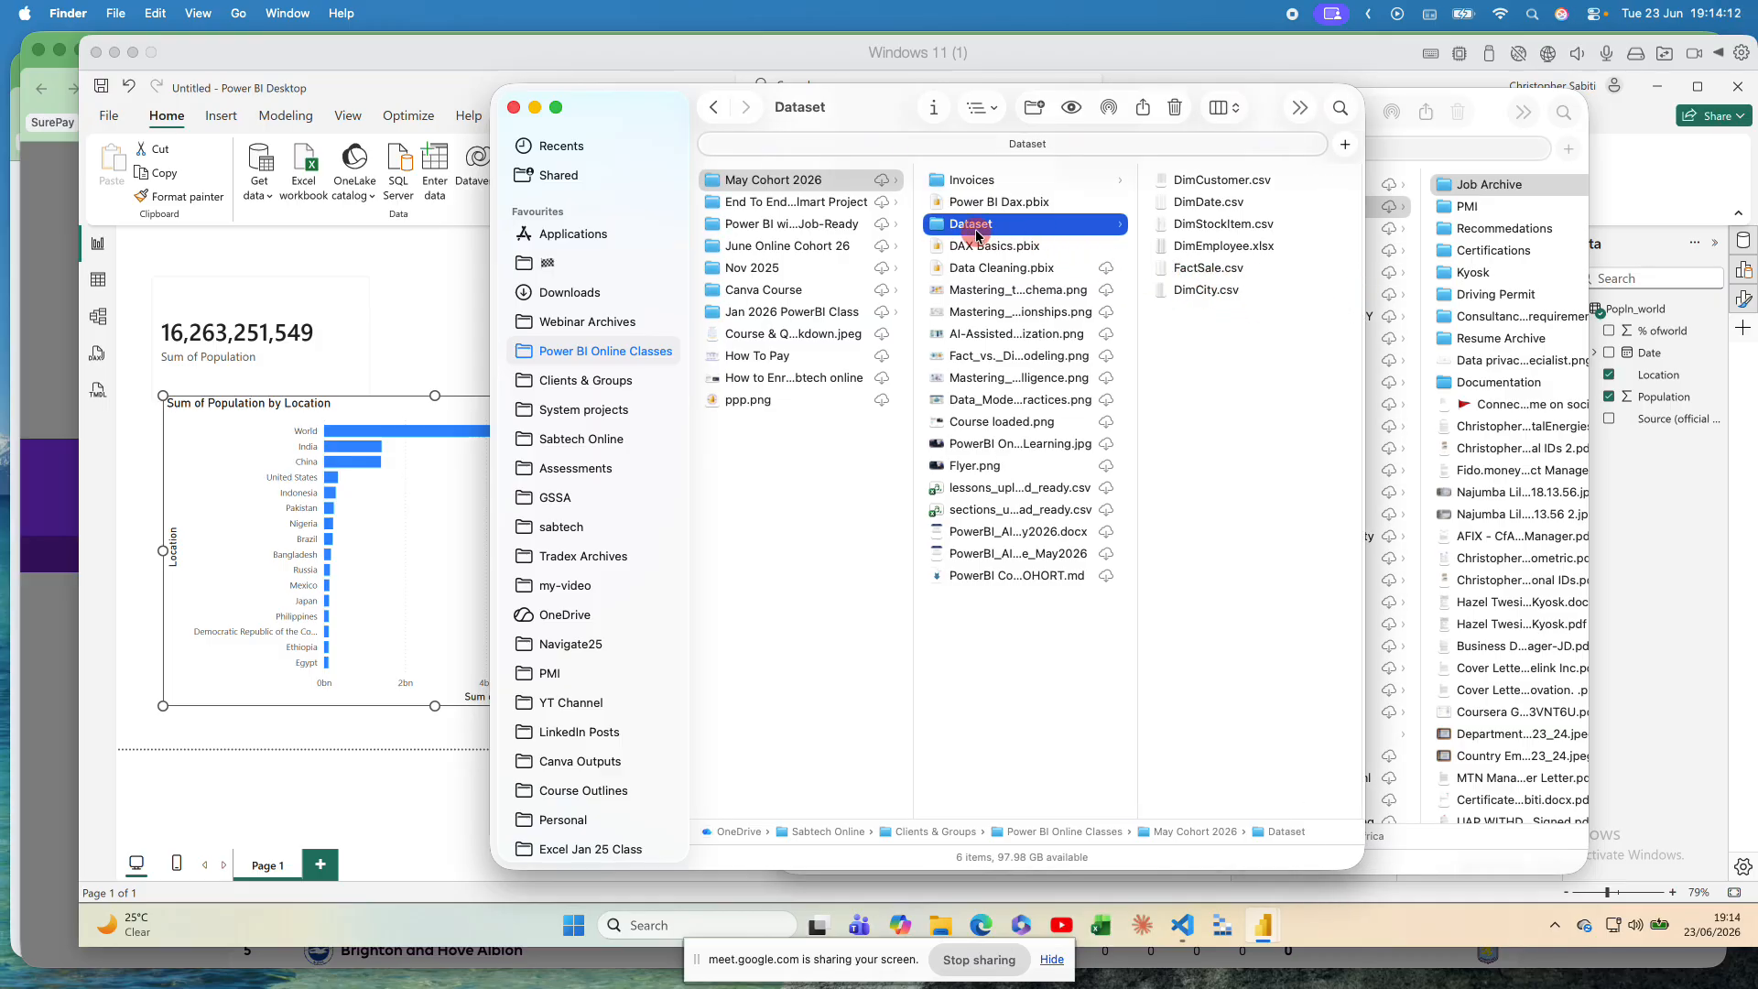
left_click(1189, 320)
left_click_drag(1189, 319, 1217, 168)
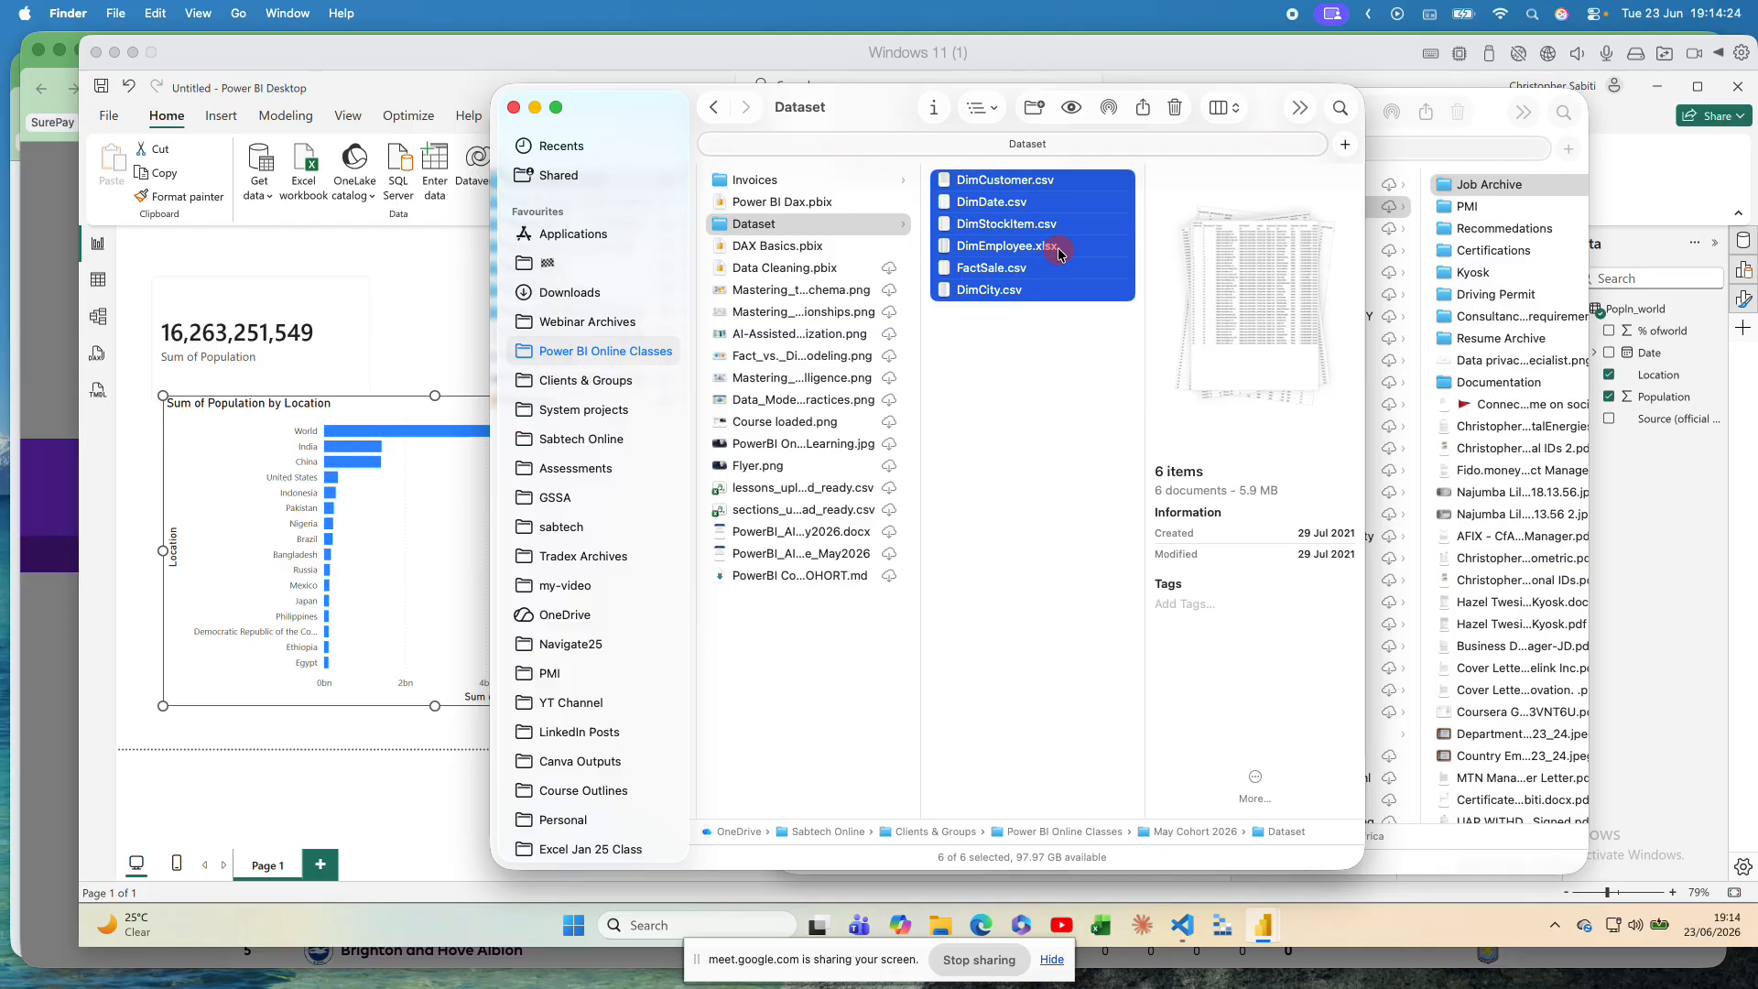
left_click(1006, 394)
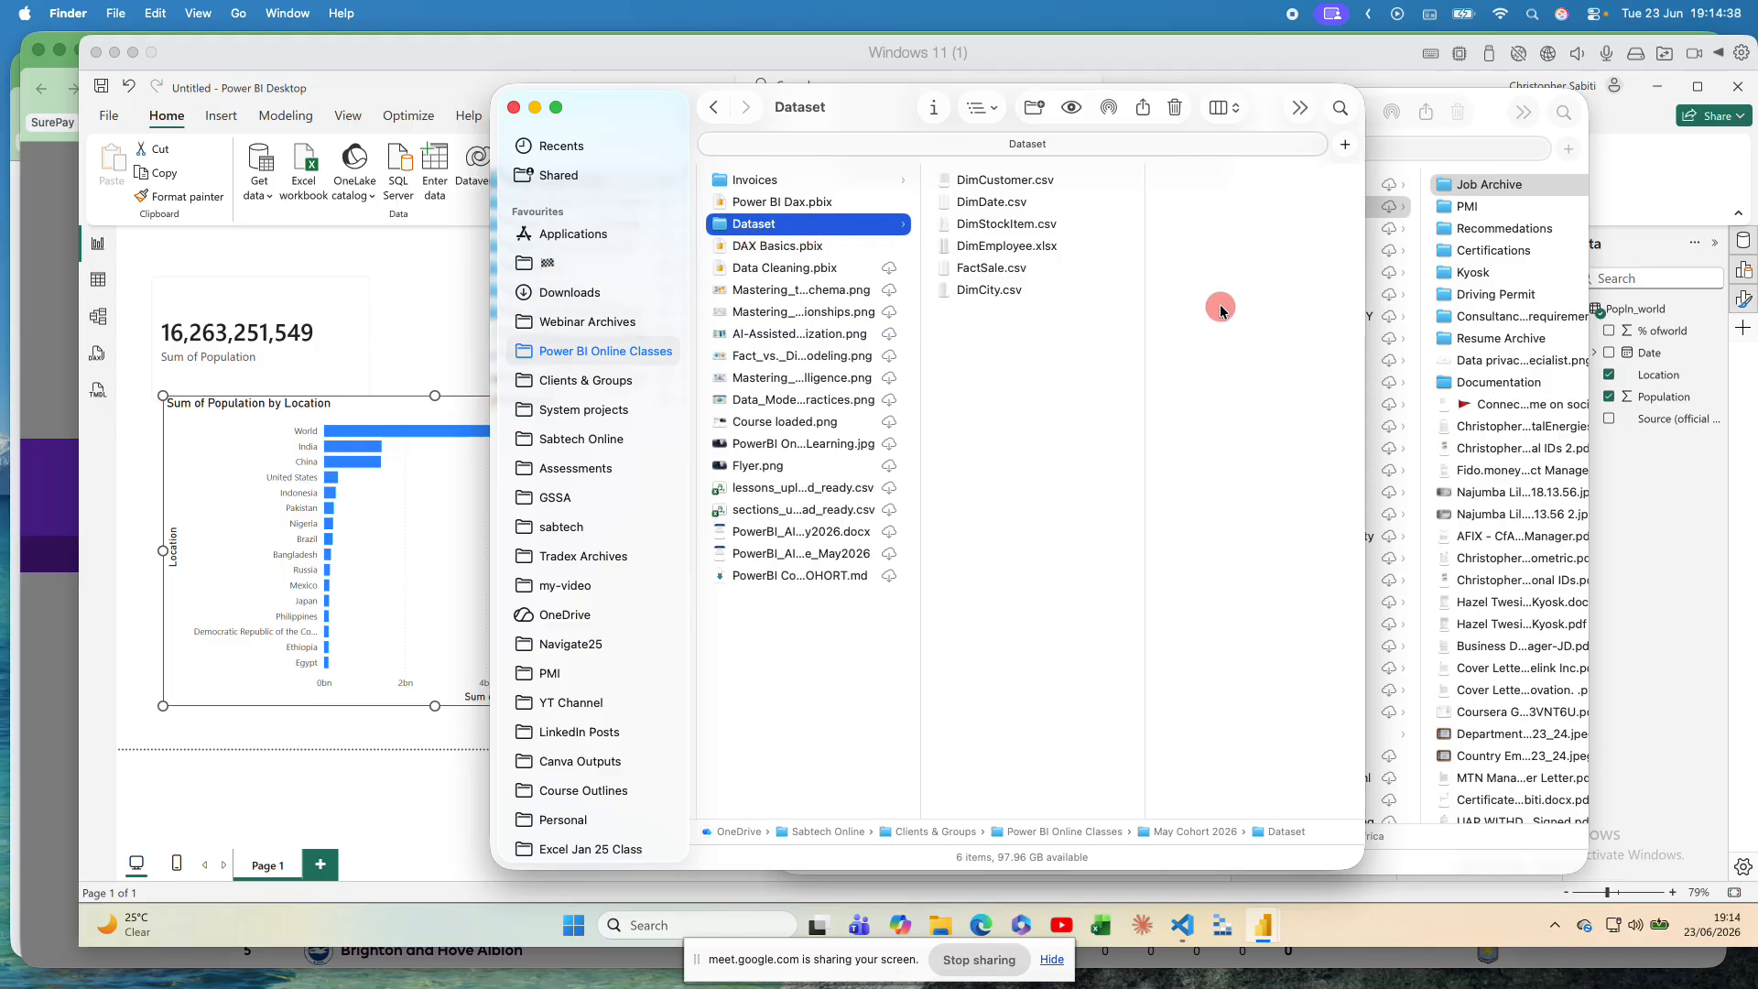
Step: Switch back to Power BI Desktop and add a new blank report page
left_click(428, 288)
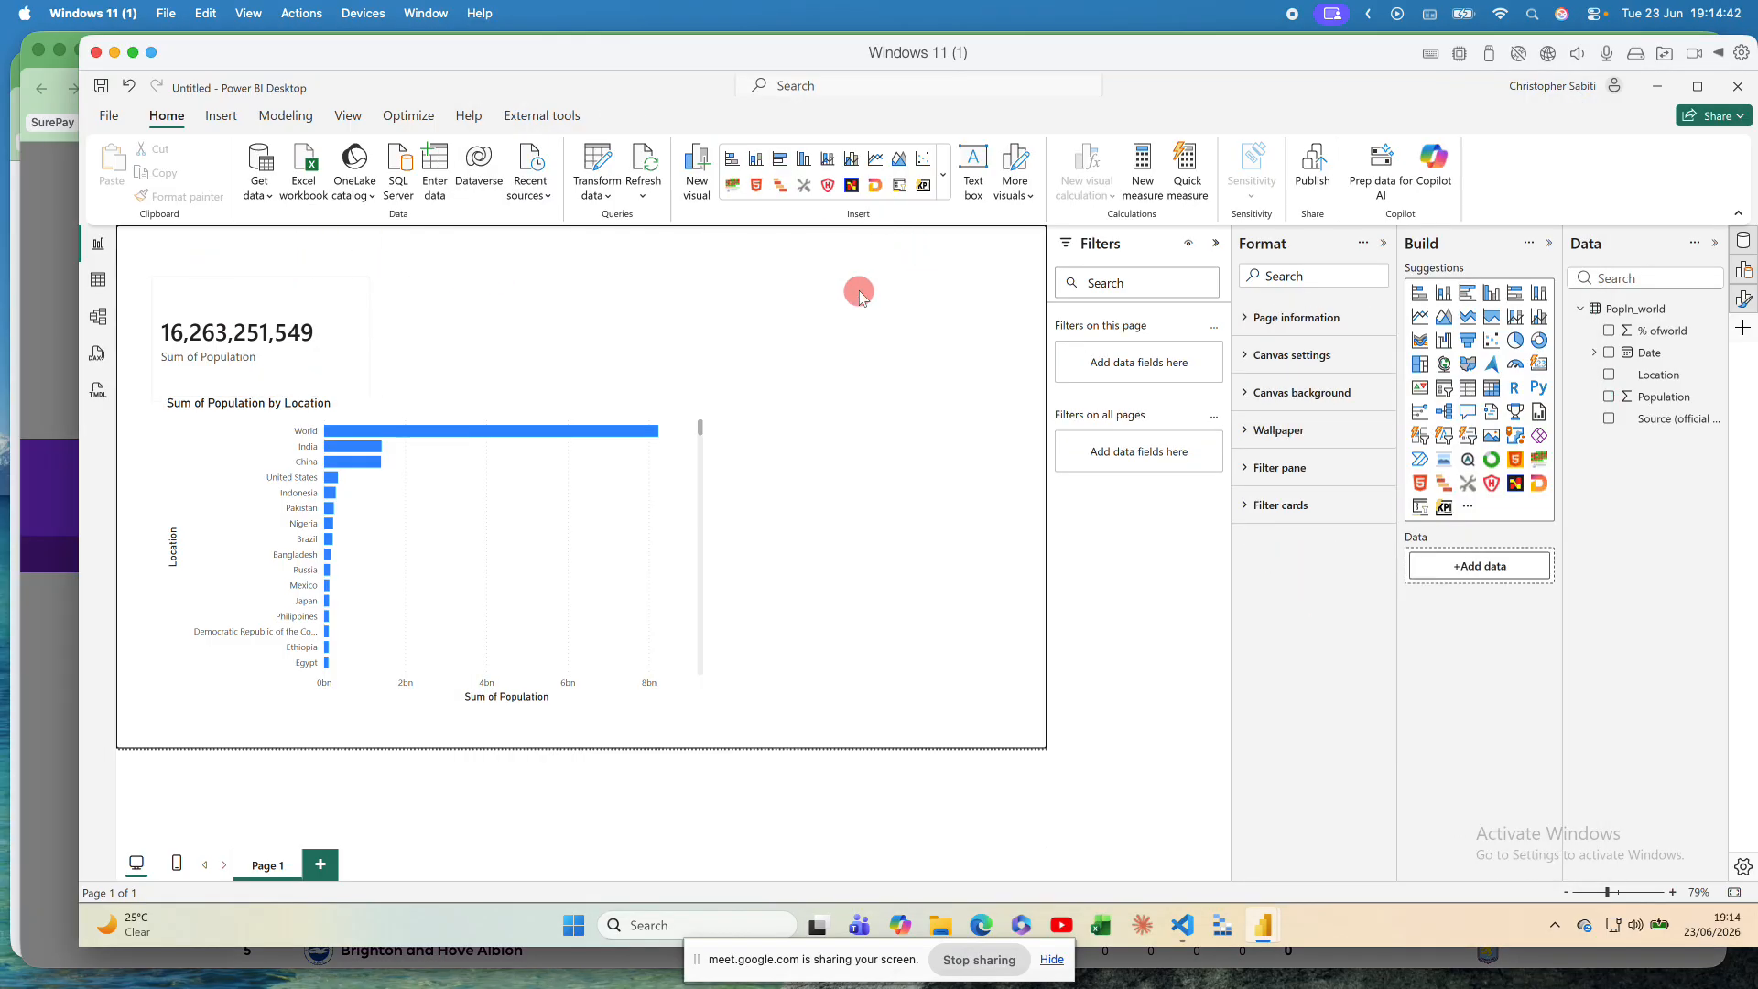
left_click(320, 864)
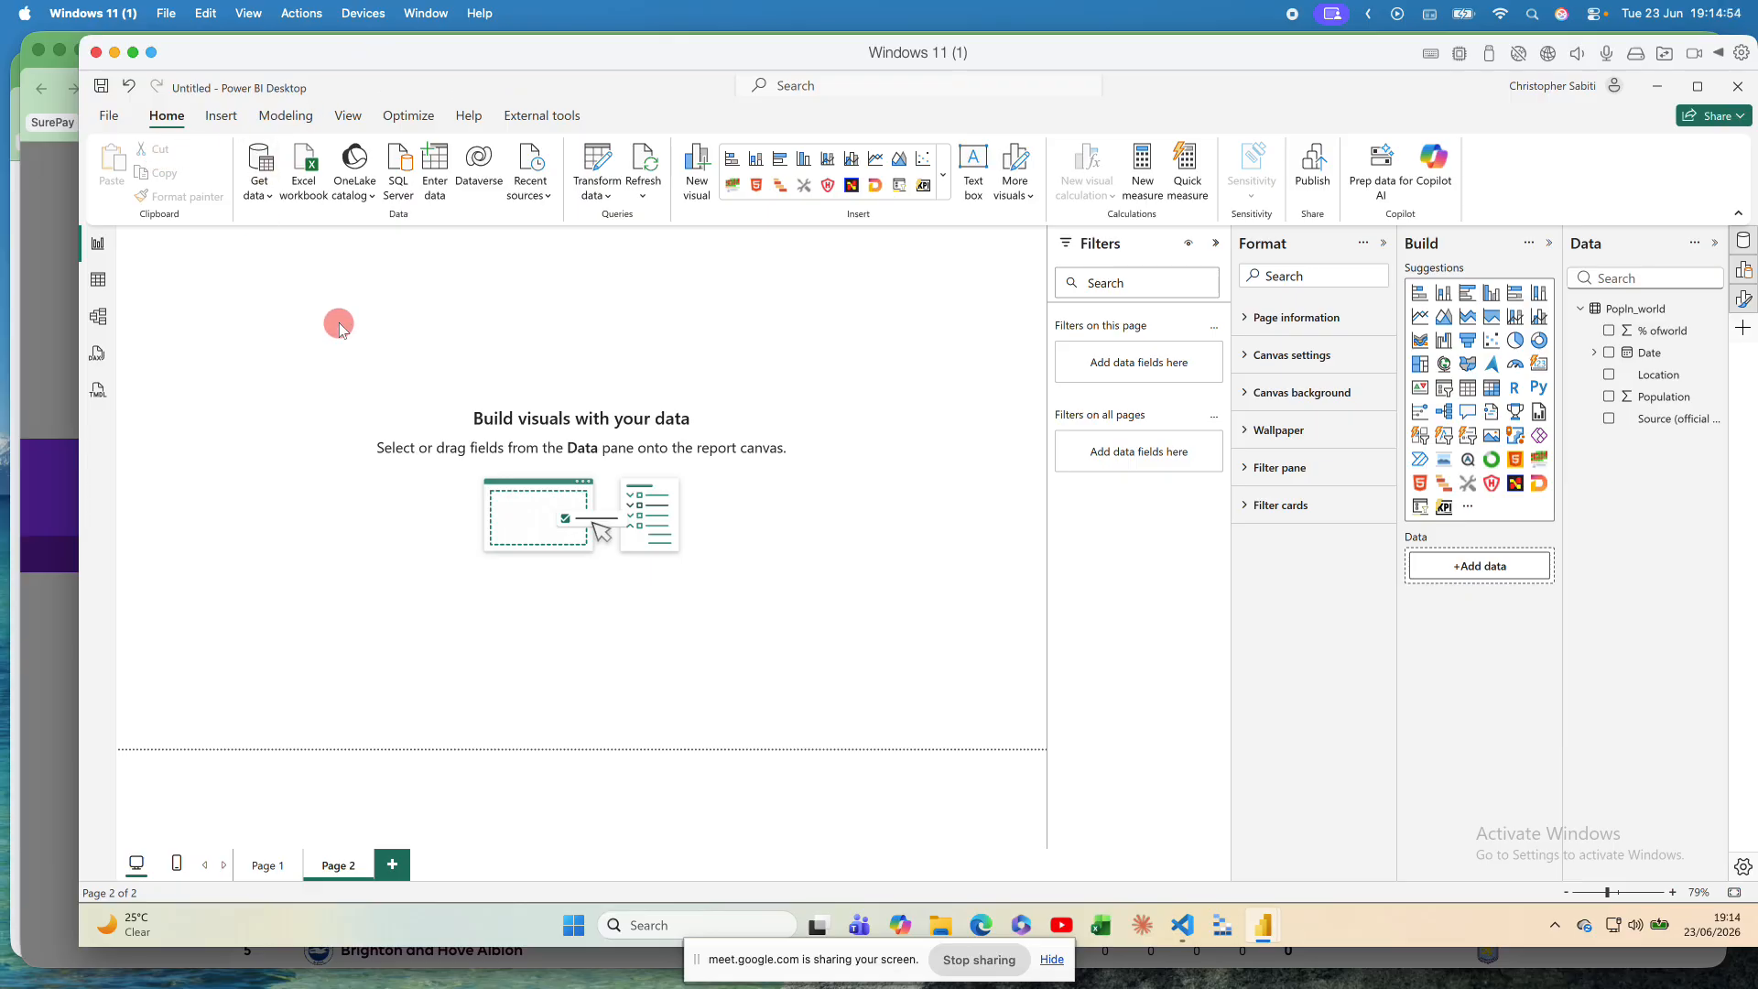
left_click(380, 337)
Step: Save the report on this device as Transformation in the June Online Cohort 26 folder under Power BI Online Classes
left_click(111, 121)
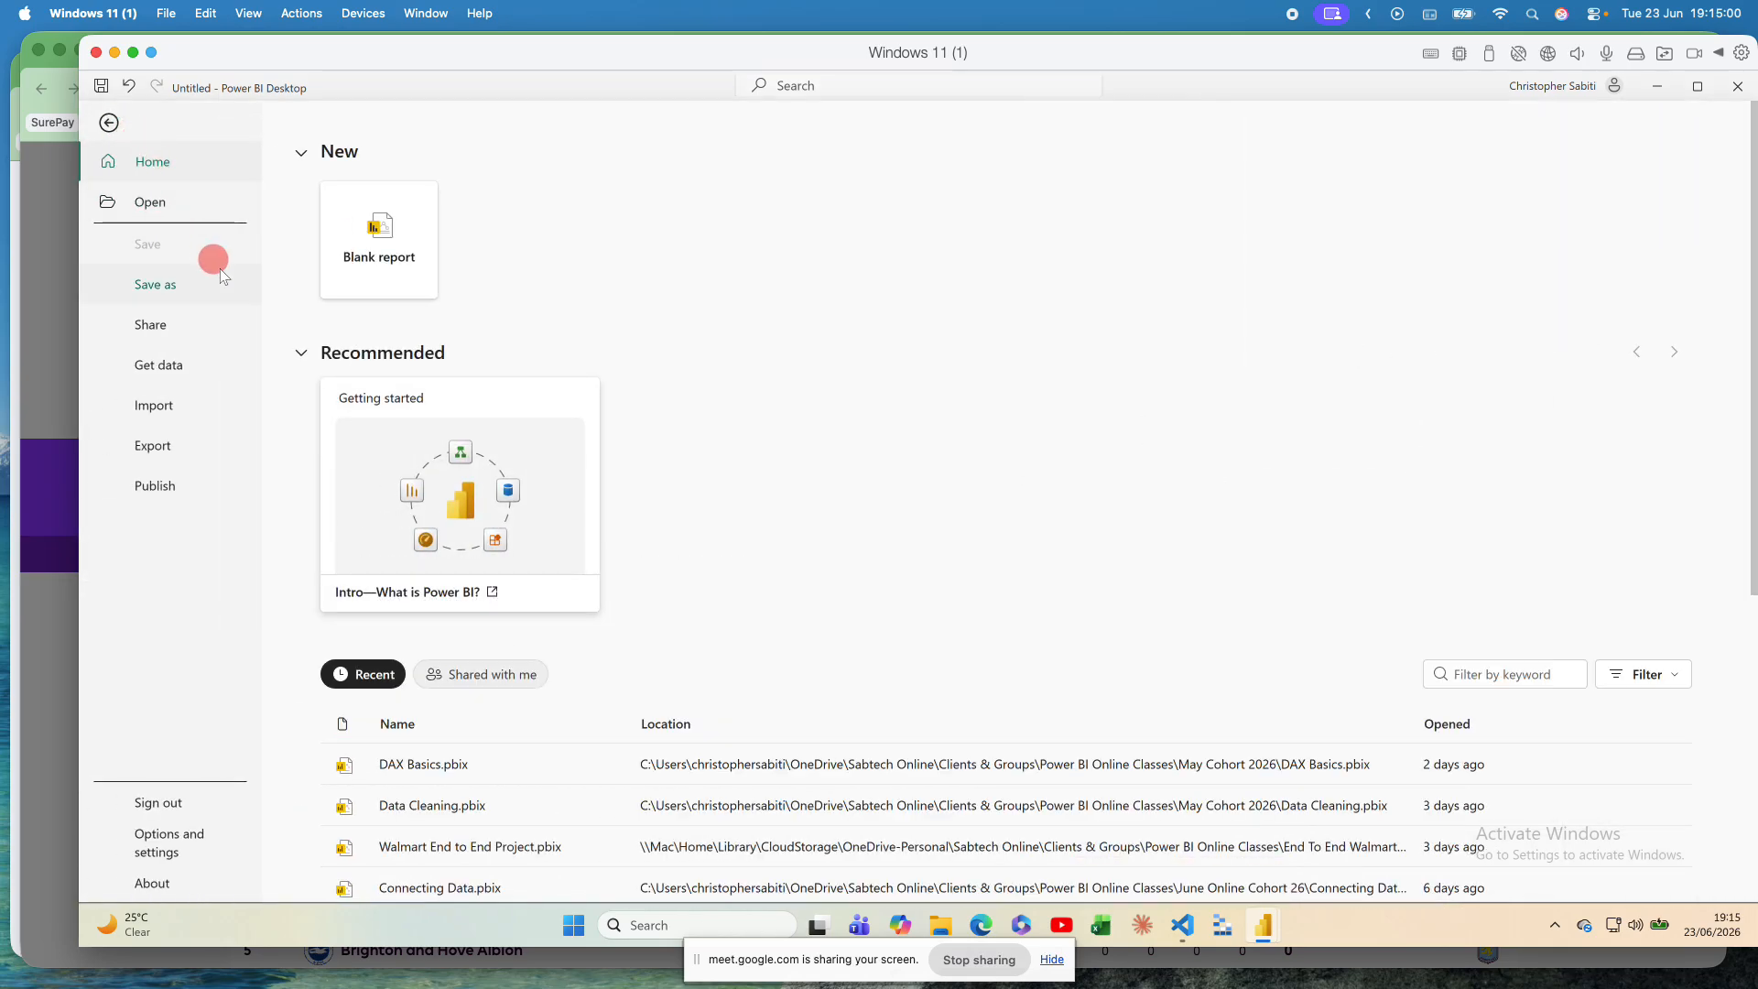
left_click(168, 289)
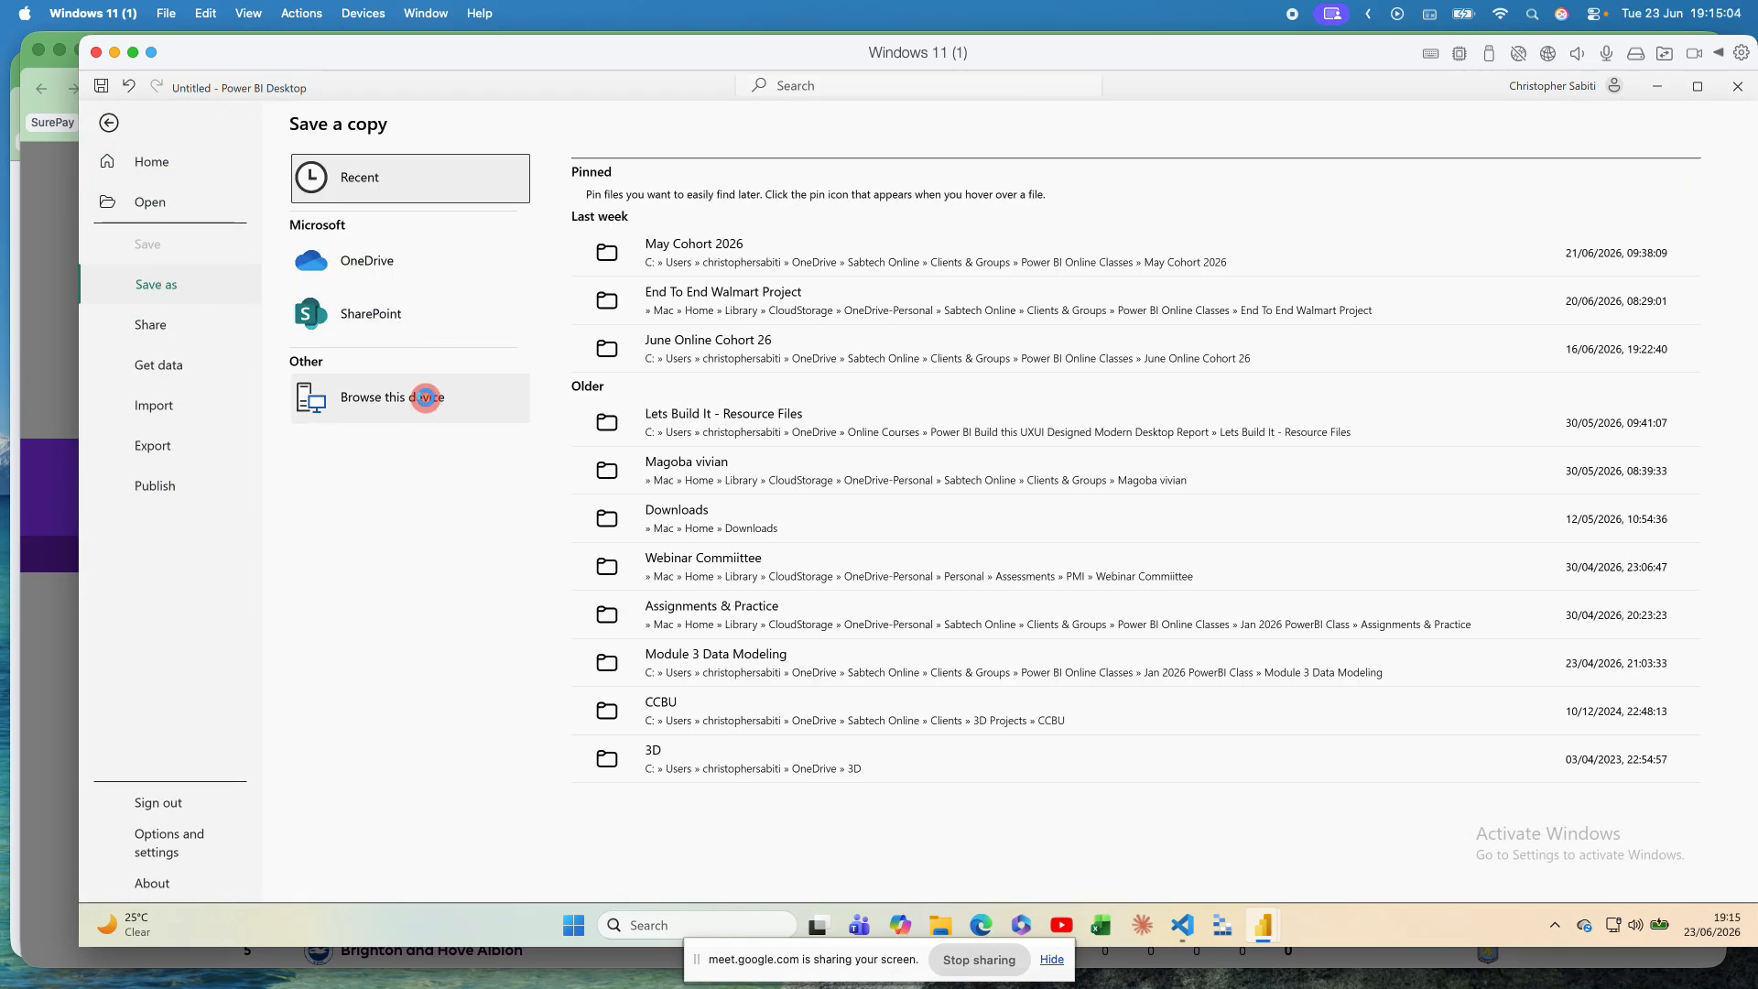
left_click(426, 399)
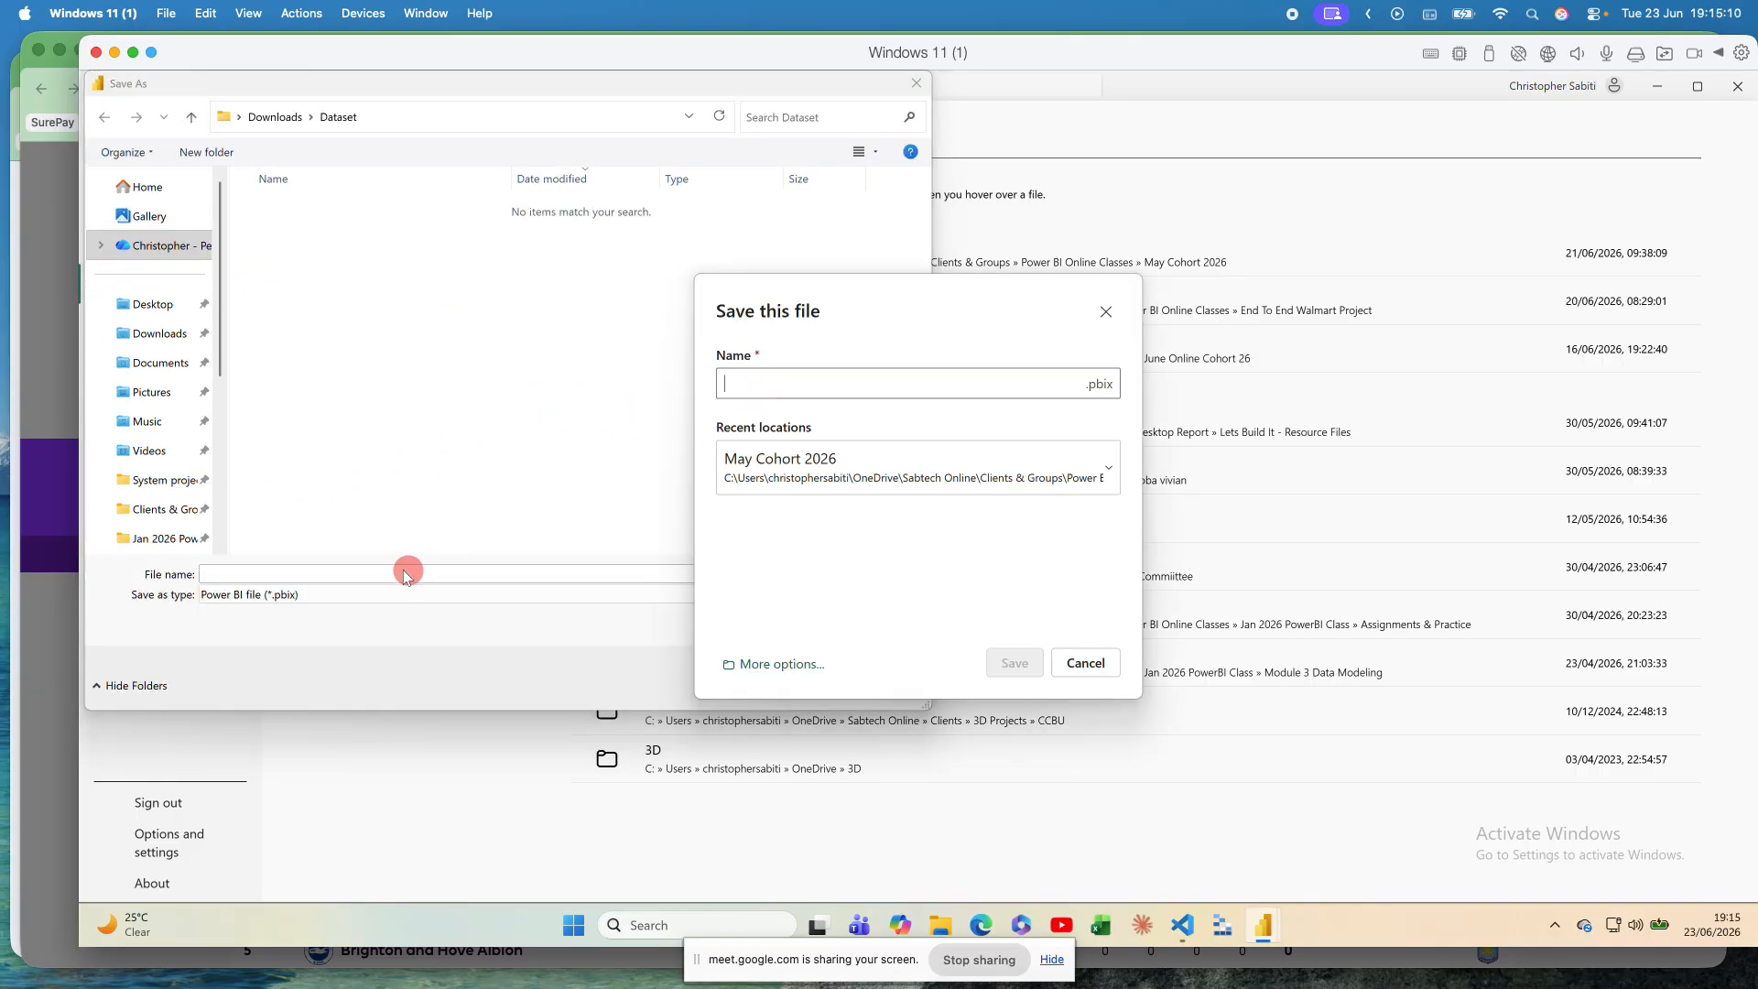
left_click(1108, 311)
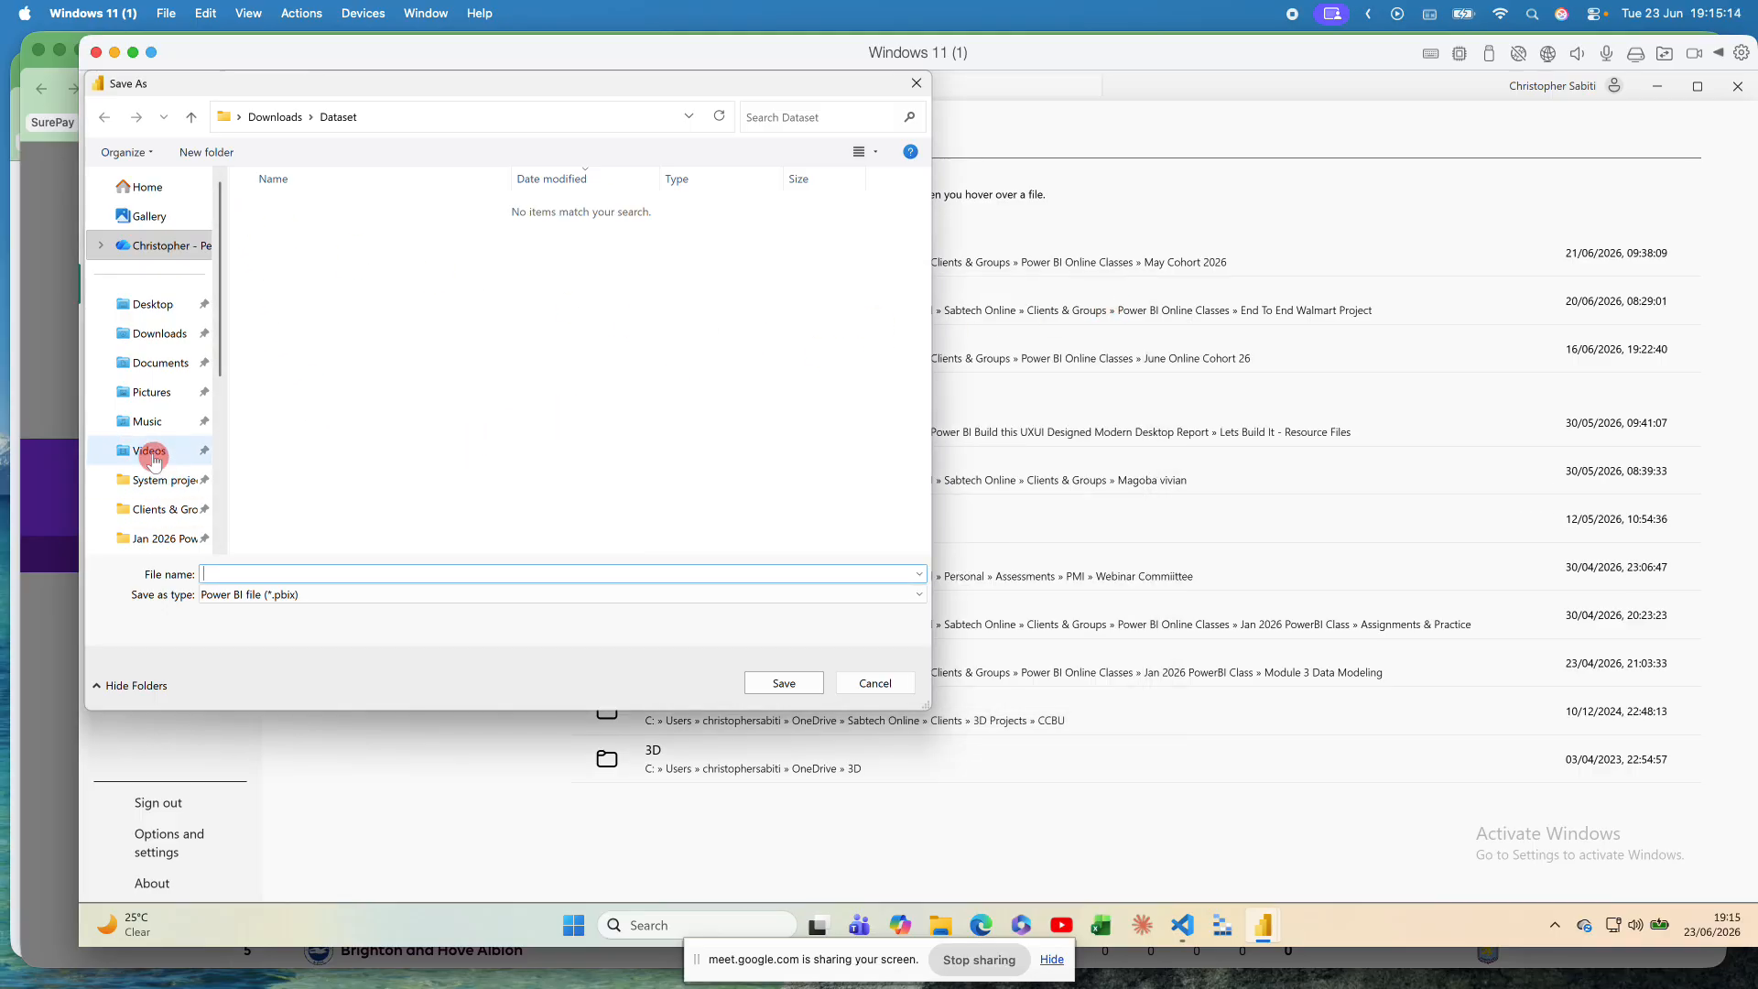
left_click(165, 537)
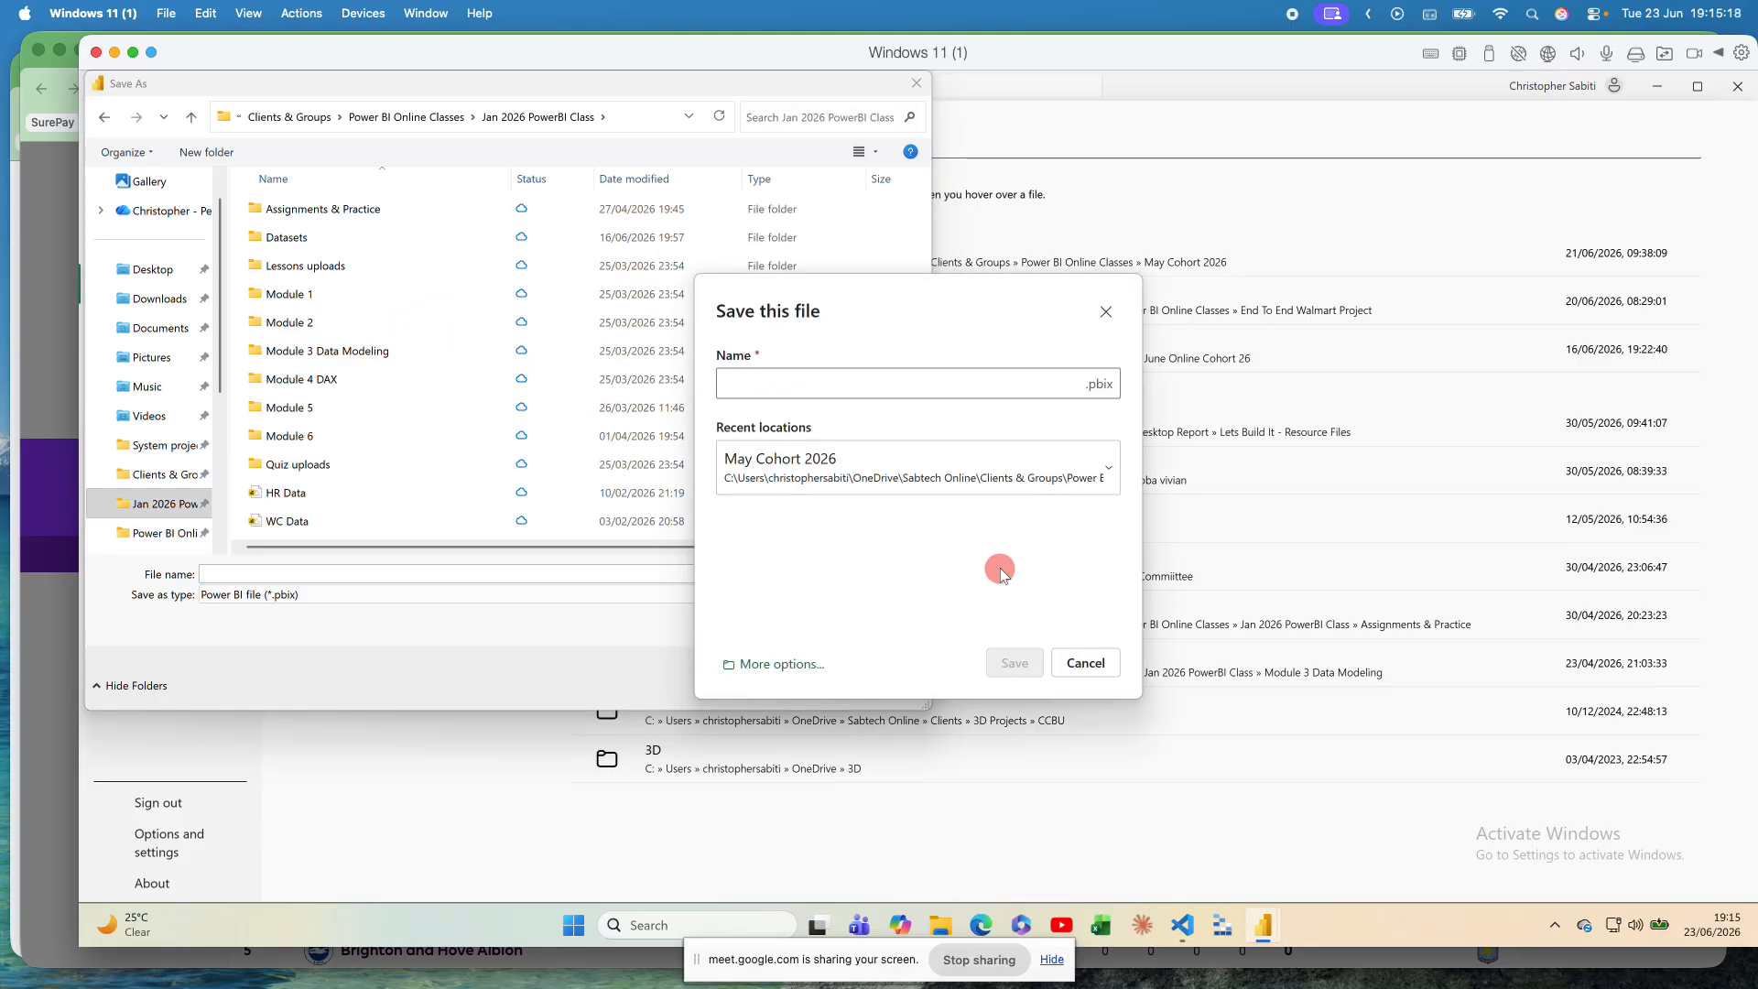
left_click(1078, 661)
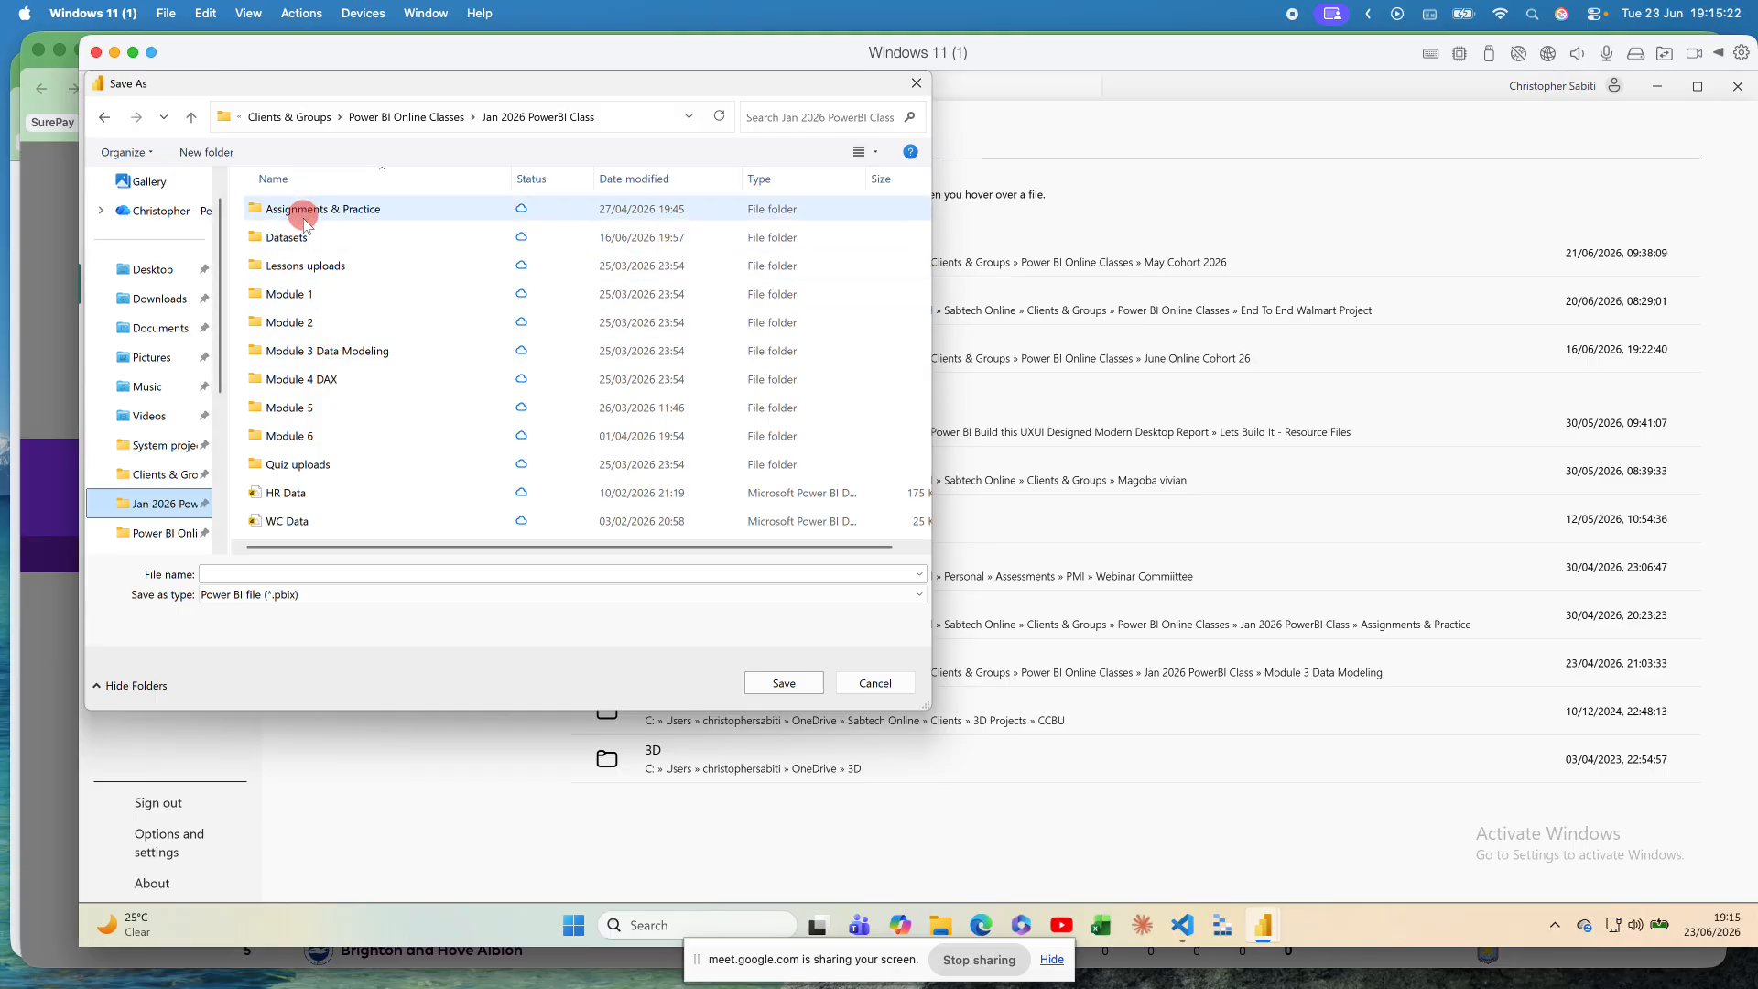
left_click(429, 117)
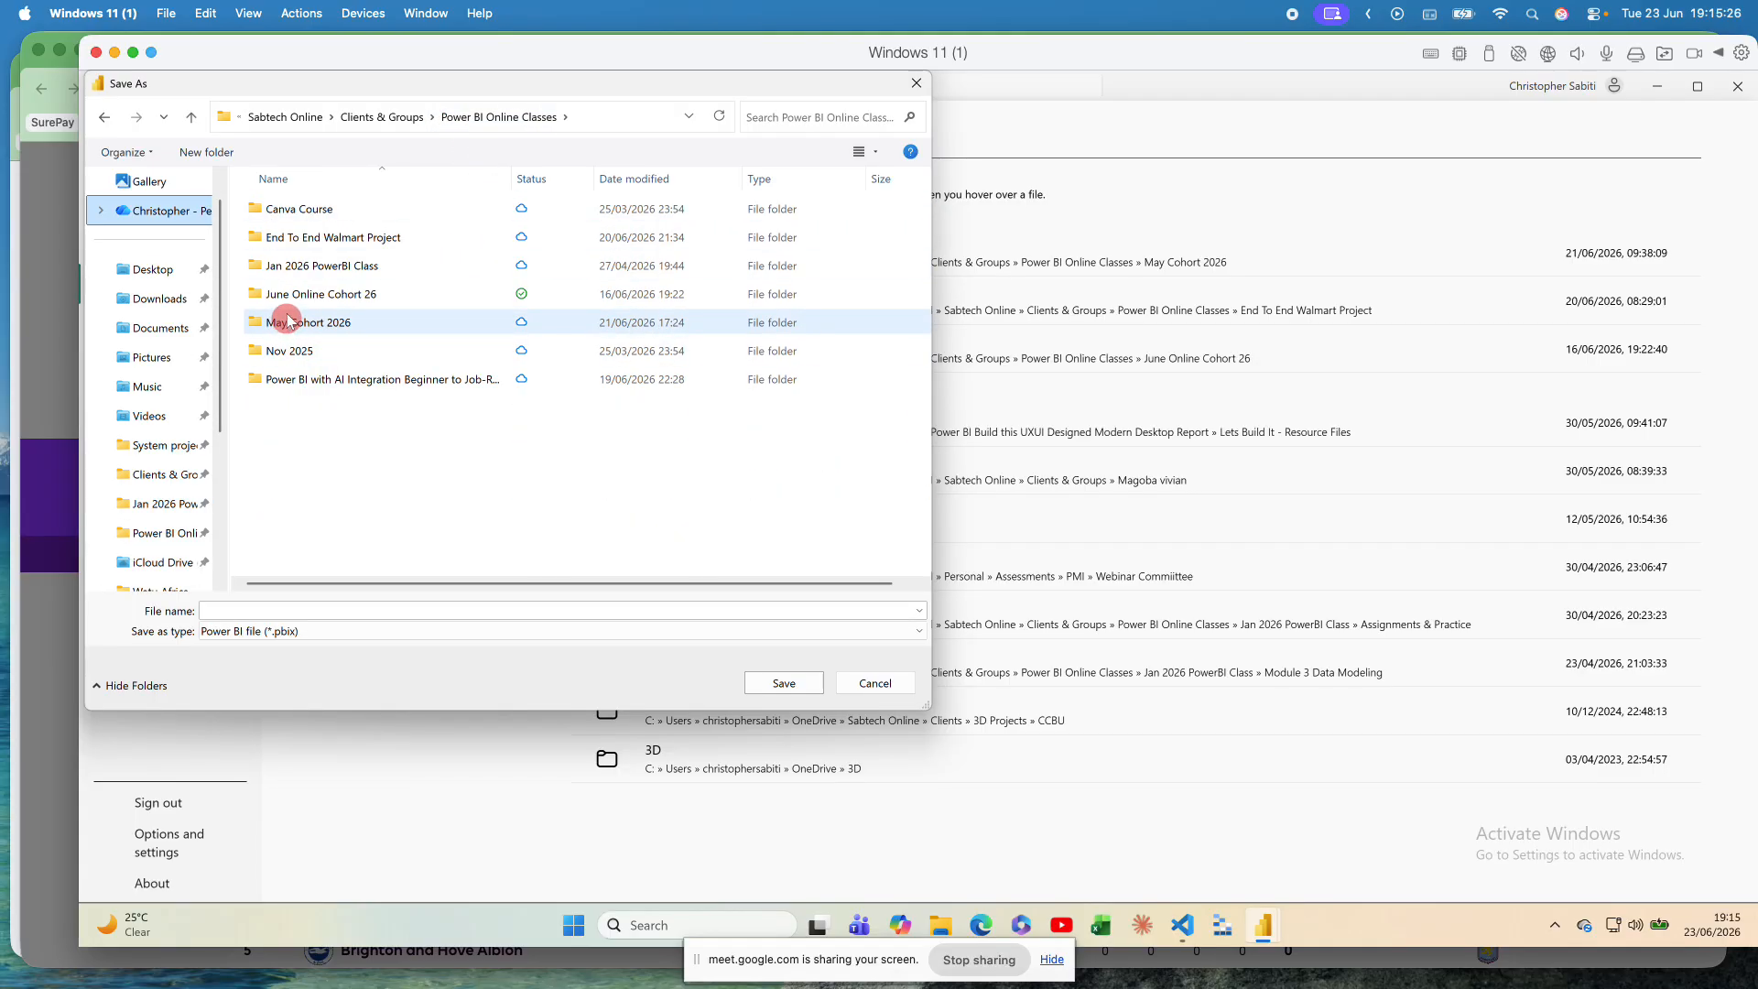
left_click(312, 297)
double_click(312, 297)
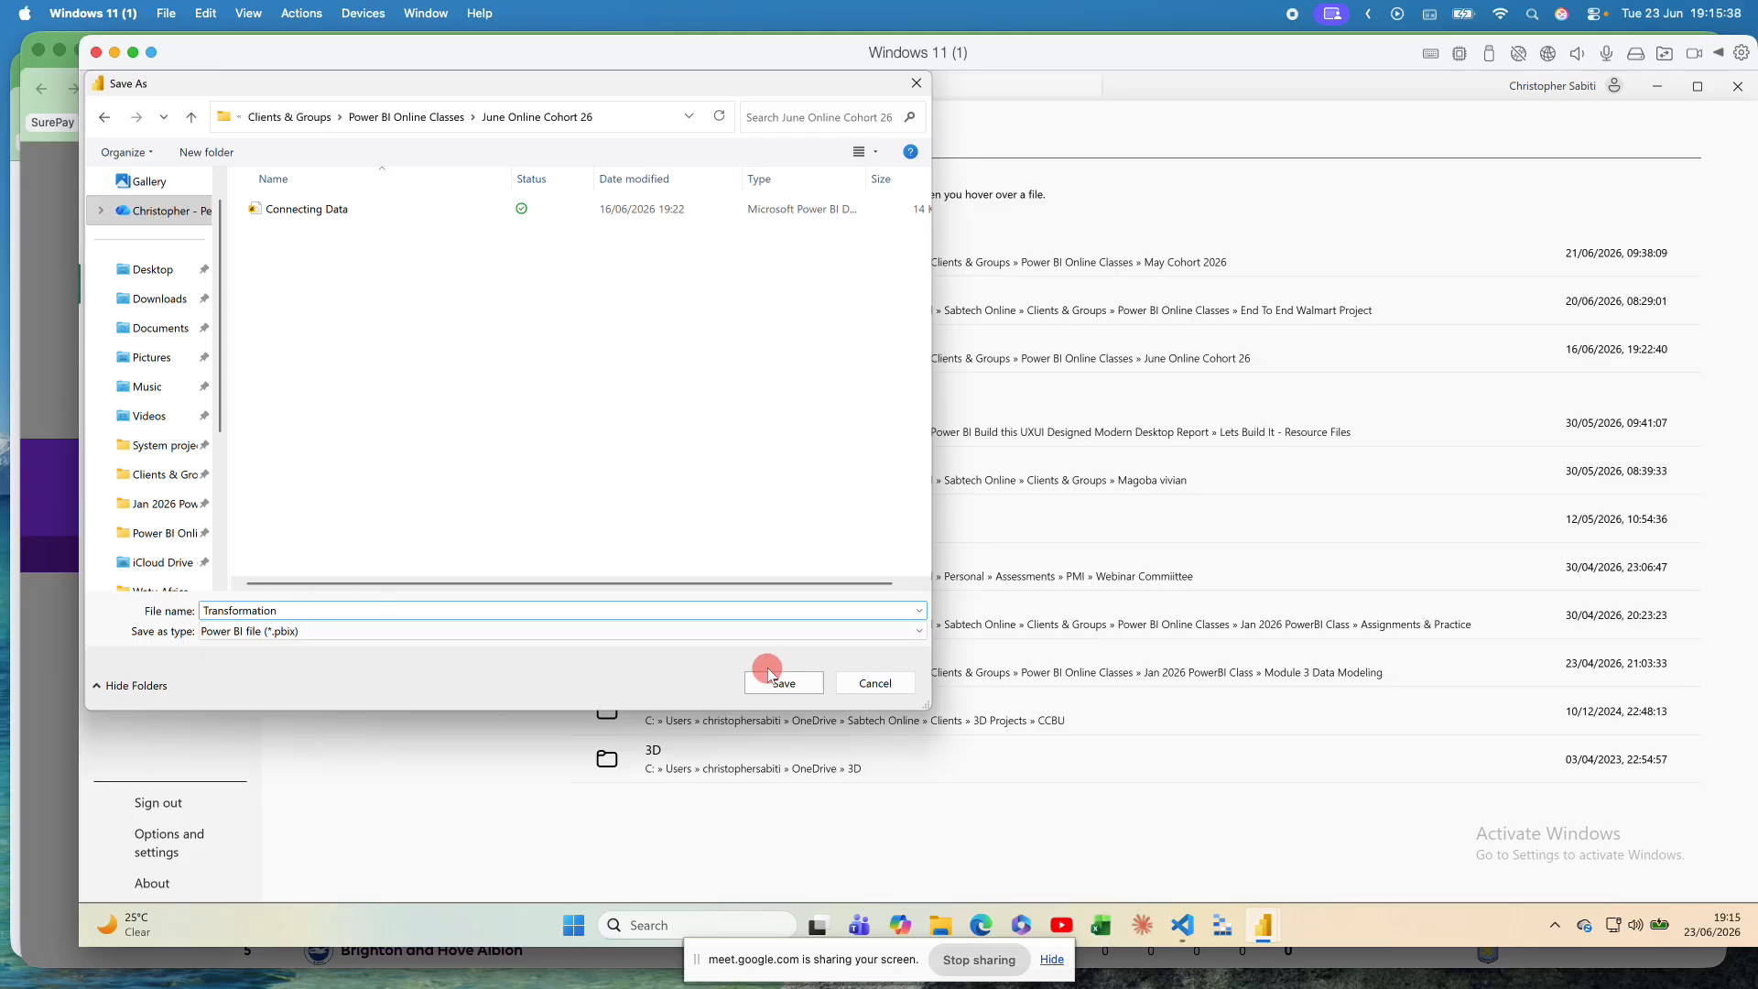
left_click(798, 684)
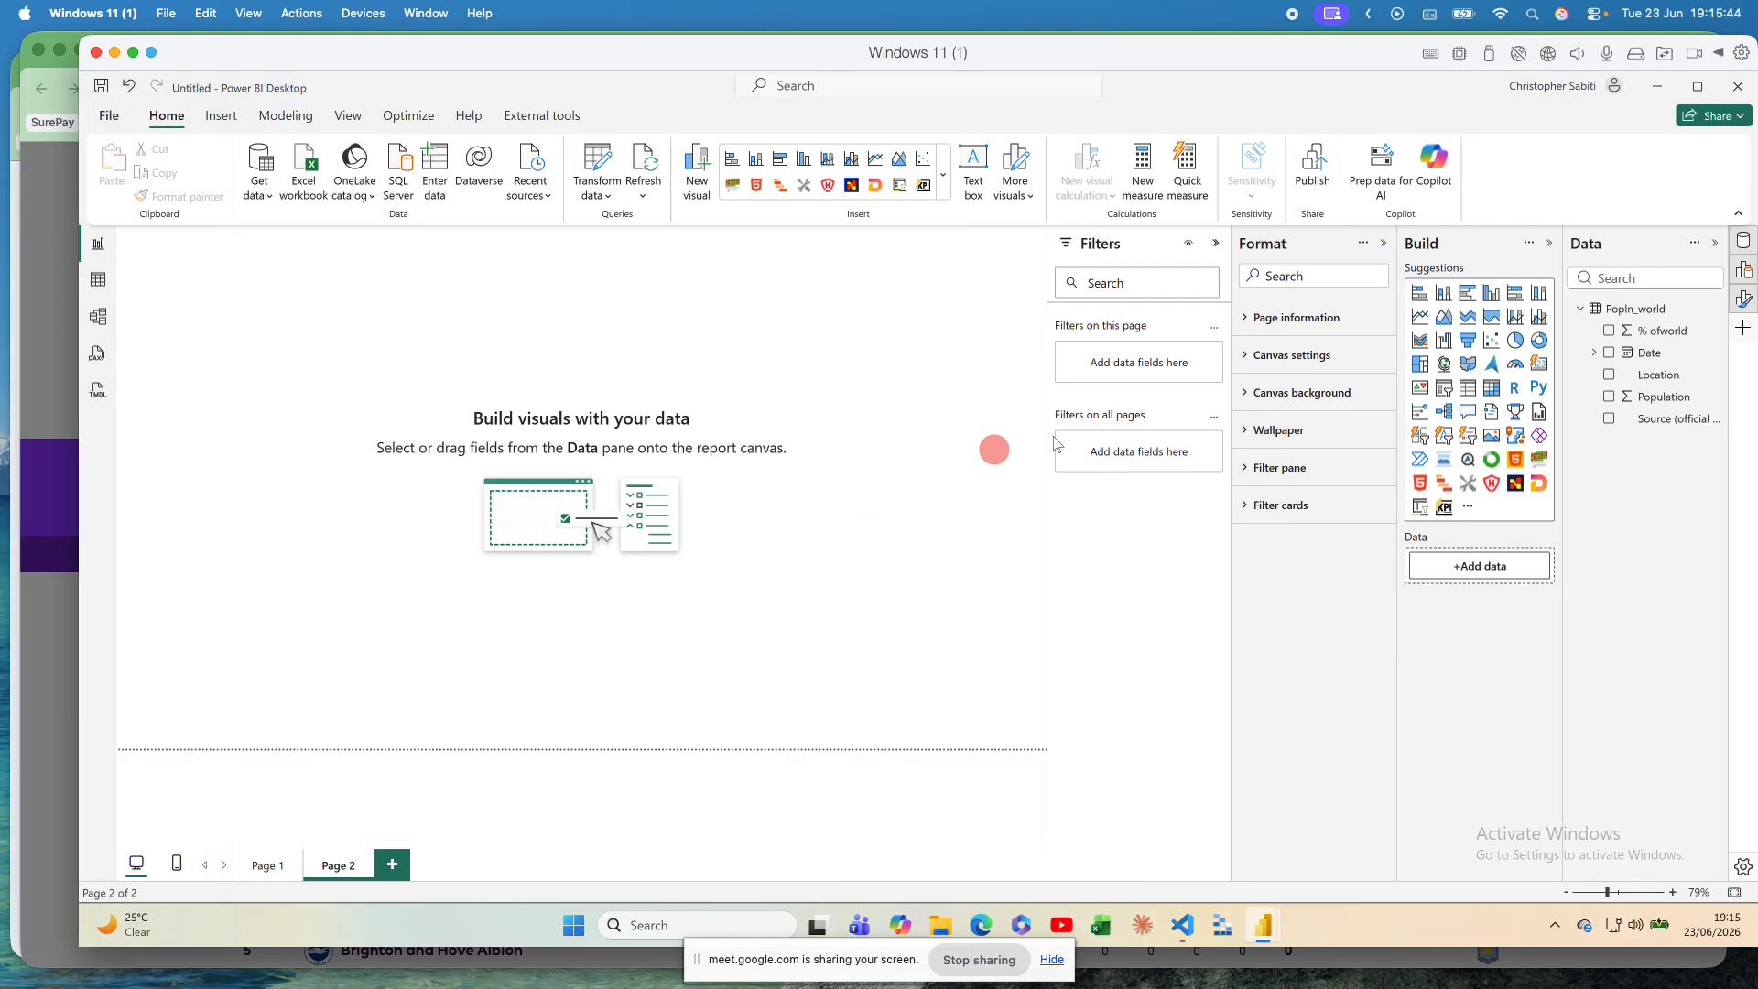
Step: Collapse the Filters pane and review the list of common data sources without choosing one
left_click(1215, 243)
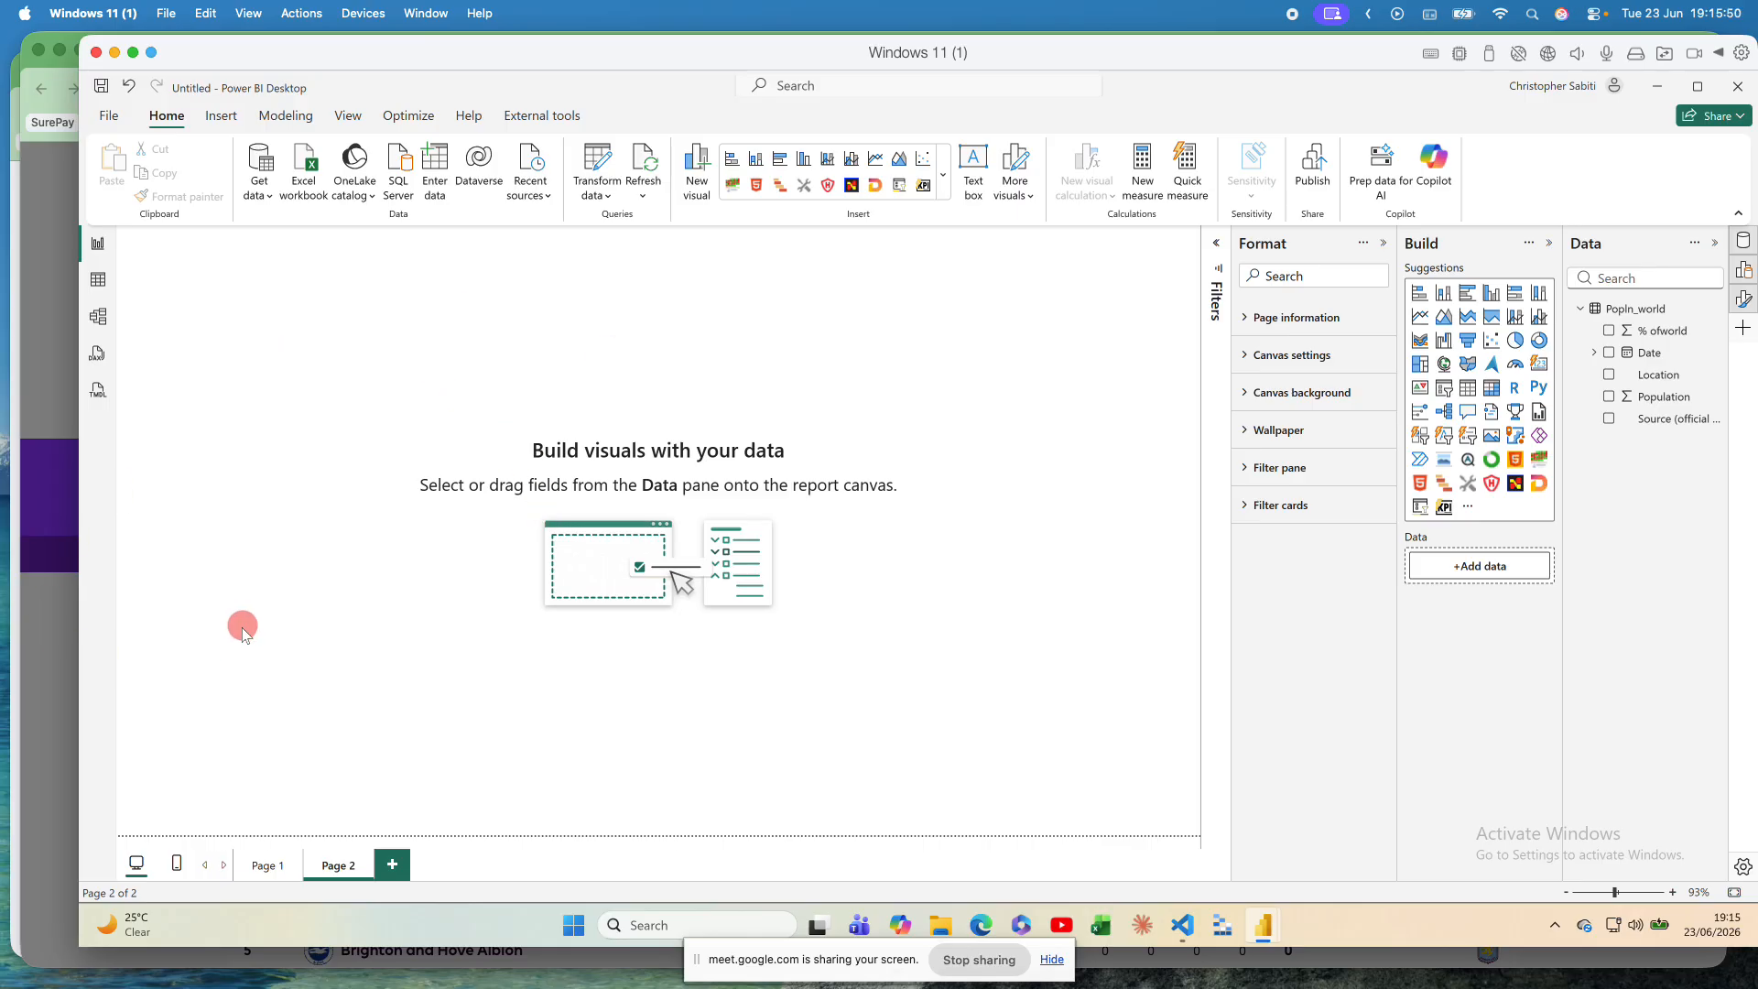
left_click(262, 194)
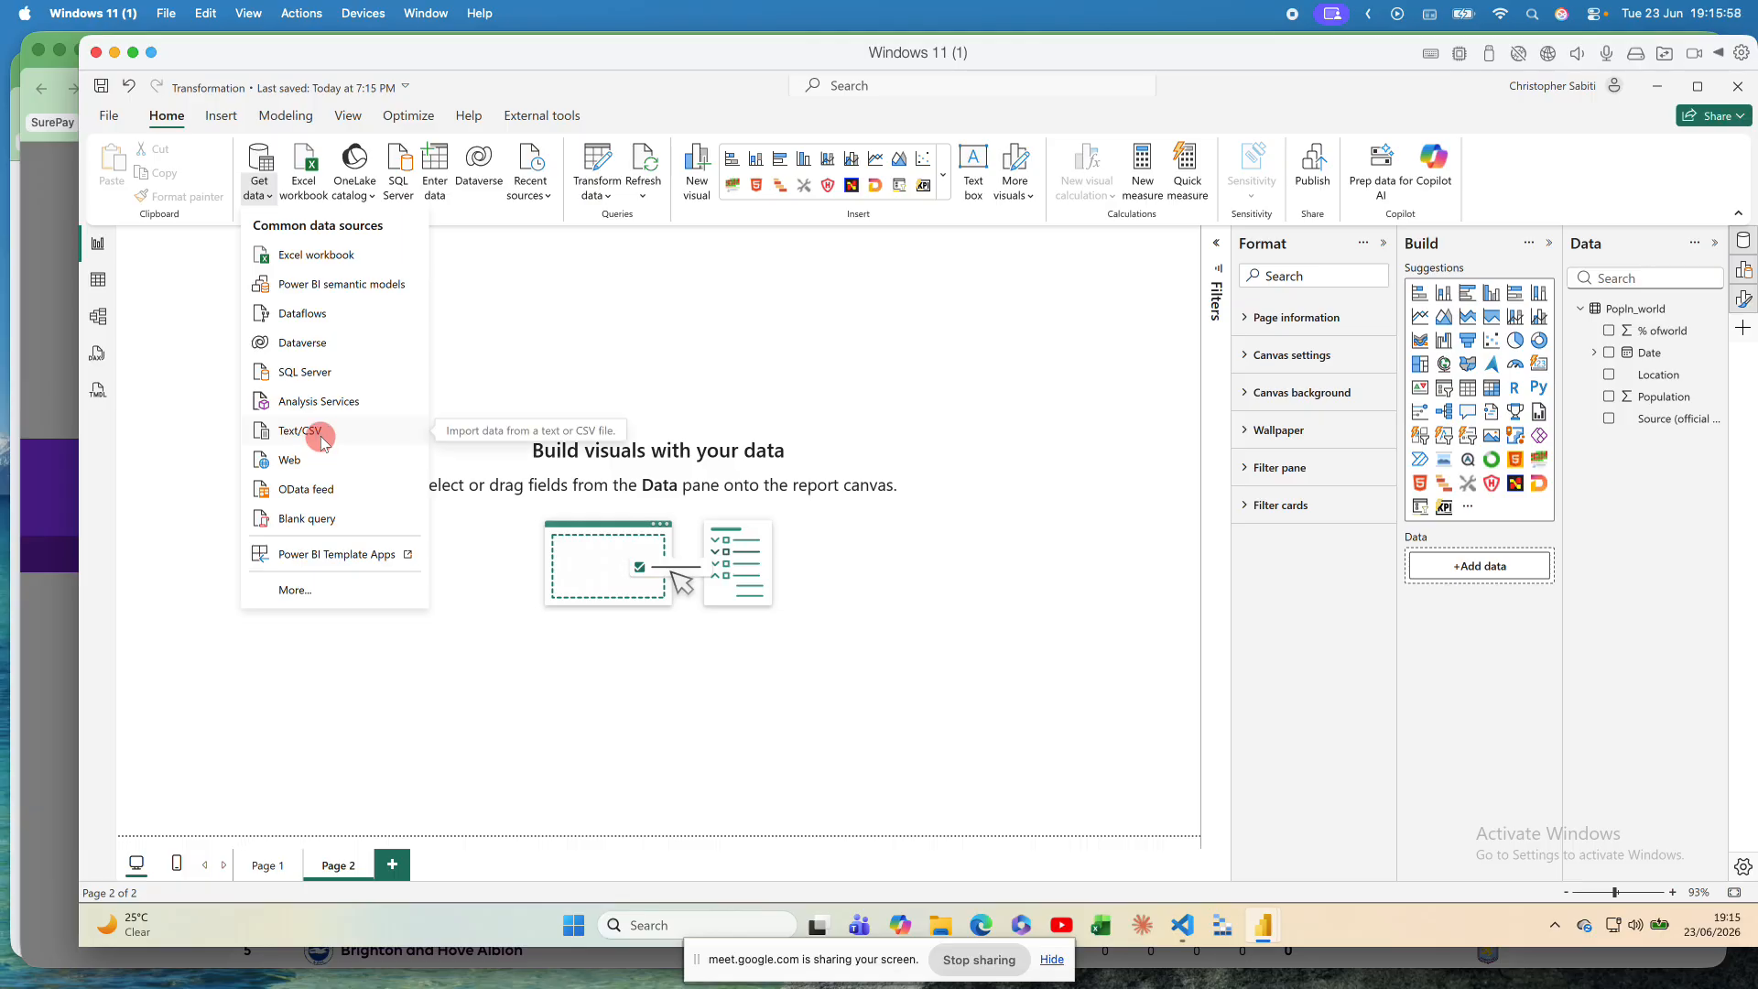
left_click(558, 342)
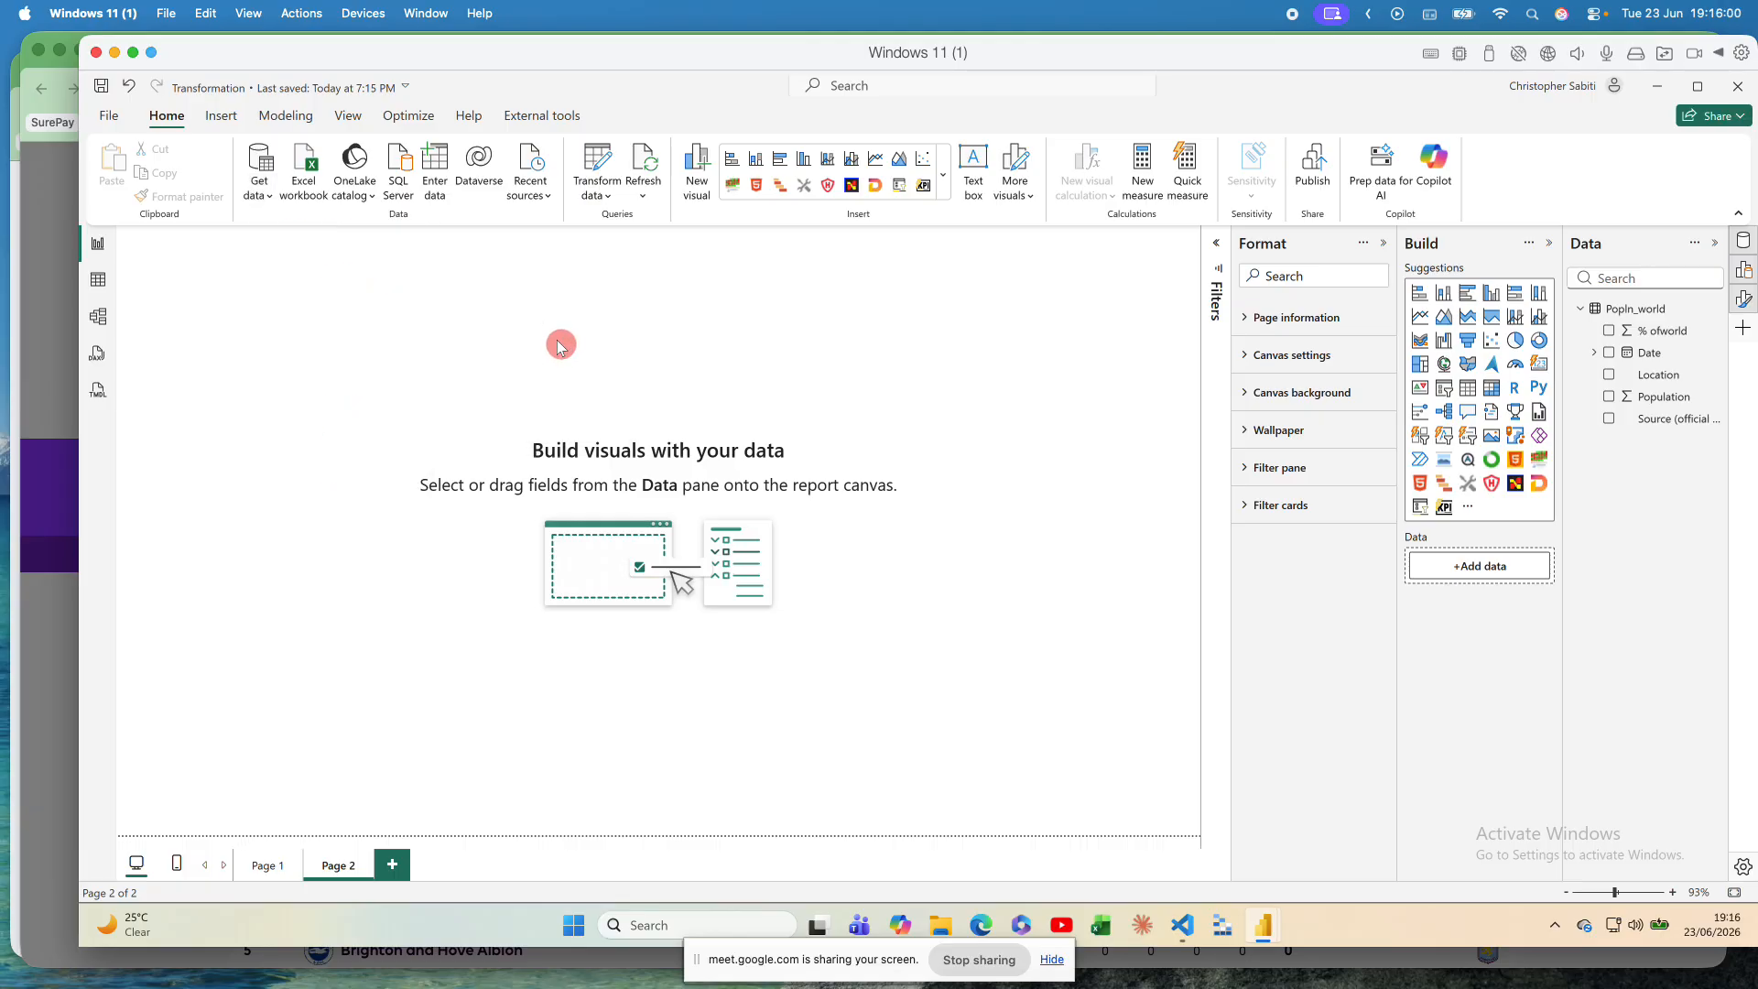
Step: Start an Excel workbook import and browse to the Dataset folder inside May Cohort 2026
left_click(294, 184)
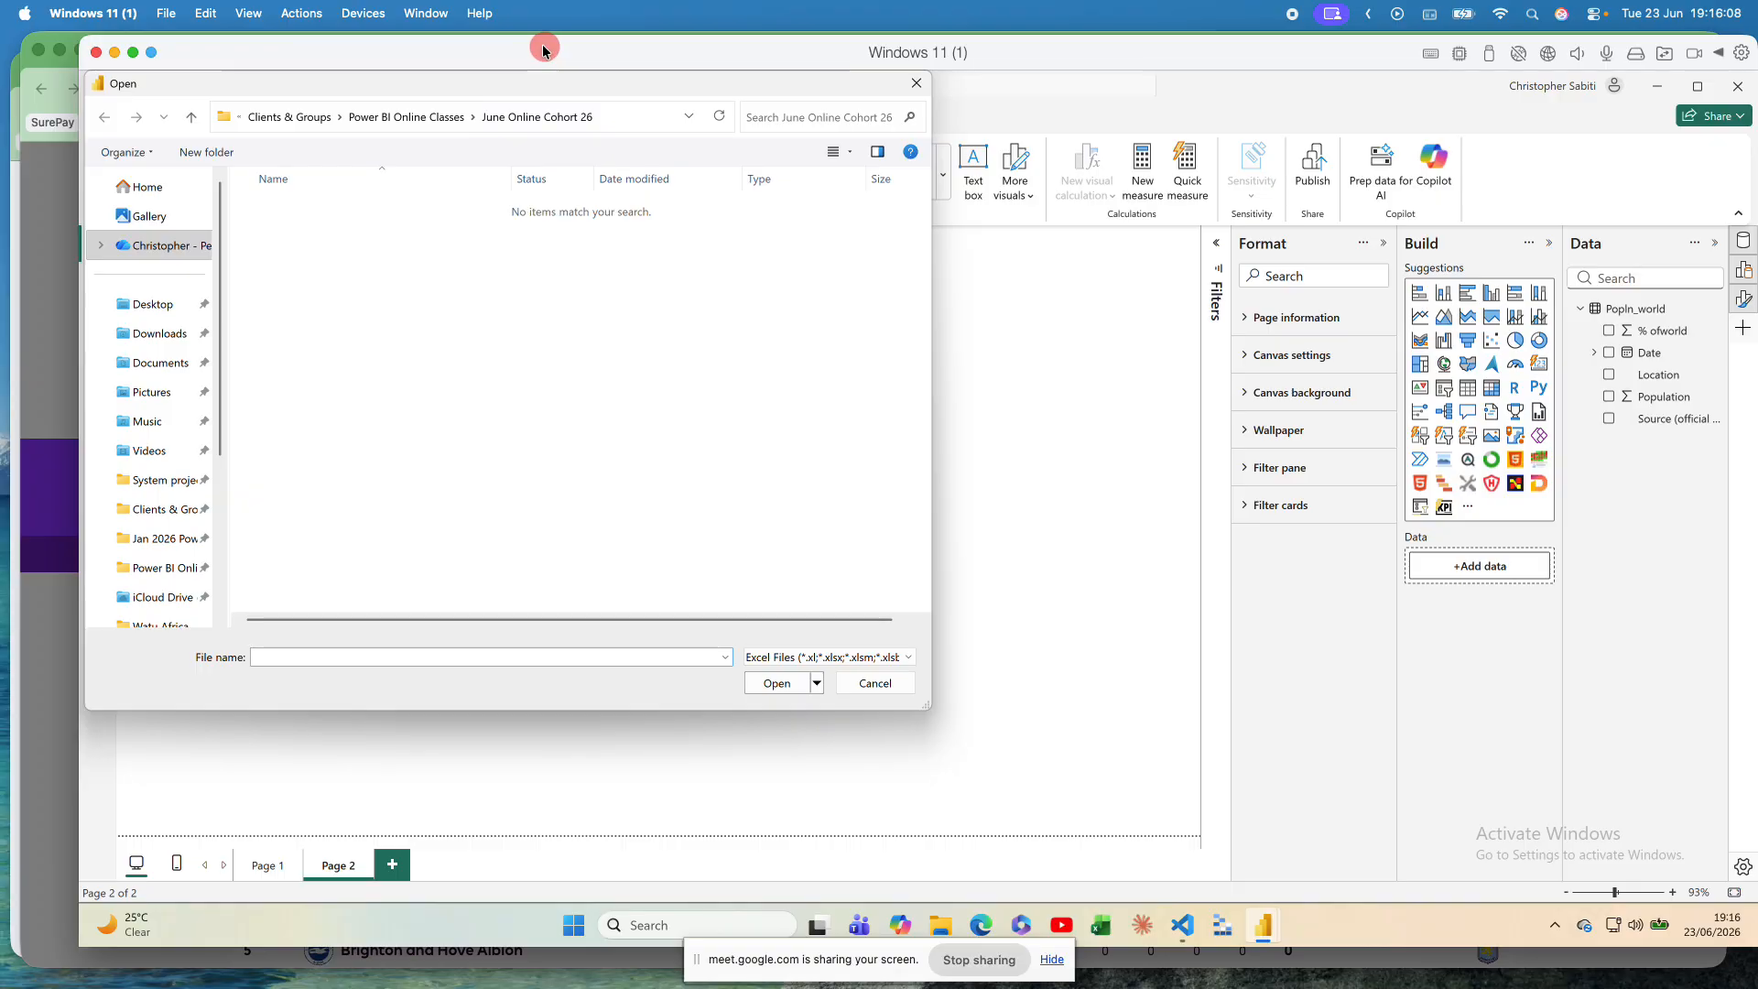
left_click_drag(503, 85, 732, 136)
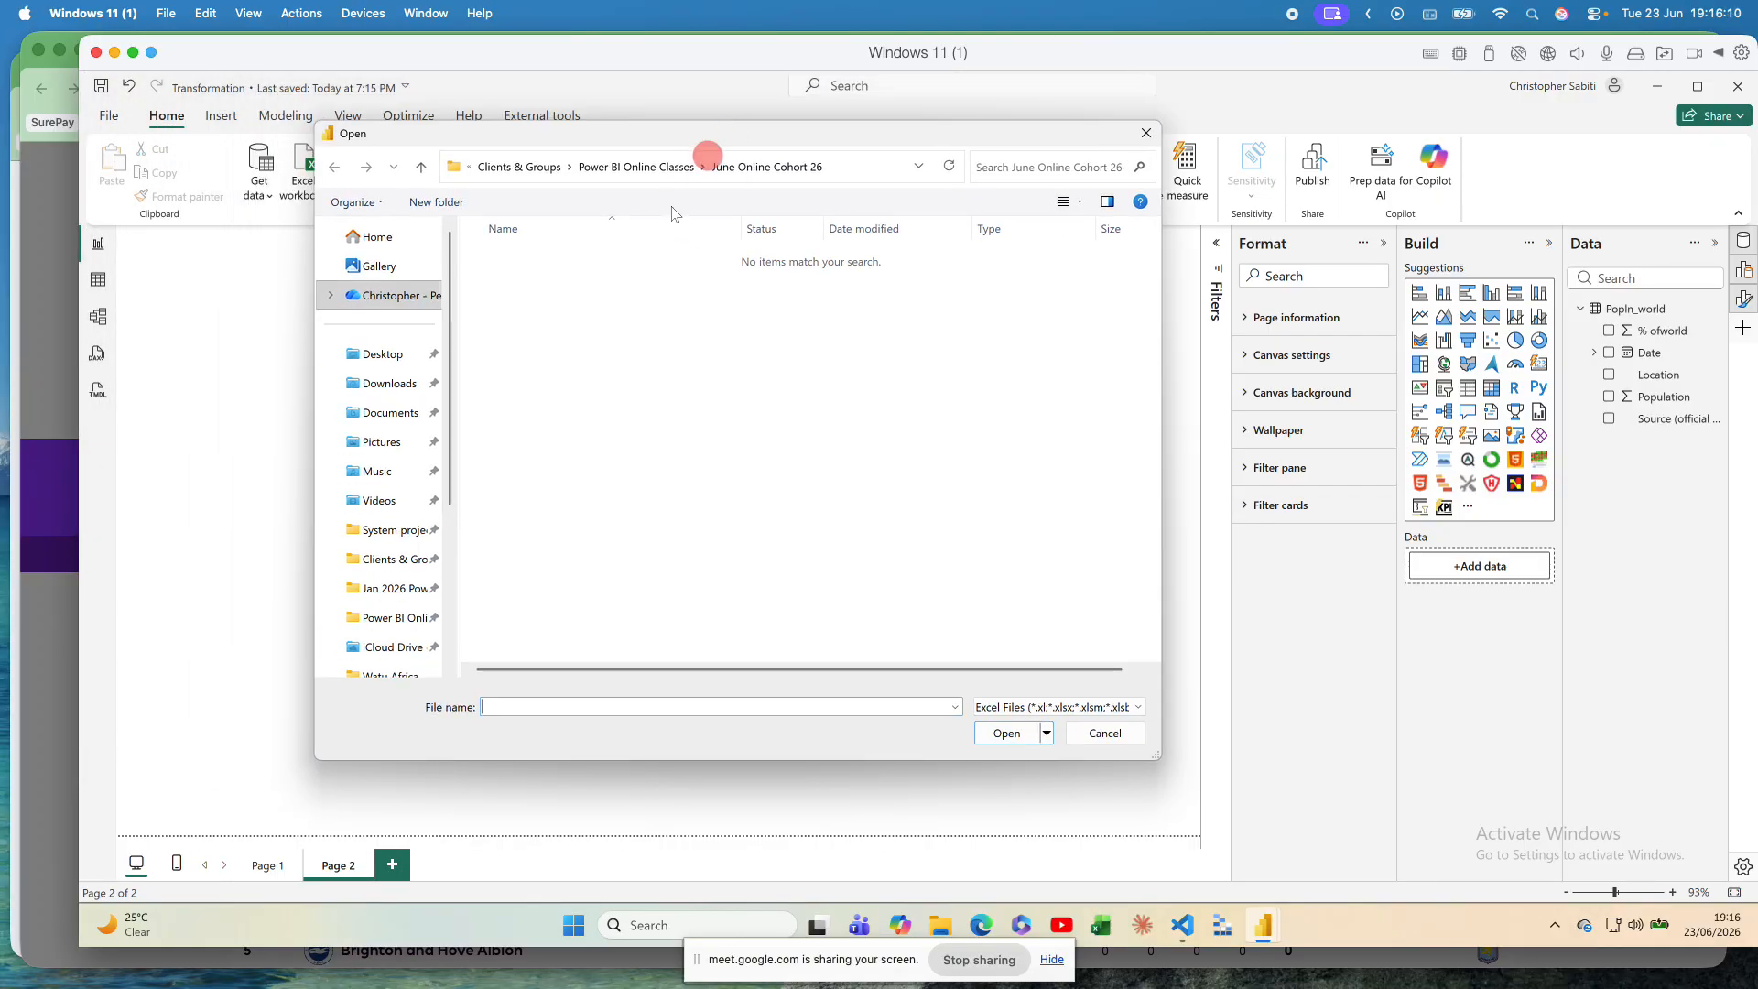
left_click(643, 167)
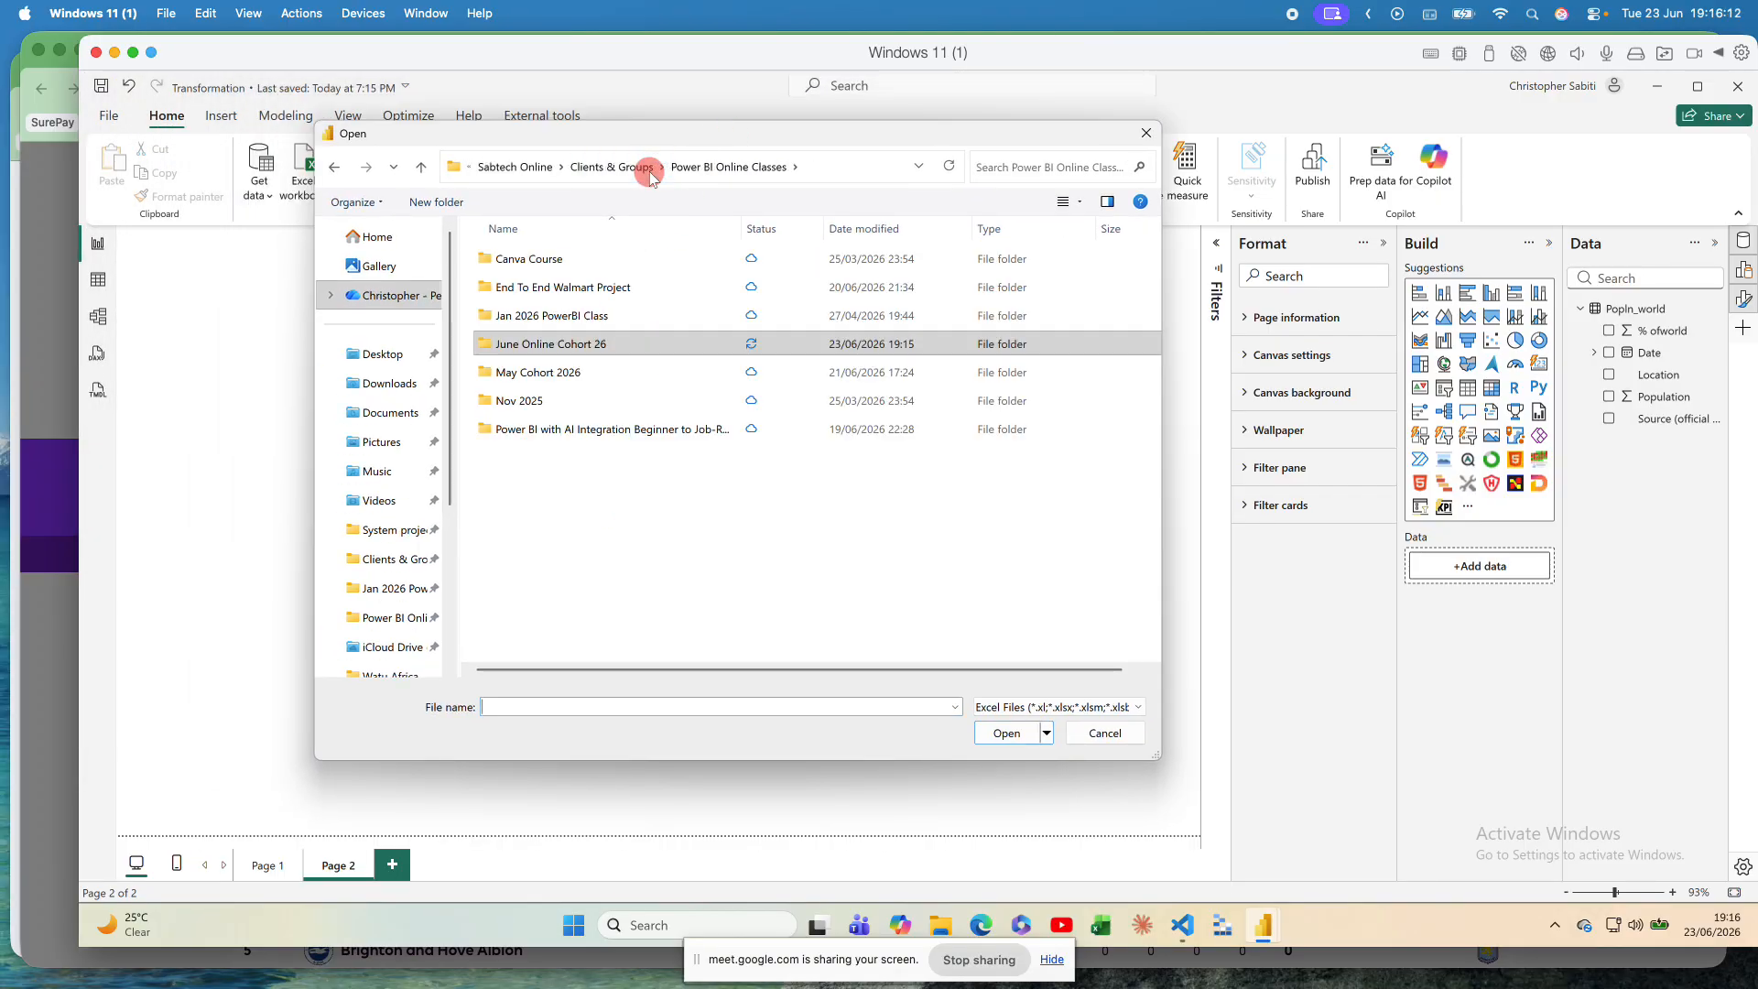
double_click(543, 375)
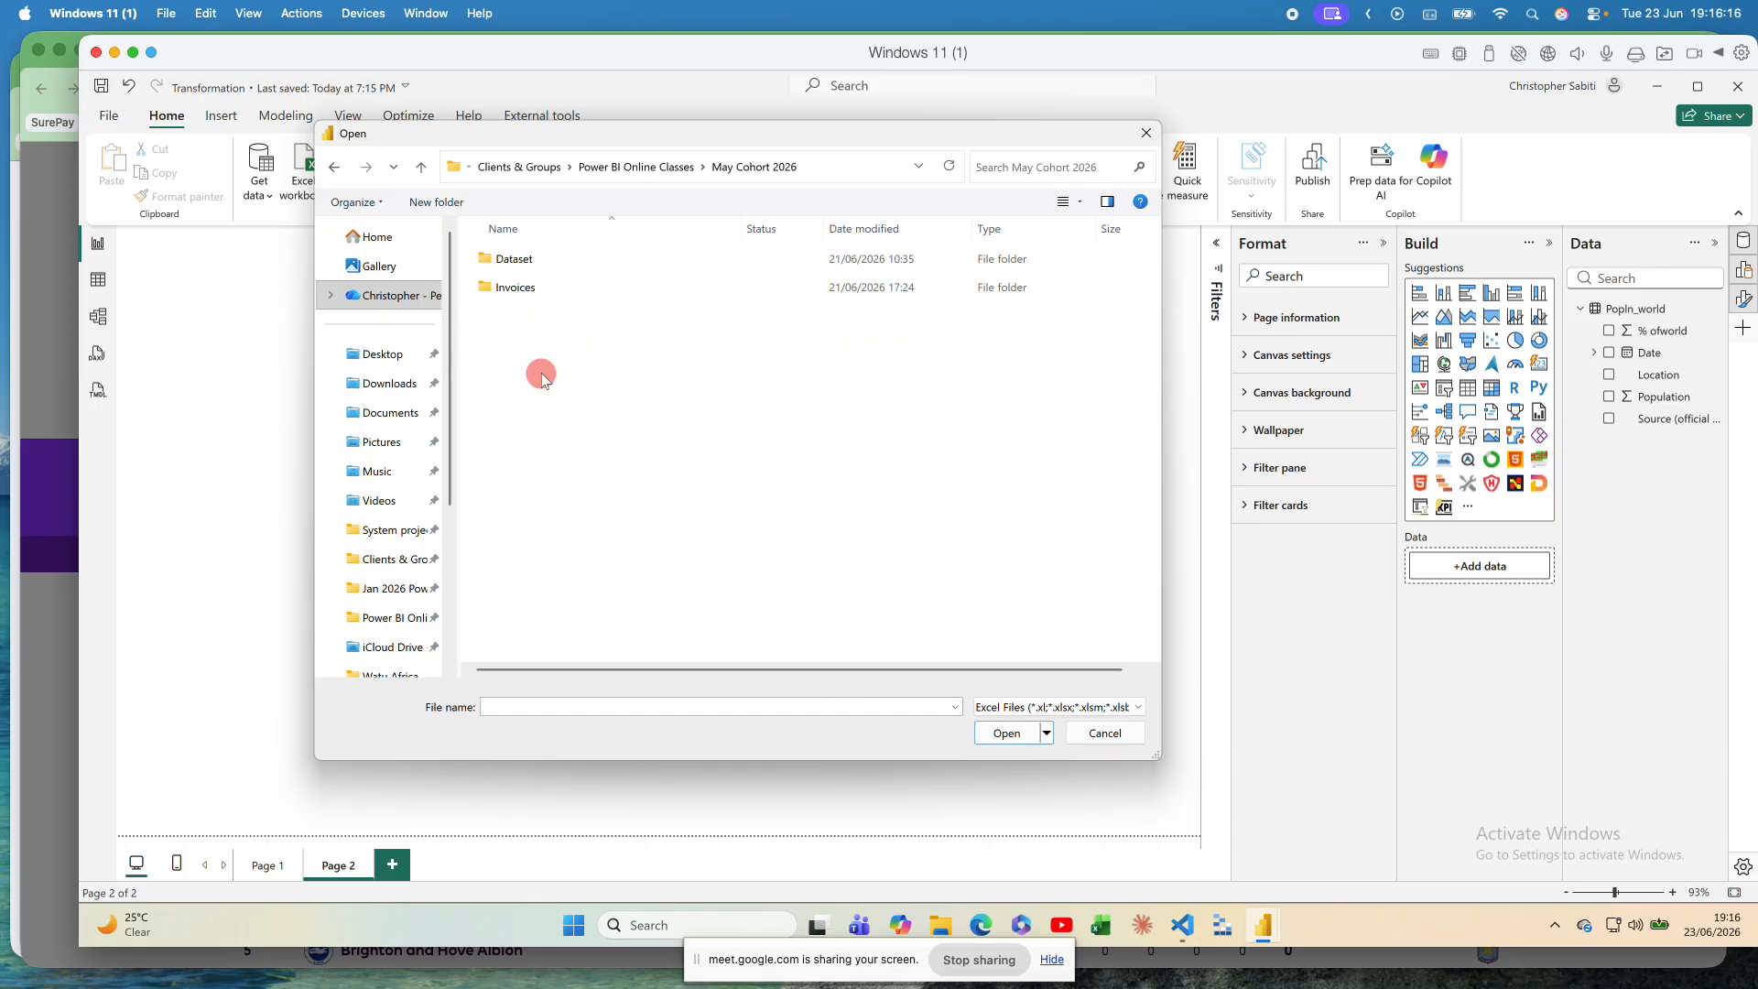
double_click(529, 258)
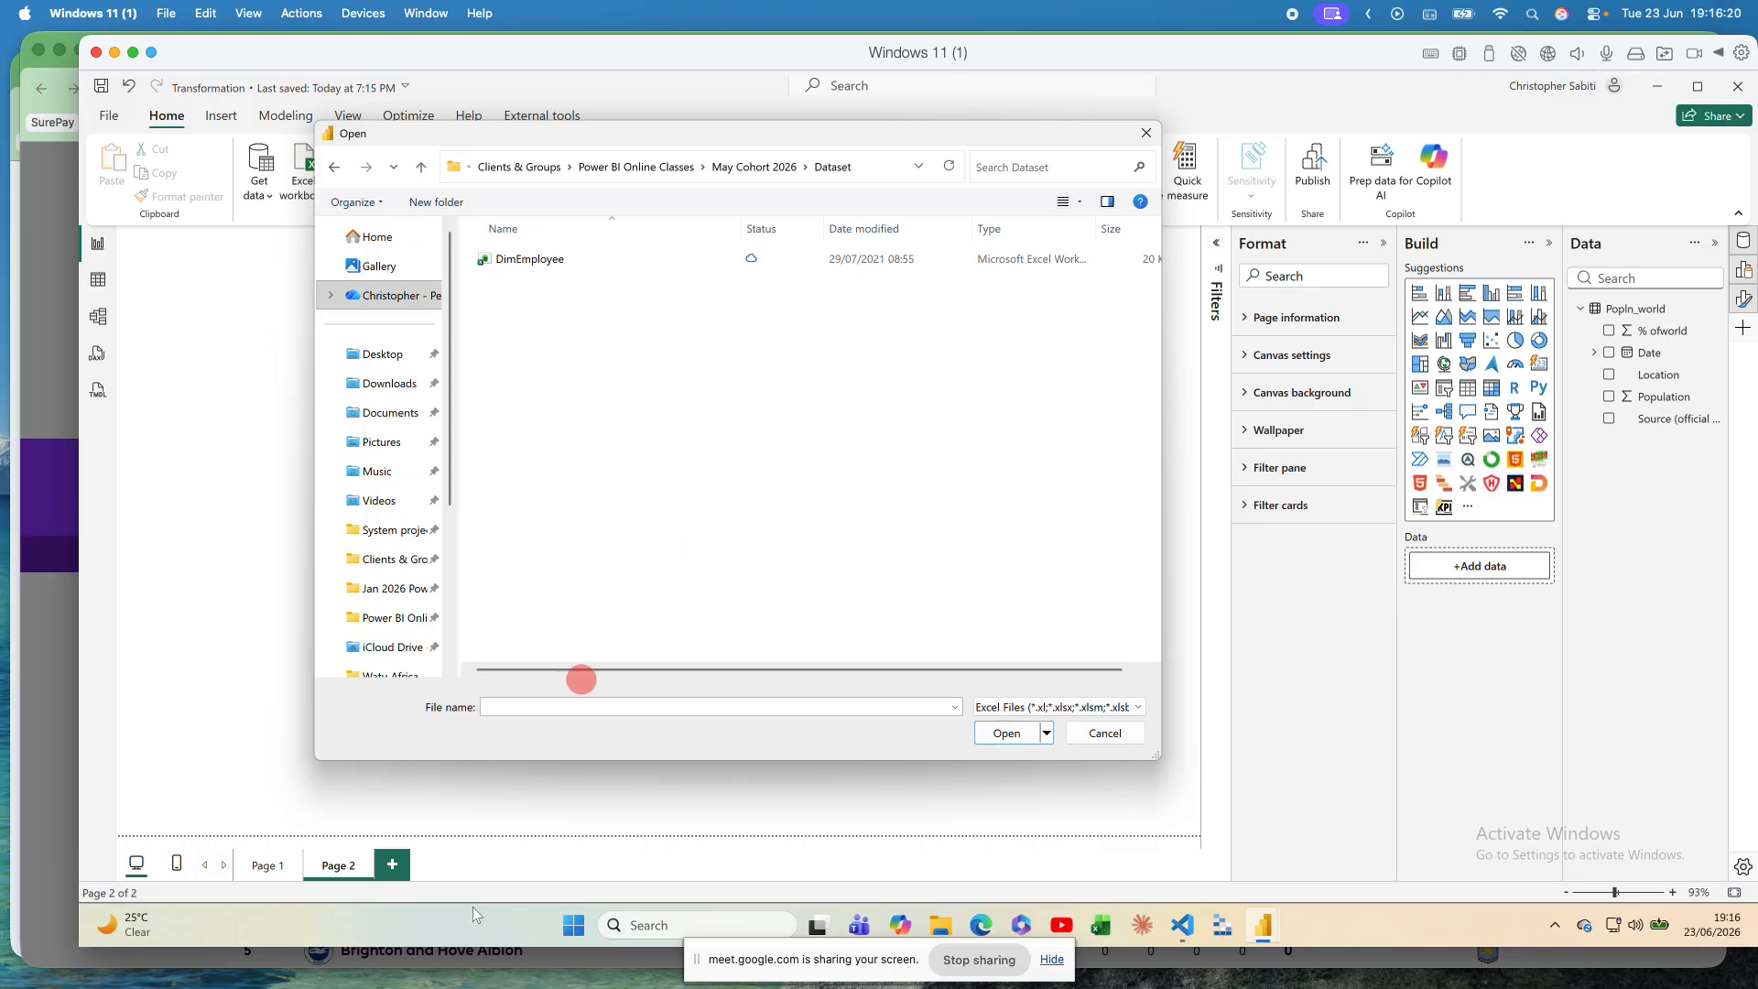
Step: Compare the Dataset files in Finder with those offered for the Excel import, checking DimEmployee.xlsx, and cancel the import
key("super+Tab")
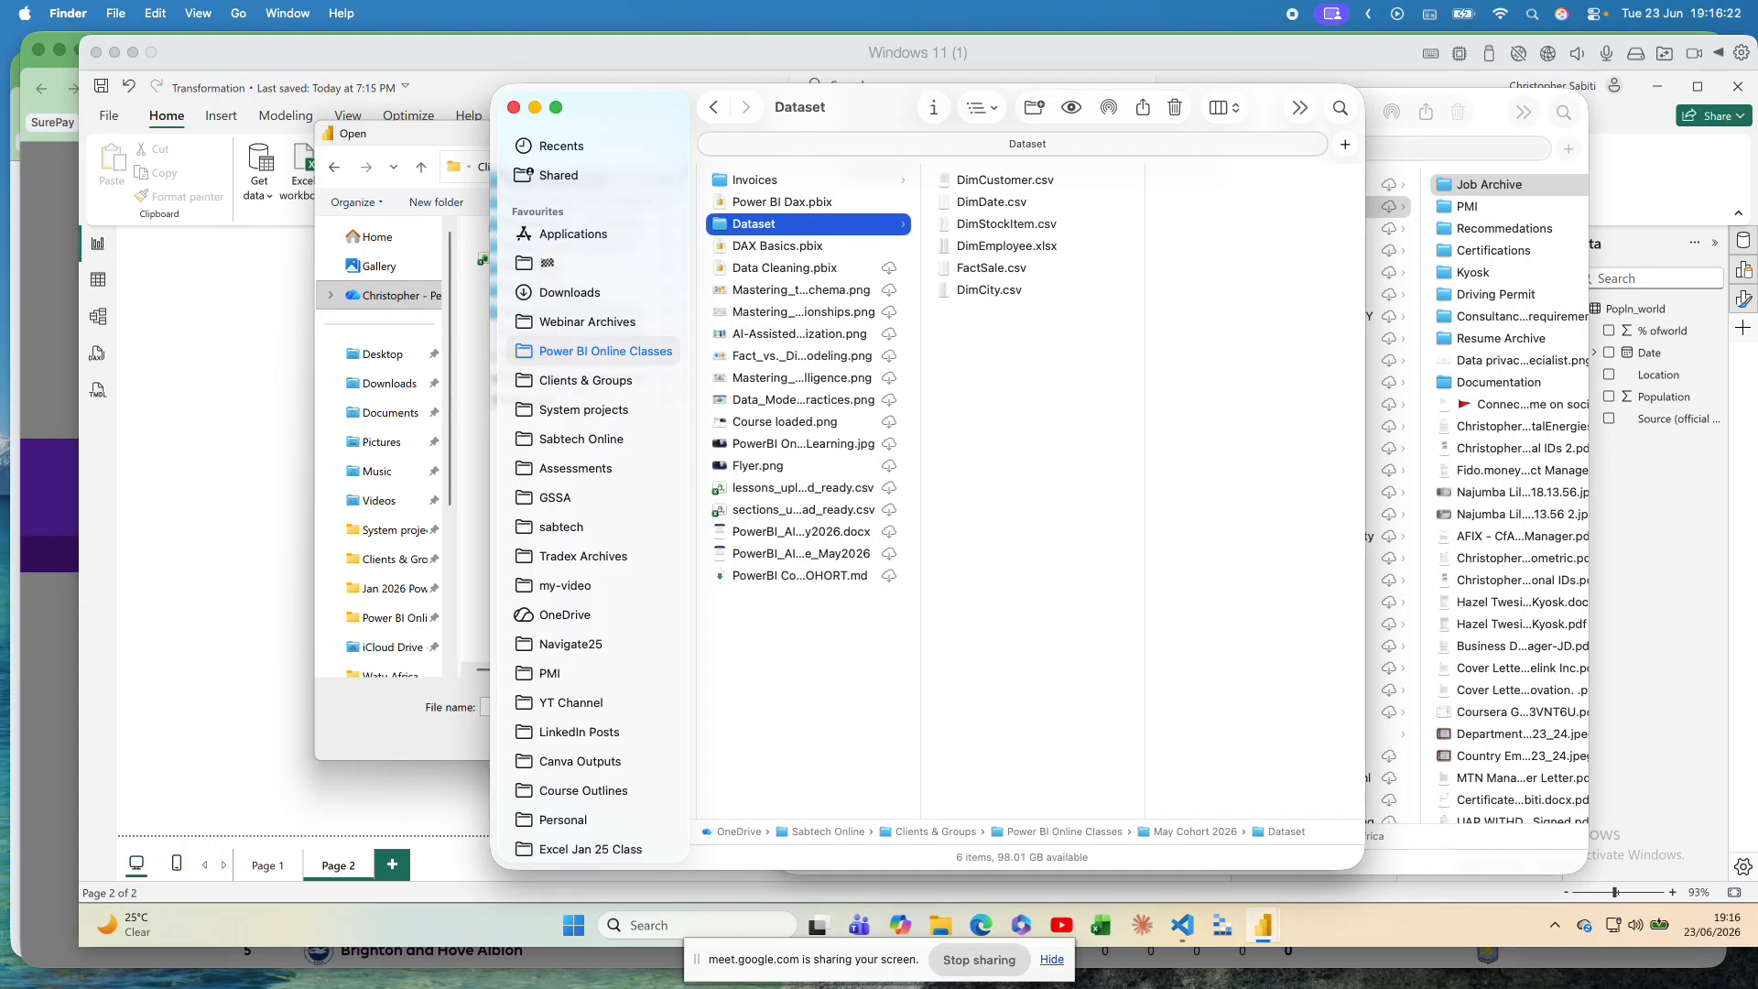
left_click_drag(835, 110, 1122, 136)
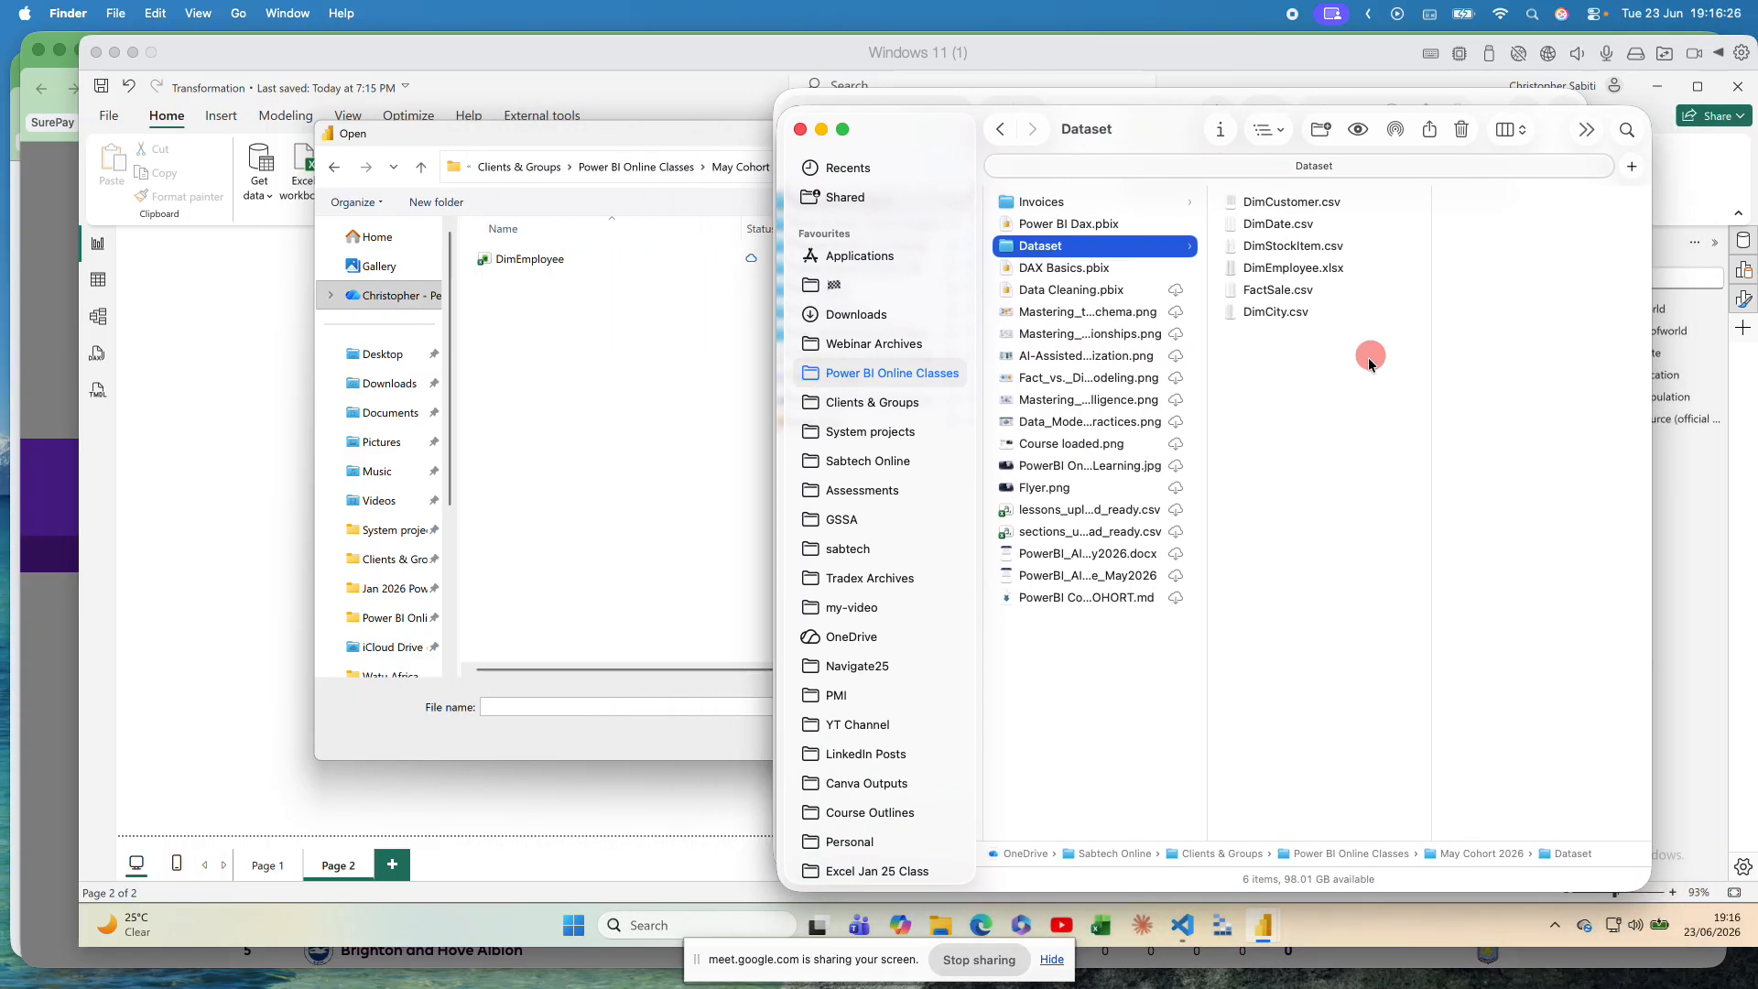
left_click(1295, 339)
left_click_drag(1296, 339, 1336, 201)
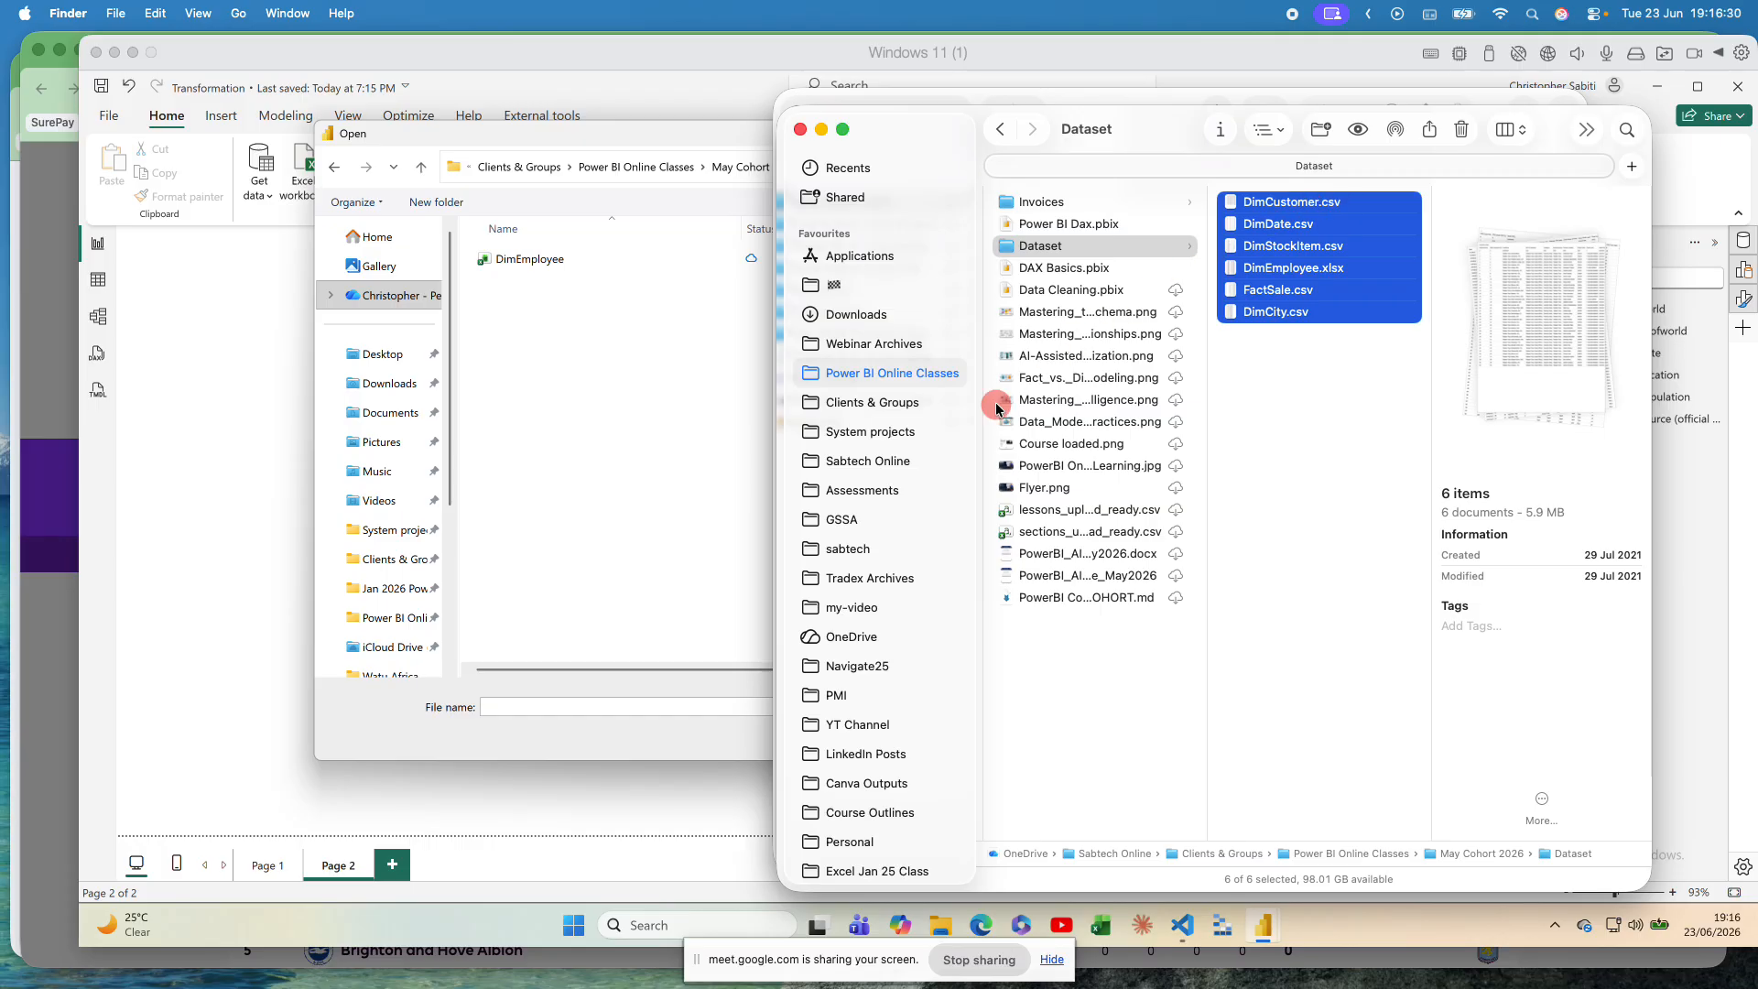
left_click(687, 455)
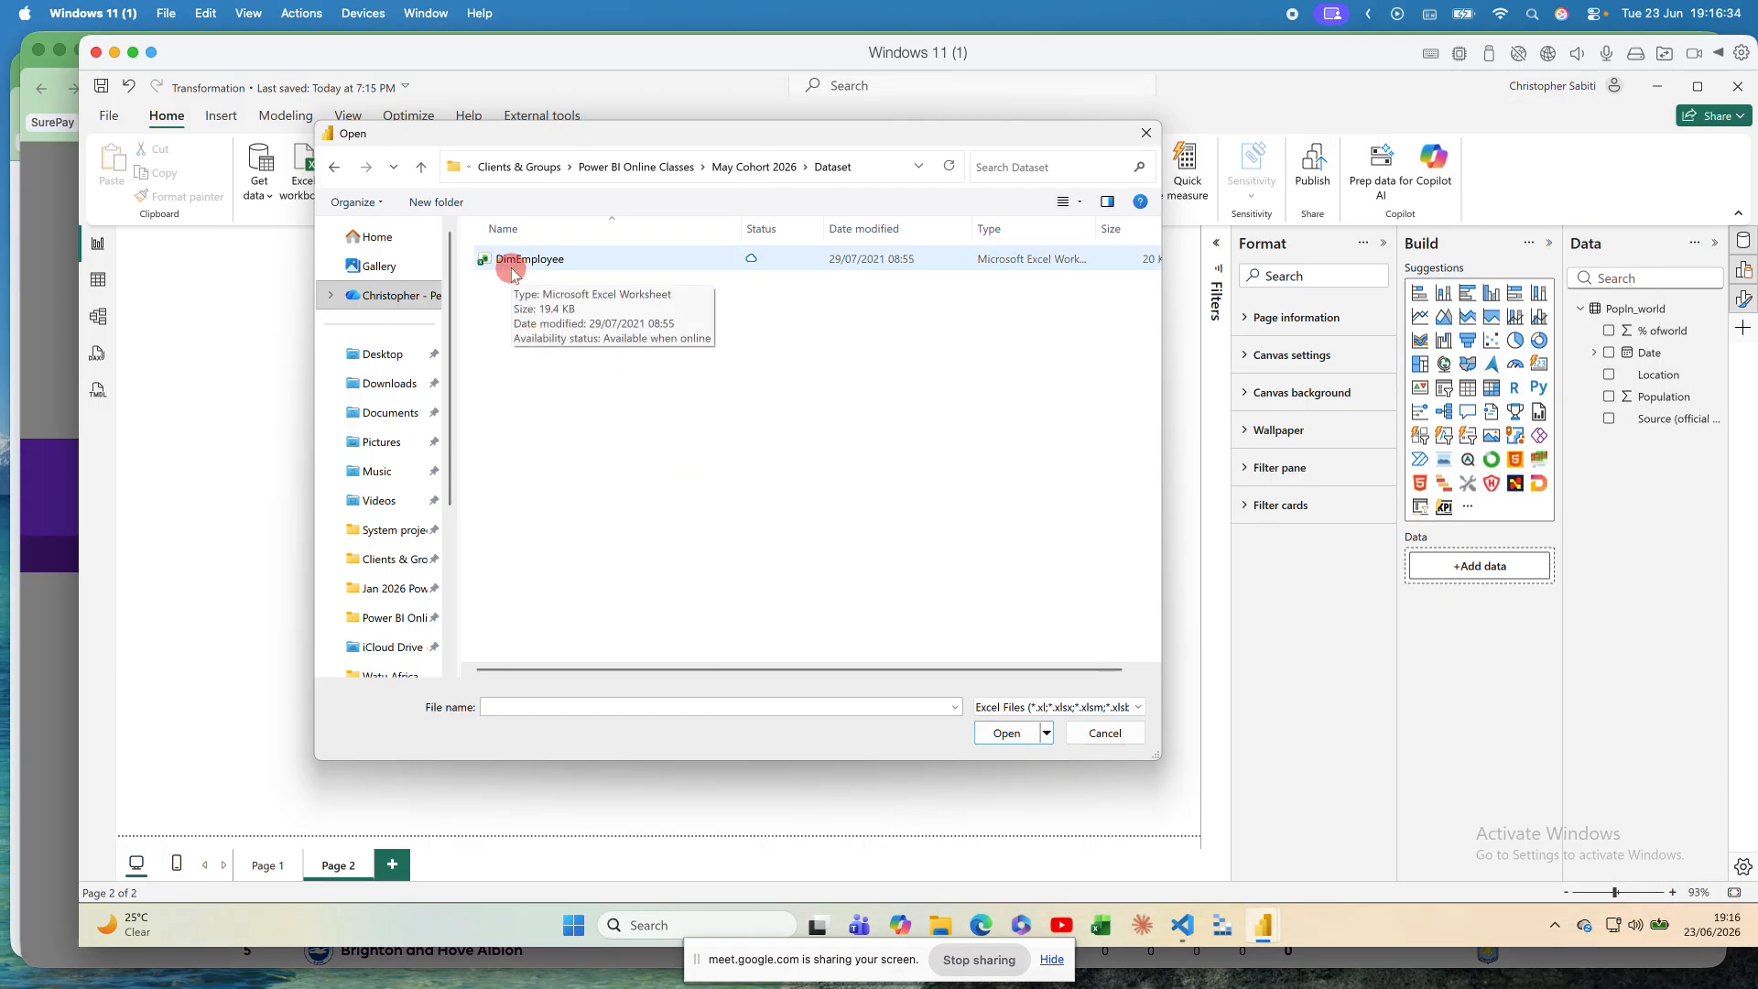
key("super+Tab")
left_click(1378, 404)
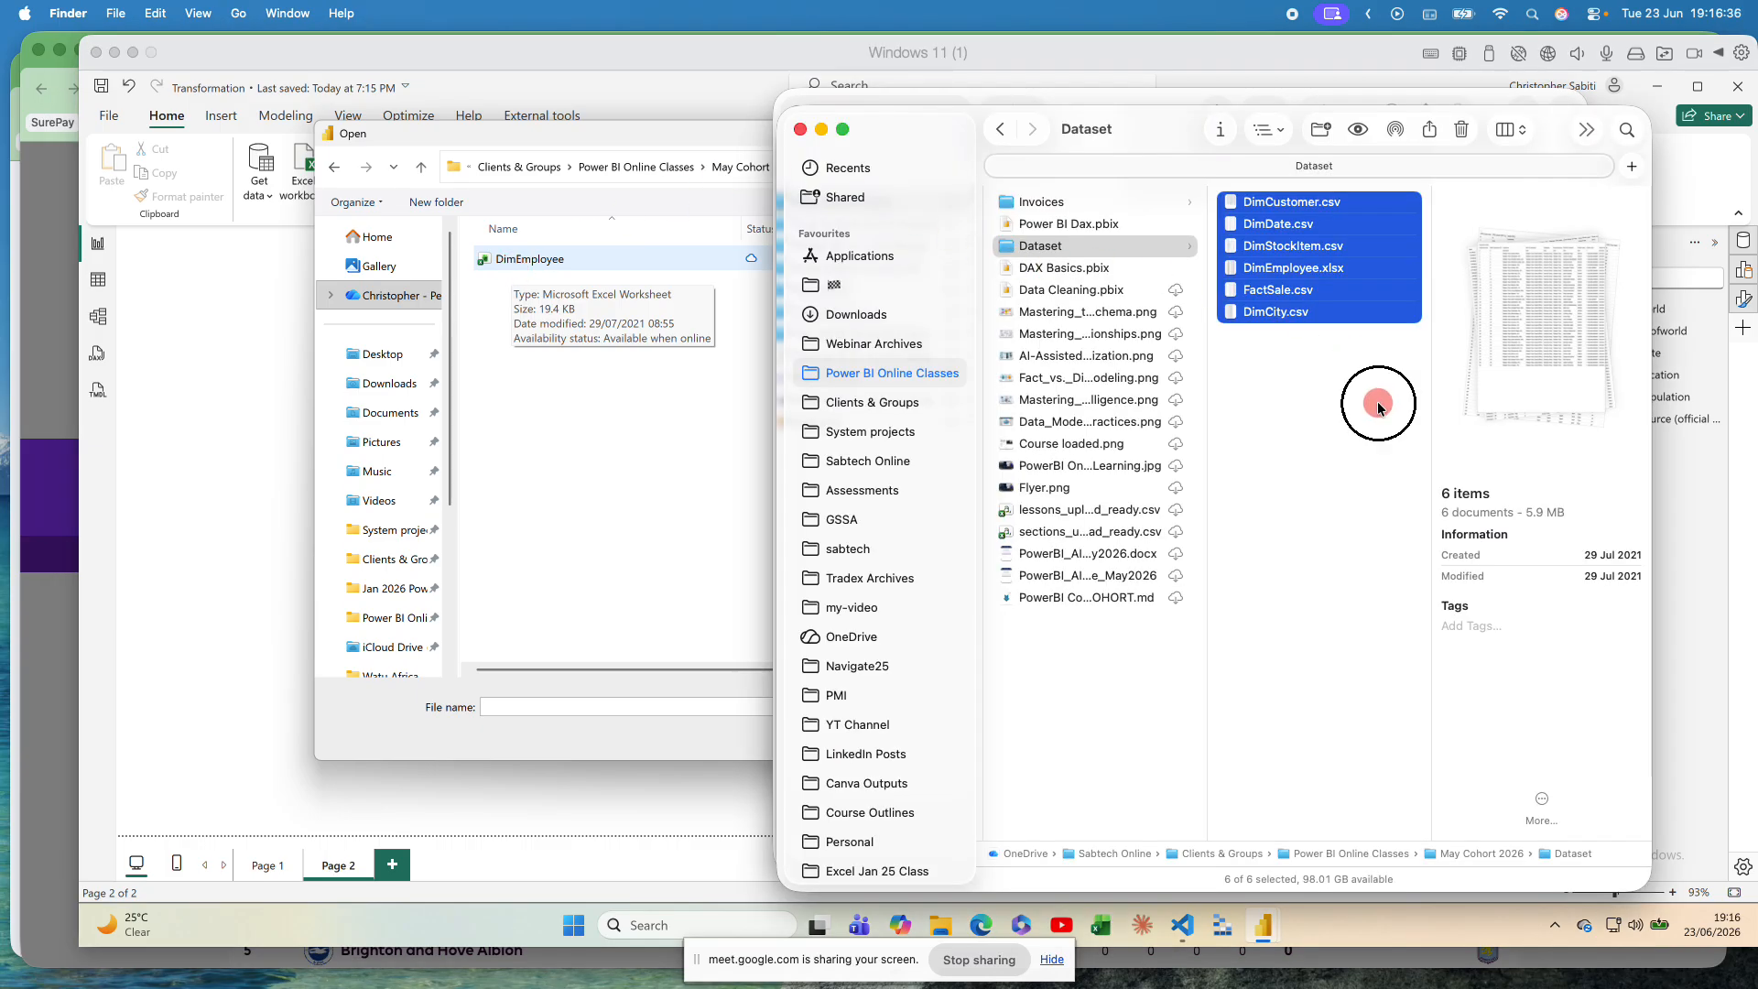
left_click(1318, 267)
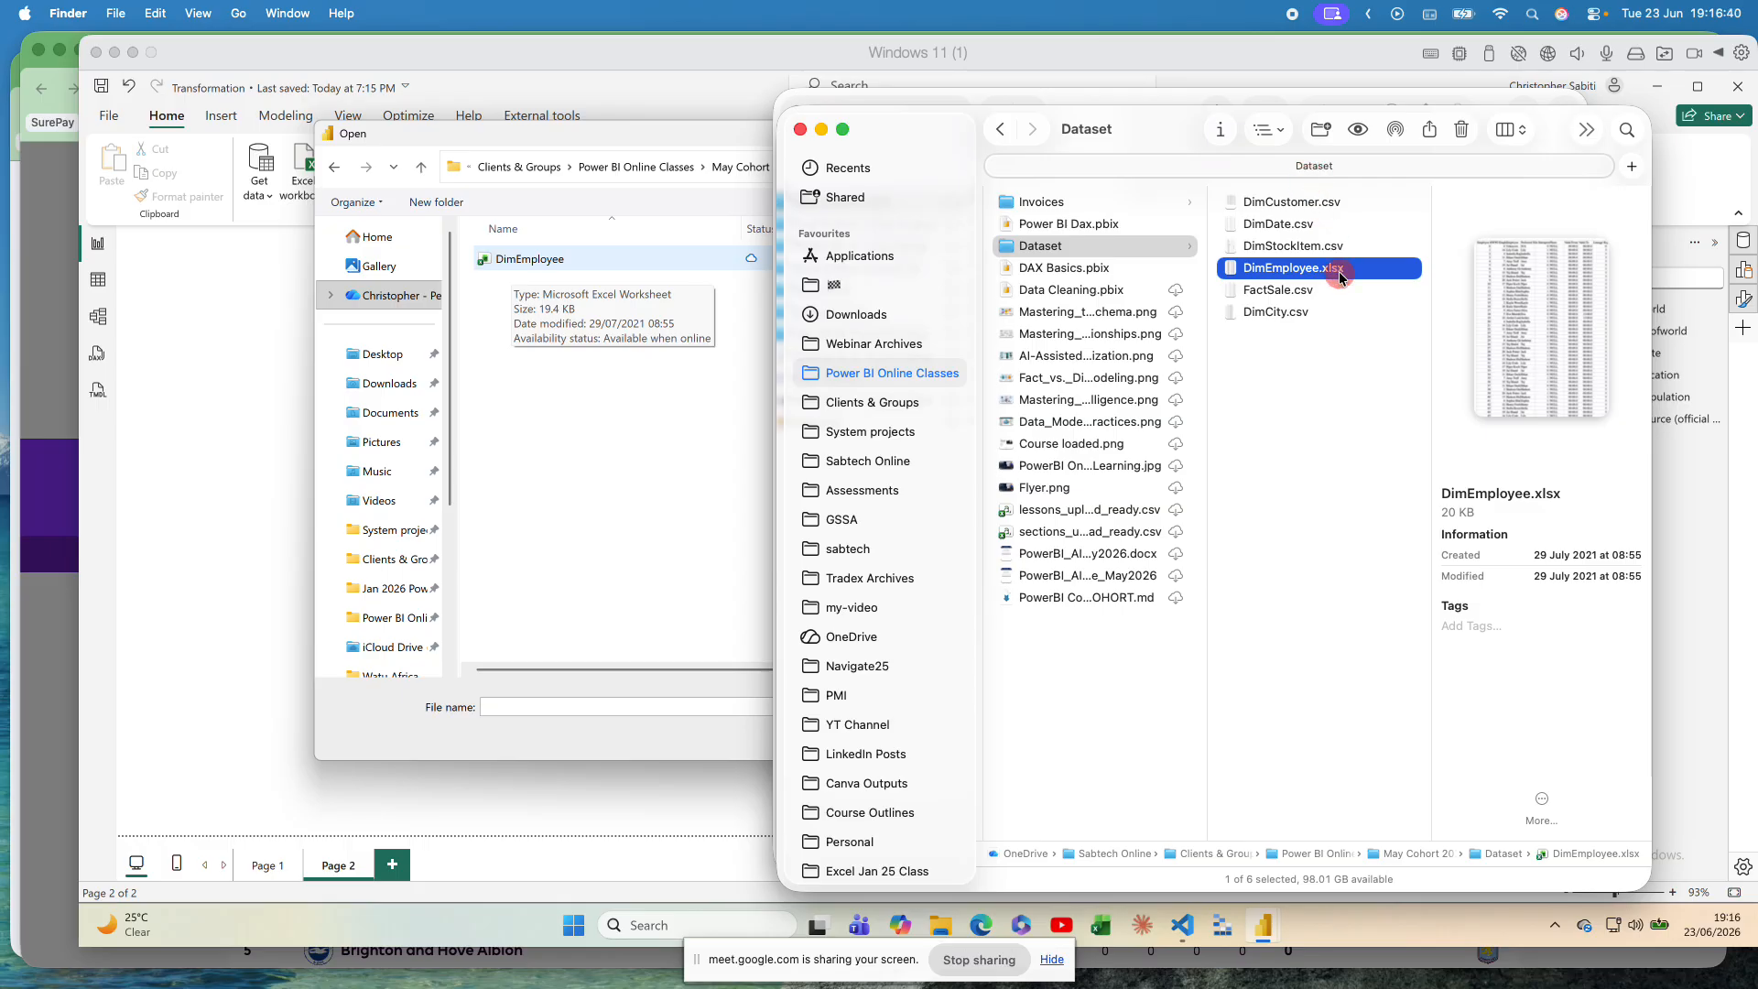
left_click(596, 478)
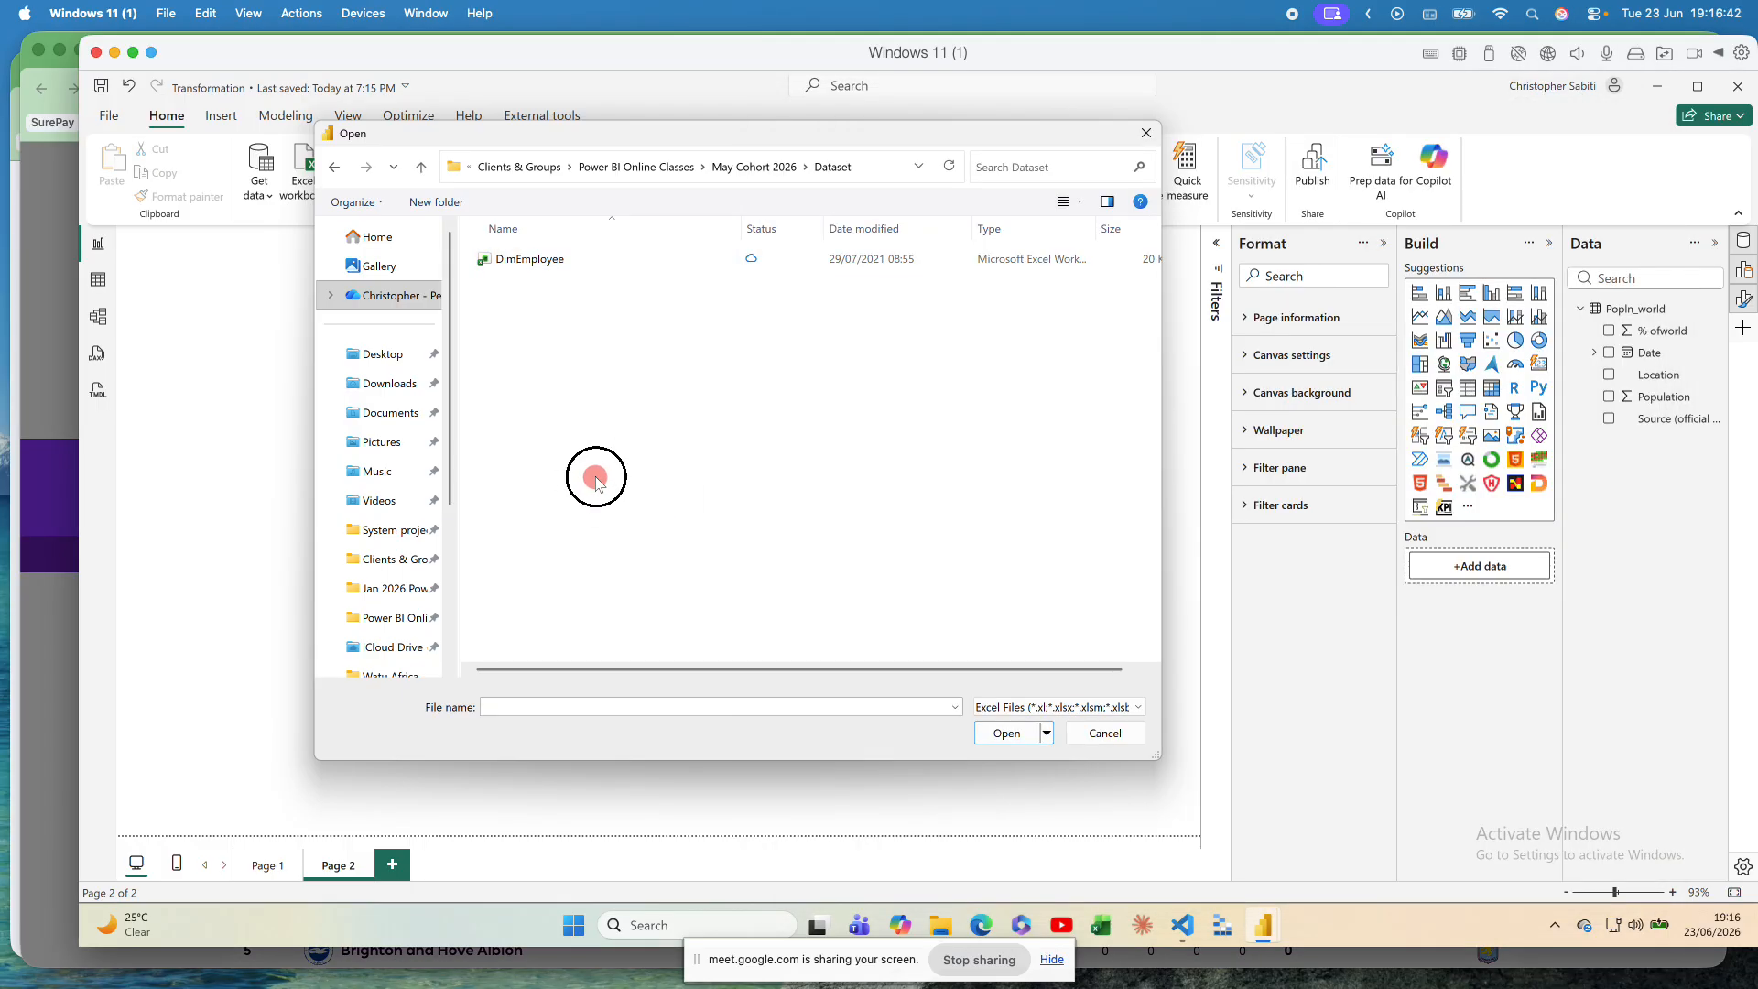
left_click(1105, 732)
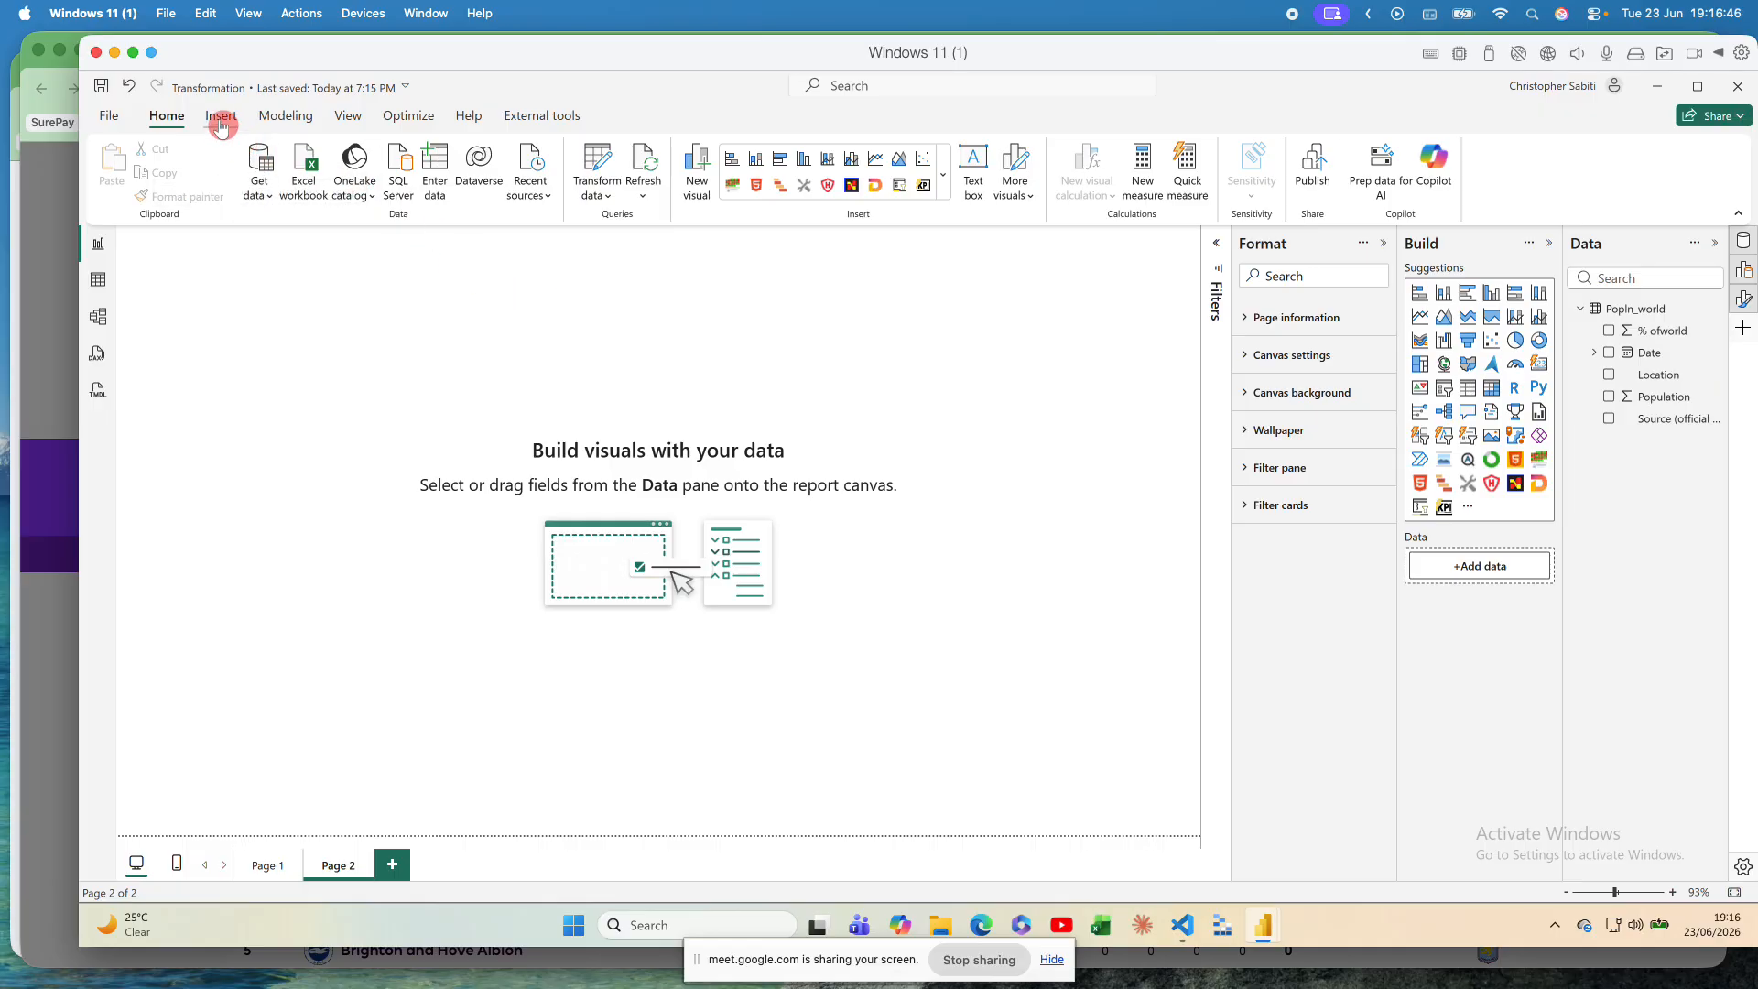
Step: Start a Text/CSV import and browse to the Dataset folder inside May Cohort 2026 under Power BI Online Classes
left_click(260, 181)
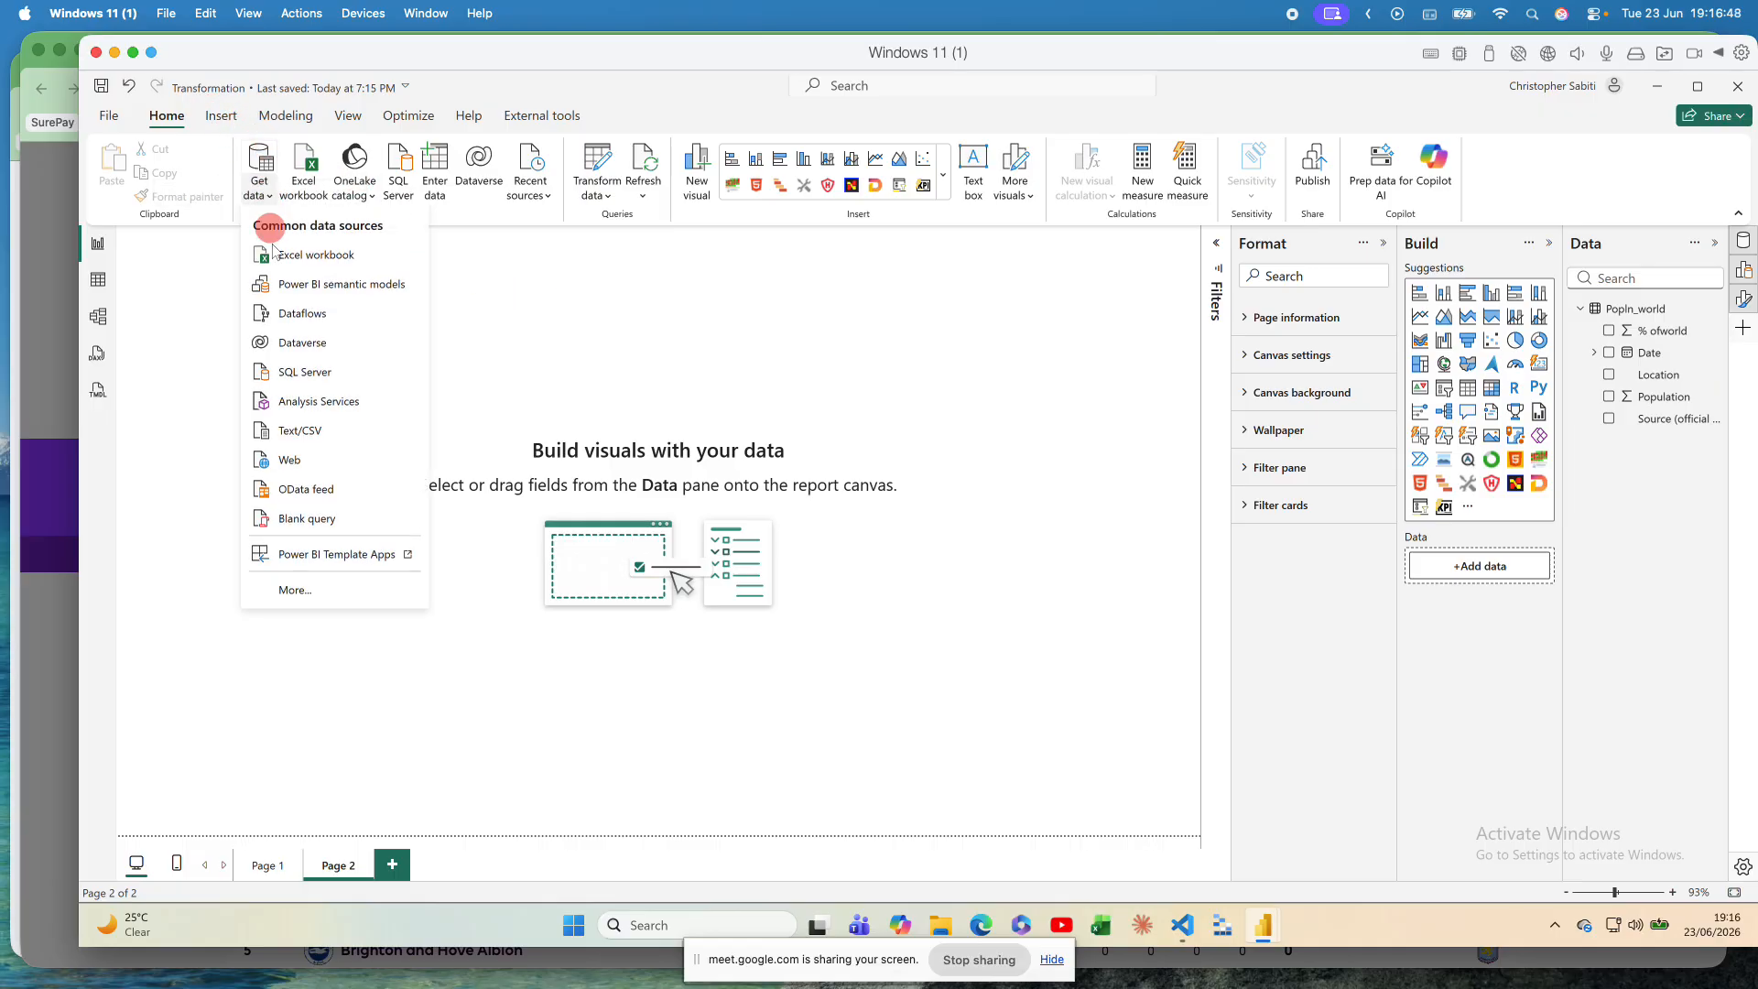
left_click(307, 434)
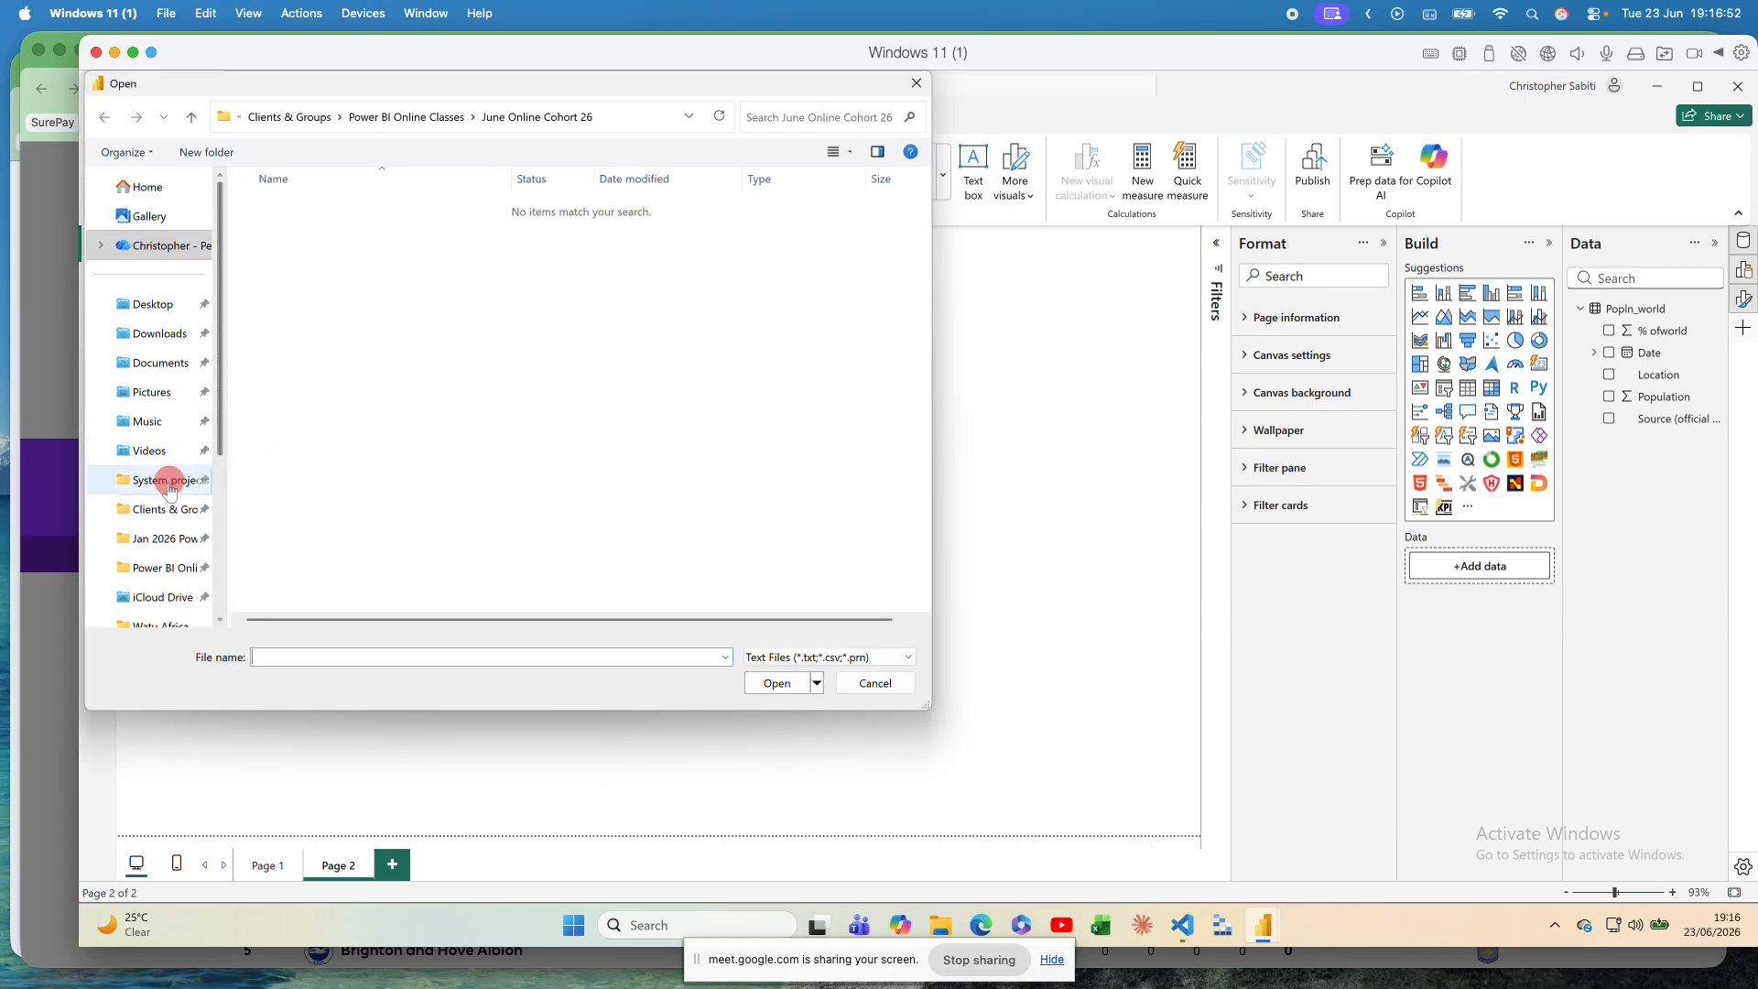
left_click(183, 539)
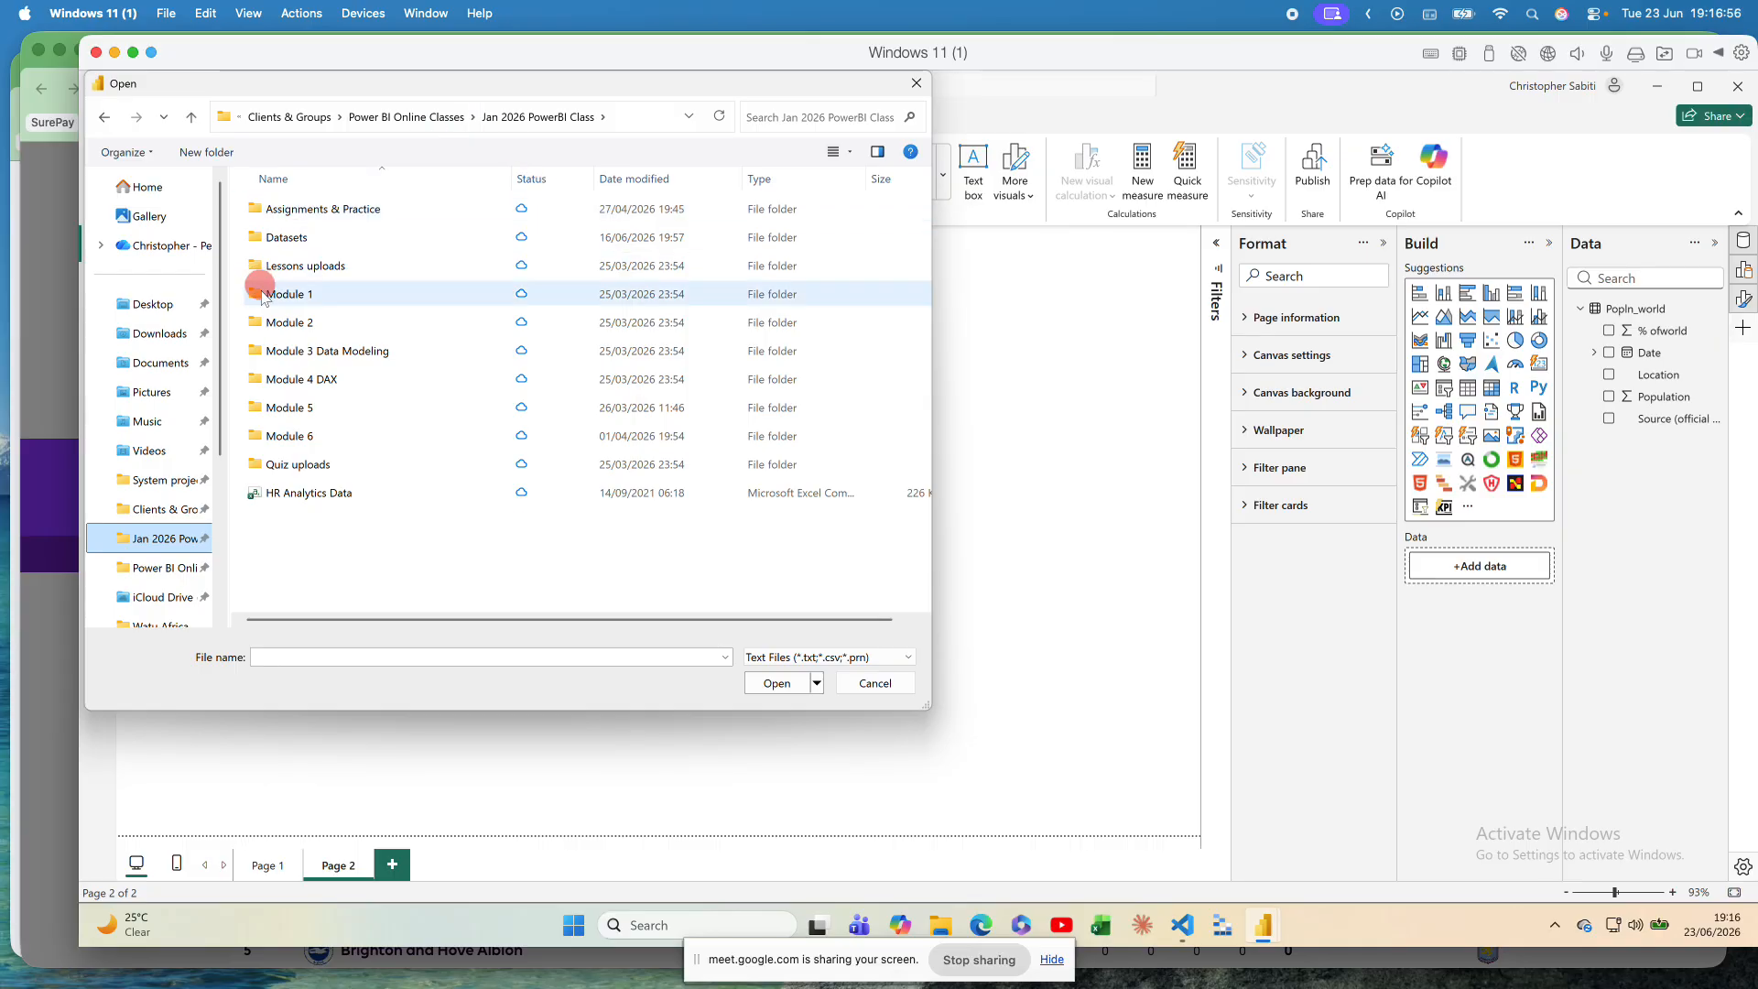
left_click(414, 122)
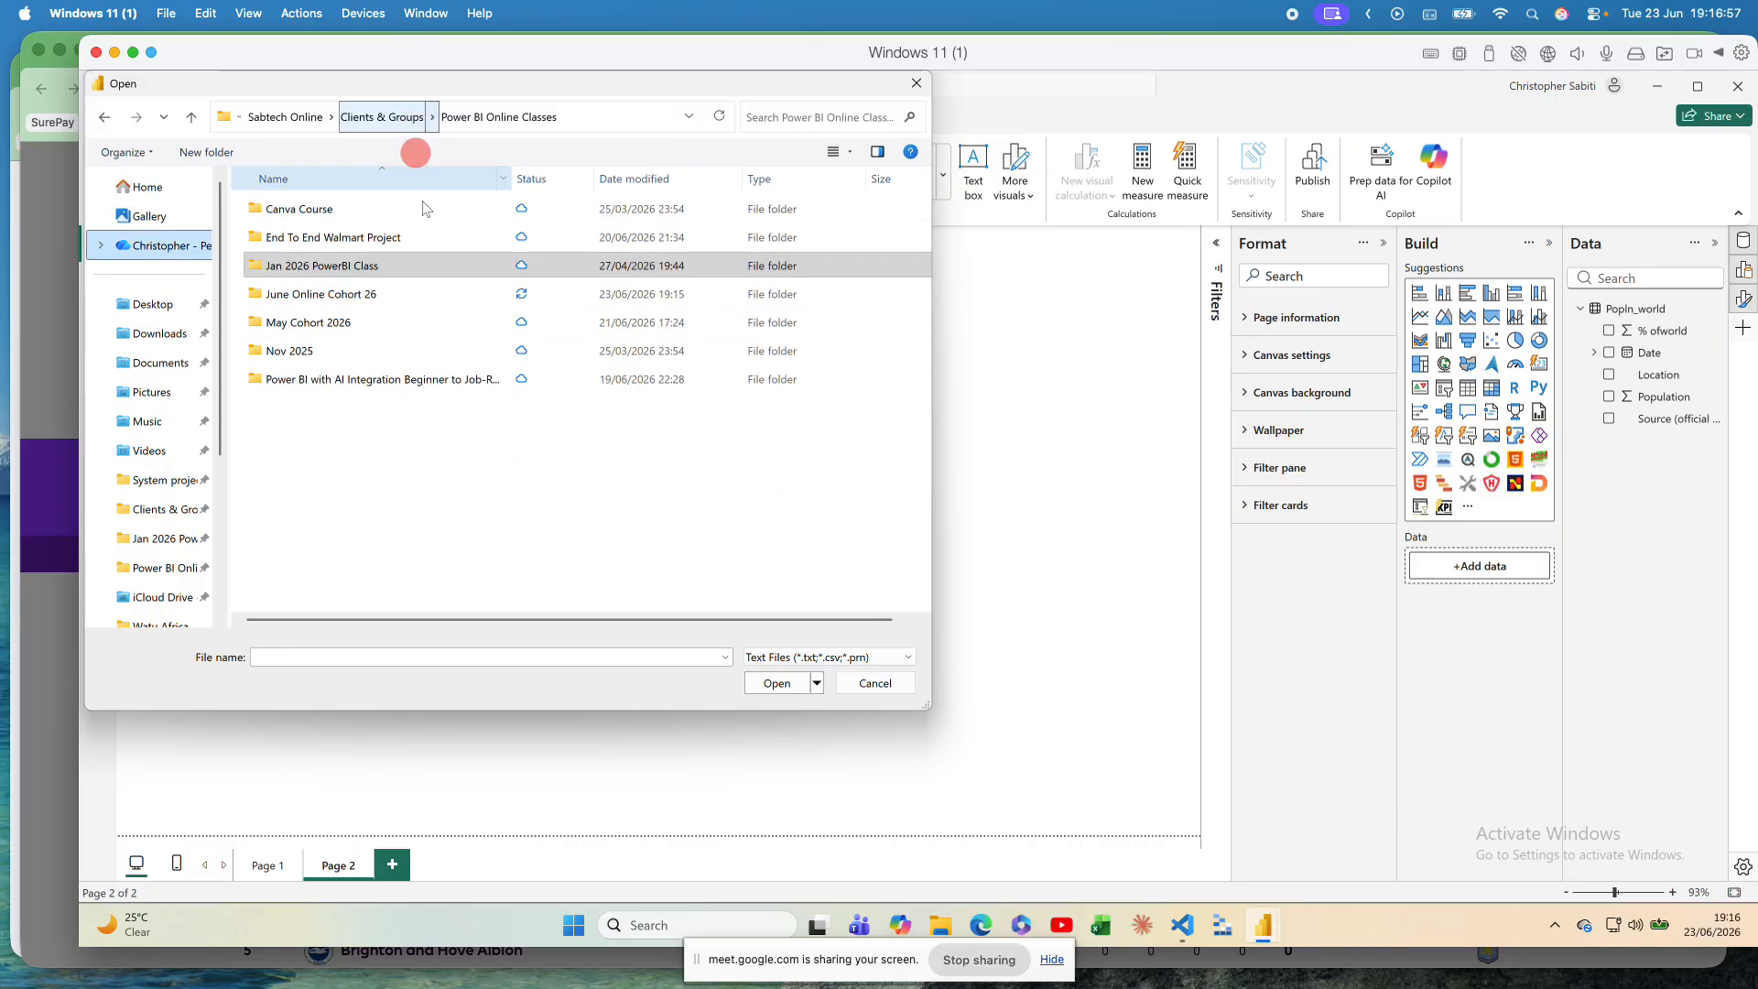
left_click(334, 325)
double_click(334, 326)
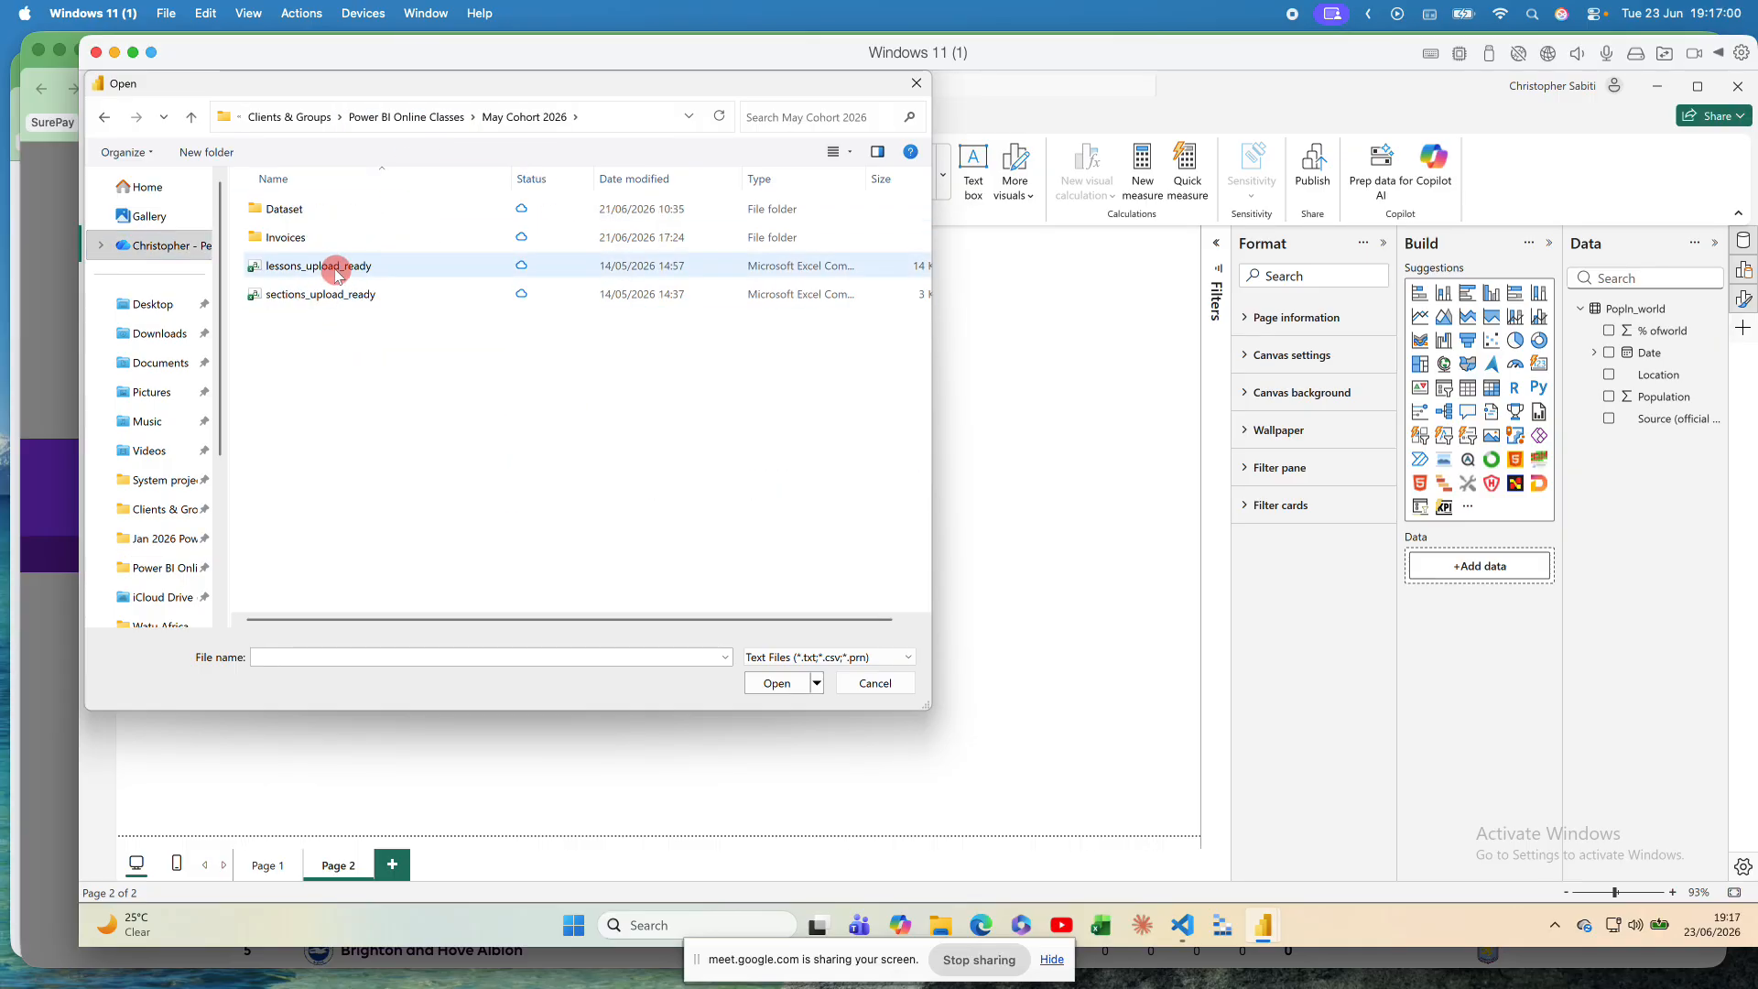
left_click(295, 213)
double_click(295, 212)
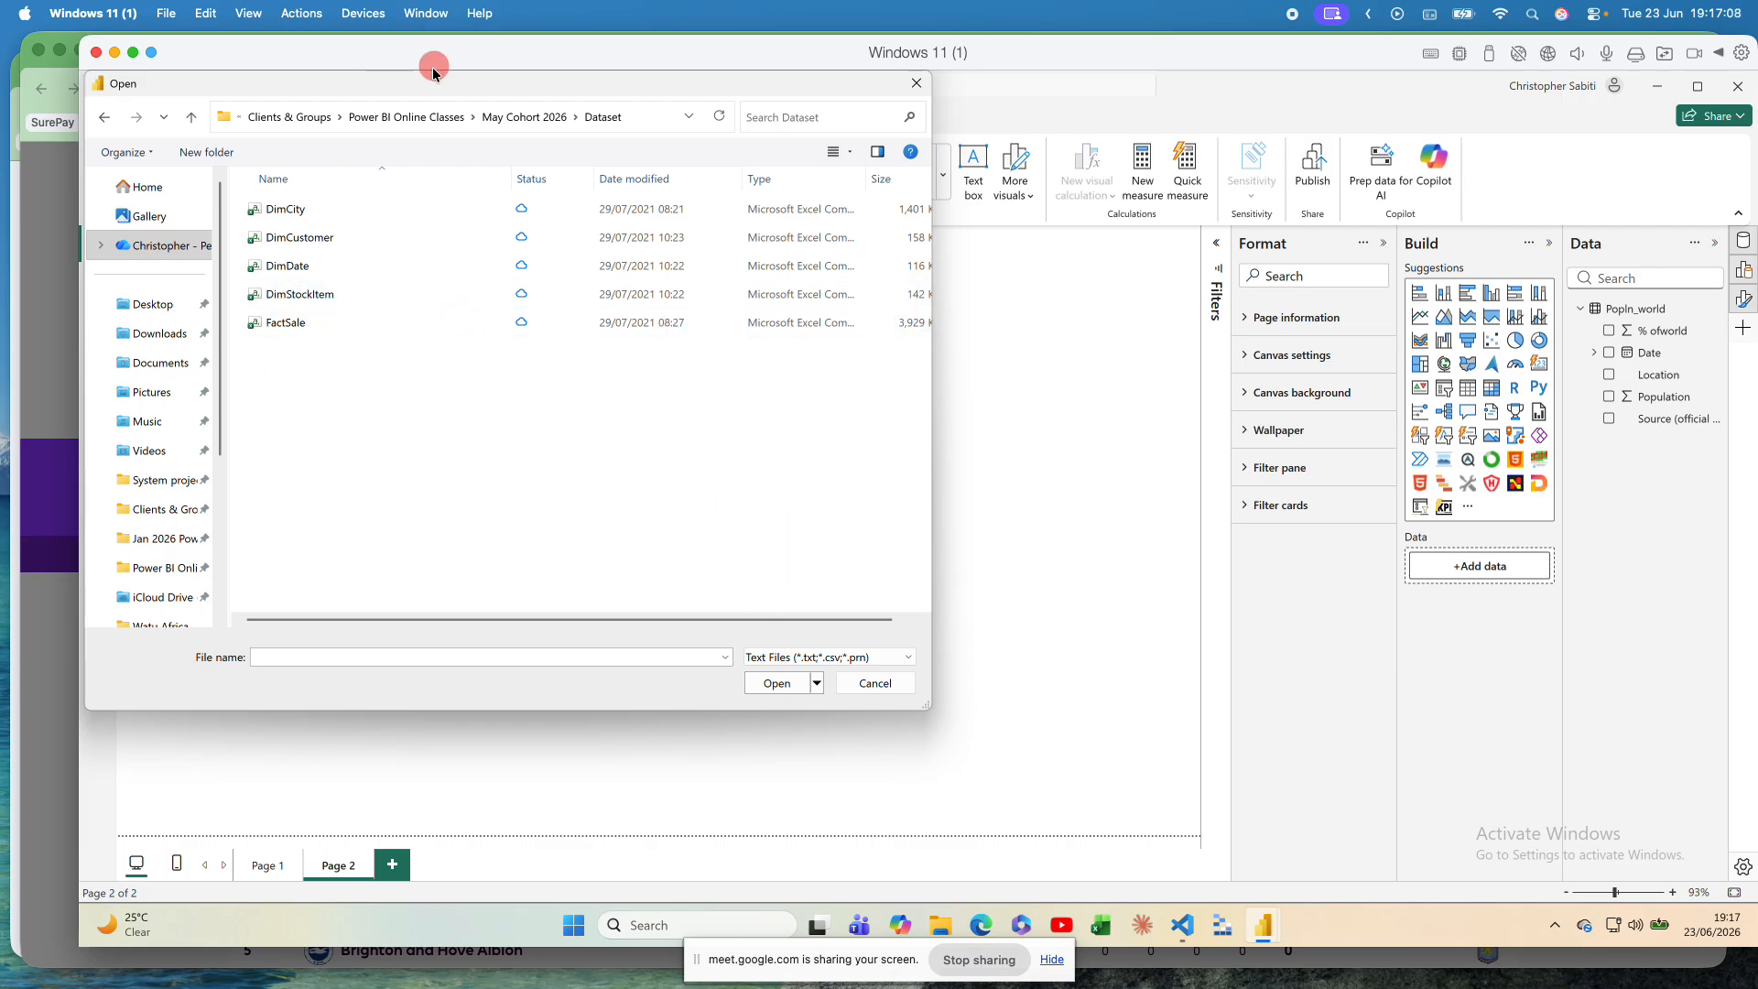
Step: Review the files offered for the Text/CSV import, select DimCity, and cancel the import without opening it
left_click(411, 88)
left_click_drag(410, 88, 661, 158)
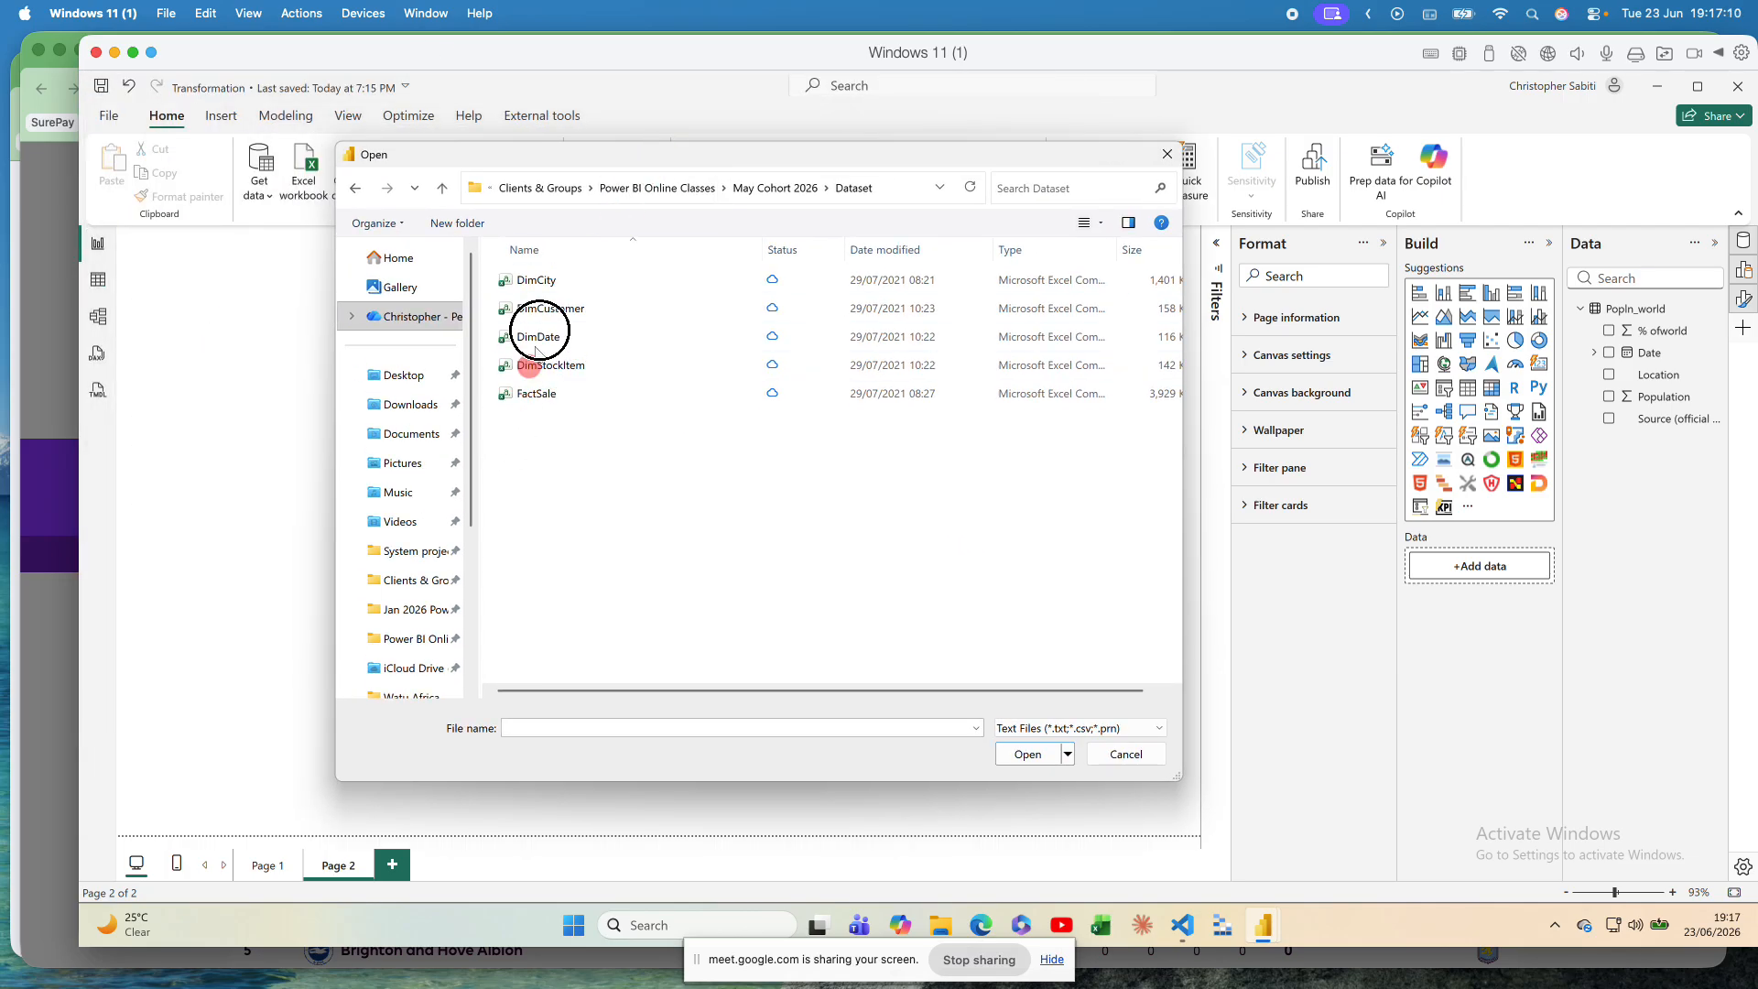
left_click(573, 284)
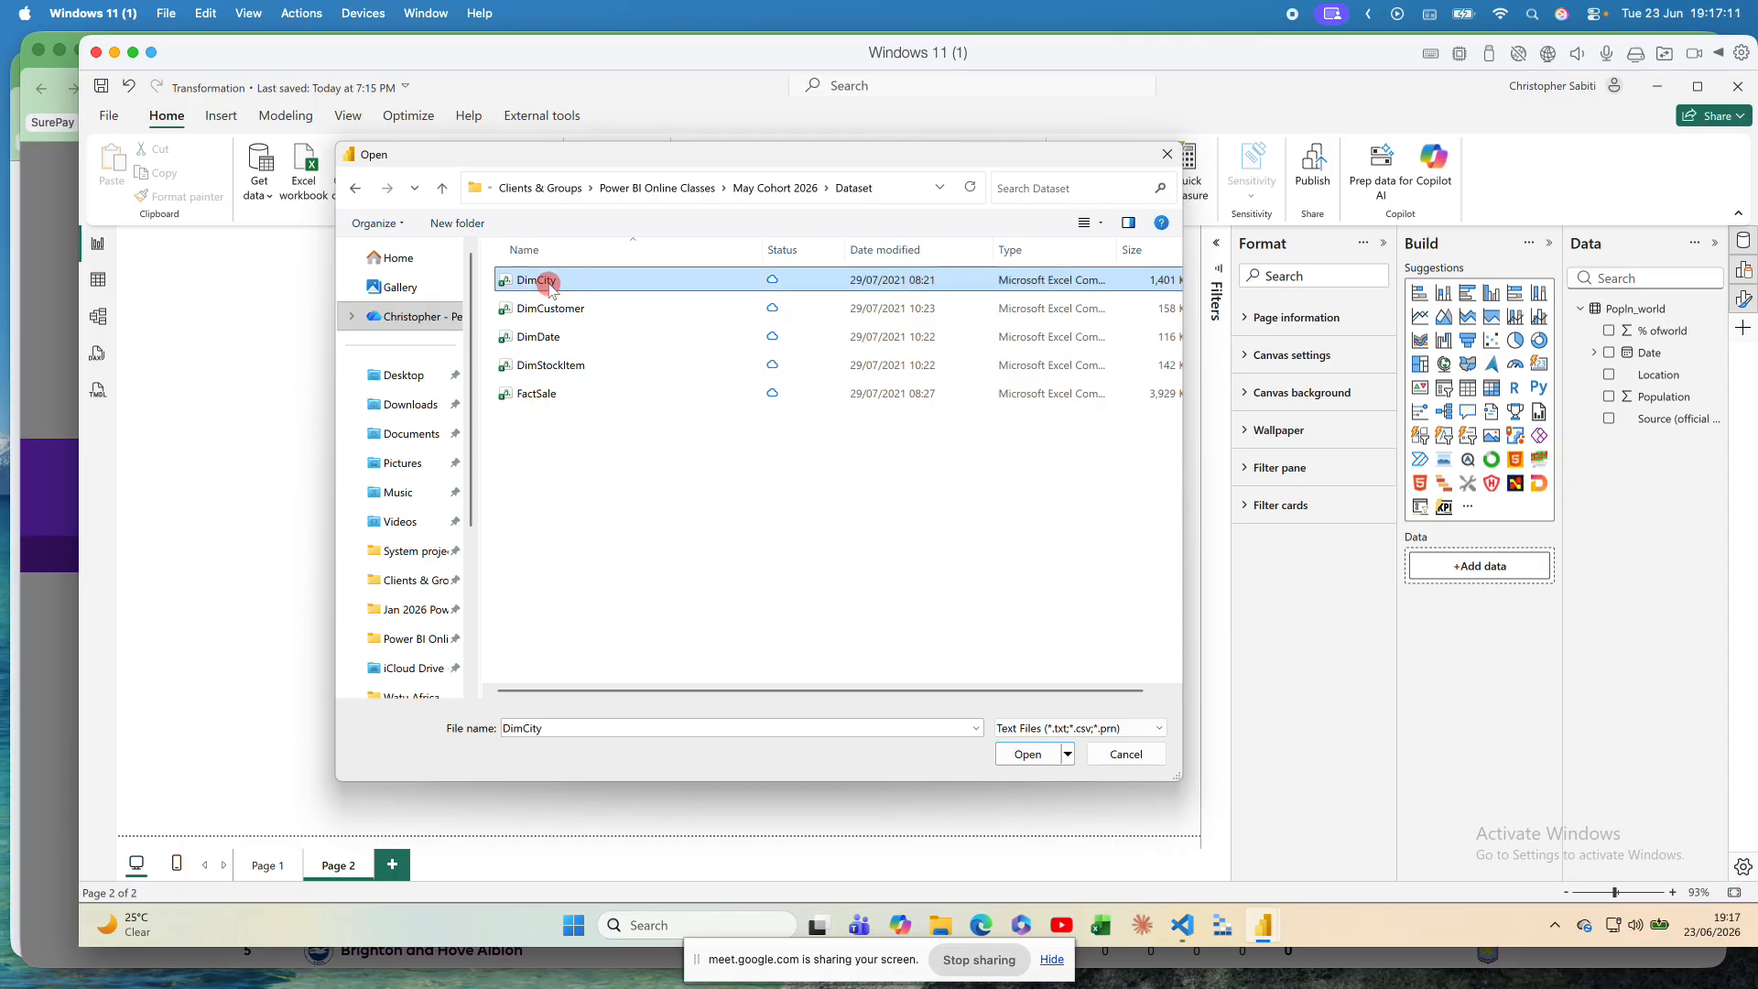
left_click(1126, 752)
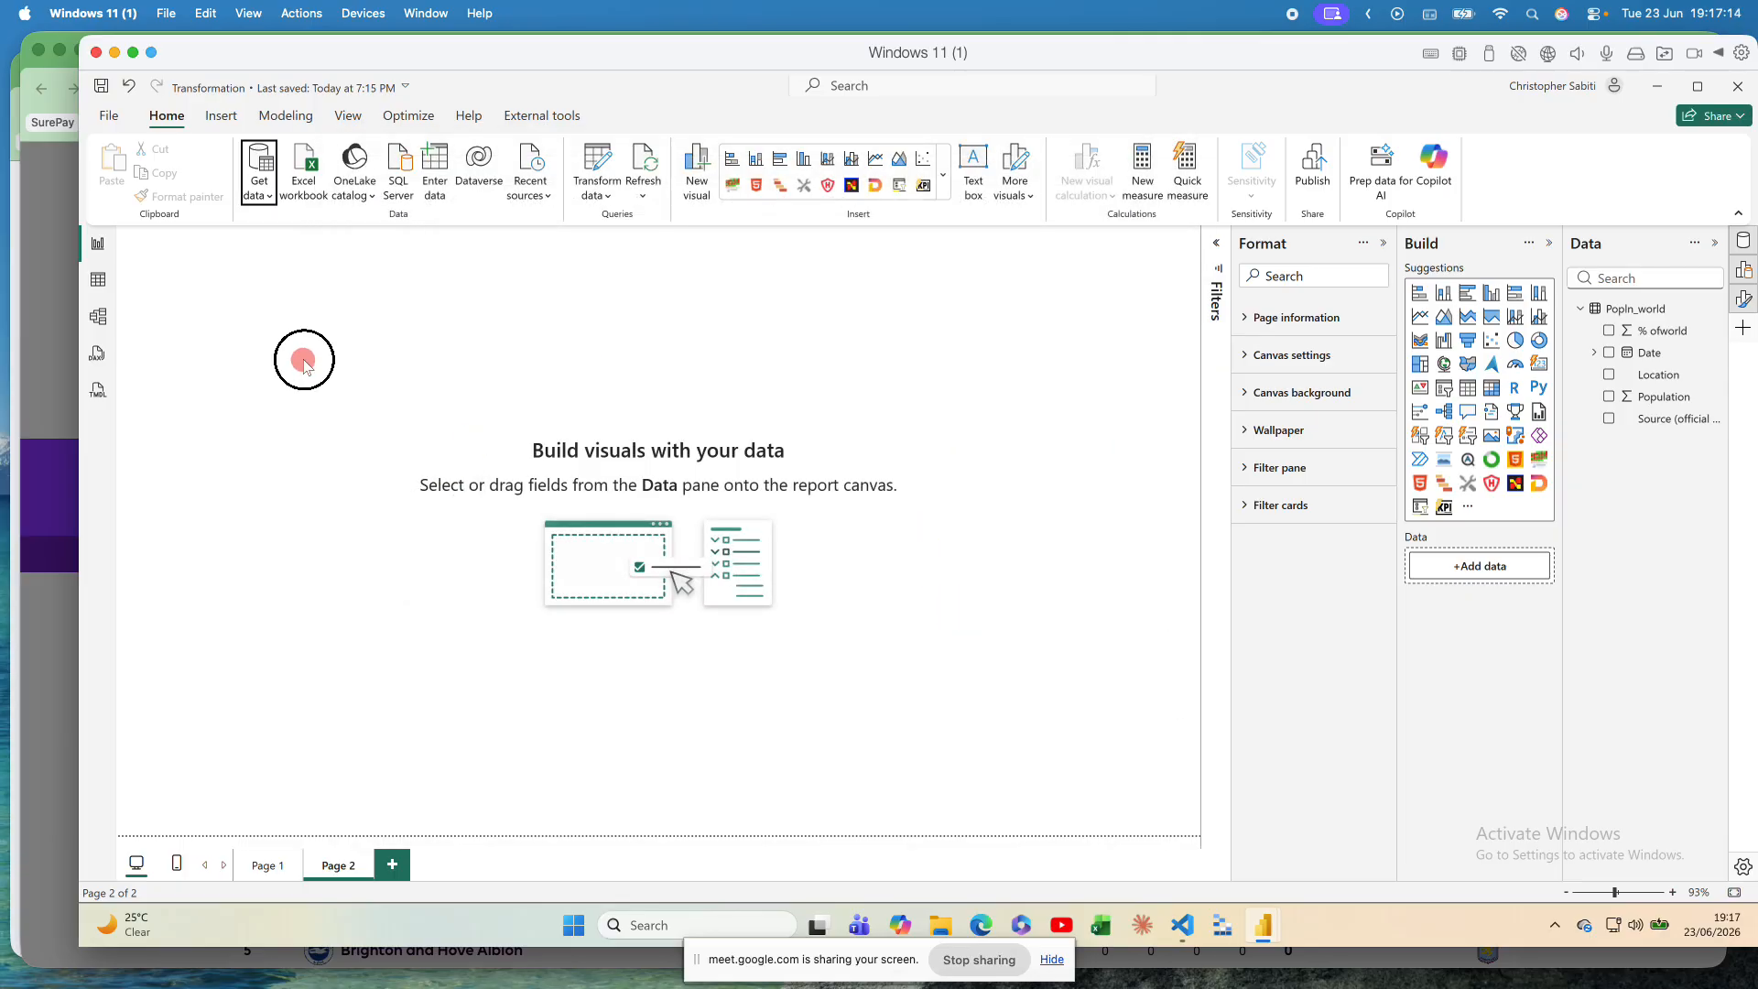
Step: Open the full Get Data list and examine the range of available file, database and online service connectors
left_click(259, 187)
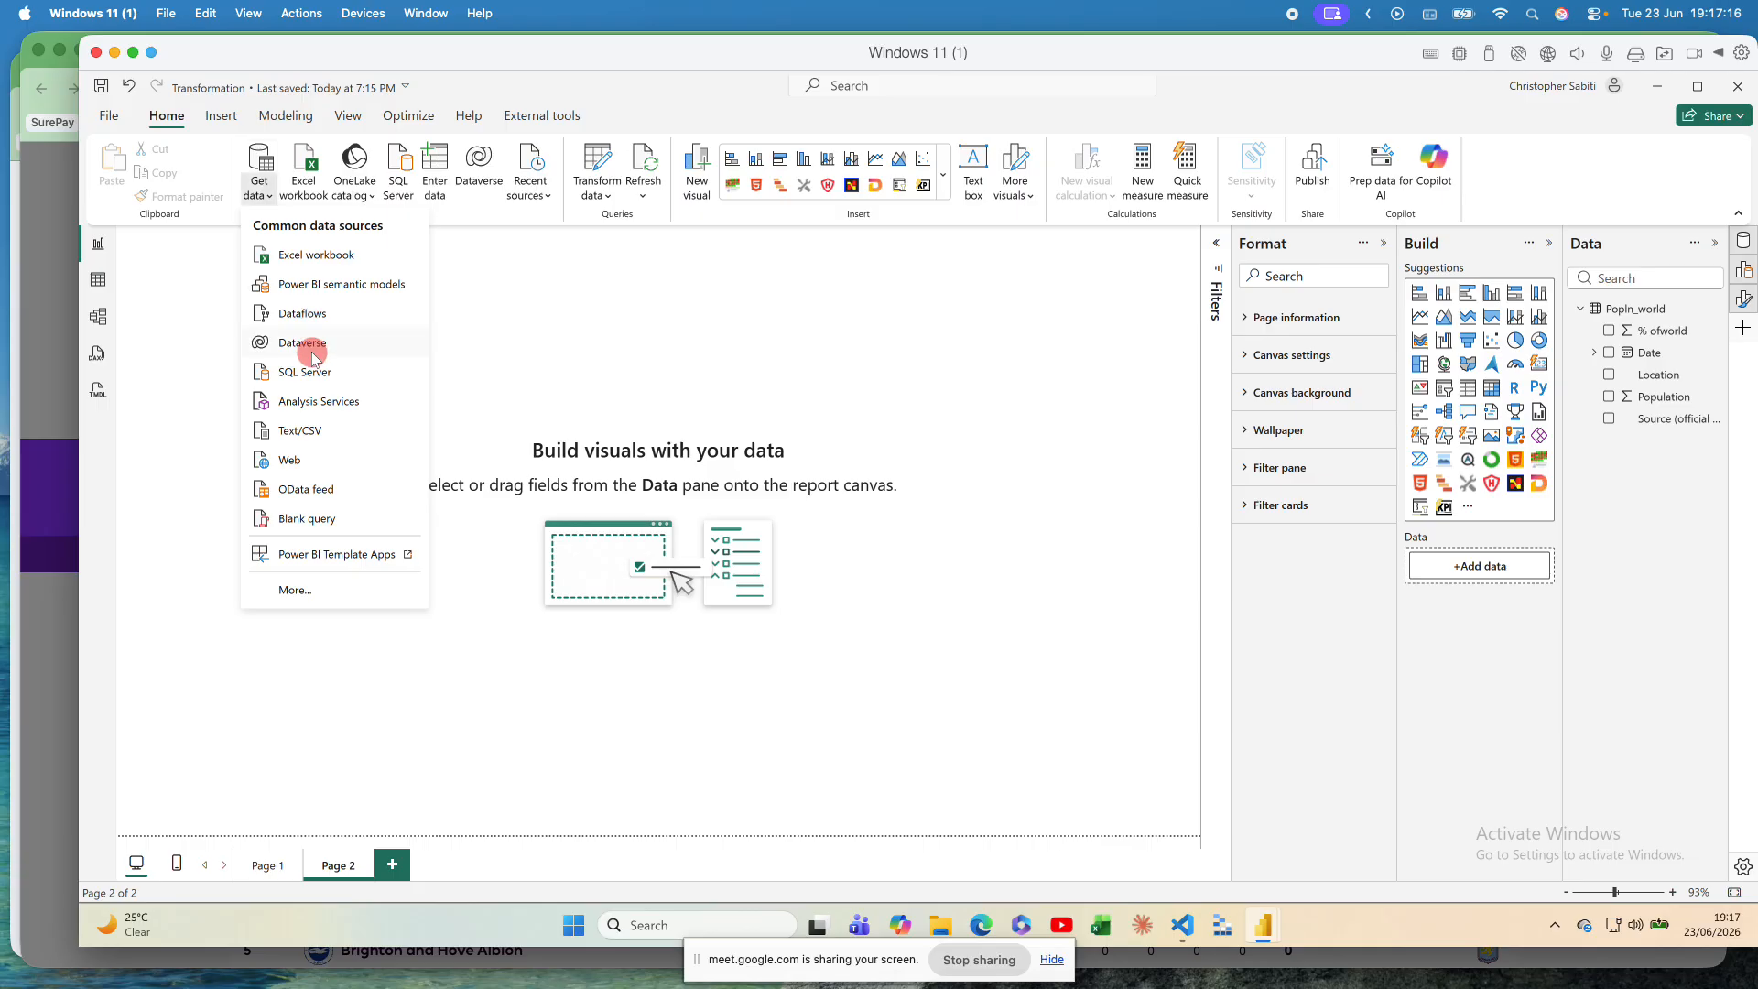
left_click(316, 591)
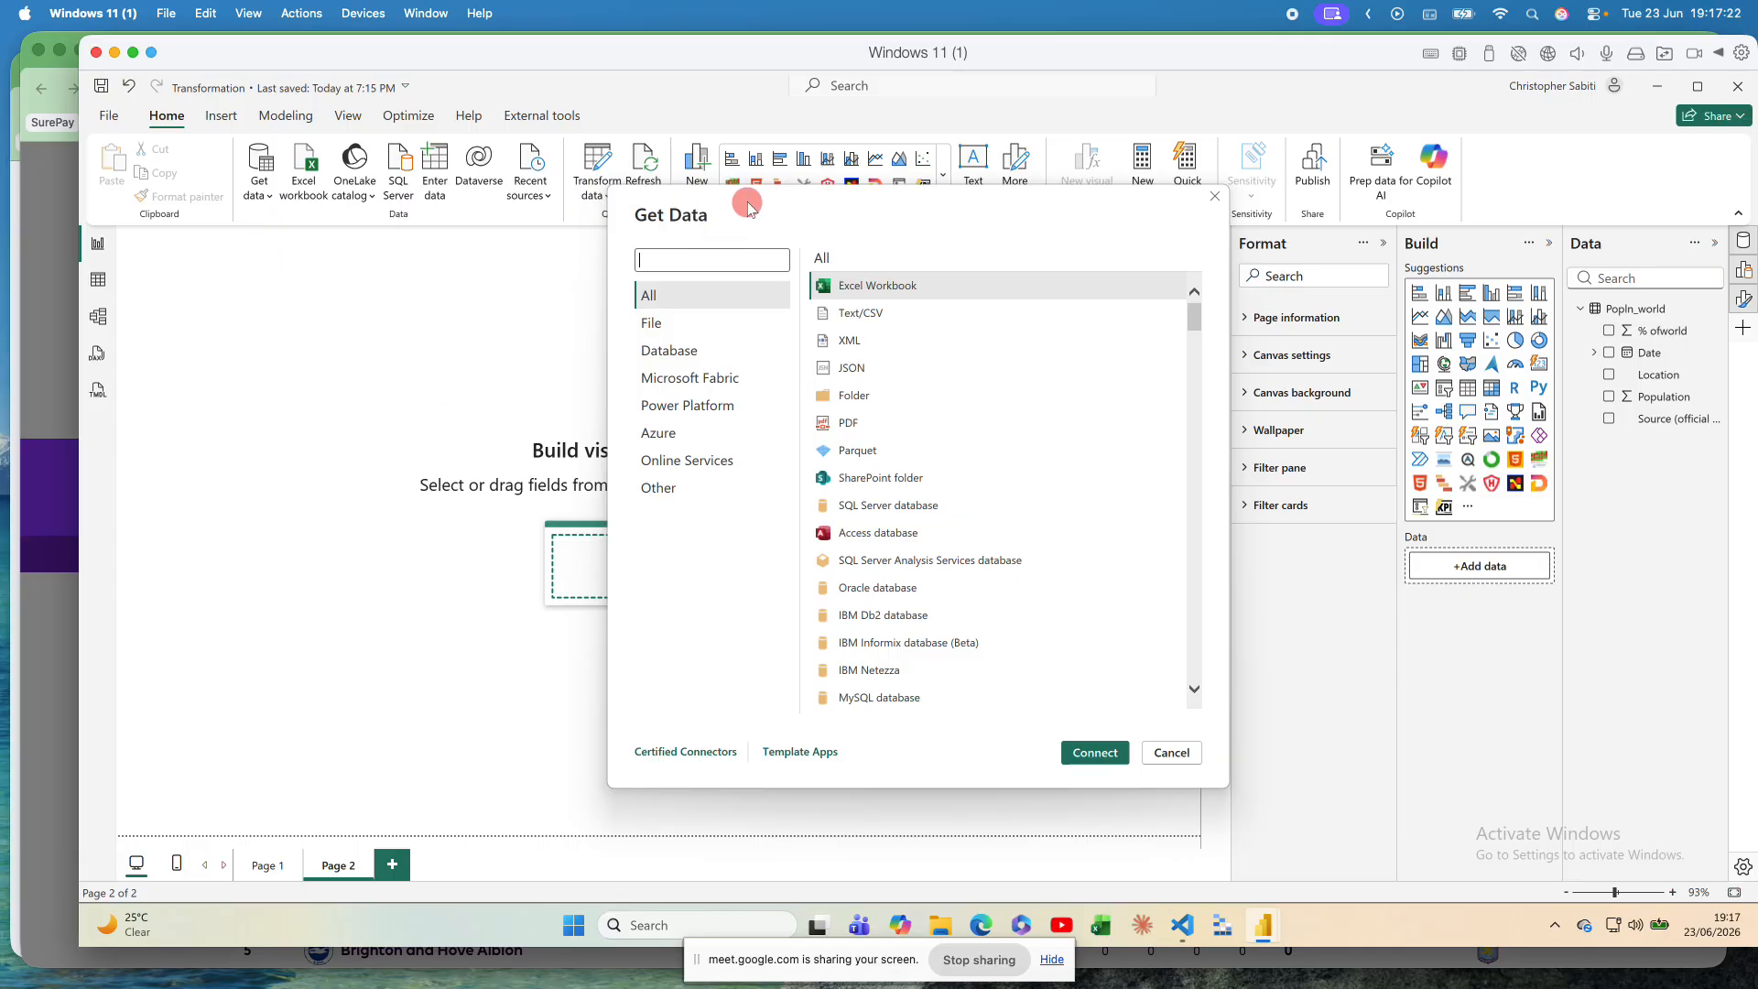
left_click_drag(749, 204, 502, 201)
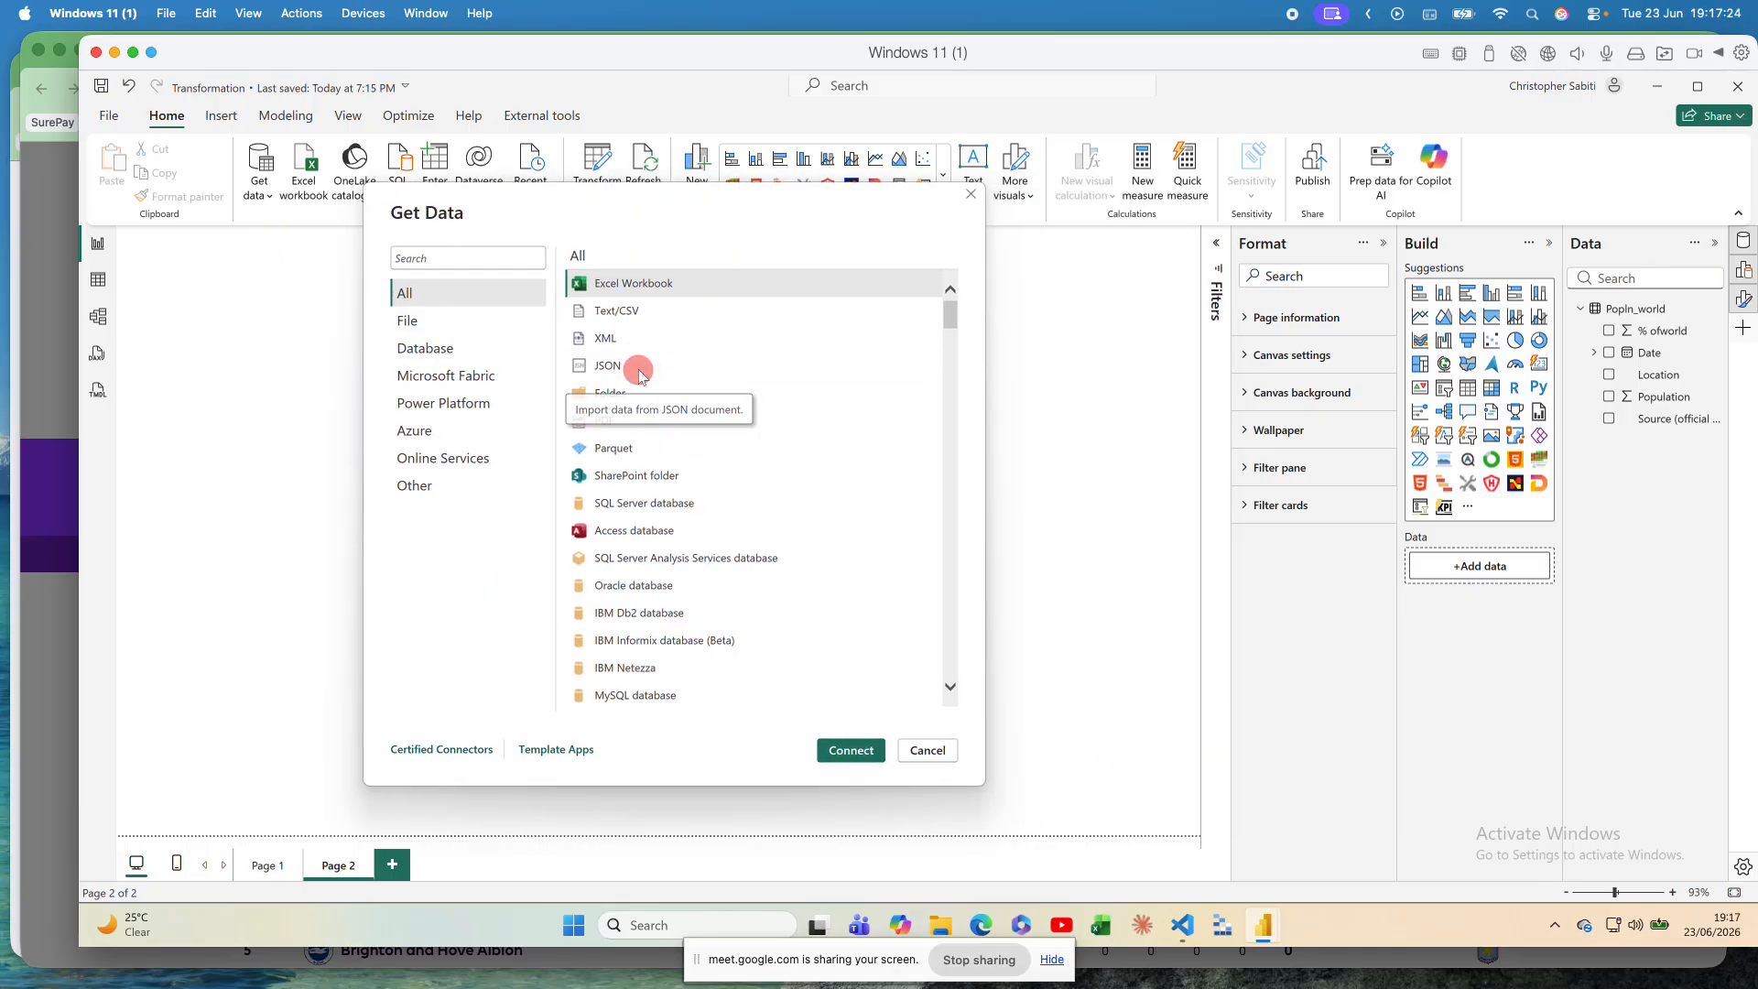
scroll(638, 330, "down", 1)
scroll(638, 329, "down", 15)
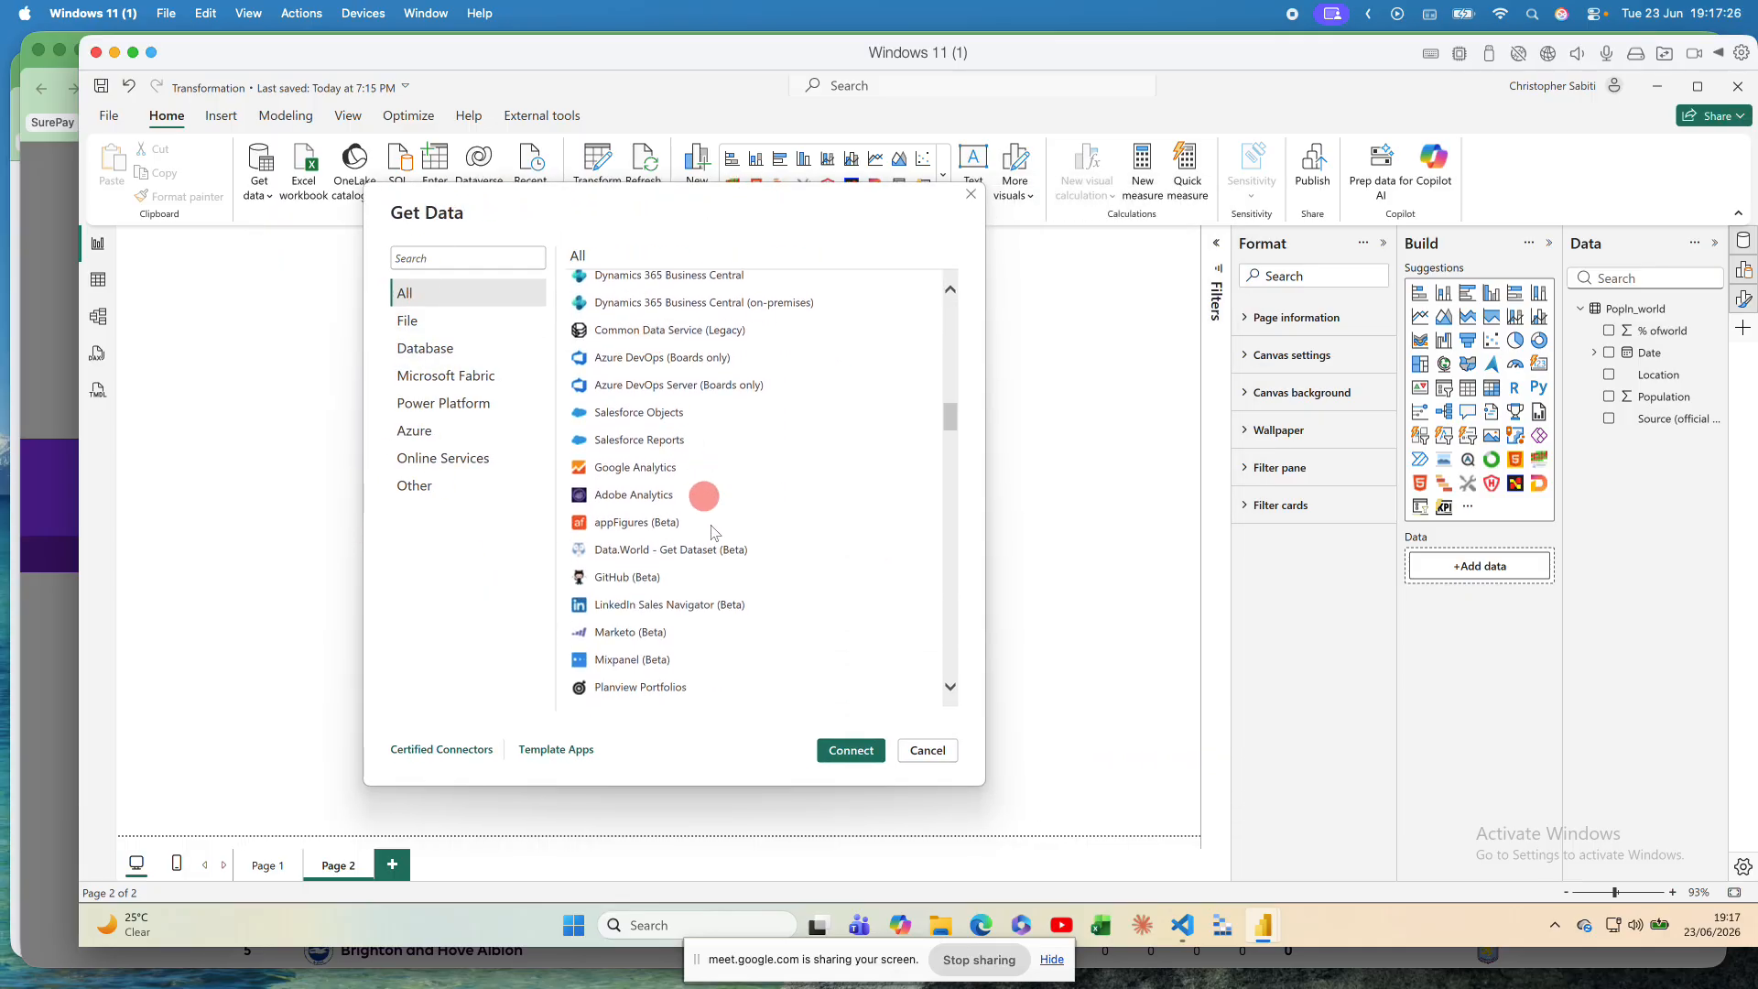
scroll(713, 546, "up", 15)
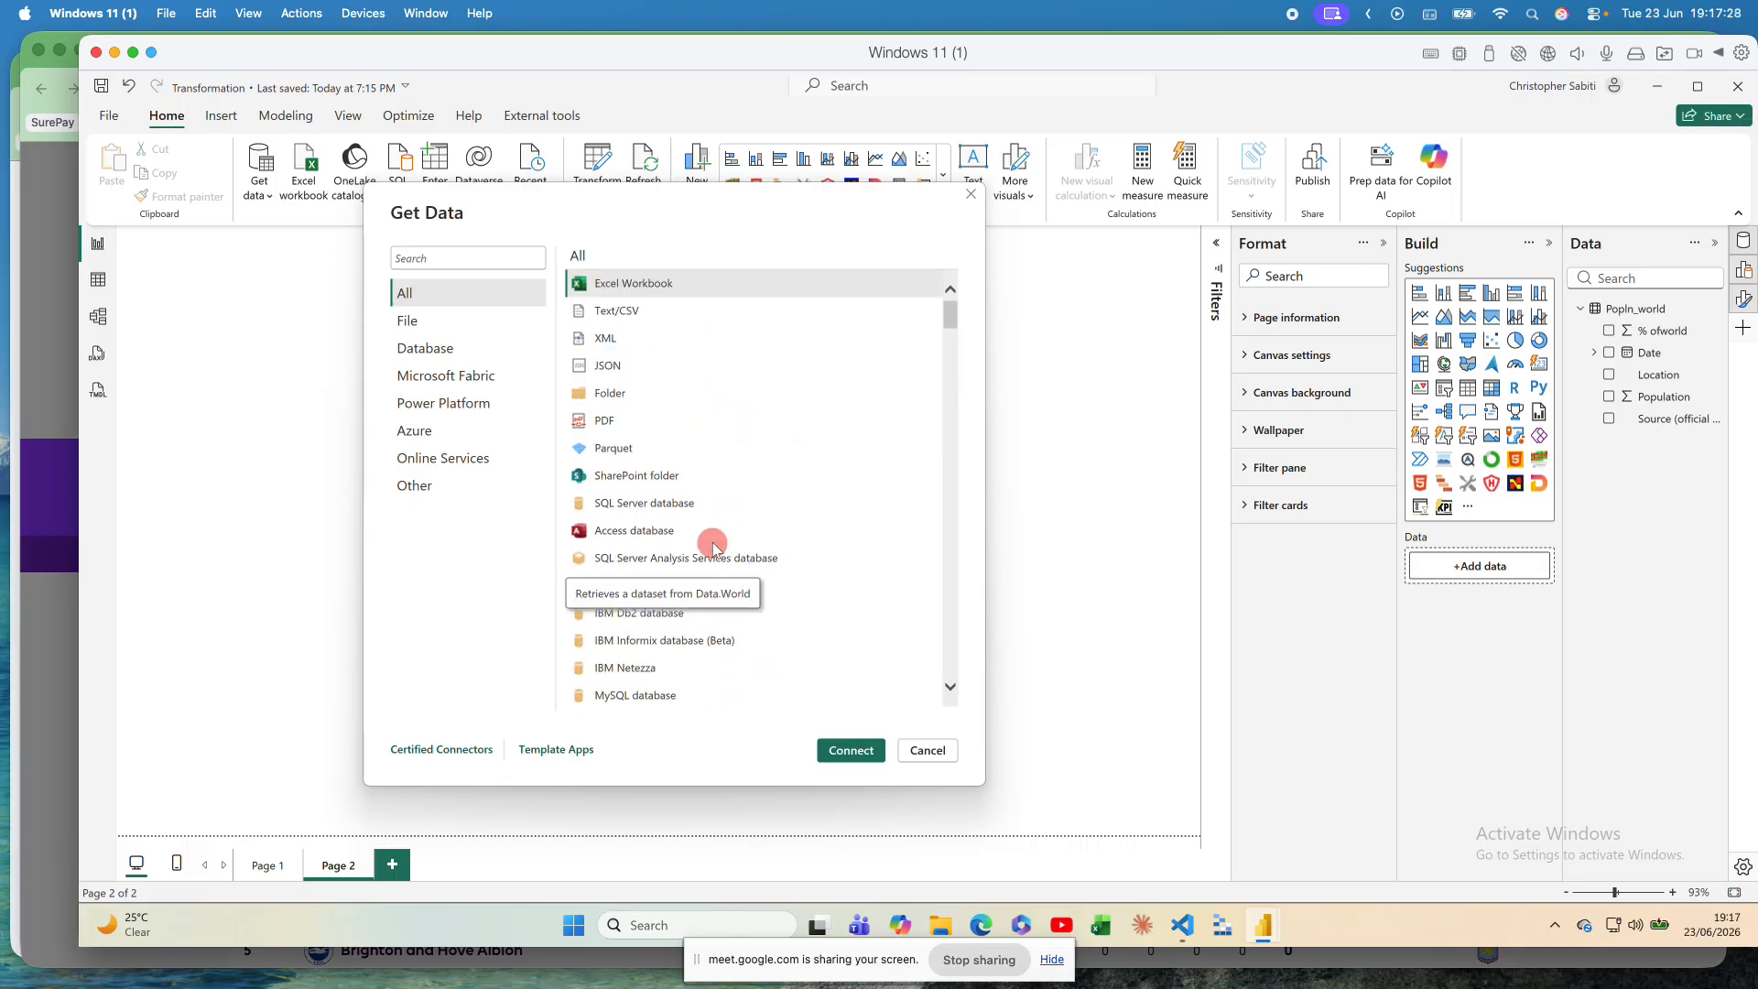
scroll(712, 546, "down", 10)
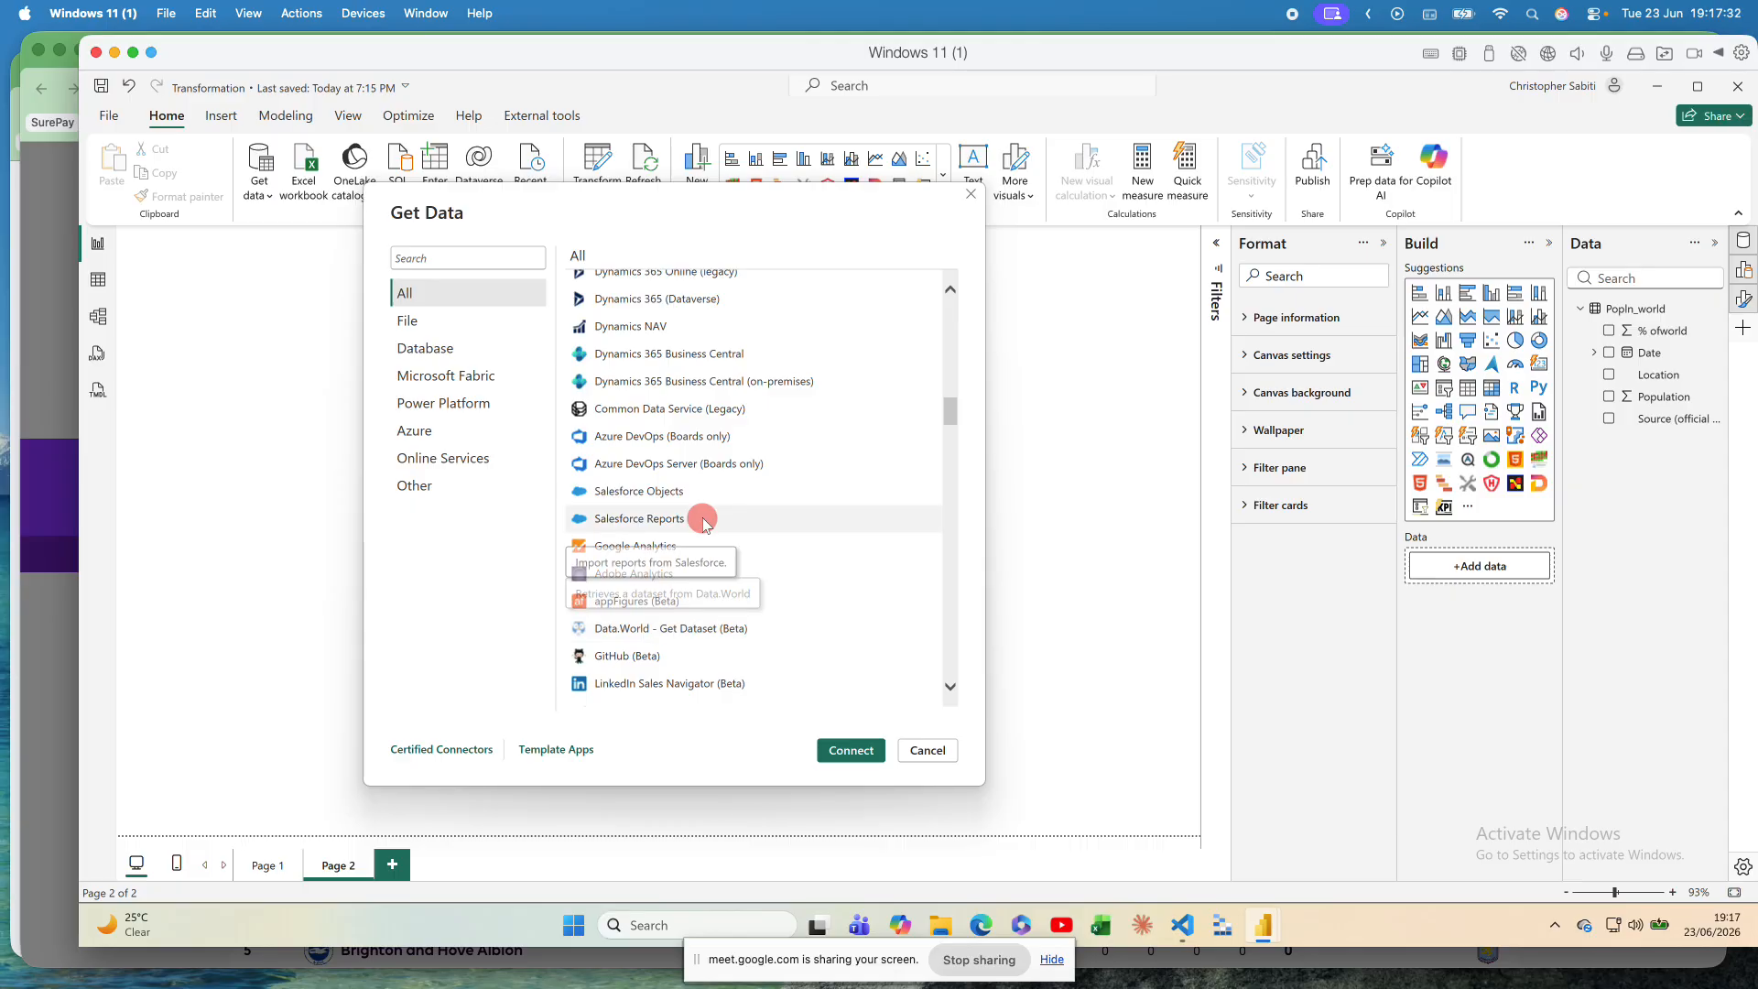
scroll(709, 535, "down", 5)
scroll(705, 522, "down", 4)
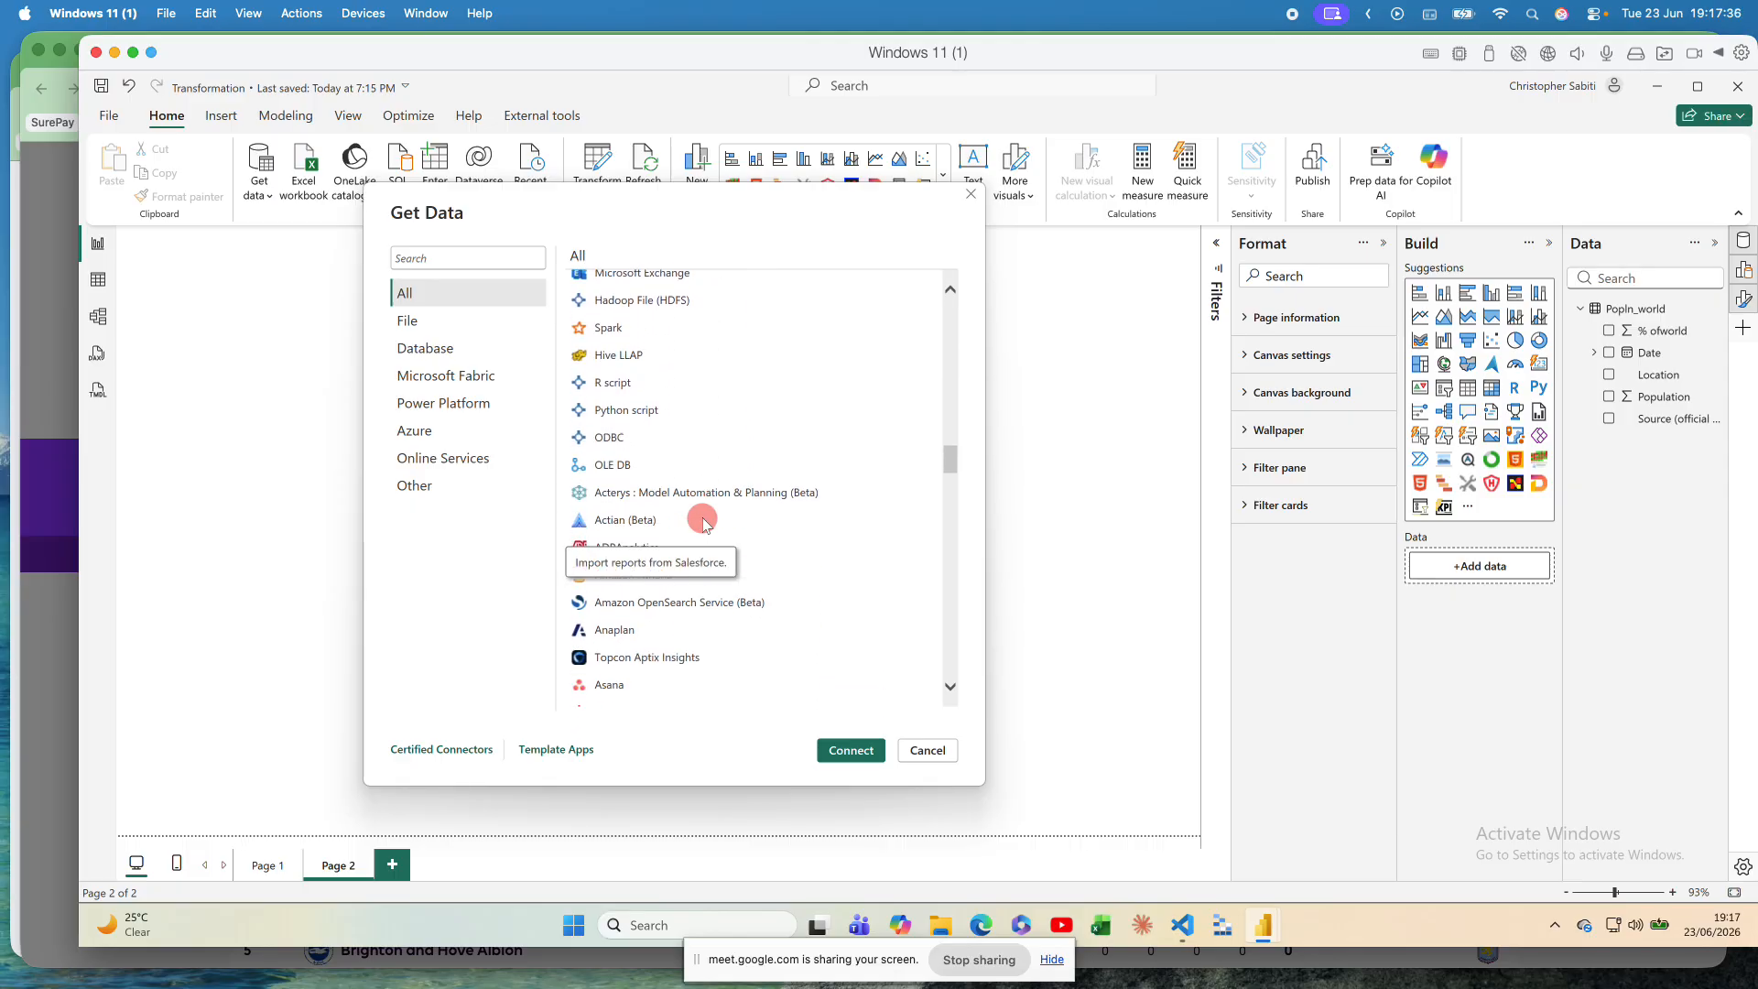
scroll(705, 521, "down", 5)
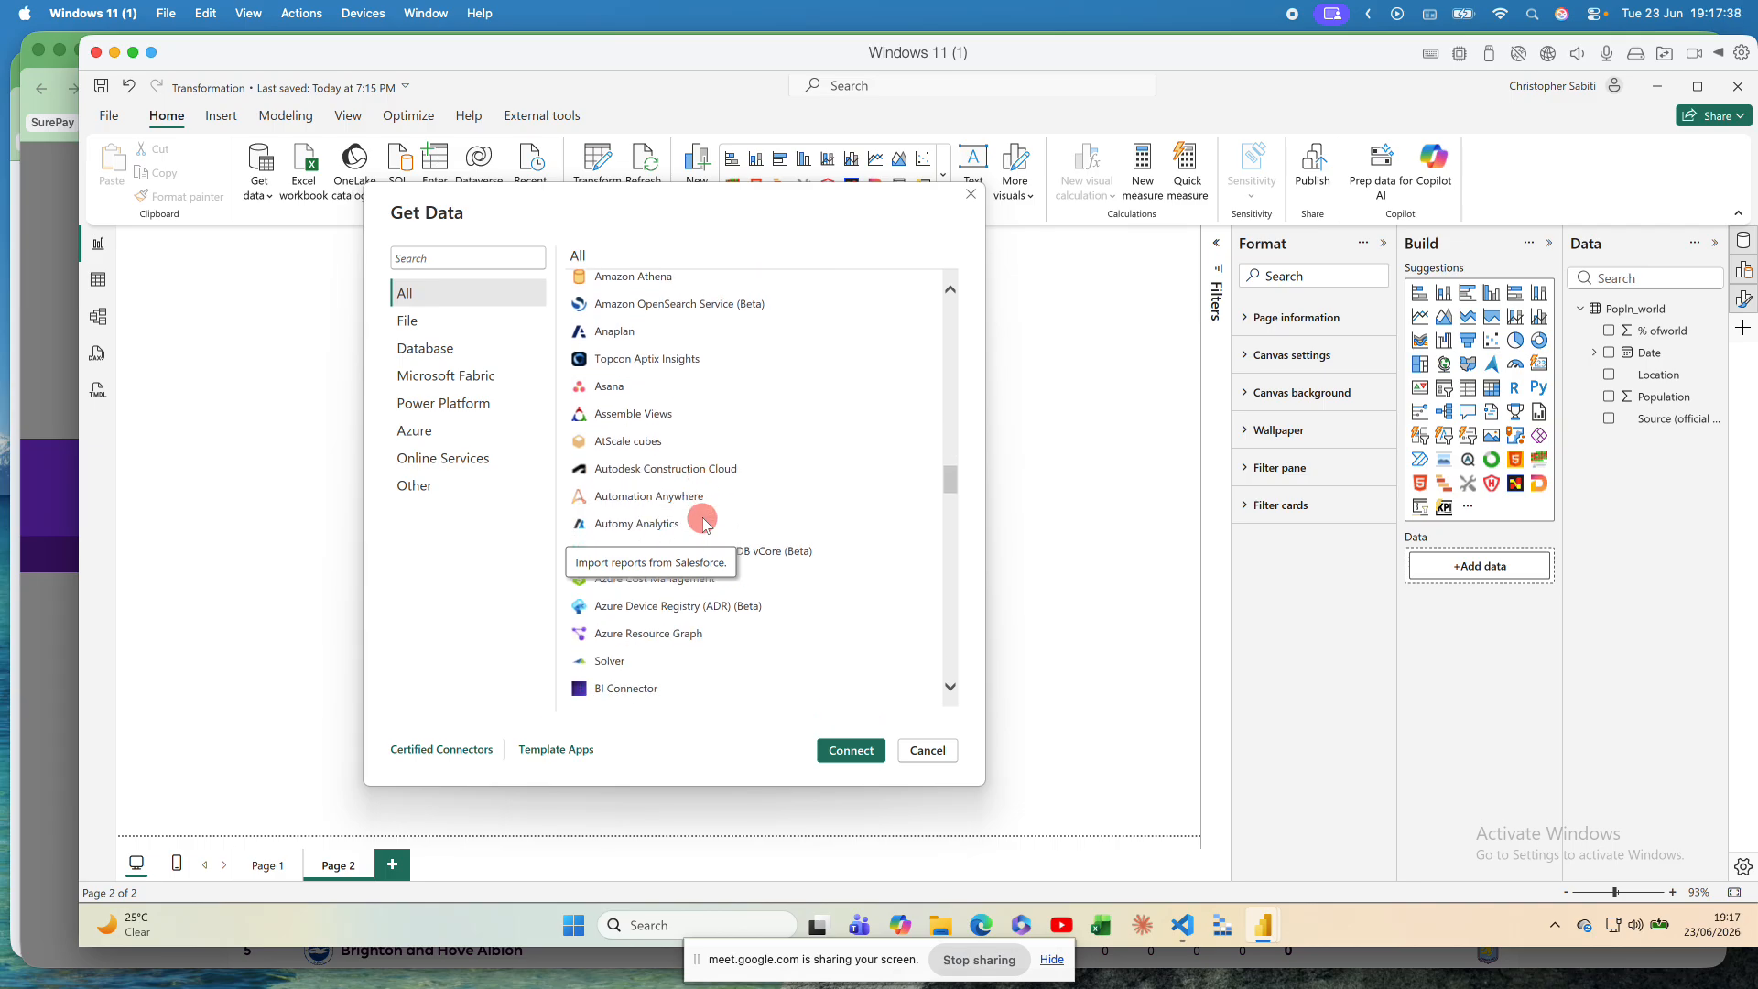
Step: Examine the connectors from Asana onwards, search the connector list for sales, and clear the search
left_click(614, 389)
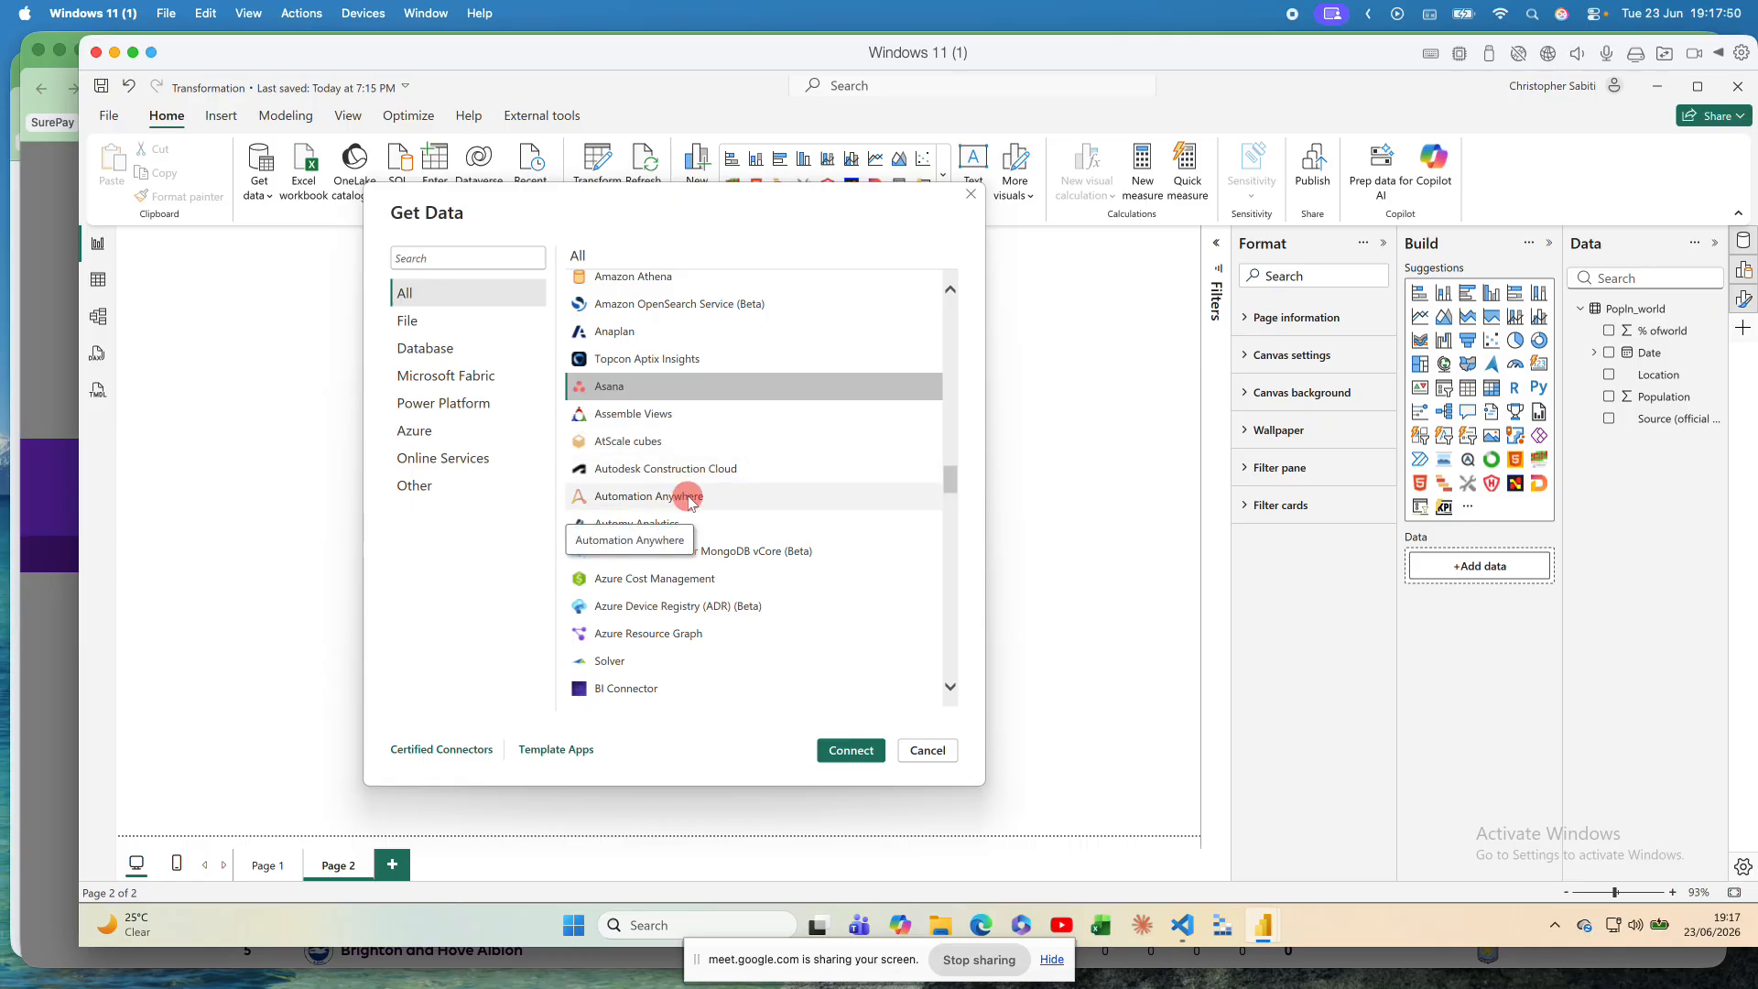
scroll(689, 499, "down", 5)
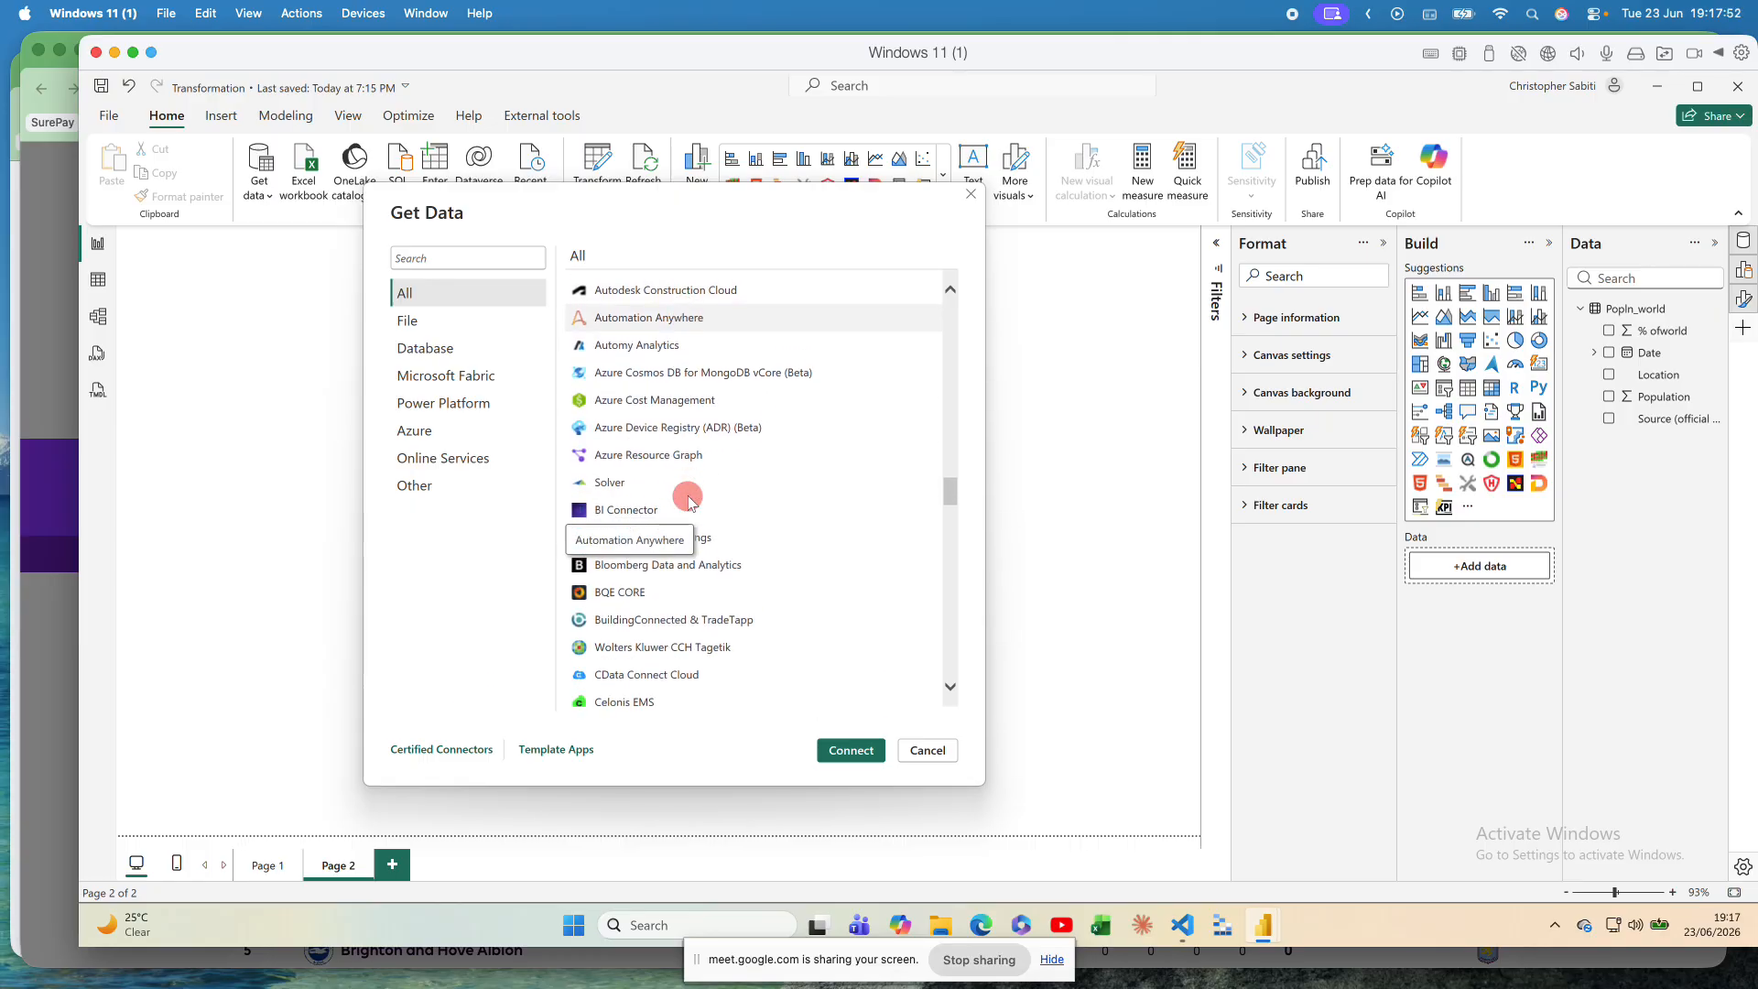
scroll(689, 499, "down", 1)
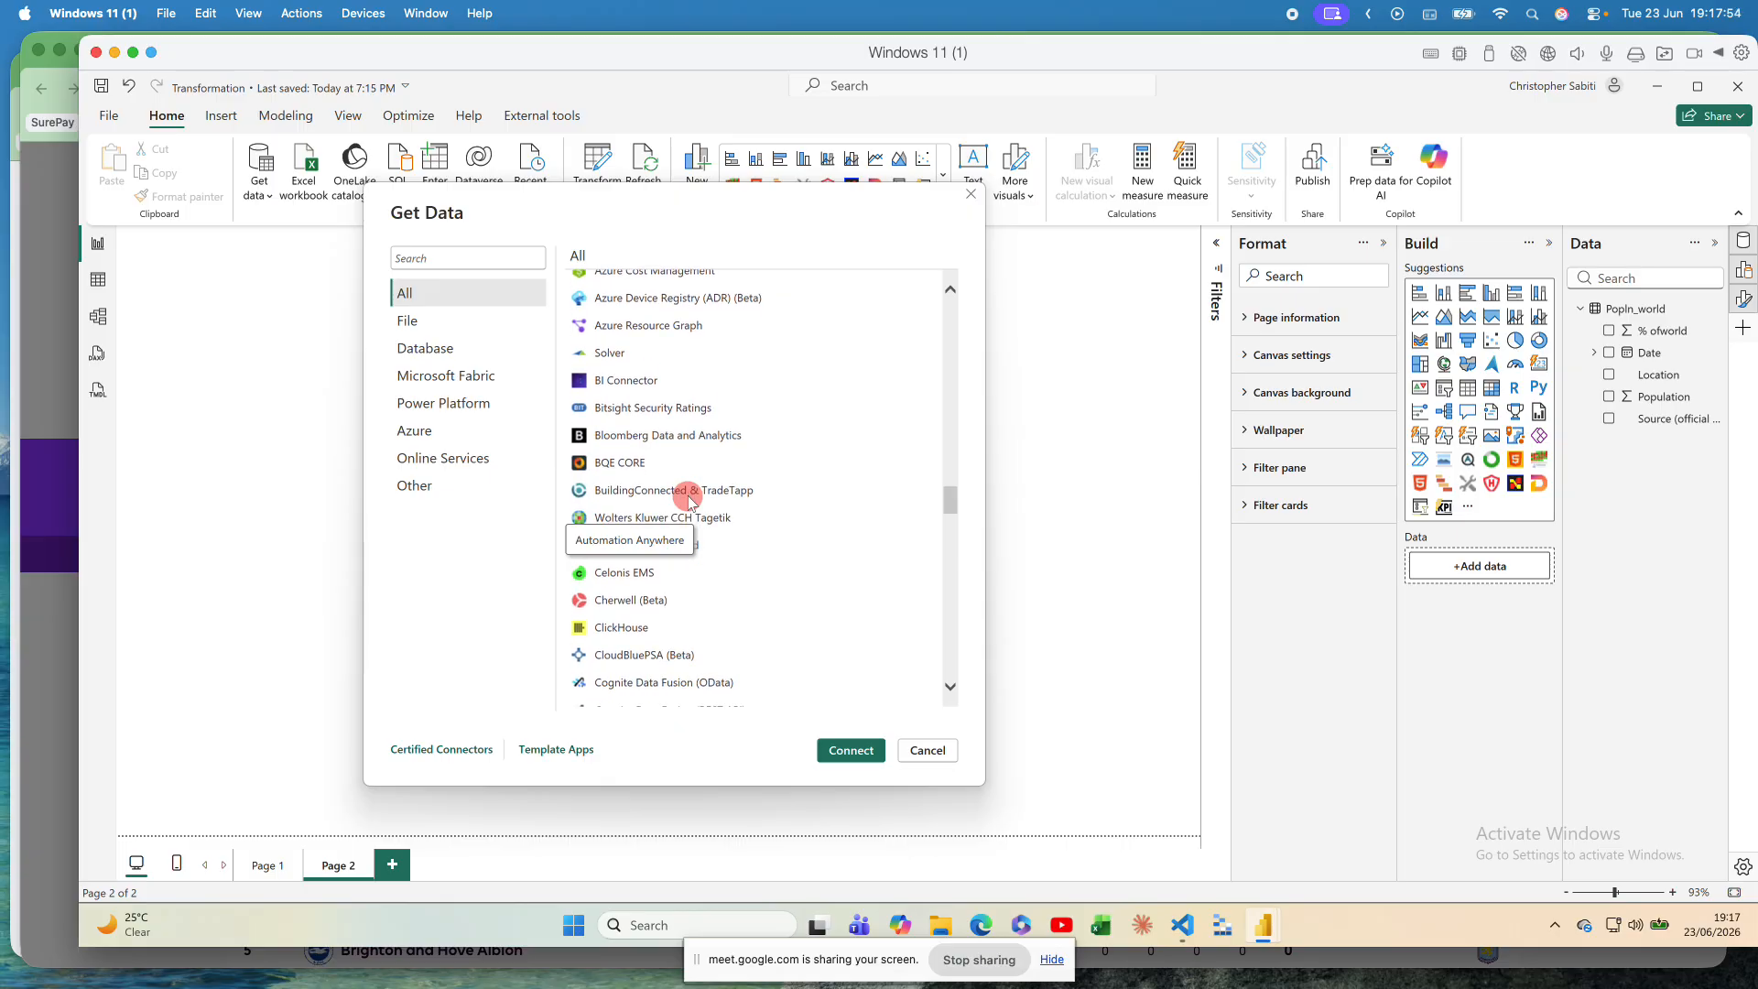
scroll(688, 499, "down", 4)
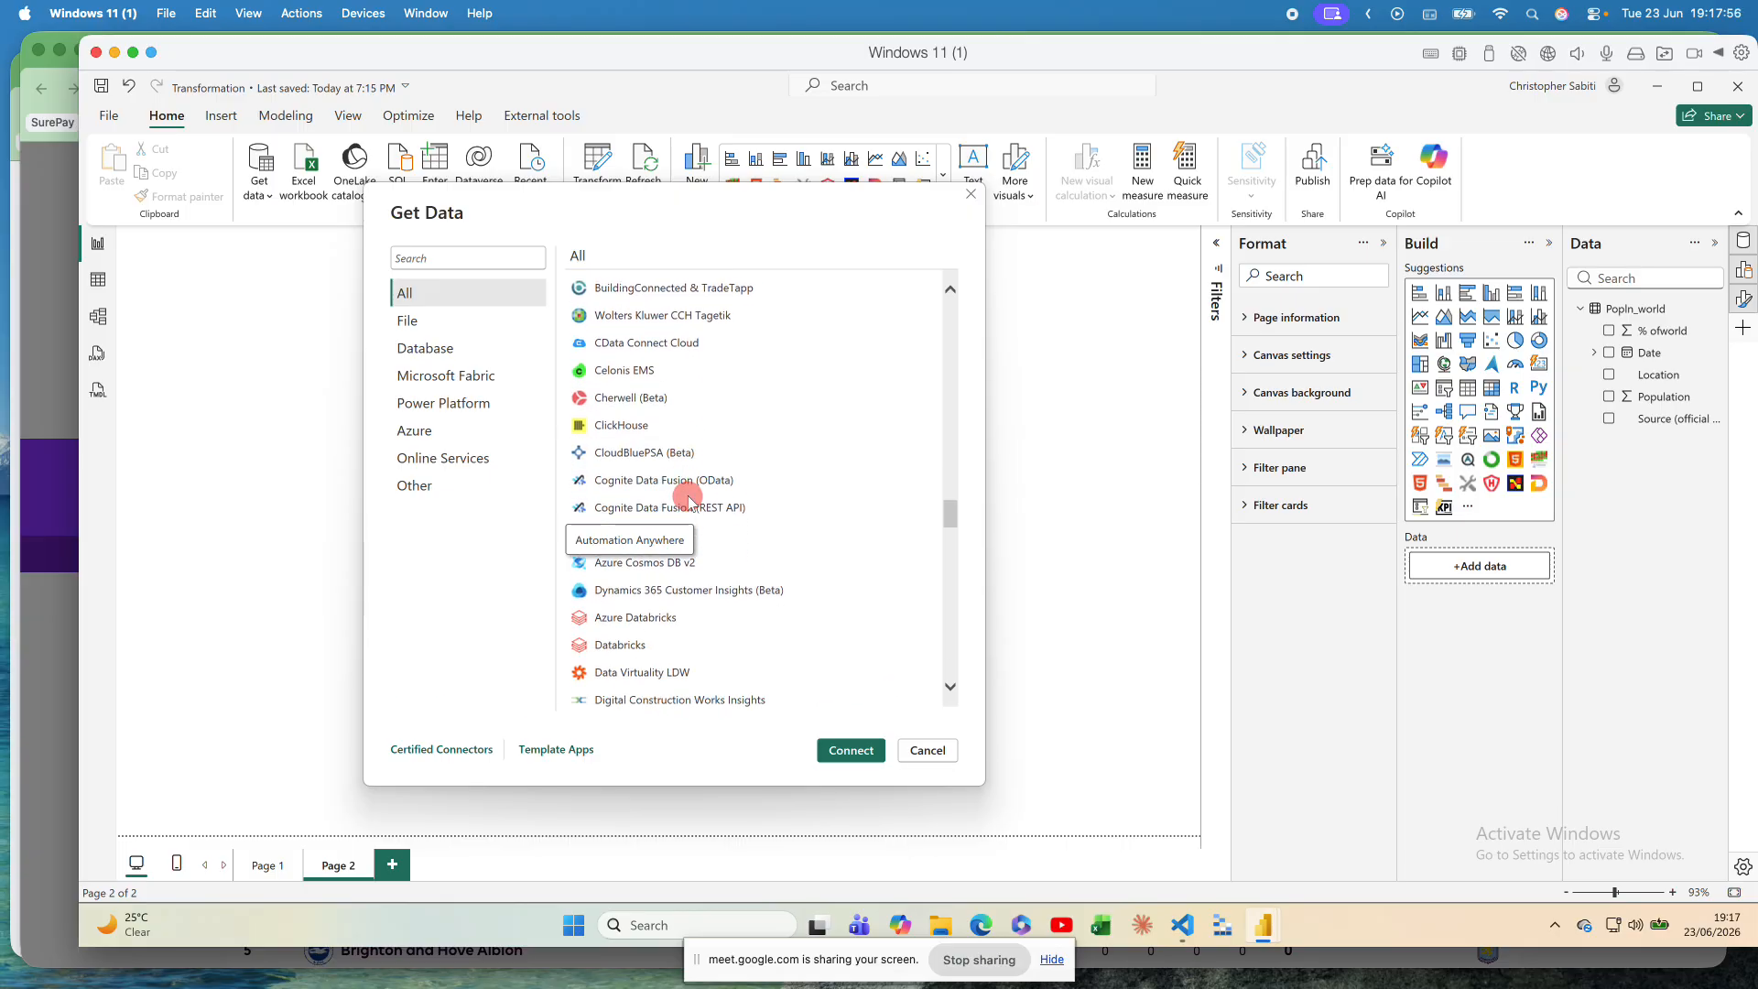
scroll(688, 499, "down", 5)
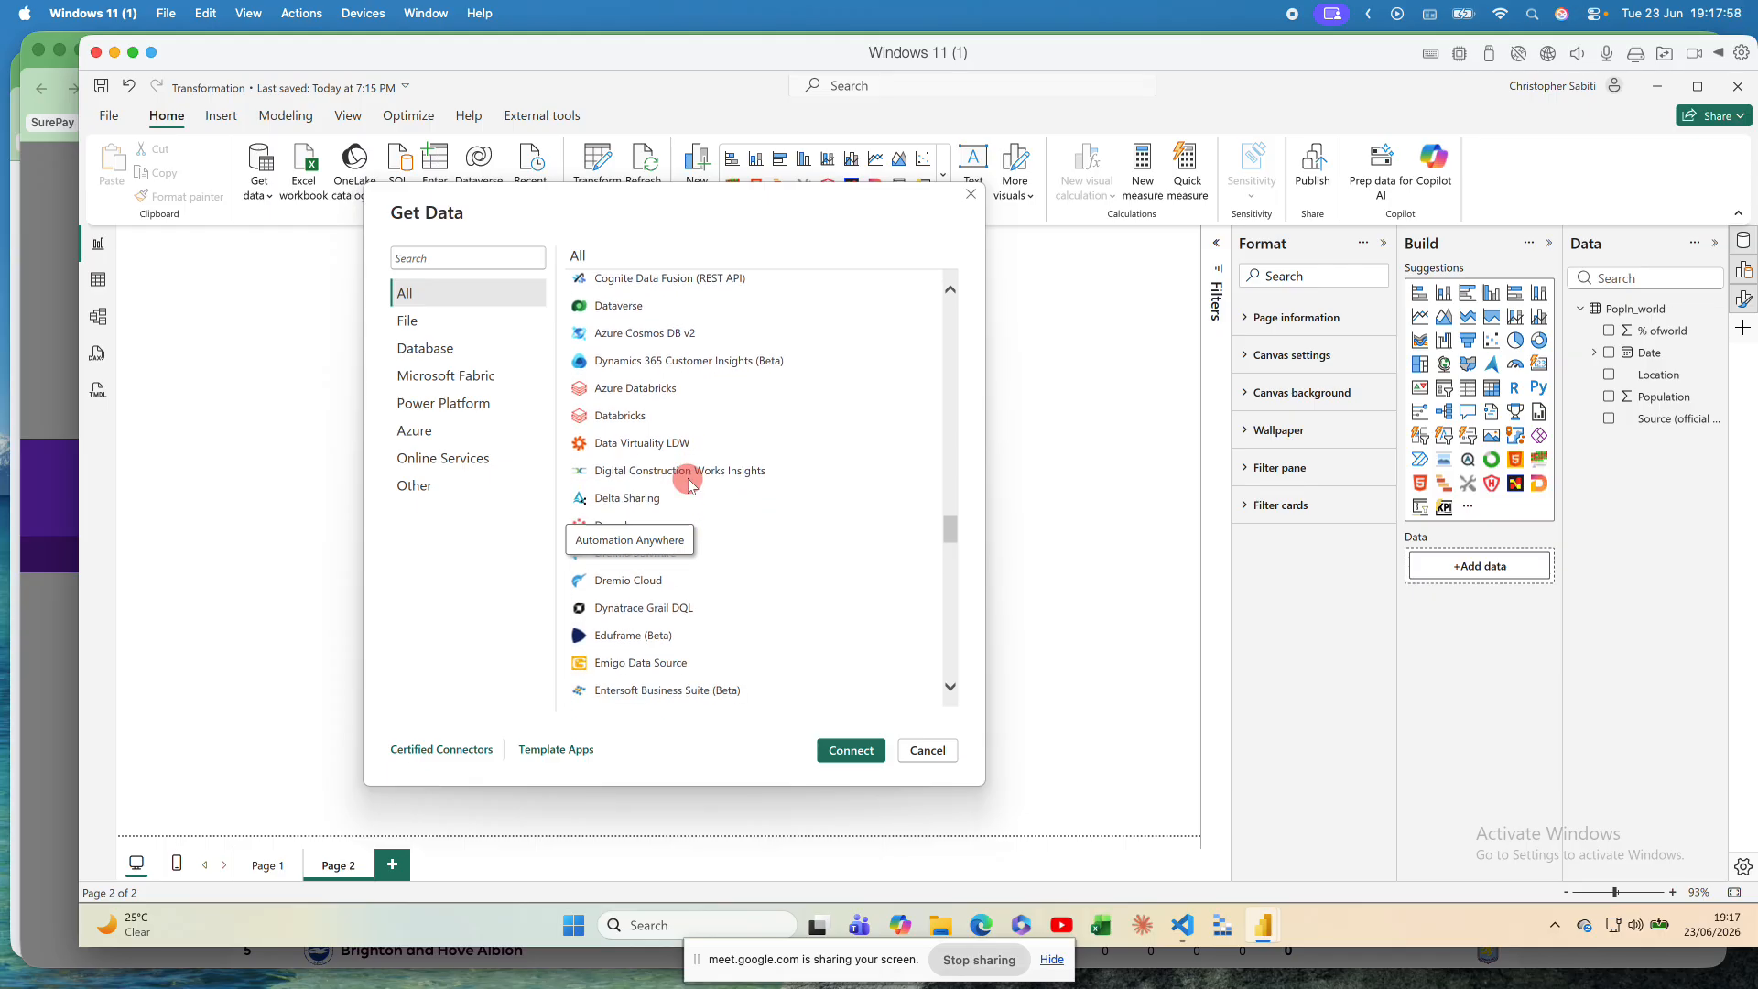
left_click(490, 254)
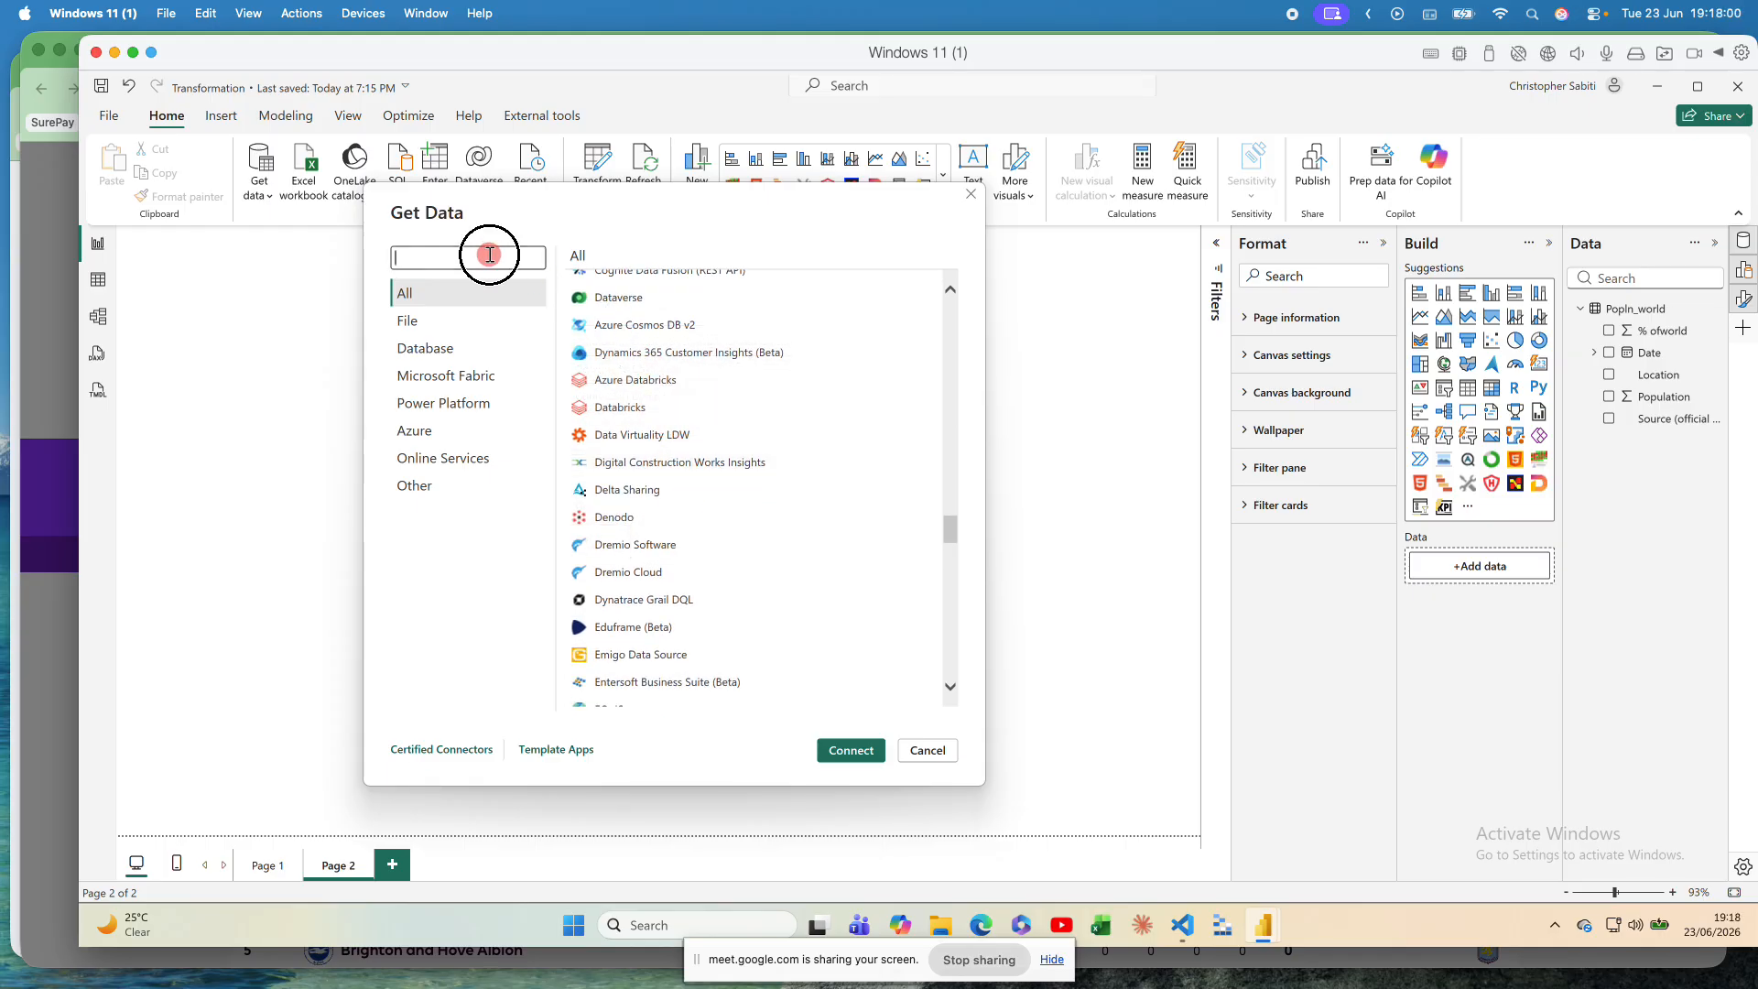
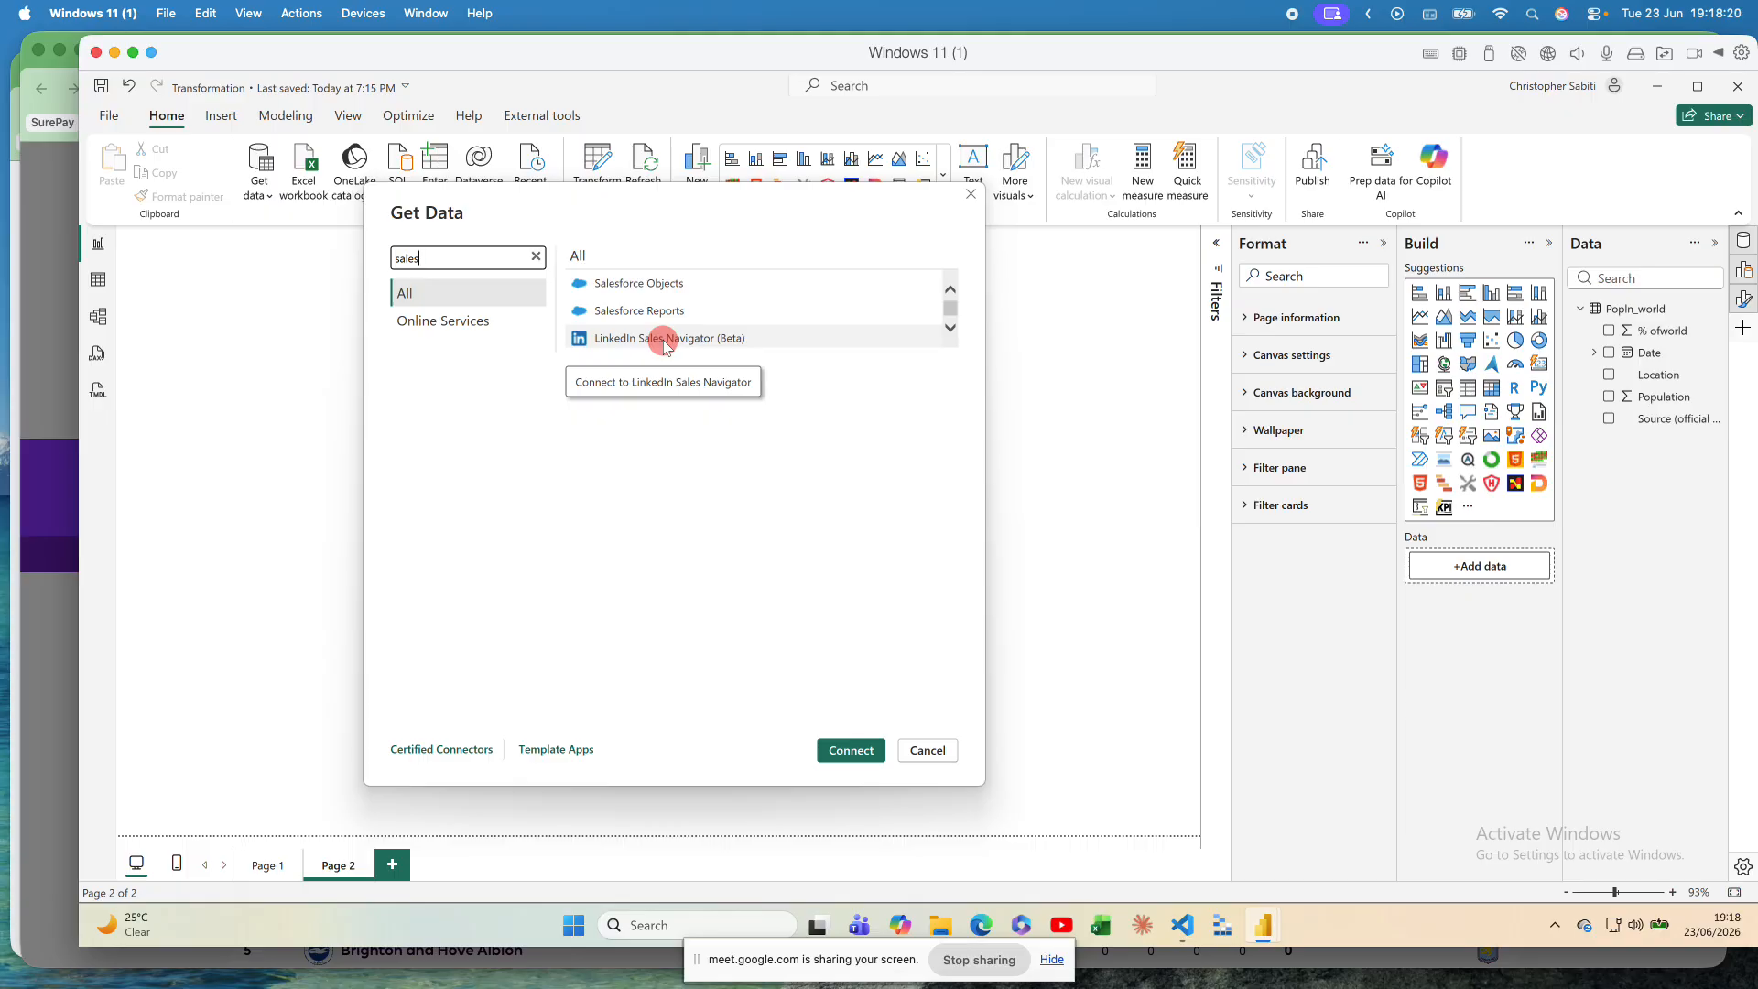
left_click(537, 255)
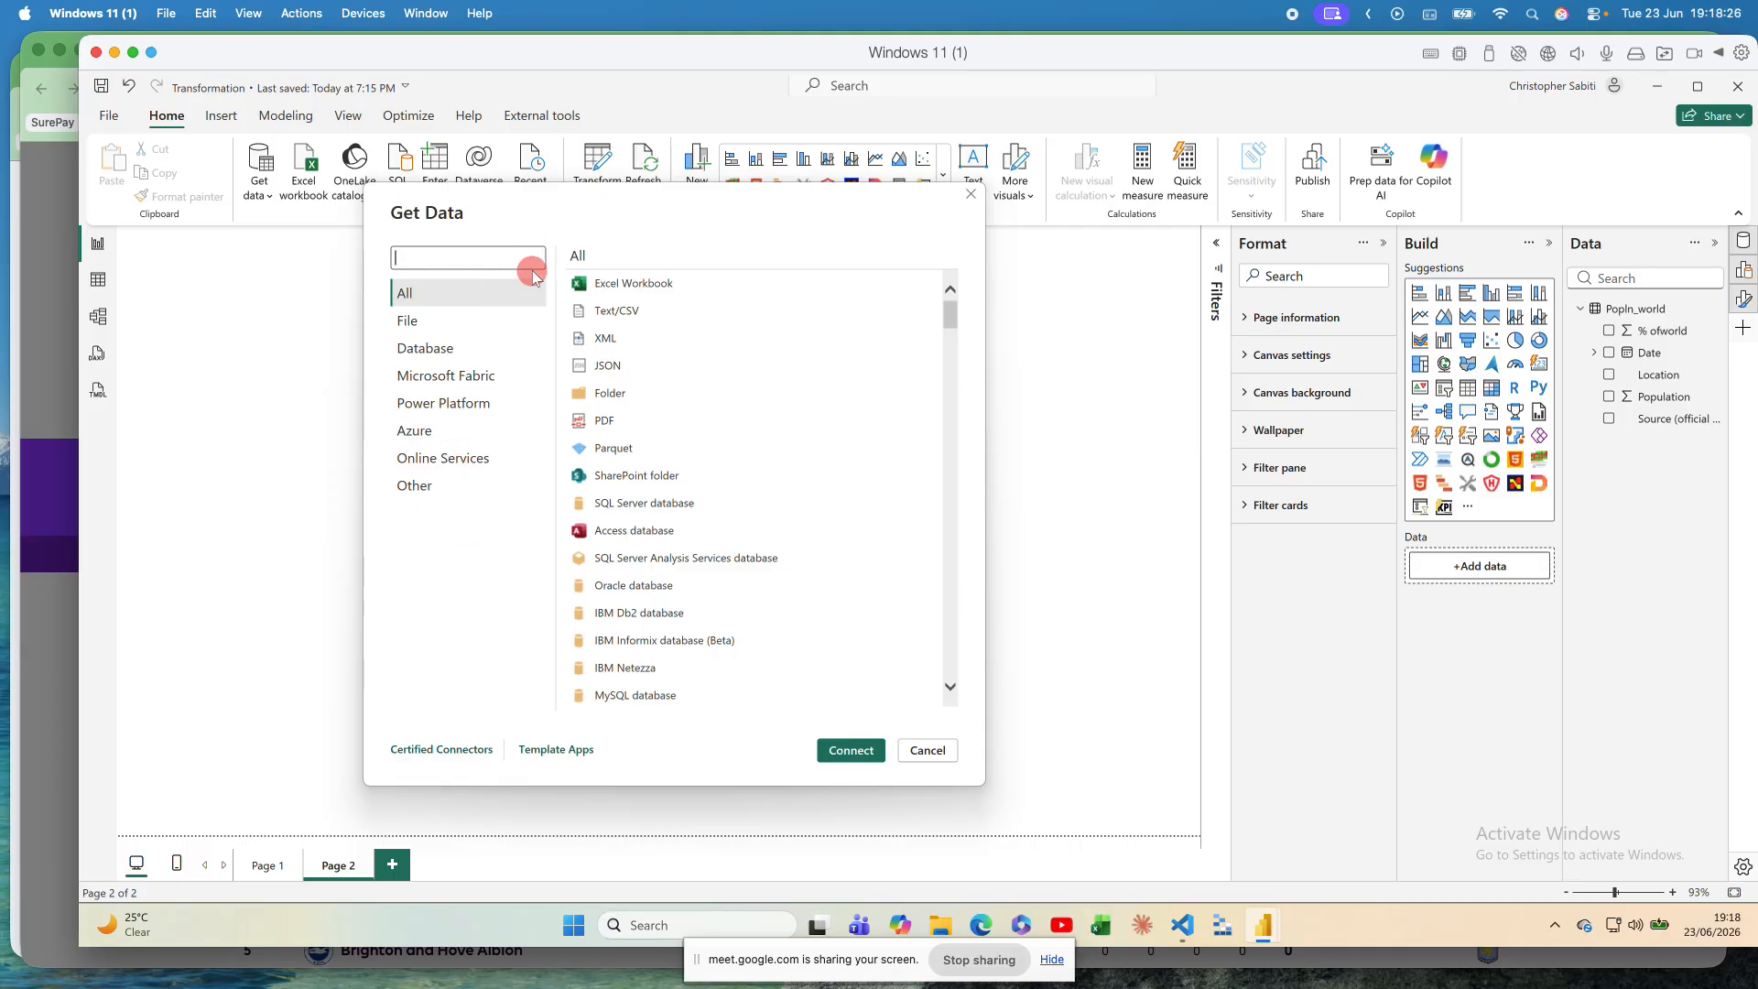
Step: Connect to a Folder data source and browse for its path, expanding the personal OneDrive folder in an enlarged folder browser
left_click(613, 396)
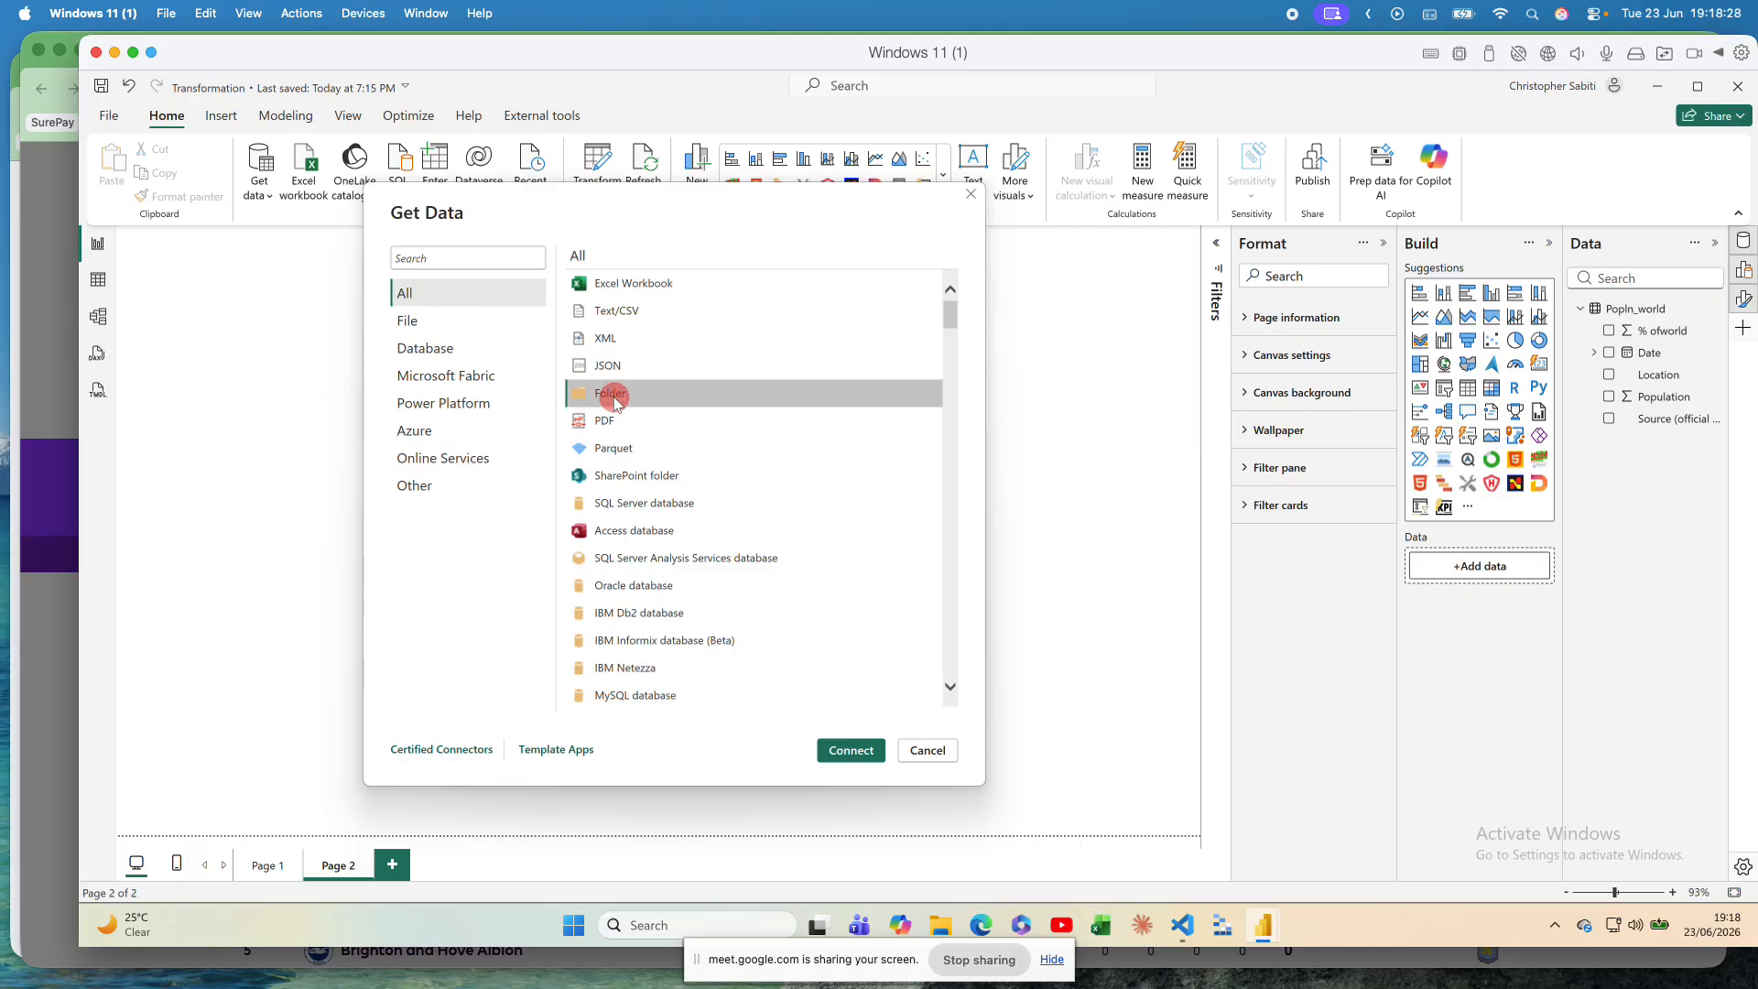
left_click(864, 758)
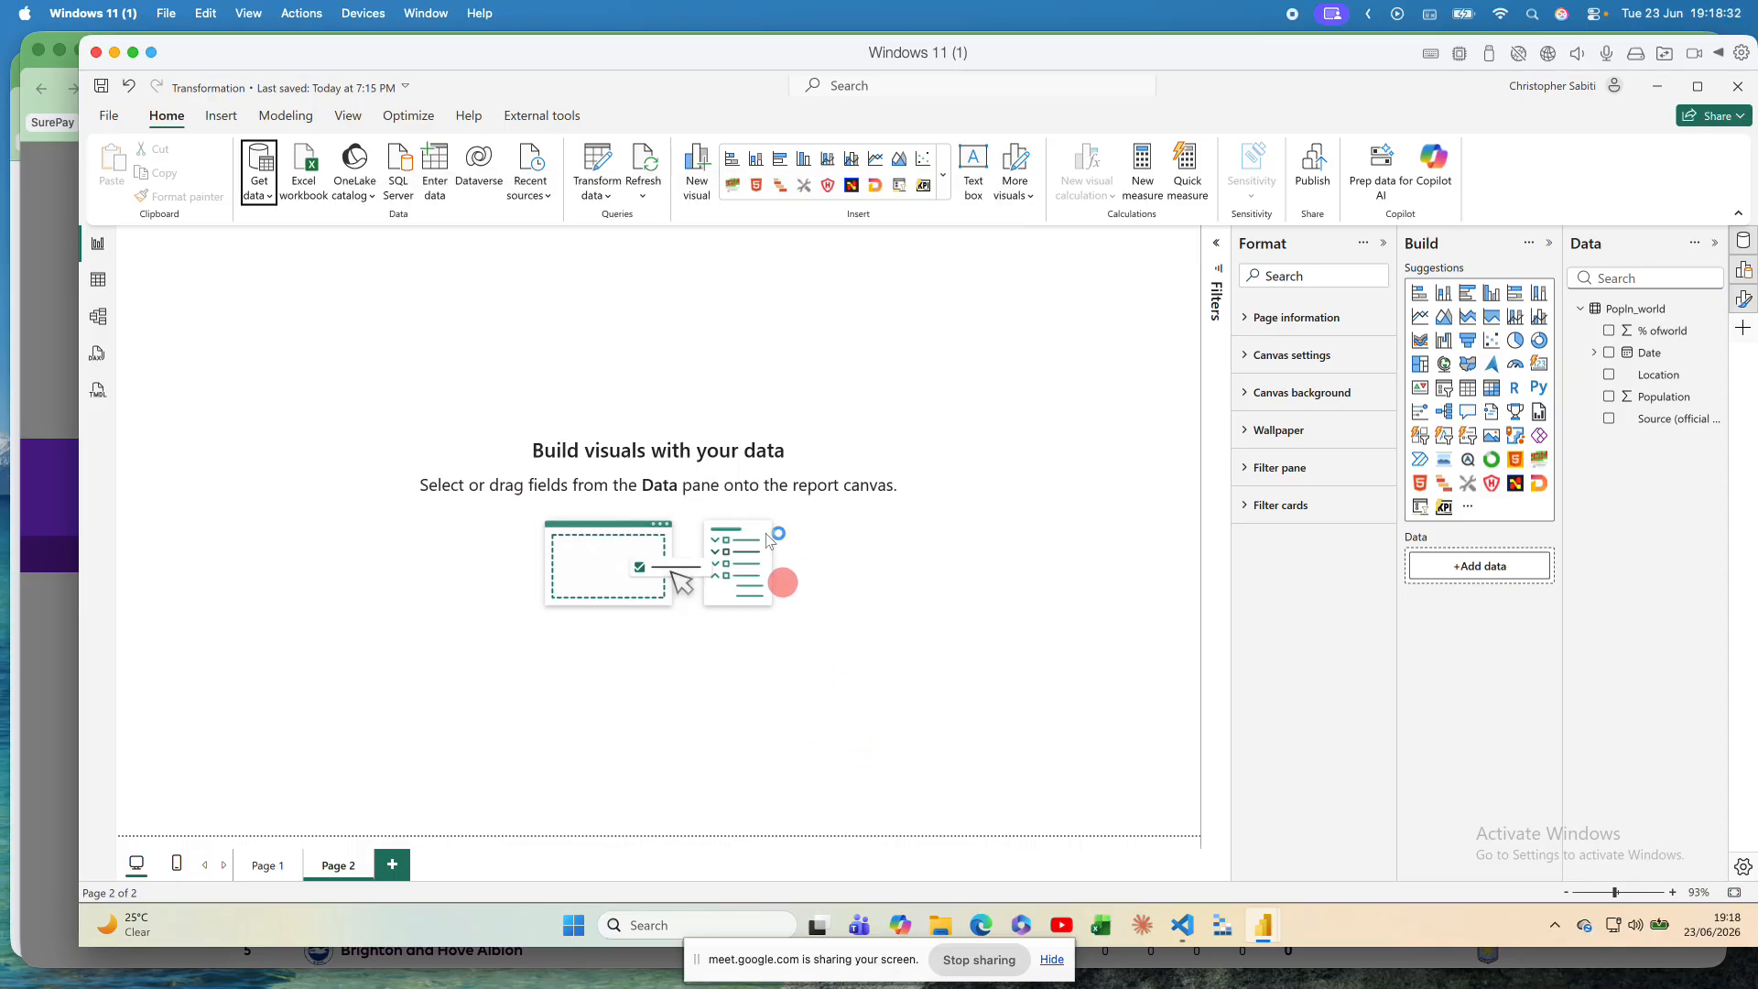
left_click(737, 473)
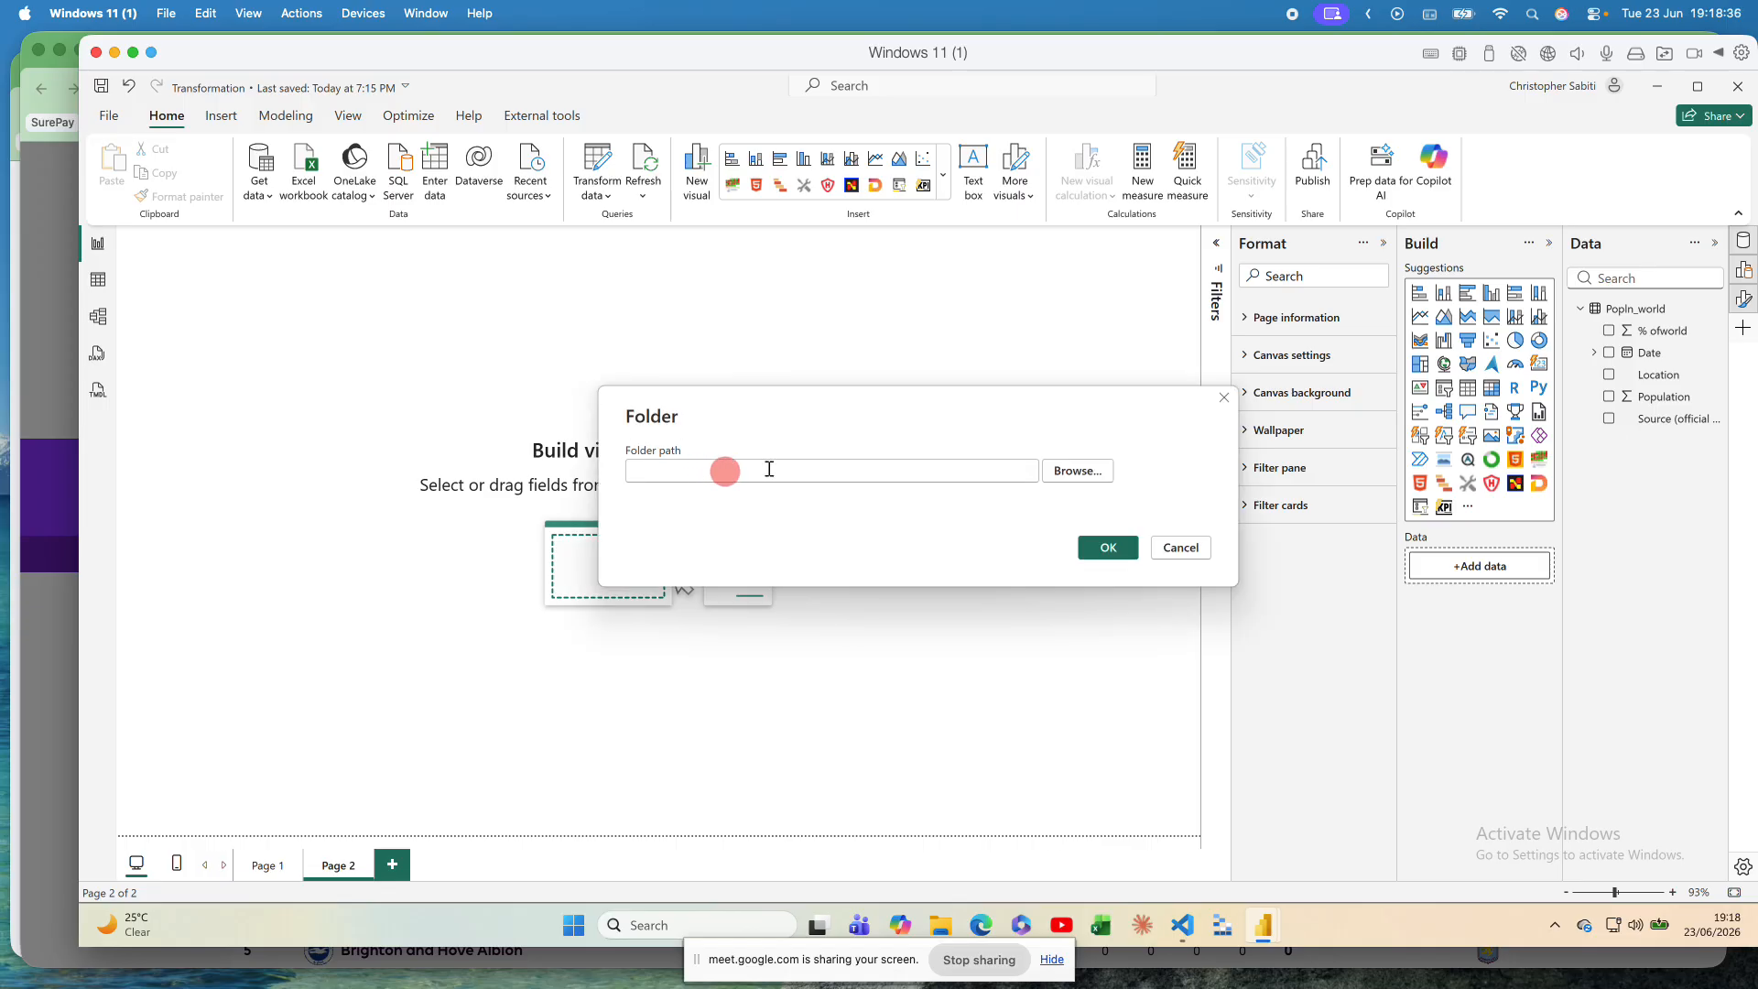
left_click(1064, 472)
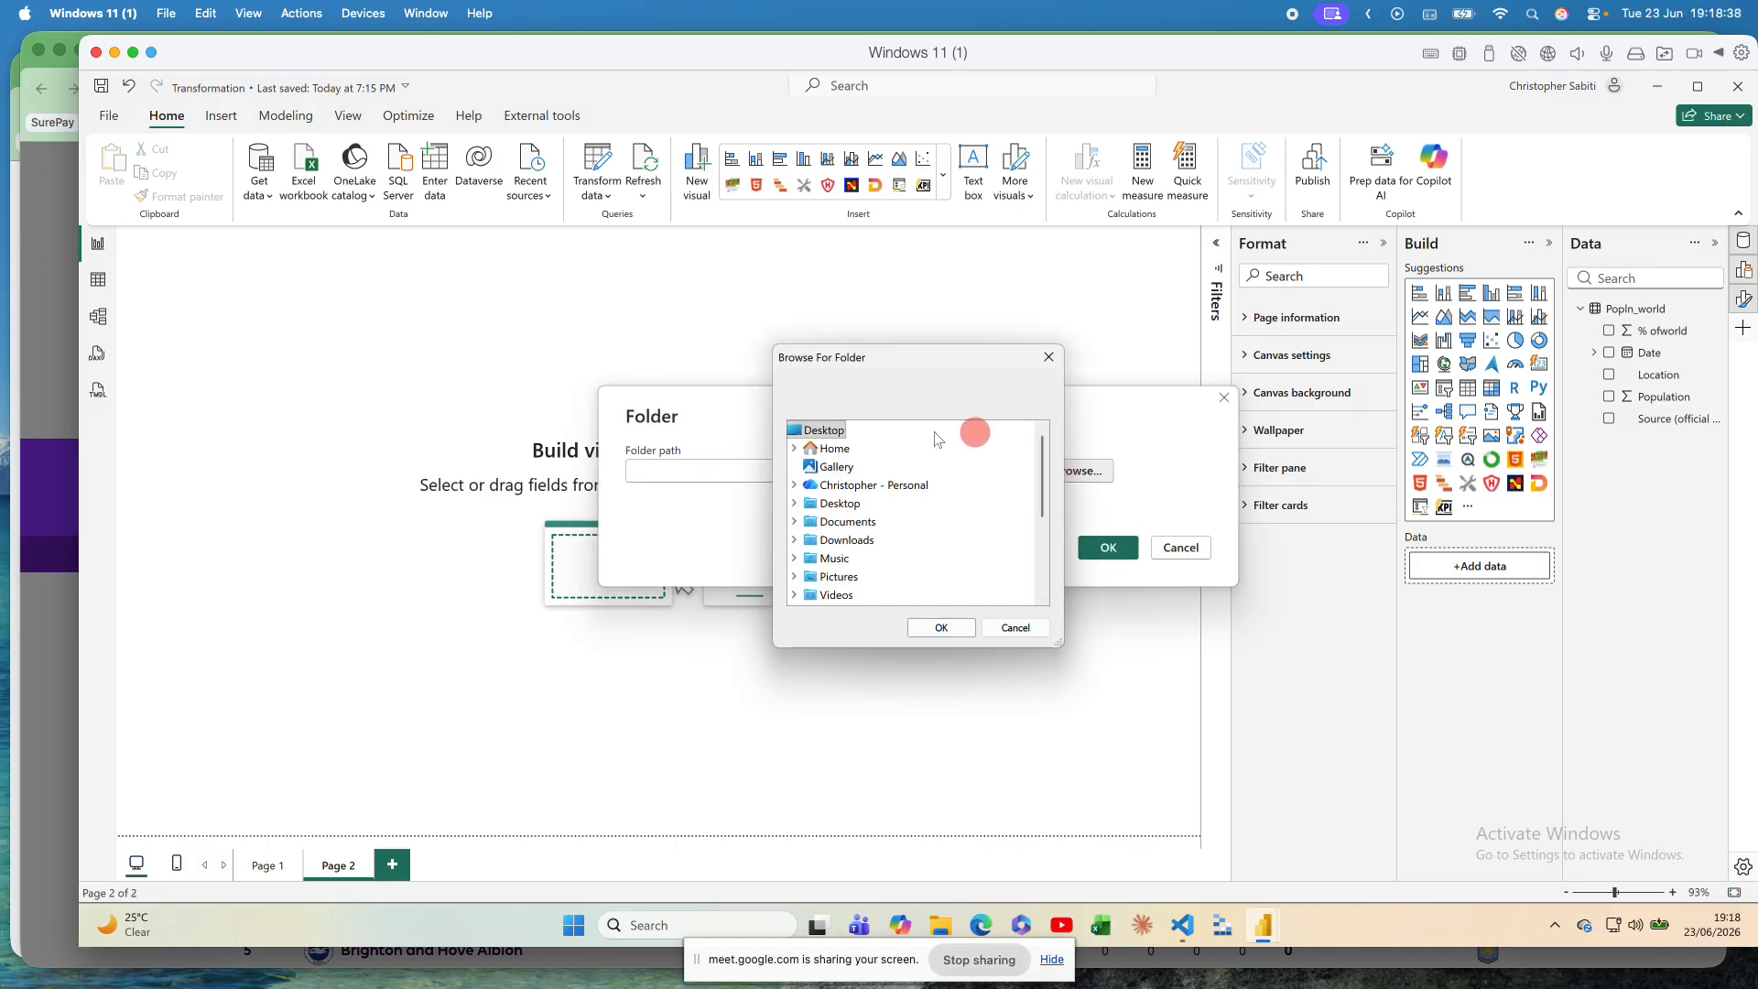
left_click_drag(847, 362, 757, 180)
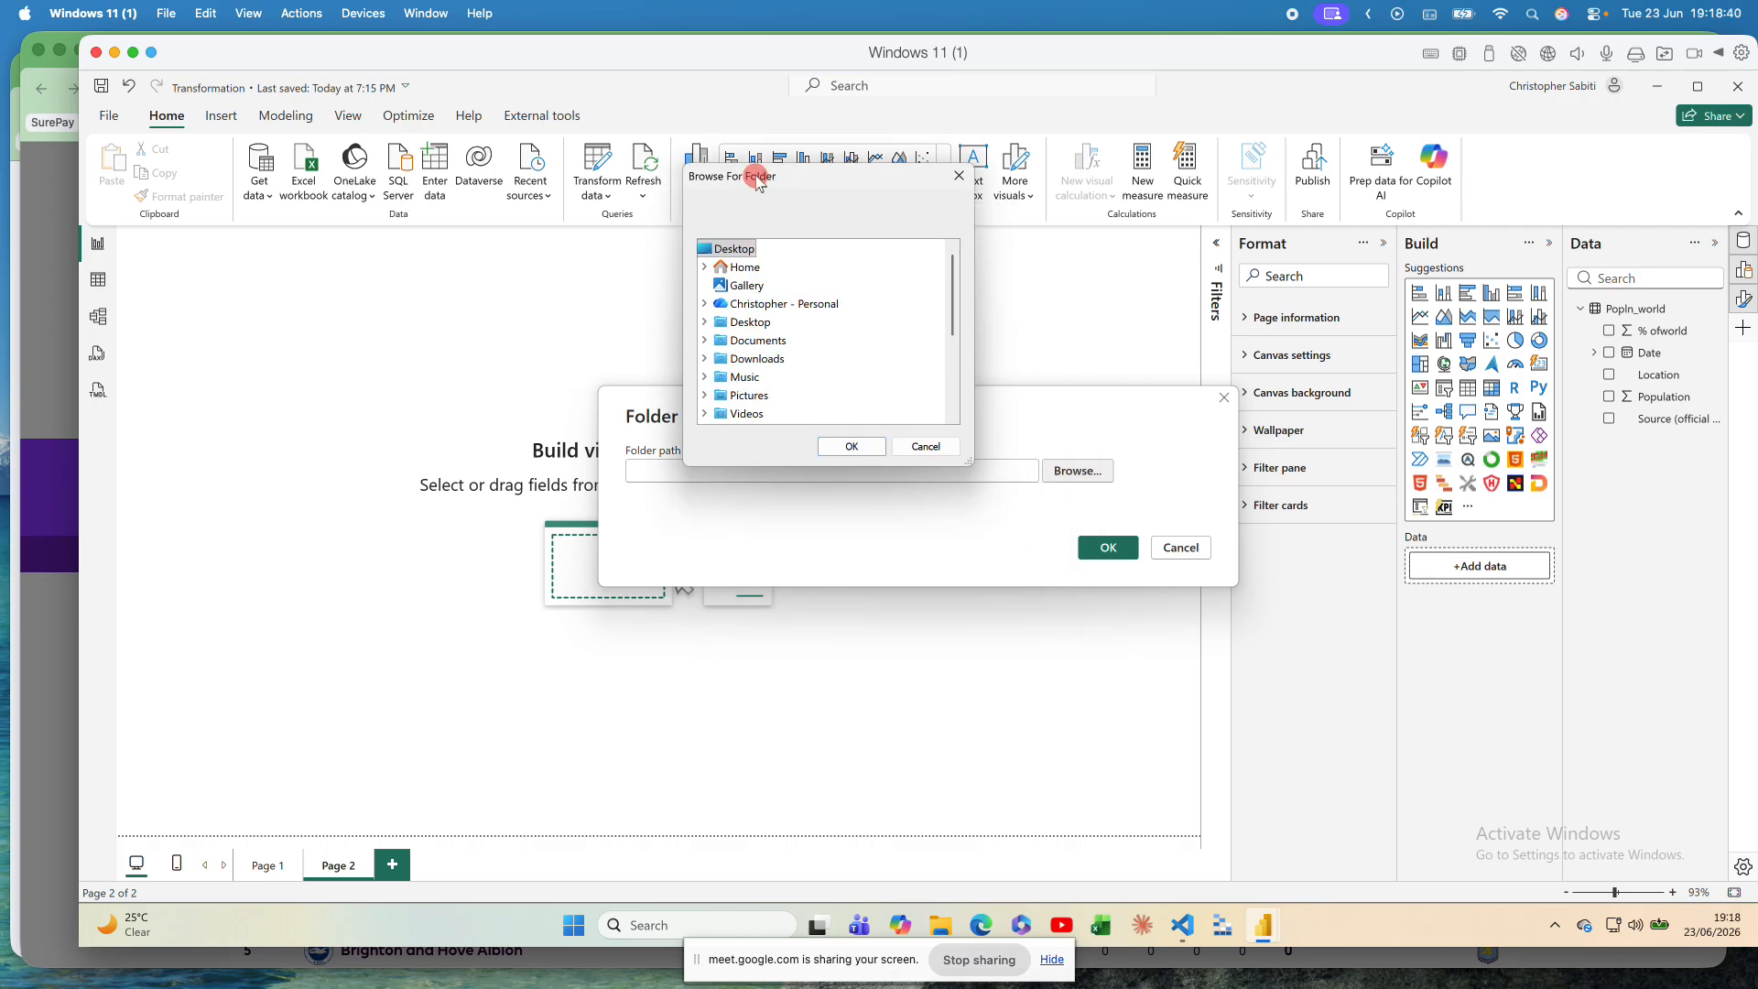
left_click_drag(781, 468, 800, 707)
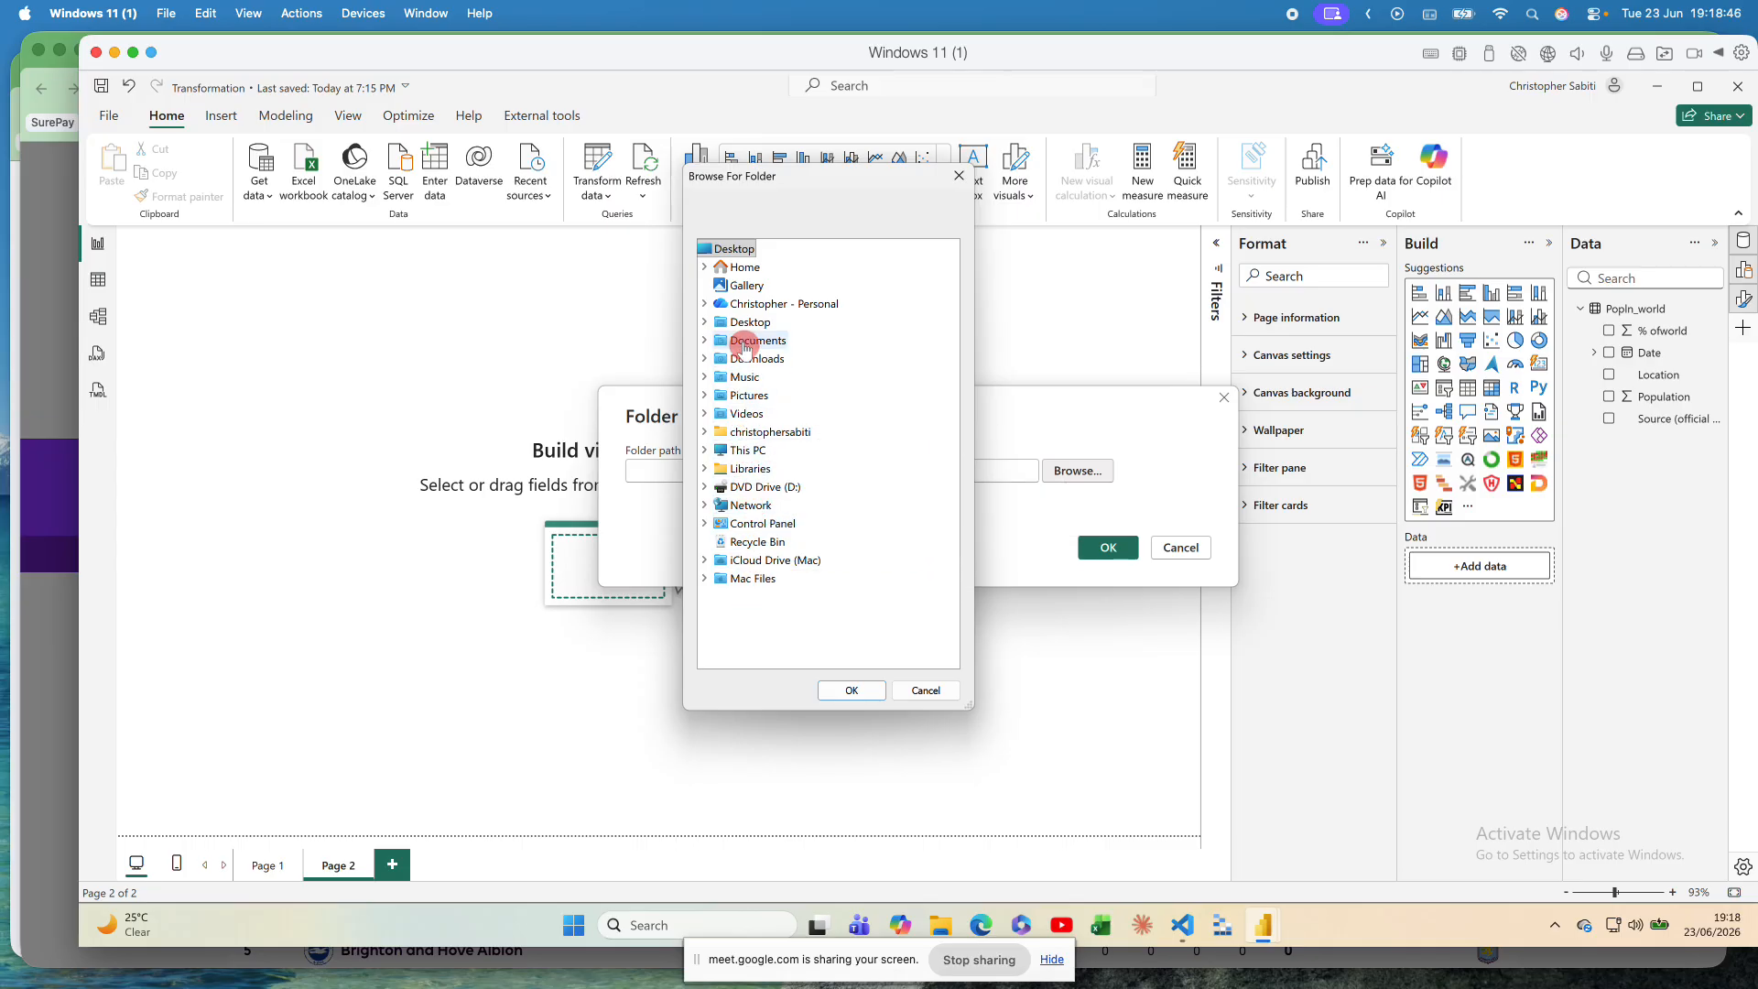
left_click(704, 304)
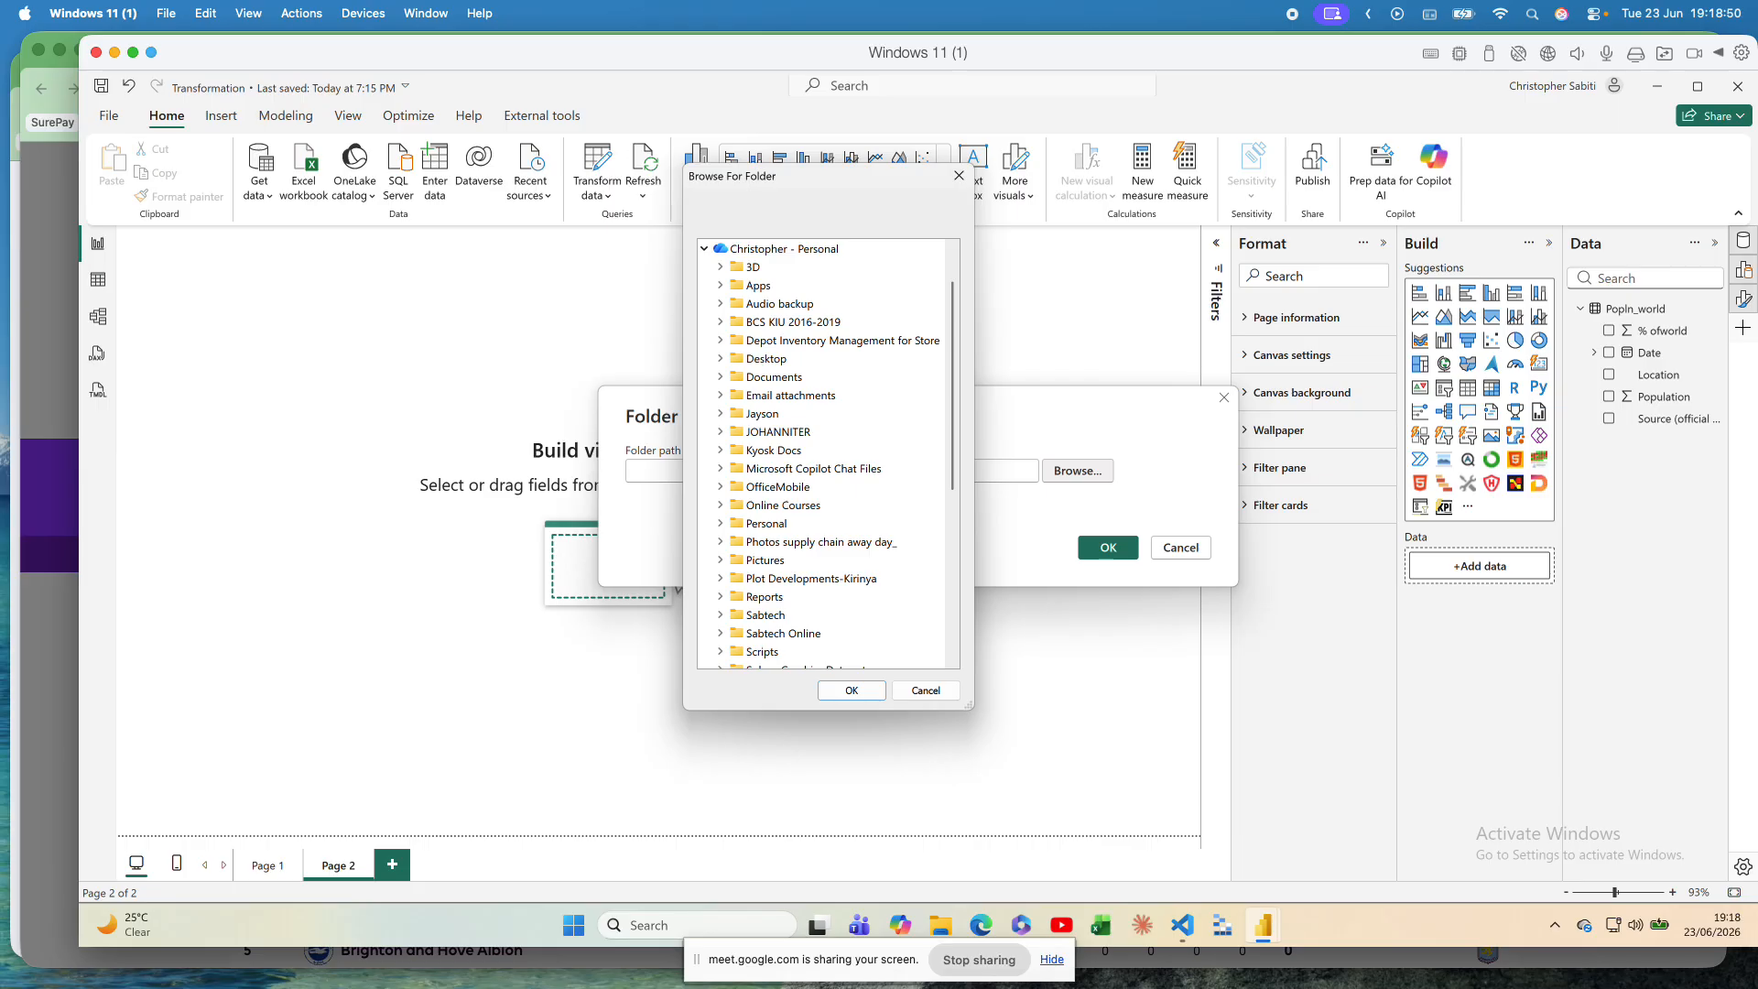
Step: Switch to Finder and copy the pathname of the Dataset folder inside May Cohort 2026
key("super+Tab")
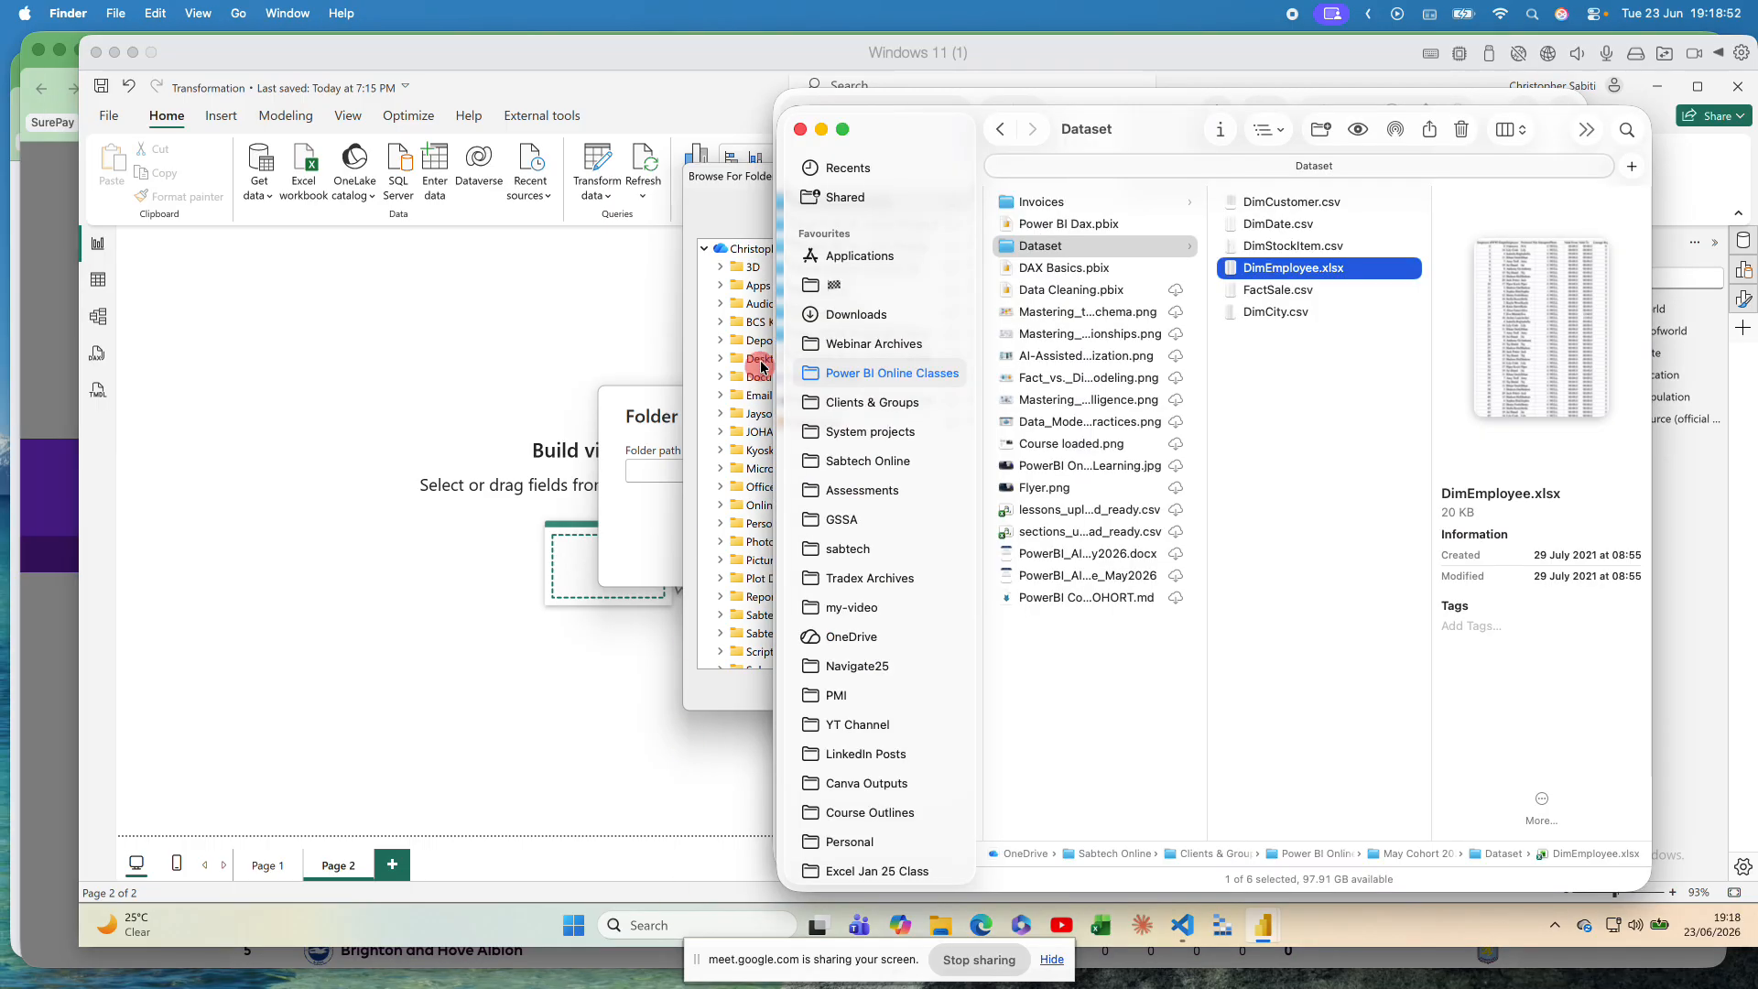
left_click(1279, 134)
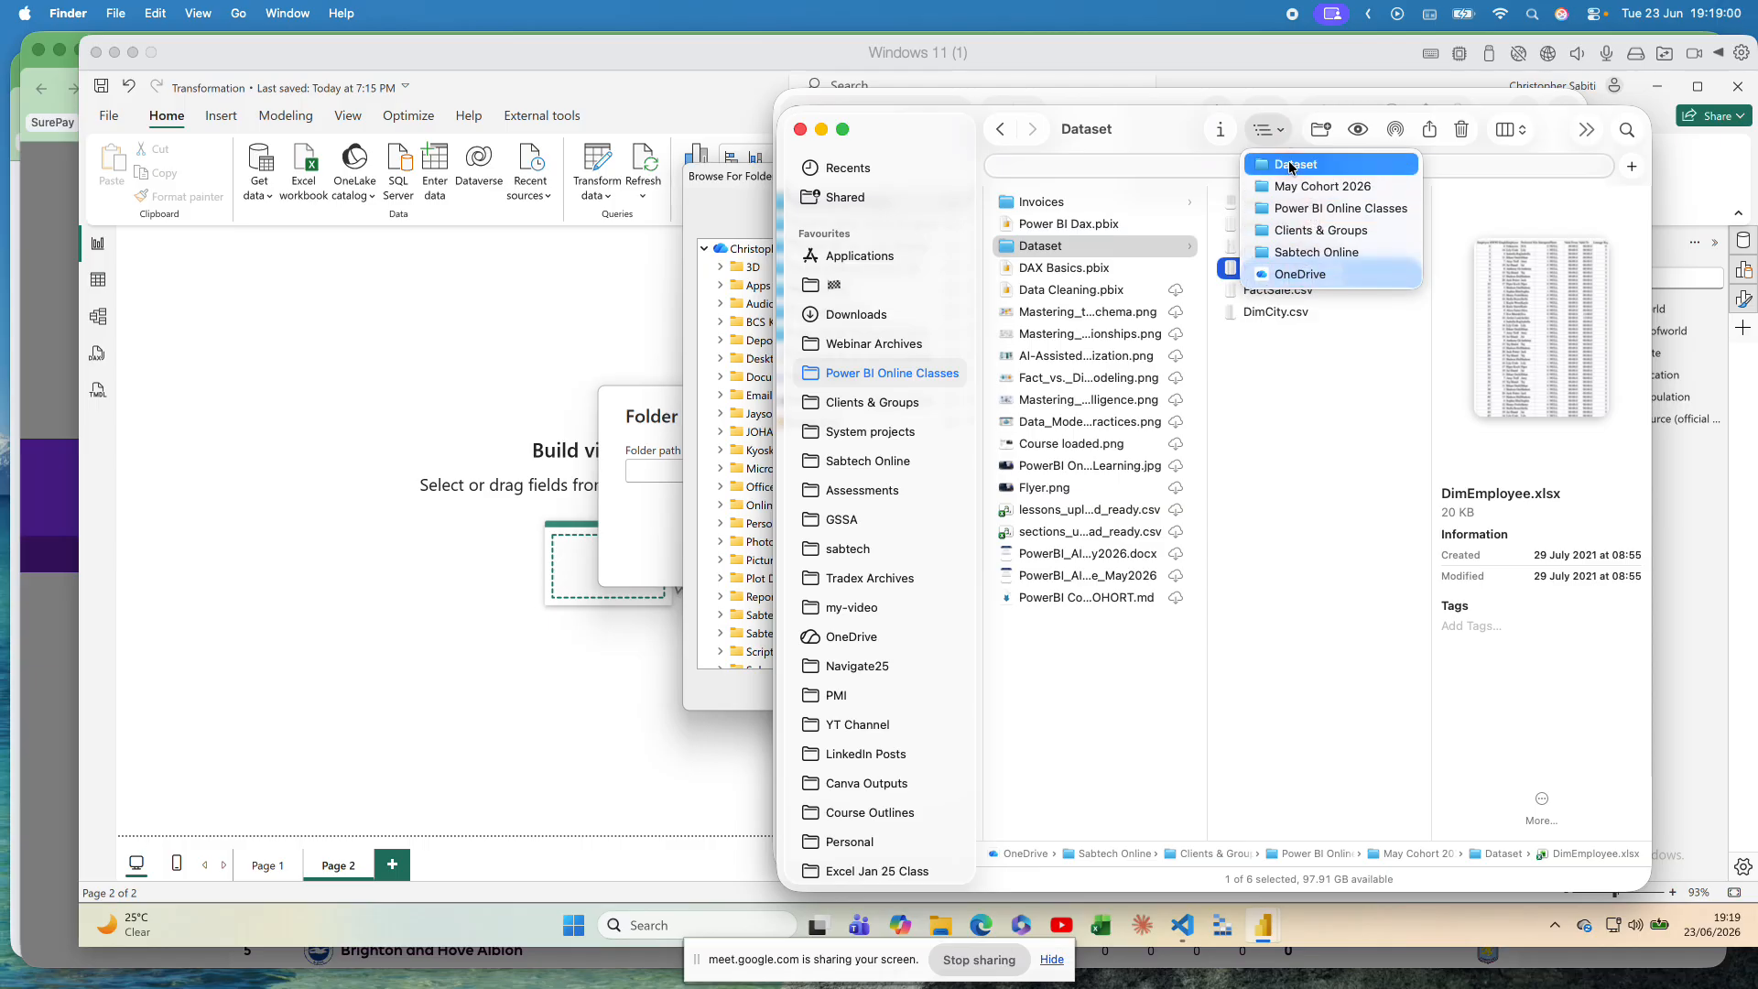
left_click(1484, 858)
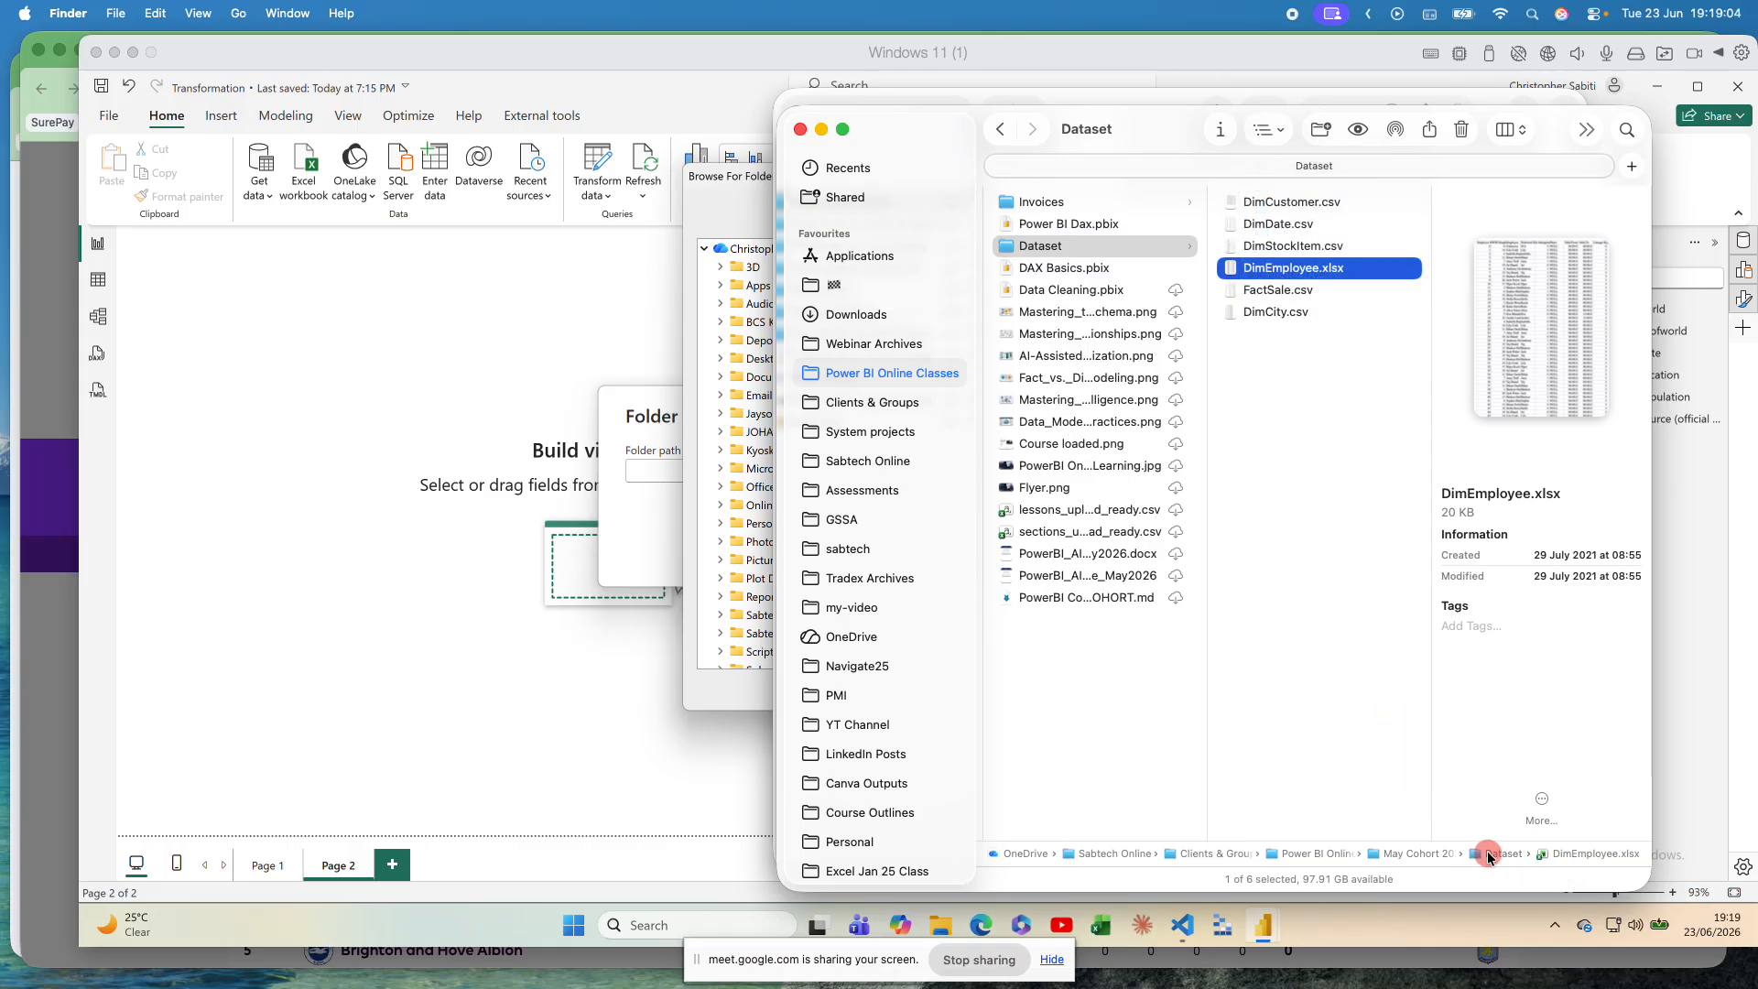
right_click(1487, 856)
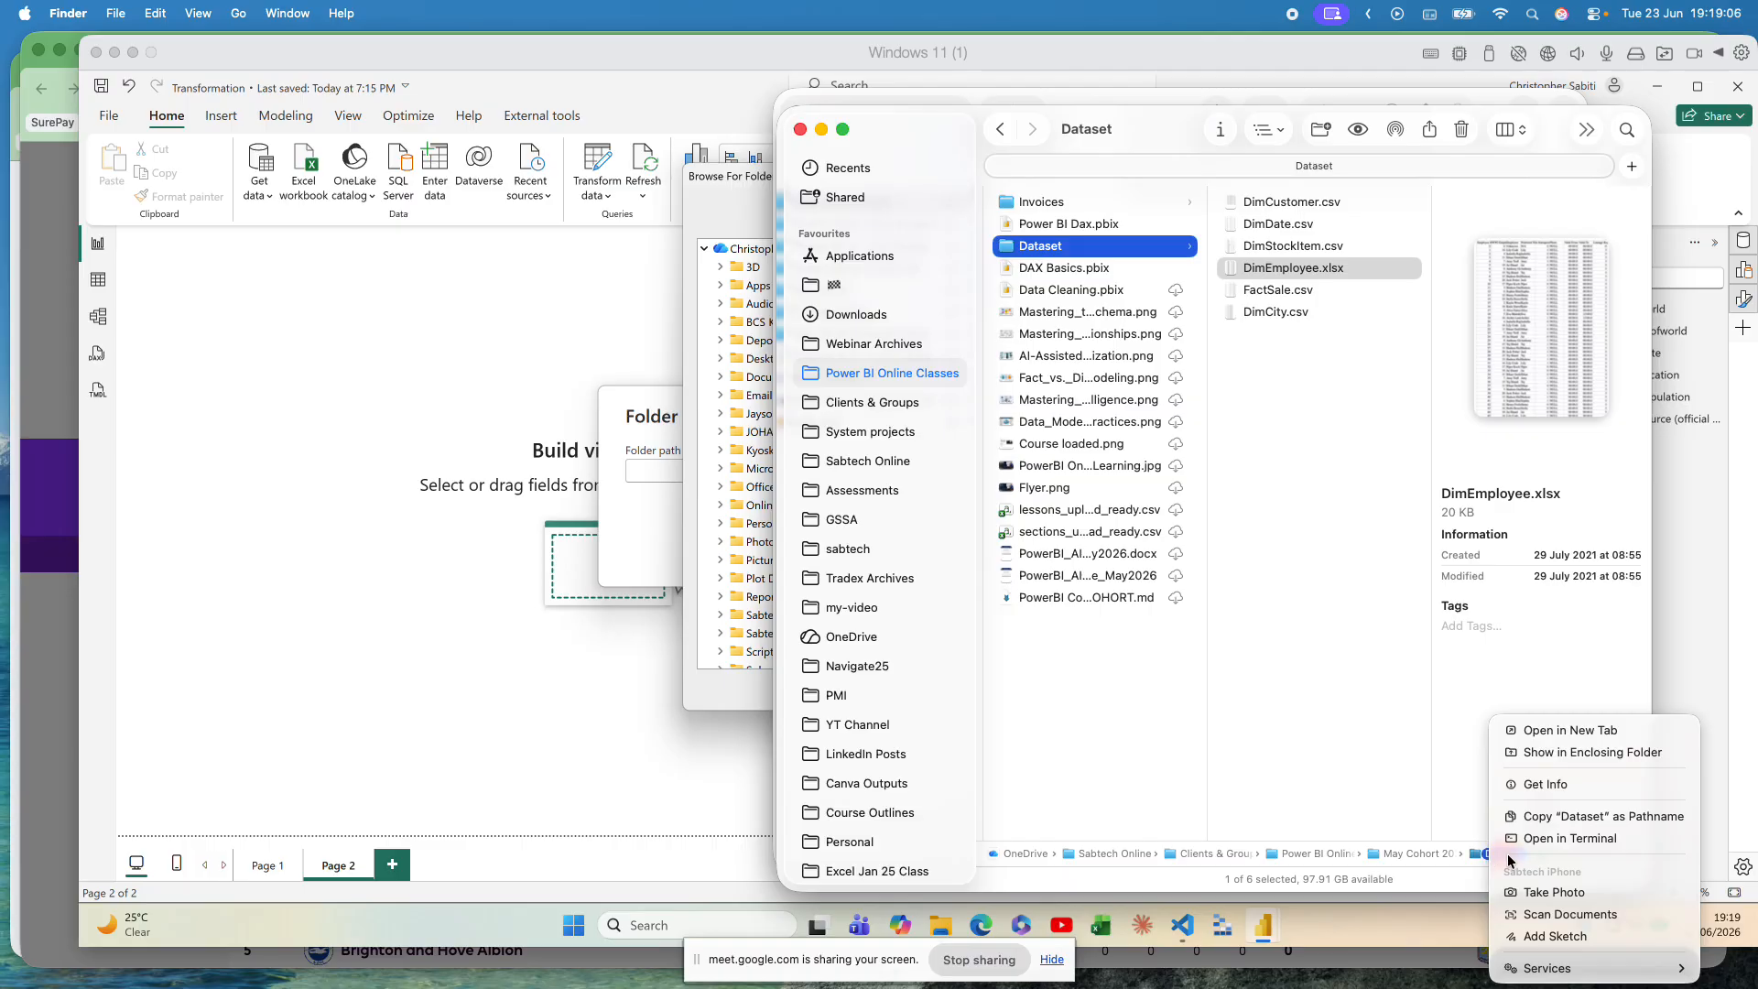
left_click(1553, 815)
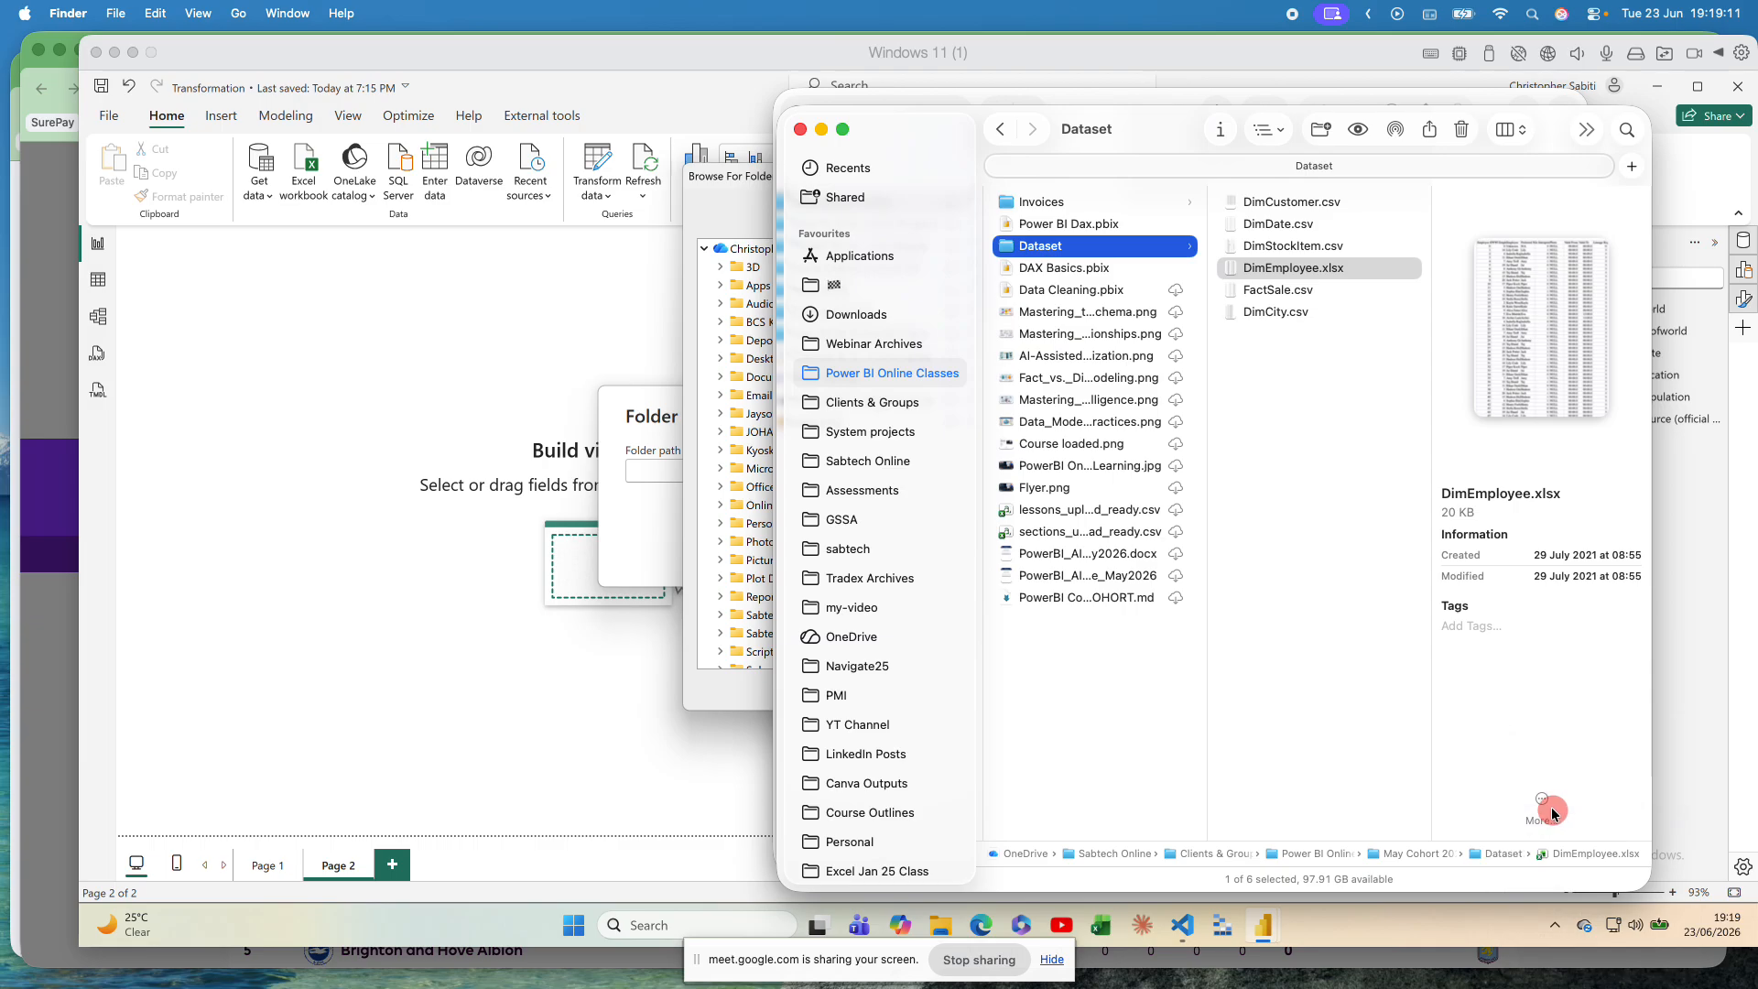
right_click(1031, 249)
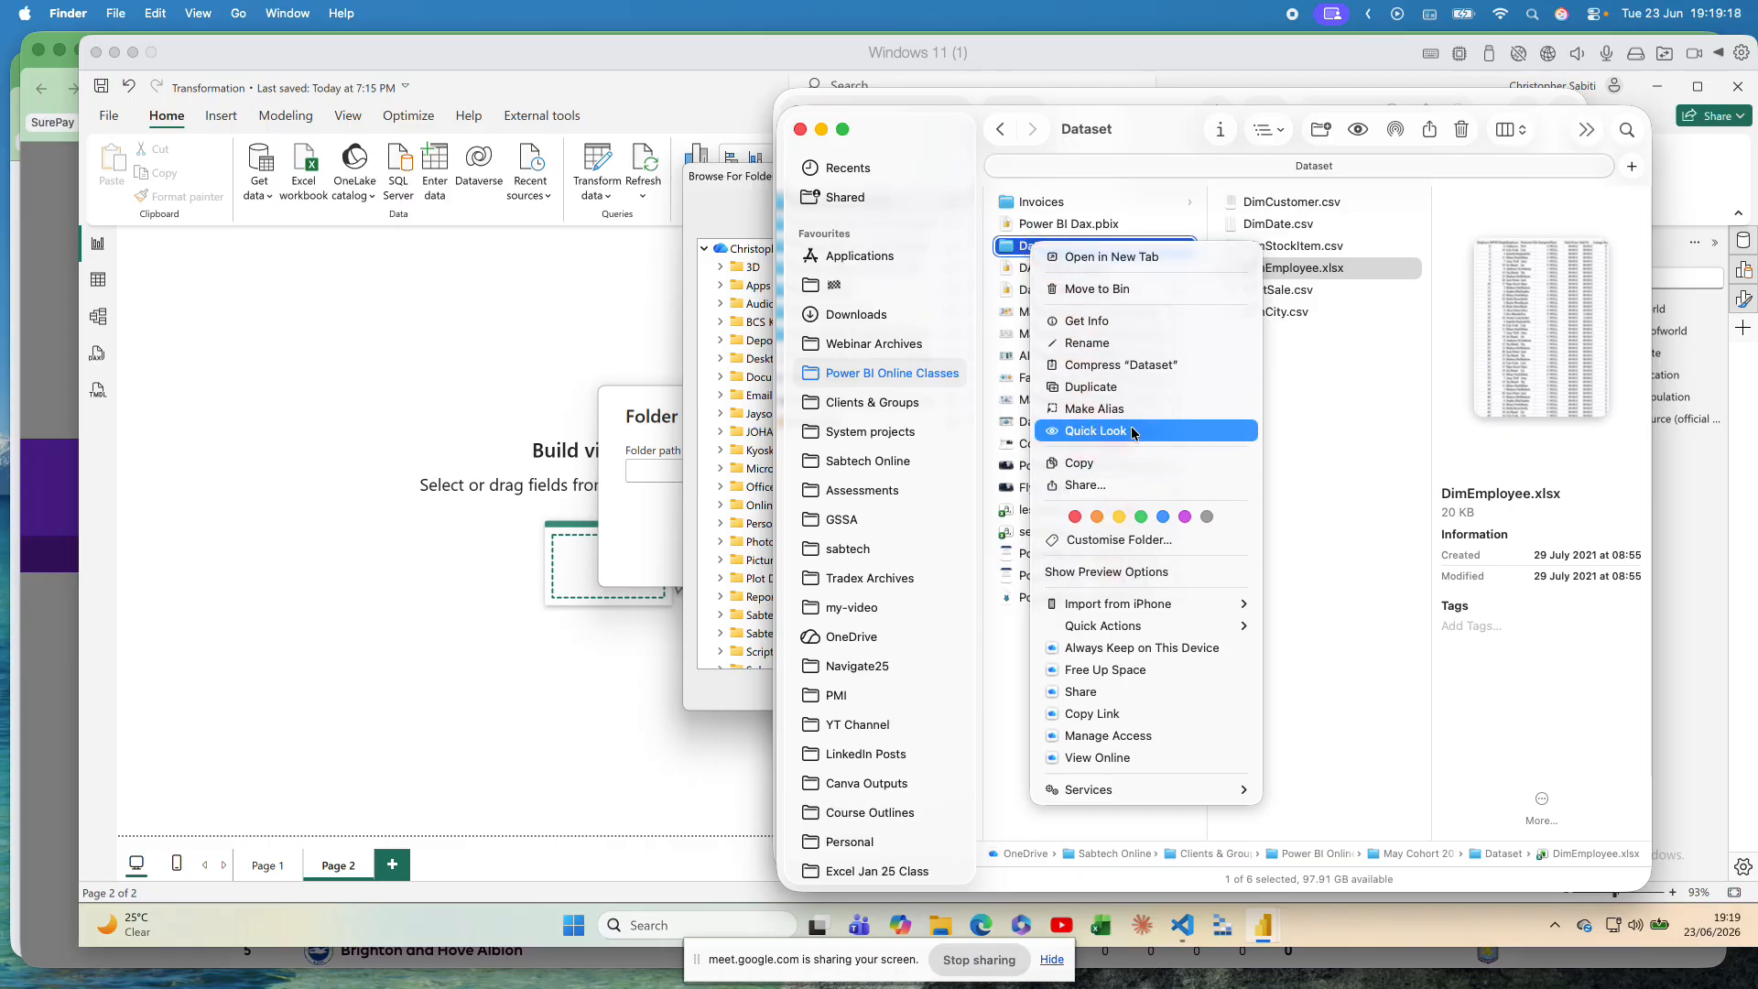
left_click(1412, 470)
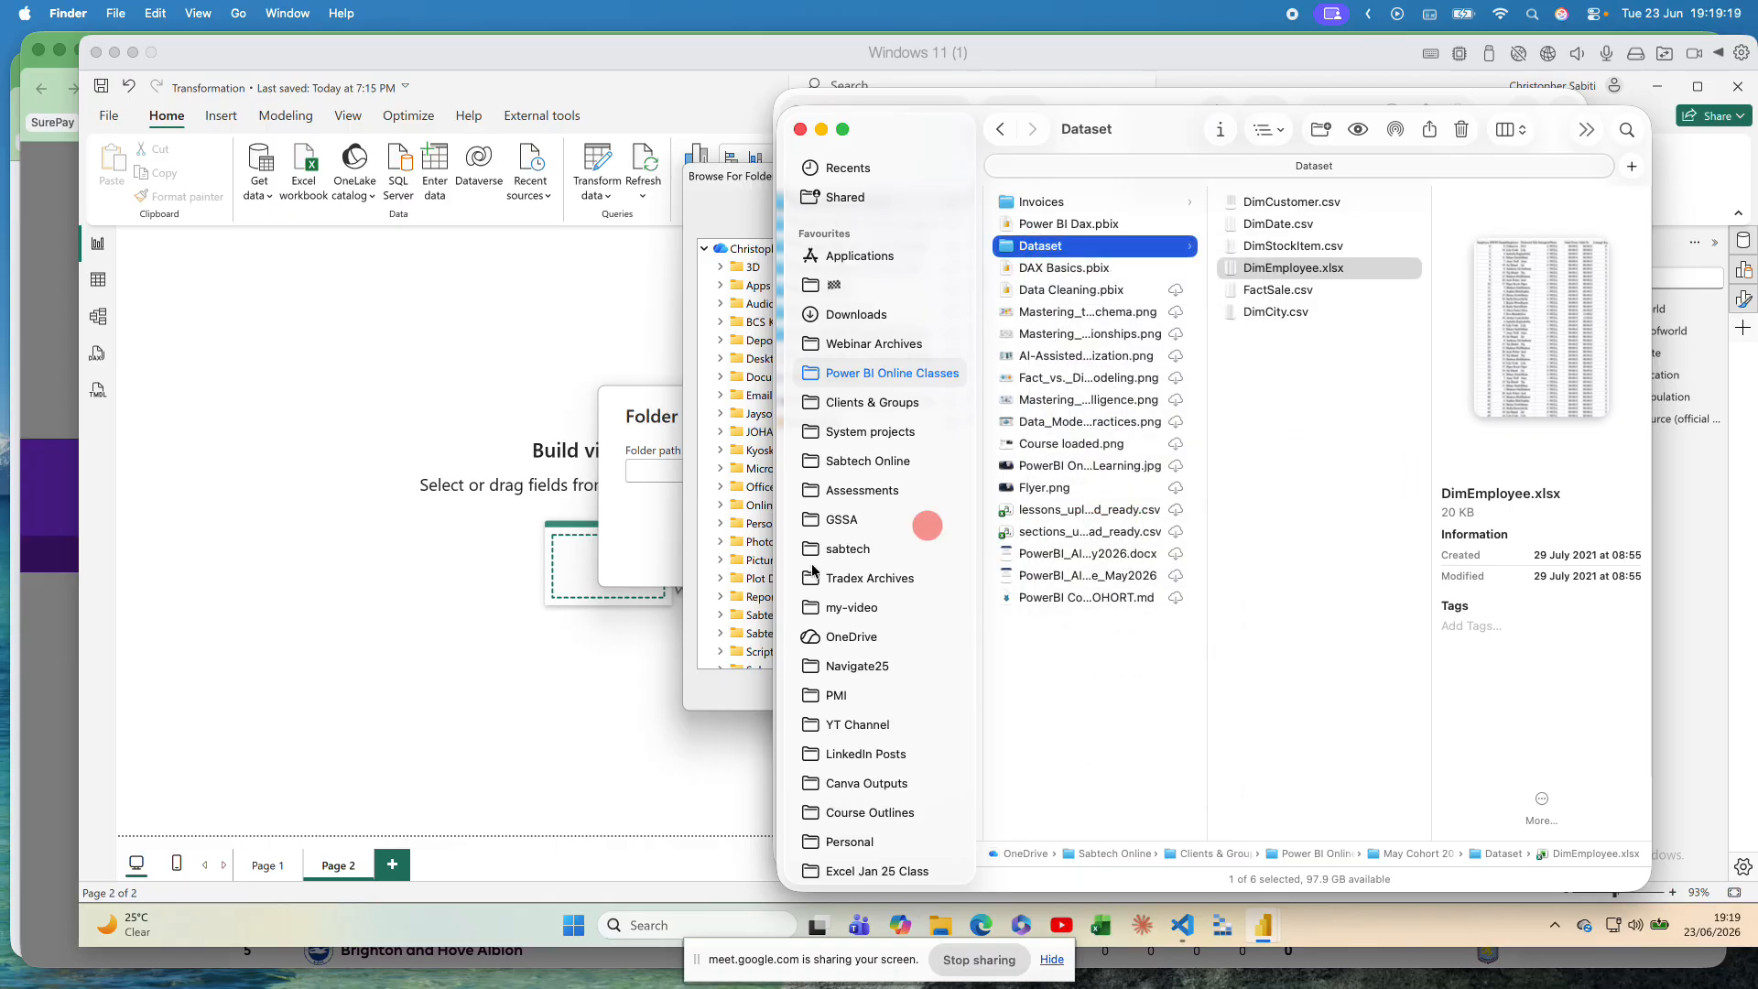
Step: Return to Power BI, cancel the folder browser, try the copied Dataset pathname as the folder path, and clear it
left_click(611, 548)
left_click(916, 677)
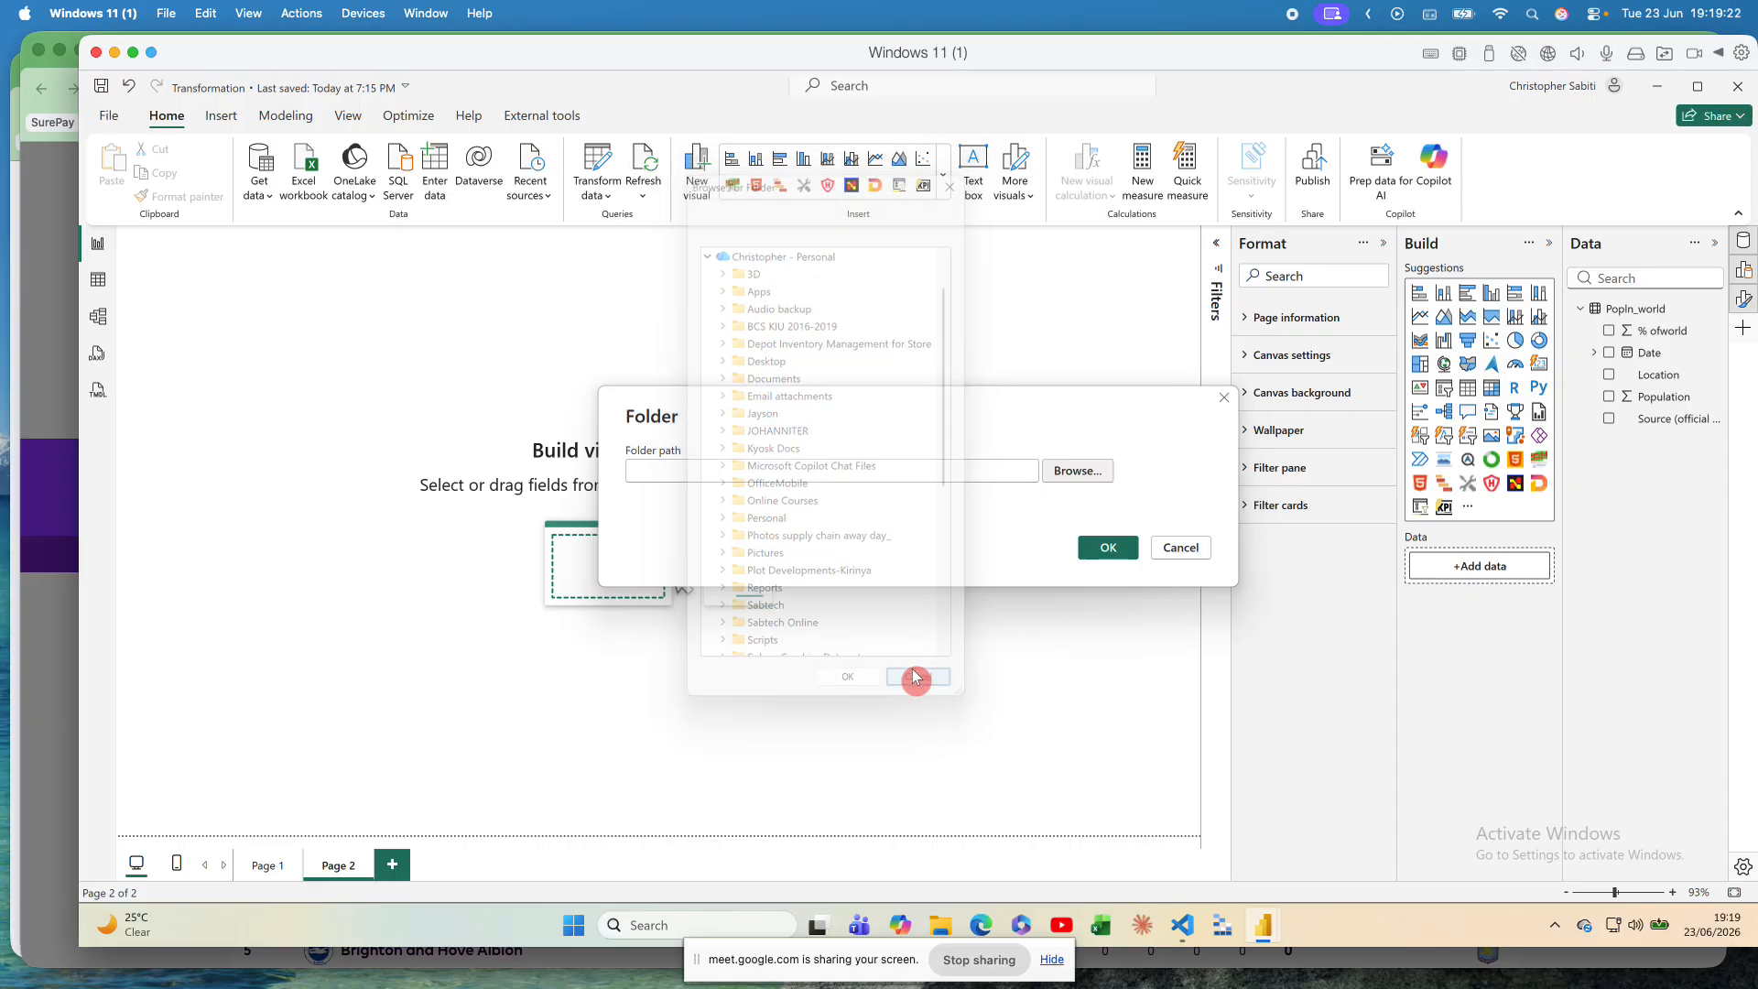
left_click(696, 478)
key("ctrl+v")
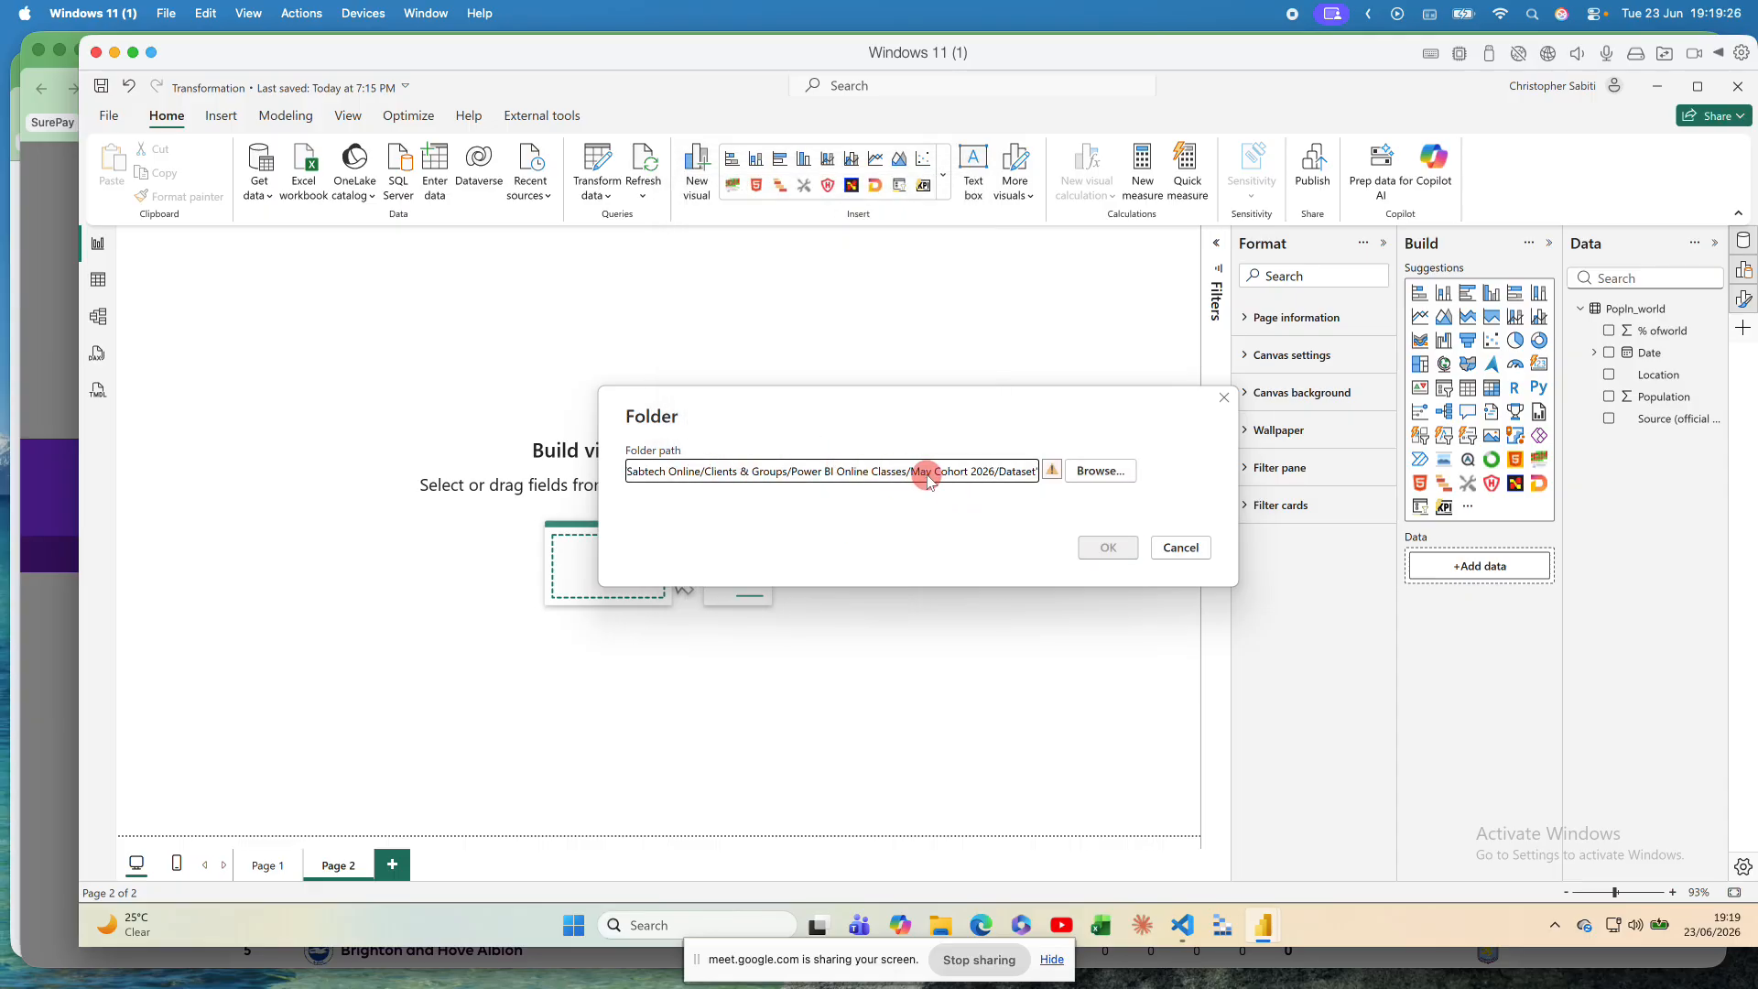
key("BackSpace")
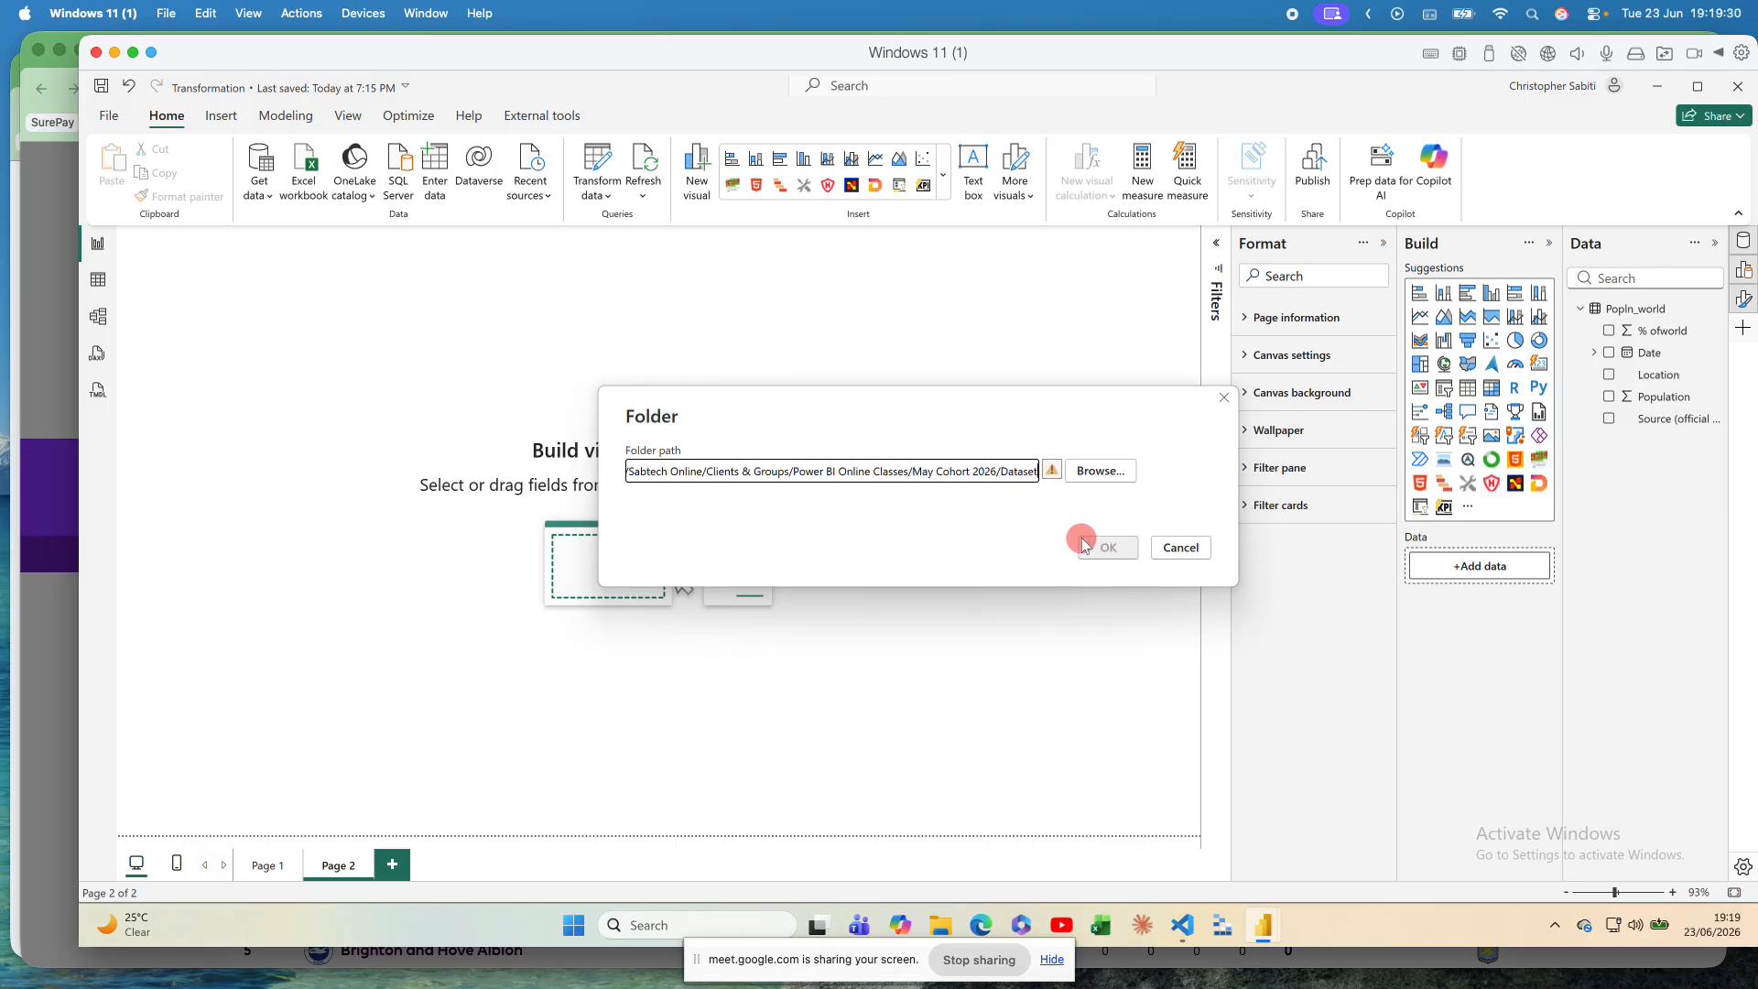
key("ctrl+a")
key("BackSpace")
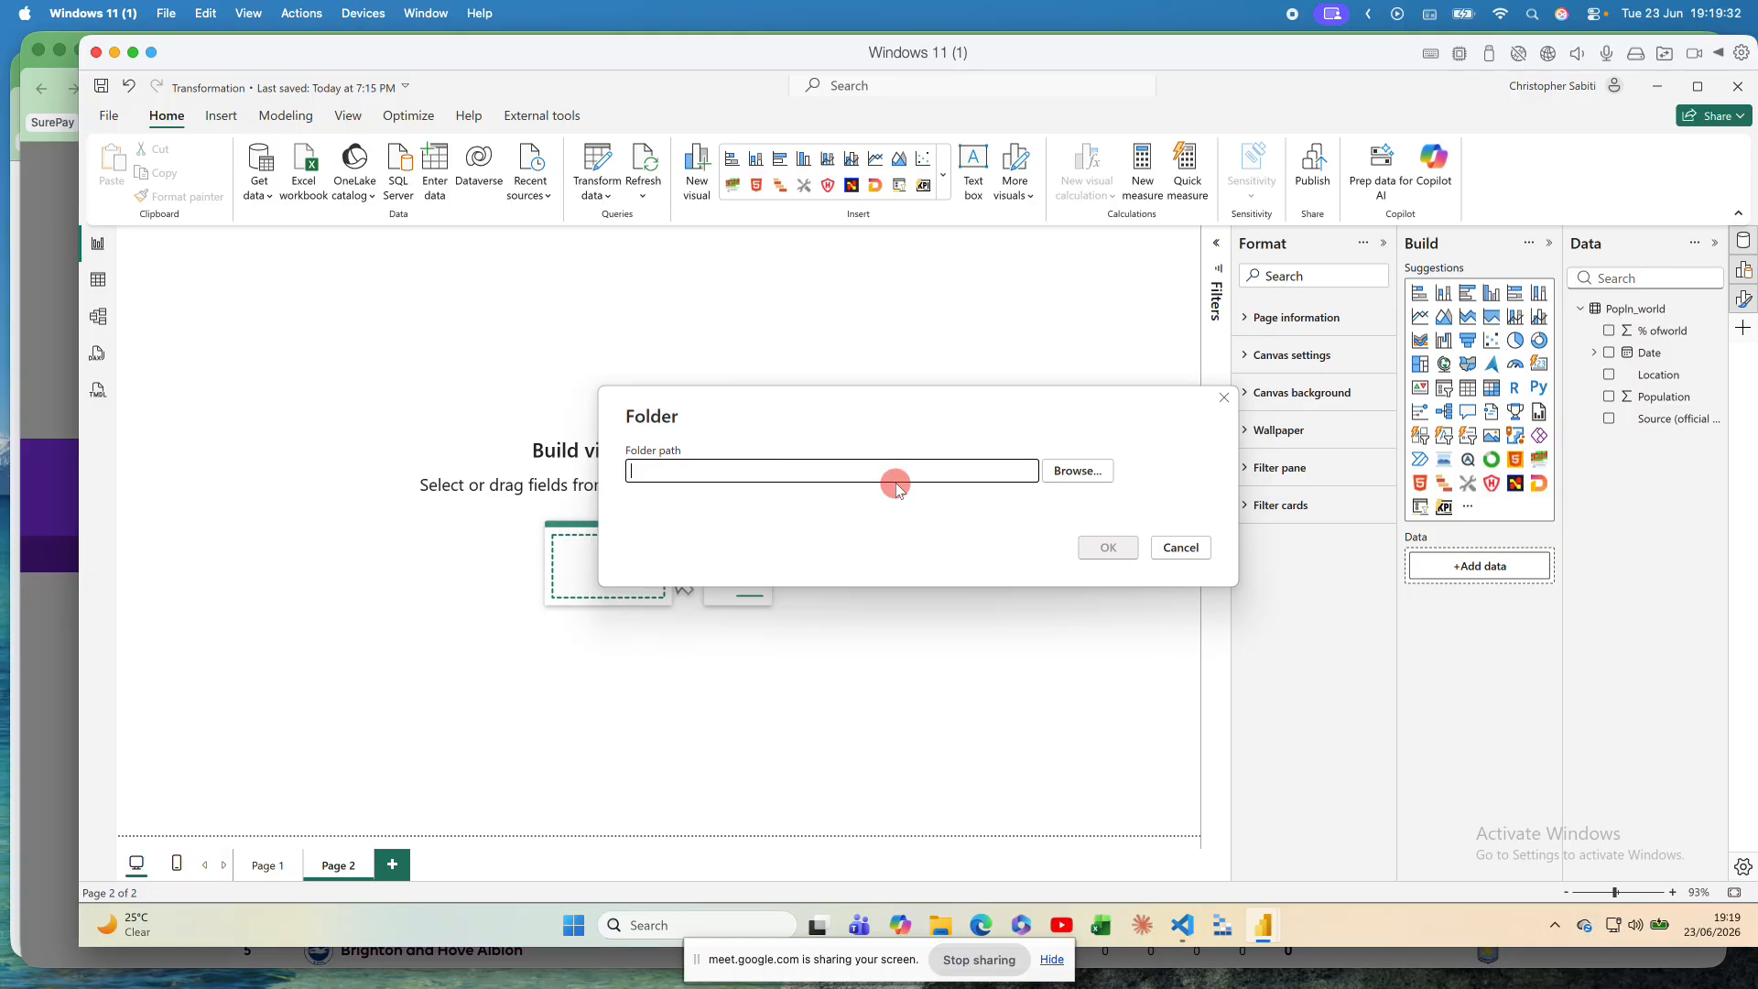
Step: Browse for the folder path again, expanding the personal OneDrive, Sabtech Online and Clients & Groups folders
left_click(1083, 478)
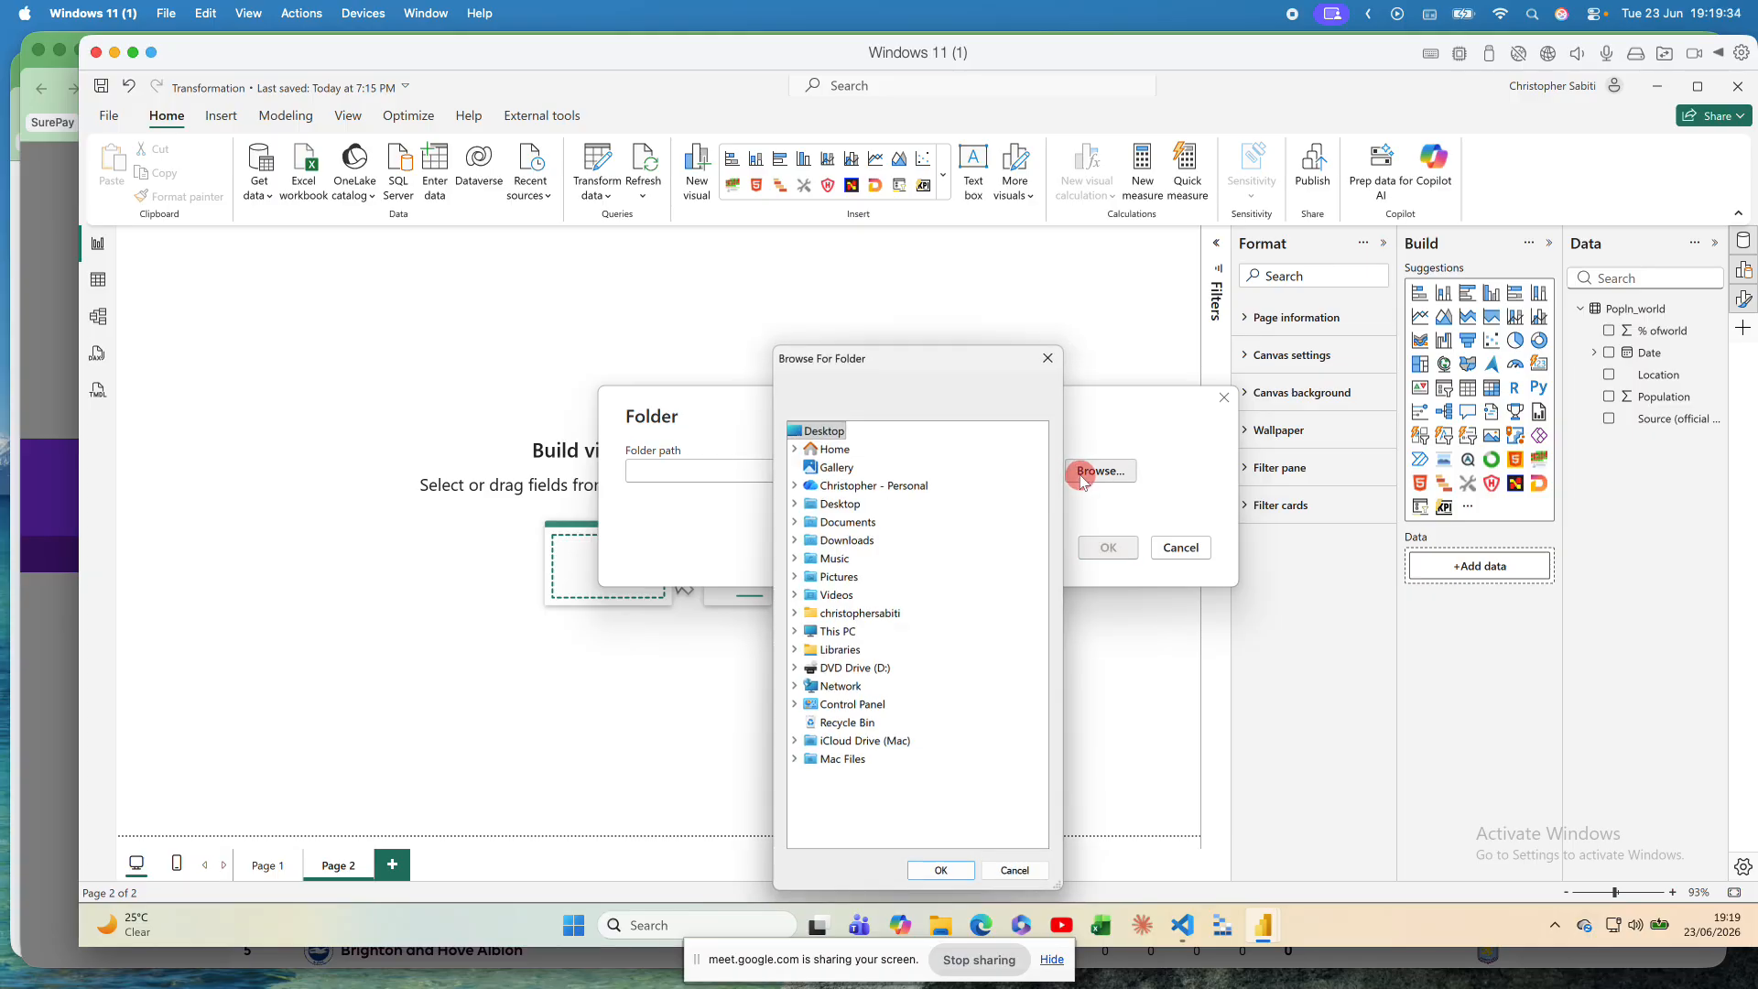
left_click(795, 485)
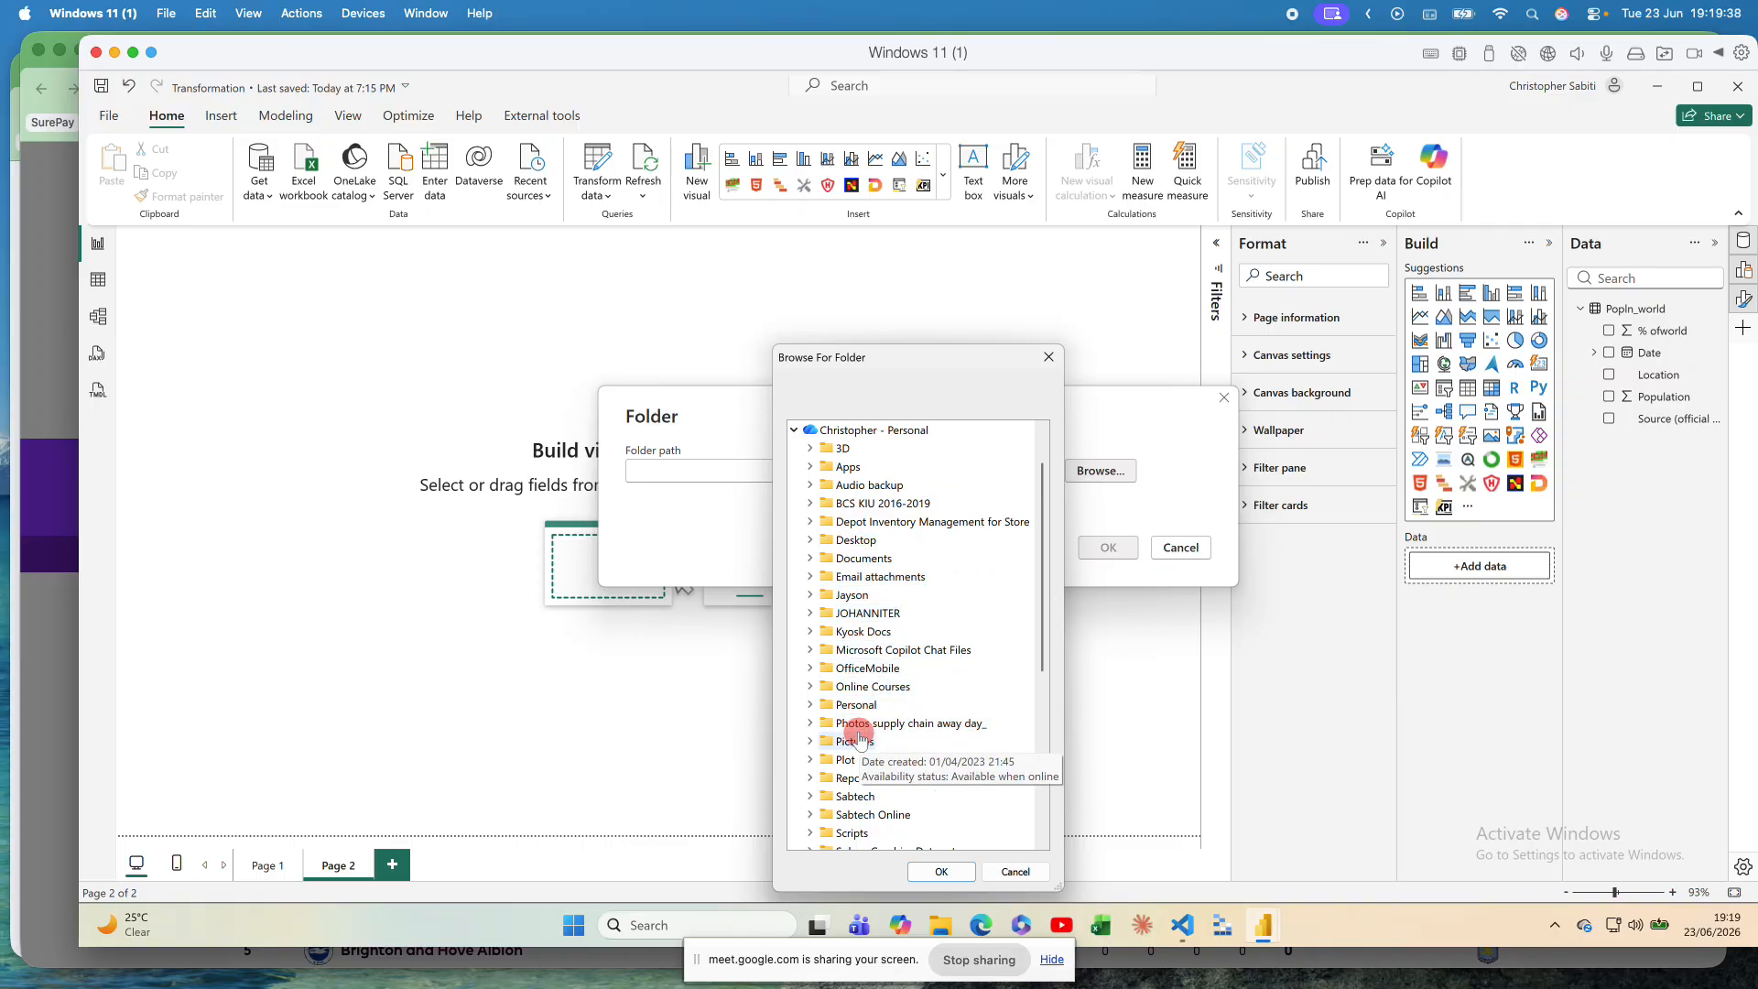
scroll(842, 723, "down", 1)
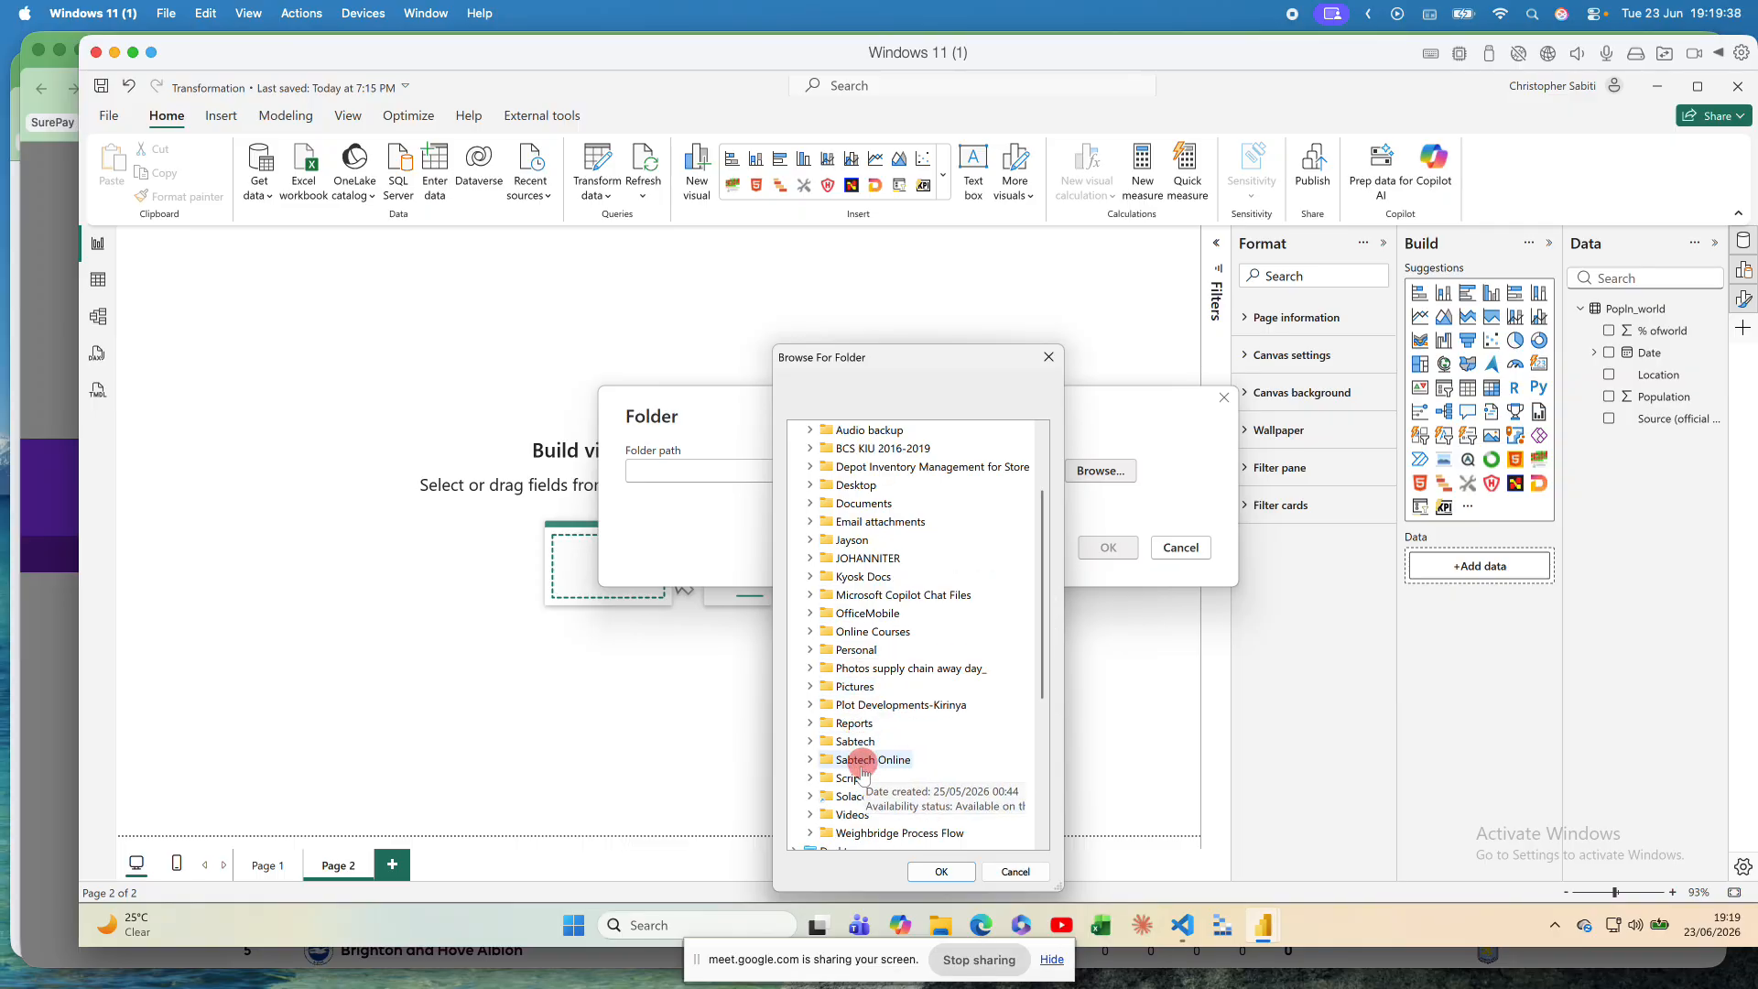
left_click(811, 759)
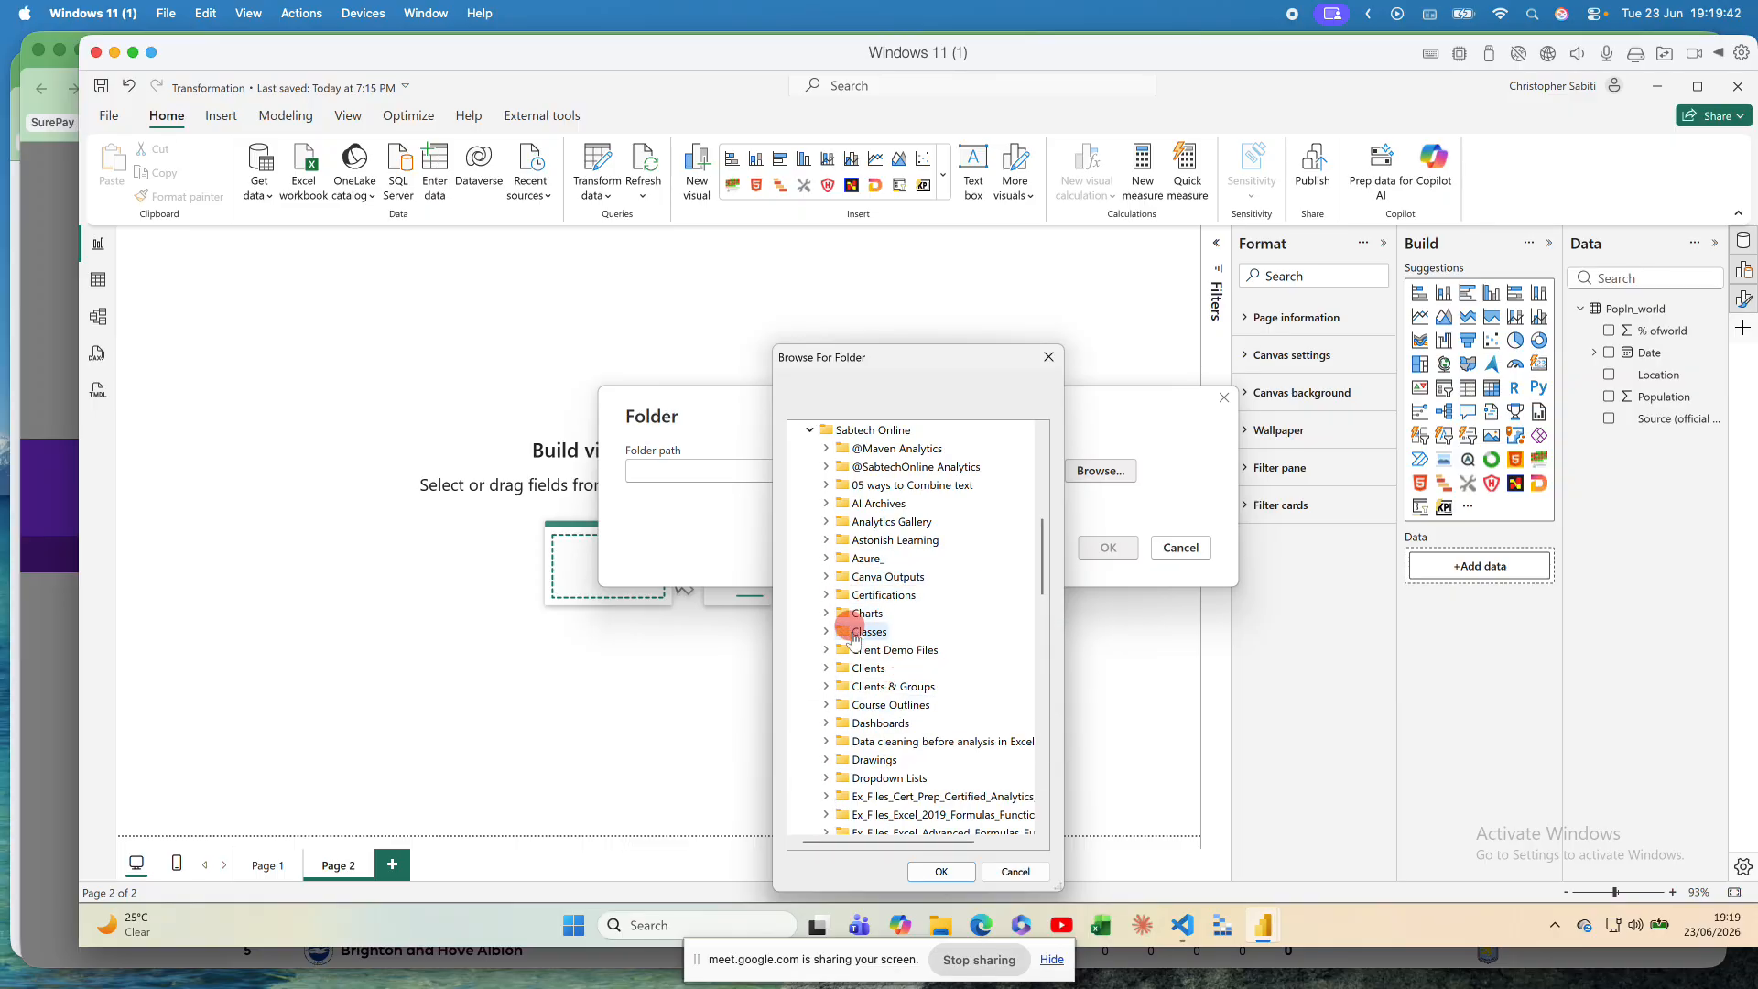
left_click(826, 685)
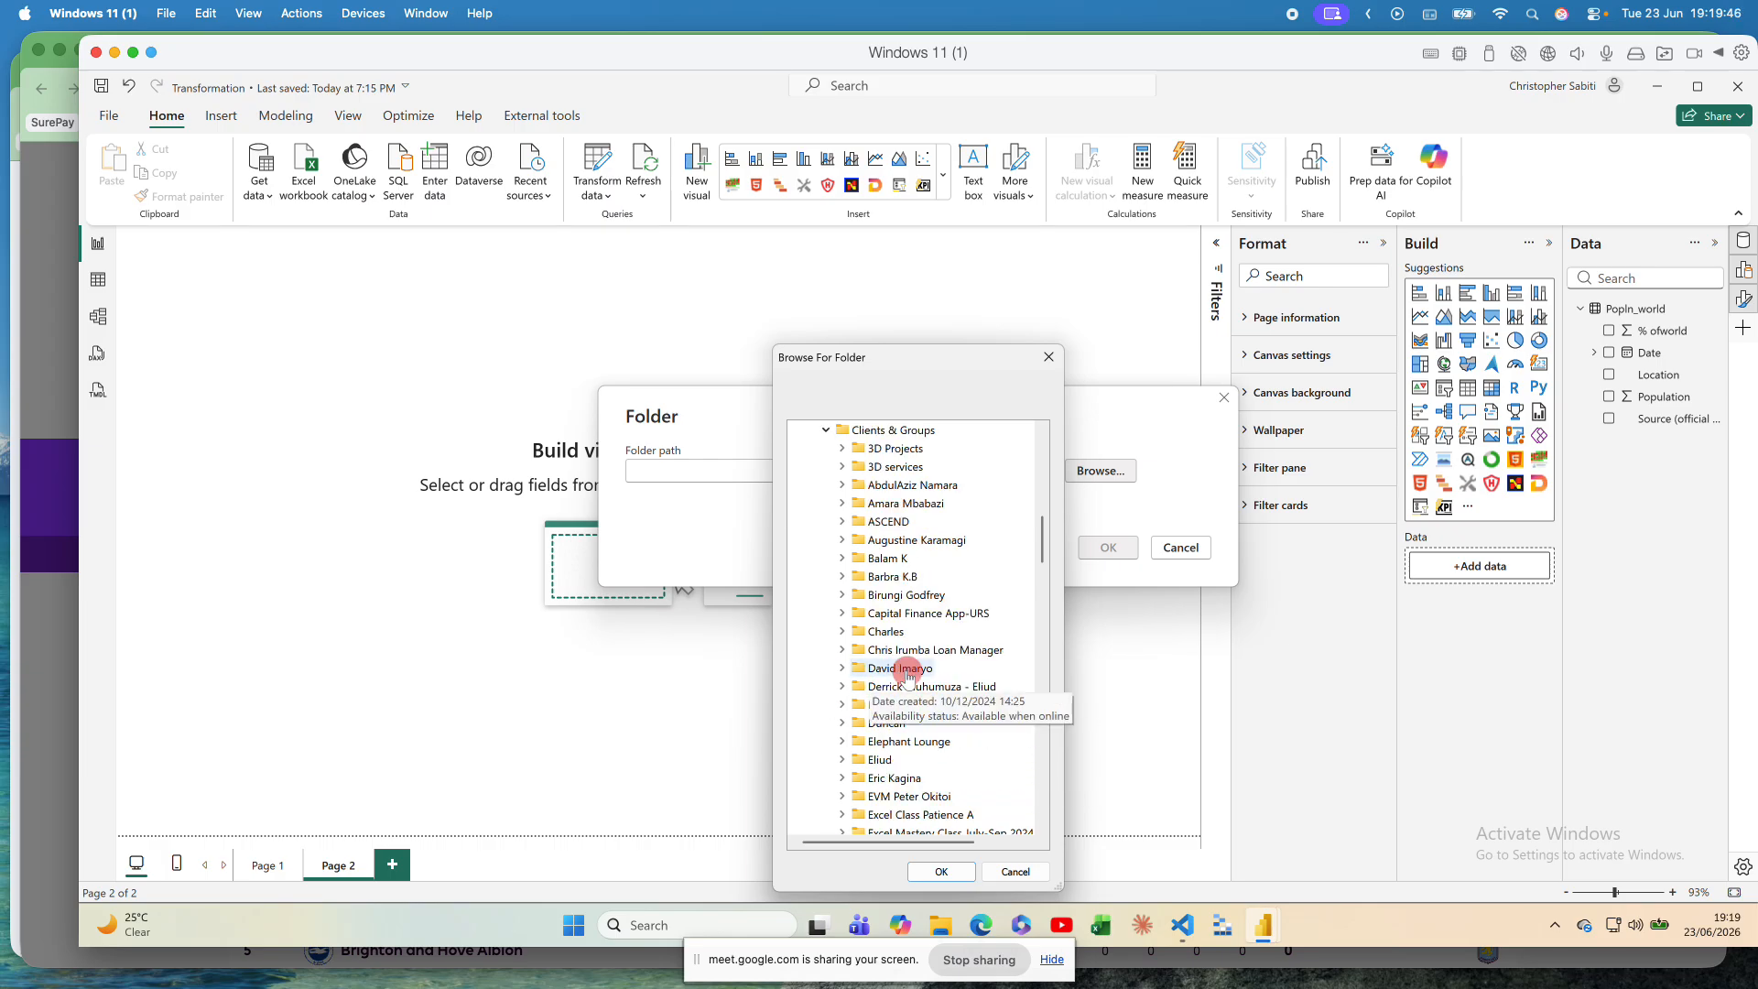
Step: Choose the Dataset folder under Power BI Online Classes > May Cohort 2026 as the folder path
scroll(908, 676, "down", 3)
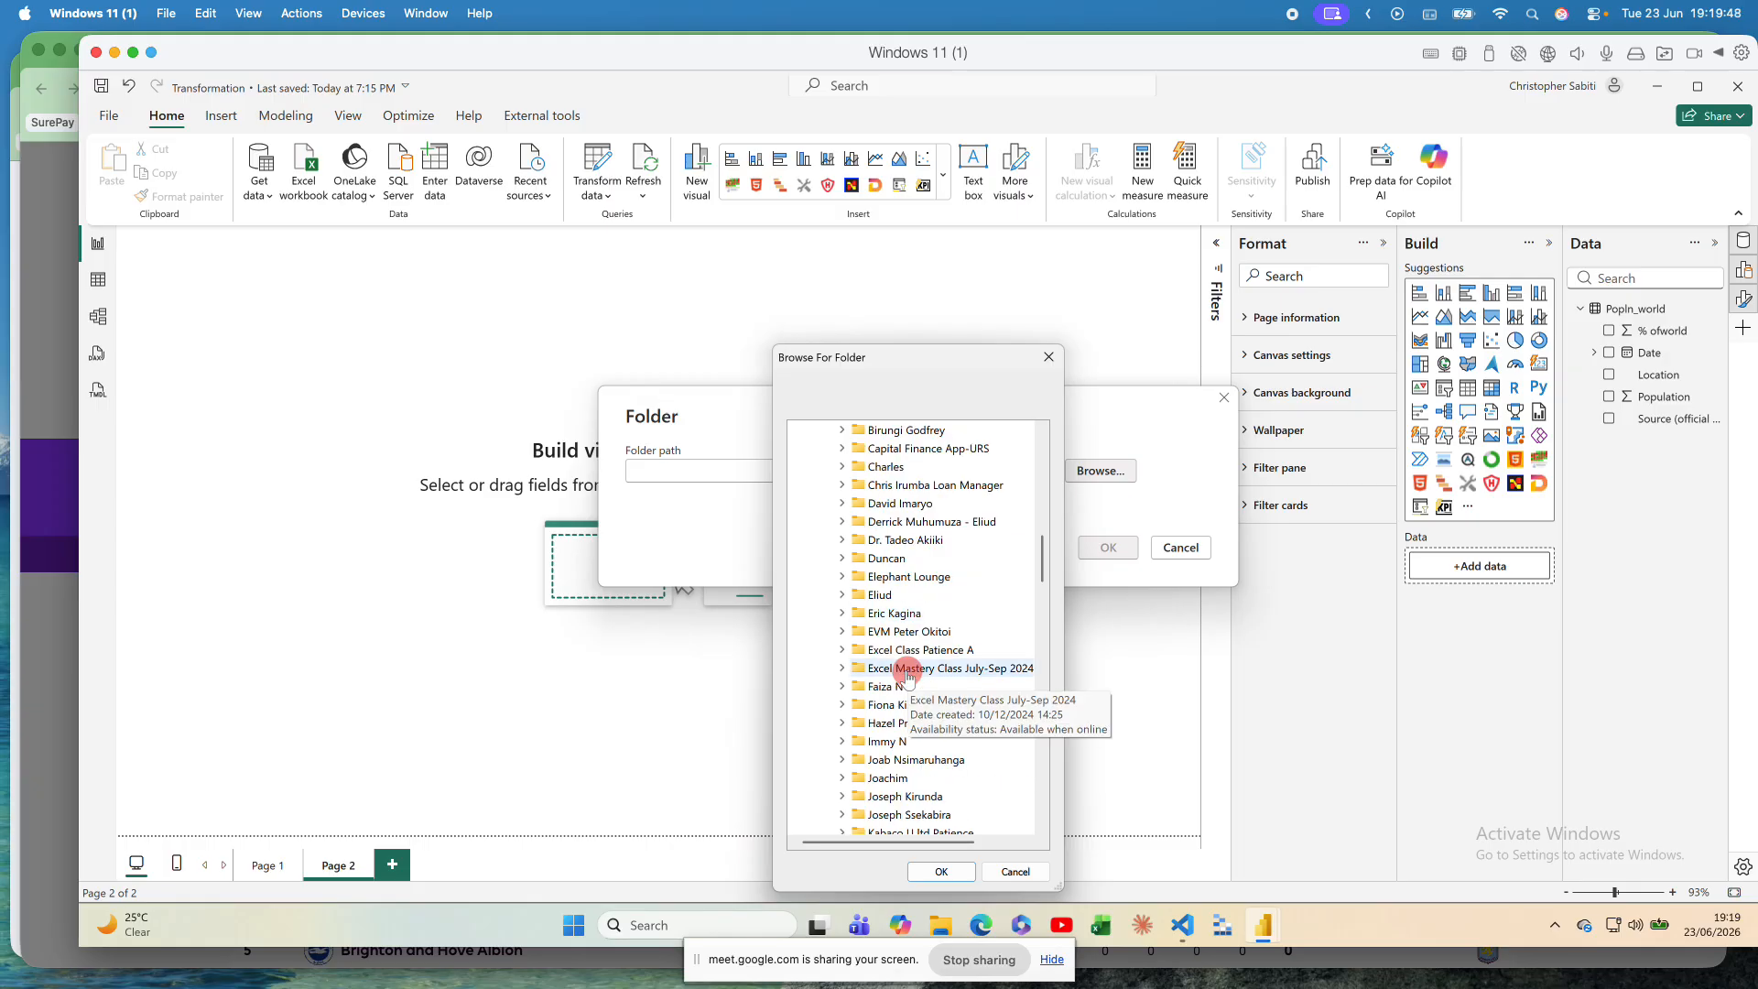
scroll(907, 676, "down", 9)
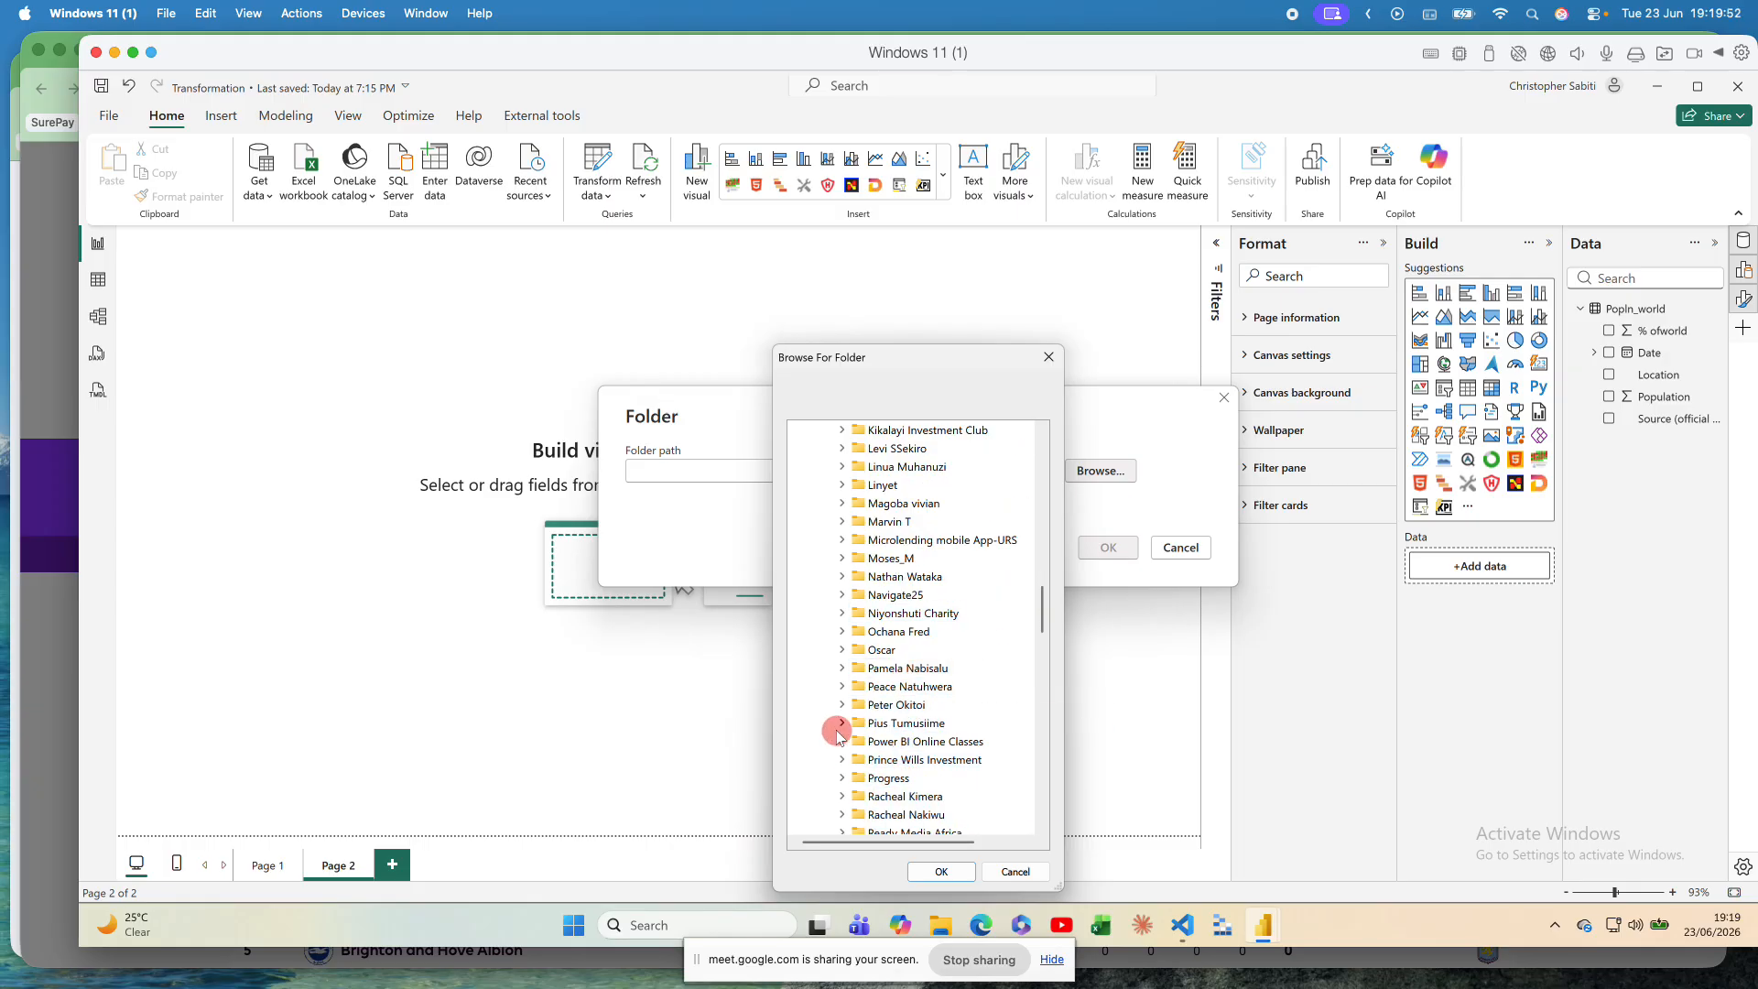
left_click(842, 741)
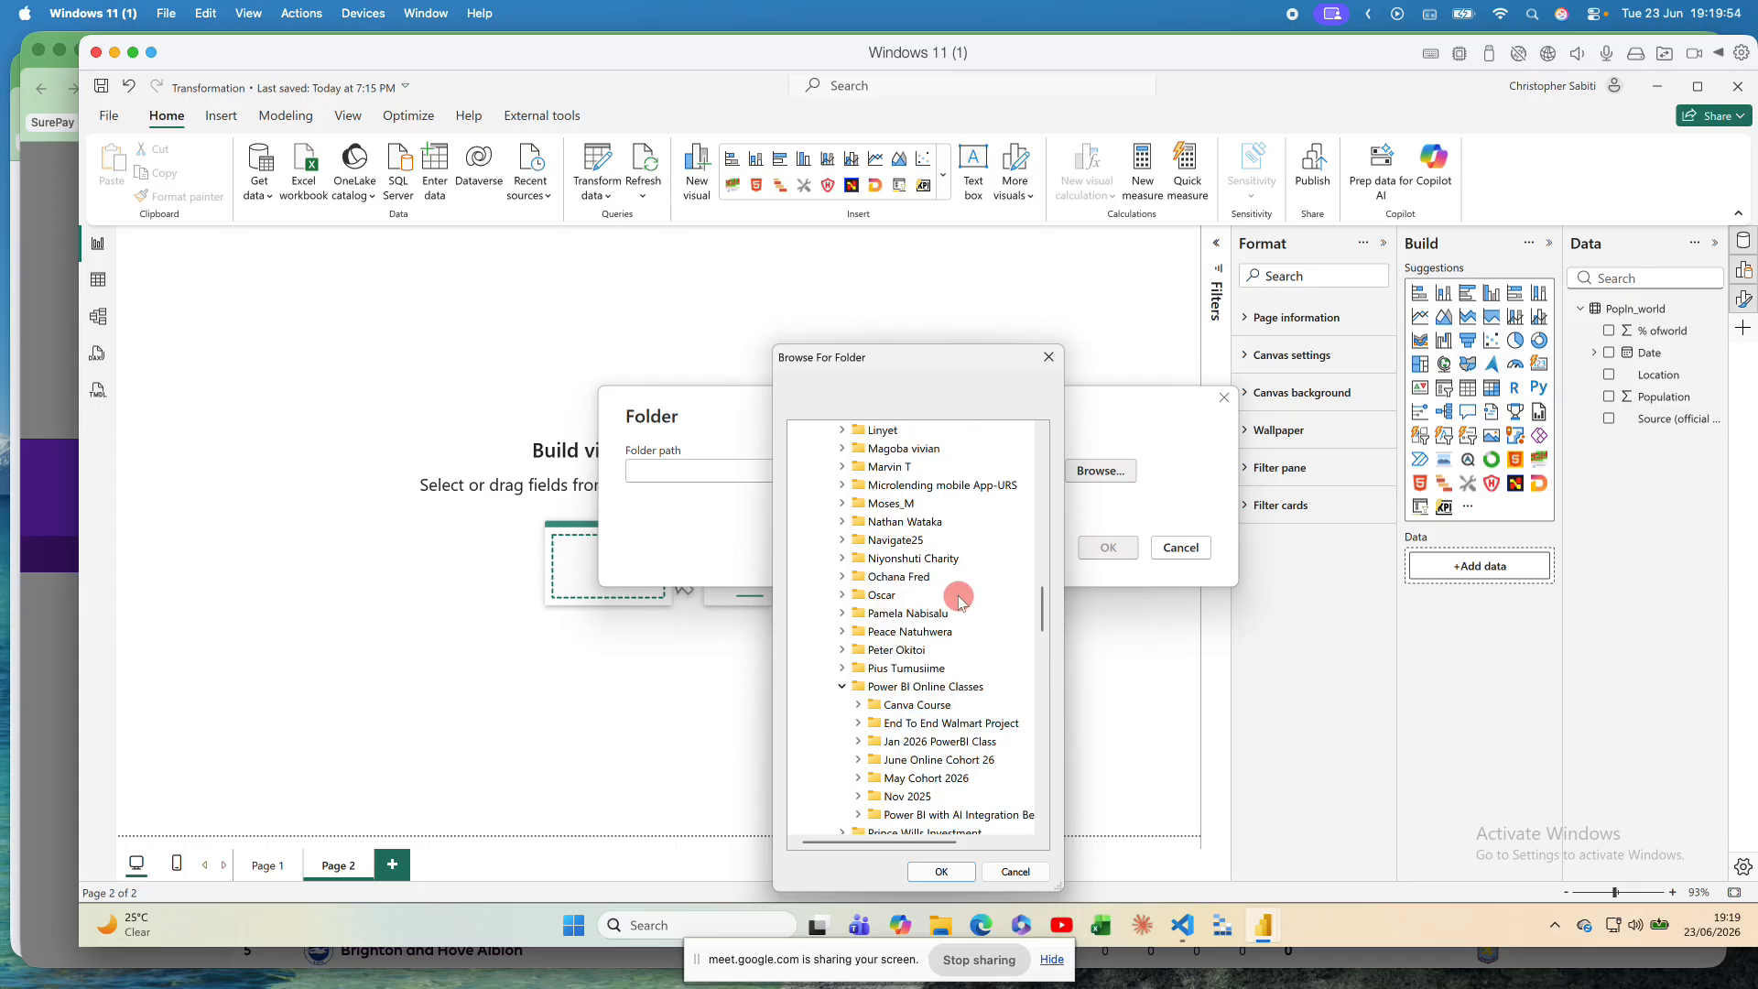
scroll(959, 602, "down", 2)
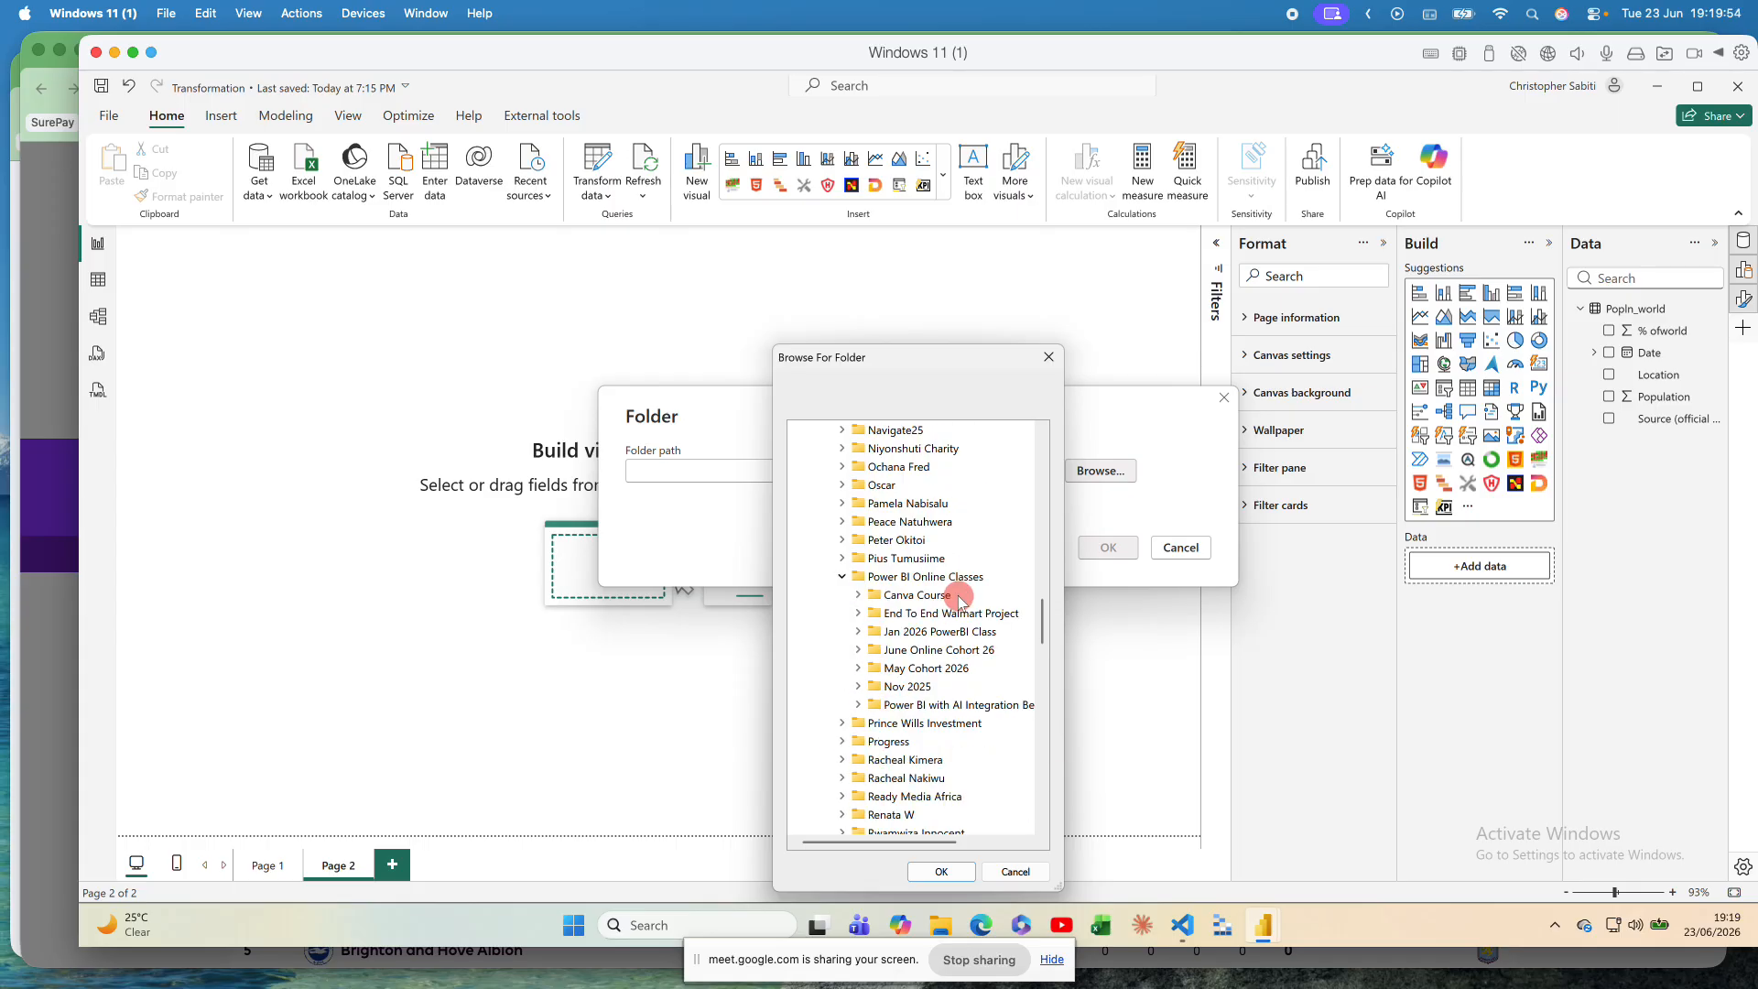
left_click(859, 668)
left_click(920, 688)
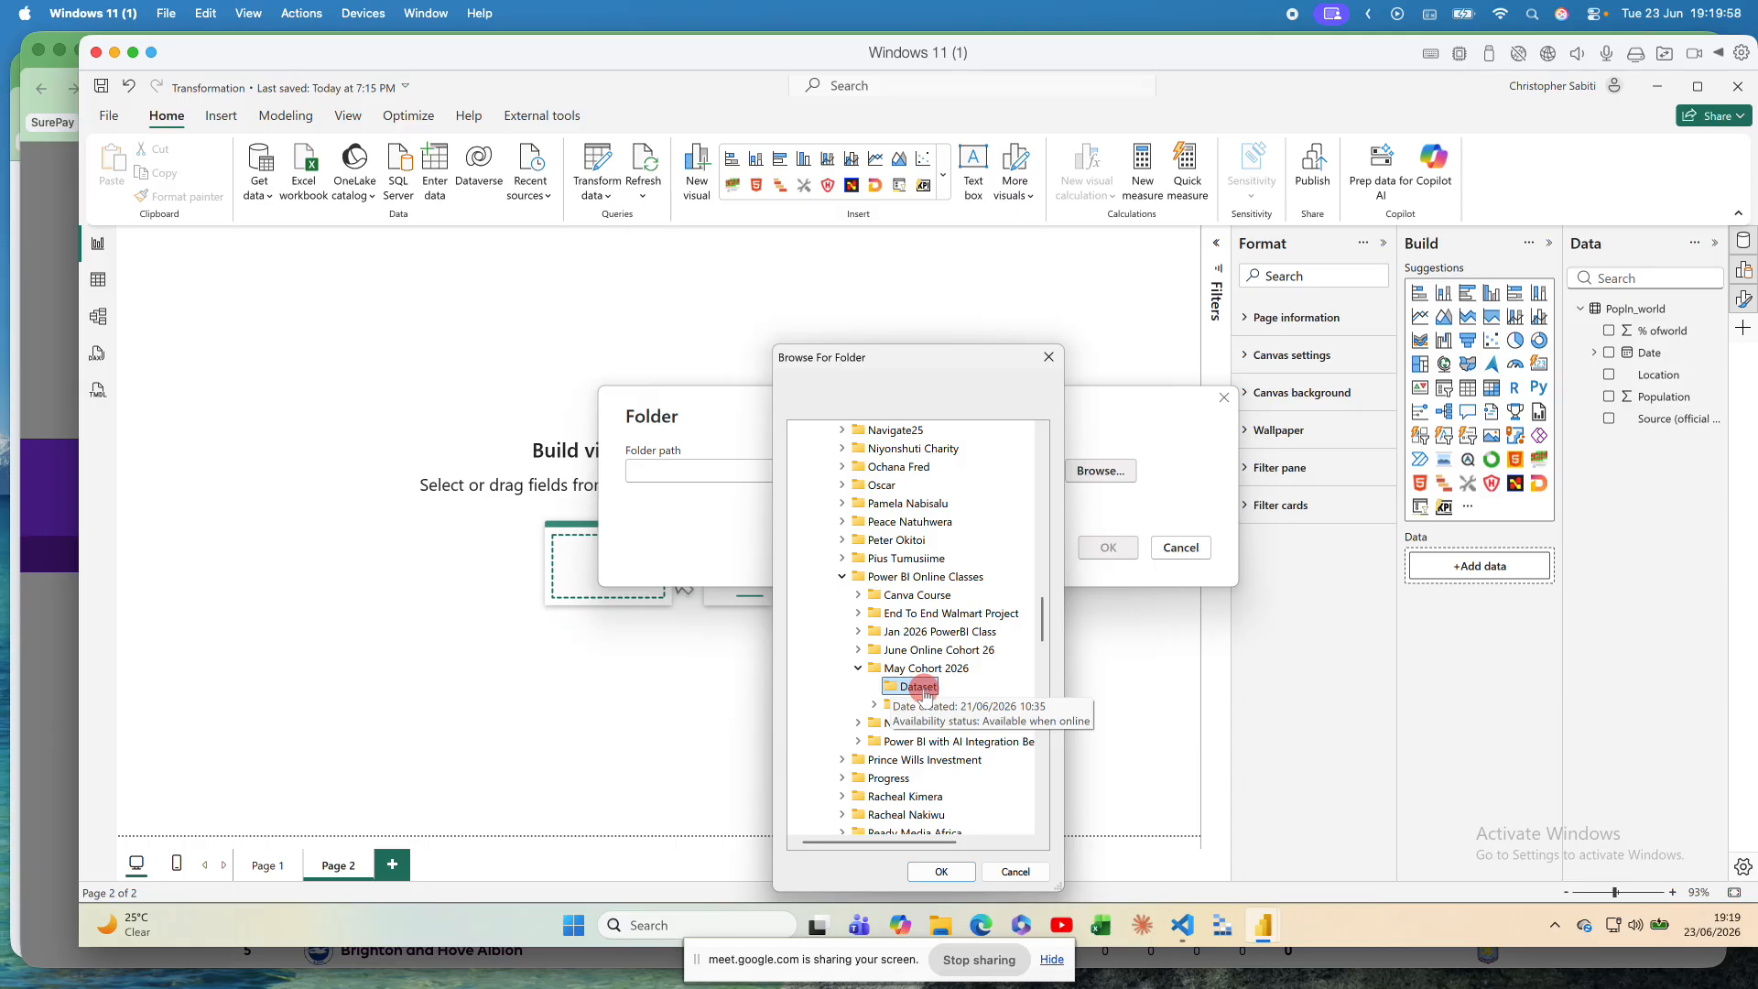
left_click(942, 872)
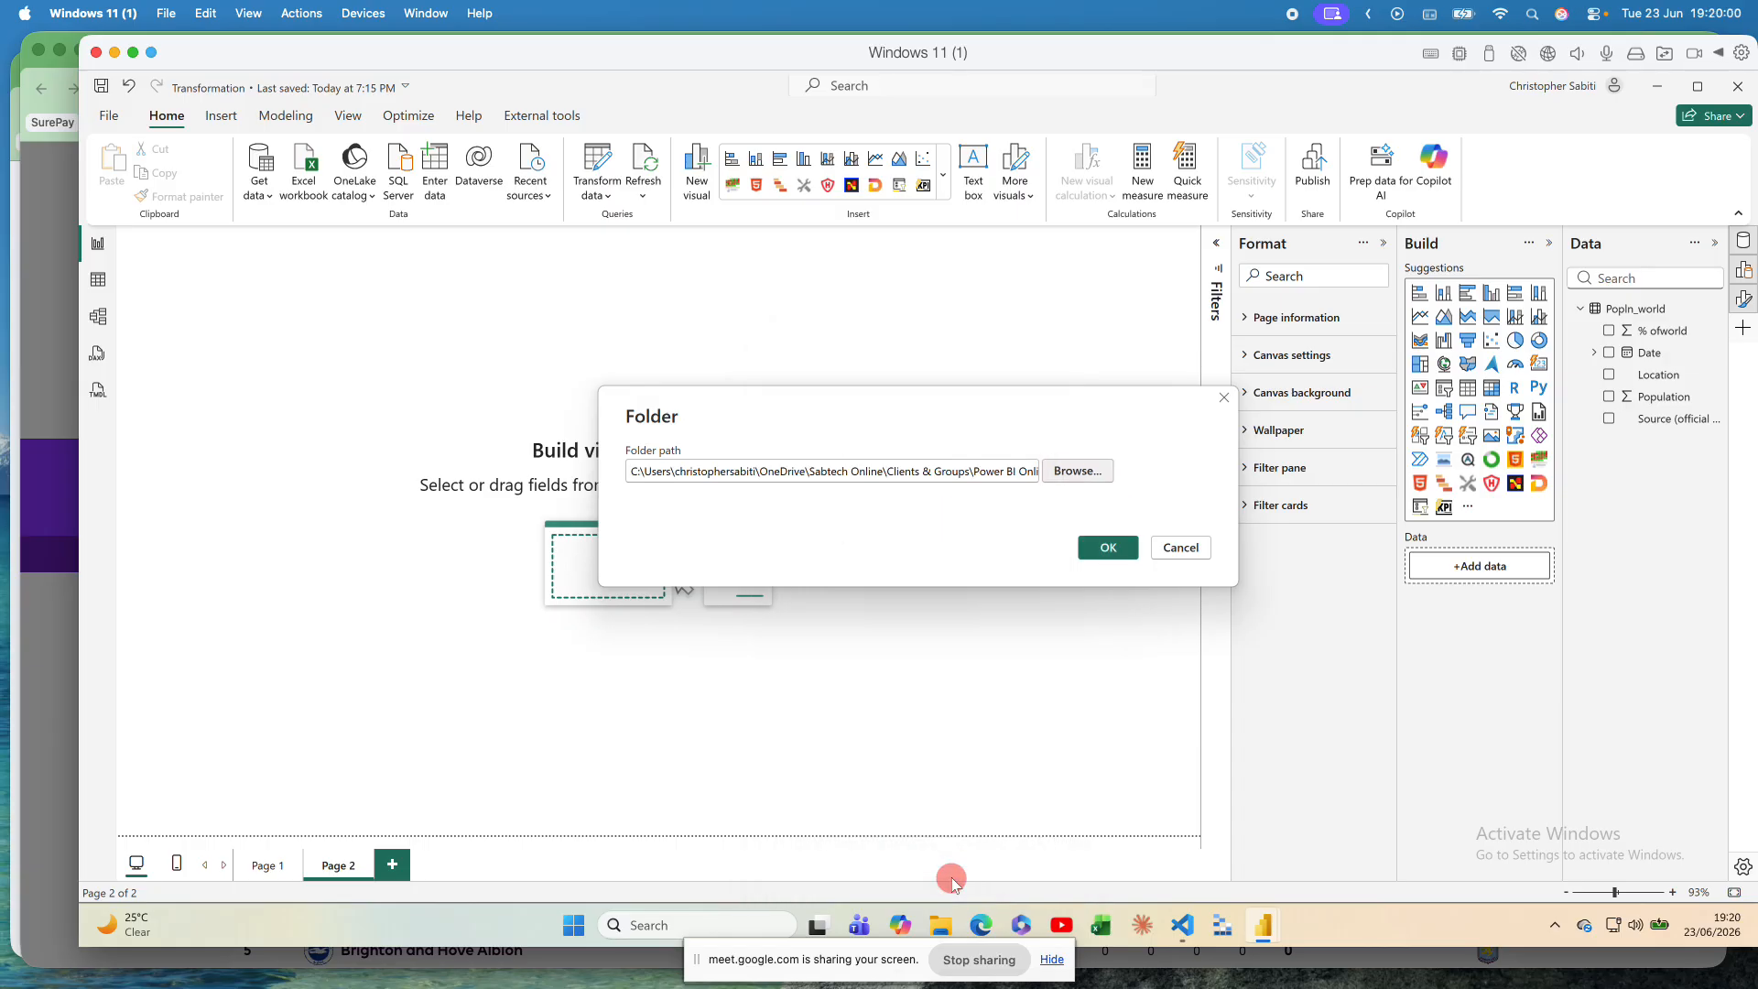
left_click(793, 462)
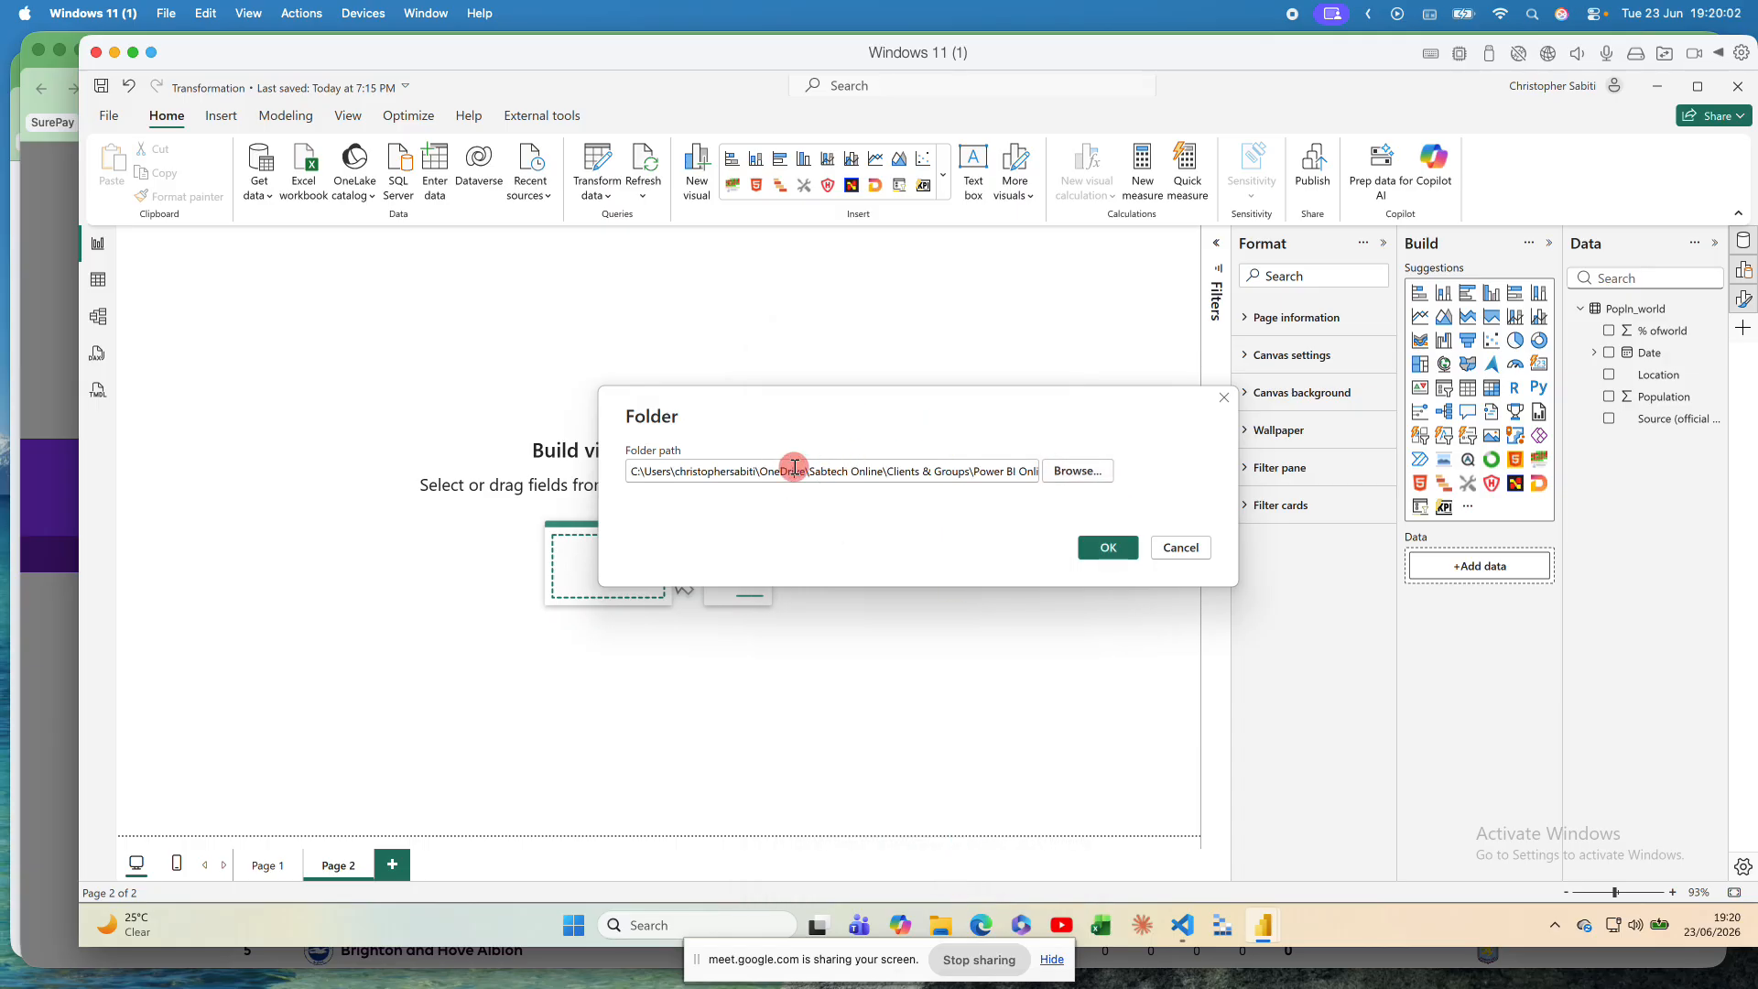
Step: Open the Dataset folder's preview, examine its file list and attribute columns, and cancel the folder import
left_click(1110, 552)
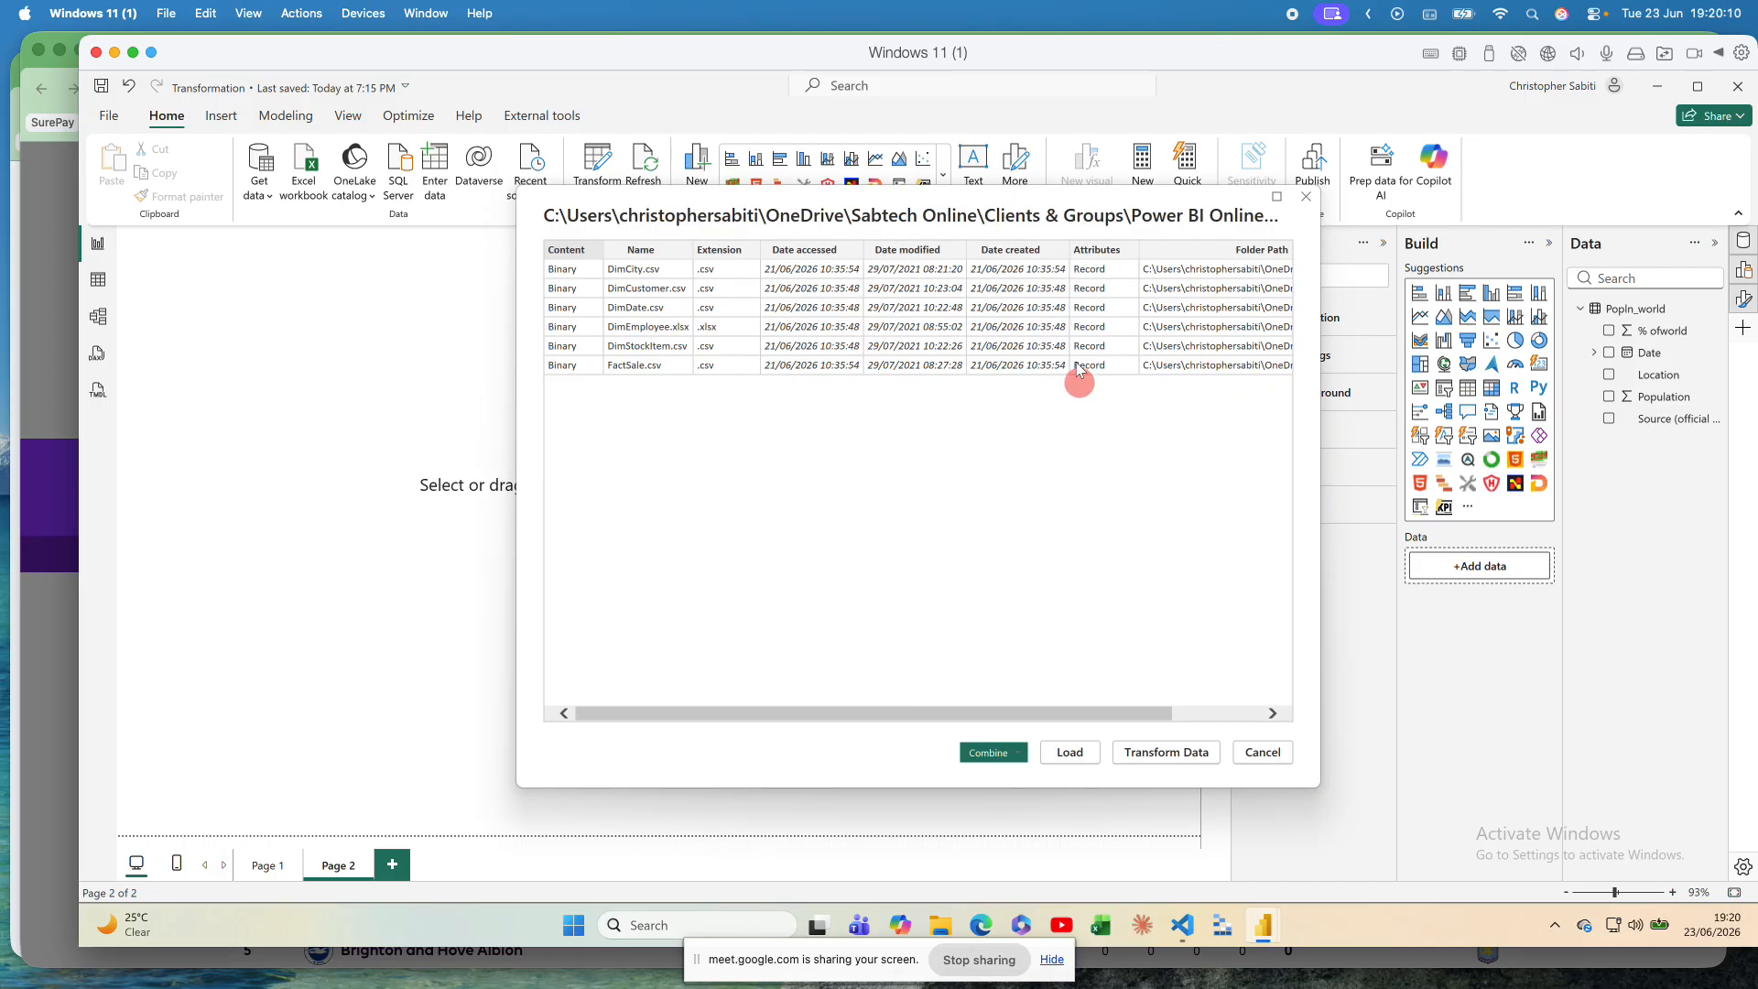
left_click_drag(1025, 194, 856, 223)
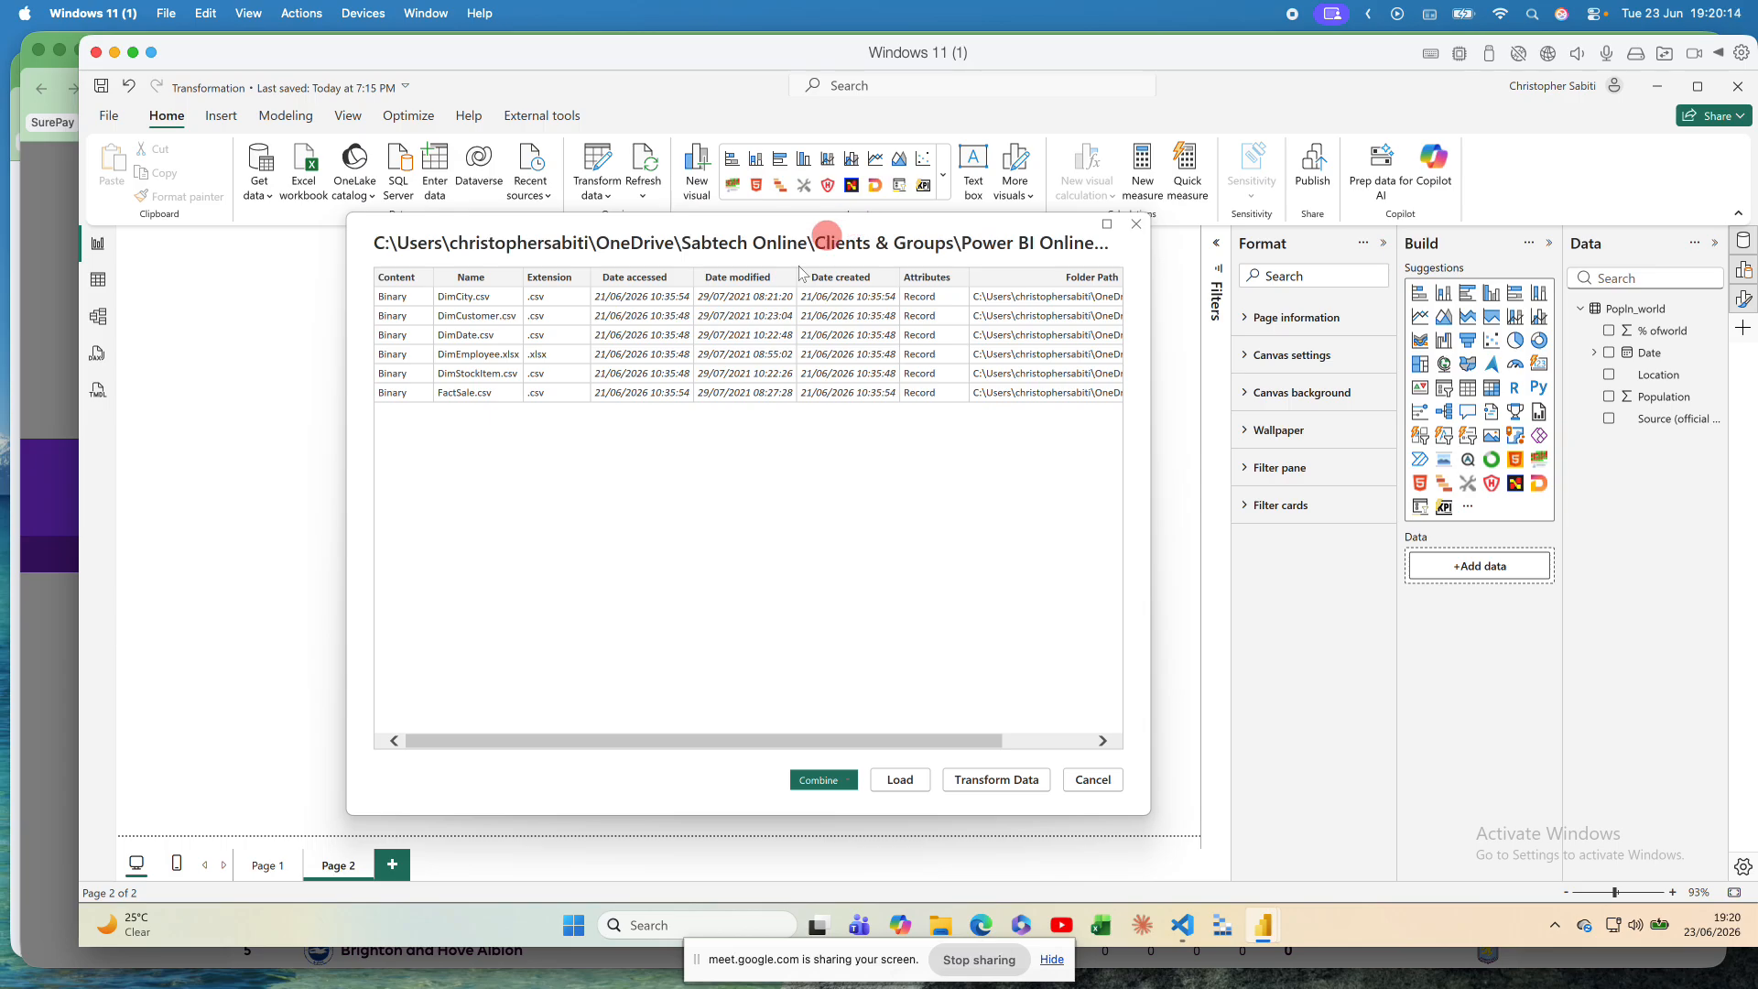
scroll(717, 400, "right", 3)
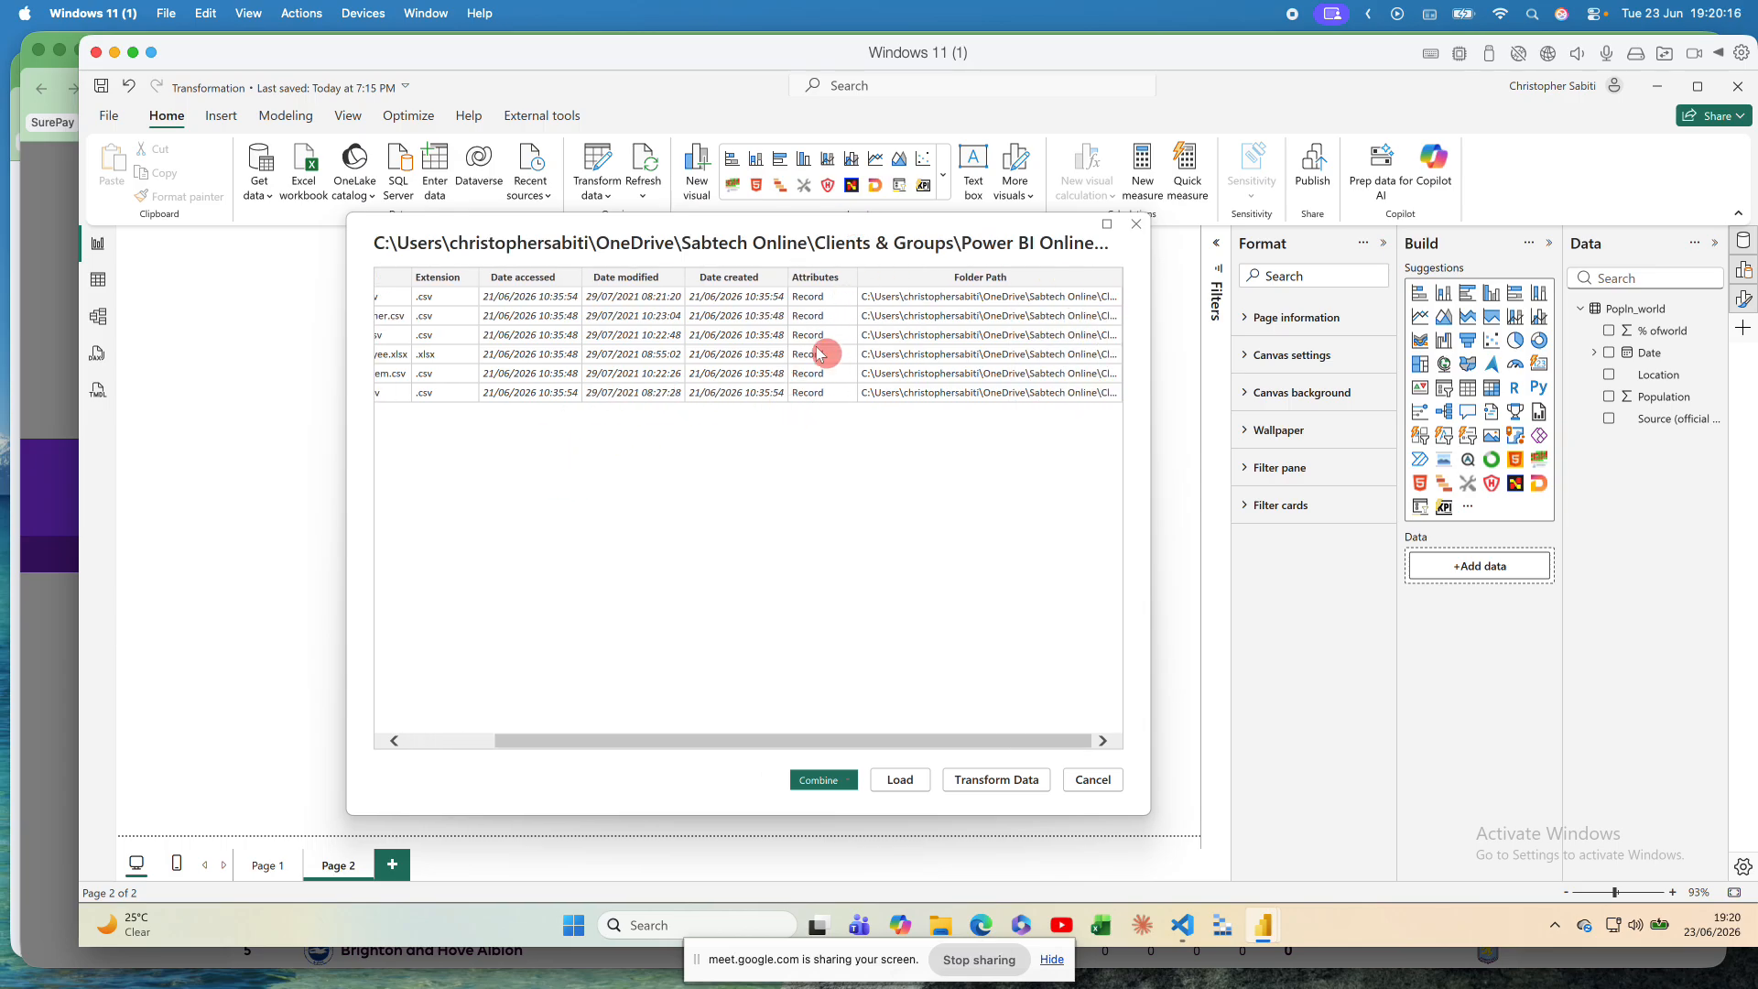
scroll(795, 442, "left", 3)
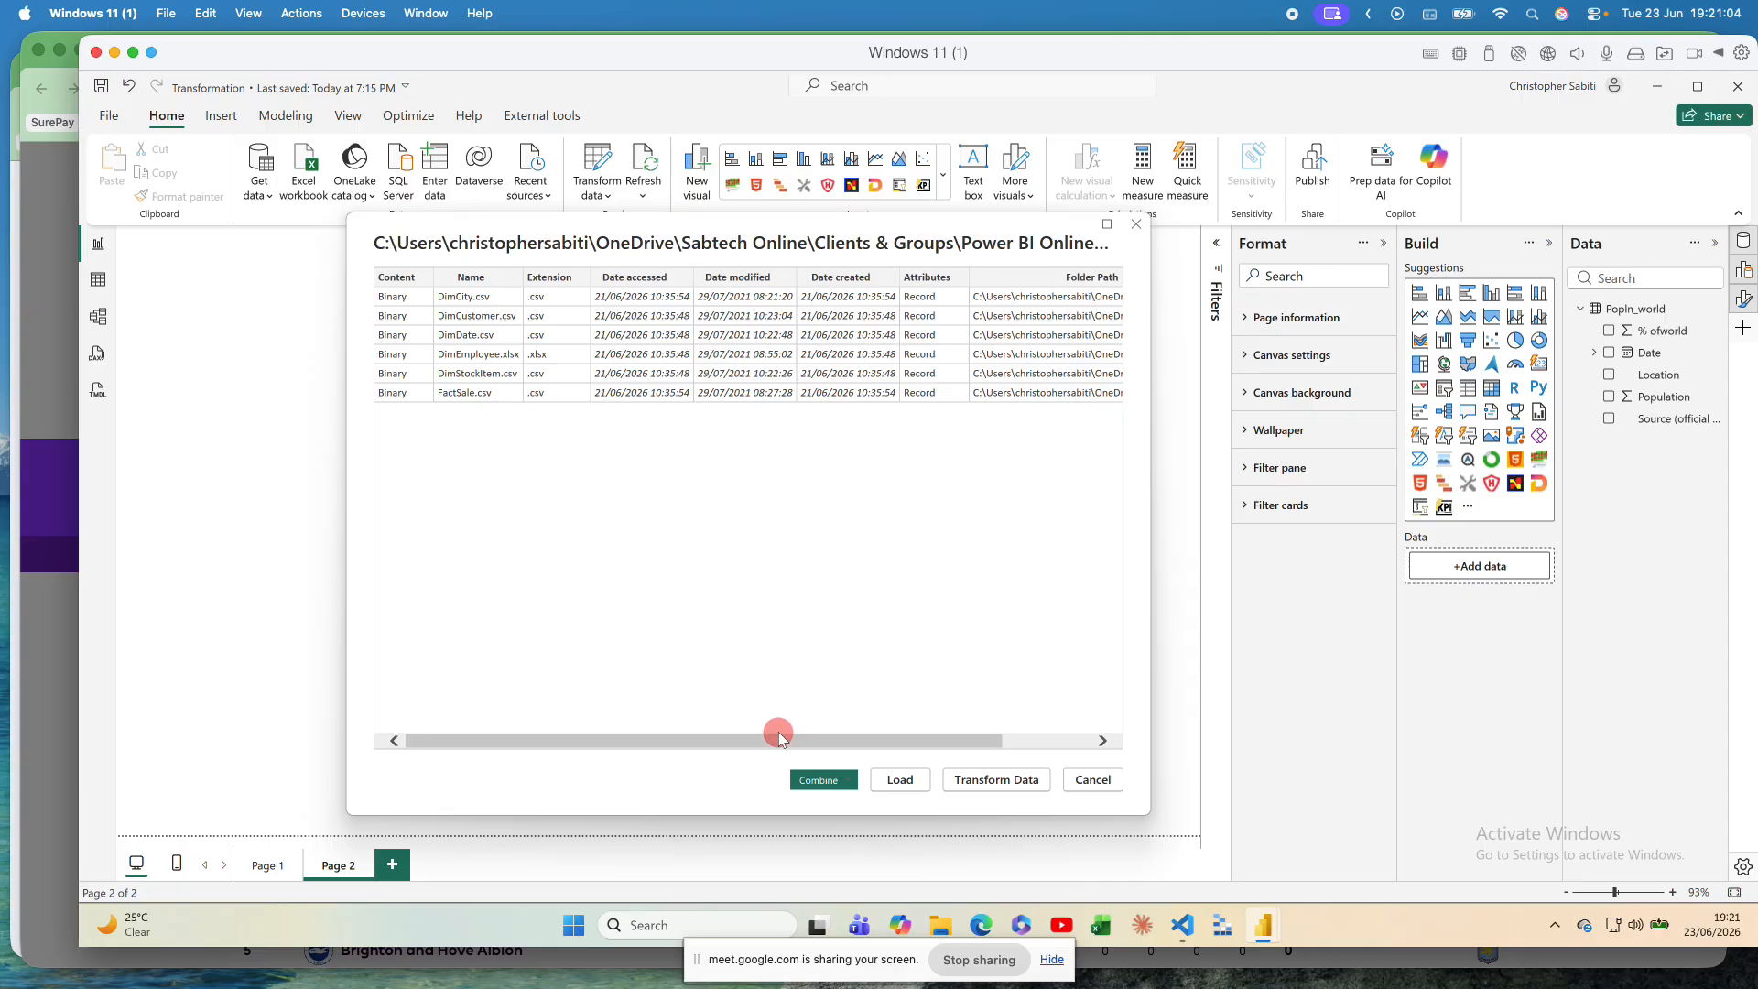
left_click(1092, 779)
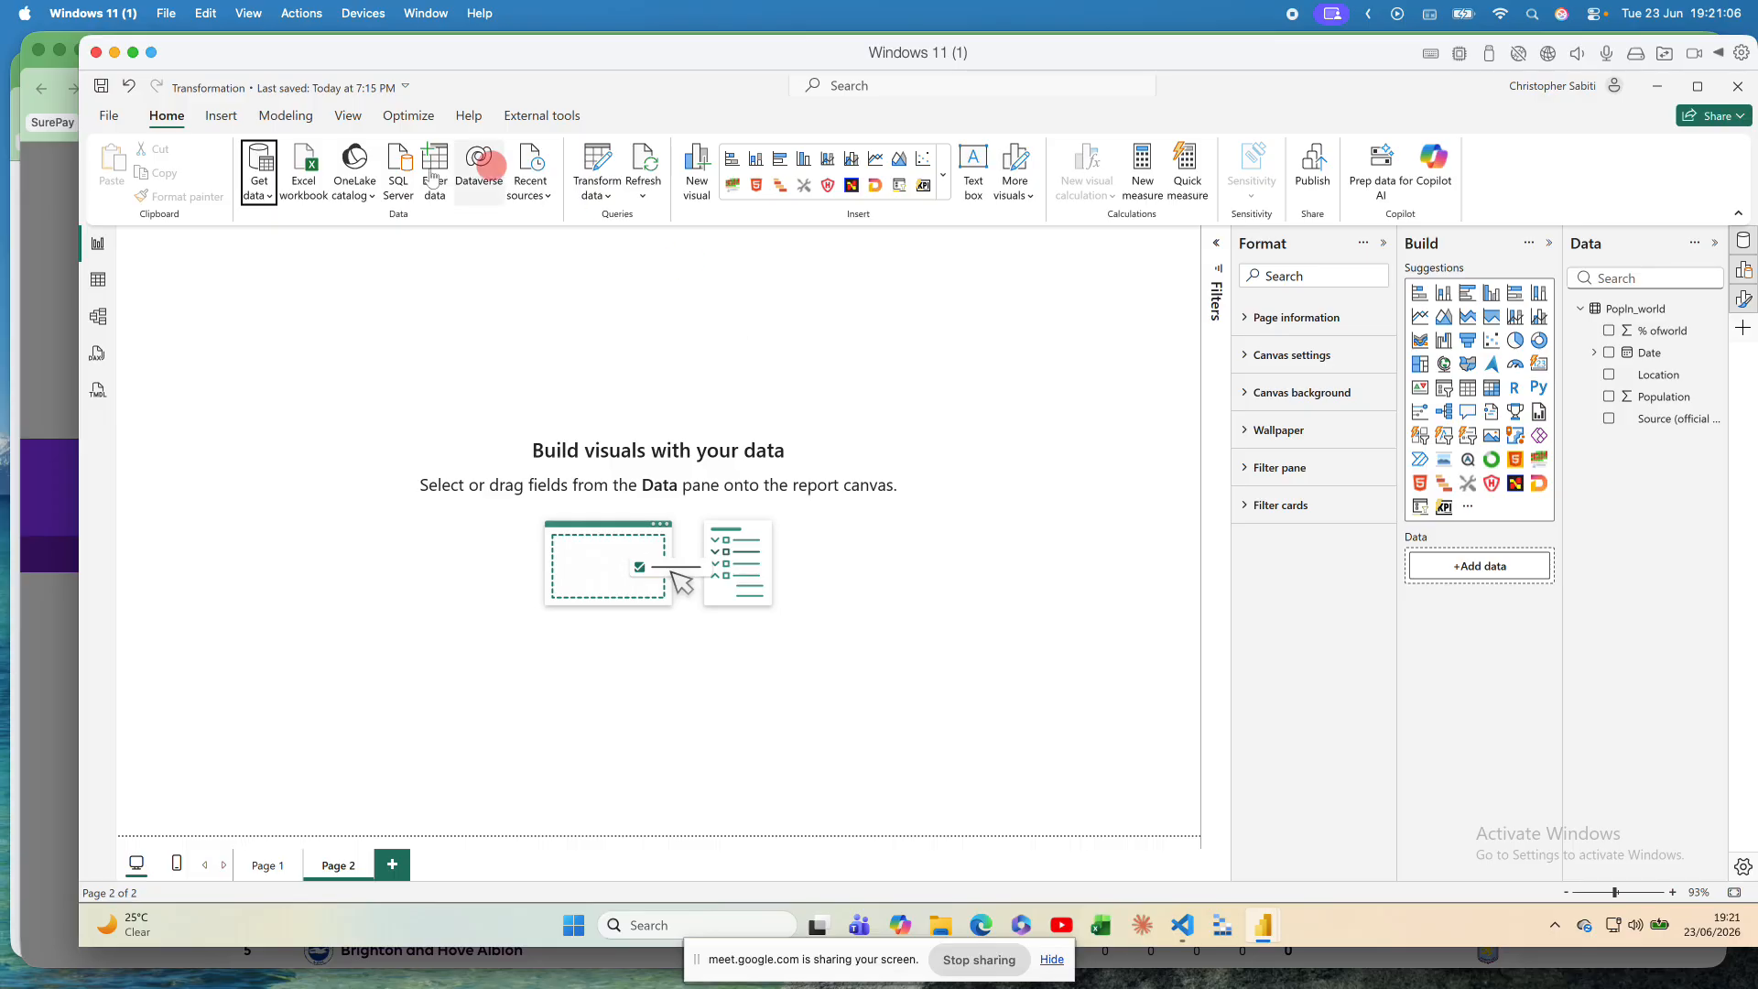
Step: Start a Text/CSV import and open FactSale from Power BI Online Classes > May Cohort 2026 > Dataset
left_click(260, 187)
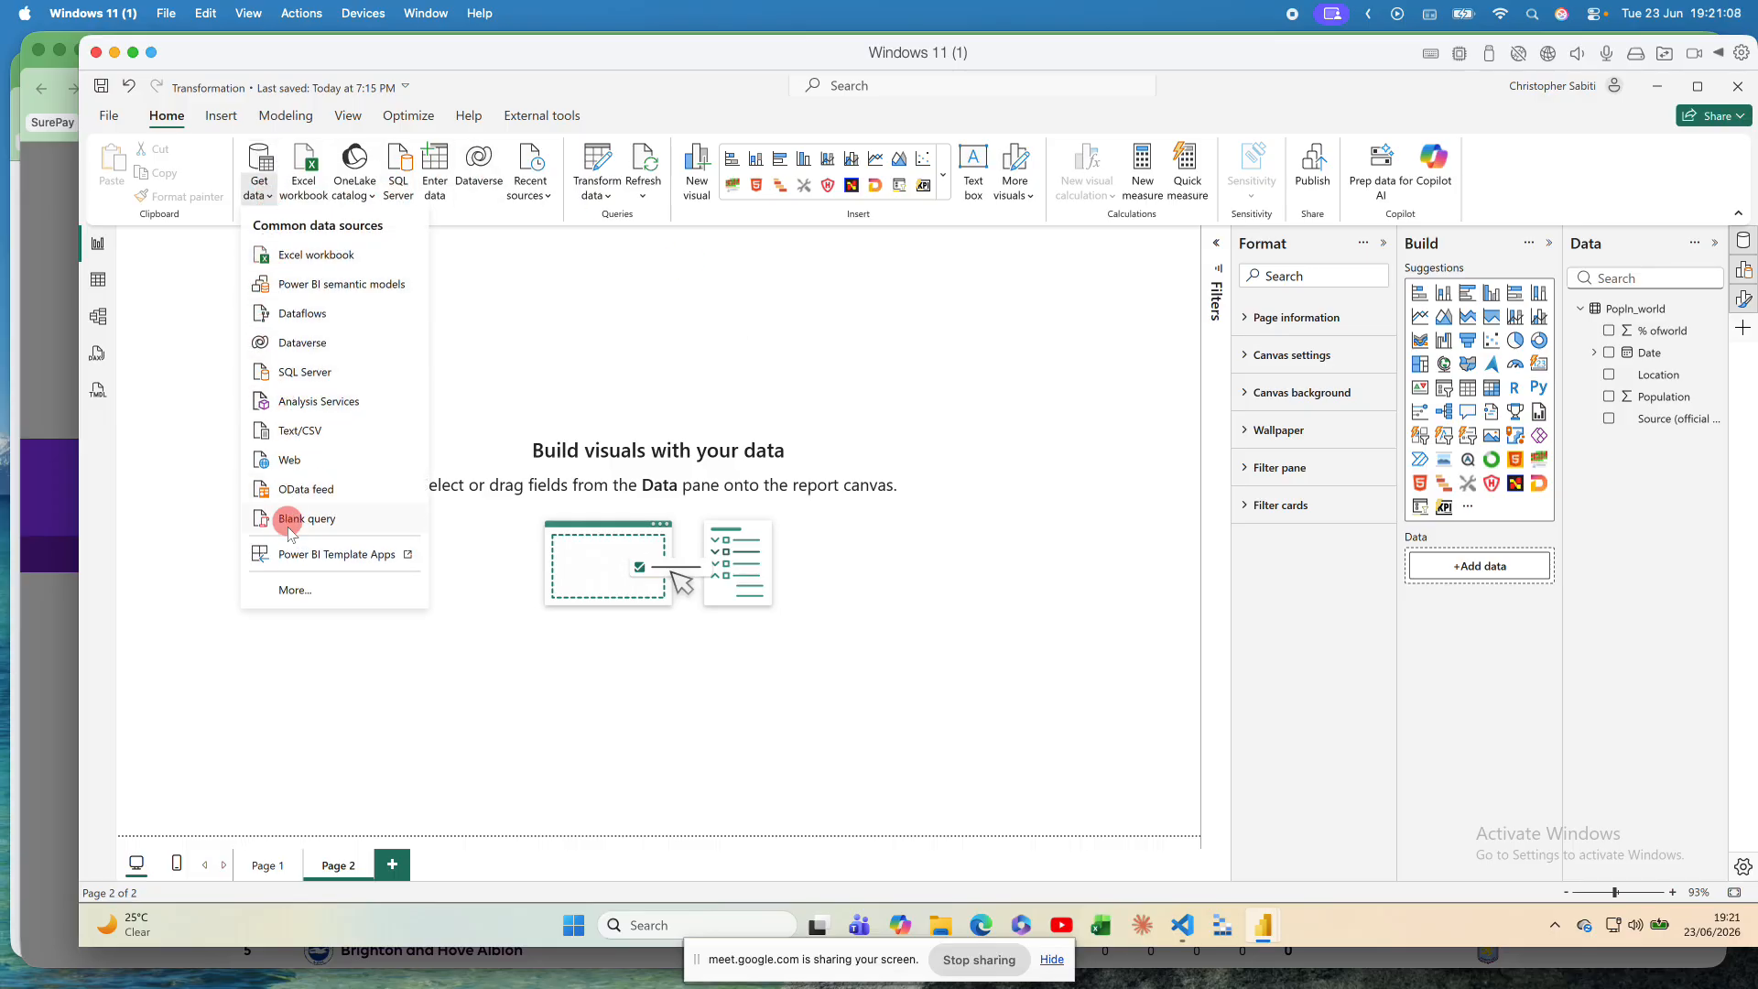
left_click(325, 435)
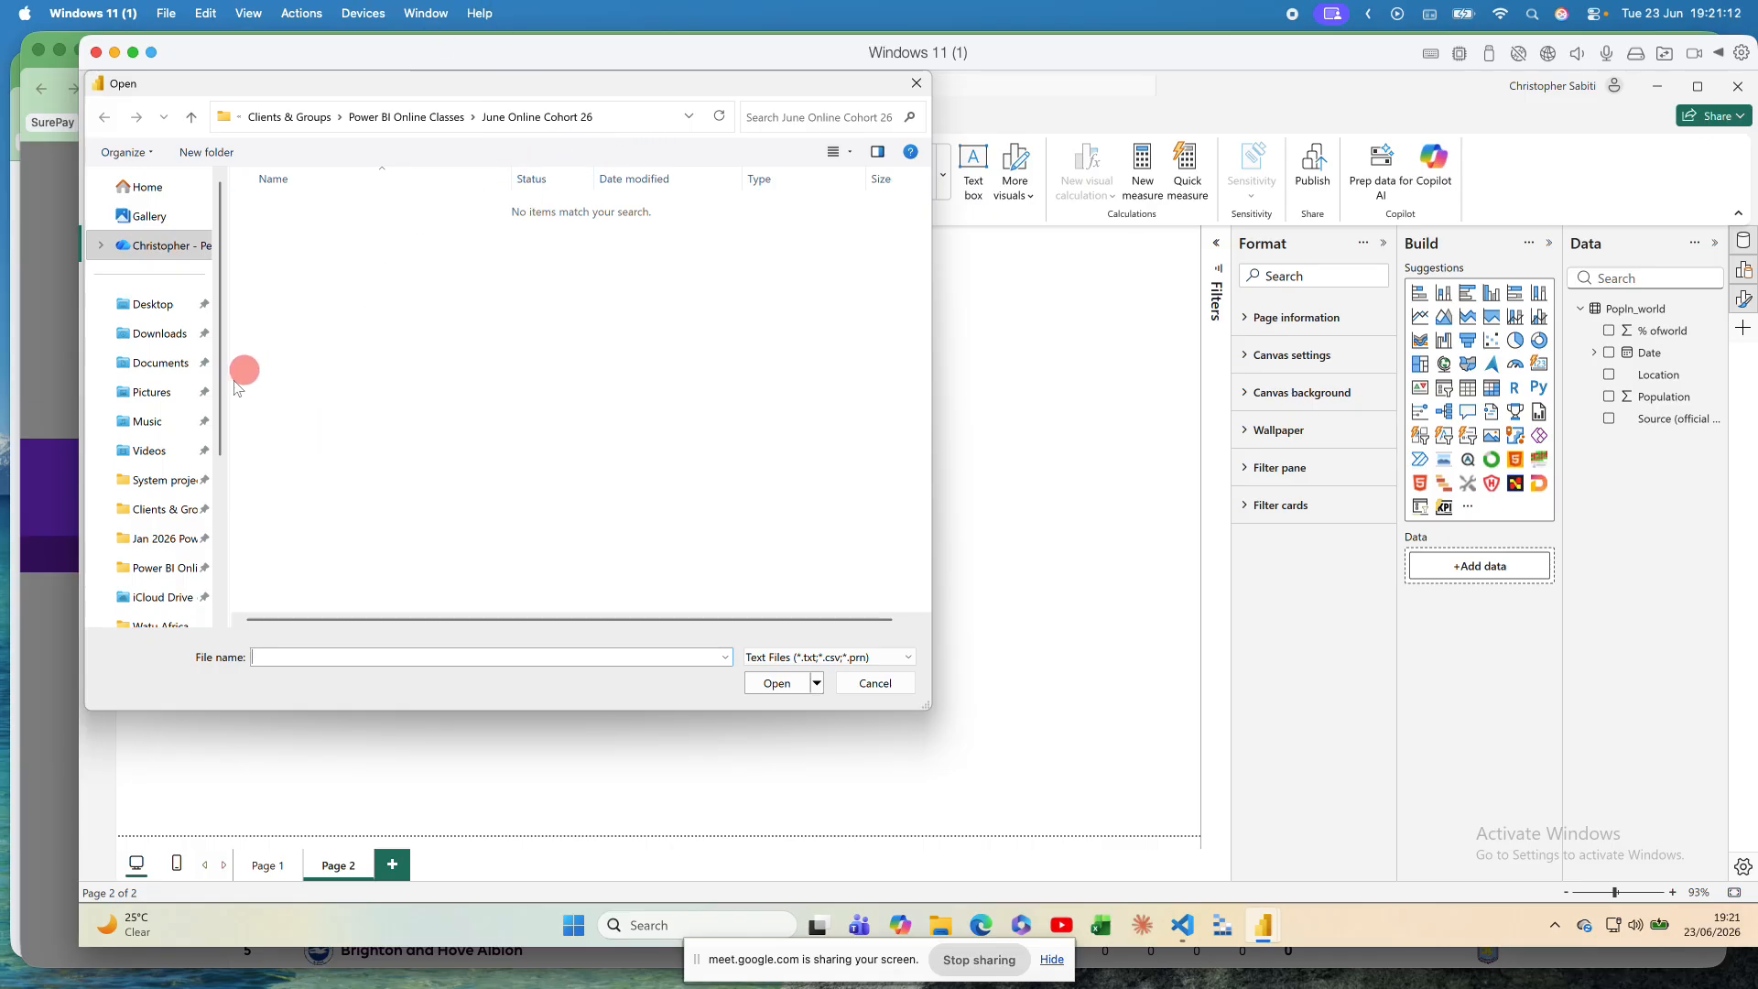
left_click(421, 118)
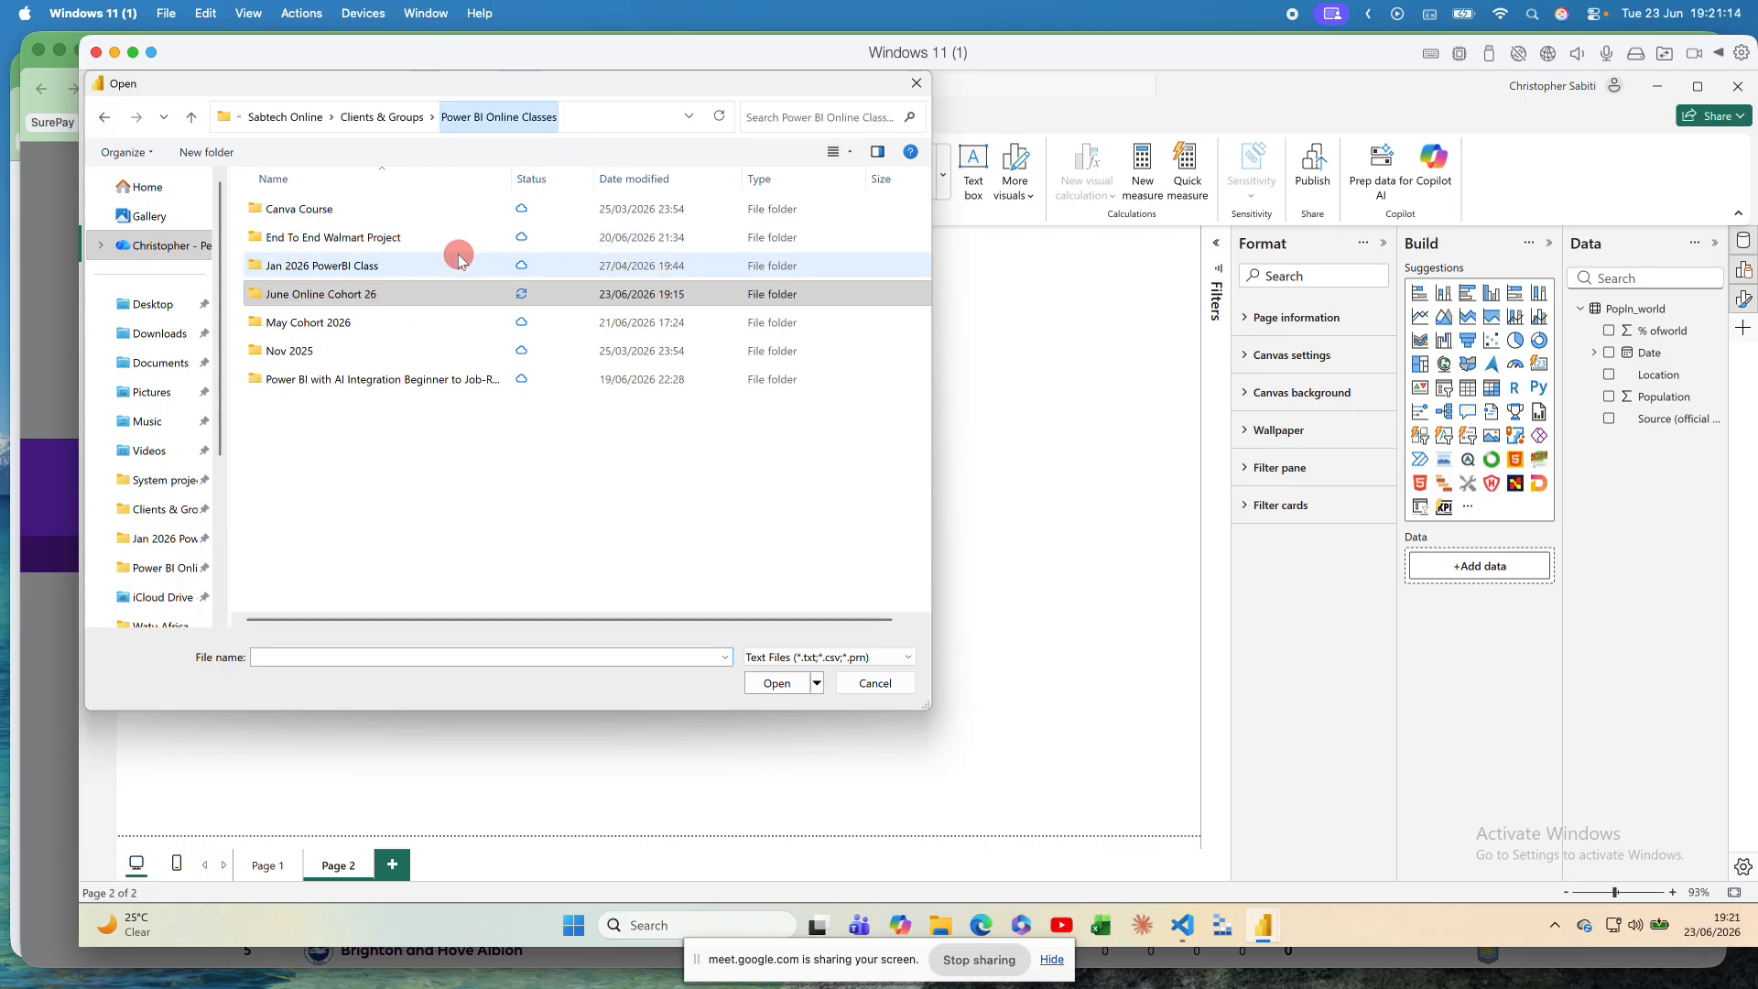
double_click(346, 335)
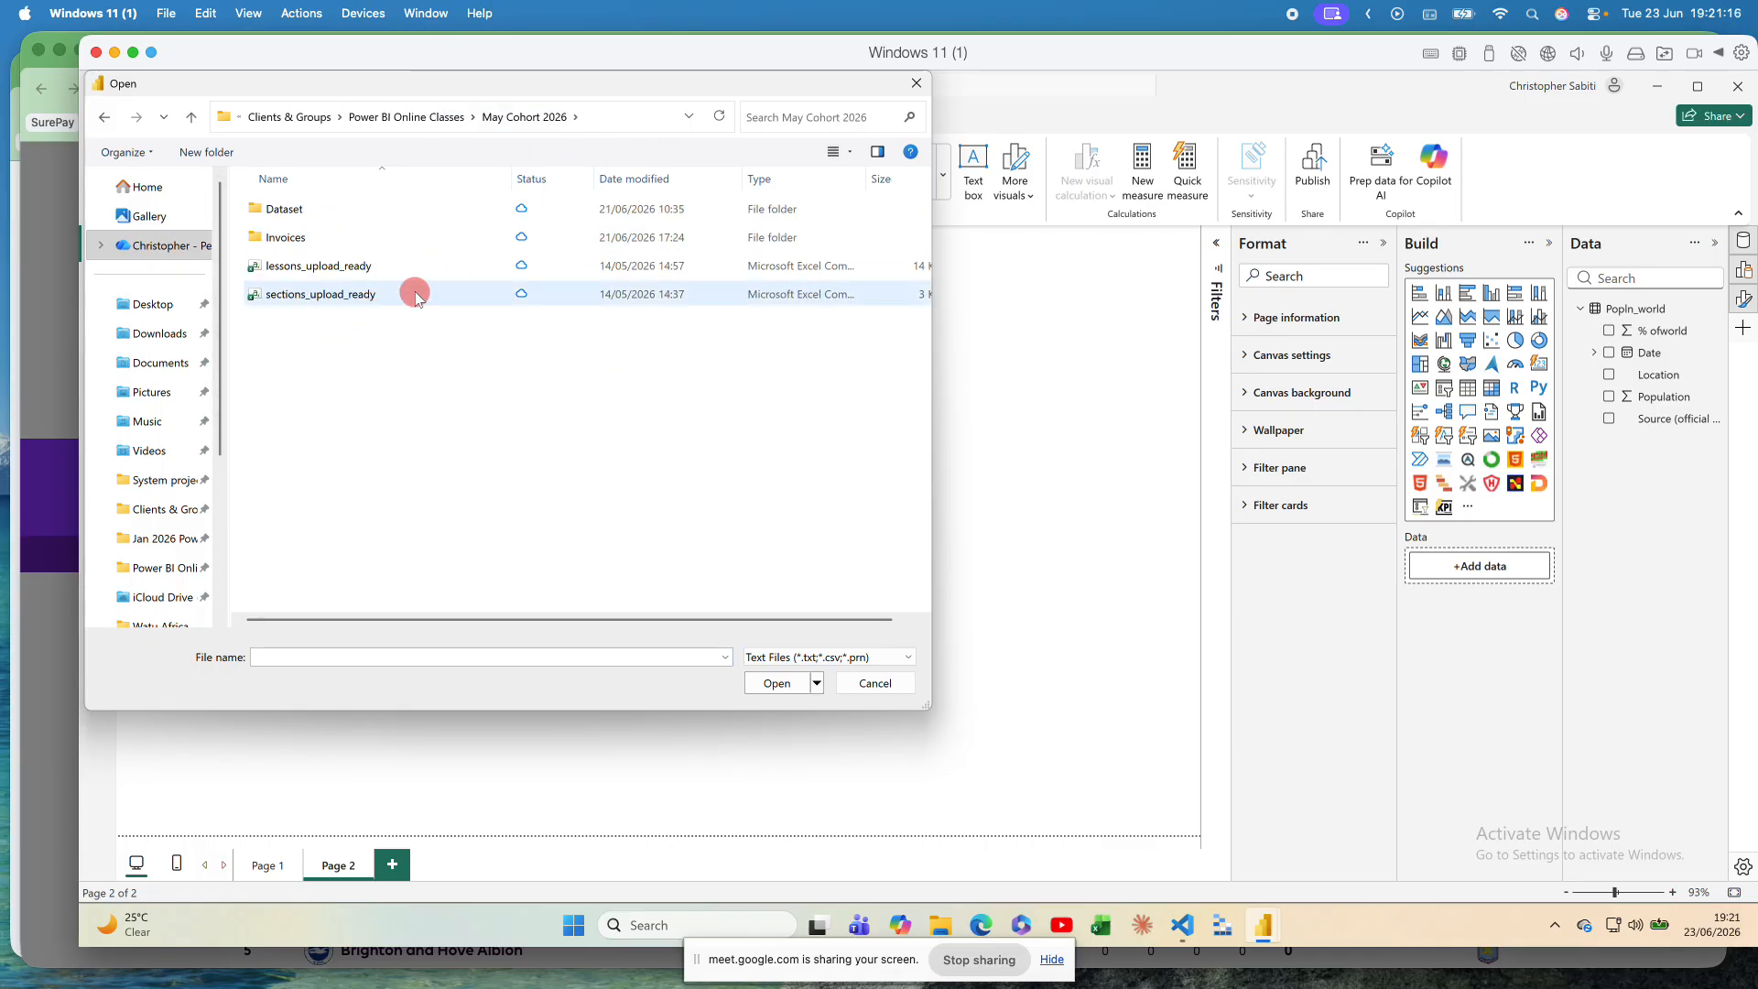
left_click(317, 210)
double_click(317, 209)
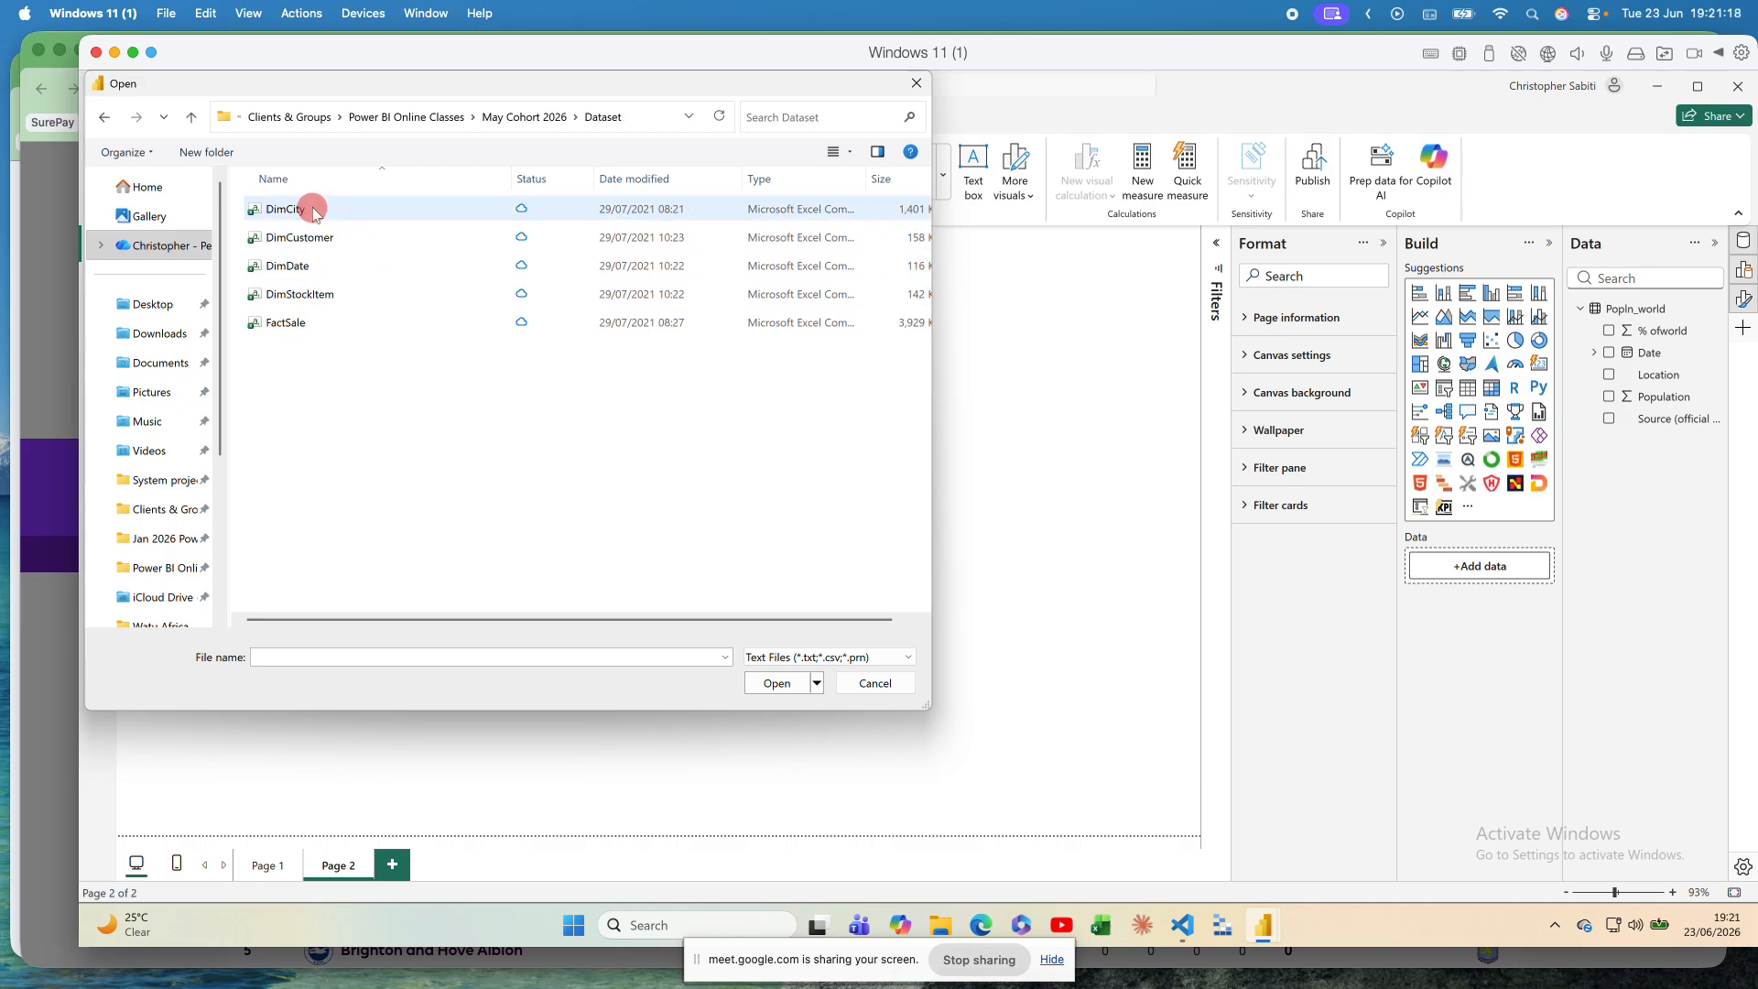
left_click(302, 327)
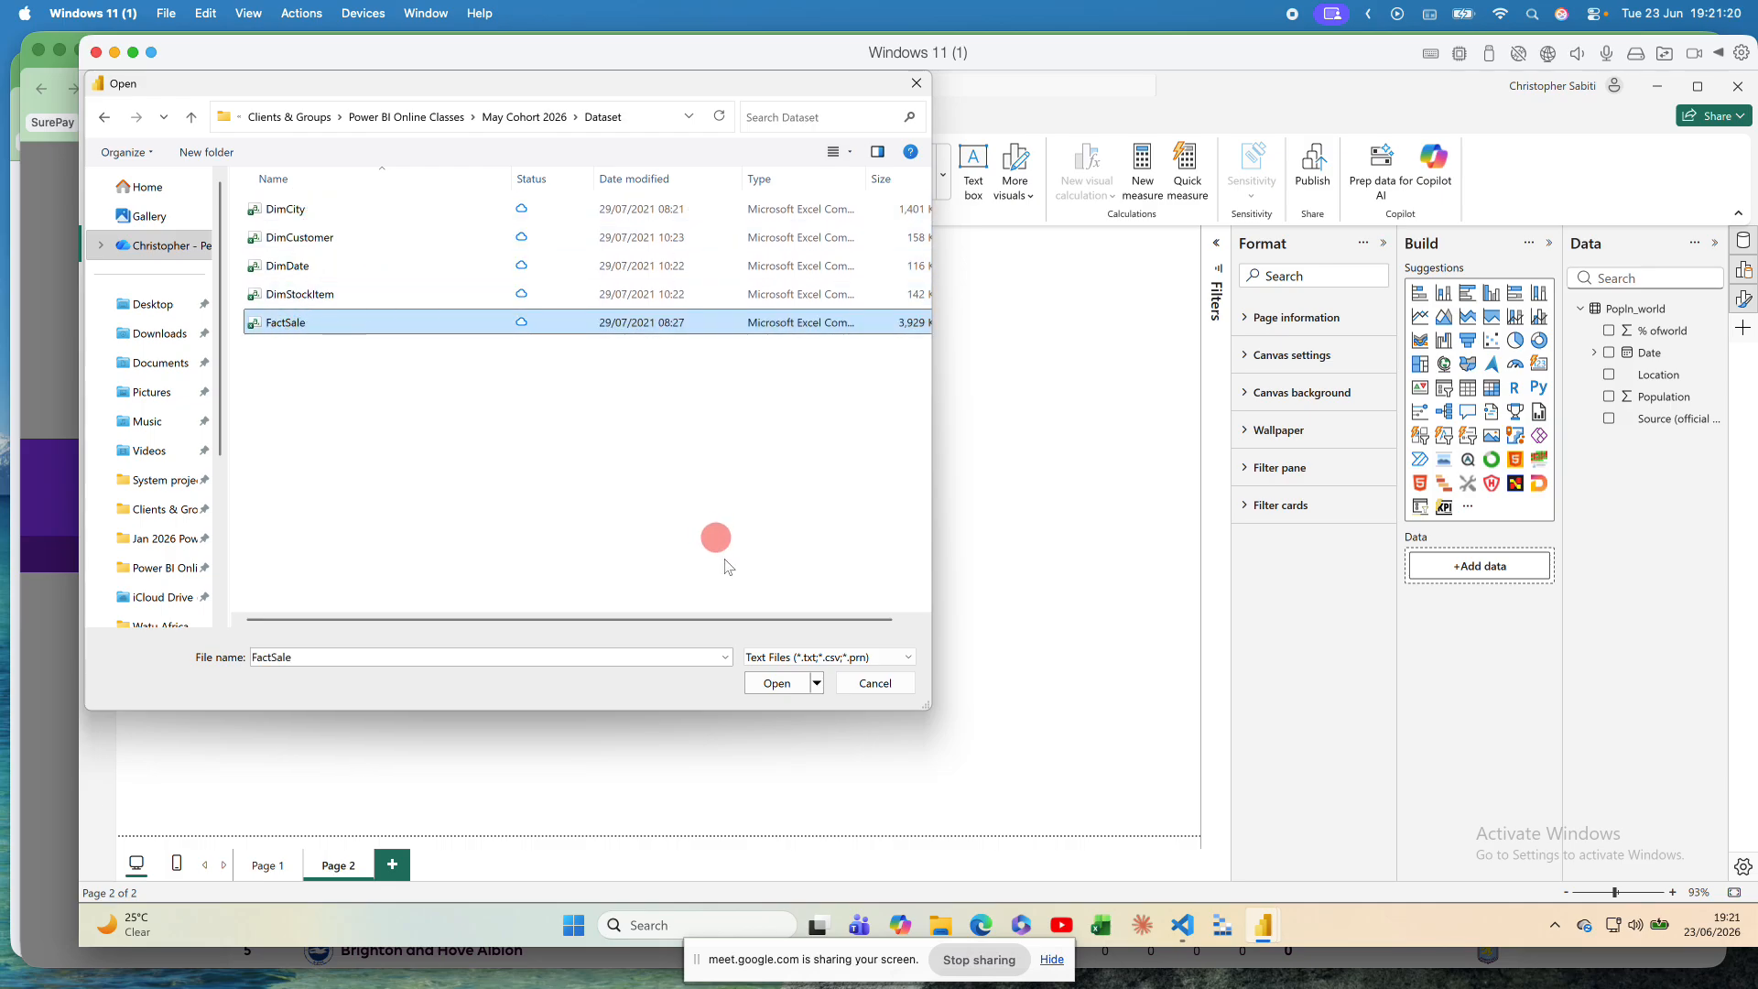
left_click(776, 683)
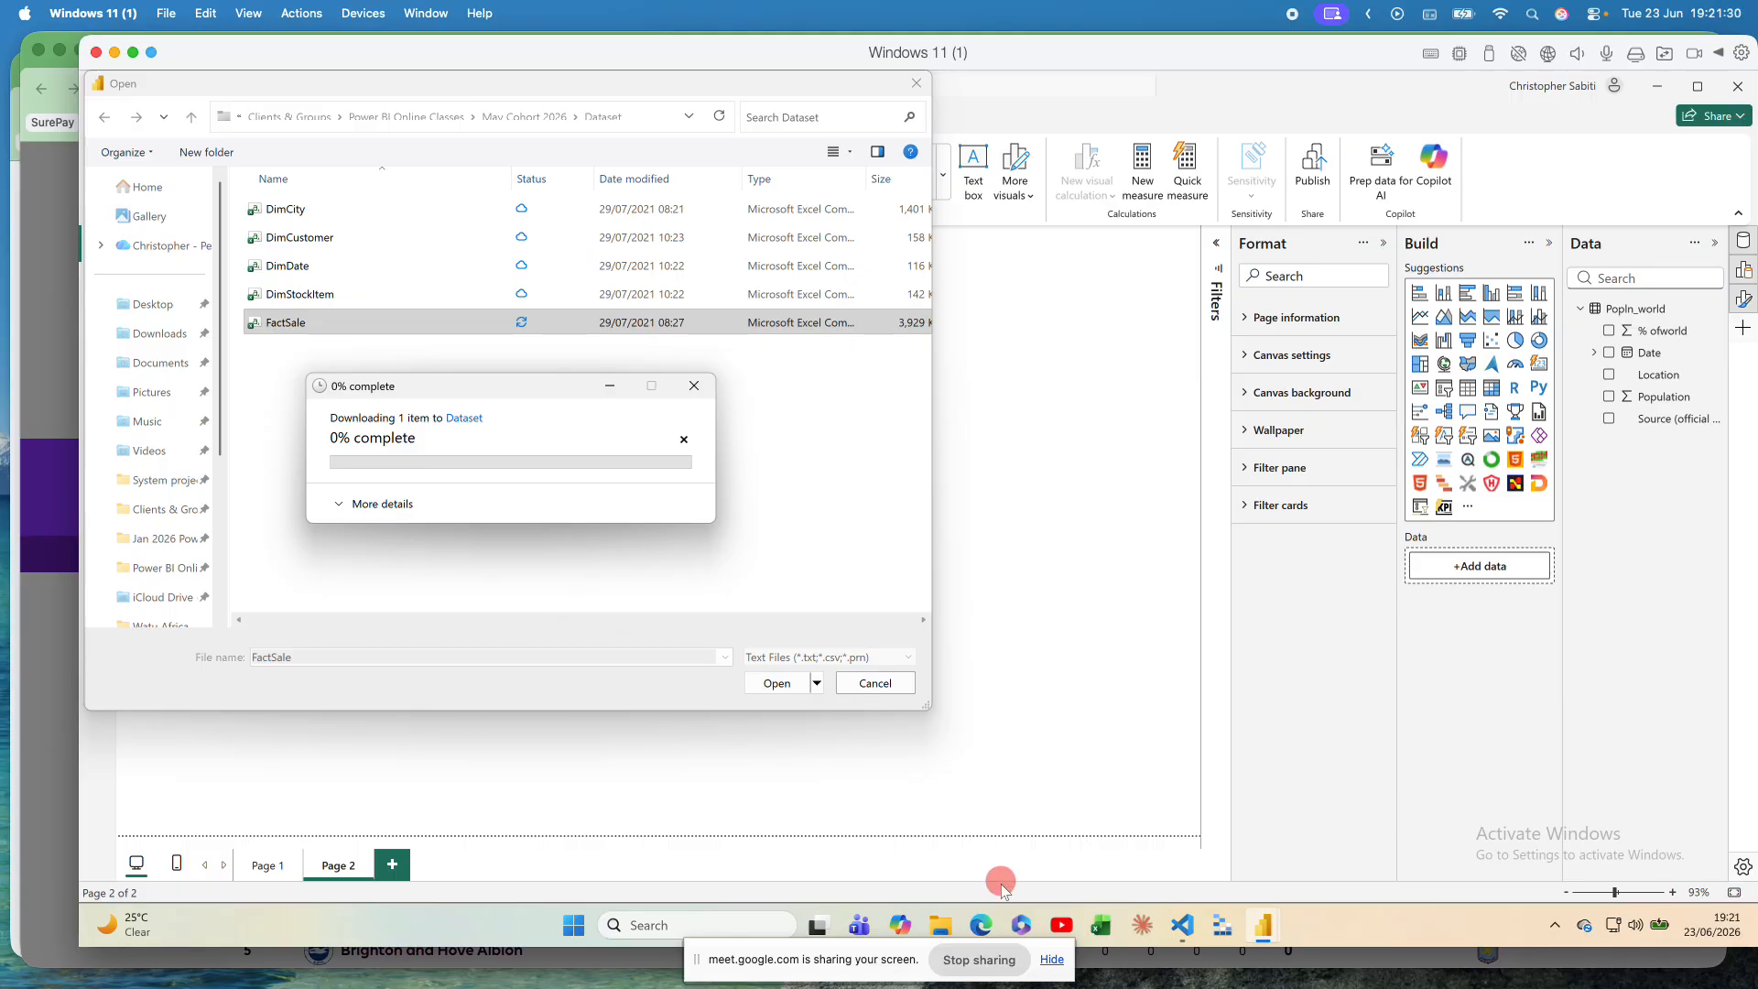
Step: Switch to File Explorer and open the Dataset folder under Power BI Online Classes > May Cohort 2026
left_click(940, 925)
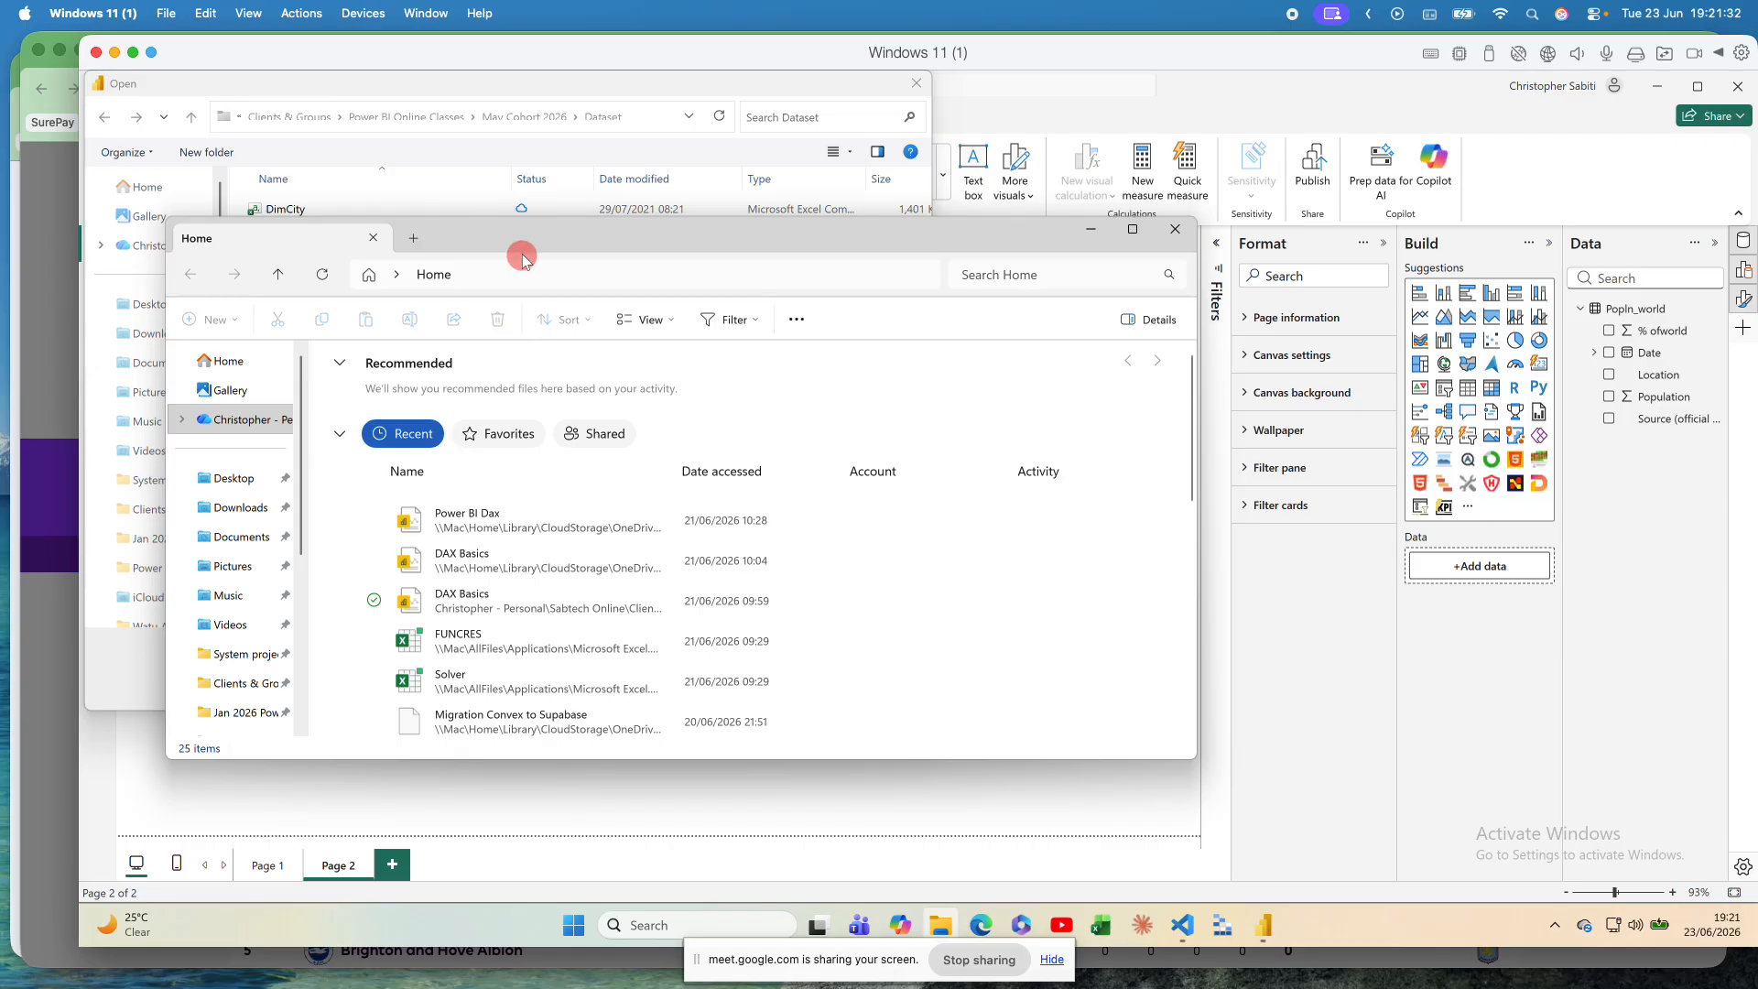
left_click_drag(892, 219, 1255, 115)
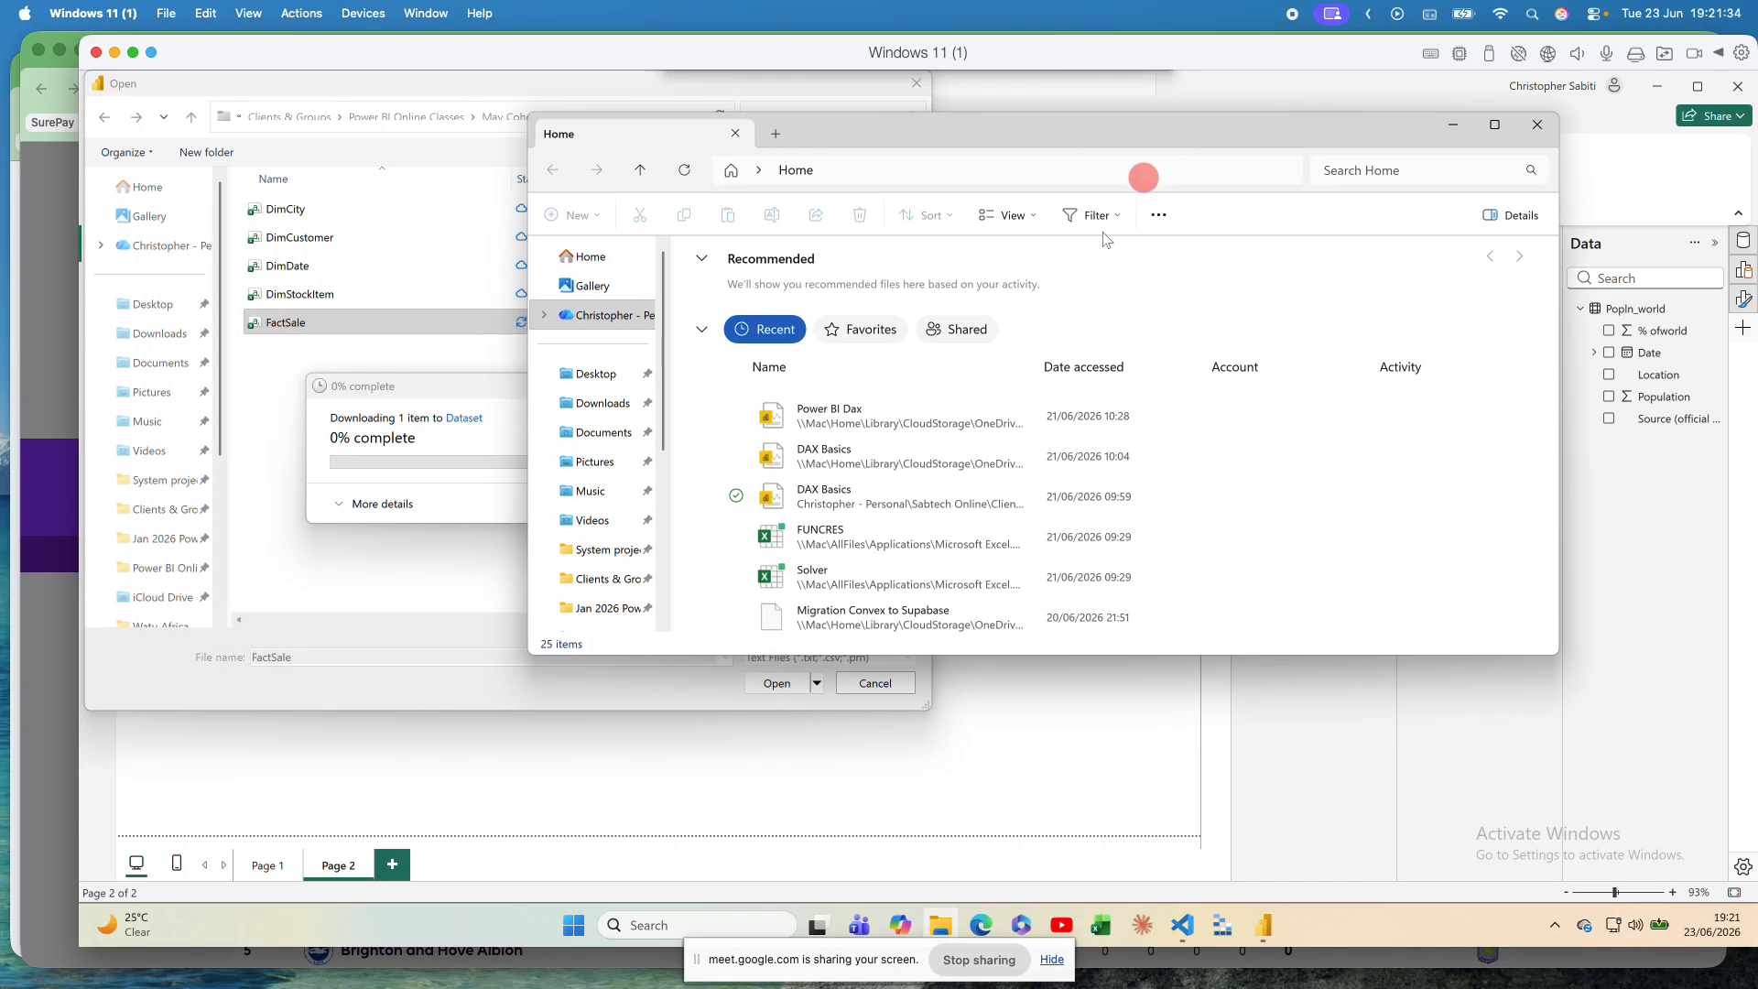
left_click_drag(1057, 656, 1053, 808)
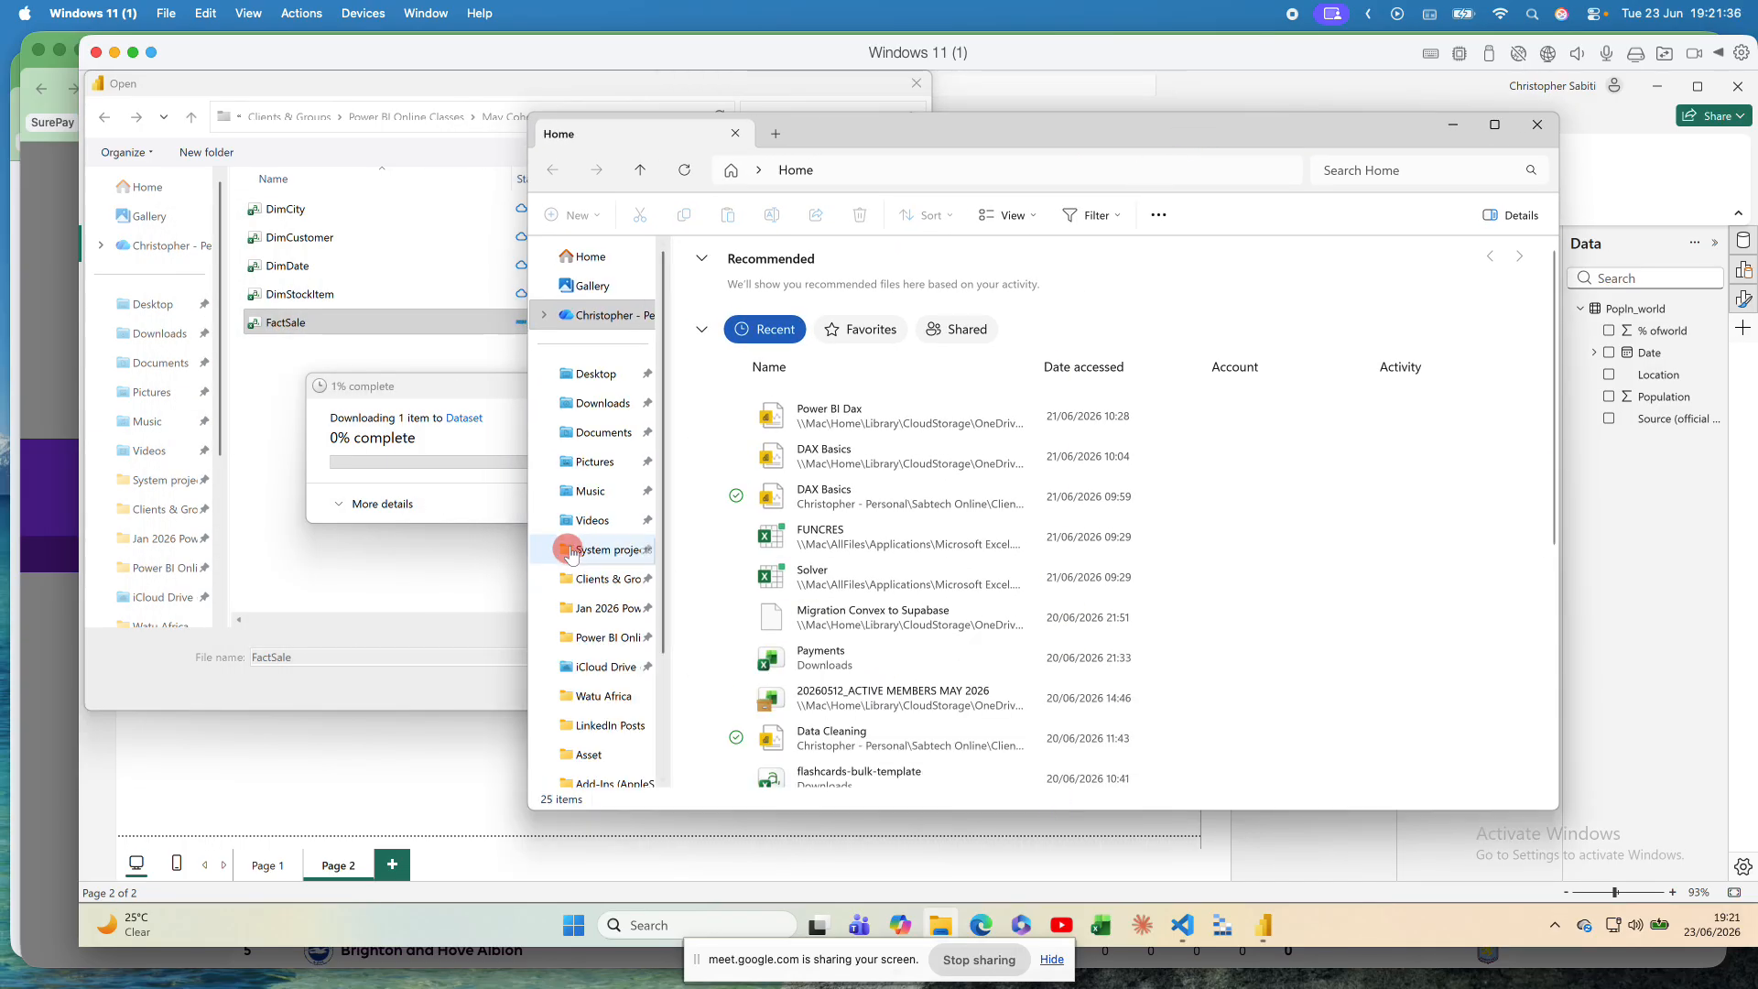
left_click(606, 582)
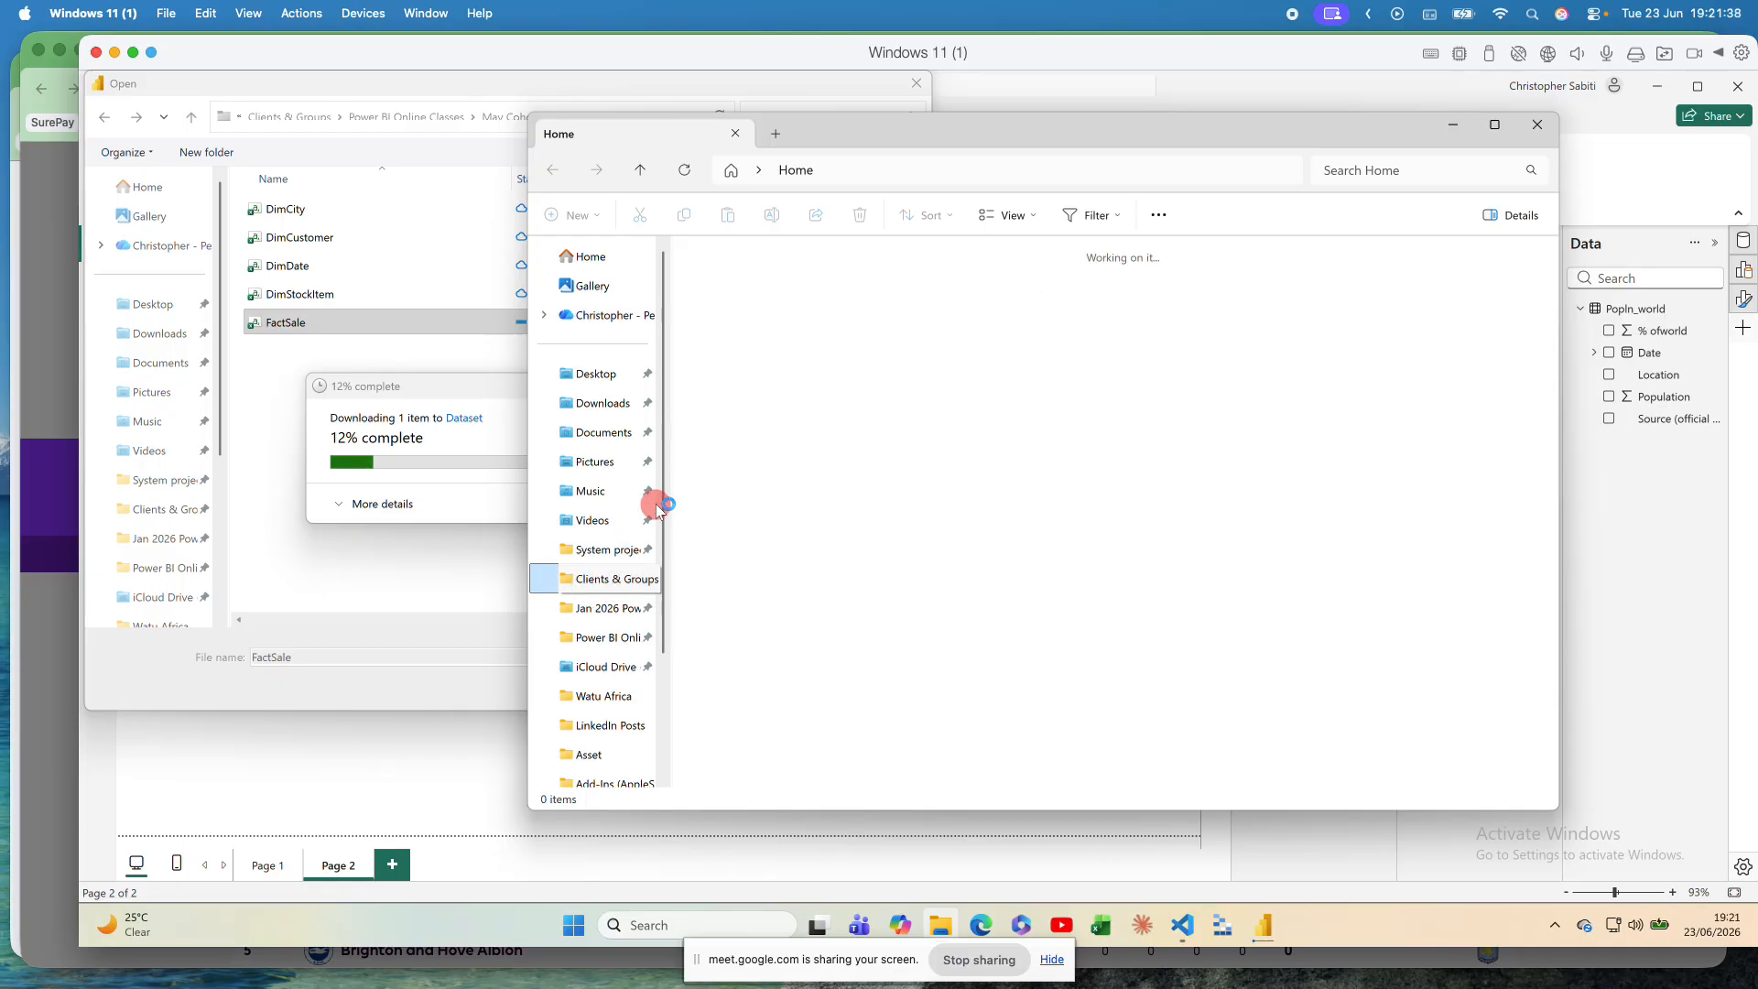
left_click(622, 609)
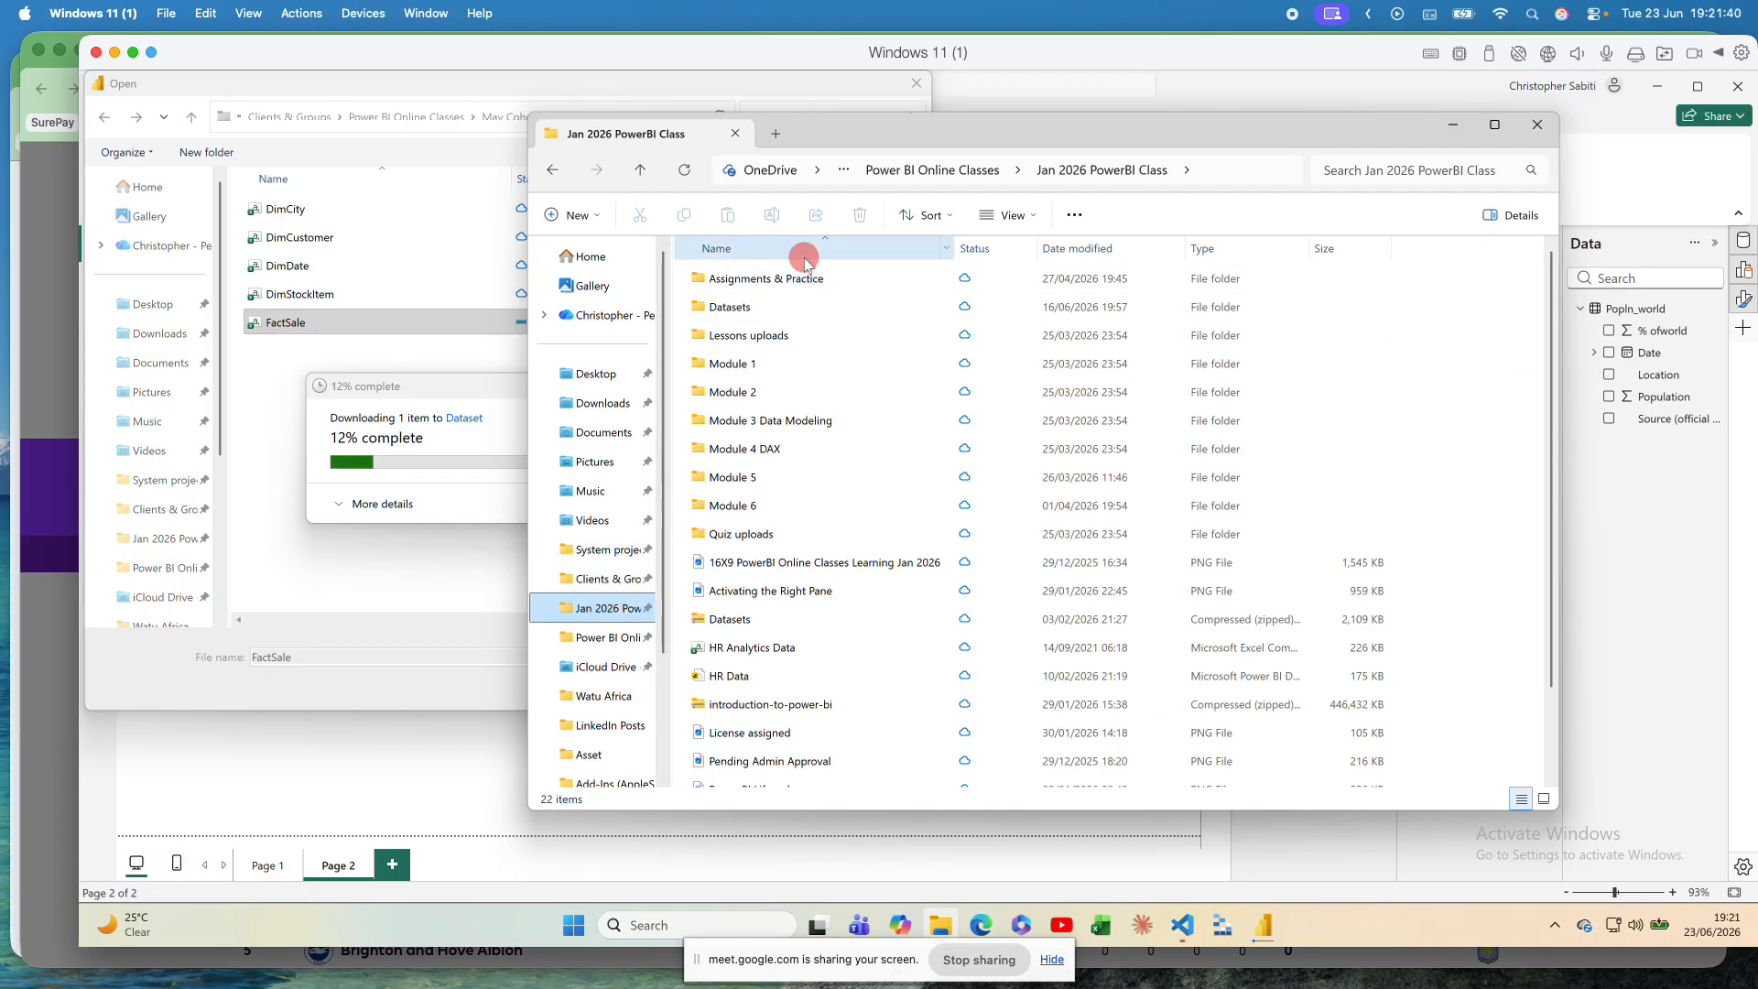
left_click(916, 174)
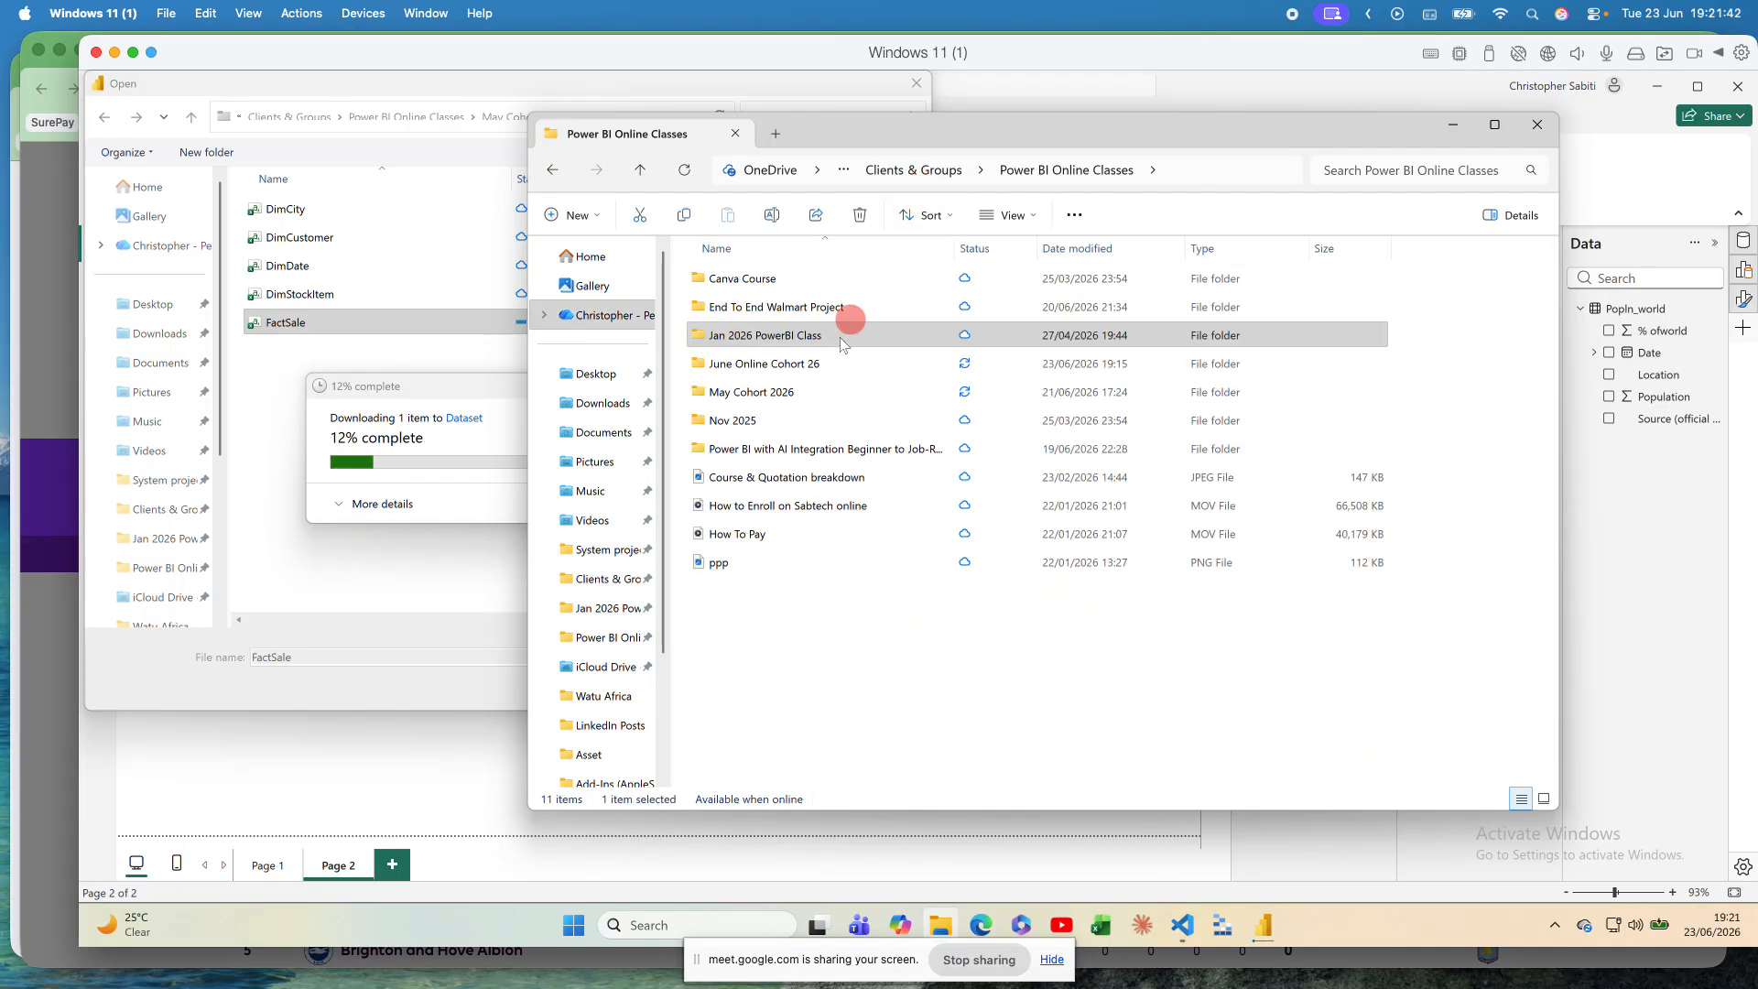
double_click(743, 406)
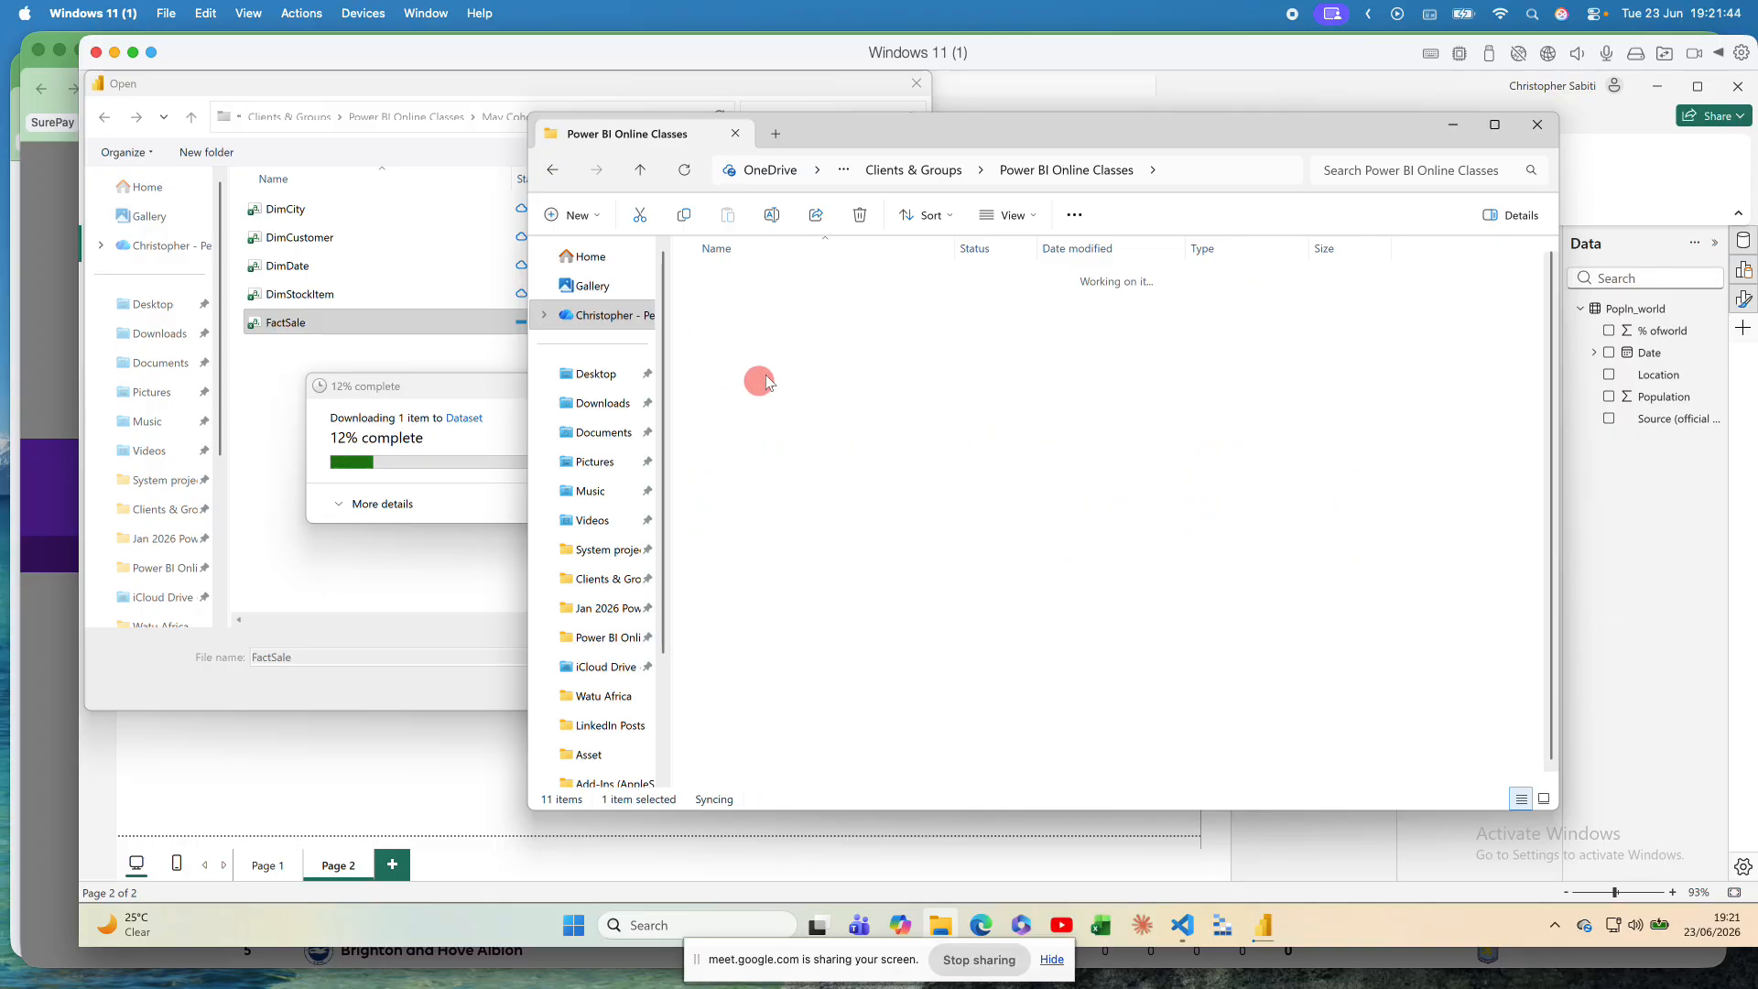
left_click(749, 284)
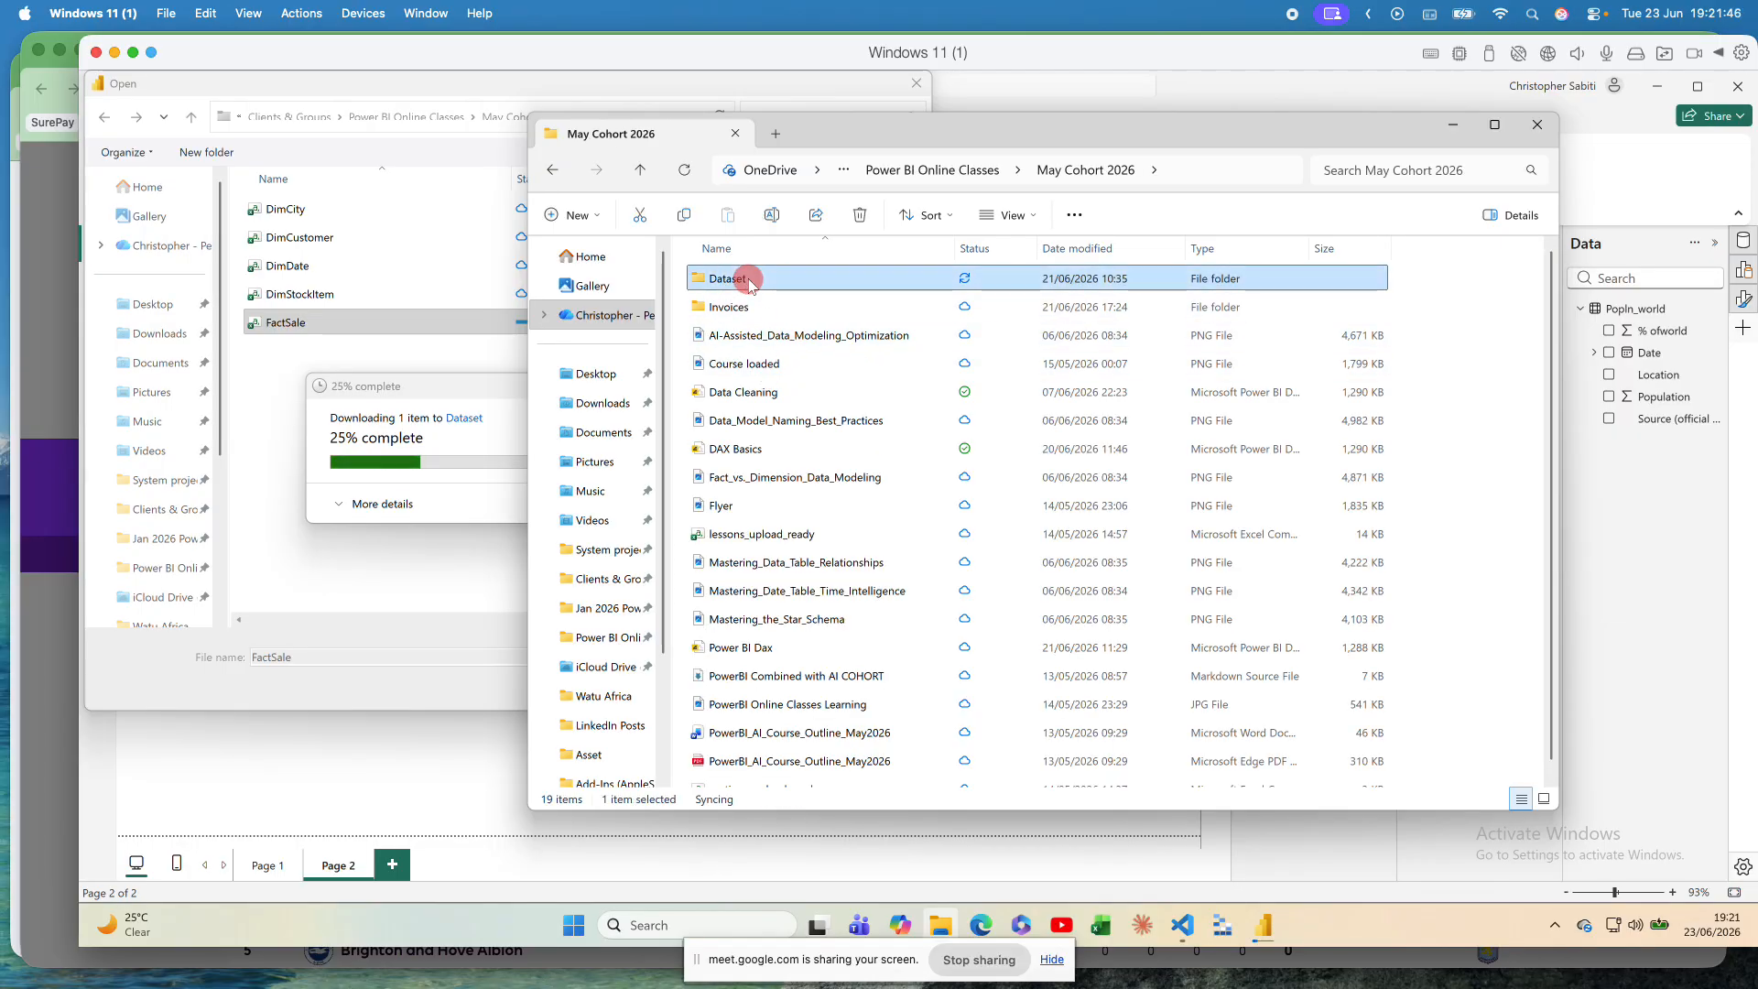
double_click(749, 281)
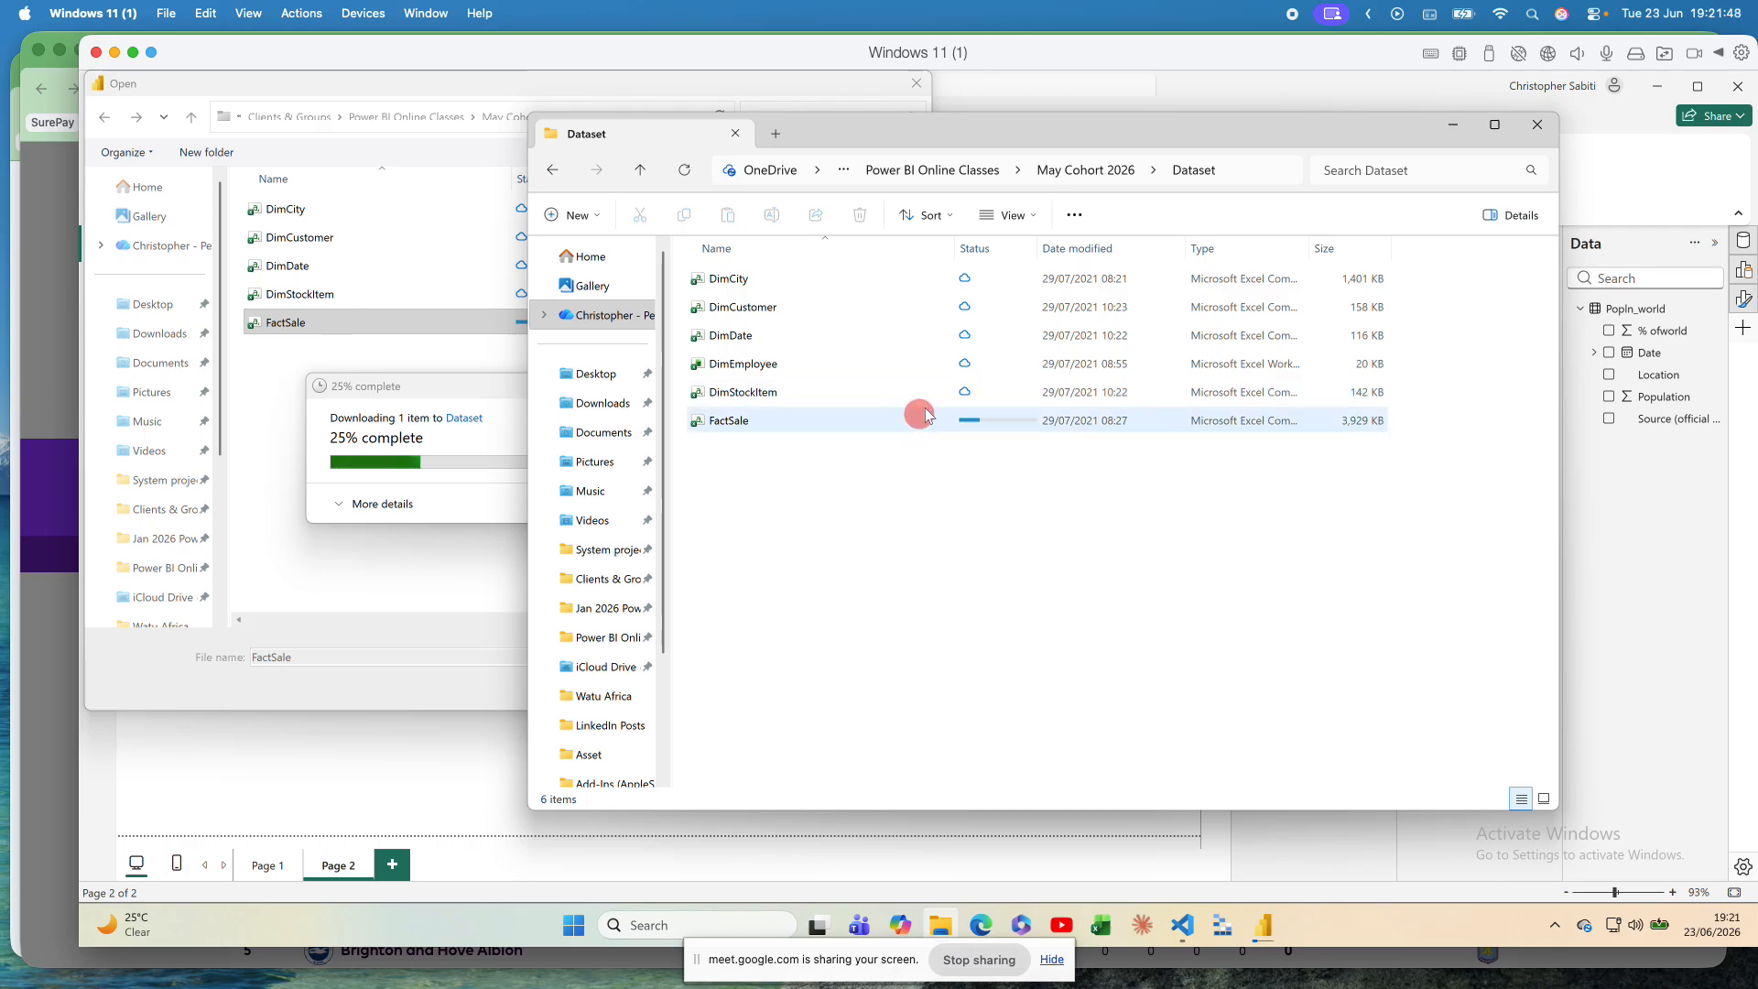
Step: Set all six Dataset files, from DimCity to FactSale, to always be kept on this device
left_click(967, 397)
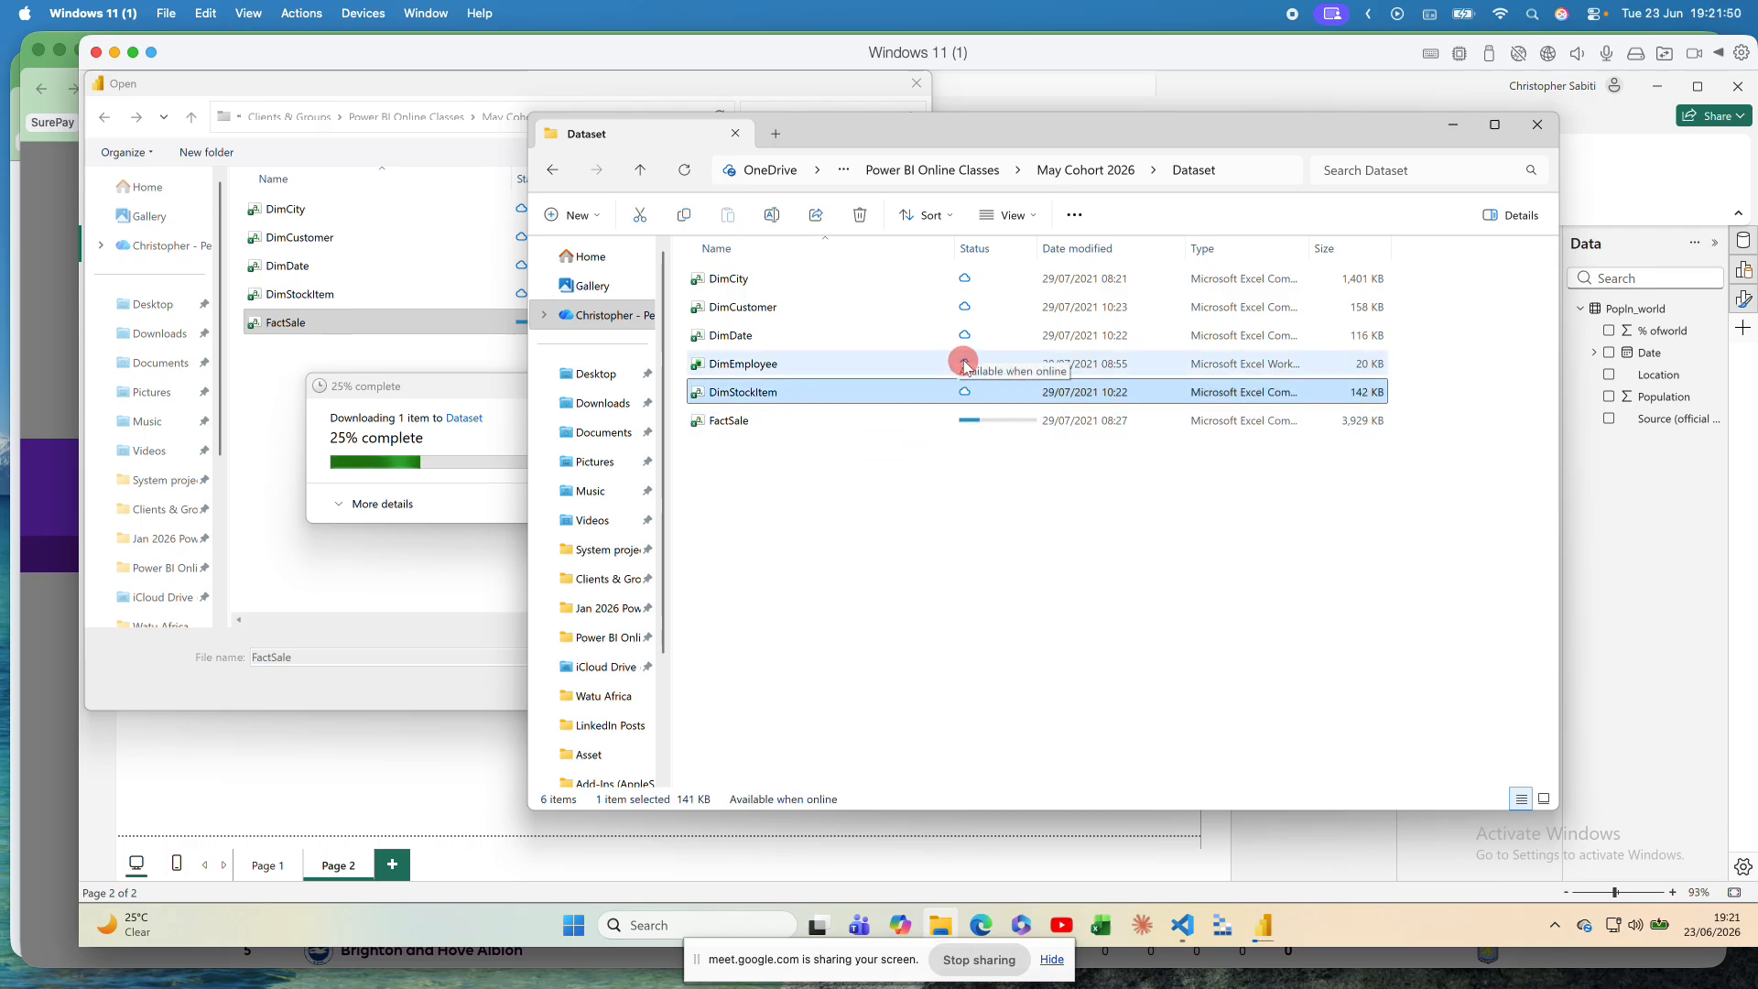
left_click(965, 365)
left_click_drag(739, 462, 756, 285)
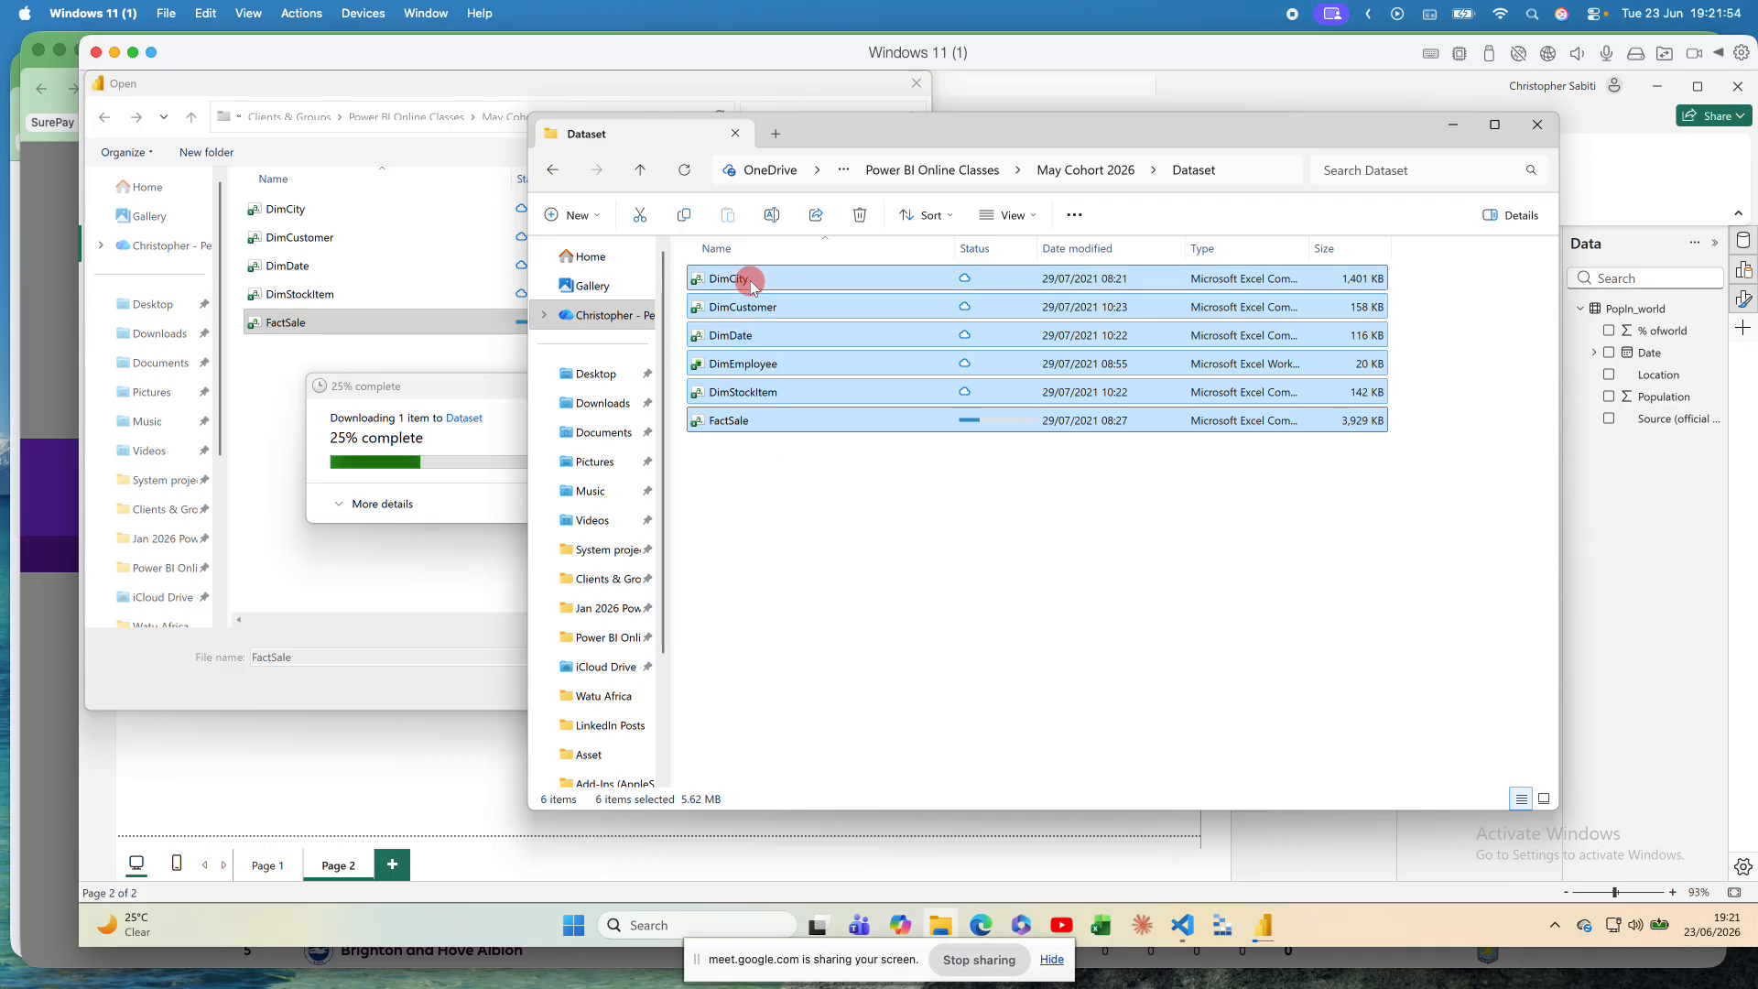
right_click(751, 285)
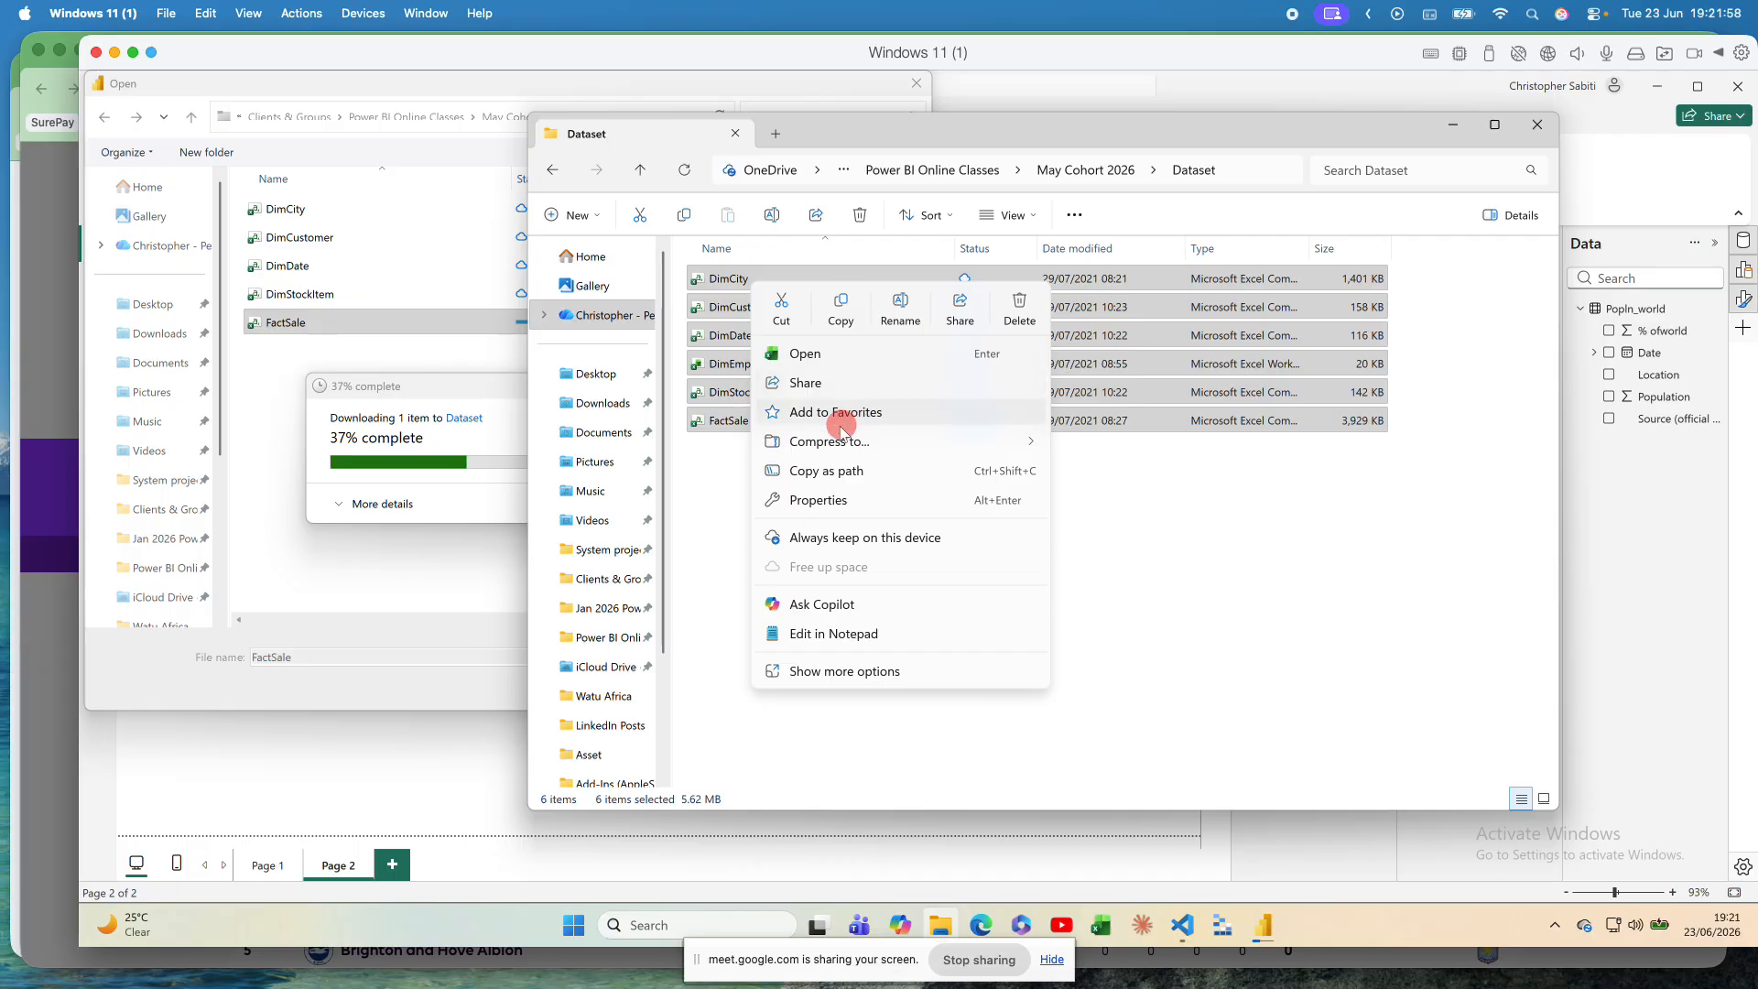
mouse_move(802, 439)
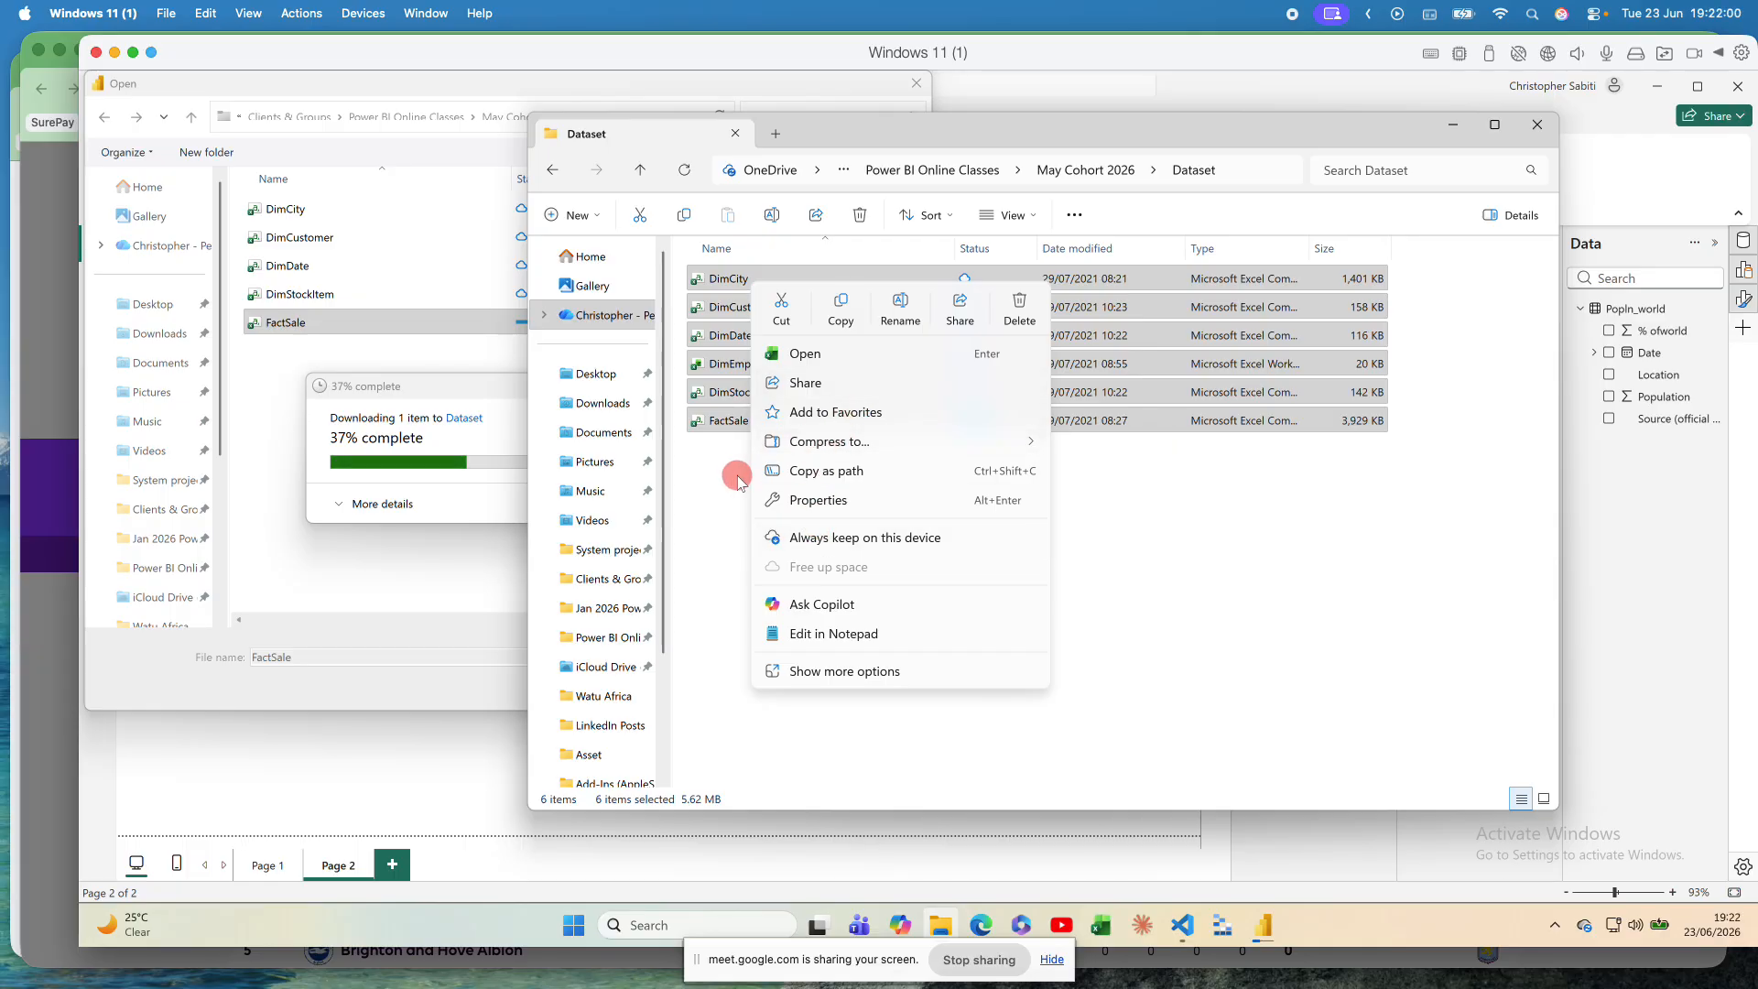
left_click(842, 538)
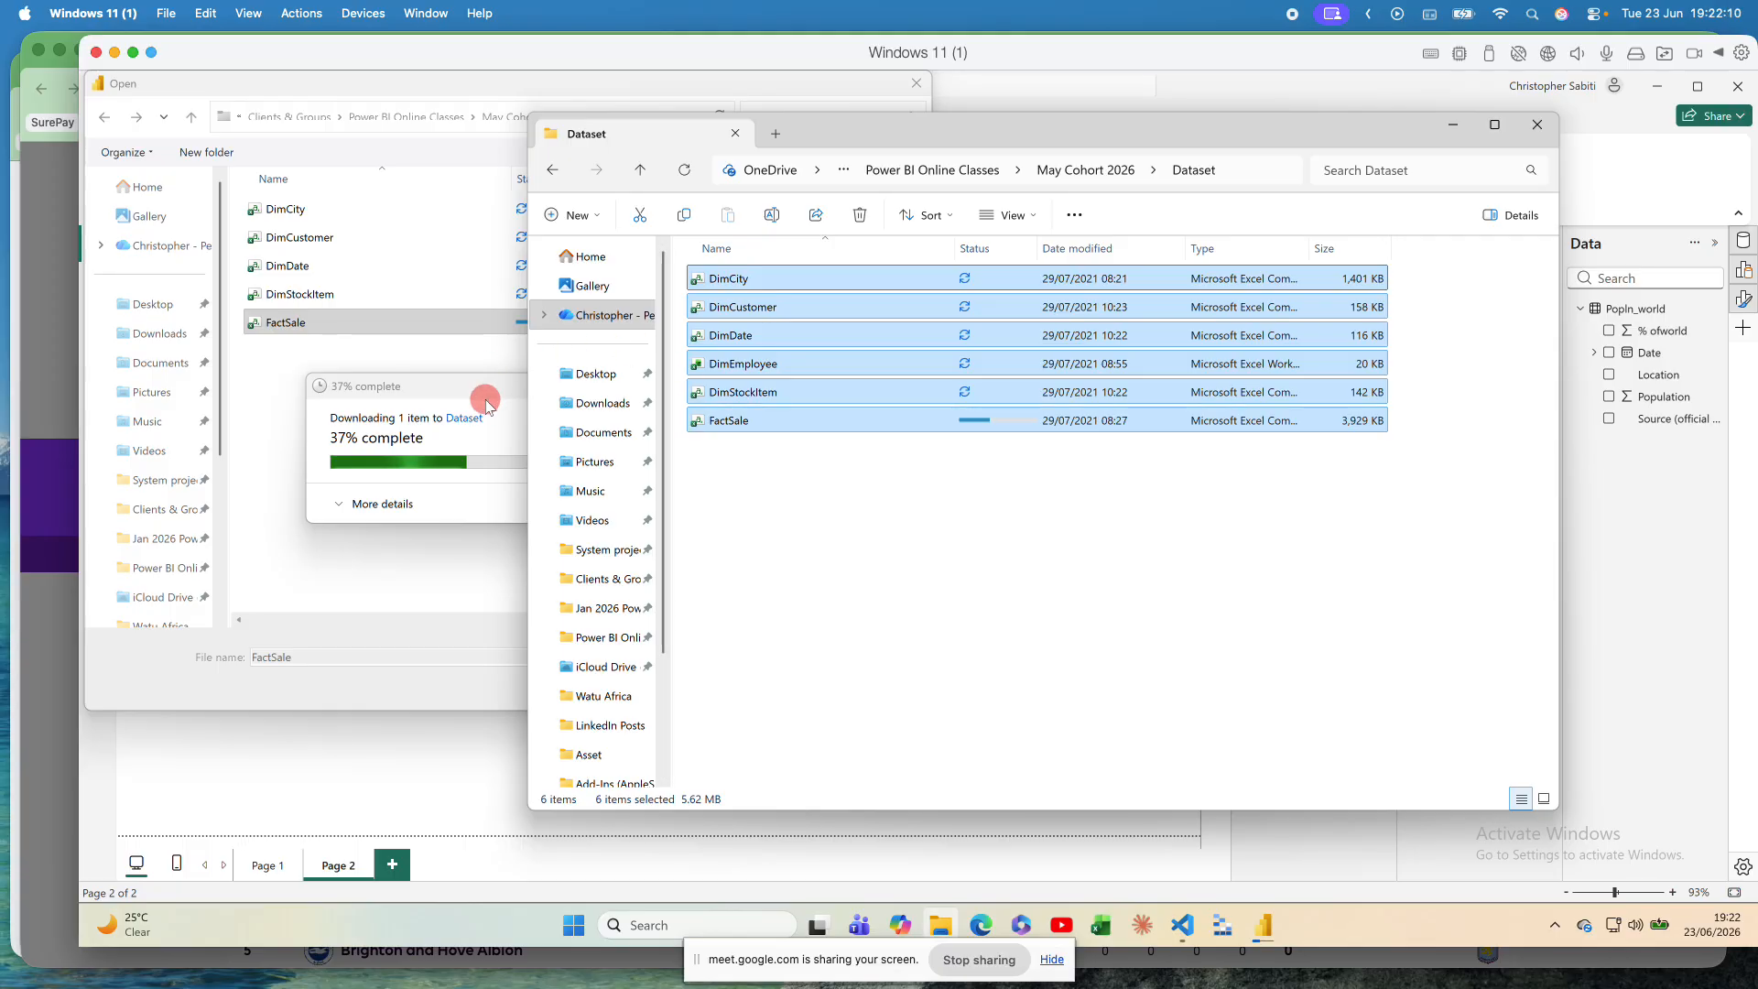
Step: Narrow the File Explorer window and switch back to the Transformation report in Power BI Desktop
left_click_drag(529, 368, 928, 373)
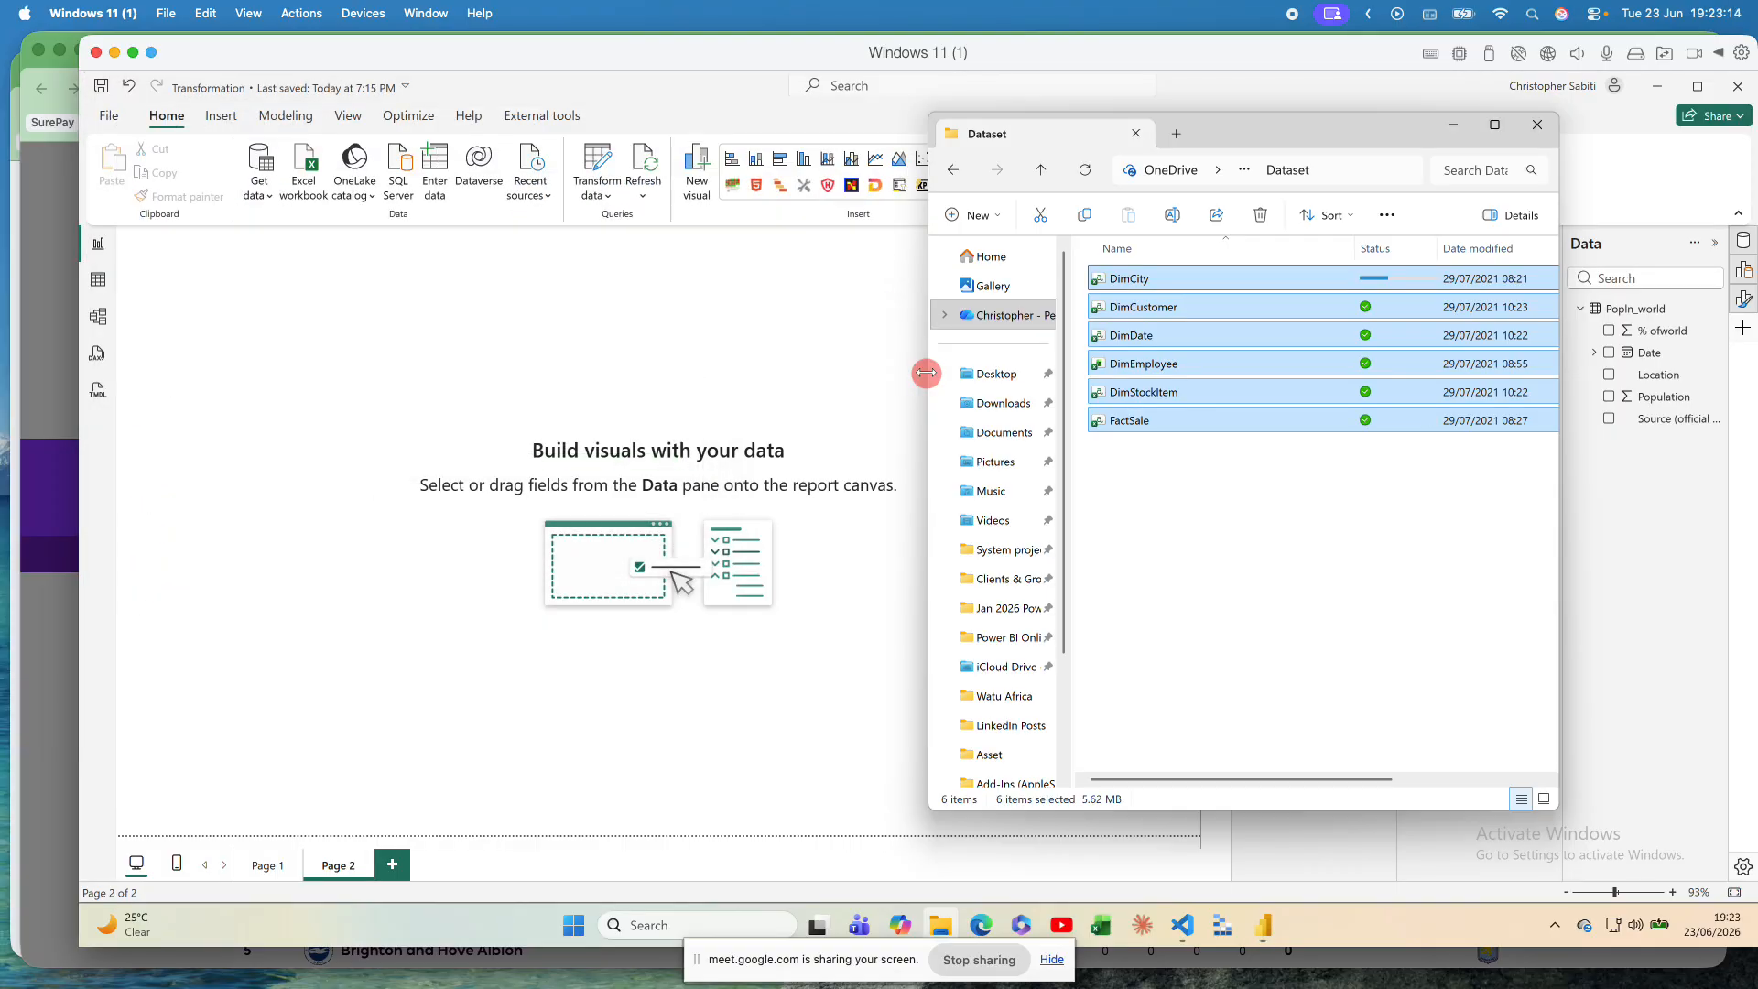
left_click(756, 331)
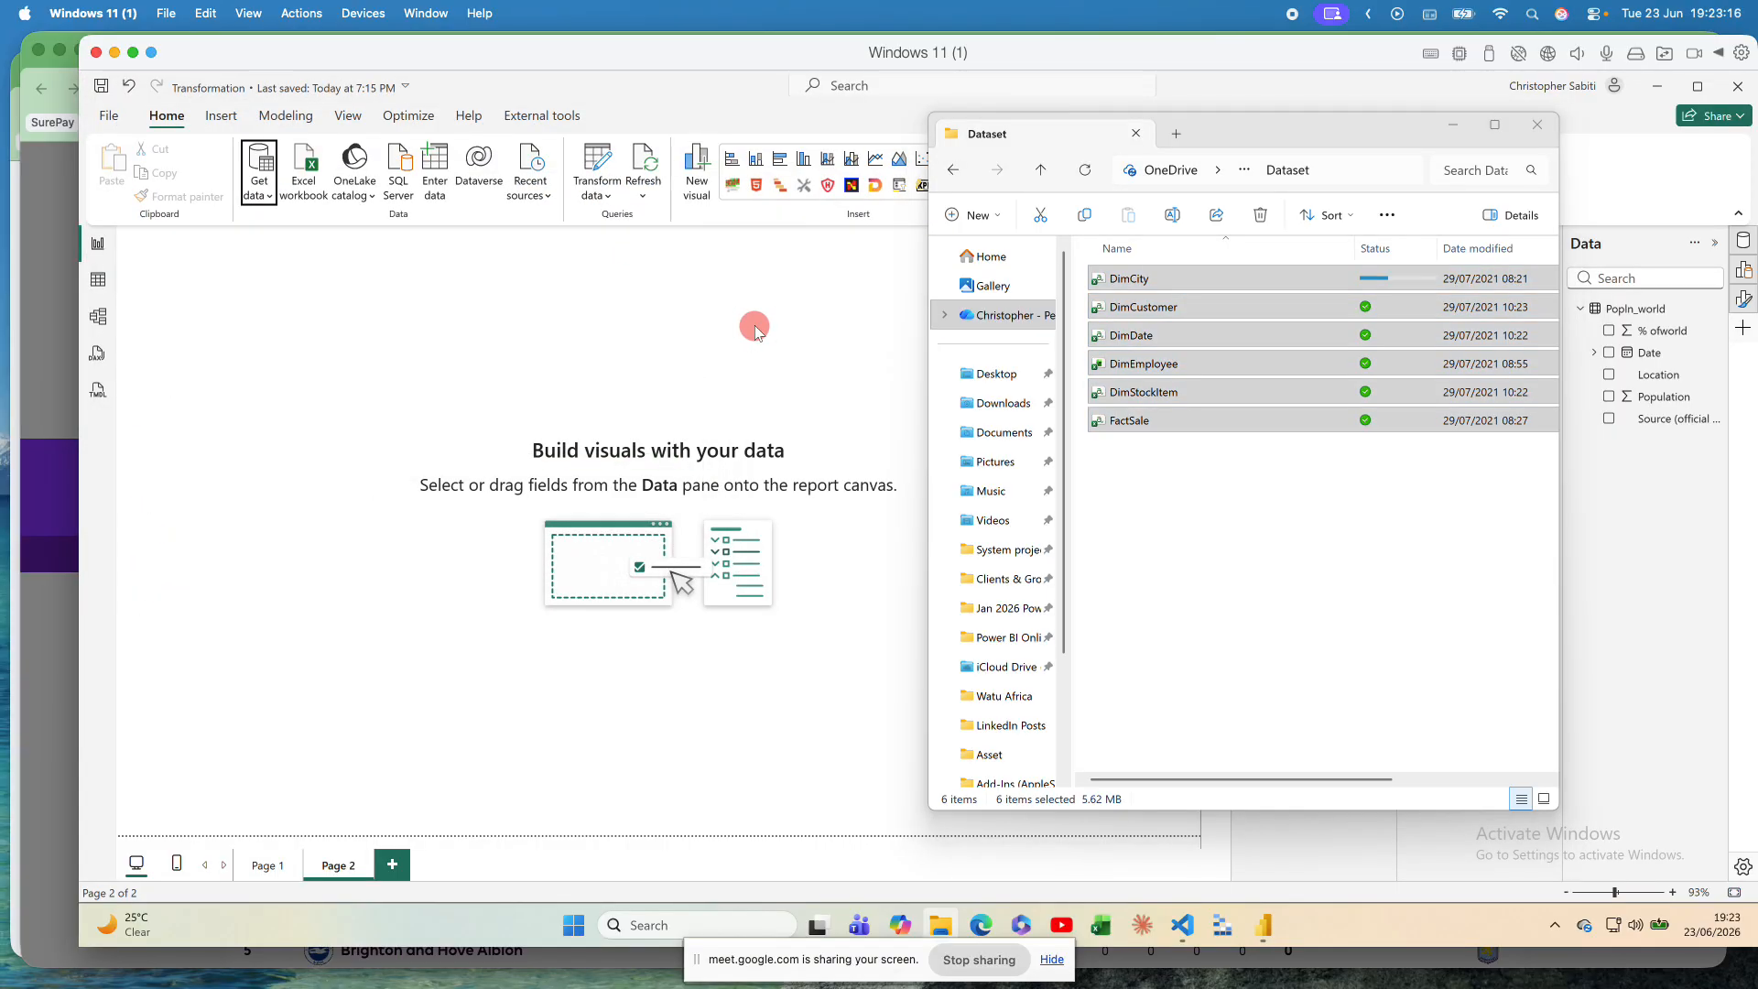
left_click(1223, 84)
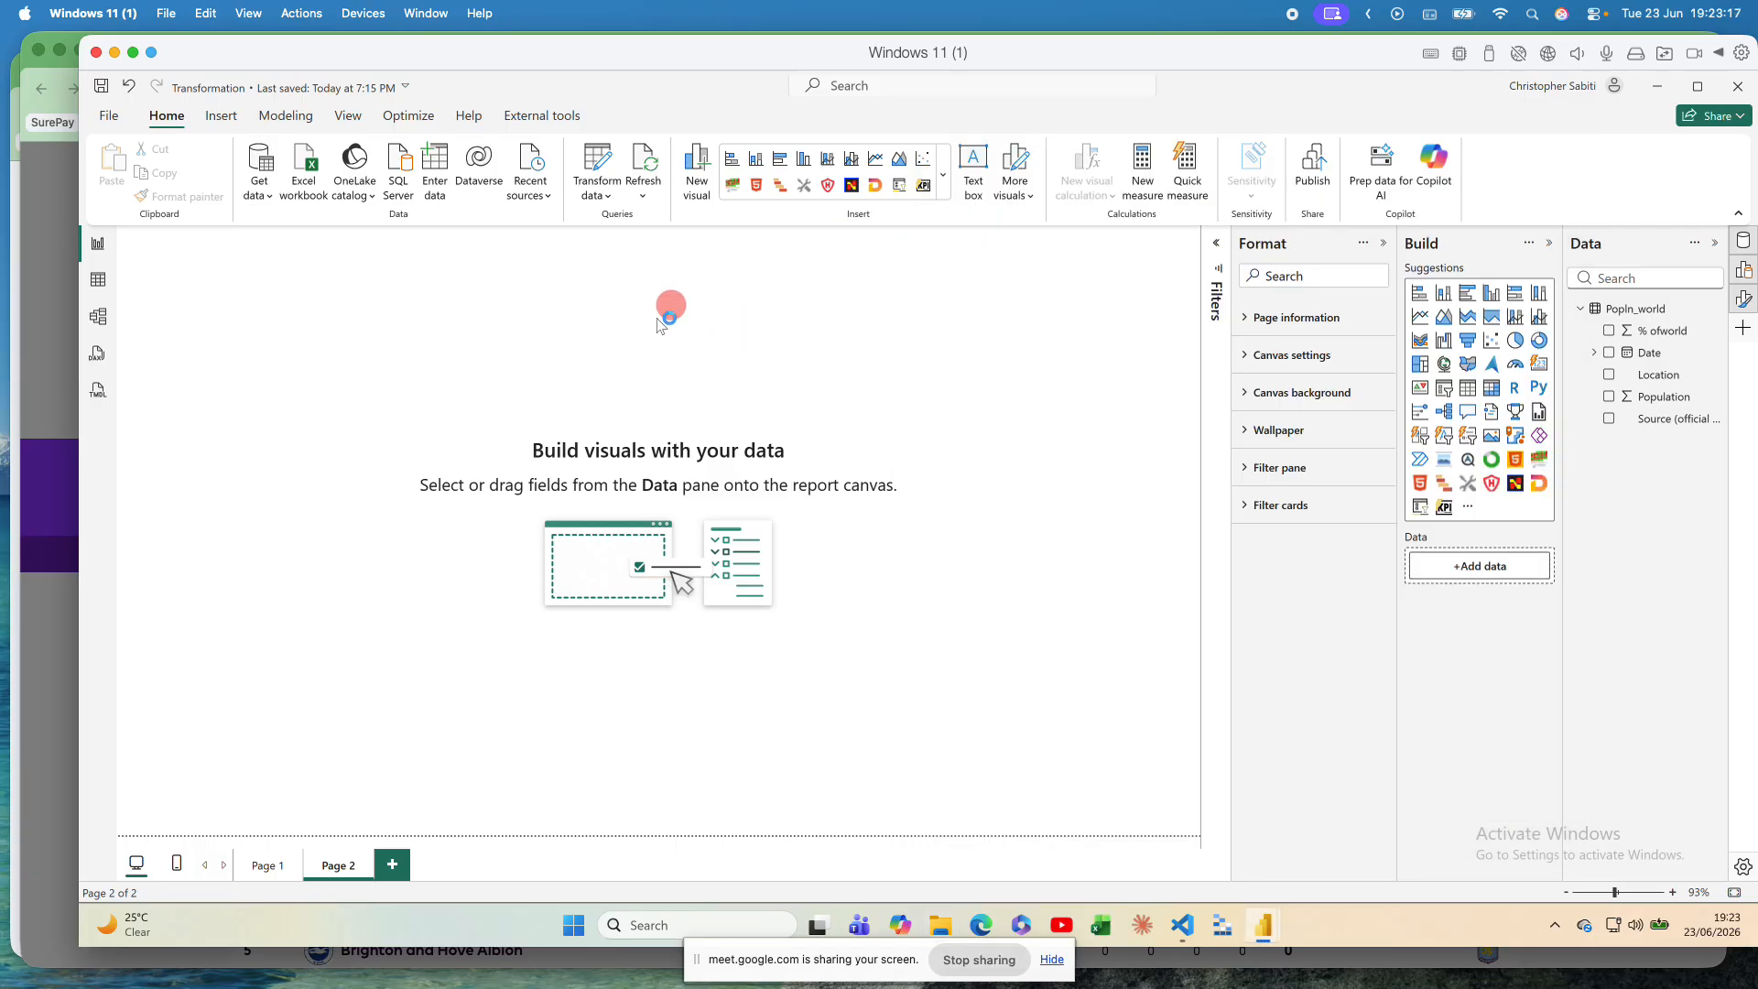
left_click(782, 667)
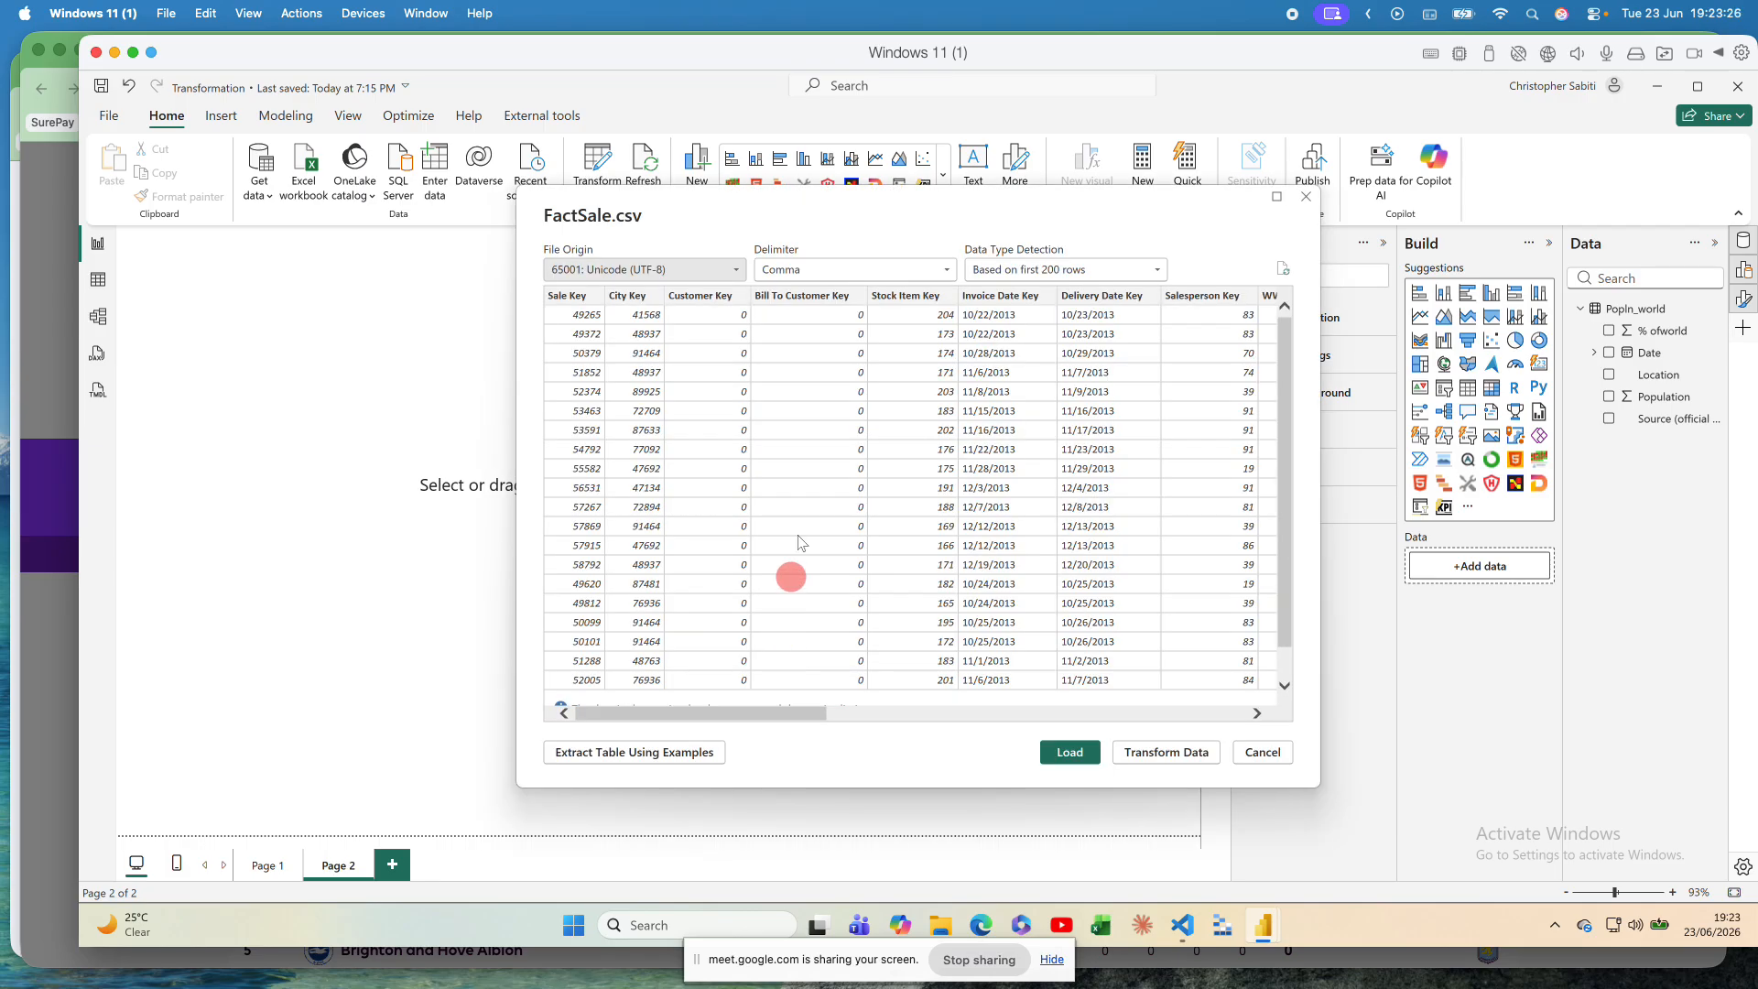
Step: Check the FactSale.csv preview and its data type detection options, then open the data in Power Query for transformation
left_click_drag(805, 209, 619, 164)
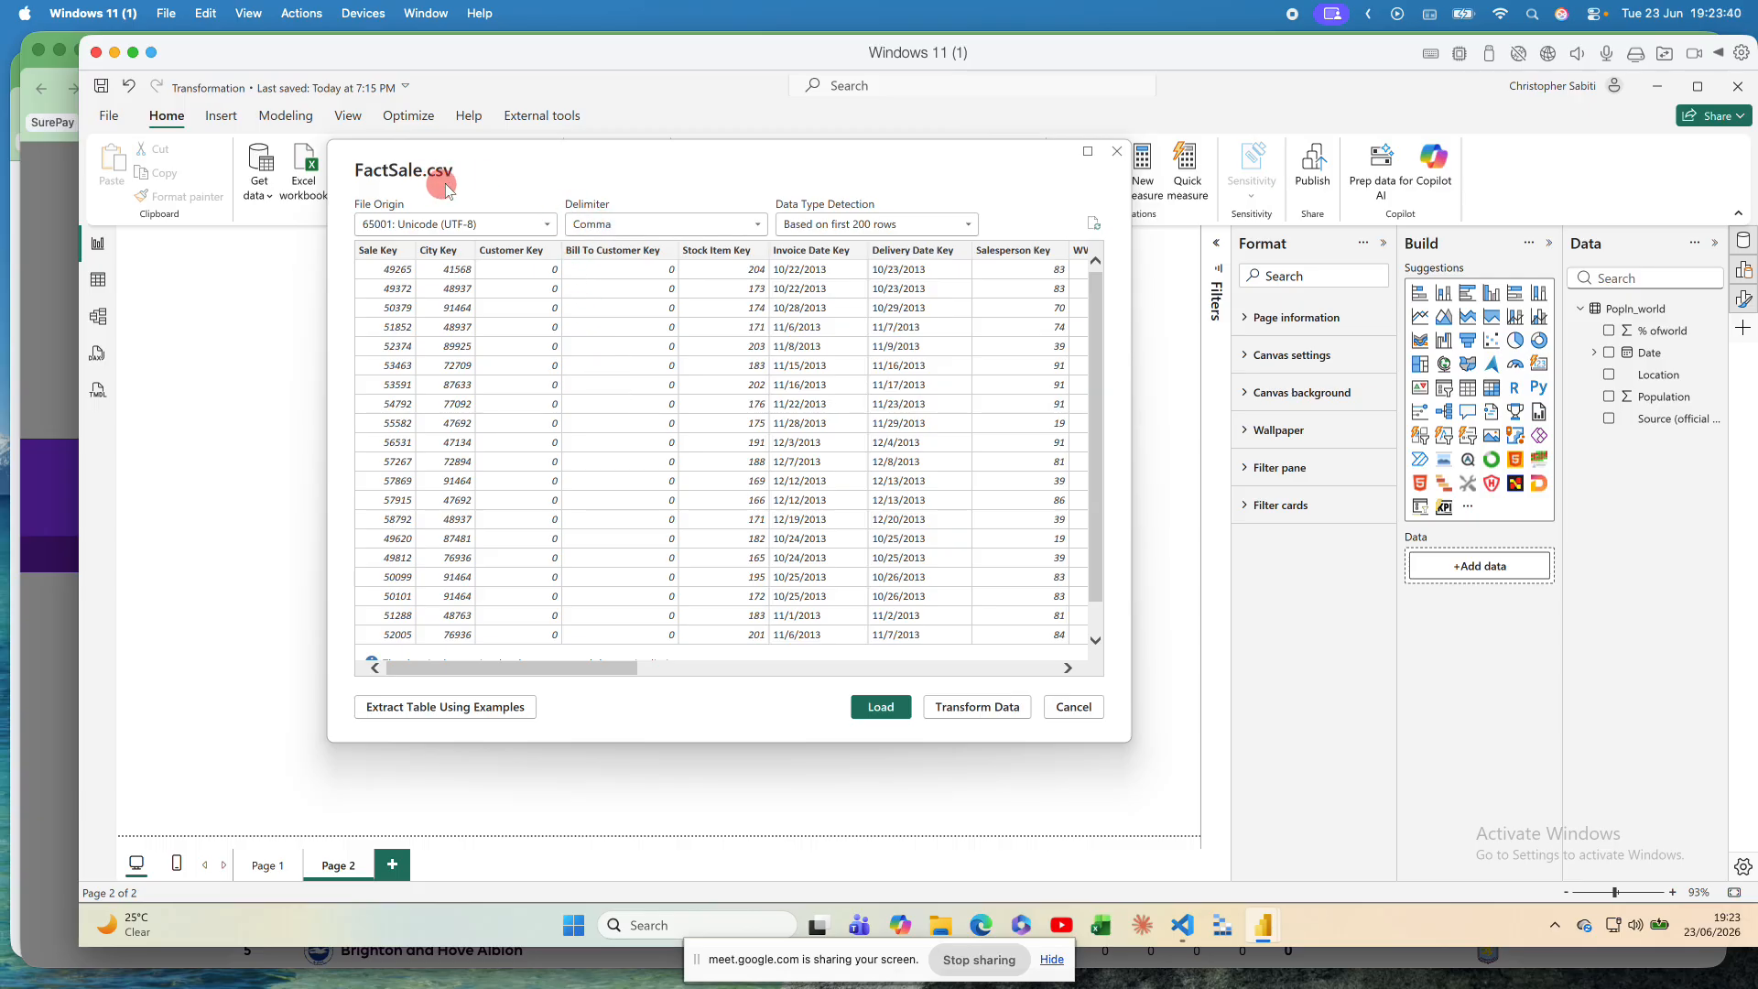
left_click(611, 235)
left_click(648, 209)
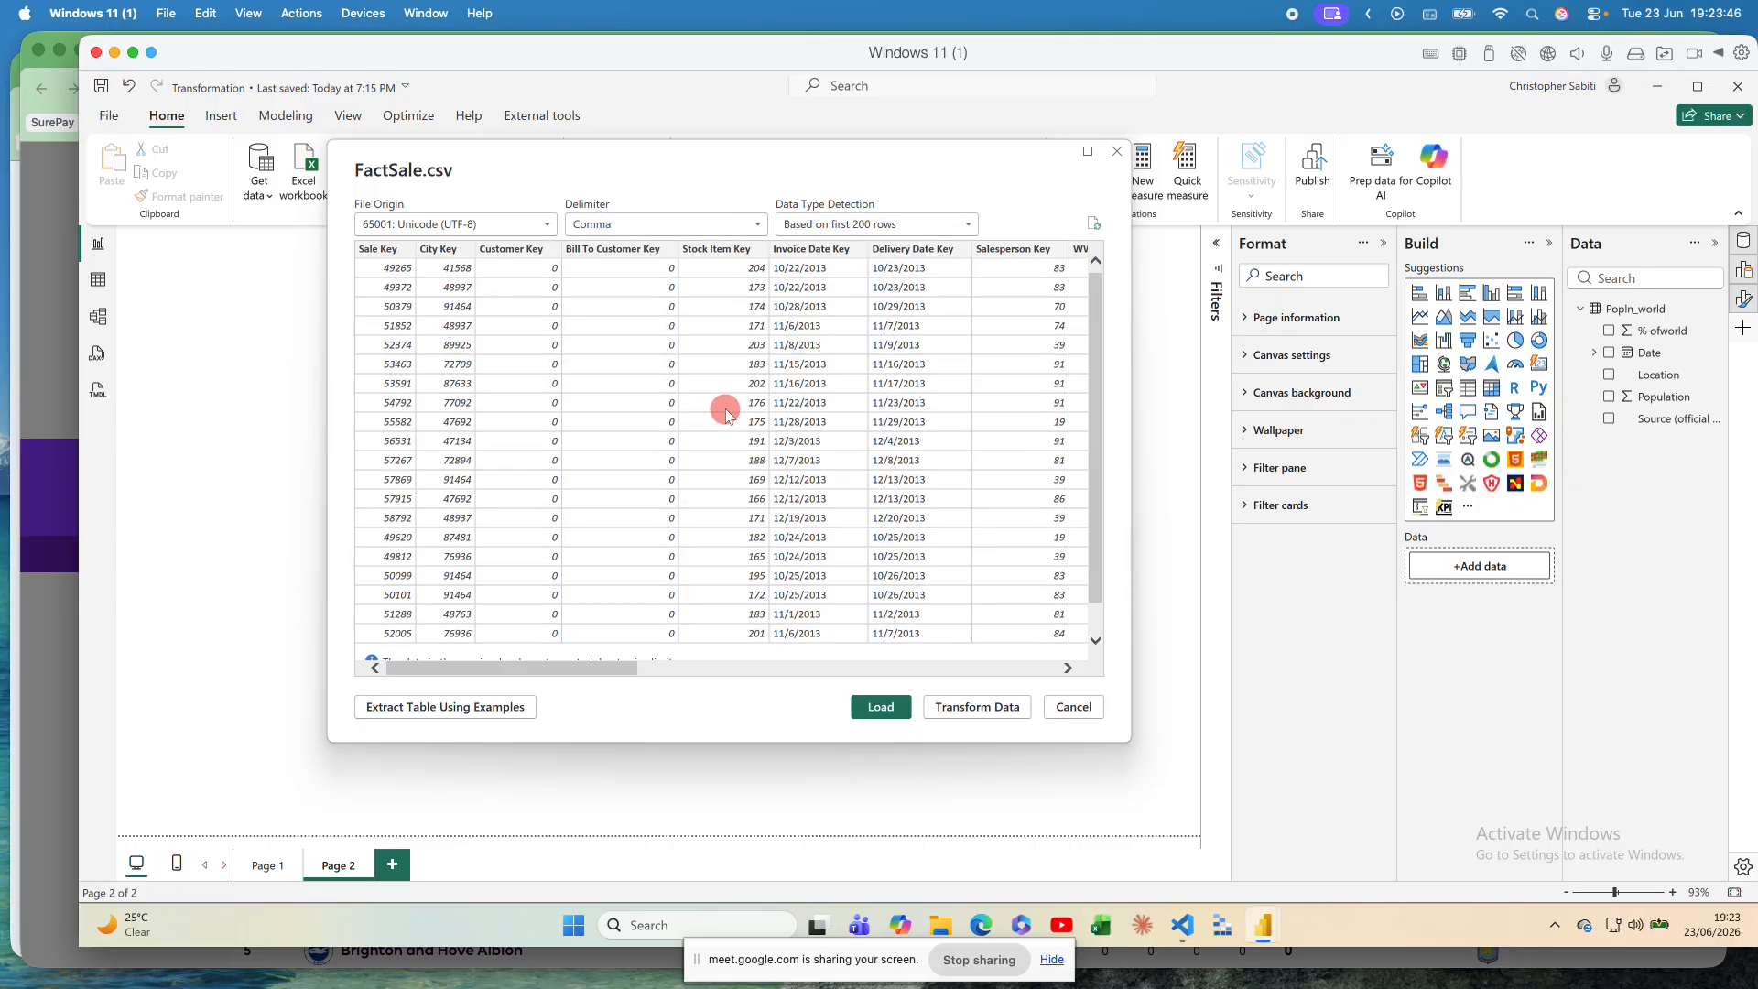
scroll(723, 407, "down", 1)
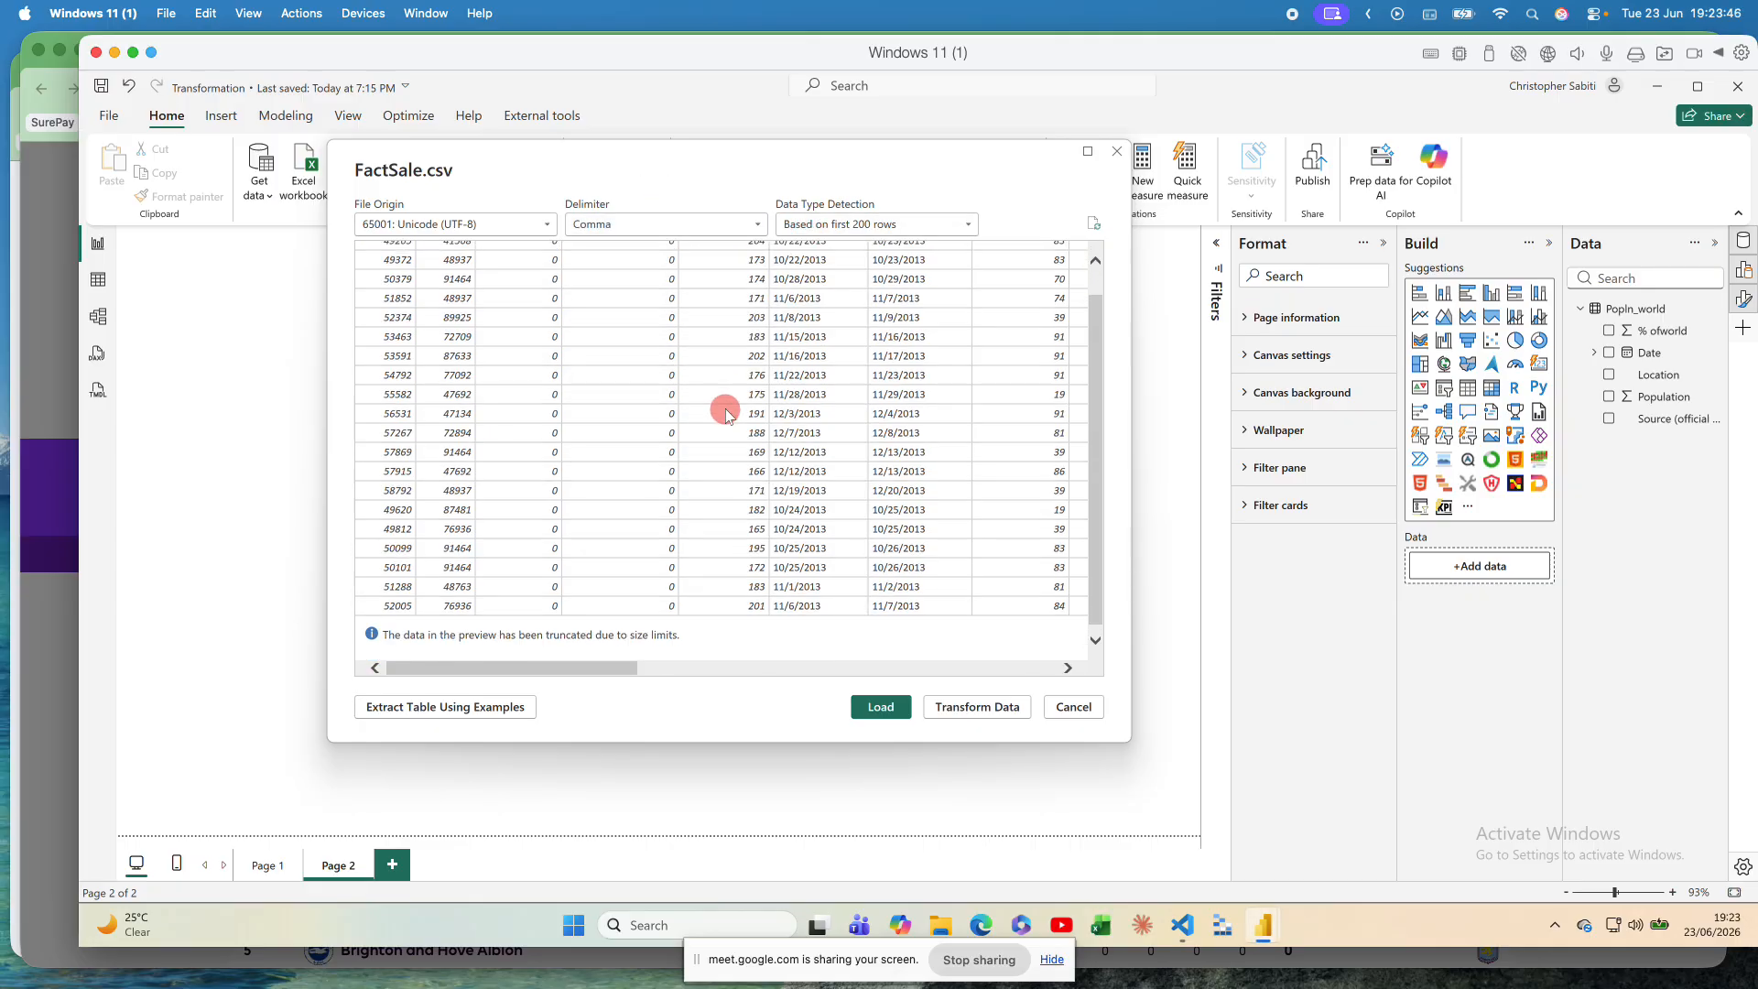
left_click(854, 227)
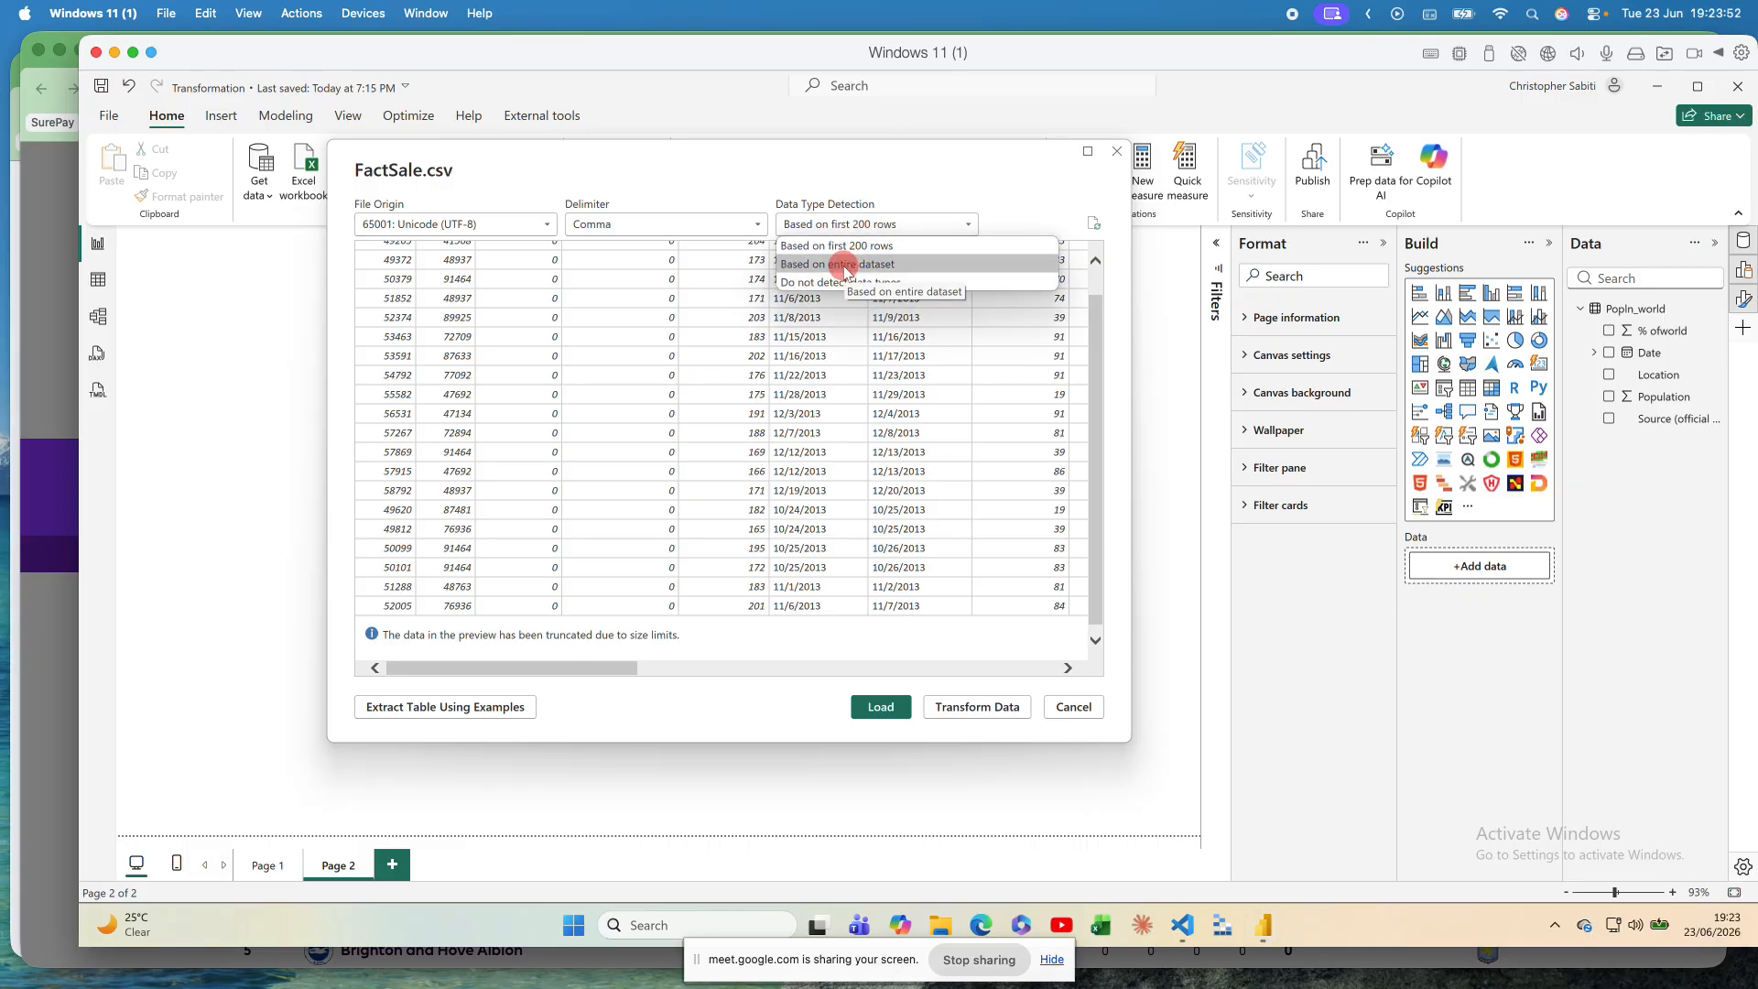
left_click(811, 186)
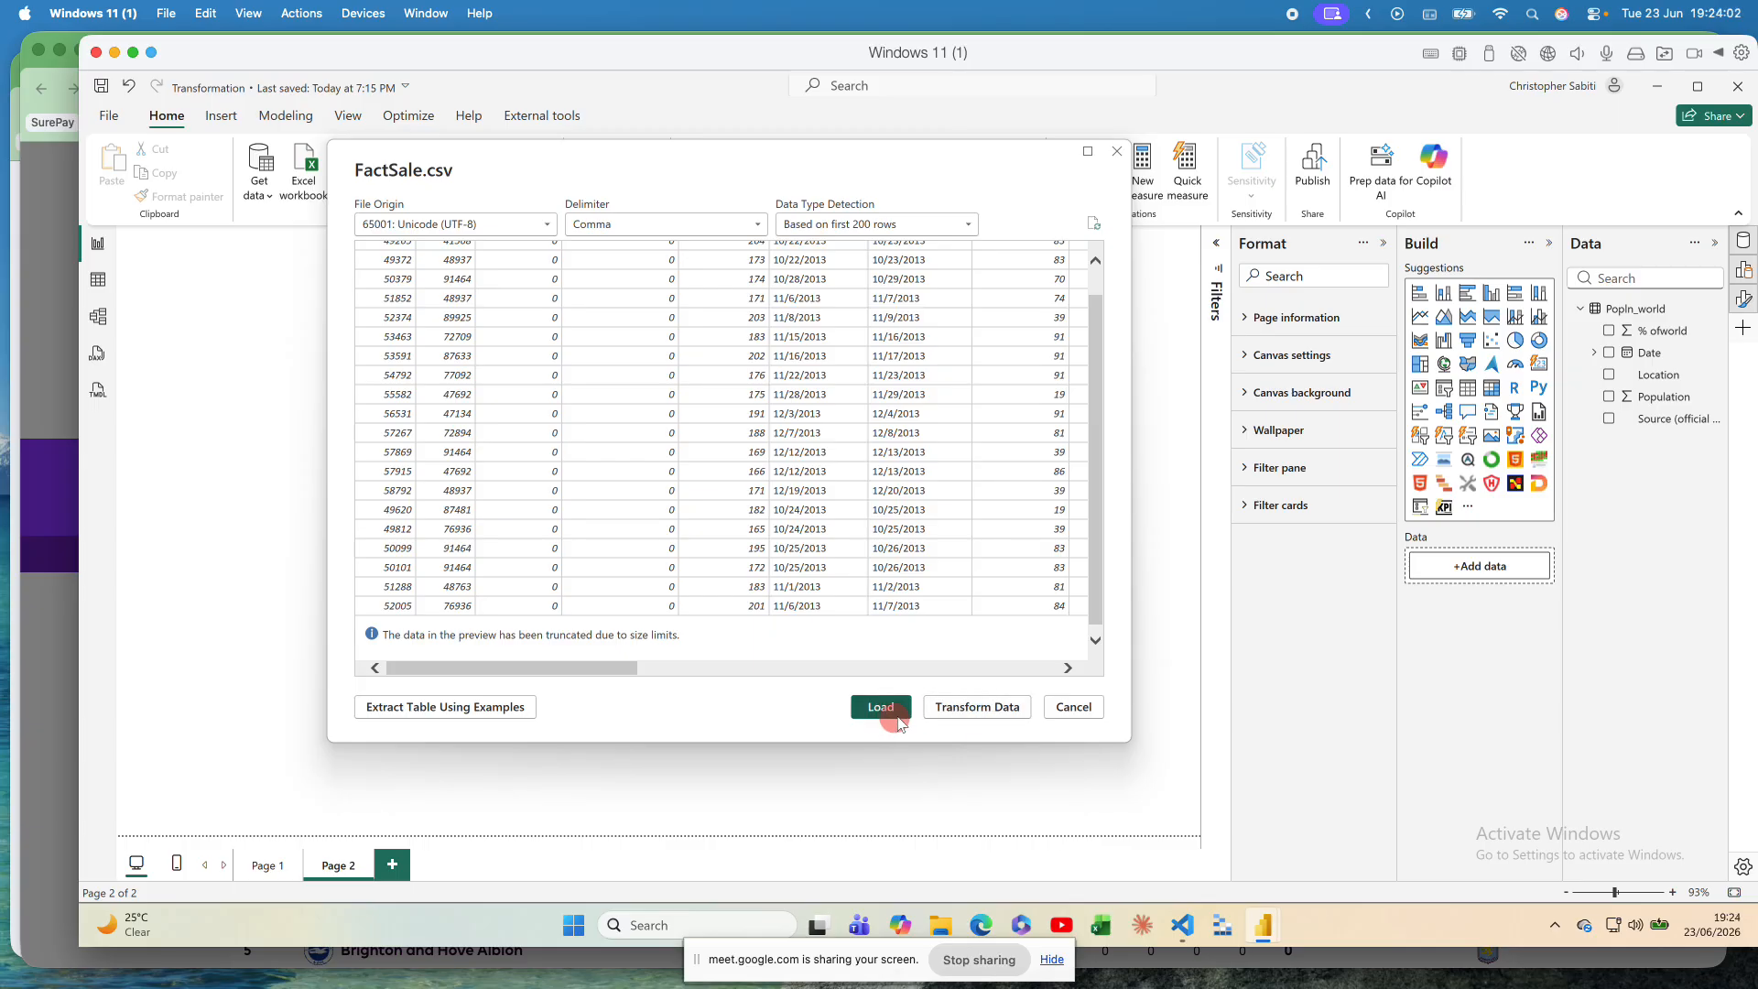
left_click(950, 716)
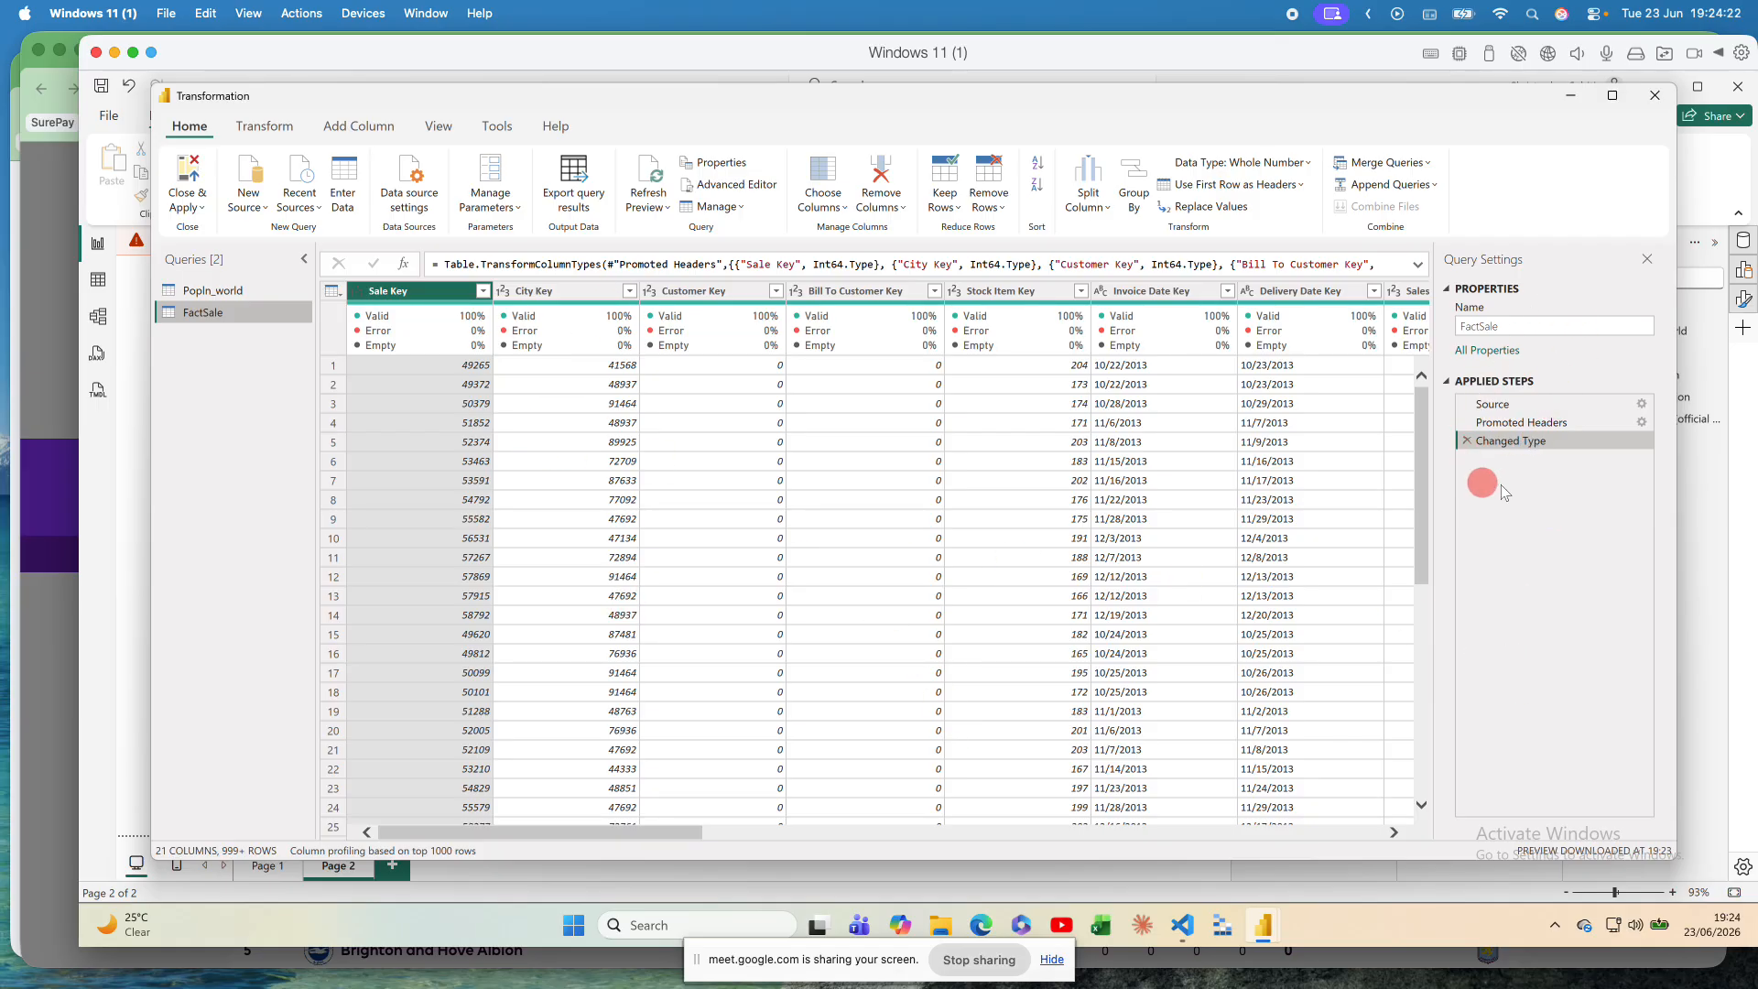
Step: Examine the FactSale query's Source step with the formula expanded, highlighting the file path it reads from
left_click(1512, 405)
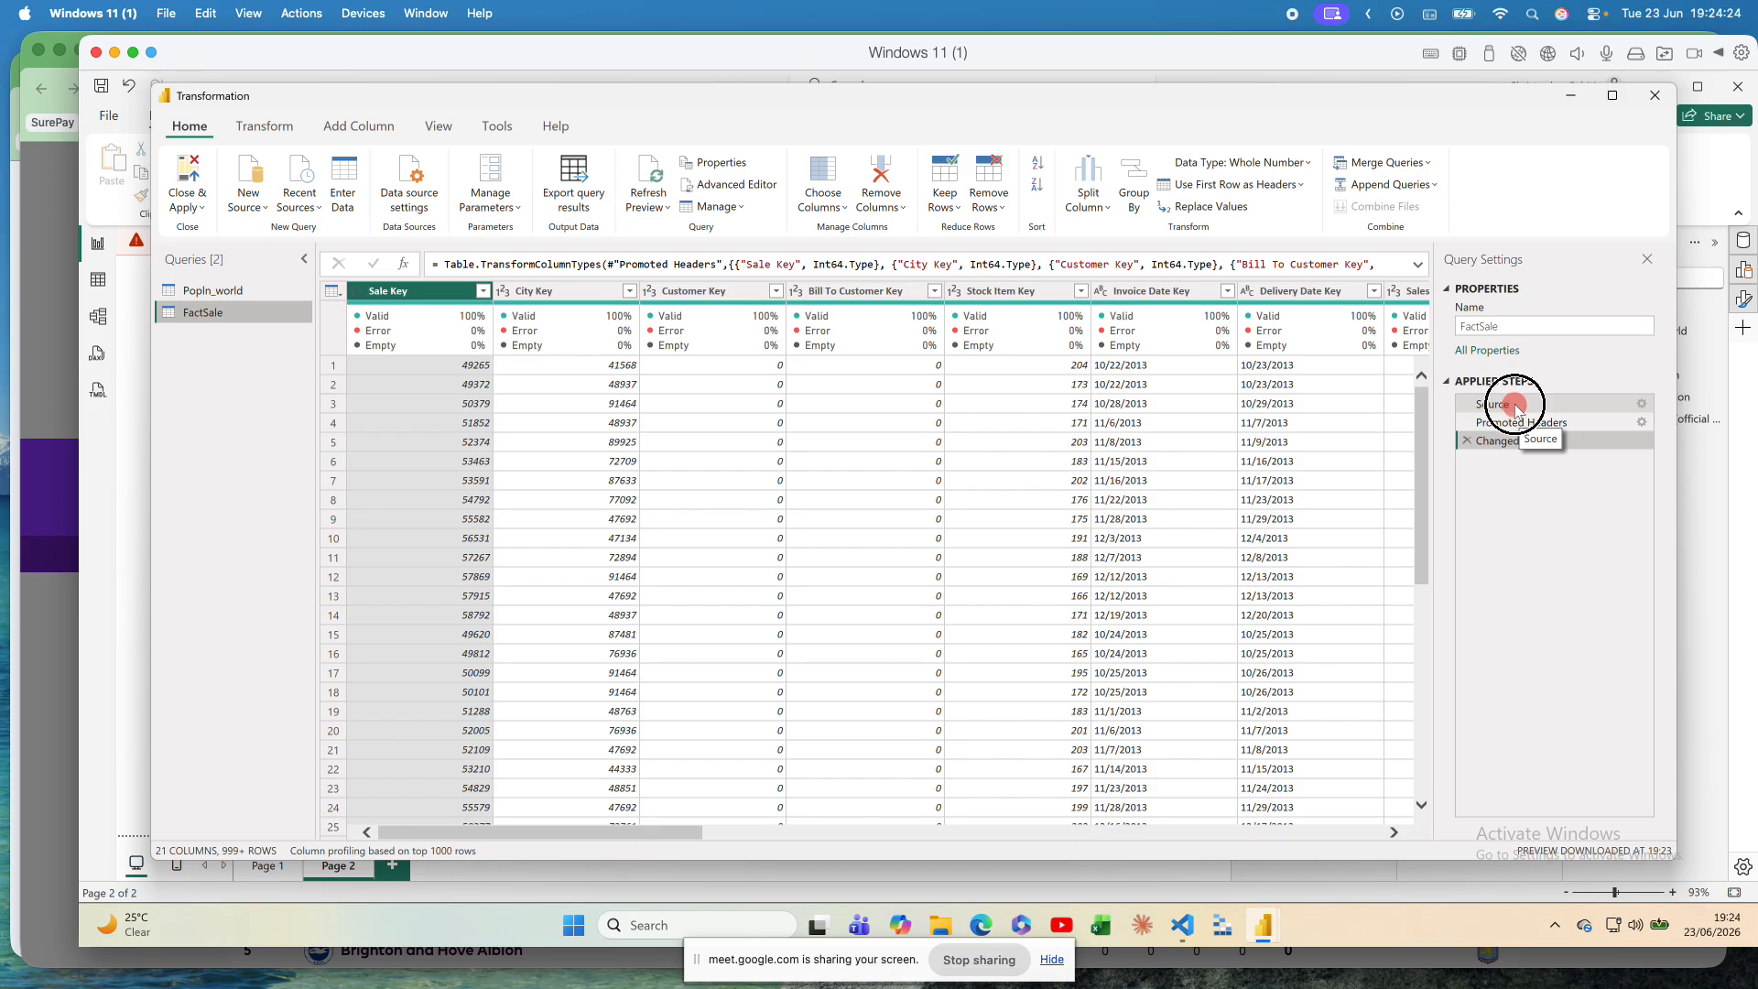
left_click(1417, 264)
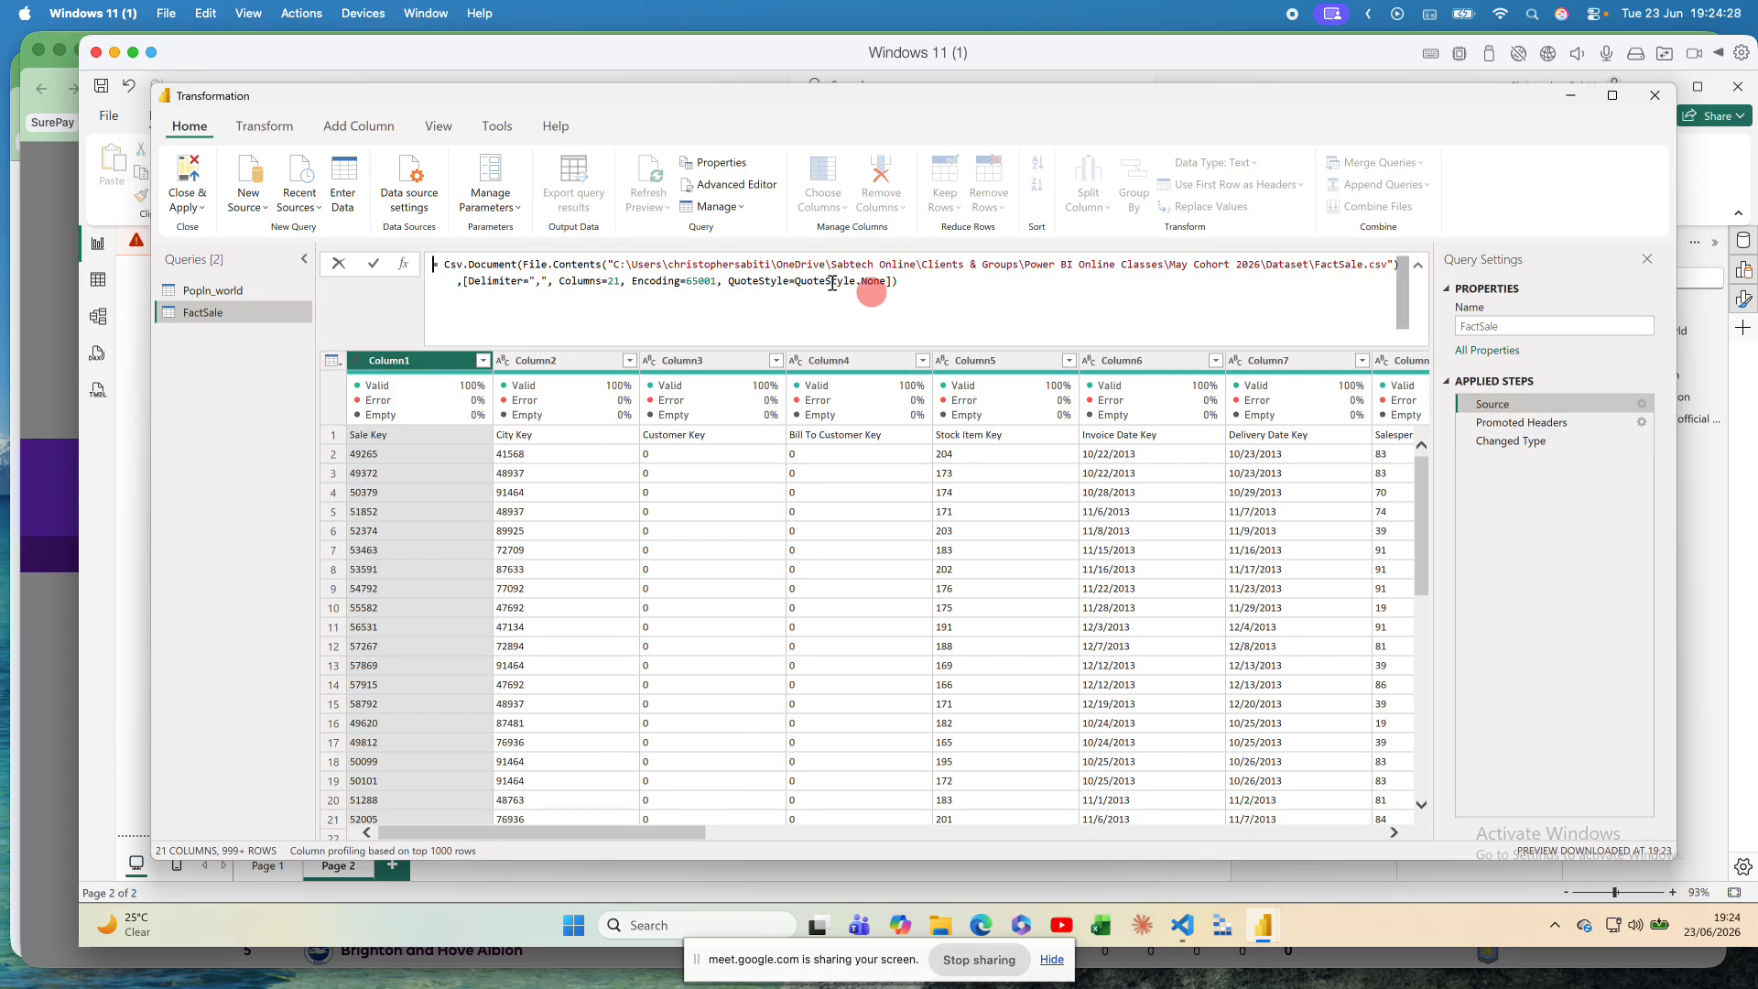
left_click(613, 263)
left_click_drag(613, 263, 1185, 263)
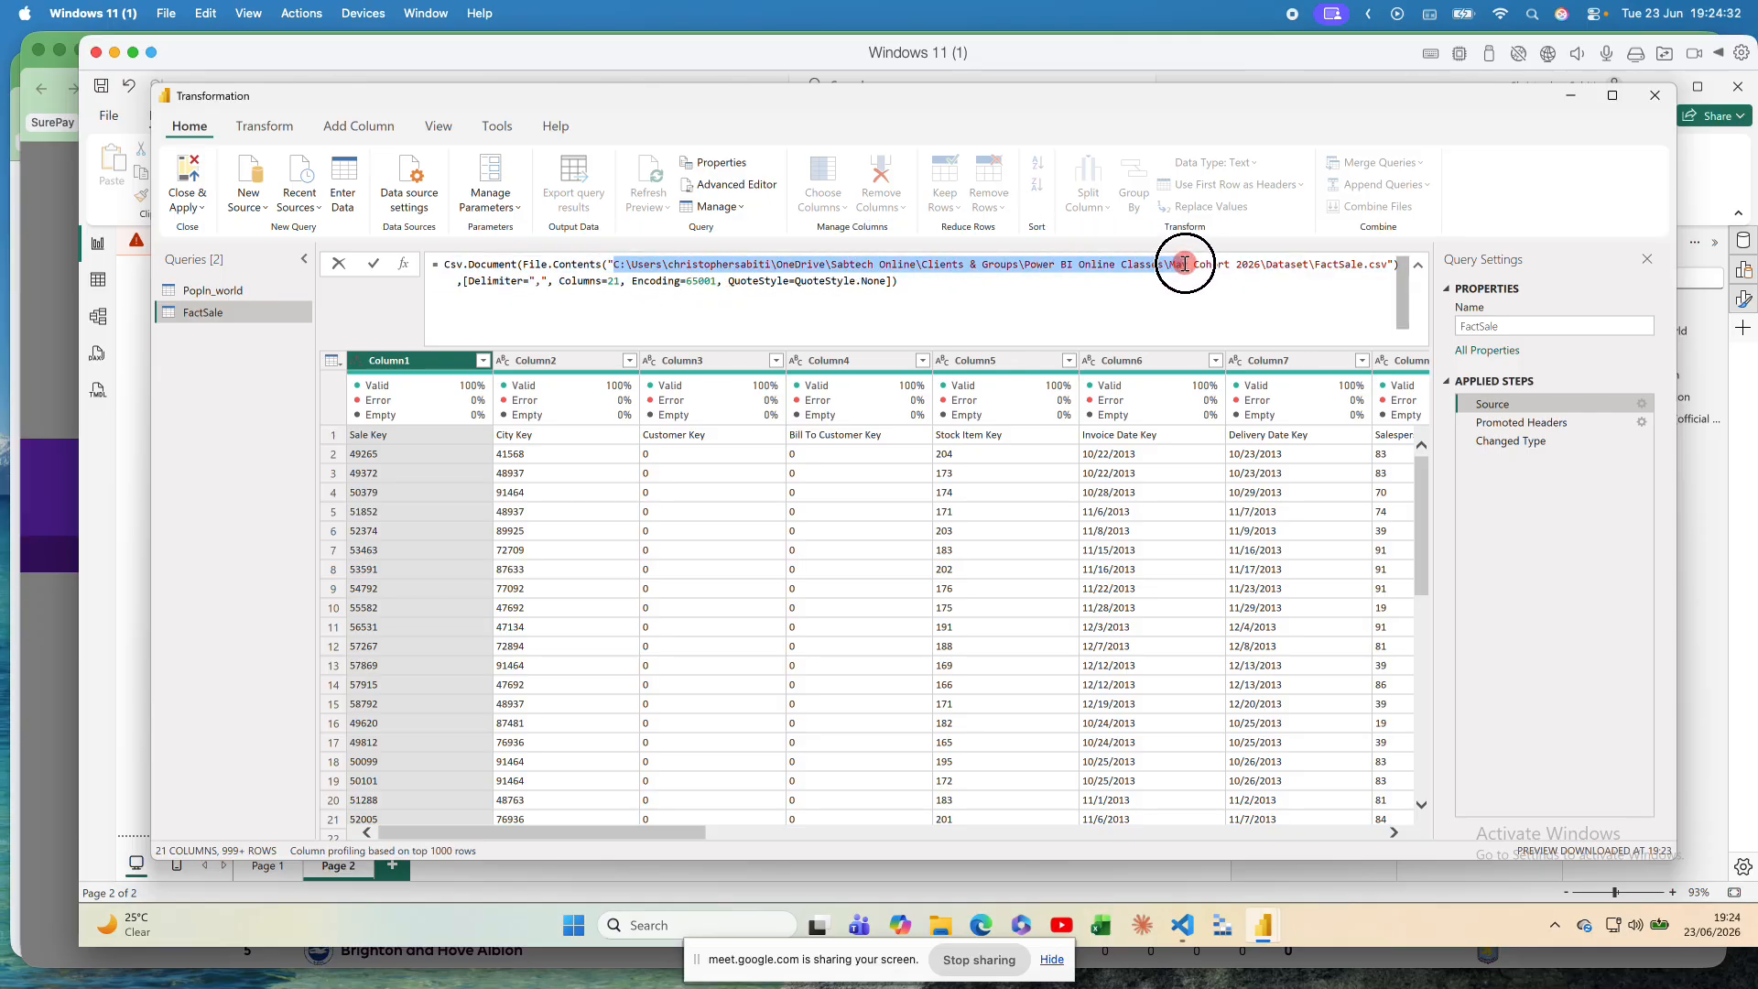
left_click(1502, 427)
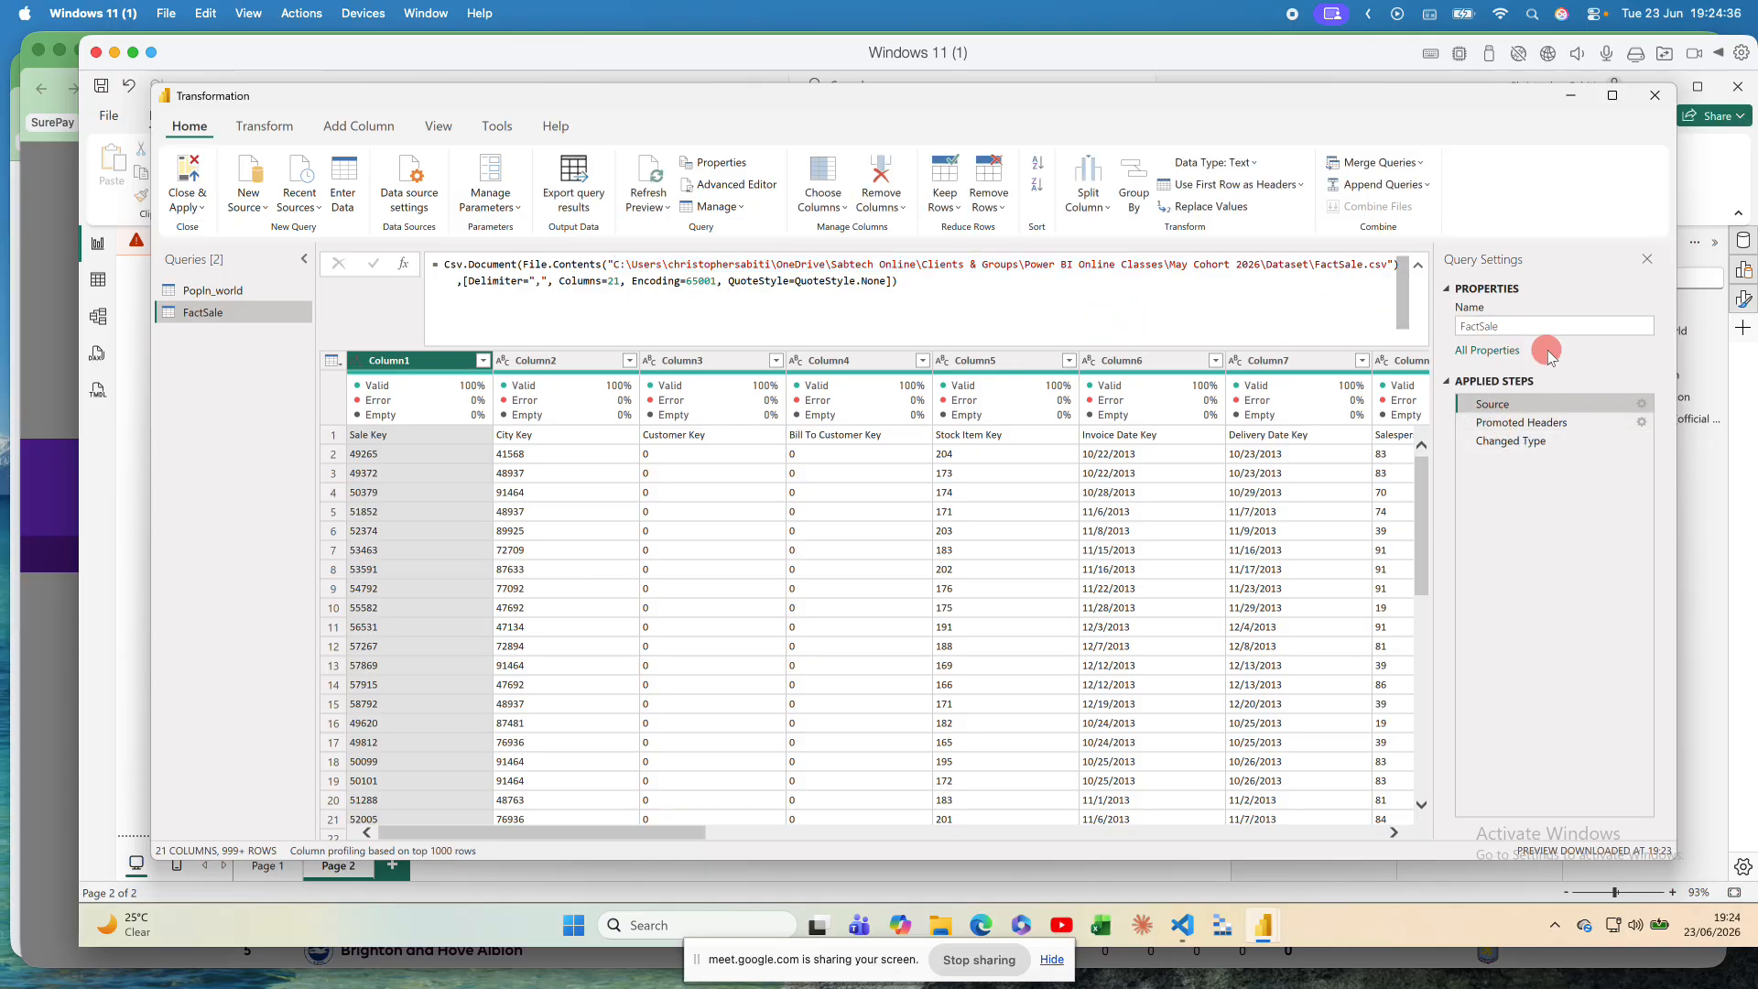
Step: Compare the FactSale table's column headings at the Source and Promoted Headers steps
left_click(1543, 404)
left_click(1536, 423)
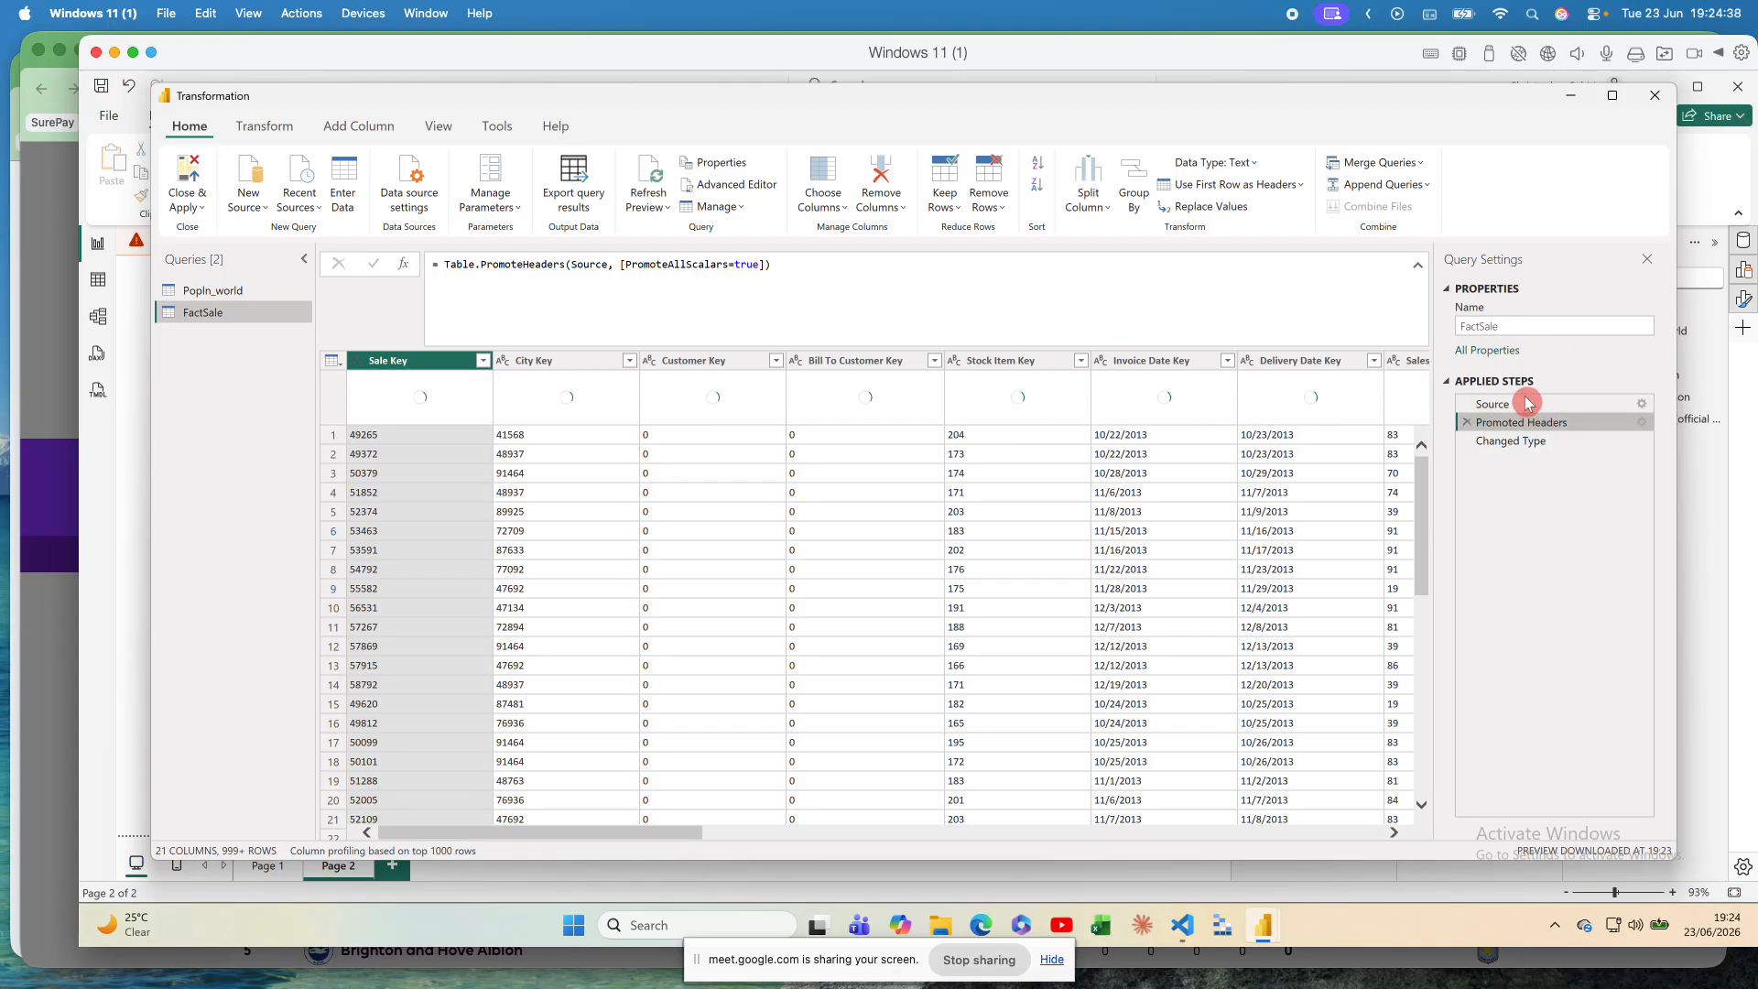
left_click(1526, 403)
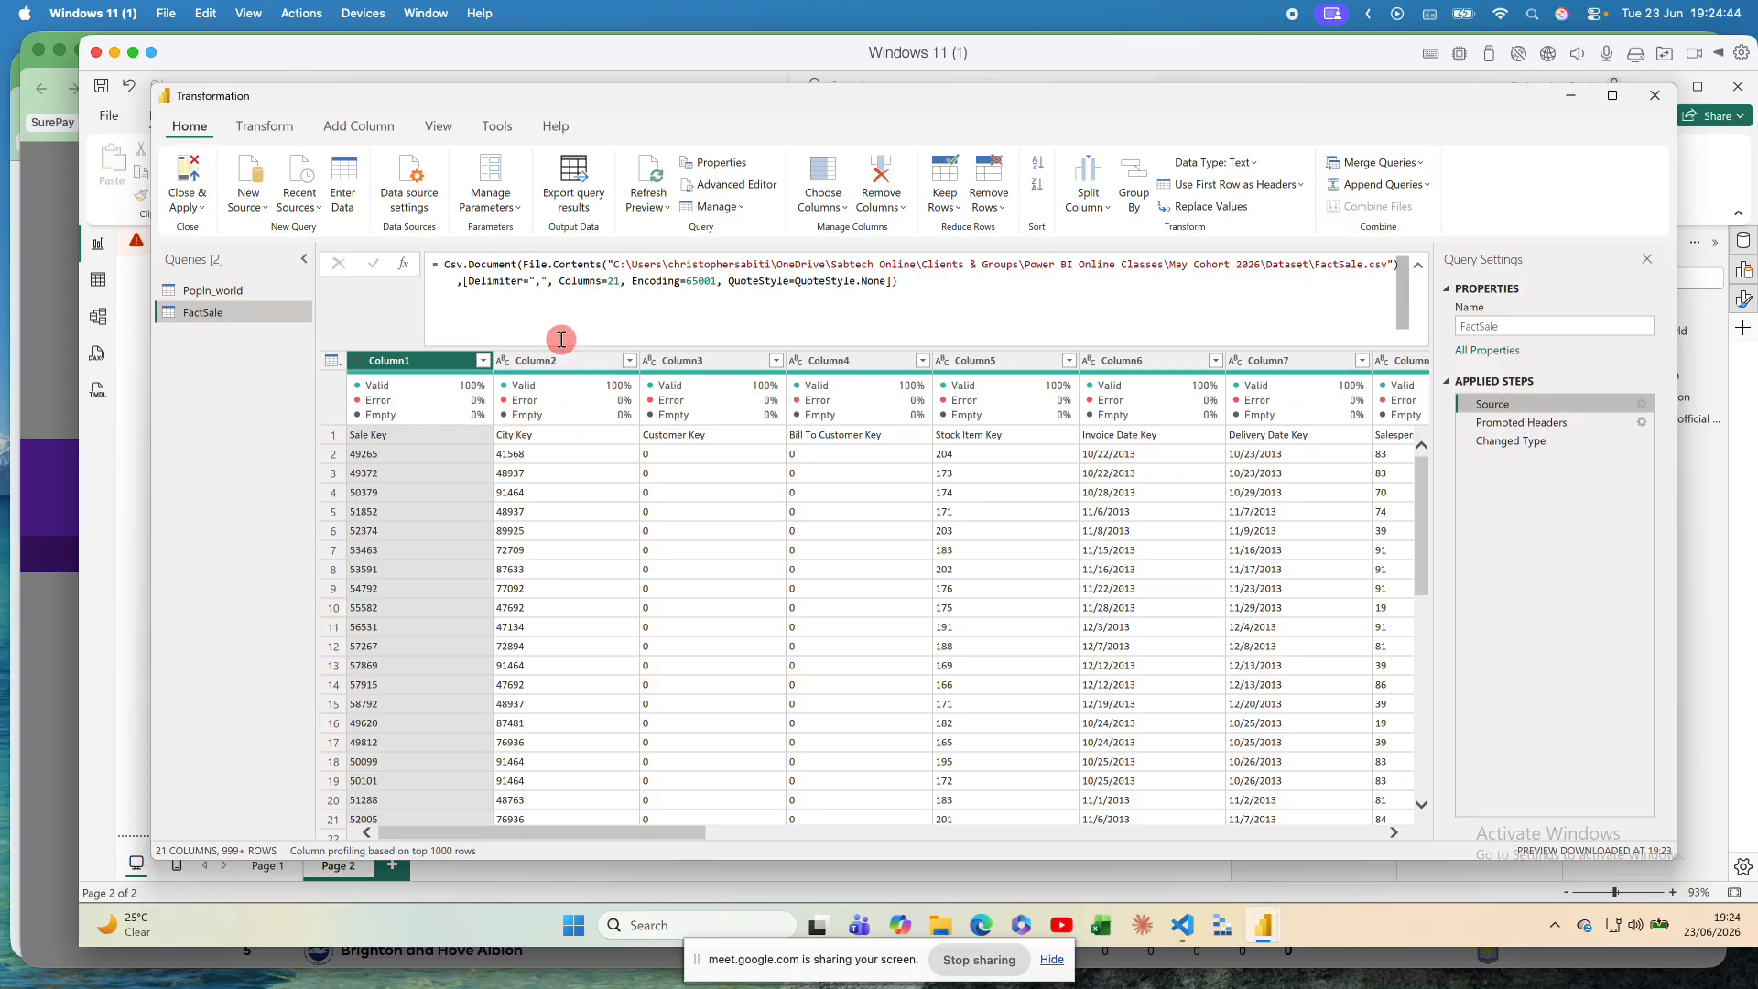
left_click(1561, 426)
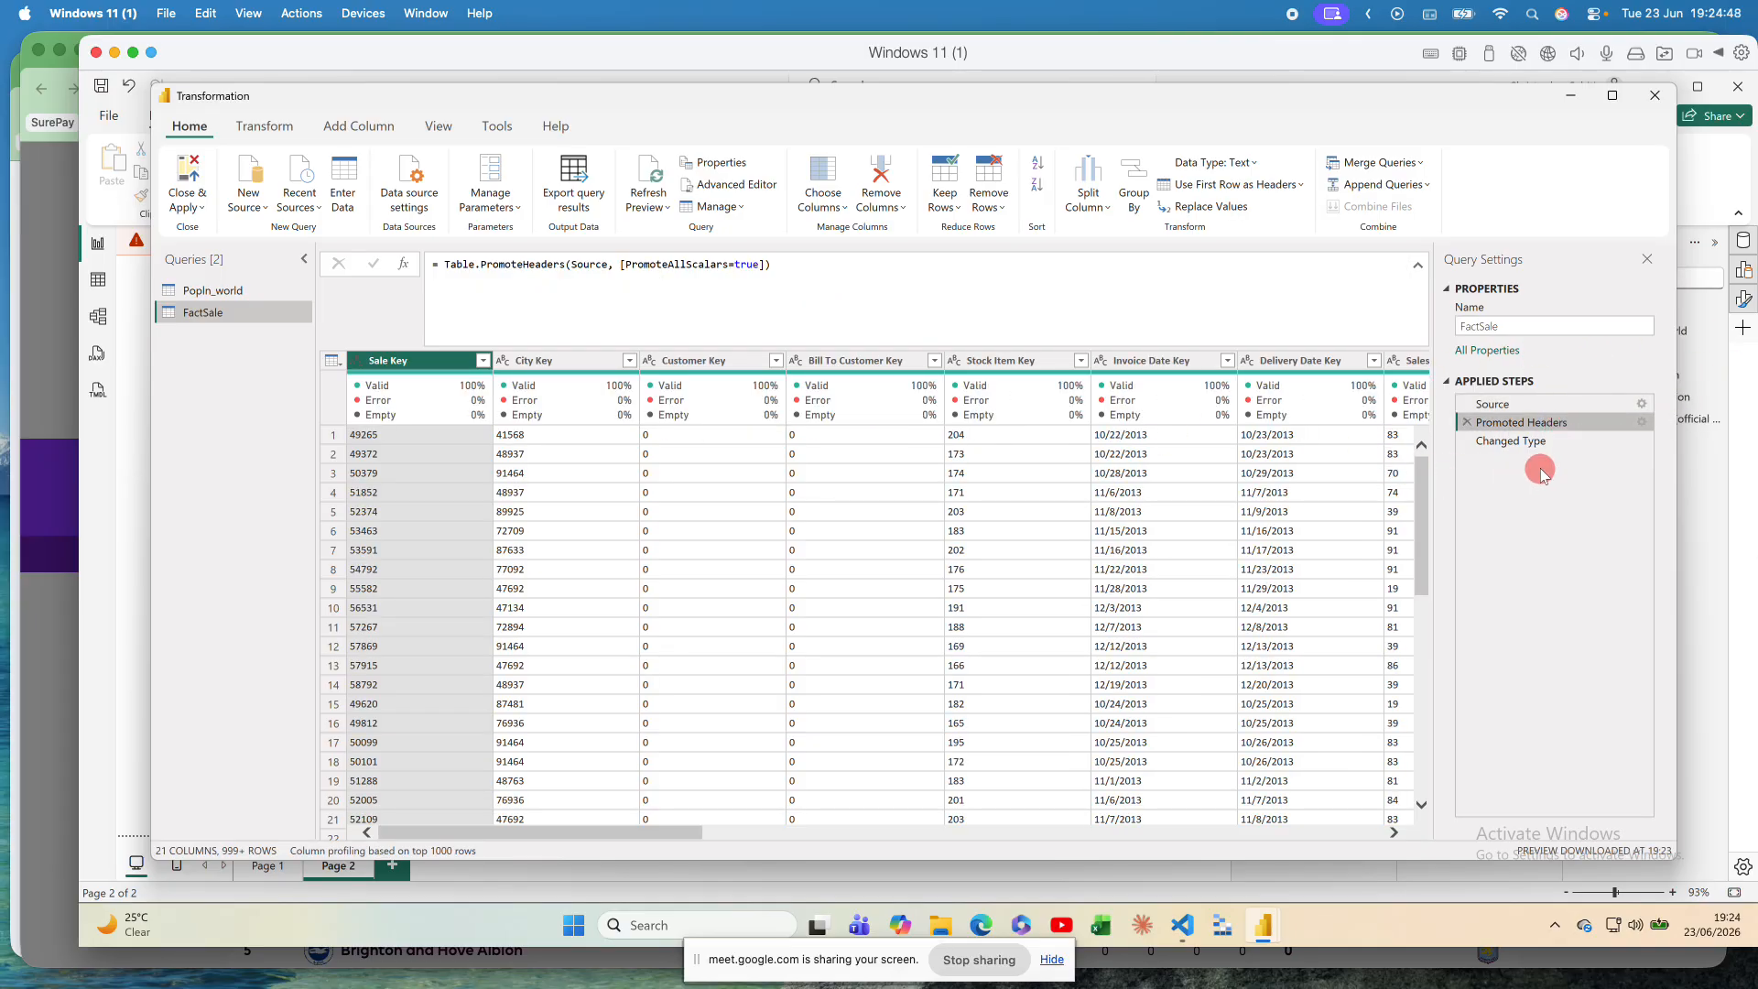
Step: Examine the Changed Type step's full formula and the data types it assigns to the FactSale columns
left_click(1538, 441)
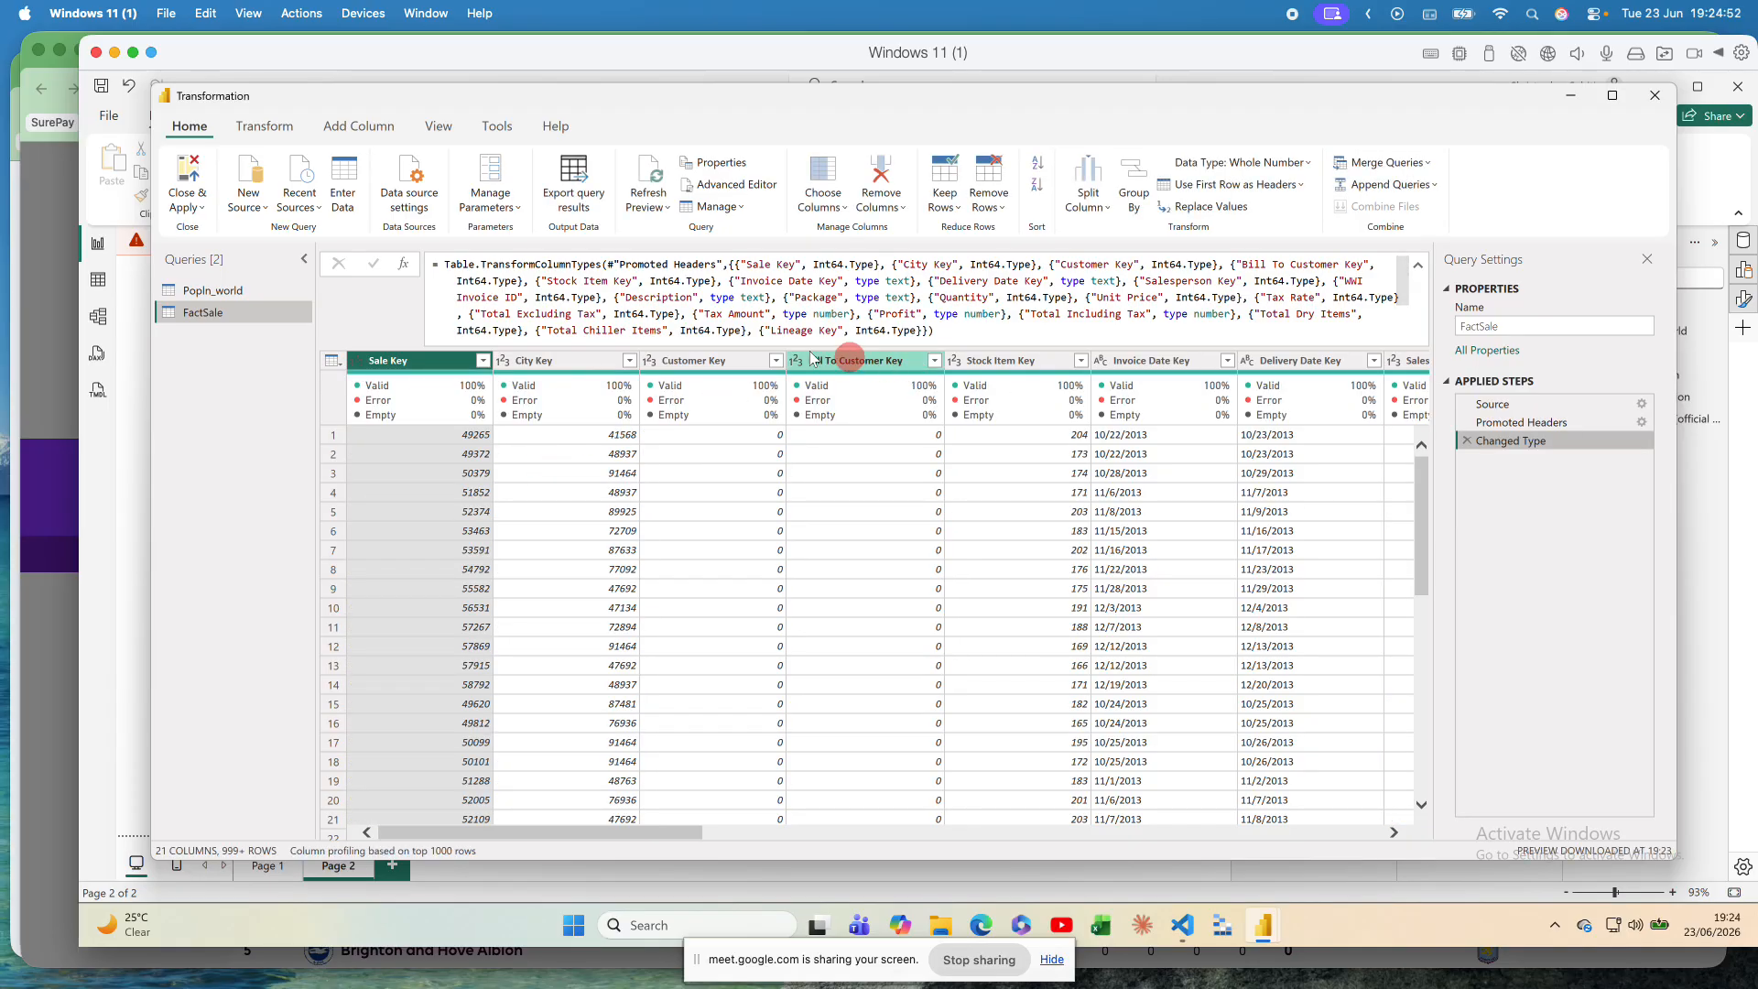
left_click(529, 264)
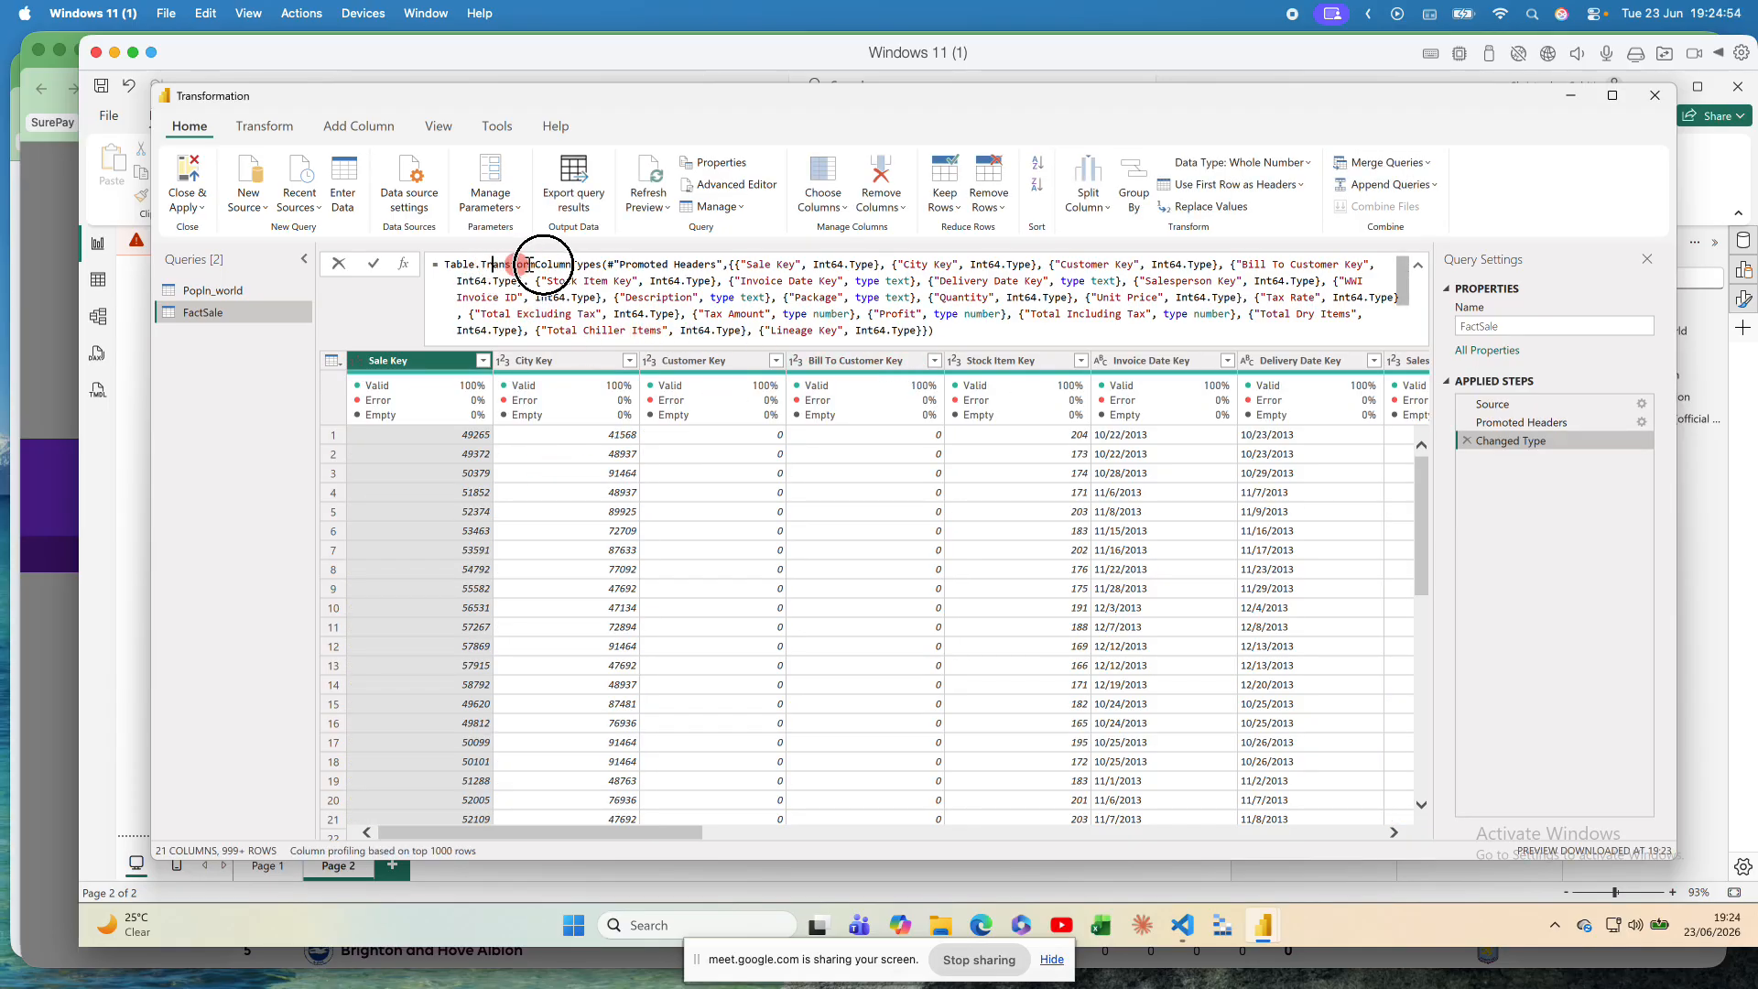
key("ctrl+a")
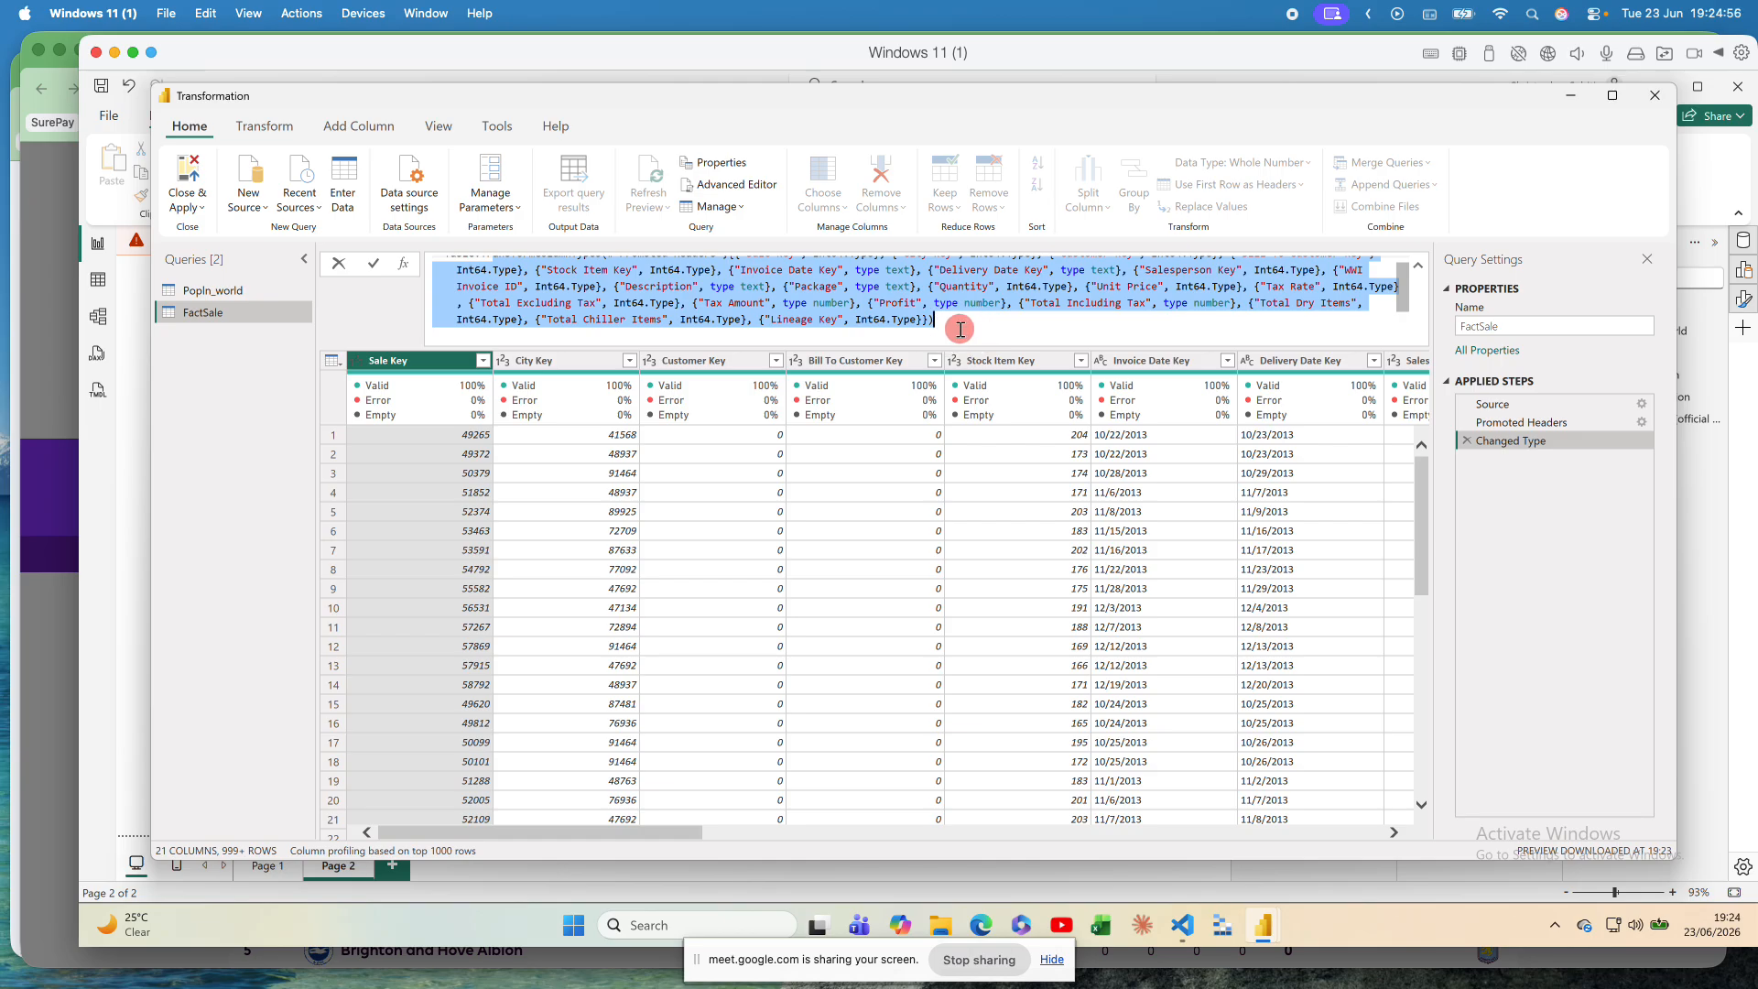
left_click(958, 476)
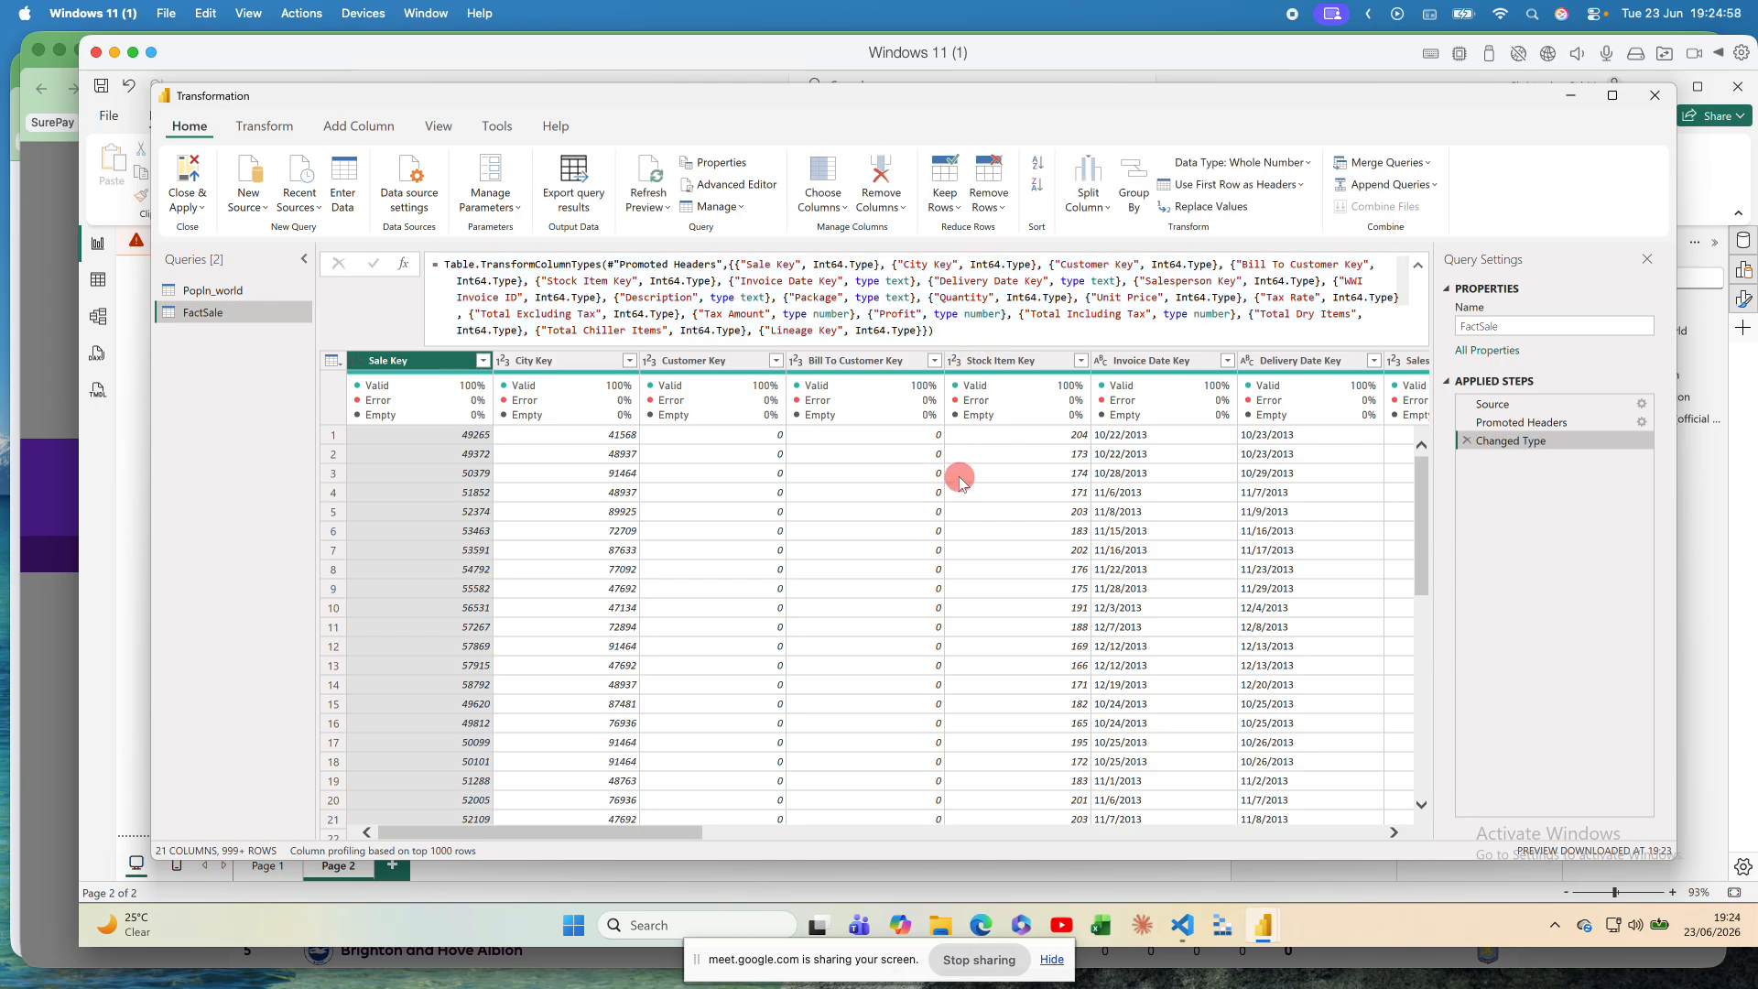
Step: Inspect the data types given to Sale Key and City Key in the Changed Type formula
left_click_drag(749, 264, 884, 264)
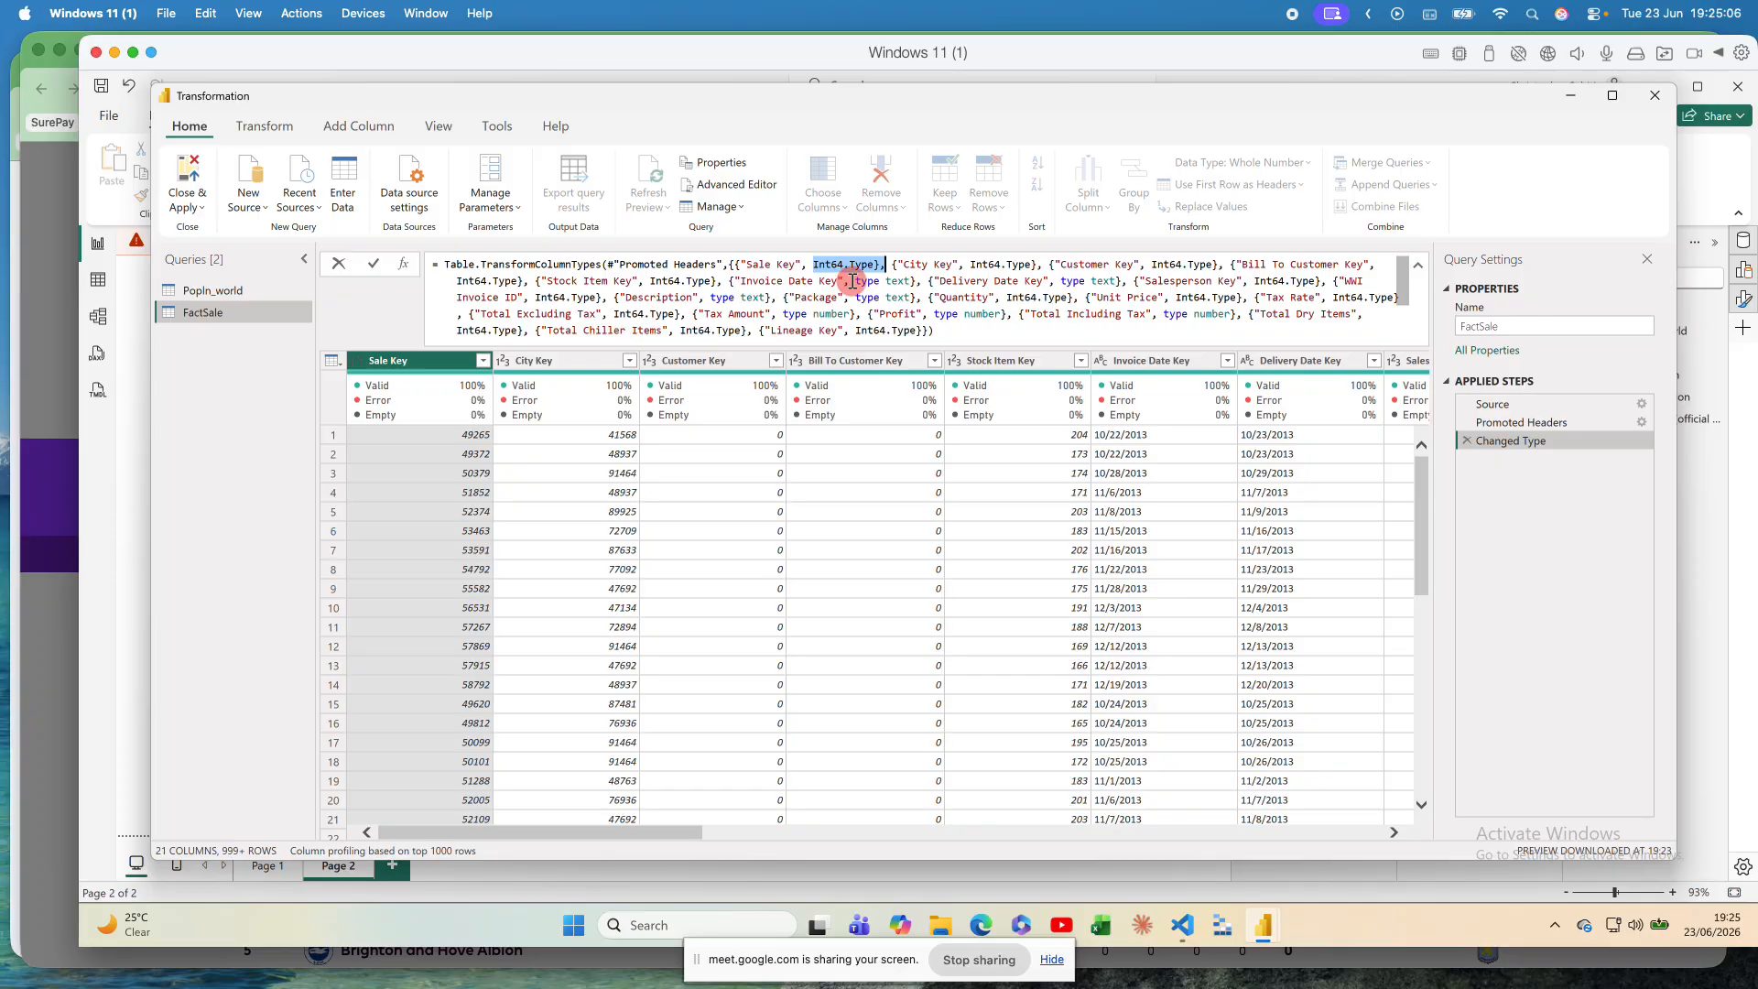
left_click(911, 268)
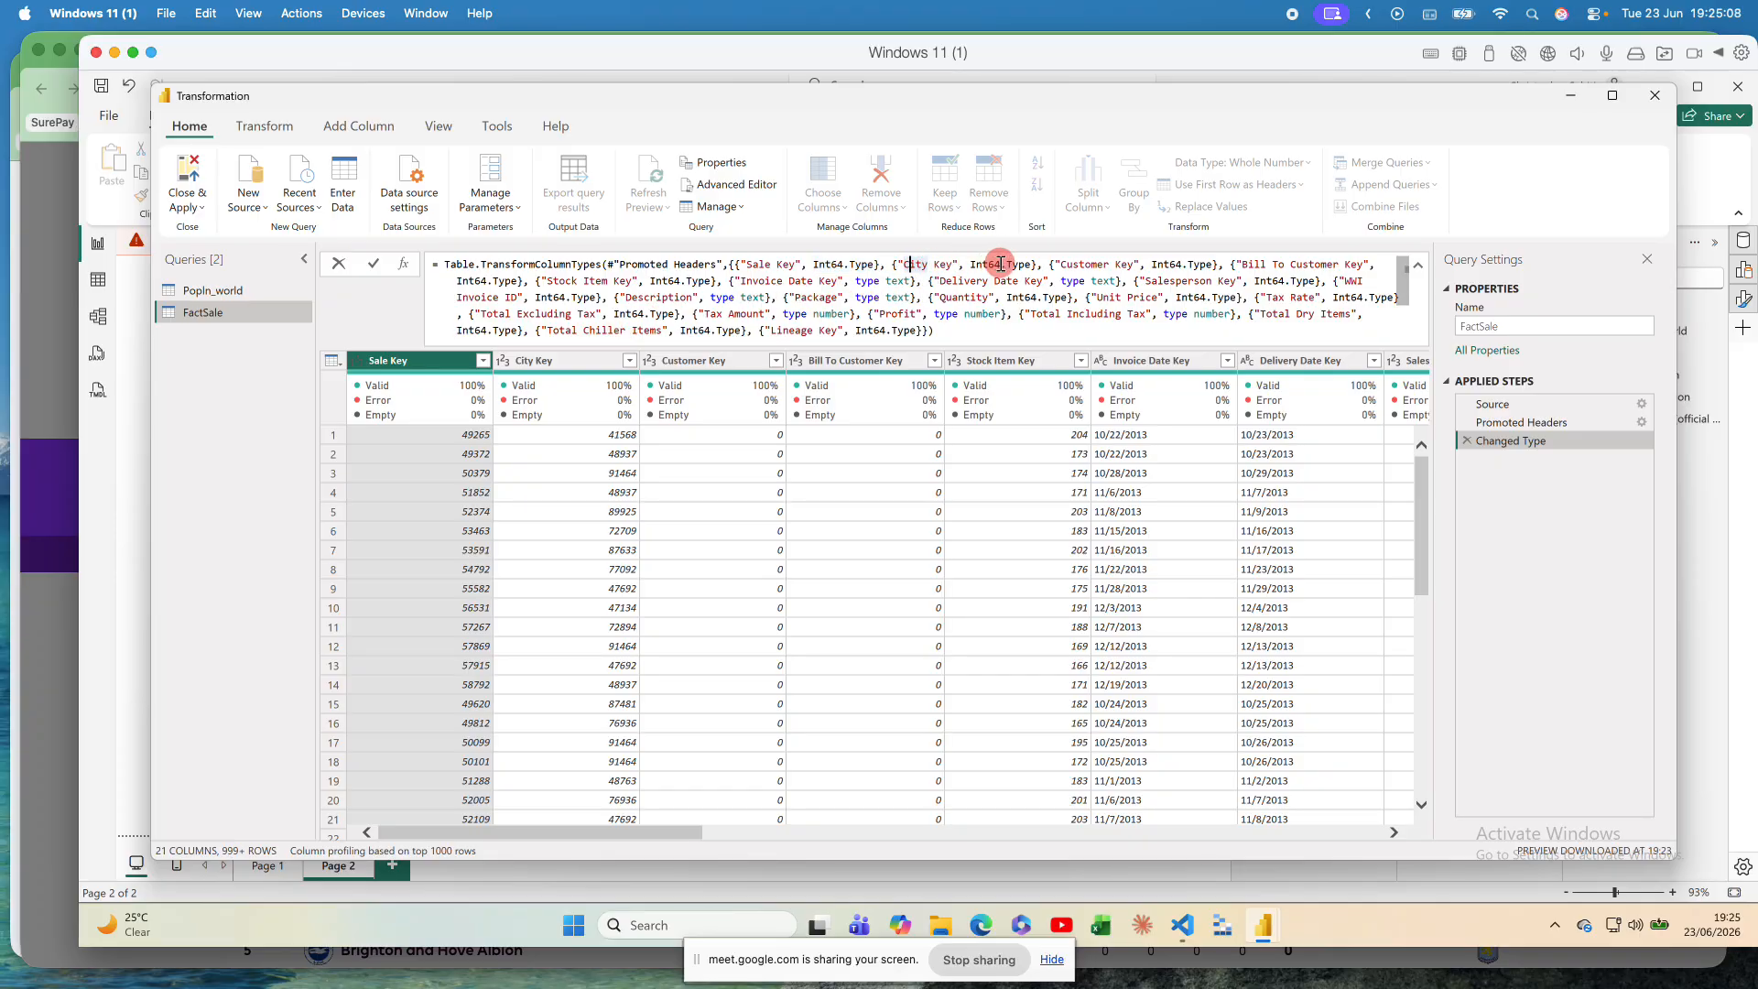
mouse_move(1032, 265)
left_click(867, 619)
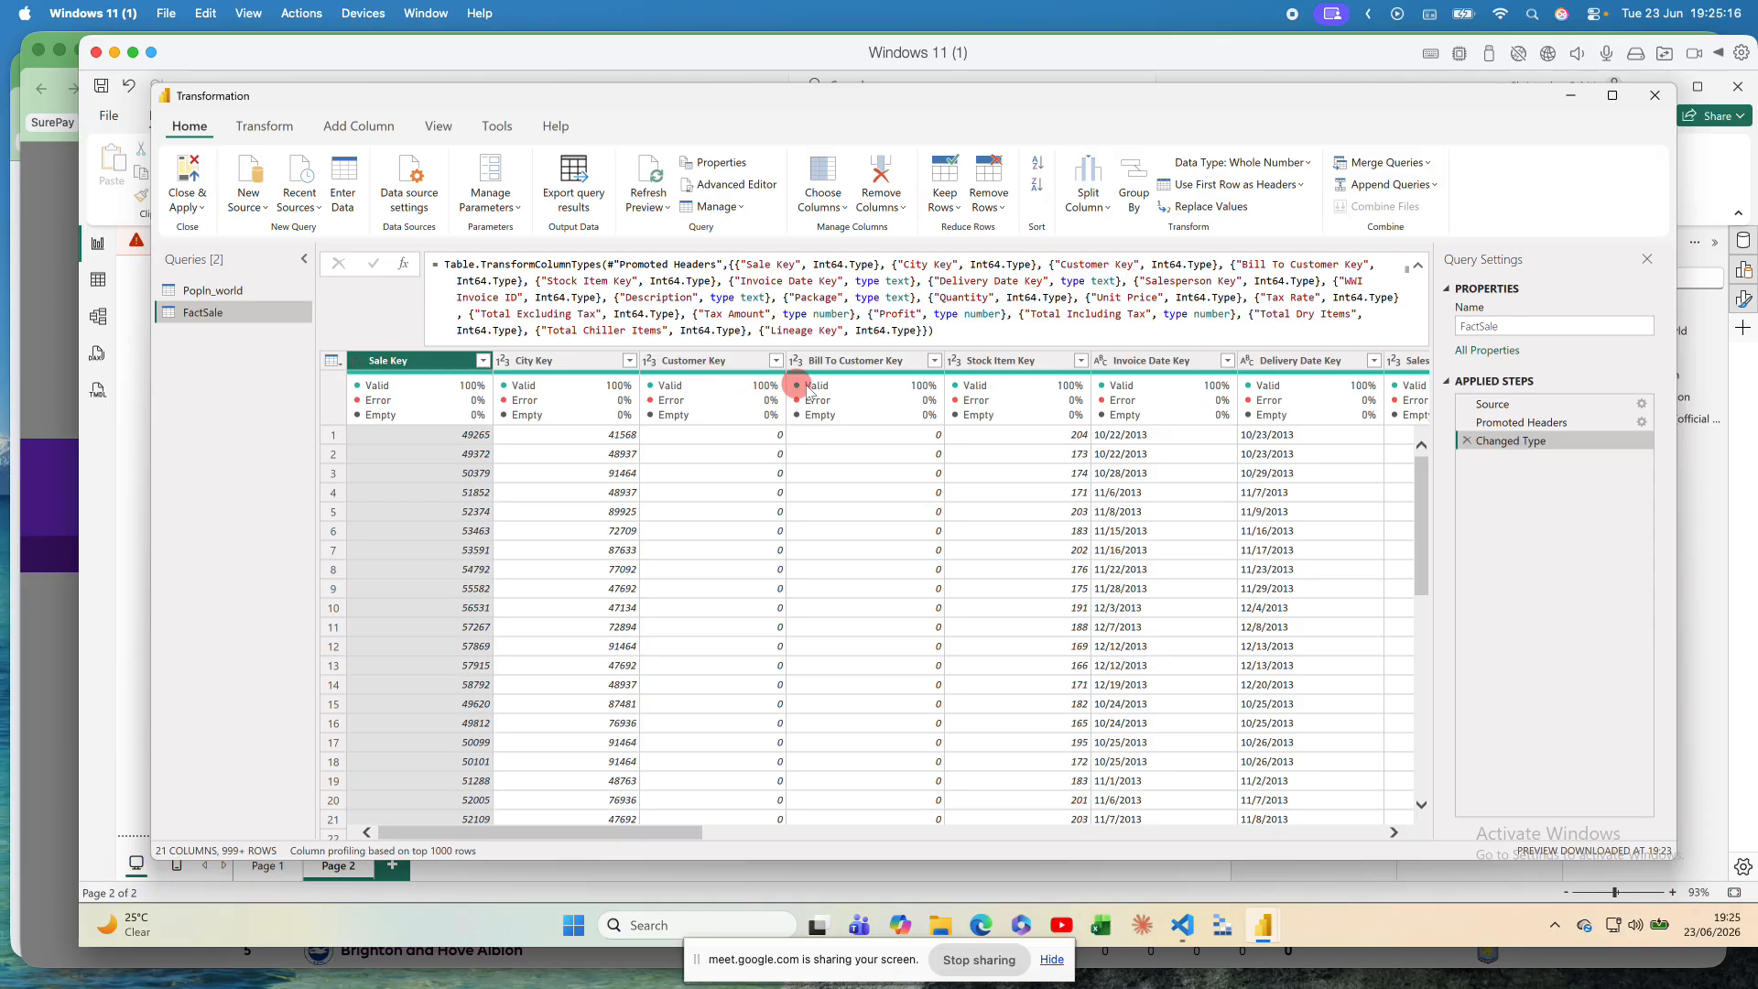
Step: Examine the column quality figures and data types across all FactSale columns, from Sale Key through the tax and profit columns
mouse_move(853, 392)
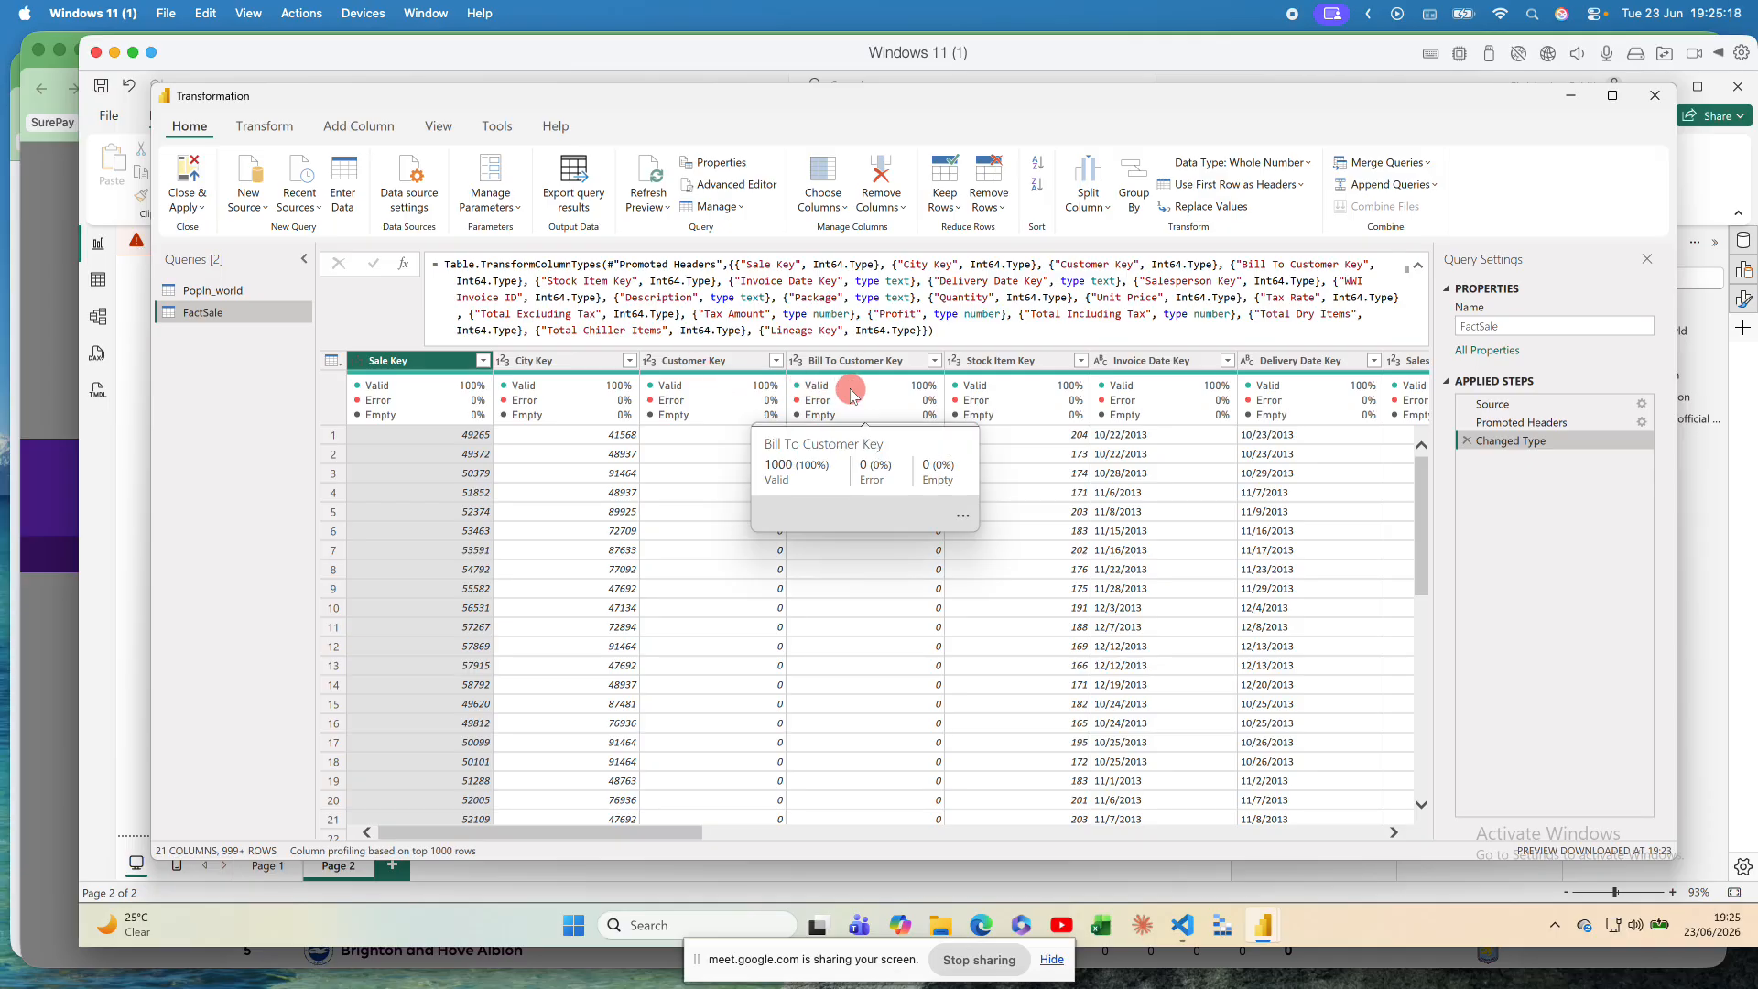
scroll(685, 639, "right", 1)
scroll(685, 639, "left", 1)
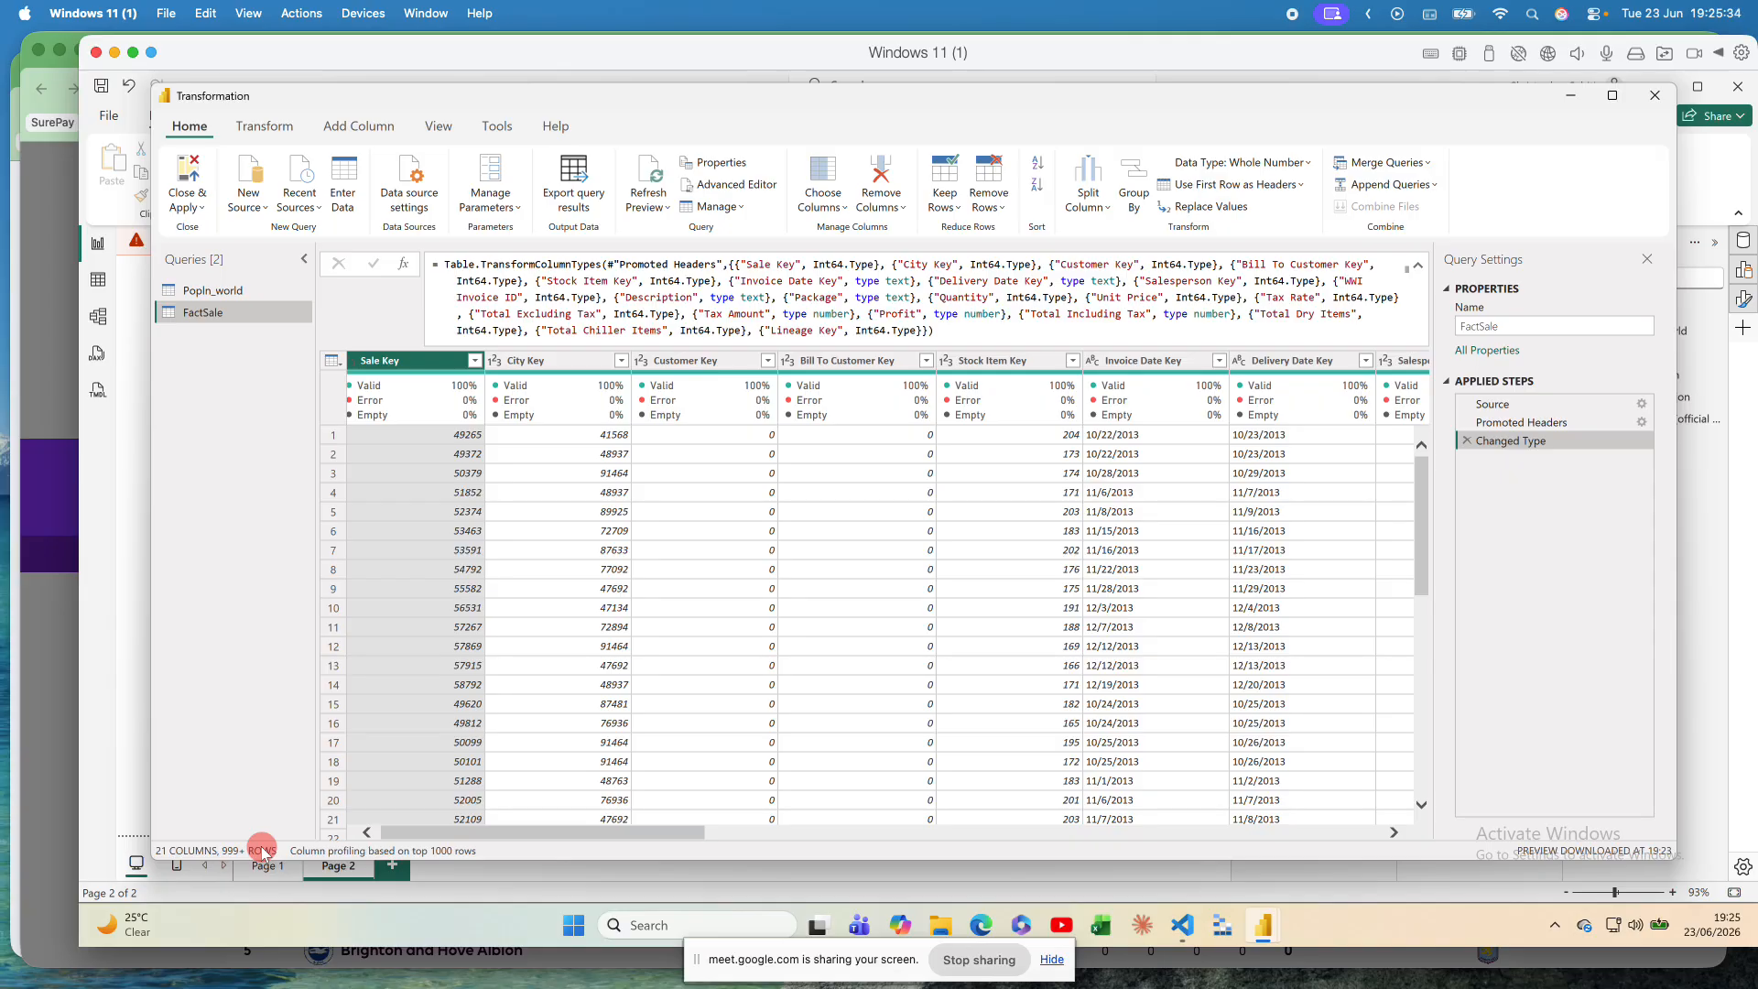
scroll(447, 612, "right", 5)
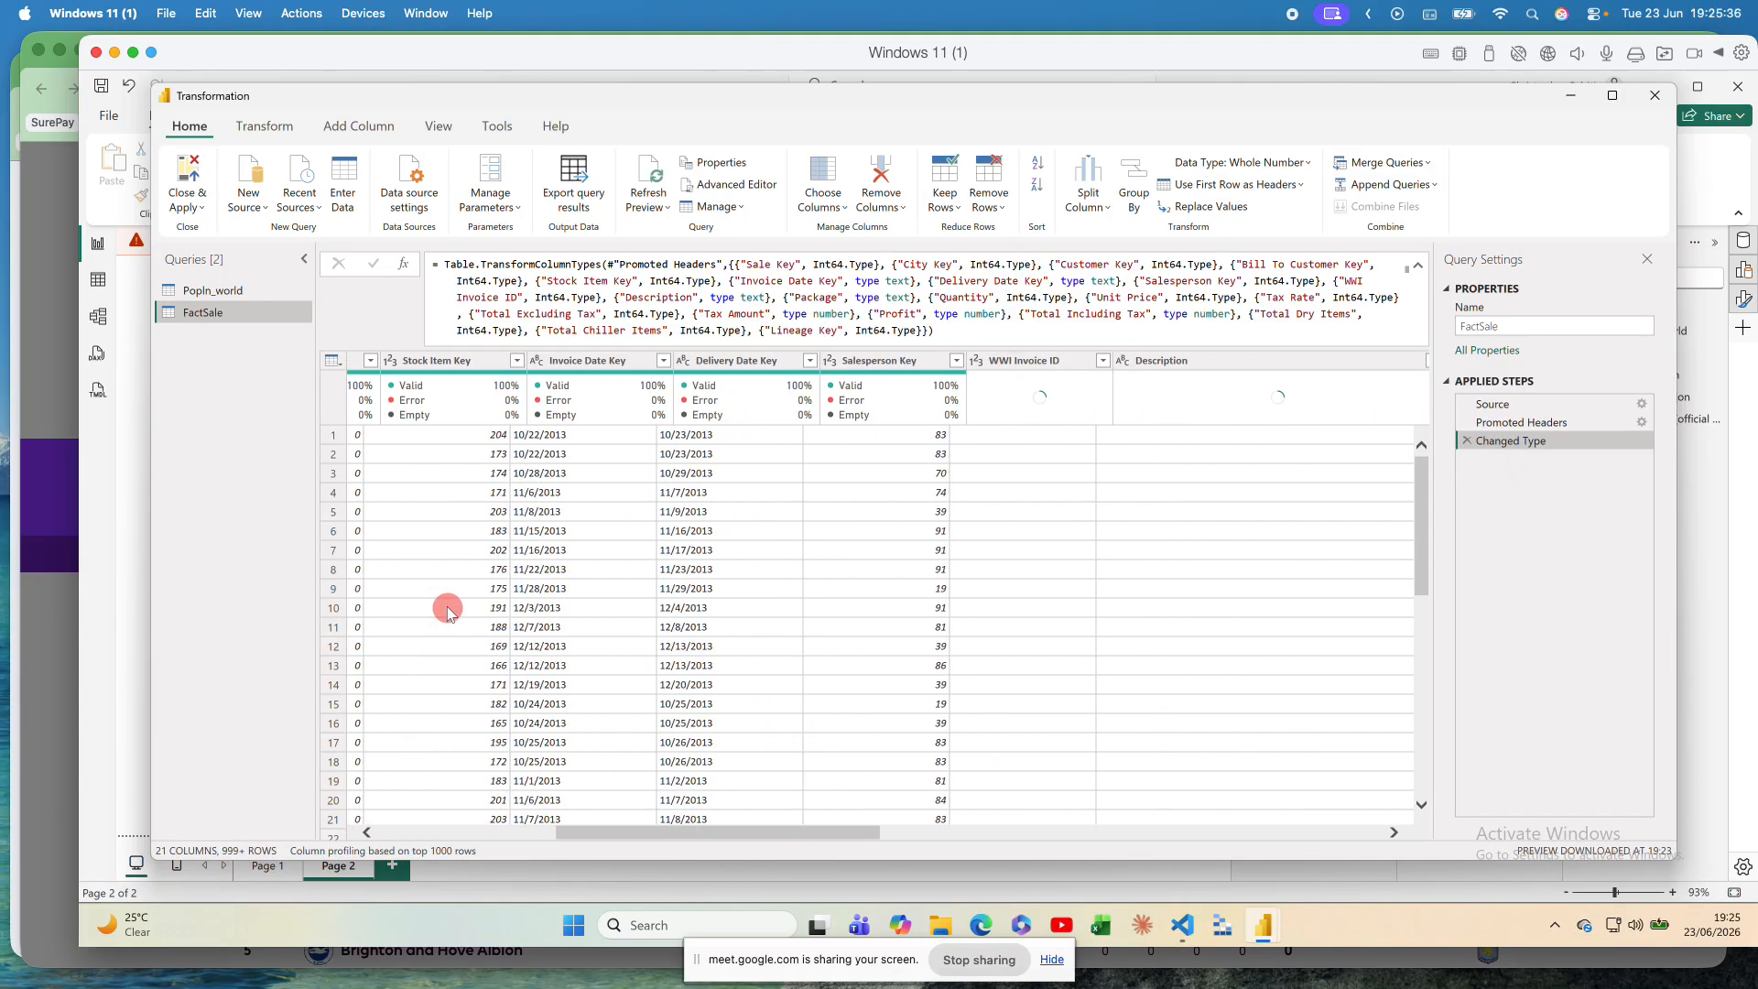
scroll(449, 611, "right", 5)
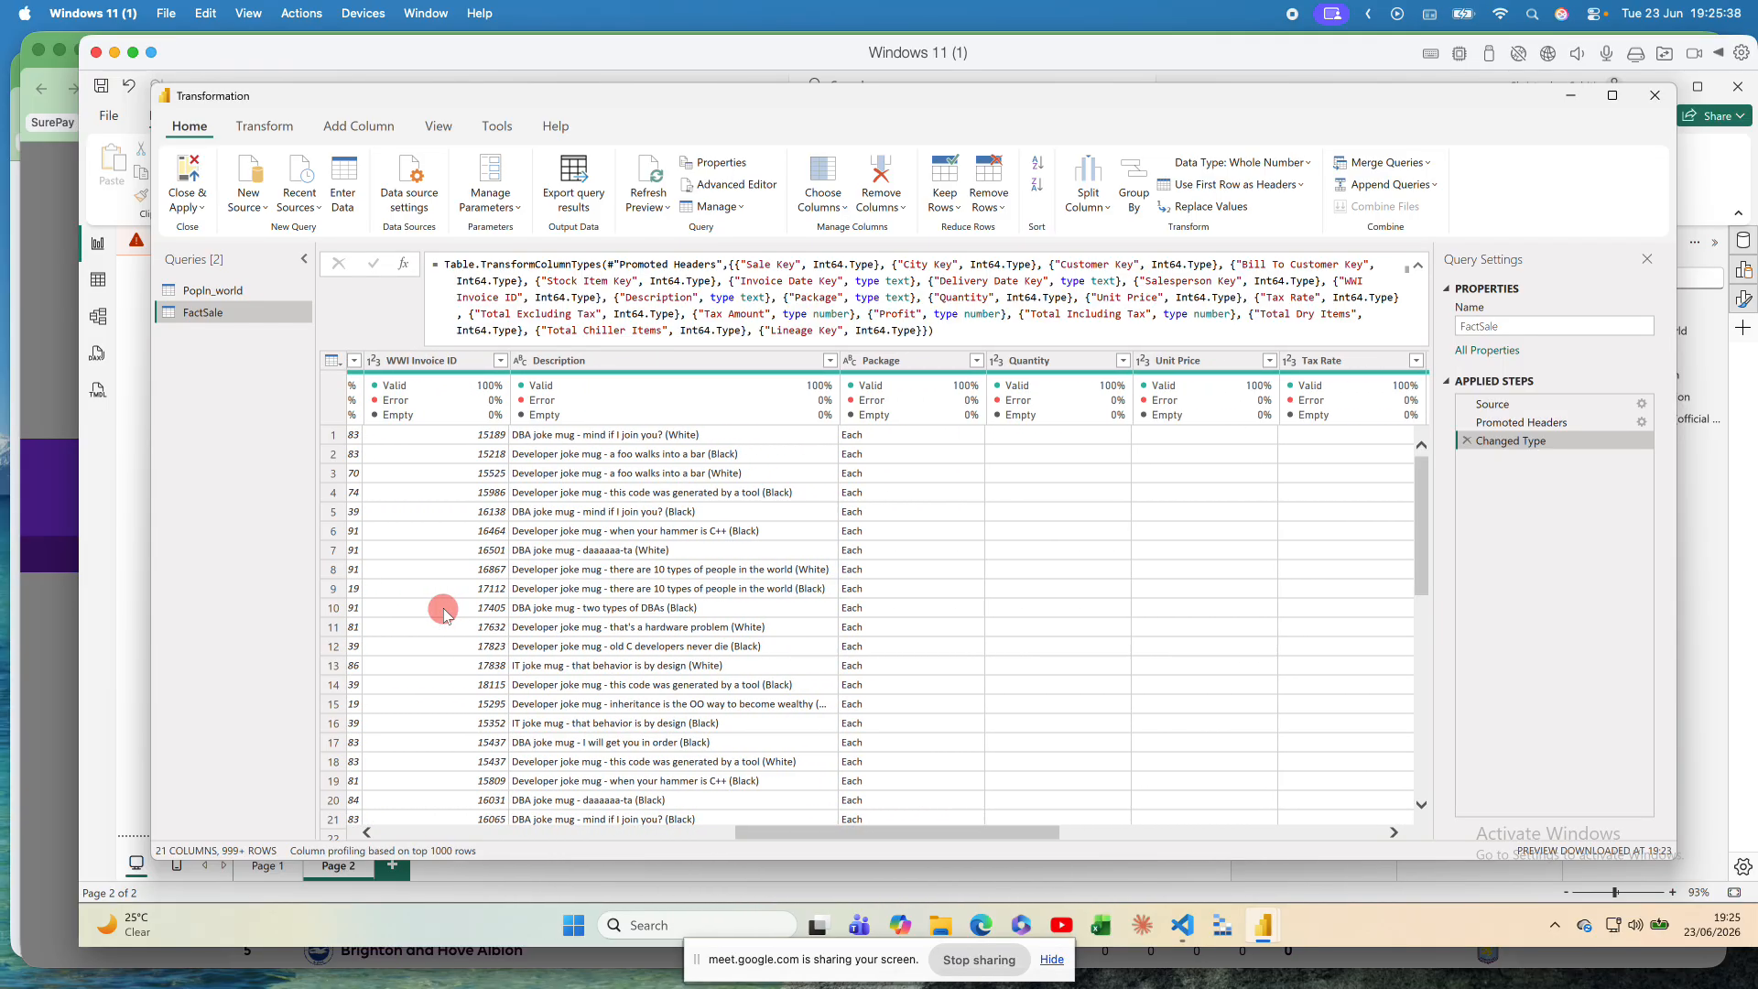
scroll(443, 608, "right", 5)
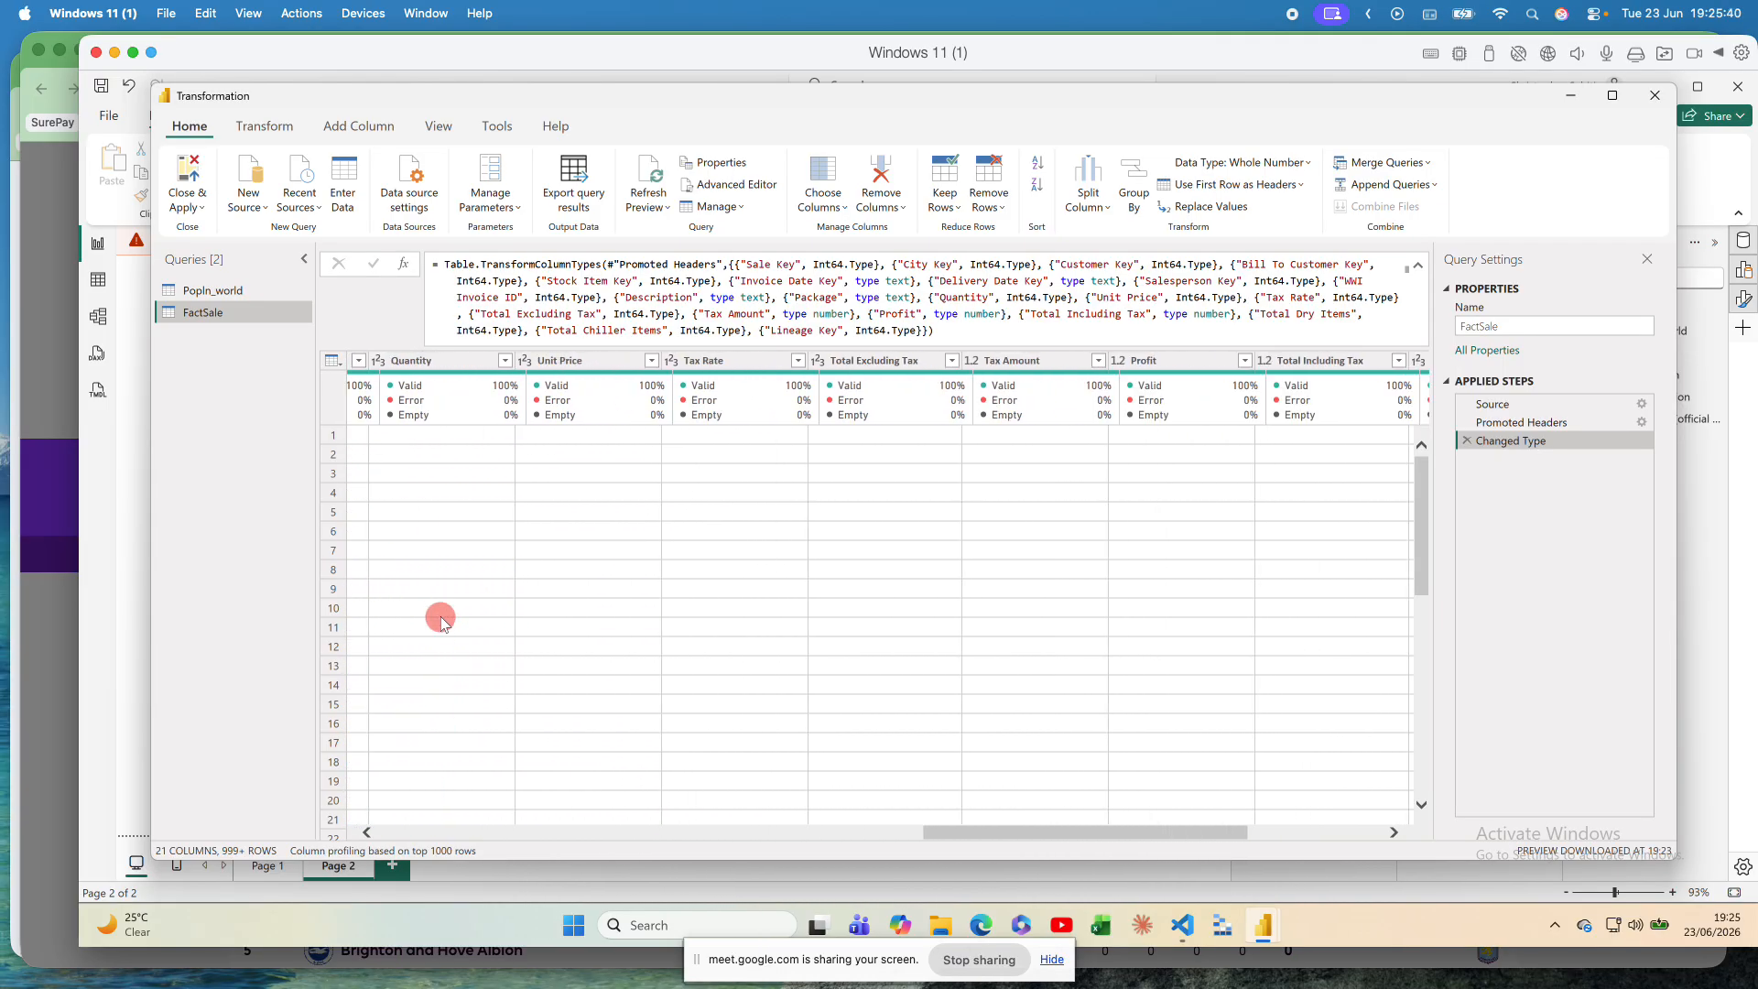
scroll(441, 619, "right", 1)
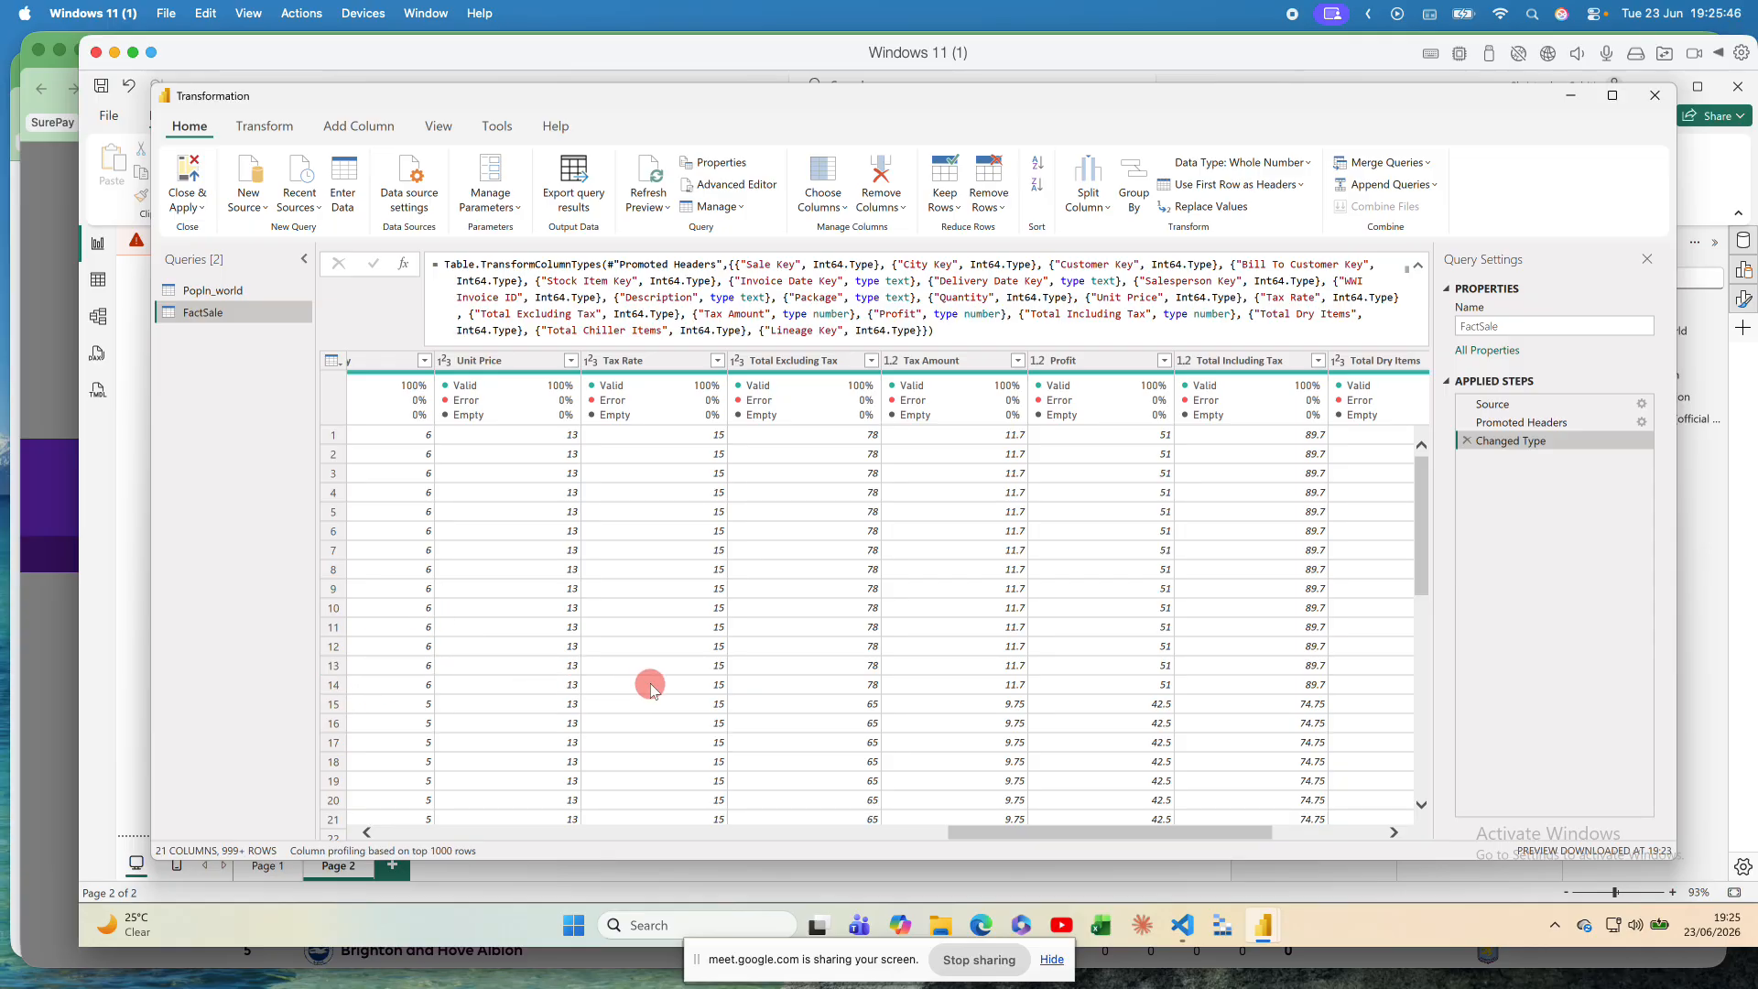
scroll(650, 683, "left", 20)
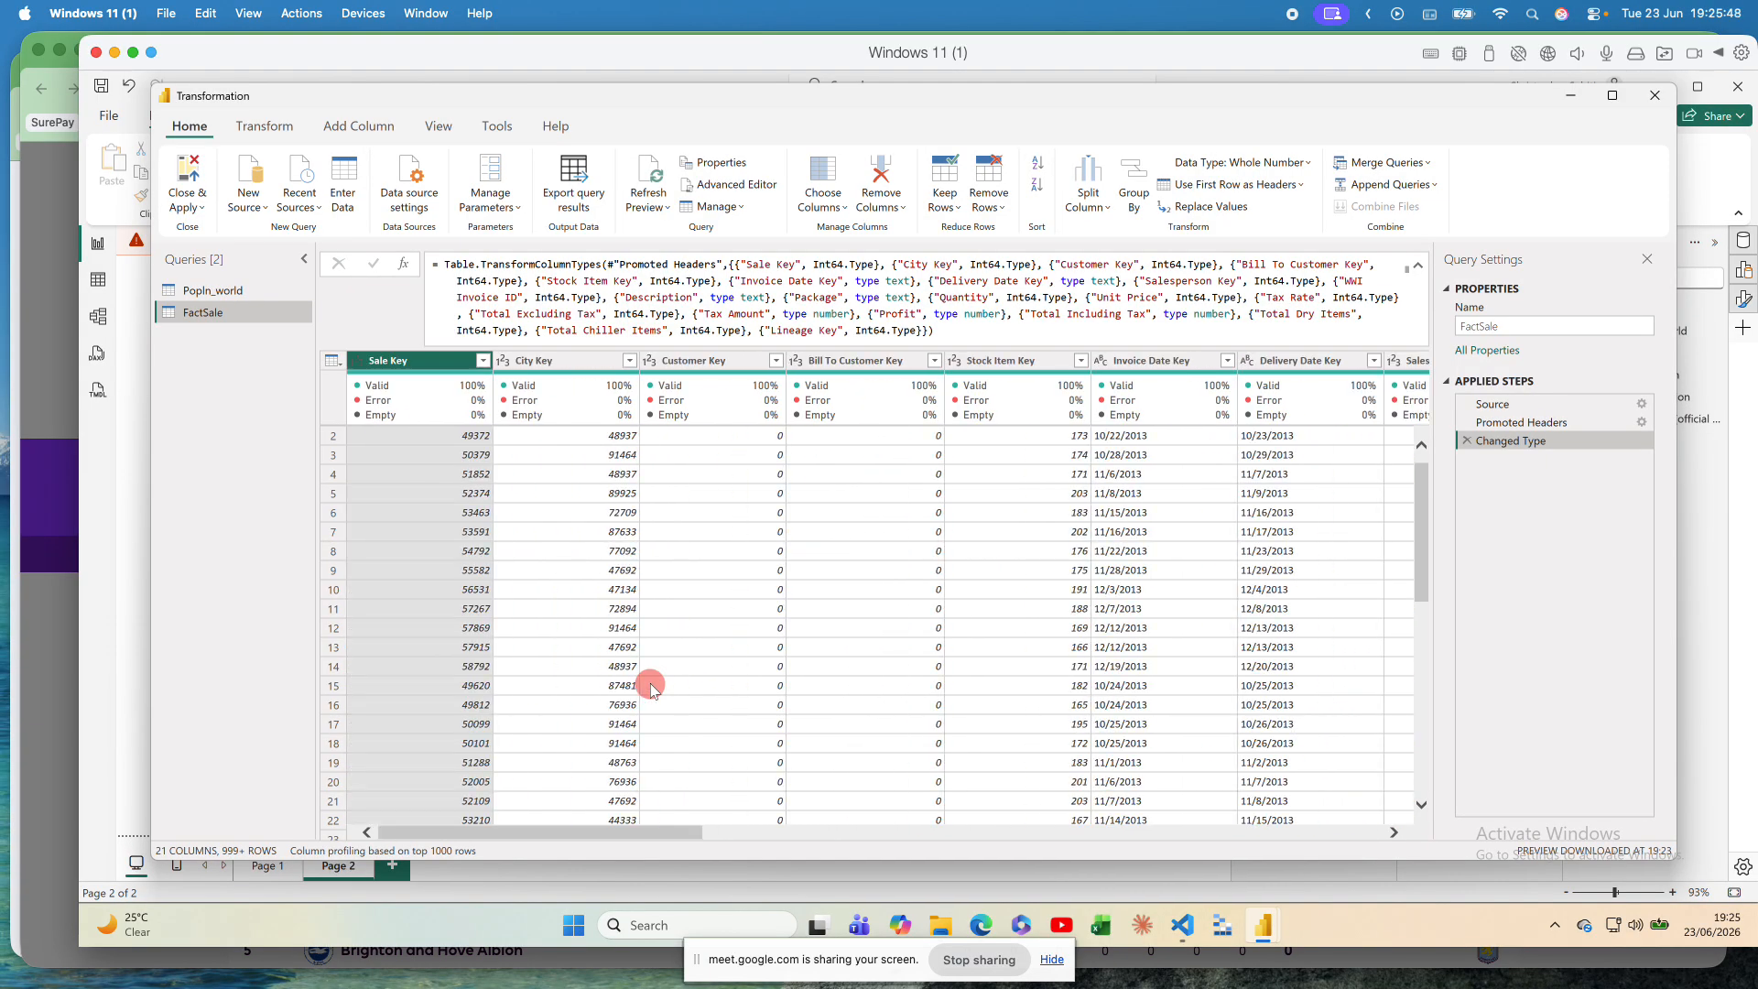
scroll(650, 682, "up", 1)
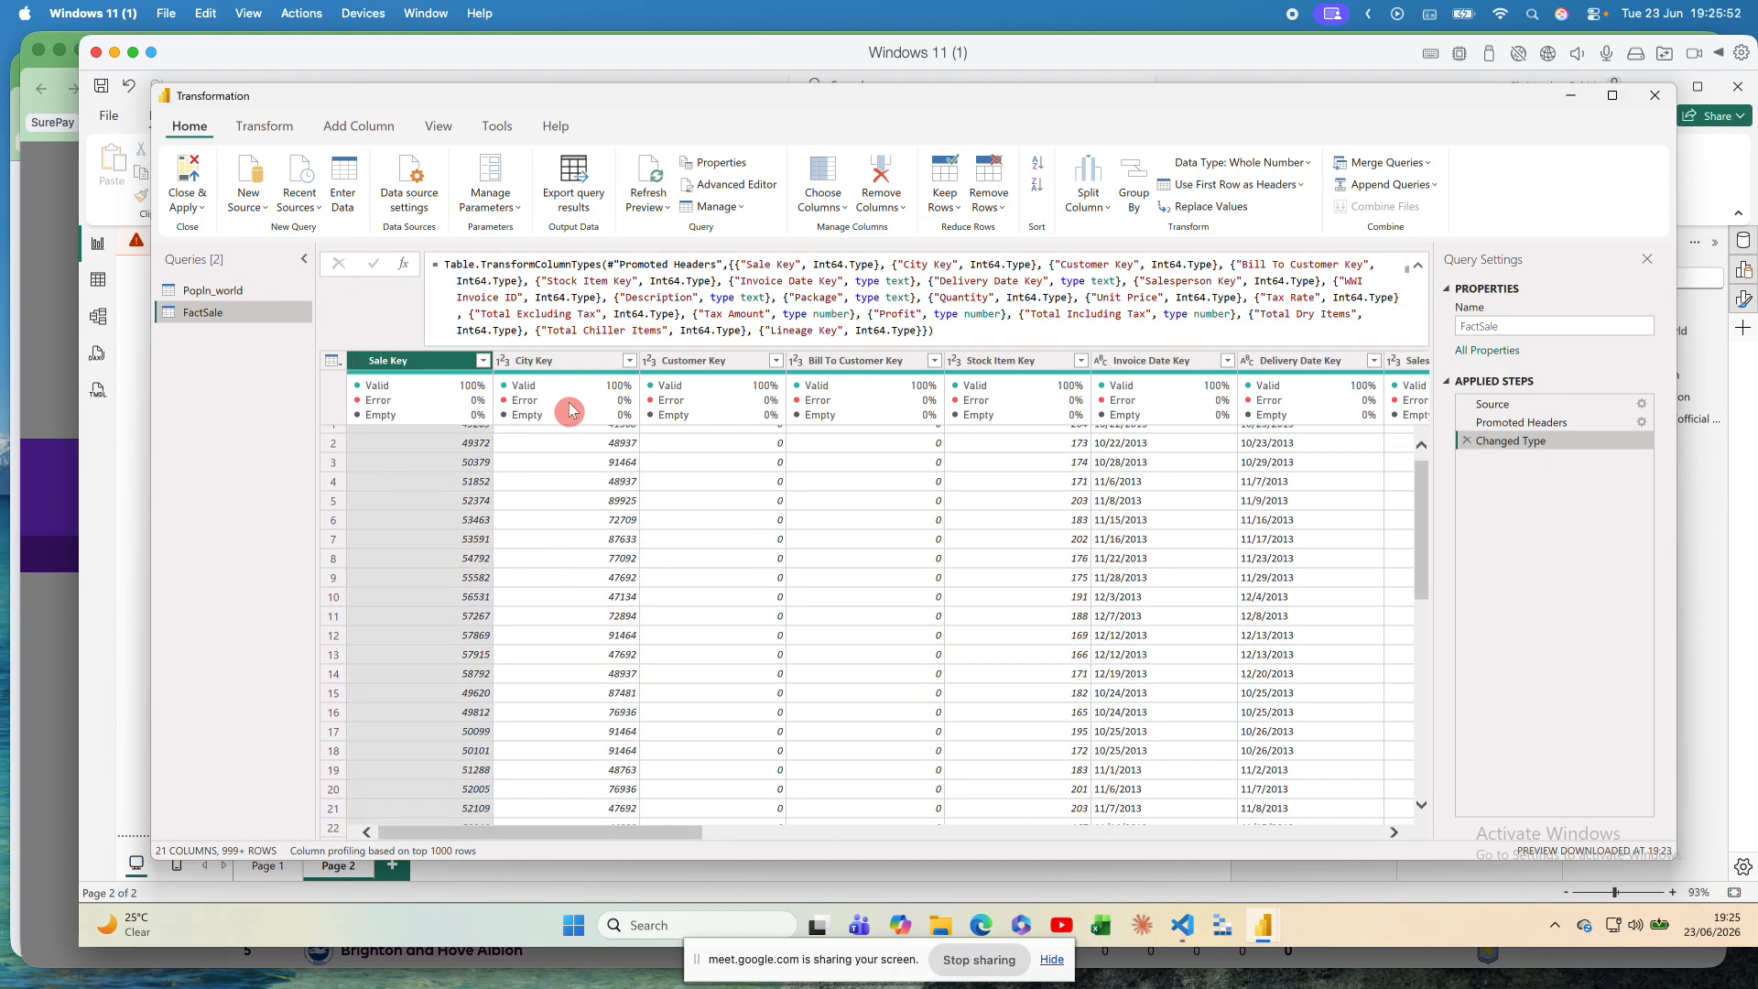
Step: Change the City Key column's data type to Text, adding the conversion as a new step
mouse_move(554, 376)
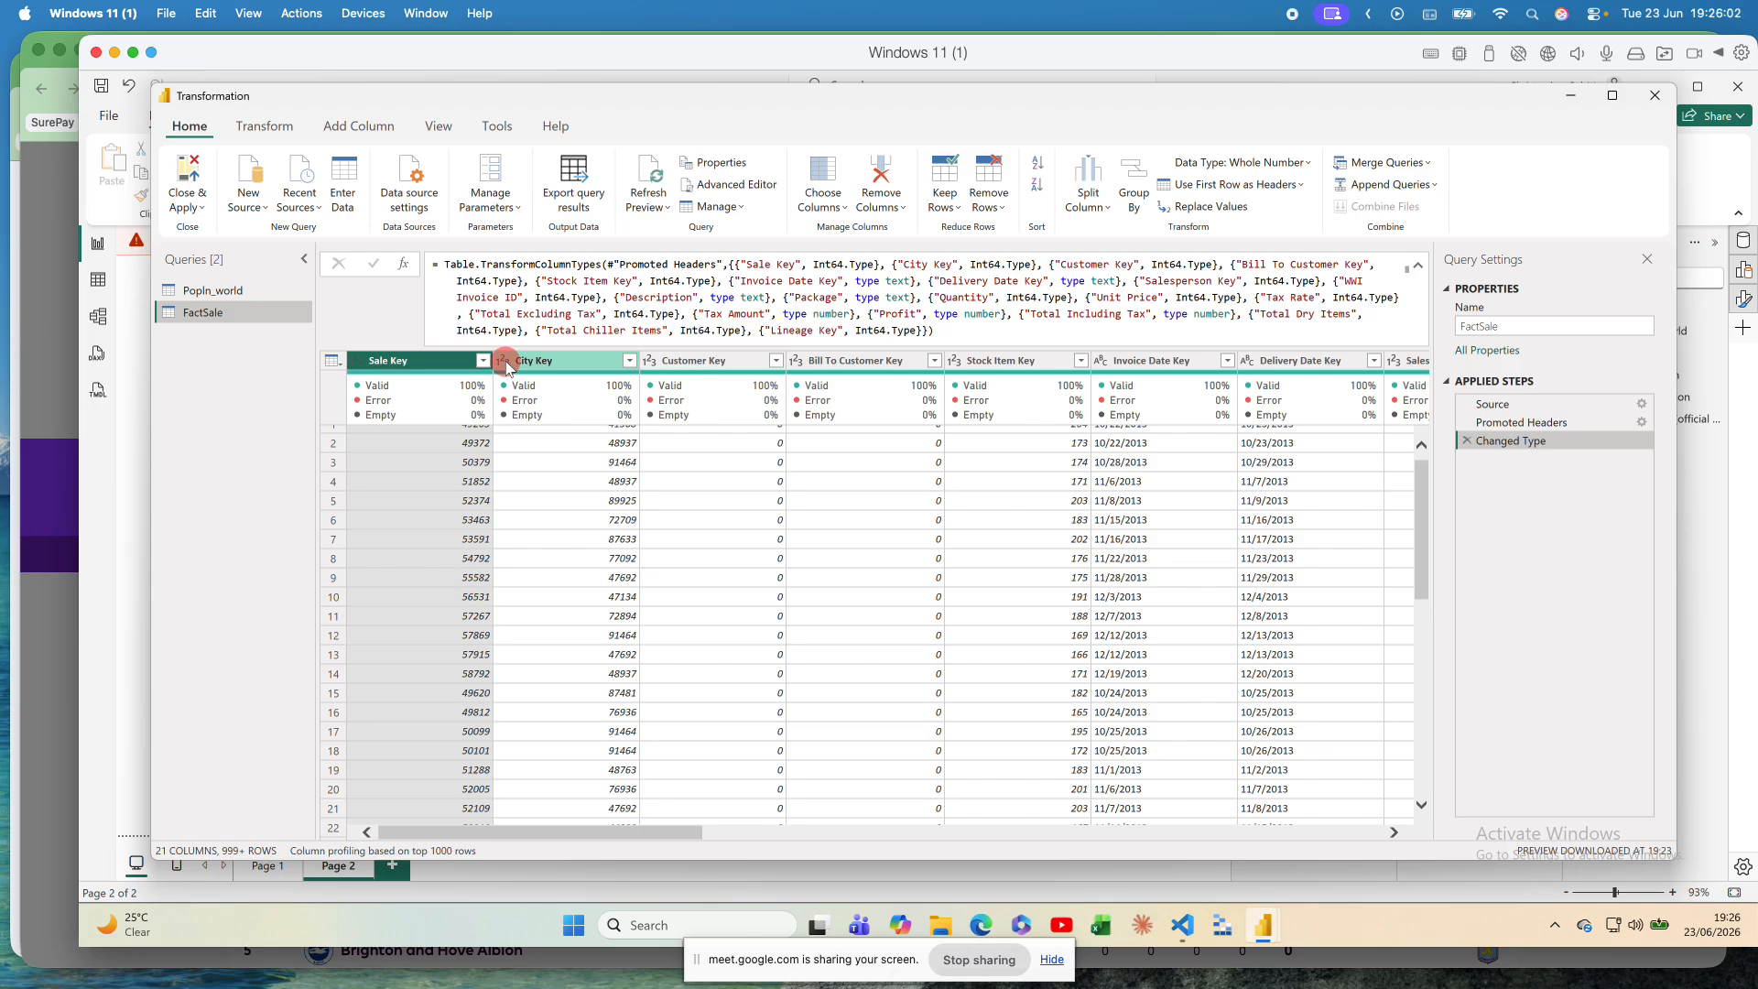
left_click(620, 465)
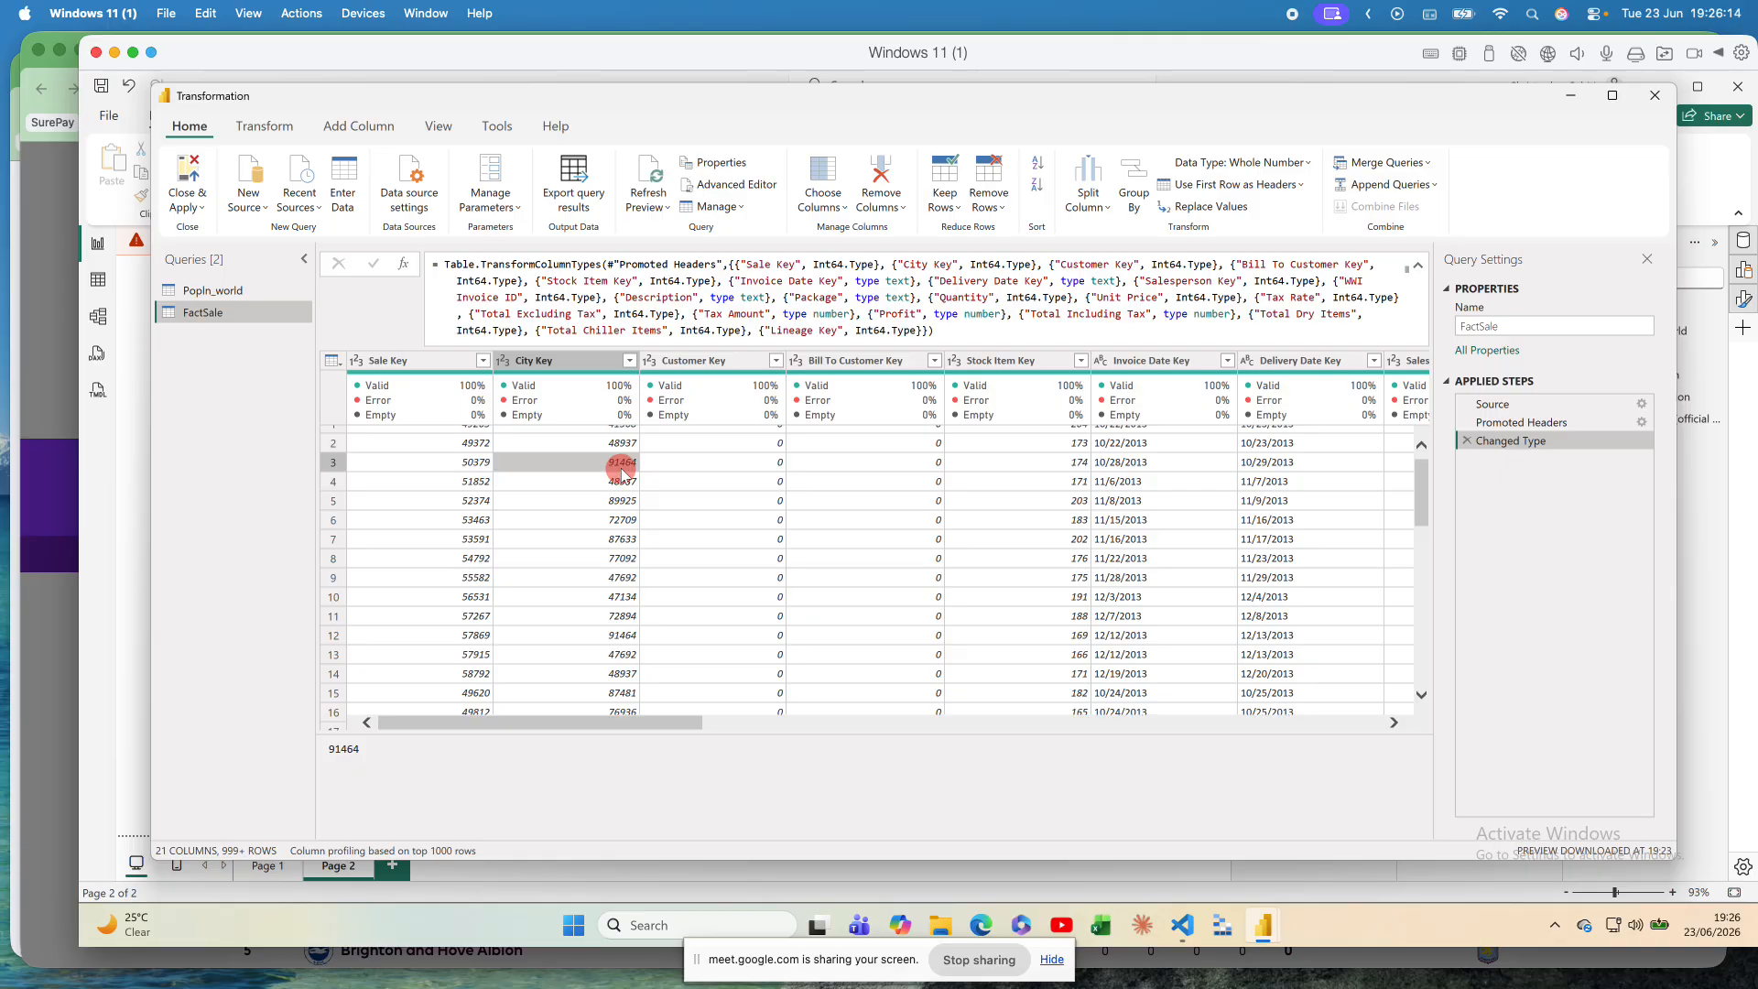
left_click(502, 360)
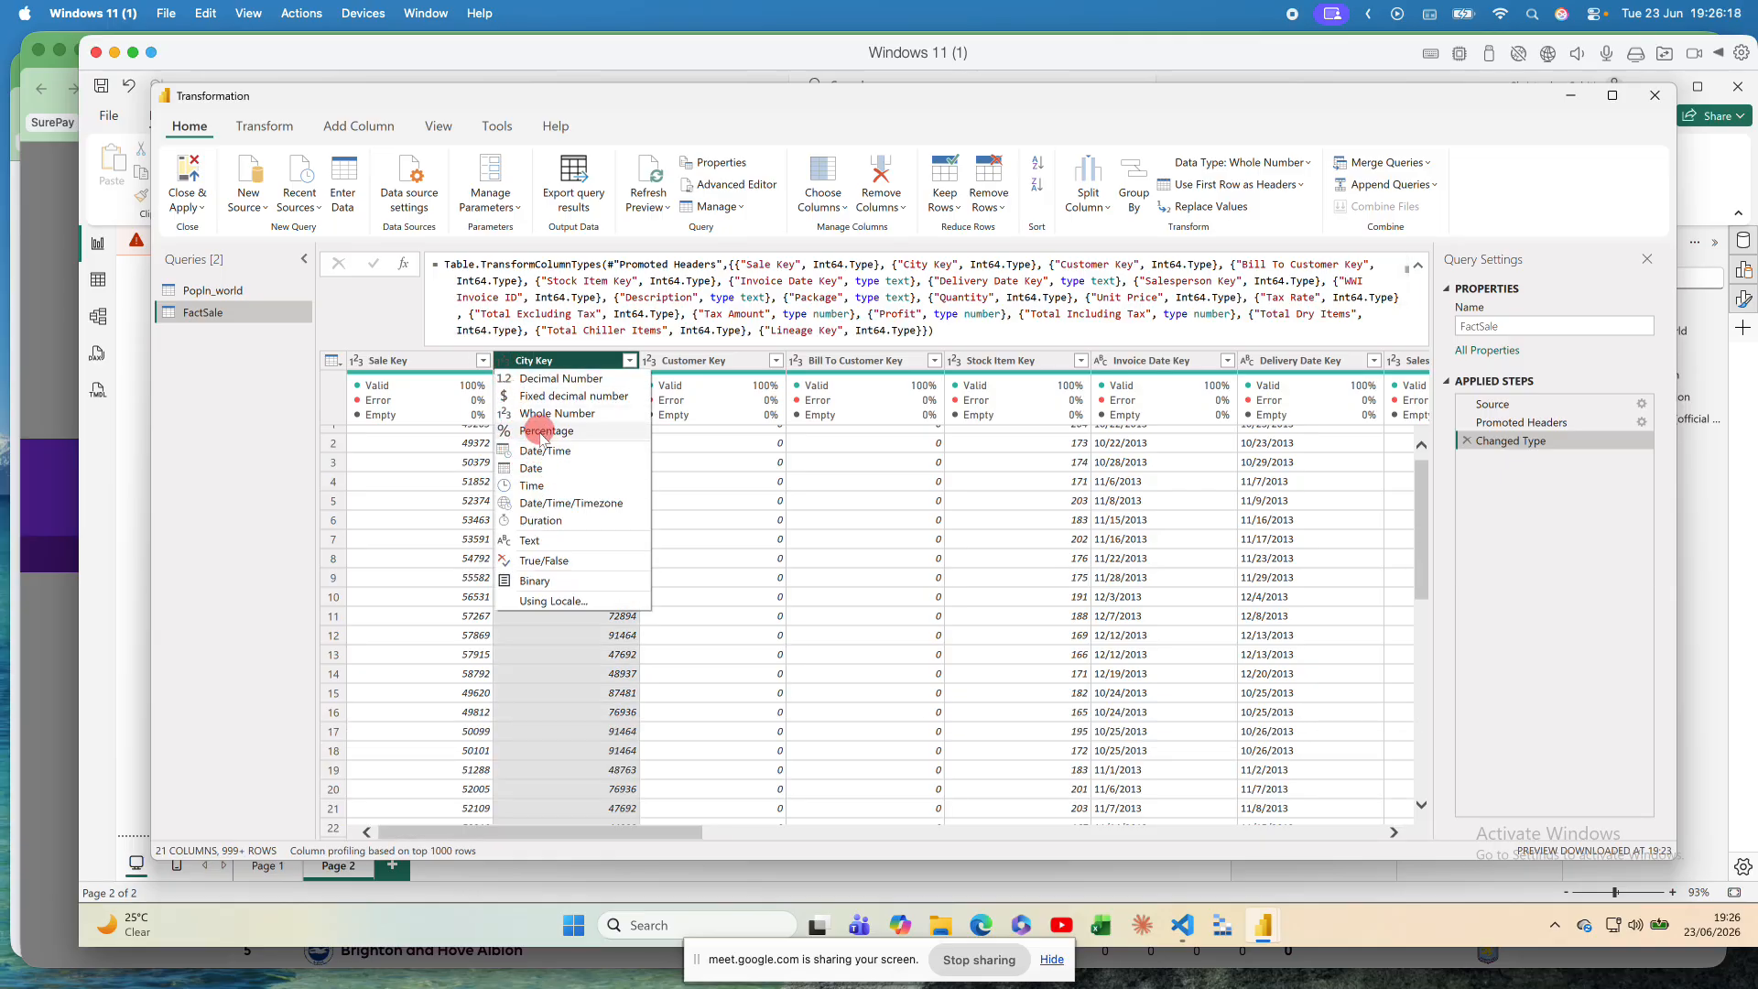
left_click(540, 540)
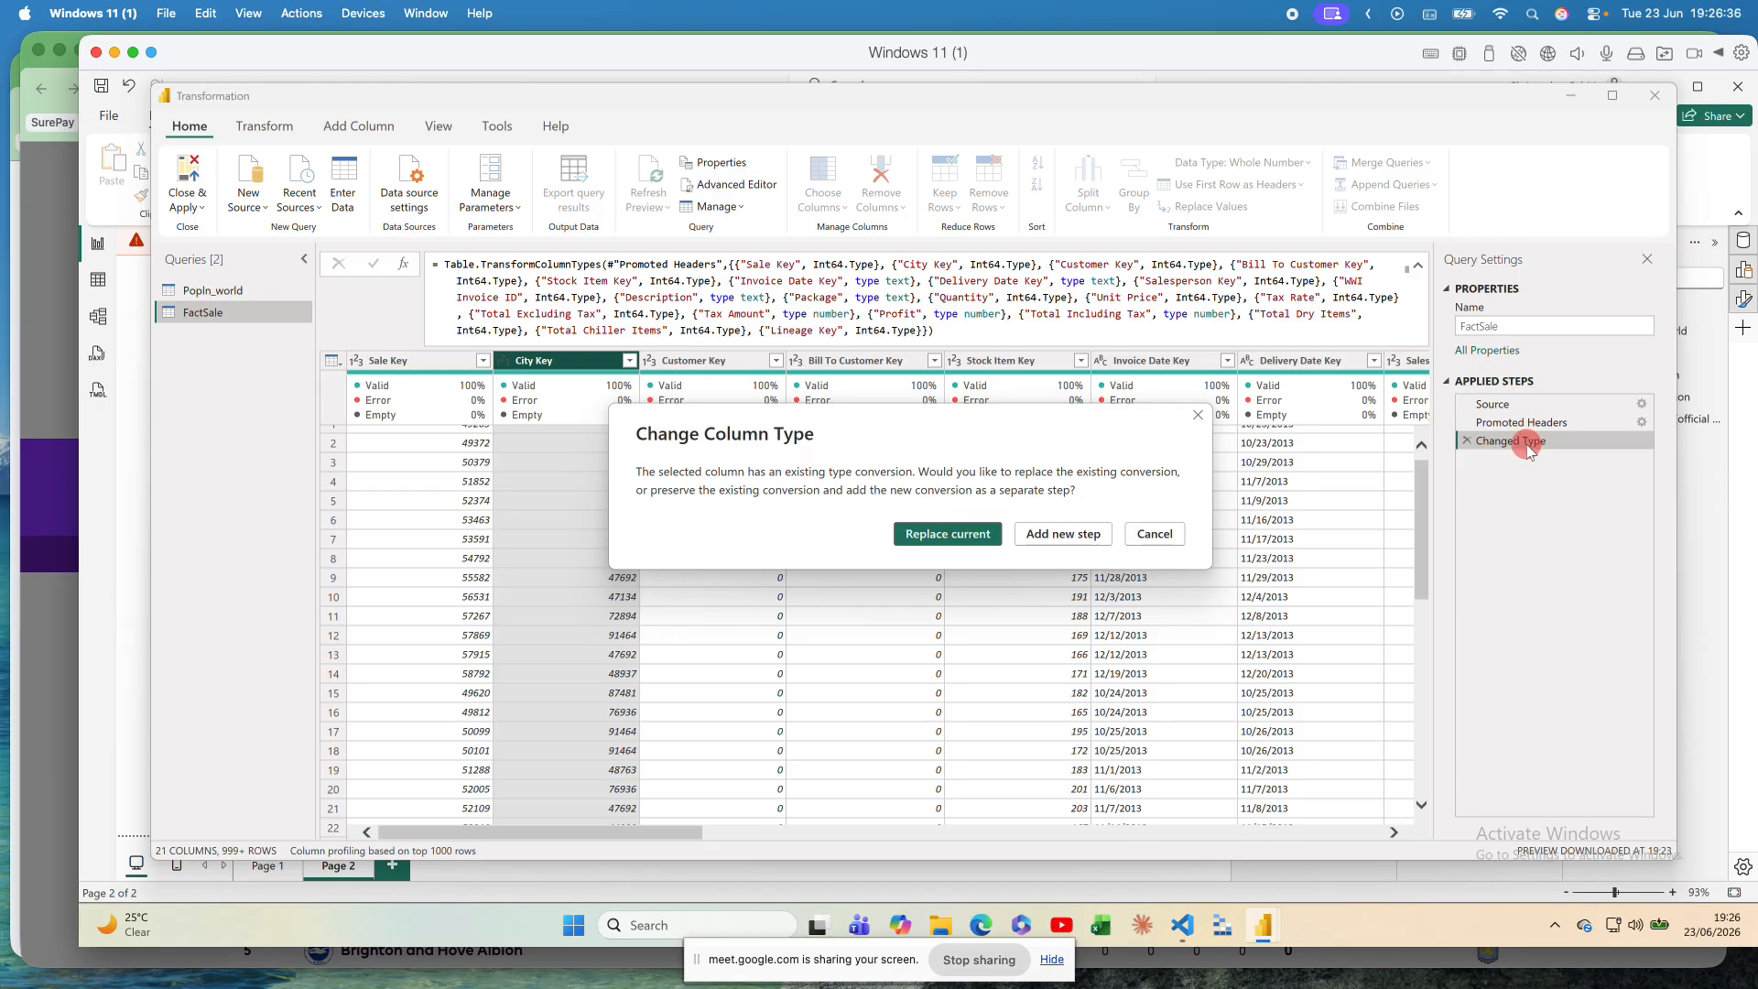
left_click(1077, 540)
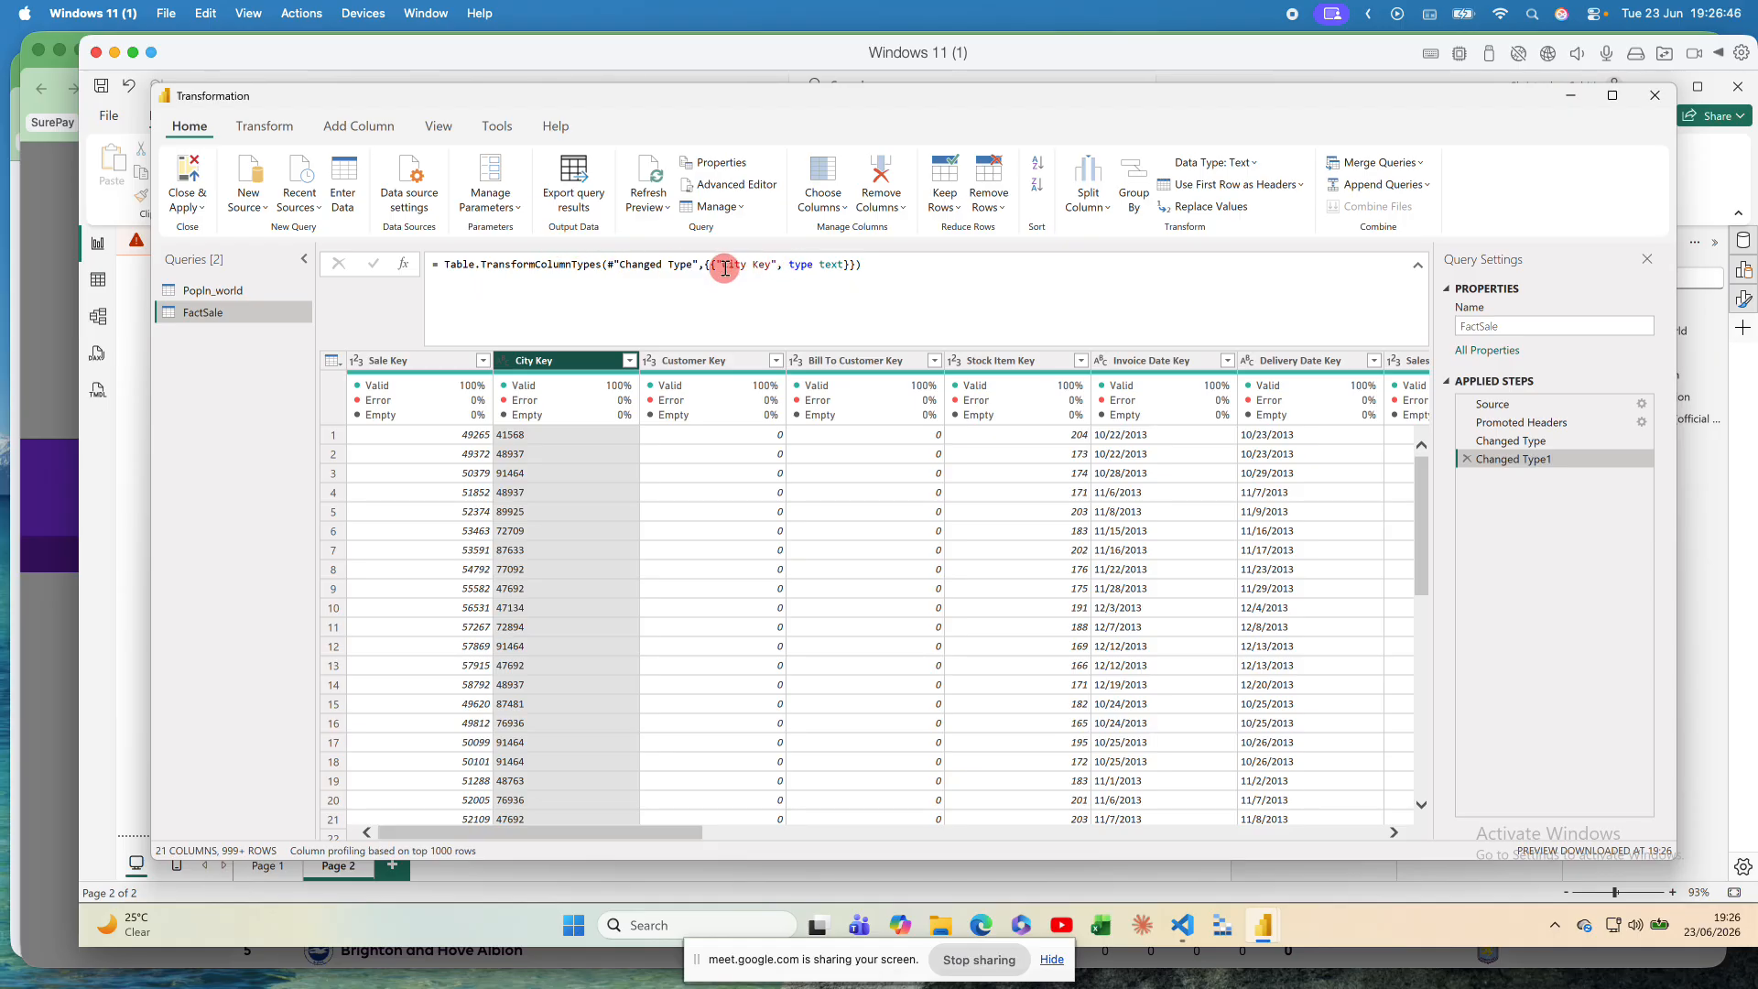
Step: Check the column name and type in the new City Key conversion formula and collapse the formula bar
left_click_drag(724, 266, 771, 266)
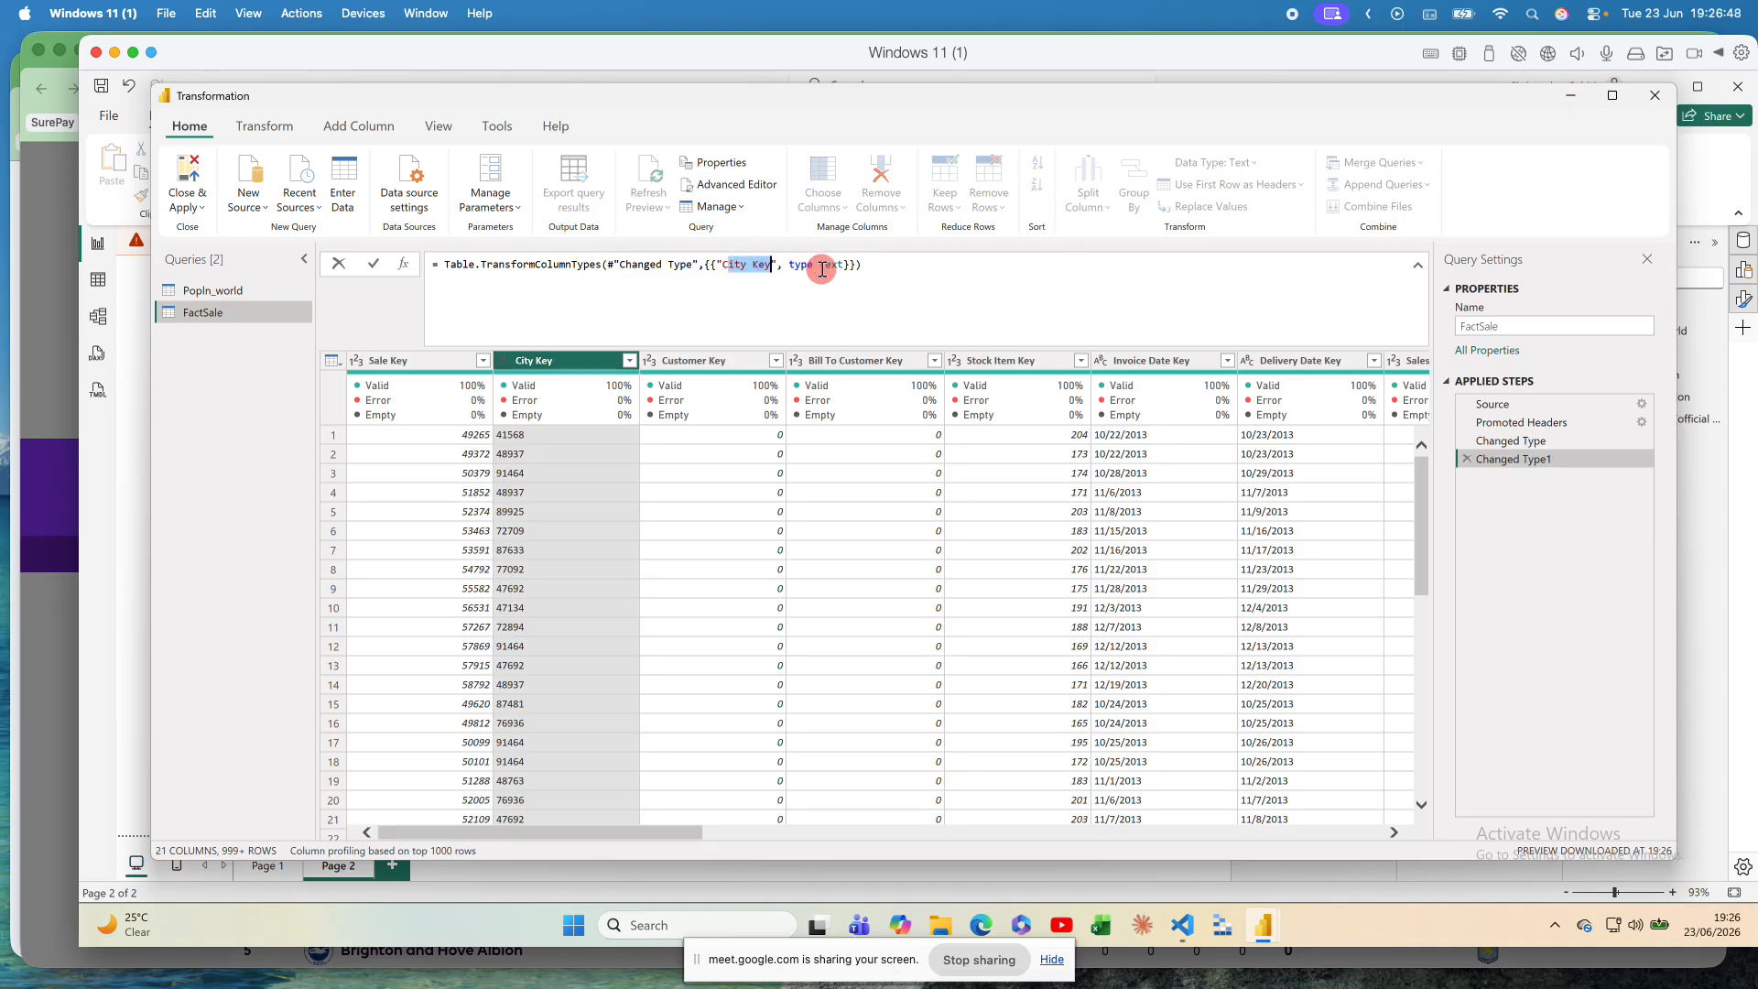
double_click(821, 266)
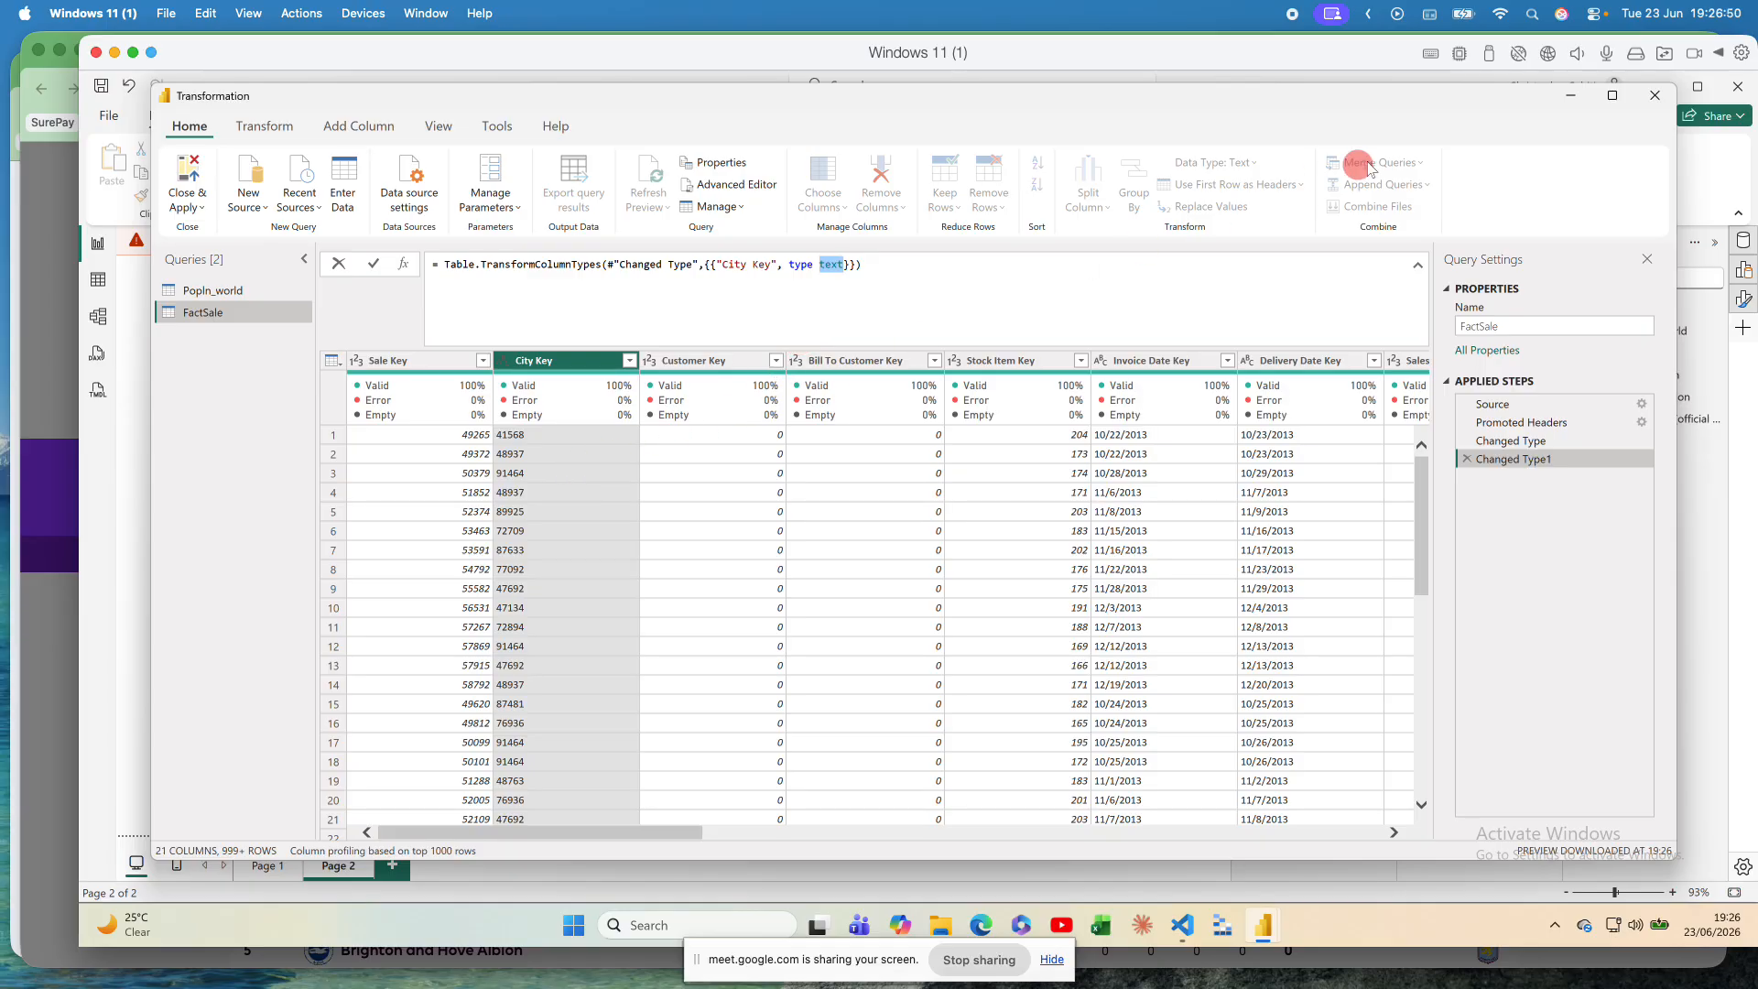
left_click(1417, 265)
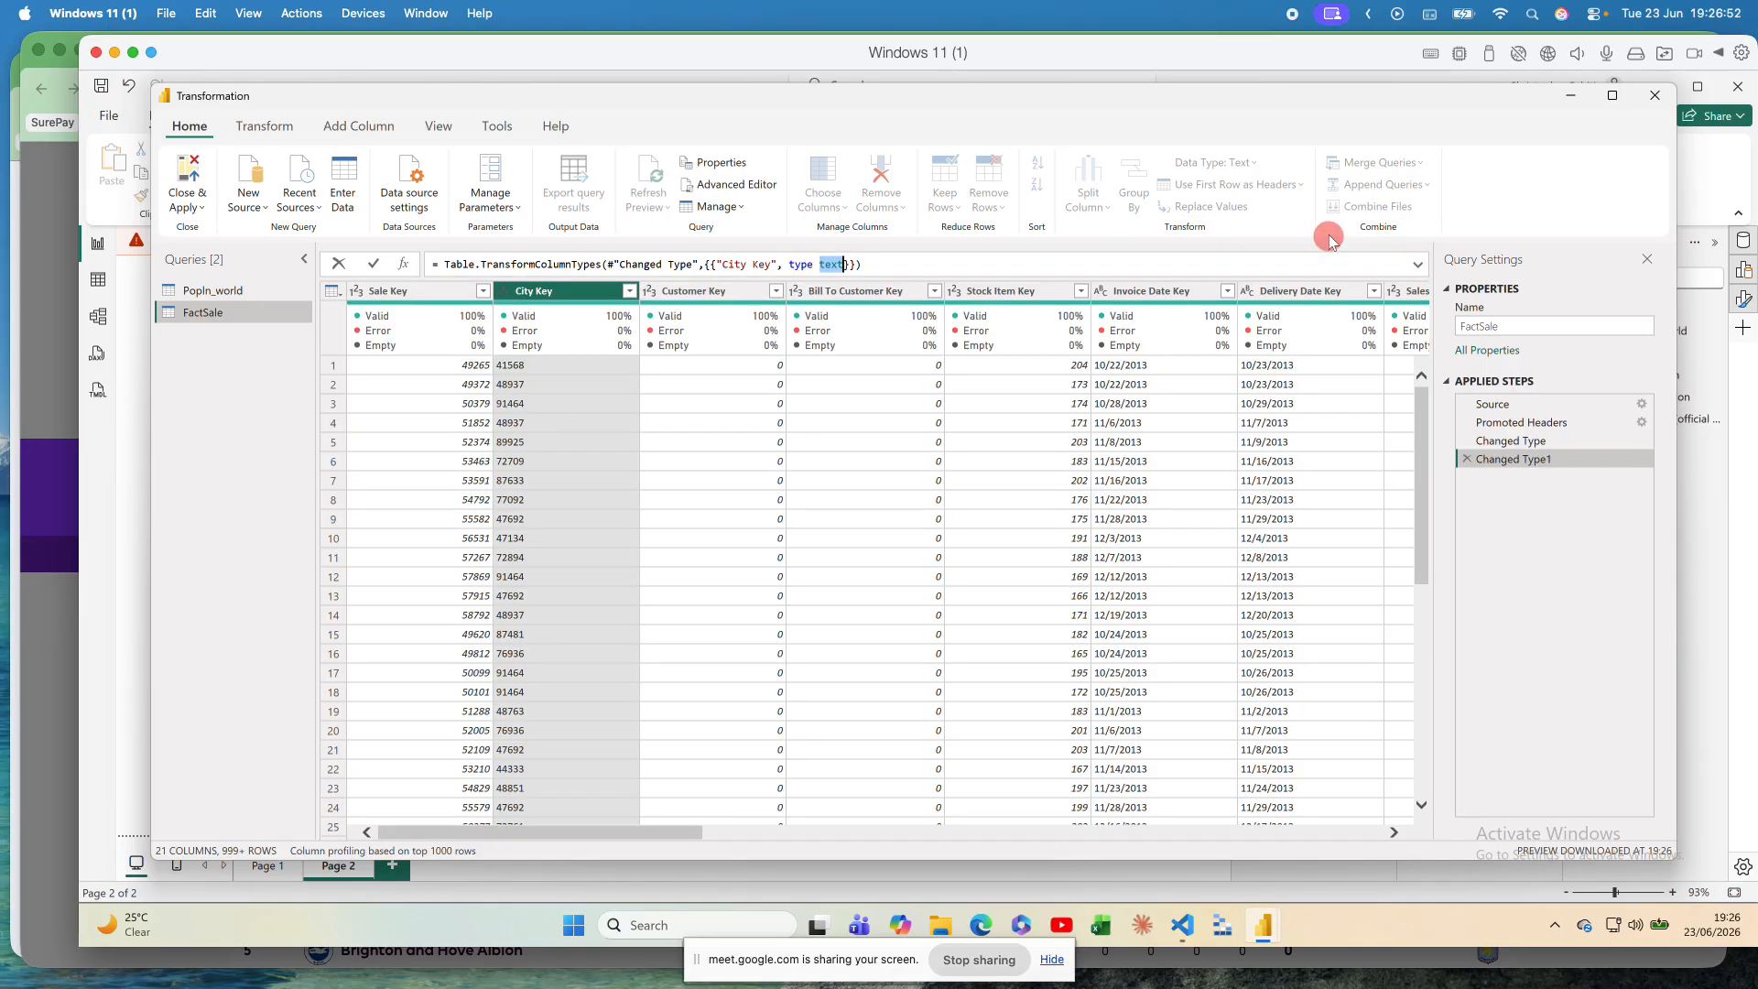
left_click(817, 416)
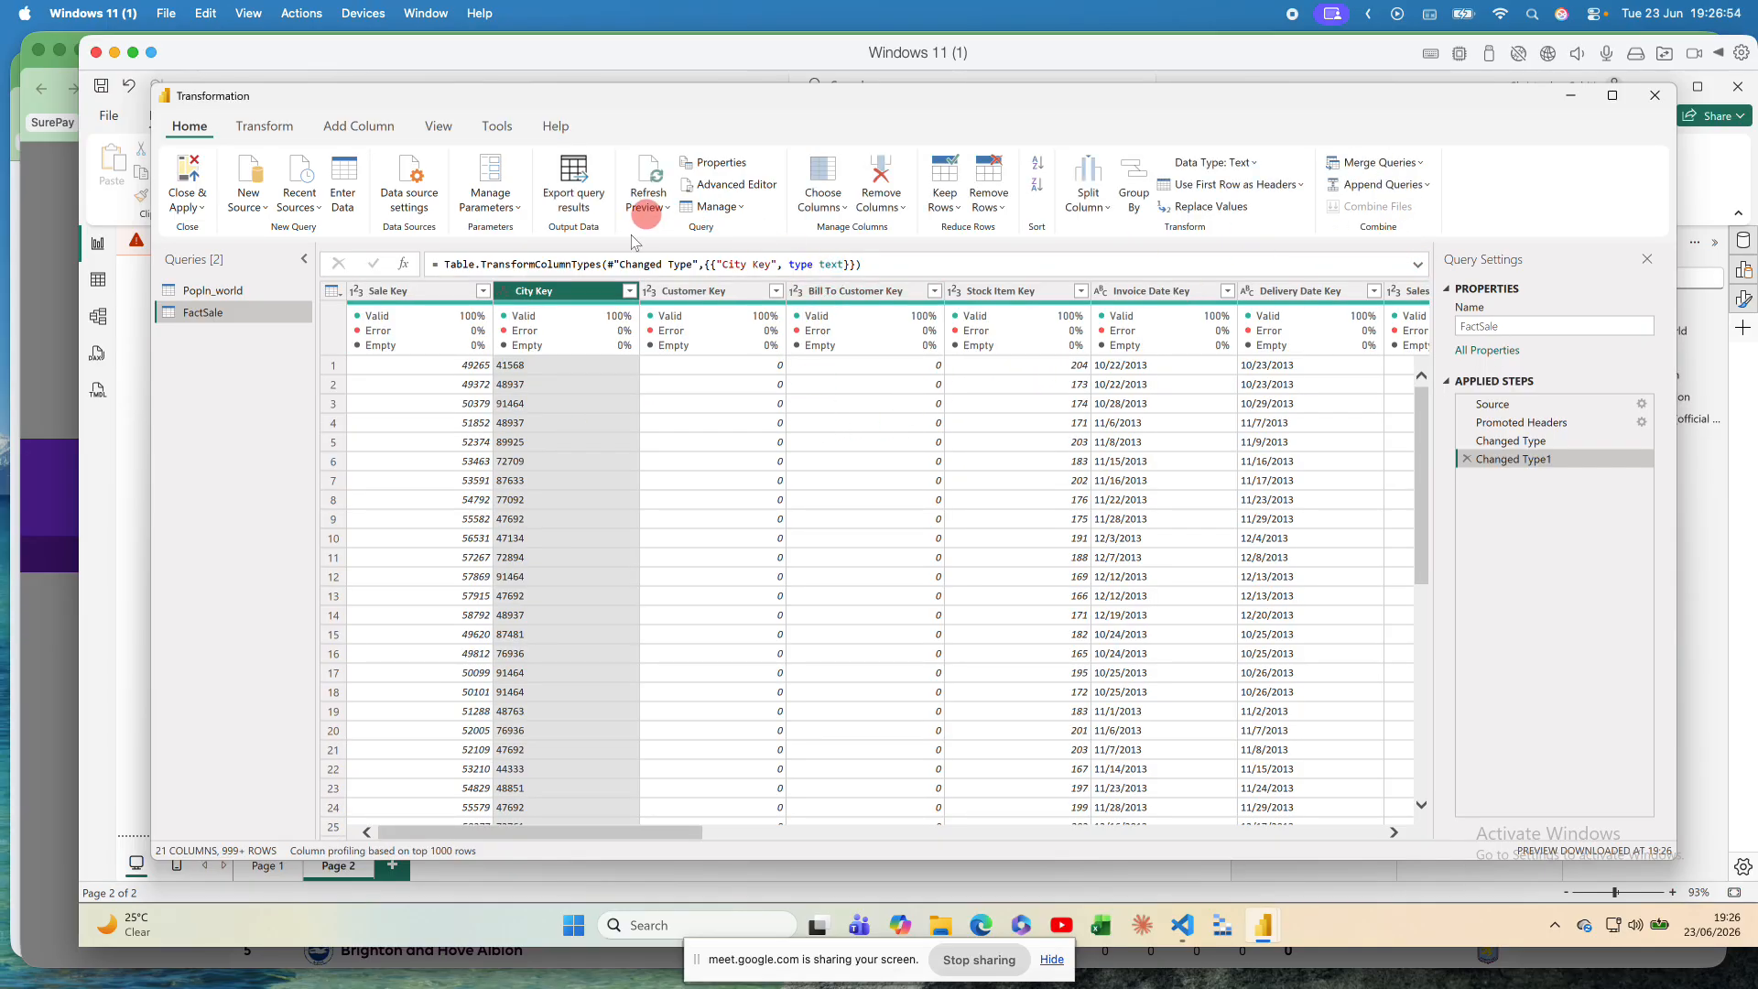
Step: Change the Customer Key column's data type to Text
left_click(692, 290)
left_click(653, 291)
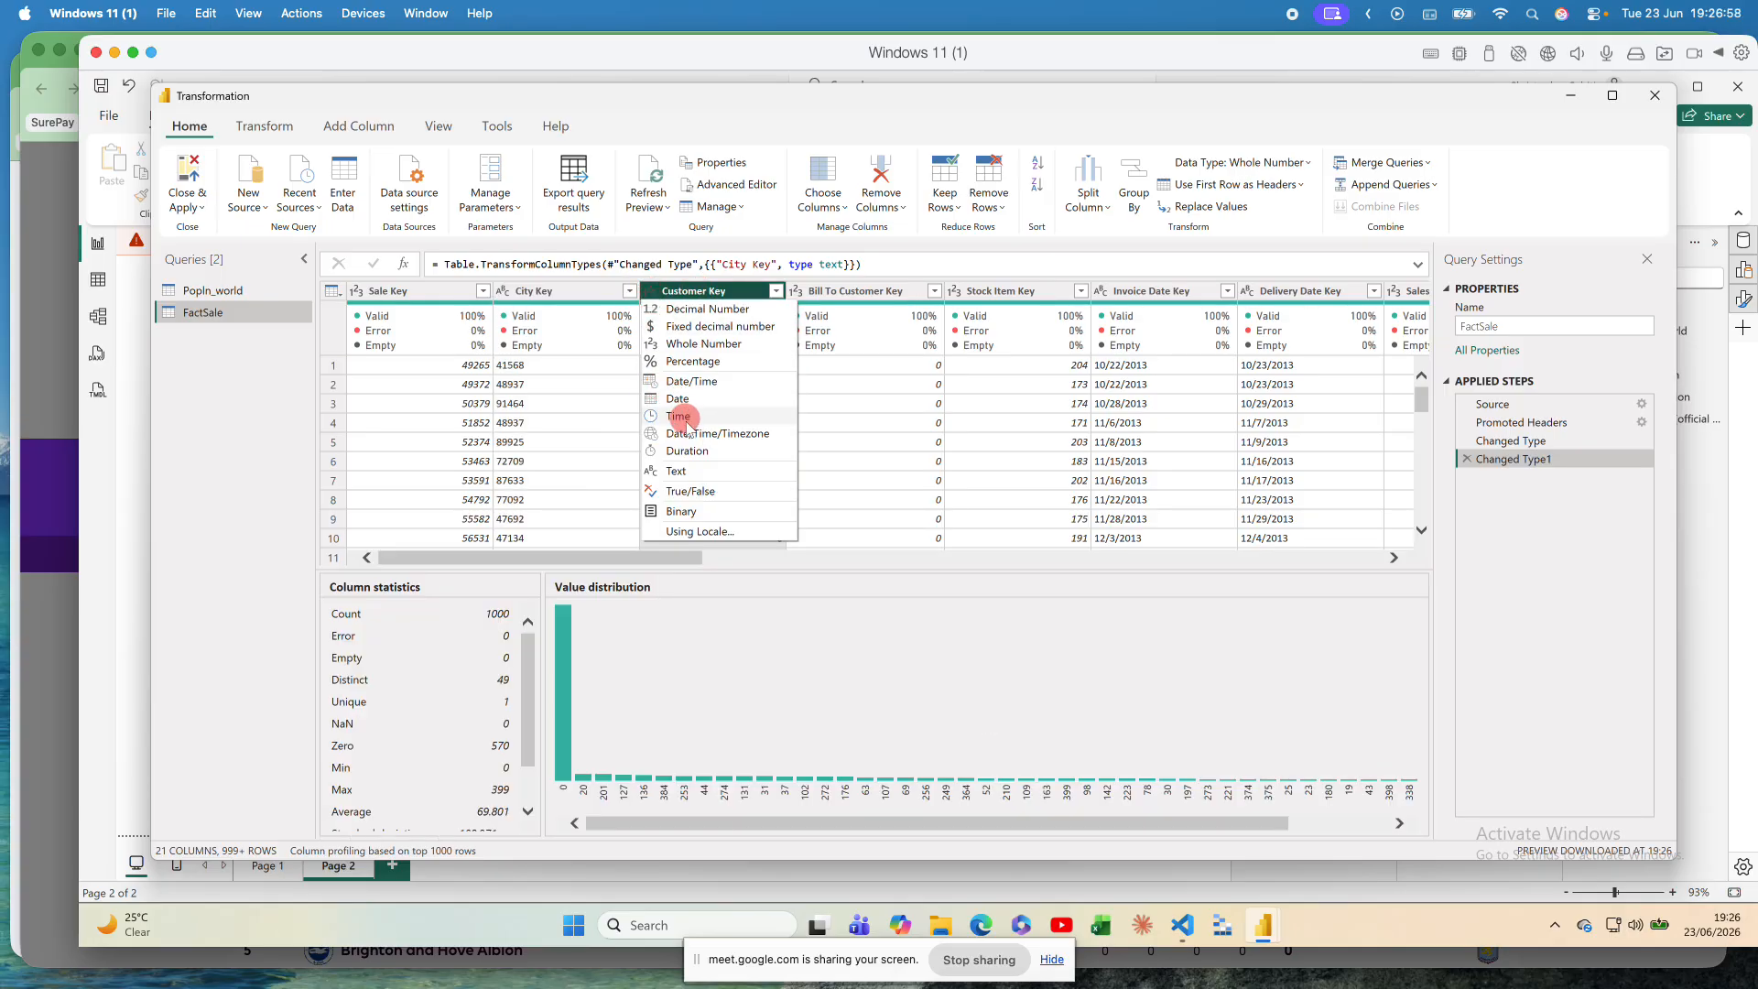
left_click(676, 470)
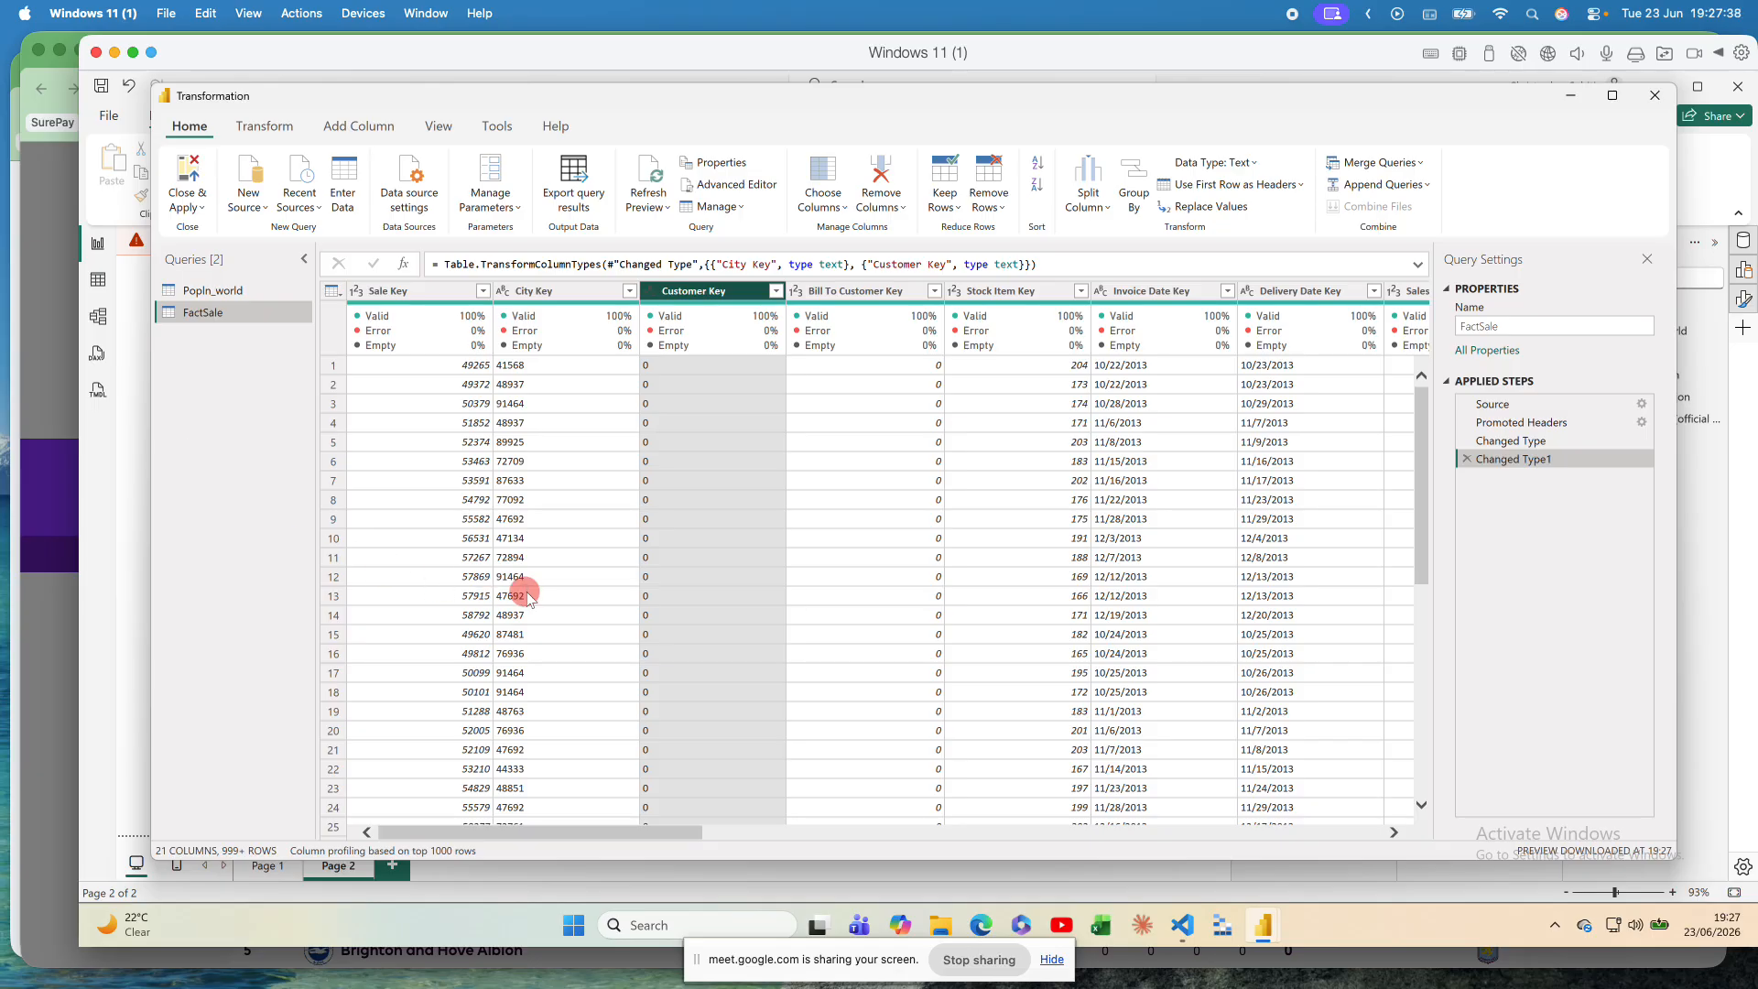
Step: Change the Tax Amount column's data type to Percentage and highlight the added conversion in the formula
scroll(1178, 441, "right", 5)
scroll(1178, 441, "right", 8)
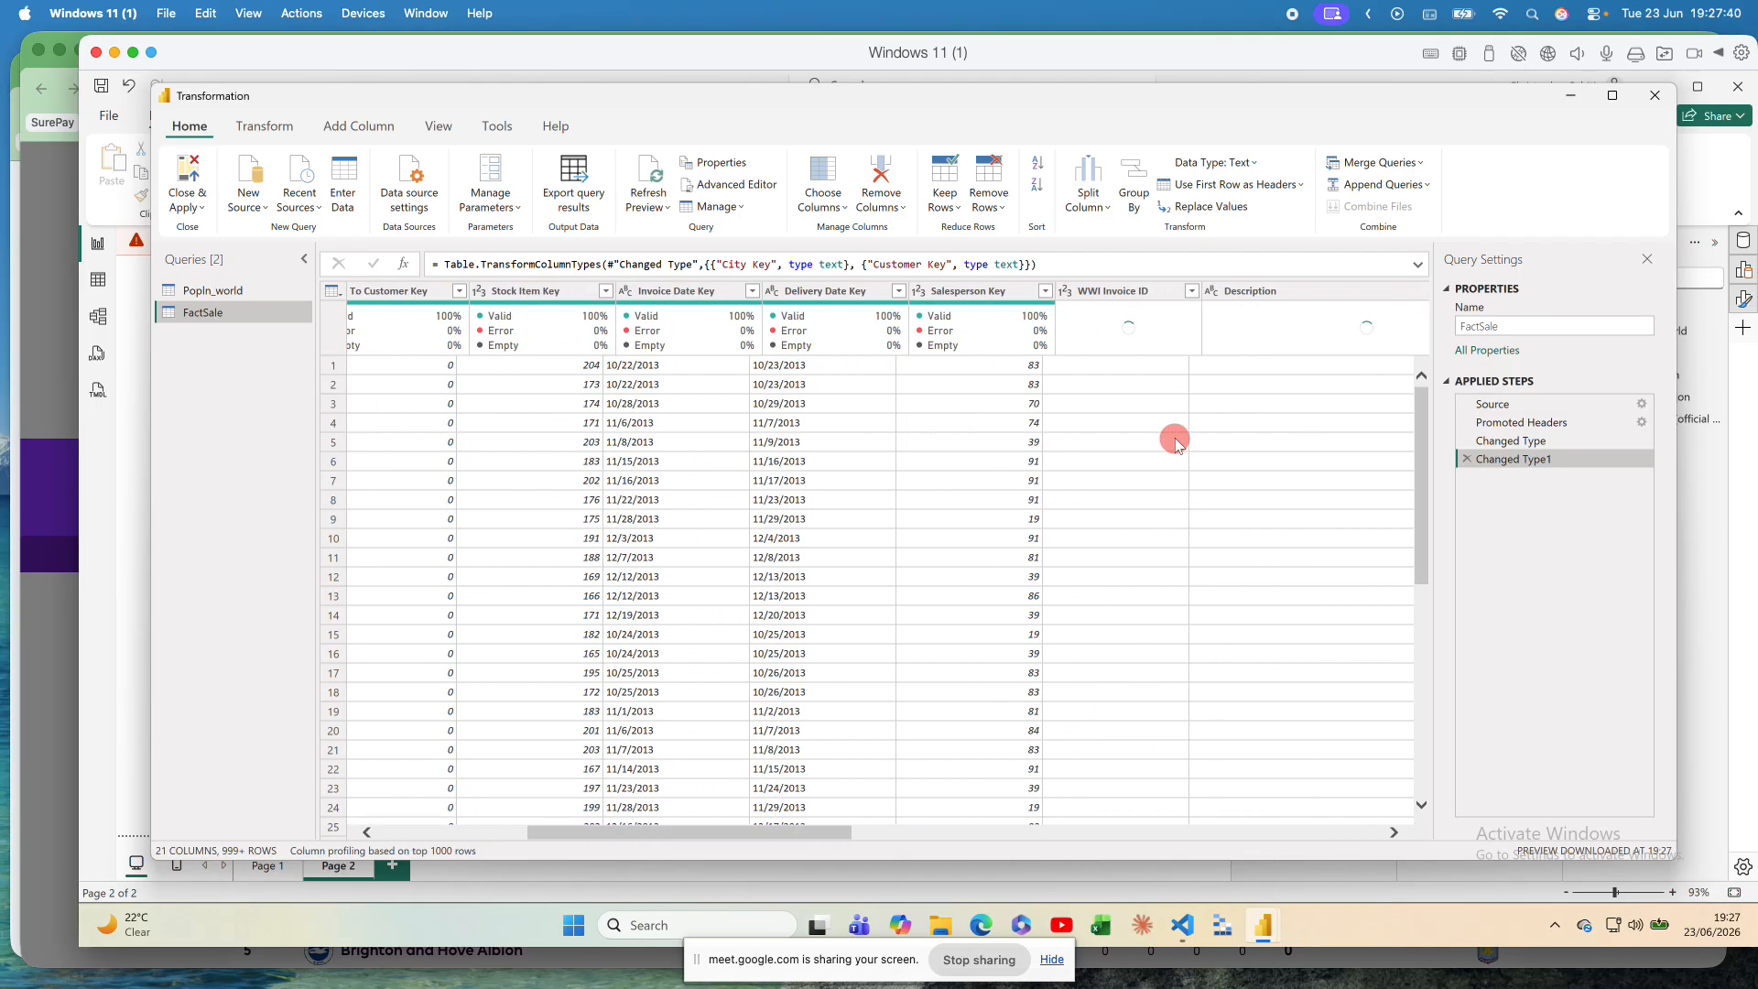
scroll(1106, 469, "right", 5)
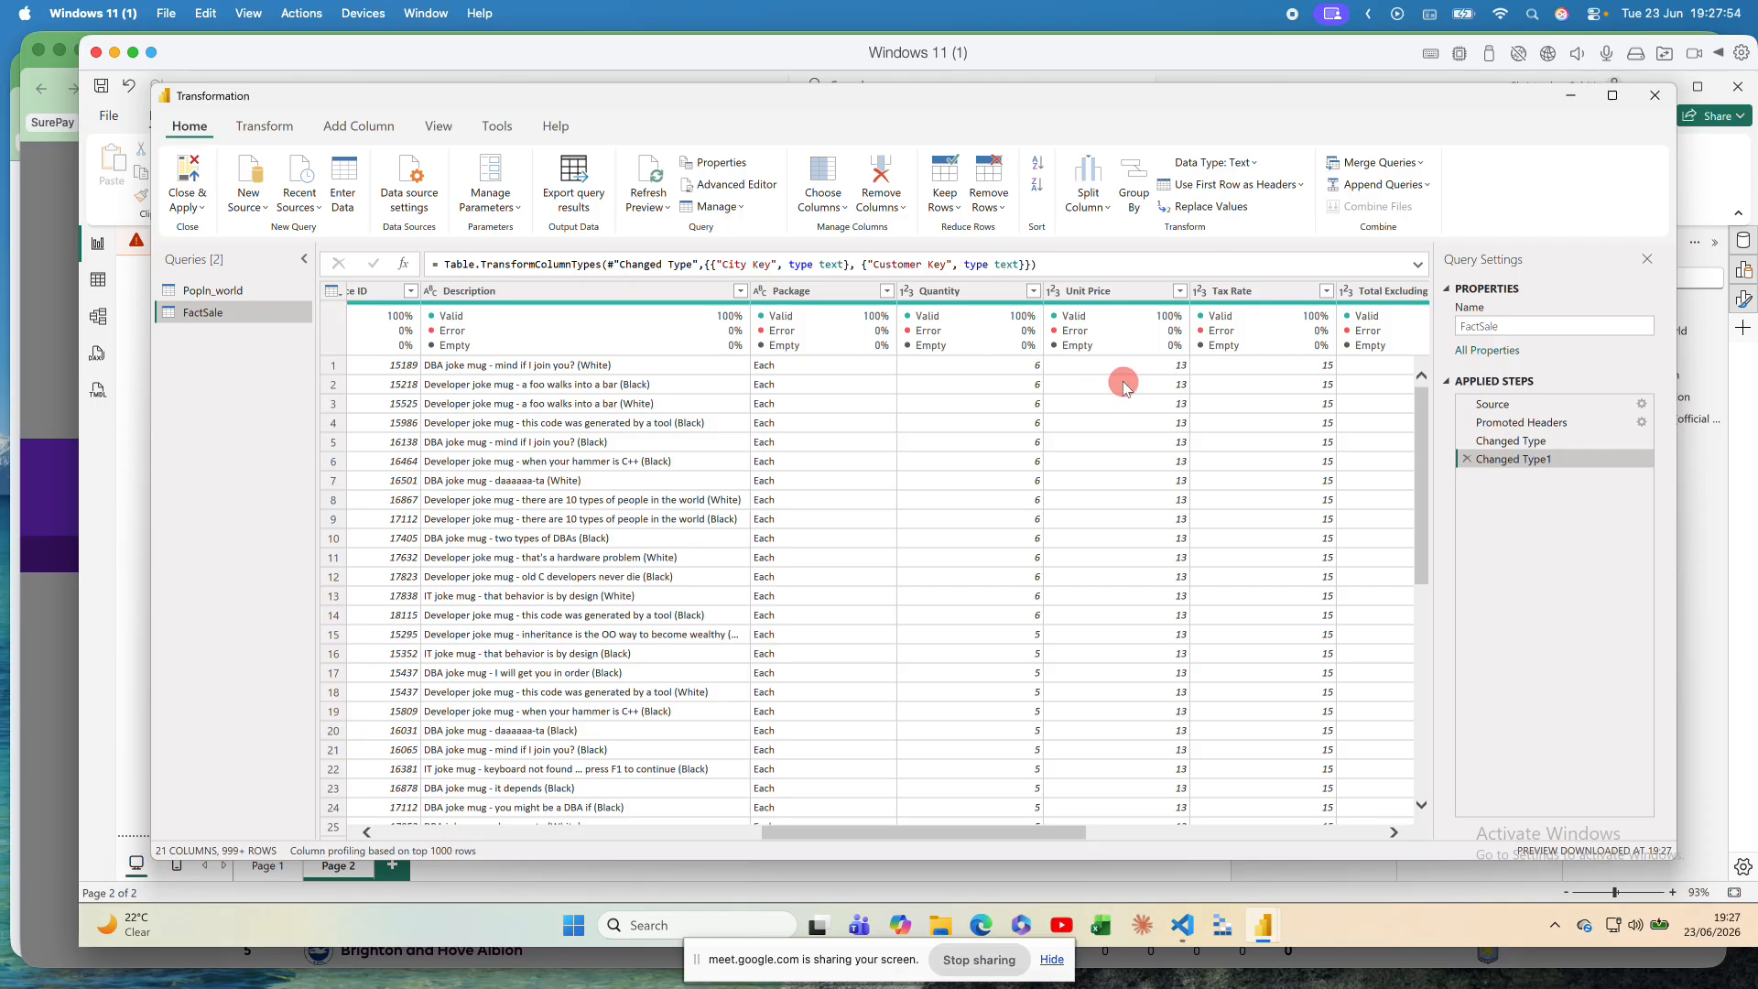
scroll(1124, 384, "right", 5)
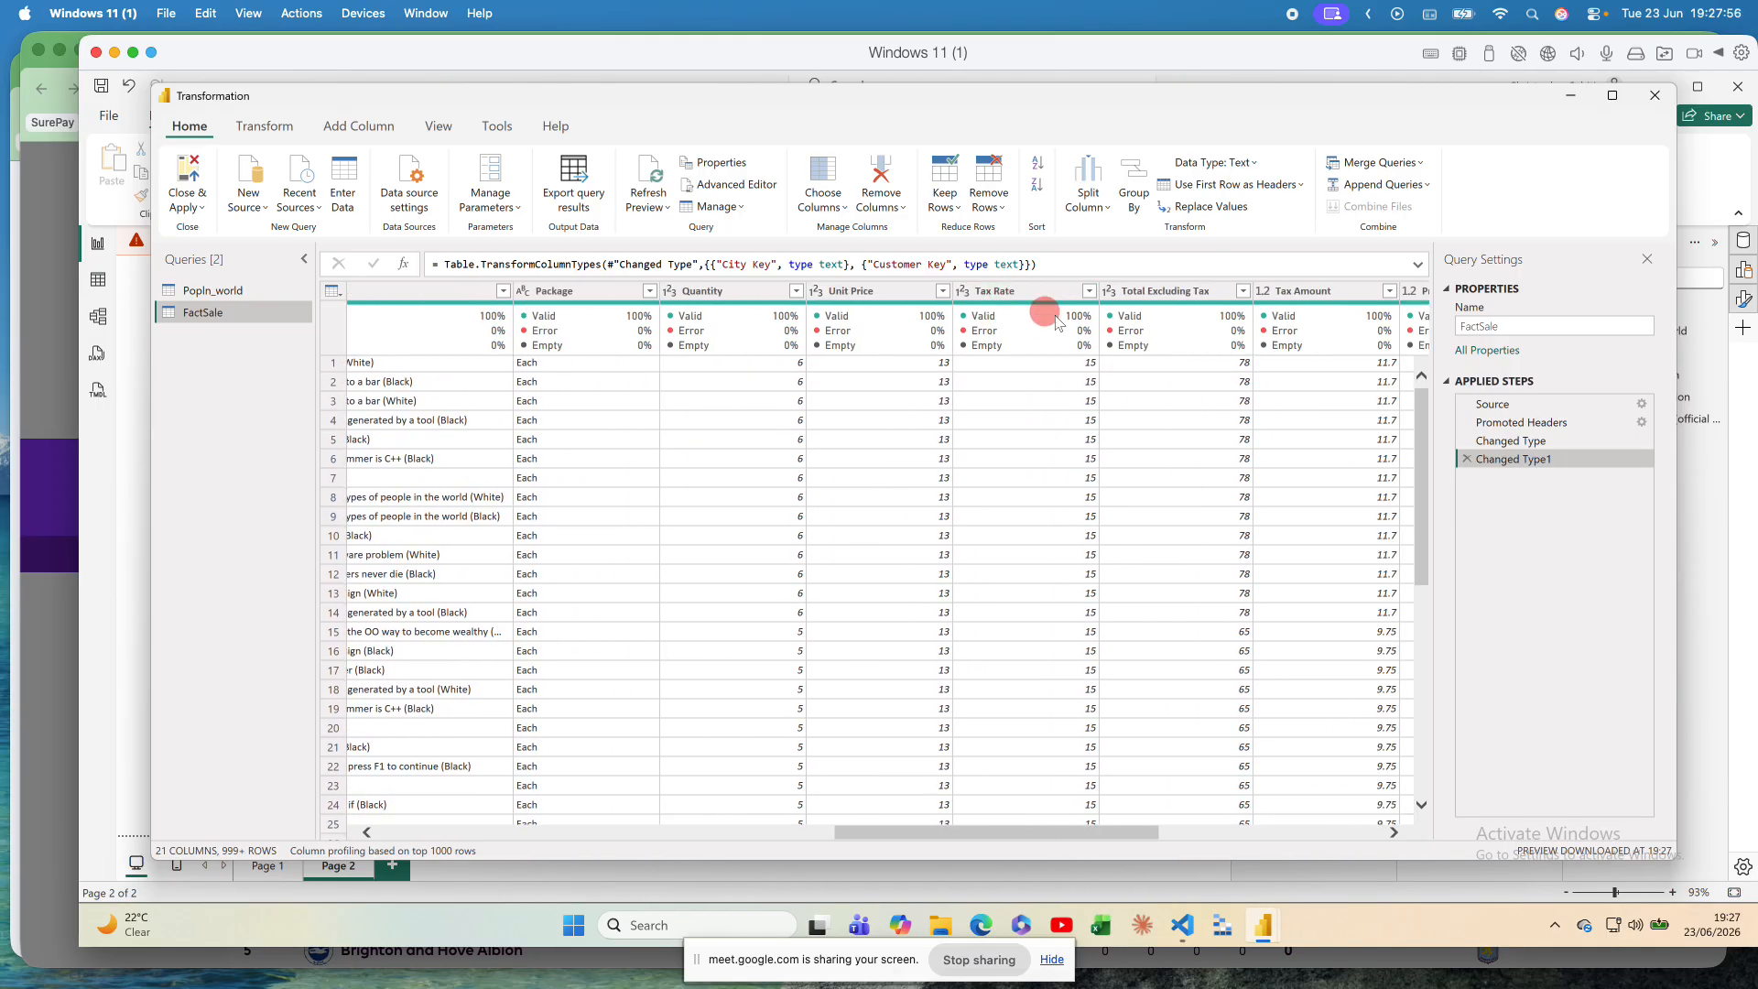
mouse_move(1150, 310)
mouse_move(1343, 353)
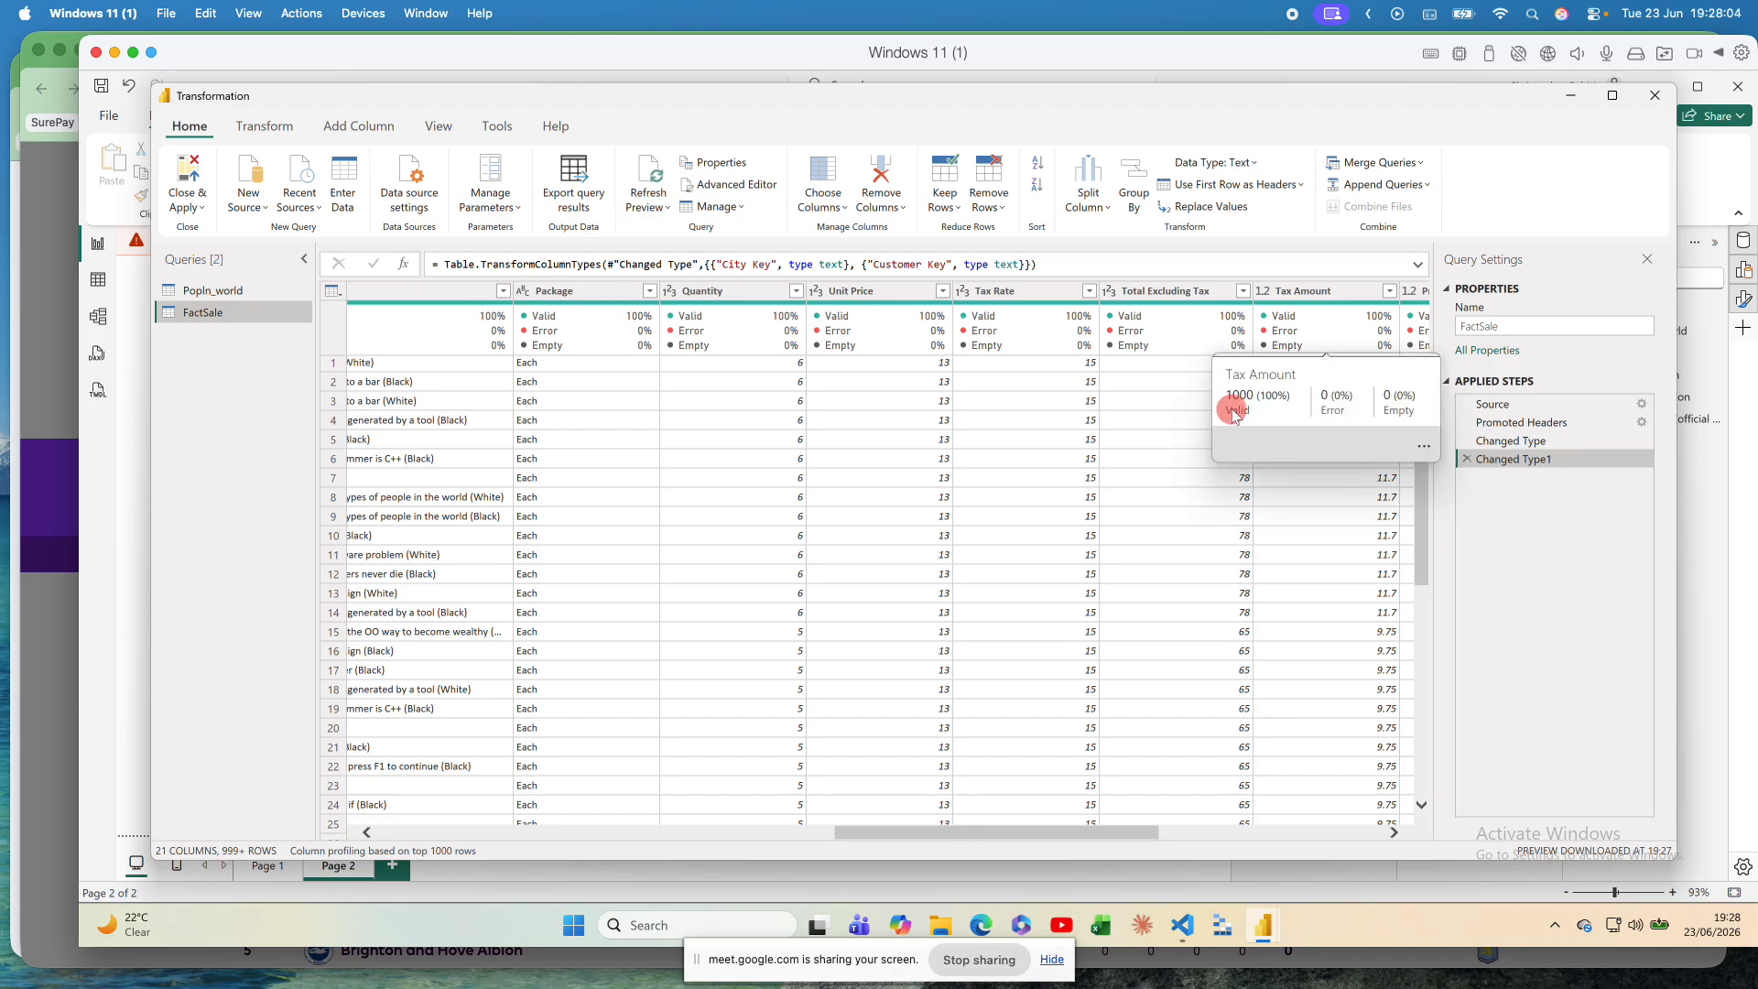
left_click(1268, 293)
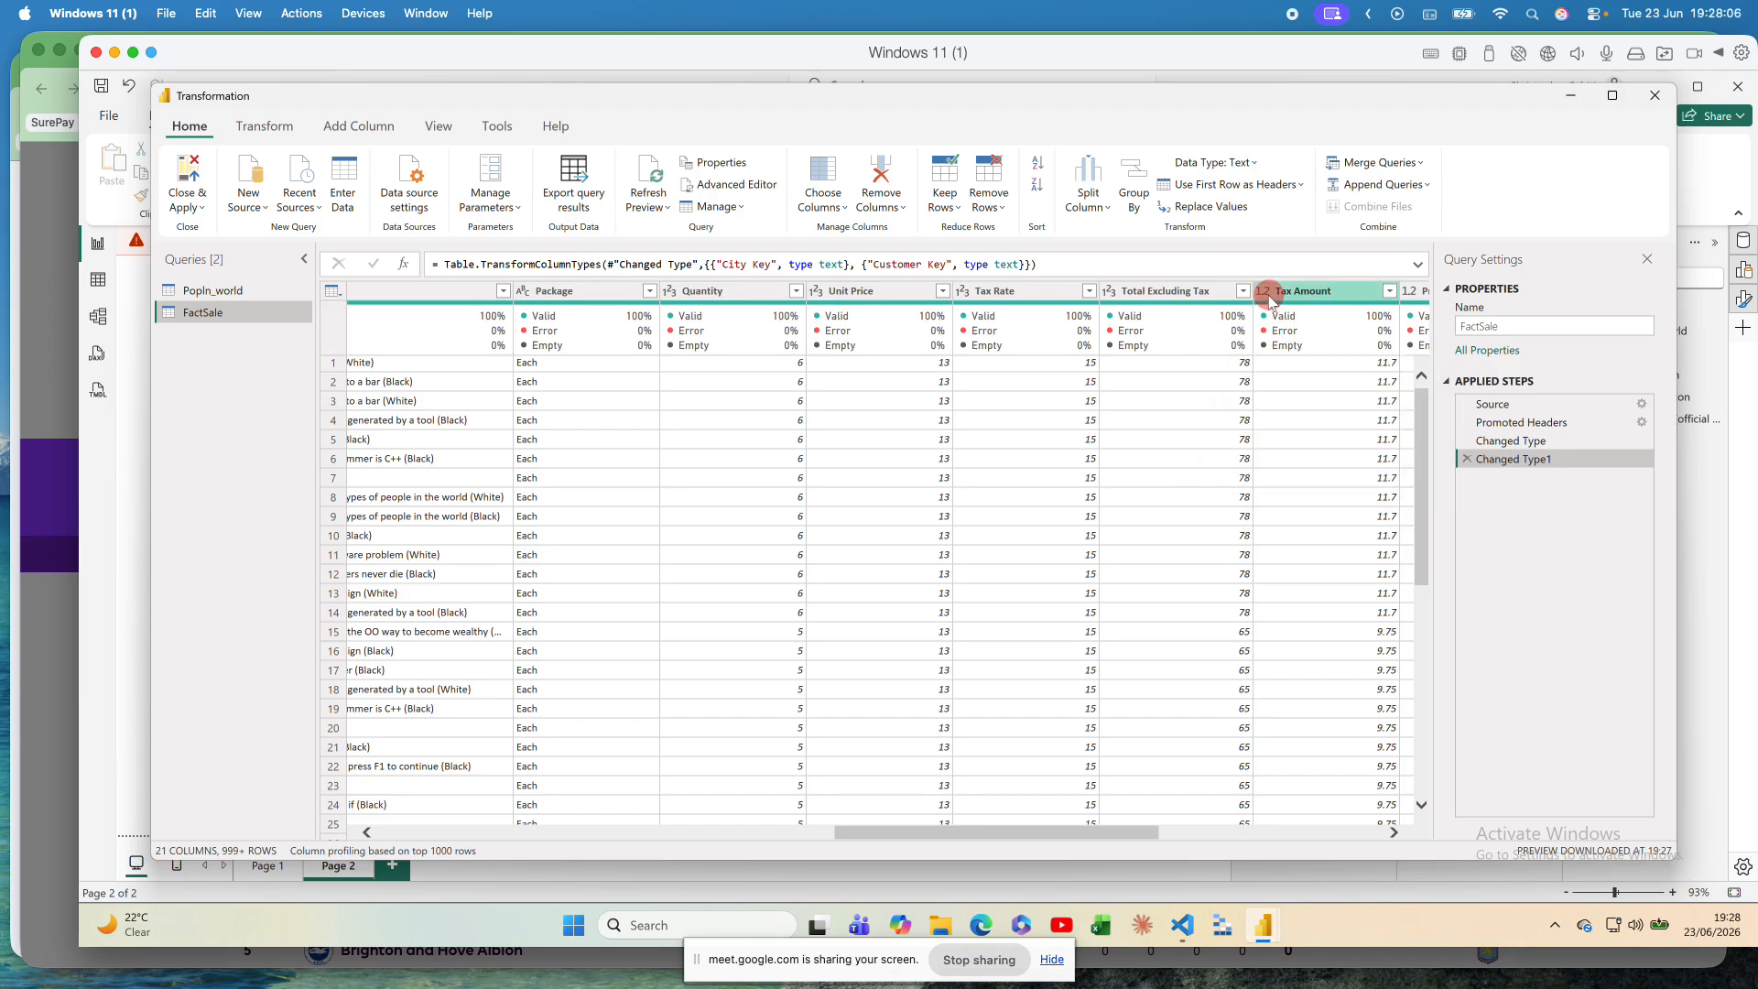
left_click(1264, 293)
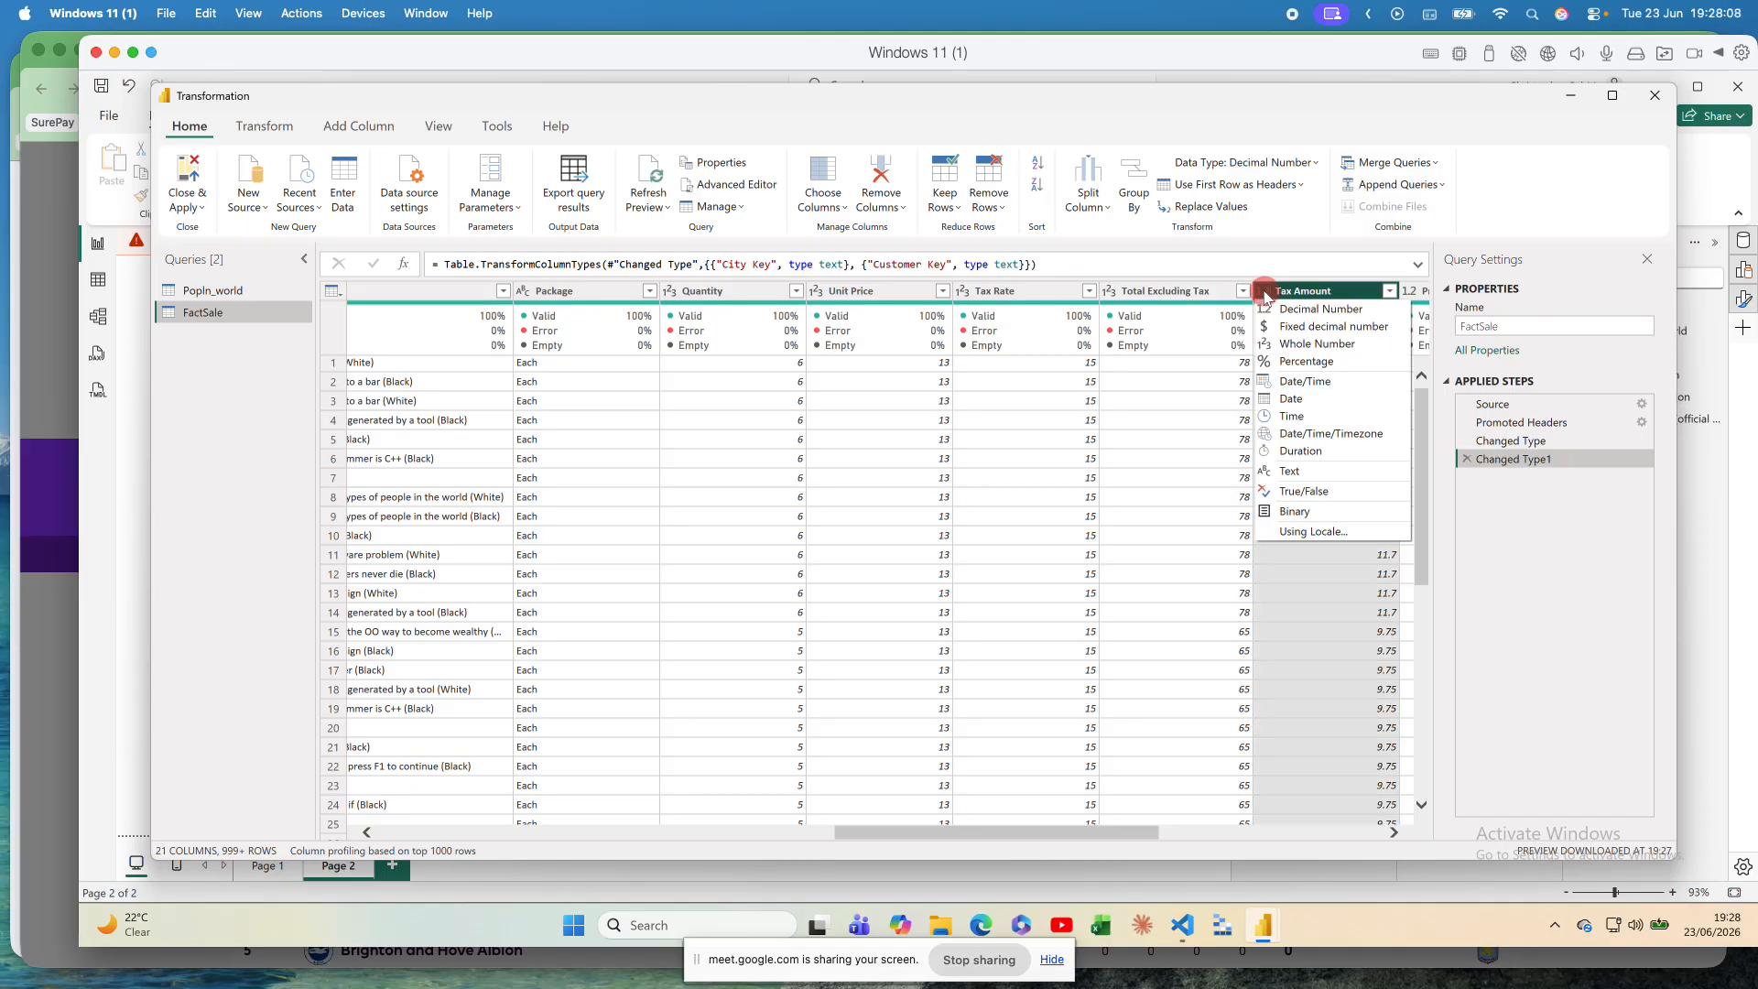
left_click(1286, 362)
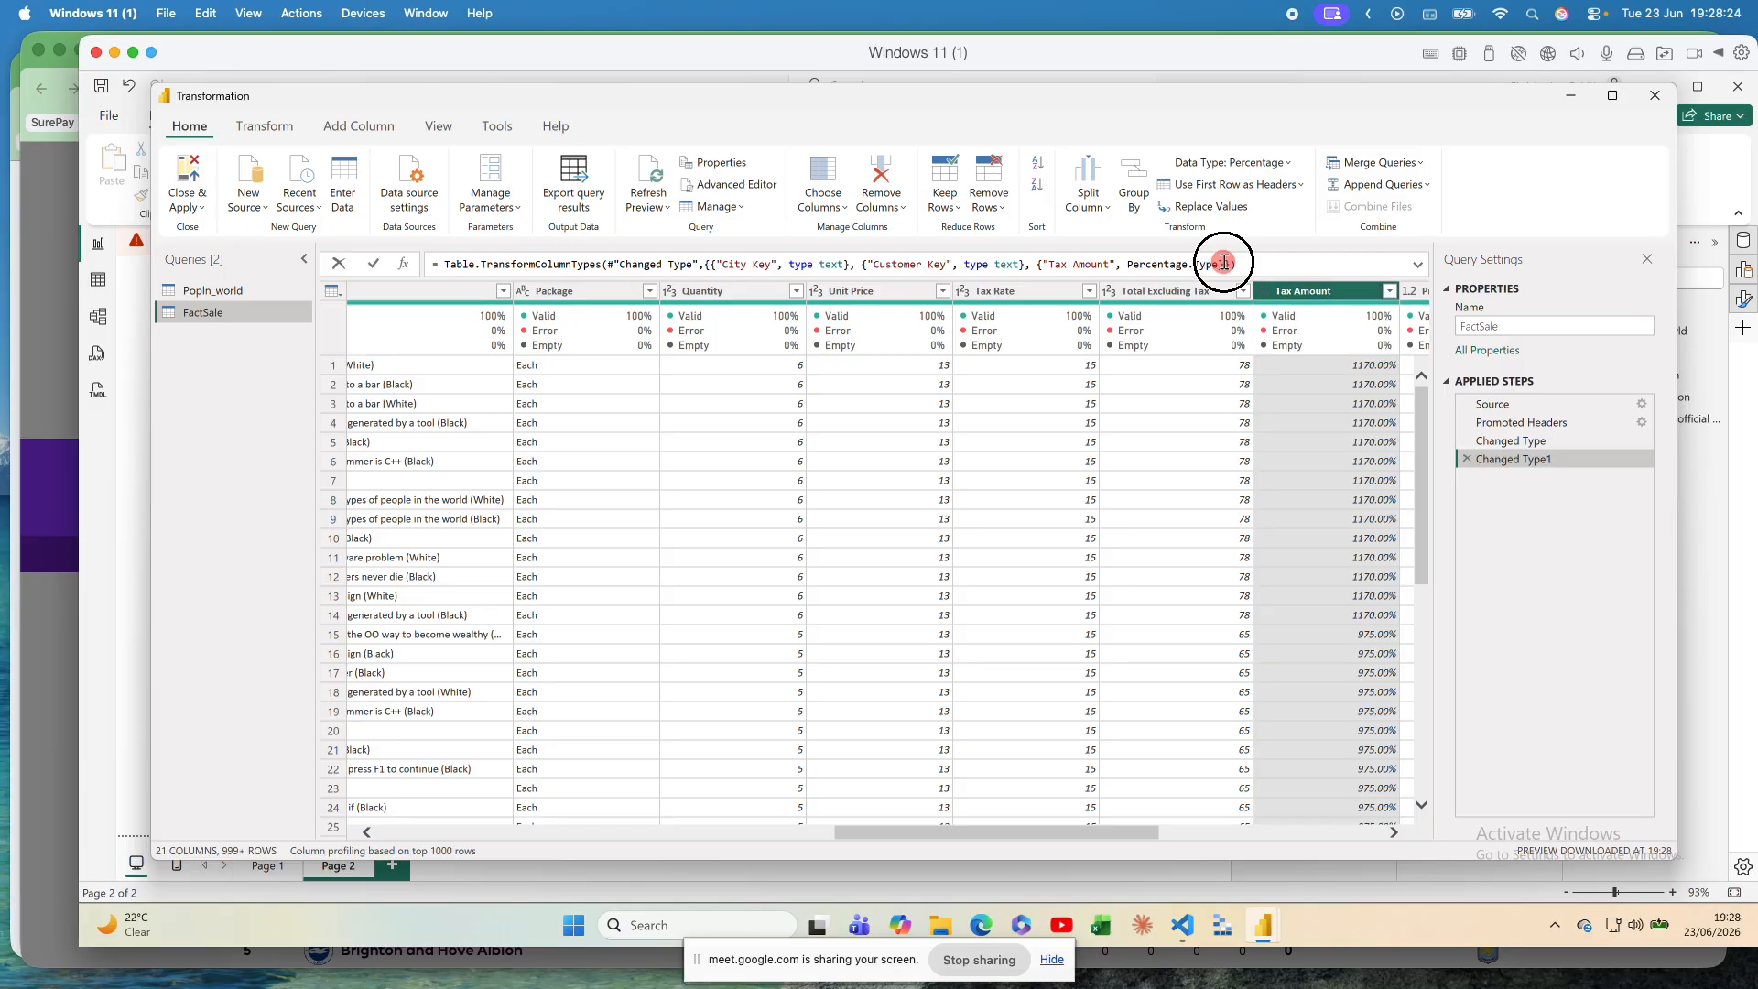
left_click_drag(1224, 265, 1007, 266)
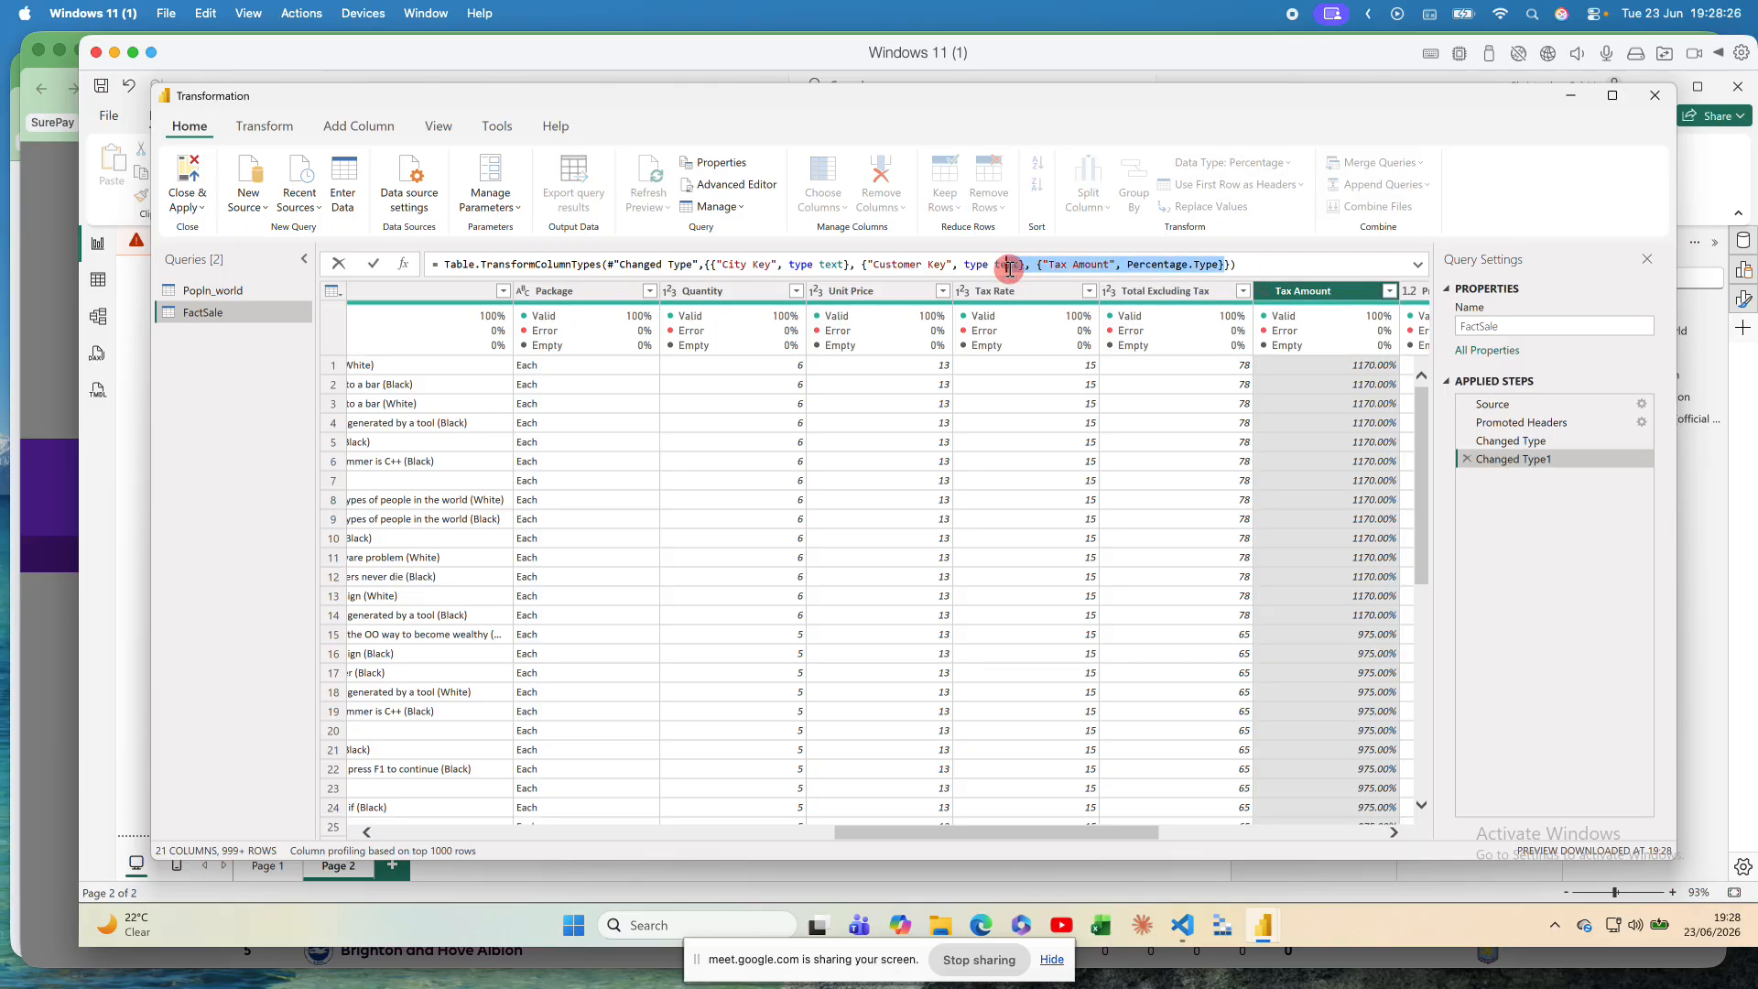
Step: Change the Tax Amount column in FactSale to Decimal Number, replacing its existing type conversion
left_click(1310, 437)
left_click(1268, 297)
left_click(1268, 297)
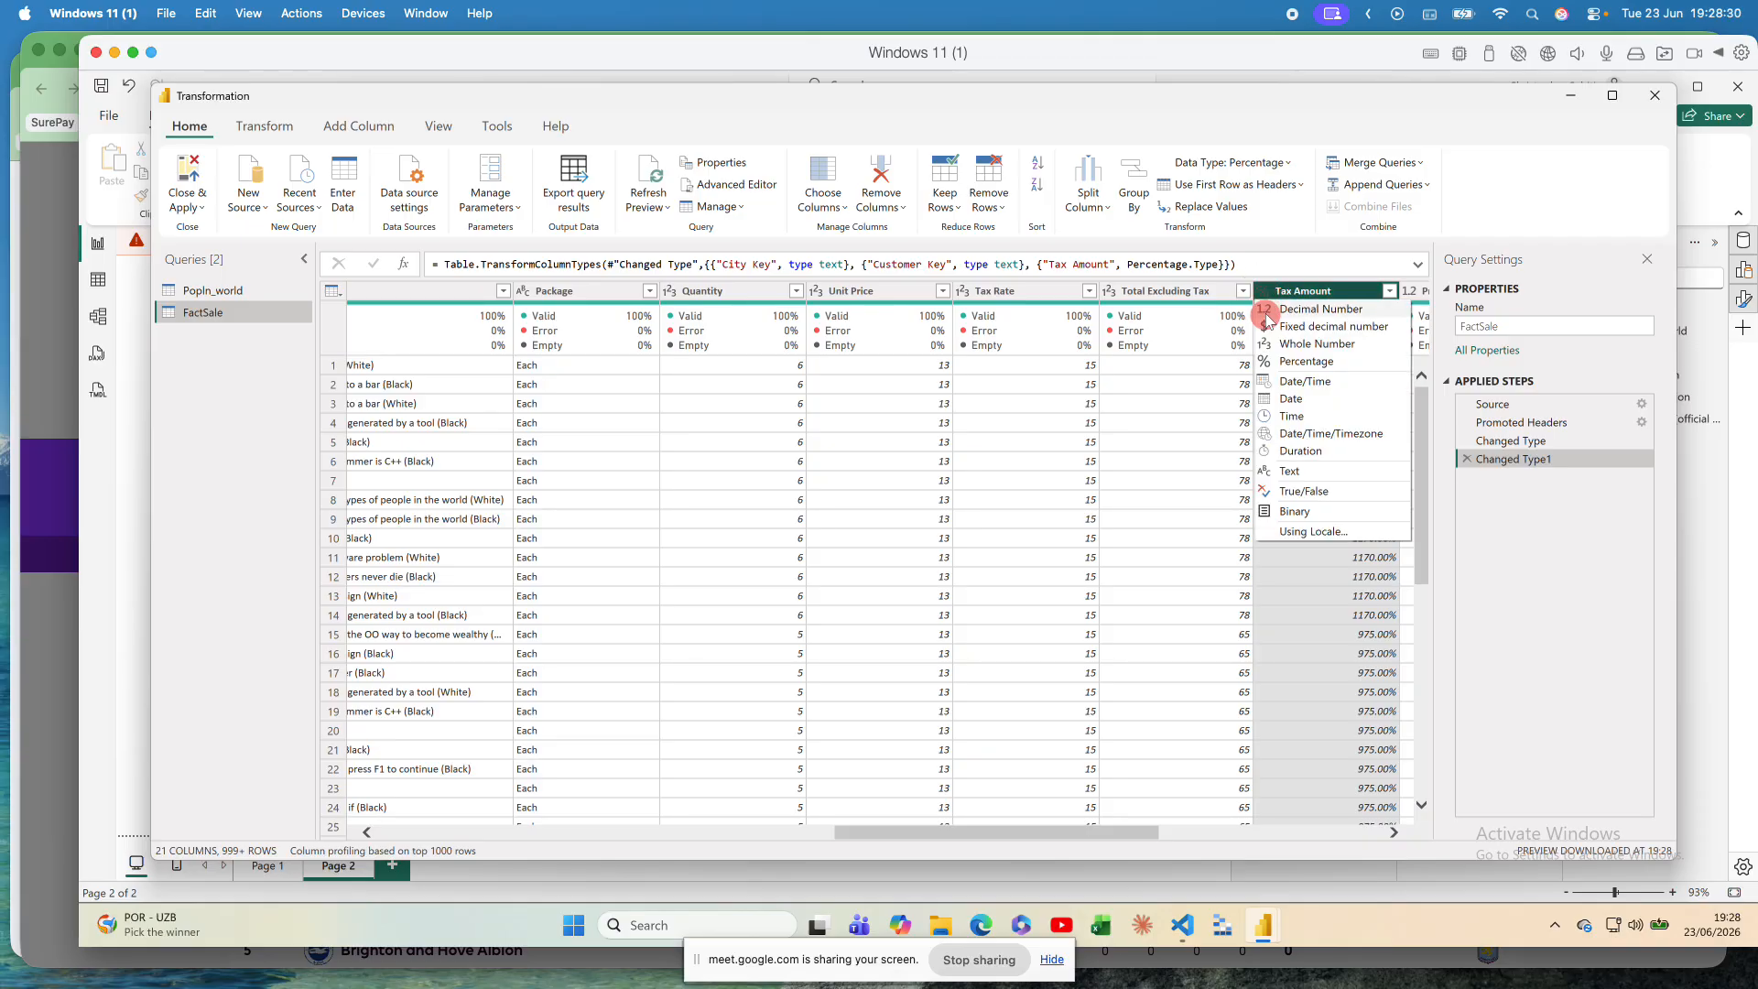
left_click(1269, 315)
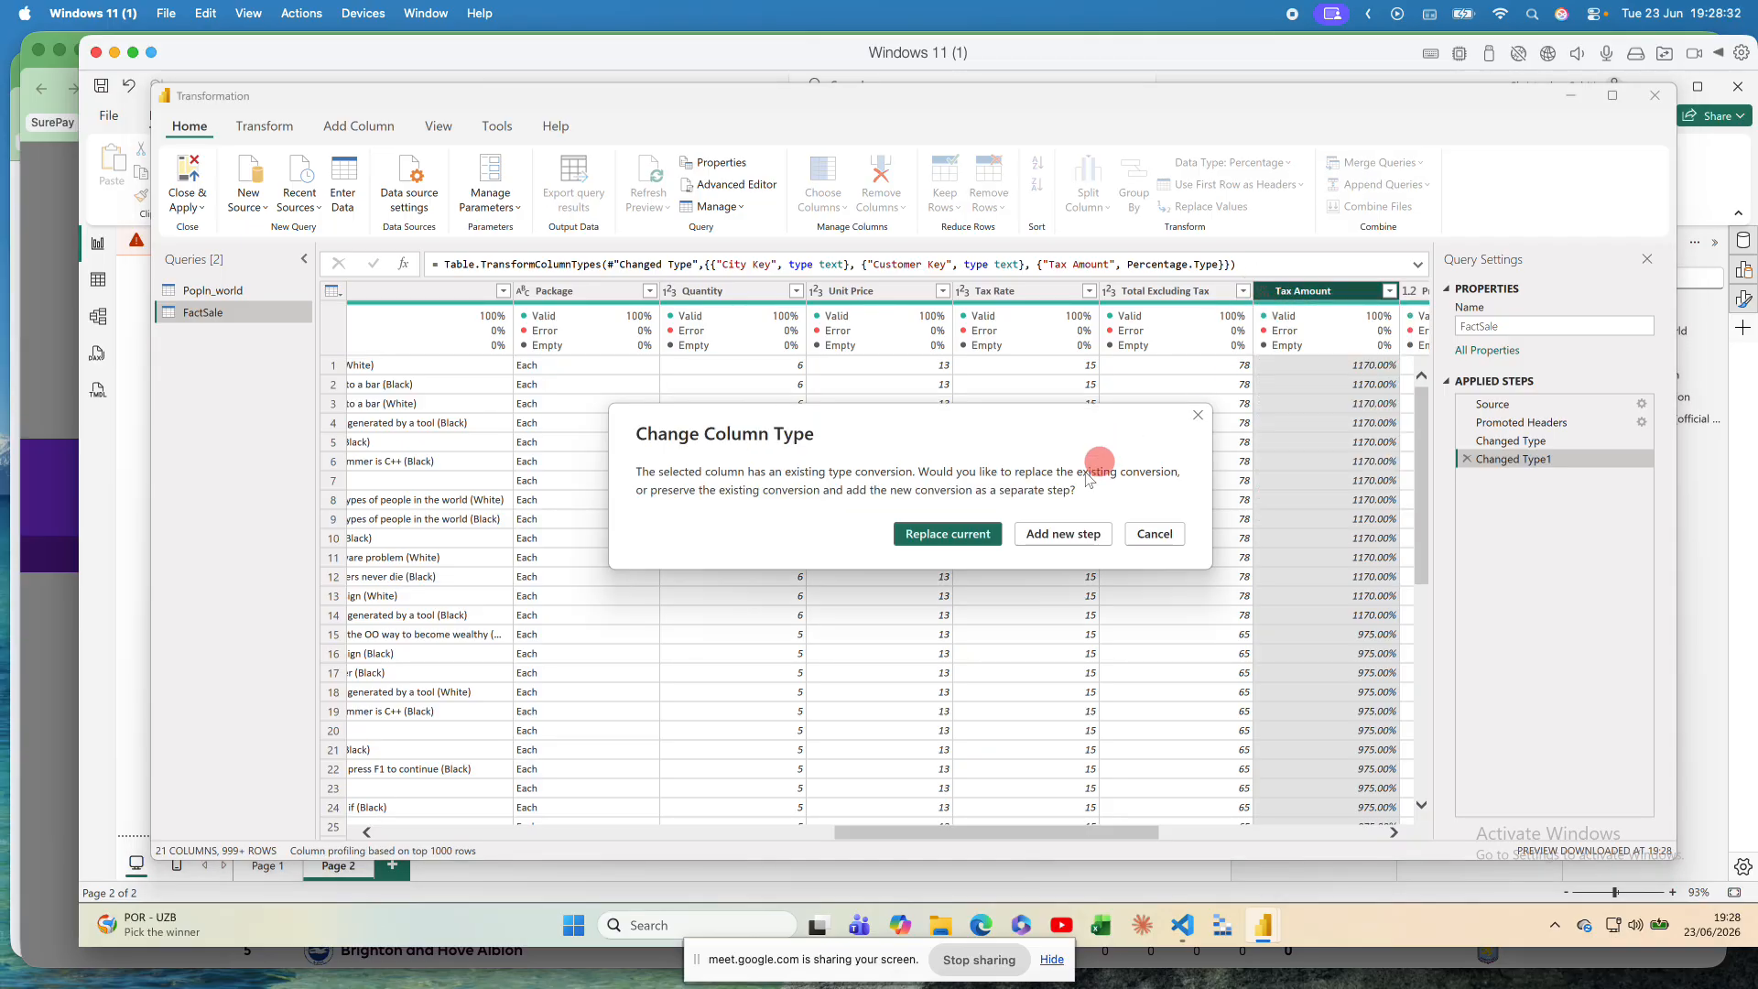
left_click(968, 535)
left_click(957, 551)
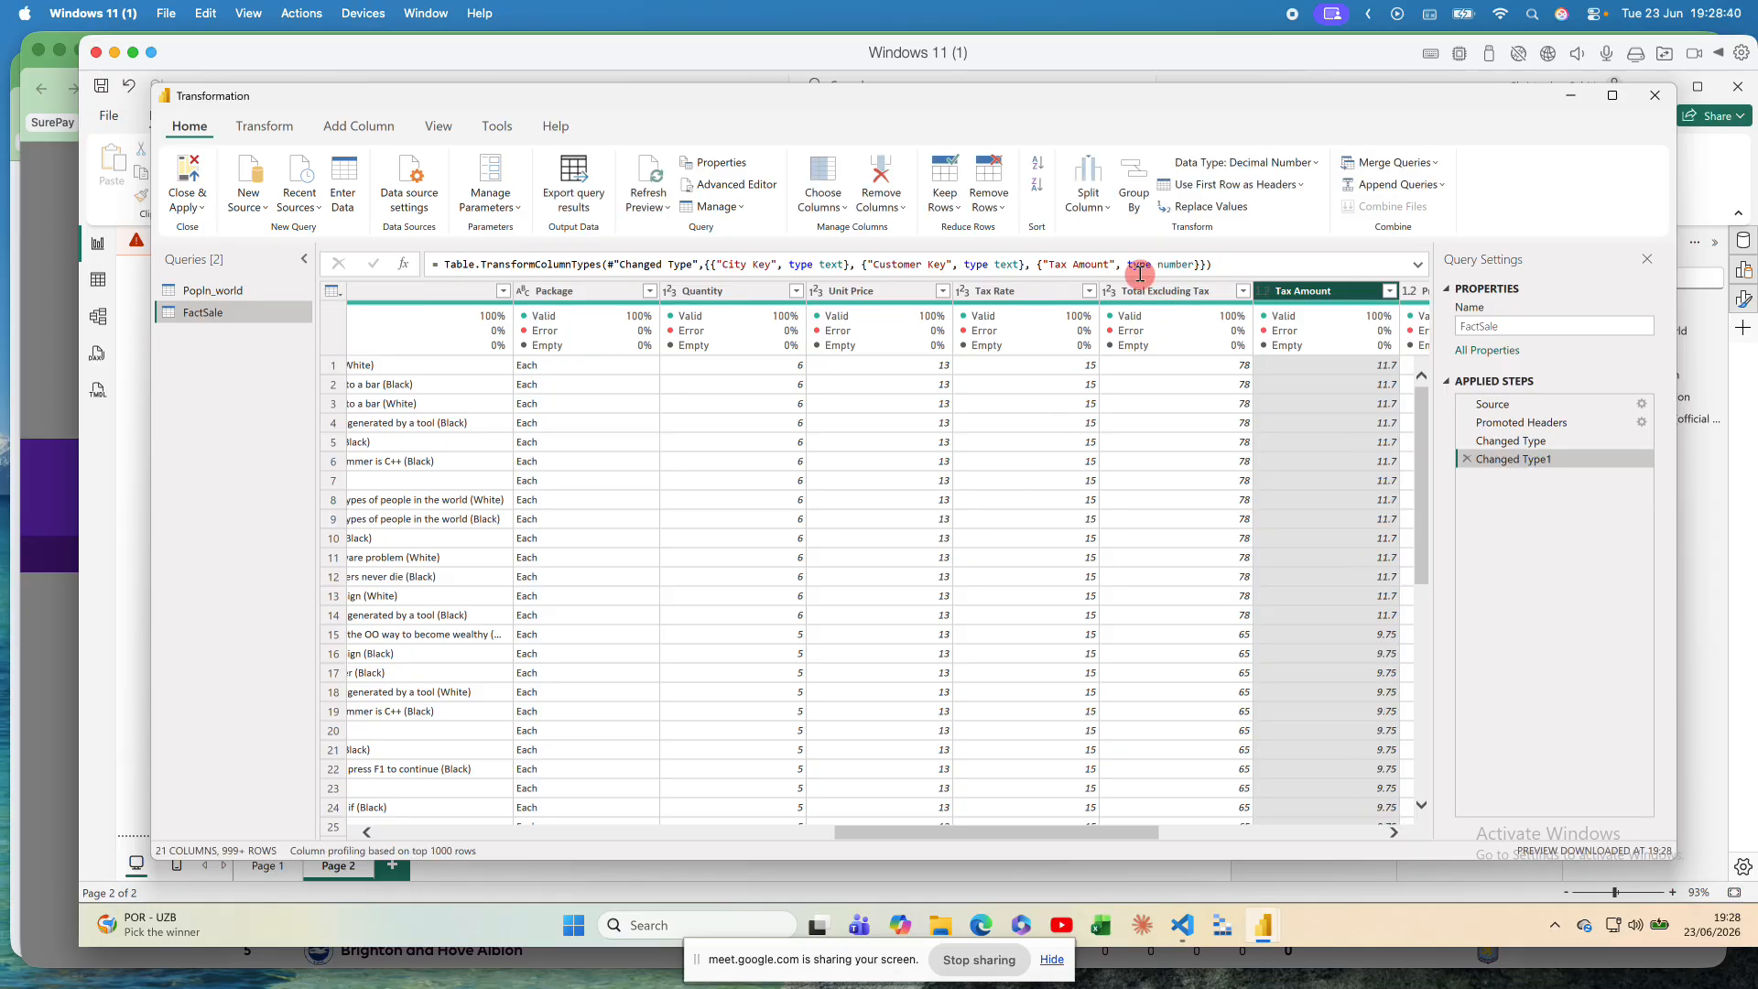
left_click_drag(1128, 266, 1196, 264)
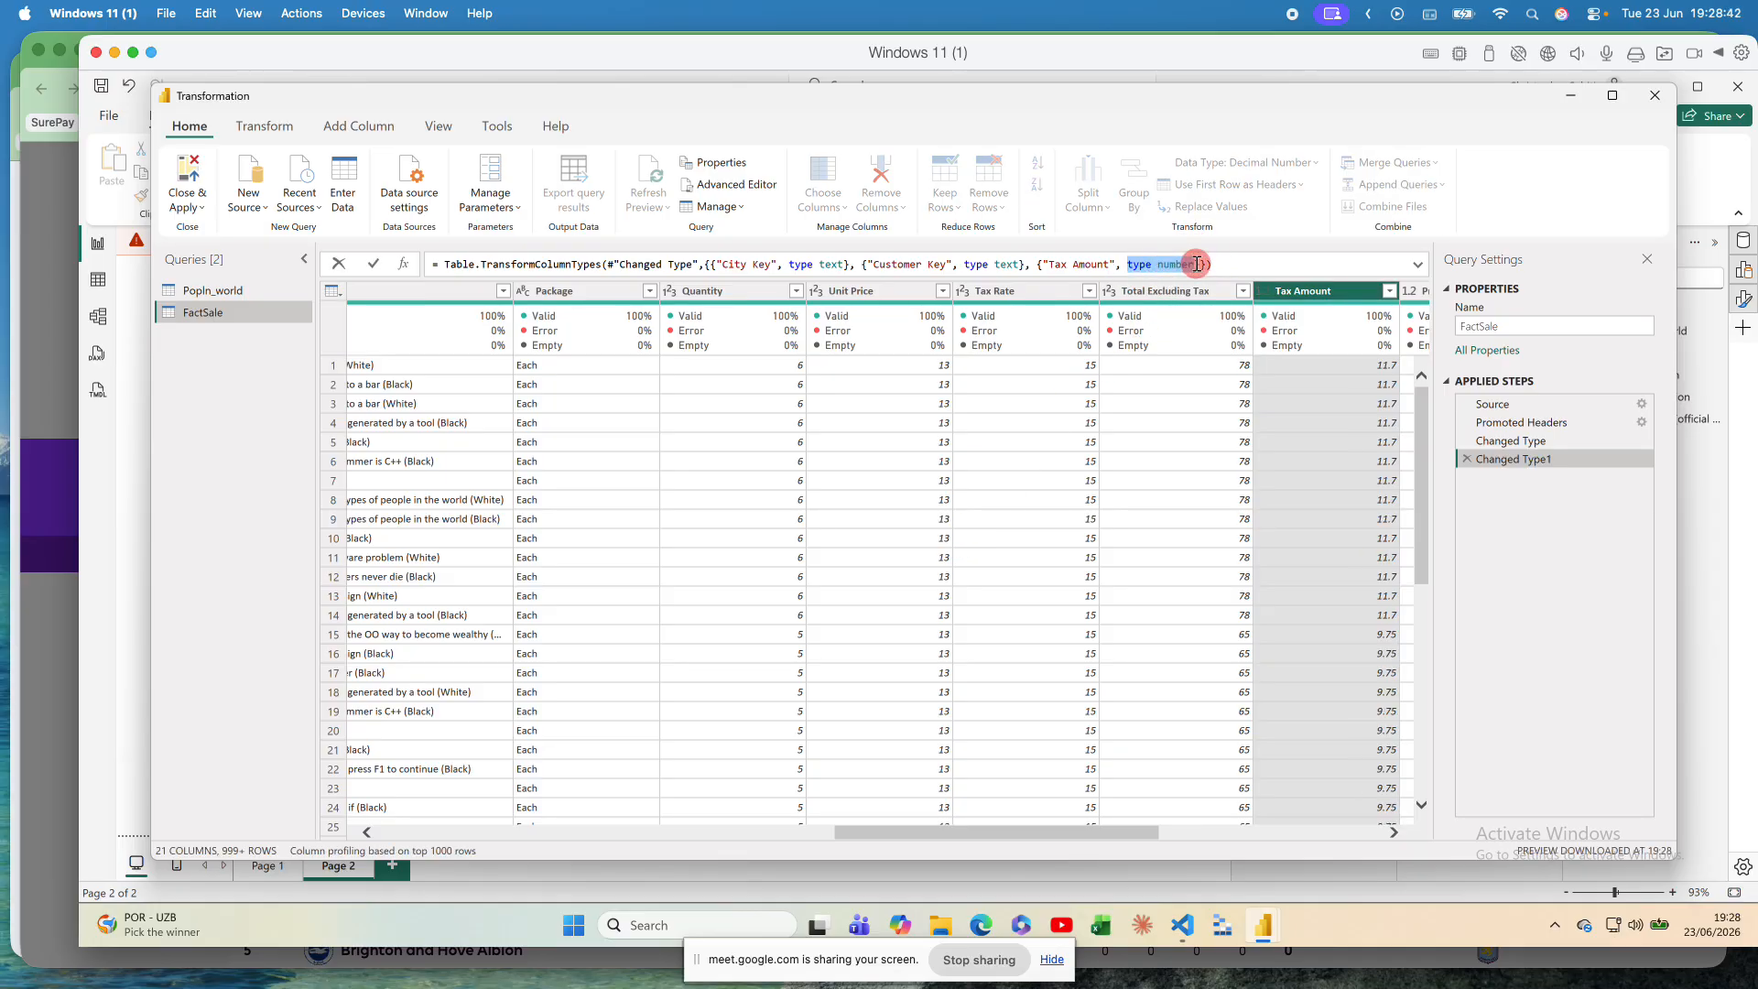
left_click(804, 596)
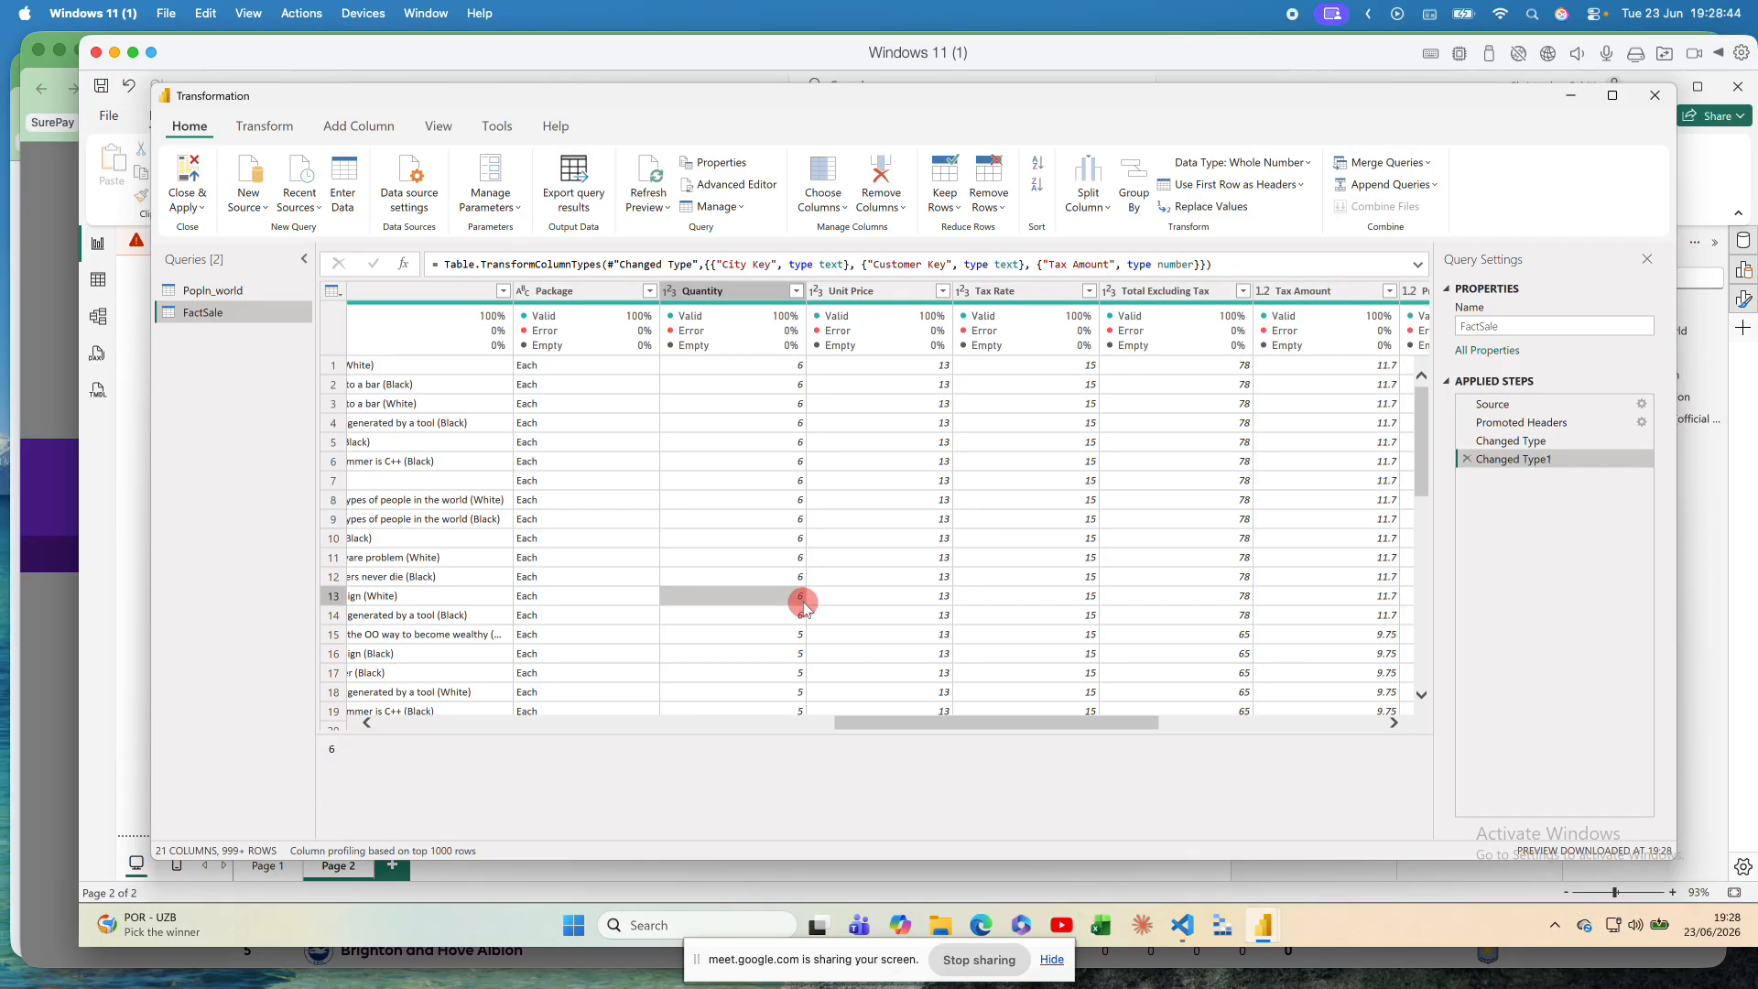
Step: Change the data type of the Sale Key column in FactSale to Text
scroll(804, 602, "left", 5)
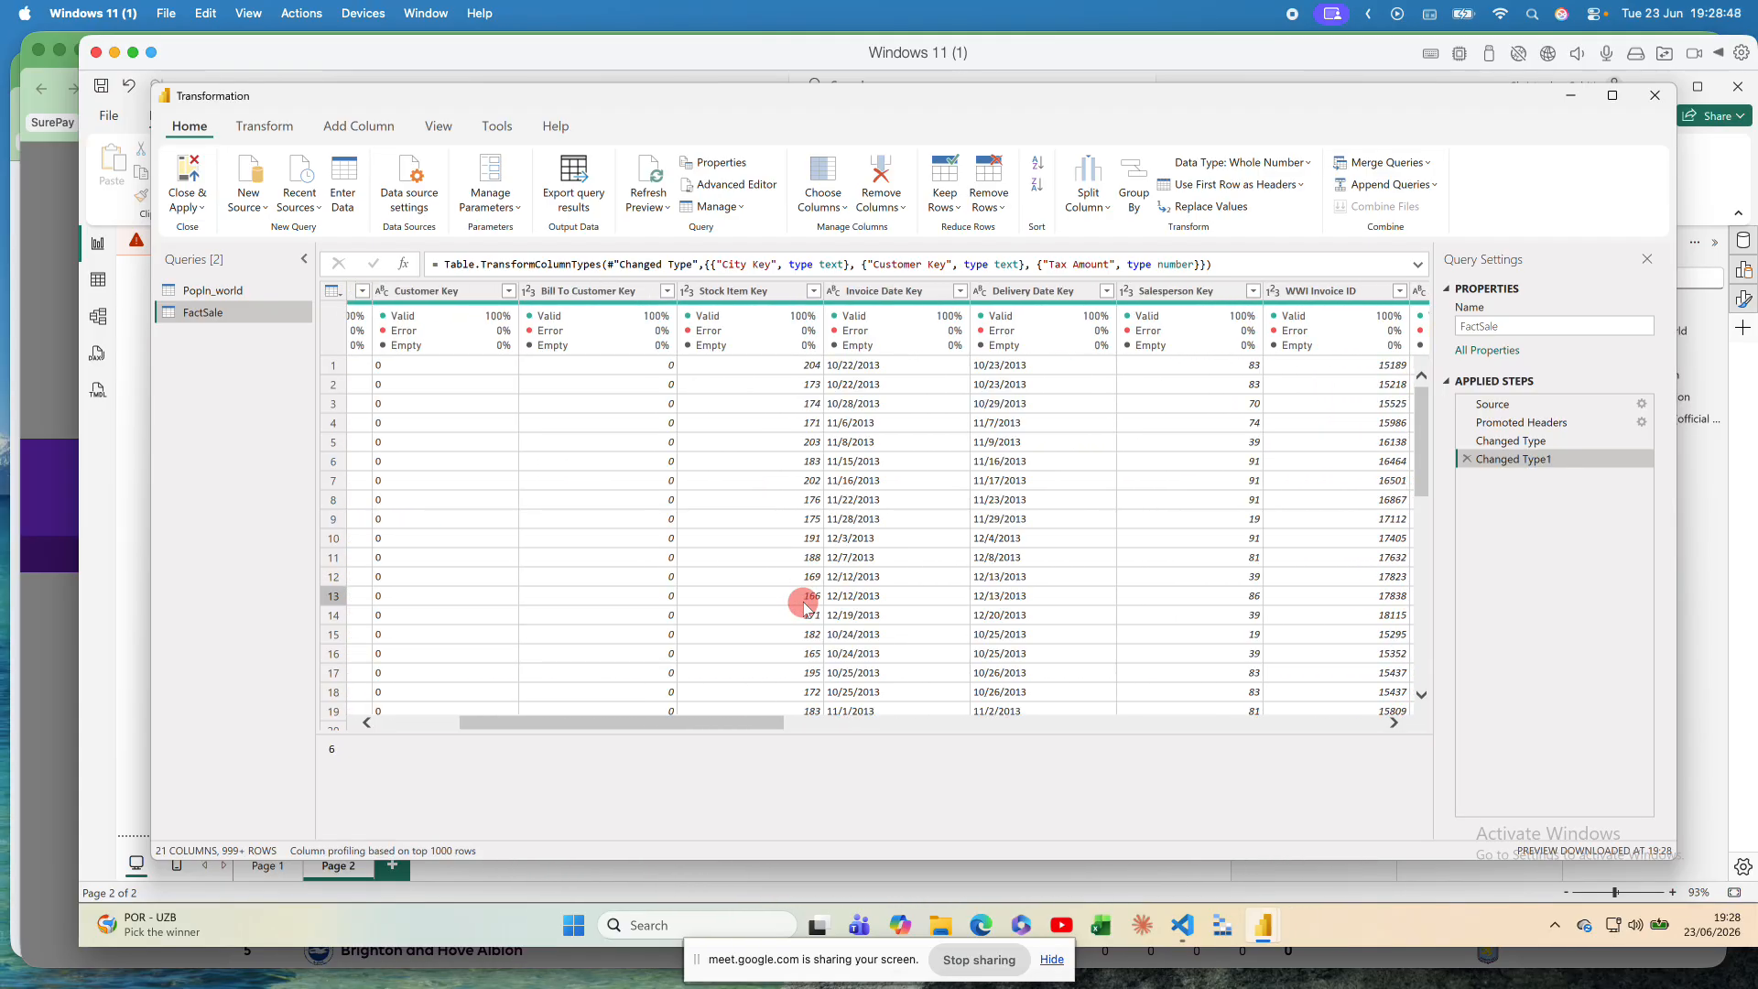
scroll(804, 604, "left", 3)
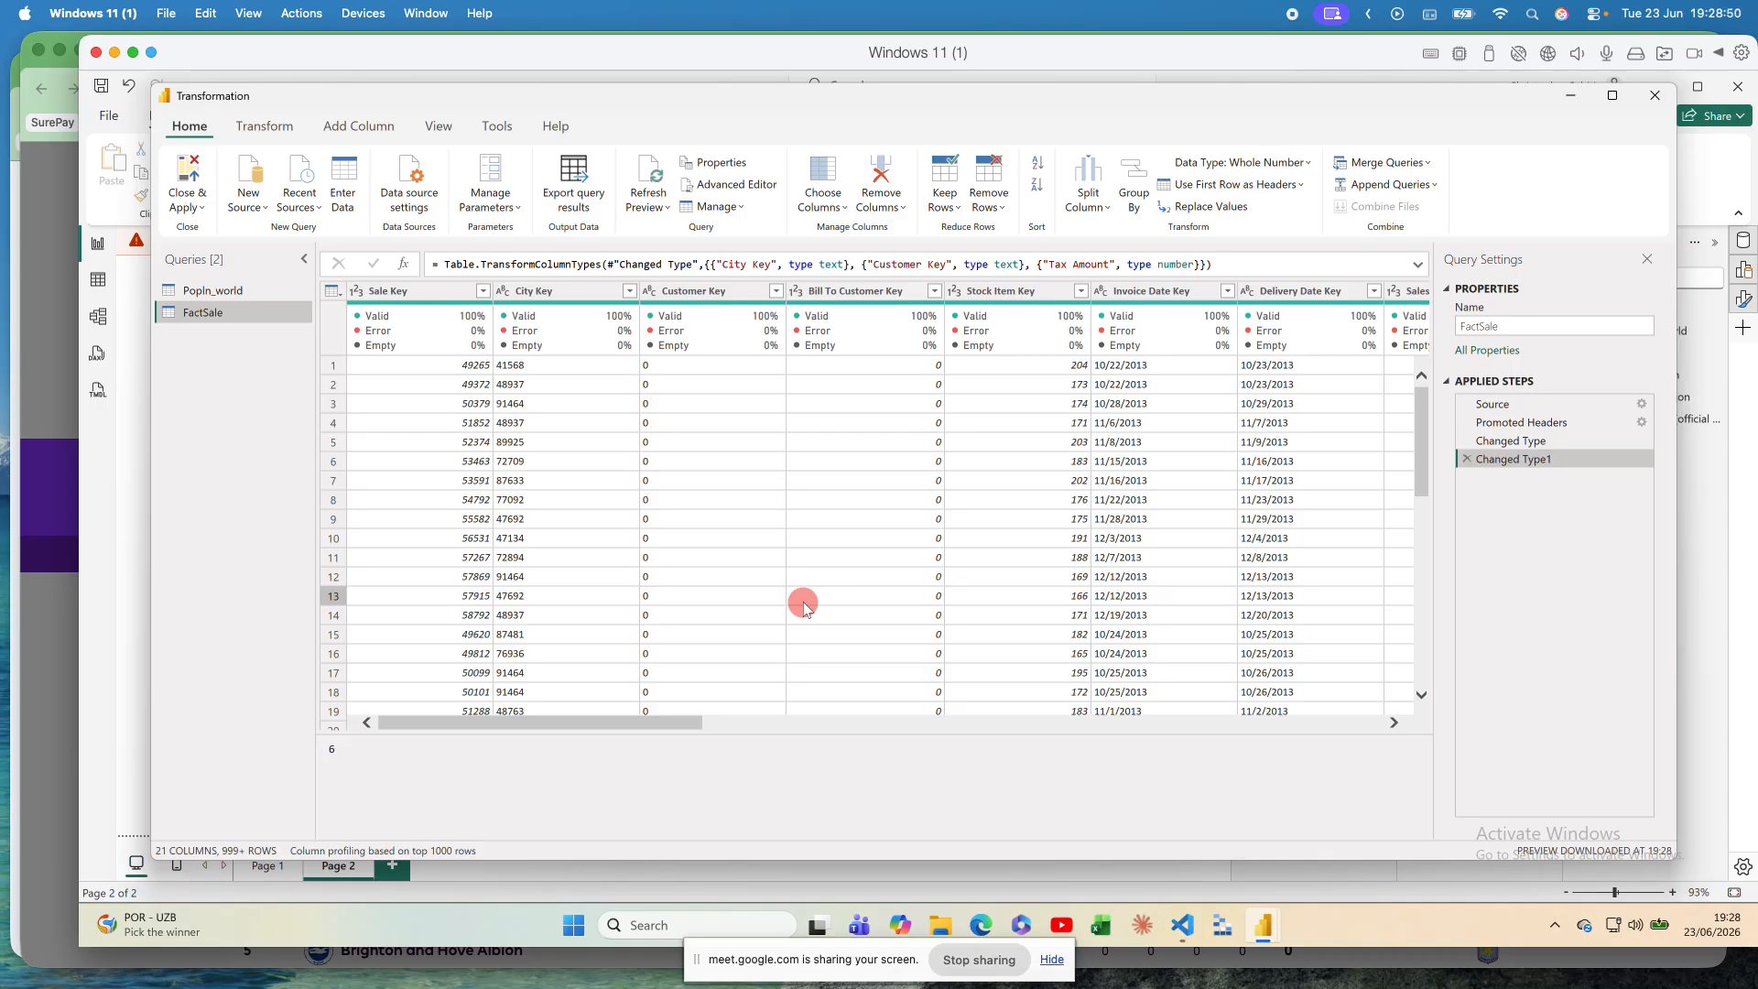
left_click(357, 291)
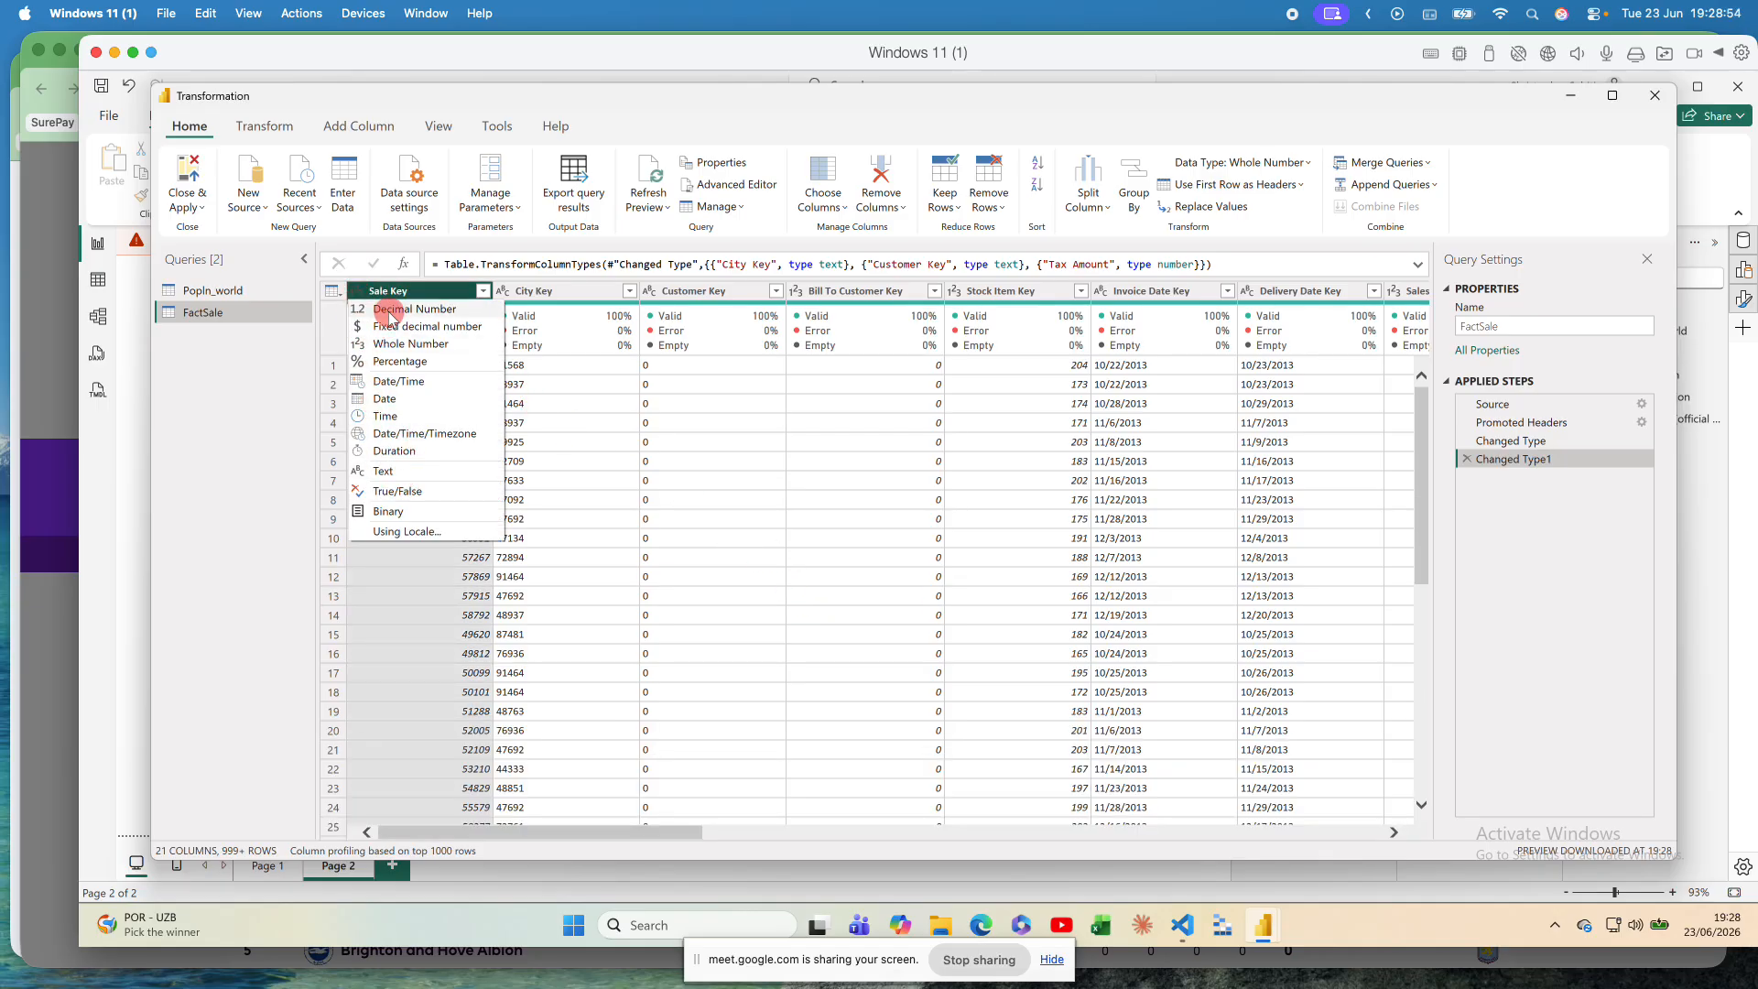
left_click(385, 469)
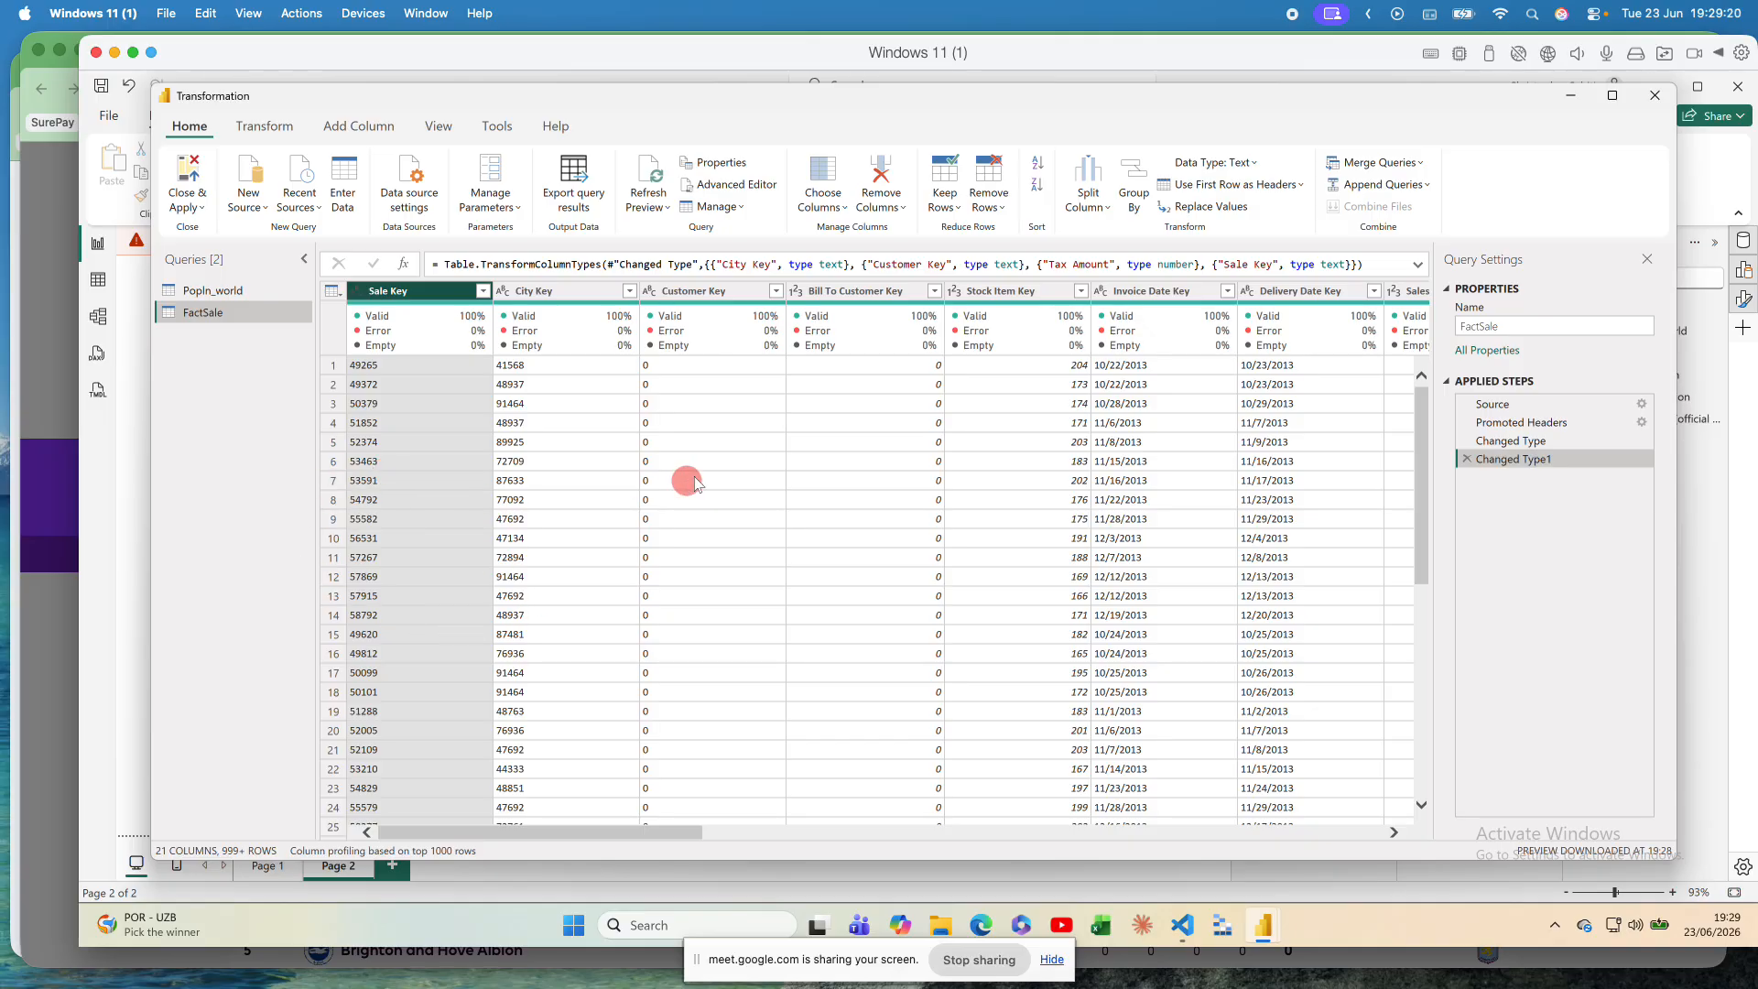
left_click(1013, 441)
left_click(1639, 319)
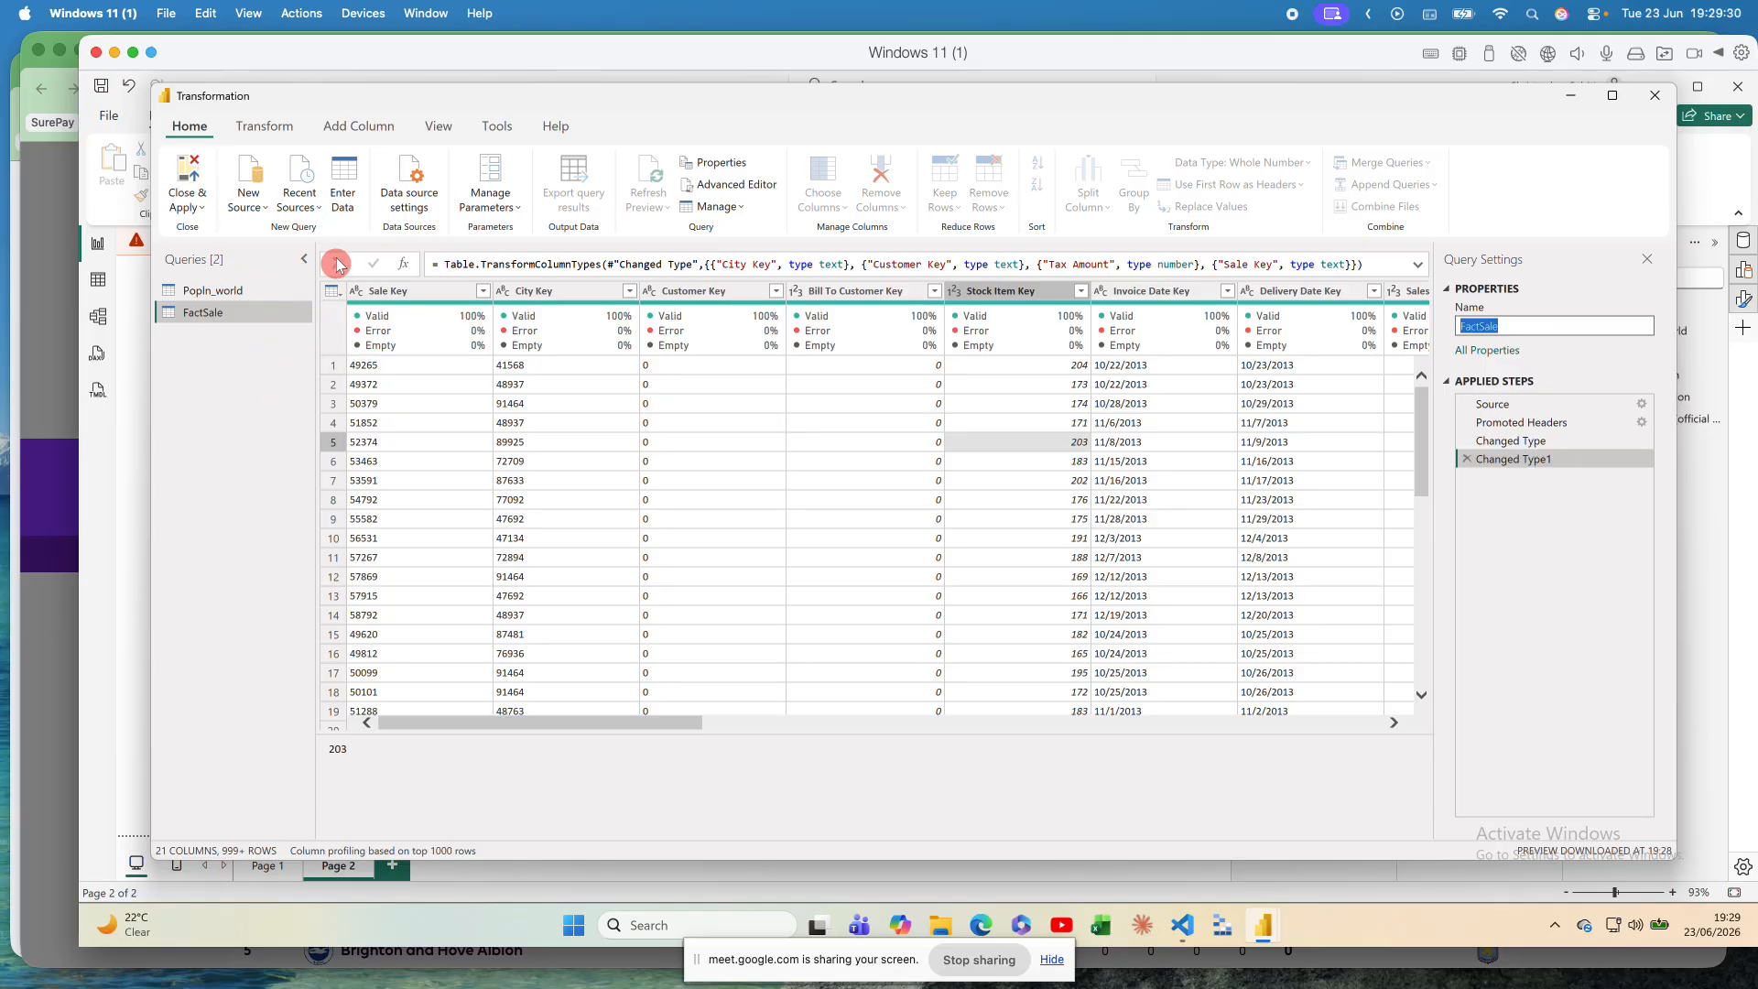
Step: Import the DimStockItem CSV file from the Dataset folder as a new query with the default import settings
left_click(270, 206)
left_click(267, 211)
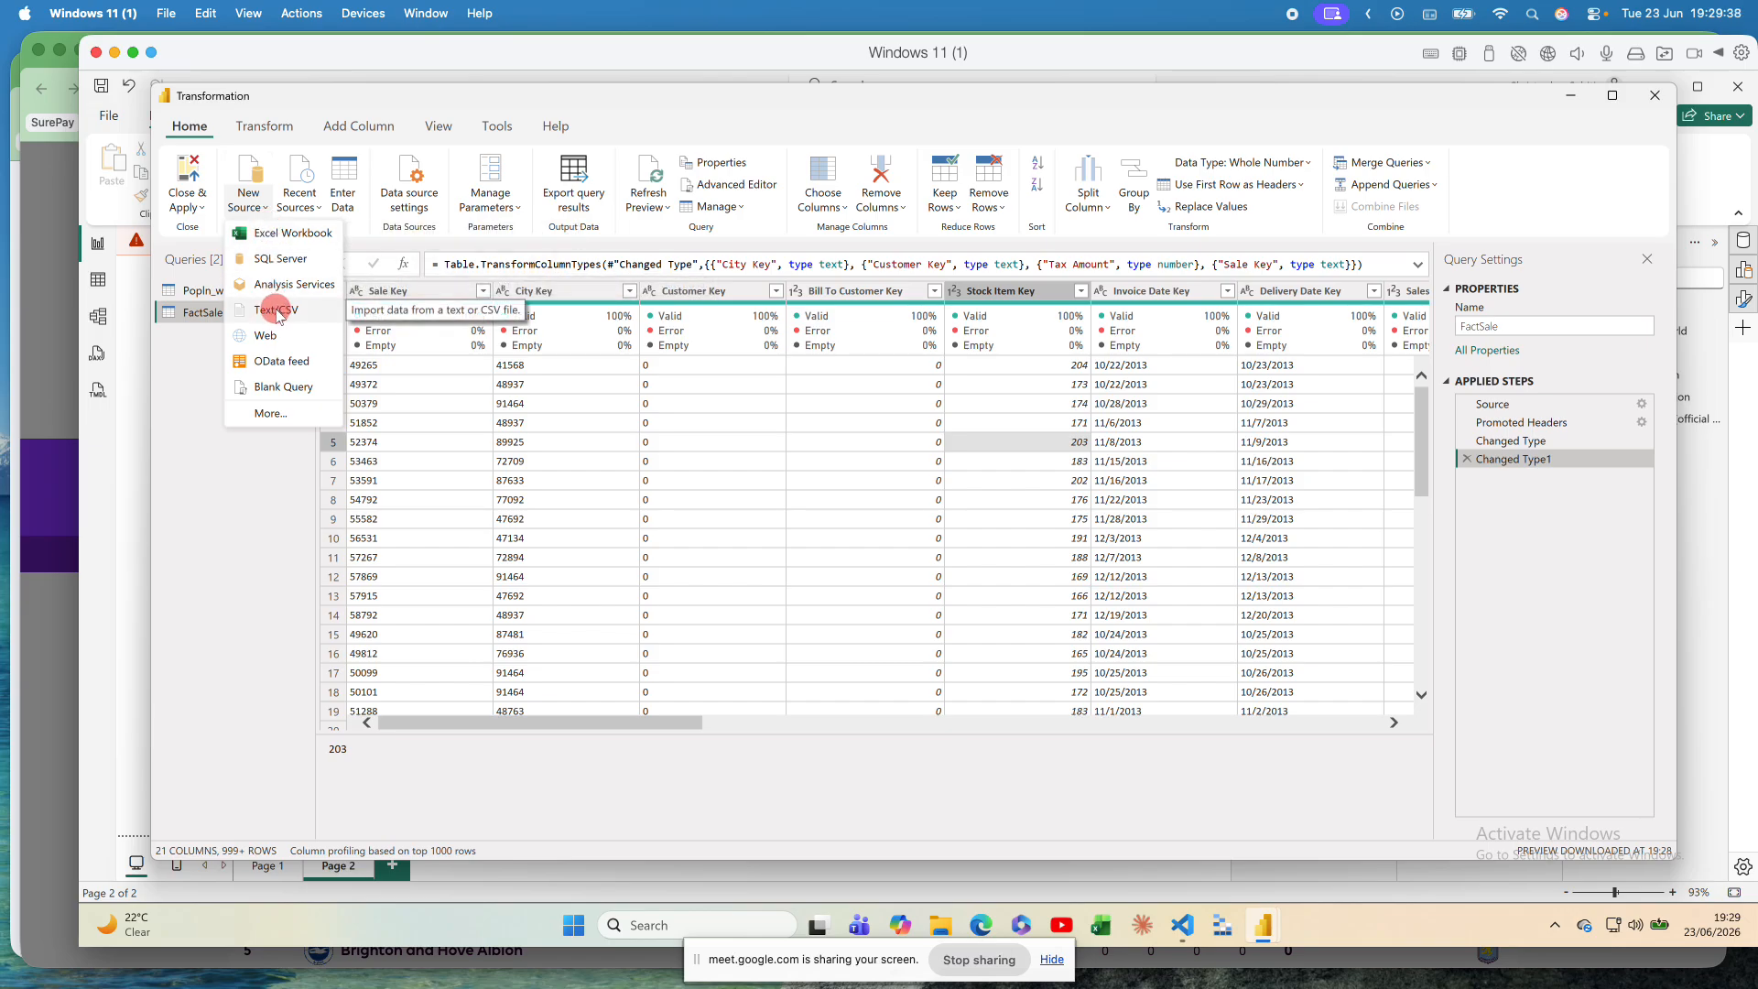
left_click(276, 310)
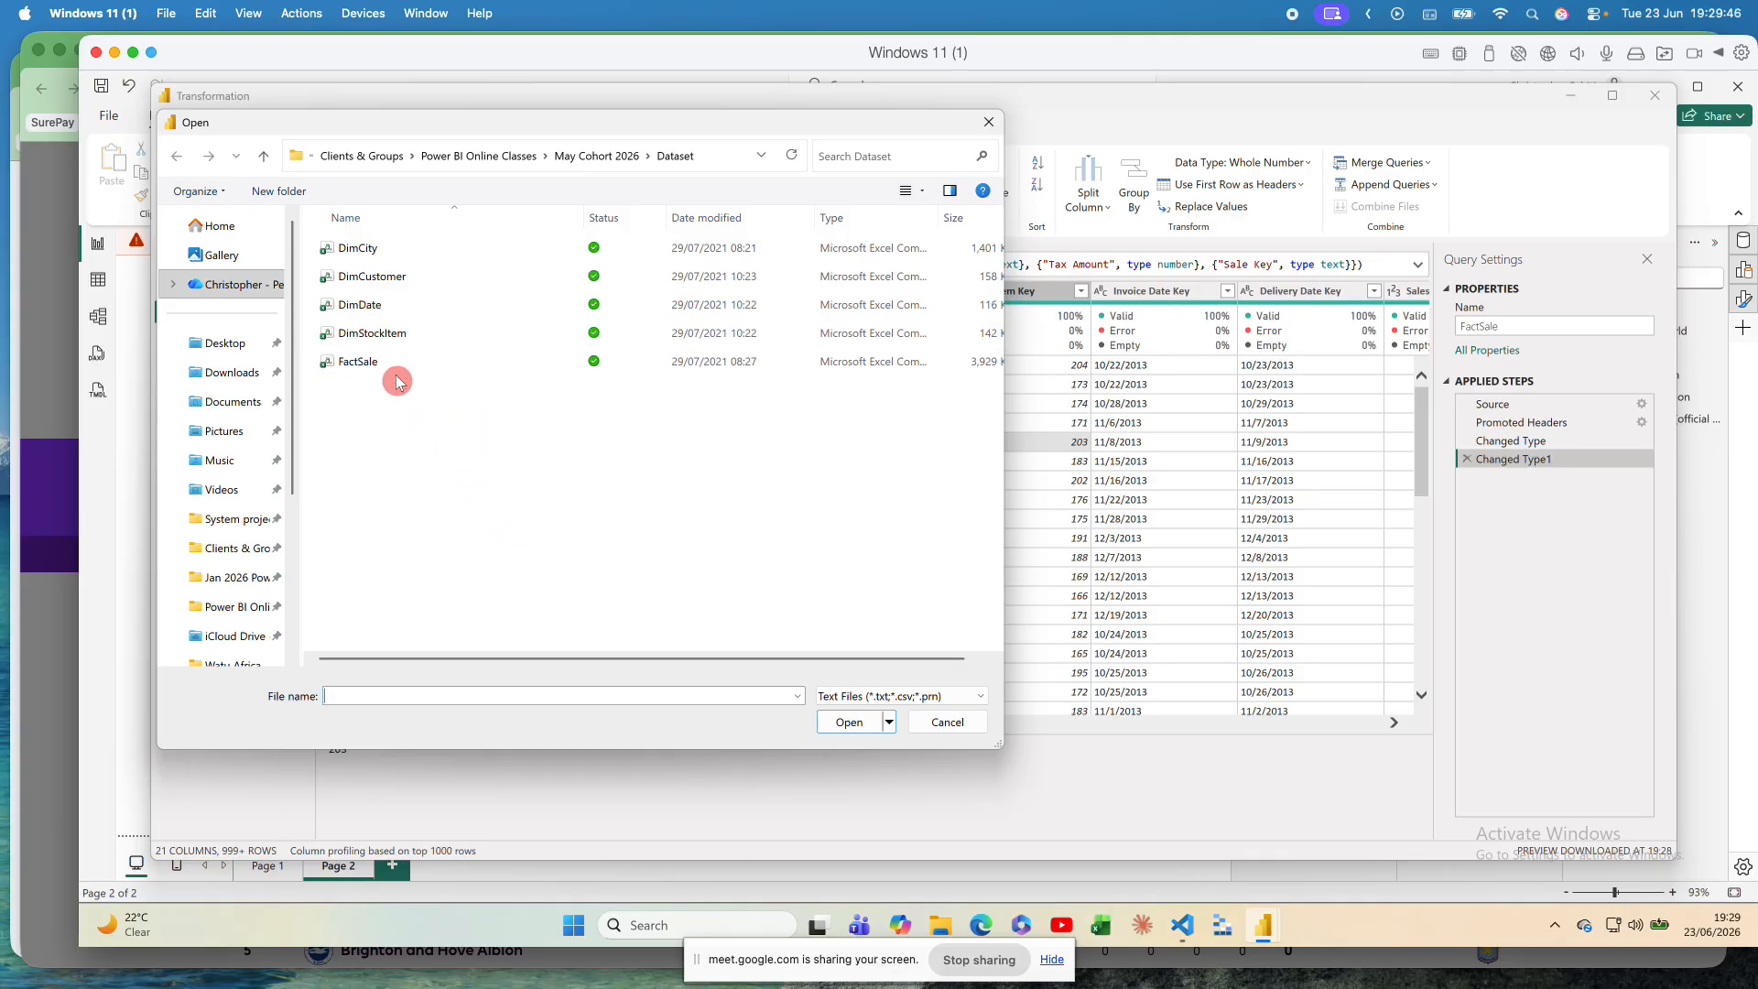
left_click(384, 336)
double_click(386, 337)
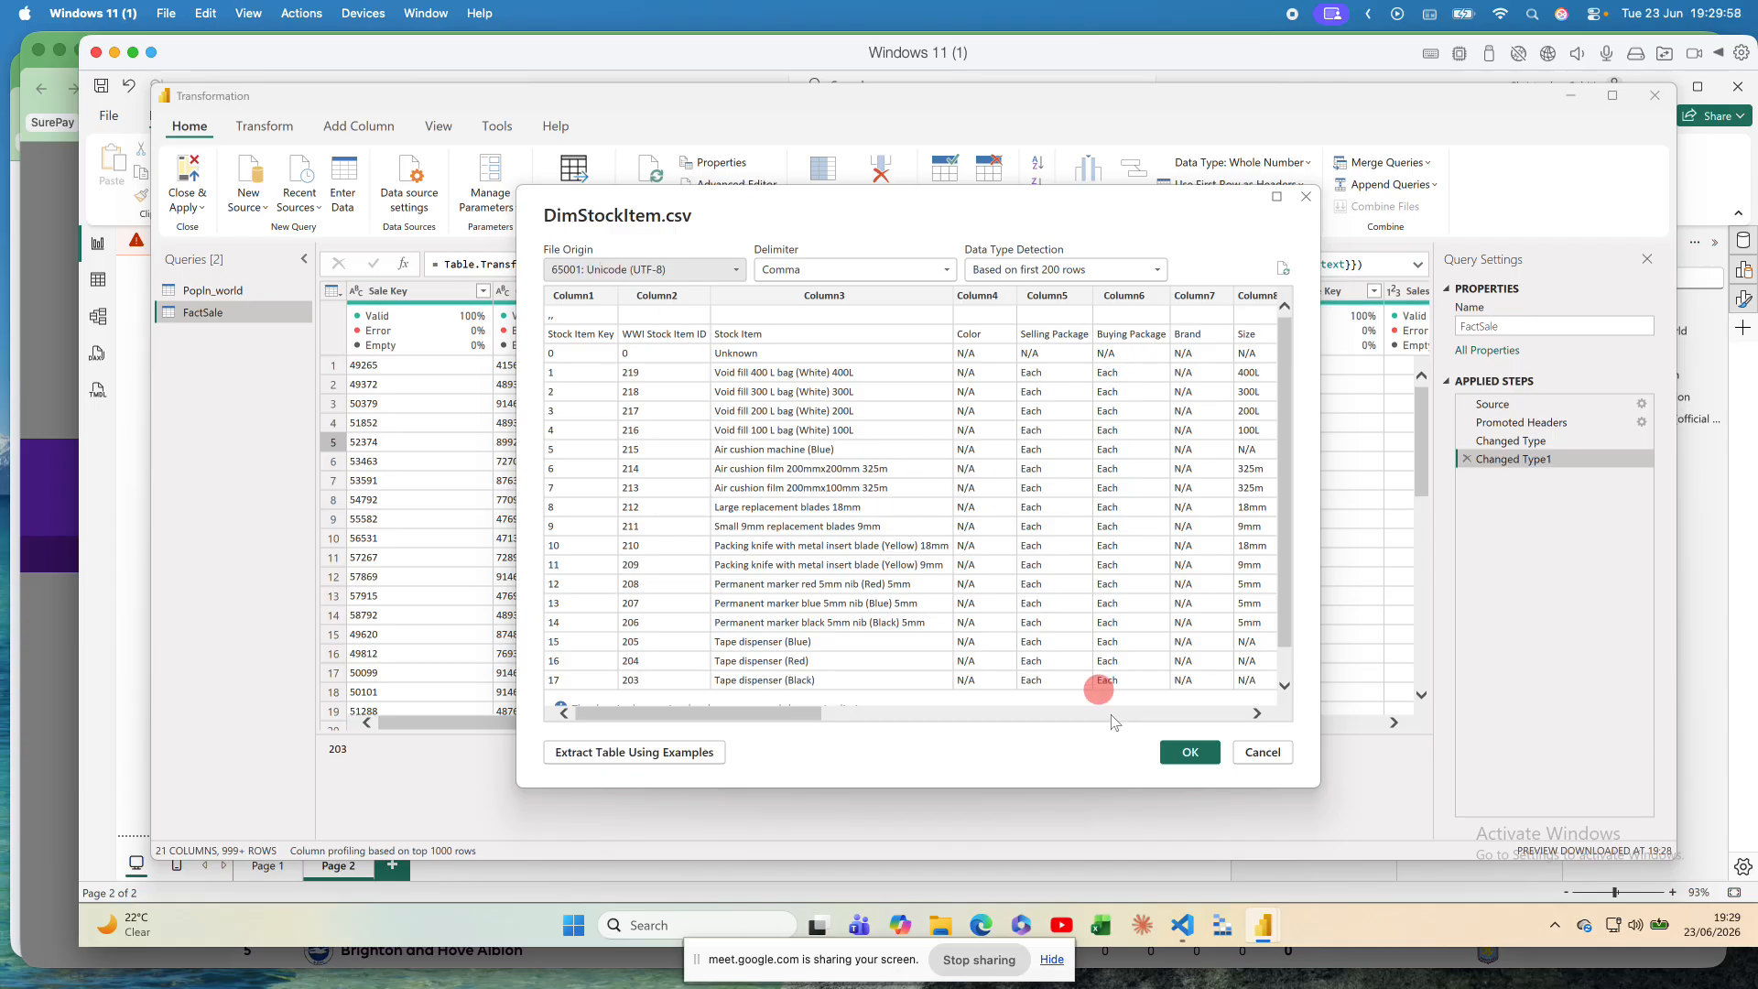
left_click(1183, 750)
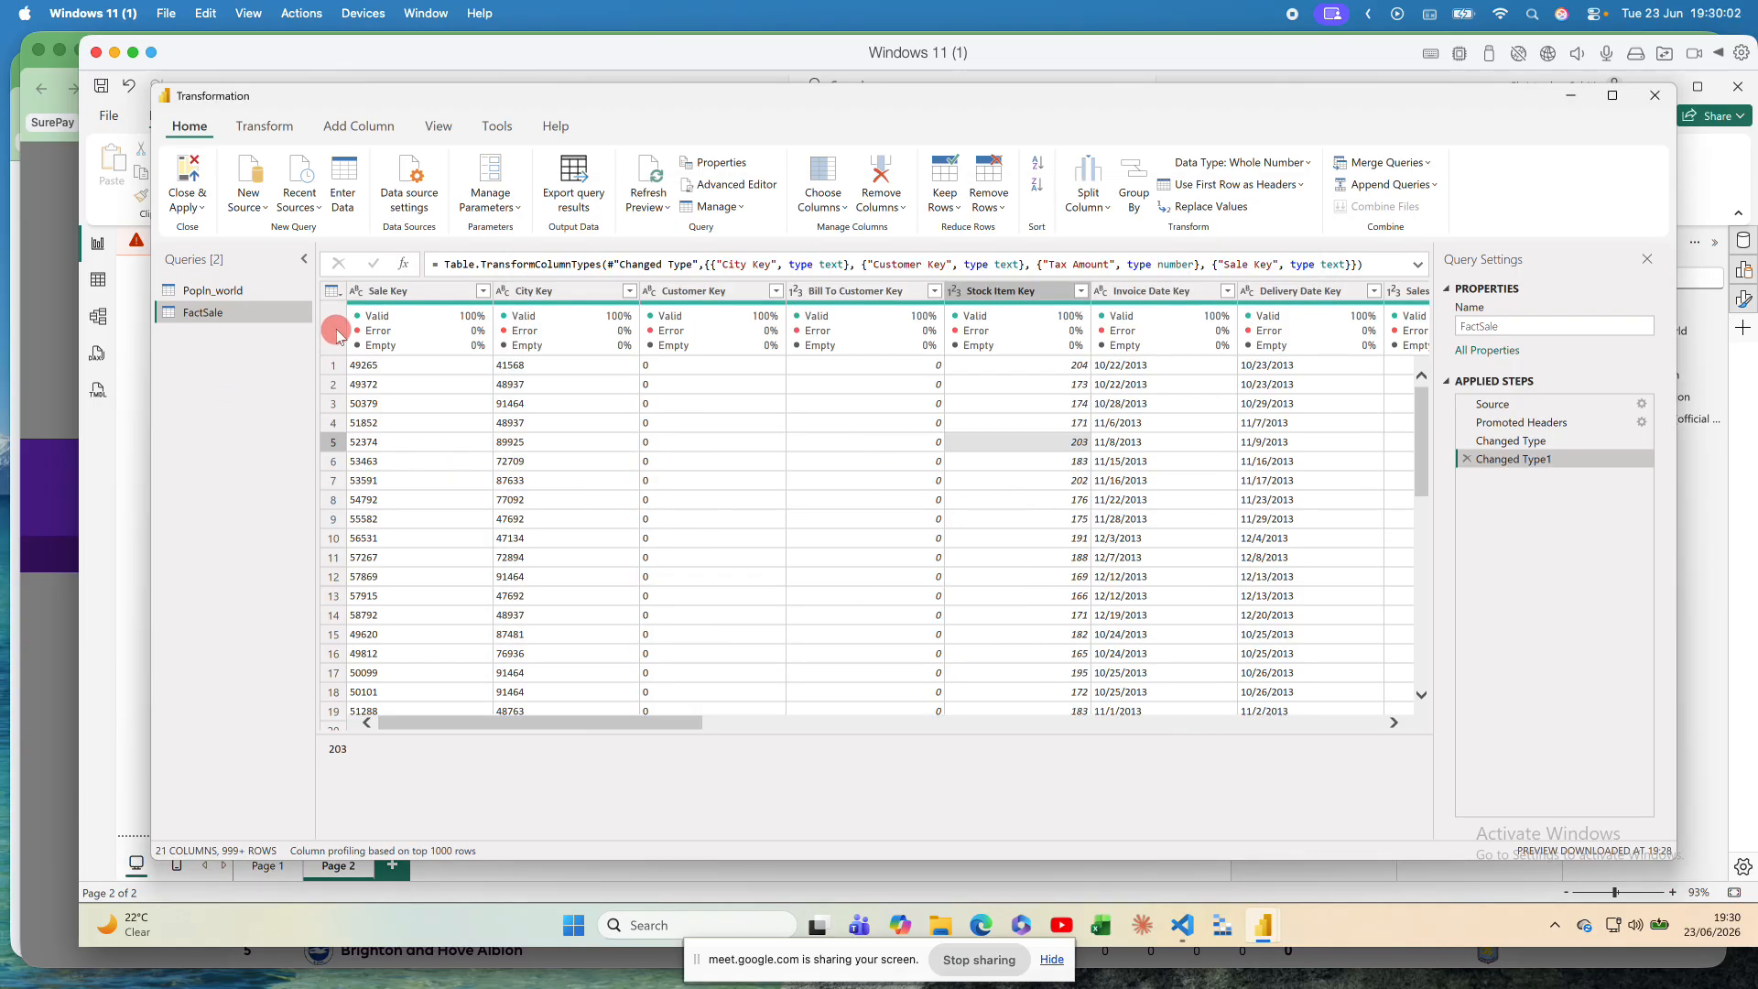
Step: Import the DimDate CSV file from the Dataset folder as a new query, accepting the default import settings
left_click(248, 197)
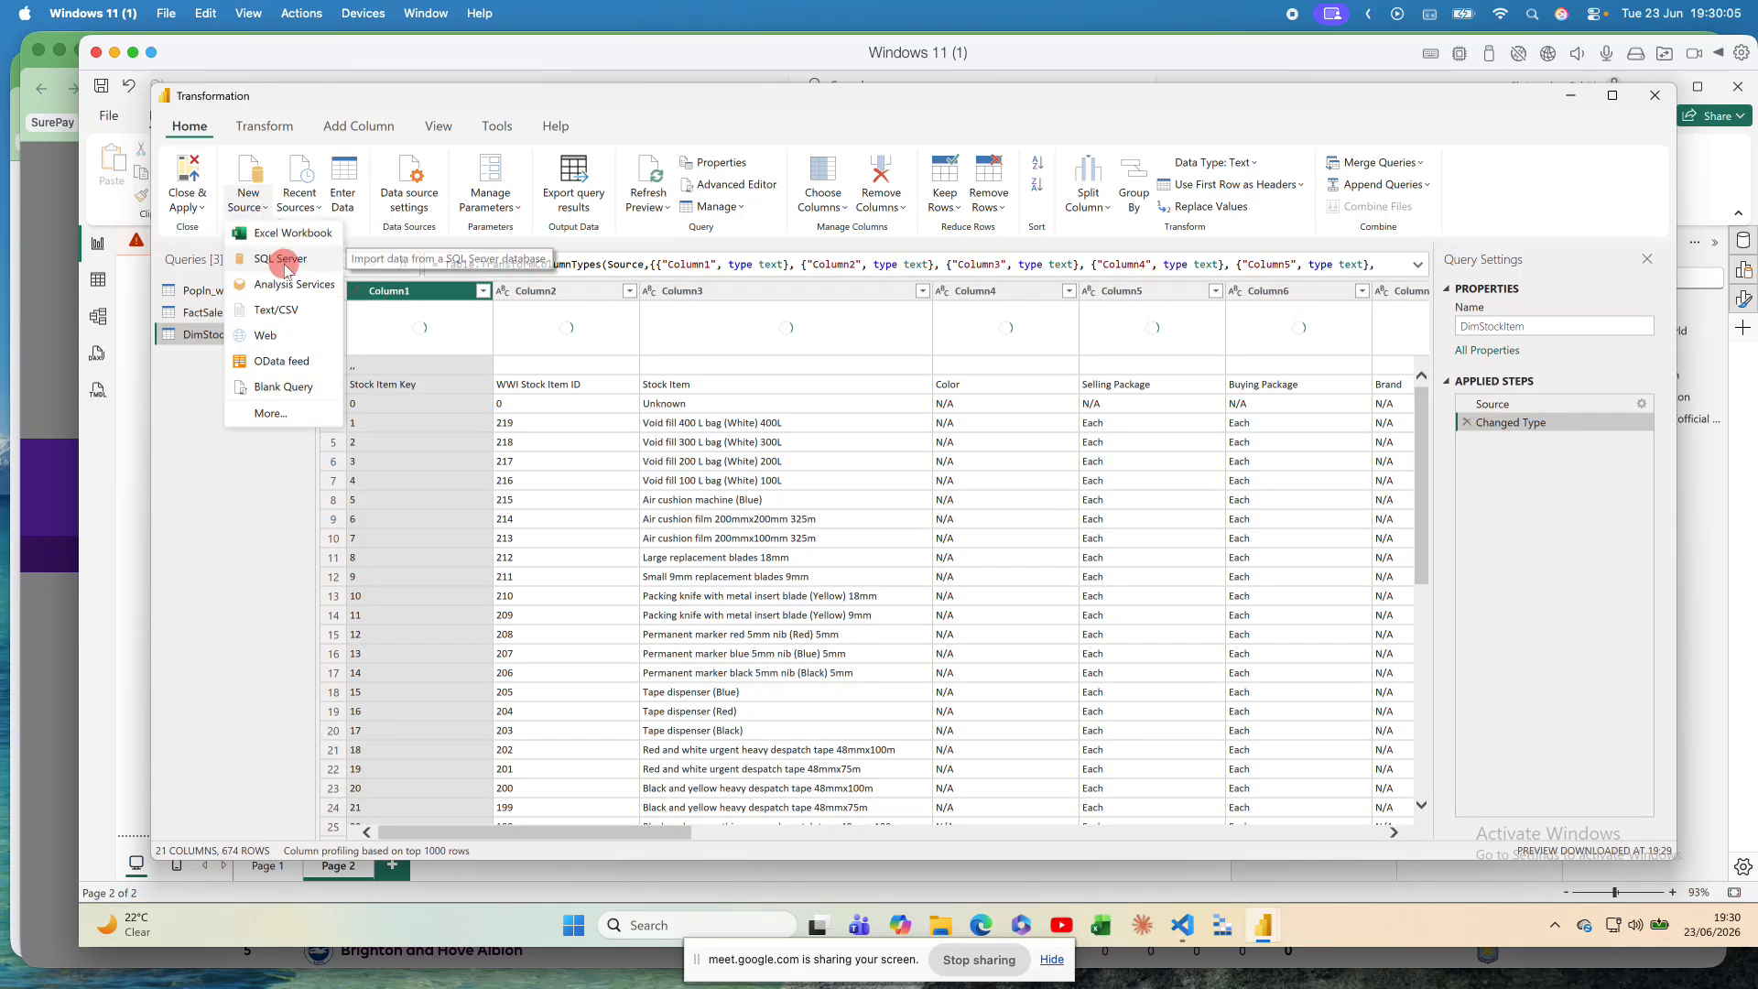
left_click(275, 311)
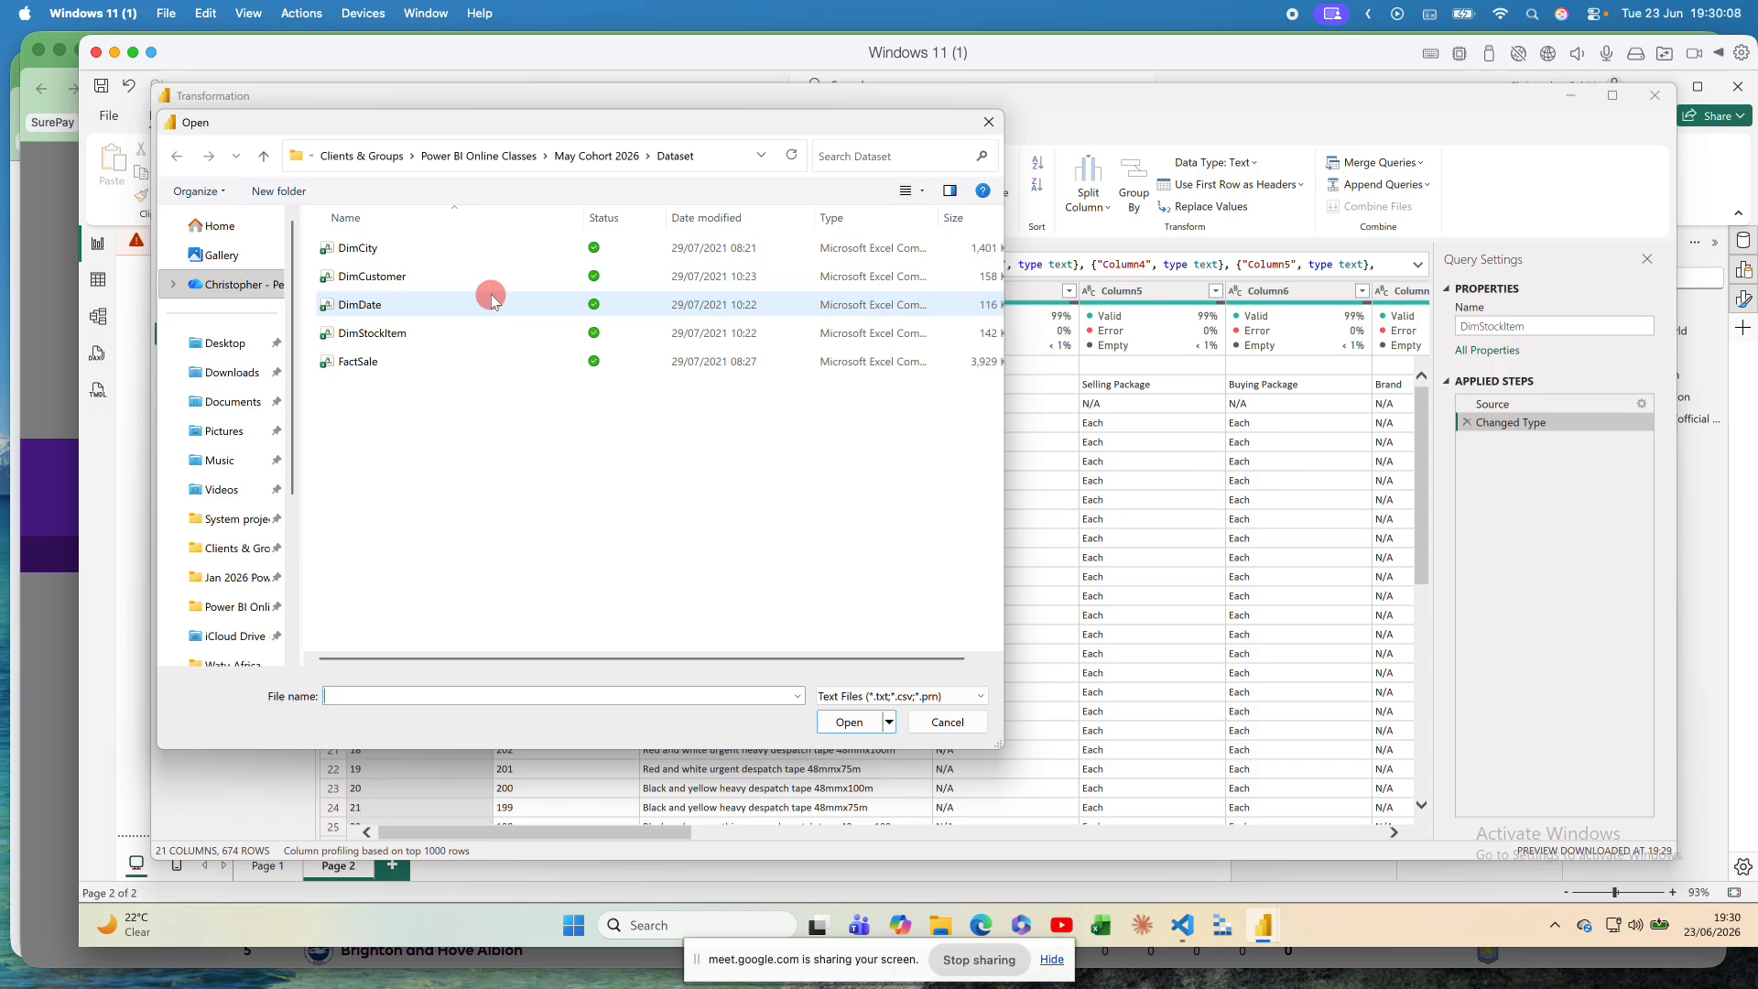
double_click(492, 291)
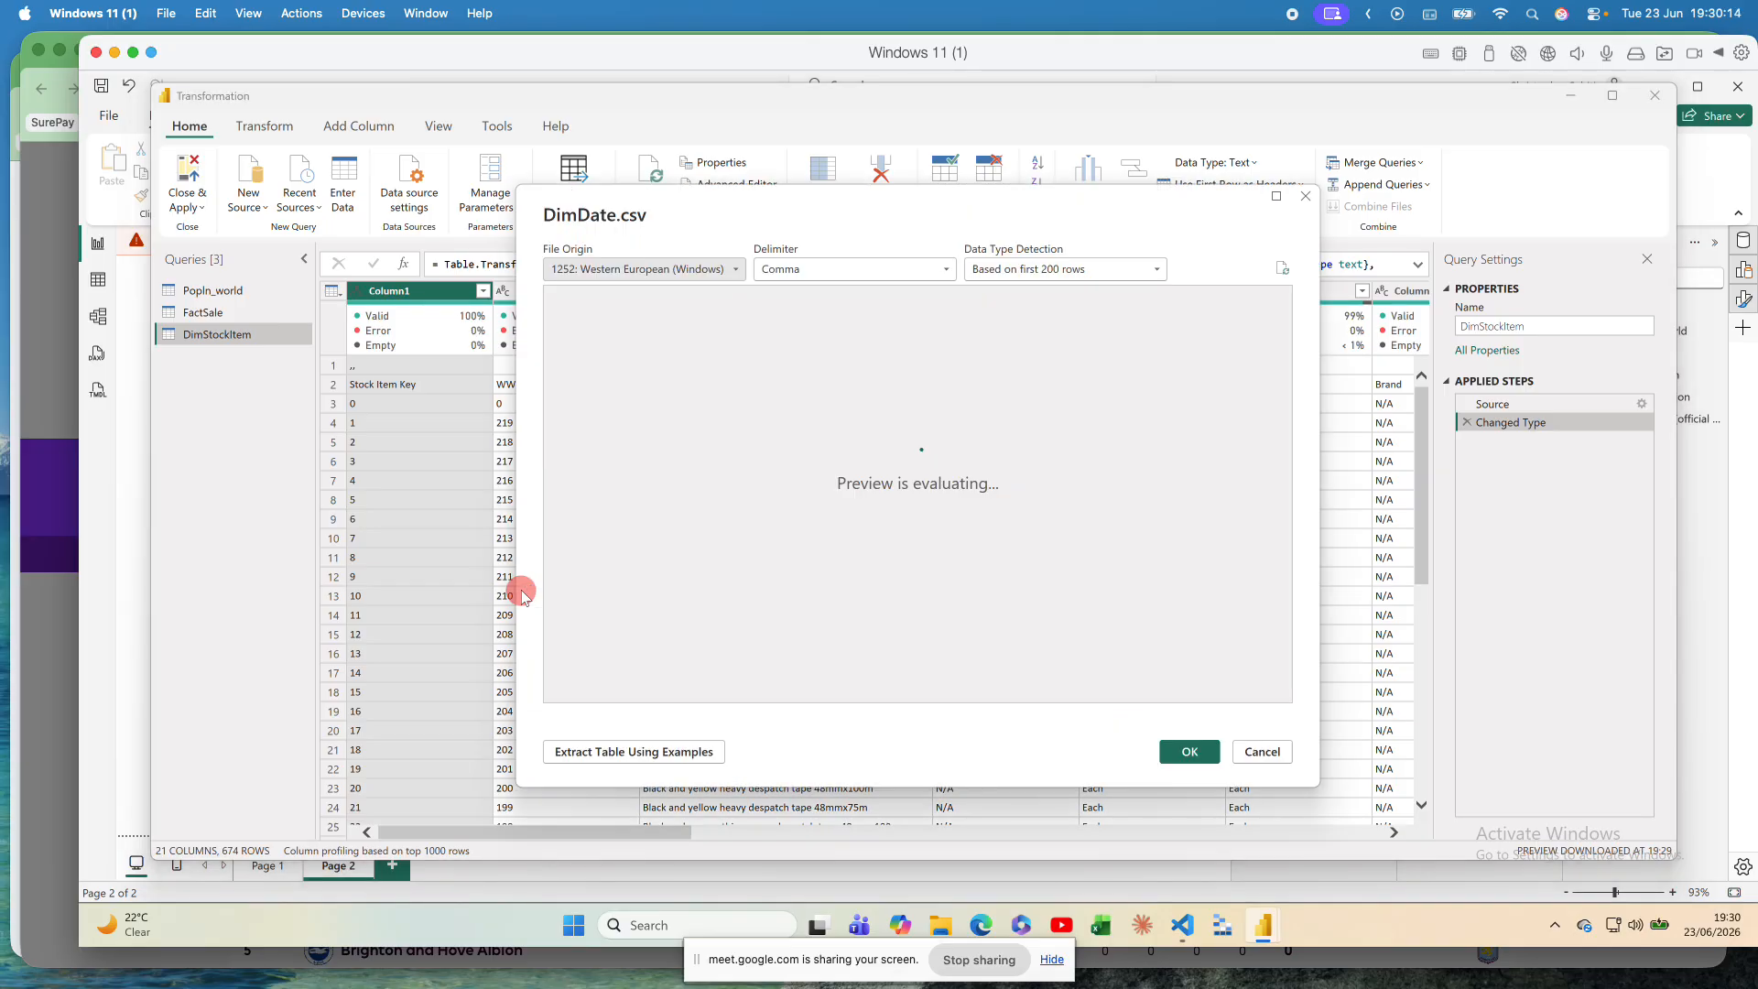
left_click(1189, 752)
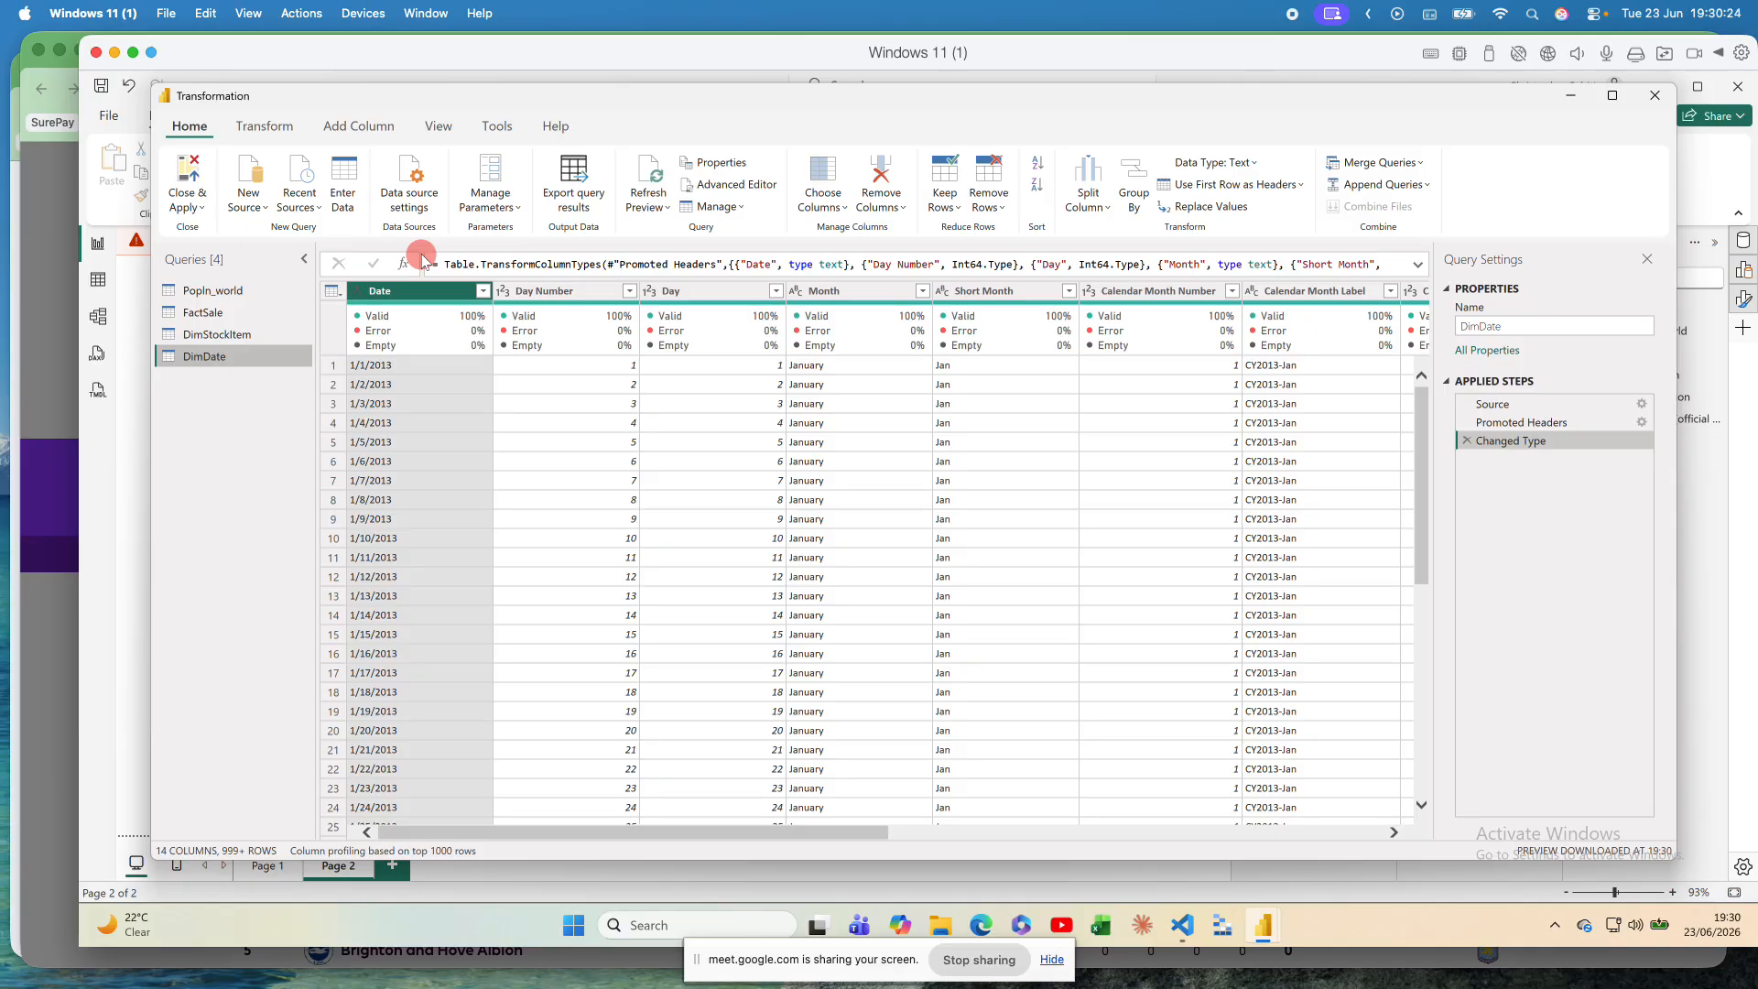
Step: Import the DimCustomer CSV file from the Dataset folder as a new query, keeping the 65001: Unicode (UTF-8) file origin
left_click(251, 206)
left_click(302, 308)
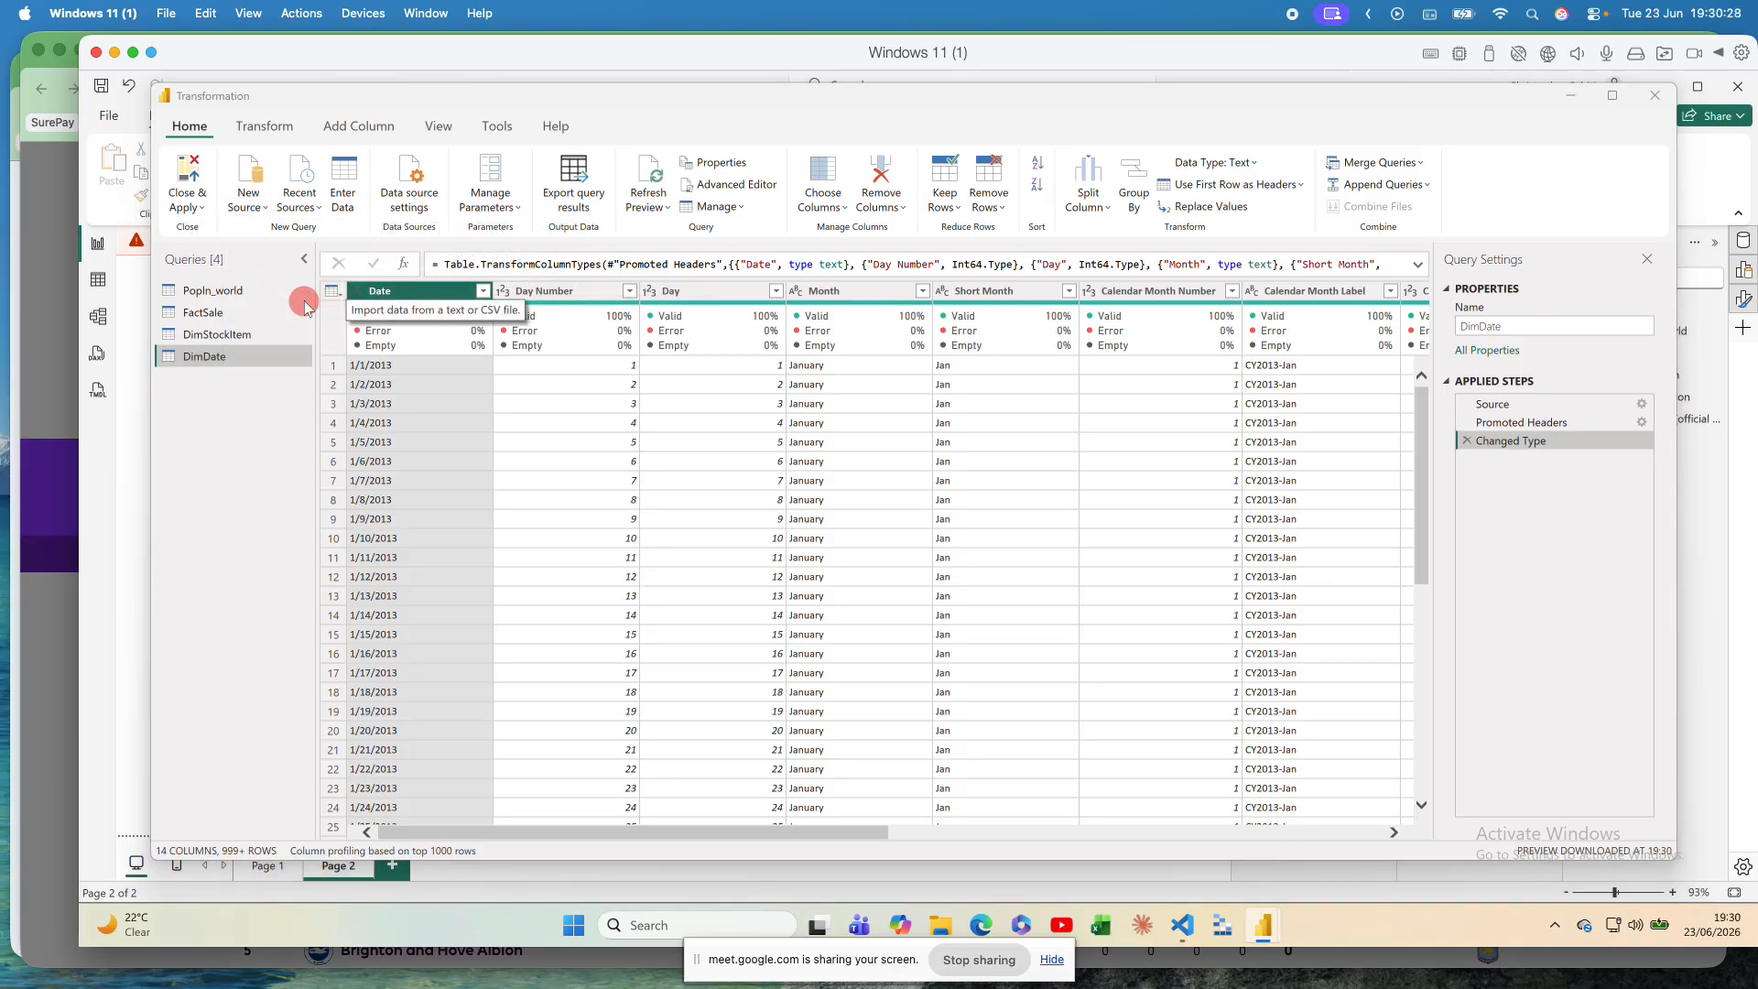
left_click(357, 278)
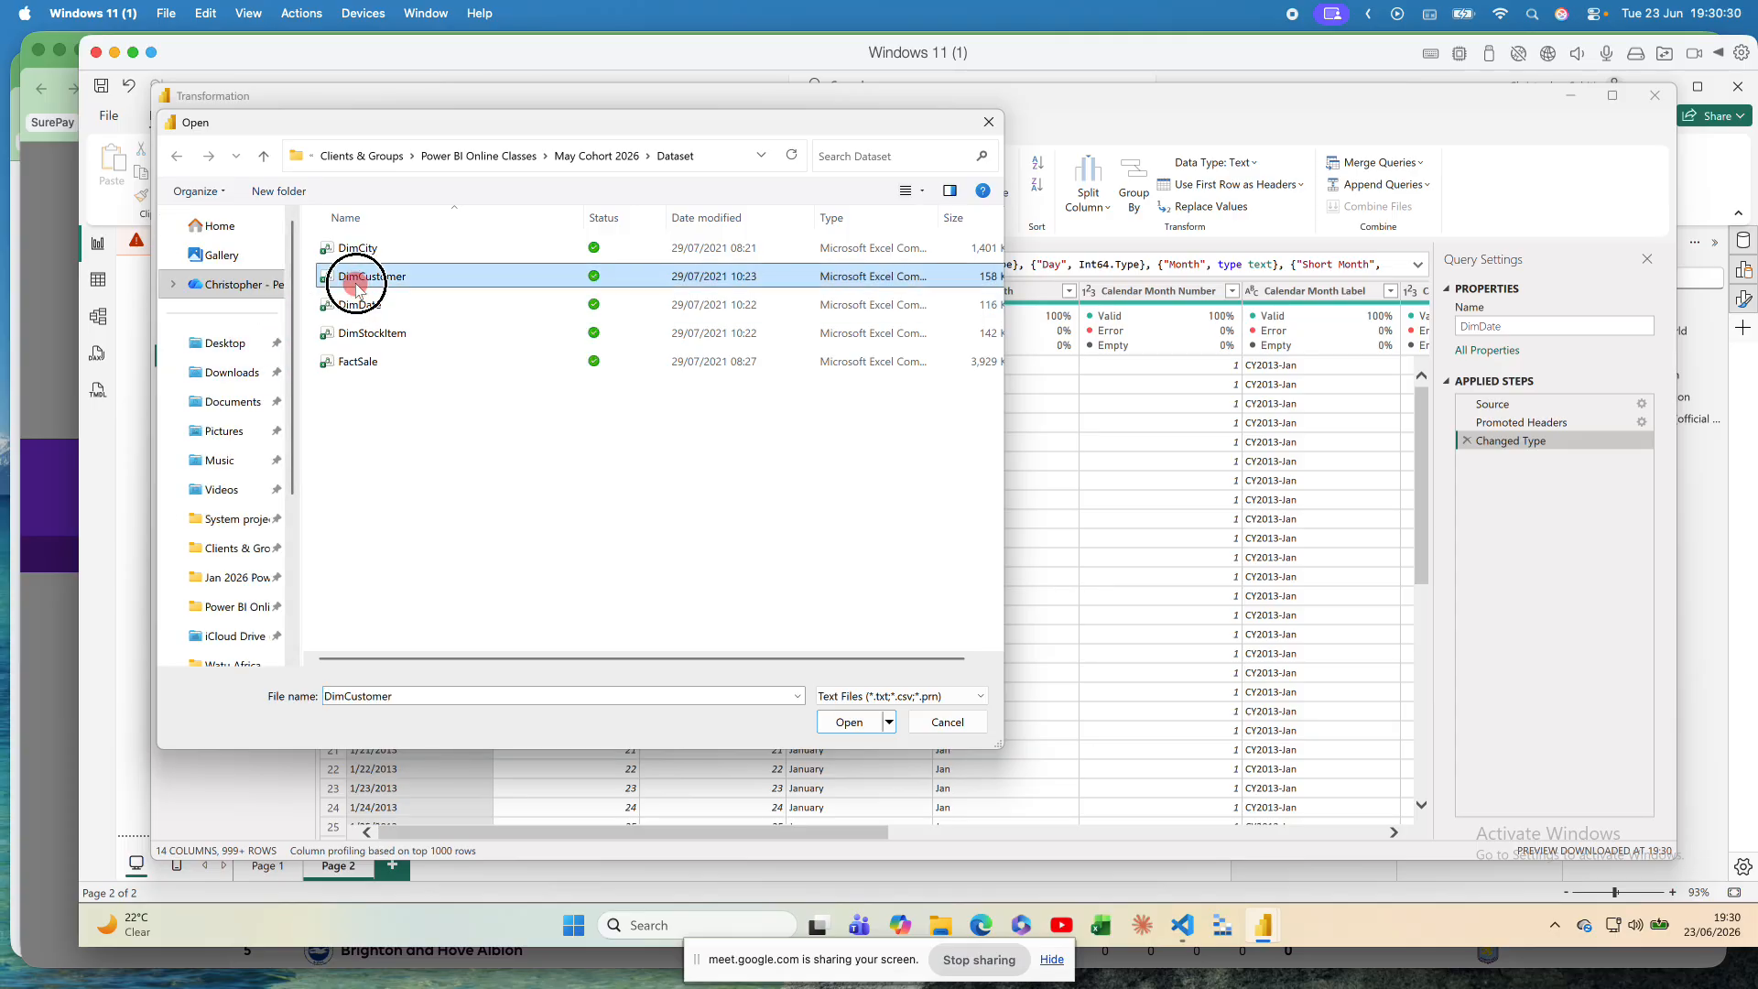
double_click(355, 284)
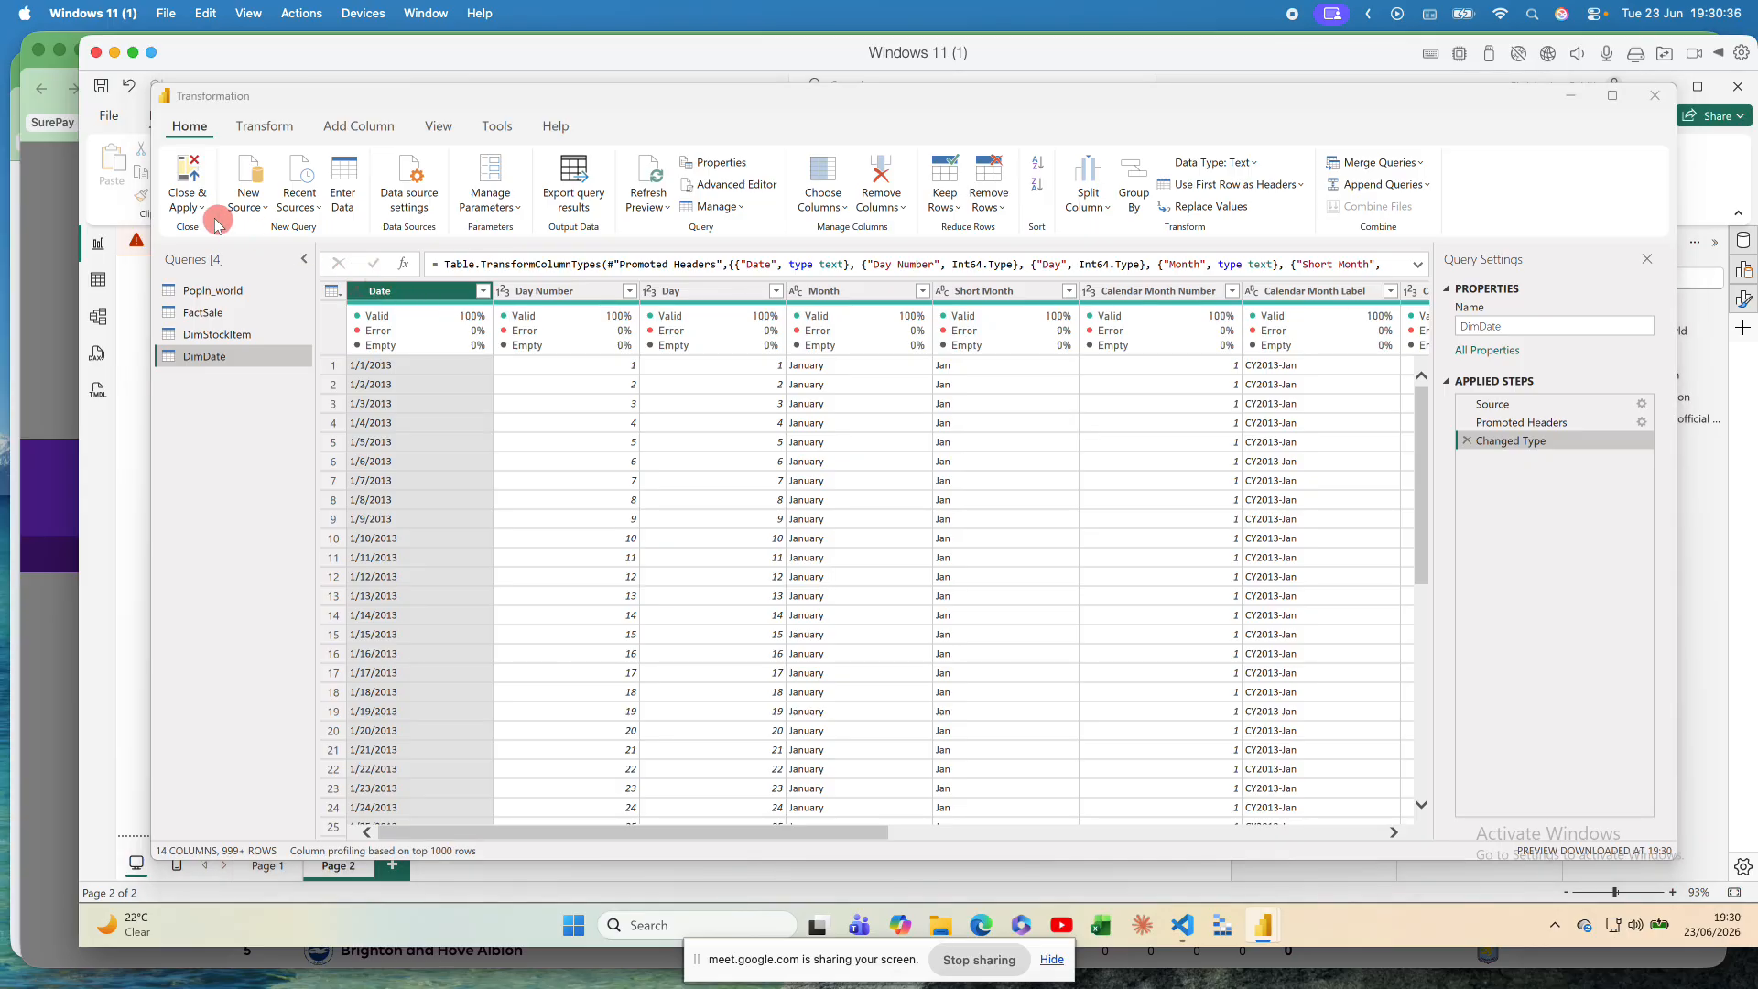
key("Return")
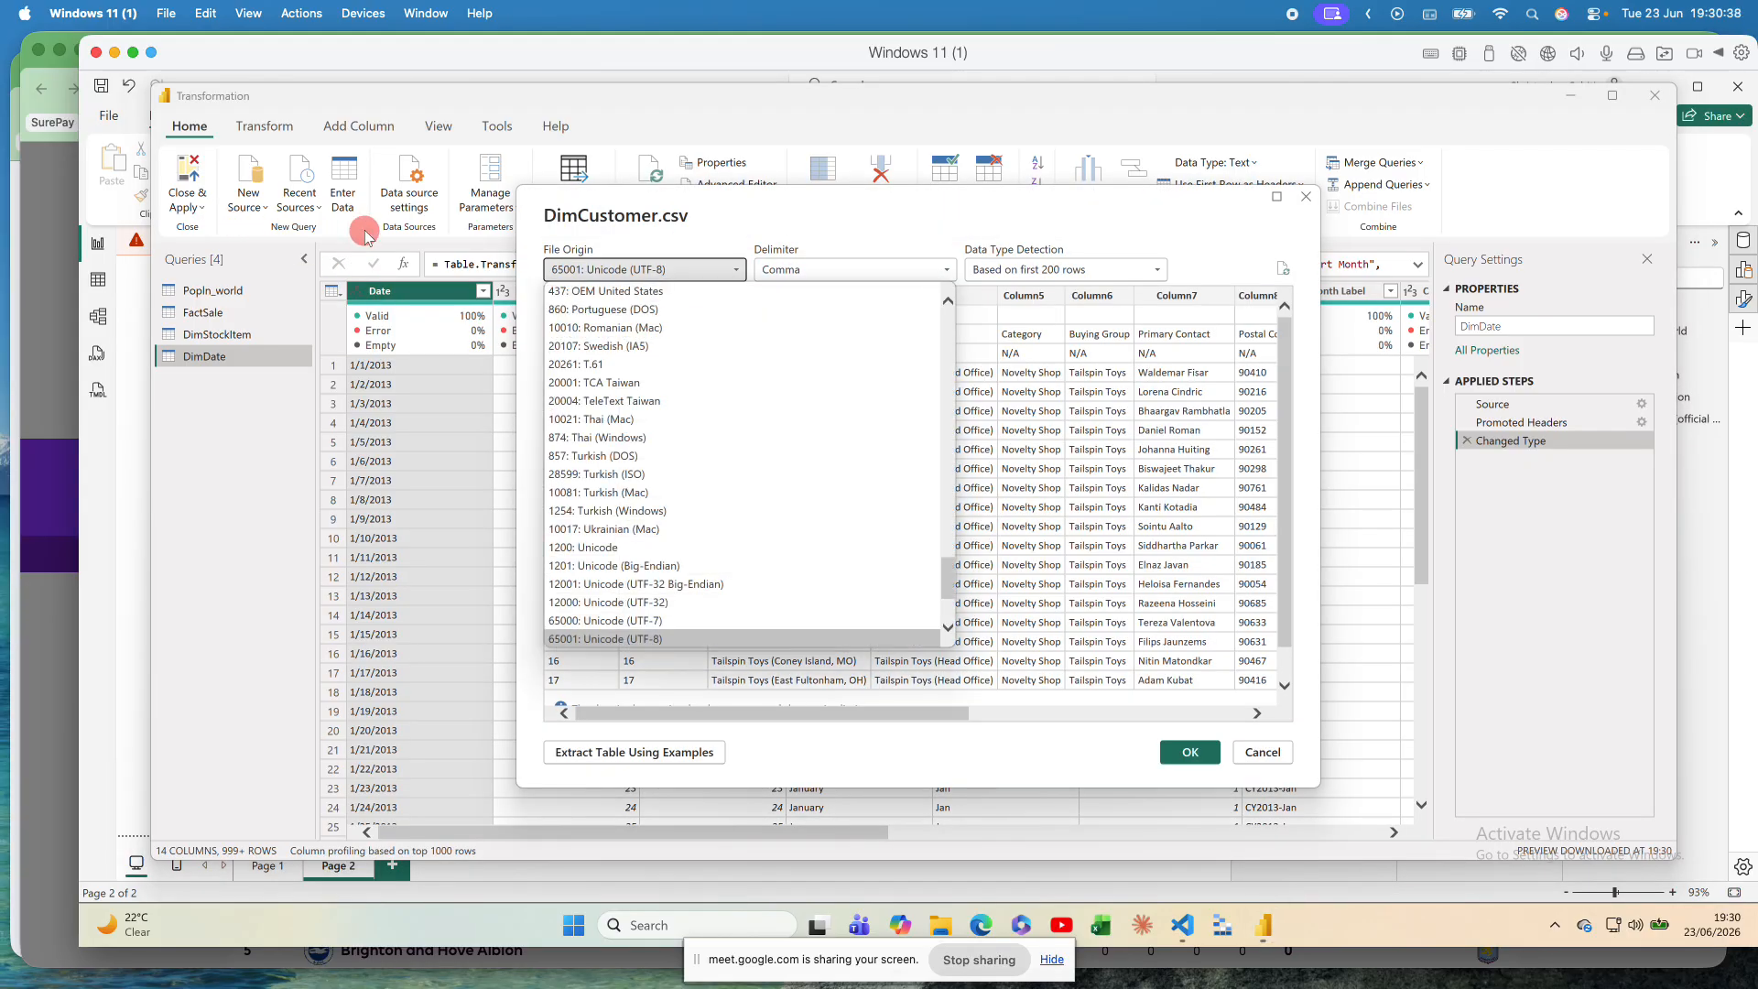
left_click(1205, 761)
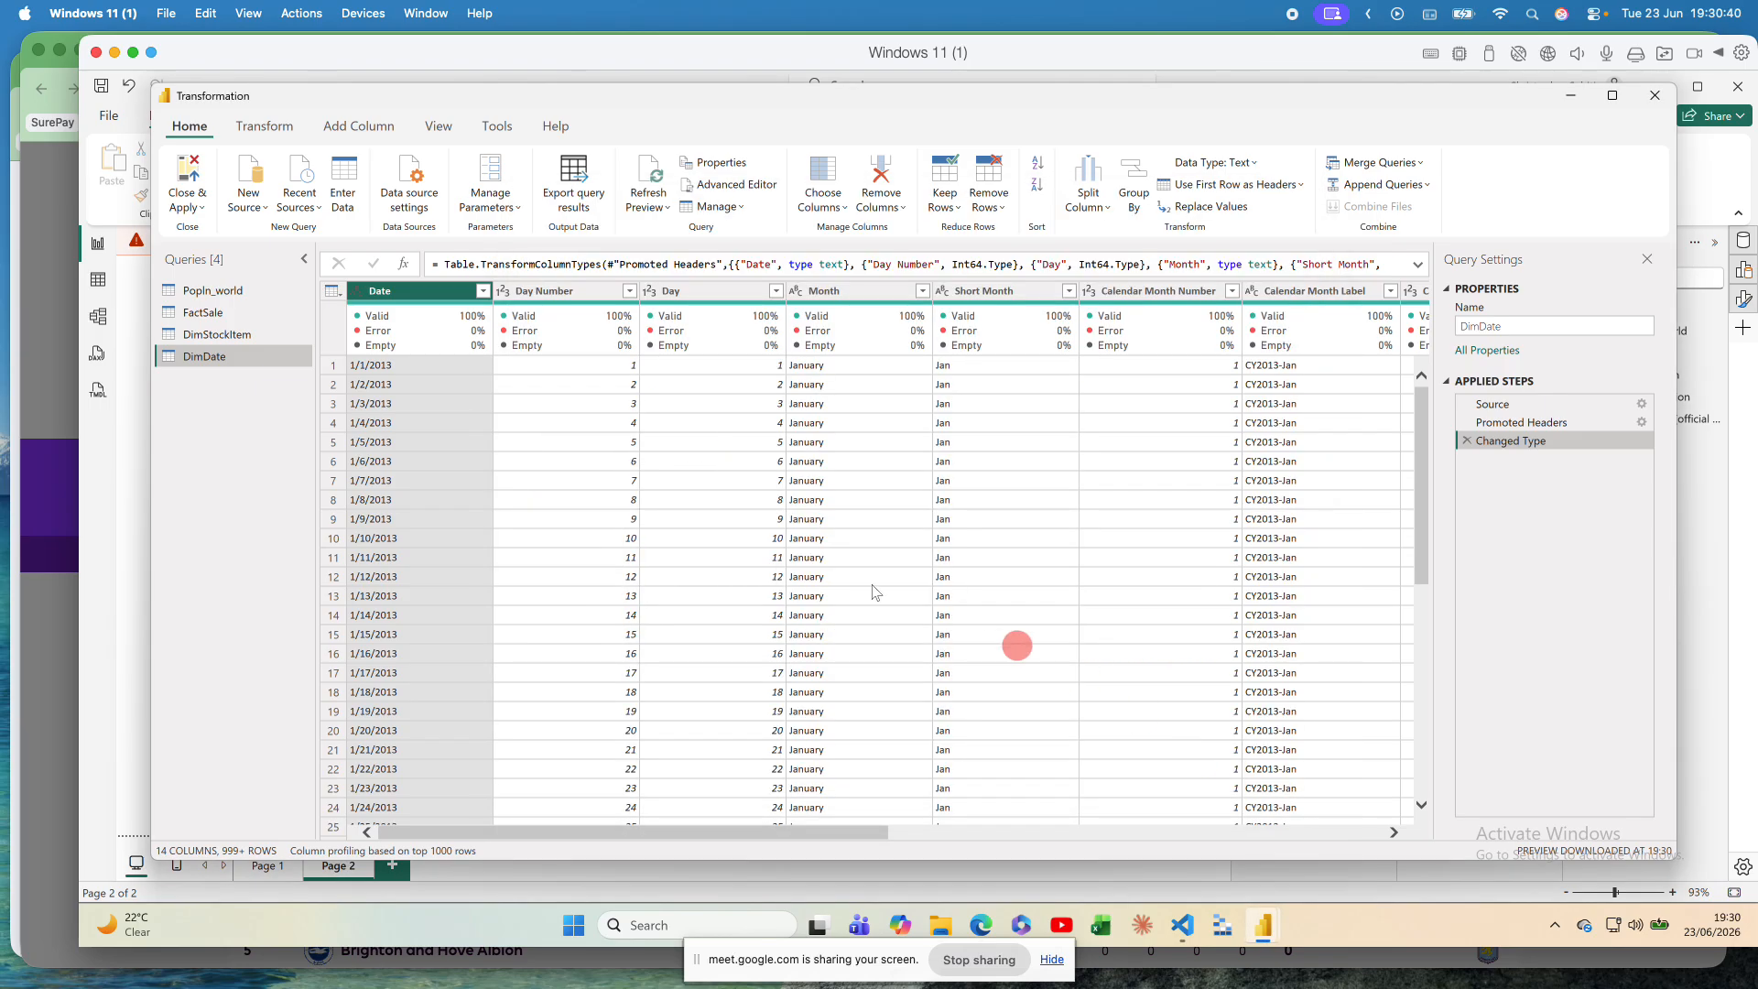
Step: Import the DimCity CSV file from the Dataset folder as another new query with its default settings
left_click(263, 212)
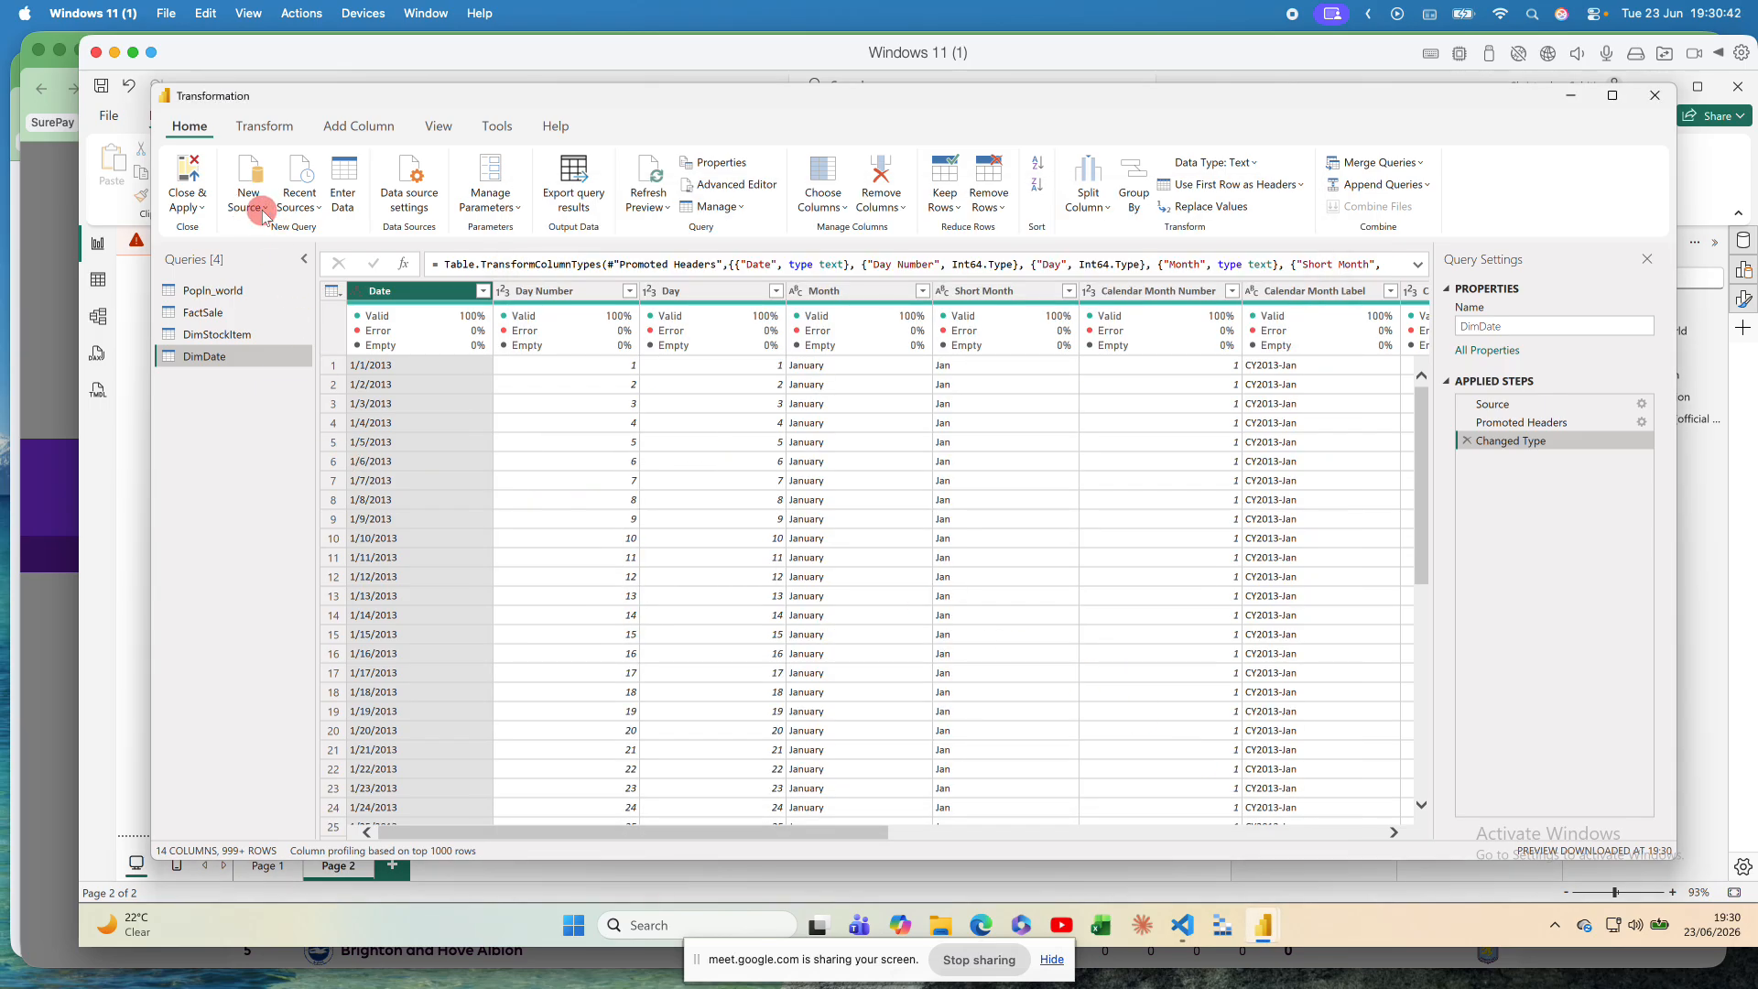
left_click(263, 210)
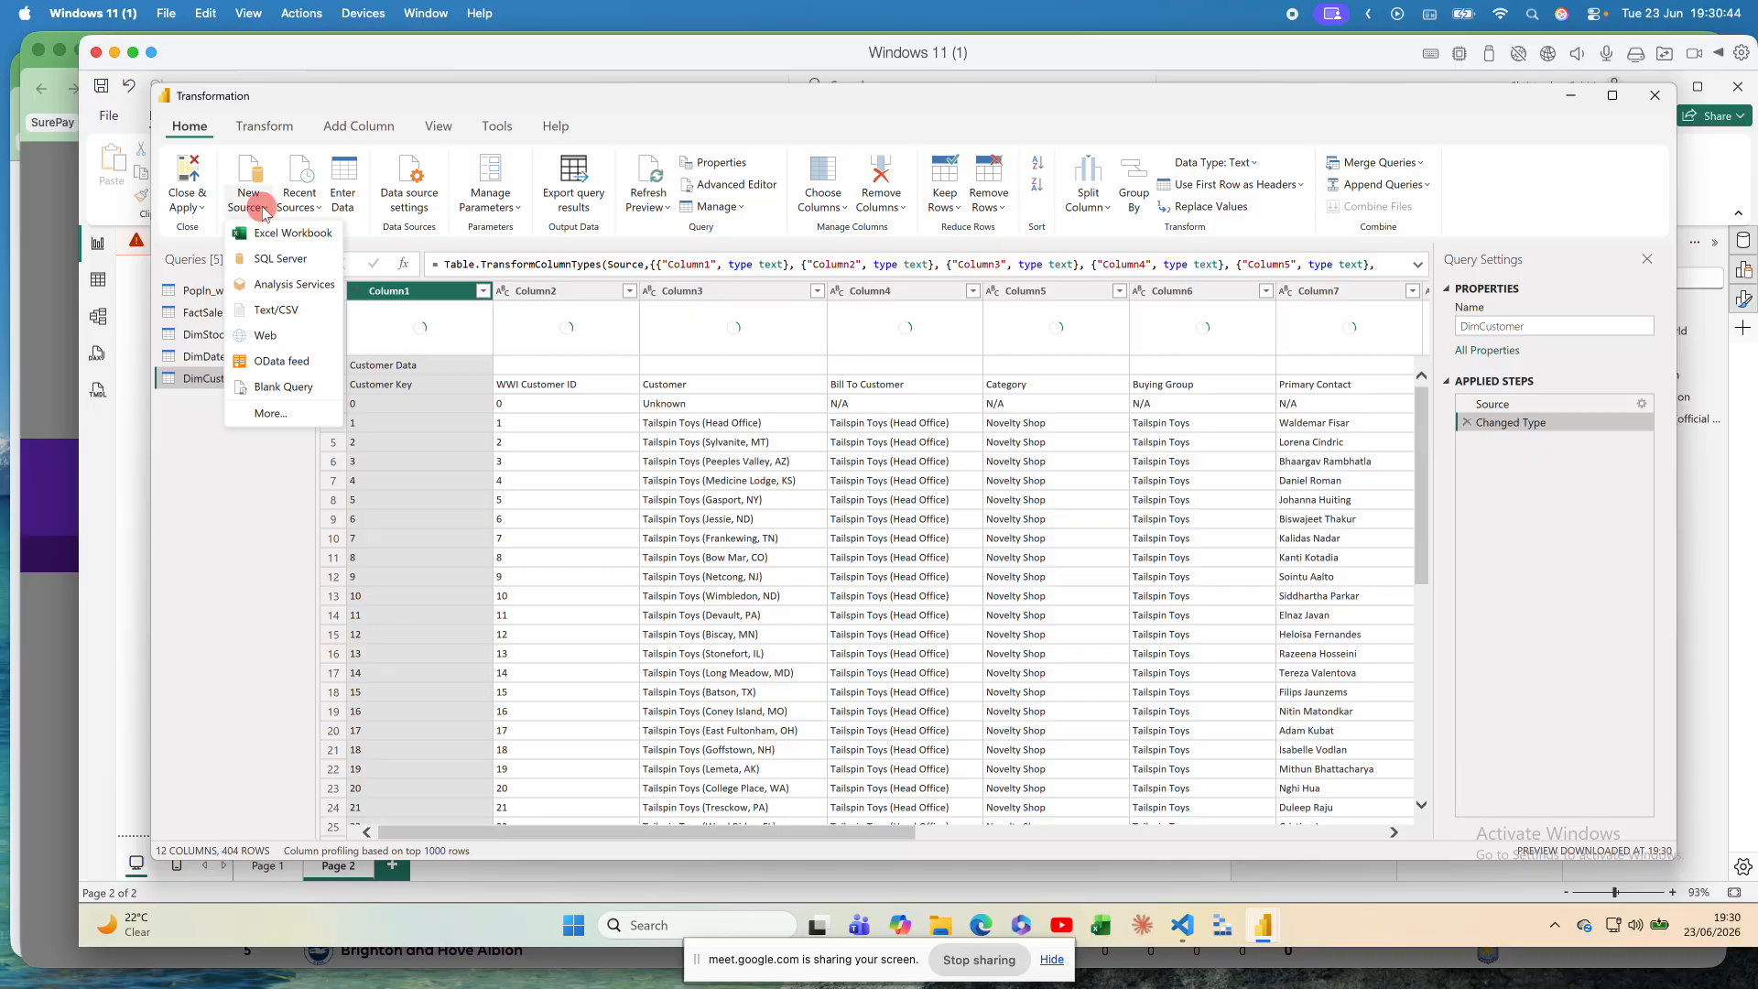
left_click(275, 310)
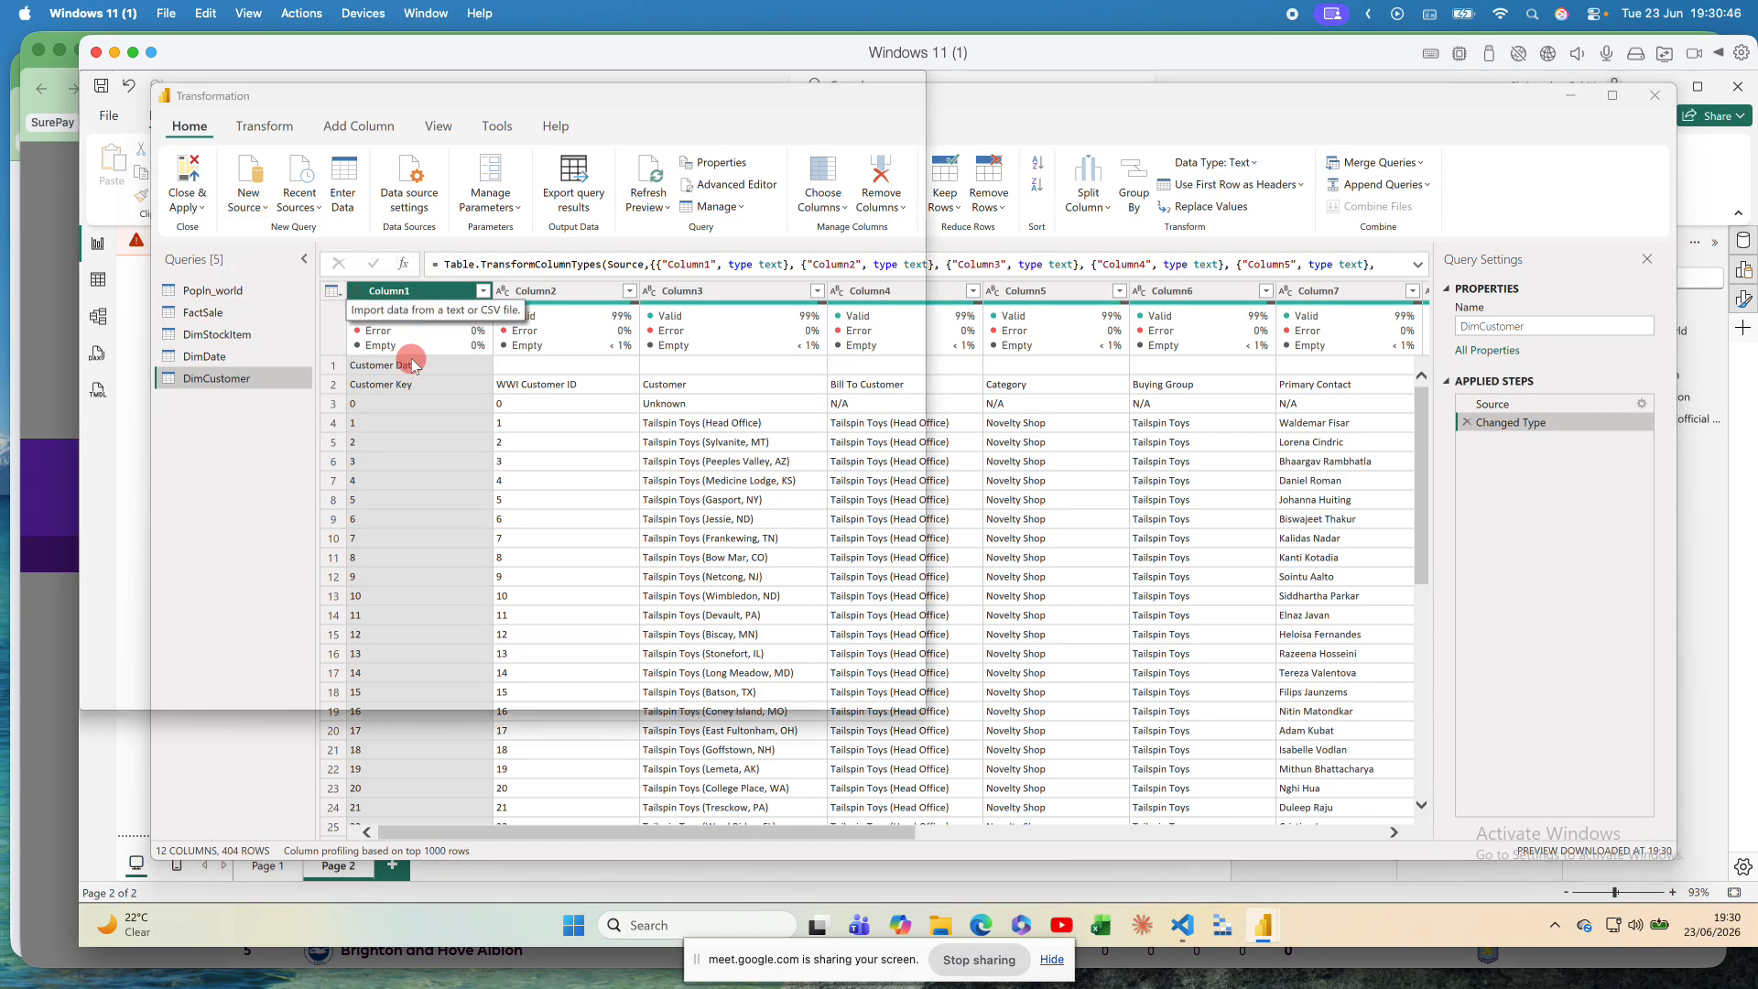
double_click(381, 247)
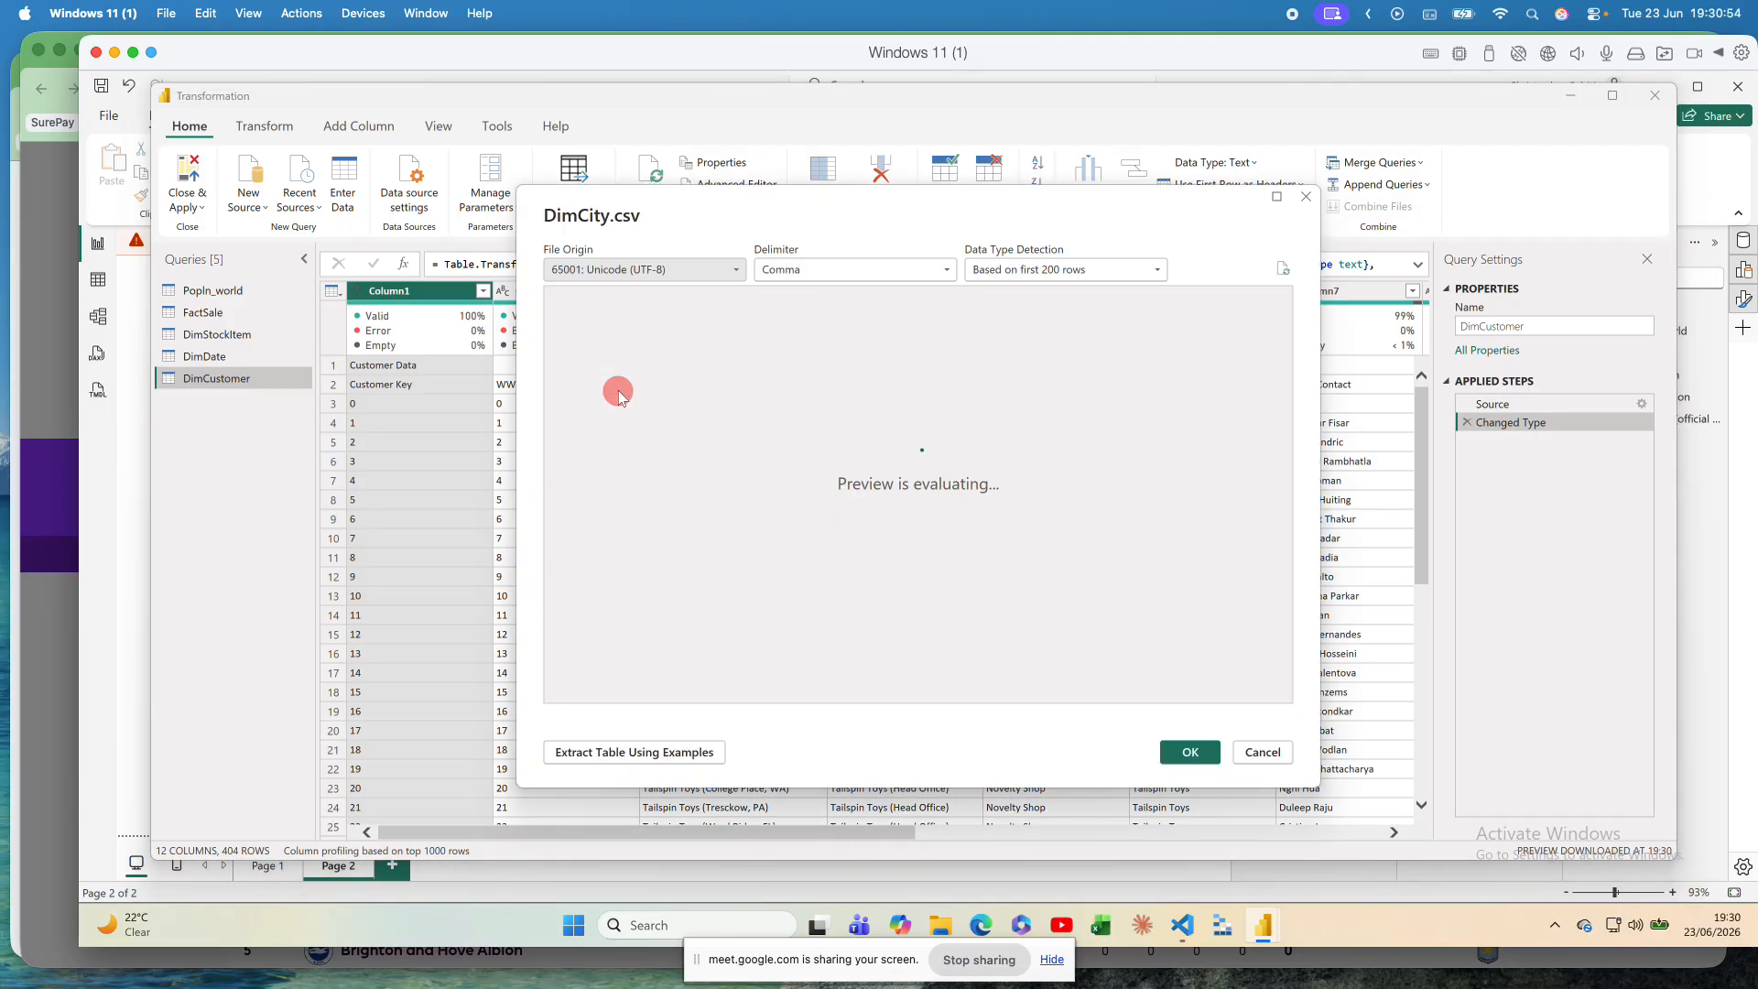
left_click(1186, 752)
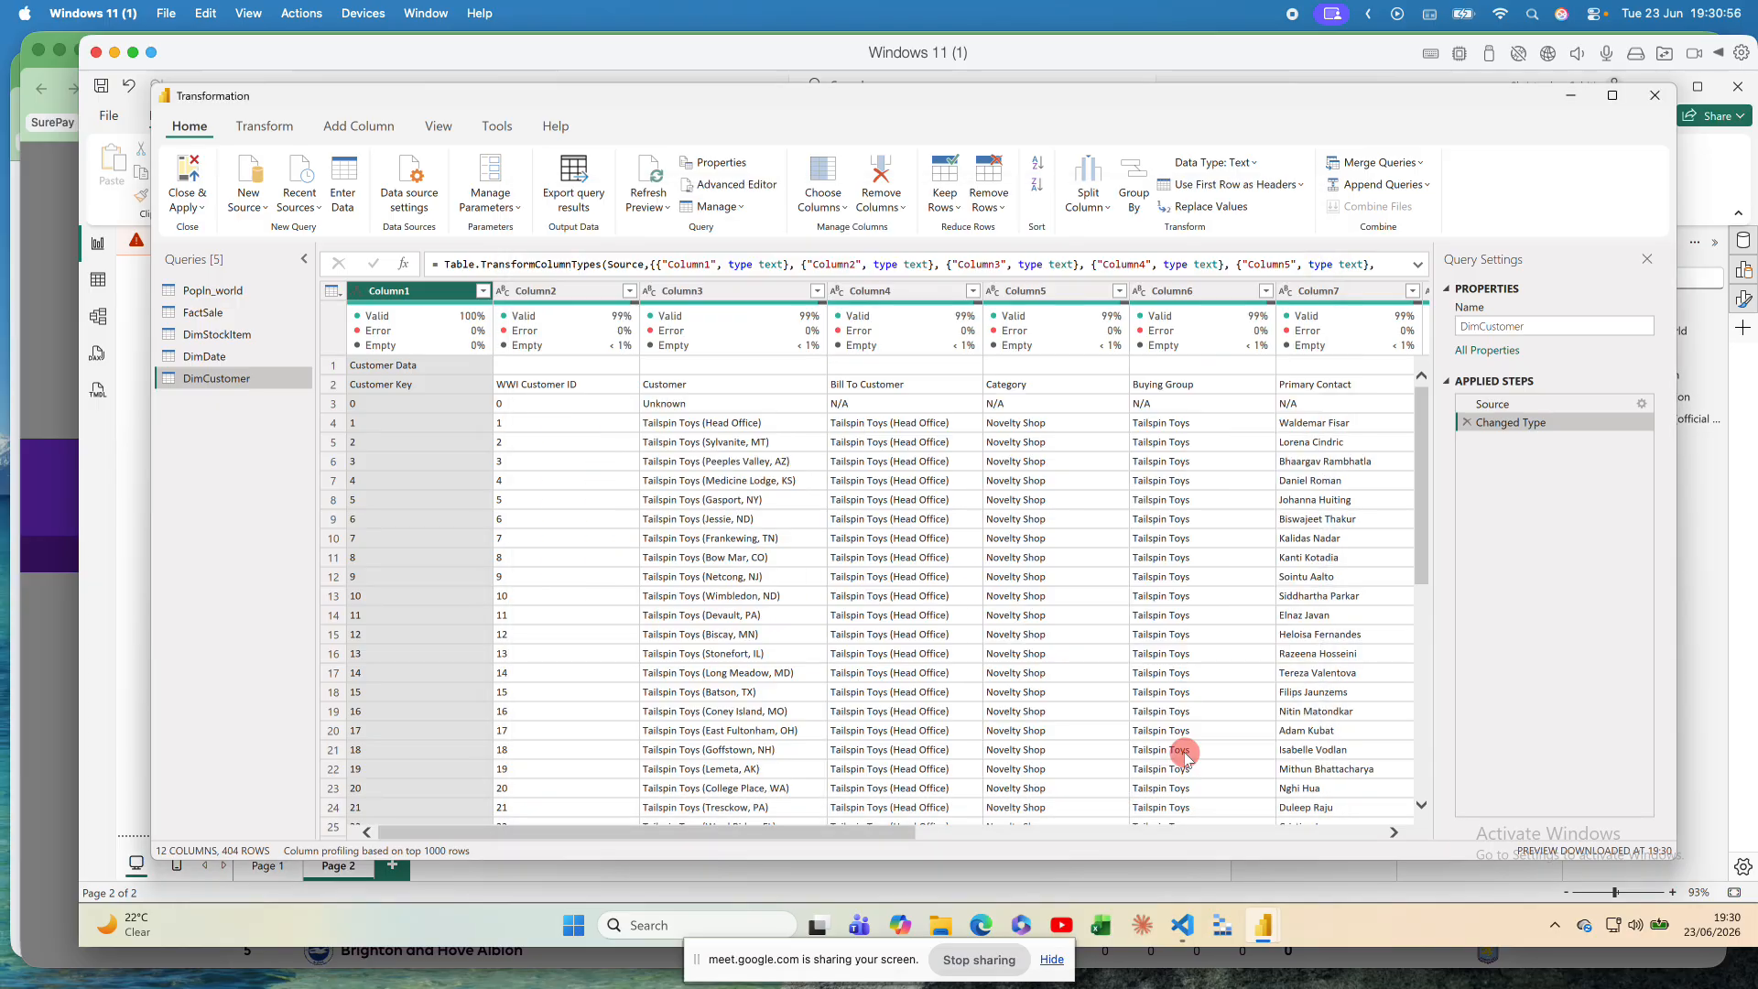
Step: Import the DimEmployee sheet from the DimEmployee Excel workbook and apply all pending query changes without closing the editor
left_click(264, 206)
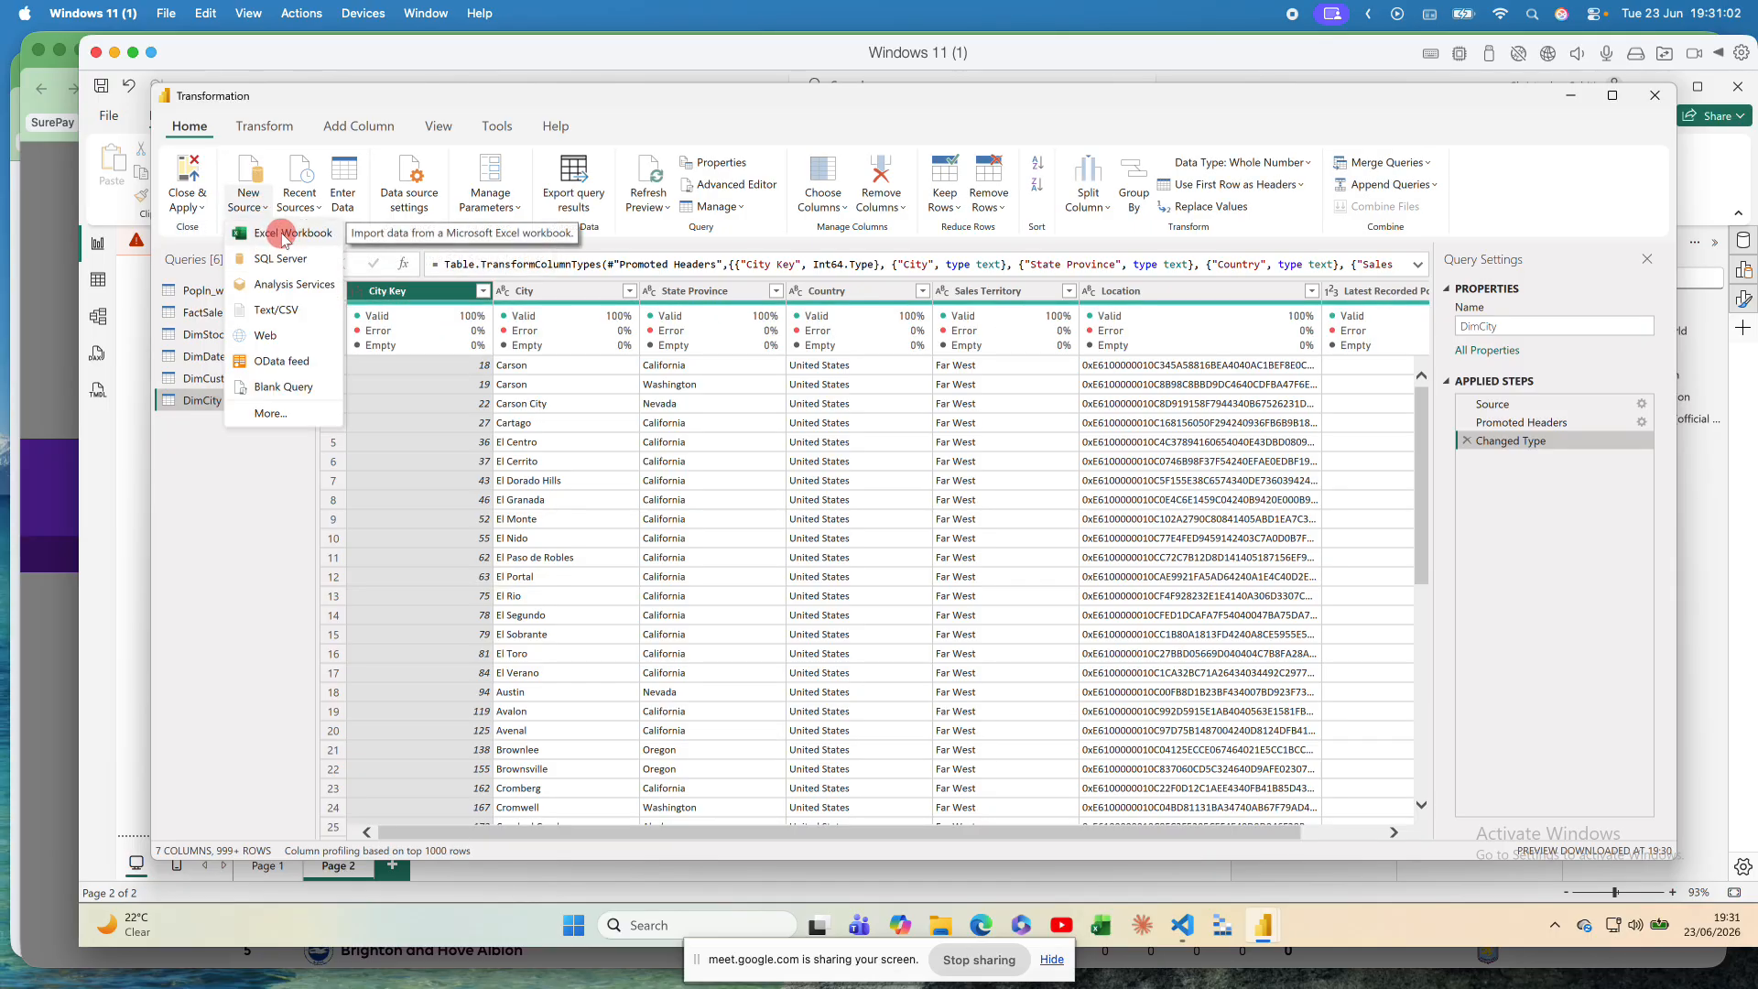
left_click(284, 234)
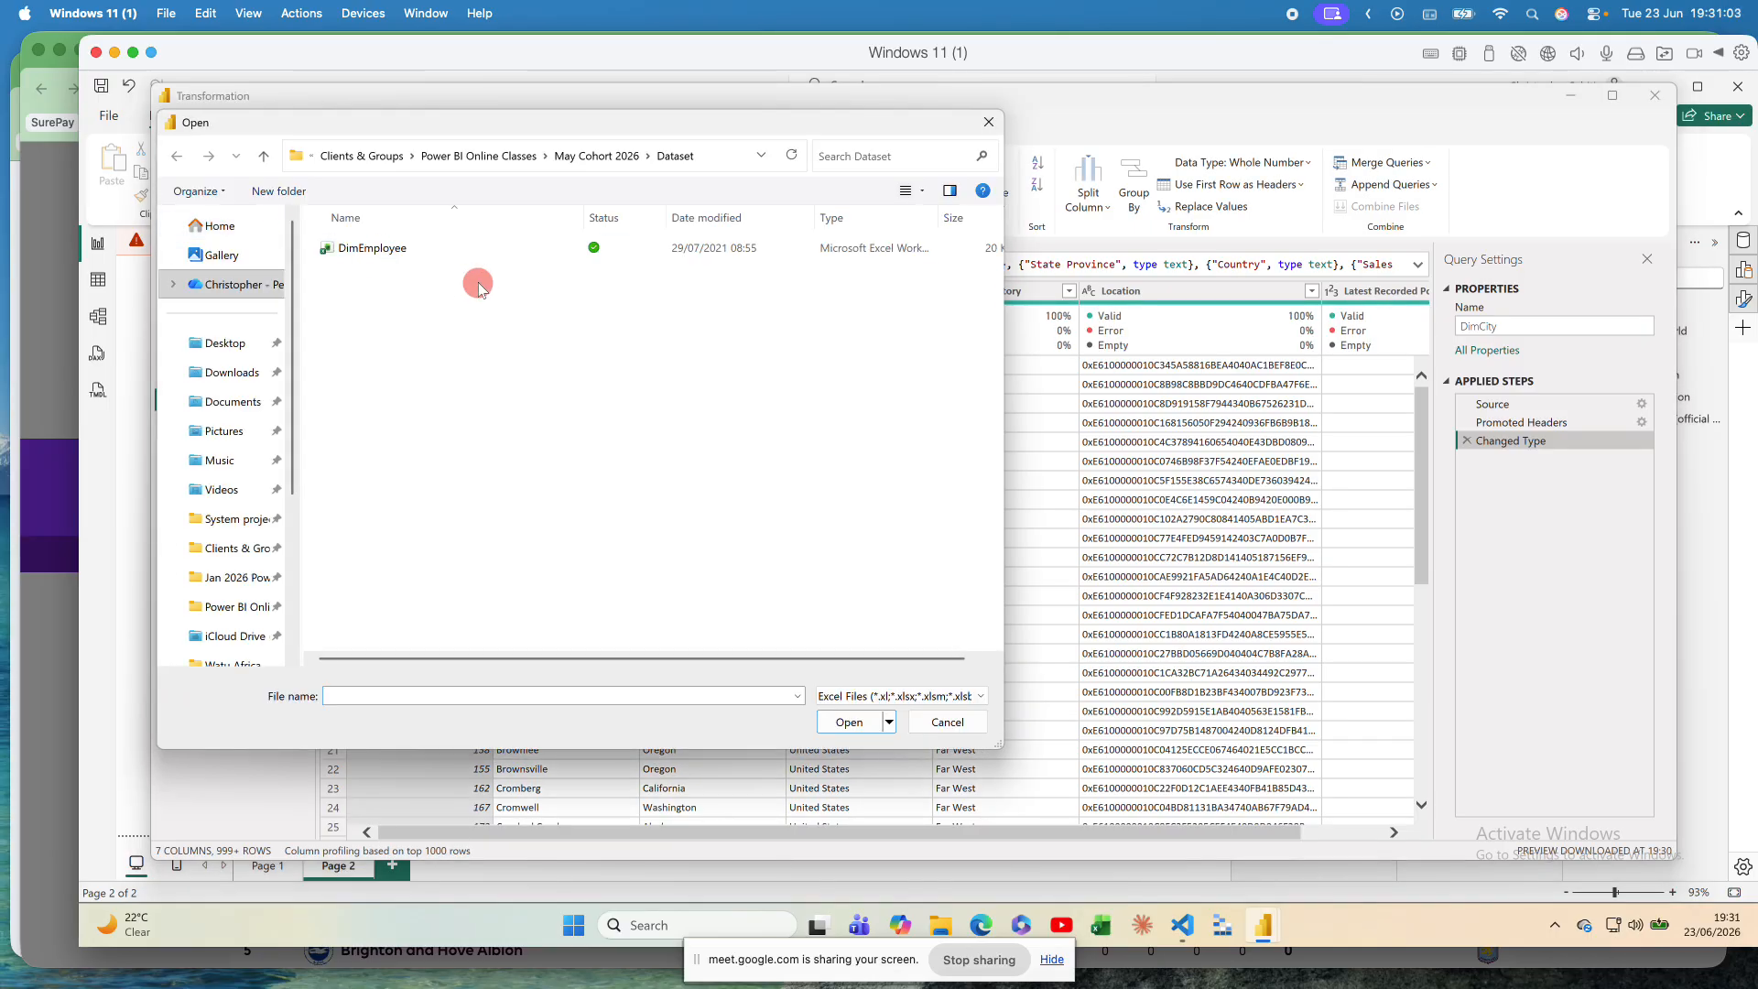
left_click(396, 256)
double_click(395, 256)
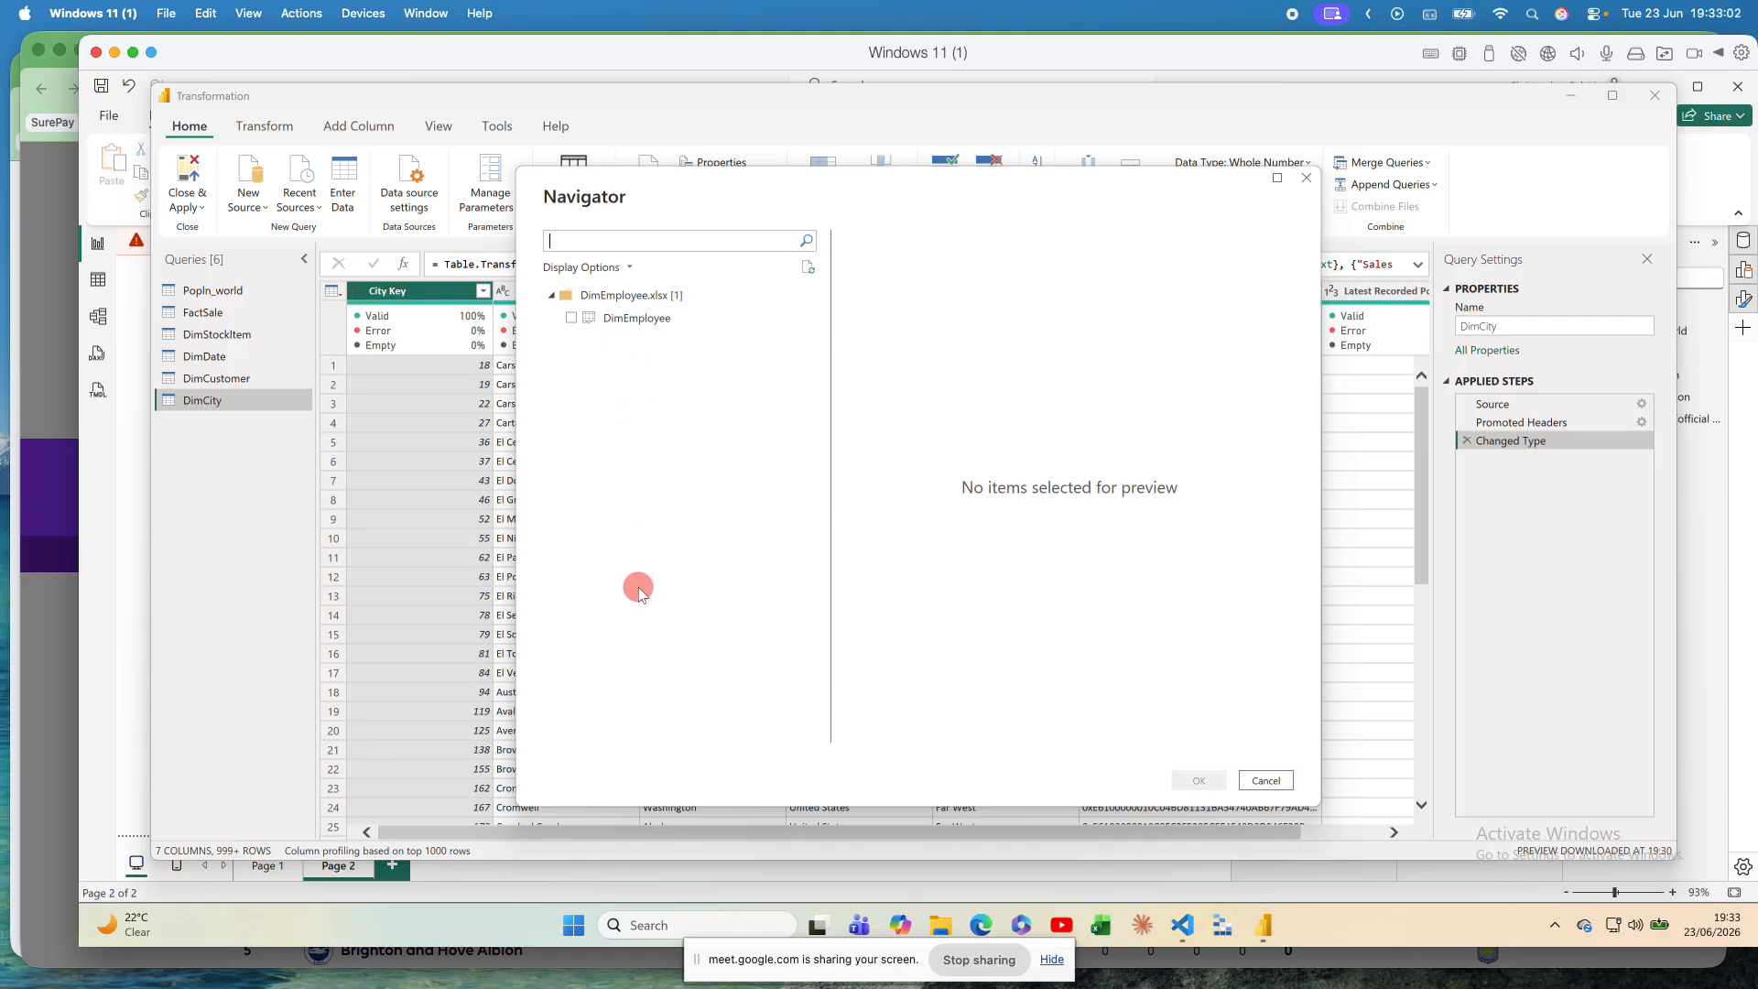
left_click(572, 318)
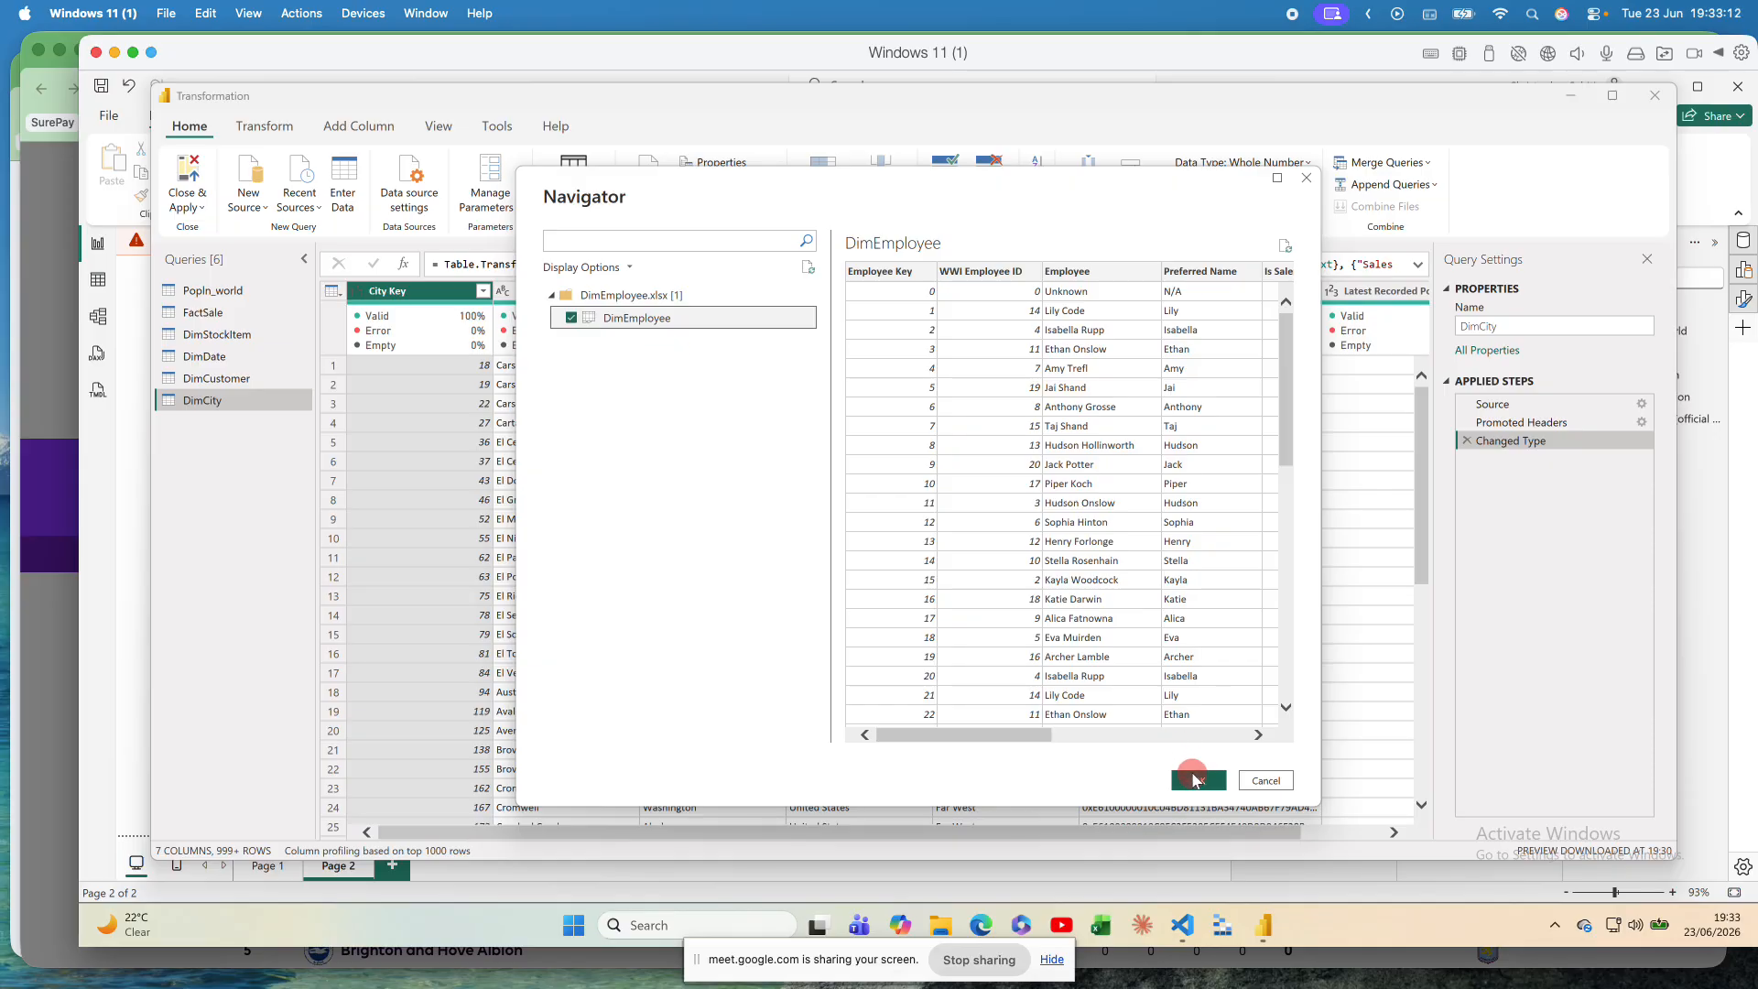
left_click(1192, 776)
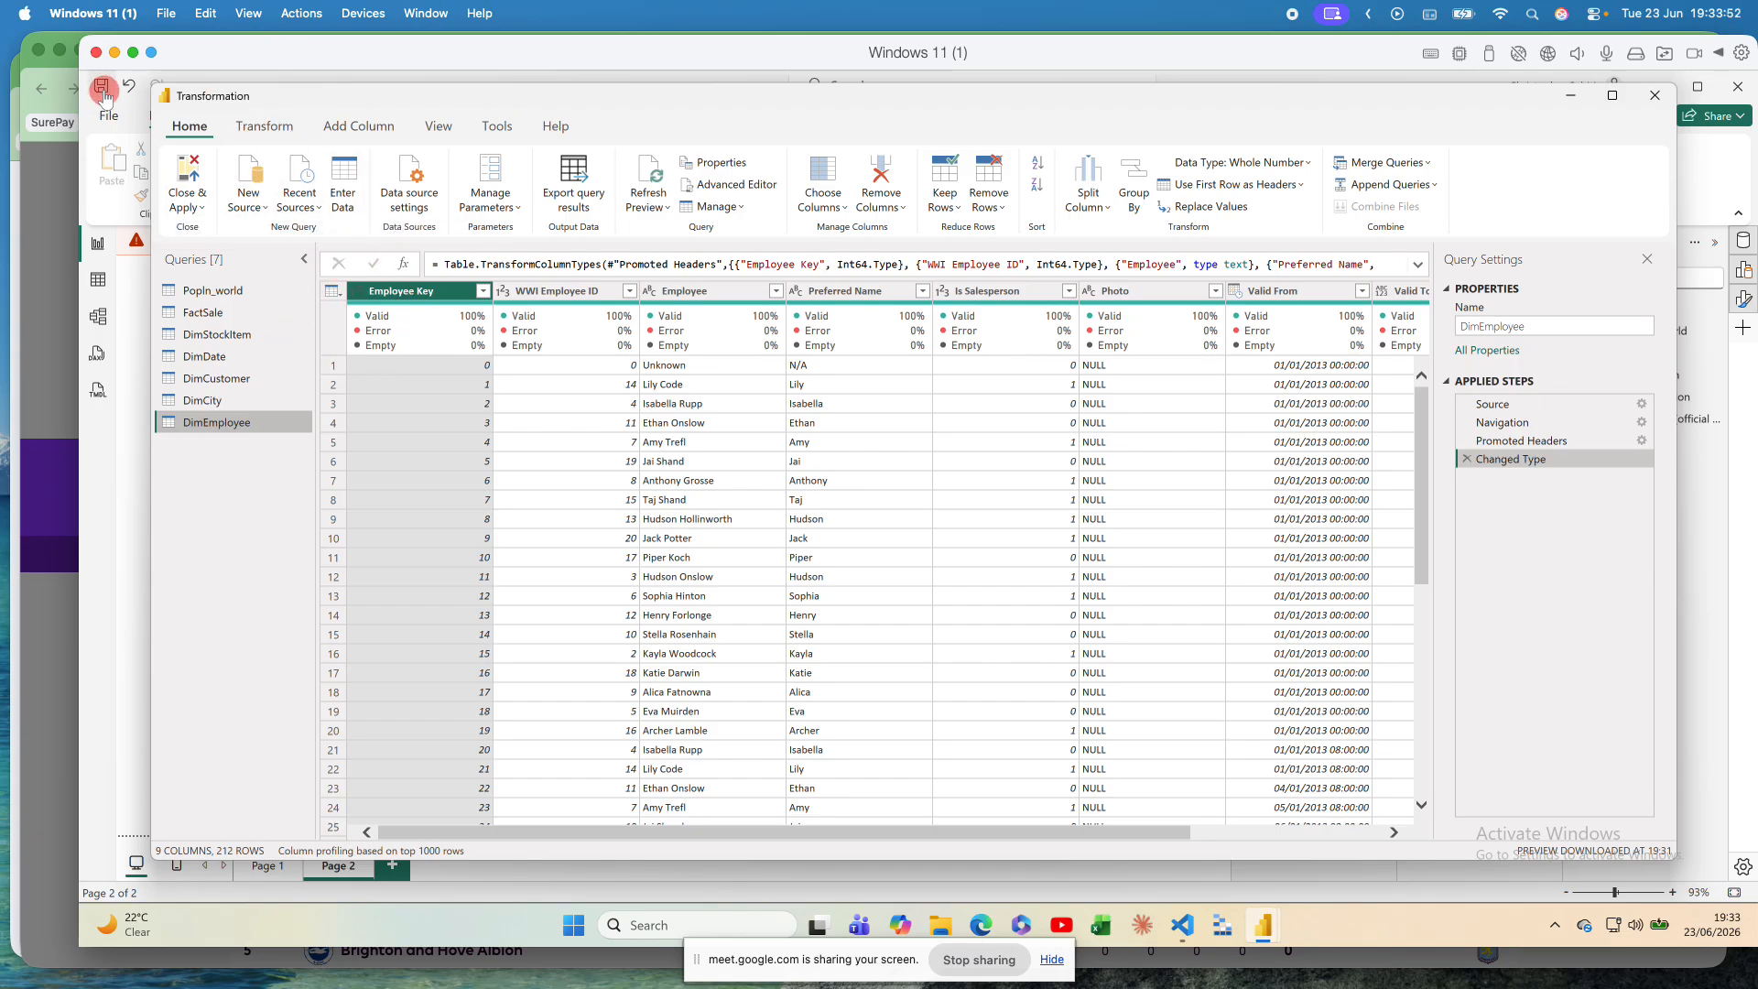
left_click(200, 208)
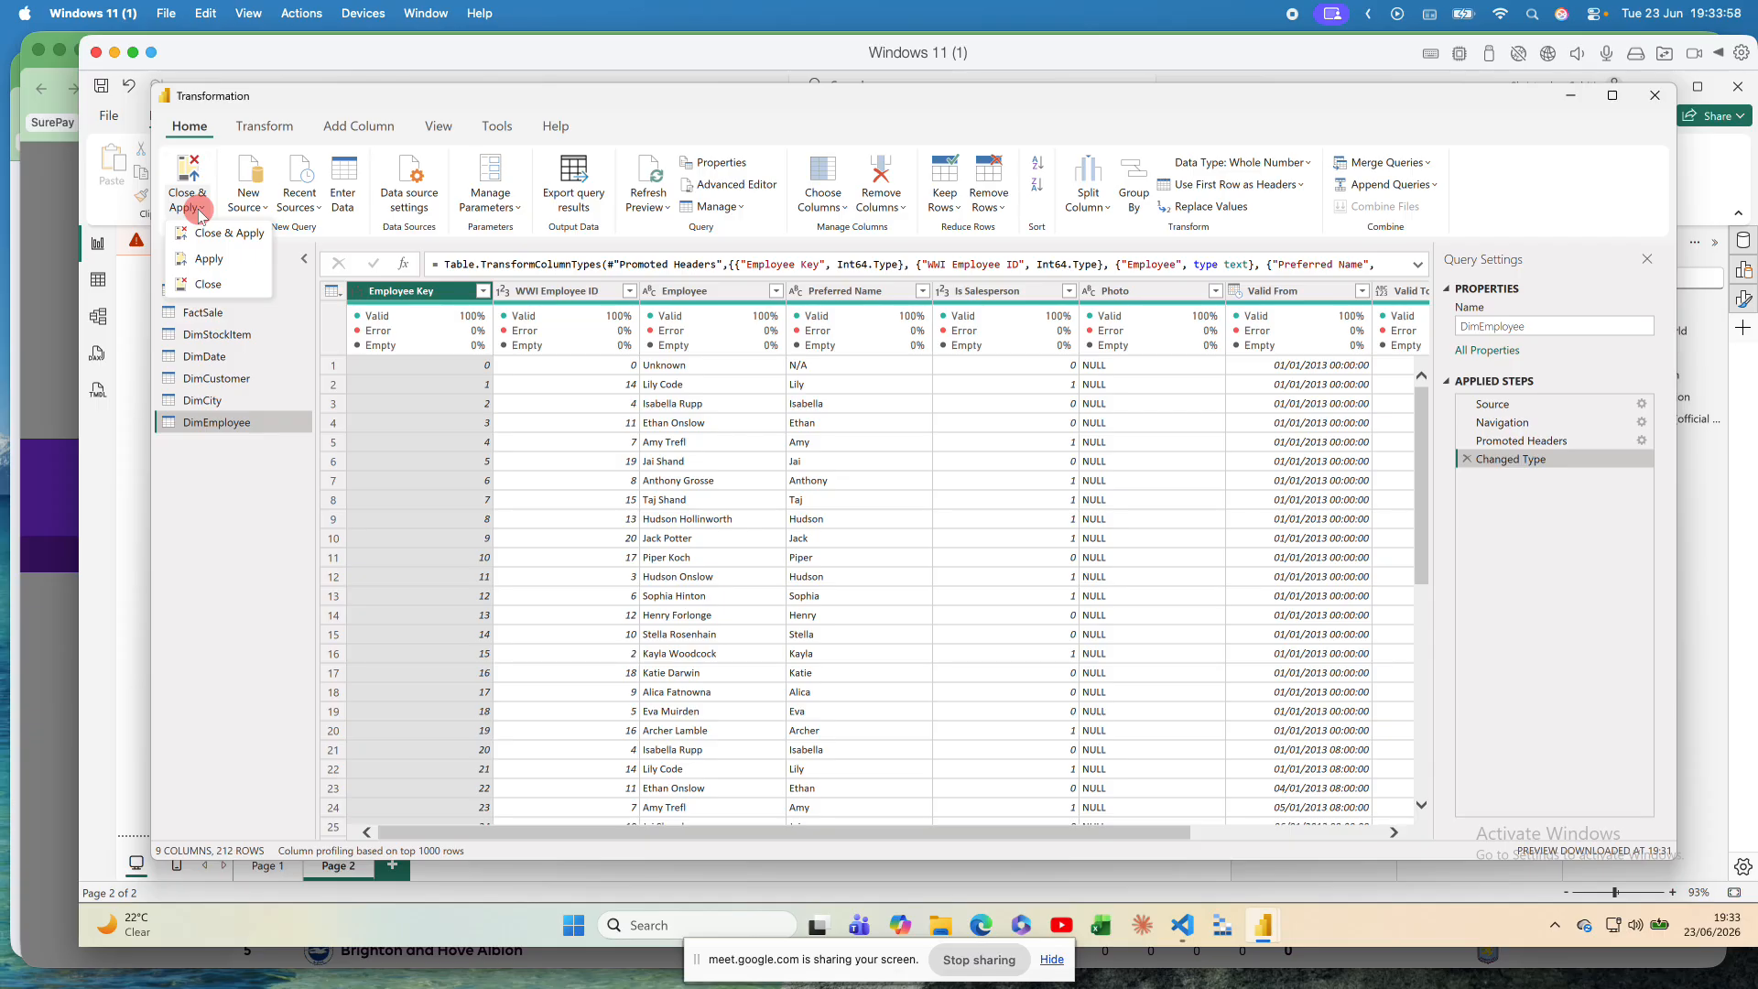
left_click(212, 259)
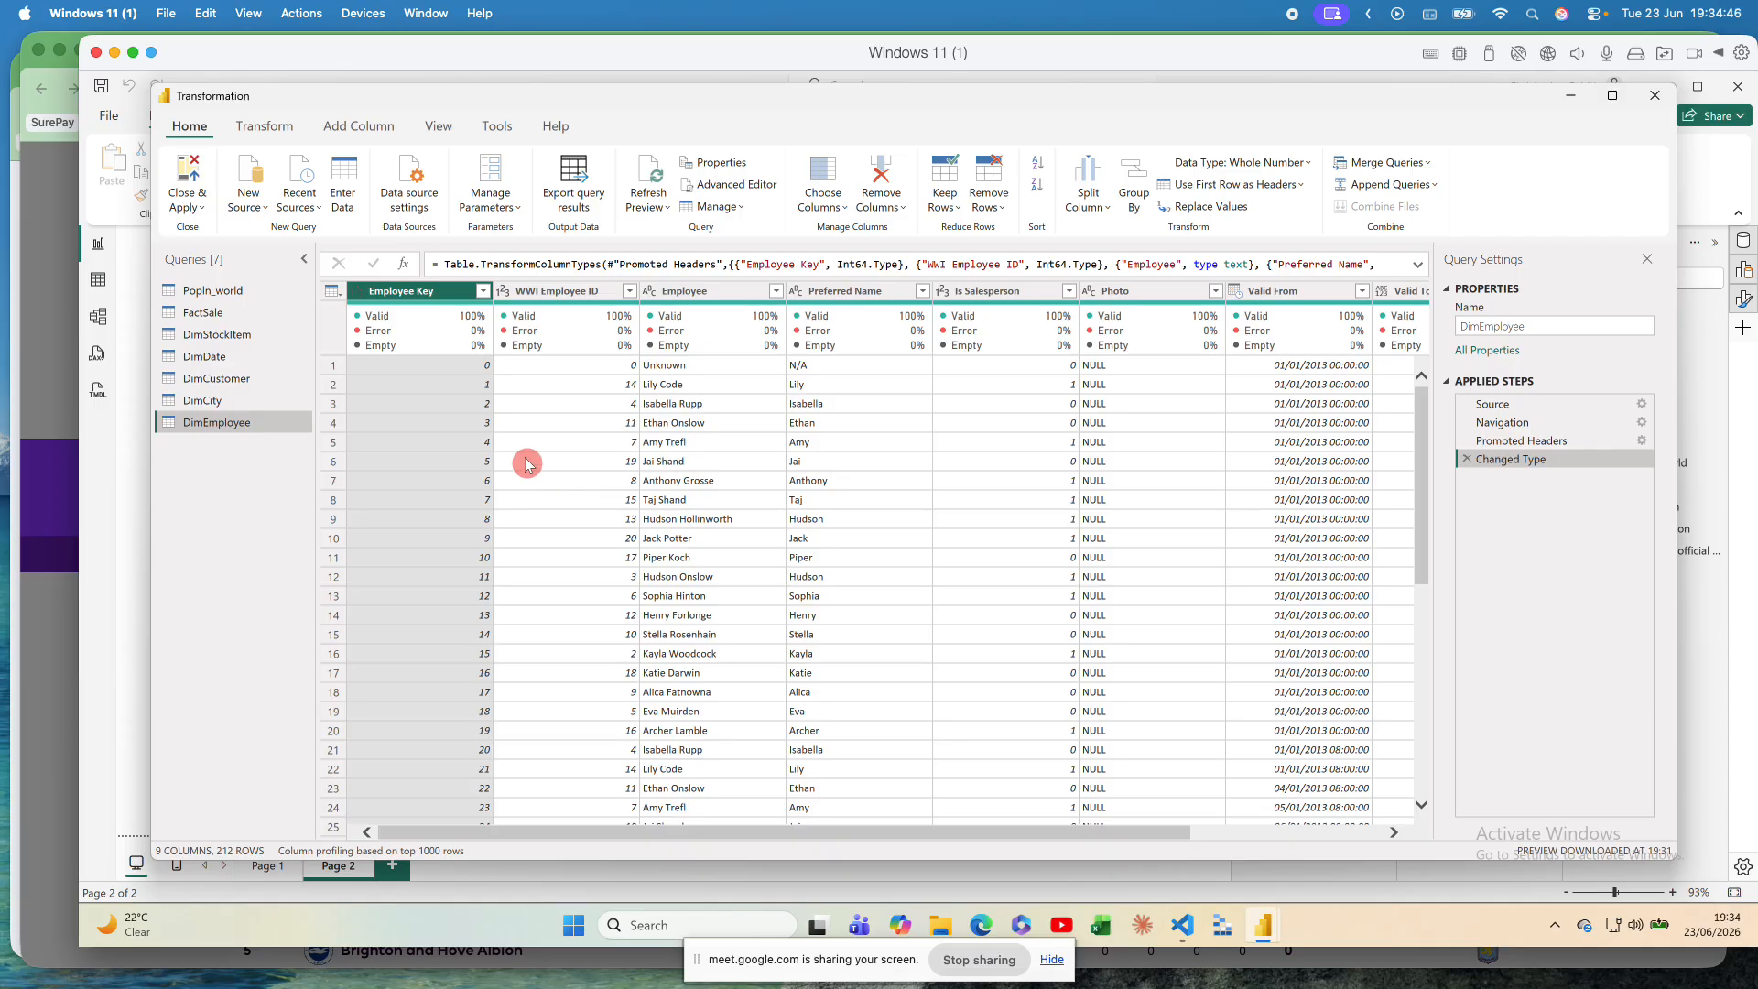
Step: Remove the top 1 row from the DimStockItem query, above the row that holds the column names
left_click(209, 343)
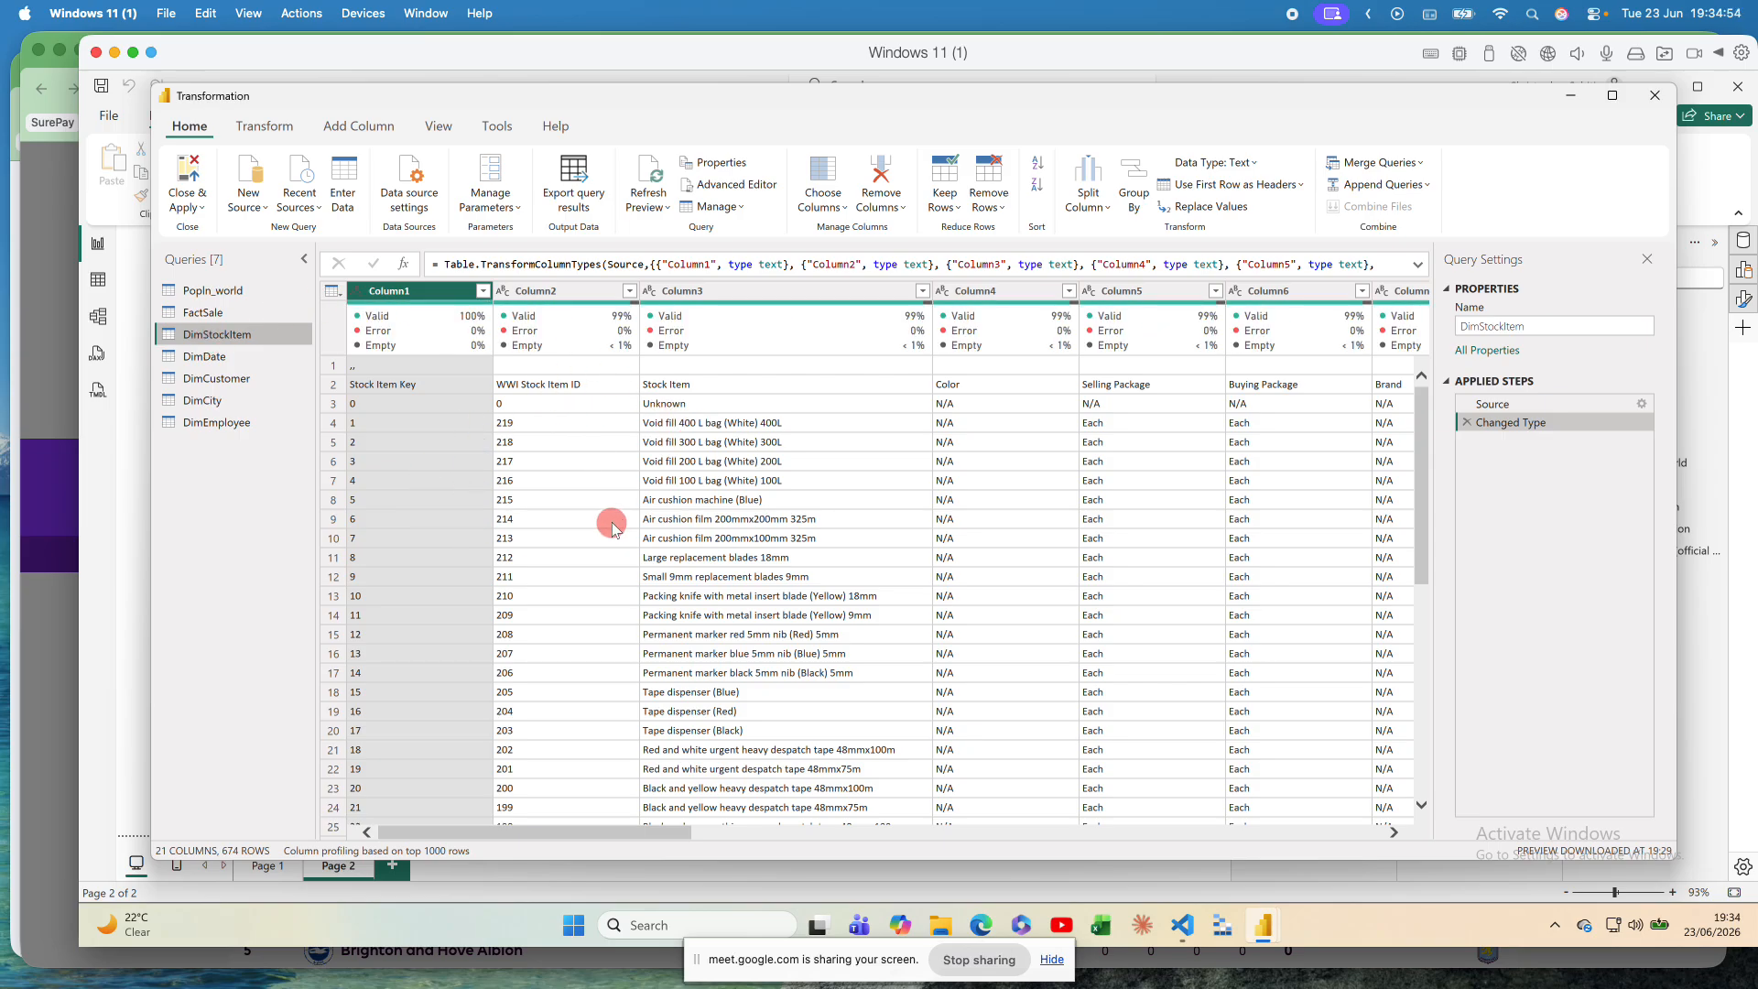
scroll(612, 527, "down", 3)
scroll(613, 528, "down", 3)
scroll(613, 528, "up", 5)
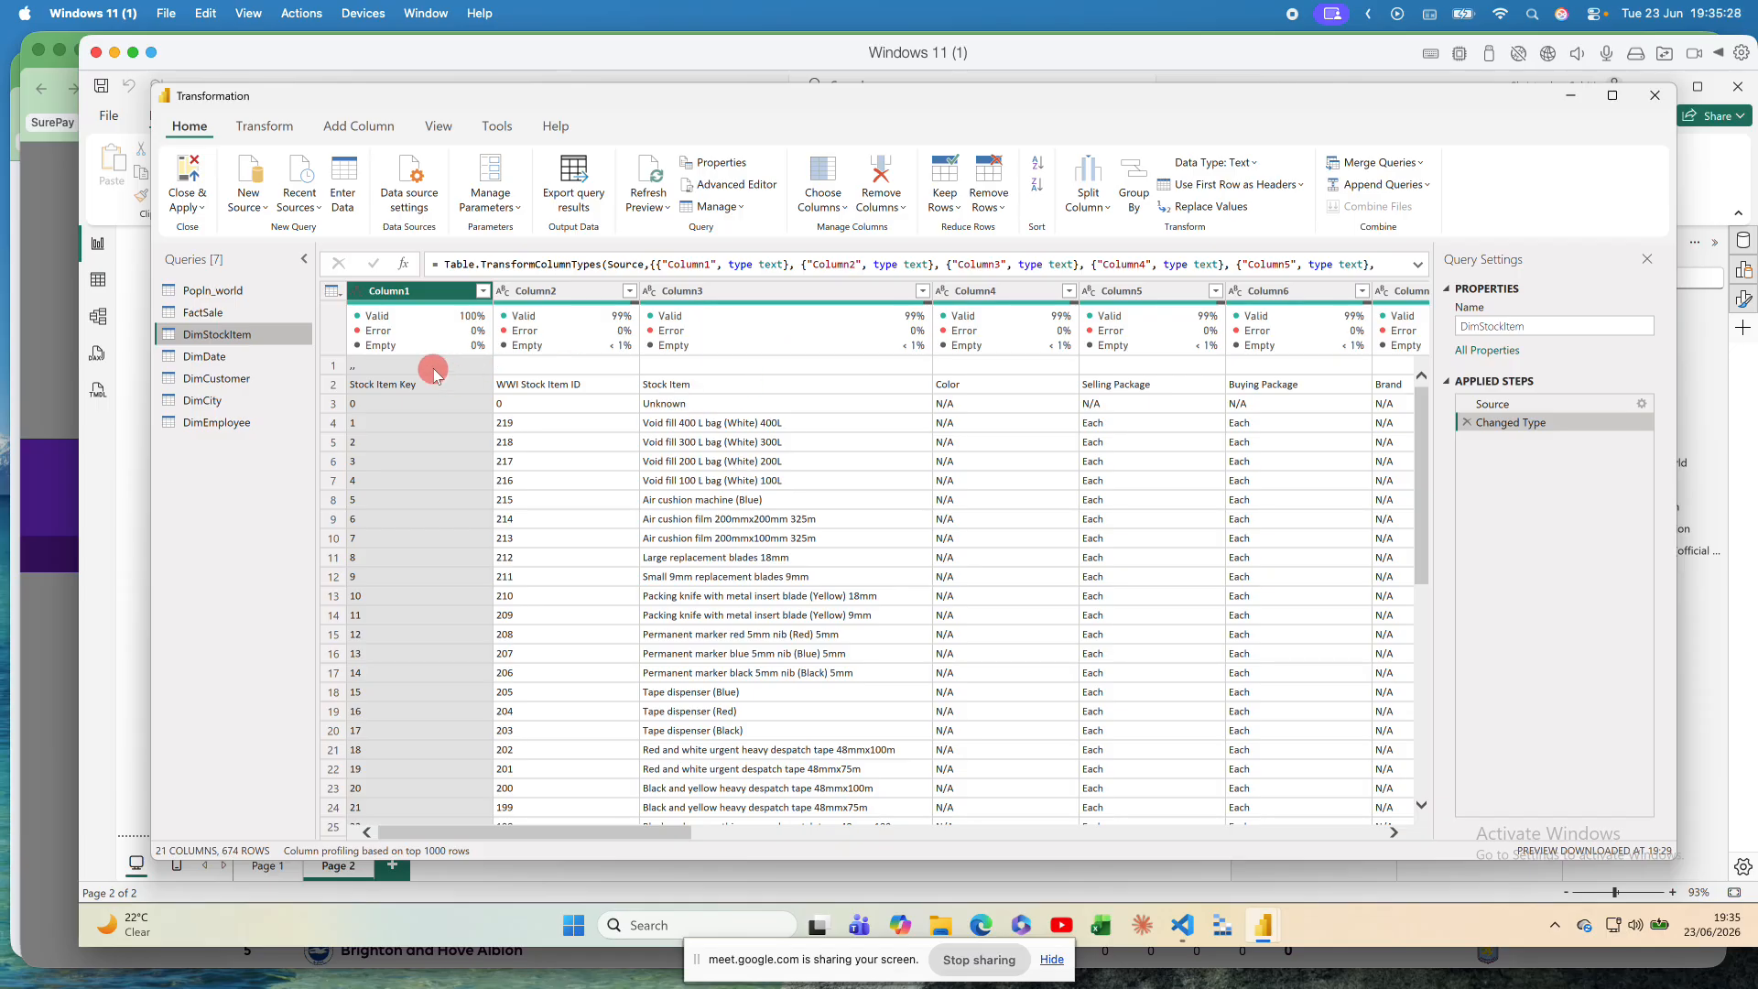
left_click(355, 366)
left_click(335, 367)
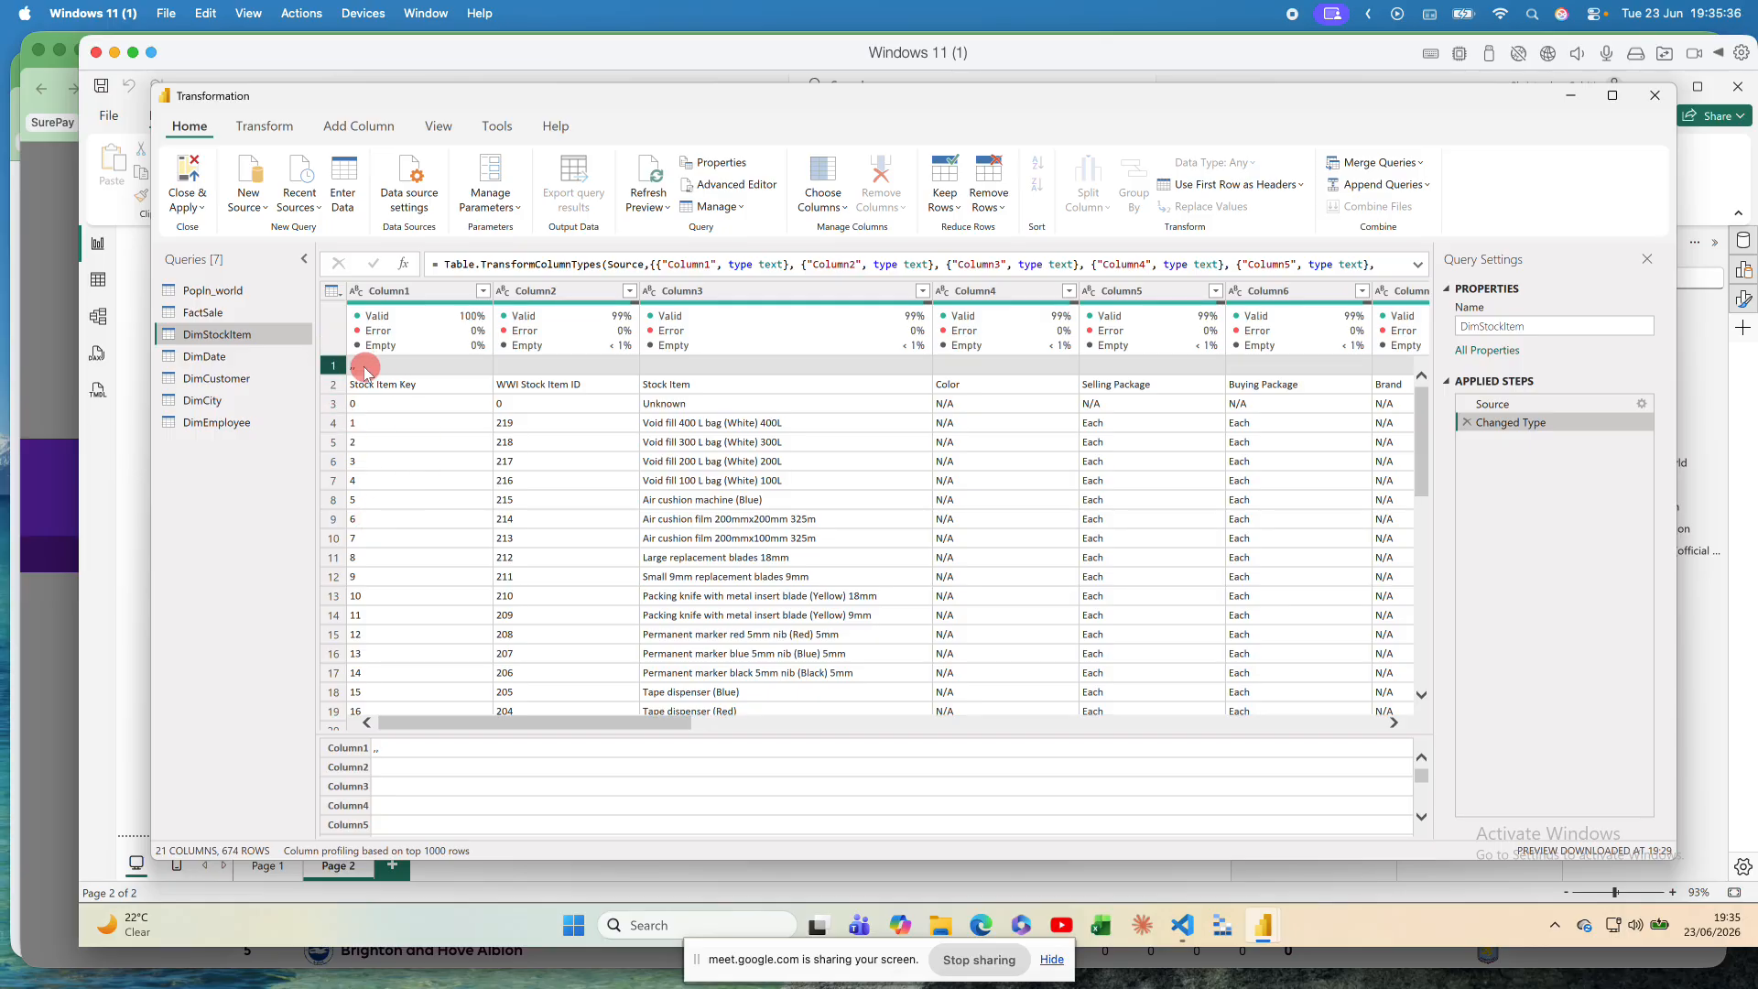
left_click(1003, 209)
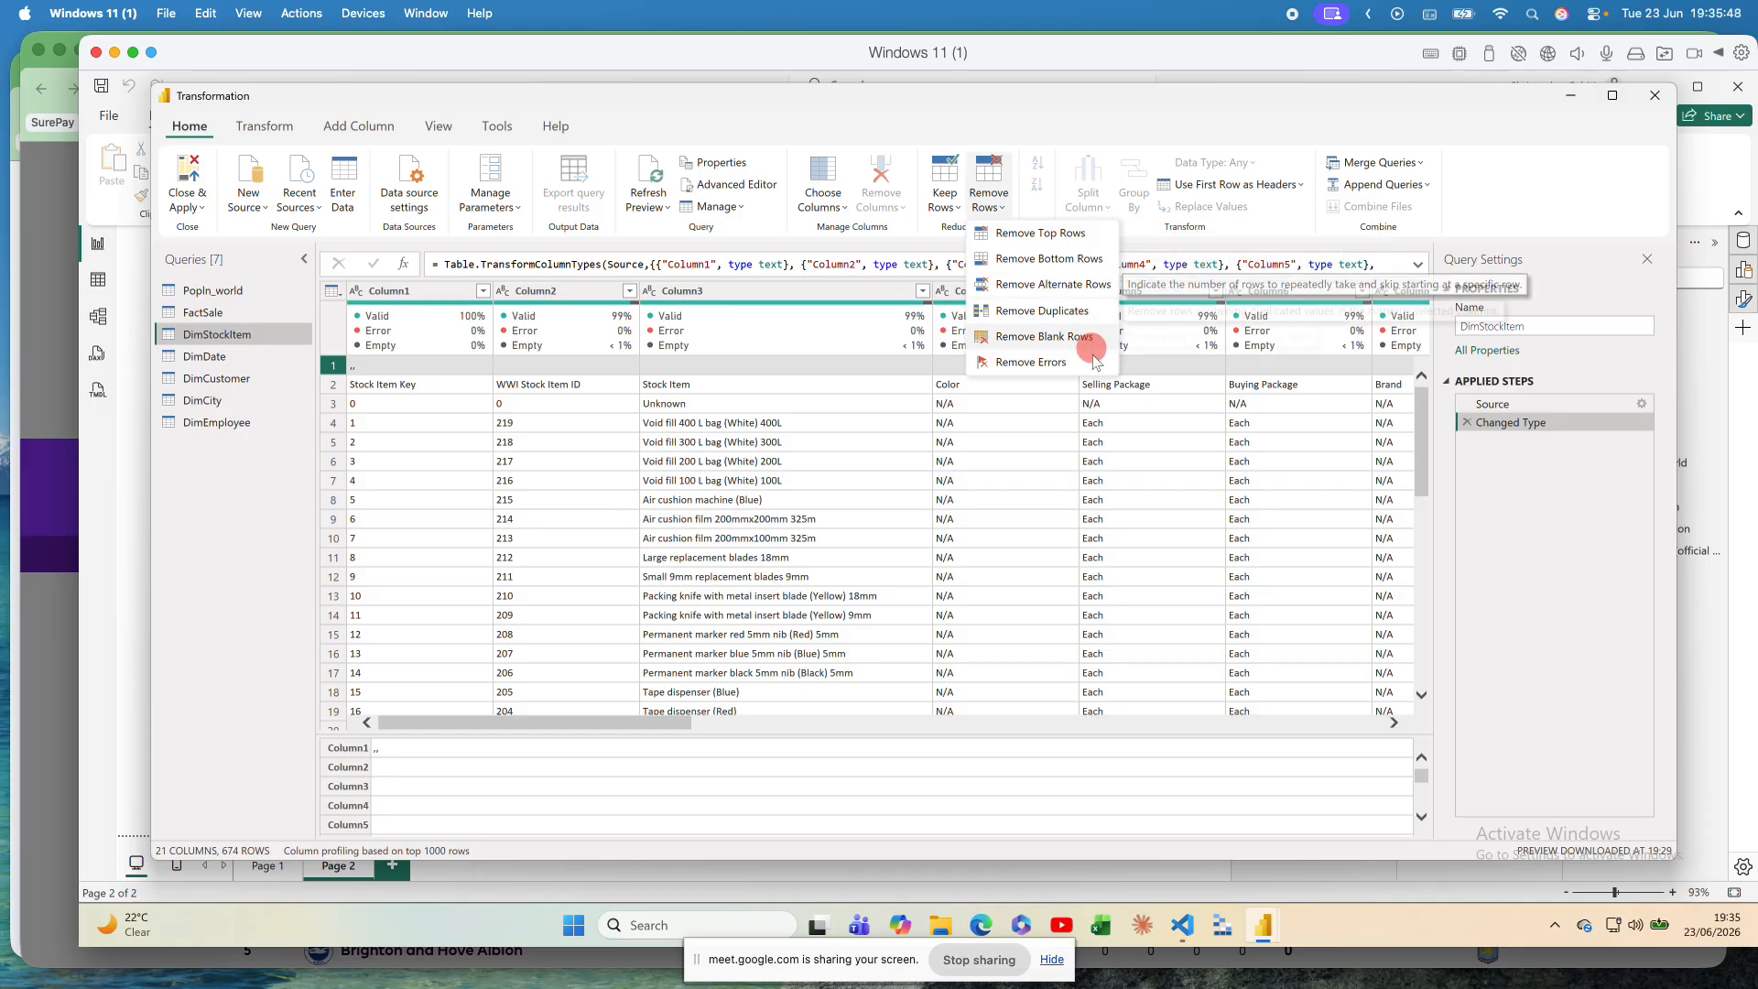
left_click(988, 175)
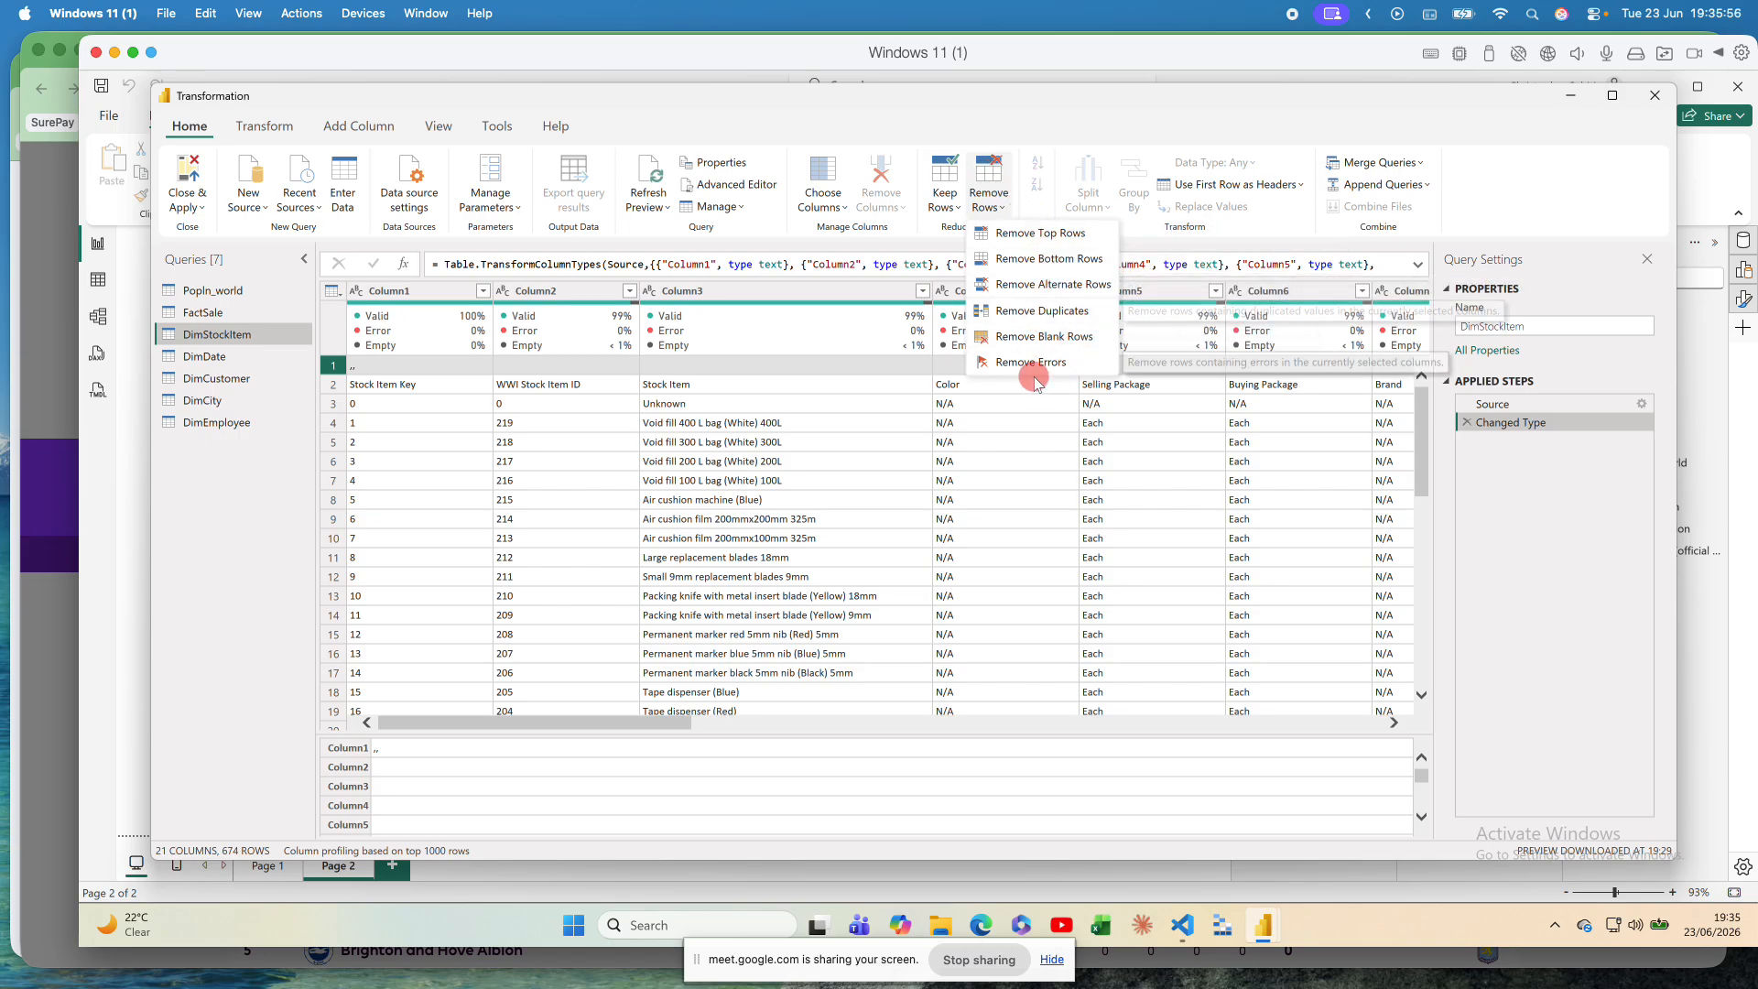
left_click(1044, 236)
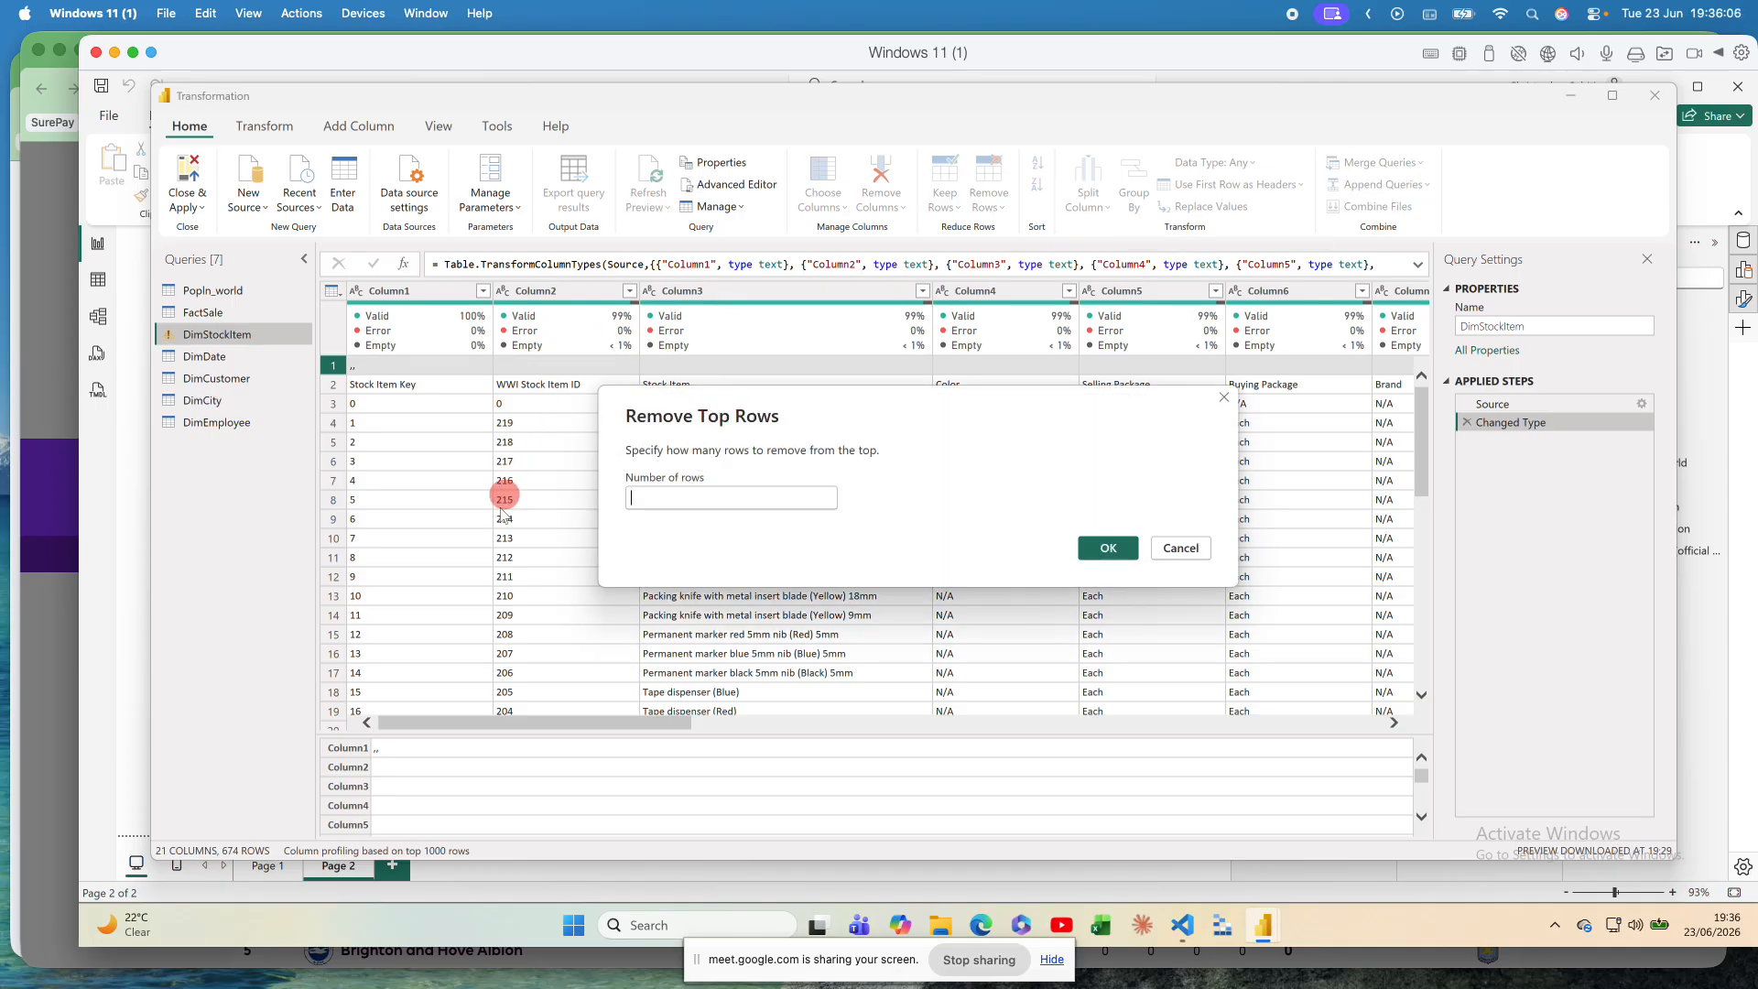
left_click(649, 500)
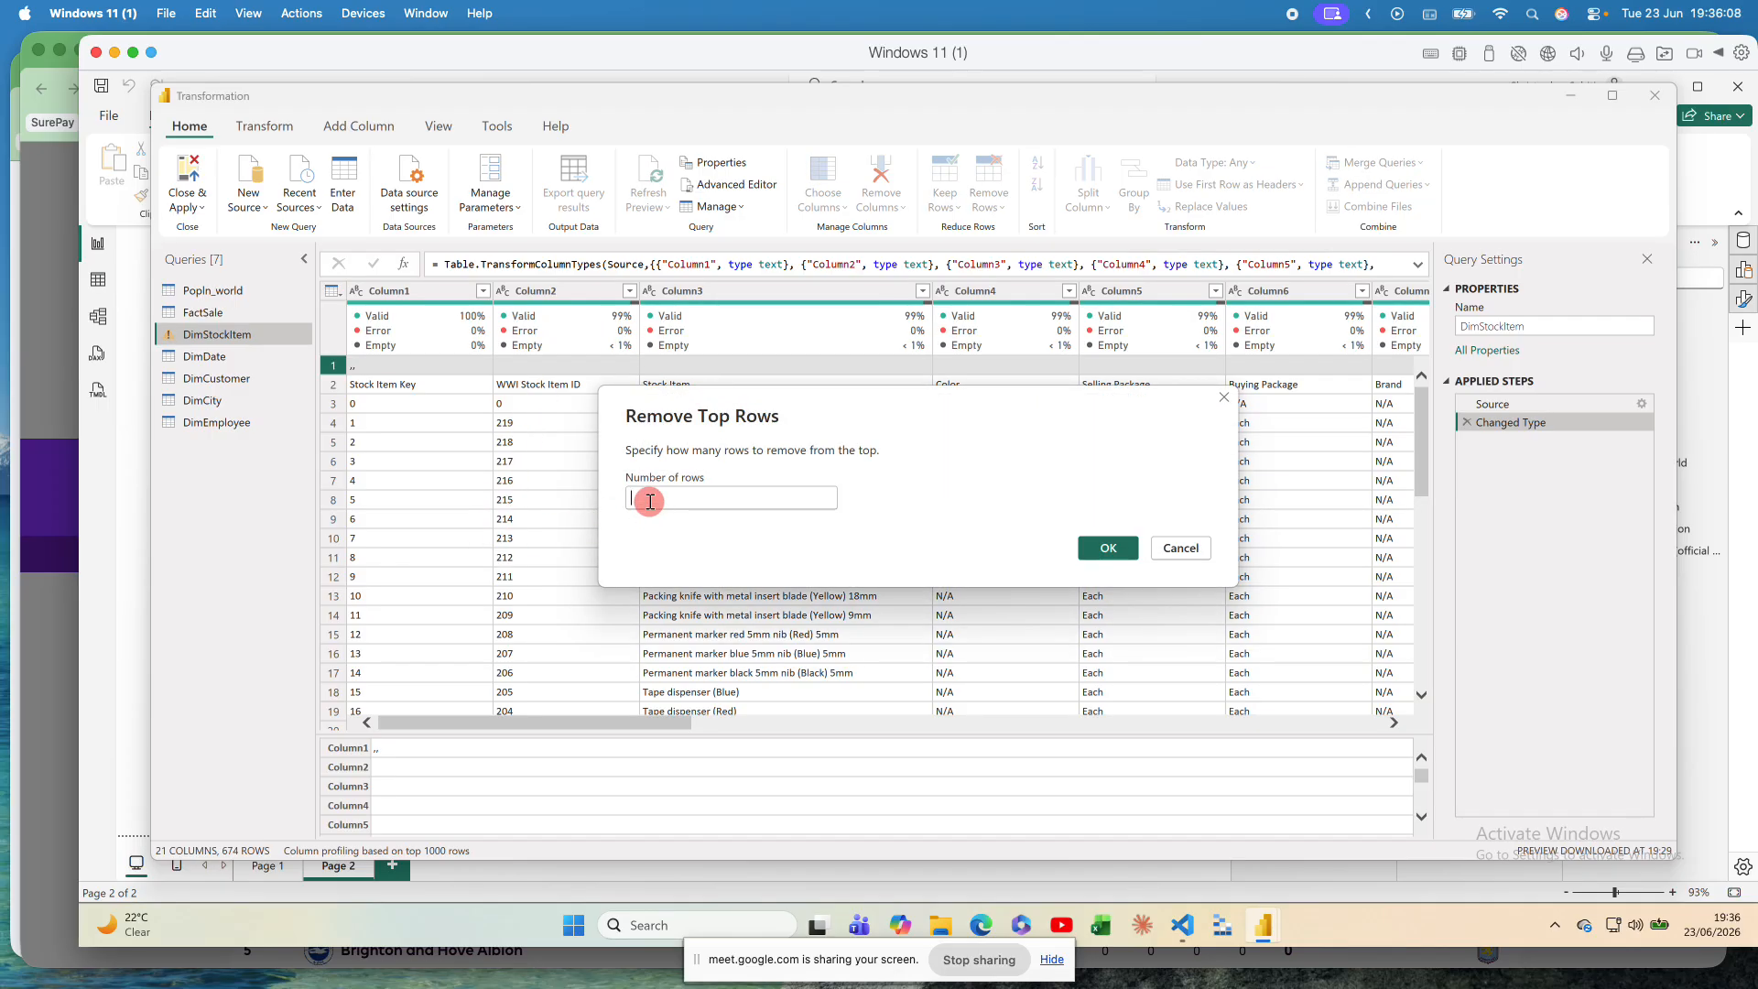
type("3")
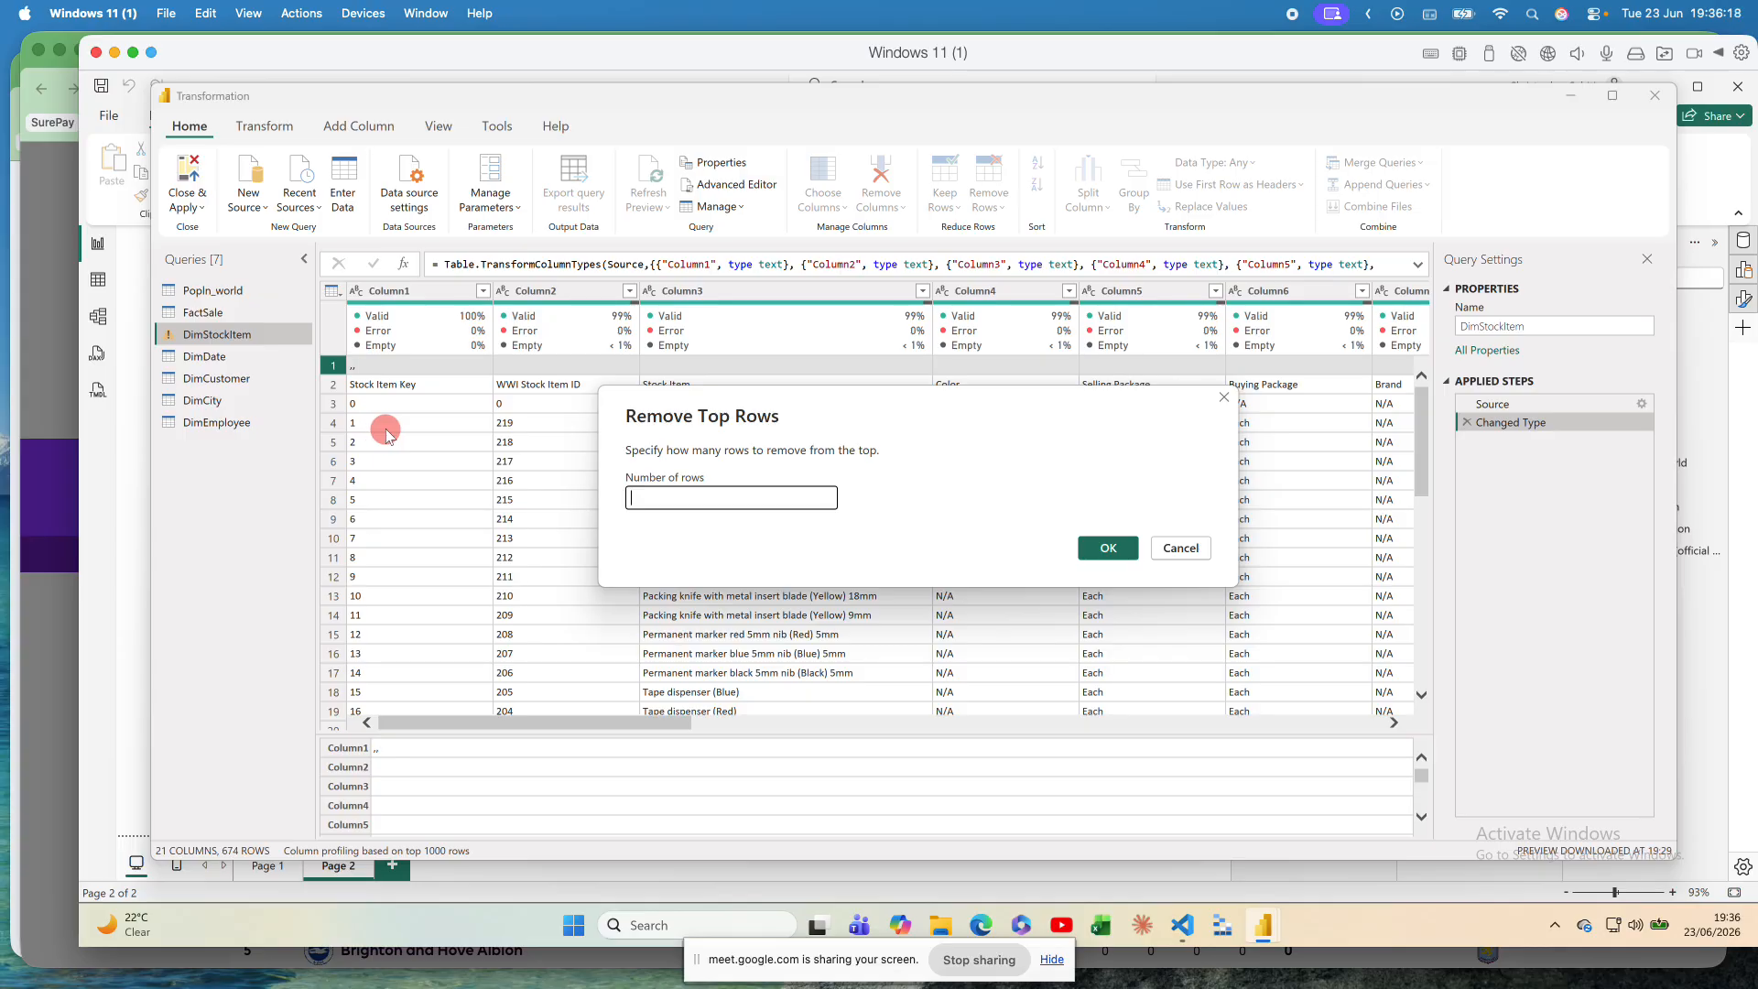
type("1")
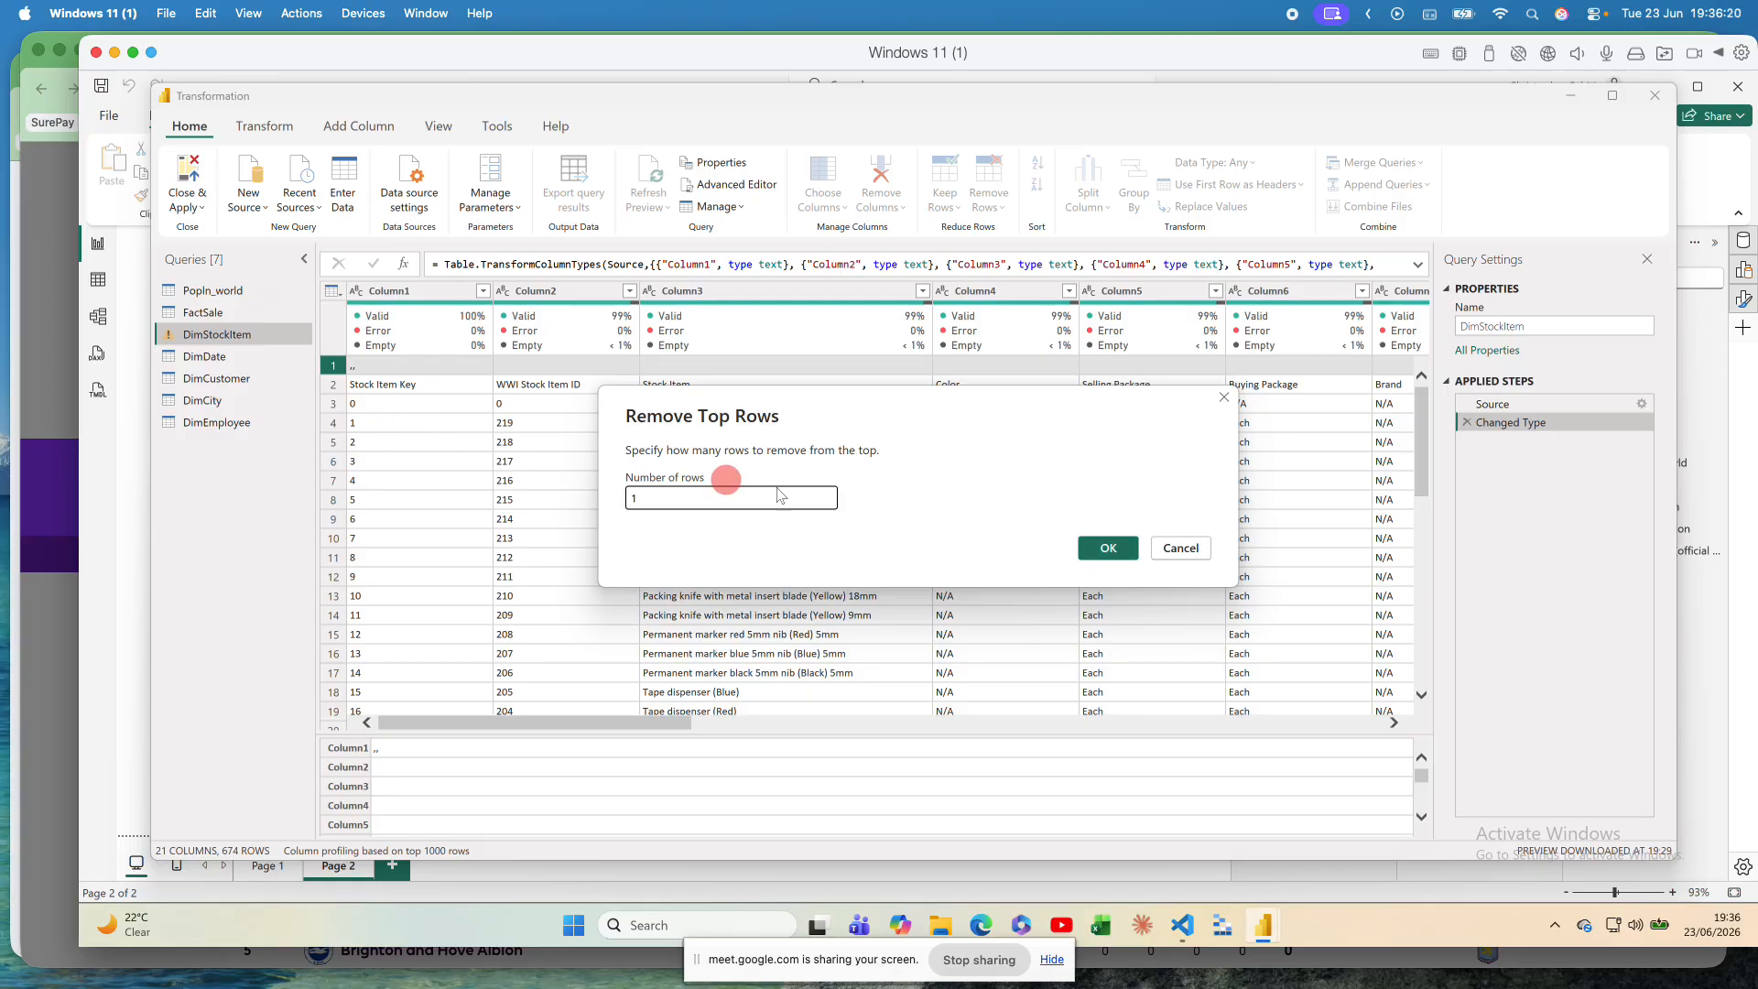
left_click(1109, 548)
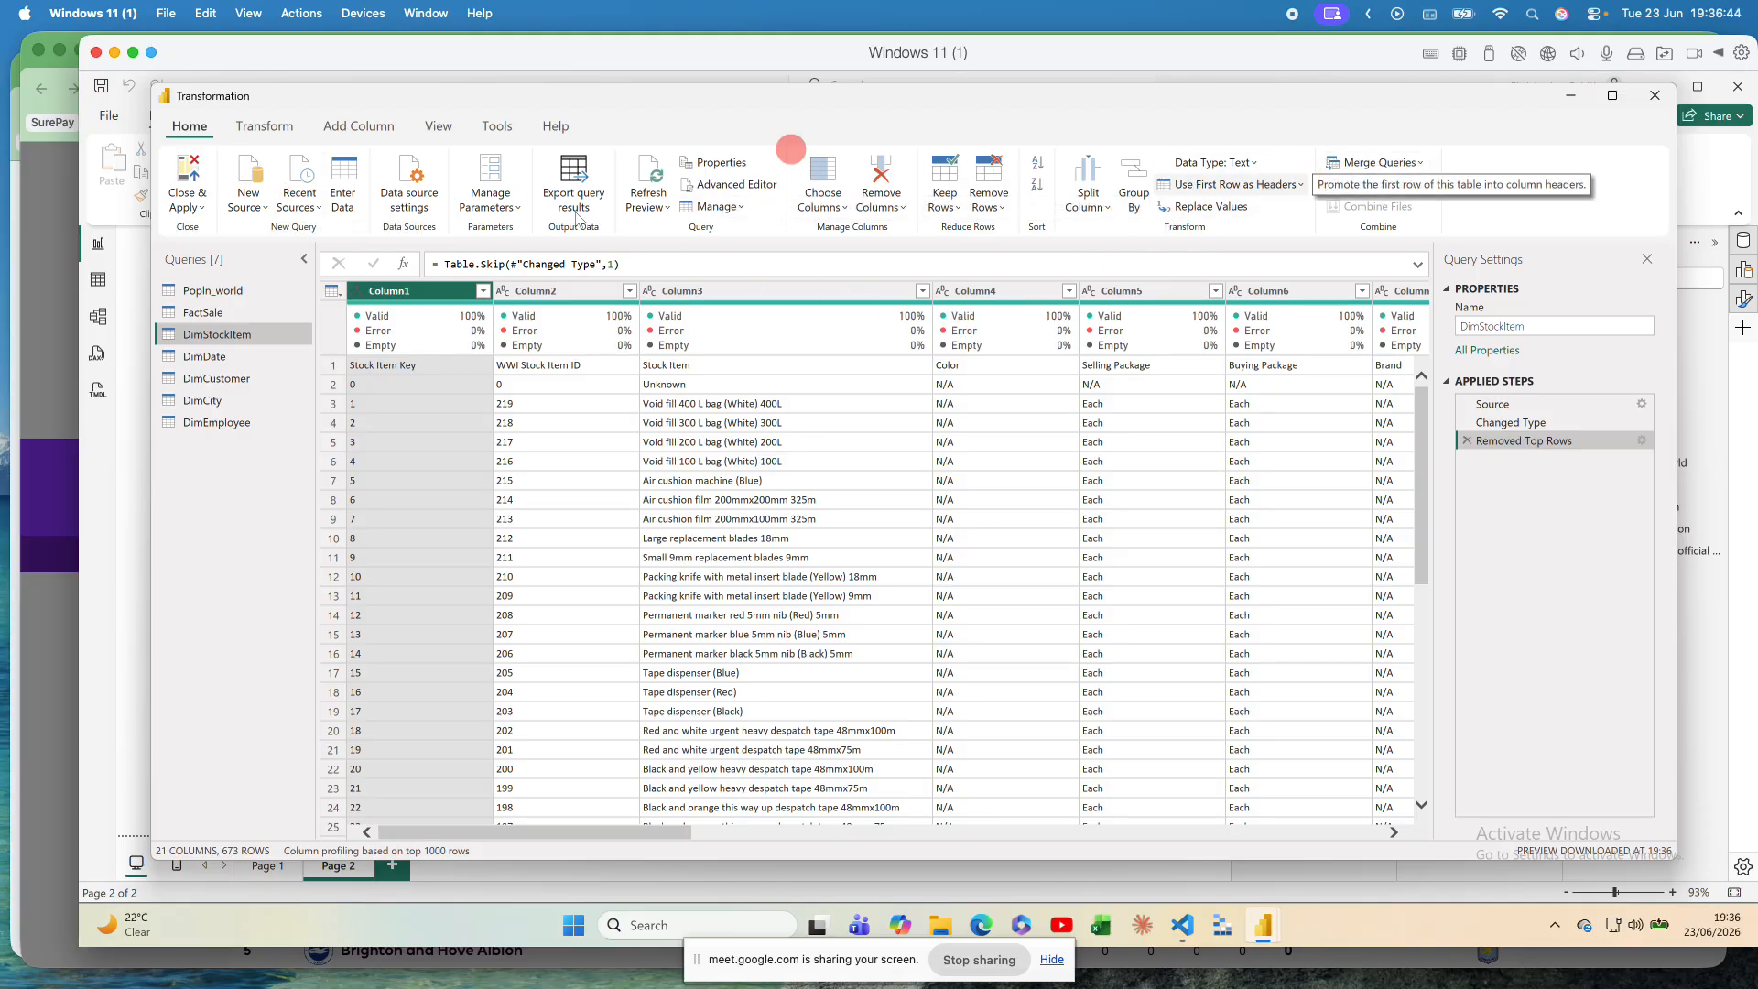
Step: Promote the first row of the DimStockItem query to column headers
left_click(263, 130)
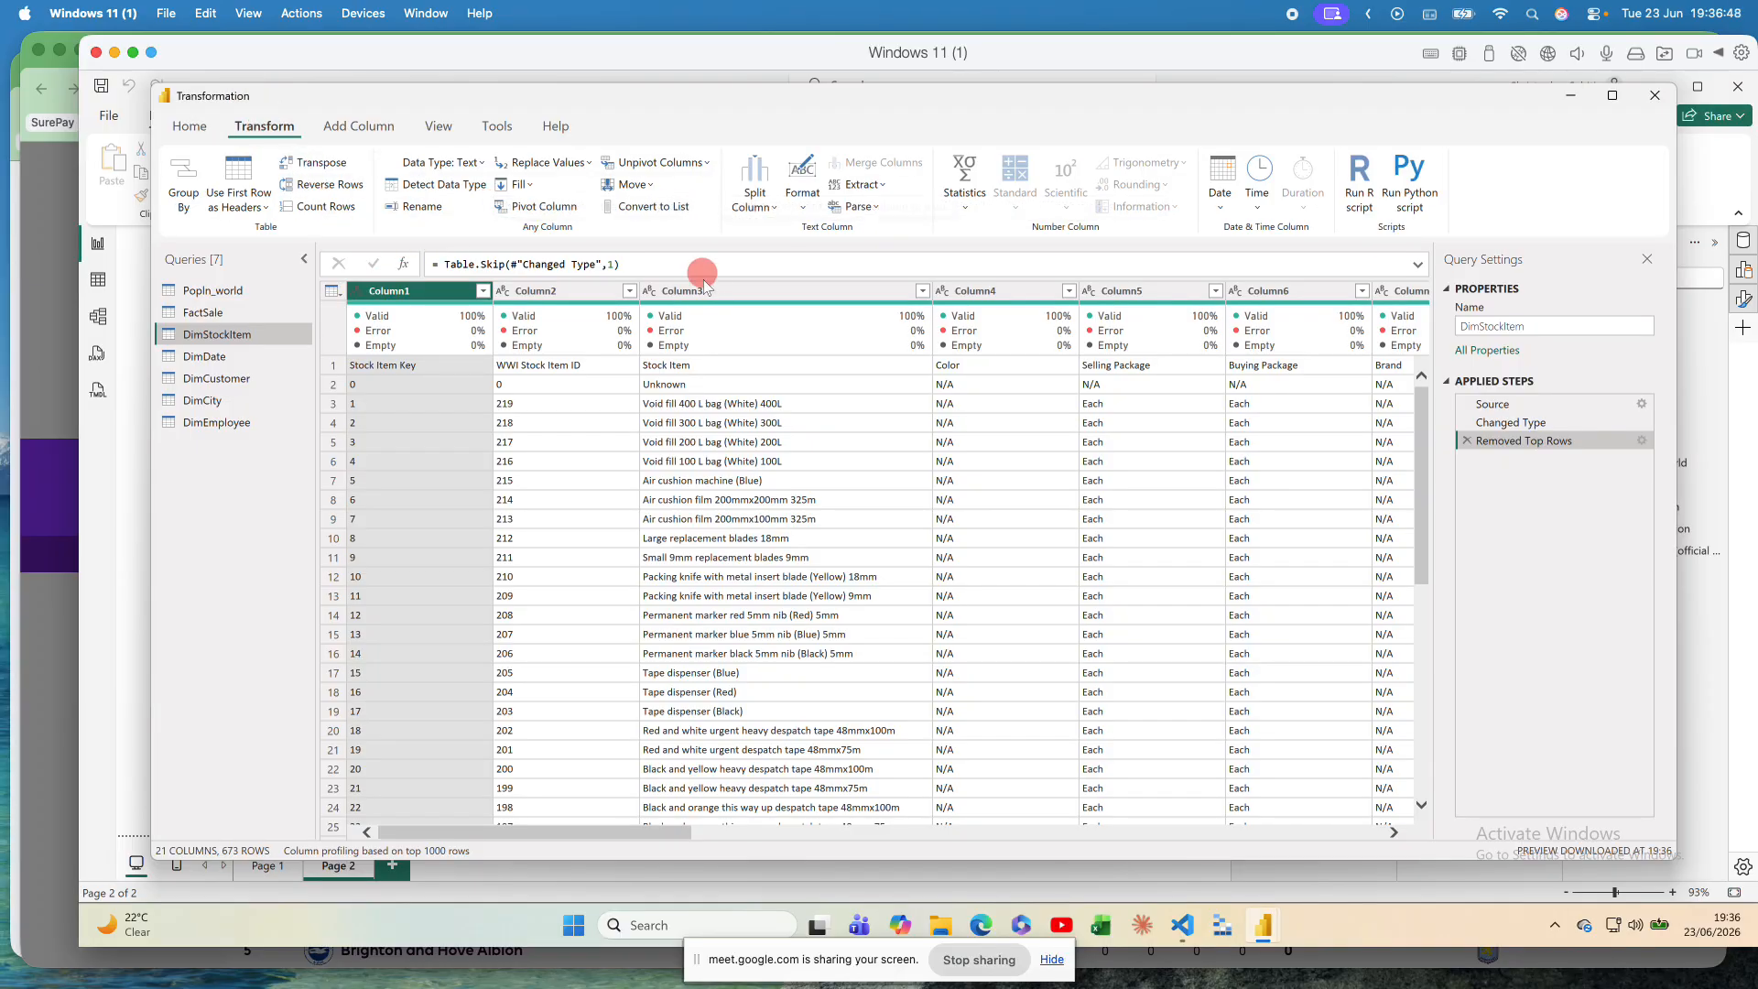
left_click(267, 208)
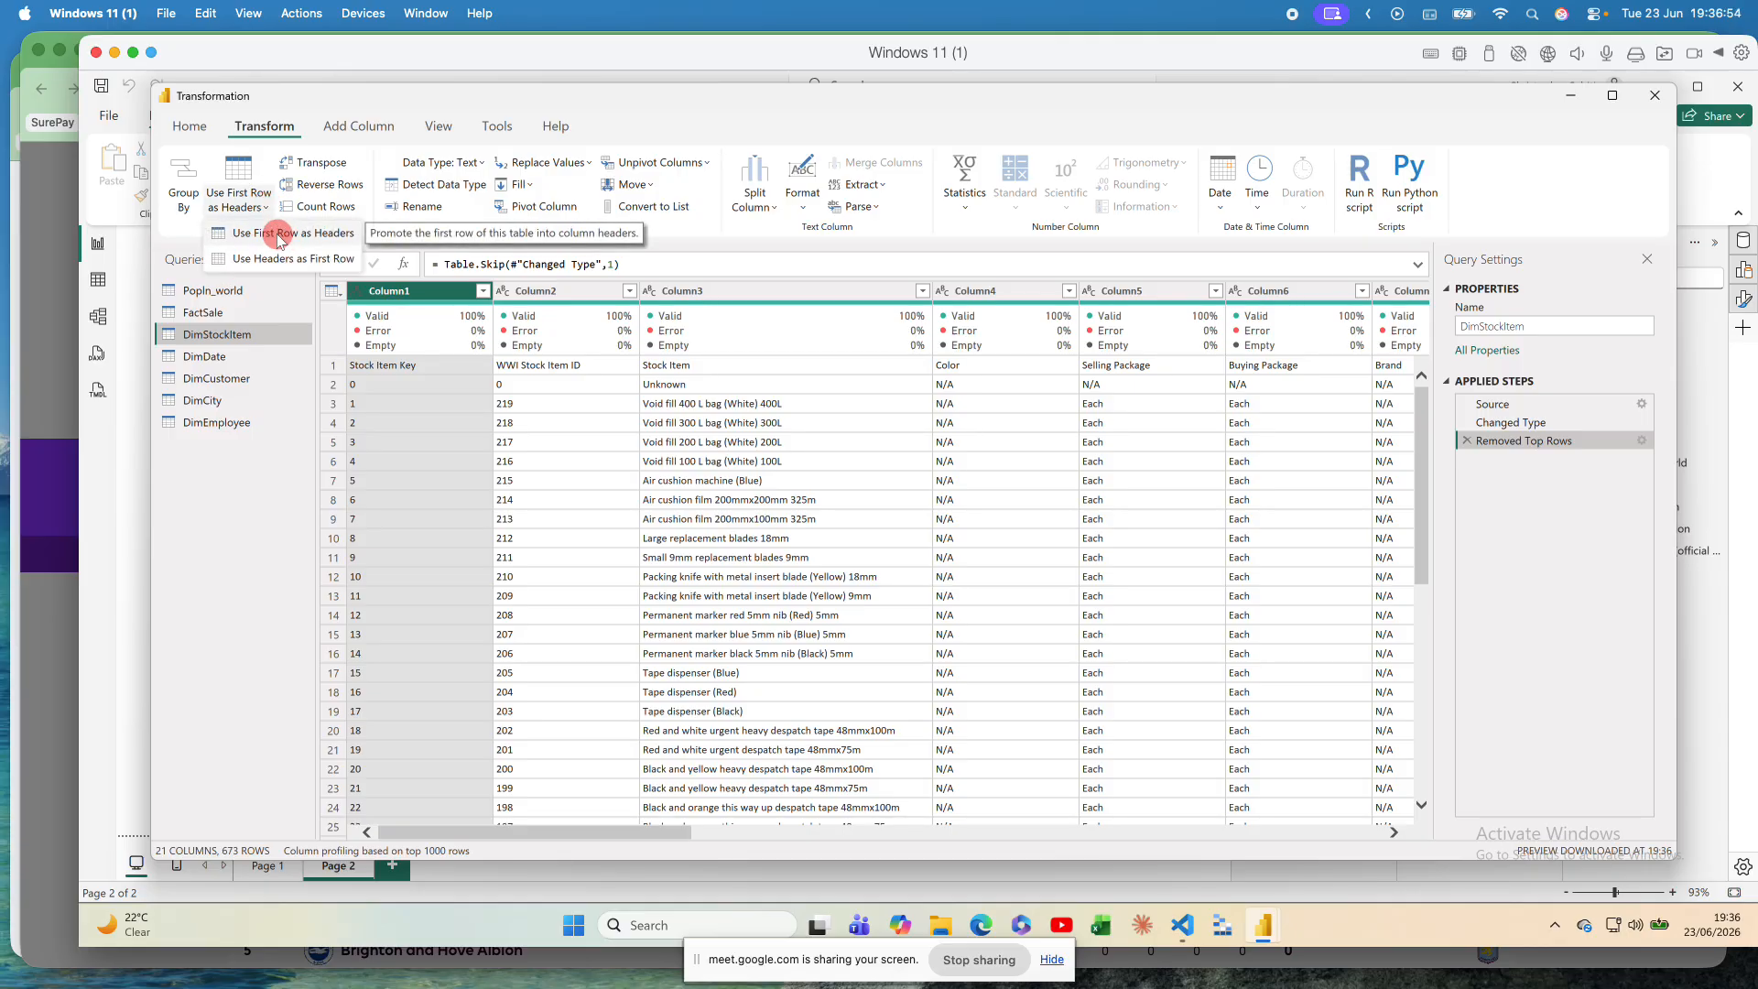
left_click(285, 235)
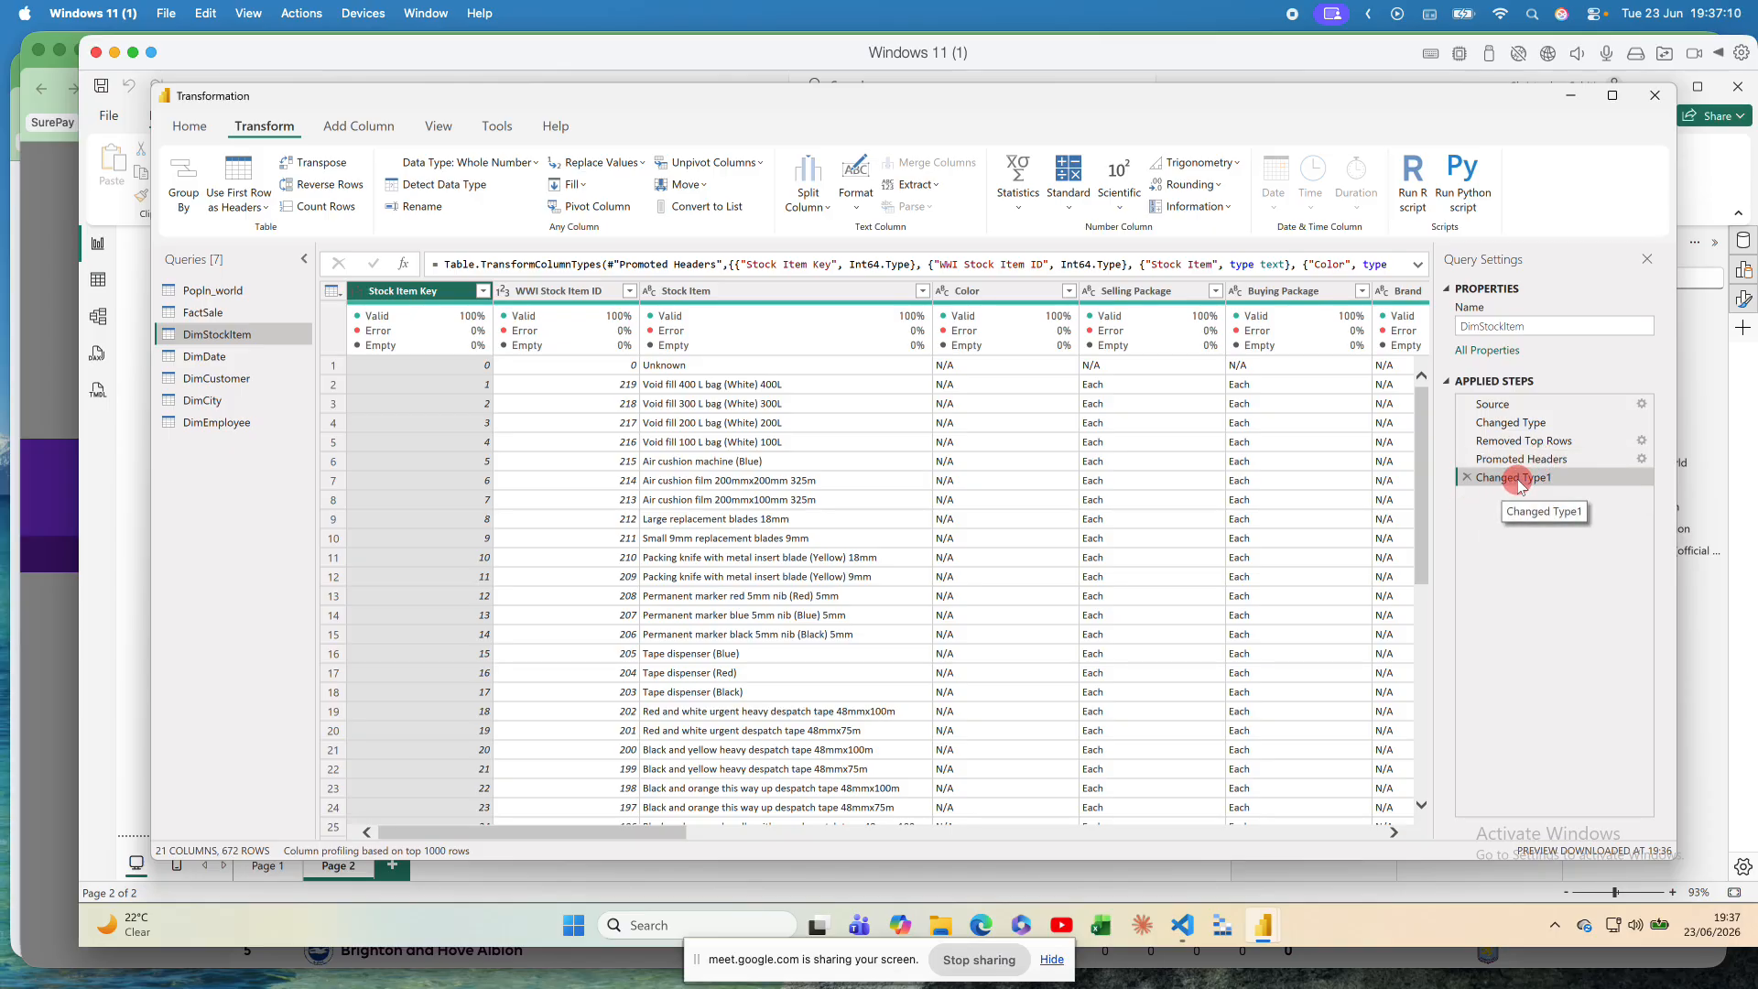
Step: Examine the DimStockItem columns' quality statistics, data types and values, from Stock Item Key across to Recommended Retail Price
mouse_move(412, 327)
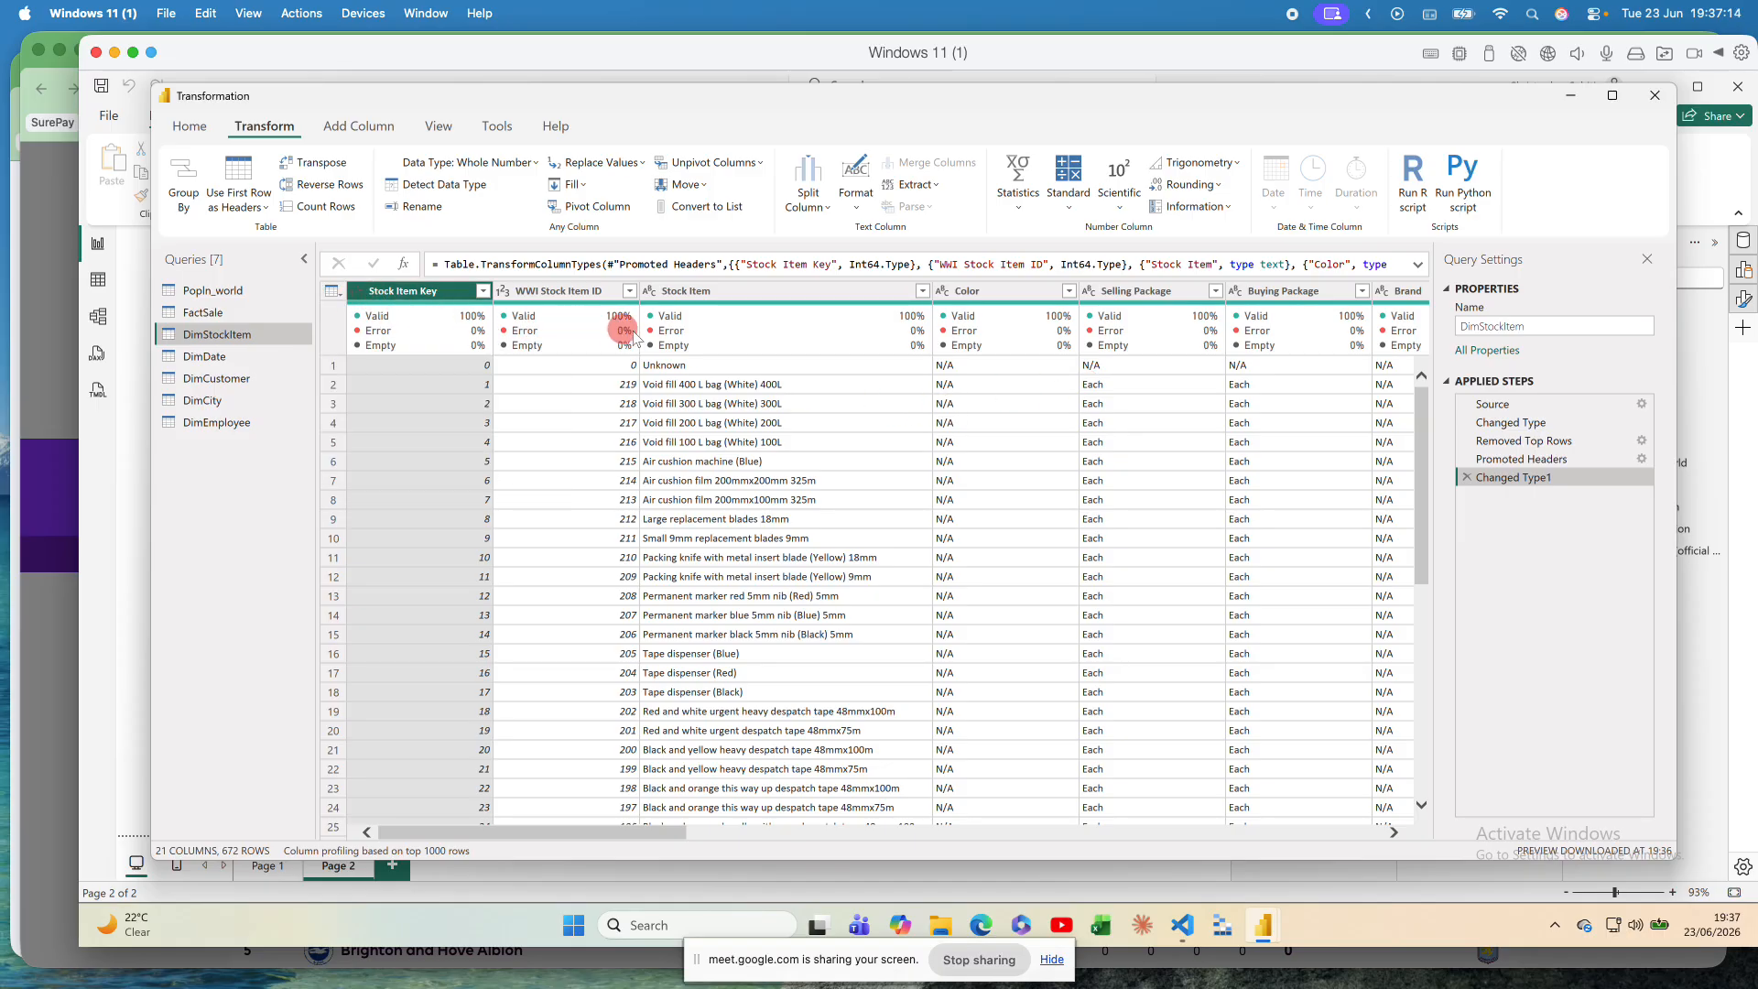
mouse_move(1051, 322)
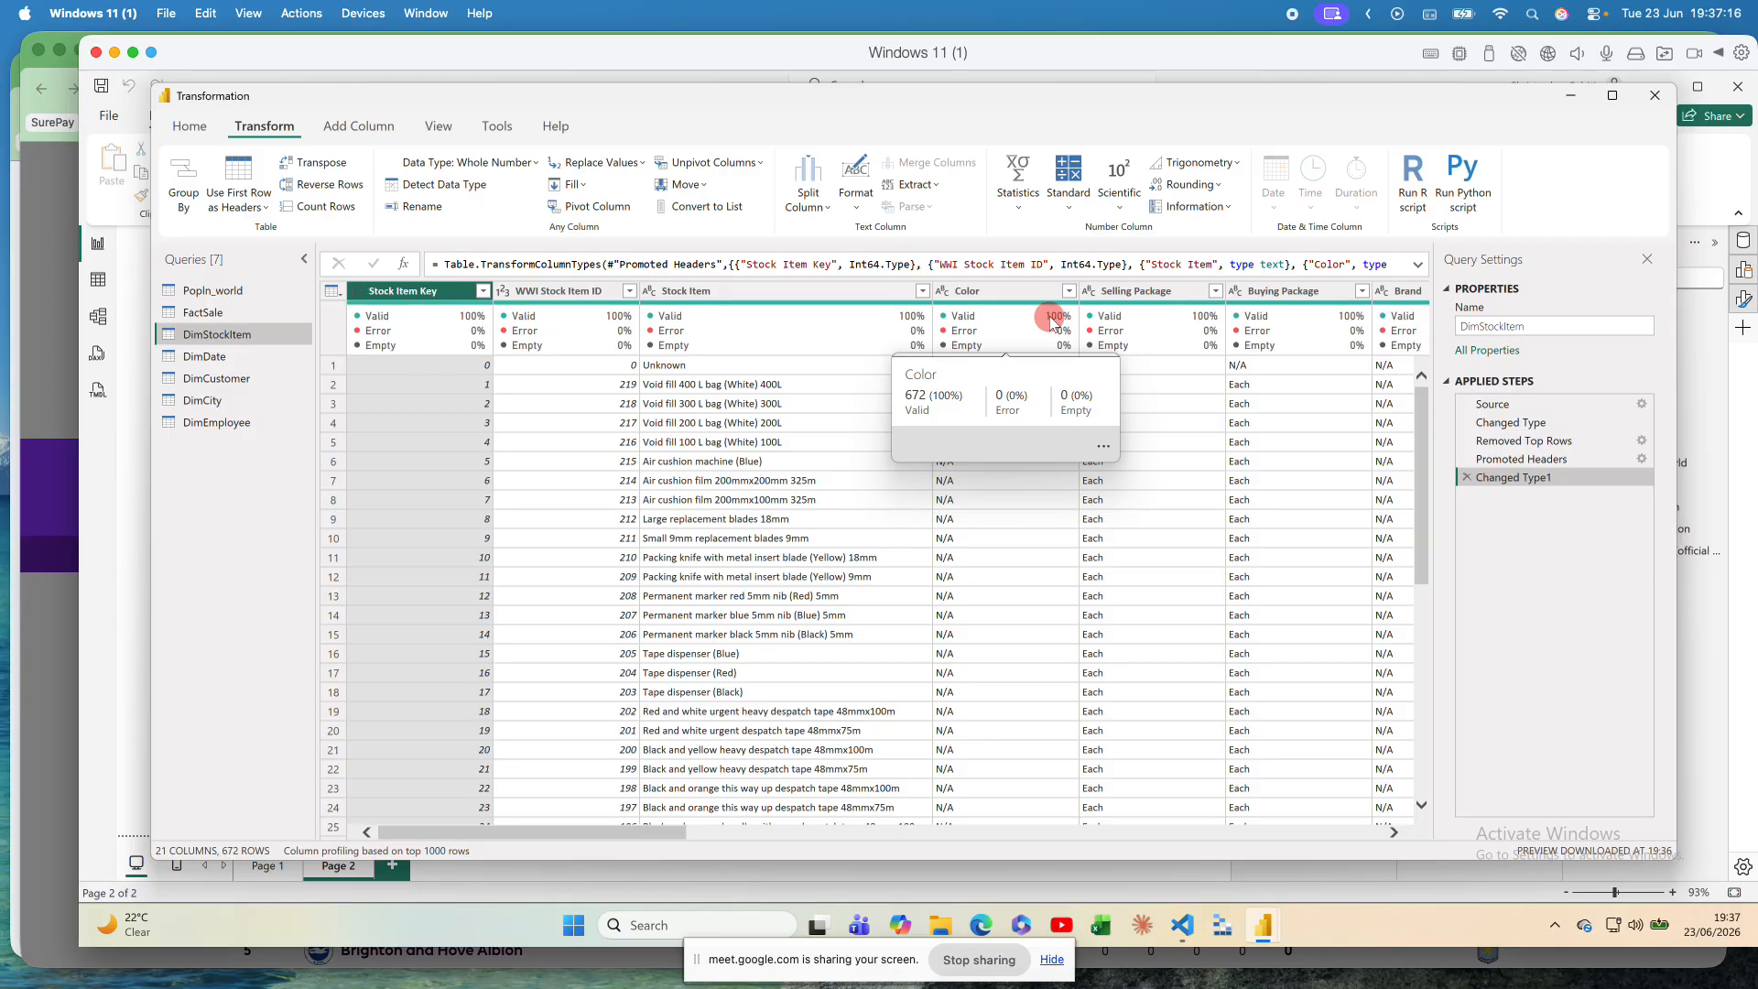
left_click(1314, 439)
scroll(1315, 440, "right", 5)
scroll(1314, 439, "right", 1)
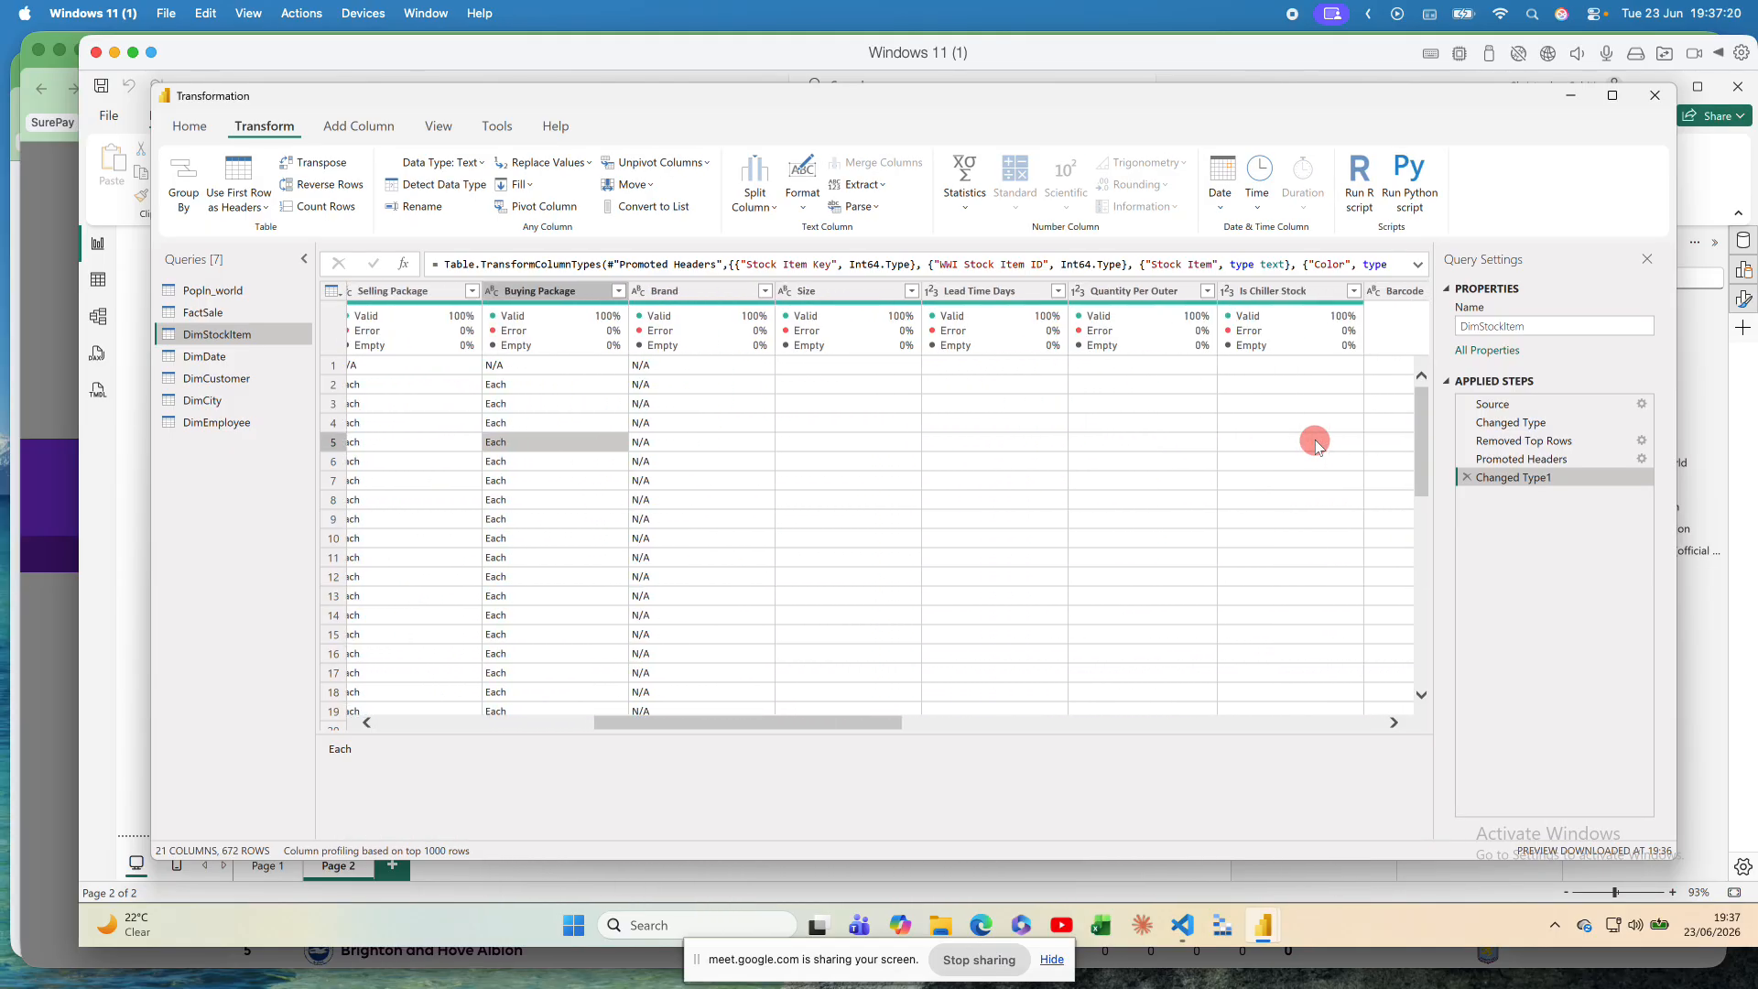
scroll(1315, 444, "right", 3)
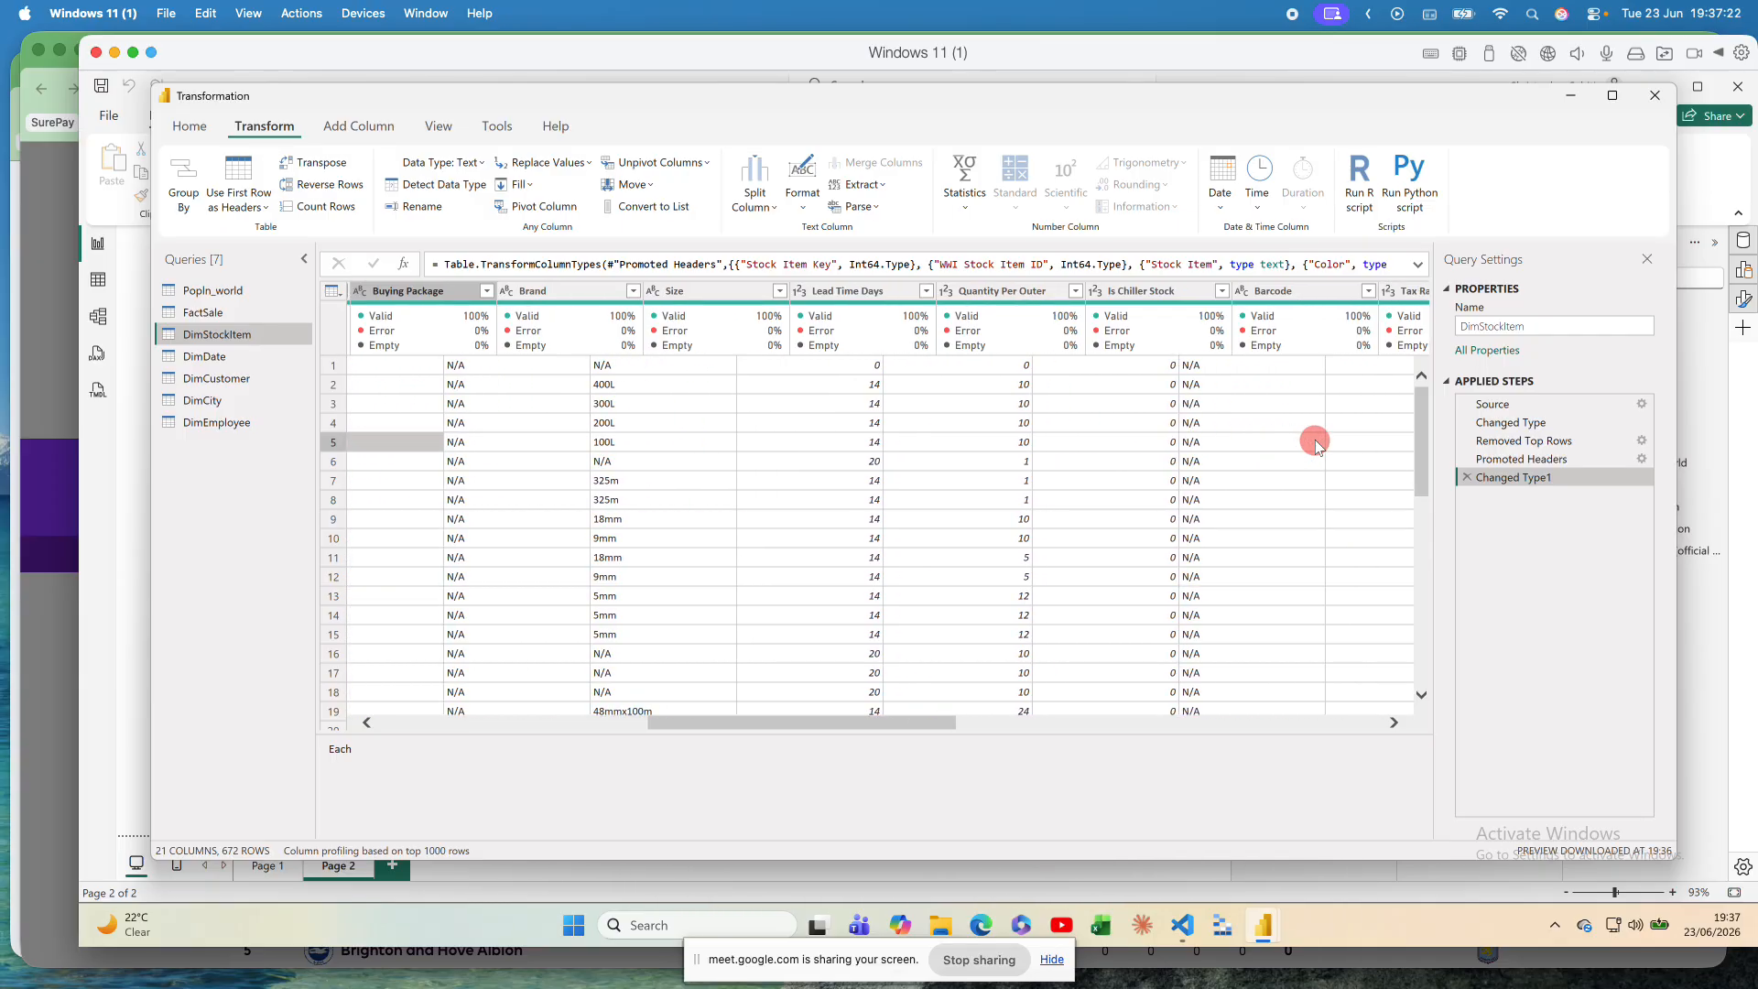
scroll(1315, 444, "right", 1)
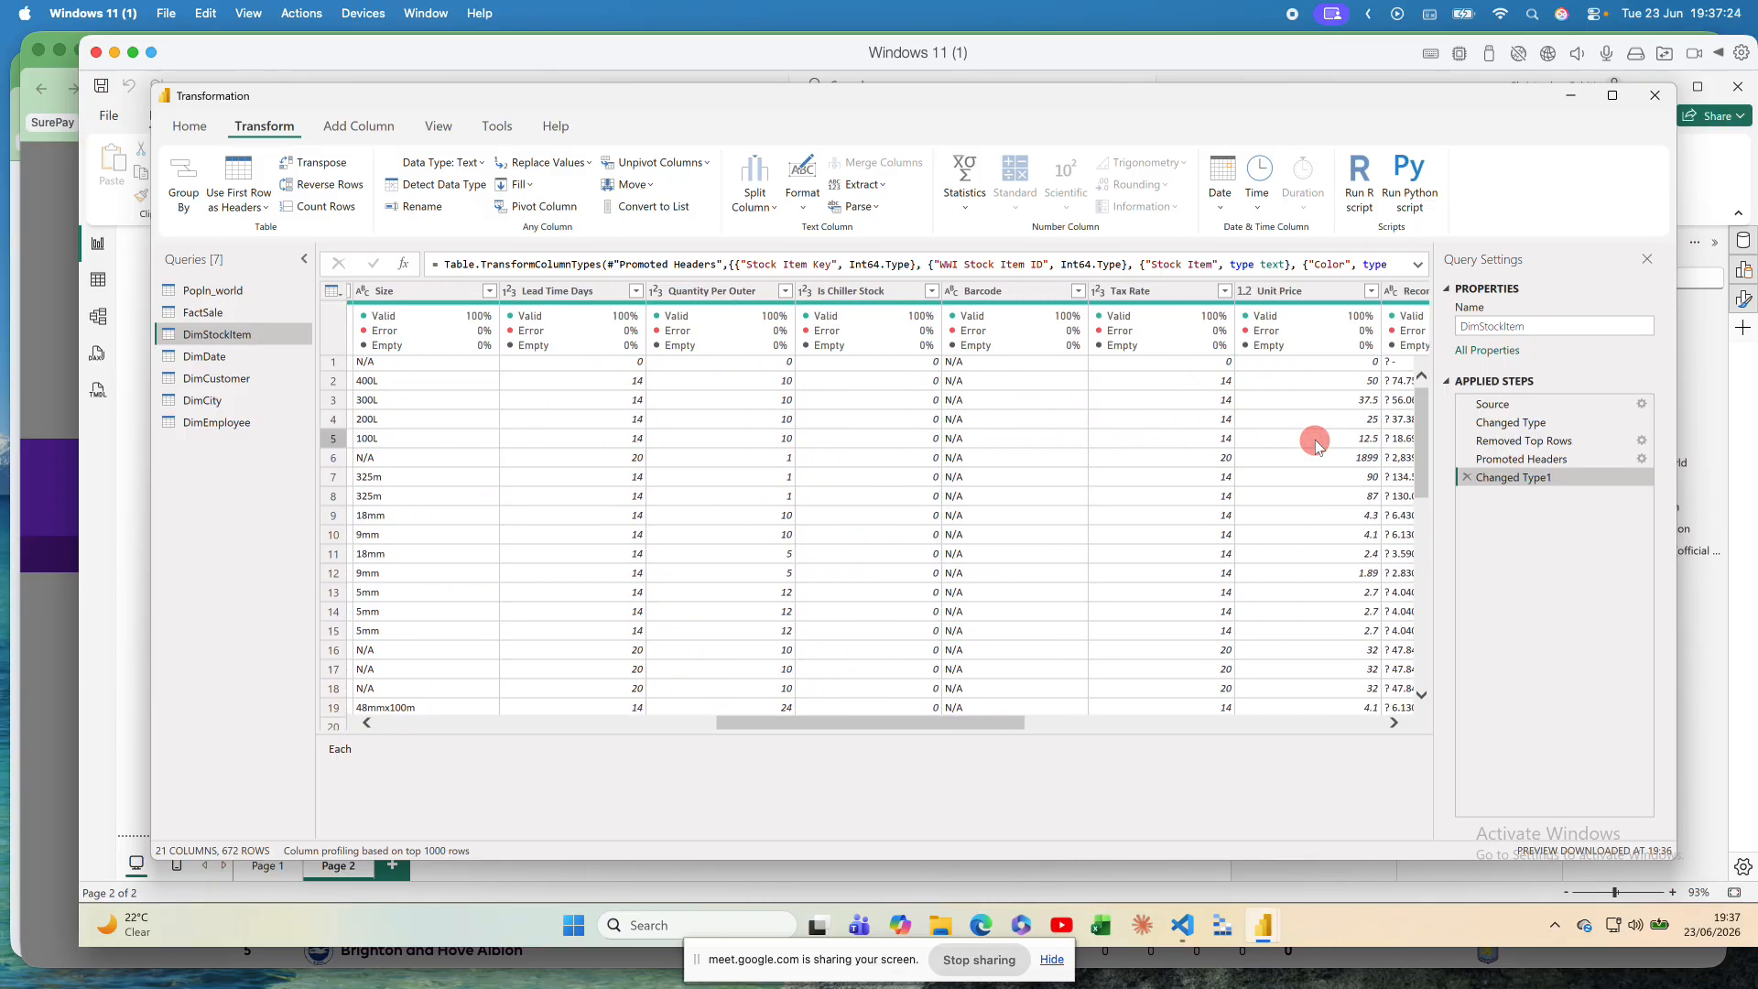
scroll(1315, 446, "right", 1)
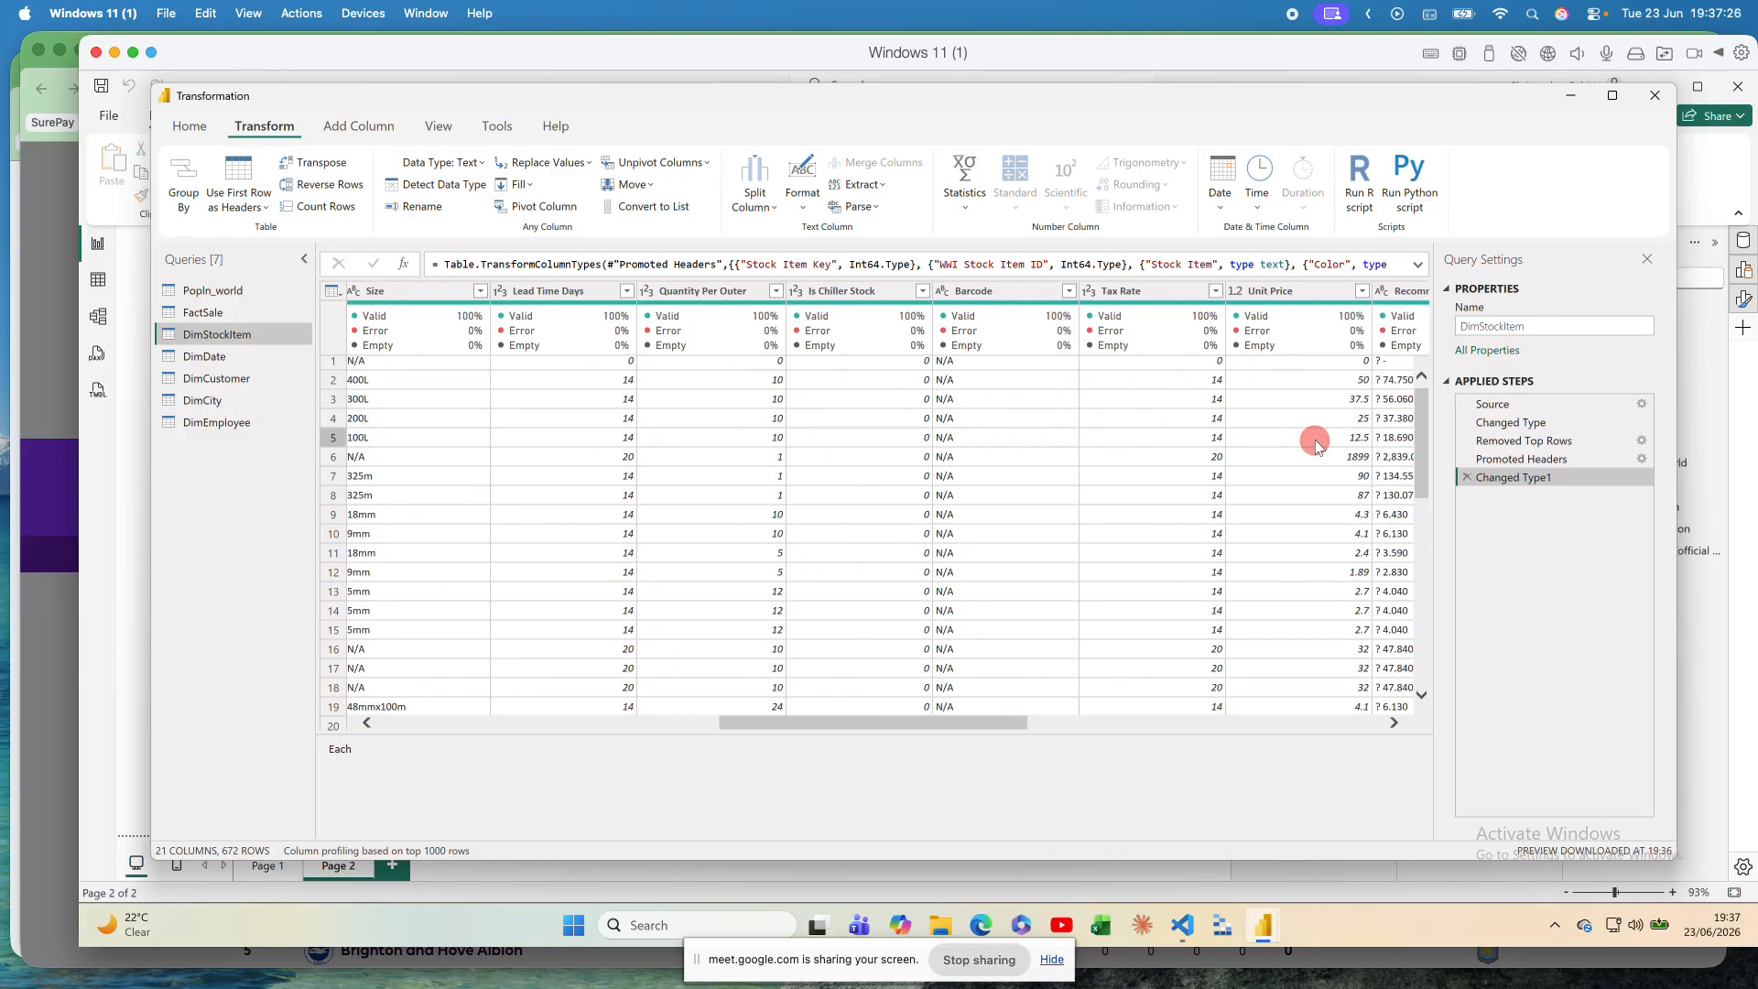
scroll(1315, 444, "right", 2)
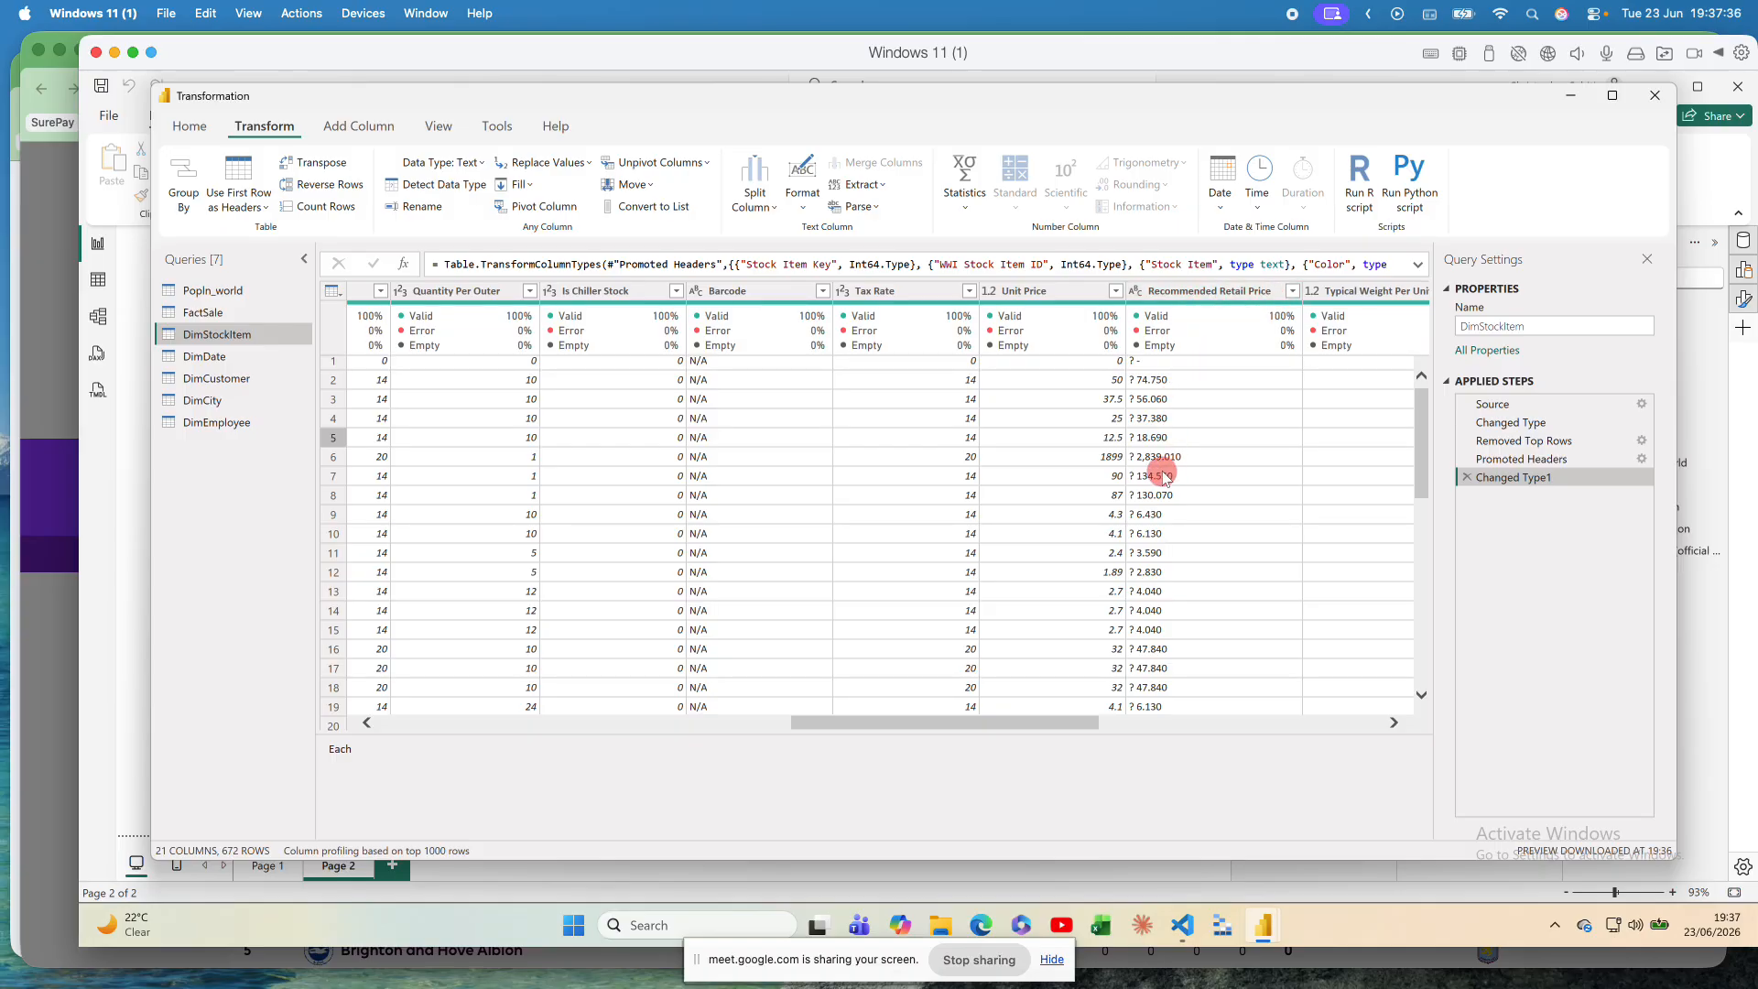
mouse_move(1138, 302)
scroll(1147, 478, "left", 5)
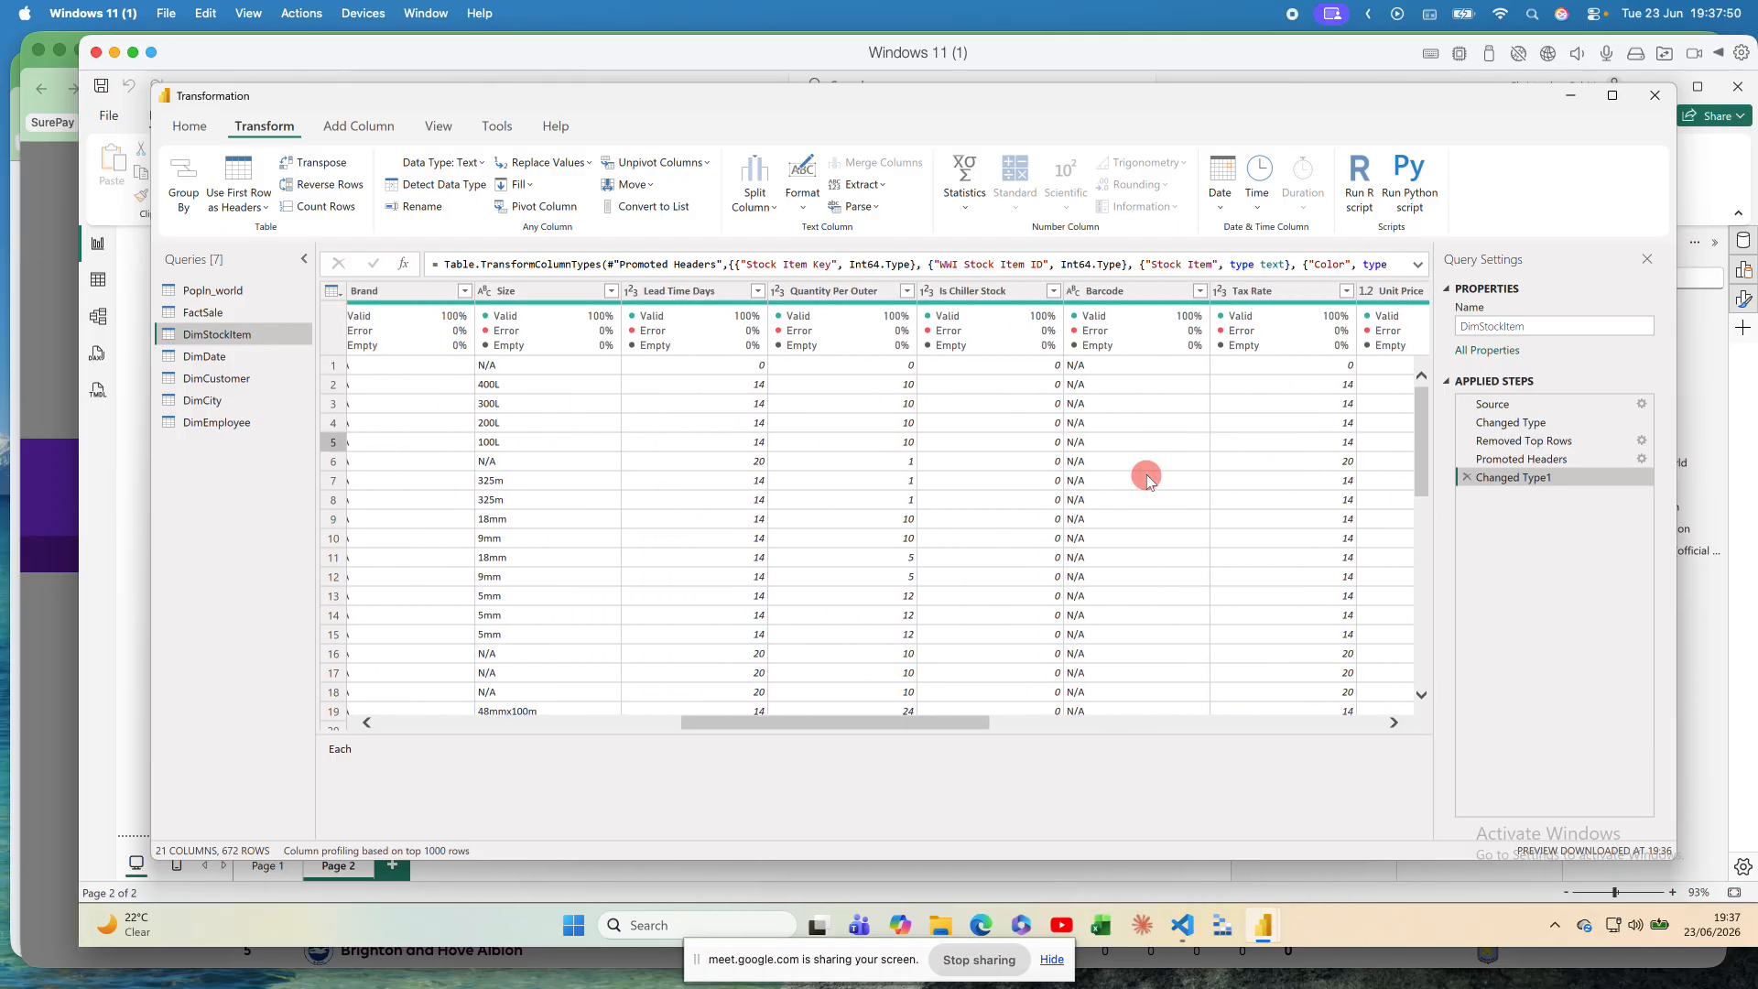
scroll(1147, 478, "left", 5)
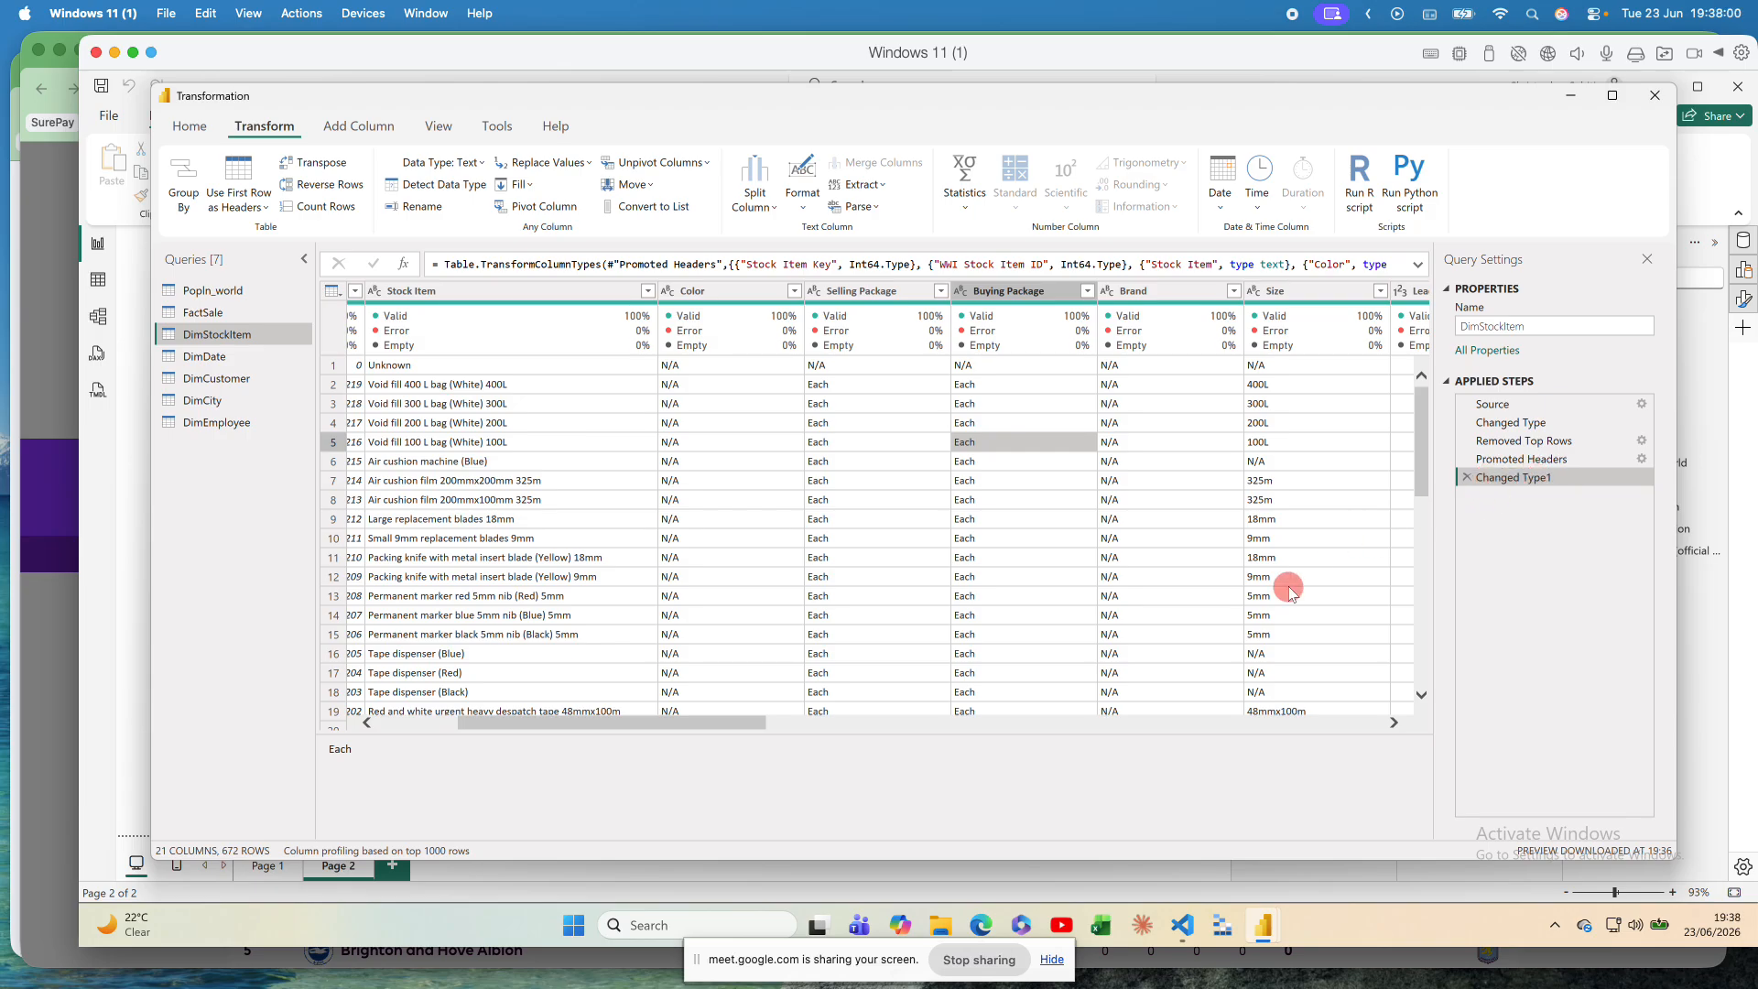
scroll(758, 575, "left", 5)
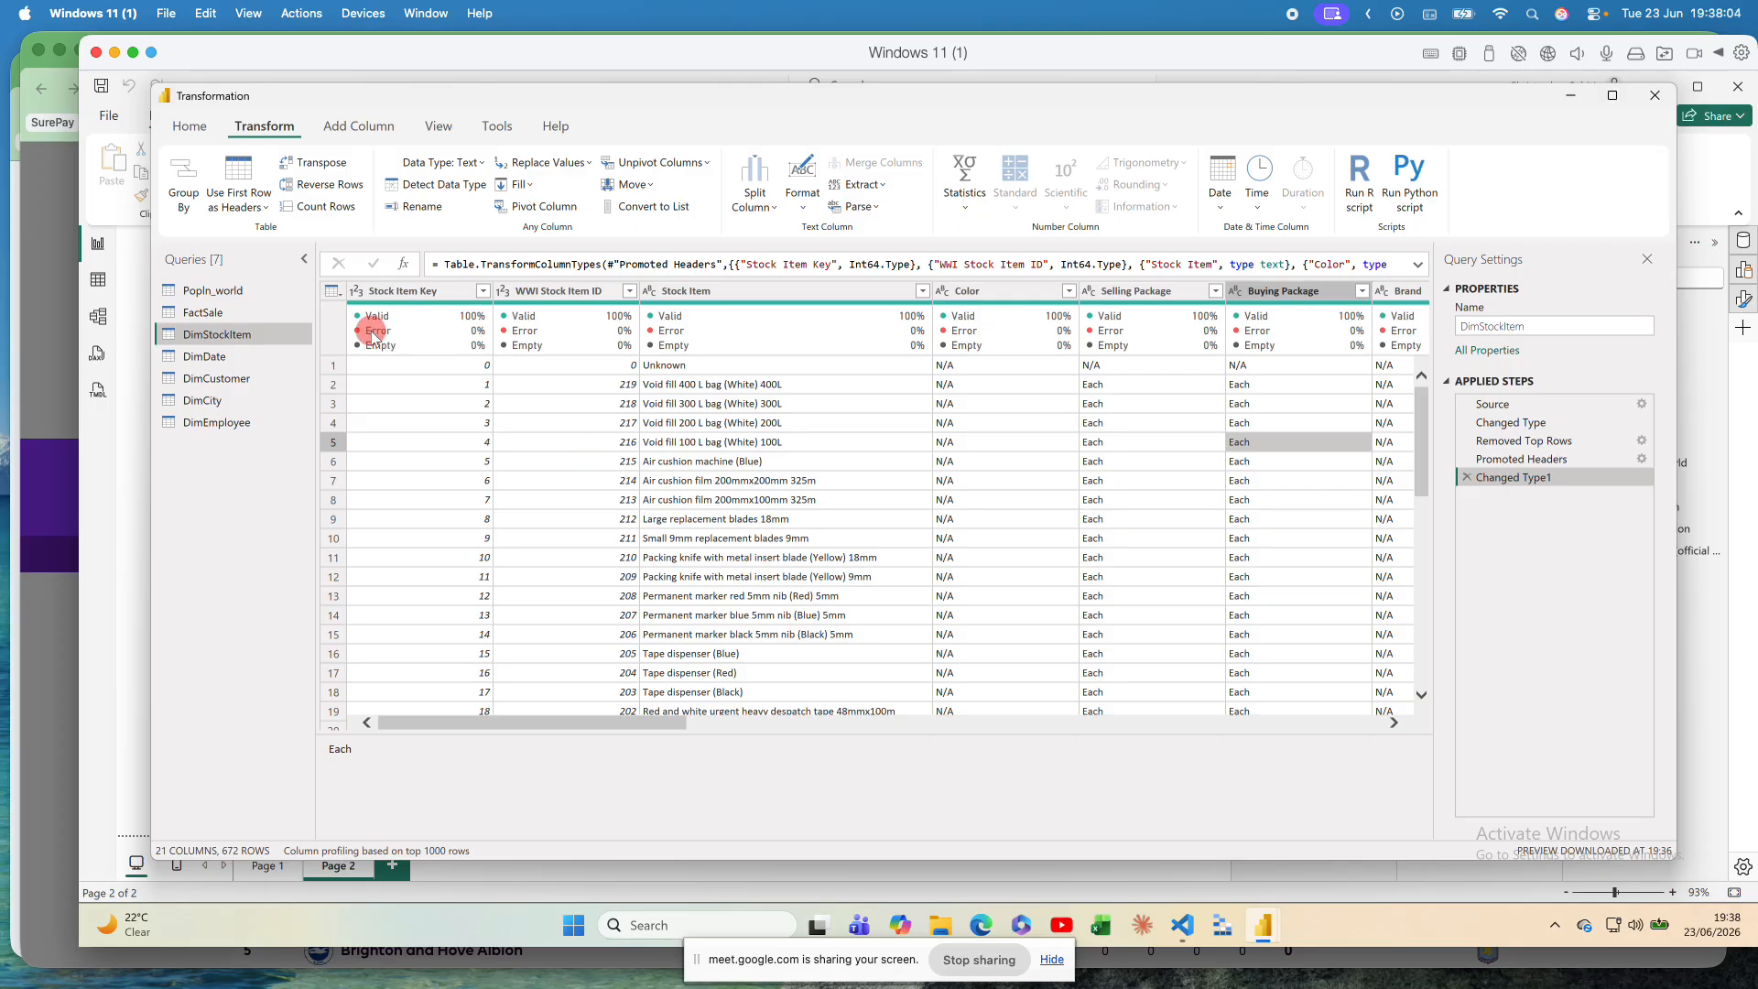
mouse_move(573, 327)
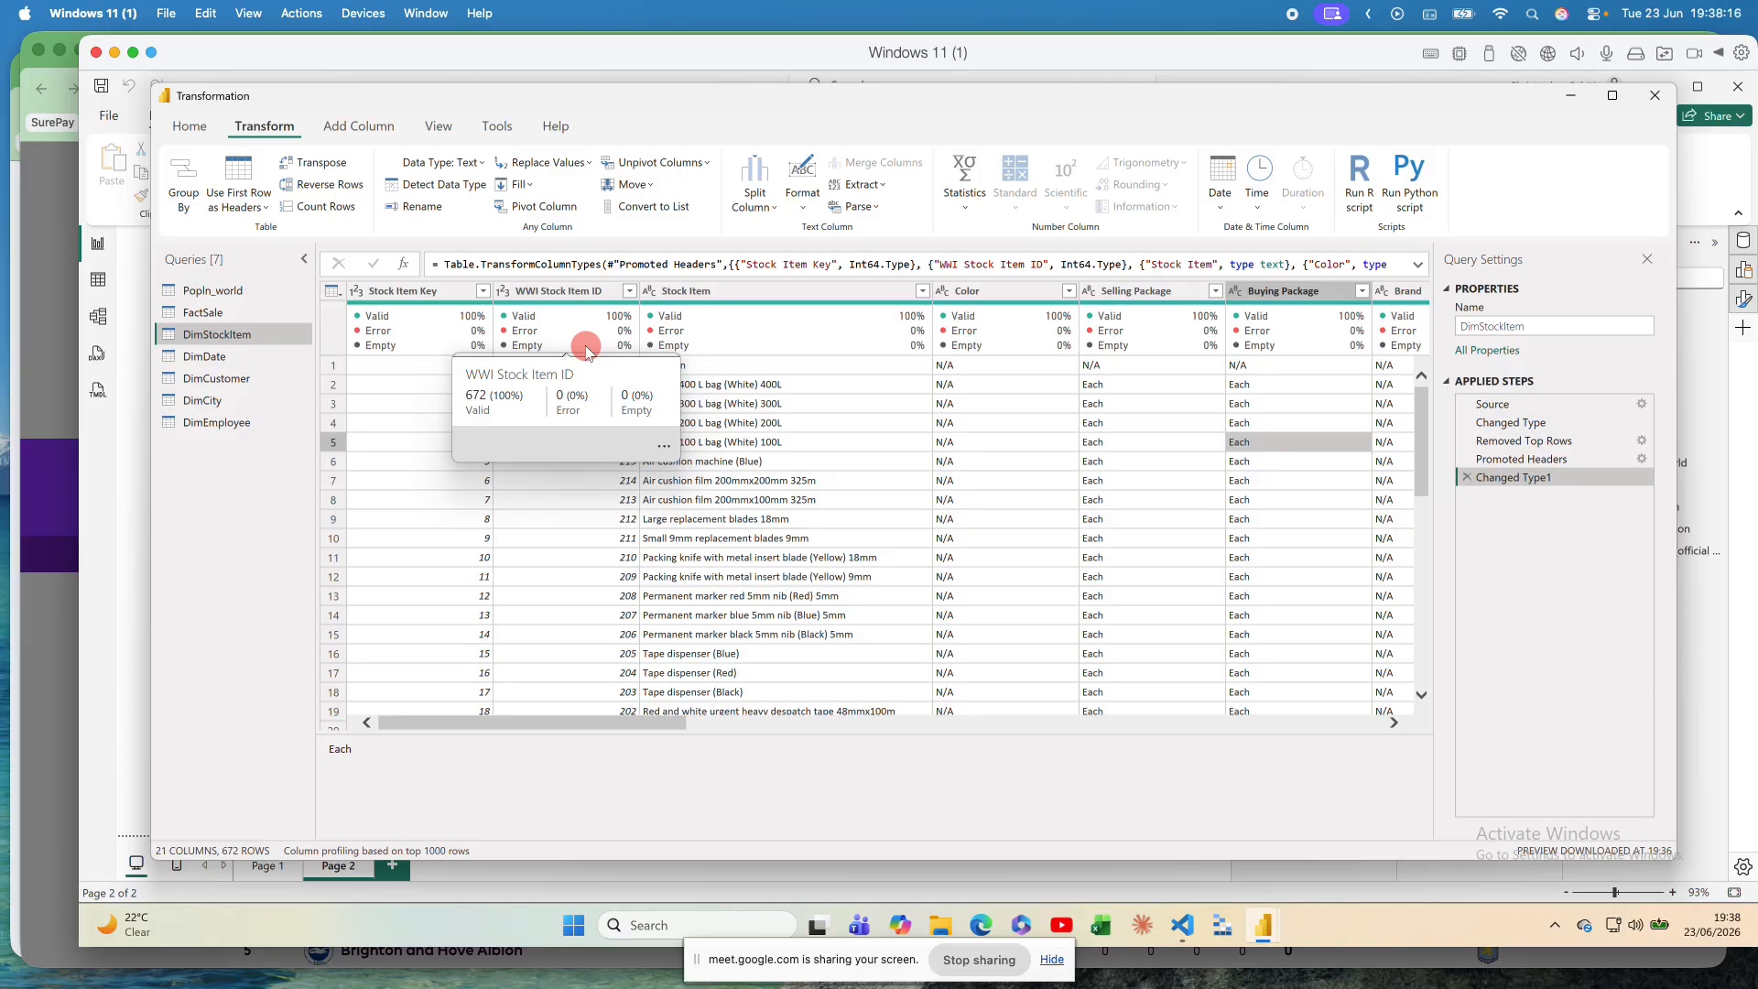
left_click(759, 441)
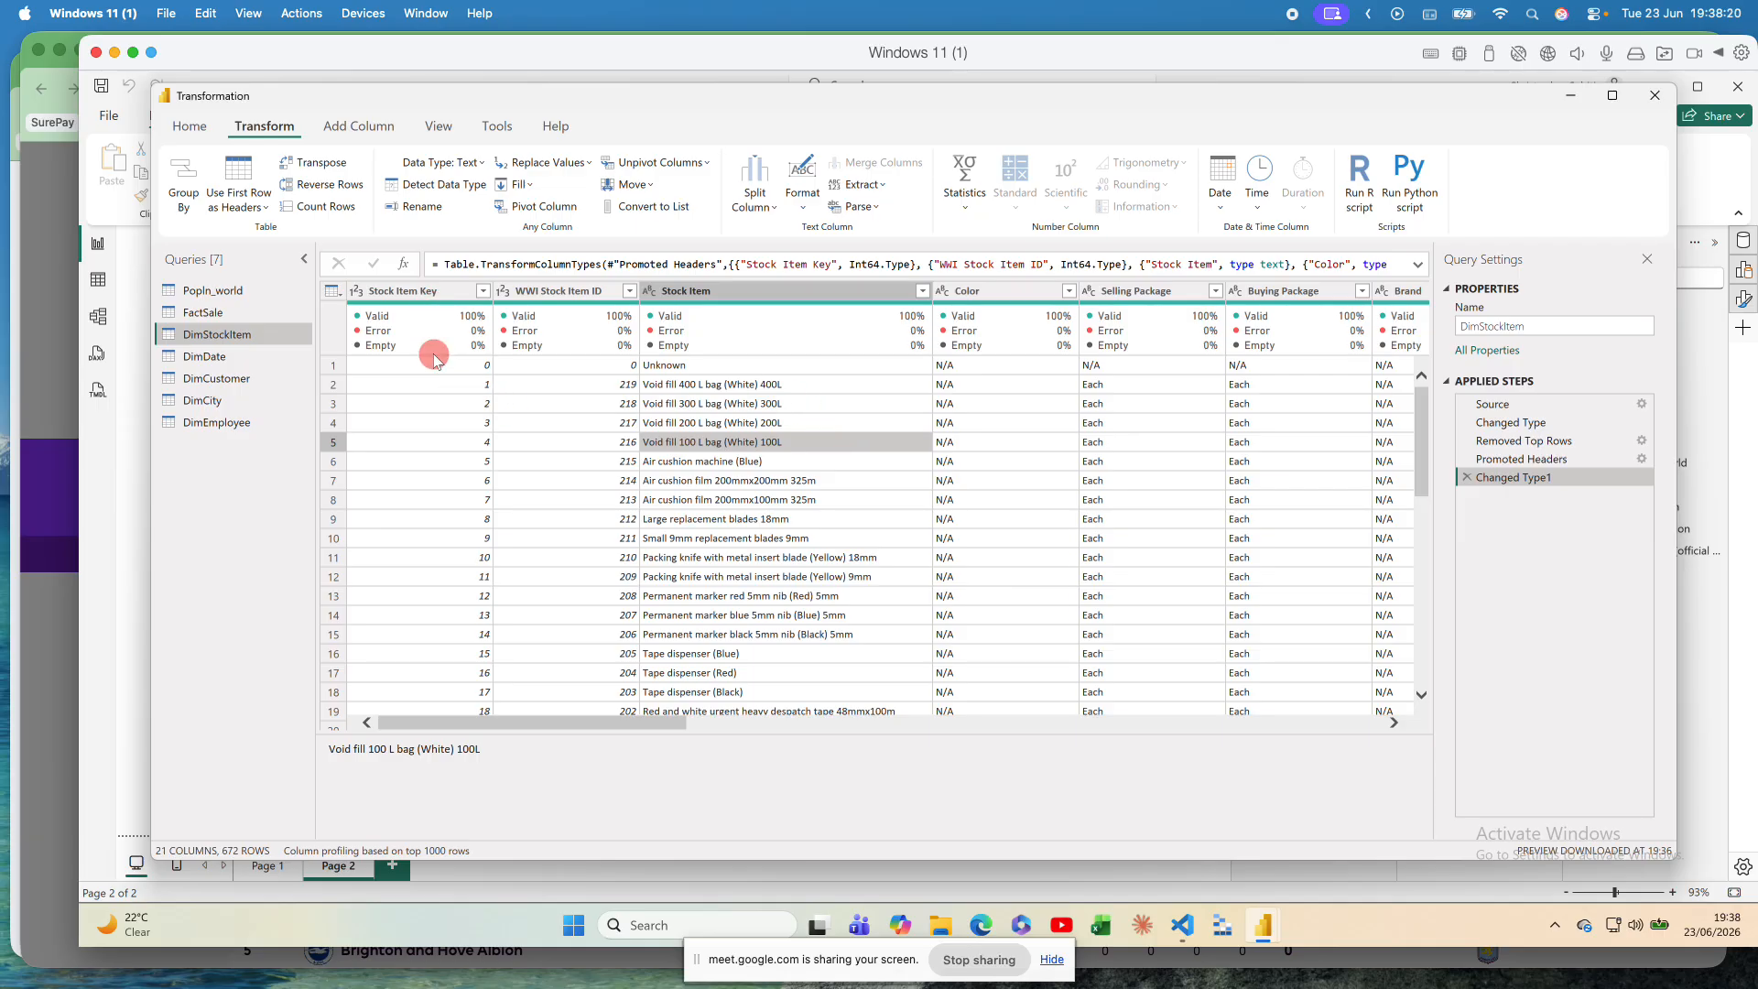
mouse_move(662, 343)
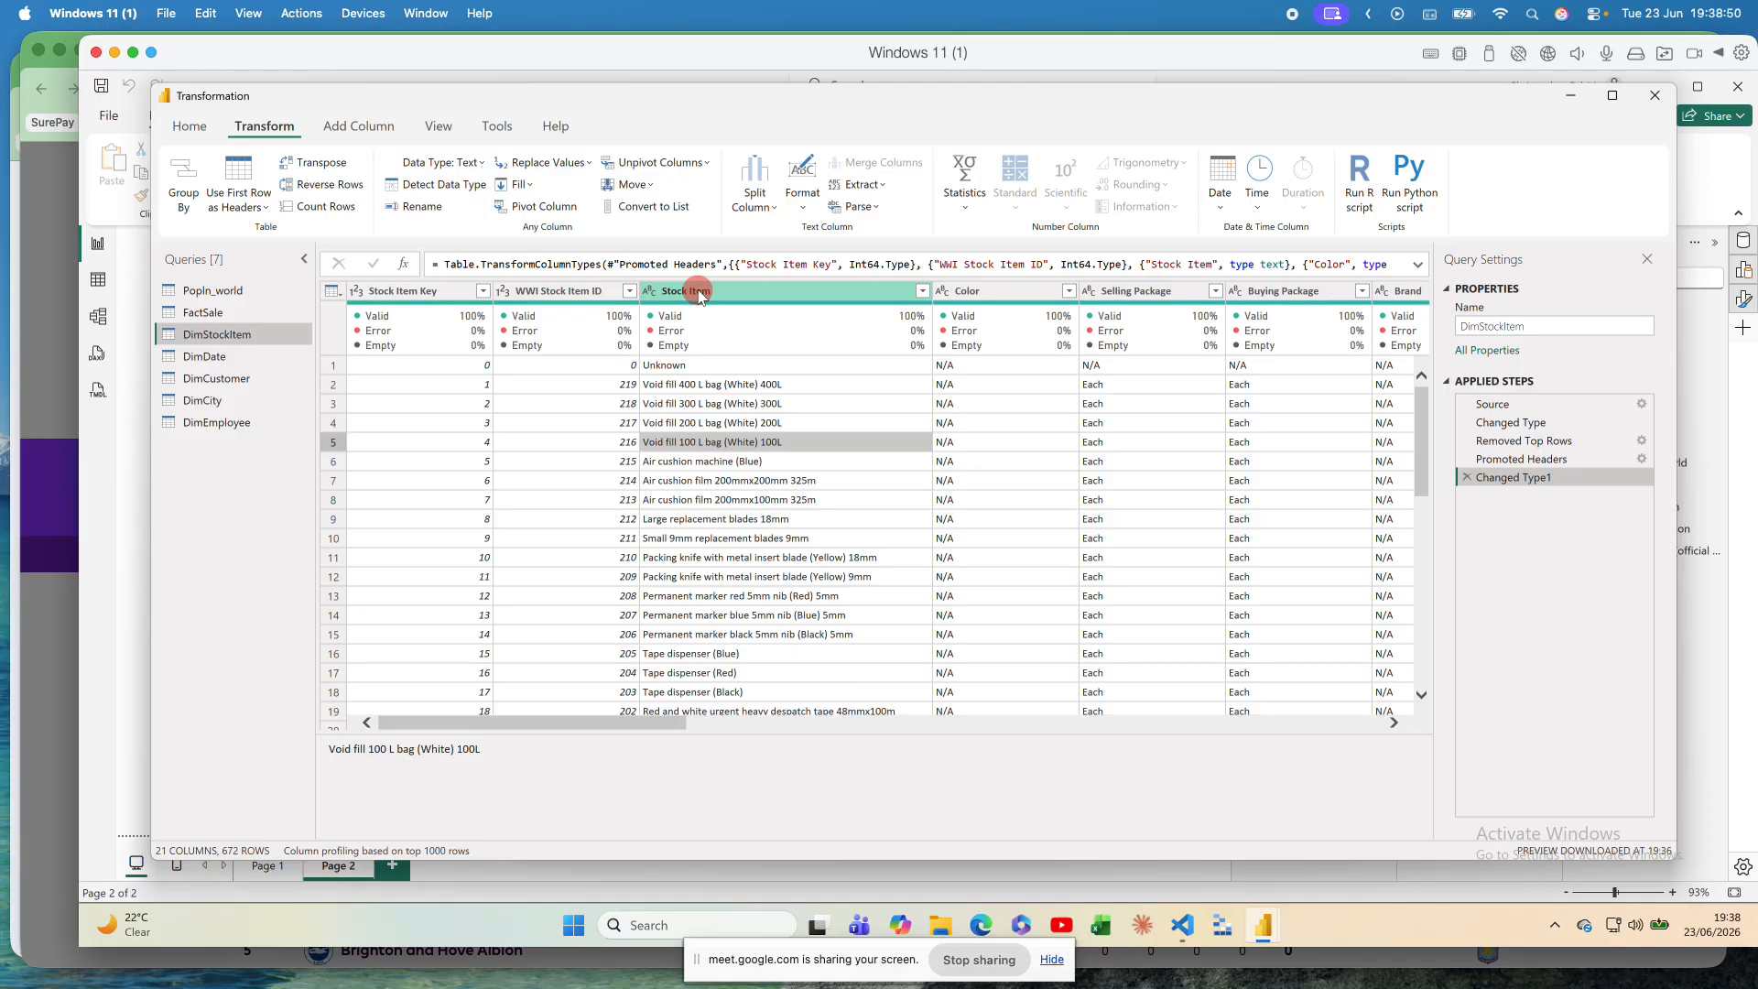
Step: Filter the Stock Item column to rows equal to "Unknown" and inspect the filtered data across all columns
left_click(679, 367)
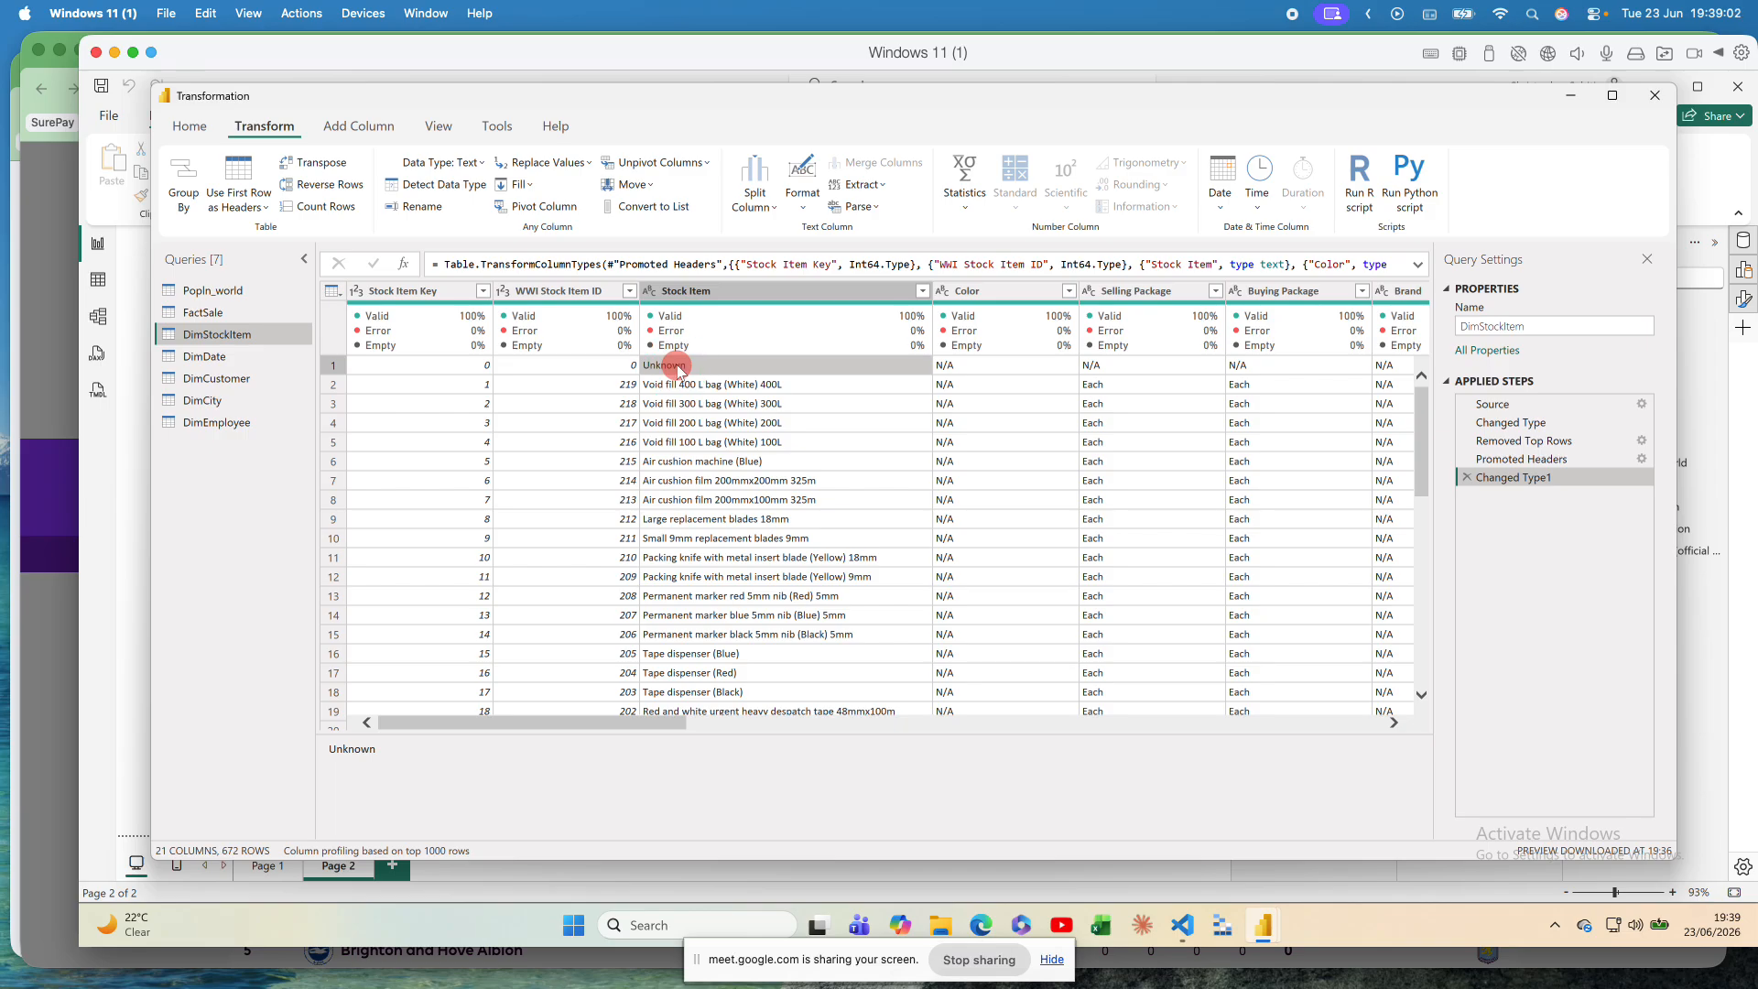
right_click(678, 369)
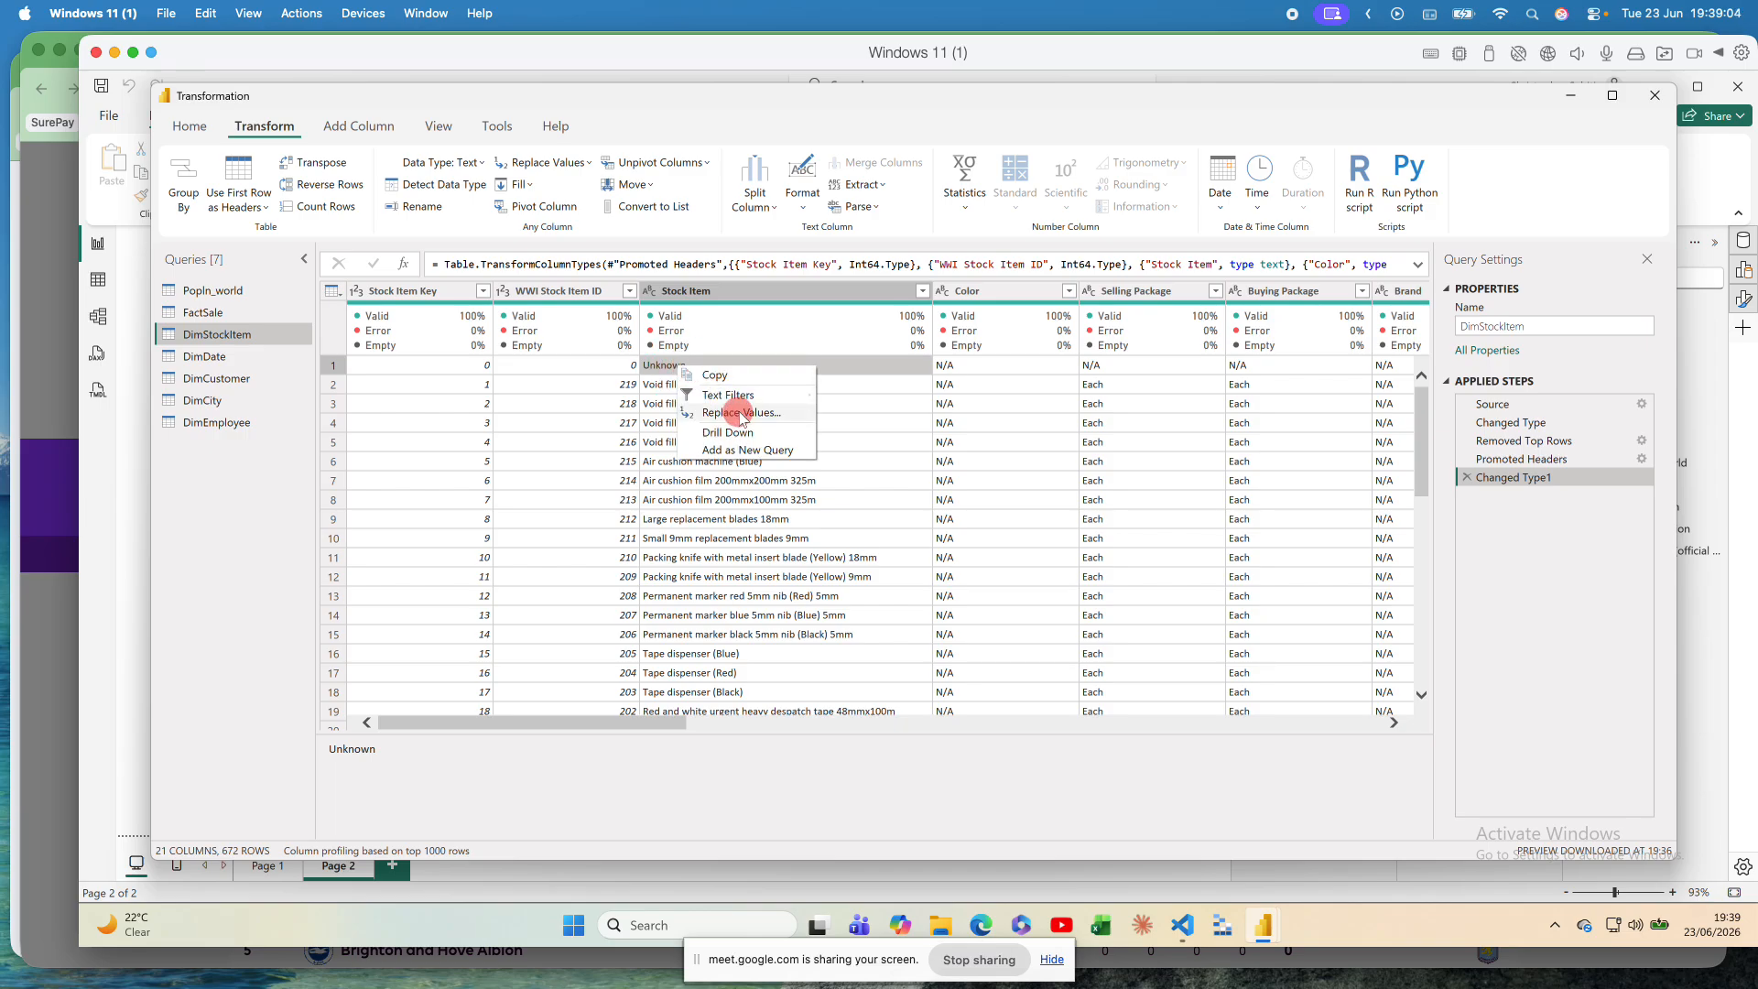
mouse_move(723, 395)
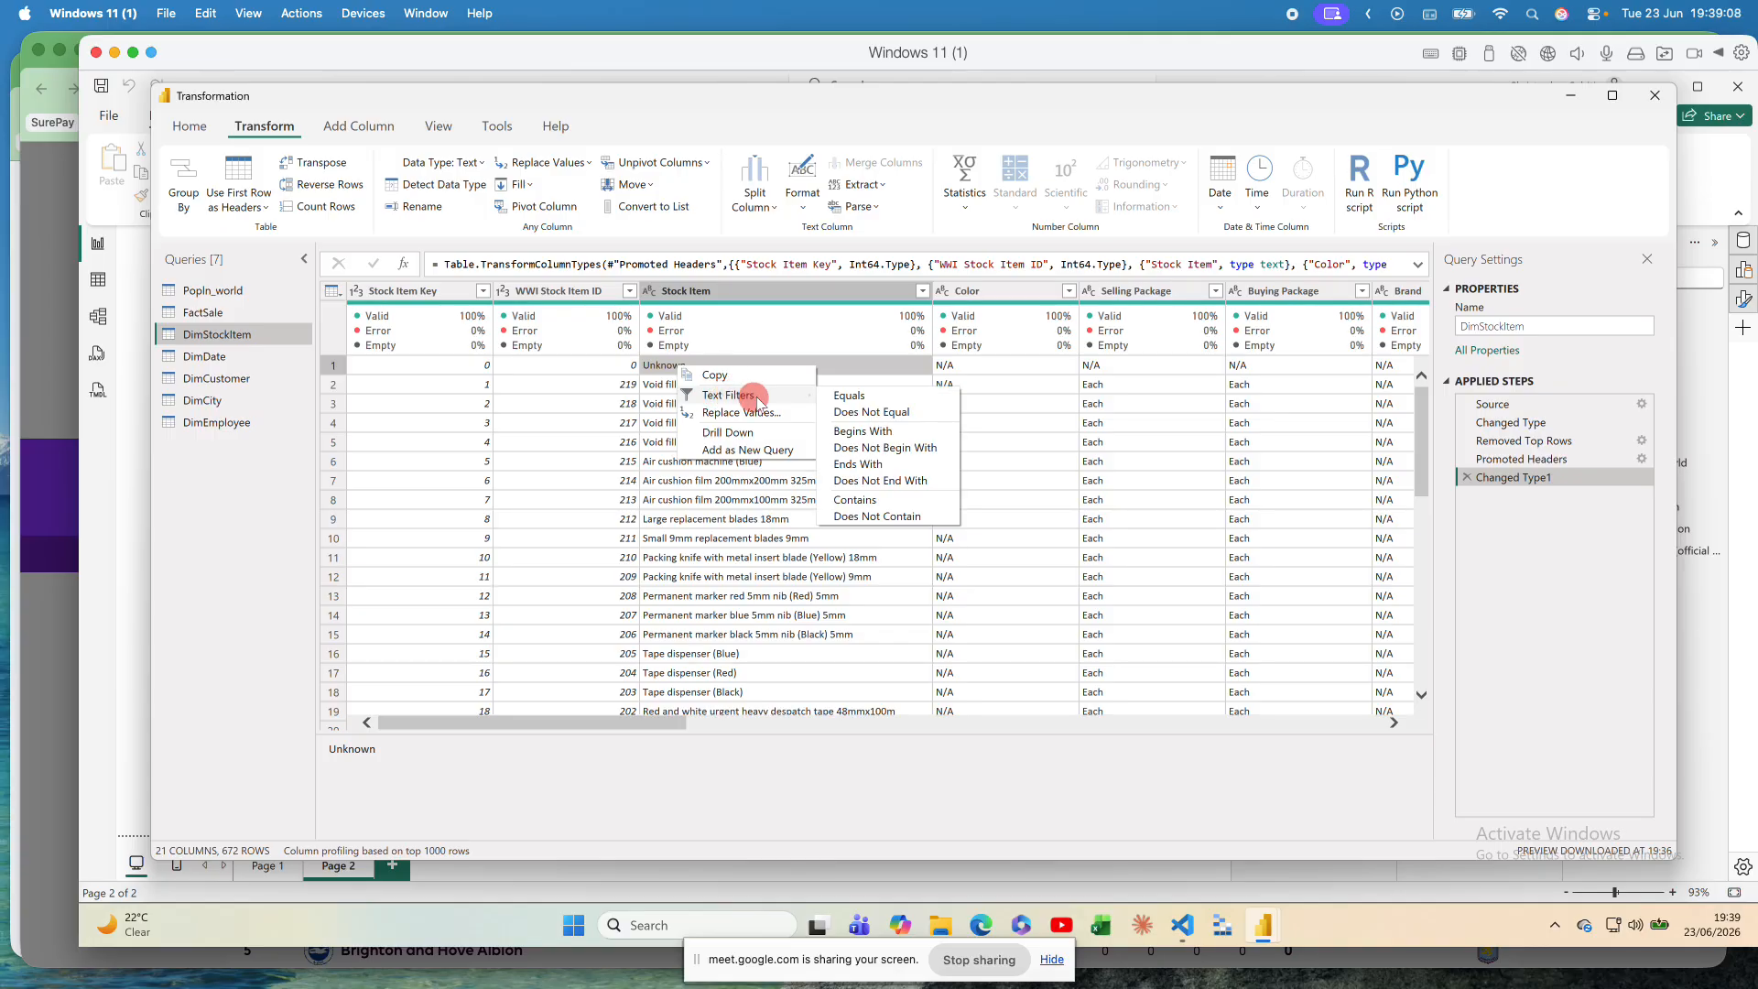
left_click(860, 405)
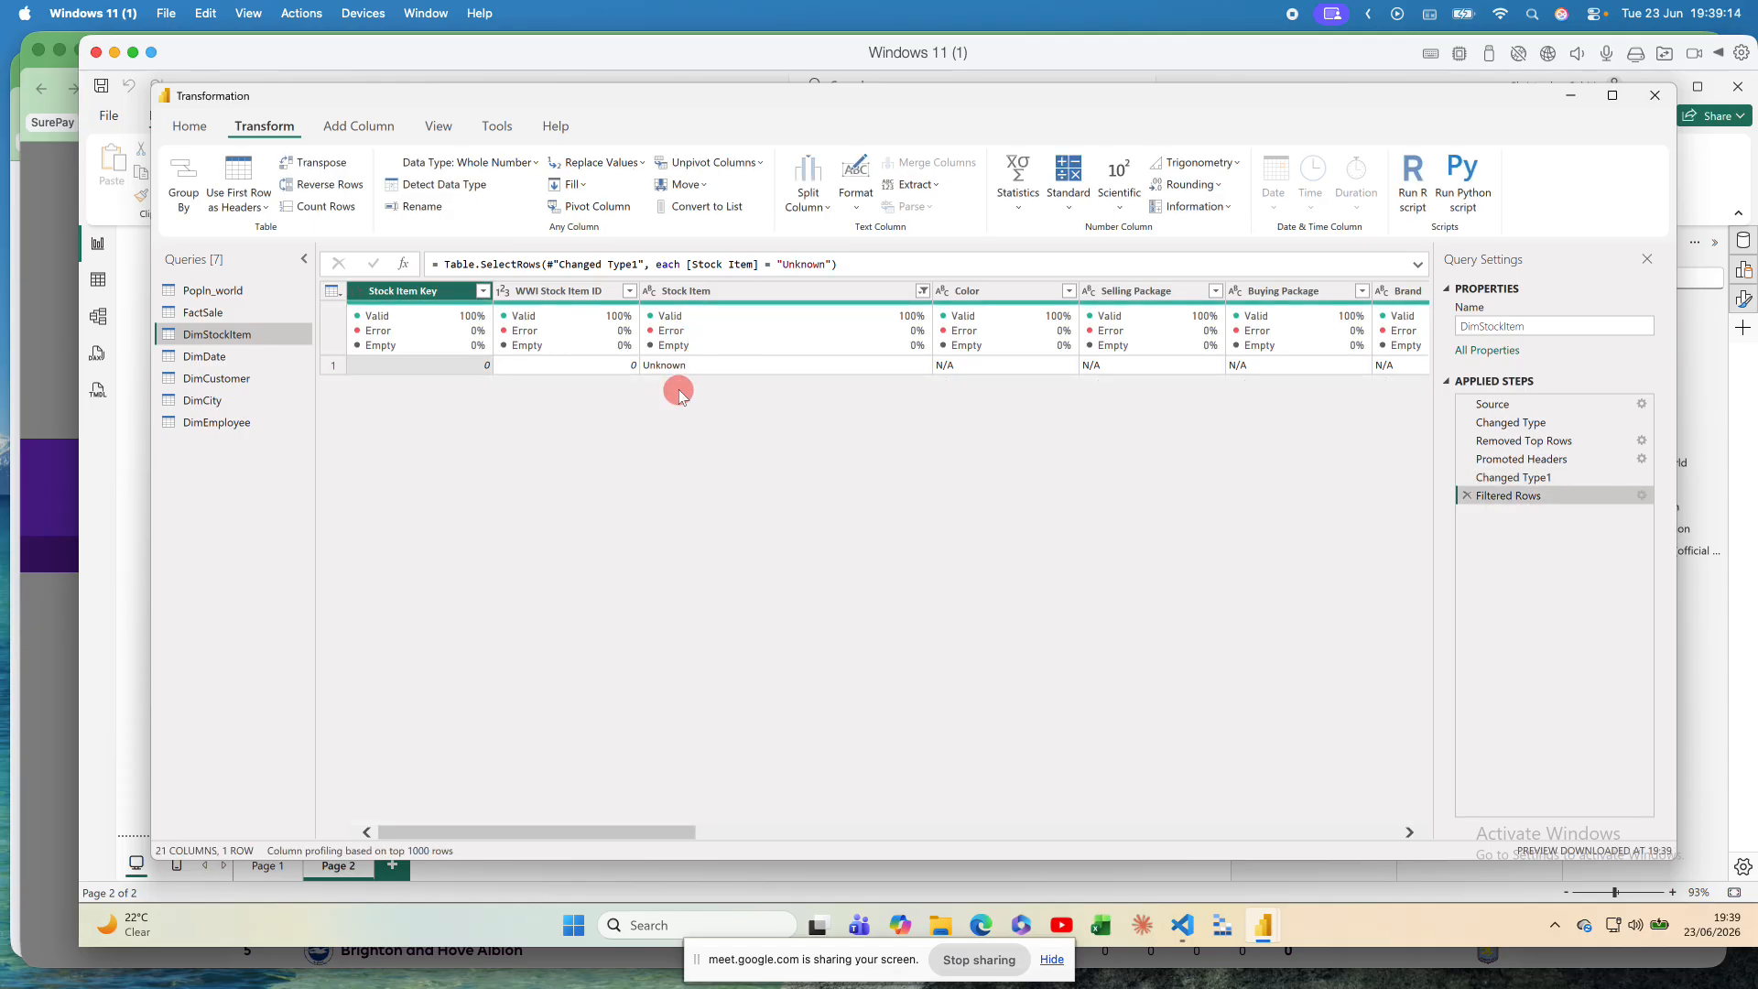
scroll(678, 388, "right", 10)
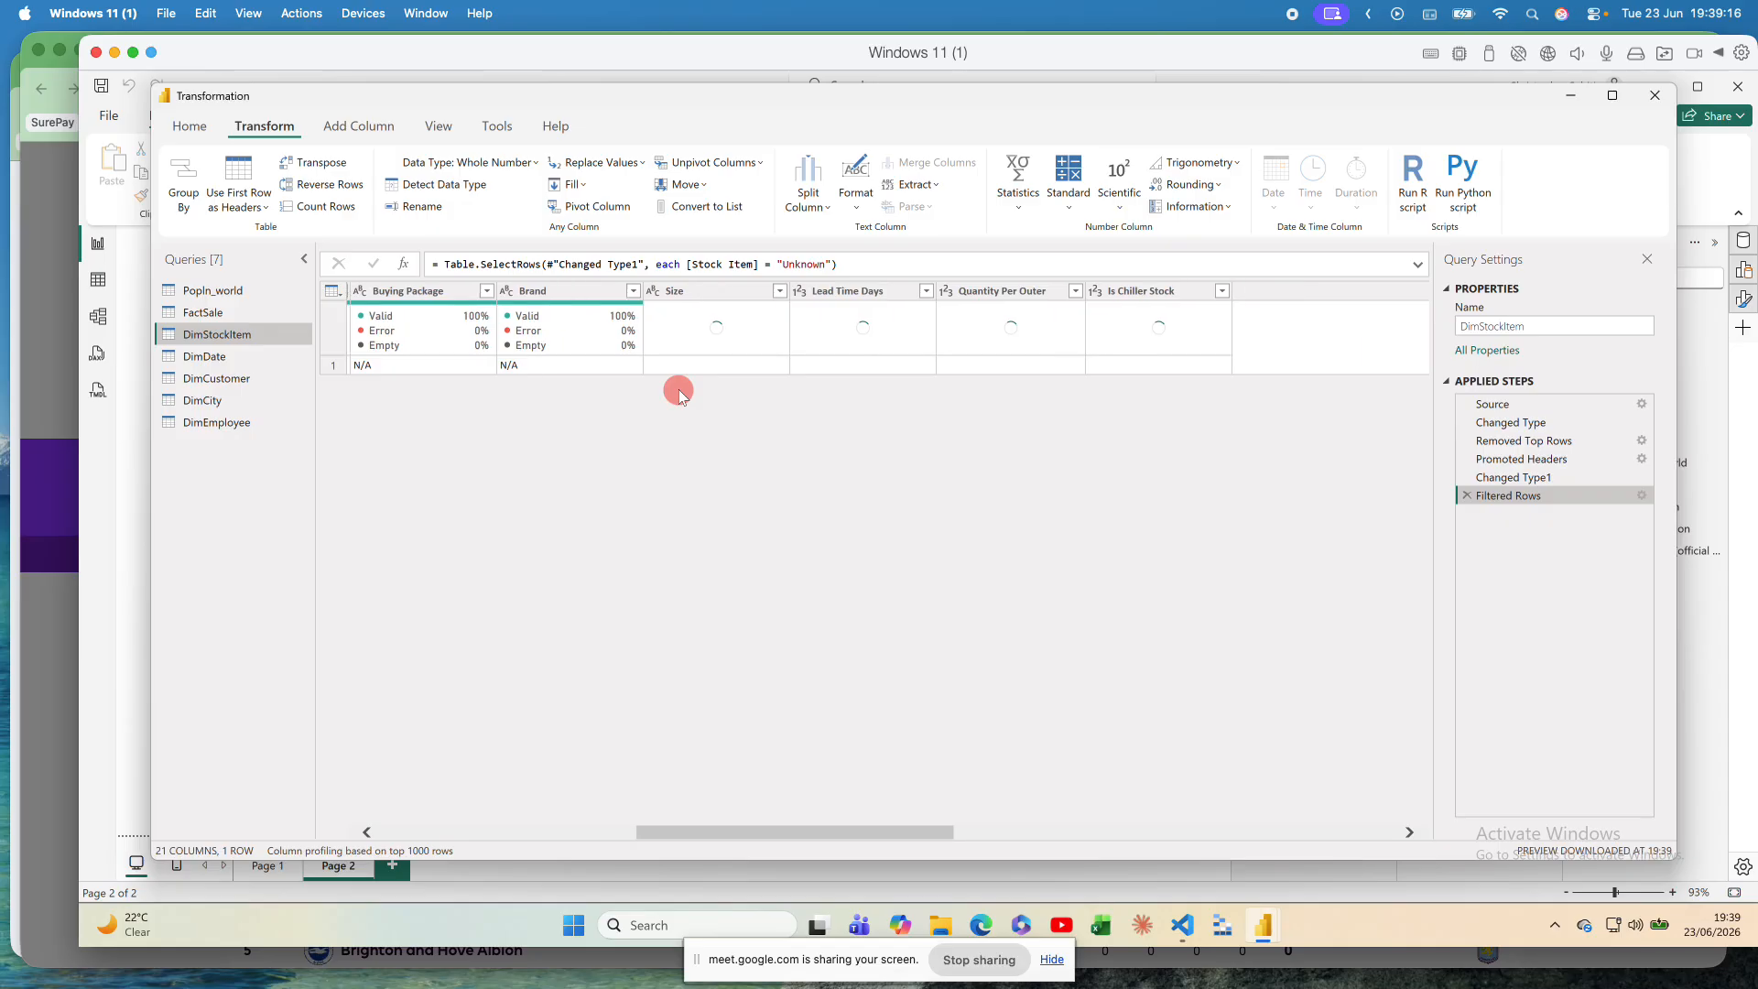
scroll(678, 388, "right", 10)
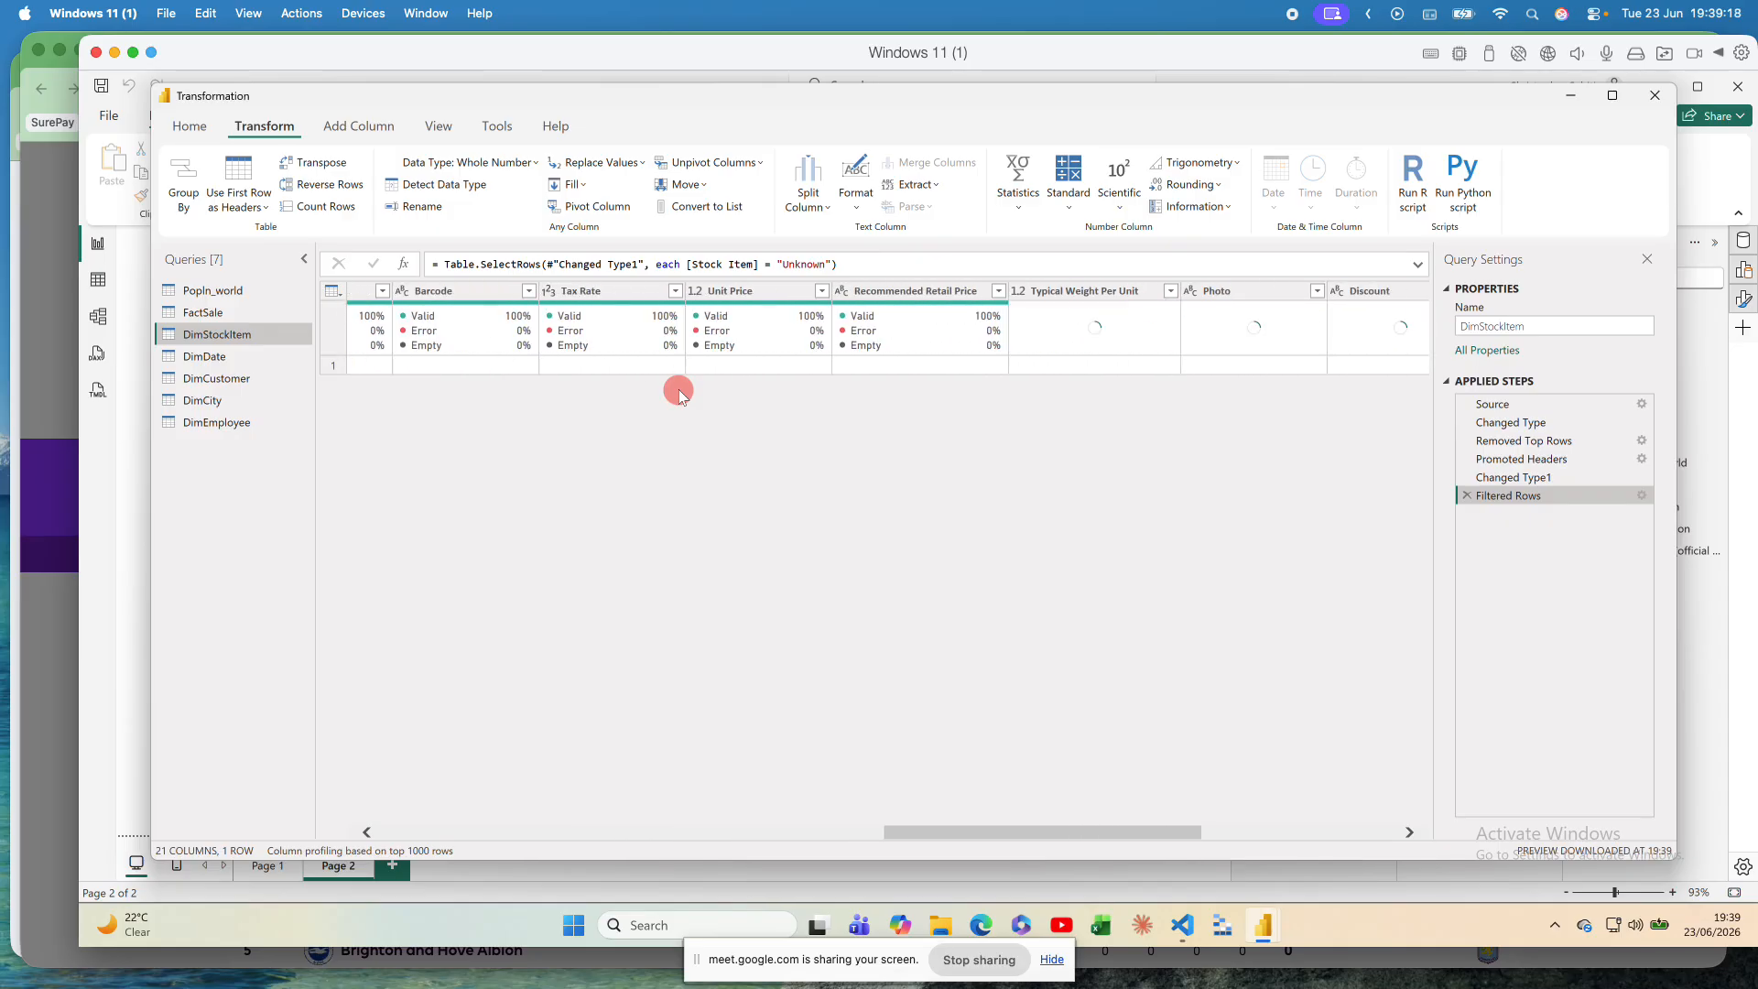
scroll(678, 388, "right", 10)
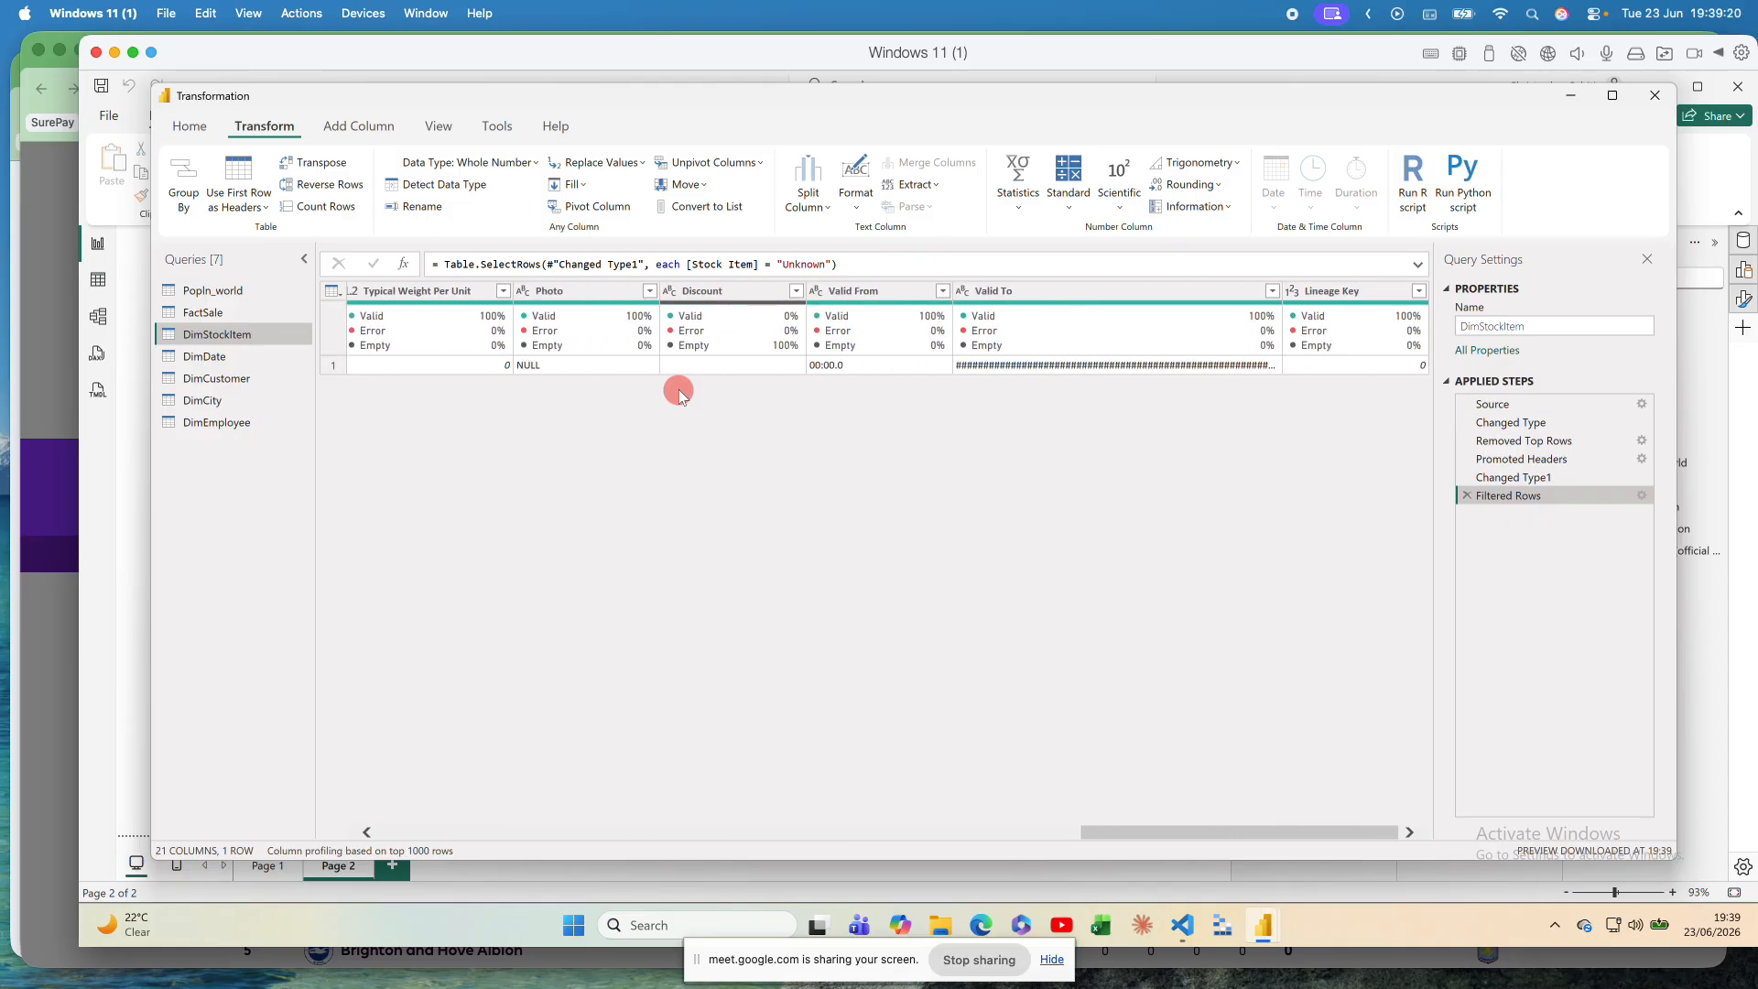
scroll(679, 388, "left", 10)
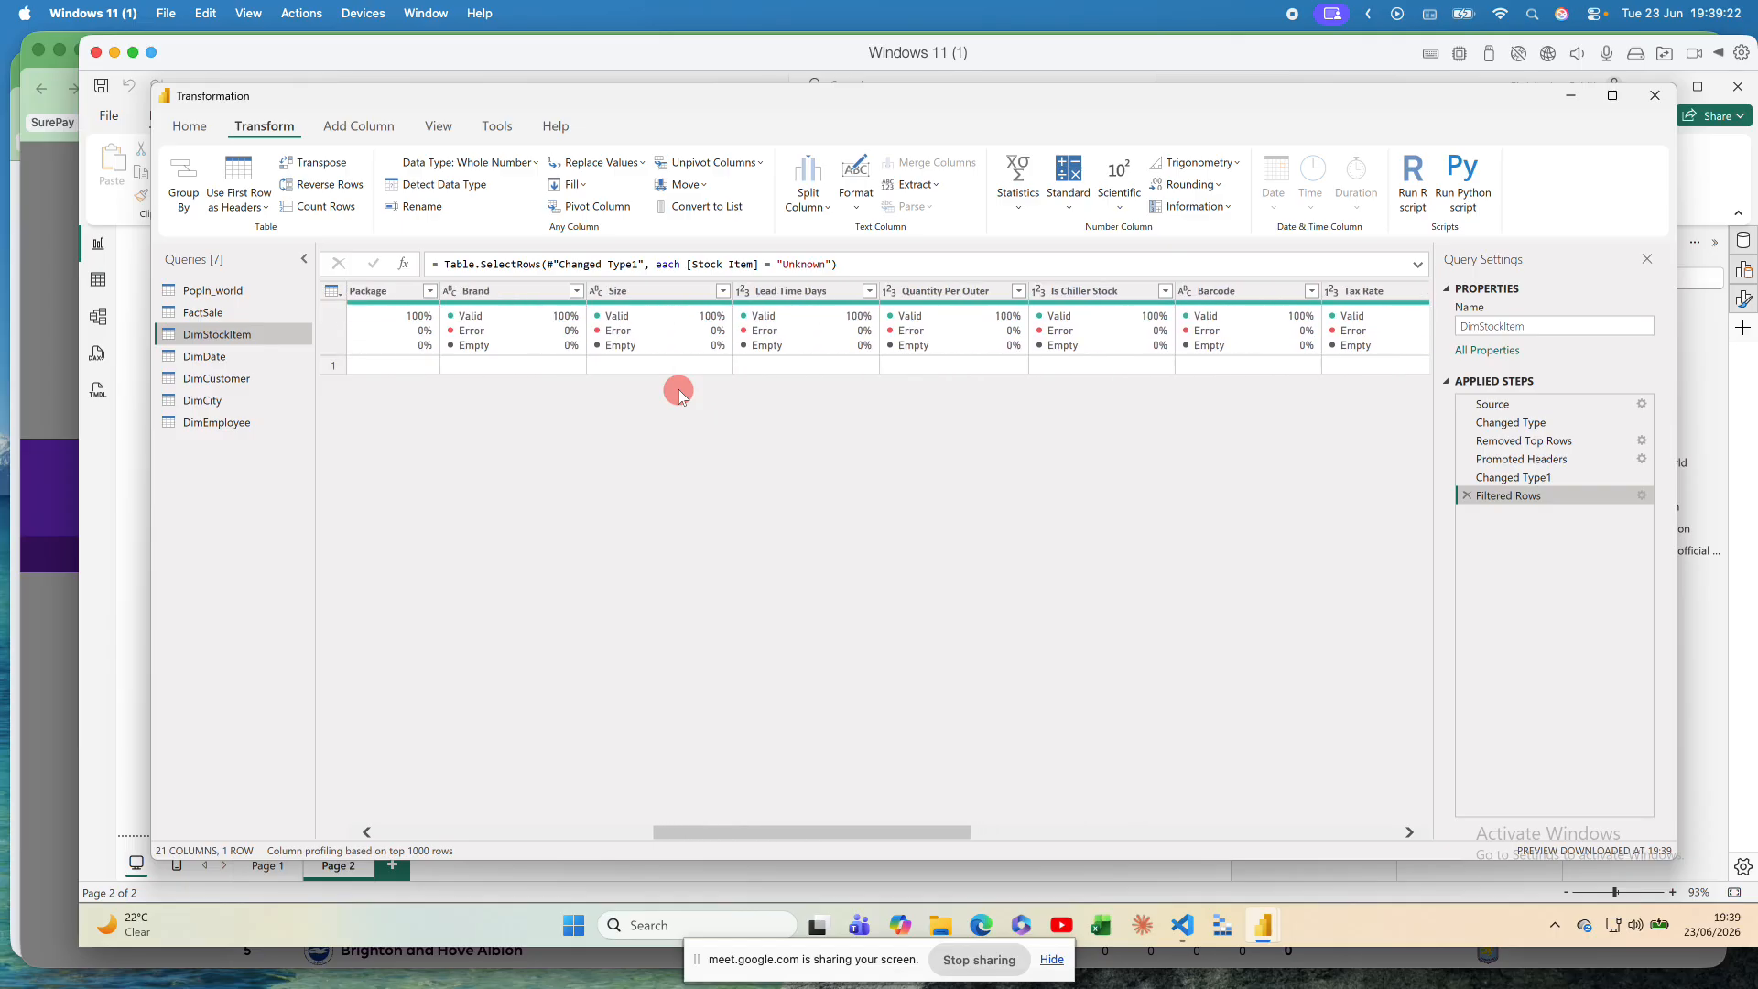
scroll(679, 388, "left", 10)
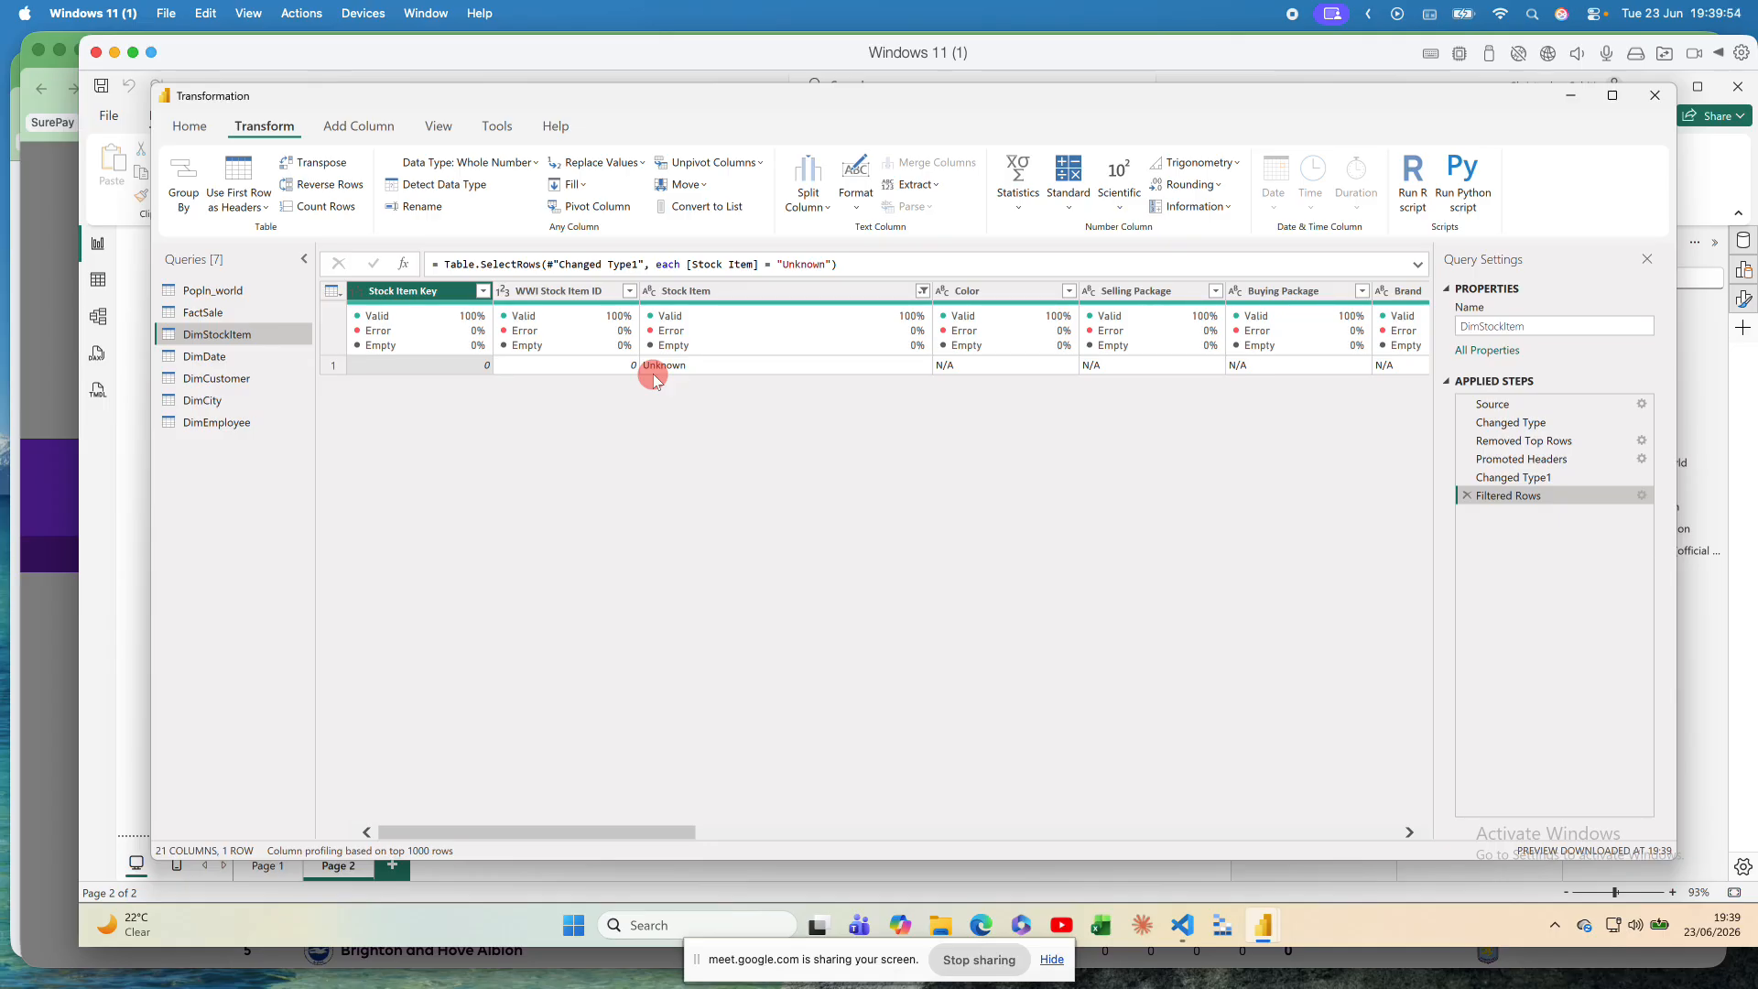
Step: Examine the FactSale query's columns and quality statistics, from Sale Key across to Total Including Tax
scroll(653, 379, "right", 3)
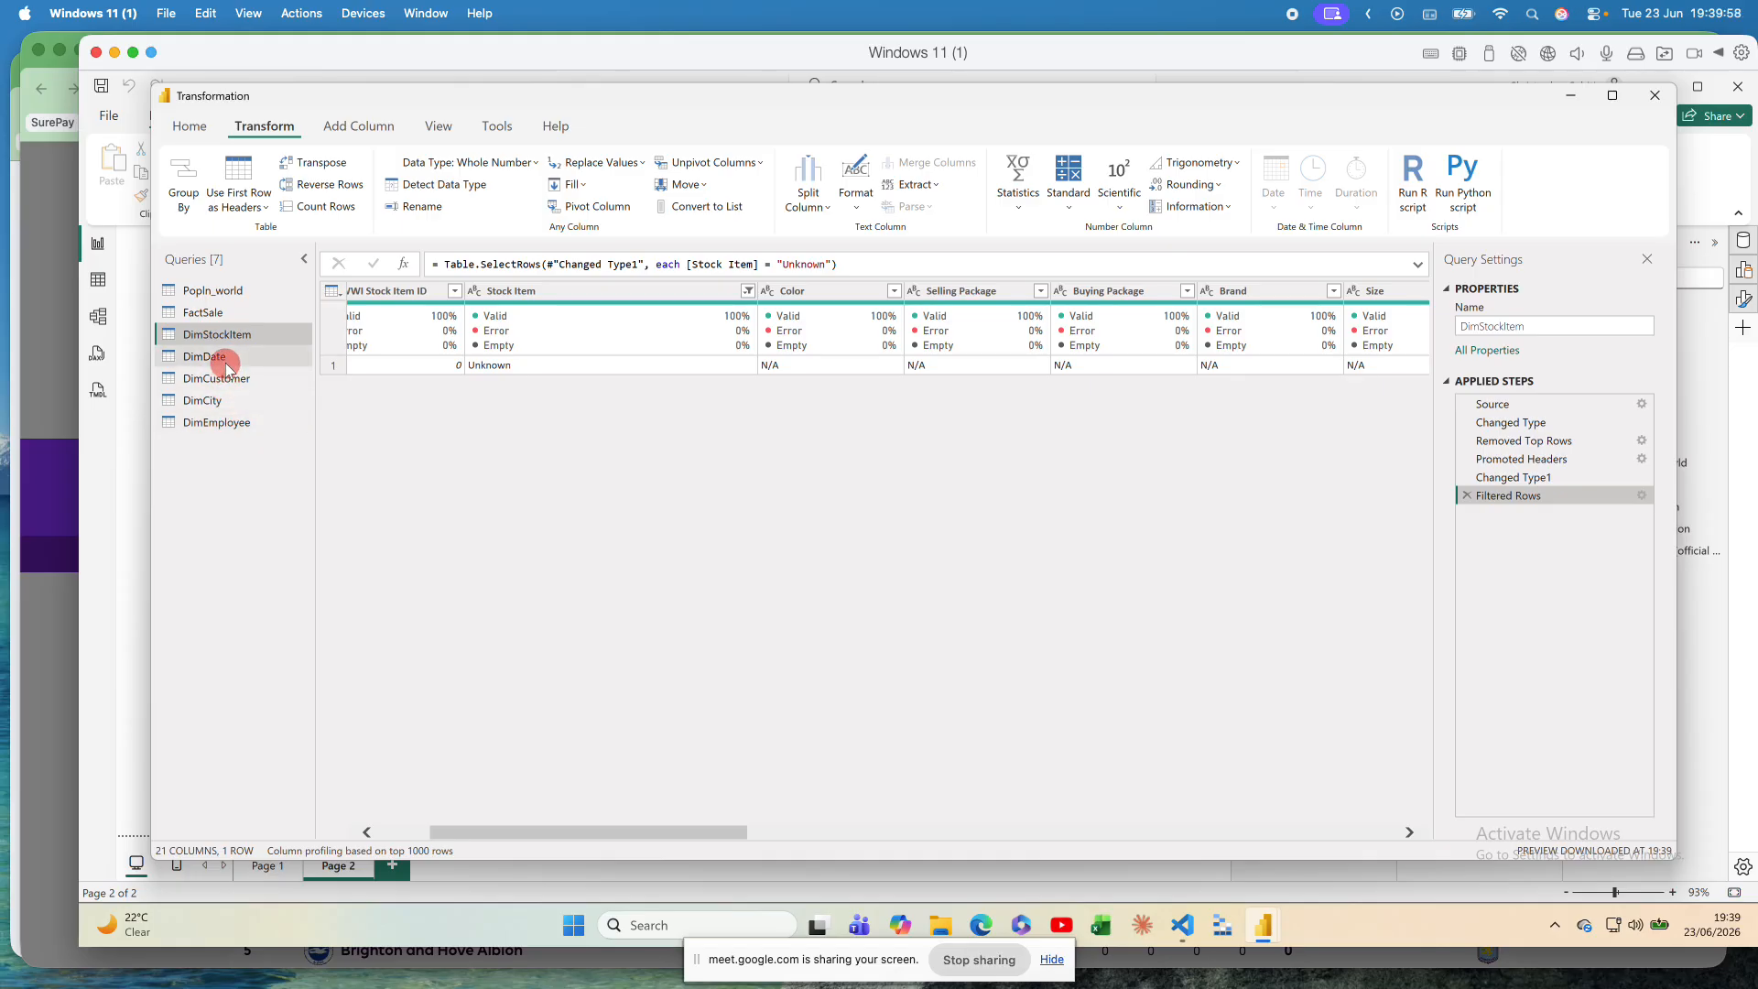
left_click(216, 313)
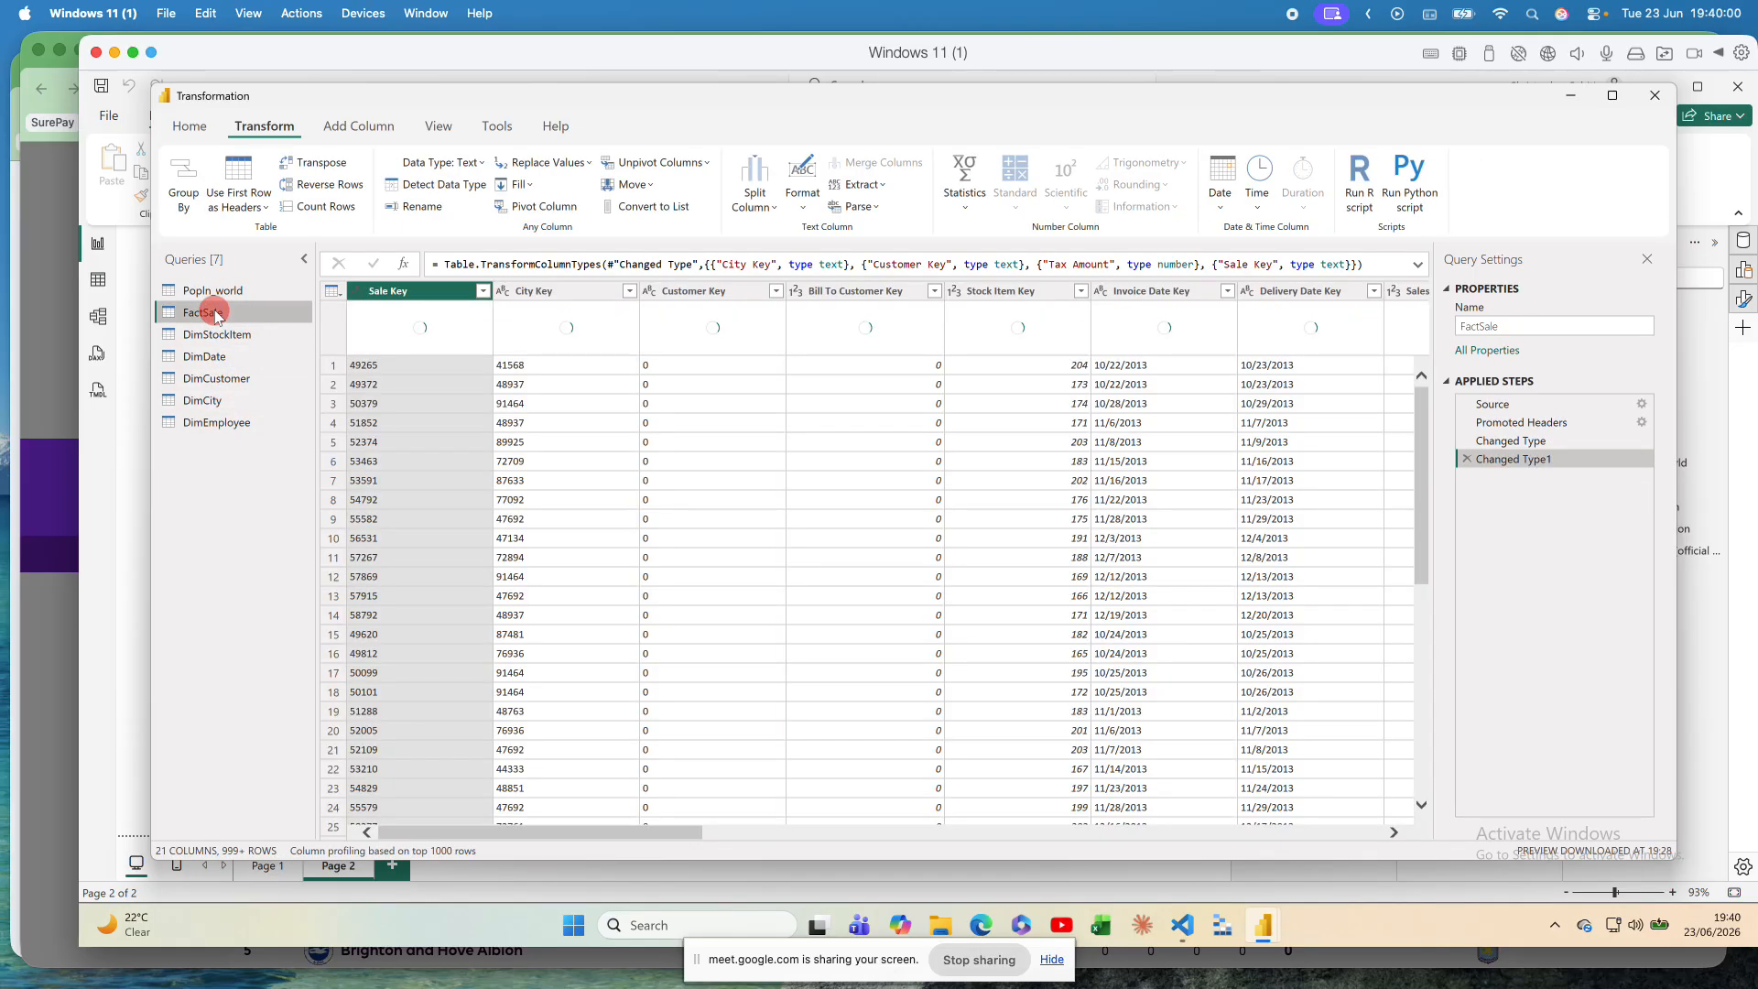
left_click(879, 402)
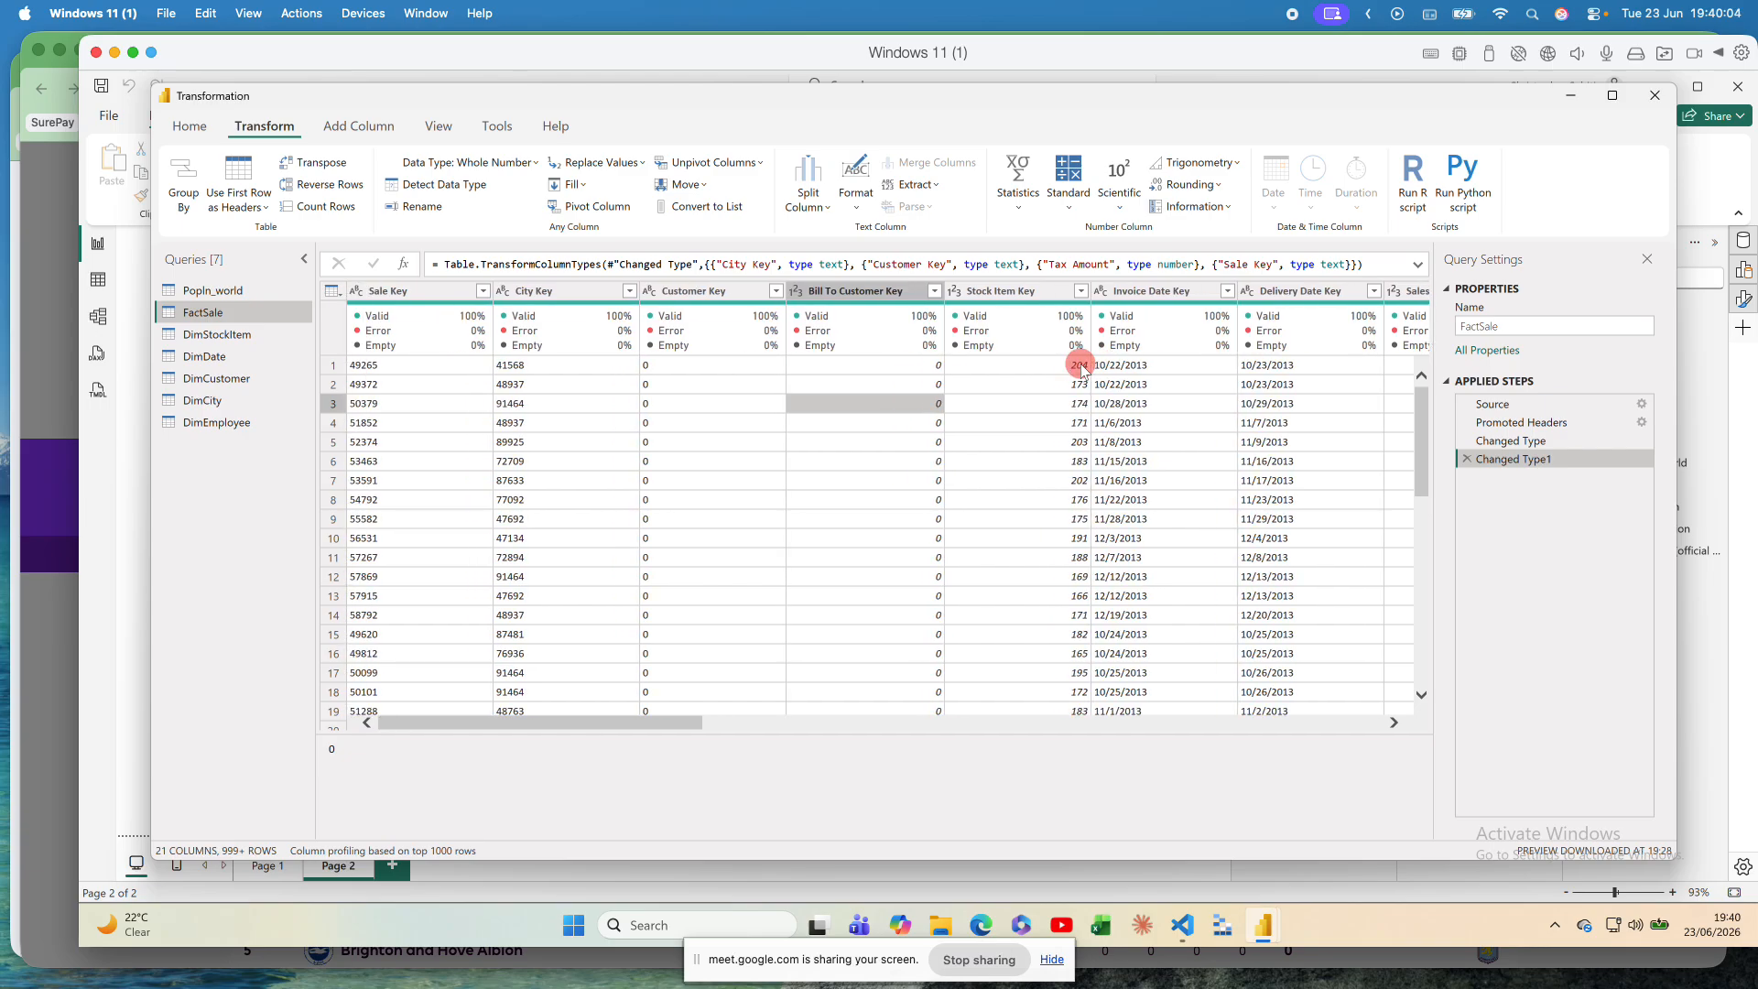
scroll(1081, 367, "right", 3)
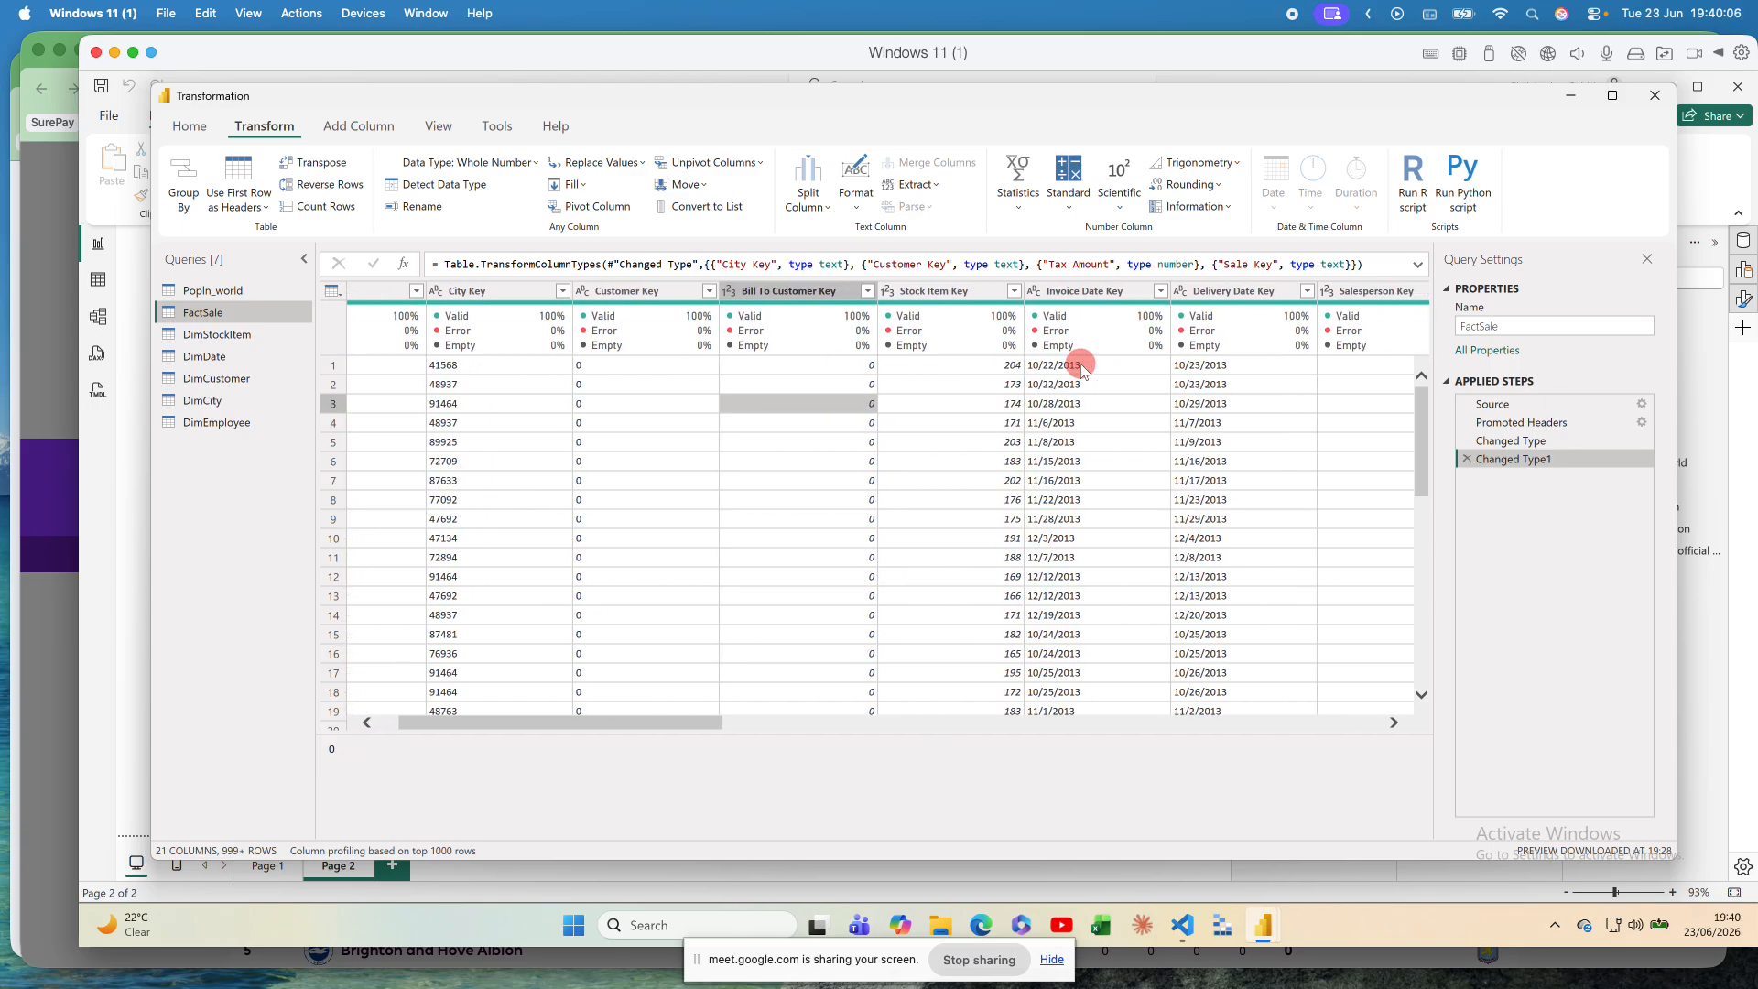
scroll(978, 373, "right", 10)
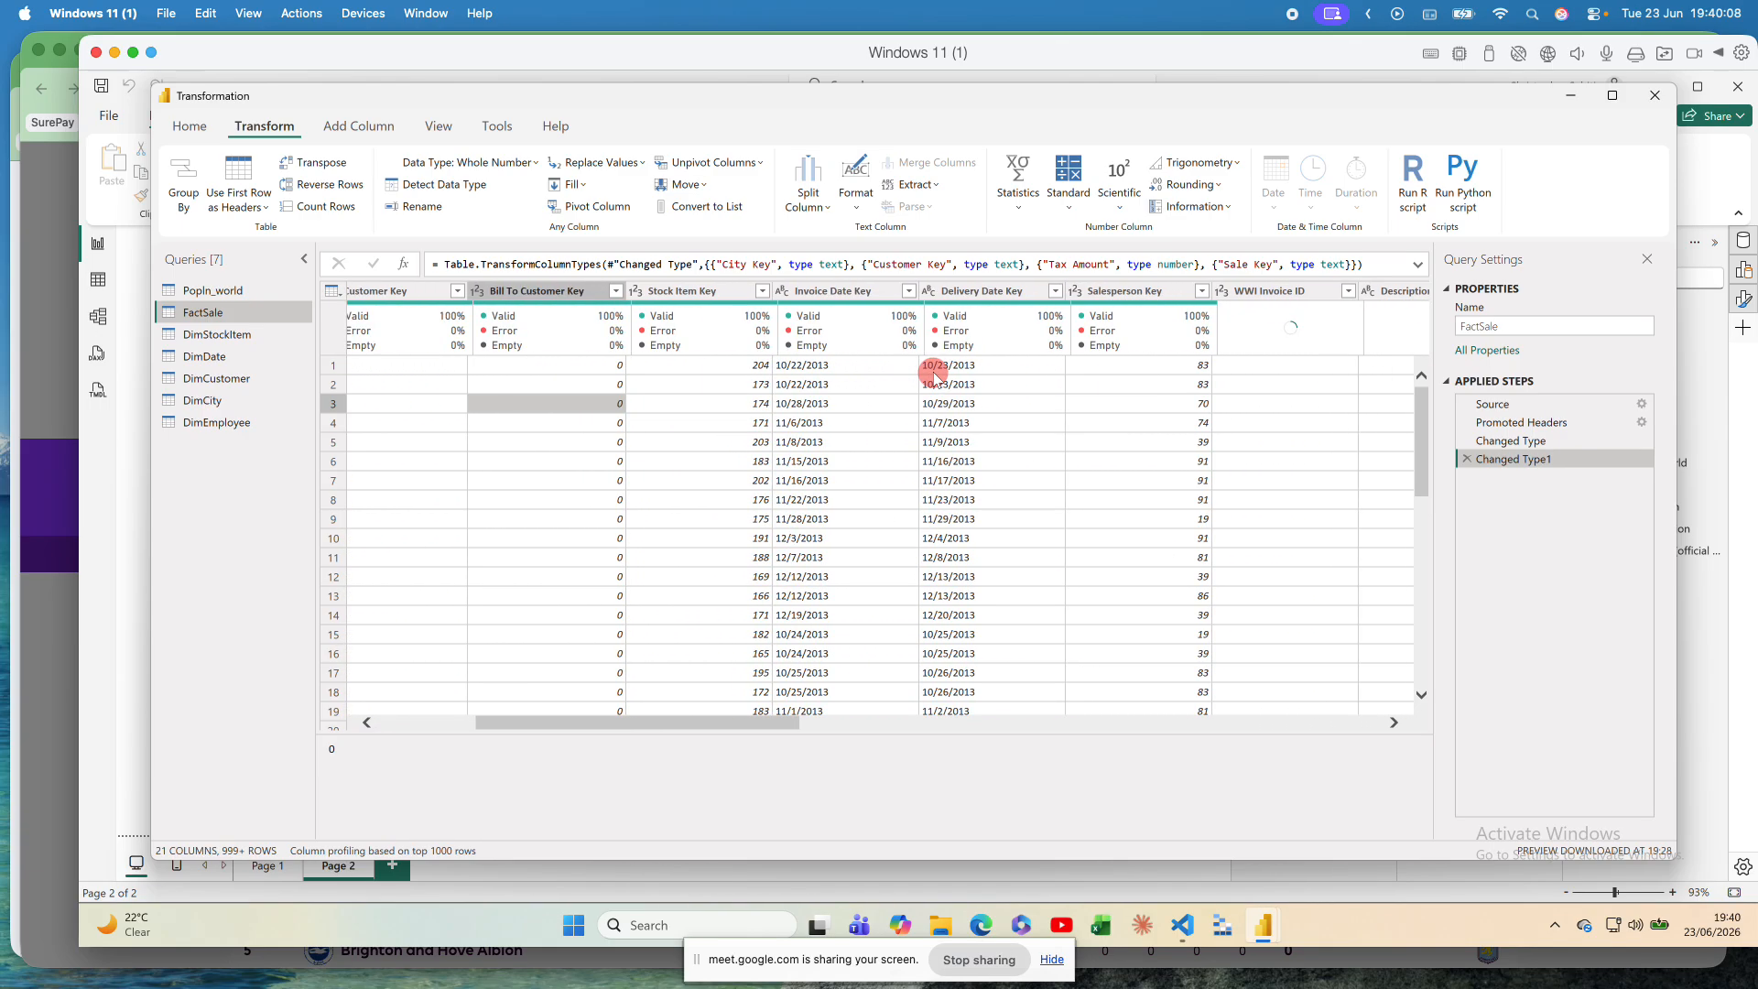
scroll(934, 377, "right", 20)
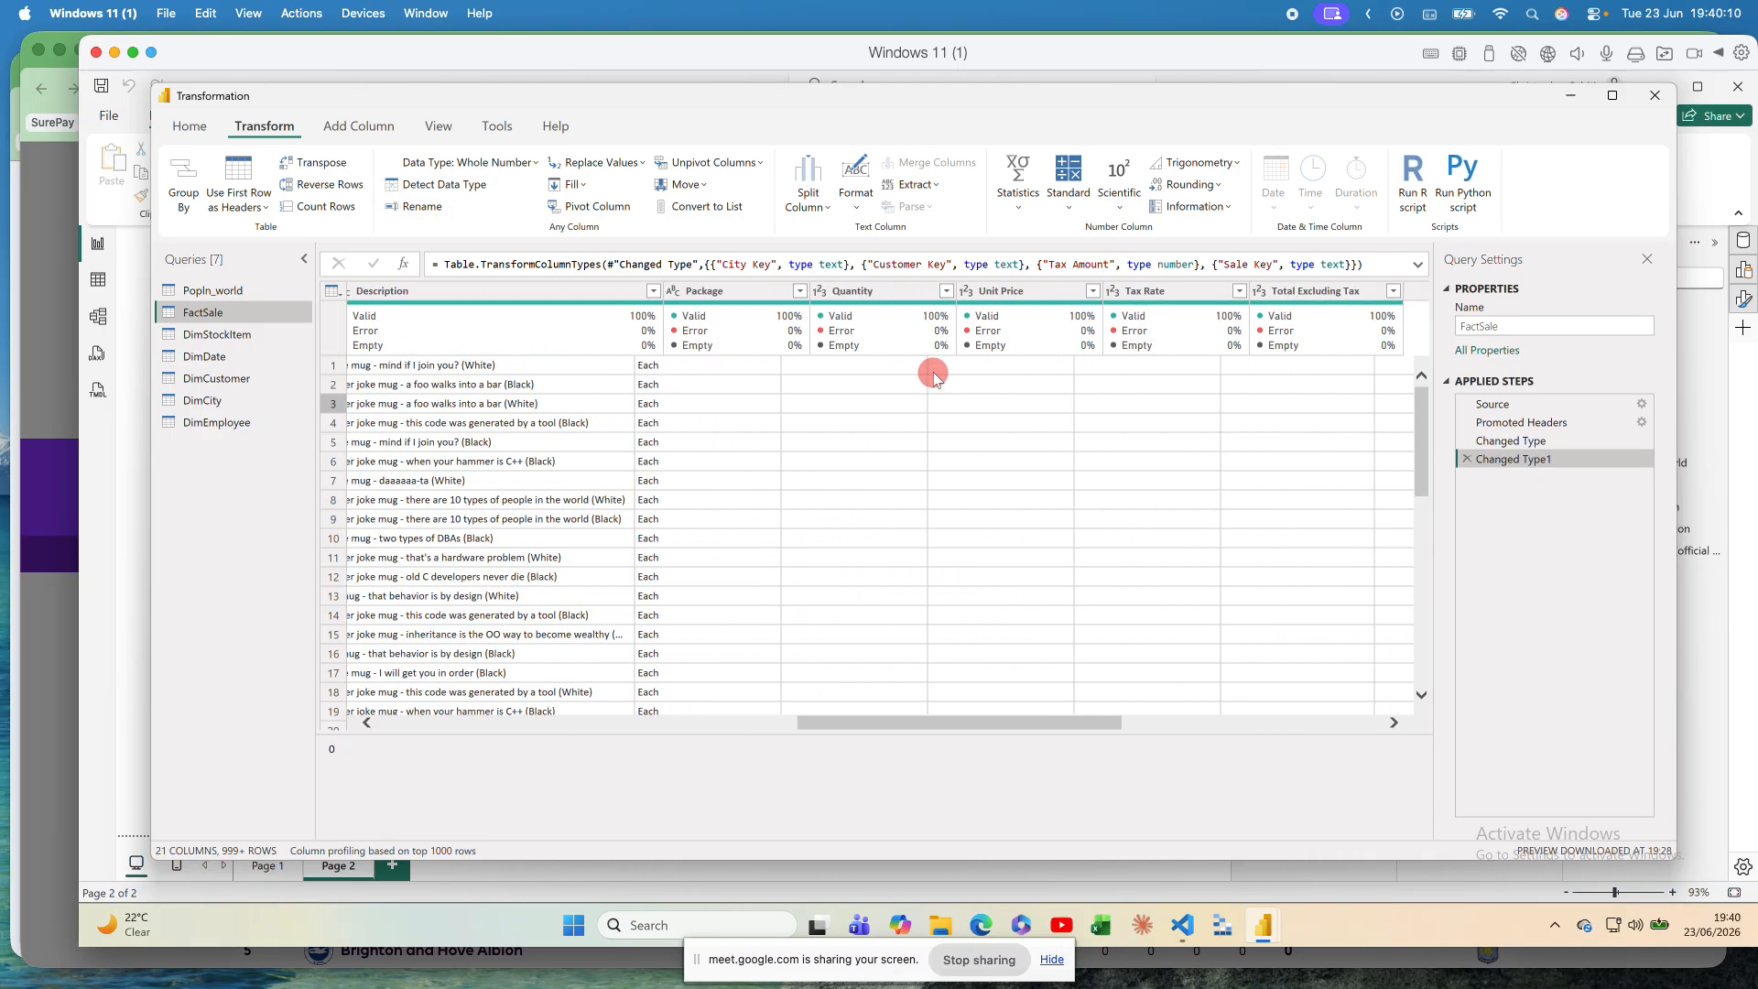
scroll(1057, 403, "right", 12)
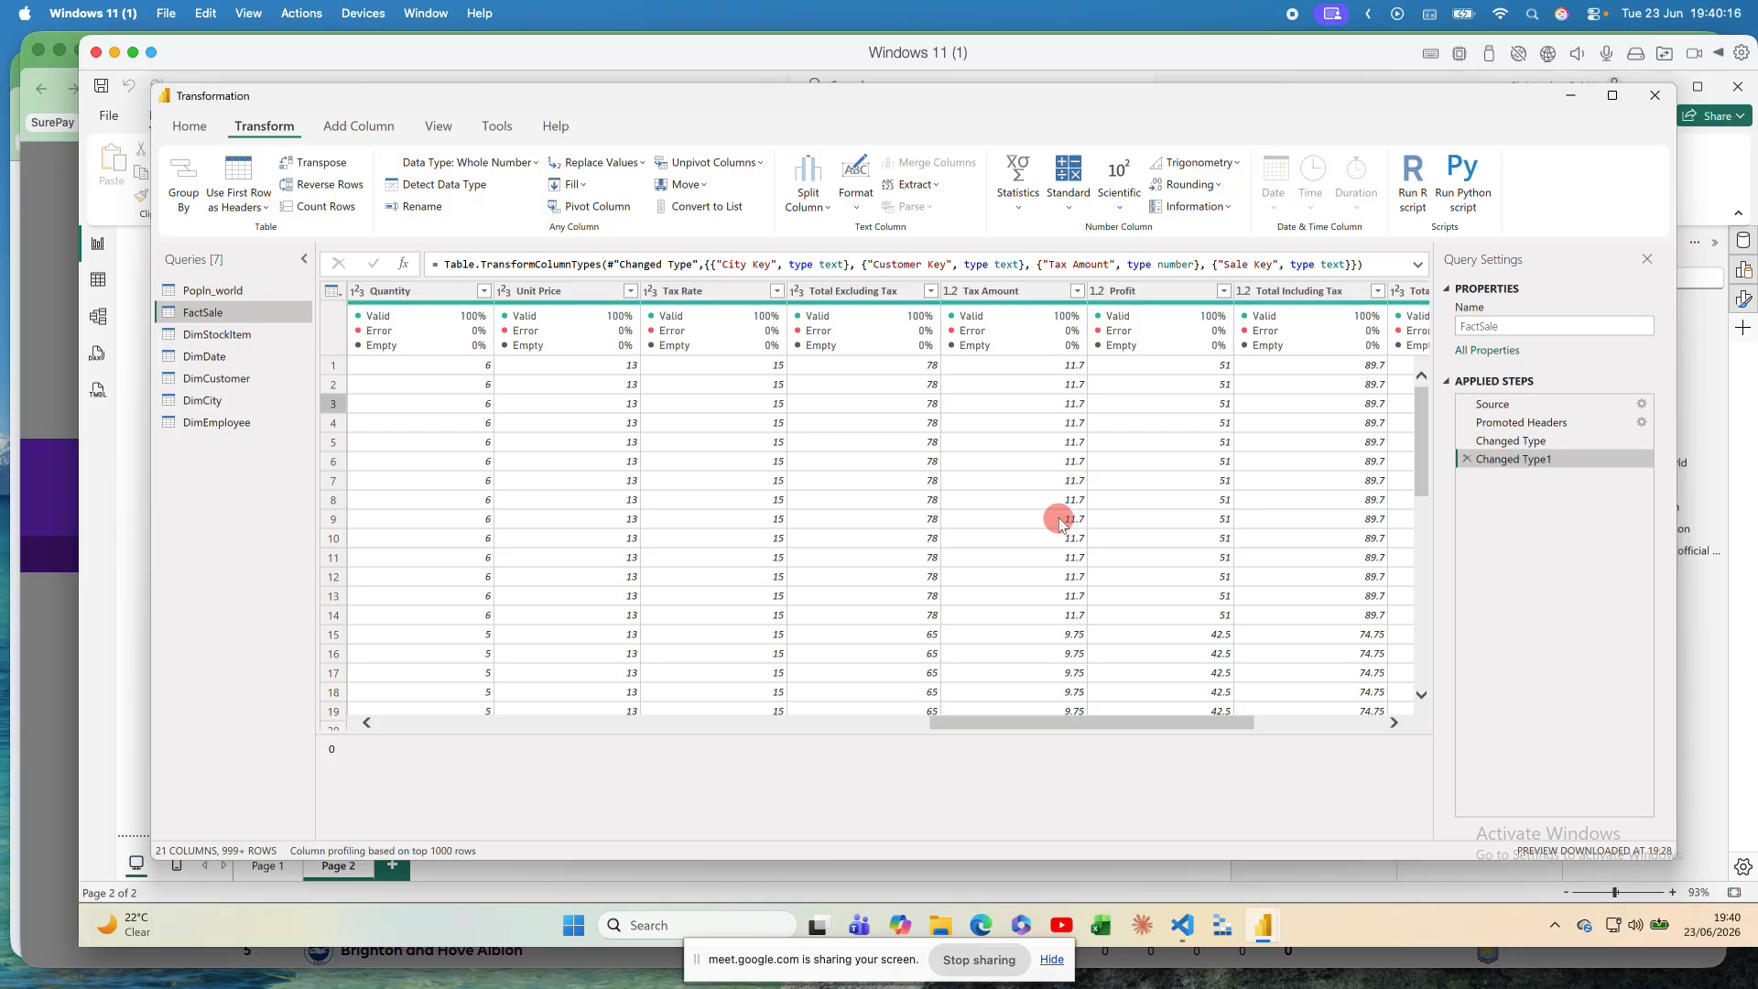
Step: Search the FactSale column list for "st" without changing the columns kept, and go back to the table's key columns
left_click(205, 133)
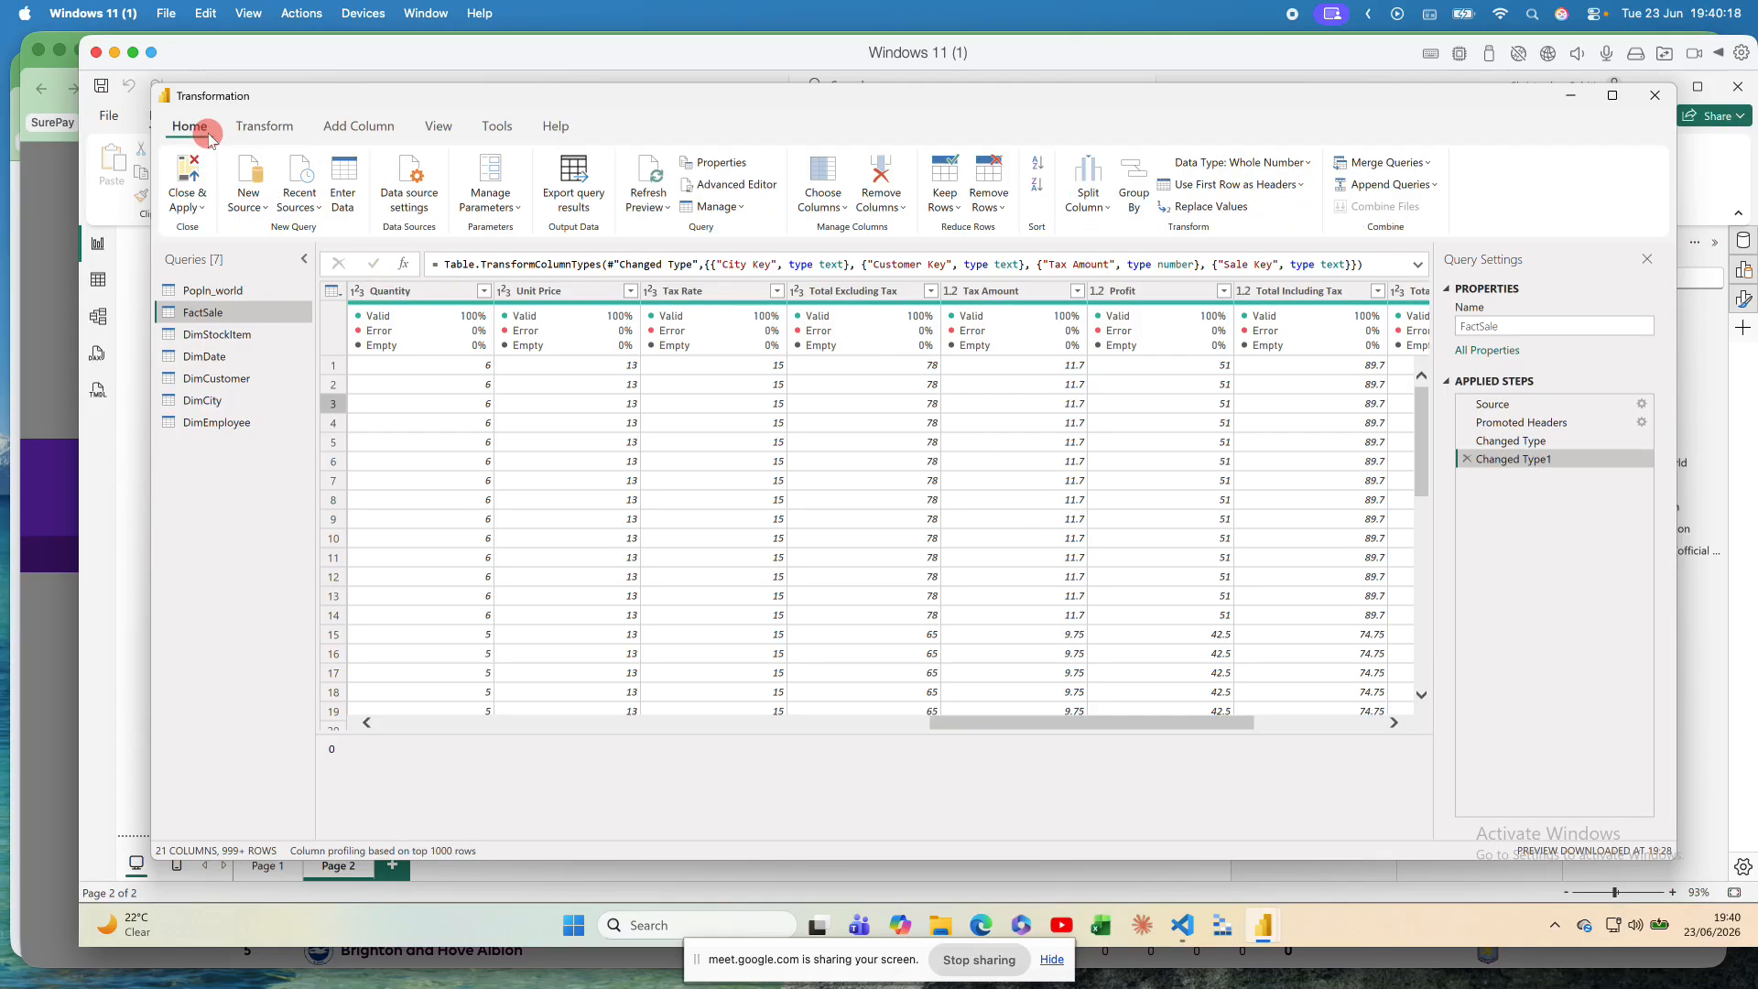
left_click(843, 209)
left_click(838, 236)
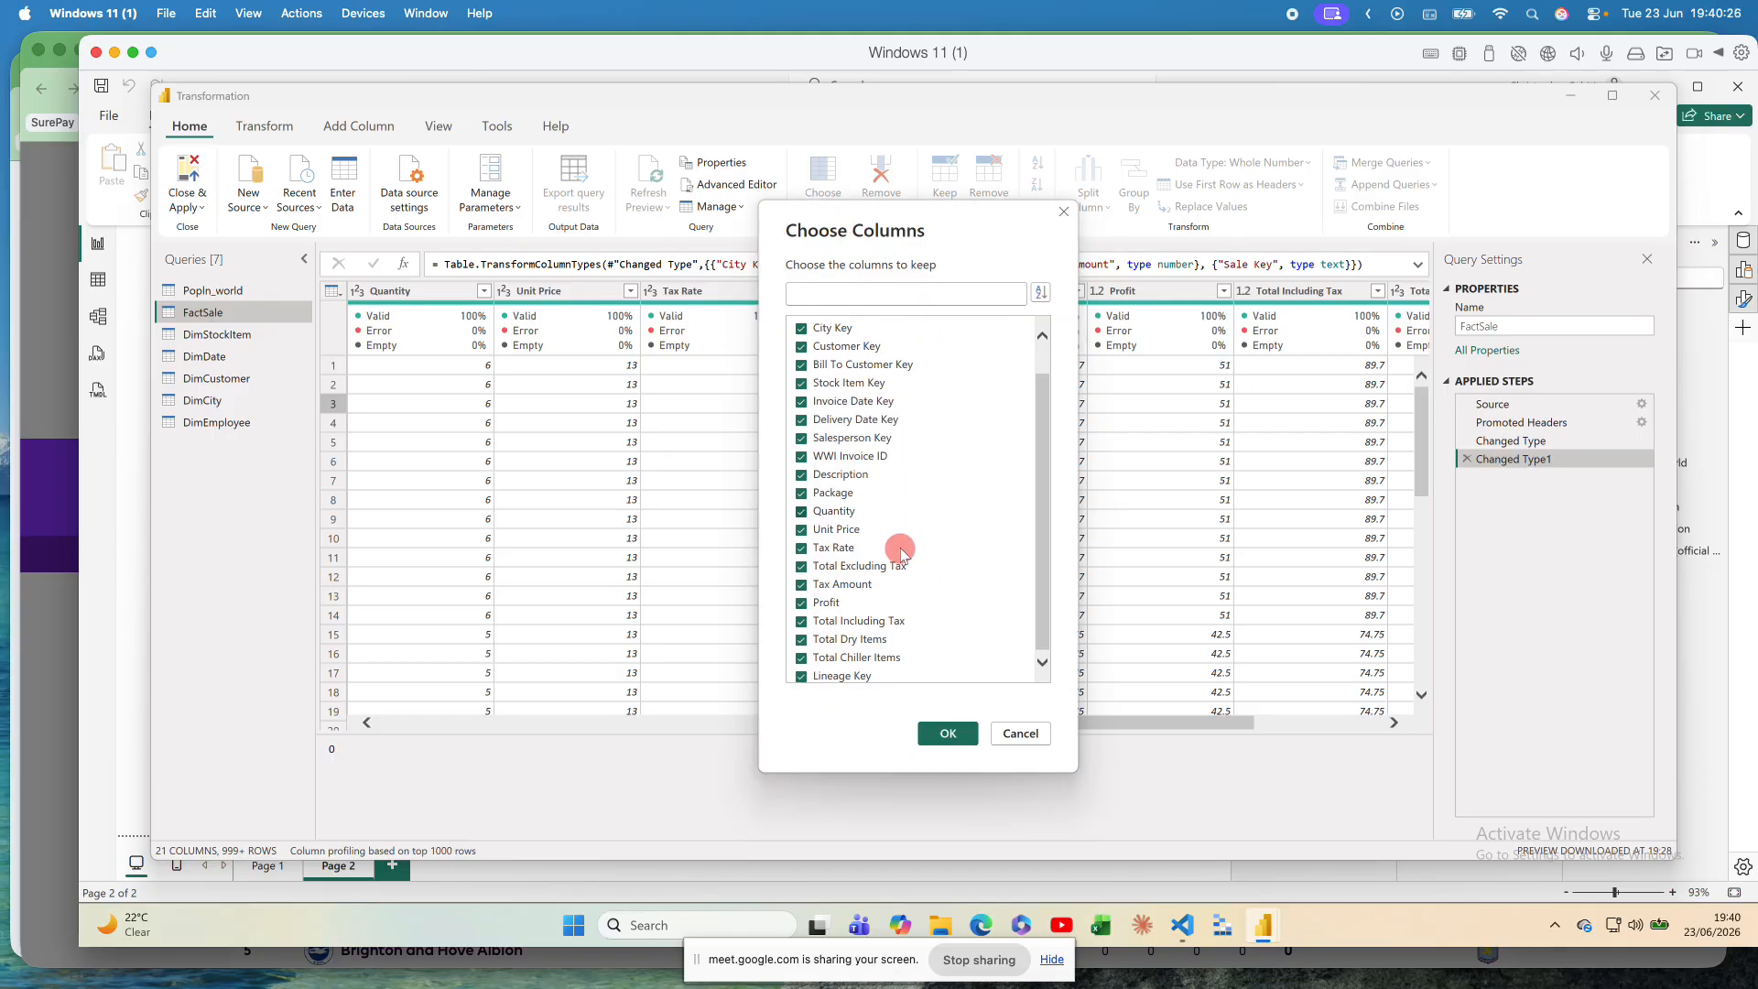
scroll(901, 552, "up", 2)
left_click(854, 298)
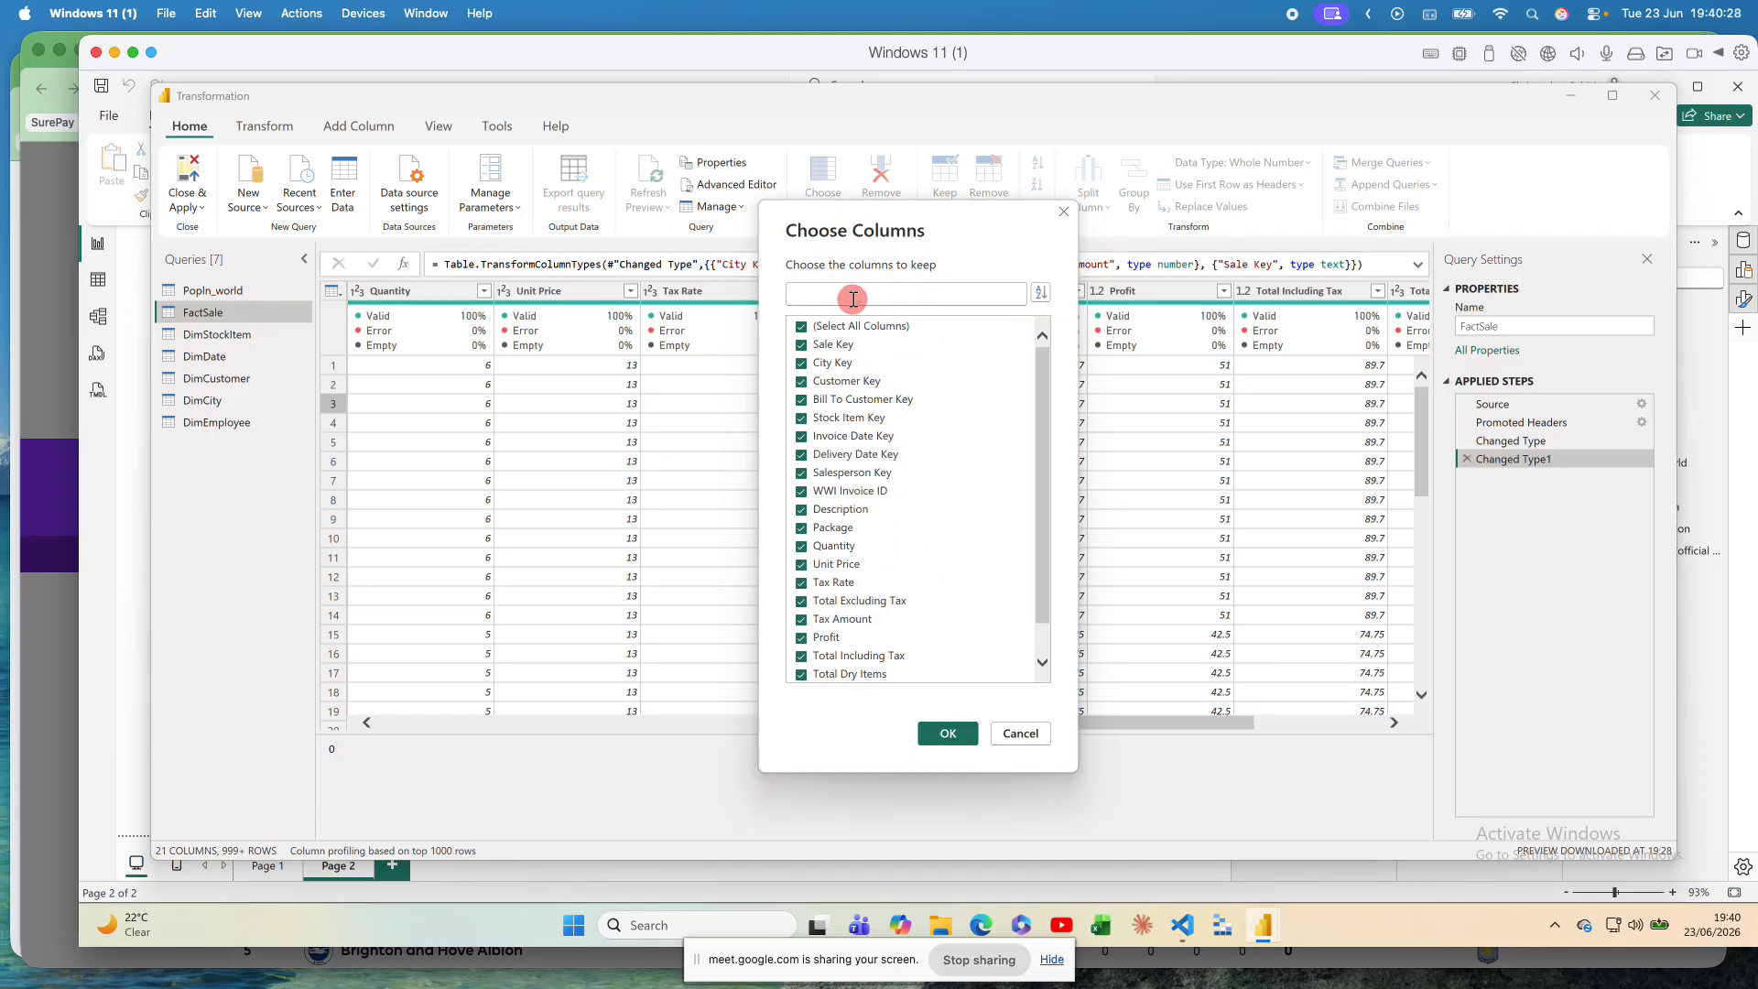
type("st")
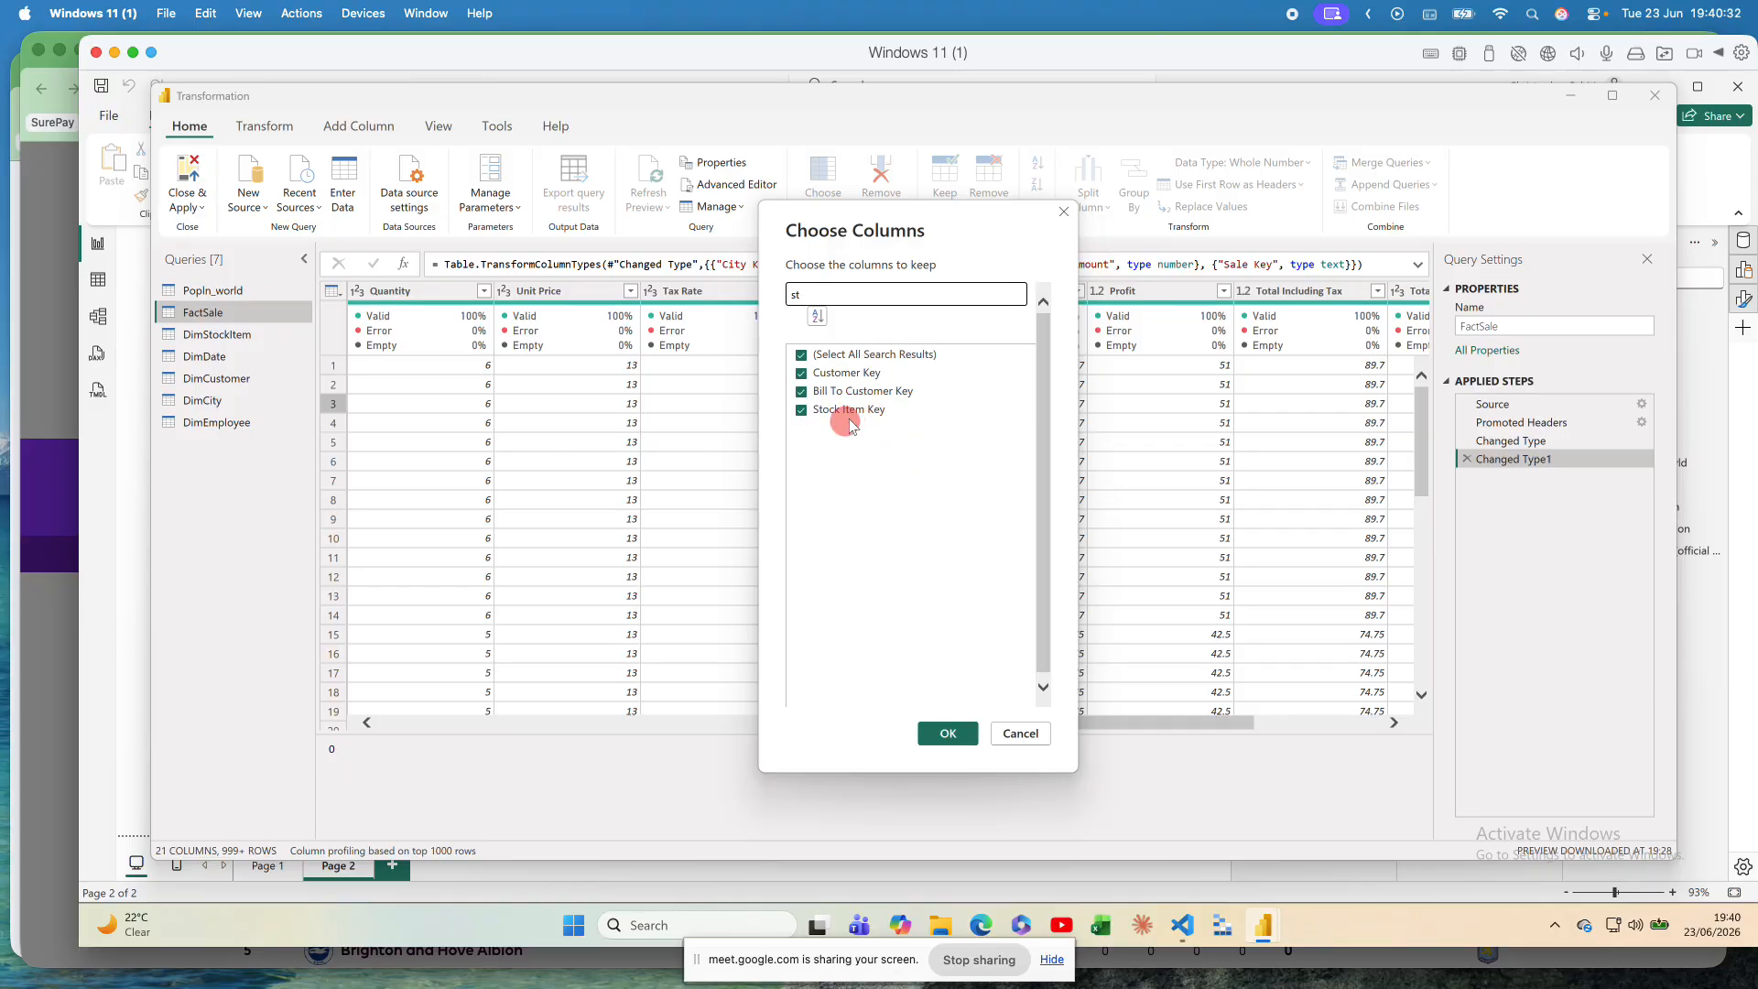
left_click(1062, 212)
scroll(756, 385, "left", 10)
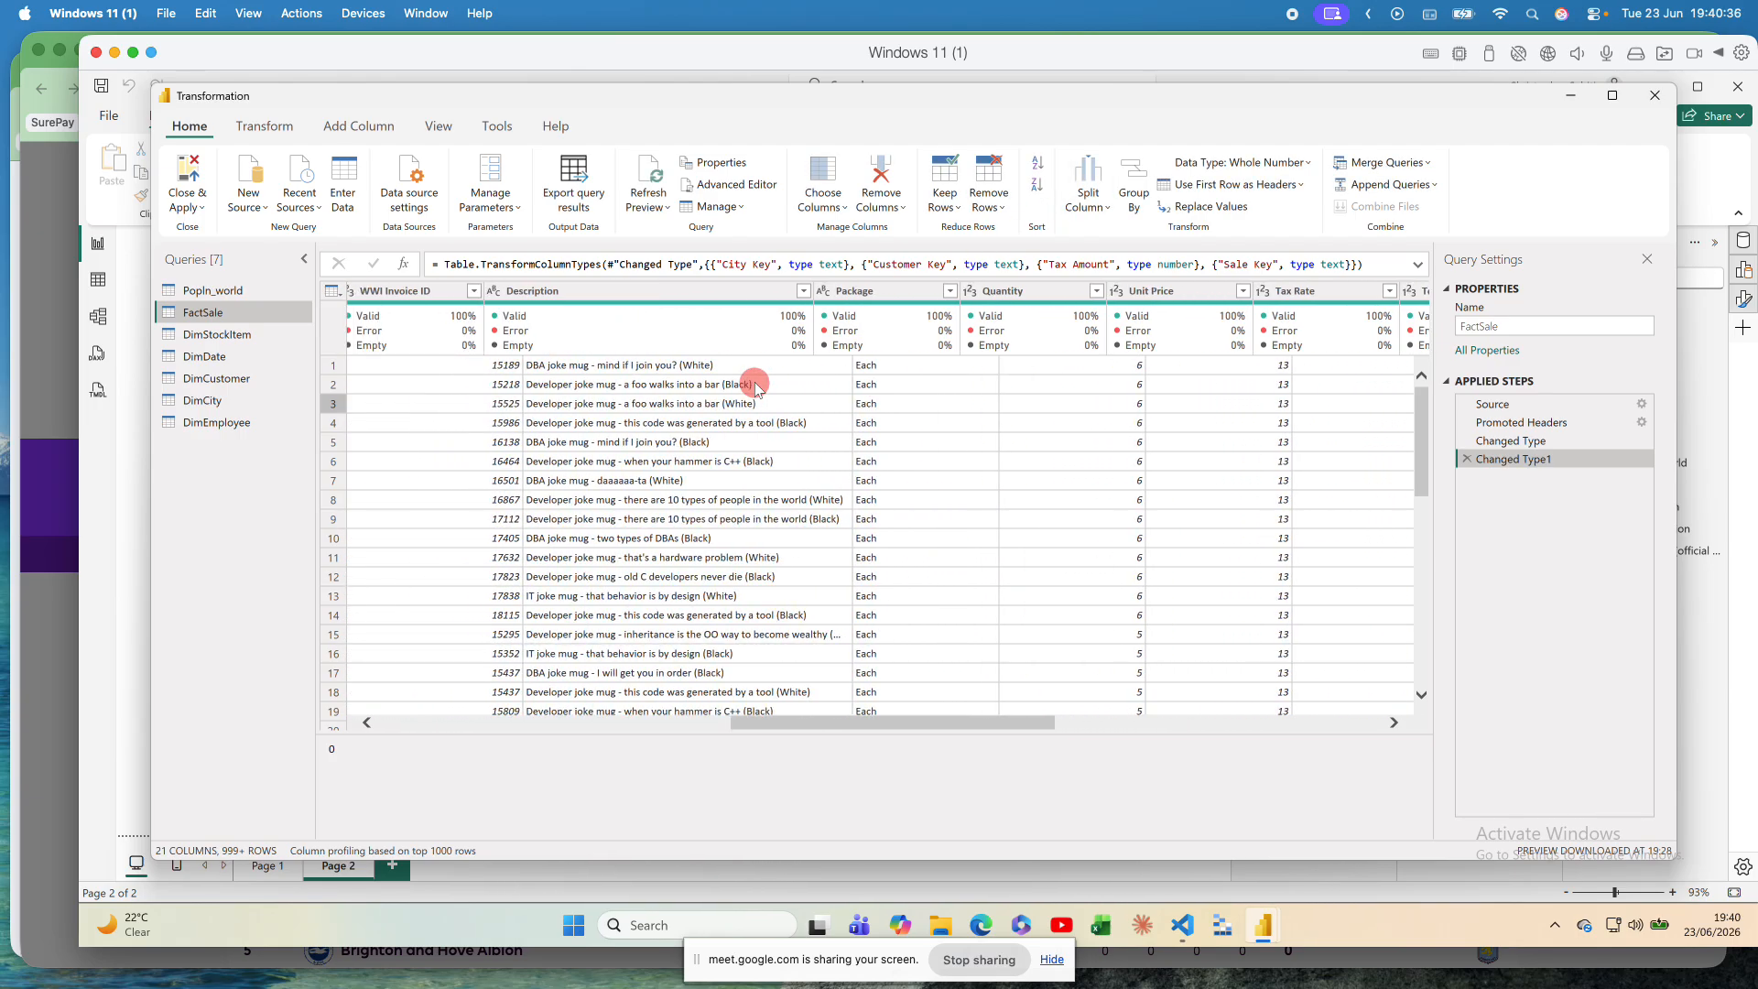
scroll(756, 385, "left", 5)
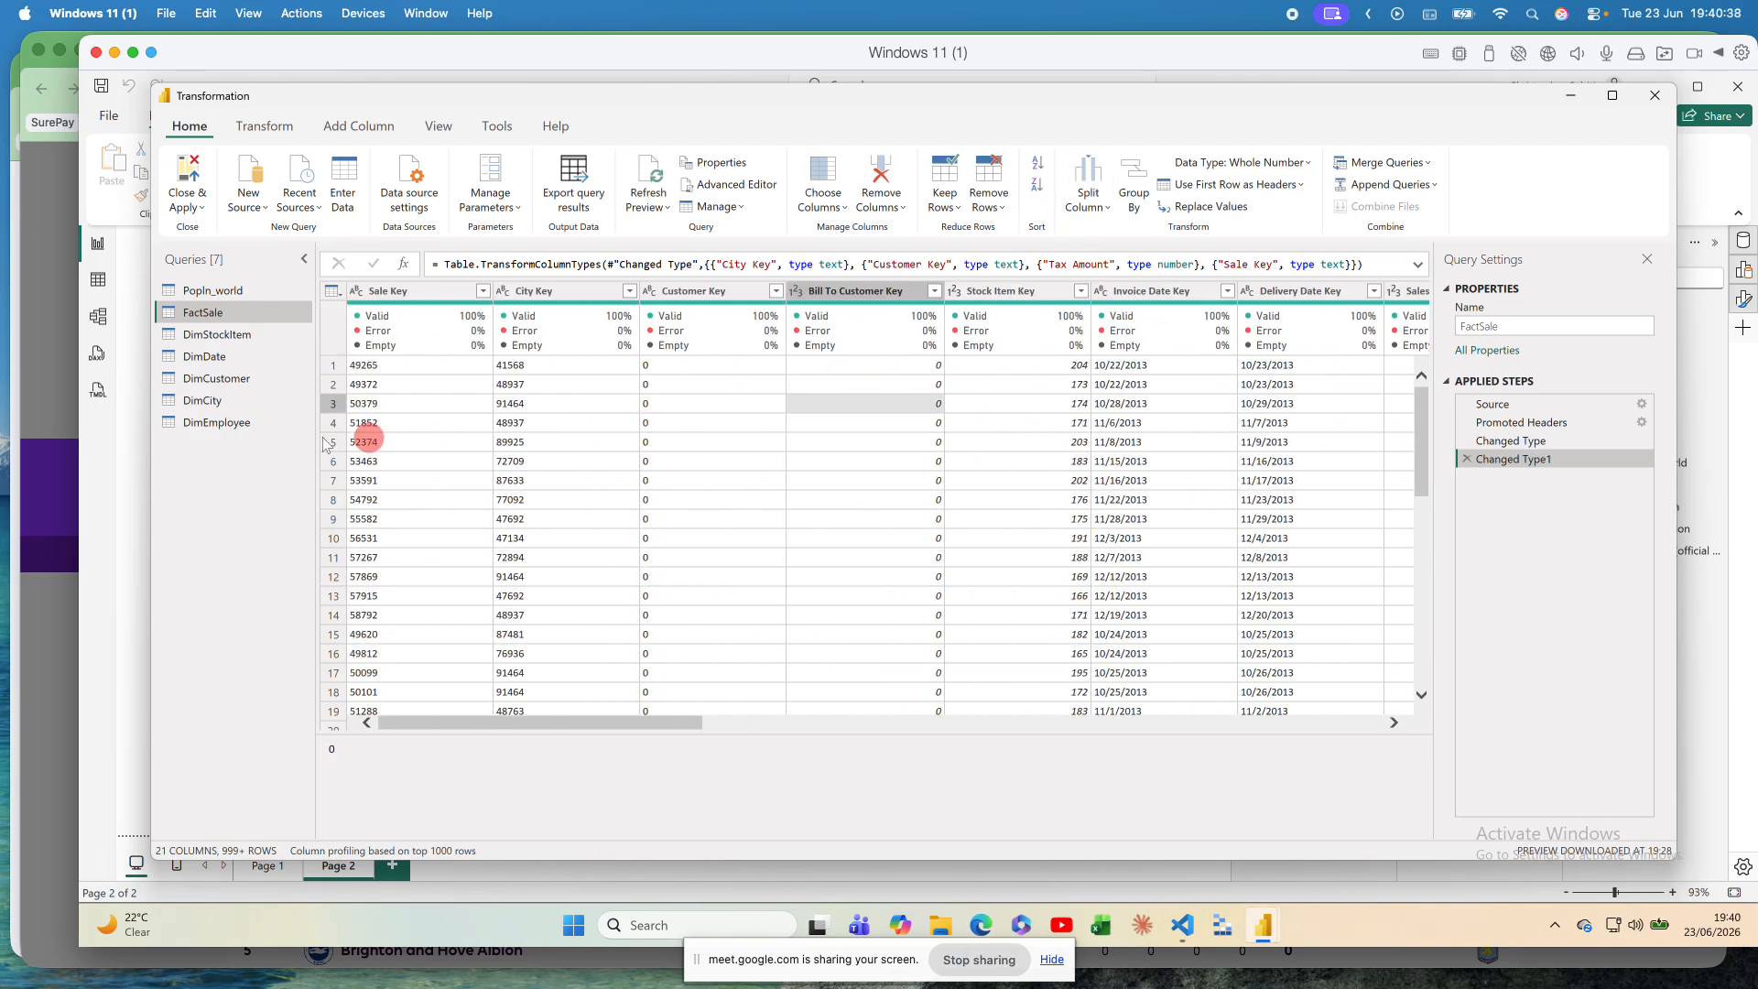
Step: Check the unknown item's Stock Item Key in DimStockItem and search the full list of FactSale's Stock Item Key values for 0
left_click(220, 335)
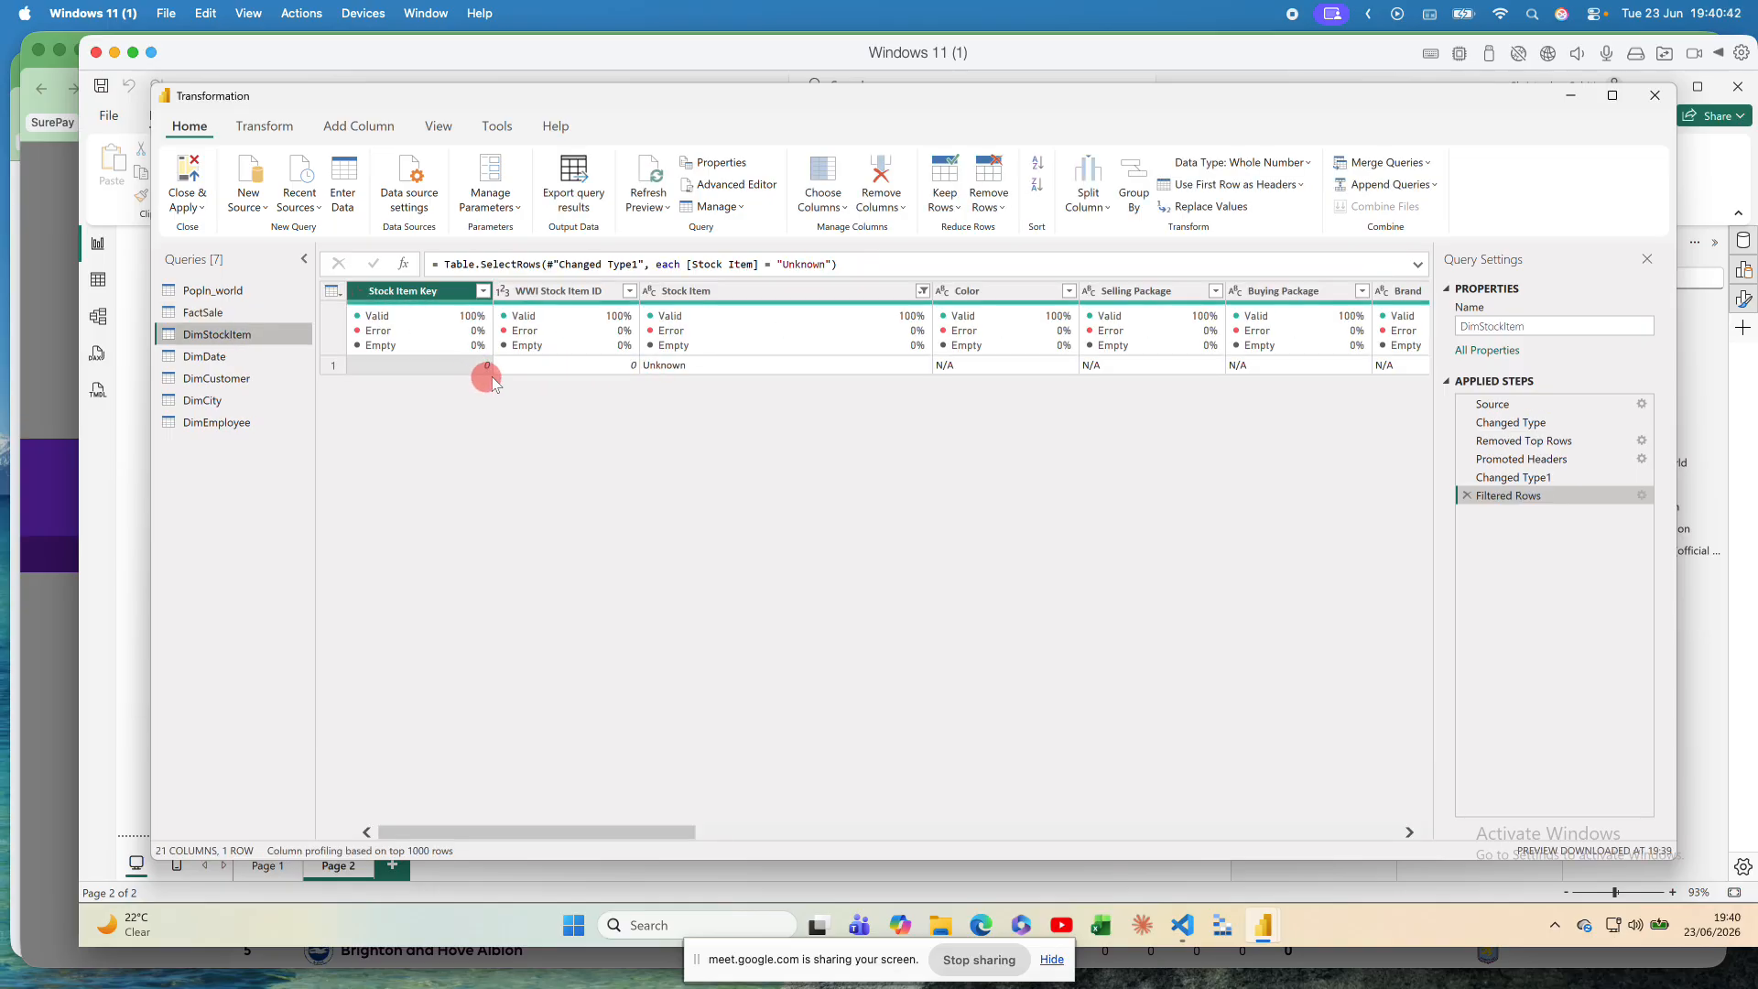
left_click(205, 312)
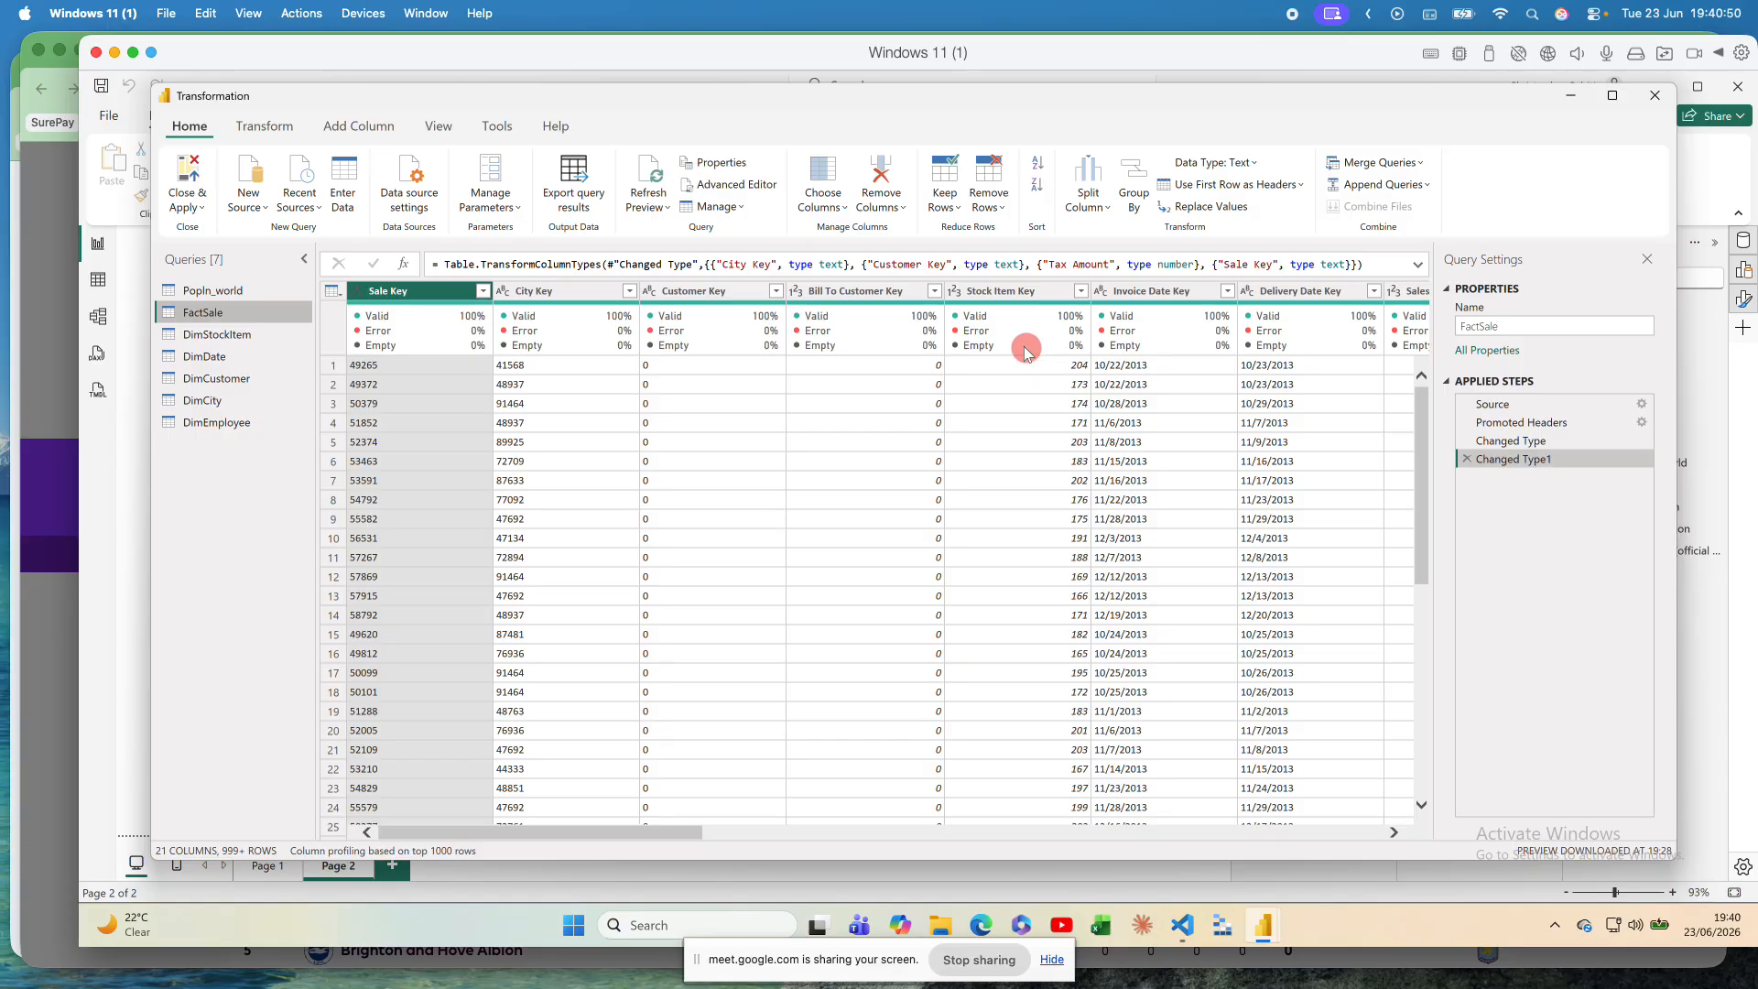
left_click(1081, 291)
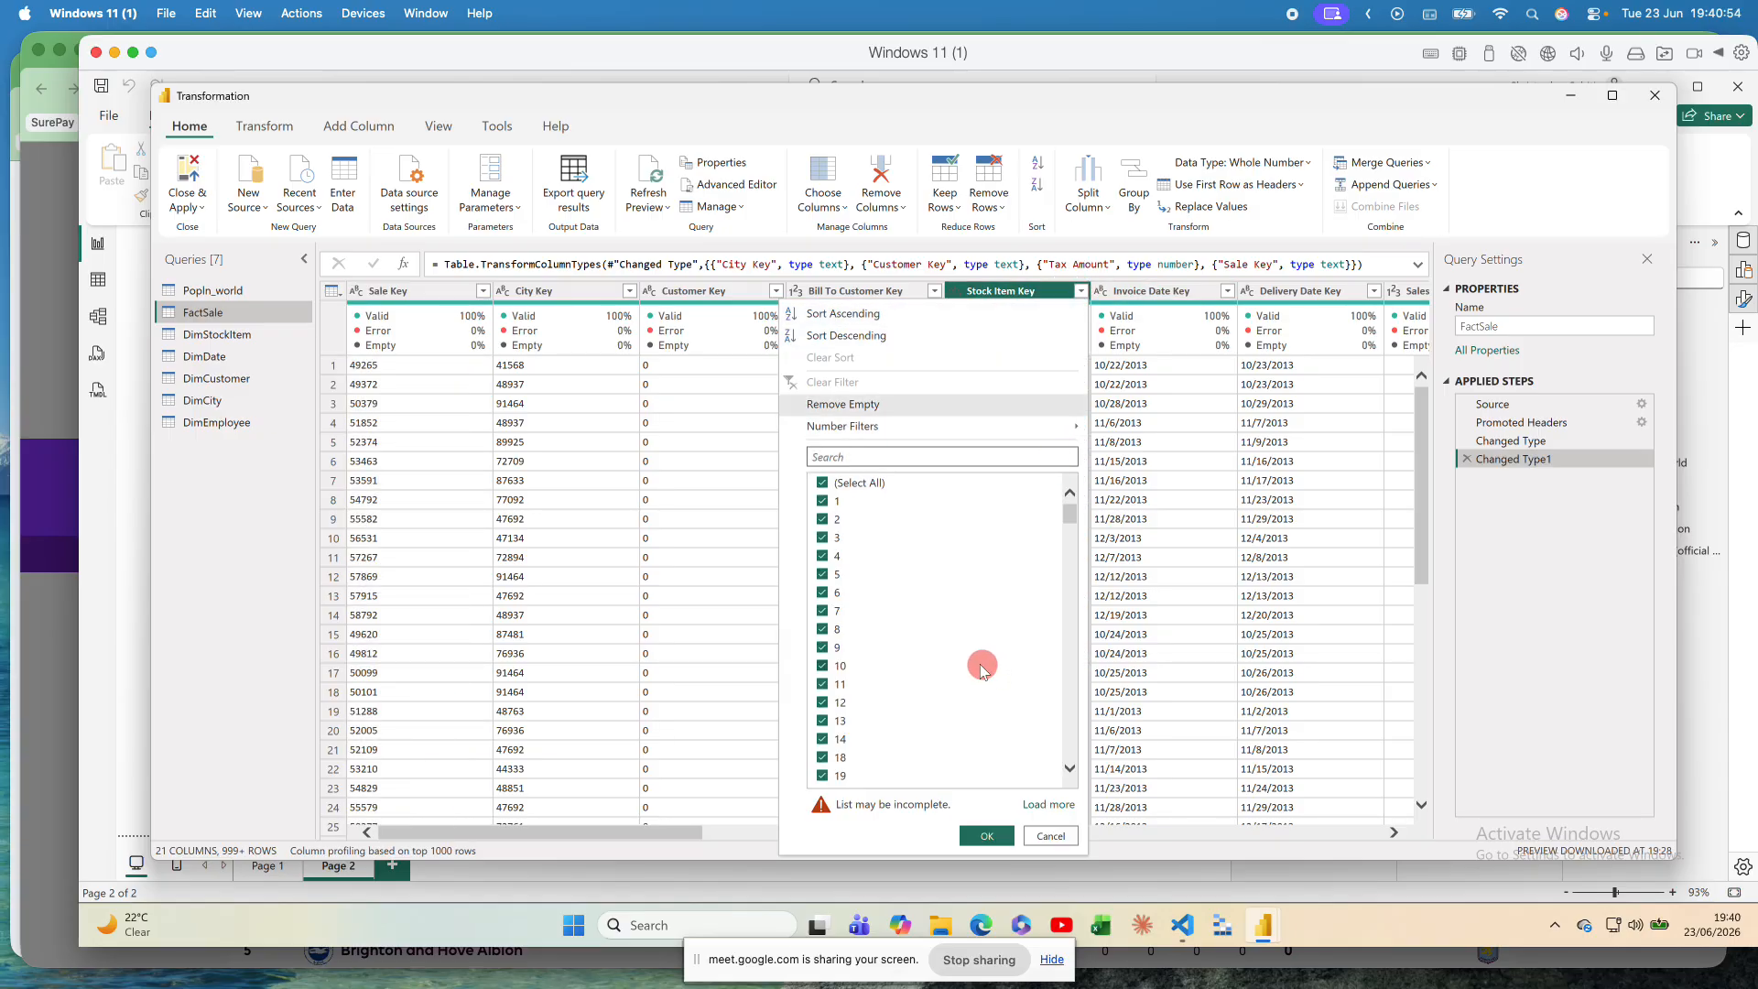
left_click(1048, 804)
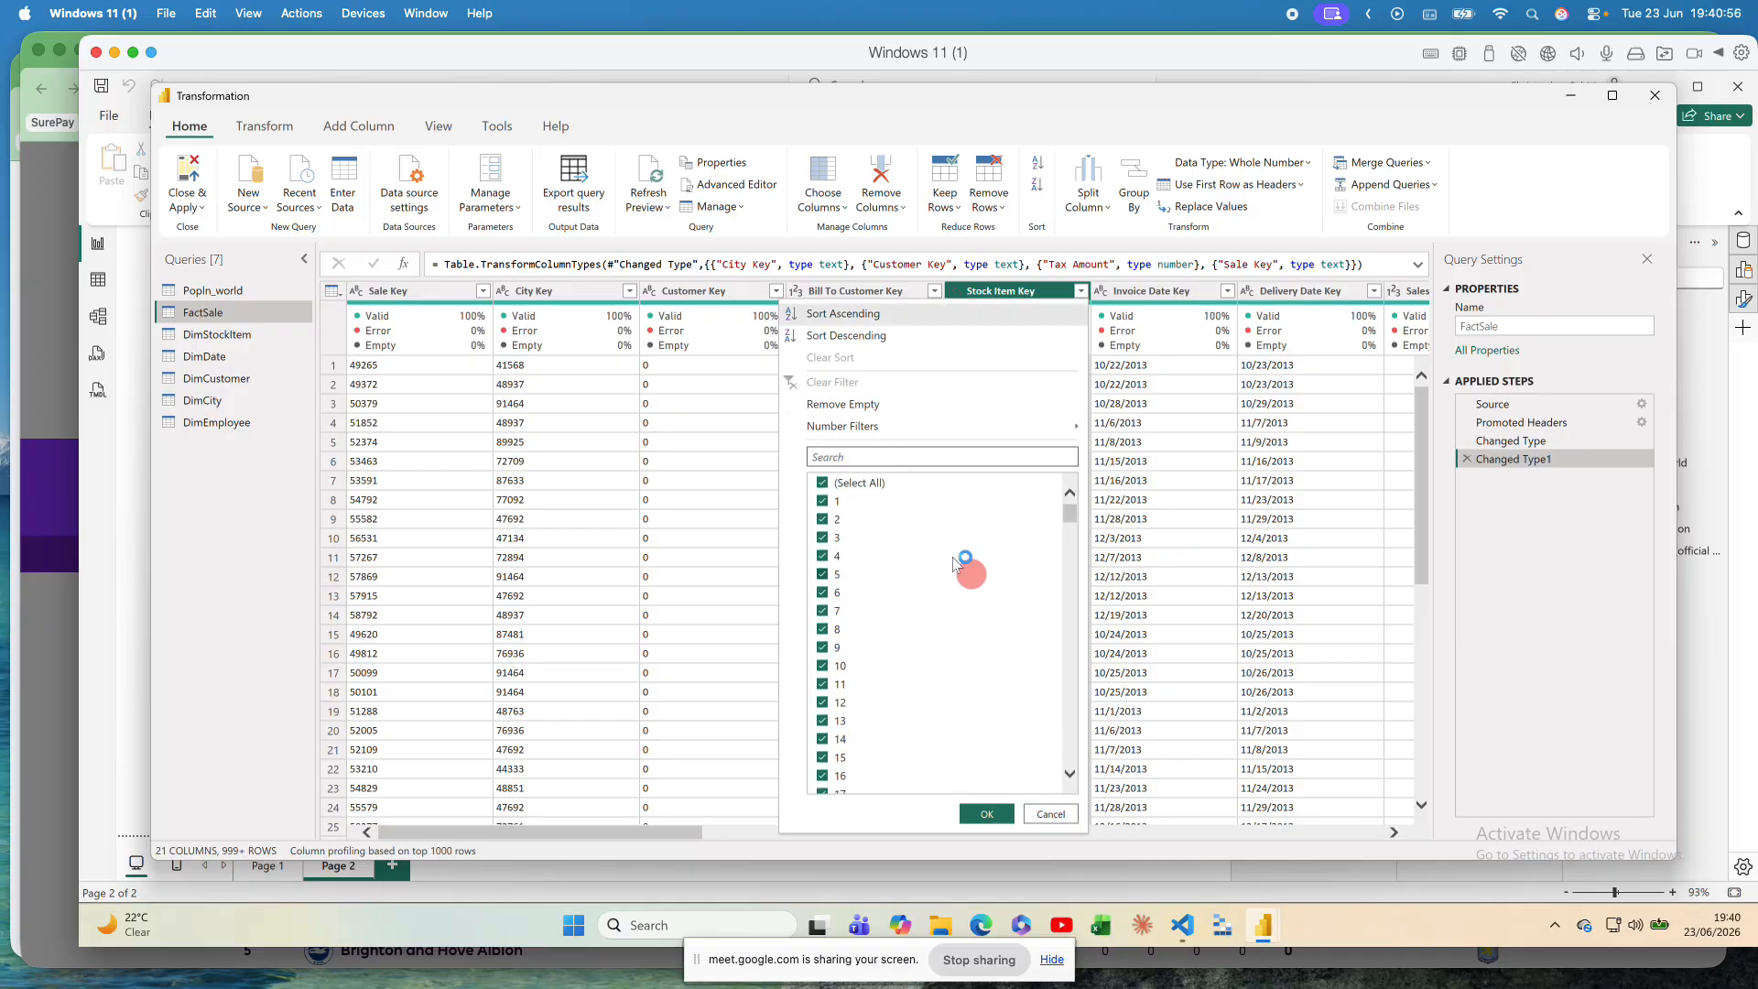
left_click(849, 458)
type("0")
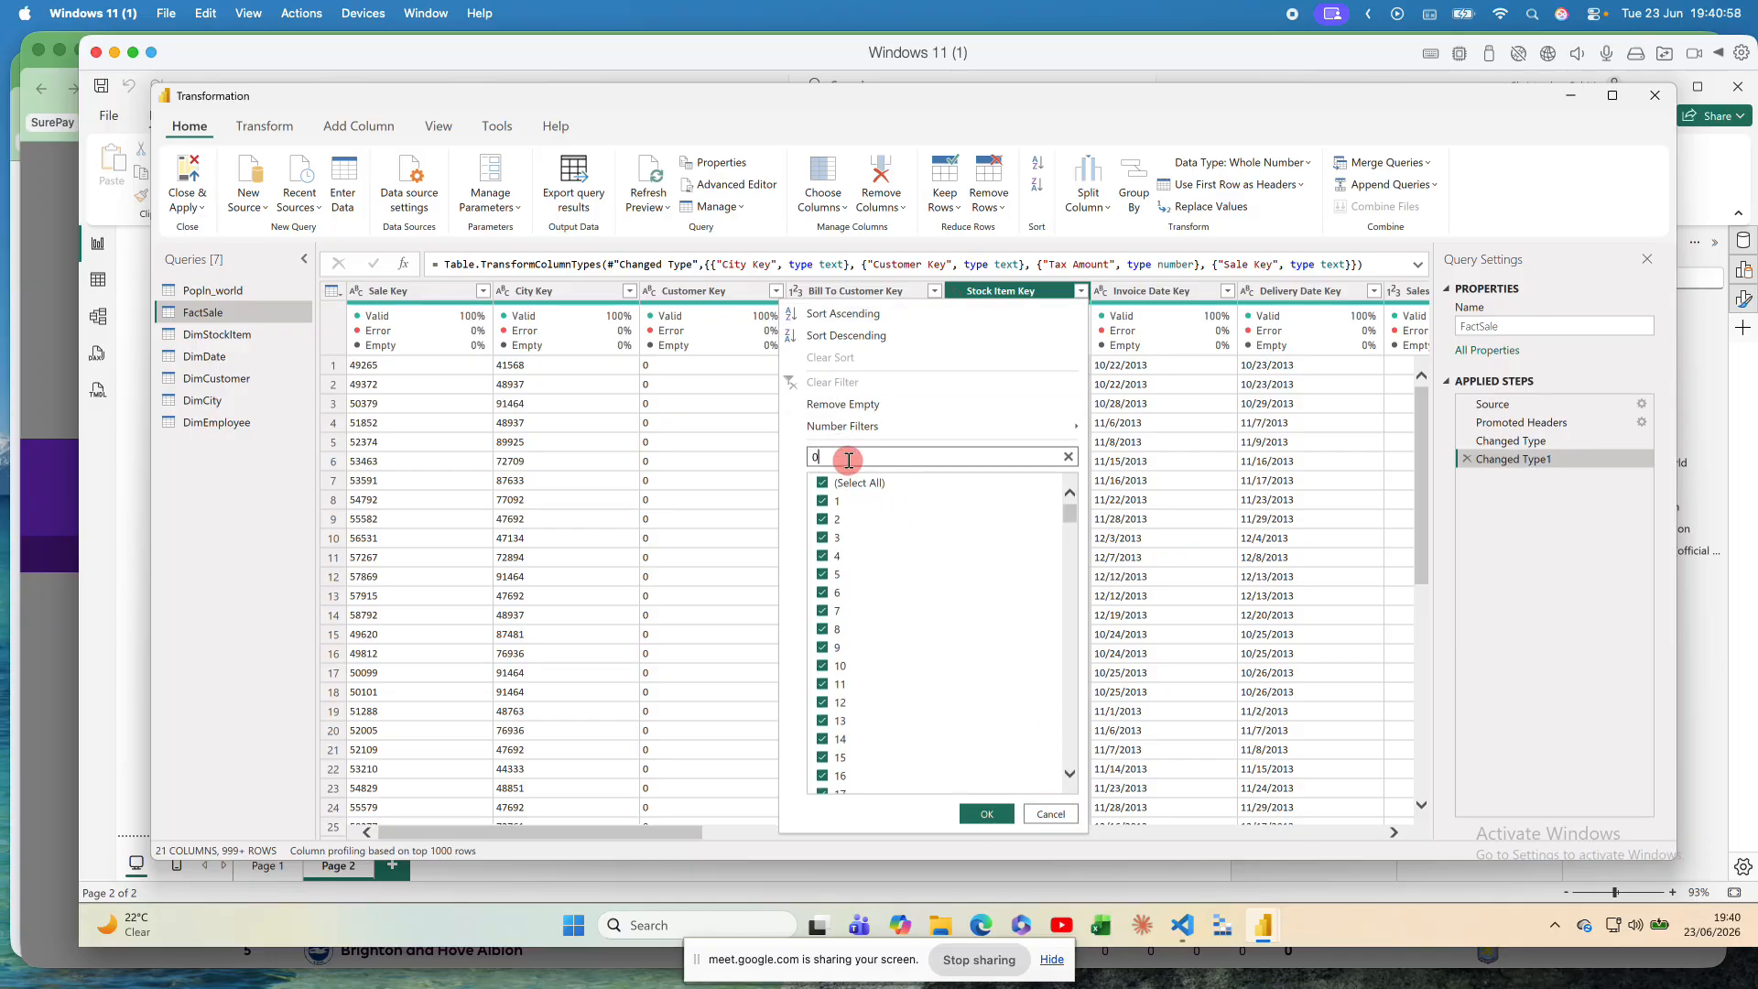
scroll(937, 657, "down", 8)
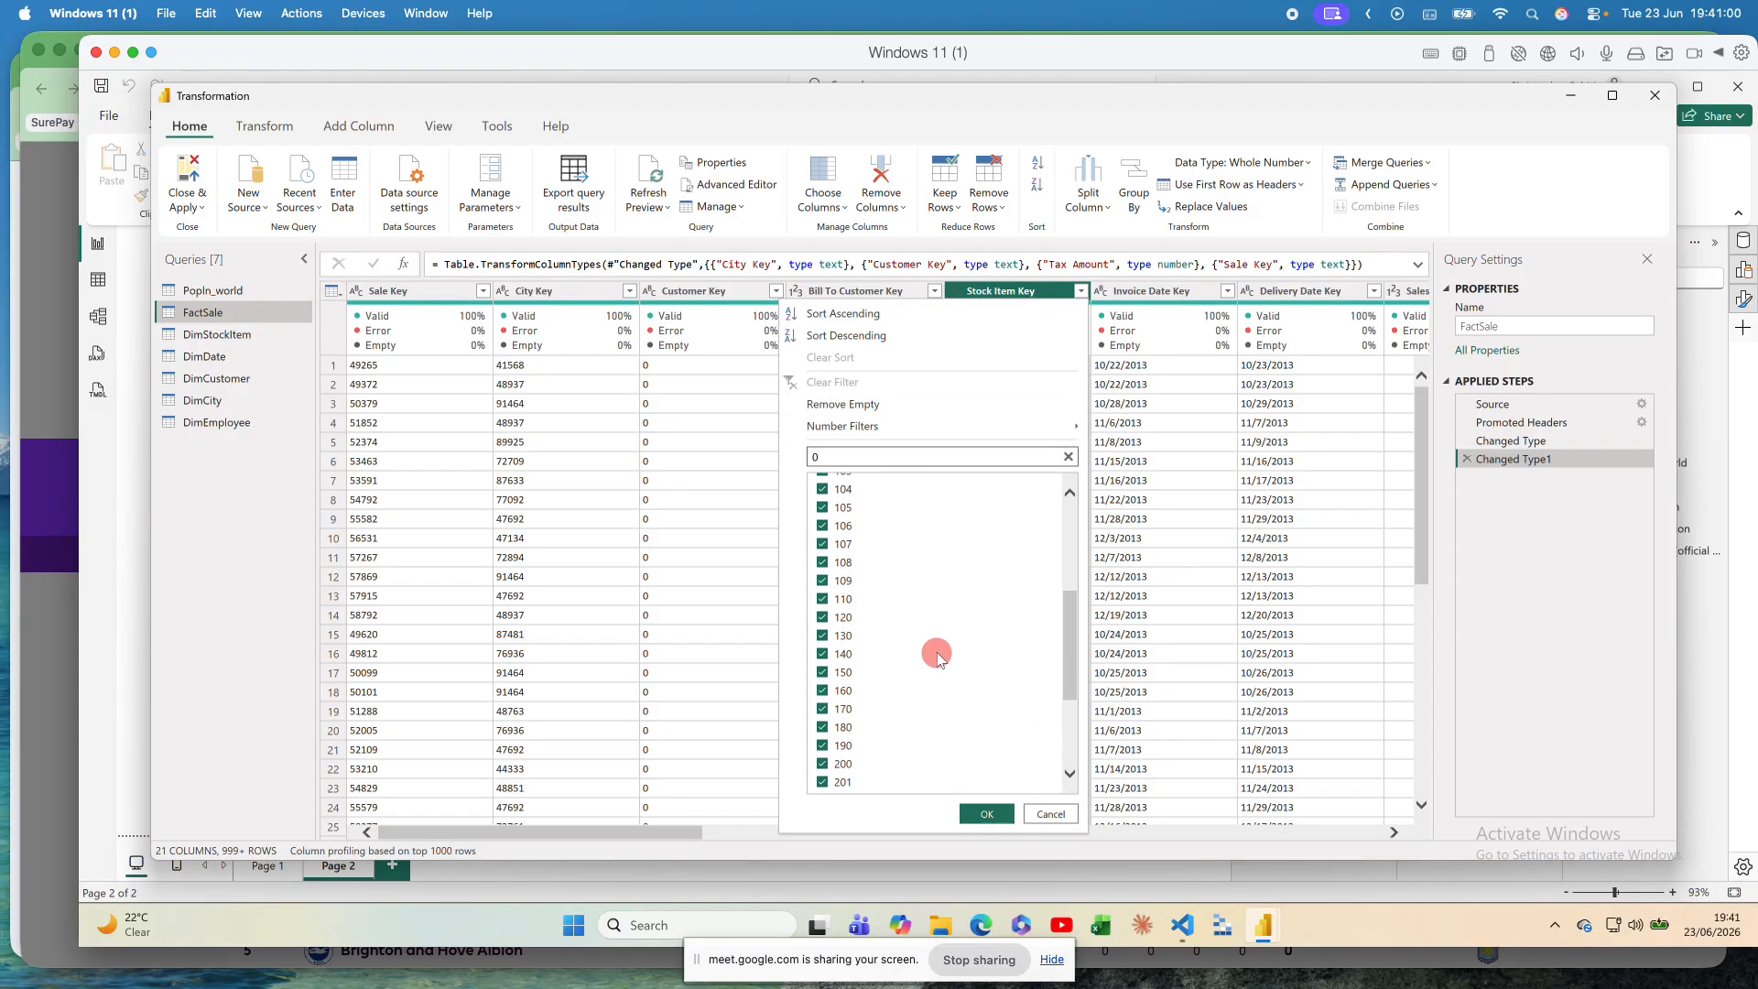
scroll(936, 653, "up", 8)
left_click(1067, 456)
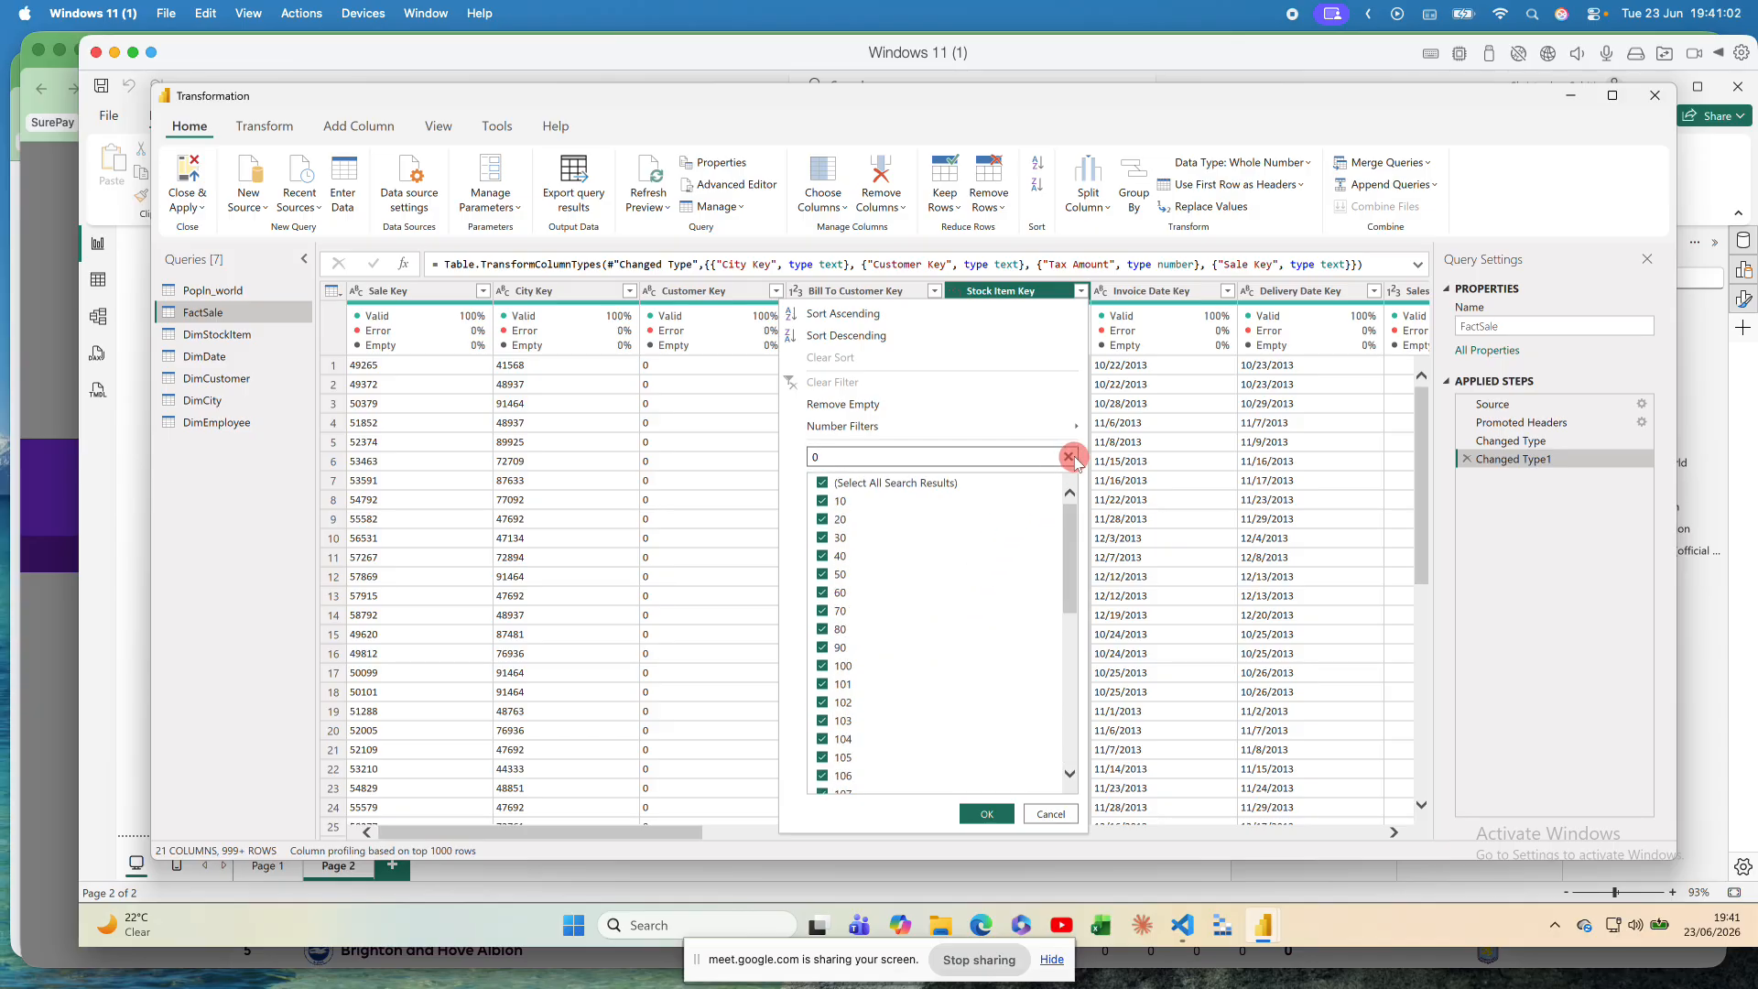
left_click(1135, 484)
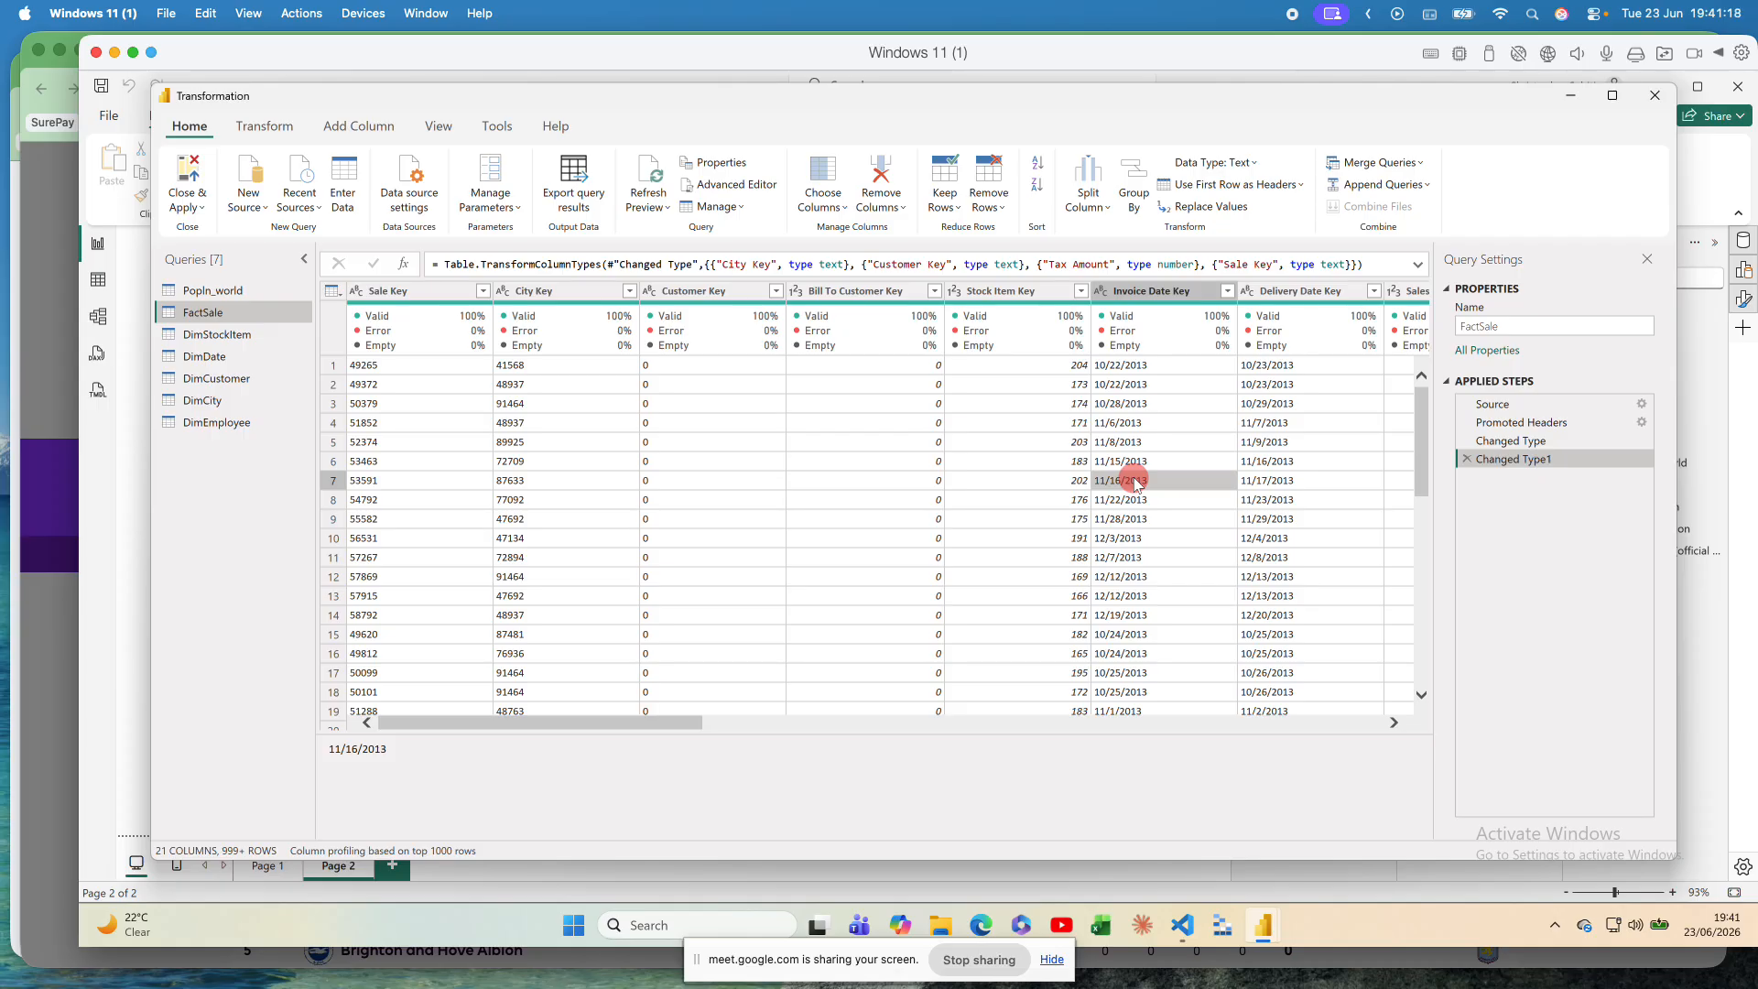
Step: Remove the applied step that filters DimStockItem to "Unknown" stock items
left_click(208, 334)
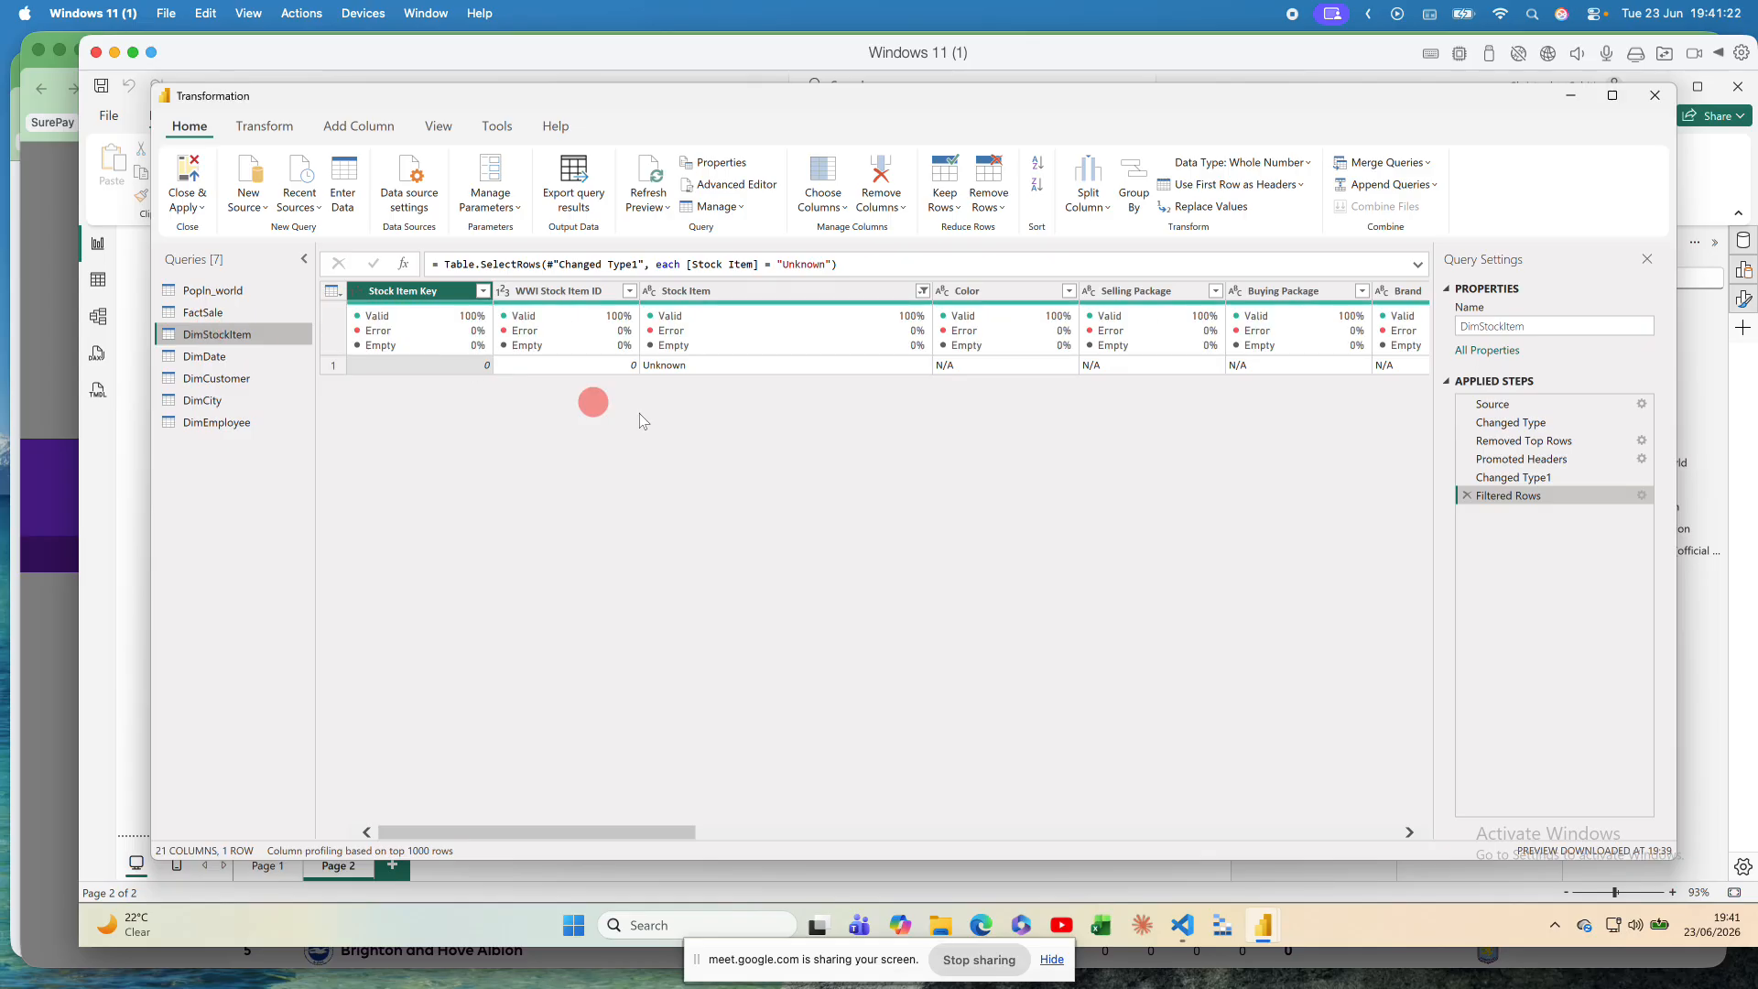
left_click(1465, 495)
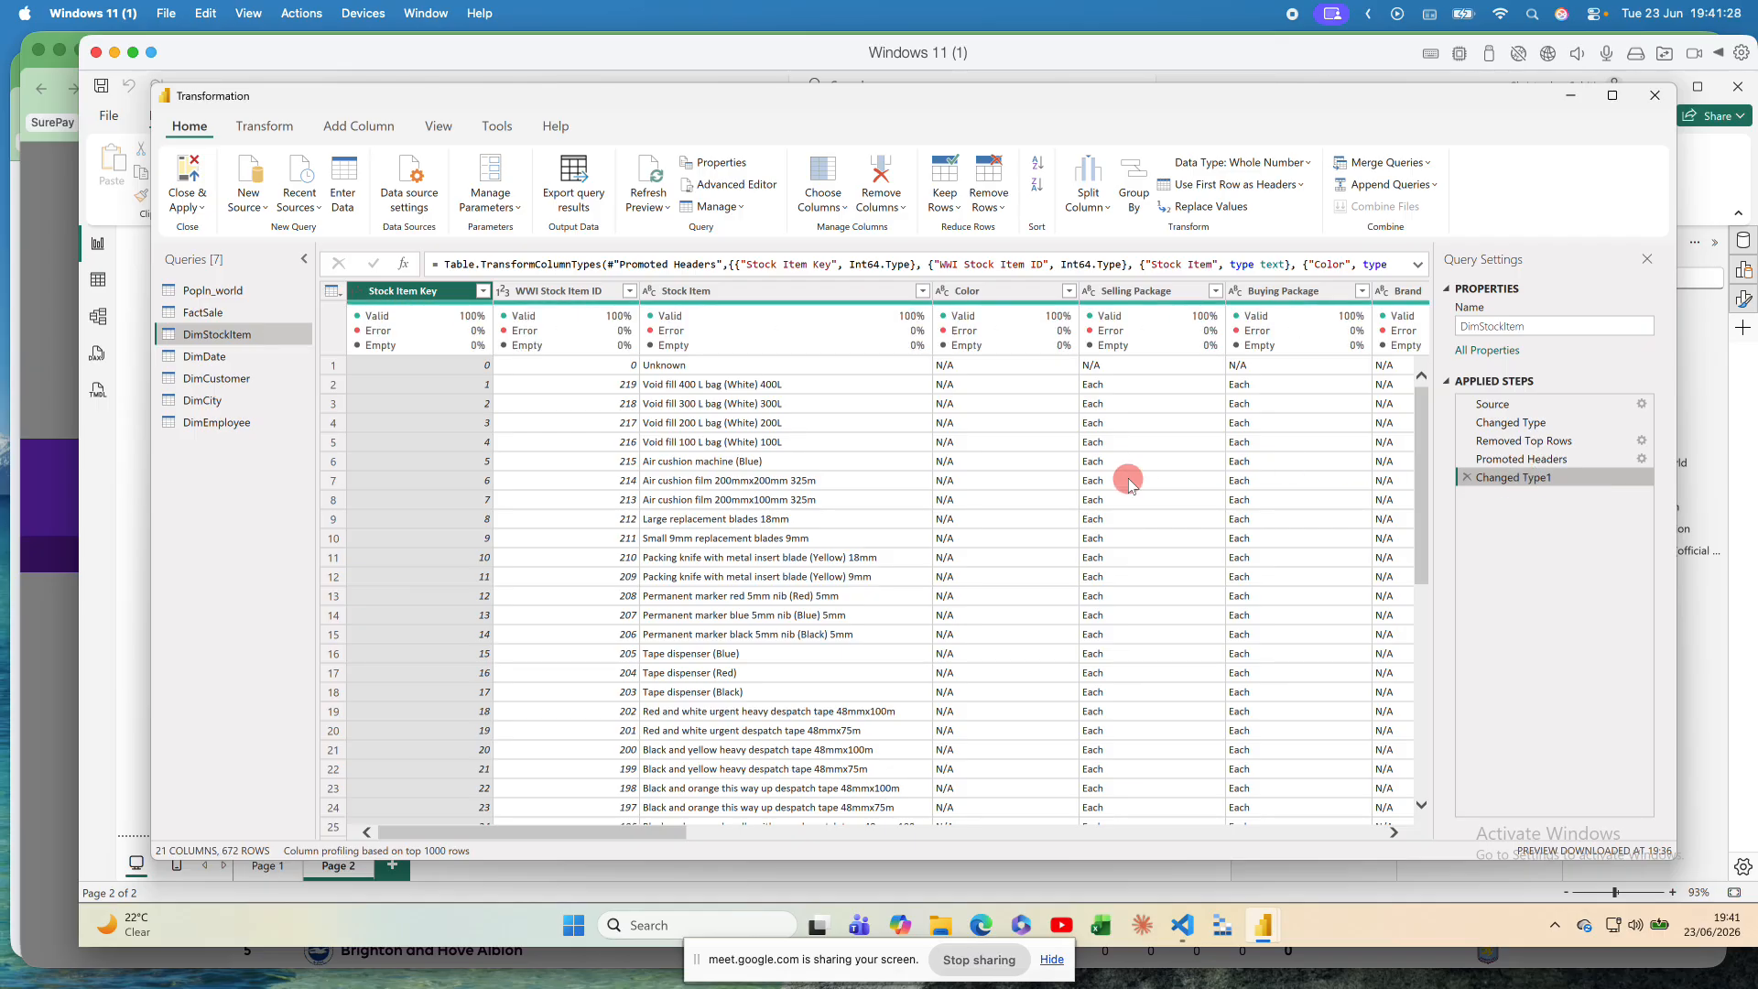
Step: Examine the DimStockItem columns across to Discount and inspect individual cell values in Recommended Retail Price
scroll(1142, 478, "right", 5)
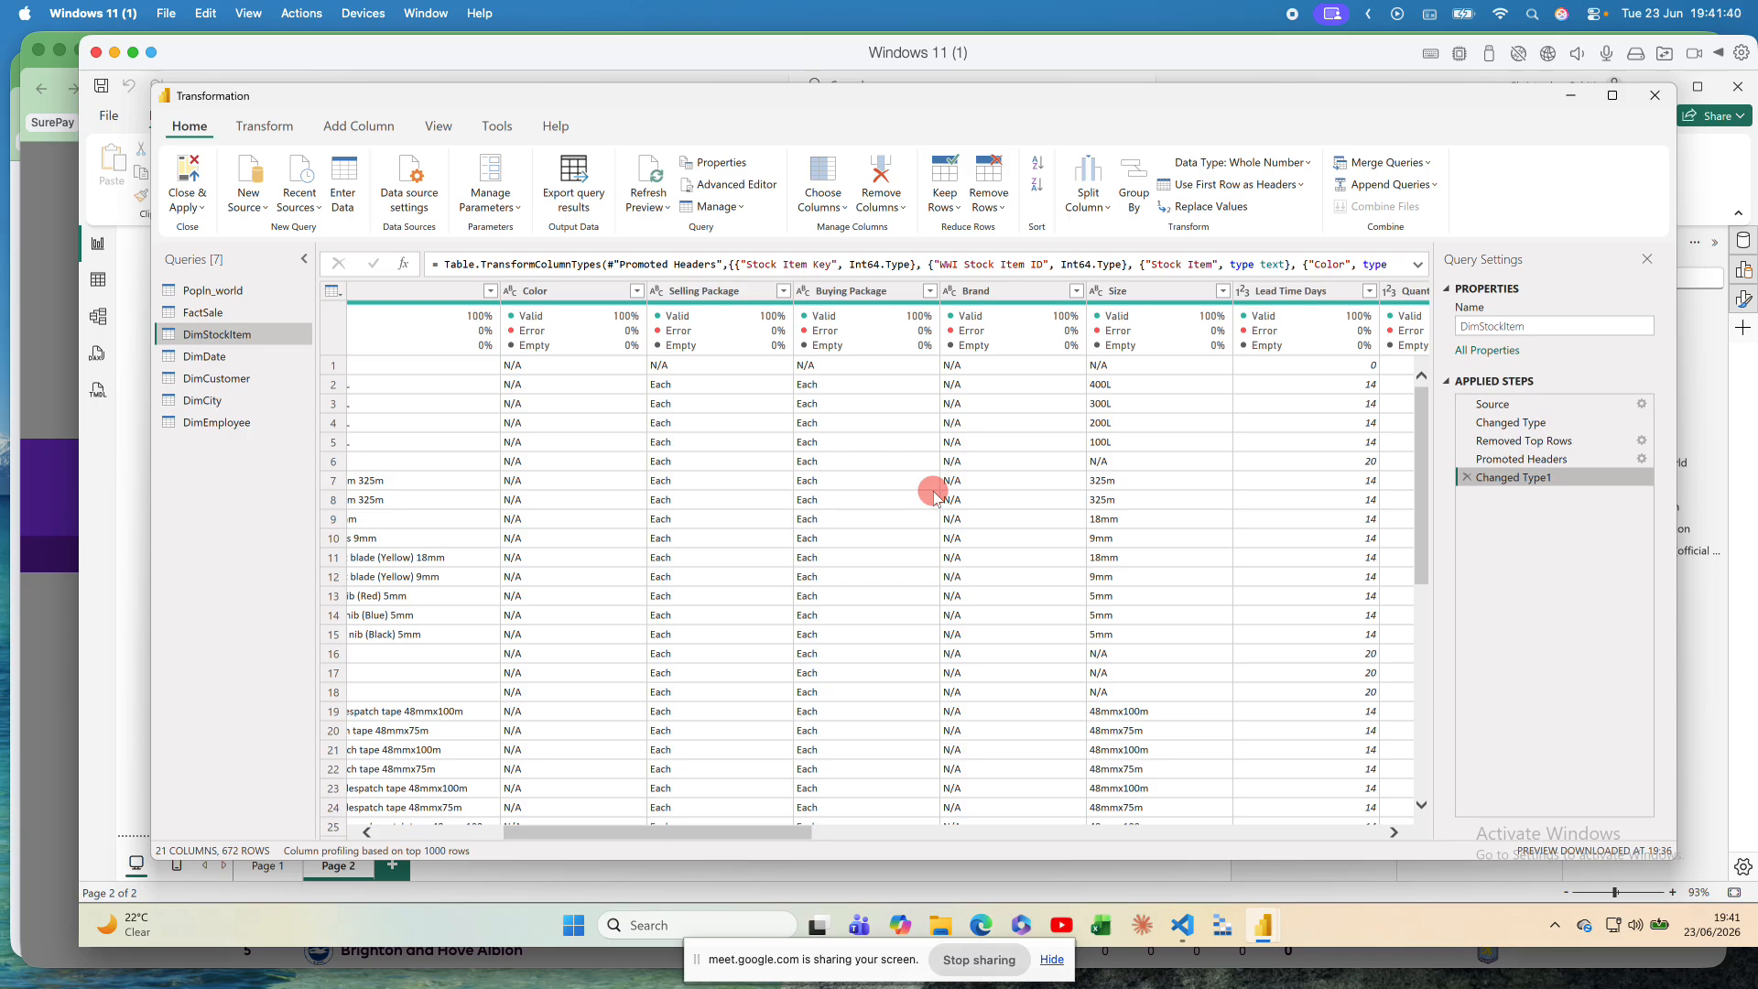
scroll(934, 494, "right", 5)
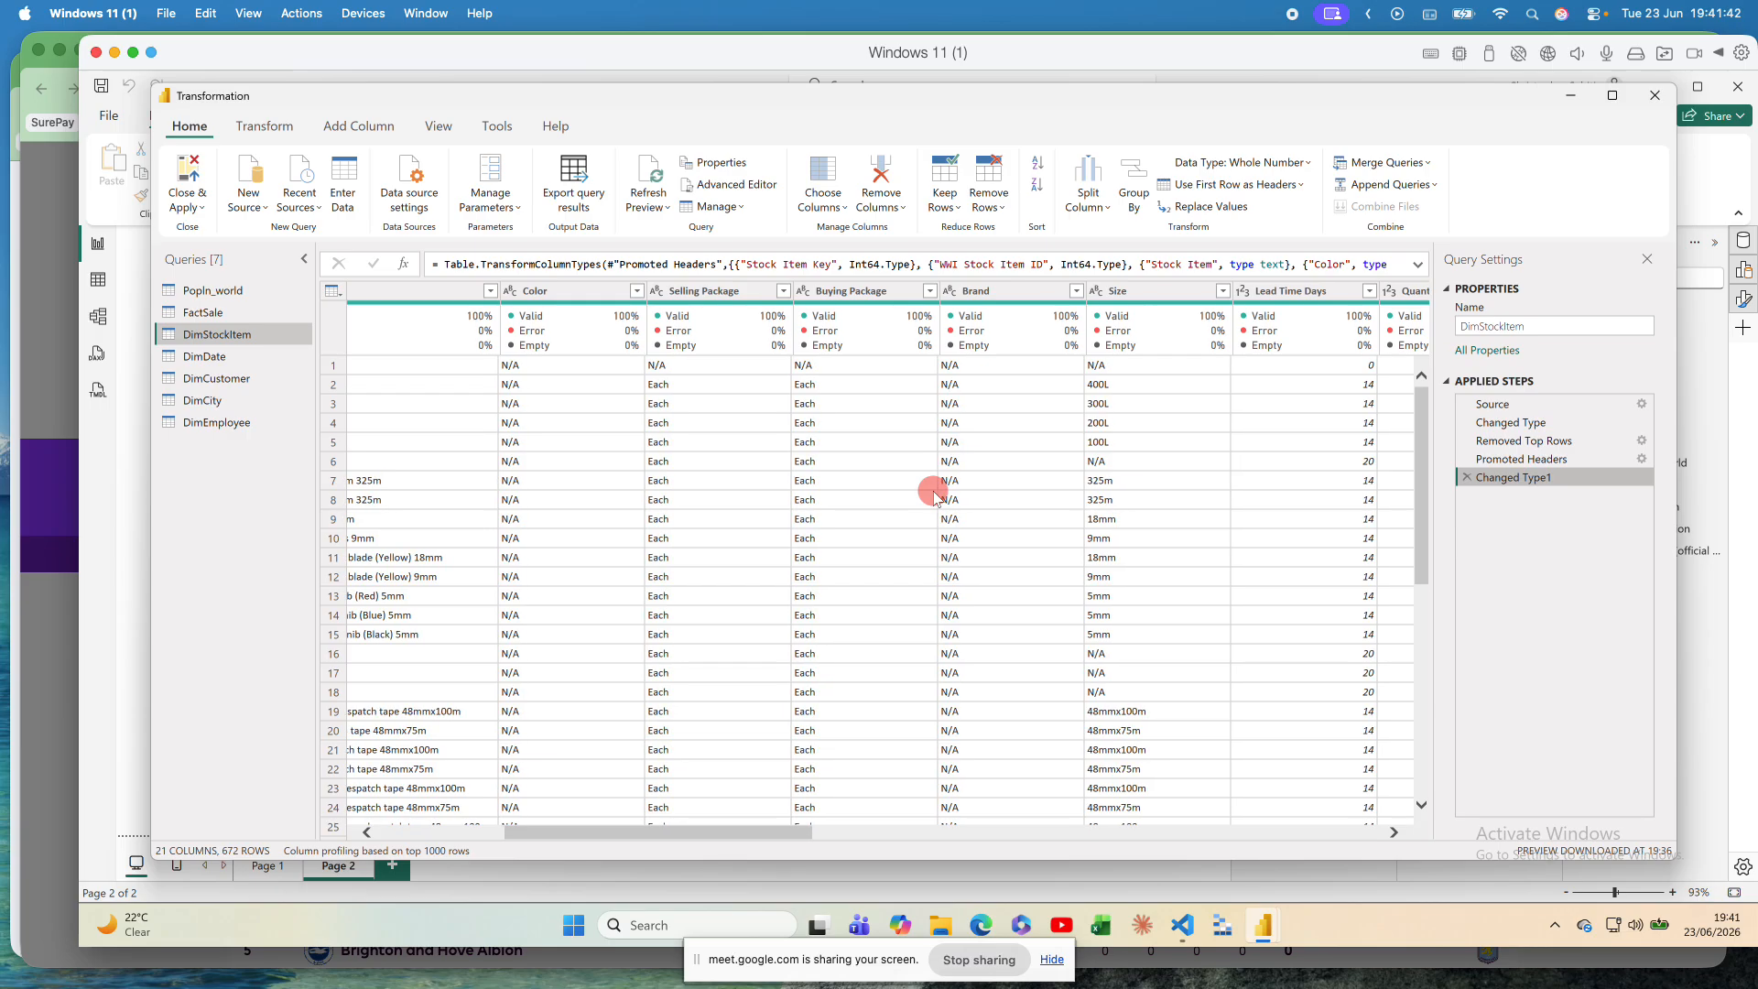
scroll(933, 494, "right", 20)
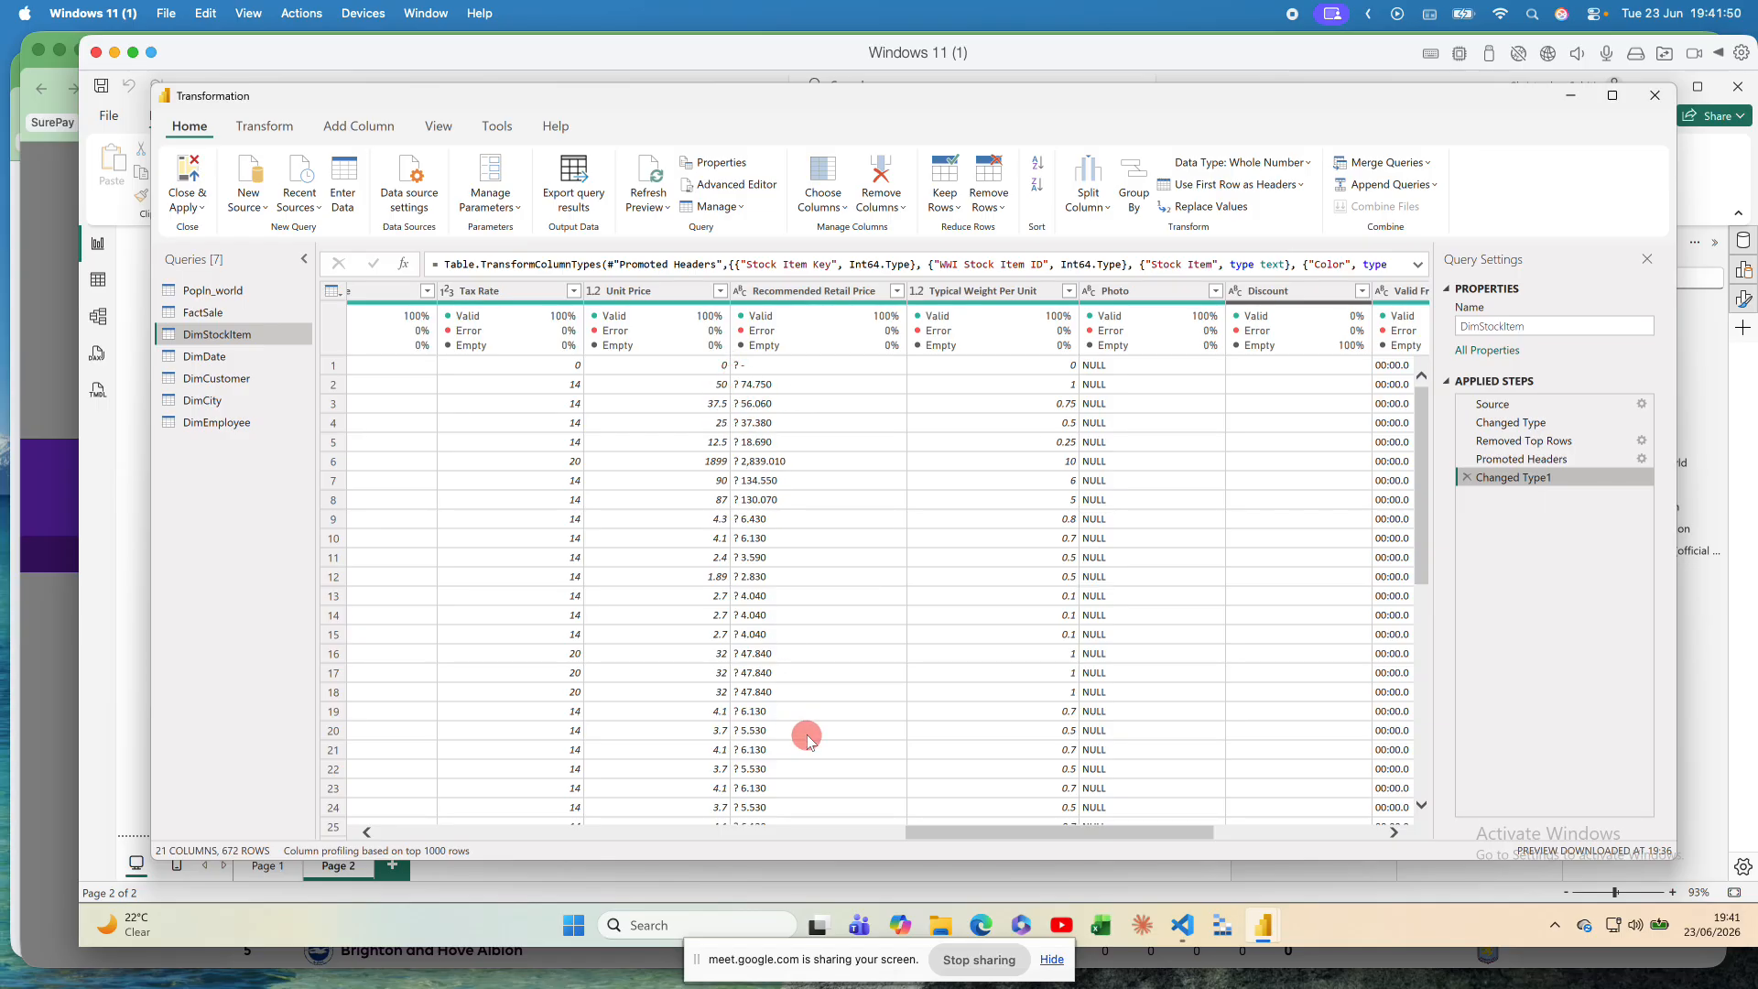
left_click(758, 385)
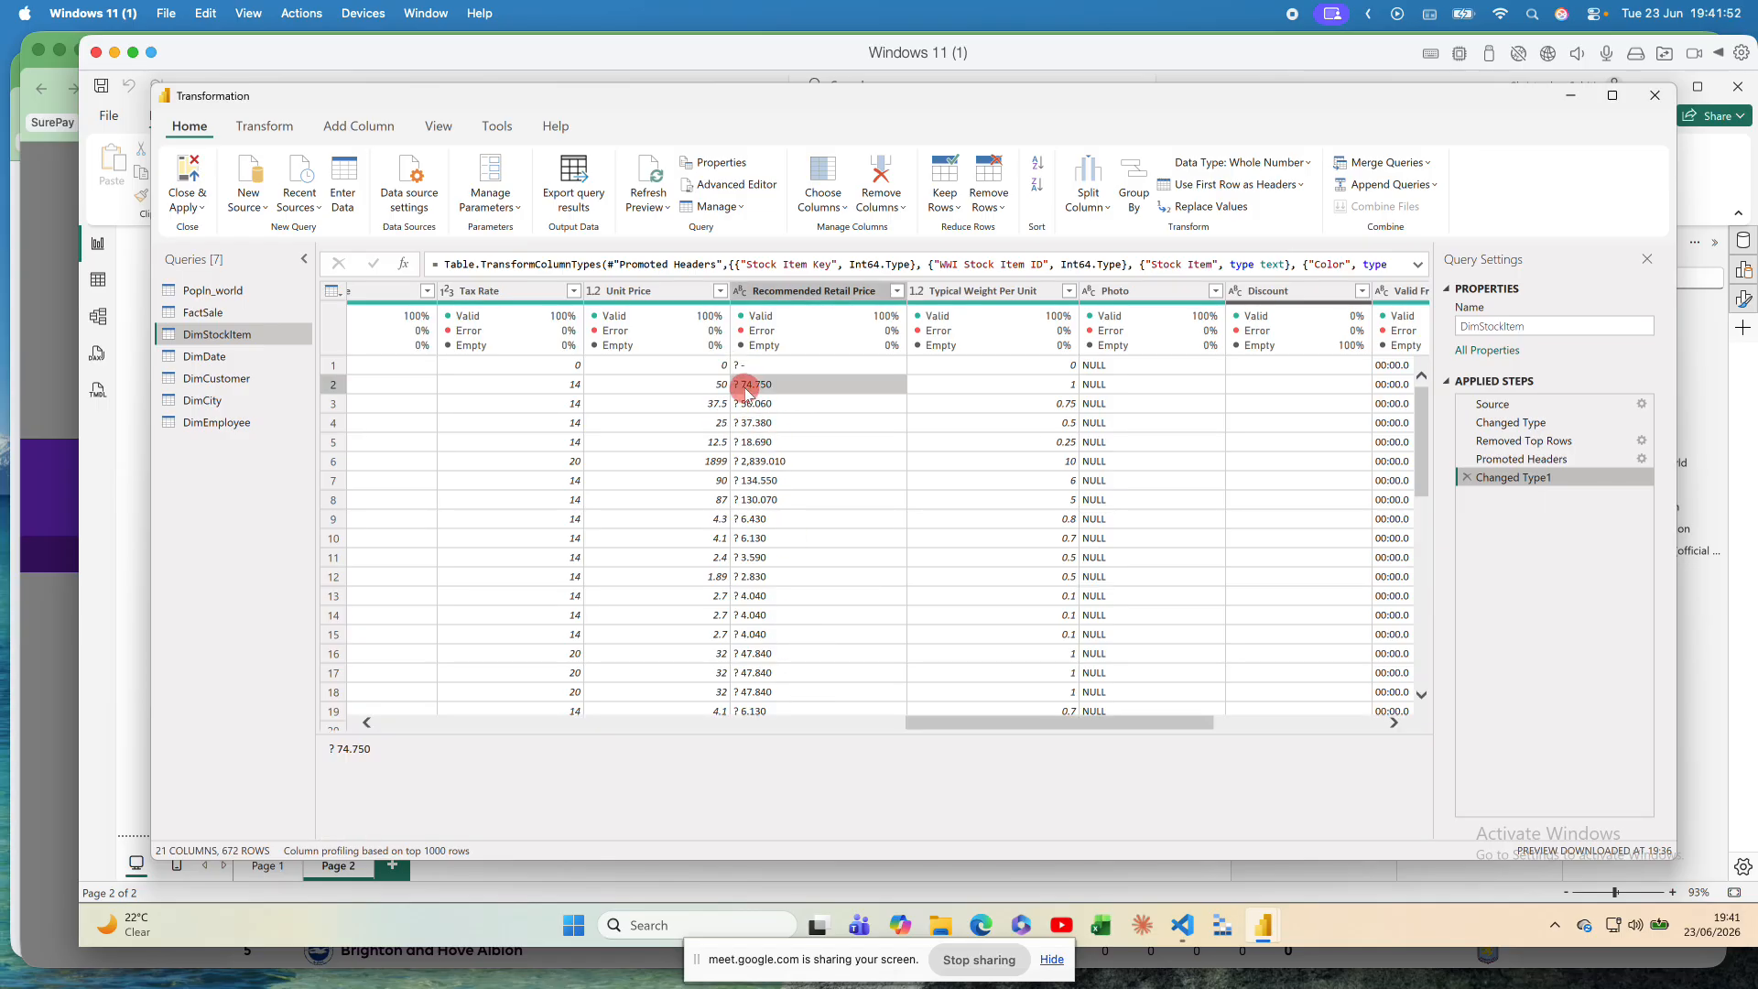
left_click(360, 751)
left_click_drag(358, 751, 308, 758)
left_click(353, 762)
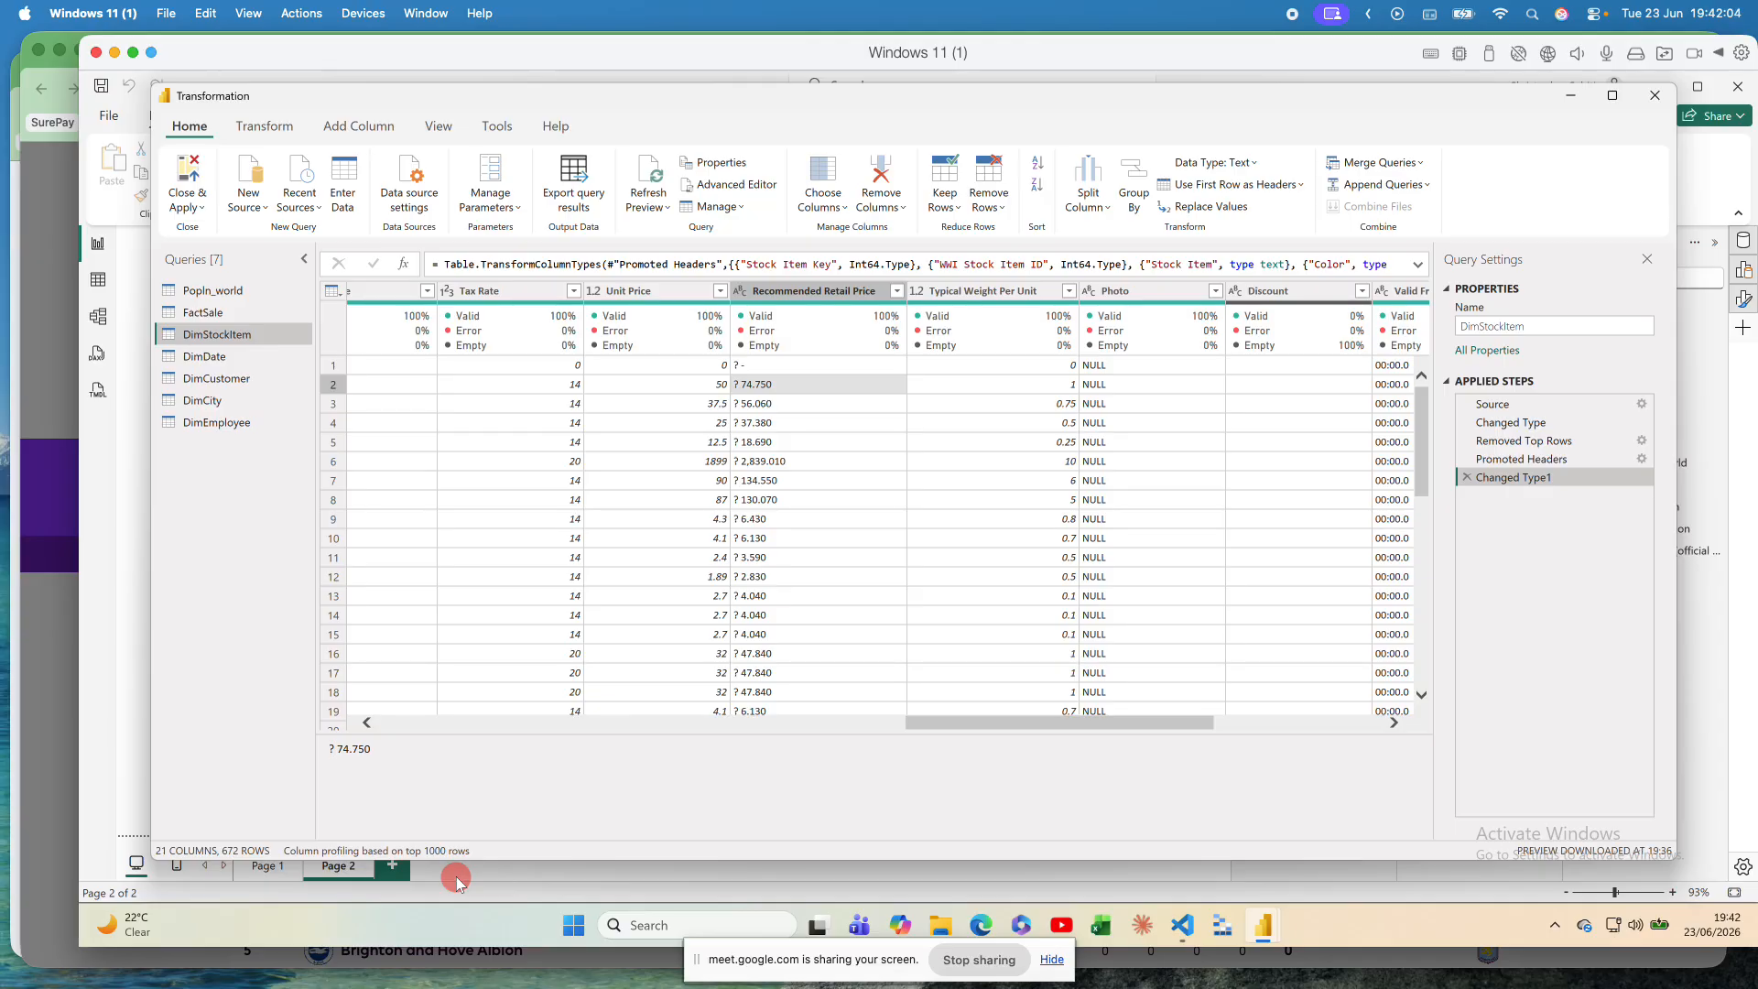
left_click(860, 634)
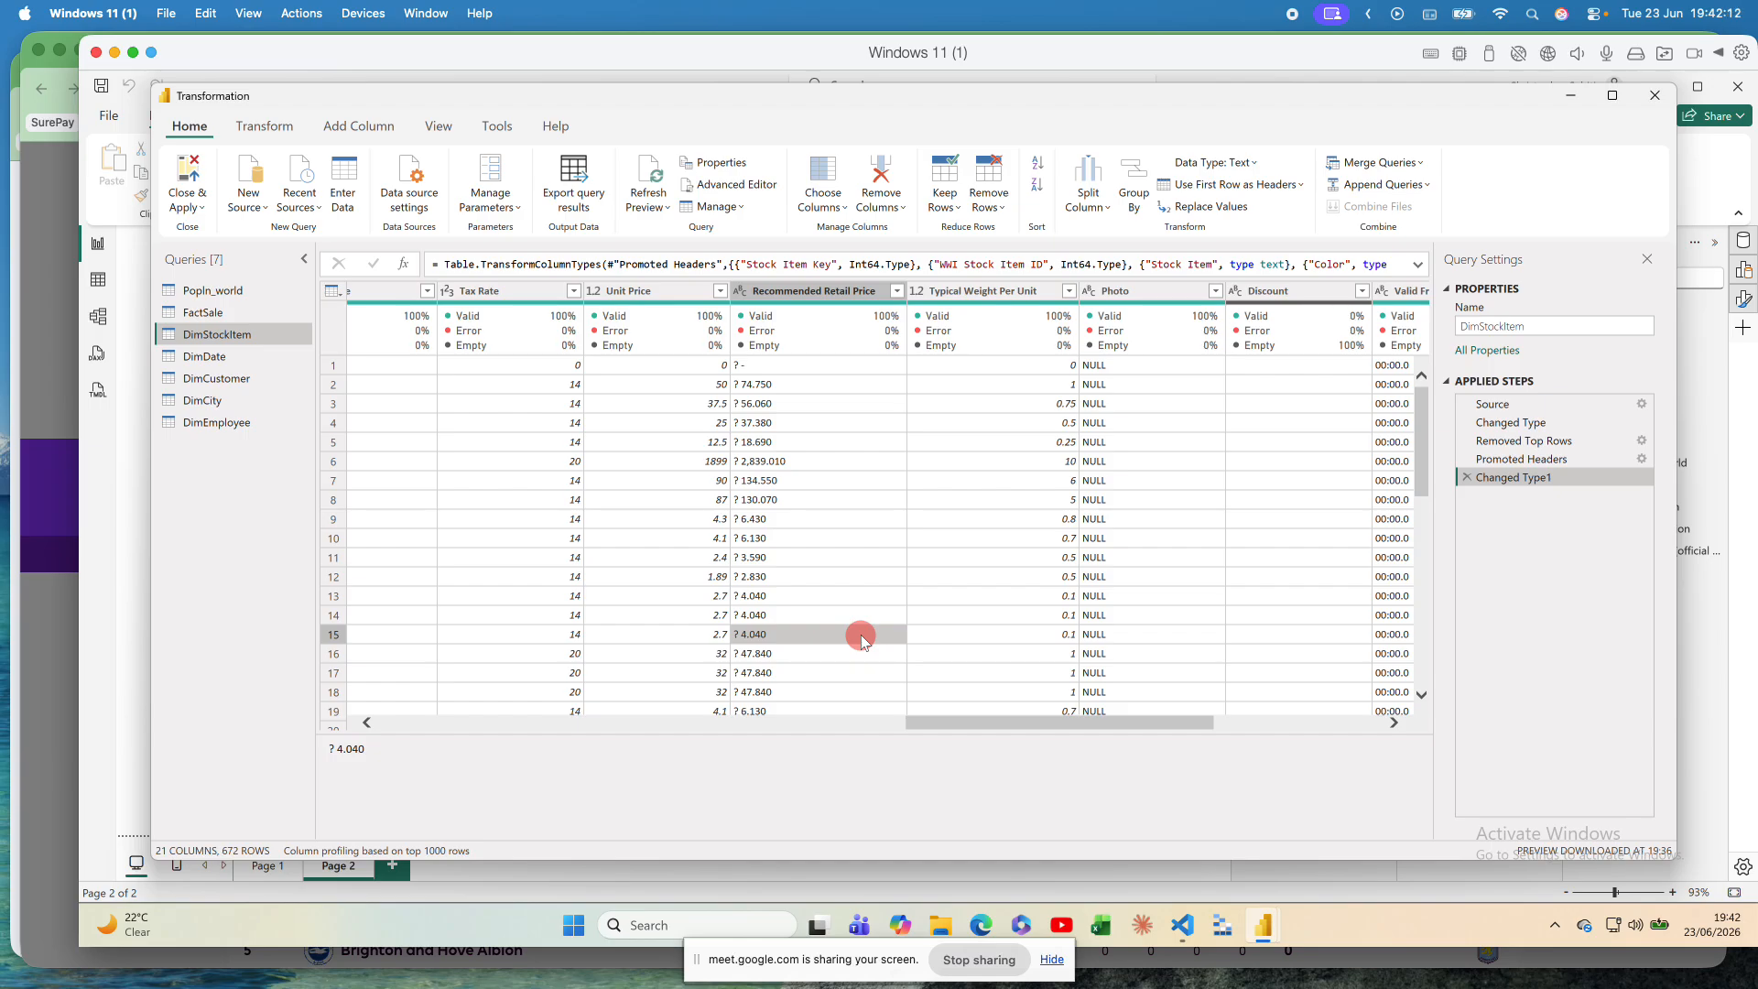
Step: Replace "? " (question mark plus space) with nothing in DimStockItem's Recommended Retail Price column
left_click(805, 291)
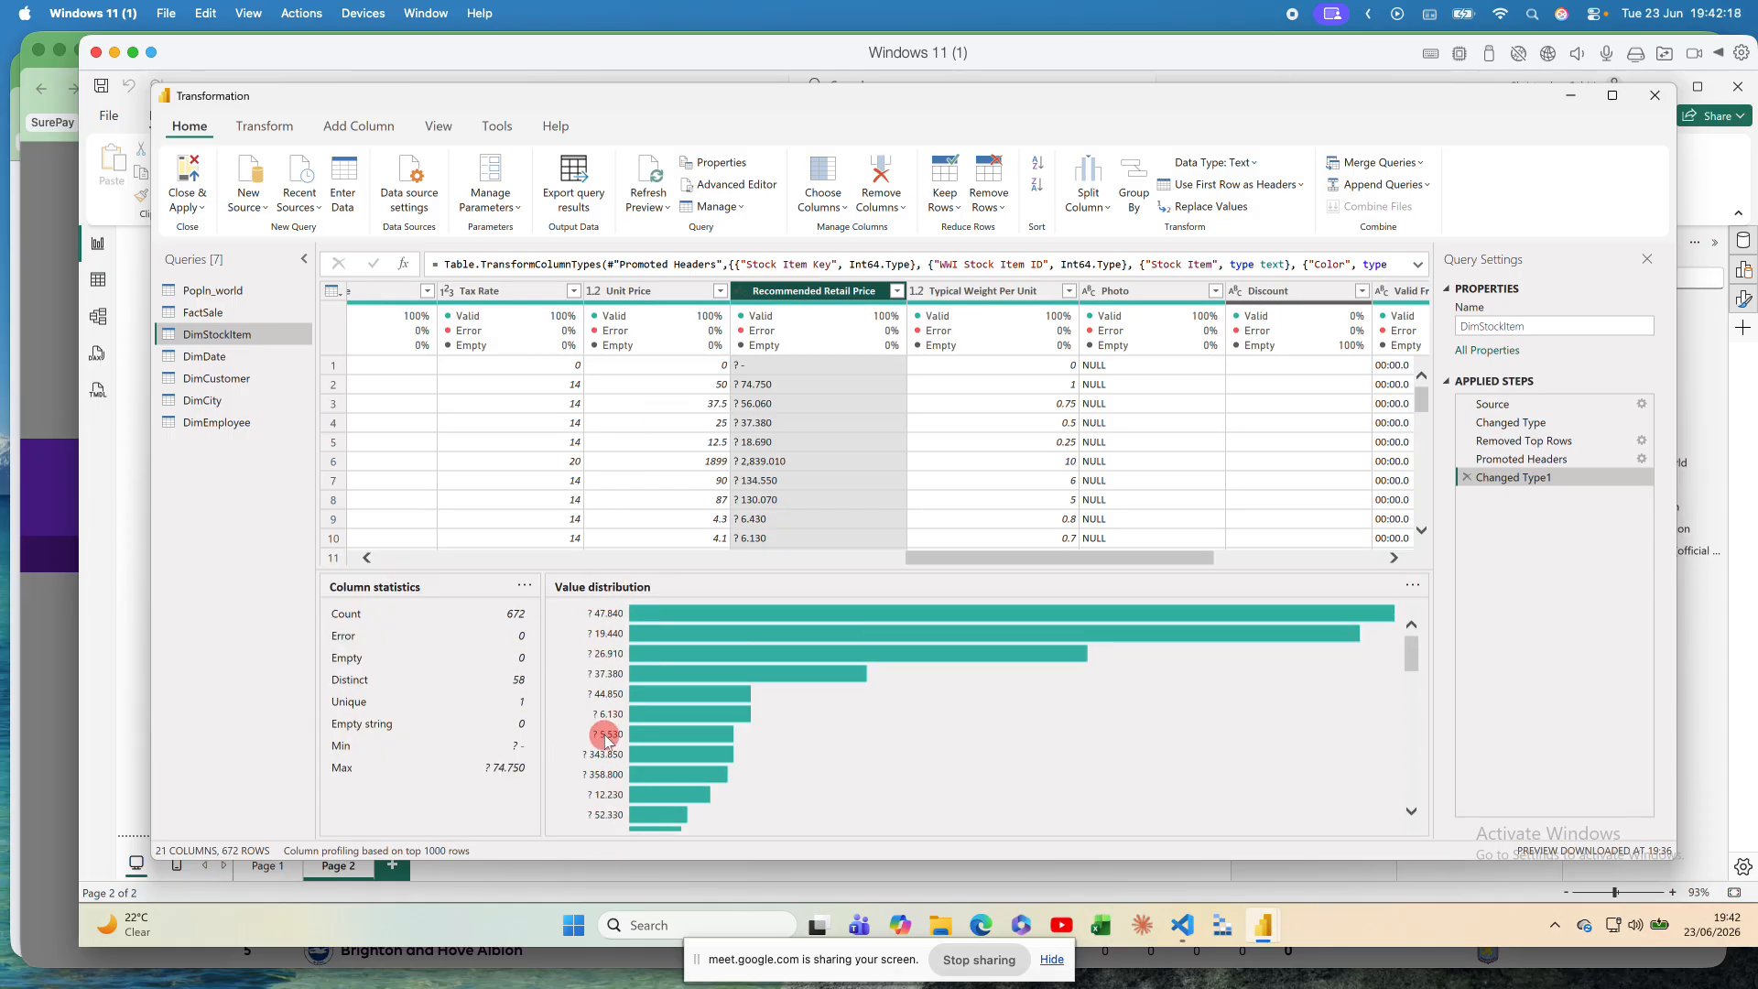
left_click(270, 137)
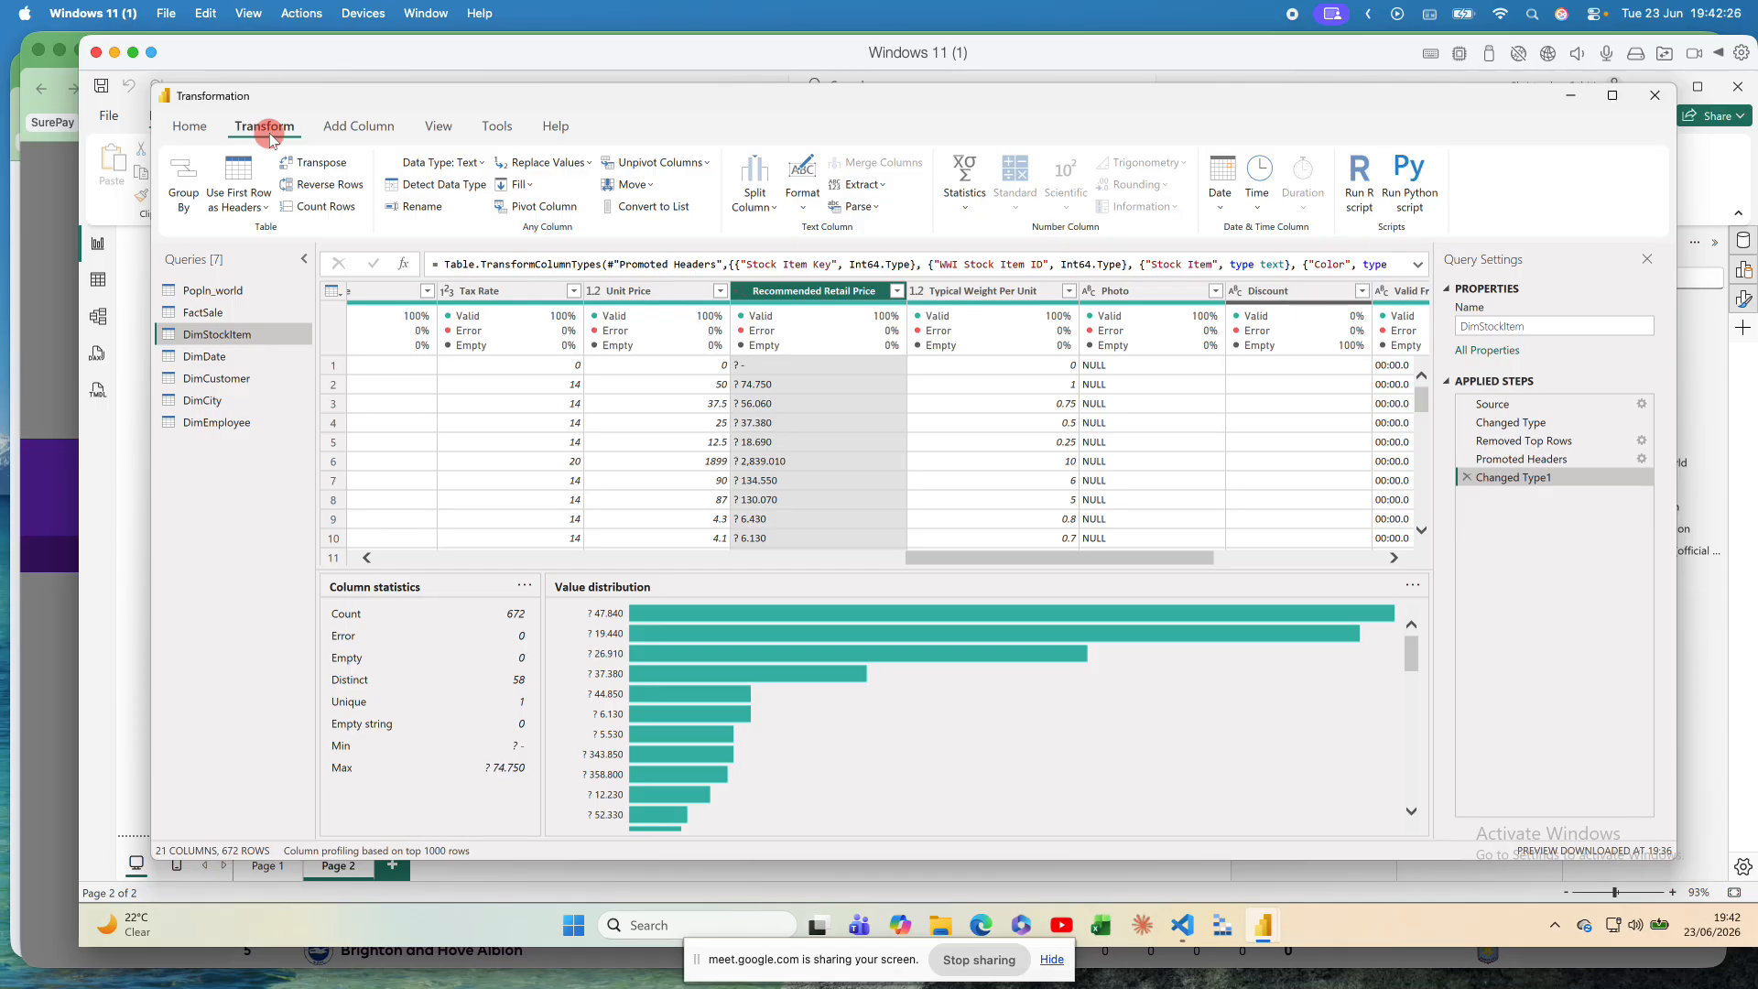
left_click(669, 264)
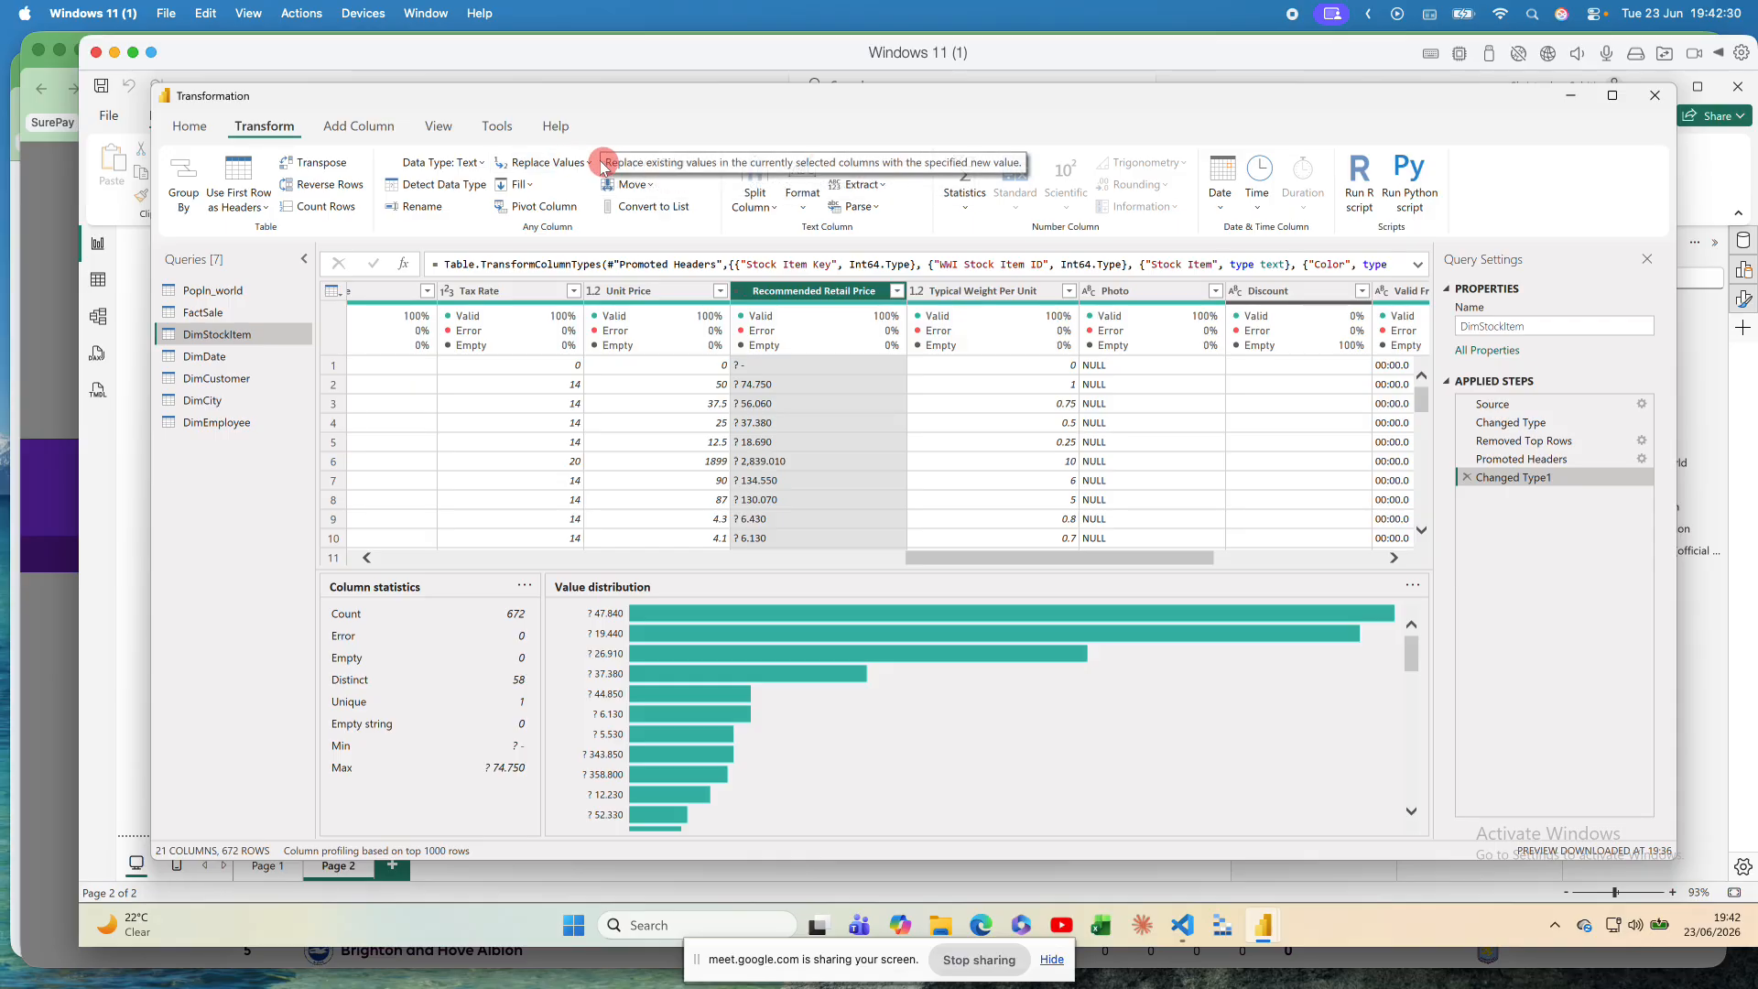
right_click(793, 294)
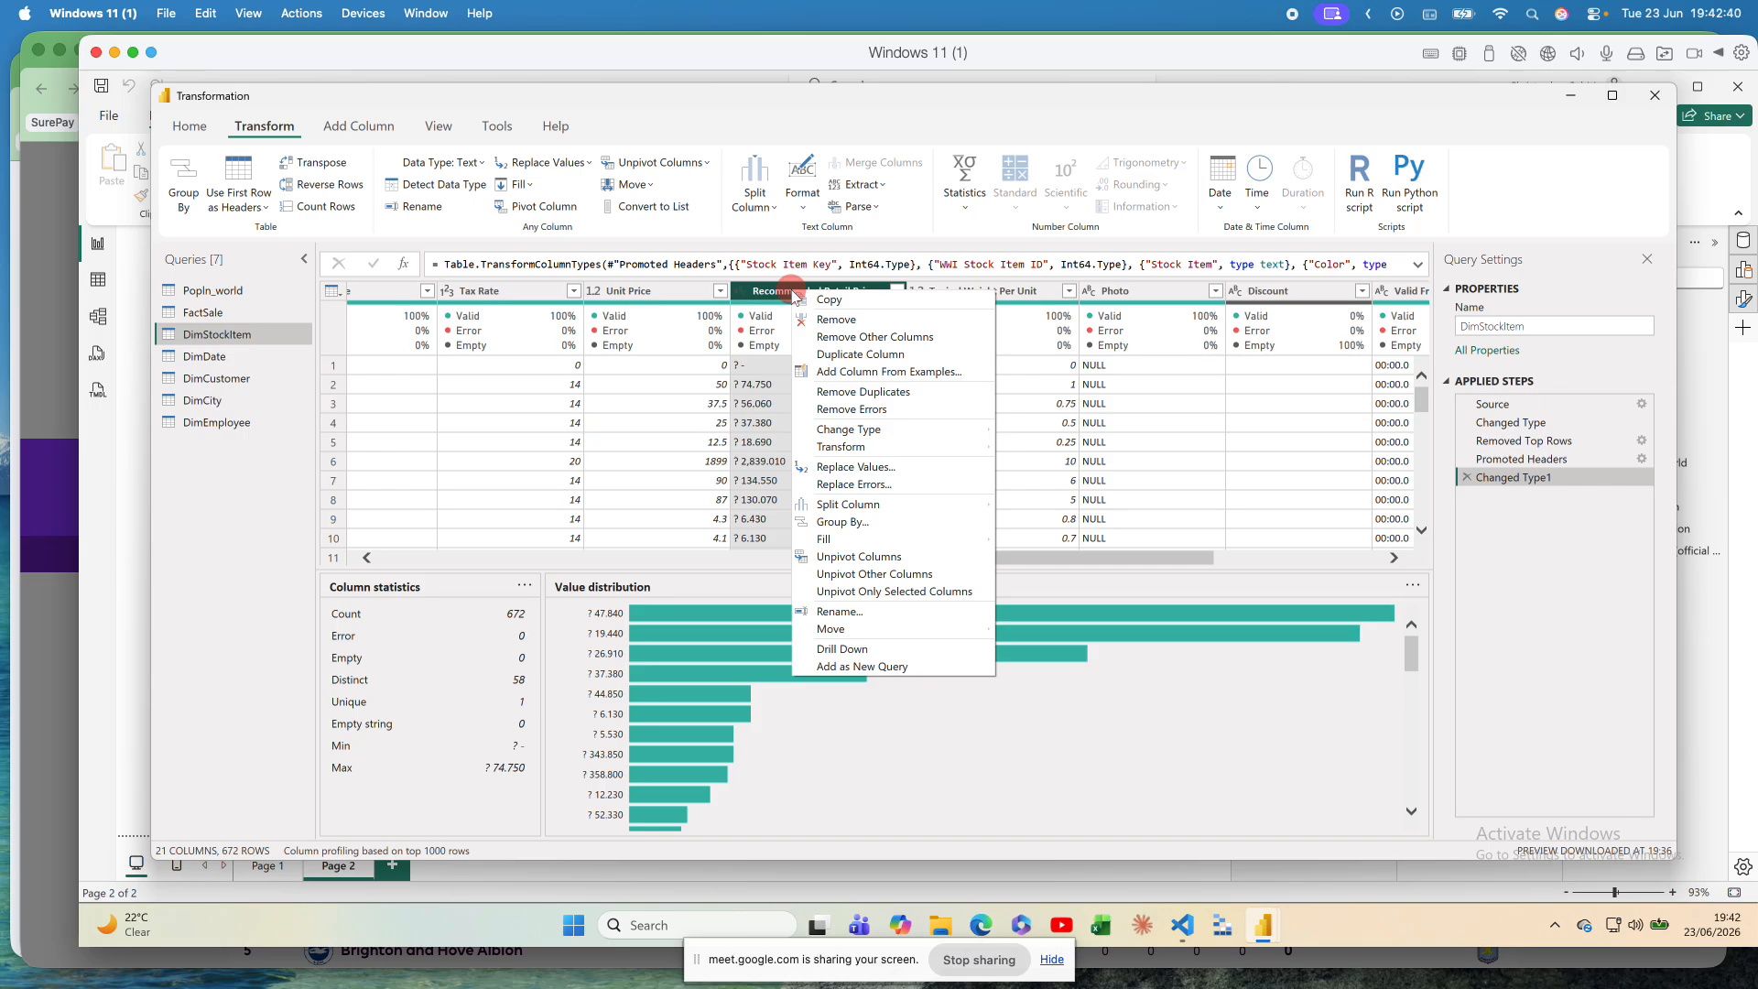
left_click(877, 465)
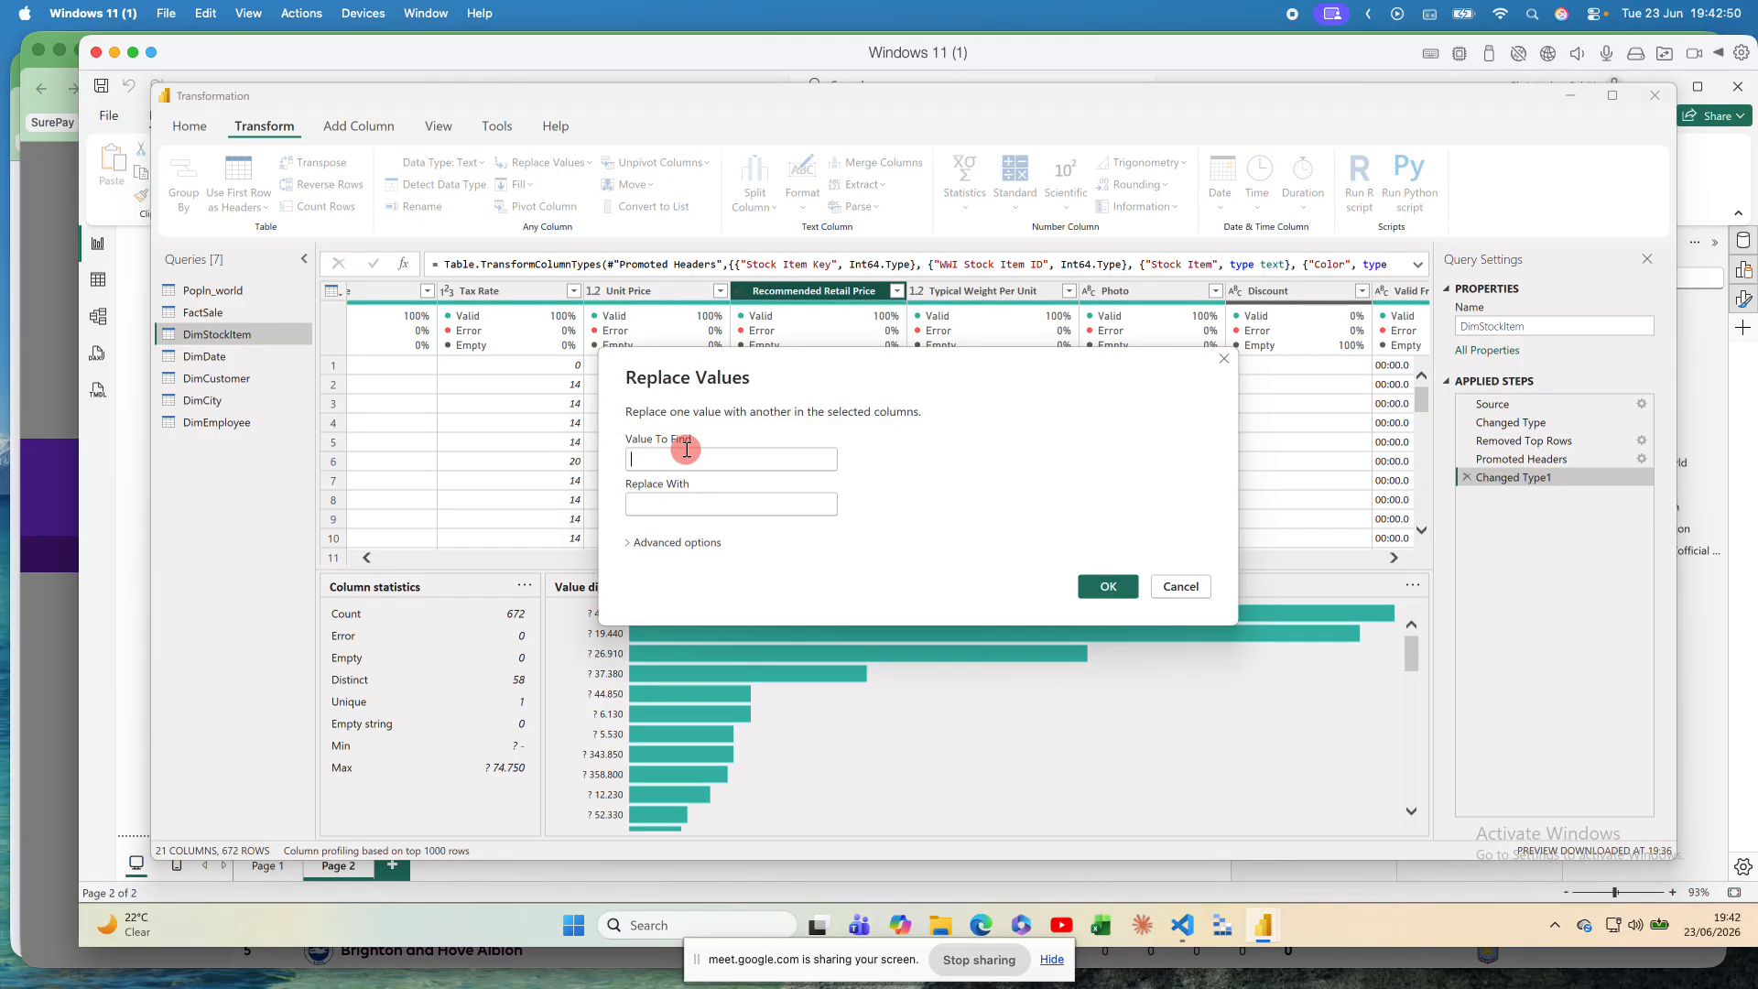
type("?")
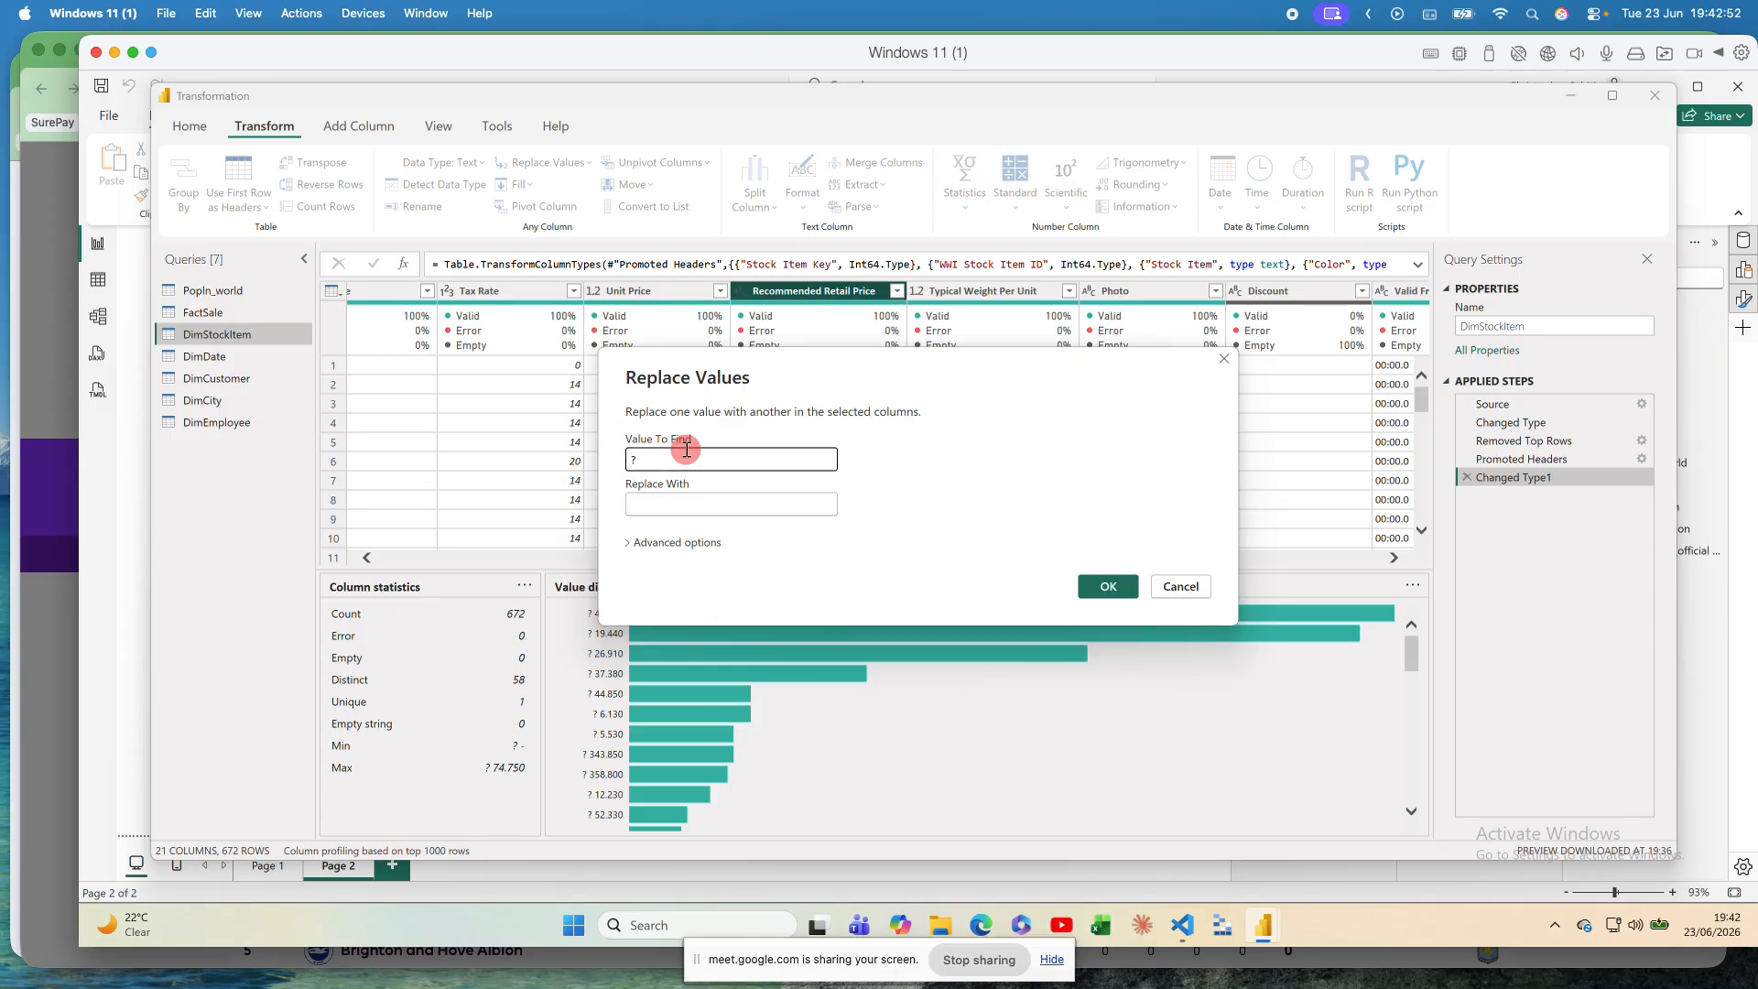
left_click(668, 510)
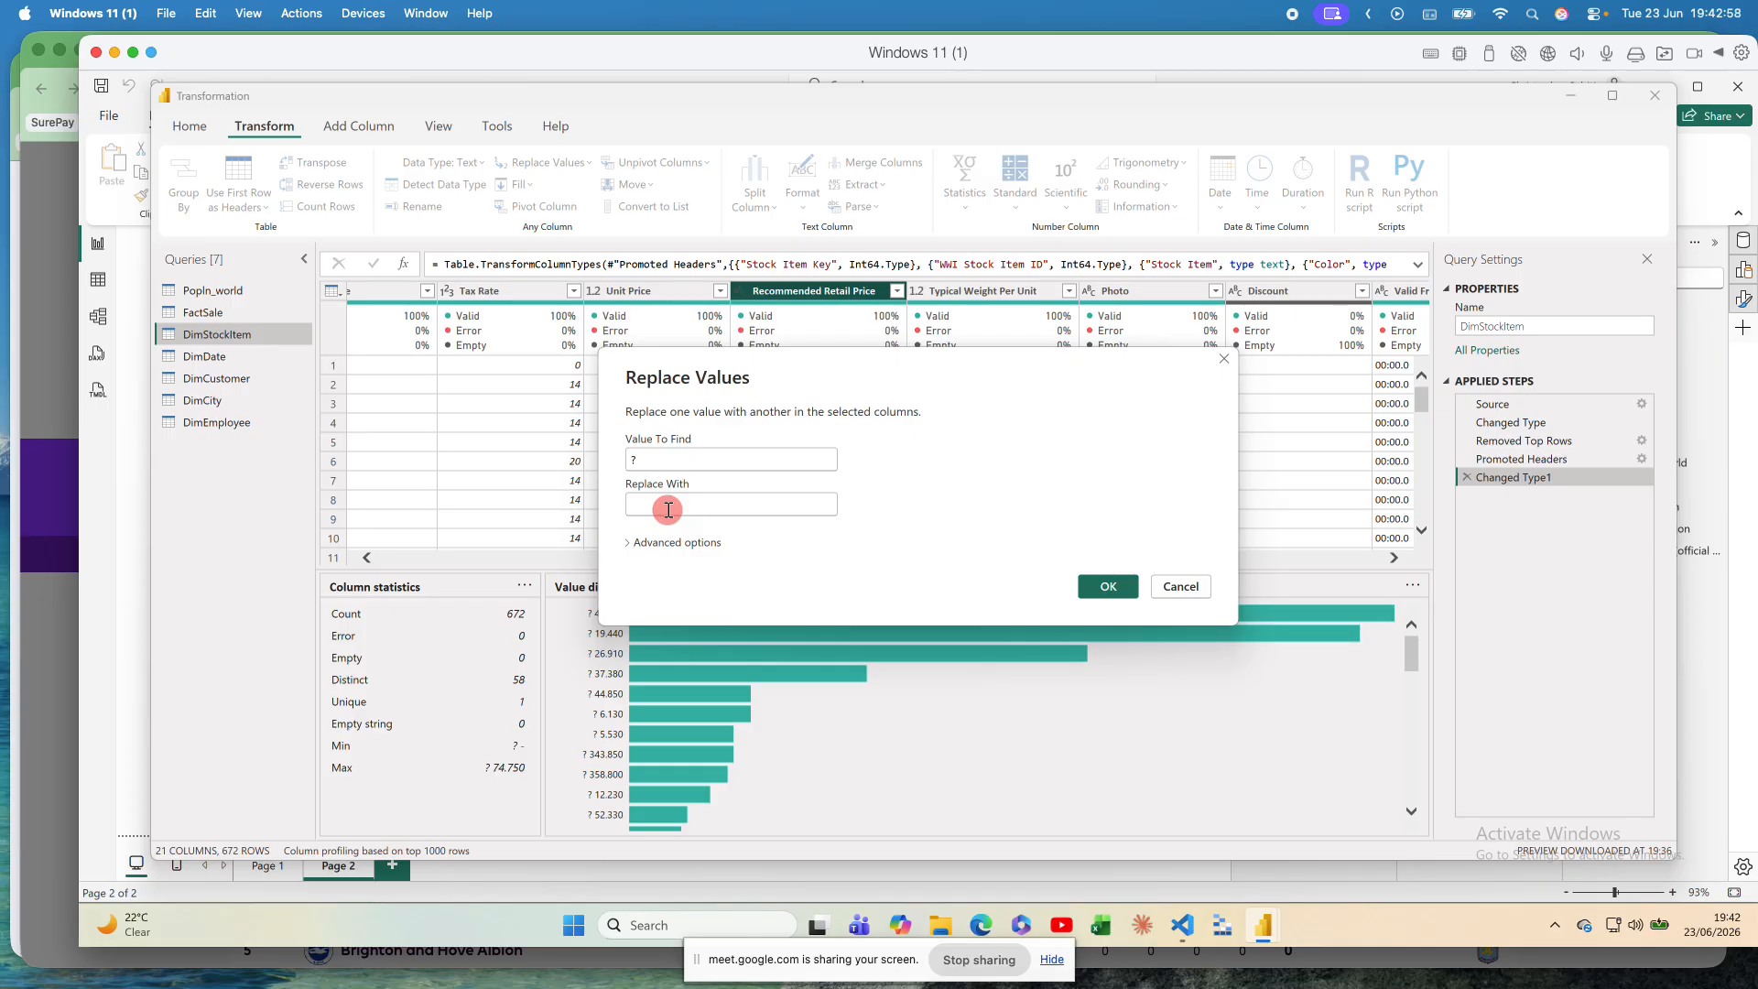
left_click(1107, 586)
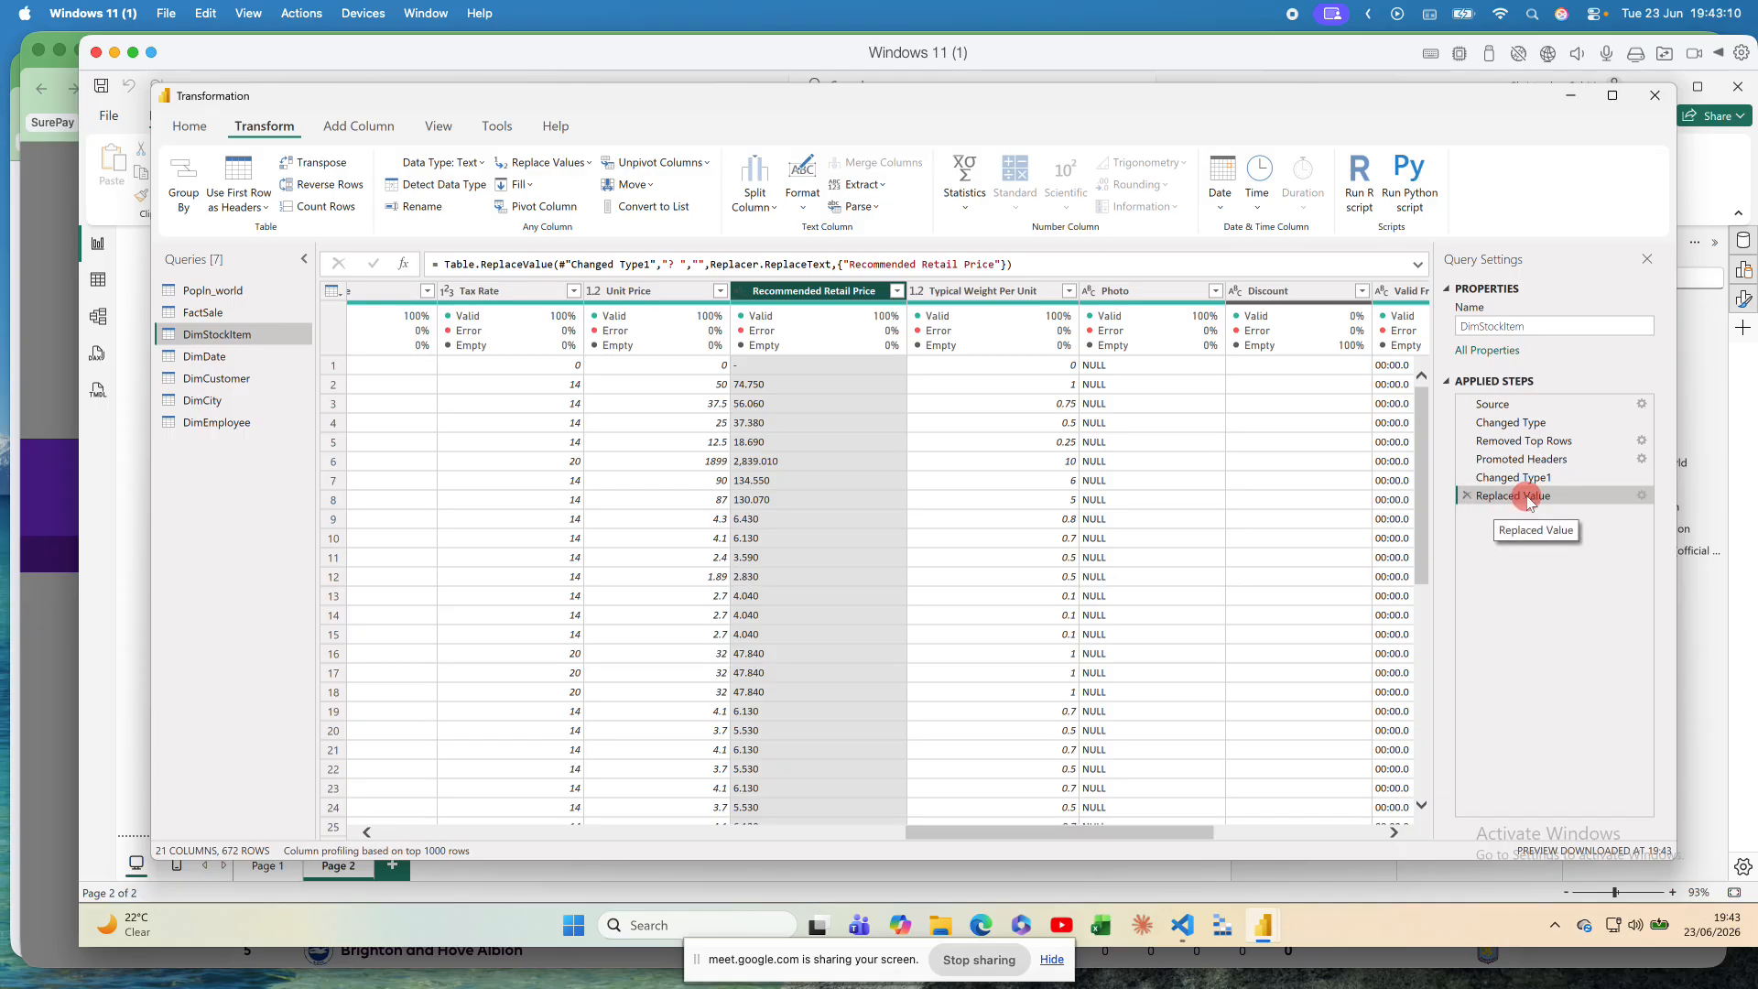
Step: Remove the replacement from the applied steps and try converting Recommended Retail Price to Decimal Number as a new step
left_click(1466, 495)
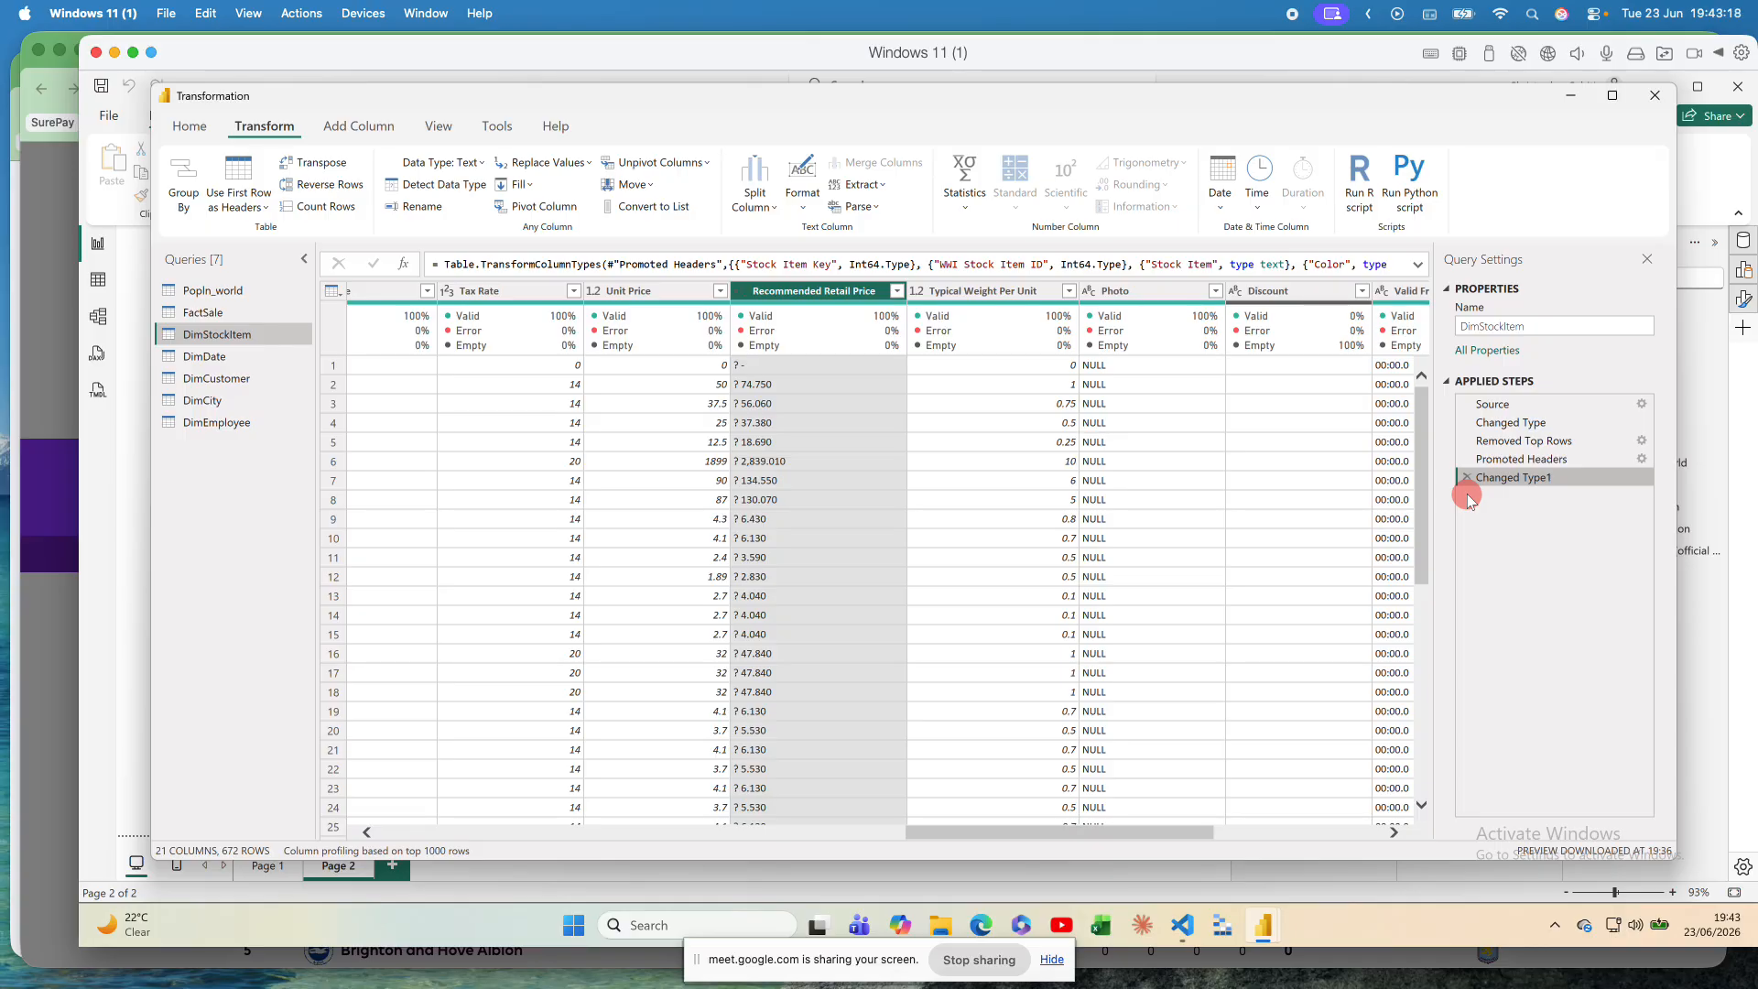
left_click(739, 292)
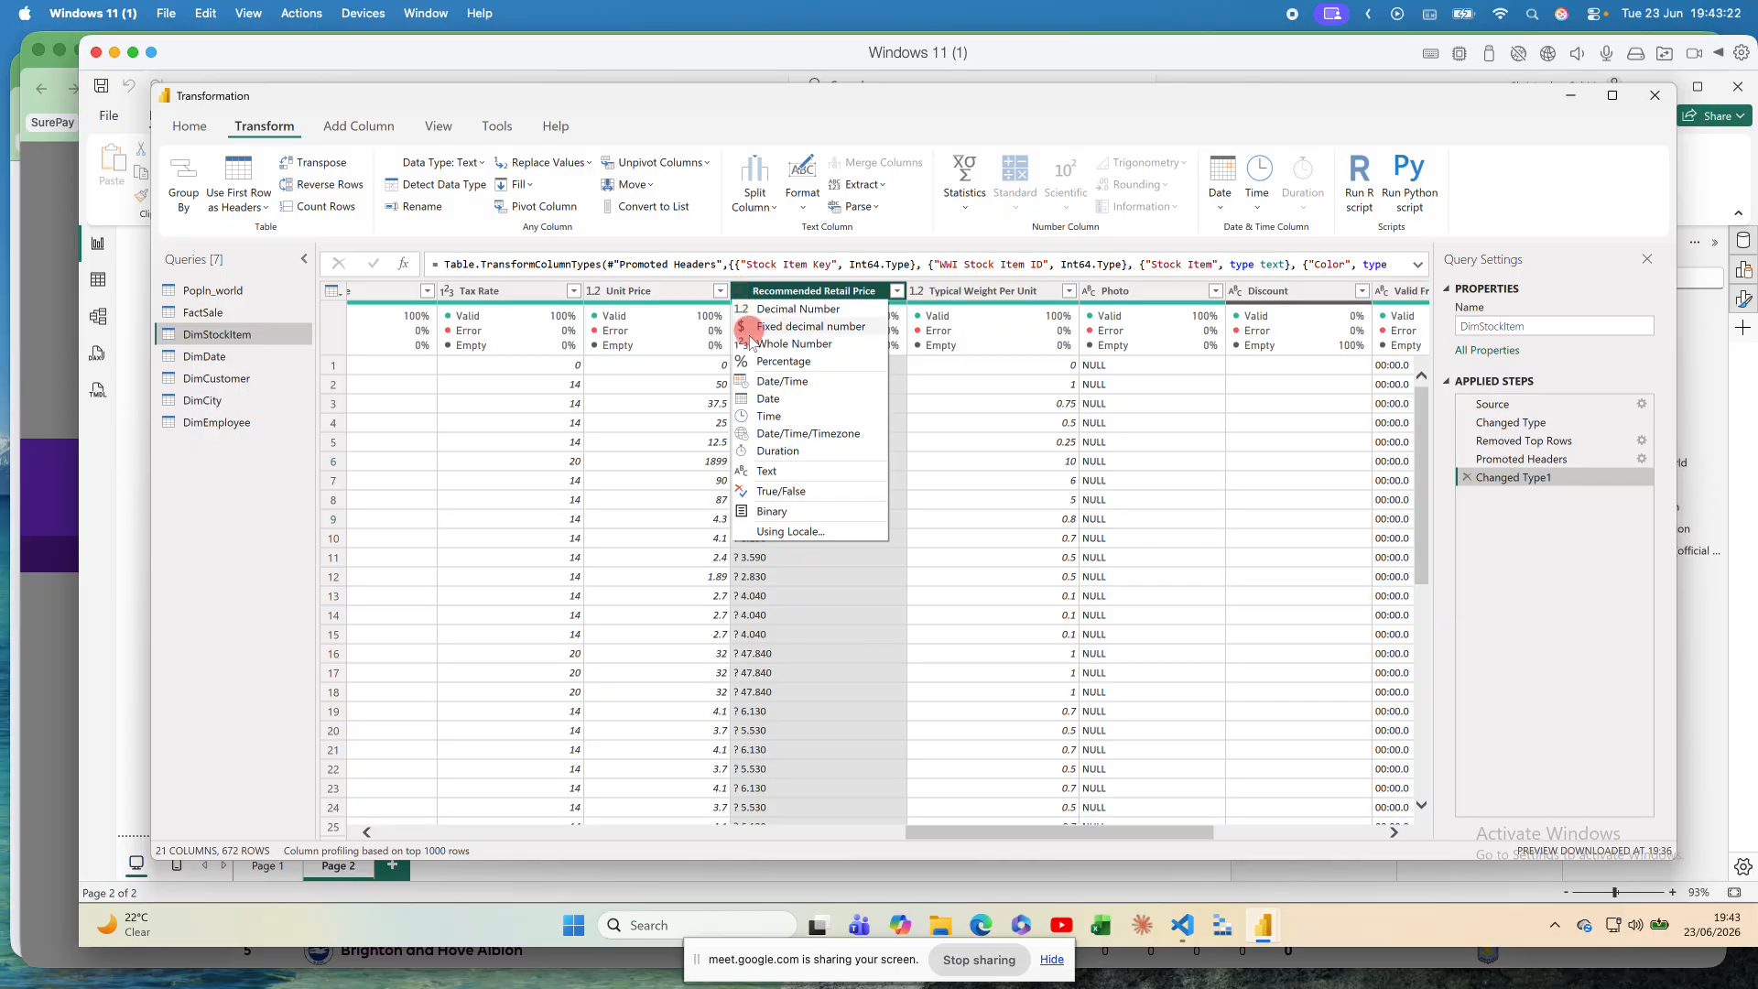
left_click(776, 325)
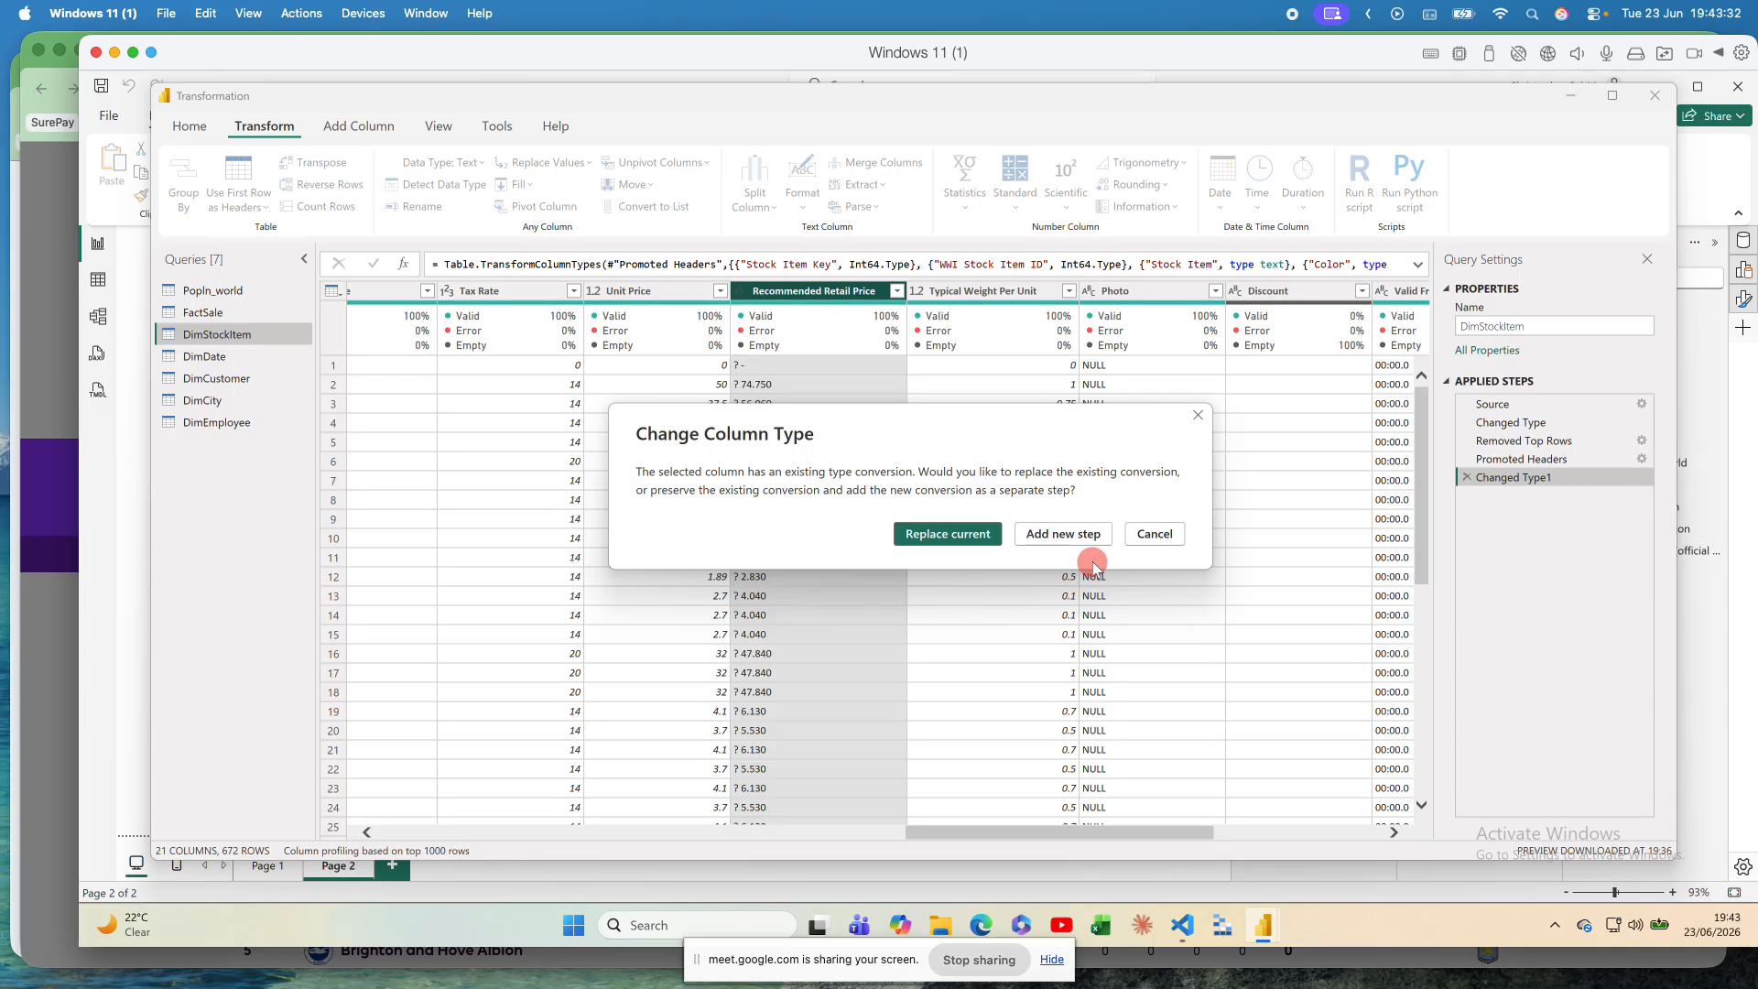
left_click(1080, 528)
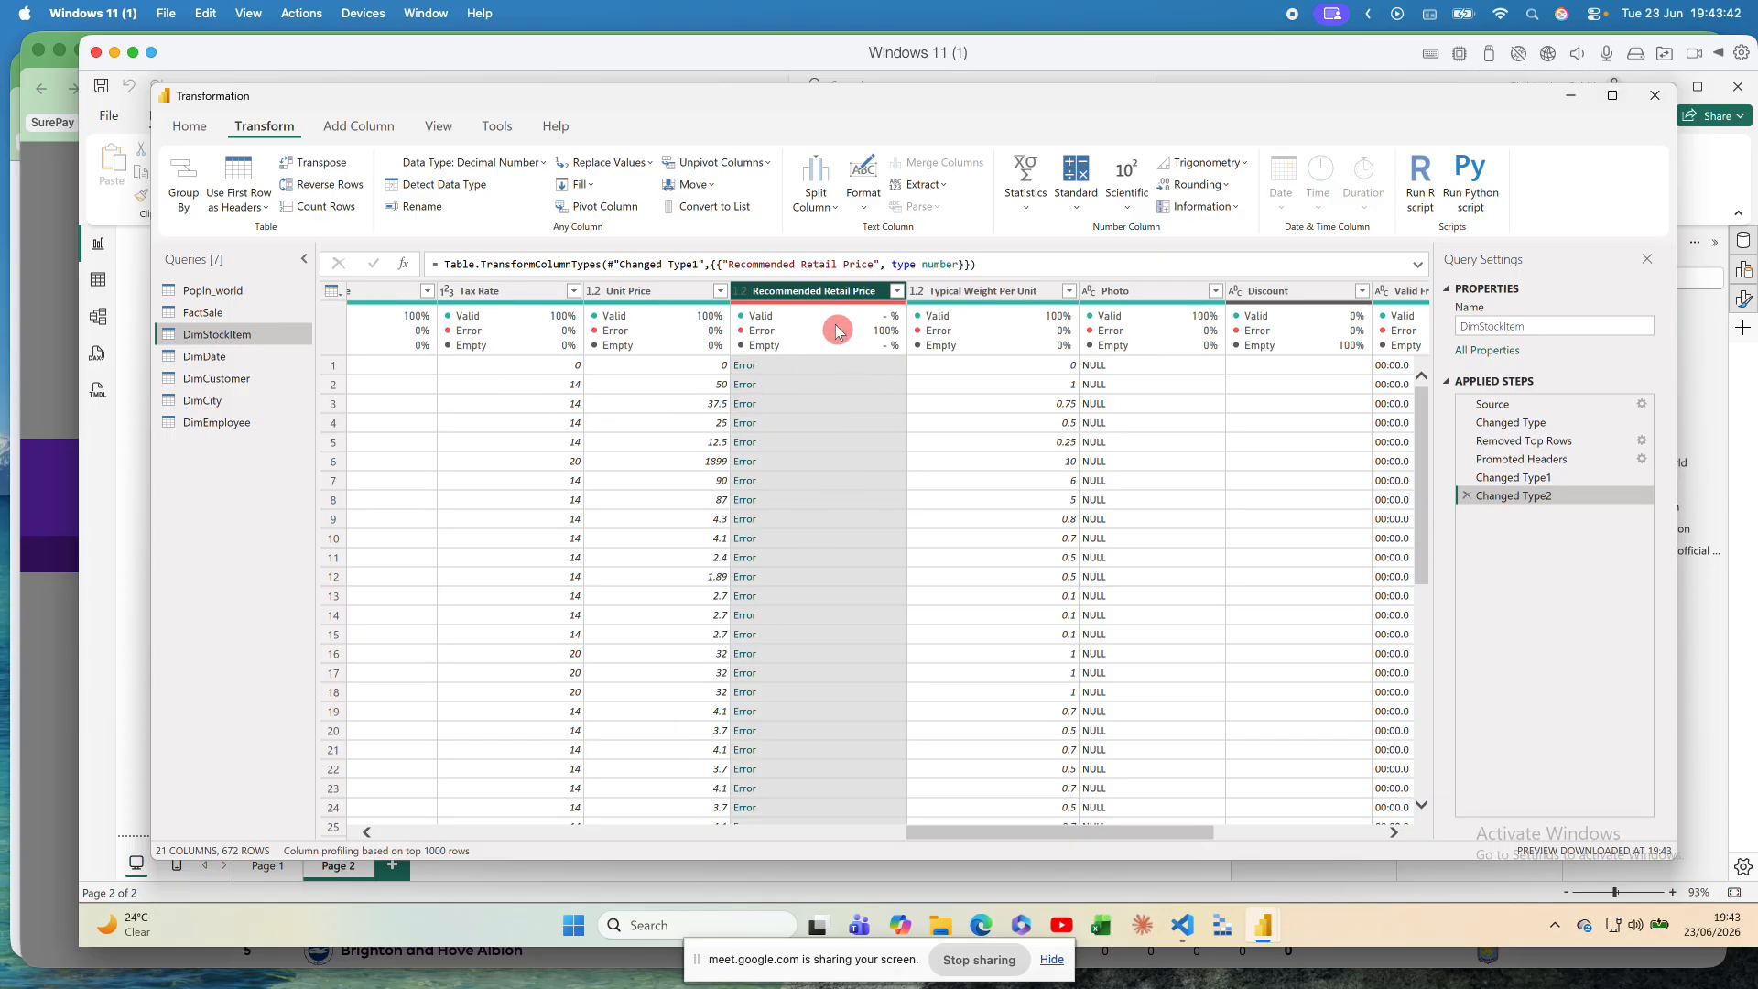
Step: Inspect the conversion error details of individual Recommended Retail Price cells, and remove the added type-change step
mouse_move(826, 305)
left_click(767, 507)
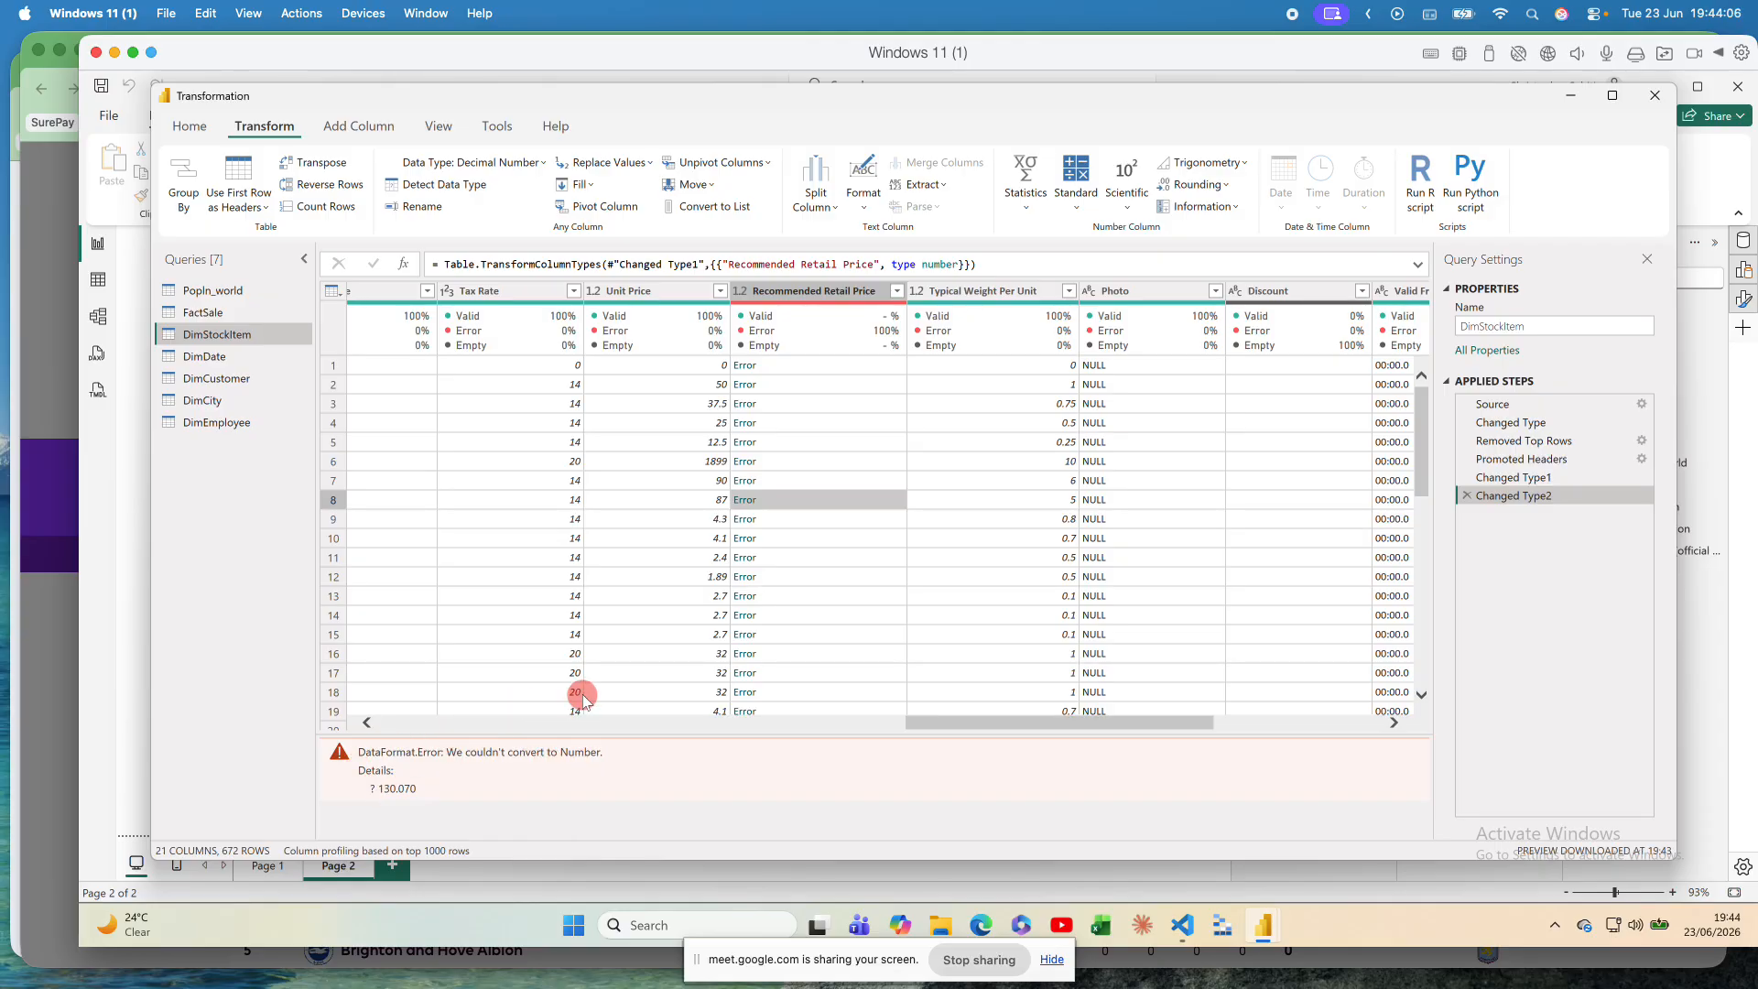
left_click(794, 550)
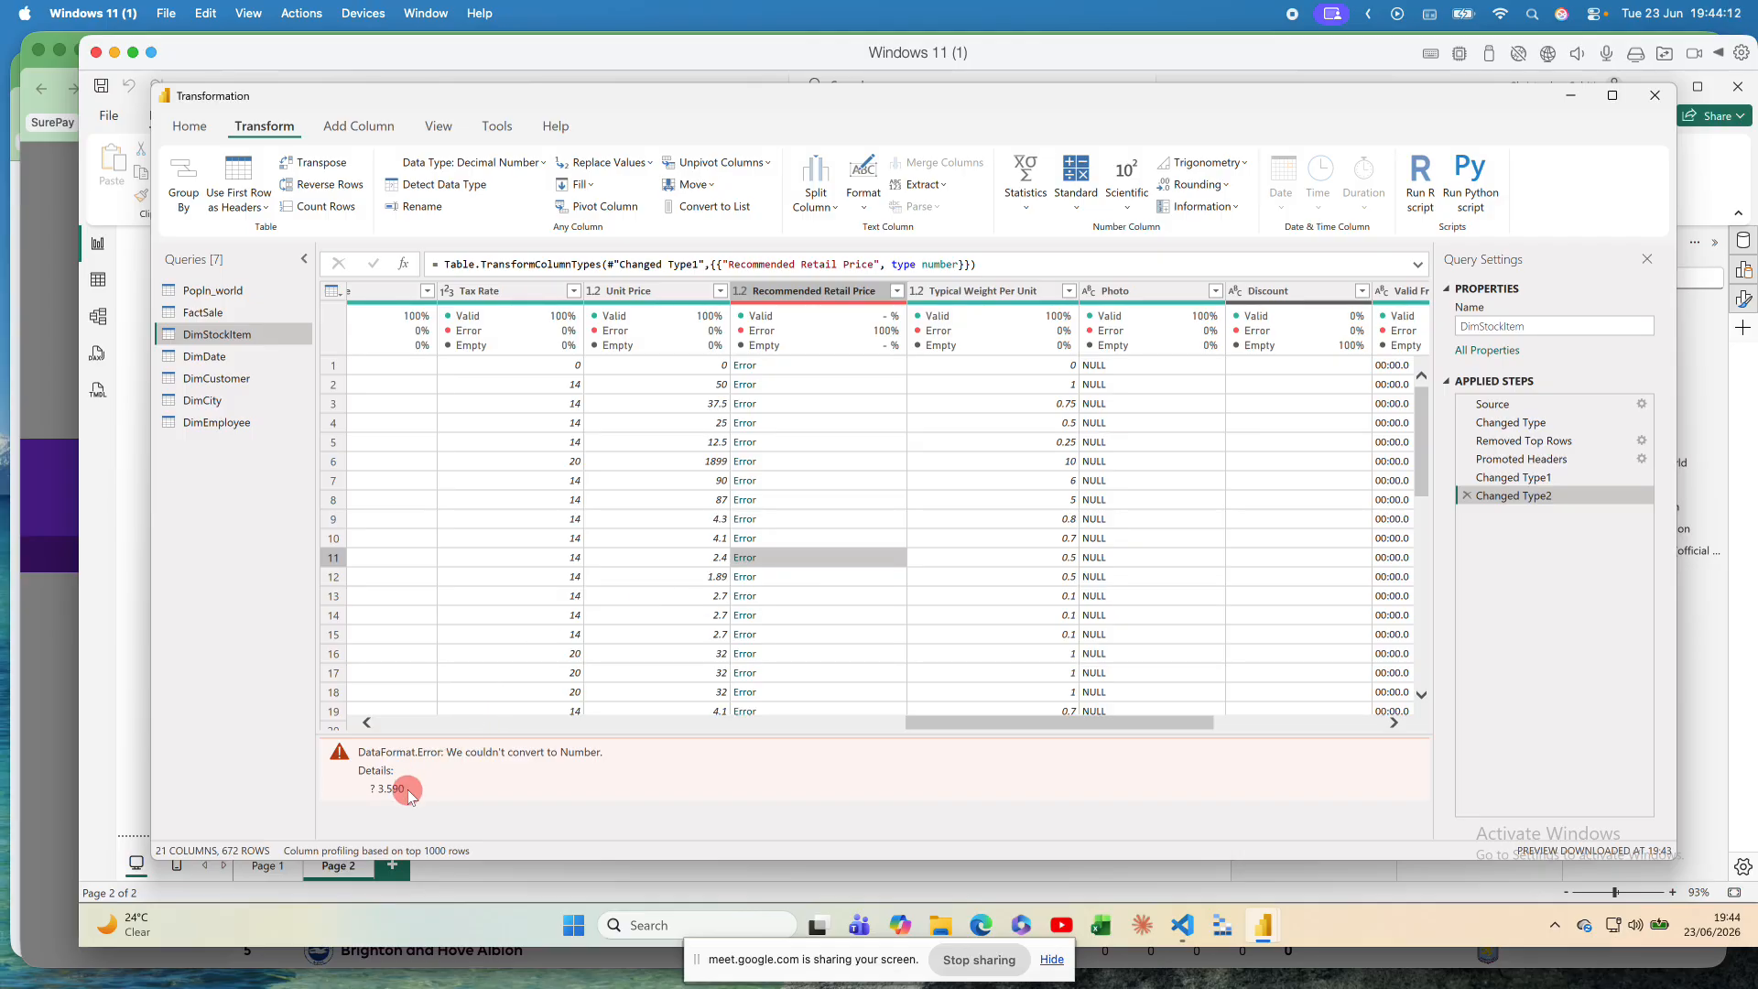
left_click_drag(408, 786, 336, 737)
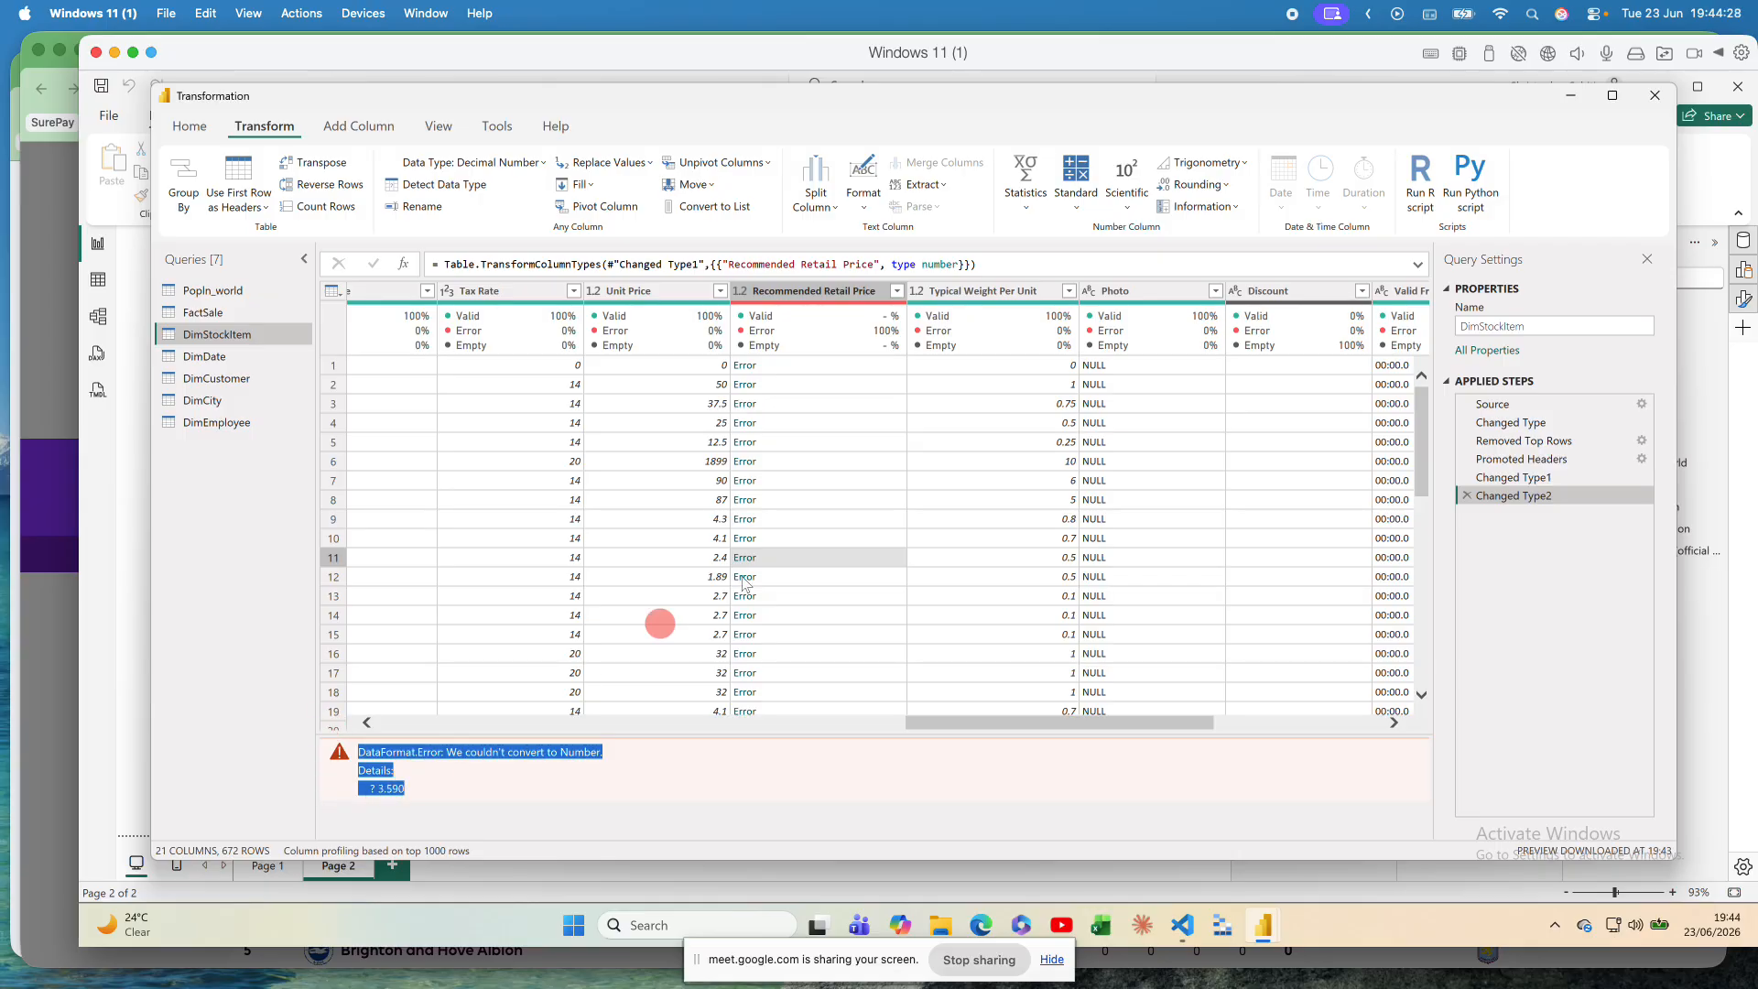
left_click(1468, 496)
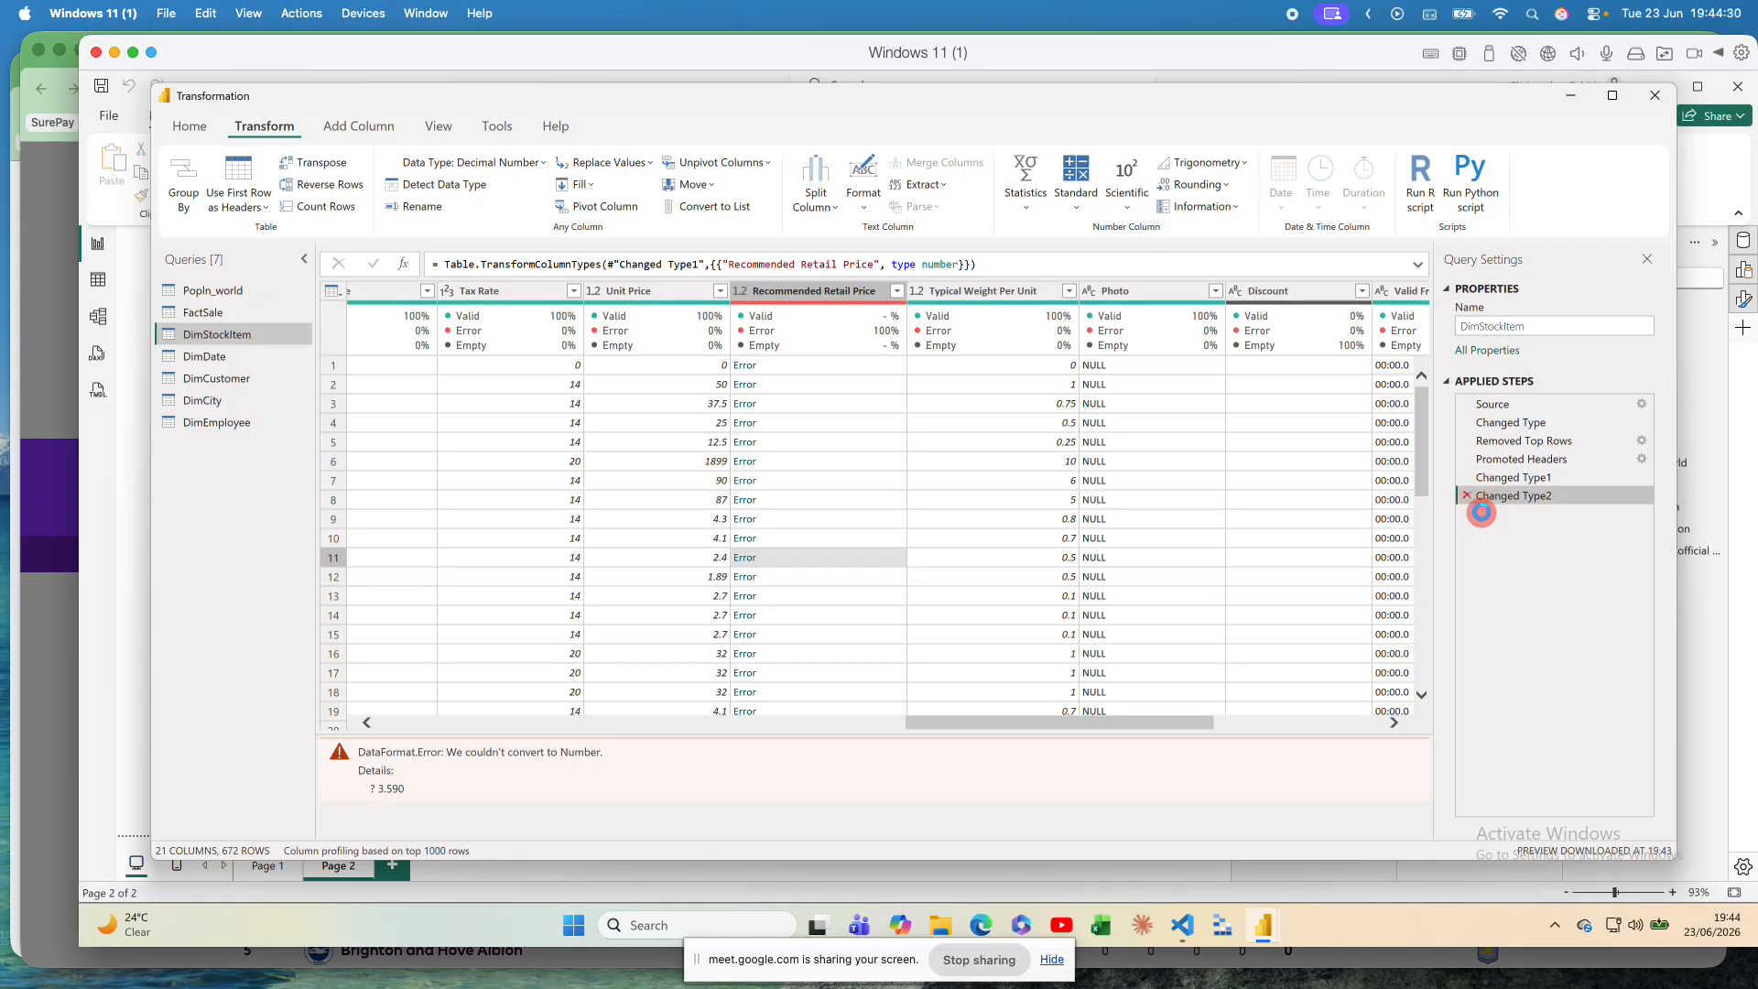
Step: Replace "? " with an empty value in the Recommended Retail Price column again and review the neighbouring columns
left_click(806, 290)
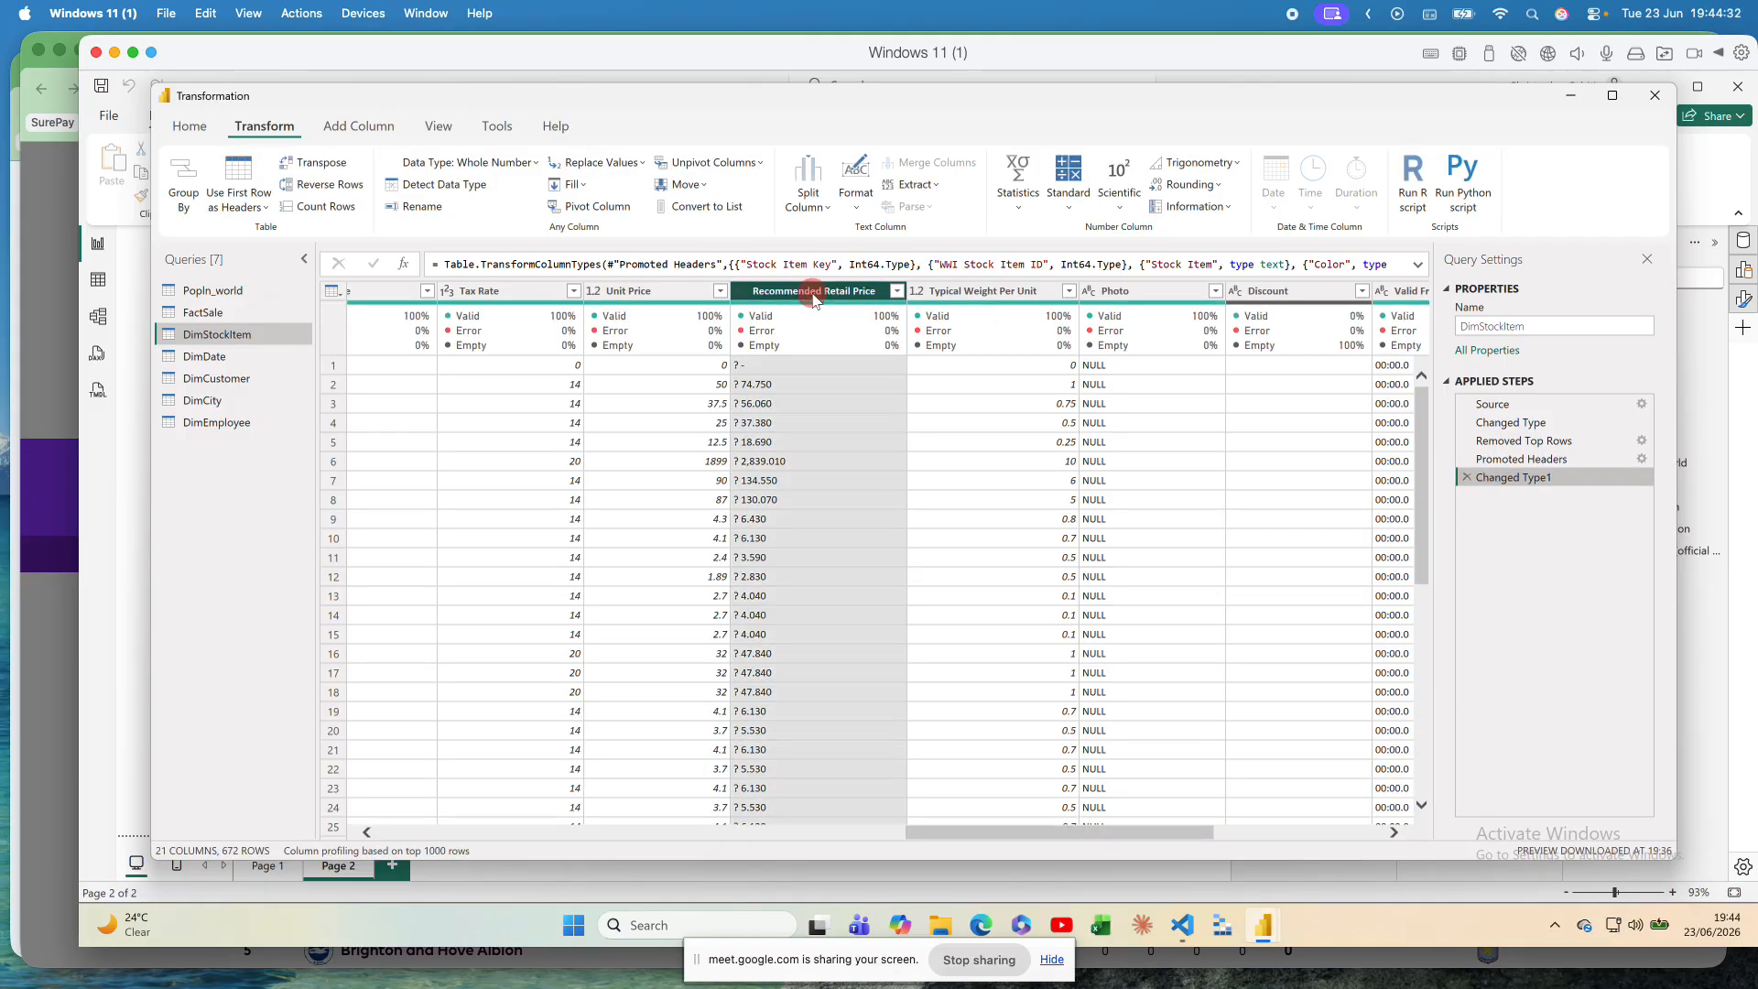
right_click(812, 290)
left_click(876, 472)
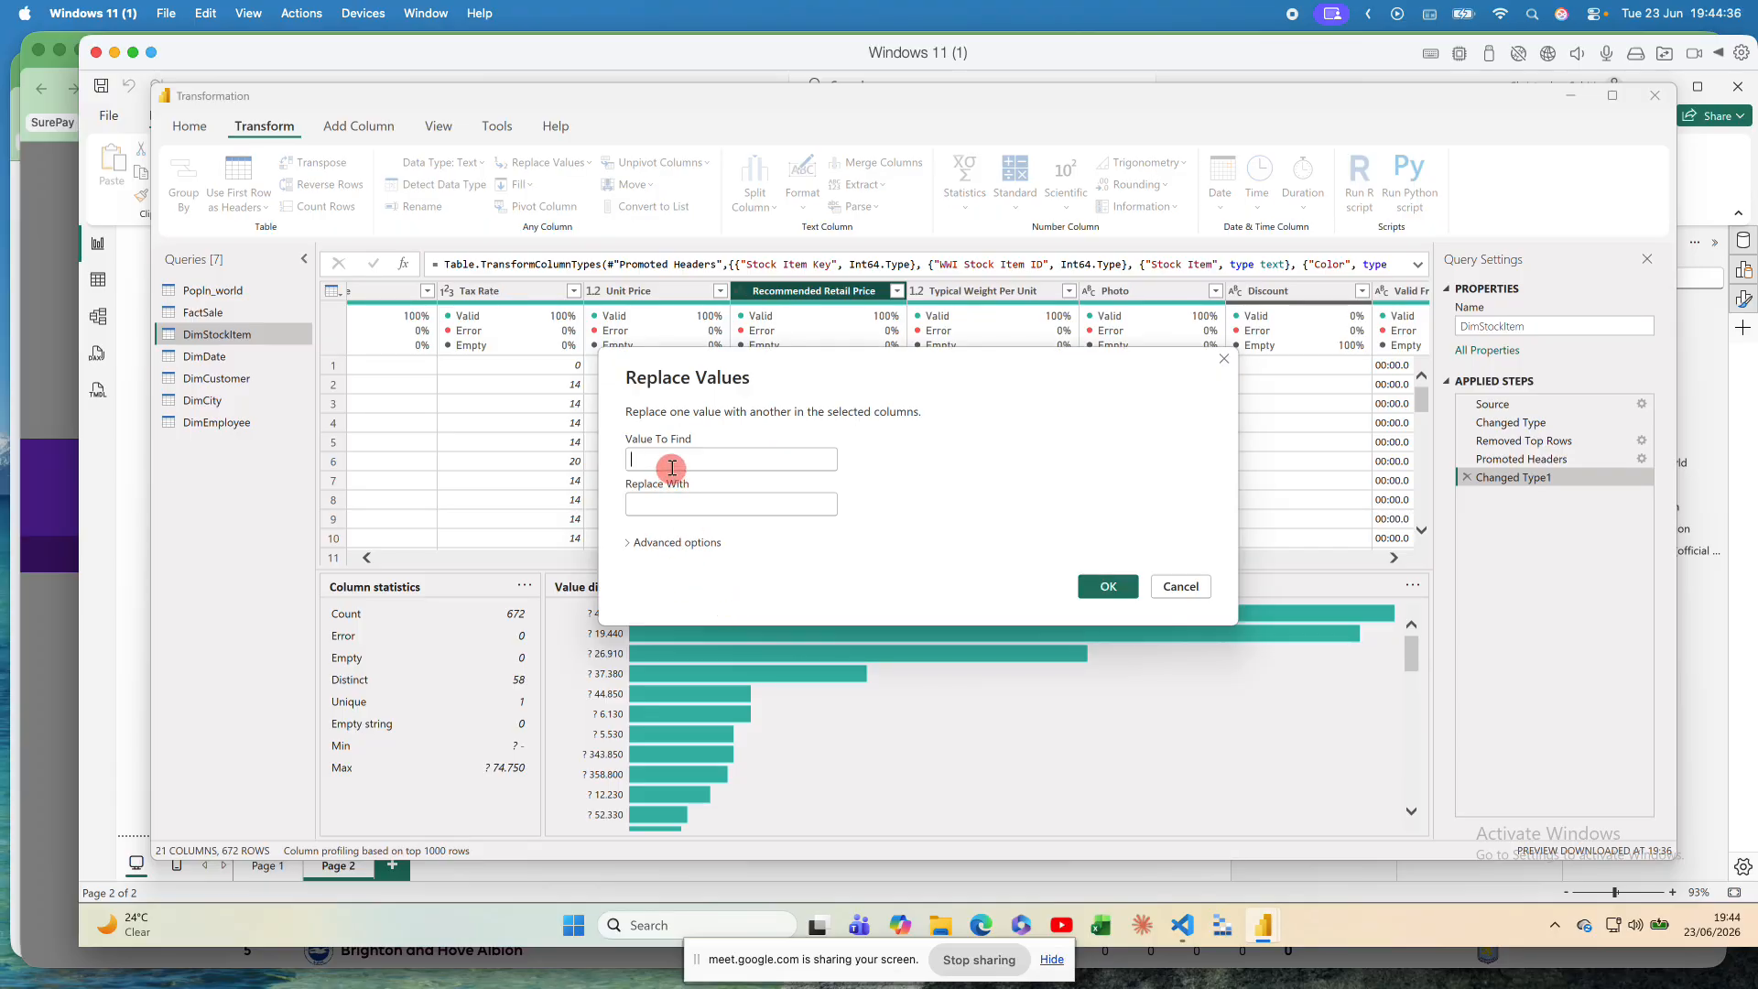
type("?")
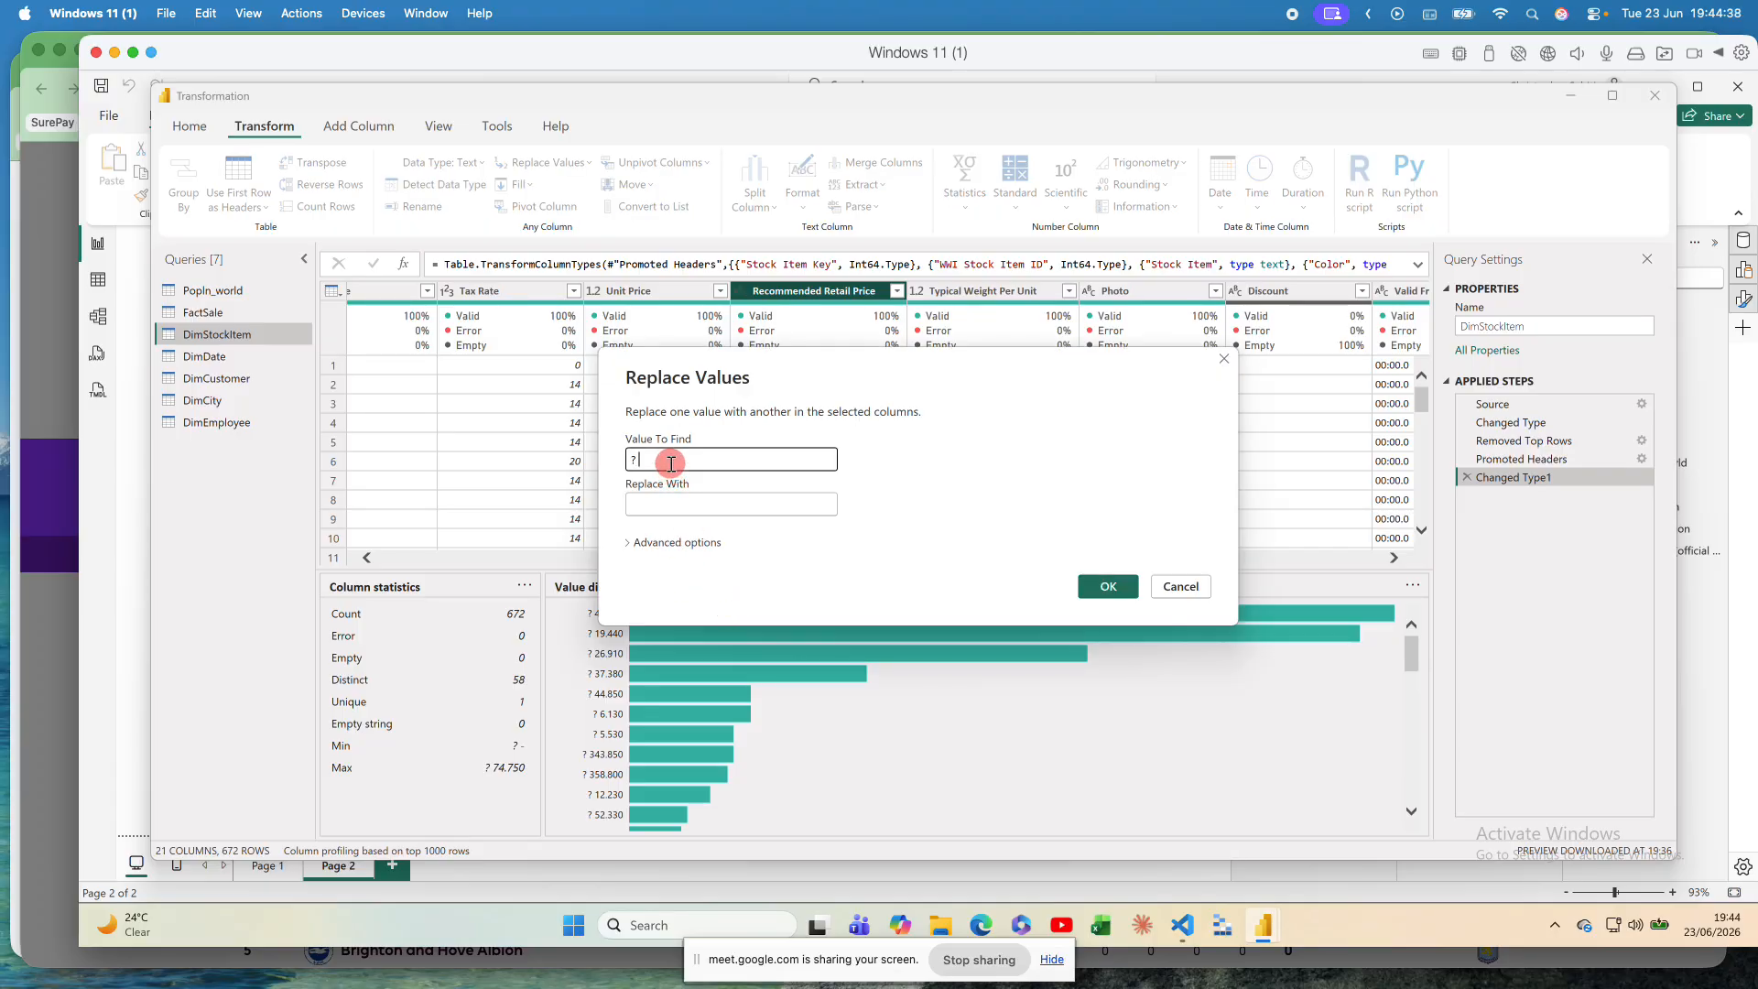
left_click(1108, 585)
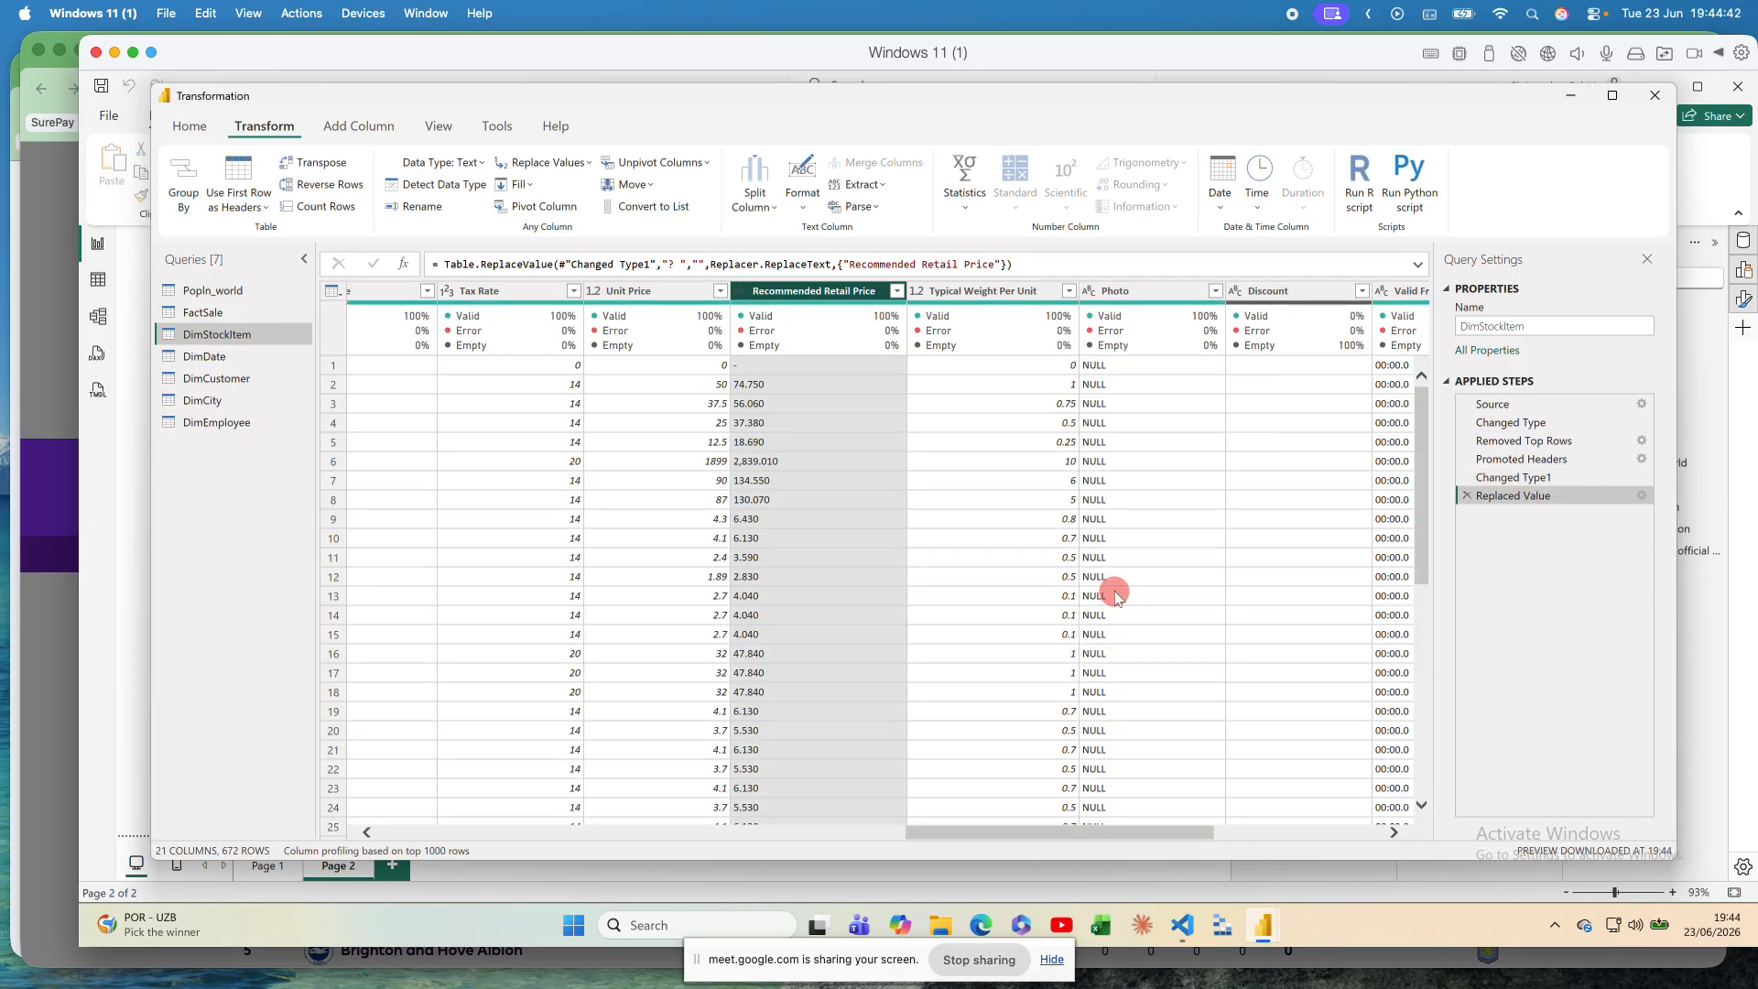
scroll(1015, 595, "left", 3)
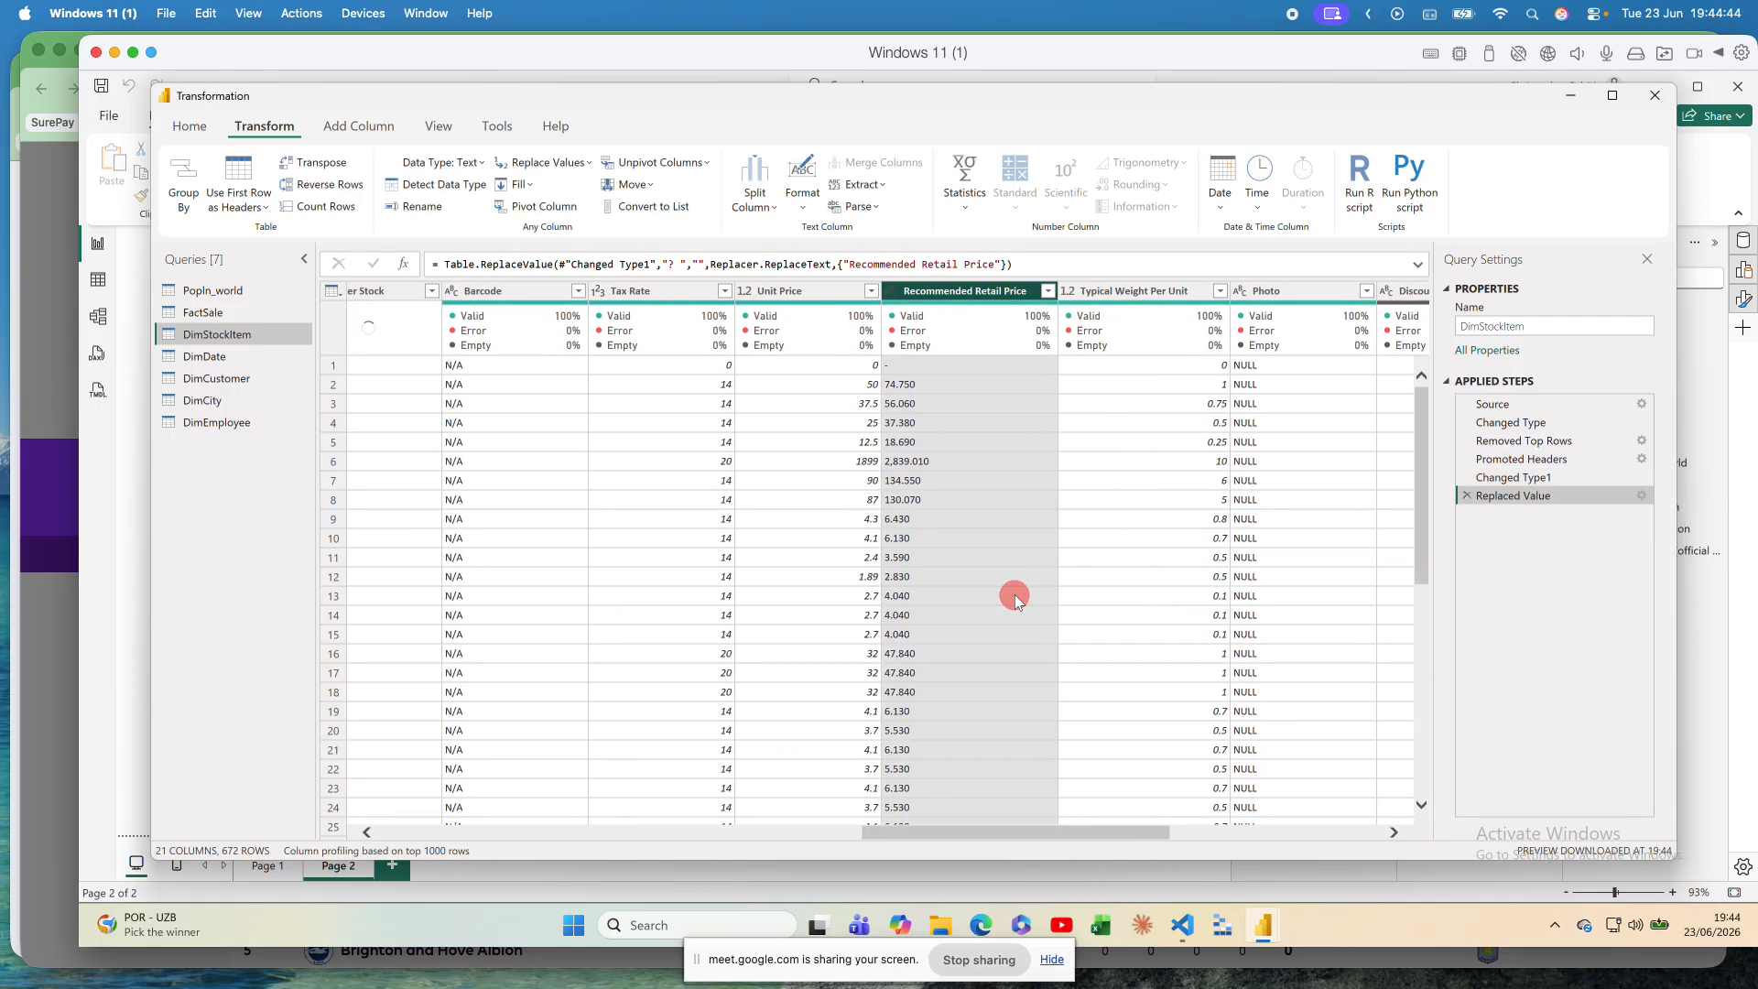
scroll(739, 462, "left", 5)
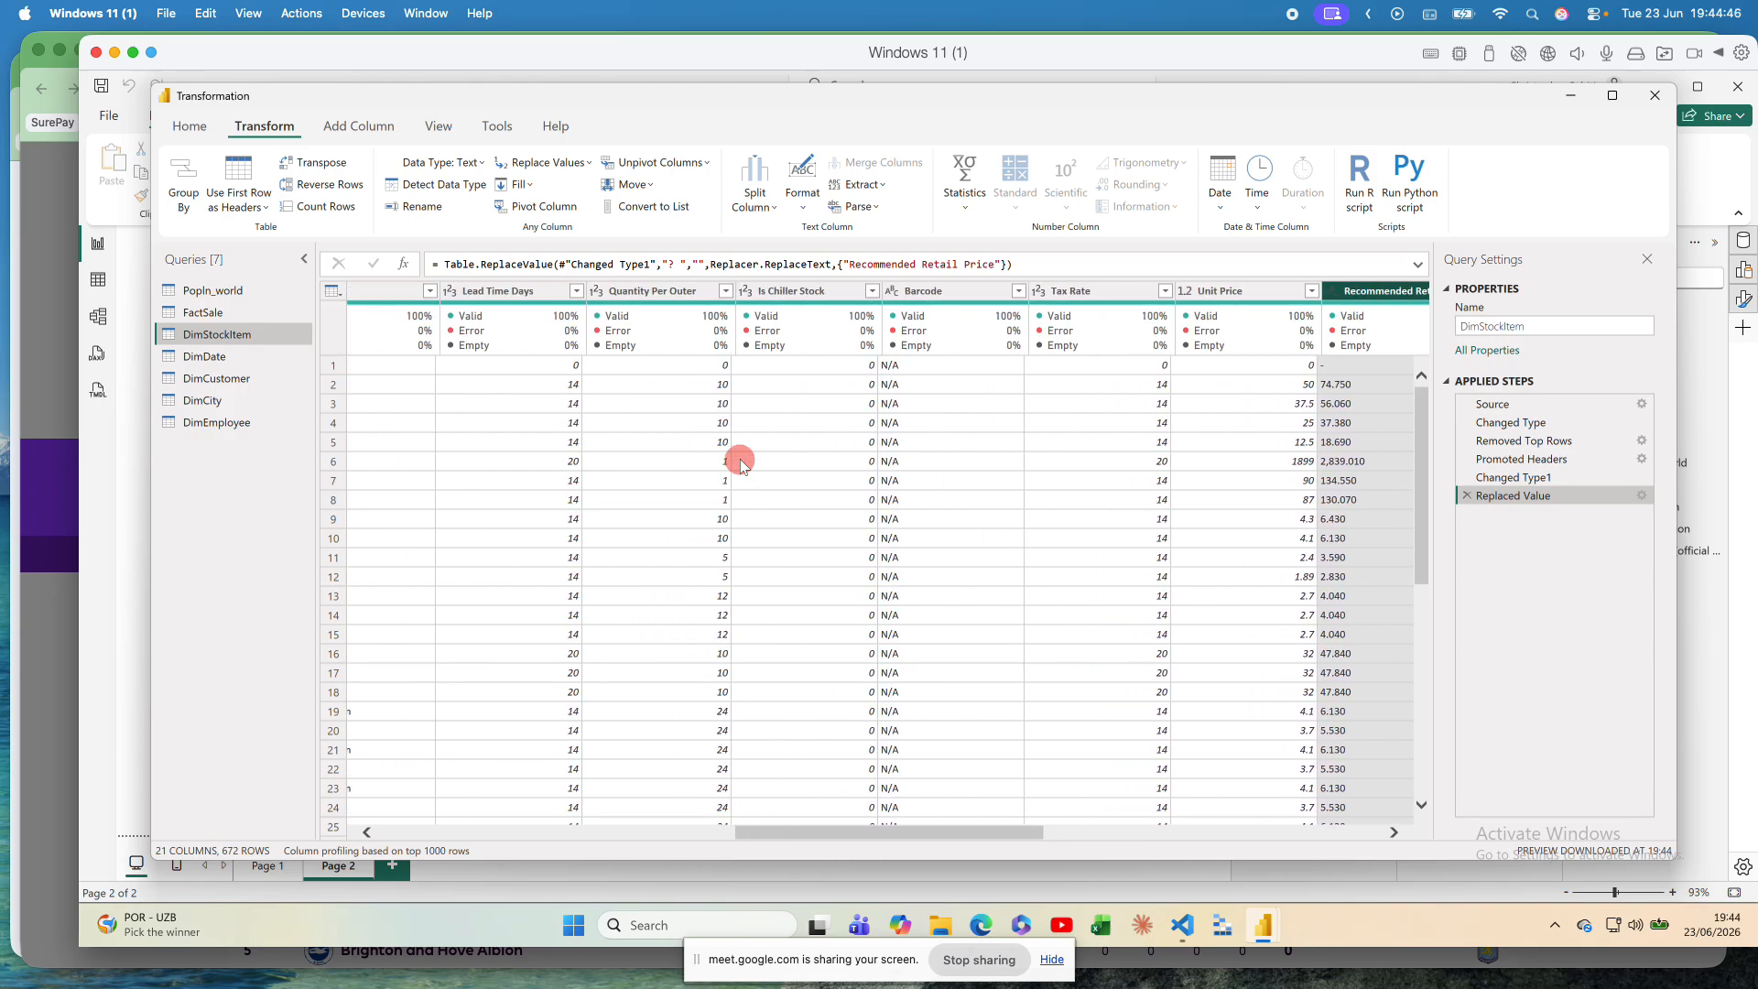
scroll(739, 463, "right", 5)
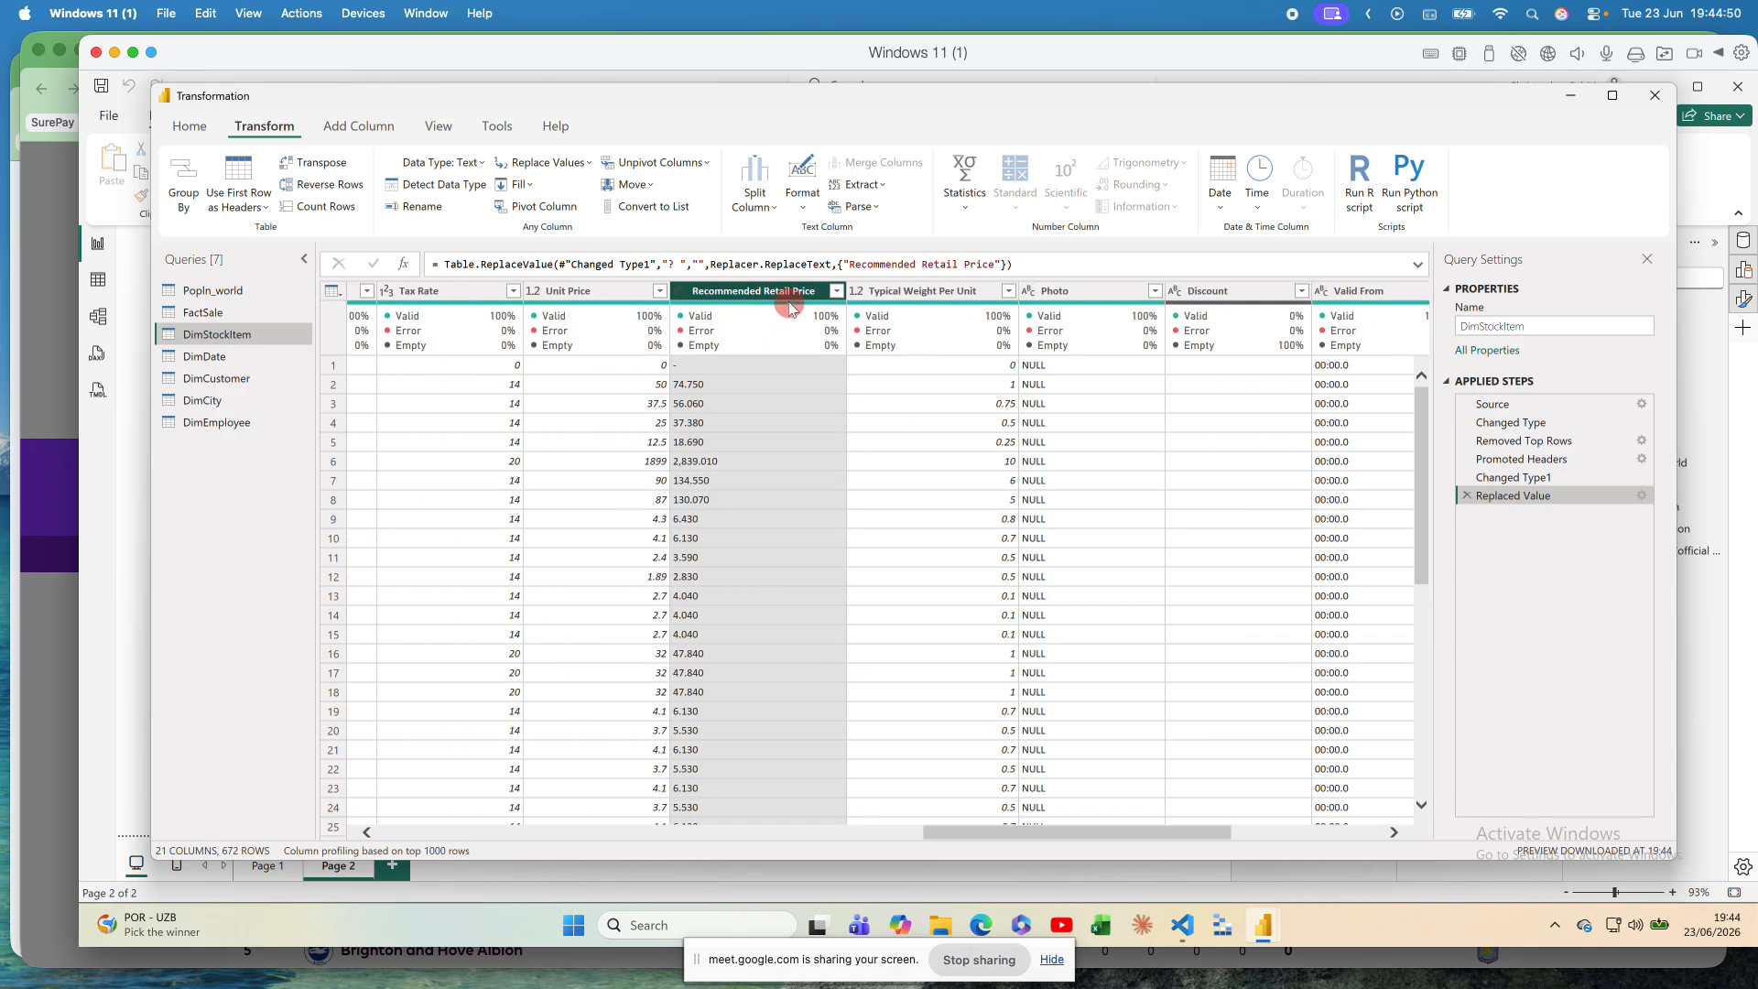
left_click(686, 366)
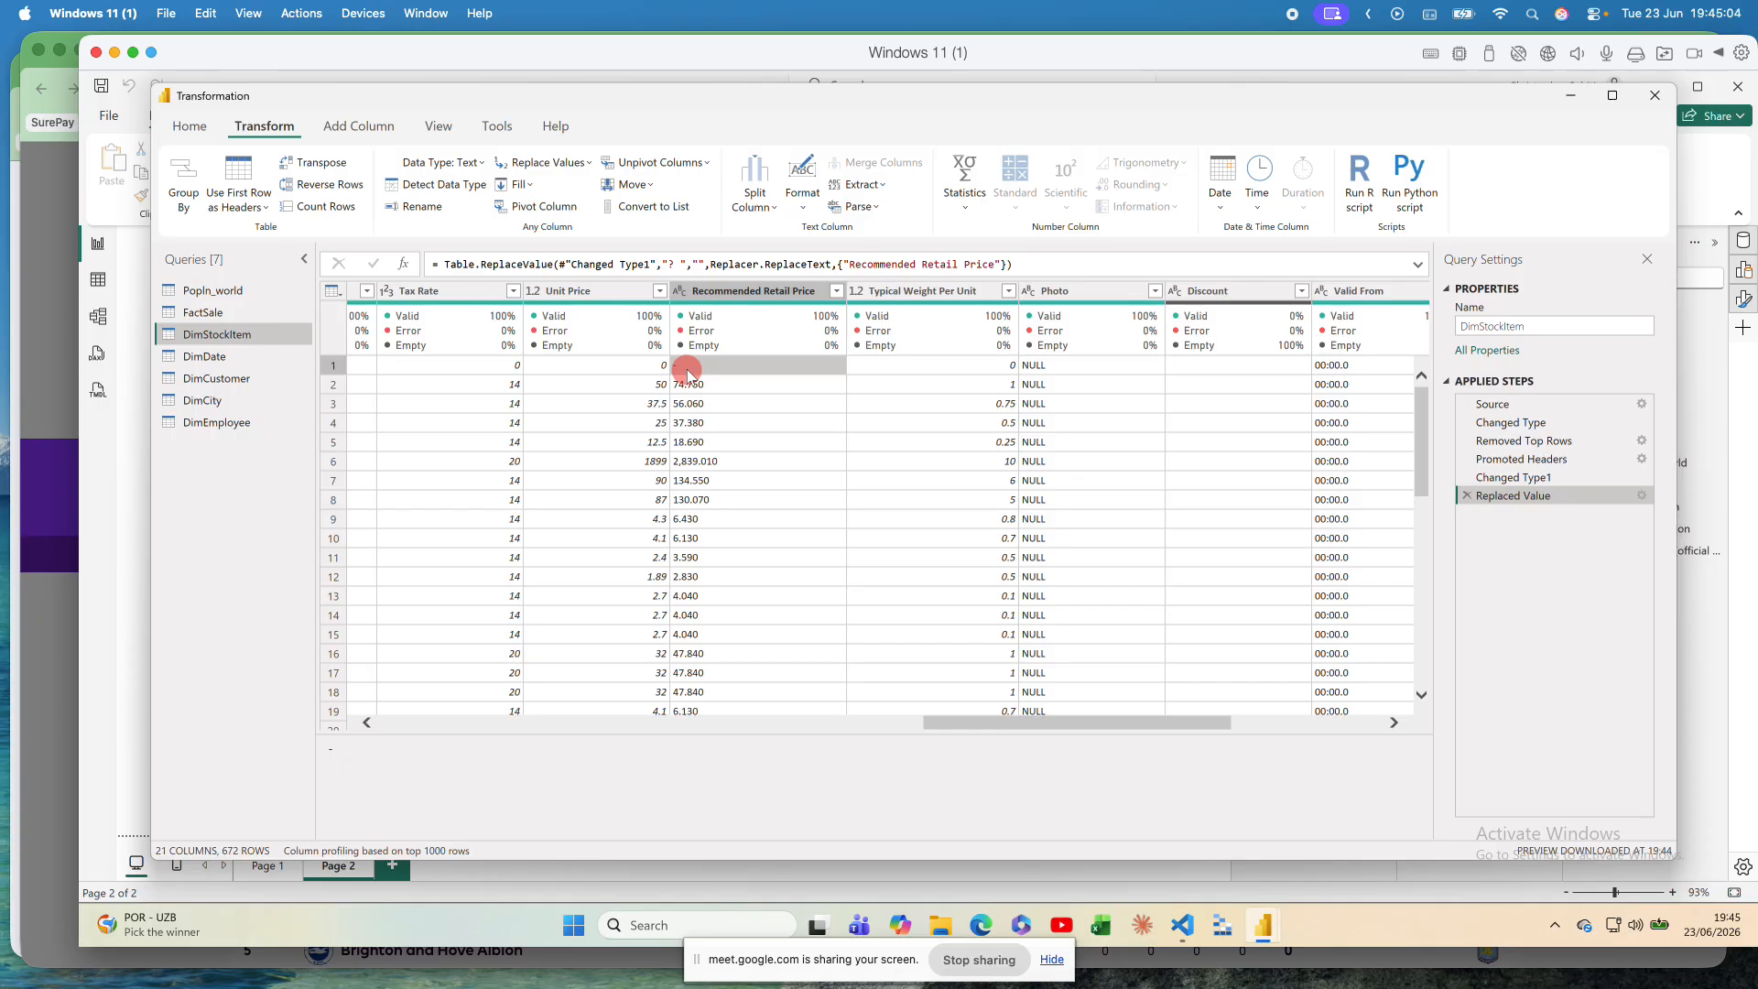
right_click(686, 370)
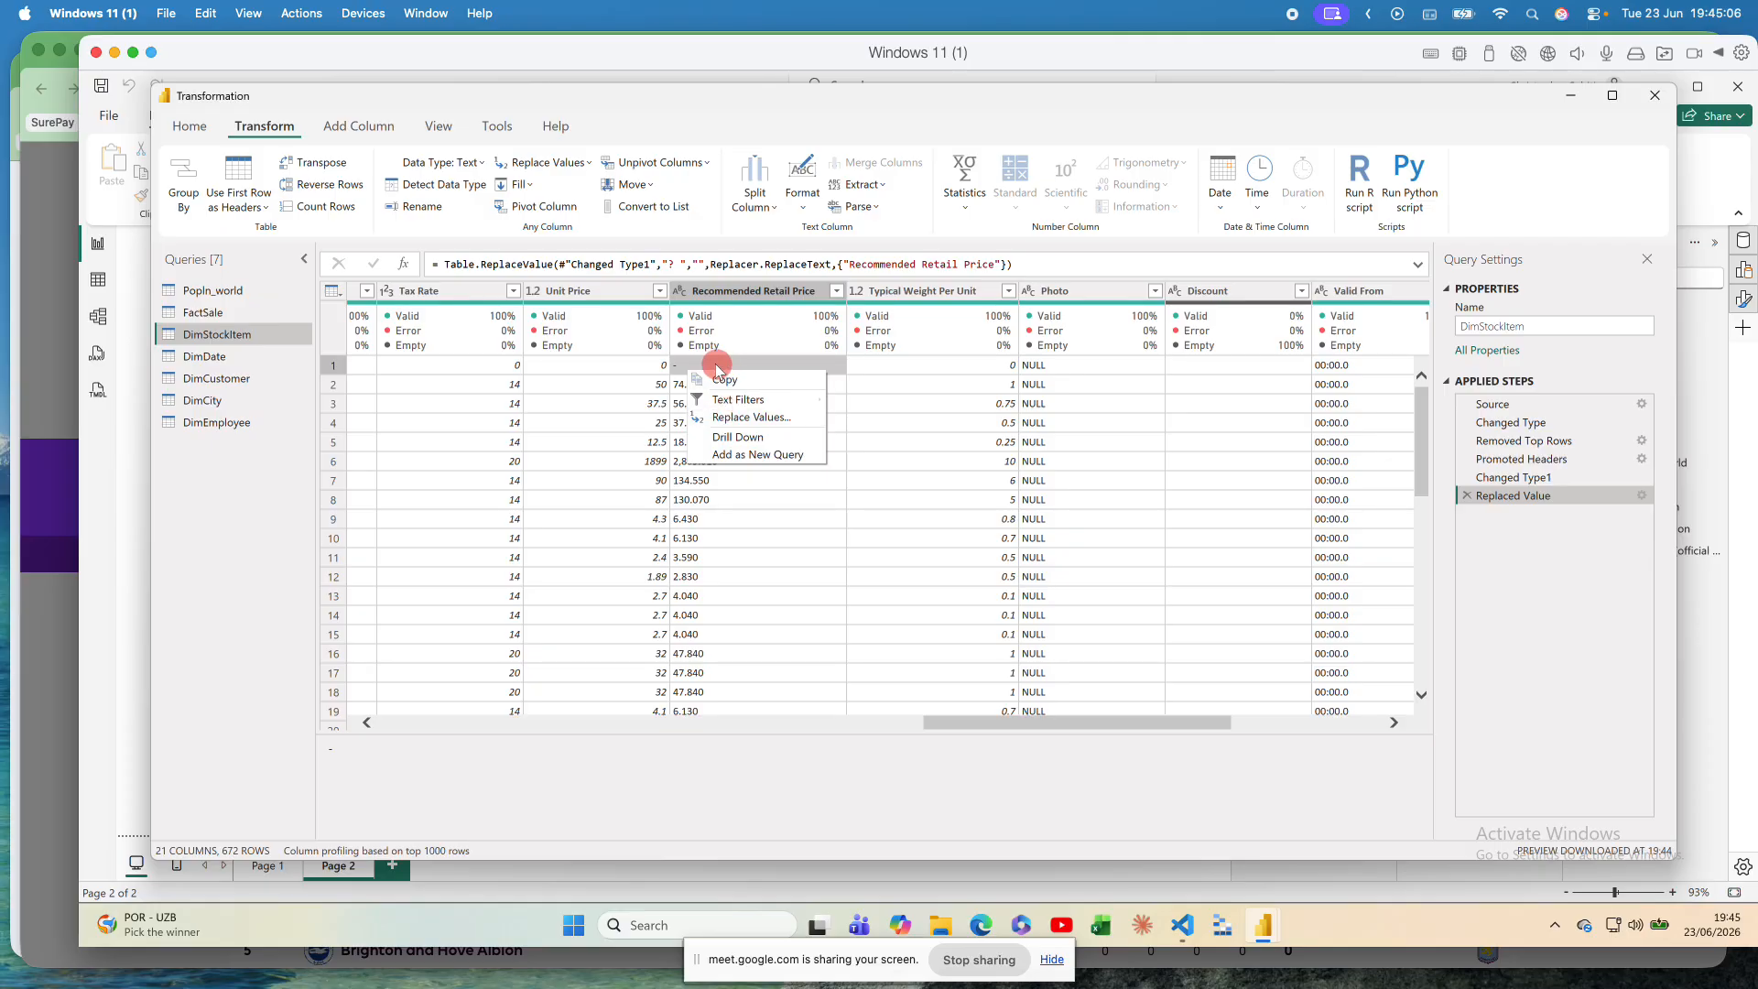
mouse_move(725, 399)
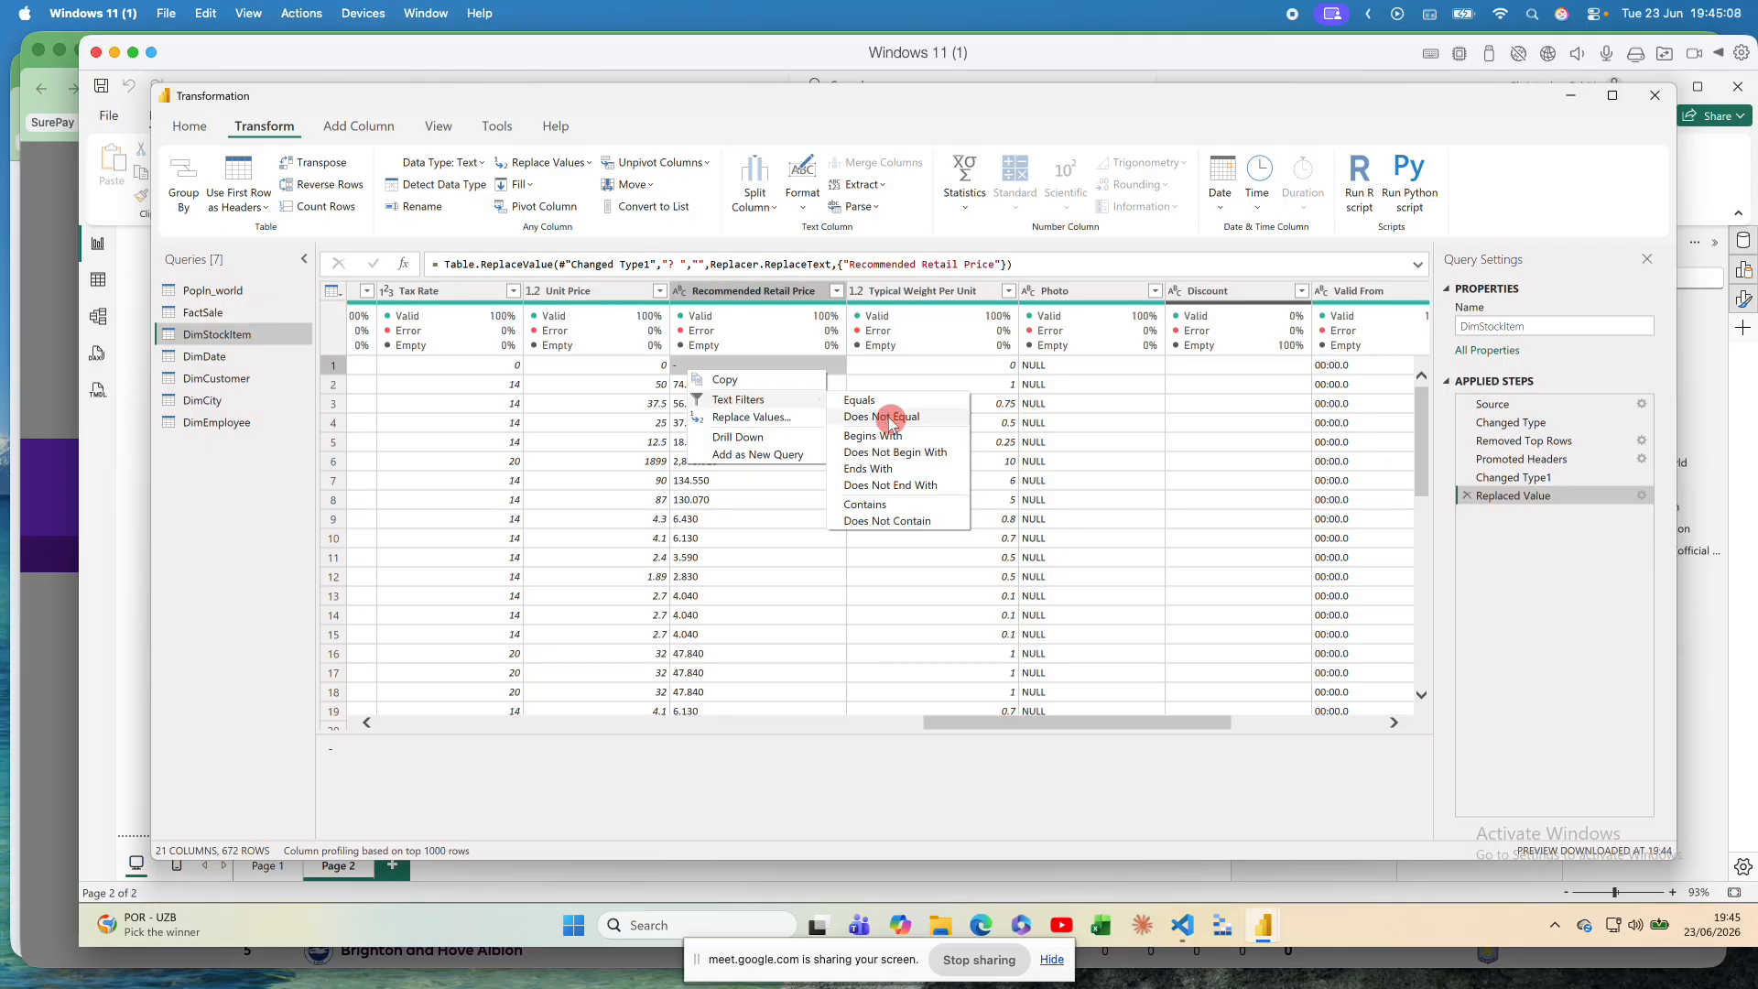
left_click(708, 364)
right_click(708, 364)
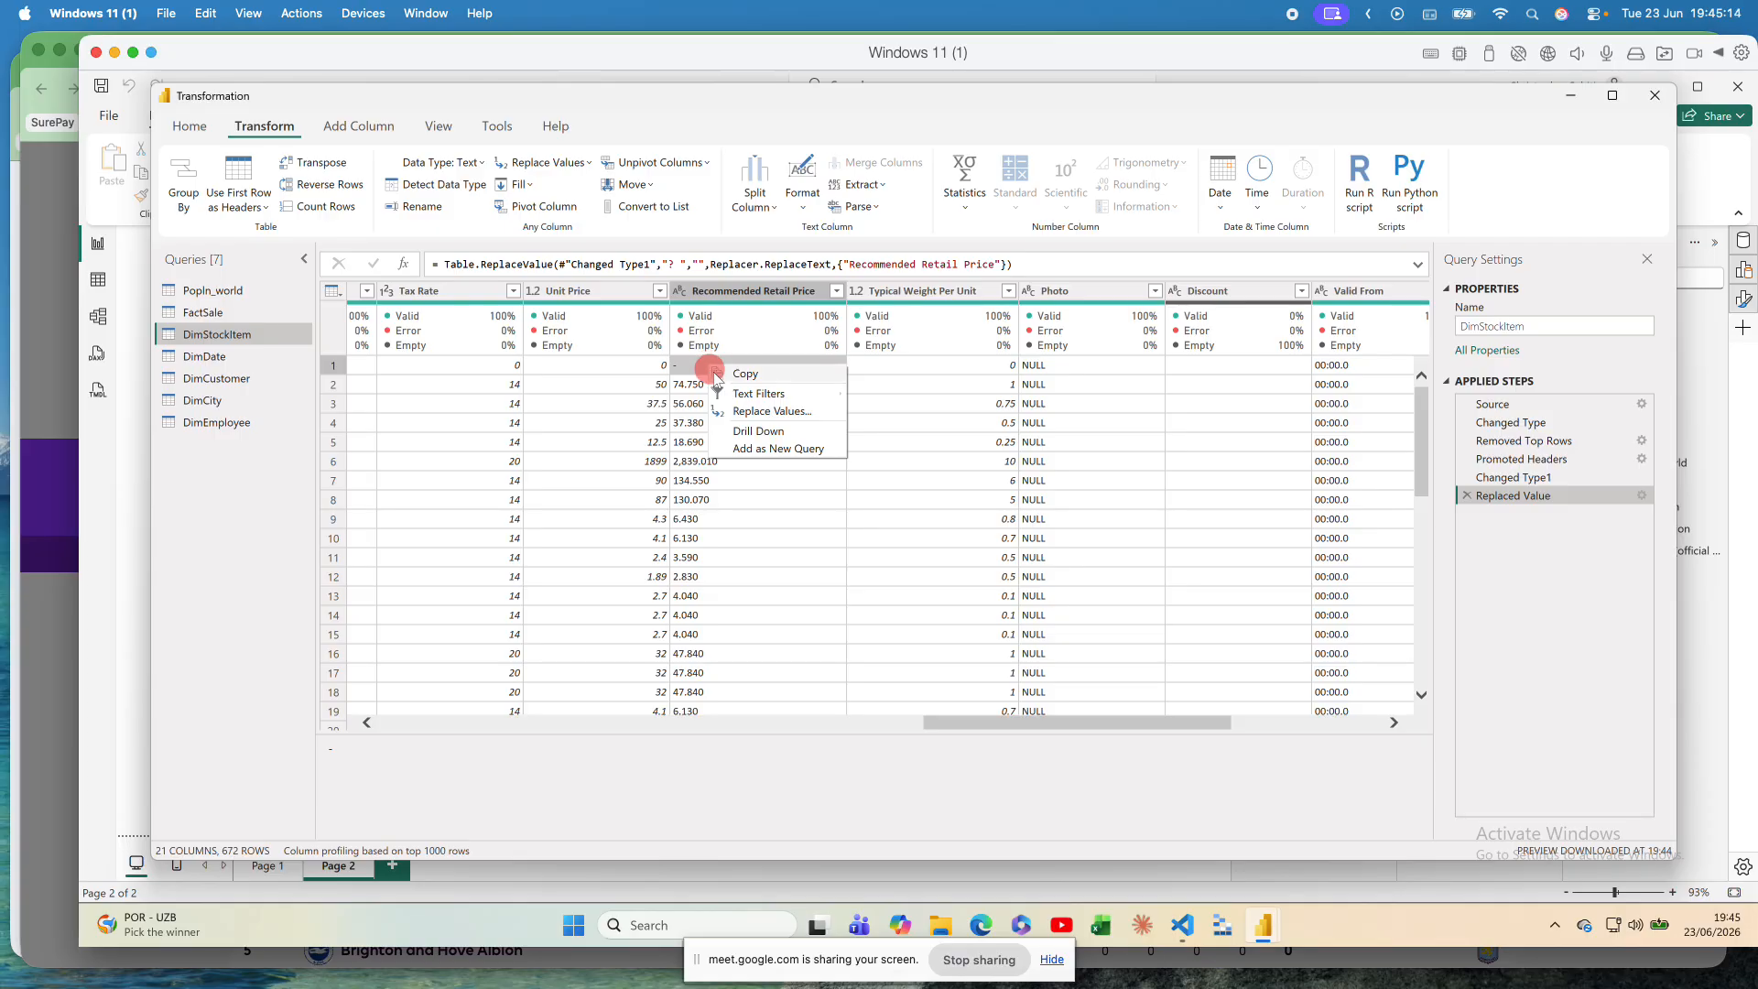
left_click(734, 291)
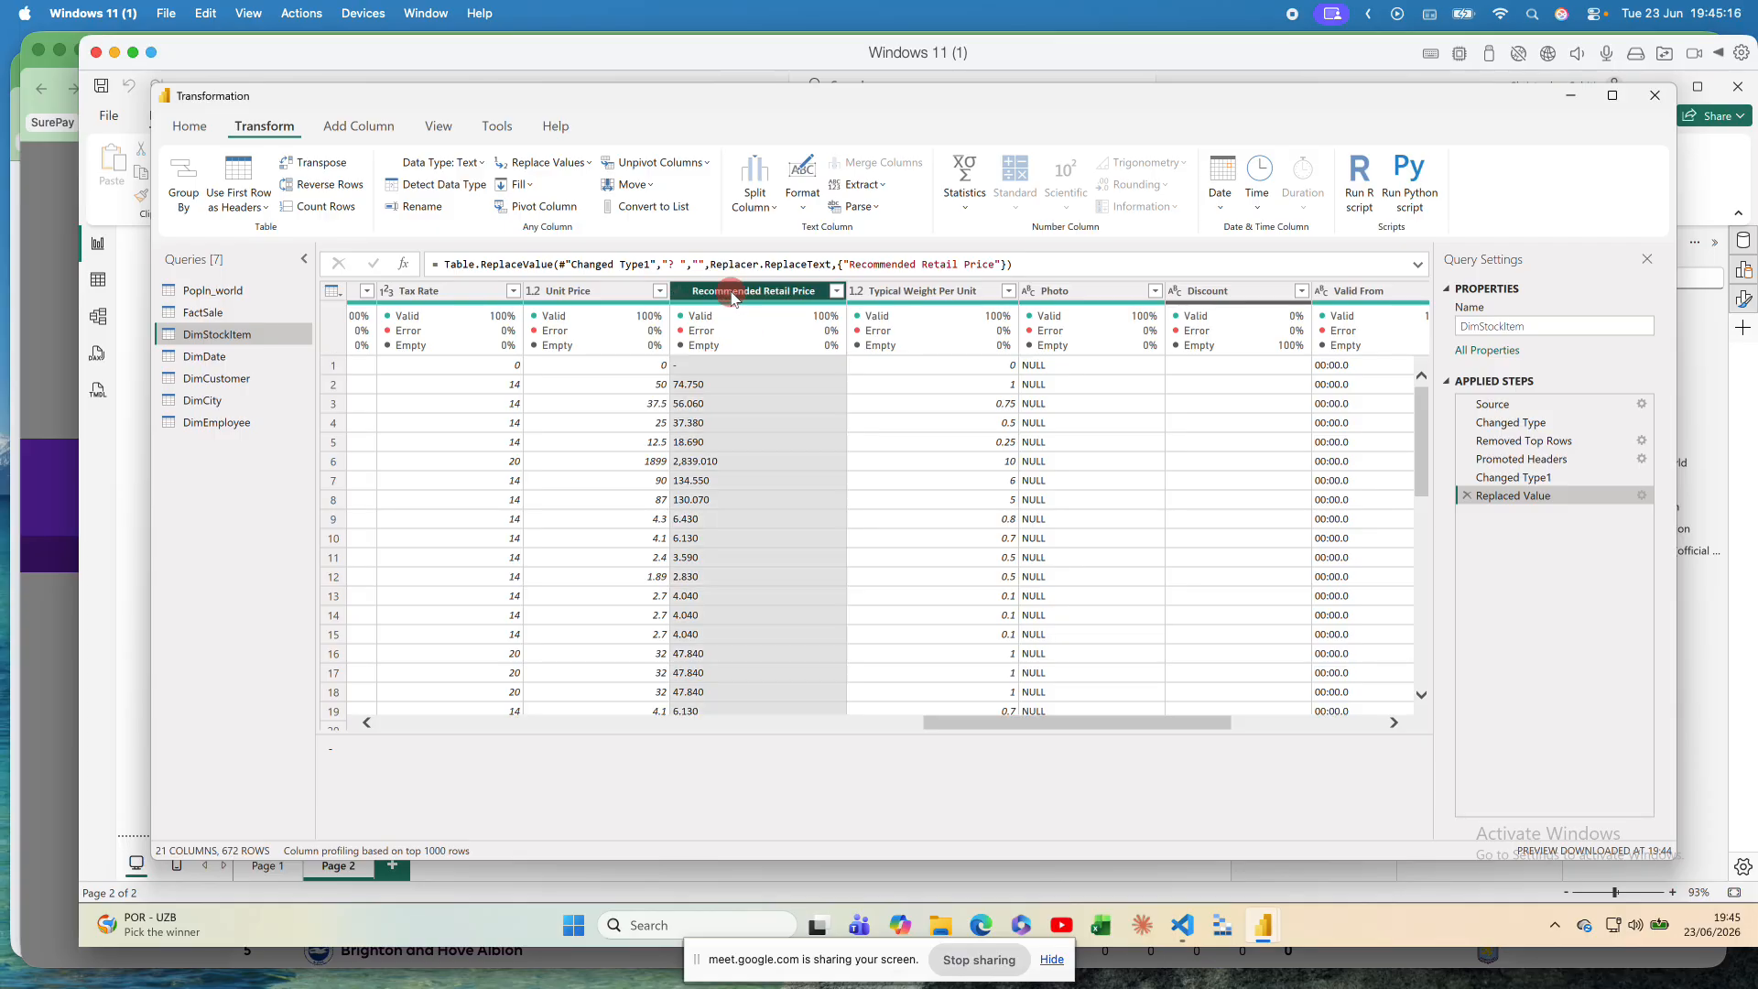
right_click(734, 297)
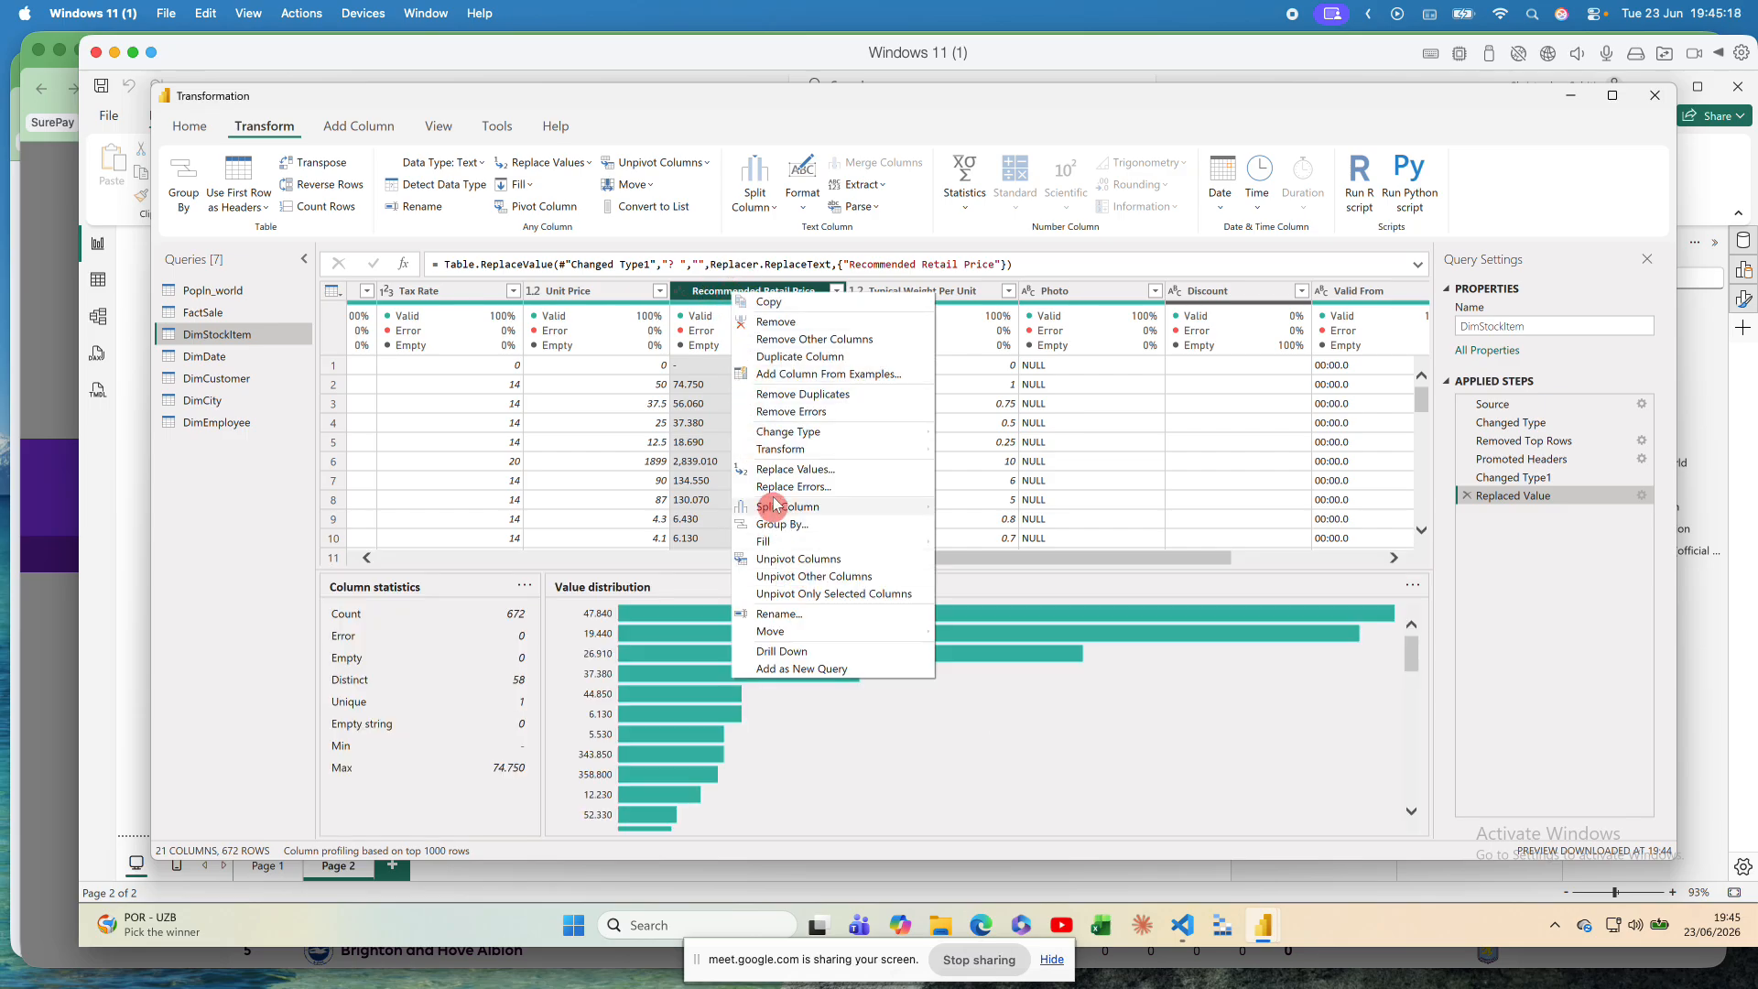
left_click(778, 470)
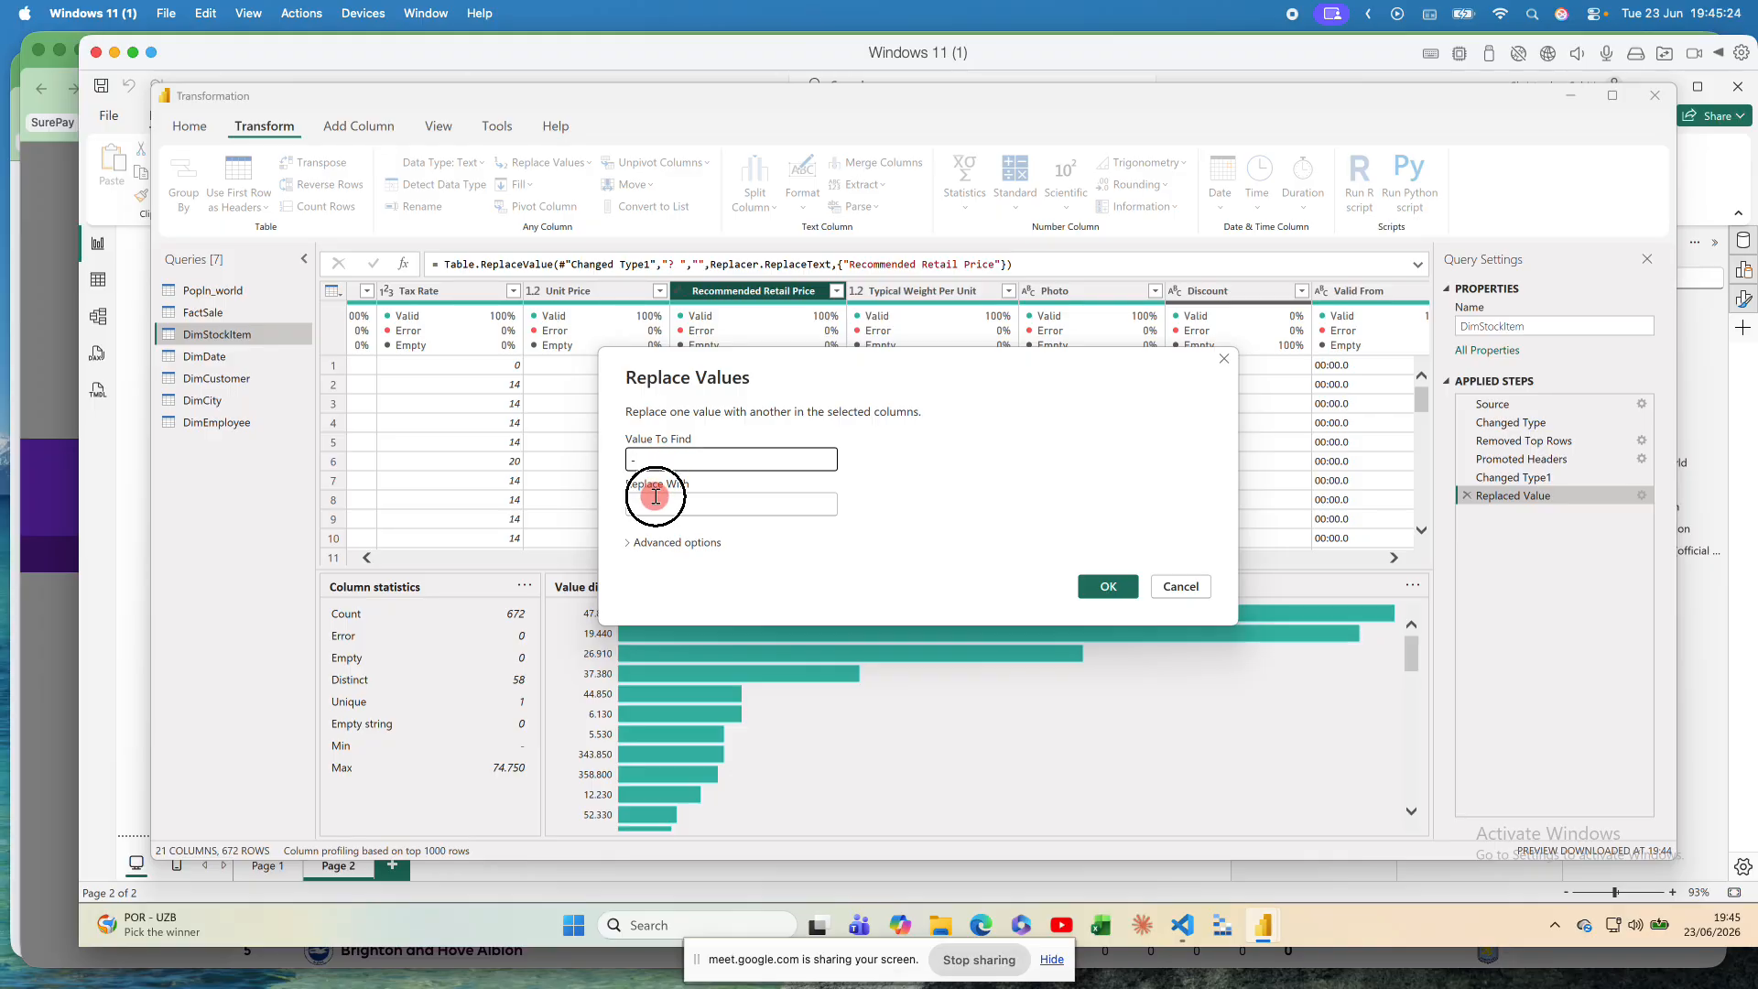
left_click(655, 499)
type("0")
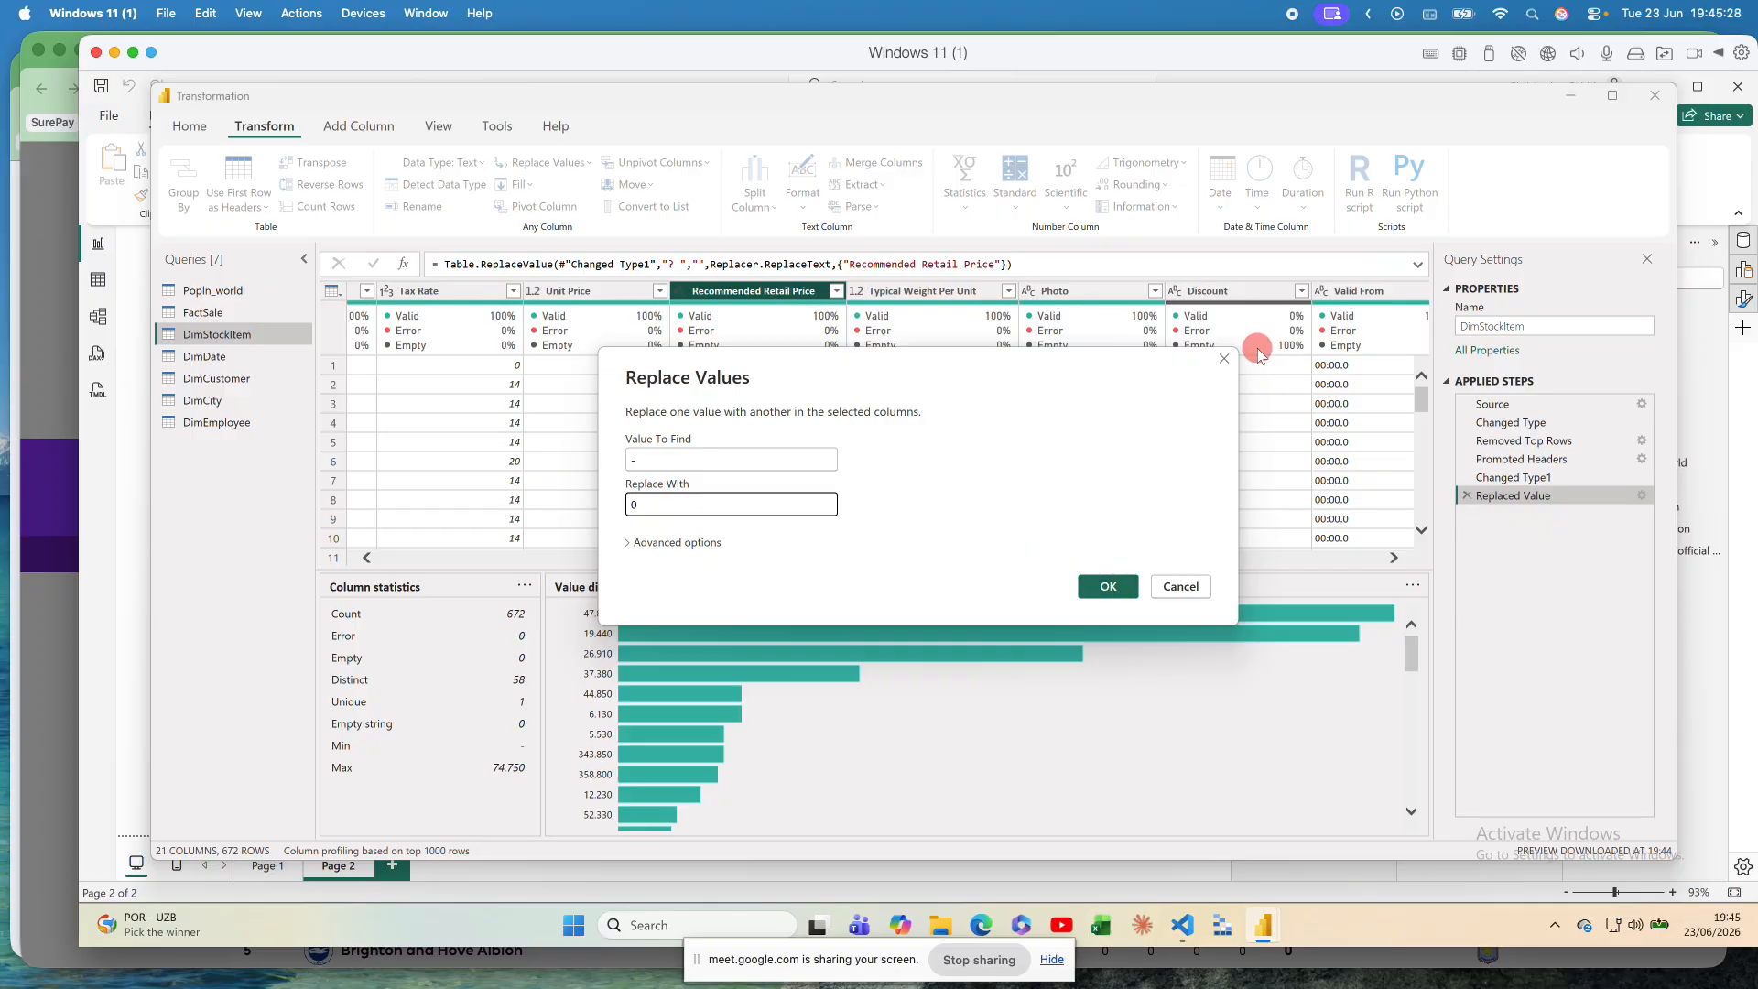
left_click(1227, 361)
Step: Replace "-" with "0" in DimStockItem's Recommended Retail Price column
left_click(711, 363)
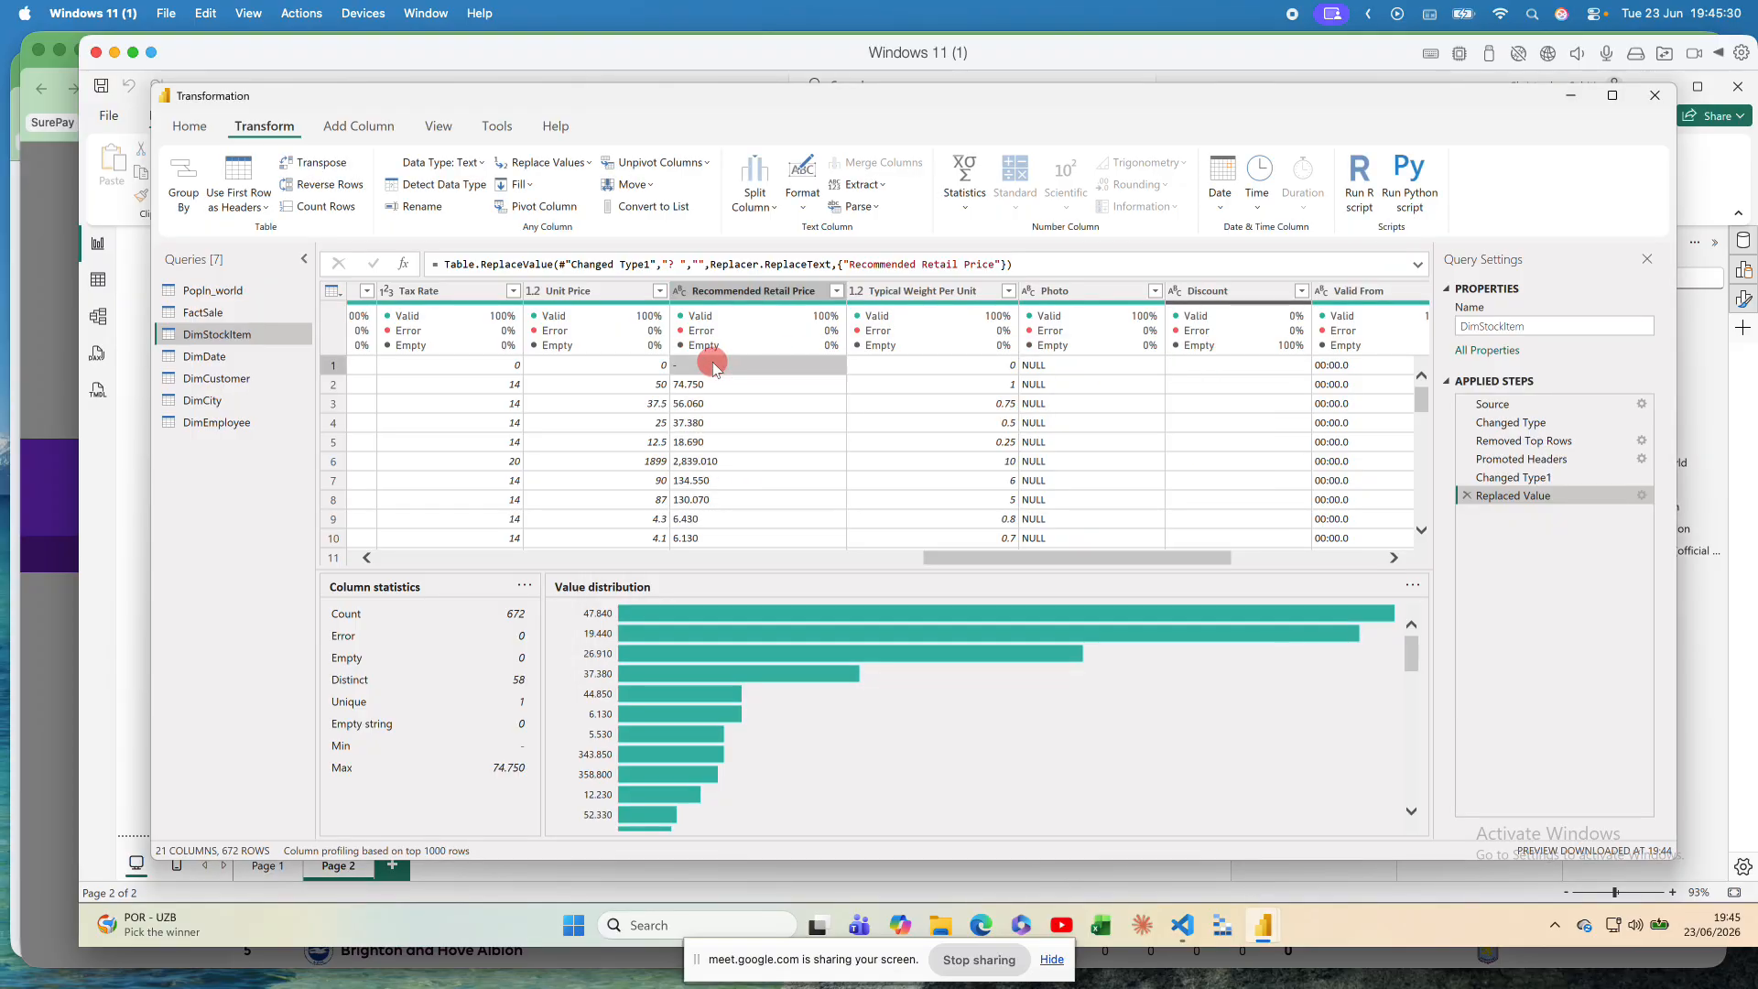
right_click(690, 366)
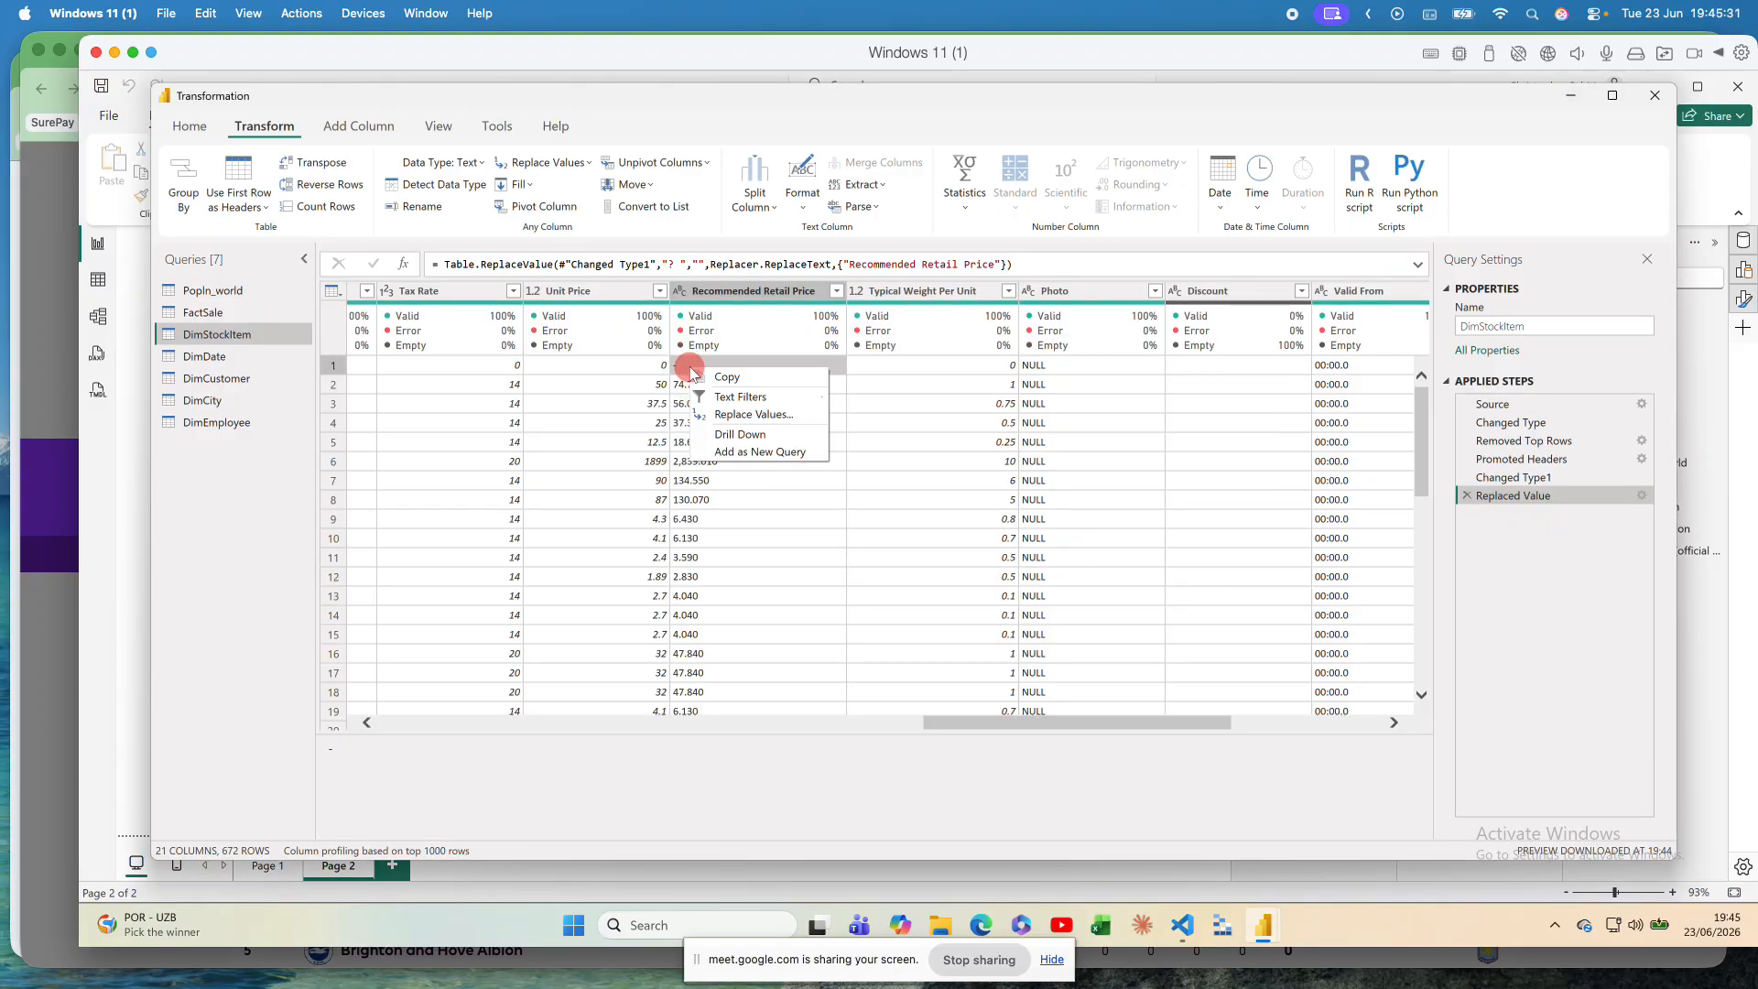
left_click(751, 415)
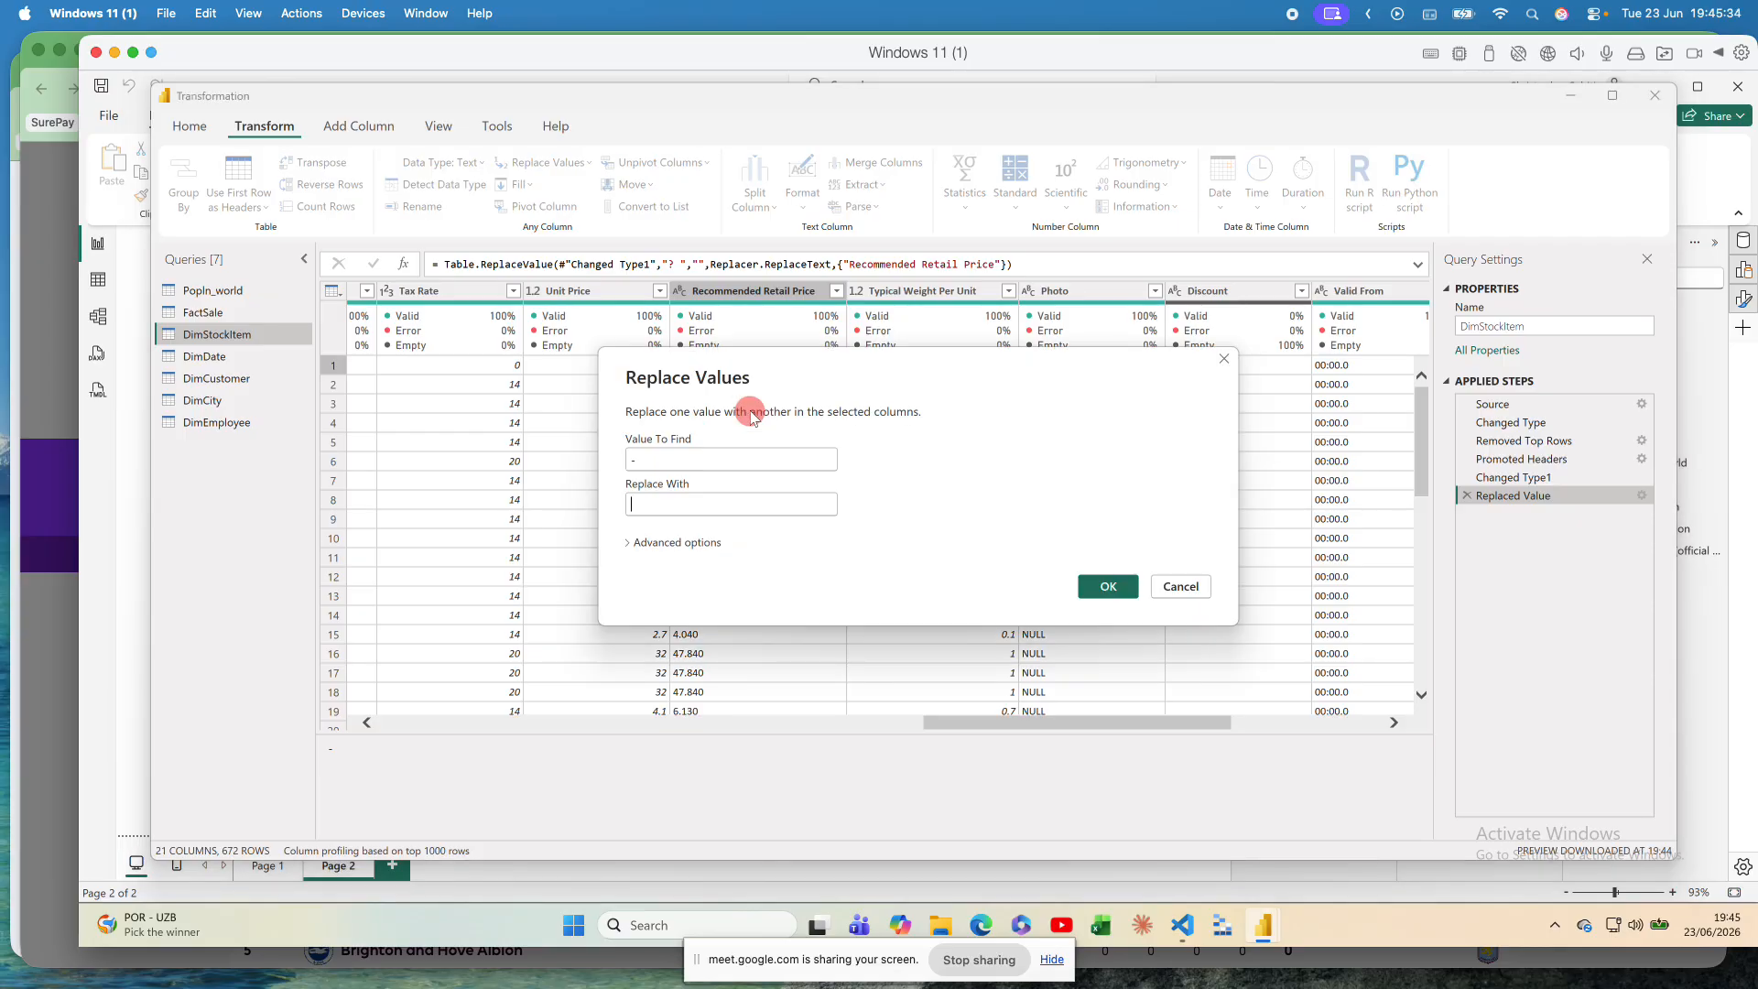
left_click(659, 502)
type("0")
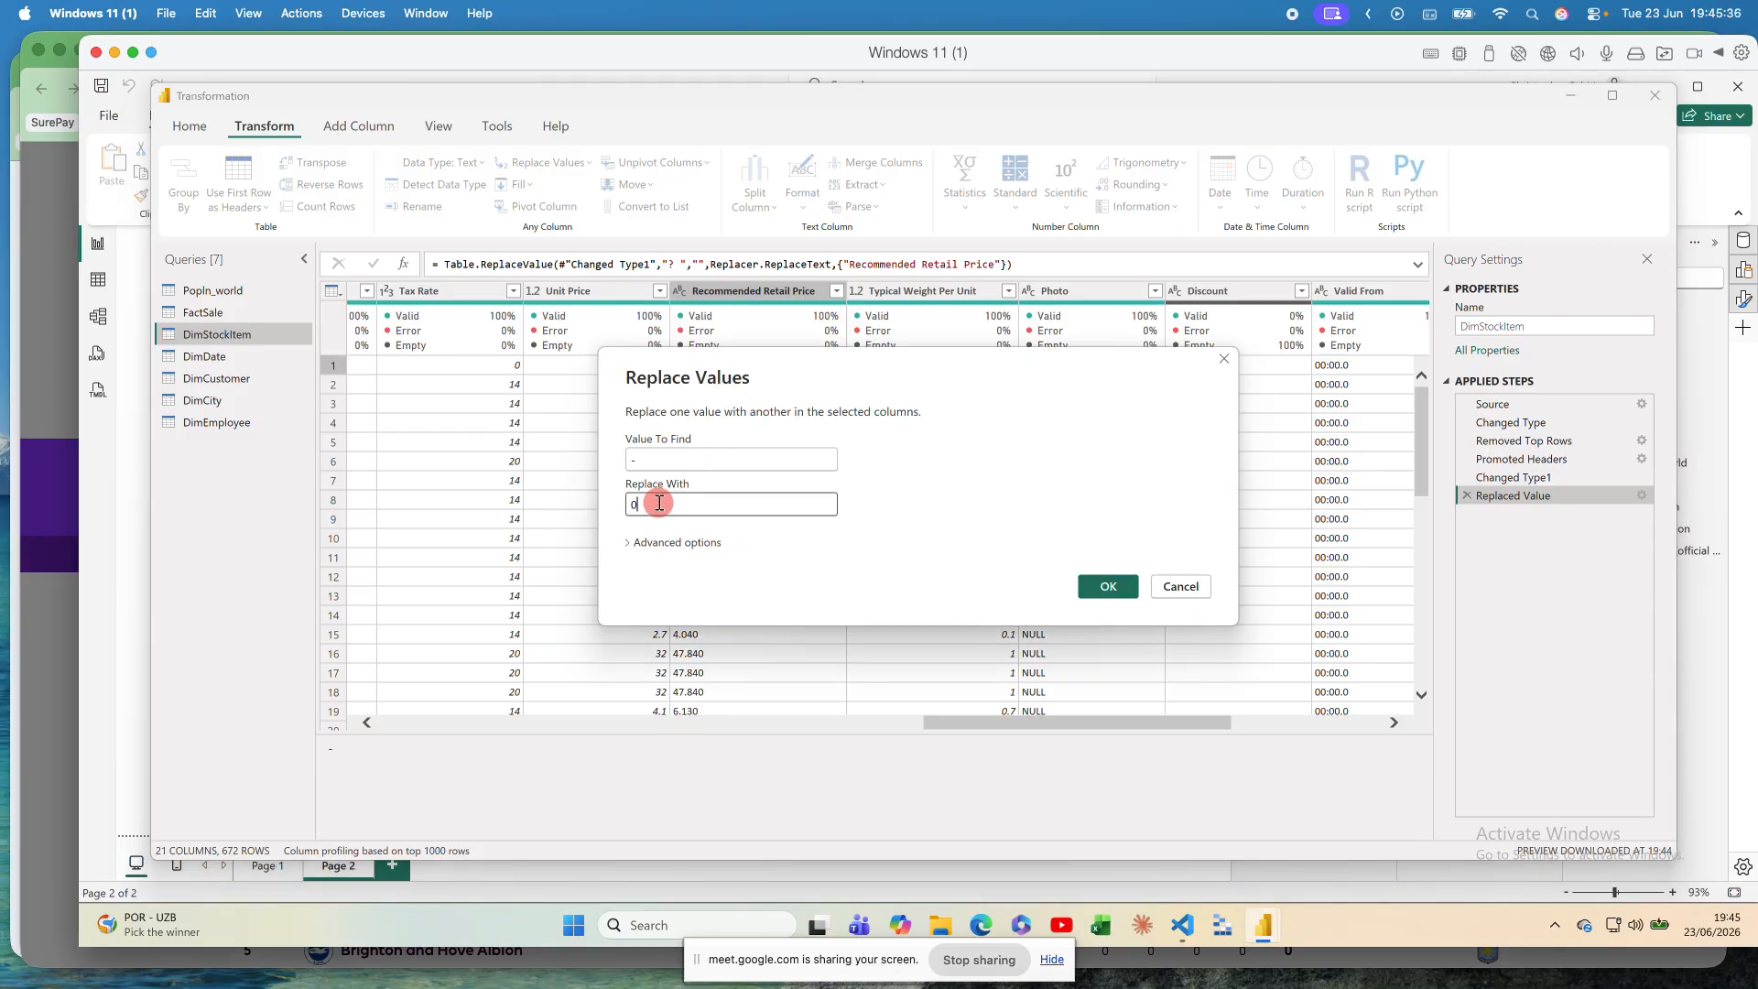
left_click_drag(727, 366, 952, 322)
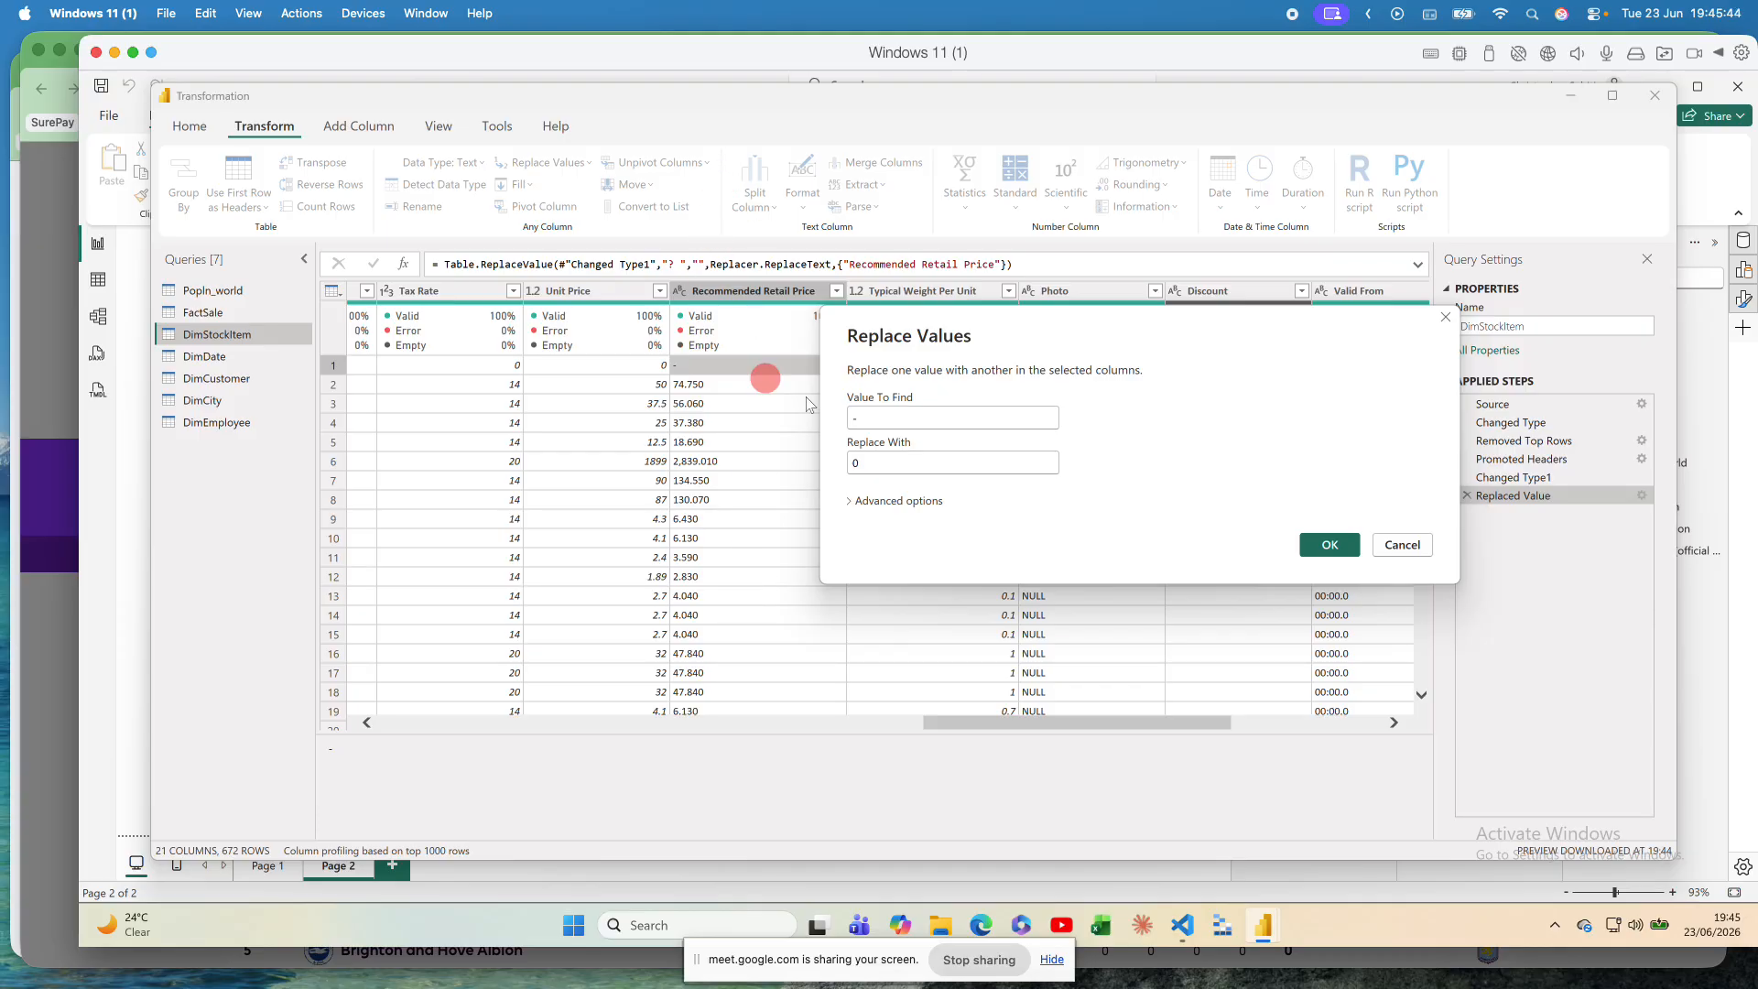
left_click(1307, 542)
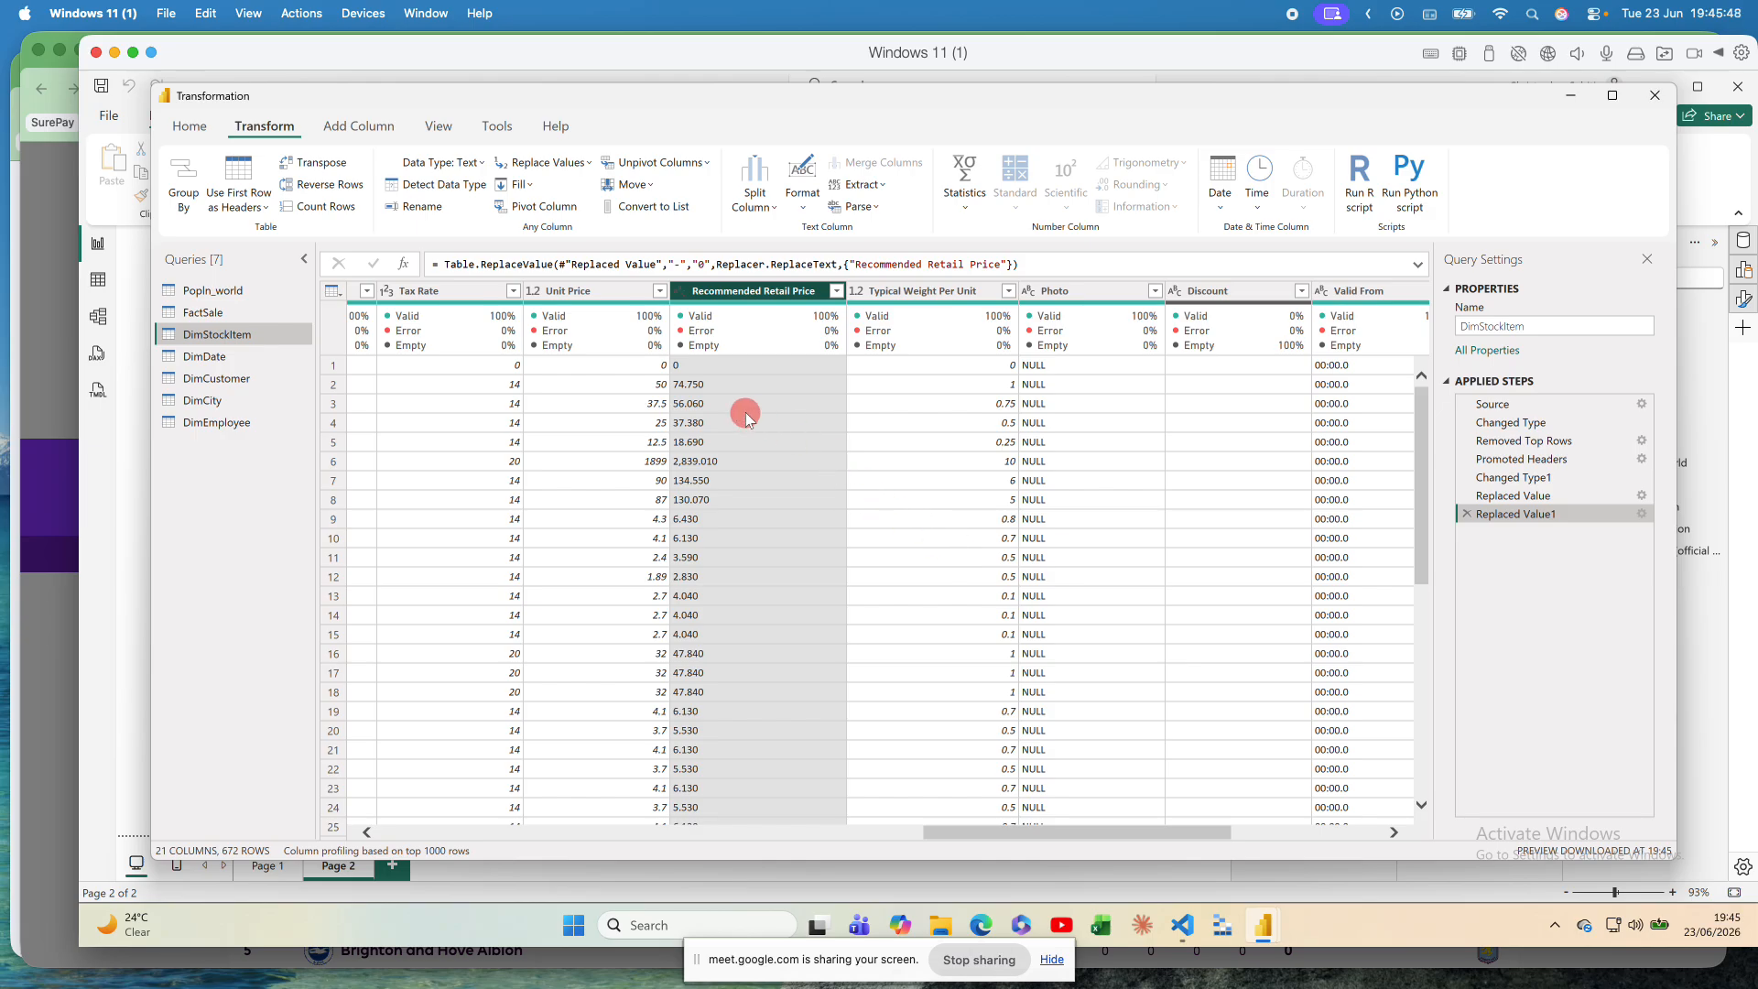
Step: Change the data type of the Recommended Retail Price column to Decimal Number
left_click(678, 293)
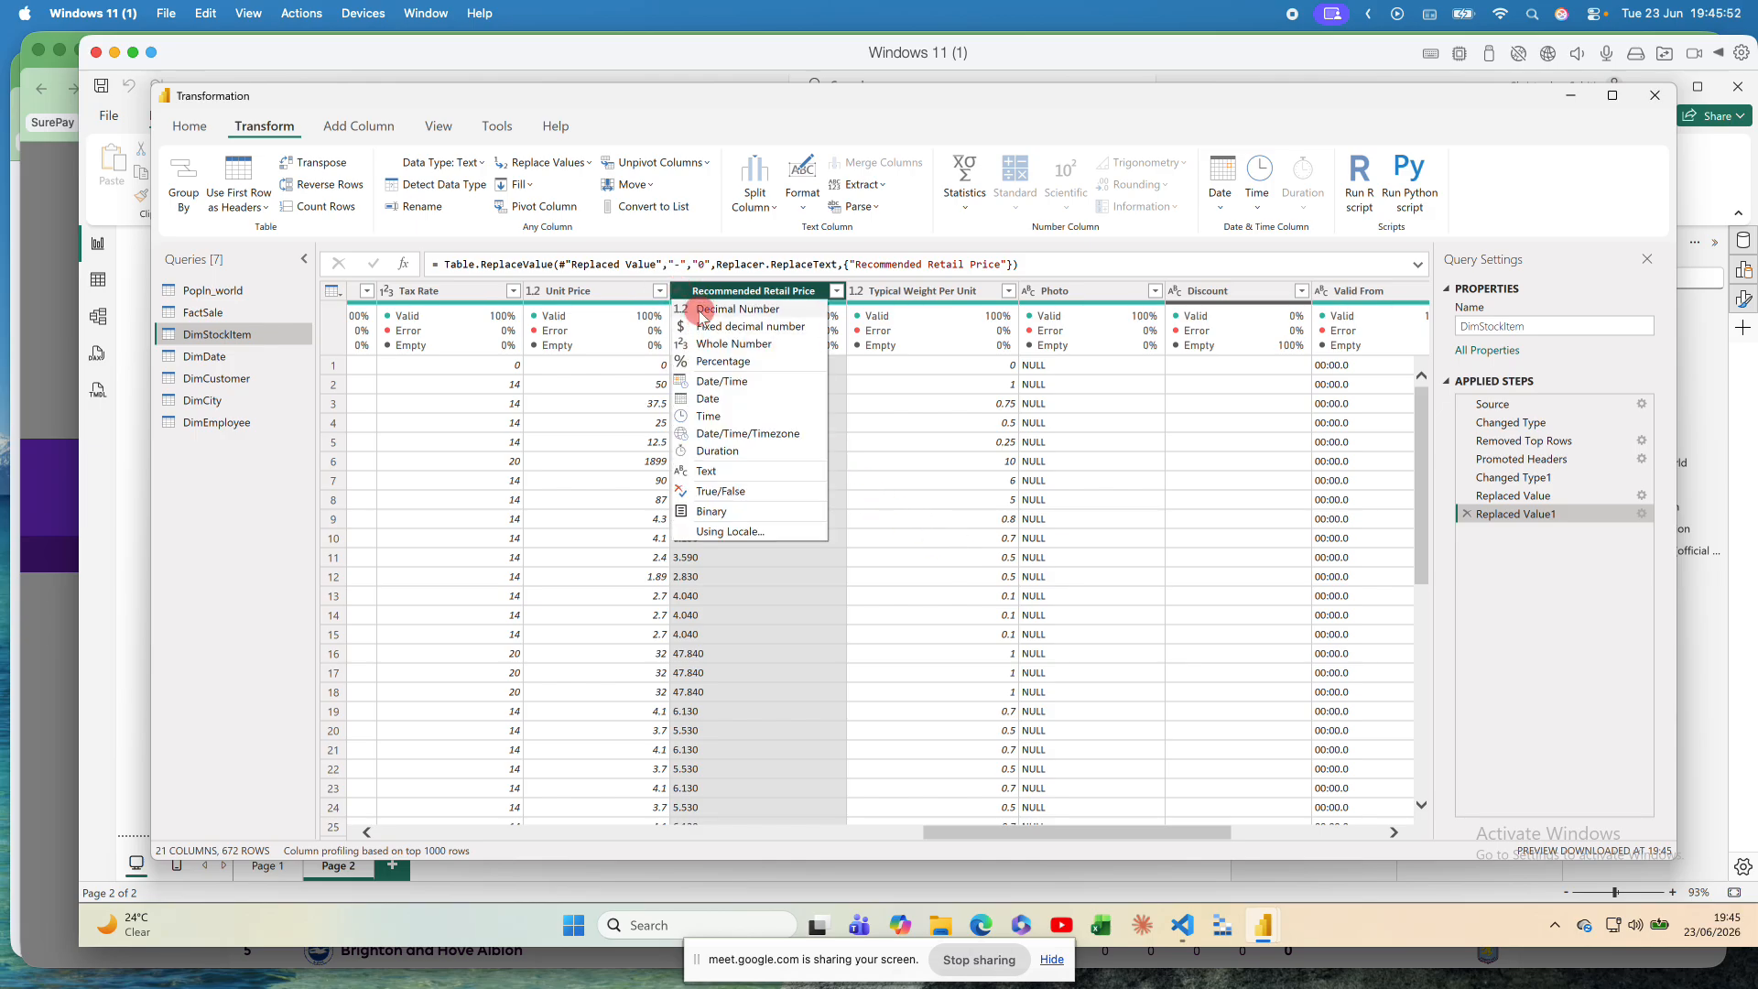
left_click(701, 313)
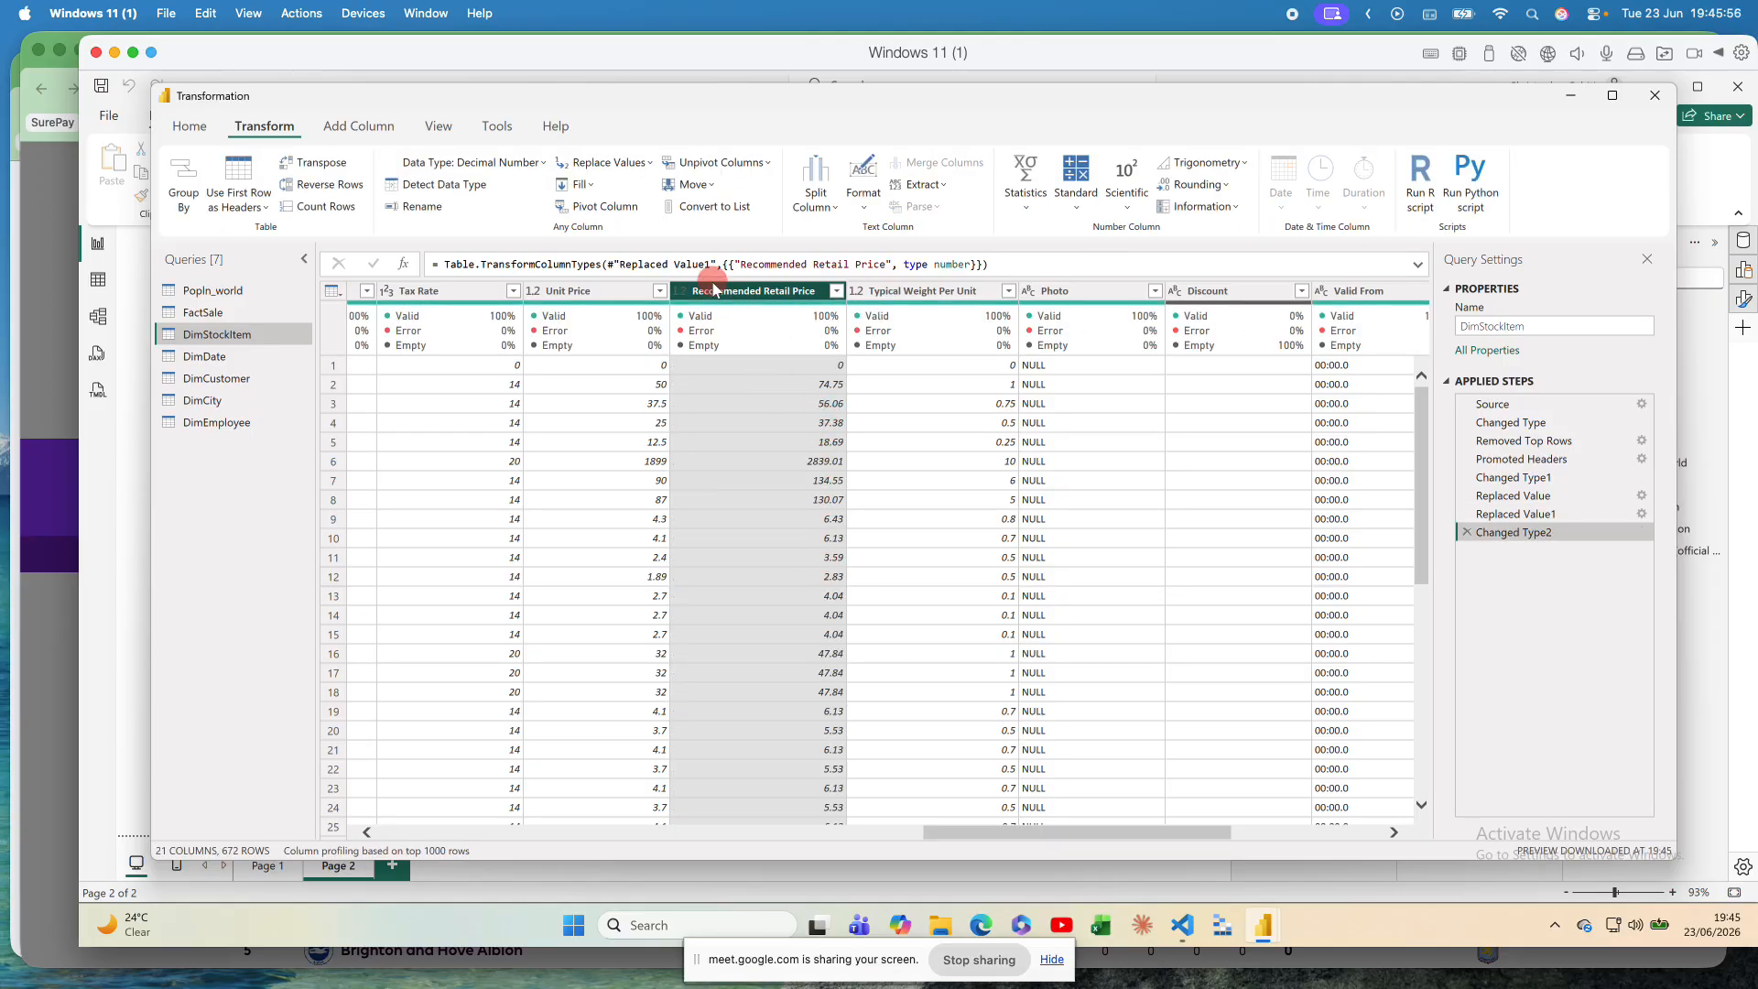
mouse_move(833, 322)
Step: Check the DimDate query briefly, and examine the column statistics and value distribution of DimStockItem's Stock Item column
left_click(229, 357)
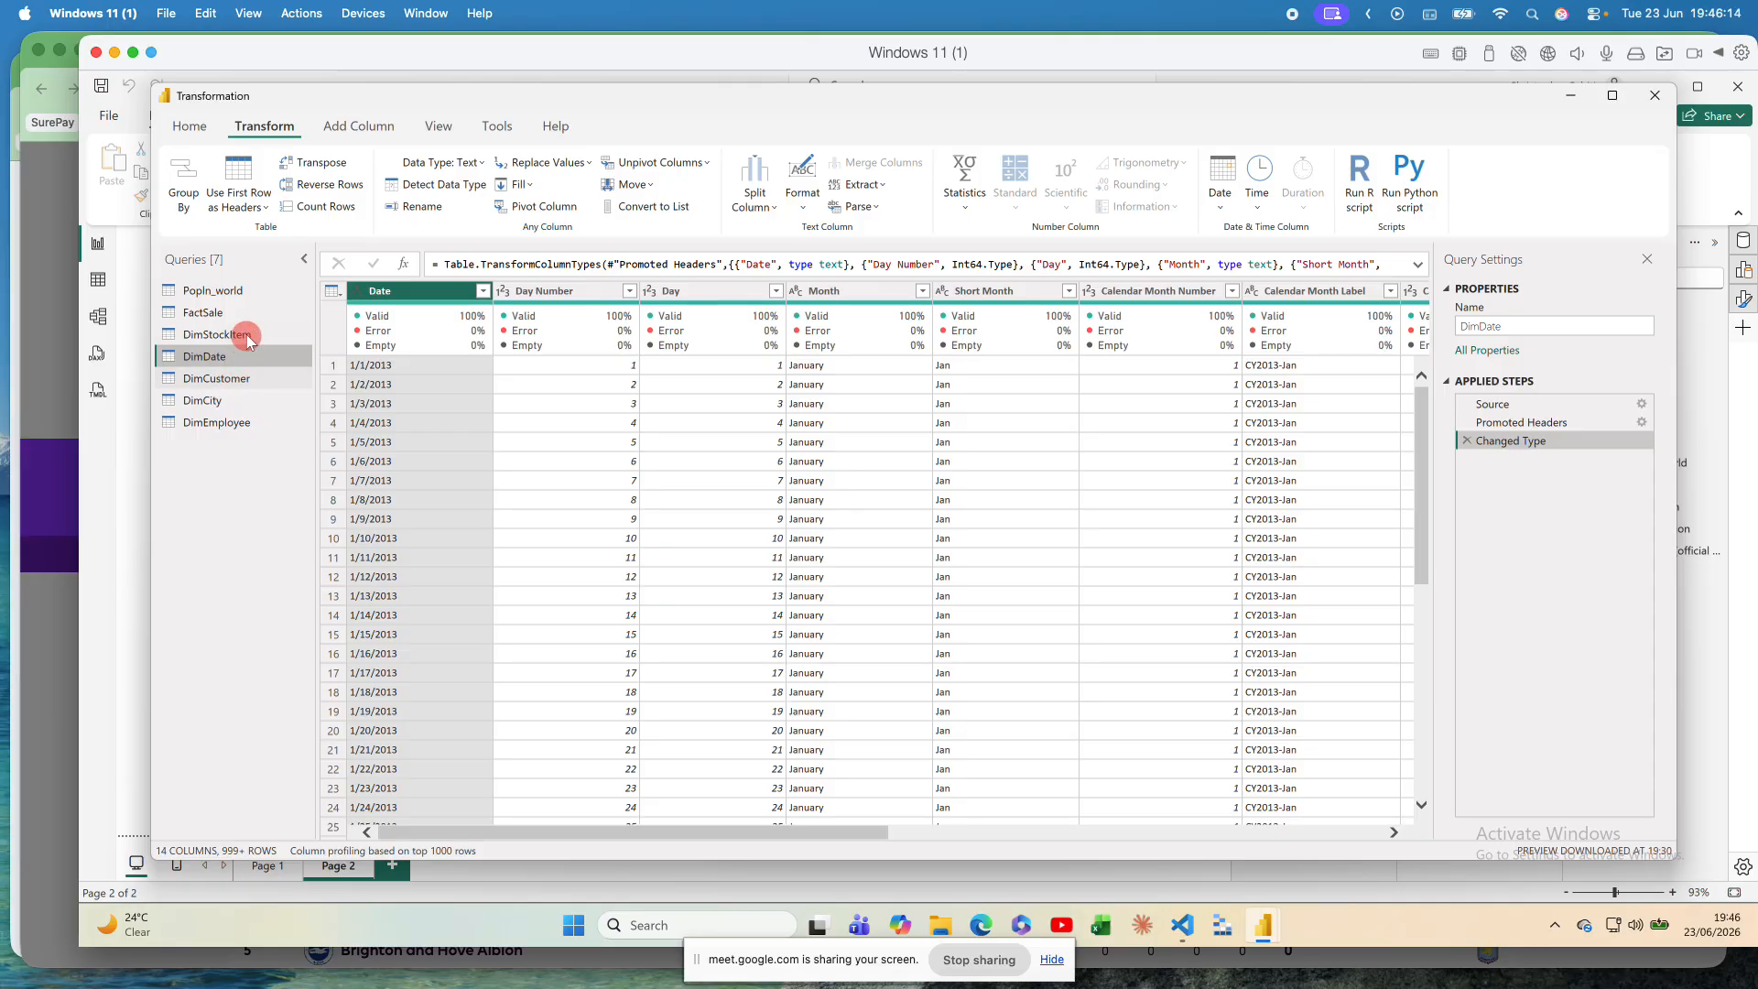
left_click(240, 335)
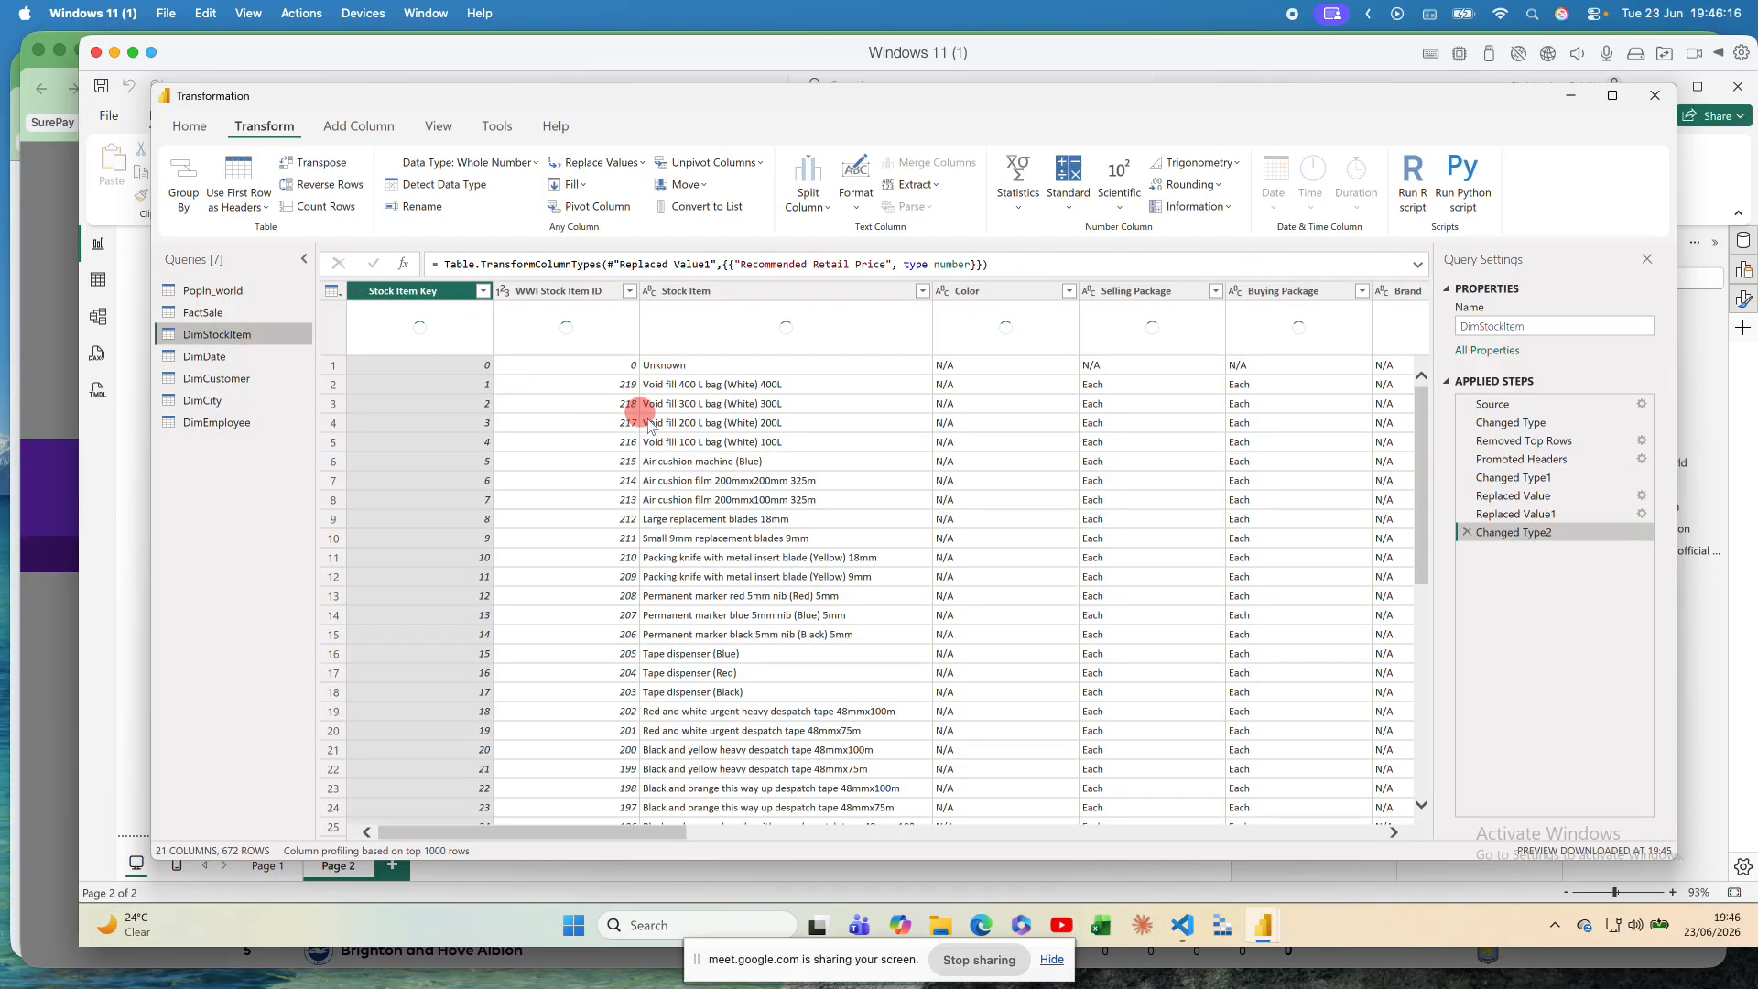
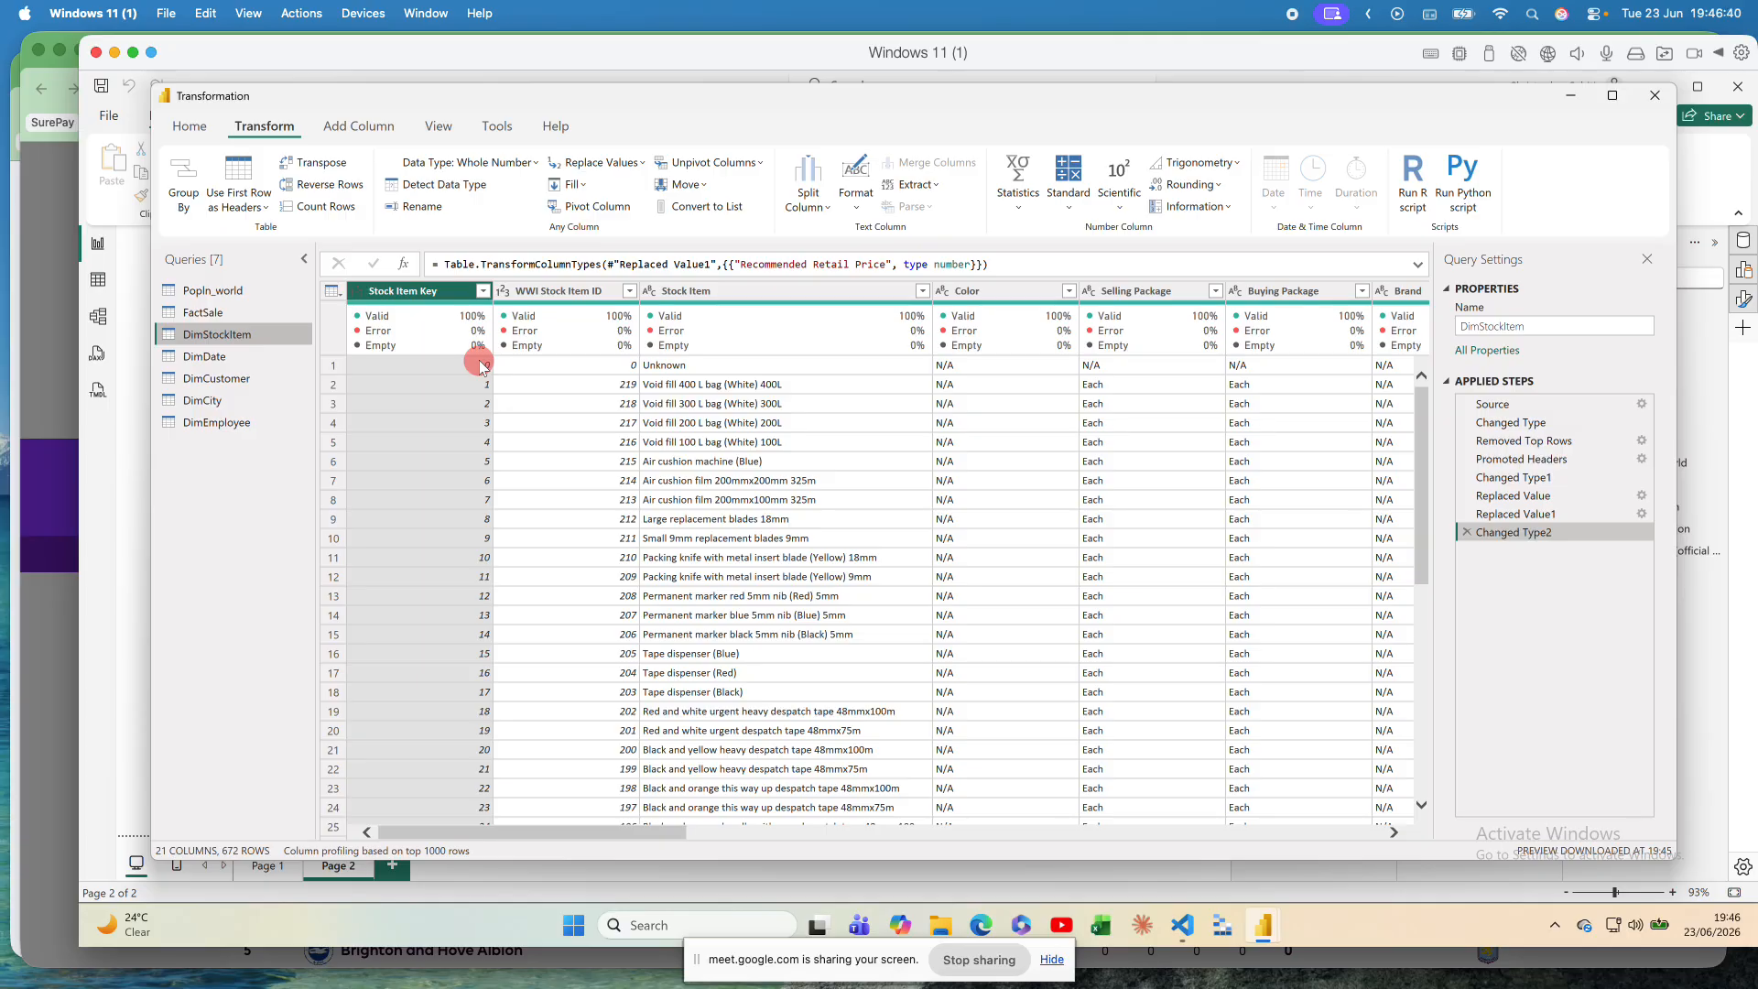
left_click(693, 331)
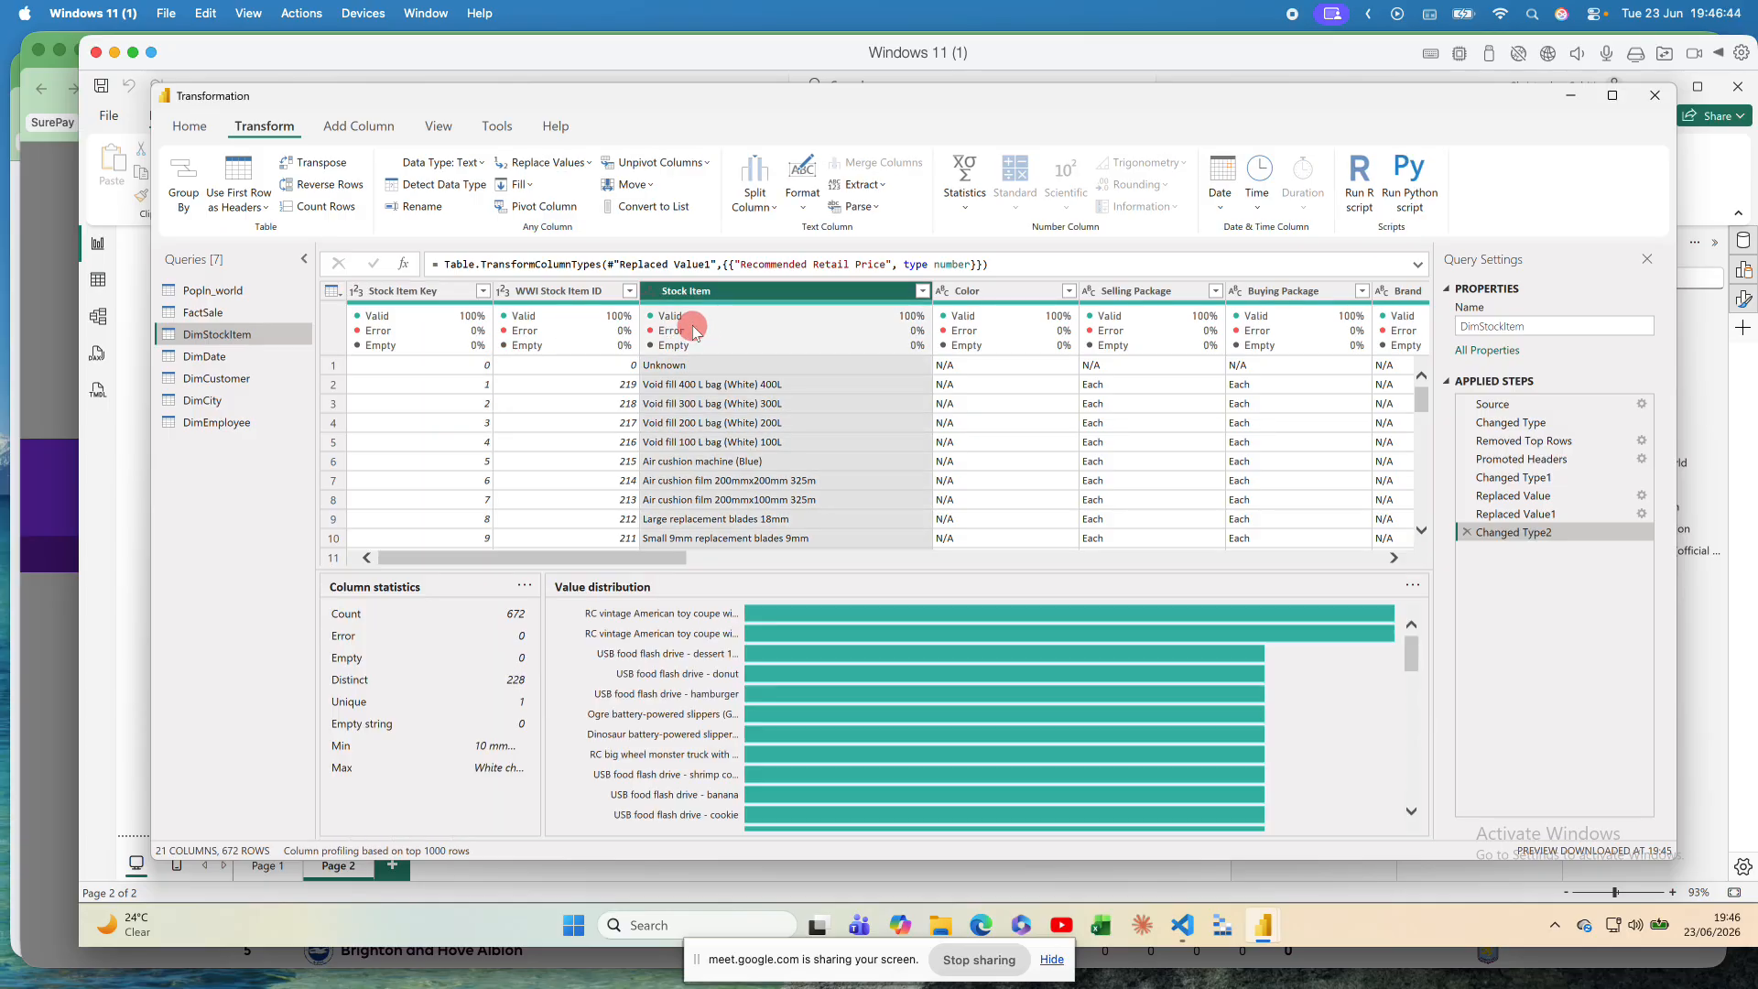
mouse_move(693, 331)
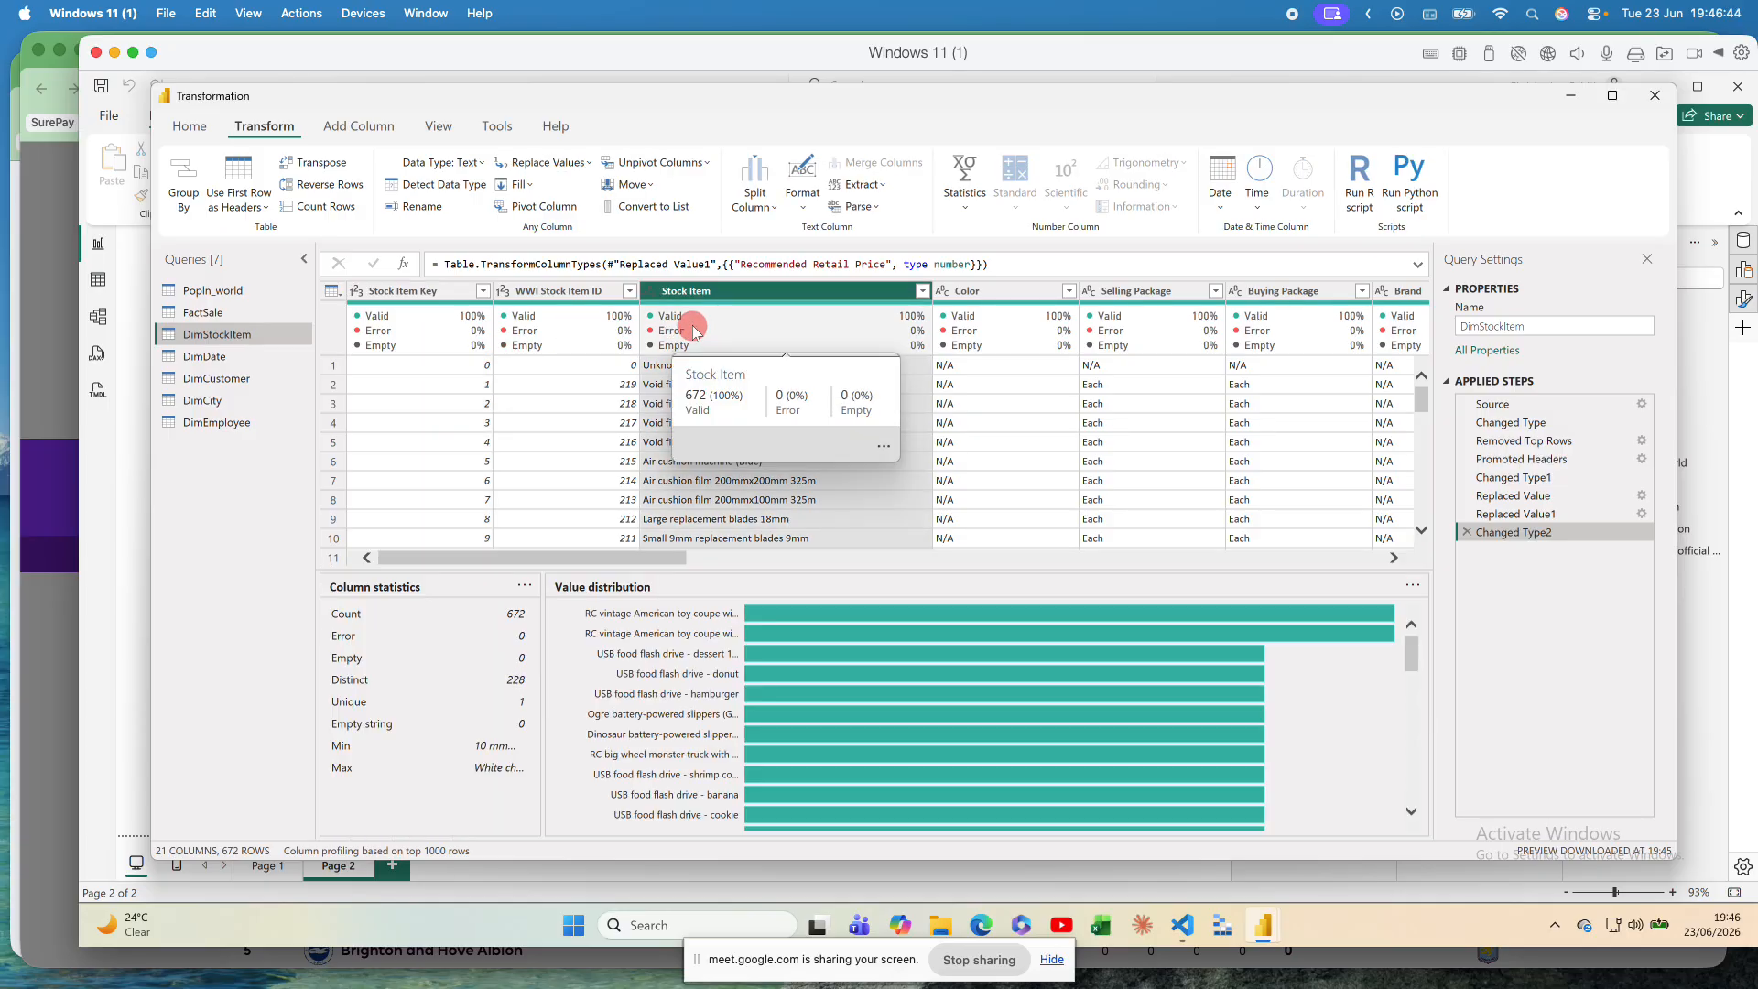
left_click(531, 383)
left_click(768, 294)
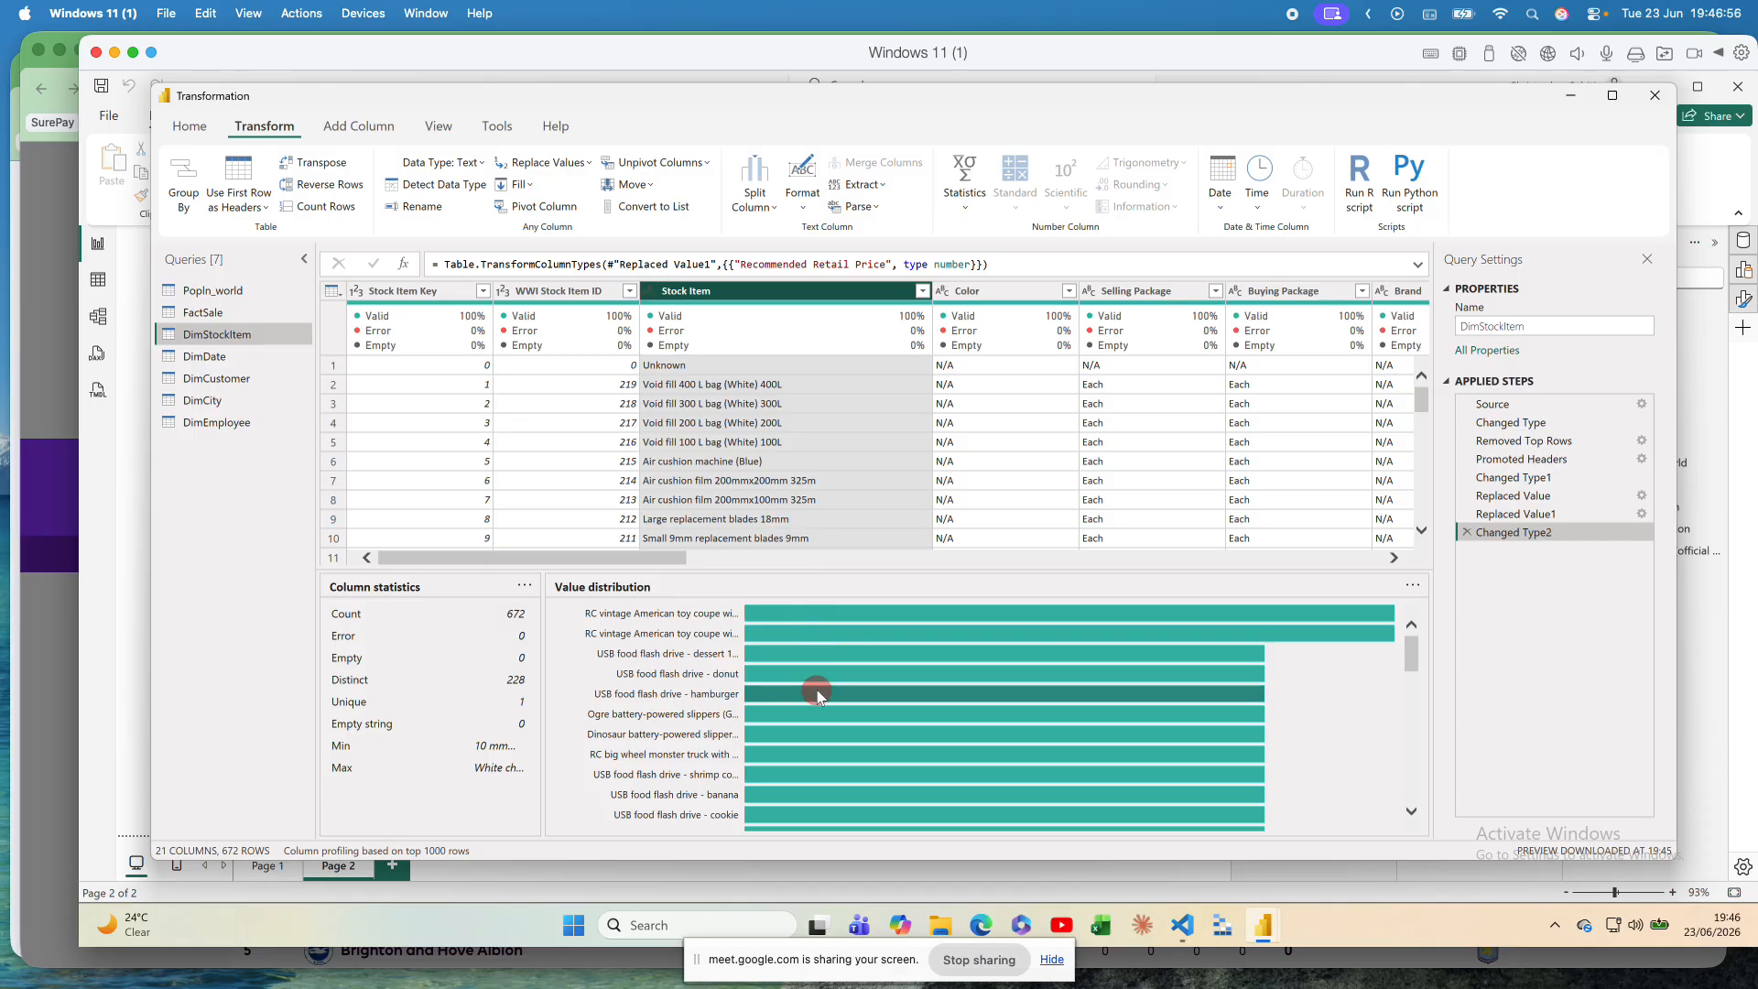
mouse_move(826, 717)
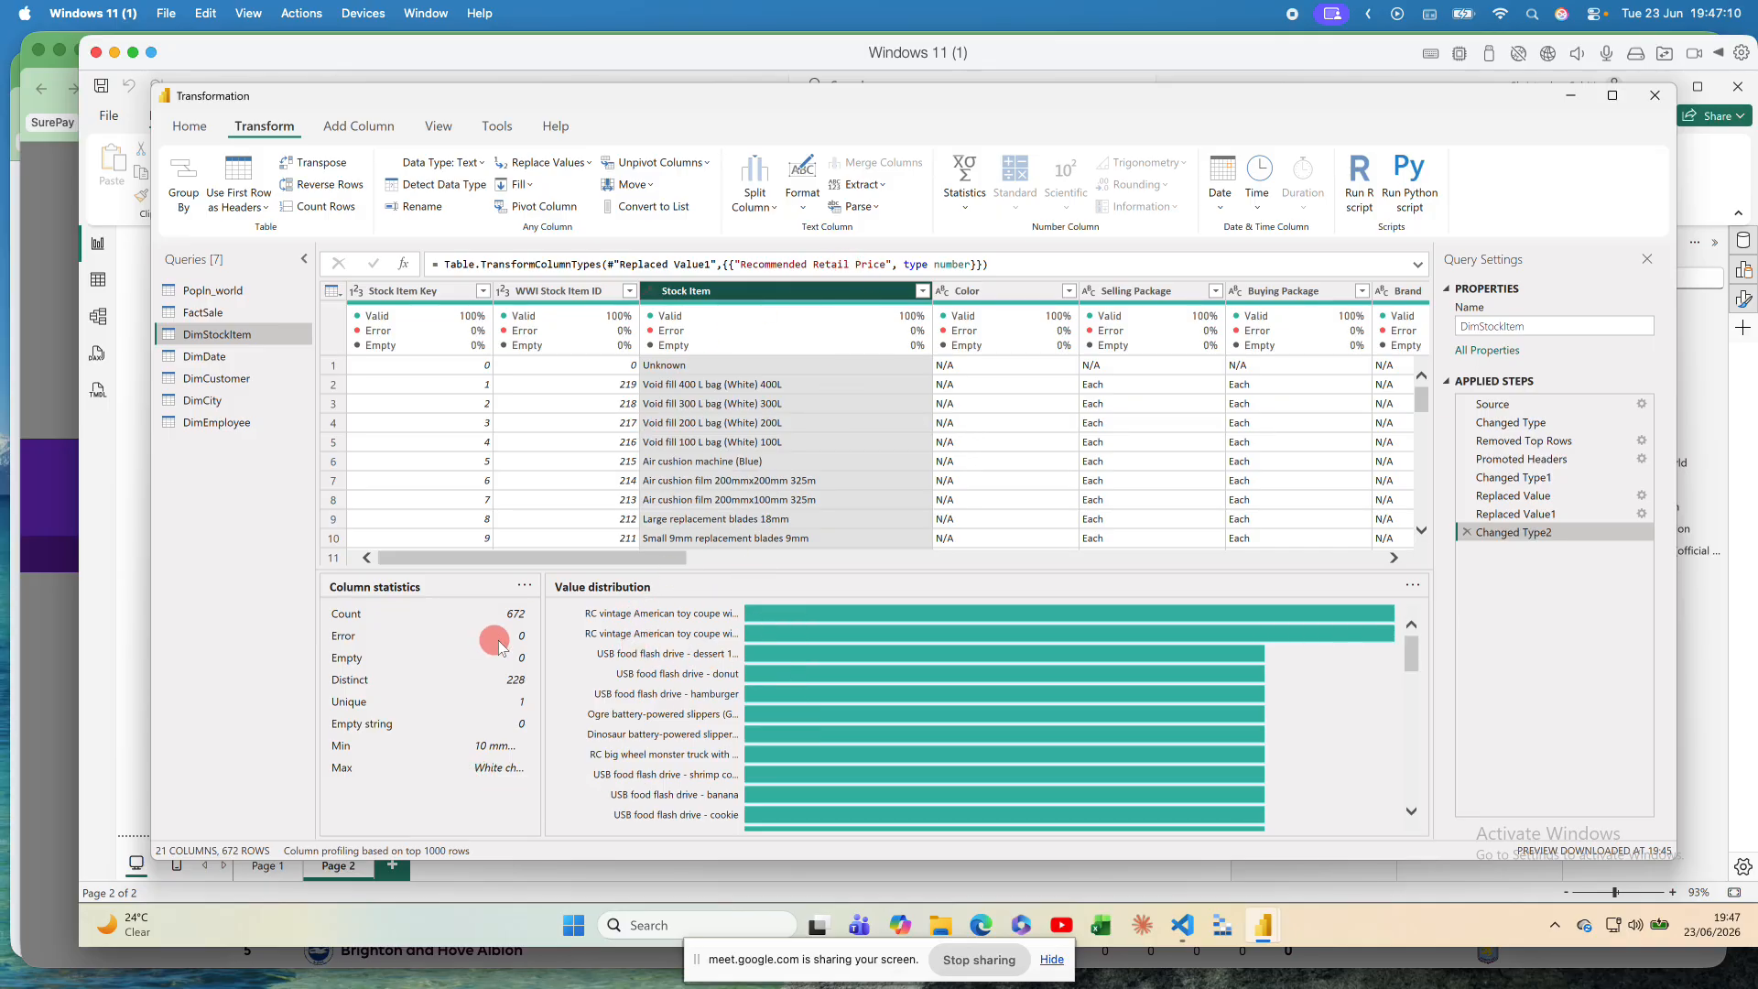
Step: Toggle the Column quality display off and back on to compare the DimStockItem preview with and without it
left_click(452, 126)
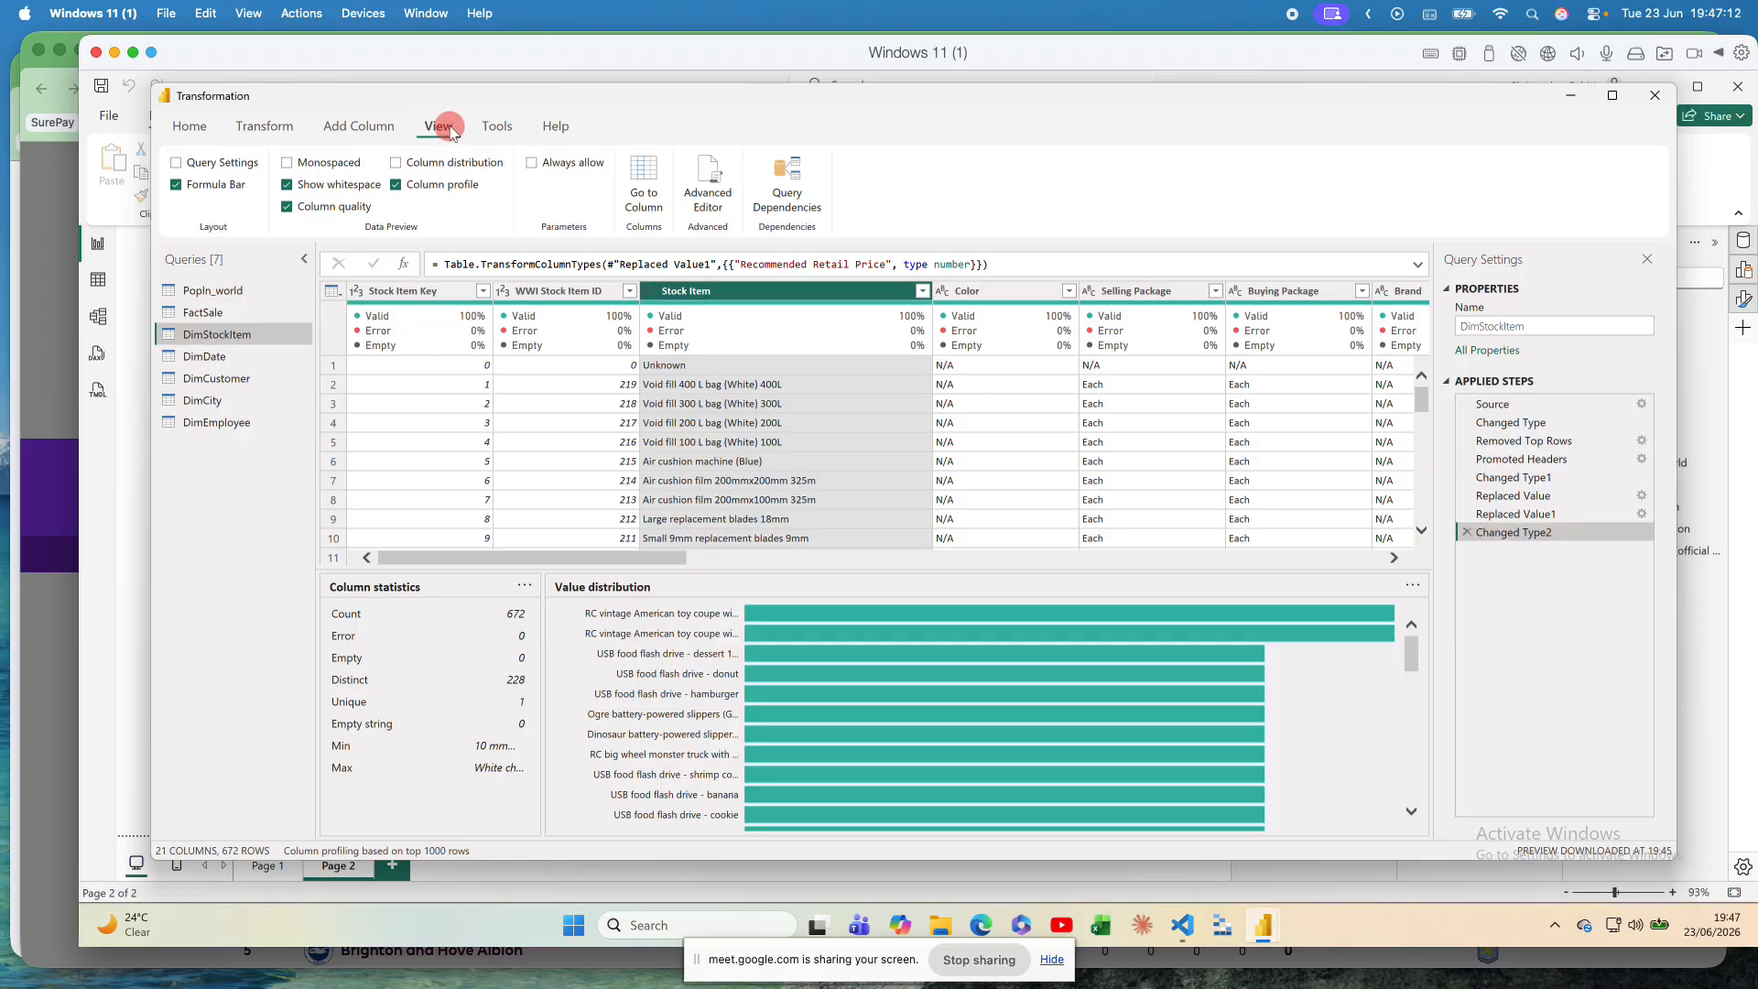
left_click(286, 207)
left_click(287, 208)
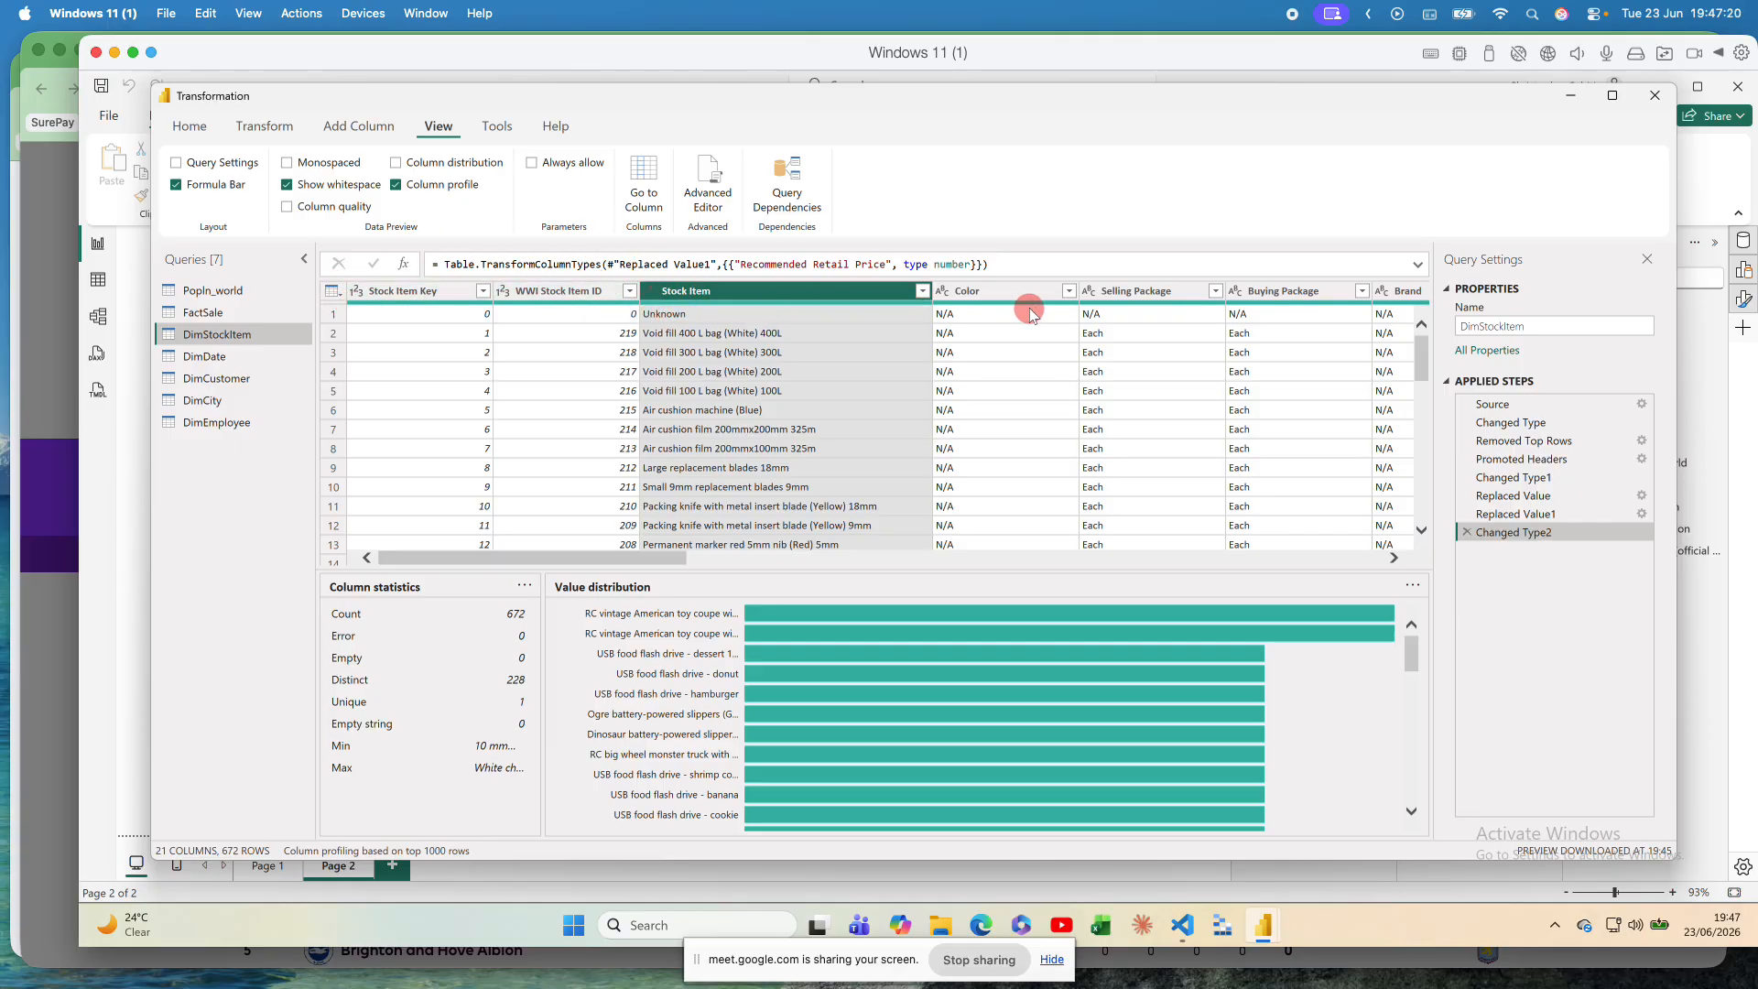
left_click(288, 208)
left_click(287, 209)
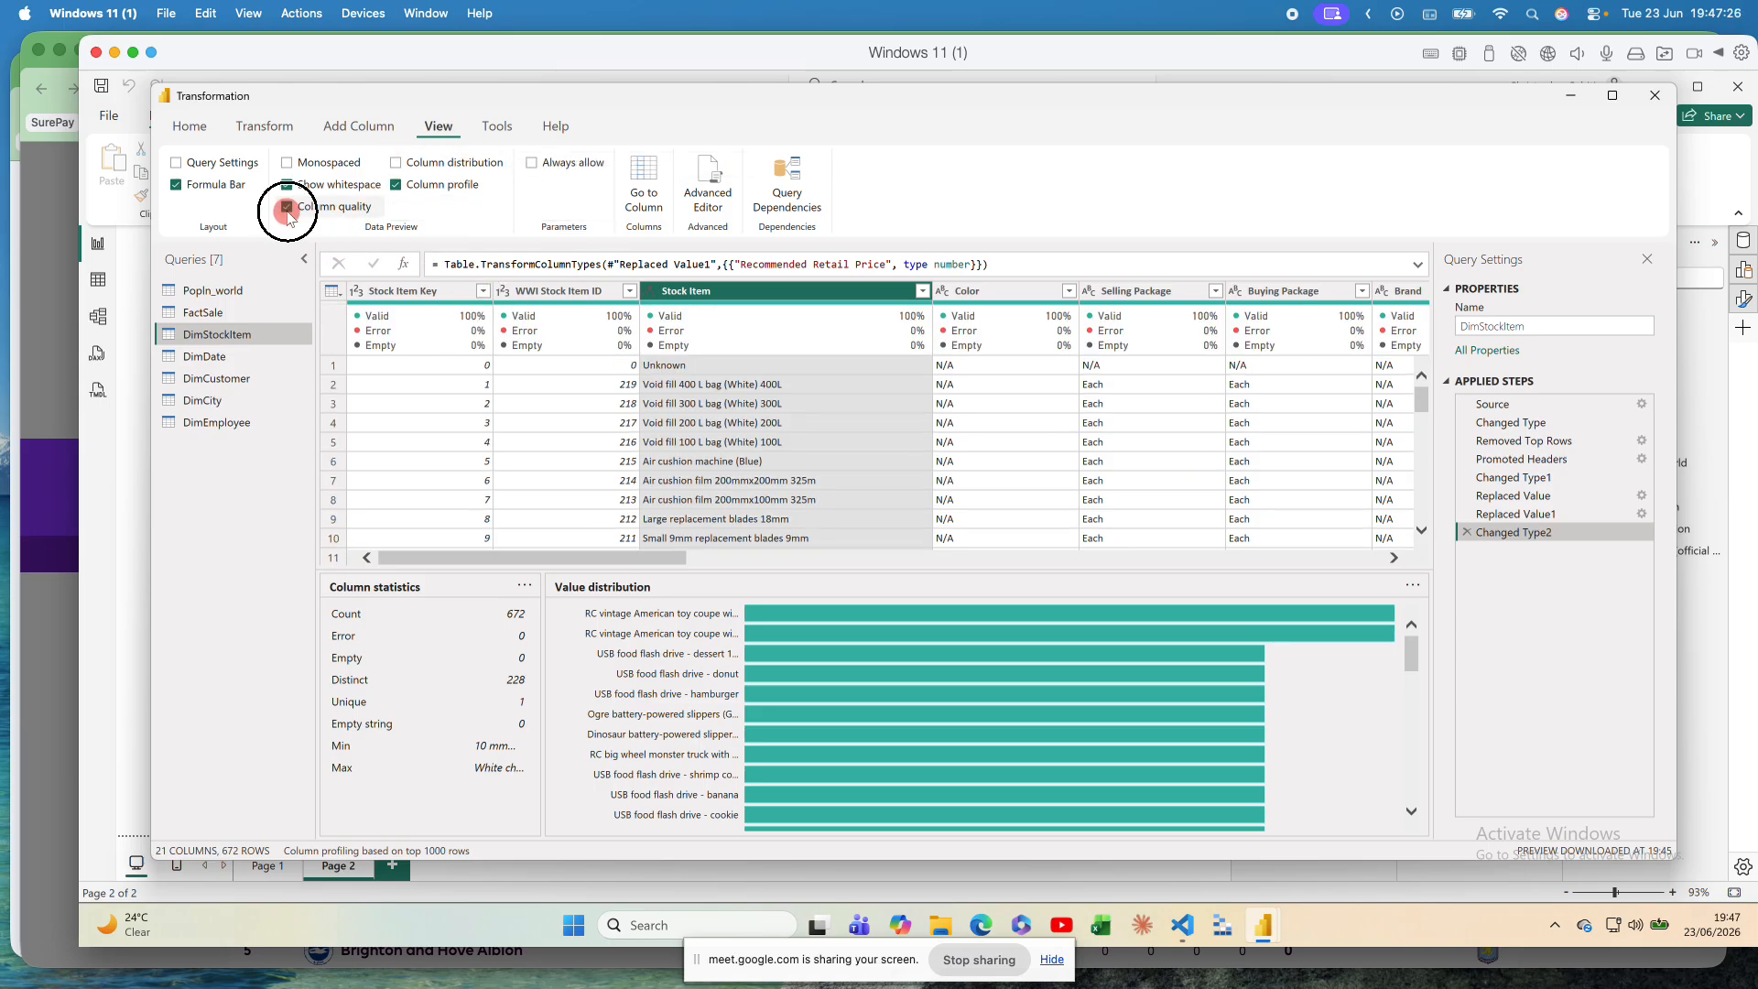
left_click(287, 208)
left_click(288, 209)
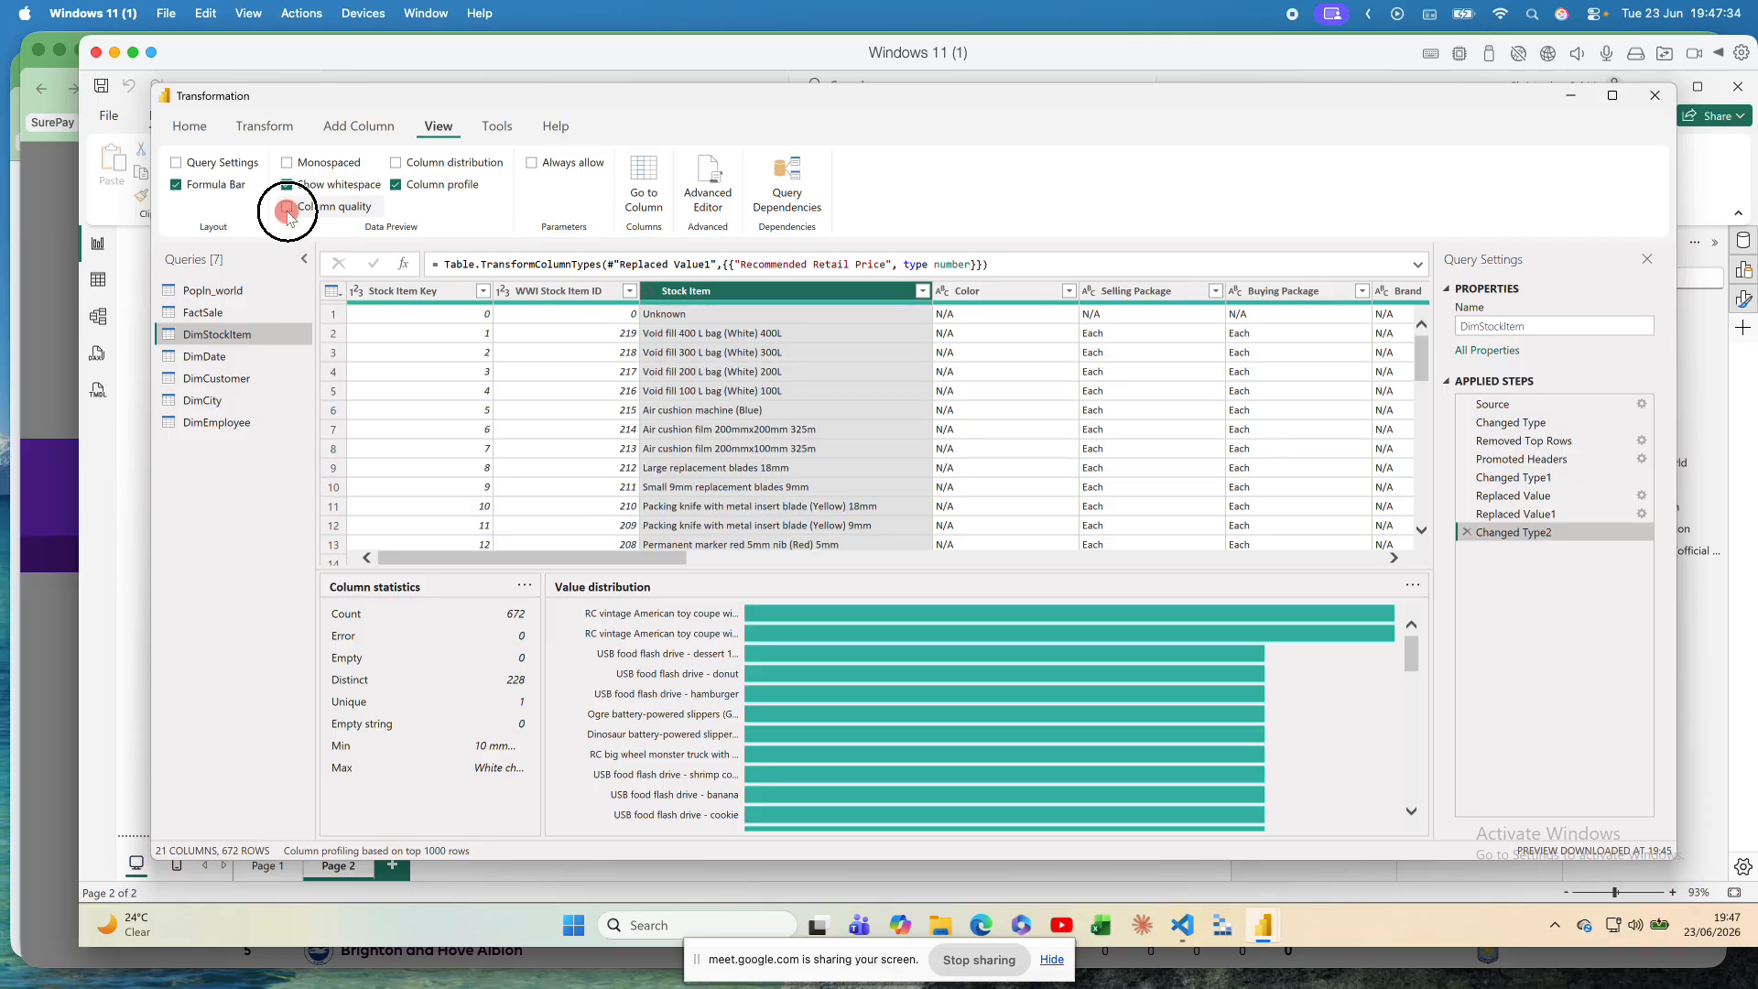
left_click(287, 209)
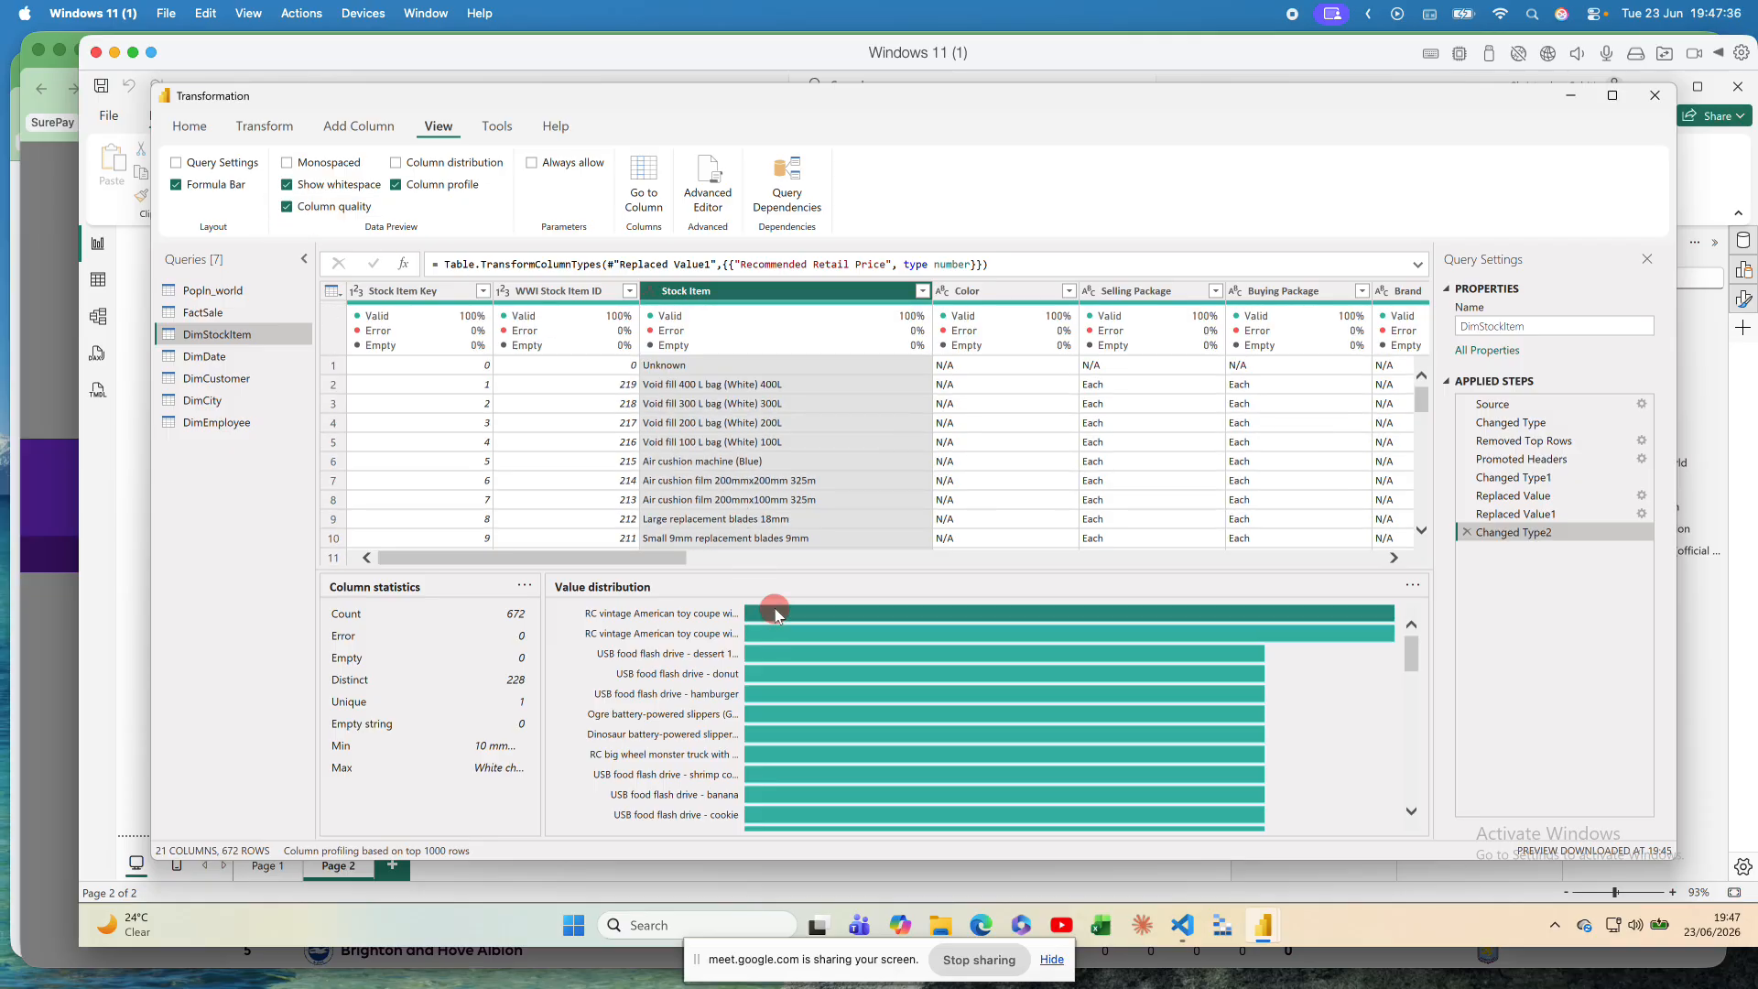
Step: Review the column profile of DimStockItem's WWI Stock Item ID, and of Column3 and Column6 in DimCustomer
left_click(585, 478)
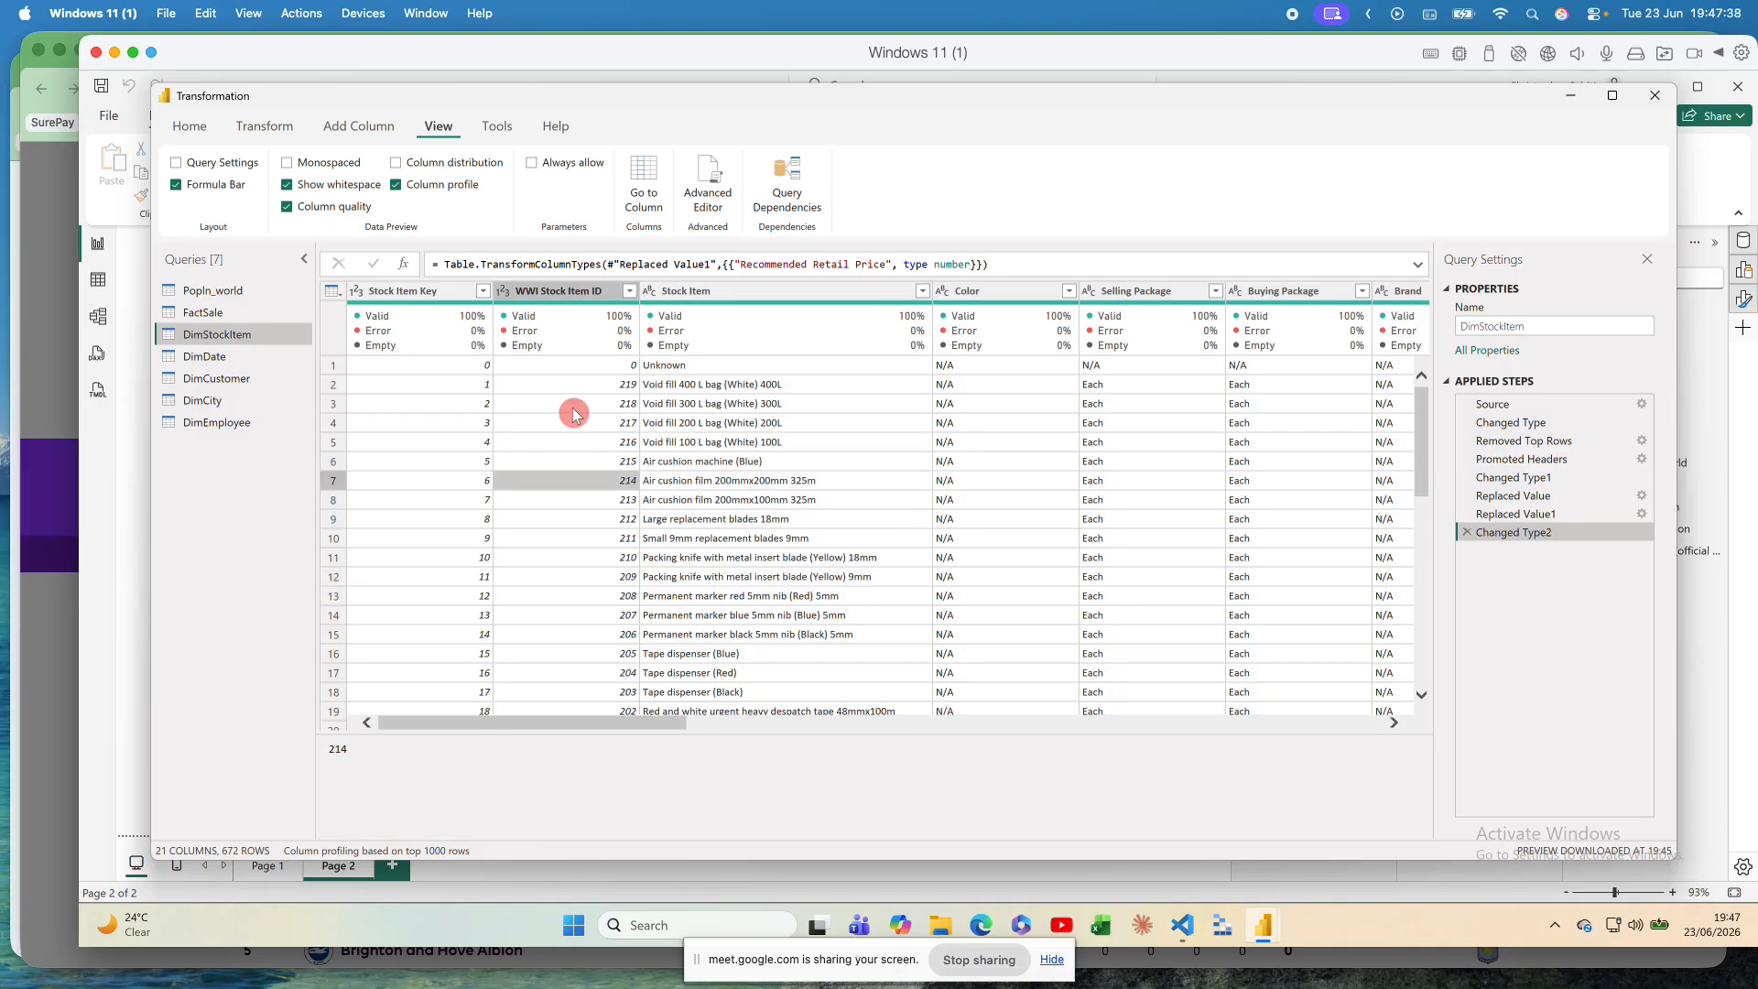
left_click(564, 293)
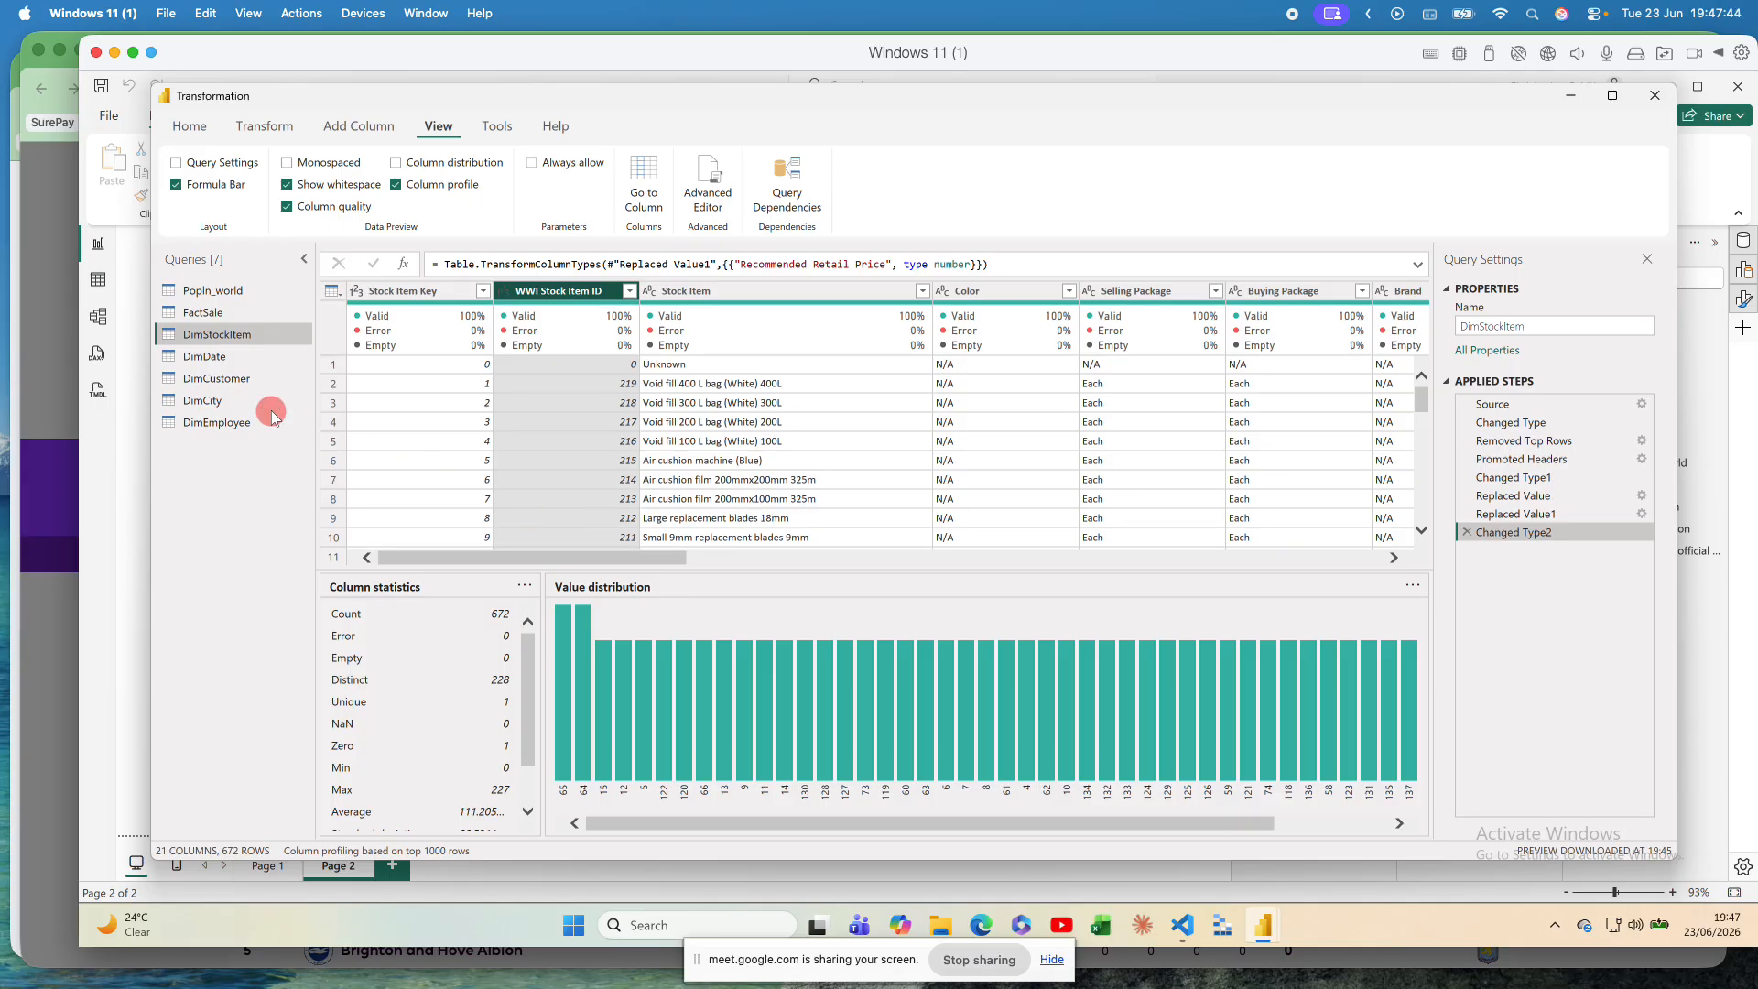
left_click(202, 313)
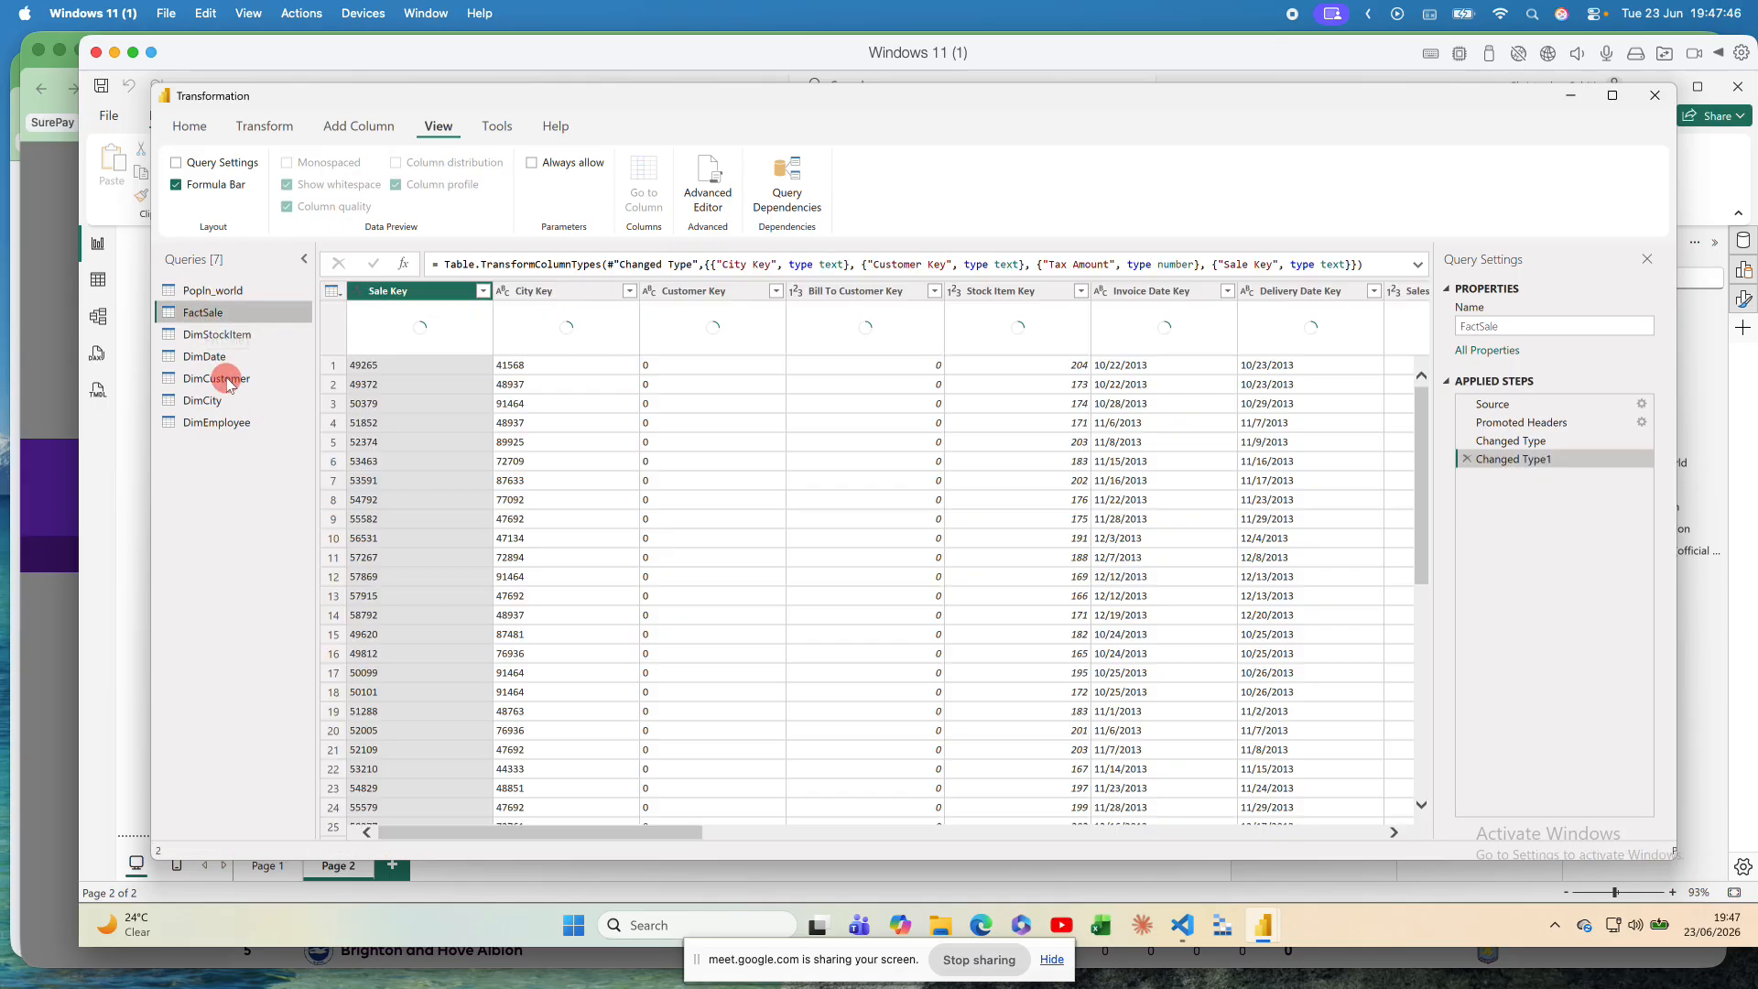
left_click(216, 378)
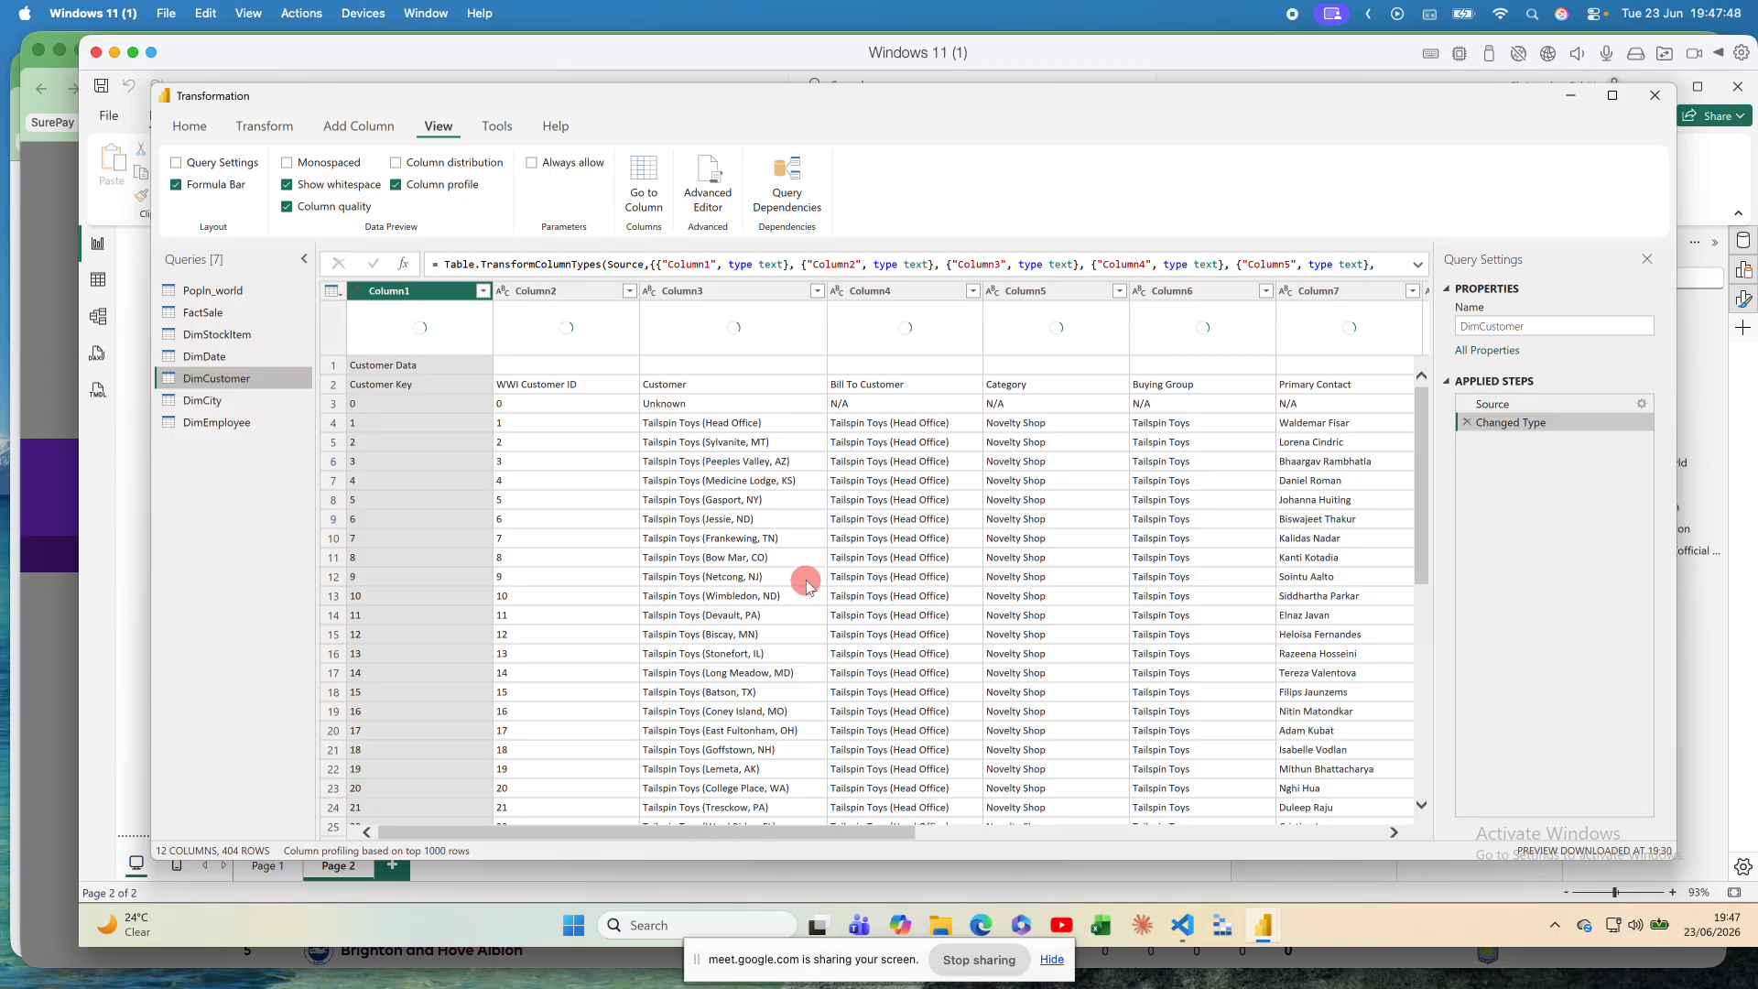
left_click(746, 291)
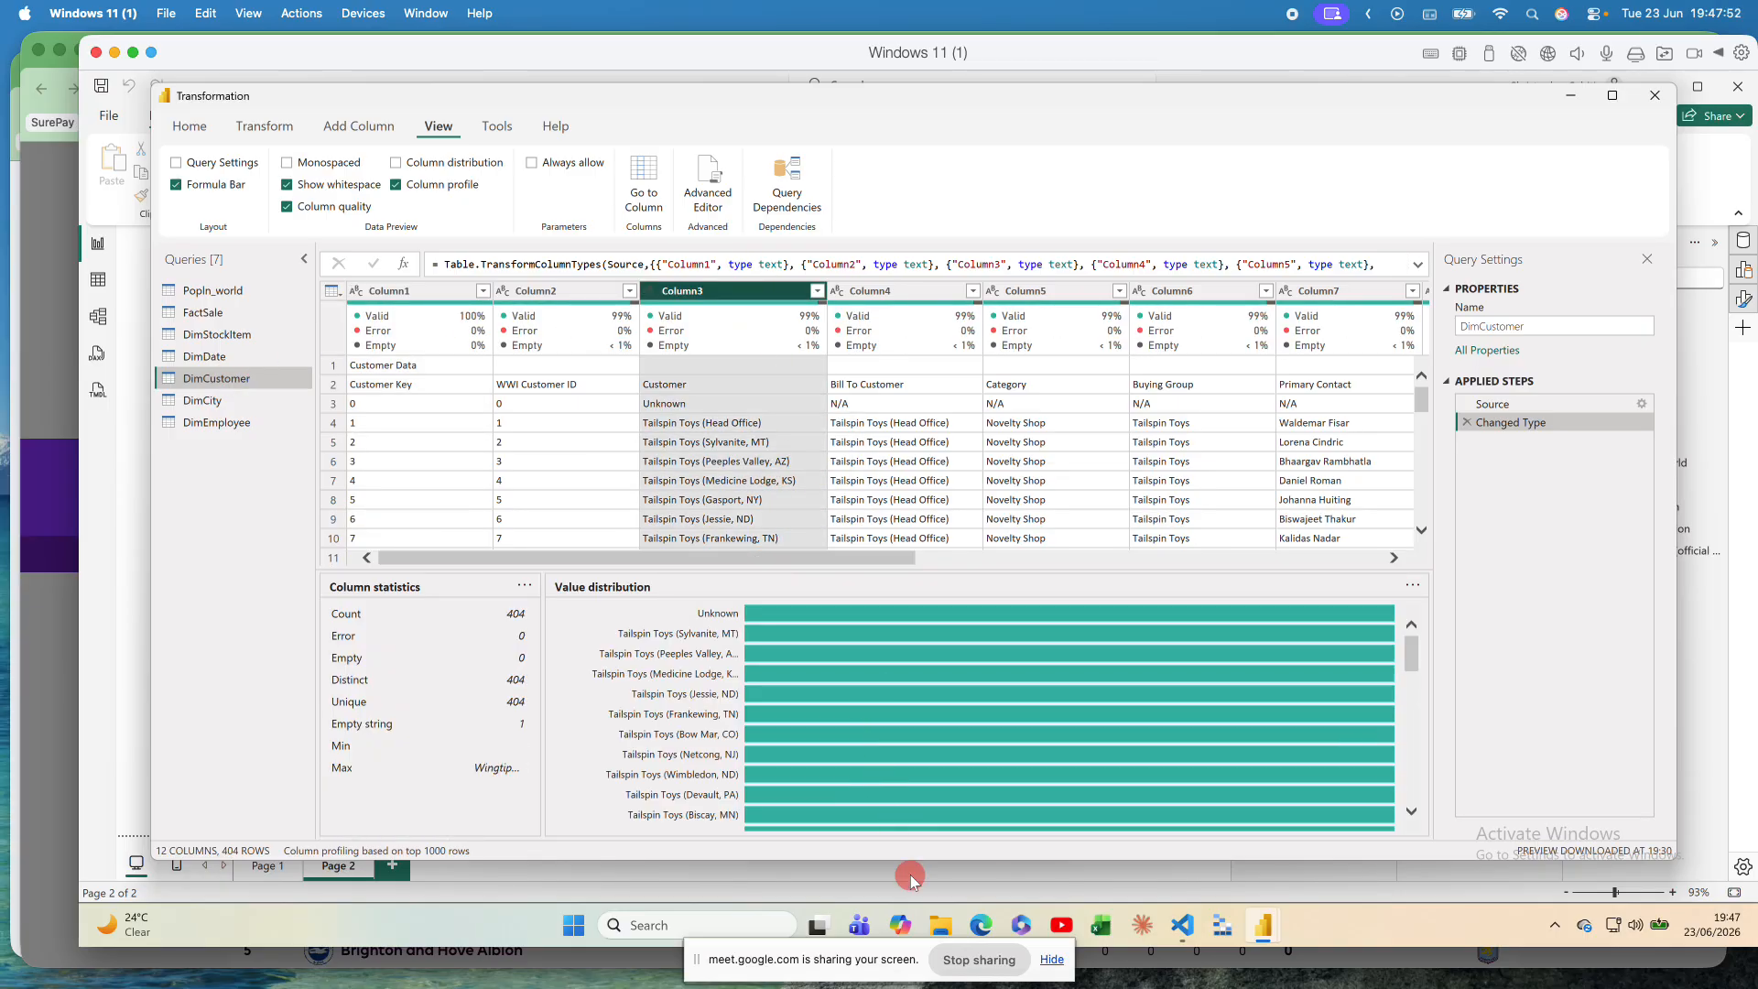
scroll(859, 699, "down", 3)
scroll(859, 697, "down", 3)
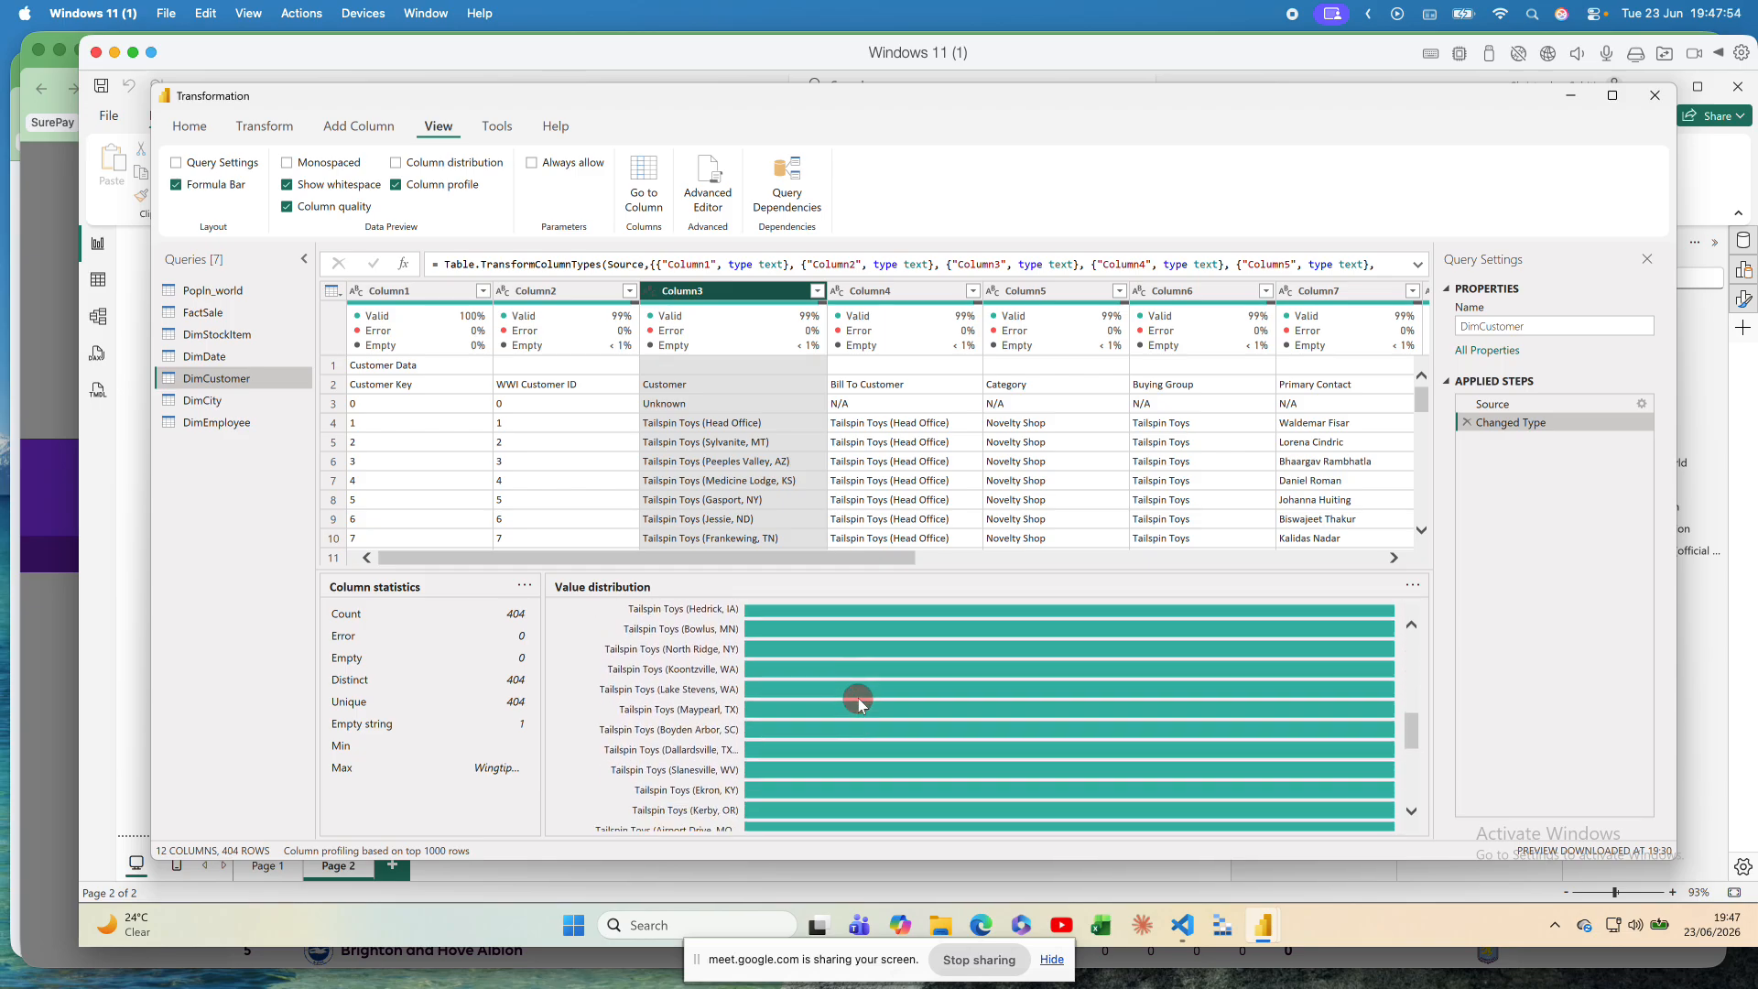
left_click(1159, 295)
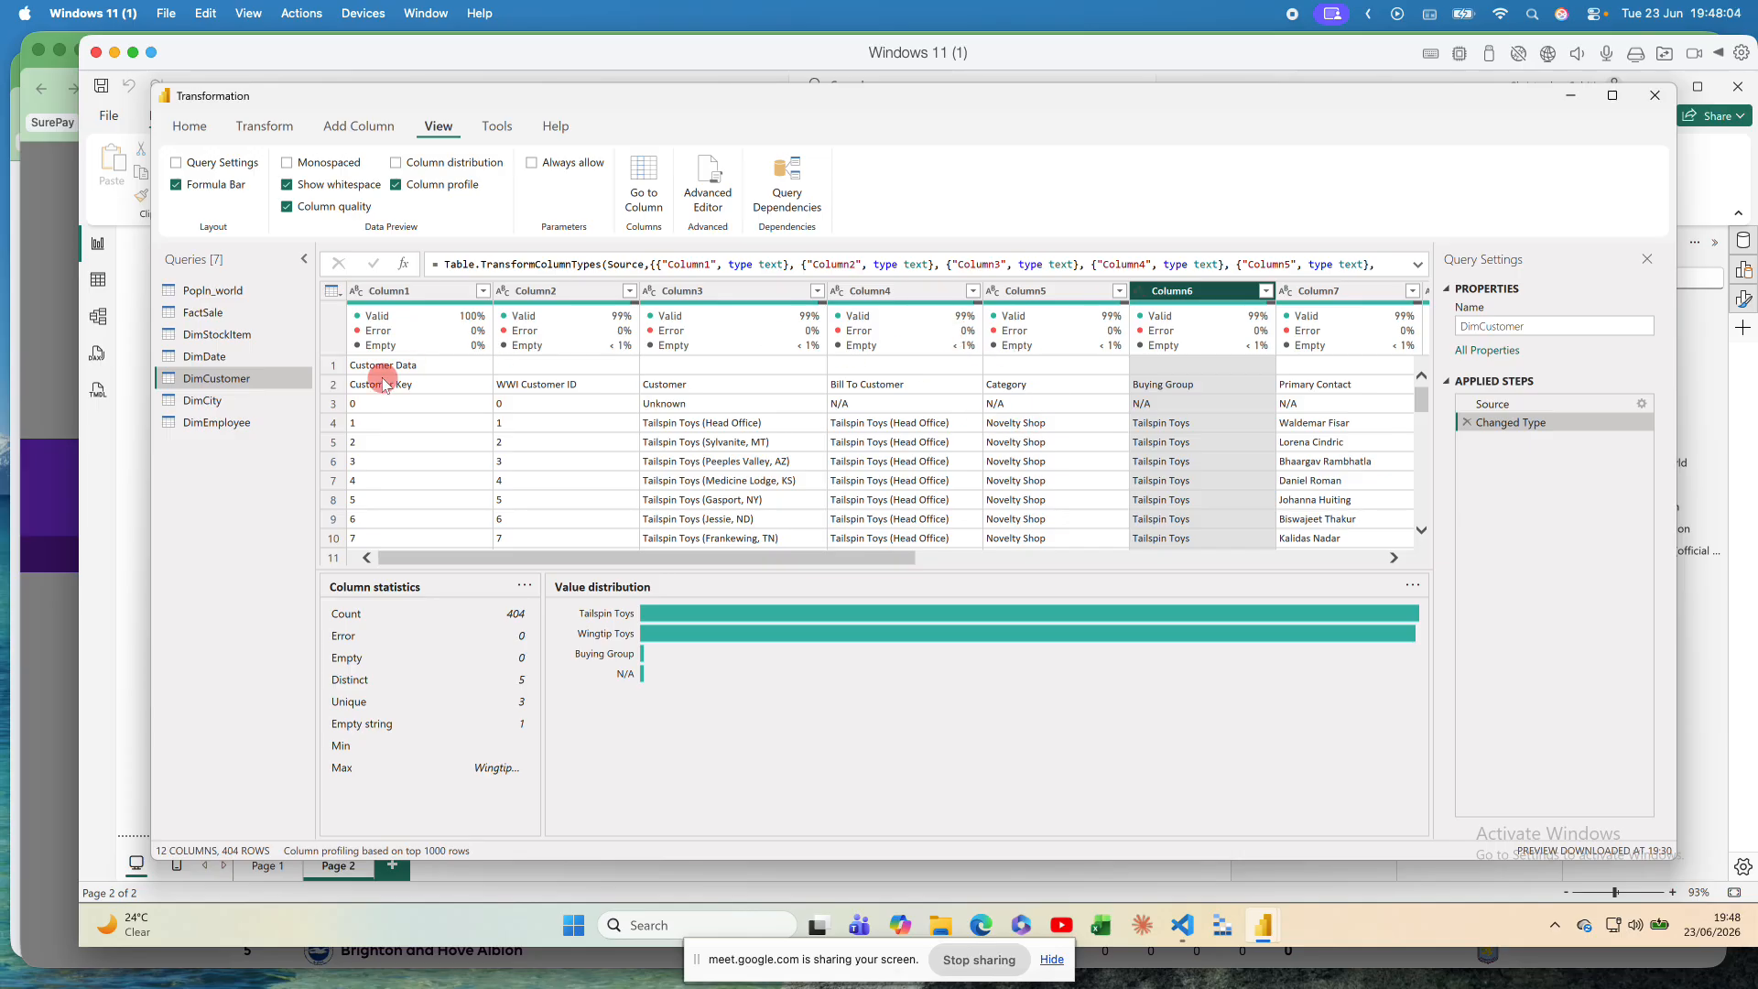
Step: Toggle the Column profile display off and back on to compare the DimCustomer preview with and without it
left_click(396, 186)
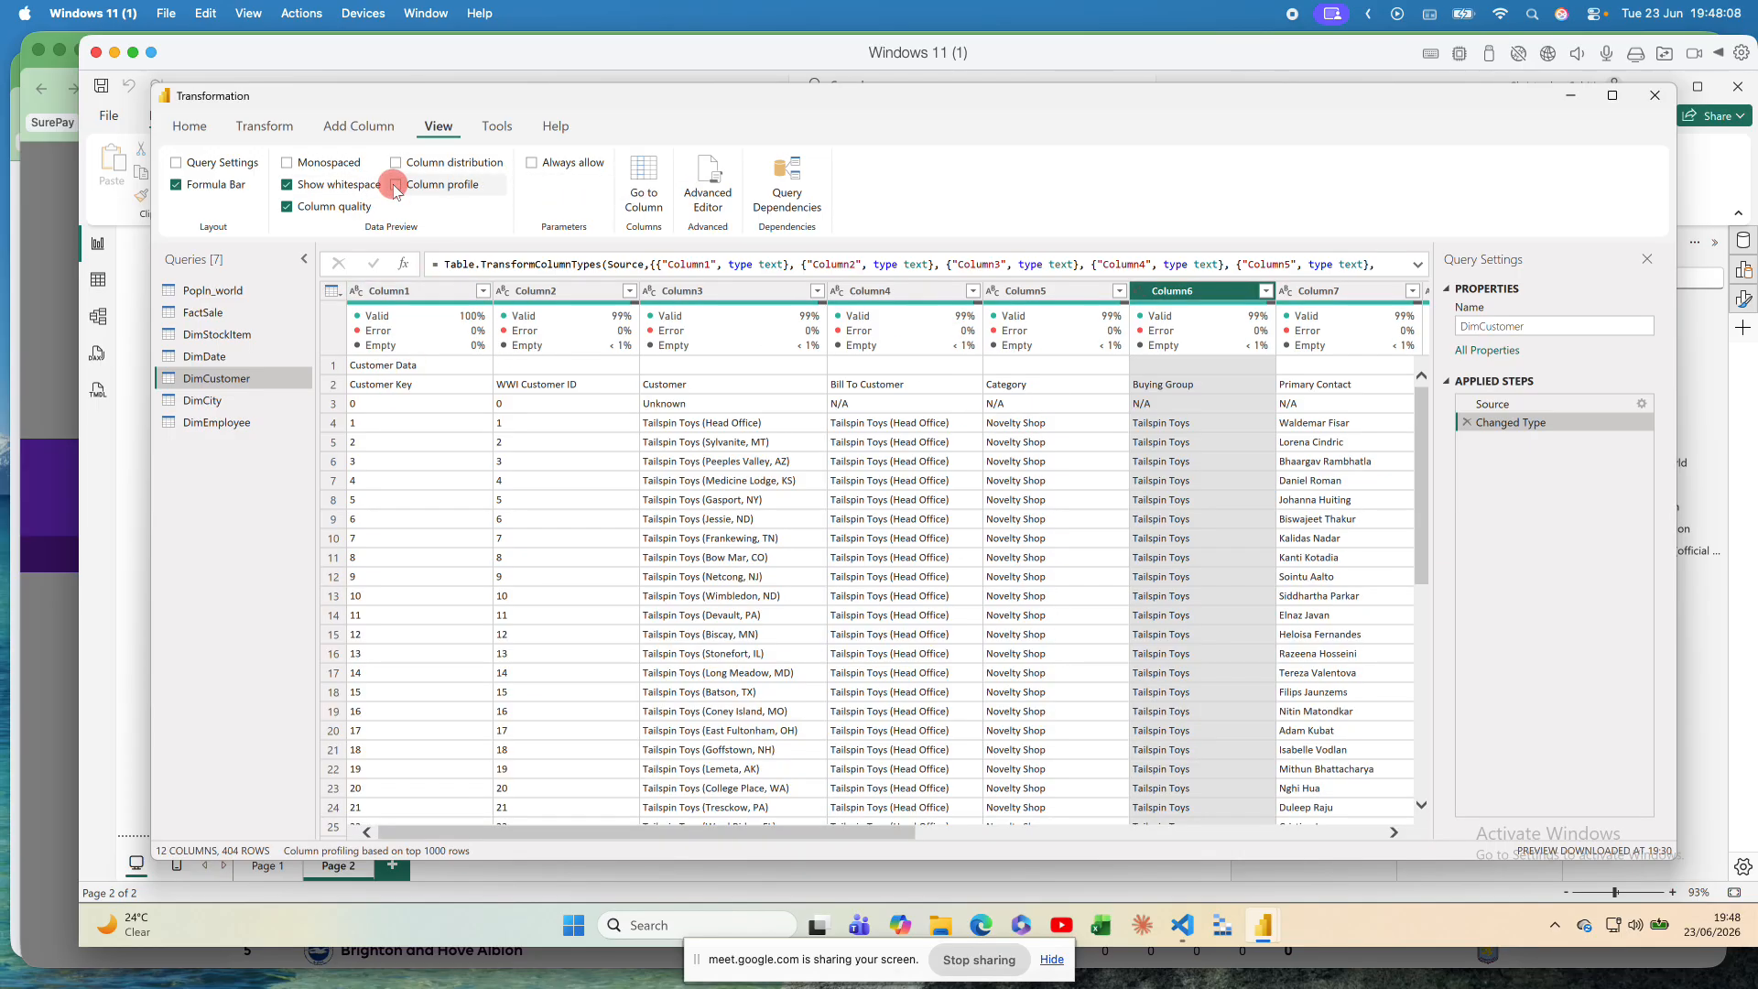
left_click(396, 186)
left_click(395, 185)
left_click(395, 186)
left_click(396, 186)
left_click(396, 185)
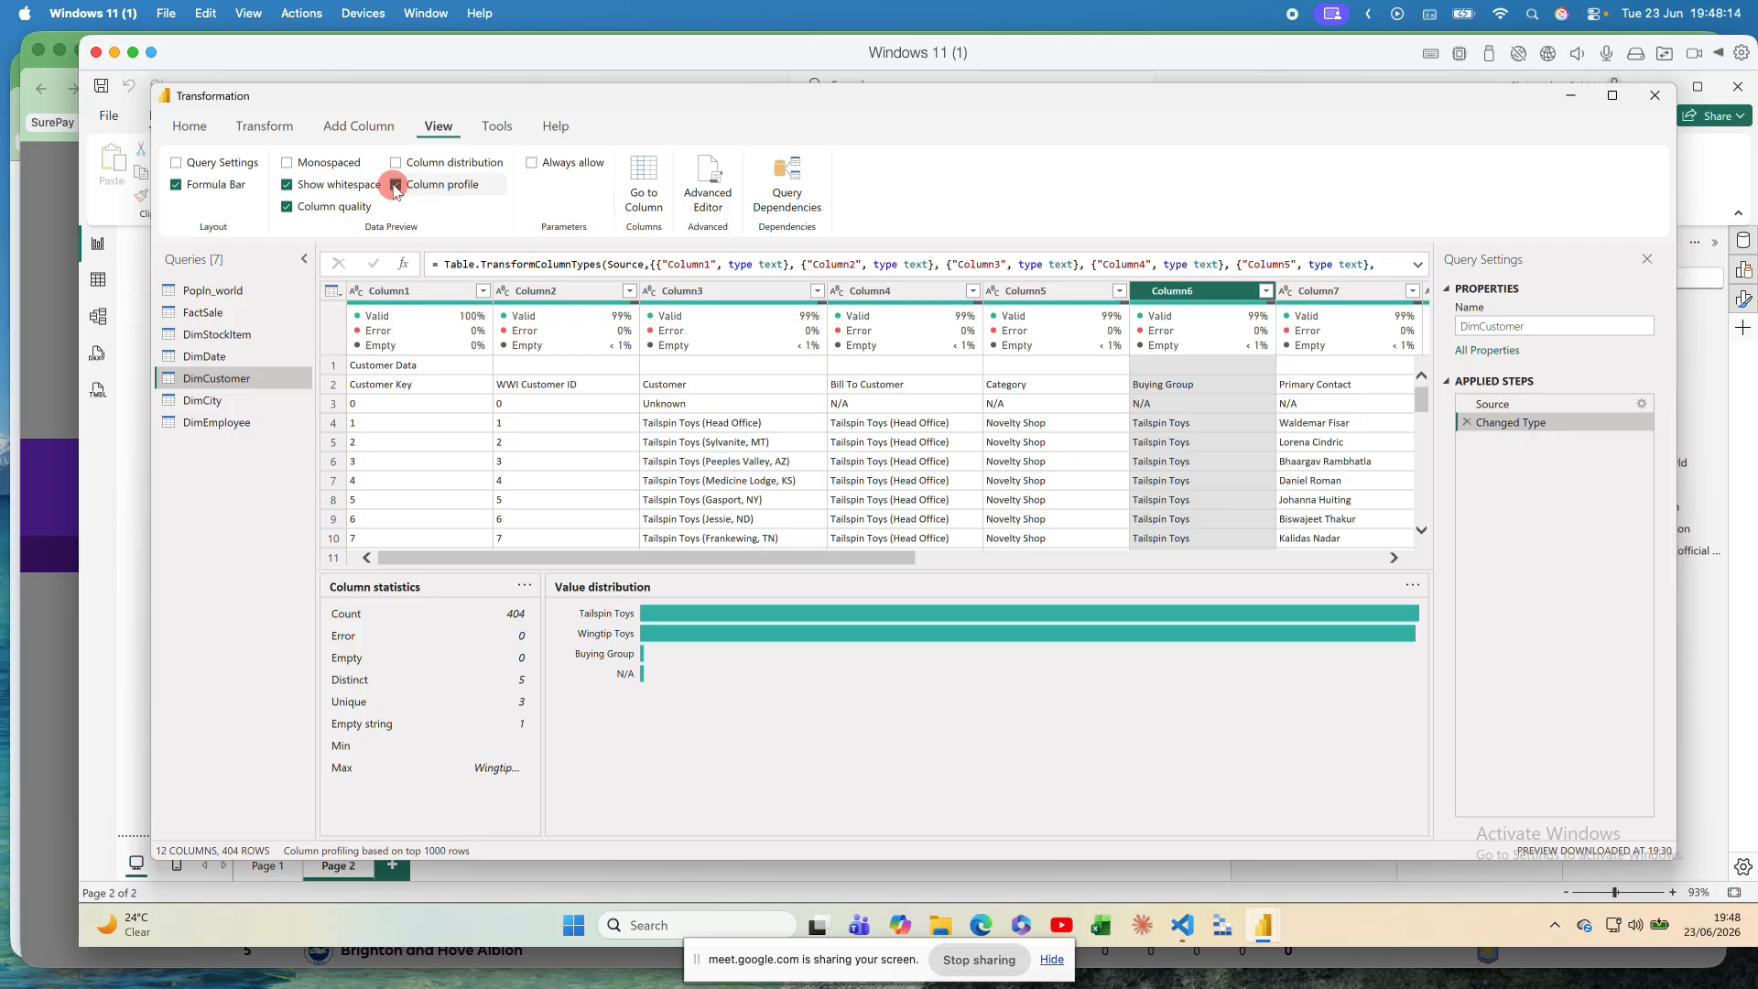
Step: Show the column distribution for DimCustomer, inspect the distinct and unique counts of its columns, and hide the distribution again
left_click(395, 163)
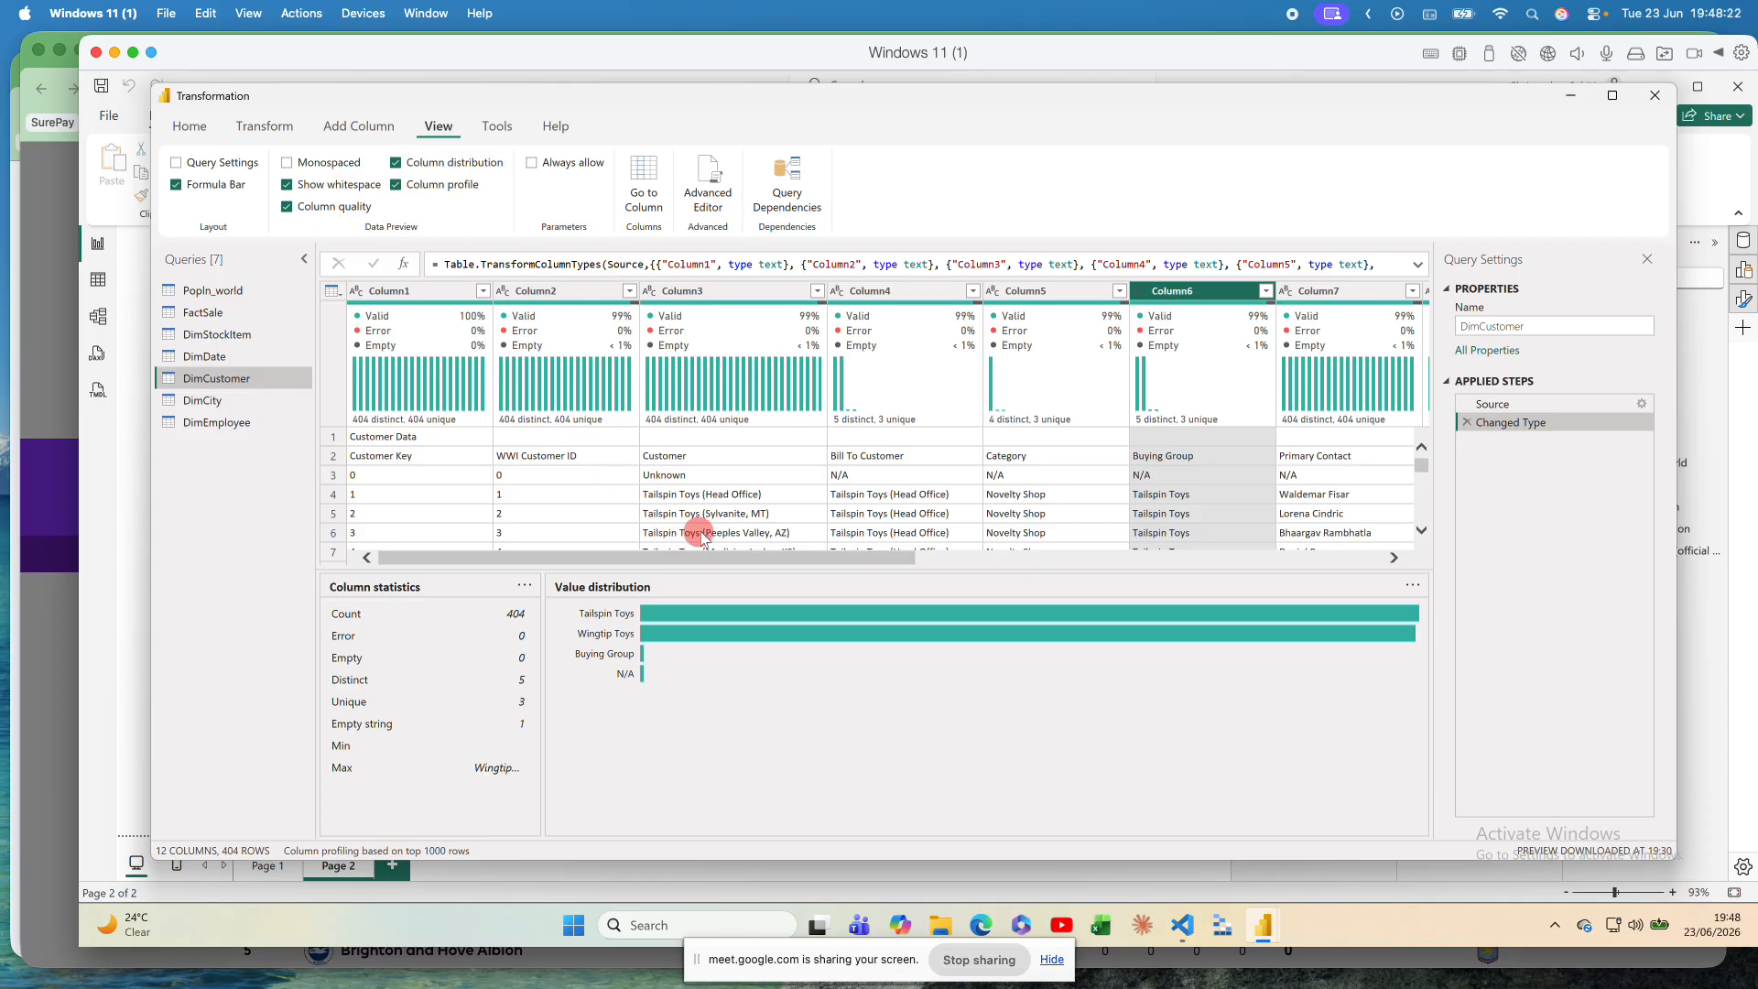
left_click(702, 496)
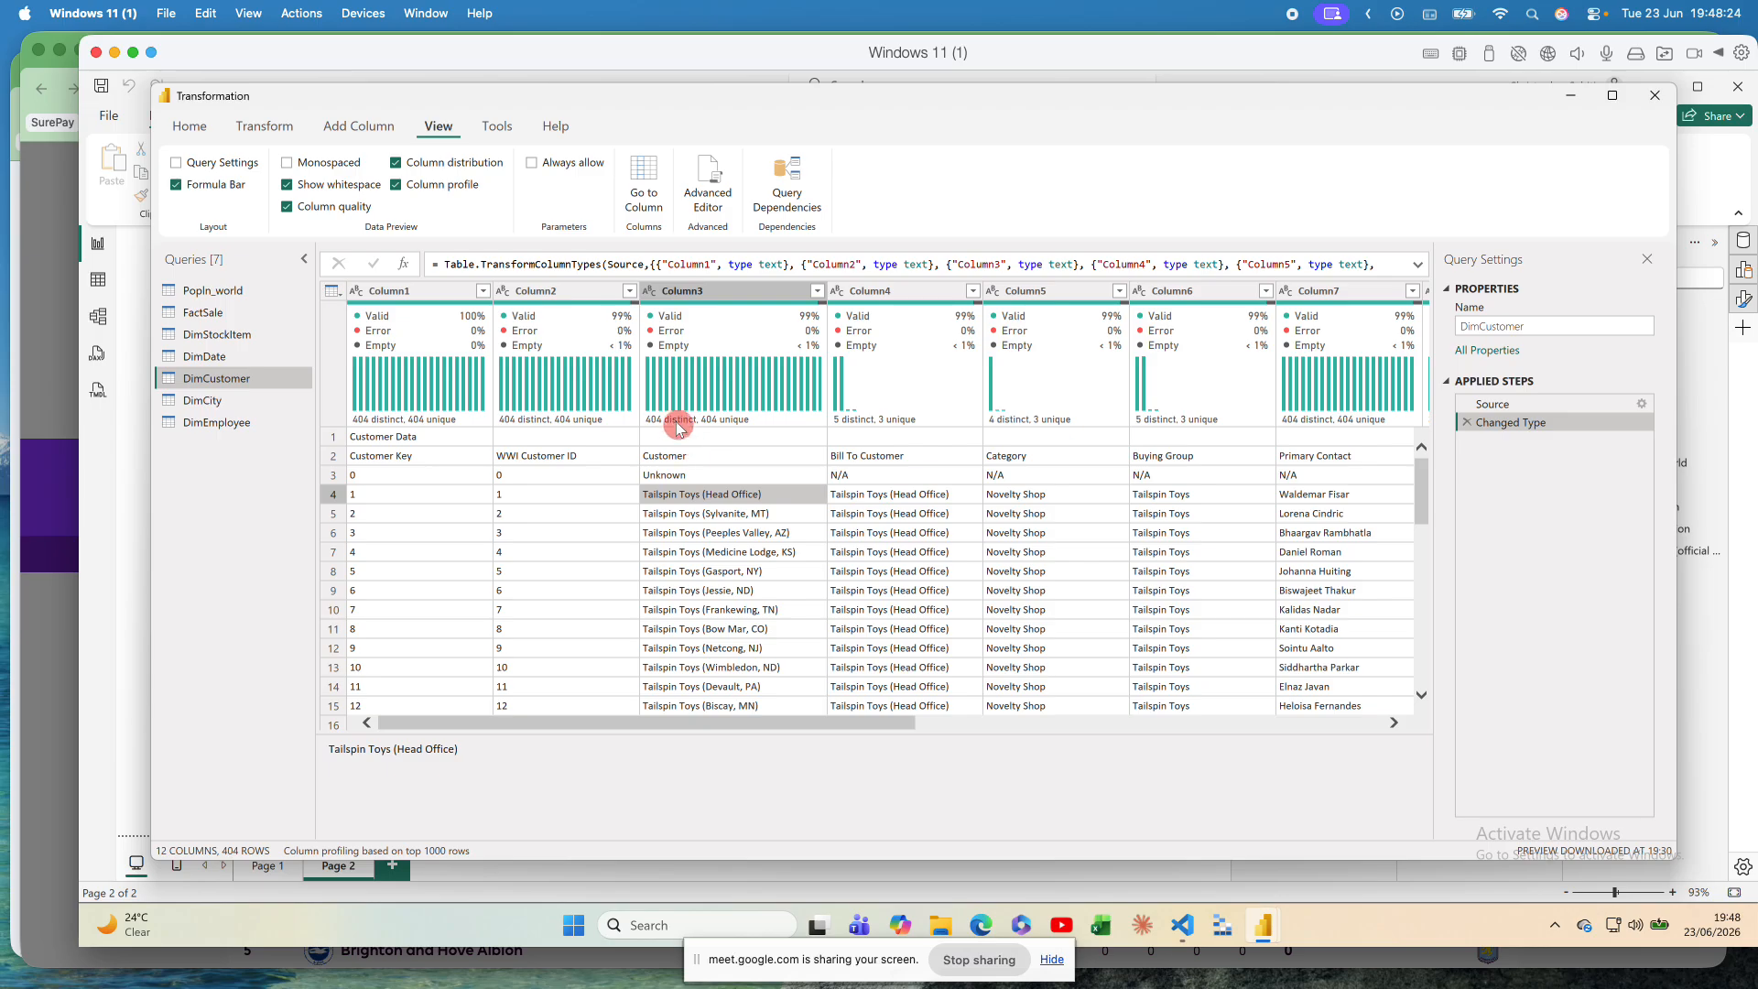
mouse_move(677, 423)
mouse_move(846, 429)
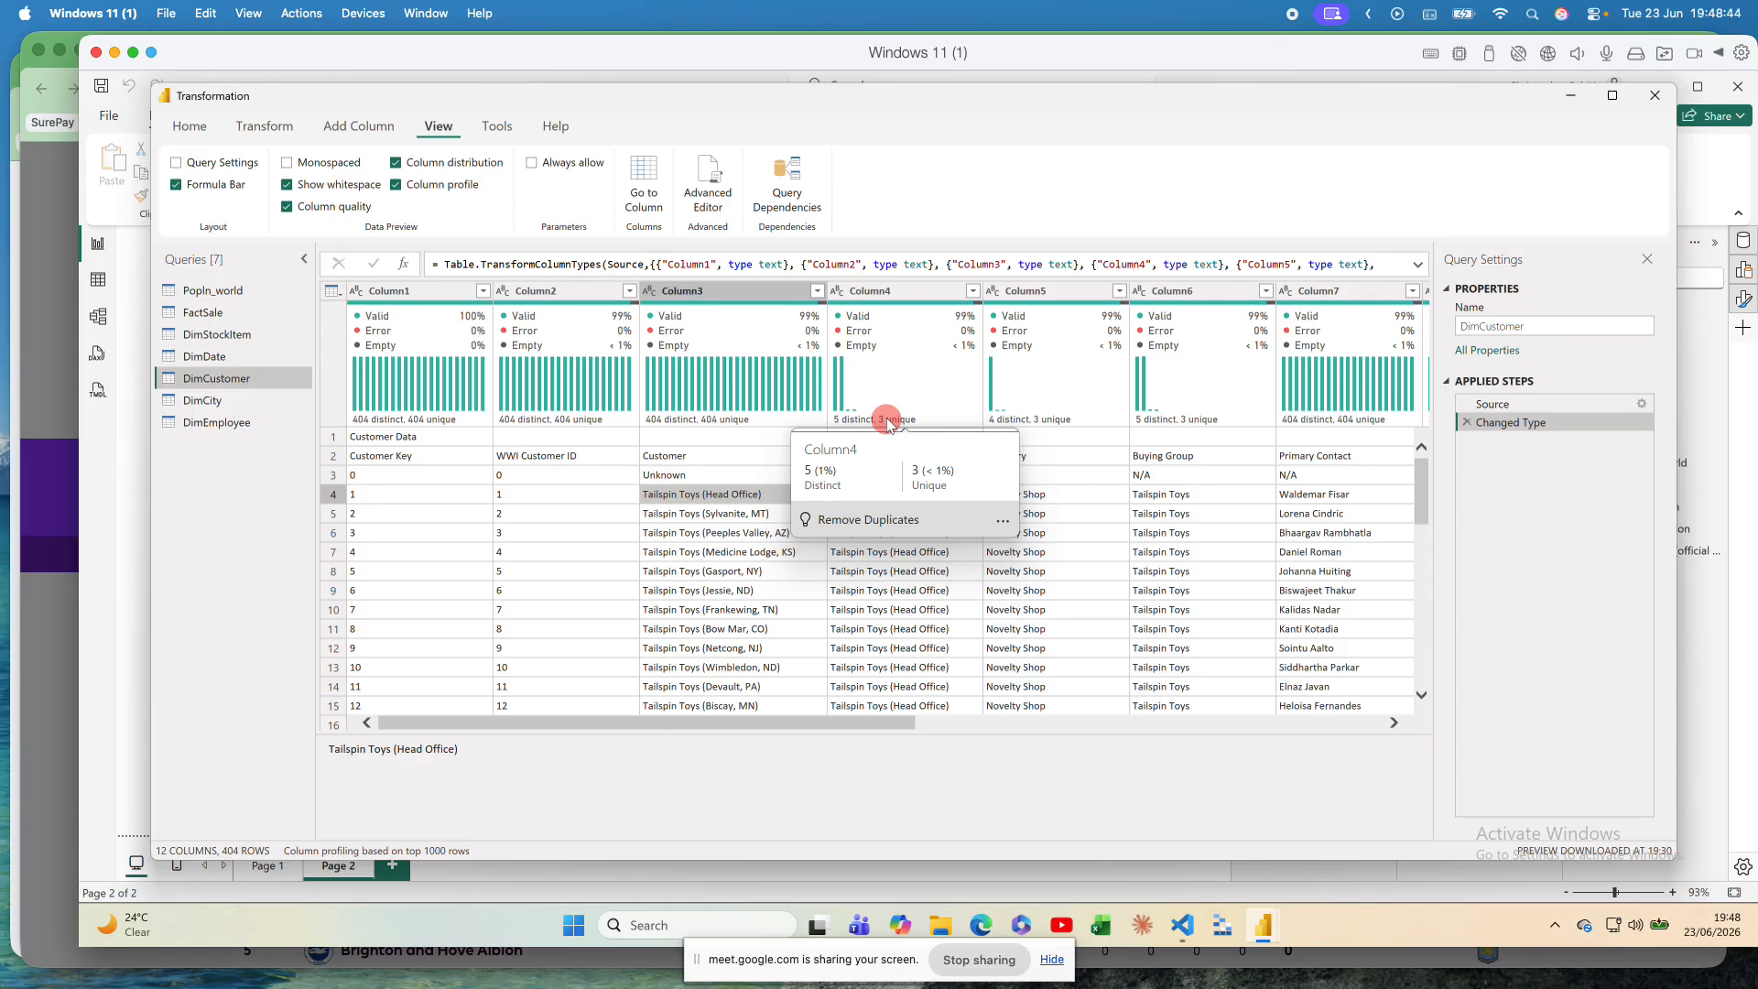
mouse_move(577, 441)
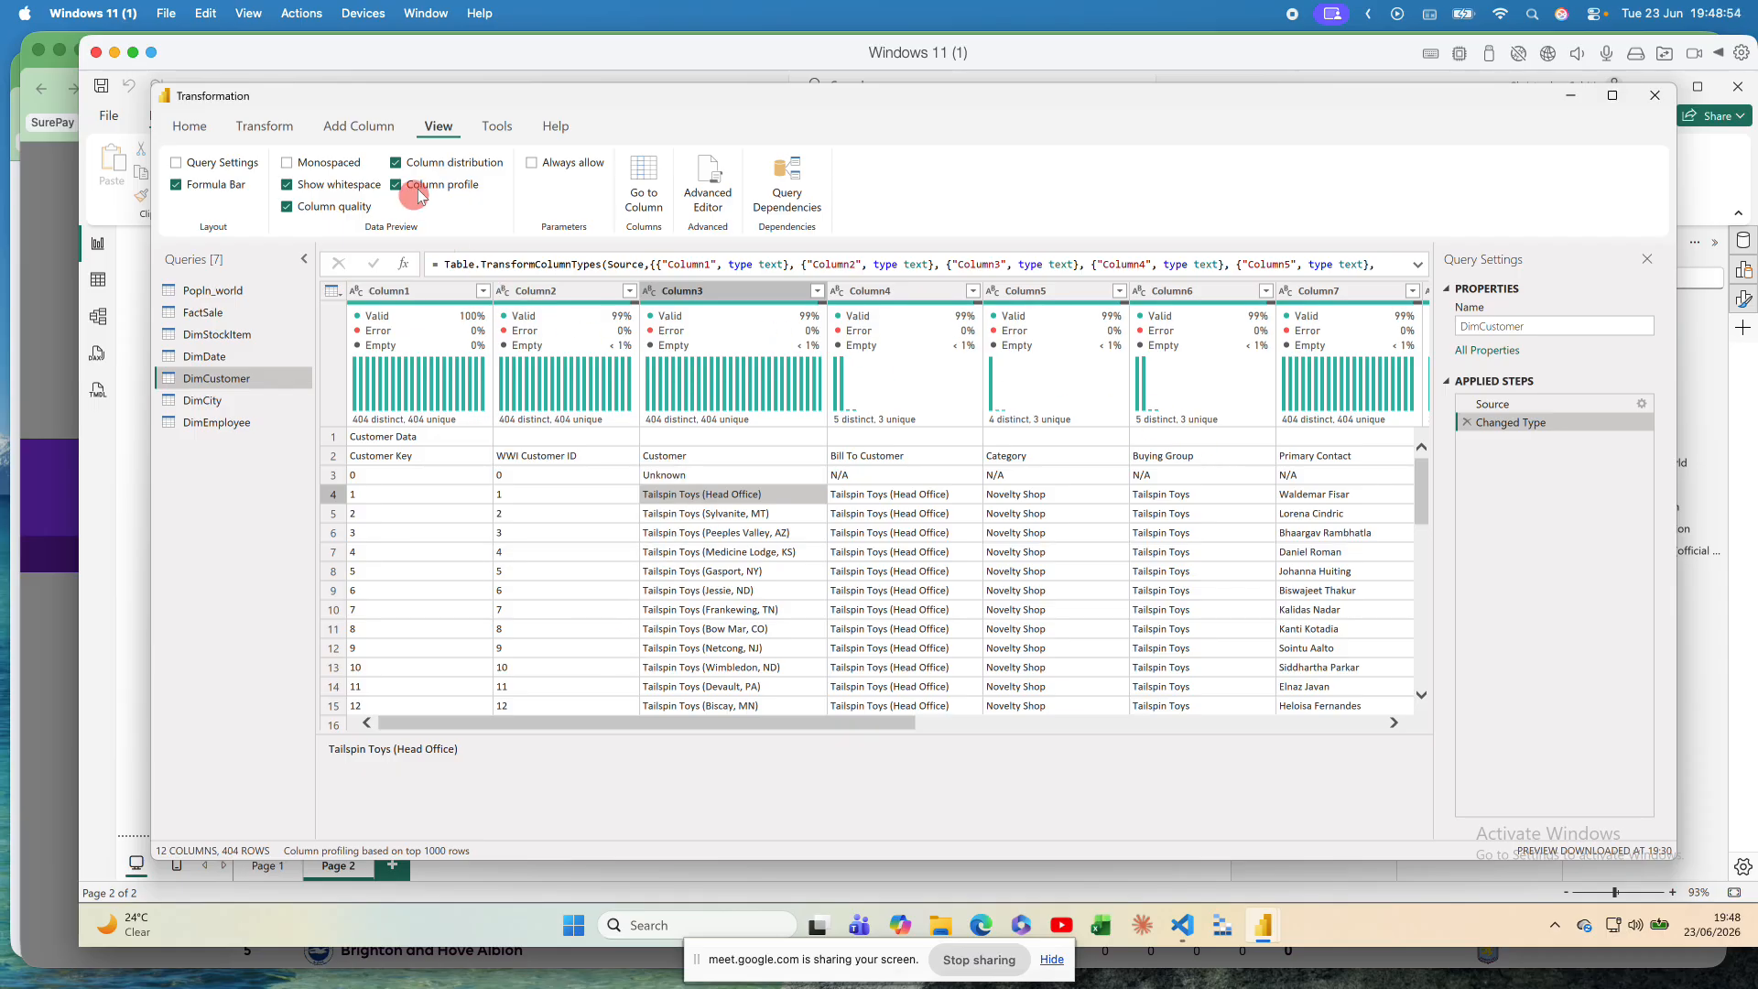
left_click(437, 165)
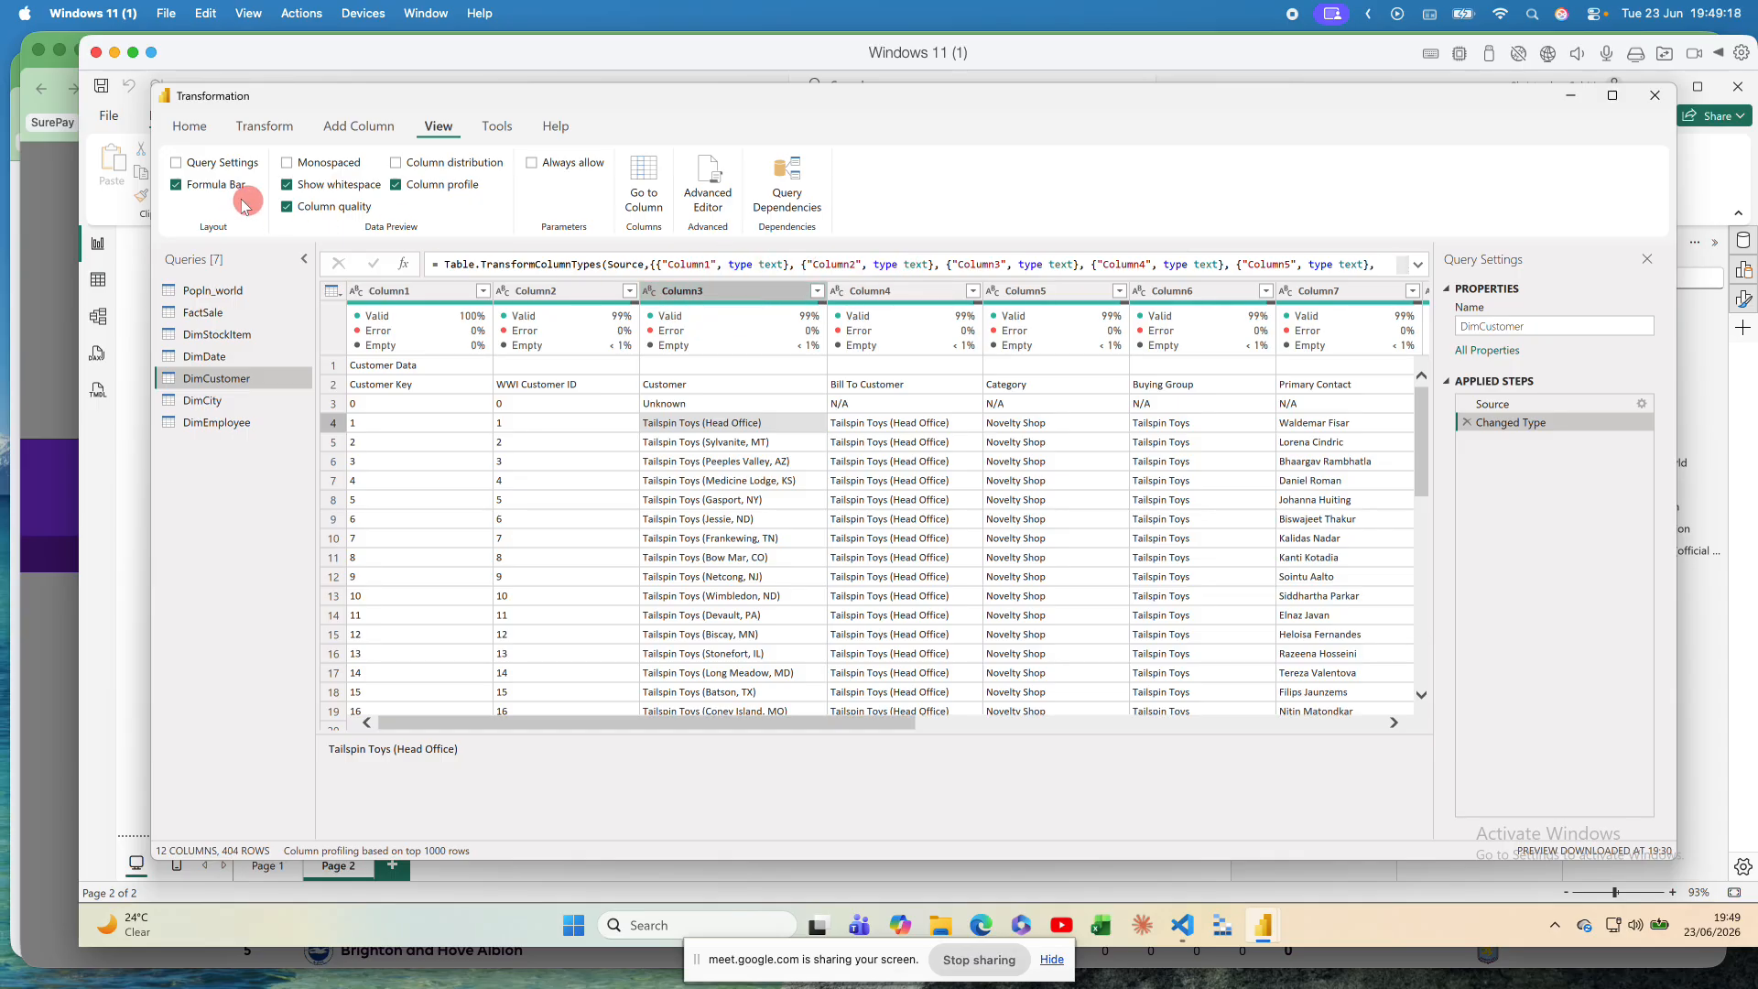
Step: Hide the formula bar above the DimCustomer preview
left_click(216, 185)
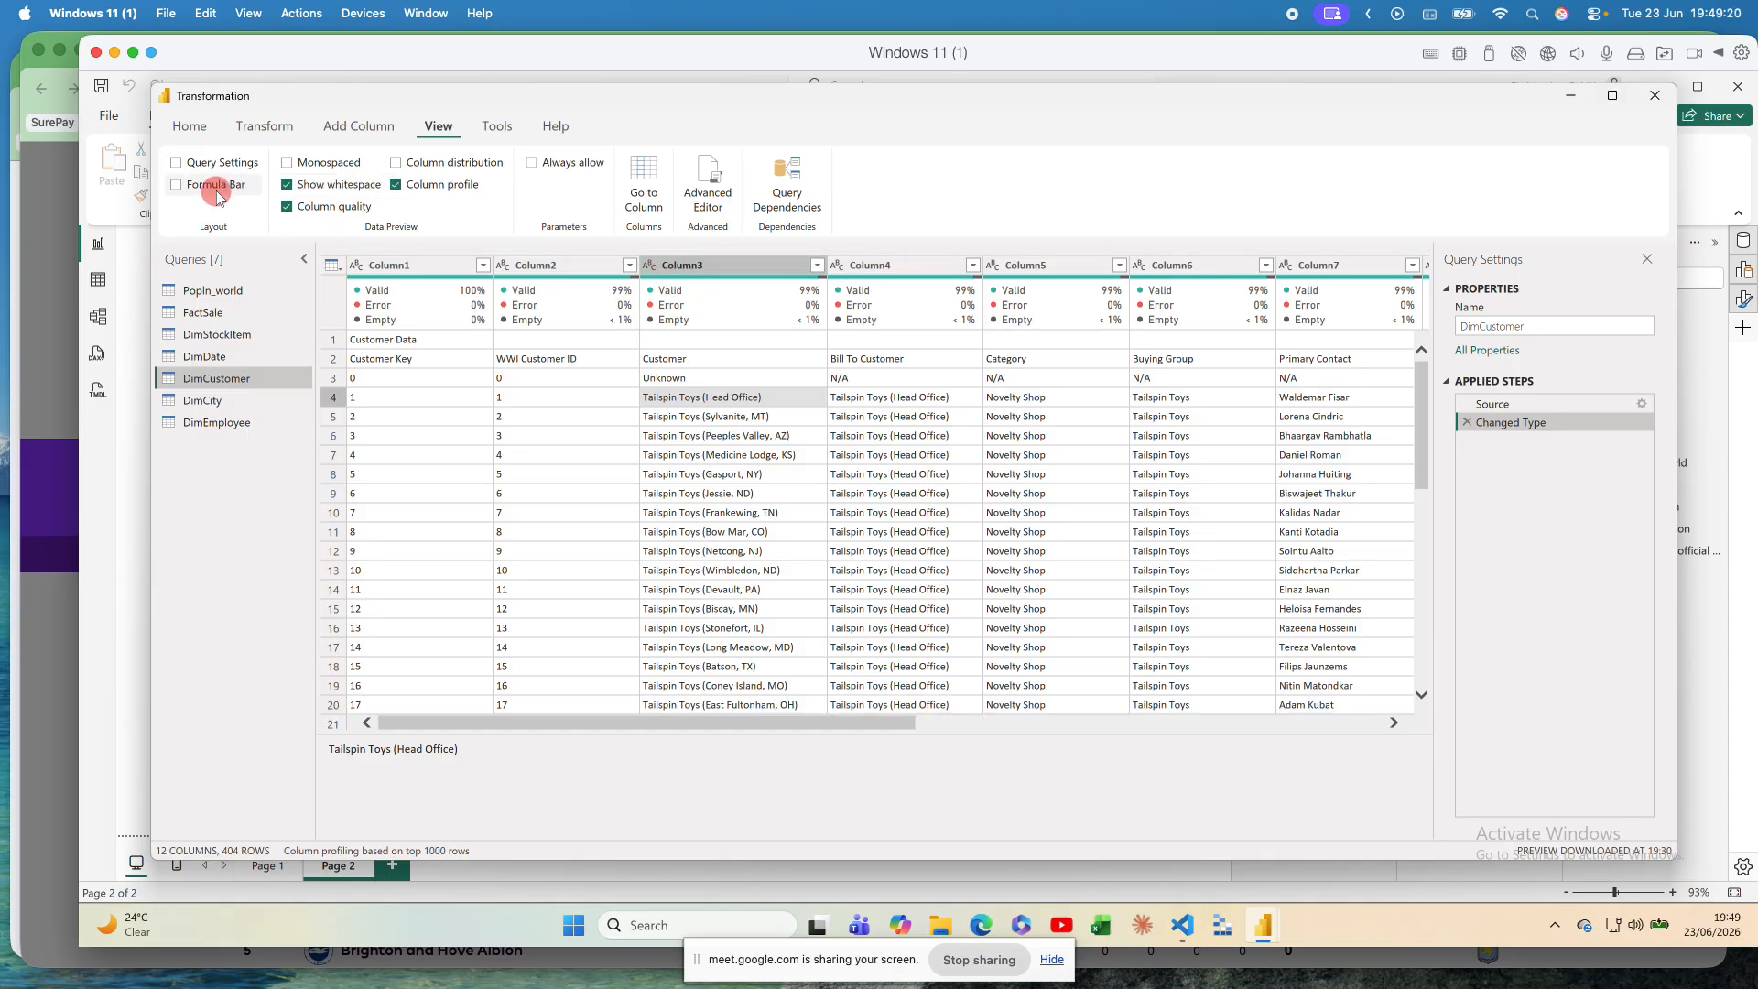
Step: Toggle the formula bar on and off to compare the DimCustomer preview, and leave it displayed
left_click(216, 187)
left_click(216, 188)
left_click(217, 188)
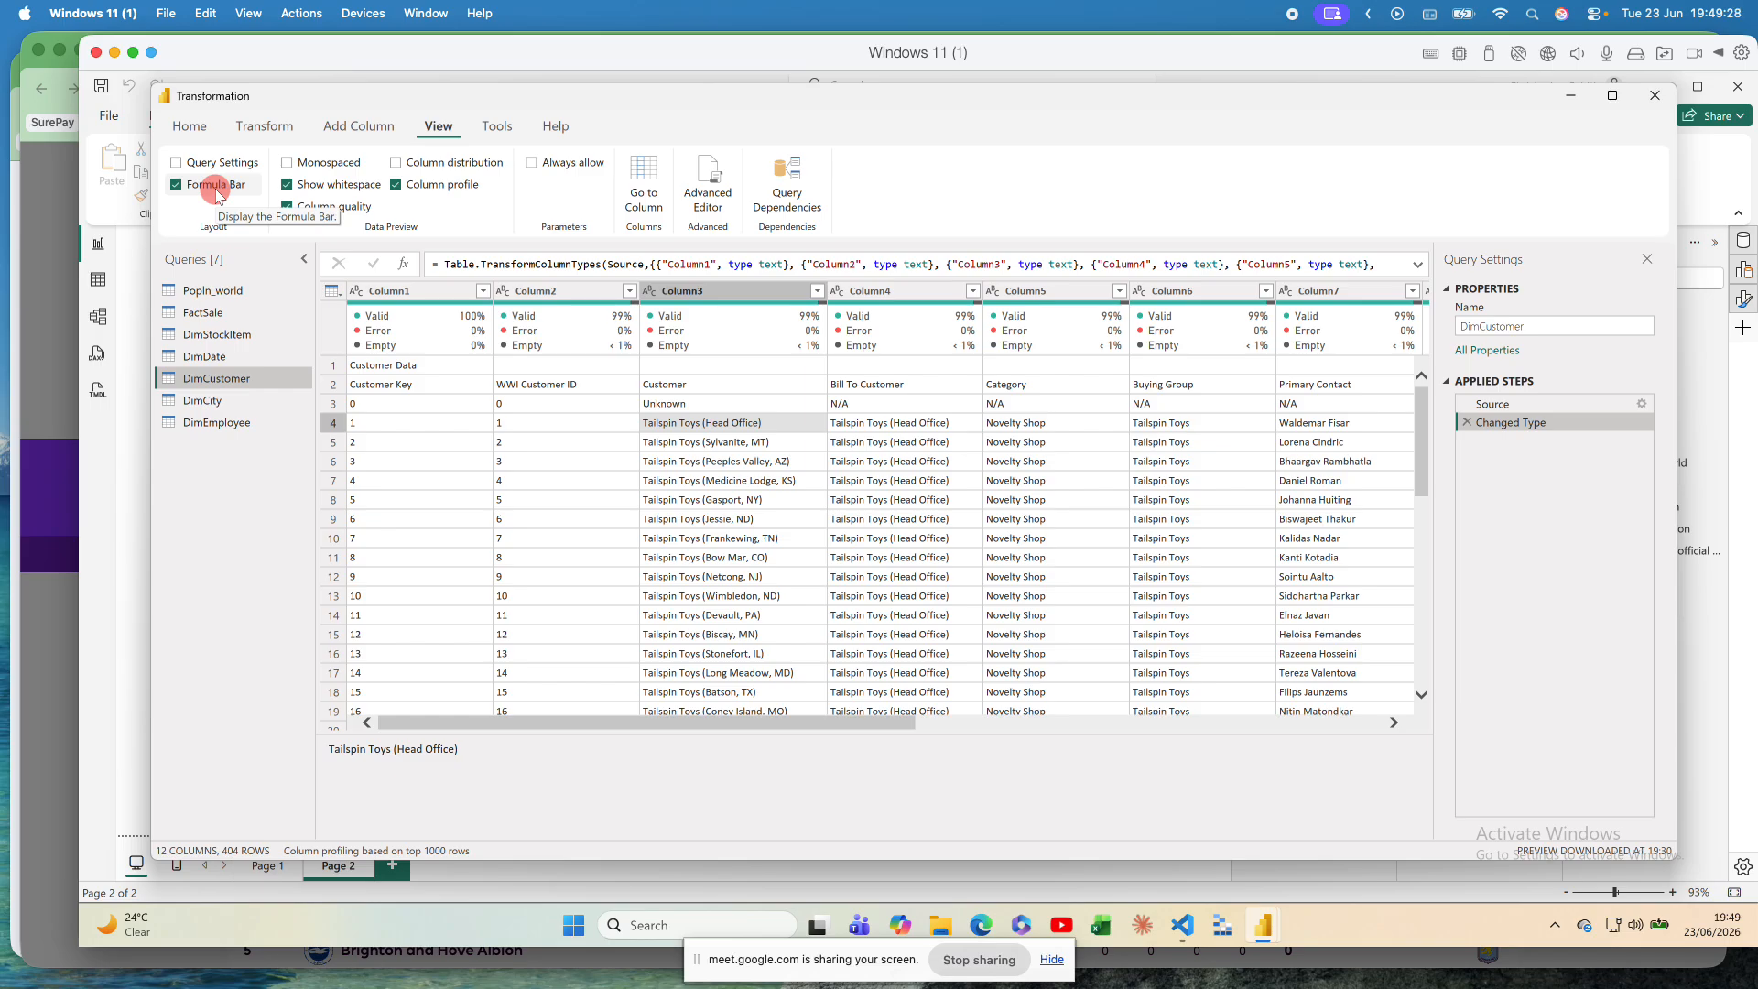
left_click(218, 192)
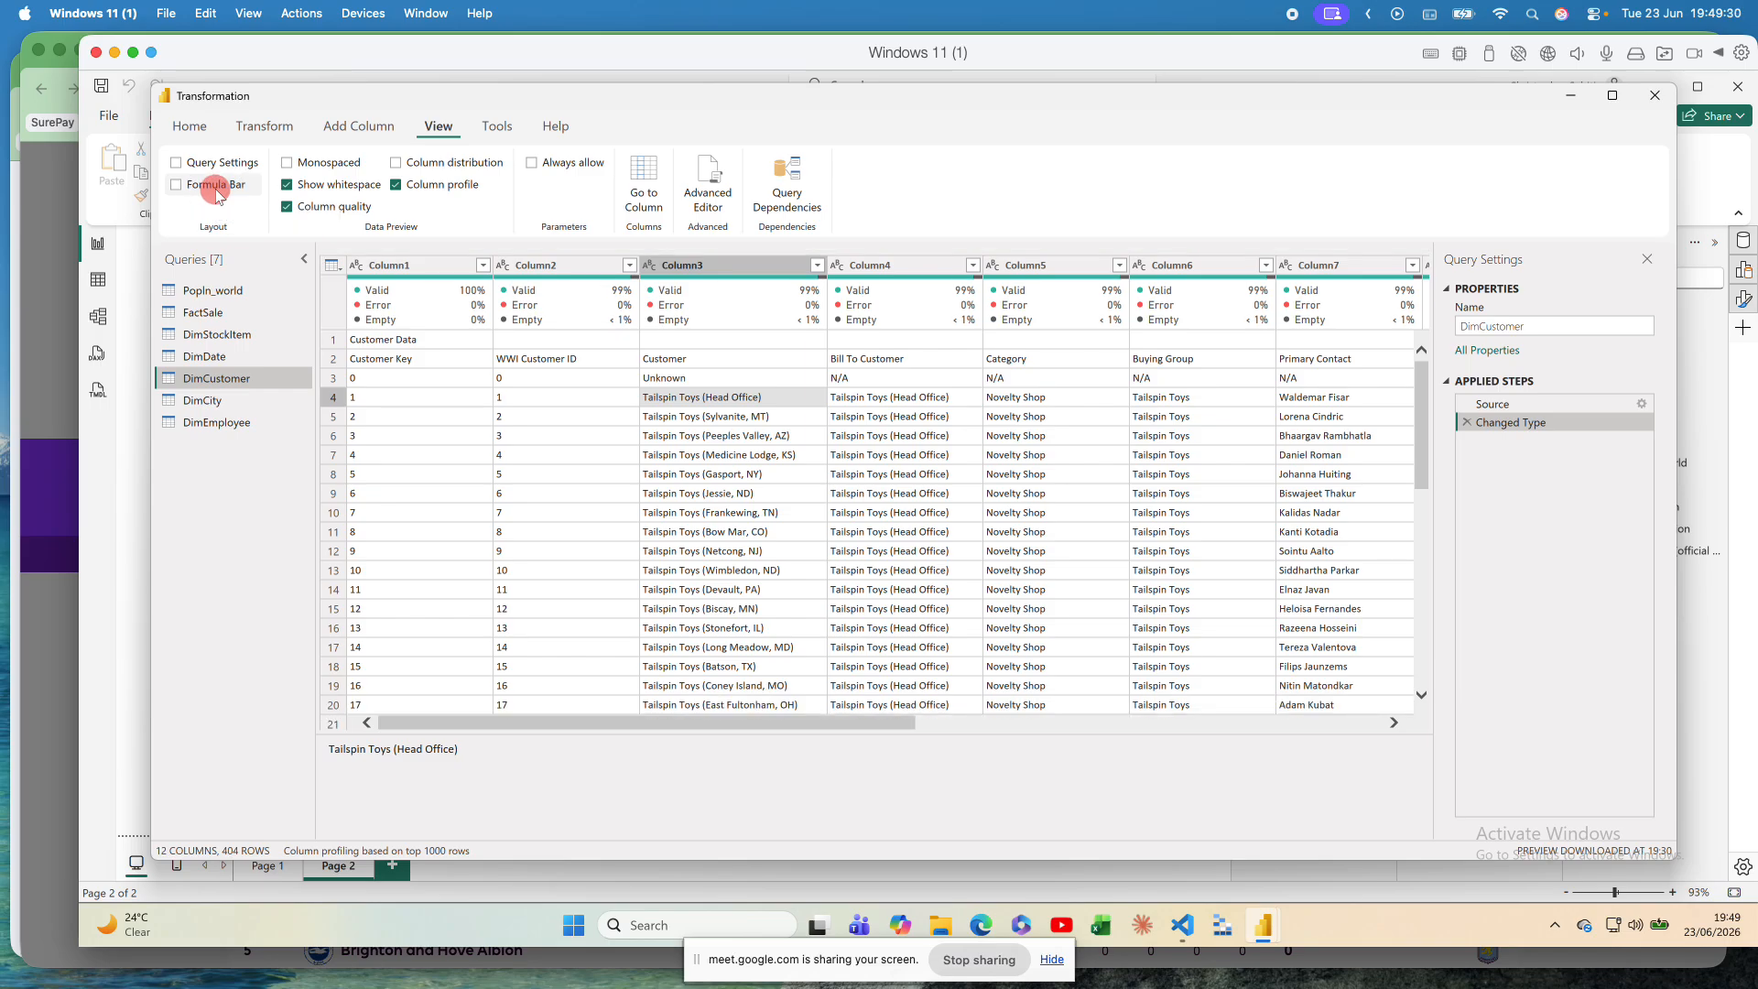
left_click(218, 192)
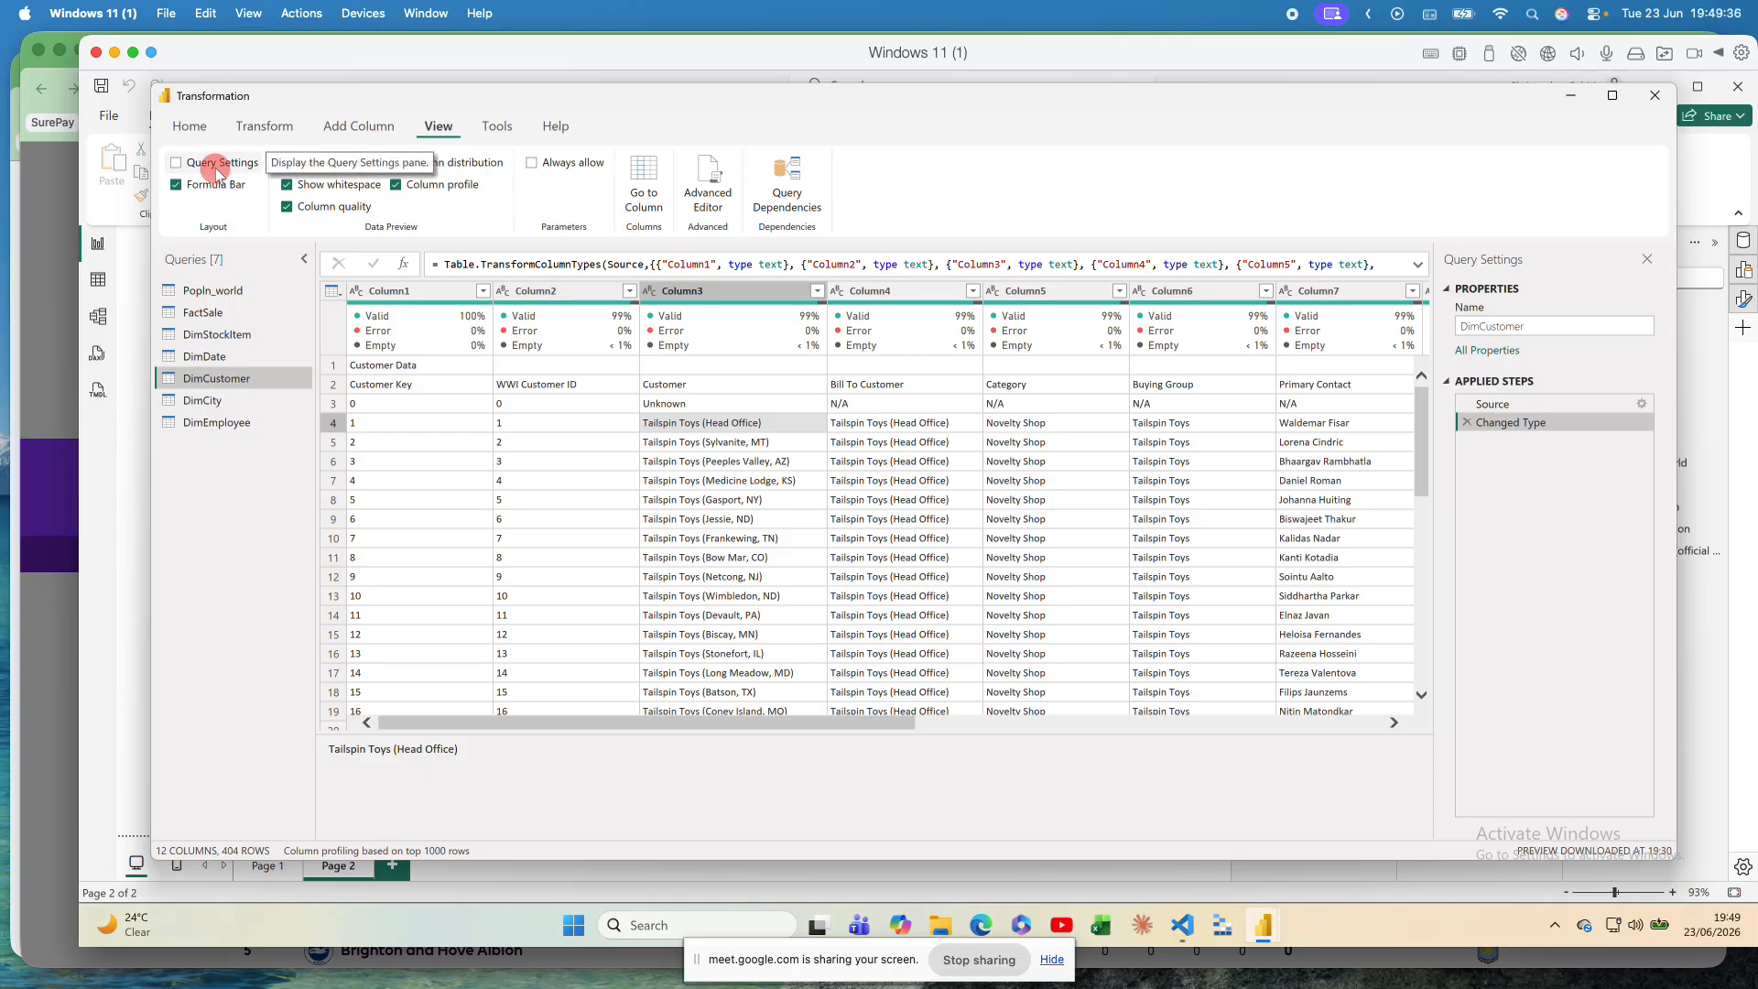
Step: Close the Query Settings pane to see the DimCustomer preview at full width, and display the pane again
left_click(218, 165)
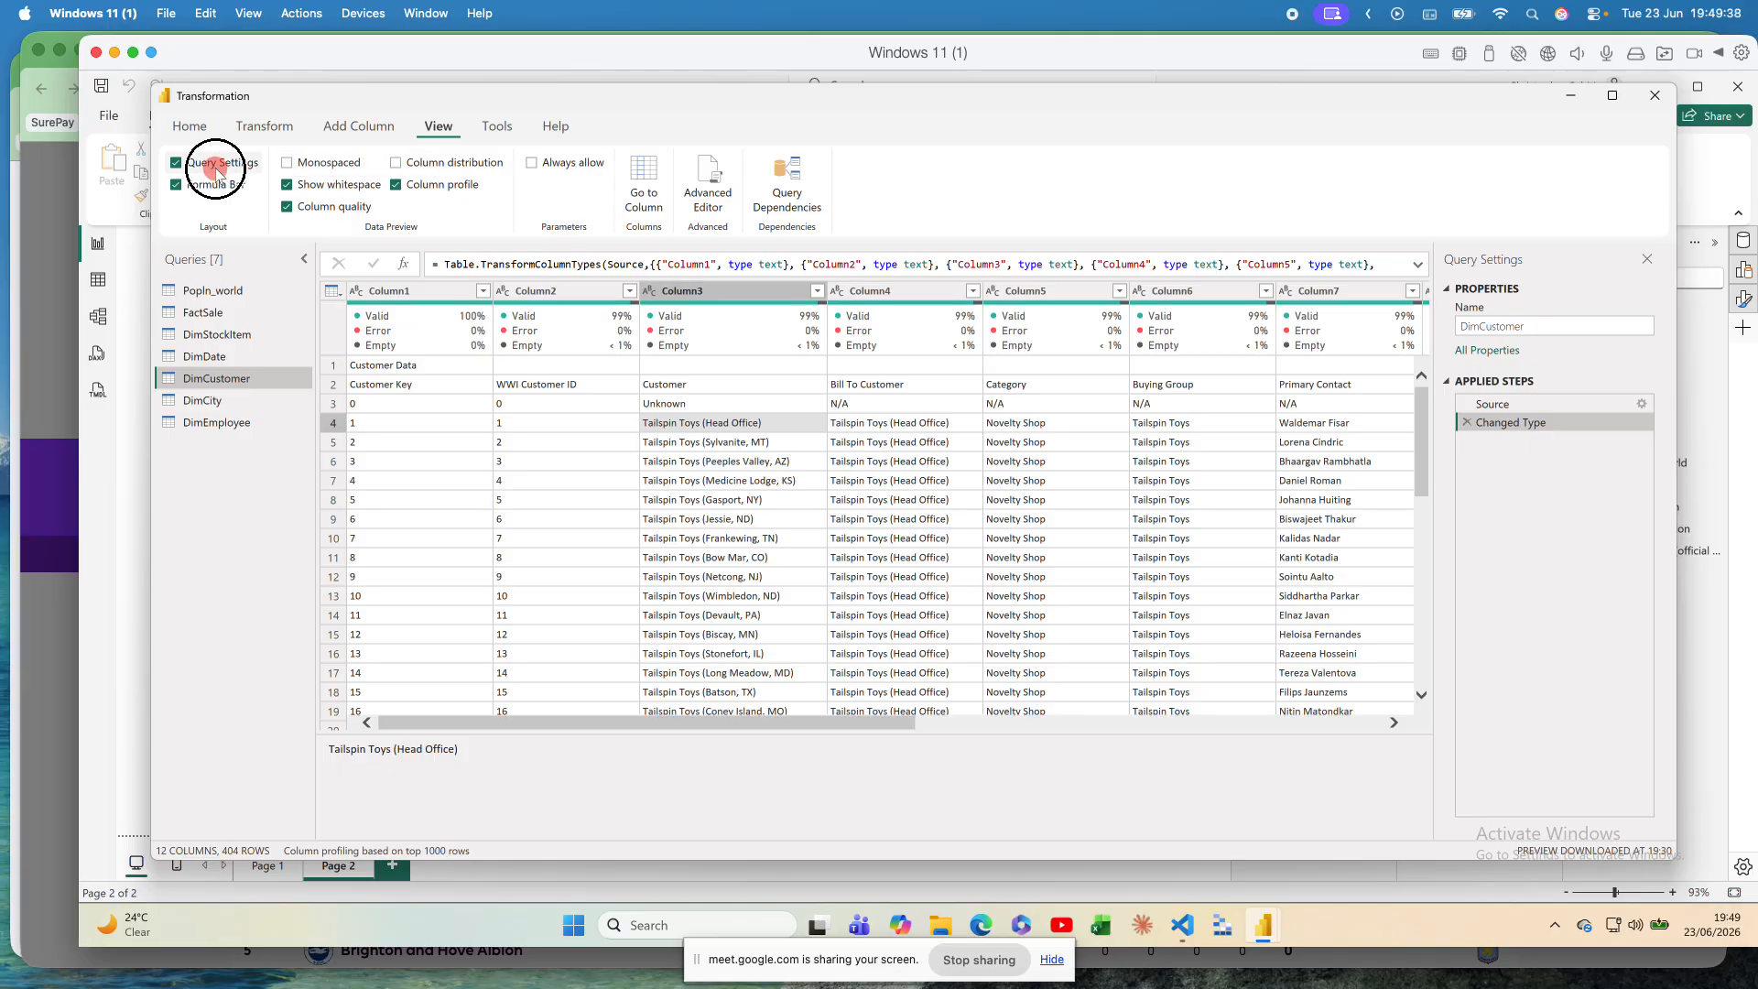
left_click(218, 165)
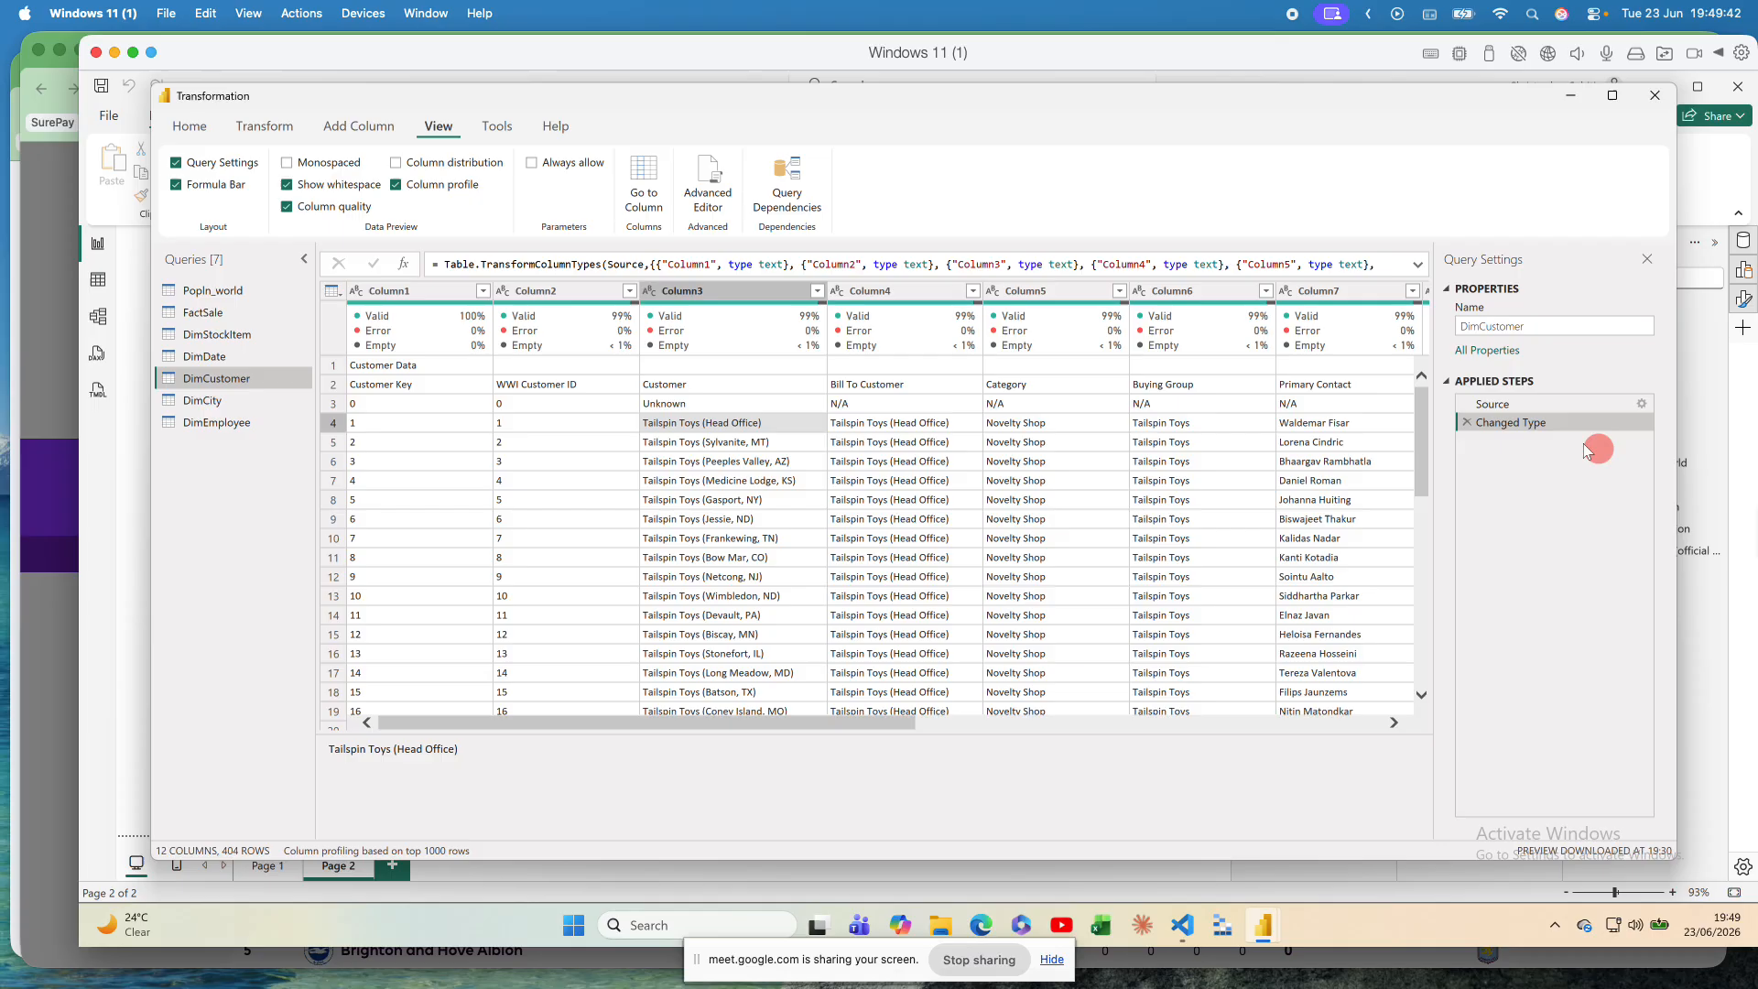
left_click(1652, 262)
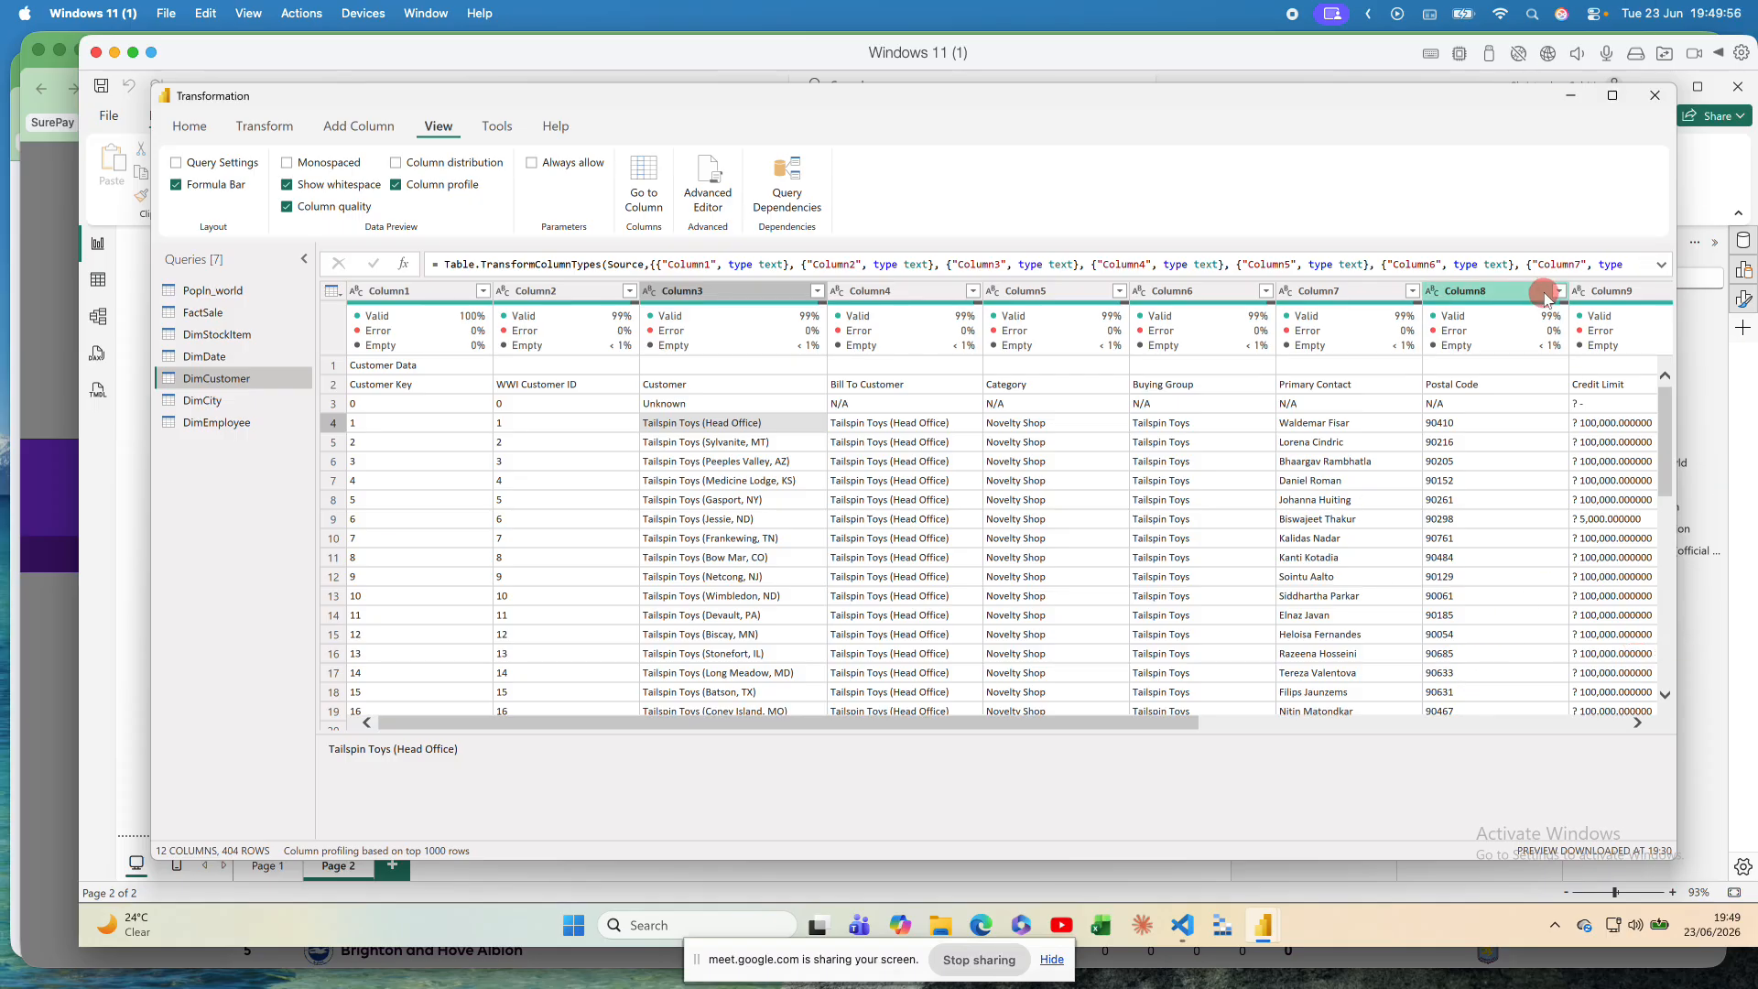
left_click(191, 126)
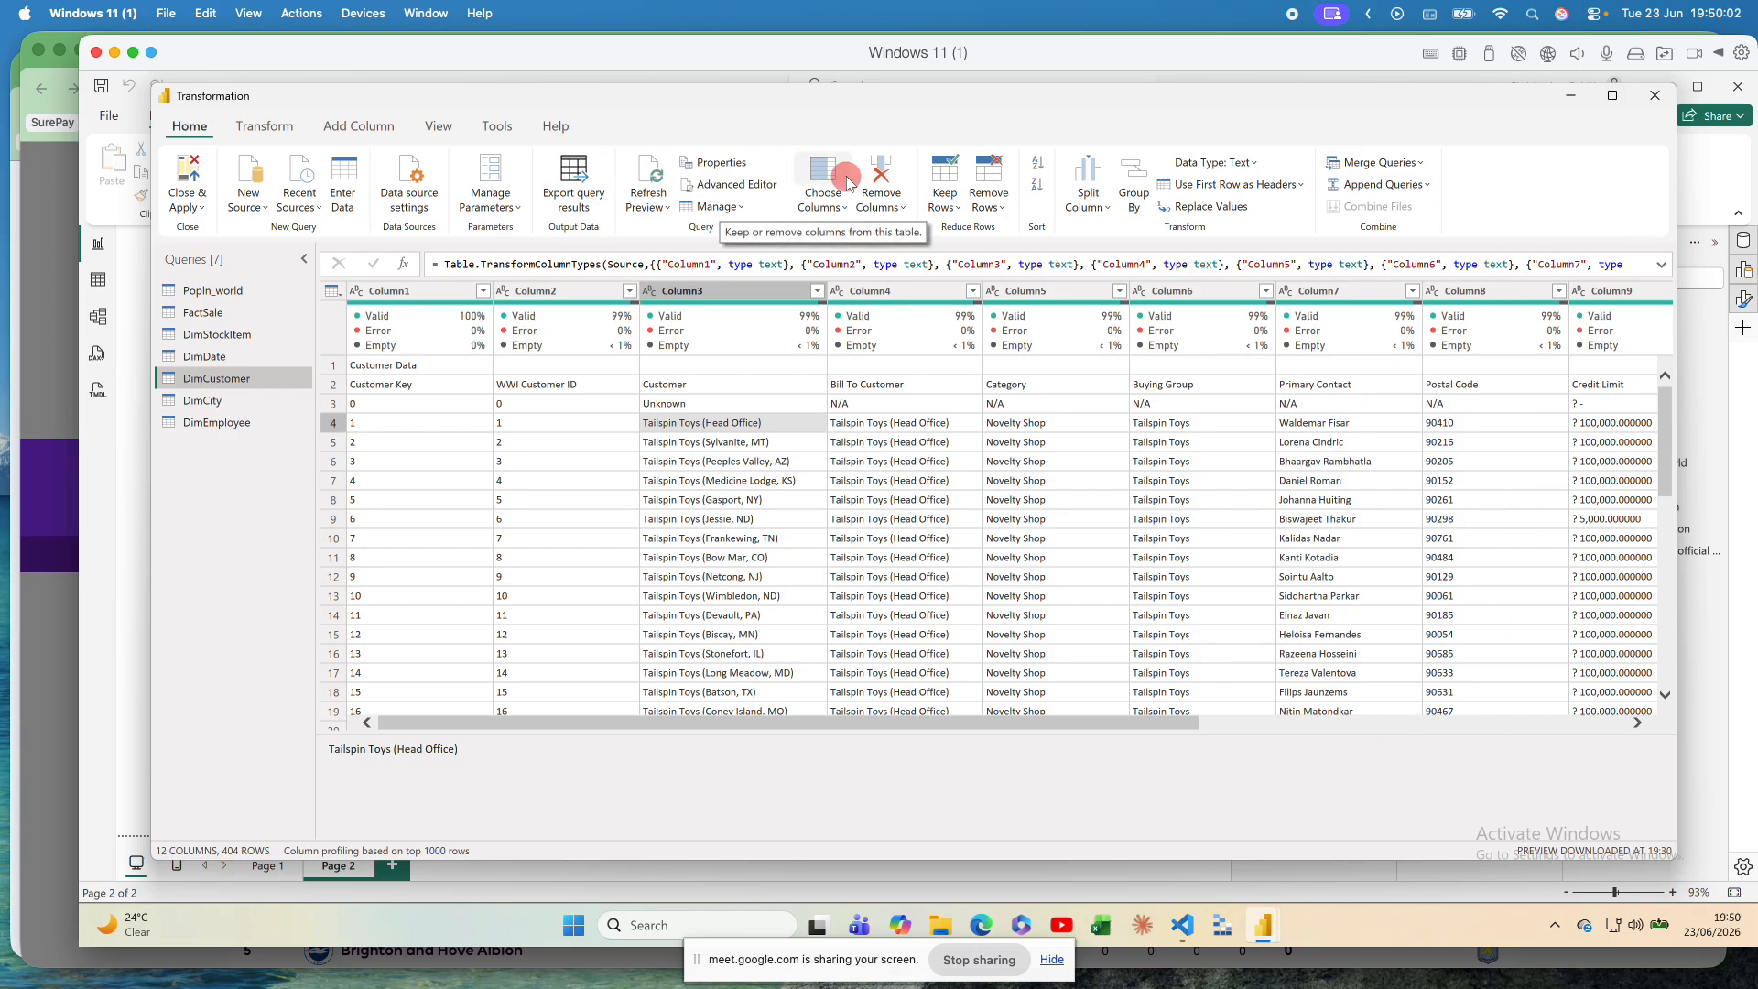
left_click(438, 128)
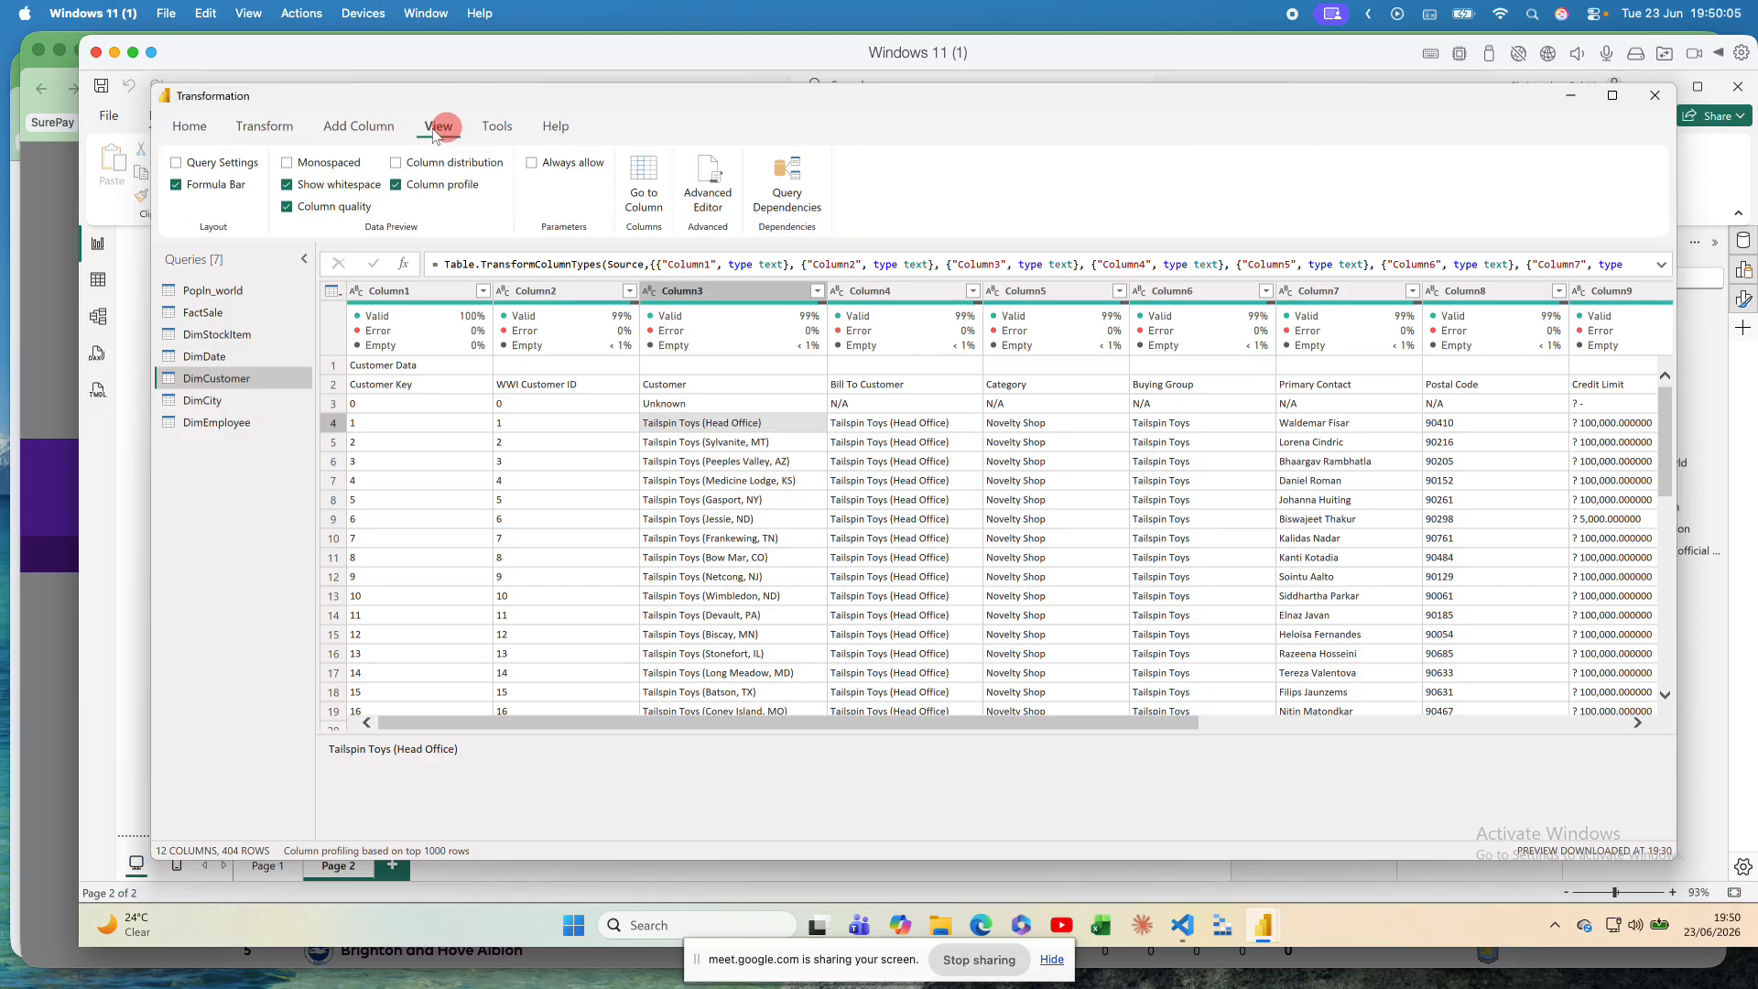
left_click(200, 165)
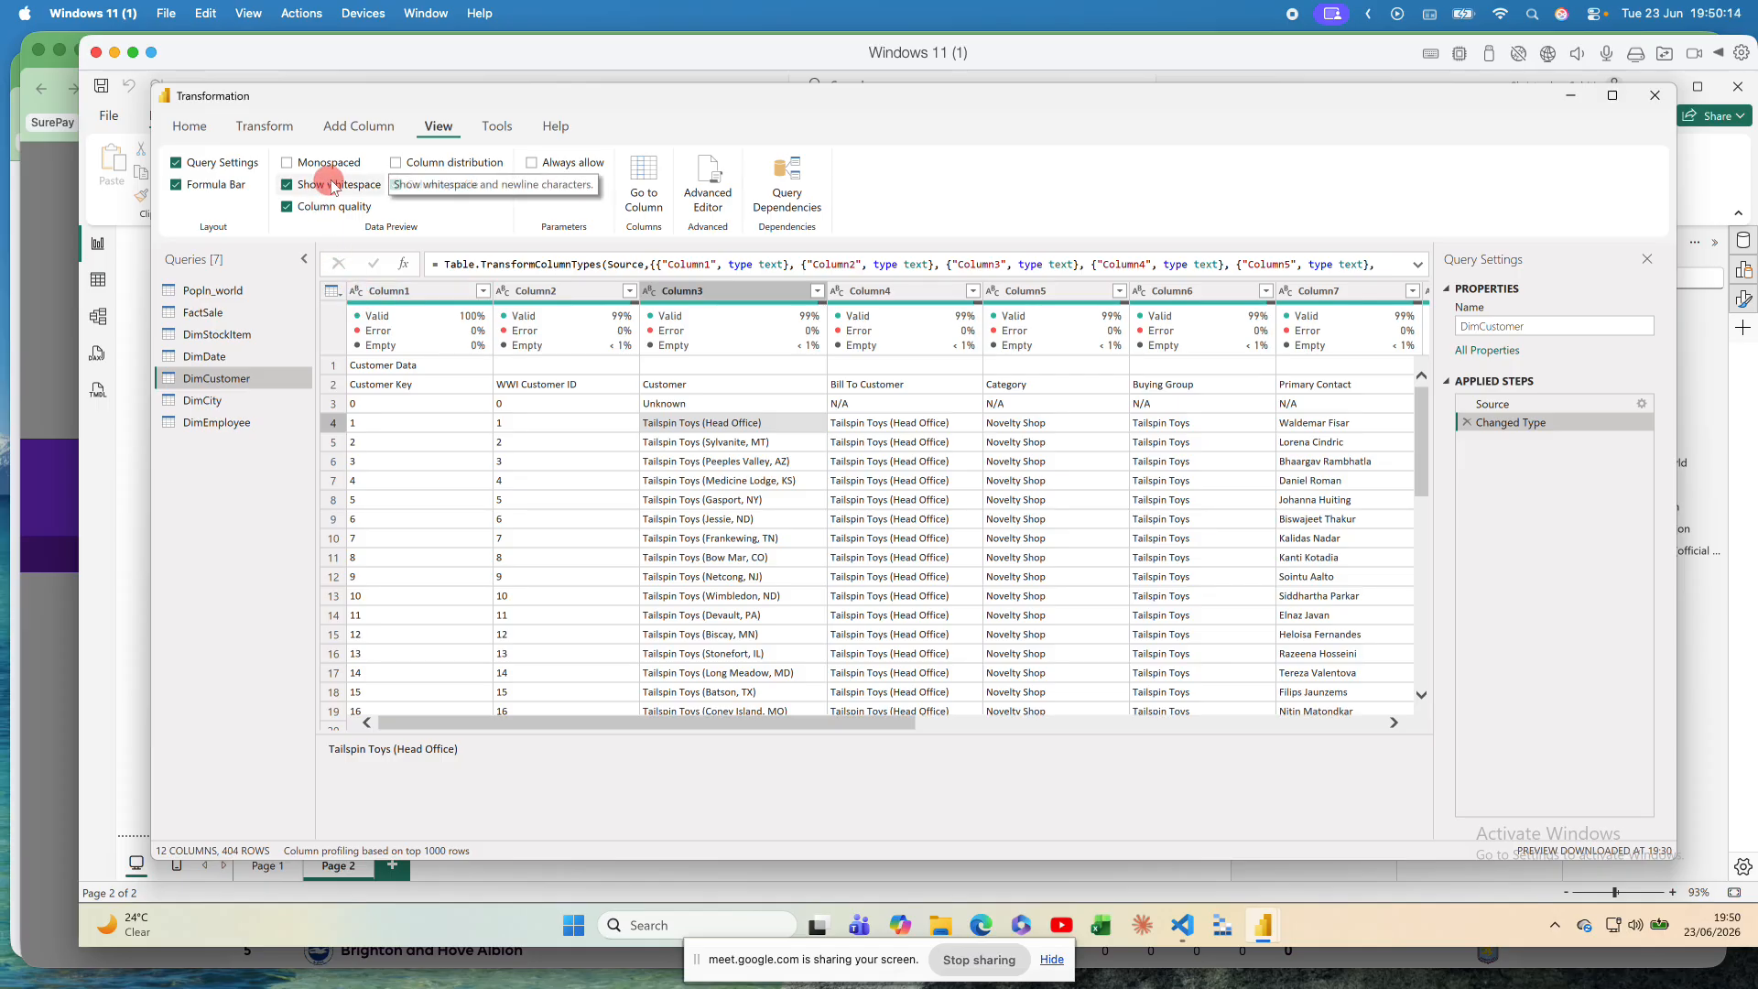
Step: Promote the first row of DimCustomer to headers twice so the Customer Key, WWI Customer ID and Customer row becomes the column names
left_click(194, 122)
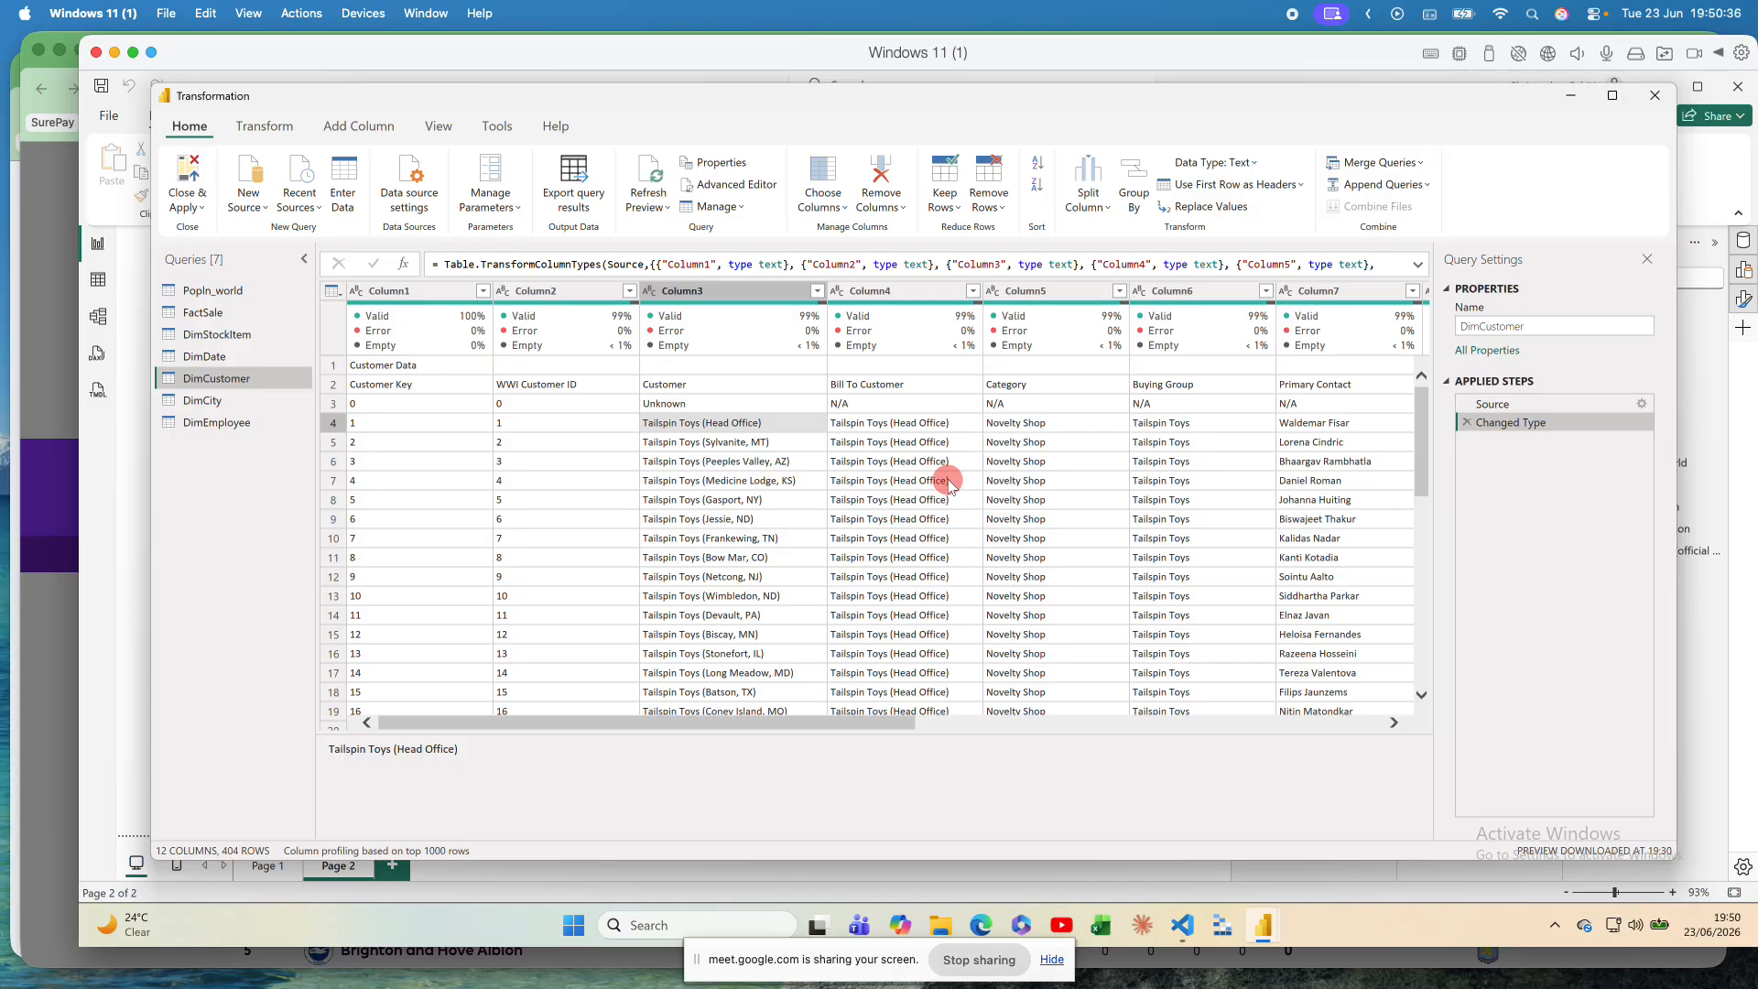
left_click(556, 360)
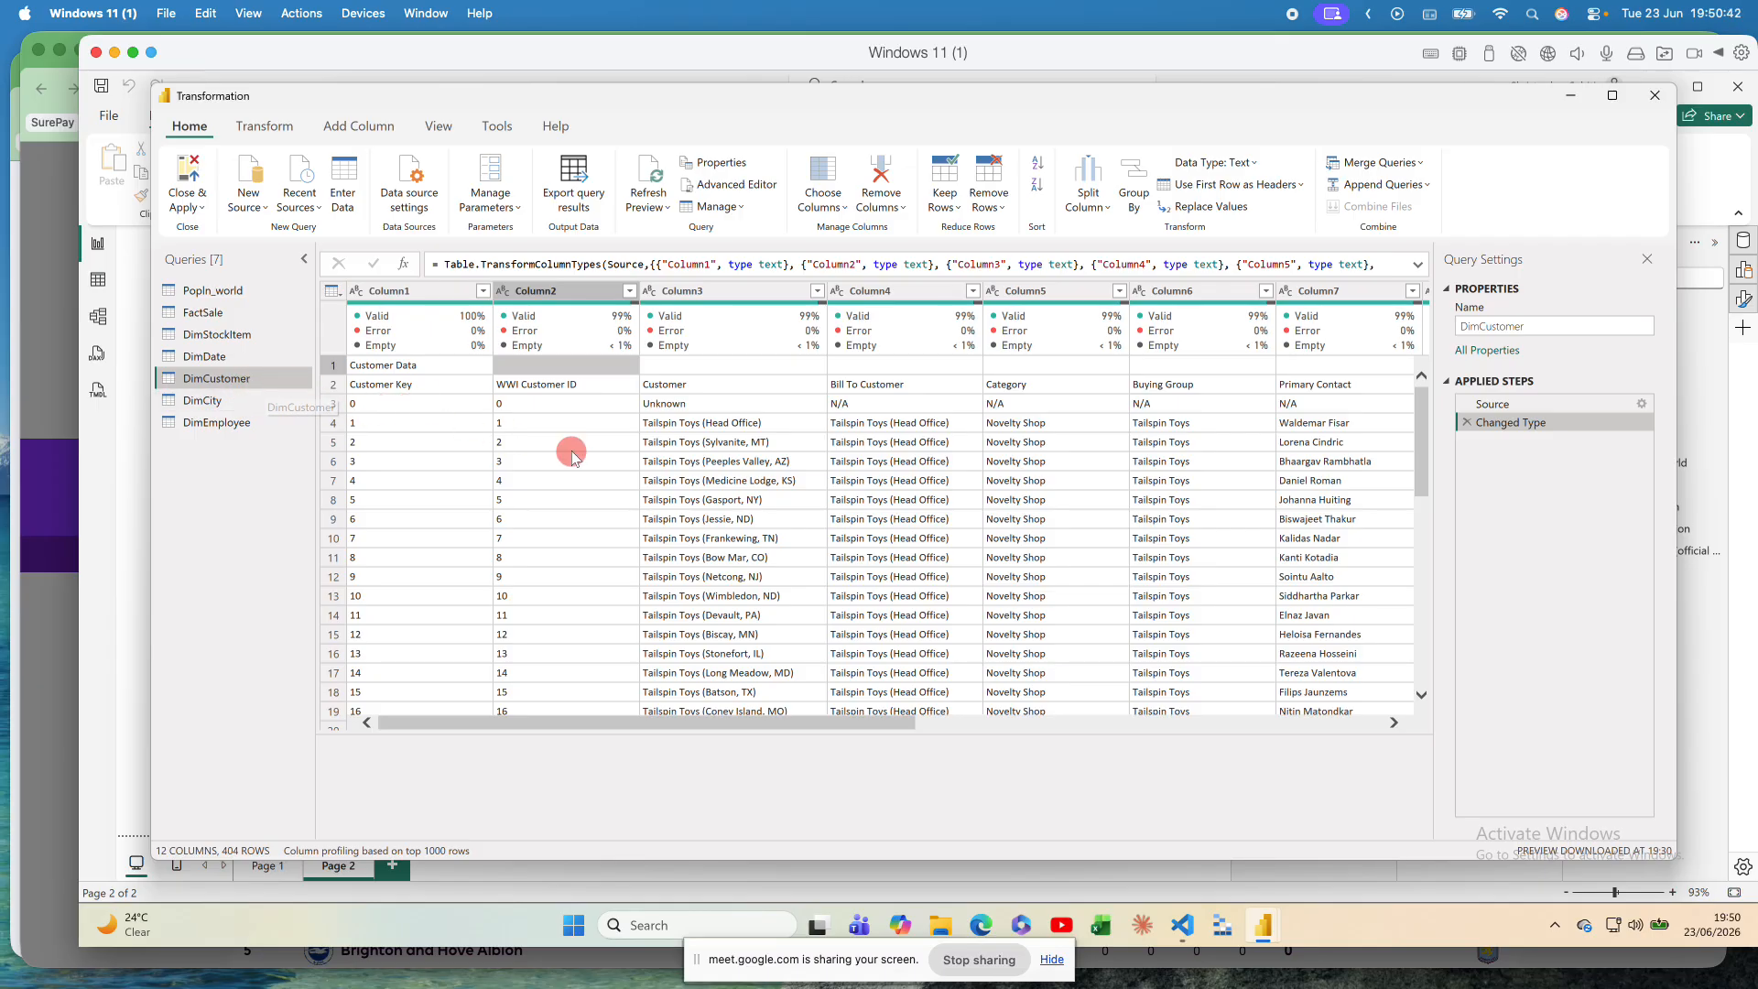
left_click(700, 444)
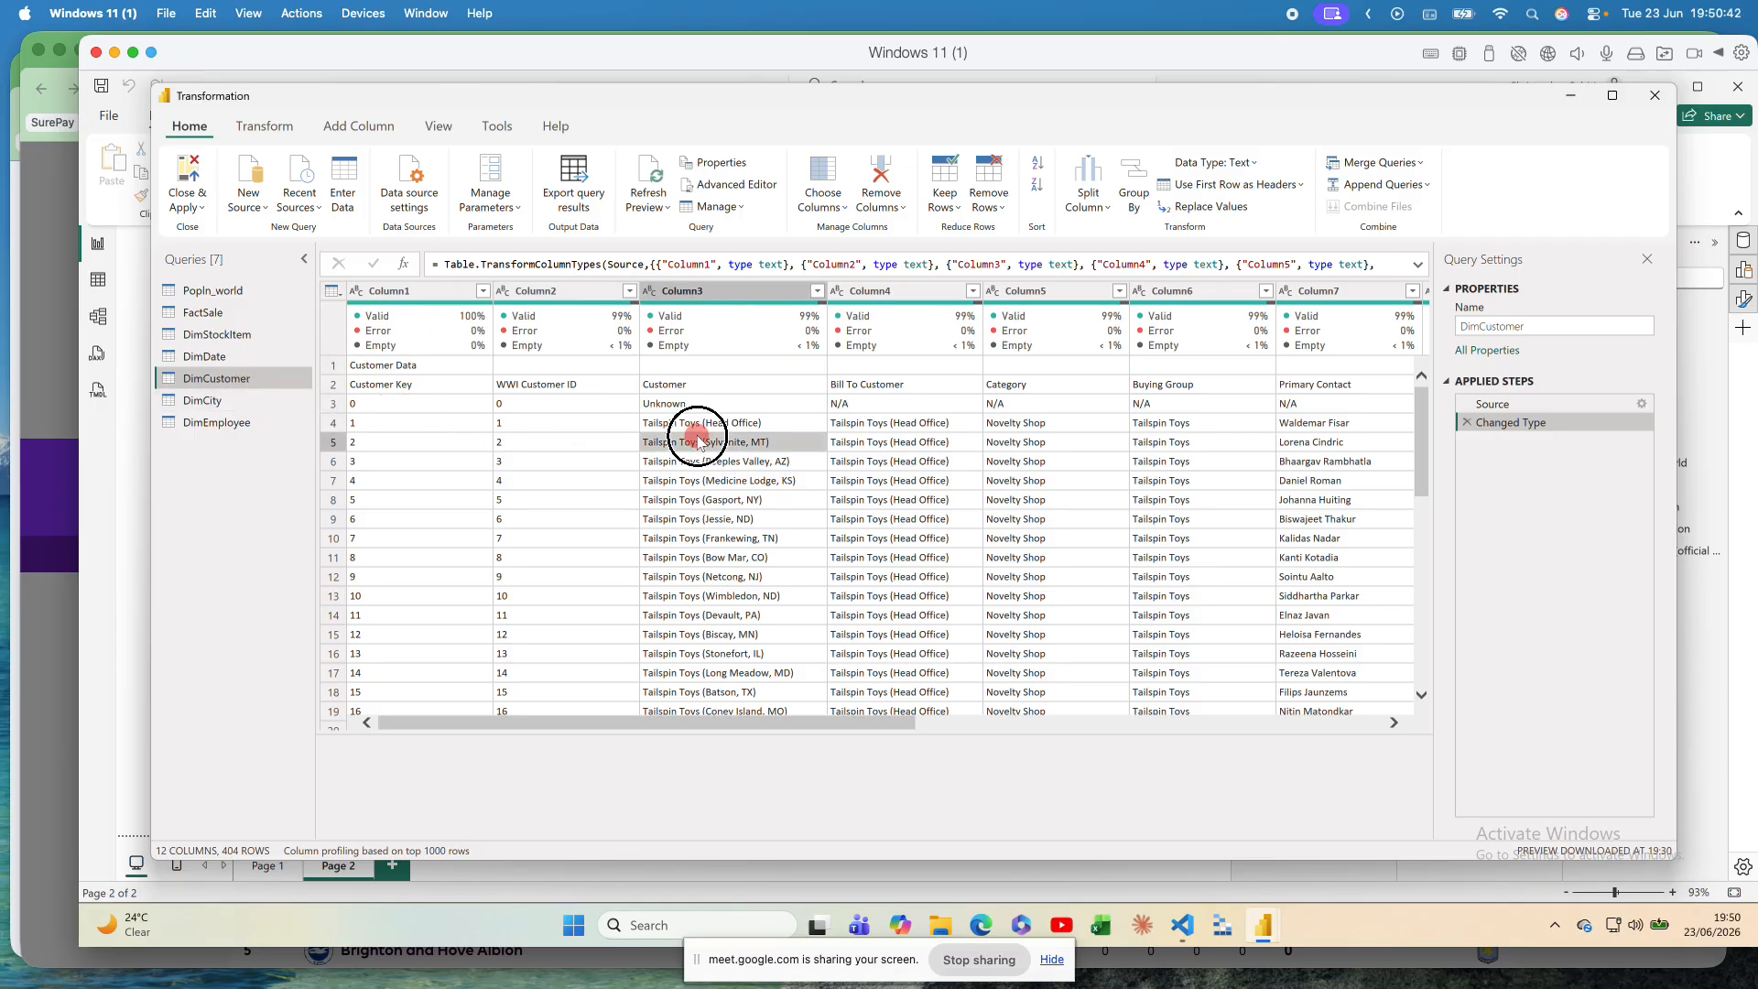
left_click(568, 366)
left_click(573, 385)
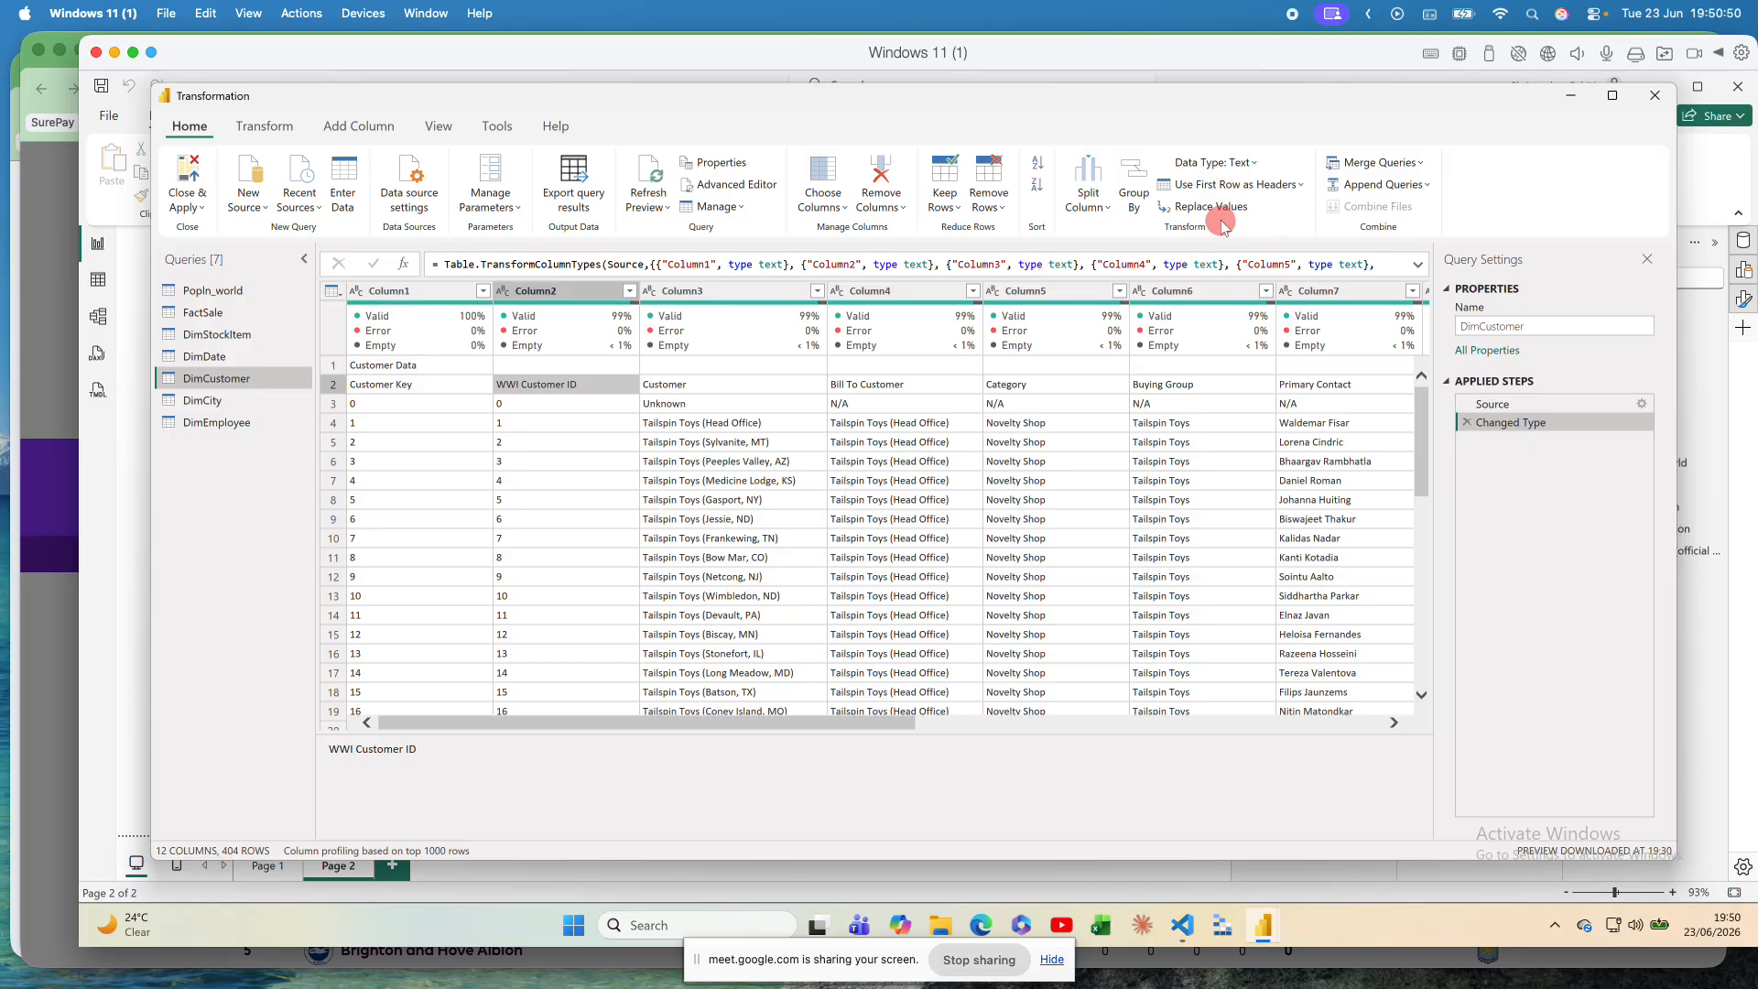
left_click(1264, 188)
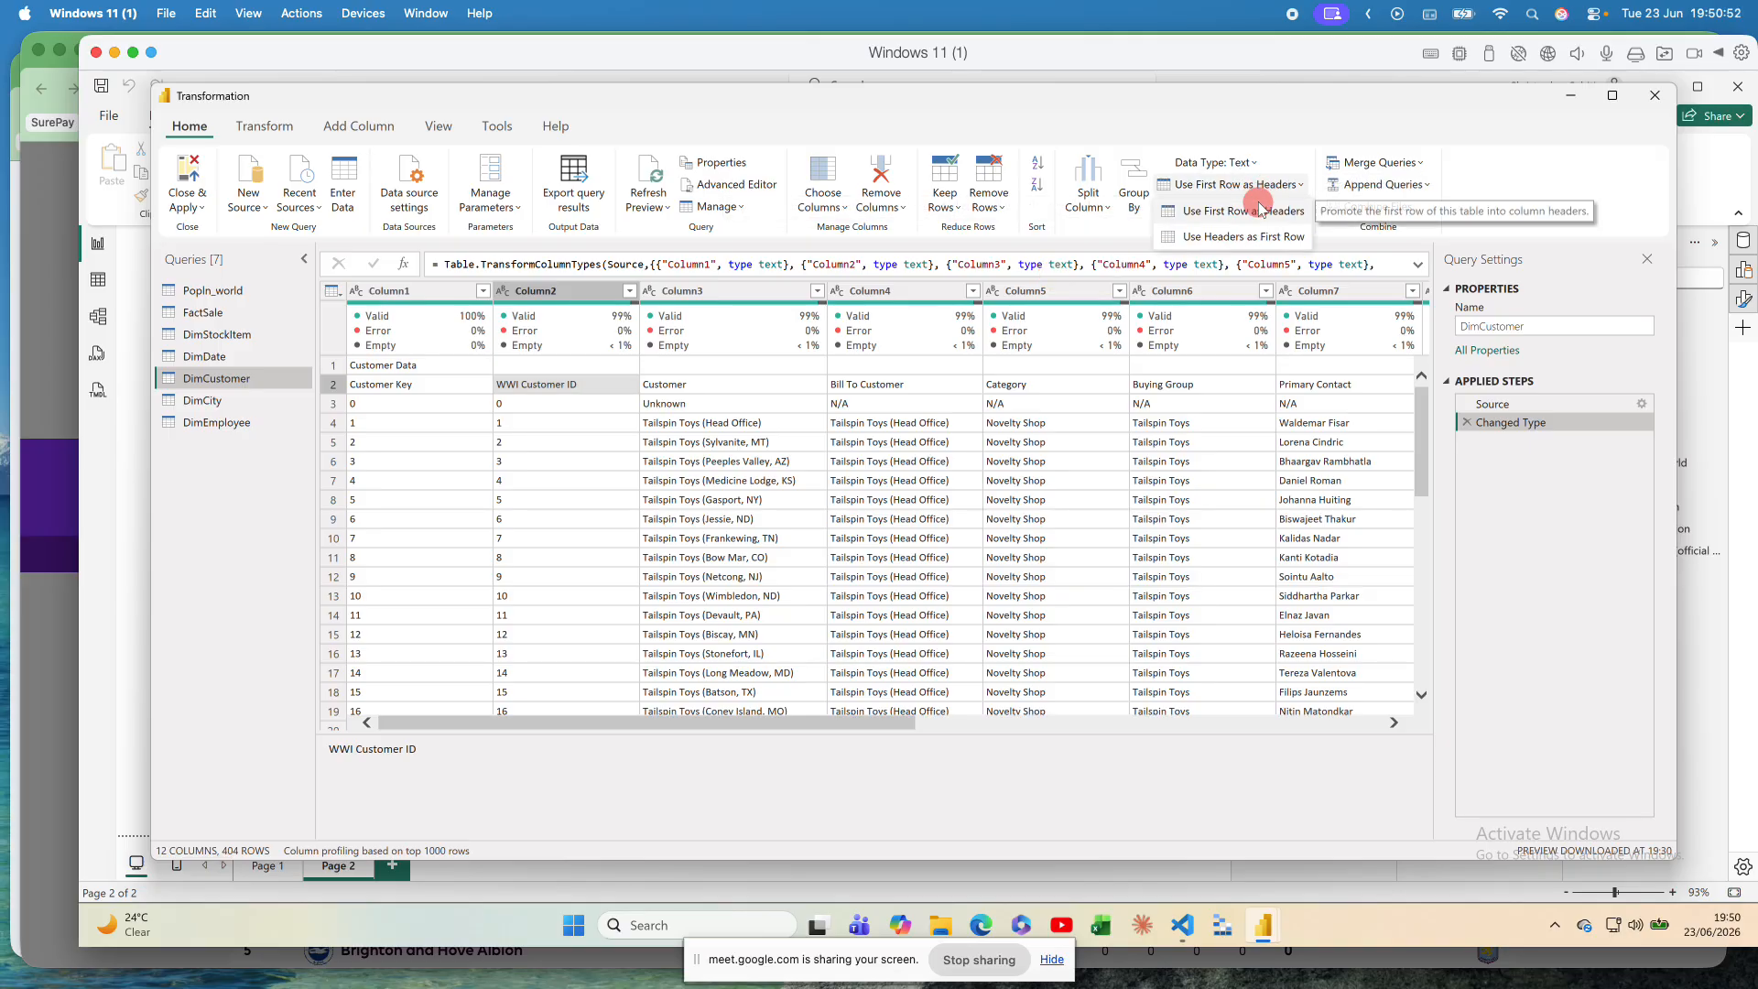
left_click(1256, 210)
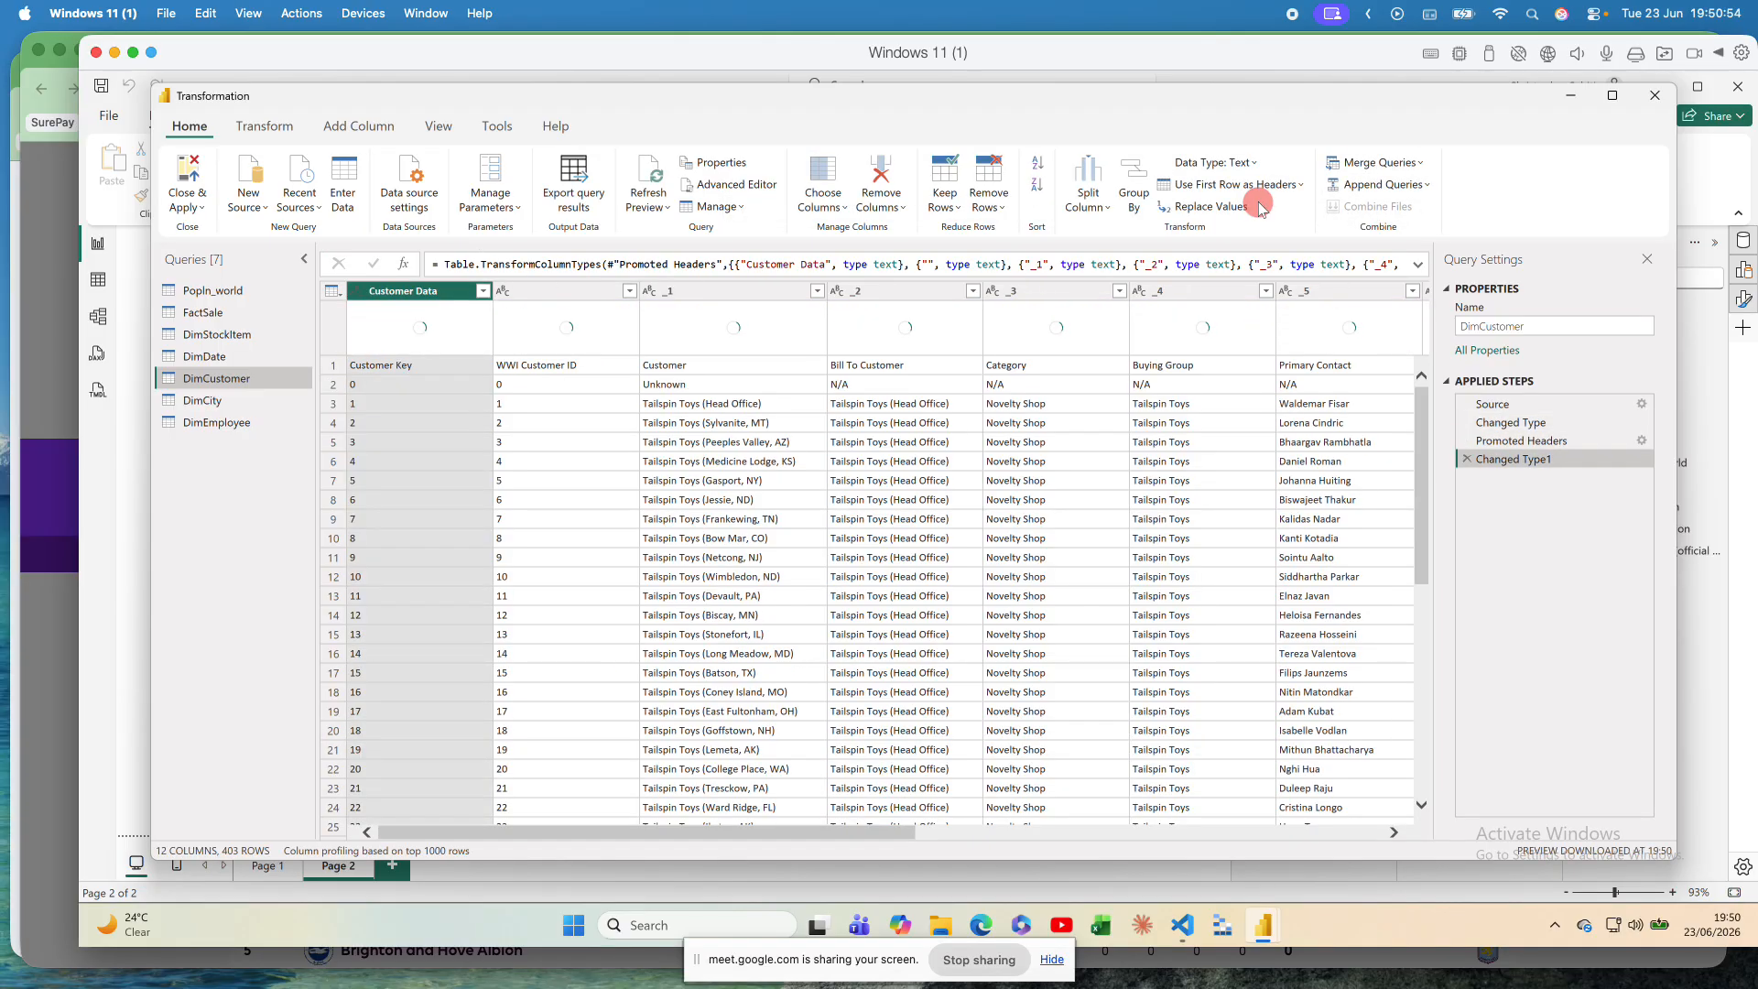
left_click(1259, 187)
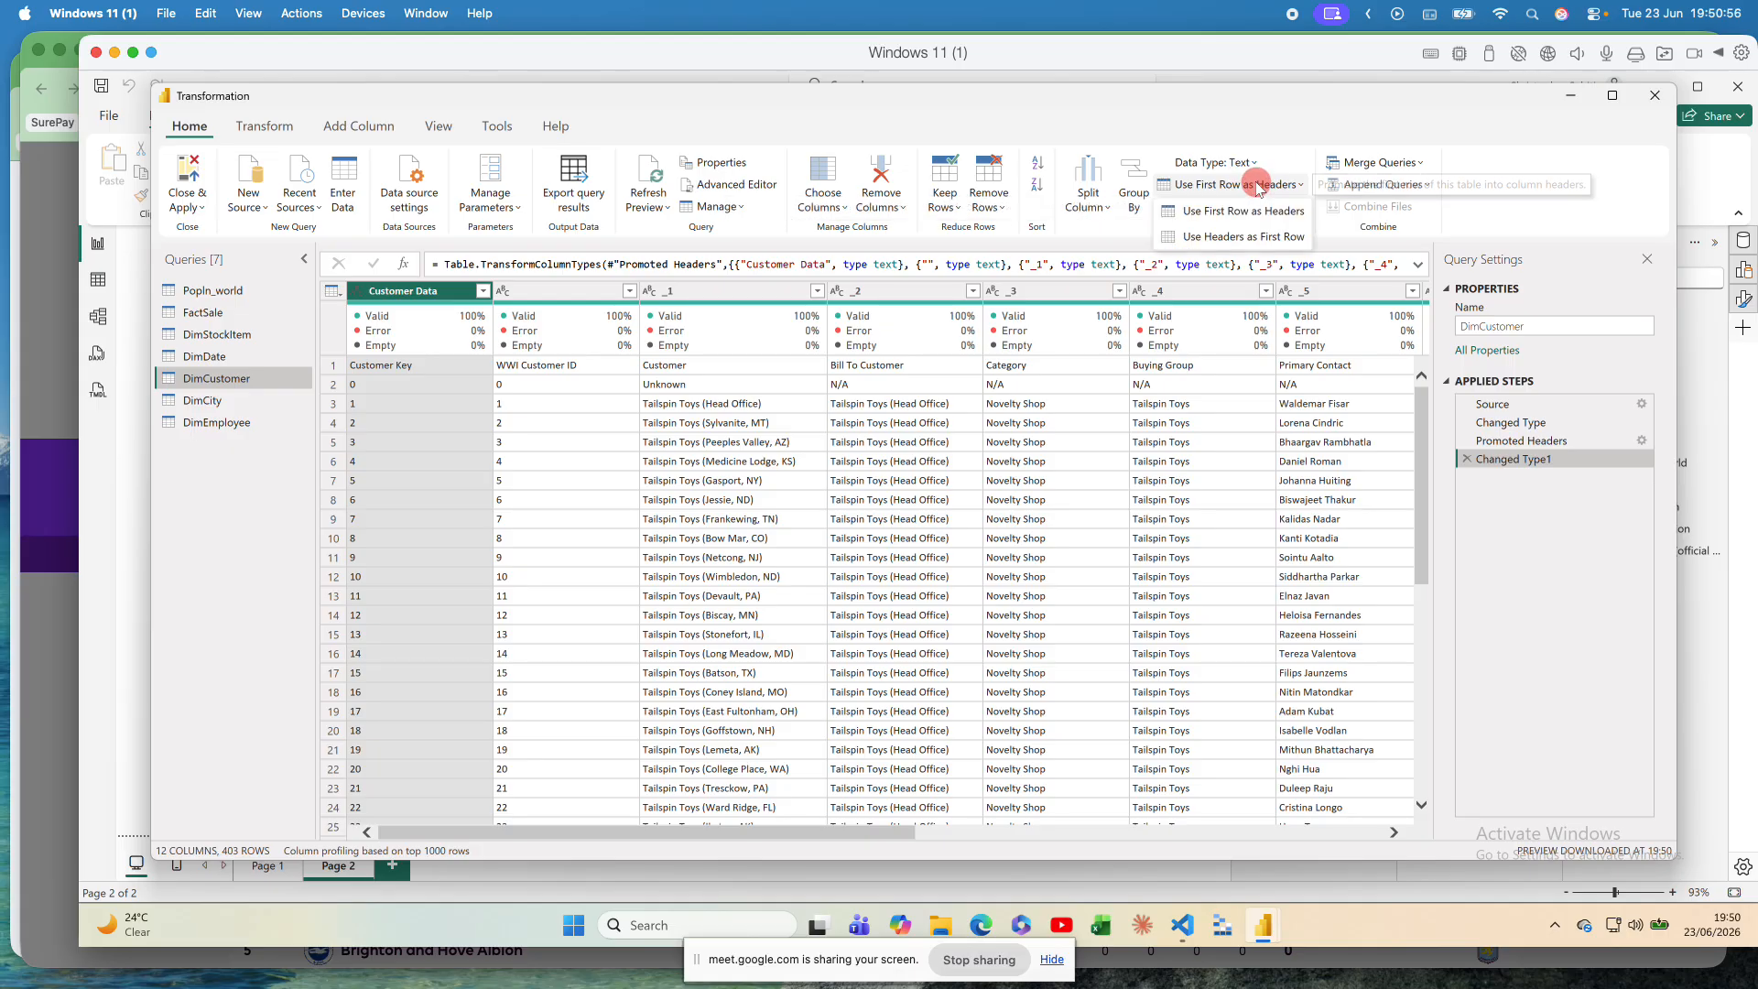
left_click(1236, 208)
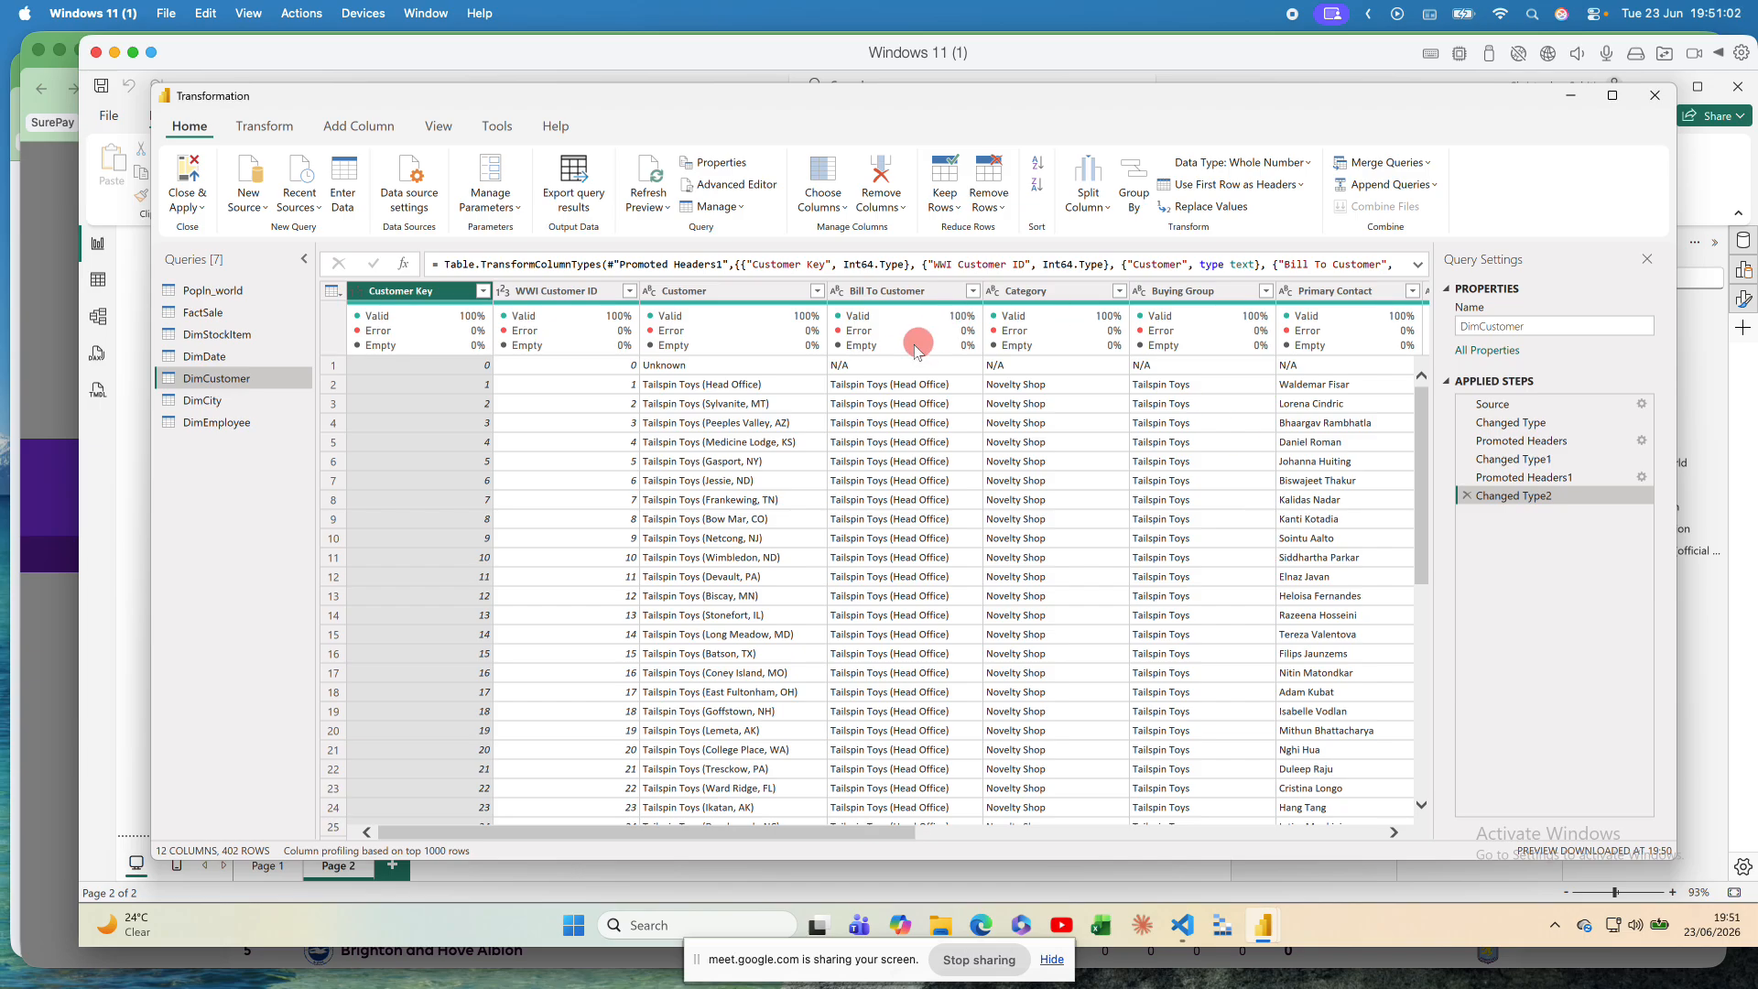
Step: Check the first Customer entry in DimCustomer and look through the columns of FactSale
left_click(723, 366)
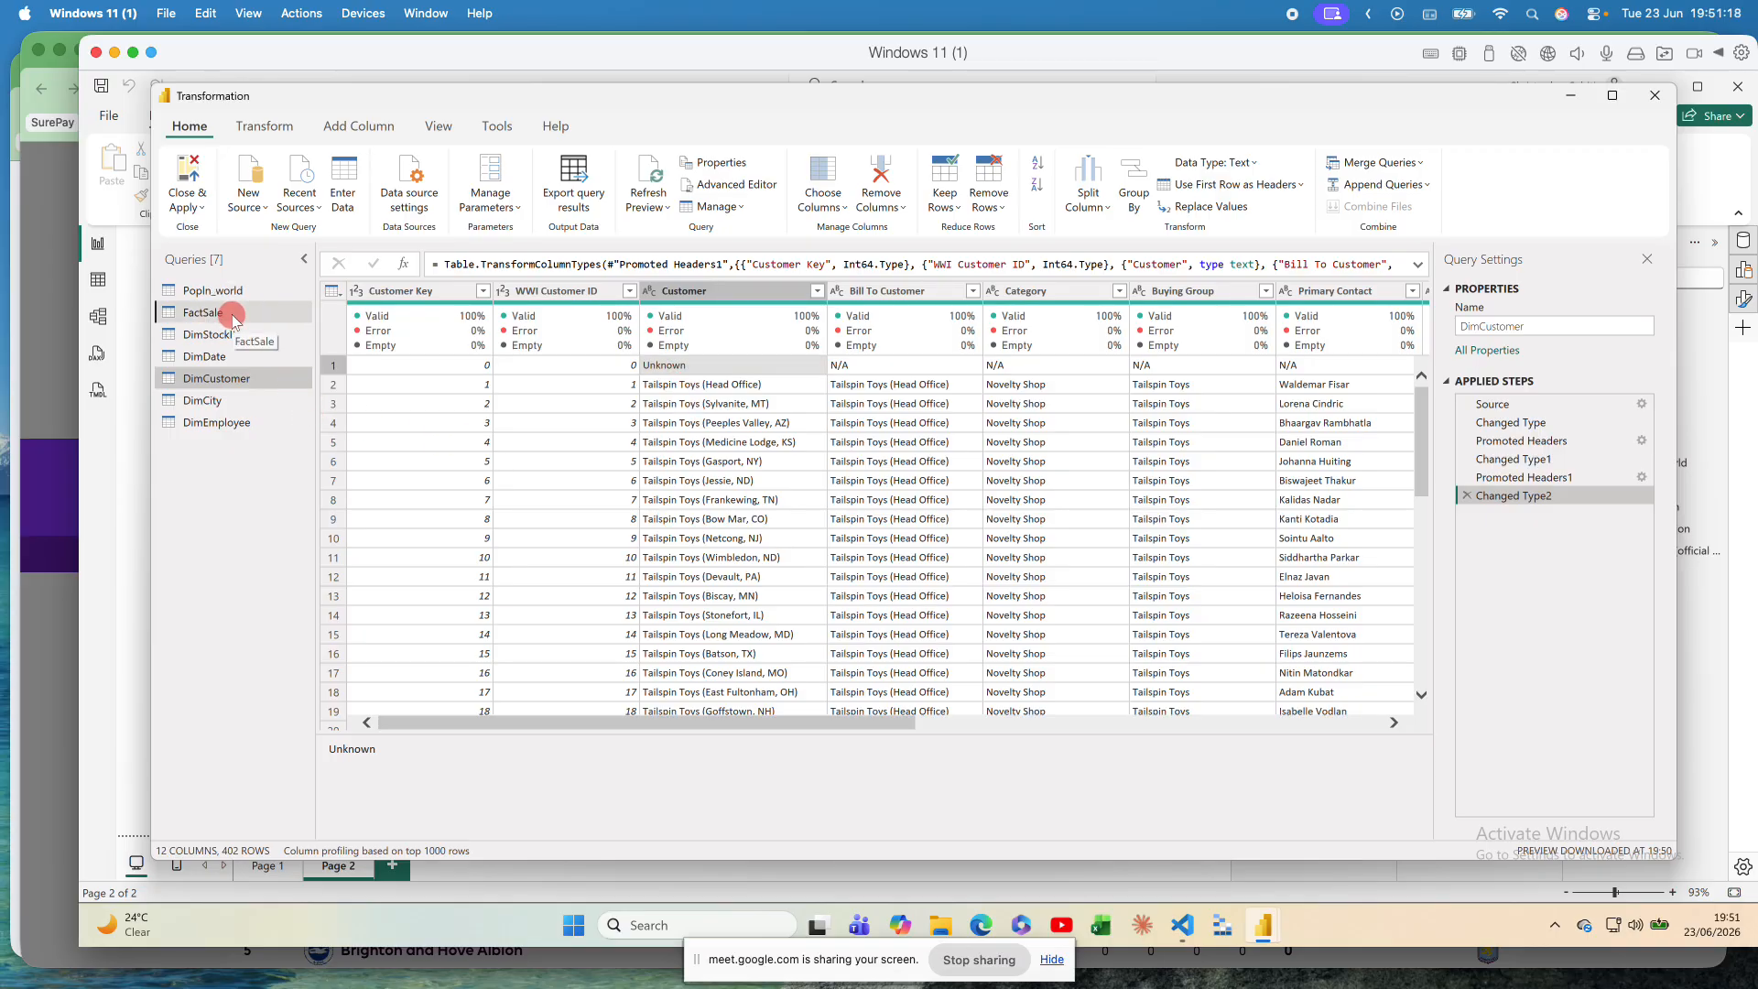
left_click(204, 312)
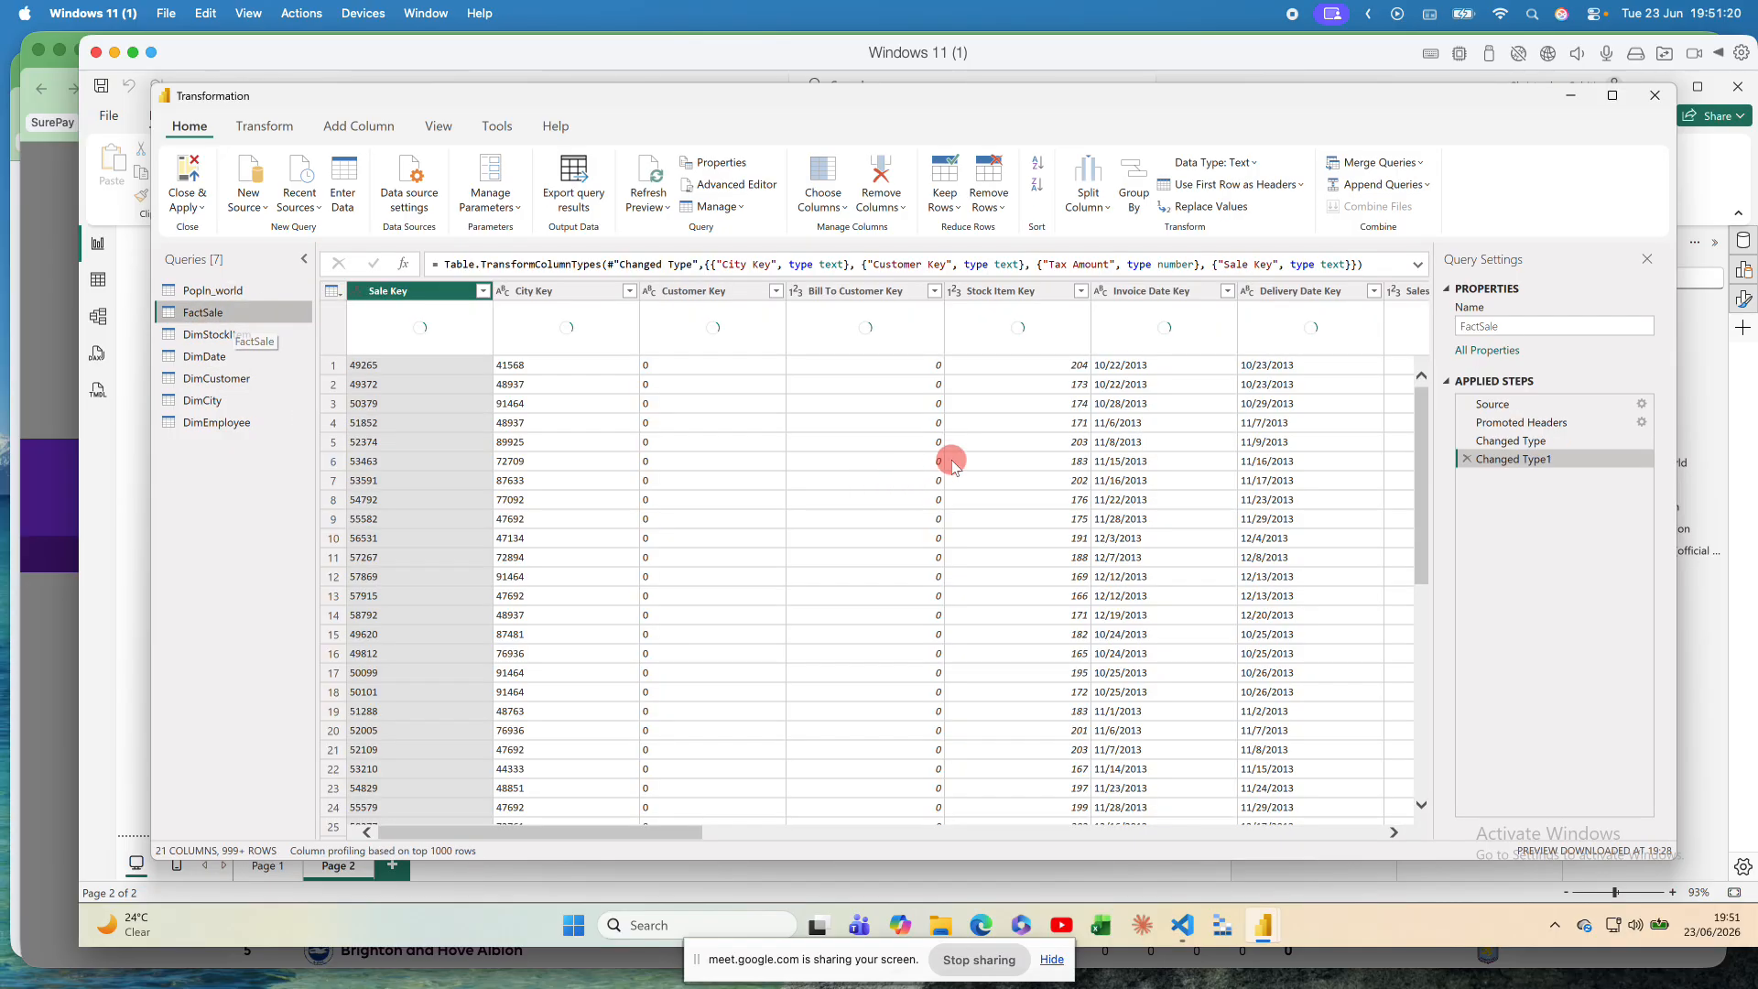
scroll(805, 472, "right", 5)
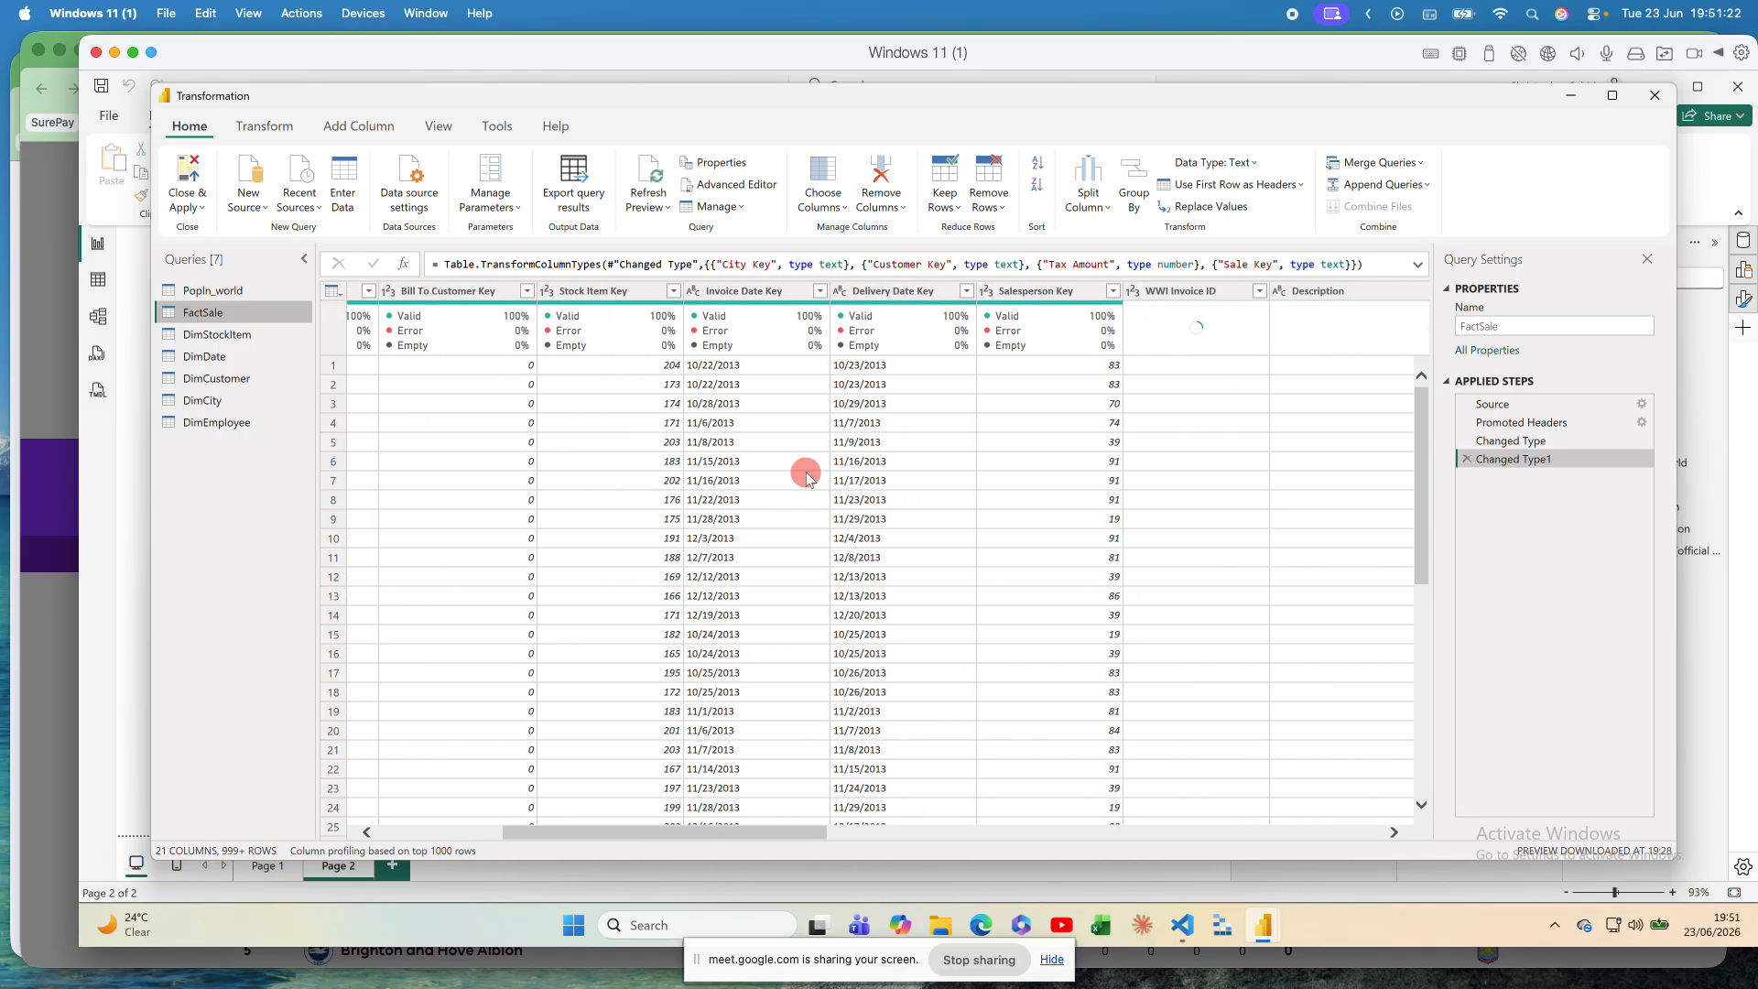
scroll(806, 472, "right", 6)
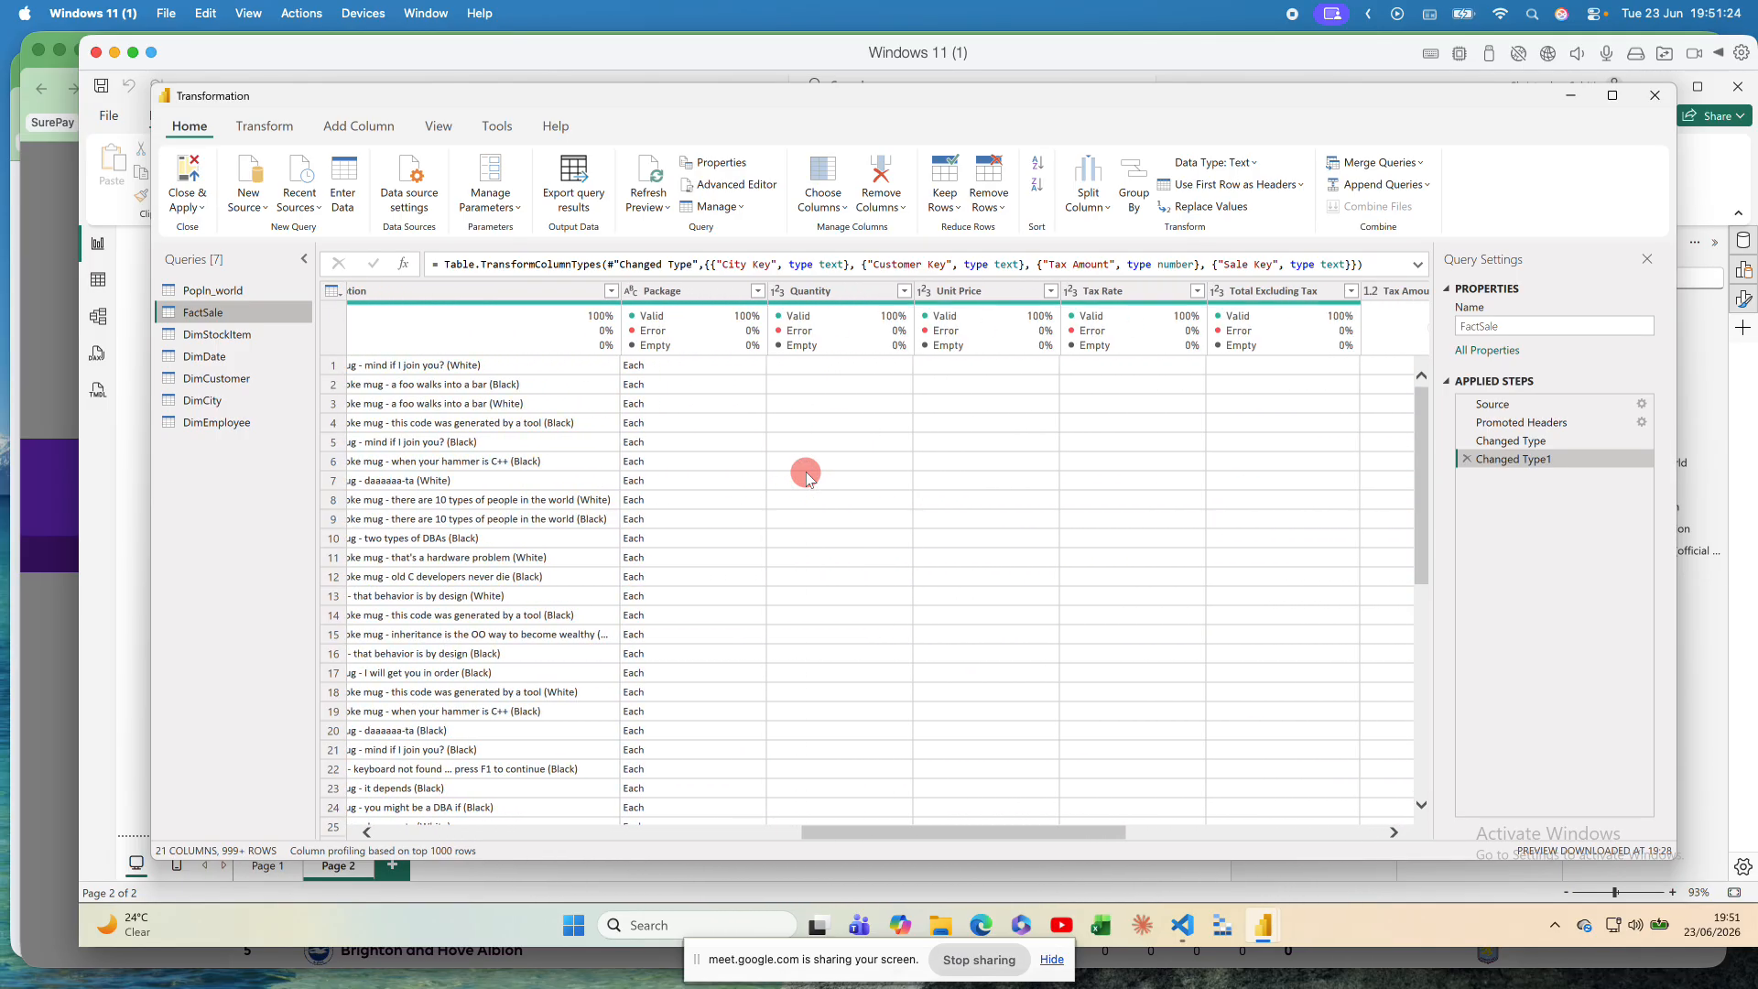
scroll(806, 472, "right", 4)
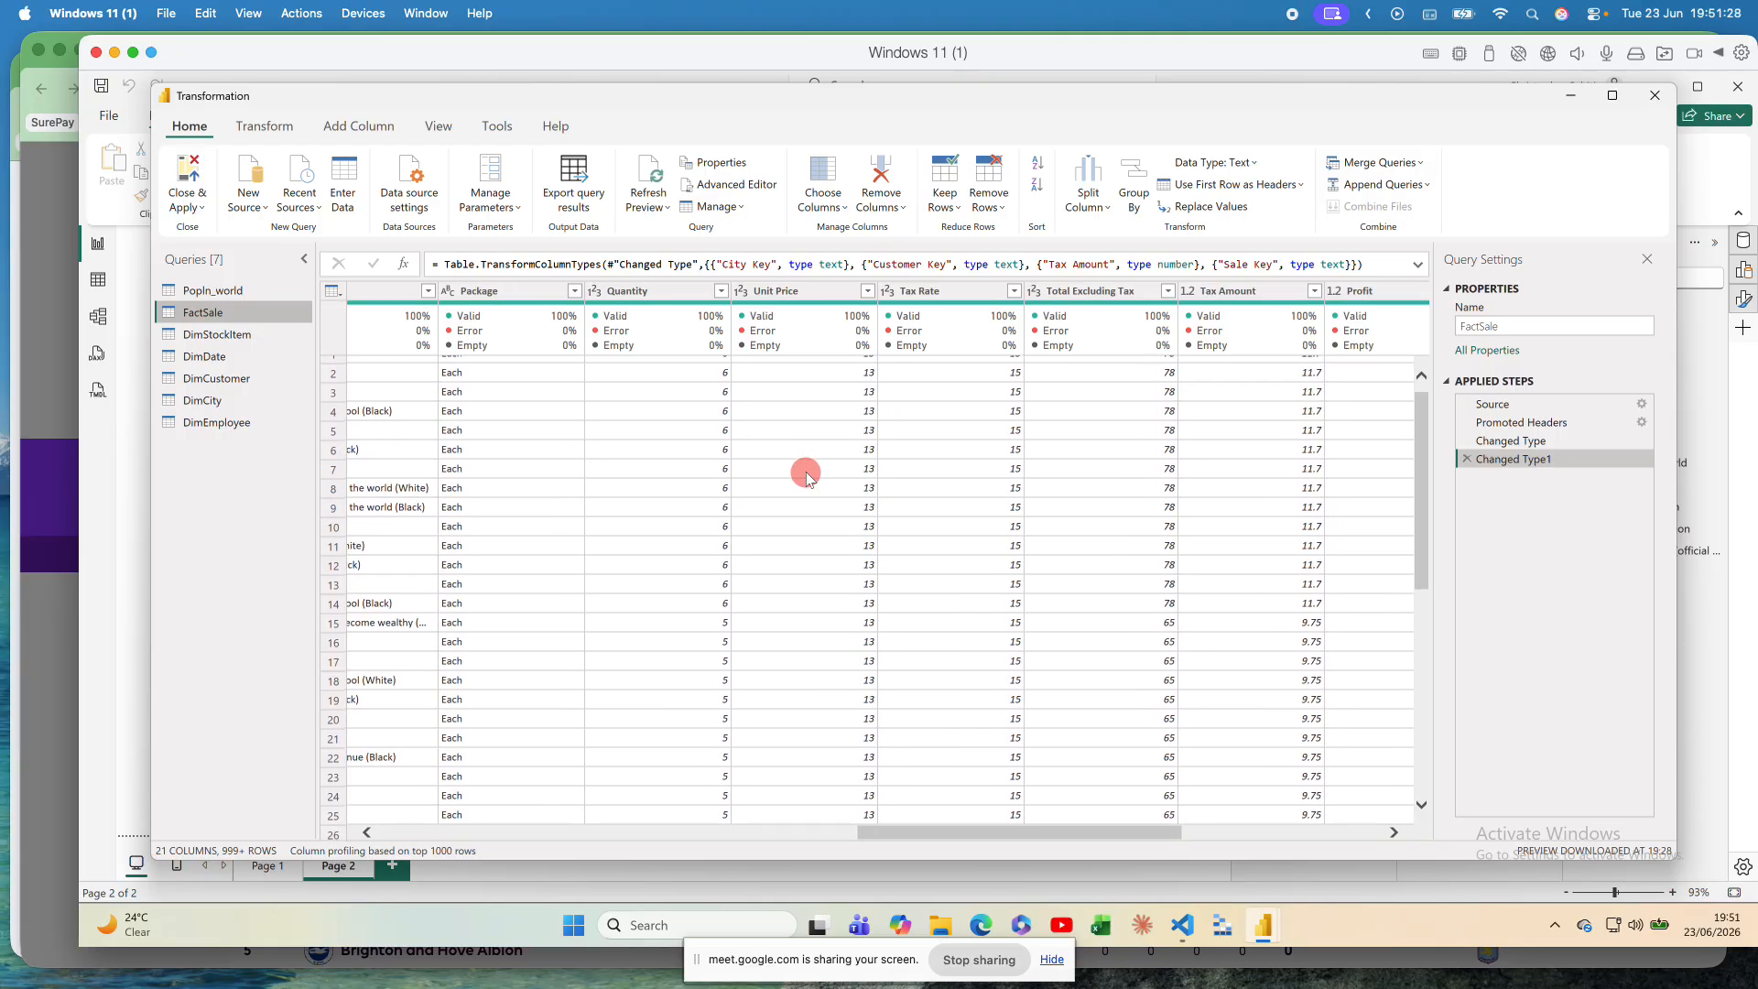
scroll(806, 473, "right", 2)
scroll(806, 473, "left", 8)
scroll(806, 472, "left", 6)
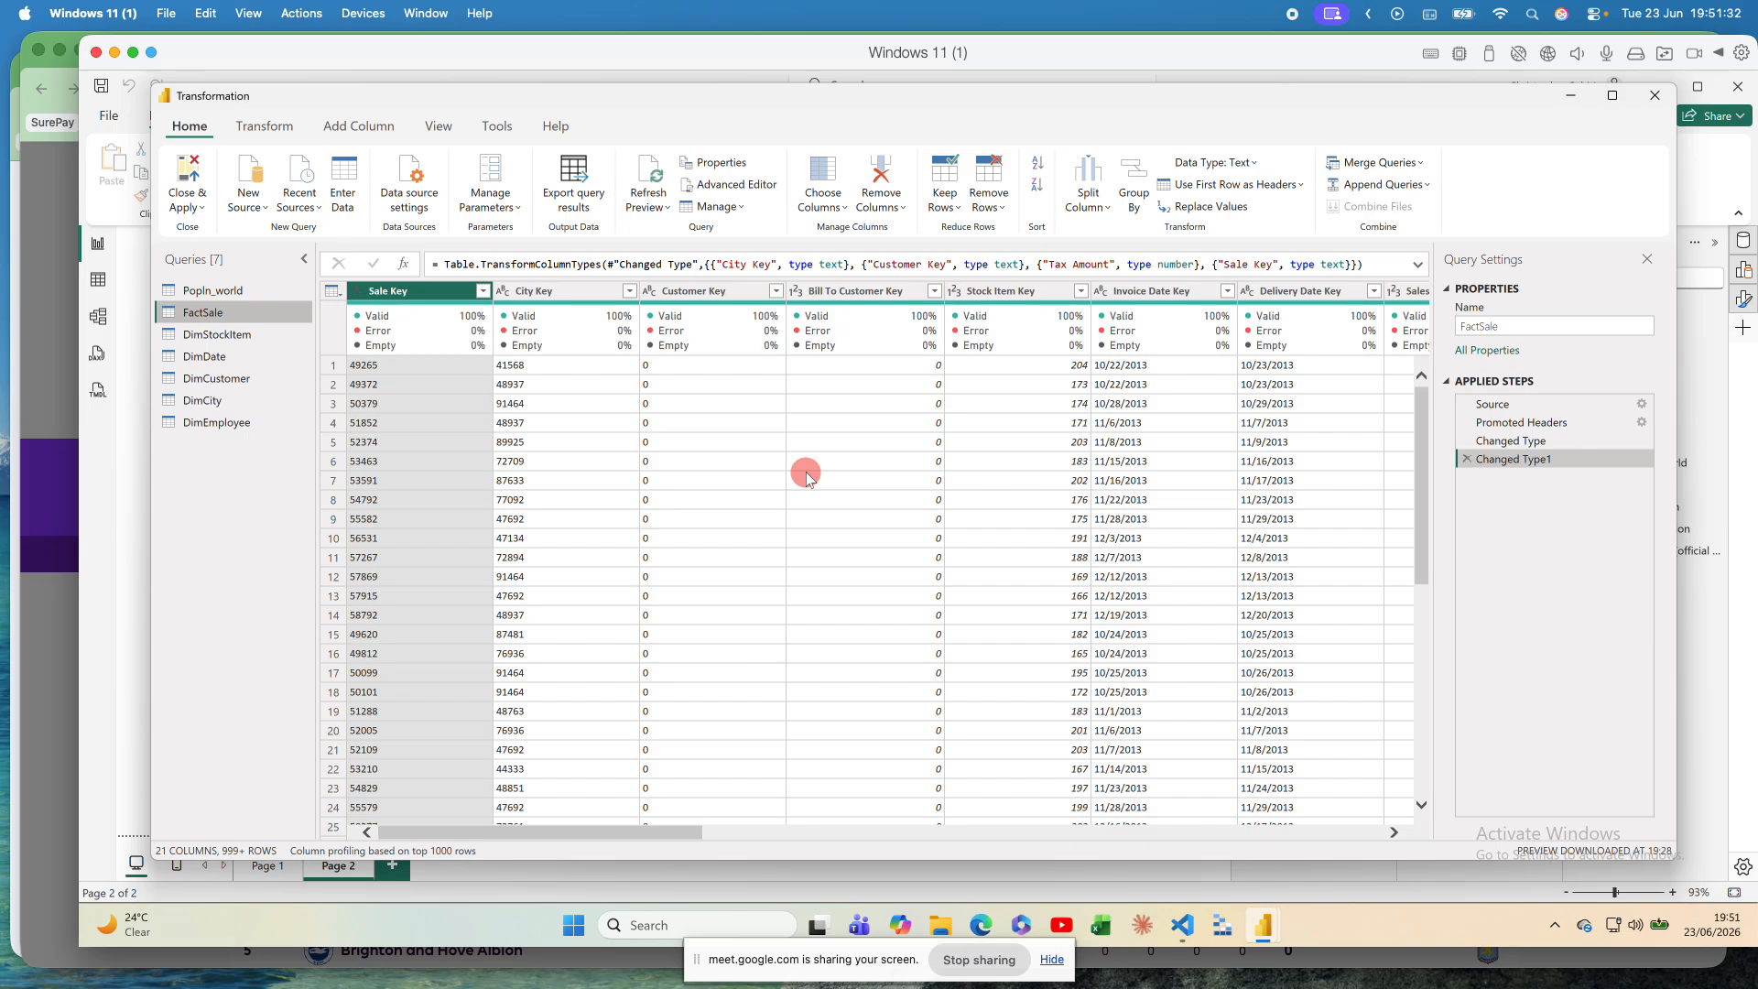
Step: Compare FactSale's Customer Key 0 values with the first row of DimCustomer
left_click(661, 366)
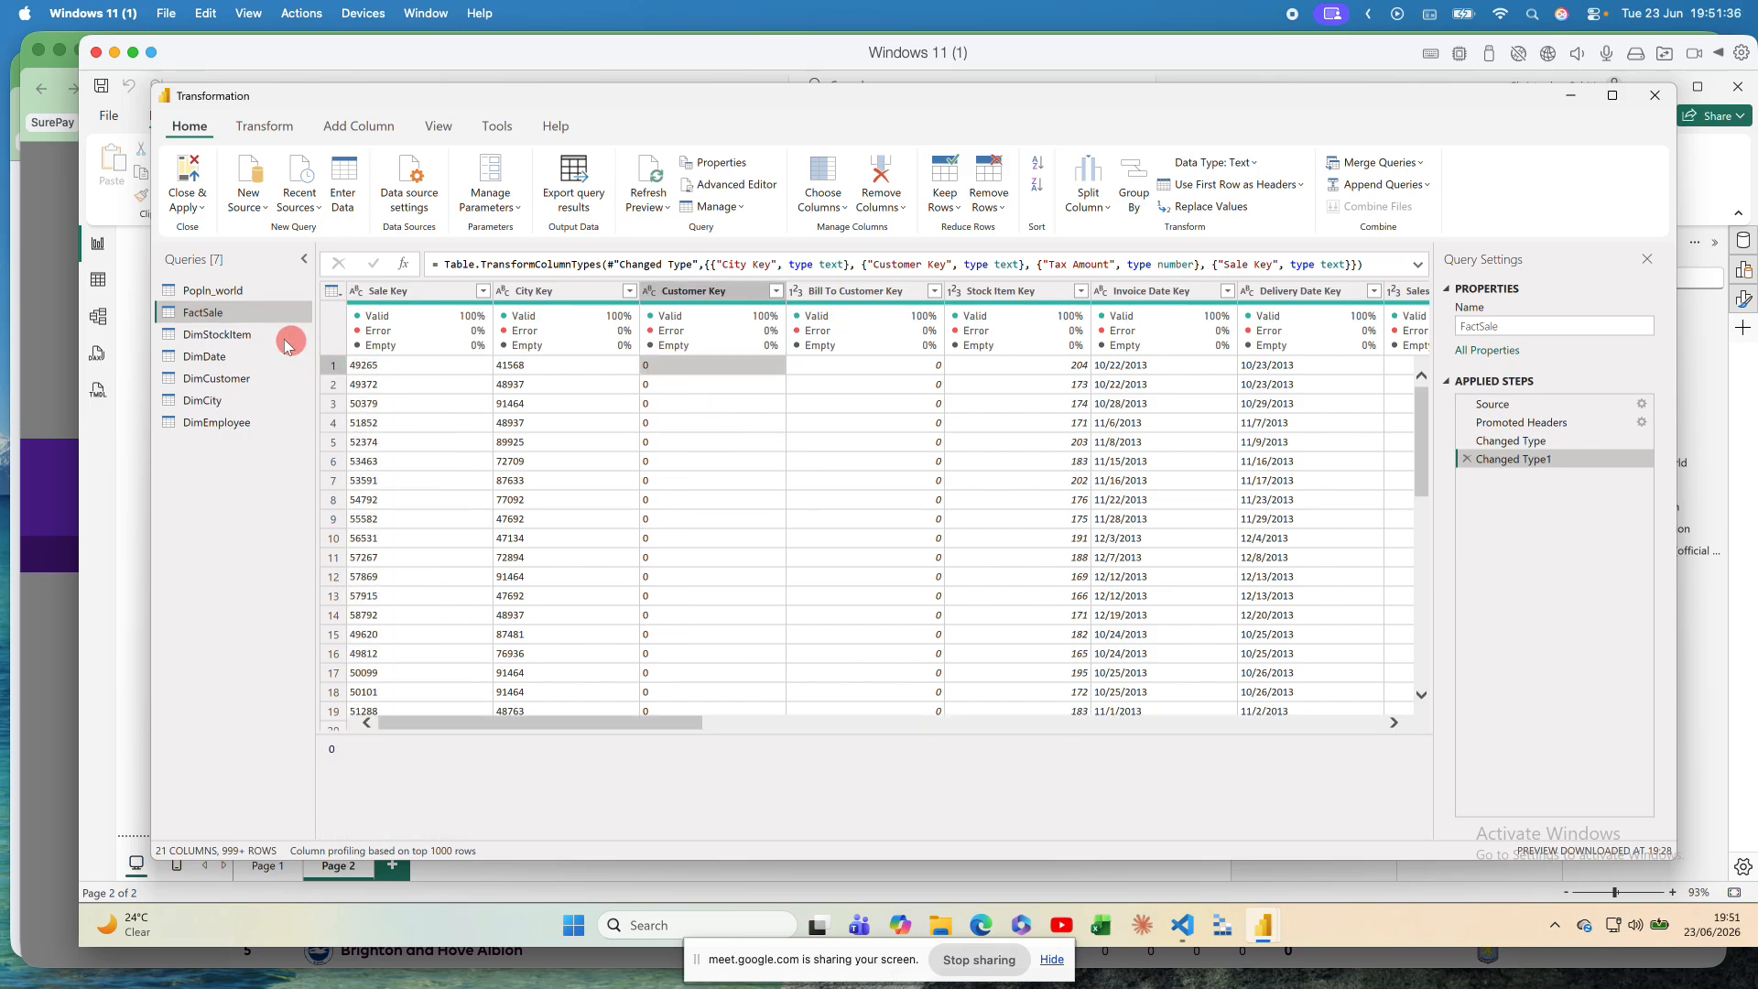
left_click(242, 378)
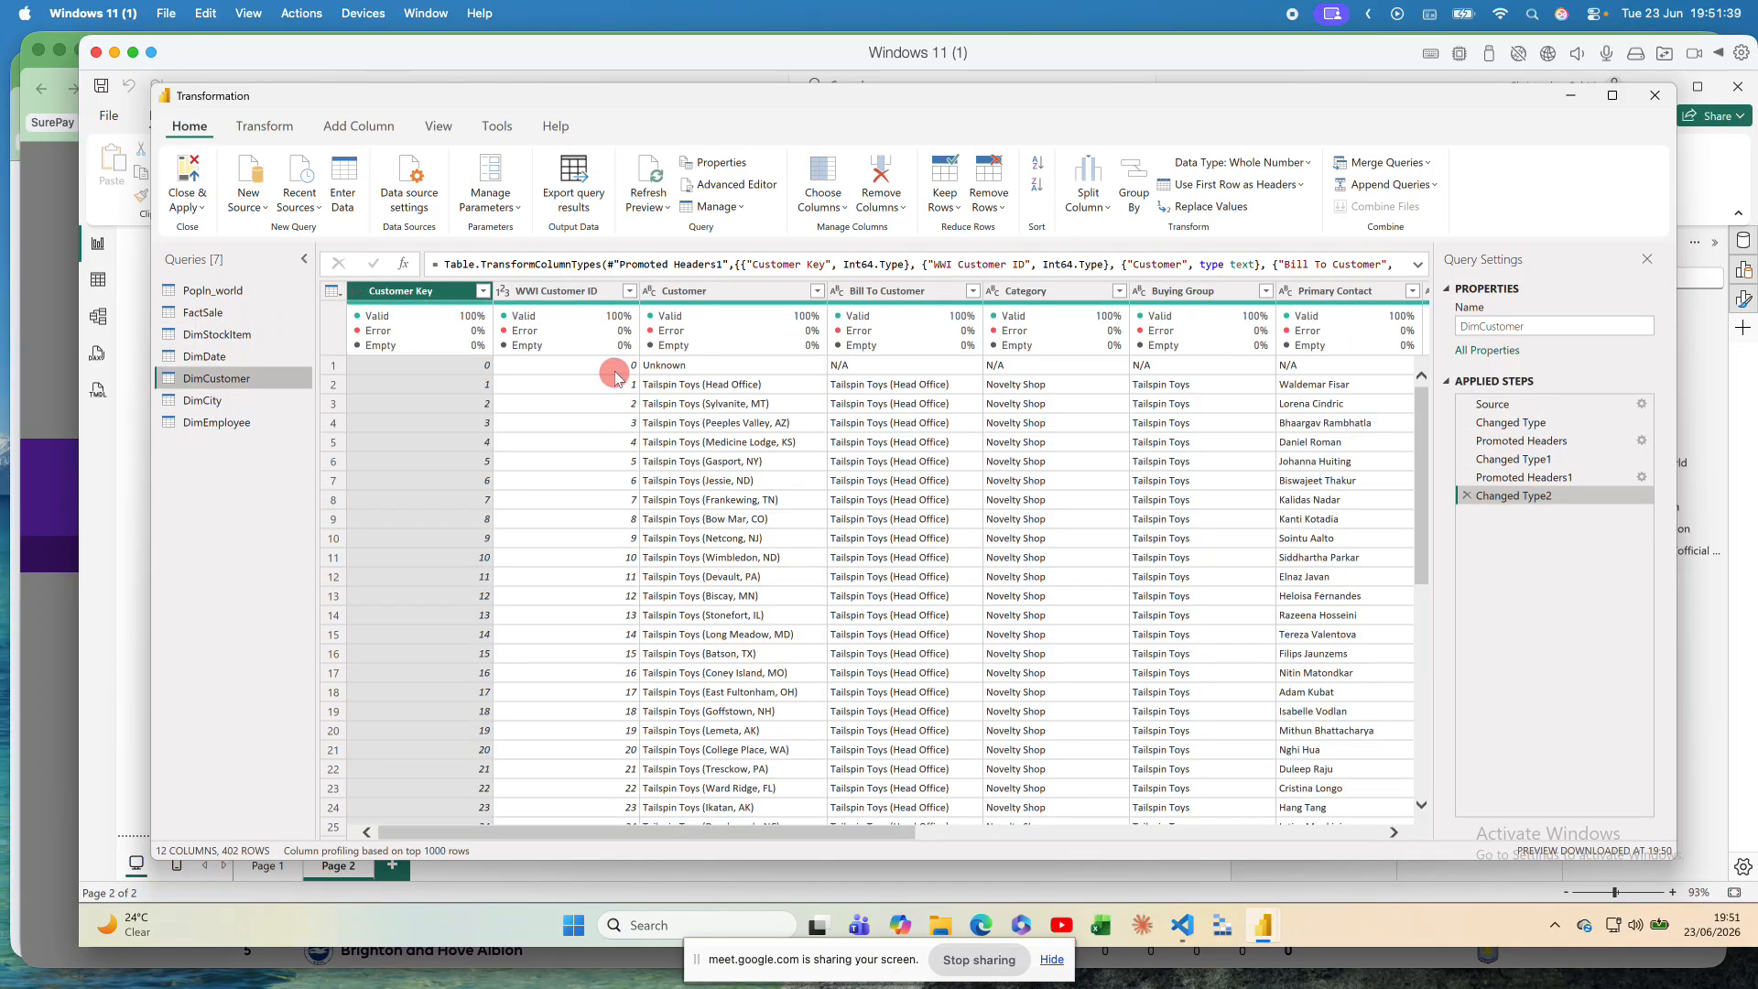
left_click(613, 370)
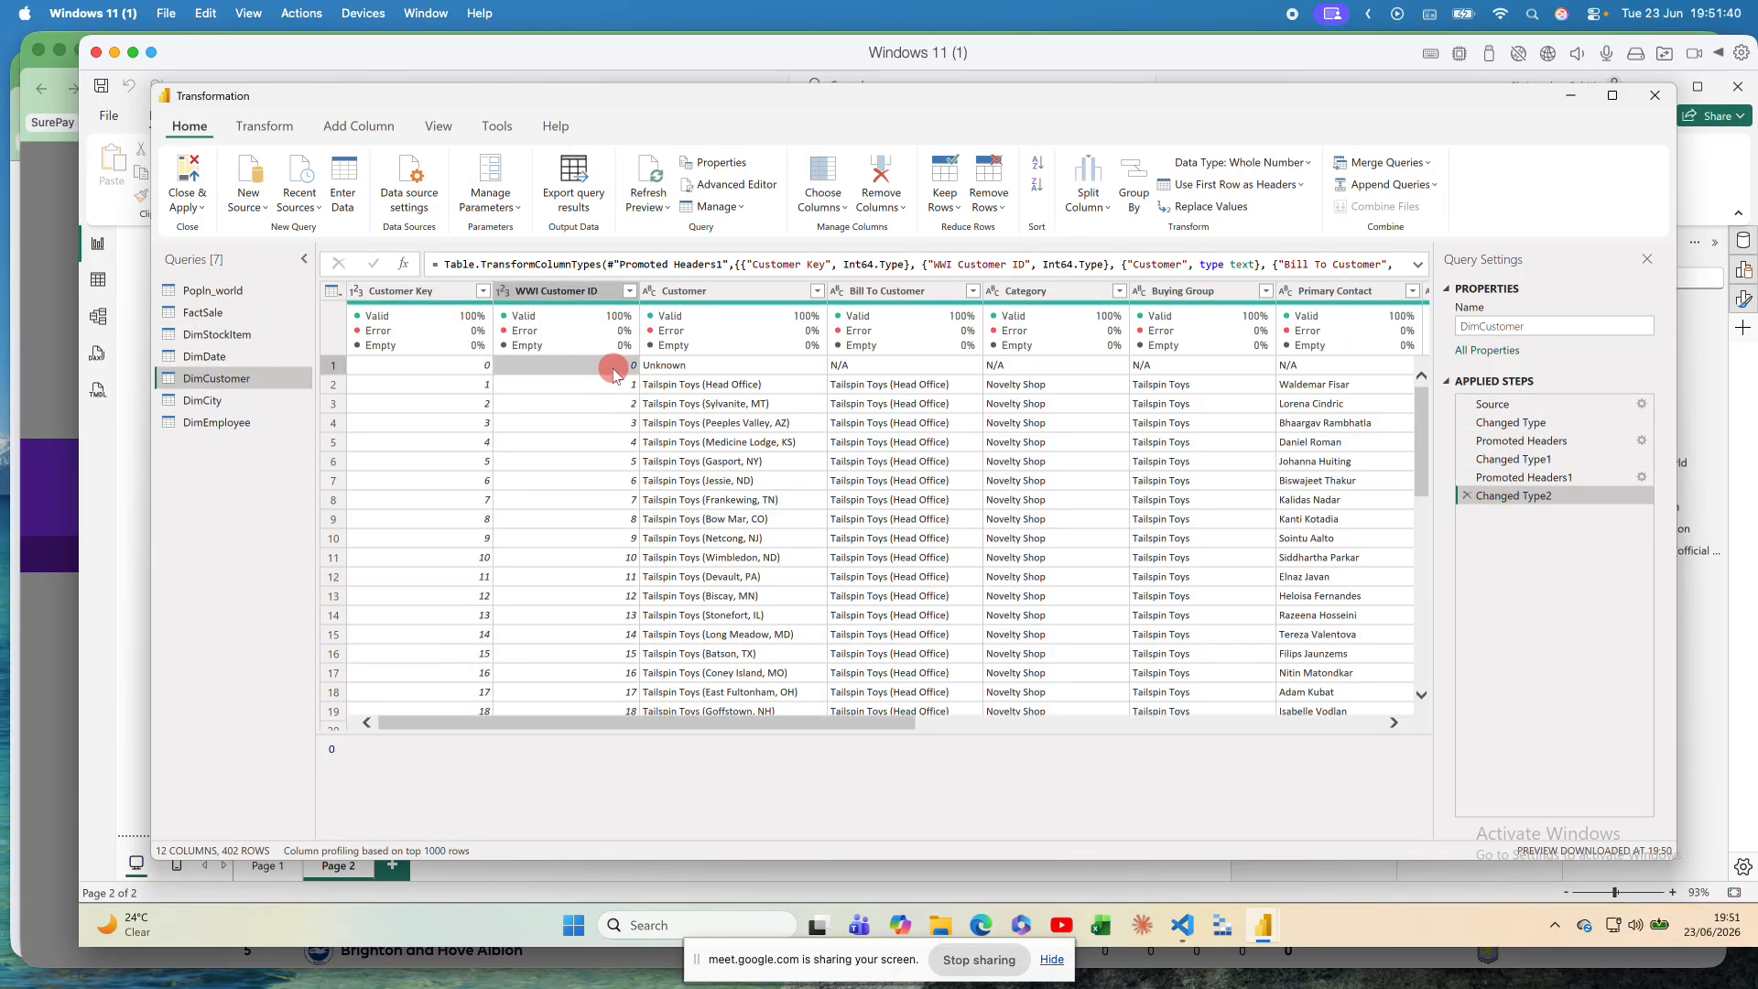
left_click(217, 320)
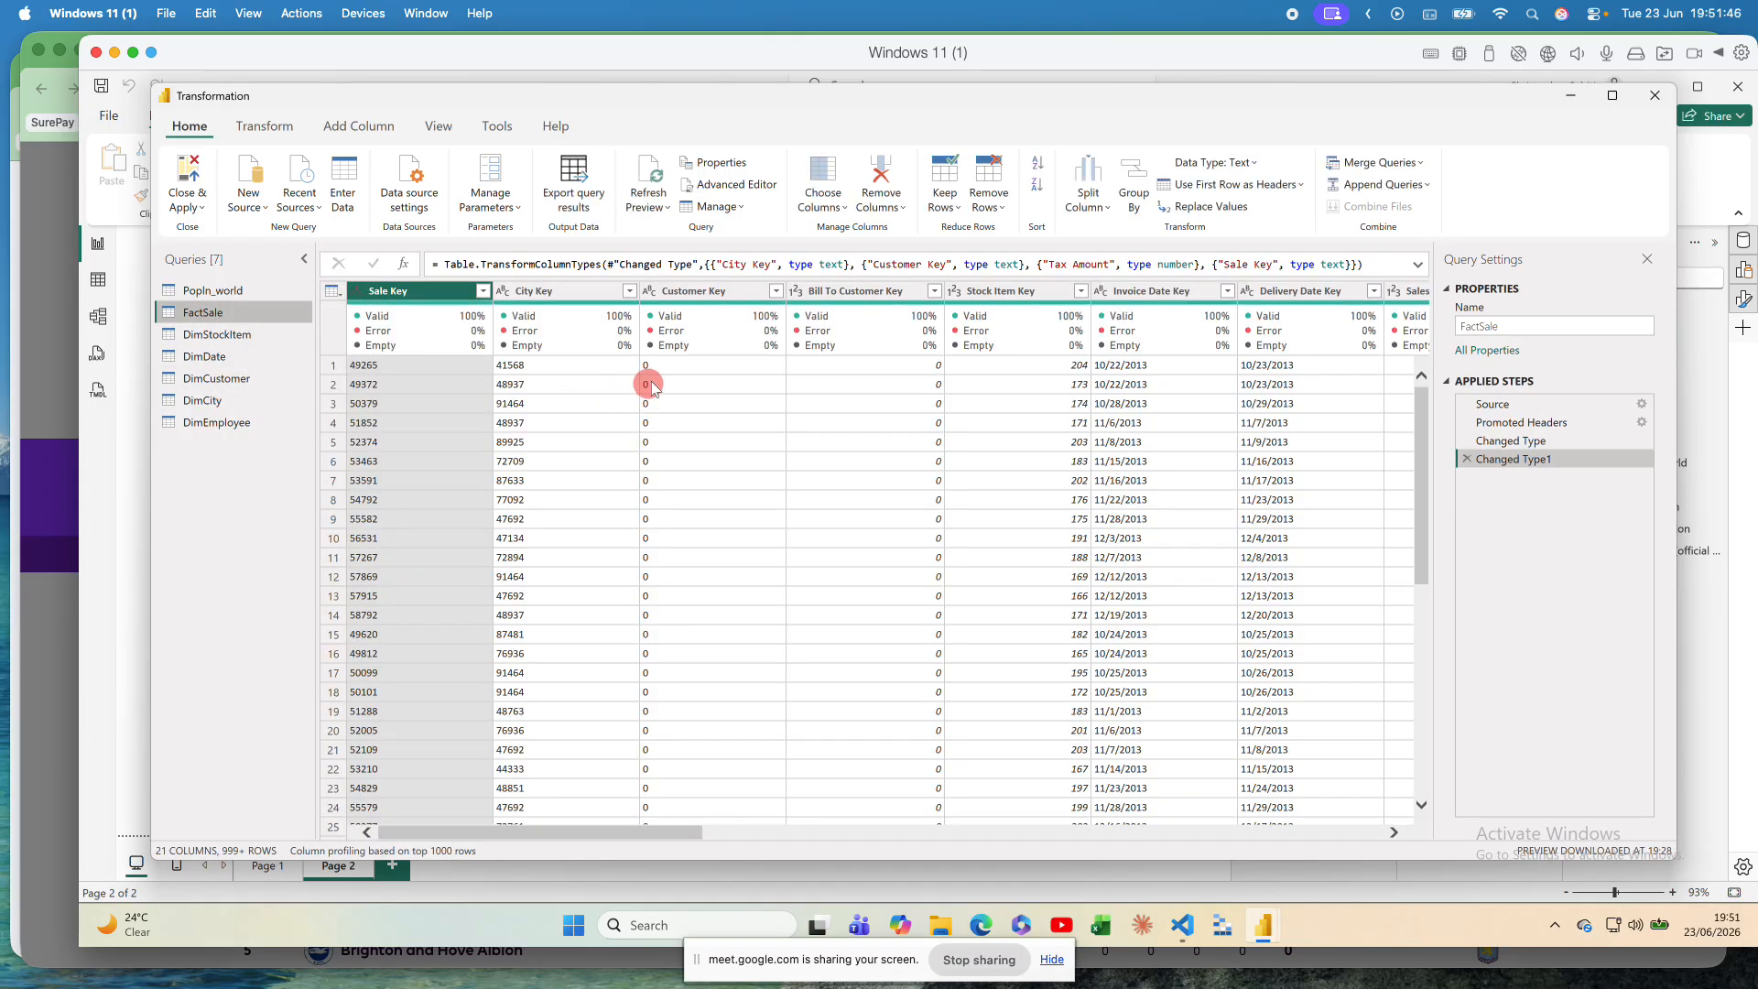
left_click(652, 386)
Step: Review the column profile of FactSale's Customer Key, examine the value distribution for key 0, and open the DimCity query
left_click(688, 291)
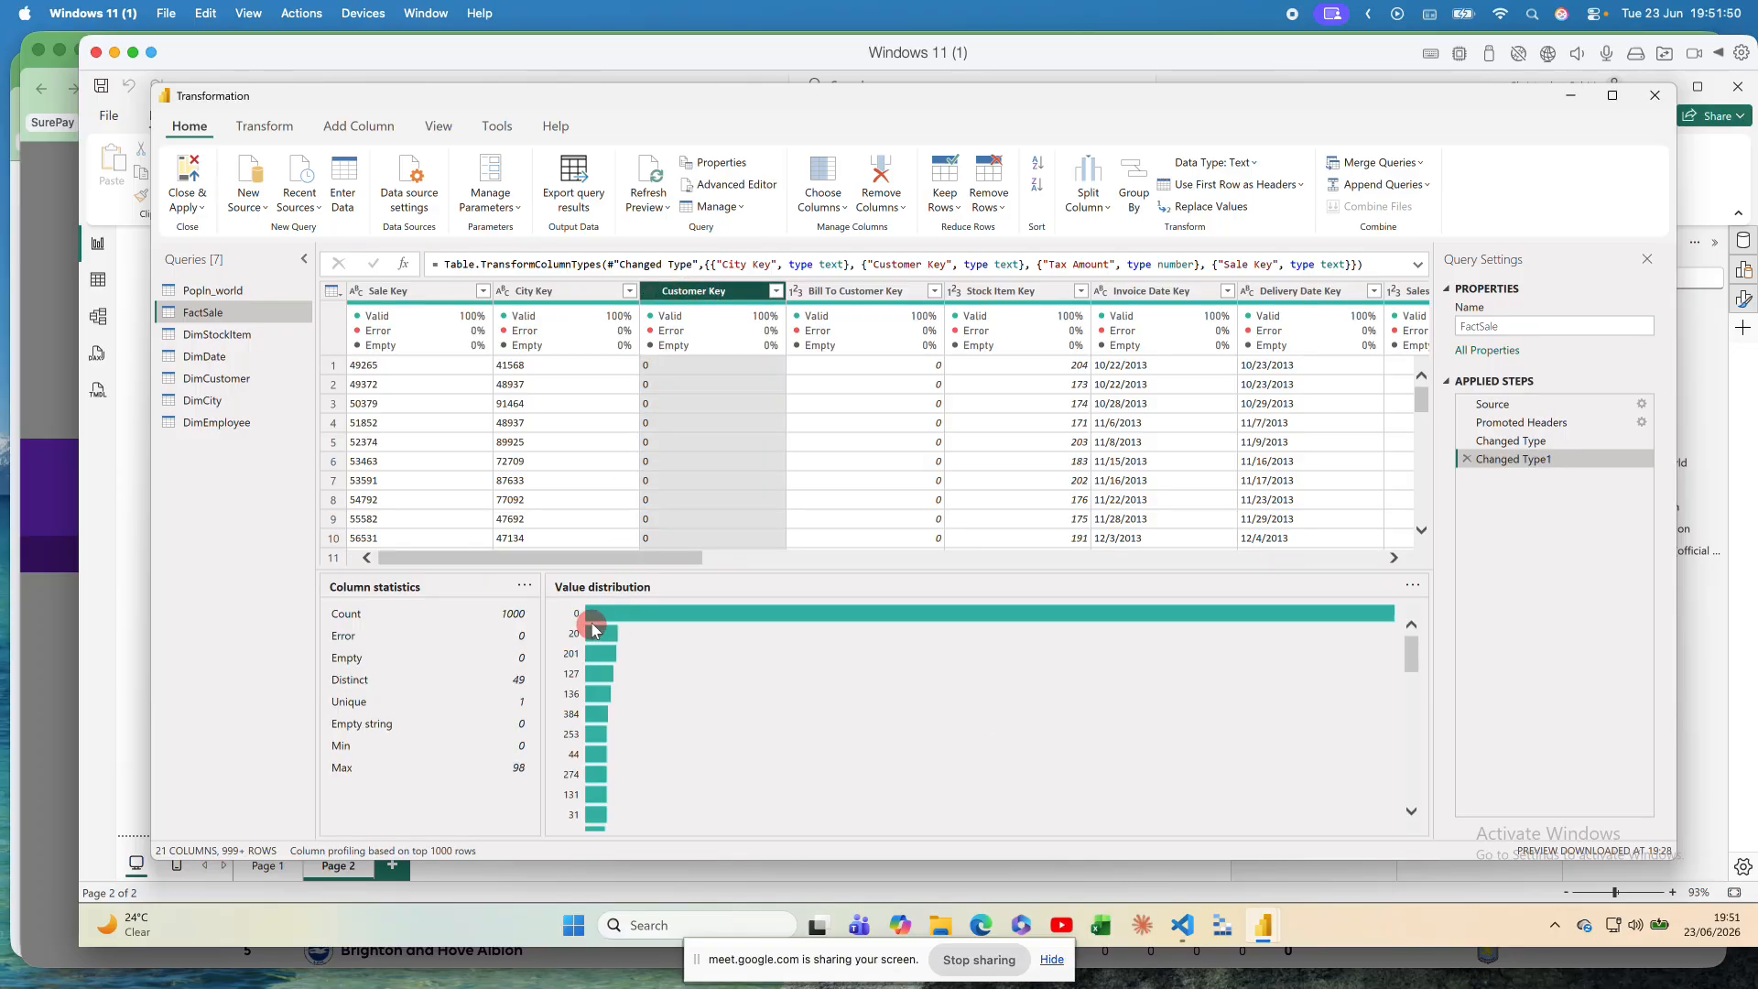
left_click(586, 616)
left_click(626, 611)
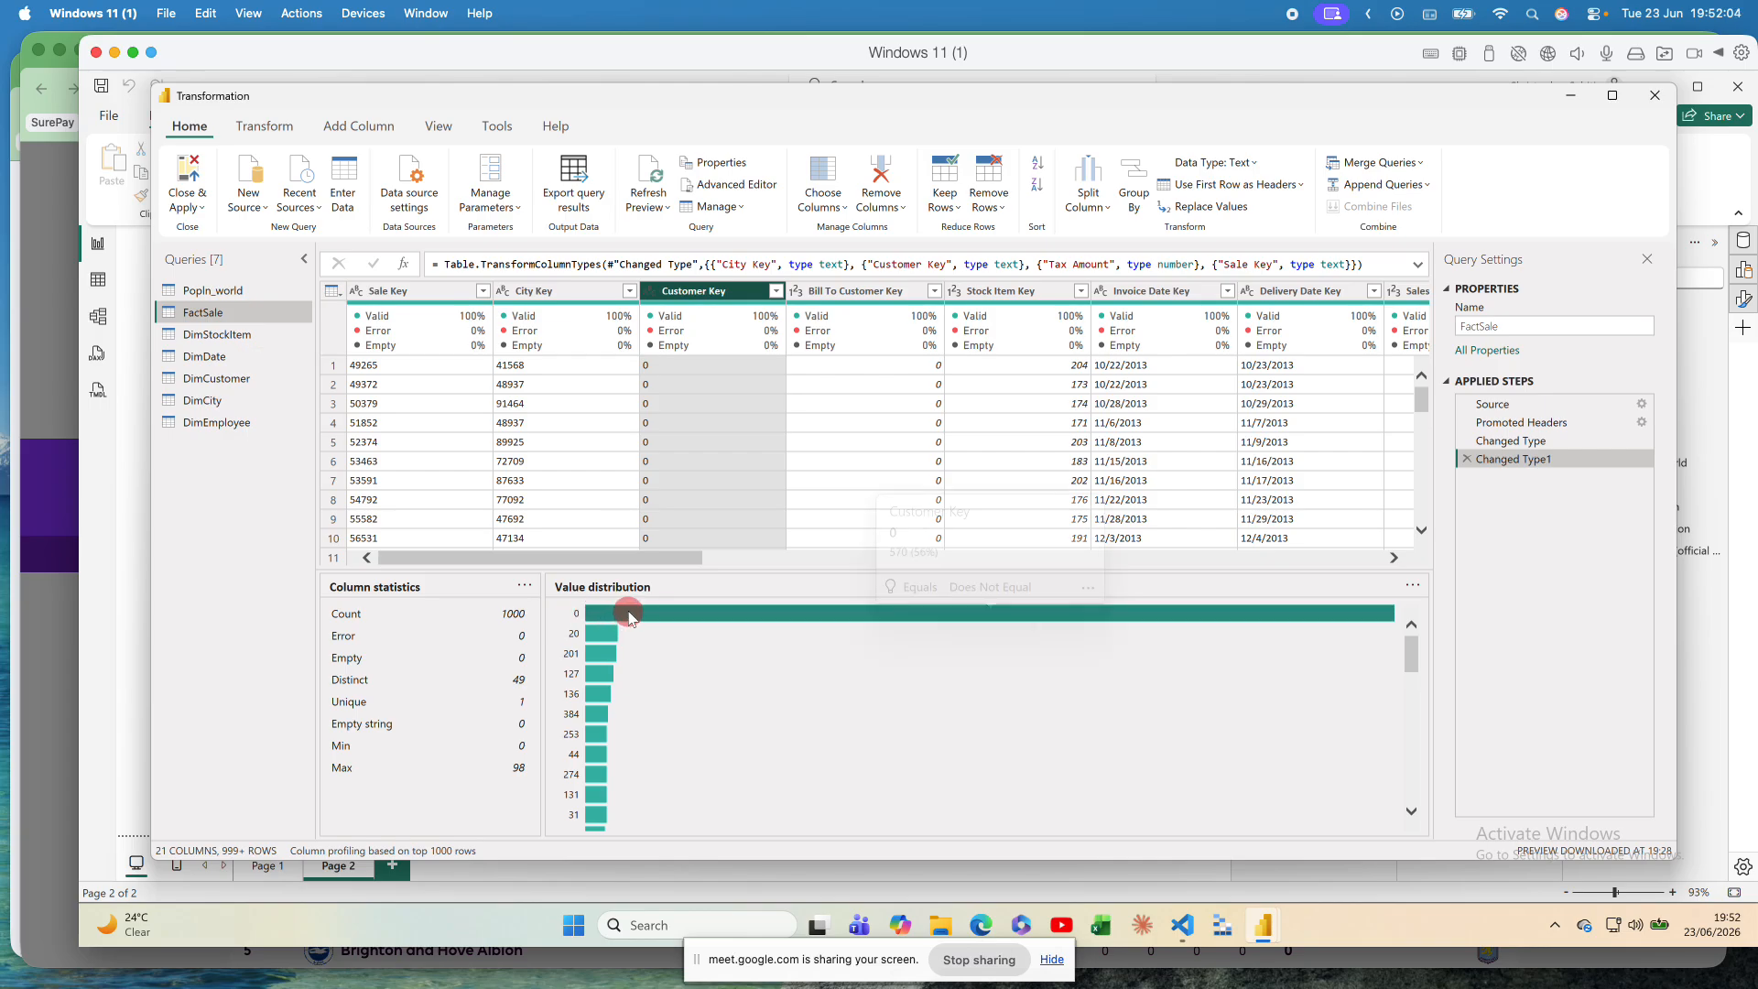
mouse_move(629, 615)
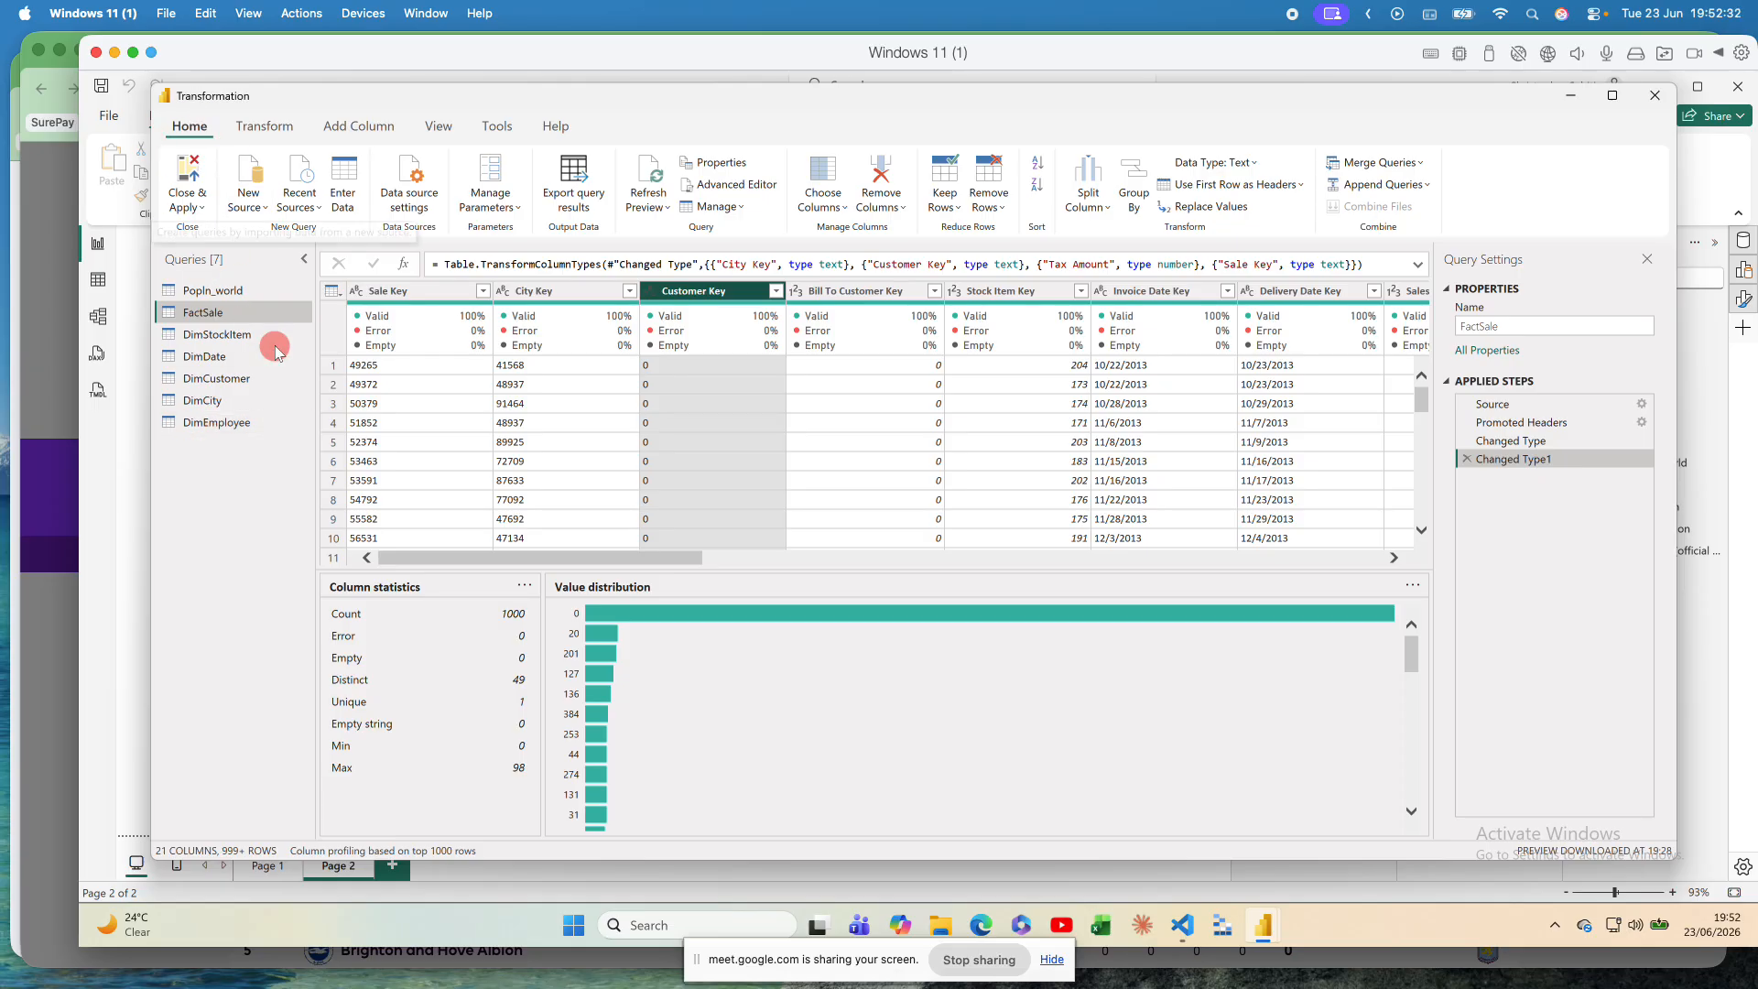
left_click(227, 403)
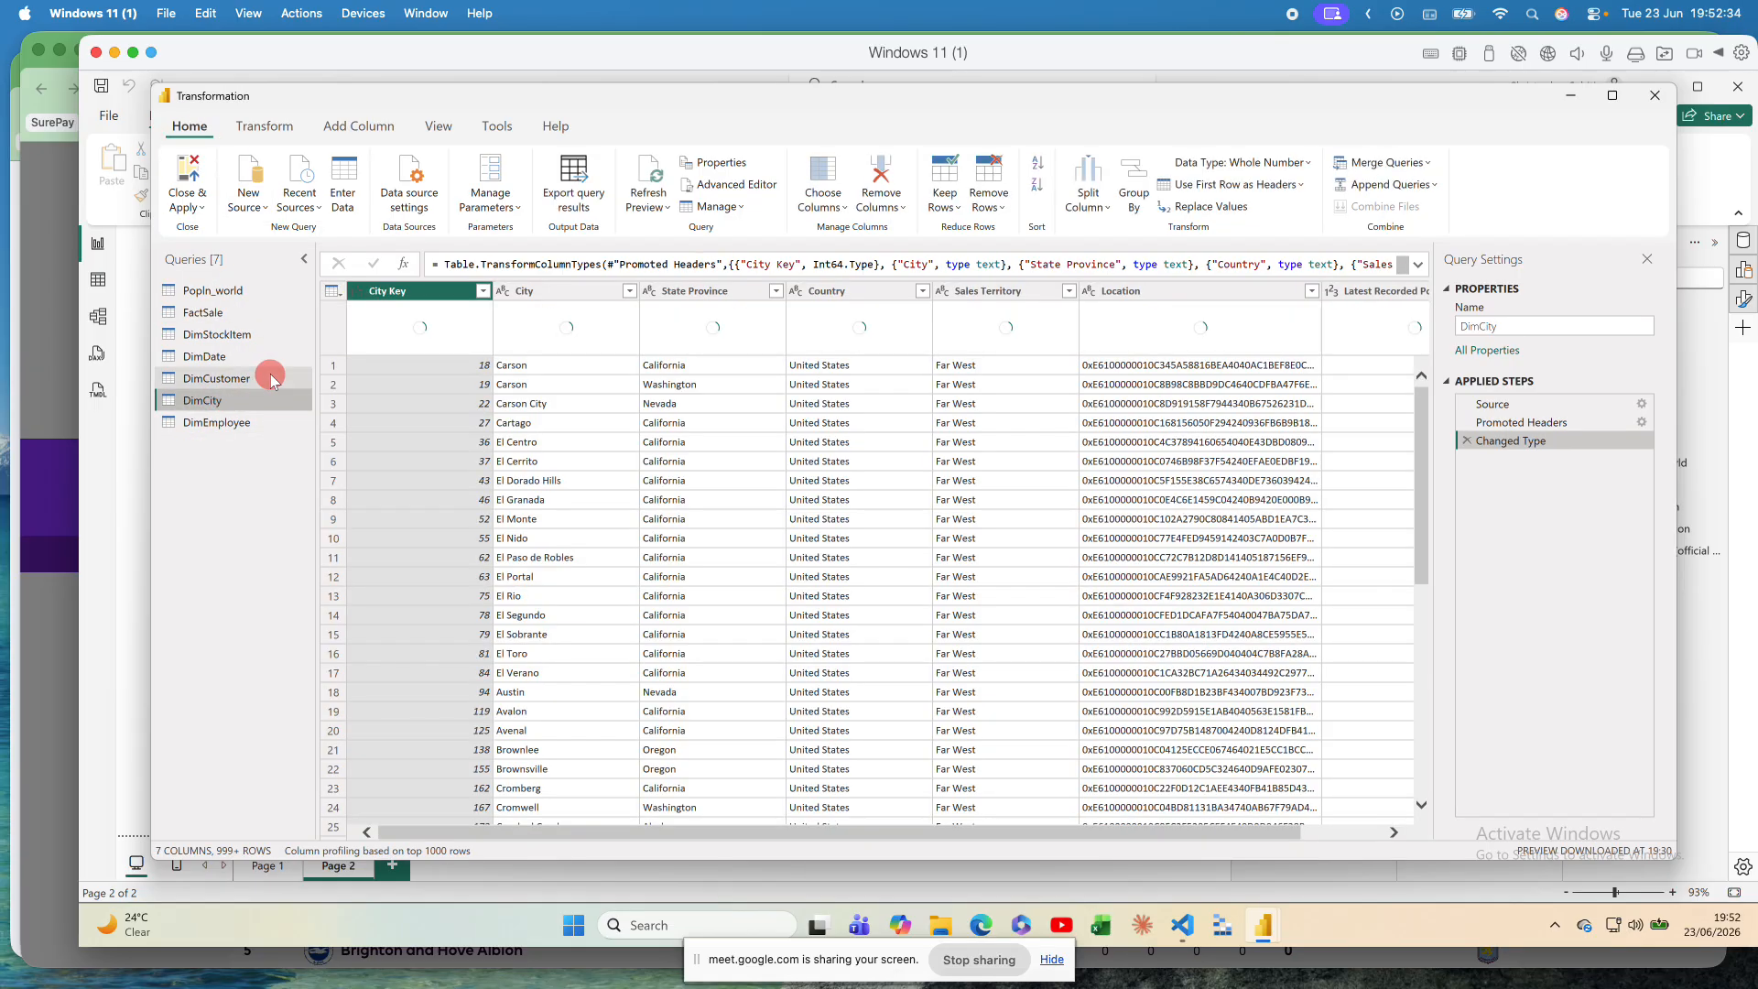
Step: Switch to the Sabtech login page in Chrome and log in with the saved account email and password
left_click(31, 284)
left_click(568, 55)
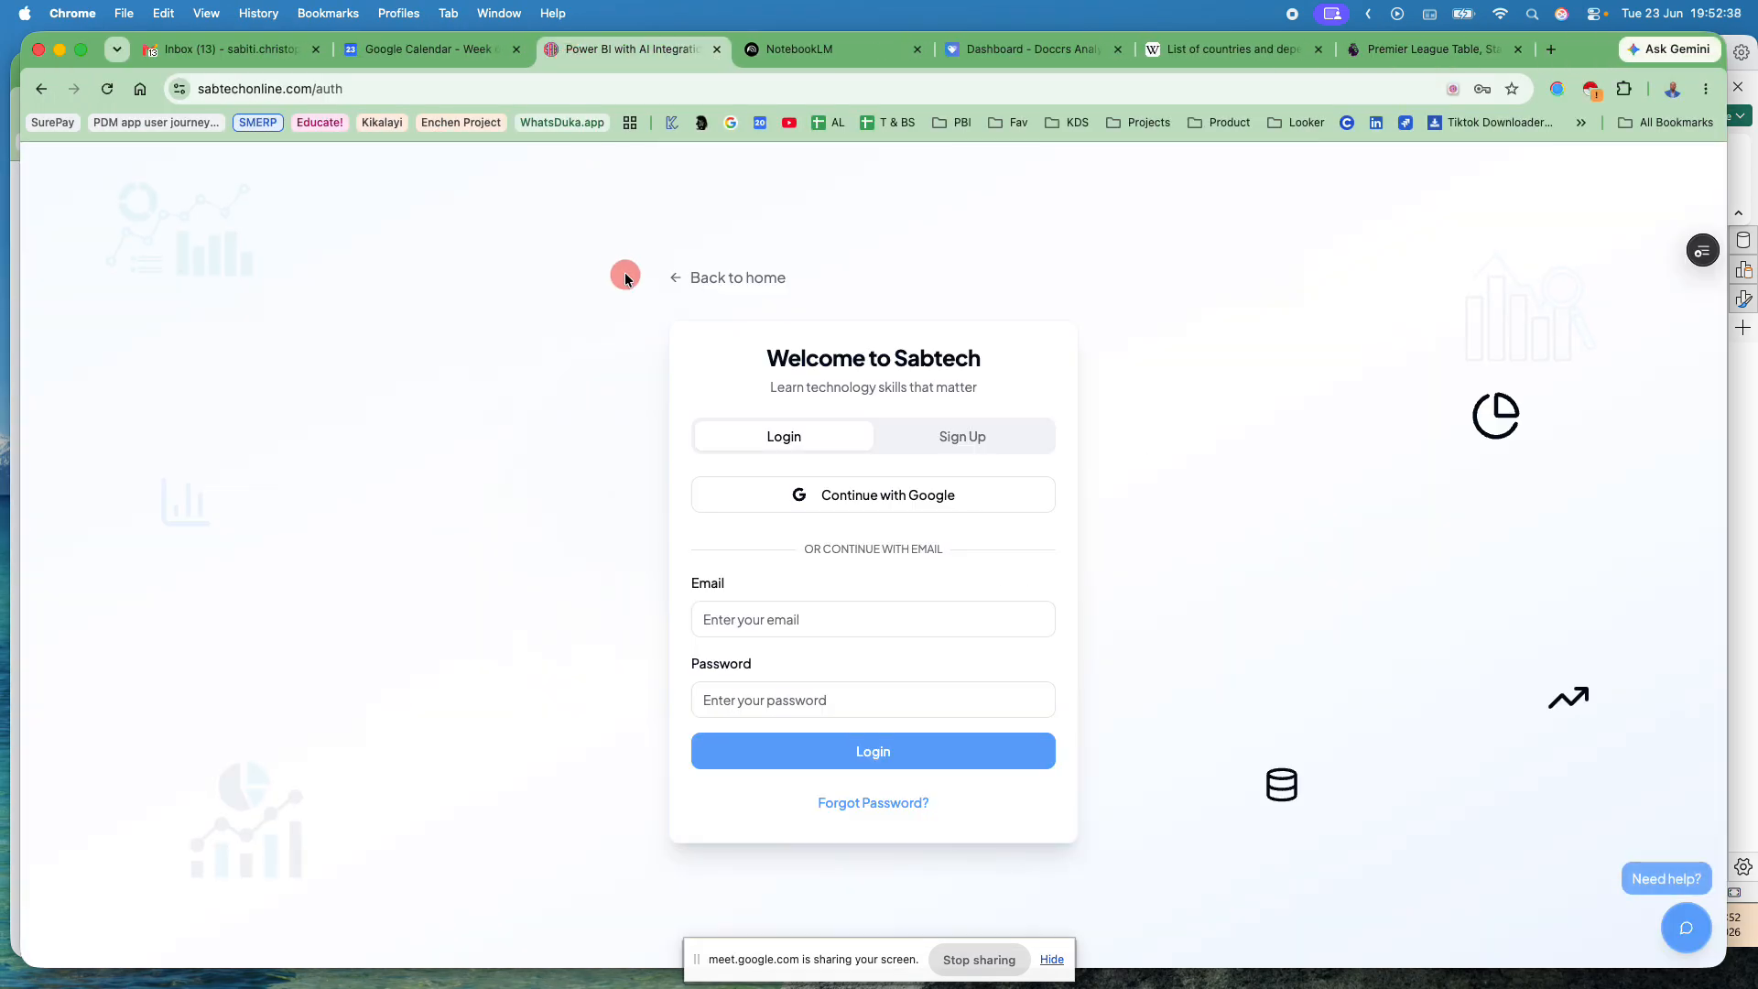
left_click(827, 612)
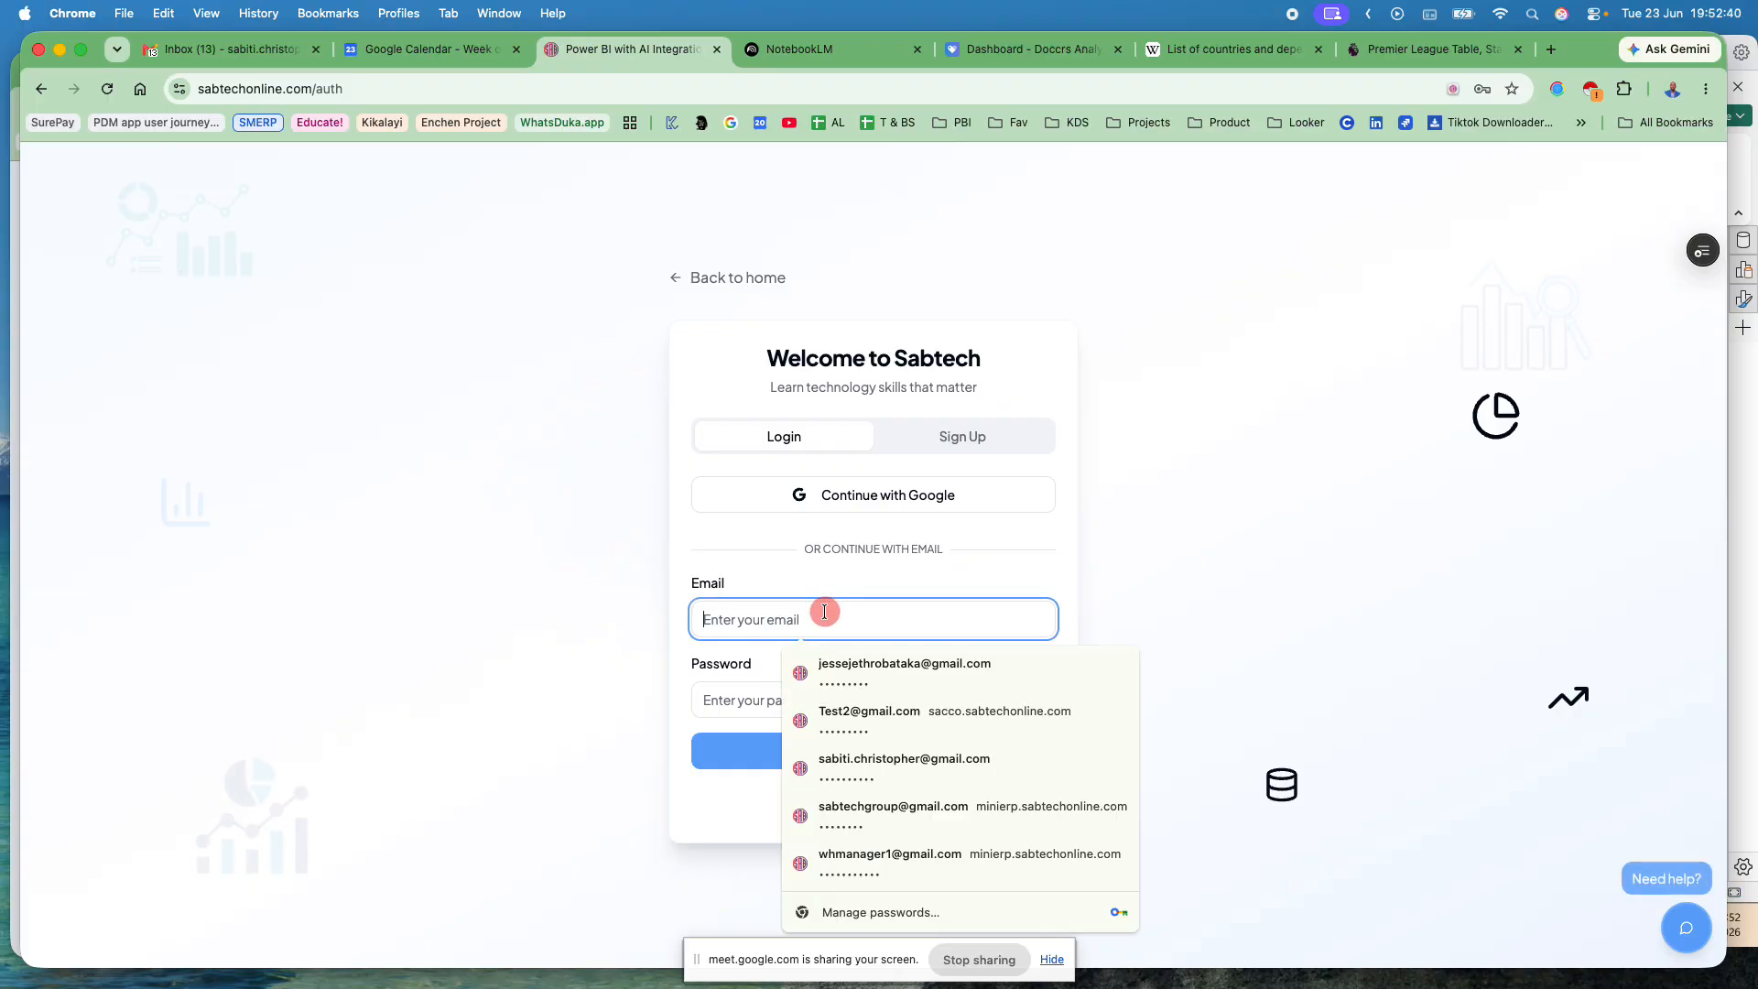
left_click(848, 667)
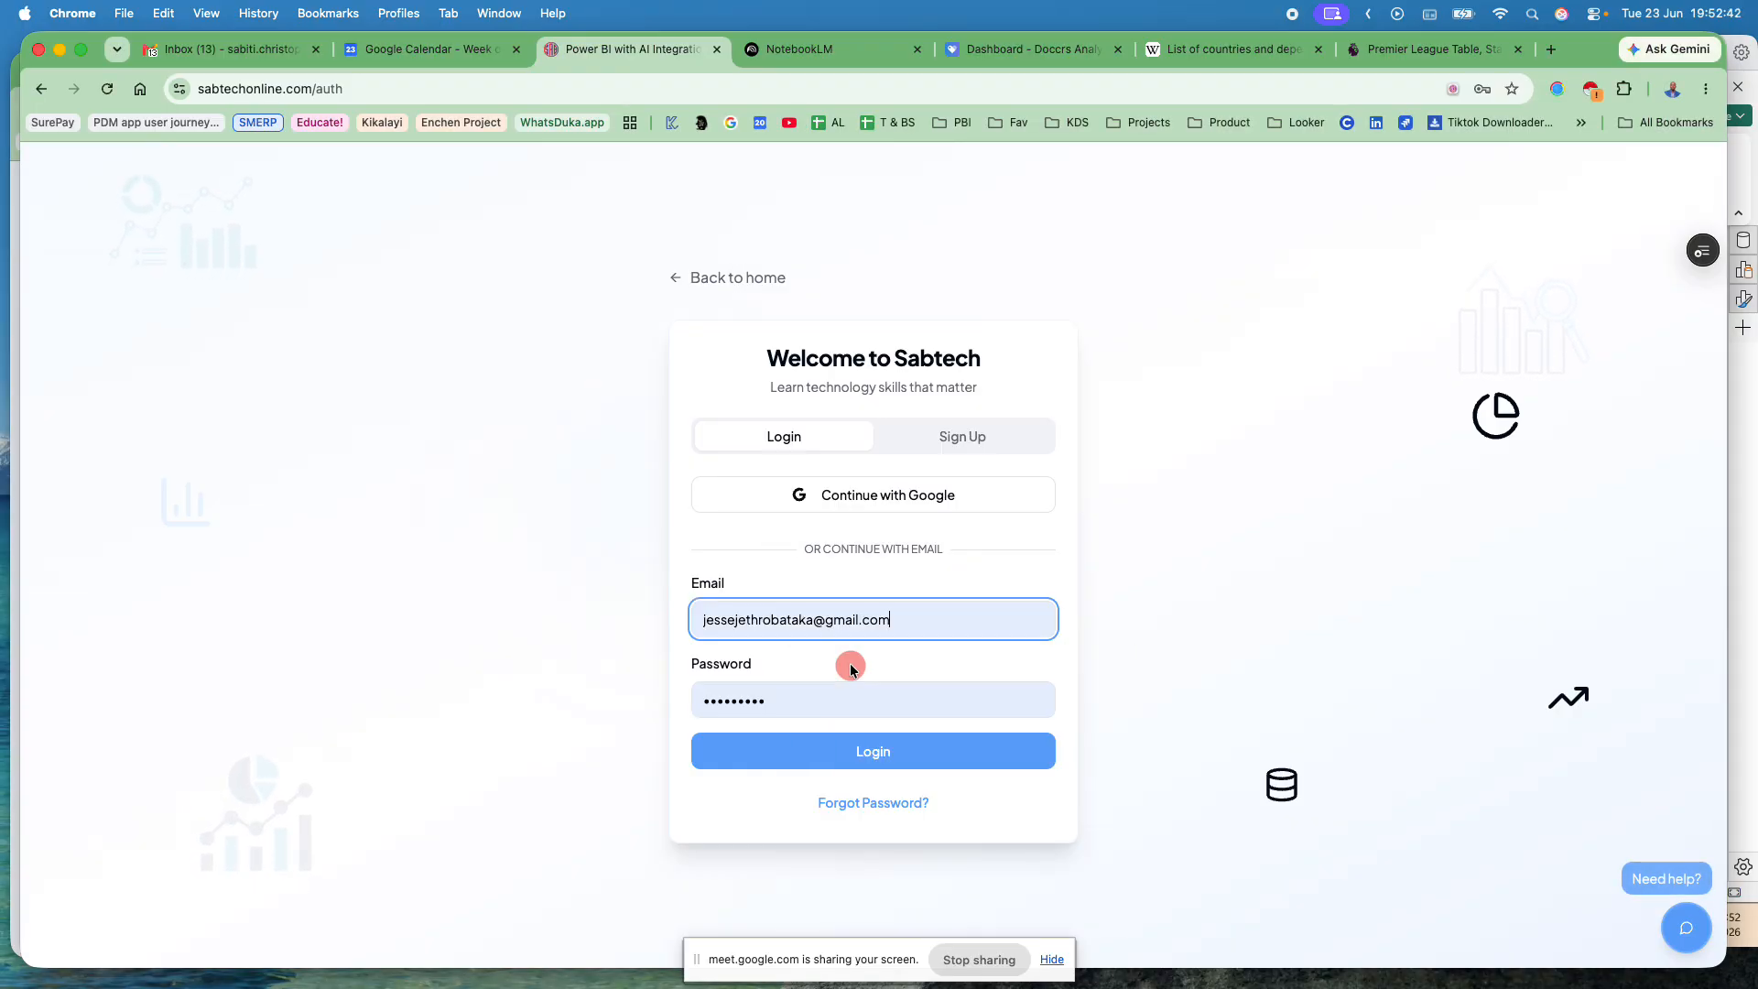
left_click(881, 752)
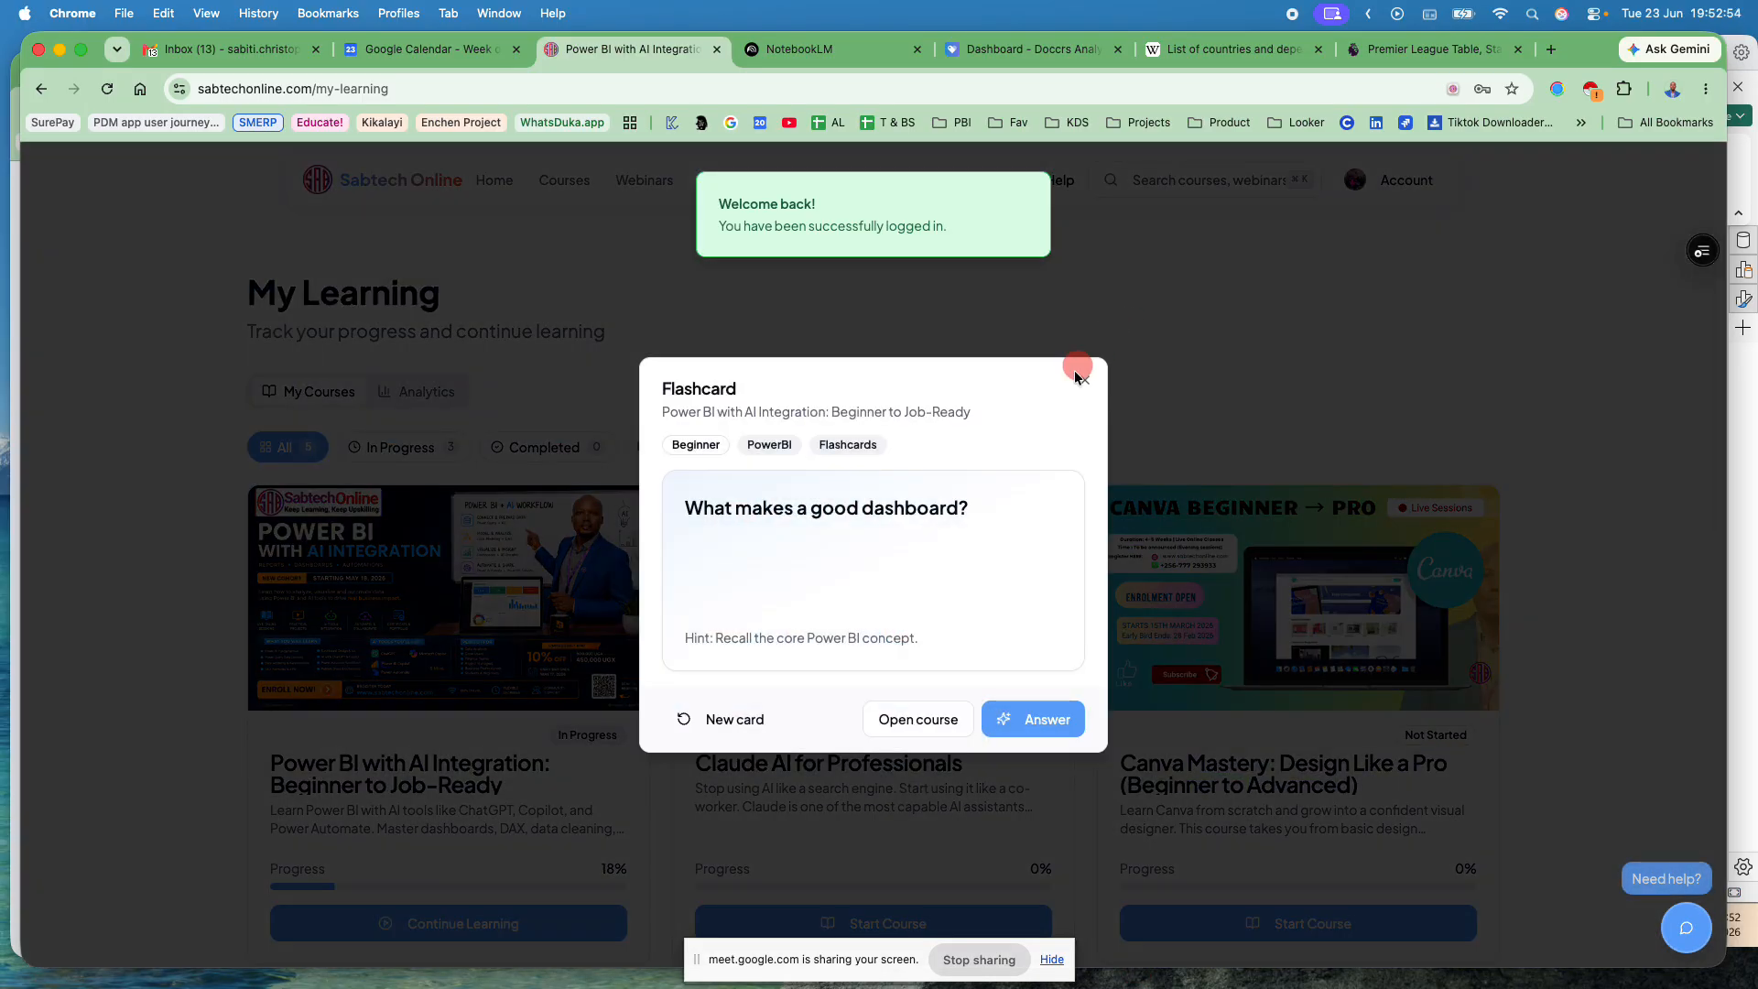
Step: Dismiss the flashcard and open the Power BI with AI Integration: Beginner to Job-Ready course from the course catalogue
left_click(1077, 380)
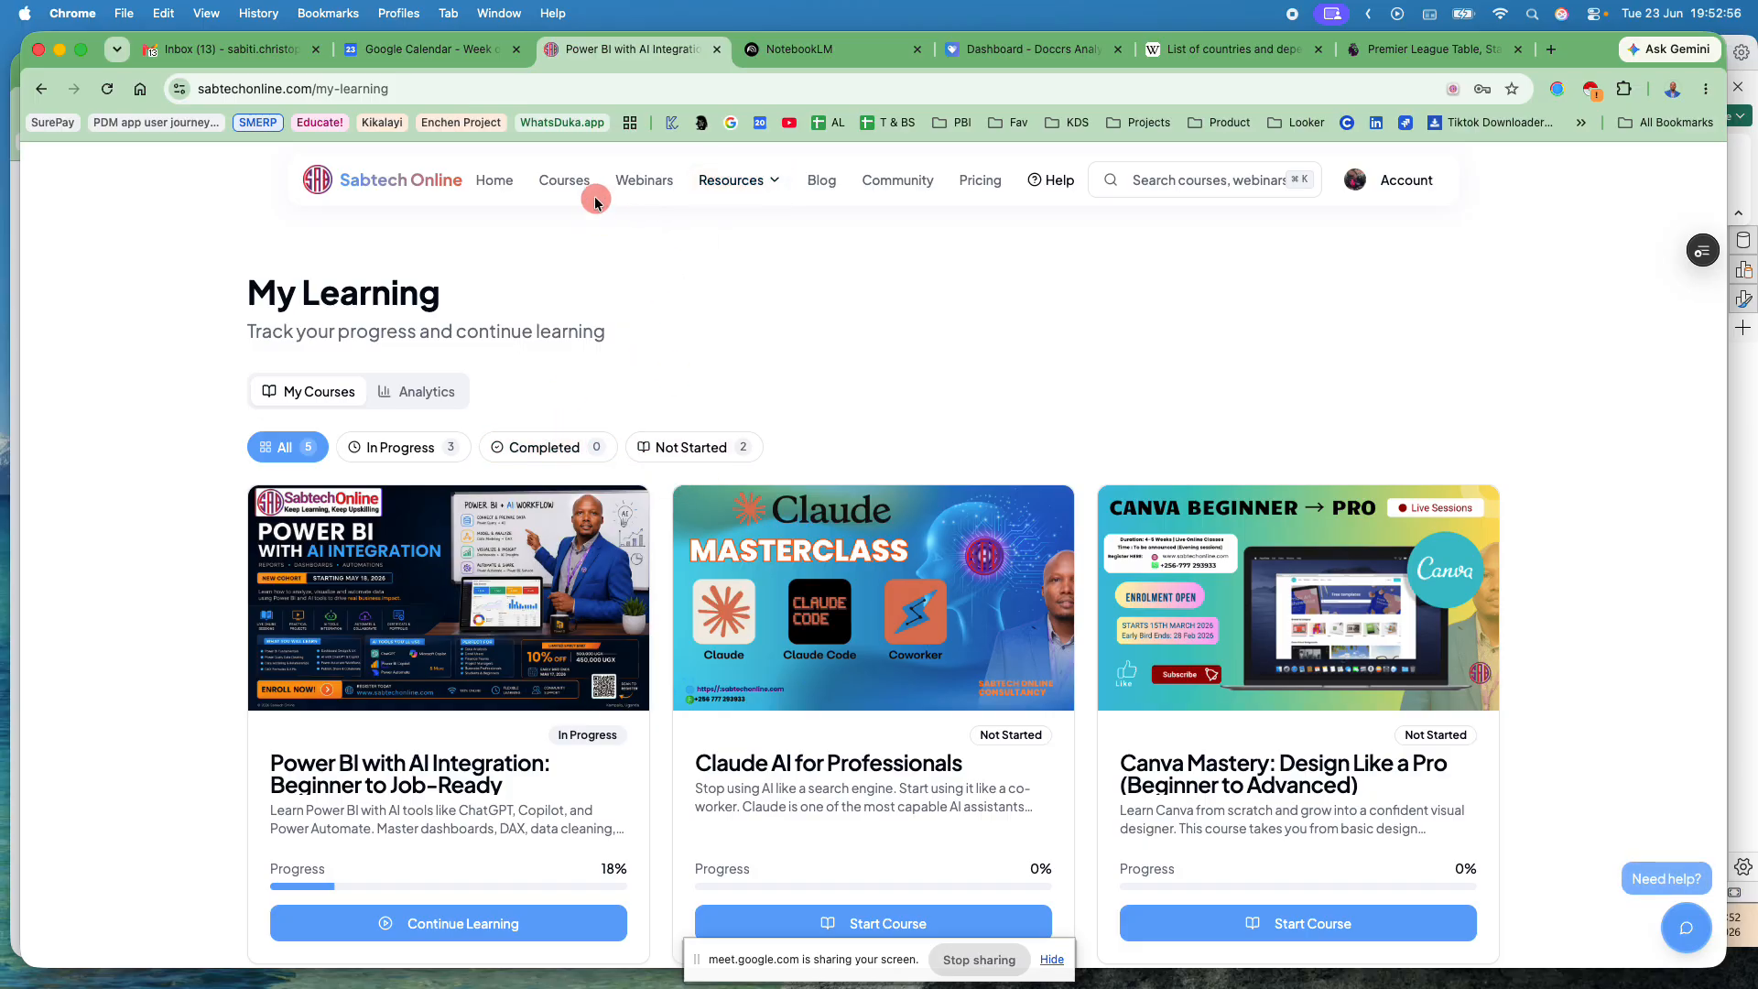
left_click(559, 181)
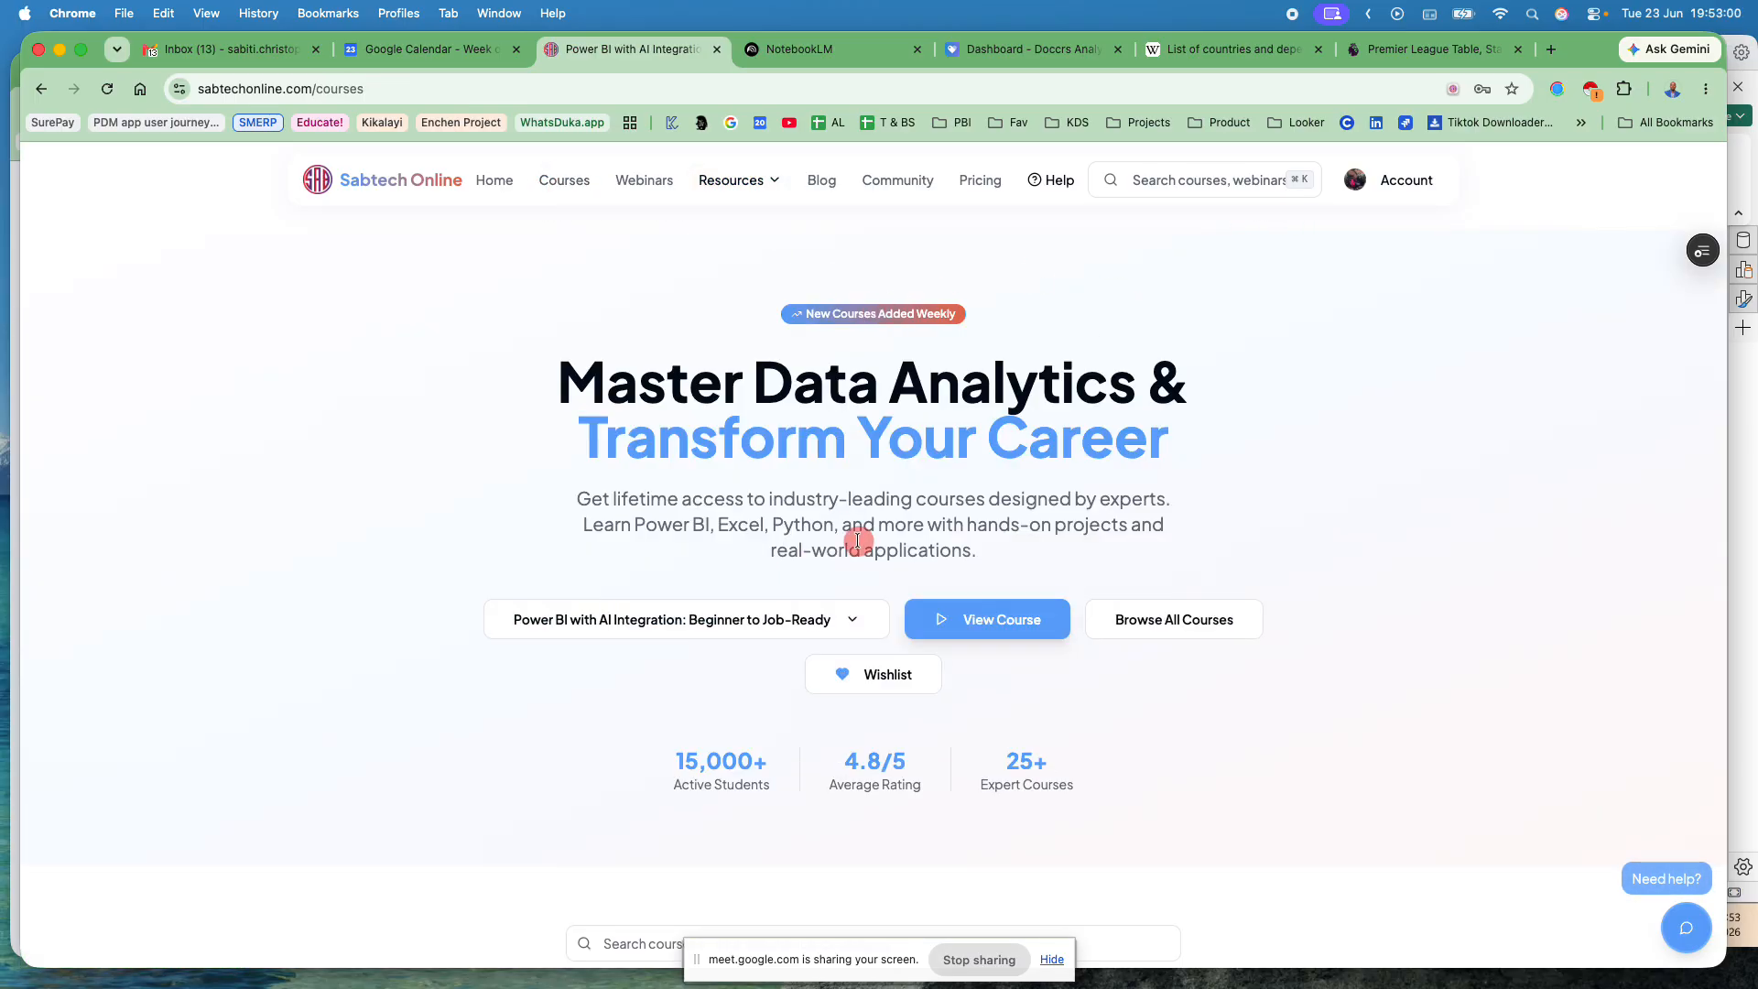
scroll(855, 535, "down", 2)
left_click(979, 476)
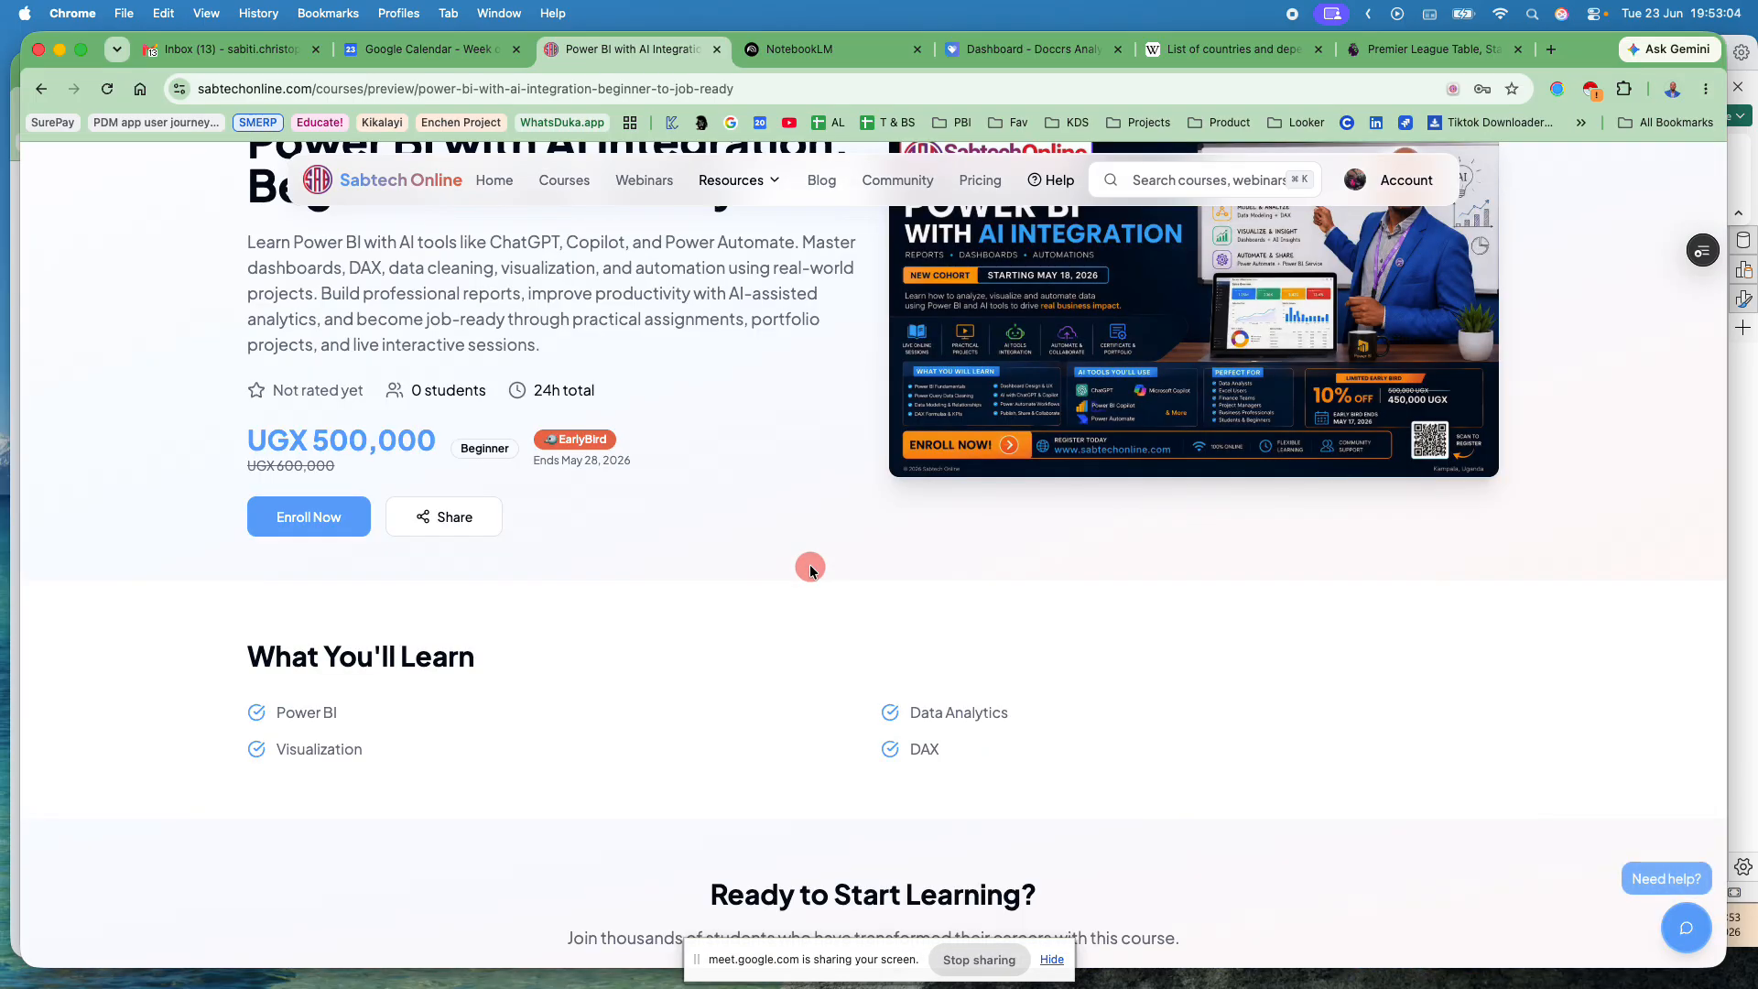
scroll(730, 522, "up", 3)
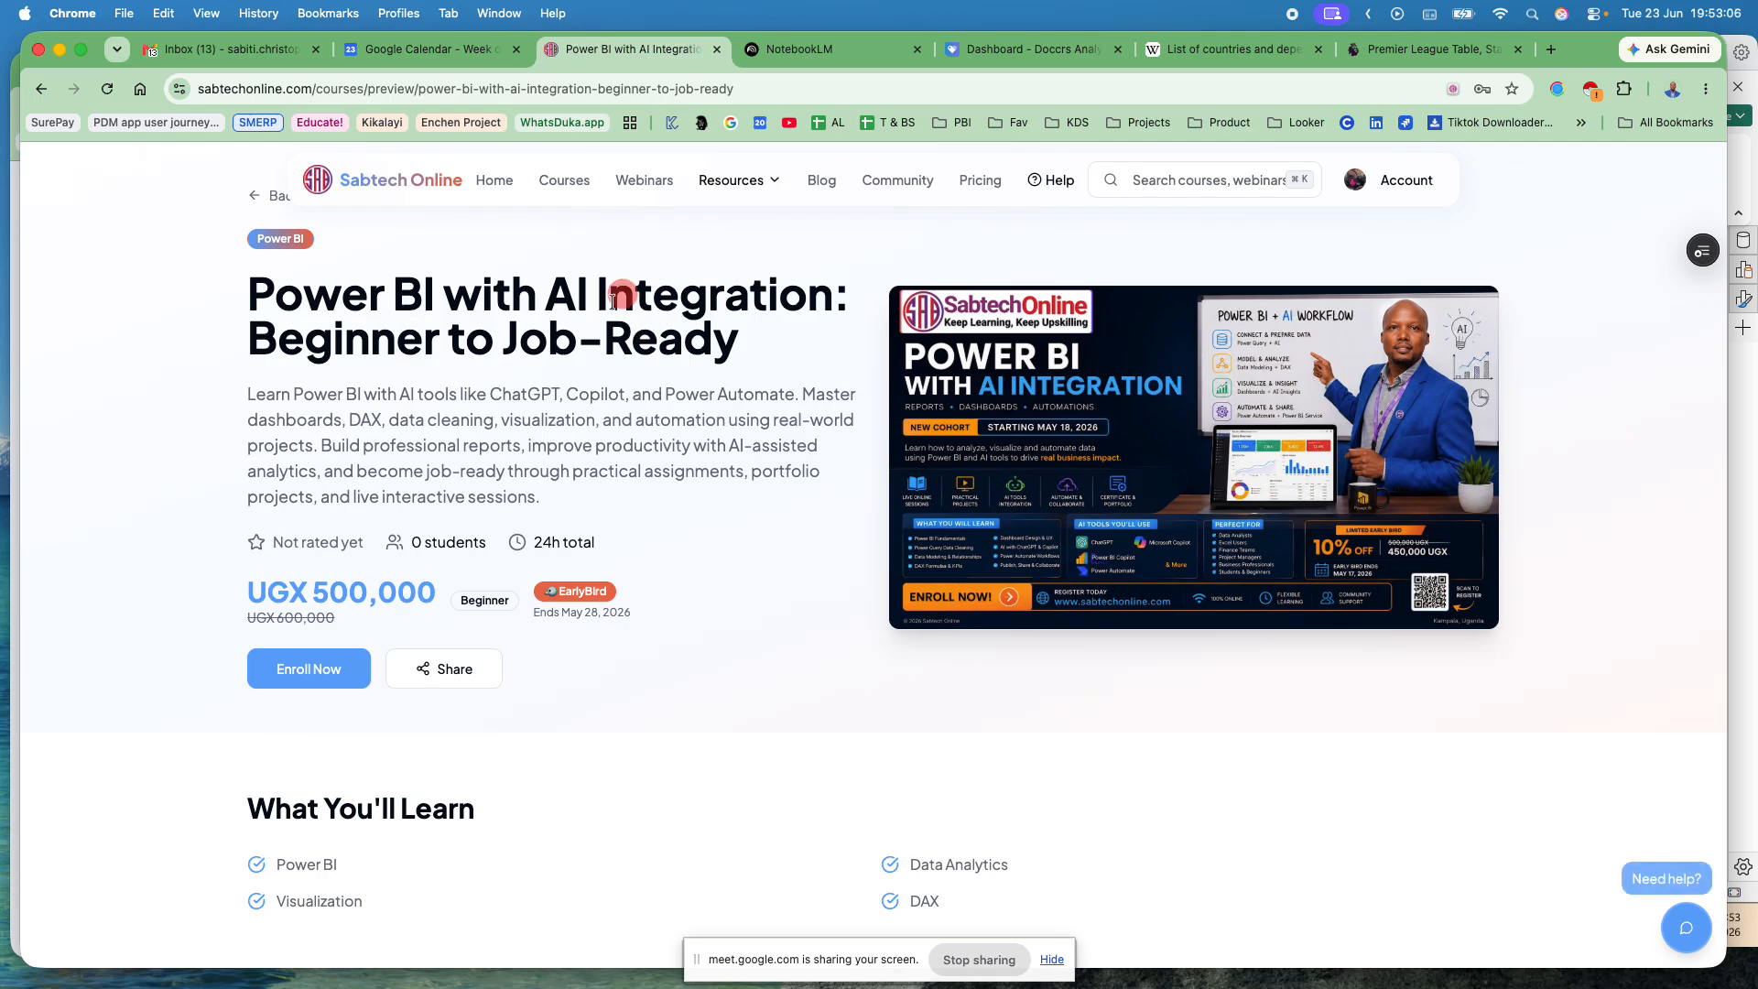
left_click(367, 667)
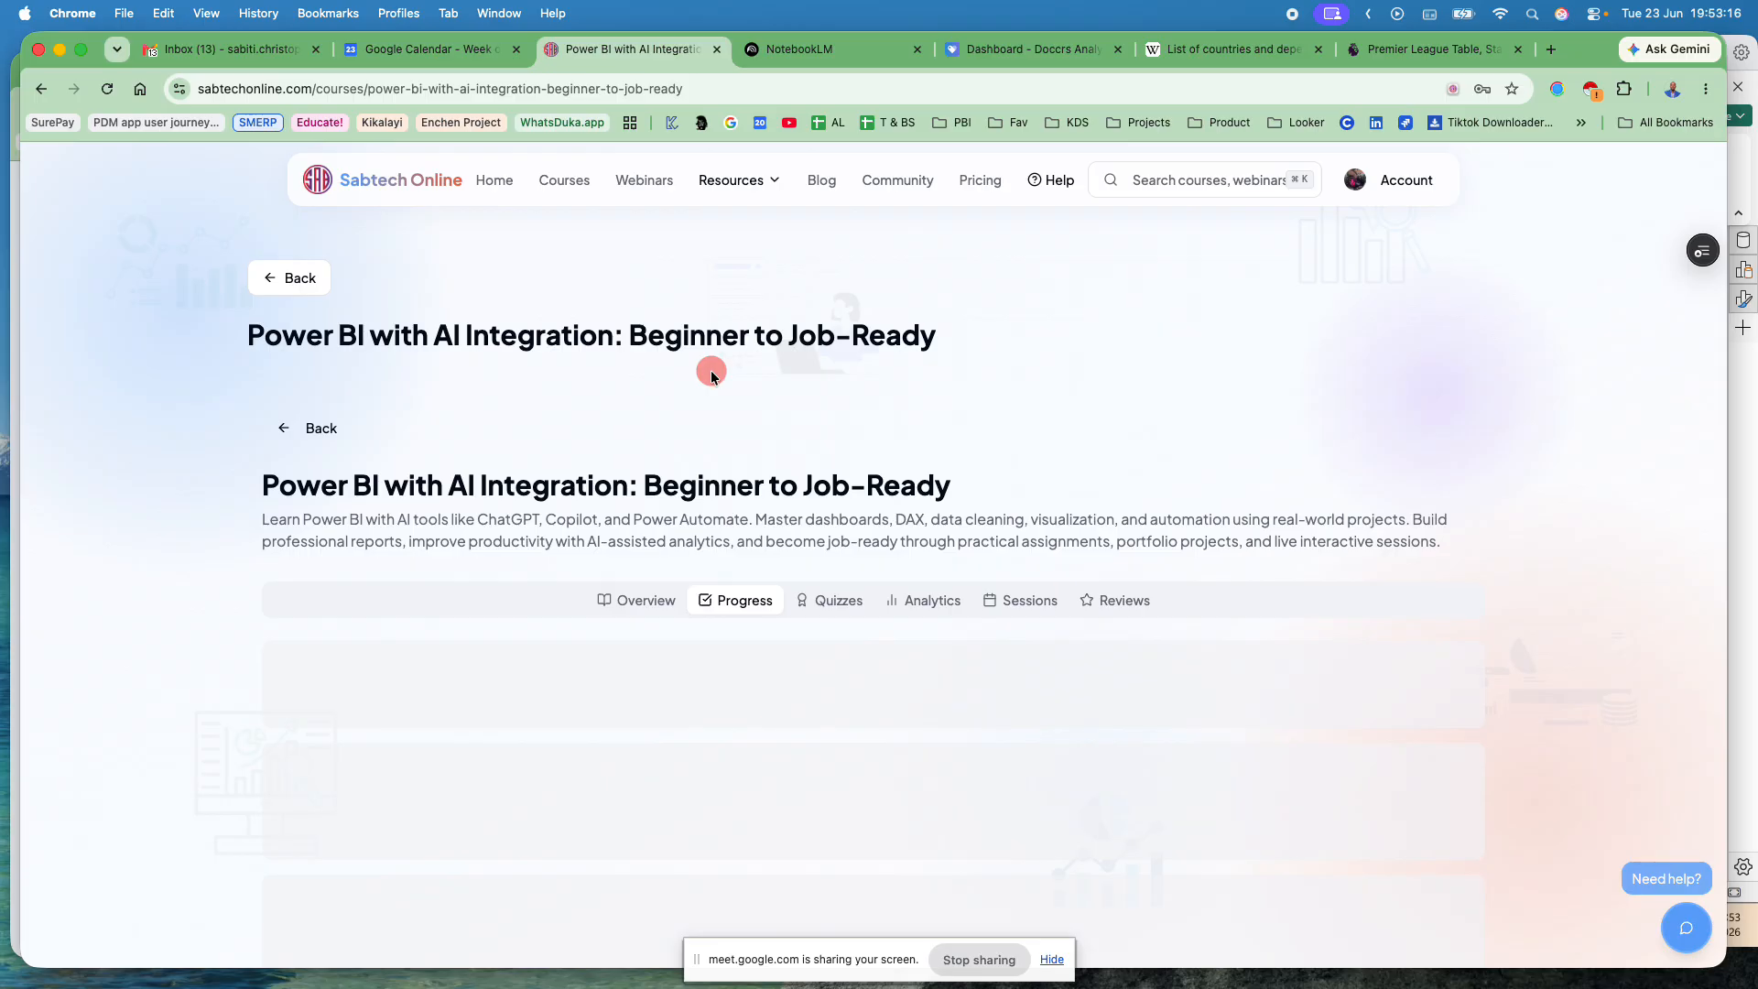
Step: Look through the course curriculum, examining the Module 1 Power BI Foundations lessons and the list of weekly modules
scroll(858, 515, "down", 2)
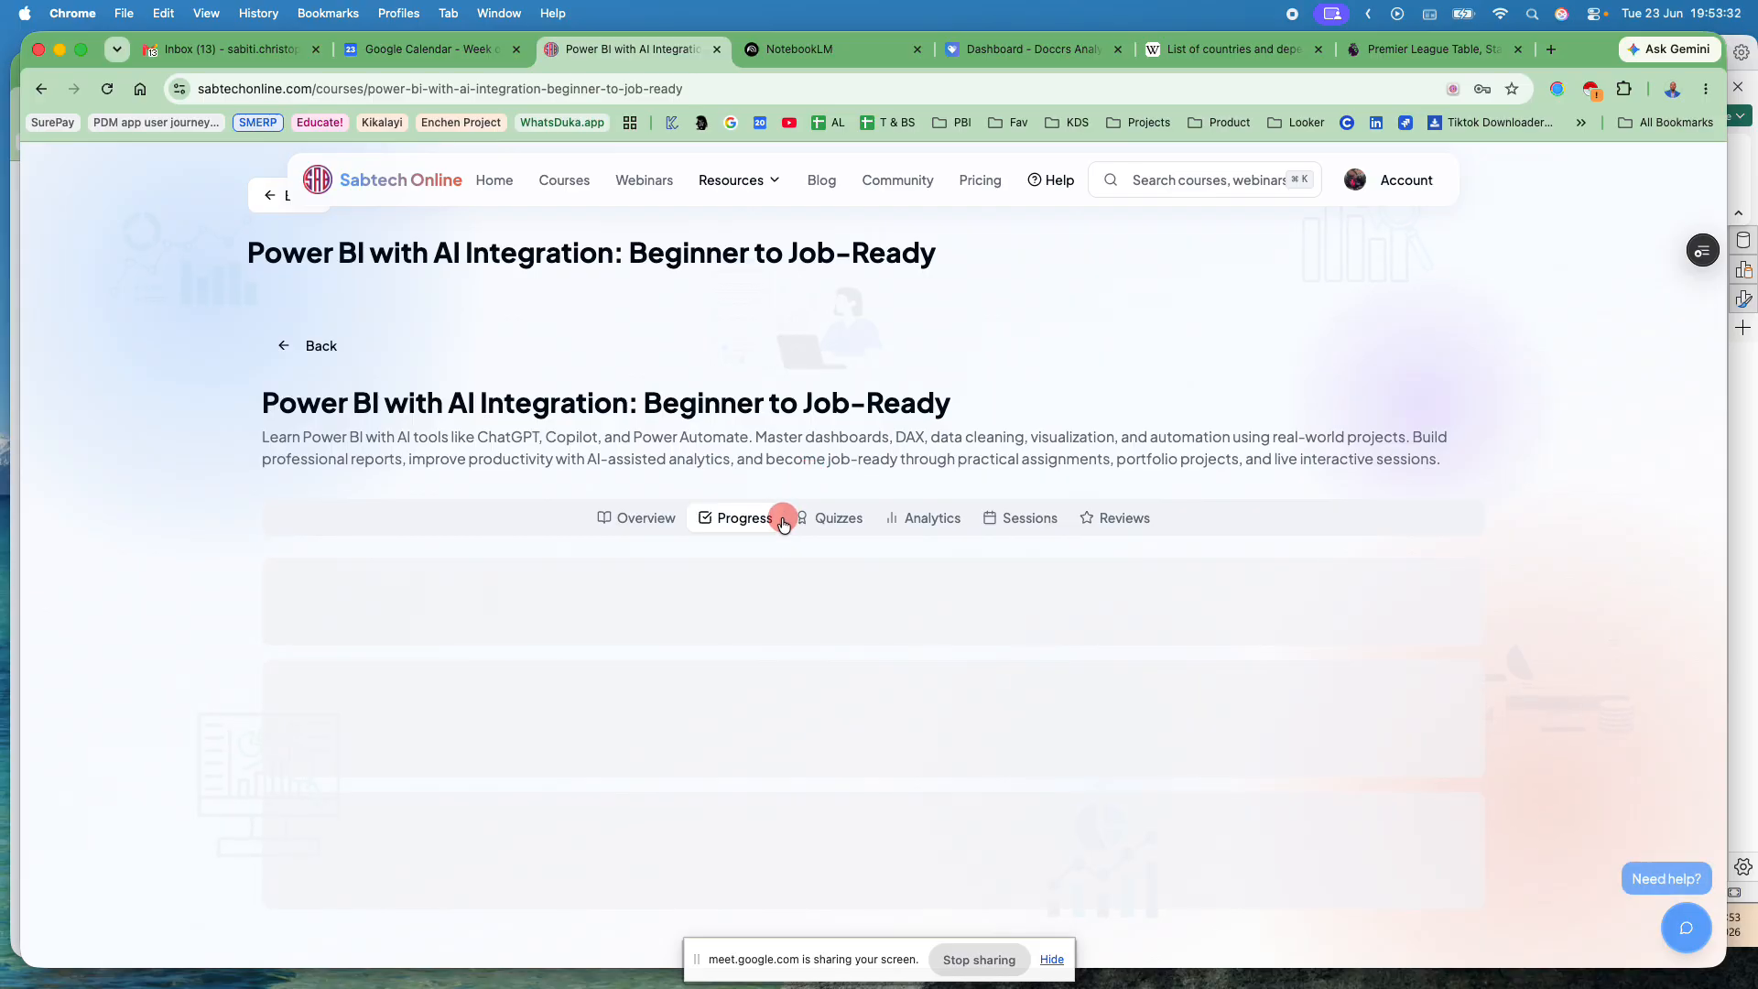
scroll(870, 579, "down", 5)
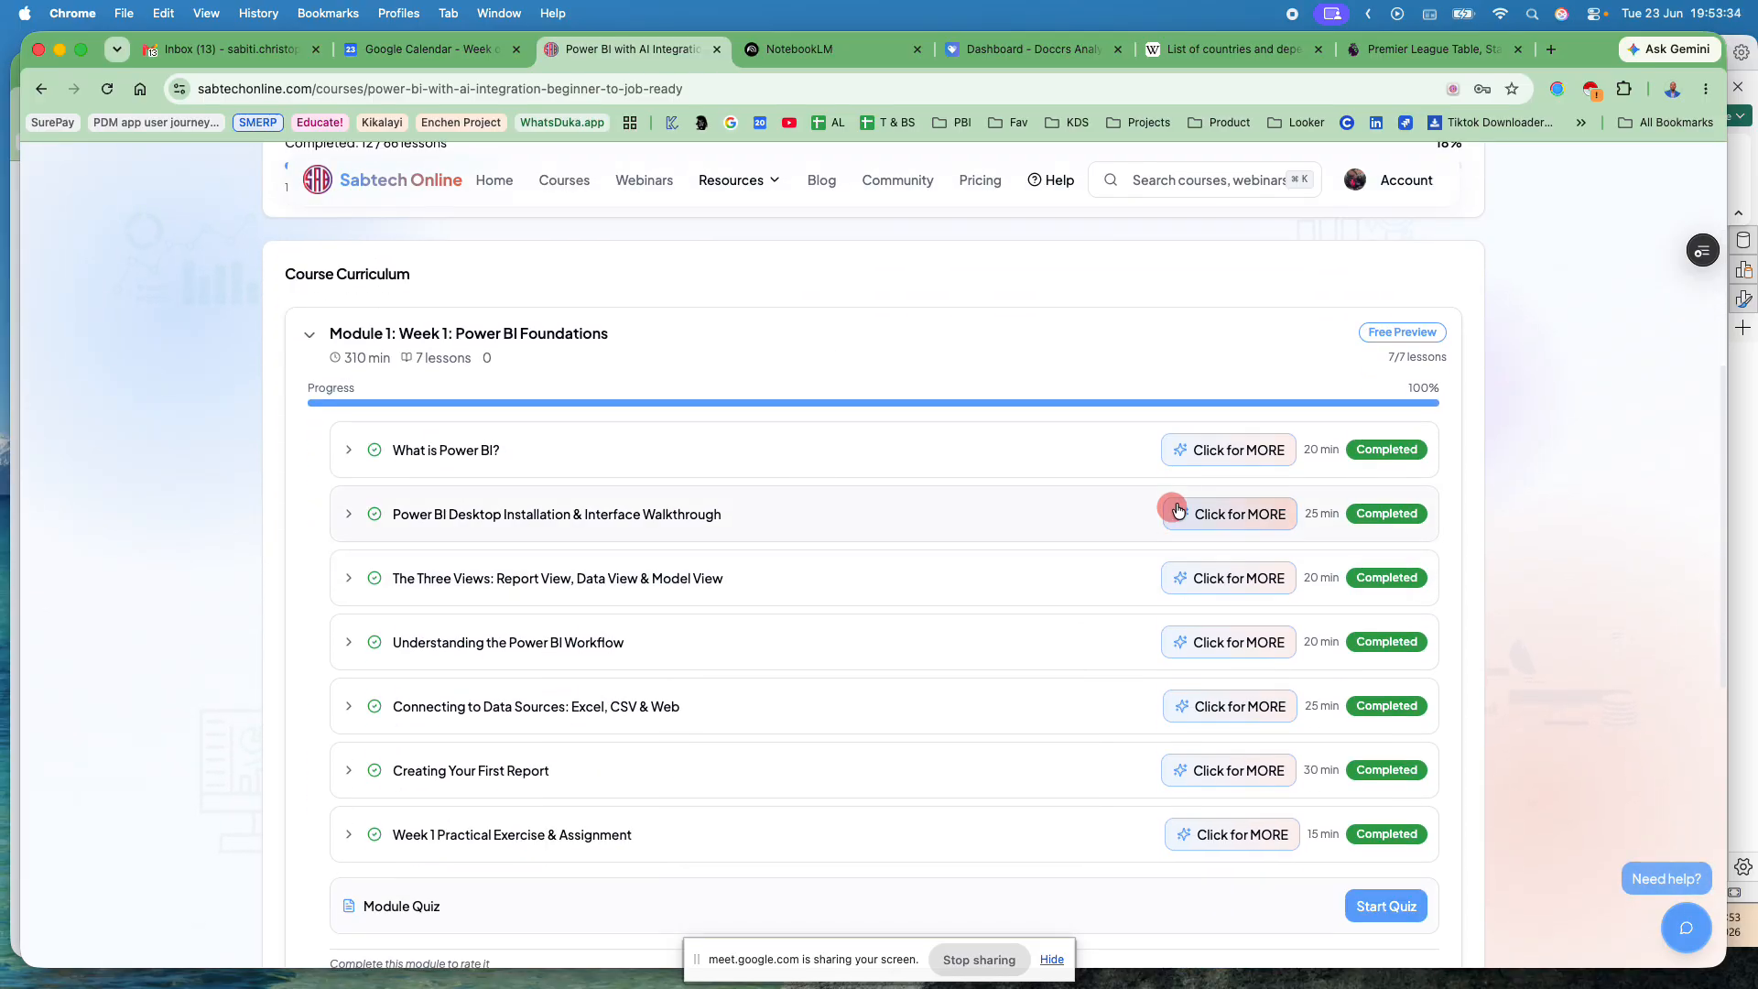
left_click(1279, 530)
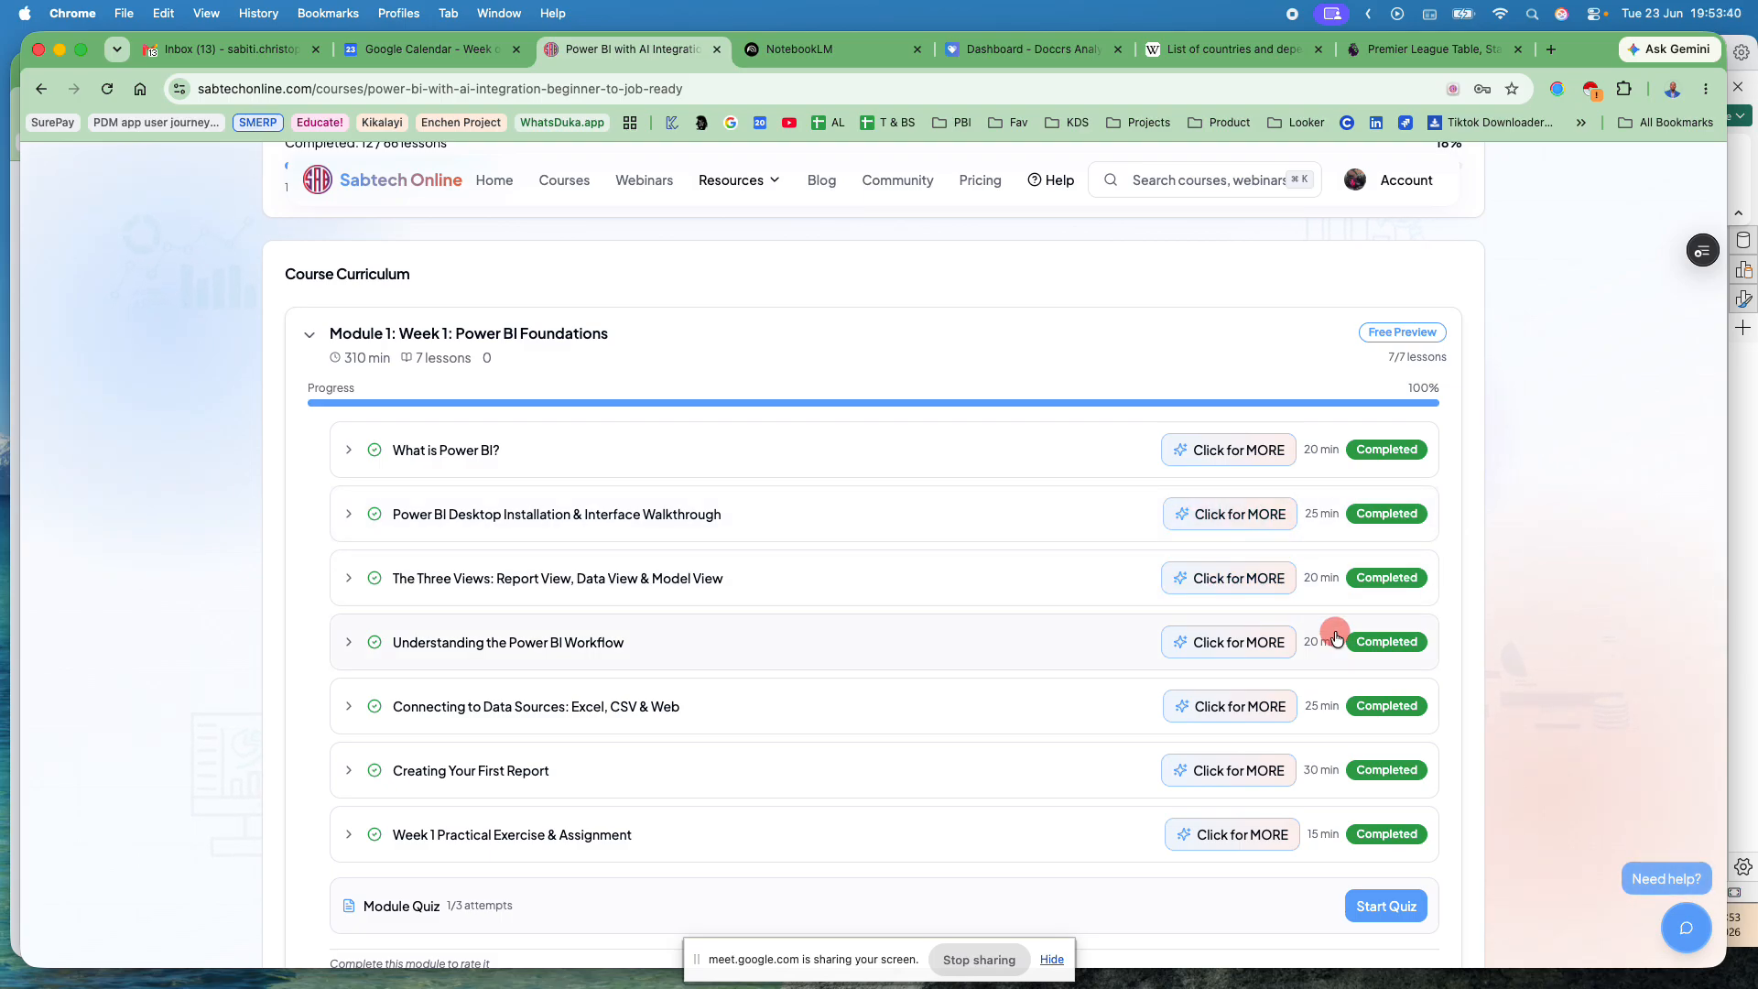
scroll(1028, 518, "down", 3)
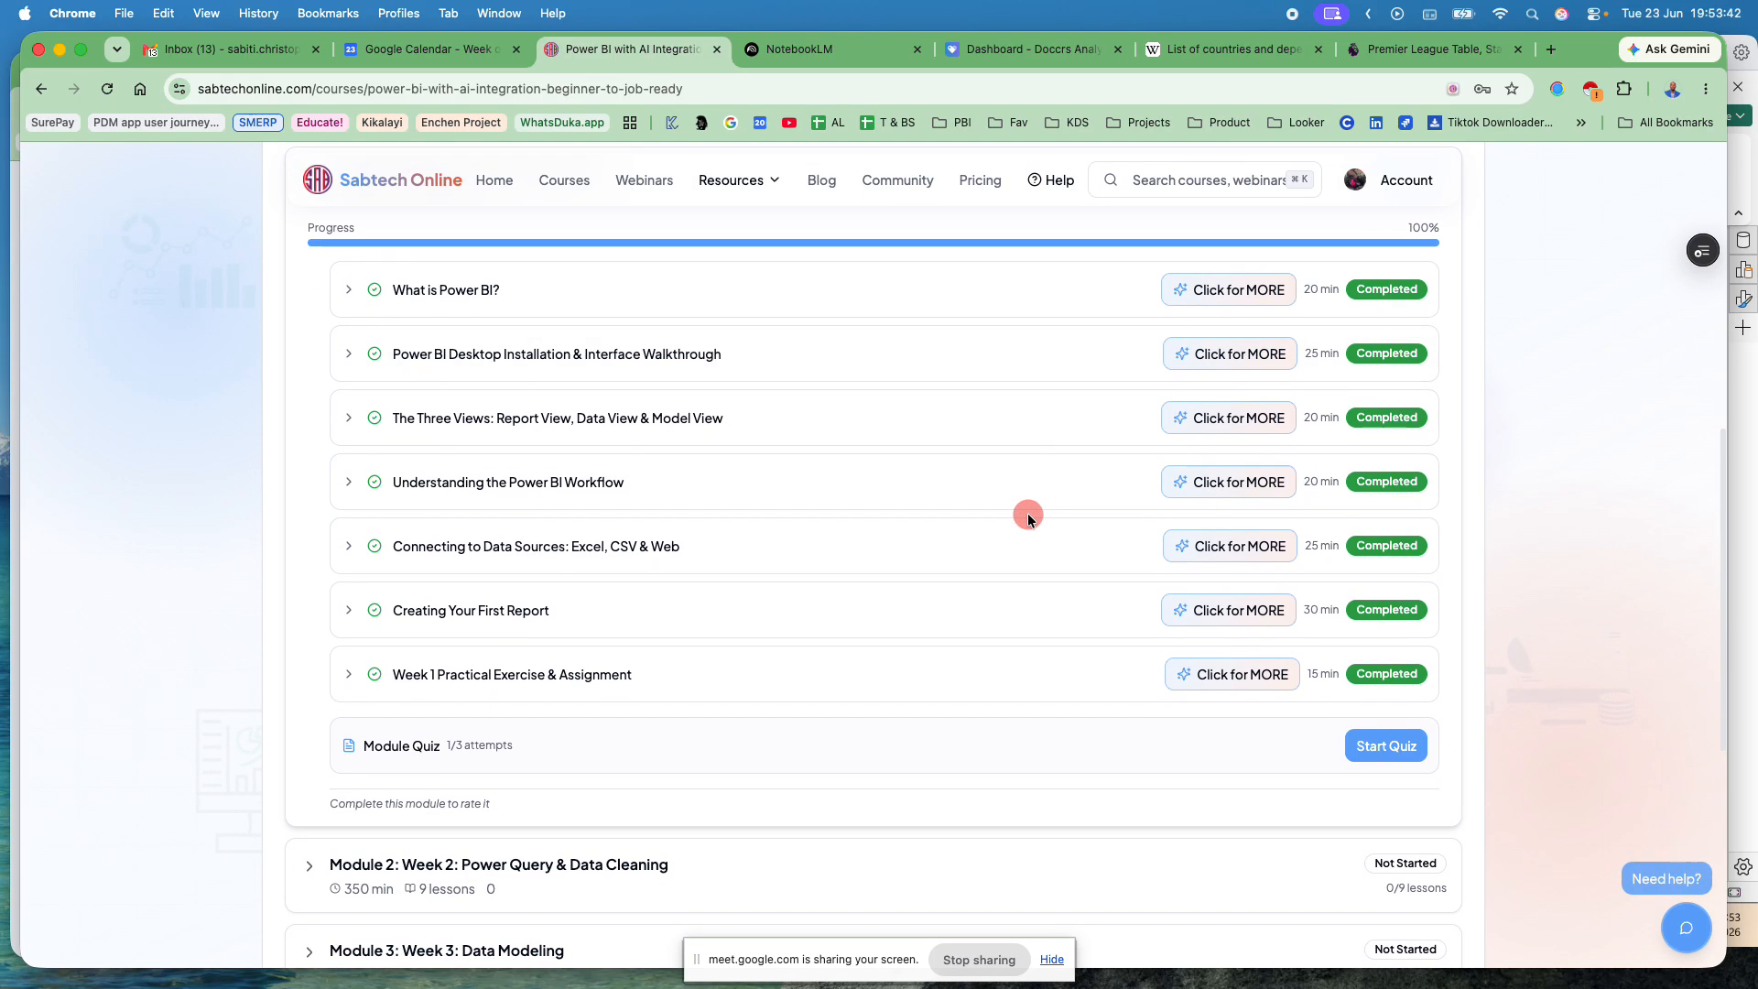
scroll(1028, 516, "down", 6)
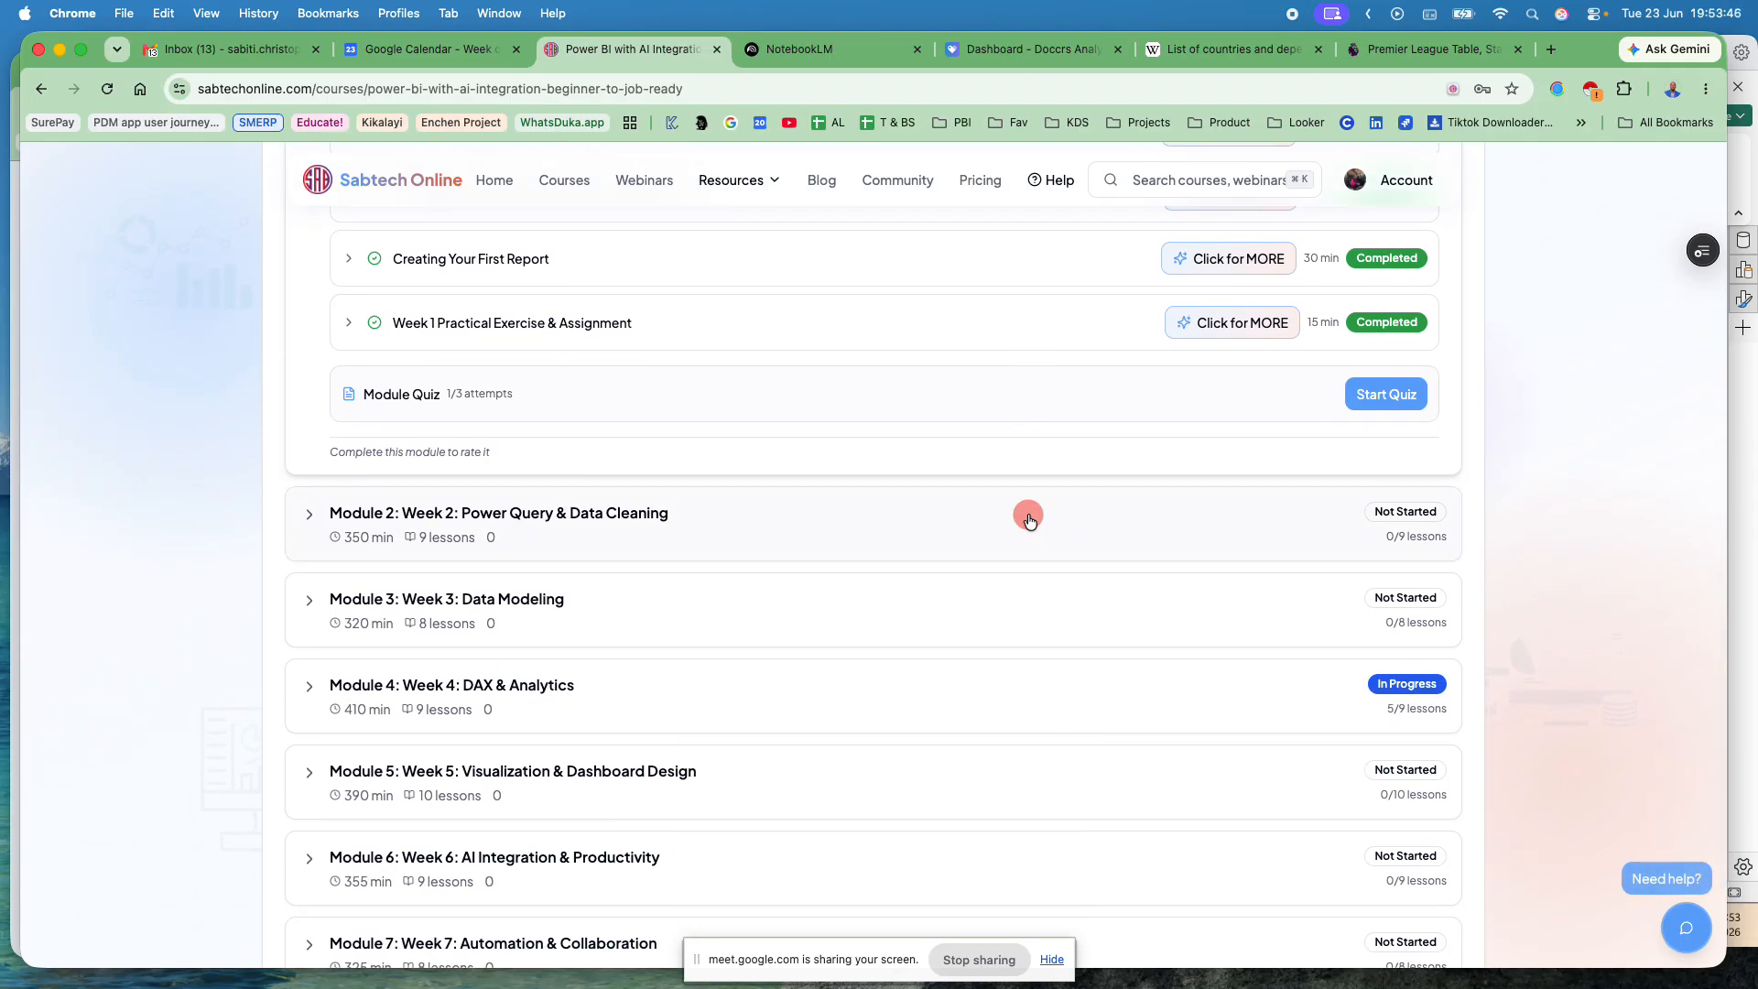
scroll(1027, 518, "up", 3)
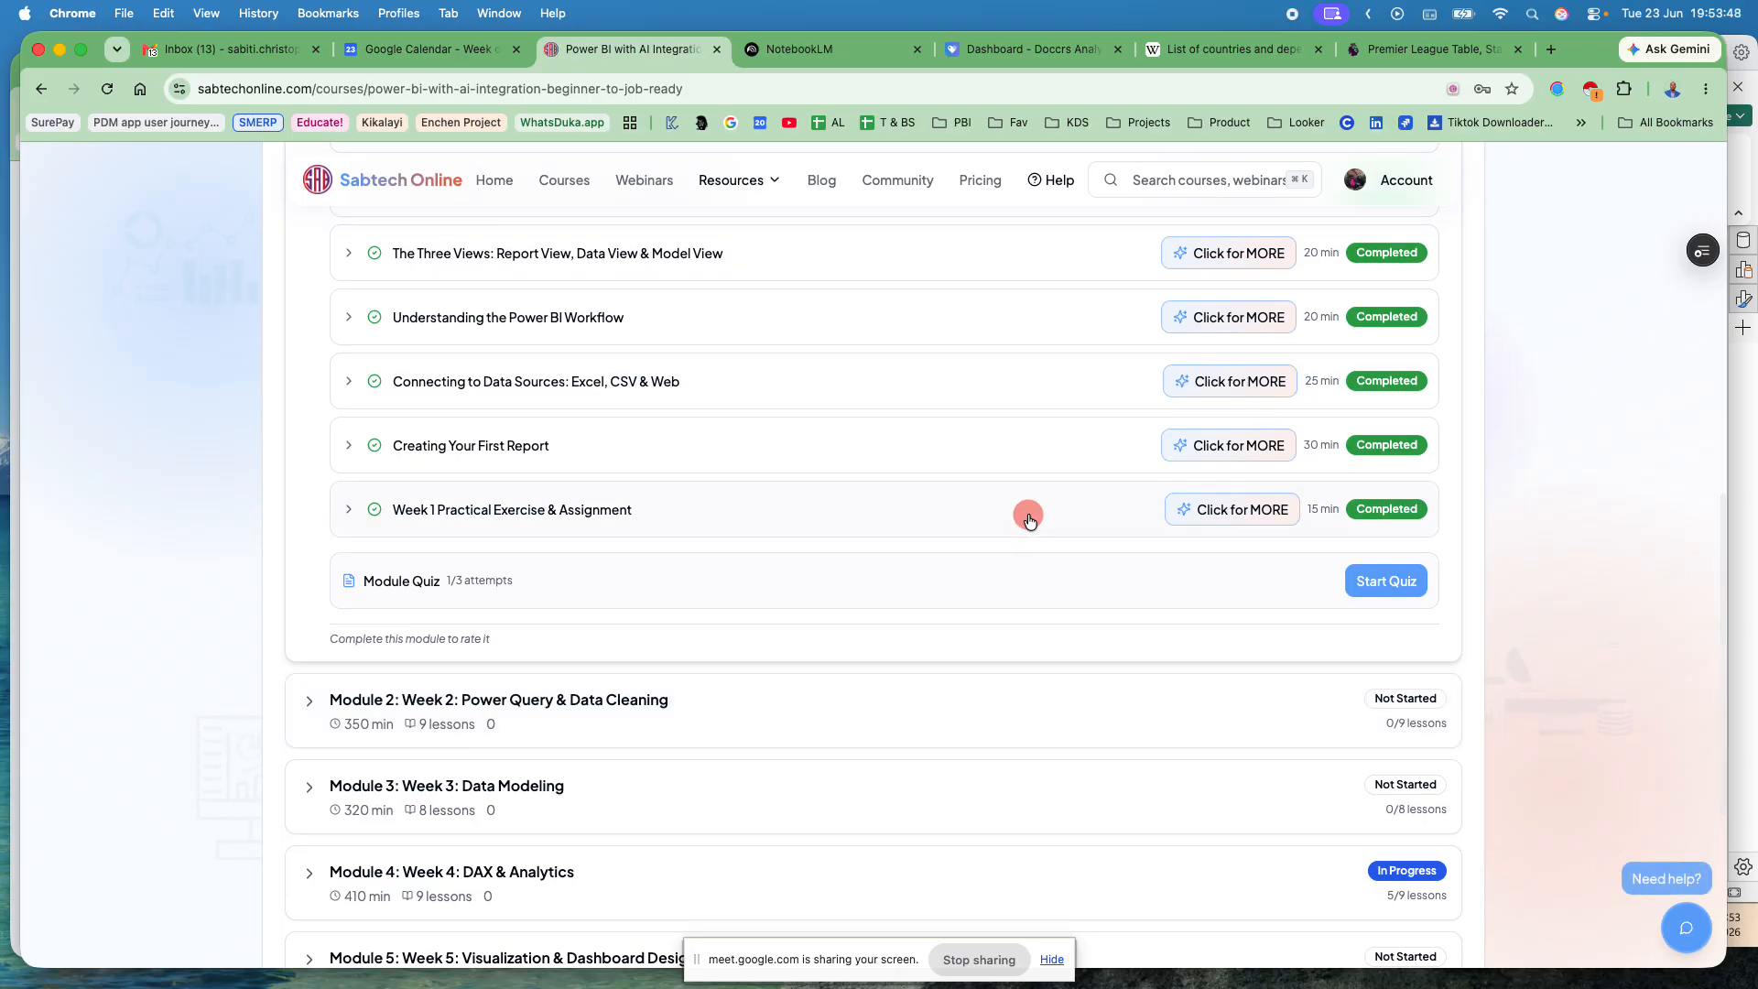
scroll(1028, 518, "down", 3)
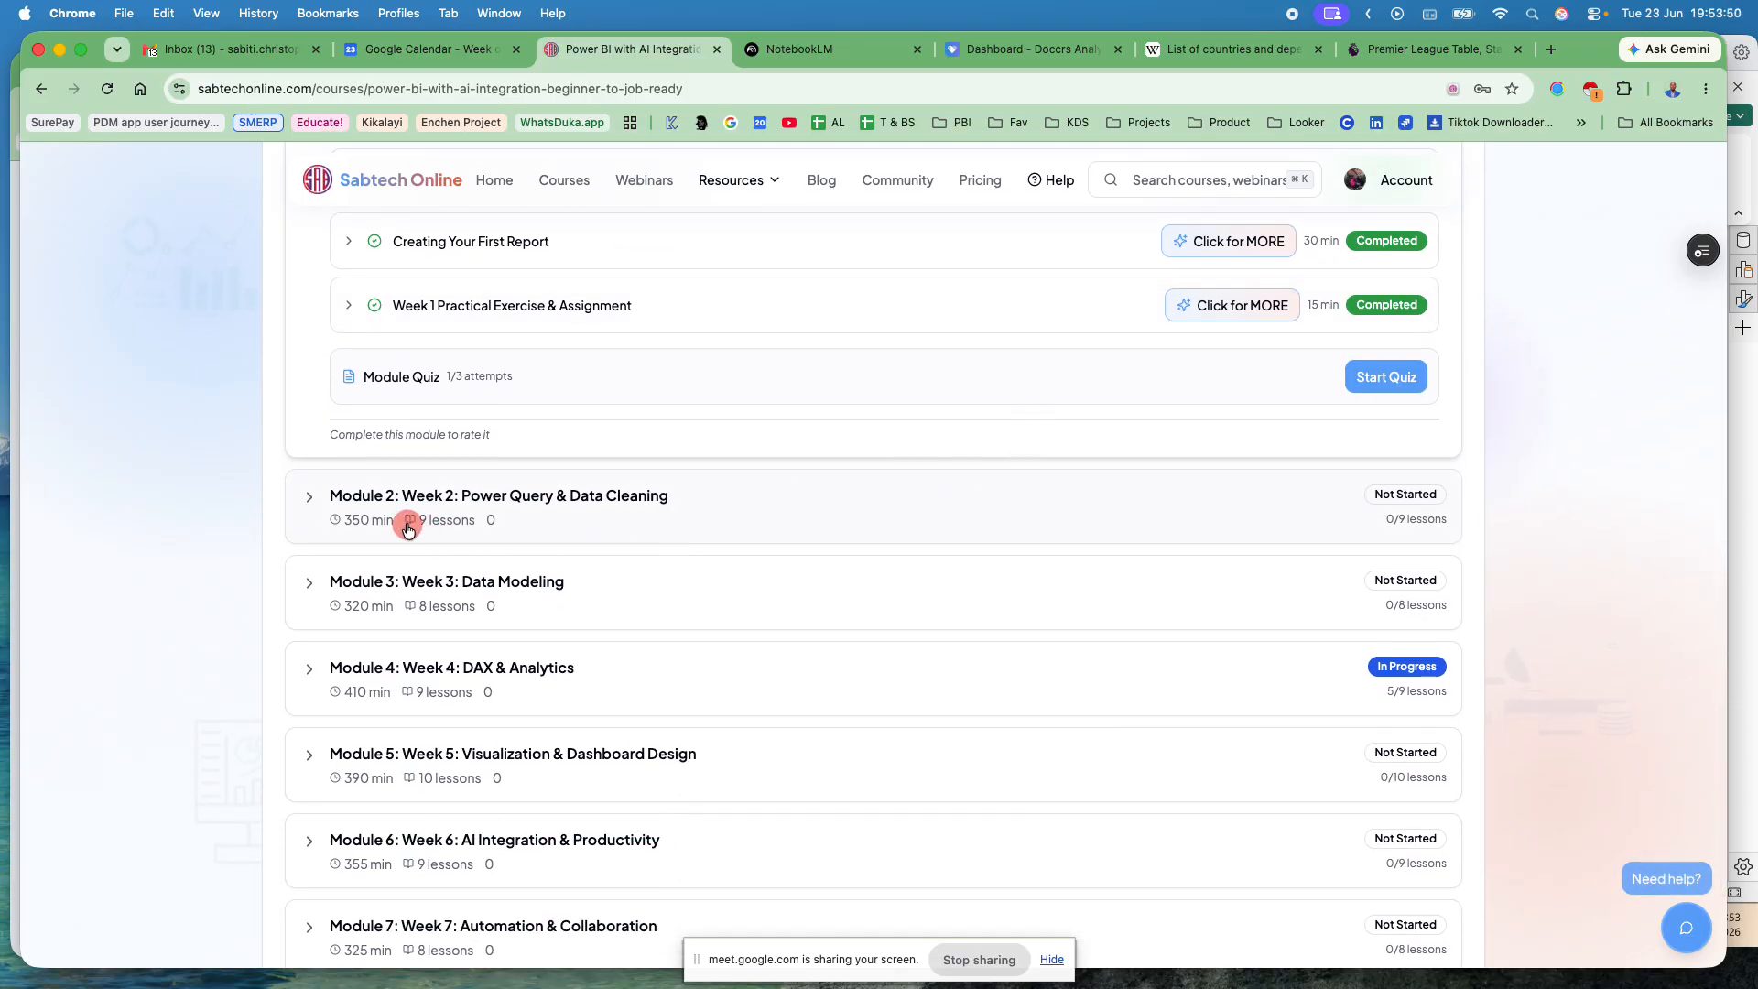
scroll(581, 430, "up", 3)
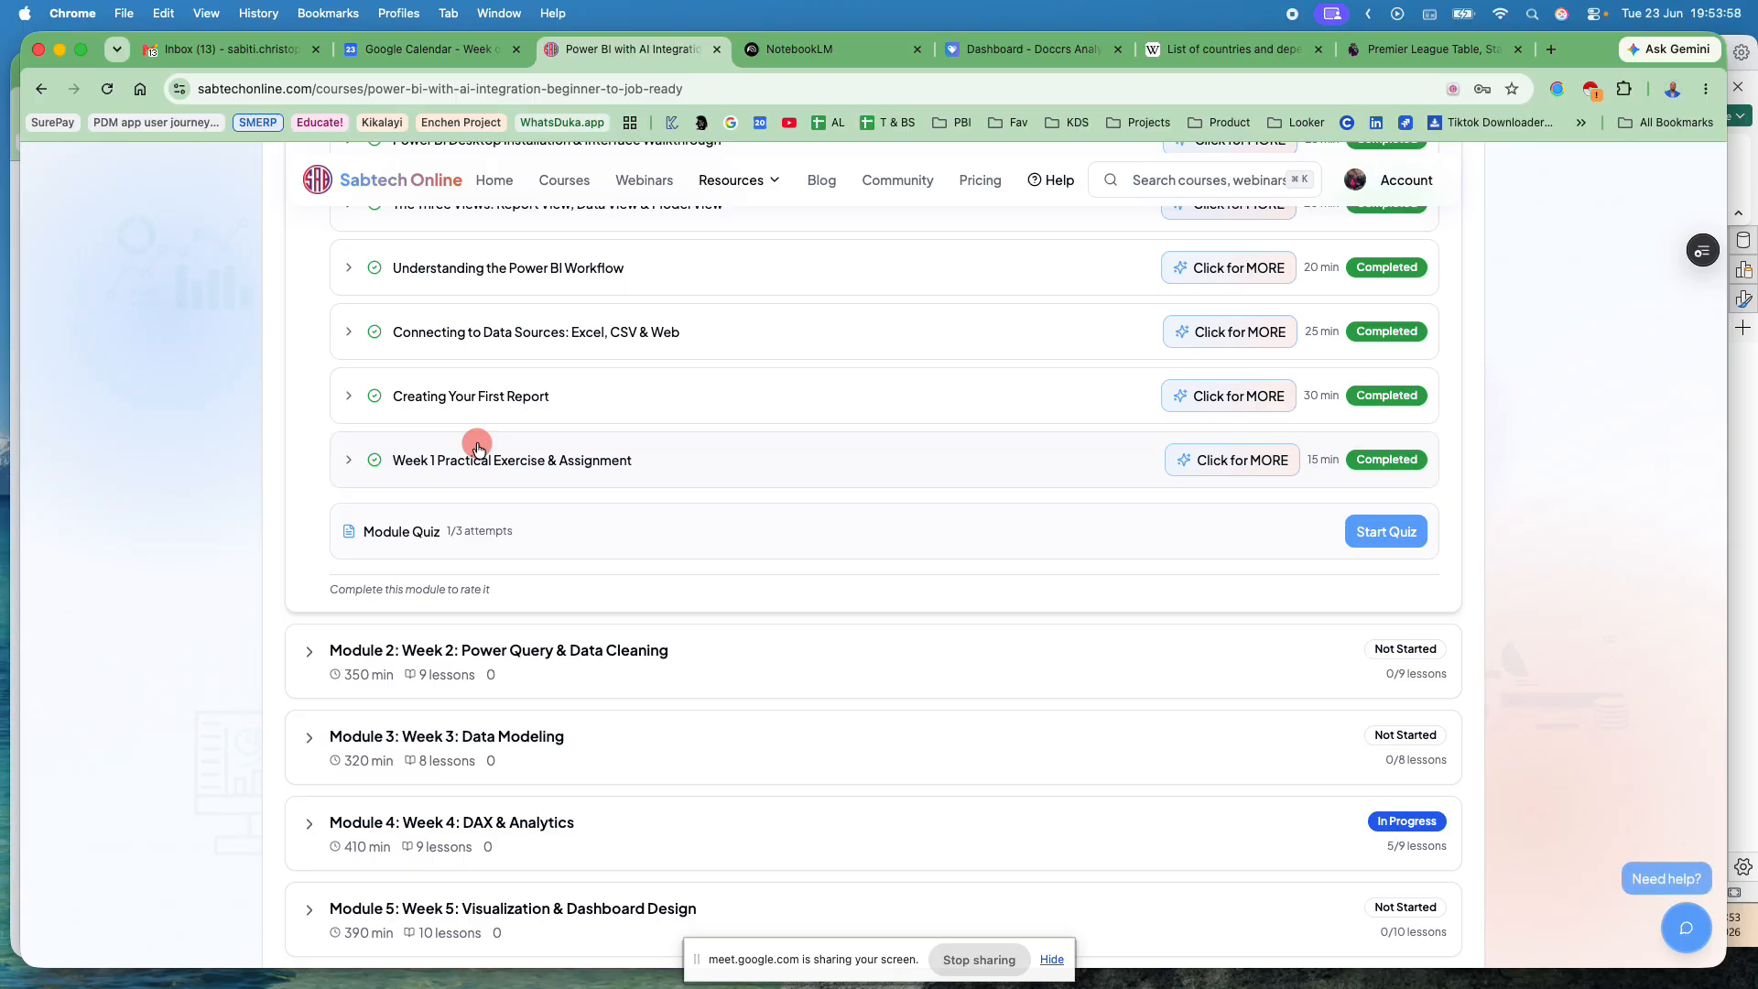
Step: Expand Module 2: Week 2: Power Query & Data Cleaning and read through its lessons and the modules after it
left_click(415, 647)
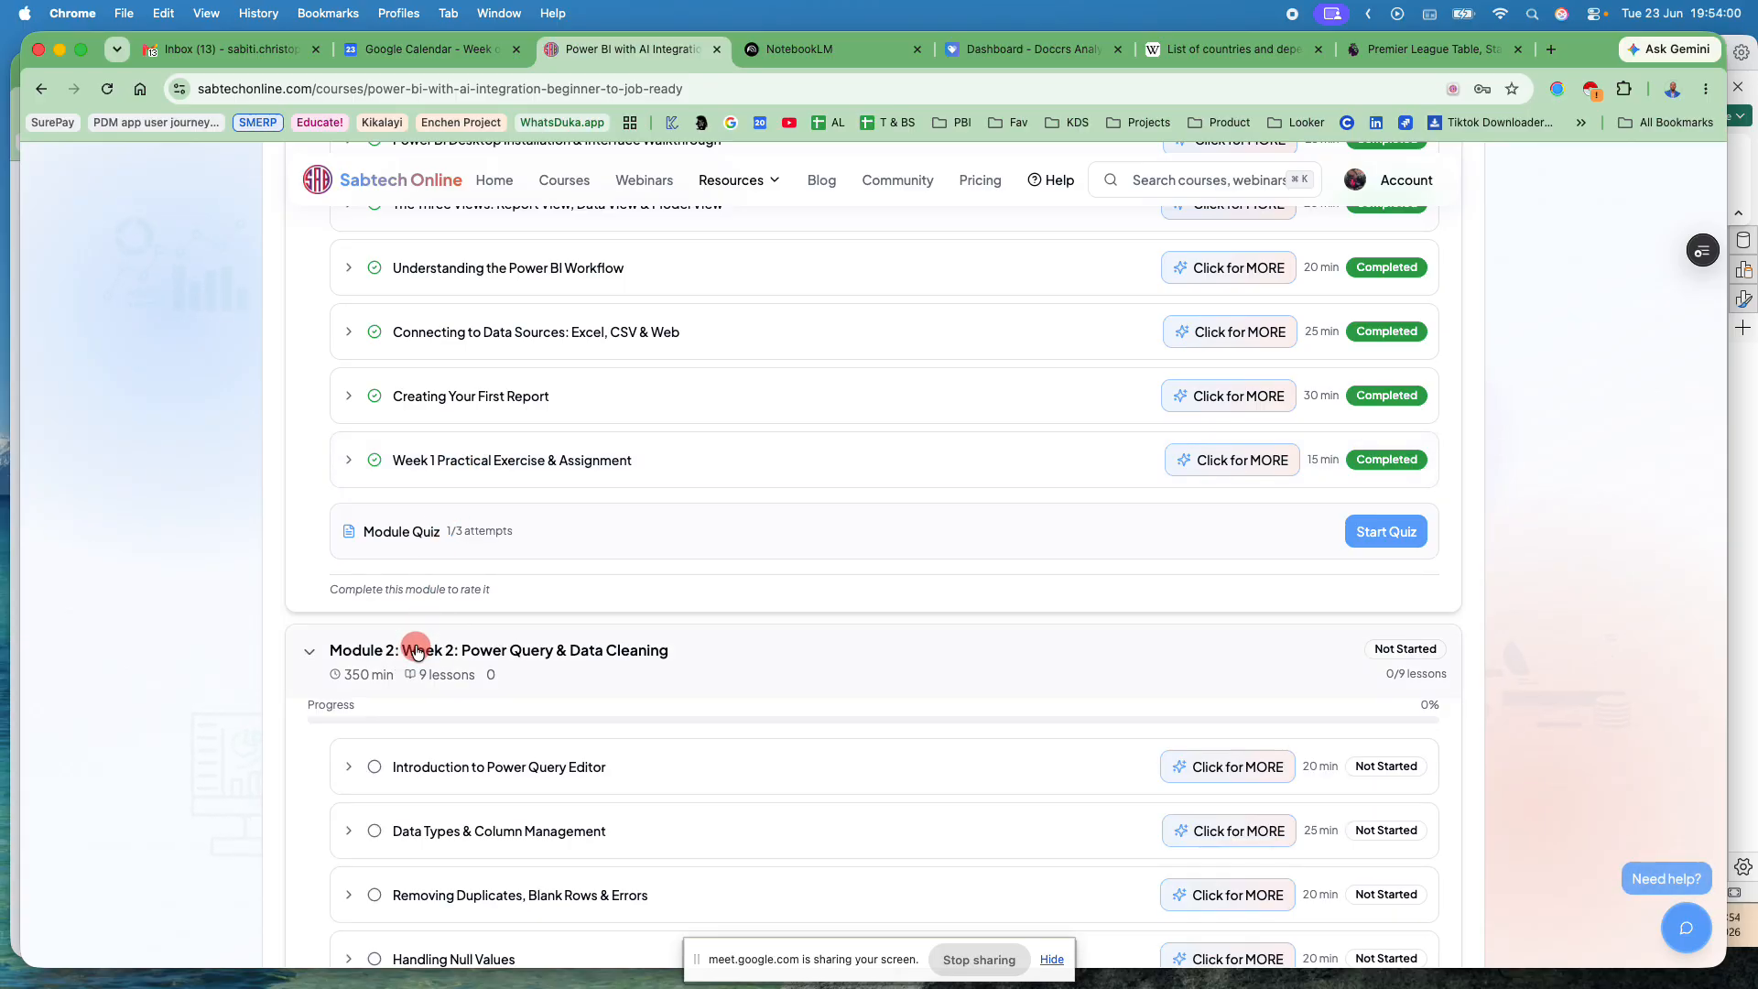
scroll(417, 650, "down", 2)
scroll(417, 650, "down", 3)
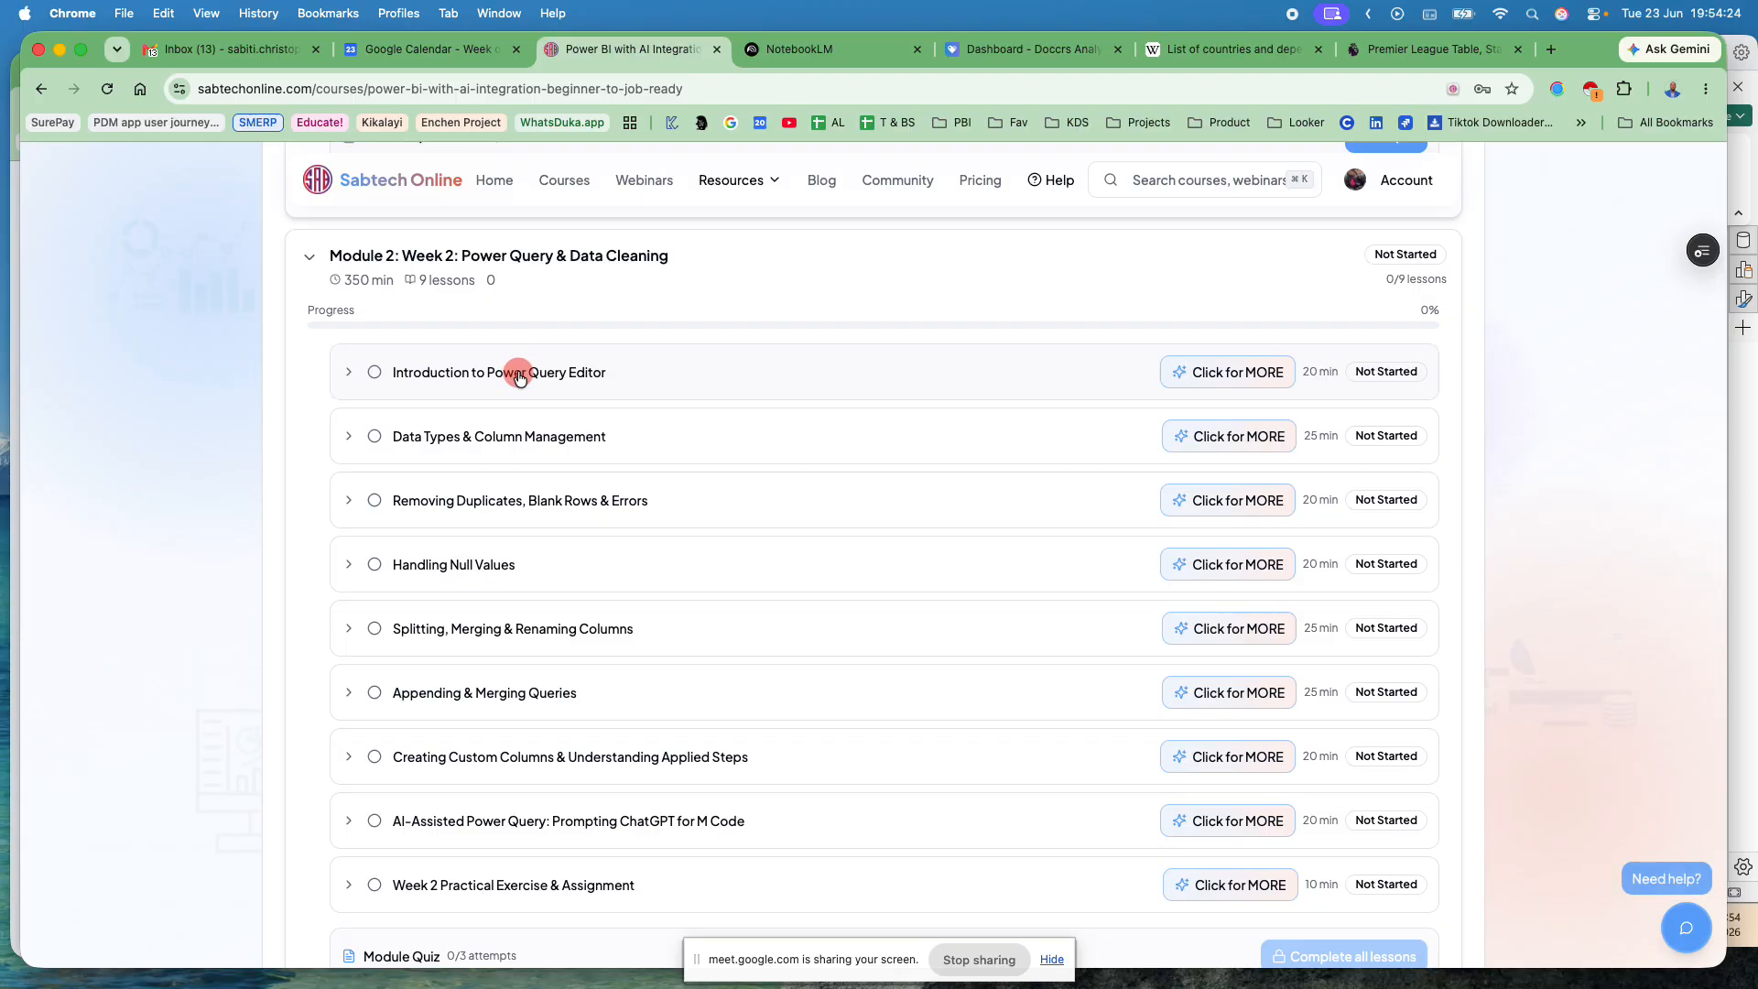
scroll(514, 401, "up", 1)
scroll(515, 401, "down", 1)
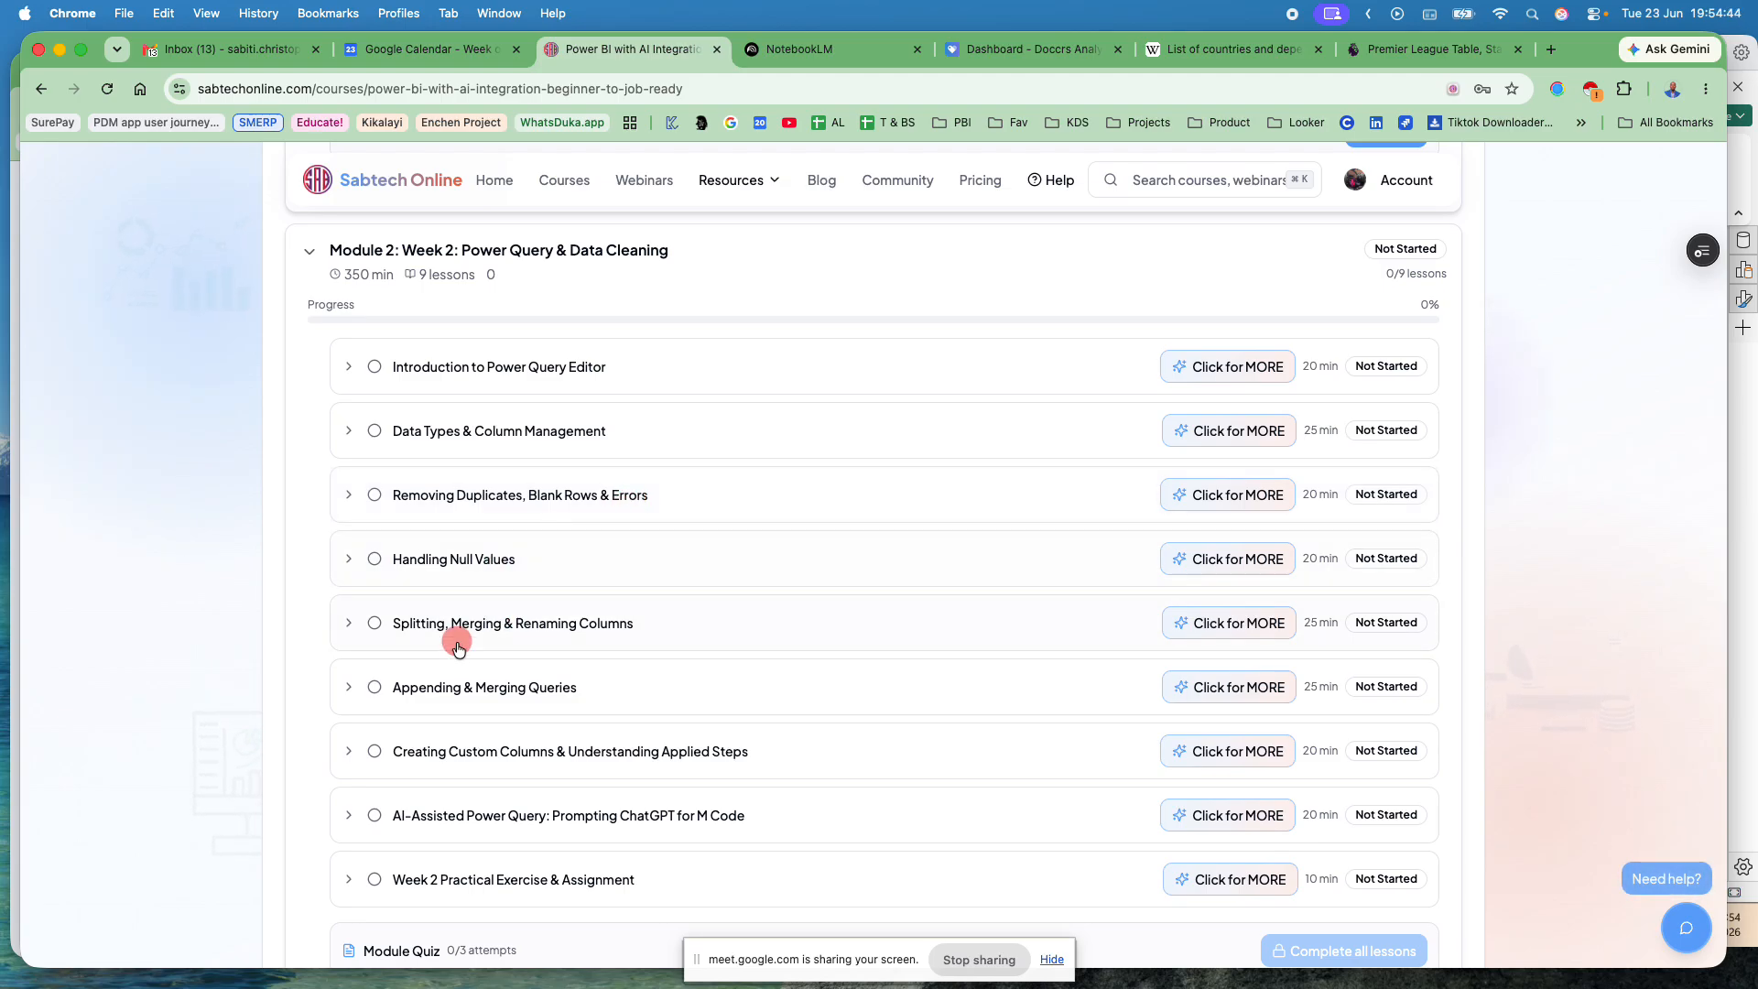
scroll(479, 683, "down", 1)
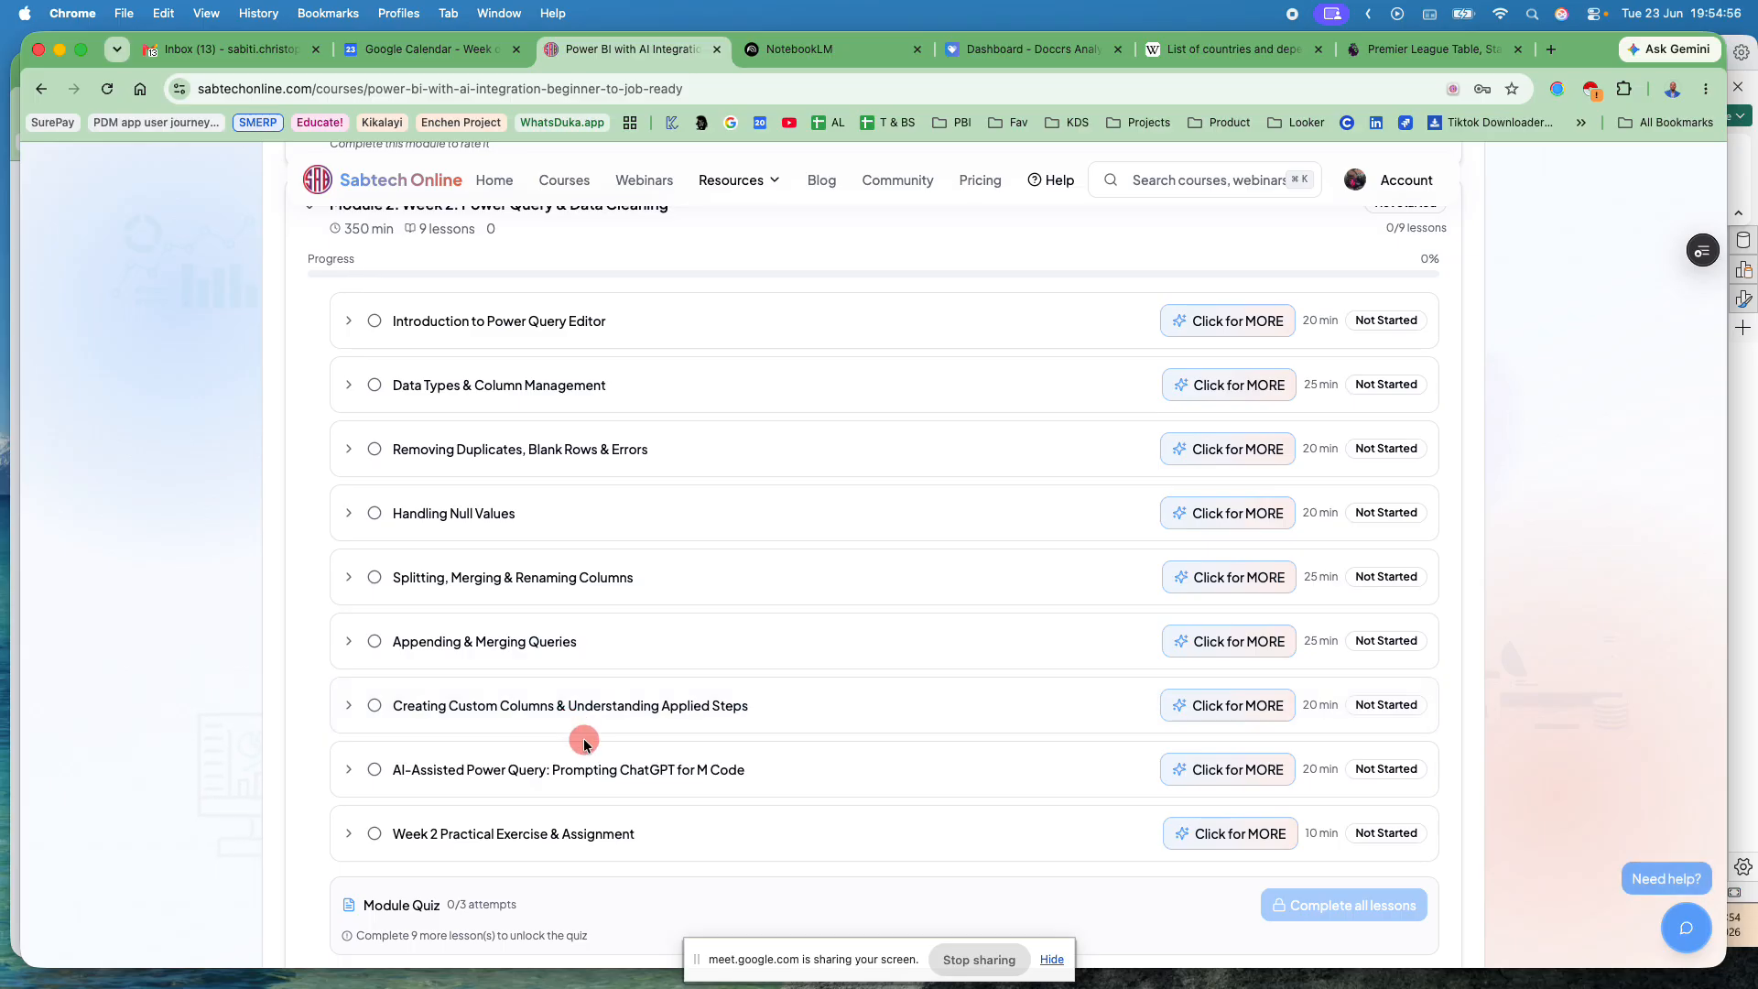
scroll(554, 758, "down", 3)
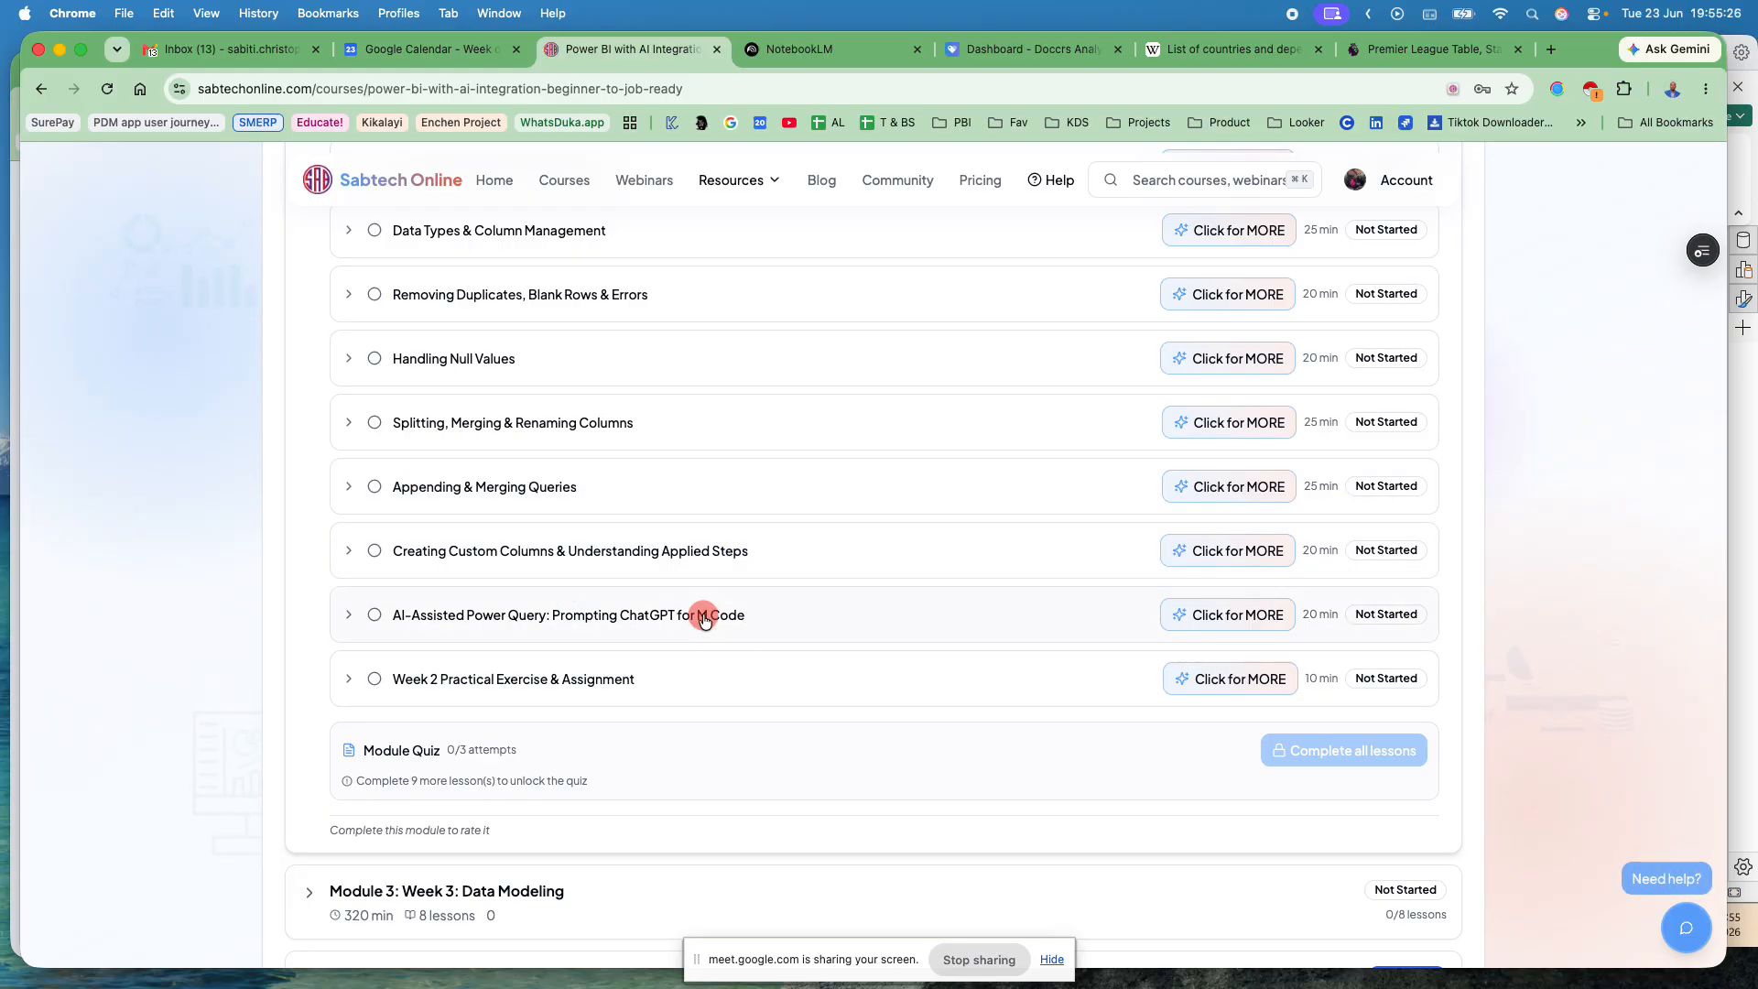
scroll(706, 616, "down", 5)
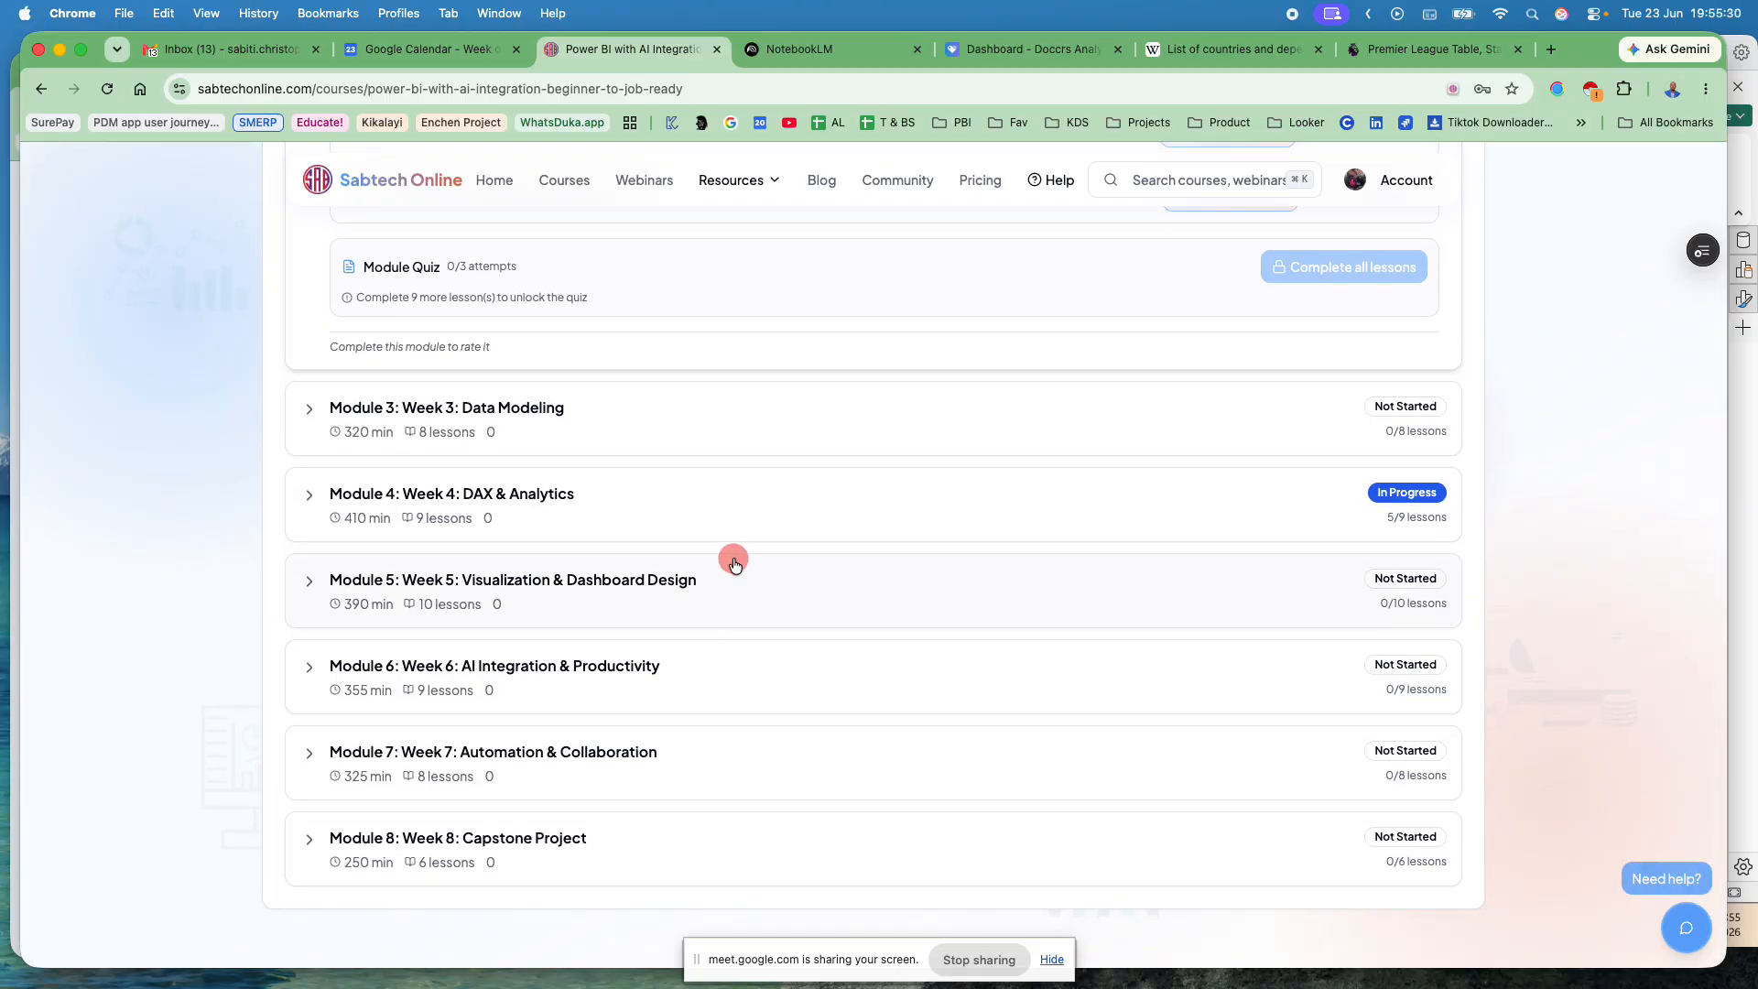
Step: Review the whole curriculum again, comparing the Module 1 and Module 2 lessons, their quizzes and the remaining modules up to the Capstone Project
scroll(720, 596, "up", 10)
scroll(735, 562, "down", 2)
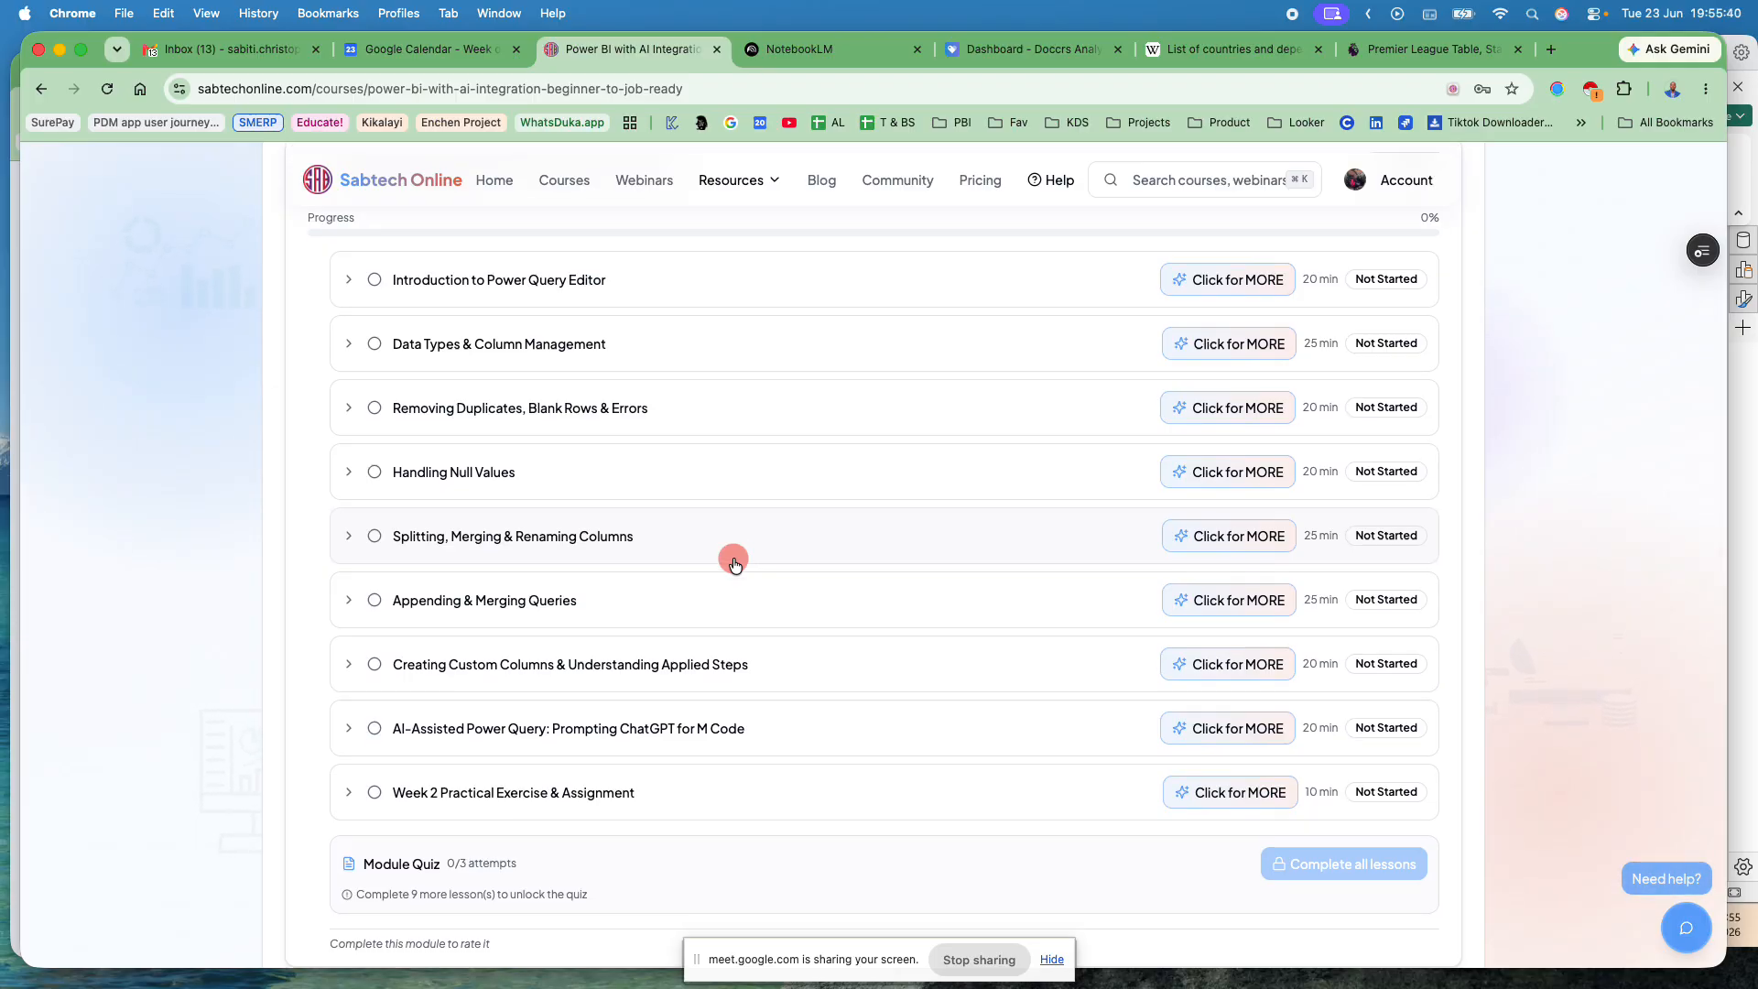
scroll(734, 562, "down", 4)
scroll(732, 561, "up", 4)
scroll(732, 561, "up", 12)
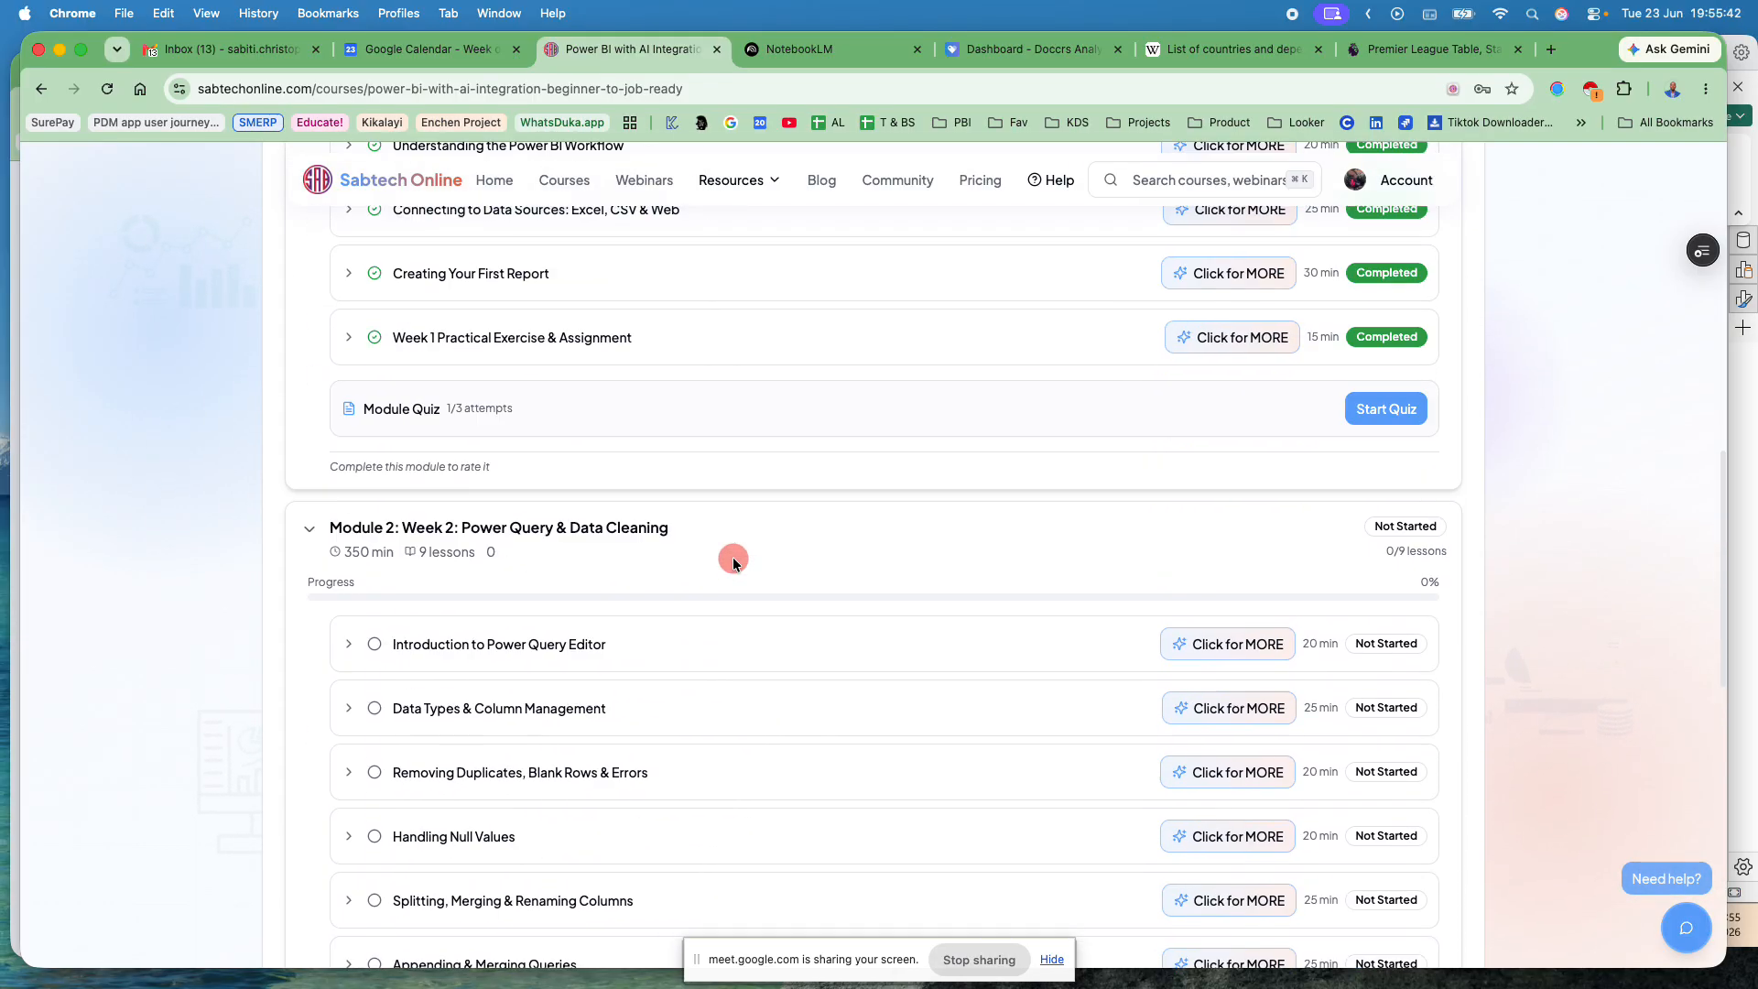
scroll(631, 705, "down", 8)
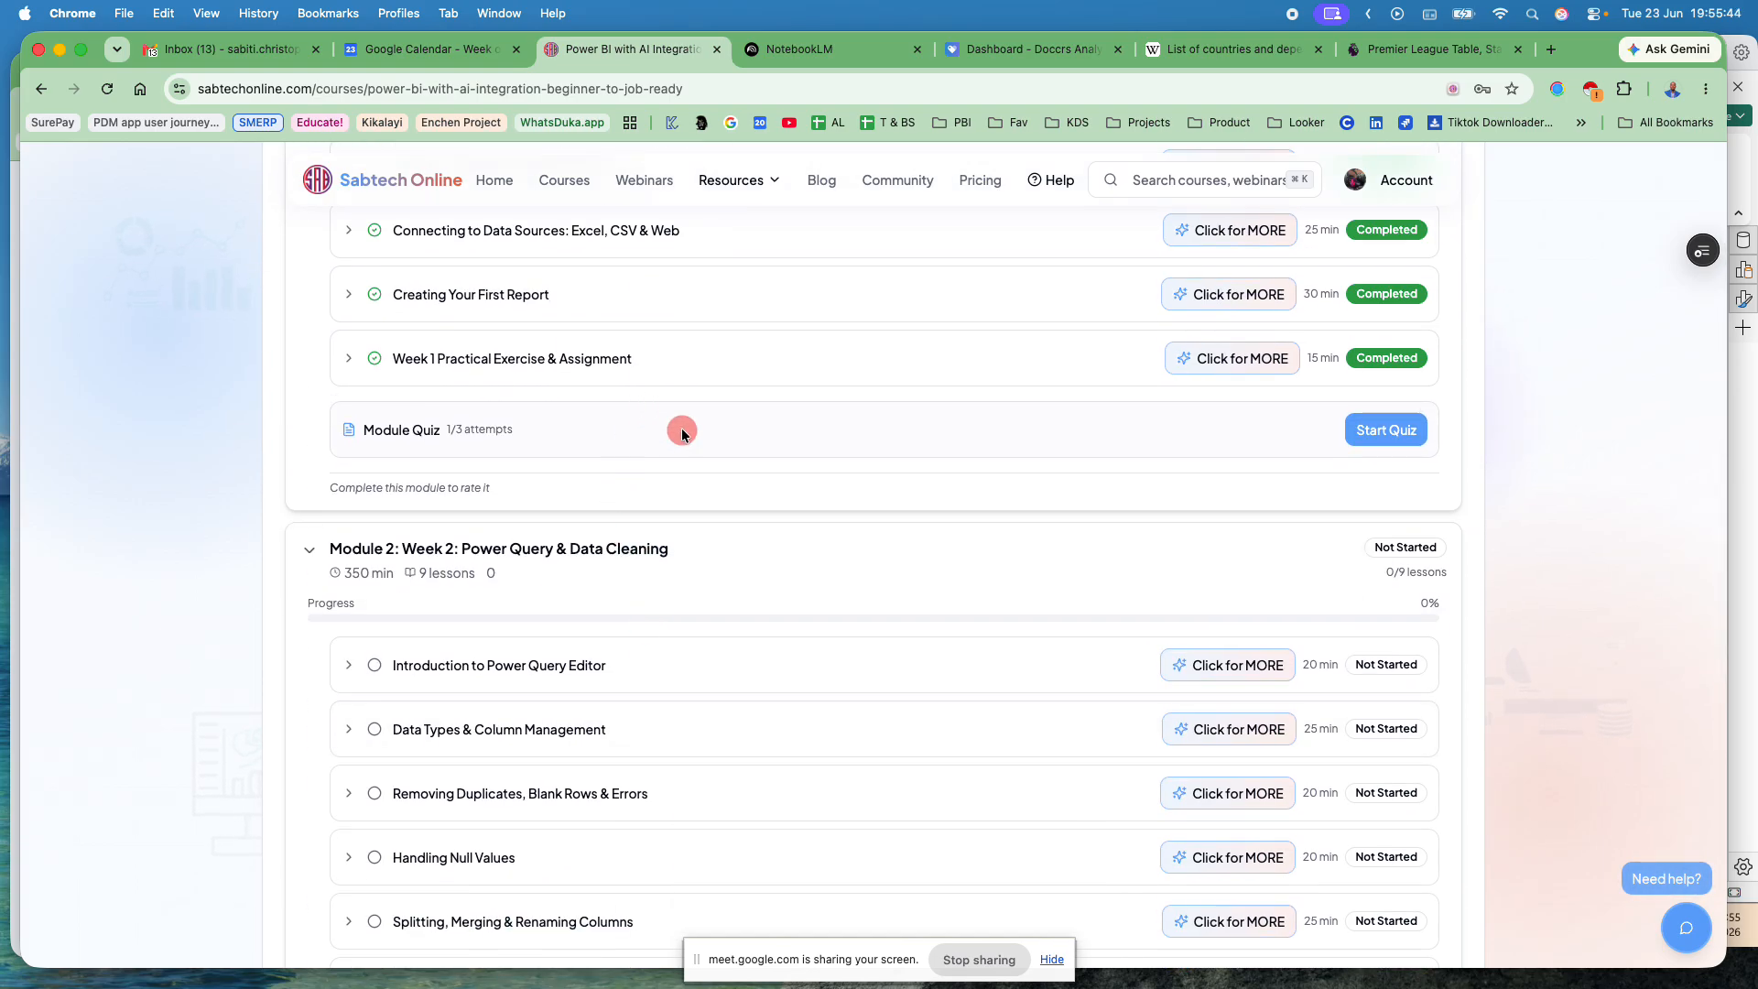
scroll(715, 485, "down", 4)
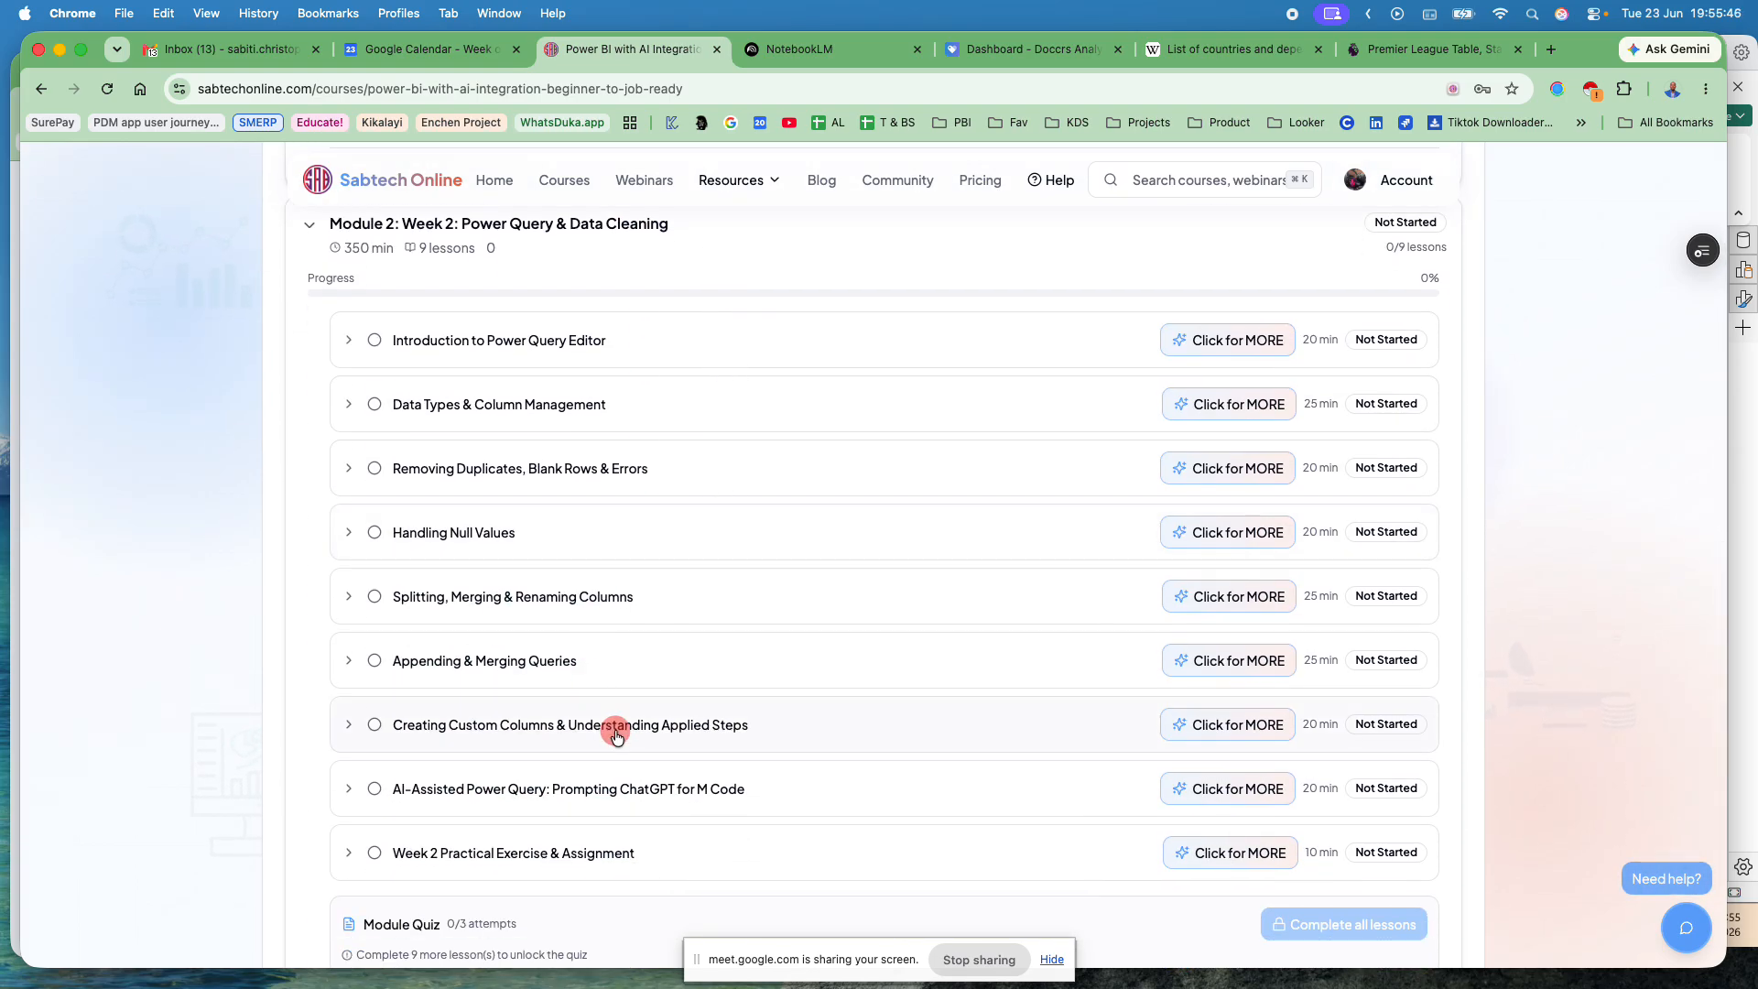
scroll(604, 719, "down", 4)
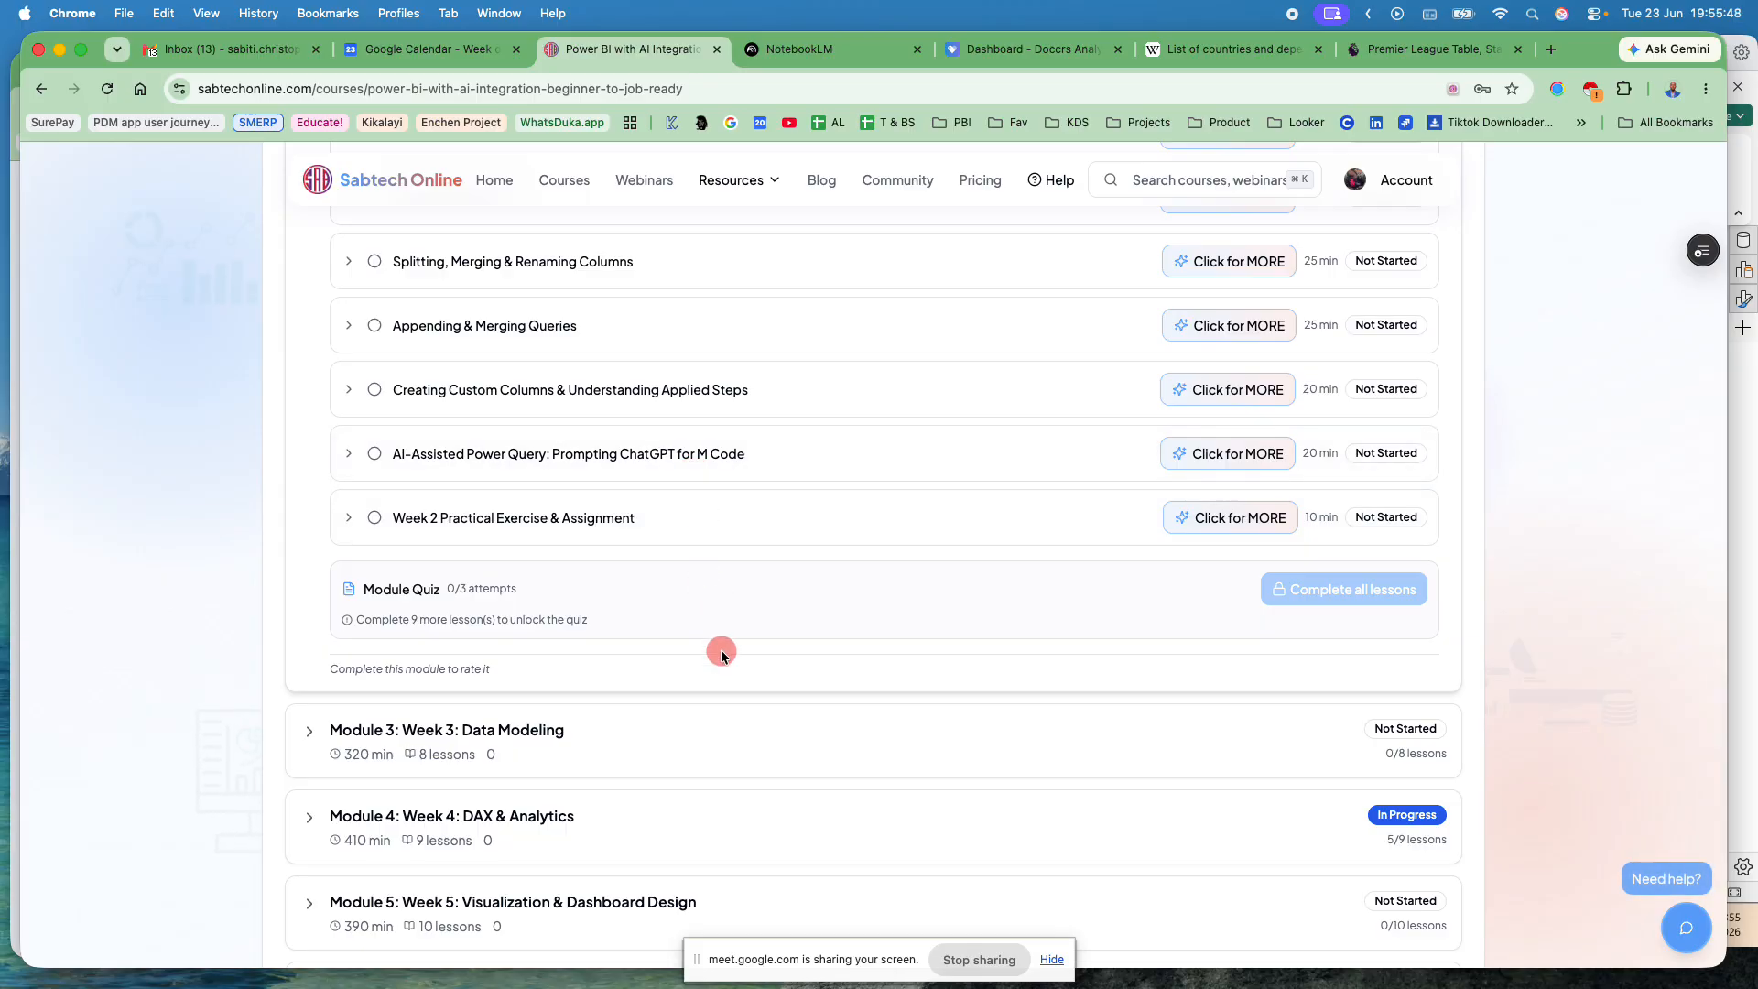
scroll(1134, 579, "up", 7)
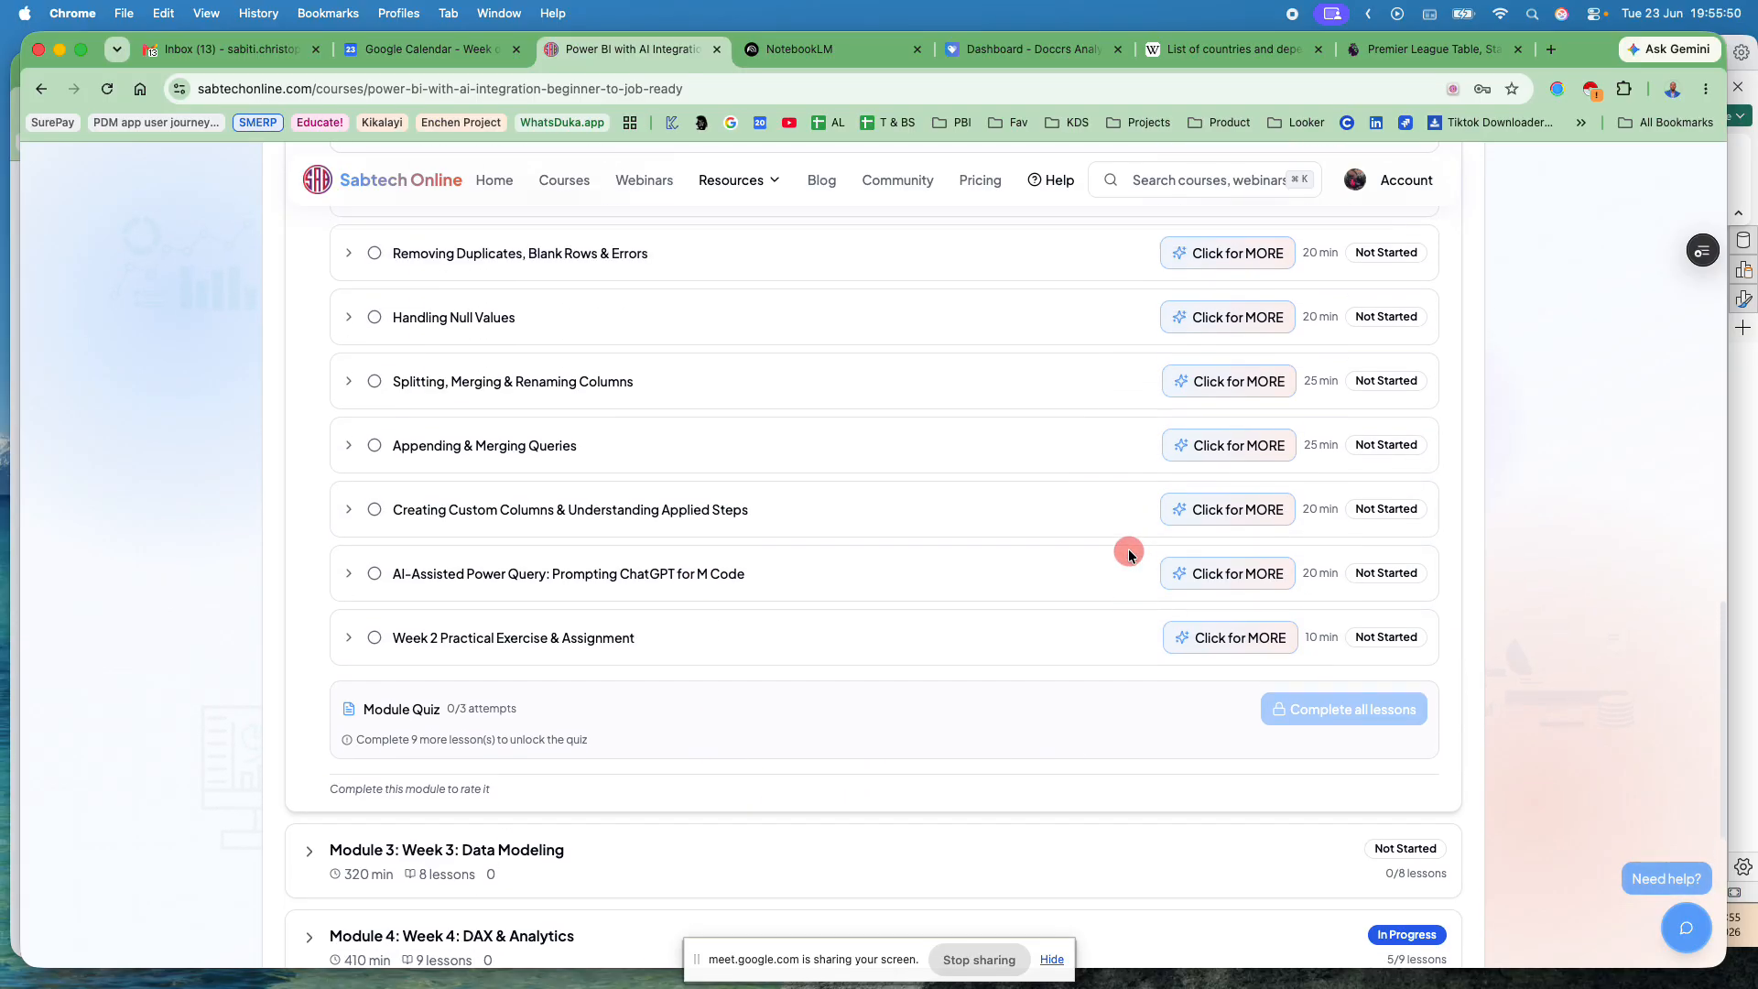
scroll(1216, 592, "up", 7)
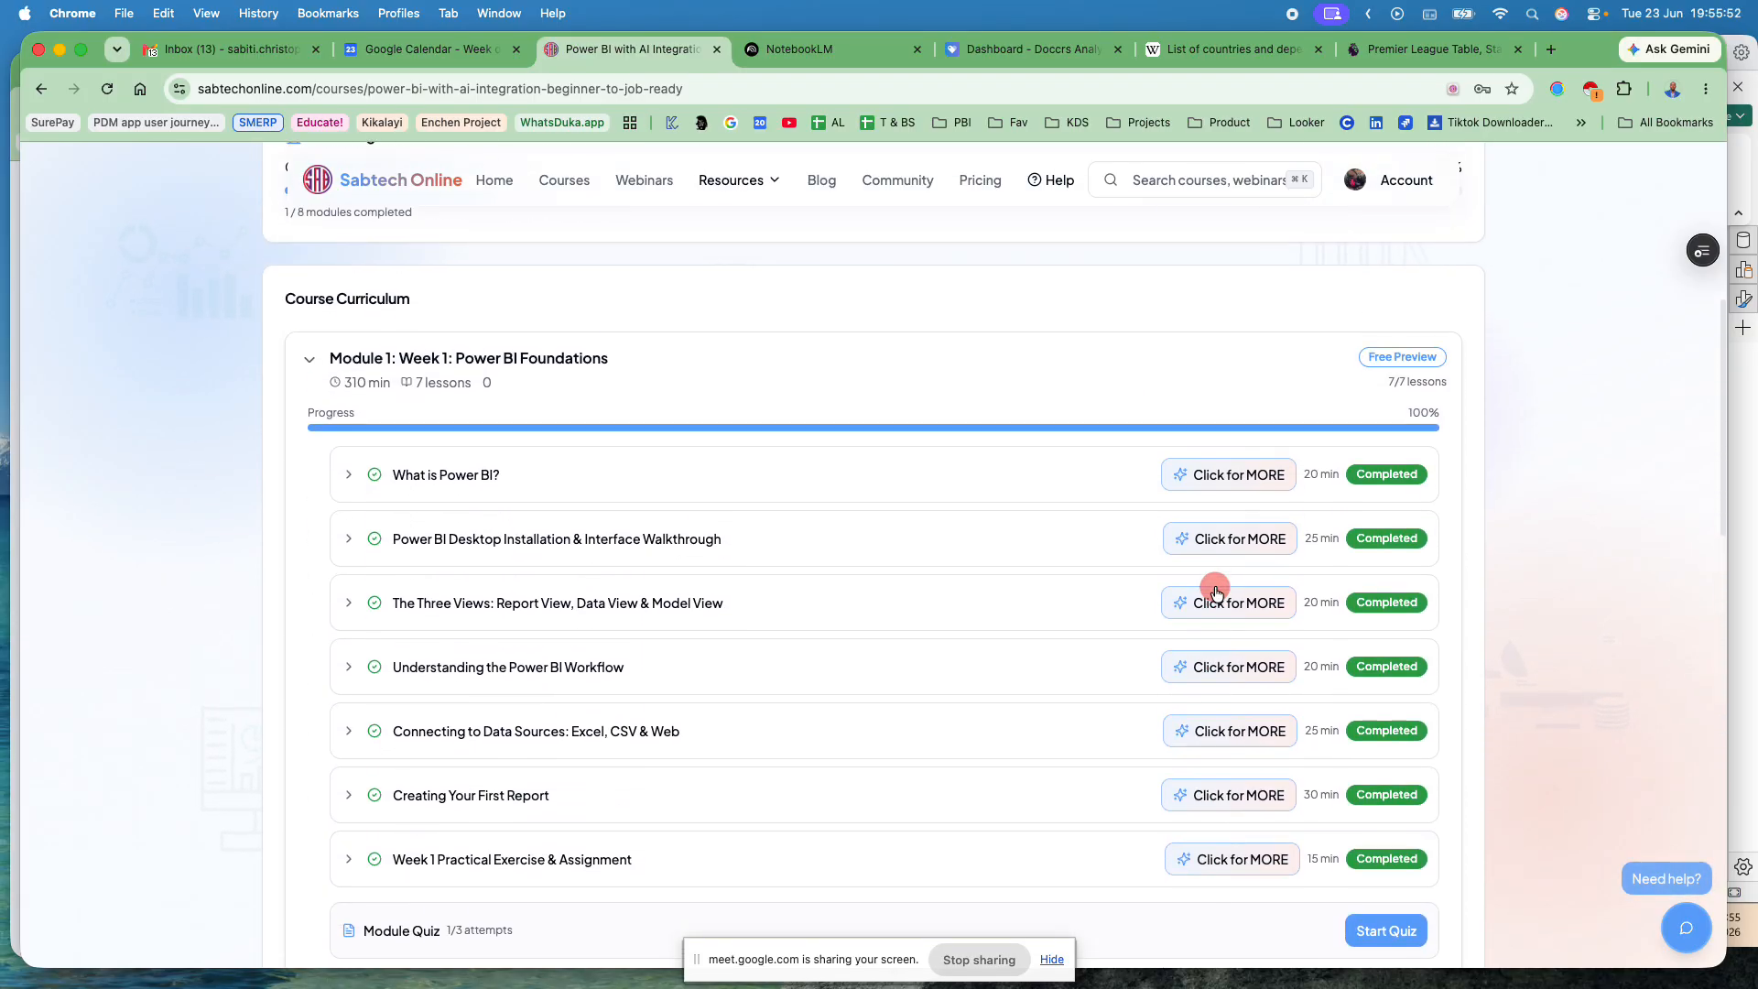
scroll(1216, 592, "down", 18)
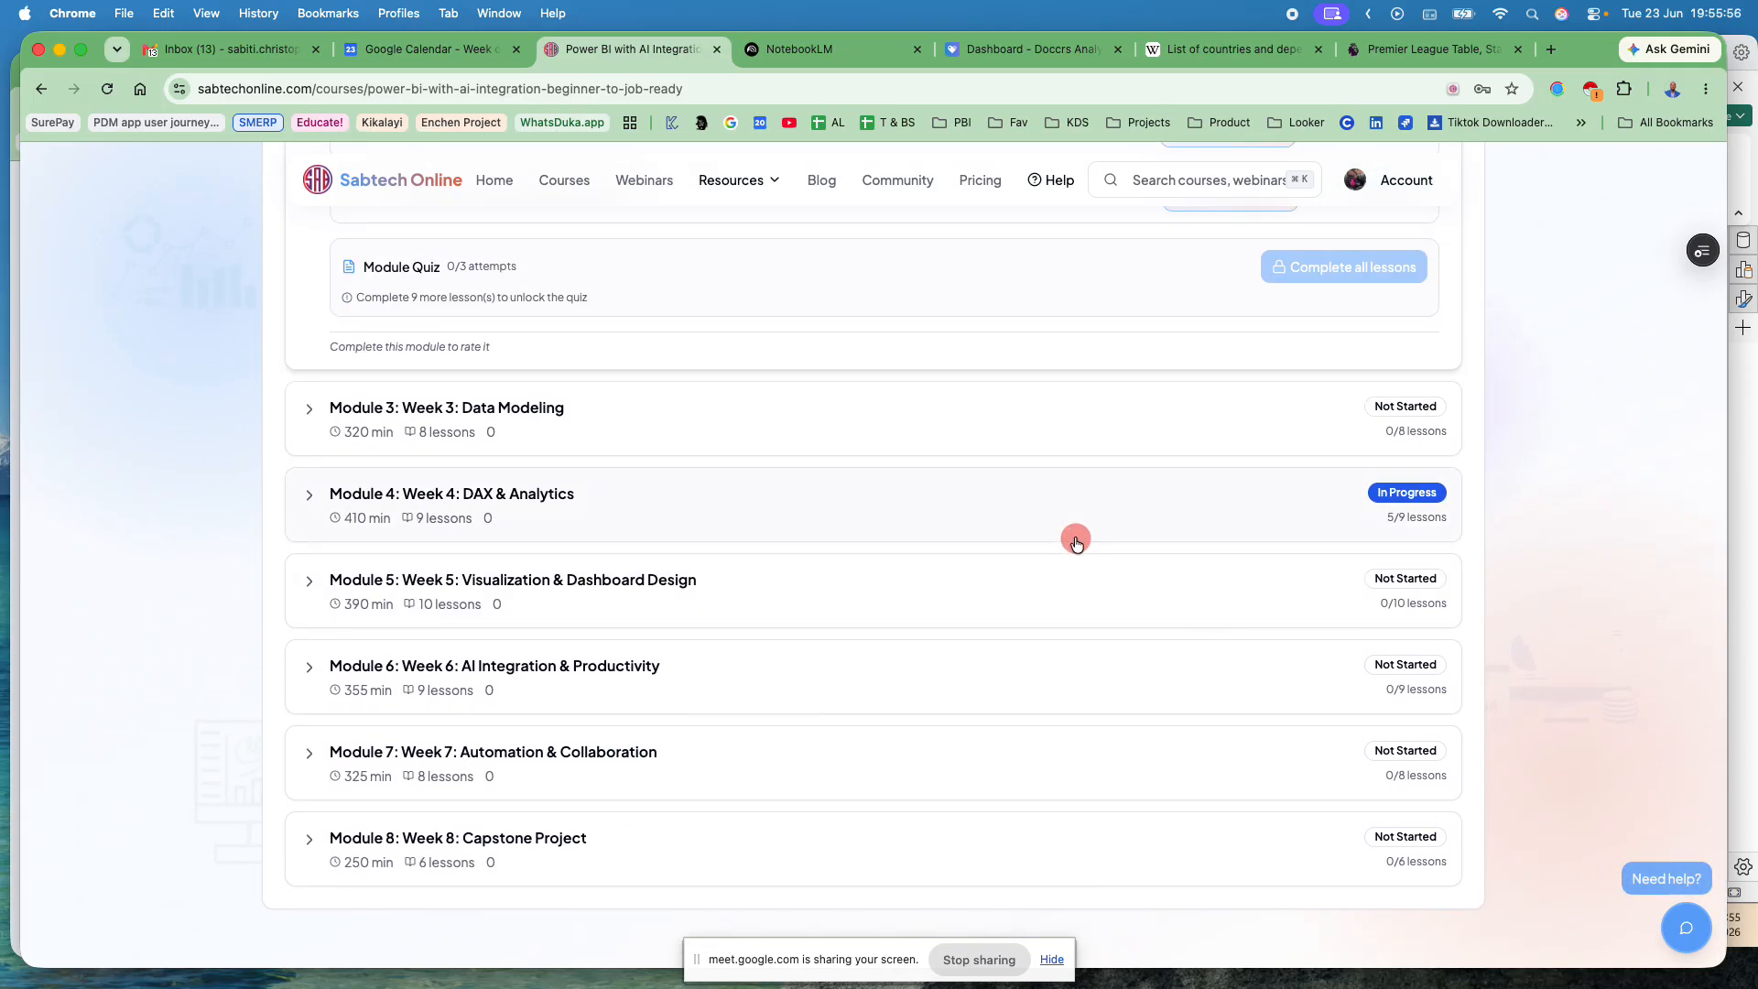
scroll(1076, 542, "up", 10)
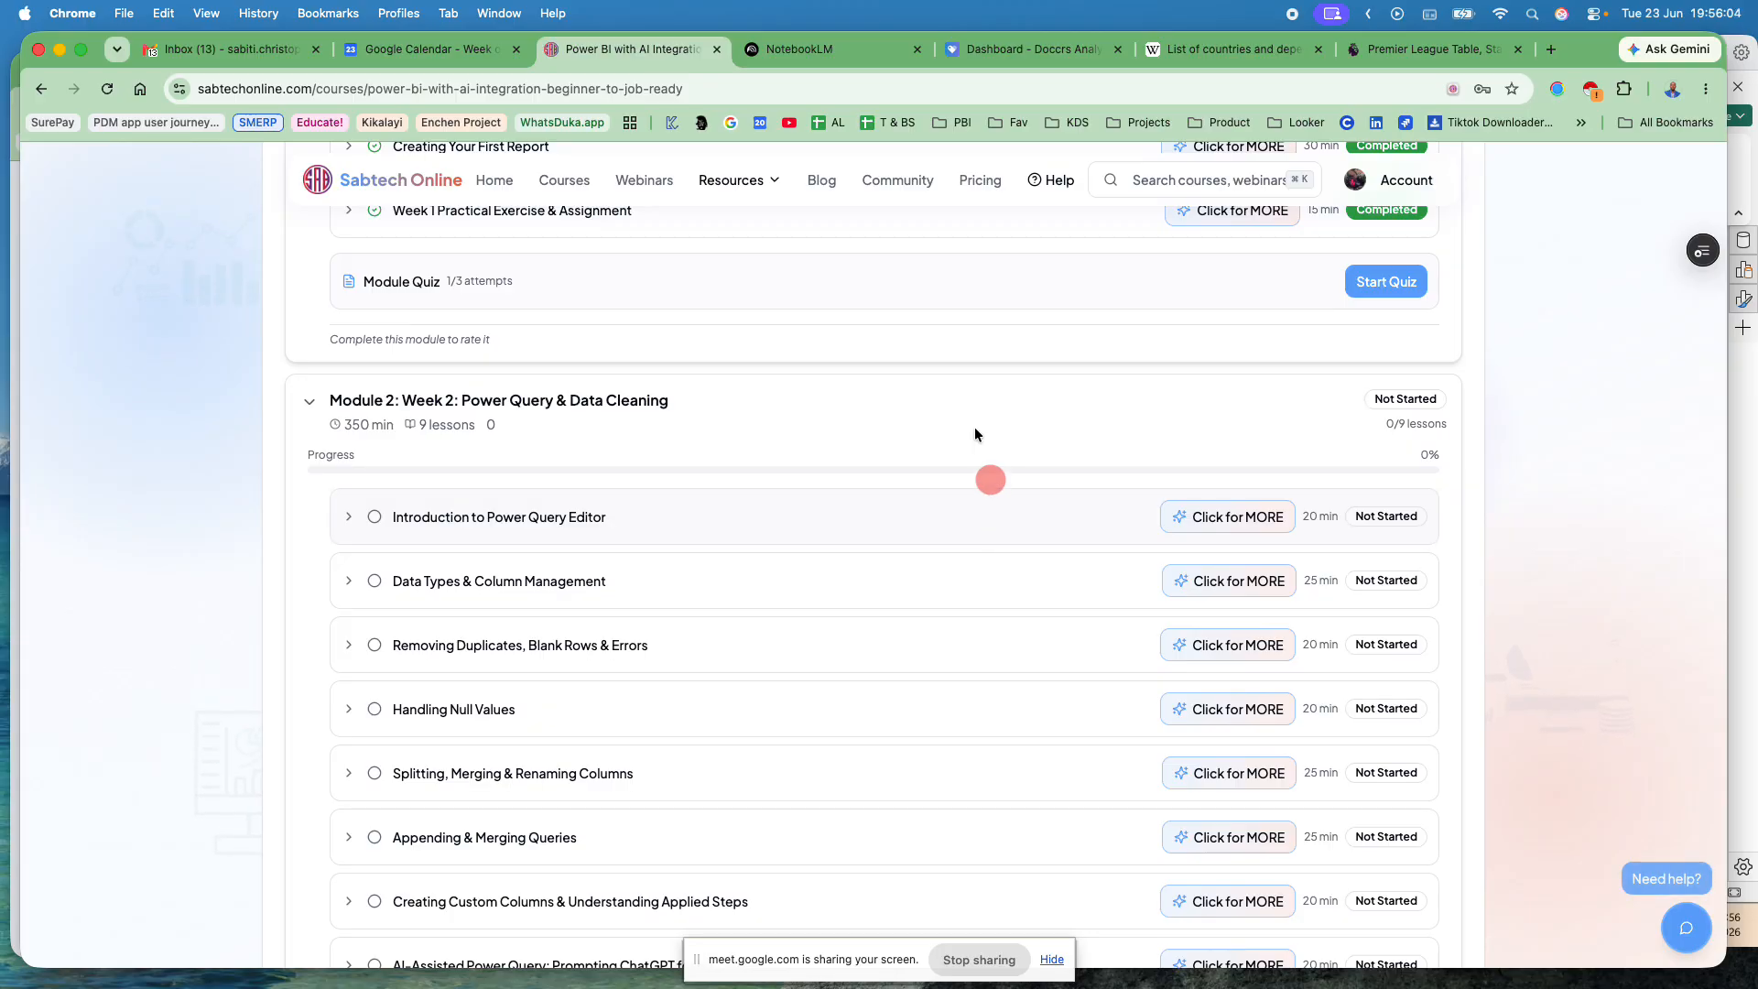
scroll(922, 476, "down", 7)
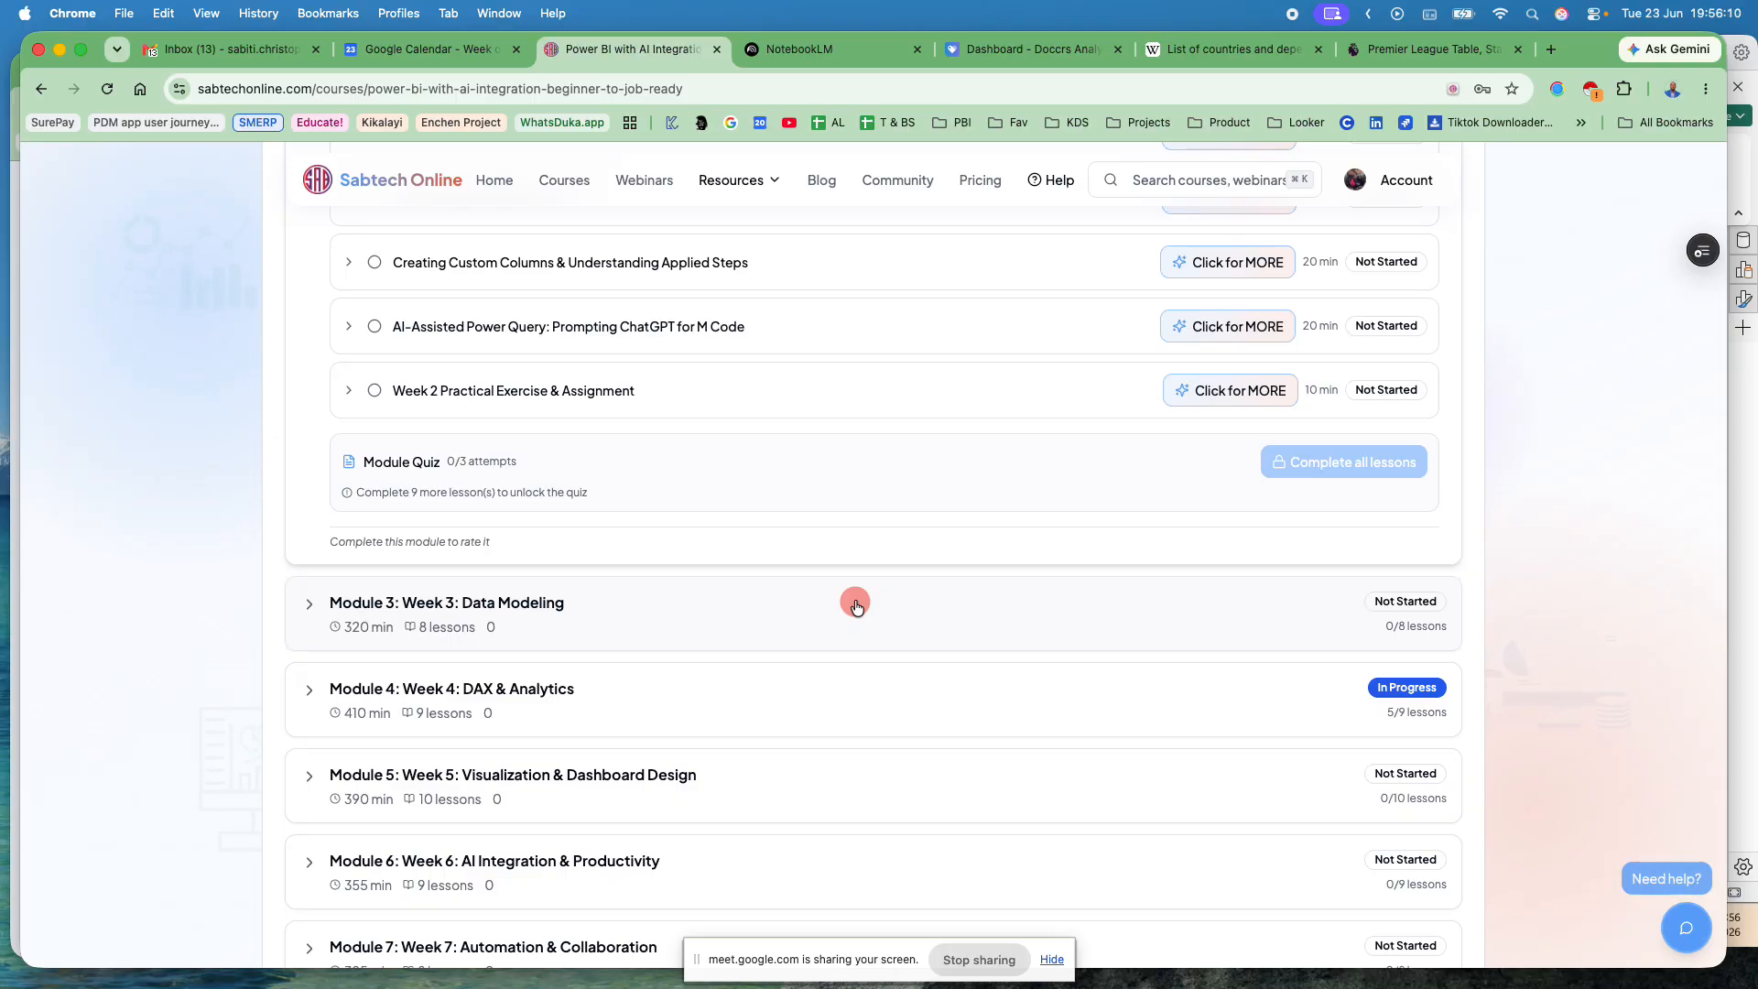
scroll(848, 503, "up", 15)
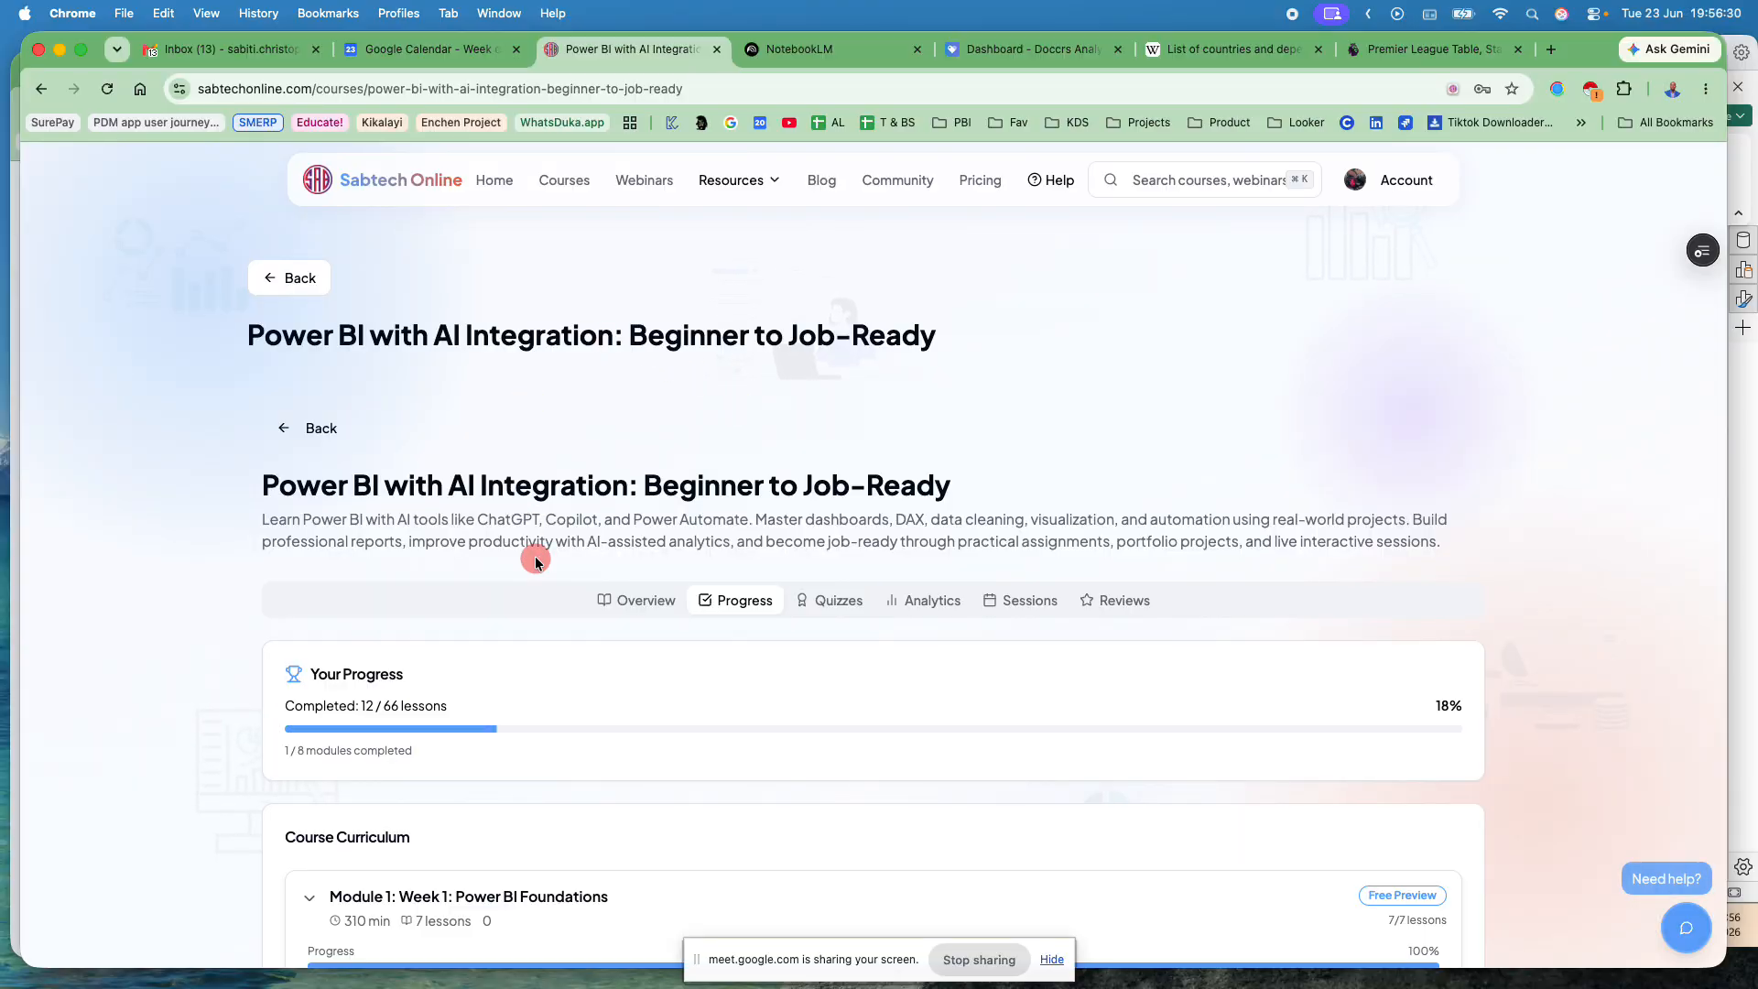
Step: Expand the Introduction to Power Query Editor lesson in Module 2 and read its description
scroll(535, 561, "down", 7)
scroll(536, 561, "down", 1)
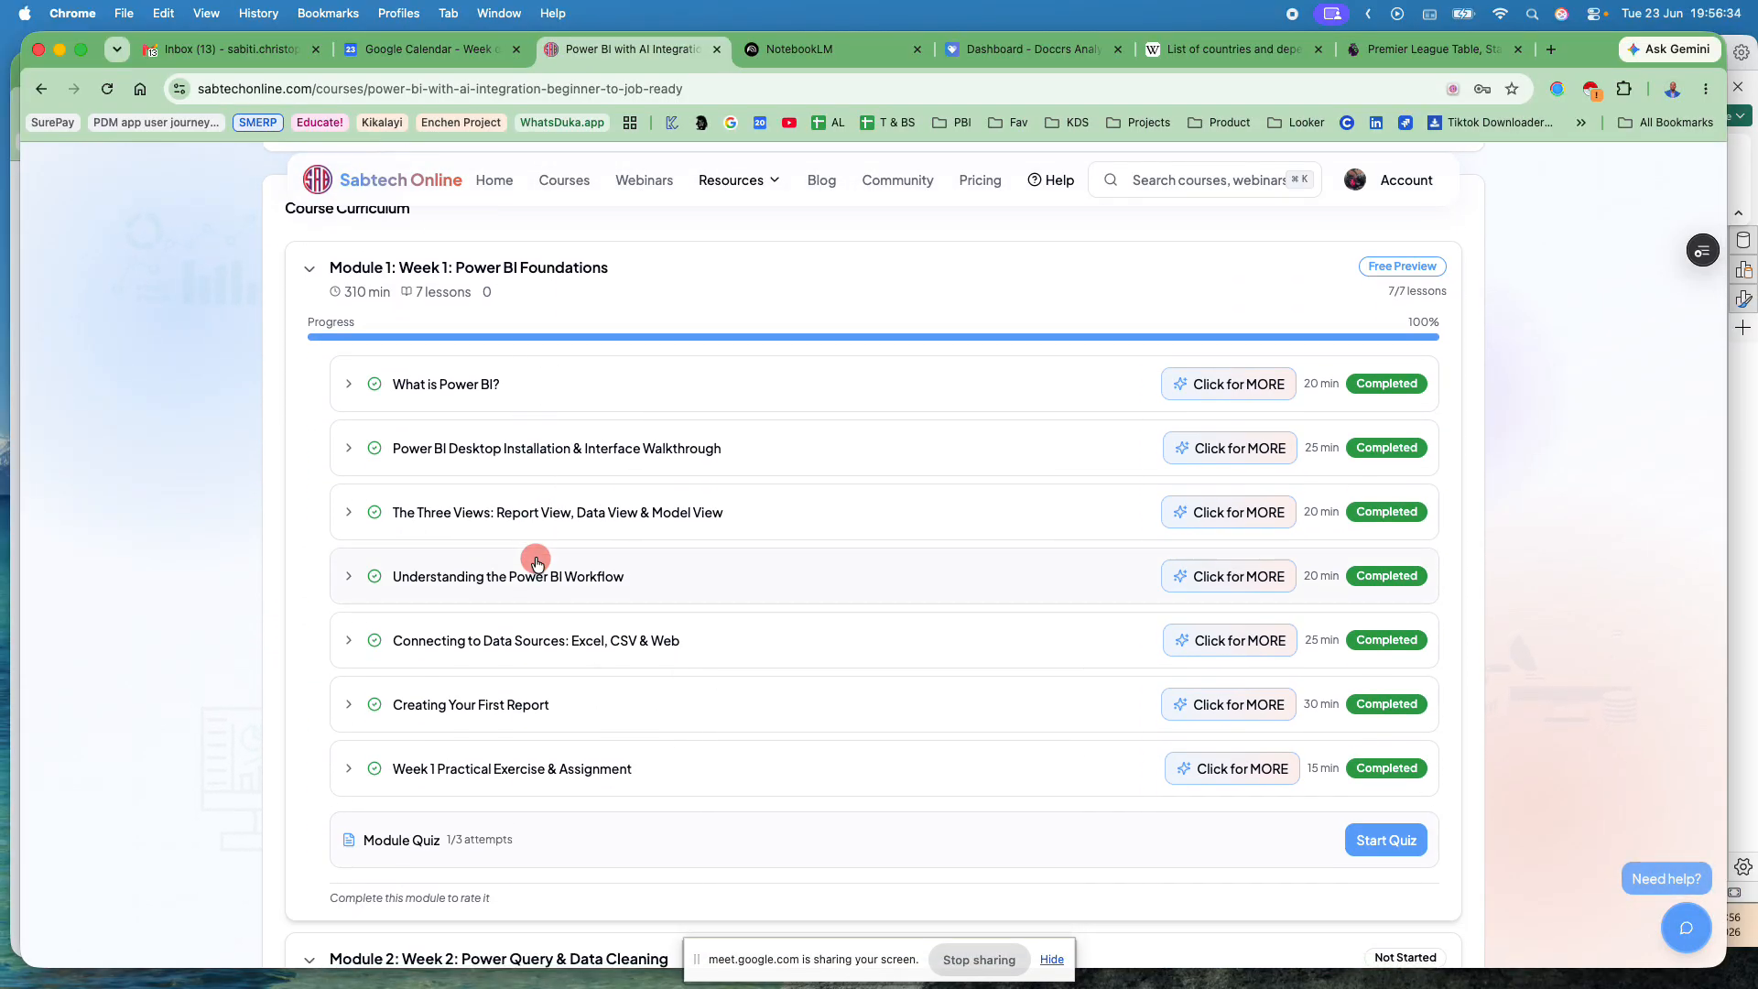
scroll(537, 562, "down", 5)
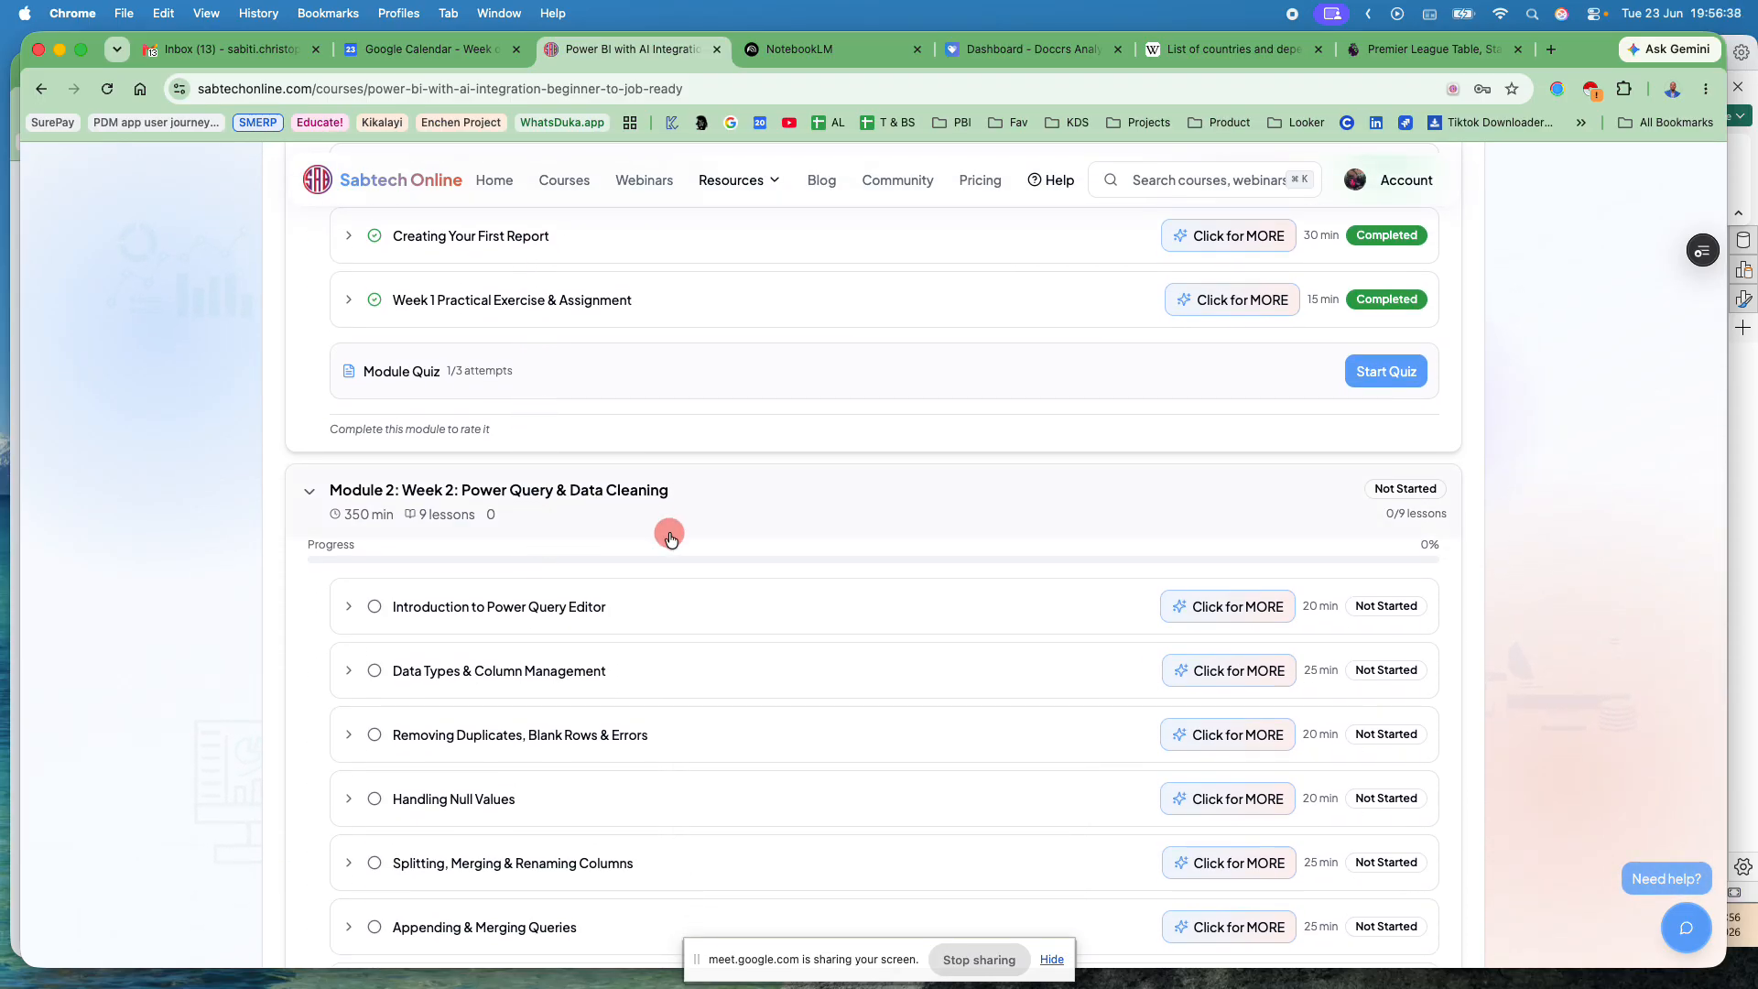
scroll(989, 563, "down", 2)
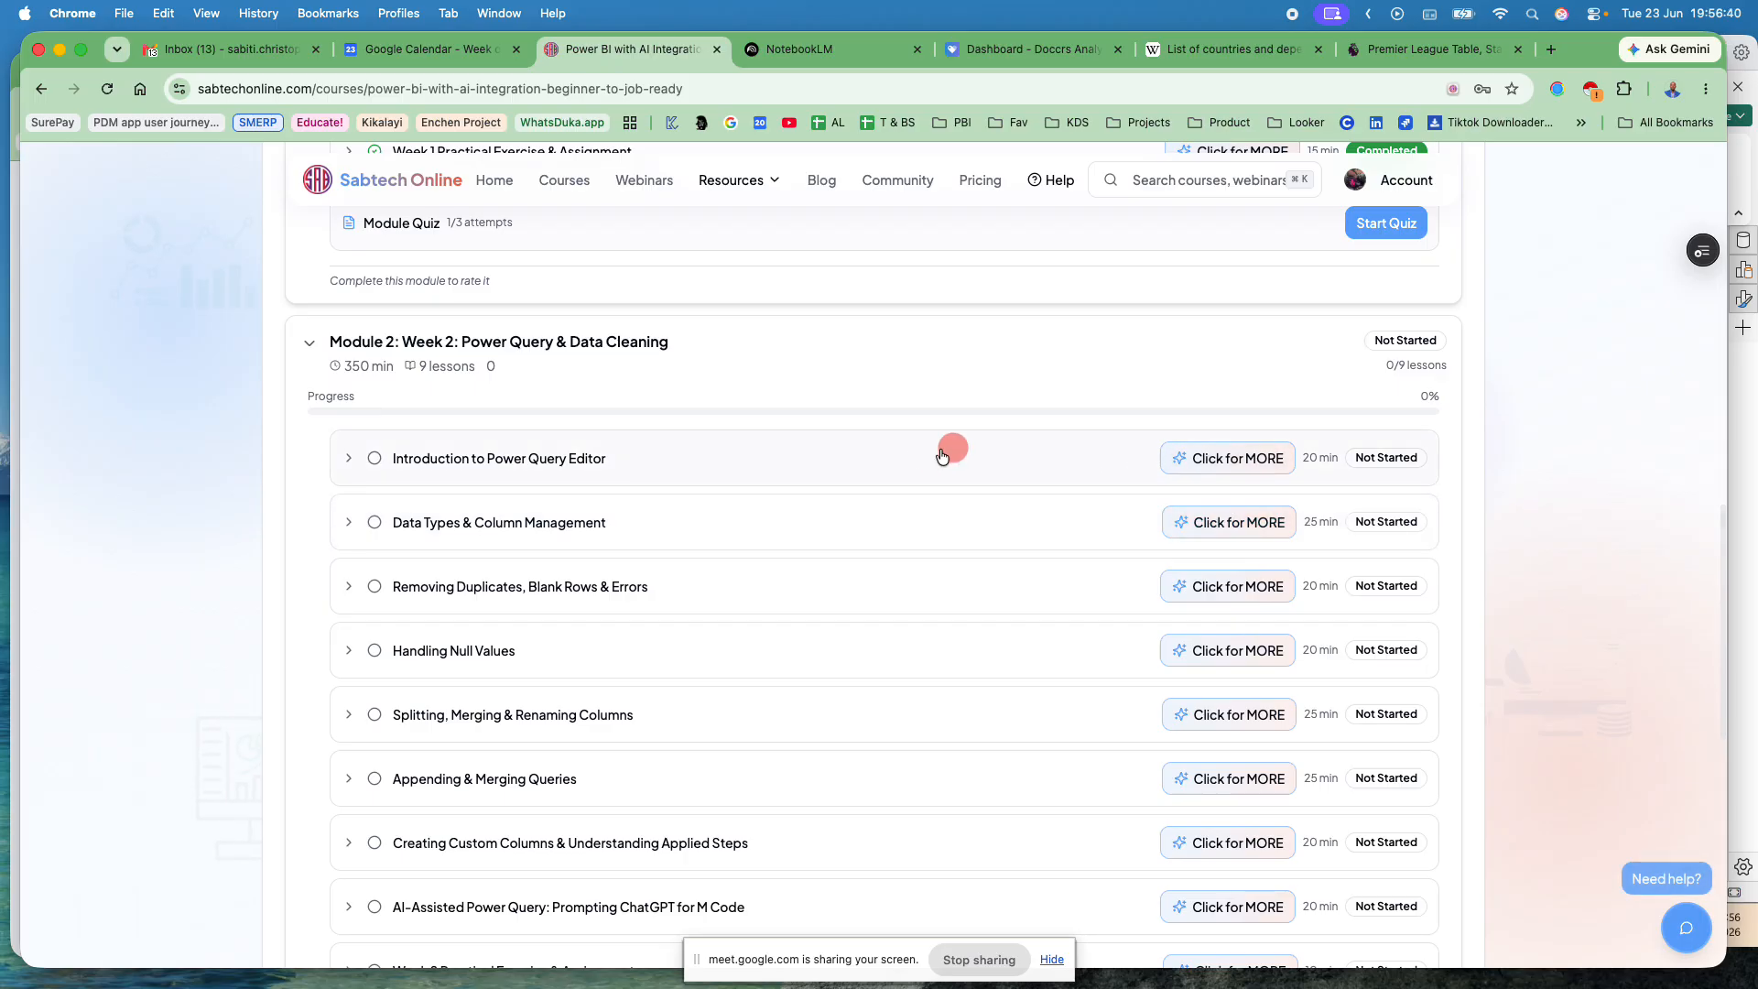
left_click(912, 458)
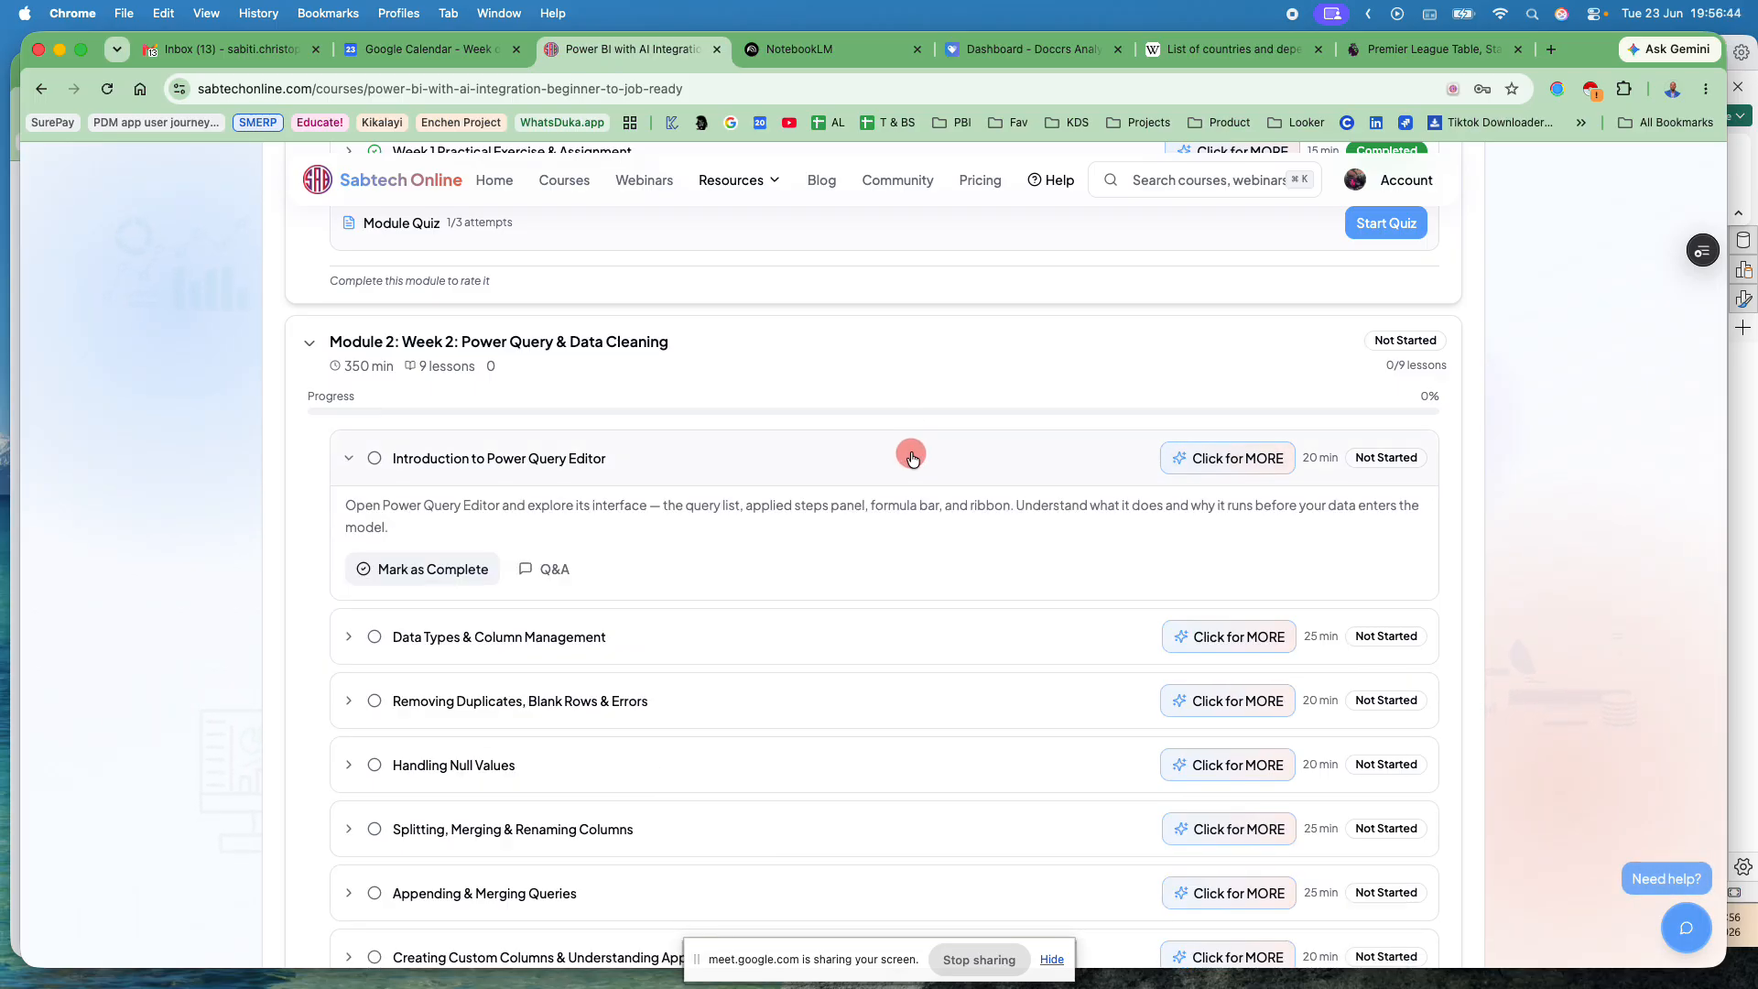
scroll(911, 453, "down", 3)
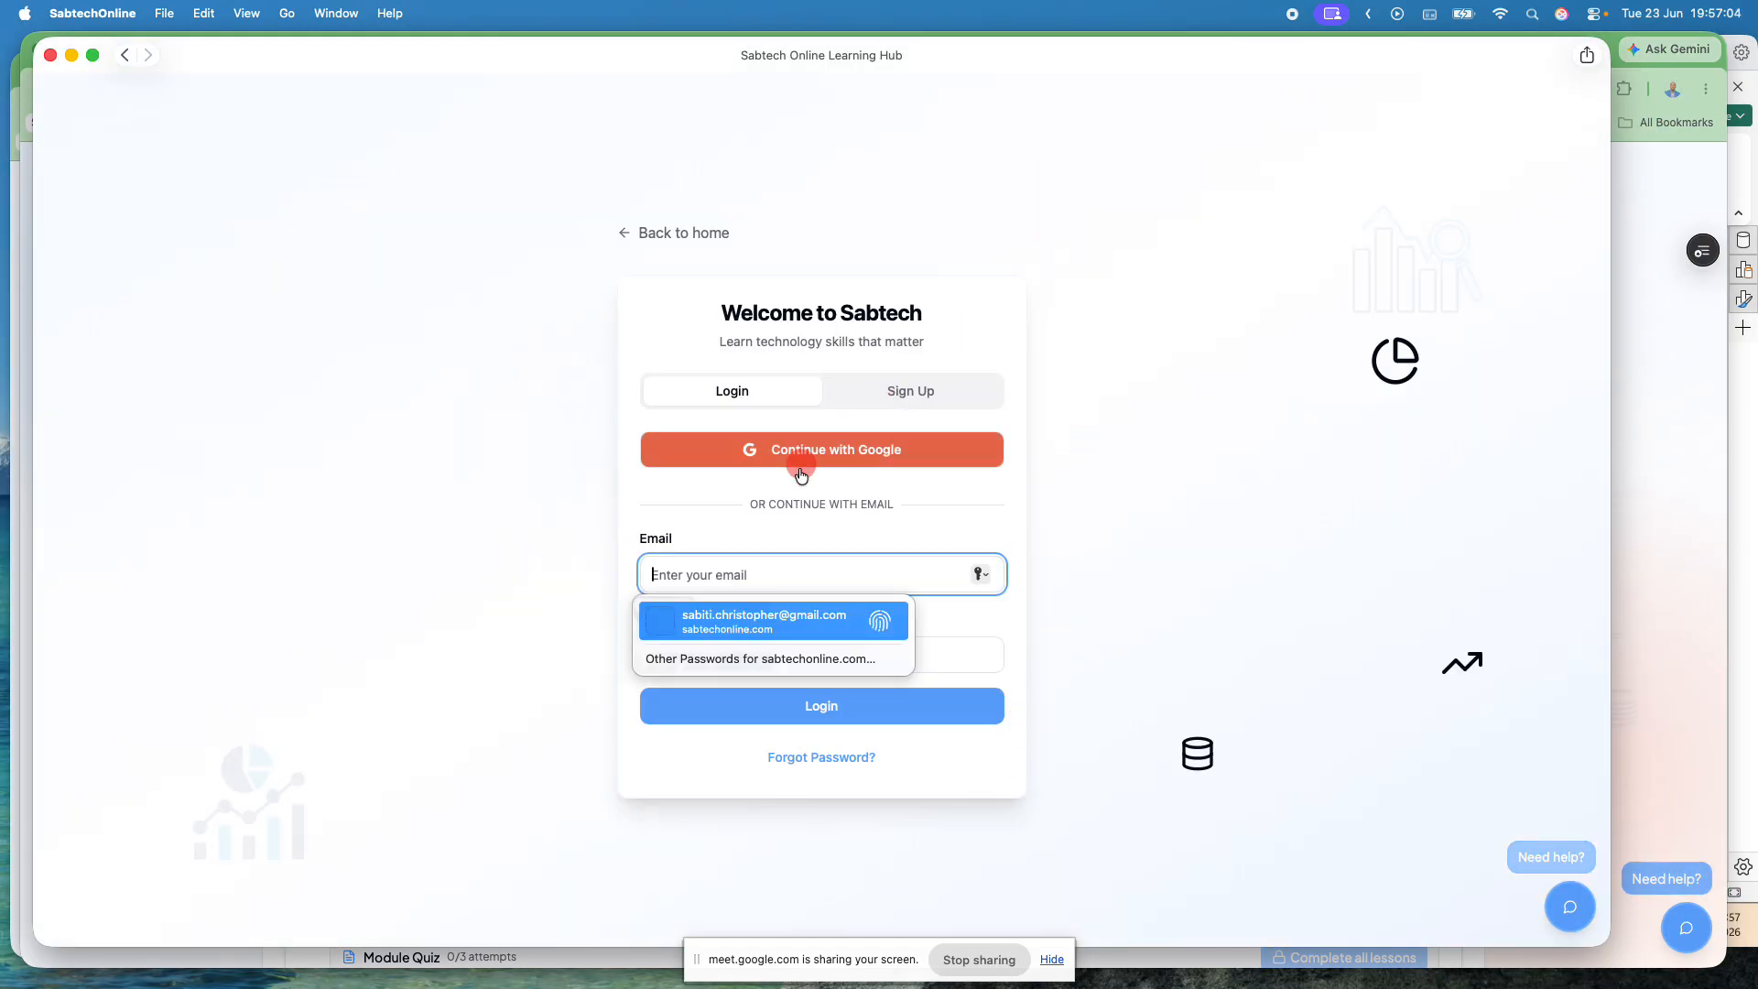
Step: Log in with the saved account e-mail and password, and open the Admin Dashboard
left_click(749, 623)
left_click(782, 706)
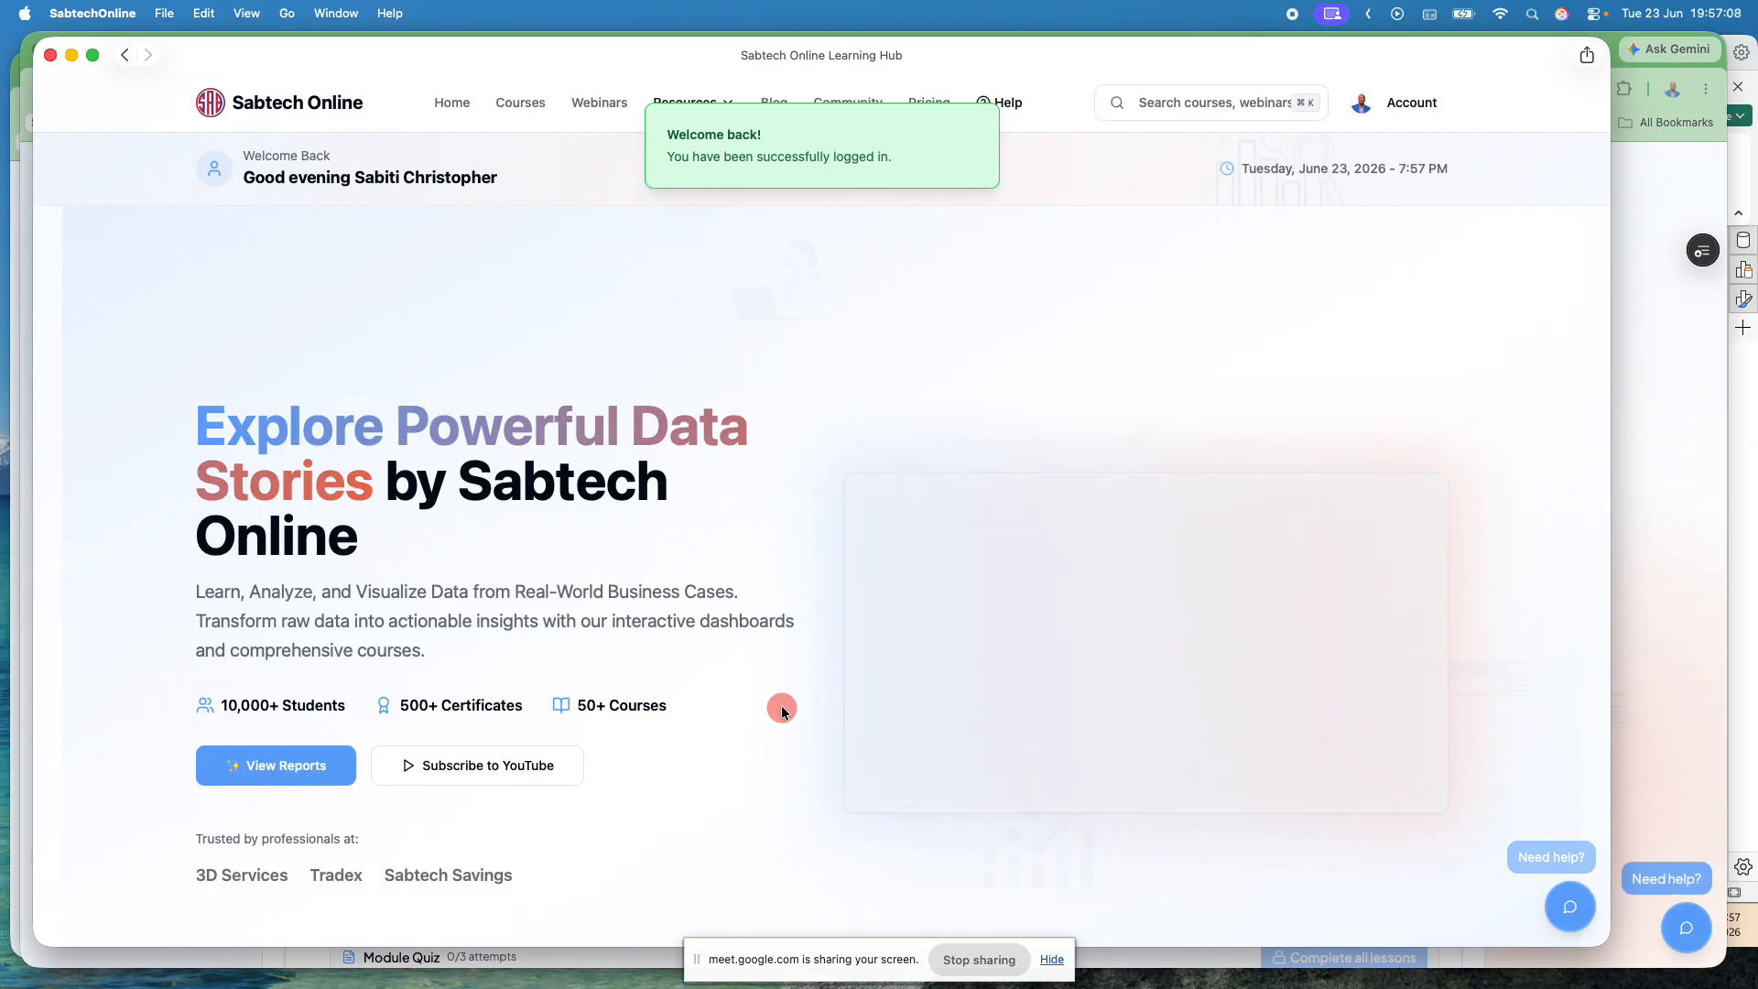
left_click(1409, 103)
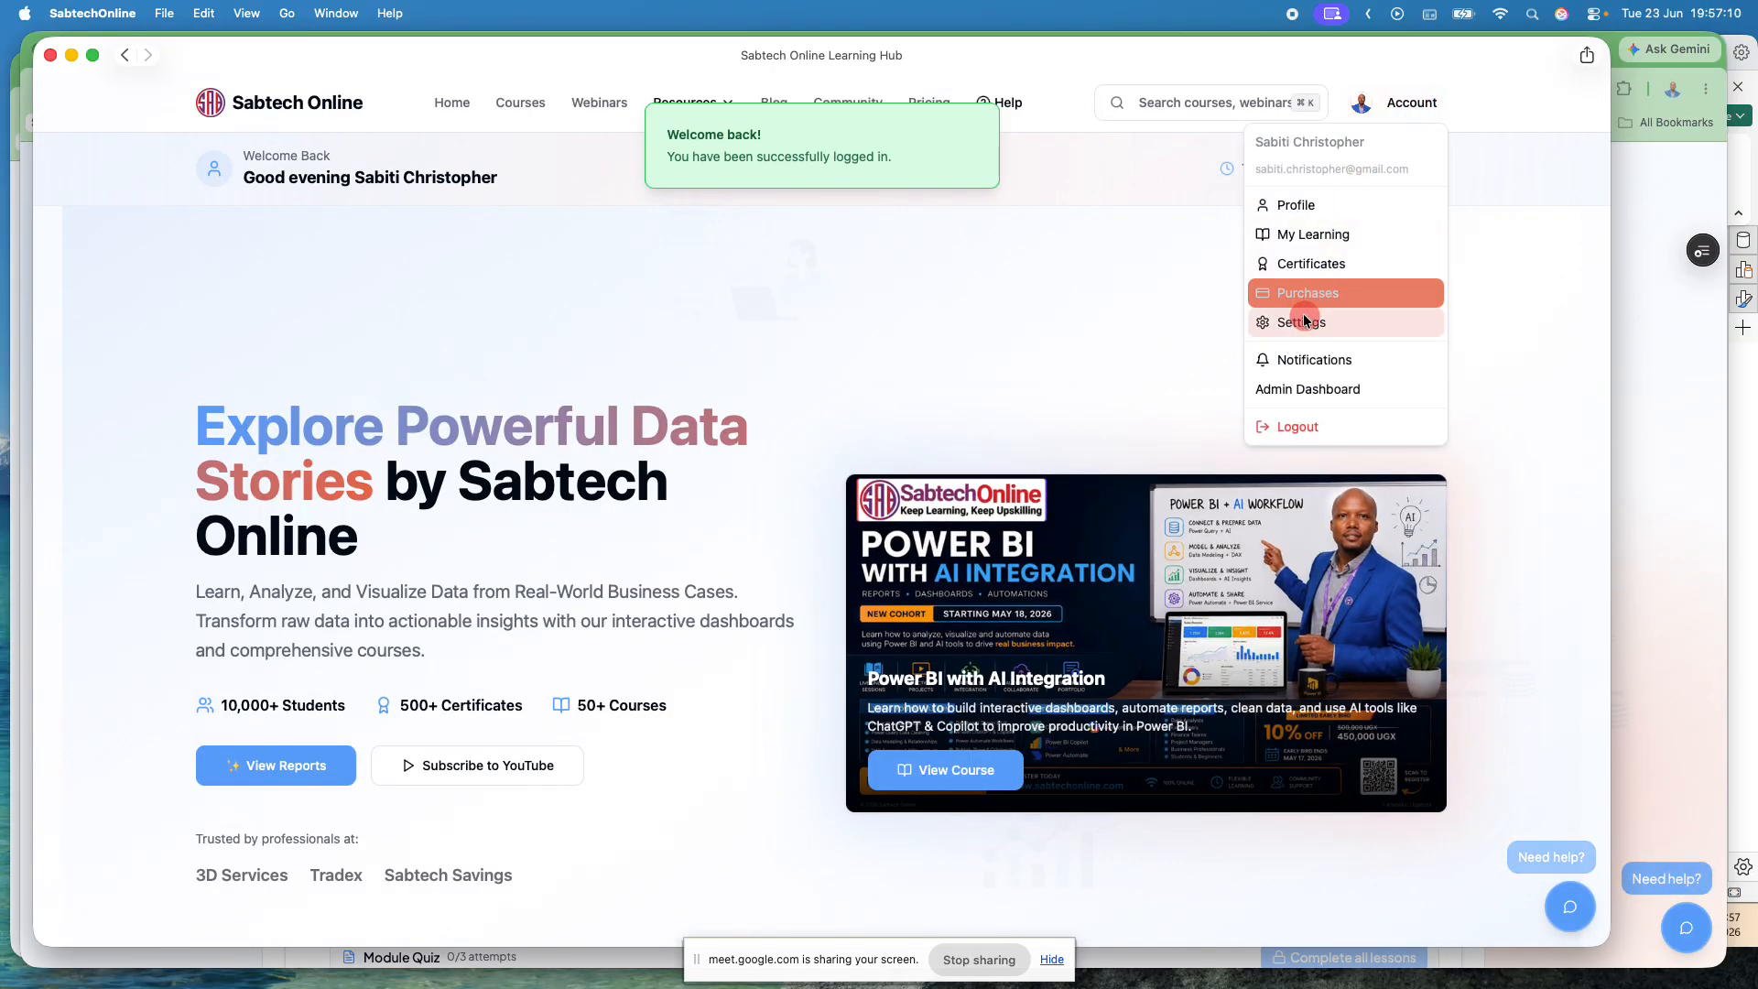
left_click(1301, 386)
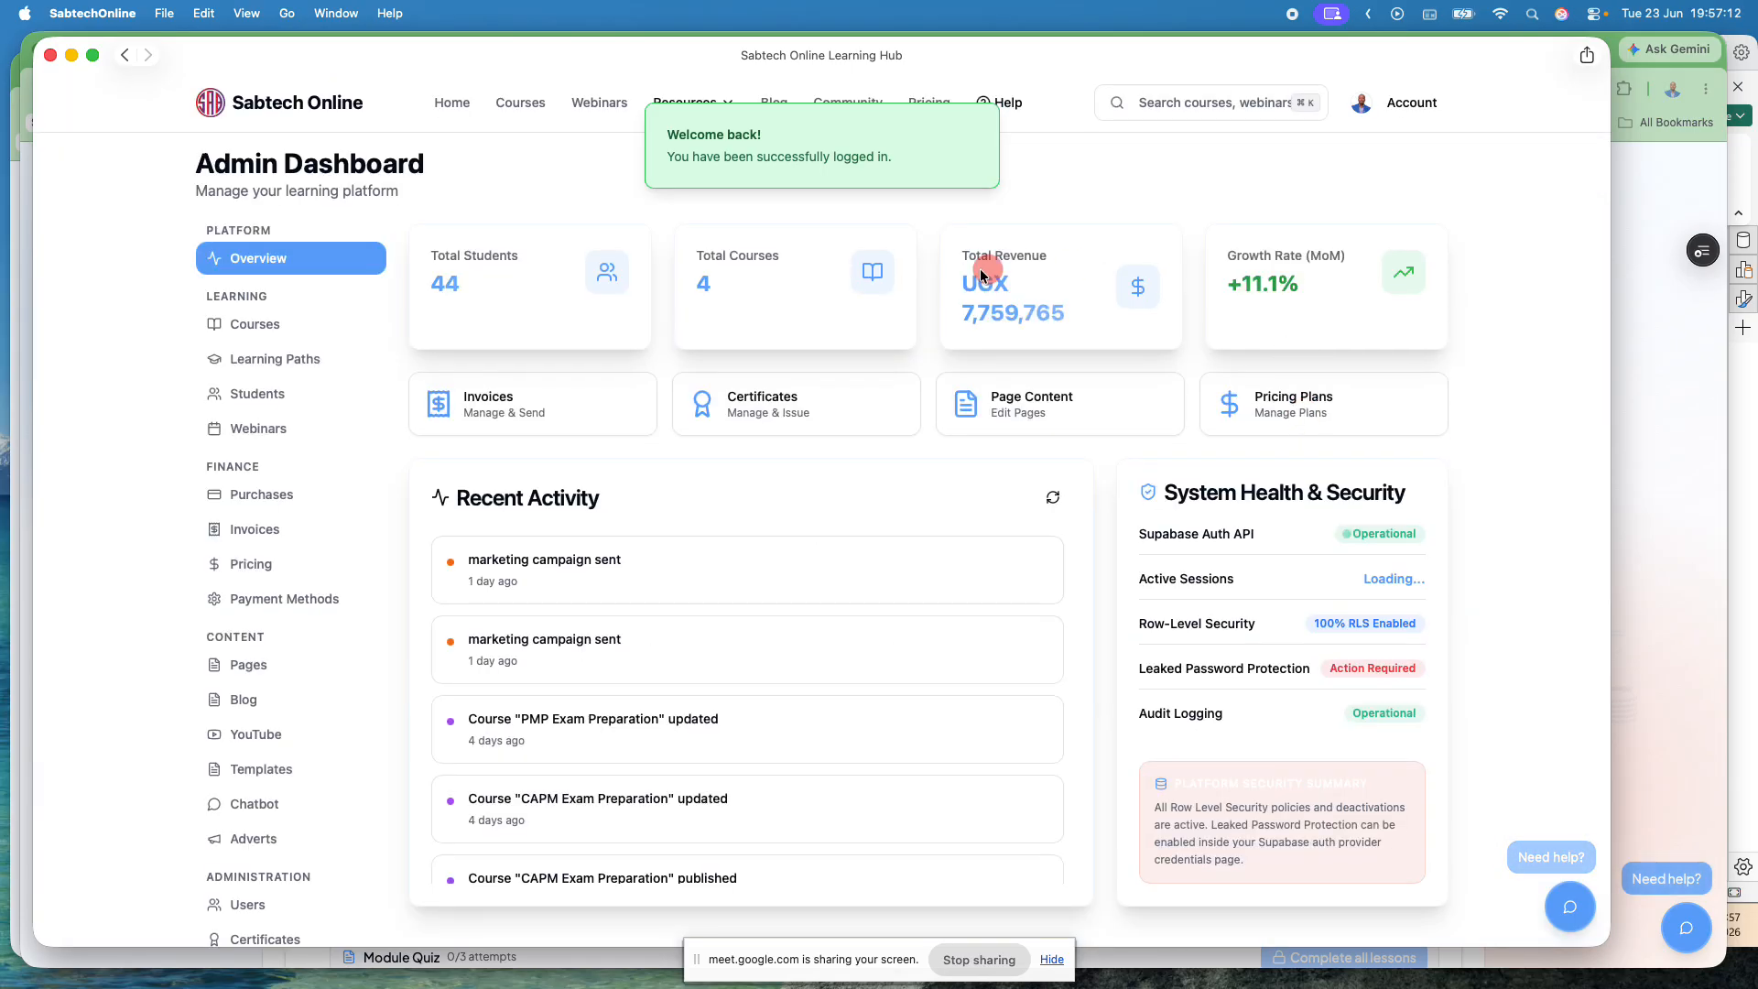
Step: Open the Reports administration page and look through the Add New Report form and the list of all reports
scroll(278, 748, "down", 3)
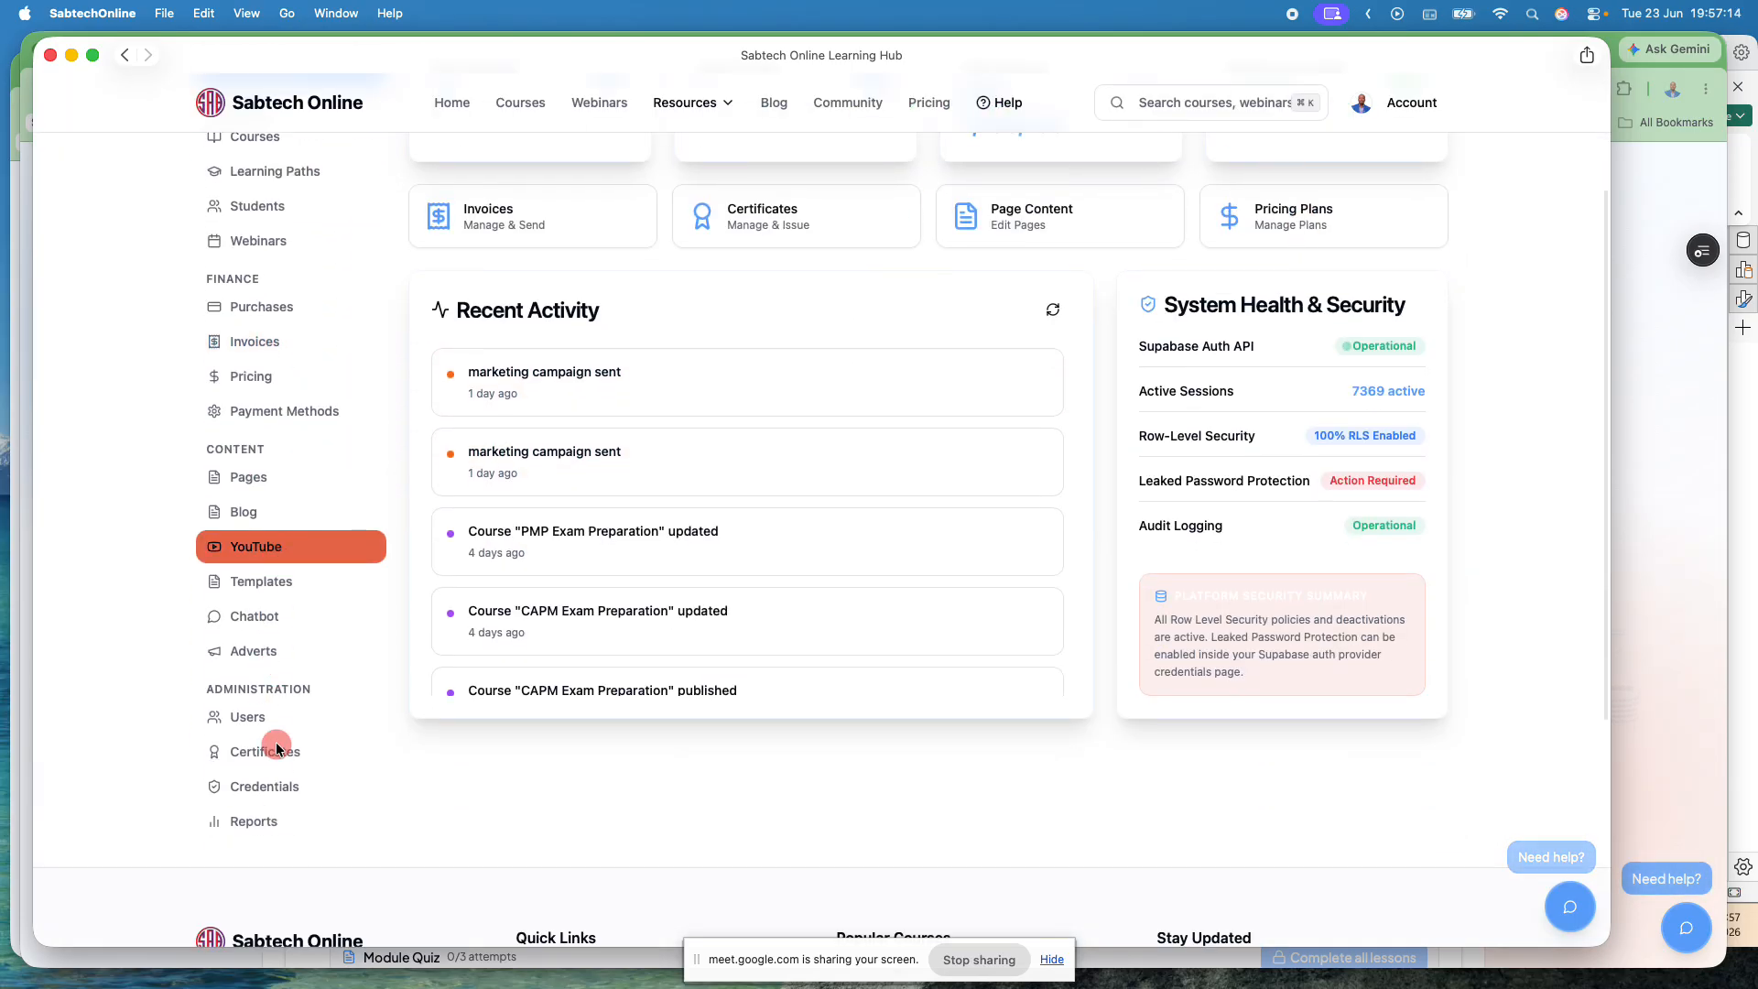
scroll(277, 748, "down", 5)
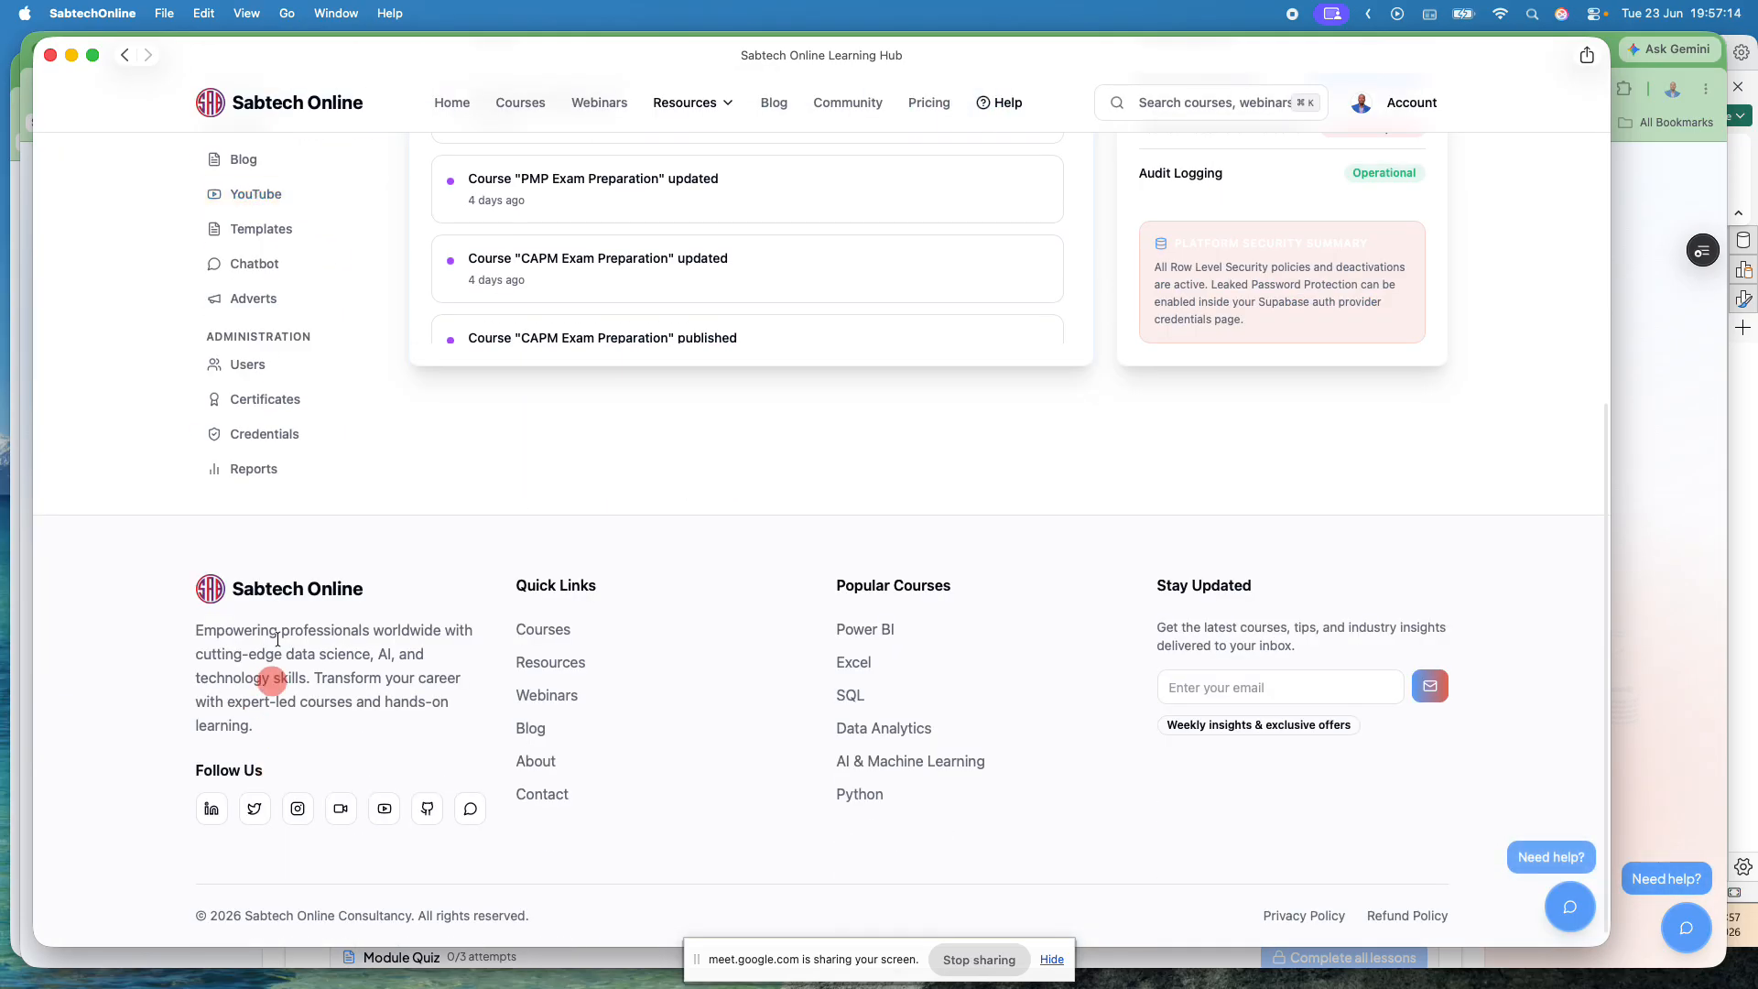
left_click(267, 468)
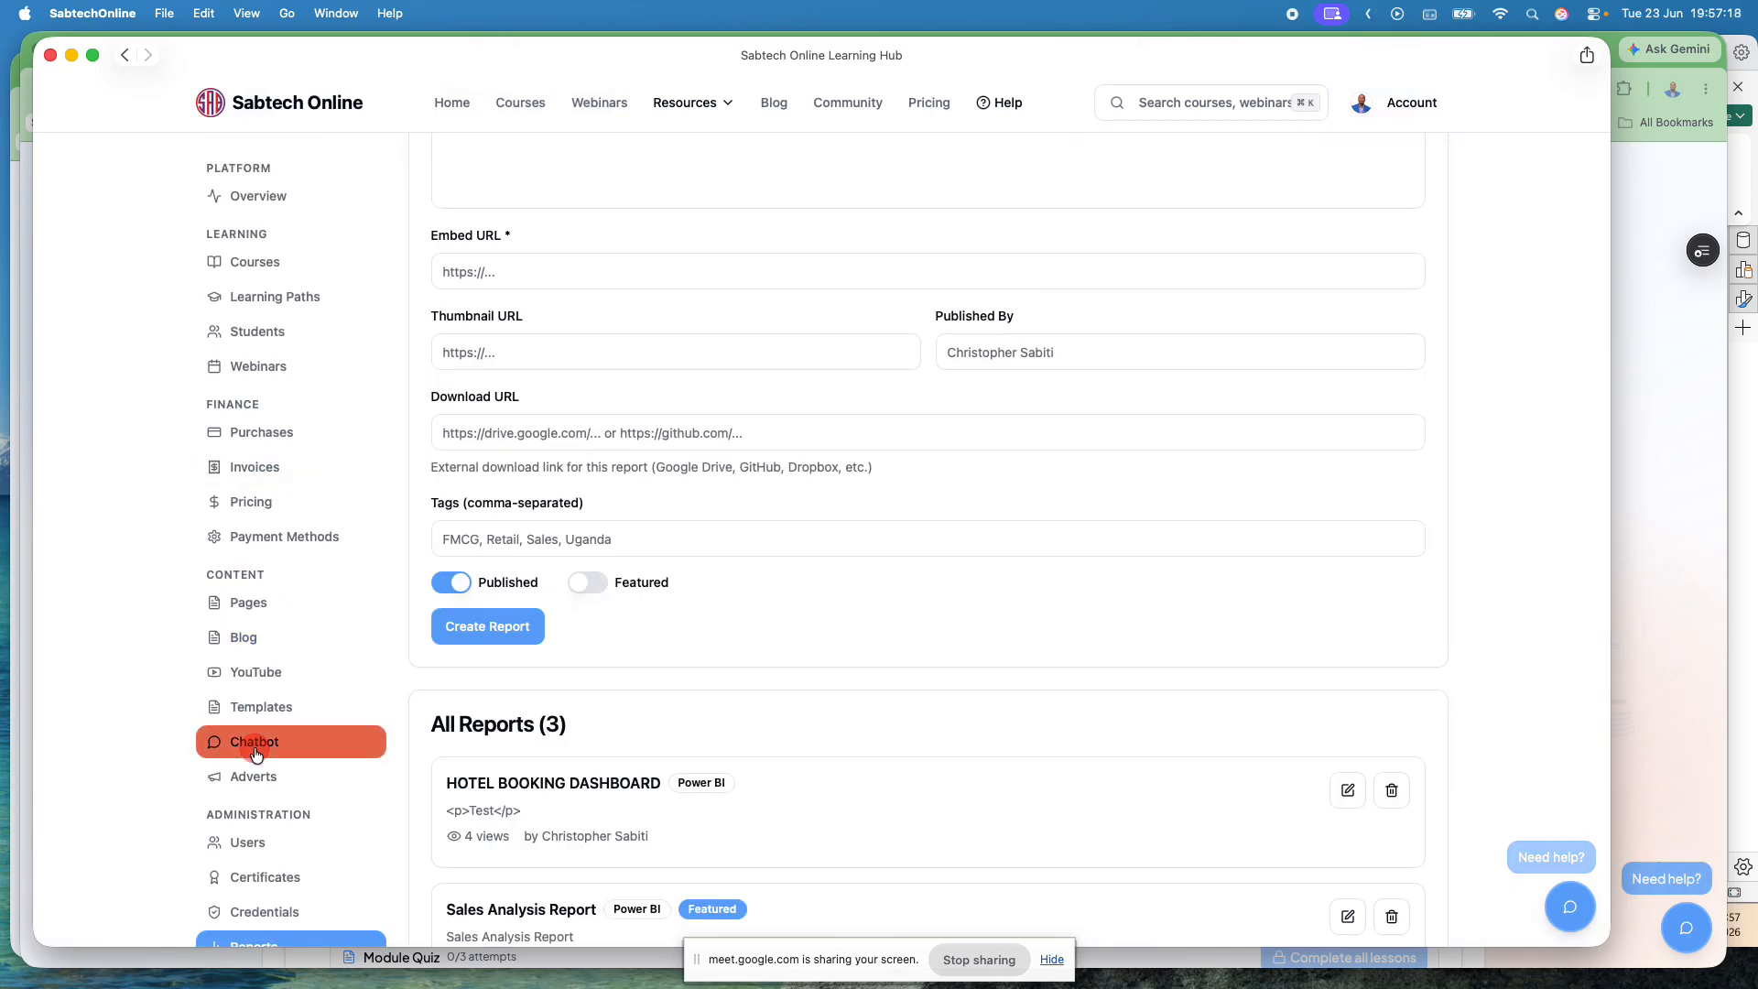
scroll(256, 754, "down", 8)
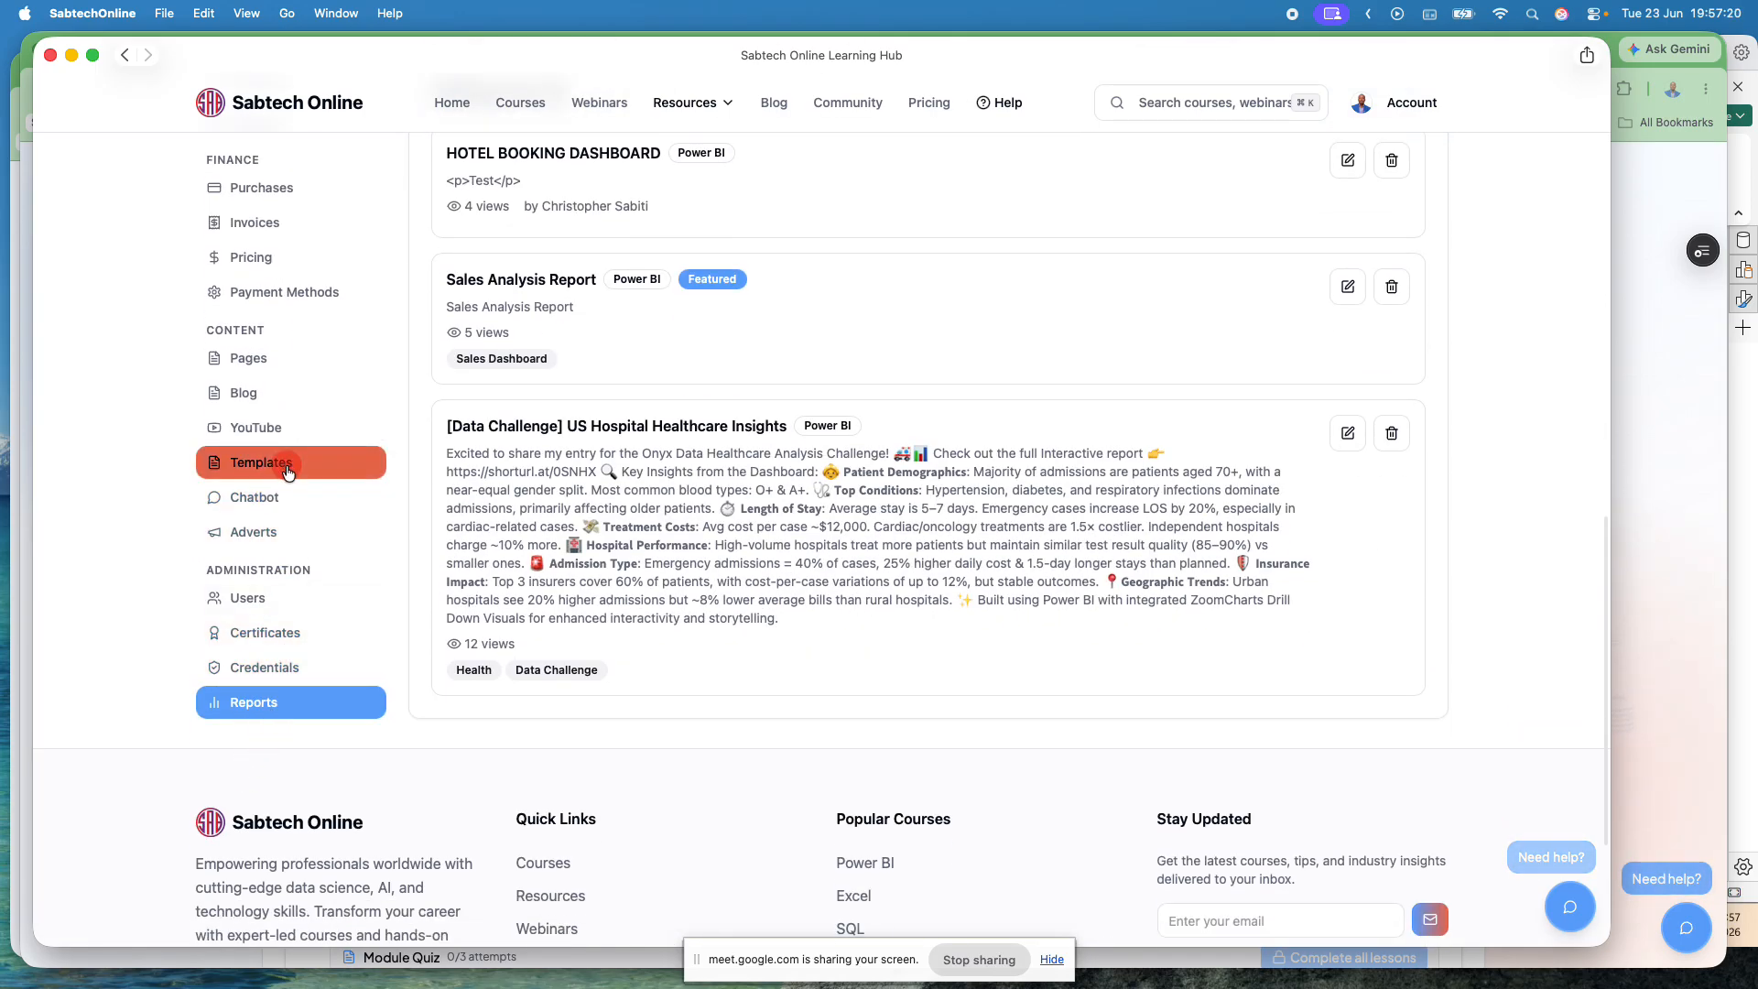
scroll(291, 513, "up", 15)
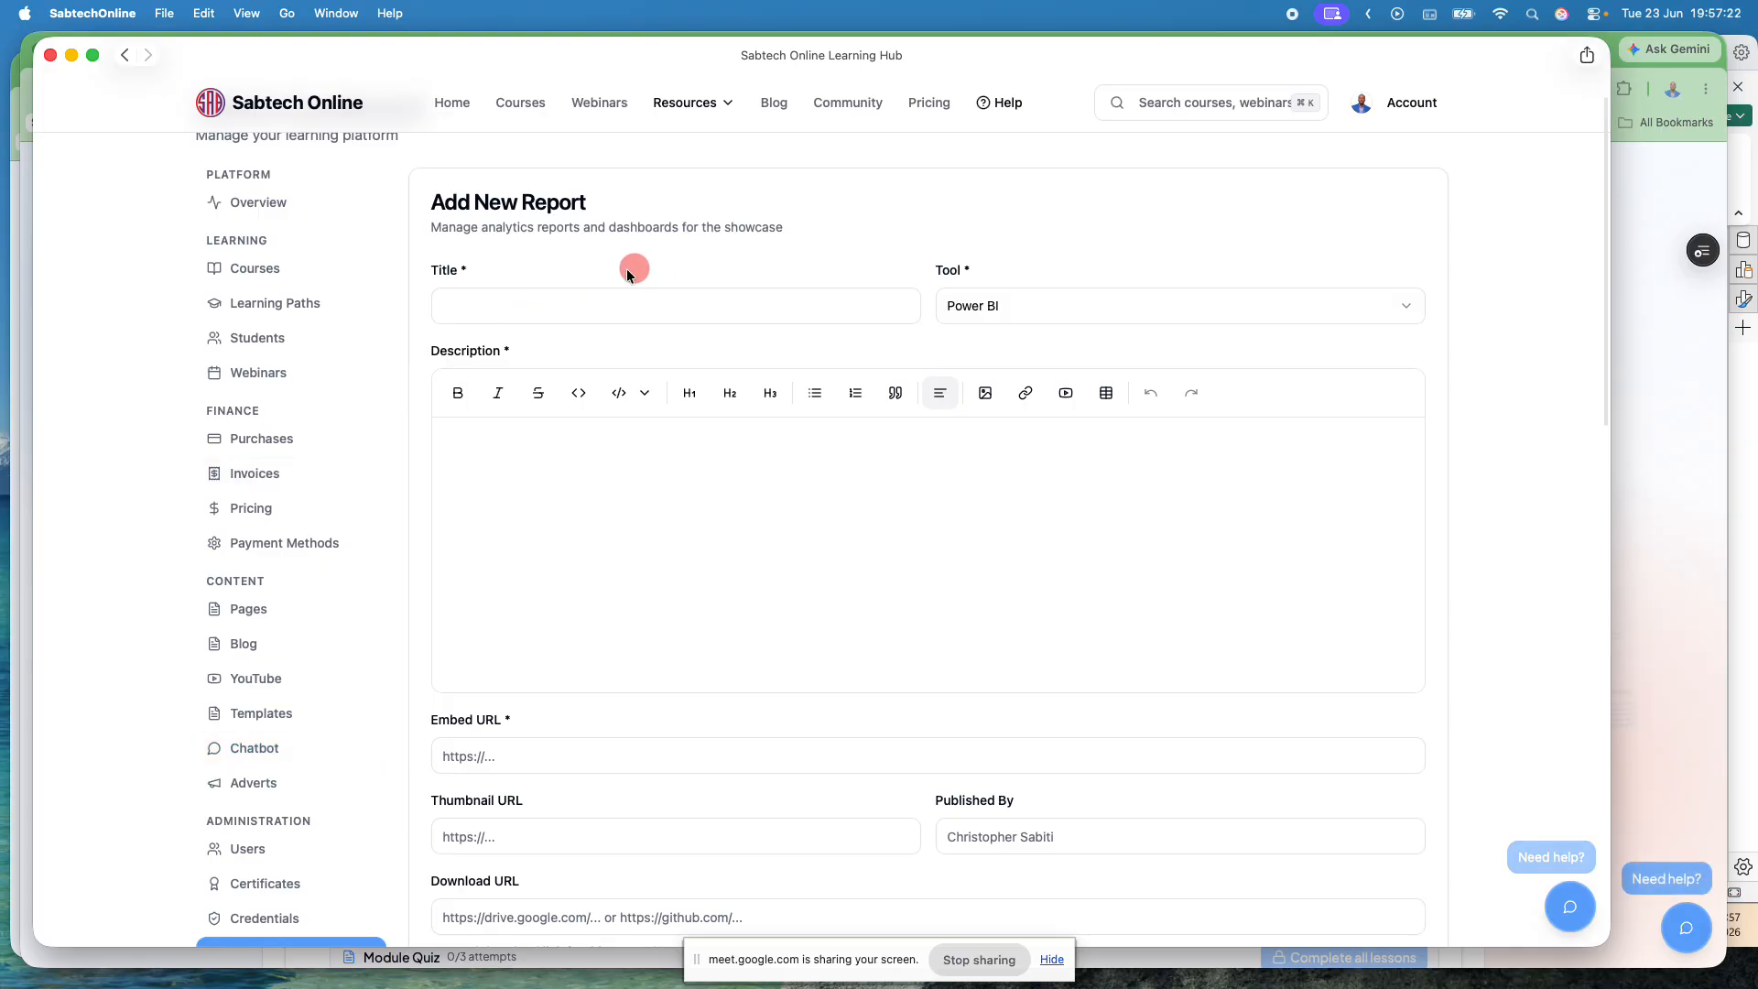
scroll(266, 771, "down", 10)
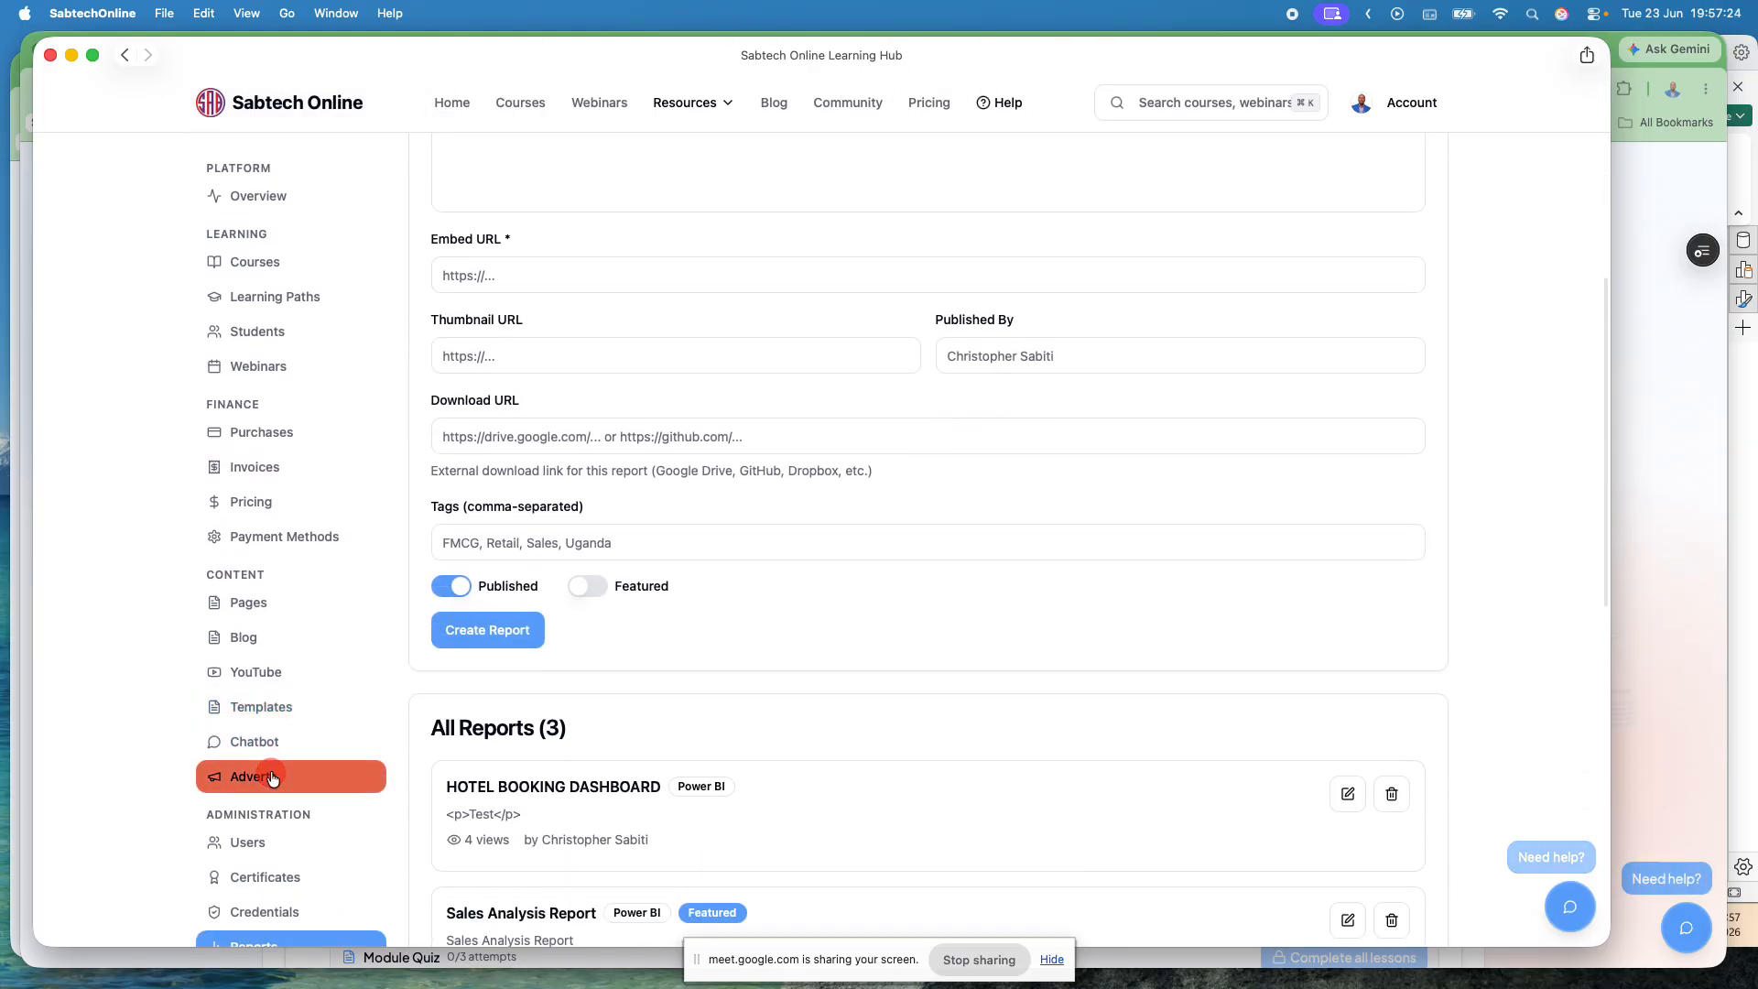
scroll(242, 654, "down", 8)
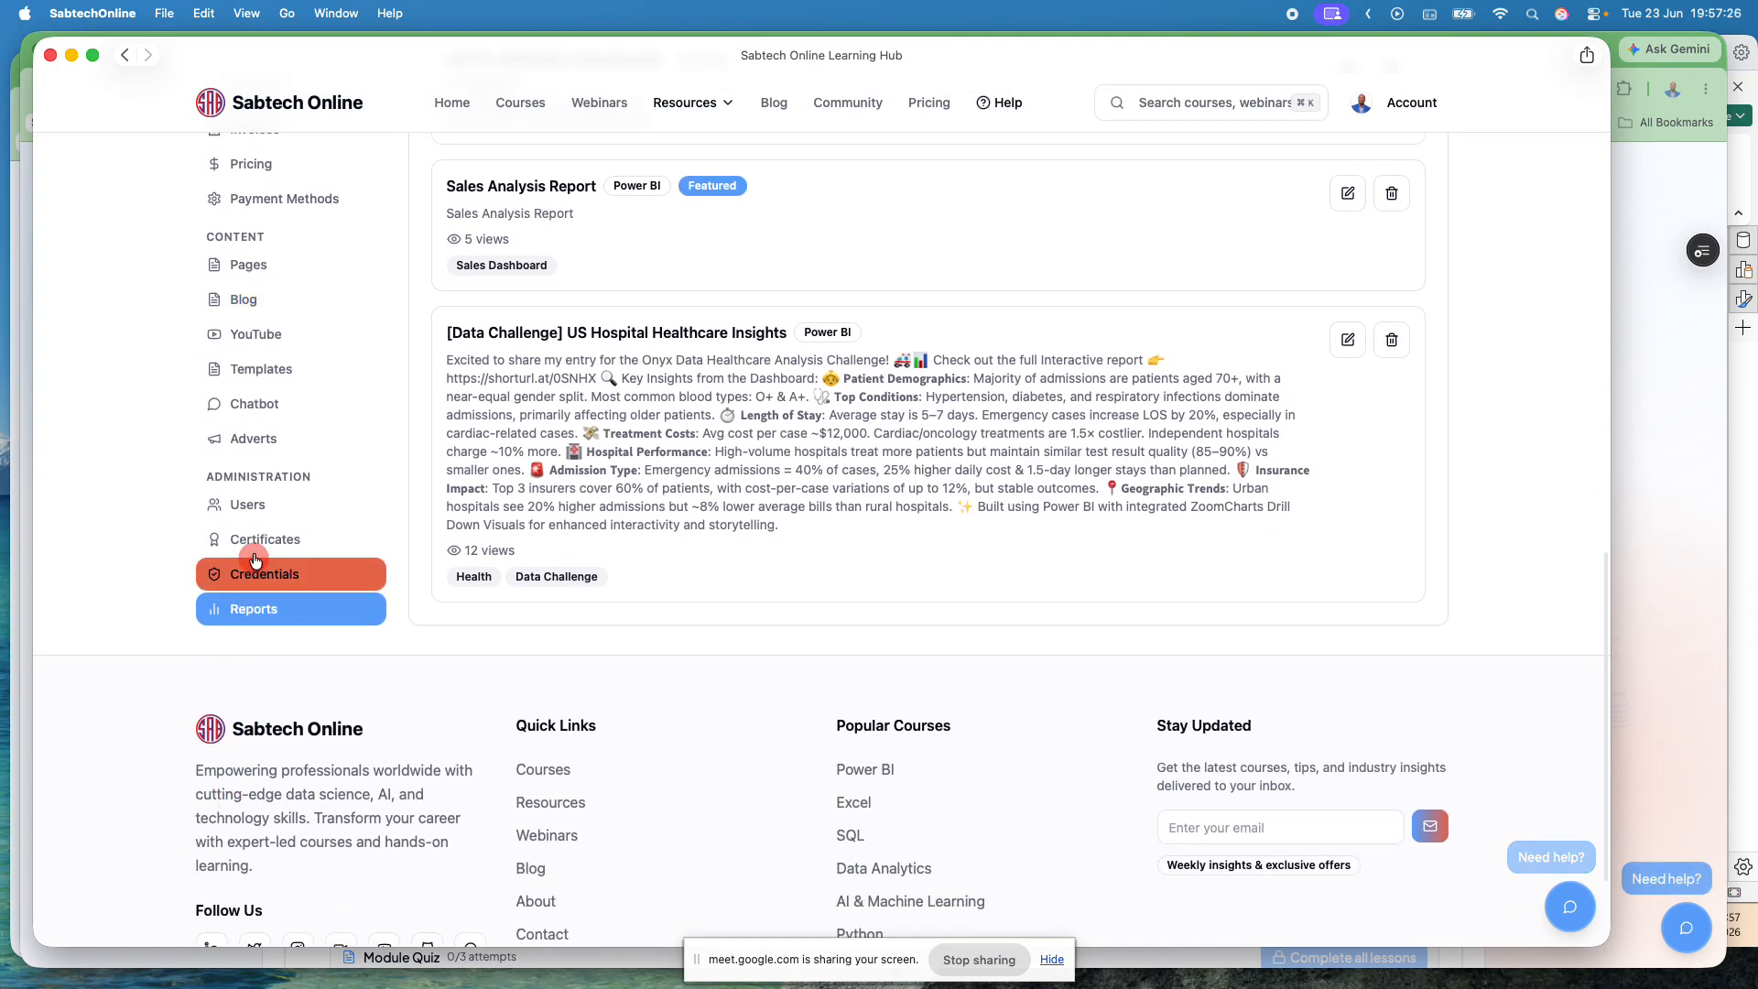
scroll(260, 520, "up", 16)
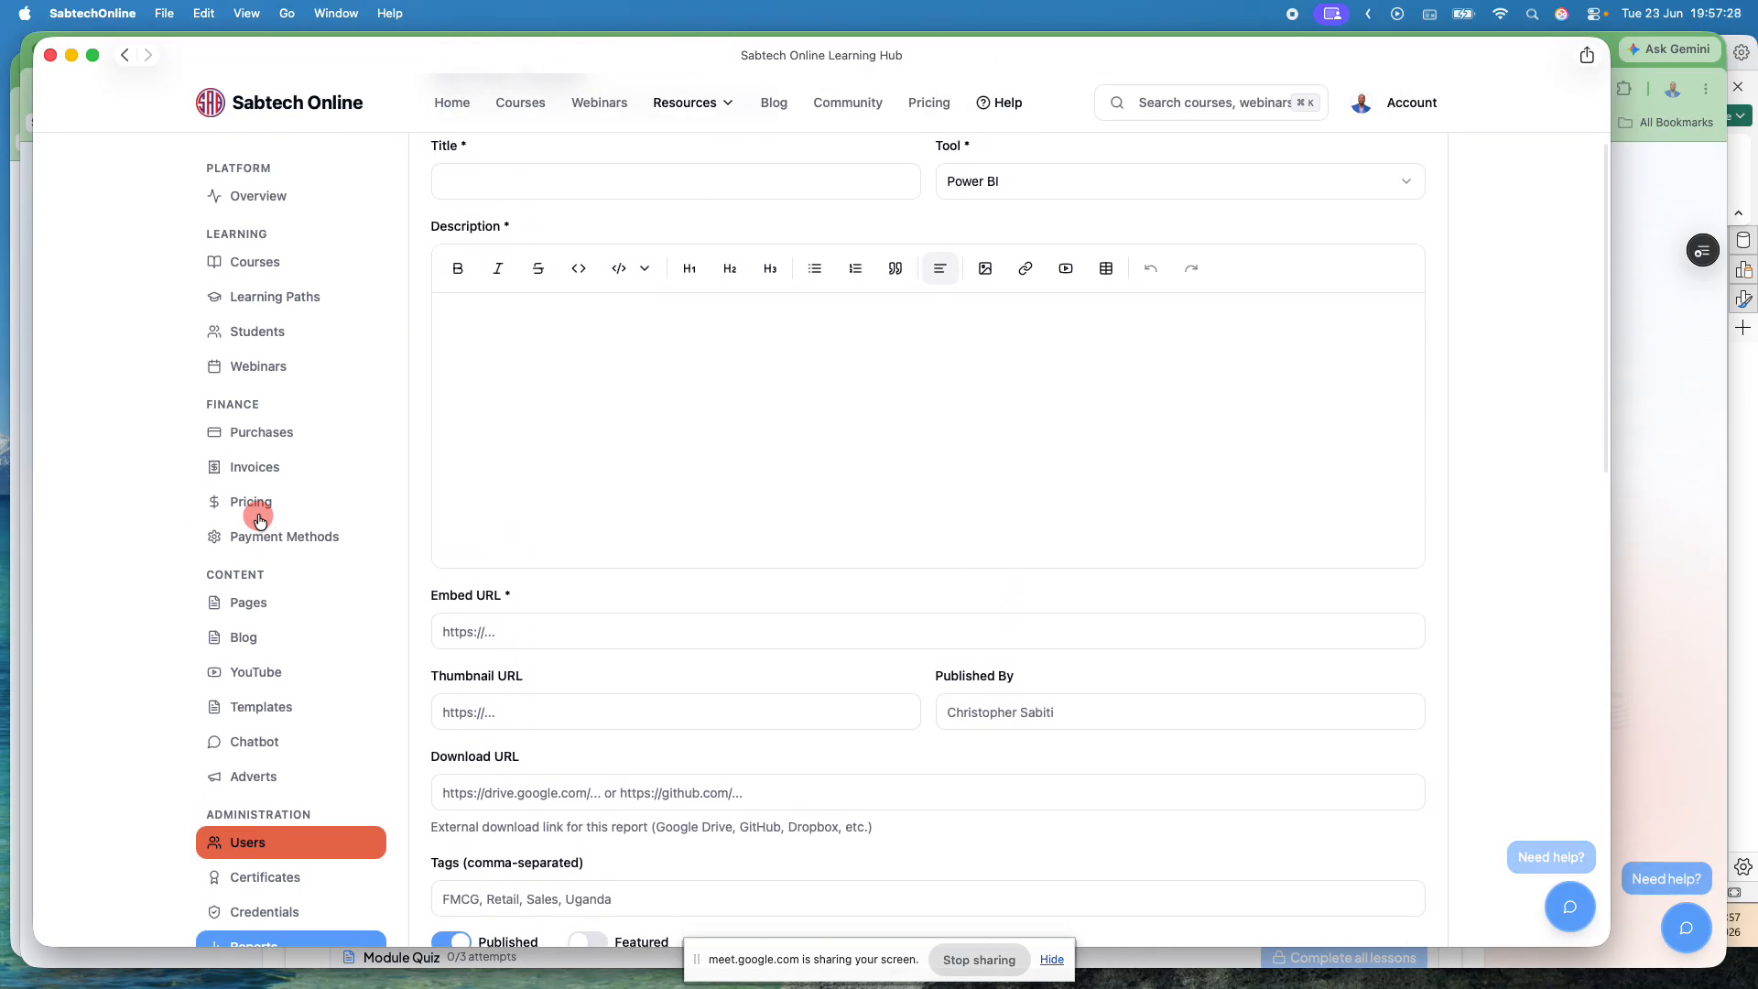
Step: Reload the site, return to the Admin Dashboard and open AI Usage to view the Per-Student Usage table
left_click(260, 520)
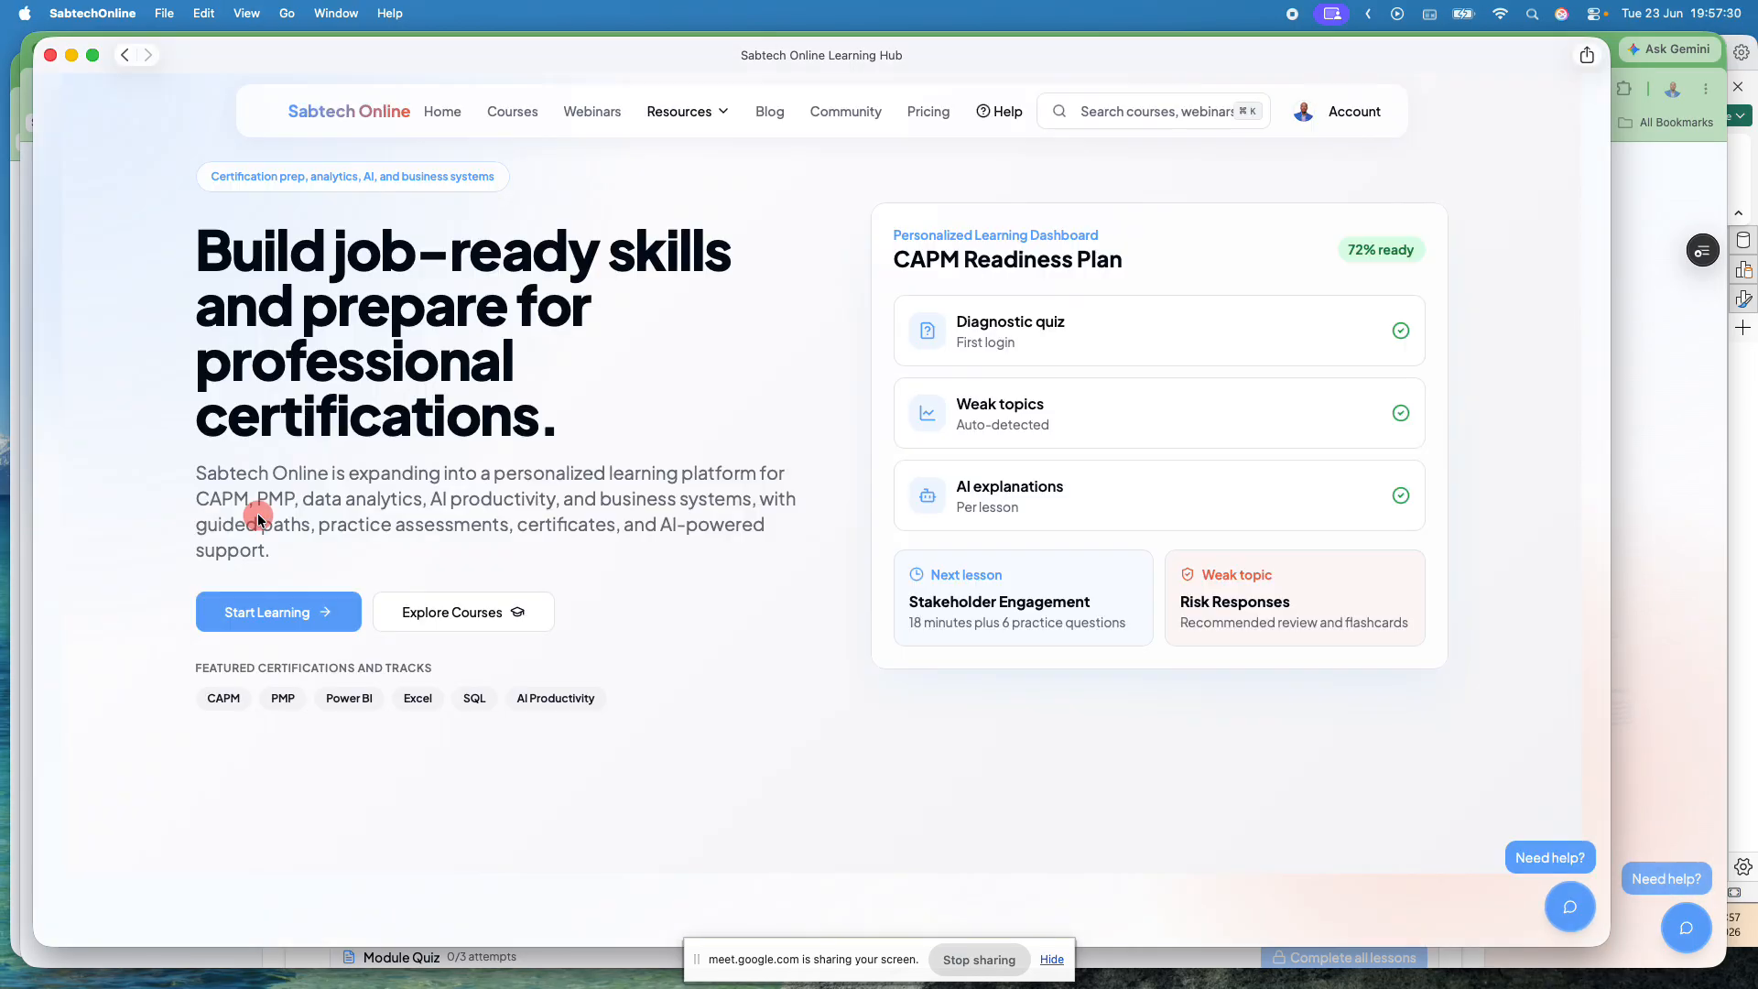
left_click(1317, 110)
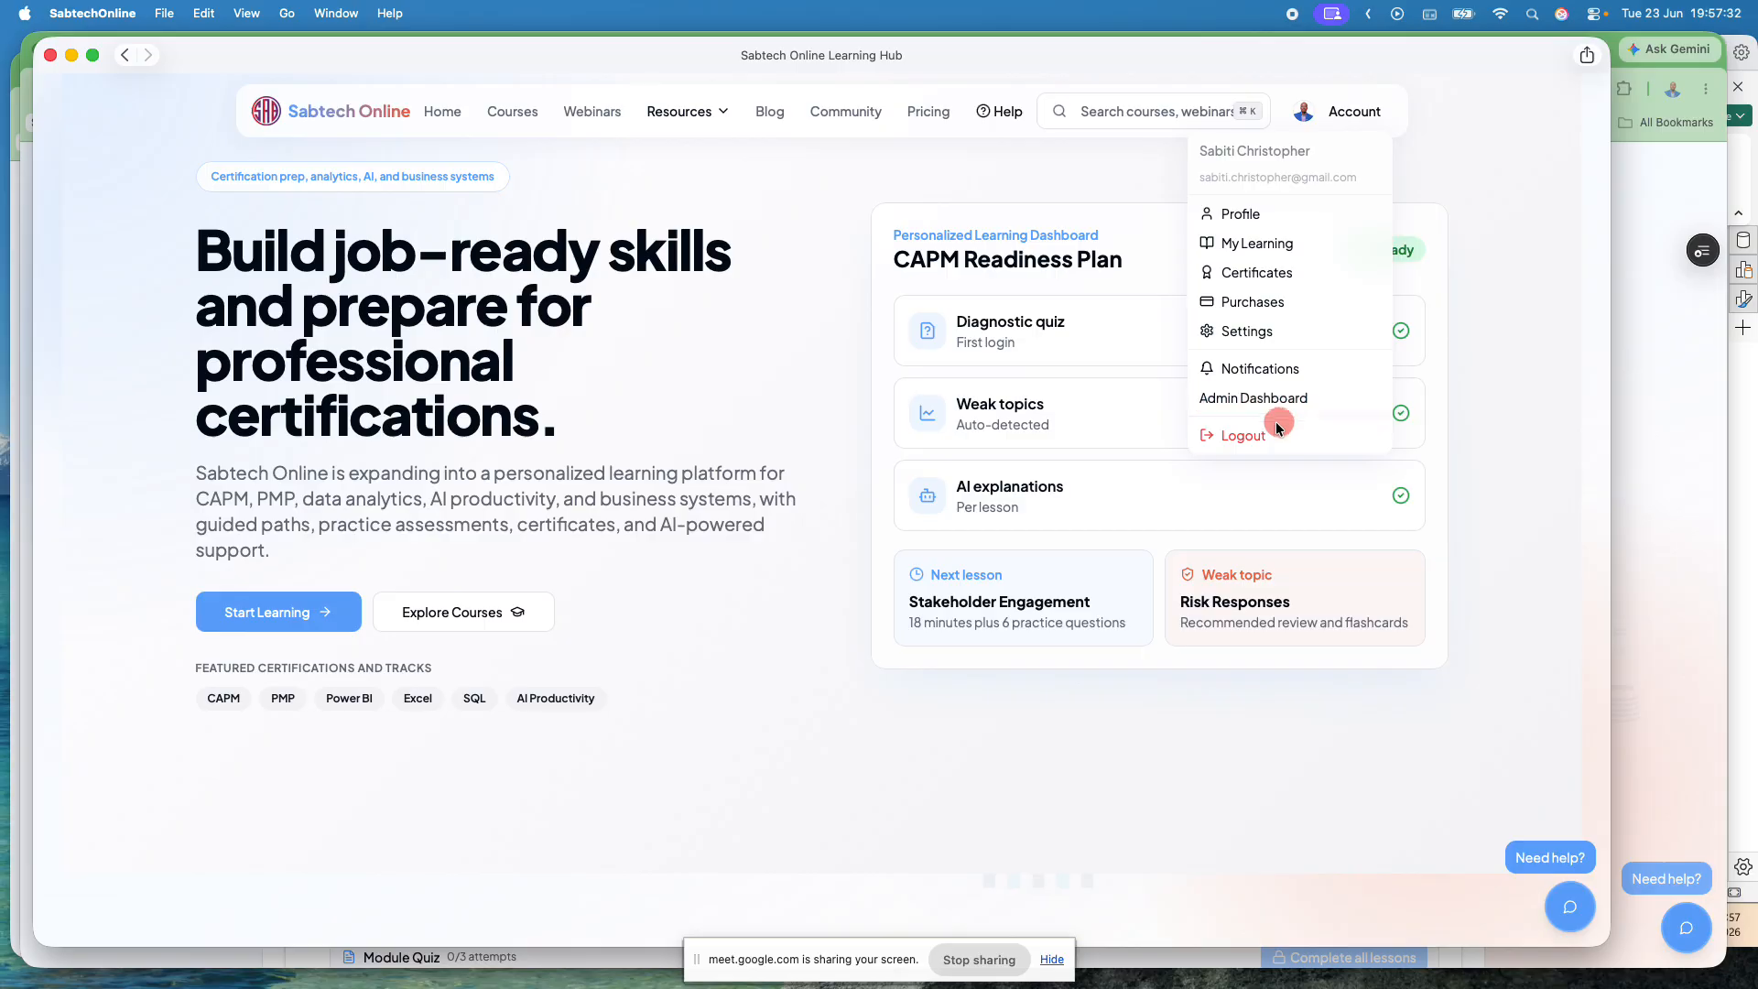
left_click(1256, 403)
scroll(203, 606, "down", 10)
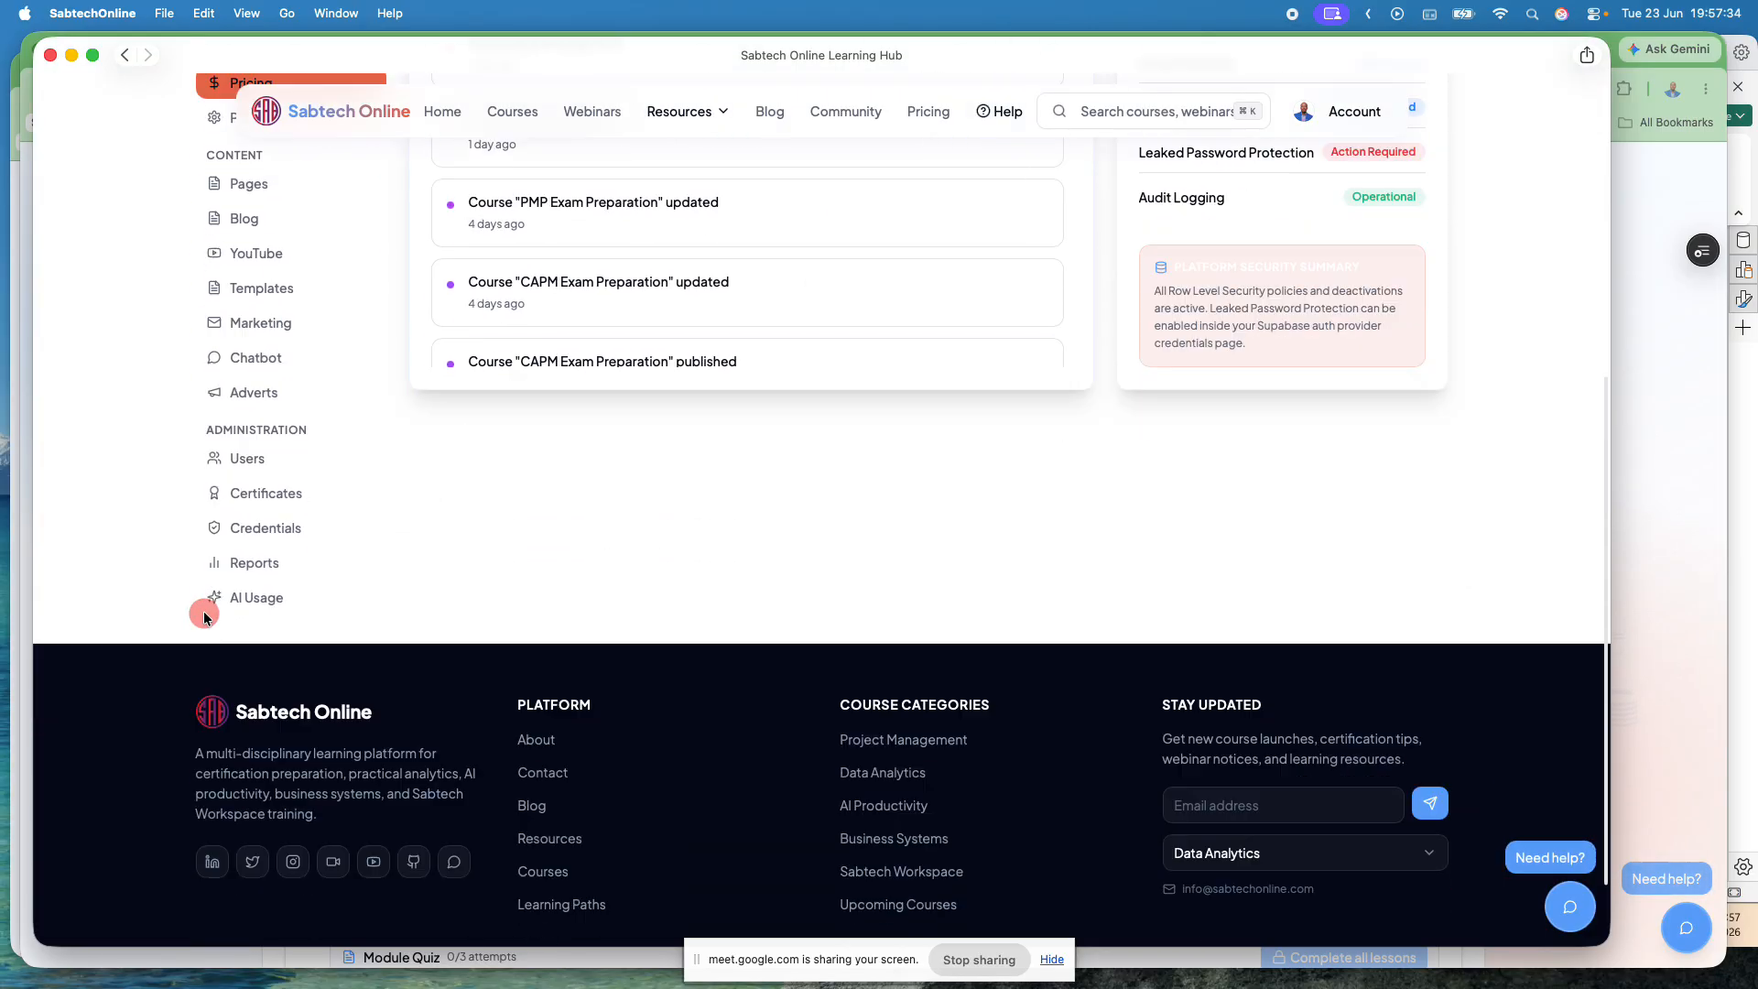
left_click(243, 513)
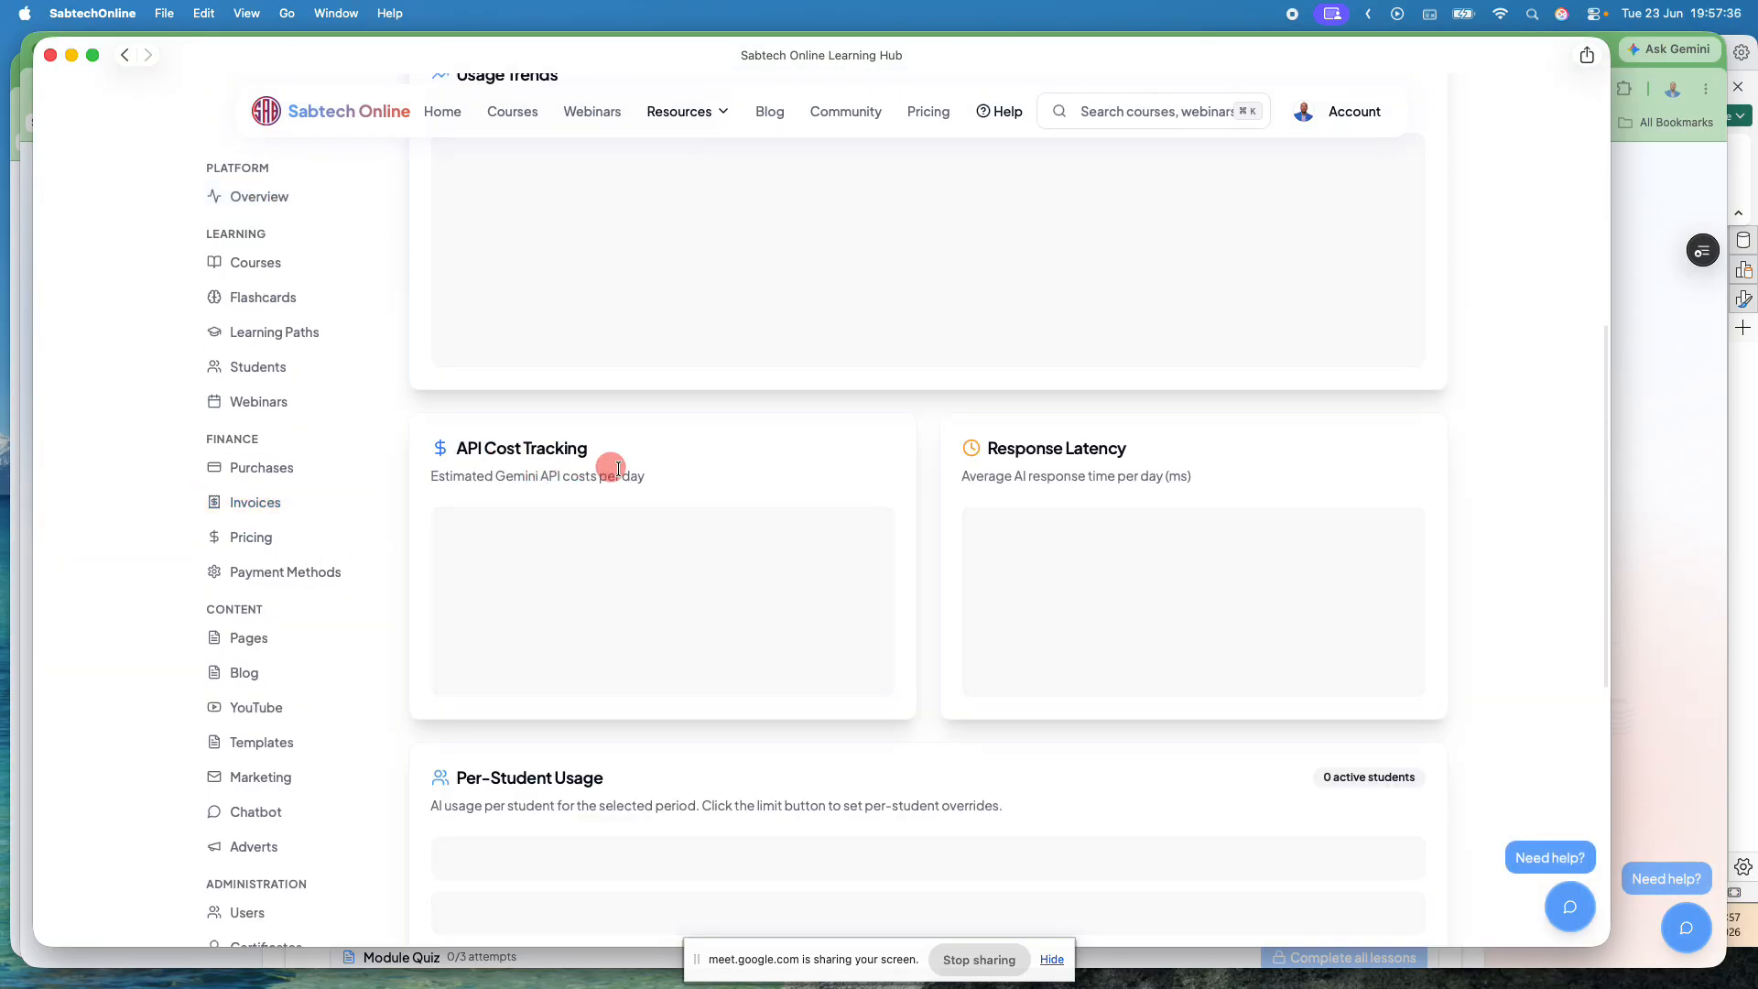
scroll(683, 549, "down", 6)
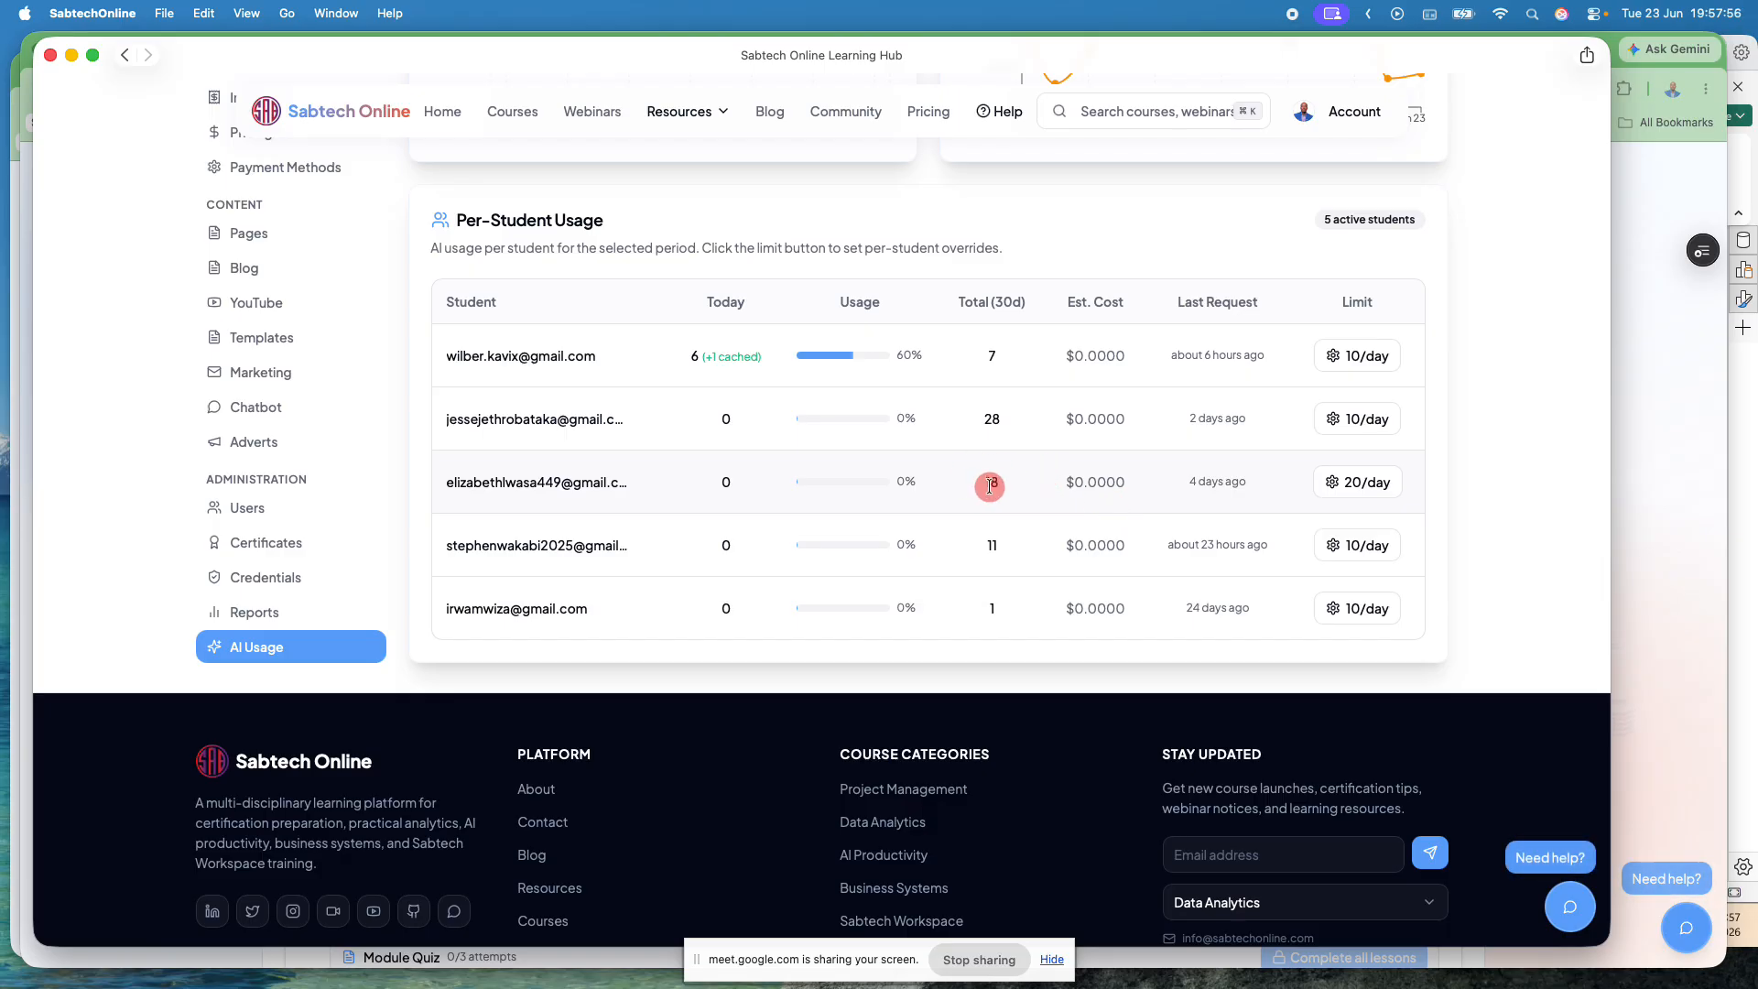
Step: Open the limit setting of the student with 20/day, and review the Gemini AI usage figures, rate limit configuration and usage trends
left_click(1366, 483)
left_click(1054, 502)
scroll(1458, 278, "up", 15)
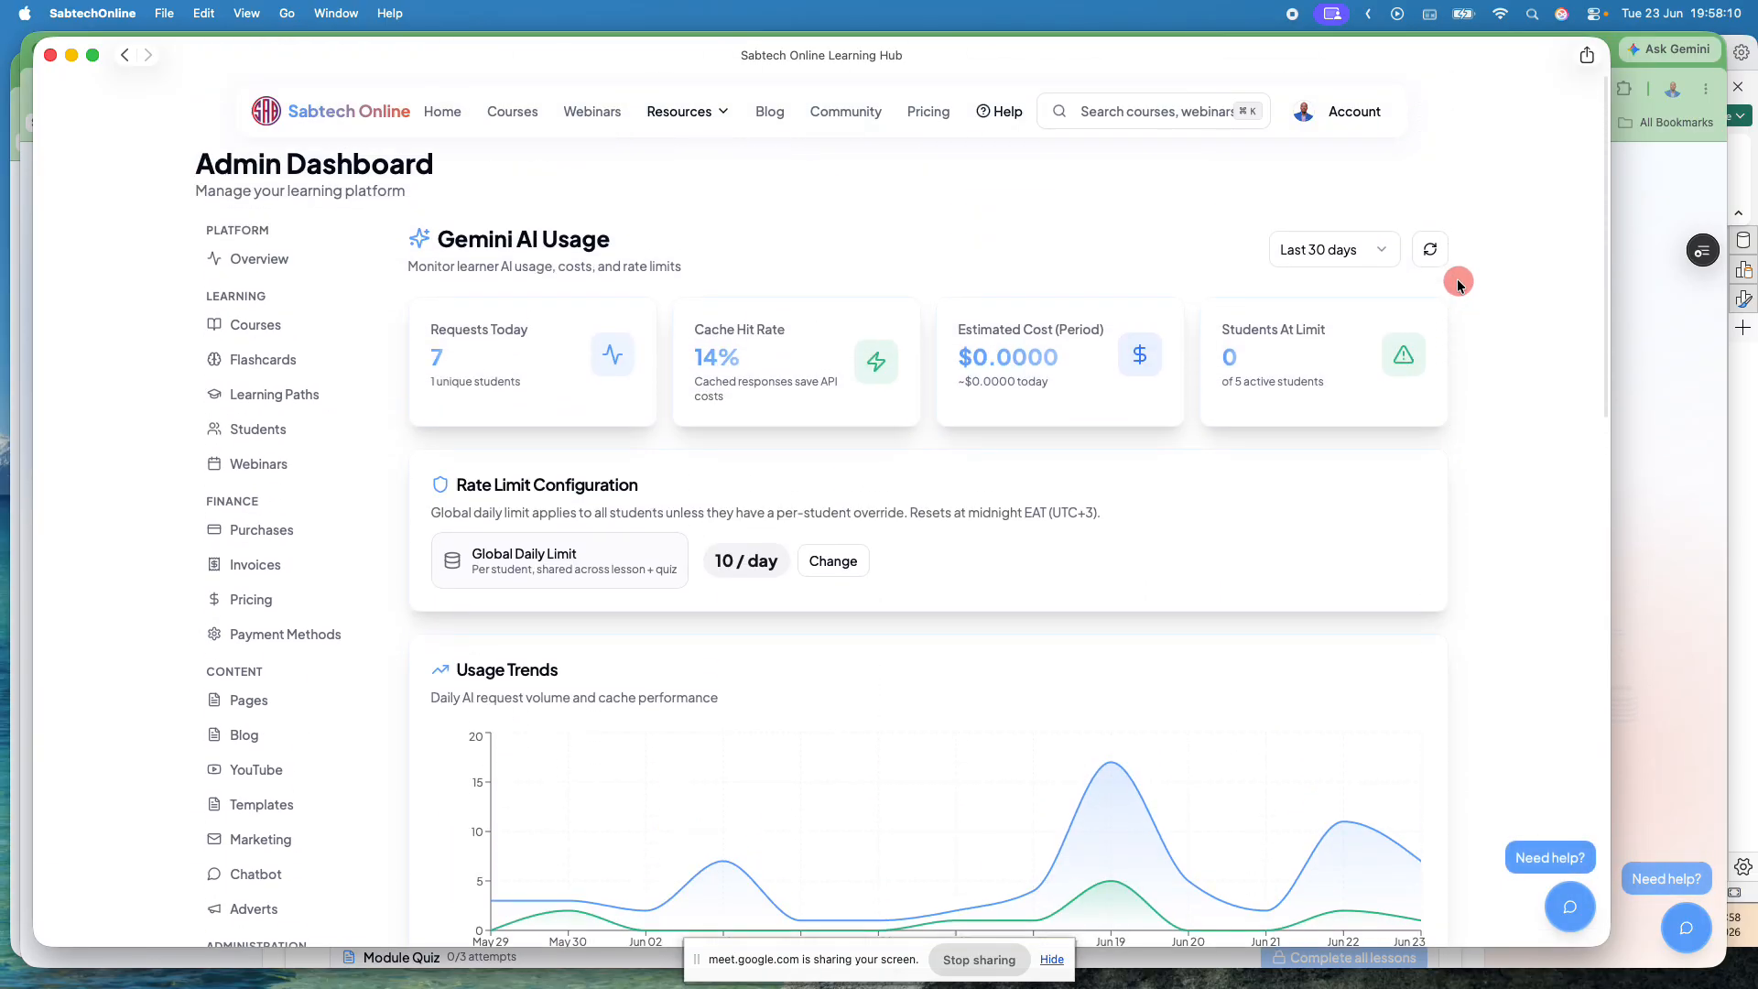
scroll(1241, 579, "down", 9)
scroll(1241, 579, "up", 1)
scroll(1241, 578, "up", 7)
Step: Return to the course page in Chrome and generate the Gemini Lesson Helper explanation for Introduction to Power Query Editor, retrying the request
left_click(1645, 381)
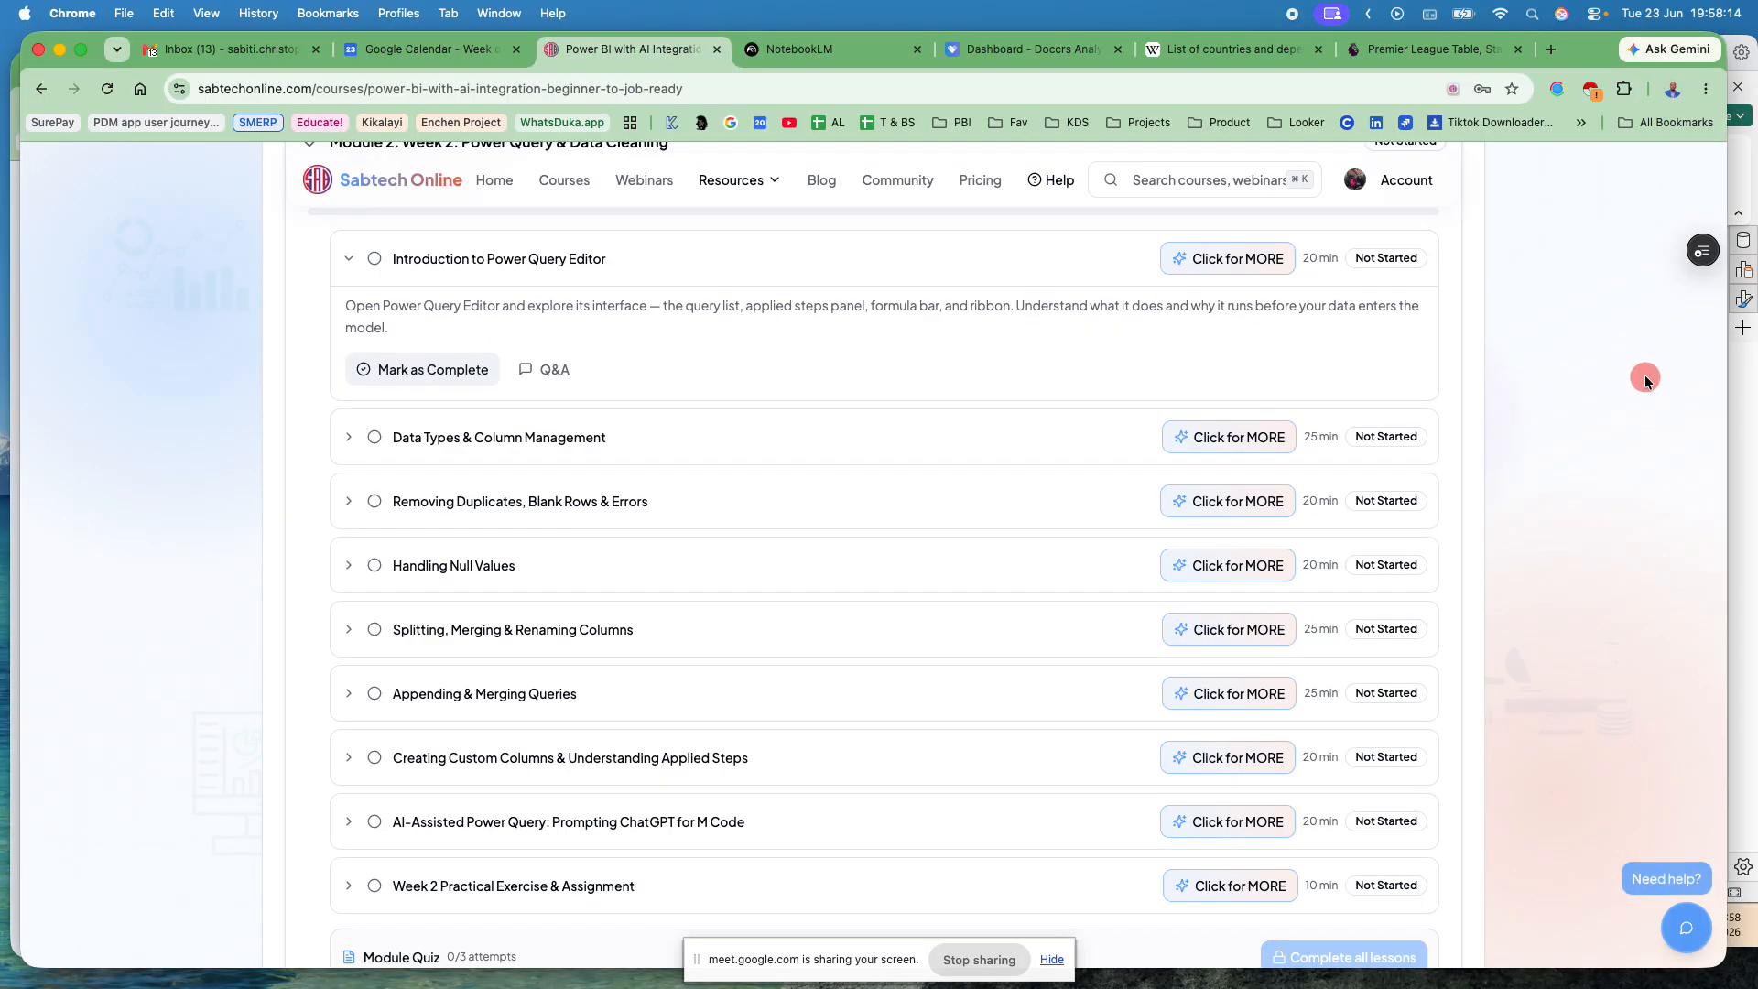
scroll(634, 498, "up", 1)
scroll(638, 498, "up", 3)
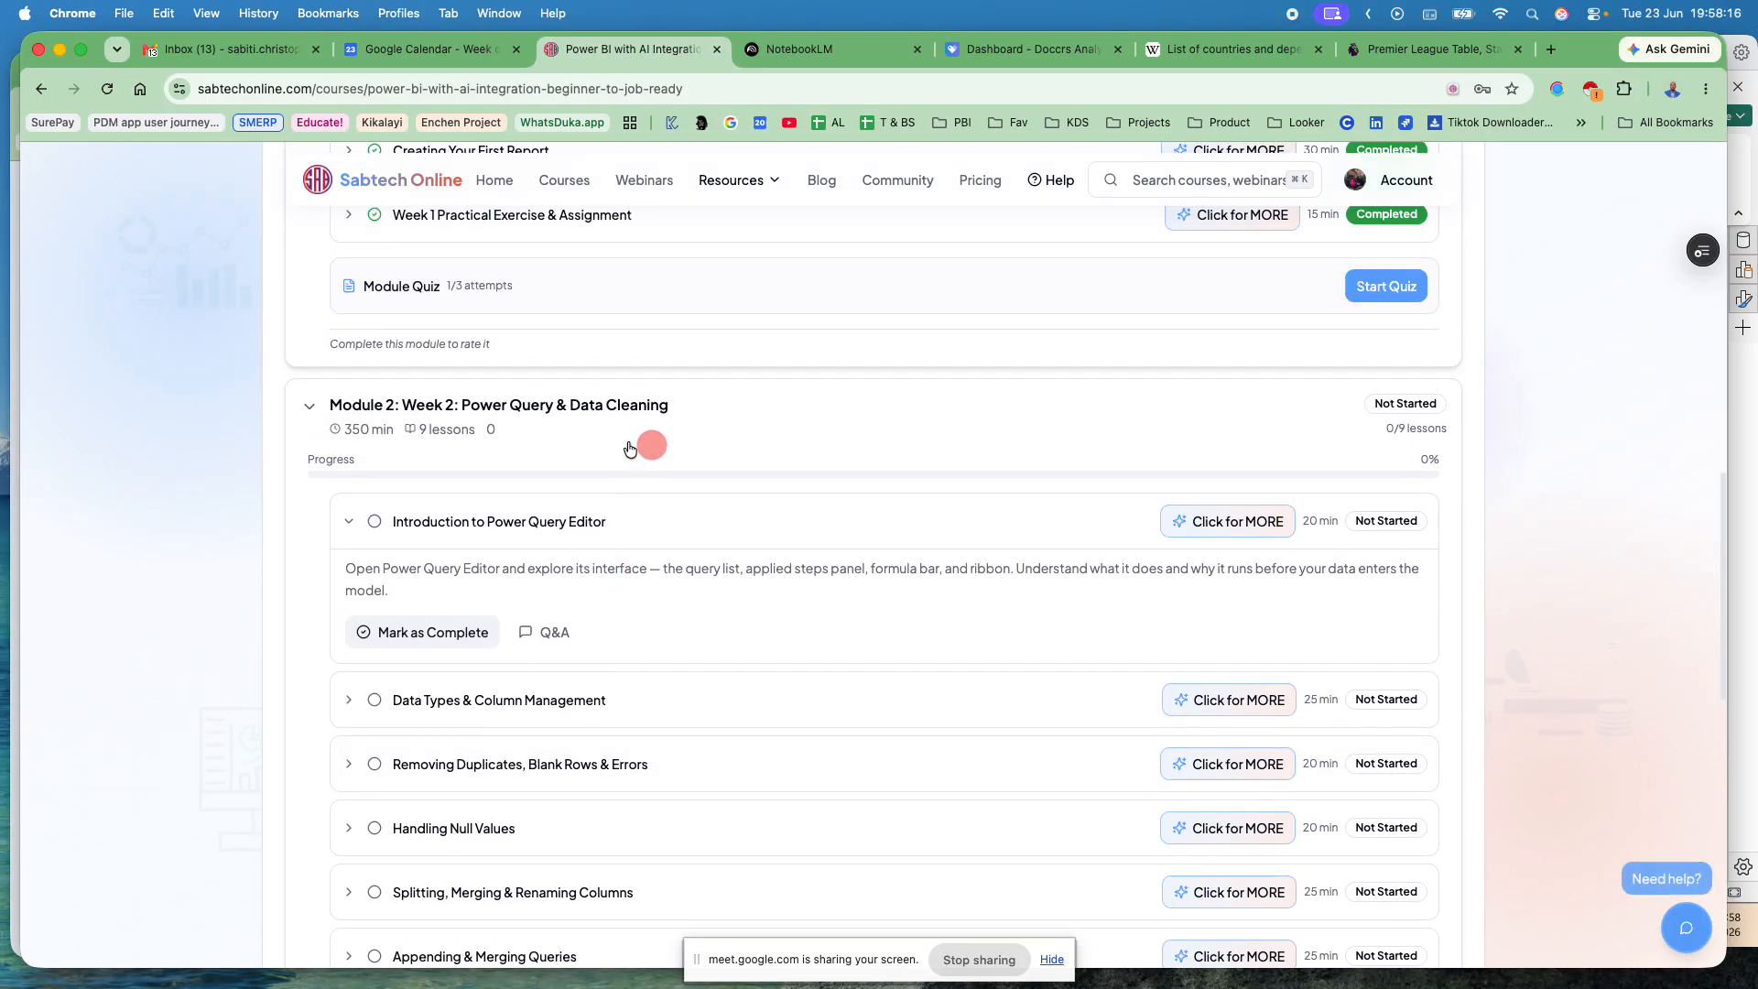
left_click(1244, 530)
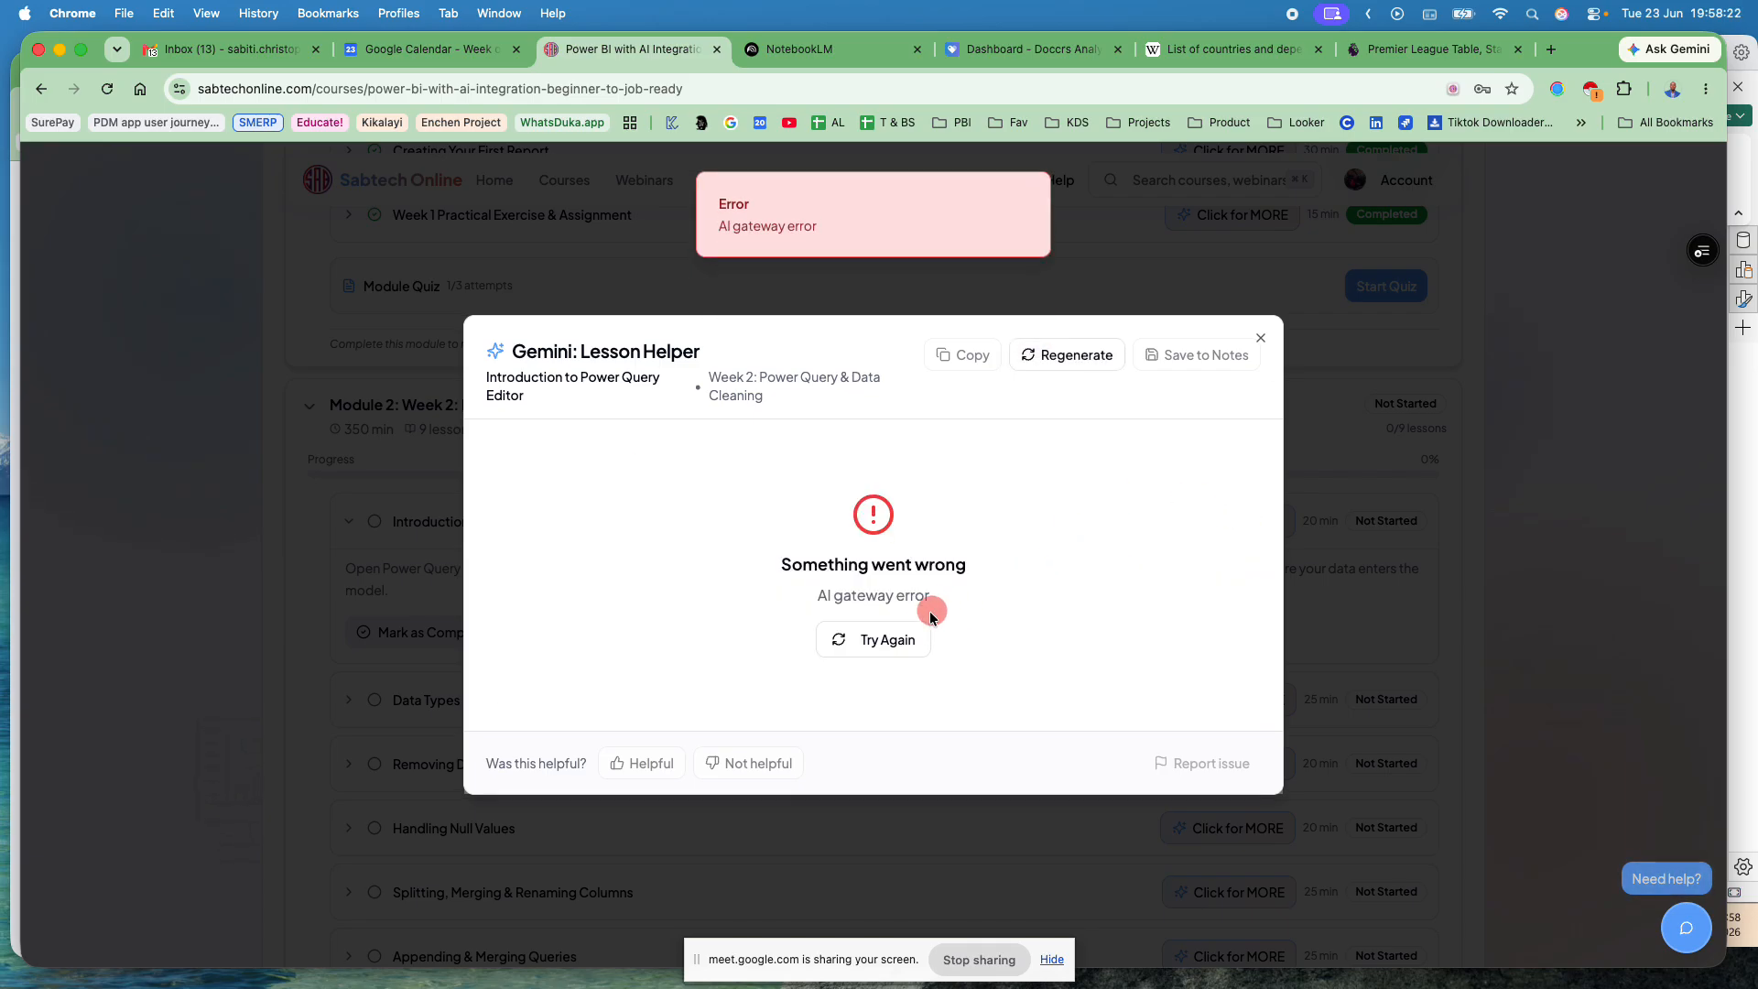
left_click(903, 636)
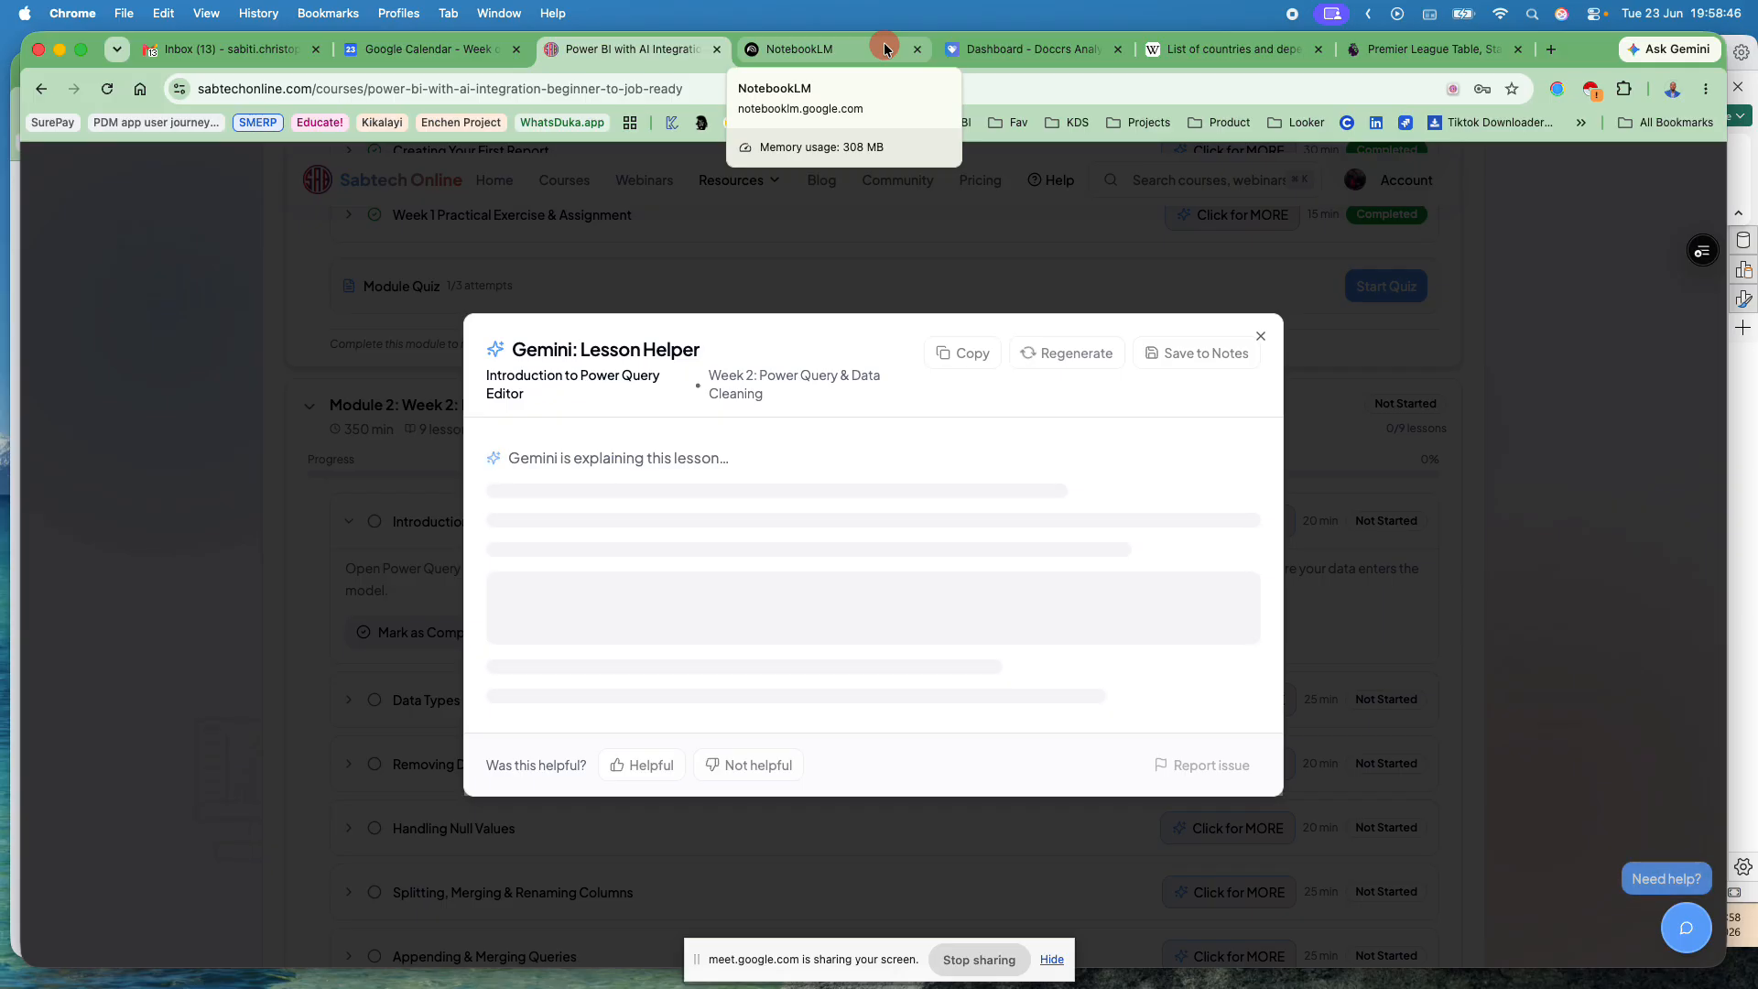
Step: Read the Gemini explanation from the key concepts and step-by-step section to the practical examples and common mistakes
scroll(632, 549, "down", 3)
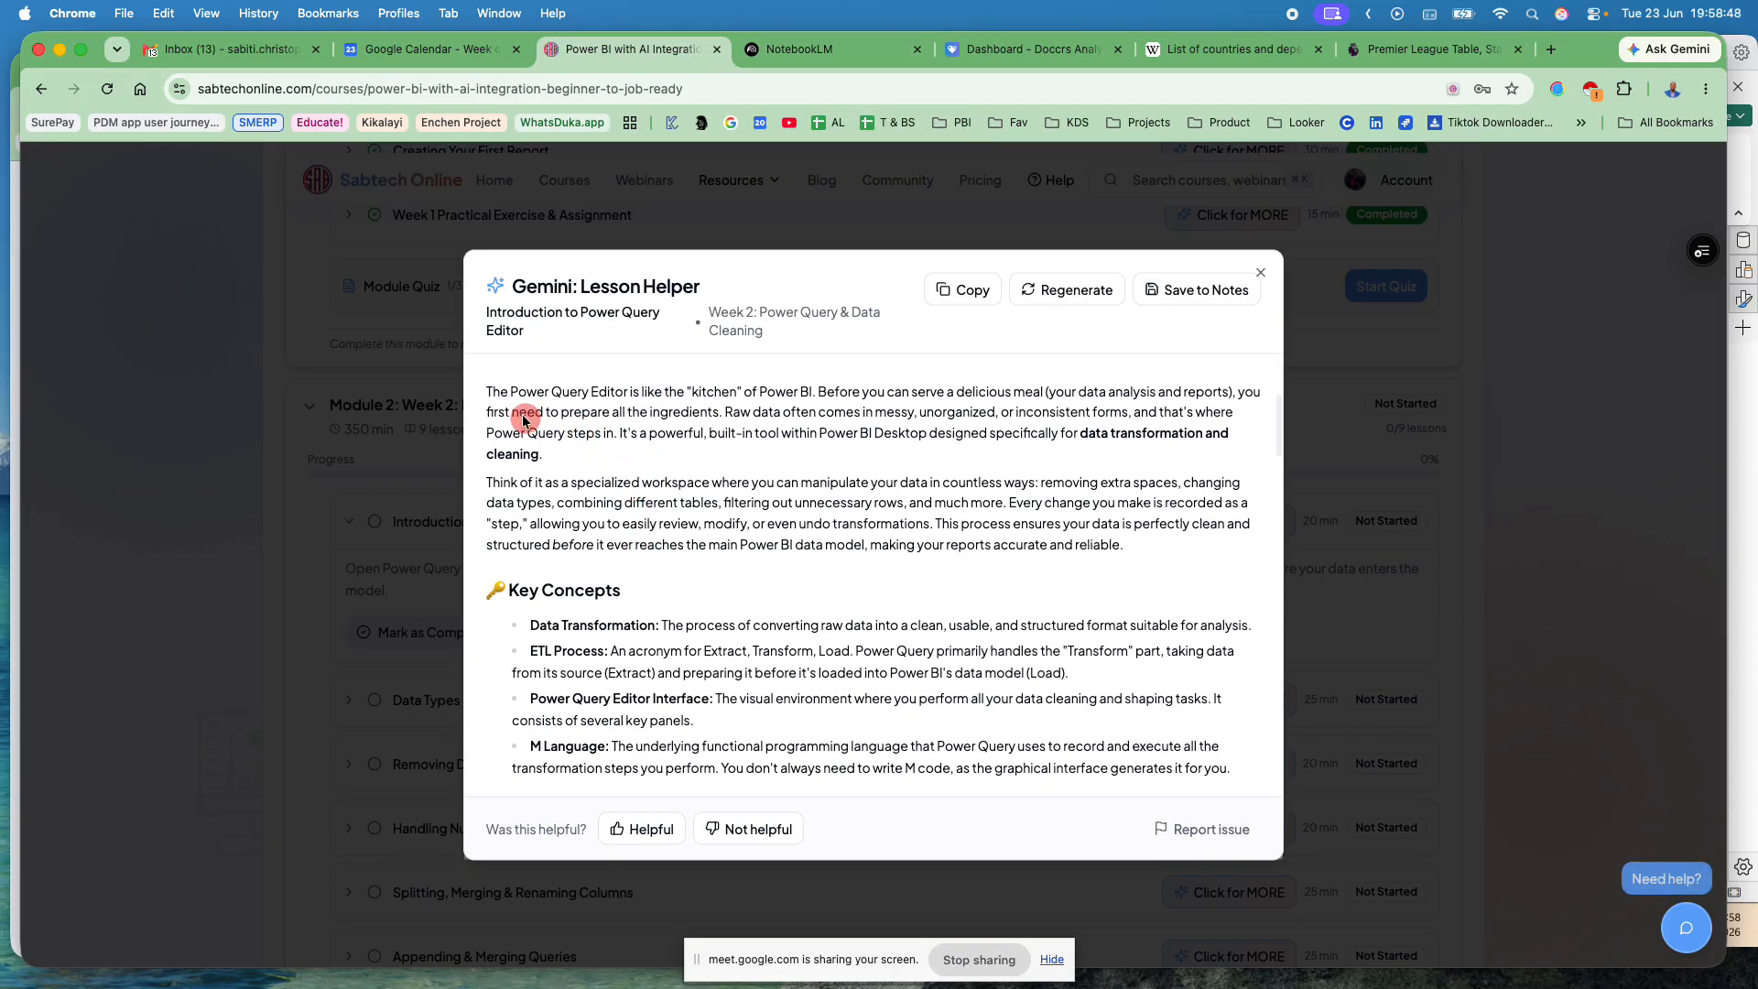
left_click_drag(510, 393, 836, 579)
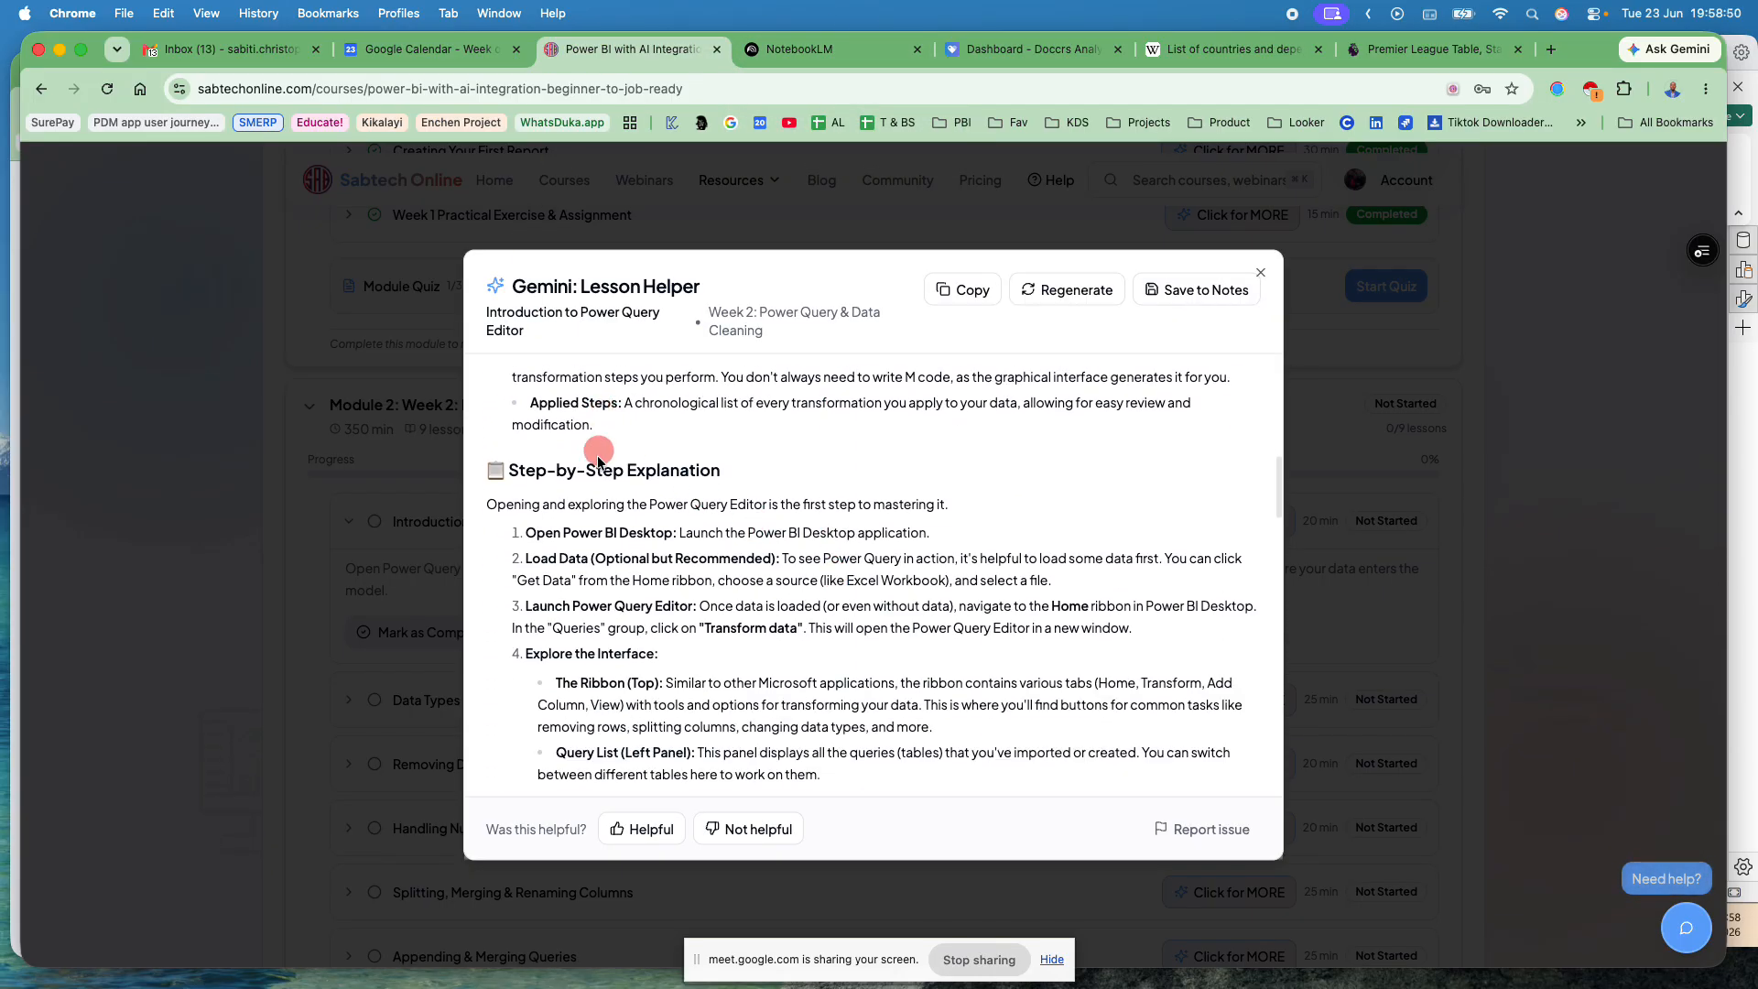
left_click_drag(549, 471, 854, 626)
scroll(855, 626, "down", 3)
scroll(854, 627, "down", 3)
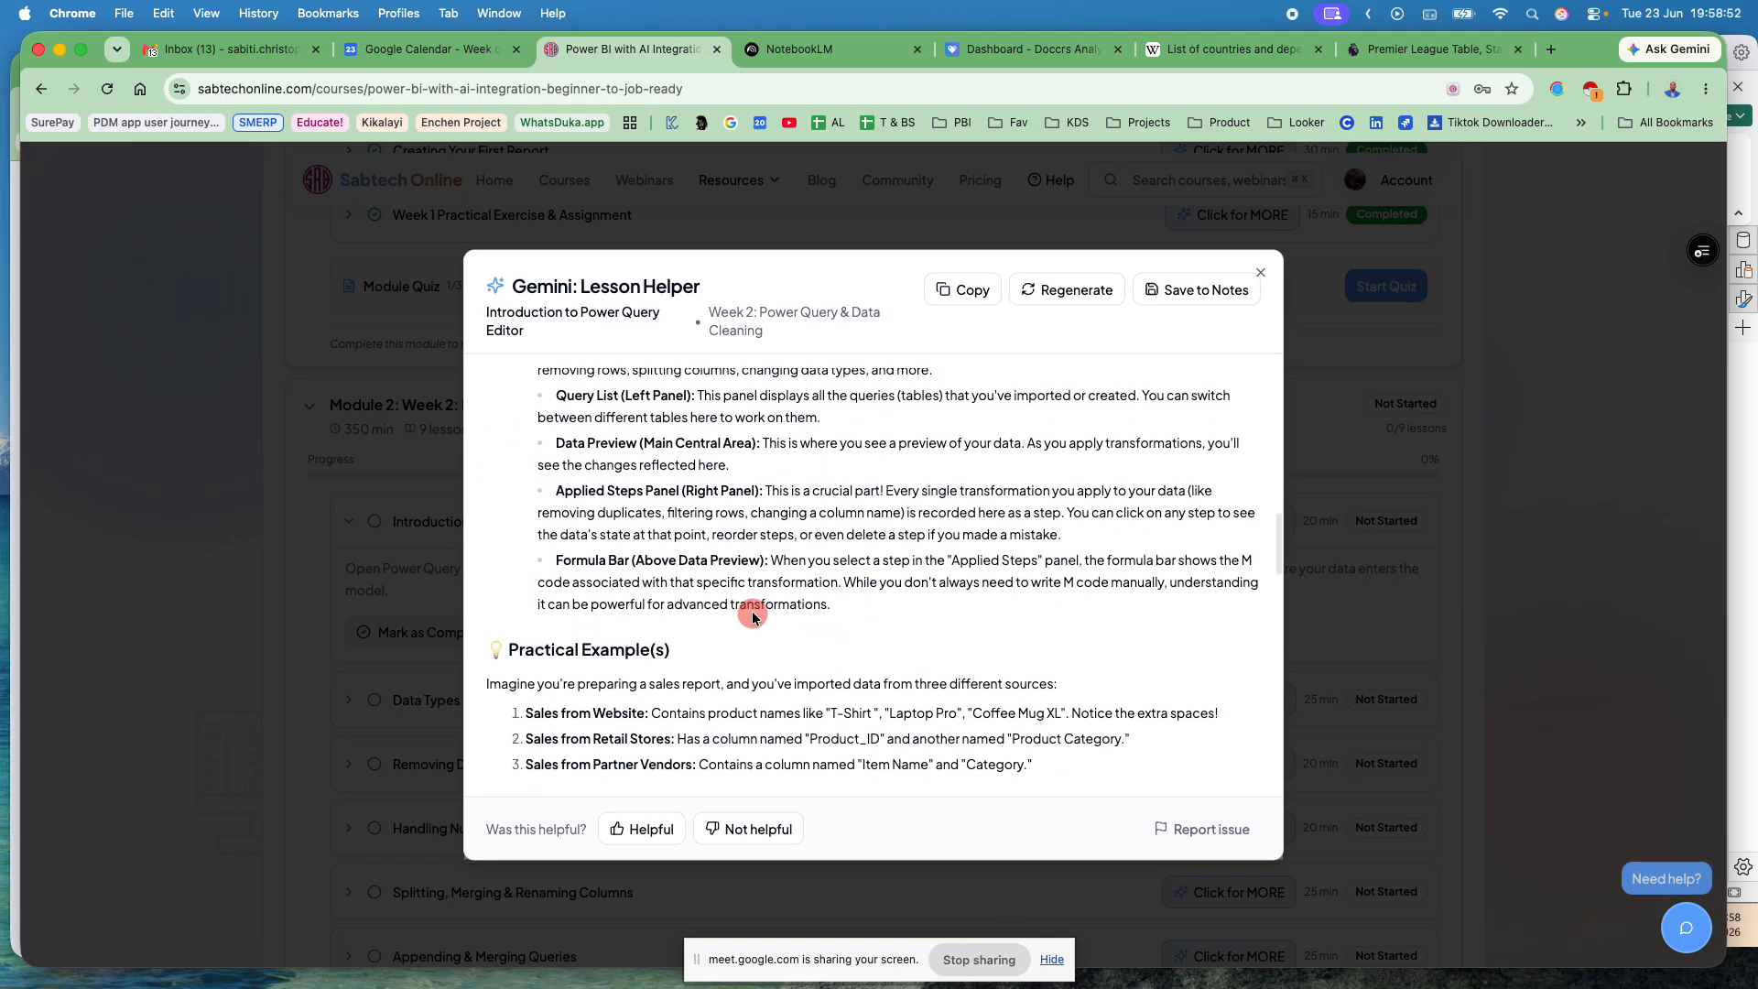
scroll(851, 651, "down", 5)
scroll(851, 652, "down", 2)
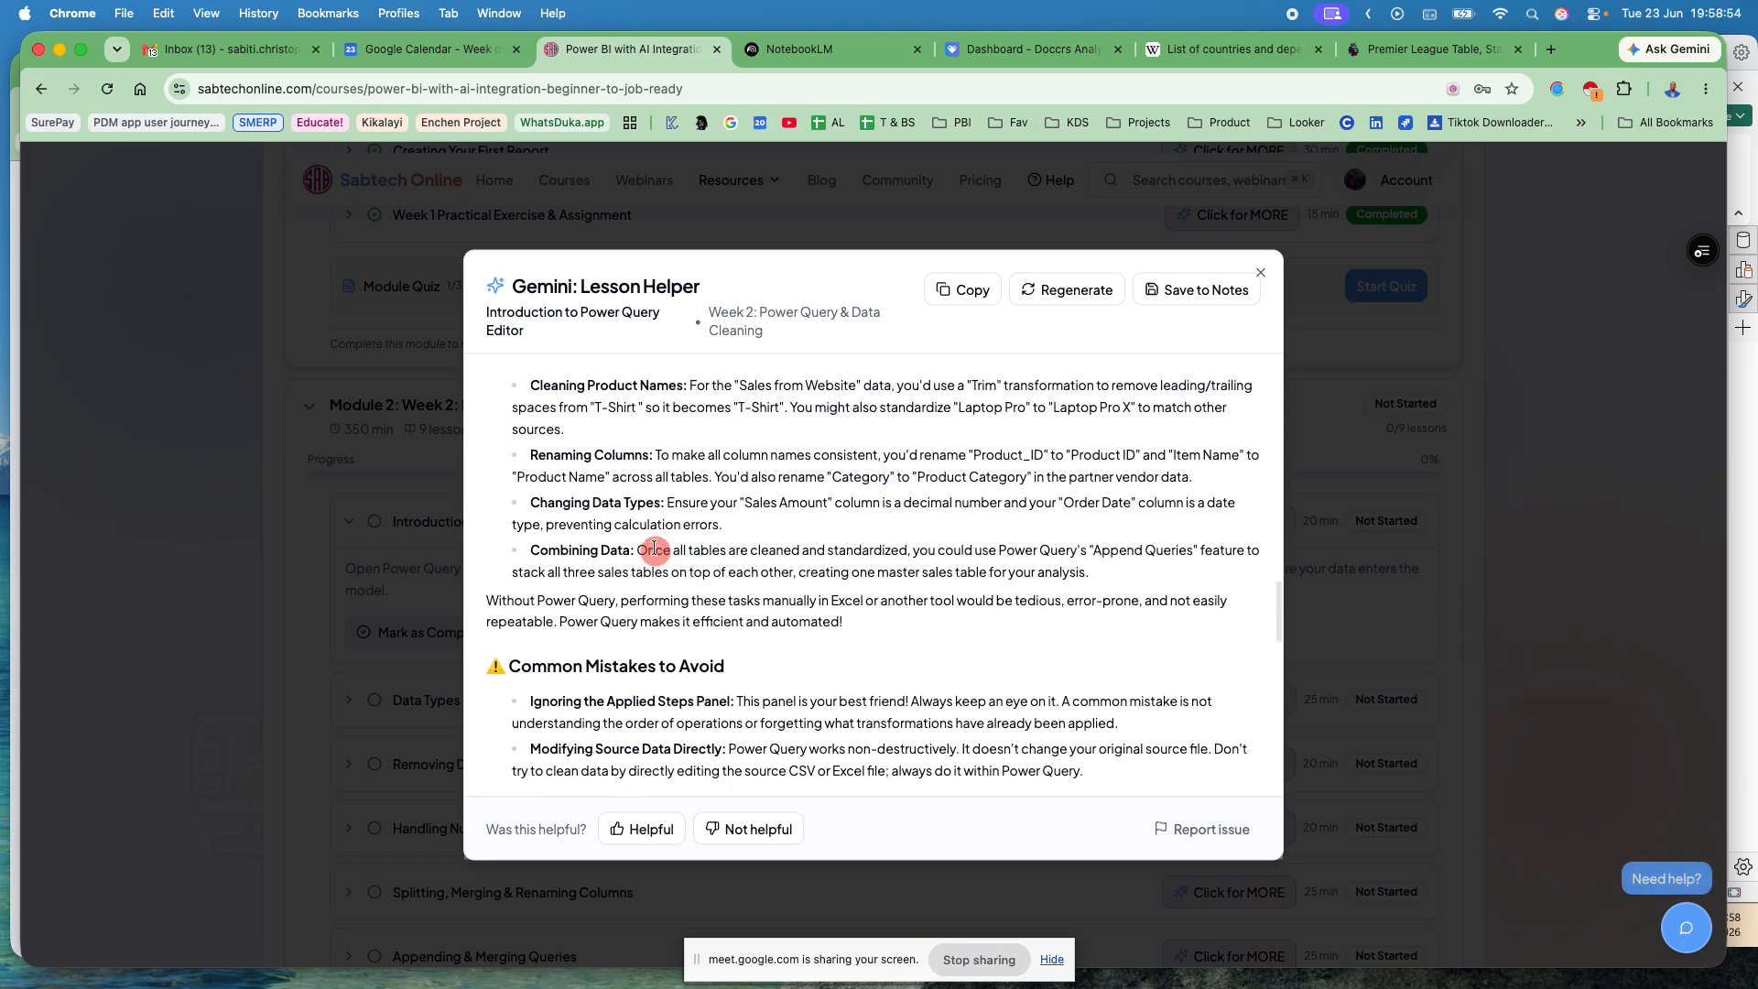
Step: Copy the Gemini lesson explanation and insert it as a copied-text source in the untitled NotebookLM notebook
left_click(957, 291)
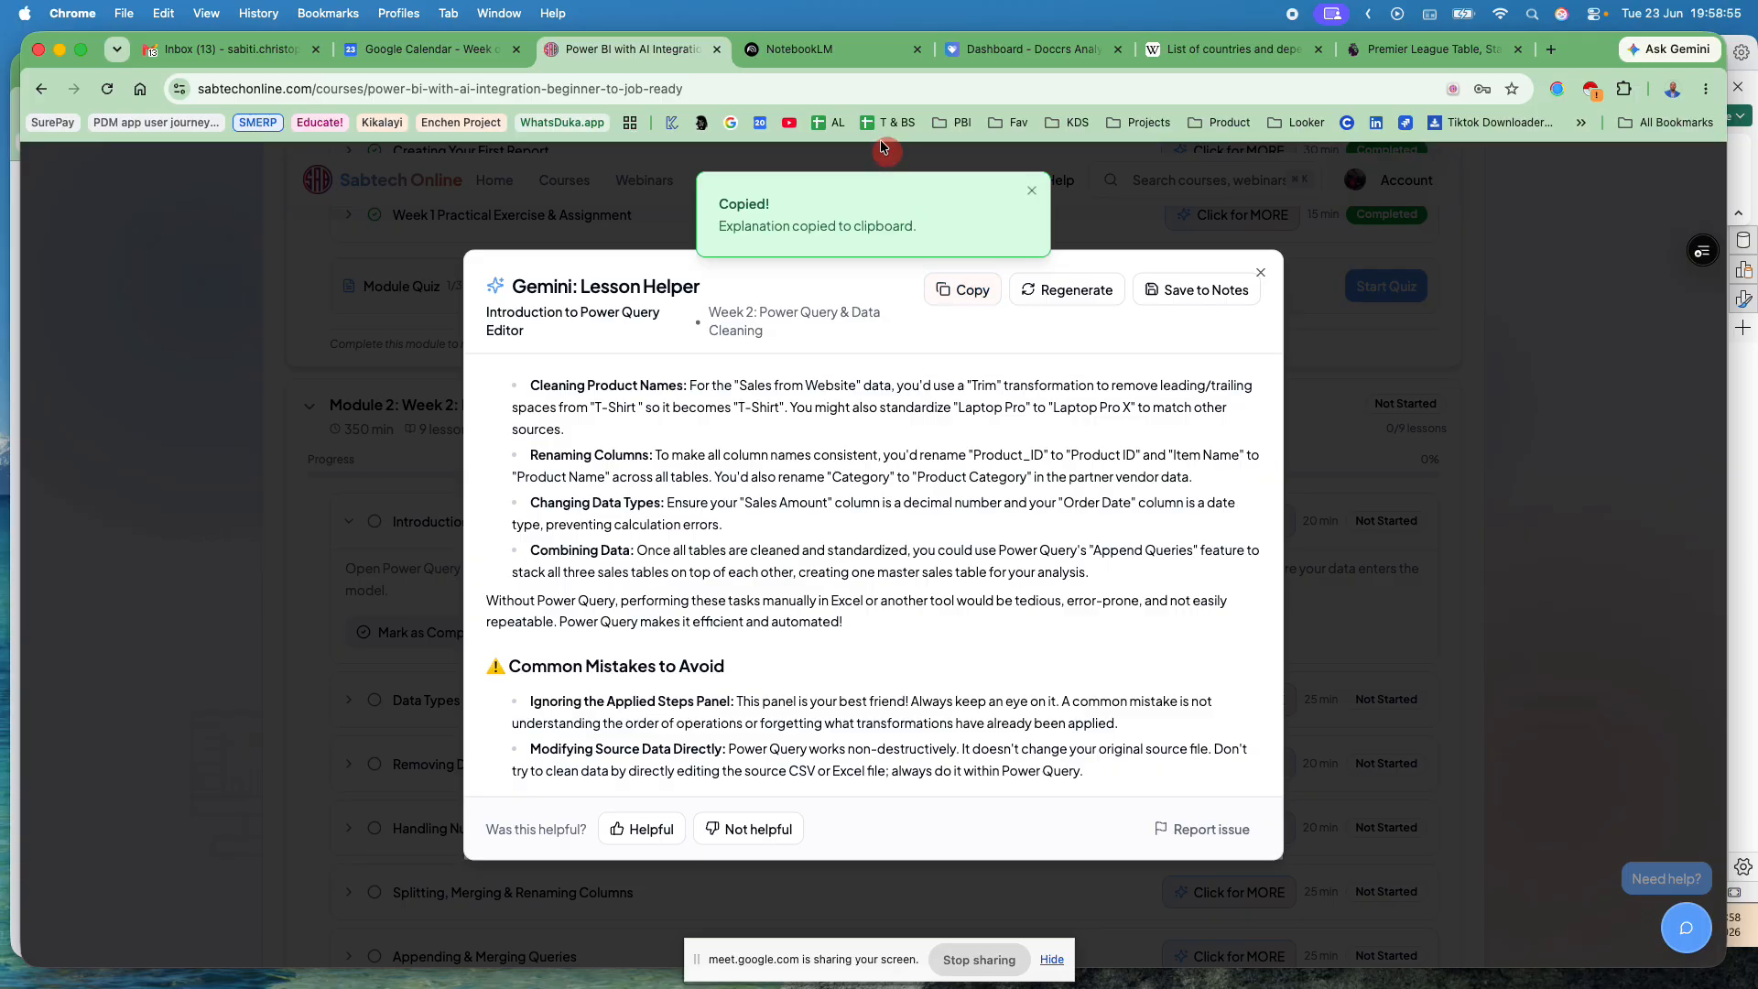
left_click(843, 53)
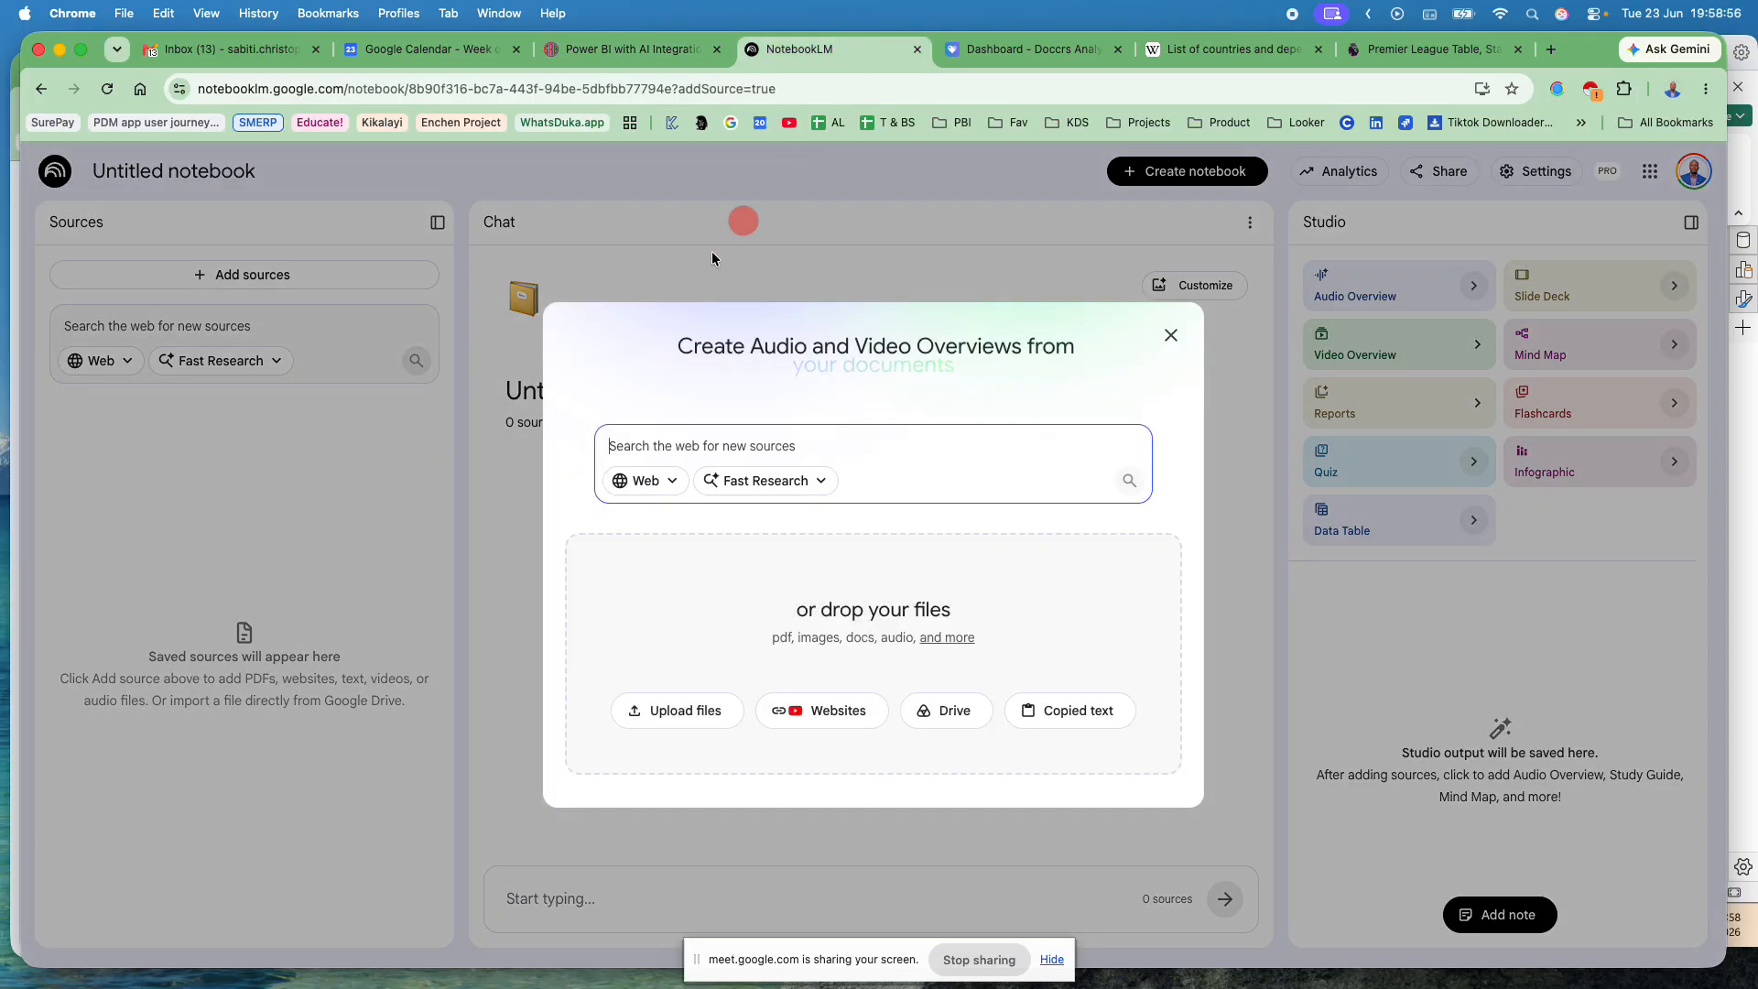
left_click(1057, 709)
key("super+v")
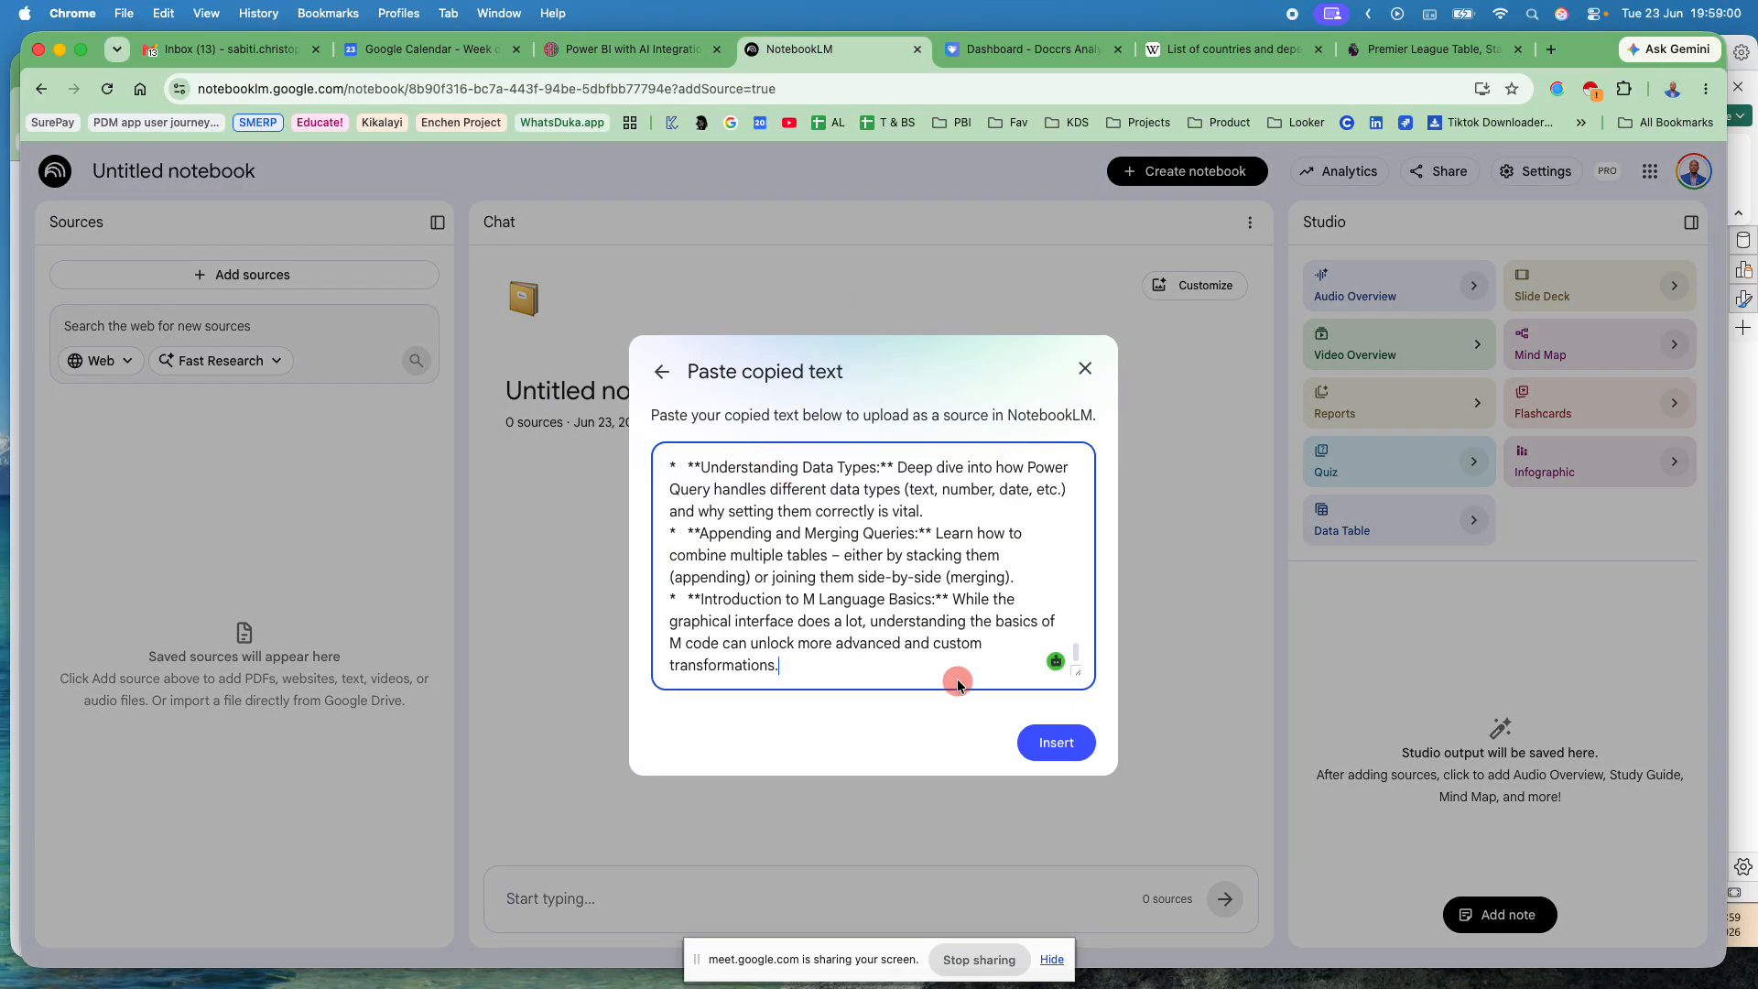
left_click(1056, 741)
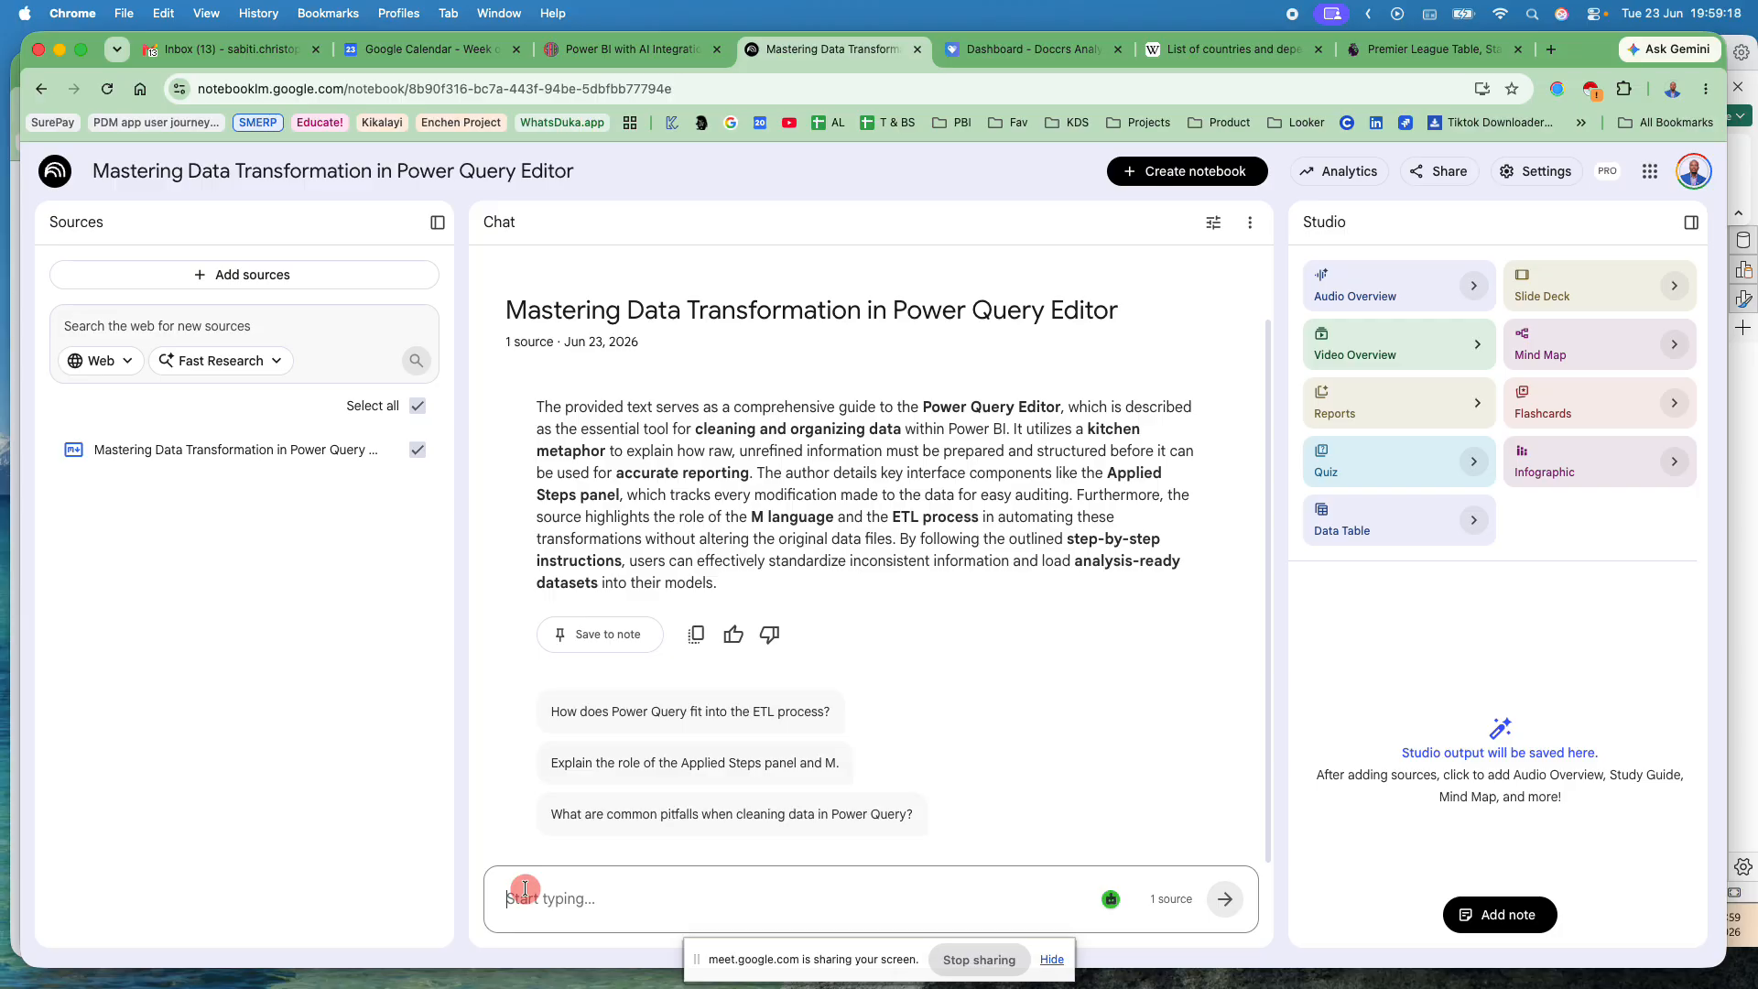
Step: Send the chat request "Output in ppt" to generate a slide deck from the Power Query source
left_click(524, 888)
type("Output in ppt")
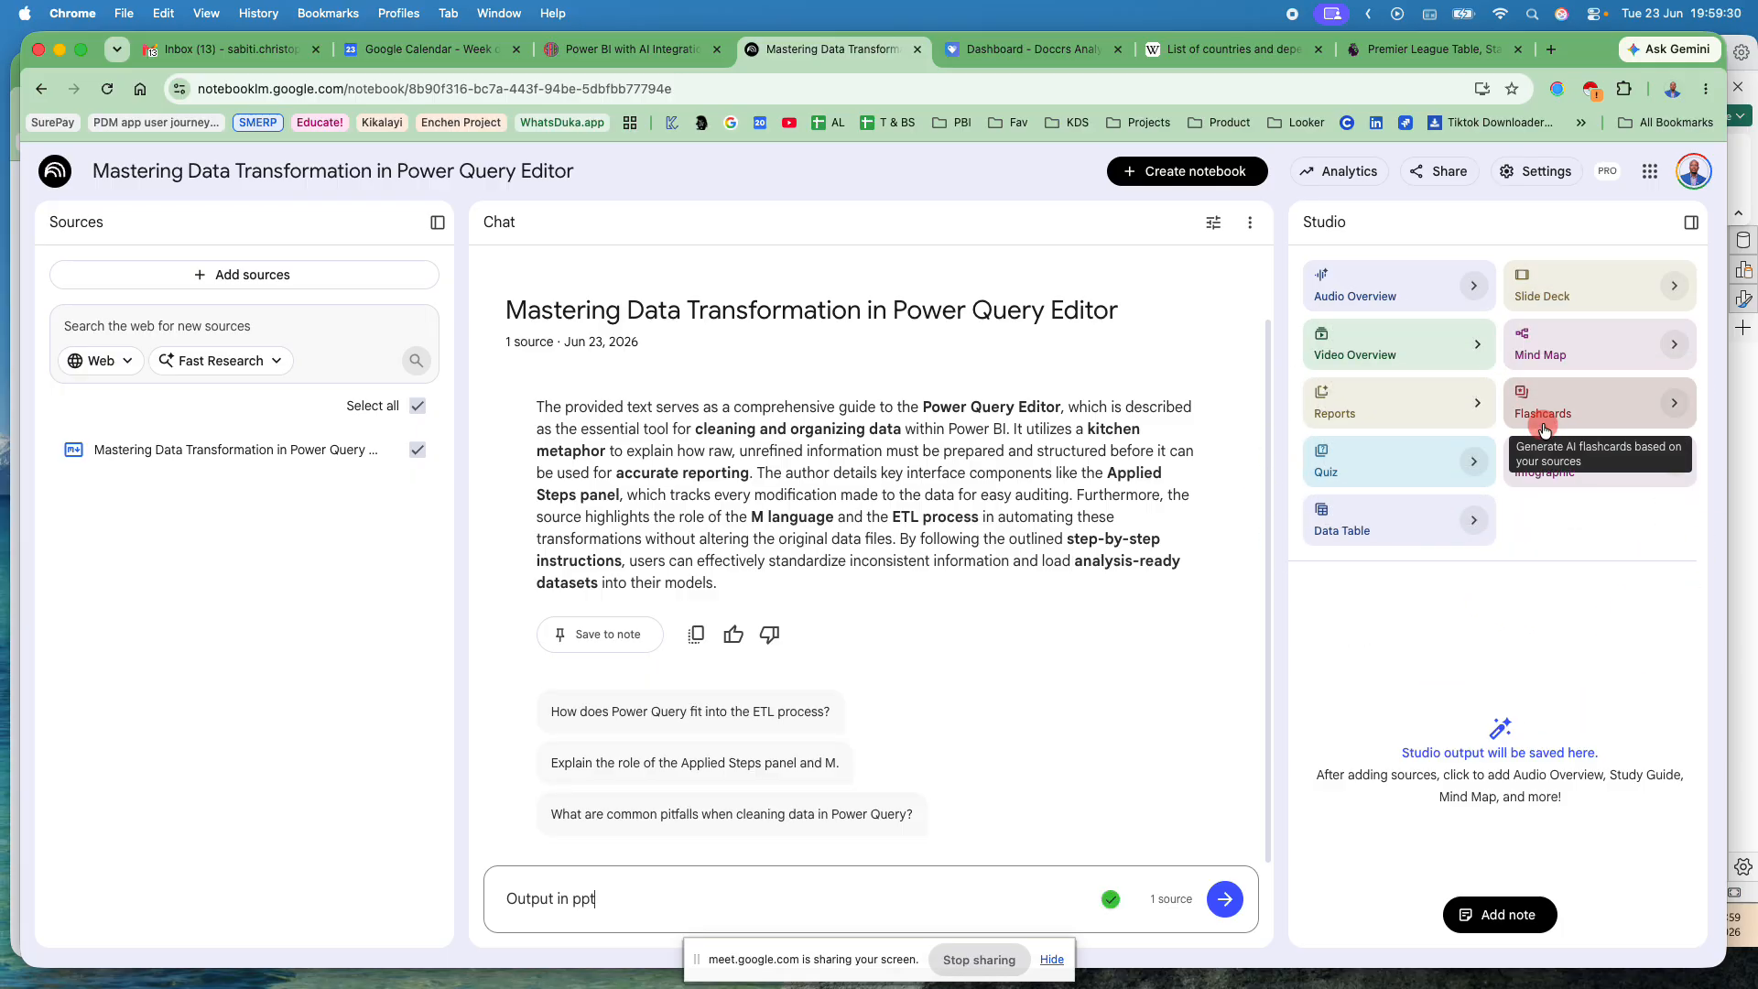
left_click(1225, 898)
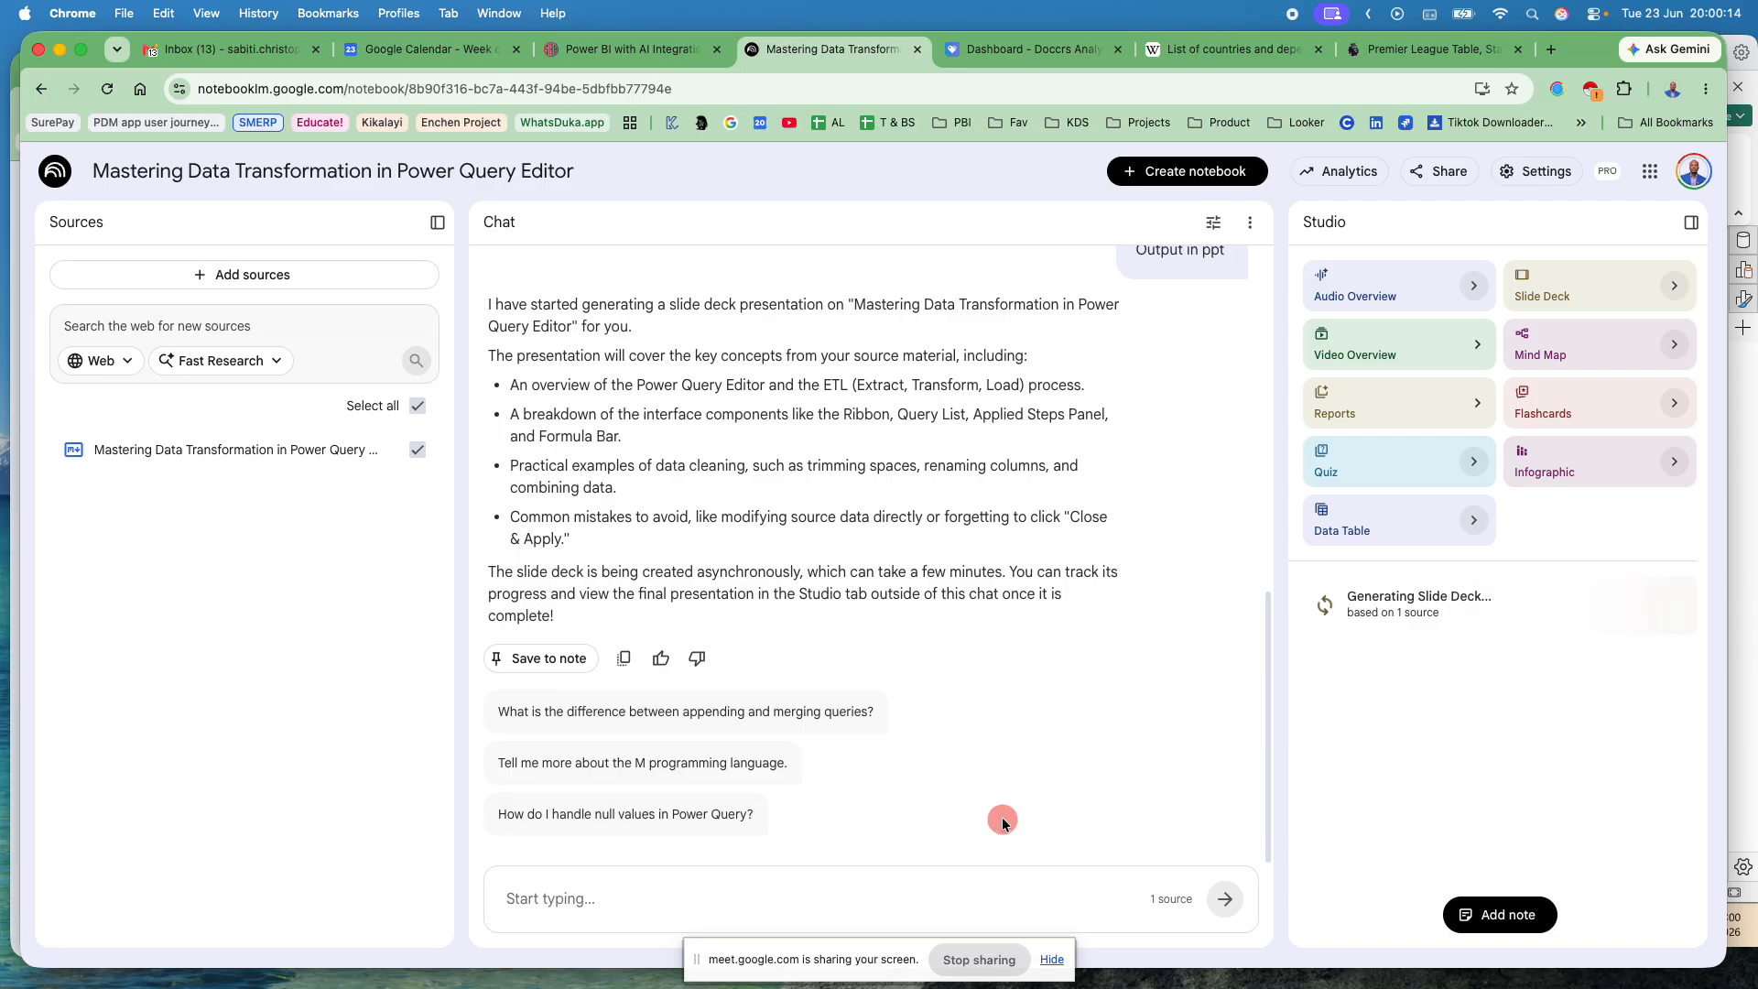
Step: Open the macOS screen capture tool for a selected portion of the screen
key("super+shift+5")
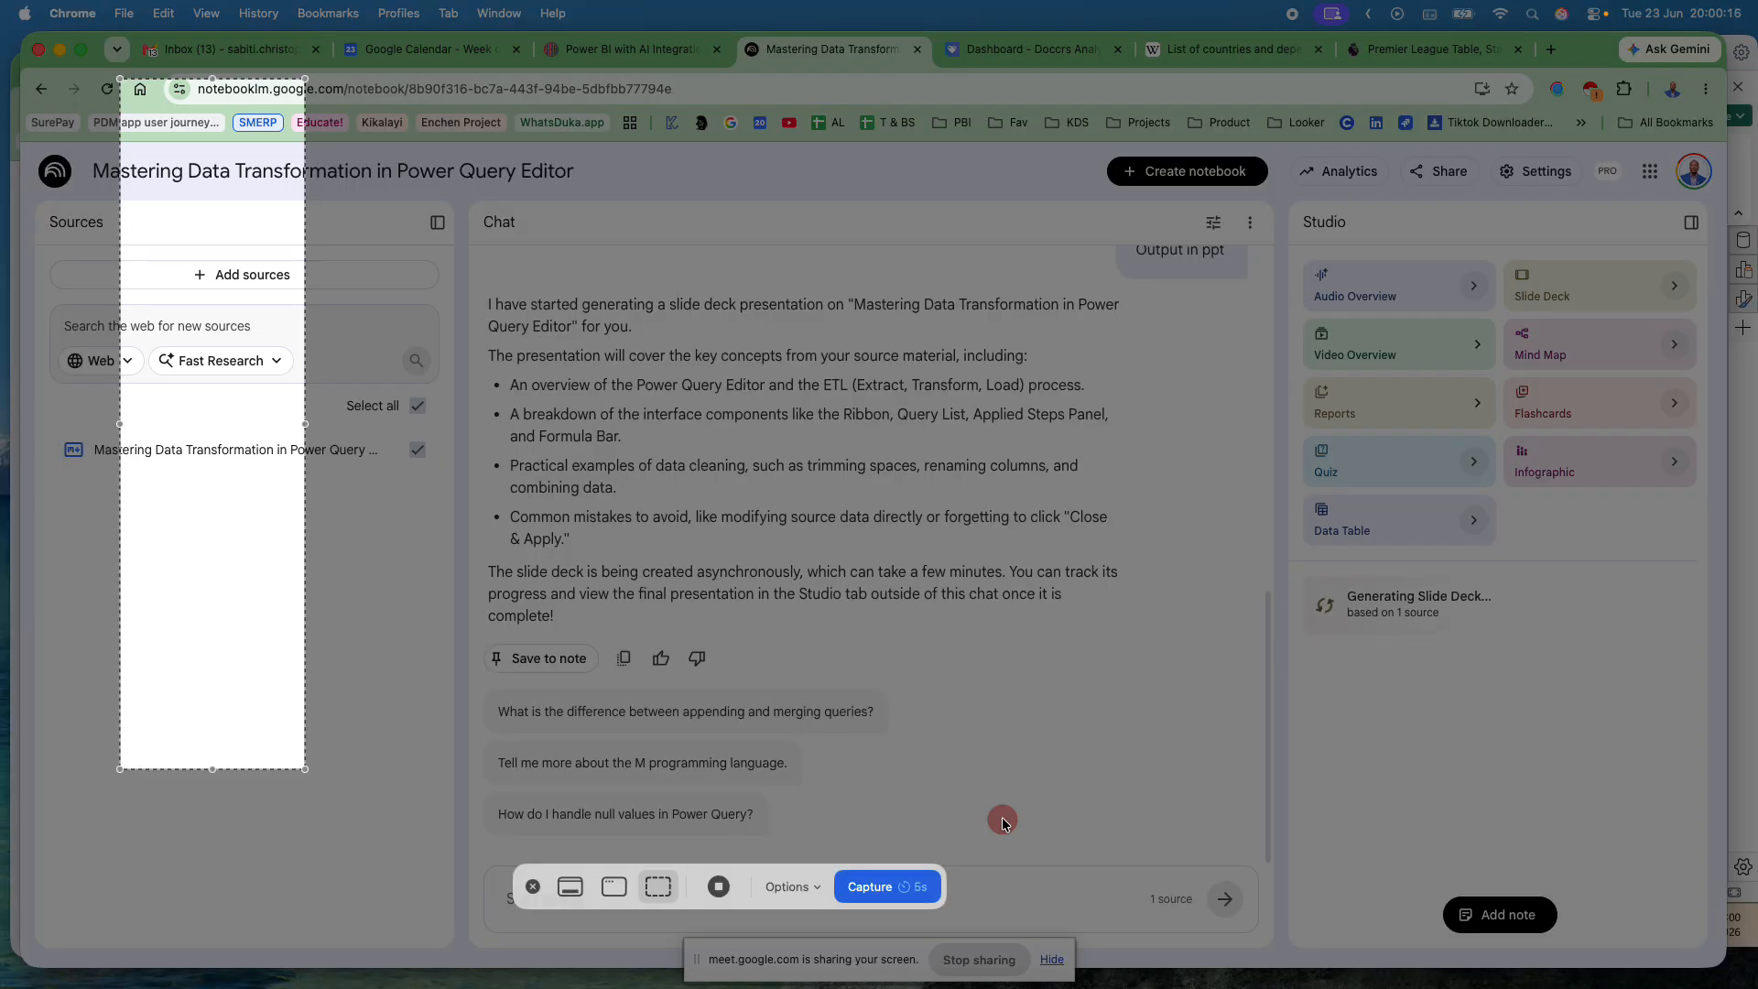